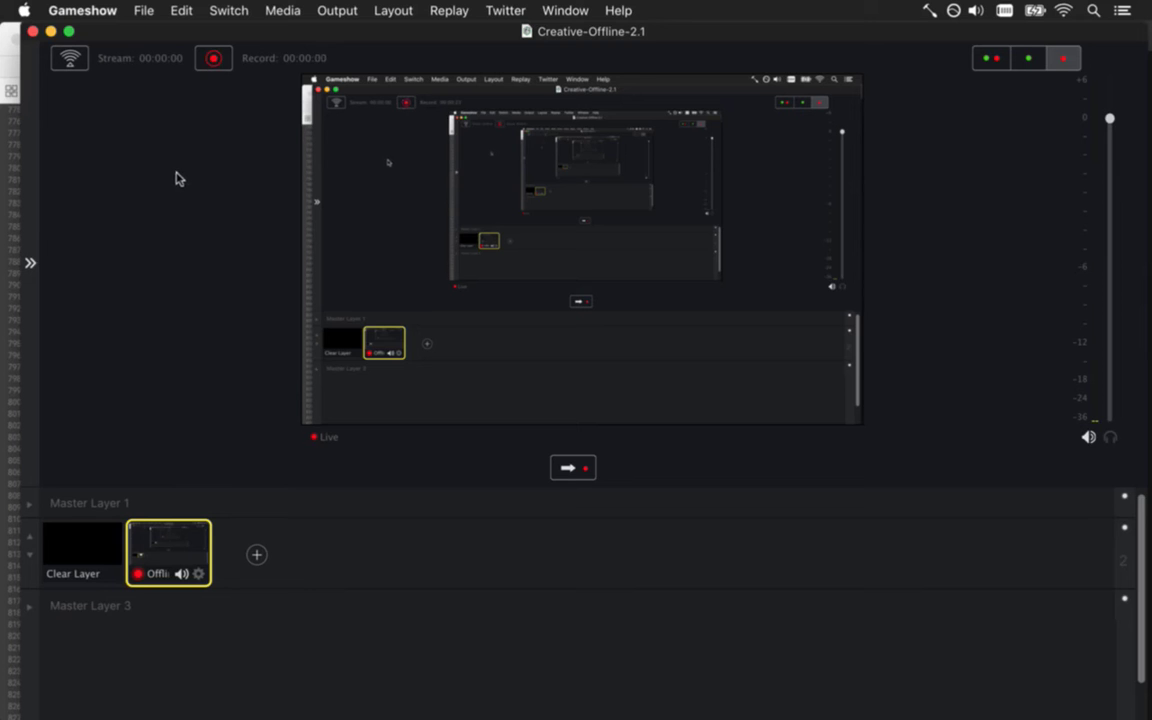
Hide the streaming app, then run Songbringer from Xcode and quit it
{"action": "left_click", "coordinate": [50, 31]}
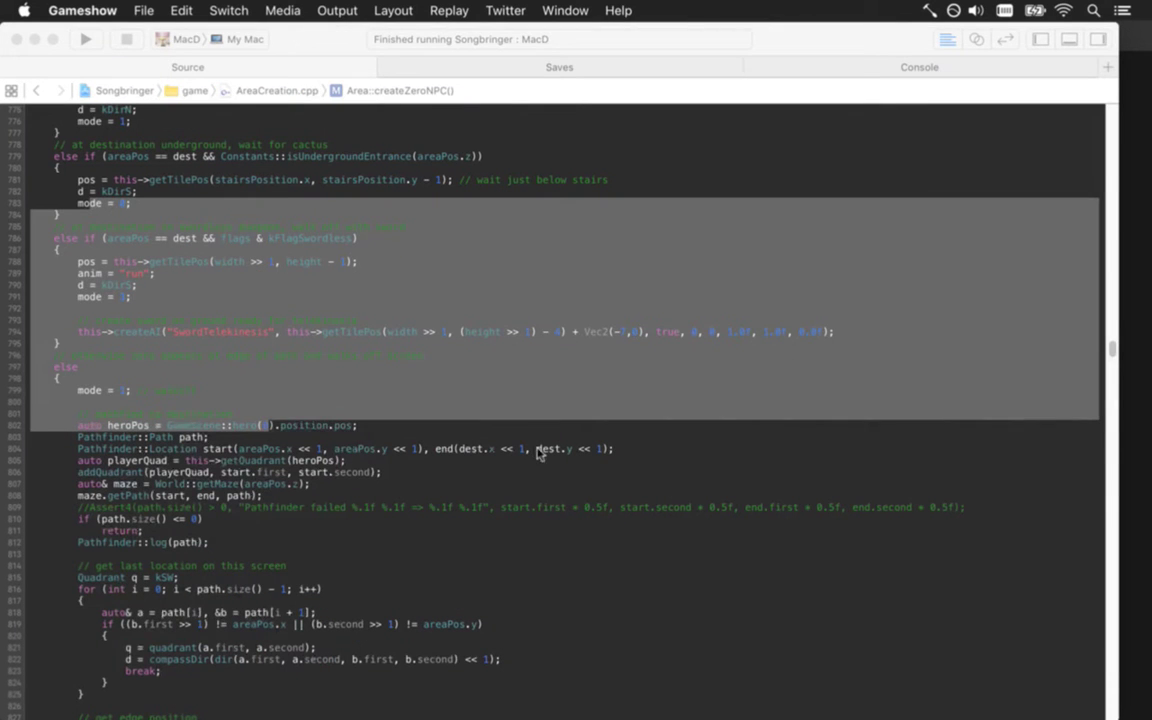
{"action": "left_click", "coordinate": [430, 378]}
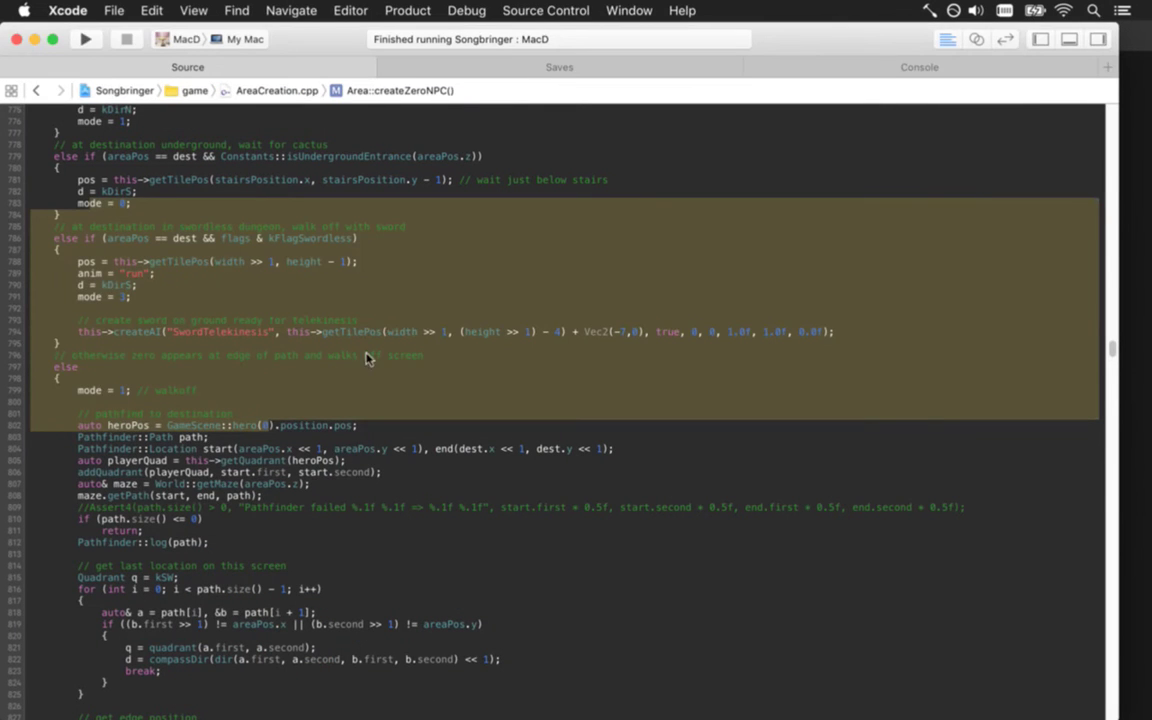
{"action": "left_click", "coordinate": [280, 195]}
{"action": "key", "text": "super+r"}
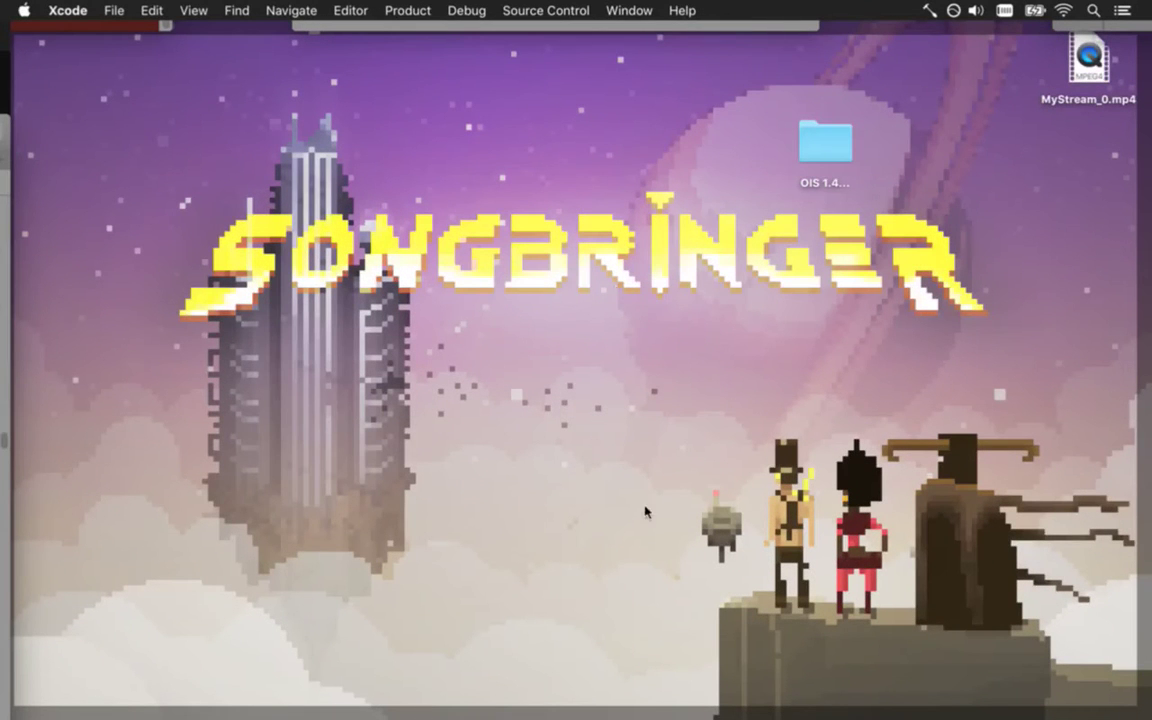
{"action": "key", "text": "super+q"}
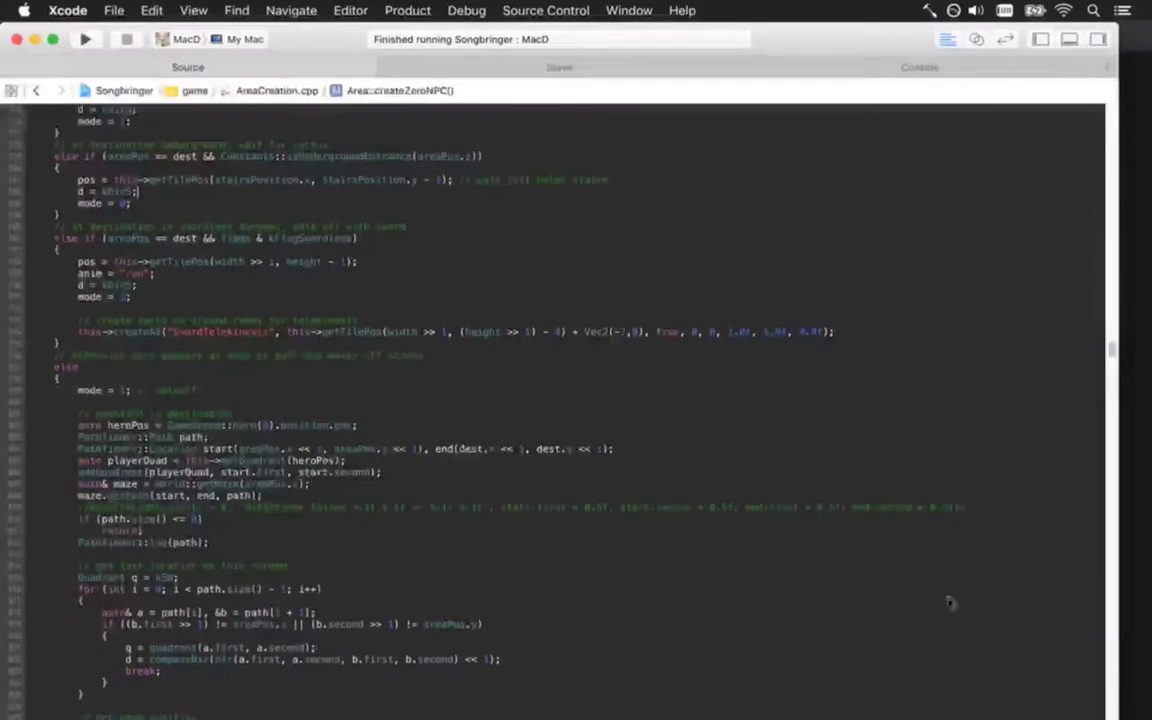
Return to the hooded sprite document in Photoshop
{"action": "left_click", "coordinate": [108, 378]}
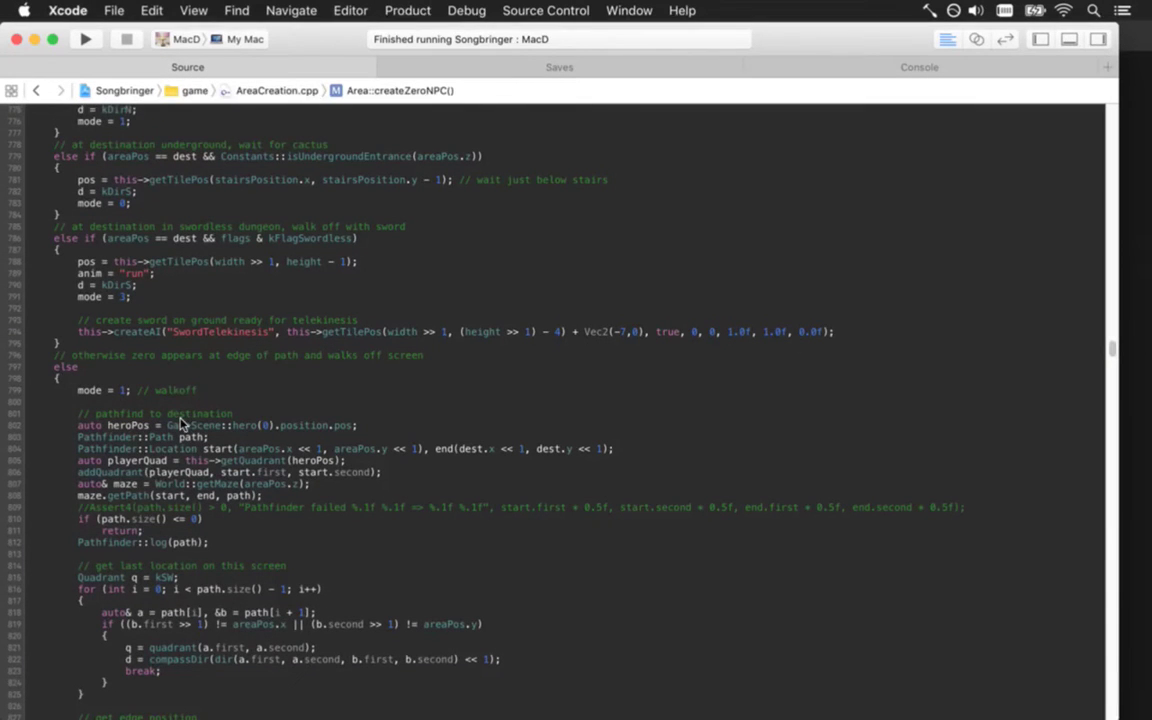
{"action": "key", "text": "super+Tab"}
{"action": "key", "text": "super+Tab"}
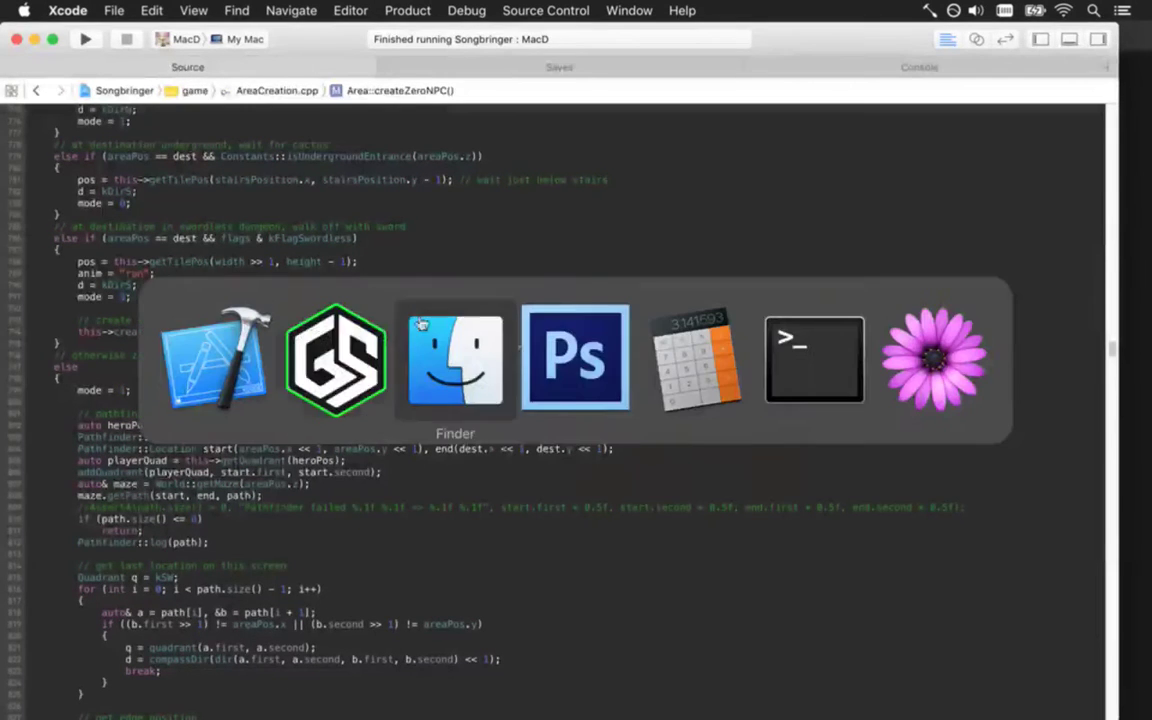
{"action": "key", "text": "super+Tab"}
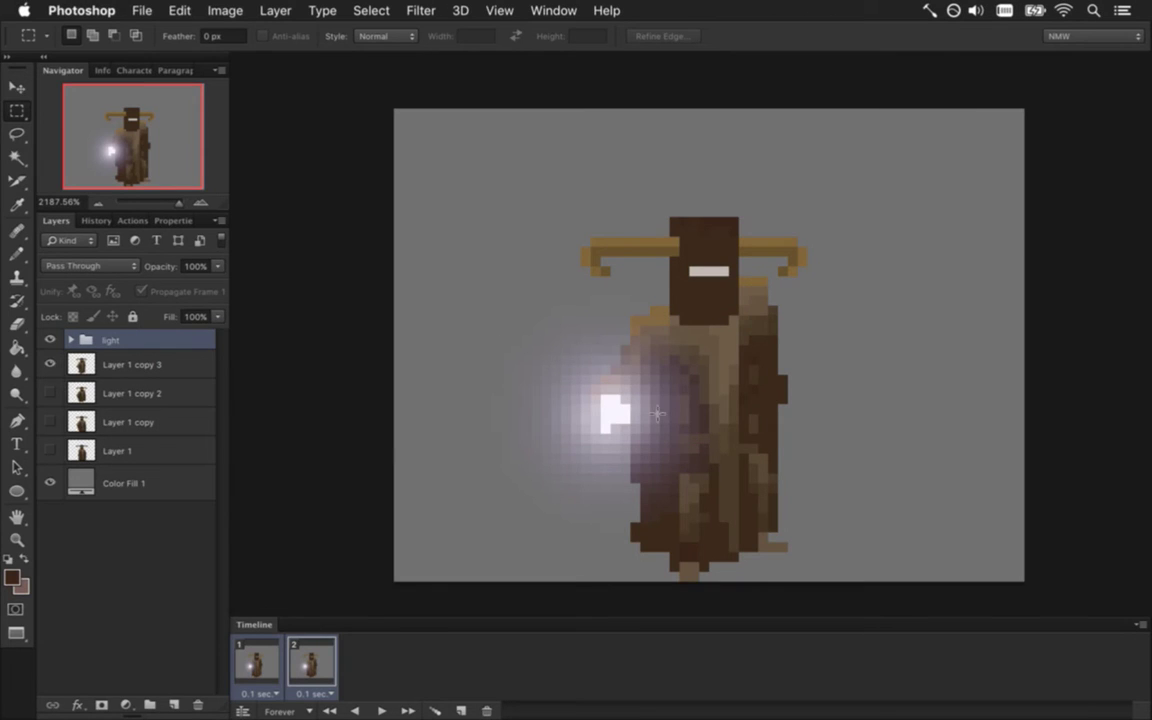
{"action": "scroll", "coordinate": [675, 370], "scroll_direction": "right", "scroll_amount": 2}
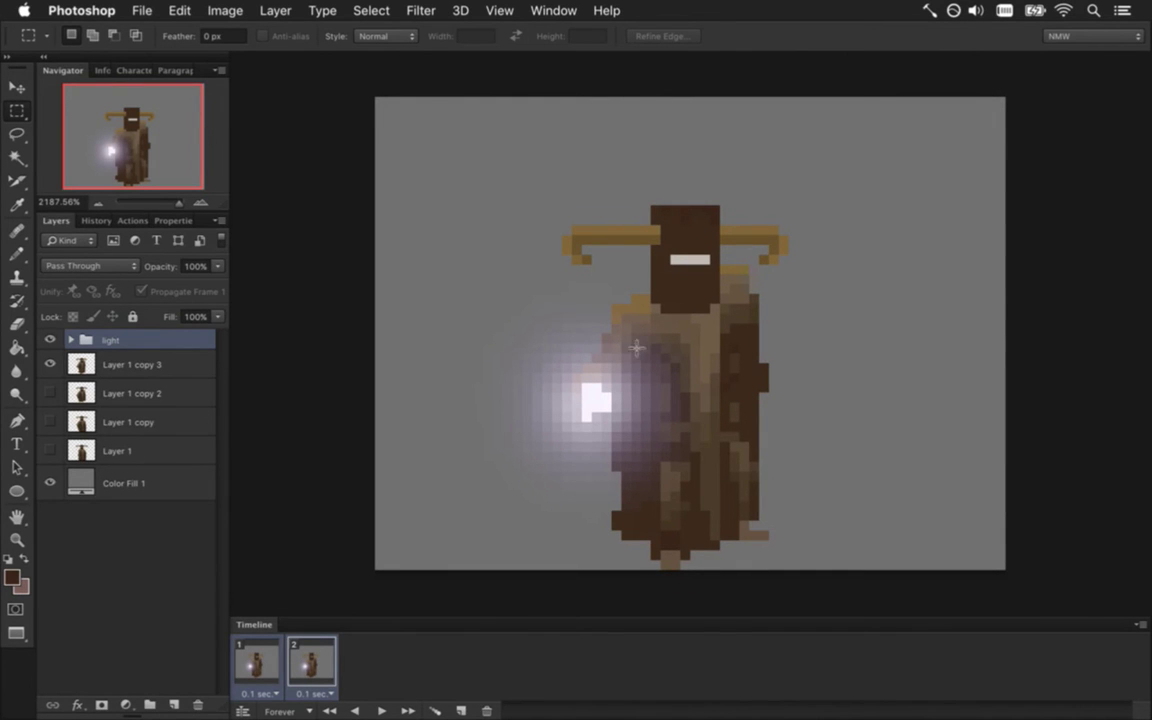
{"action": "left_click_drag", "start_coordinate": [542, 313], "coordinate": [805, 470]}
{"action": "left_click_drag", "start_coordinate": [580, 389], "coordinate": [624, 444]}
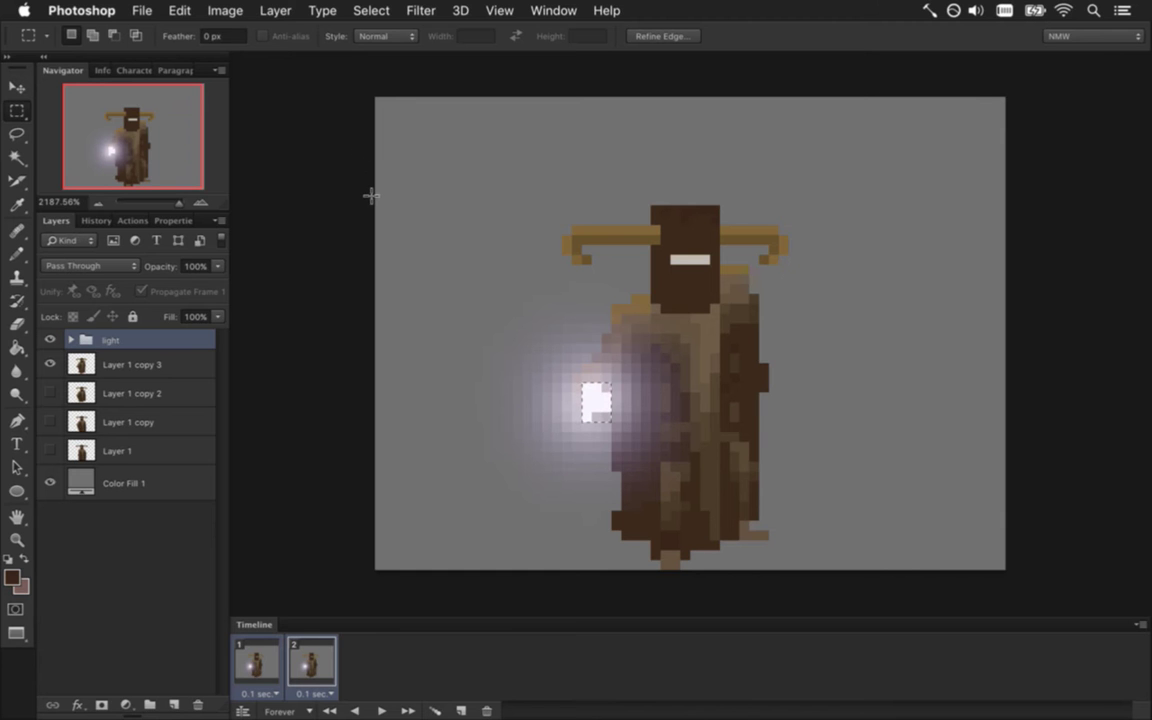
{"action": "key", "text": "super+d"}
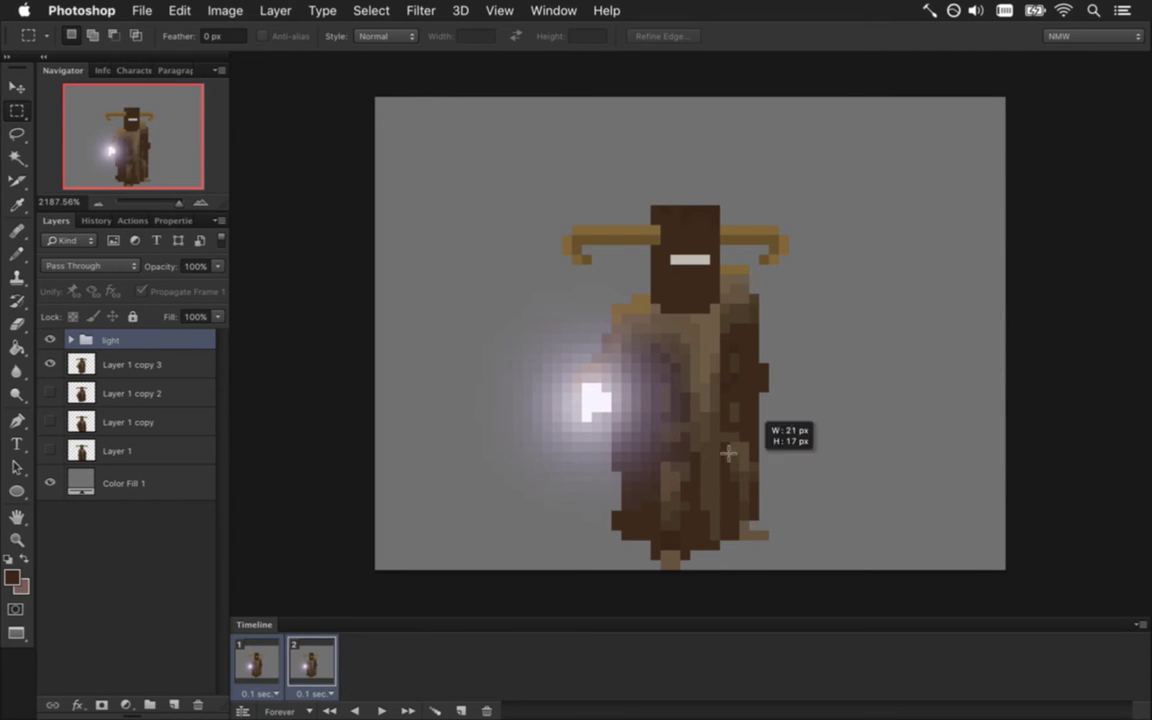
{"action": "key", "text": "super+Tab"}
{"action": "left_click", "coordinate": [340, 350]}
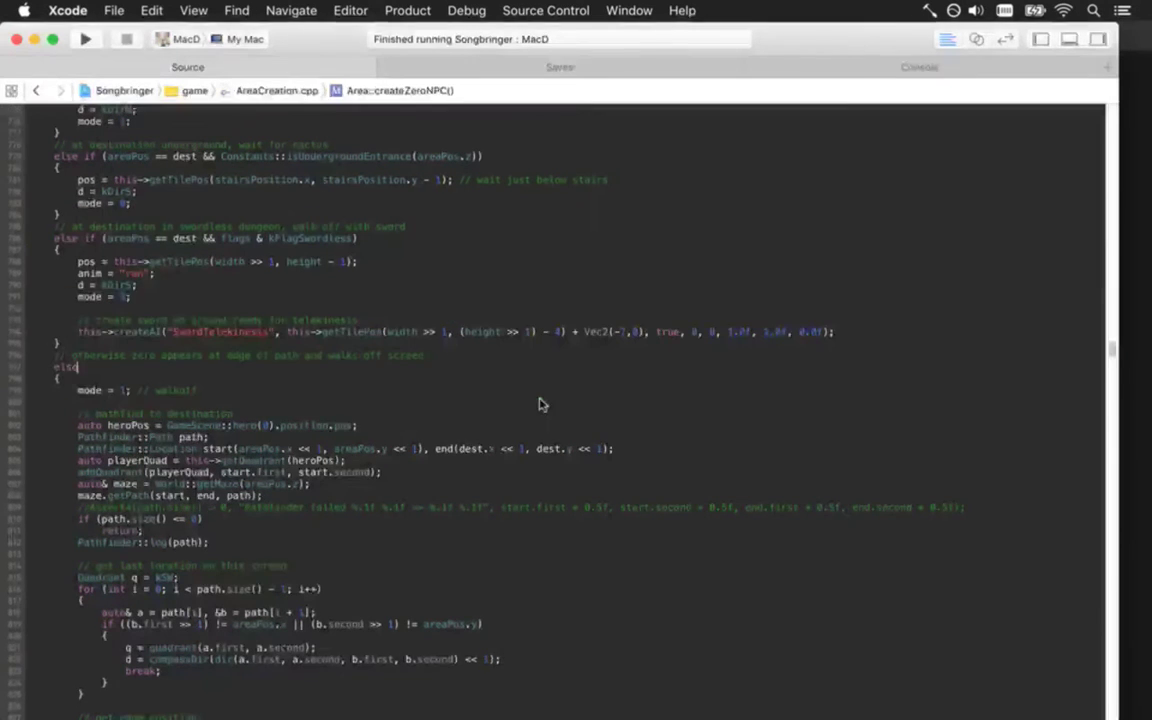
{"action": "key", "text": "super+Tab"}
Clear a trial marquee, pan the canvas slightly, and activate Layer 1 copy 3
{"action": "left_click", "coordinate": [365, 375]}
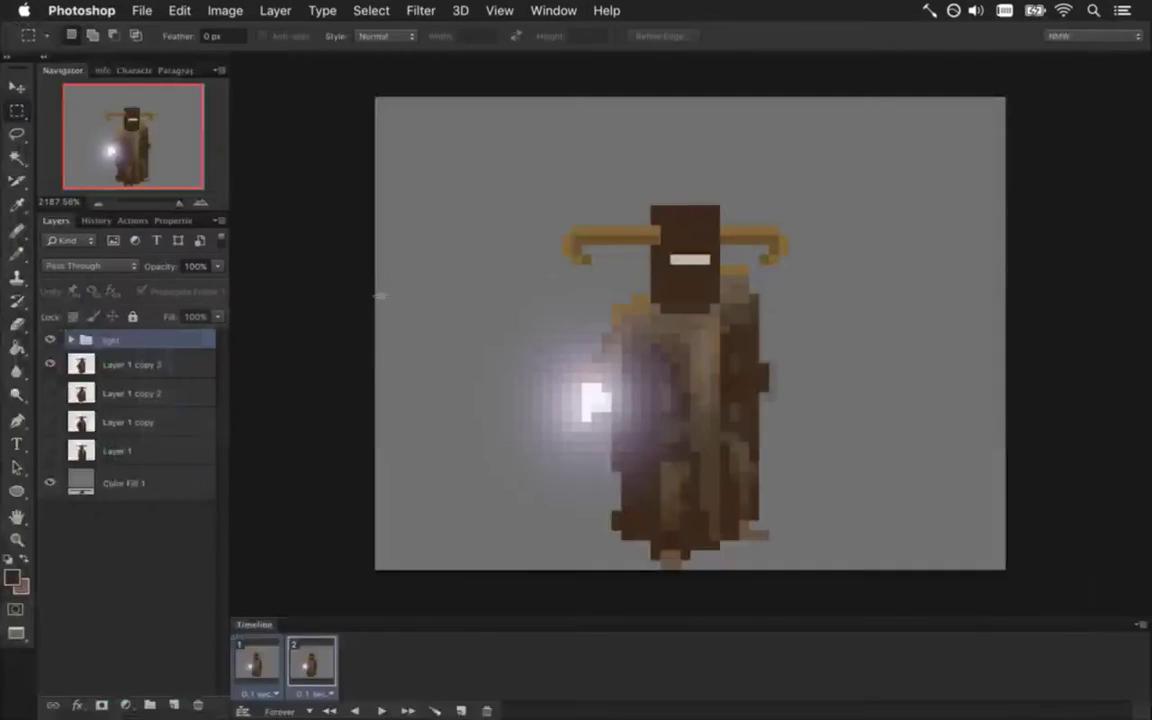
{"action": "left_click_drag", "start_coordinate": [445, 275], "coordinate": [869, 483]}
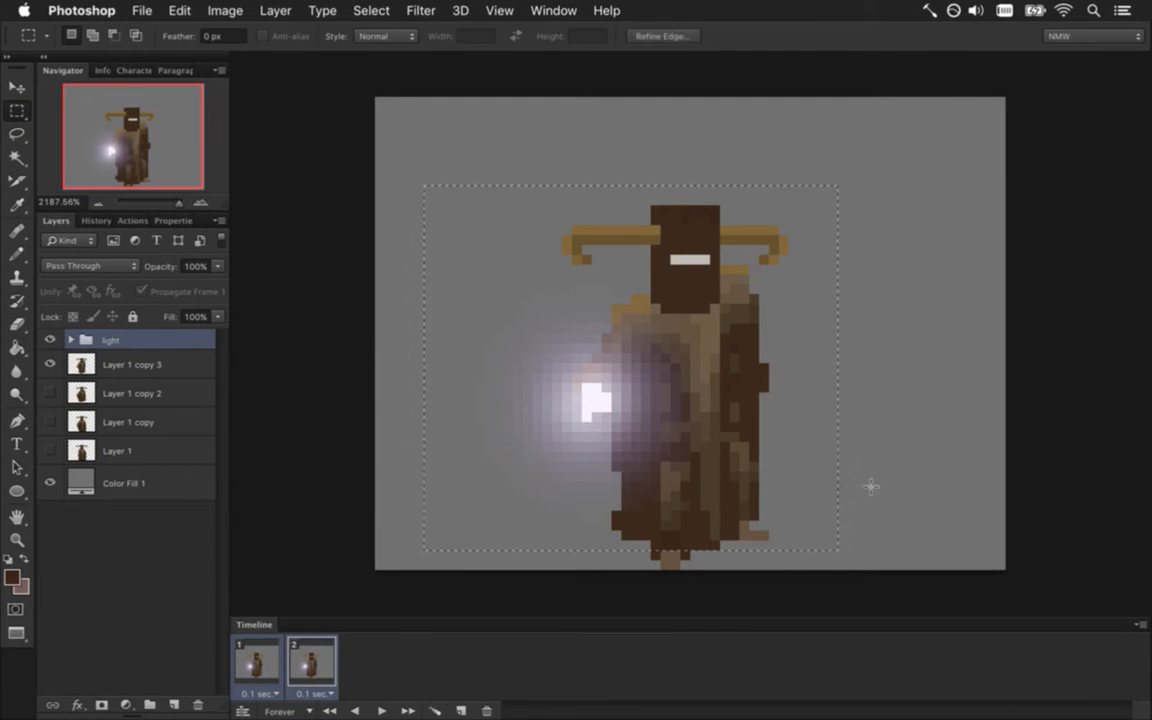
{"action": "left_click", "coordinate": [592, 333]}
{"action": "left_click_drag", "start_coordinate": [589, 368], "coordinate": [622, 368]}
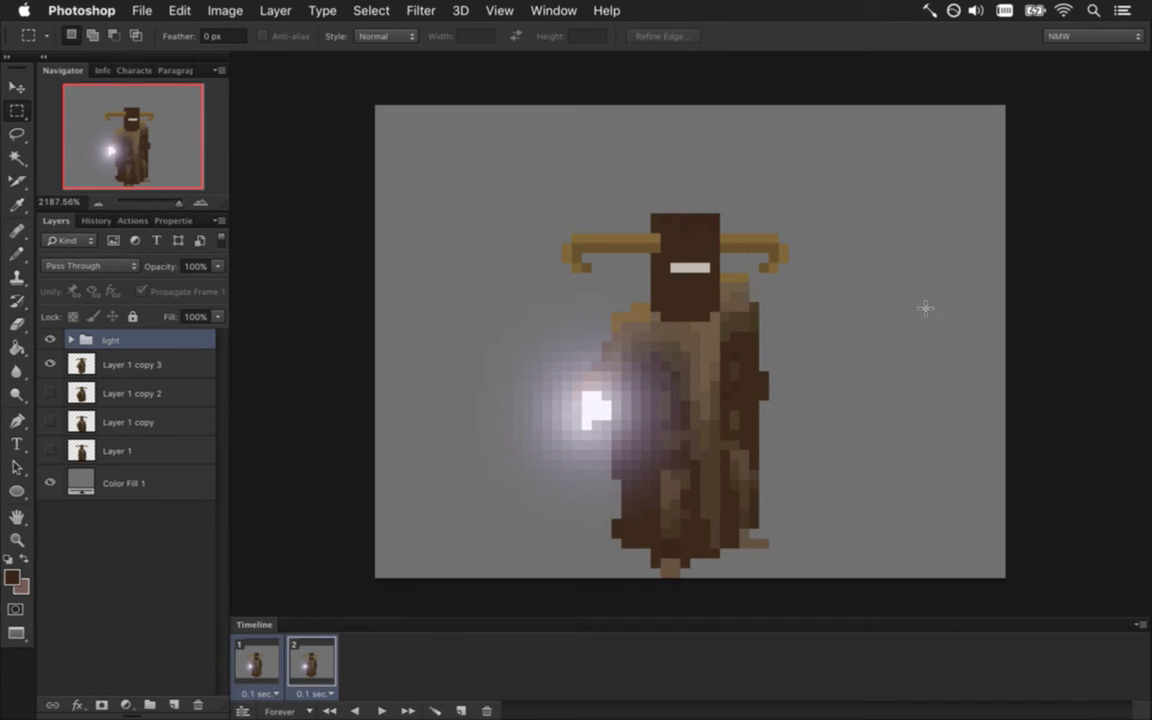
{"action": "mouse_move", "coordinate": [1133, 175]}
{"action": "left_click", "coordinate": [81, 393]}
{"action": "left_click", "coordinate": [86, 362]}
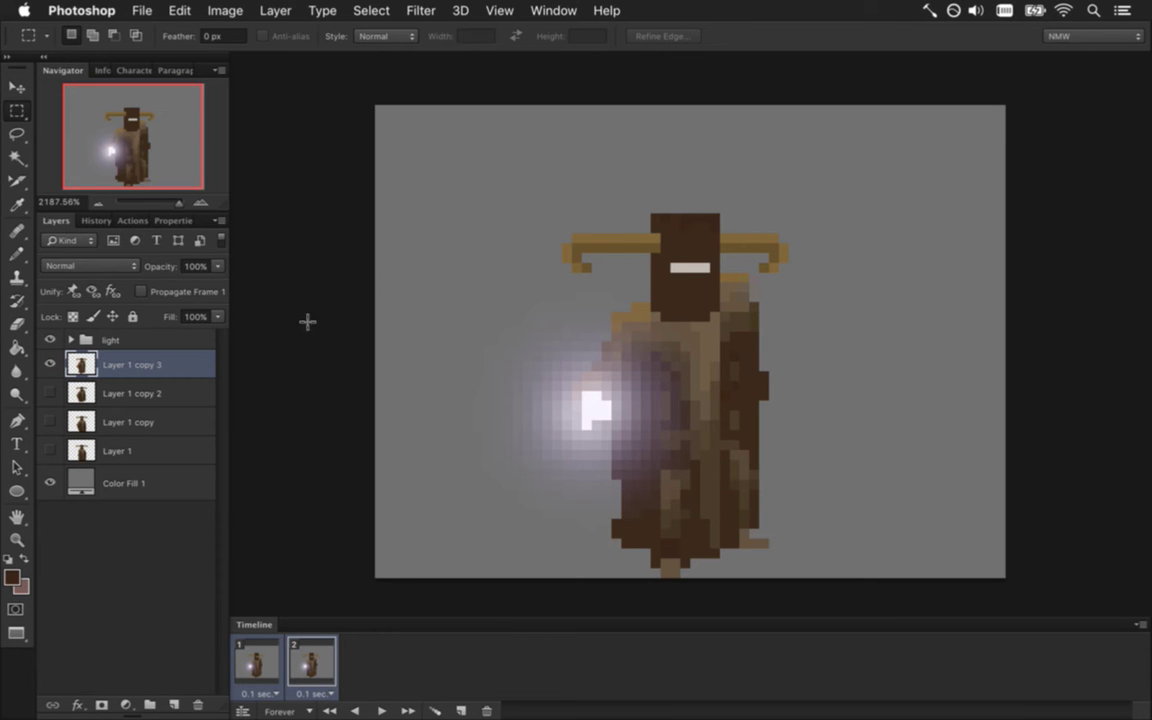
Build and play Songbringer in Xcode to test the character, then return to Photoshop
{"action": "key", "text": "super+Tab"}
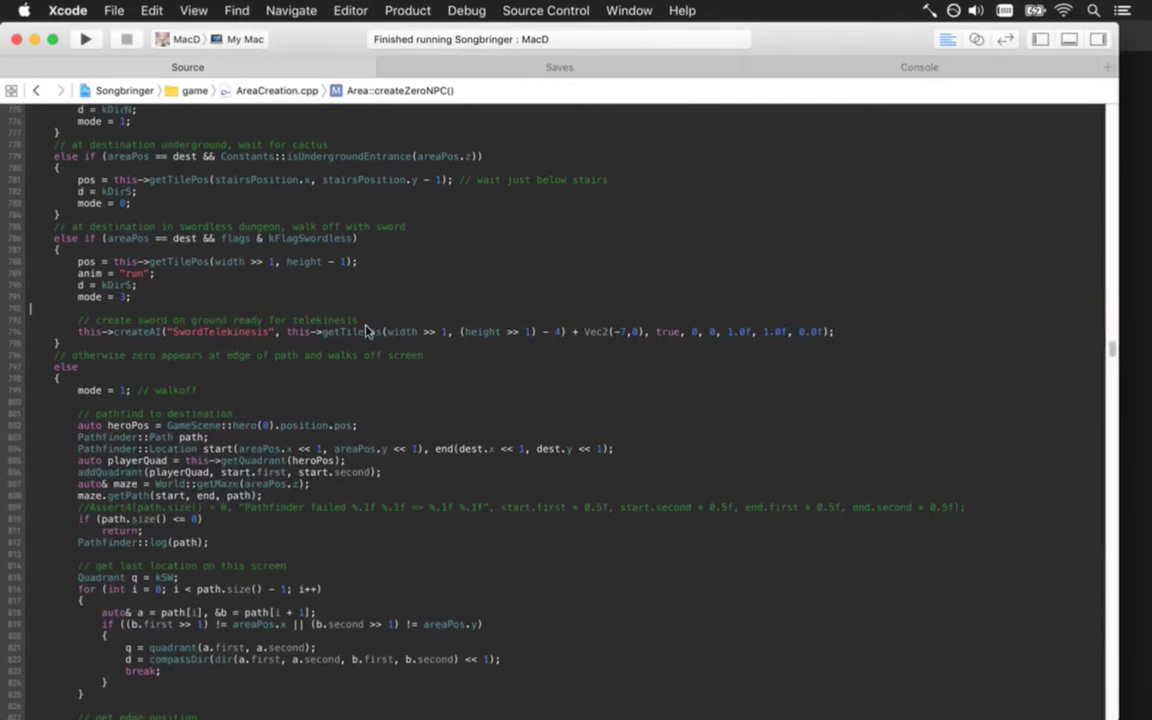
{"action": "key", "text": "super+r"}
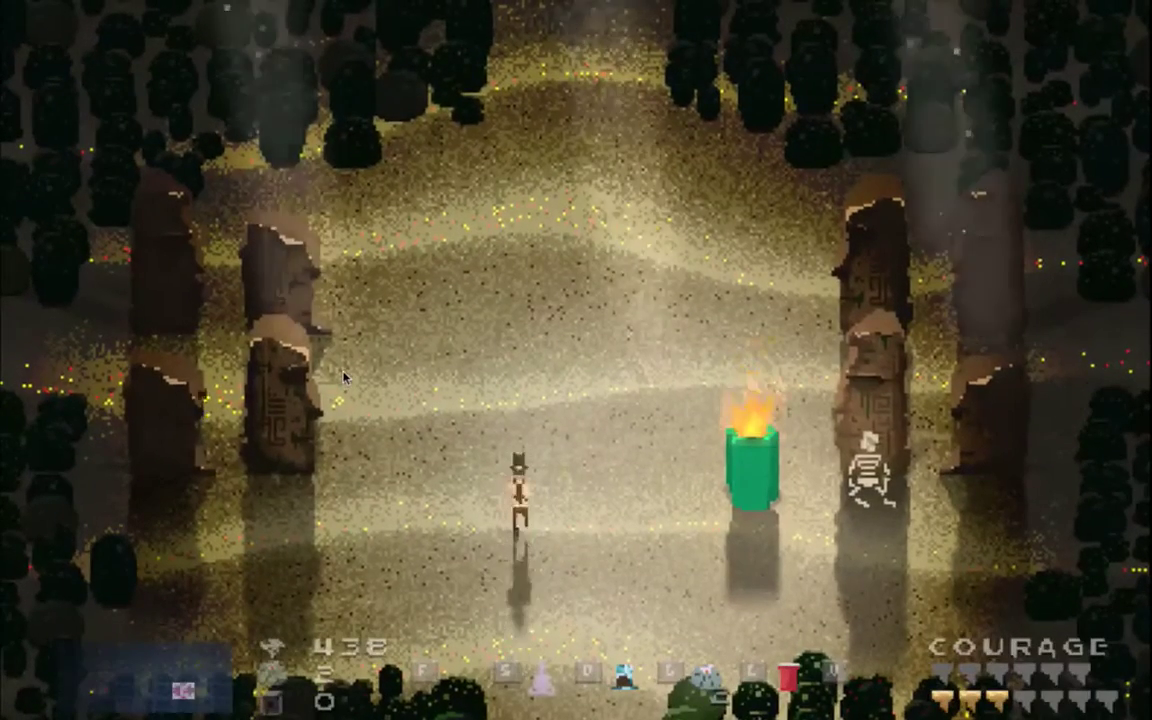
{"action": "key", "text": "super+q"}
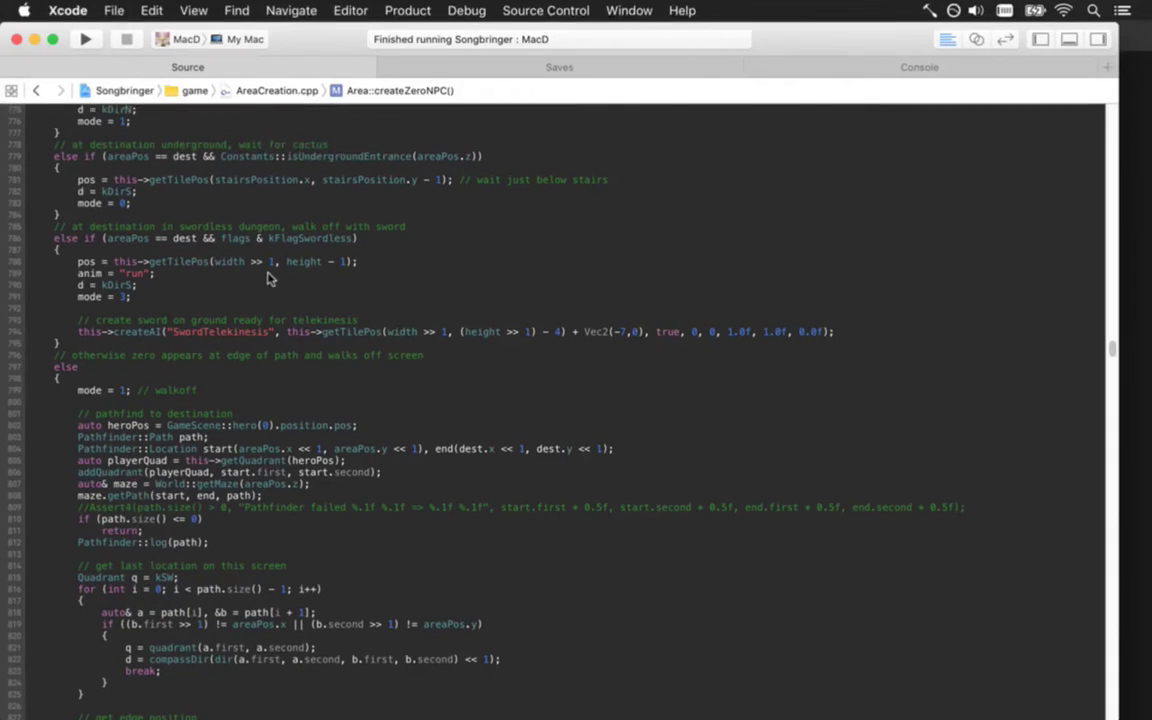
{"action": "key", "text": "super+Tab"}
{"action": "key", "text": "super+shift+Tab"}
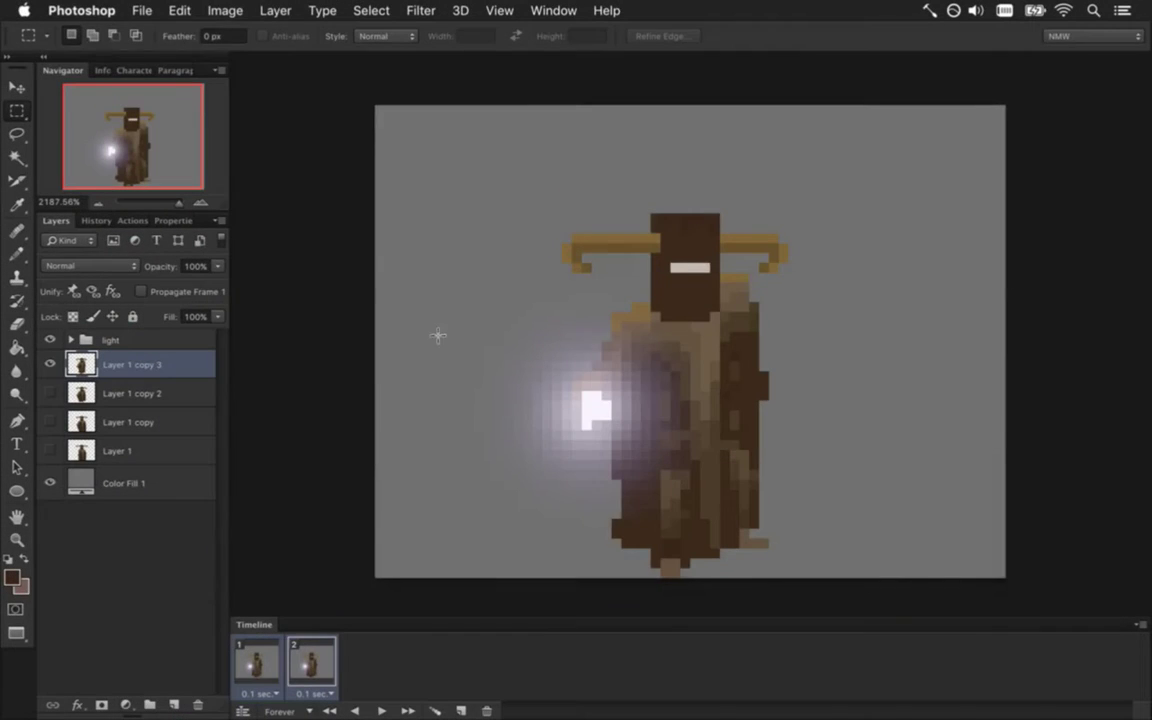
{"action": "left_click", "coordinate": [256, 660]}
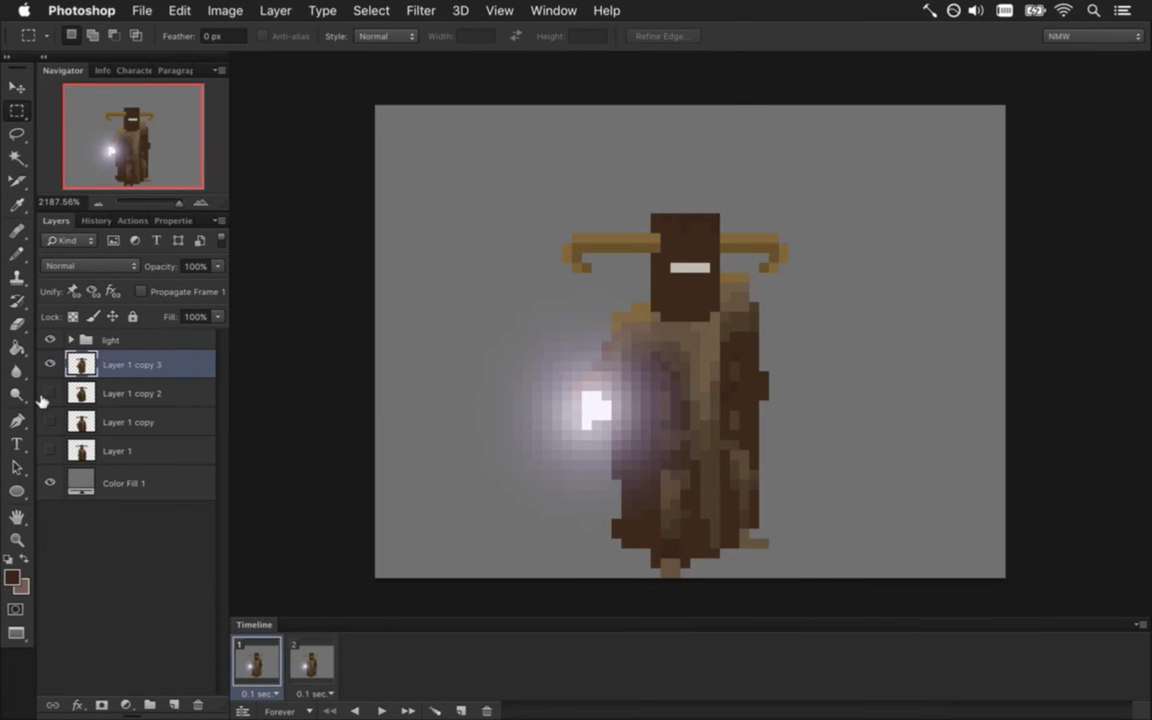
{"action": "left_click", "coordinate": [524, 8]}
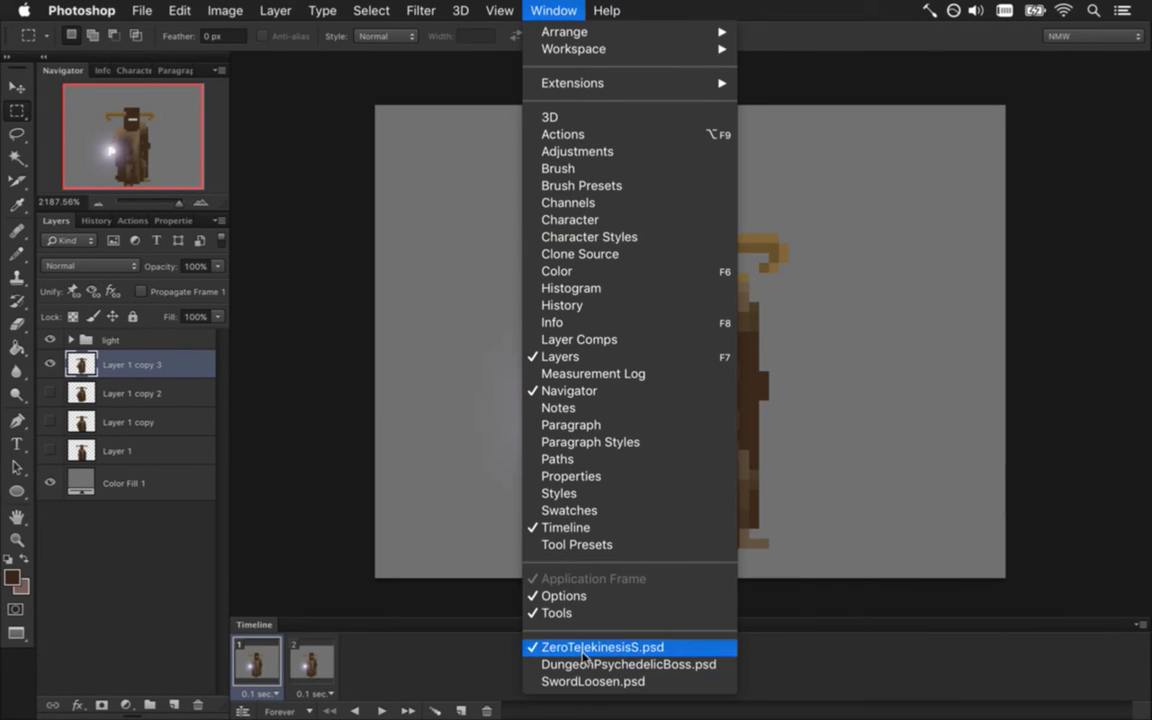
{"action": "left_click", "coordinate": [280, 180]}
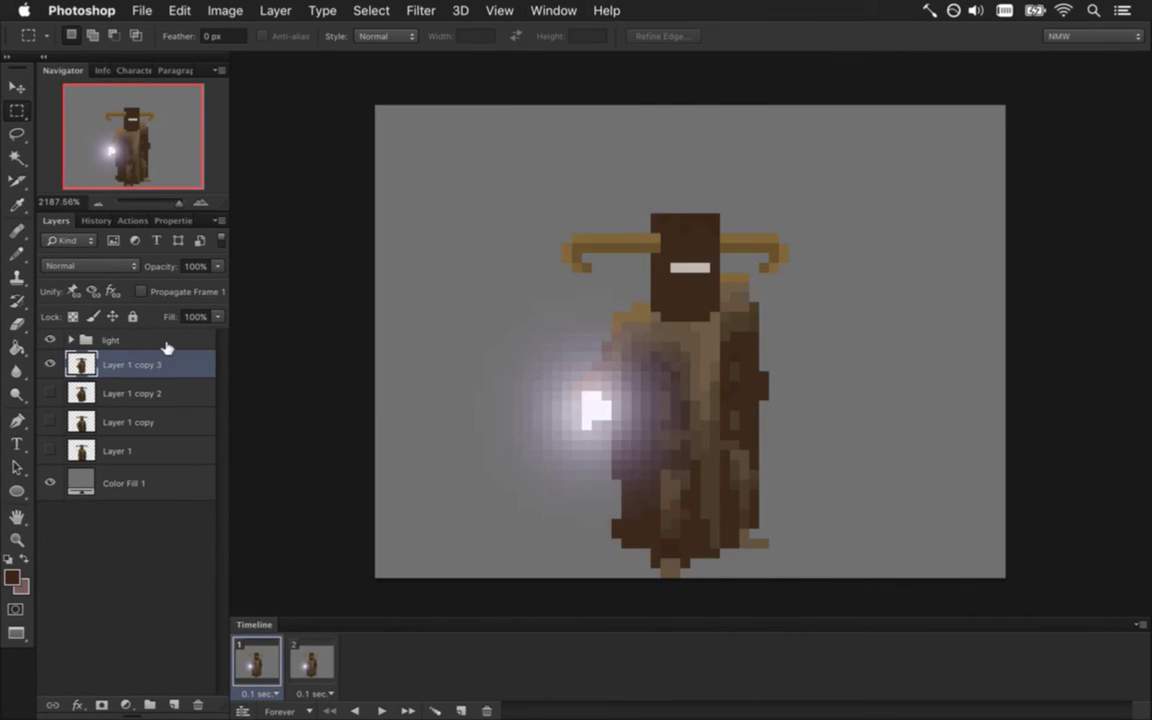
{"action": "left_click", "coordinate": [142, 10]}
{"action": "left_click", "coordinate": [192, 220]}
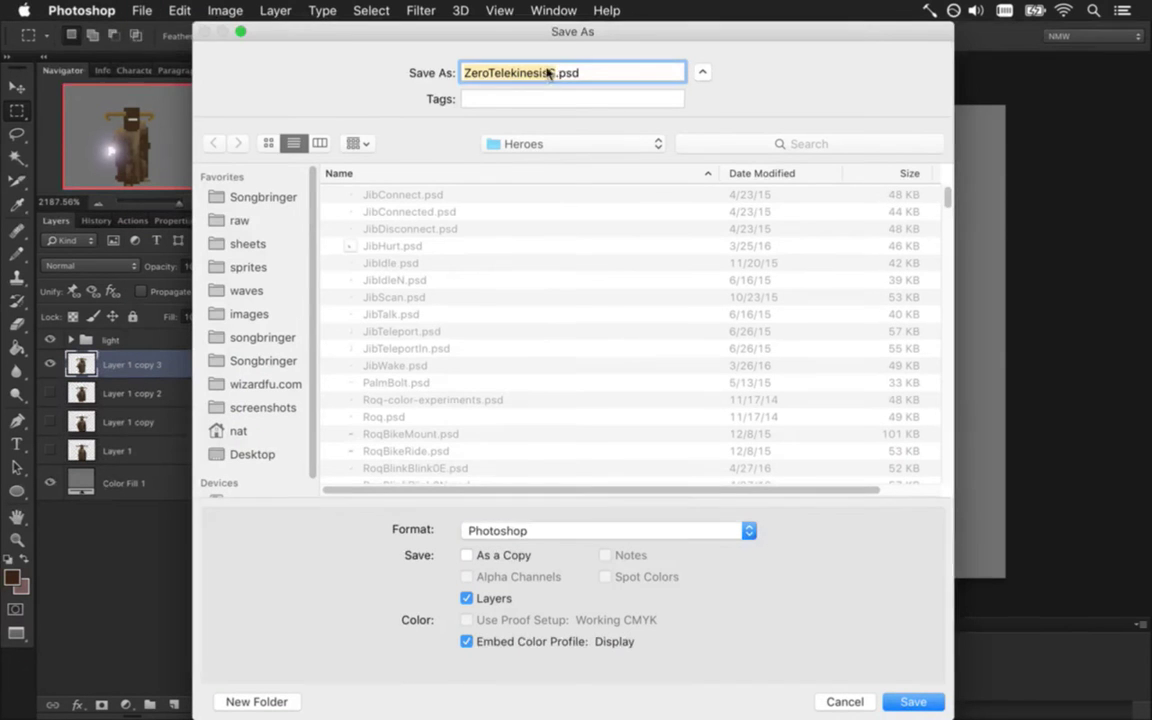
{"action": "left_click", "coordinate": [547, 73]}
{"action": "key", "text": "BackSpace"}
{"action": "key", "text": "BackSpace"}
{"action": "key", "text": "BackSpace"}
{"action": "key", "text": "BackSpace"}
{"action": "key", "text": "BackSpace"}
{"action": "key", "text": "BackSpace"}
{"action": "key", "text": "BackSpace"}
{"action": "key", "text": "BackSpace"}
{"action": "key", "text": "BackSpace"}
{"action": "key", "text": "BackSpace"}
{"action": "key", "text": "BackSpace"}
{"action": "type", "text": "Run"}
{"action": "key", "text": "Return"}
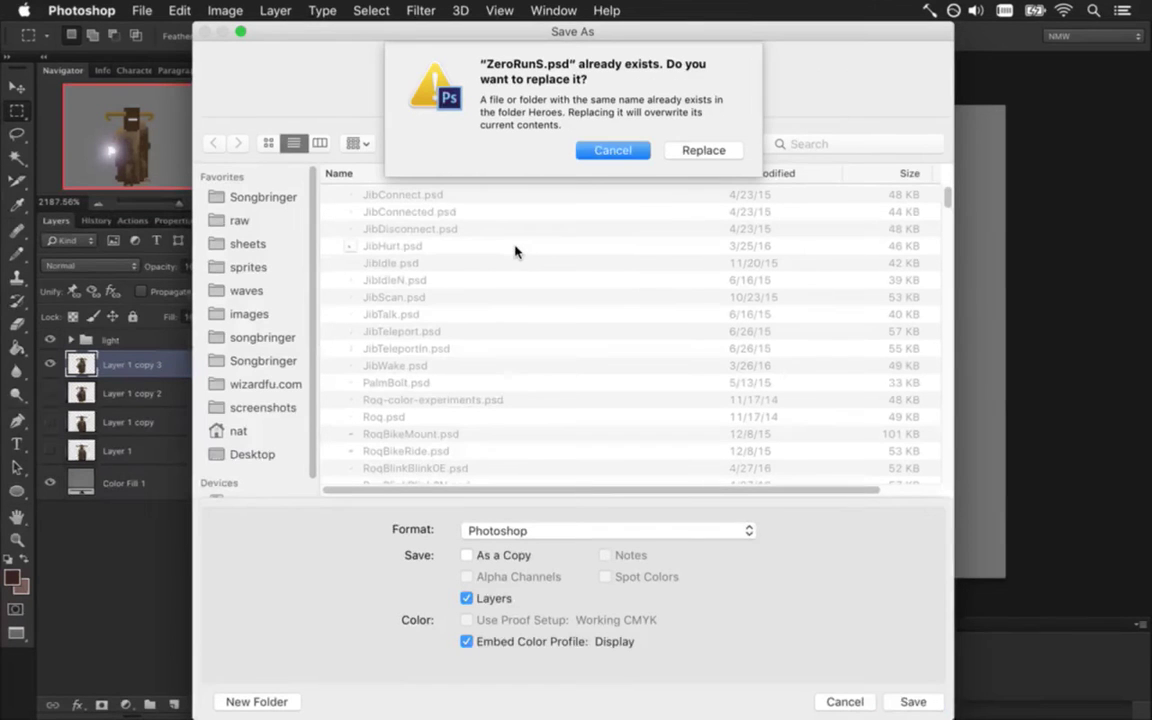
{"action": "left_click", "coordinate": [612, 149]}
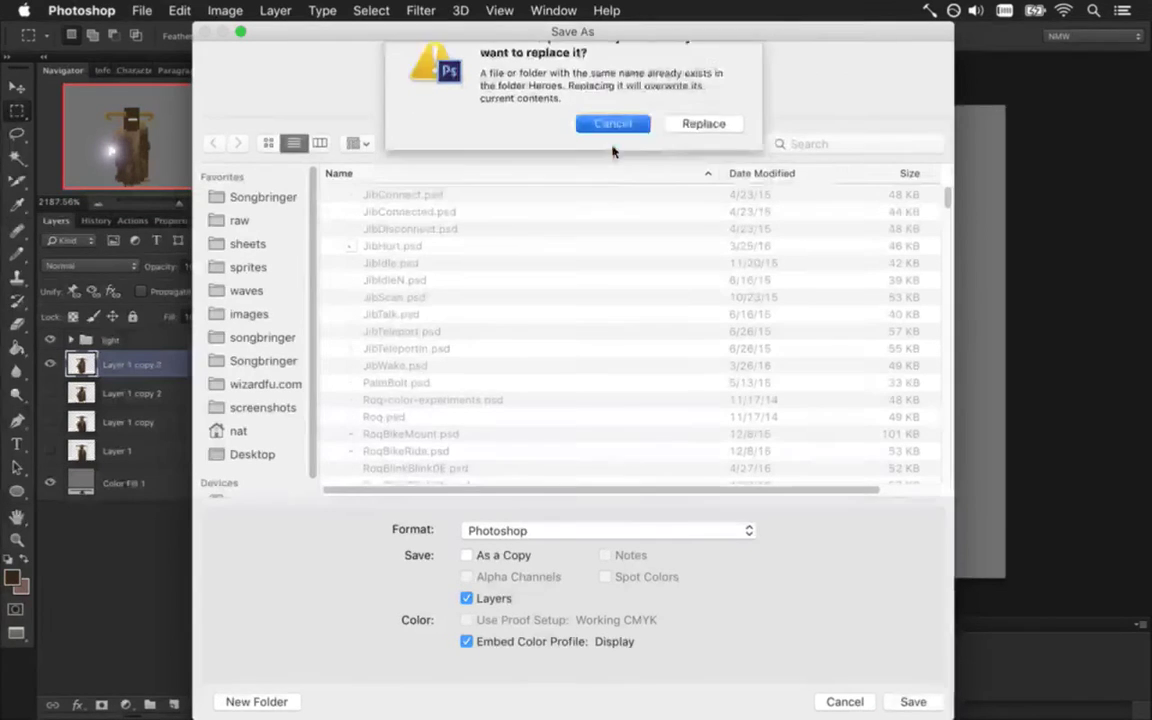
{"action": "left_click", "coordinate": [843, 701]}
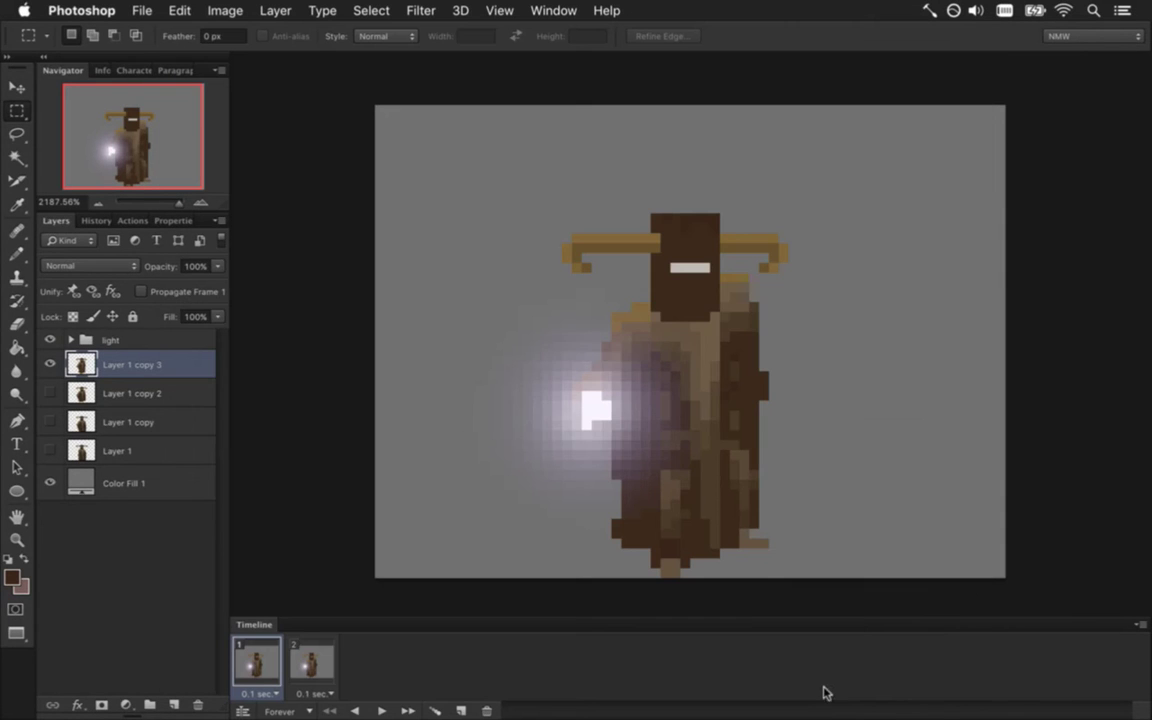
{"action": "key", "text": "super+Tab"}
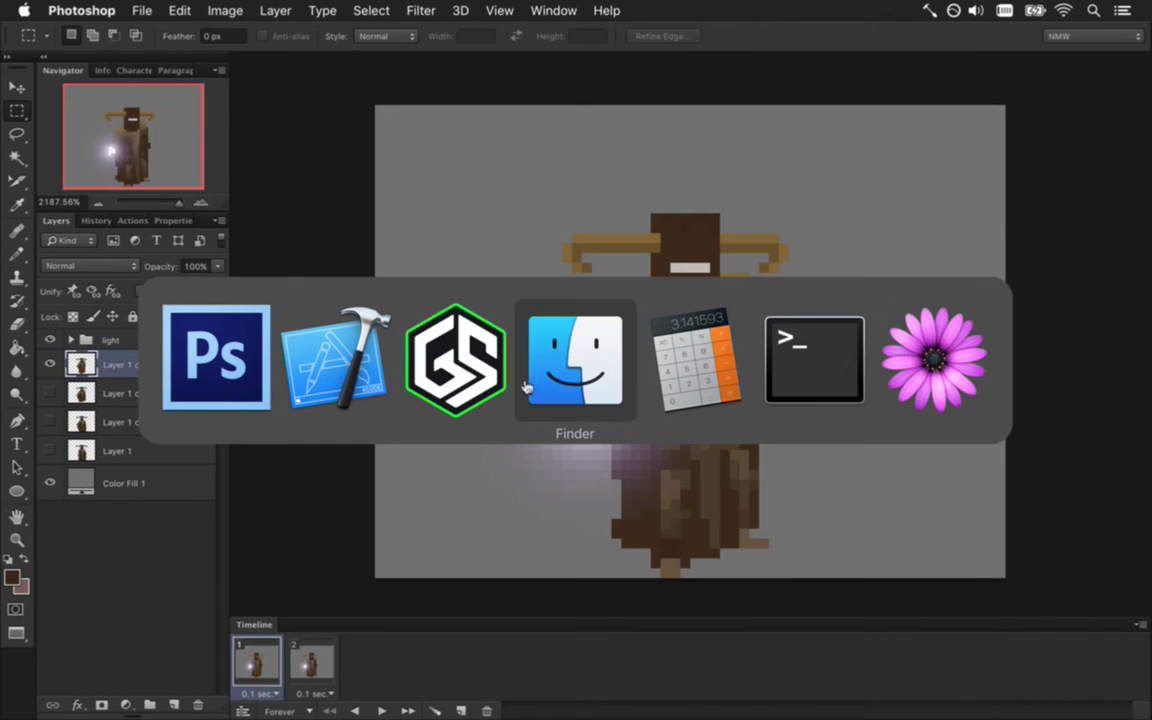
Switch to Terminal using the application switcher
{"action": "key", "text": "super+Tab"}
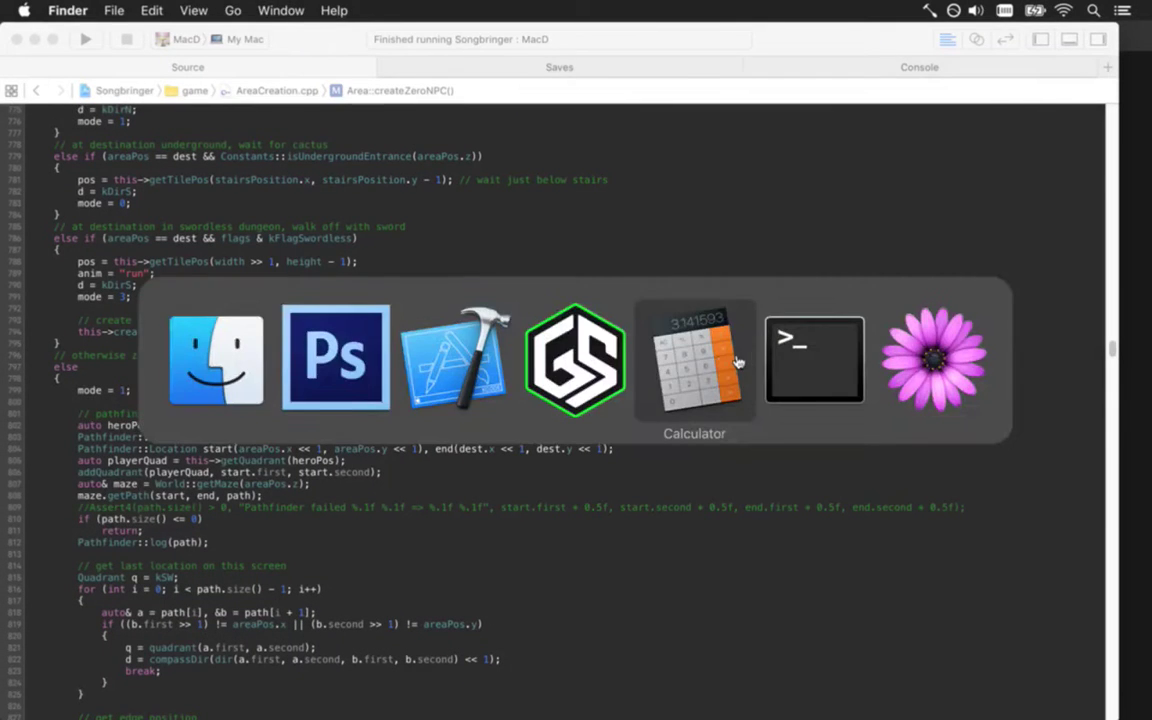
{"action": "left_click", "coordinate": [694, 373]}
{"action": "key", "text": "super+Tab"}
{"action": "left_click", "coordinate": [805, 390]}
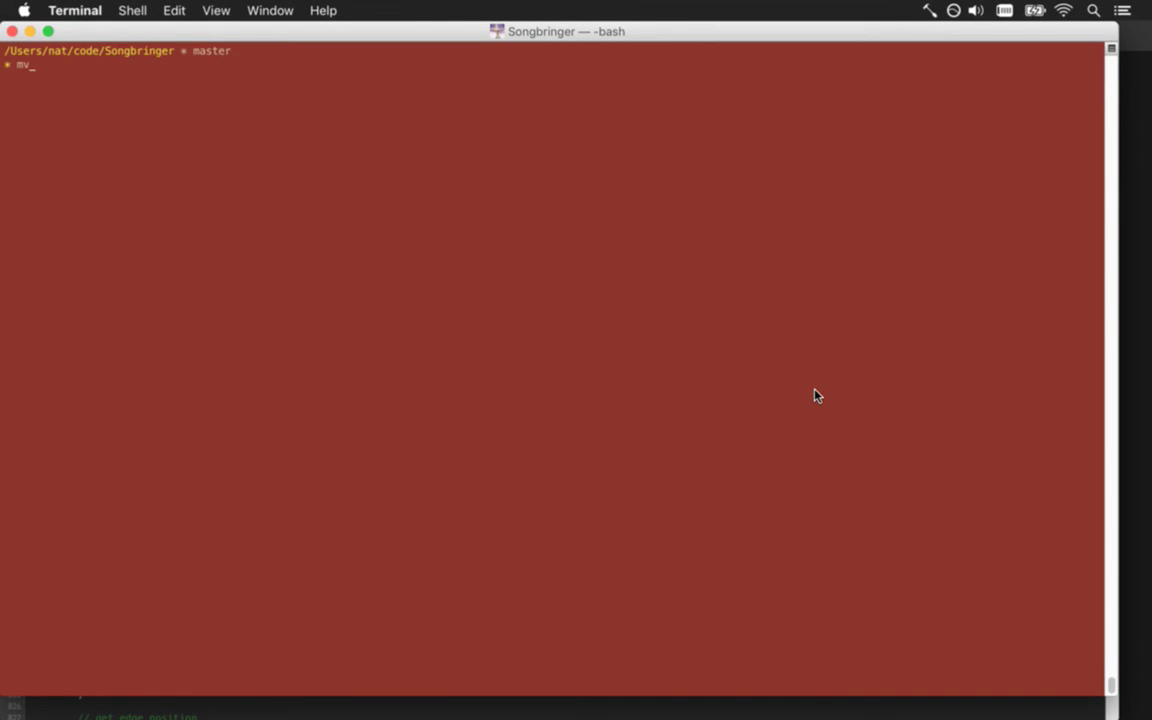
Move raw/sprites/Heroes/ZeroRunS.psd to ~/Desktop/ with mv, then show the desktop
{"action": "type", "text": "mv raw/sp"}
{"action": "key", "text": "Tab"}
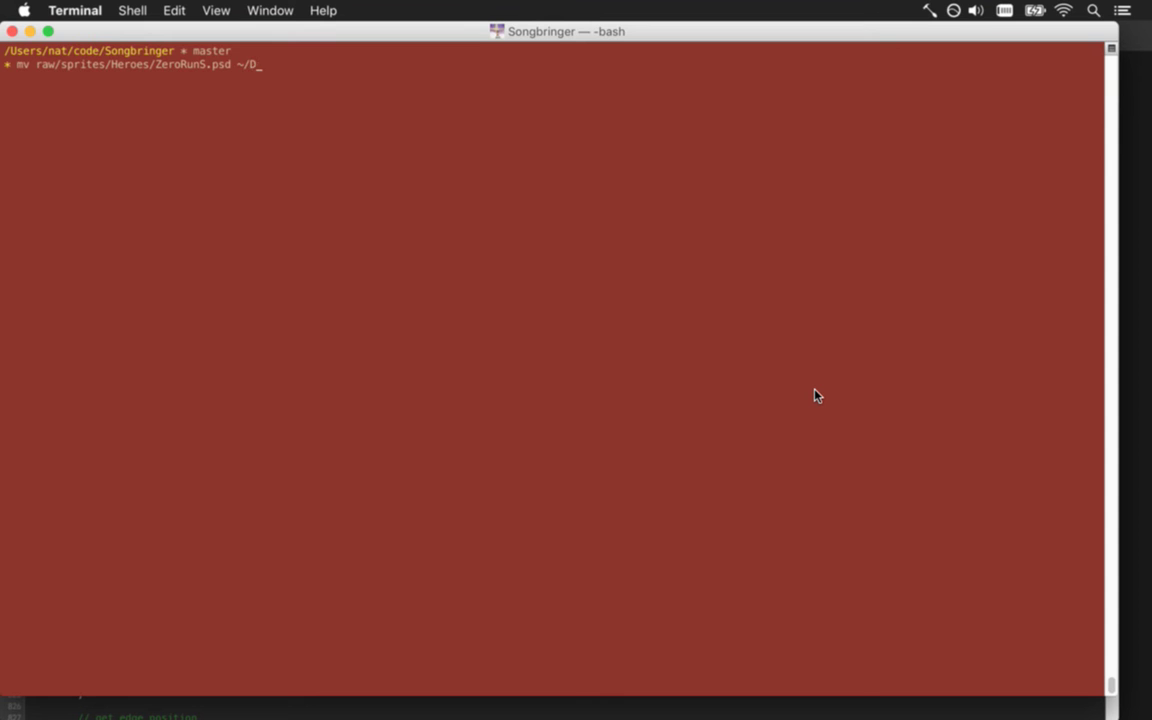
{"action": "type", "text": "esktop/"}
{"action": "key", "text": "Return"}
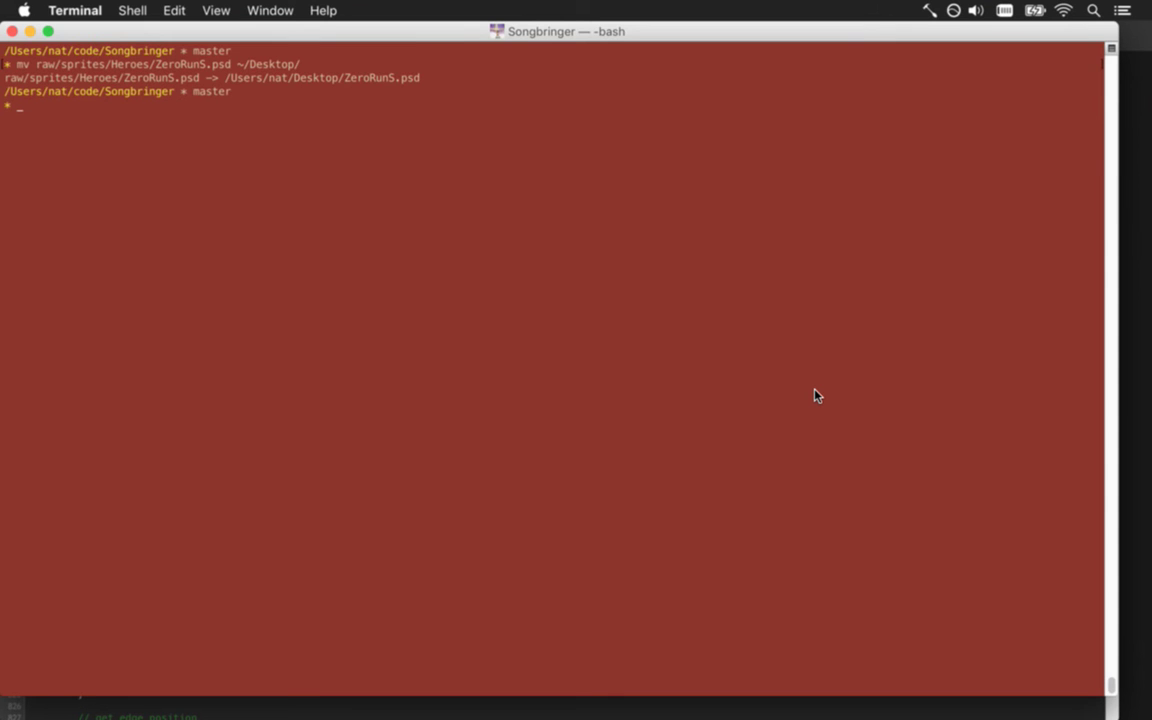
{"action": "key", "text": "F11"}
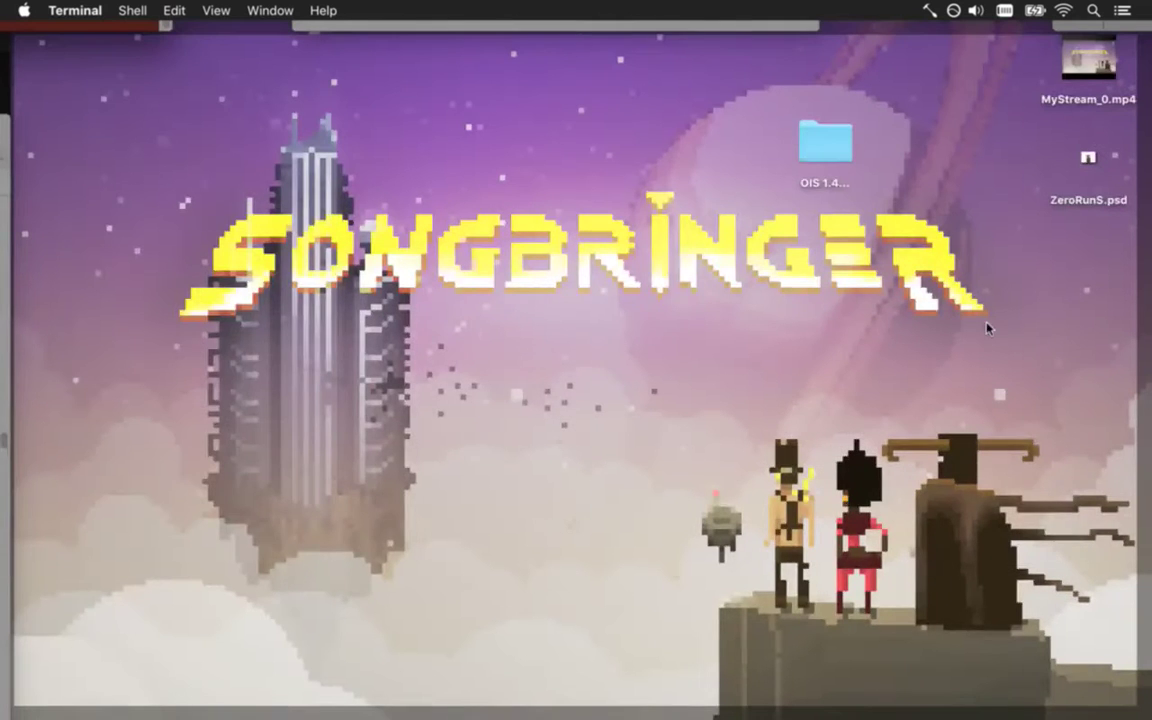
Open the desktop's ZeroRunS.psd with Adobe Photoshop CS6
{"action": "left_click", "coordinate": [1088, 158]}
{"action": "right_click", "coordinate": [1088, 158]}
{"action": "mouse_move", "coordinate": [990, 182]}
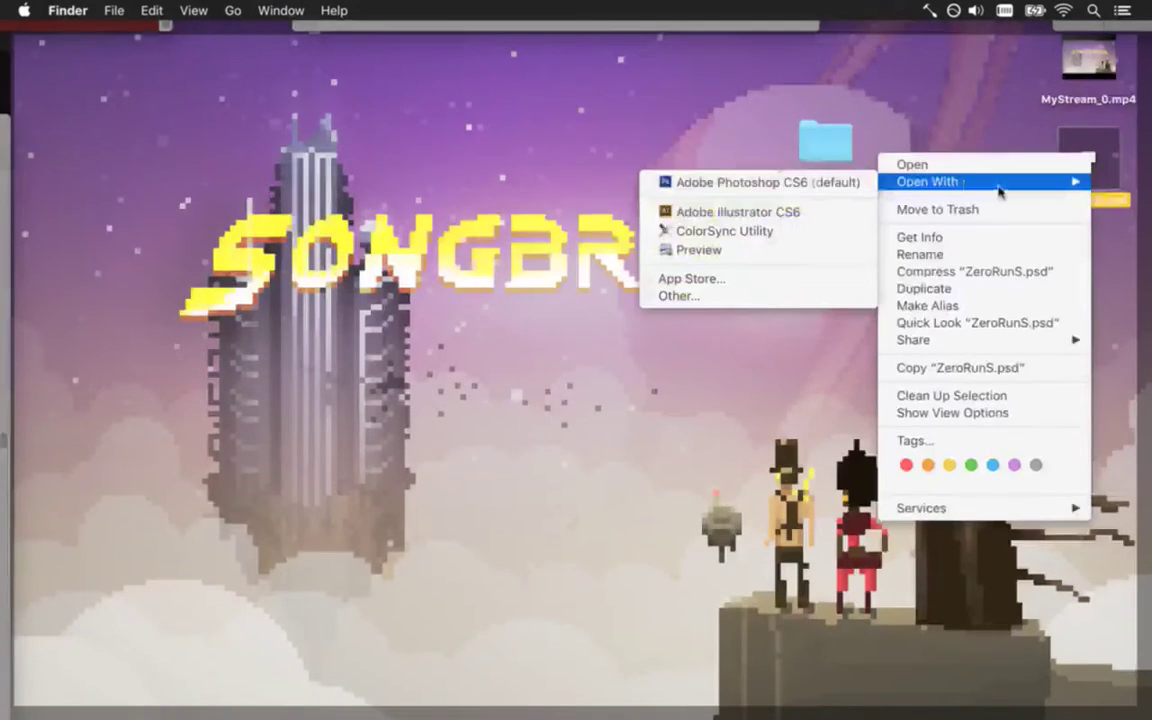
{"action": "left_click", "coordinate": [855, 183]}
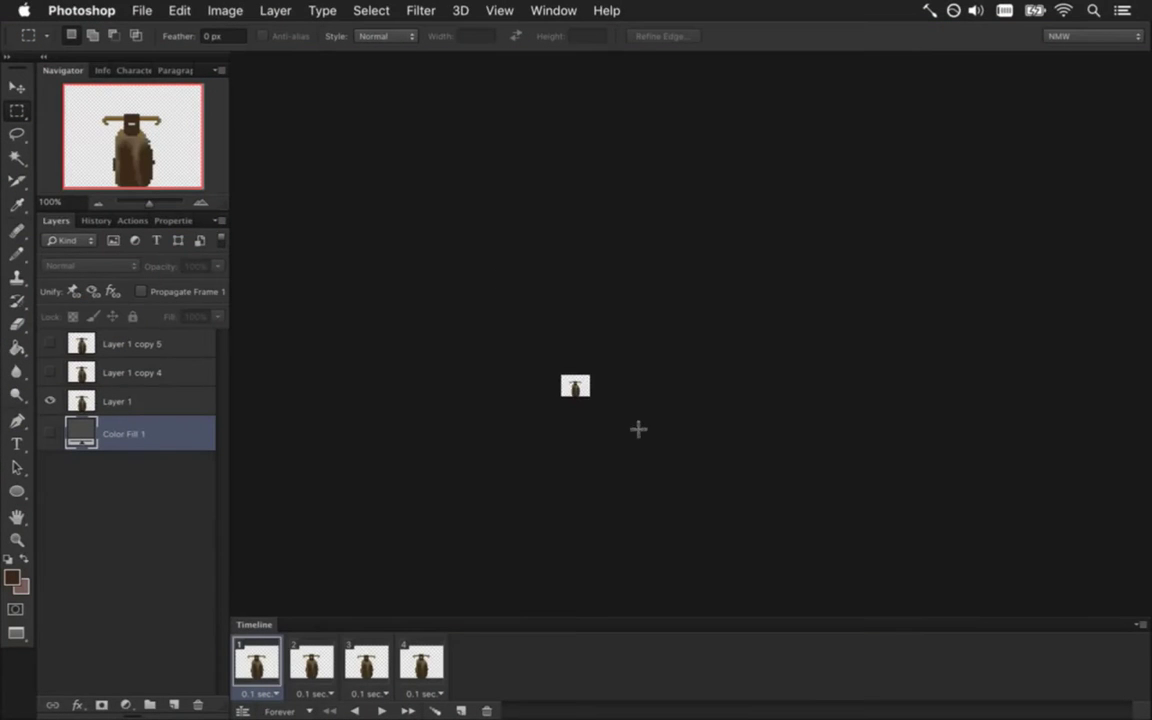
Zoom in on the sprite, then switch to the ZeroTelekinesisS.psd document
{"action": "left_click_drag", "start_coordinate": [656, 400], "coordinate": [766, 386]}
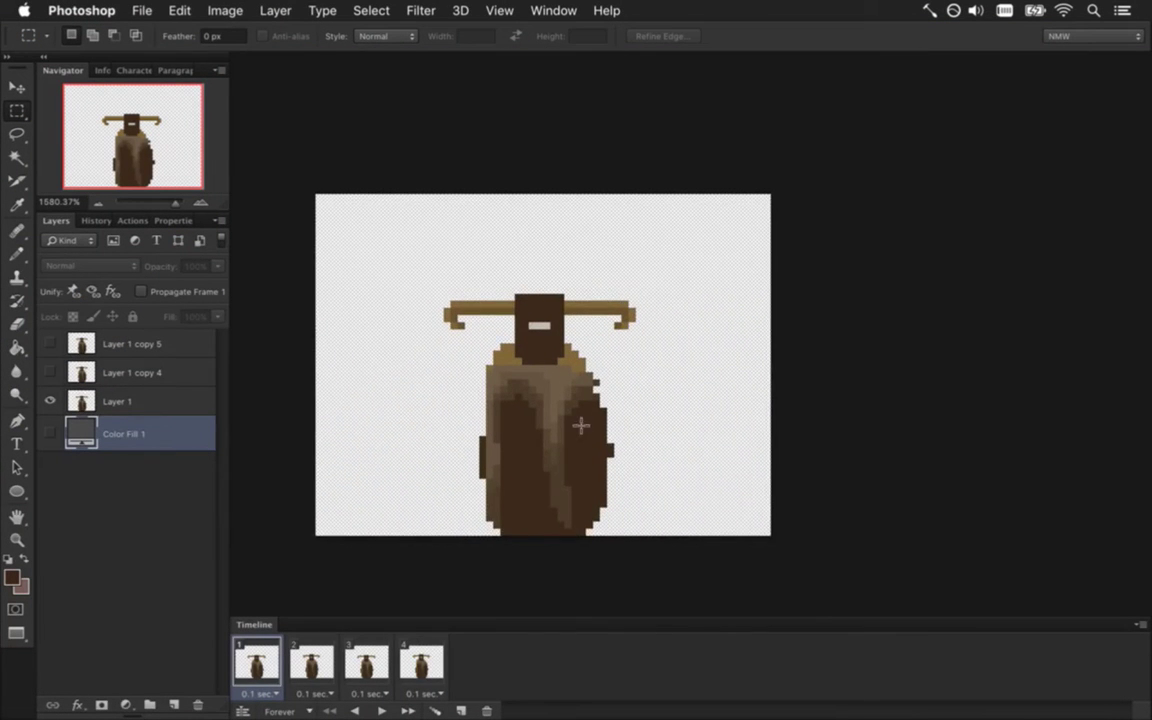
{"action": "left_click_drag", "start_coordinate": [629, 396], "coordinate": [693, 365]}
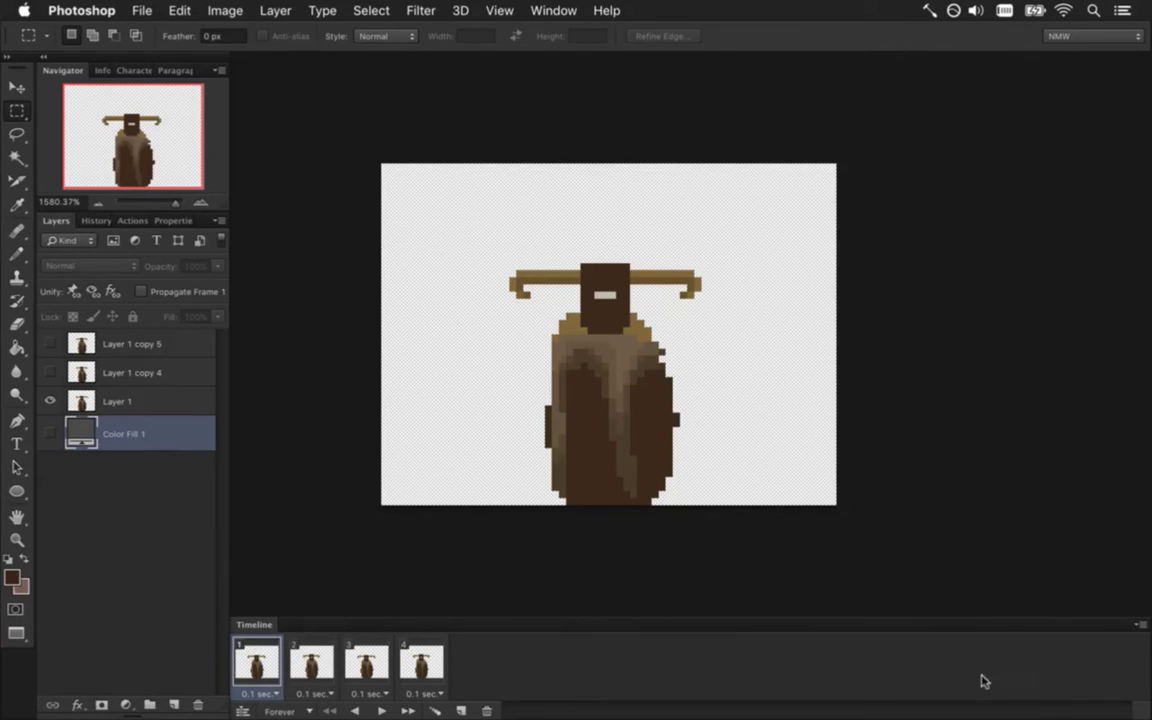
{"action": "left_click", "coordinate": [553, 10]}
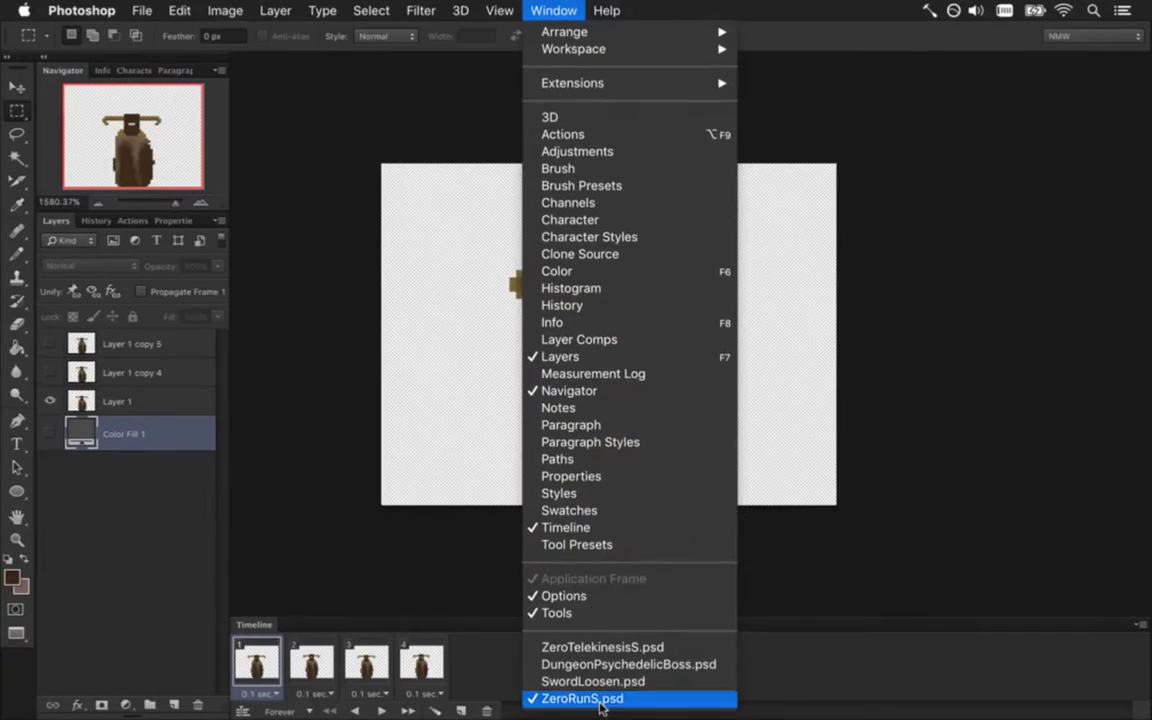
{"action": "left_click", "coordinate": [545, 584]}
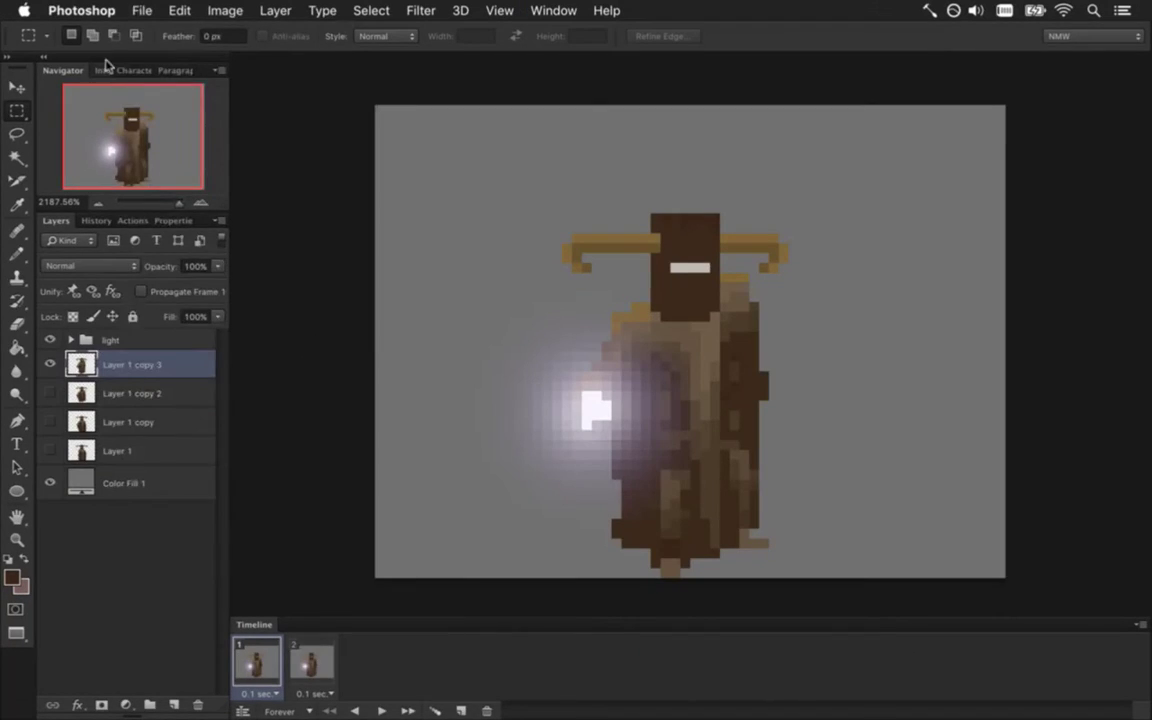
Try saving as ZeroIdleS.psd, declining to overwrite the existing file
{"action": "left_click", "coordinate": [138, 10]}
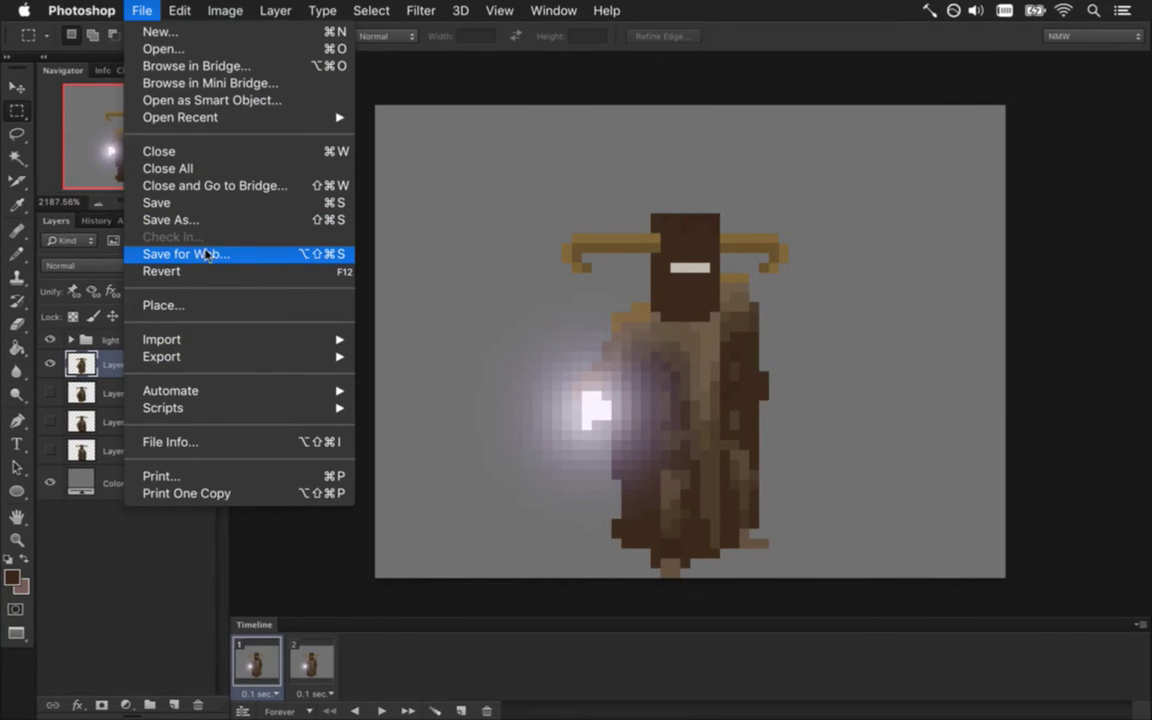
{"action": "left_click", "coordinate": [168, 220]}
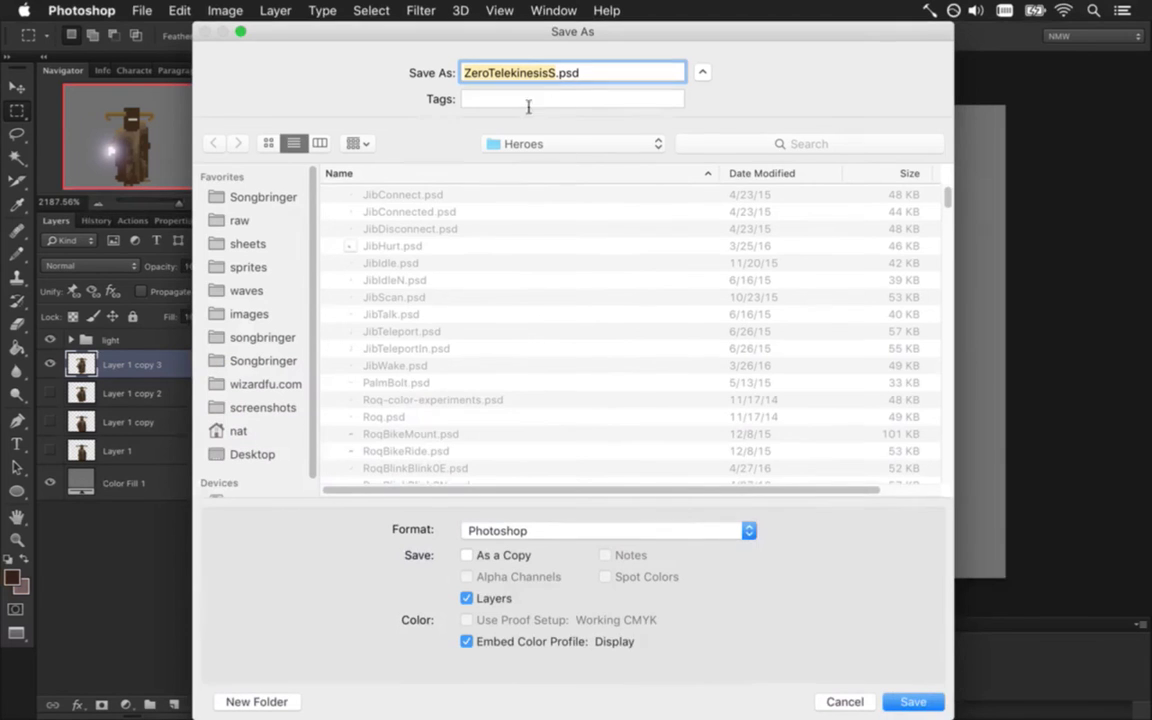
{"action": "left_click", "coordinate": [547, 80]}
{"action": "key", "text": "BackSpace"}
{"action": "key", "text": "BackSpace"}
{"action": "key", "text": "BackSpace"}
{"action": "key", "text": "BackSpace"}
{"action": "key", "text": "BackSpace"}
{"action": "key", "text": "BackSpace"}
{"action": "key", "text": "BackSpace"}
{"action": "key", "text": "BackSpace"}
{"action": "key", "text": "BackSpace"}
{"action": "key", "text": "BackSpace"}
{"action": "key", "text": "BackSpace"}
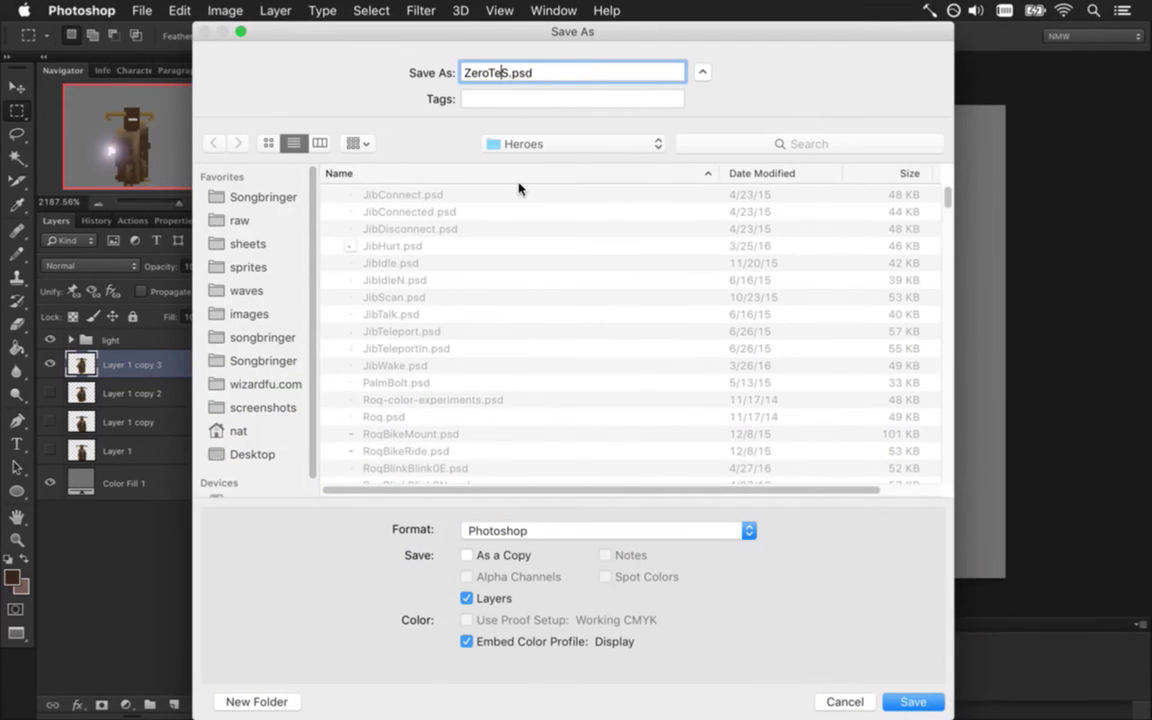
{"action": "type", "text": "Idle"}
{"action": "left_click", "coordinate": [928, 700]}
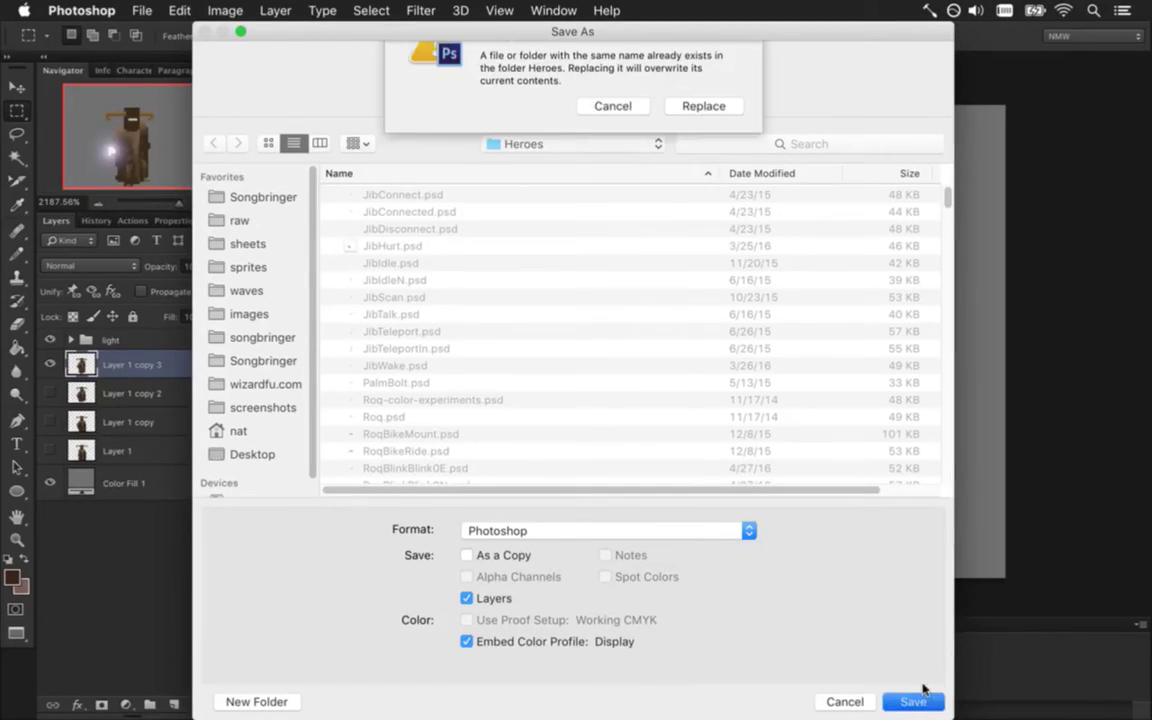
{"action": "key", "text": "Escape"}
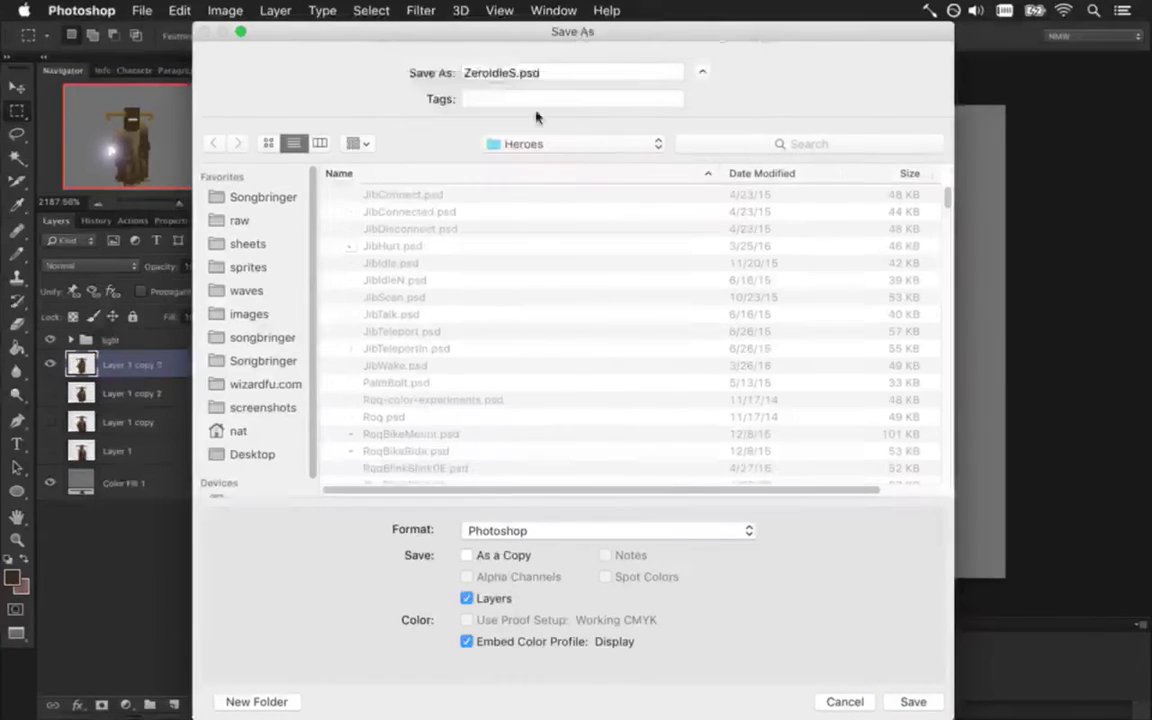
Save the document as ZeroRunS.psd in Heroes and hide the light group
{"action": "key", "text": "BackSpace"}
{"action": "key", "text": "BackSpace"}
{"action": "key", "text": "BackSpace"}
{"action": "key", "text": "BackSpace"}
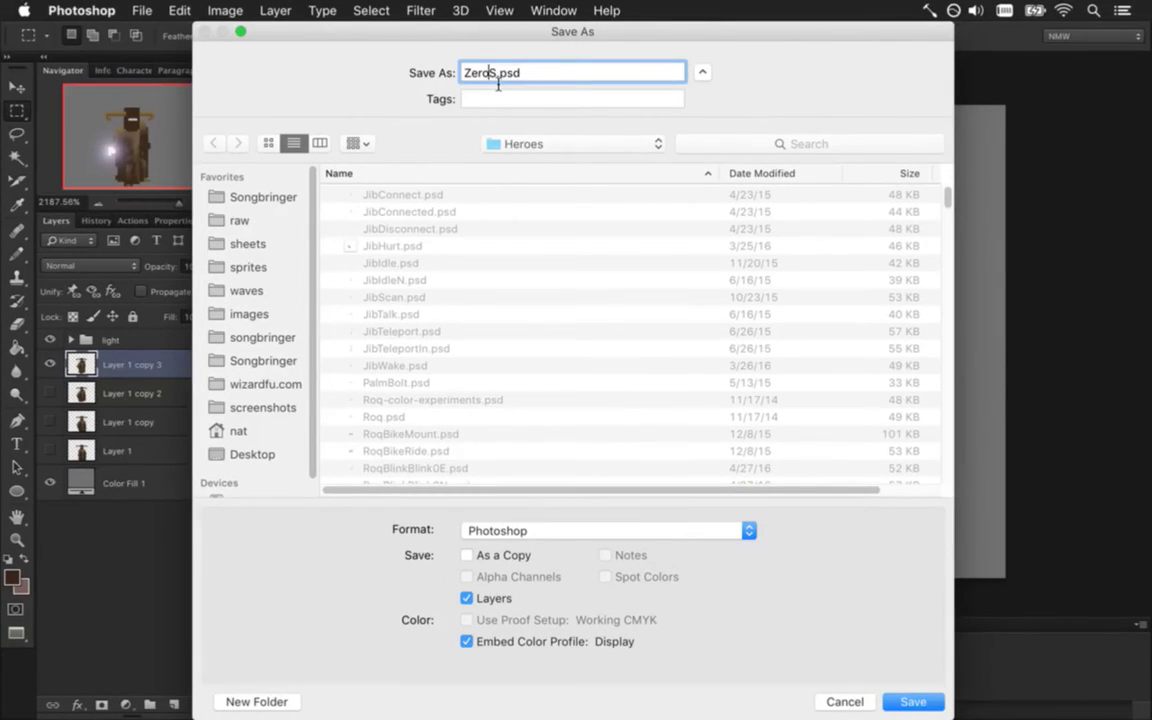
{"action": "type", "text": "Run"}
{"action": "left_click", "coordinate": [913, 699]}
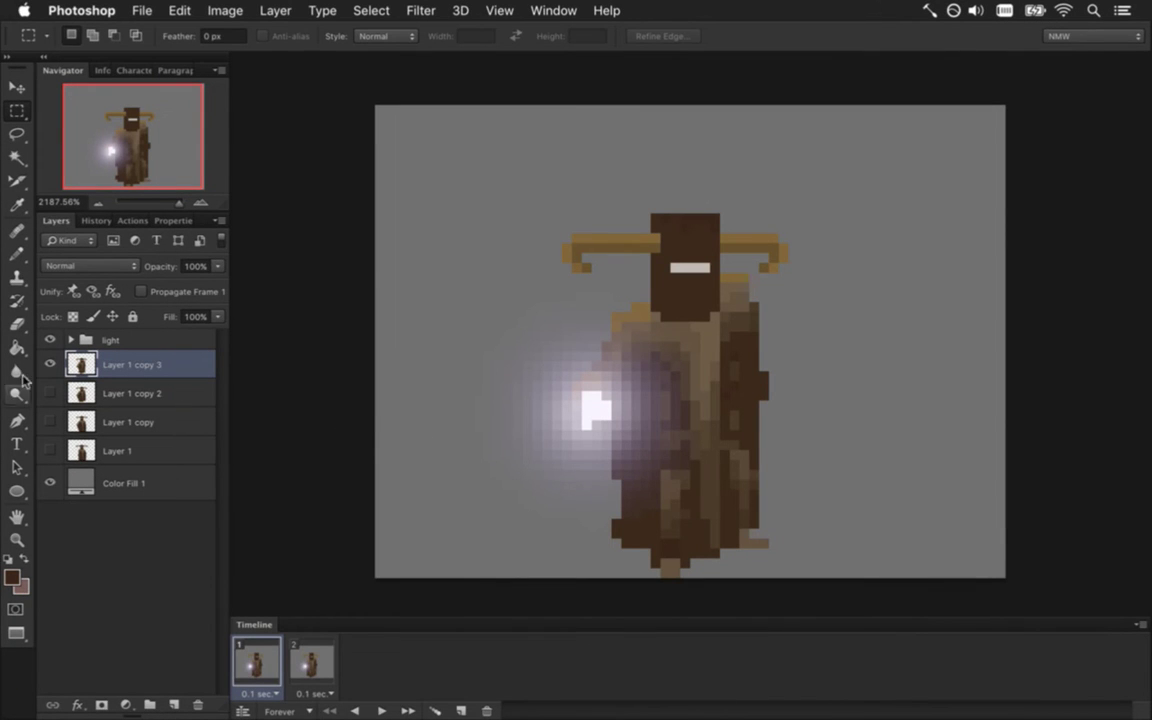
{"action": "left_click", "coordinate": [50, 340]}
{"action": "left_click", "coordinate": [110, 340]}
Delete the light group with its contents and compare the copy 2 and copy 3 poses
{"action": "left_click", "coordinate": [198, 705]}
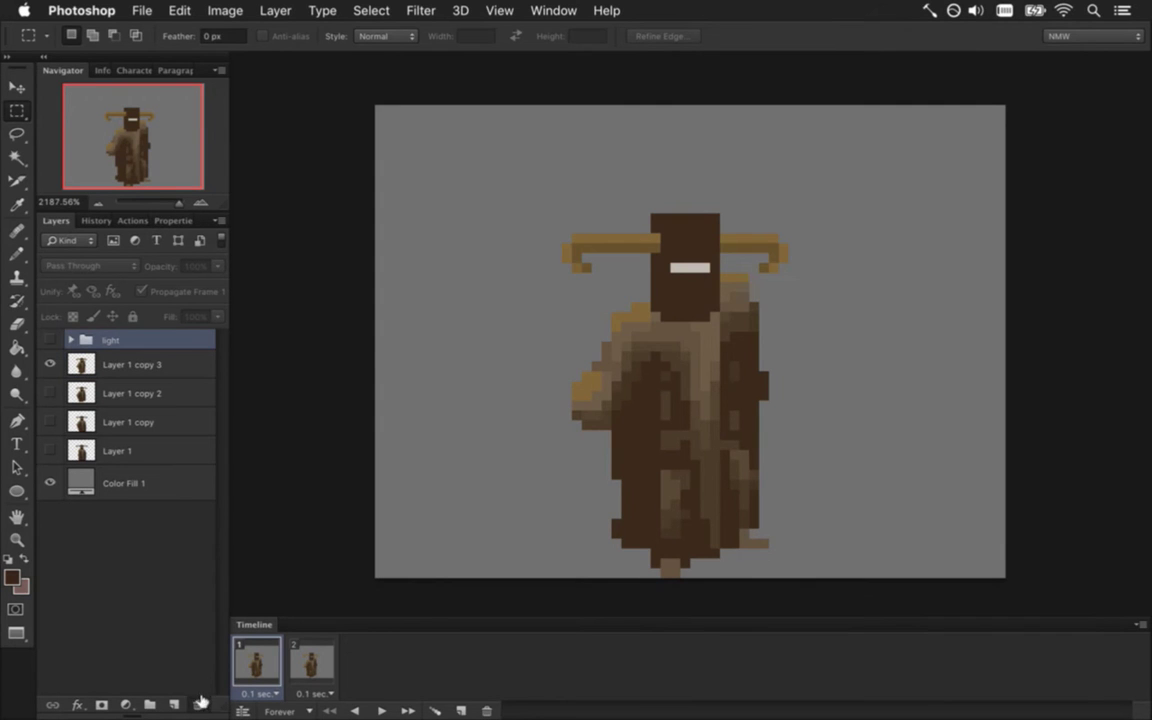
{"action": "left_click", "coordinate": [764, 278]}
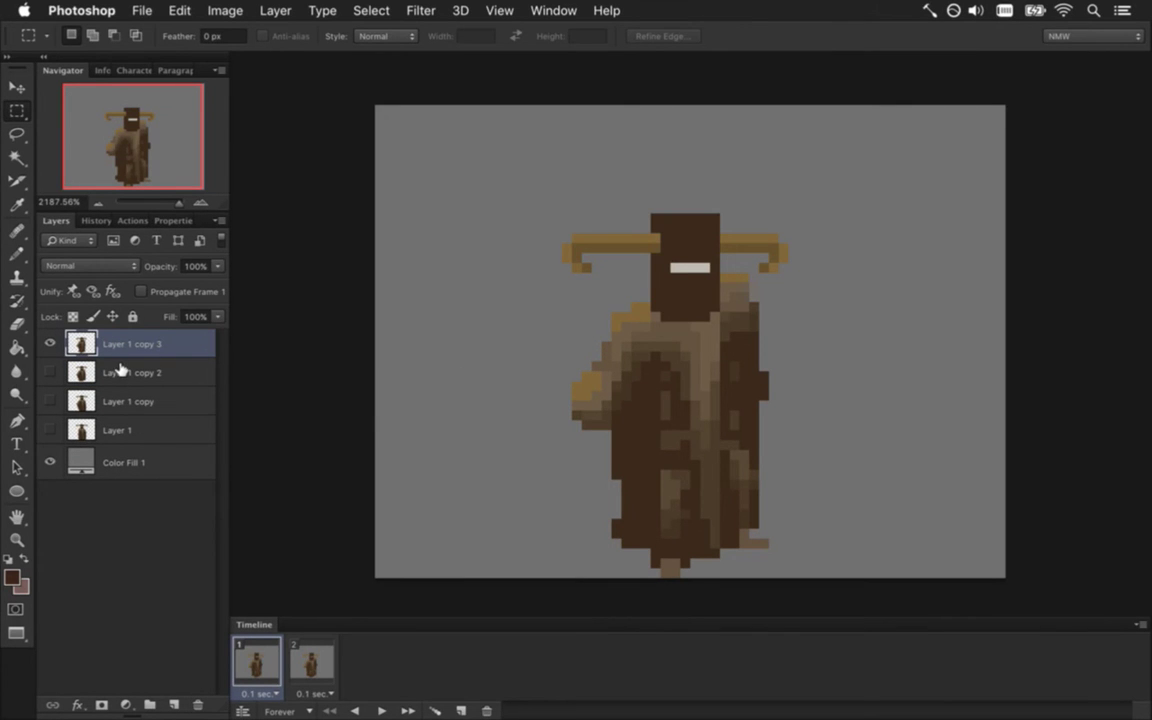
{"action": "left_click", "coordinate": [50, 343]}
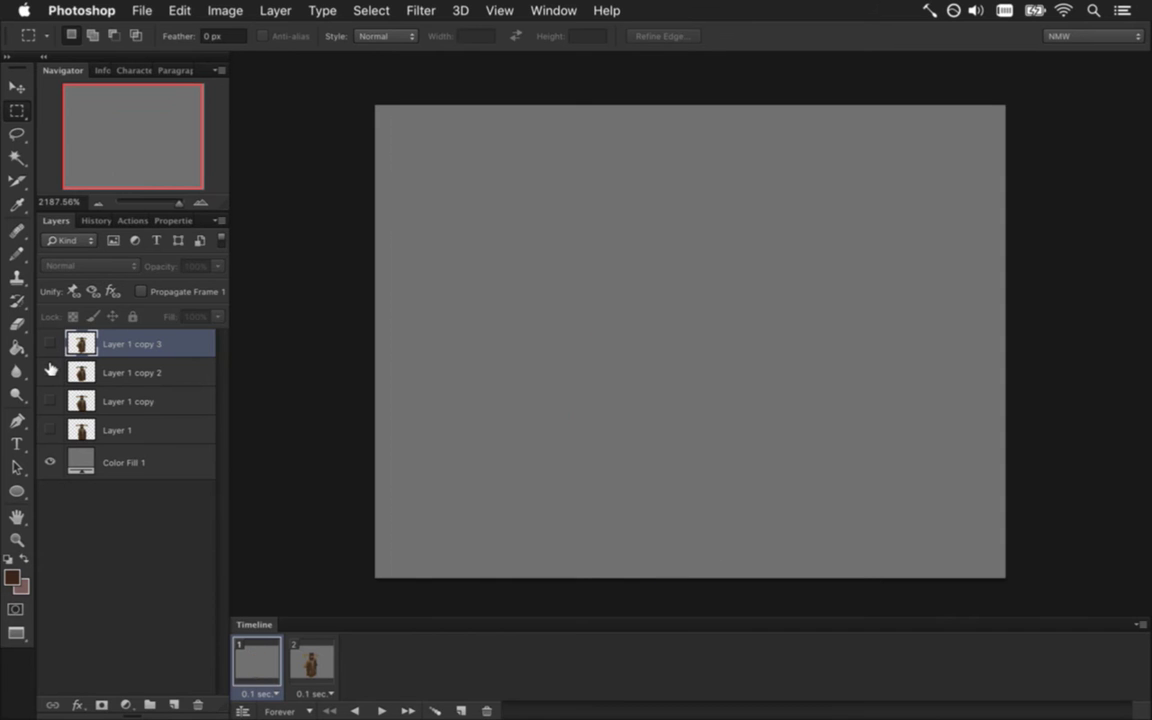
{"action": "left_click", "coordinate": [50, 369]}
{"action": "left_click", "coordinate": [50, 369]}
{"action": "left_click", "coordinate": [50, 343]}
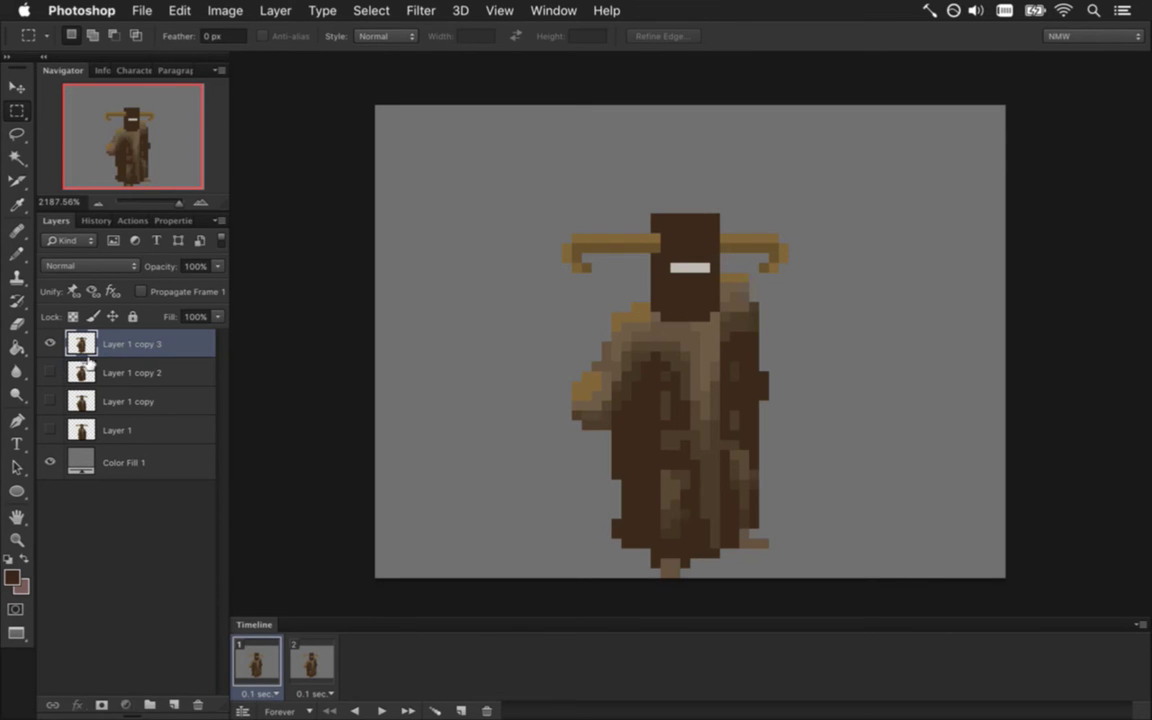
Delete Layer 1 copy 2, Layer 1 copy and Layer 1, keeping Layer 1 copy 3 selected
{"action": "left_click", "coordinate": [88, 365]}
{"action": "left_click", "coordinate": [118, 405], "text": "shift"}
{"action": "left_click", "coordinate": [198, 704]}
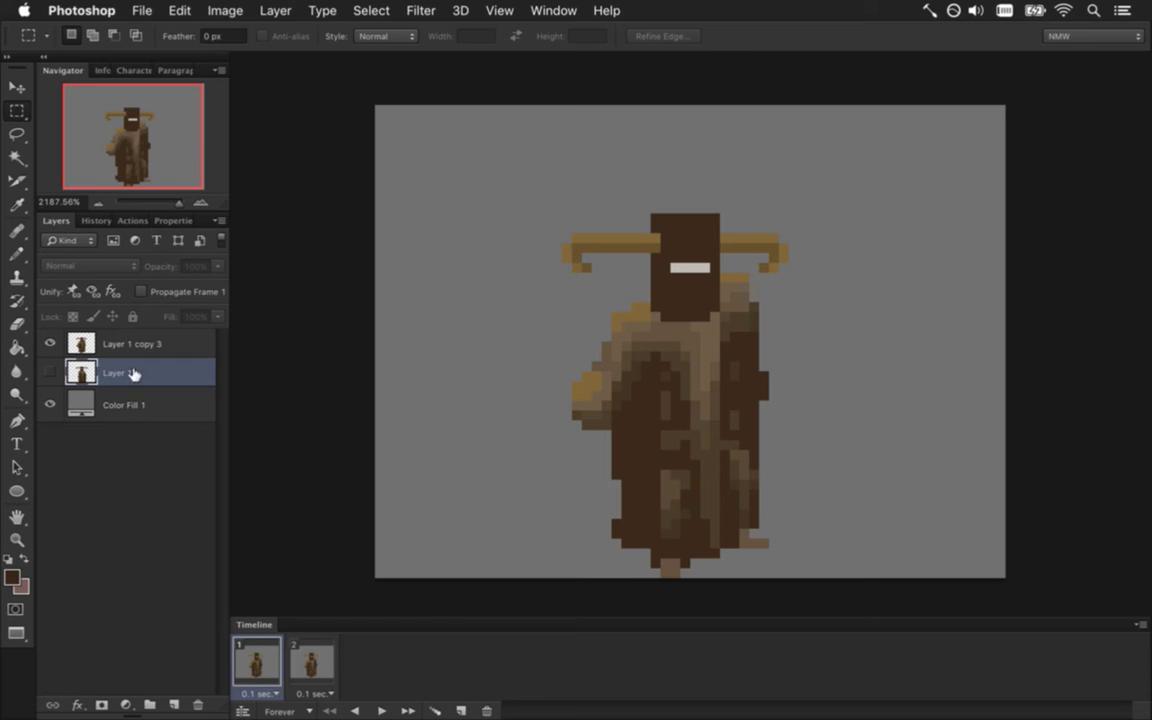
{"action": "key", "text": "Delete"}
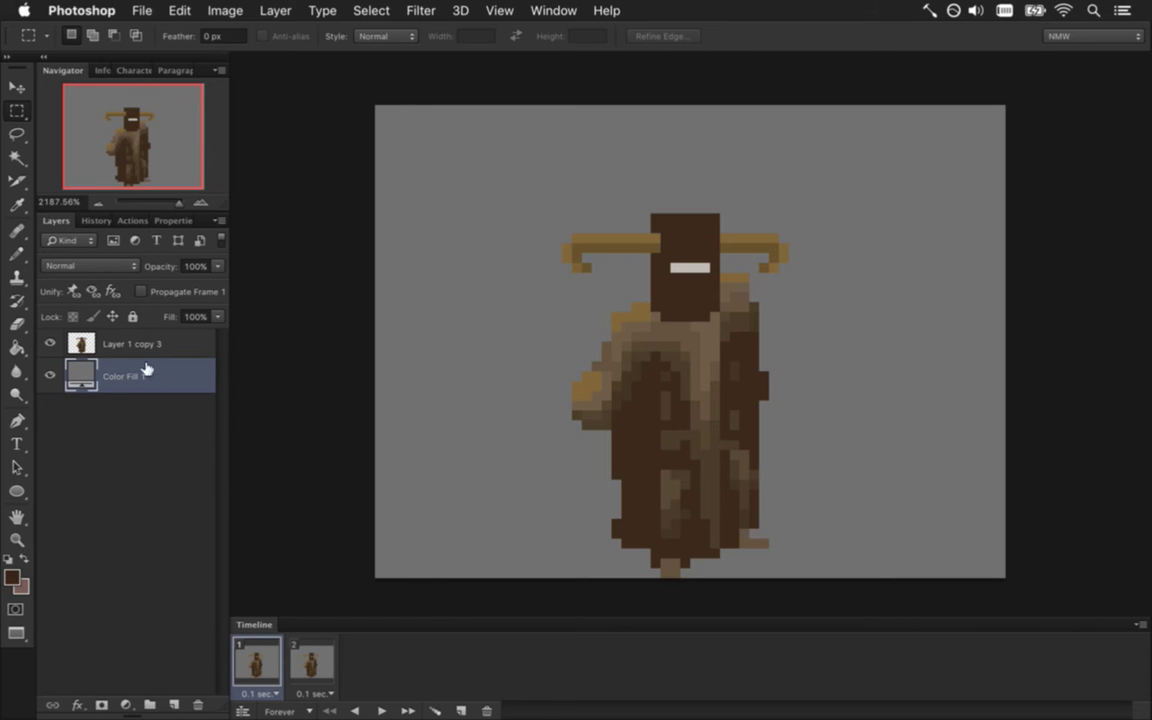
{"action": "left_click", "coordinate": [127, 343]}
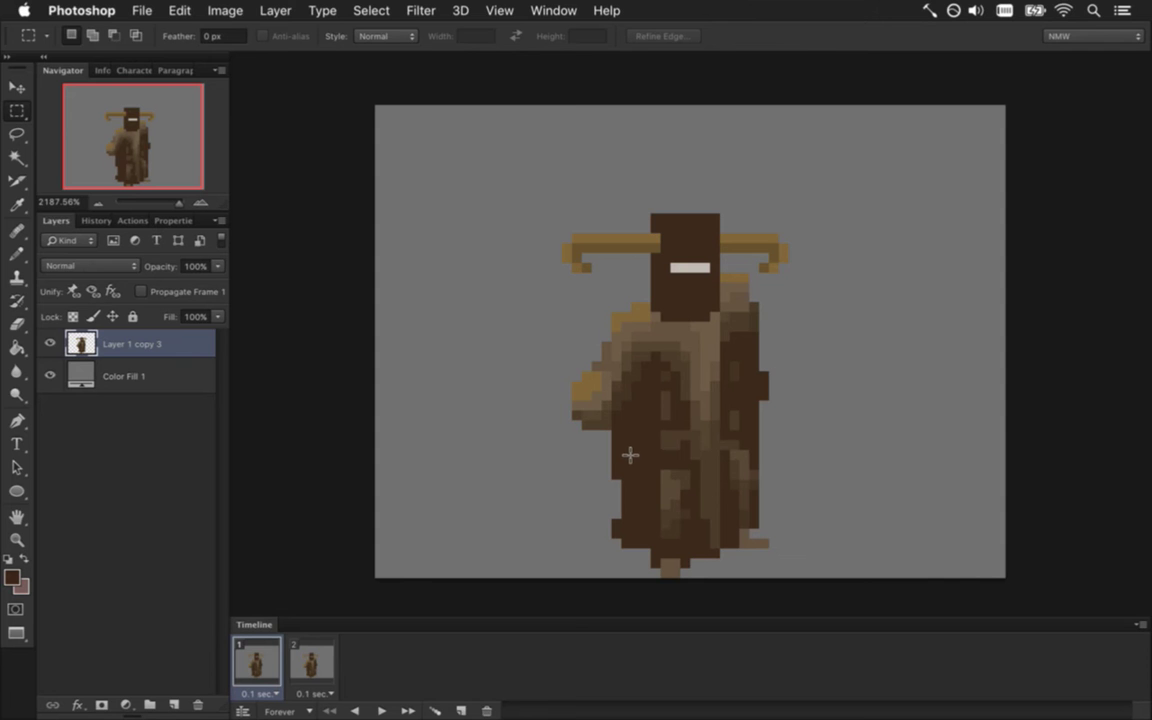
{"action": "left_click_drag", "start_coordinate": [666, 545], "coordinate": [700, 469]}
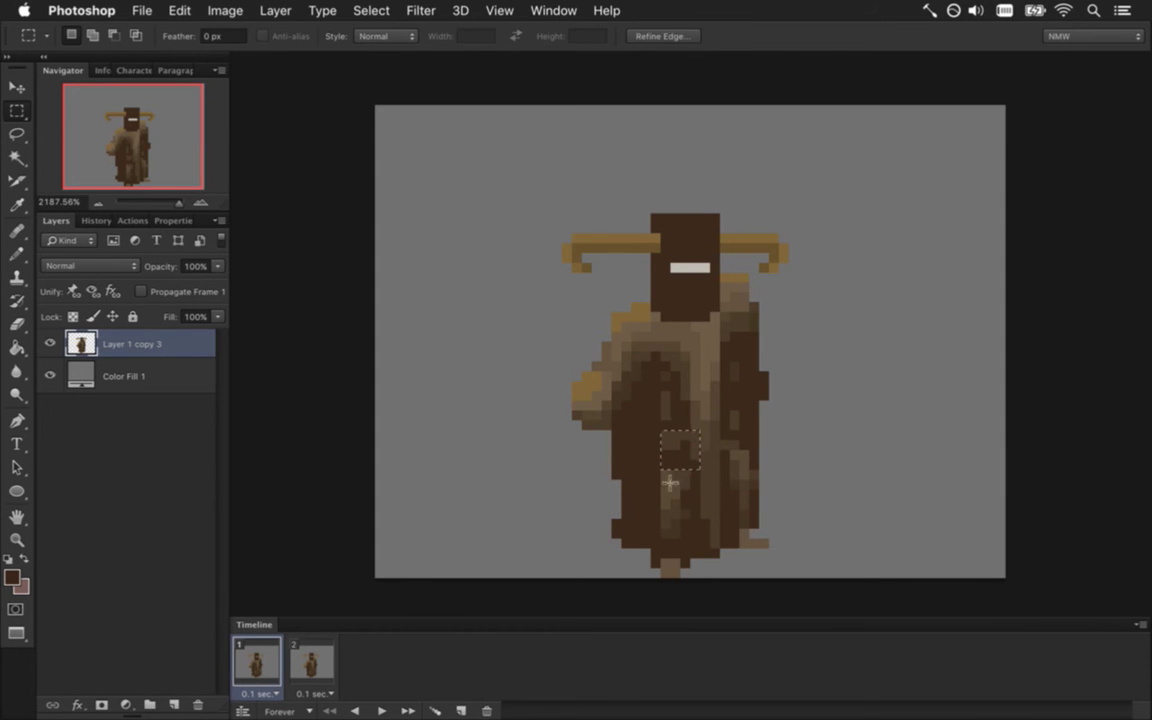
{"action": "left_click", "coordinate": [687, 373]}
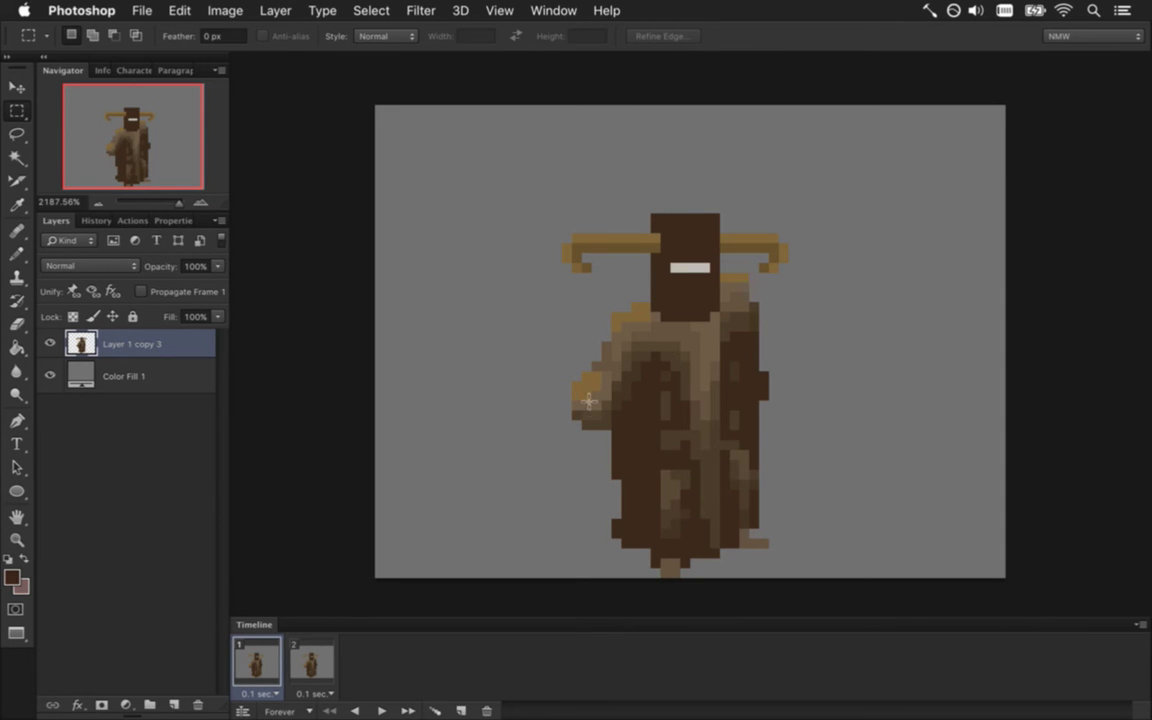
{"action": "left_click_drag", "start_coordinate": [564, 372], "coordinate": [616, 428]}
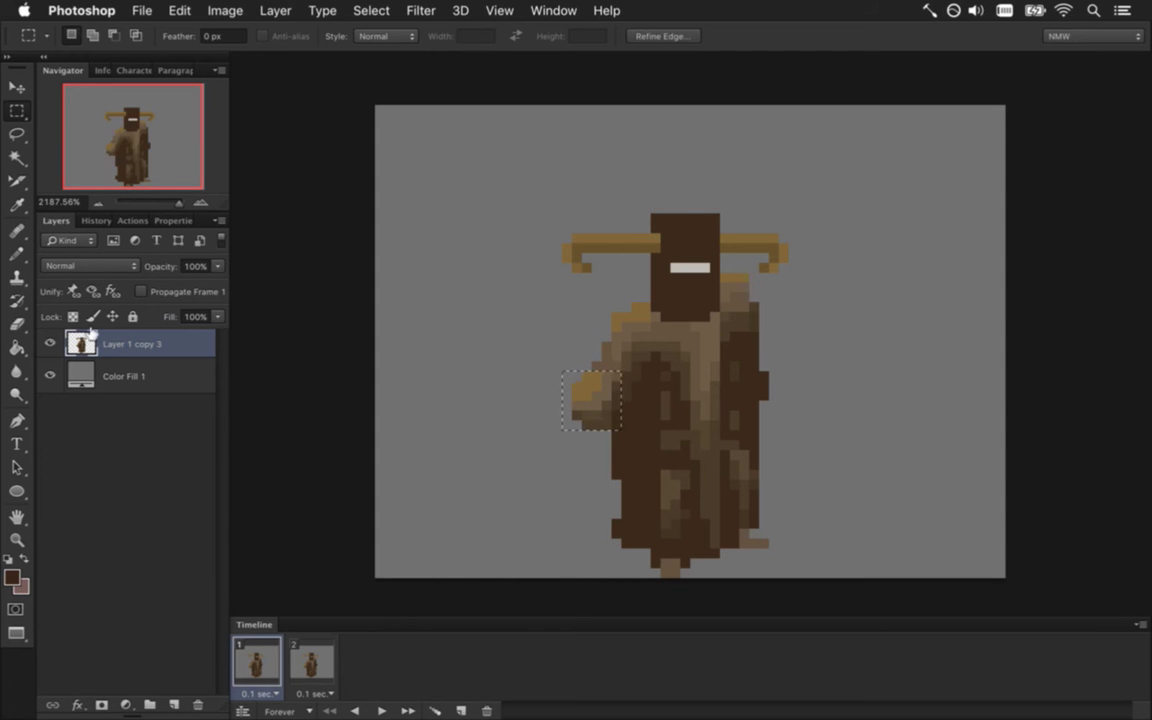
{"action": "key", "text": "super+d"}
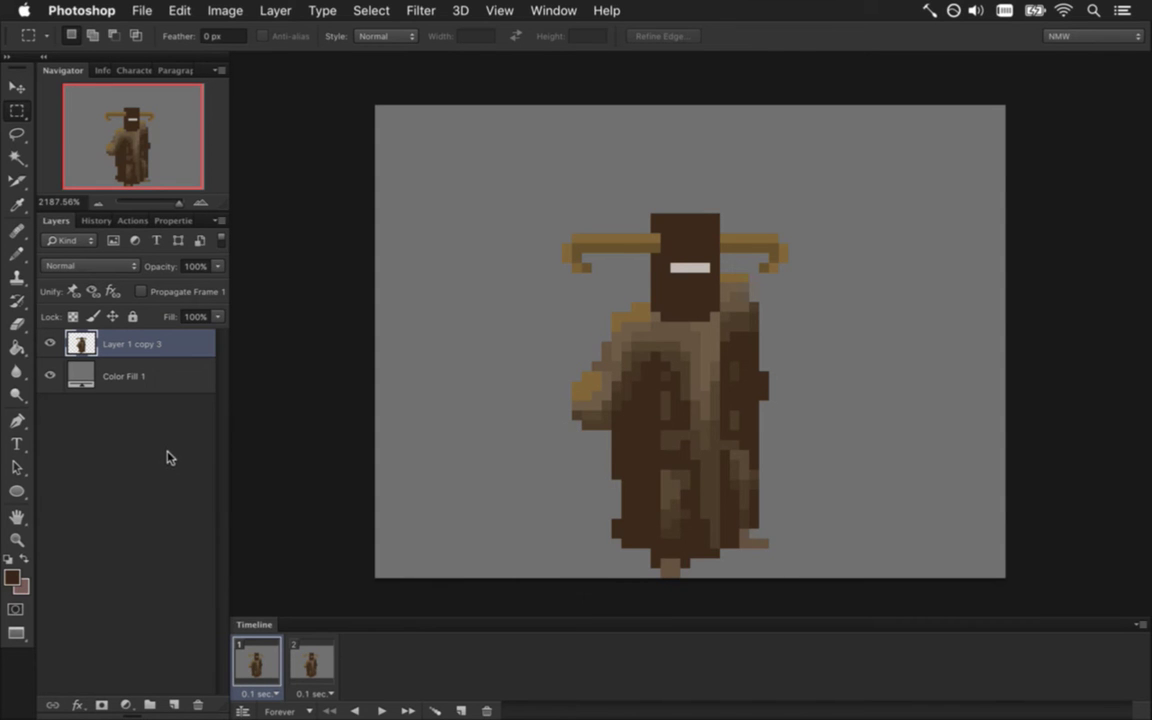
Duplicate Layer 1 copy 3 and nudge the sprite's hand one pixel right
{"action": "key", "text": "super+j"}
{"action": "left_click", "coordinate": [50, 372]}
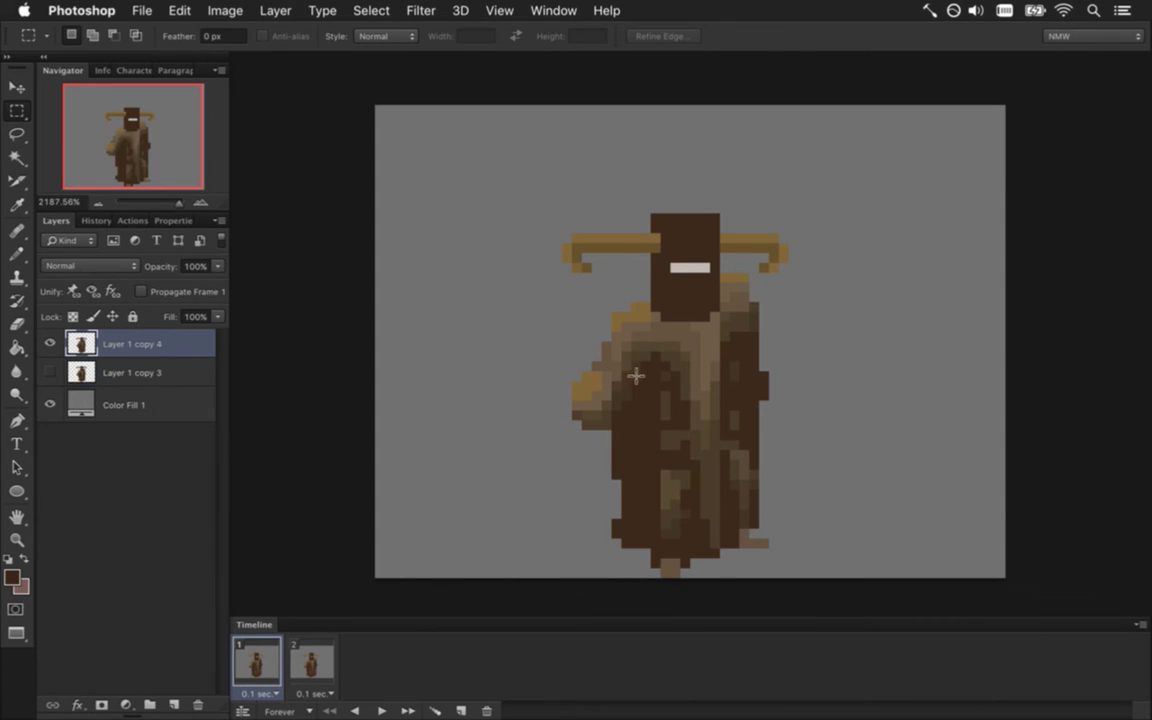
{"action": "left_click_drag", "start_coordinate": [572, 381], "coordinate": [622, 416]}
{"action": "key", "text": "v"}
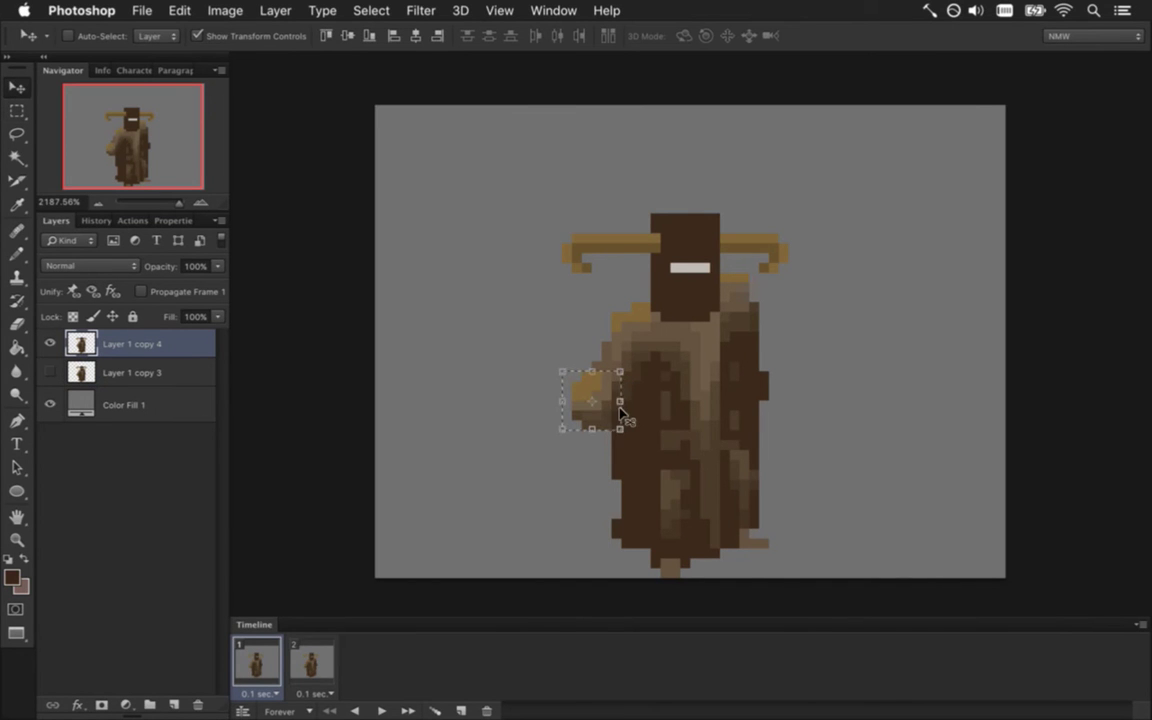
{"action": "key", "text": "Right"}
{"action": "key", "text": "Down"}
{"action": "key", "text": "Right"}
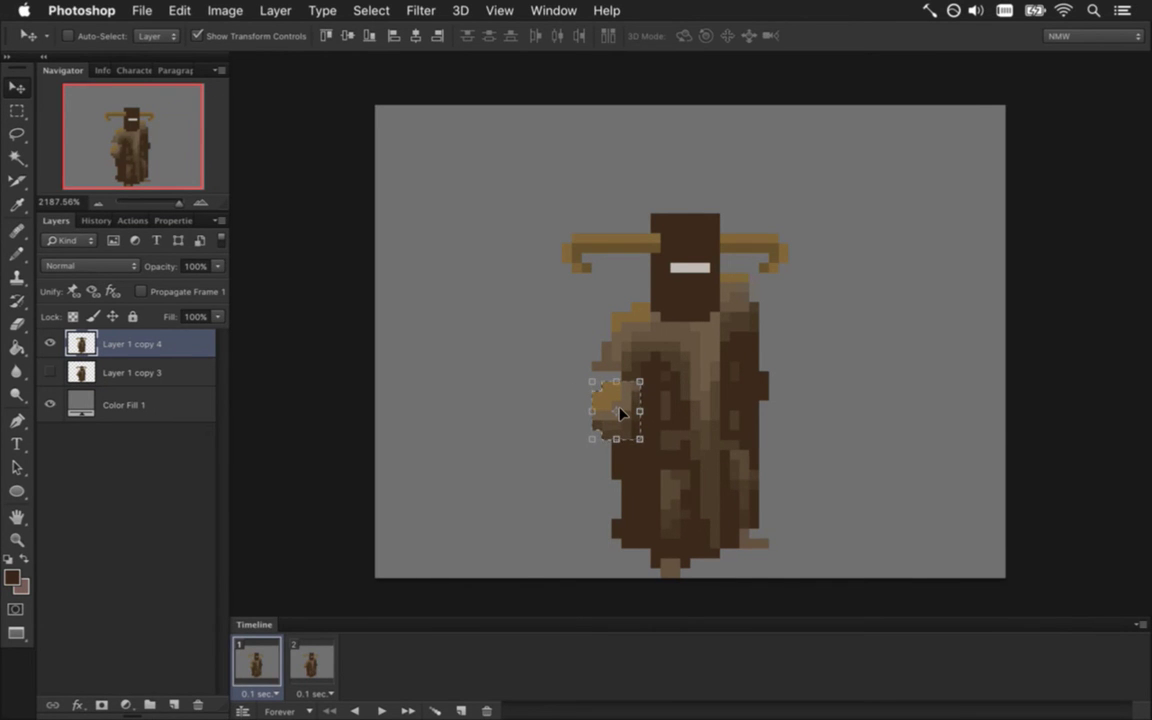
{"action": "key", "text": "super+d"}
Recolour robe pixels using sampled light tan and dark brown with the Pencil
{"action": "key", "text": "m"}
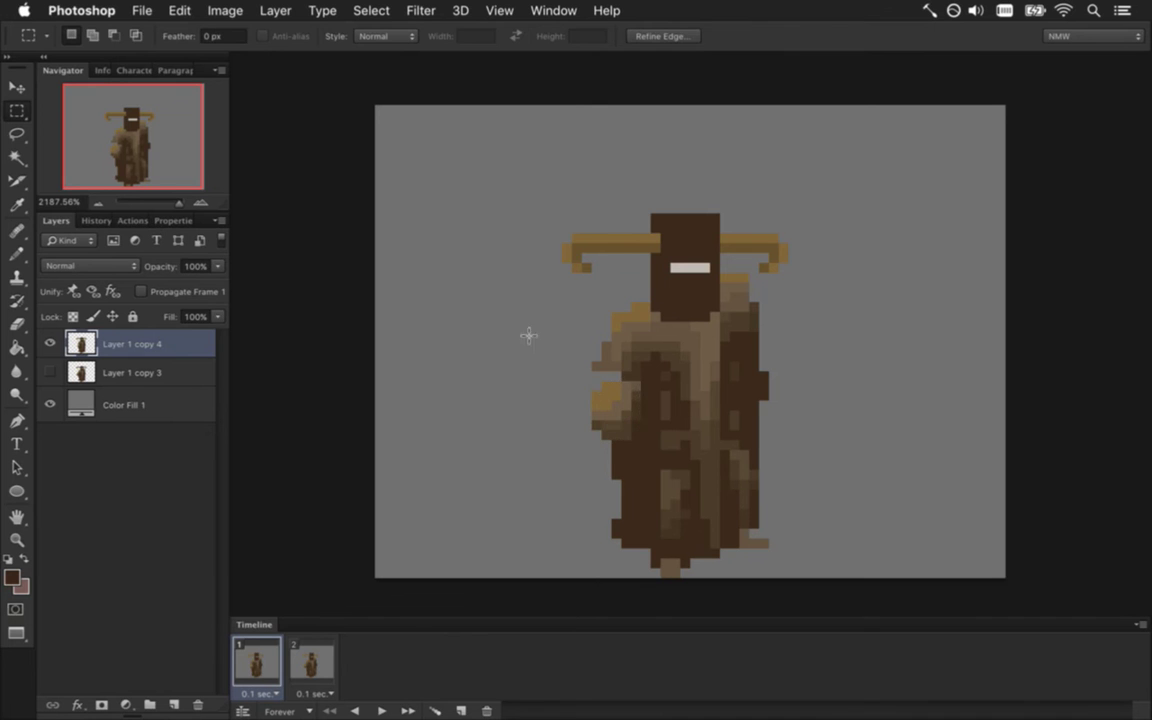
{"action": "key", "text": "i"}
{"action": "left_click", "coordinate": [619, 372]}
{"action": "key", "text": "e"}
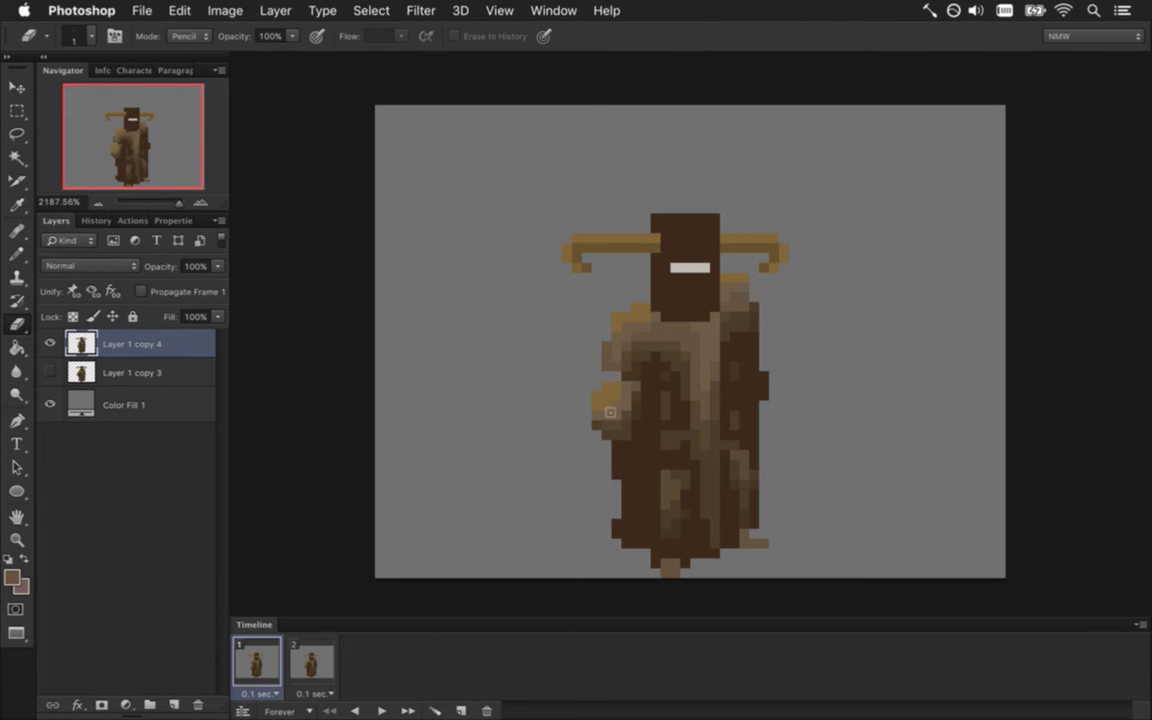
{"action": "key", "text": "b"}
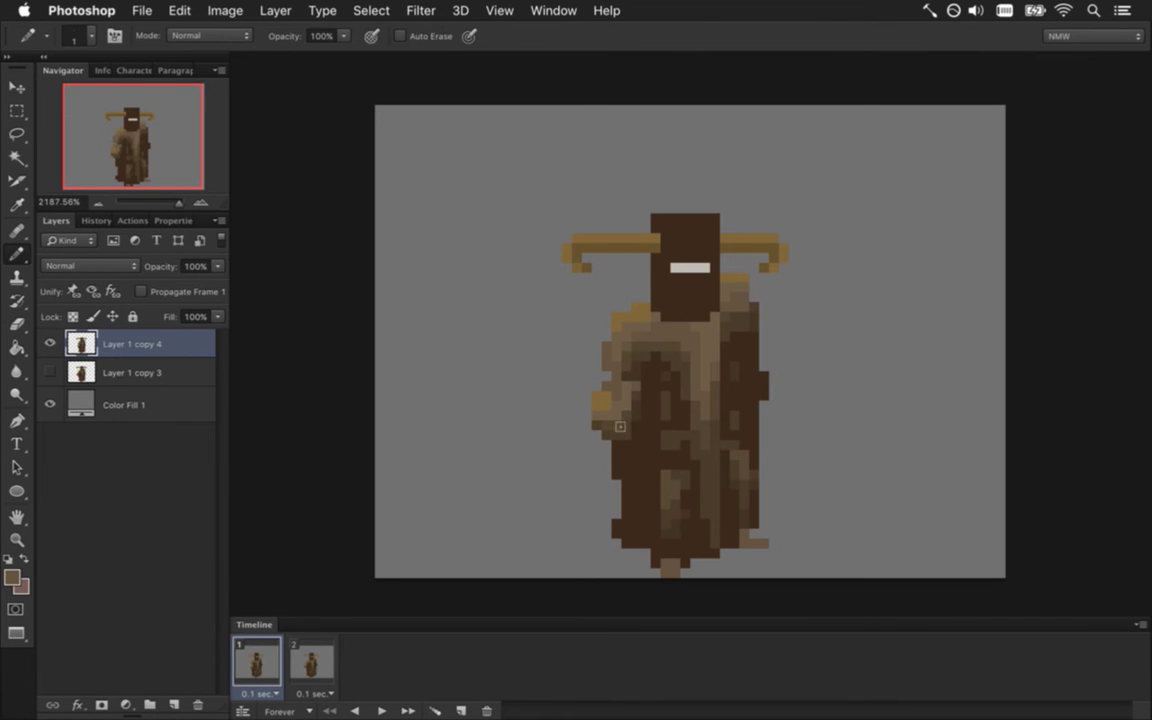
{"action": "left_click", "coordinate": [632, 388], "text": "alt"}
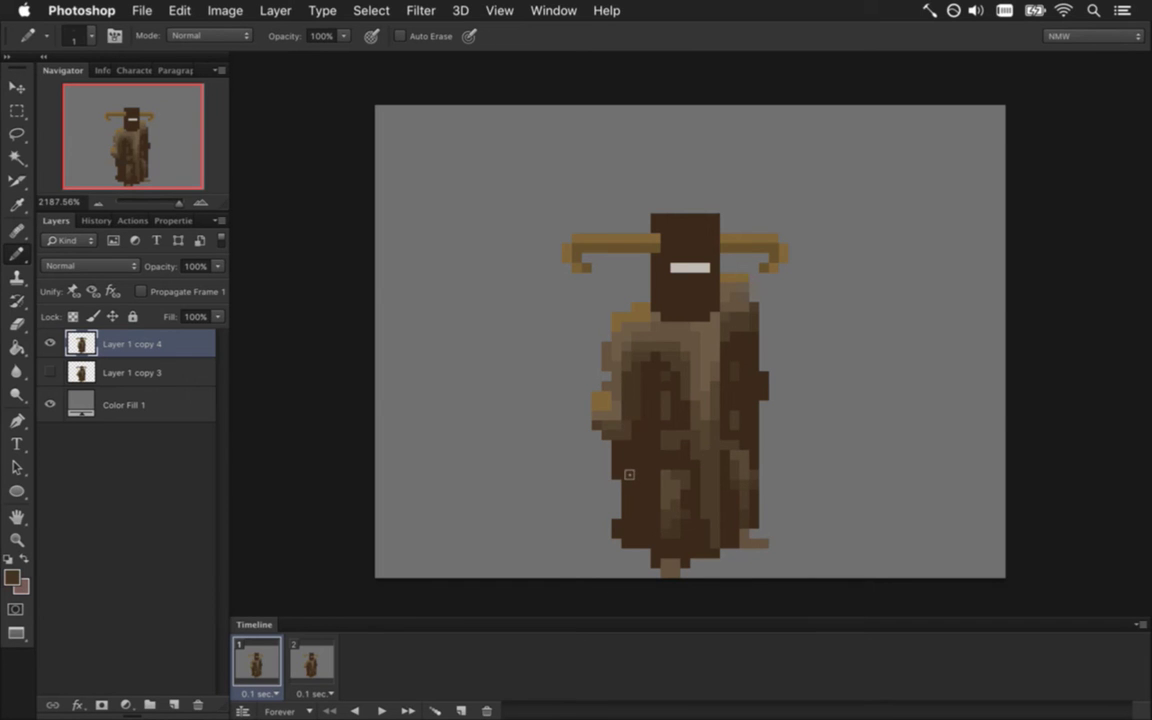
Lower the robe's left side one pixel, then select the lower-right robe panel
{"action": "key", "text": "m"}
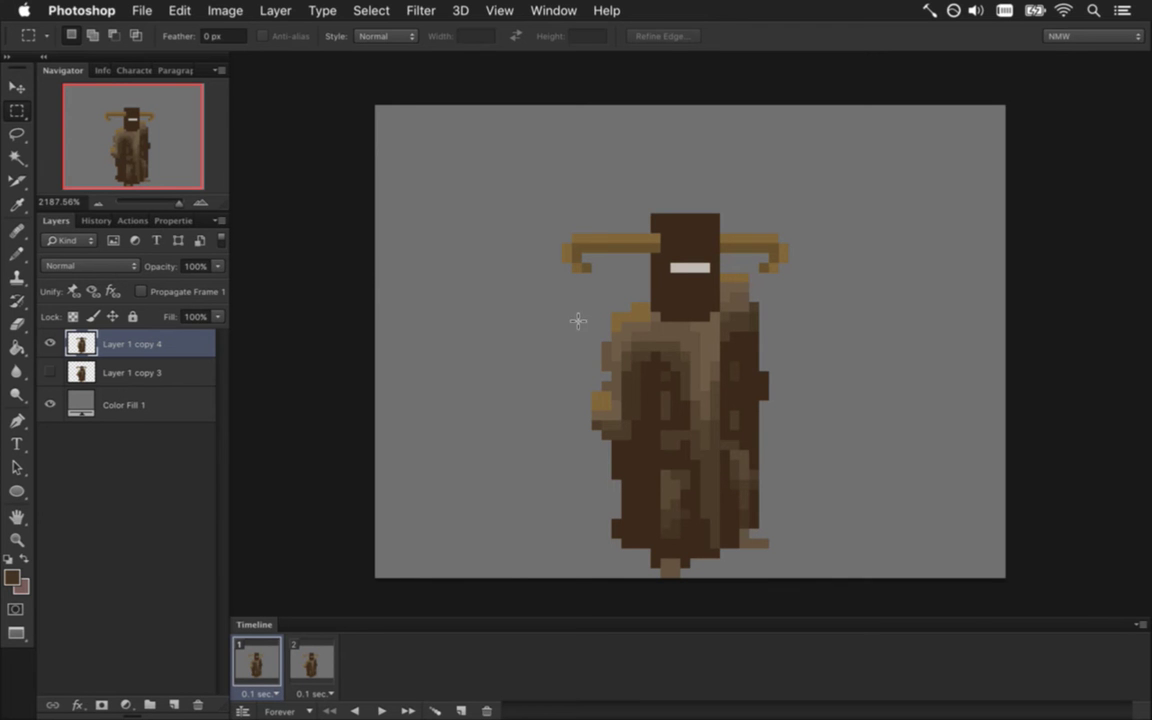
{"action": "left_click_drag", "start_coordinate": [572, 313], "coordinate": [640, 468]}
{"action": "key", "text": "v"}
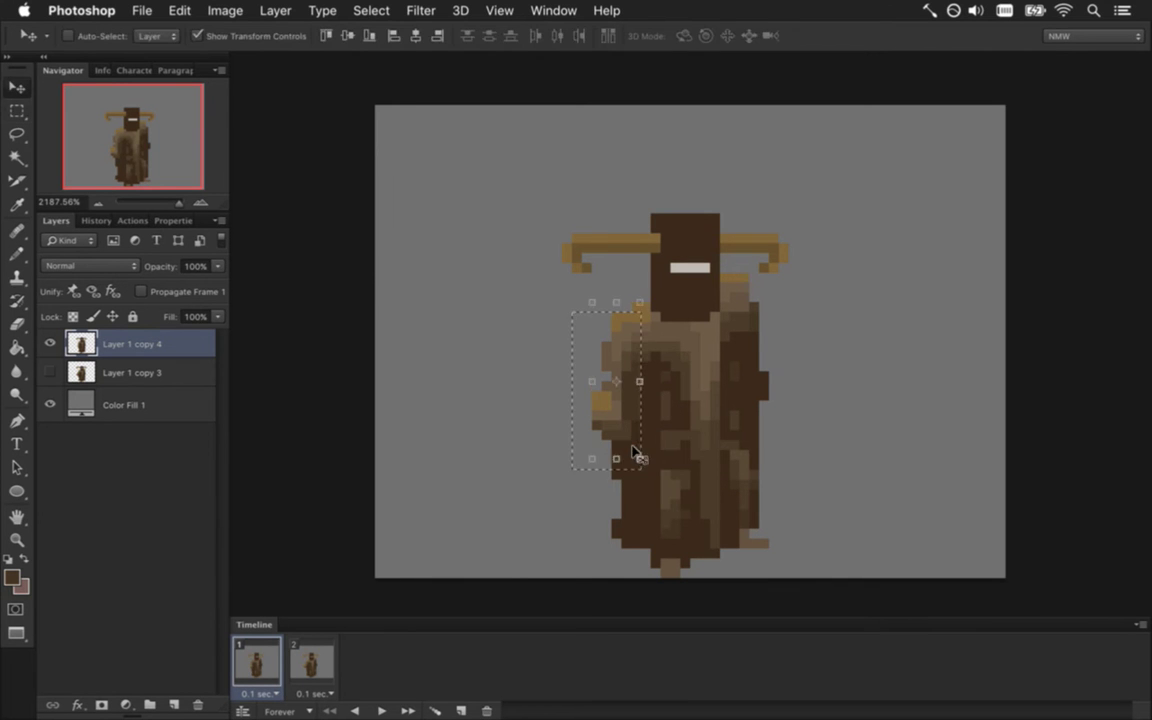
{"action": "key", "text": "Down"}
{"action": "key", "text": "m"}
{"action": "key", "text": "super+d"}
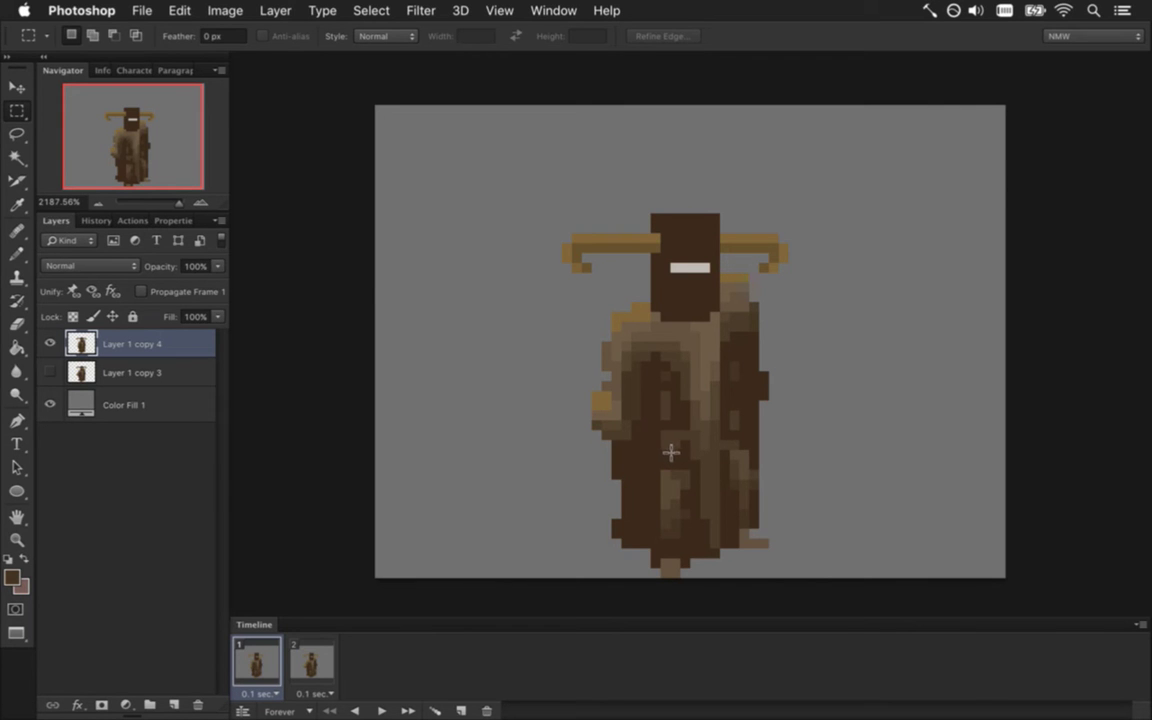
{"action": "left_click_drag", "start_coordinate": [660, 431], "coordinate": [766, 616]}
Flip the lower-right robe panel horizontally and shift it one pixel left
{"action": "key", "text": "v"}
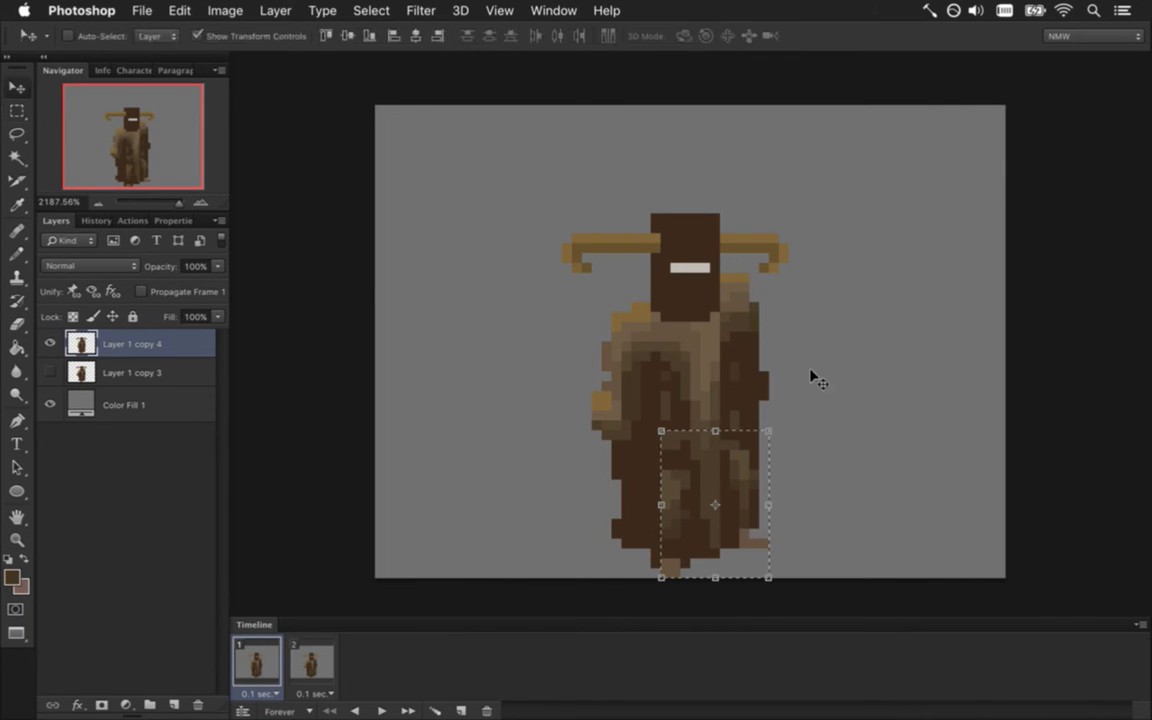
{"action": "left_click", "coordinate": [769, 432]}
{"action": "right_click", "coordinate": [756, 449]}
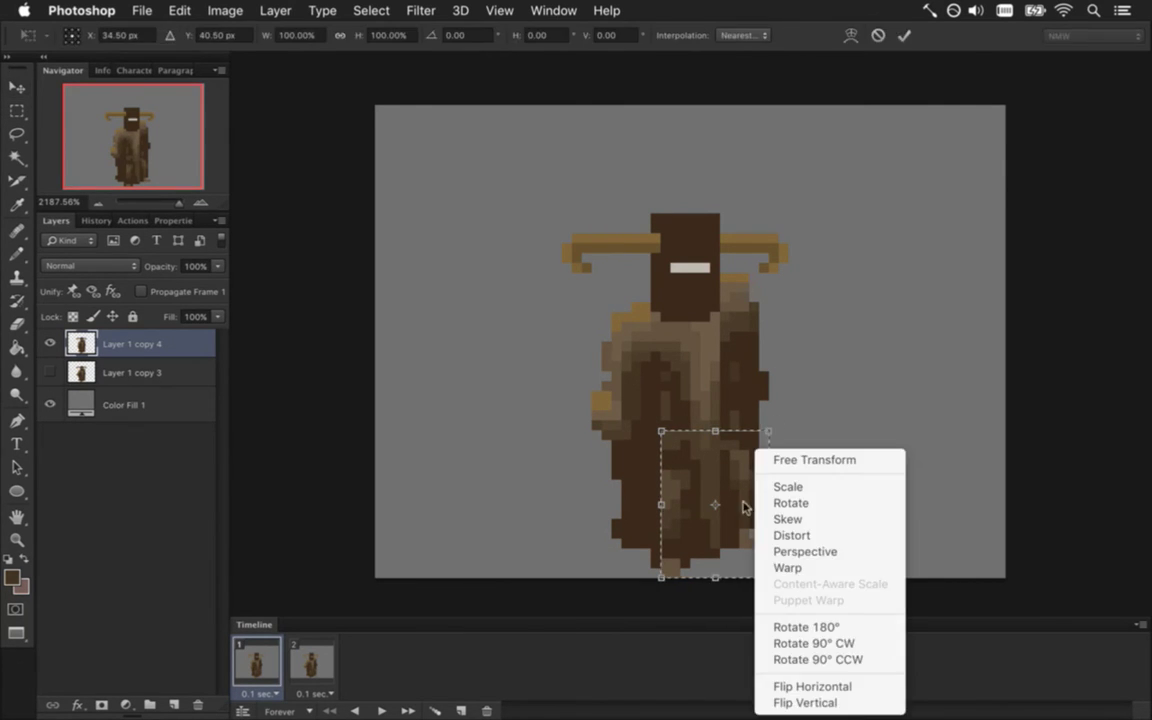
{"action": "left_click", "coordinate": [818, 686]}
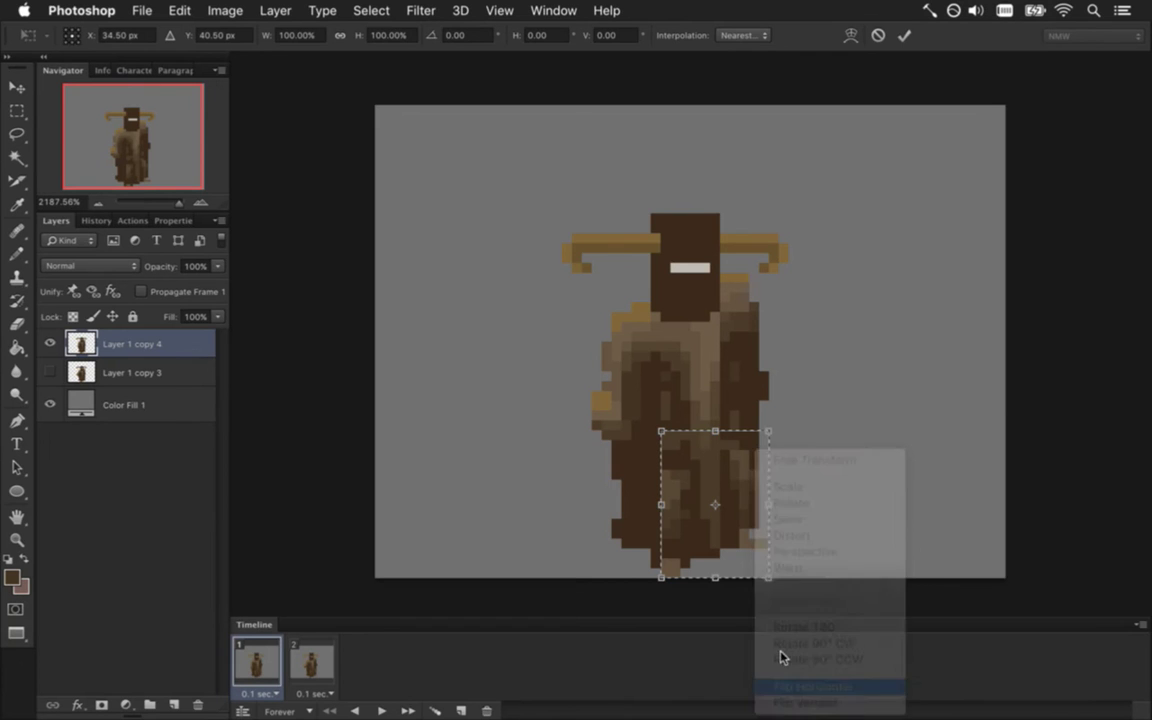
{"action": "left_click", "coordinate": [904, 40]}
{"action": "key", "text": "Left"}
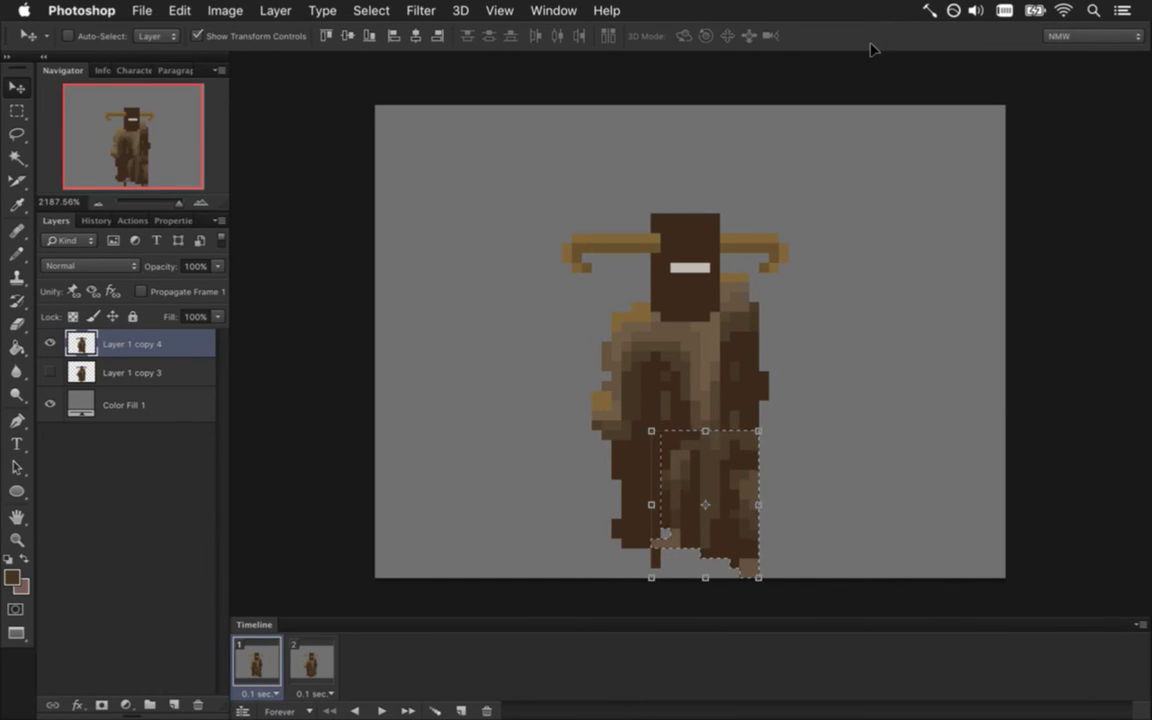
{"action": "key", "text": "Left"}
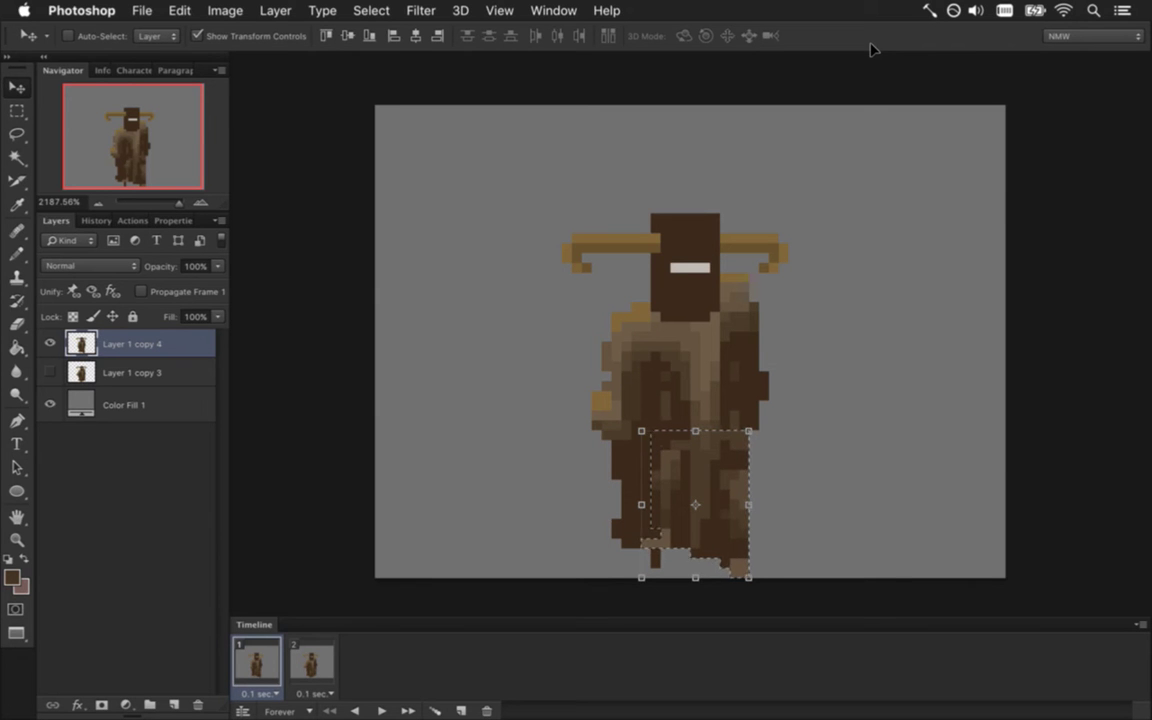
{"action": "key", "text": "Right"}
Paint lighter brown streaks down the robe's middle and erase the foot below it
{"action": "key", "text": "m"}
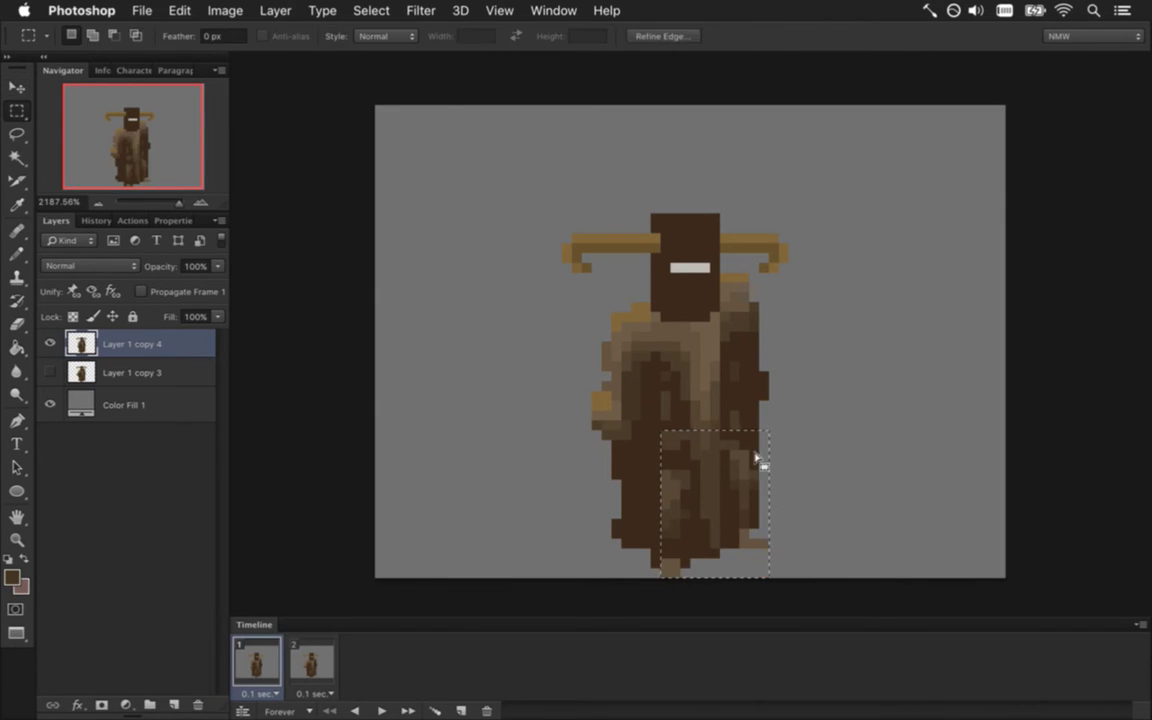
{"action": "key", "text": "super+d"}
{"action": "key", "text": "b"}
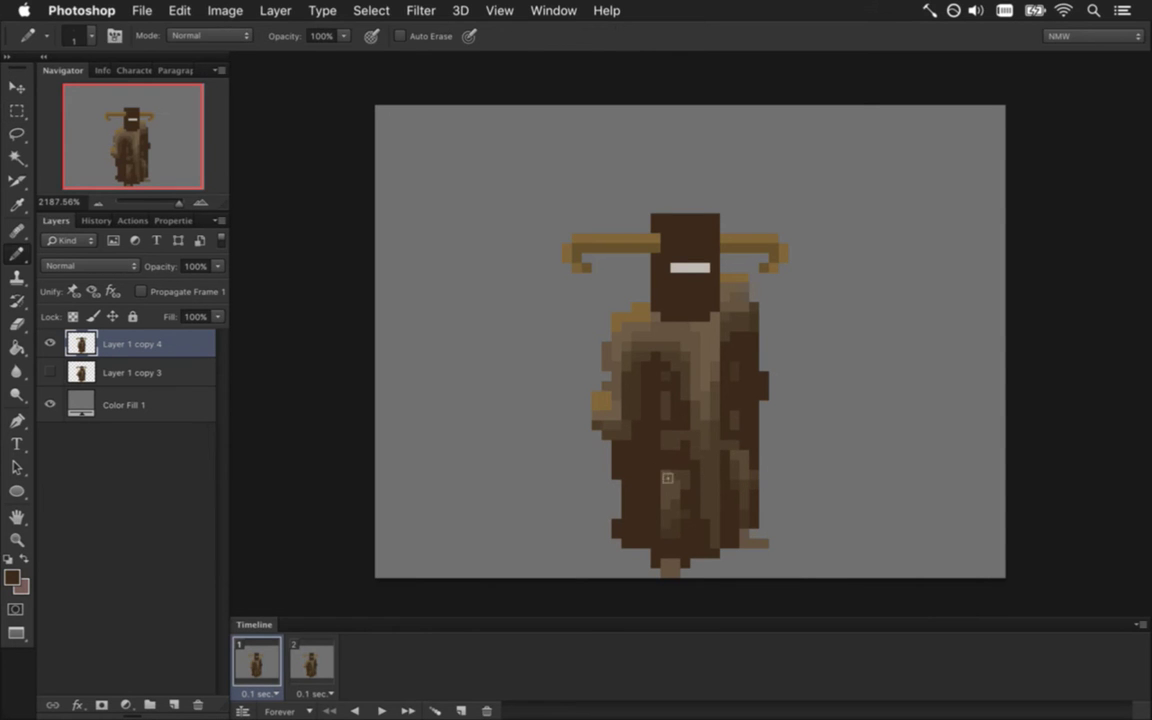
{"action": "mouse_move", "coordinate": [667, 463]}
{"action": "left_mouse_down"}
{"action": "mouse_move", "coordinate": [669, 567]}
{"action": "mouse_move", "coordinate": [671, 454]}
{"action": "mouse_move", "coordinate": [689, 463]}
{"action": "mouse_move", "coordinate": [665, 572]}
{"action": "left_mouse_up"}
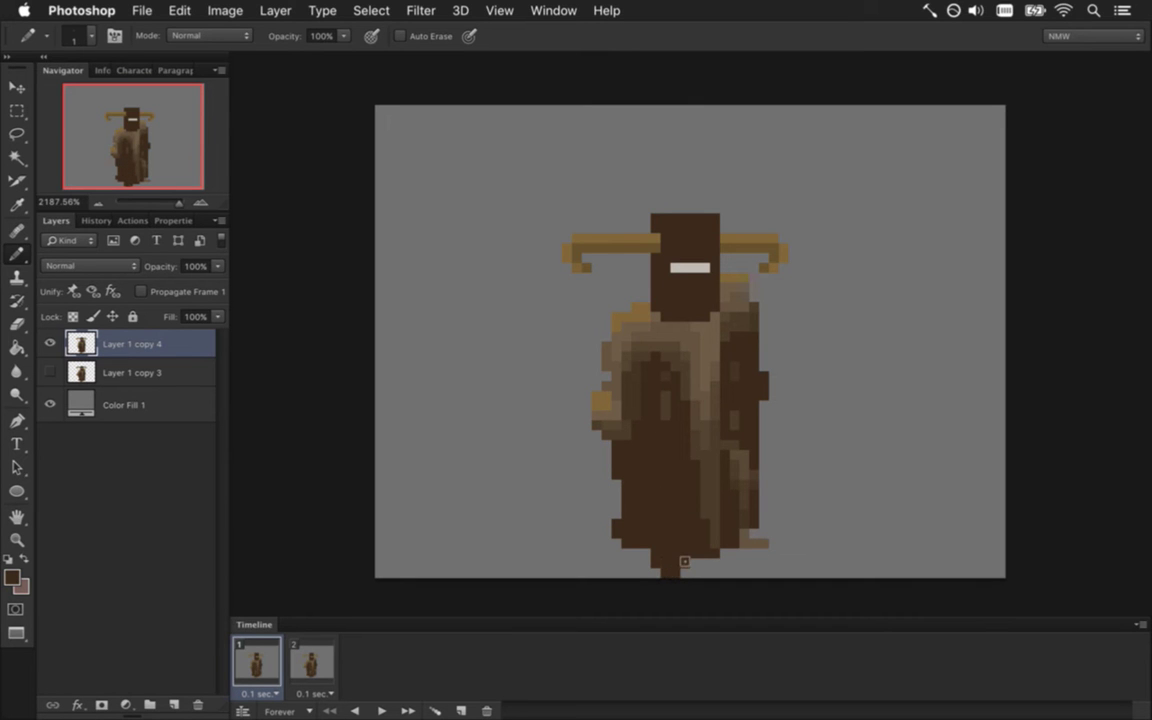
{"action": "key", "text": "e"}
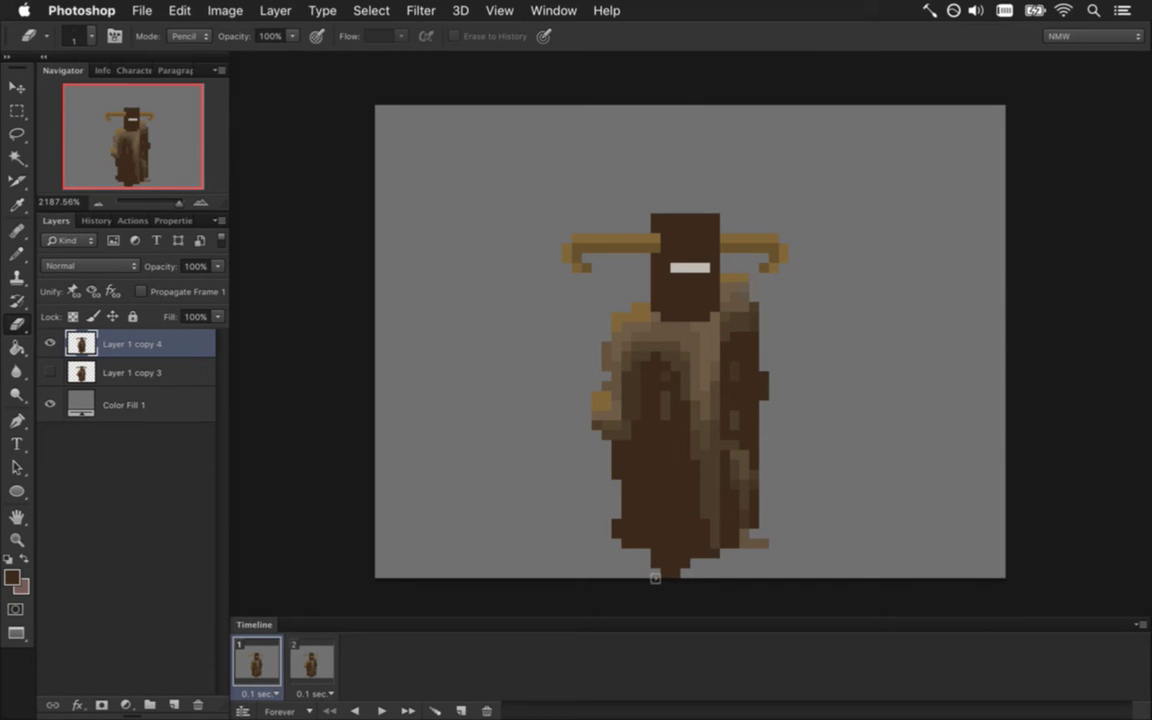
{"action": "mouse_move", "coordinate": [665, 565]}
{"action": "left_mouse_down"}
{"action": "mouse_move", "coordinate": [748, 585]}
{"action": "mouse_move", "coordinate": [738, 565]}
{"action": "mouse_move", "coordinate": [720, 578]}
{"action": "left_mouse_up"}
Sample the robe's dark brown and notch the bottom hem into a ragged edge
{"action": "key", "text": "b"}
{"action": "key", "text": "i"}
{"action": "left_click", "coordinate": [741, 543]}
{"action": "key", "text": "b"}
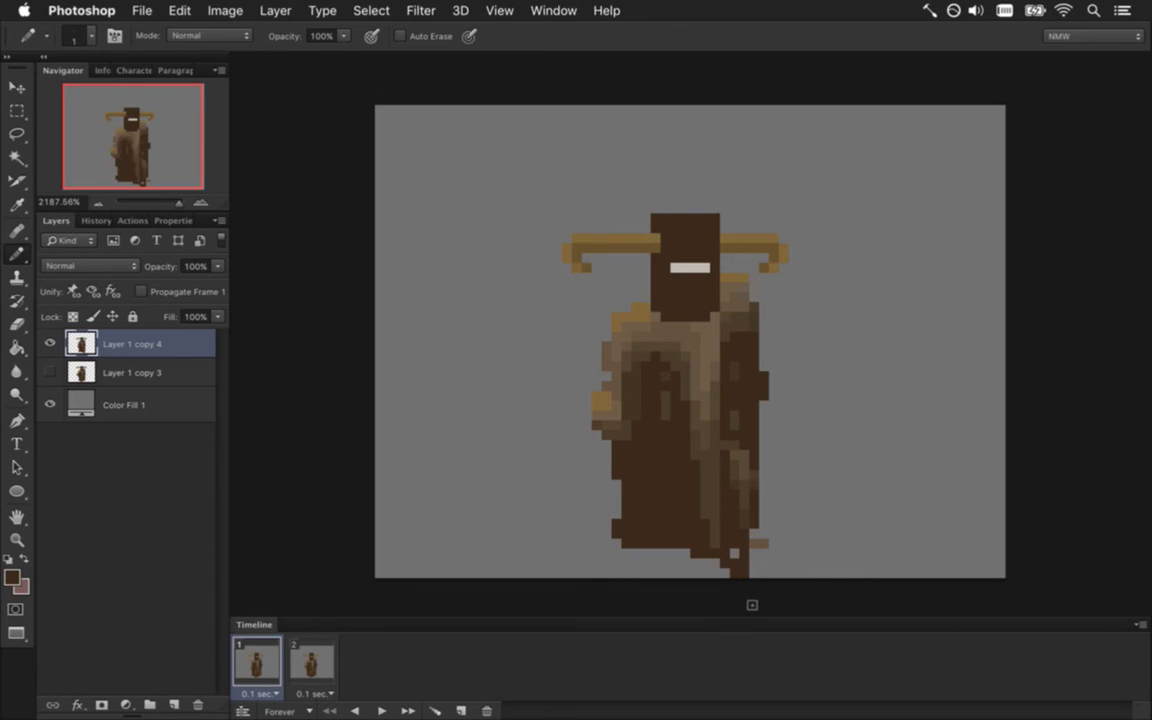
{"action": "key", "text": "e"}
{"action": "left_click", "coordinate": [748, 574]}
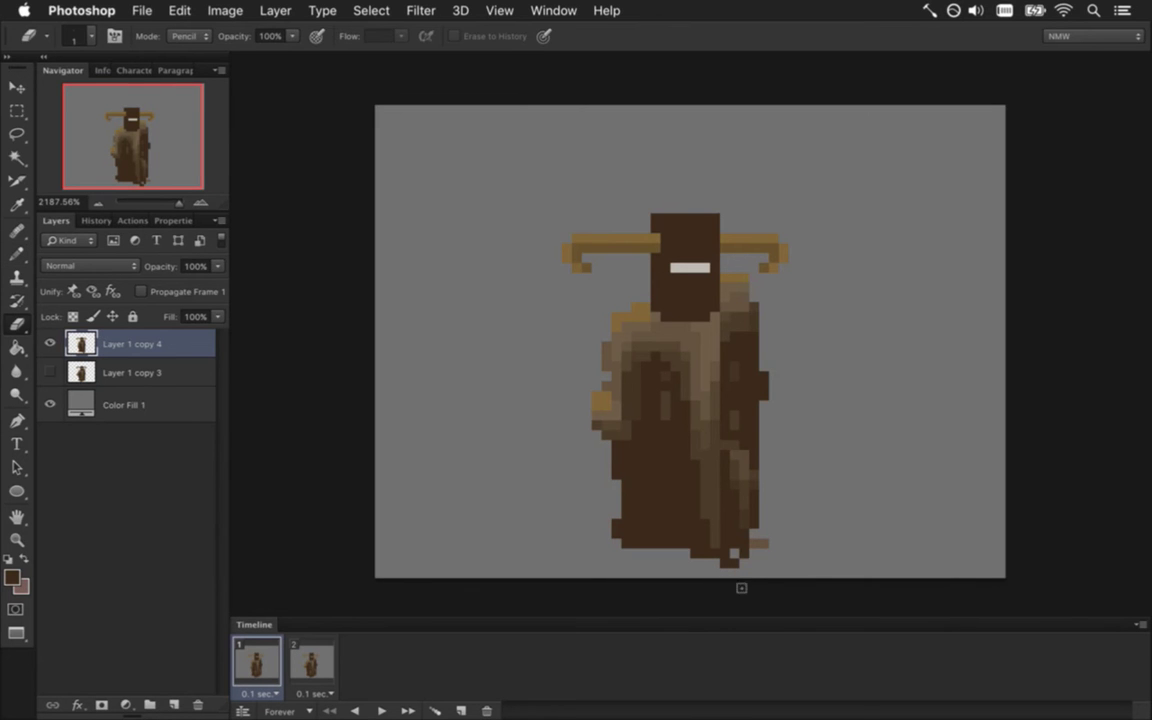
{"action": "key", "text": "b"}
{"action": "left_click", "coordinate": [724, 561]}
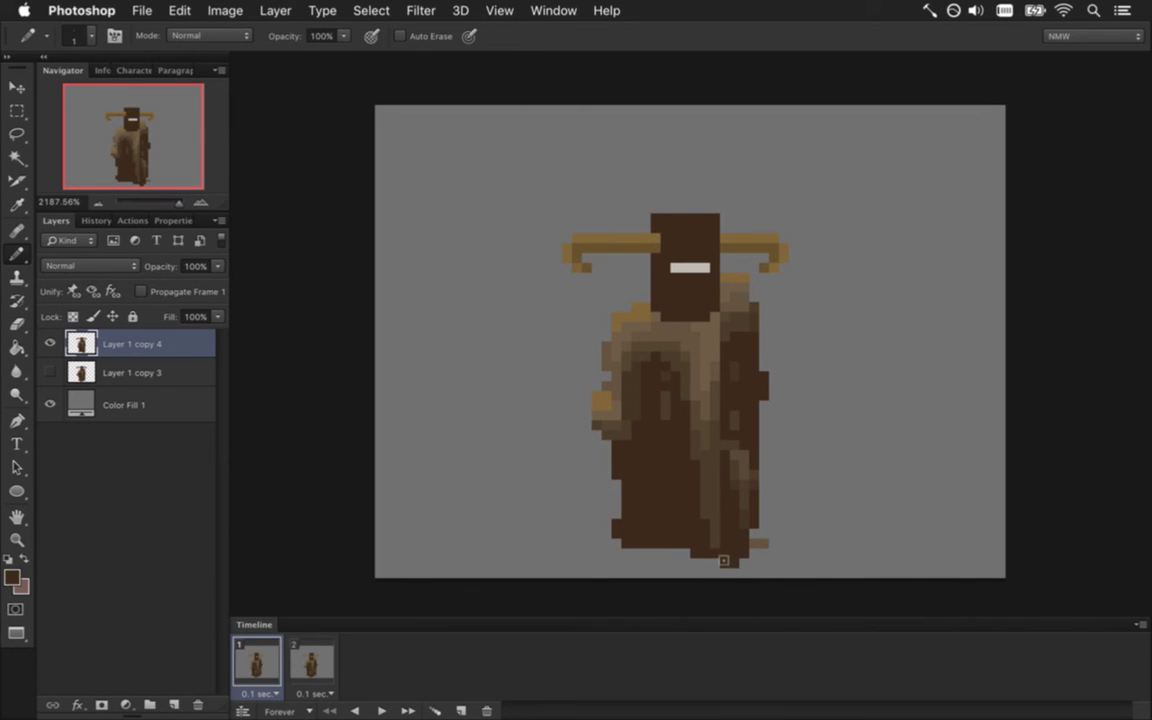
{"action": "key", "text": "e"}
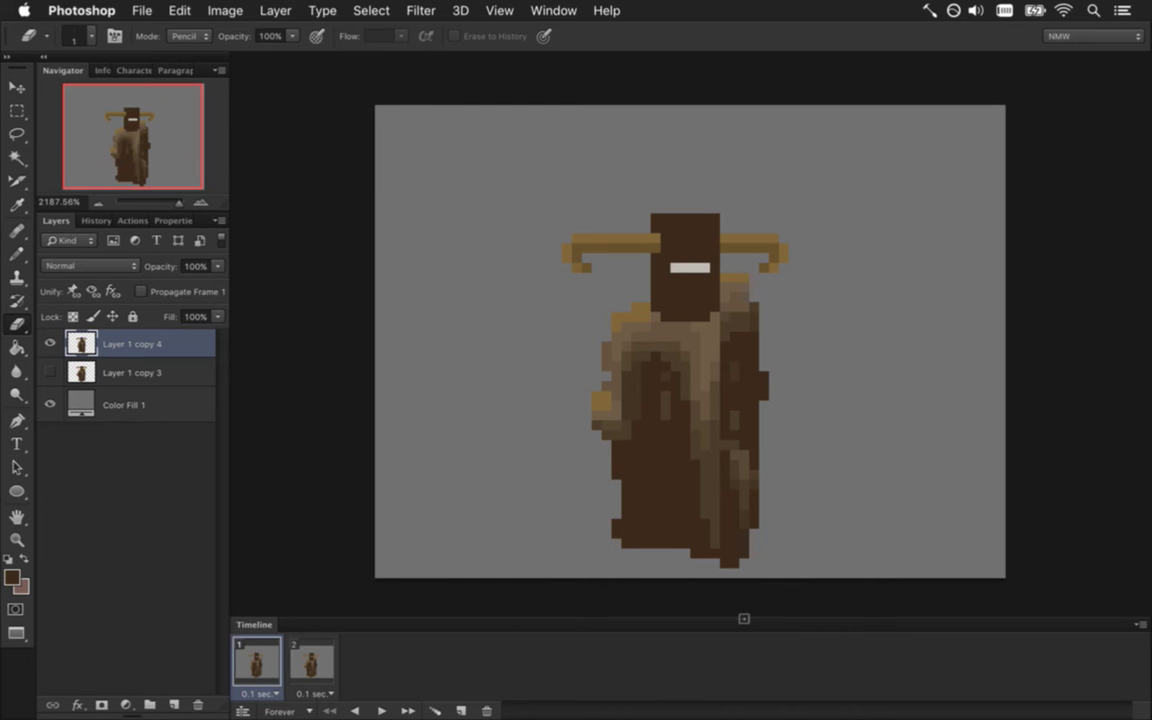
Sample a robe brown, erase two notches into the bottom hem, and add a dark lower-left pixel
{"action": "key", "text": "i"}
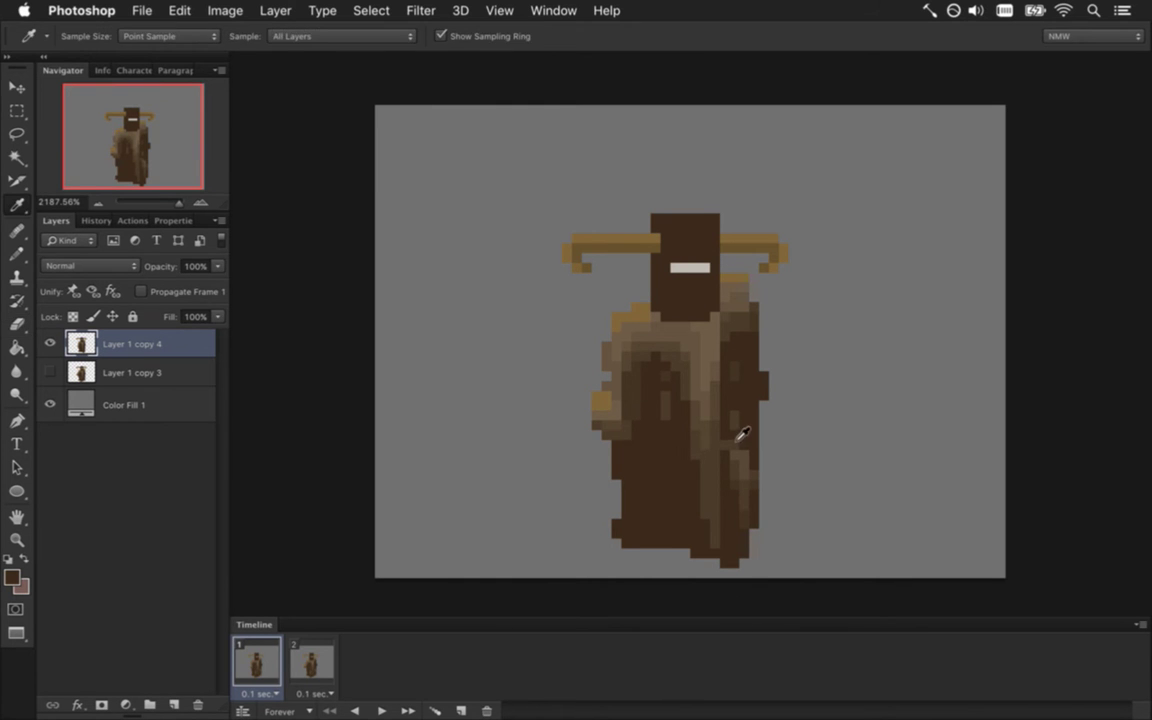
{"action": "left_click", "coordinate": [742, 375]}
{"action": "key", "text": "b"}
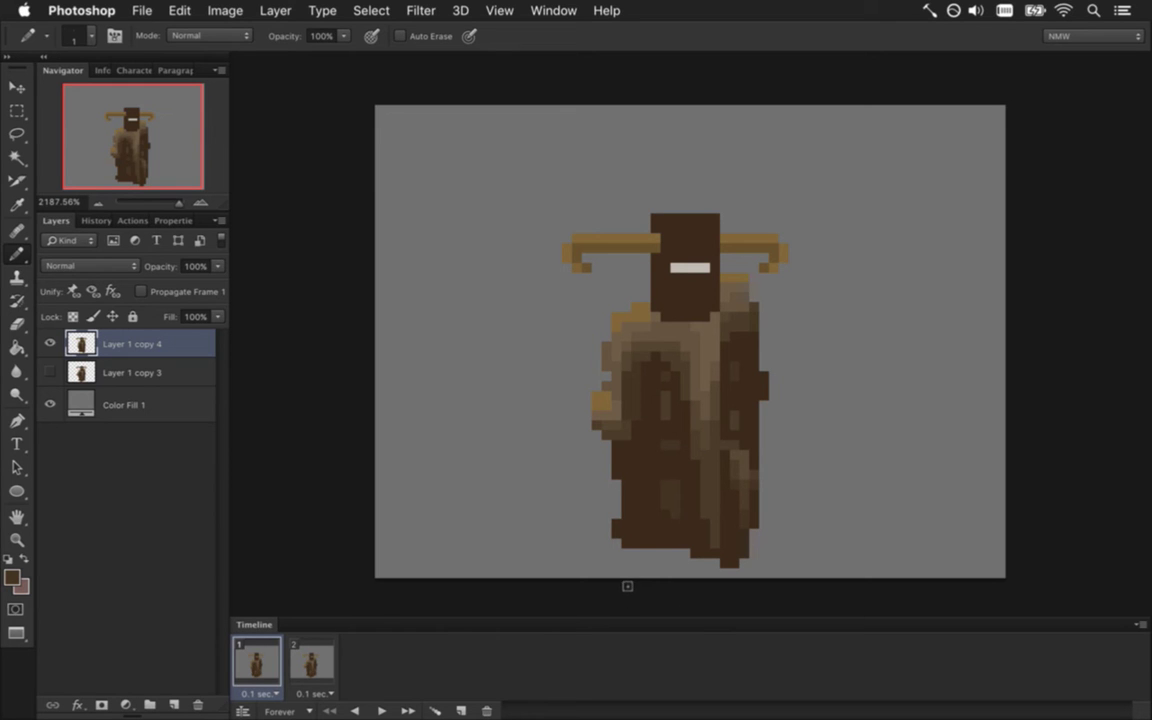
{"action": "key", "text": "e"}
{"action": "left_click_drag", "start_coordinate": [655, 553], "coordinate": [650, 527]}
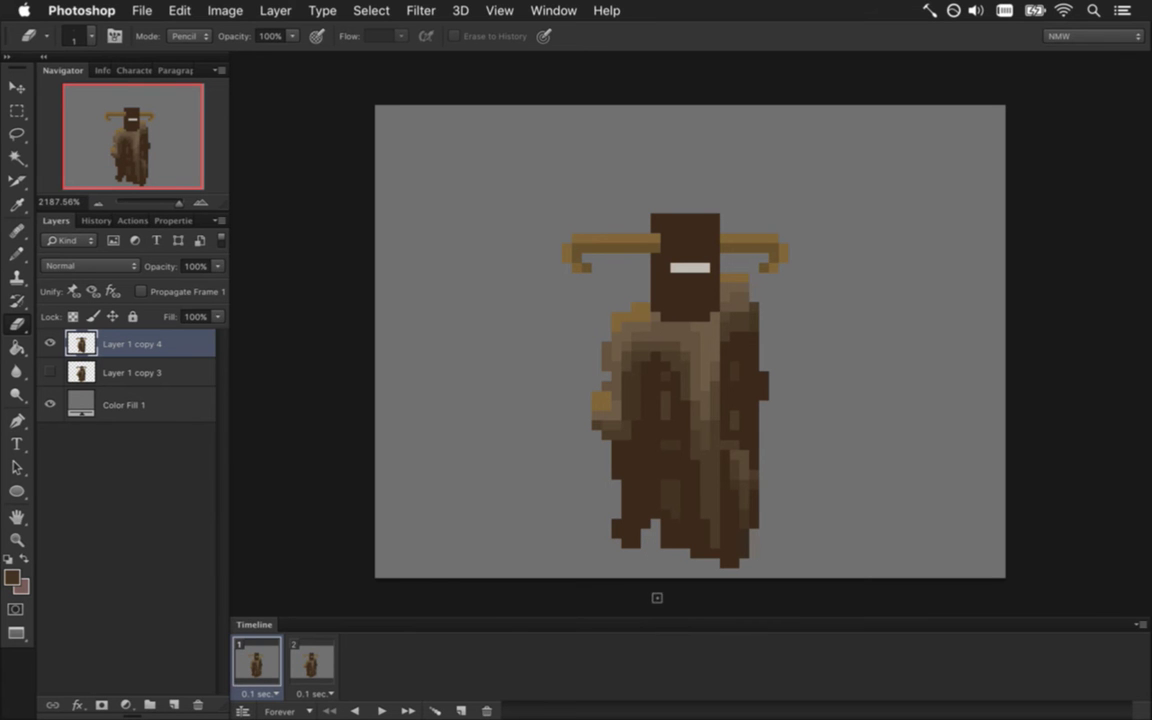
{"action": "mouse_move", "coordinate": [644, 548]}
{"action": "left_mouse_down"}
{"action": "mouse_move", "coordinate": [617, 532]}
{"action": "mouse_move", "coordinate": [636, 561]}
{"action": "left_mouse_up"}
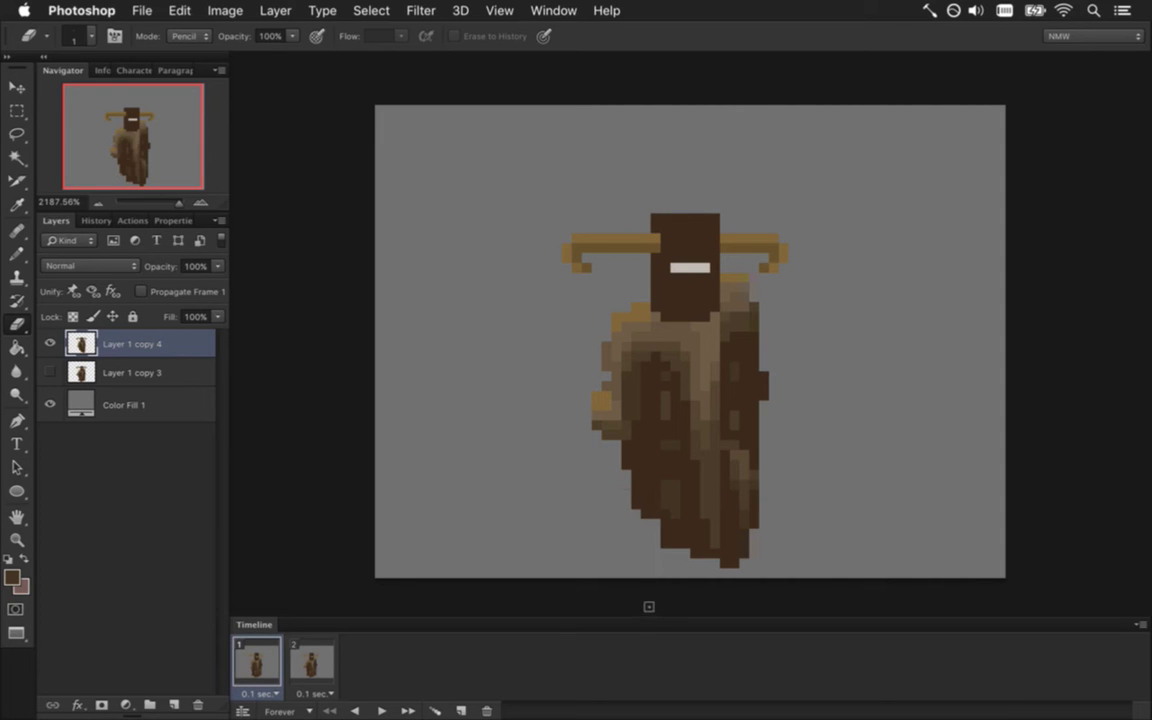
{"action": "key", "text": "b"}
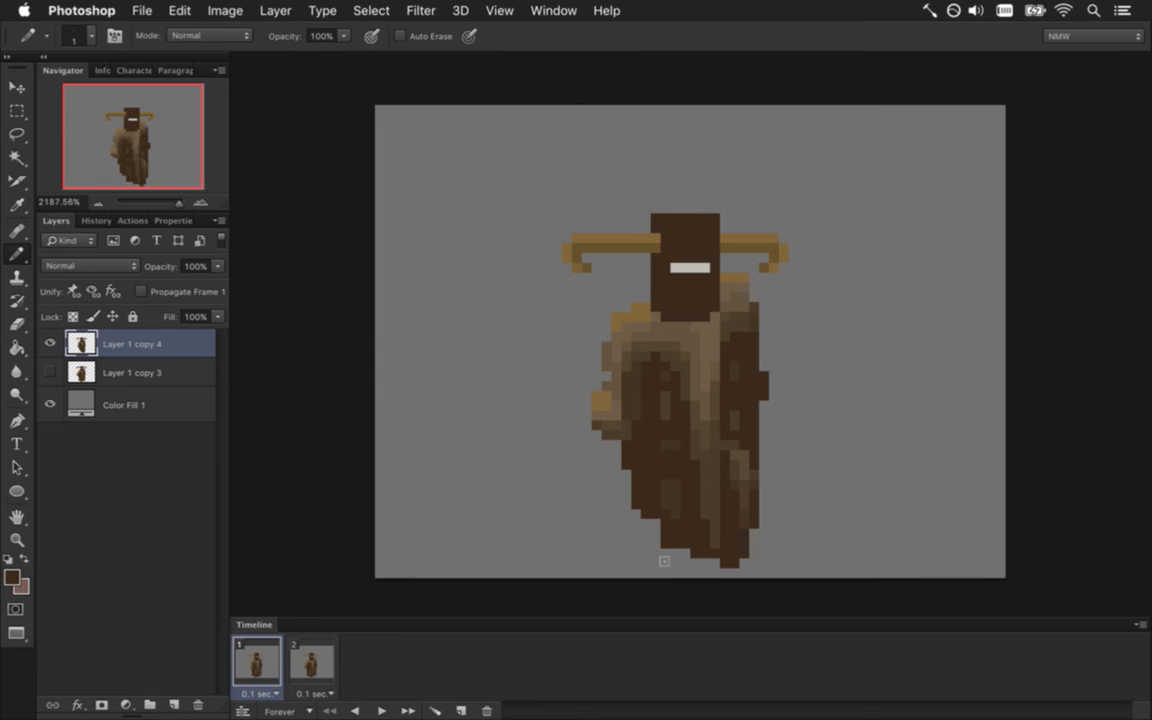
{"action": "left_click", "coordinate": [675, 553]}
Sample robe browns and paint lighter tan and mid-brown highlights across the robe's folds
{"action": "key", "text": "i"}
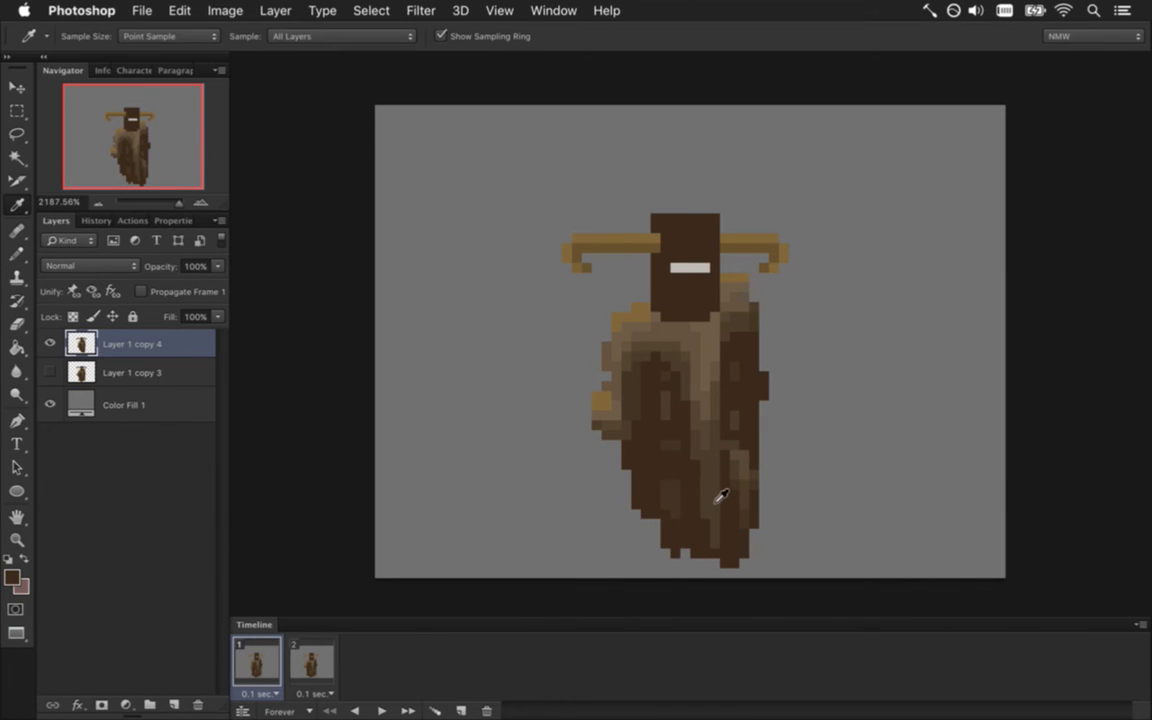
{"action": "left_click", "coordinate": [714, 478]}
{"action": "key", "text": "b"}
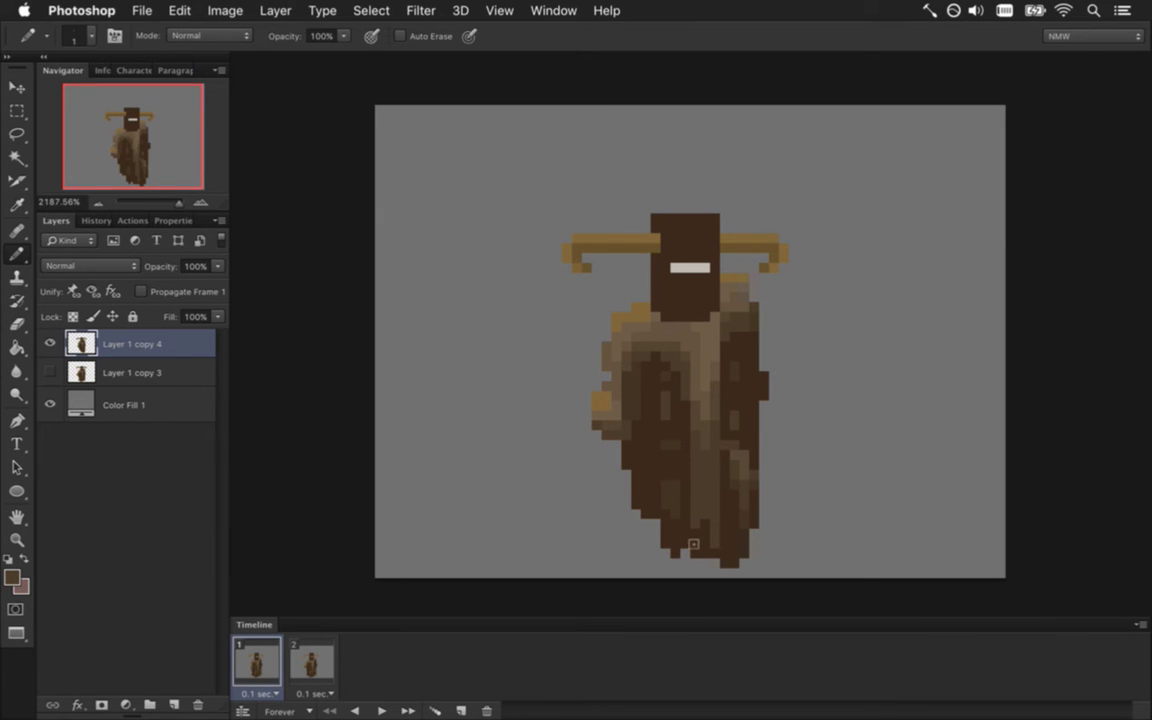
{"action": "left_click", "coordinate": [722, 525], "text": "alt"}
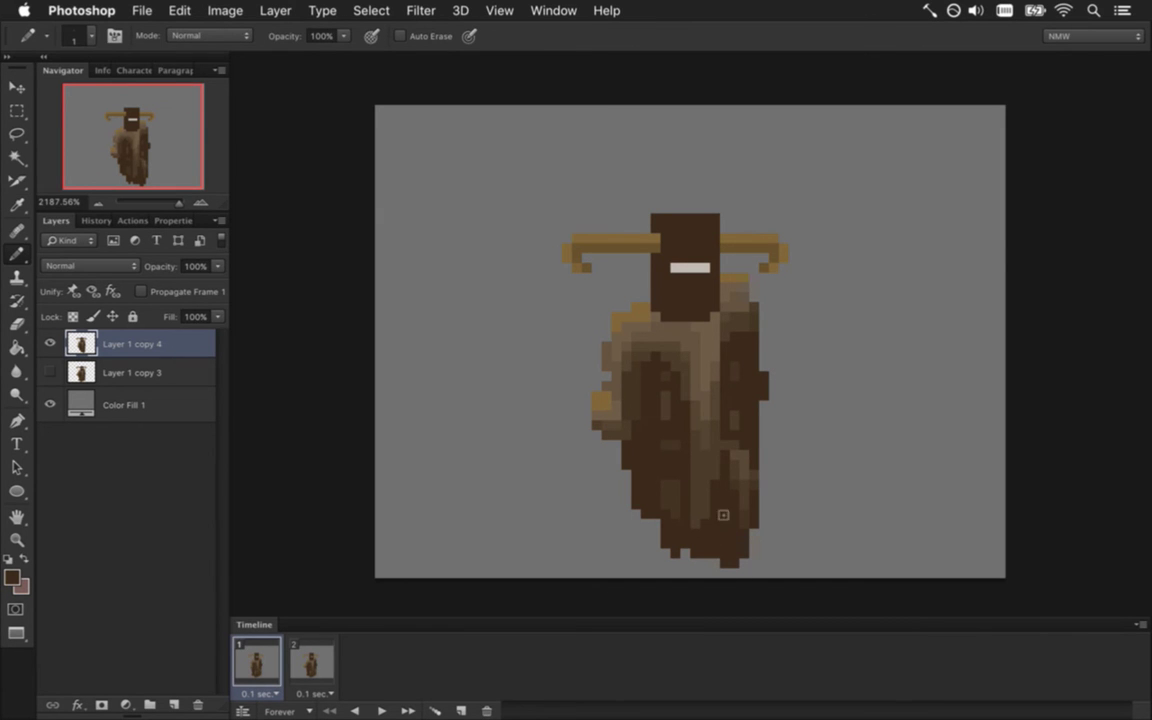
{"action": "left_click", "coordinate": [650, 396], "text": "alt"}
{"action": "left_click", "coordinate": [716, 415], "text": "alt"}
{"action": "key", "text": "i"}
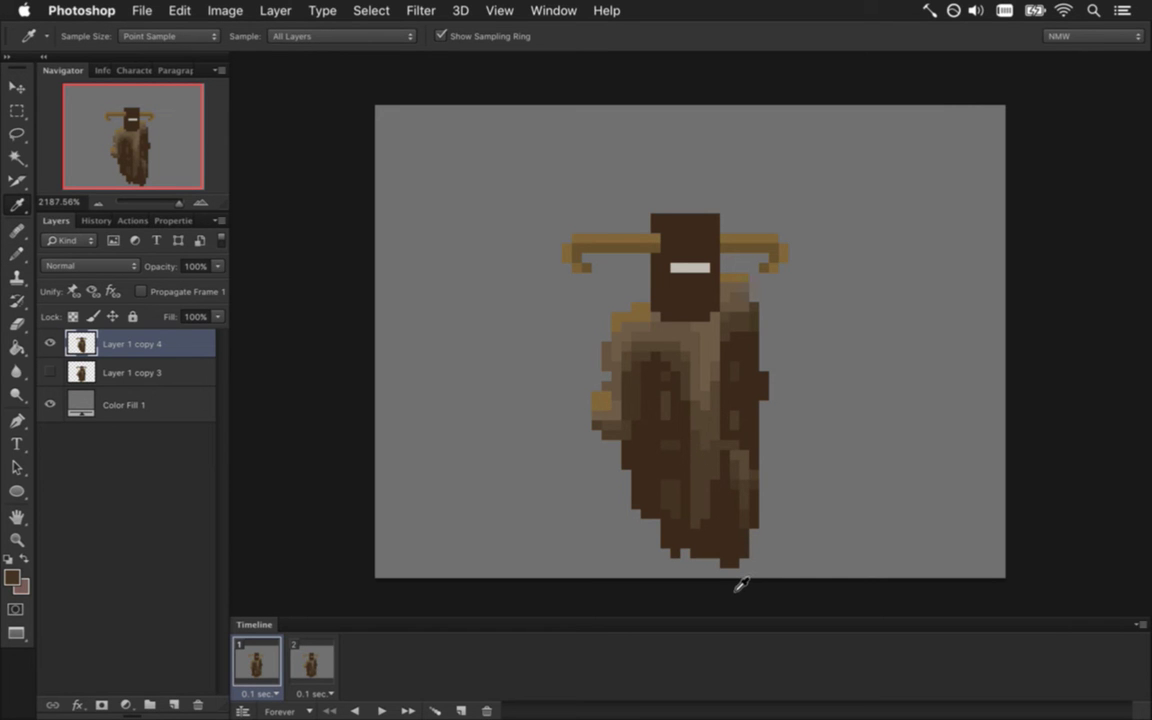
Marquee the robe's right shoulder panel, nudge it one pixel, then clear the selection
{"action": "key", "text": "m"}
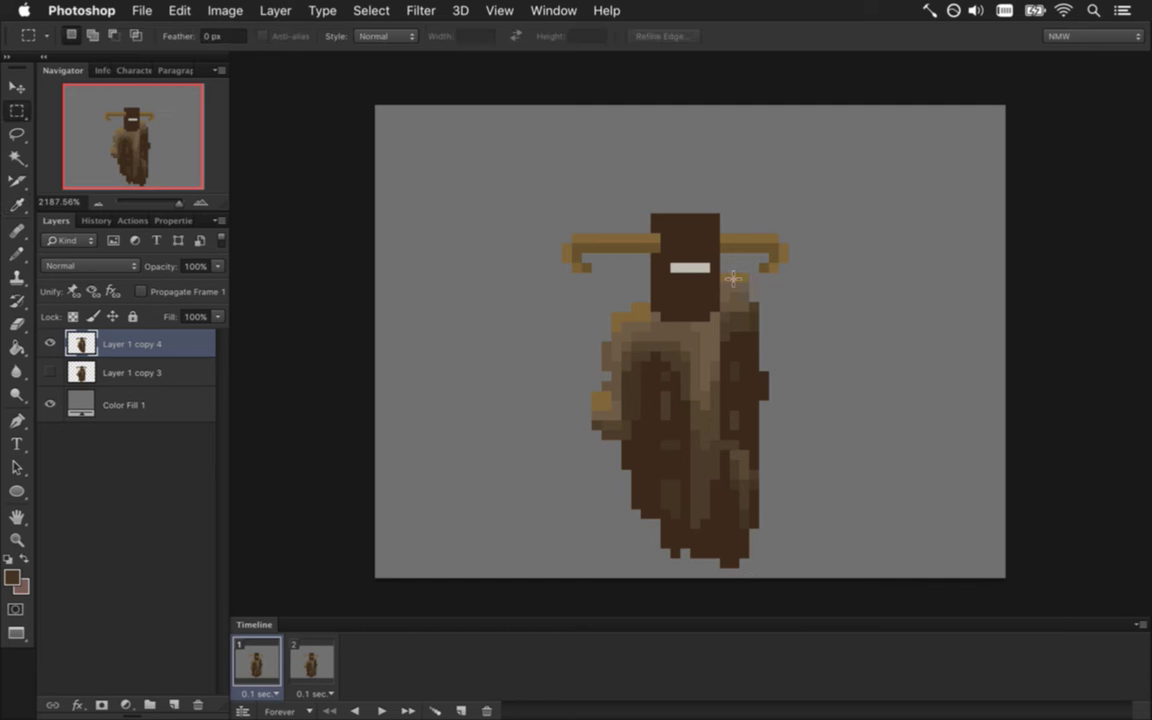
{"action": "left_click_drag", "start_coordinate": [720, 265], "coordinate": [757, 340]}
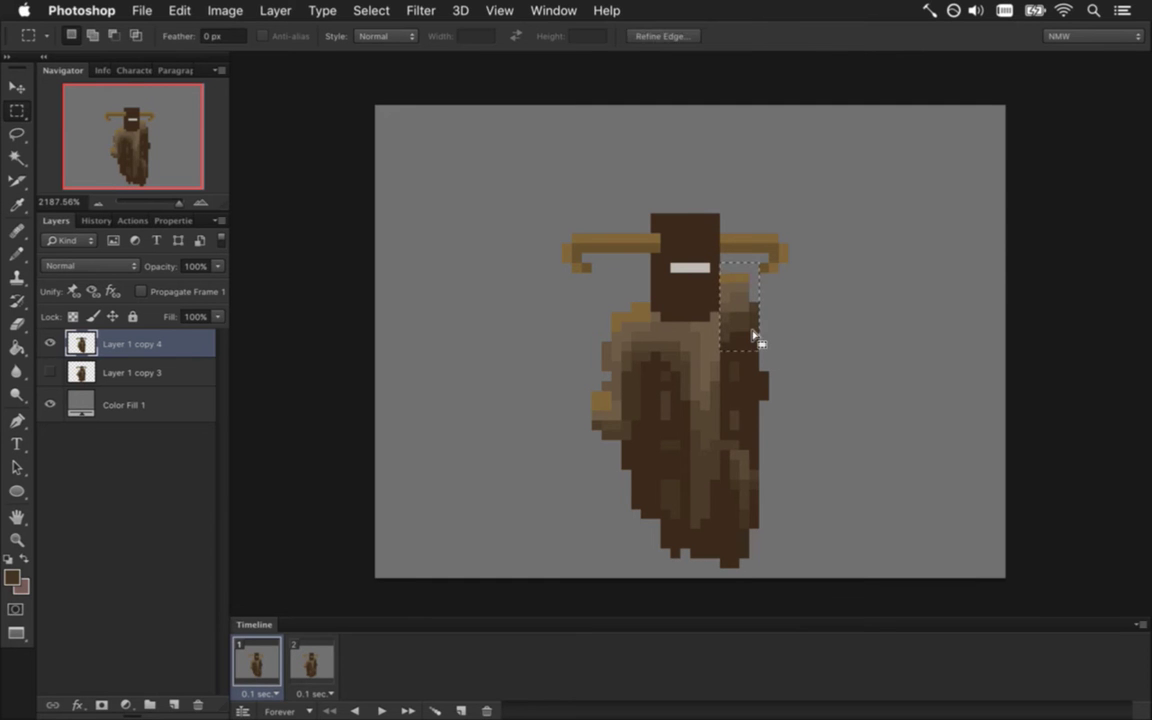
{"action": "key", "text": "v"}
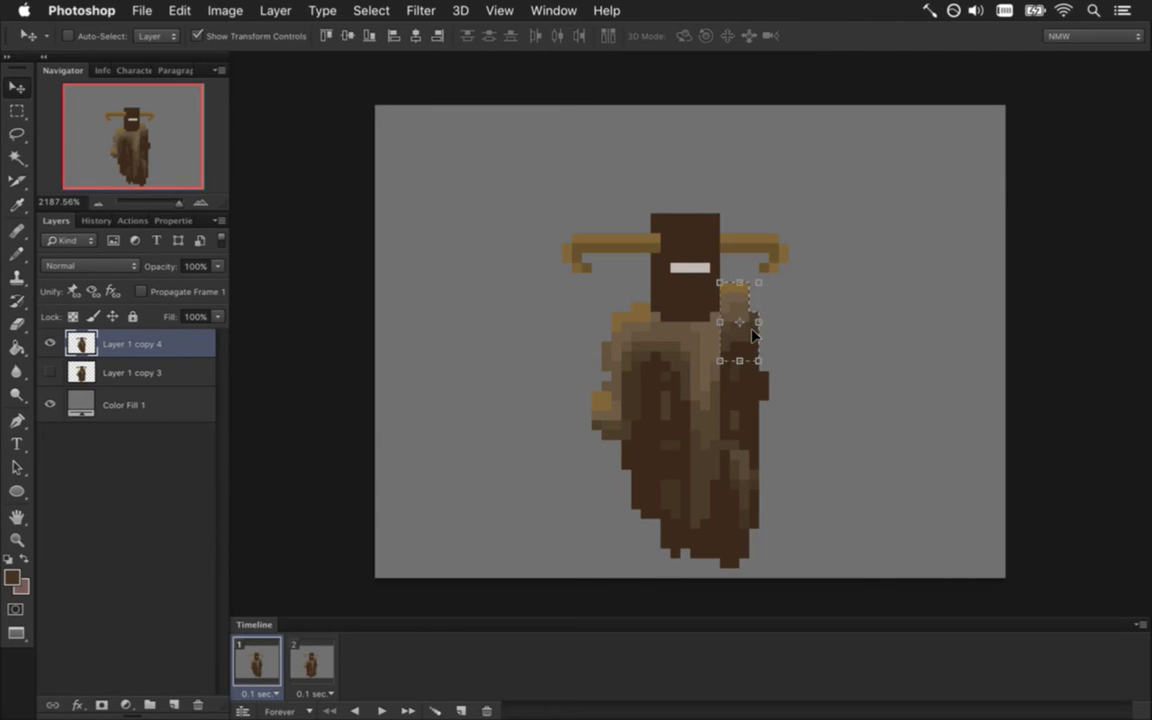
{"action": "key", "text": "m"}
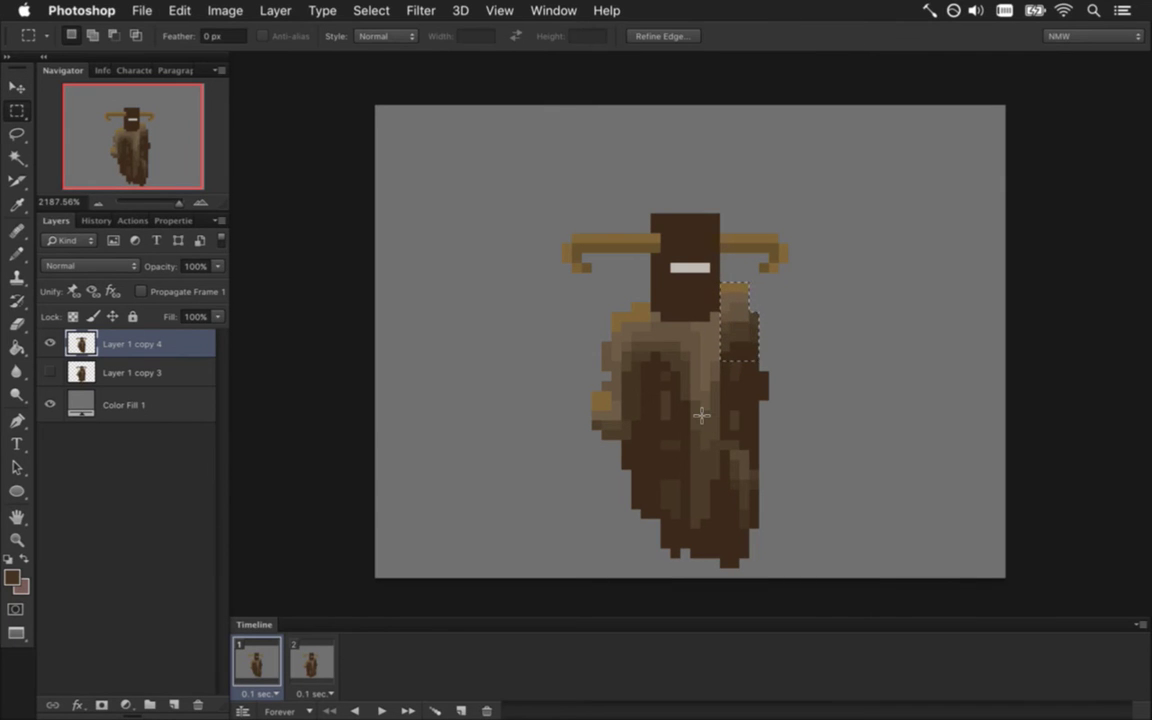
{"action": "key", "text": "Down"}
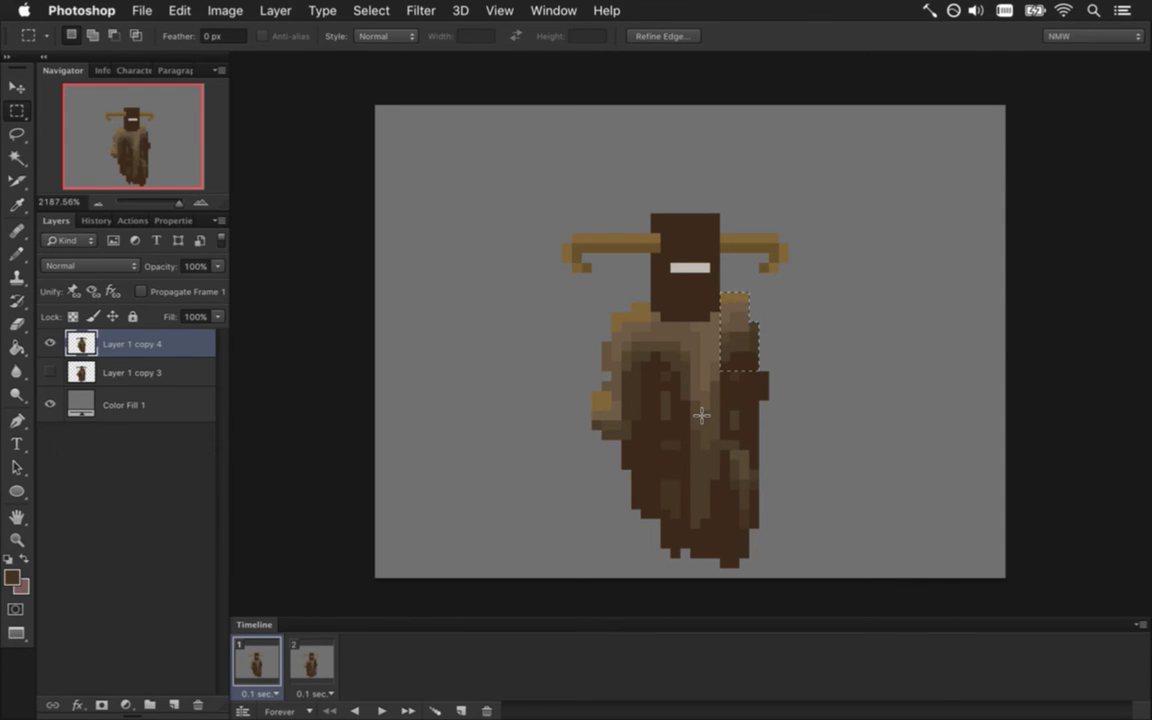
{"action": "key", "text": "Up"}
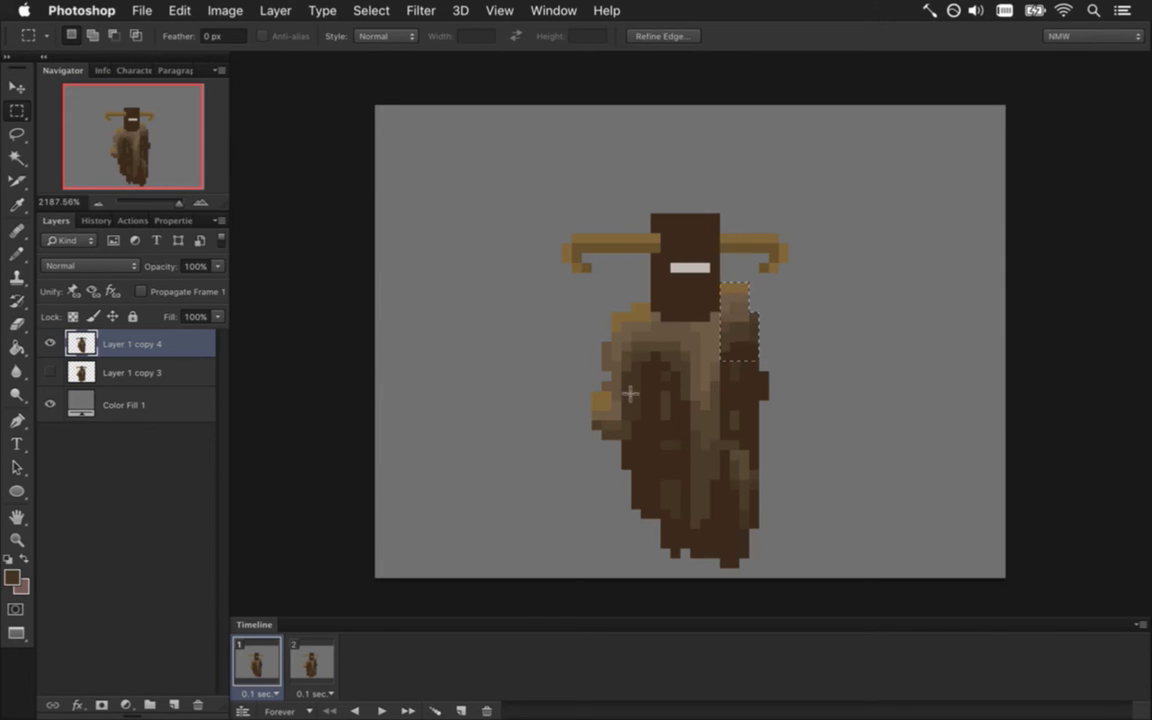
{"action": "left_click_drag", "start_coordinate": [820, 449], "coordinate": [797, 461]}
{"action": "left_click_drag", "start_coordinate": [769, 401], "coordinate": [789, 421]}
{"action": "left_click", "coordinate": [706, 401]}
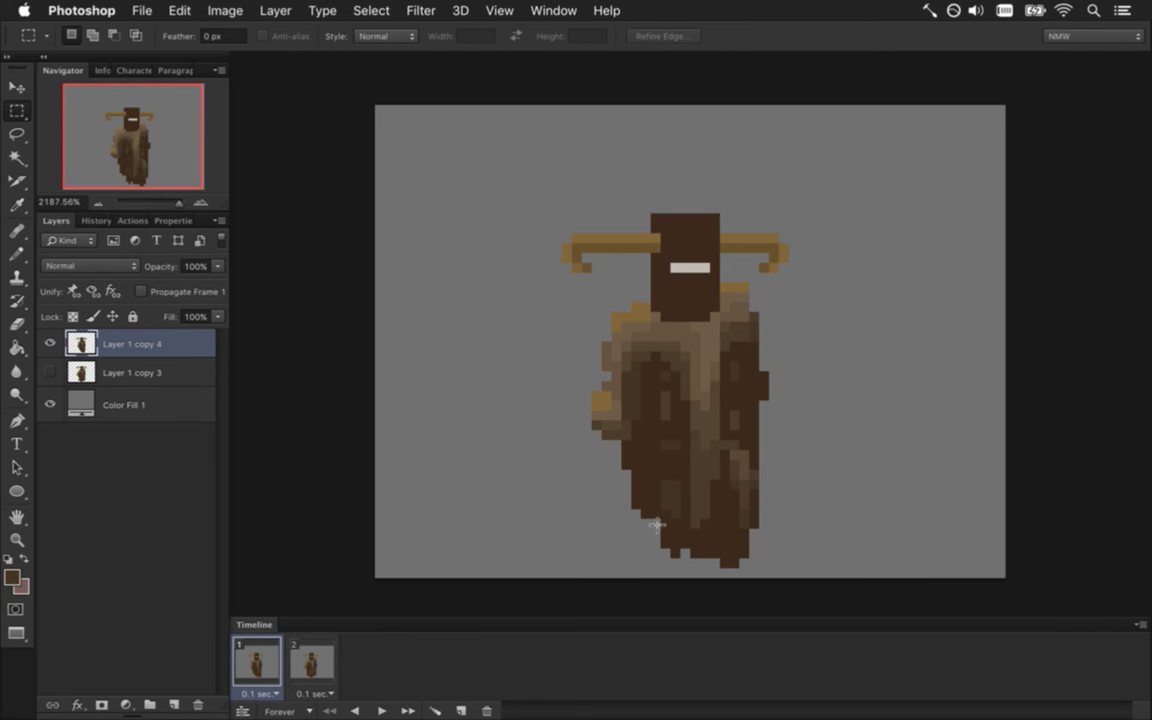
Sample a lighter brown and pencil a column of pixels down the robe's lower right edge
{"action": "key", "text": "i"}
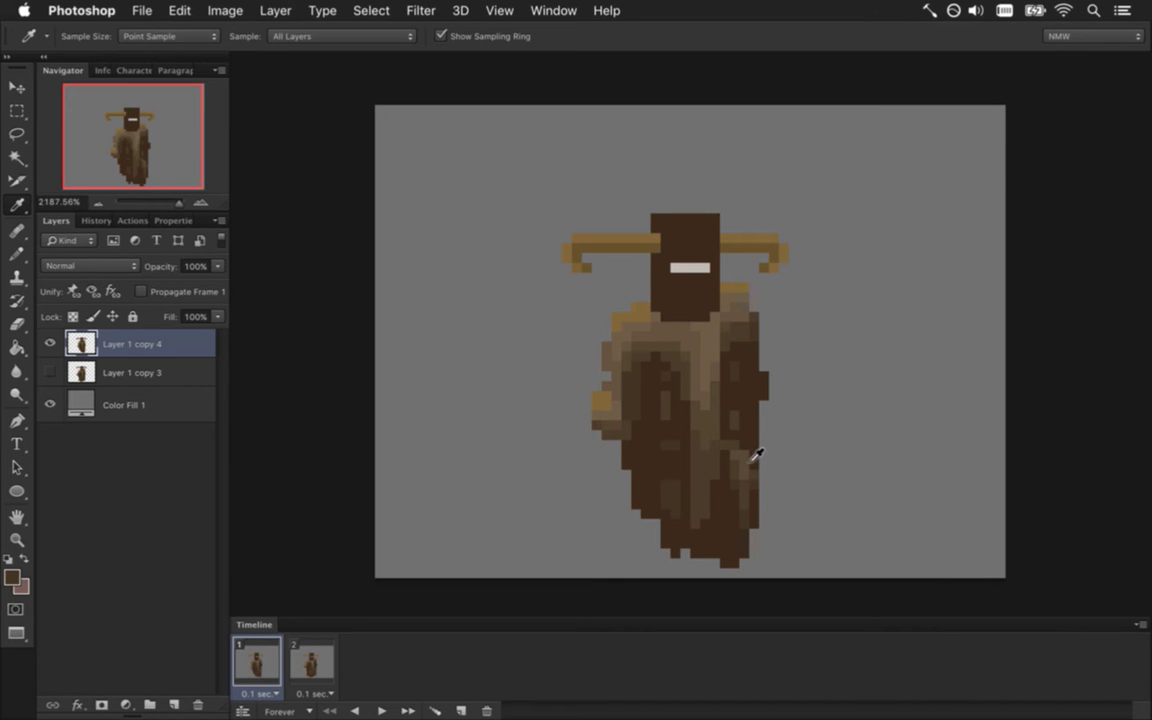
{"action": "left_click", "coordinate": [748, 517]}
{"action": "key", "text": "b"}
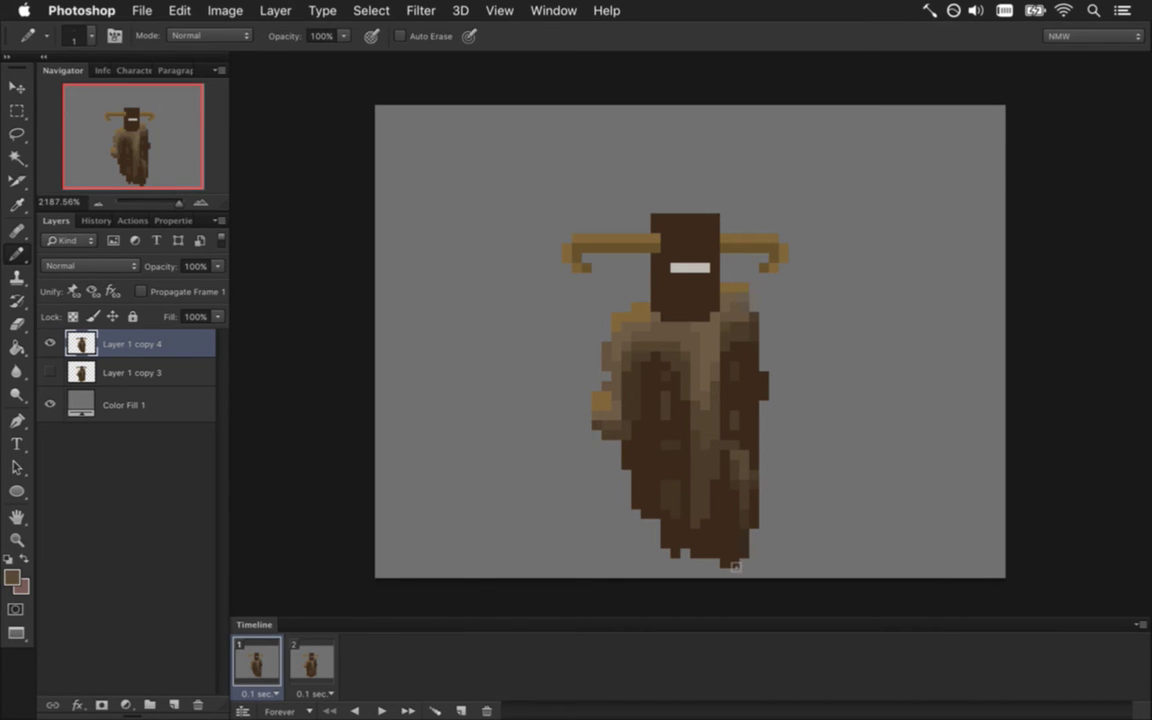
{"action": "left_click_drag", "start_coordinate": [744, 548], "coordinate": [743, 571]}
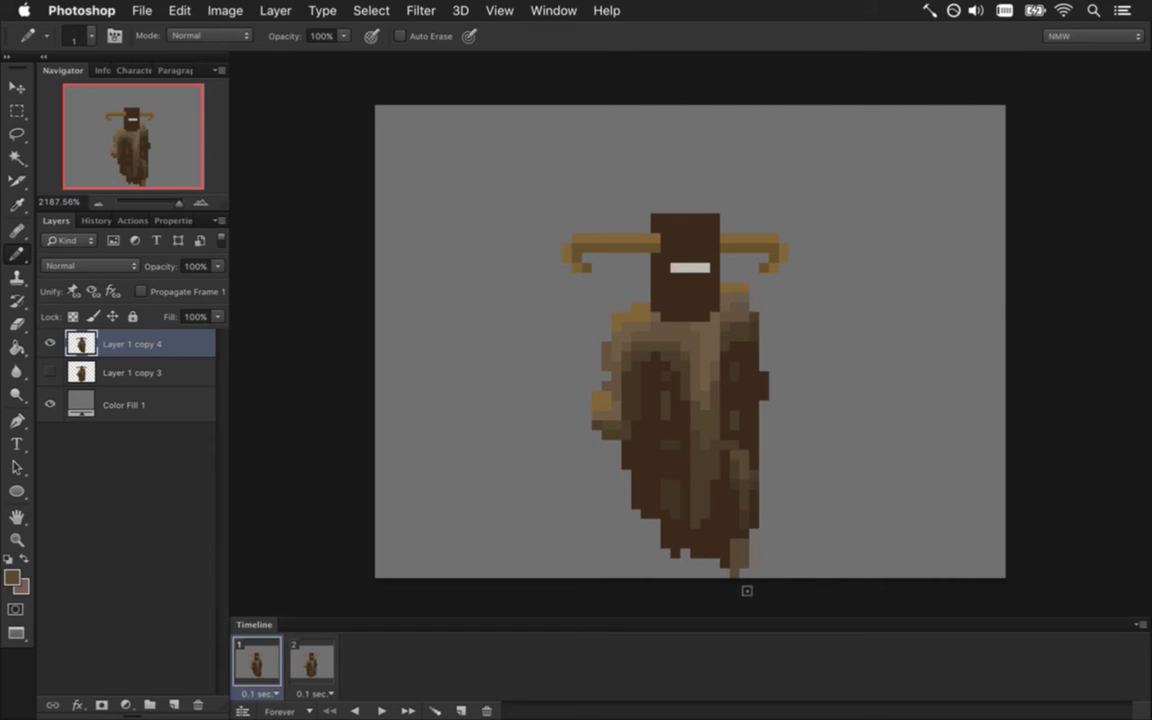
{"action": "key", "text": "i"}
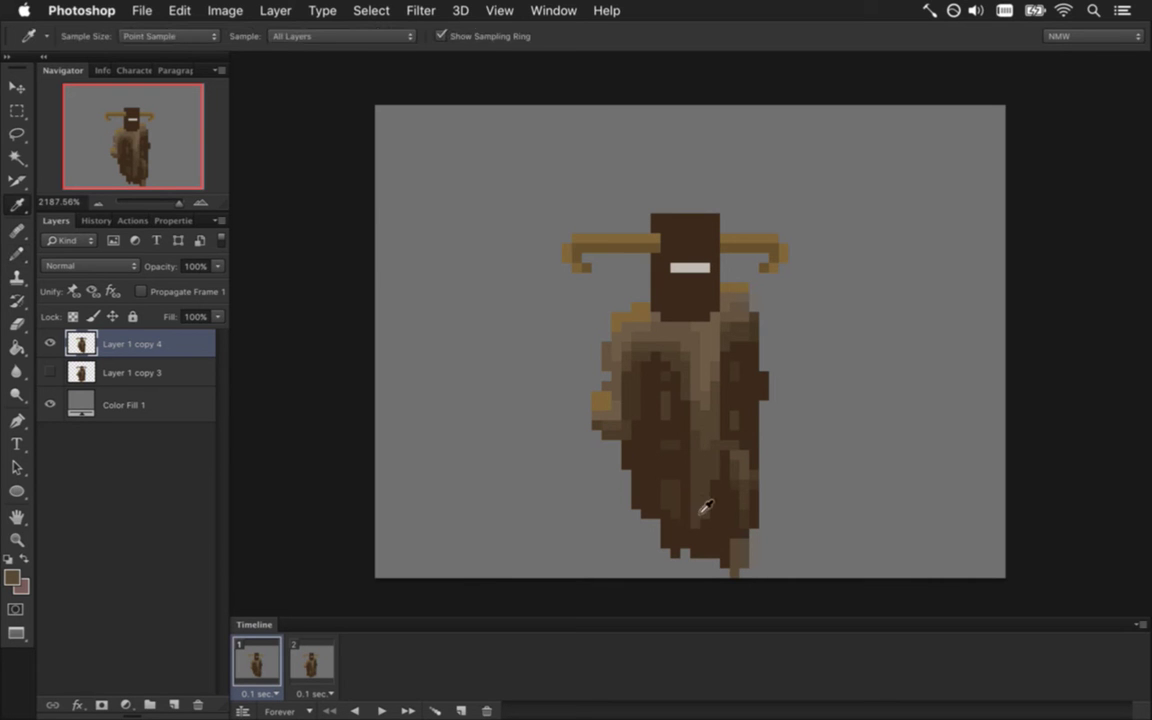
{"action": "key", "text": "b"}
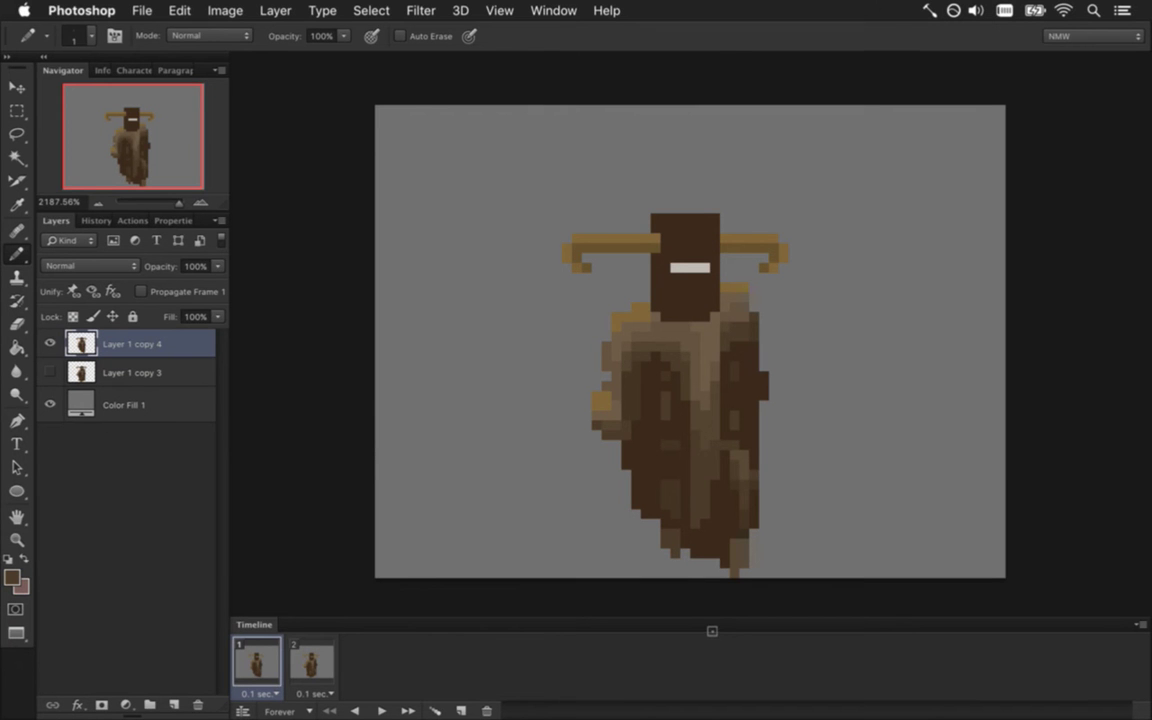
{"action": "left_click", "coordinate": [553, 10]}
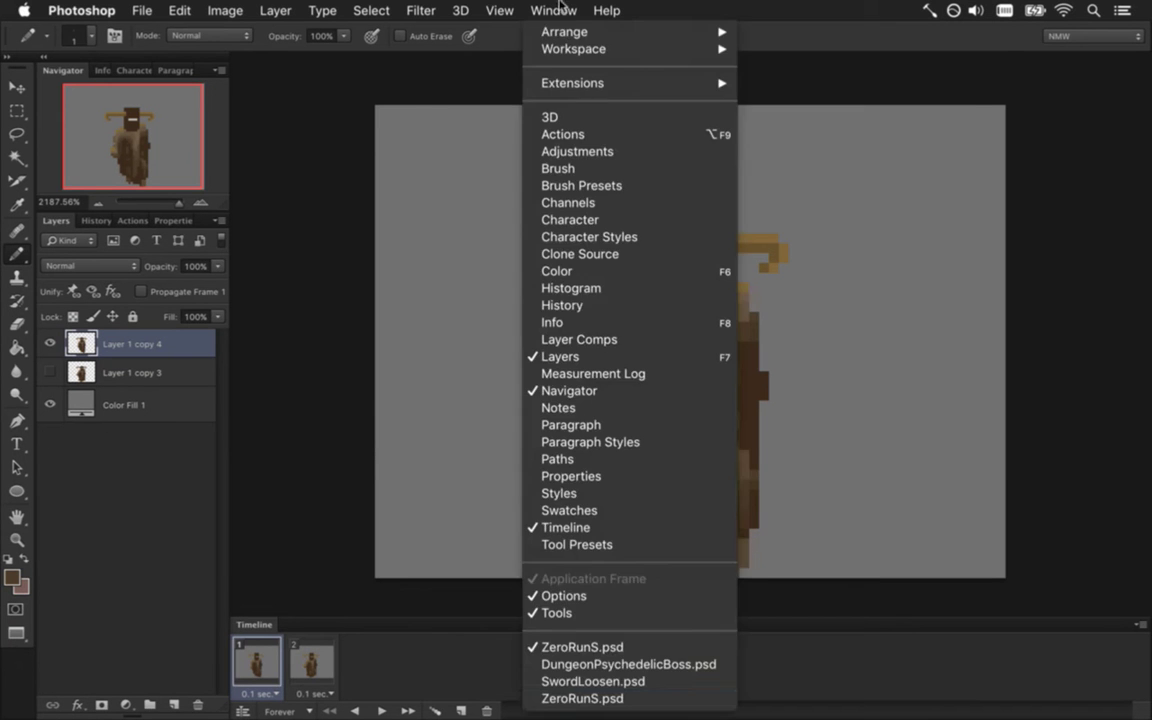
{"action": "left_click", "coordinate": [622, 667]}
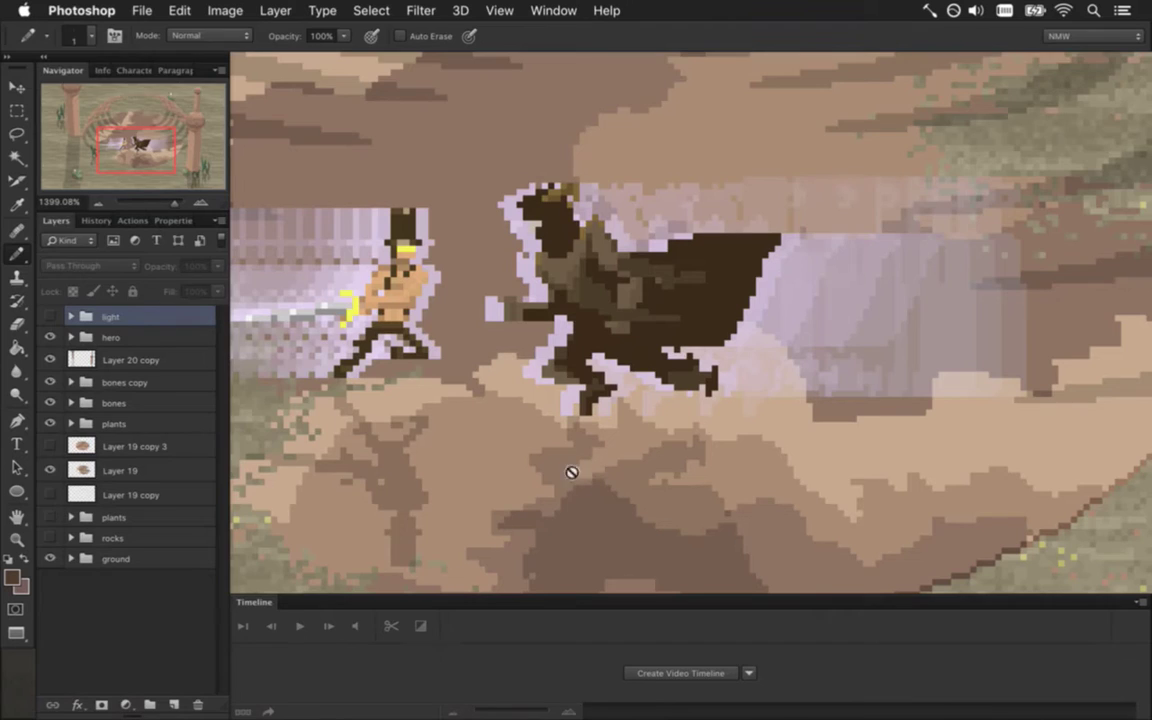
{"action": "left_click", "coordinate": [50, 316]}
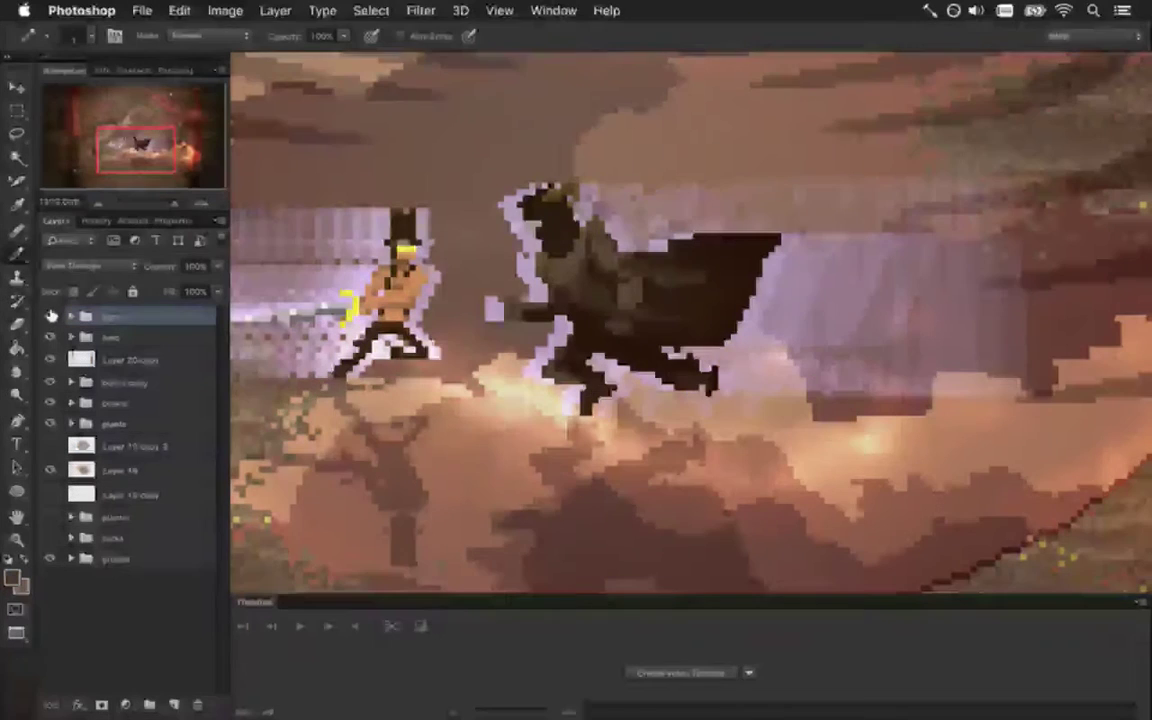
{"action": "left_click", "coordinate": [51, 316]}
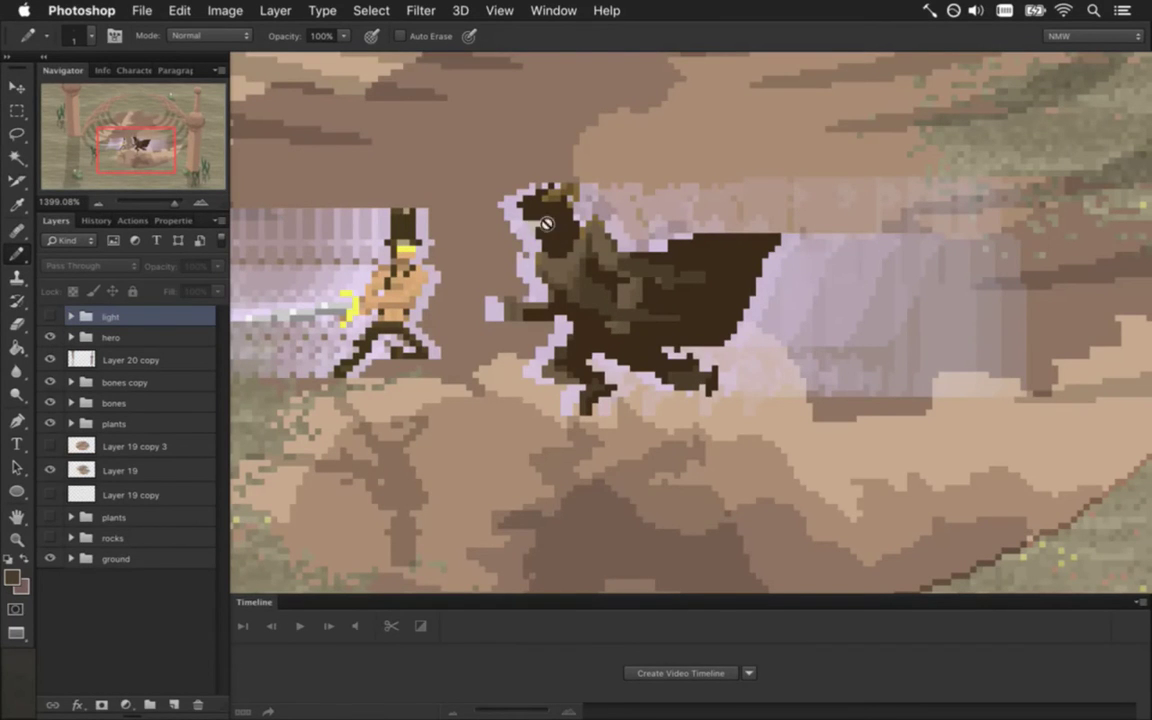
{"action": "left_click", "coordinate": [553, 10]}
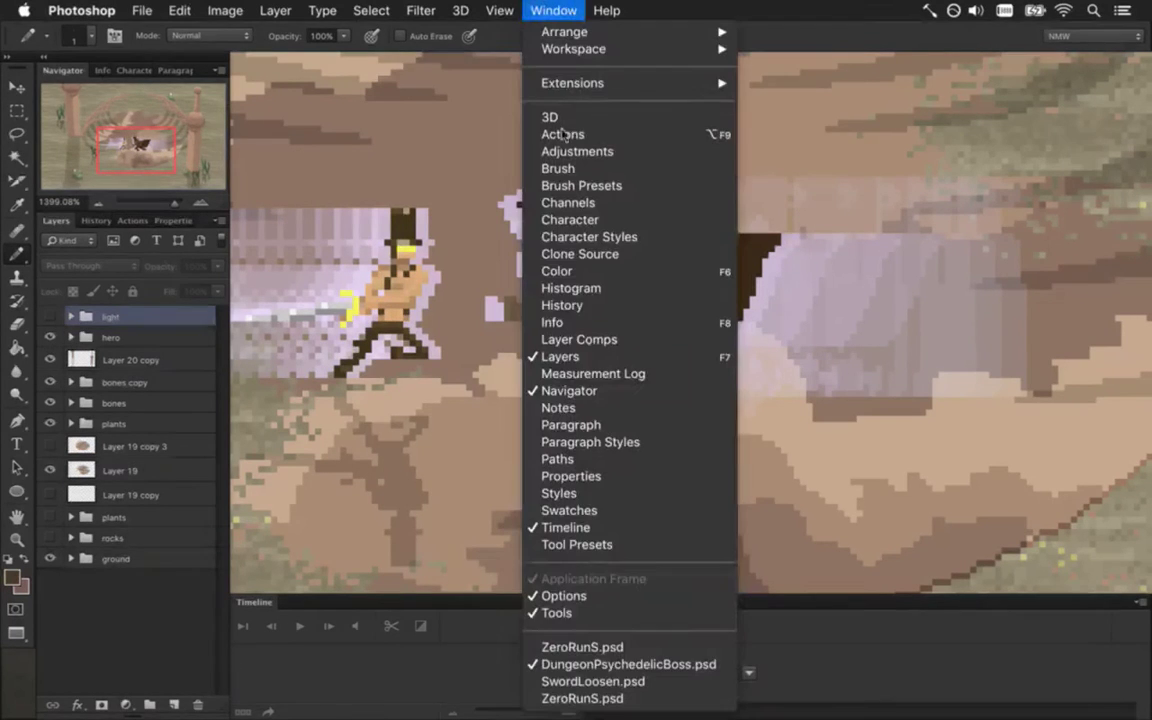
{"action": "left_click", "coordinate": [609, 649]}
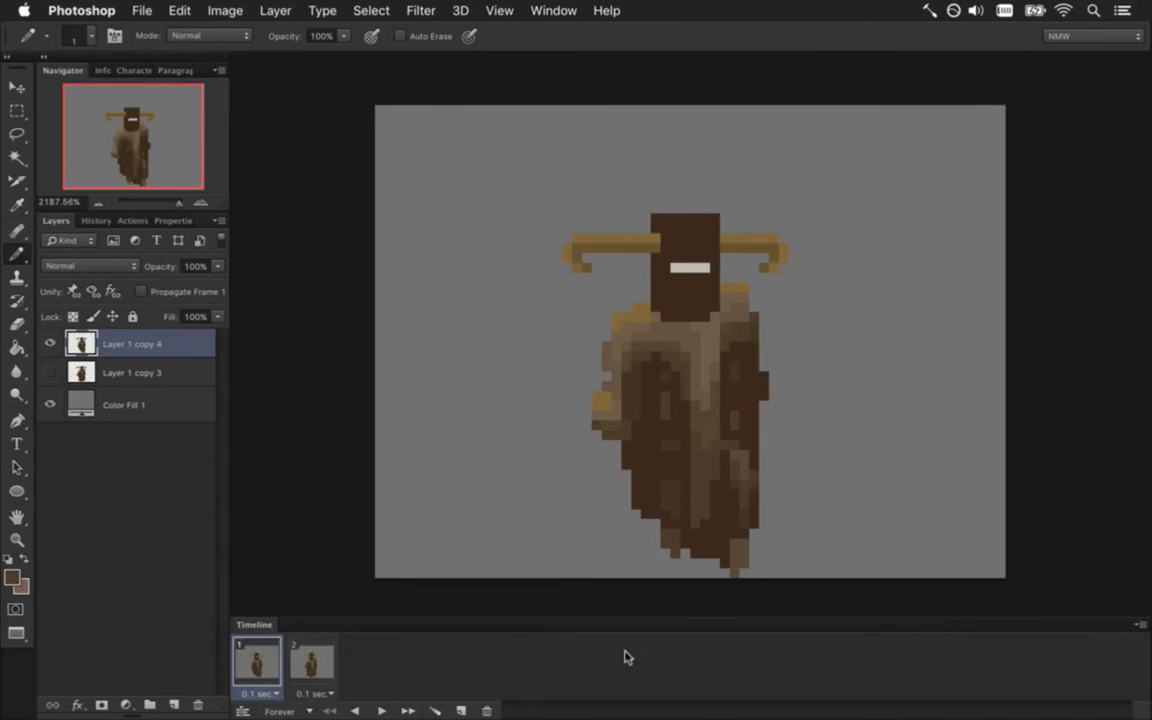
Enlarge the pencil to 2 pixels, sample a robe brown, and erase along the hem
{"action": "key", "text": "bracketright"}
{"action": "key", "text": "i"}
{"action": "left_click", "coordinate": [745, 474]}
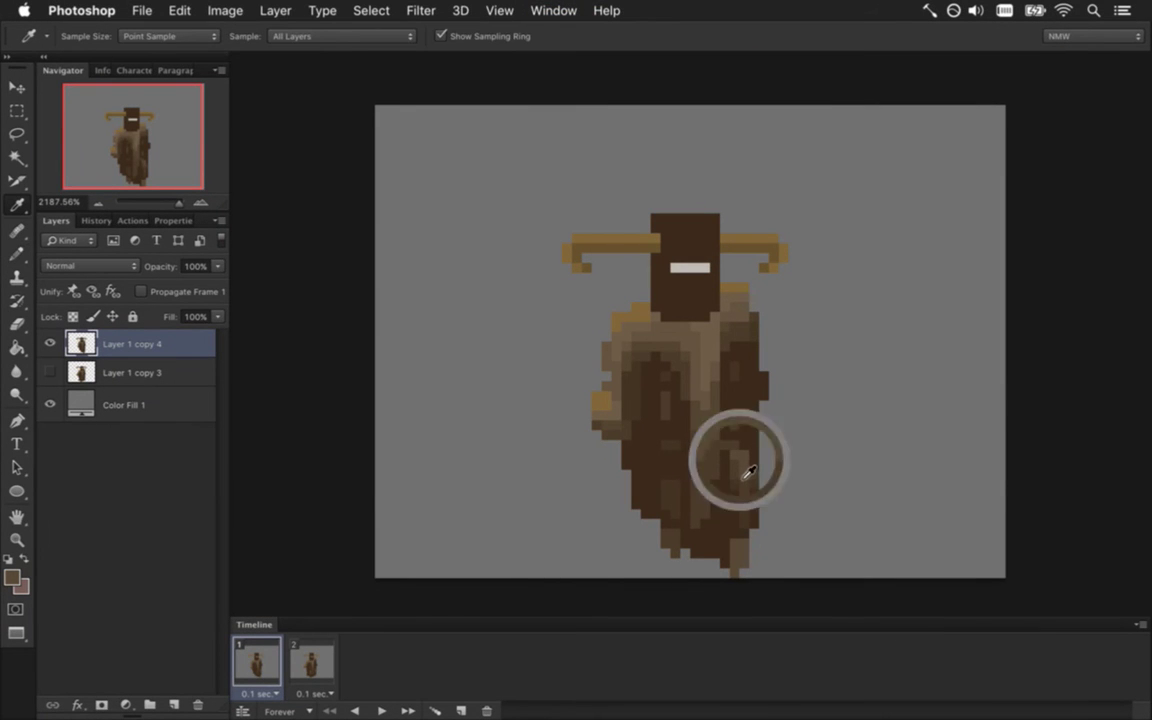
{"action": "key", "text": "b"}
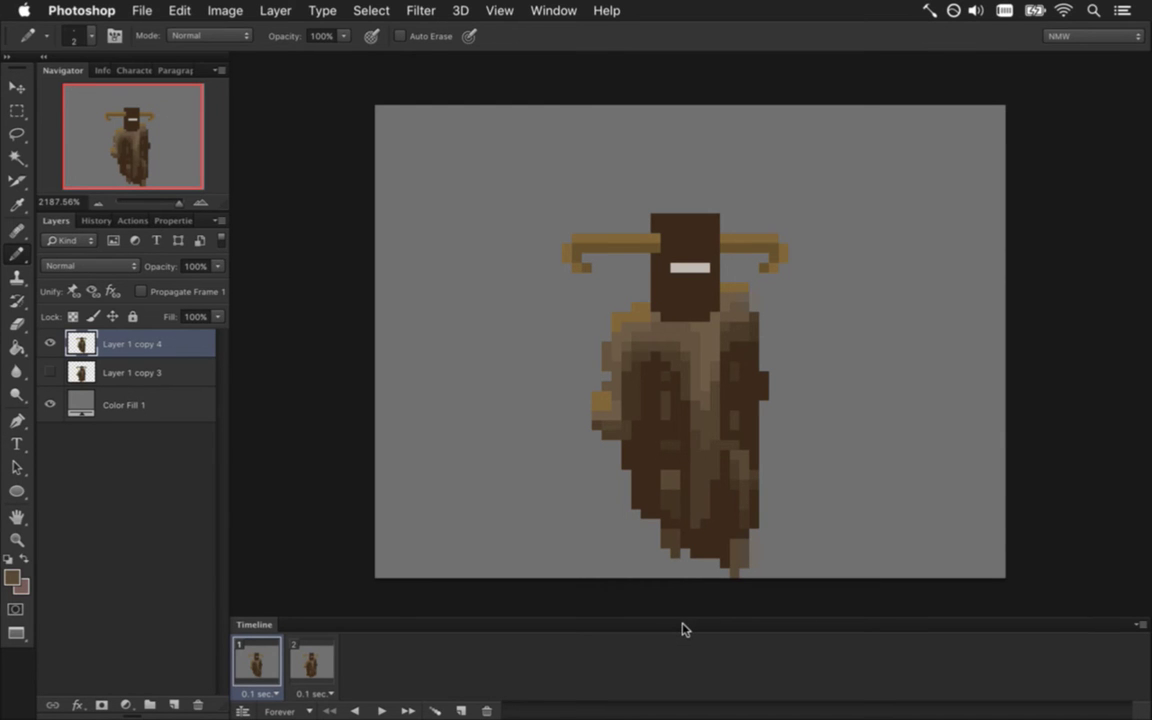
{"action": "key", "text": "e"}
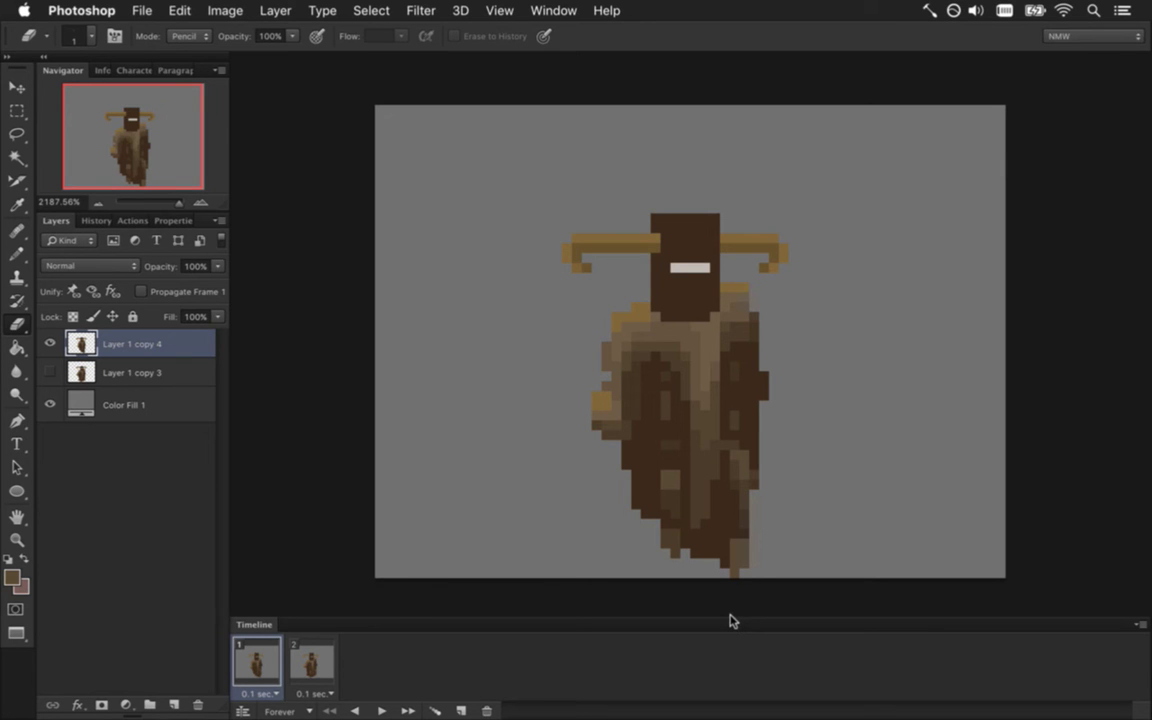
Sample a darker brown and pencil 1-pixel ragged dark pixels on the lower-left hem
{"action": "key", "text": "i"}
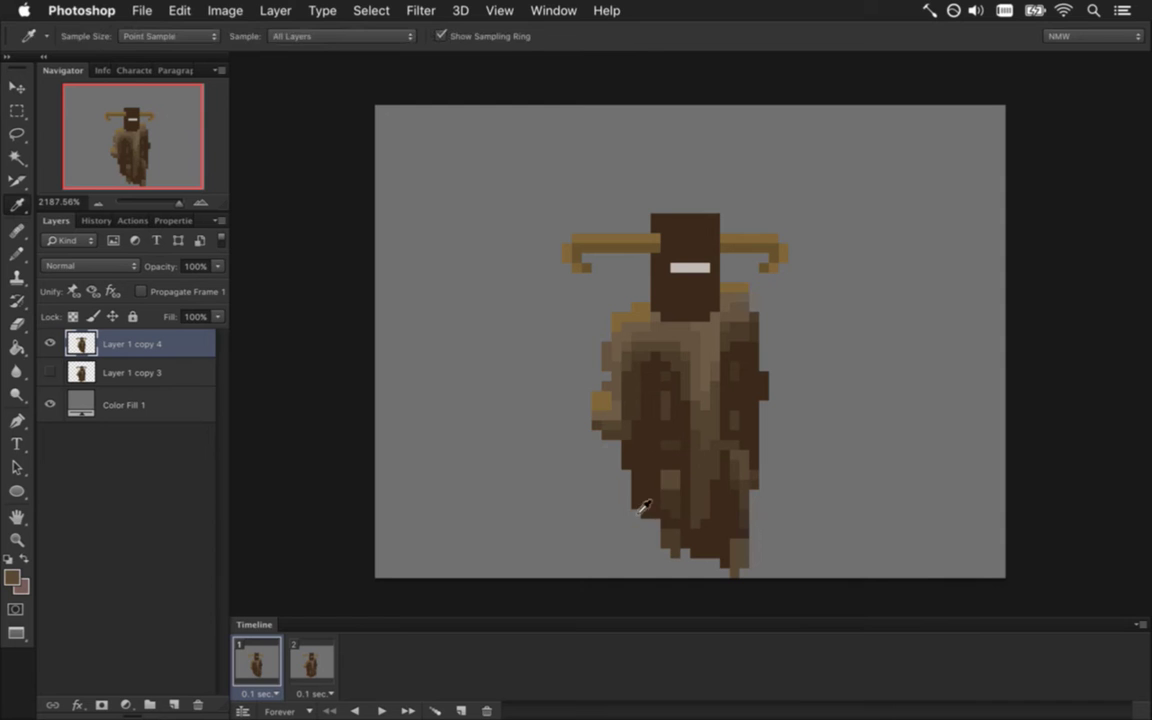
{"action": "left_click", "coordinate": [625, 460]}
{"action": "key", "text": "b"}
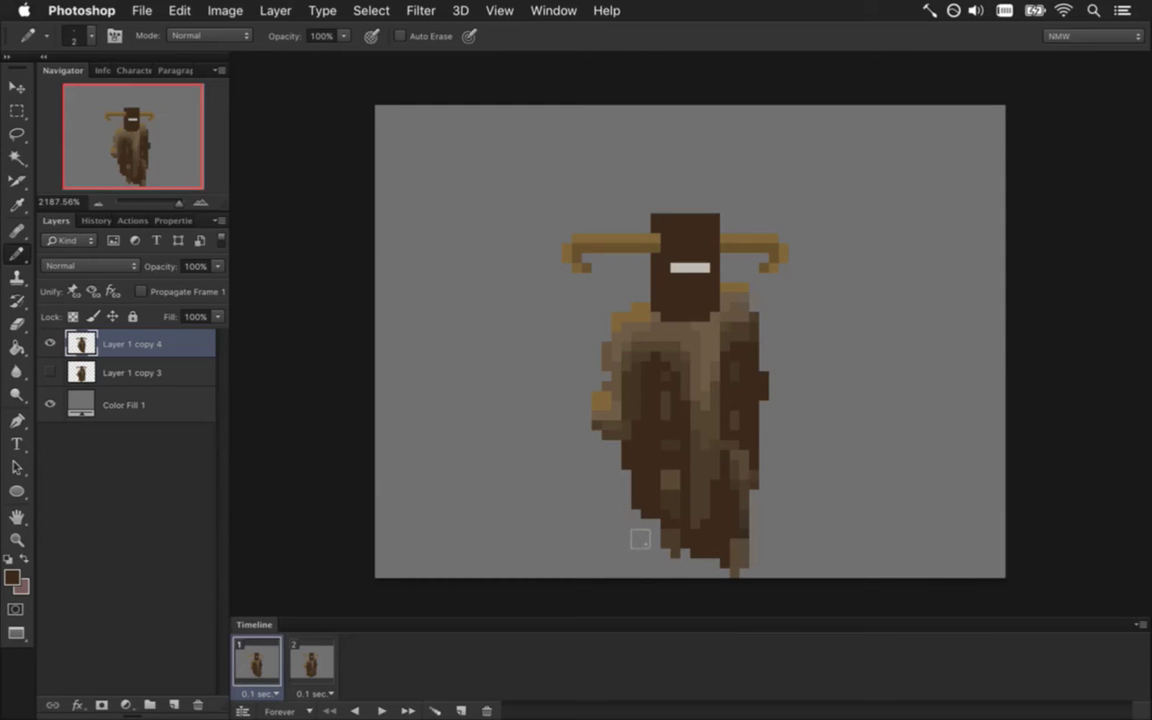
{"action": "key", "text": "bracketleft"}
{"action": "left_click_drag", "start_coordinate": [626, 493], "coordinate": [626, 505]}
{"action": "left_click", "coordinate": [610, 424], "text": "alt"}
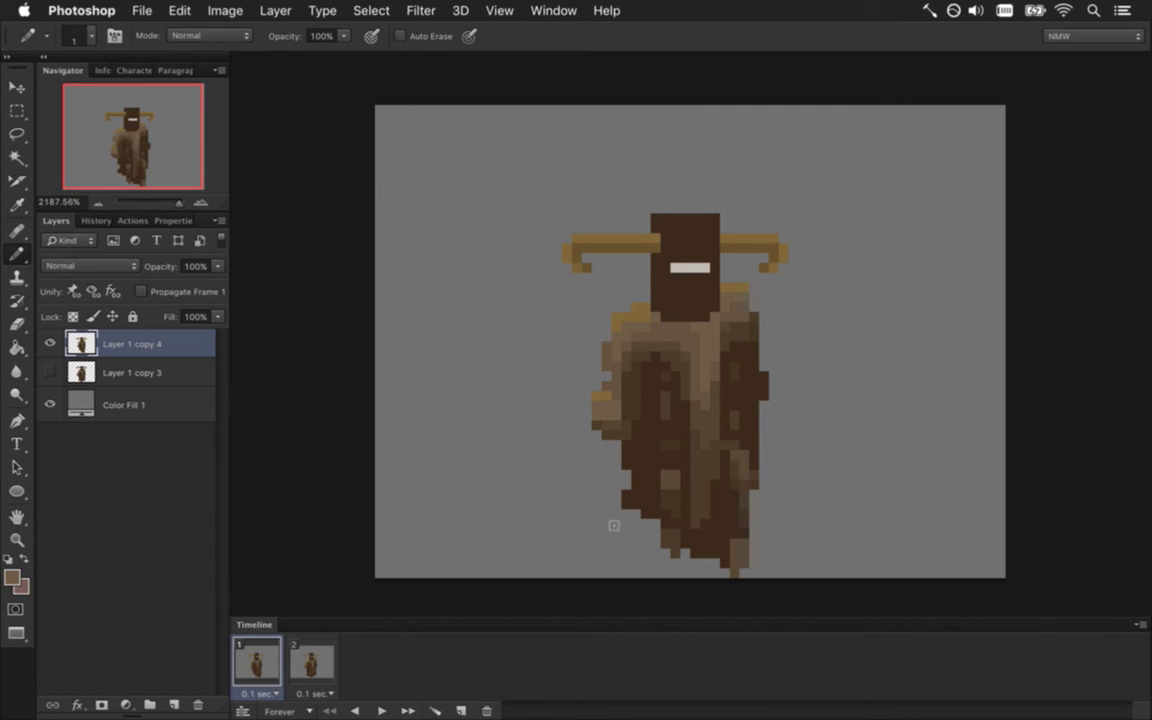
Switch to DungeonPsychedelicBoss.psd and hide the 'light' group's overlay
{"action": "left_click", "coordinate": [553, 10]}
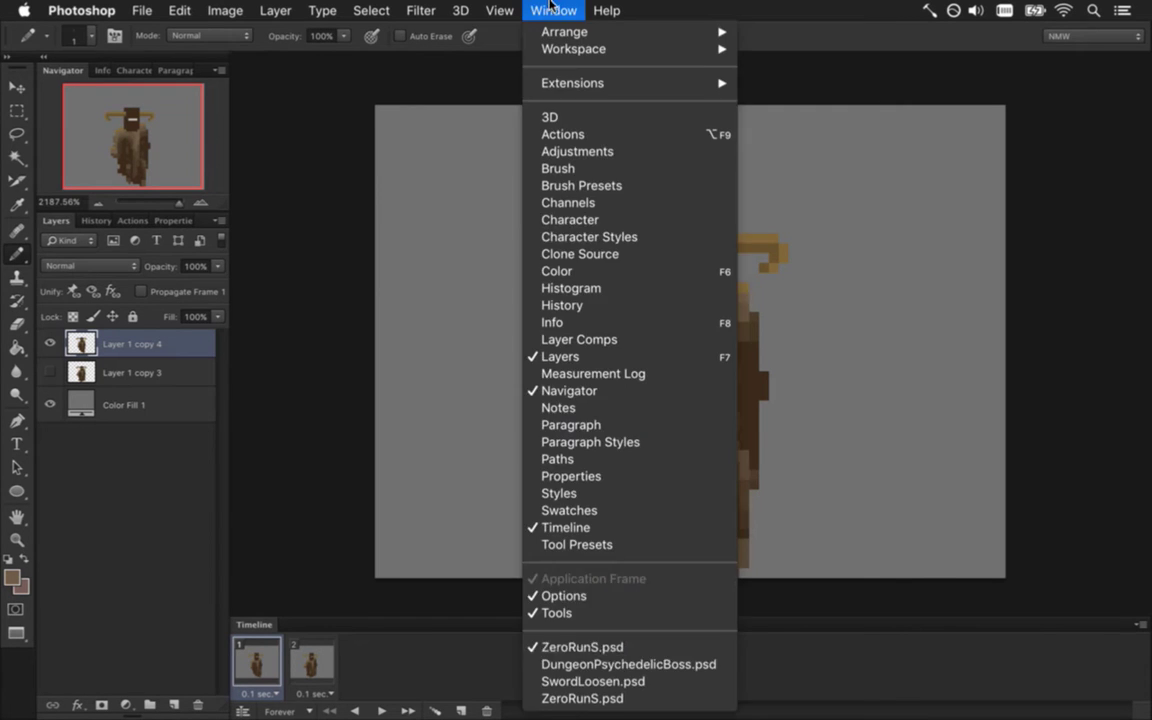
{"action": "left_click", "coordinate": [591, 665]}
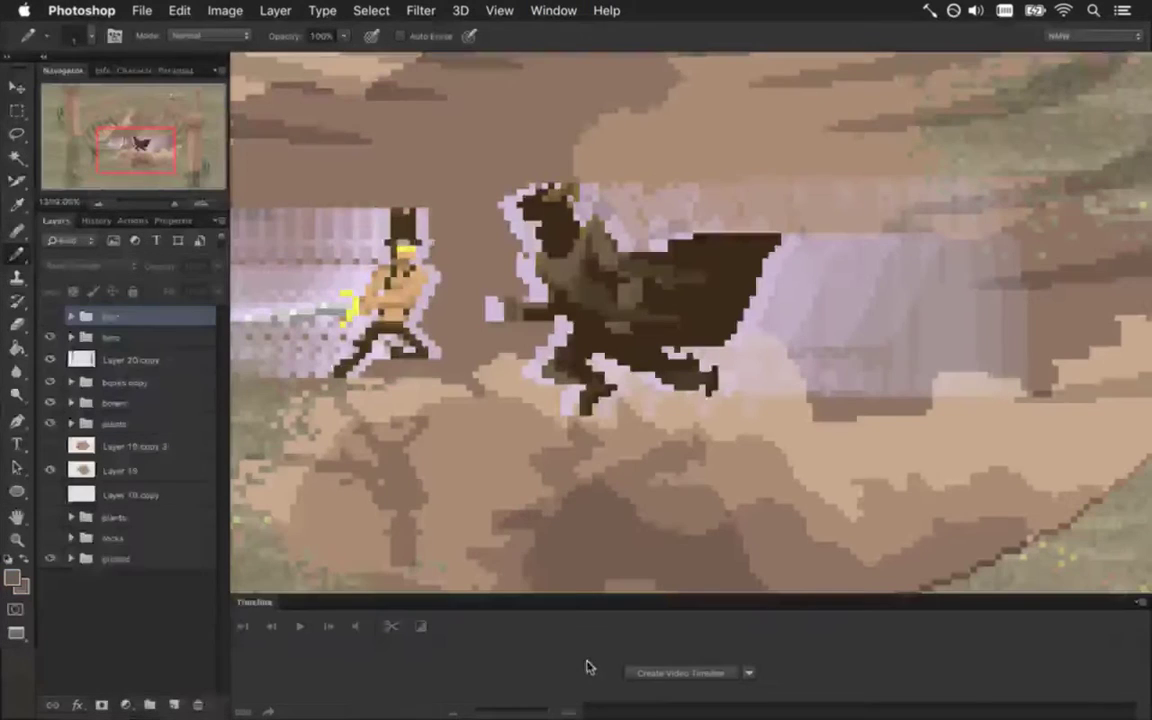
{"action": "left_click", "coordinate": [50, 316]}
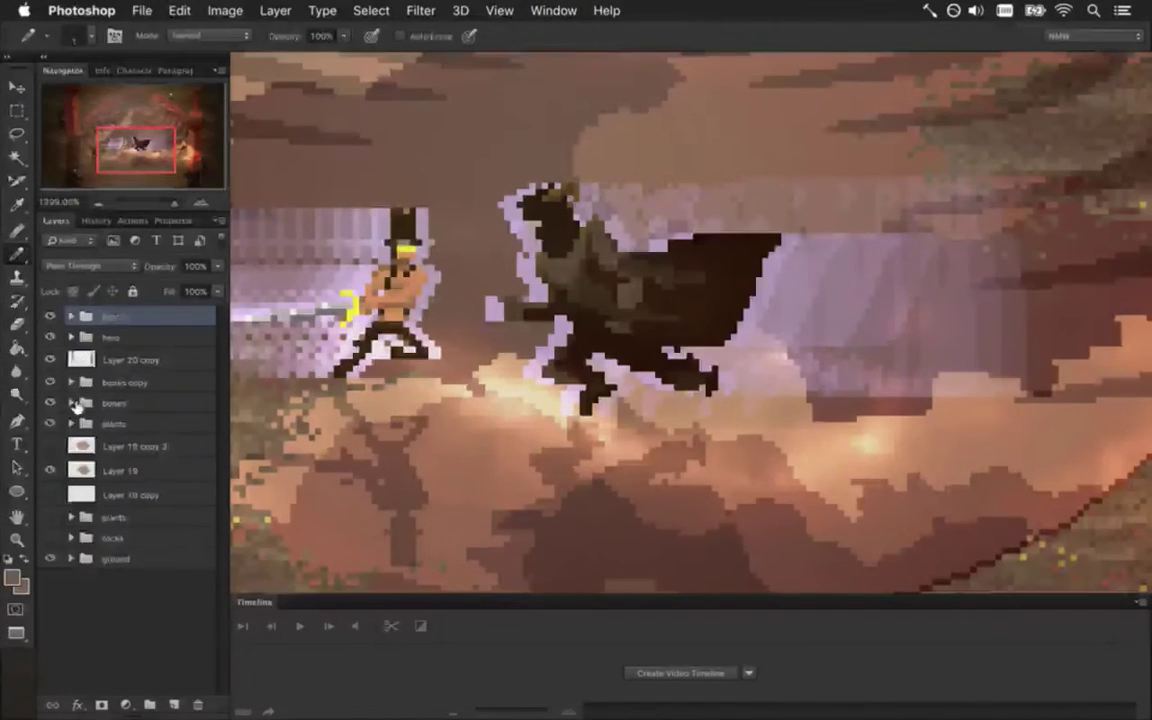
{"action": "left_click", "coordinate": [50, 316]}
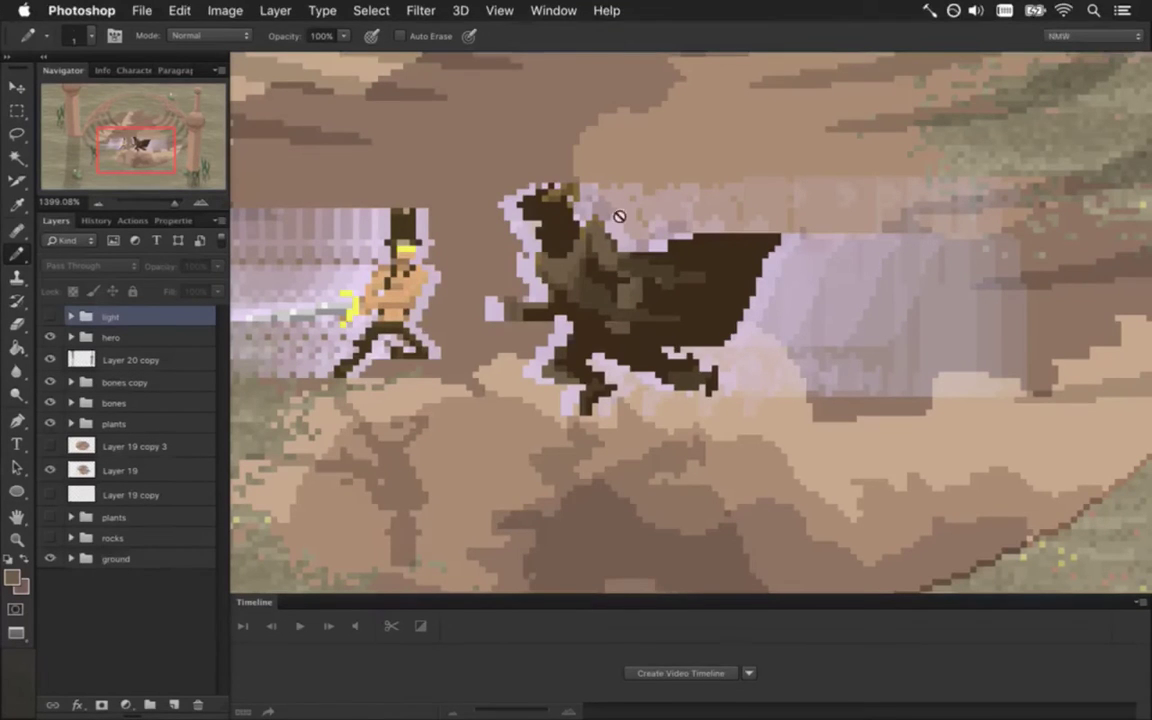
Return to the ZeroRunS.psd cloaked-figure document
{"action": "left_click", "coordinate": [553, 10]}
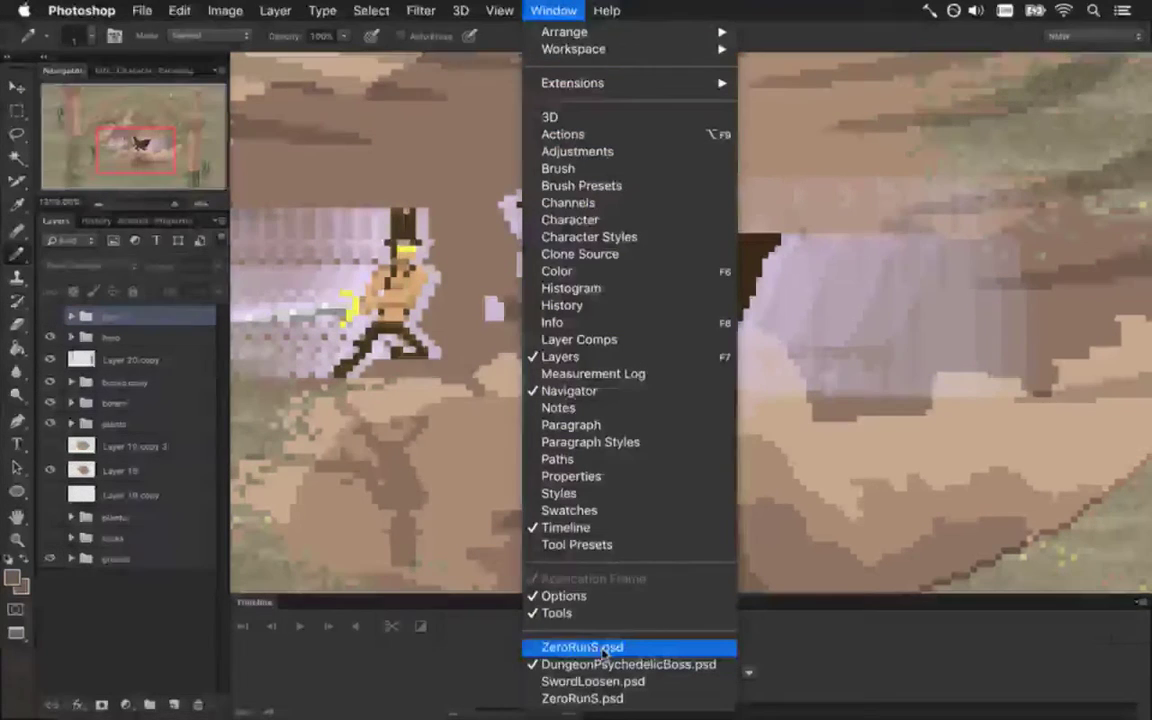
{"action": "key", "text": "Escape"}
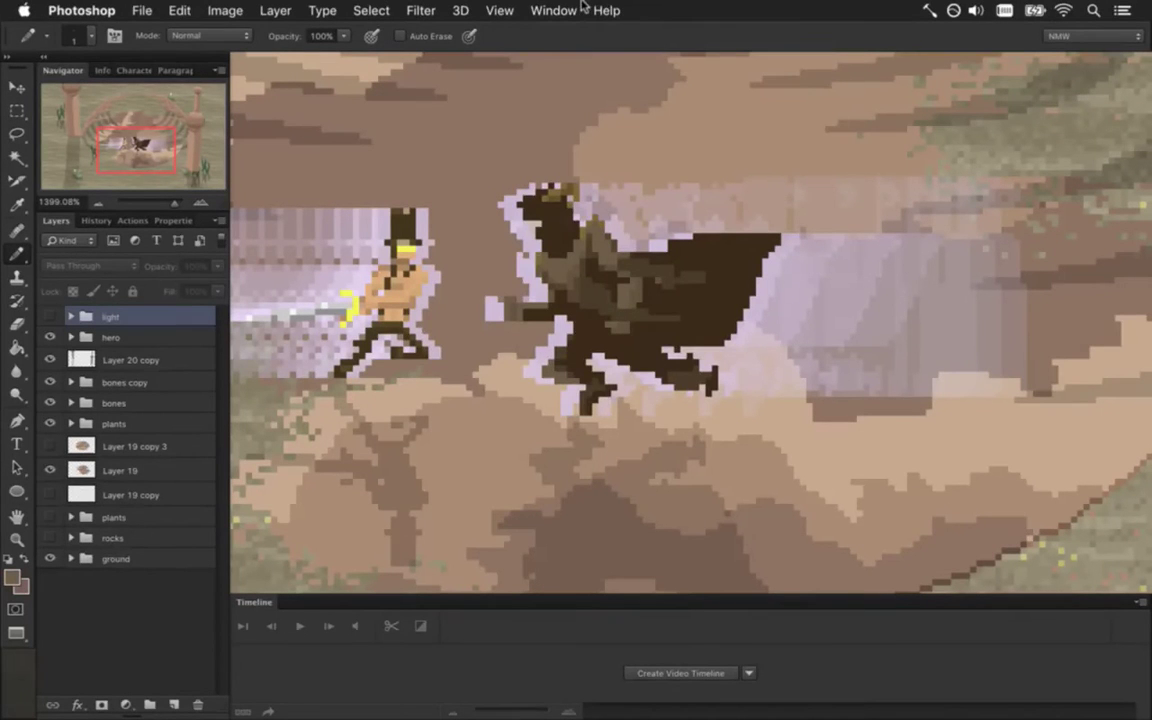
{"action": "left_click", "coordinate": [540, 10]}
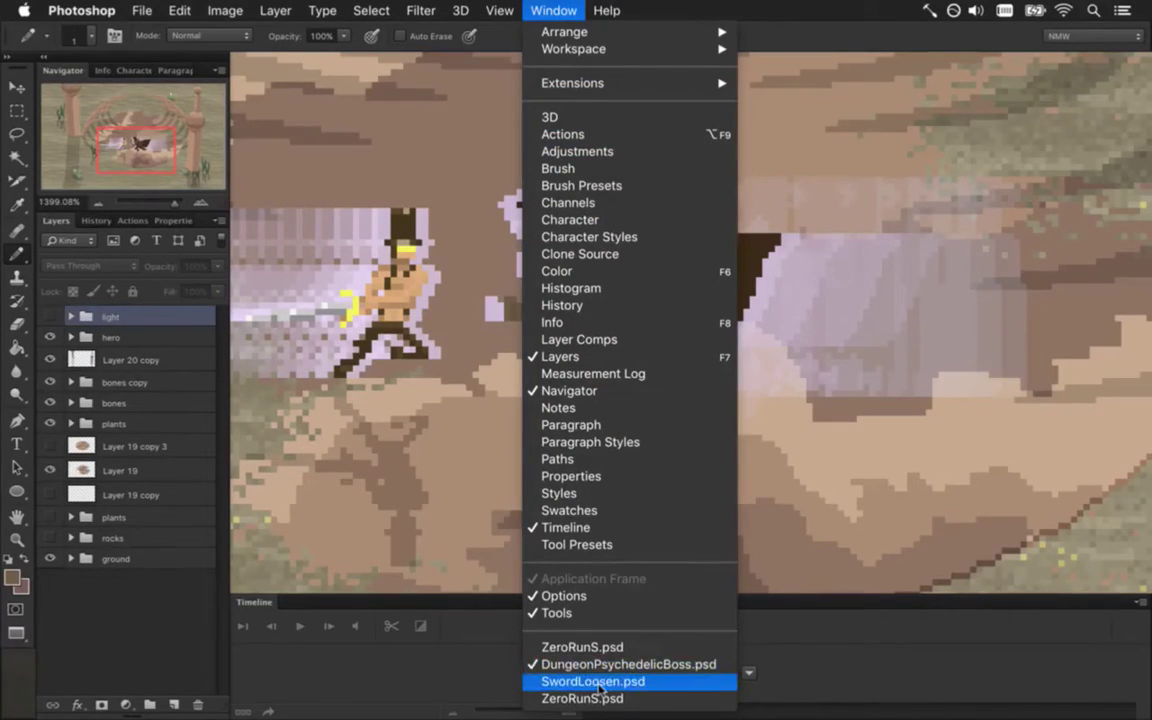
{"action": "left_click", "coordinate": [588, 647]}
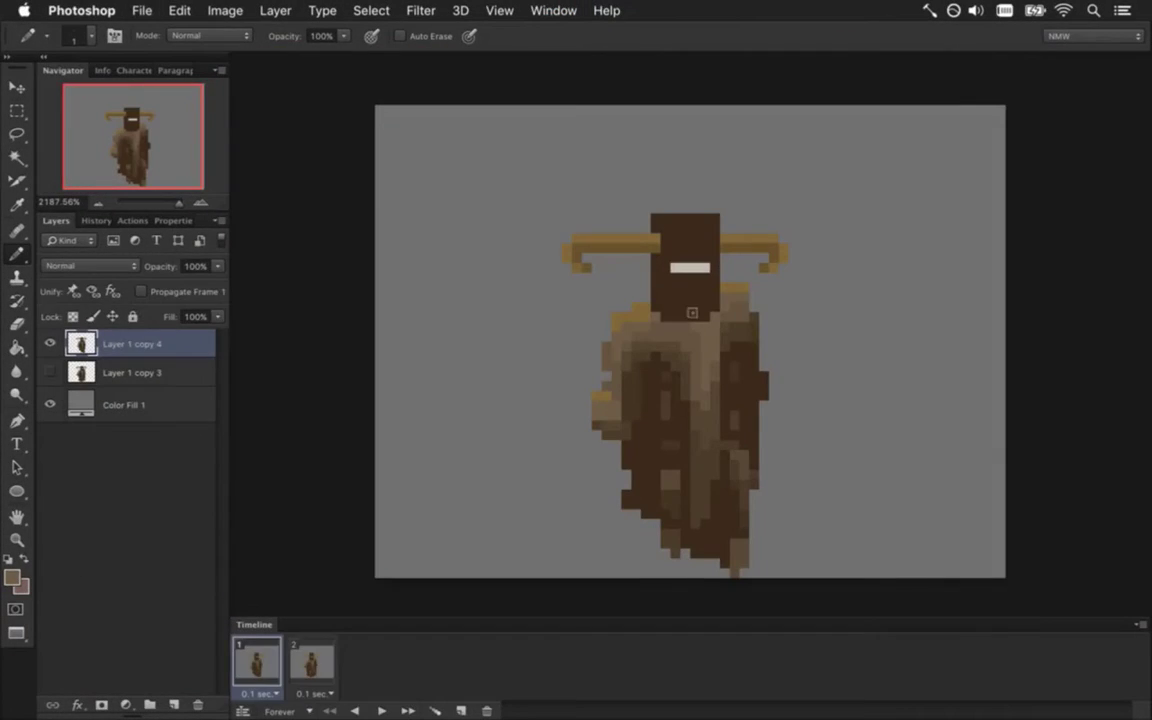
Sample the sprite's gold and pencil gold trim along the robe's top edge, erasing strays
{"action": "key", "text": "i"}
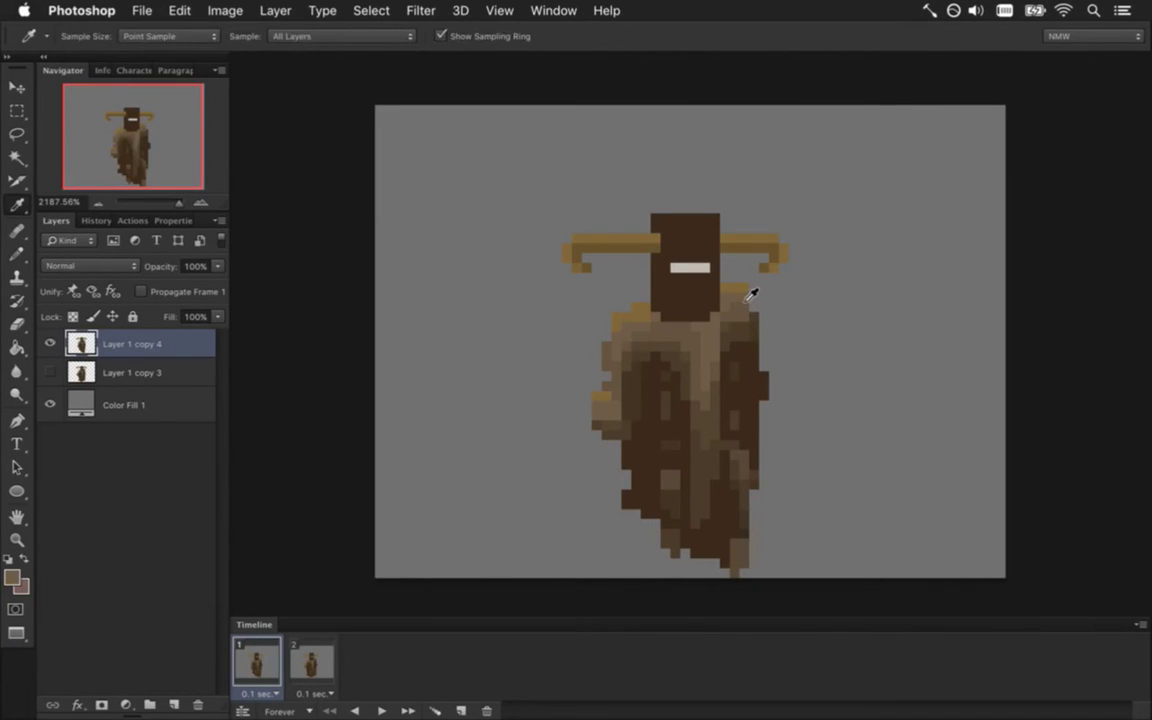
{"action": "left_click", "coordinate": [750, 292]}
{"action": "key", "text": "b"}
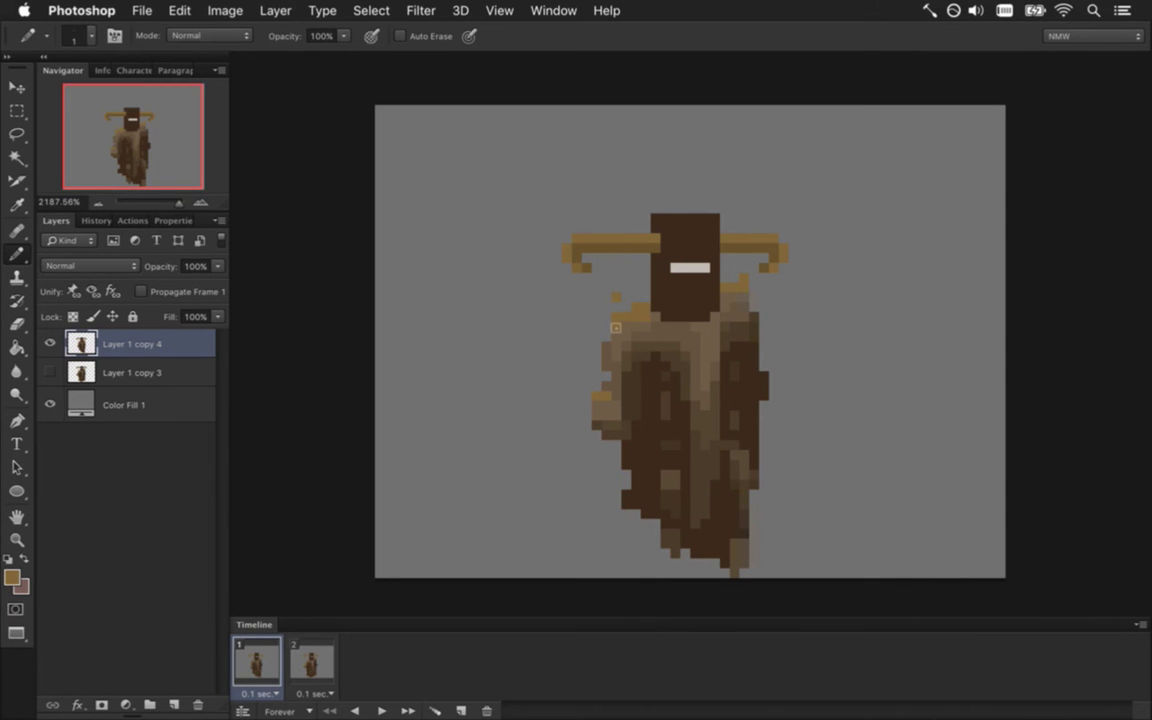
{"action": "key", "text": "e"}
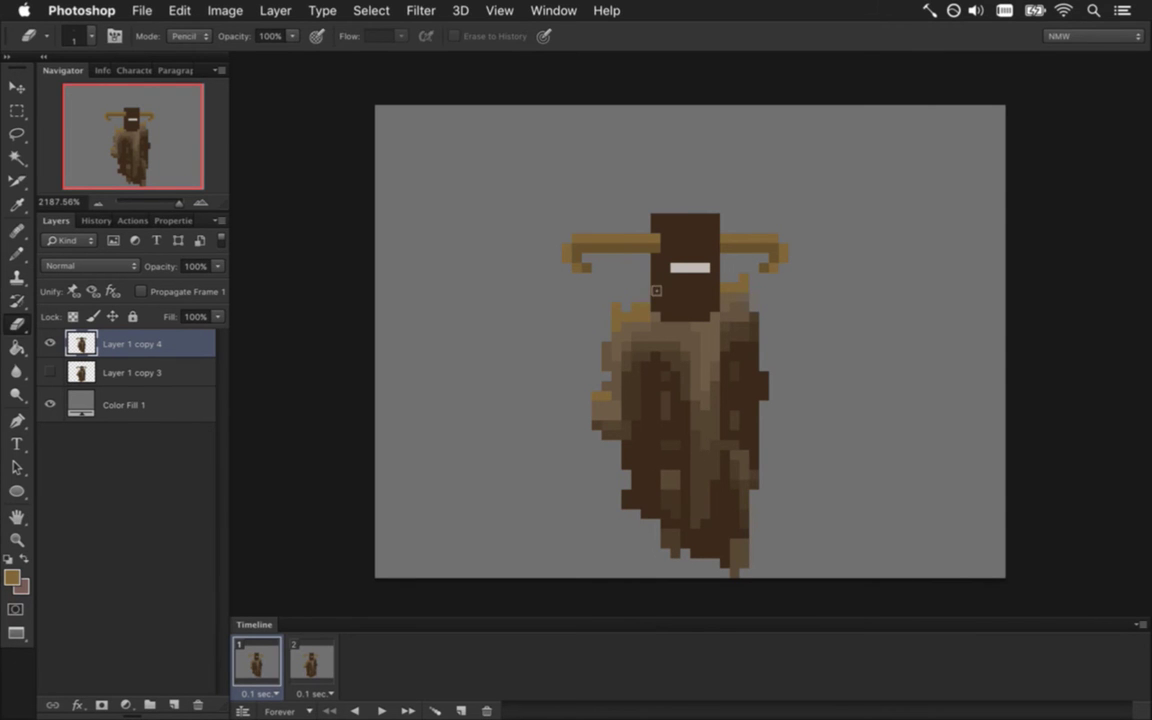
{"action": "key", "text": "b"}
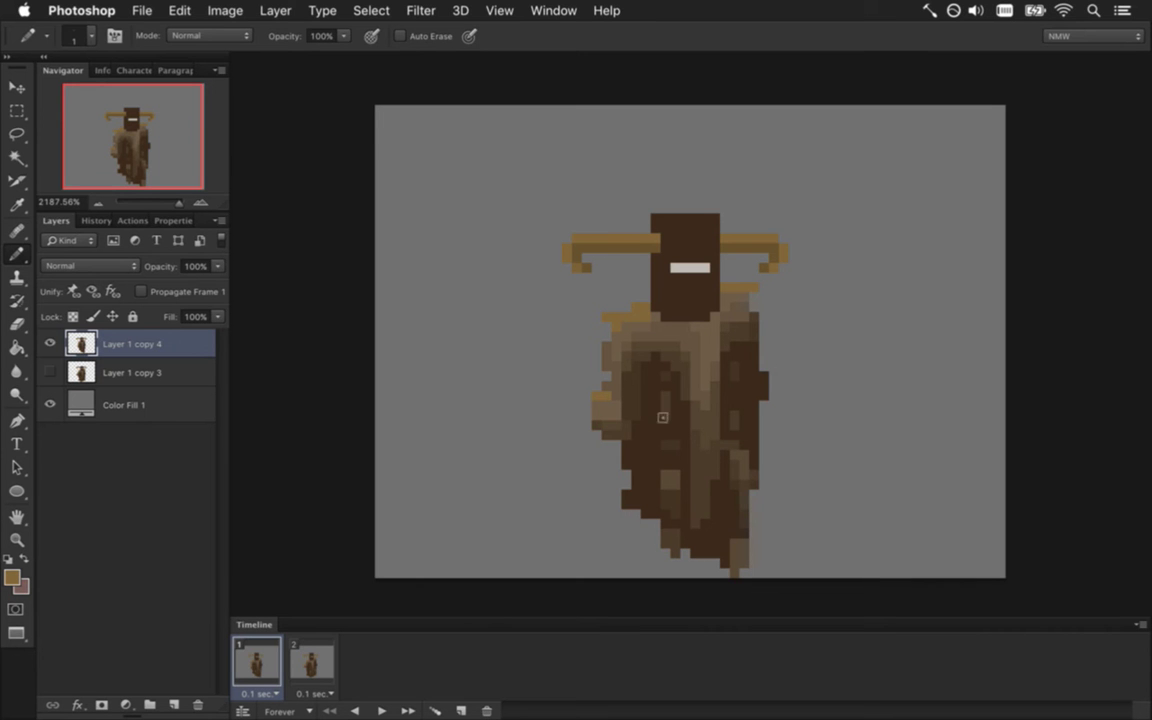
{"action": "key", "text": "i"}
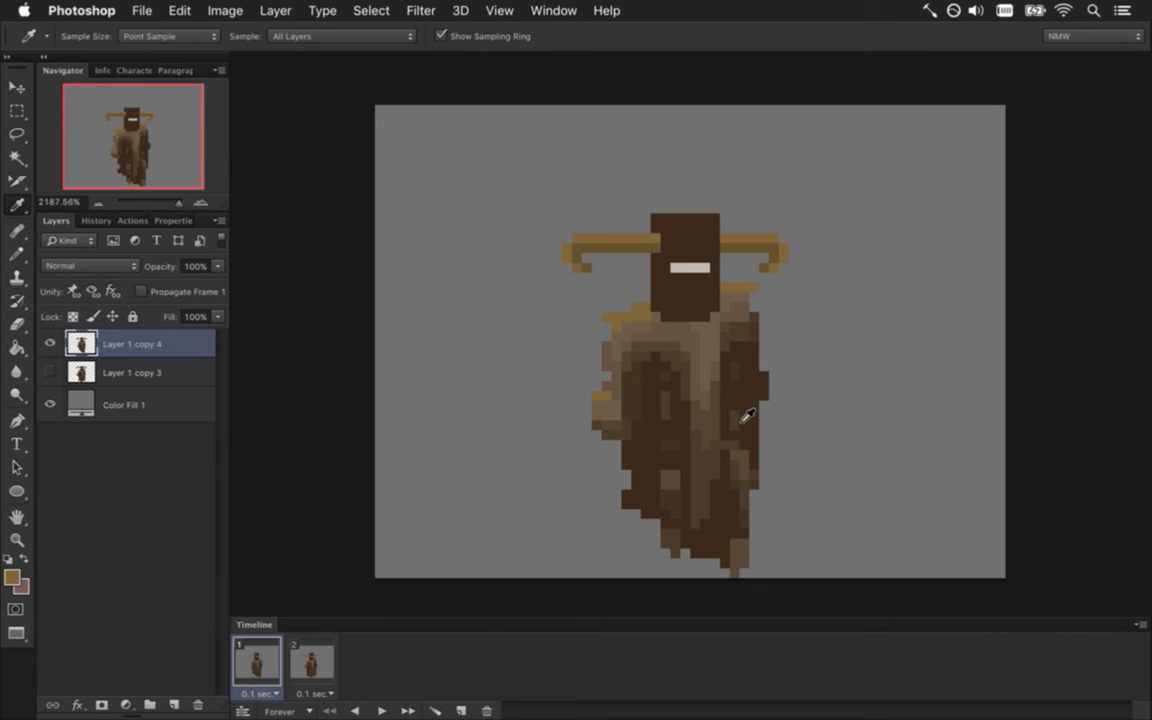
Pencil a darker brown pixel column down the robe's right panel, ending in lighter brown
{"action": "left_click", "coordinate": [748, 309]}
{"action": "key", "text": "b"}
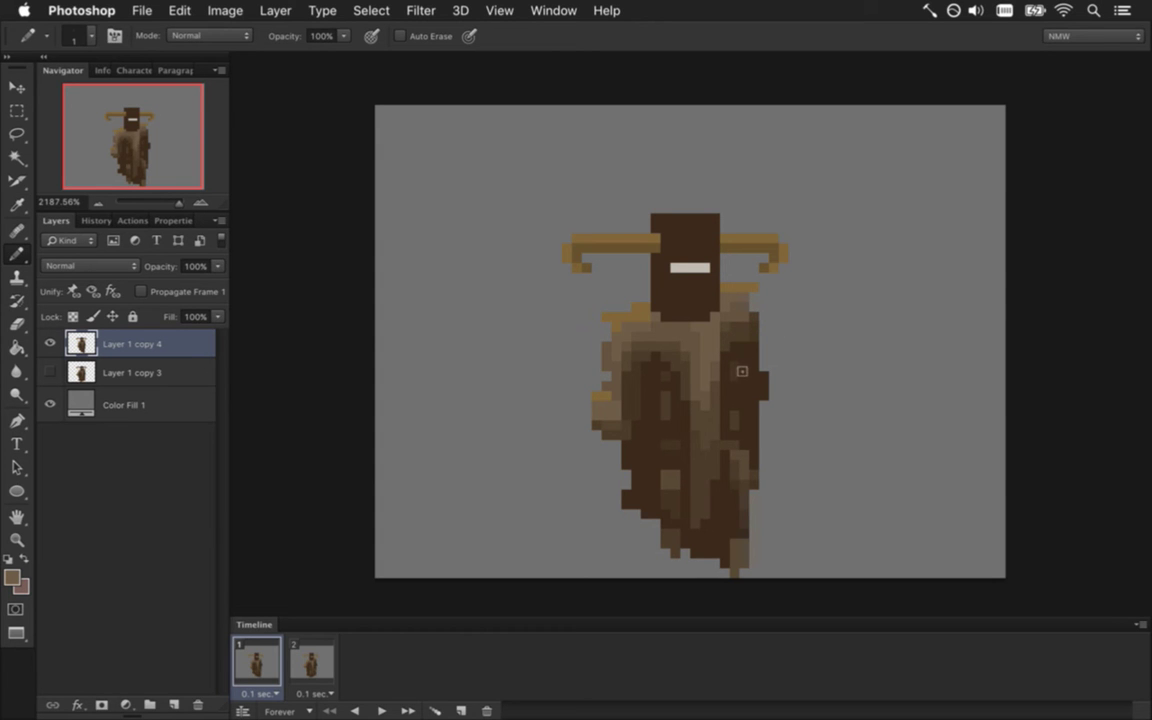
{"action": "left_click", "coordinate": [740, 340], "text": "alt"}
{"action": "left_click_drag", "start_coordinate": [743, 345], "coordinate": [740, 416]}
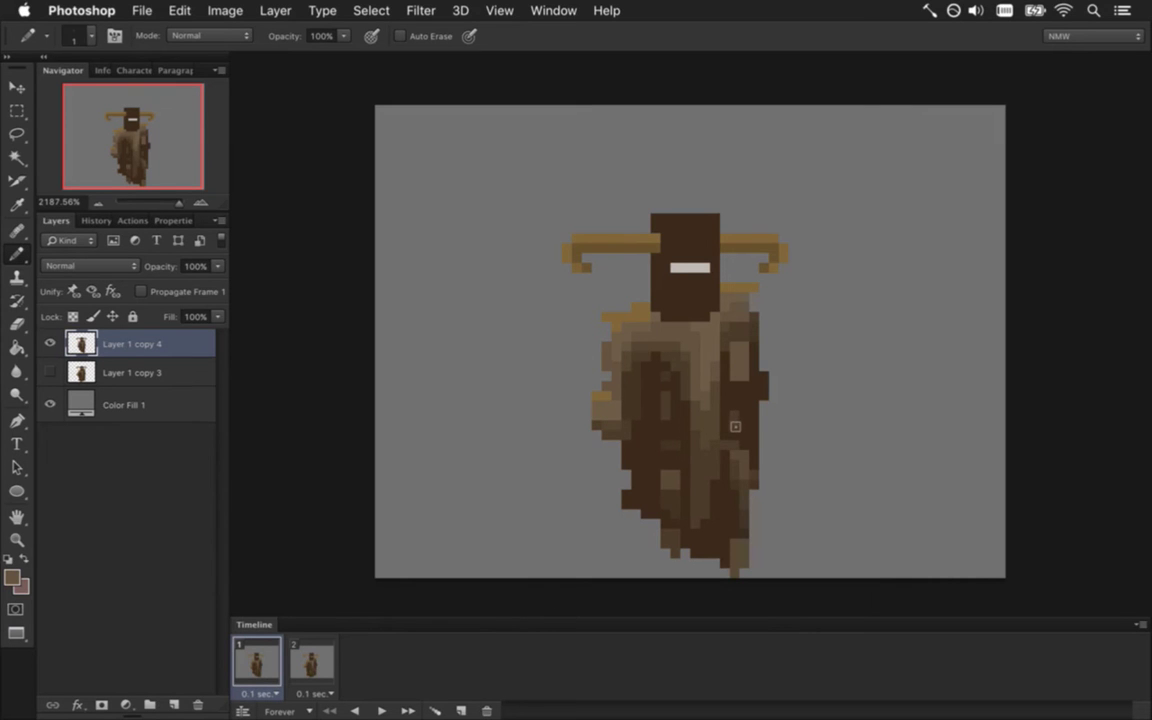
{"action": "left_click", "coordinate": [740, 426]}
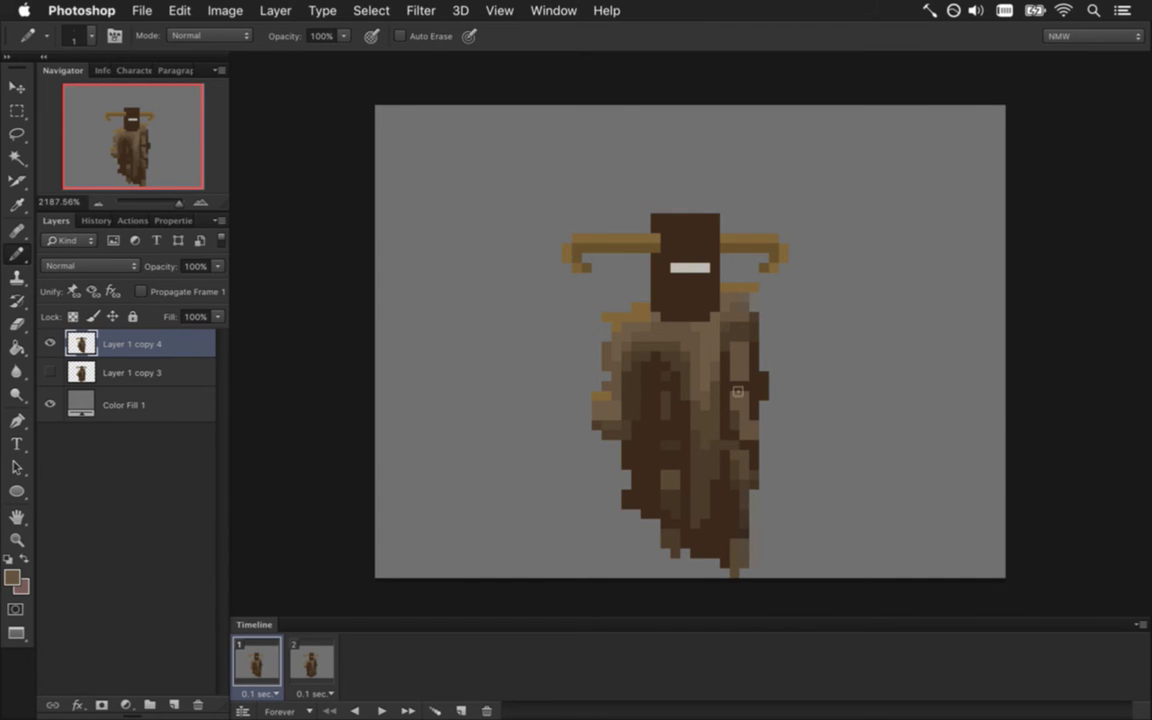
Sample a darker robe brown, then undo the last few robe pixel edits
{"action": "key", "text": "i"}
{"action": "left_click", "coordinate": [735, 346]}
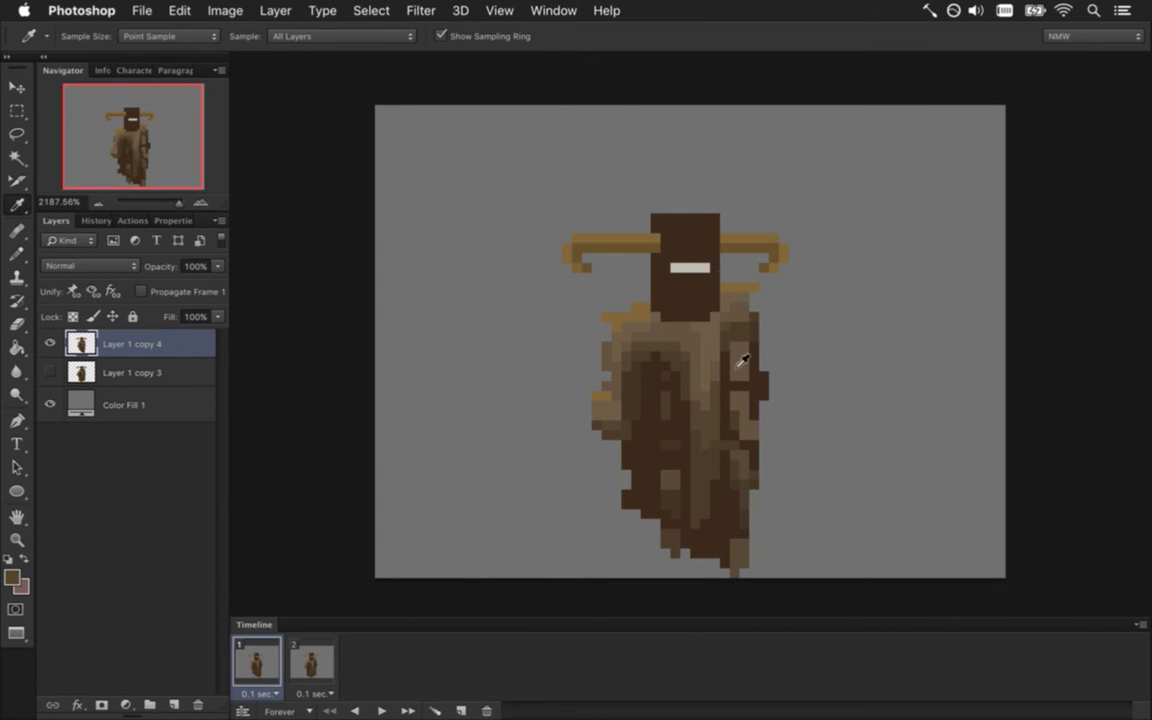
{"action": "key", "text": "b"}
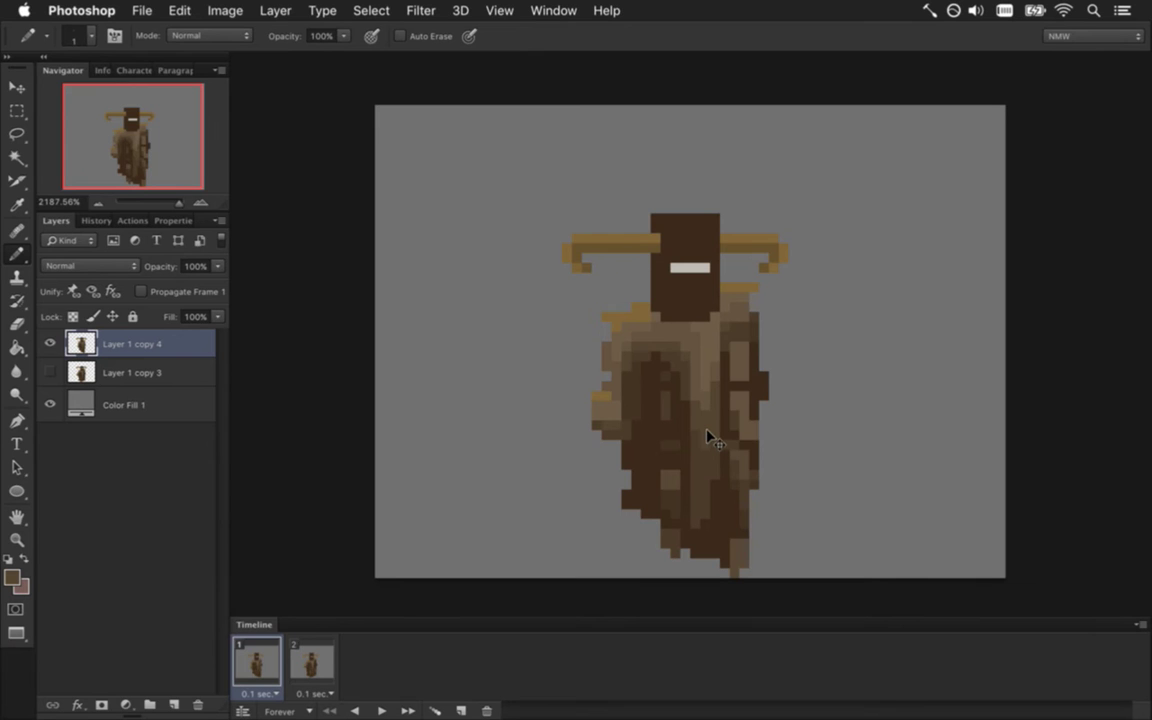
{"action": "key", "text": "super+alt+z"}
{"action": "key", "text": "super+alt+z"}
{"action": "key", "text": "super+alt+z"}
{"action": "key", "text": "super+alt+z"}
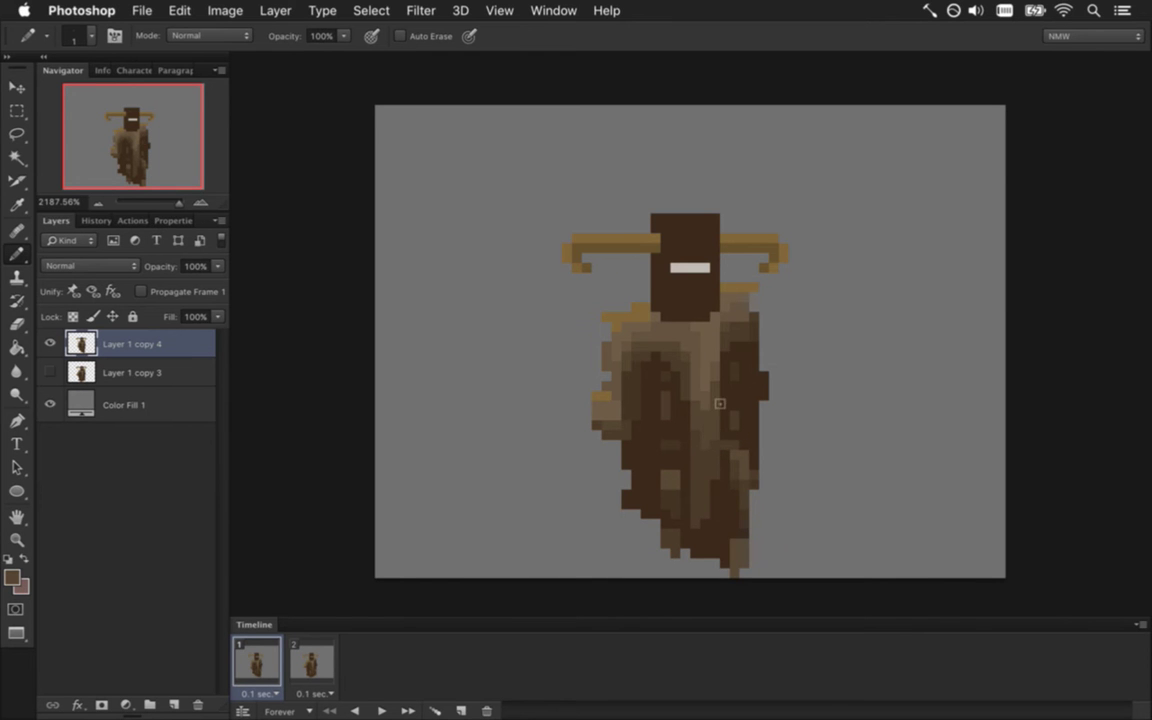
Resample robe colours repeatedly and repaint pixels across the upper robe
{"action": "key", "text": "i"}
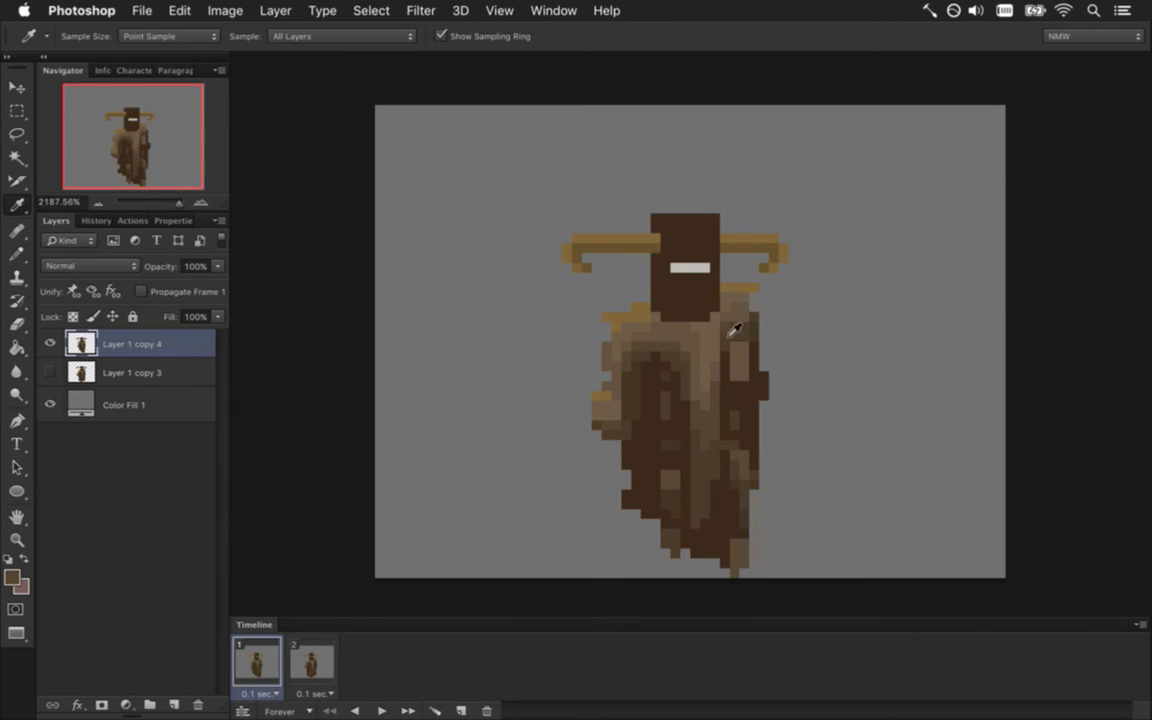
{"action": "left_click", "coordinate": [730, 340]}
{"action": "key", "text": "b"}
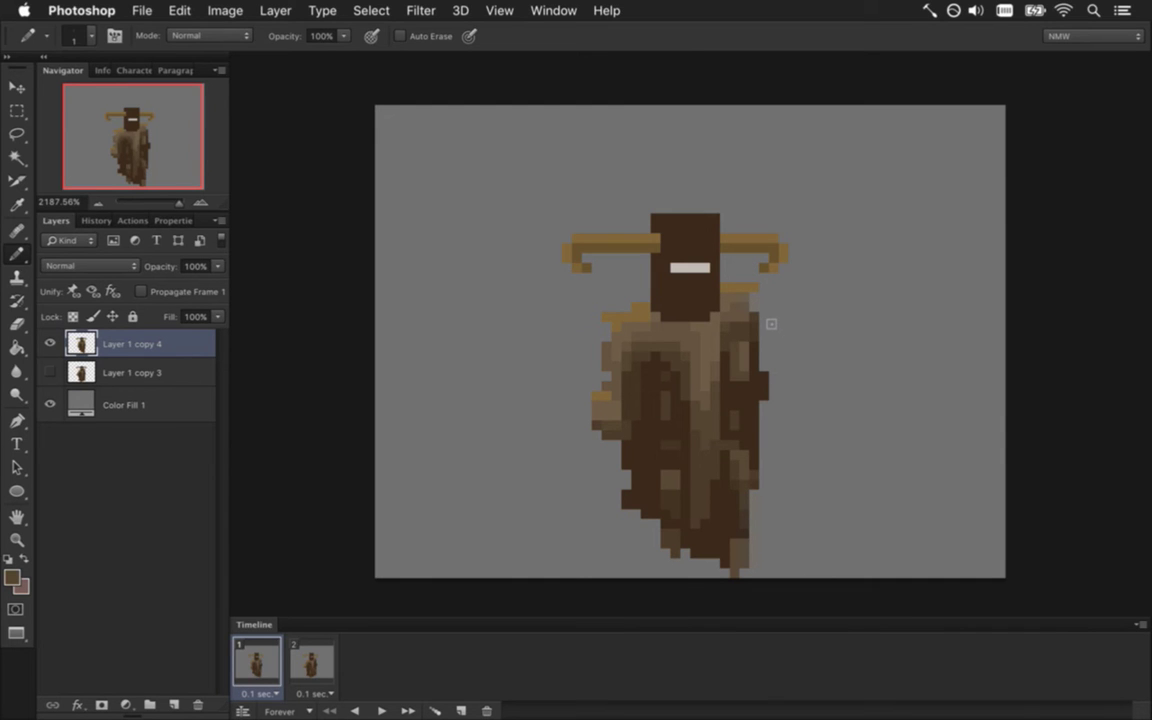
{"action": "key", "text": "i"}
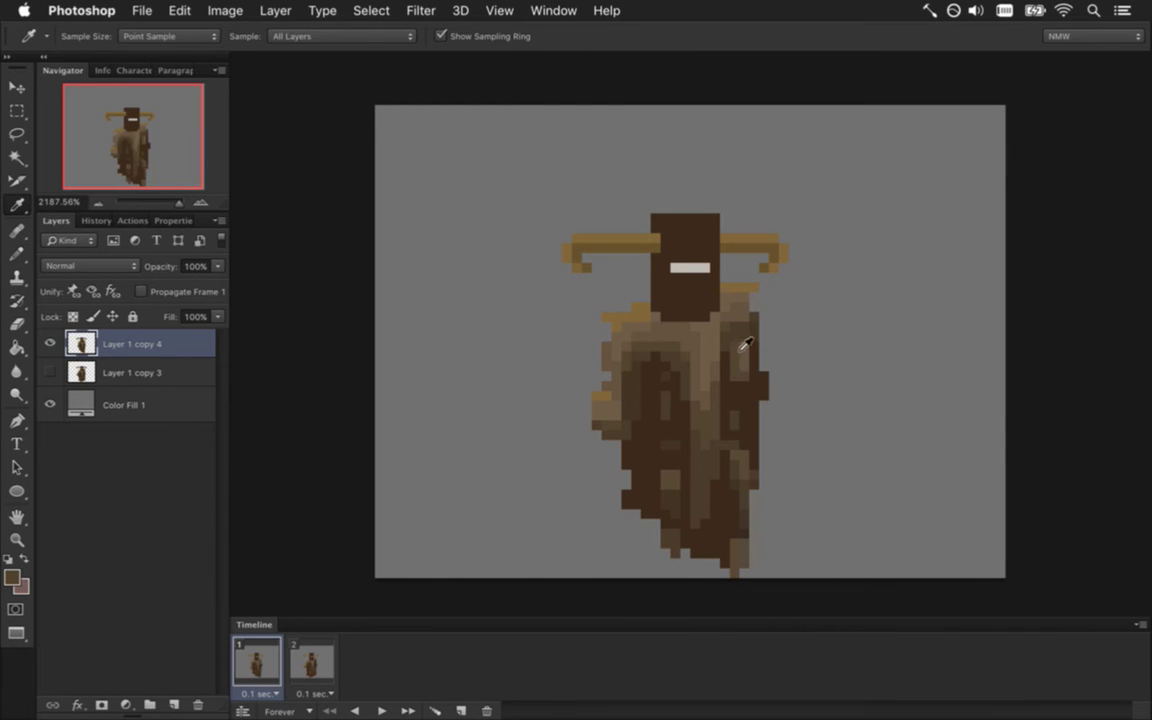
{"action": "key", "text": "b"}
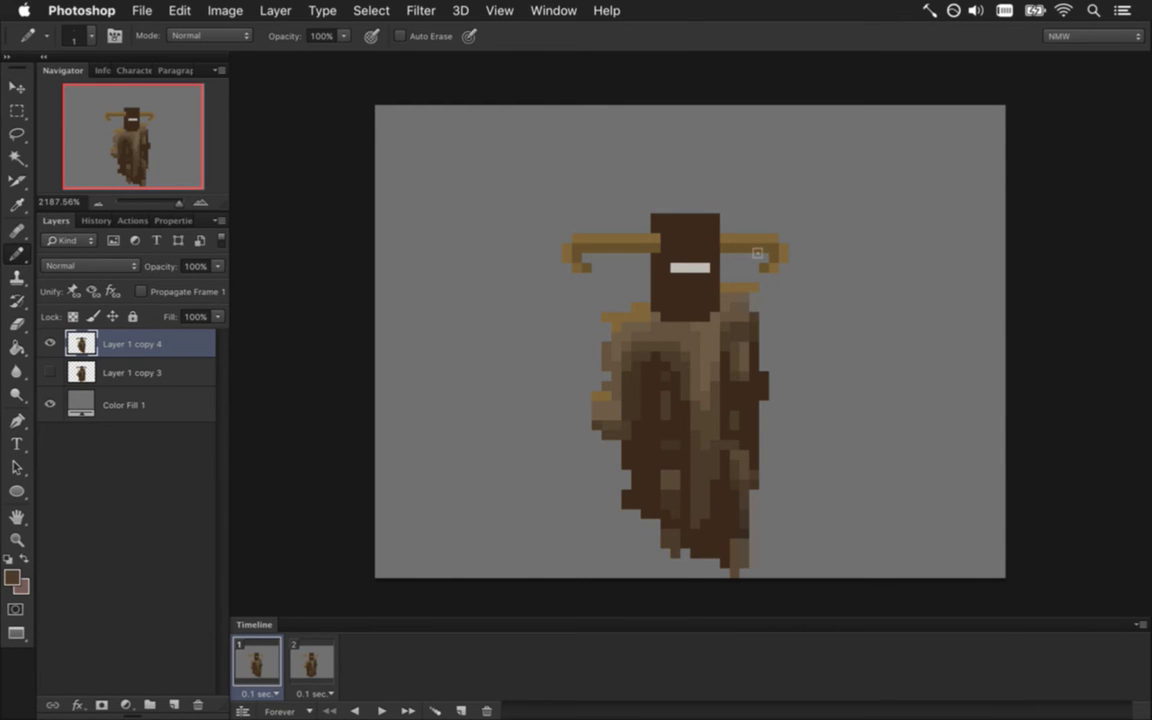
{"action": "key", "text": "i"}
{"action": "left_click", "coordinate": [670, 334]}
{"action": "key", "text": "b"}
{"action": "key", "text": "i"}
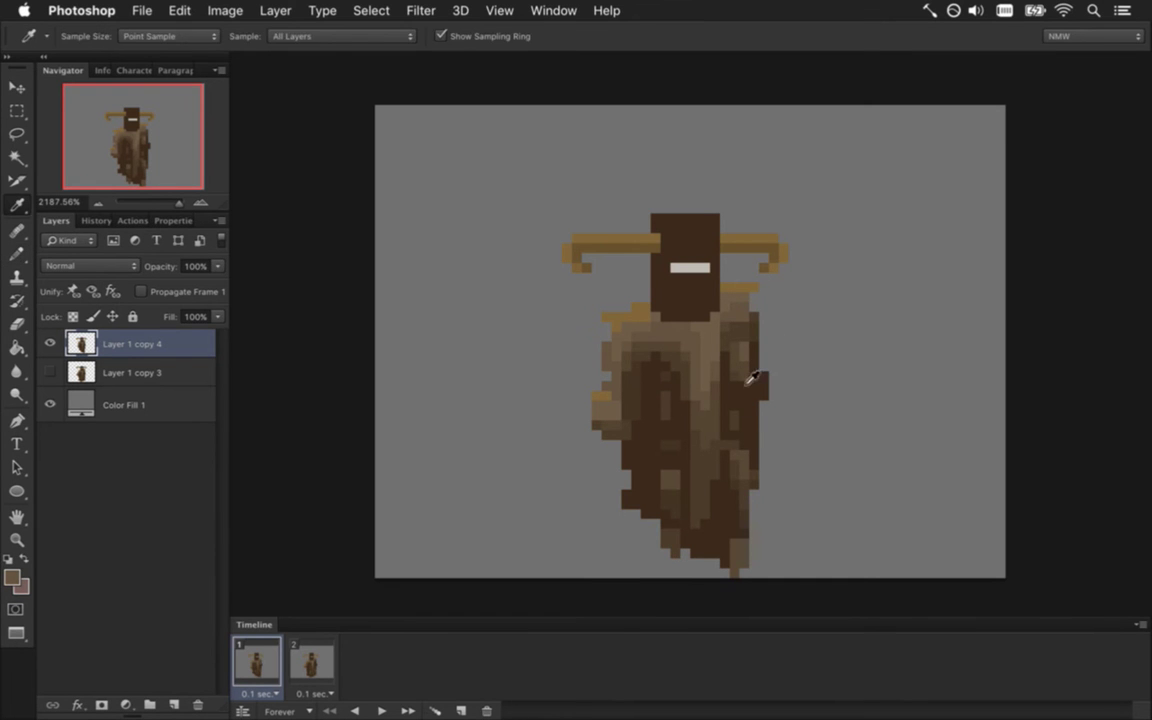
{"action": "key", "text": "b"}
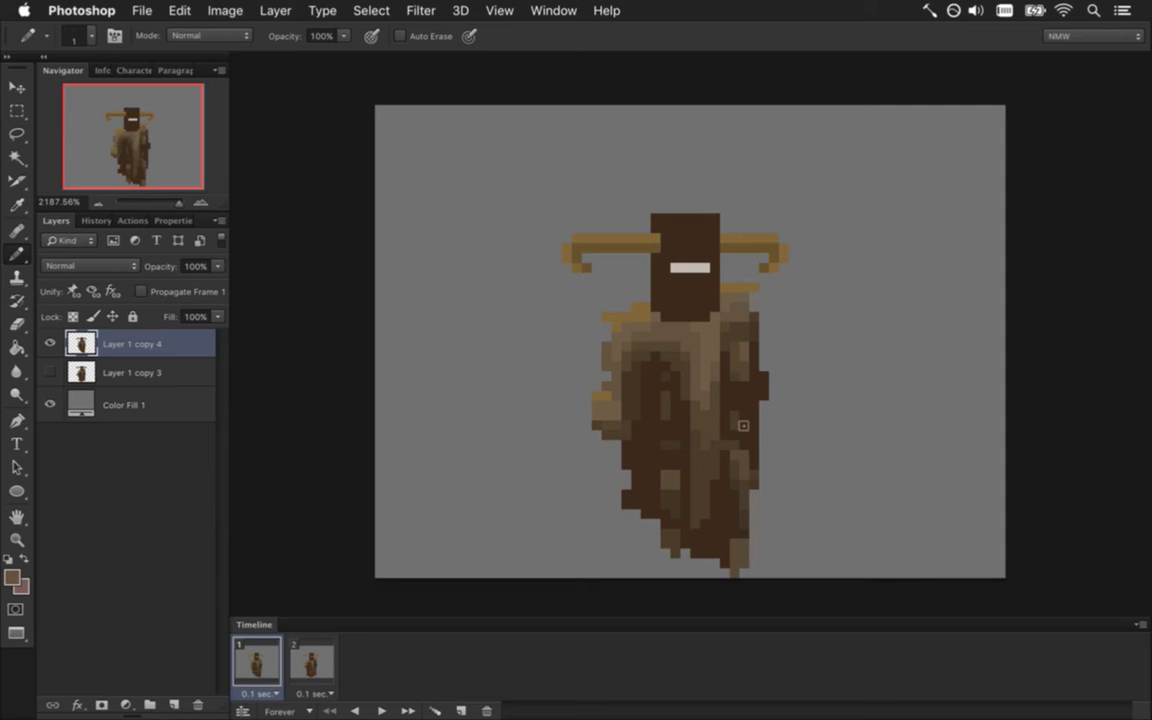
{"action": "key", "text": "i"}
{"action": "key", "text": "b"}
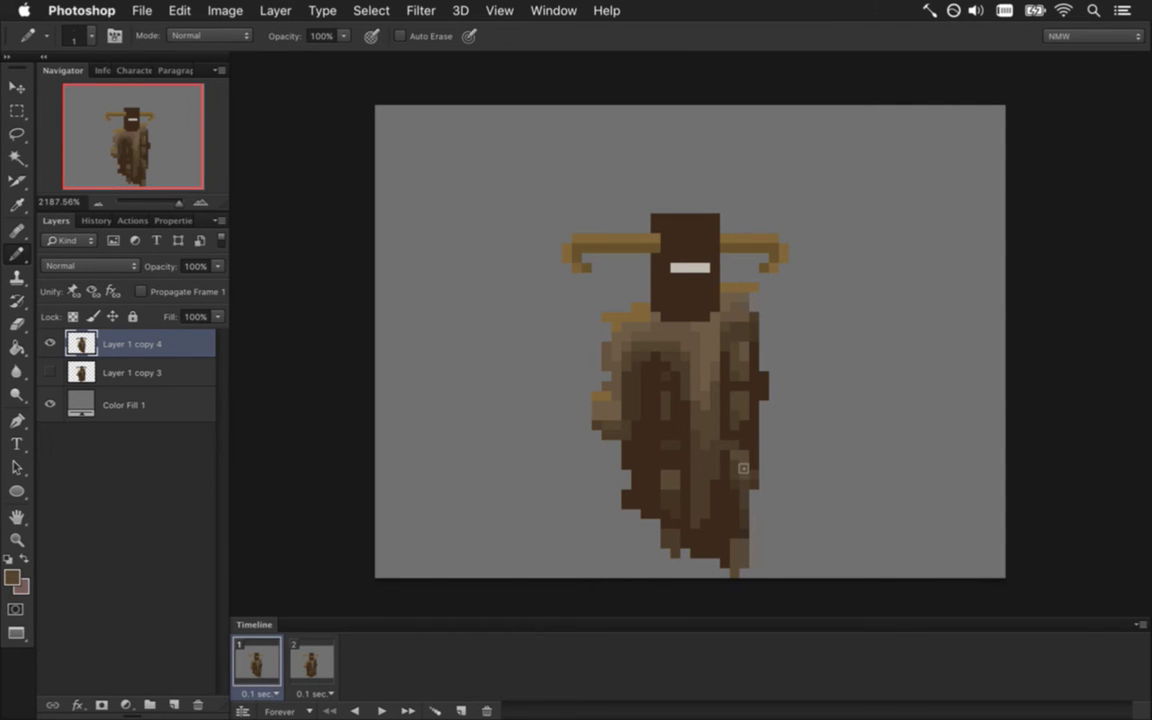
Sample a dark robe brown and the grey background colour for edge cleanup
{"action": "key", "text": "i"}
{"action": "left_click", "coordinate": [745, 445]}
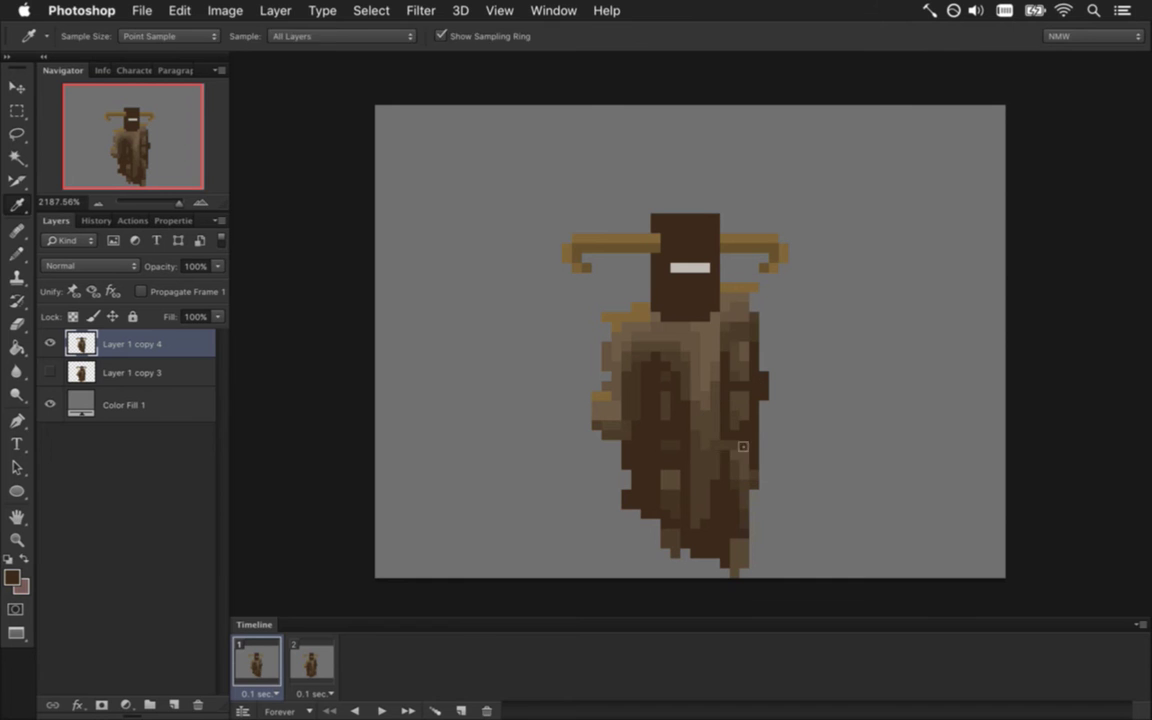
{"action": "key", "text": "b"}
{"action": "key", "text": "i"}
{"action": "key", "text": "b"}
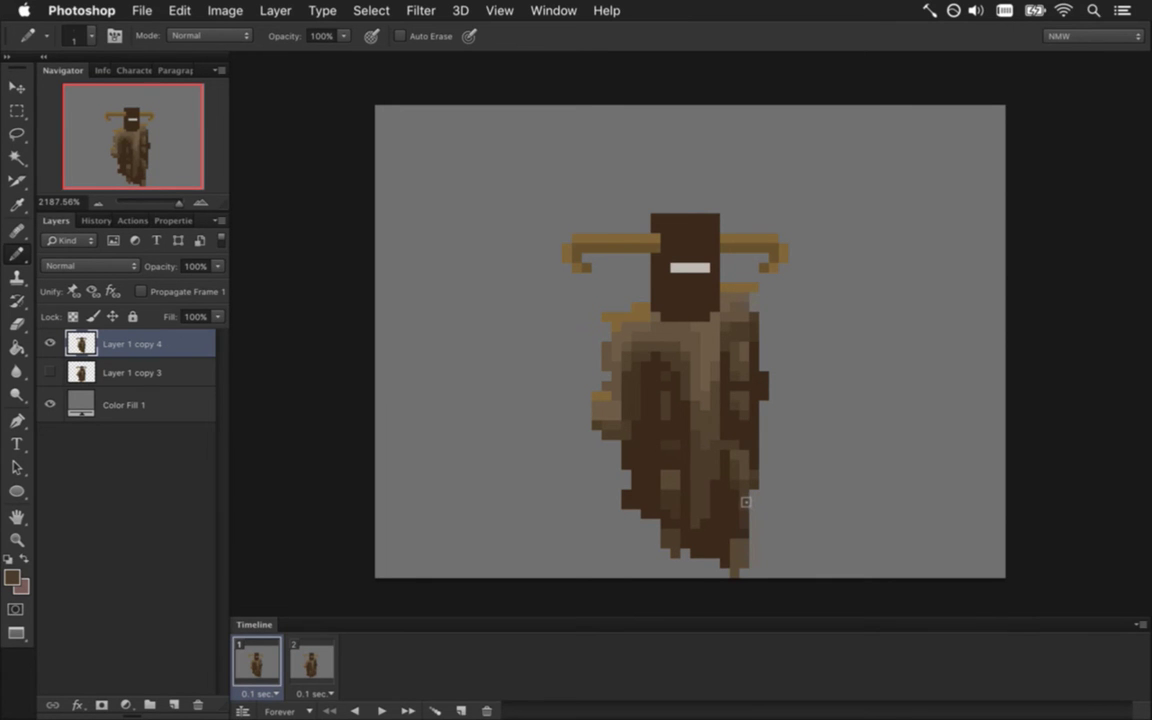
{"action": "key", "text": "i"}
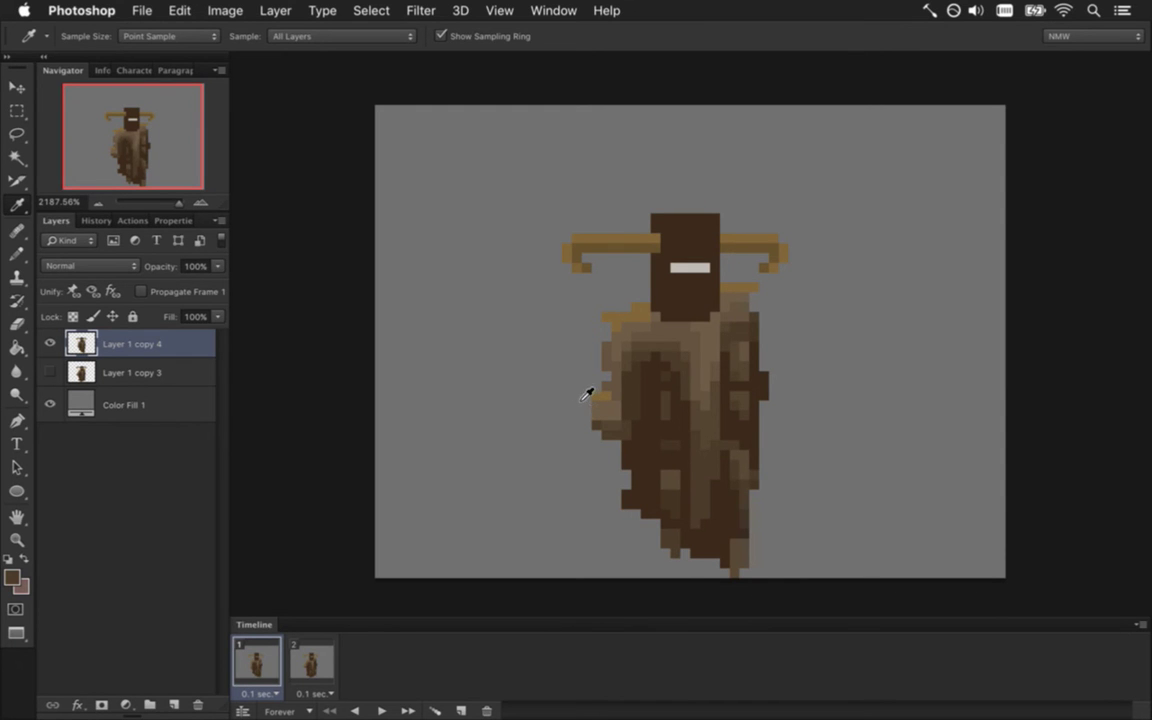
{"action": "left_click", "coordinate": [591, 444]}
{"action": "key", "text": "e"}
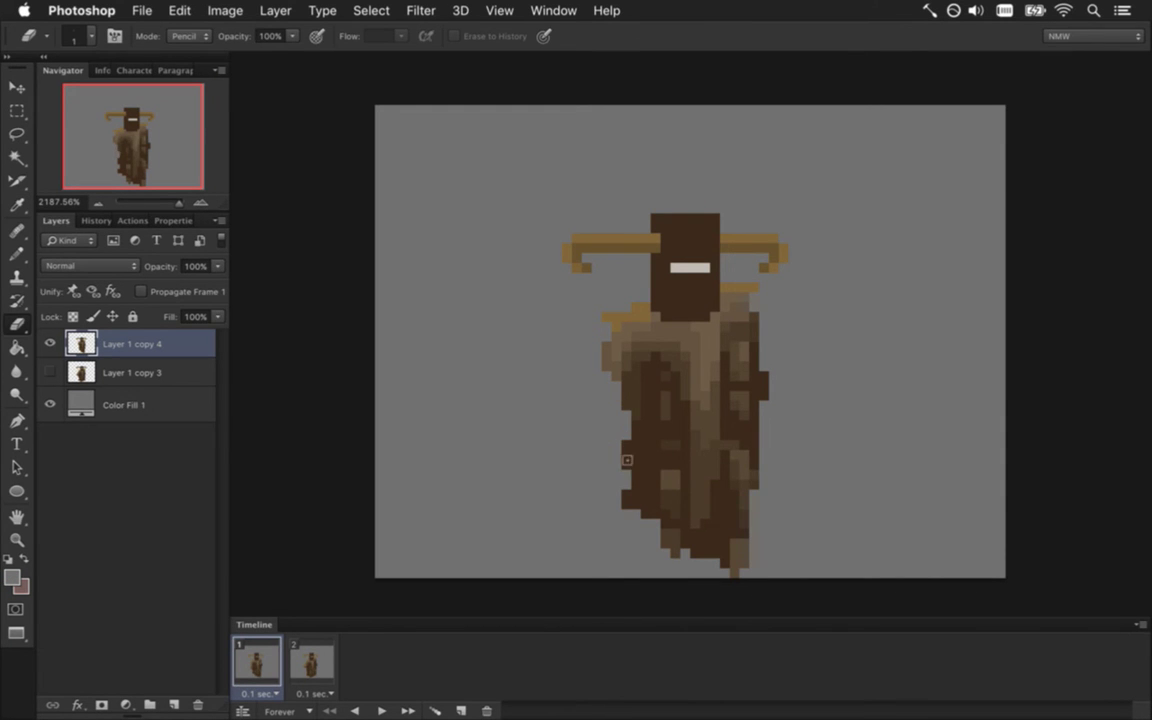
Sample the cloak's tan and paint two tan pixel columns along the cloak's left edge
{"action": "key", "text": "i"}
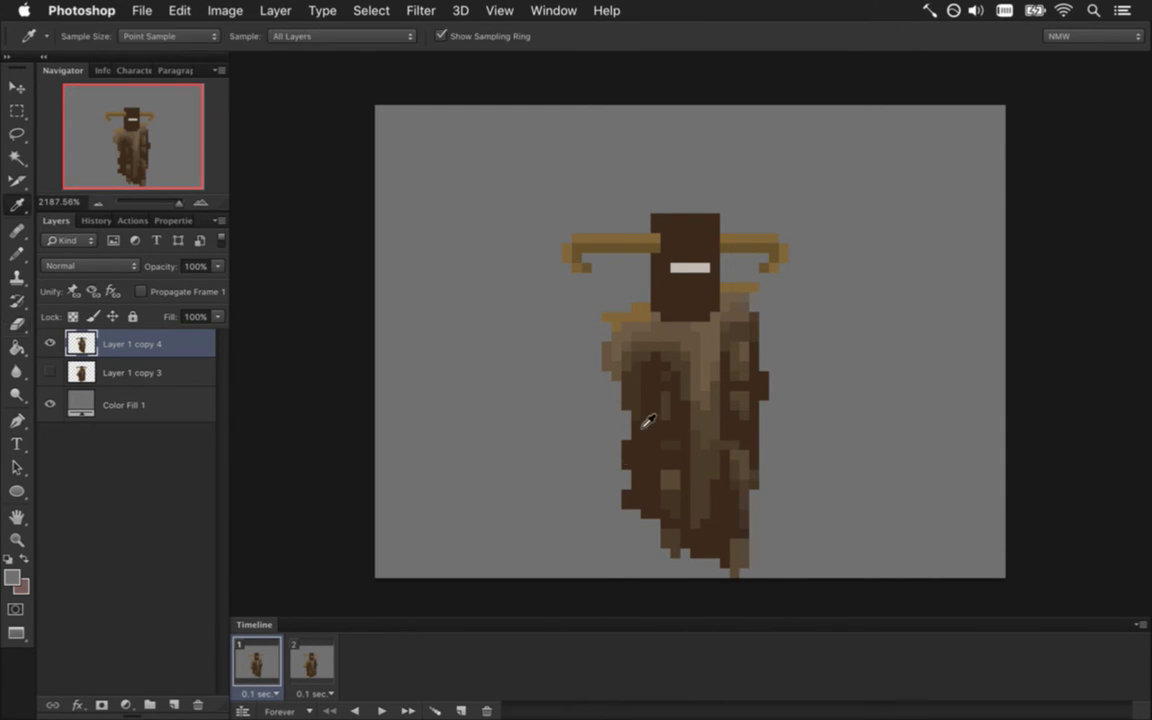
{"action": "left_click", "coordinate": [626, 364]}
{"action": "key", "text": "b"}
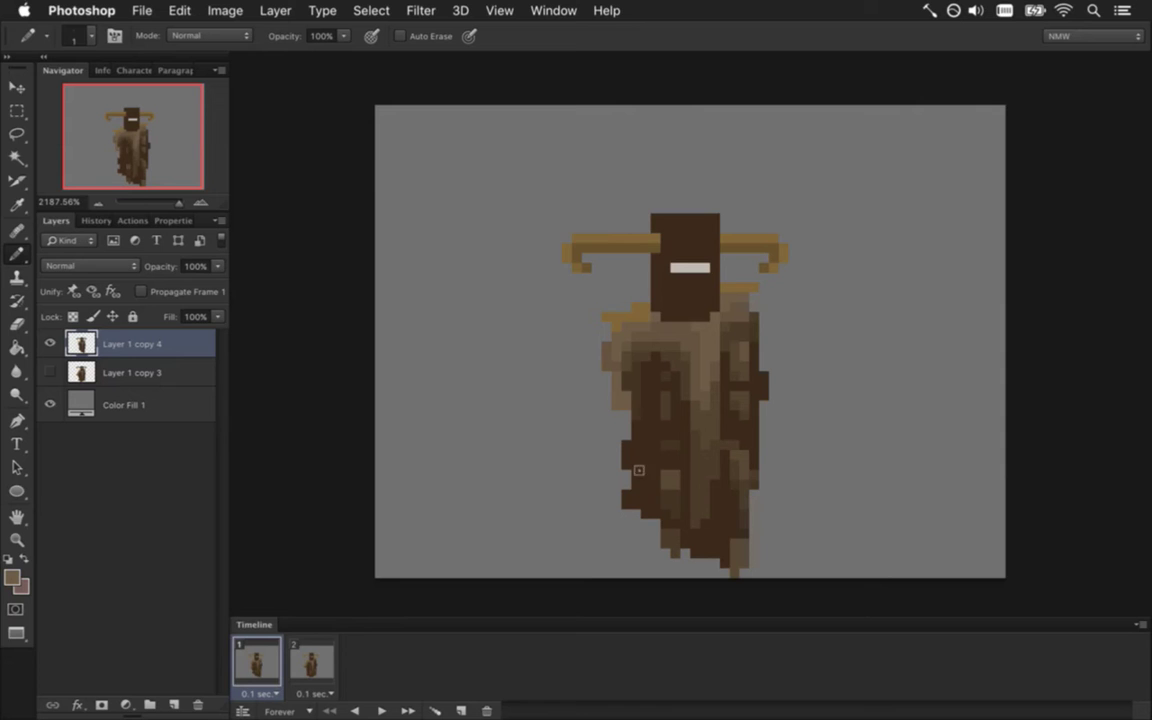
{"action": "left_click_drag", "start_coordinate": [613, 444], "coordinate": [613, 422]}
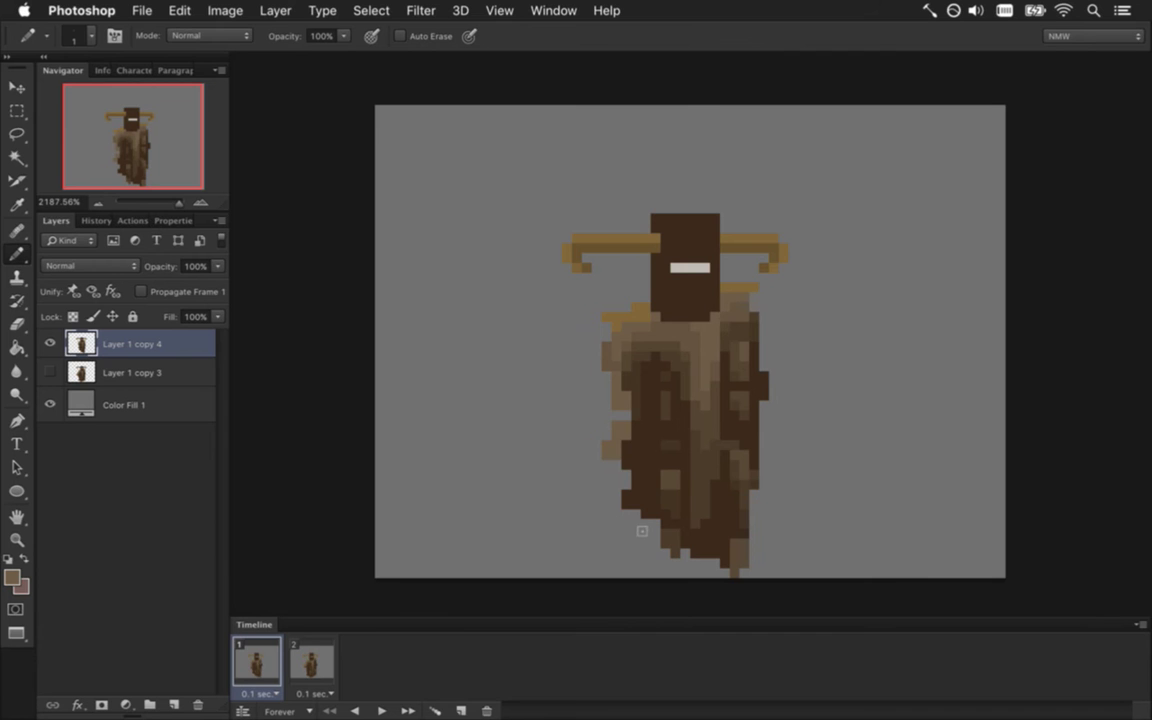
{"action": "left_click_drag", "start_coordinate": [606, 447], "coordinate": [606, 424]}
{"action": "left_click", "coordinate": [630, 367], "text": "alt"}
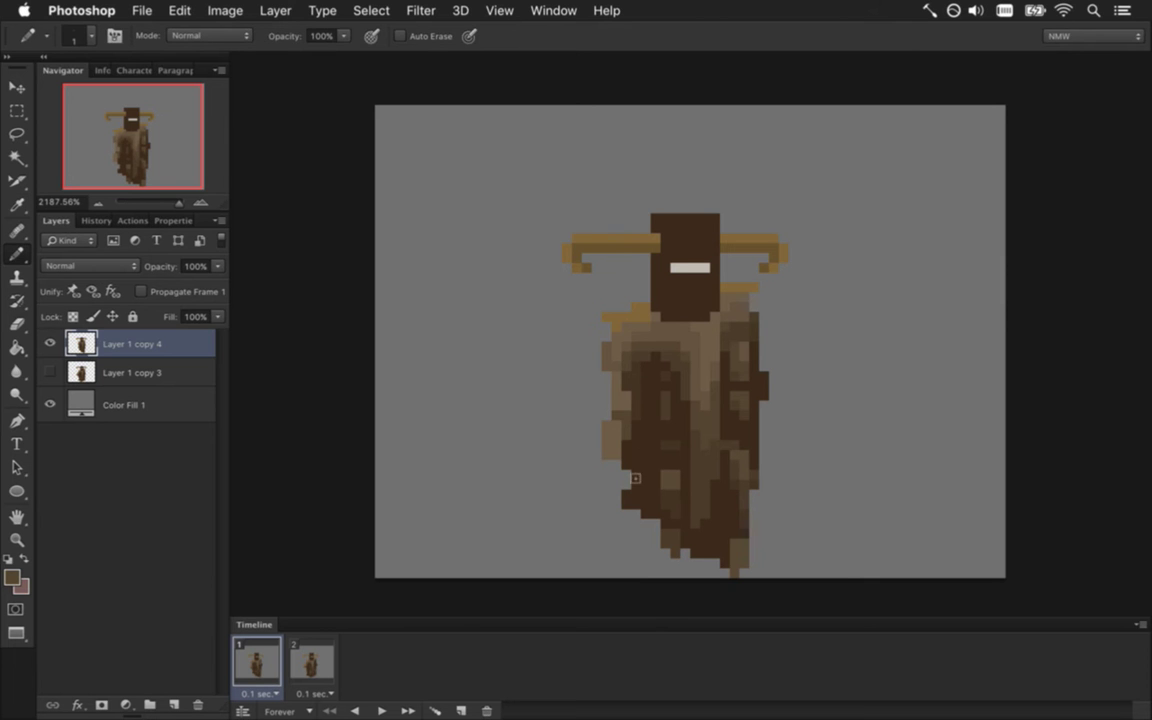
{"action": "key", "text": "i"}
{"action": "key", "text": "b"}
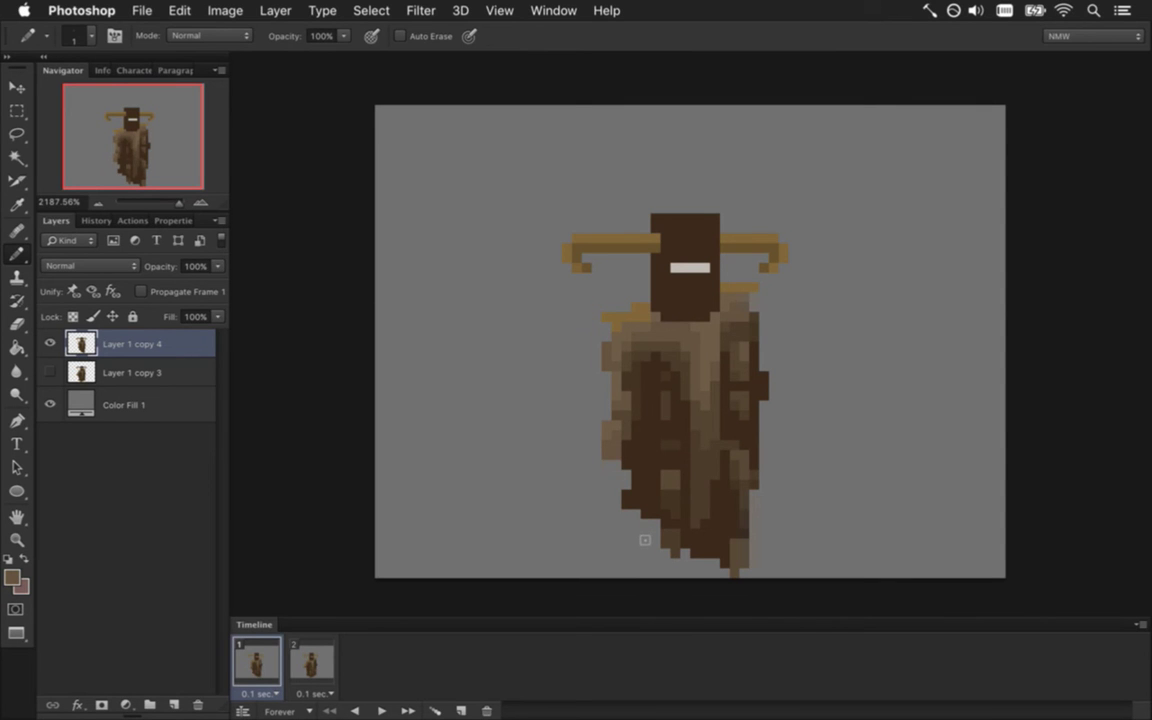
Sample cloak colours at the left edge and touch up those pixels with the pencil
{"action": "key", "text": "i"}
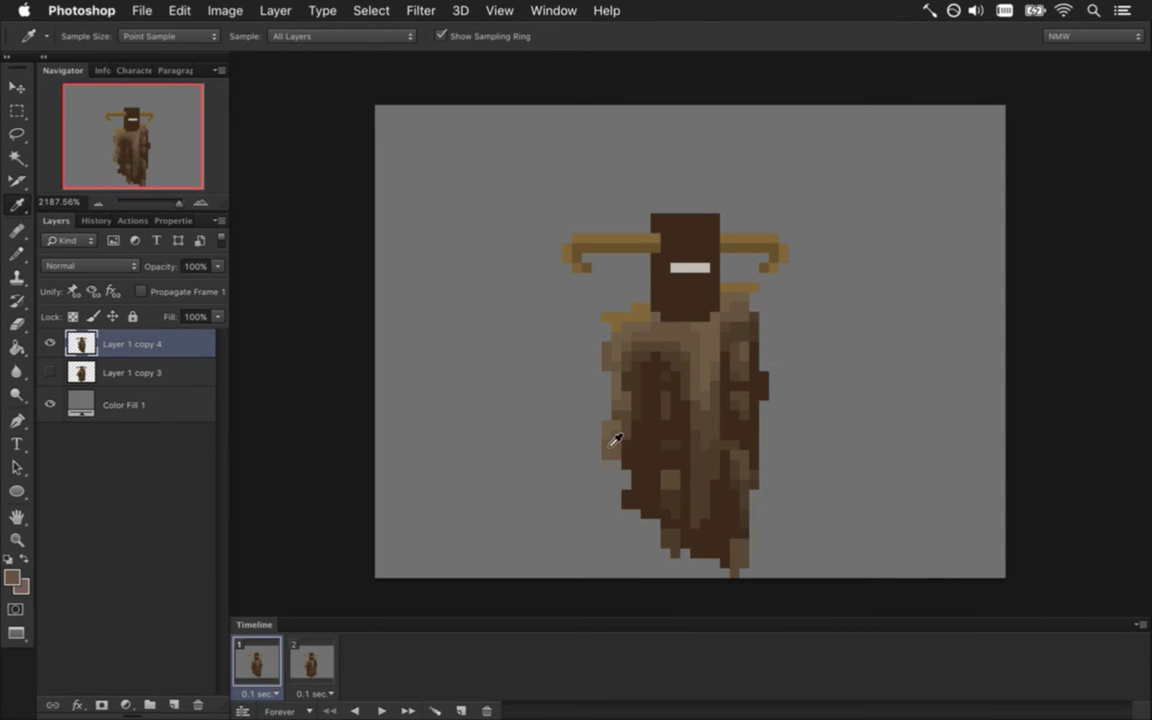
{"action": "left_click", "coordinate": [612, 442]}
{"action": "key", "text": "b"}
{"action": "key", "text": "i"}
{"action": "left_click", "coordinate": [625, 450]}
{"action": "key", "text": "b"}
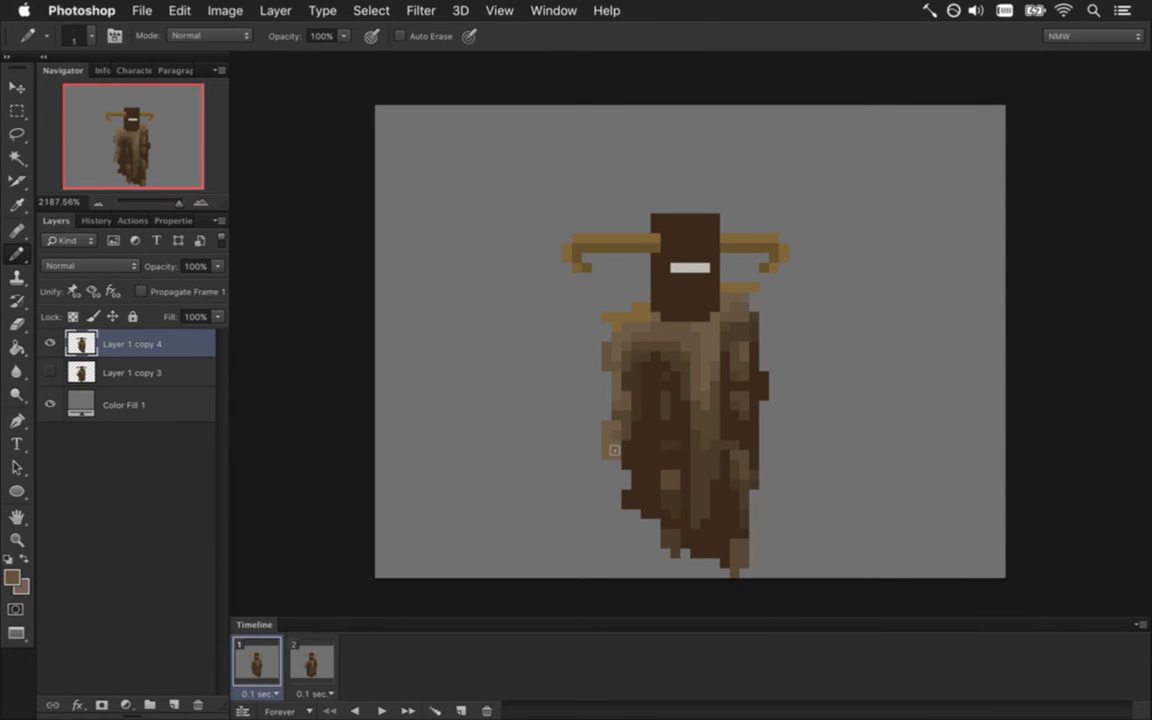
{"action": "key", "text": "e"}
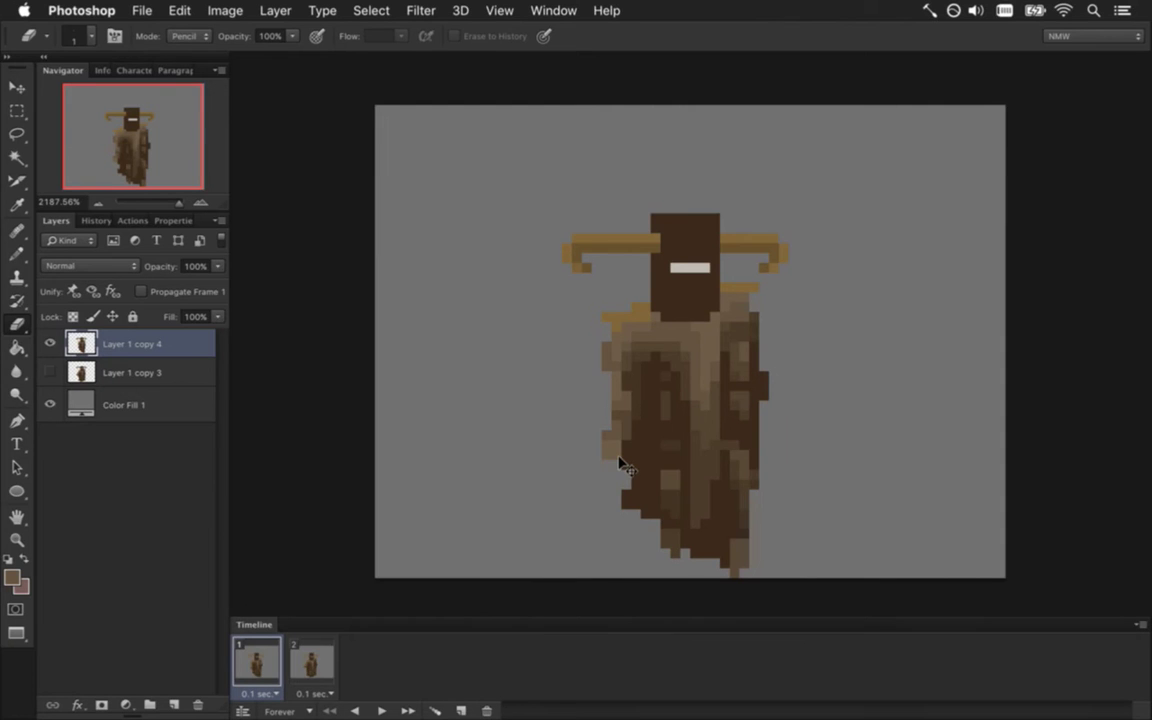
Compare the left-edge edit with undo and redo, then remove the stray light-tan pixels
{"action": "key", "text": "super+z"}
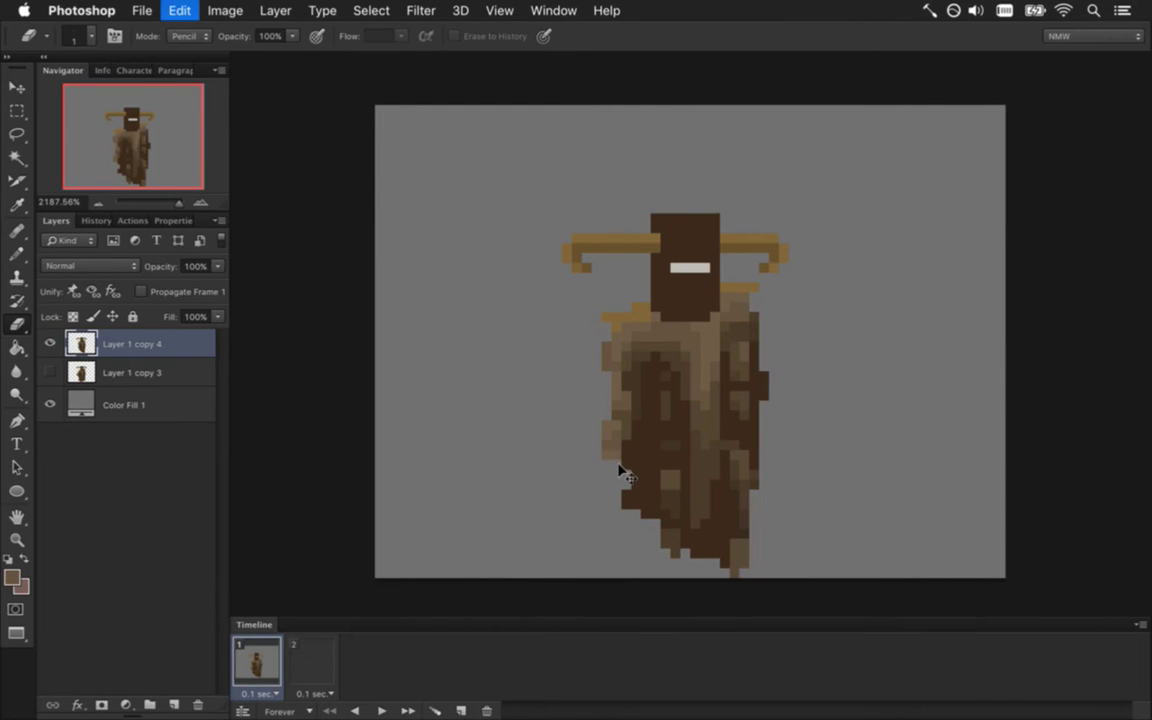
{"action": "key", "text": "super+z"}
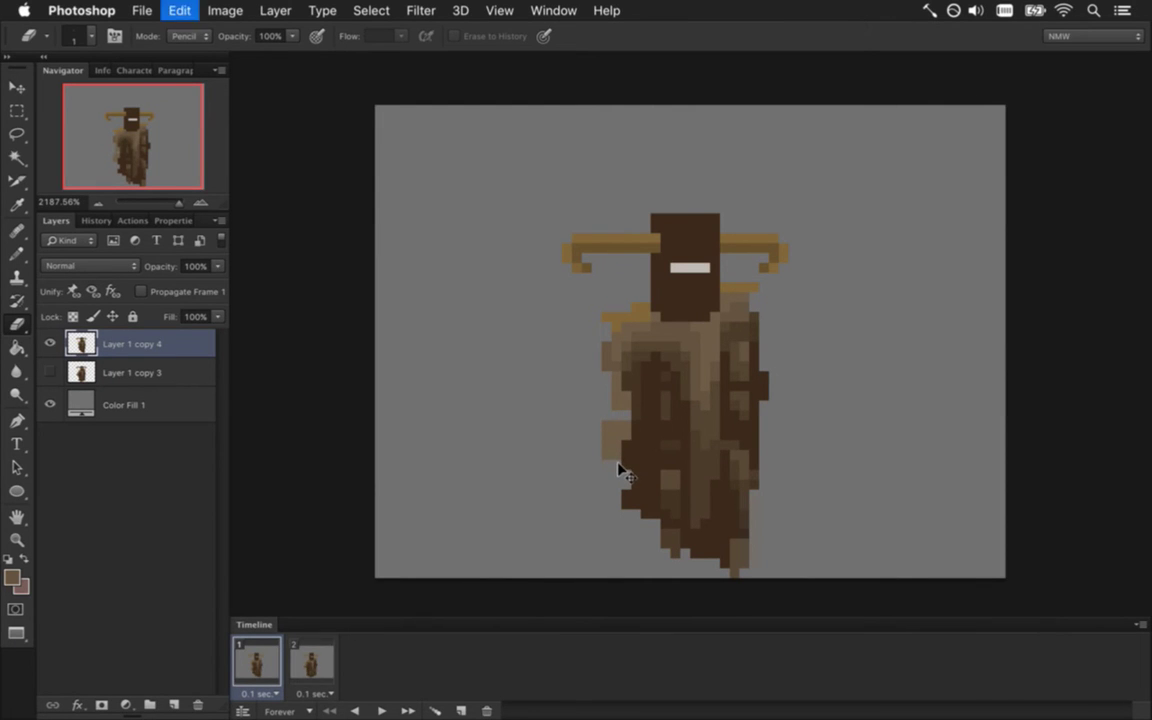
{"action": "key", "text": "super+z"}
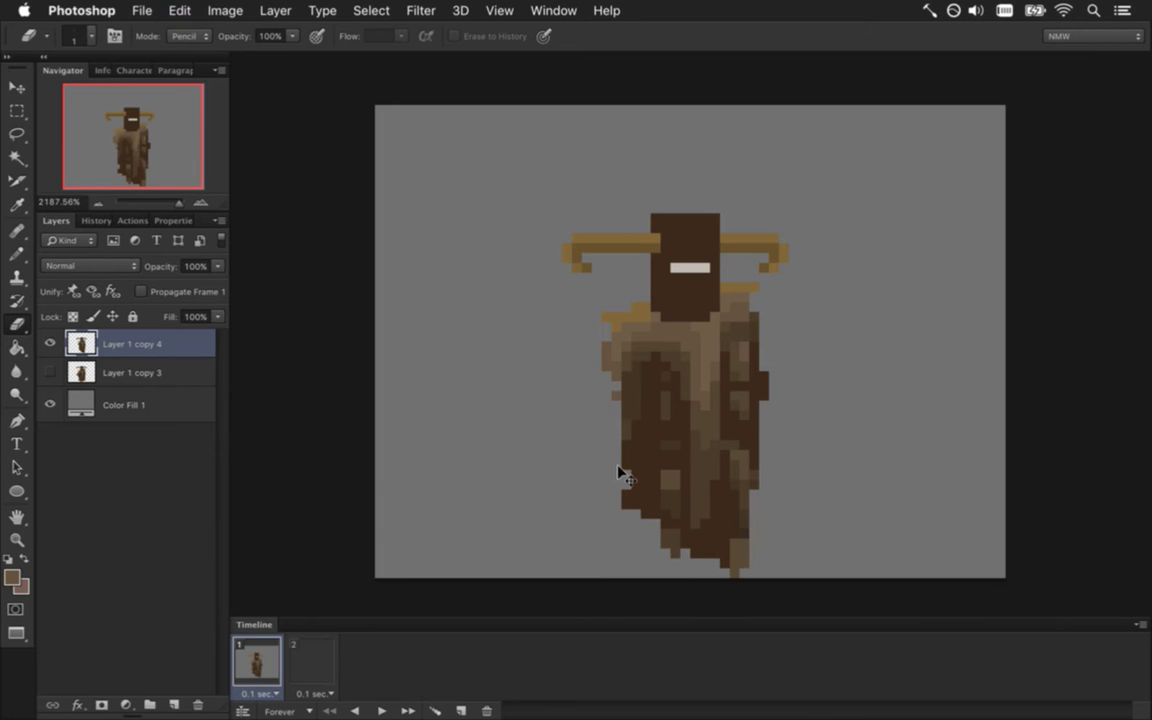
{"action": "key", "text": "super+z"}
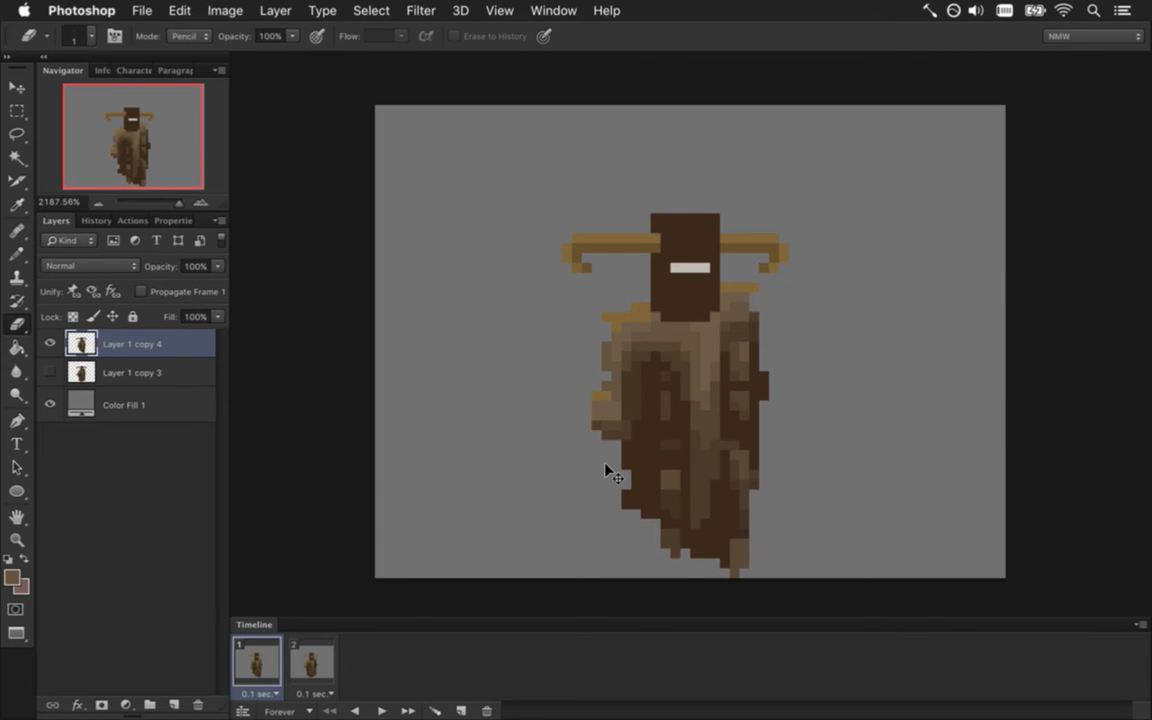
{"action": "key", "text": "super+z"}
{"action": "key", "text": "super+z"}
Sample darker browns from the figure and robe for reworking the robe's left side
{"action": "key", "text": "i"}
{"action": "left_click", "coordinate": [670, 428]}
{"action": "key", "text": "b"}
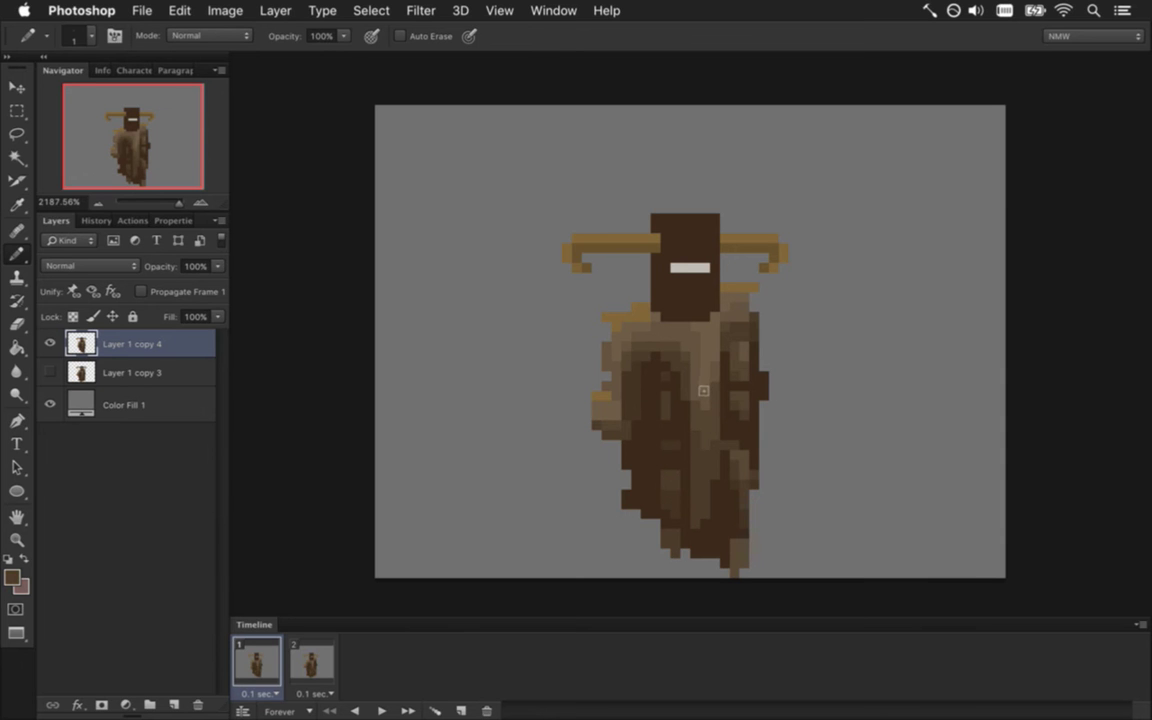
{"action": "key", "text": "i"}
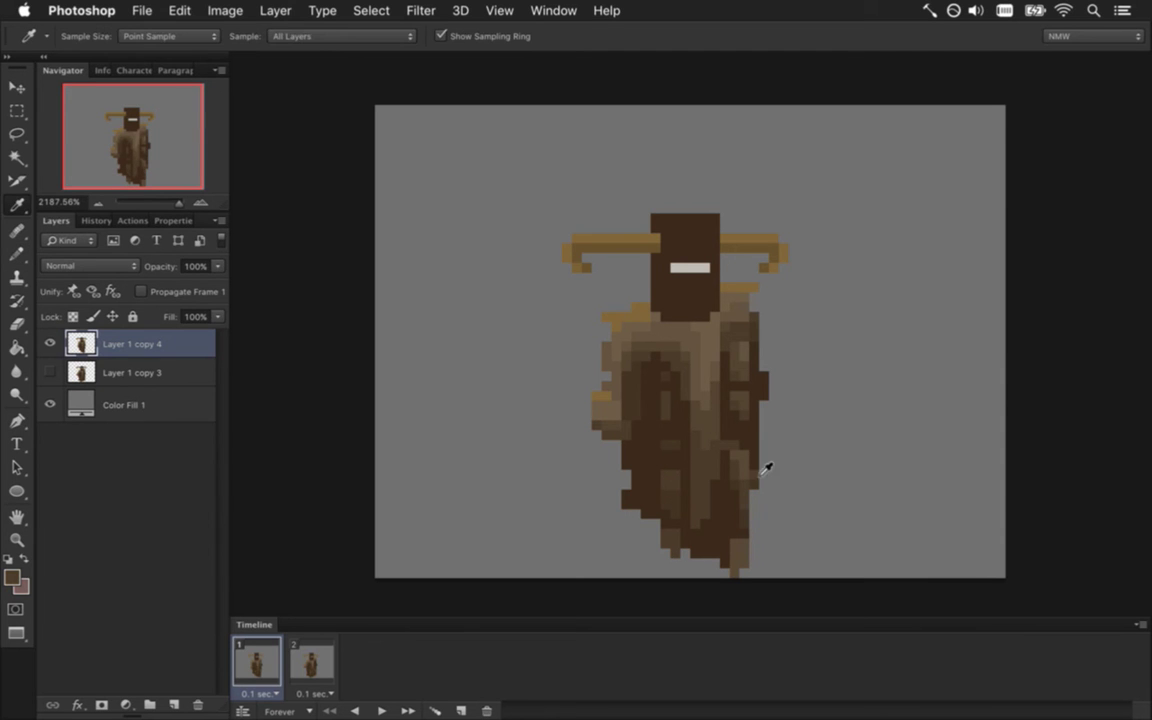
{"action": "left_click", "coordinate": [748, 365]}
{"action": "key", "text": "b"}
{"action": "left_click", "coordinate": [753, 481], "text": "alt"}
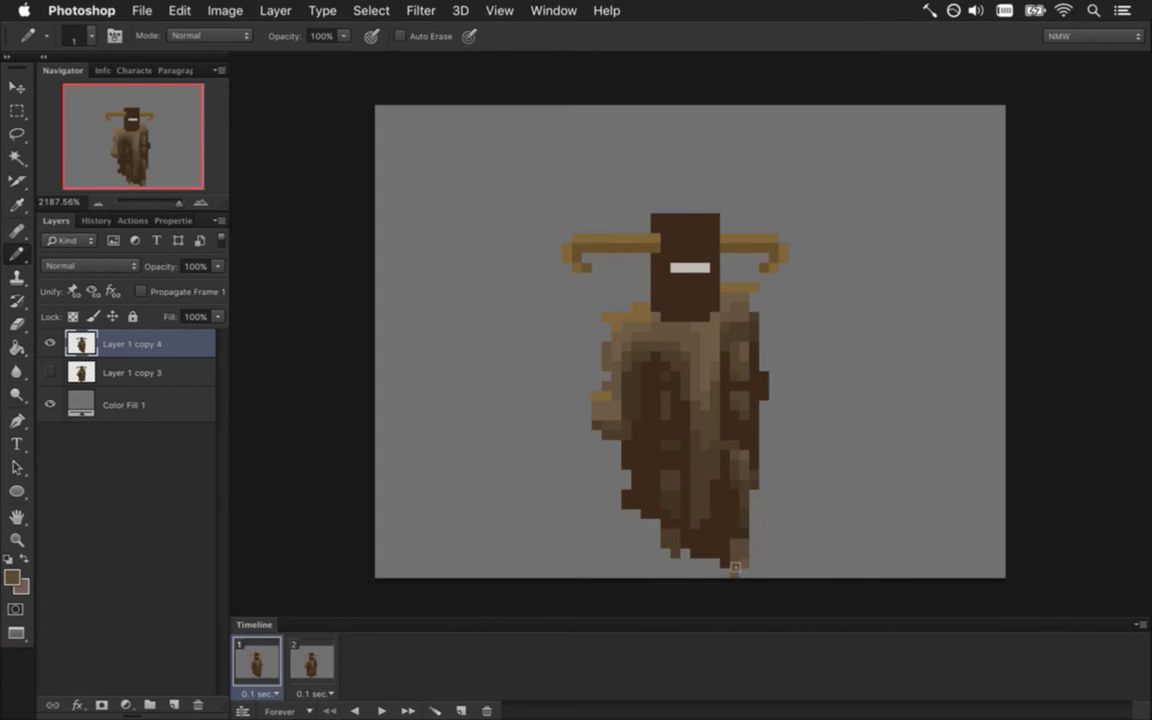
{"action": "left_click", "coordinate": [740, 470], "text": "alt"}
Repaint the robe's left edge pixels into a small protruding tan fold
{"action": "key", "text": "alt"}
{"action": "left_click", "coordinate": [613, 437], "text": "alt"}
{"action": "left_click", "coordinate": [607, 430]}
{"action": "key", "text": "e"}
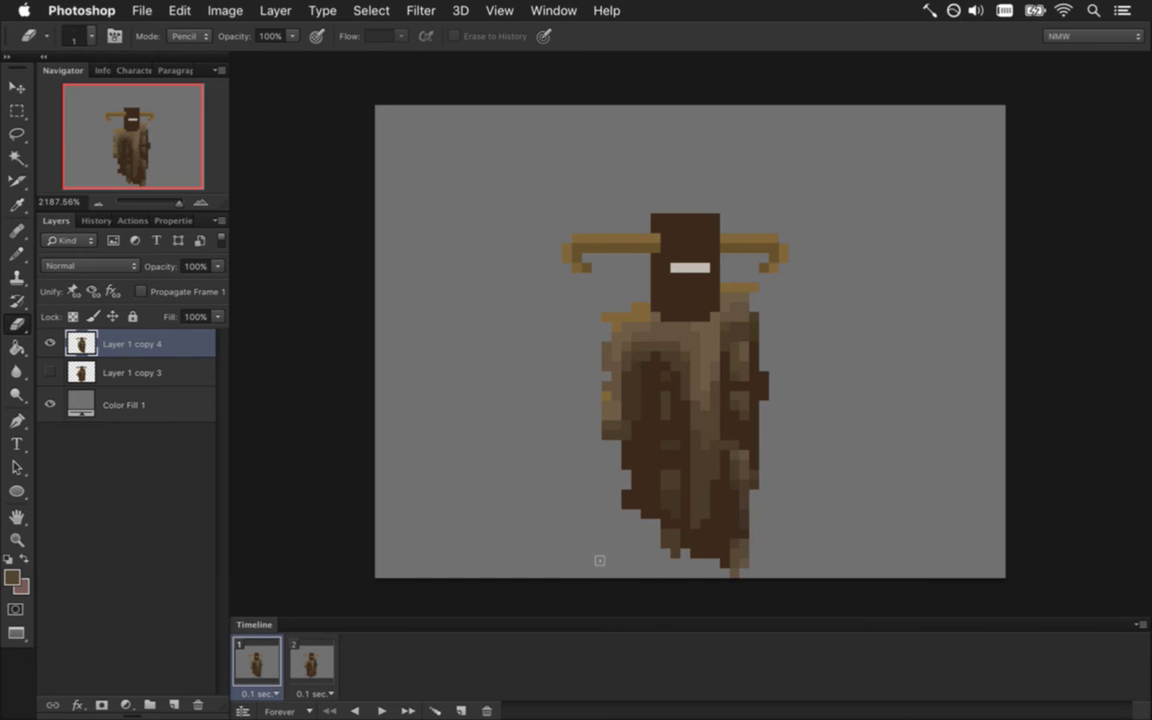
{"action": "key", "text": "super+z"}
{"action": "key", "text": "b"}
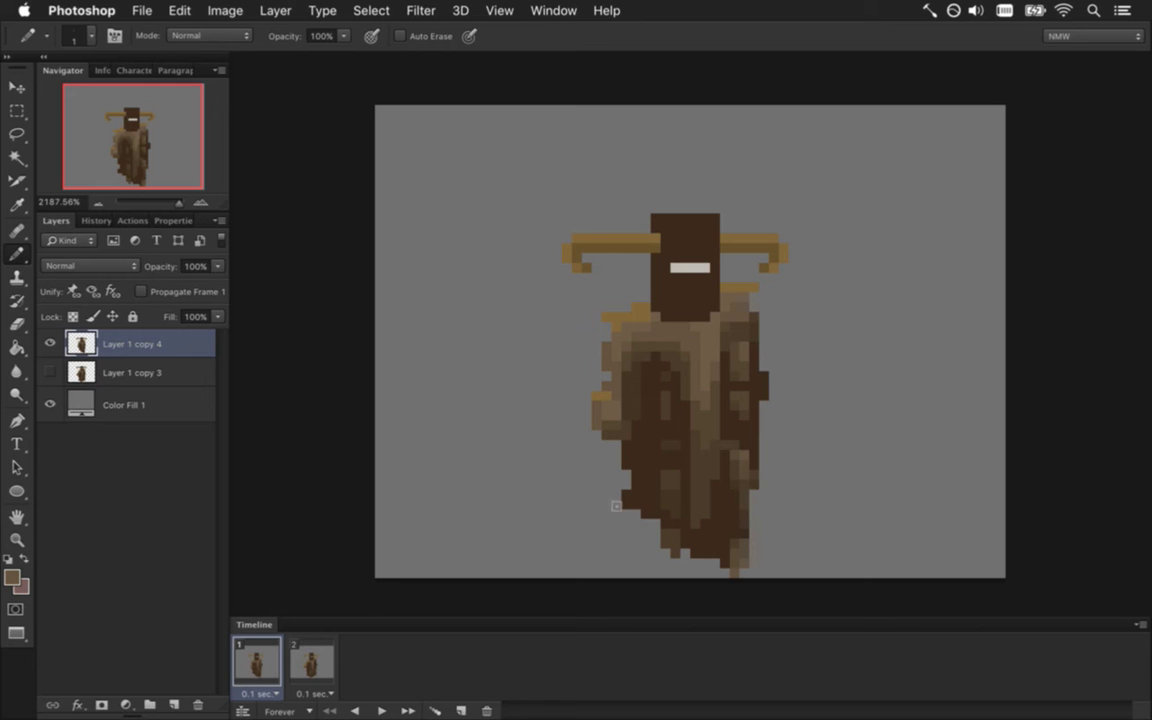
{"action": "left_click_drag", "start_coordinate": [596, 404], "coordinate": [596, 417]}
{"action": "key", "text": "i"}
{"action": "left_click_drag", "start_coordinate": [618, 414], "coordinate": [620, 400]}
{"action": "left_click", "coordinate": [604, 405], "text": "alt"}
{"action": "key", "text": "e"}
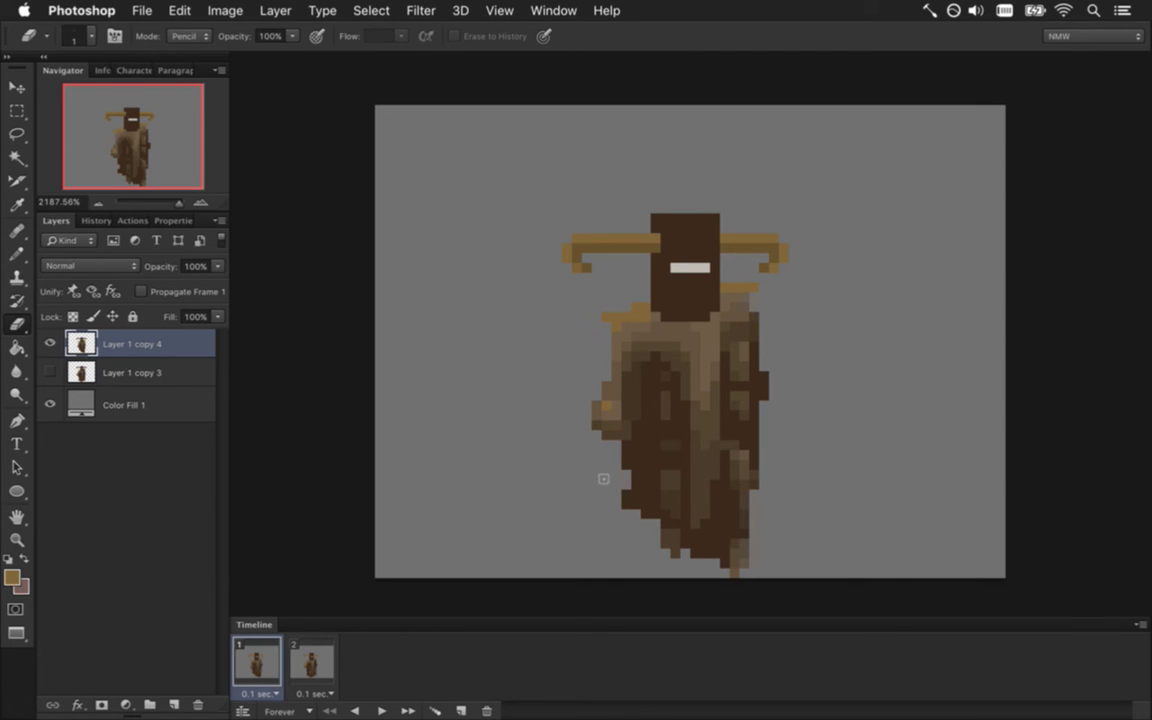
Sample darker cloak browns and paint the shading beneath the fold
{"action": "key", "text": "i"}
{"action": "left_click", "coordinate": [630, 360]}
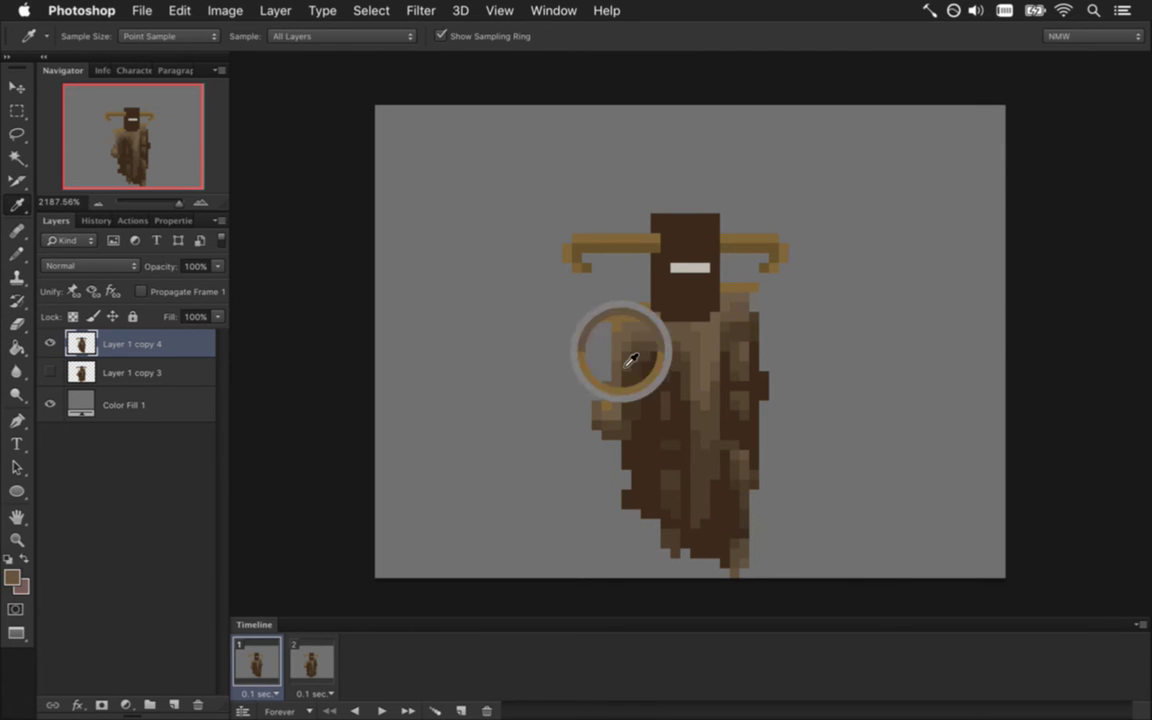
{"action": "key", "text": "b"}
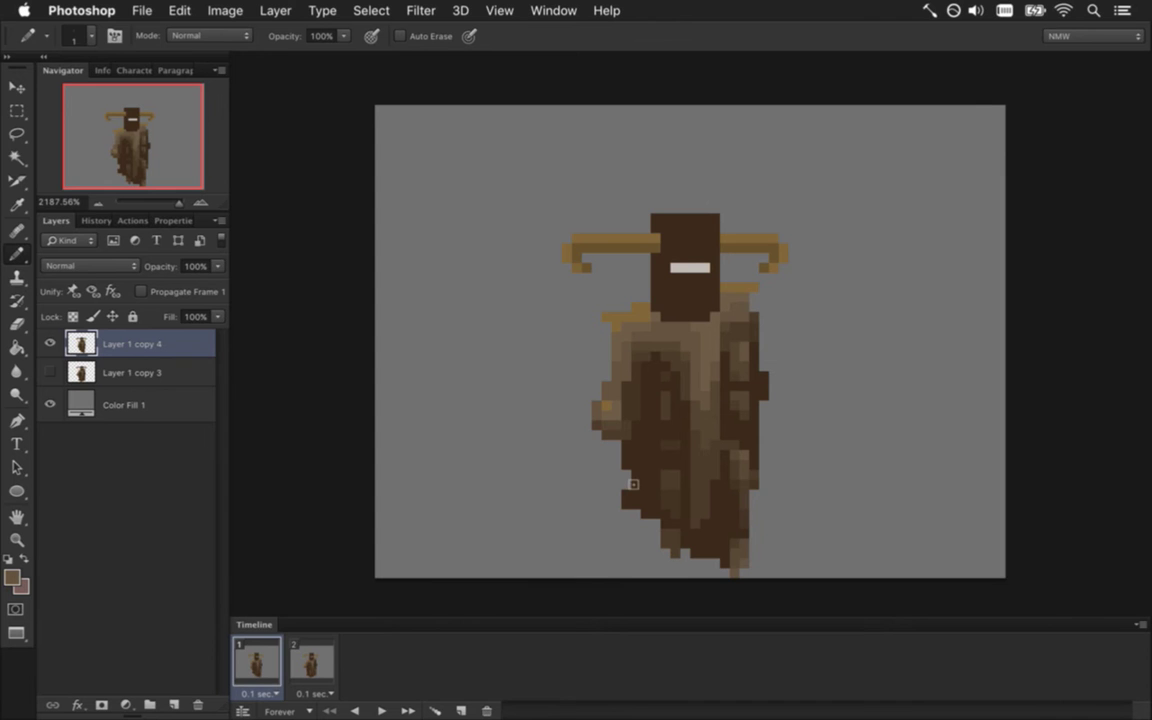
{"action": "left_click", "coordinate": [628, 408], "text": "alt"}
{"action": "key", "text": "i"}
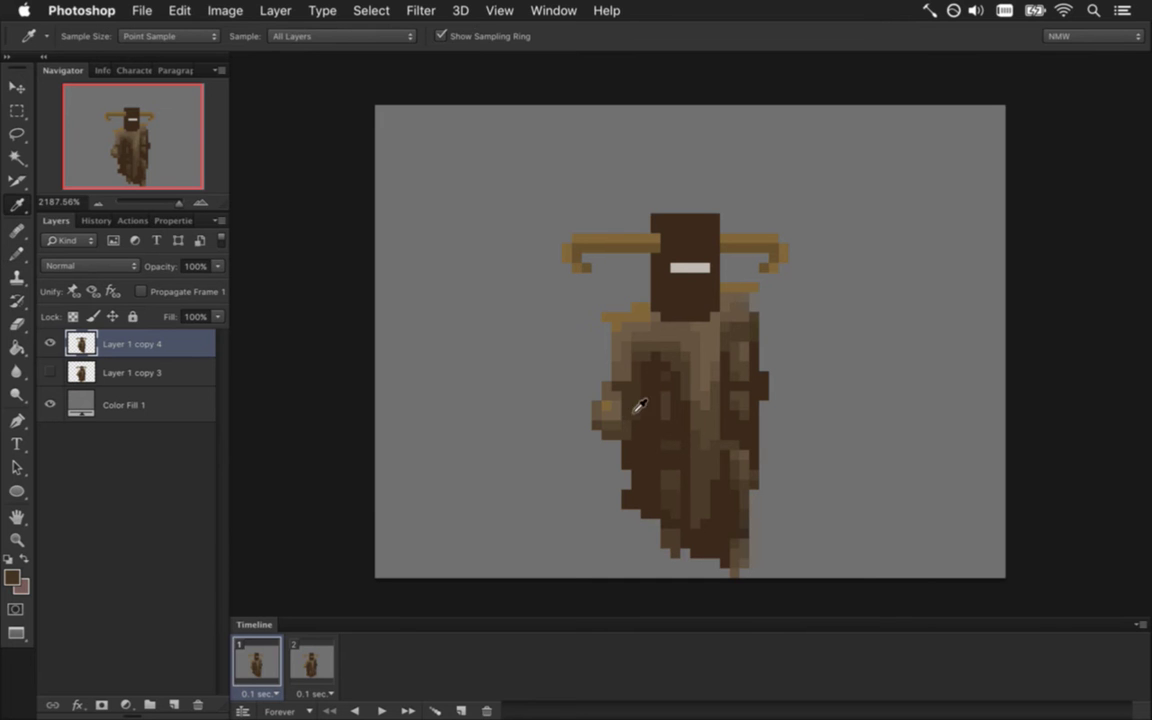
{"action": "left_click", "coordinate": [652, 353], "text": "alt"}
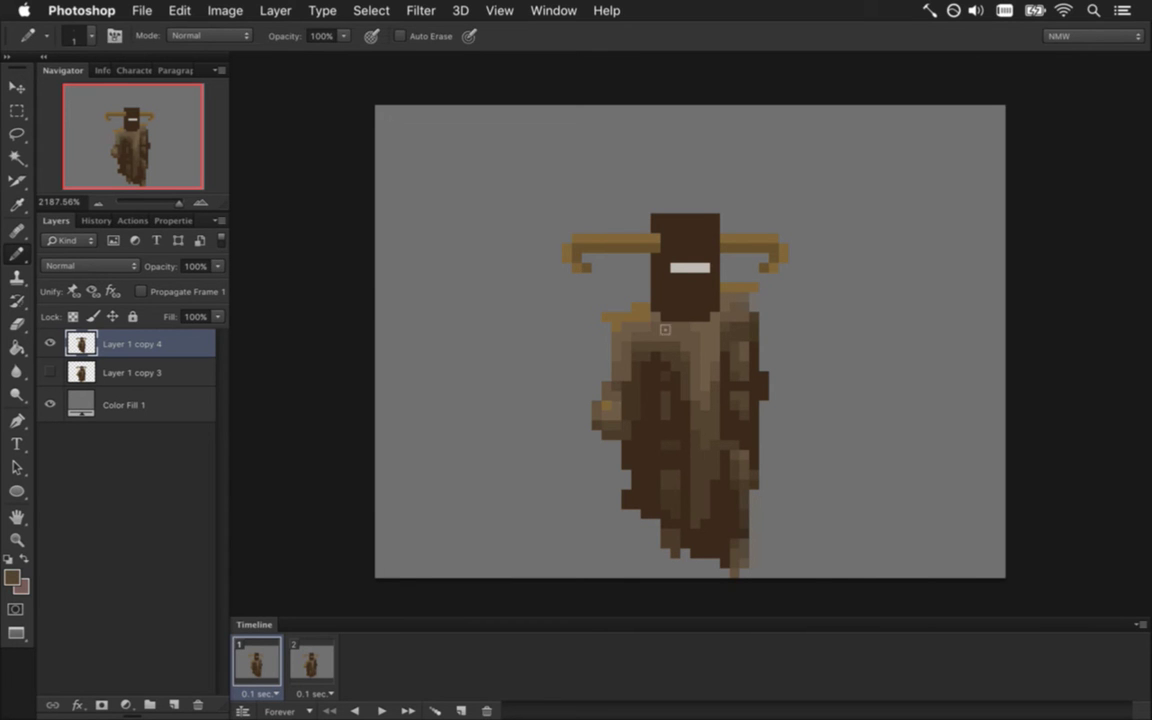
{"action": "key", "text": "e"}
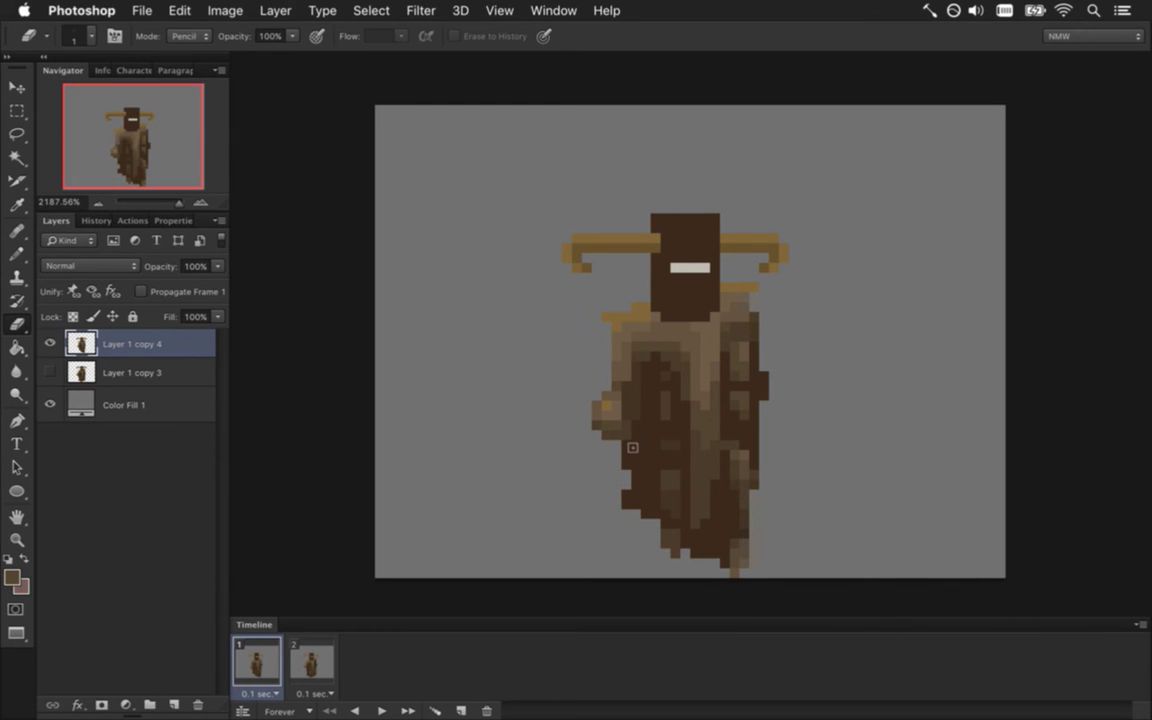
Nudge the small tan fold on the robe's left side slightly down and right
{"action": "key", "text": "m"}
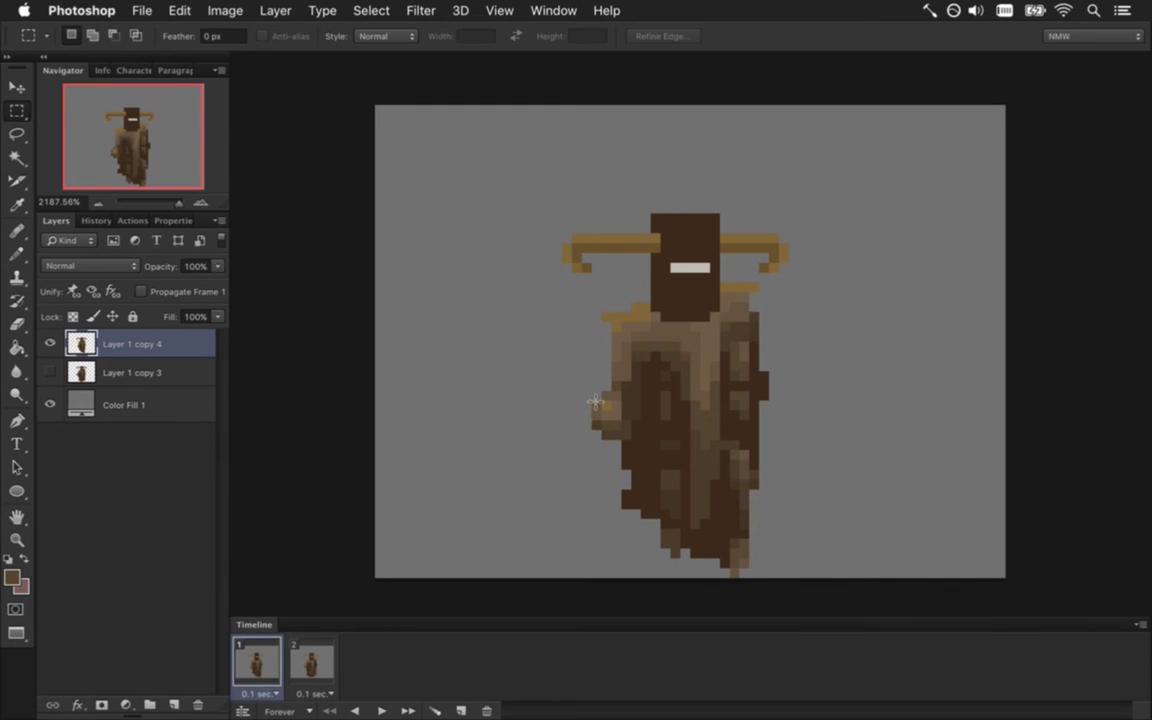
{"action": "left_click_drag", "start_coordinate": [590, 384], "coordinate": [628, 432]}
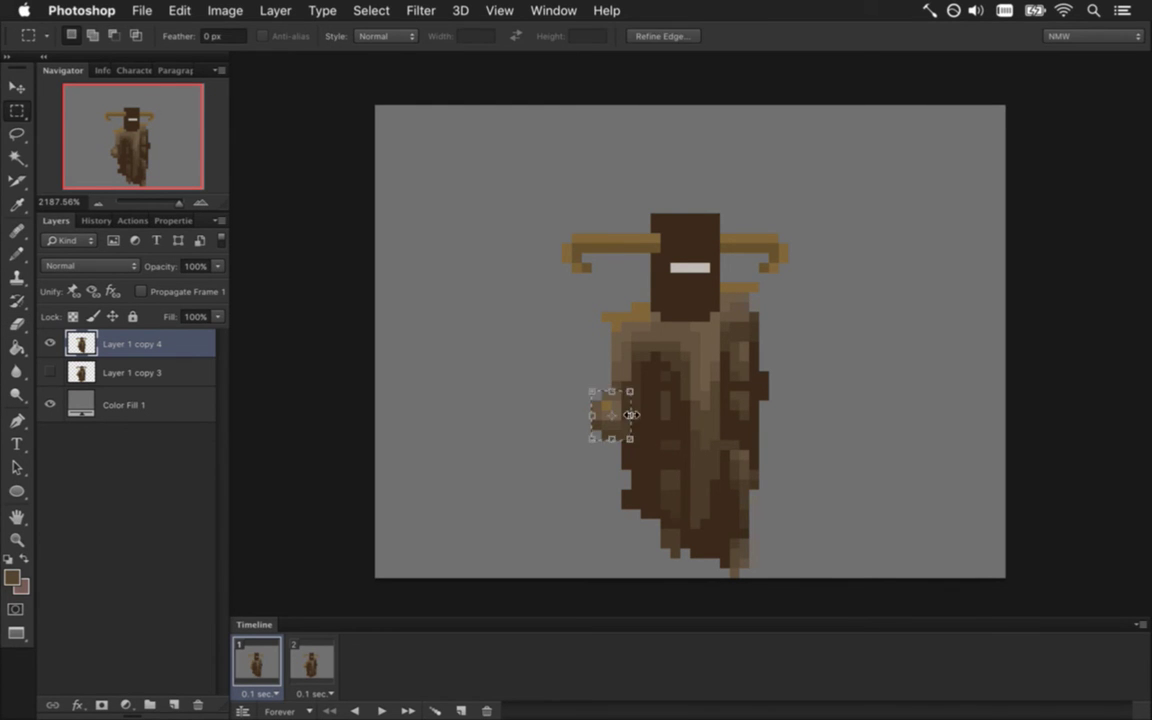
{"action": "key", "text": "v"}
{"action": "left_click_drag", "start_coordinate": [622, 386], "coordinate": [633, 403]}
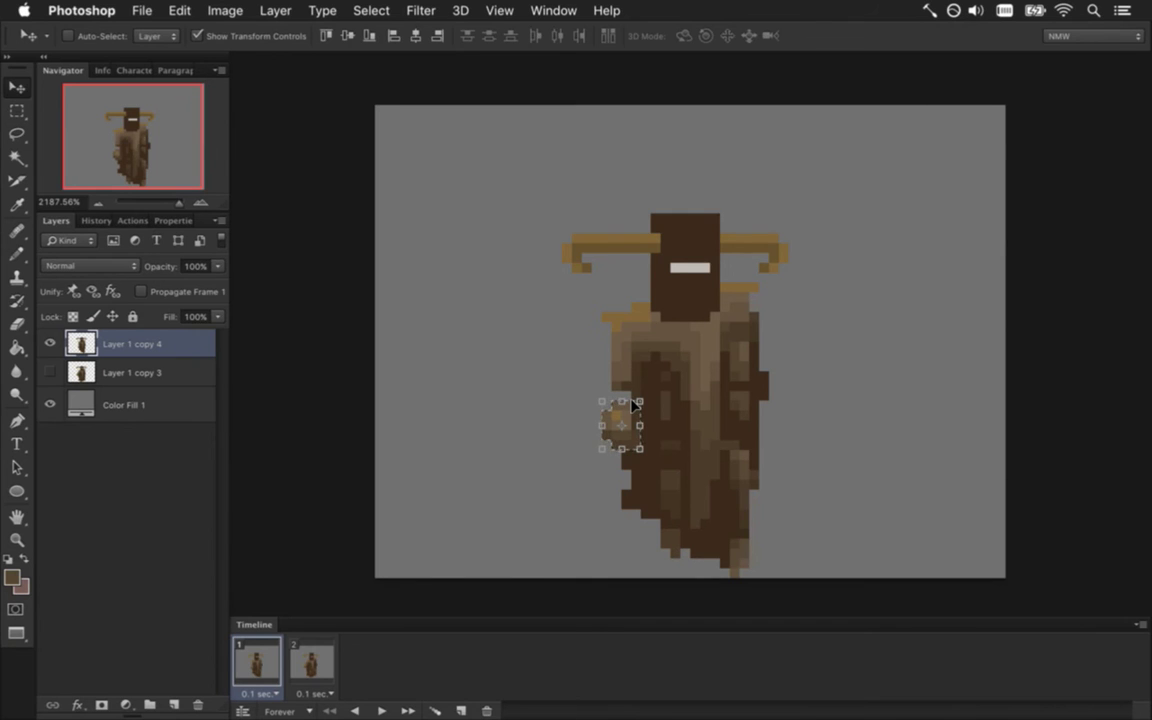
{"action": "key", "text": "m"}
Deselect and retouch the pixels around the moved fold with colours sampled from the robe
{"action": "key", "text": "ctrl+d"}
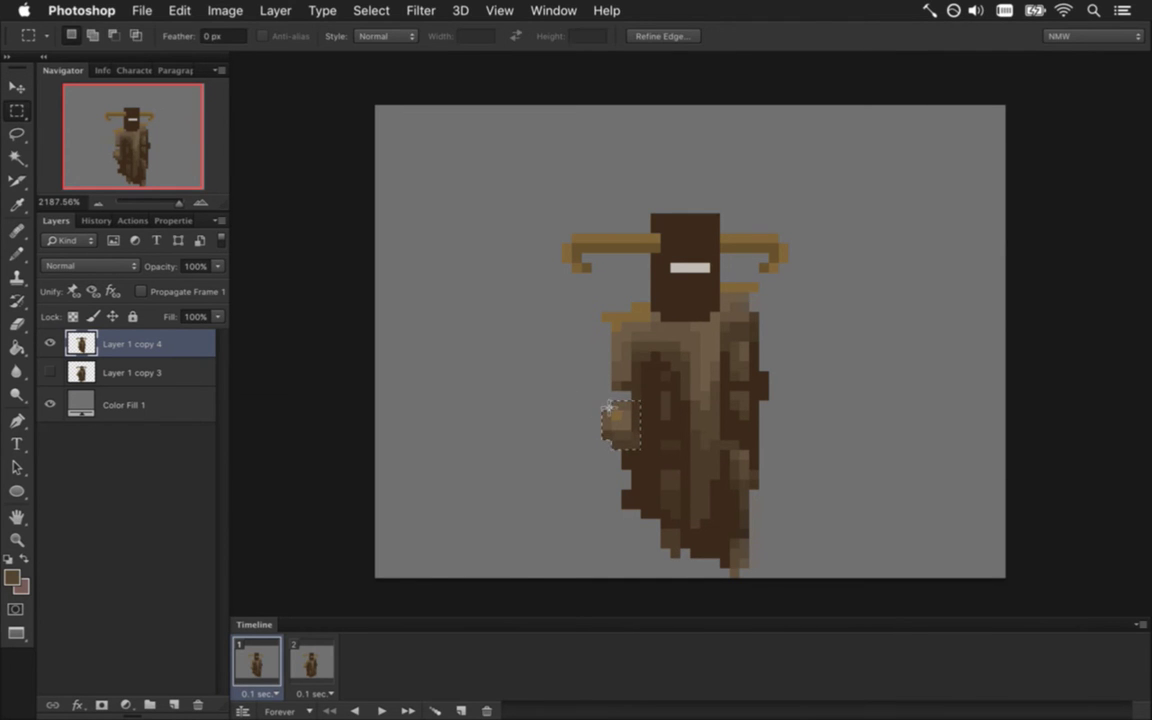
{"action": "key", "text": "i"}
{"action": "left_click", "coordinate": [612, 405]}
{"action": "key", "text": "b"}
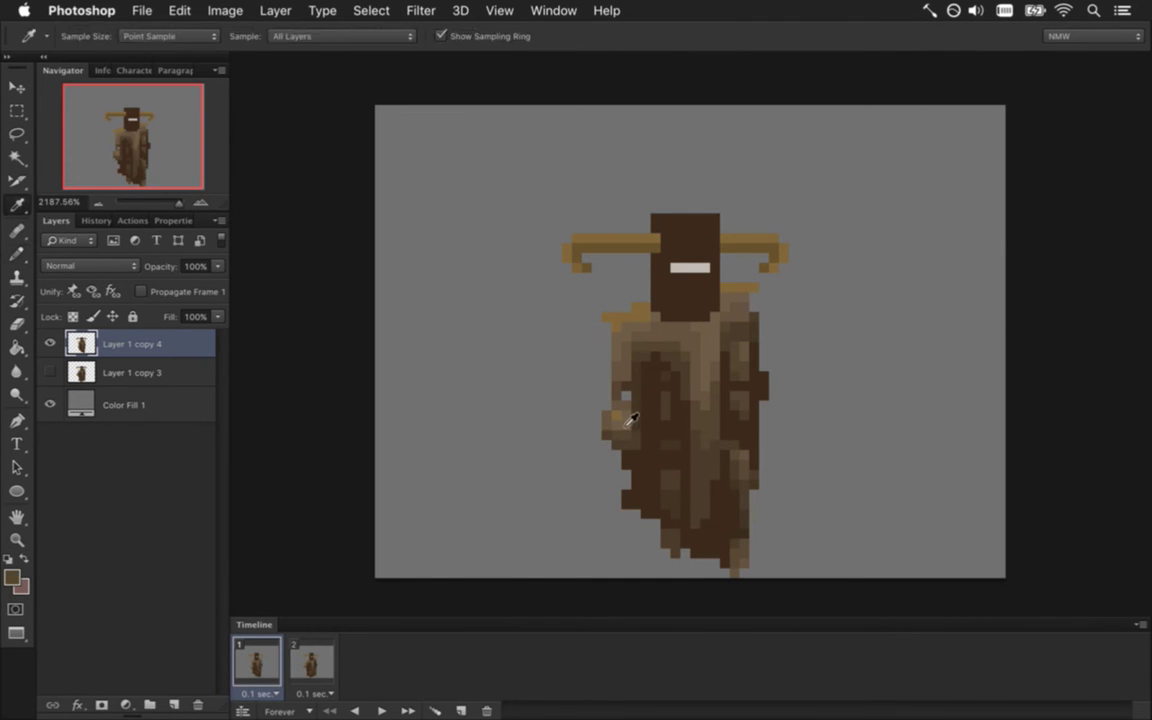
{"action": "left_click", "coordinate": [625, 419], "text": "alt"}
{"action": "left_click", "coordinate": [630, 412], "text": "alt"}
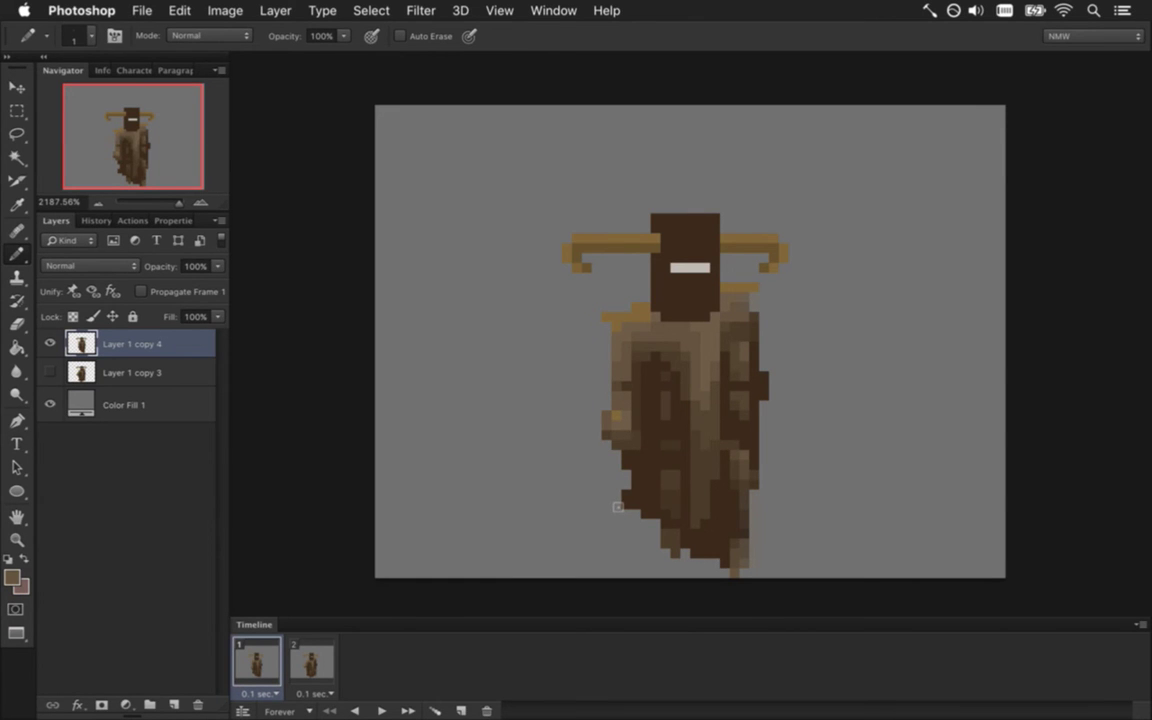
{"action": "left_click", "coordinate": [634, 422], "text": "alt"}
{"action": "key", "text": "i"}
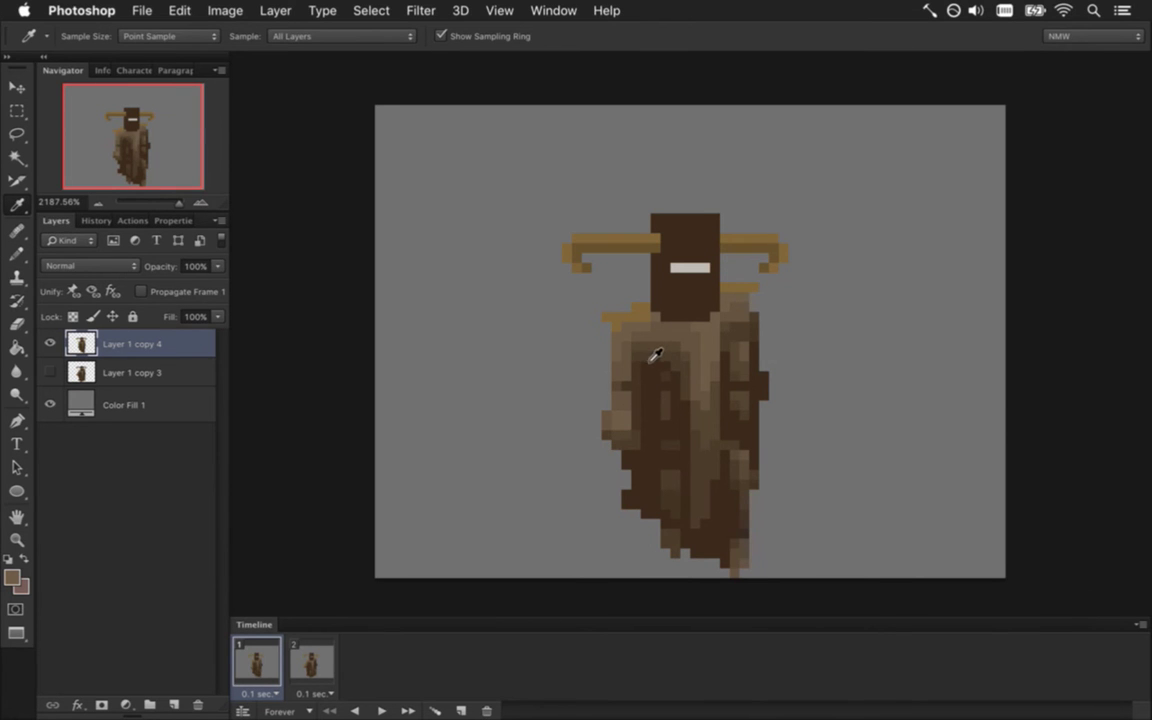
{"action": "left_click", "coordinate": [662, 334]}
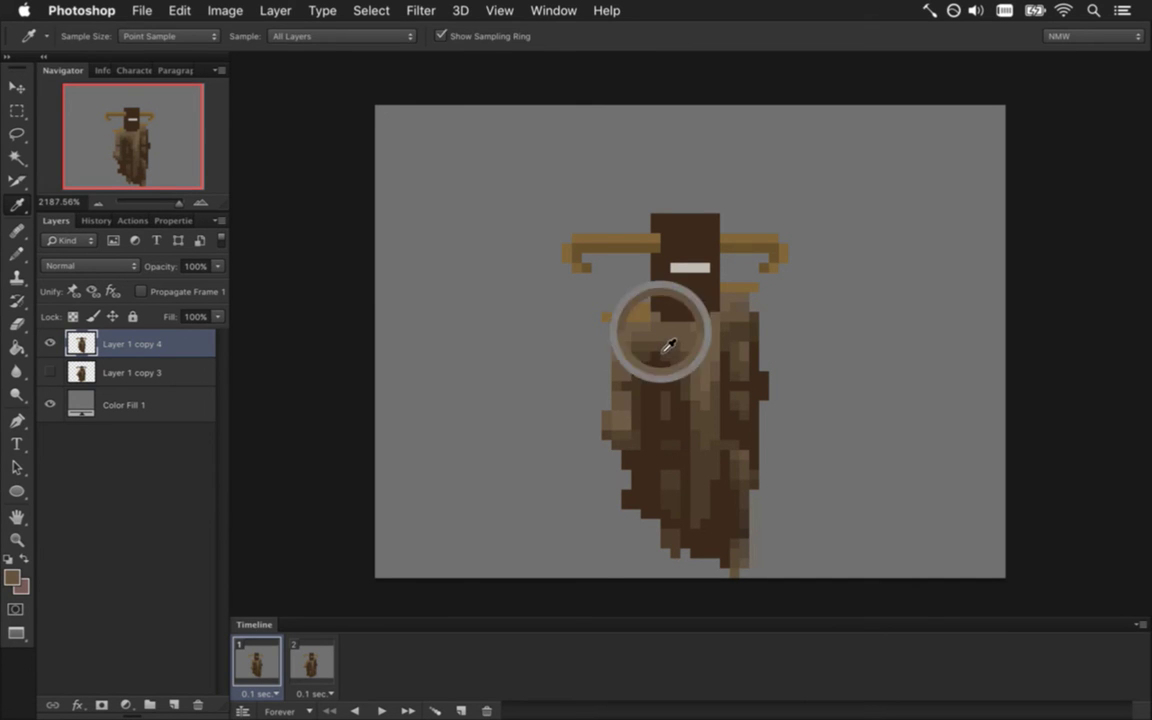
{"action": "key", "text": "b"}
Fill the grey notch on the left edge with dark brown and erase the stray light pixel
{"action": "key", "text": "alt"}
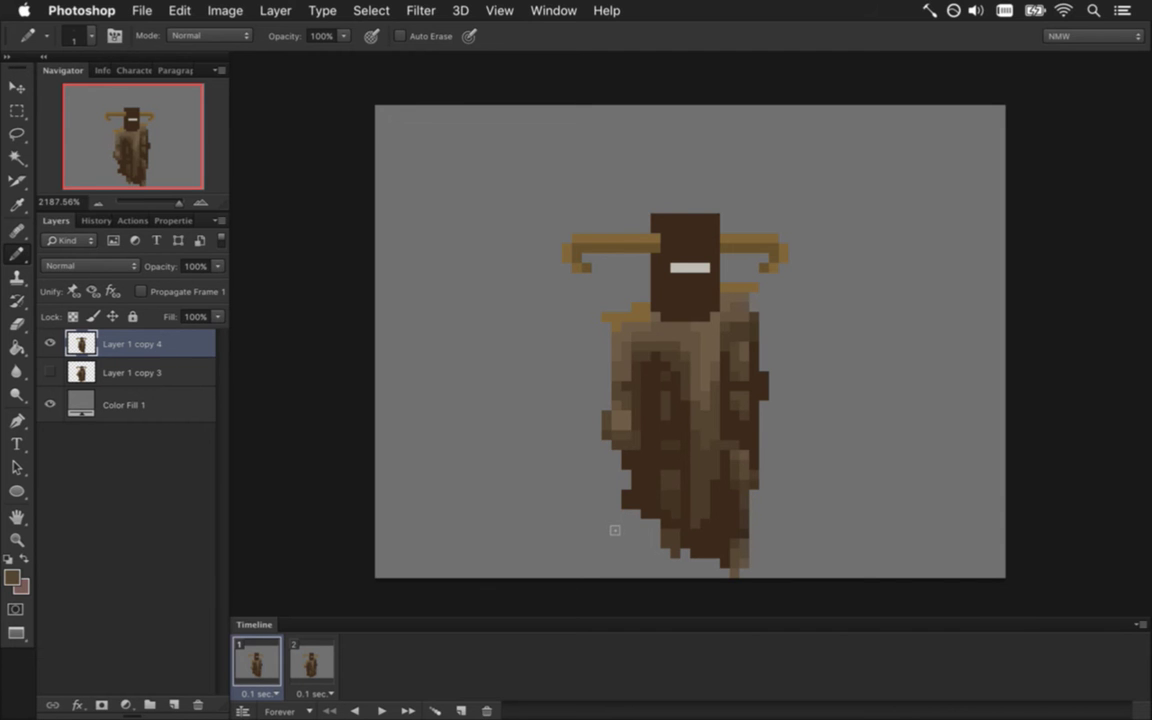
{"action": "key", "text": "alt"}
{"action": "key", "text": "alt"}
{"action": "left_click", "coordinate": [634, 467], "text": "alt"}
{"action": "left_click", "coordinate": [634, 467]}
{"action": "left_click", "coordinate": [600, 440], "text": "alt"}
{"action": "key", "text": "e"}
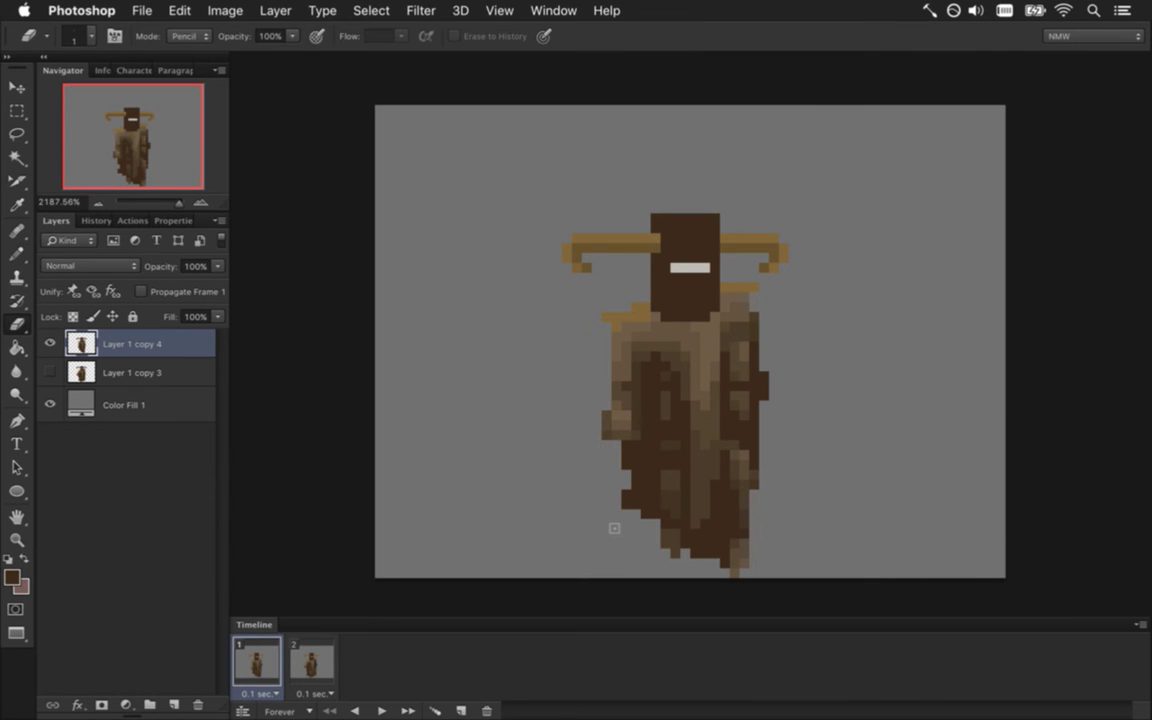
{"action": "left_click", "coordinate": [606, 436]}
Shift a thin vertical strip running down to the hem one pixel lower
{"action": "key", "text": "m"}
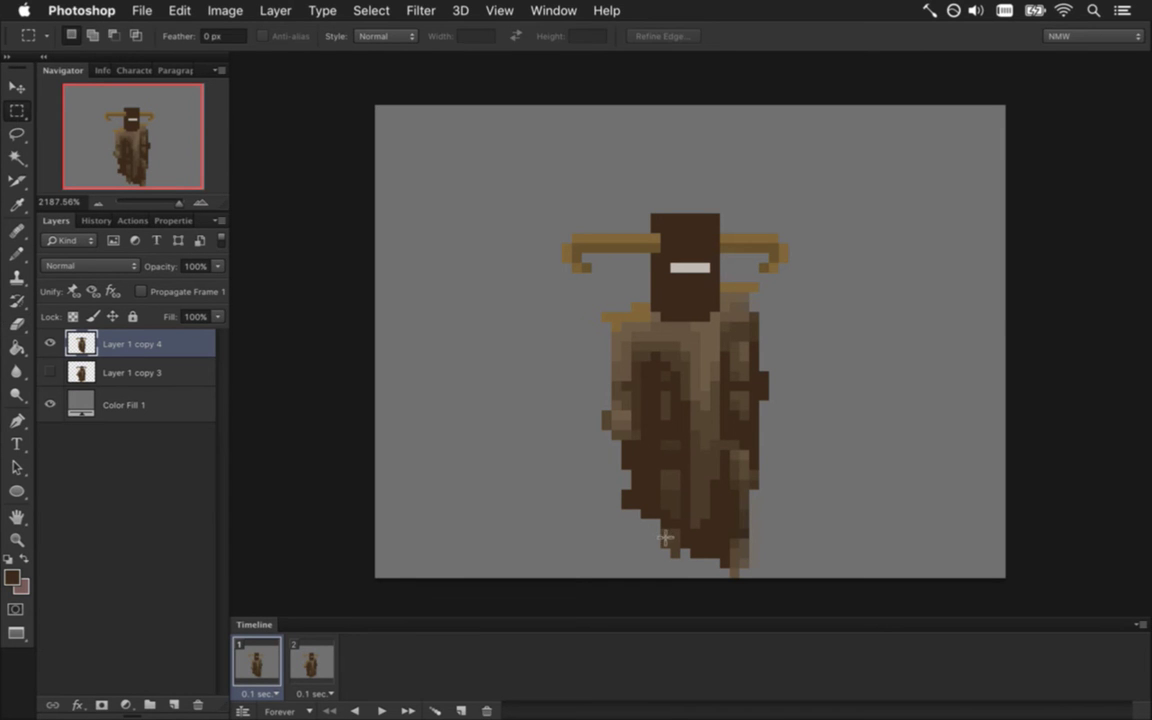
{"action": "left_click_drag", "start_coordinate": [651, 461], "coordinate": [681, 548]}
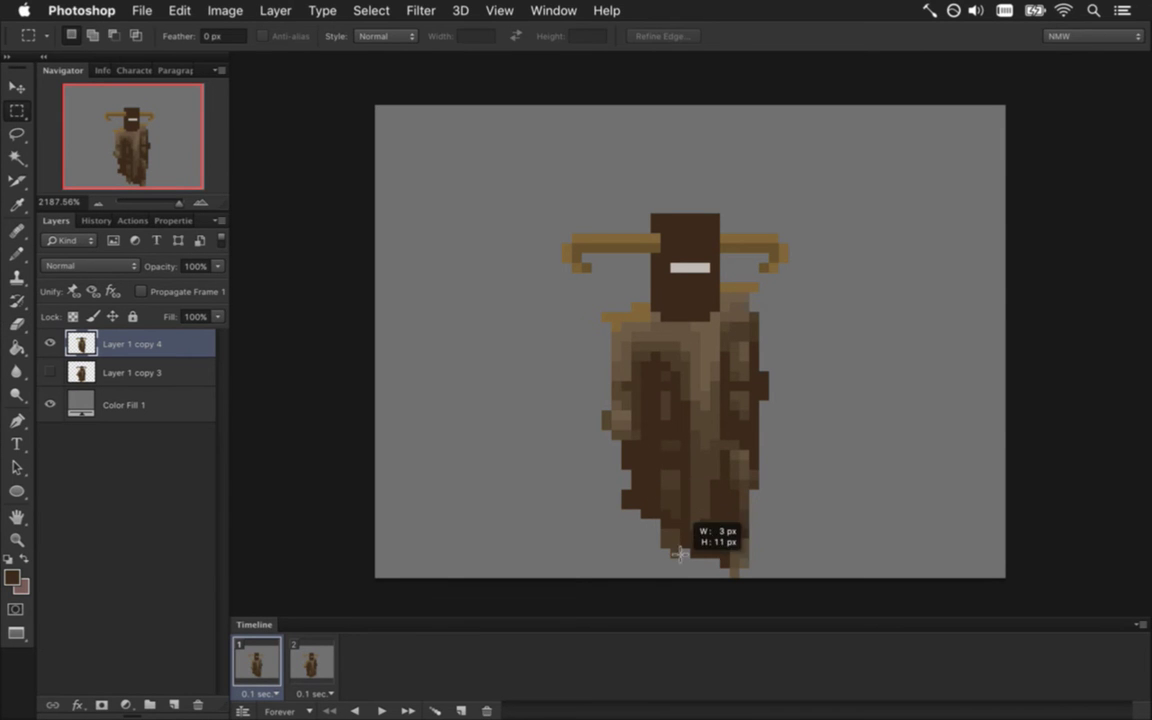
{"action": "left_click_drag", "start_coordinate": [664, 474], "coordinate": [674, 540]}
{"action": "key", "text": "v"}
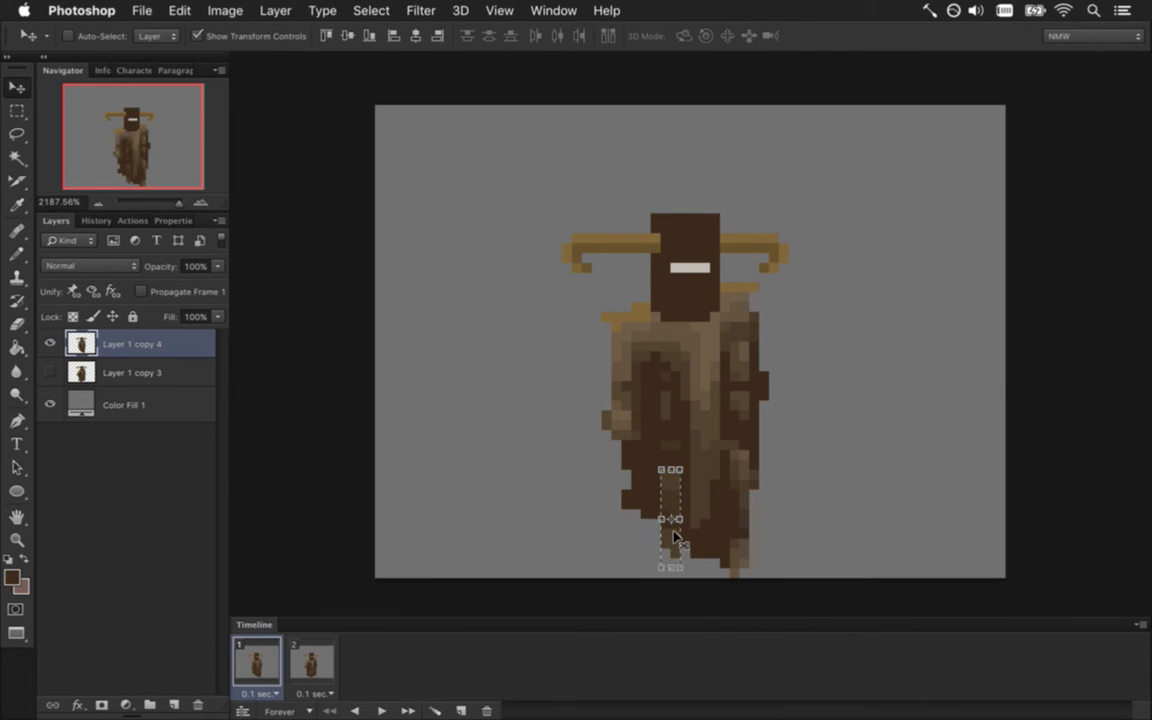
{"action": "key", "text": "m"}
{"action": "left_click_drag", "start_coordinate": [663, 410], "coordinate": [673, 552]}
{"action": "left_click_drag", "start_coordinate": [666, 545], "coordinate": [667, 546]}
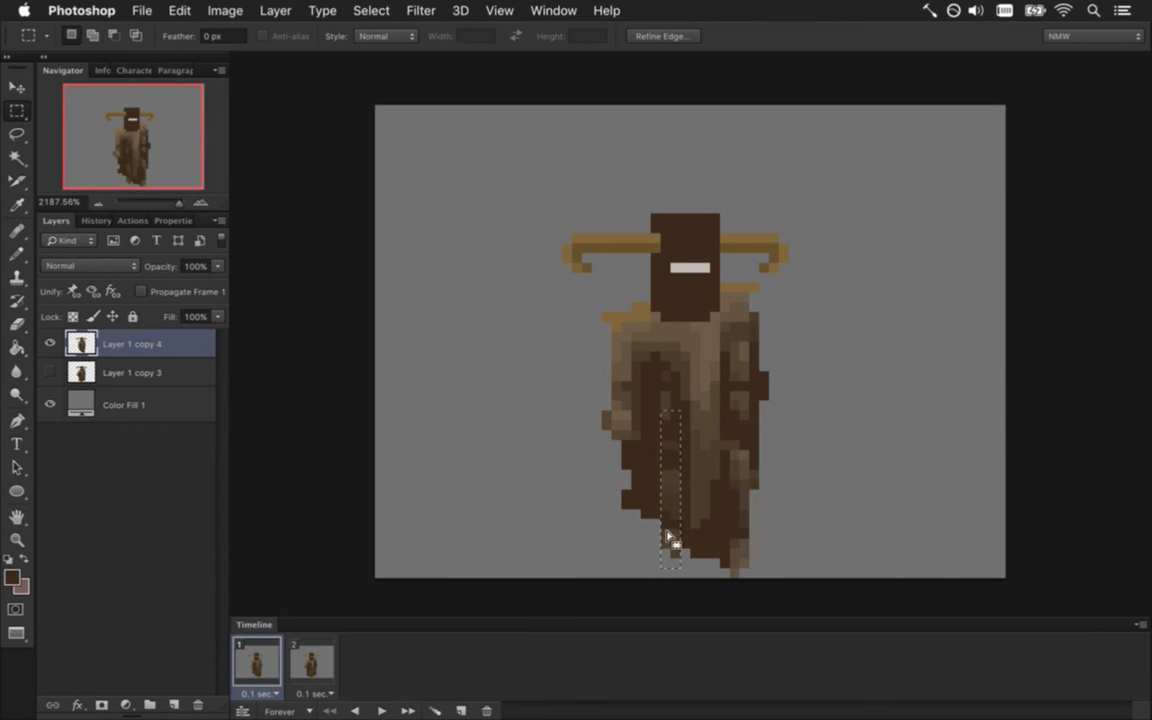
{"action": "key", "text": "v"}
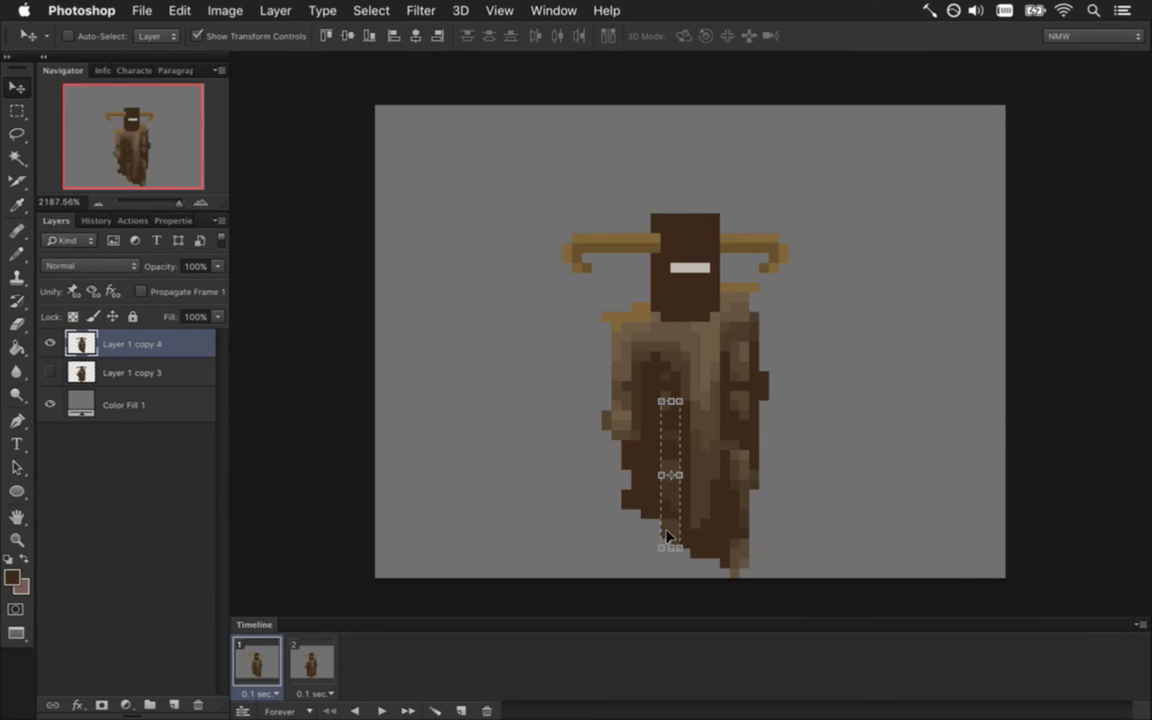
{"action": "key", "text": "Down"}
Move another thin lower-robe strip, deselect it, and sample a robe colour
{"action": "key", "text": "m"}
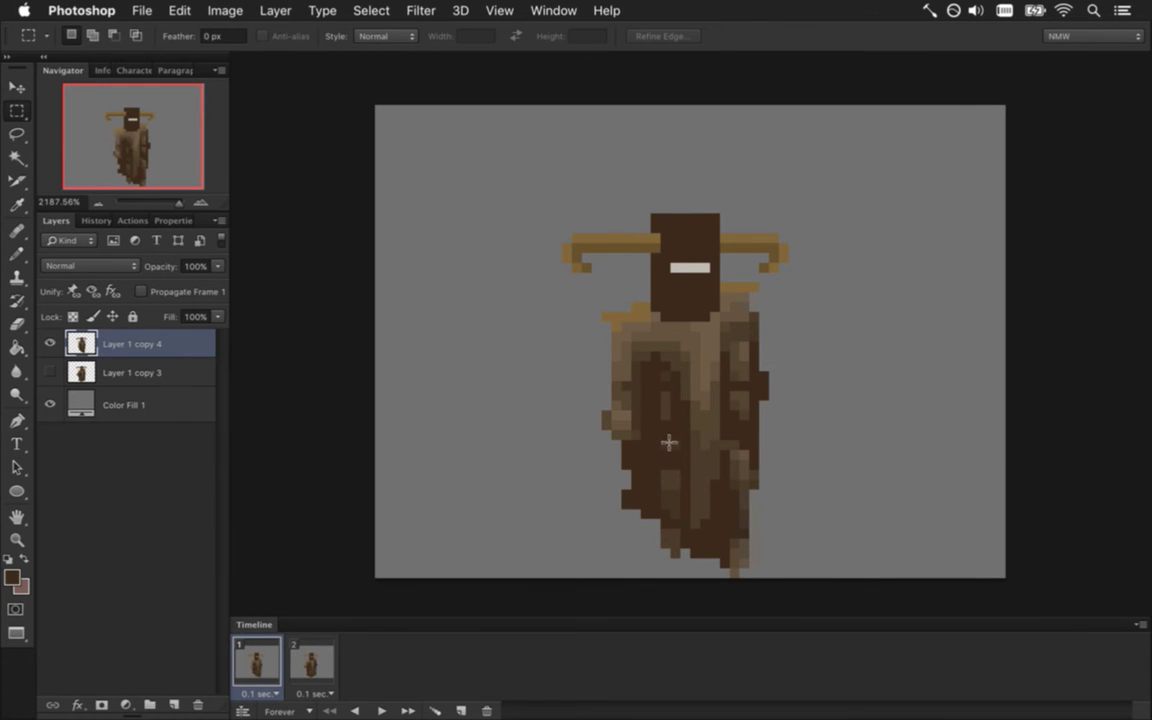
{"action": "left_click_drag", "start_coordinate": [668, 440], "coordinate": [674, 566]}
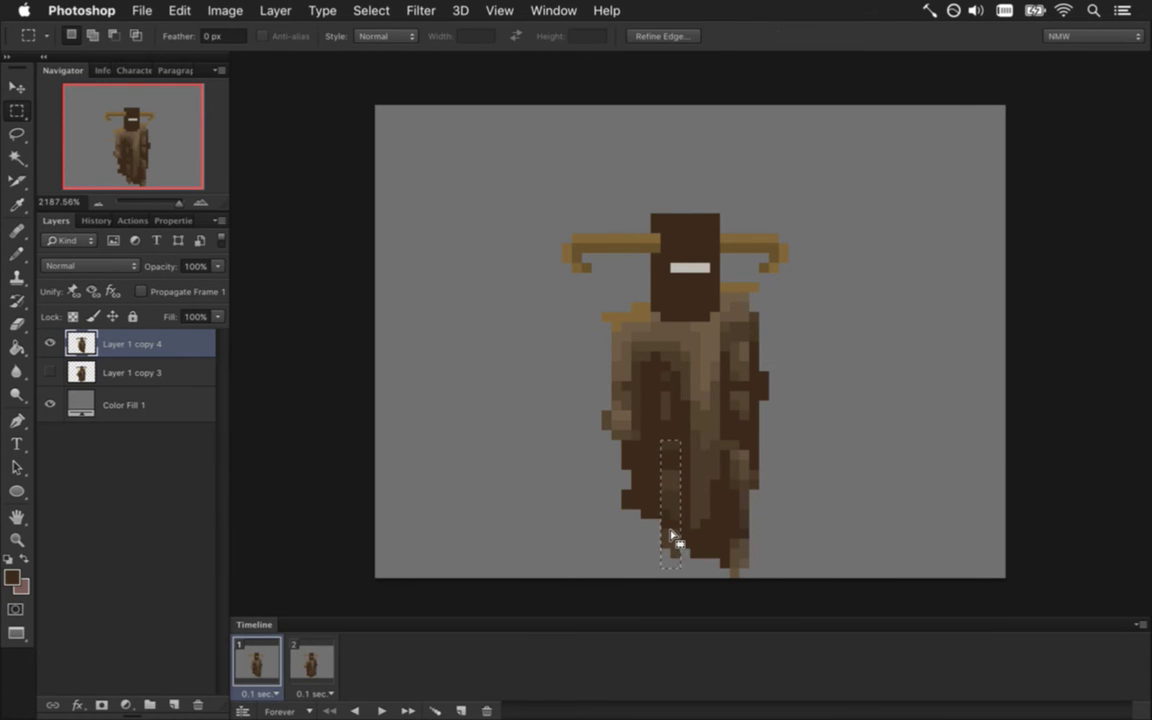
{"action": "key", "text": "v"}
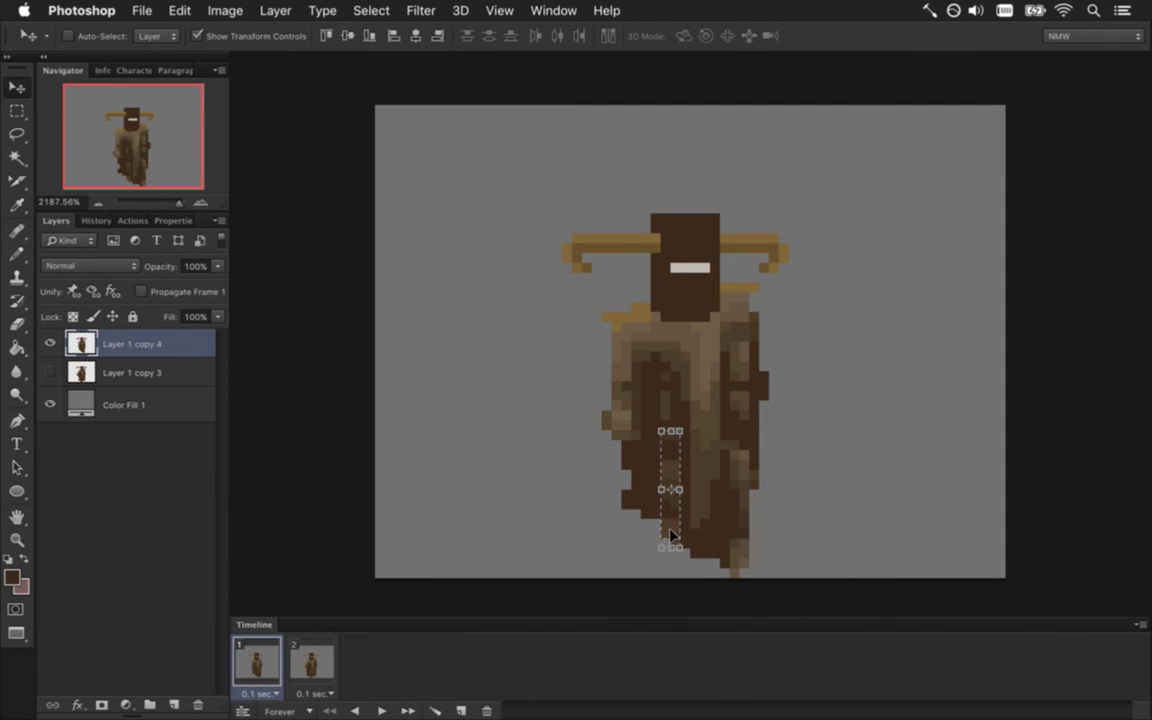
{"action": "key", "text": "ctrl+d"}
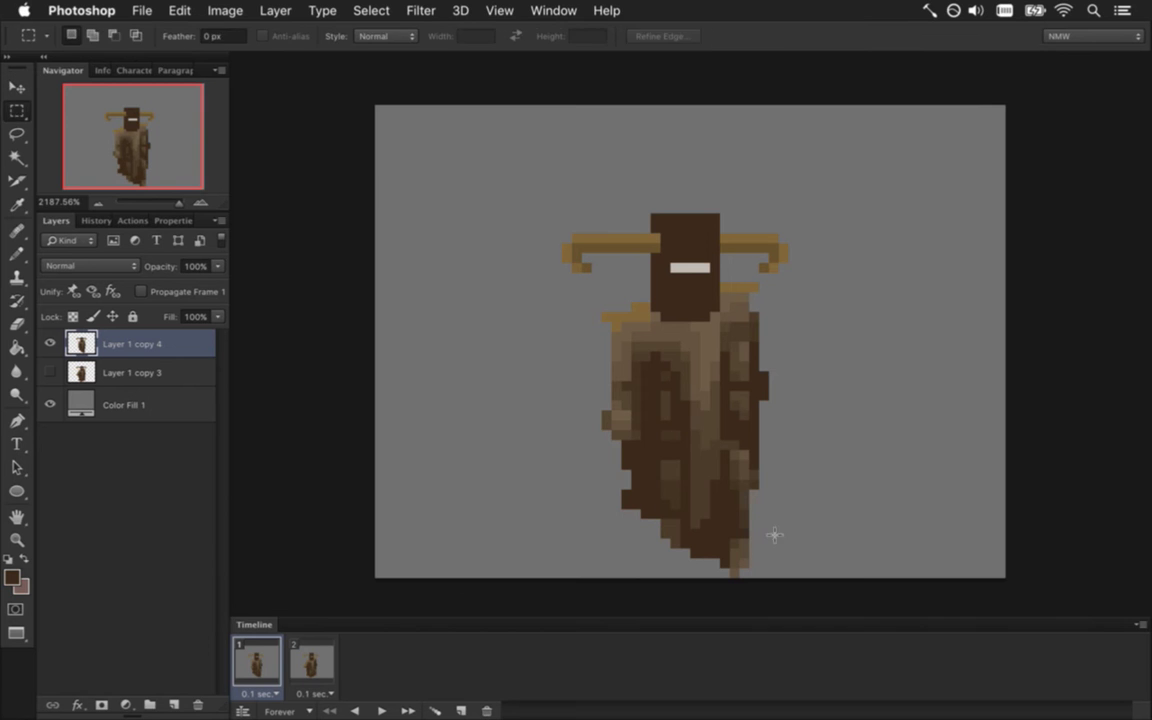
{"action": "key", "text": "i"}
{"action": "left_click", "coordinate": [752, 540]}
{"action": "key", "text": "b"}
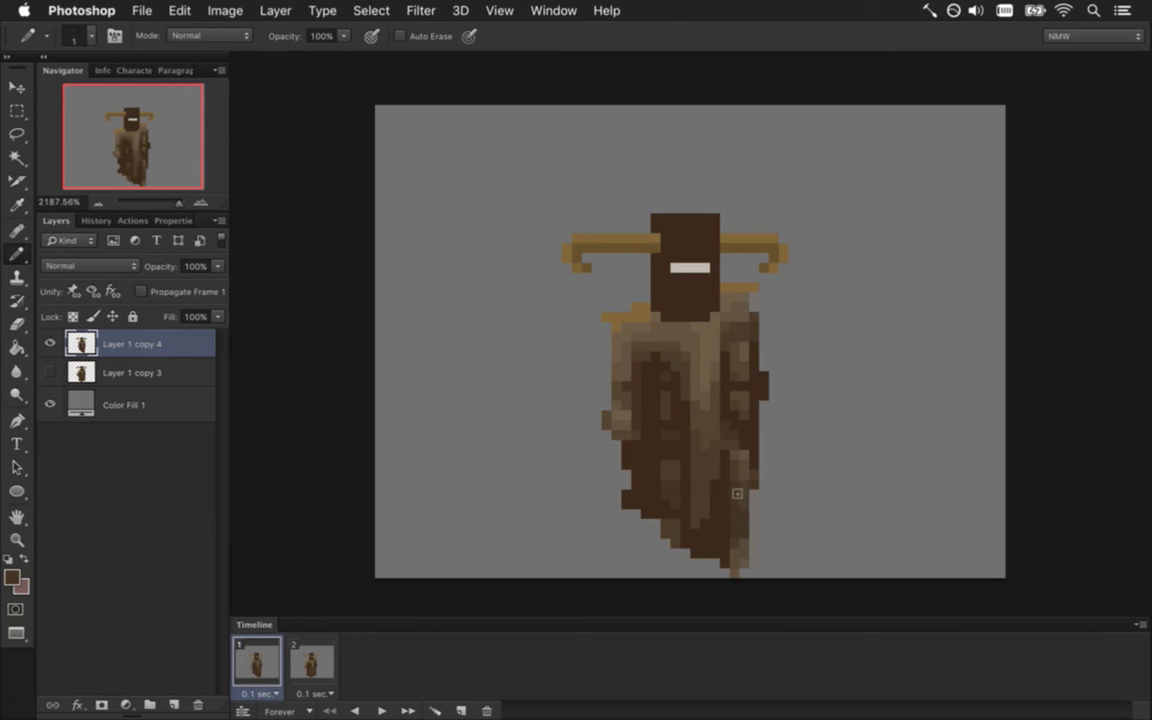
{"action": "key", "text": "i"}
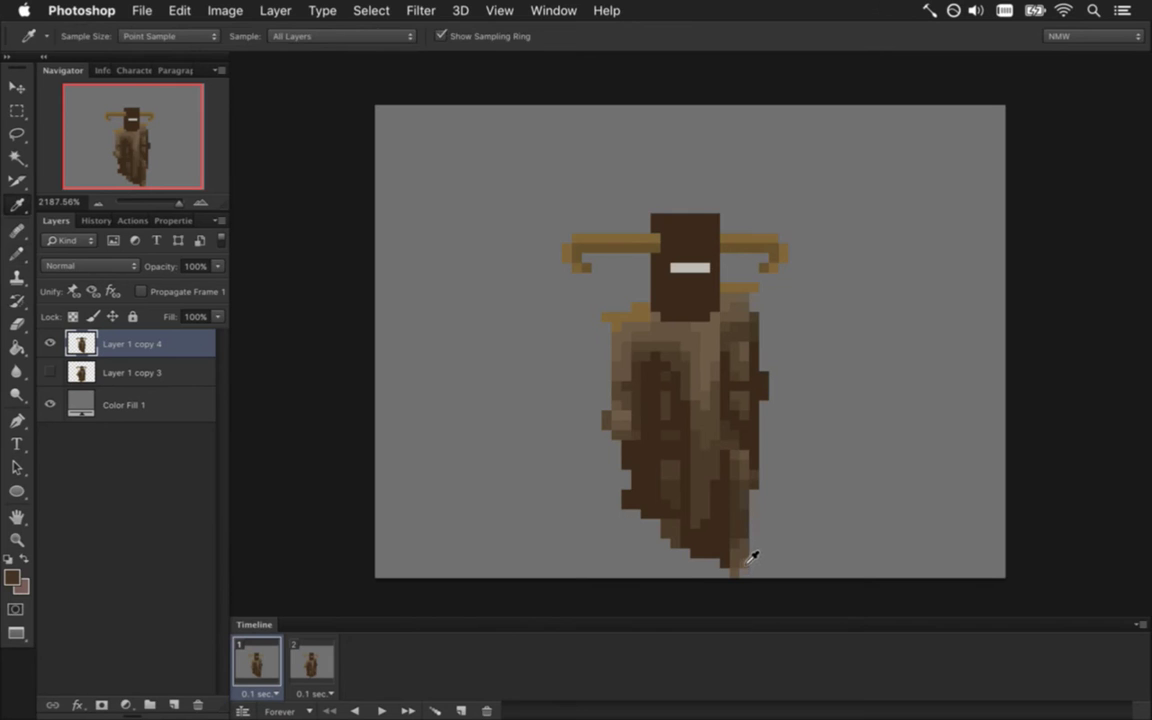
{"action": "key", "text": "b"}
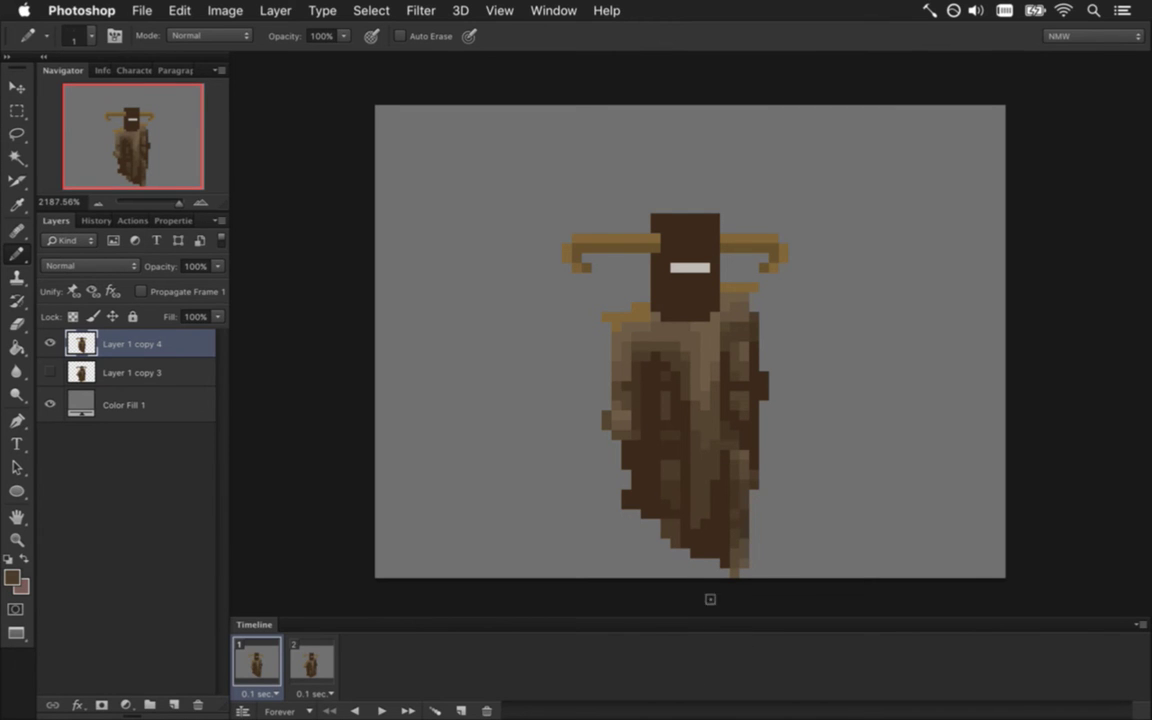
{"action": "key", "text": "i"}
{"action": "left_click", "coordinate": [740, 568]}
{"action": "key", "text": "b"}
{"action": "key", "text": "i"}
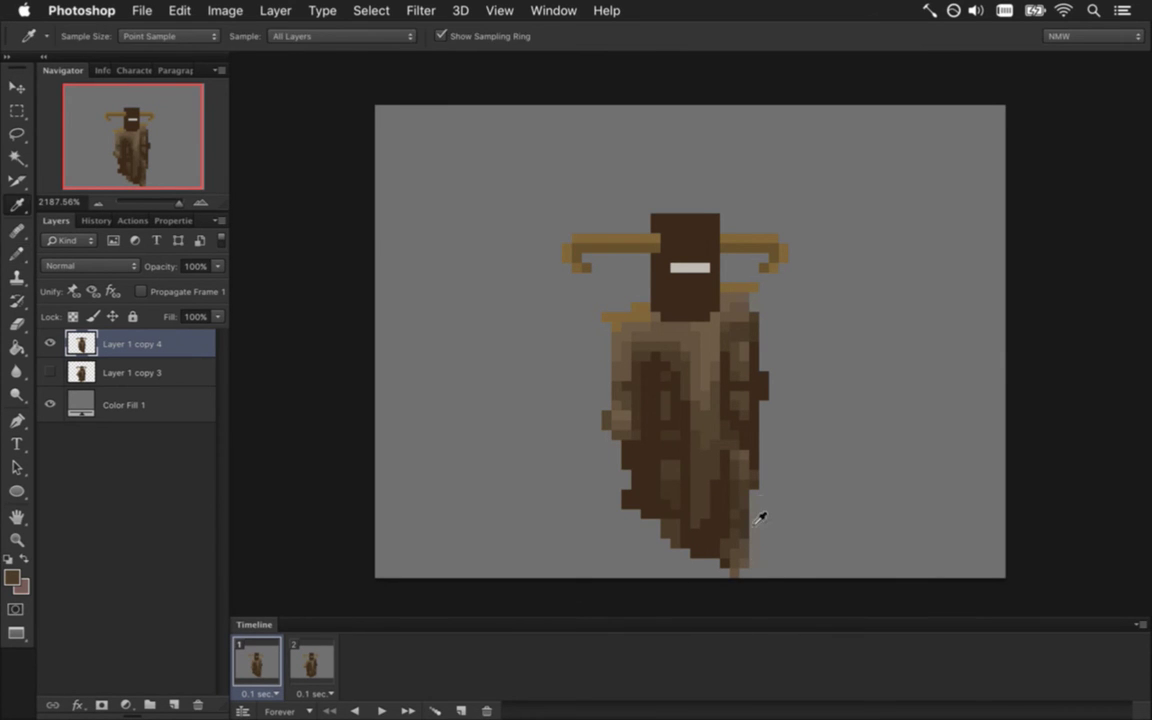
{"action": "key", "text": "b"}
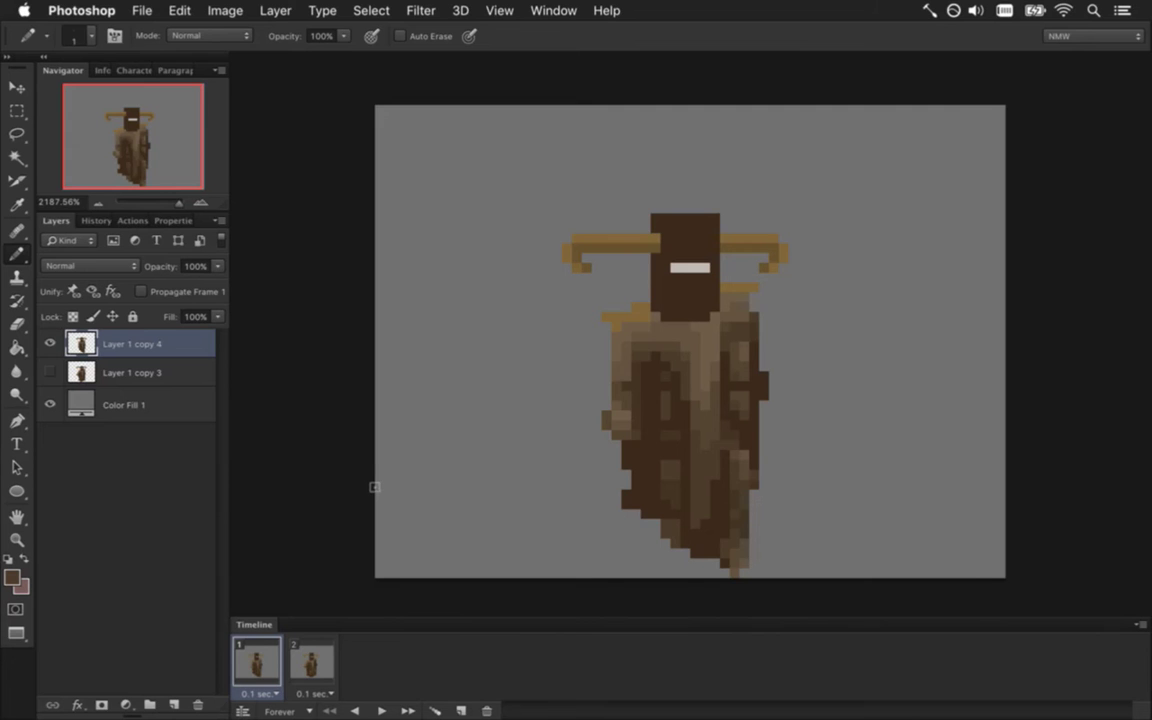
{"action": "left_click", "coordinate": [299, 670]}
{"action": "left_click", "coordinate": [262, 663]}
{"action": "left_click", "coordinate": [308, 662]}
{"action": "left_click", "coordinate": [258, 663]}
{"action": "left_click", "coordinate": [306, 663]}
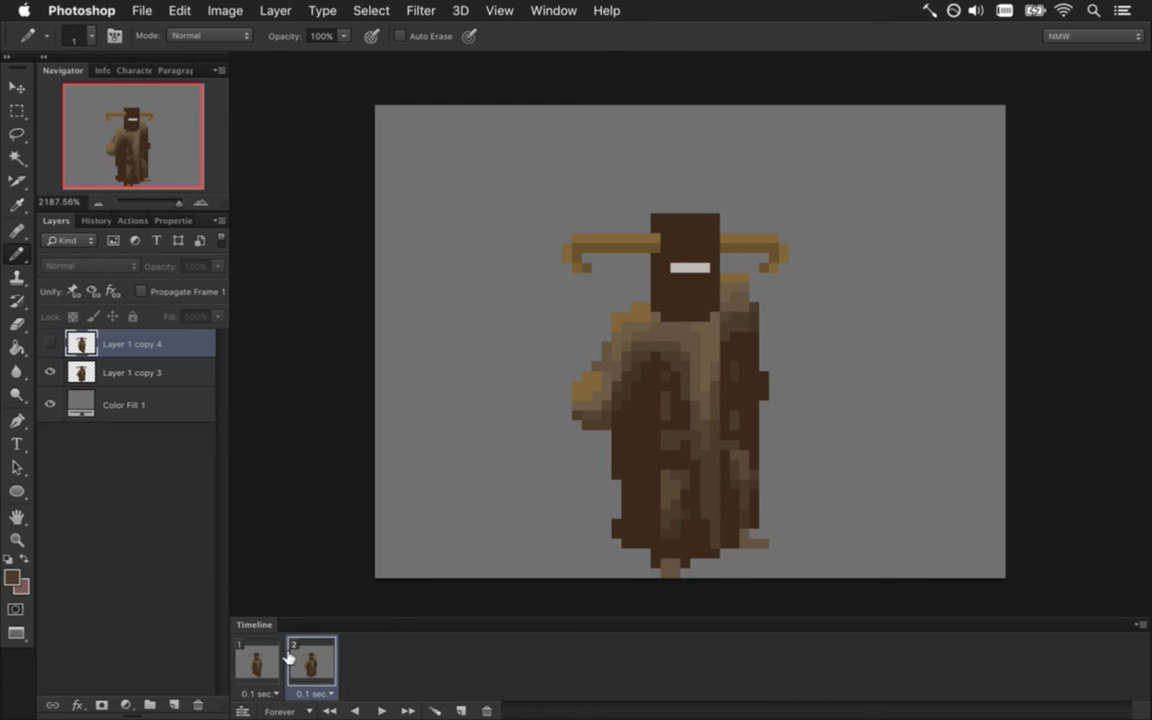
{"action": "left_click", "coordinate": [258, 663]}
{"action": "left_click", "coordinate": [311, 661]}
{"action": "left_click", "coordinate": [258, 663]}
{"action": "left_click", "coordinate": [310, 663]}
{"action": "left_click", "coordinate": [272, 666]}
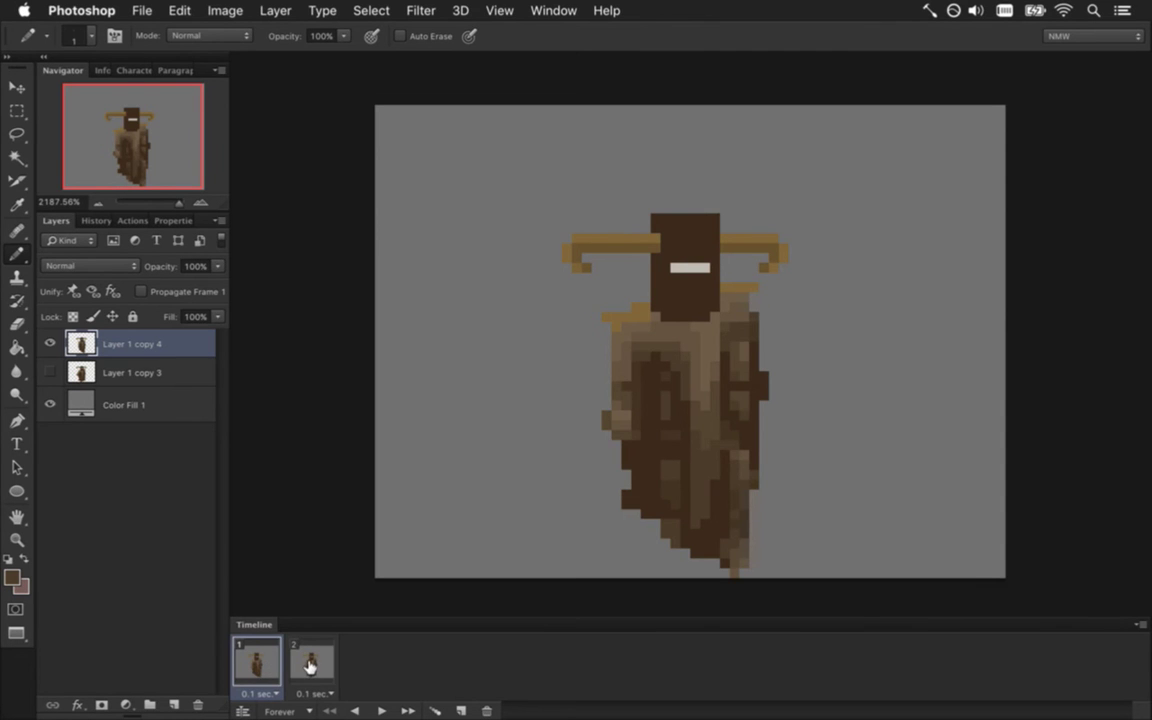
{"action": "left_click", "coordinate": [310, 663]}
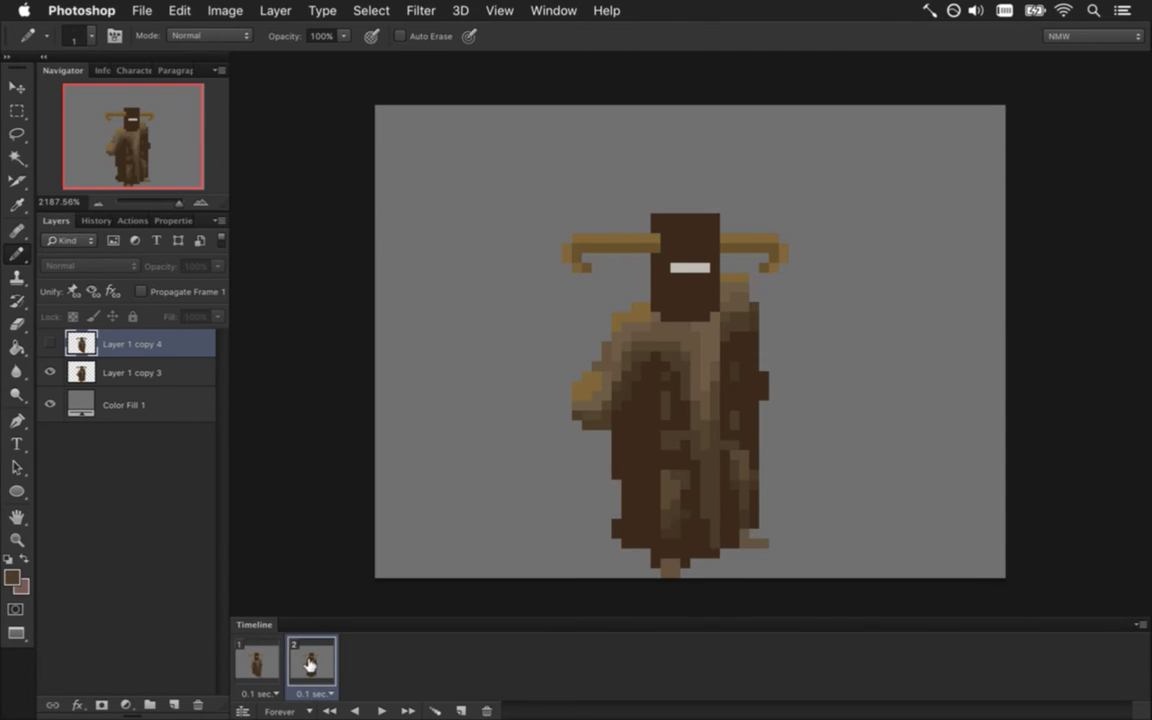
{"action": "left_click", "coordinate": [257, 664]}
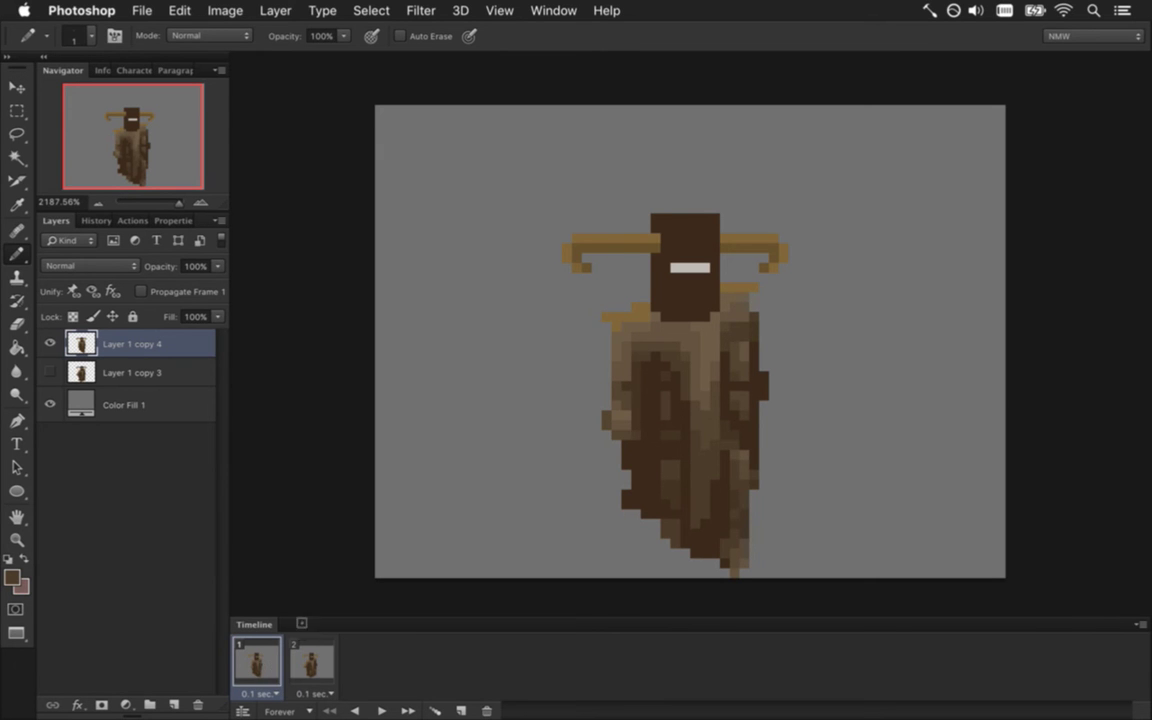
Shift the robe's right panel one pixel to the right
{"action": "key", "text": "m"}
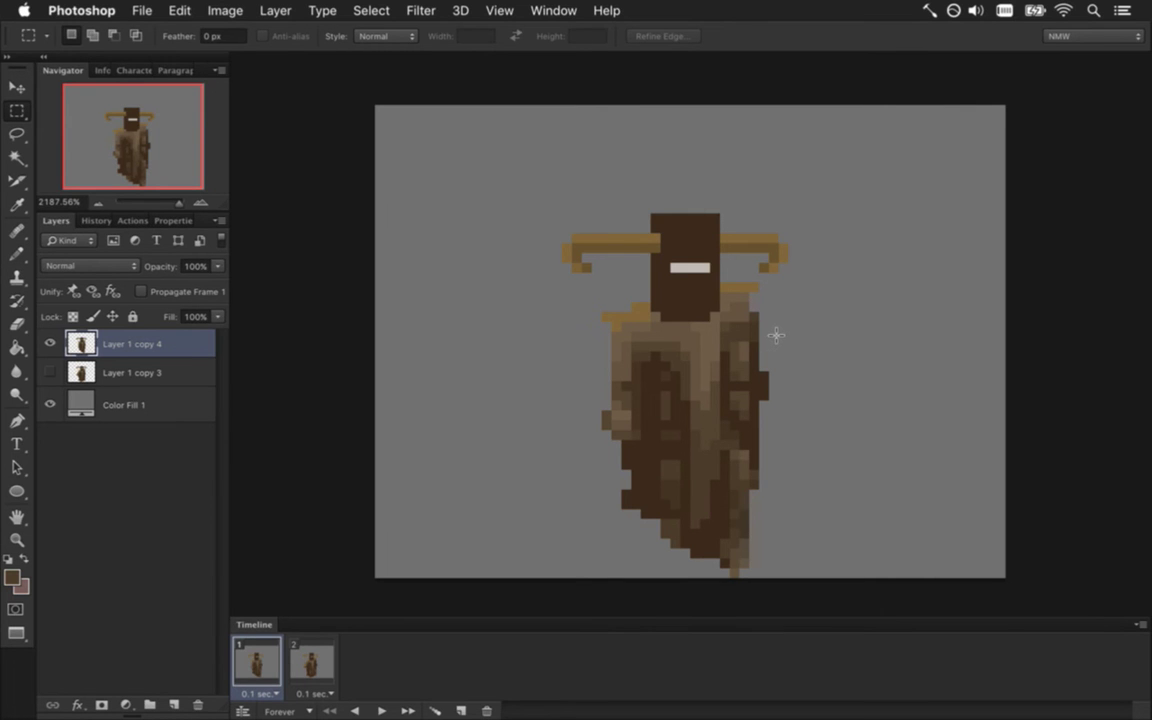
{"action": "left_click_drag", "start_coordinate": [797, 293], "coordinate": [719, 570]}
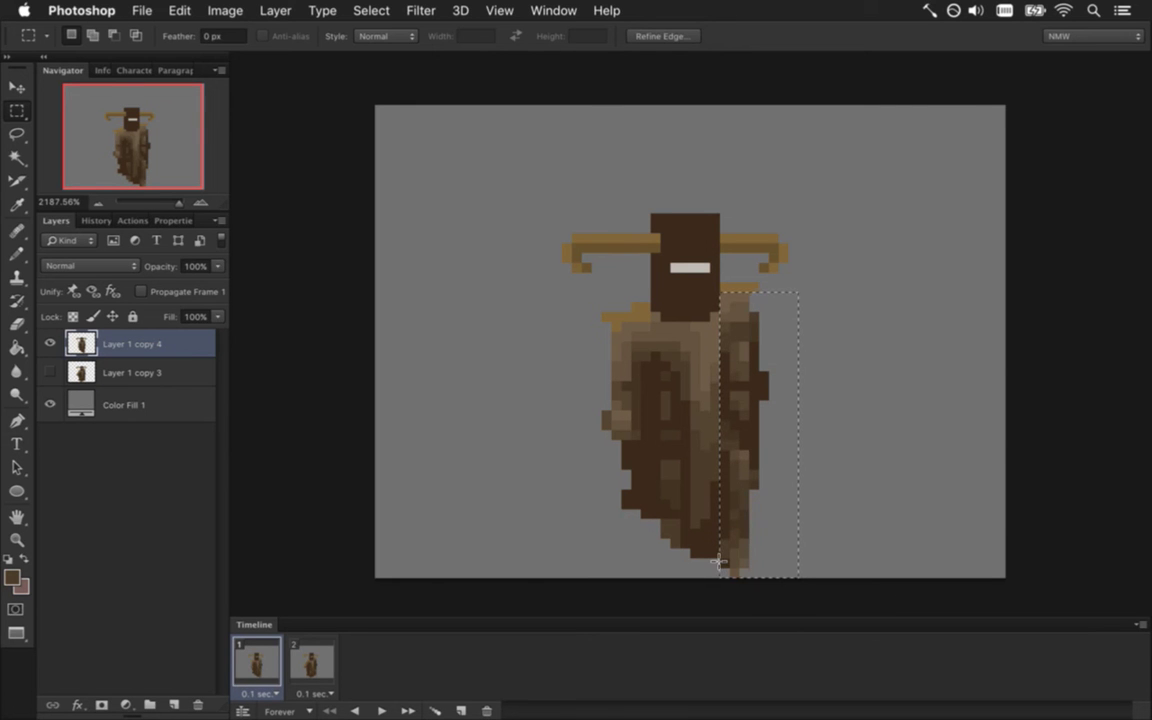
{"action": "key", "text": "super+d"}
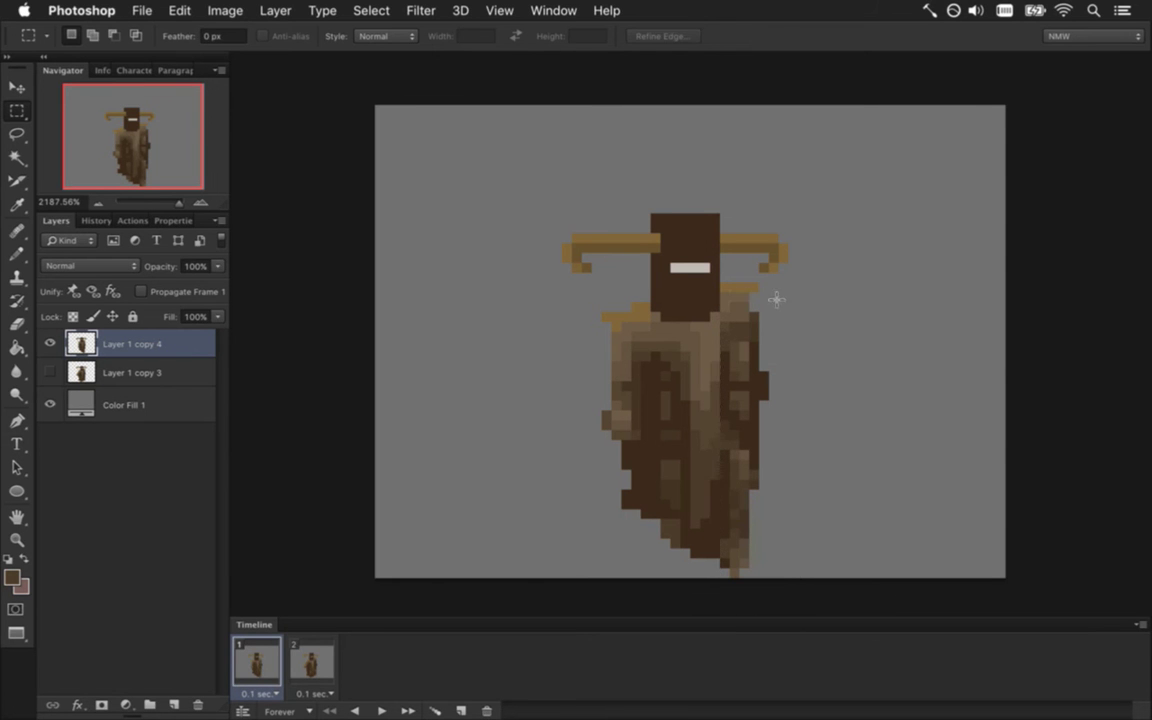
{"action": "left_click_drag", "start_coordinate": [731, 253], "coordinate": [728, 576]}
{"action": "left_click_drag", "start_coordinate": [840, 285], "coordinate": [724, 572]}
{"action": "key", "text": "v"}
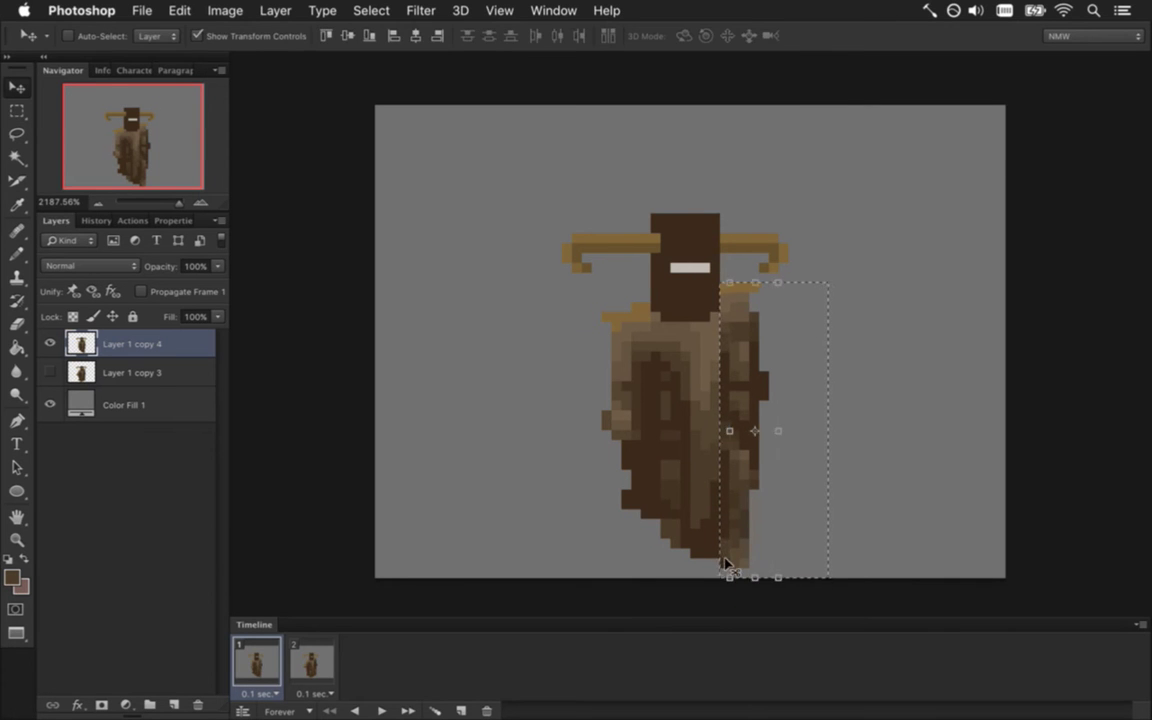
{"action": "key", "text": "Right"}
{"action": "key", "text": "ctrl+d"}
Sample the cloak brown from the robe and pencil a vertical stroke down to fill the gap
{"action": "key", "text": "m"}
{"action": "key", "text": "i"}
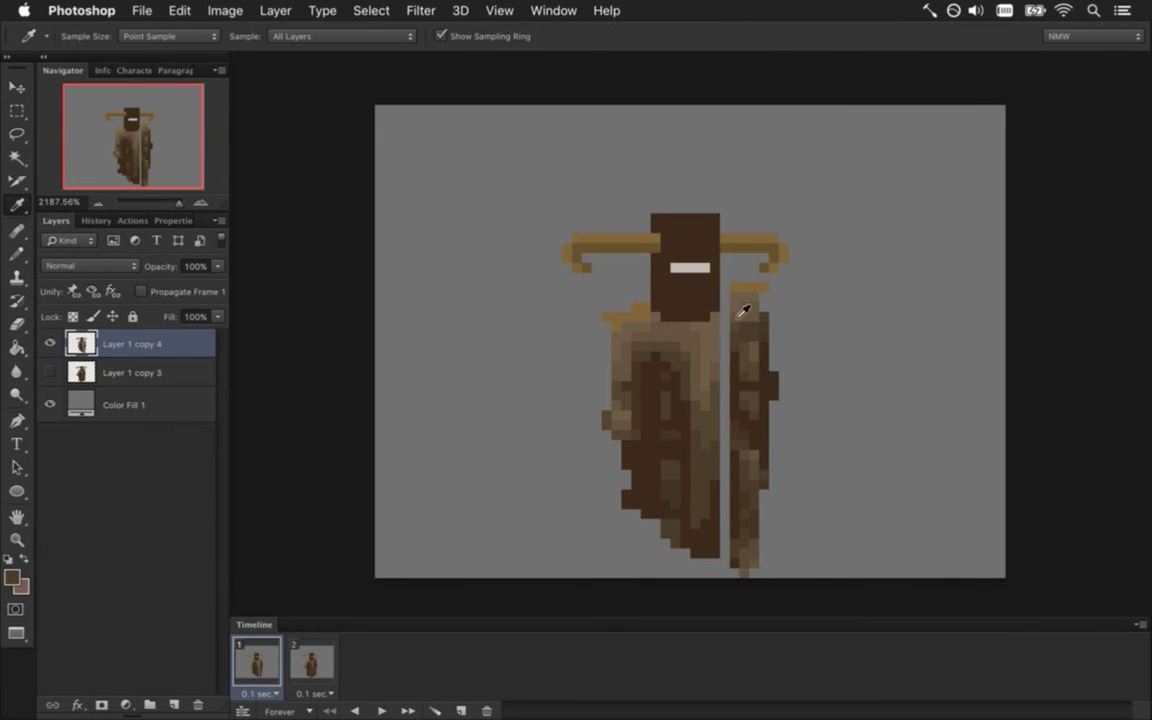
{"action": "left_click", "coordinate": [747, 298]}
{"action": "key", "text": "b"}
{"action": "key", "text": "i"}
{"action": "left_click", "coordinate": [741, 303]}
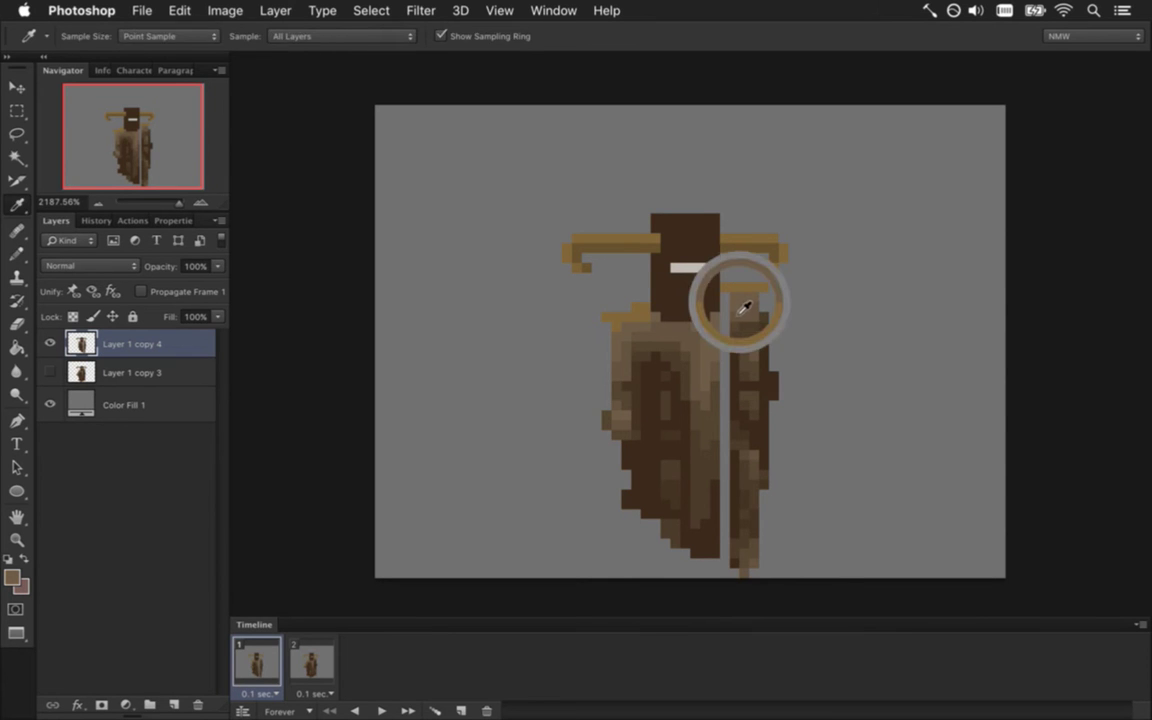
{"action": "key", "text": "b"}
{"action": "key", "text": "i"}
{"action": "left_click", "coordinate": [741, 328]}
{"action": "key", "text": "b"}
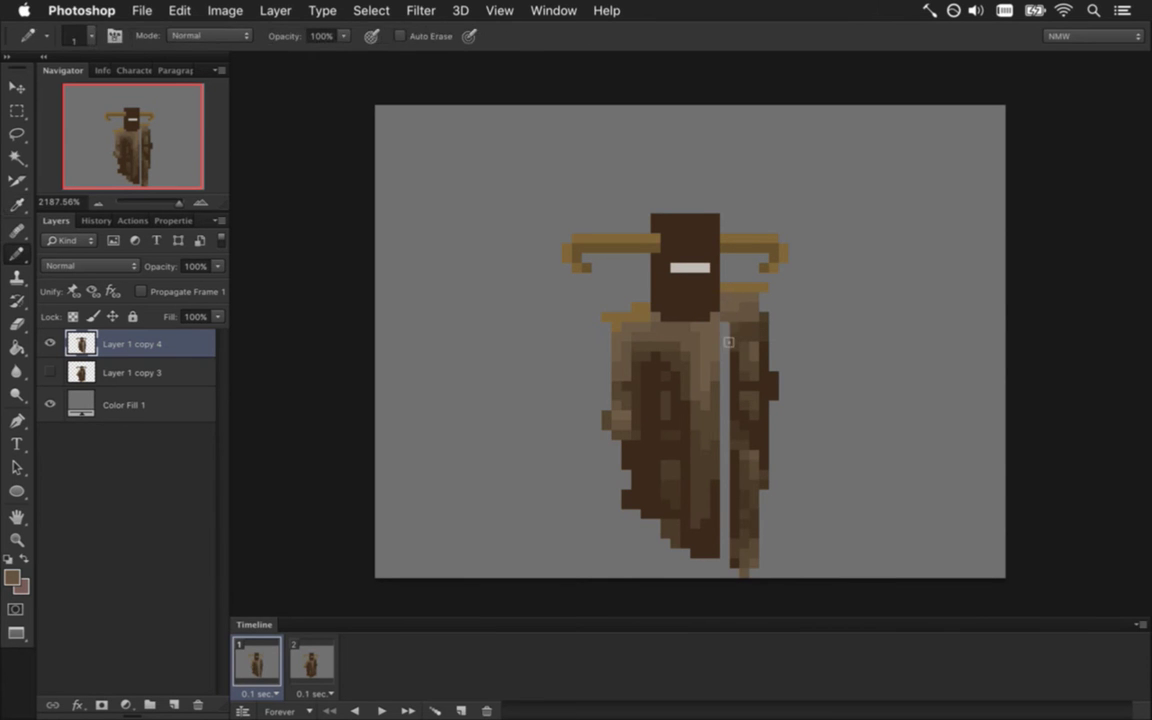
{"action": "key", "text": "i"}
{"action": "left_click", "coordinate": [743, 335]}
{"action": "key", "text": "b"}
{"action": "key", "text": "i"}
{"action": "left_click", "coordinate": [733, 360]}
{"action": "key", "text": "b"}
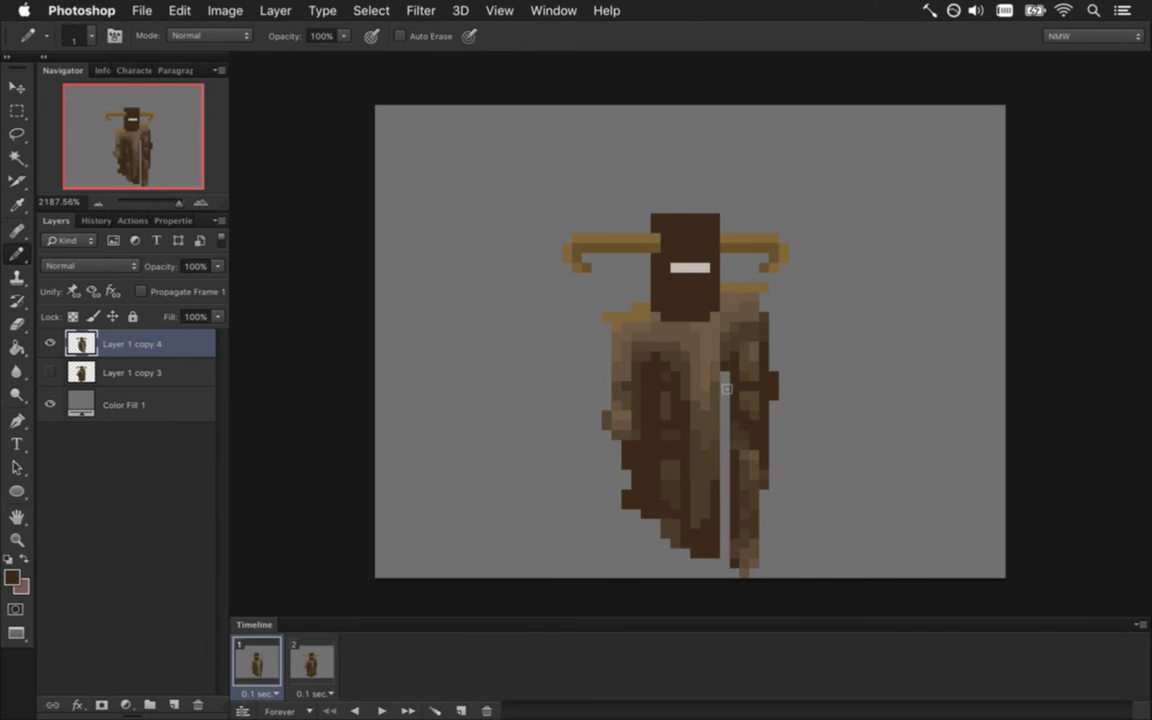
{"action": "left_click_drag", "start_coordinate": [733, 362], "coordinate": [725, 552]}
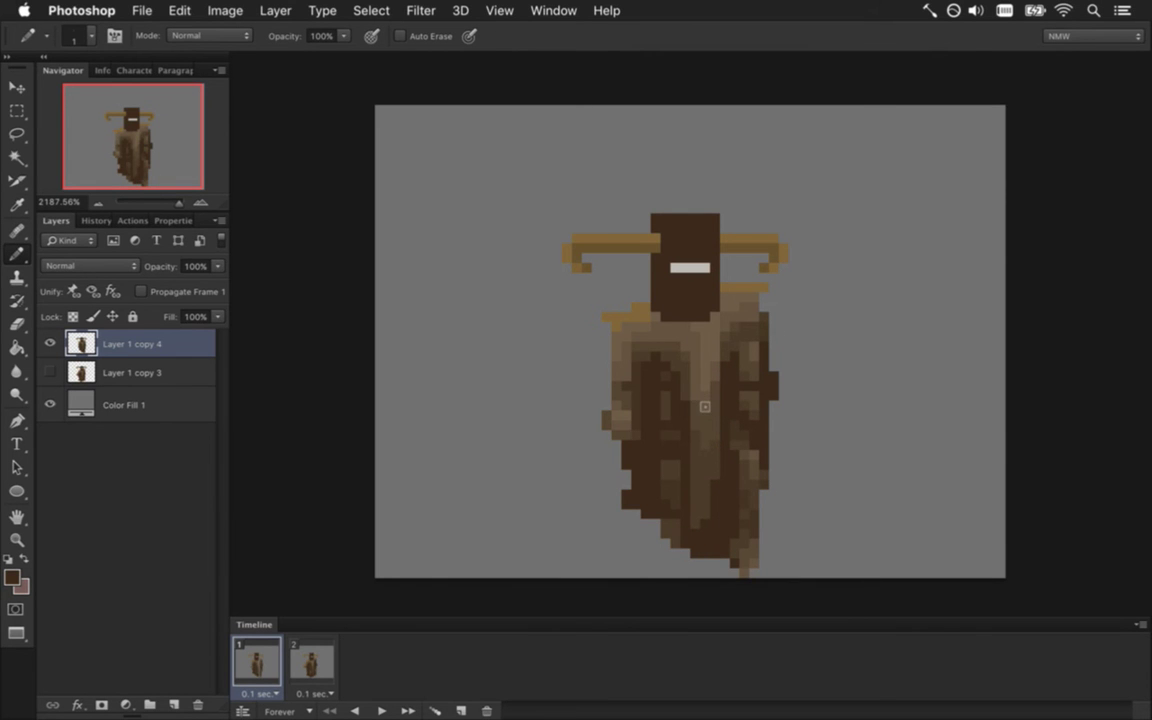
Select the robe's left strip down to the bottom and nudge it one pixel left
{"action": "key", "text": "m"}
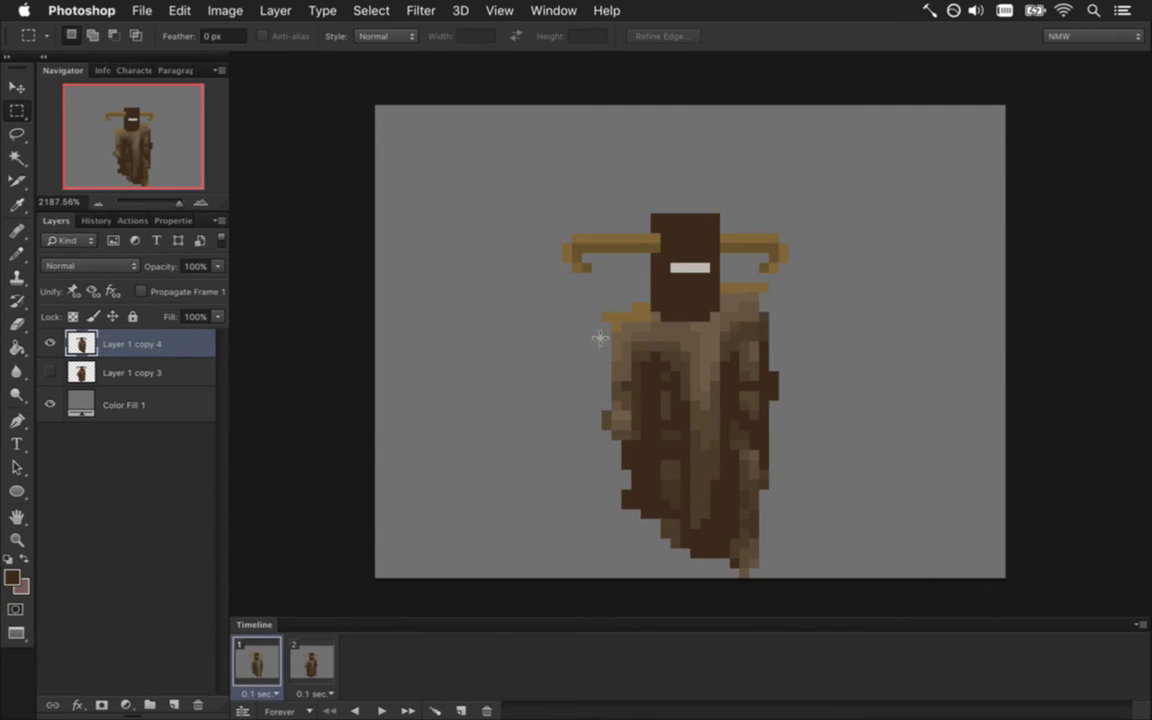
{"action": "left_click_drag", "start_coordinate": [573, 302], "coordinate": [650, 557]}
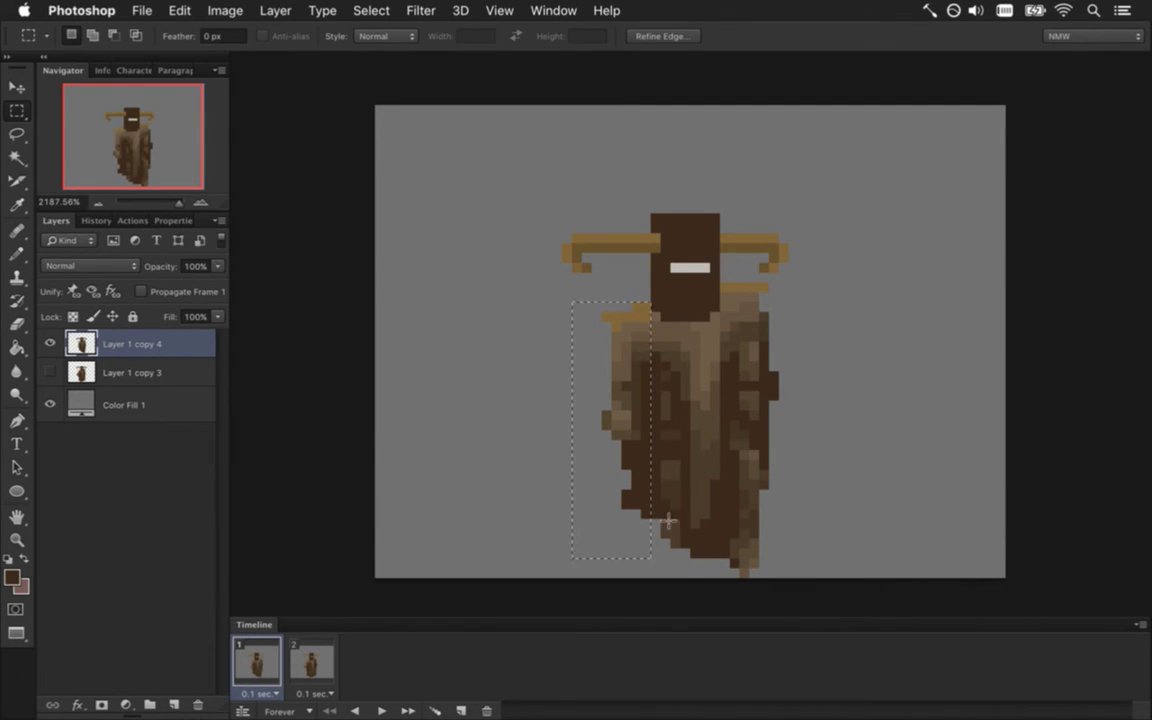
{"action": "key", "text": "shift"}
{"action": "left_click_drag", "start_coordinate": [642, 330], "coordinate": [674, 555]}
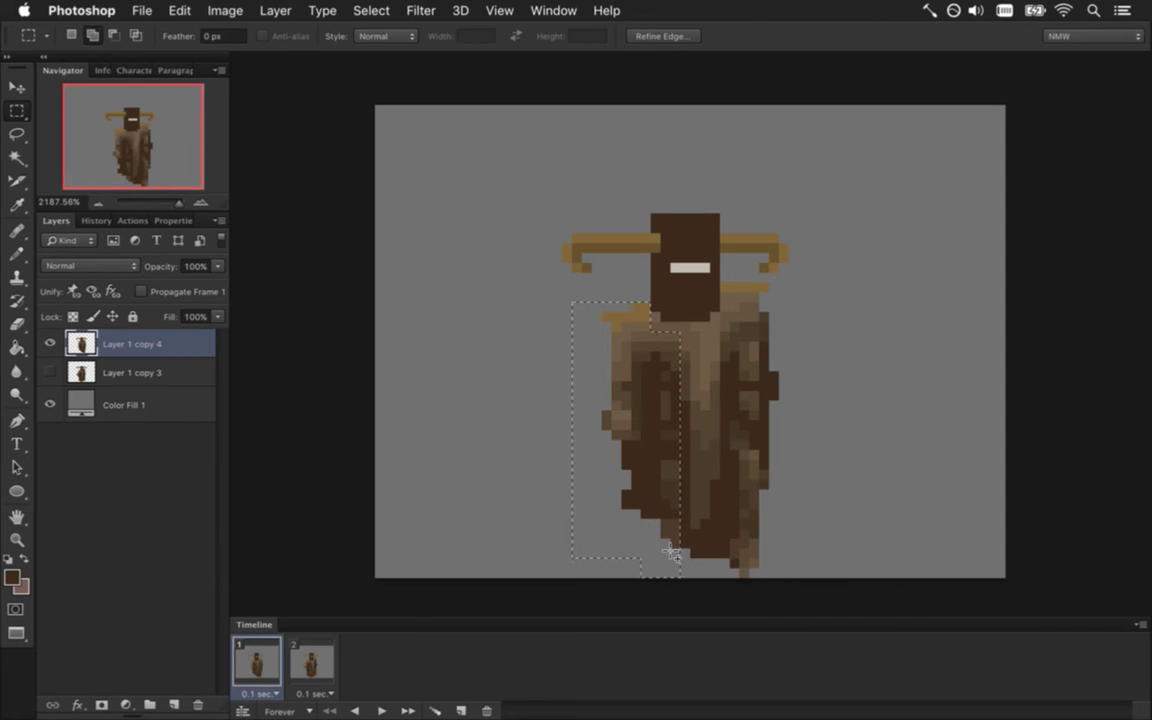
{"action": "key", "text": "v"}
{"action": "key", "text": "Left"}
{"action": "key", "text": "ctrl+d"}
{"action": "key", "text": "m"}
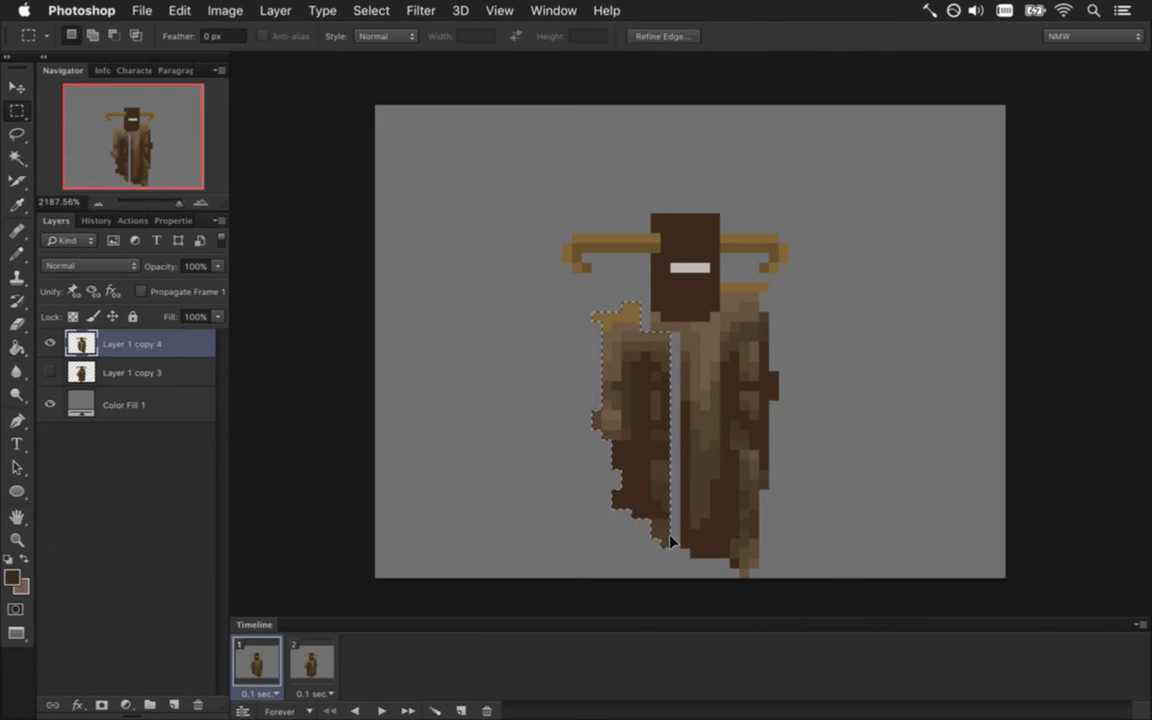
Reshade the left panel with tan and dark brown columns down the robe's left side and bottom
{"action": "key", "text": "i"}
{"action": "left_click", "coordinate": [646, 318]}
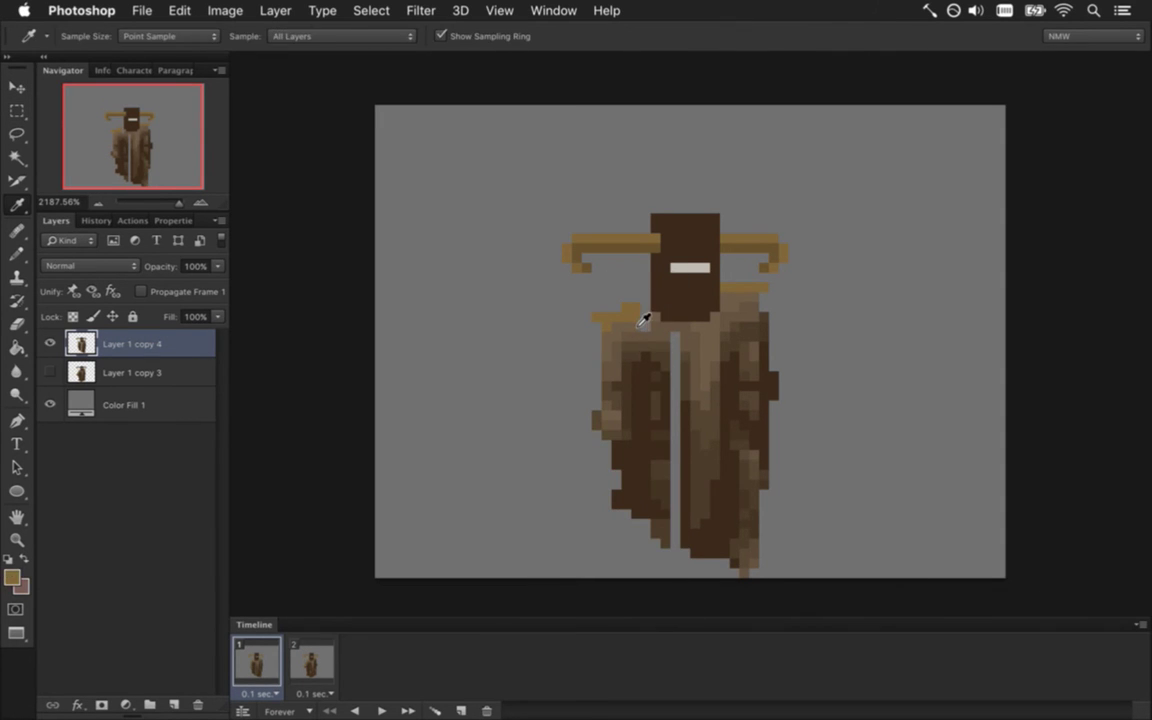
{"action": "key", "text": "b"}
{"action": "left_click", "coordinate": [660, 322], "text": "alt"}
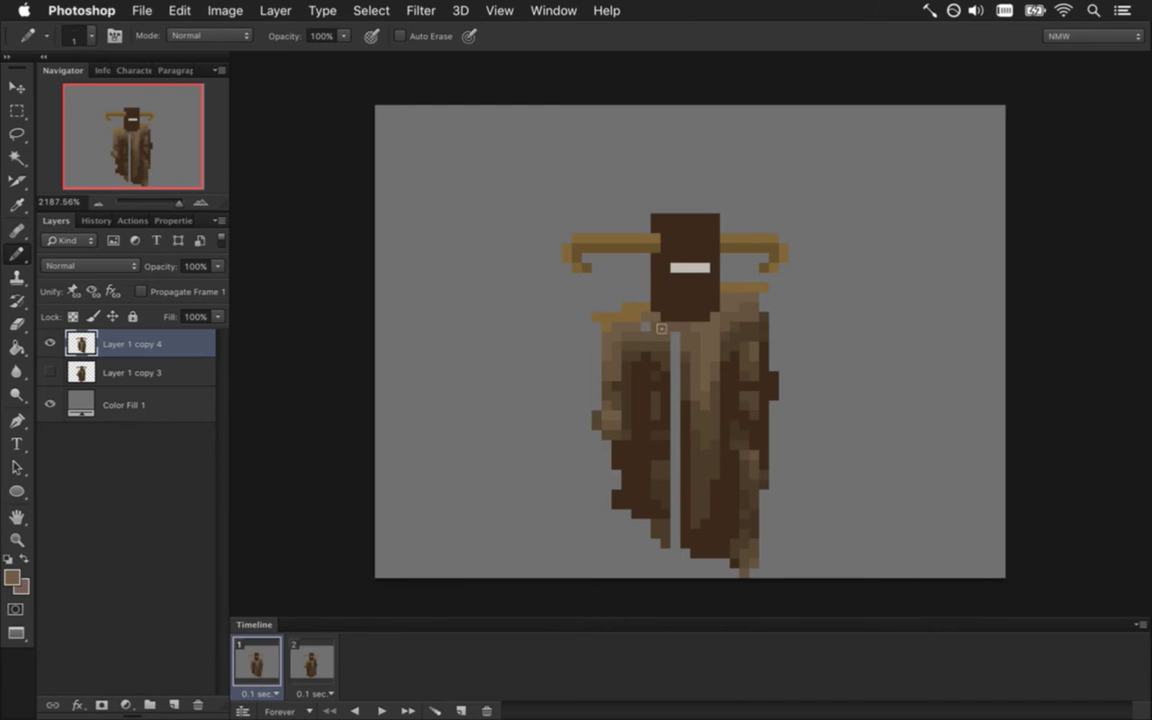
{"action": "key", "text": "alt"}
{"action": "key", "text": "alt"}
{"action": "left_click", "coordinate": [655, 350], "text": "alt"}
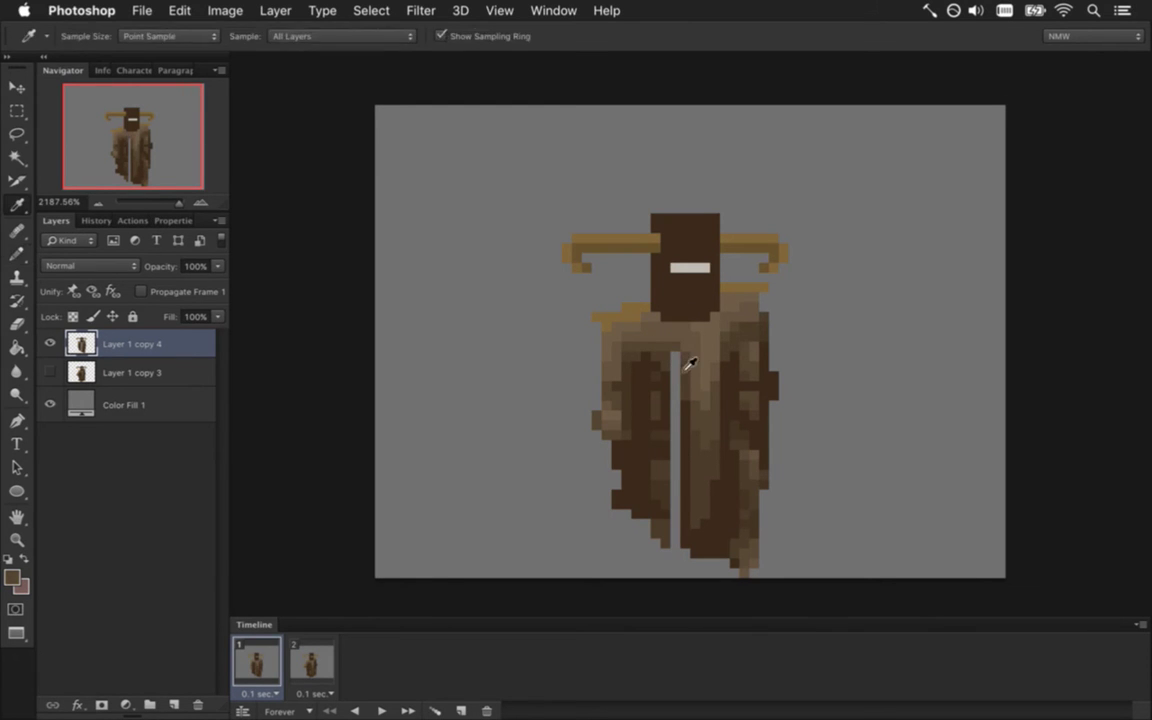
{"action": "left_click", "coordinate": [672, 362], "text": "alt"}
{"action": "left_click", "coordinate": [674, 398], "text": "alt"}
{"action": "left_click_drag", "start_coordinate": [608, 347], "coordinate": [608, 470]}
{"action": "left_click_drag", "start_coordinate": [675, 530], "coordinate": [675, 565]}
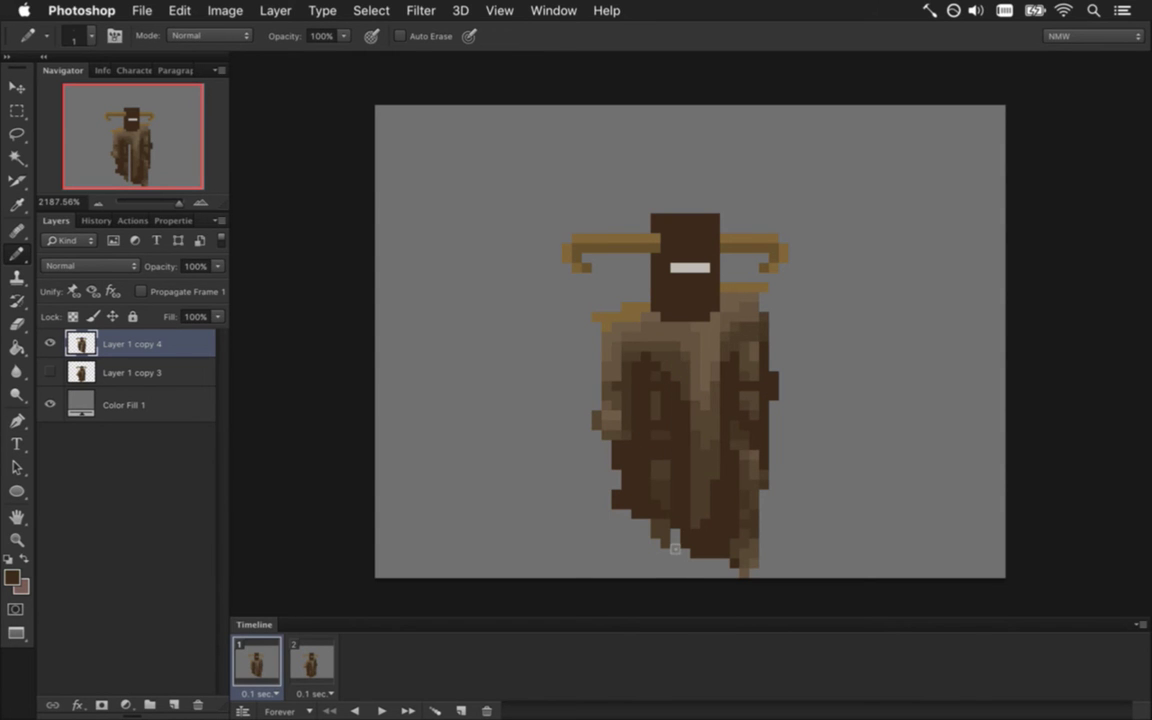
{"action": "left_click_drag", "start_coordinate": [608, 474], "coordinate": [608, 510]}
Erase a single pixel from the robe's bottom edge to notch the hem
{"action": "key", "text": "e"}
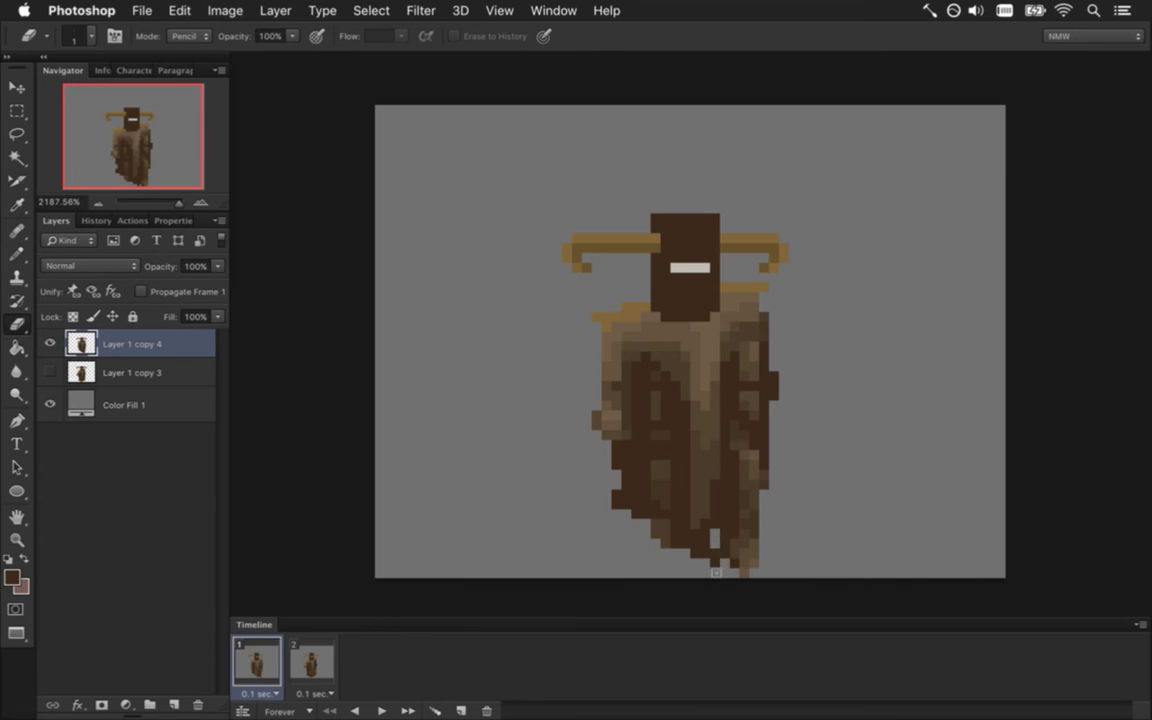
{"action": "left_click", "coordinate": [685, 540]}
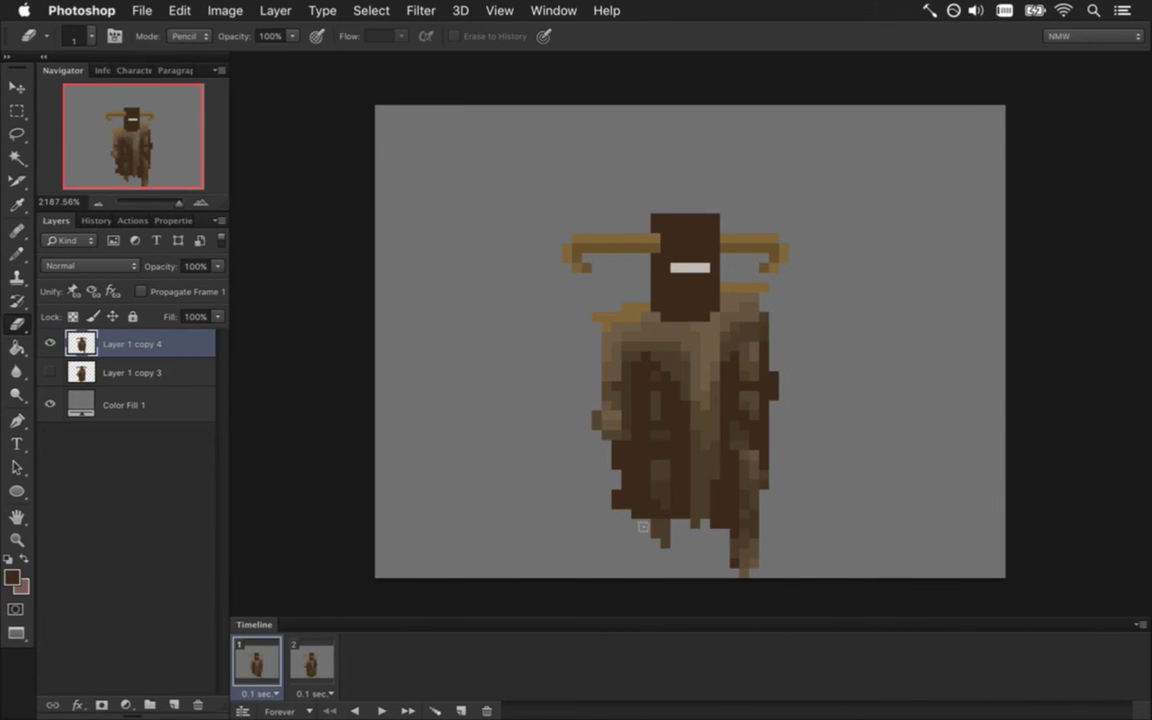
{"action": "key", "text": "b"}
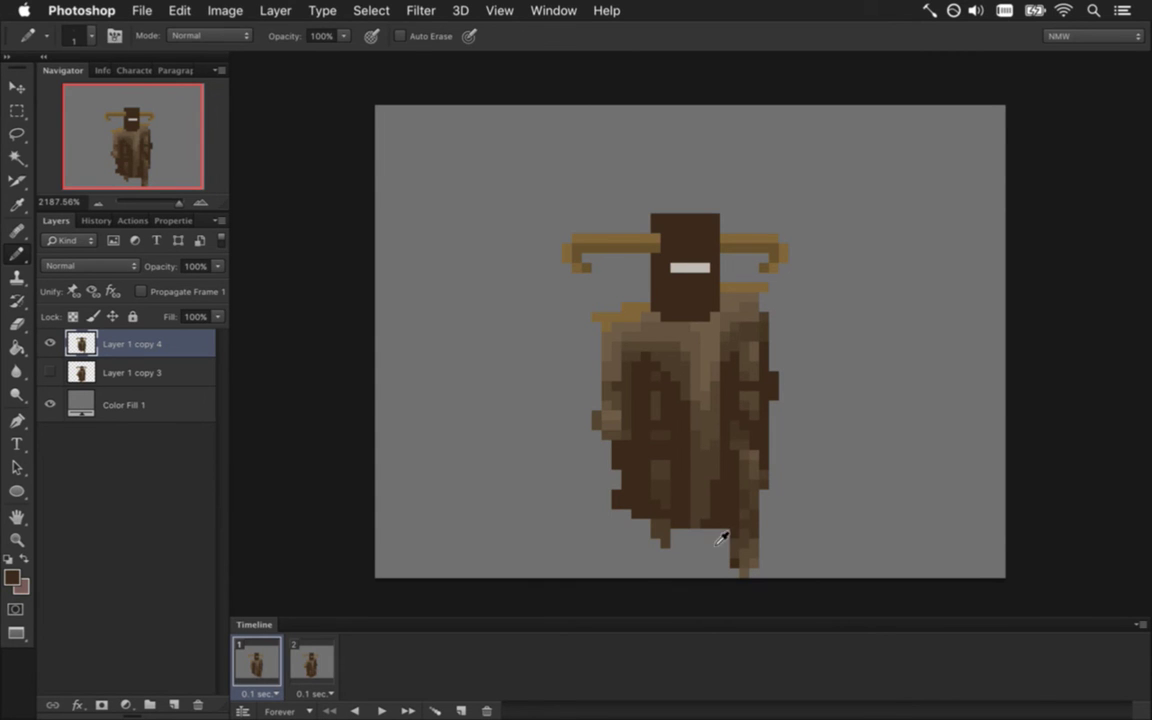
{"action": "key", "text": "alt"}
Move the robe's lower-right tail about 10 px left and blend it in with sampled cloak colours
{"action": "key", "text": "m"}
{"action": "mouse_move", "coordinate": [720, 490]}
{"action": "left_mouse_down"}
{"action": "mouse_move", "coordinate": [755, 508]}
{"action": "mouse_move", "coordinate": [766, 574]}
{"action": "left_mouse_up"}
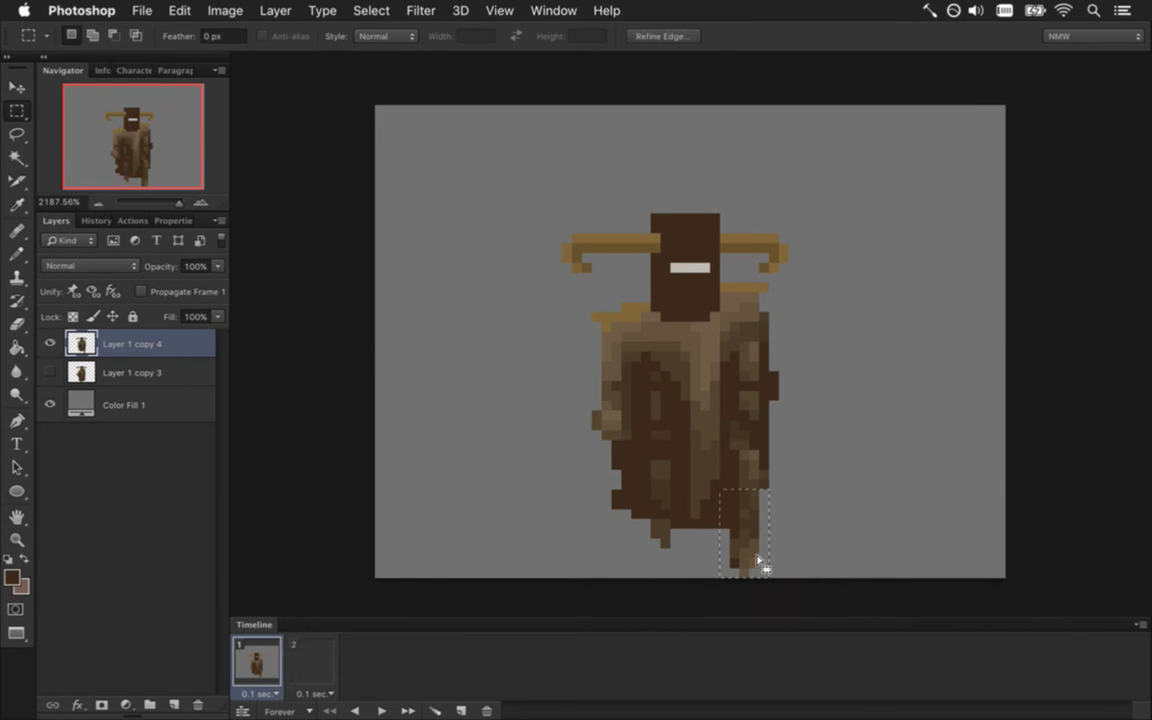
{"action": "key", "text": "v"}
{"action": "key", "text": "Left"}
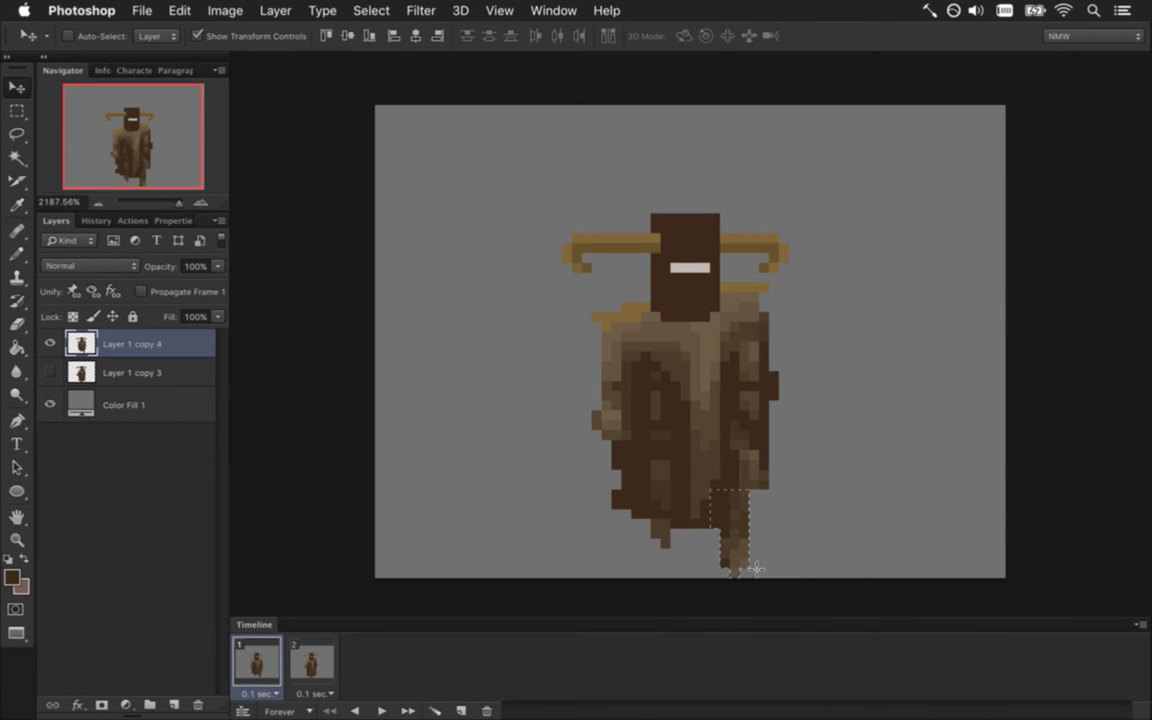
{"action": "key", "text": "m"}
{"action": "key", "text": "ctrl+d"}
{"action": "key", "text": "i"}
{"action": "left_click", "coordinate": [656, 448]}
{"action": "key", "text": "b"}
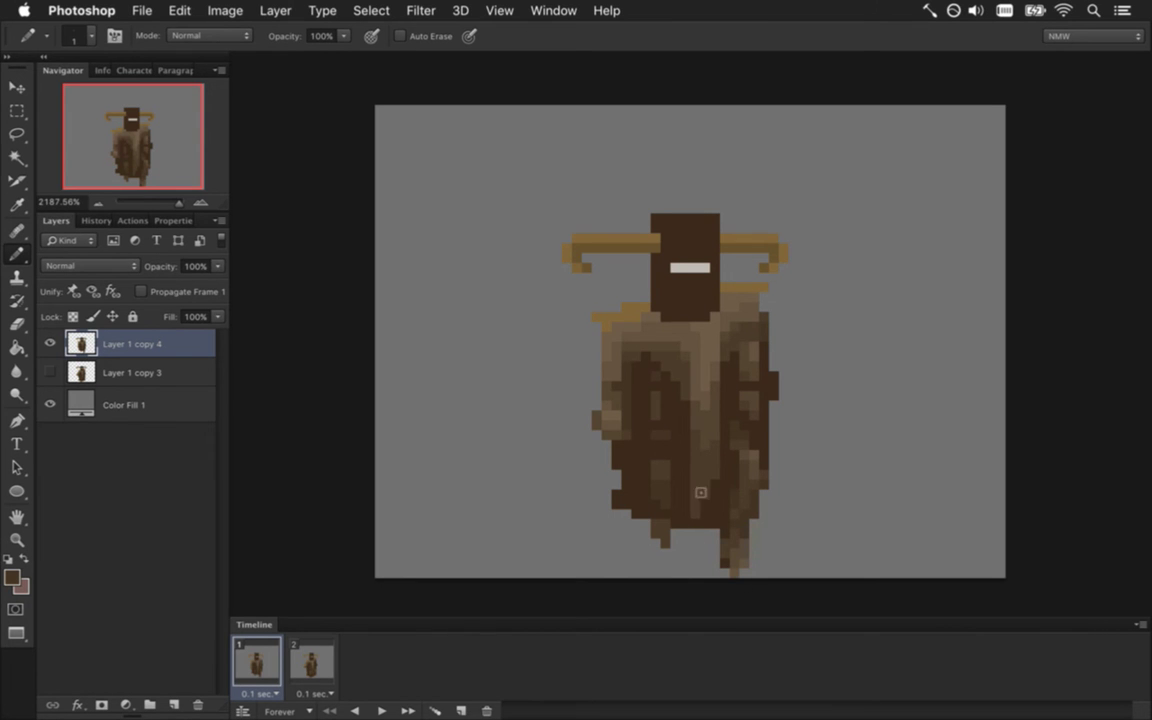
{"action": "left_click", "coordinate": [650, 468], "text": "alt"}
Erase dark blocks and notches along the hem to break it into uneven strips
{"action": "key", "text": "e"}
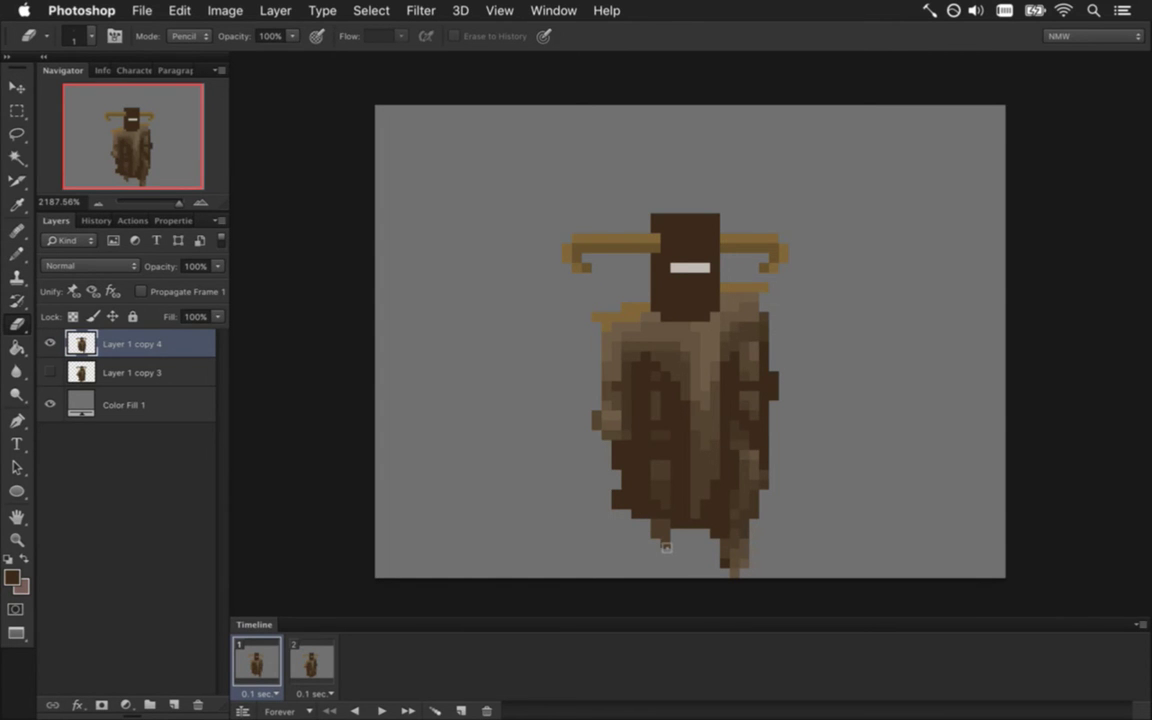
{"action": "left_click", "coordinate": [614, 502]}
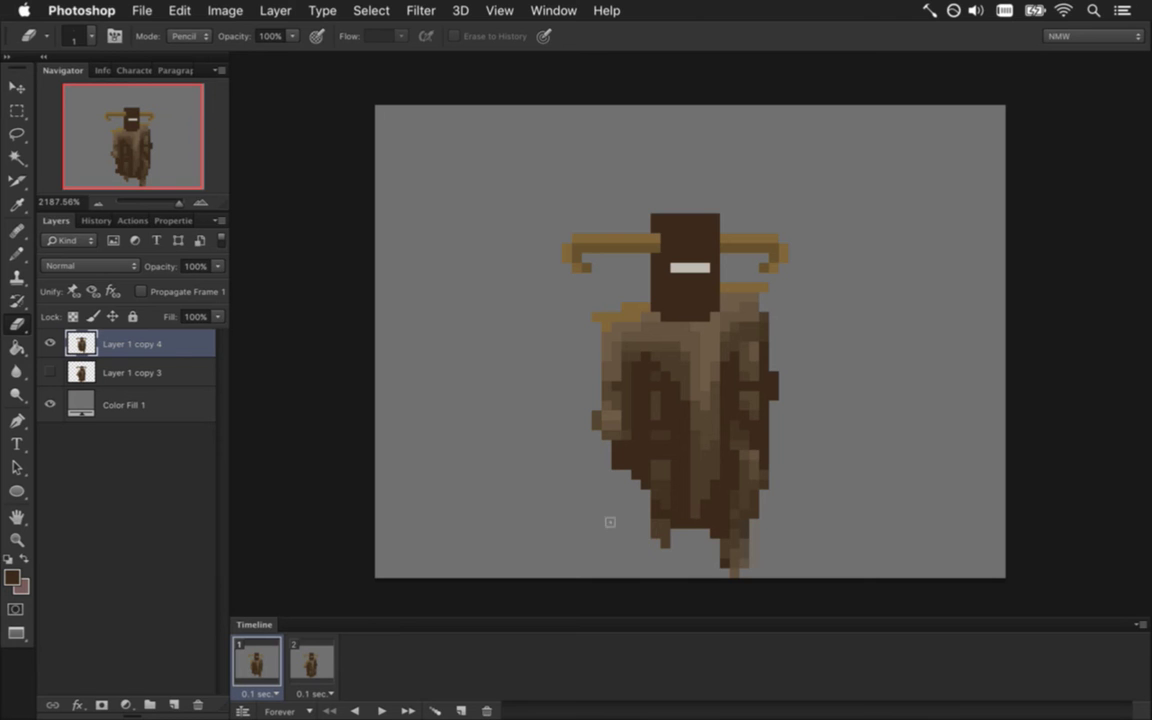
{"action": "left_click_drag", "start_coordinate": [680, 527], "coordinate": [679, 509]}
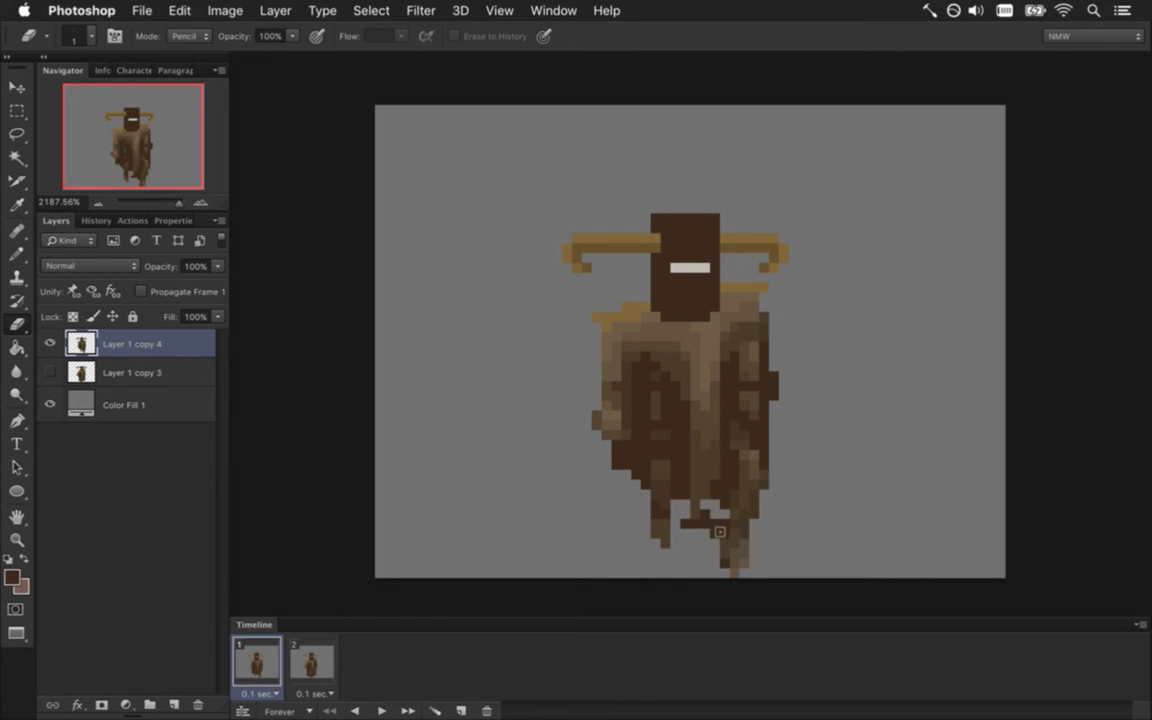
{"action": "left_click", "coordinate": [719, 513]}
{"action": "left_click", "coordinate": [690, 522]}
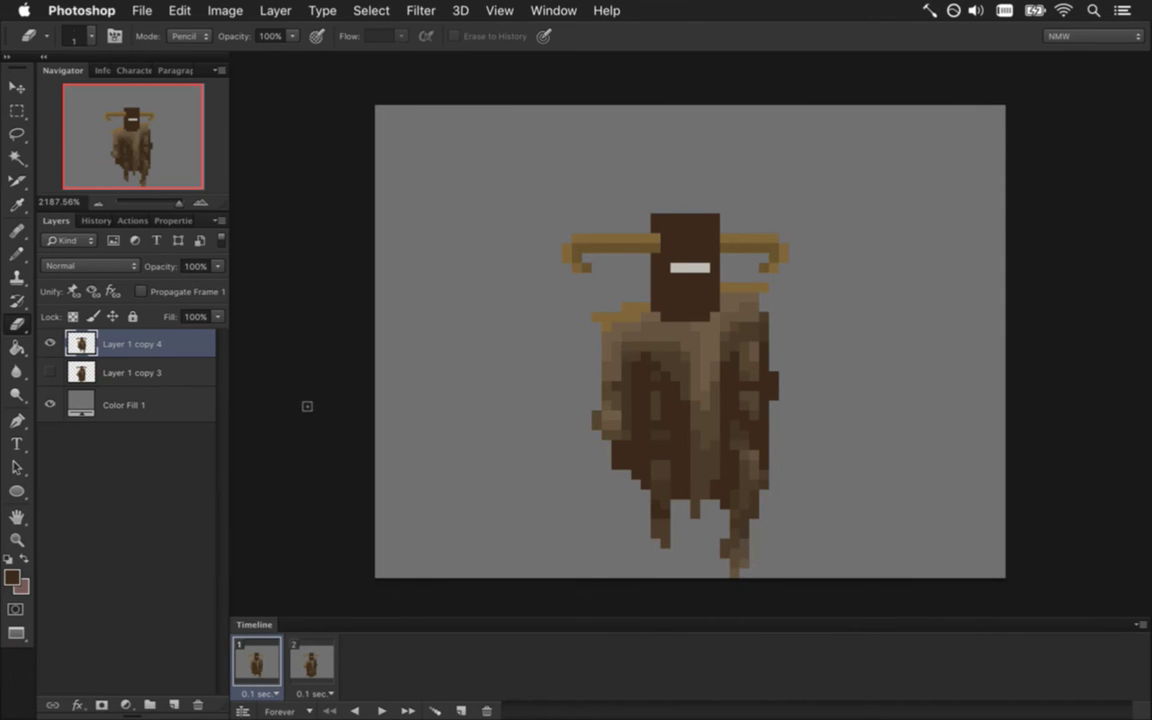
Add a dark pixel below the lower drip, then undo the unwanted hem edits
{"action": "key", "text": "i"}
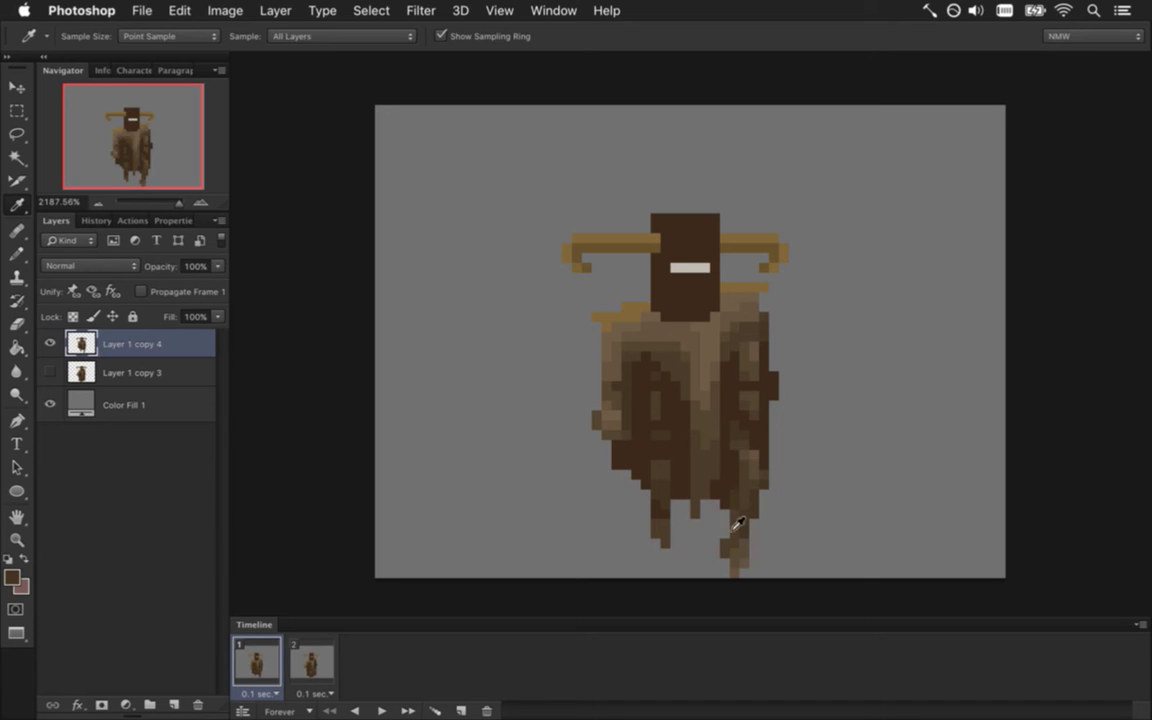
{"action": "key", "text": "b"}
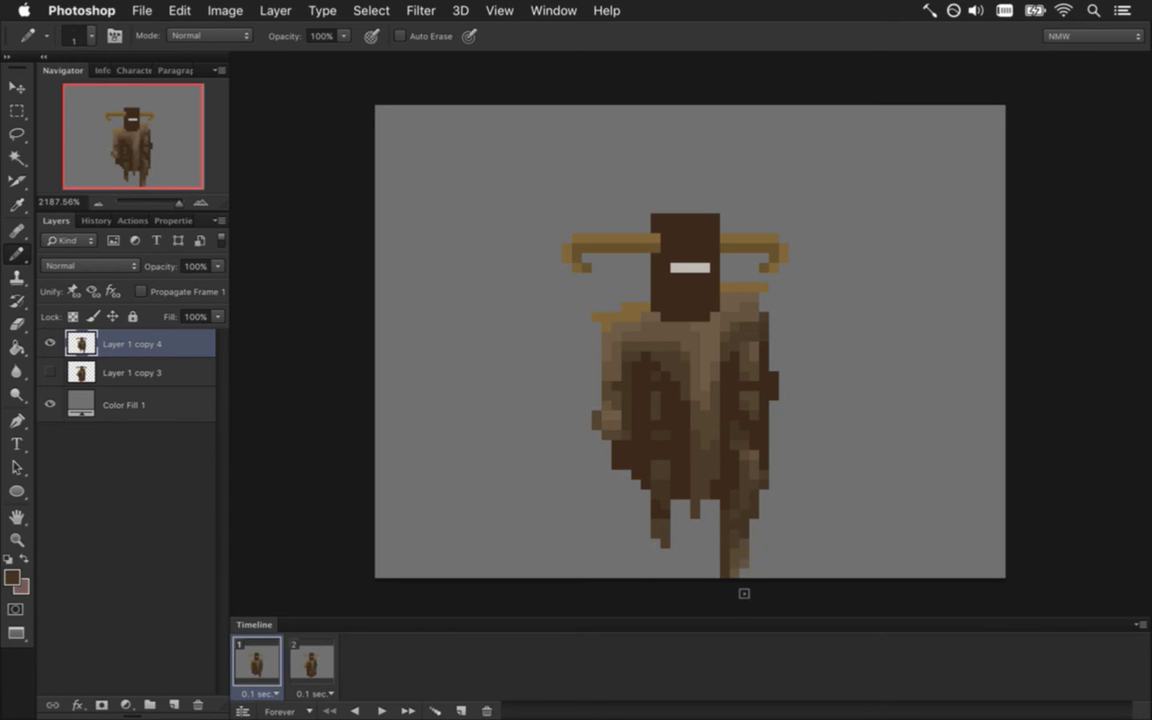
{"action": "left_click", "coordinate": [752, 573]}
{"action": "key", "text": "super+alt+z"}
{"action": "key", "text": "super+alt+z"}
{"action": "key", "text": "super+alt+z"}
{"action": "key", "text": "super+z"}
{"action": "key", "text": "super+z"}
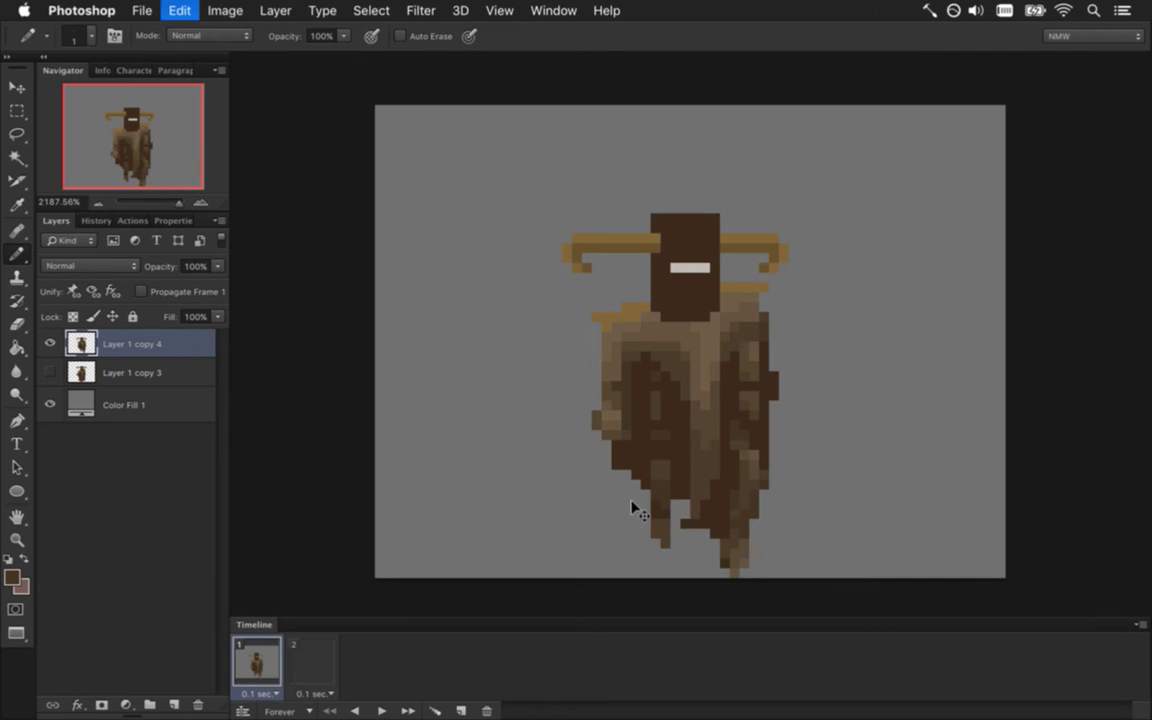
{"action": "key", "text": "super+z"}
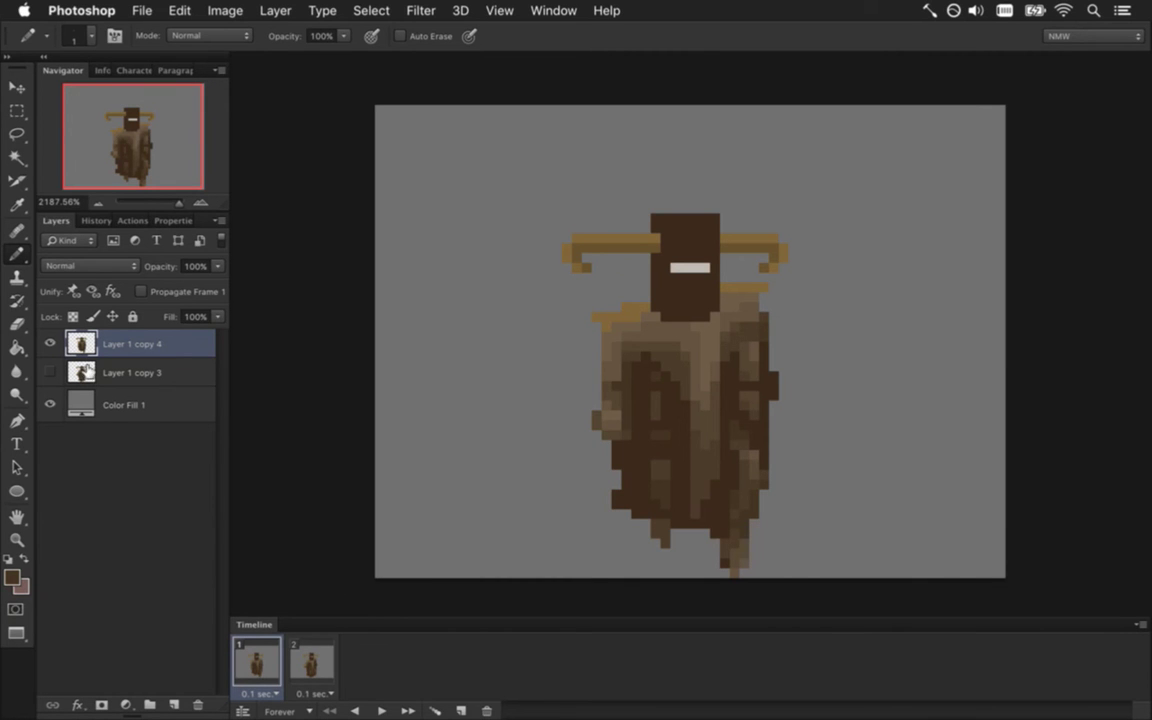
Duplicate the figure onto a new layer, hide Layer 1 copy 4, and shift a narrow cloak strip down one pixel
{"action": "key", "text": "super+j"}
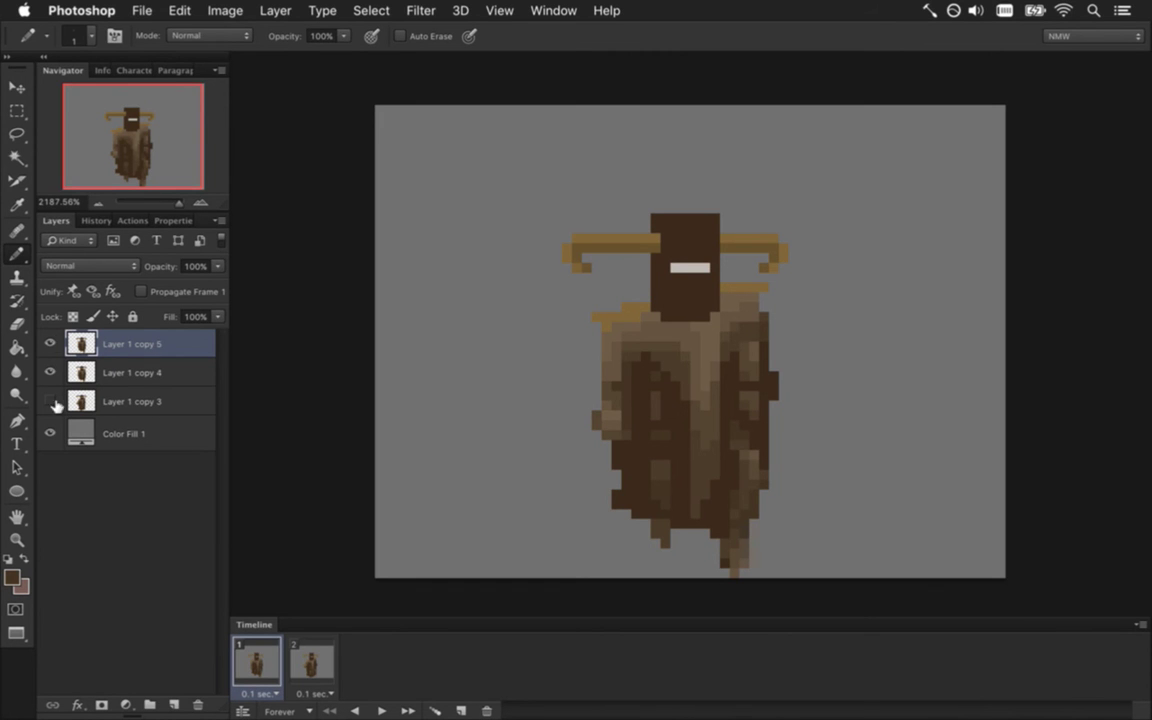
{"action": "left_click", "coordinate": [52, 372]}
{"action": "key", "text": "m"}
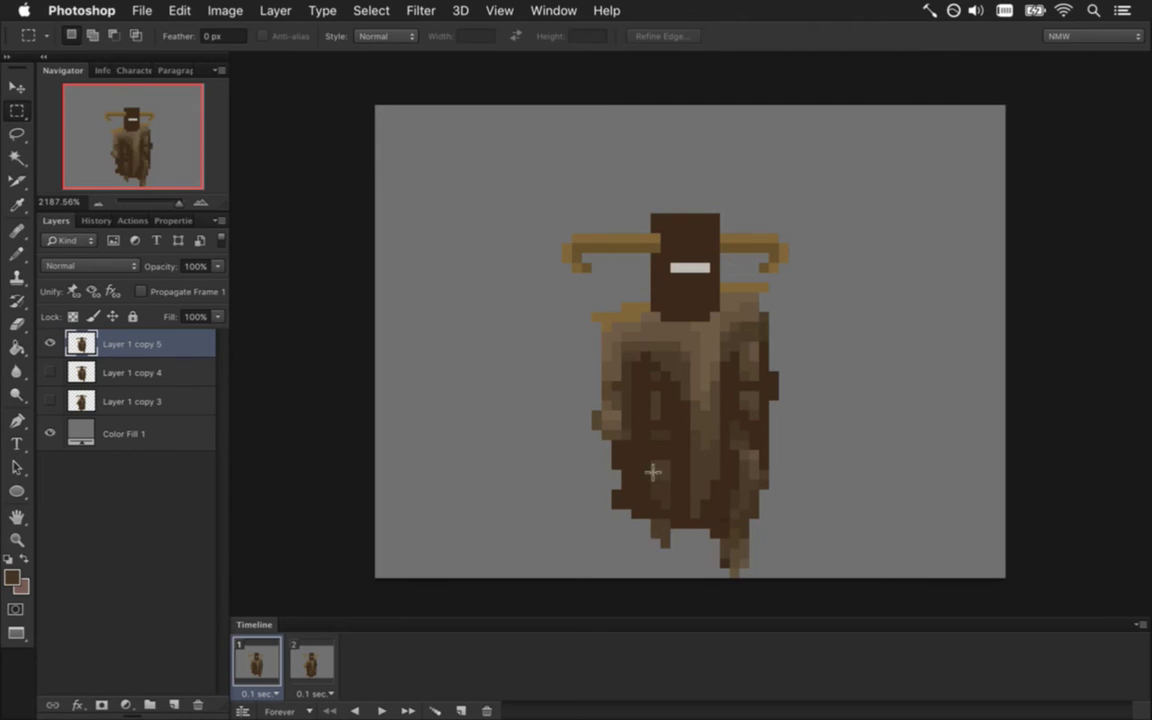
{"action": "left_click_drag", "start_coordinate": [651, 451], "coordinate": [665, 548]}
{"action": "key", "text": "v"}
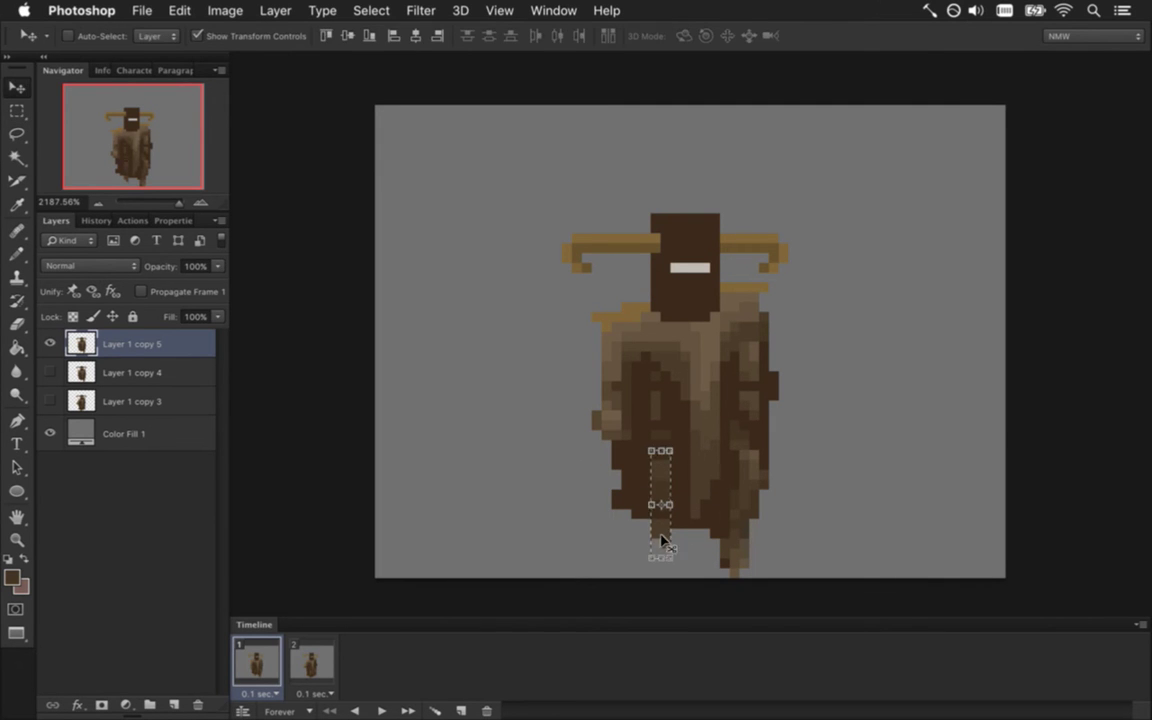
{"action": "left_click_drag", "start_coordinate": [661, 535], "coordinate": [661, 541]}
{"action": "key", "text": "Up"}
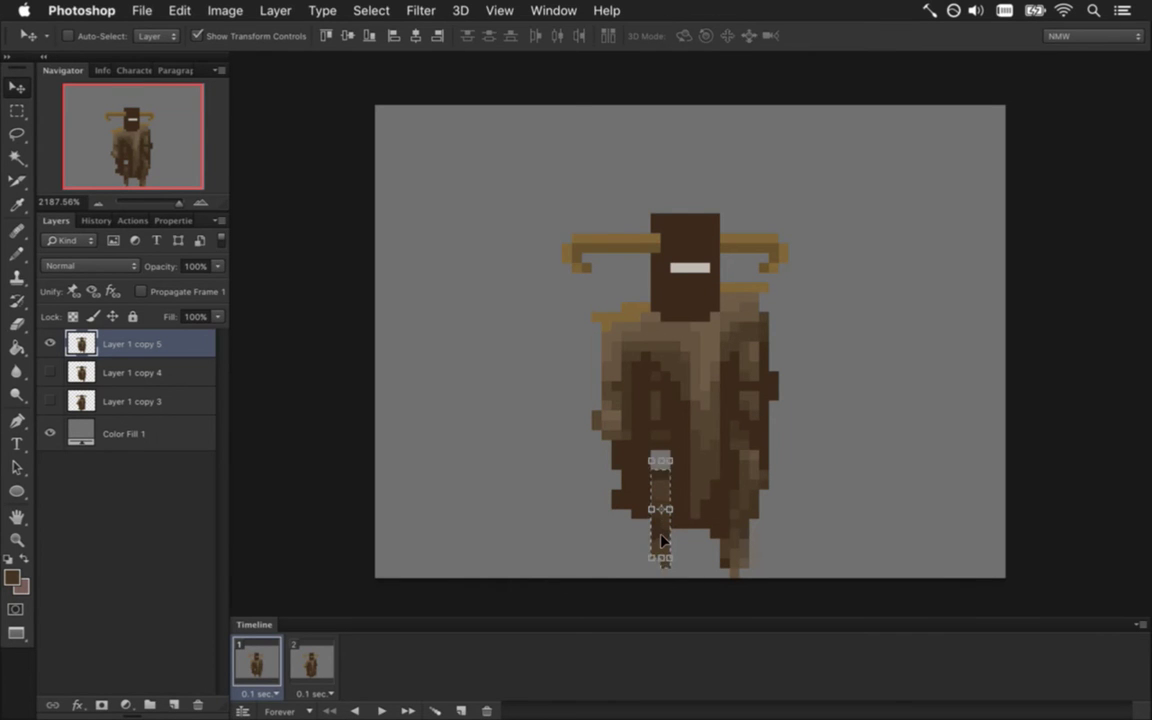
{"action": "key", "text": "Down"}
{"action": "key", "text": "m"}
{"action": "key", "text": "ctrl+d"}
Adjust the cloak's lower-left patch and repaint its light pixel in dark brown
{"action": "key", "text": "i"}
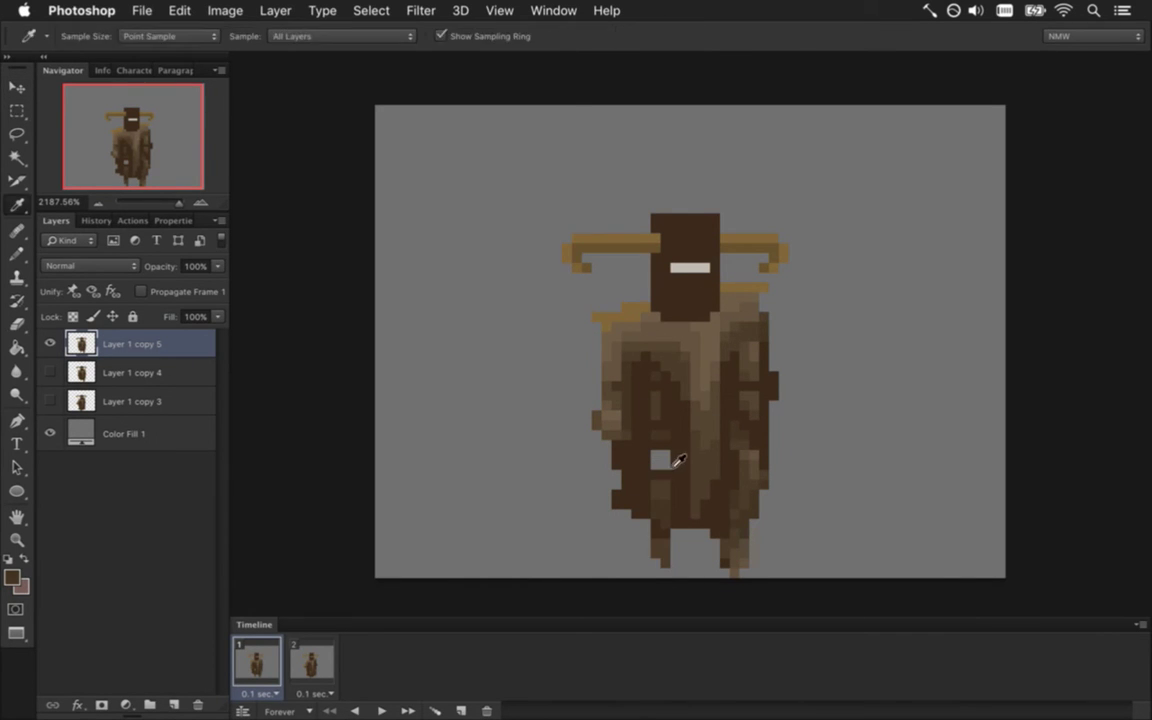
{"action": "key", "text": "b"}
{"action": "key", "text": "alt"}
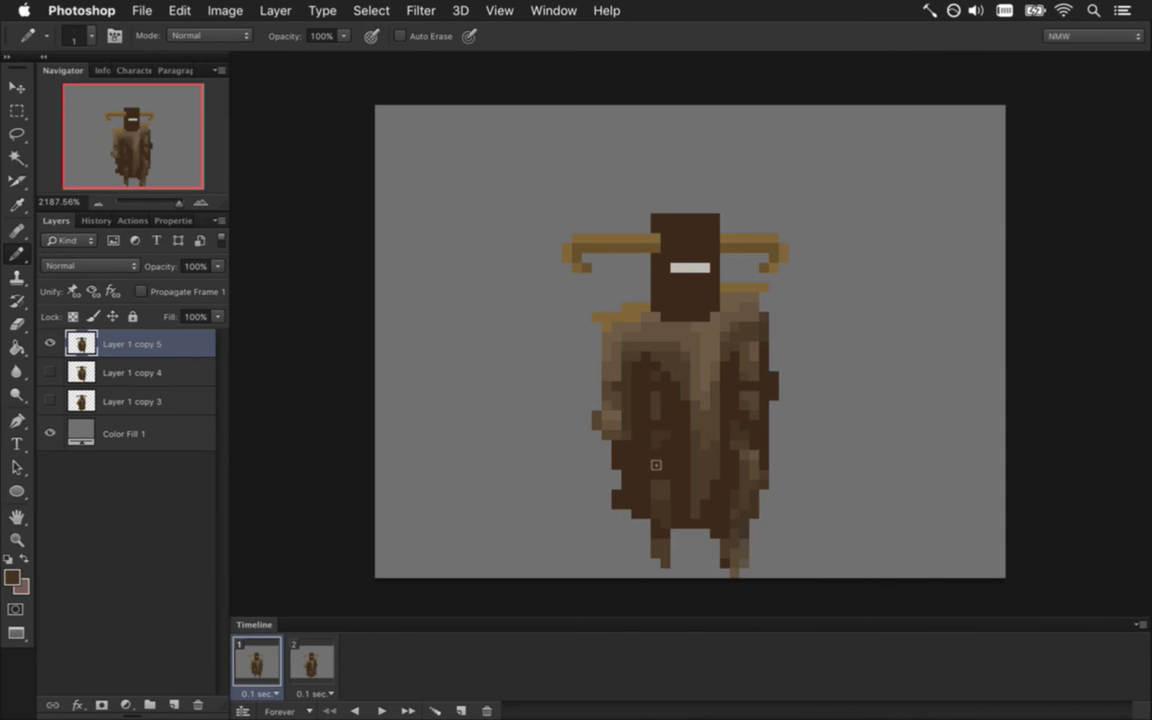
{"action": "key", "text": "alt"}
{"action": "key", "text": "alt"}
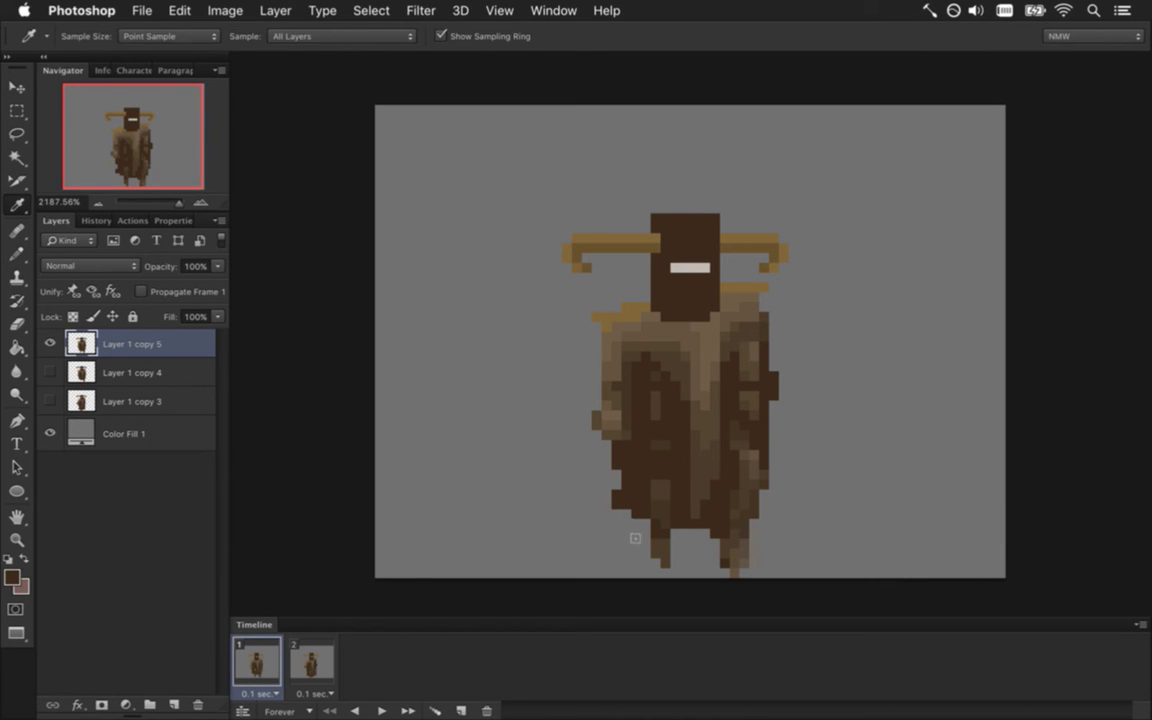
{"action": "key", "text": "m"}
{"action": "left_click_drag", "start_coordinate": [603, 482], "coordinate": [650, 527]}
{"action": "key", "text": "v"}
{"action": "key", "text": "Down"}
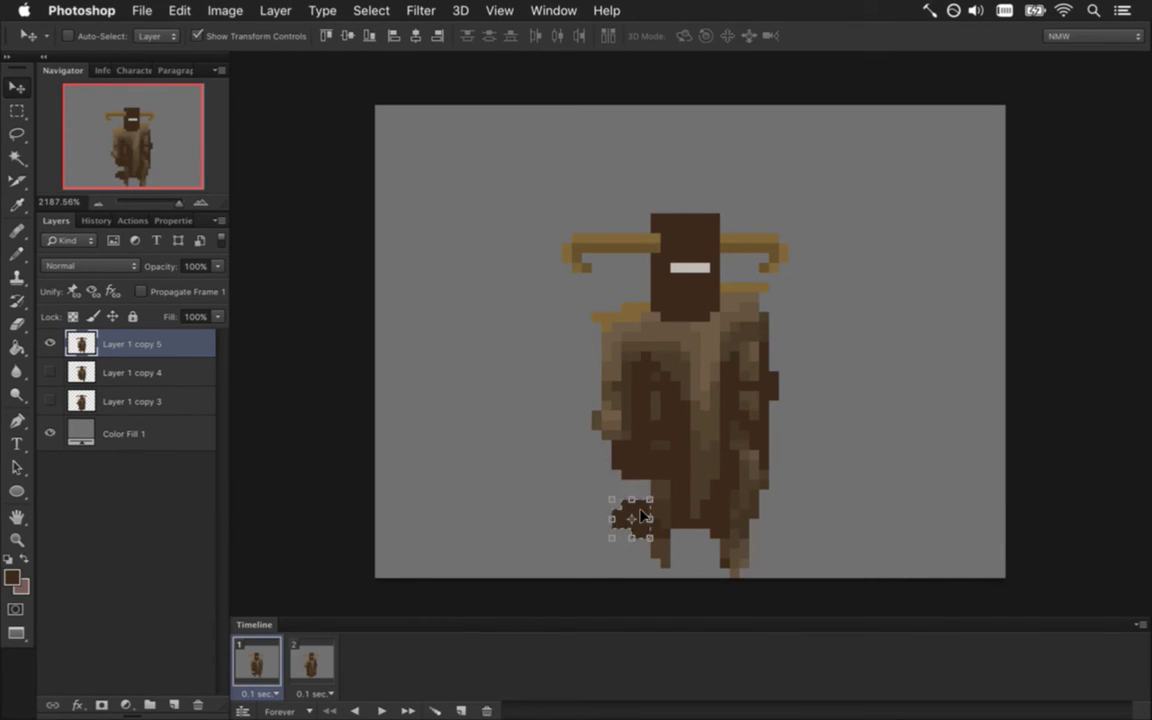
{"action": "key", "text": "Up"}
{"action": "key", "text": "m"}
{"action": "key", "text": "ctrl+d"}
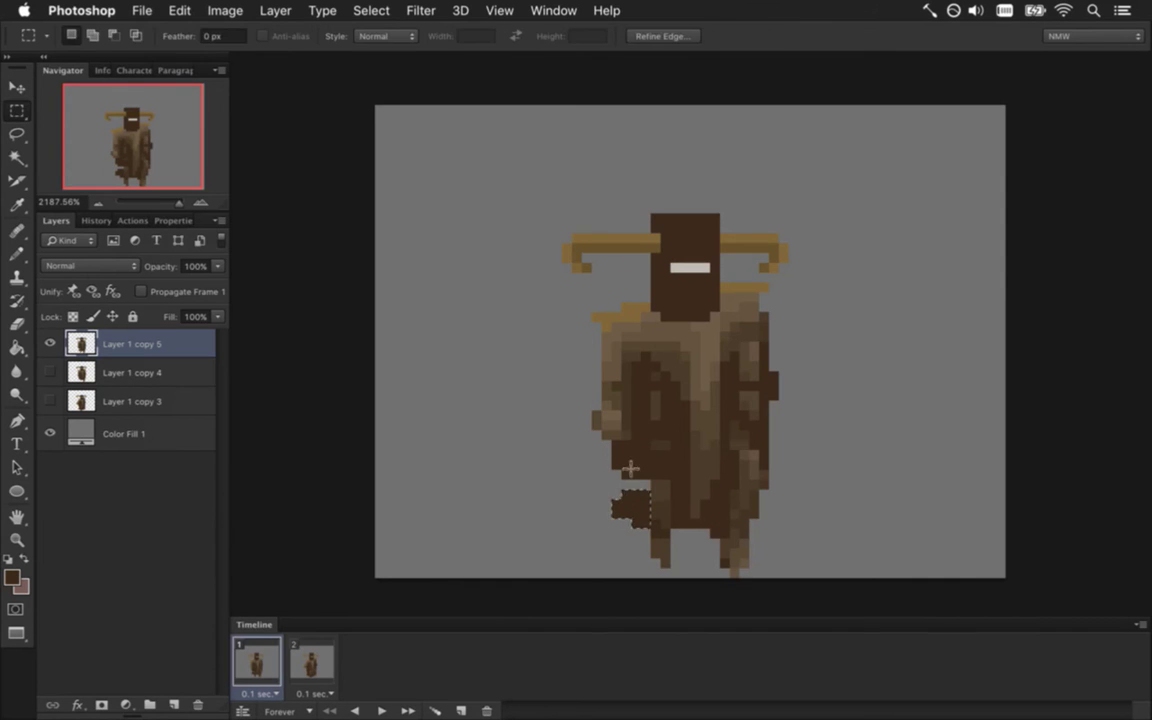
{"action": "key", "text": "i"}
{"action": "left_click", "coordinate": [640, 480]}
{"action": "key", "text": "b"}
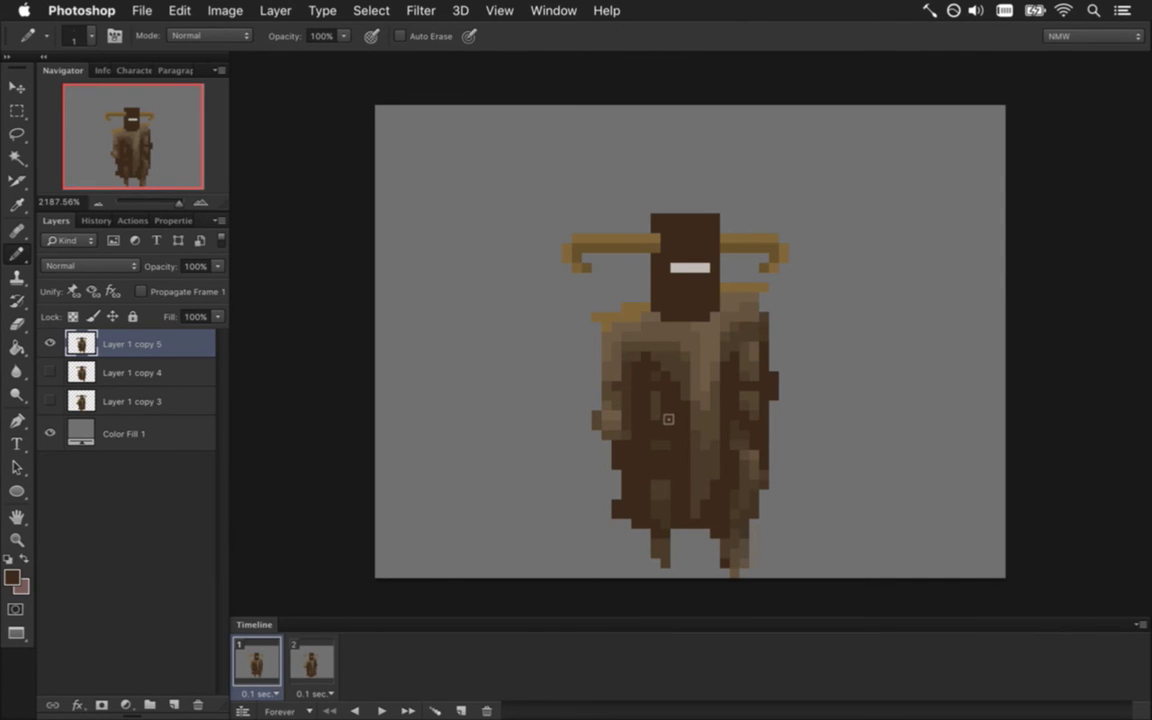
{"action": "left_click", "coordinate": [645, 484]}
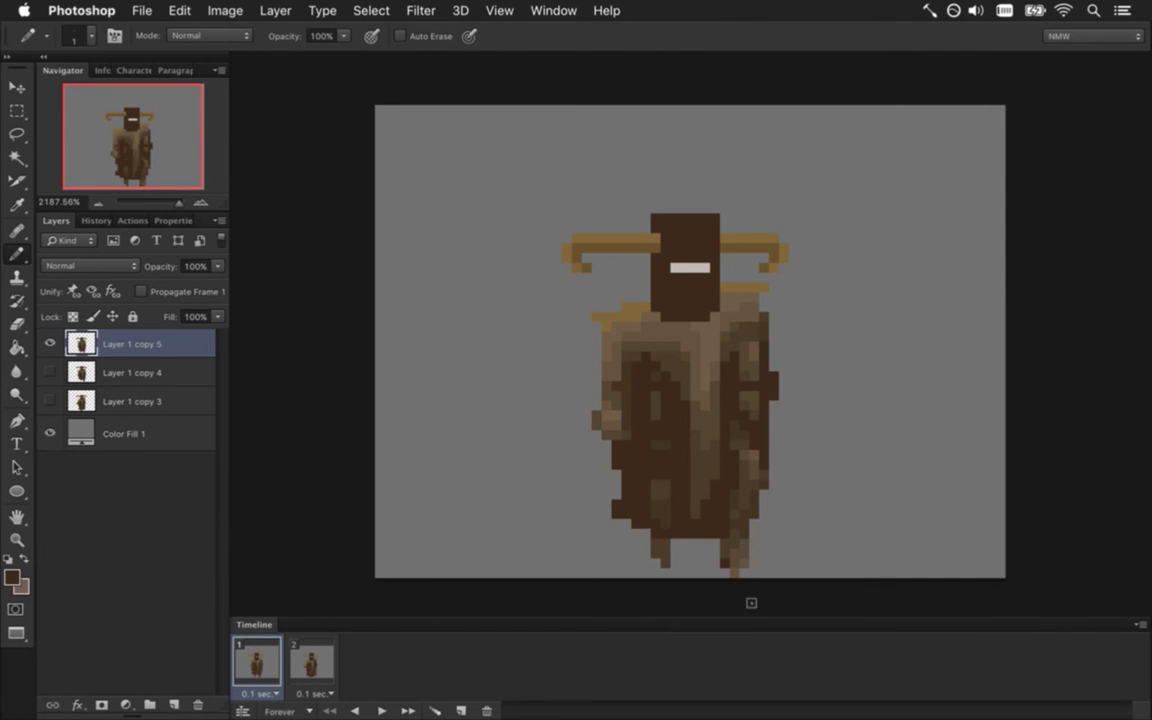
Reposition the cloak's lower-right pixels and add a short lighter-brown stroke on the lower cloak
{"action": "key", "text": "m"}
{"action": "mouse_move", "coordinate": [728, 558]}
{"action": "left_mouse_down"}
{"action": "mouse_move", "coordinate": [746, 571]}
{"action": "mouse_move", "coordinate": [746, 560]}
{"action": "left_mouse_up"}
{"action": "left_click_drag", "start_coordinate": [720, 509], "coordinate": [750, 568]}
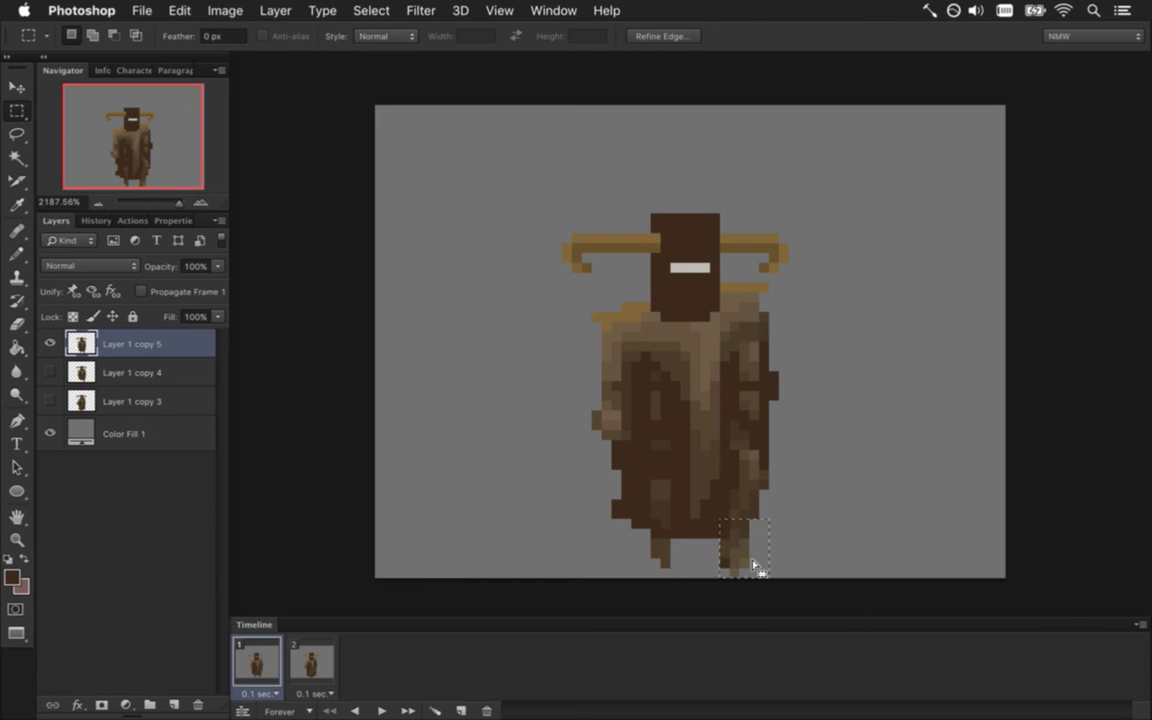
{"action": "key", "text": "v"}
{"action": "key", "text": "m"}
{"action": "key", "text": "ctrl+d"}
{"action": "key", "text": "i"}
{"action": "left_click", "coordinate": [745, 539]}
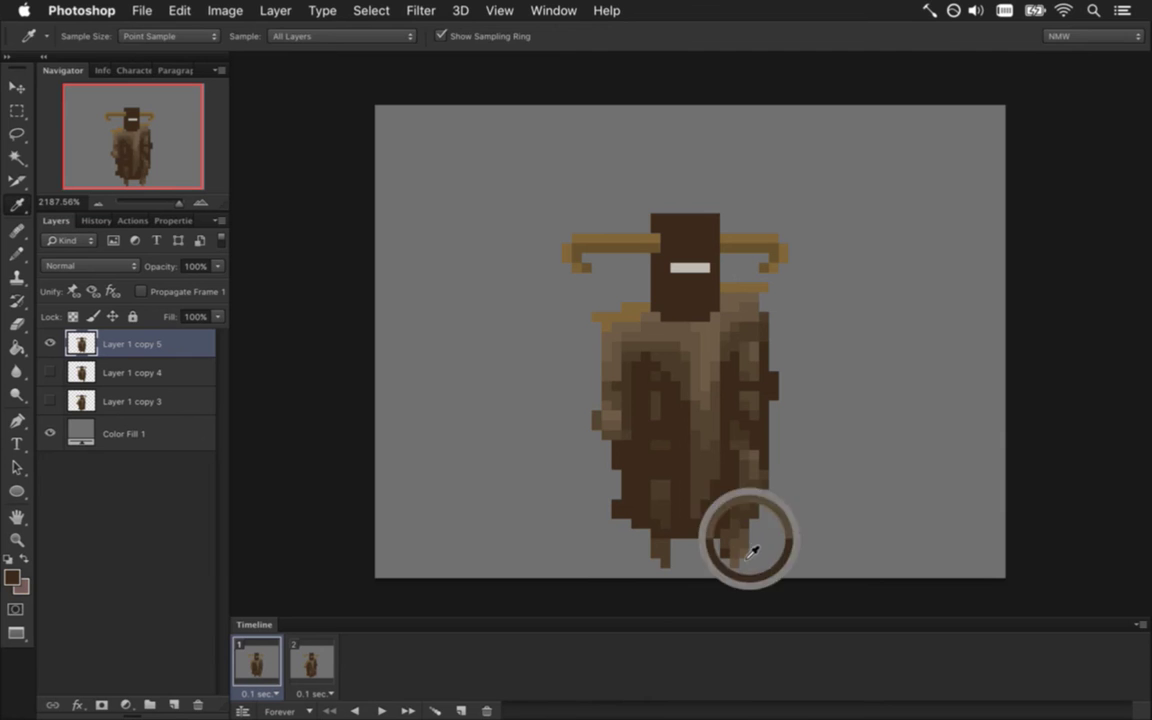
{"action": "key", "text": "b"}
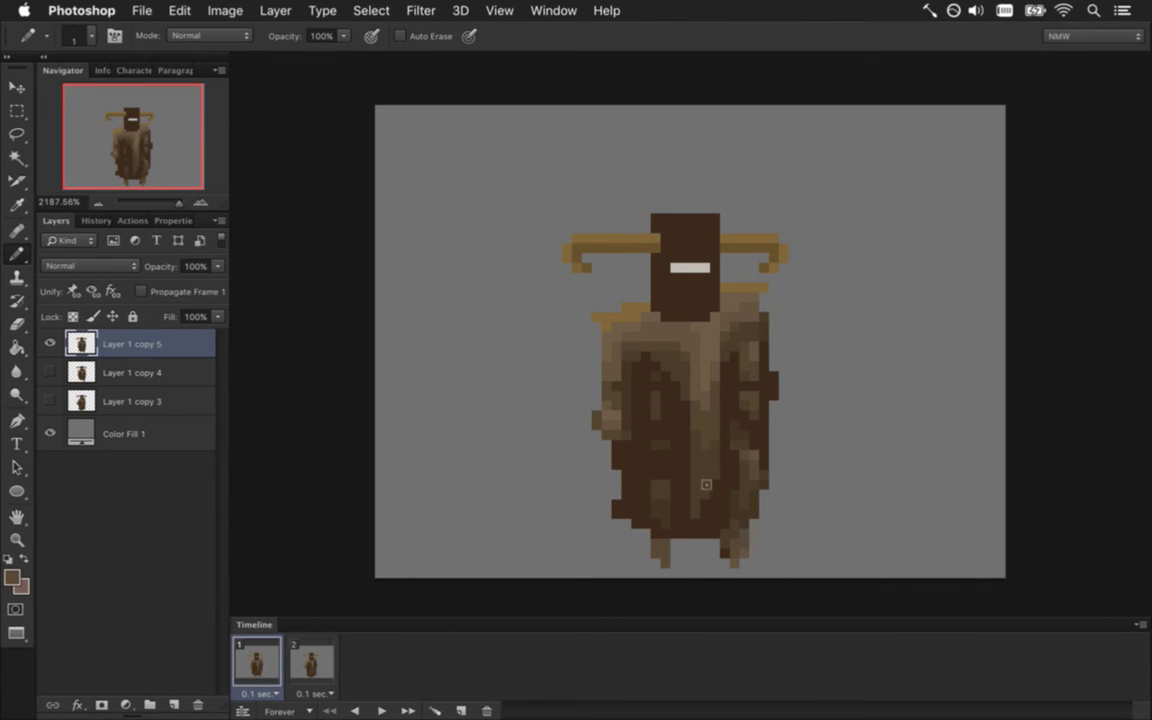
{"action": "left_click_drag", "start_coordinate": [666, 483], "coordinate": [645, 484]}
Lighten a pixel near the cloak's bottom with a sampled lighter brown
{"action": "left_click", "coordinate": [615, 510], "text": "alt"}
{"action": "left_click", "coordinate": [595, 431], "text": "alt"}
{"action": "left_click", "coordinate": [659, 527]}
Select the cloak's left flap and shift it into its new position
{"action": "key", "text": "m"}
{"action": "mouse_move", "coordinate": [574, 296]}
{"action": "left_mouse_down"}
{"action": "mouse_move", "coordinate": [616, 432]}
{"action": "mouse_move", "coordinate": [630, 458]}
{"action": "mouse_move", "coordinate": [649, 459]}
{"action": "left_mouse_up"}
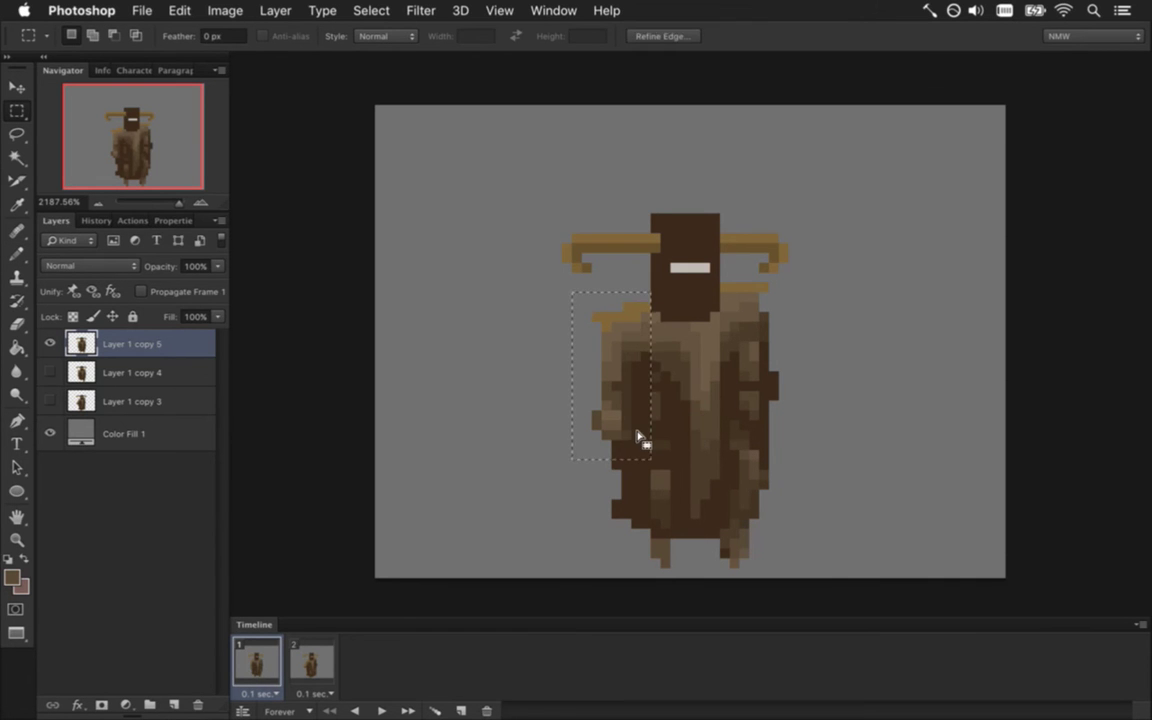
{"action": "key", "text": "v"}
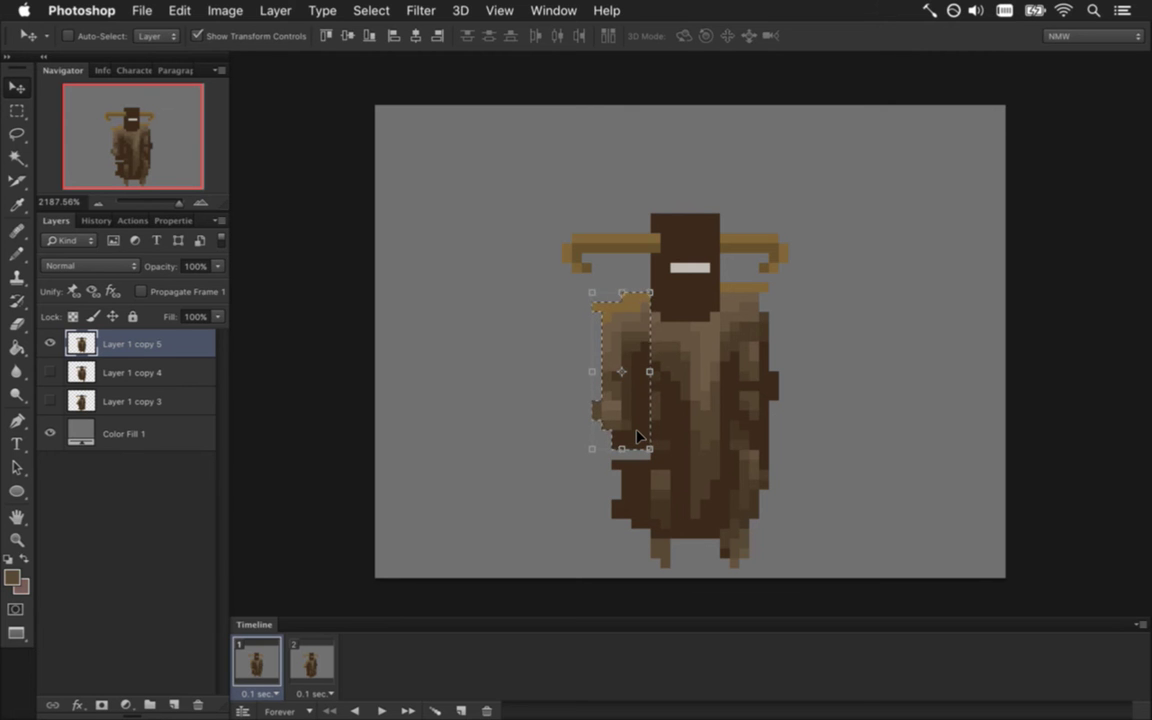
{"action": "key", "text": "m"}
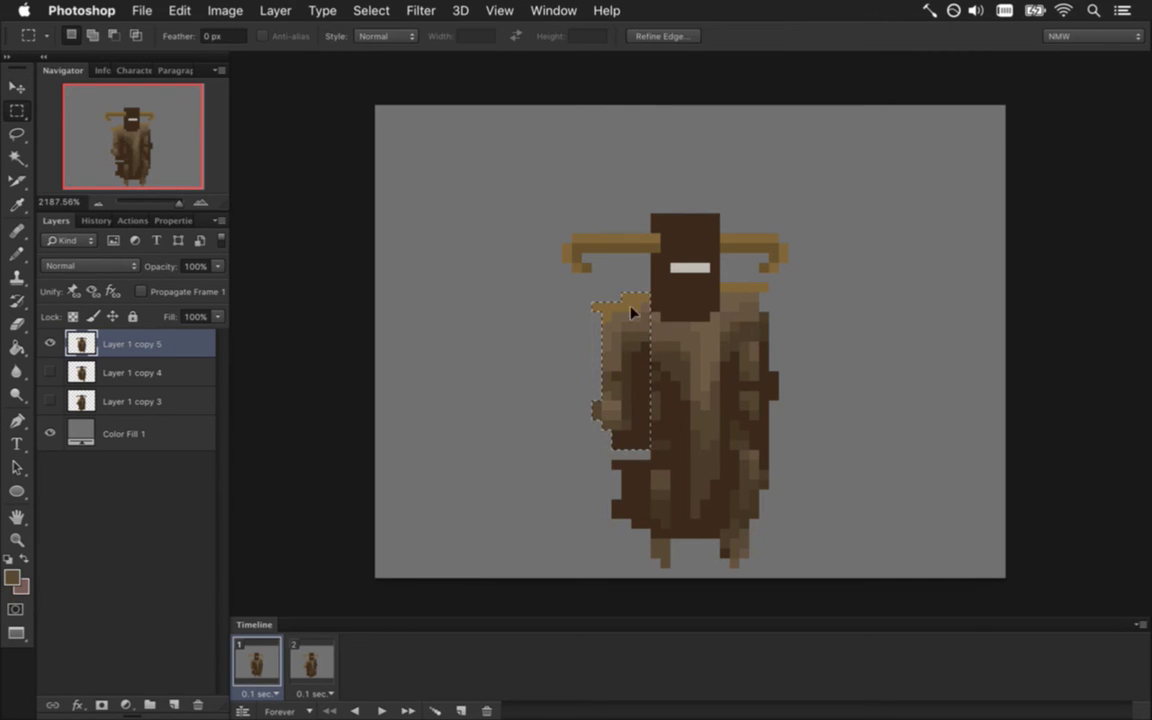
{"action": "left_click", "coordinate": [663, 398]}
{"action": "key", "text": "i"}
{"action": "left_click", "coordinate": [600, 410]}
{"action": "key", "text": "b"}
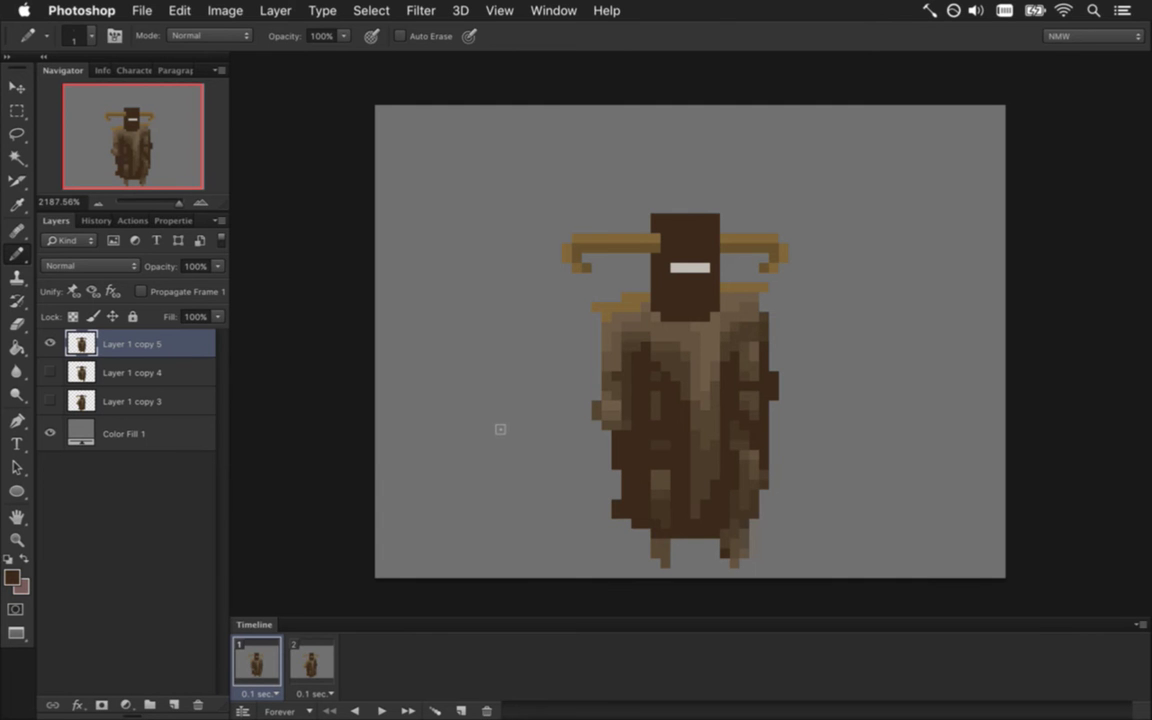
Shift a small 4×3 px patch outward and paint the flap's left column background grey
{"action": "key", "text": "m"}
{"action": "left_click_drag", "start_coordinate": [598, 418], "coordinate": [620, 412]}
{"action": "key", "text": "v"}
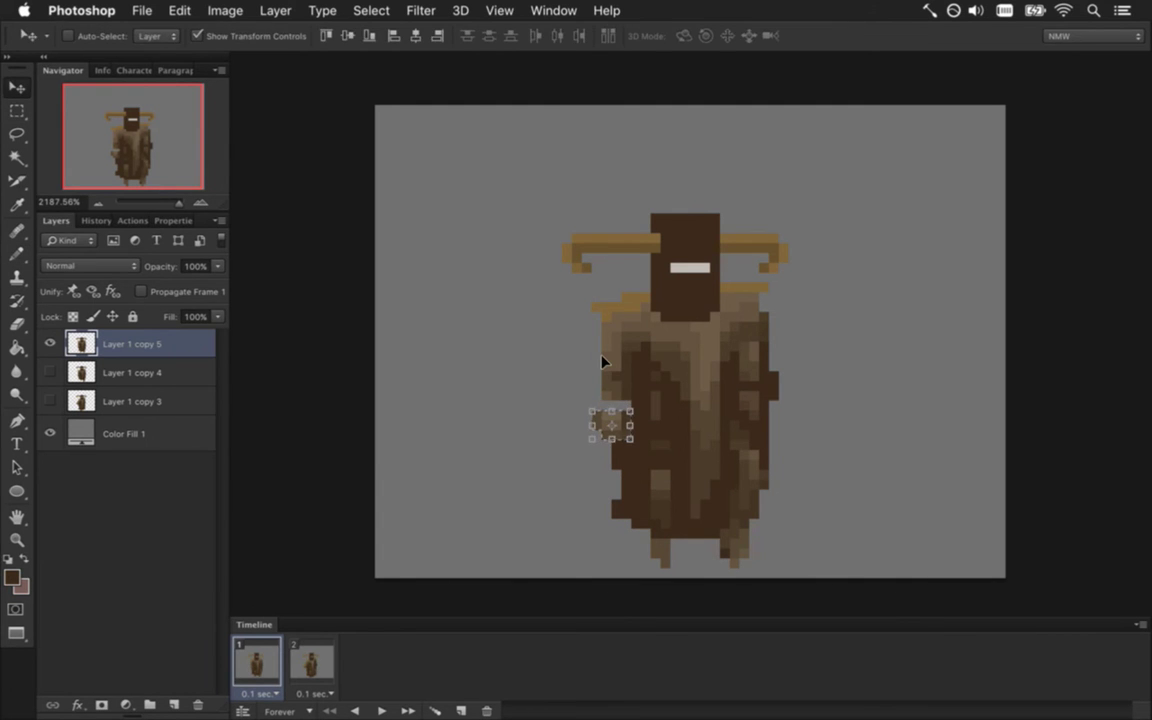
{"action": "key", "text": "m"}
{"action": "key", "text": "ctrl+d"}
{"action": "key", "text": "i"}
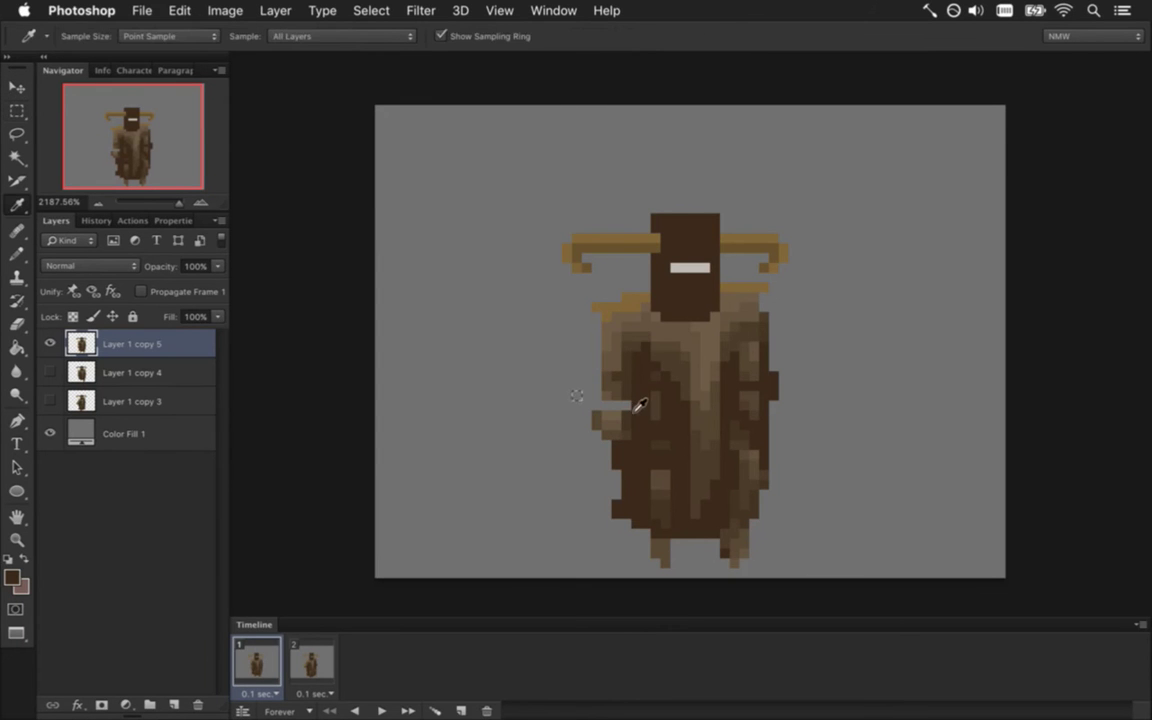
{"action": "key", "text": "m"}
{"action": "key", "text": "i"}
{"action": "left_click", "coordinate": [569, 351]}
{"action": "key", "text": "b"}
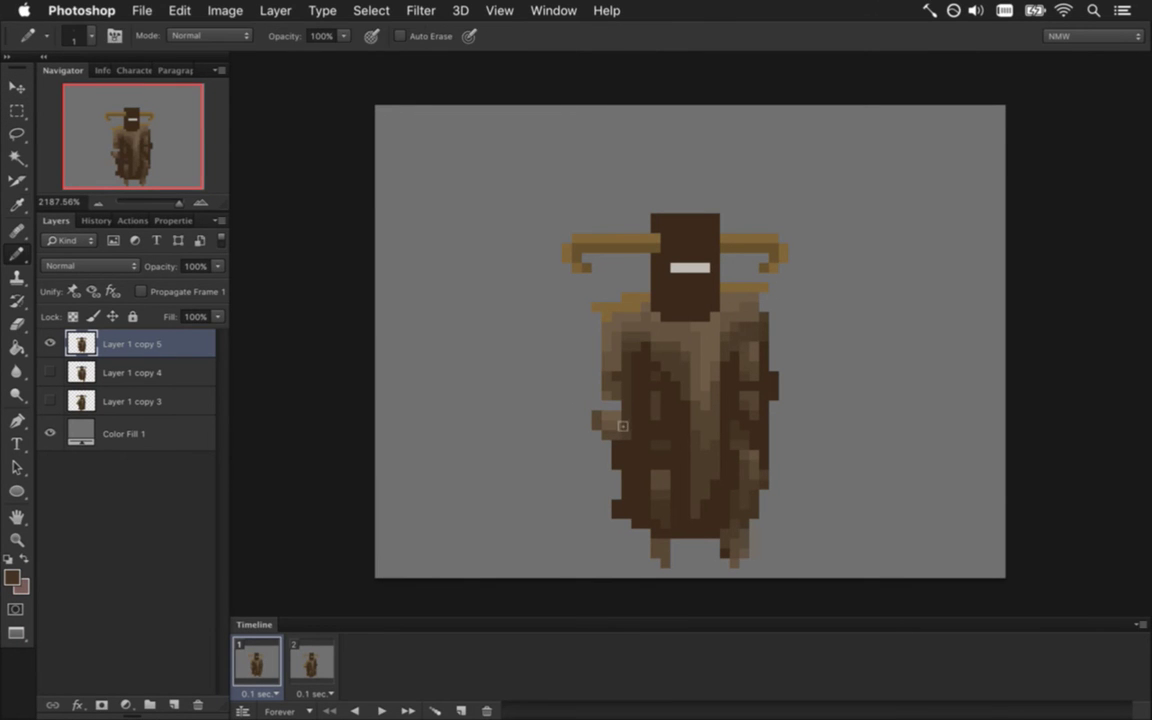
{"action": "left_click", "coordinate": [597, 421]}
{"action": "key", "text": "i"}
{"action": "left_click", "coordinate": [552, 351]}
{"action": "key", "text": "b"}
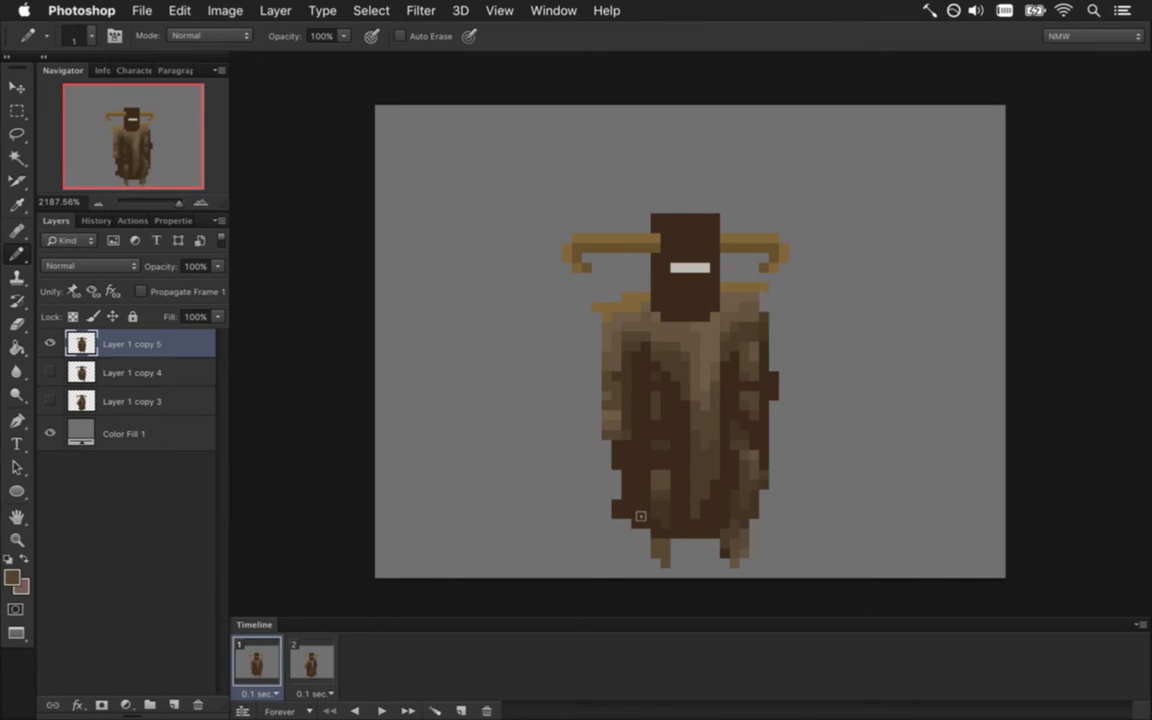
Select the cloak's right side and nudge it into place
{"action": "key", "text": "m"}
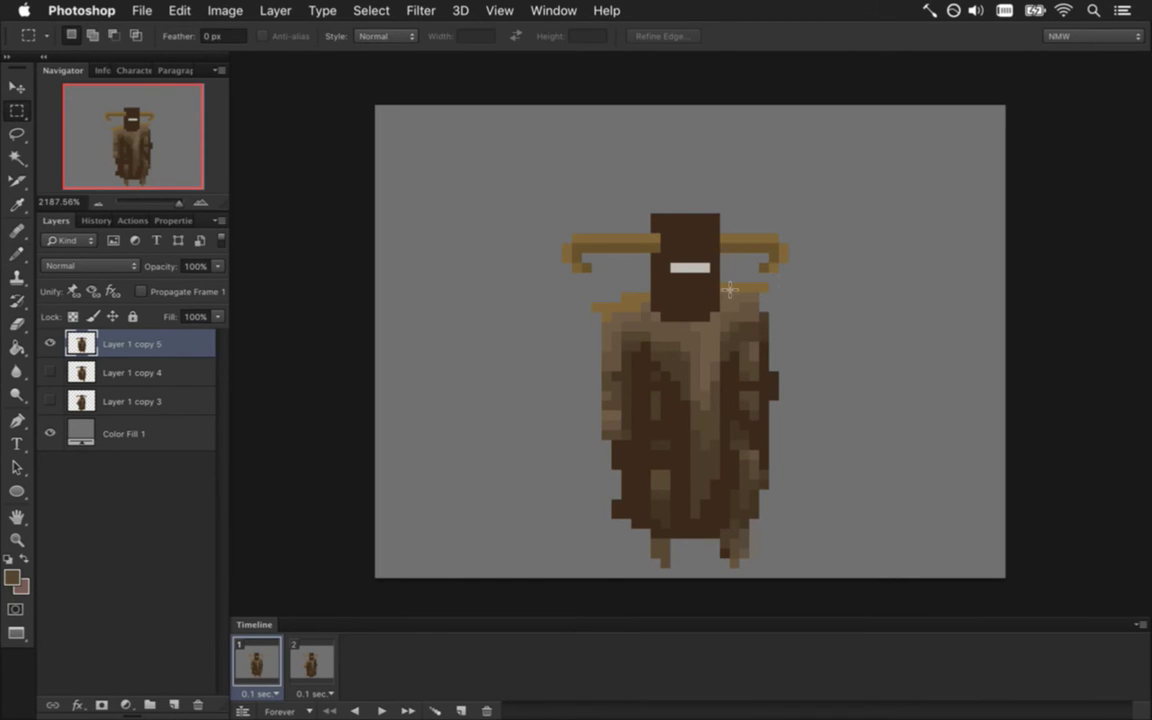
{"action": "left_click_drag", "start_coordinate": [720, 271], "coordinate": [791, 374]}
{"action": "left_click_drag", "start_coordinate": [793, 416], "coordinate": [793, 416]}
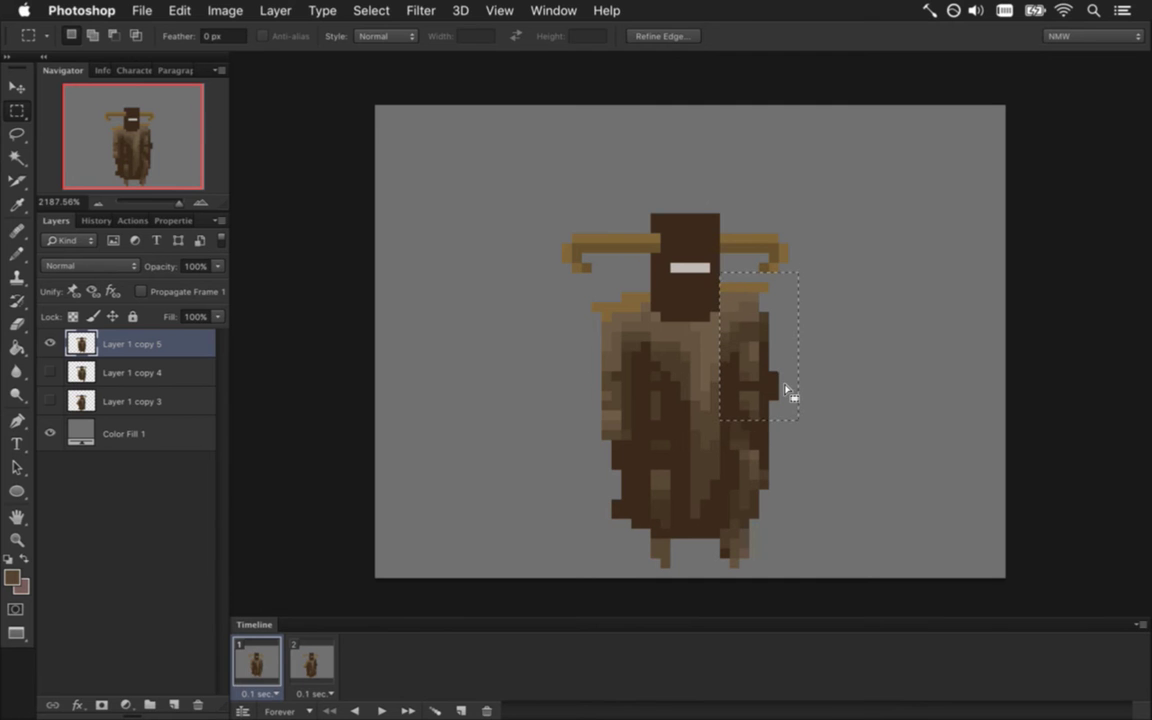
{"action": "key", "text": "v"}
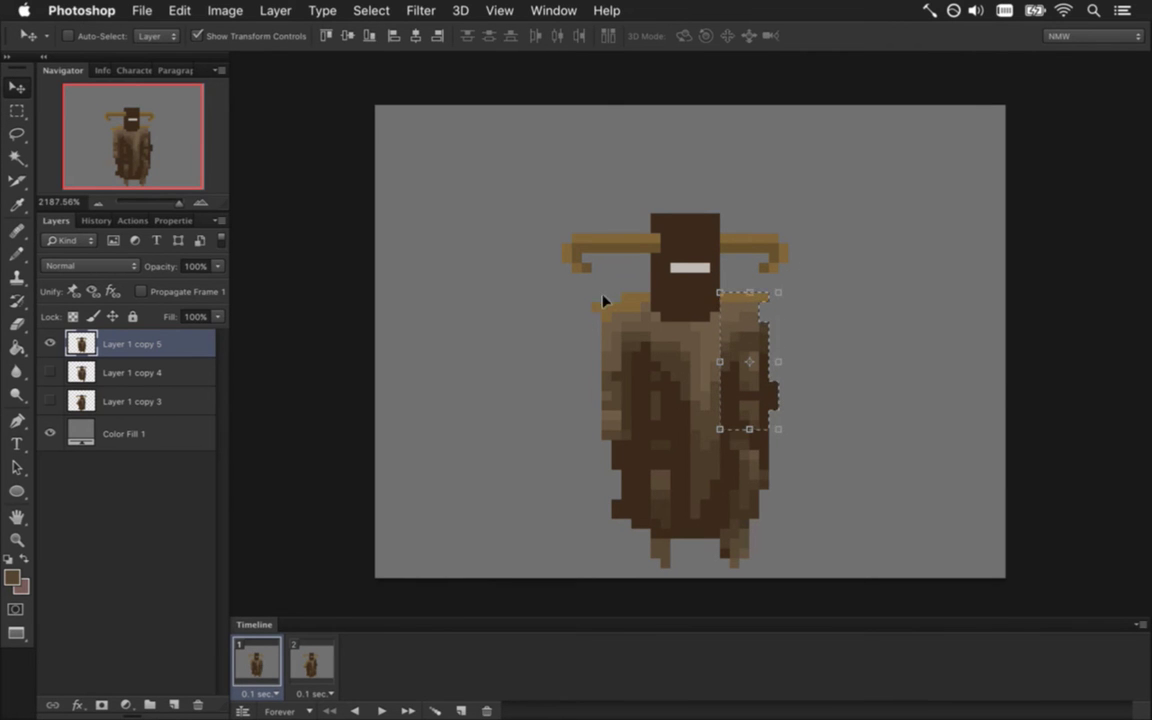
{"action": "key", "text": "m"}
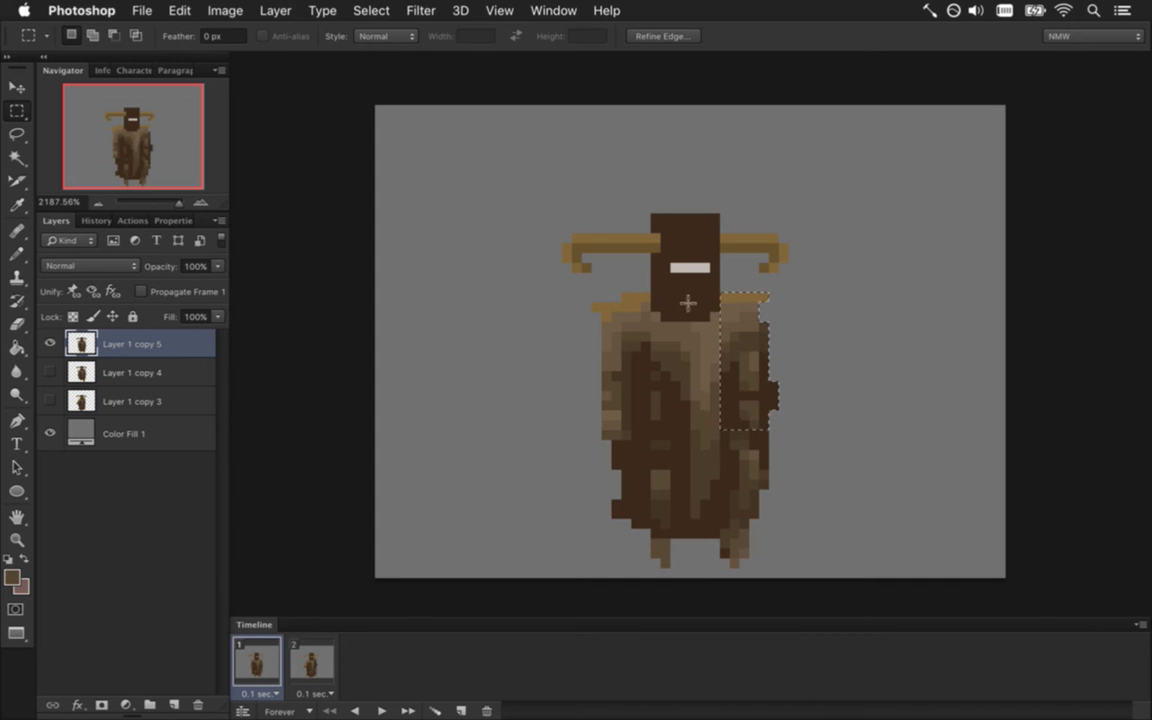
{"action": "key", "text": "super+d"}
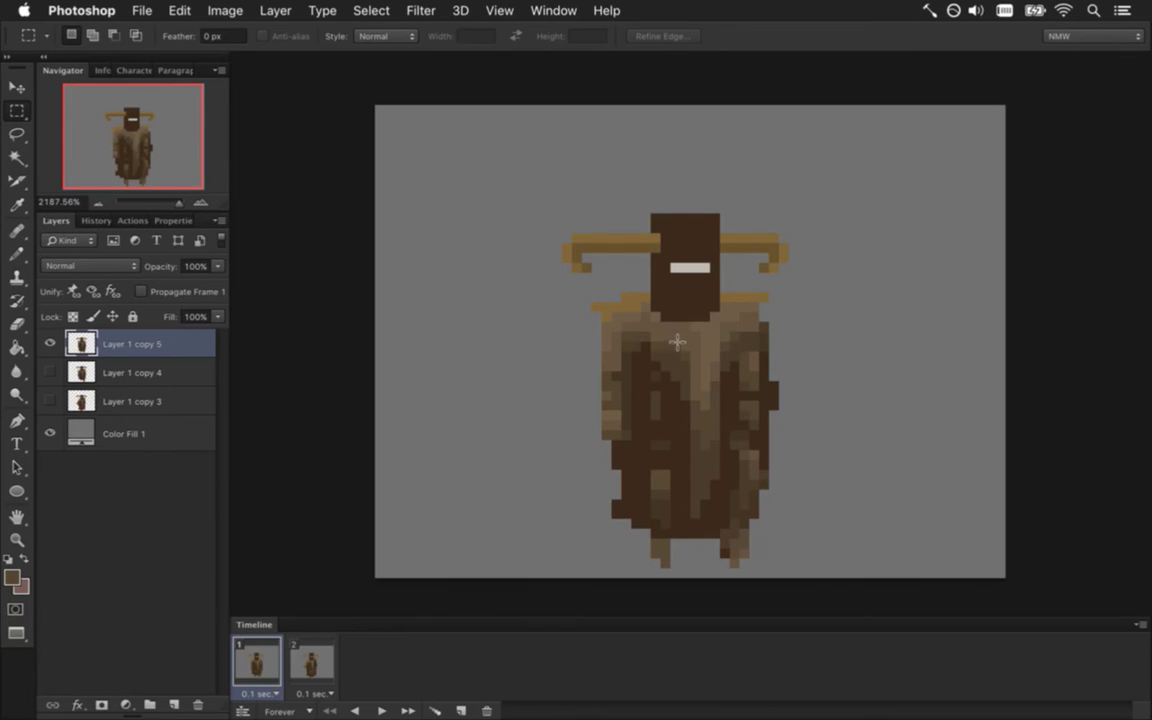
Select and reposition a narrow 4×18 px strip at the cloak's centre
{"action": "left_click_drag", "start_coordinate": [670, 332], "coordinate": [730, 530]}
{"action": "left_click_drag", "start_coordinate": [684, 344], "coordinate": [712, 510]}
{"action": "key", "text": "v"}
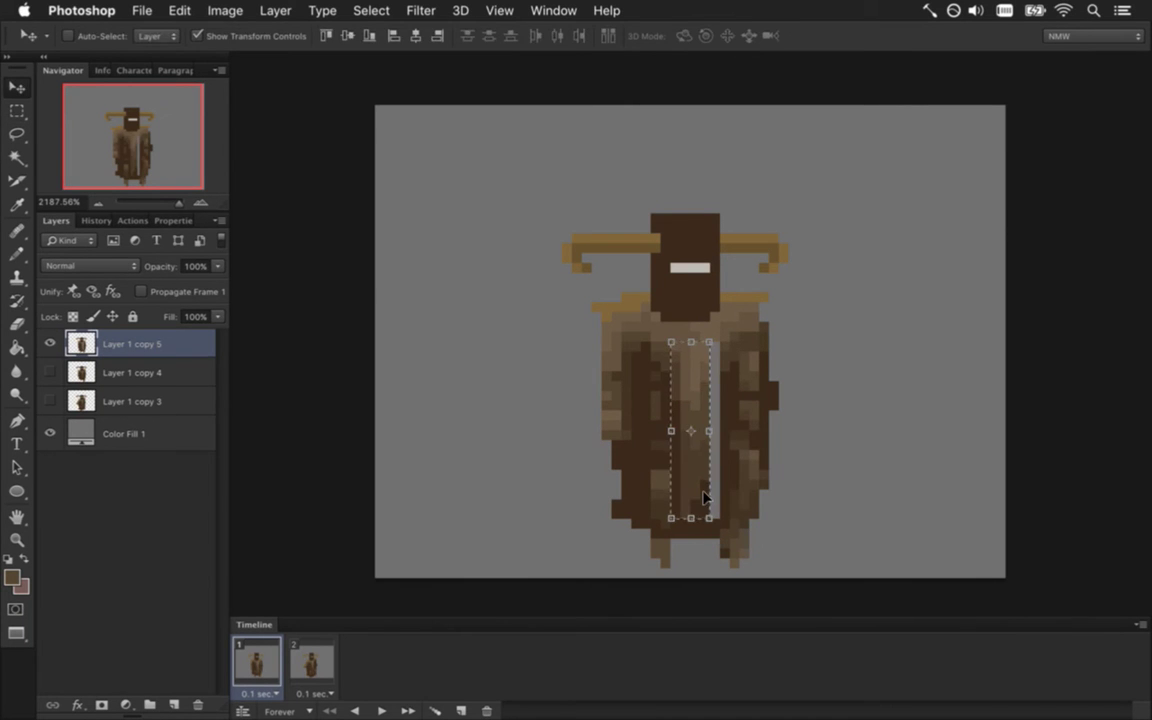
{"action": "key", "text": "m"}
{"action": "key", "text": "ctrl+d"}
{"action": "key", "text": "i"}
Paint over the light vertical stripe with browns sampled from the cloak
{"action": "left_click", "coordinate": [733, 411]}
{"action": "key", "text": "b"}
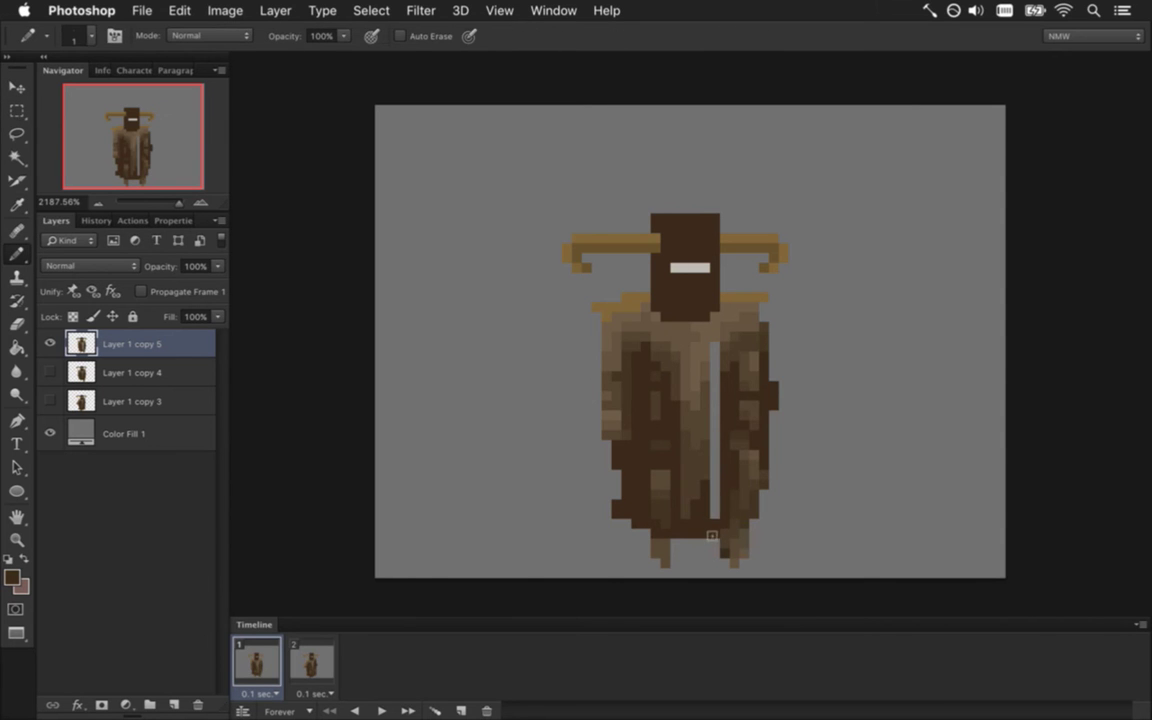
{"action": "left_click_drag", "start_coordinate": [712, 536], "coordinate": [714, 375]}
{"action": "key", "text": "i"}
{"action": "left_click", "coordinate": [733, 375]}
{"action": "key", "text": "b"}
{"action": "key", "text": "i"}
{"action": "left_click", "coordinate": [720, 350]}
{"action": "key", "text": "b"}
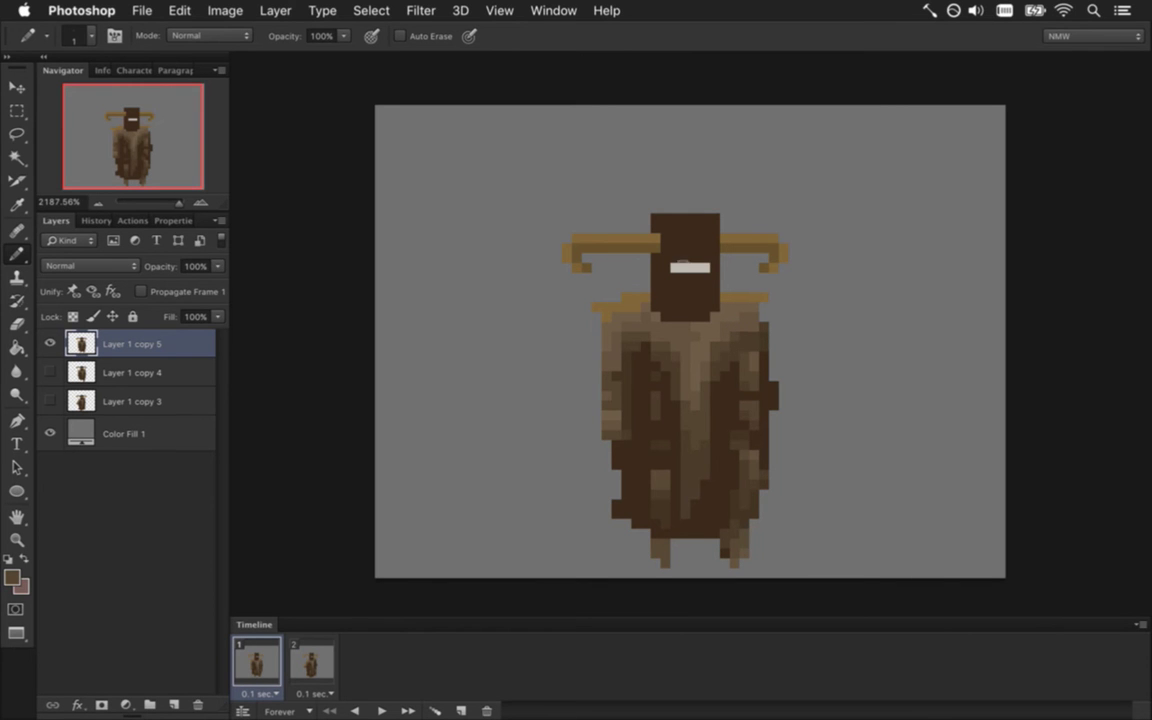
{"action": "left_click", "coordinate": [681, 257], "text": "alt"}
Nudge the right horn tip one pixel right and fill the gap with sampled gold
{"action": "key", "text": "m"}
{"action": "mouse_move", "coordinate": [729, 223]}
{"action": "left_mouse_down"}
{"action": "mouse_move", "coordinate": [774, 240]}
{"action": "mouse_move", "coordinate": [798, 281]}
{"action": "left_mouse_up"}
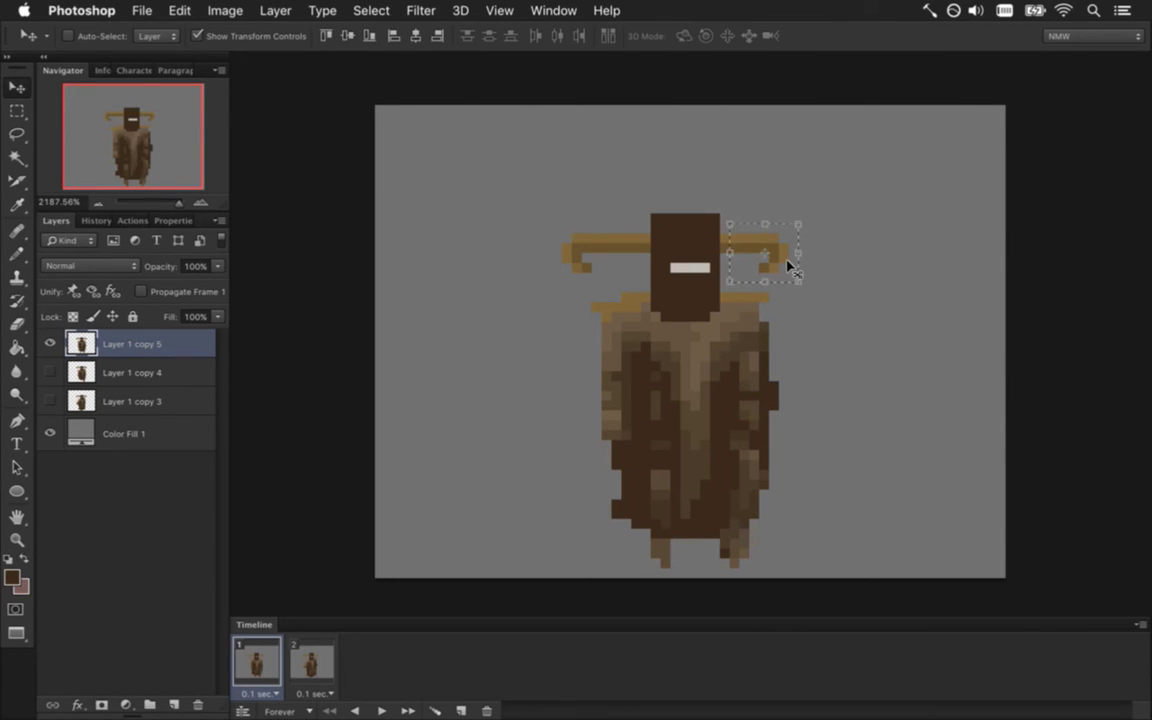
{"action": "key", "text": "super+Right"}
{"action": "key", "text": "super+d"}
{"action": "key", "text": "b"}
{"action": "left_click", "coordinate": [746, 244], "text": "alt"}
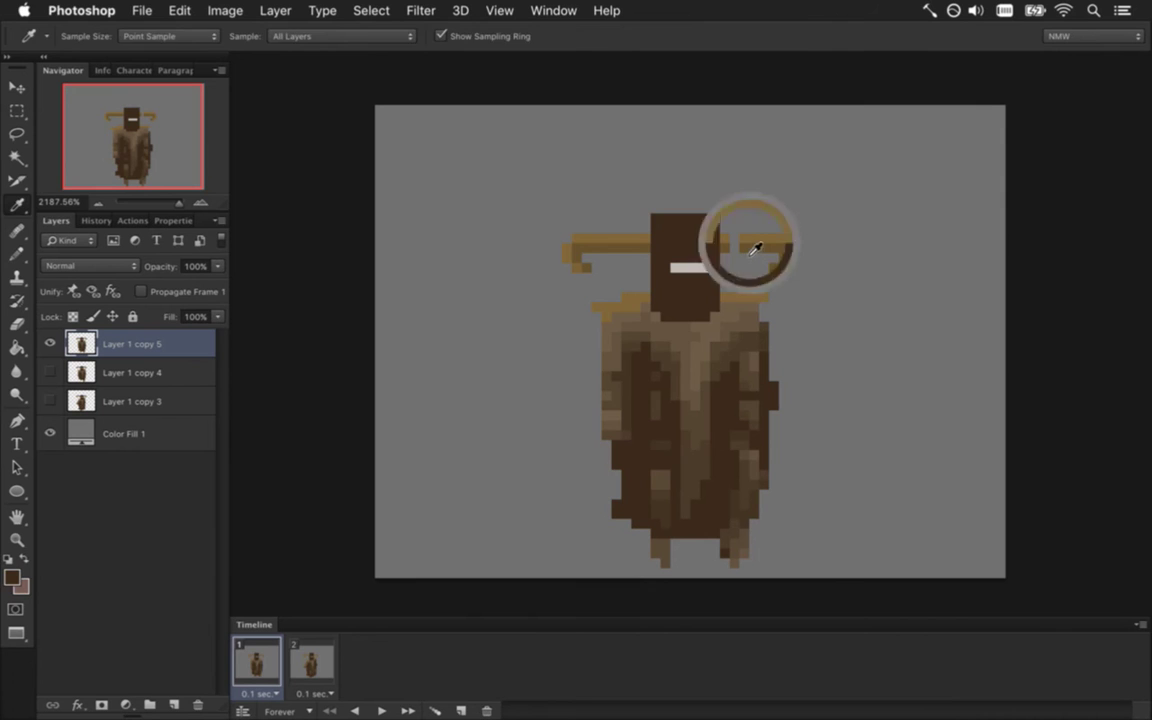
{"action": "left_click", "coordinate": [728, 243]}
{"action": "left_click", "coordinate": [746, 249], "text": "alt"}
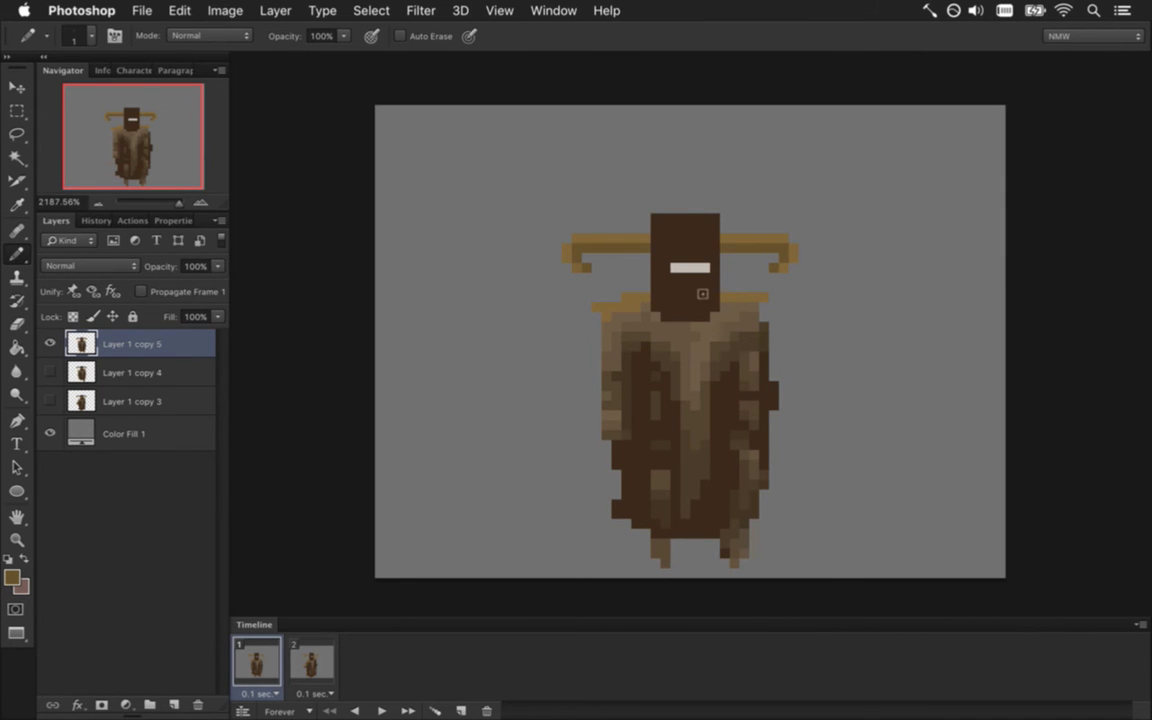
Paint the eye slit's rightmost pixel in the head's dark brown
{"action": "left_click", "coordinate": [658, 268], "text": "alt"}
{"action": "left_click", "coordinate": [704, 267]}
{"action": "key", "text": "i"}
{"action": "left_click", "coordinate": [756, 338]}
{"action": "key", "text": "b"}
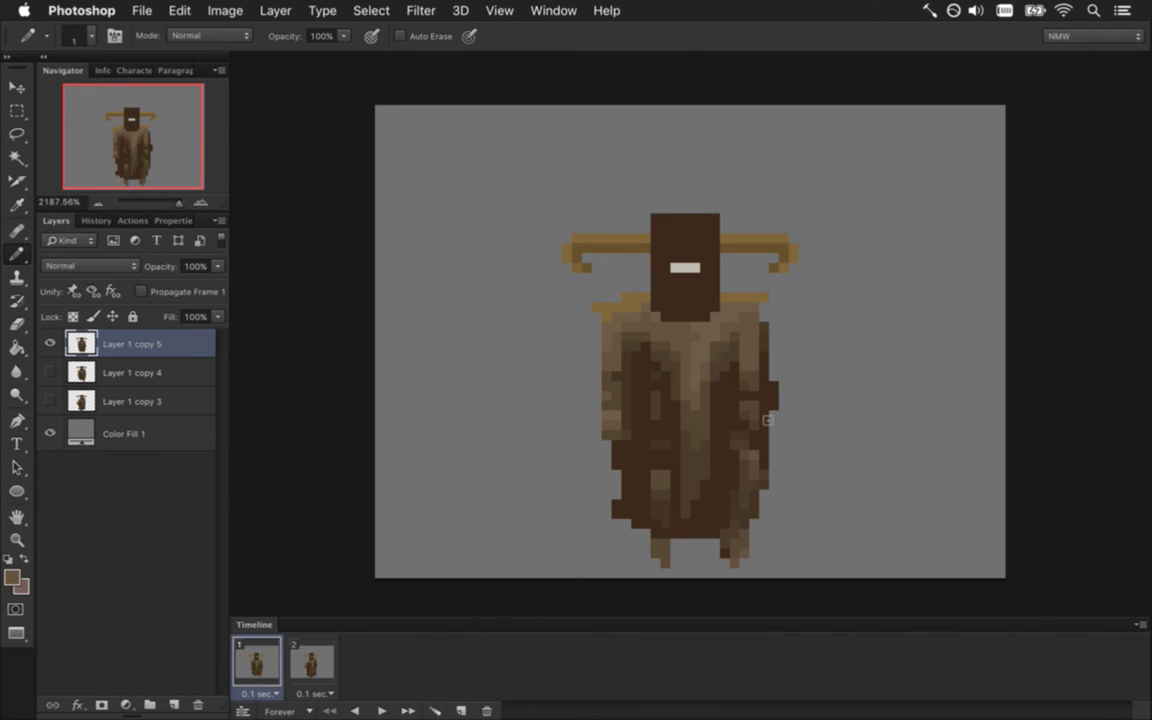
Recolour robe pixels with sampled browns and golden tan, undo a bad edit, and save
{"action": "key", "text": "i"}
{"action": "left_click", "coordinate": [621, 341]}
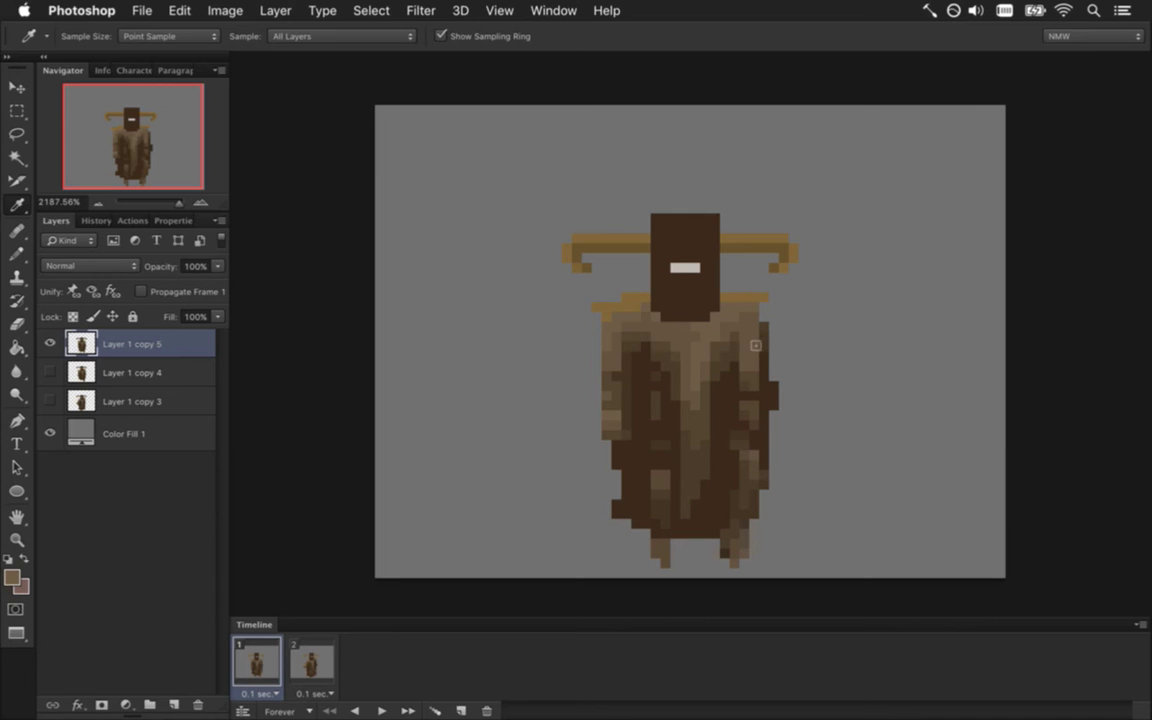
{"action": "key", "text": "b"}
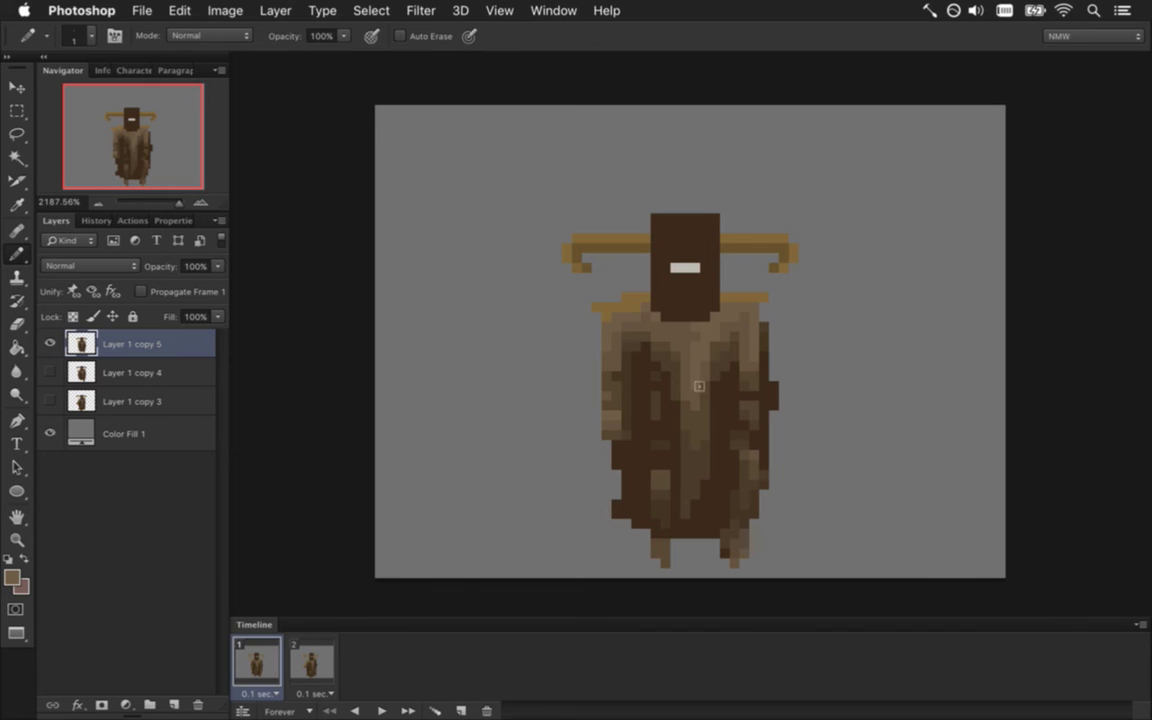
{"action": "key", "text": "i"}
{"action": "left_click", "coordinate": [731, 310]}
{"action": "key", "text": "b"}
{"action": "key", "text": "i"}
{"action": "left_click", "coordinate": [733, 331]}
{"action": "key", "text": "alt"}
{"action": "key", "text": "super+z"}
{"action": "key", "text": "super+z"}
{"action": "key", "text": "super+s"}
Extend the gold shoulder bar two pixels to the right
{"action": "key", "text": "m"}
{"action": "key", "text": "b"}
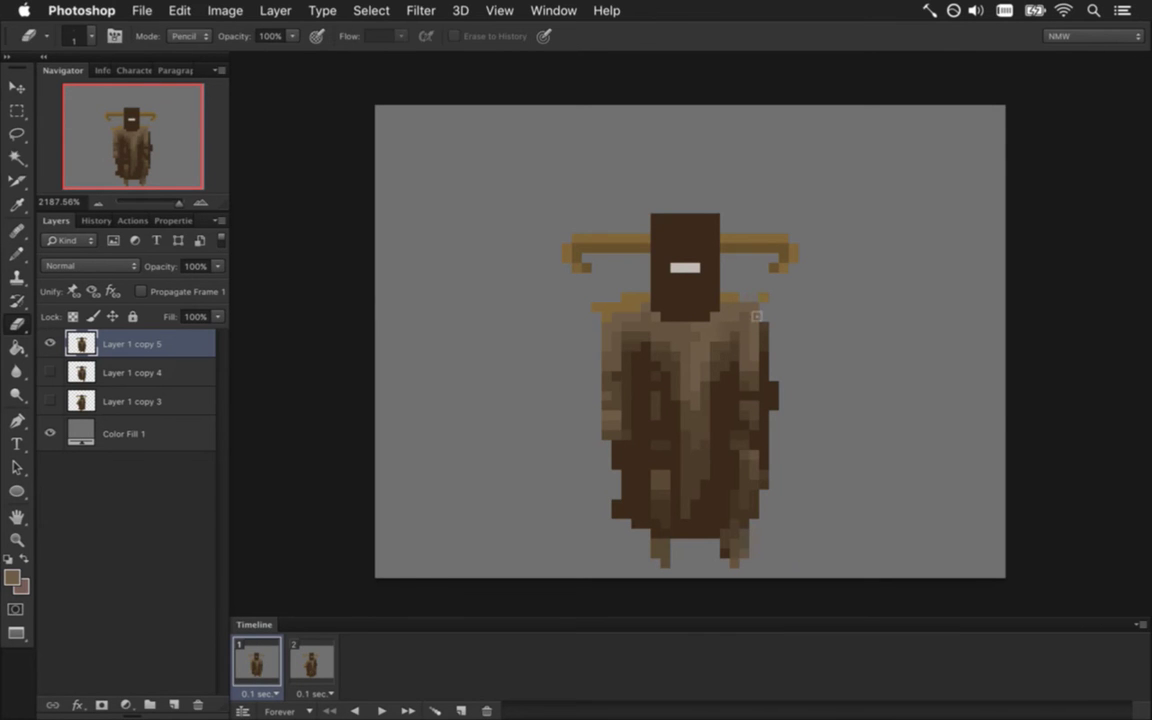
{"action": "left_click", "coordinate": [742, 302], "text": "alt"}
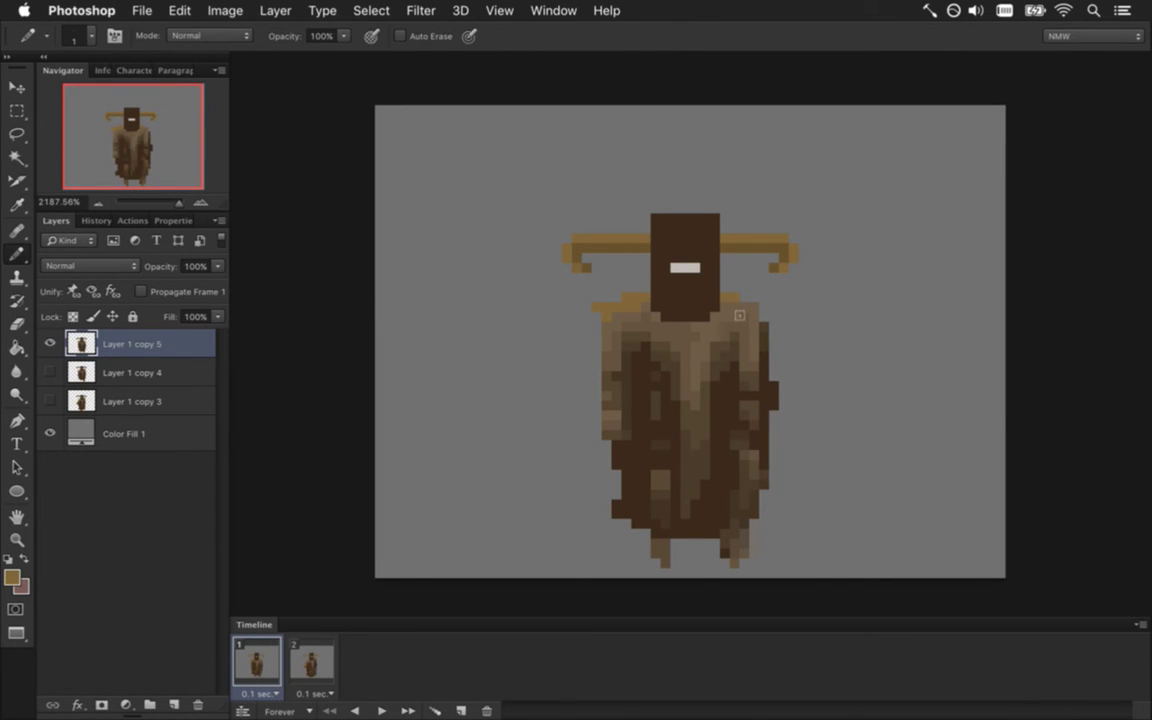
{"action": "left_click_drag", "start_coordinate": [757, 306], "coordinate": [778, 306]}
Reshade the robe's right side with light tan and darker browns sampled from the robe
{"action": "left_click", "coordinate": [765, 320], "text": "alt"}
{"action": "key", "text": "alt"}
{"action": "left_click", "coordinate": [741, 346], "text": "alt"}
{"action": "key", "text": "i"}
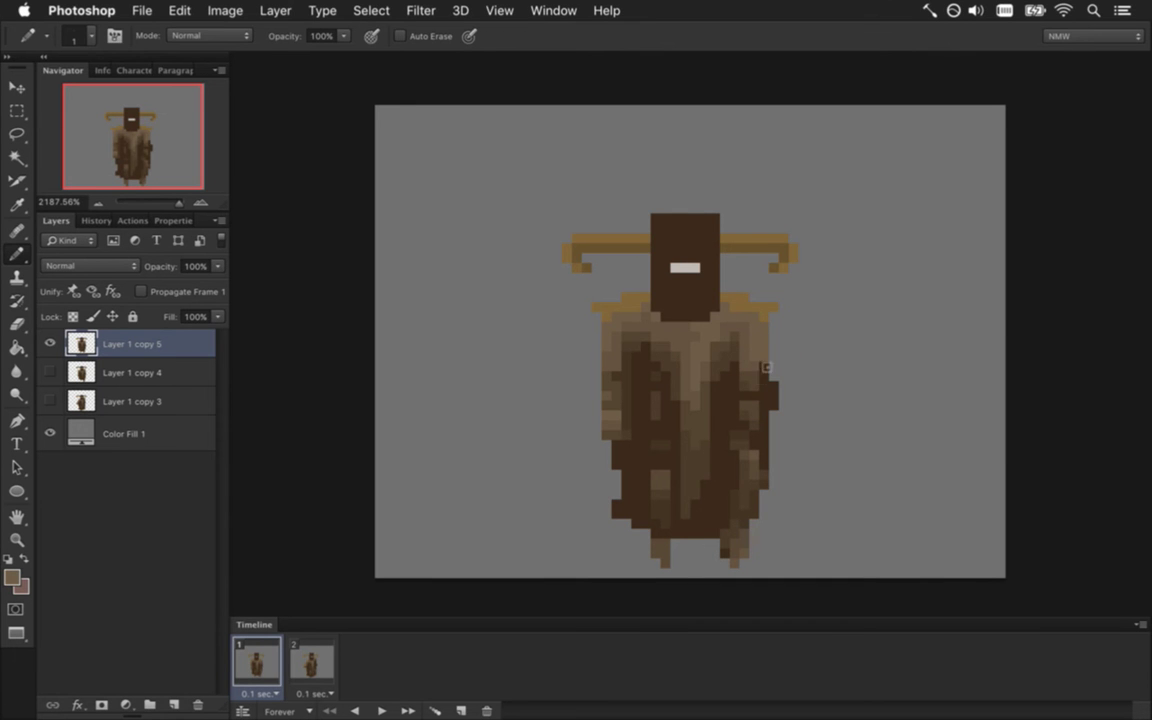
{"action": "left_click", "coordinate": [762, 372], "text": "alt"}
{"action": "key", "text": "alt"}
{"action": "key", "text": "alt"}
{"action": "left_click", "coordinate": [665, 308], "text": "alt"}
{"action": "key", "text": "alt"}
{"action": "left_click", "coordinate": [749, 367], "text": "alt"}
{"action": "left_click", "coordinate": [743, 362], "text": "alt"}
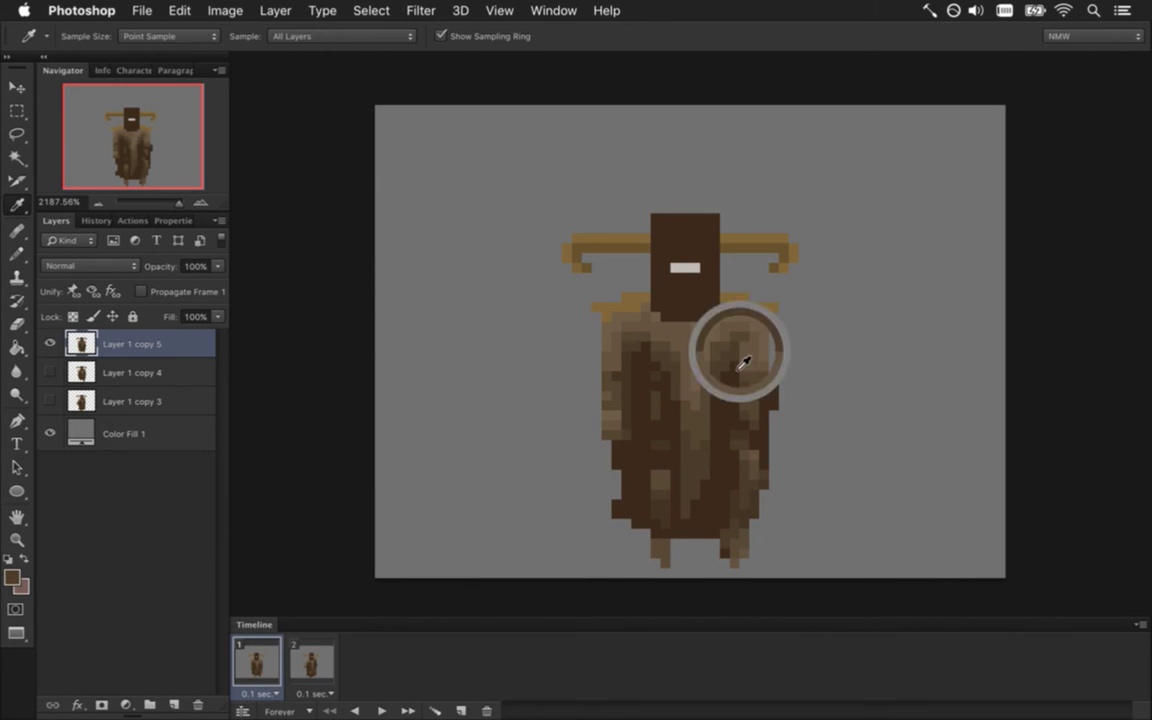
{"action": "left_click", "coordinate": [735, 388], "text": "alt"}
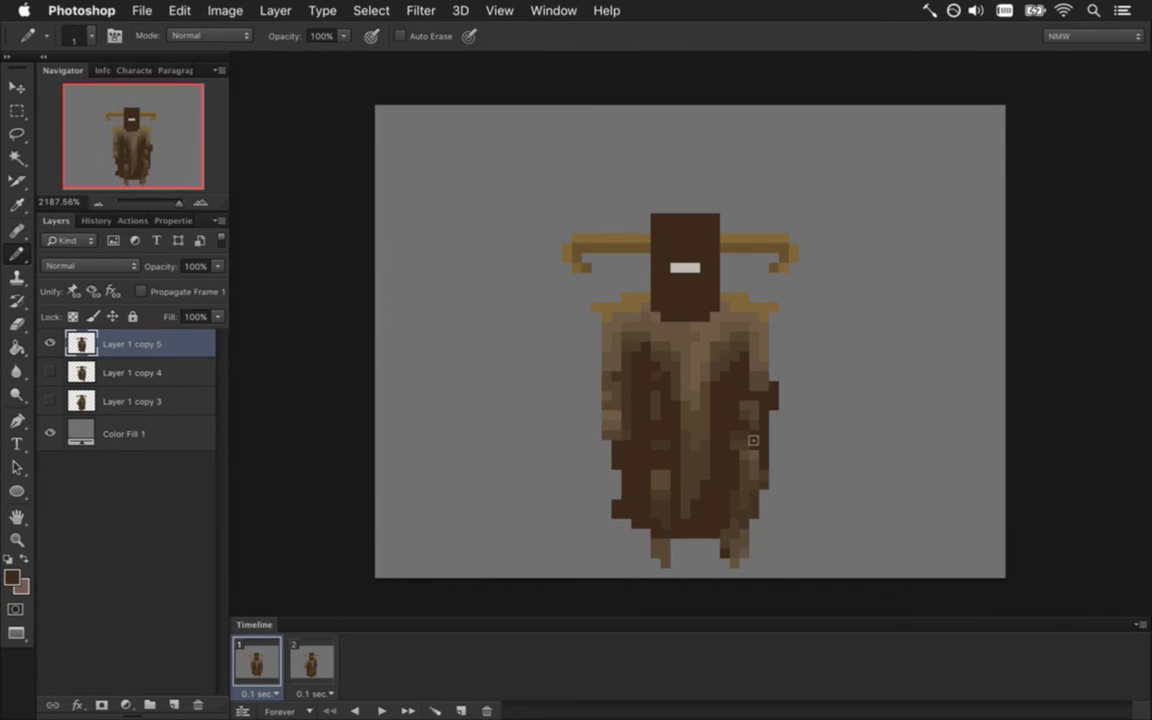
{"action": "key", "text": "i"}
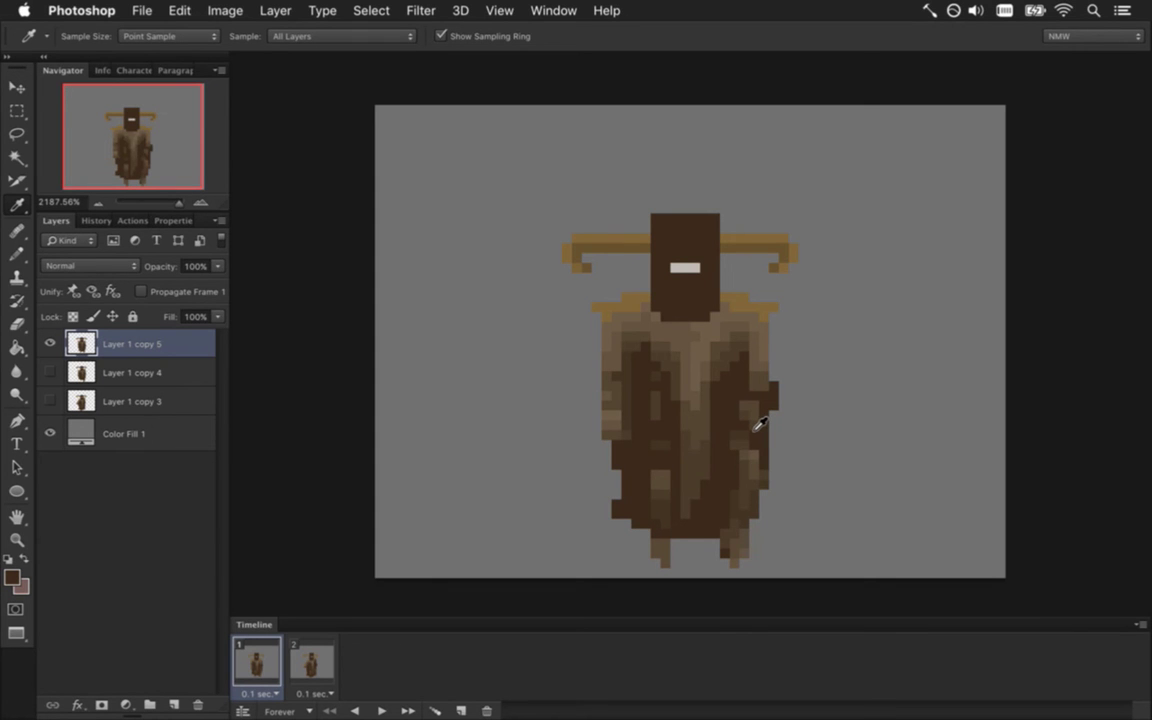
Repaint the cloak's lower-right and foot pixels with browns sampled from the robe's right side
{"action": "left_click", "coordinate": [741, 423]}
{"action": "key", "text": "b"}
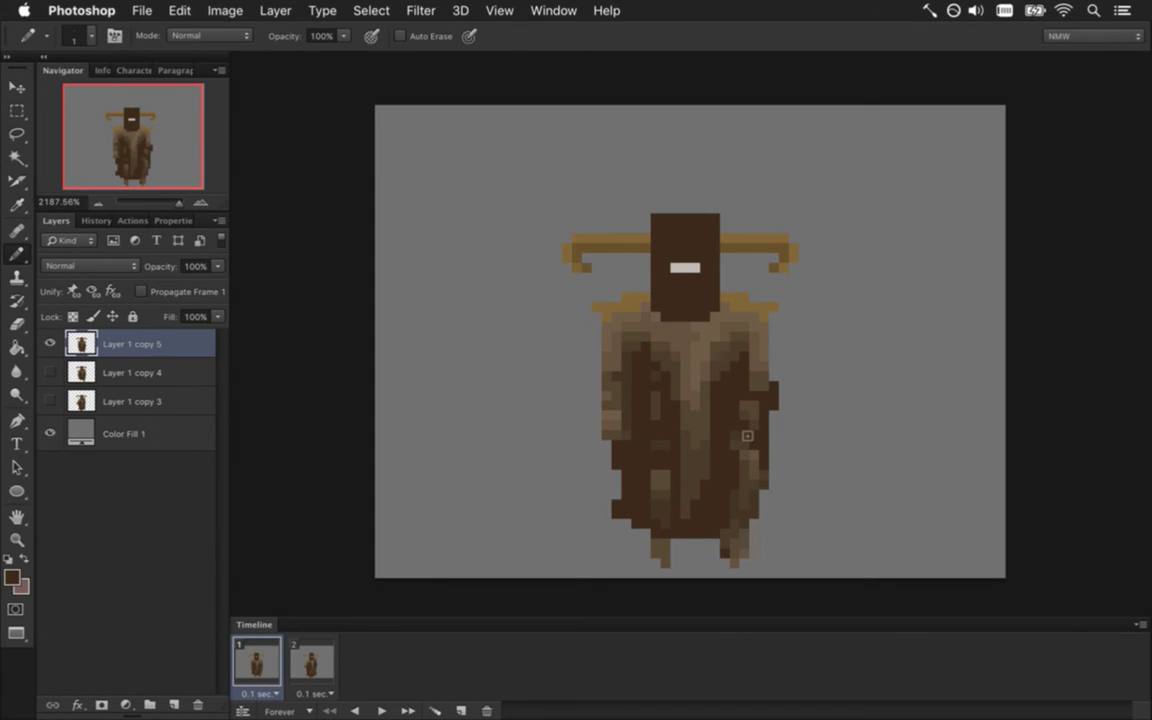
{"action": "left_click_drag", "start_coordinate": [748, 450], "coordinate": [752, 478]}
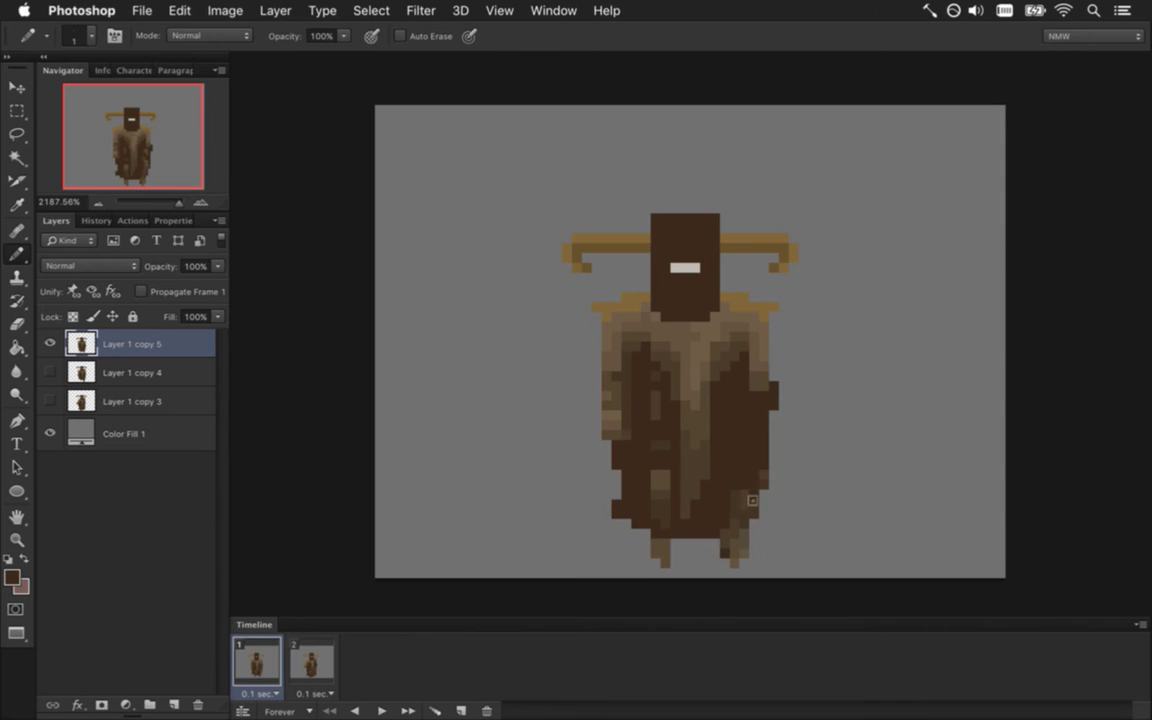
{"action": "left_click", "coordinate": [741, 511]}
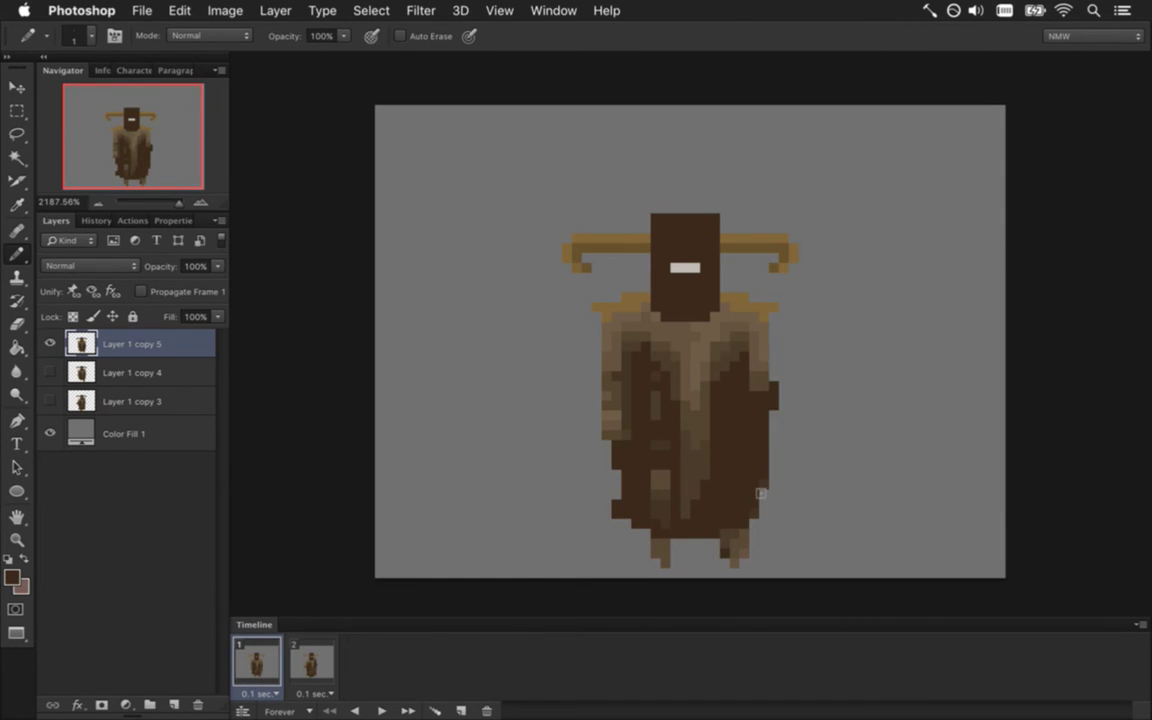
{"action": "left_click_drag", "start_coordinate": [741, 538], "coordinate": [739, 565]}
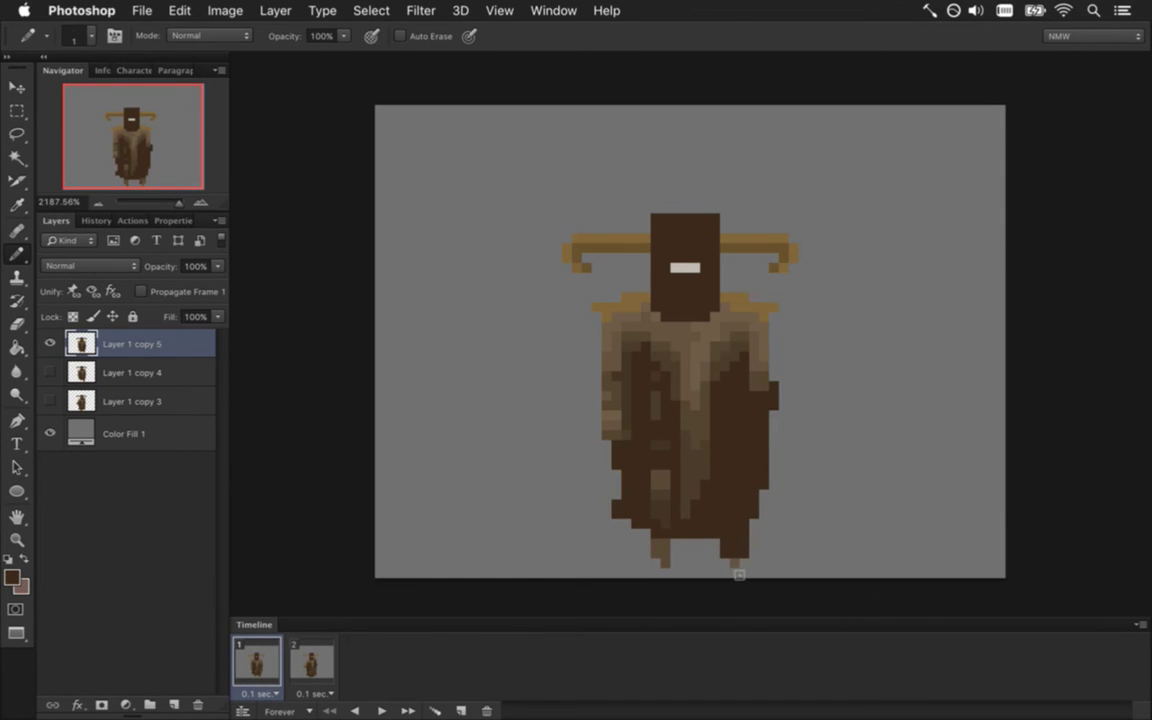
Sample several dark and mid brown tones from the robe's centre with the Eyedropper
{"action": "key", "text": "i"}
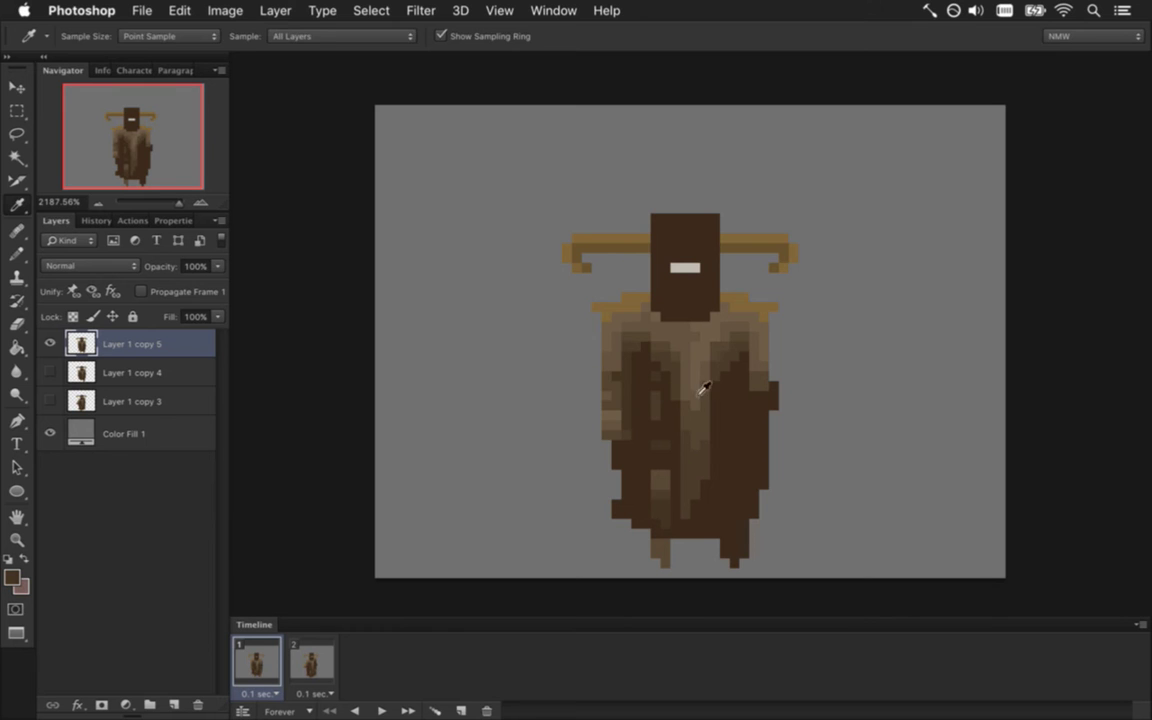
{"action": "key", "text": "alt"}
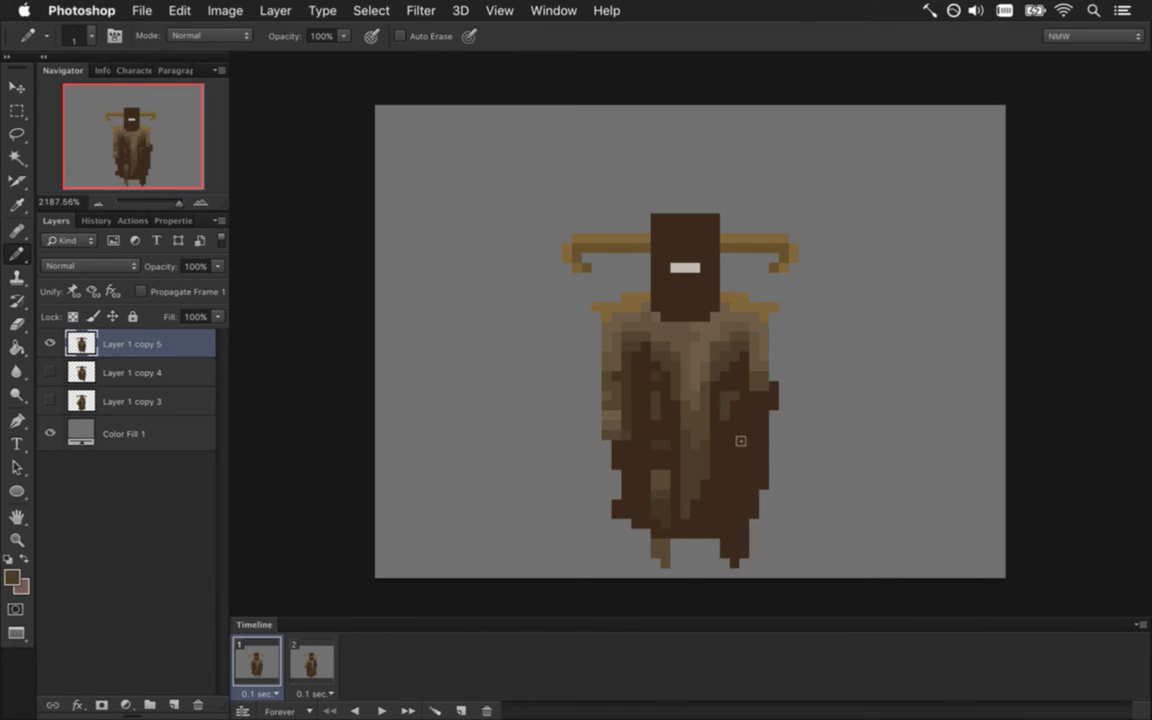
{"action": "key", "text": "alt"}
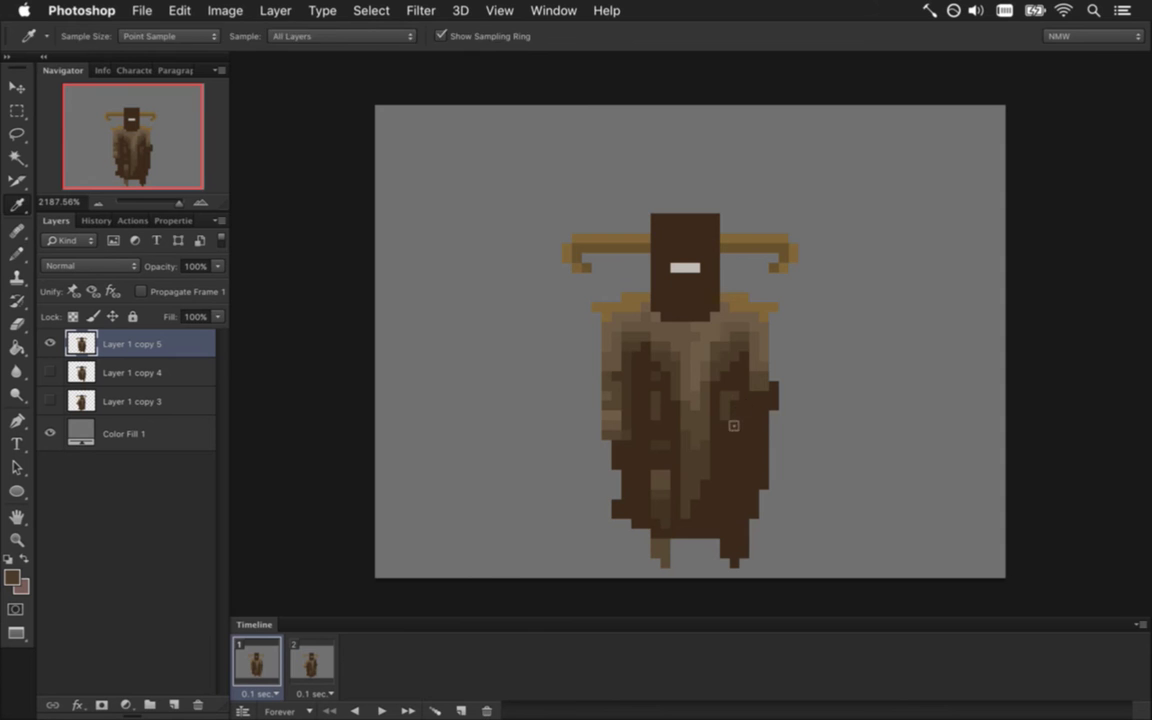
{"action": "key", "text": "alt"}
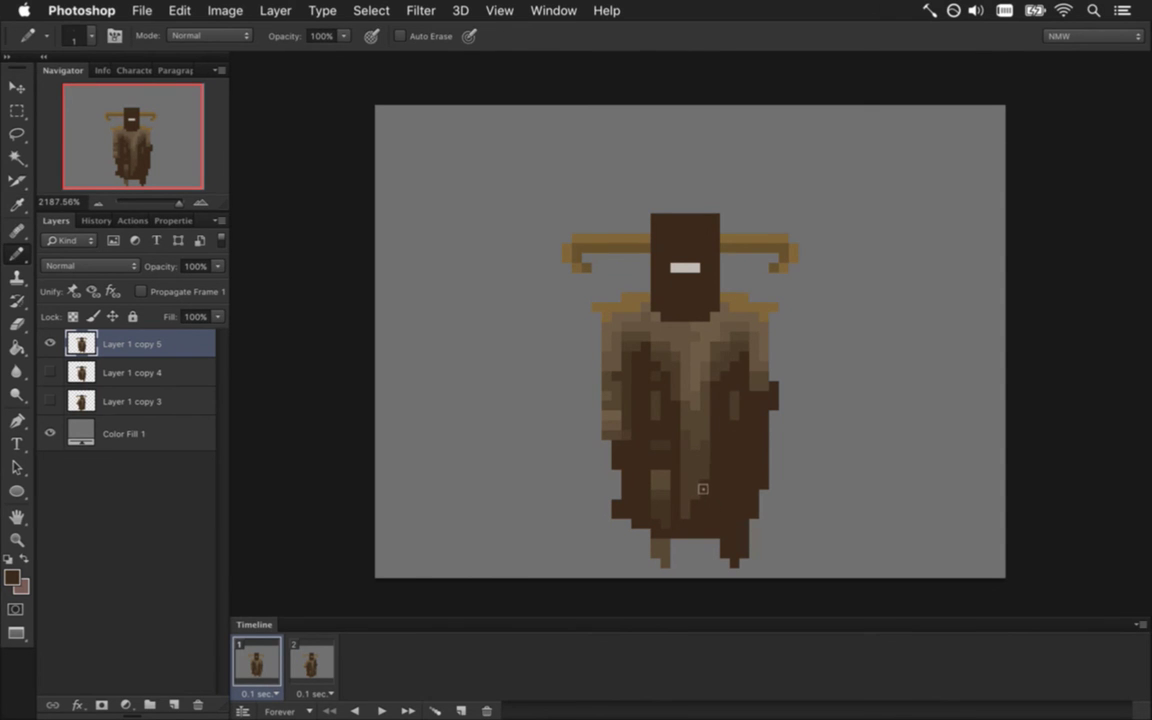
{"action": "key", "text": "alt"}
{"action": "key", "text": "alt"}
{"action": "key", "text": "alt"}
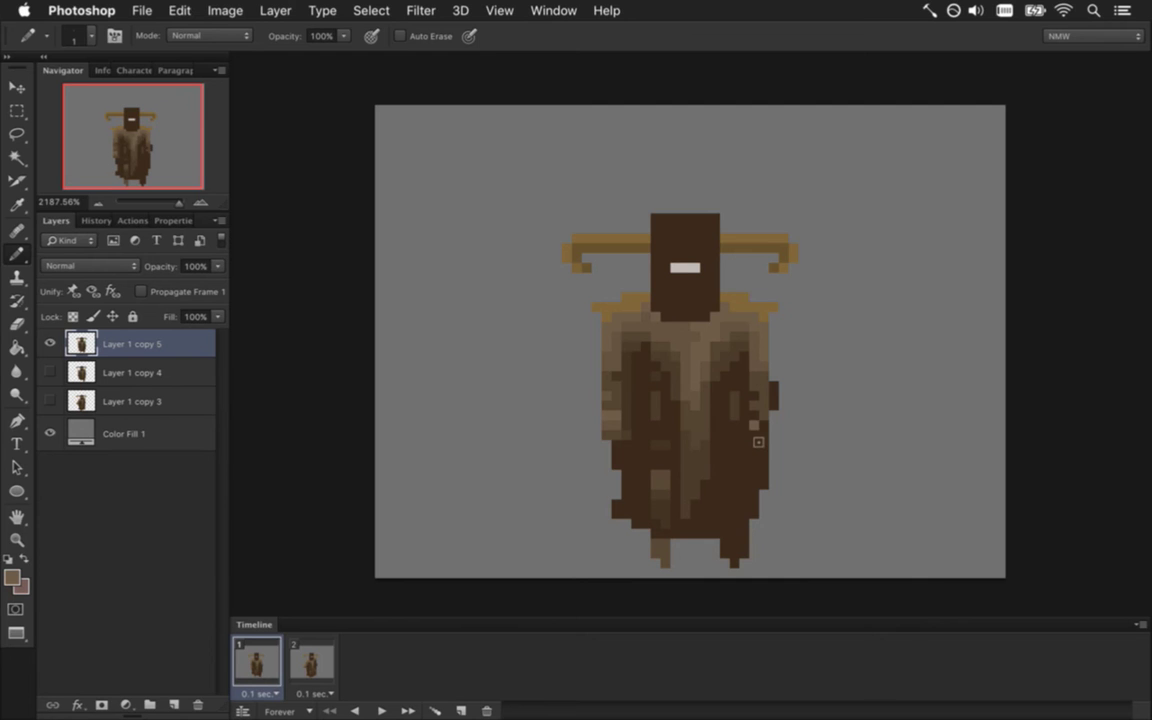
{"action": "left_click", "coordinate": [562, 382], "text": "alt"}
{"action": "key", "text": "alt"}
{"action": "left_click", "coordinate": [632, 435], "text": "alt"}
{"action": "key", "text": "alt"}
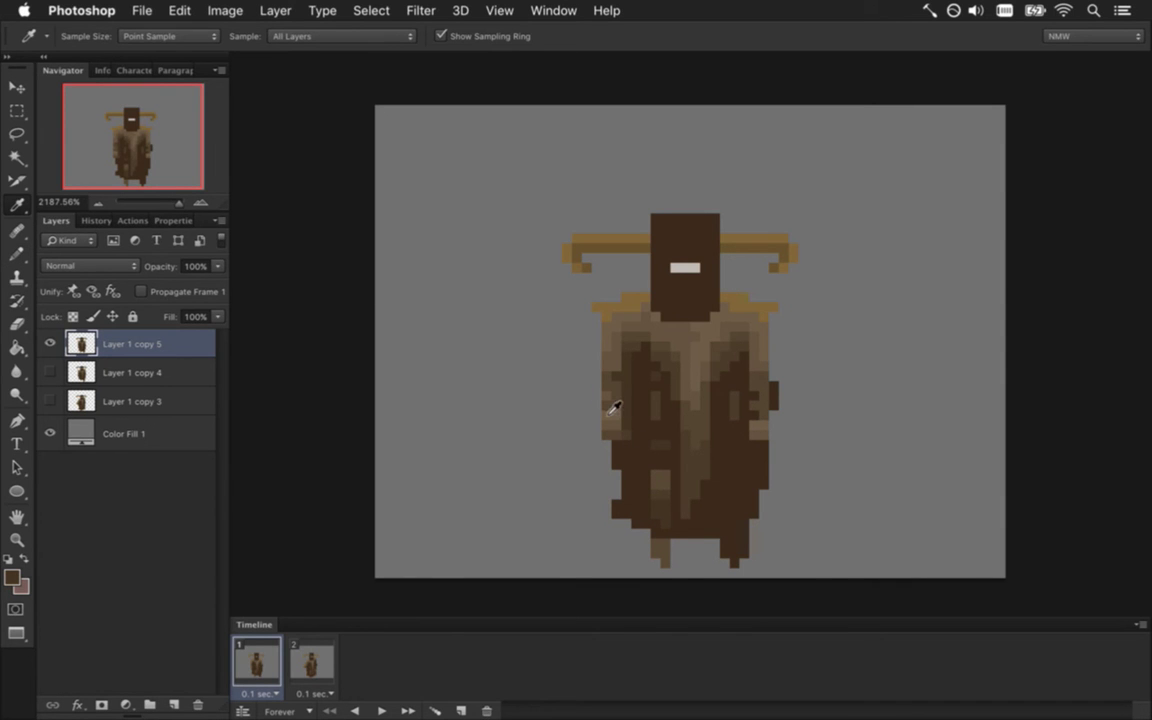
{"action": "left_click", "coordinate": [612, 410], "text": "alt"}
Paint light-brown fold pixels on the cloak's right edge and upper centre using robe colours
{"action": "key", "text": "alt"}
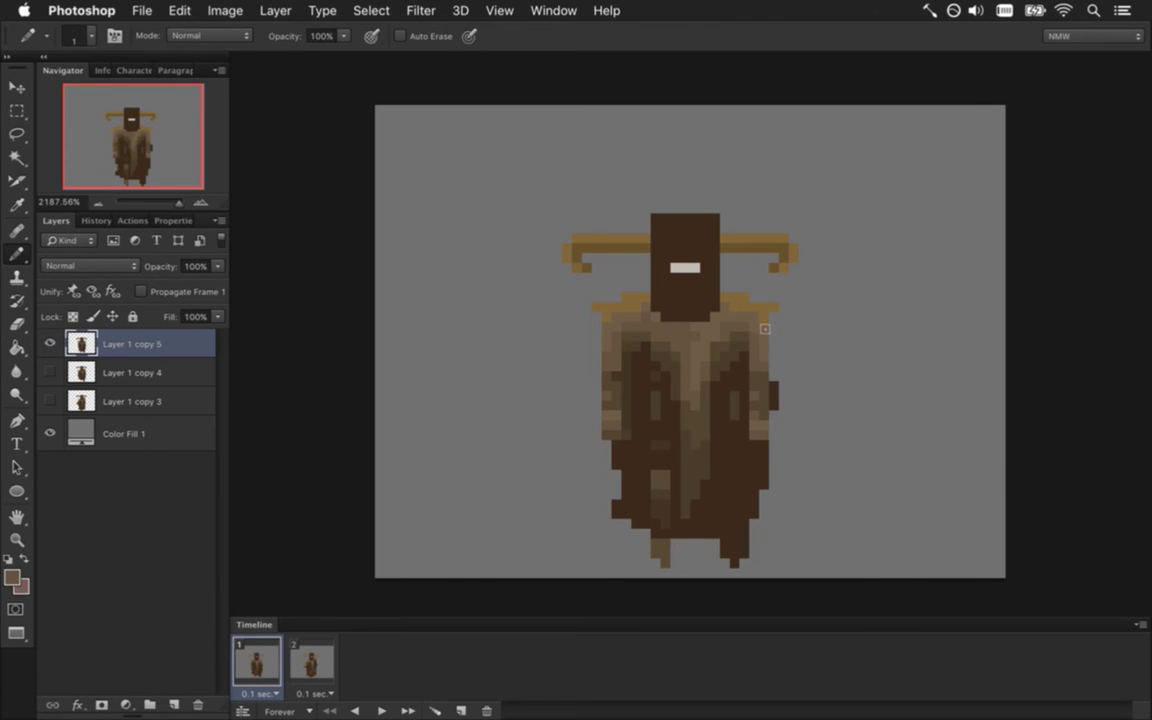
{"action": "left_click", "coordinate": [770, 399], "text": "alt"}
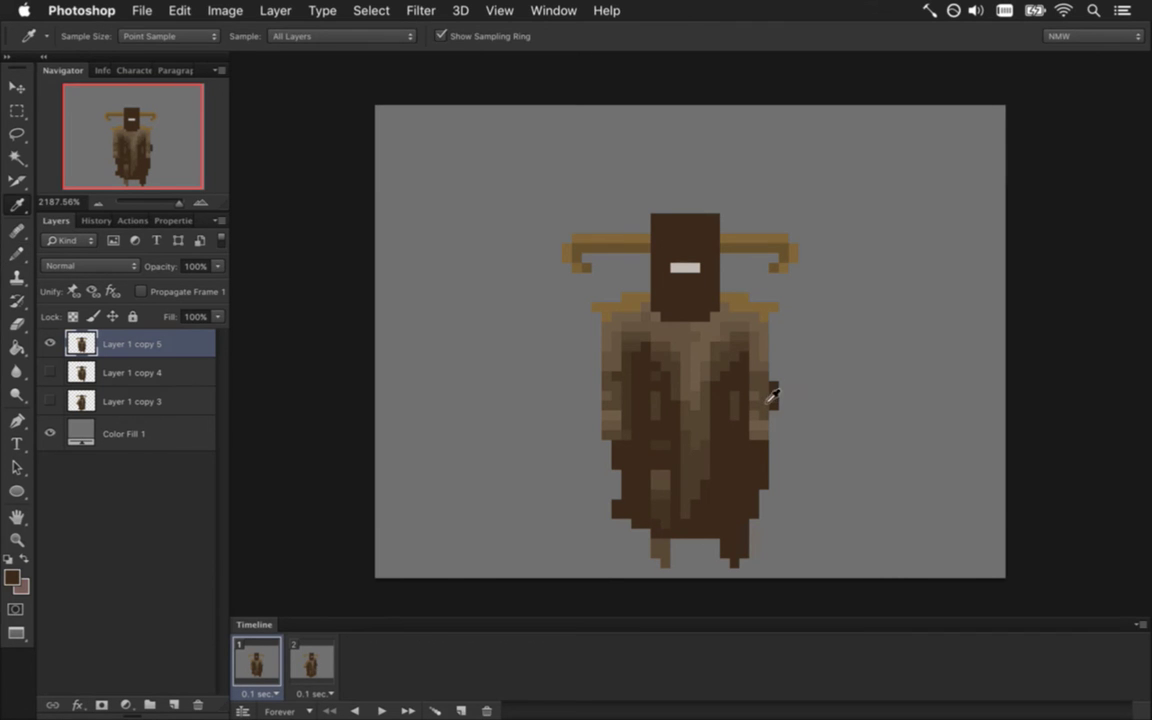
{"action": "key", "text": "alt"}
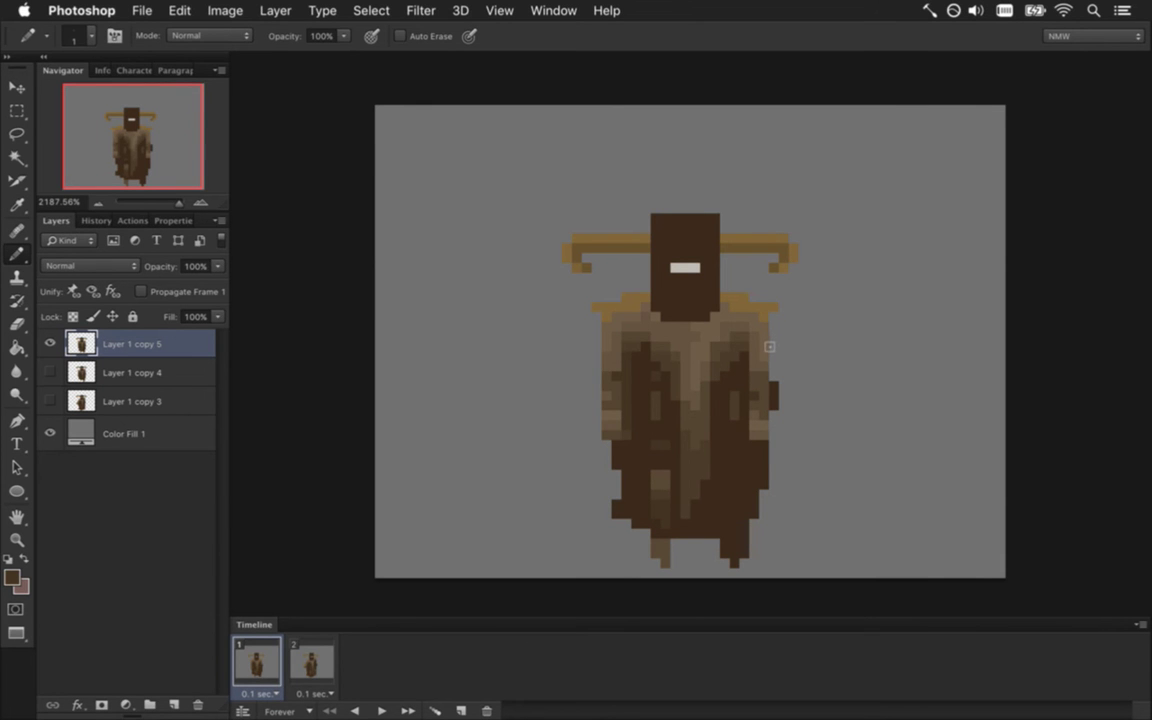
{"action": "left_click", "coordinate": [740, 403], "text": "alt"}
{"action": "left_click", "coordinate": [743, 388], "text": "alt"}
{"action": "left_click_drag", "start_coordinate": [690, 330], "coordinate": [661, 370]}
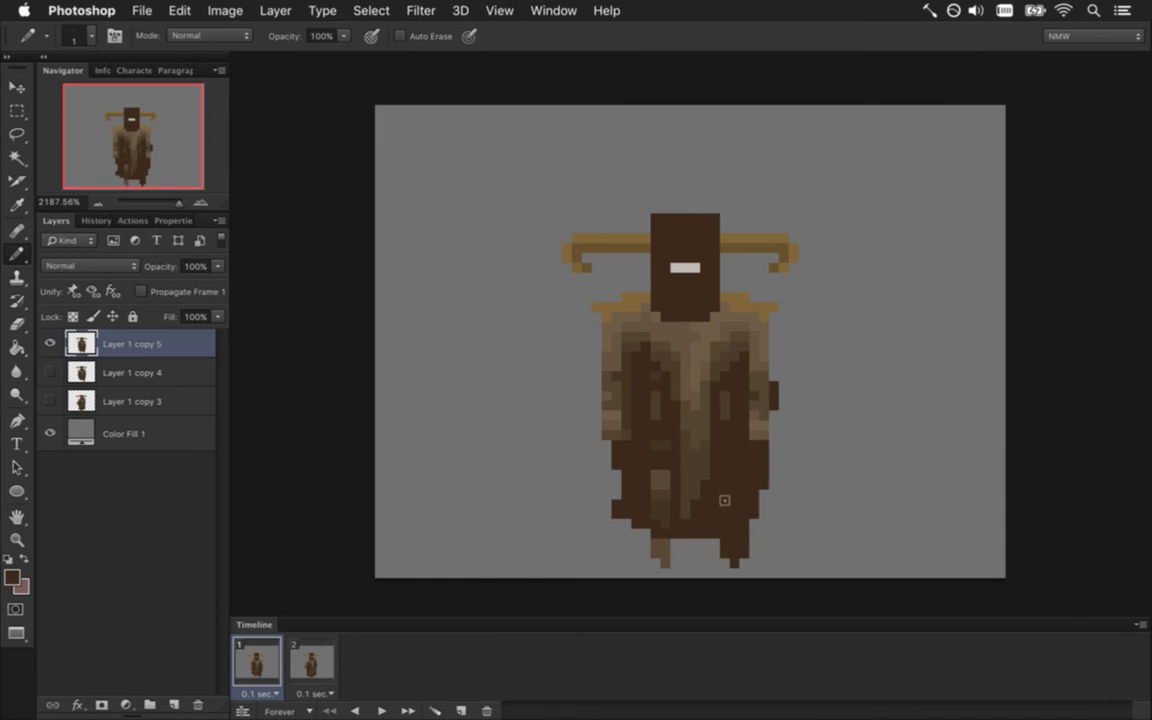
{"action": "key", "text": "e"}
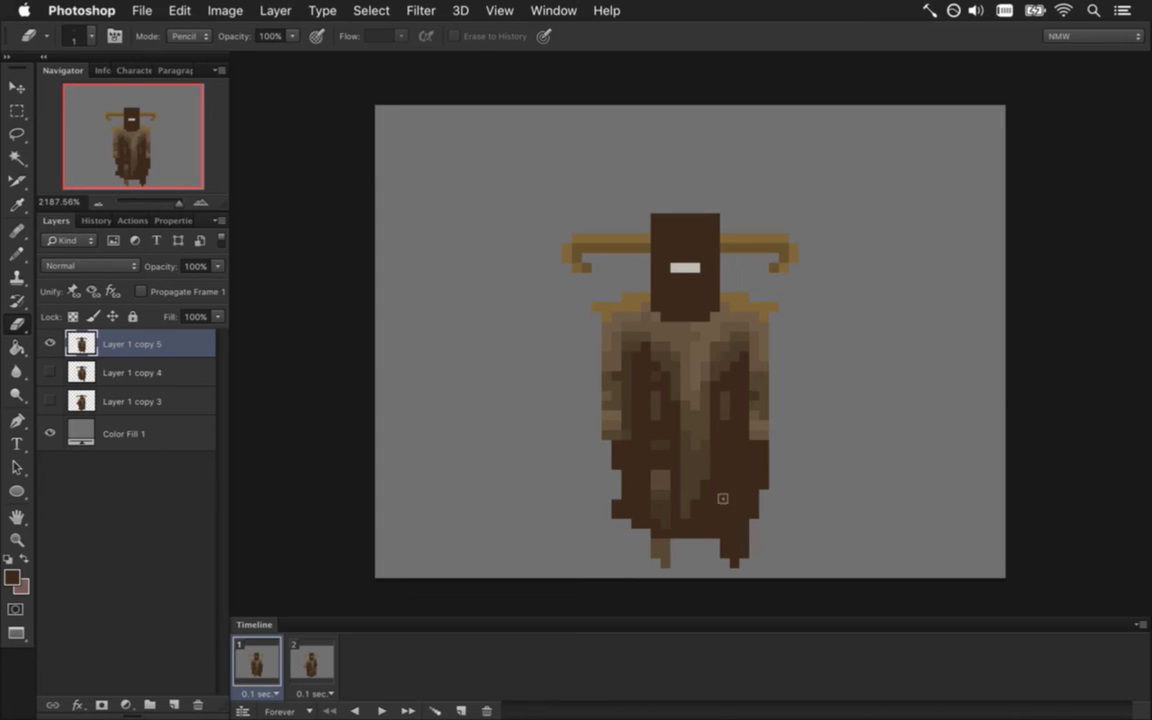
Paint a lighter-brown pixel on the lower right robe using a colour sampled from the robe
{"action": "key", "text": "i"}
{"action": "left_click", "coordinate": [668, 490]}
{"action": "key", "text": "b"}
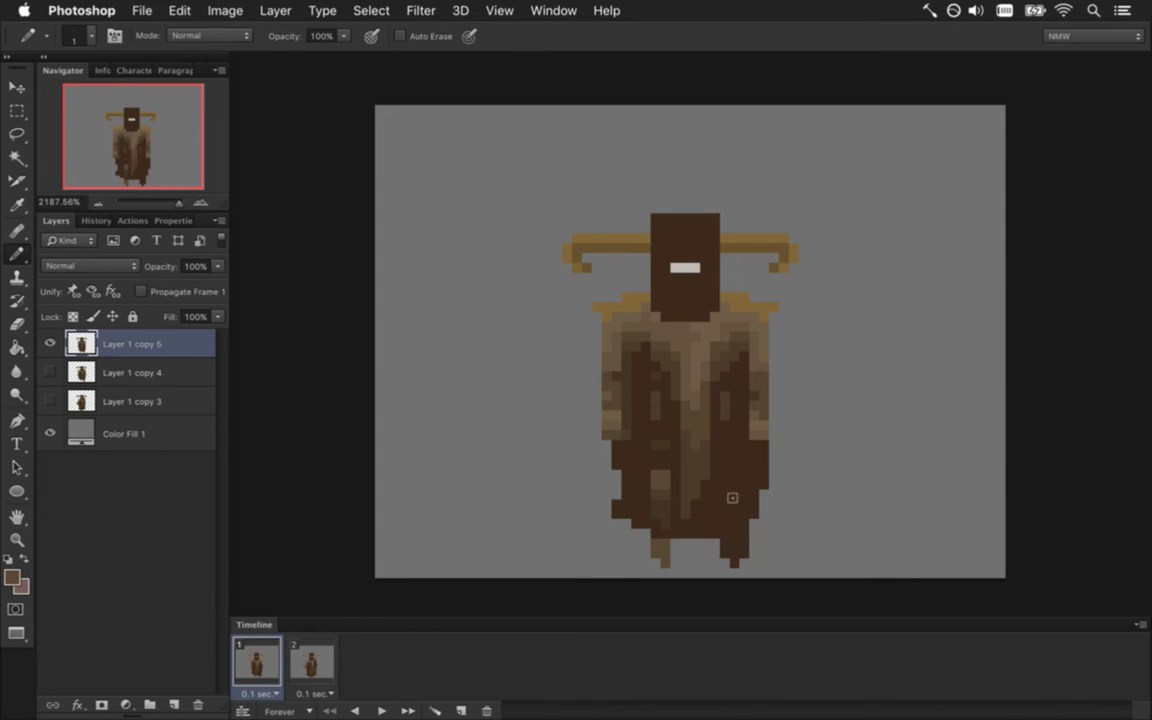
{"action": "left_click", "coordinate": [734, 476]}
{"action": "key", "text": "i"}
{"action": "left_click", "coordinate": [662, 458]}
{"action": "key", "text": "b"}
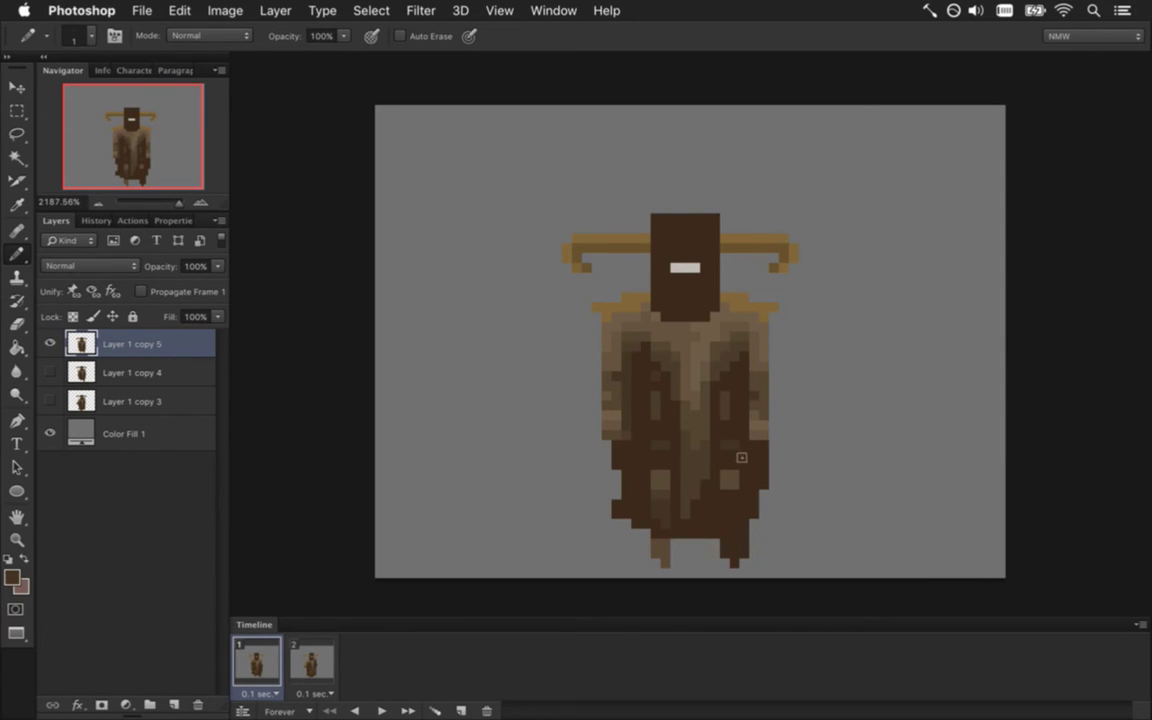
Repaint lower robe pixels with colours picked from the lower robe
{"action": "key", "text": "i"}
{"action": "key", "text": "b"}
{"action": "key", "text": "i"}
{"action": "left_click", "coordinate": [661, 508]}
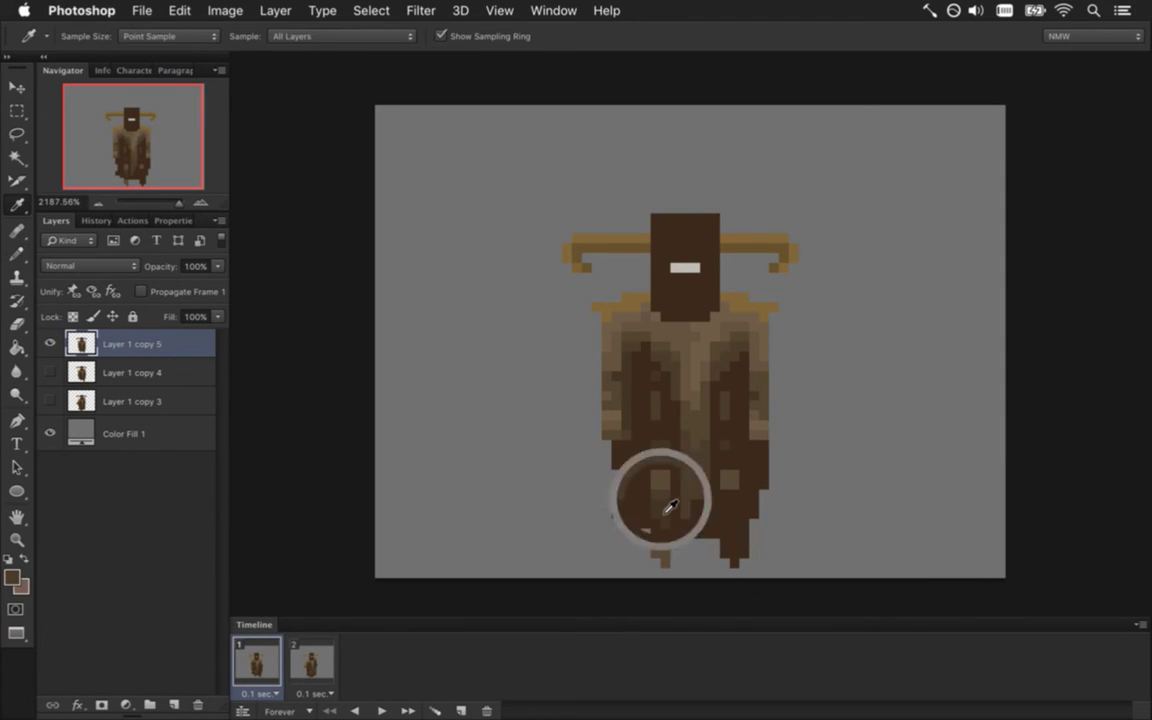
{"action": "key", "text": "b"}
{"action": "key", "text": "i"}
{"action": "left_click", "coordinate": [671, 516]}
{"action": "key", "text": "b"}
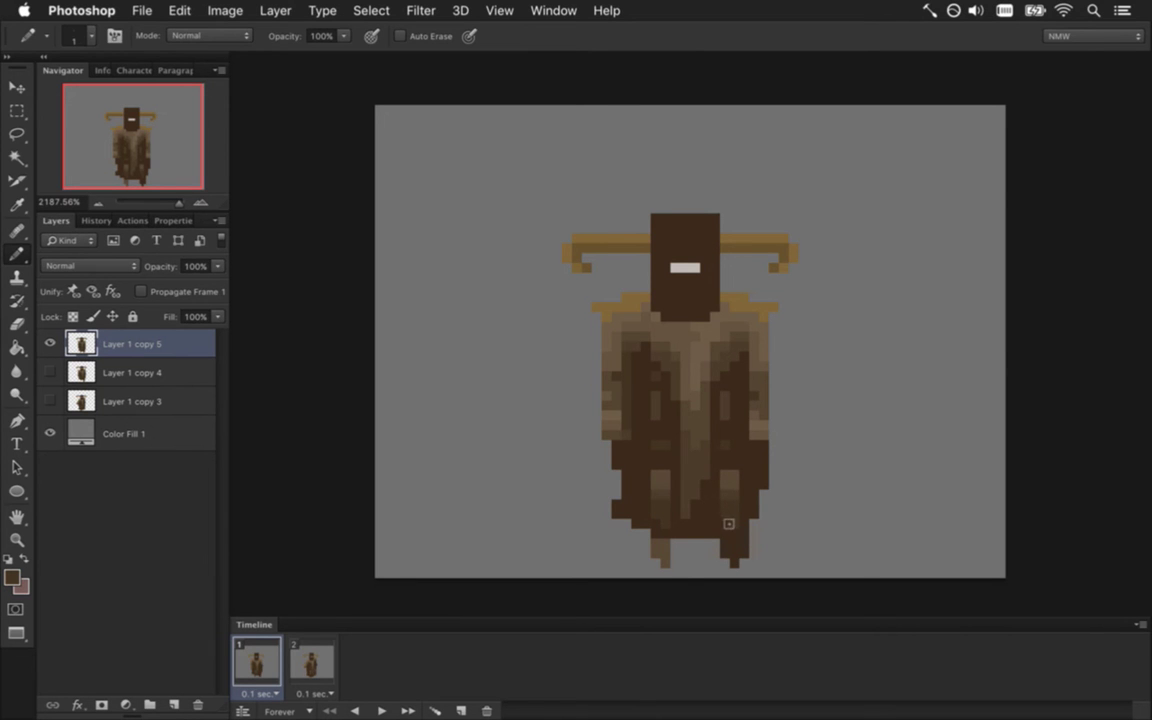
{"action": "key", "text": "i"}
{"action": "left_click", "coordinate": [656, 543]}
{"action": "key", "text": "b"}
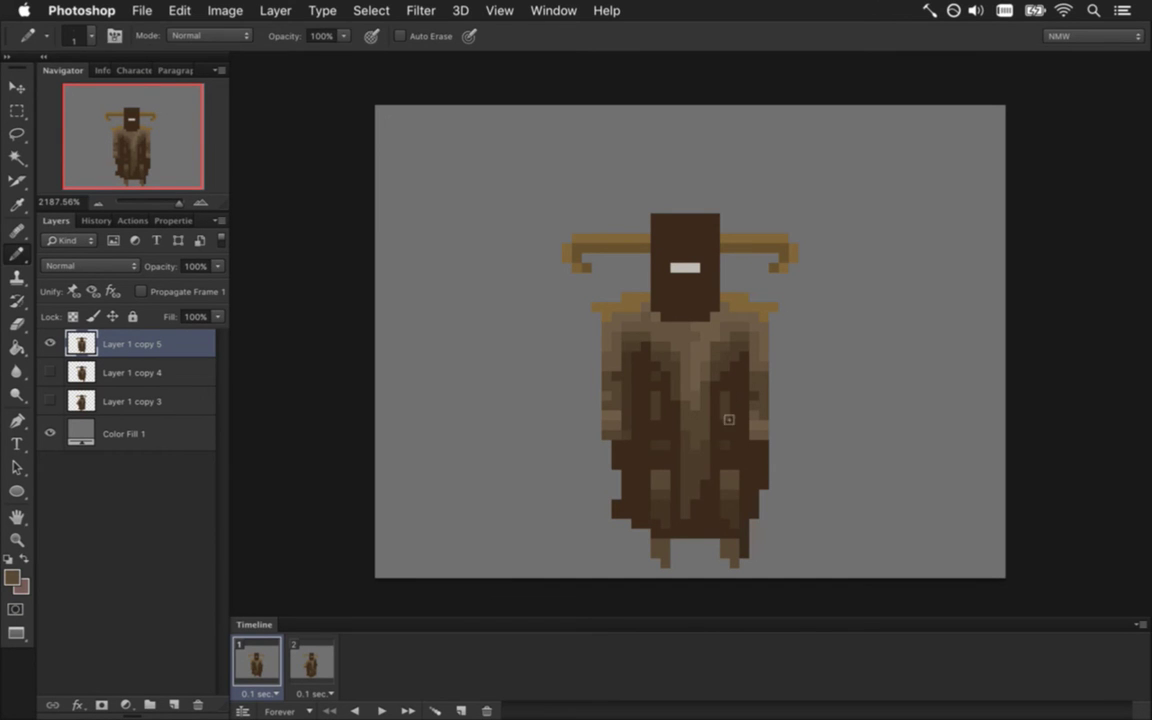
Shade the robe's lower edge with darker brown, then select the entire canvas
{"action": "key", "text": "i"}
{"action": "left_click", "coordinate": [630, 476]}
{"action": "key", "text": "b"}
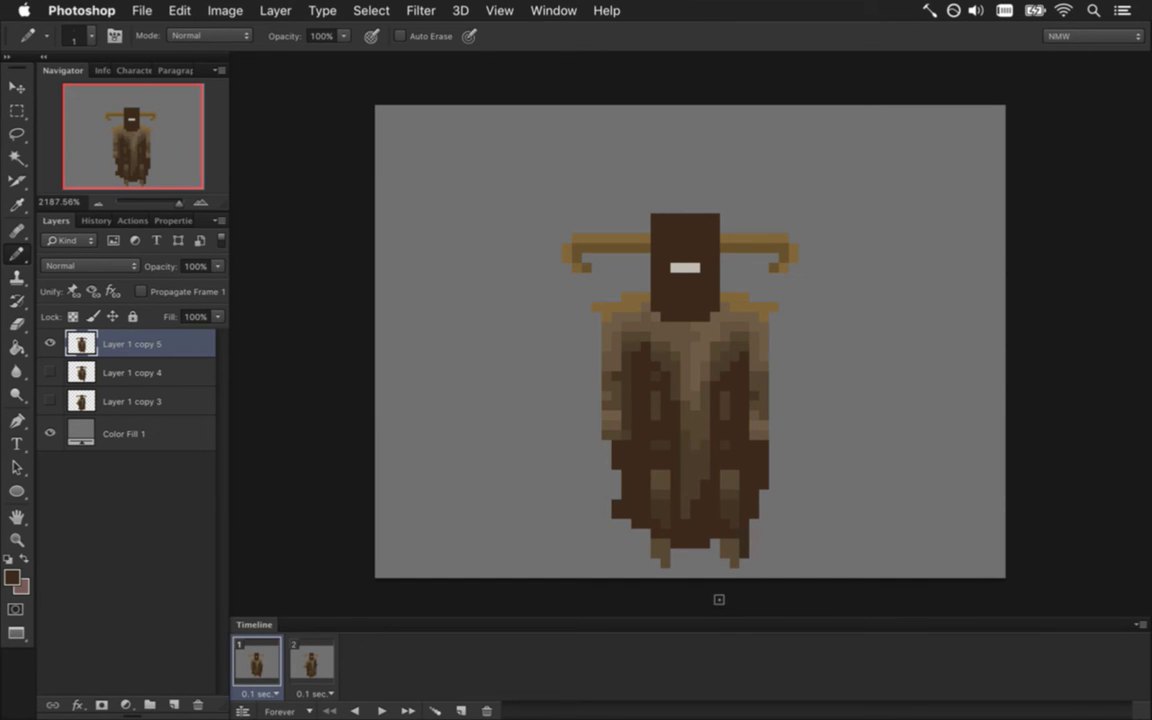
{"action": "key", "text": "i"}
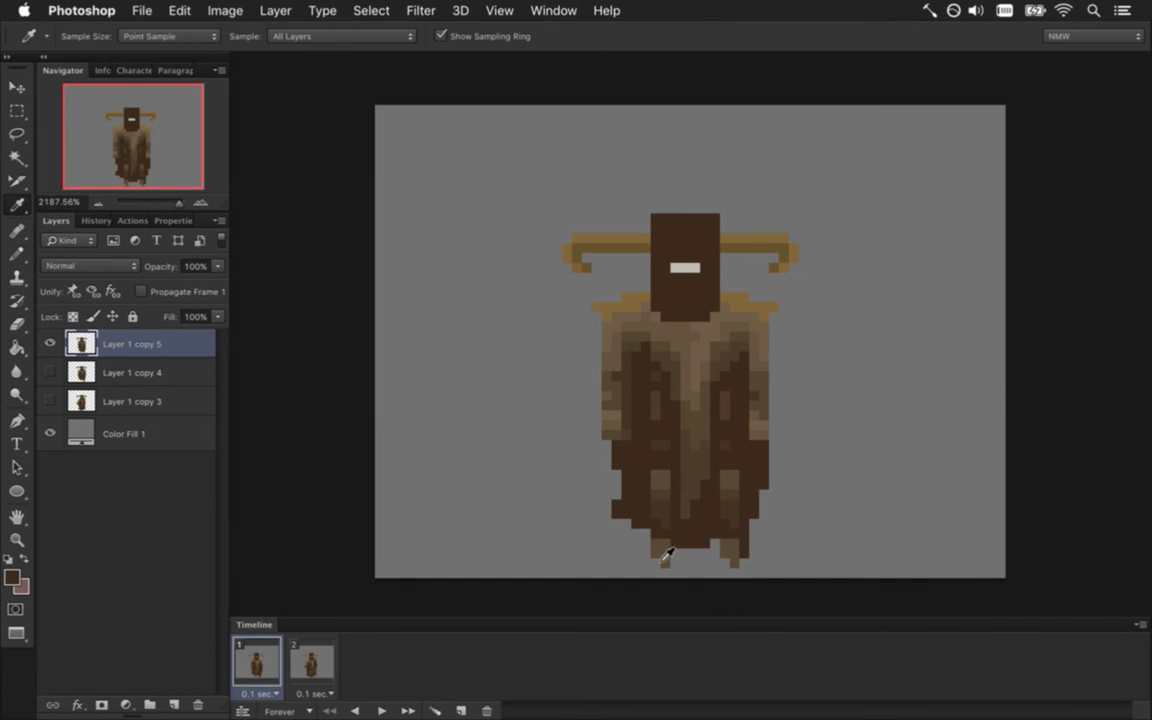
{"action": "left_click", "coordinate": [661, 540]}
{"action": "key", "text": "b"}
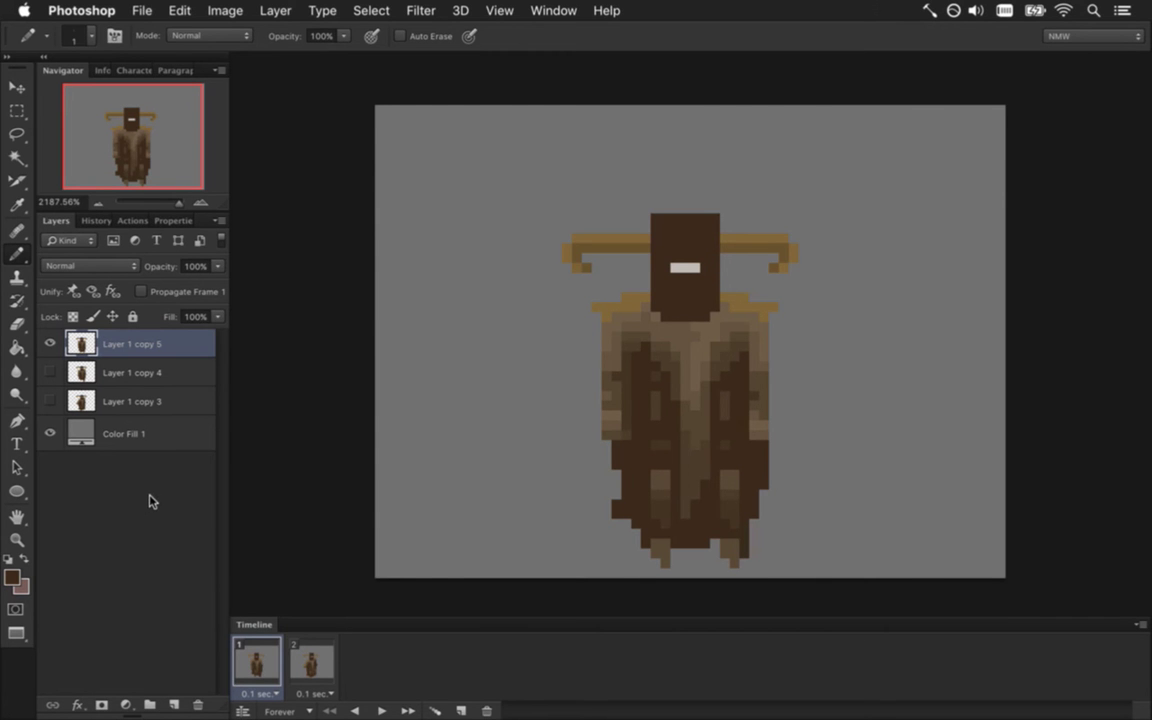
{"action": "key", "text": "super+a"}
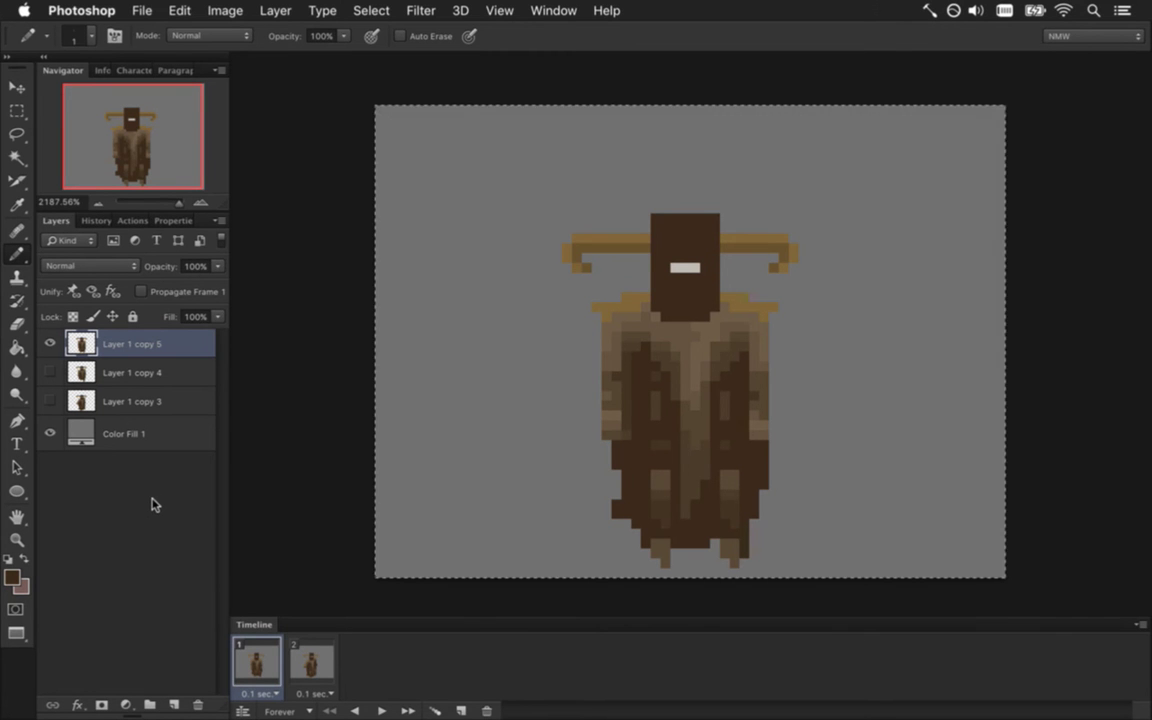
{"action": "left_click", "coordinate": [141, 10]}
Open the Zero hero PSD files from ZeroIdle.psd onward, excluding ZeroRunS.psd
{"action": "left_click", "coordinate": [340, 206]}
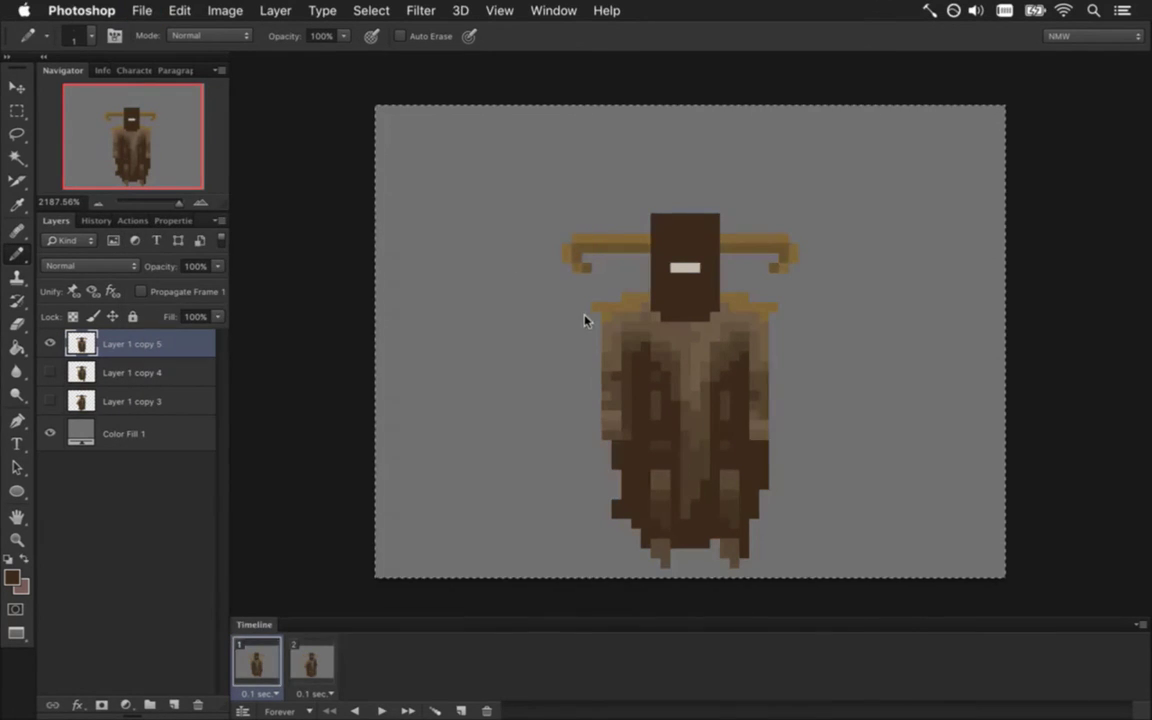
{"action": "scroll", "coordinate": [870, 454], "scroll_direction": "down", "scroll_amount": 10}
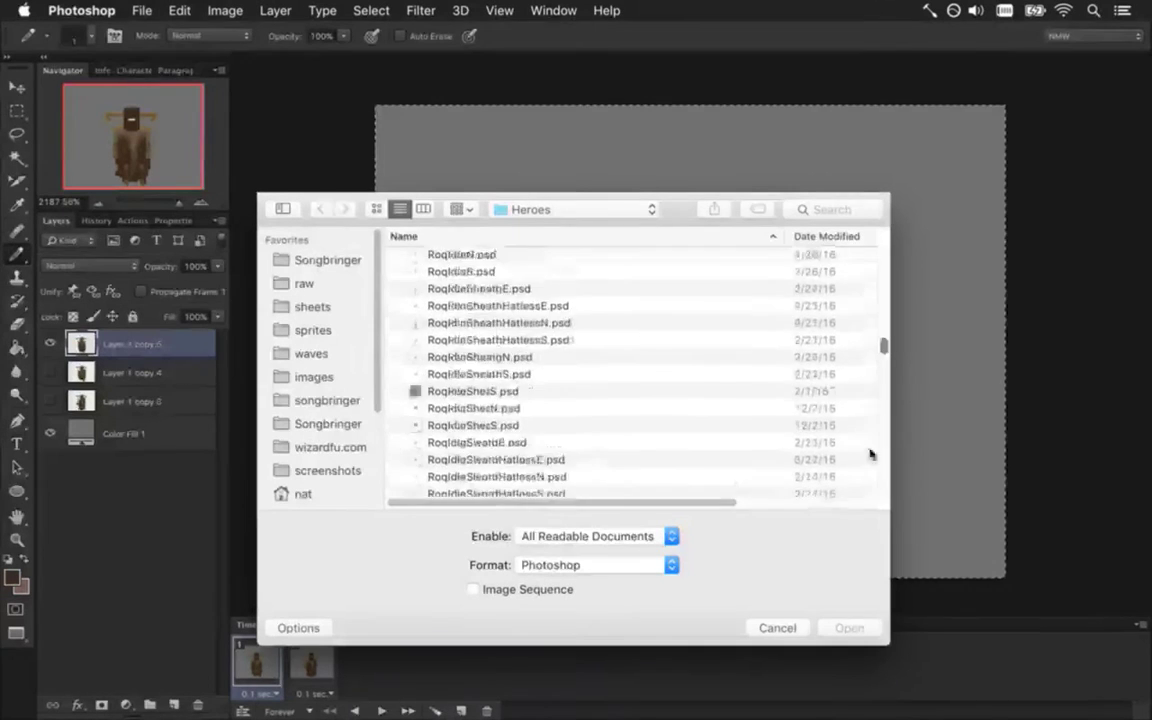
{"action": "scroll", "coordinate": [870, 454], "scroll_direction": "down", "scroll_amount": 10}
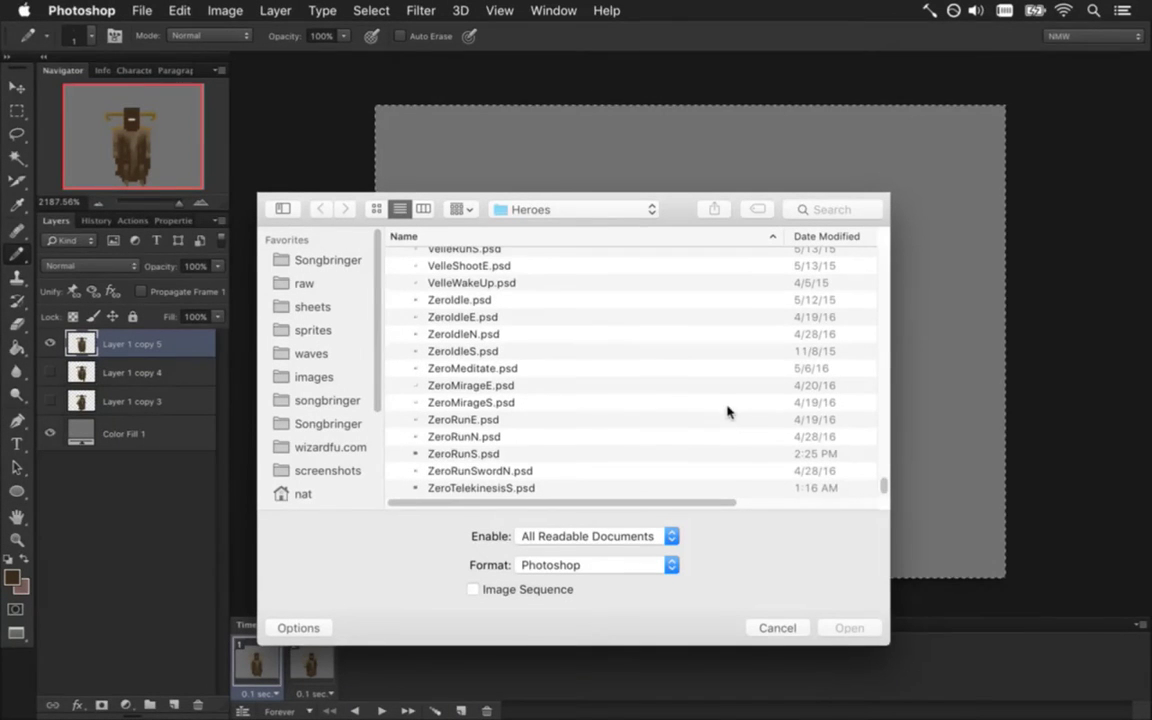
{"action": "left_click", "coordinate": [497, 352]}
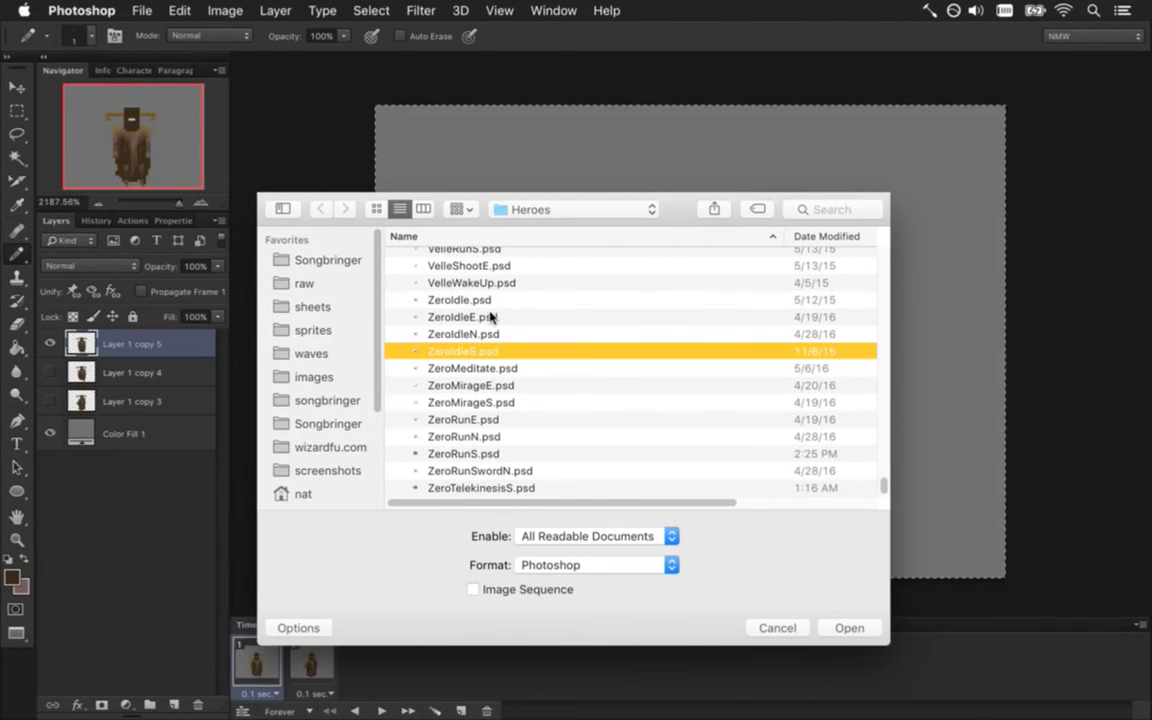
{"action": "left_click", "coordinate": [490, 302]}
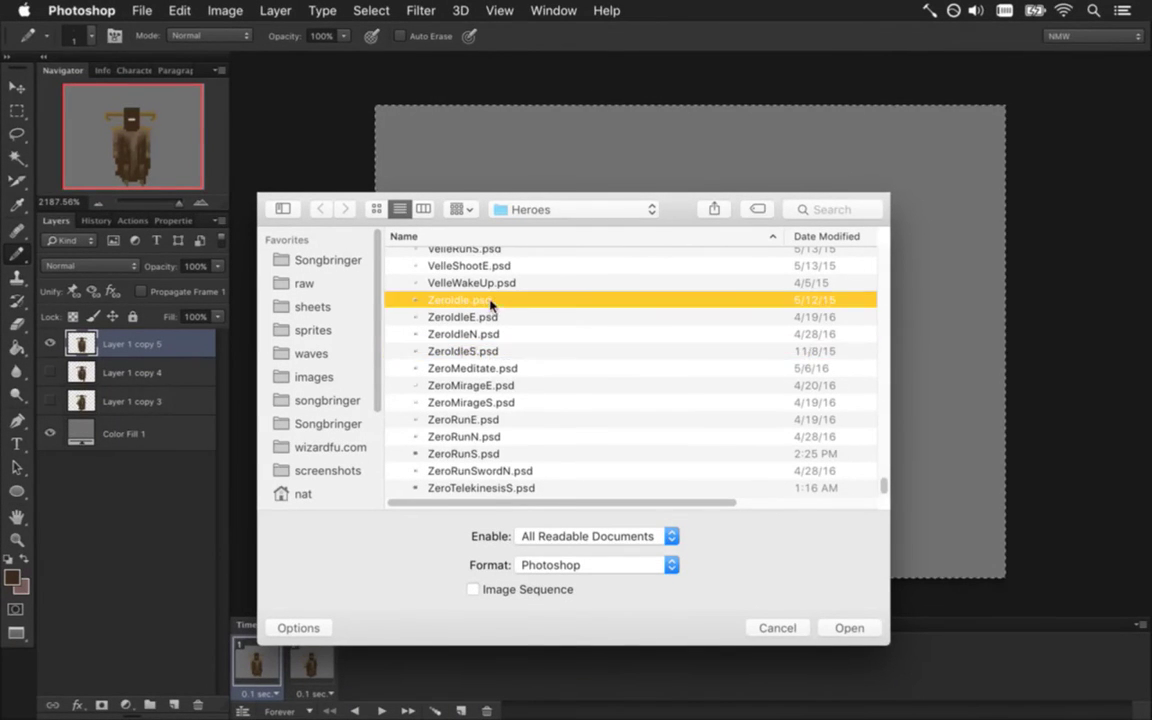
{"action": "left_click", "coordinate": [510, 490], "text": "shift"}
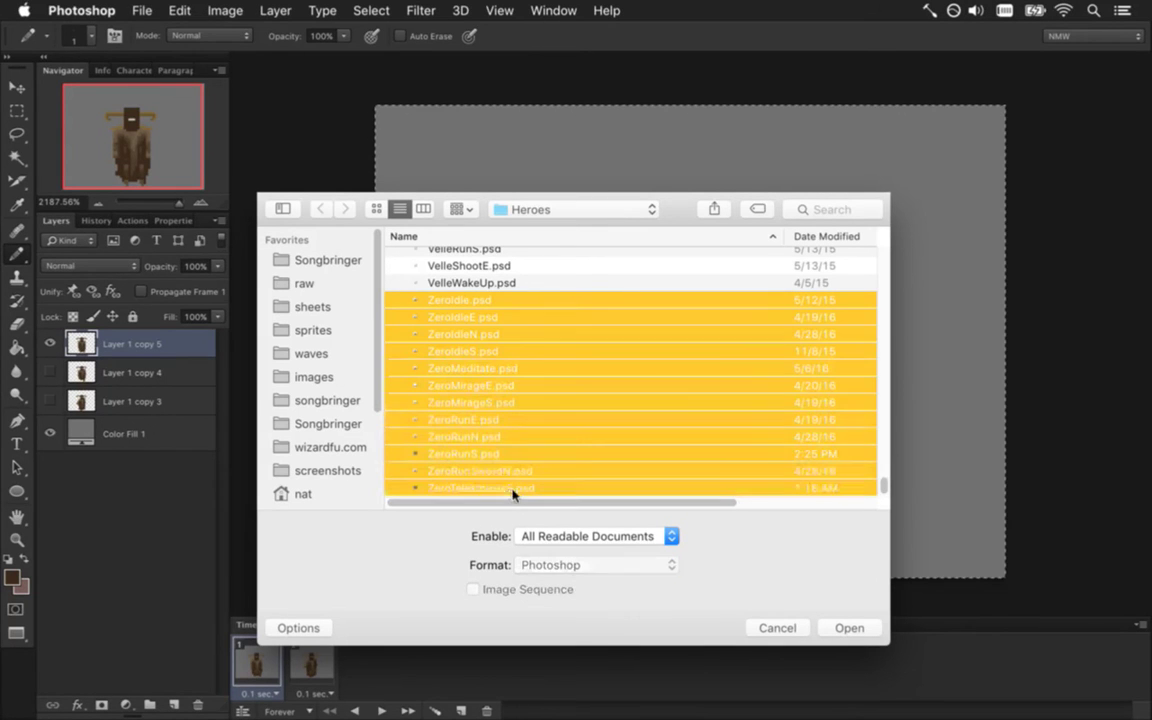
{"action": "left_click", "coordinate": [487, 456], "text": "super"}
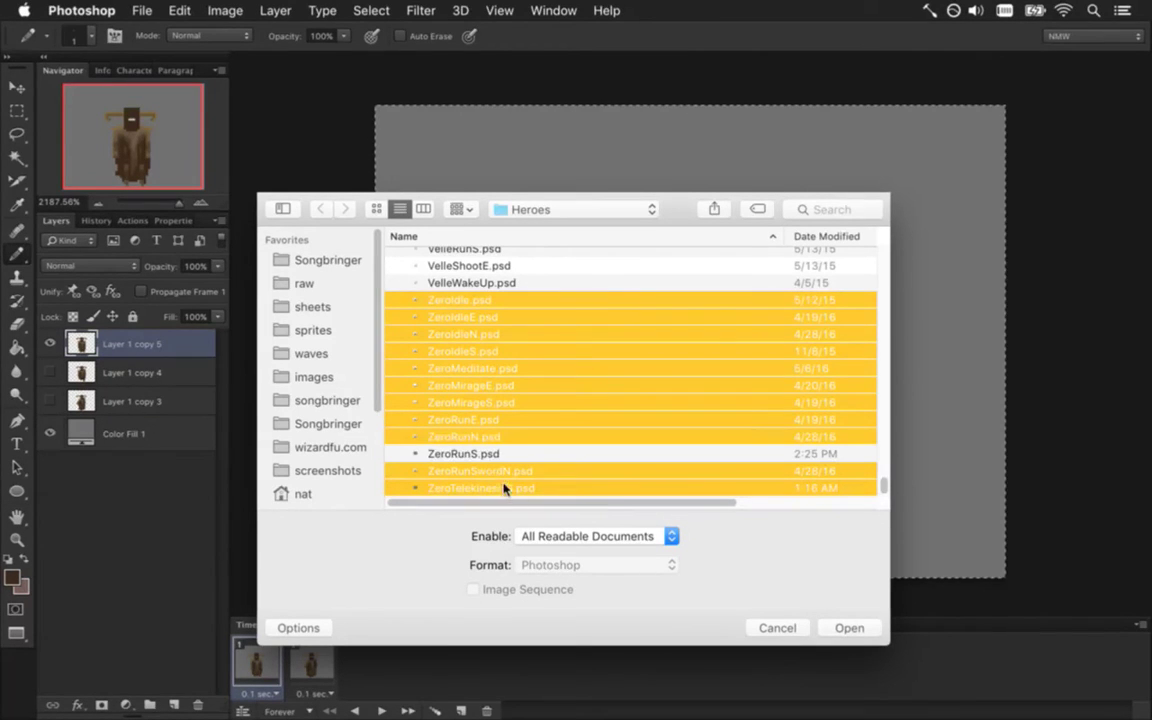
{"action": "left_click", "coordinate": [504, 487], "text": "super"}
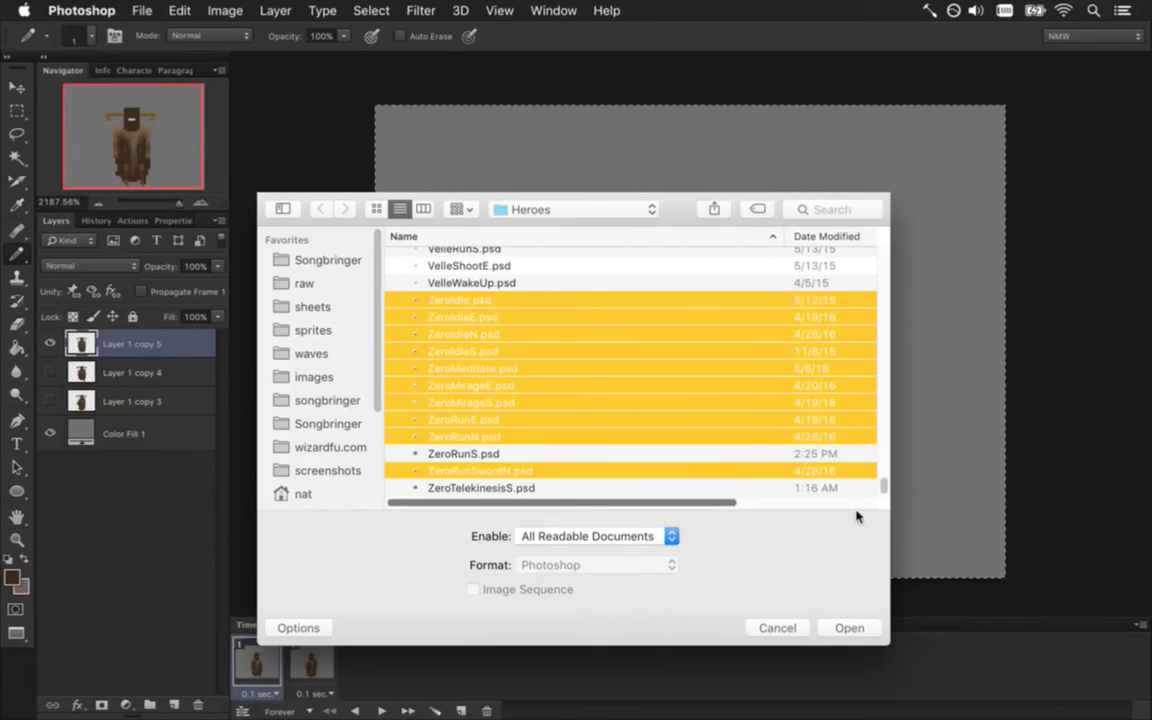
{"action": "left_click", "coordinate": [488, 456], "text": "super"}
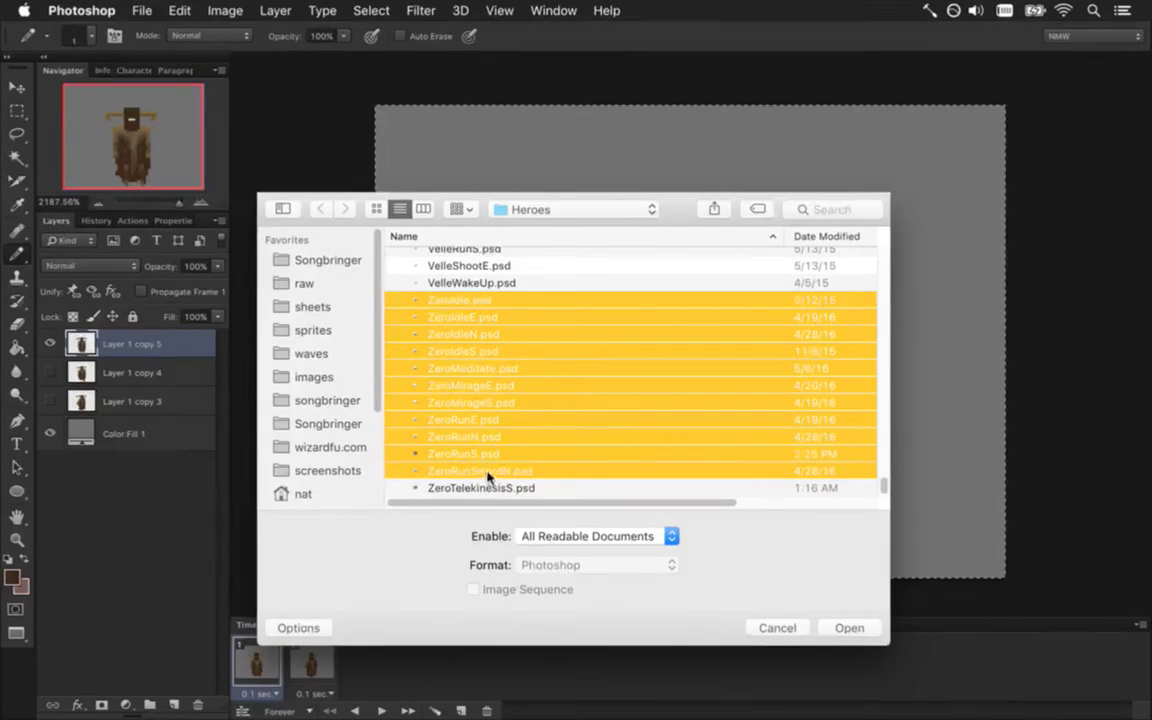
{"action": "left_click", "coordinate": [490, 456], "text": "super"}
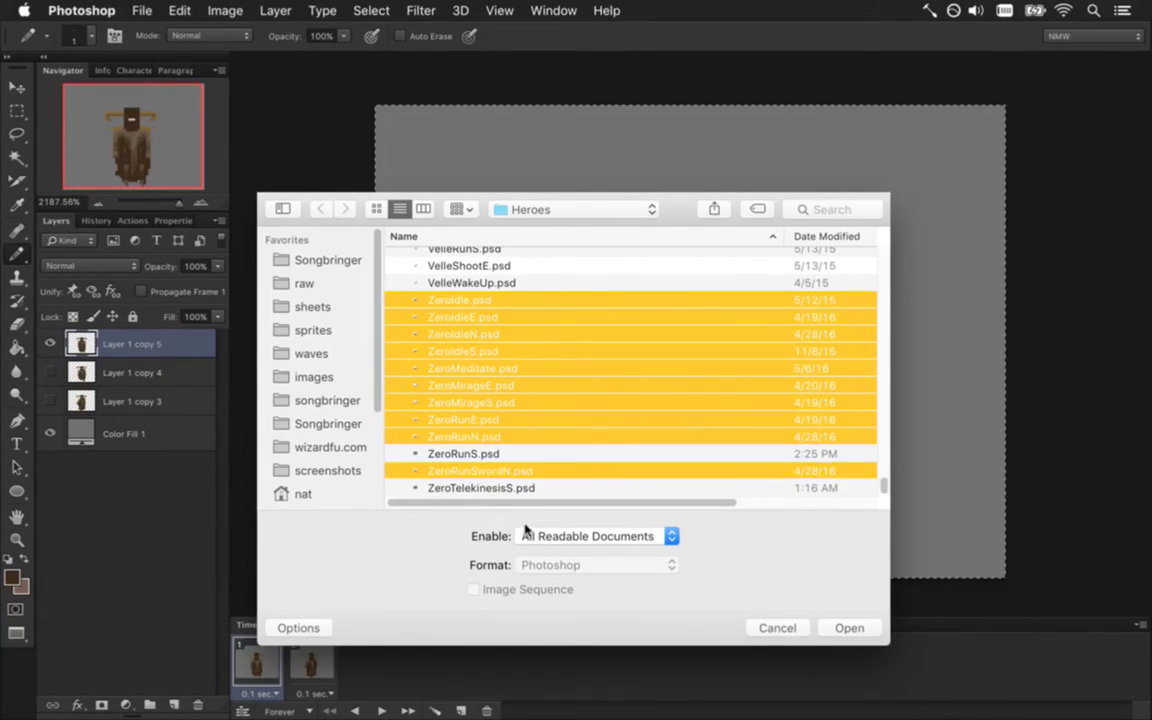
{"action": "left_click", "coordinate": [849, 628]}
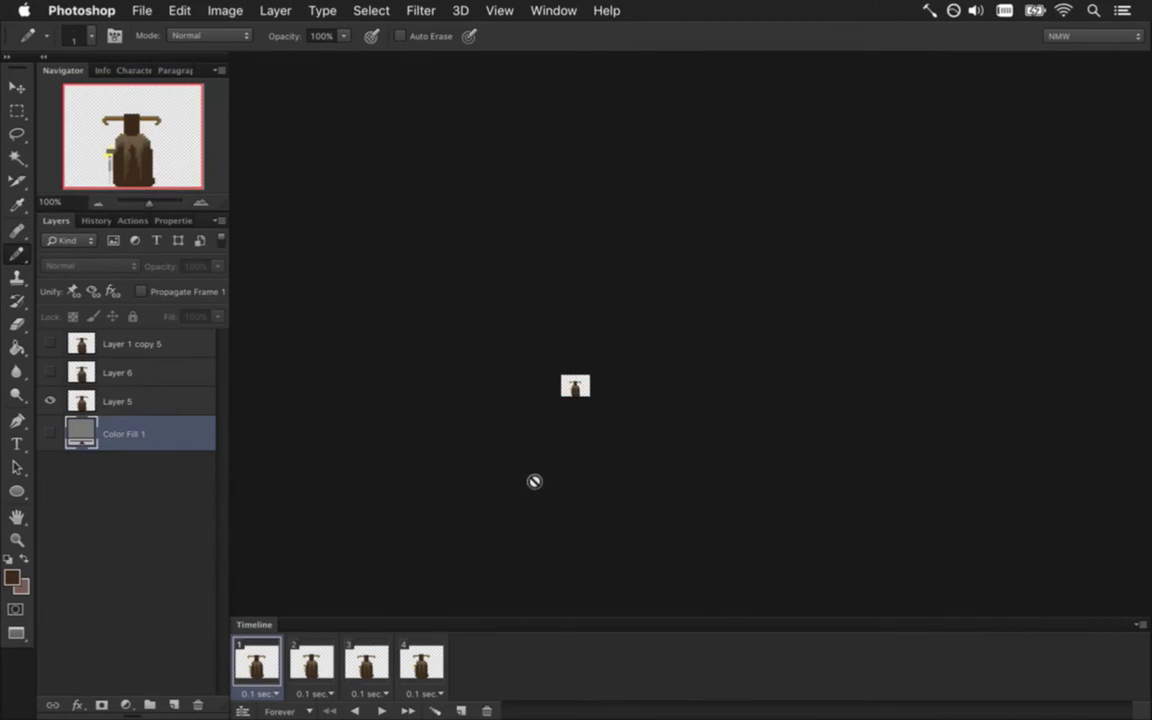
Switch to the ZeroIdleS document and zoom in on the figure
{"action": "left_click", "coordinate": [555, 12]}
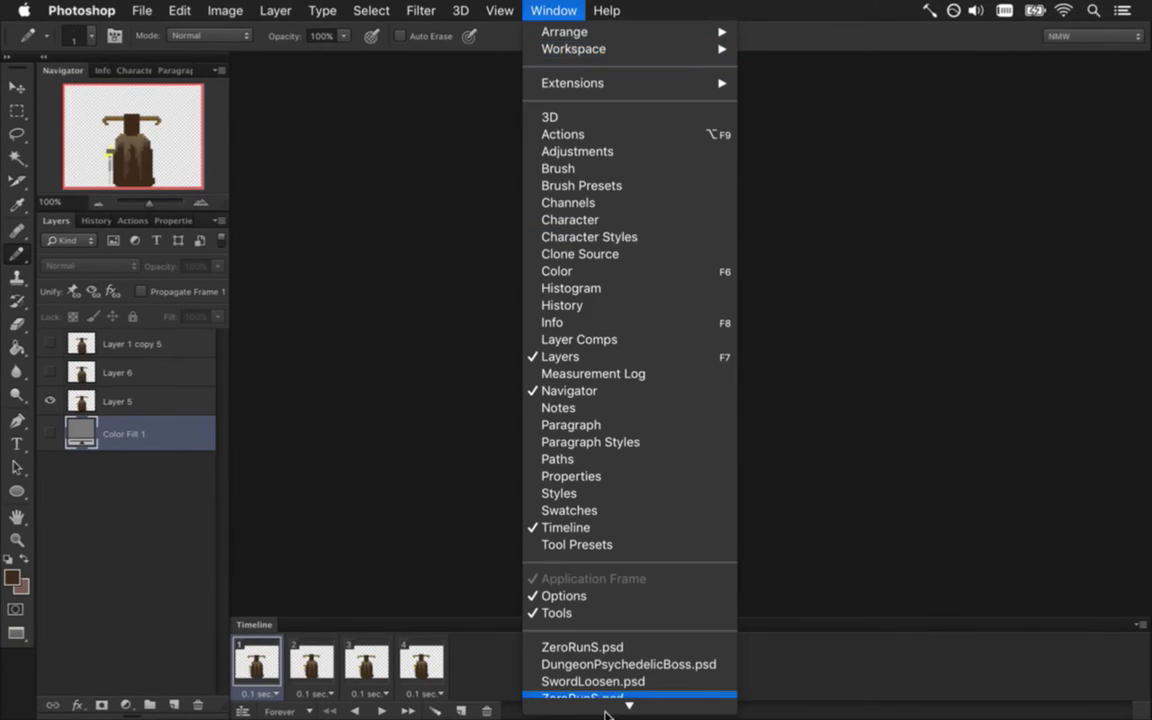
{"action": "mouse_move", "coordinate": [605, 712]}
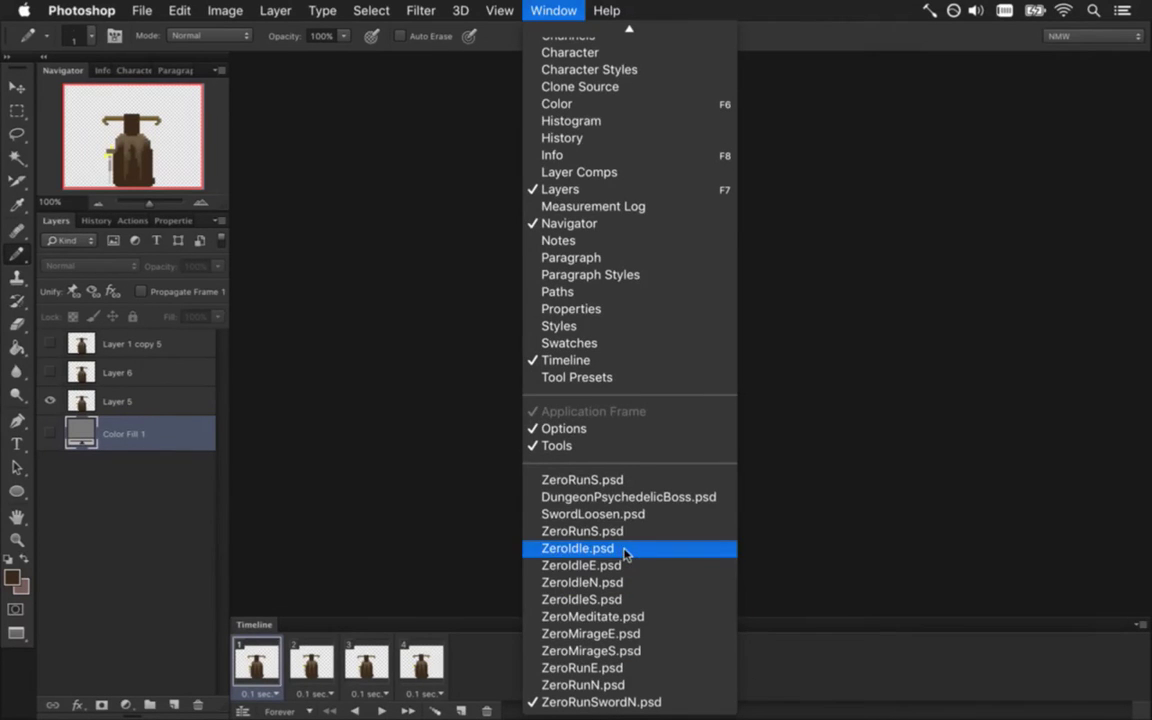
{"action": "left_click", "coordinate": [613, 600]}
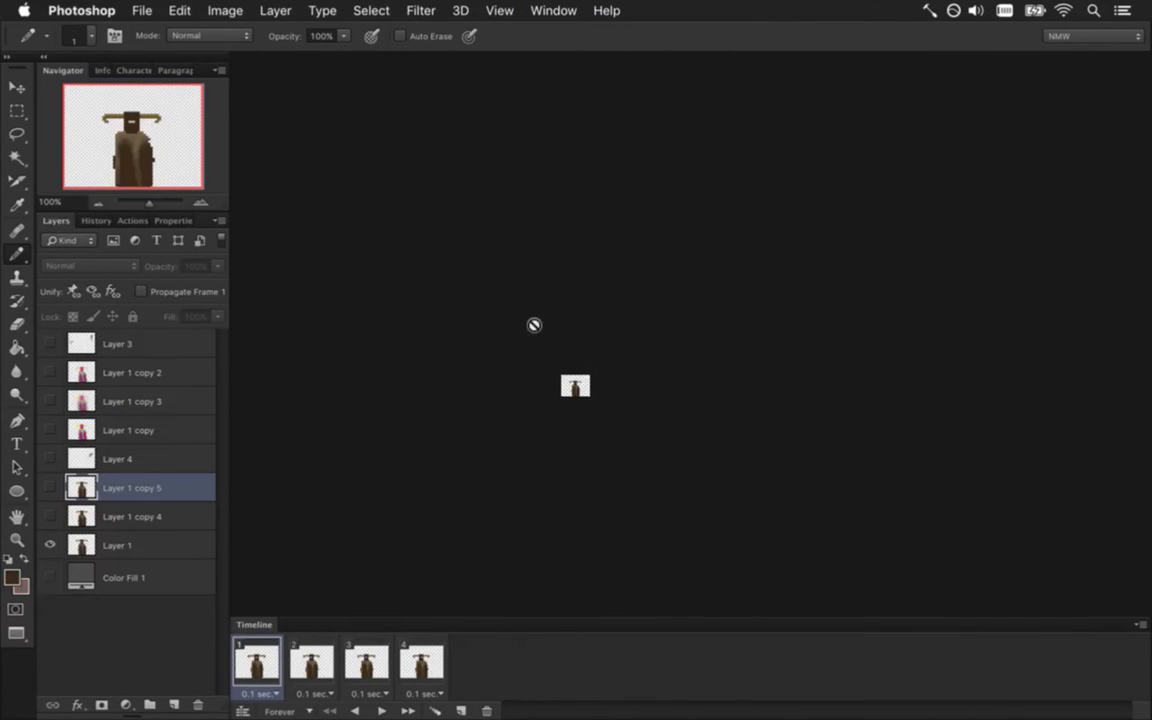
{"action": "left_click_drag", "start_coordinate": [644, 383], "coordinate": [758, 393]}
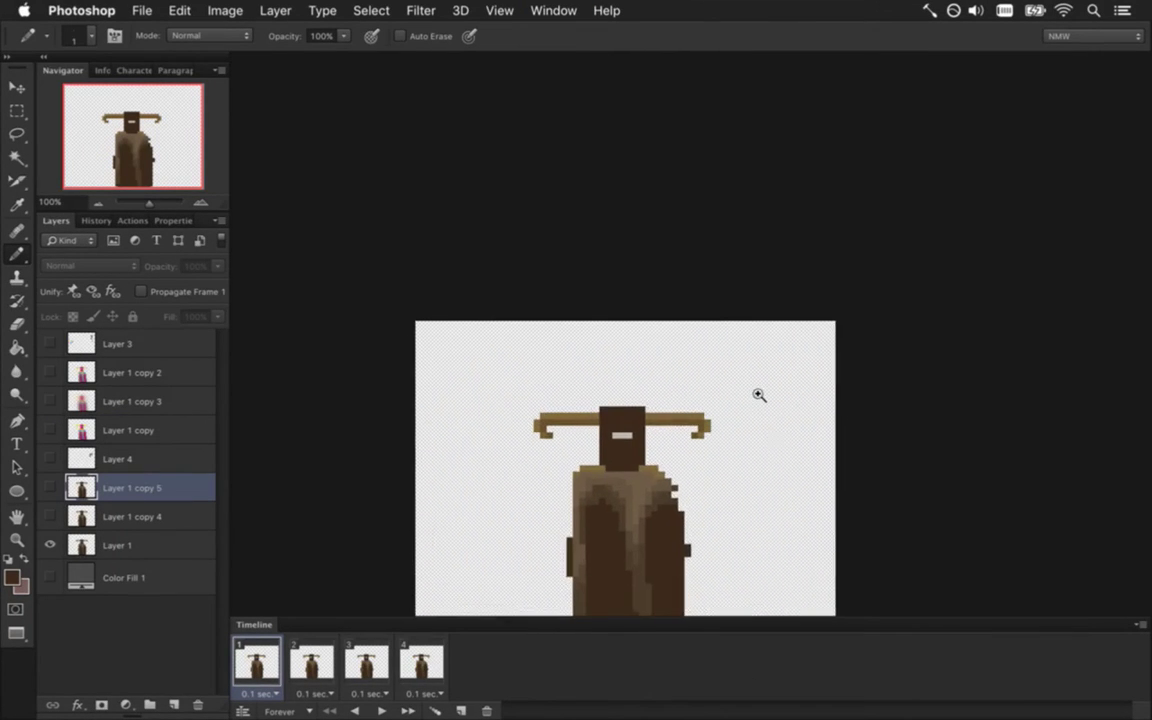
Show Color Fill 1 across all four frames and lighten its grey from #4b4b4b to #606060
{"action": "left_click_drag", "start_coordinate": [656, 478], "coordinate": [635, 316]}
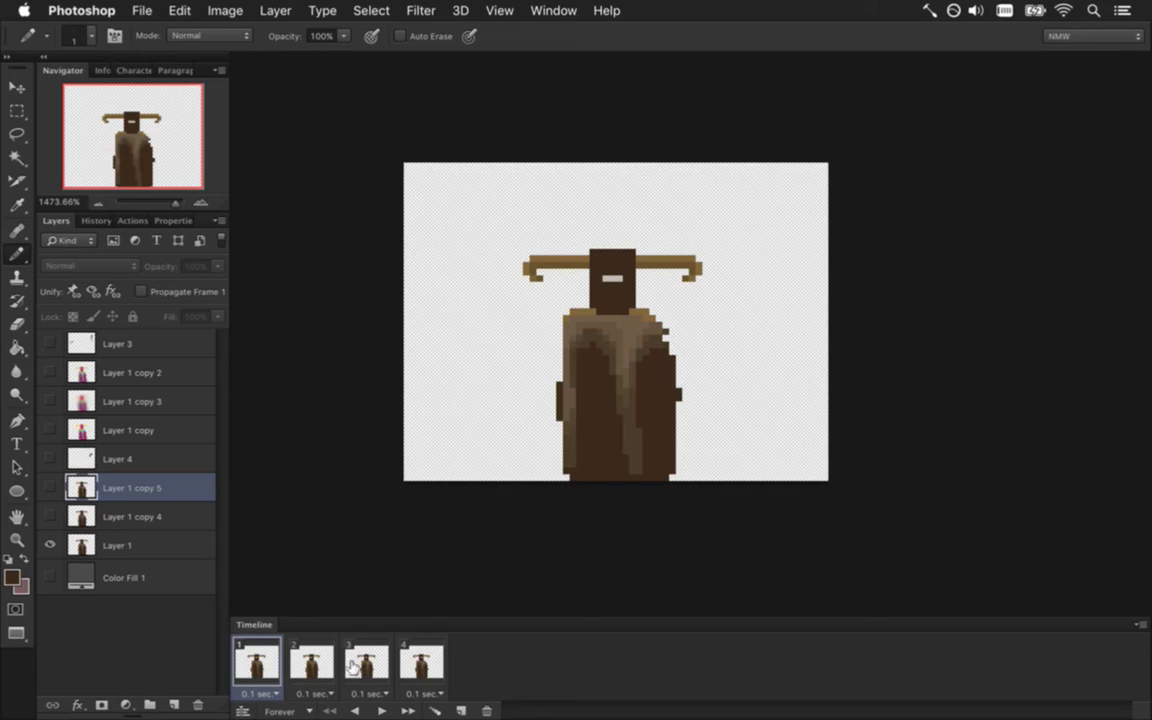
{"action": "key", "text": "super+alt+a"}
{"action": "left_click", "coordinate": [52, 576]}
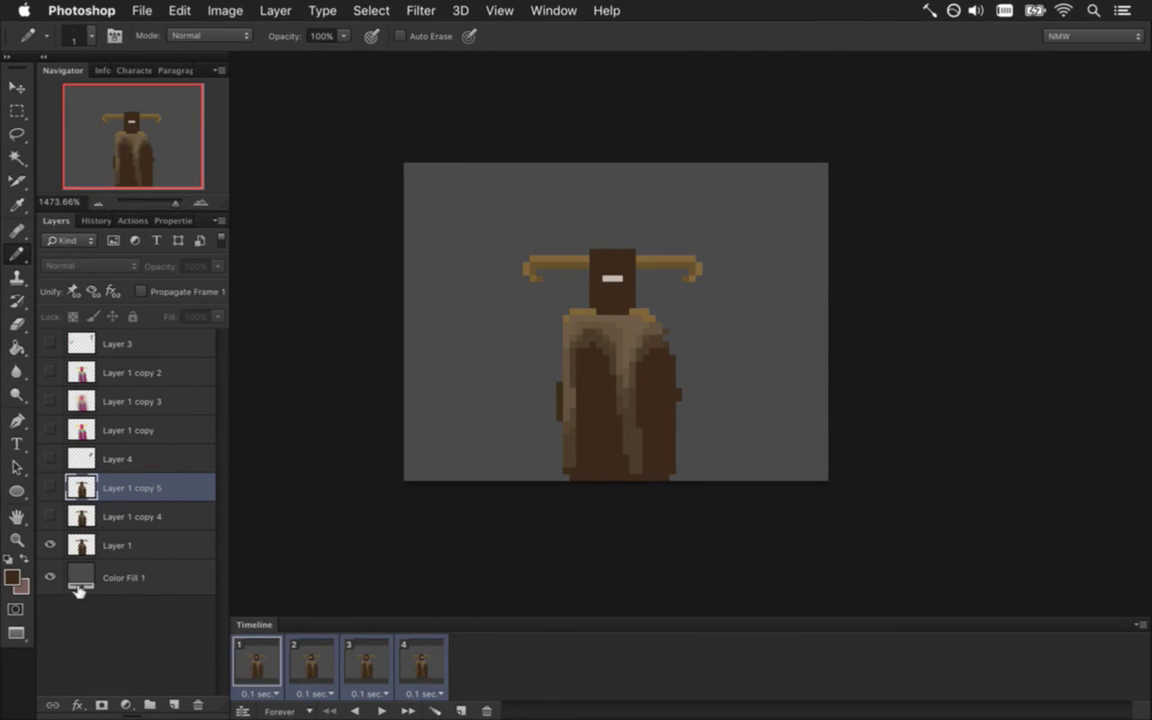
{"action": "left_click", "coordinate": [88, 568]}
{"action": "double_click", "coordinate": [88, 568]}
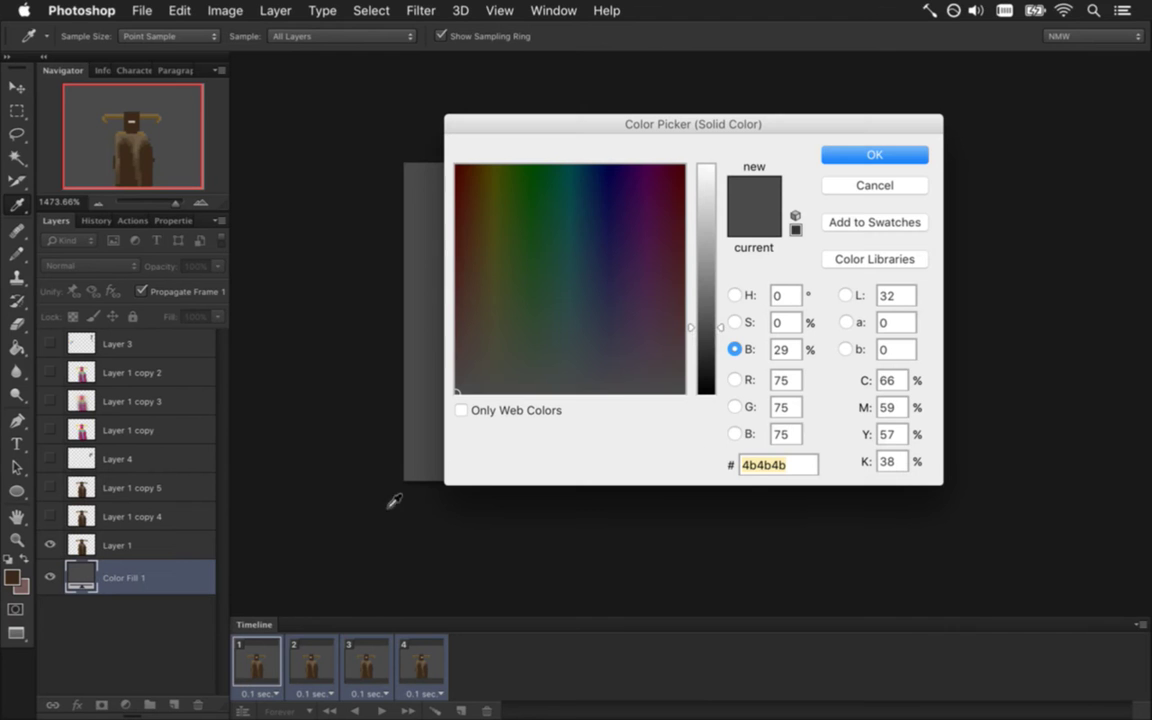
{"action": "left_click_drag", "start_coordinate": [710, 338], "coordinate": [707, 312]}
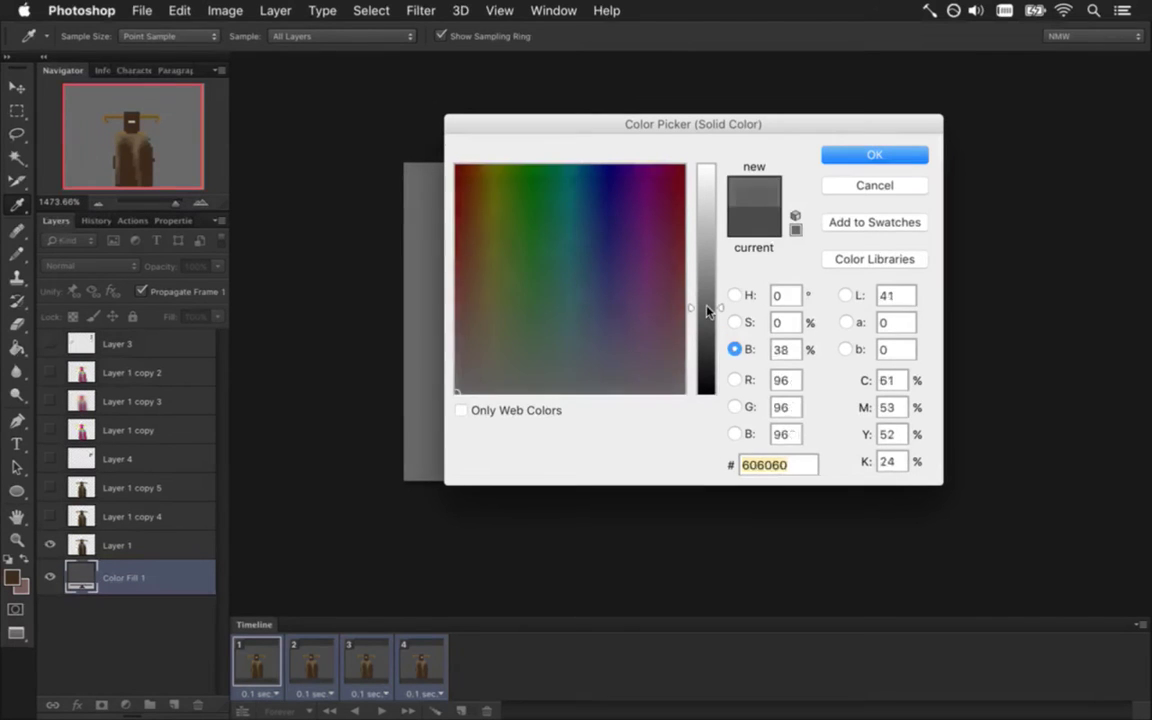
{"action": "left_click", "coordinate": [869, 157]}
{"action": "left_click", "coordinate": [132, 350]}
Delete the unused layers with frame 1 propagation turned off
{"action": "left_click", "coordinate": [141, 291]}
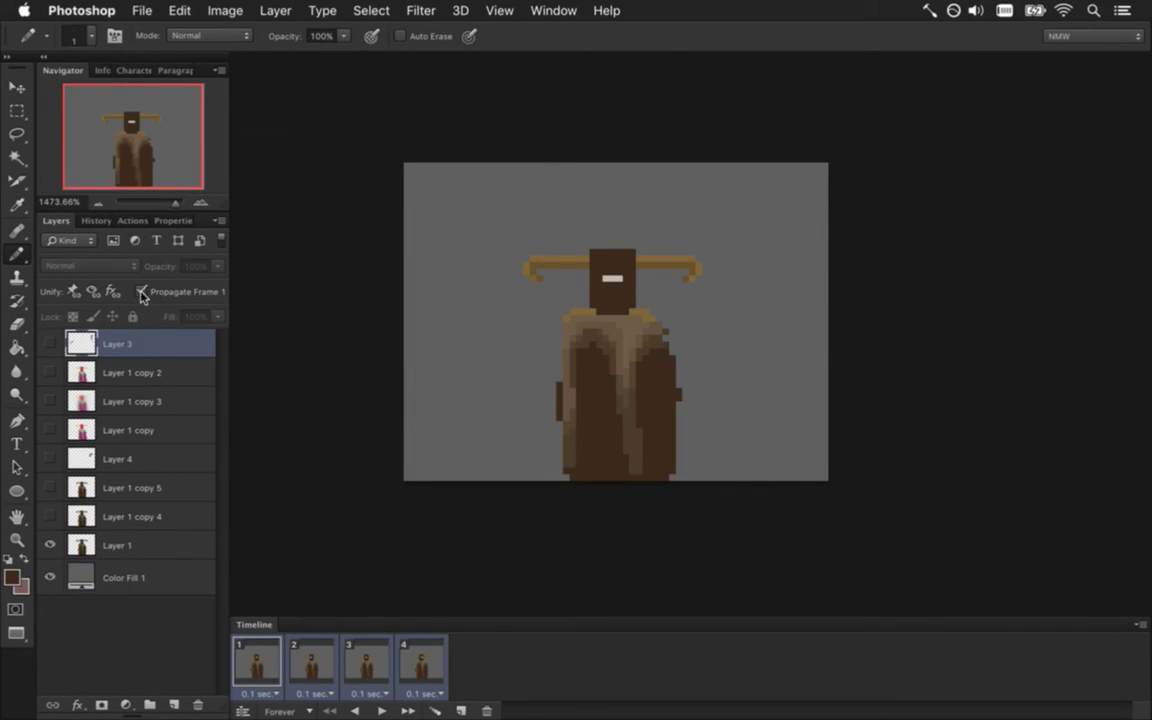
{"action": "left_click", "coordinate": [198, 704]}
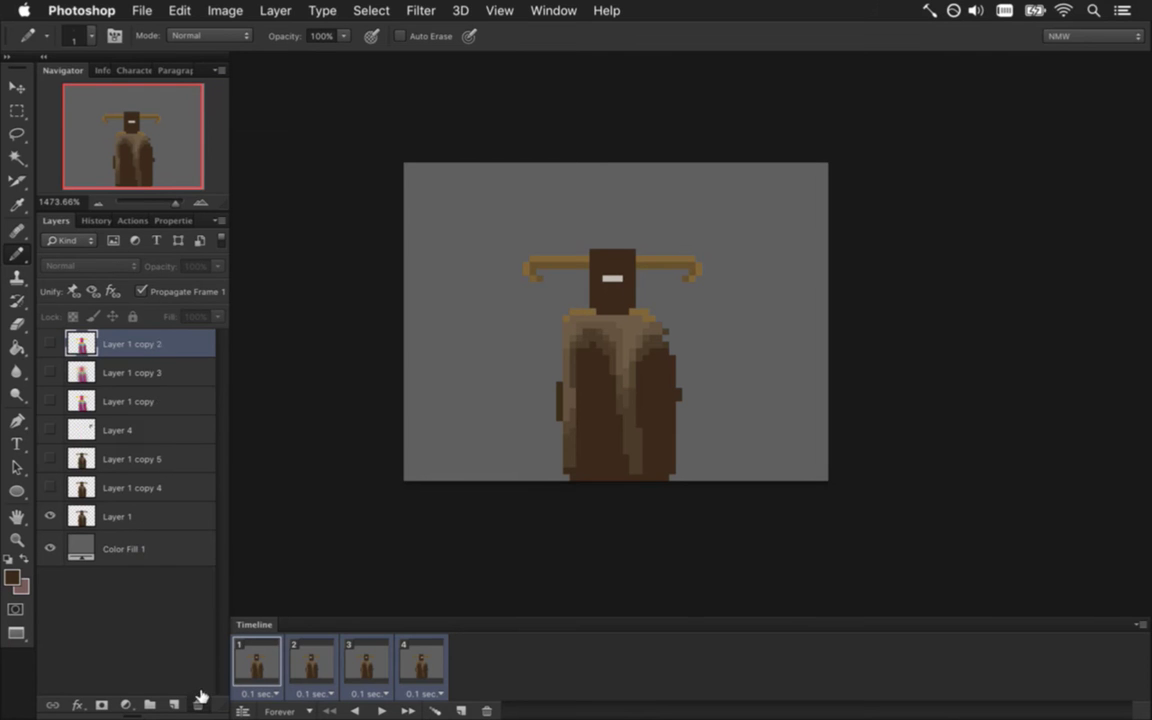
{"action": "left_click", "coordinate": [198, 704]}
{"action": "left_click", "coordinate": [198, 704]}
{"action": "left_click", "coordinate": [198, 704]}
{"action": "left_click", "coordinate": [198, 704]}
{"action": "left_click", "coordinate": [141, 291]}
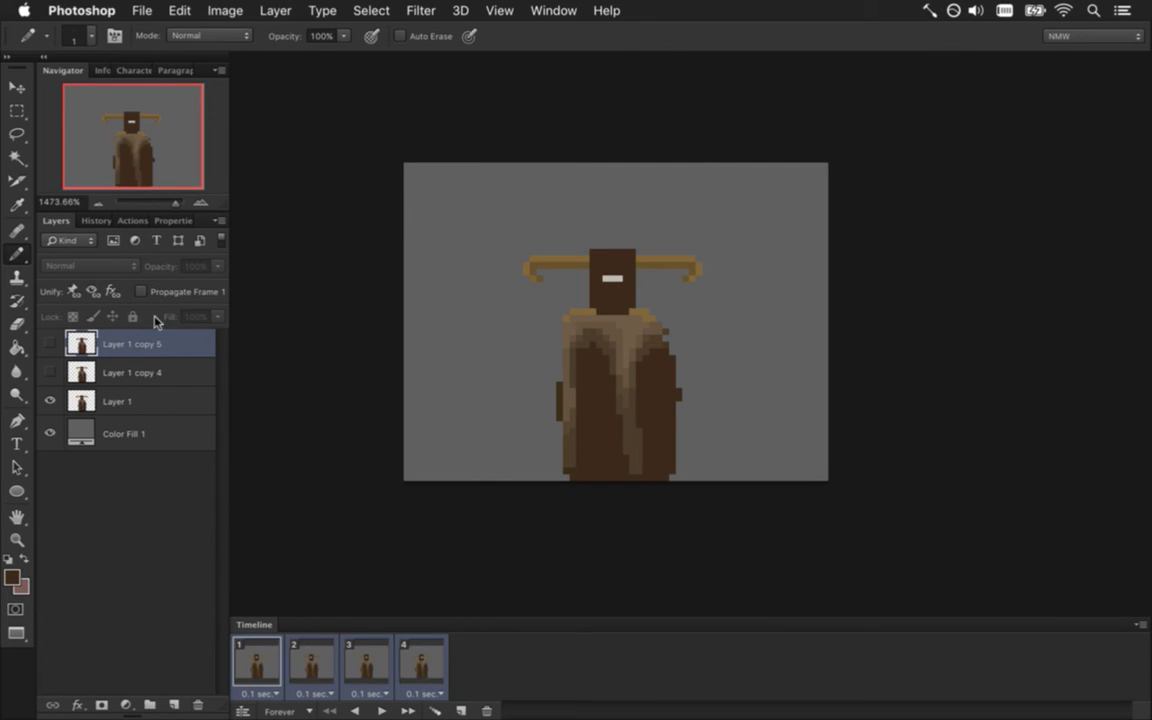
{"action": "left_click", "coordinate": [150, 370]}
{"action": "left_click", "coordinate": [147, 400]}
{"action": "left_click", "coordinate": [142, 434]}
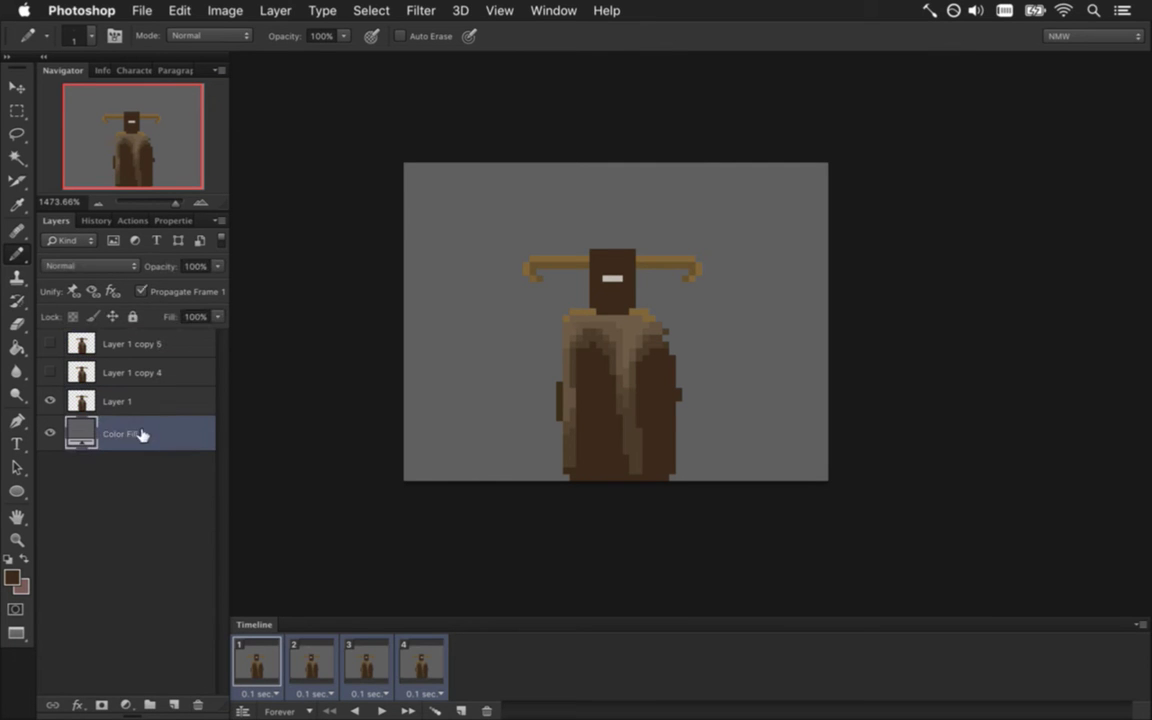
Paste the new figure as Layer 2 above Layer 1 and nudge it right
{"action": "left_click", "coordinate": [142, 291]}
{"action": "left_click", "coordinate": [118, 402]}
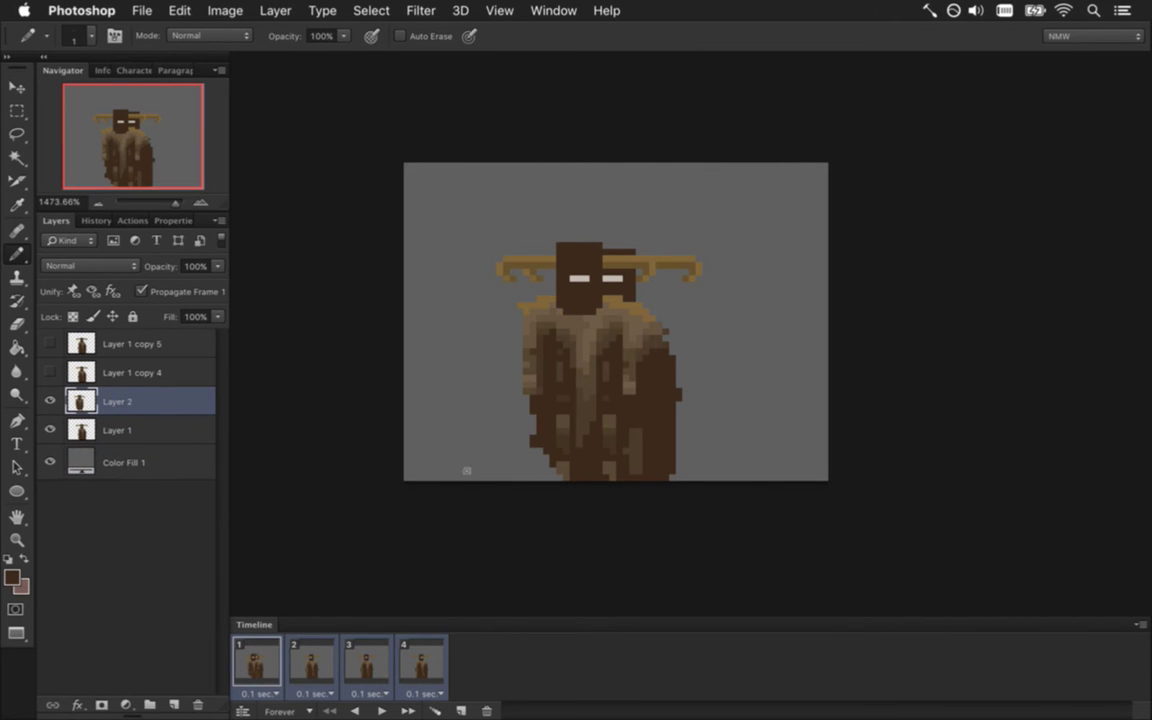
{"action": "key", "text": "v"}
{"action": "key", "text": "Right"}
{"action": "key", "text": "Right"}
{"action": "key", "text": "Right"}
{"action": "key", "text": "Right"}
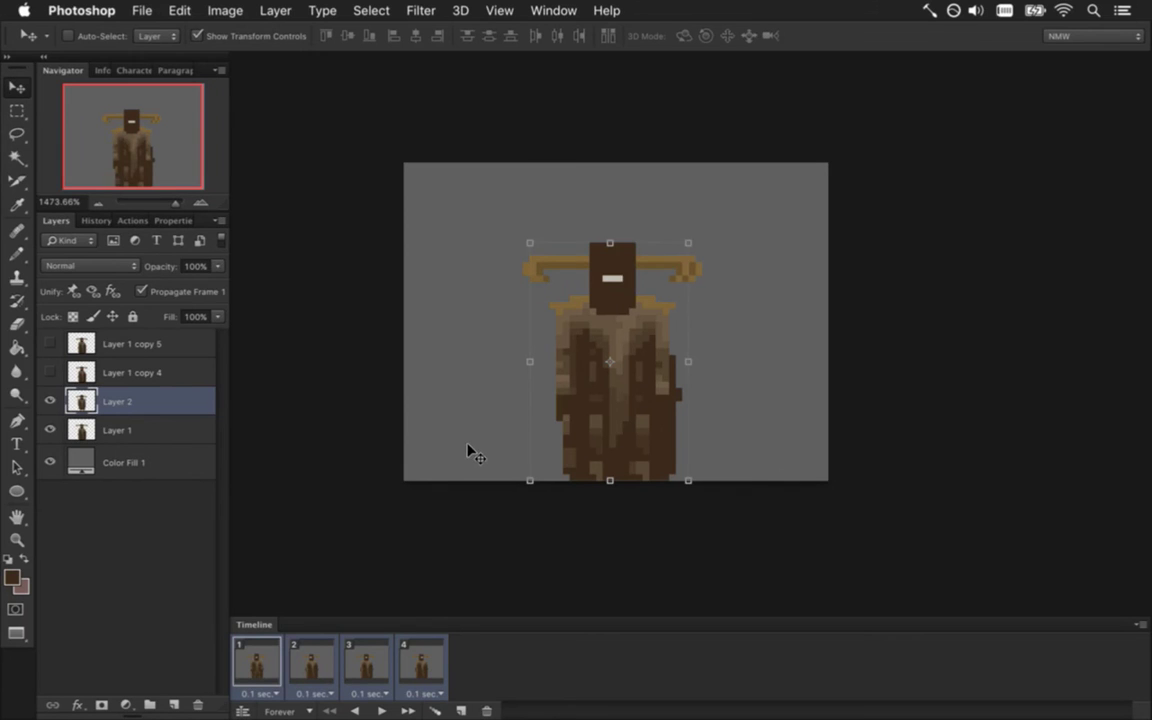
Hide Layer 1's figure, zoom in closer, and delete Layer 1 copy 5
{"action": "left_click", "coordinate": [141, 291]}
{"action": "left_click", "coordinate": [50, 430]}
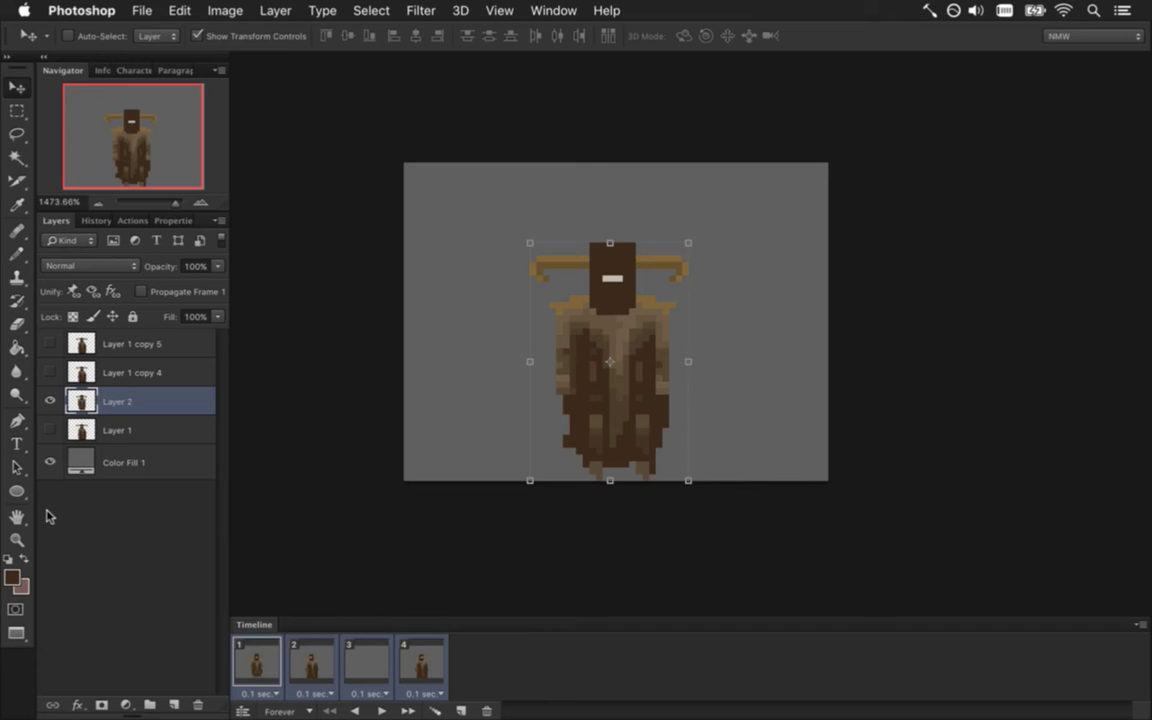
{"action": "key", "text": "m"}
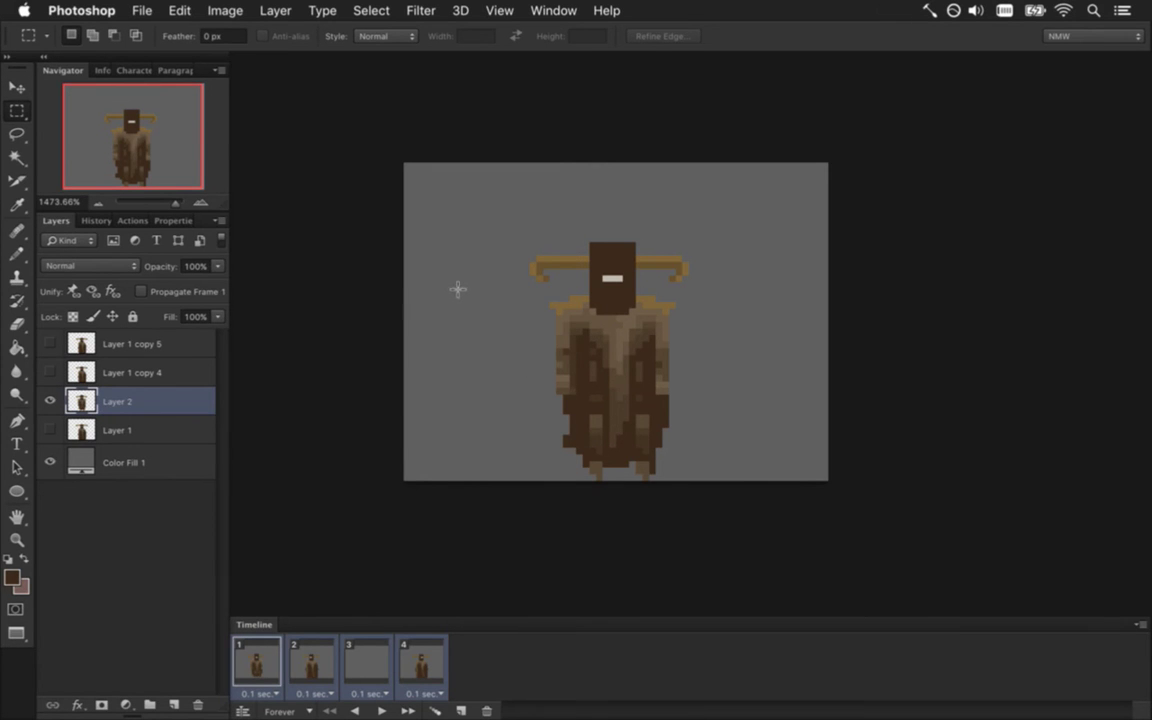
{"action": "mouse_move", "coordinate": [527, 388]}
{"action": "left_mouse_down"}
{"action": "mouse_move", "coordinate": [617, 406]}
{"action": "mouse_move", "coordinate": [612, 365]}
{"action": "mouse_move", "coordinate": [625, 355]}
{"action": "mouse_move", "coordinate": [524, 374]}
{"action": "left_mouse_up"}
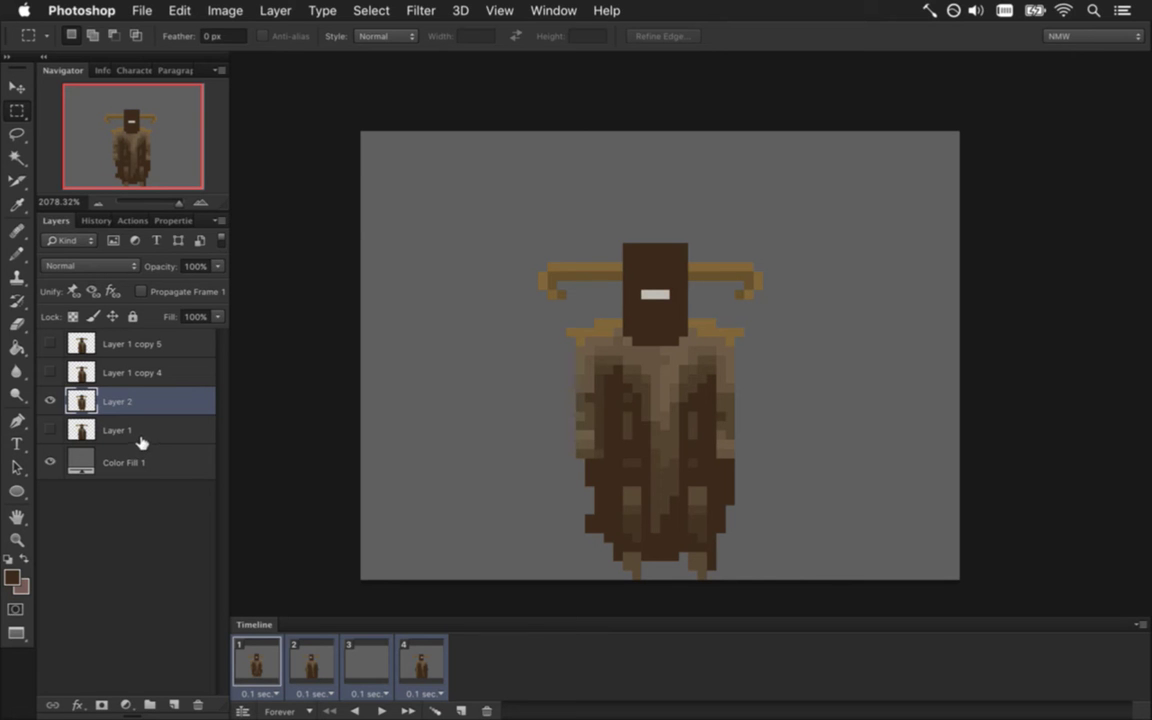
{"action": "left_click", "coordinate": [105, 344]}
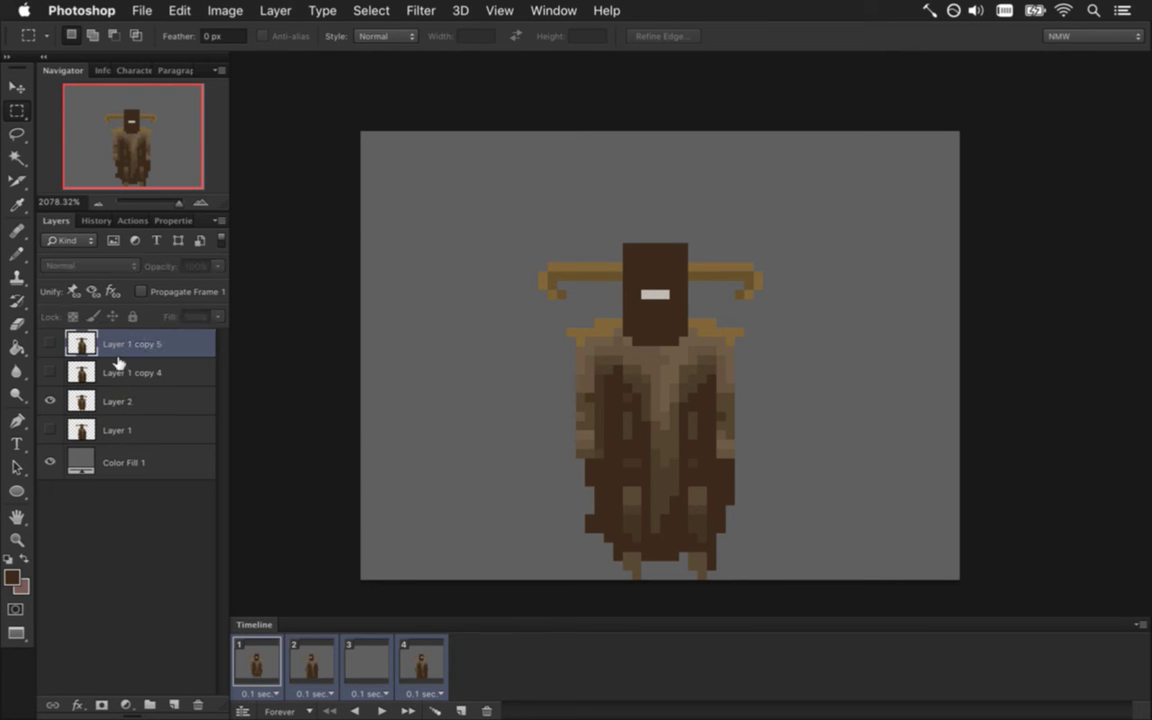
{"action": "left_click", "coordinate": [199, 704]}
Delete Layer 1 copy 4 and Layer 1, leaving Layer 2 selected
{"action": "left_click", "coordinate": [199, 704]}
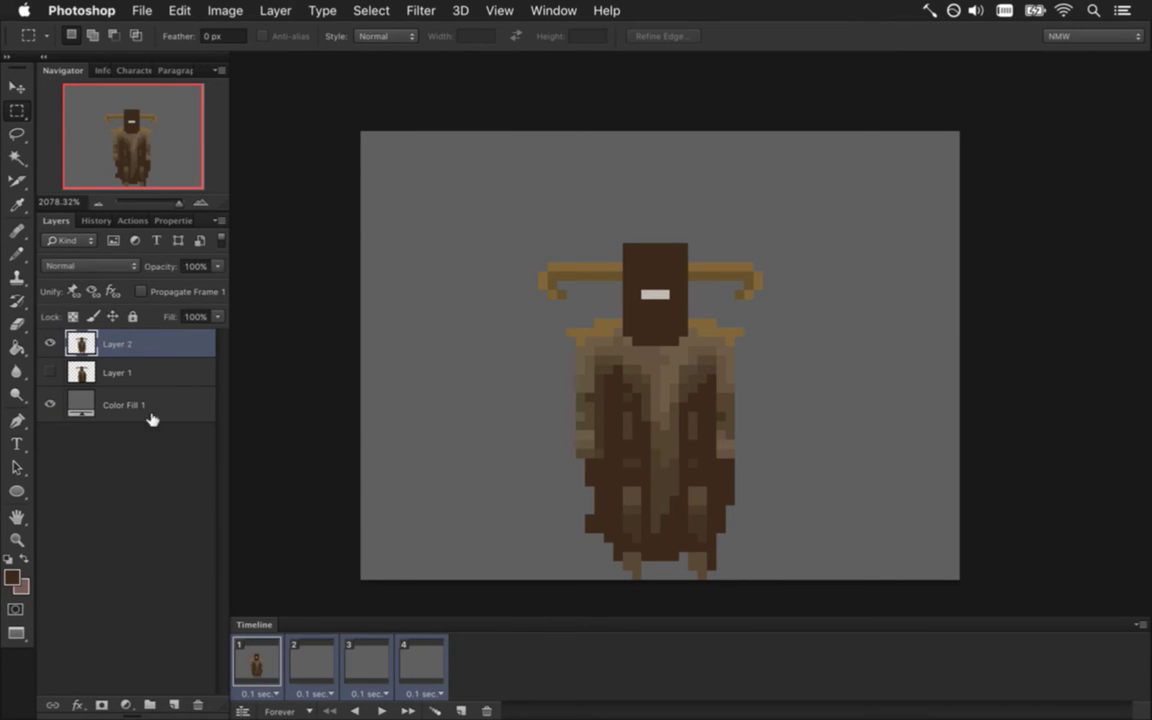
{"action": "left_click", "coordinate": [147, 366]}
{"action": "left_click", "coordinate": [198, 704]}
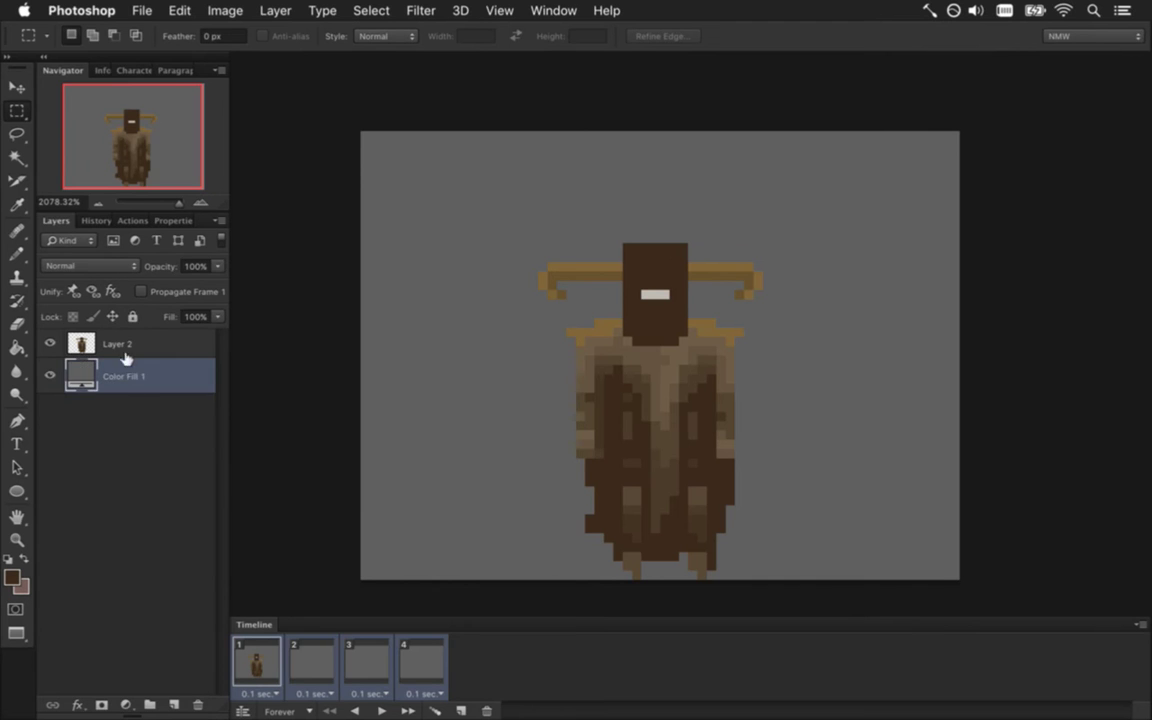
{"action": "left_click", "coordinate": [117, 343]}
Delete timeline frames 4, 3 and 2, then duplicate frame 1 as a new frame 2
{"action": "left_click", "coordinate": [422, 662]}
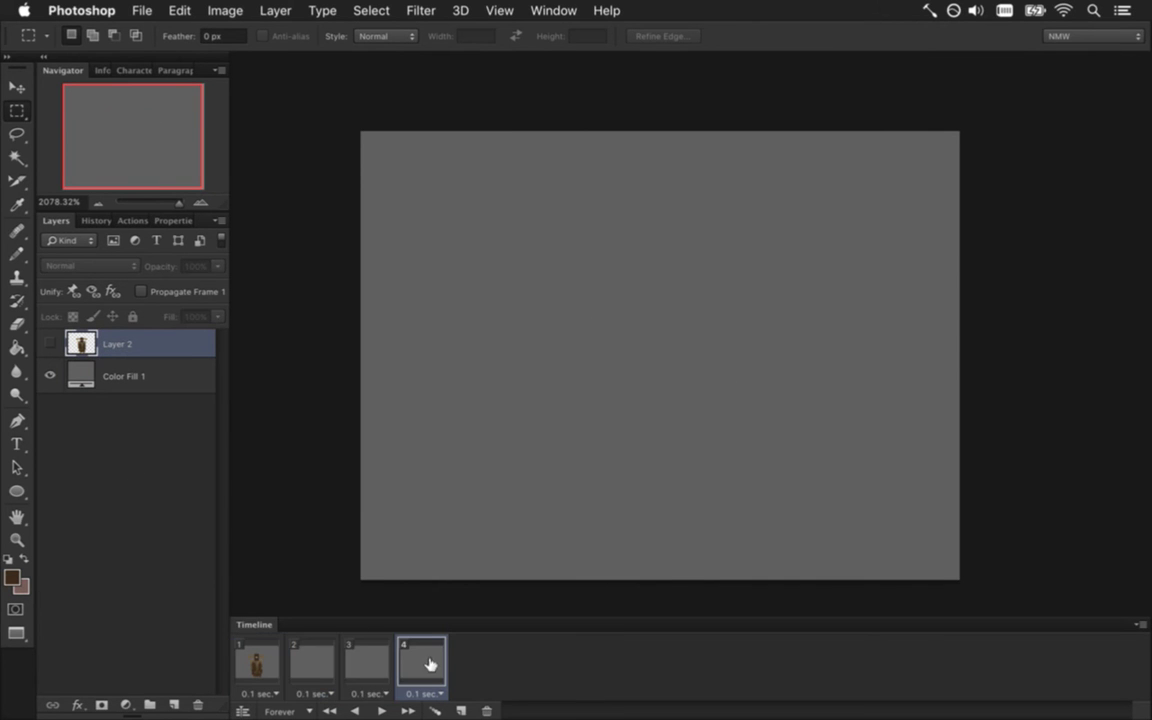
{"action": "left_click", "coordinate": [486, 710]}
{"action": "left_click", "coordinate": [486, 710]}
{"action": "left_click", "coordinate": [262, 655]}
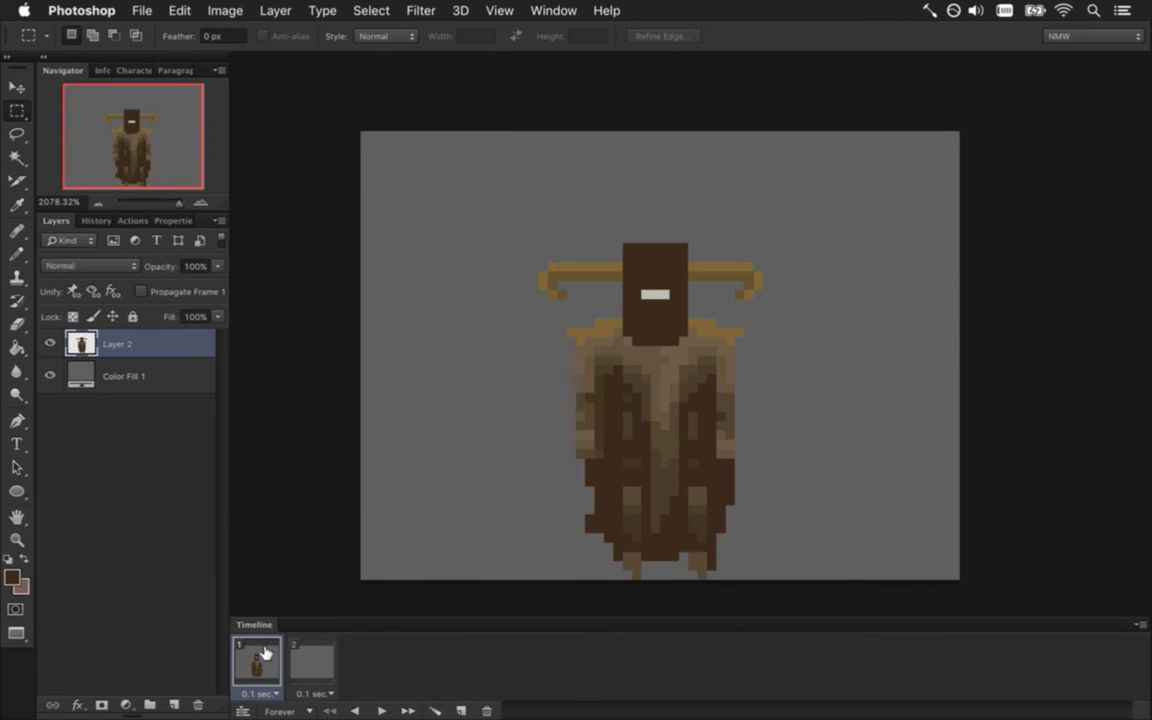
{"action": "left_click", "coordinate": [312, 660]}
{"action": "left_click", "coordinate": [486, 710]}
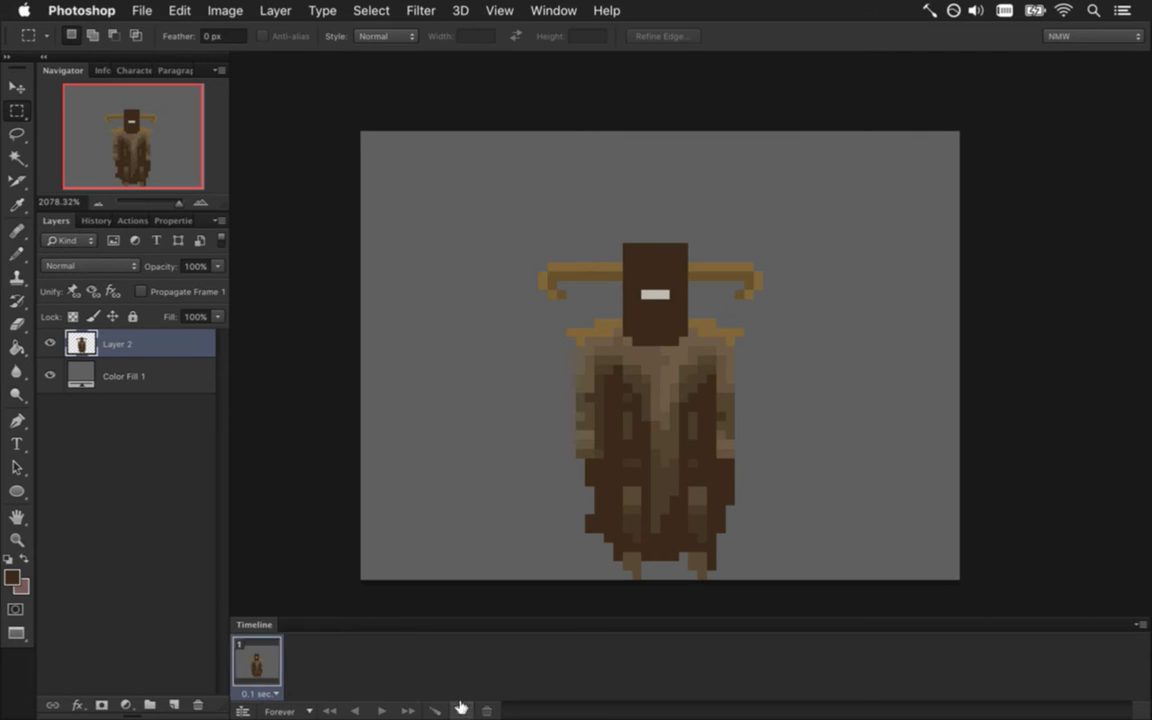
{"action": "left_click", "coordinate": [460, 710]}
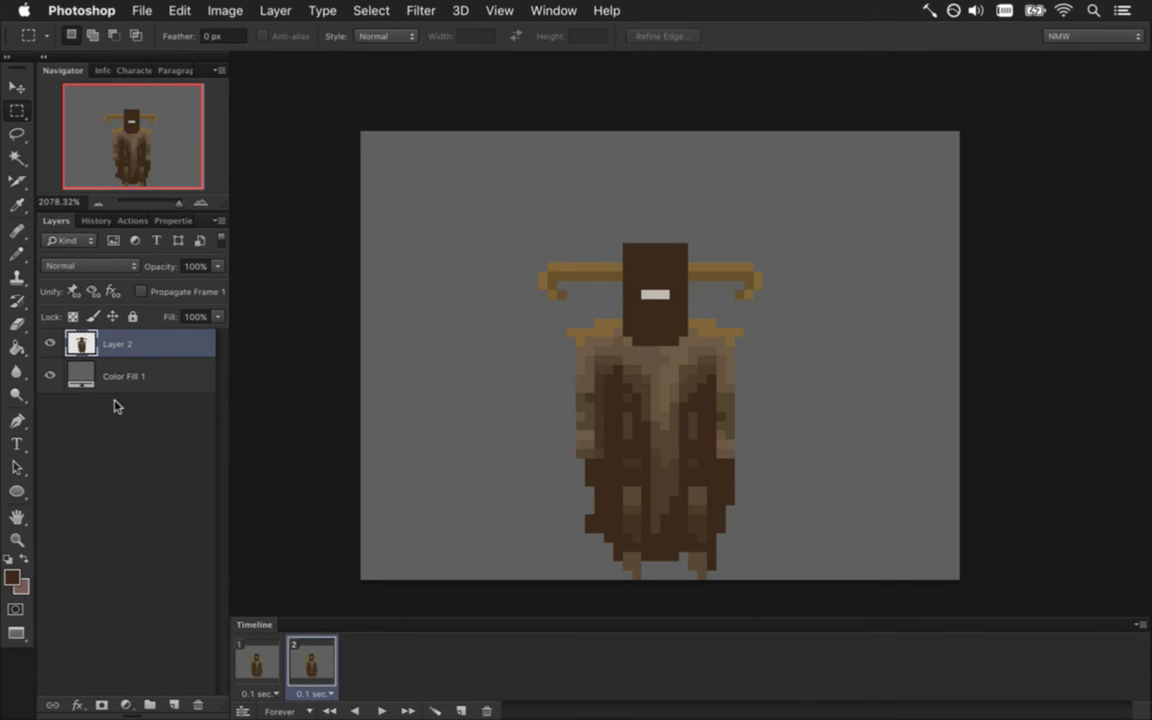
{"action": "key", "text": "super+j"}
Hide the original Layer 2 and shift a 7 px patch at the figure's left shoulder
{"action": "left_click", "coordinate": [50, 372]}
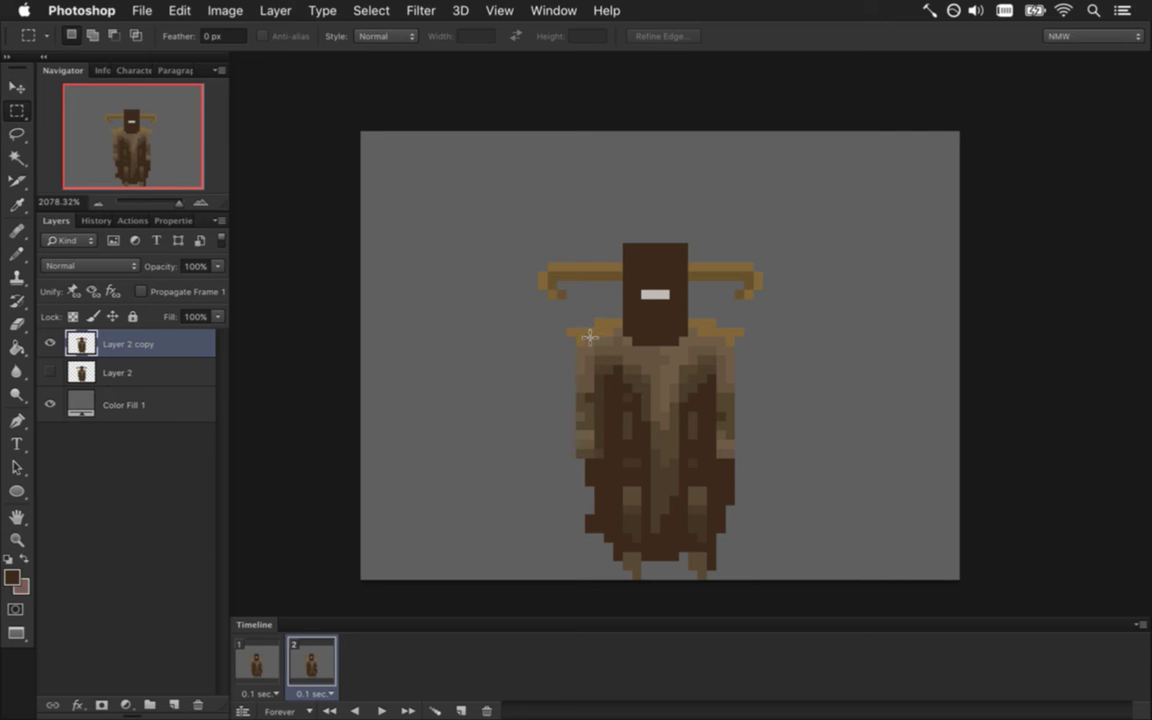
{"action": "left_click_drag", "start_coordinate": [557, 299], "coordinate": [618, 375]}
{"action": "key", "text": "v"}
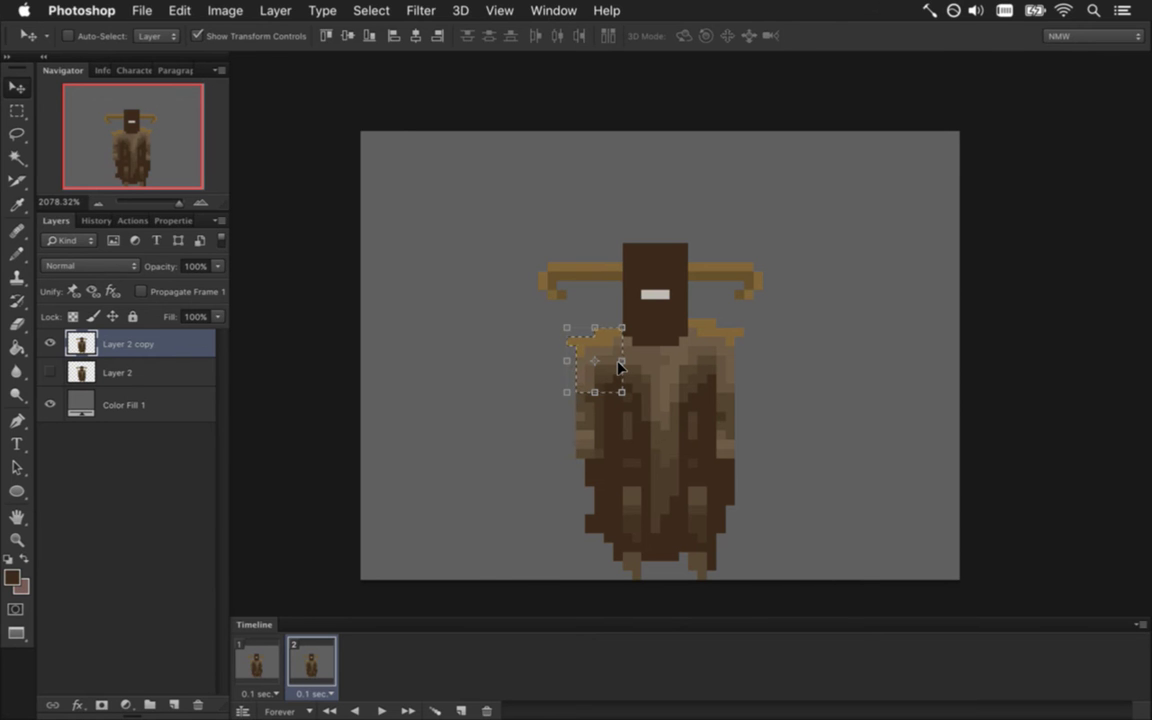
{"action": "key", "text": "m"}
{"action": "key", "text": "ctrl+d"}
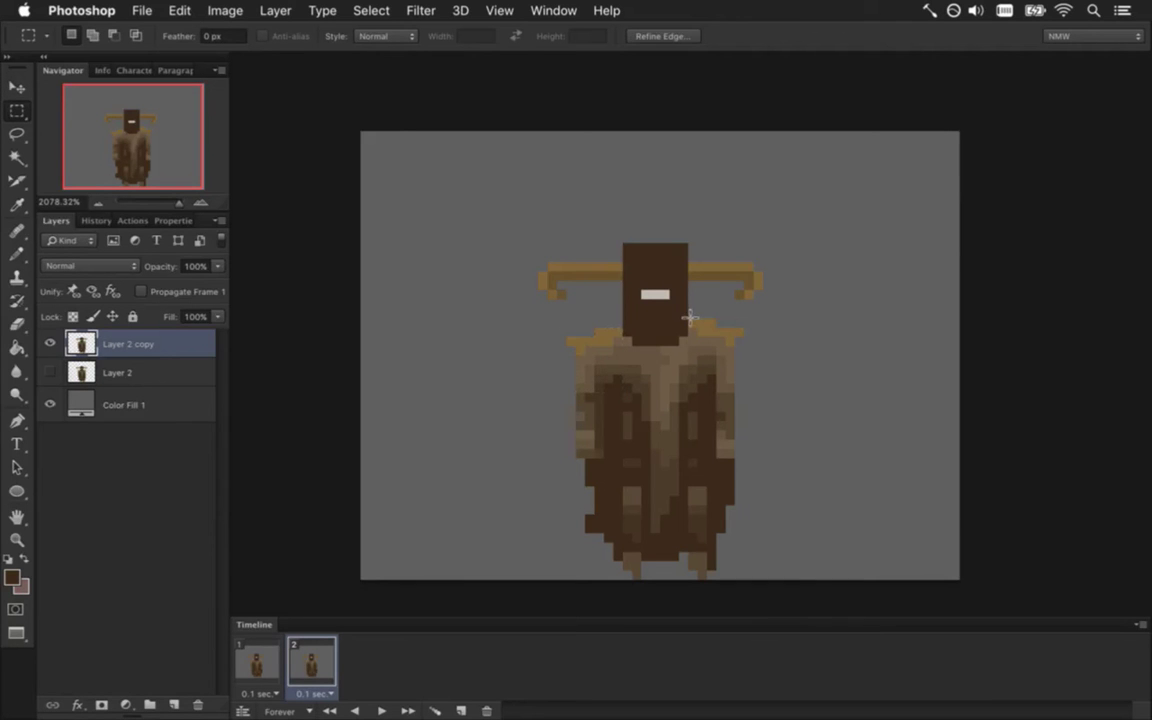
Shift a patch at the figure's right shoulder and deselect it
{"action": "left_click_drag", "start_coordinate": [688, 307], "coordinate": [749, 392]}
{"action": "key", "text": "v"}
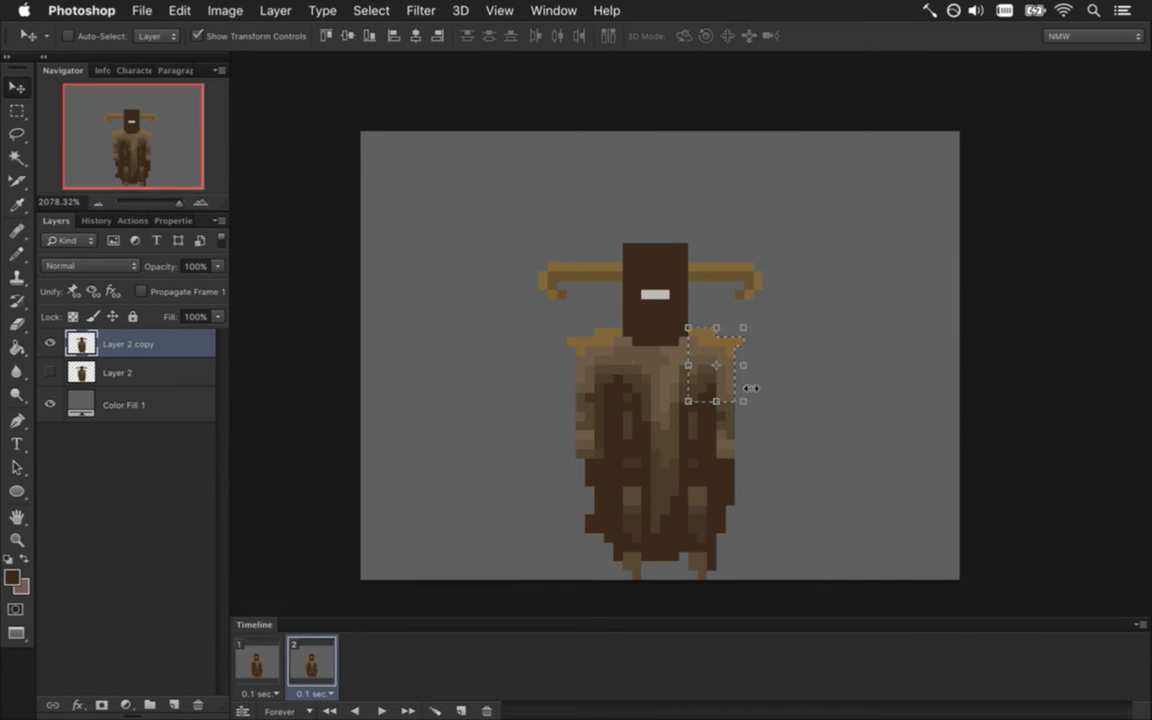
{"action": "key", "text": "m"}
{"action": "key", "text": "super+d"}
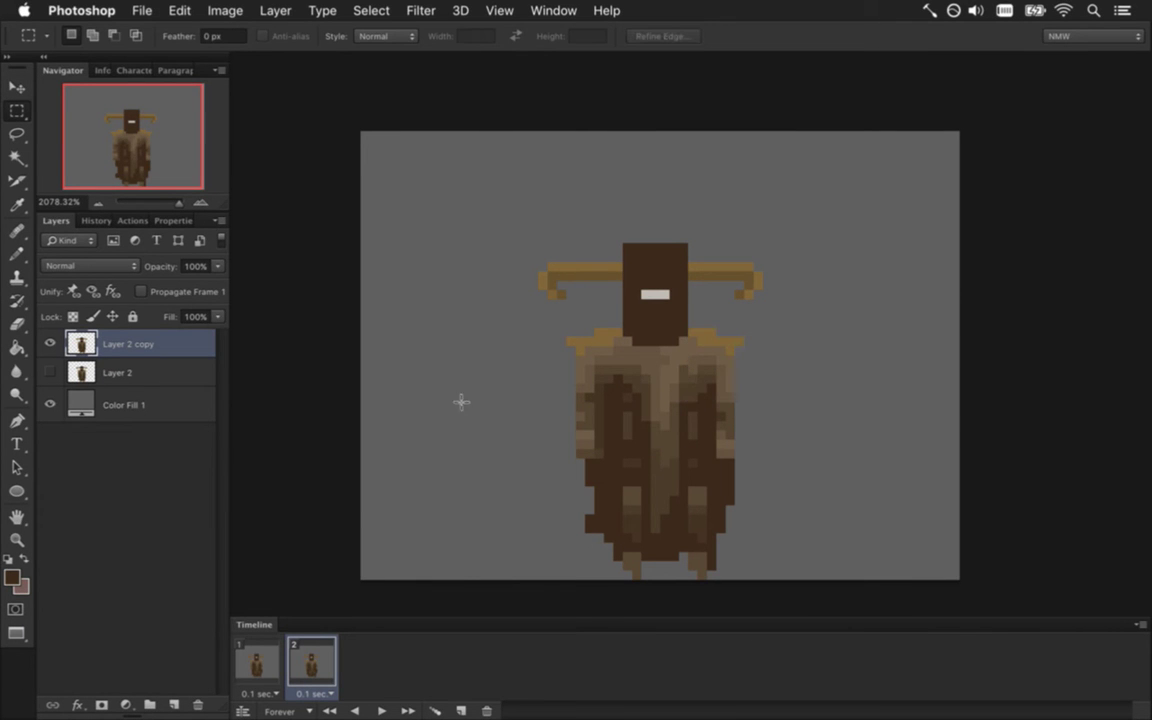
{"action": "left_click", "coordinate": [257, 663]}
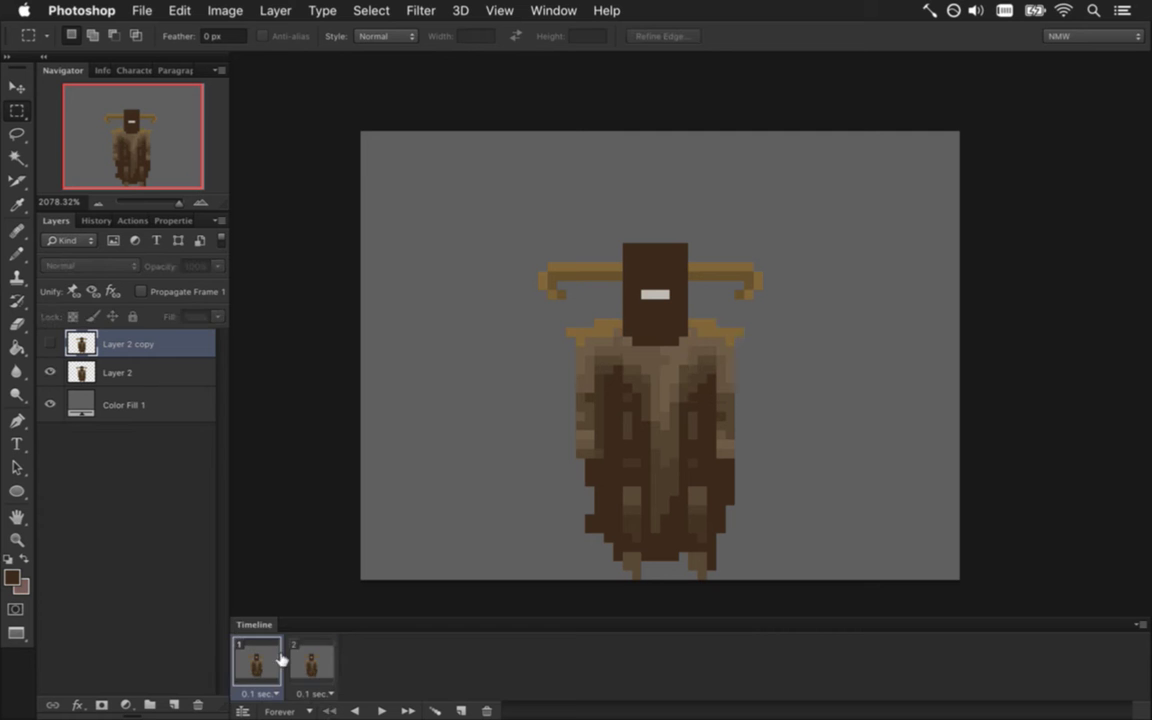
{"action": "left_click", "coordinate": [309, 662]}
{"action": "left_click", "coordinate": [273, 658]}
{"action": "left_click", "coordinate": [309, 663]}
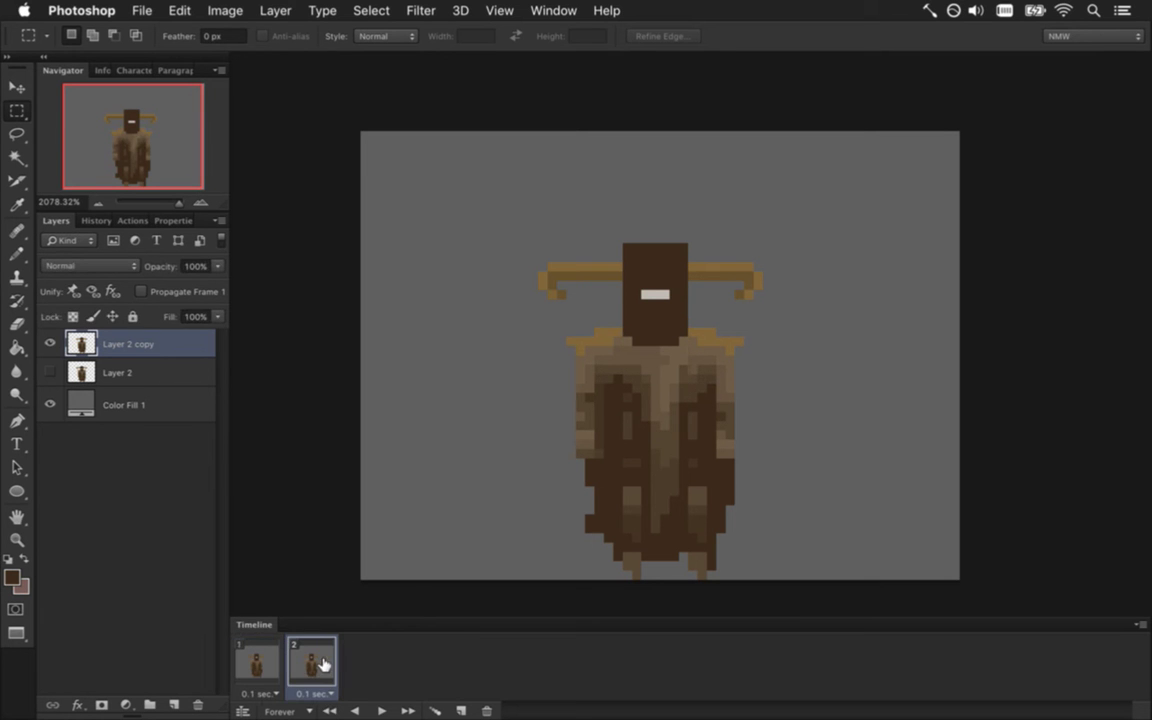
{"action": "left_click", "coordinate": [280, 659]}
{"action": "left_click", "coordinate": [323, 658]}
{"action": "left_click", "coordinate": [257, 662]}
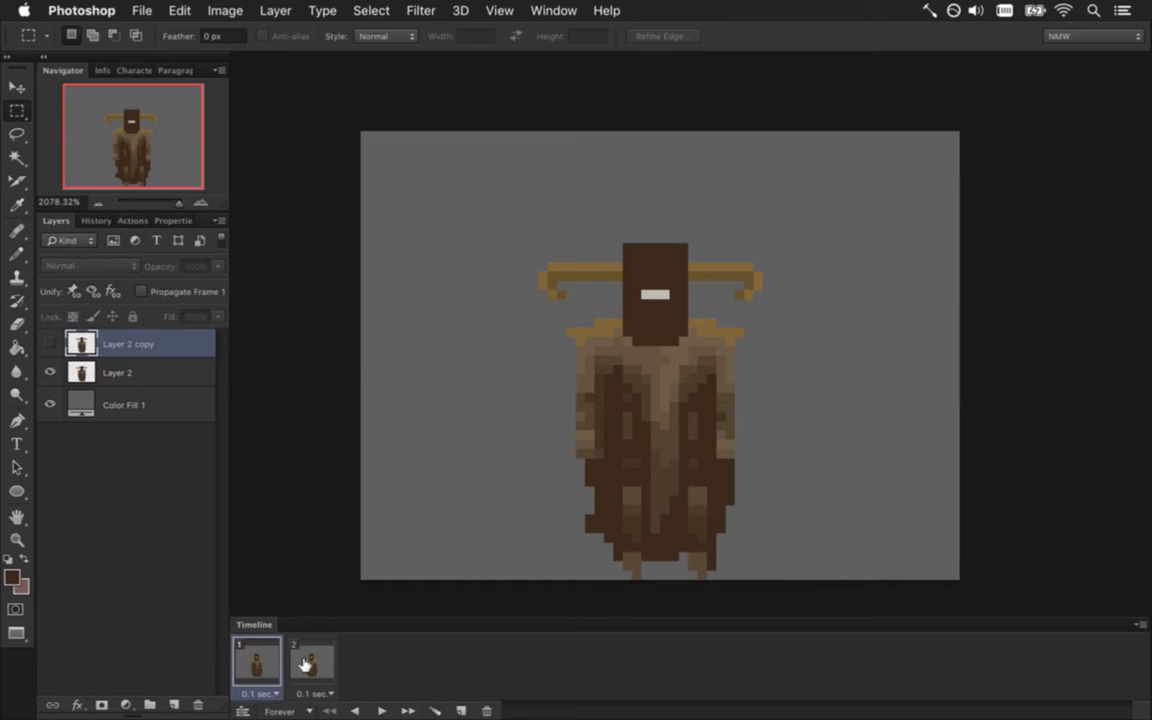
{"action": "left_click", "coordinate": [318, 662]}
{"action": "left_click_drag", "start_coordinate": [540, 238], "coordinate": [772, 293]}
{"action": "key", "text": "v"}
{"action": "key", "text": "Down"}
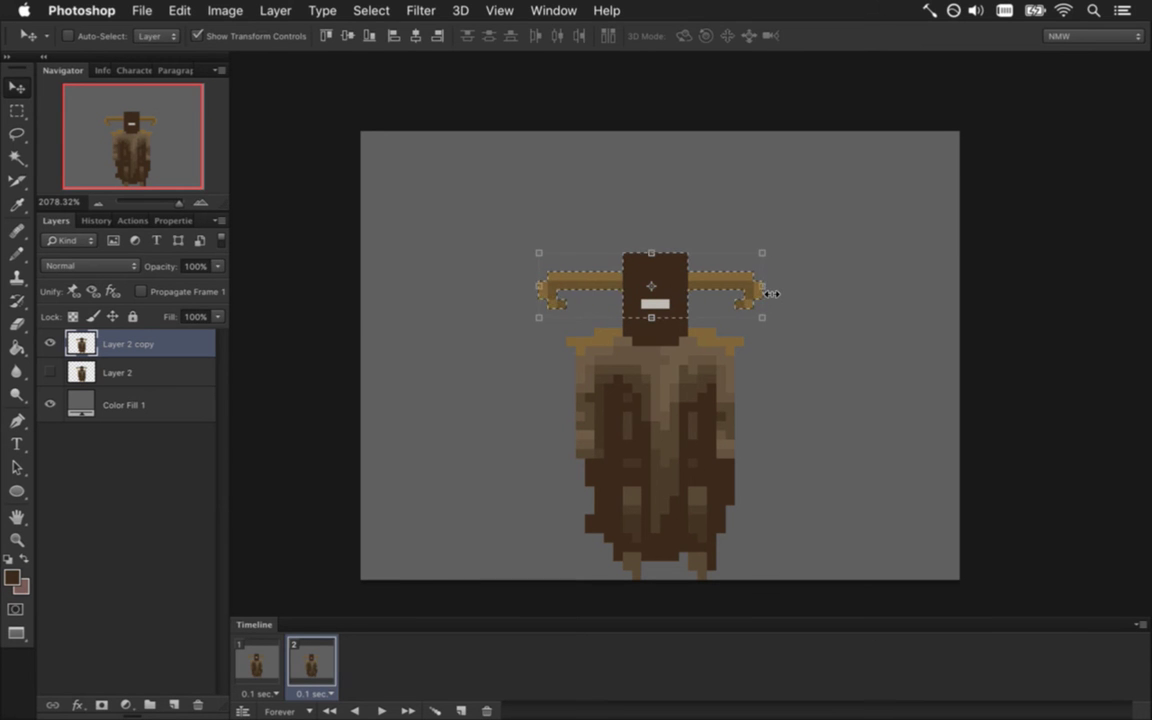
{"action": "key", "text": "m"}
{"action": "key", "text": "ctrl+d"}
{"action": "left_click", "coordinate": [258, 662]}
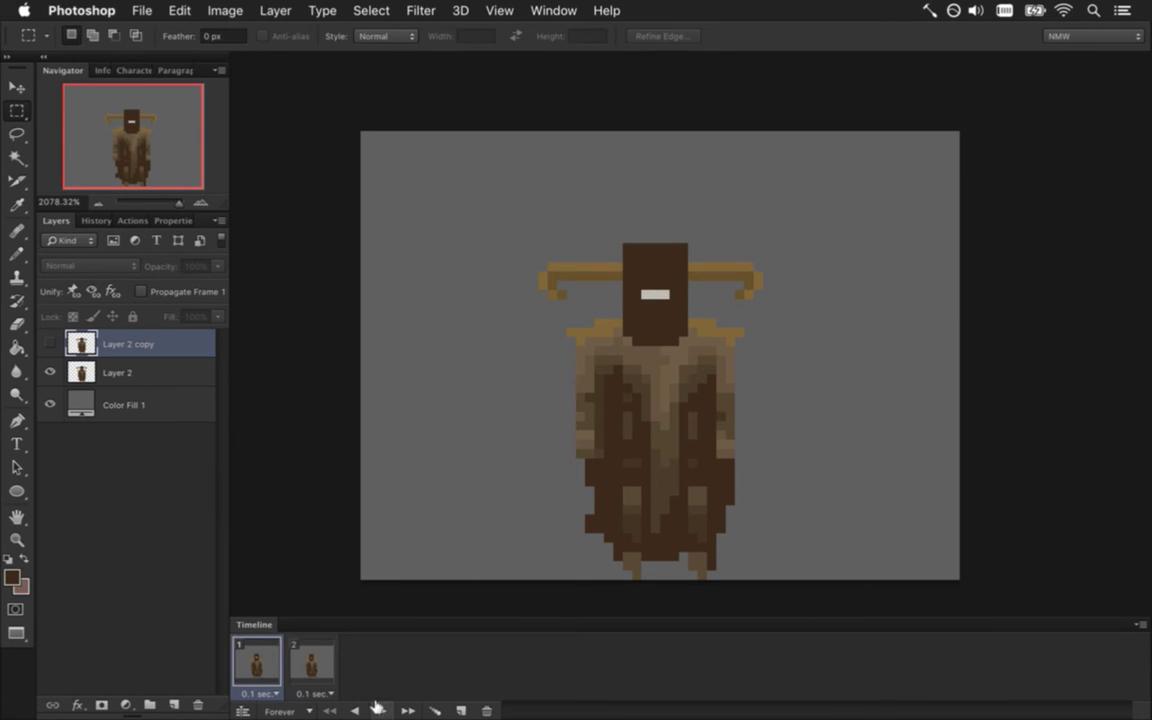
{"action": "left_click", "coordinate": [312, 660]}
{"action": "left_click", "coordinate": [258, 662]}
{"action": "left_click", "coordinate": [312, 660]}
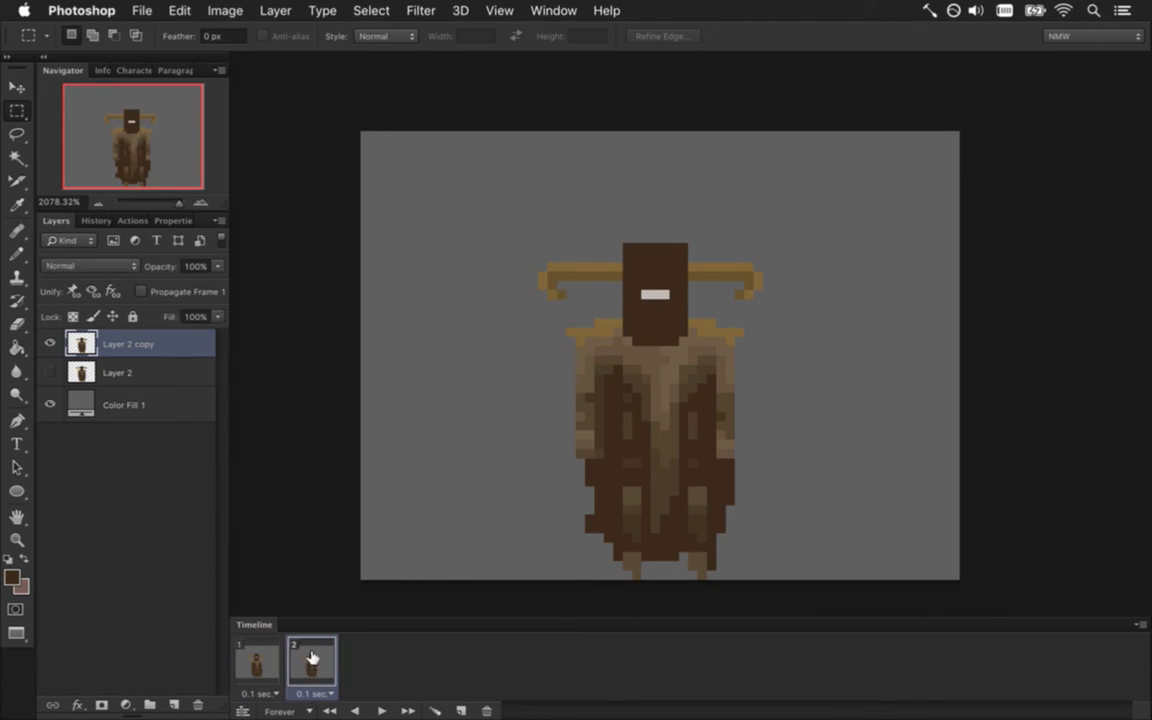
{"action": "left_click", "coordinate": [280, 656]}
{"action": "left_click", "coordinate": [305, 655]}
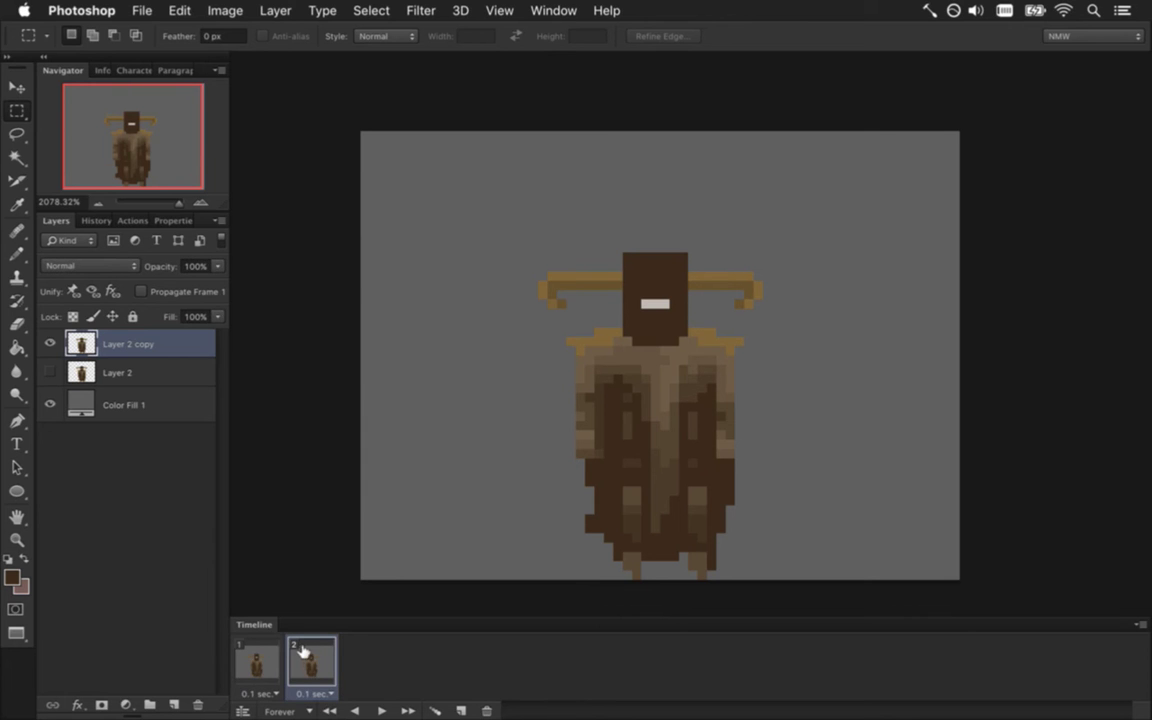
{"action": "left_click", "coordinate": [258, 662]}
{"action": "left_click", "coordinate": [303, 652]}
{"action": "left_click", "coordinate": [271, 662]}
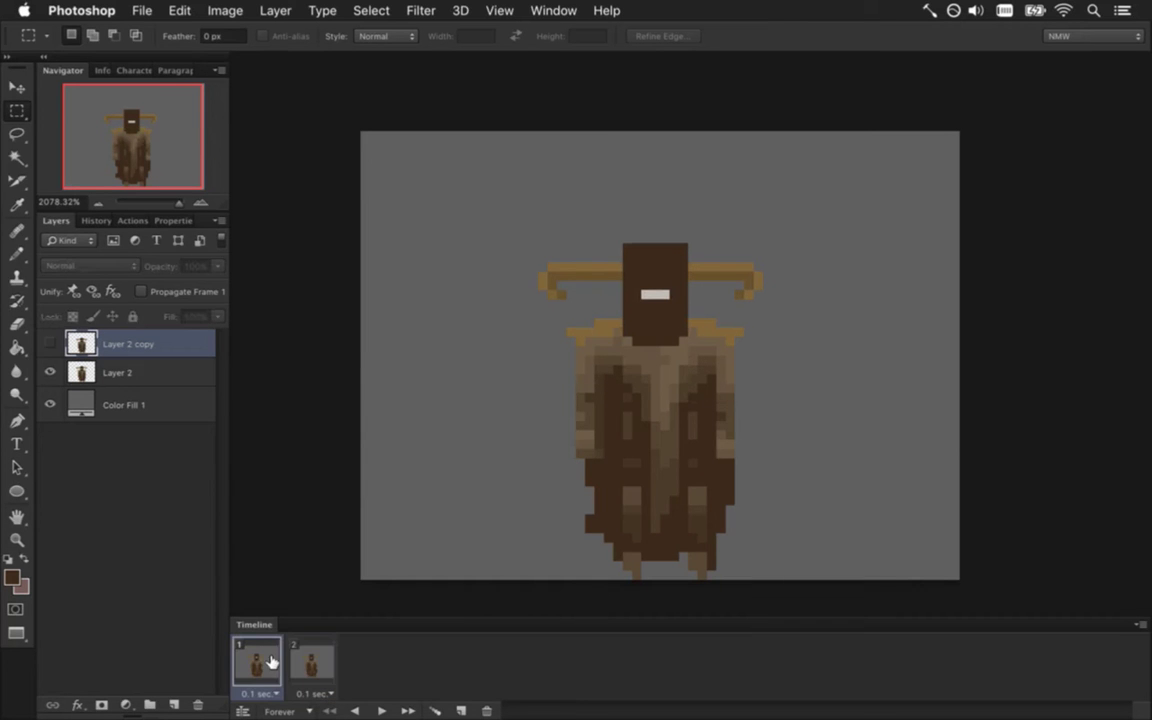
{"action": "left_click", "coordinate": [316, 660]}
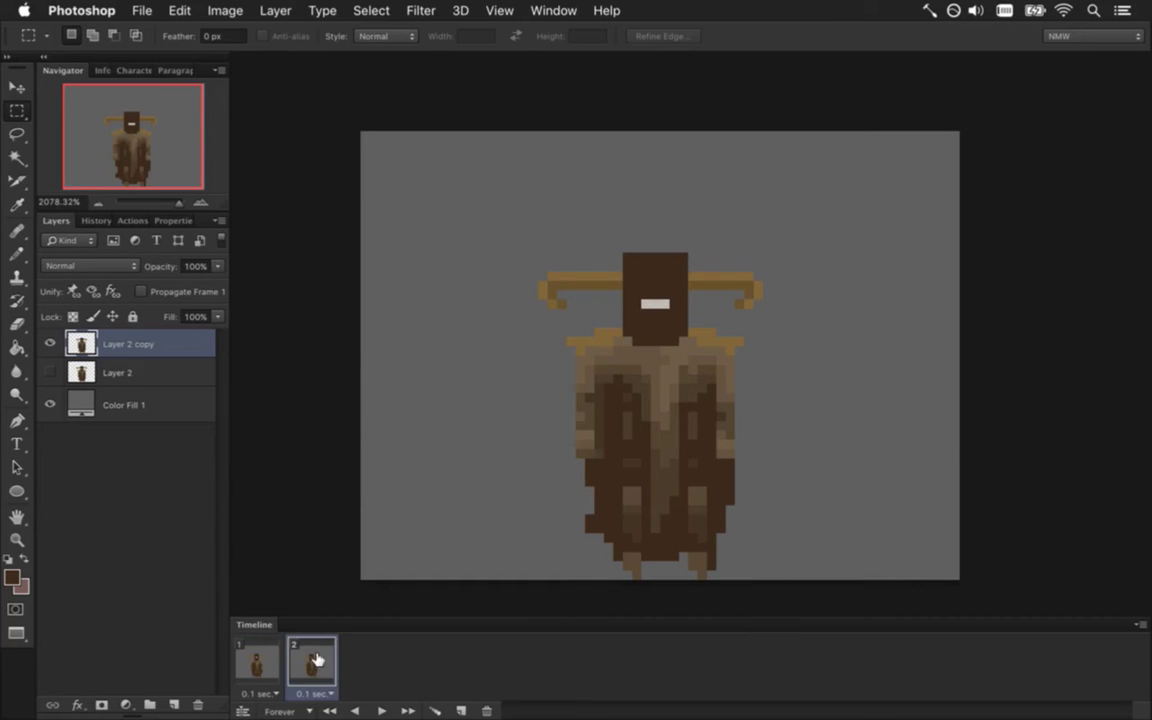
{"action": "mouse_move", "coordinate": [631, 290]}
{"action": "left_mouse_down"}
{"action": "mouse_move", "coordinate": [680, 326]}
{"action": "mouse_move", "coordinate": [676, 304]}
{"action": "left_mouse_up"}
{"action": "key", "text": "super+d"}
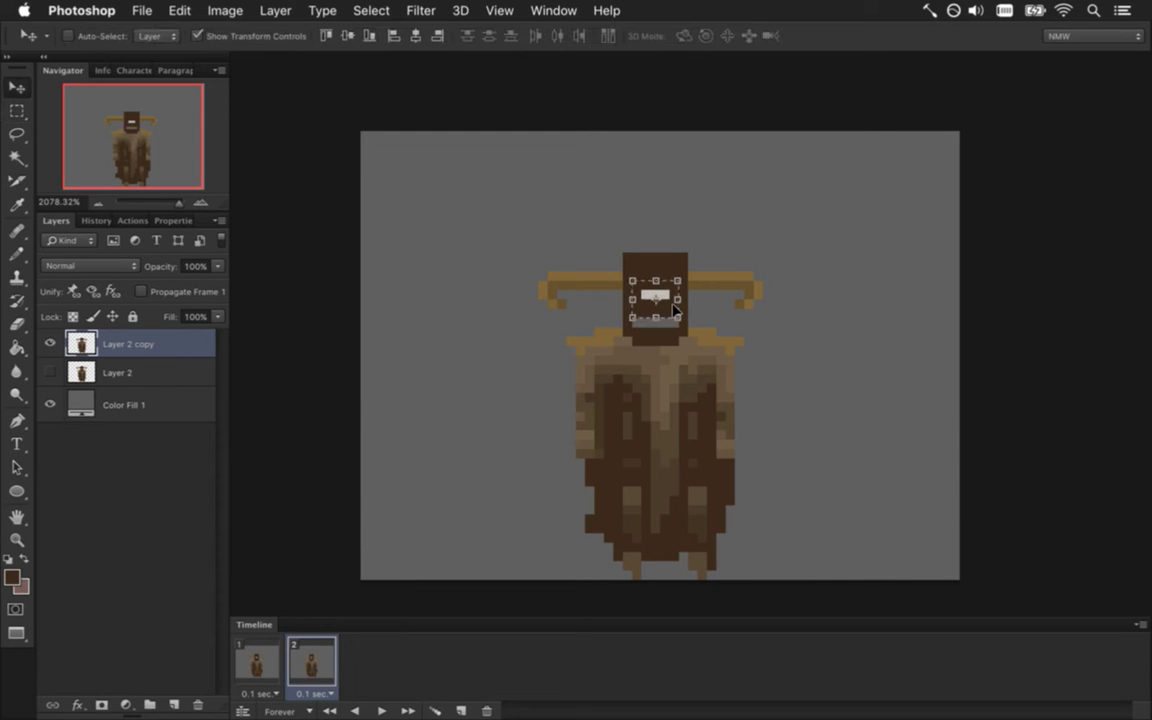
{"action": "key", "text": "b"}
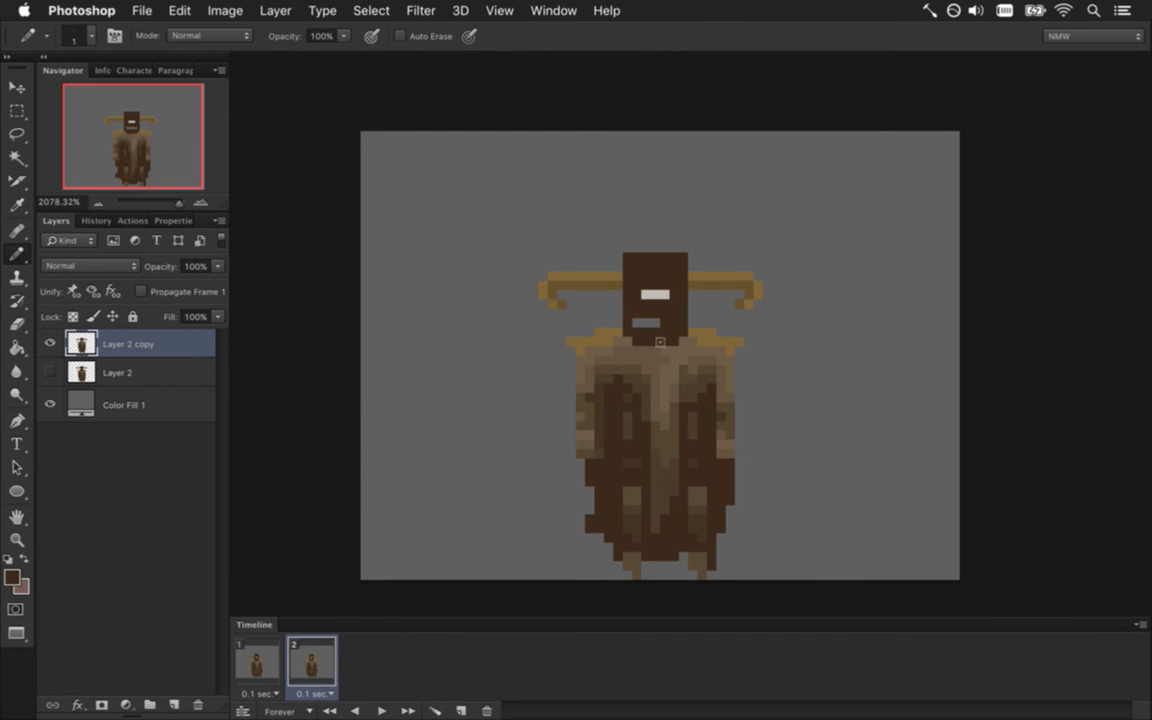
{"action": "left_click", "coordinate": [257, 660]}
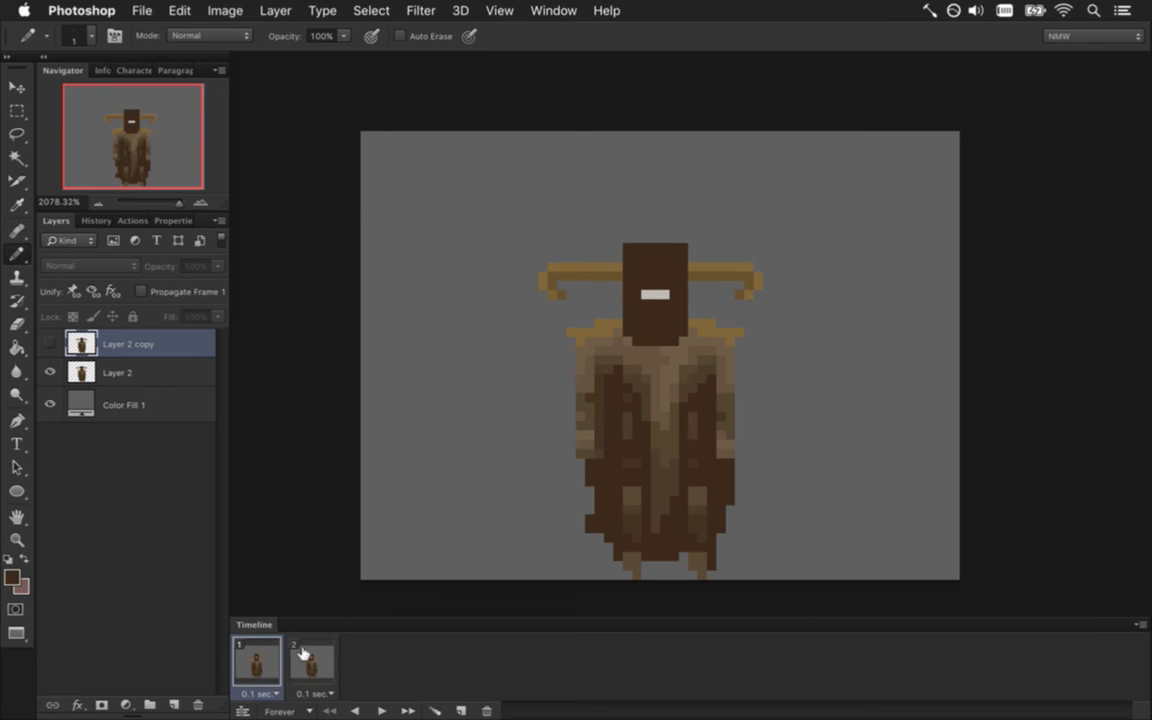
{"action": "left_click", "coordinate": [307, 658]}
{"action": "left_click", "coordinate": [257, 660]}
{"action": "left_click", "coordinate": [307, 652]}
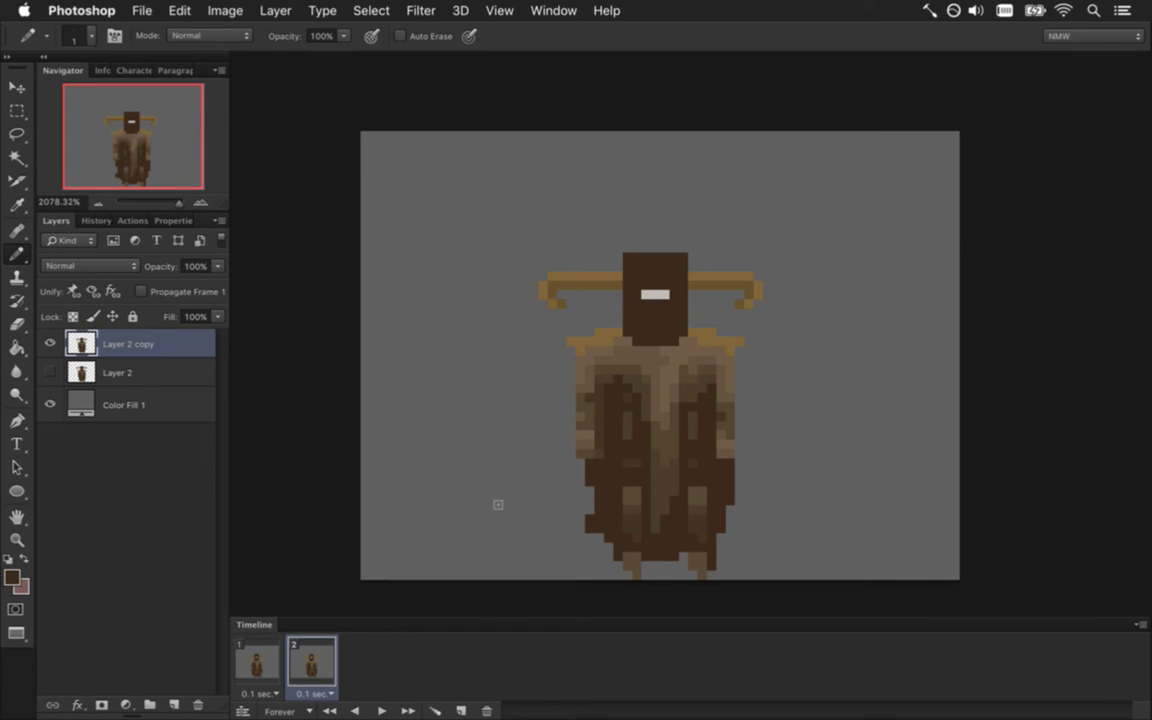
{"action": "key", "text": "super+alt+z"}
{"action": "key", "text": "super+alt+z"}
{"action": "key", "text": "super+Down"}
{"action": "key", "text": "super+alt+z"}
{"action": "key", "text": "super+alt+z"}
{"action": "key", "text": "super+alt+z"}
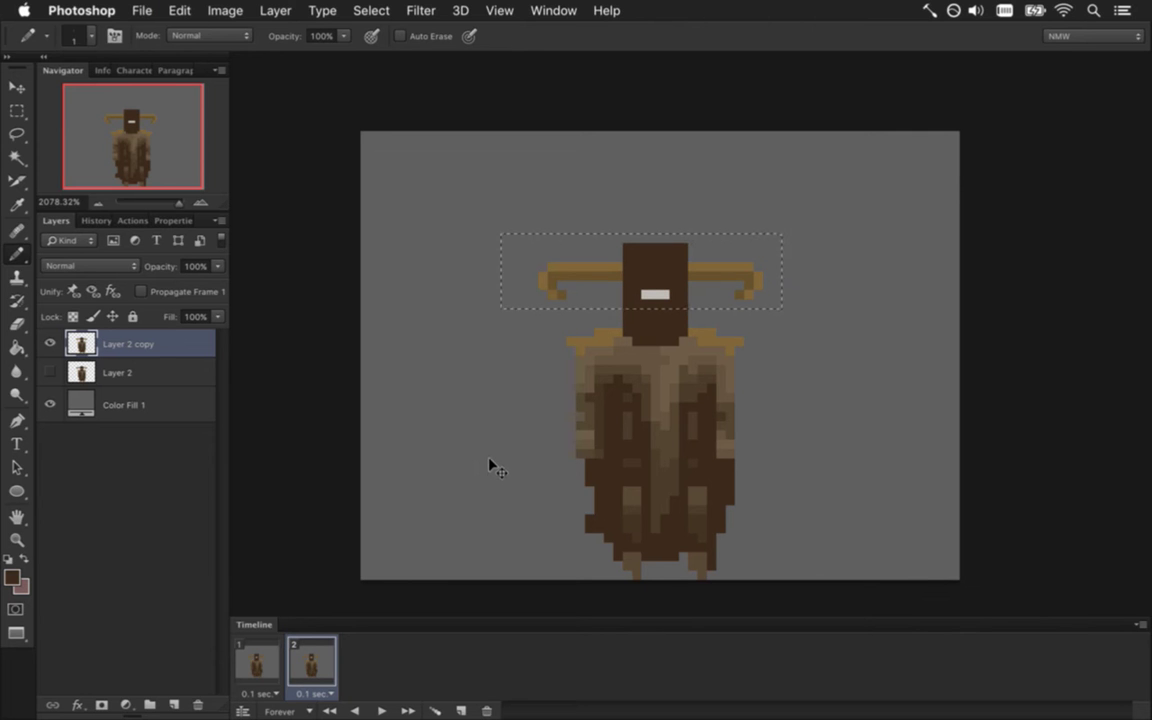
{"action": "key", "text": "m"}
{"action": "key", "text": "super+d"}
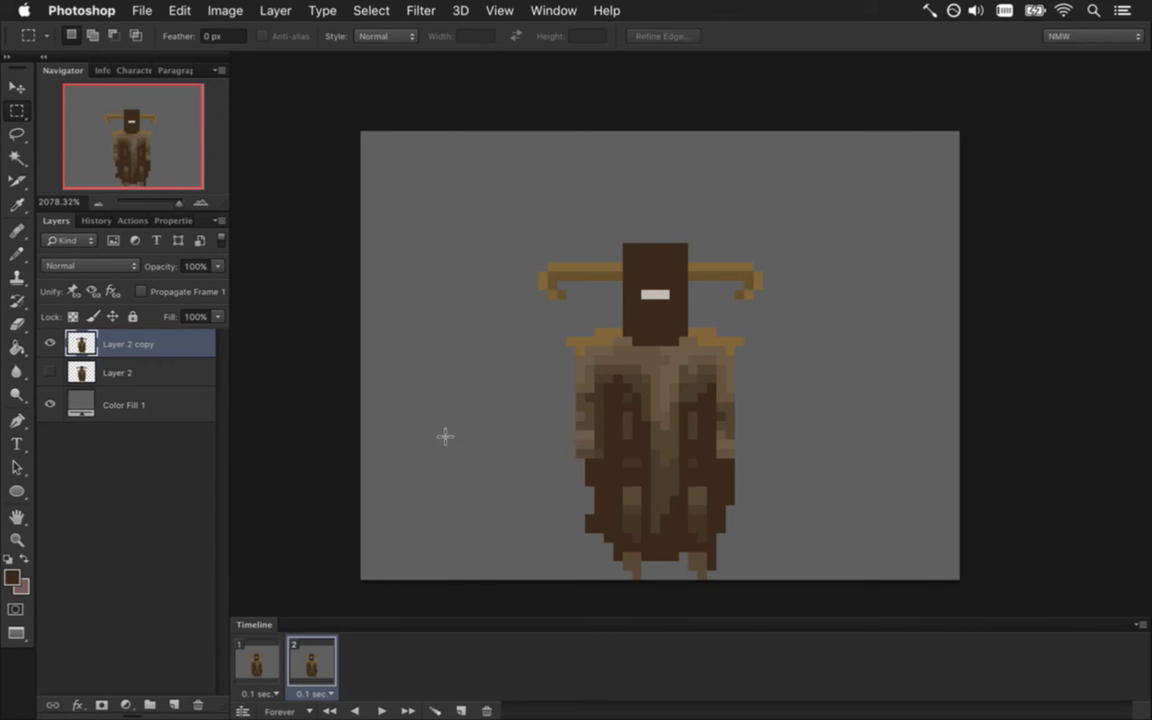
{"action": "left_click", "coordinate": [257, 662]}
{"action": "left_click", "coordinate": [380, 709]}
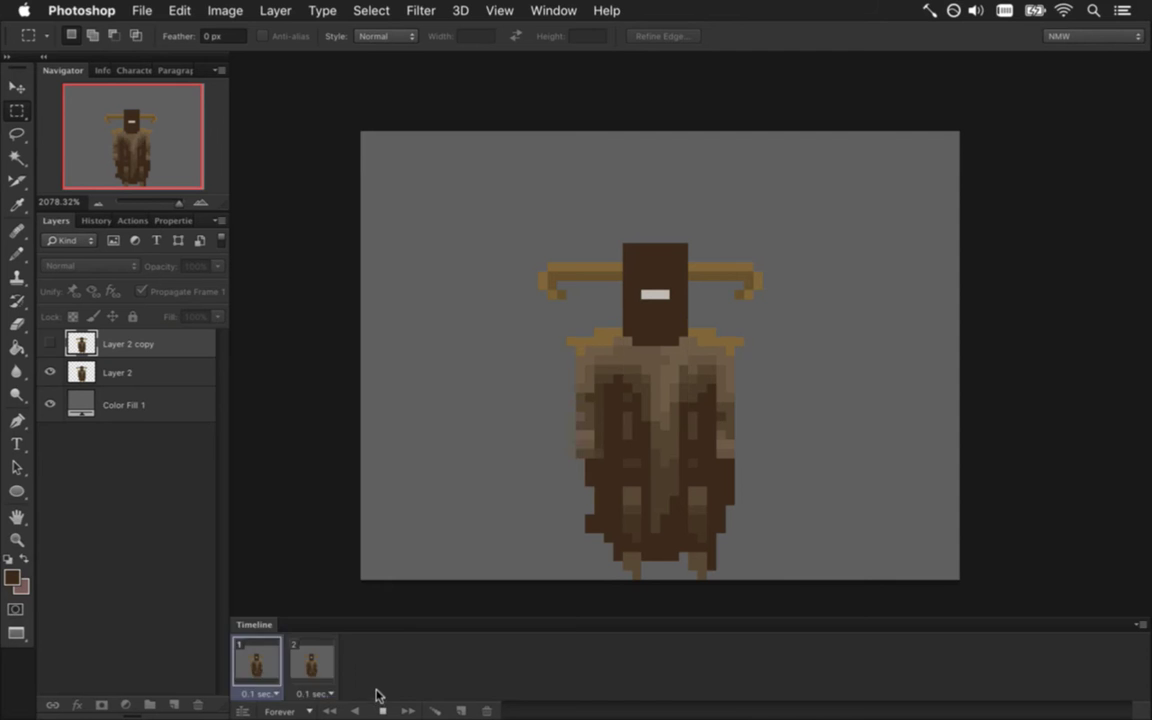
{"action": "left_click", "coordinate": [382, 710]}
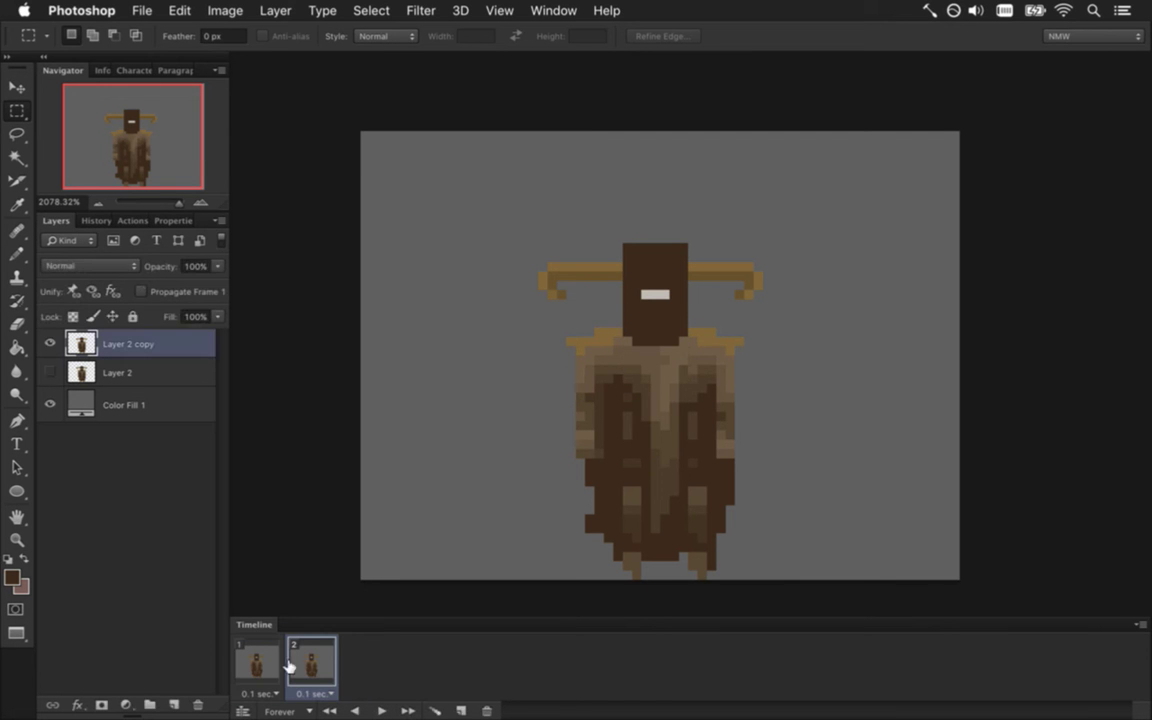
{"action": "left_click", "coordinate": [262, 664]}
{"action": "left_click", "coordinate": [316, 668]}
{"action": "left_click", "coordinate": [252, 666]}
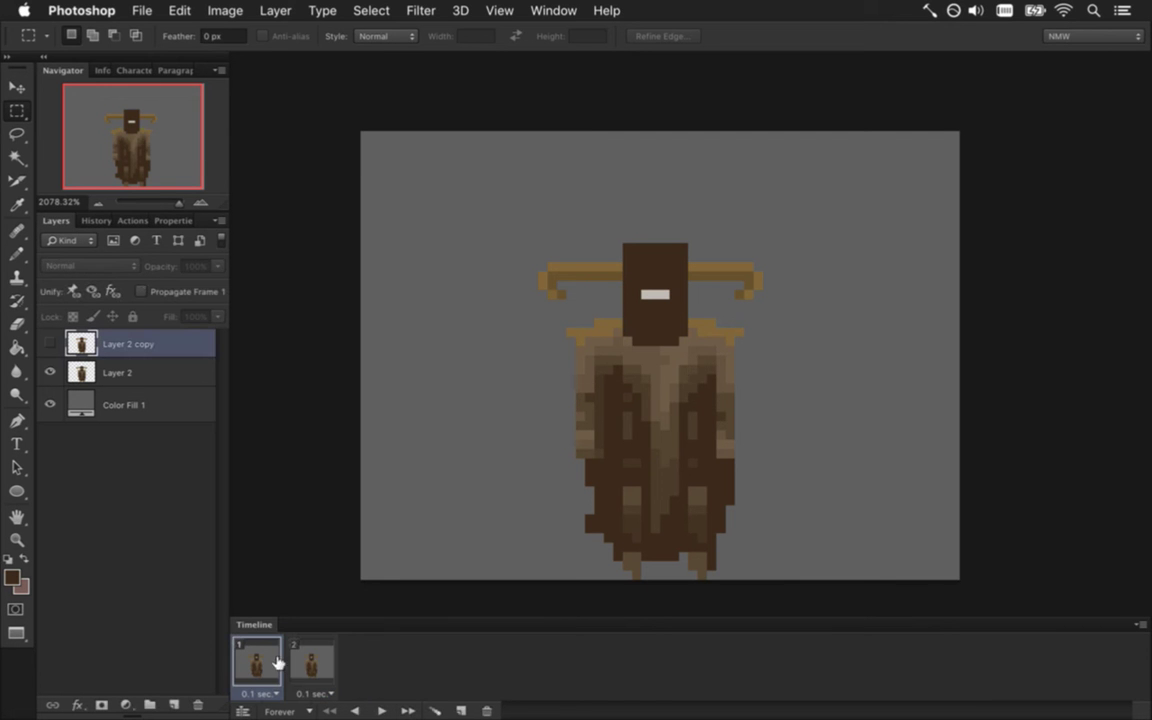
{"action": "left_click", "coordinate": [312, 667]}
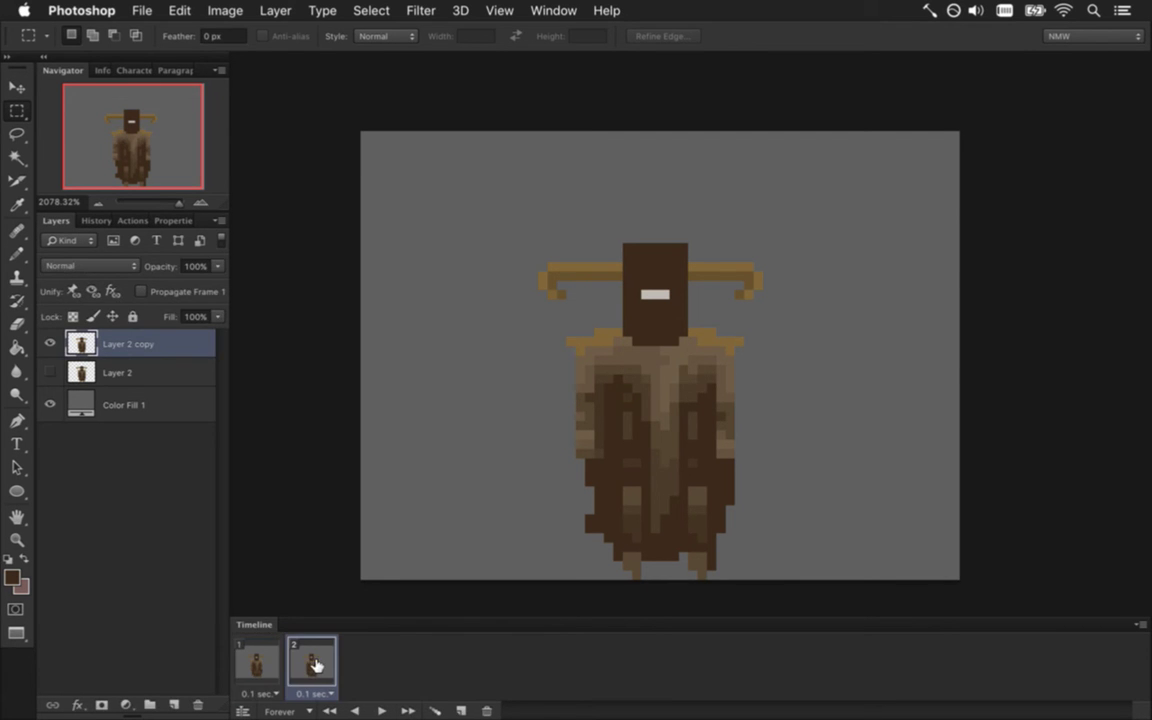
{"action": "left_click", "coordinate": [259, 660]}
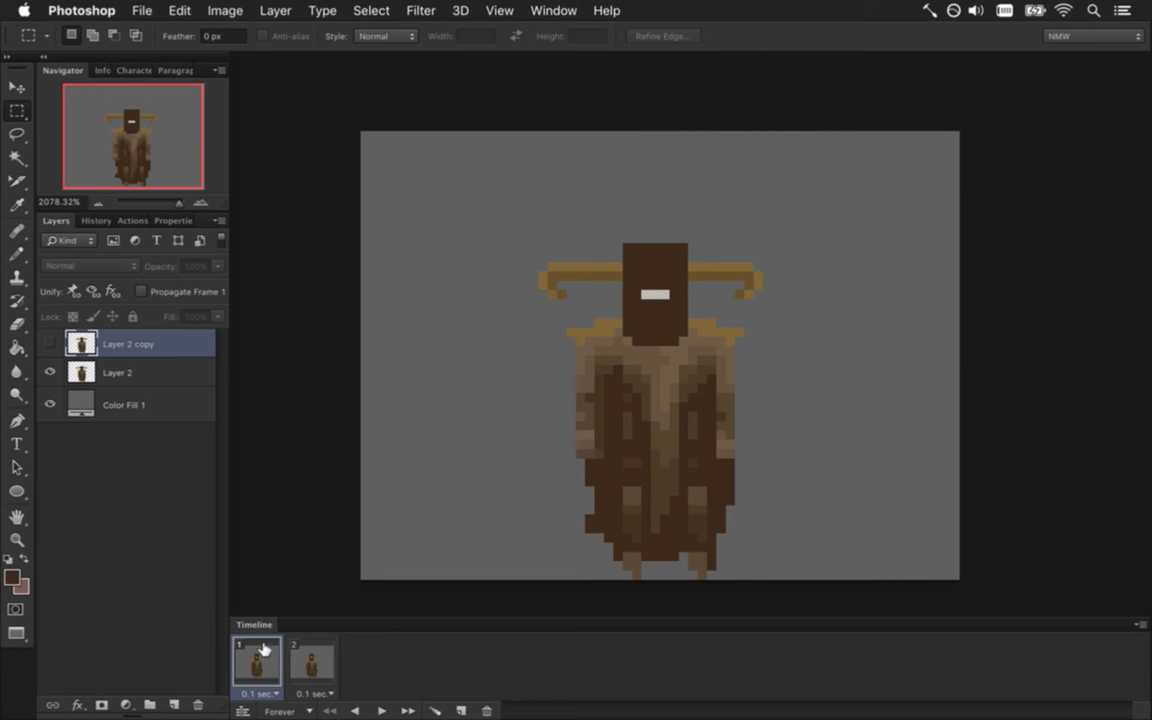
{"action": "left_click", "coordinate": [313, 655]}
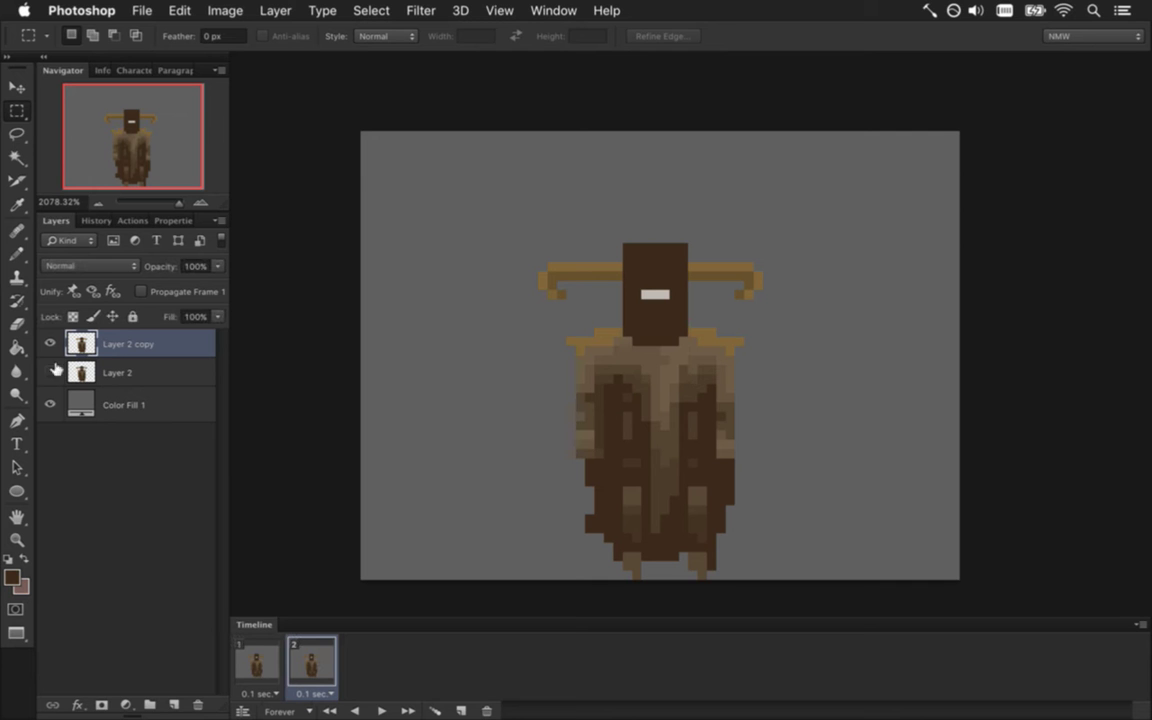
{"action": "left_click", "coordinate": [50, 372]}
Set Layer 2 copy to 49% opacity with Dissolve blending and make Layer 2 visible
{"action": "left_click_drag", "start_coordinate": [218, 270], "coordinate": [170, 288]}
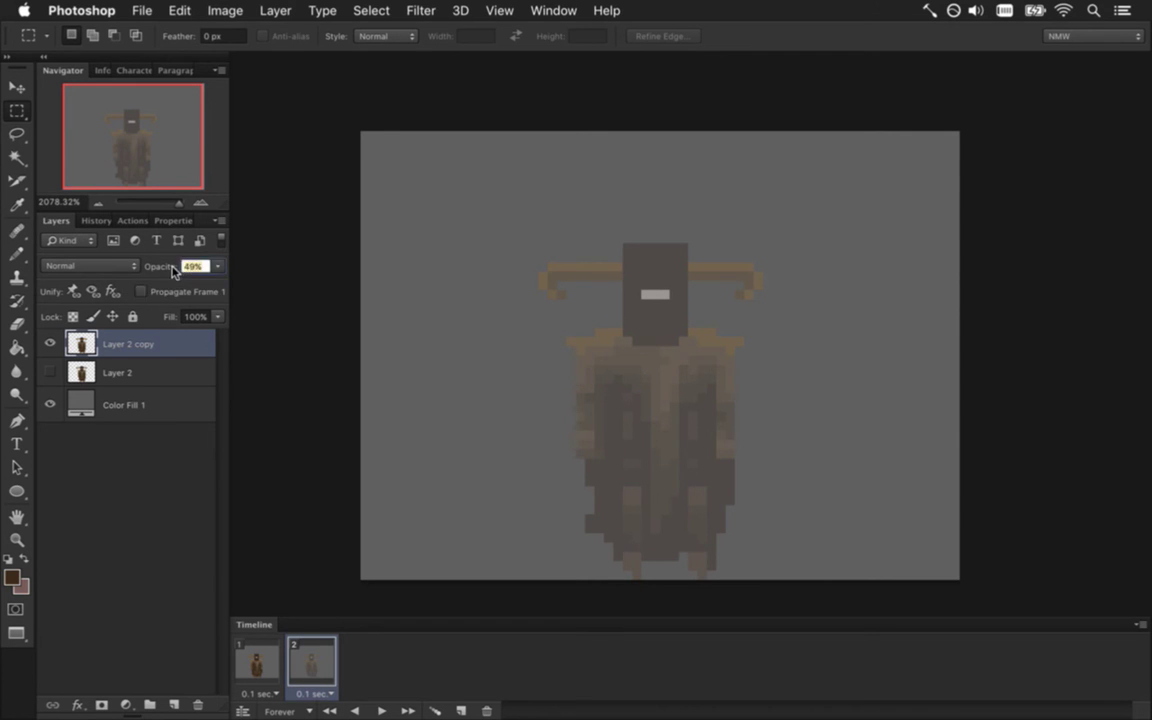
{"action": "left_click", "coordinate": [104, 266]}
{"action": "left_click", "coordinate": [97, 276]}
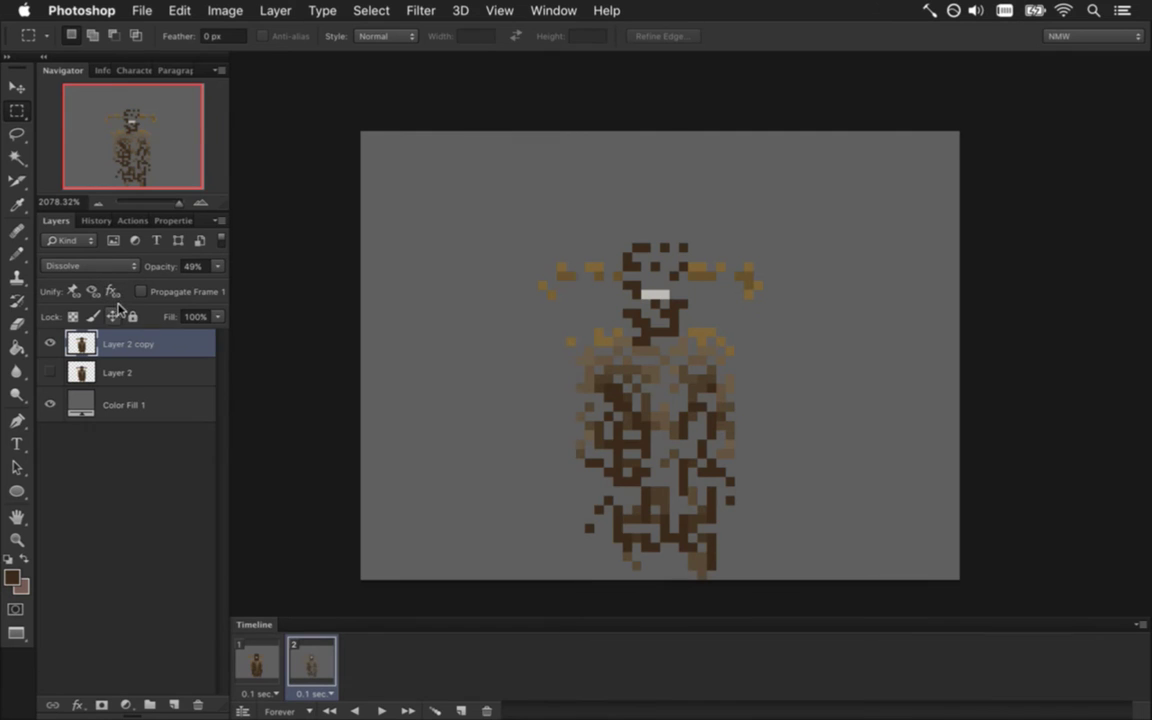
{"action": "left_click", "coordinate": [113, 370]}
{"action": "left_click", "coordinate": [50, 371]}
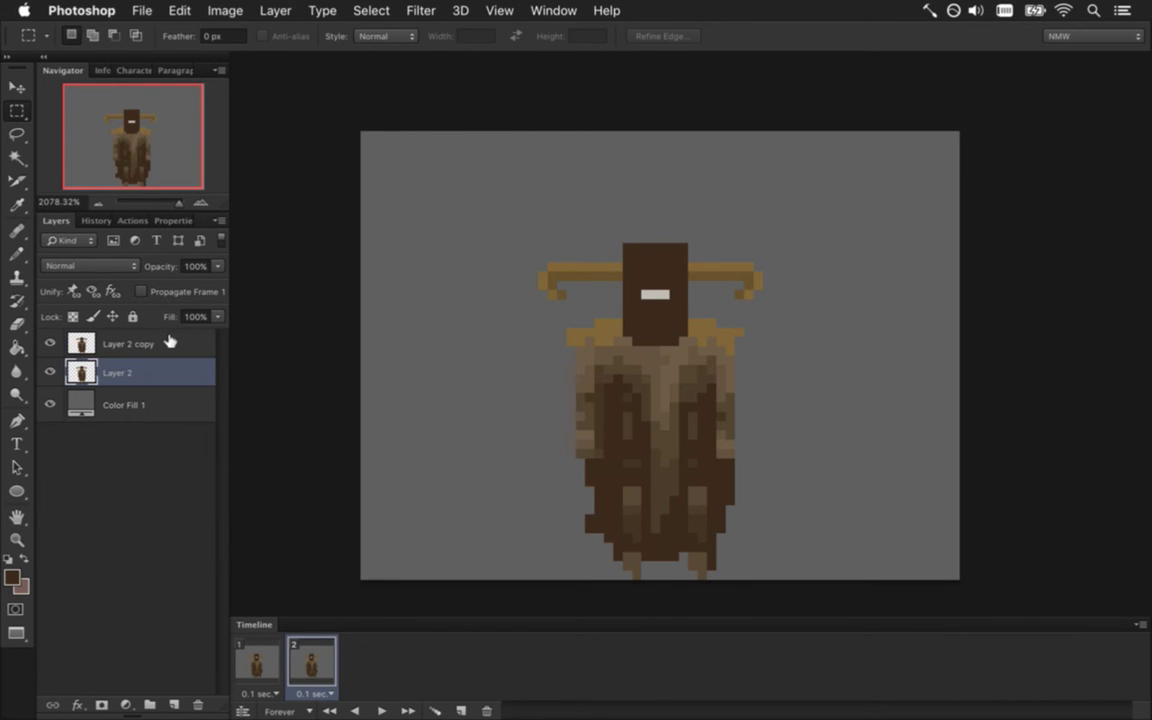
Toggle Layer 2 copy's visibility repeatedly to compare the two poses
{"action": "left_click", "coordinate": [50, 343]}
{"action": "left_click", "coordinate": [50, 343]}
{"action": "left_click", "coordinate": [50, 343]}
{"action": "left_click", "coordinate": [50, 343]}
{"action": "left_click", "coordinate": [50, 343]}
{"action": "left_click", "coordinate": [50, 343]}
{"action": "left_click", "coordinate": [50, 344]}
{"action": "left_click", "coordinate": [50, 344]}
{"action": "left_click", "coordinate": [72, 342]}
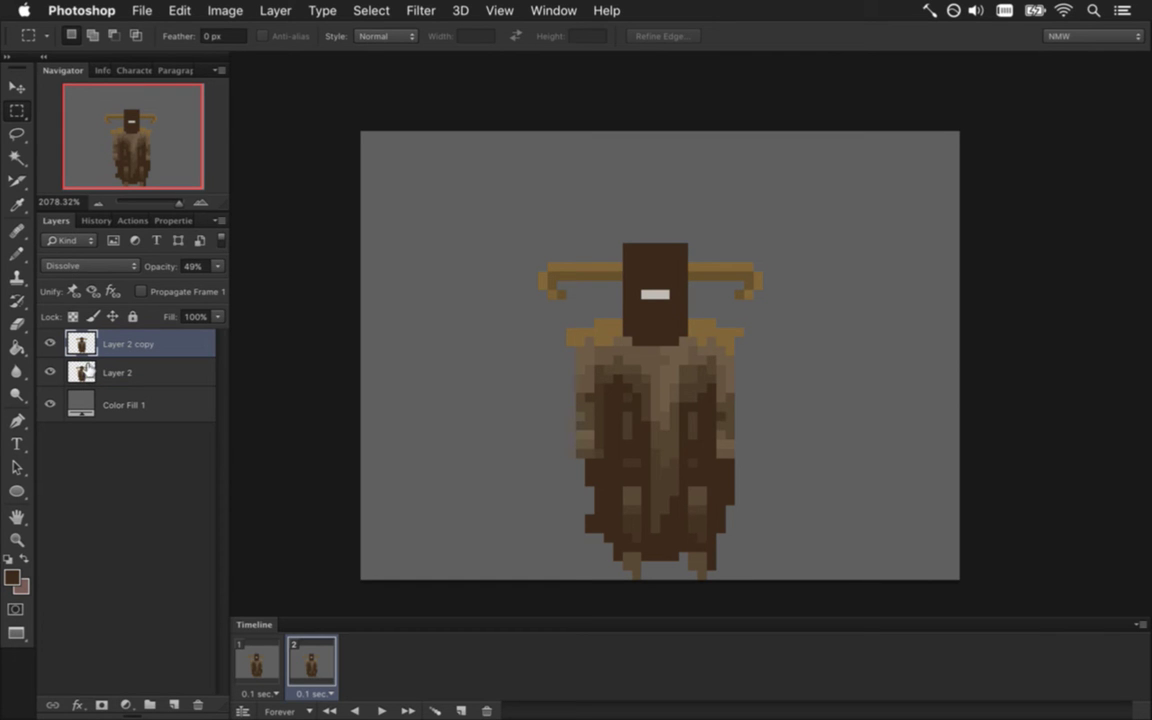
Give the frames a 0.5-second delay and play the looping two-frame animation
{"action": "left_click", "coordinate": [256, 662]}
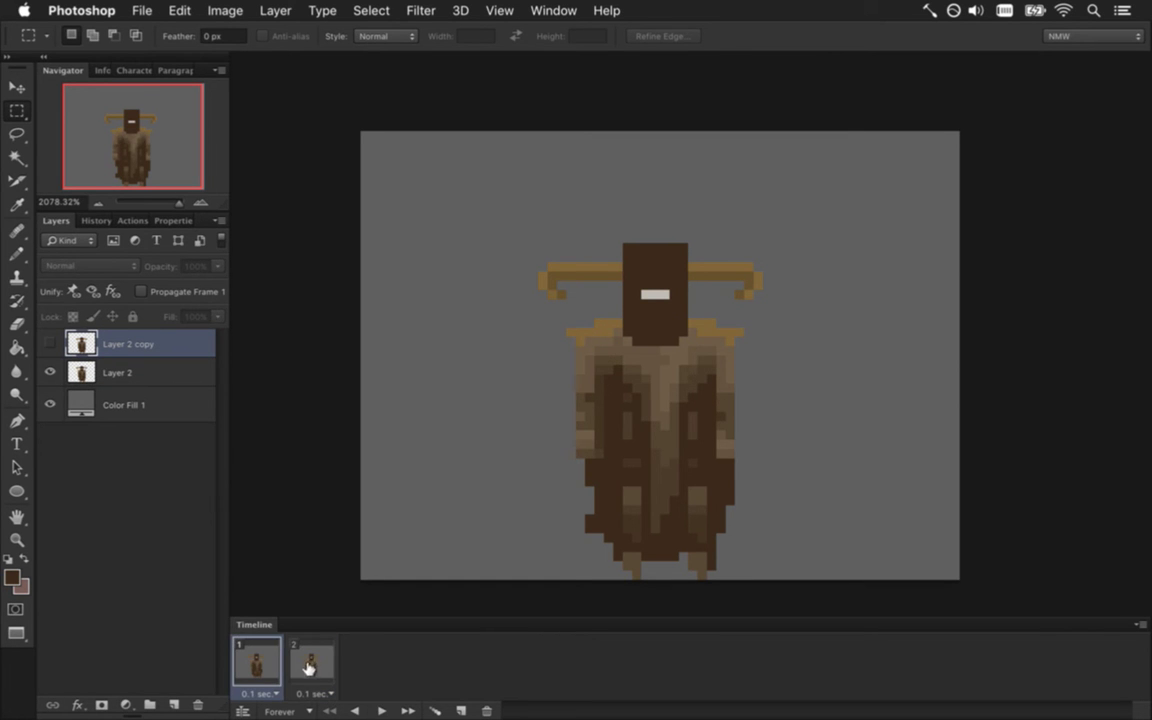
{"action": "left_click", "coordinate": [314, 693]}
{"action": "left_click", "coordinate": [348, 601]}
{"action": "left_click", "coordinate": [381, 711]}
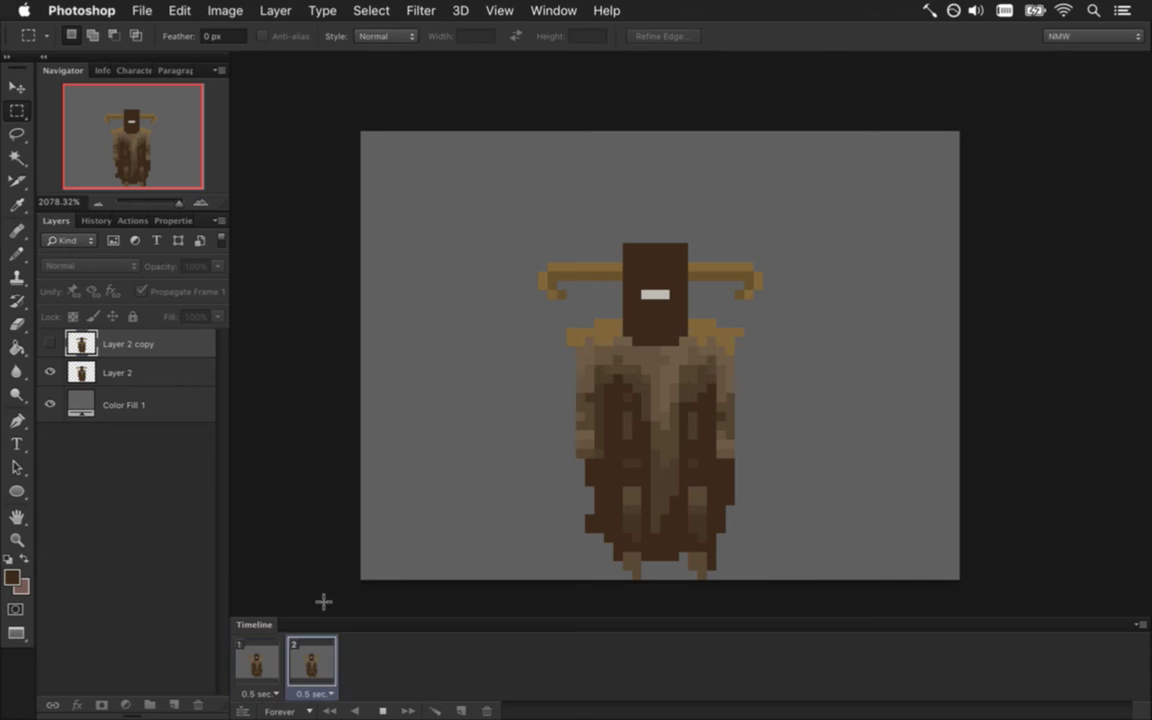
Stop playback and lower Layer 2 copy's opacity to 26% and then further
{"action": "key", "text": "space"}
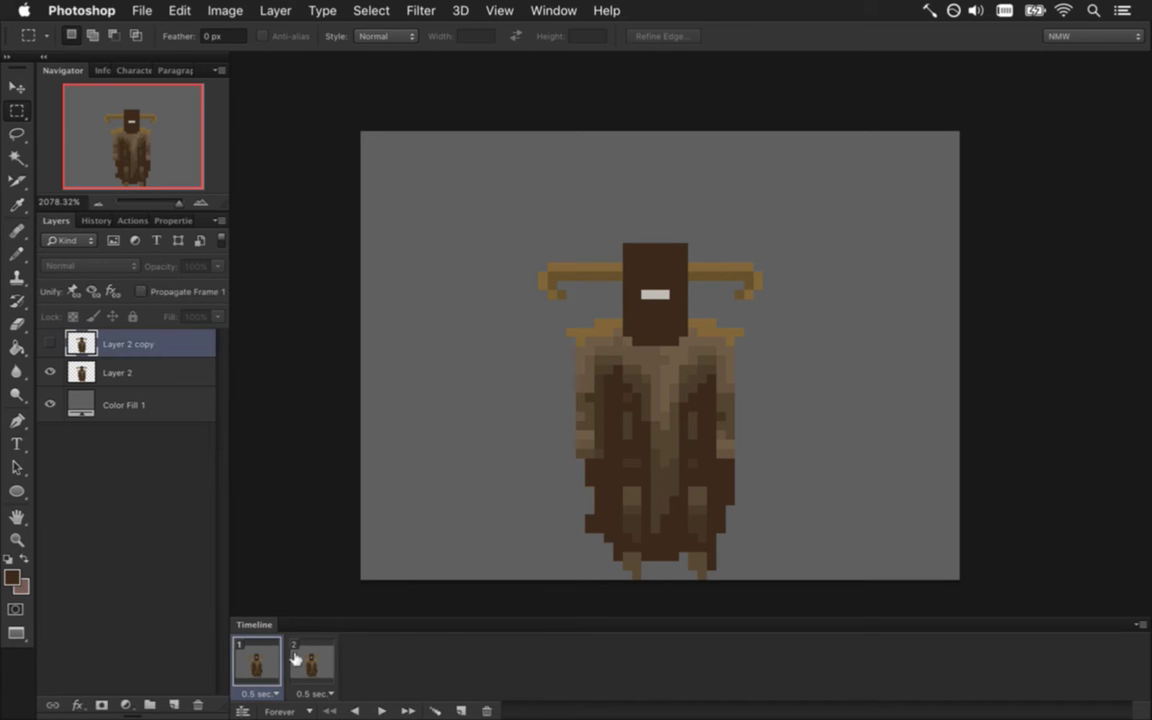
{"action": "left_click", "coordinate": [296, 658]}
{"action": "left_click", "coordinate": [217, 266]}
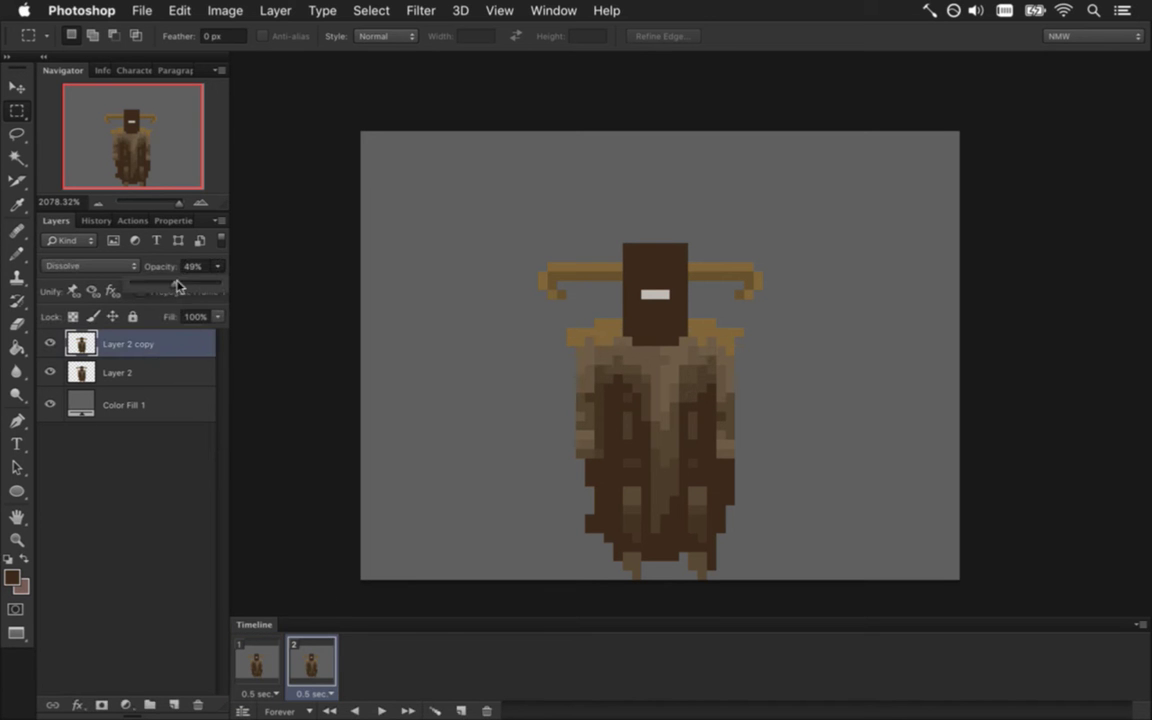
{"action": "left_click_drag", "start_coordinate": [176, 286], "coordinate": [154, 288]}
{"action": "left_click", "coordinate": [270, 665]}
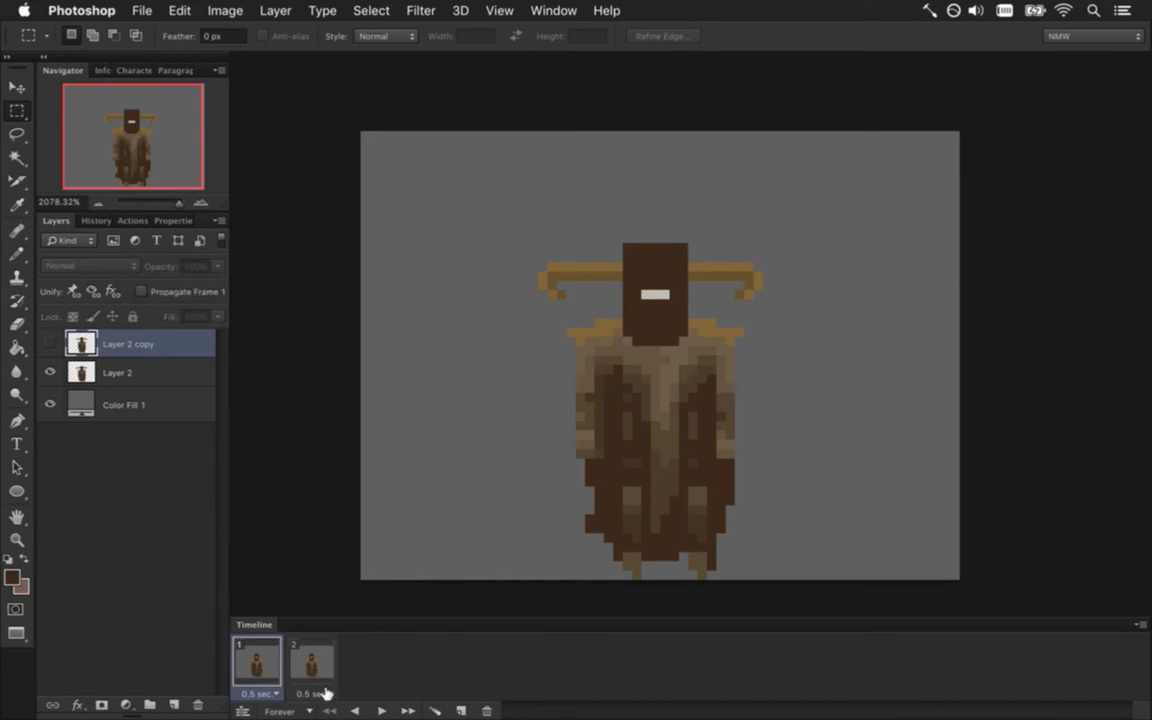
{"action": "left_click", "coordinate": [380, 710]}
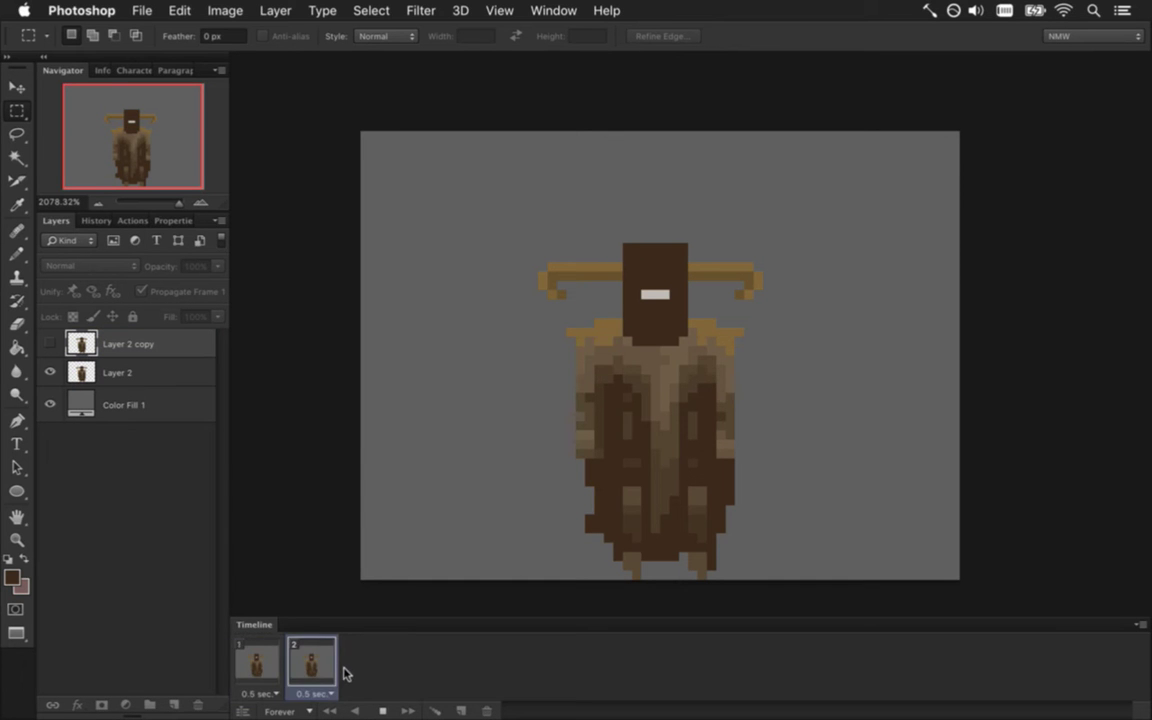
{"action": "left_click", "coordinate": [382, 711]}
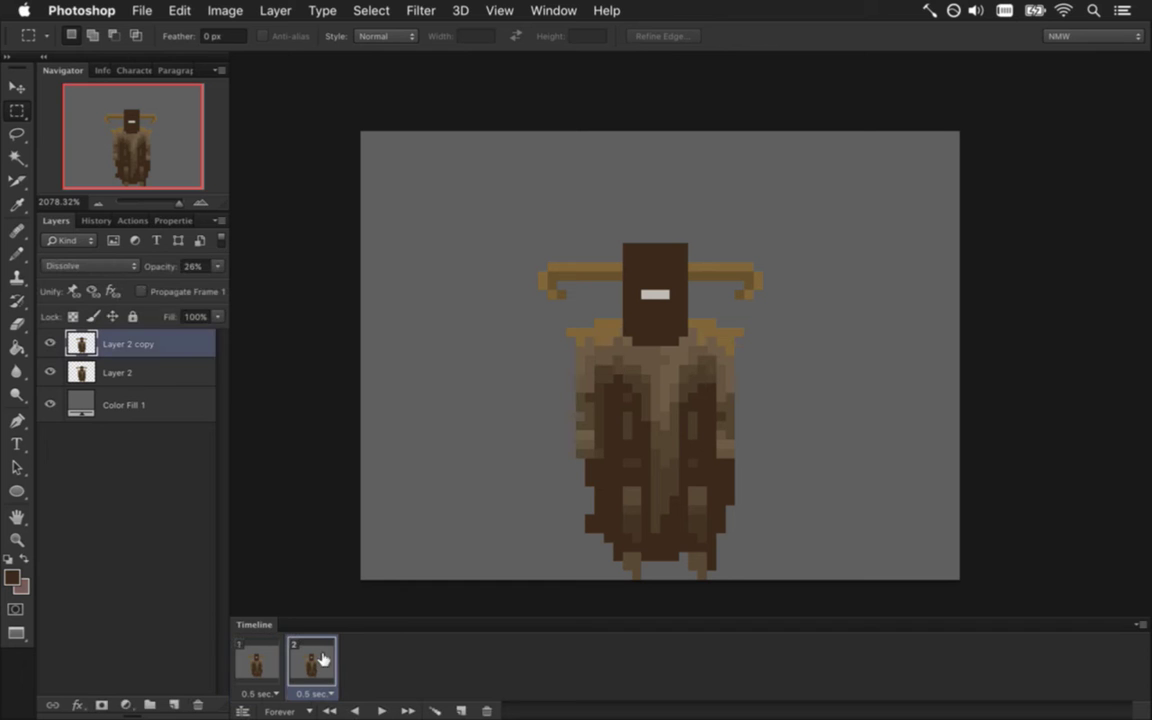
{"action": "left_click", "coordinate": [218, 267]}
{"action": "mouse_move", "coordinate": [141, 288]}
{"action": "left_mouse_down"}
{"action": "mouse_move", "coordinate": [127, 287]}
{"action": "mouse_move", "coordinate": [142, 288]}
{"action": "left_mouse_up"}
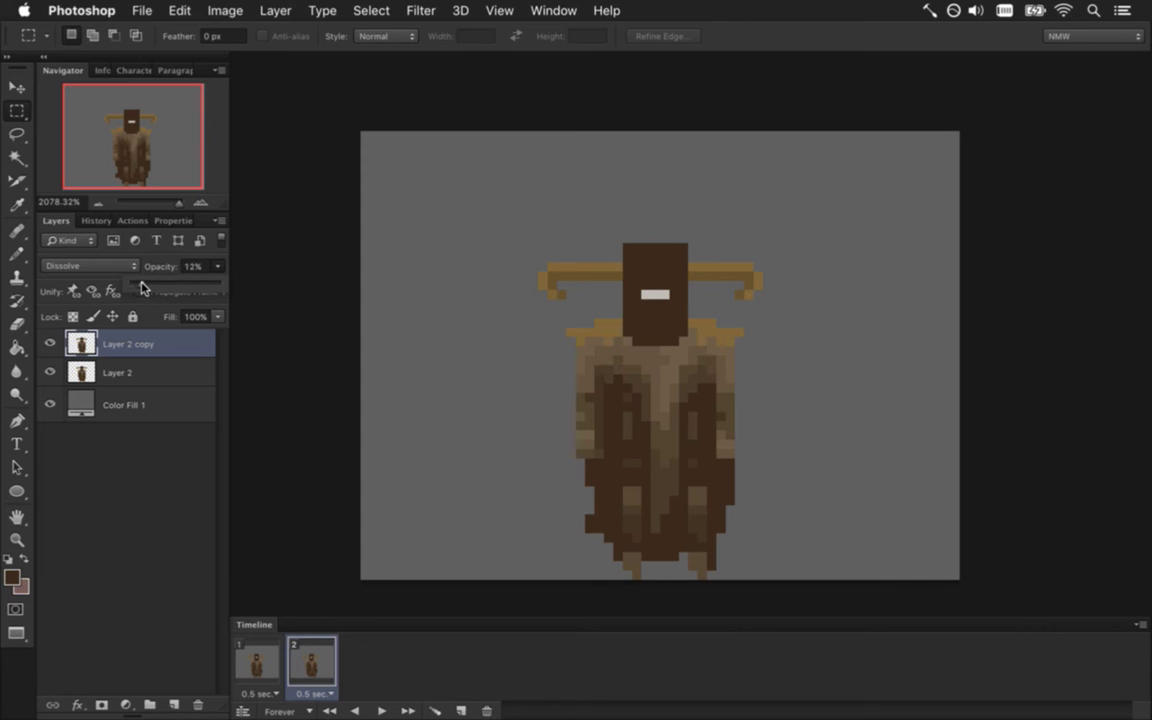
{"action": "left_click", "coordinate": [272, 668]}
Flip repeatedly between the first and second animation frames to compare them
{"action": "left_click", "coordinate": [272, 668]}
{"action": "left_click", "coordinate": [303, 663]}
{"action": "left_click", "coordinate": [270, 660]}
{"action": "left_click", "coordinate": [303, 662]}
{"action": "left_click", "coordinate": [272, 660]}
{"action": "left_click", "coordinate": [307, 657]}
{"action": "left_click", "coordinate": [274, 664]}
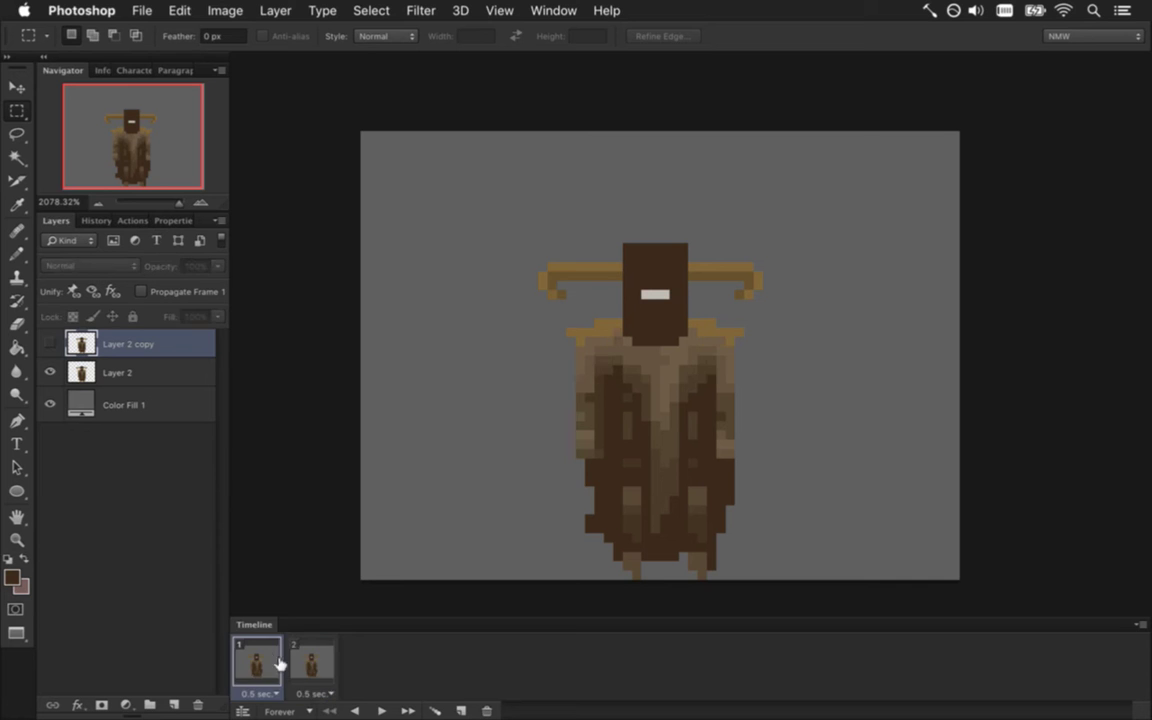
{"action": "left_click", "coordinate": [302, 665]}
{"action": "left_click", "coordinate": [277, 664]}
{"action": "left_click", "coordinate": [304, 663]}
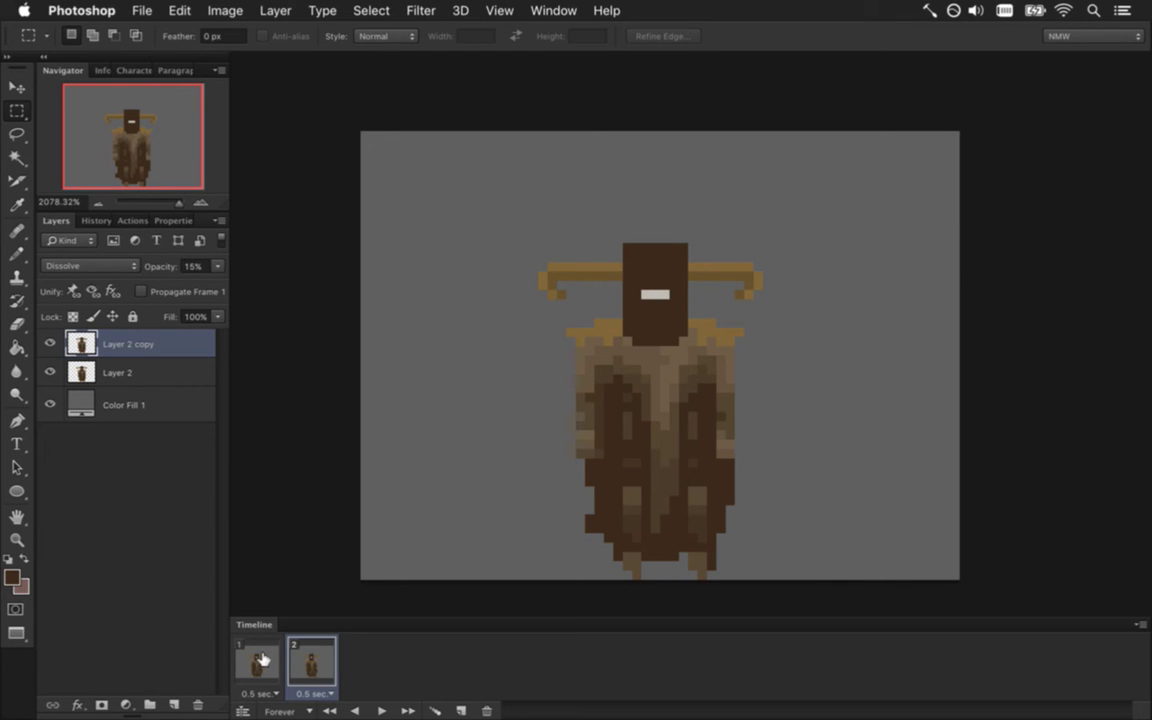
{"action": "left_click", "coordinate": [266, 664]}
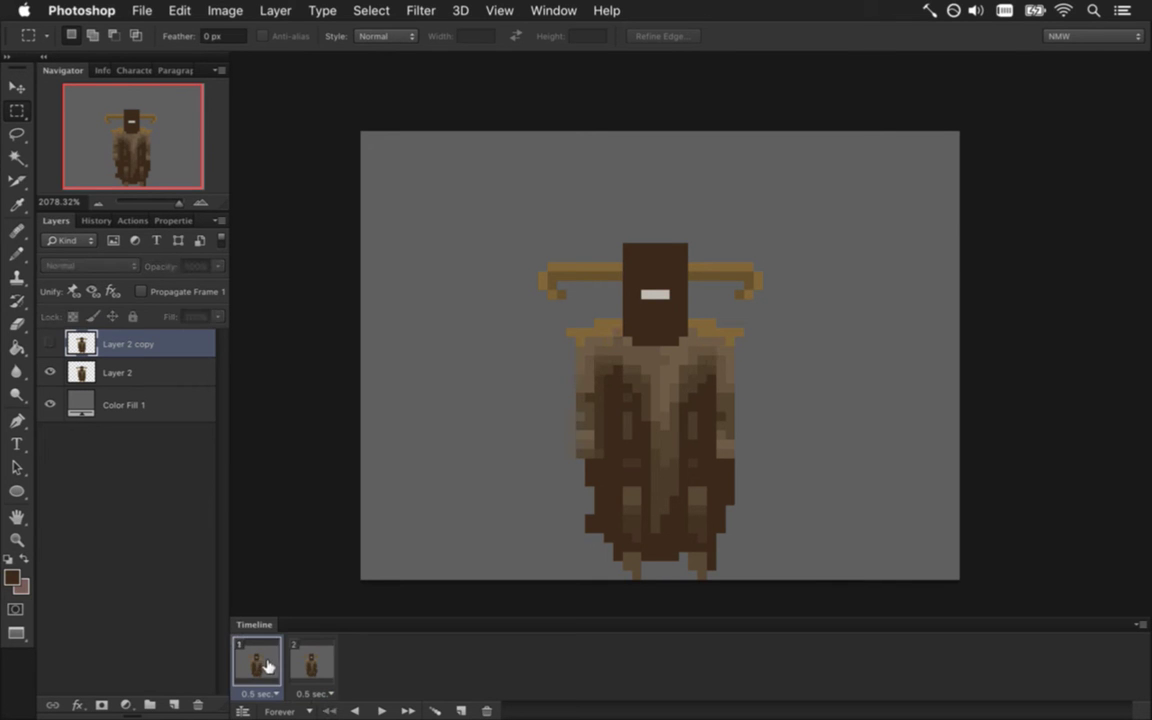
Try Dissolve blending with lower opacity on Layer 2, then reset it to Normal at 100%
{"action": "left_click", "coordinate": [150, 370]}
{"action": "left_click", "coordinate": [216, 266]}
{"action": "left_click_drag", "start_coordinate": [202, 280], "coordinate": [222, 288]}
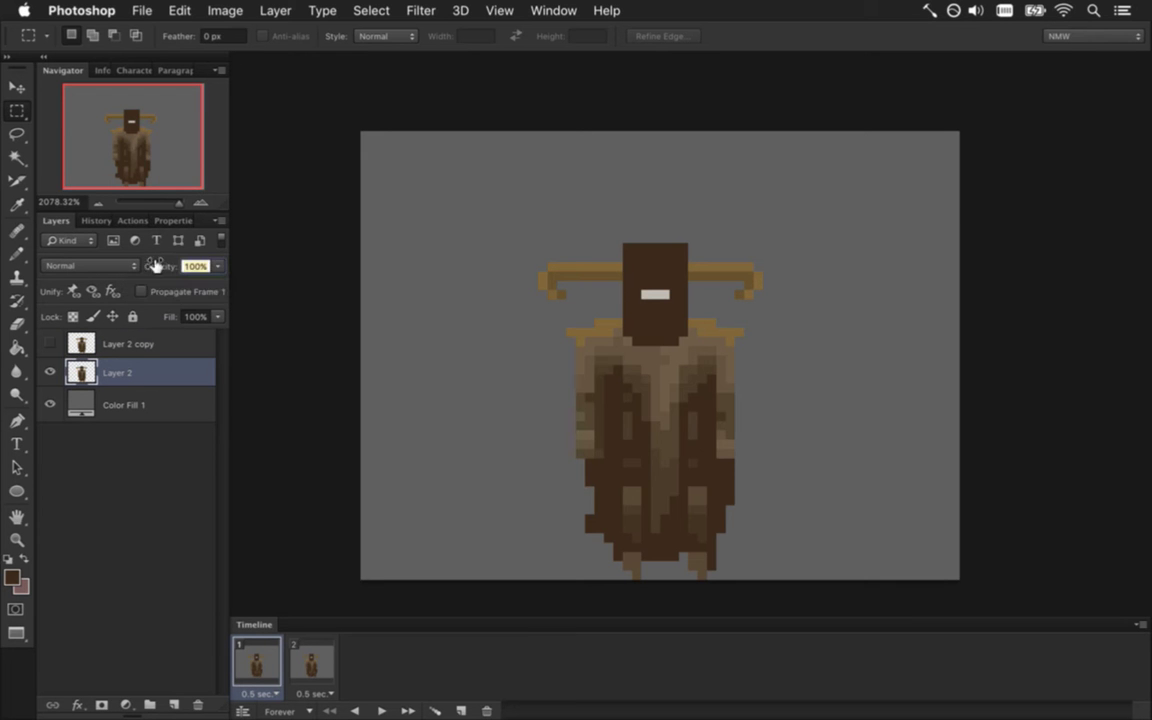
{"action": "left_click", "coordinate": [90, 266]}
{"action": "left_click", "coordinate": [60, 280]}
{"action": "left_click", "coordinate": [217, 266]}
{"action": "left_click_drag", "start_coordinate": [211, 284], "coordinate": [184, 284]}
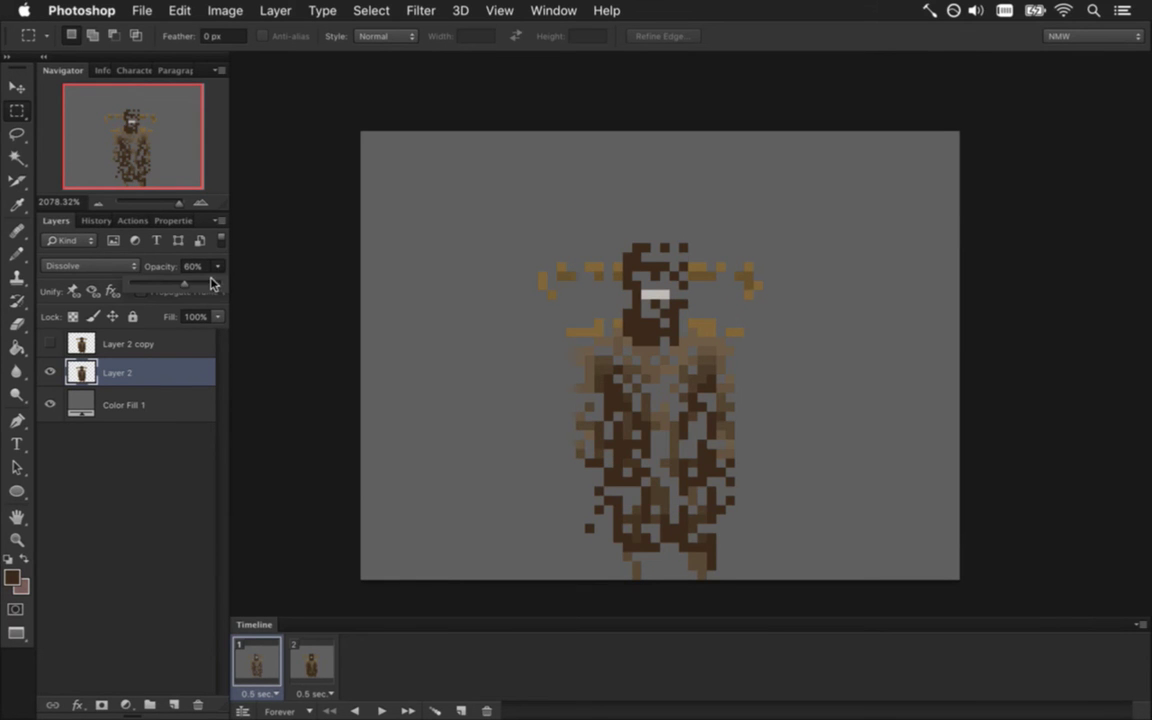
{"action": "left_click_drag", "start_coordinate": [210, 283], "coordinate": [218, 283]}
{"action": "left_click", "coordinate": [90, 266]}
{"action": "left_click", "coordinate": [70, 244]}
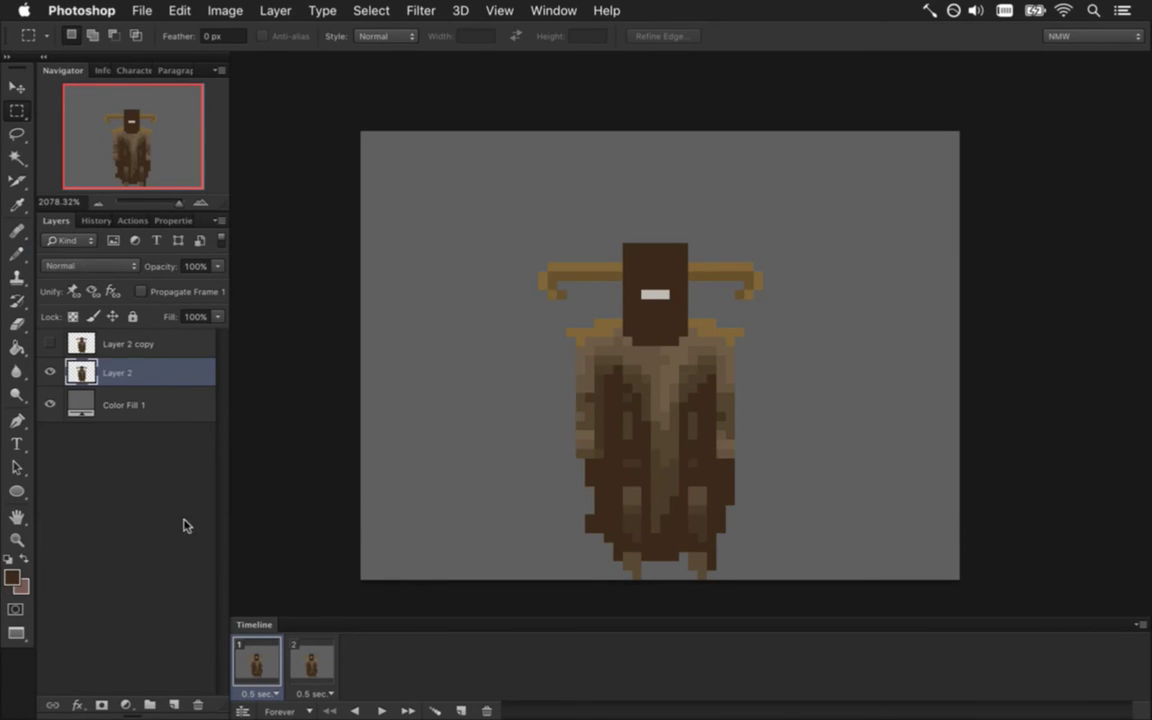
Select both timeline frames and hide the grey Color Fill 1 background
{"action": "left_click", "coordinate": [183, 525]}
{"action": "left_click", "coordinate": [291, 667]}
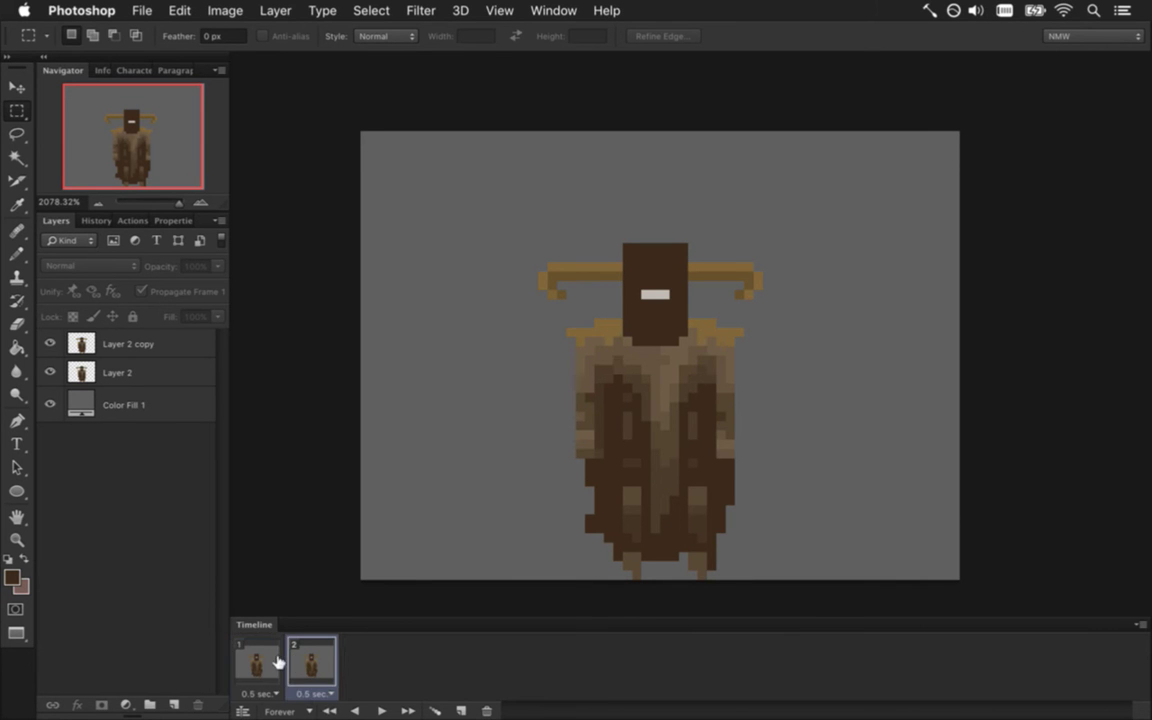
{"action": "left_click", "coordinate": [276, 663]}
{"action": "left_click", "coordinate": [314, 660], "text": "shift"}
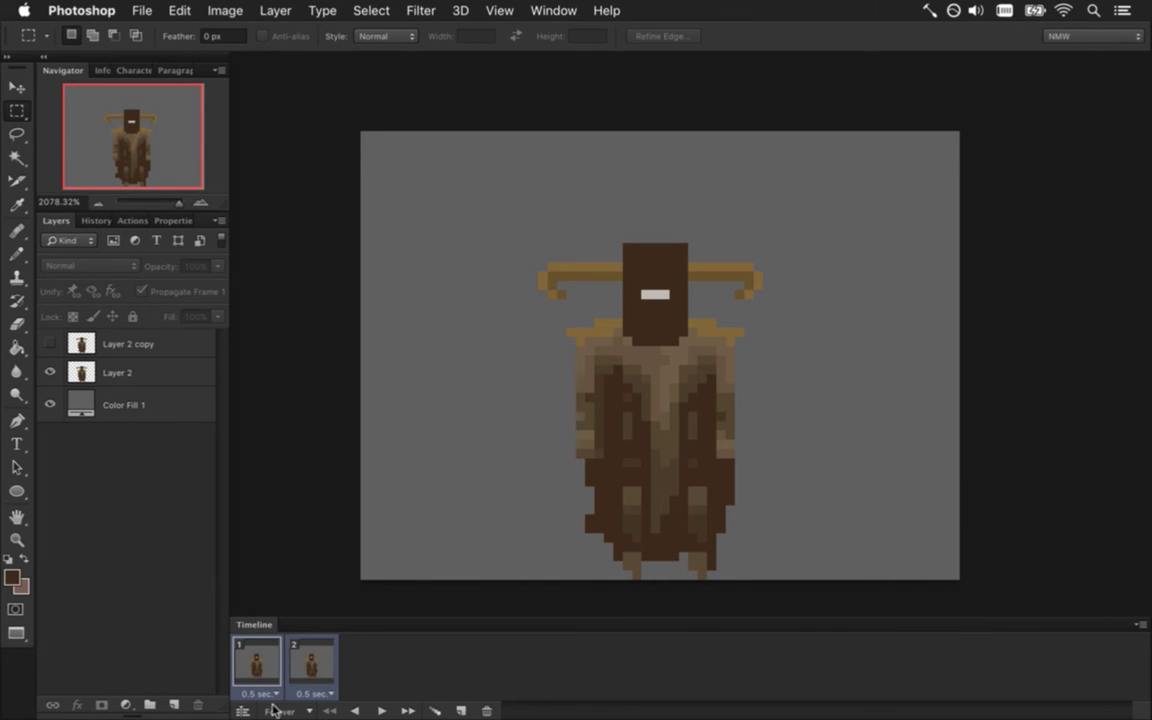
{"action": "left_click", "coordinate": [51, 402]}
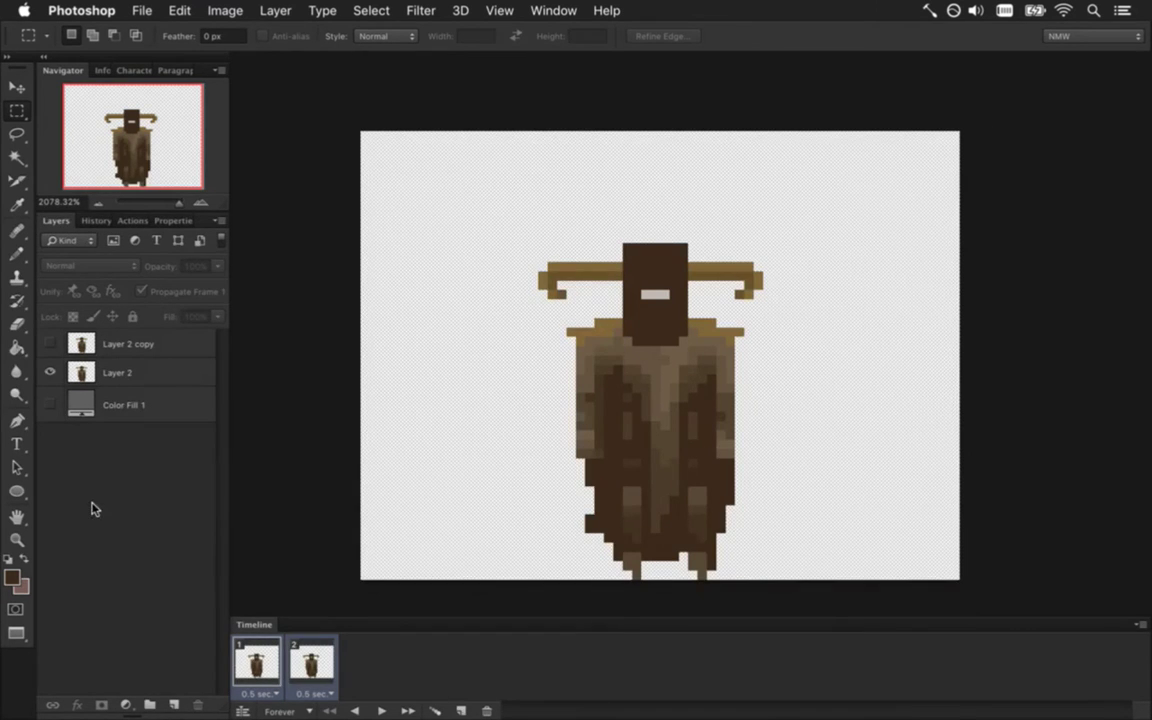
Open a new Finder window at raw > sprites > sheets > Heroes
{"action": "key", "text": "super+Tab"}
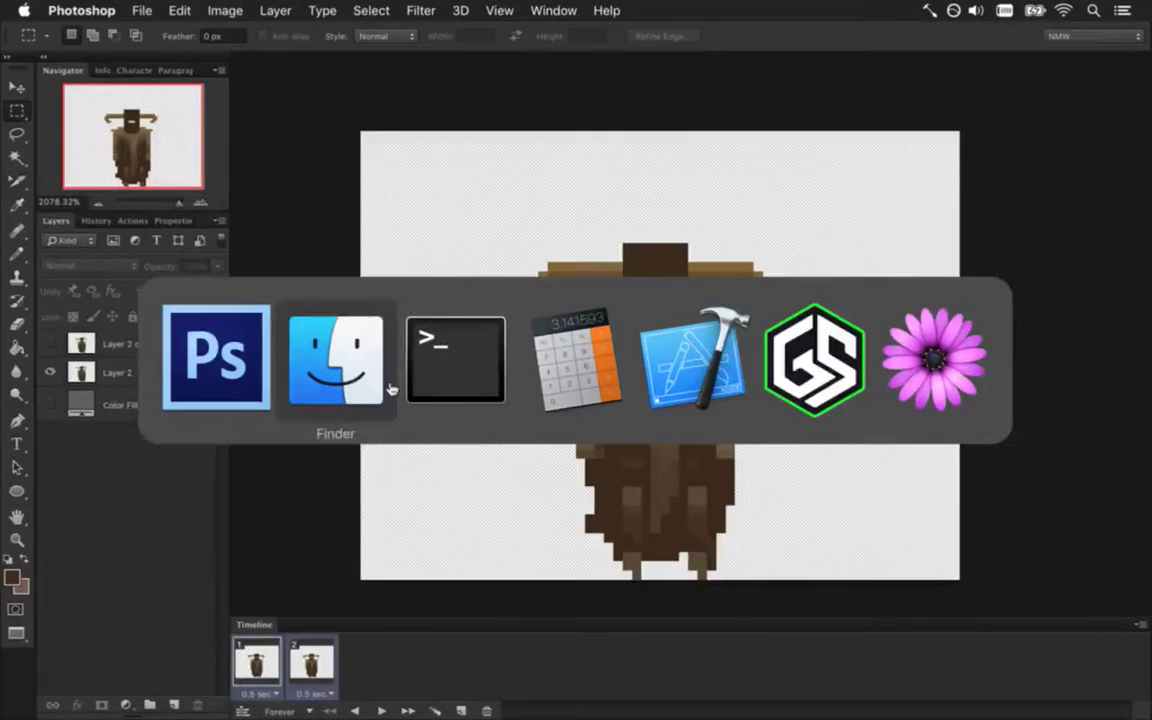
{"action": "left_click", "coordinate": [446, 388]}
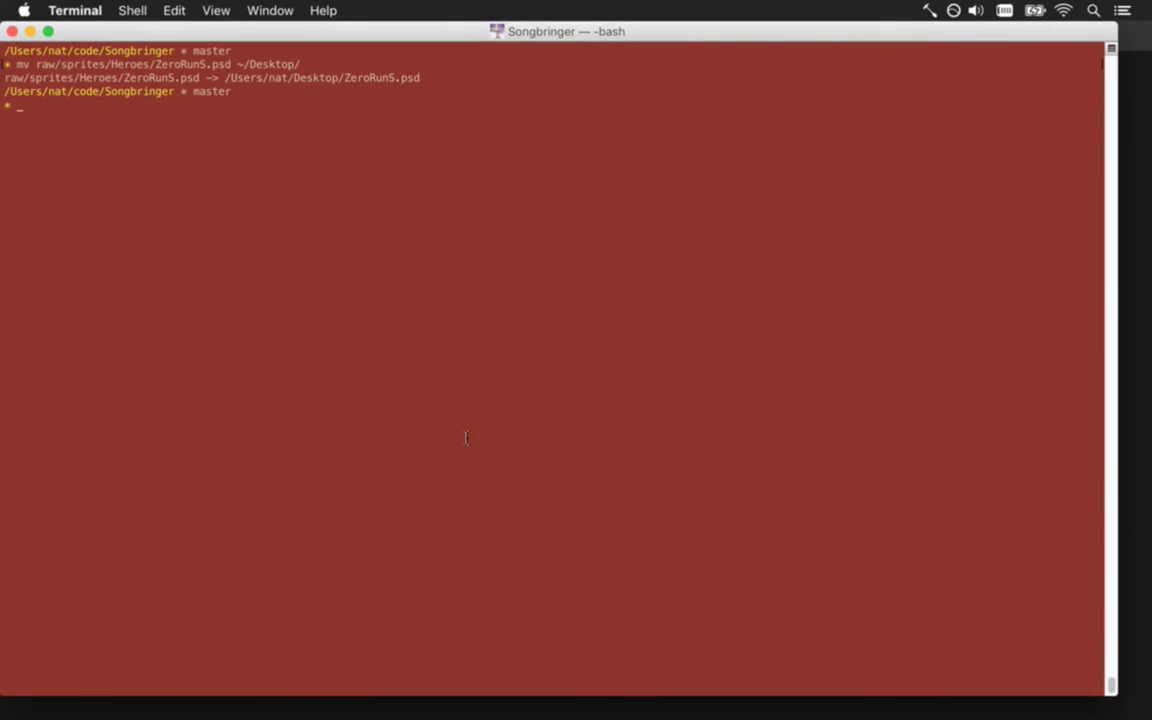
{"action": "key", "text": "super+Tab"}
{"action": "left_click", "coordinate": [450, 385]}
{"action": "key", "text": "super+n"}
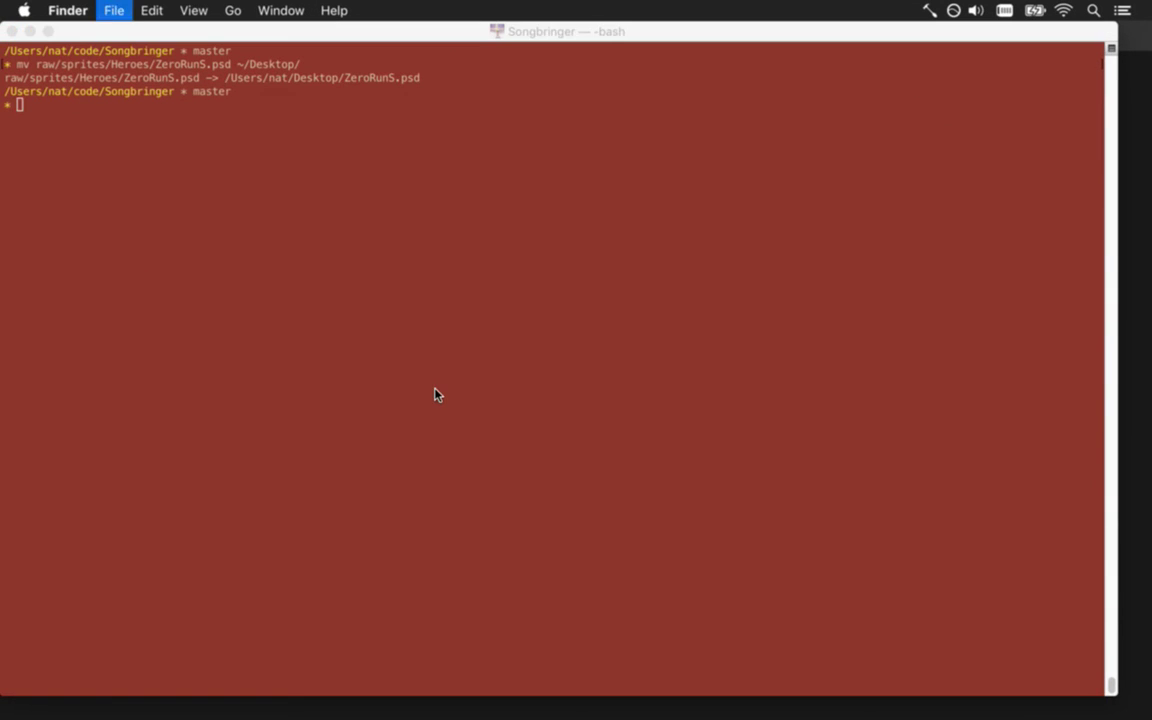
{"action": "left_click", "coordinate": [295, 207]}
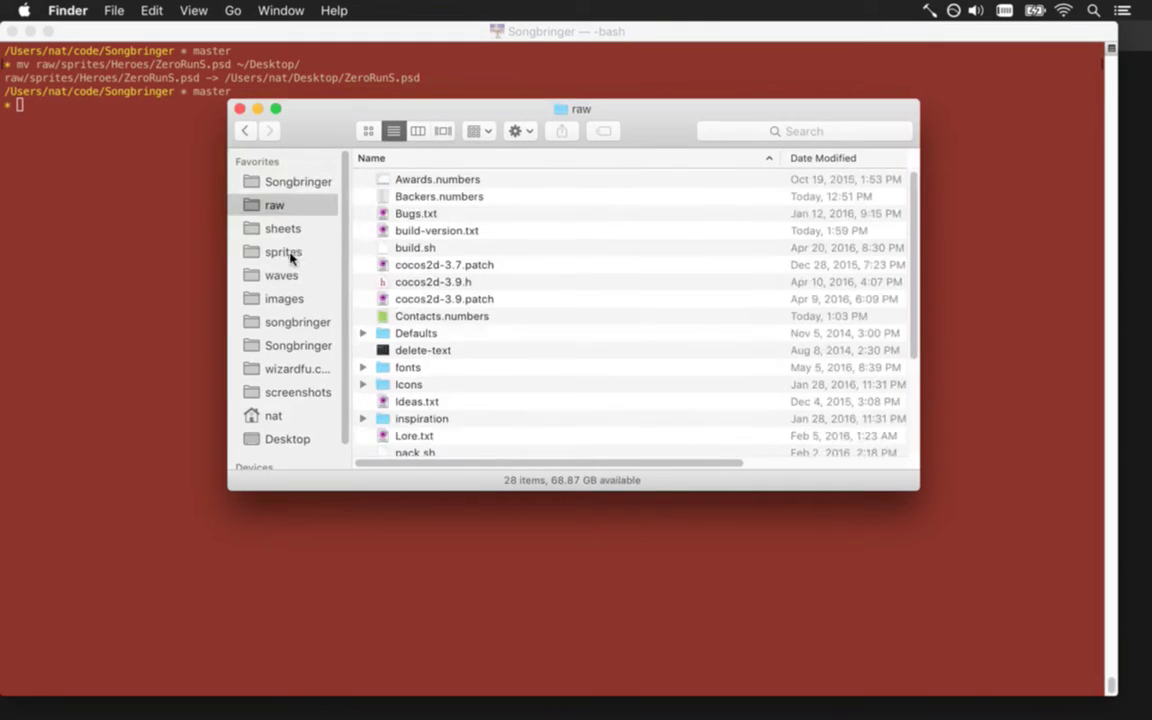
{"action": "left_click", "coordinate": [290, 253]}
{"action": "left_click", "coordinate": [295, 228]}
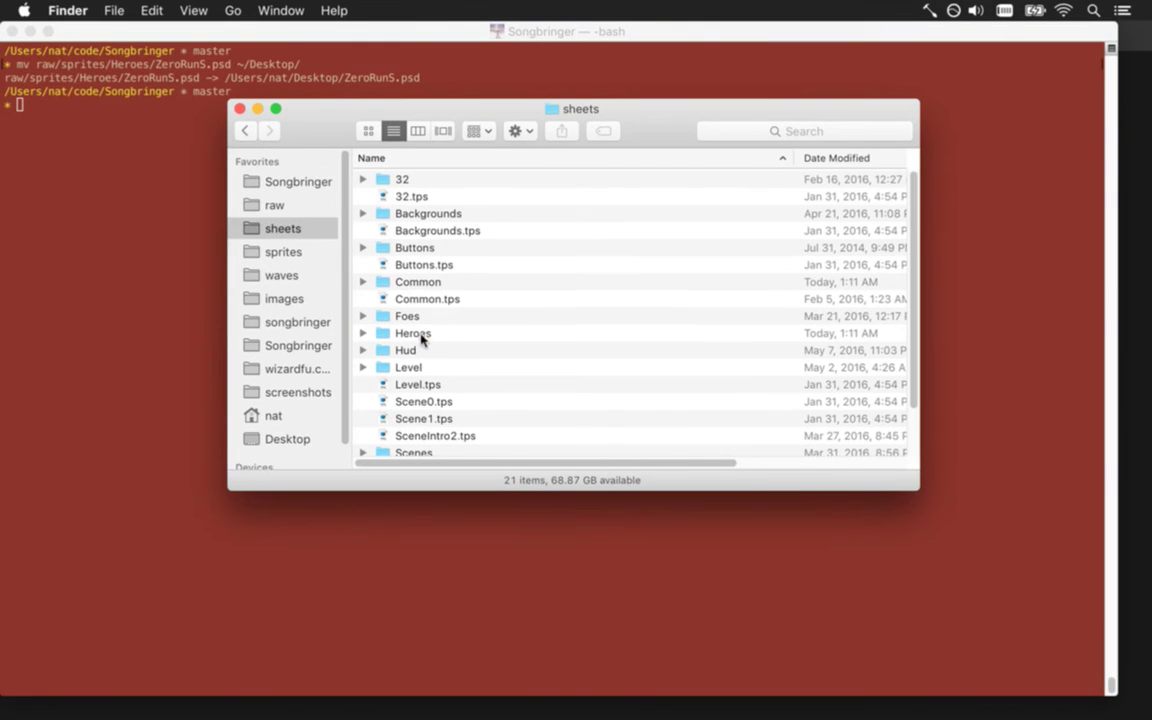
{"action": "double_click", "coordinate": [420, 340]}
Select ZeroIdleS1.png through ZeroIdleS4.png, delete them, and return to Photoshop
{"action": "scroll", "coordinate": [640, 300], "scroll_direction": "down", "scroll_amount": 20}
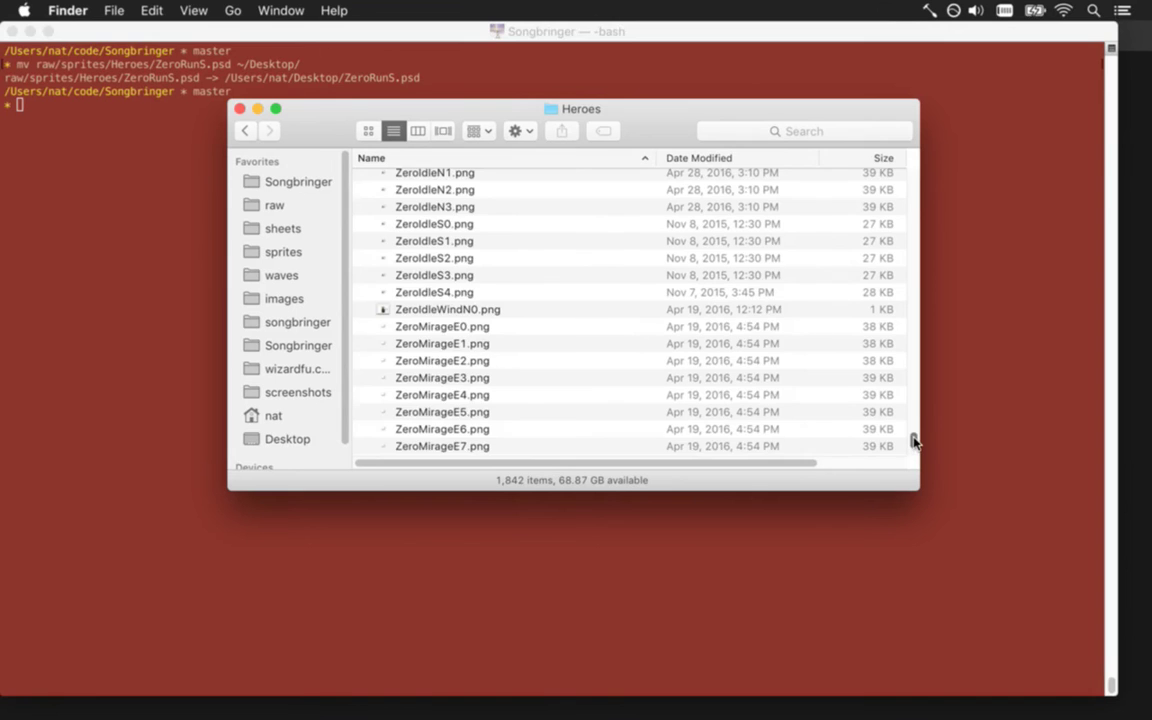
{"action": "scroll", "coordinate": [913, 441], "scroll_direction": "up", "scroll_amount": 5}
{"action": "scroll", "coordinate": [913, 441], "scroll_direction": "down", "scroll_amount": 4}
{"action": "scroll", "coordinate": [913, 441], "scroll_direction": "up", "scroll_amount": 4}
{"action": "scroll", "coordinate": [913, 441], "scroll_direction": "down", "scroll_amount": 3}
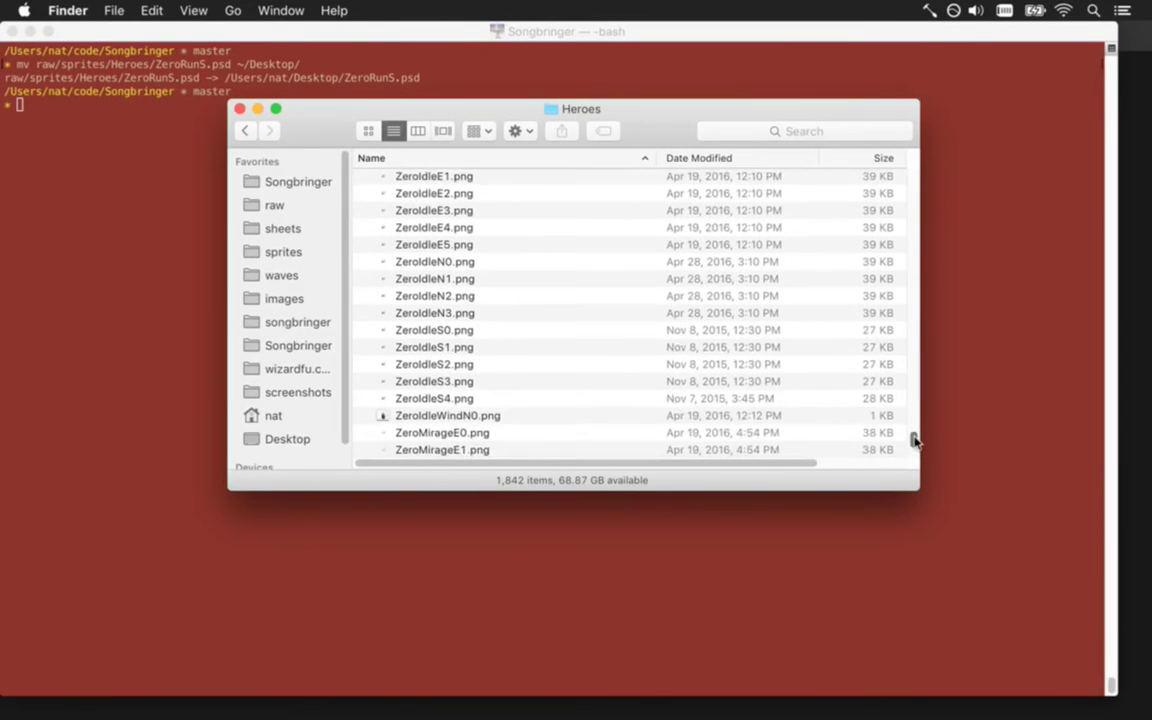
{"action": "scroll", "coordinate": [910, 438], "scroll_direction": "up", "scroll_amount": 3}
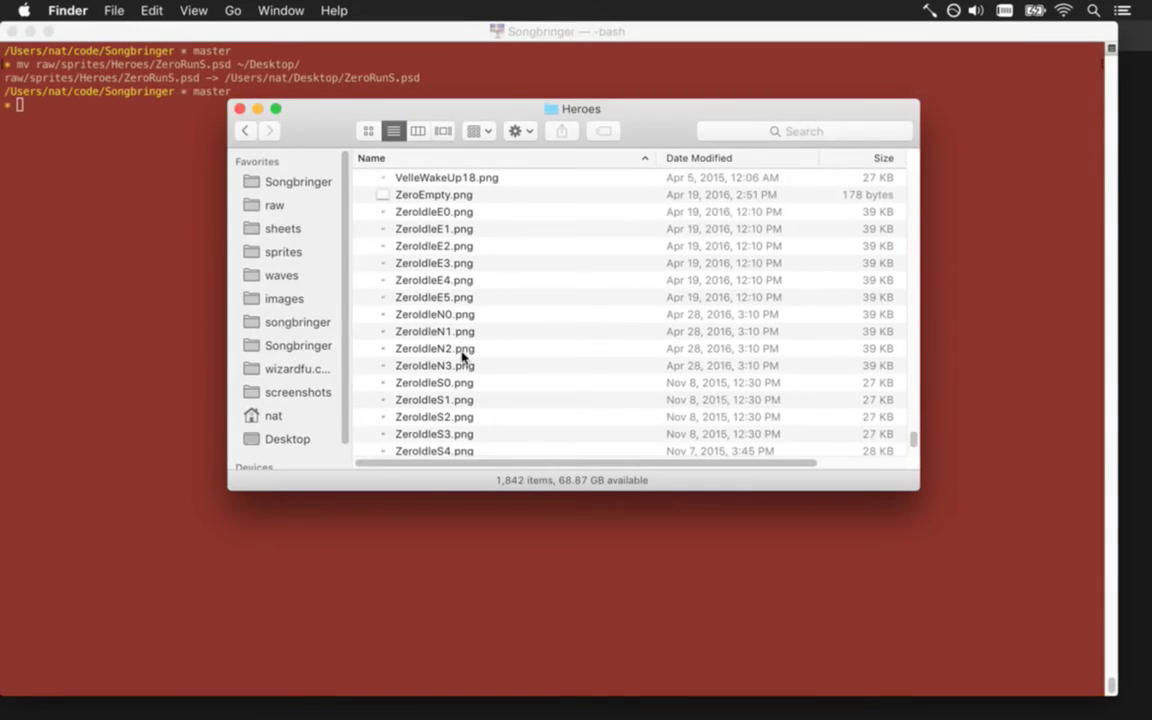
{"action": "left_click", "coordinate": [465, 401]}
{"action": "scroll", "coordinate": [915, 443], "scroll_direction": "down", "scroll_amount": 5}
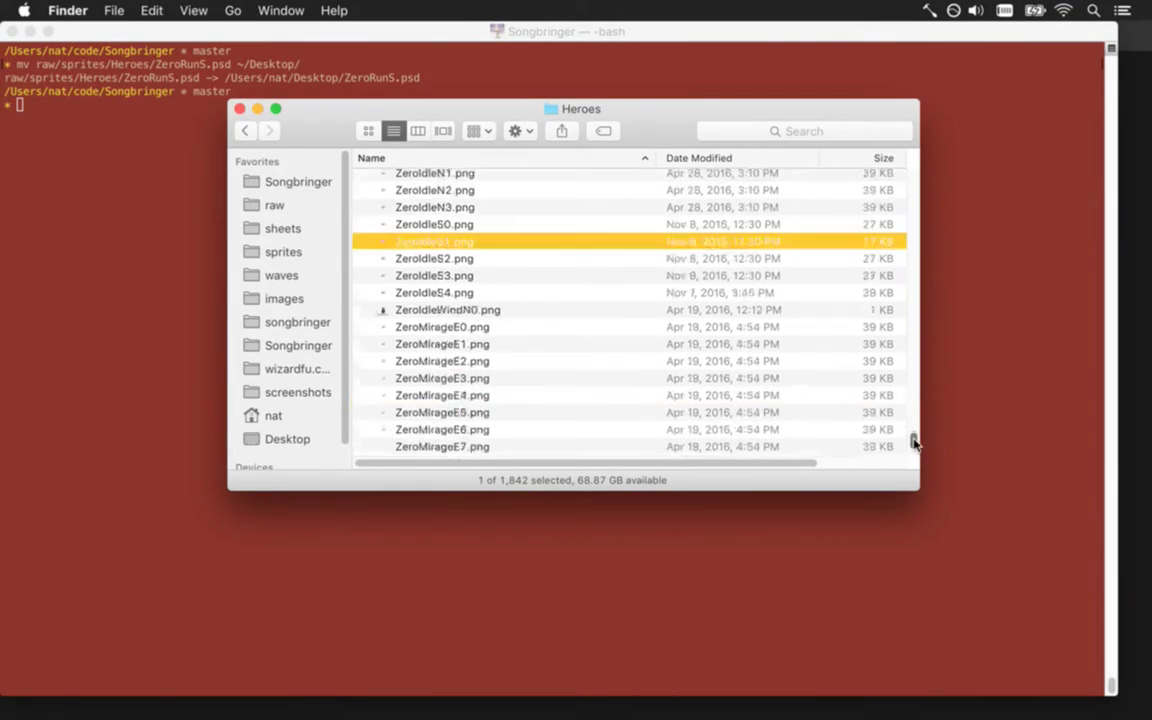
{"action": "scroll", "coordinate": [915, 443], "scroll_direction": "up", "scroll_amount": 5}
{"action": "scroll", "coordinate": [915, 443], "scroll_direction": "down", "scroll_amount": 6}
{"action": "scroll", "coordinate": [915, 443], "scroll_direction": "up", "scroll_amount": 5}
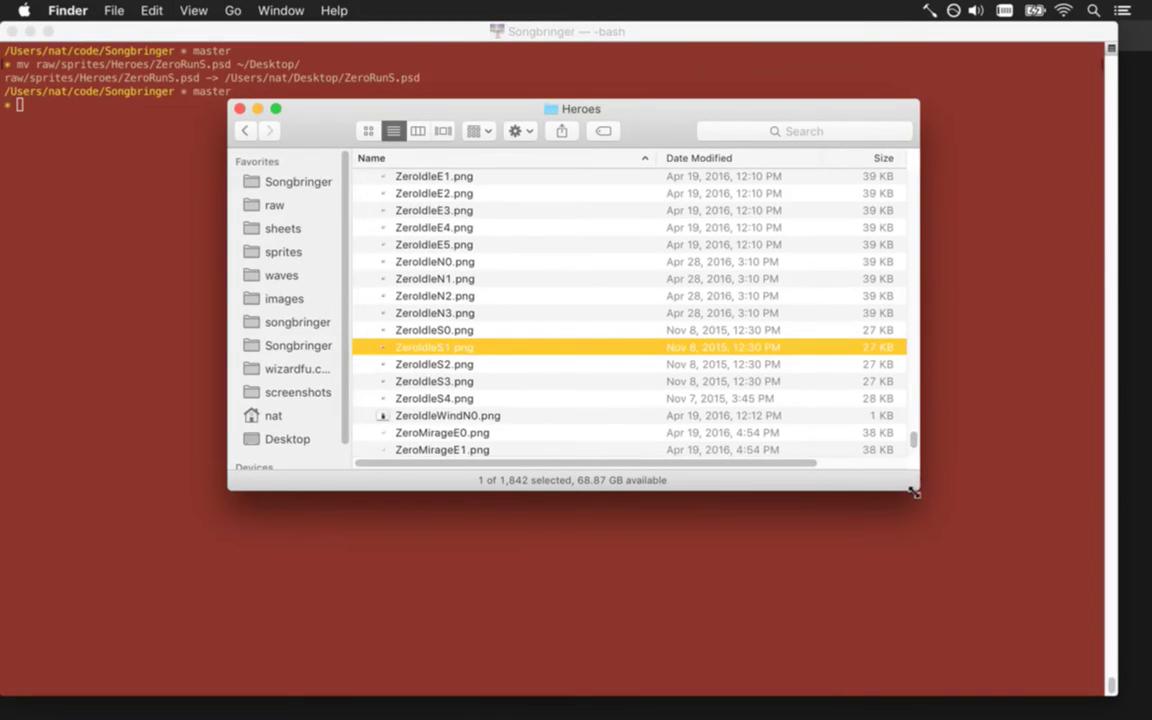
{"action": "left_click_drag", "start_coordinate": [917, 489], "coordinate": [971, 656]}
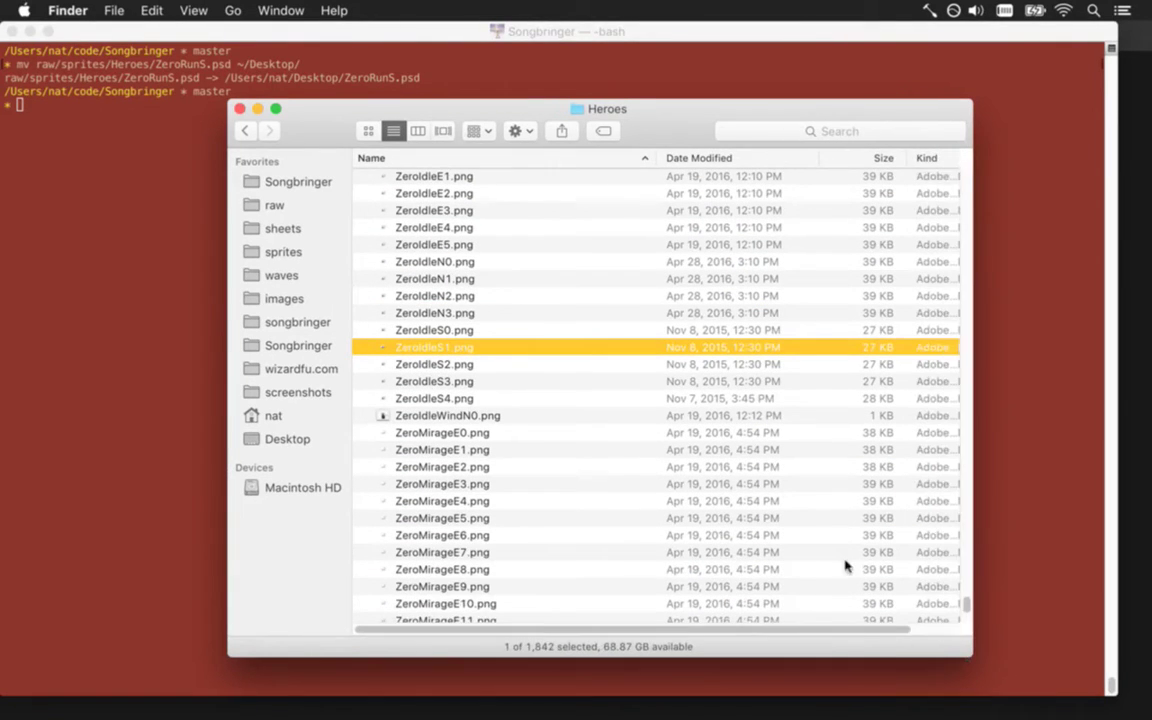
{"action": "left_click", "coordinate": [476, 399], "text": "shift"}
{"action": "key", "text": "super+BackSpace"}
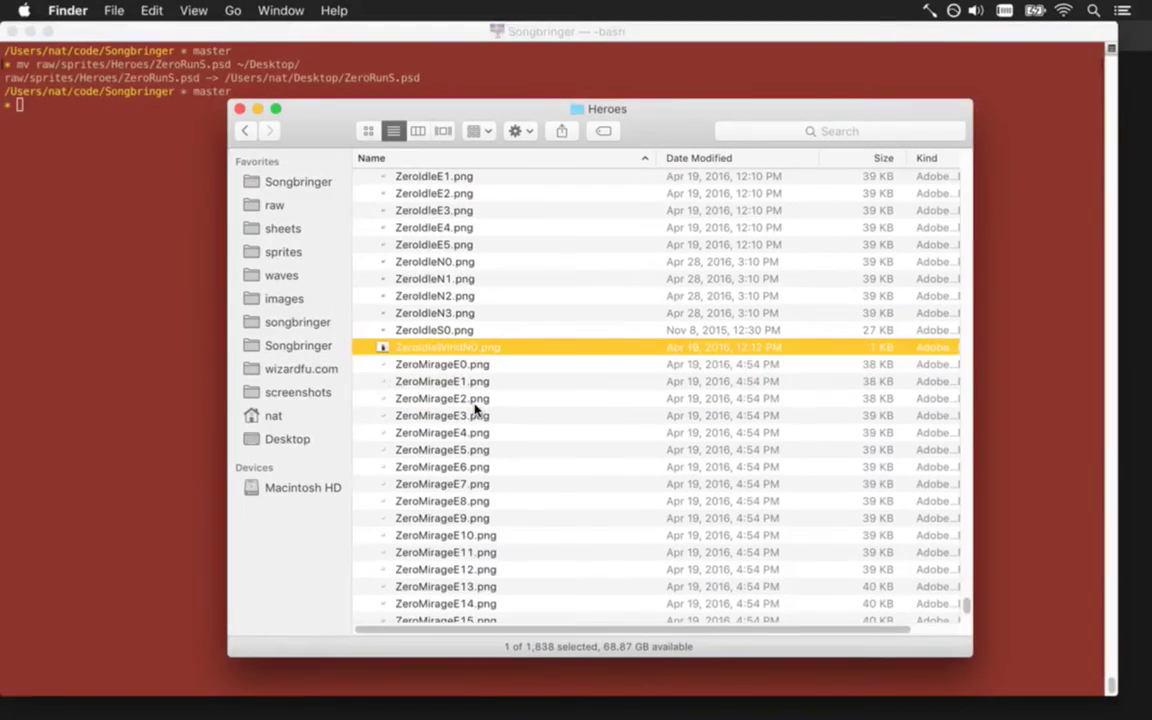
{"action": "key", "text": "super+Tab"}
{"action": "key", "text": "super+Tab"}
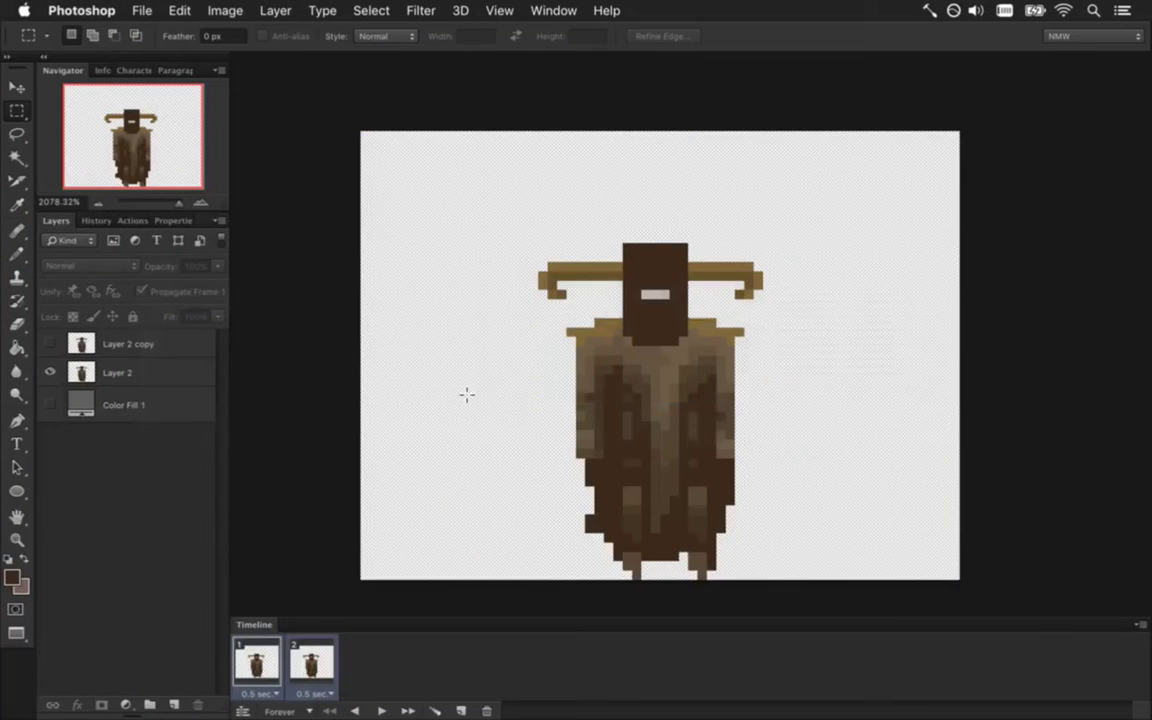
Render ZeroIdleS.png as a PNG Image Sequence, replacing the existing files
{"action": "key", "text": "super+alt+shift+r"}
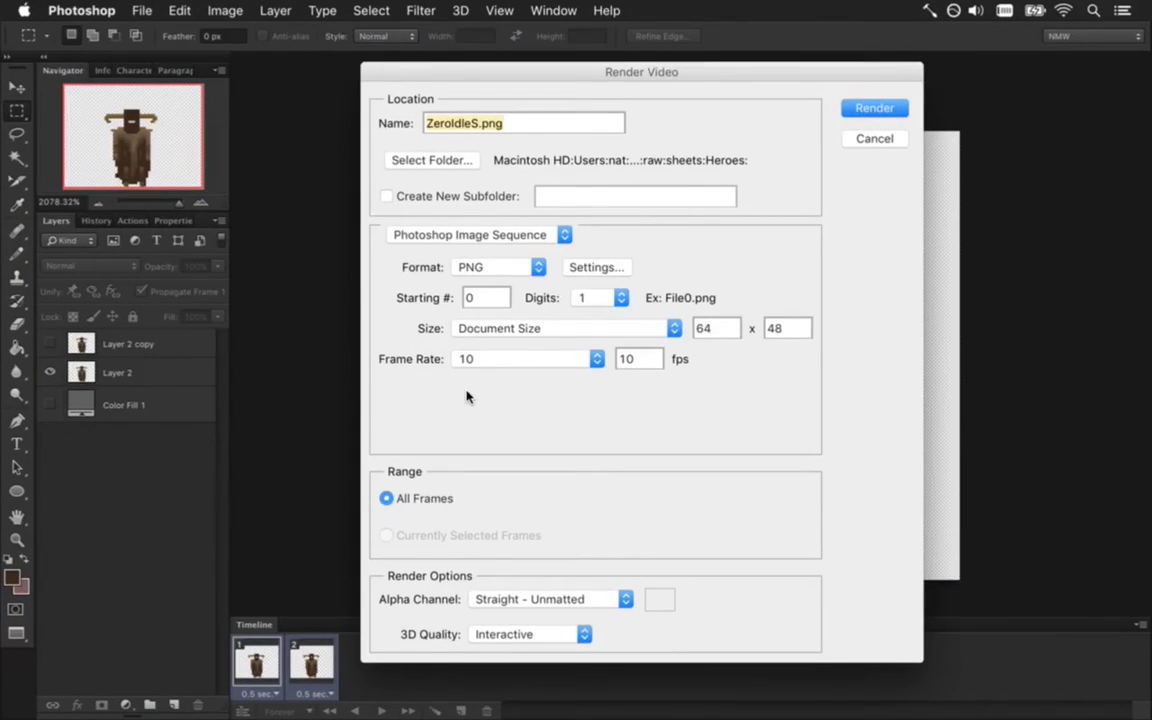
{"action": "key", "text": "Return"}
{"action": "key", "text": "Return"}
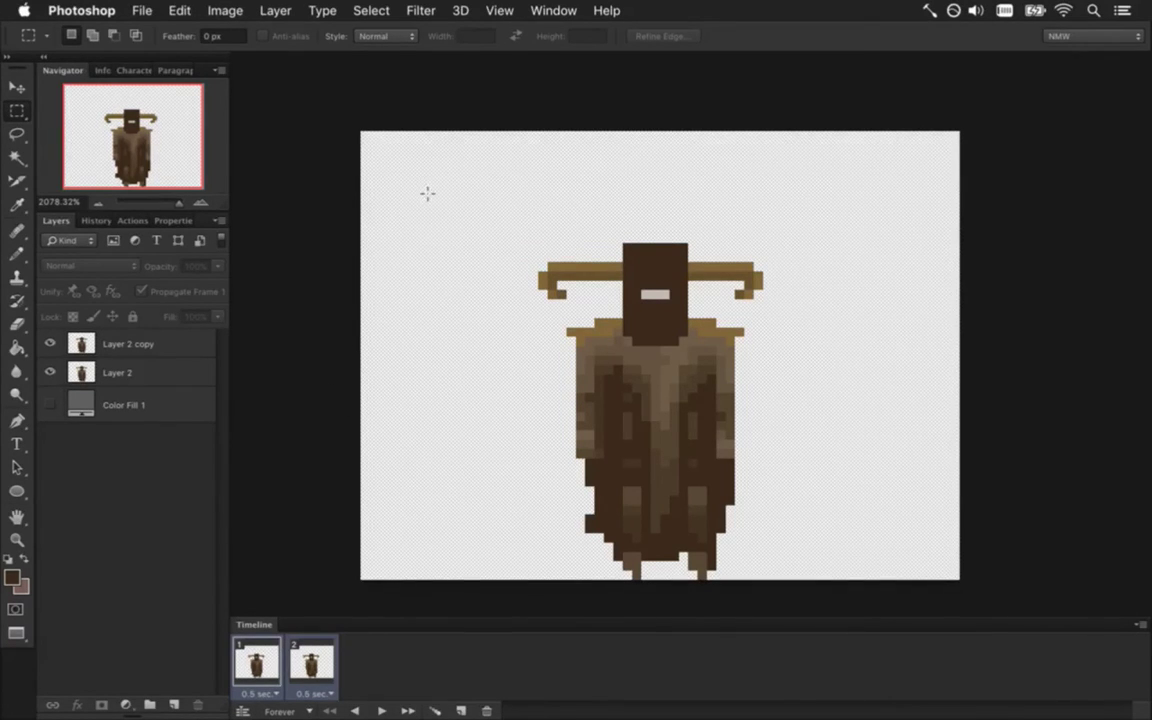
{"action": "left_click", "coordinate": [553, 10]}
Switch to the ZeroRunS document and clear the canvas selection
{"action": "scroll", "coordinate": [600, 630], "scroll_direction": "down", "scroll_amount": 3}
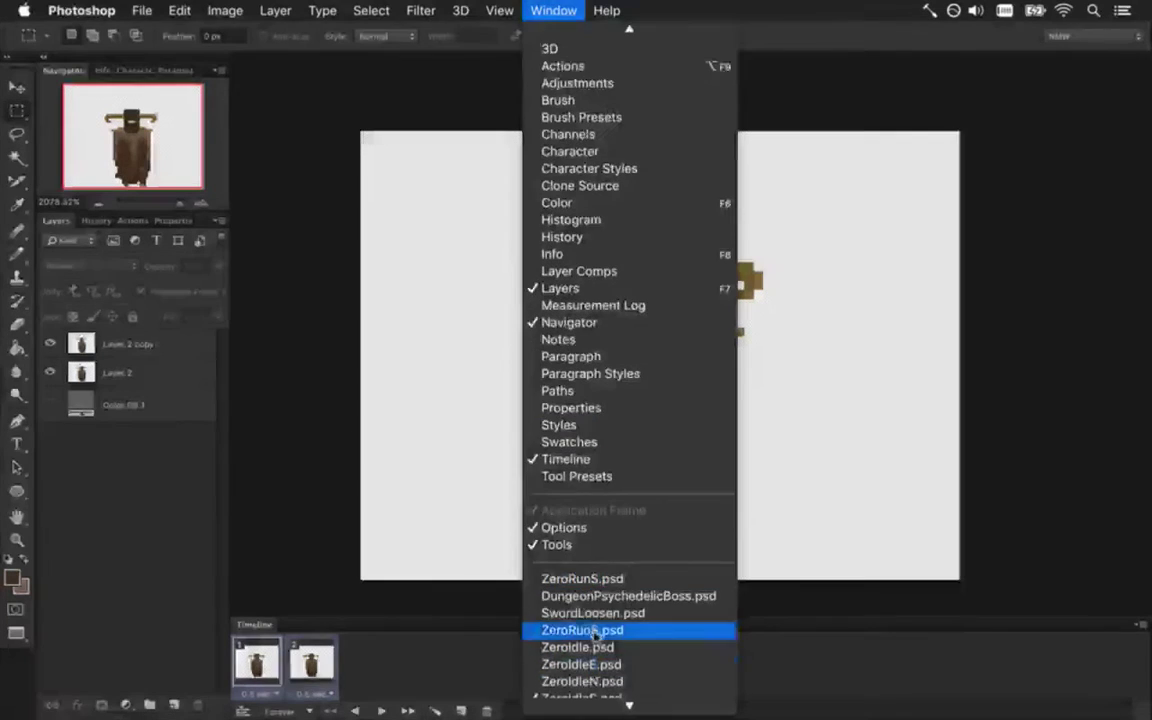
{"action": "left_click", "coordinate": [610, 584]}
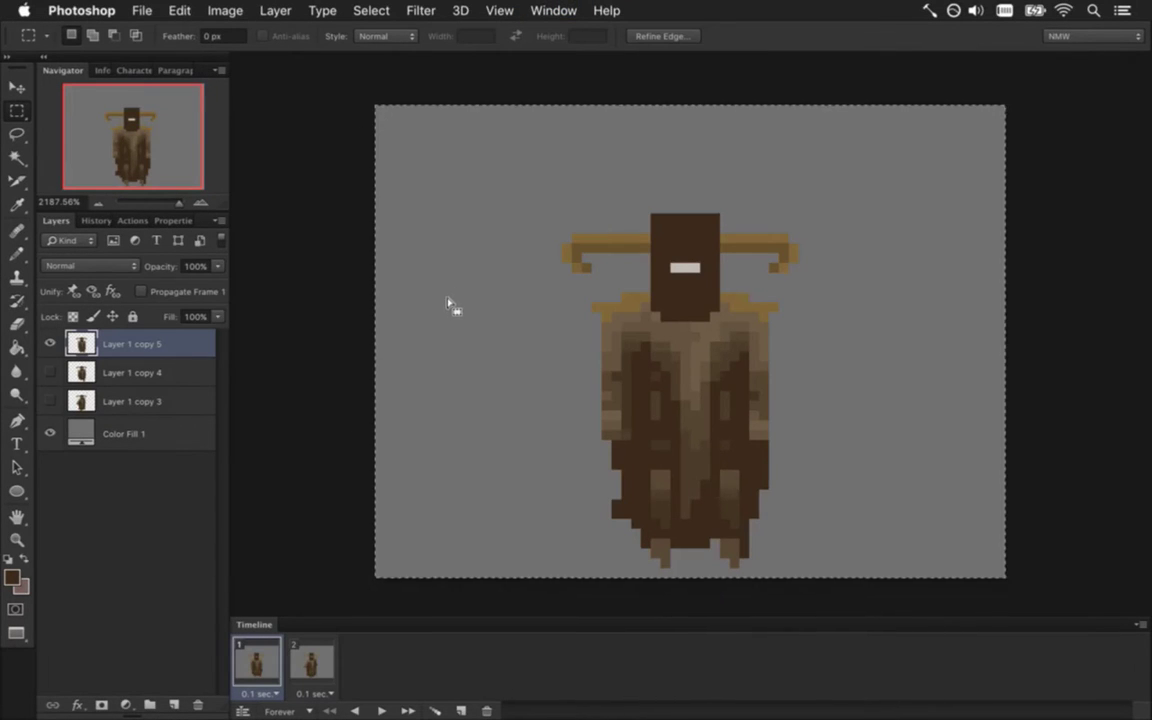
{"action": "left_click", "coordinate": [306, 386]}
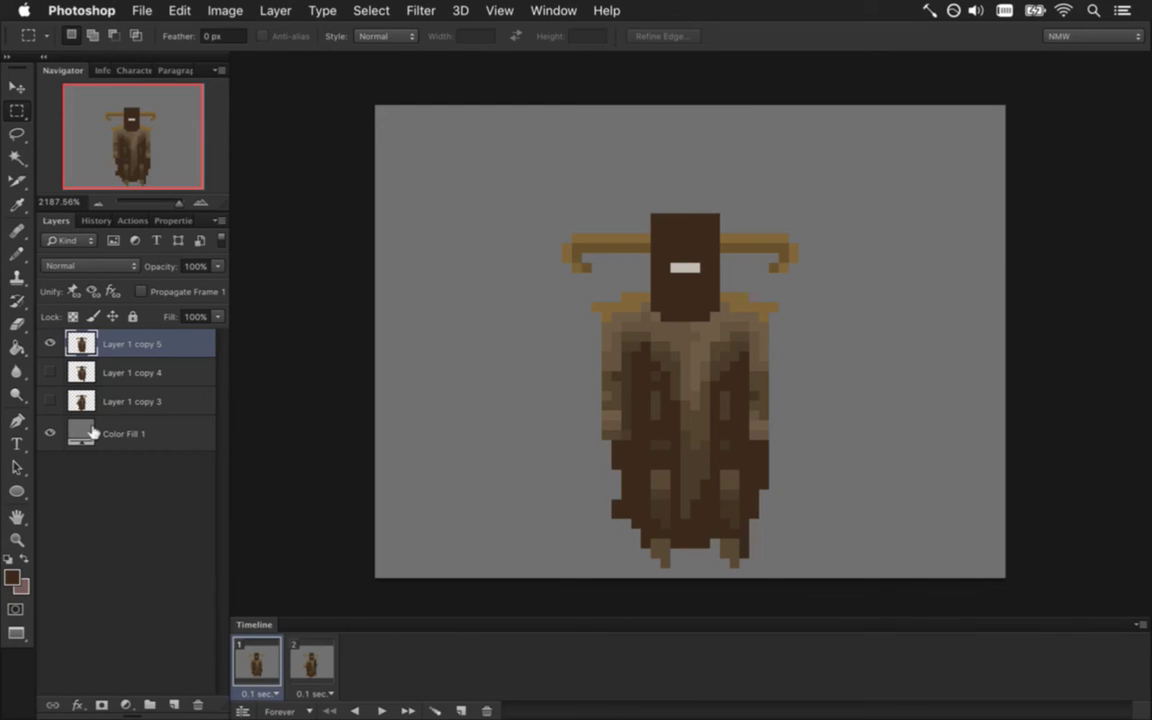
Show Layer 1 copy 4 instead of copy 5 and duplicate it as Layer 1 copy 6
{"action": "left_click", "coordinate": [70, 364]}
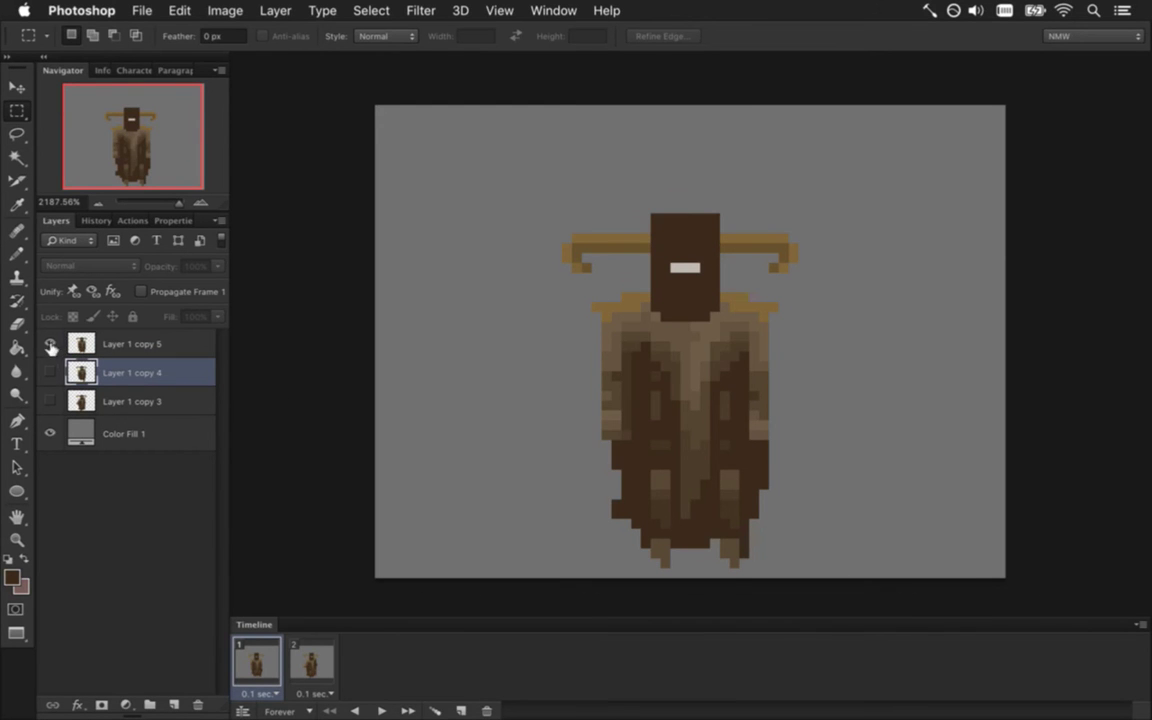
{"action": "left_click", "coordinate": [50, 344]}
{"action": "left_click", "coordinate": [51, 372]}
{"action": "key", "text": "v"}
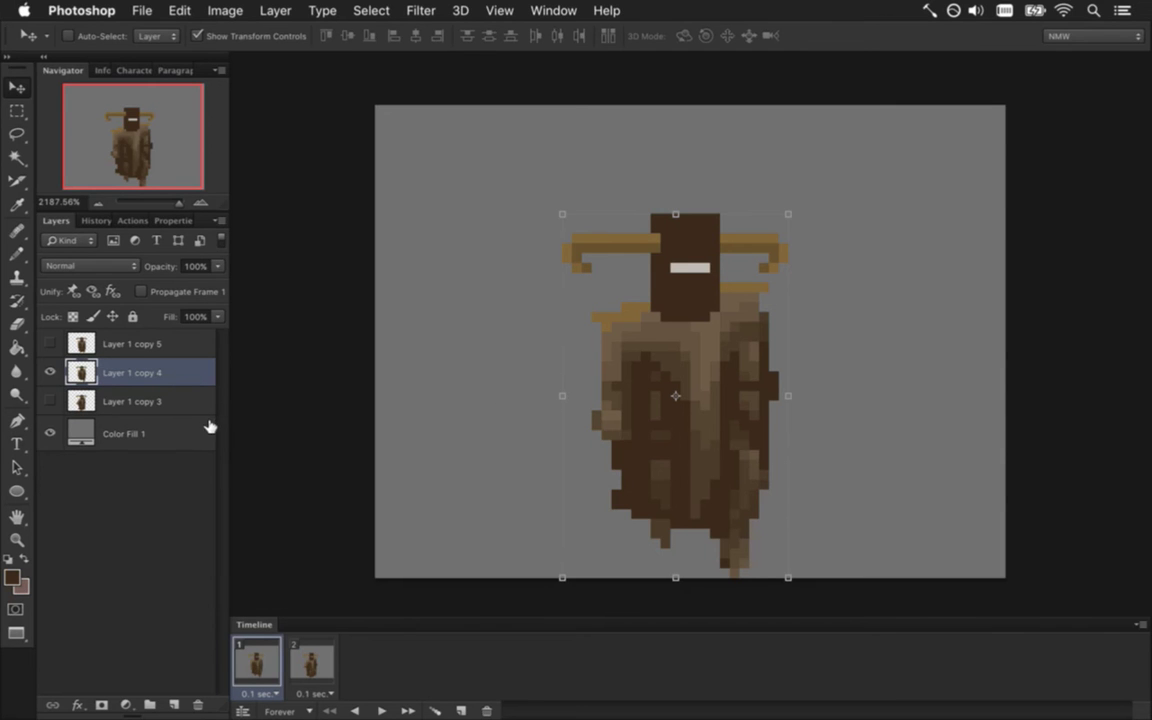
{"action": "key", "text": "super+j"}
Move Layer 1 copy 6 to the top, flip it horizontally, and nudge it one pixel right
{"action": "left_click_drag", "start_coordinate": [85, 370], "coordinate": [82, 335]}
{"action": "left_click", "coordinate": [50, 401]}
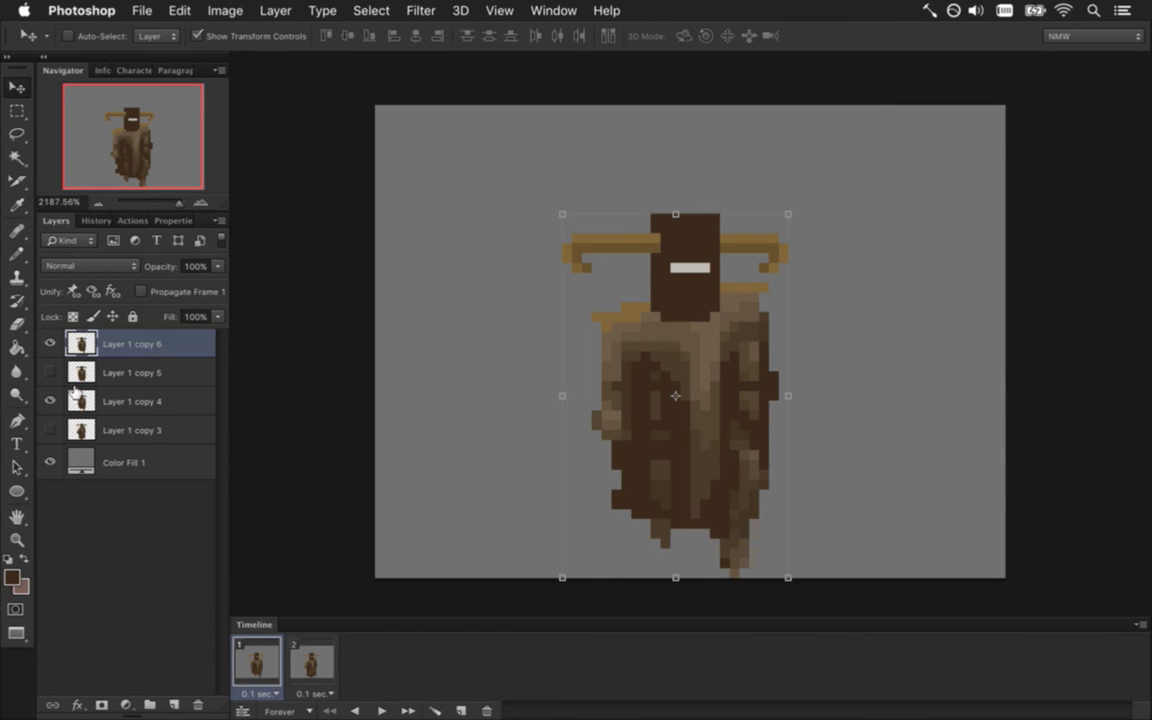
{"action": "left_click", "coordinate": [788, 215]}
{"action": "right_click", "coordinate": [757, 276]}
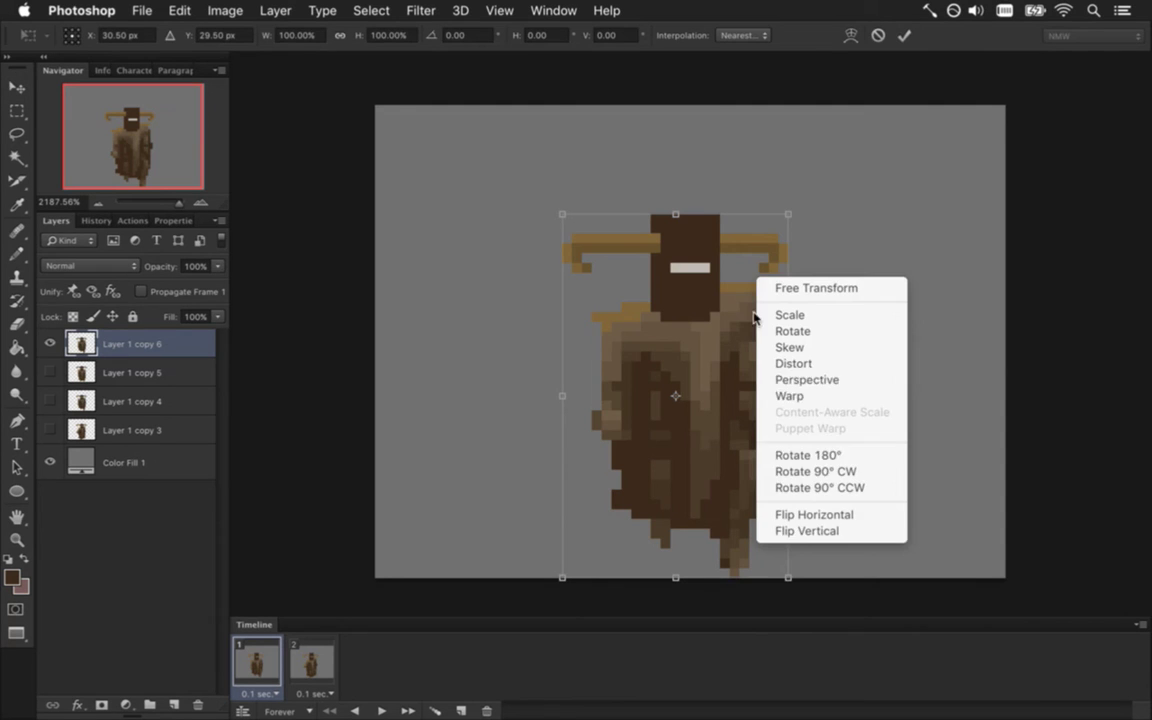
{"action": "left_click", "coordinate": [817, 510]}
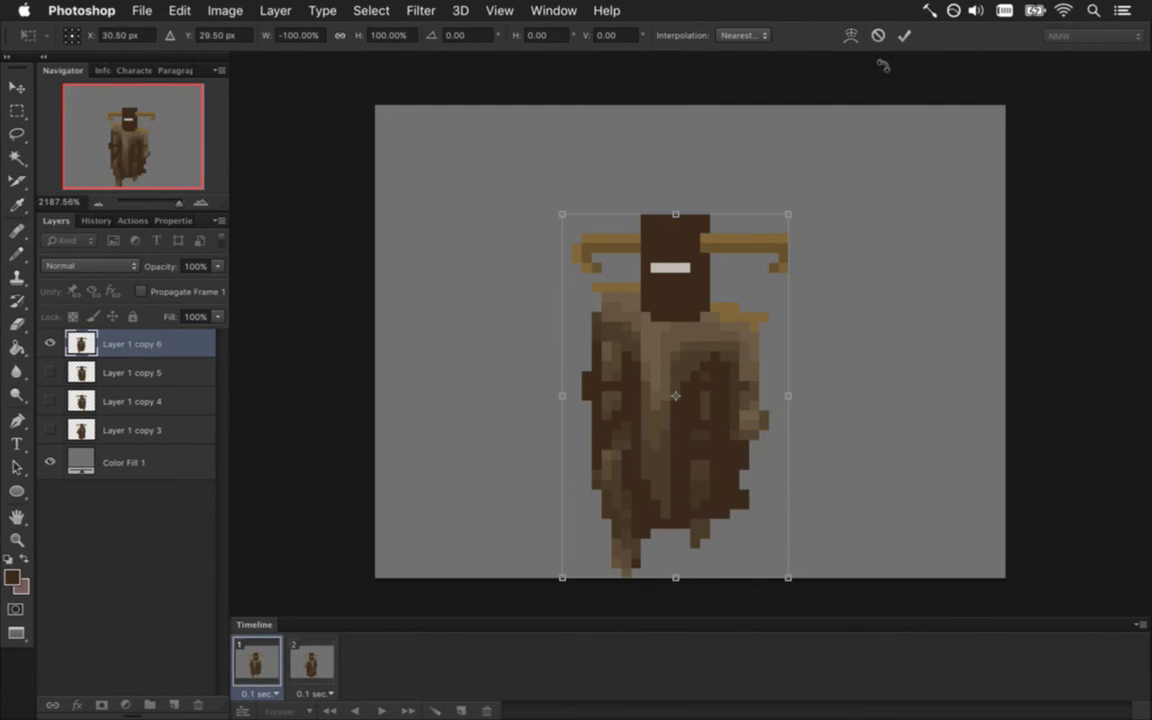
{"action": "left_click", "coordinate": [904, 35]}
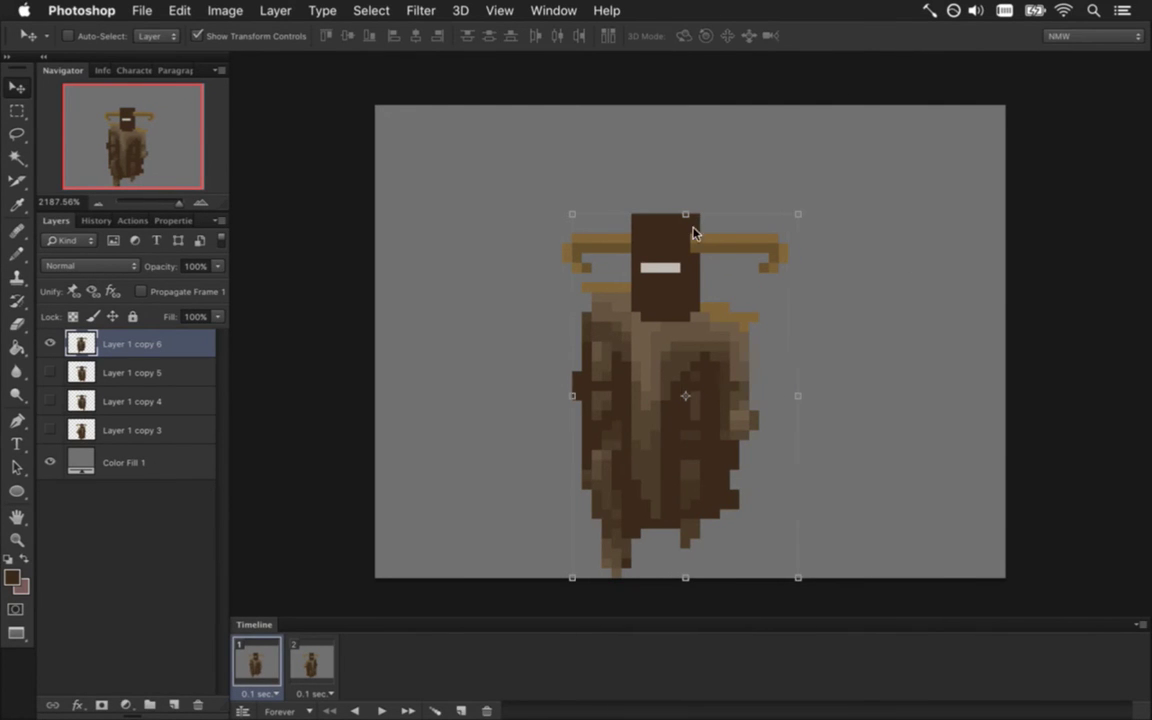
{"action": "key", "text": "Right"}
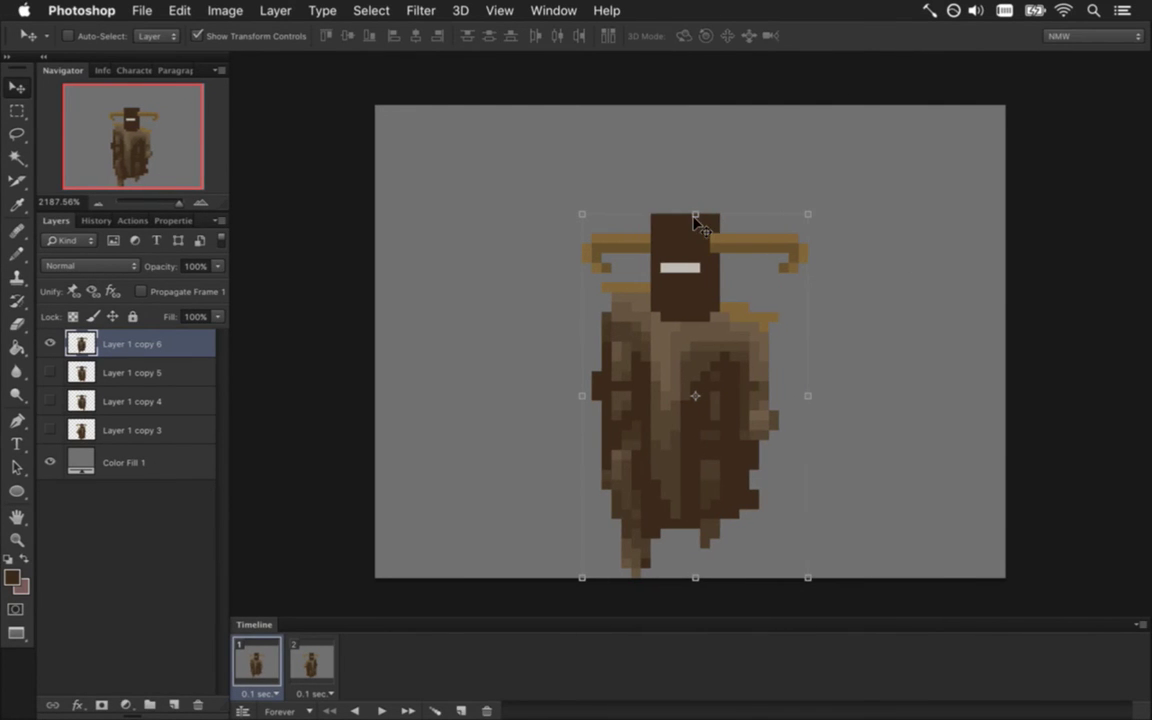
Set frame 2 to show Layer 1 copy 4 in place of copy 3
{"action": "left_click", "coordinate": [51, 372]}
{"action": "left_click", "coordinate": [51, 372]}
{"action": "left_click", "coordinate": [50, 343]}
{"action": "left_click", "coordinate": [50, 372]}
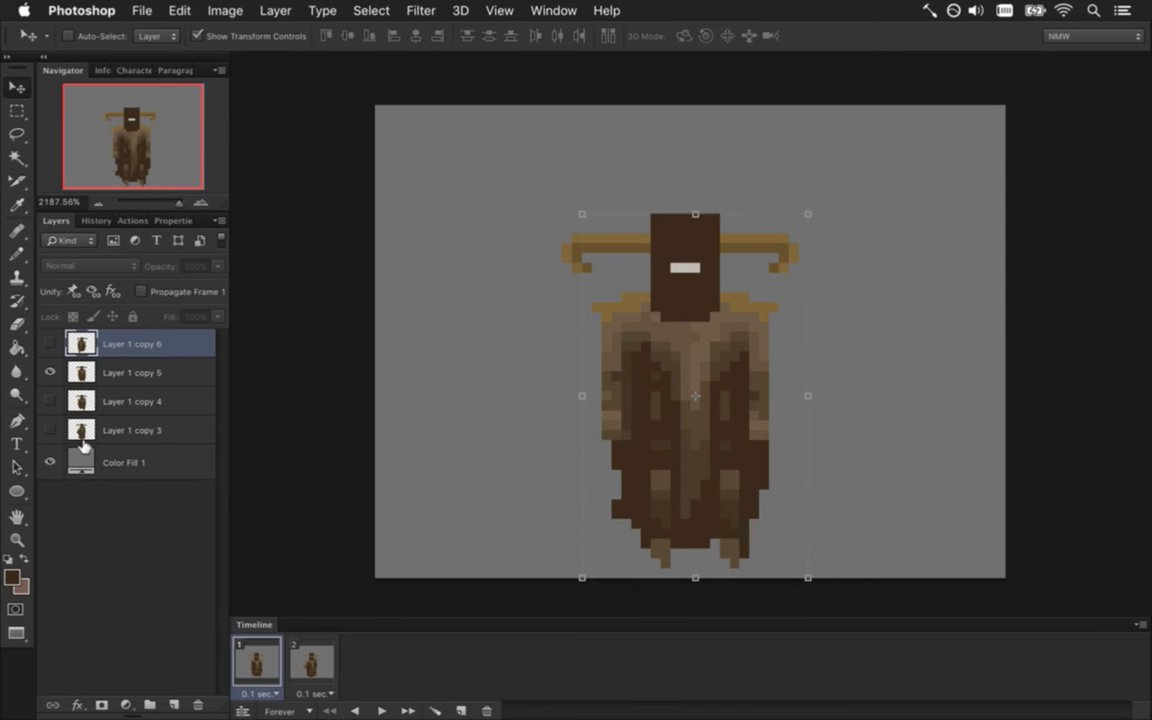
{"action": "left_click", "coordinate": [311, 652]}
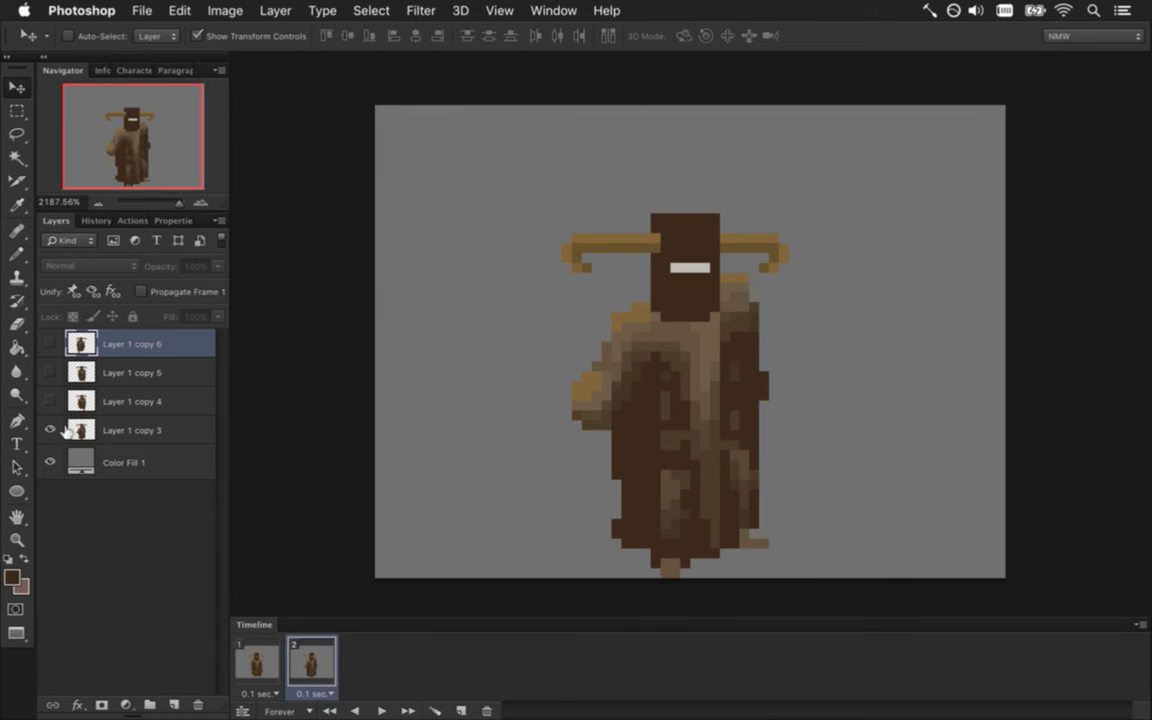
{"action": "left_click", "coordinate": [50, 430]}
{"action": "left_click", "coordinate": [50, 401]}
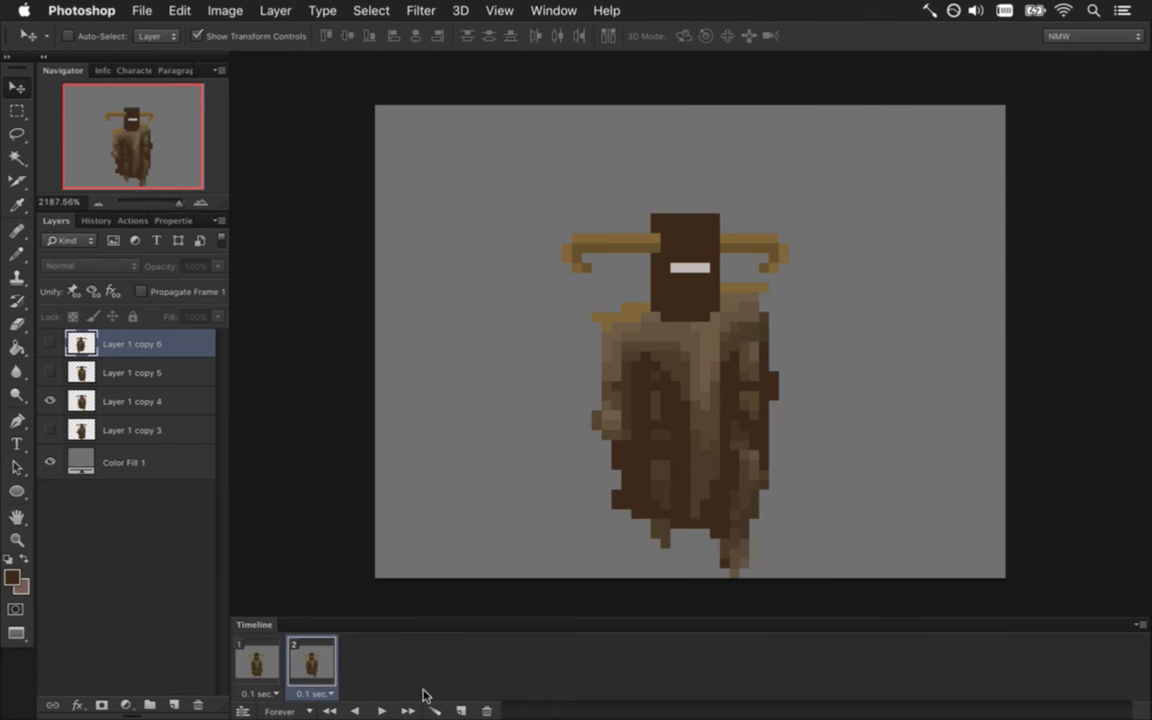
Add frame 3 showing Layer 1 copy 5 and frame 4 showing copy 6, then play the loop
{"action": "left_click", "coordinate": [461, 711]}
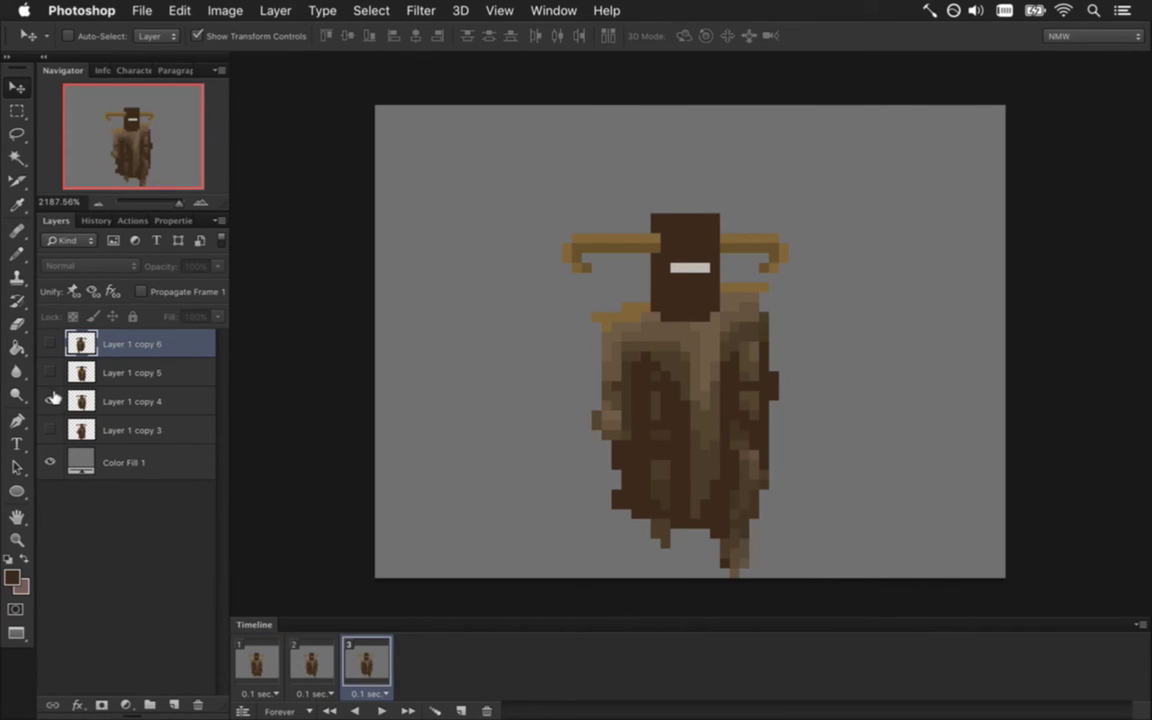
{"action": "left_click", "coordinate": [50, 401]}
{"action": "left_click", "coordinate": [50, 372]}
{"action": "left_click", "coordinate": [461, 711]}
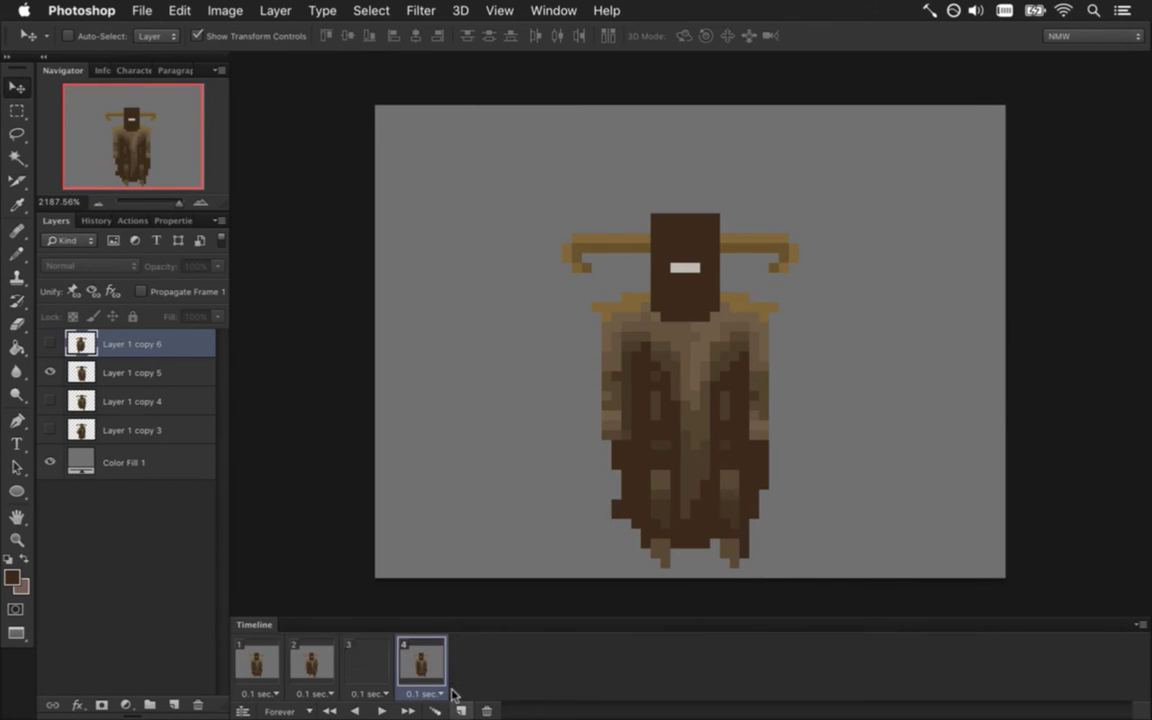
{"action": "left_click", "coordinate": [50, 372]}
{"action": "left_click", "coordinate": [50, 343]}
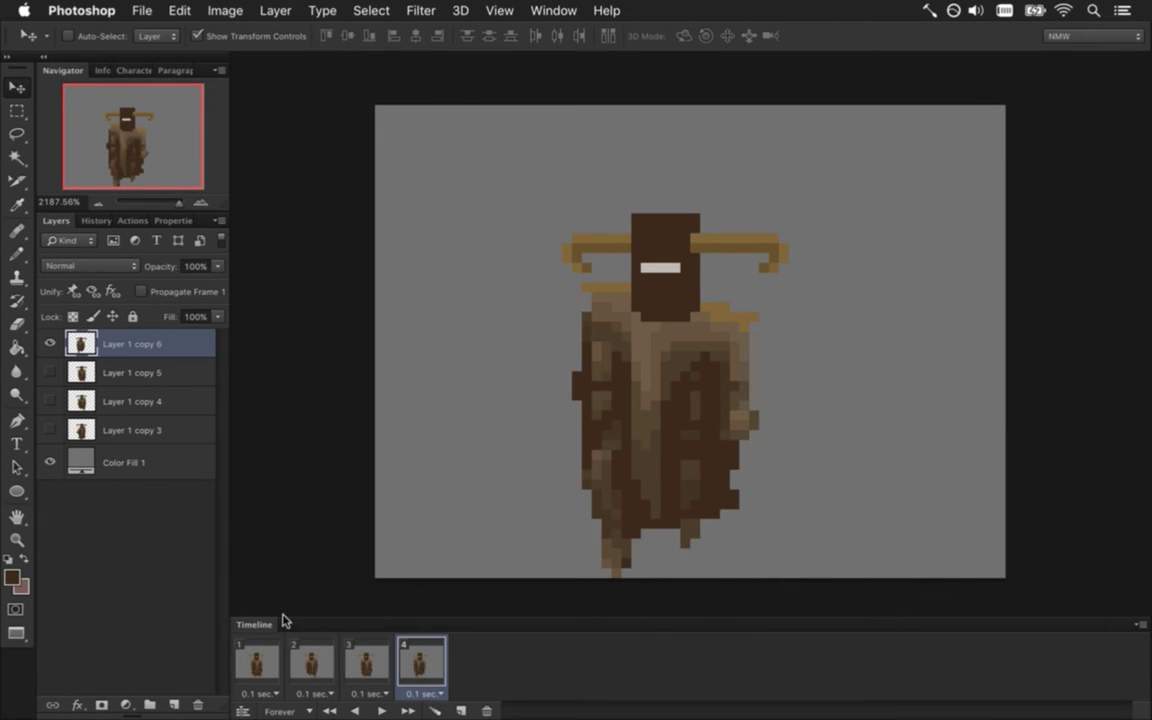
{"action": "key", "text": "space"}
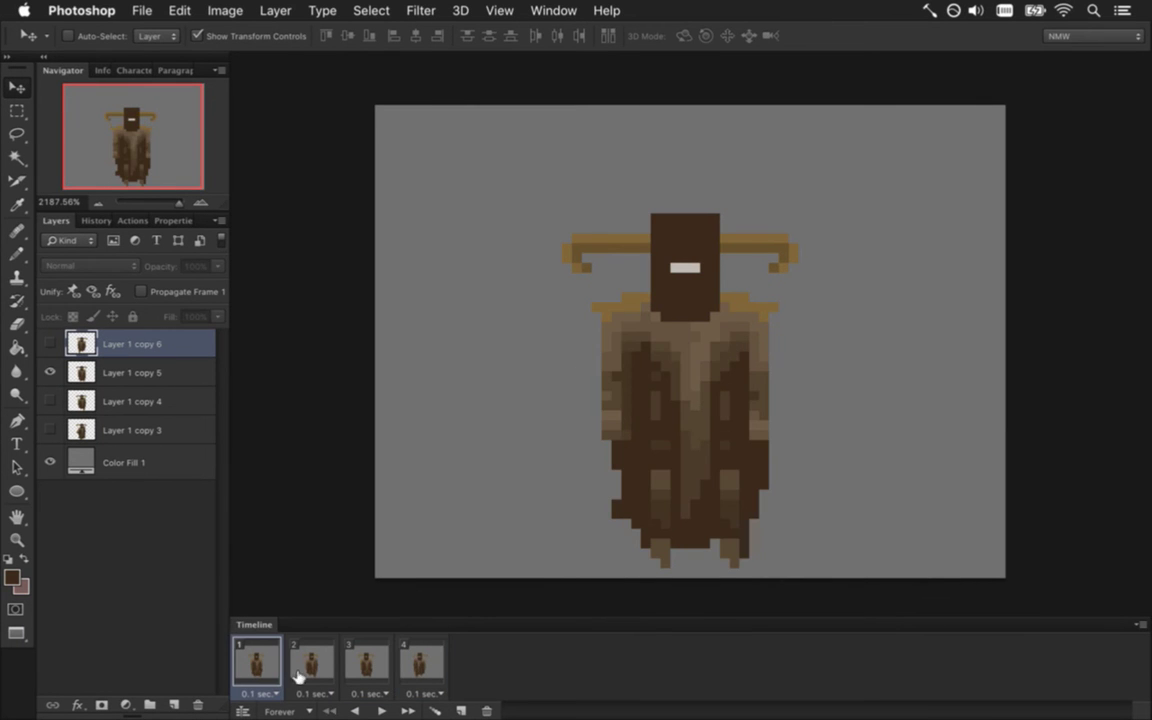
{"action": "left_click", "coordinate": [420, 668], "text": "shift"}
Delete the ten ZeroIdleS0–S9.png files in Finder and return to Photoshop
{"action": "key", "text": "super+Tab"}
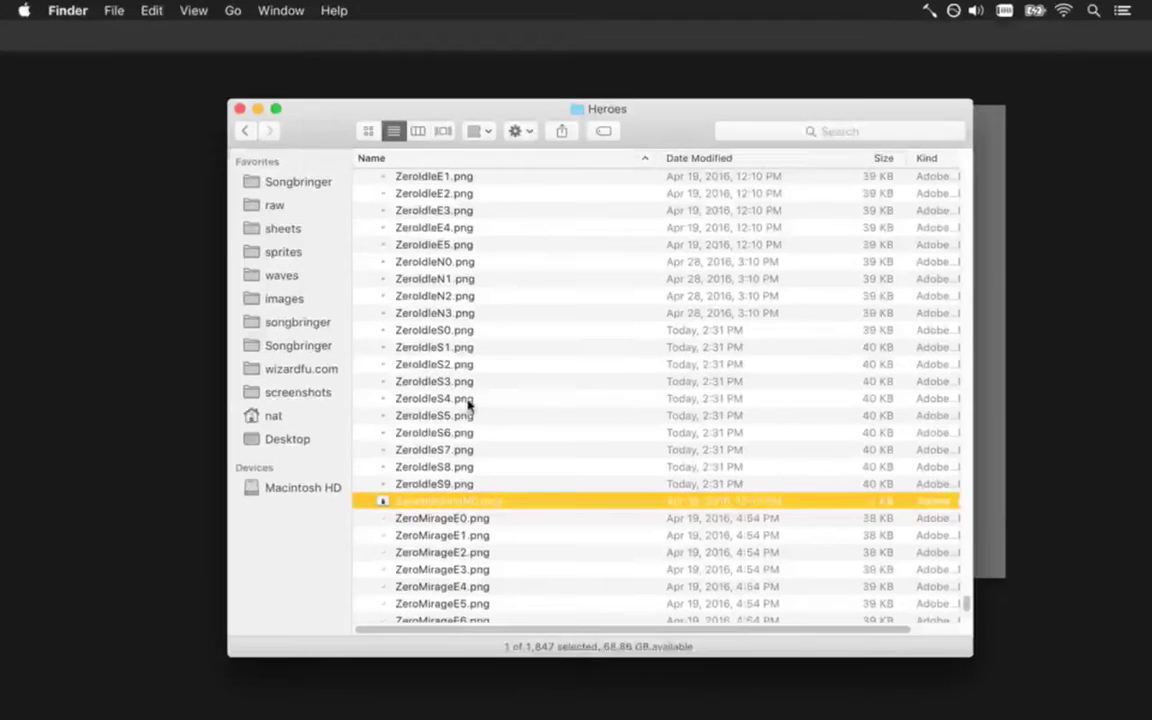
{"action": "left_click", "coordinate": [469, 485]}
{"action": "left_click", "coordinate": [476, 331], "text": "shift"}
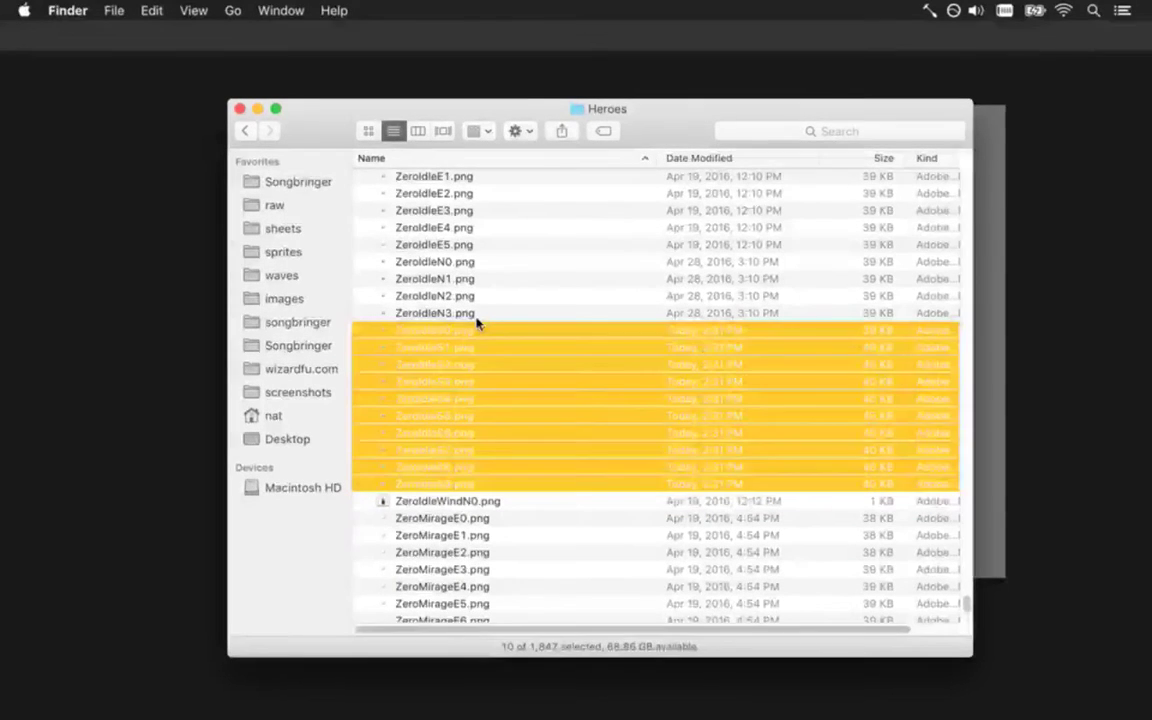
{"action": "key", "text": "super+BackSpace"}
{"action": "key", "text": "super+Tab"}
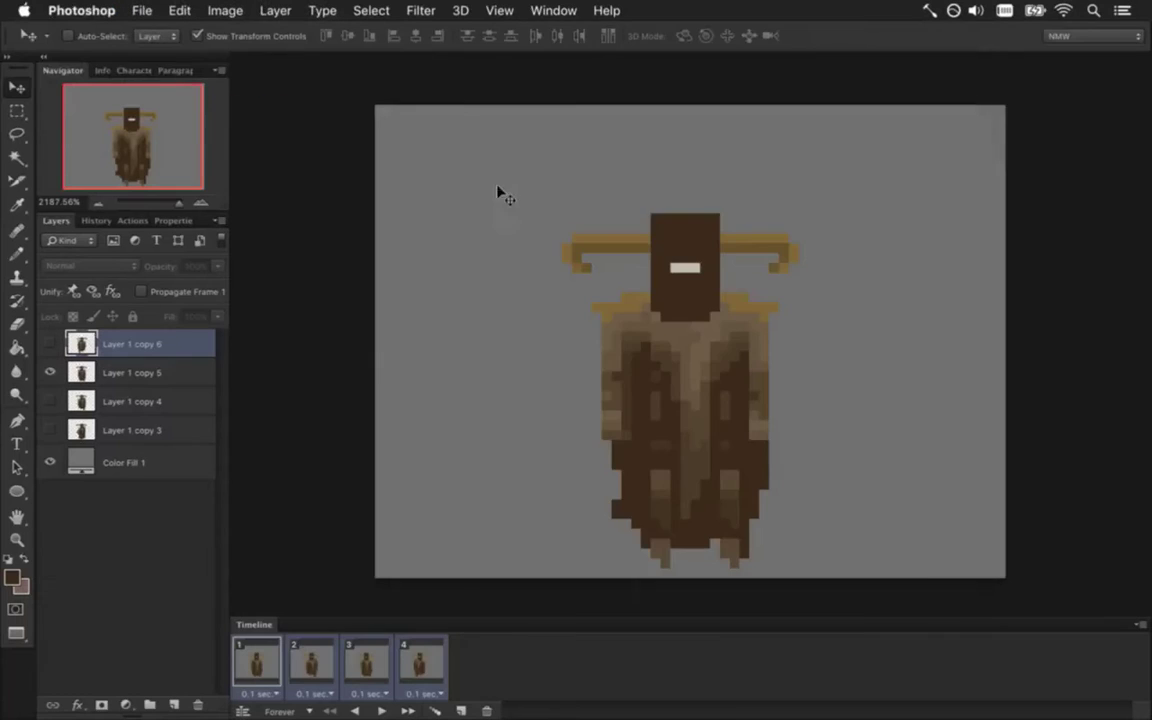
On the ZeroIdleS document, set both frame delays to 0.1 seconds
{"action": "left_click", "coordinate": [540, 10]}
{"action": "scroll", "coordinate": [600, 560], "scroll_direction": "down", "scroll_amount": 5}
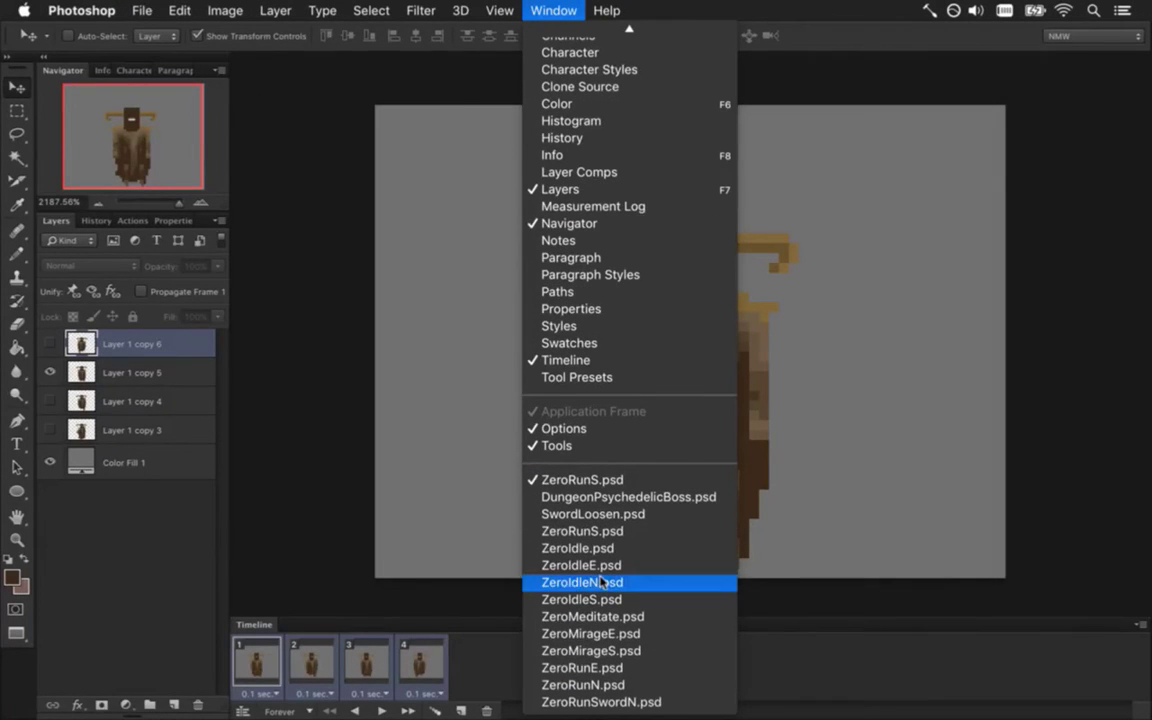
{"action": "left_click", "coordinate": [610, 599]}
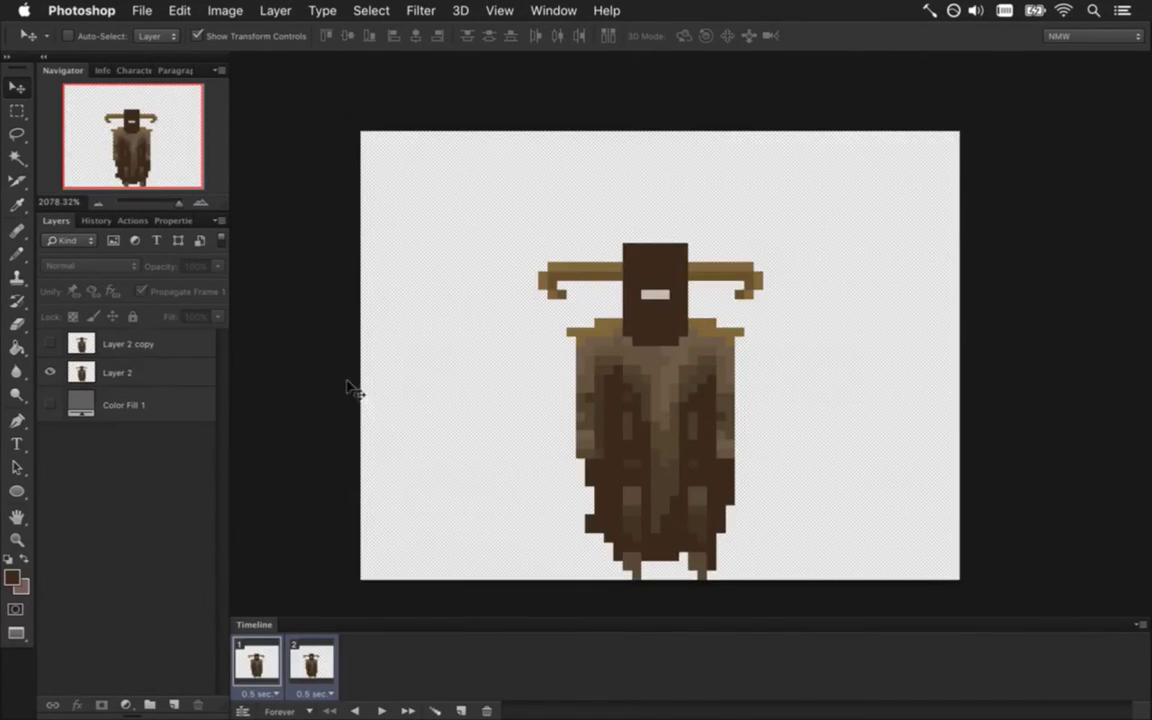
{"action": "left_click", "coordinate": [312, 693]}
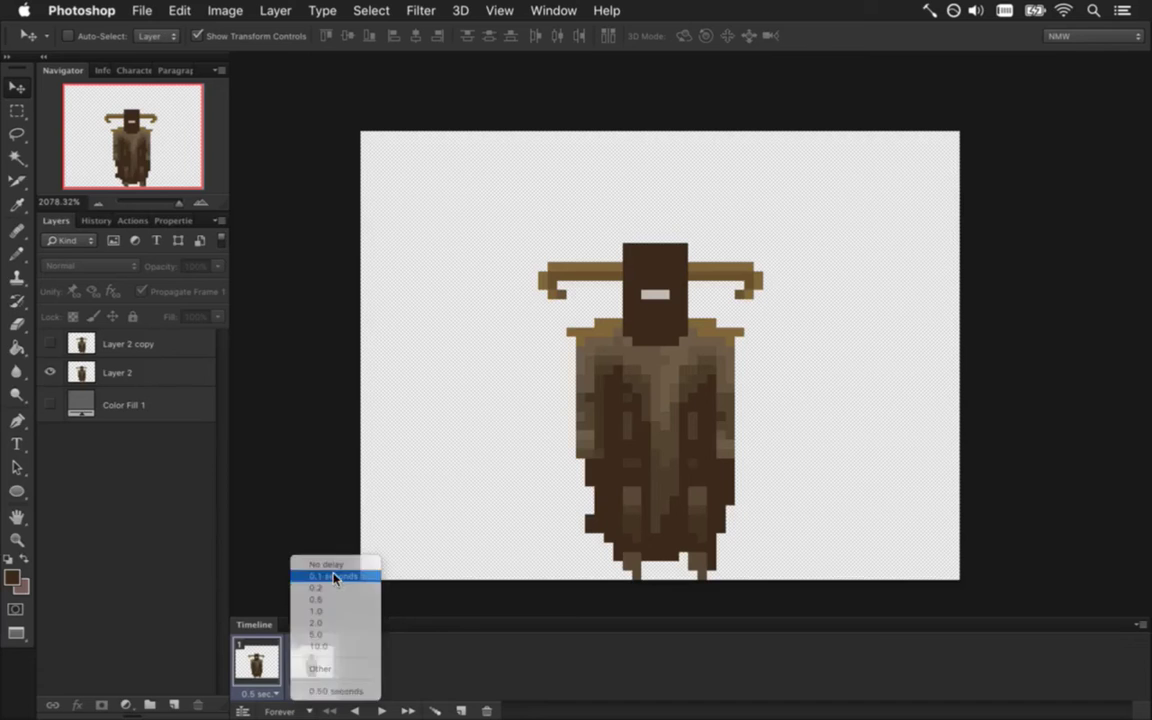
{"action": "left_click", "coordinate": [335, 577]}
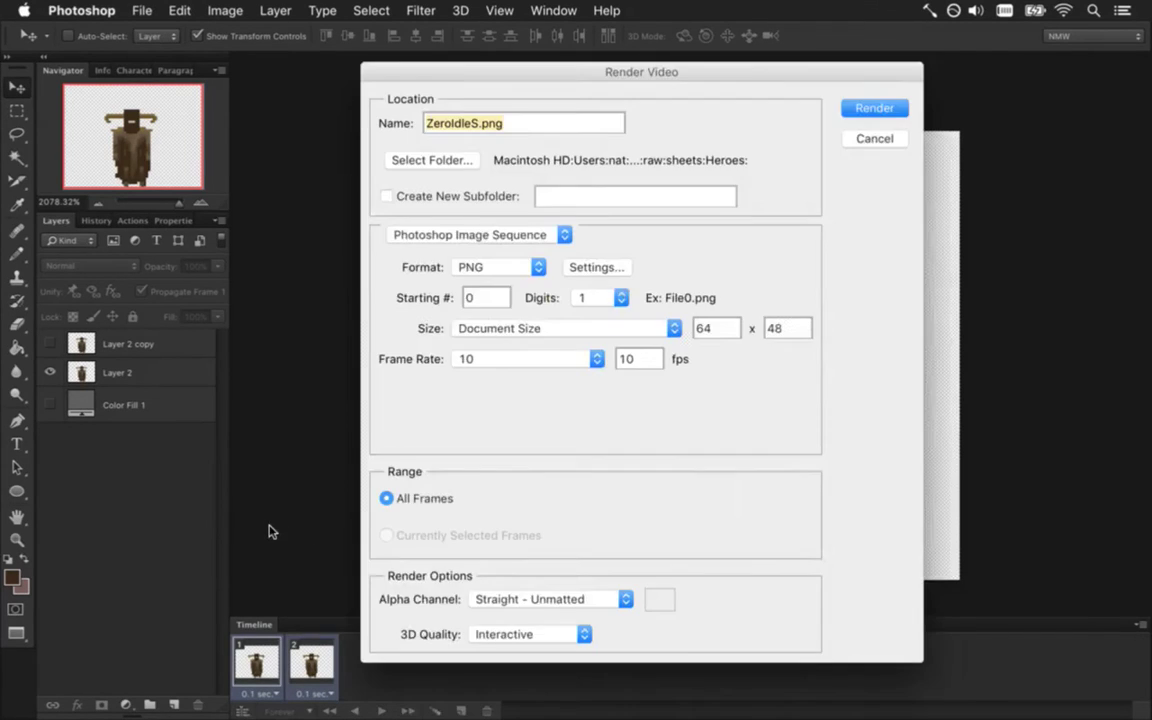
Re-render the idle frames as PNGs and check them in Finder
{"action": "key", "text": "Return"}
{"action": "key", "text": "super+Tab"}
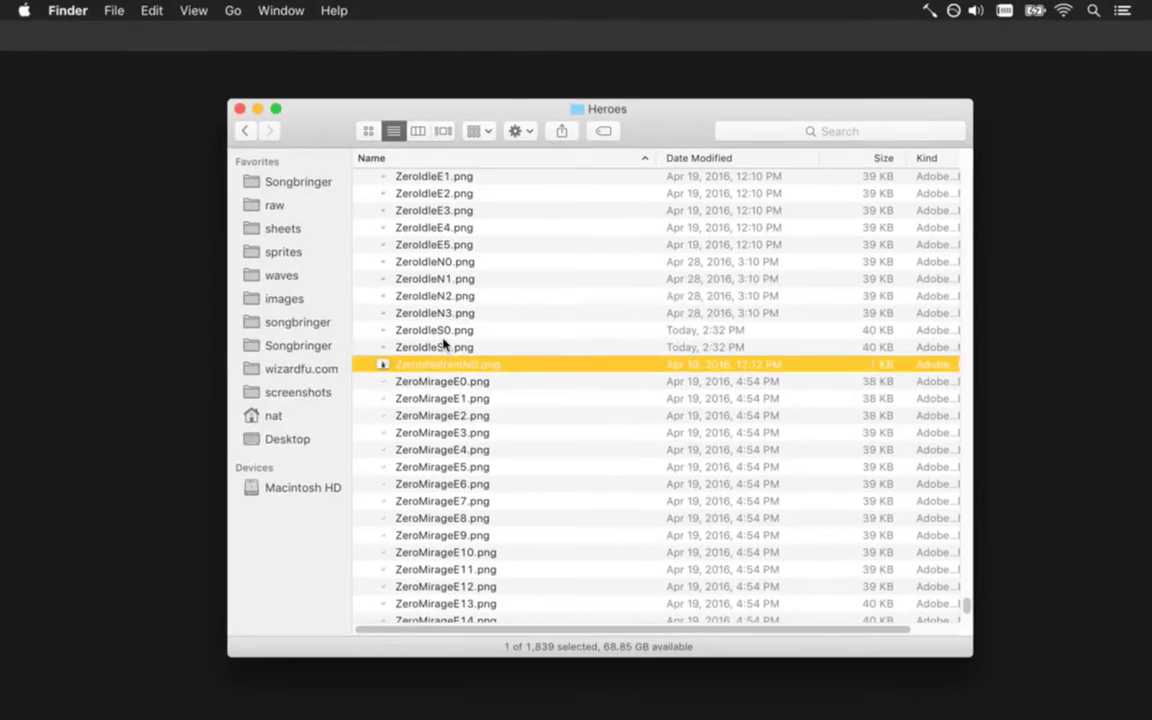
{"action": "key", "text": "super+Tab"}
Switch to the front-facing idle sprite document, then back to ZeroRunS.psd
{"action": "left_click", "coordinate": [553, 10]}
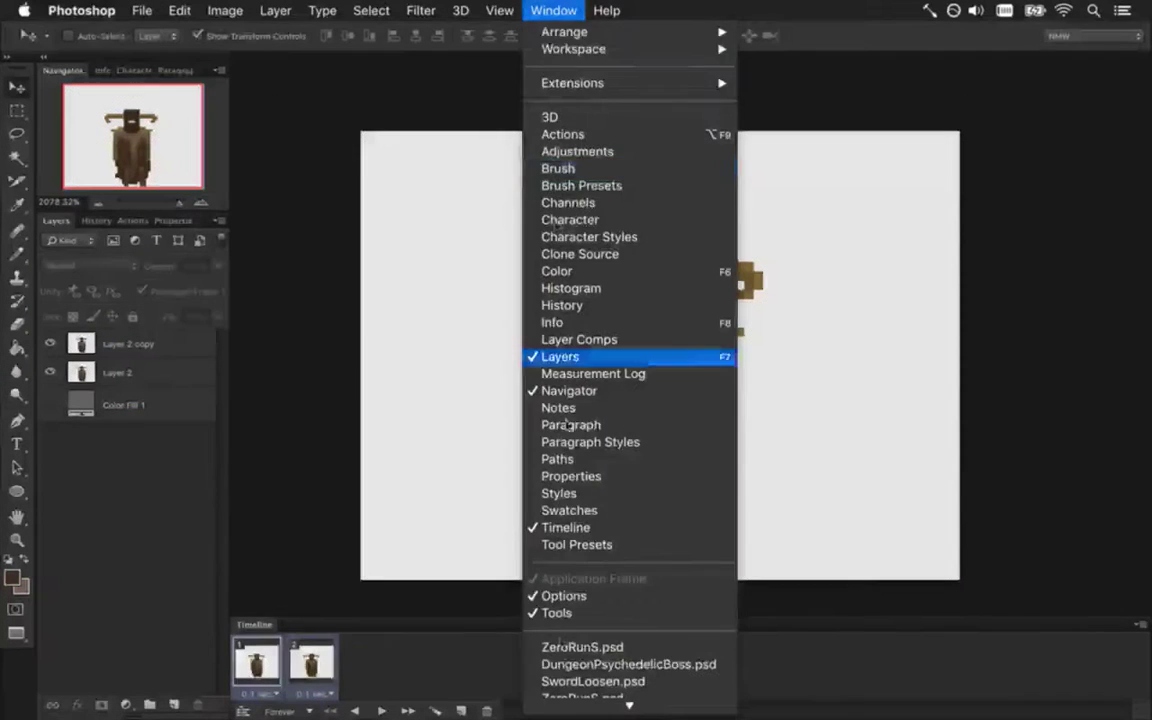
{"action": "left_click", "coordinate": [520, 530]}
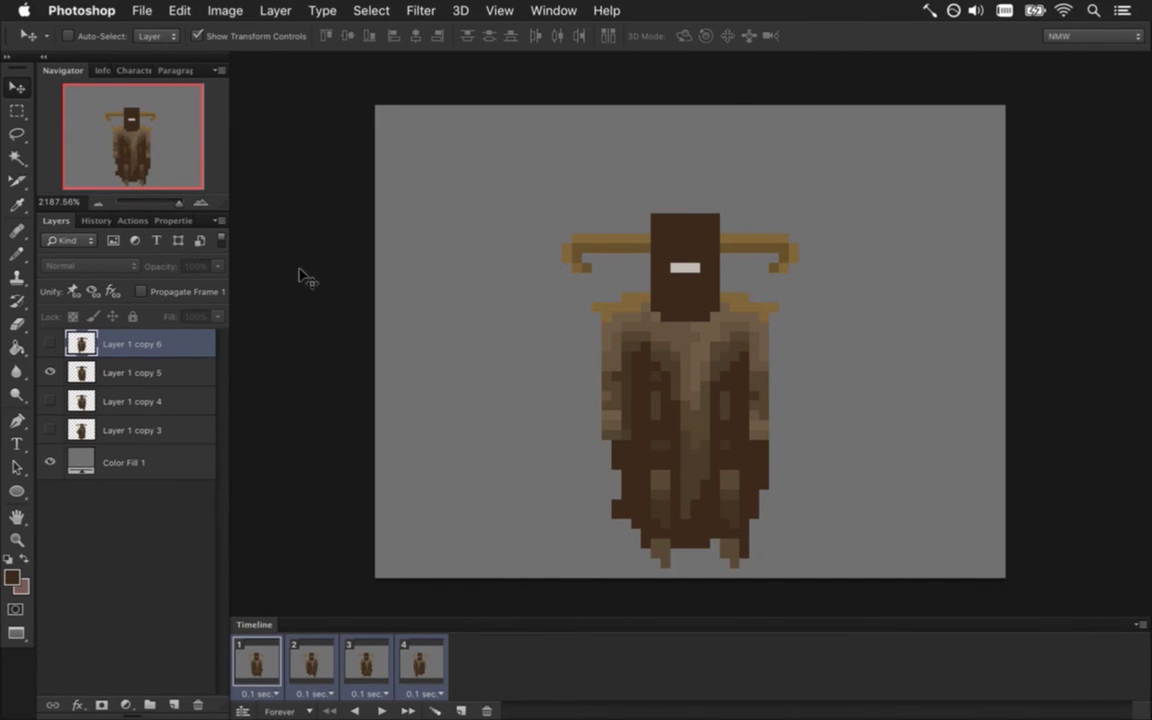
{"action": "left_click", "coordinate": [553, 10]}
{"action": "scroll", "coordinate": [600, 500], "scroll_direction": "down", "scroll_amount": 5}
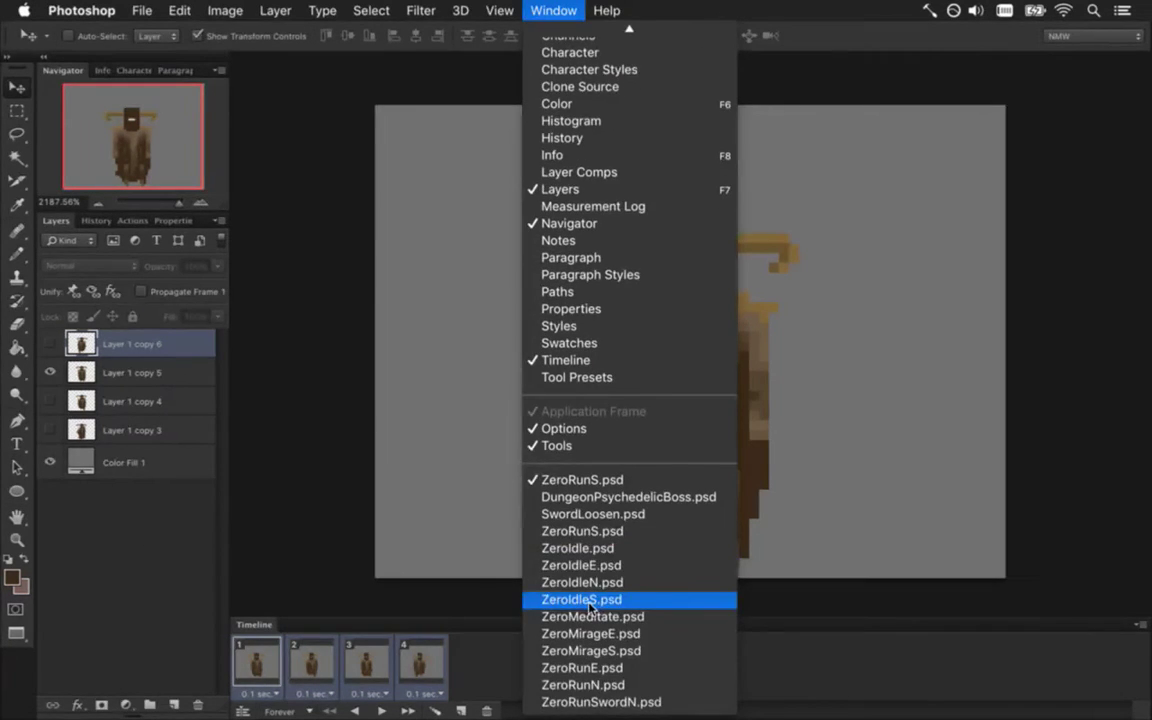
{"action": "left_click", "coordinate": [585, 599]}
{"action": "left_click", "coordinate": [553, 10]}
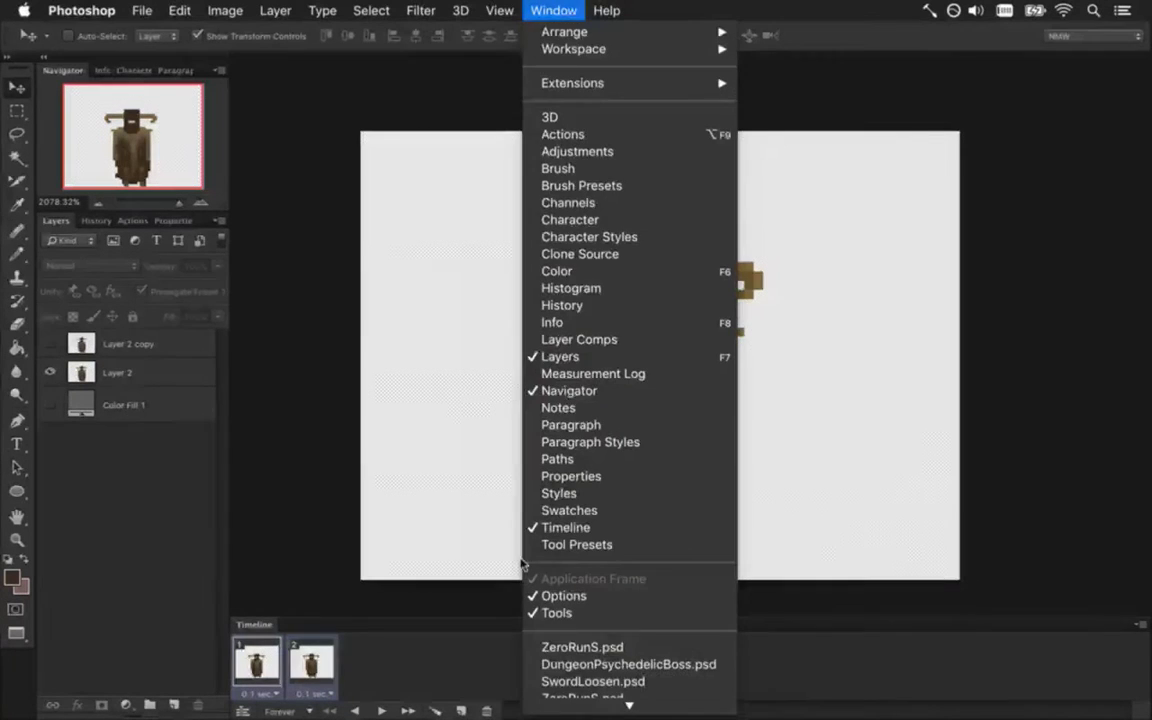
{"action": "left_click", "coordinate": [605, 645]}
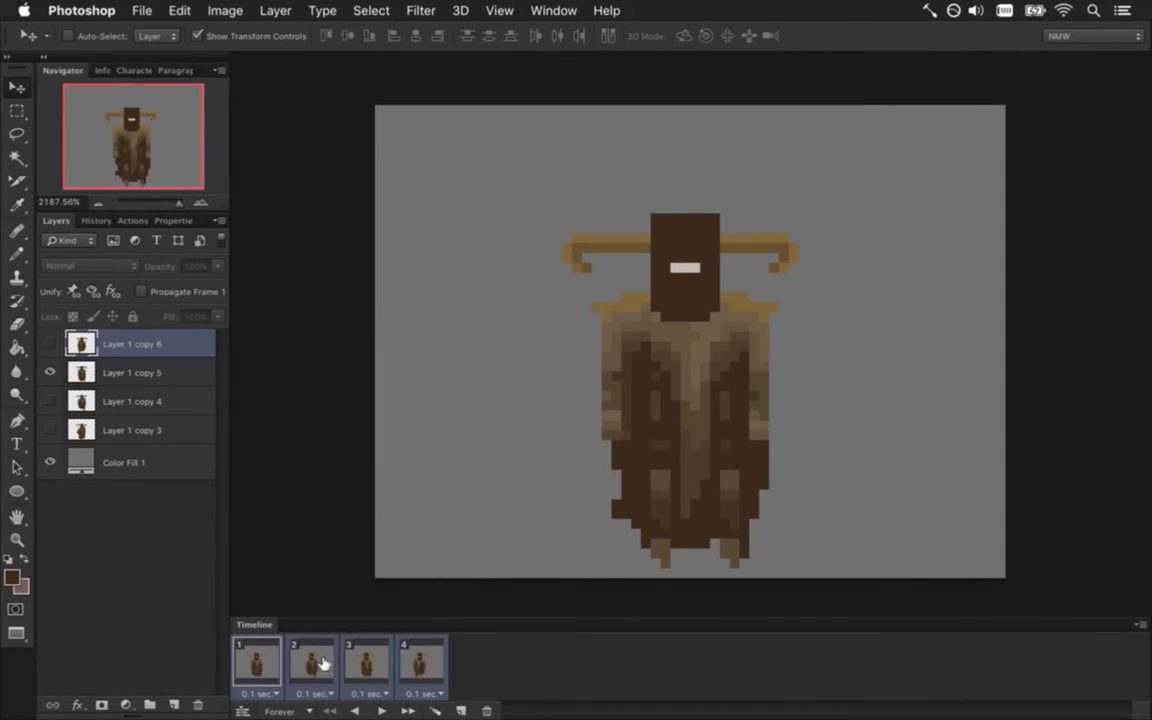
Preview the run animation and set all four frames' delay to 0.2 seconds
{"action": "left_click", "coordinate": [427, 690]}
{"action": "left_click", "coordinate": [445, 592]}
{"action": "left_click", "coordinate": [383, 709]}
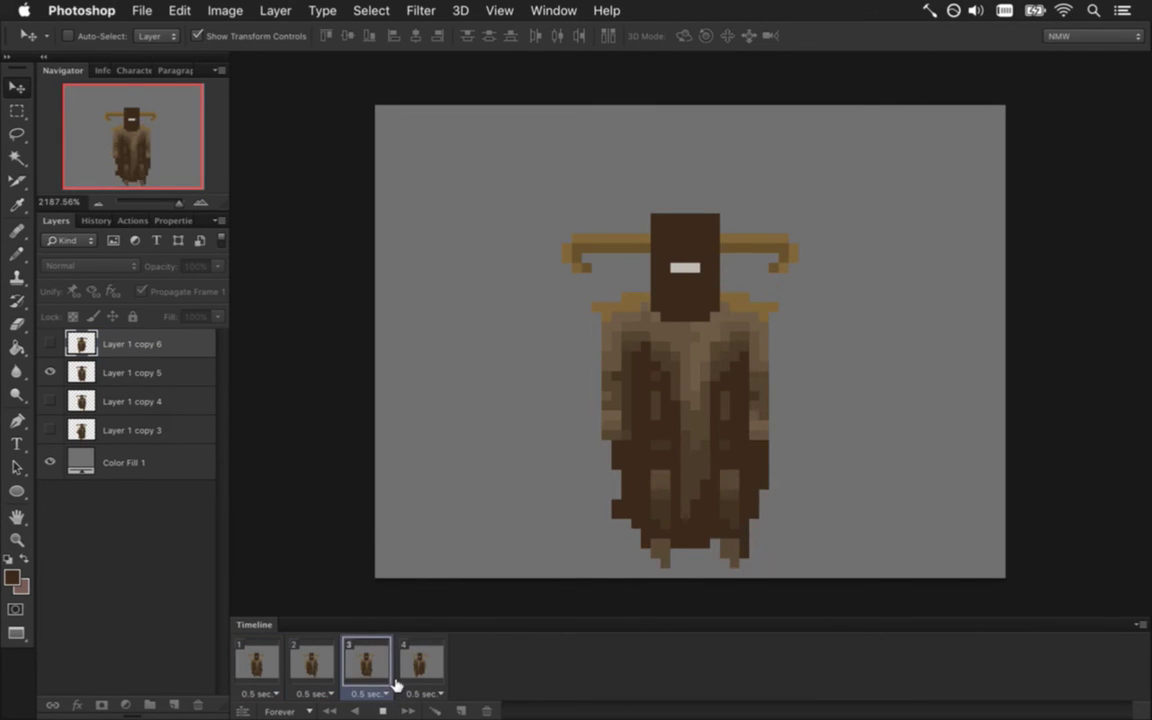
{"action": "left_click", "coordinate": [305, 676]}
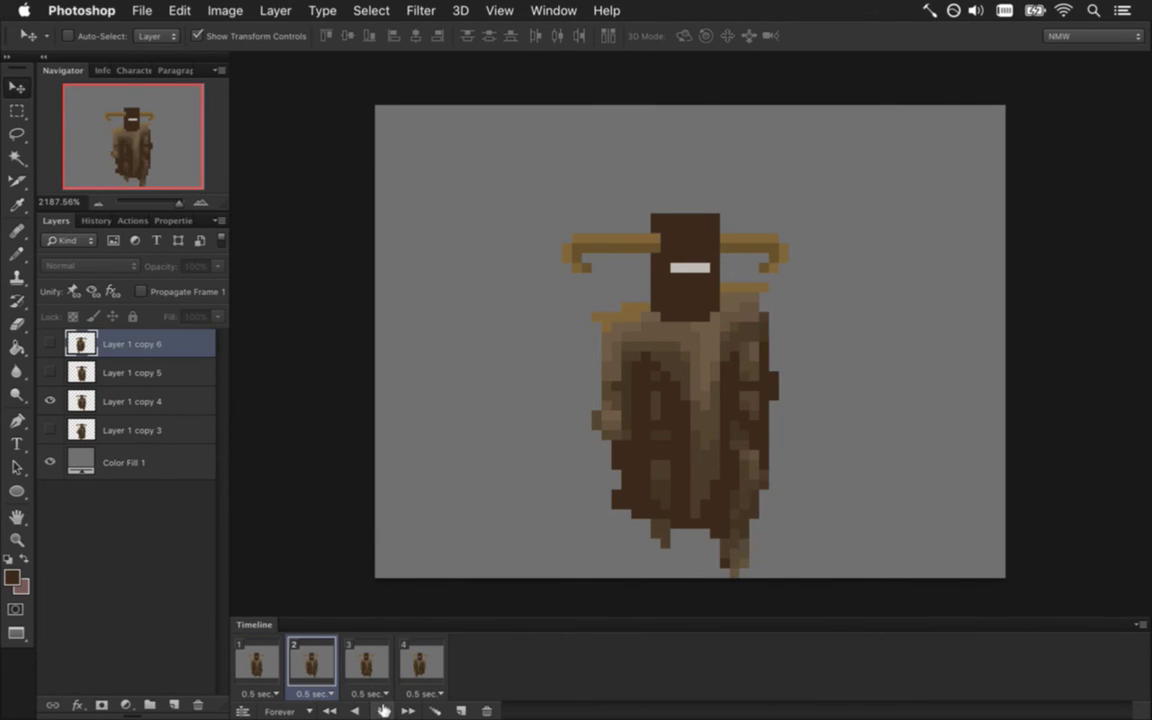
{"action": "left_click", "coordinate": [258, 662]}
{"action": "left_click", "coordinate": [427, 653], "text": "shift"}
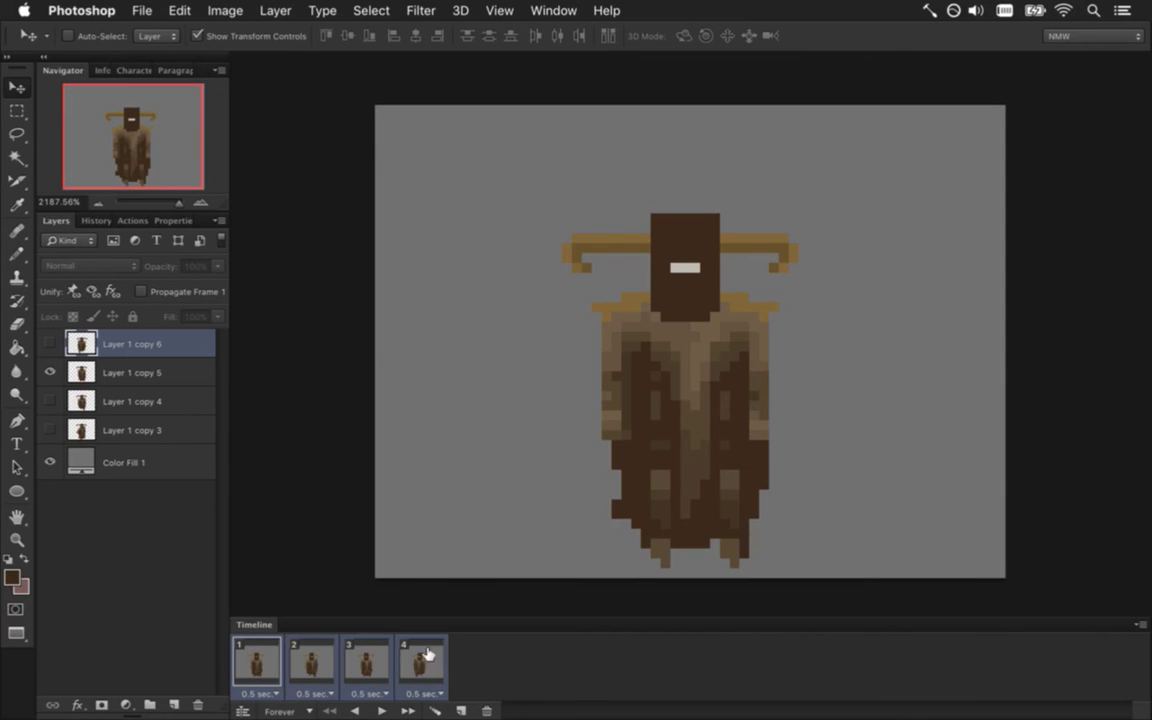
{"action": "left_click", "coordinate": [428, 693]}
{"action": "left_click", "coordinate": [442, 592]}
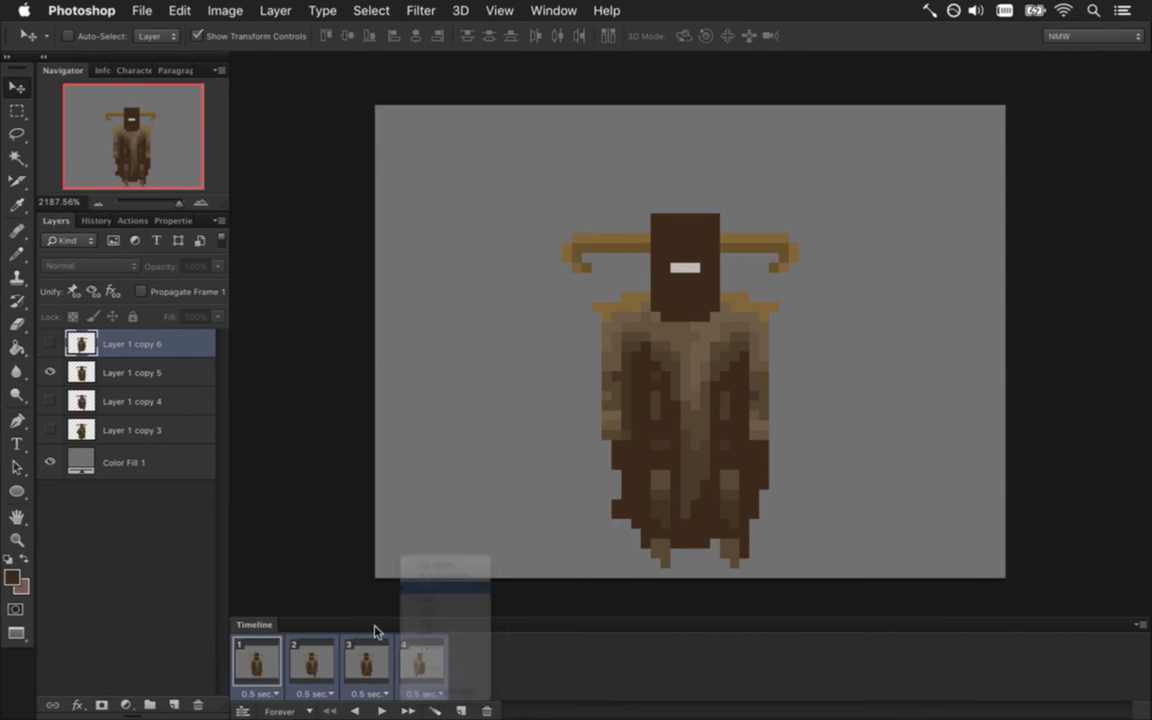
Shift frame 4's figure two pixels right, comparing it against frame 3
{"action": "left_click", "coordinate": [311, 662]}
{"action": "left_click", "coordinate": [367, 661]}
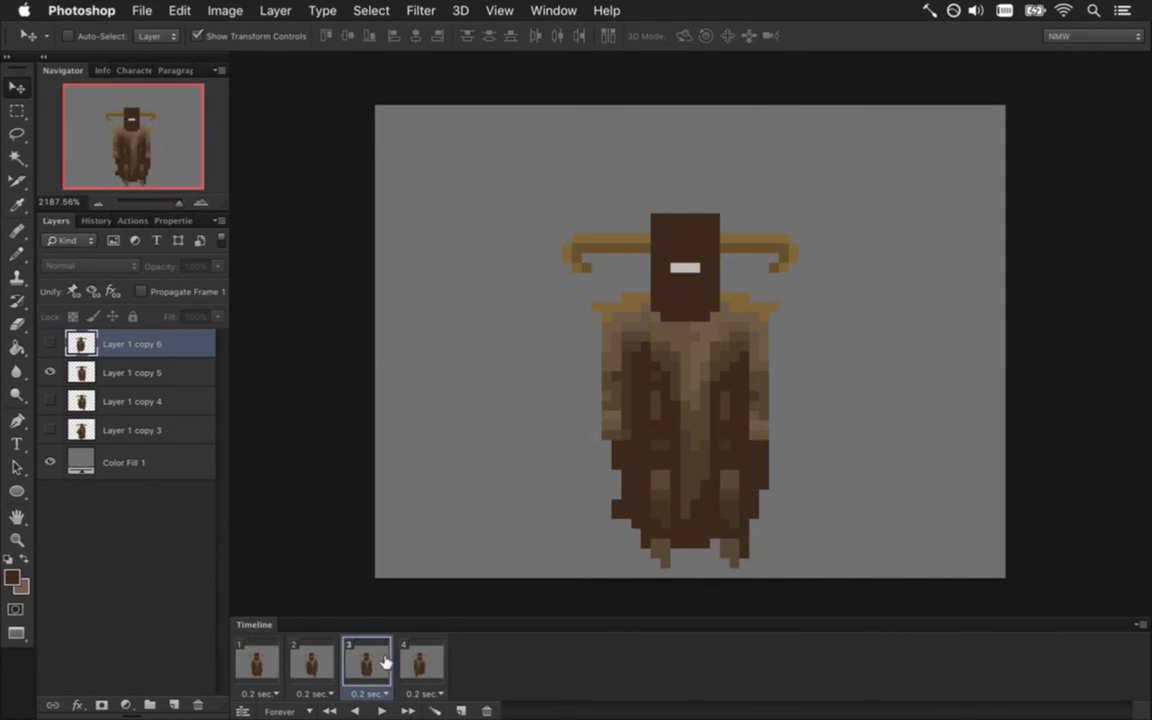
{"action": "left_click", "coordinate": [425, 656]}
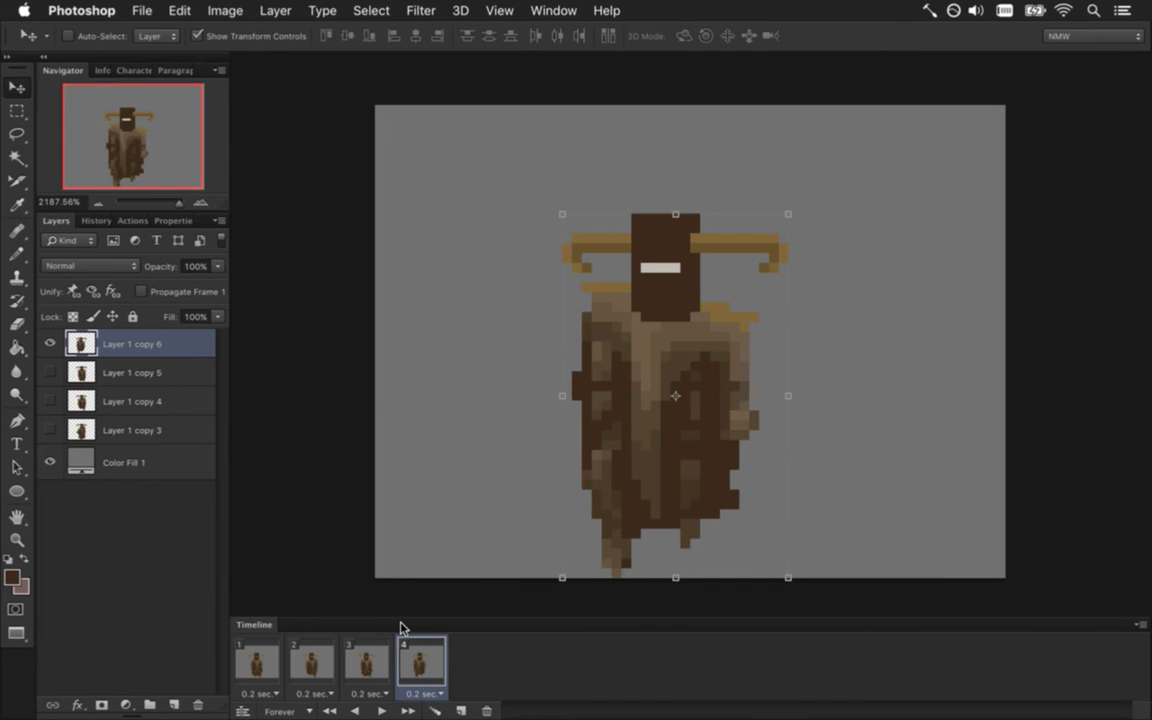
{"action": "key", "text": "Right"}
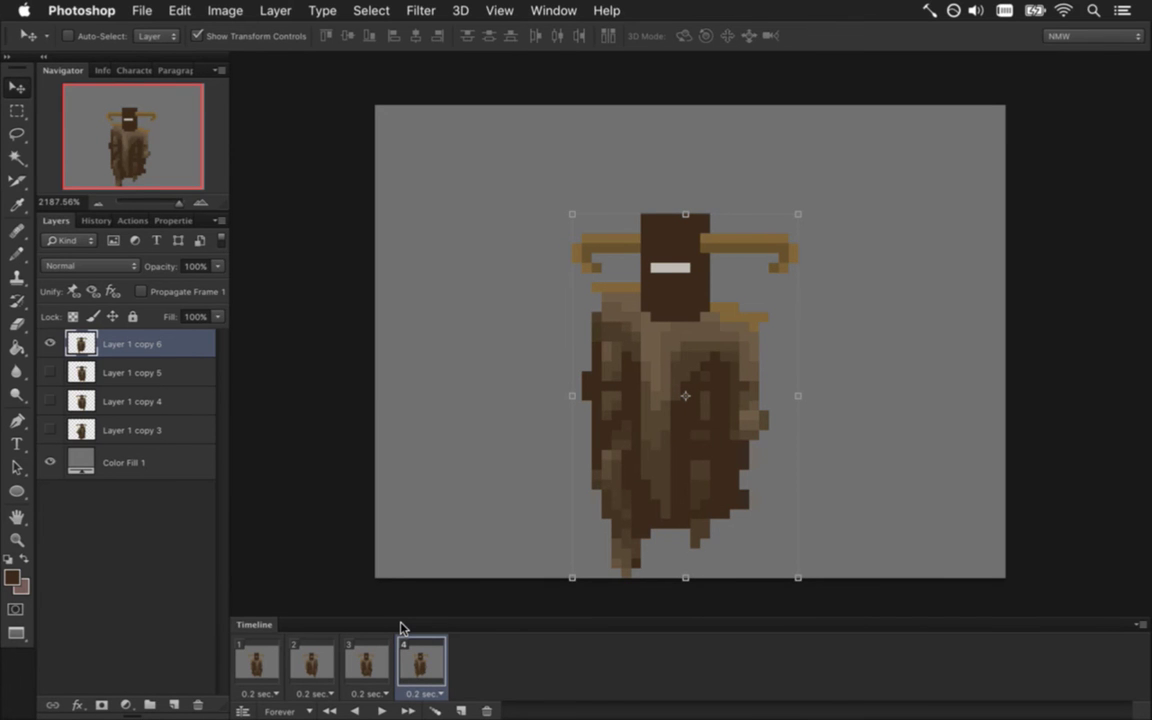
{"action": "left_click", "coordinate": [366, 660]}
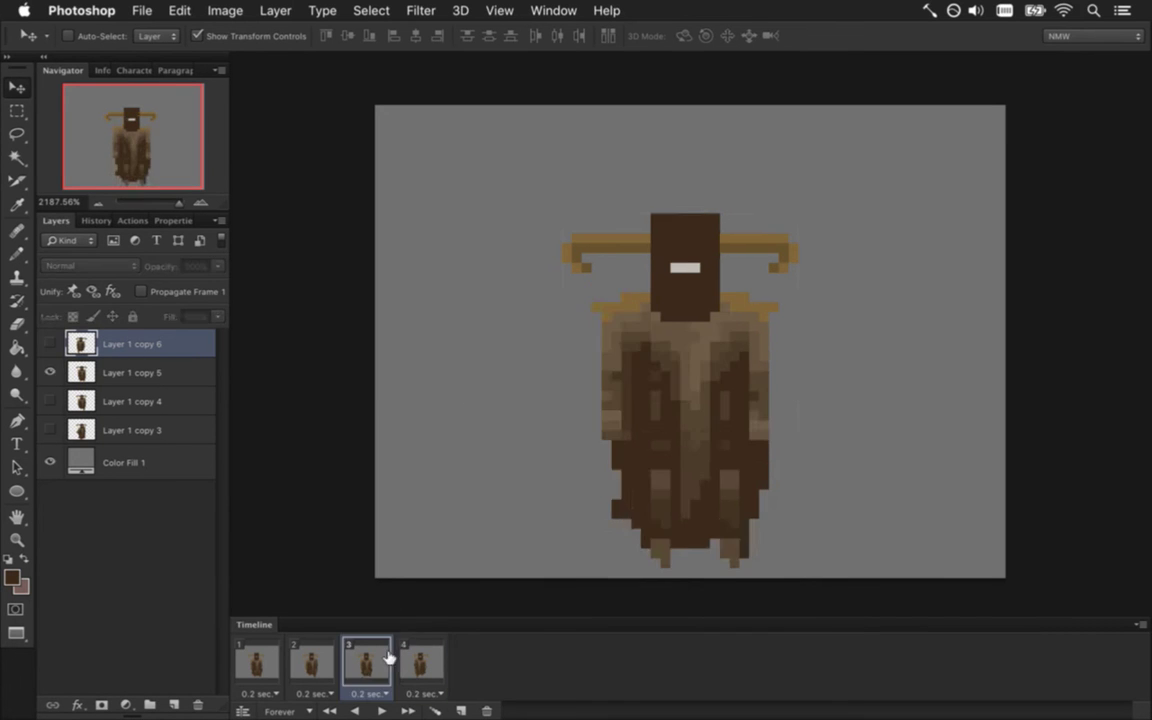
{"action": "left_click", "coordinate": [424, 662]}
{"action": "key", "text": "Right"}
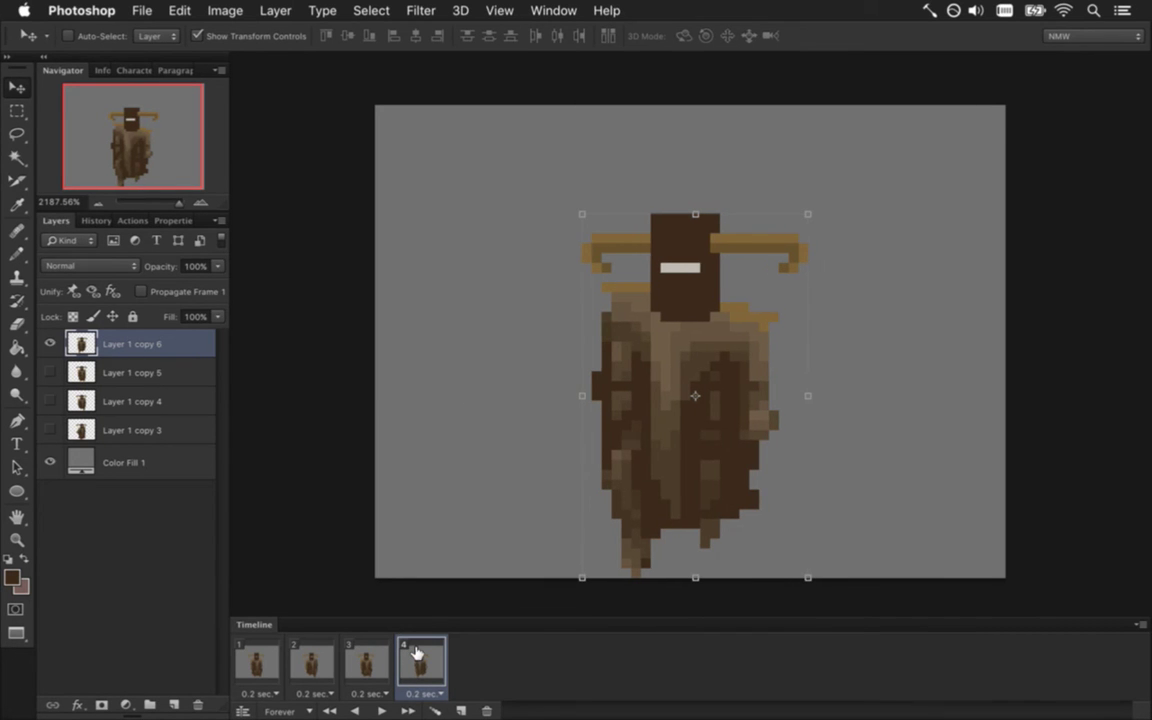
{"action": "left_click", "coordinate": [379, 666]}
{"action": "left_click", "coordinate": [418, 658]}
Step through frames 1–4 and play the animation to review the motion
{"action": "left_click", "coordinate": [366, 660]}
{"action": "left_click", "coordinate": [311, 667]}
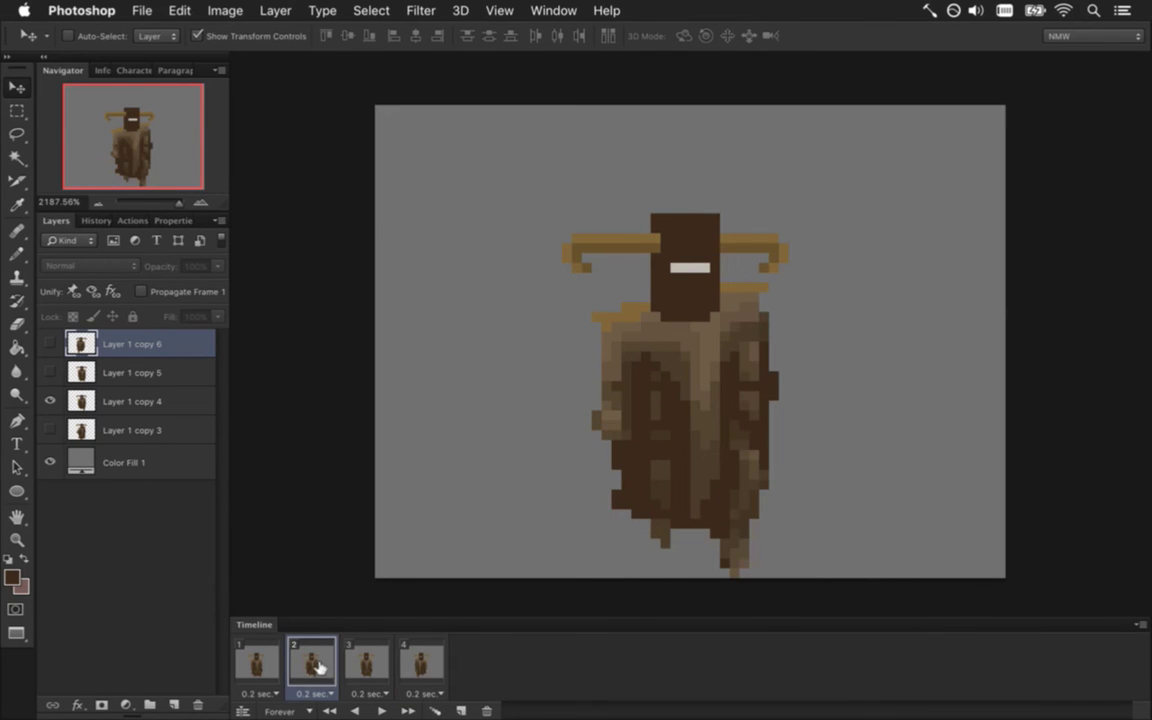
{"action": "left_click", "coordinate": [376, 665]}
{"action": "left_click", "coordinate": [420, 665]}
{"action": "left_click", "coordinate": [362, 665]}
{"action": "left_click", "coordinate": [305, 668]}
{"action": "left_click", "coordinate": [258, 666]}
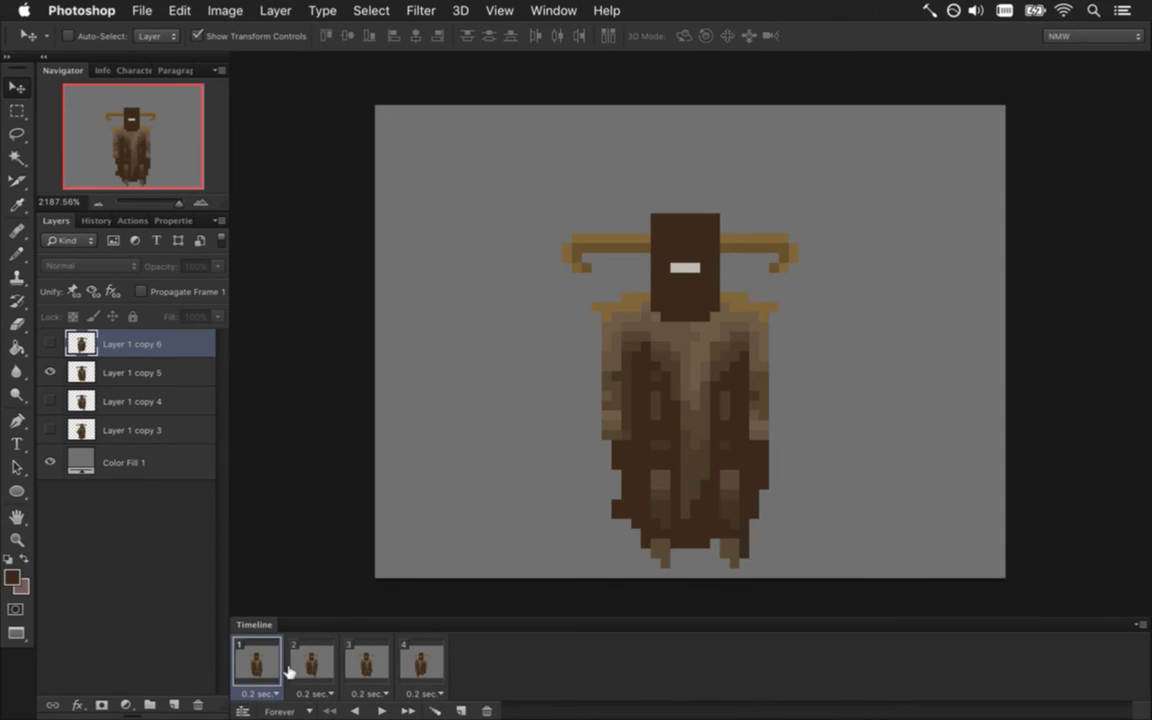
{"action": "left_click", "coordinate": [380, 710]}
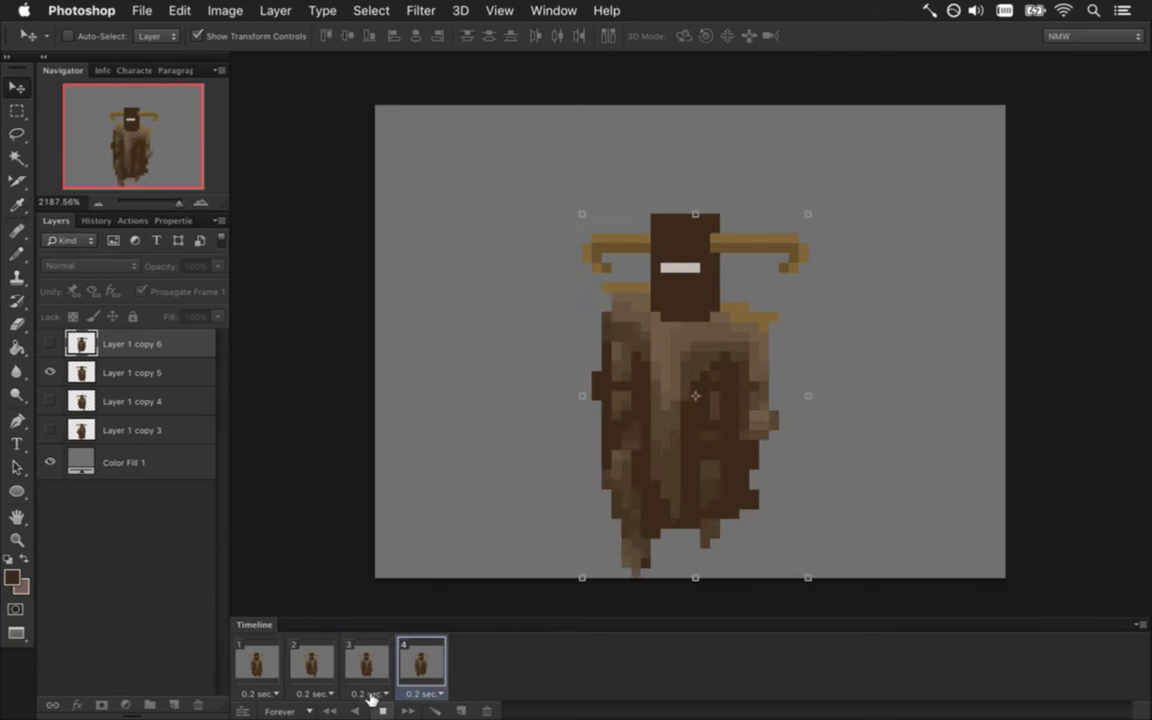
{"action": "left_click", "coordinate": [380, 709]}
{"action": "left_click", "coordinate": [267, 660]}
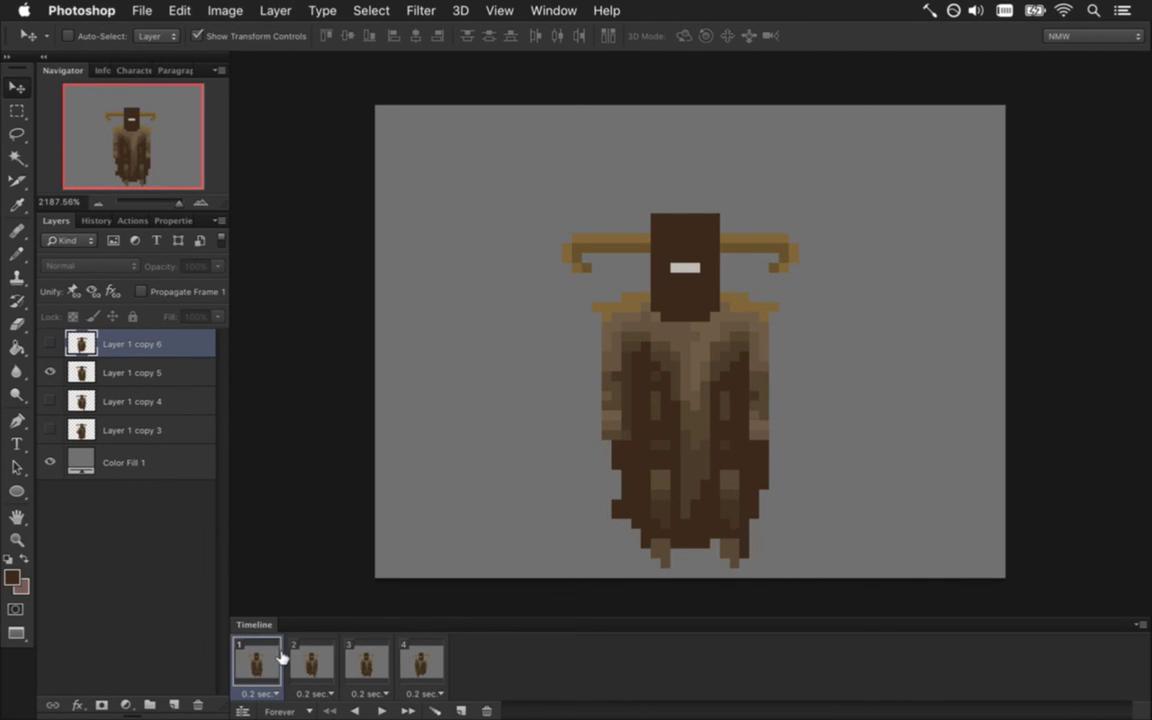
{"action": "left_click", "coordinate": [320, 661]}
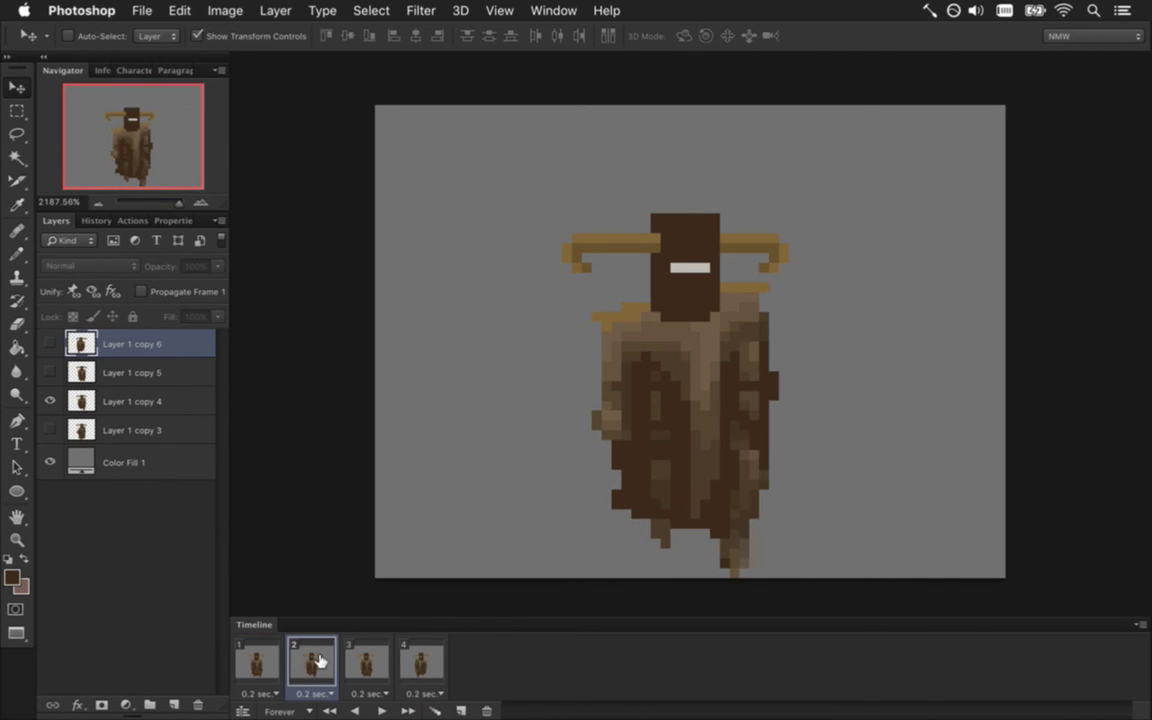
Shorten frame 4's eye bar by pencilling over its right end on Layer 1 copy 6
{"action": "left_click", "coordinate": [129, 401]}
{"action": "key", "text": "i"}
{"action": "key", "text": "b"}
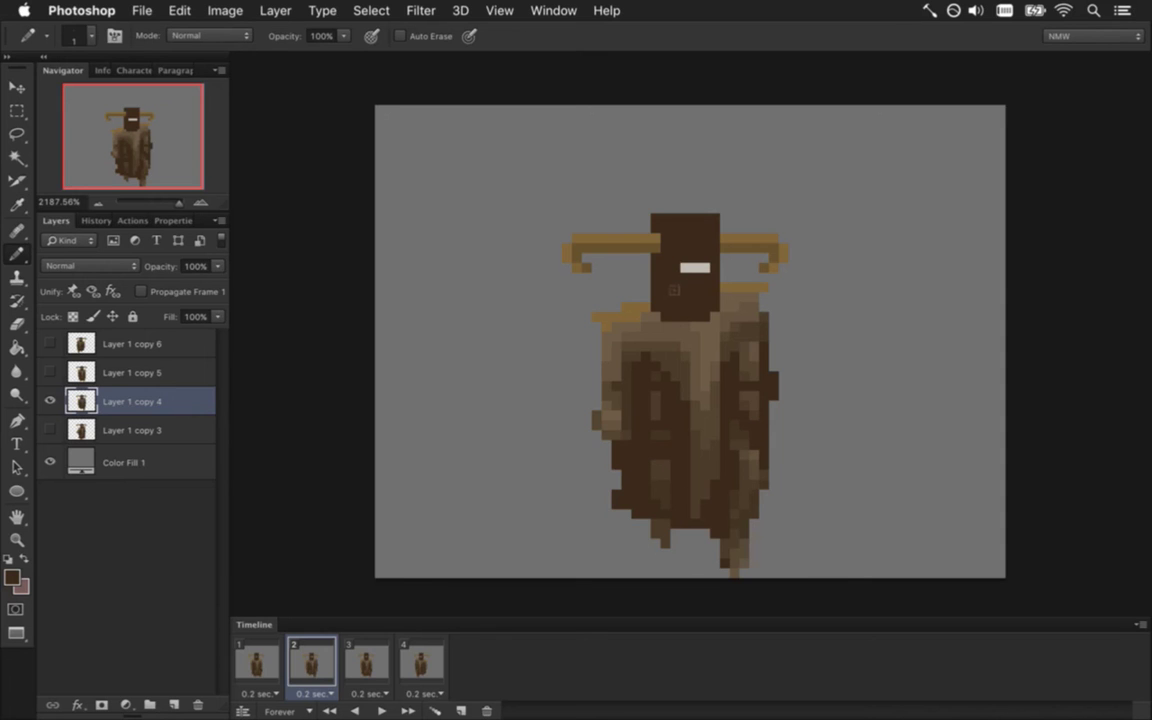
{"action": "left_click", "coordinate": [422, 662]}
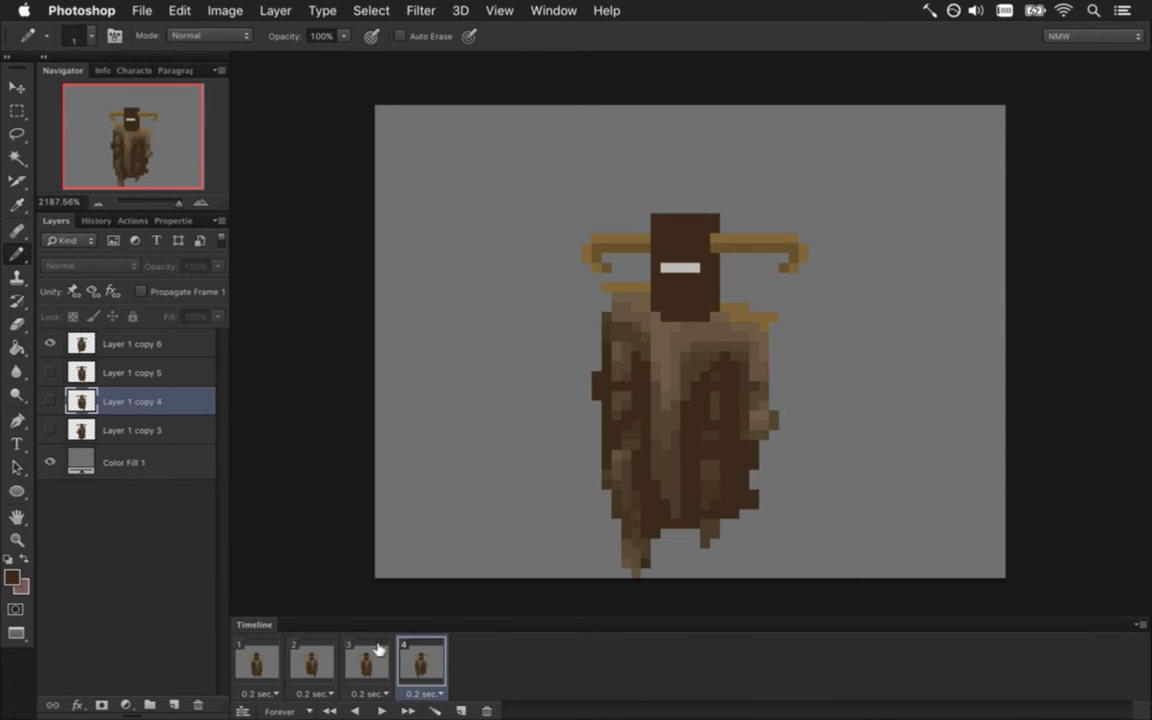
{"action": "left_click", "coordinate": [210, 342]}
{"action": "left_click", "coordinate": [695, 267]}
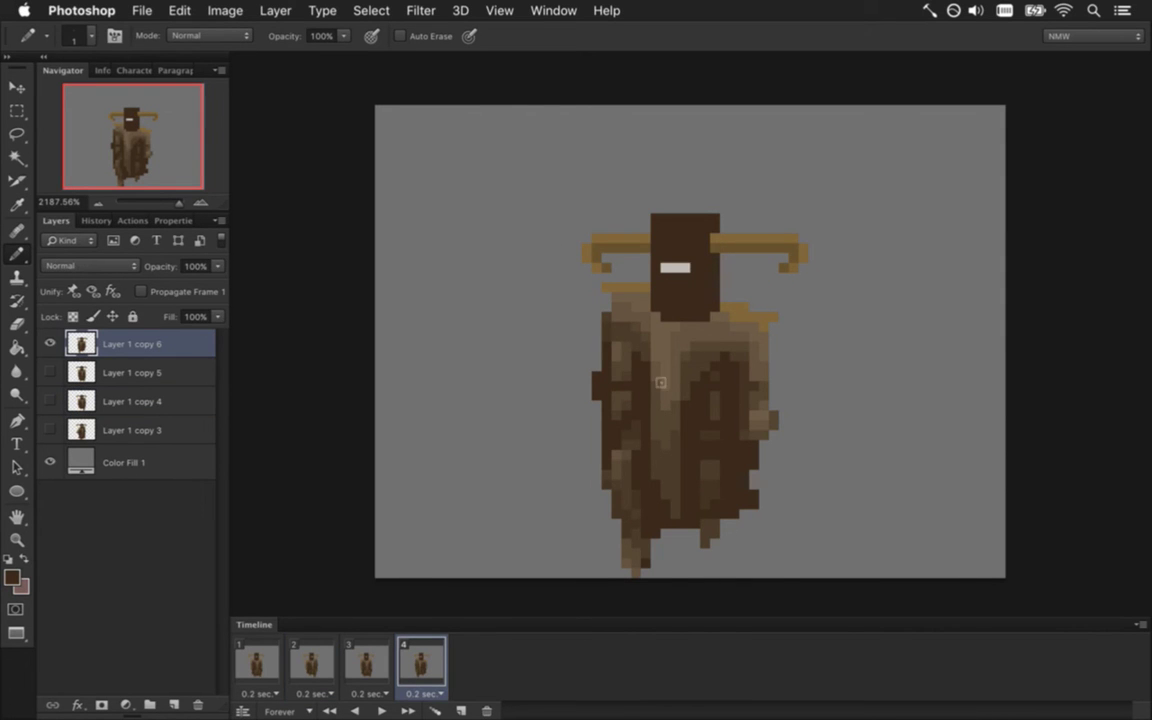
{"action": "left_click", "coordinate": [257, 662]}
Replay the animation, reset every frame delay to 0.1 seconds, and hide Color Fill 1
{"action": "left_click", "coordinate": [381, 711]}
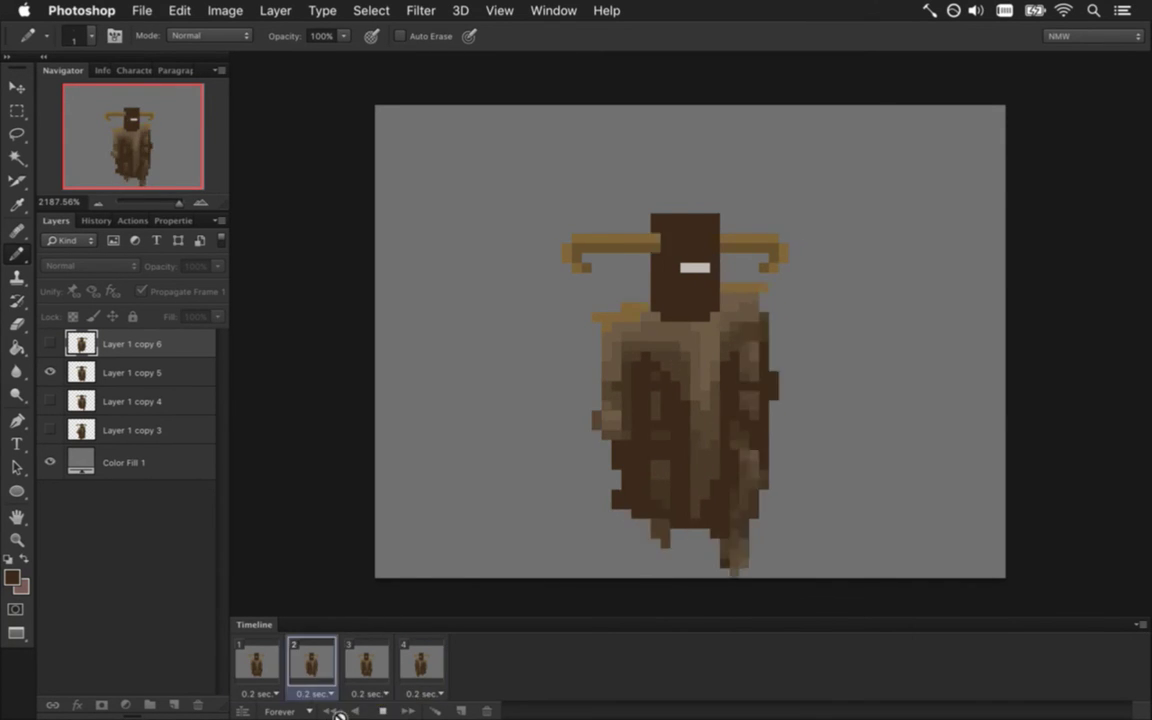
{"action": "left_click", "coordinate": [384, 710]}
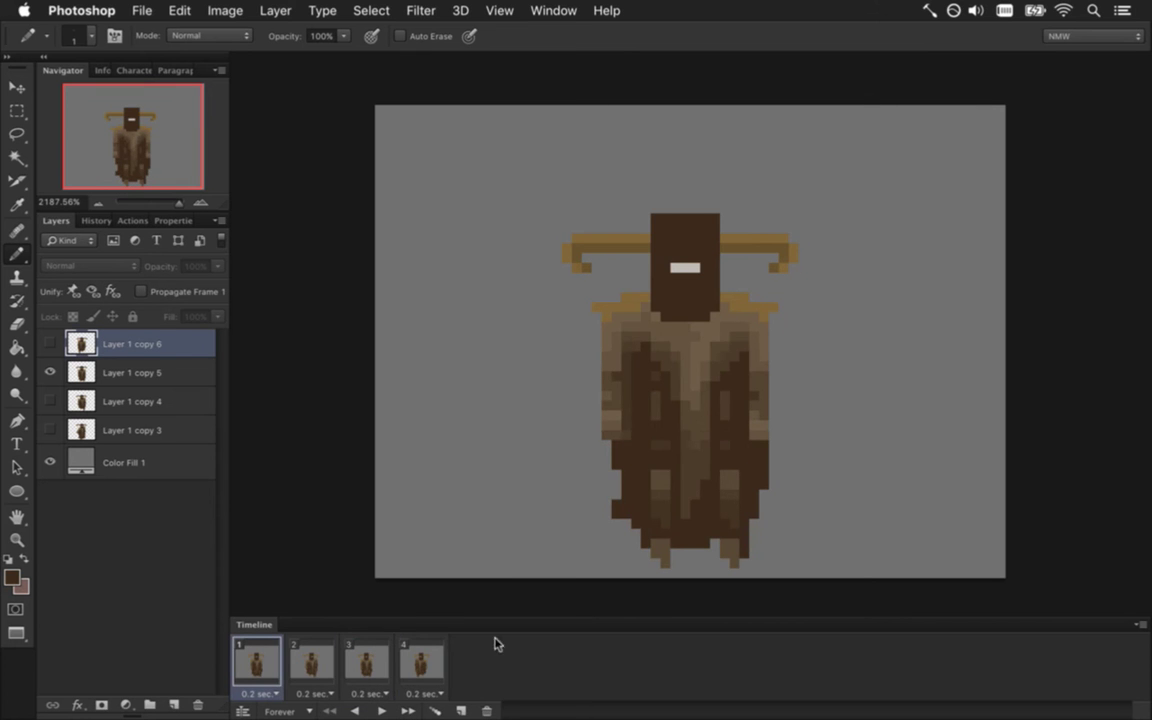
{"action": "left_click", "coordinate": [430, 667], "text": "shift"}
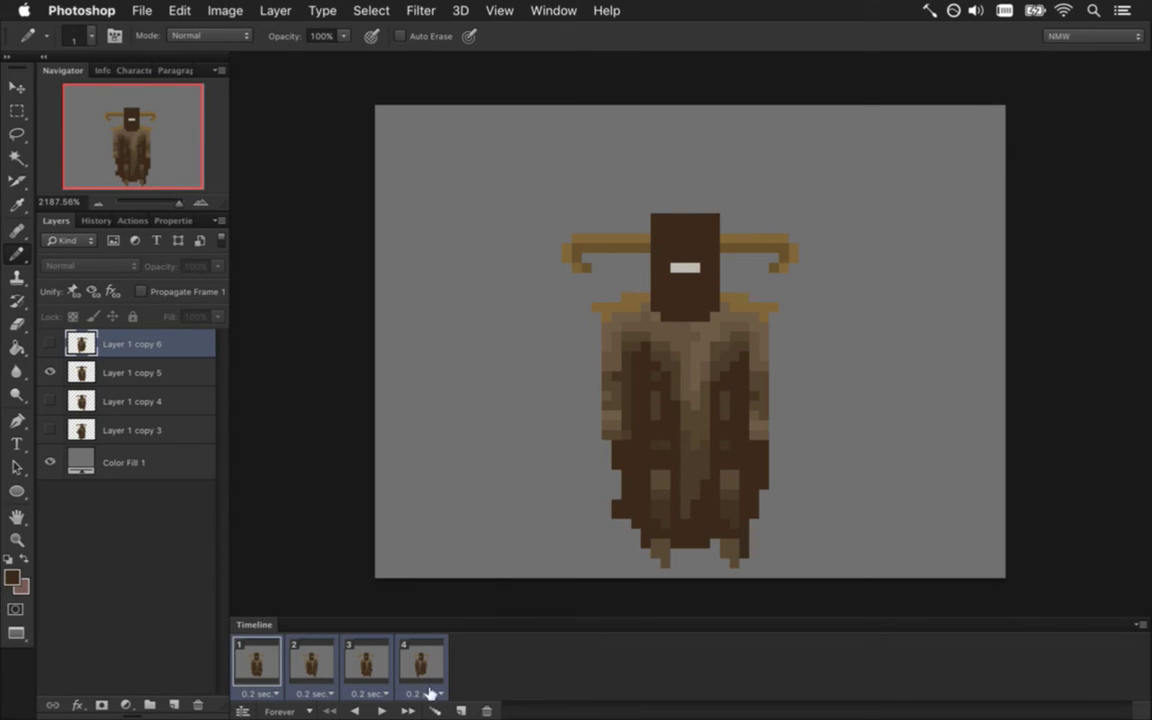
{"action": "left_click", "coordinate": [430, 693]}
{"action": "left_click", "coordinate": [425, 578]}
{"action": "left_click", "coordinate": [50, 462]}
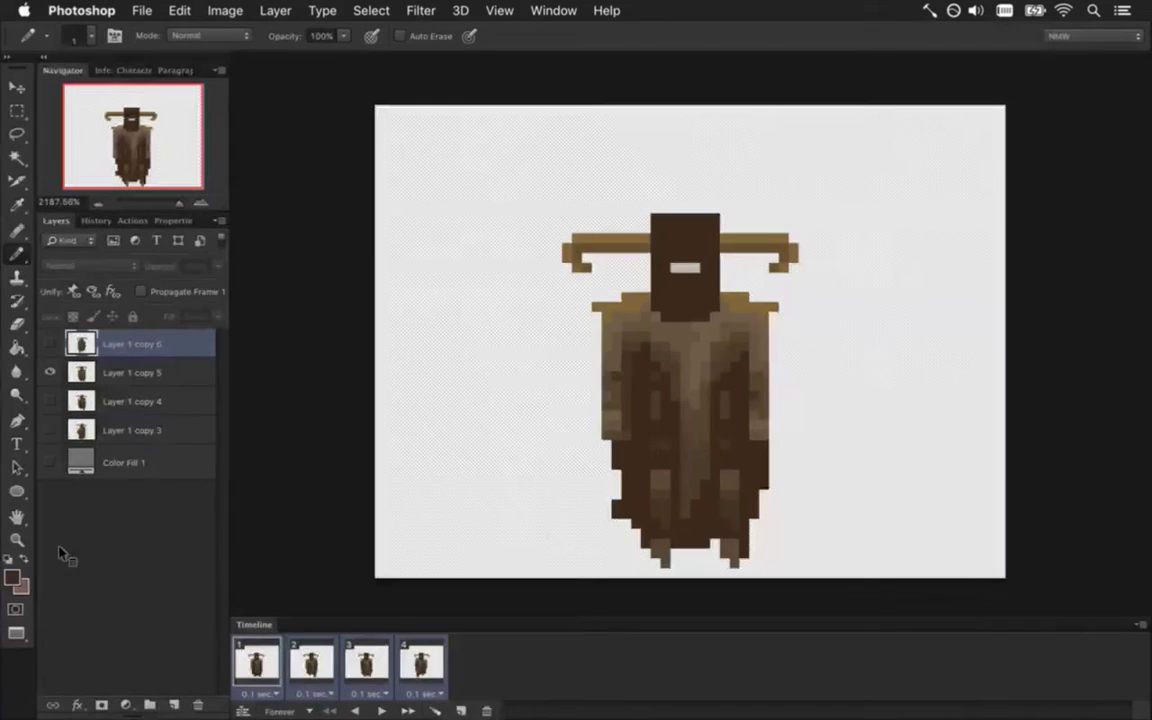
Open Render Video settings, then delete the old ZeroRunS0–S3 frames from the Heroes folder in Finder
{"action": "key", "text": "super+alt+shift+r"}
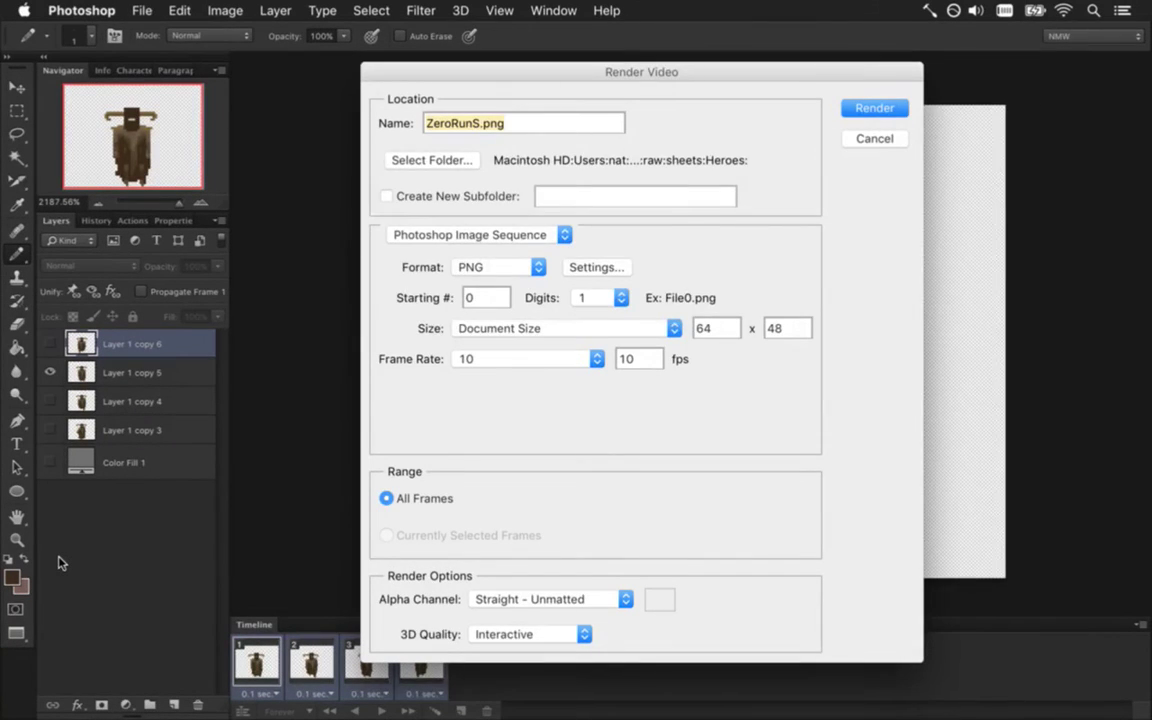
{"action": "key", "text": "Return"}
{"action": "key", "text": "super+Tab"}
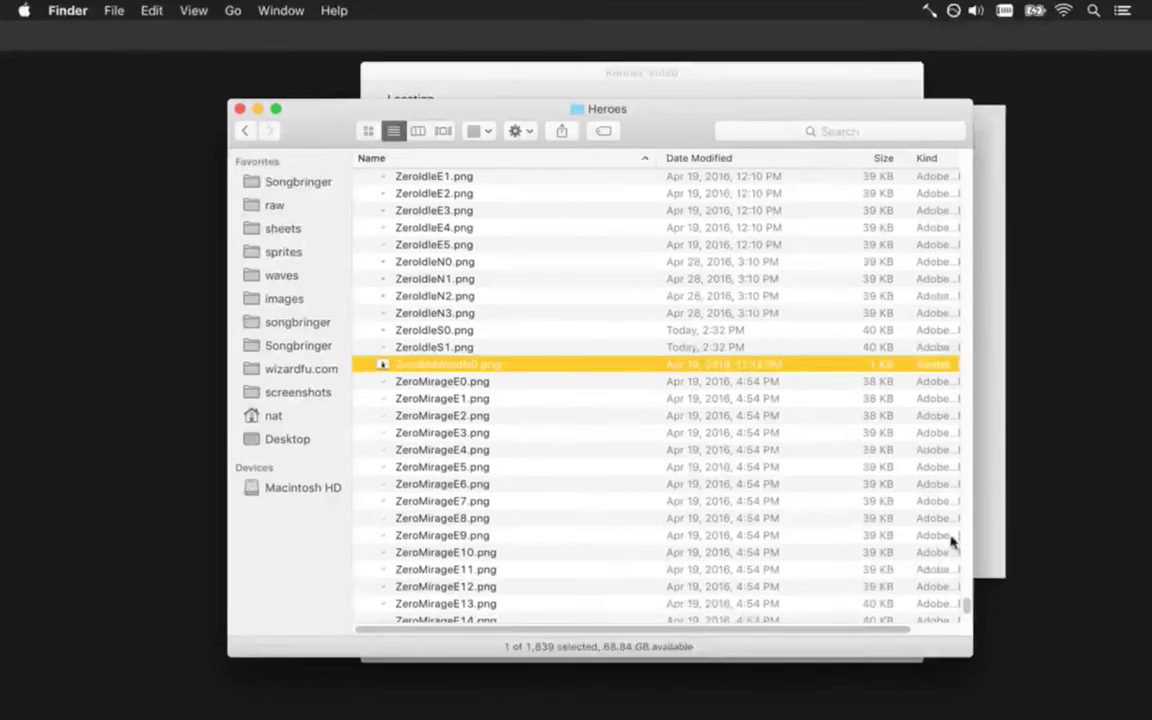
{"action": "left_click_drag", "start_coordinate": [967, 607], "coordinate": [967, 612]}
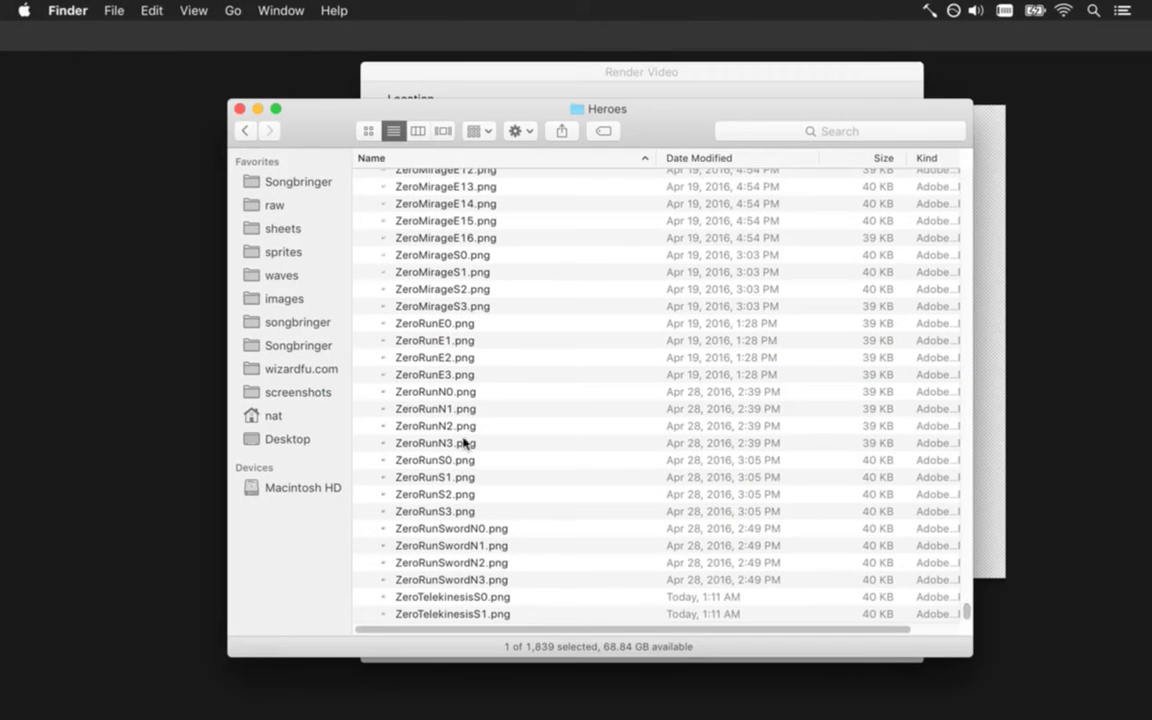
{"action": "left_click", "coordinate": [458, 460]}
{"action": "left_click", "coordinate": [463, 508], "text": "shift"}
{"action": "key", "text": "super+BackSpace"}
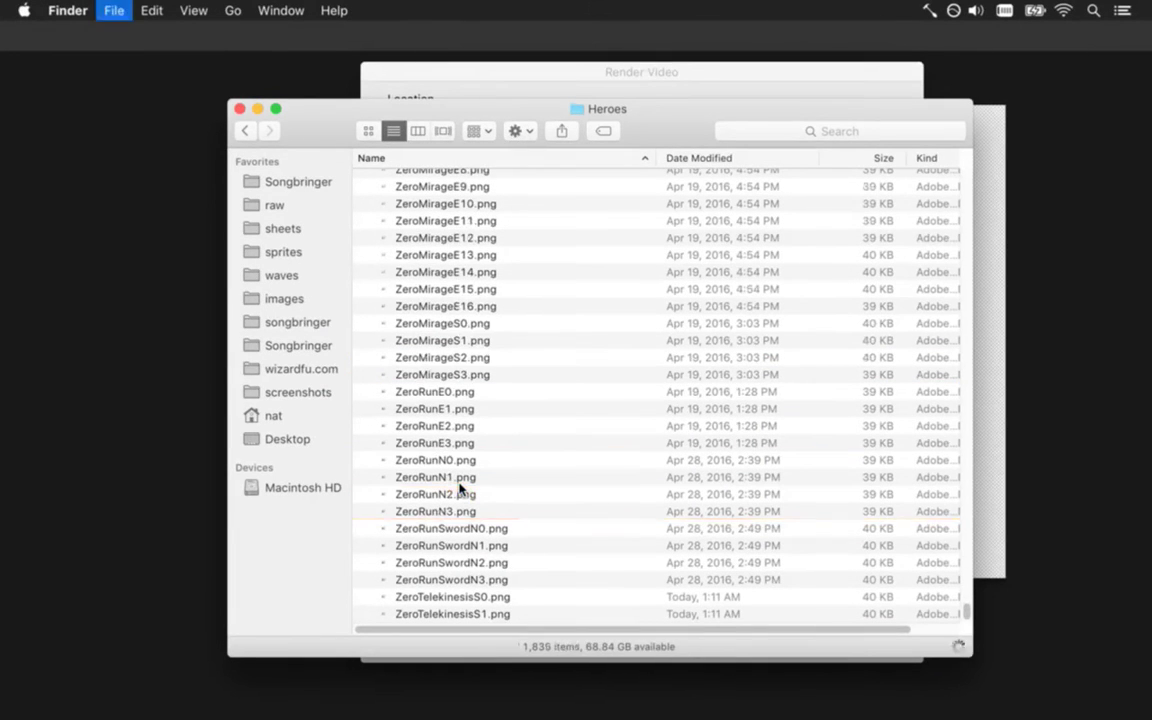
Render the animation as the new ZeroRunS PNG sequence
{"action": "key", "text": "super+Tab"}
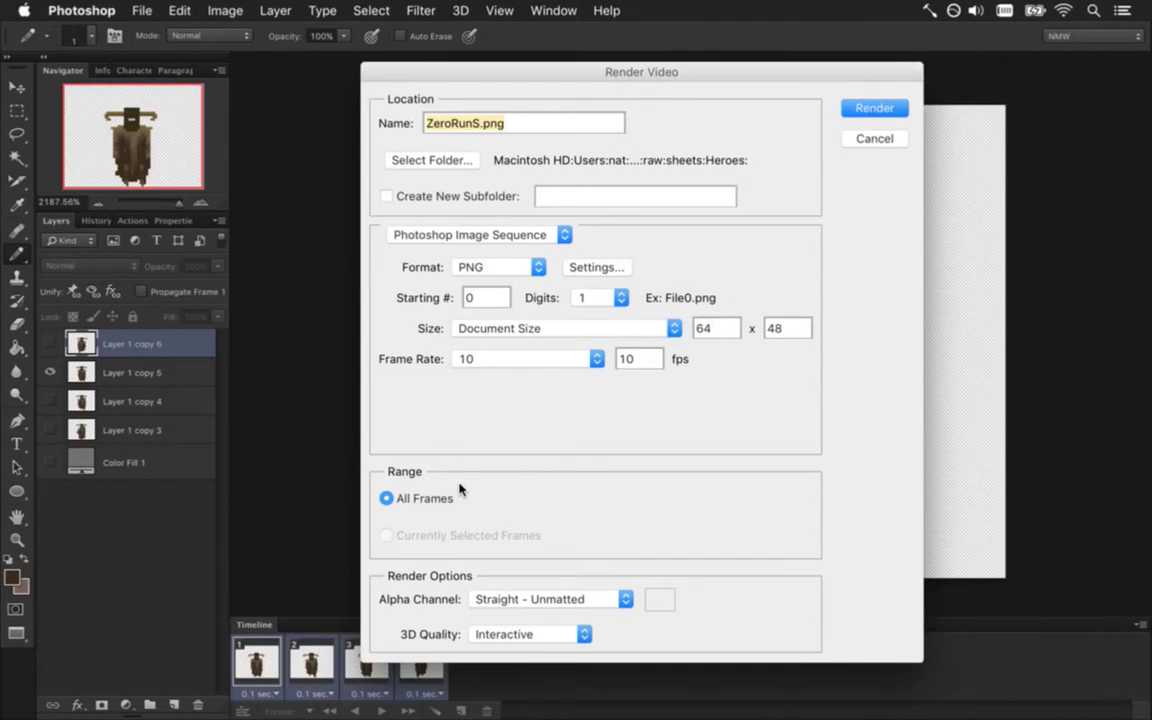
{"action": "key", "text": "Return"}
{"action": "key", "text": "super+Tab"}
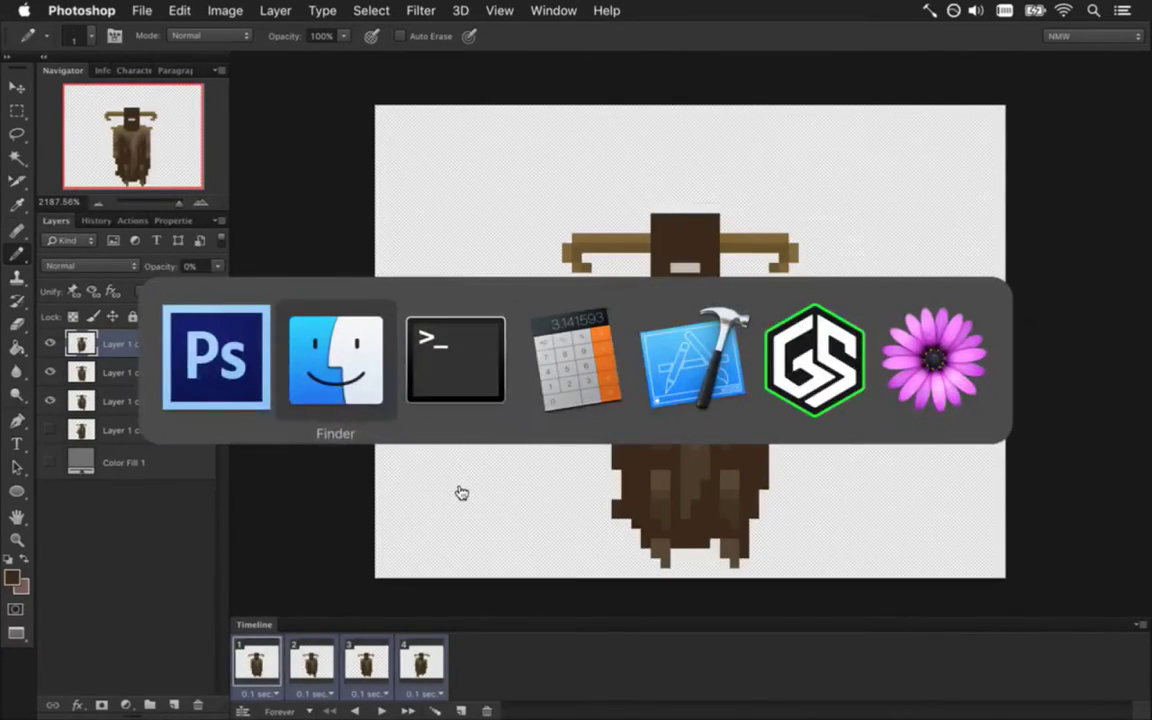
{"action": "key", "text": "super+Tab"}
{"action": "key", "text": "super+Tab"}
{"action": "key", "text": "super+Tab"}
{"action": "key", "text": "super+Tab"}
{"action": "key", "text": "super+Tab"}
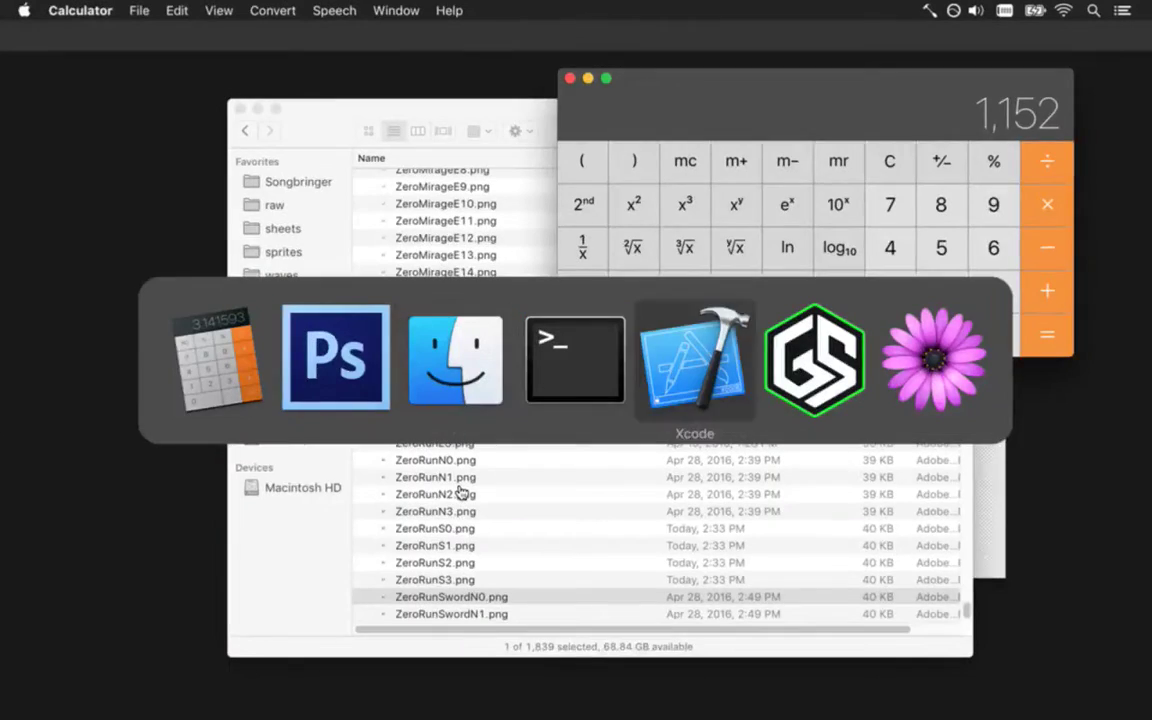
Build and run Songbringer to watch the new run frames, then quit the game
{"action": "key", "text": "super+r"}
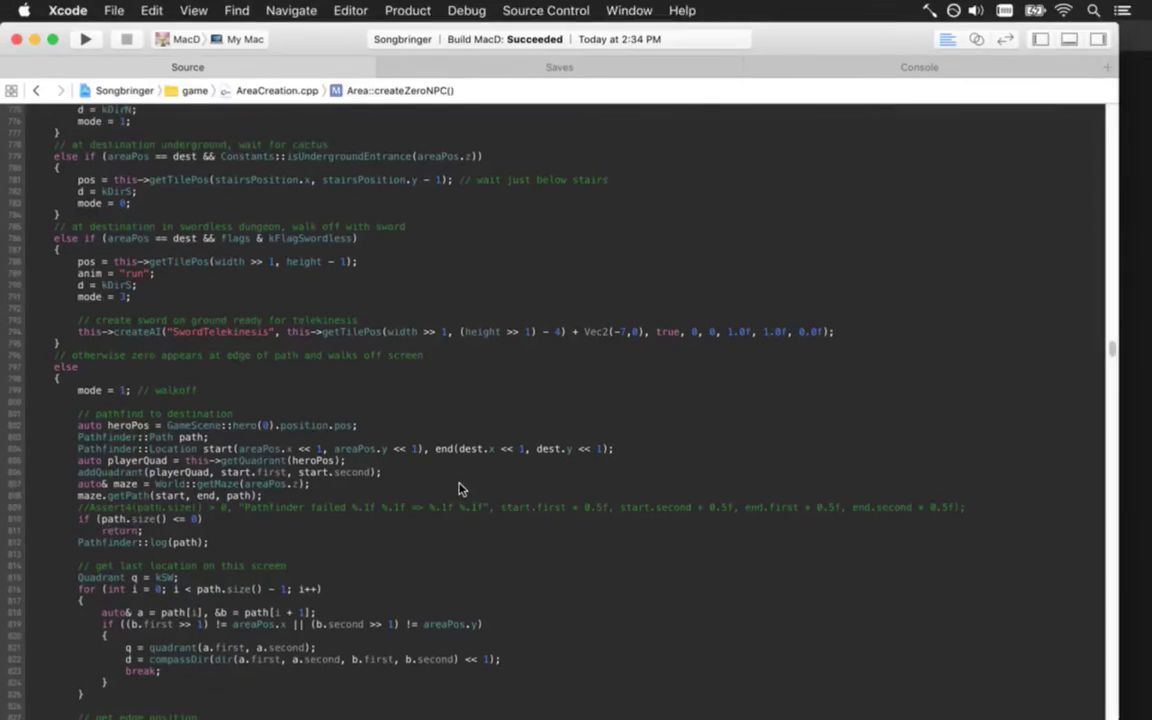
{"action": "key", "text": "super+r"}
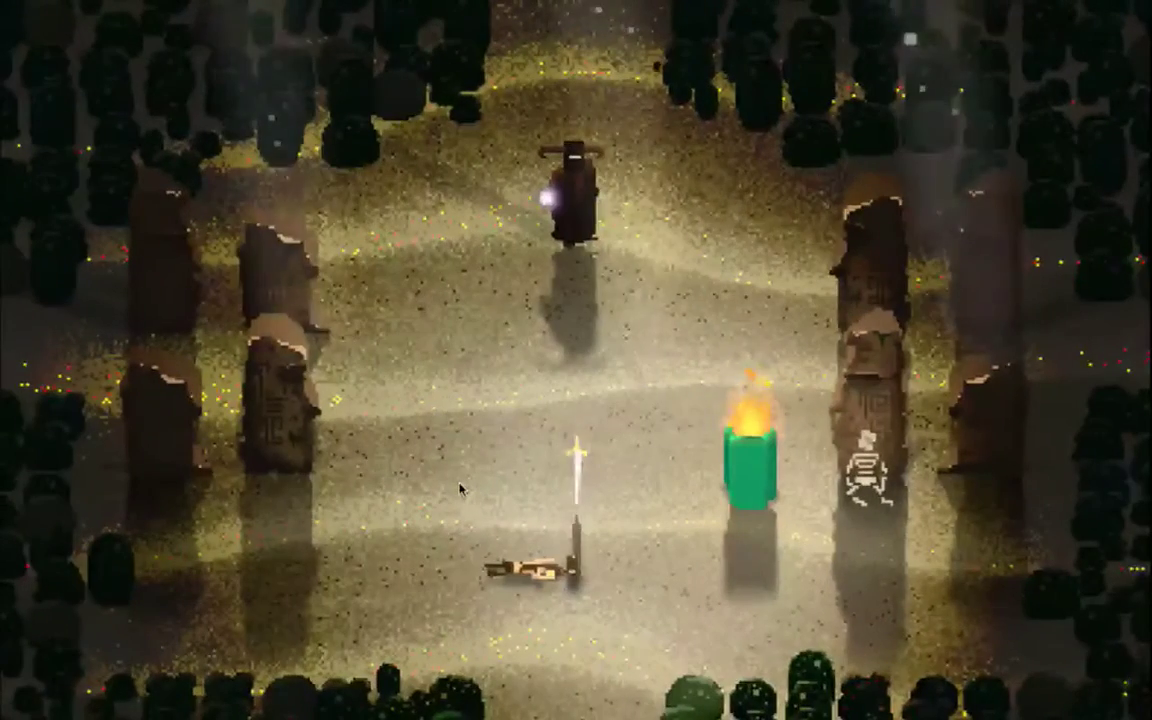
{"action": "key", "text": "super+q"}
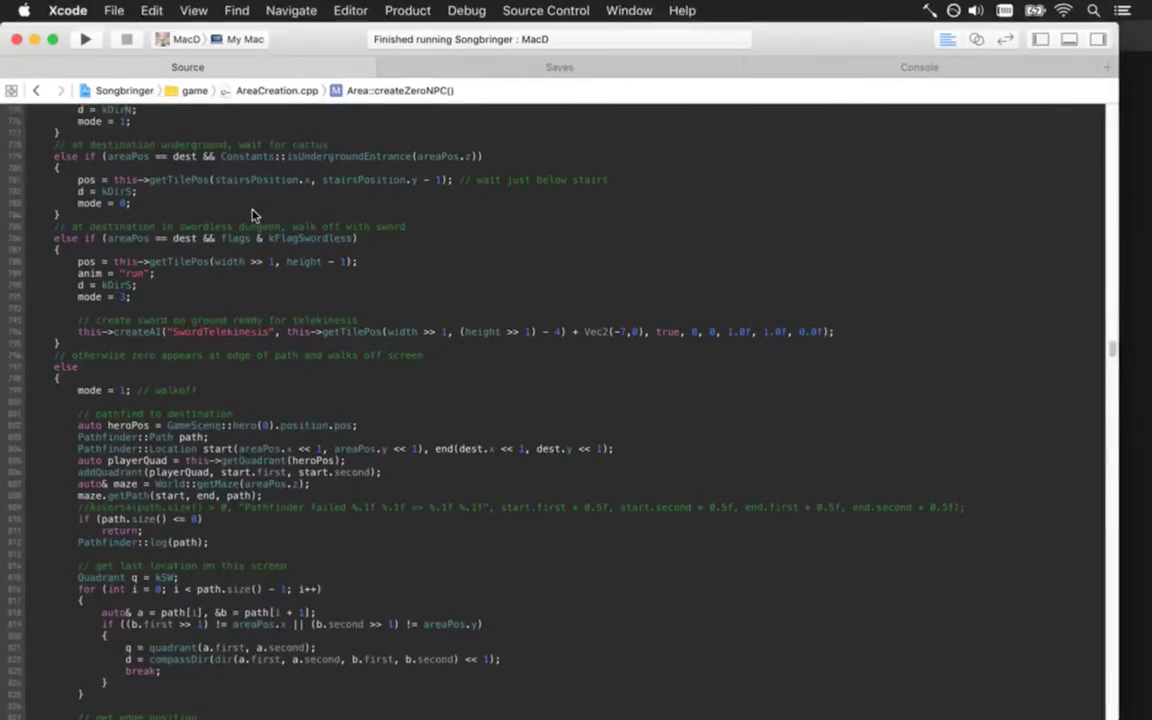
Open Zero.txt through quick search for 'zero'
{"action": "key", "text": "super+shift+o"}
{"action": "type", "text": "zero"}
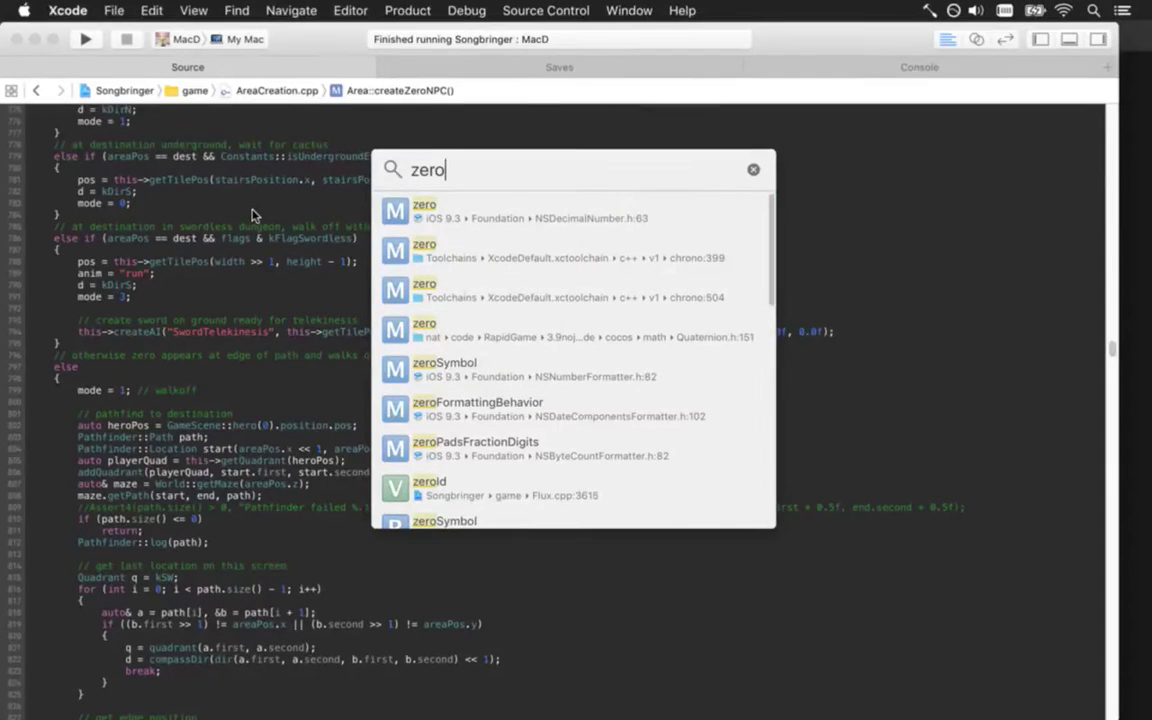
{"action": "key", "text": "Down"}
{"action": "key", "text": "Down"}
{"action": "key", "text": "Down"}
{"action": "key", "text": "Down"}
{"action": "key", "text": "Down"}
{"action": "key", "text": "Down"}
{"action": "key", "text": "Down"}
{"action": "key", "text": "Down"}
{"action": "key", "text": "Down"}
{"action": "key", "text": "Down"}
{"action": "key", "text": "Down"}
{"action": "key", "text": "Down"}
{"action": "key", "text": "Up"}
{"action": "key", "text": "Return"}
Change the shadow offsetY from 3 to 6, save, and test-run the game
{"action": "key", "text": "Down"}
{"action": "key", "text": "Down"}
{"action": "key", "text": "Down"}
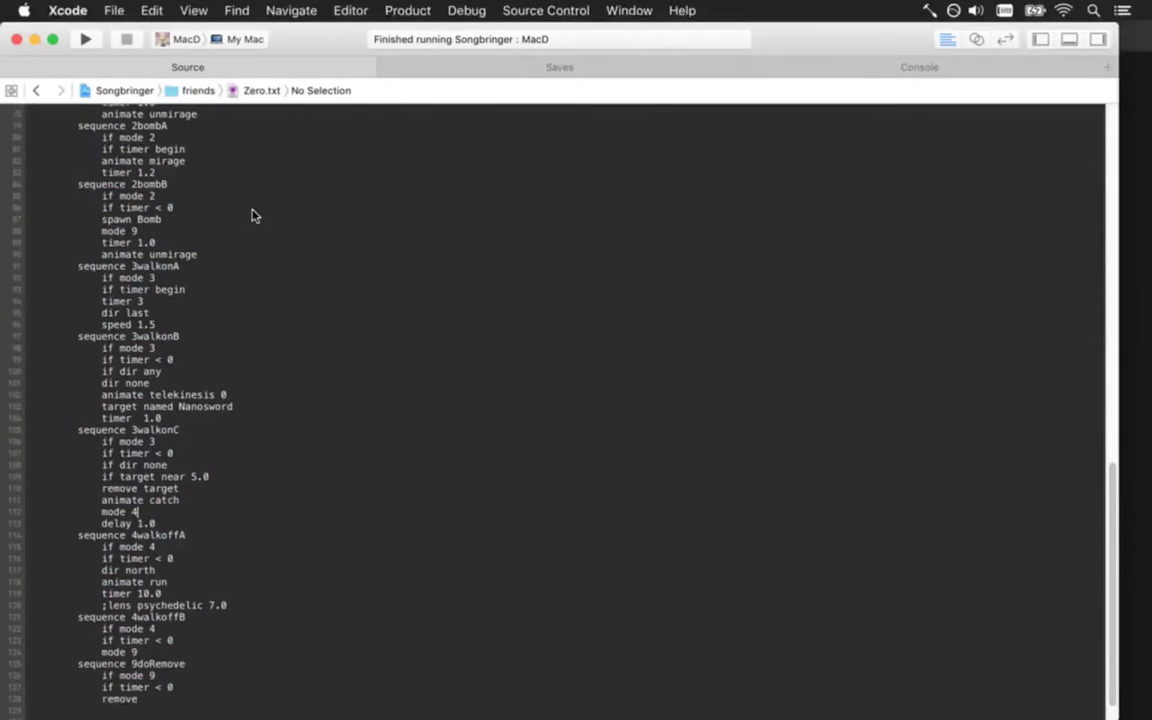
{"action": "key", "text": "super+Up"}
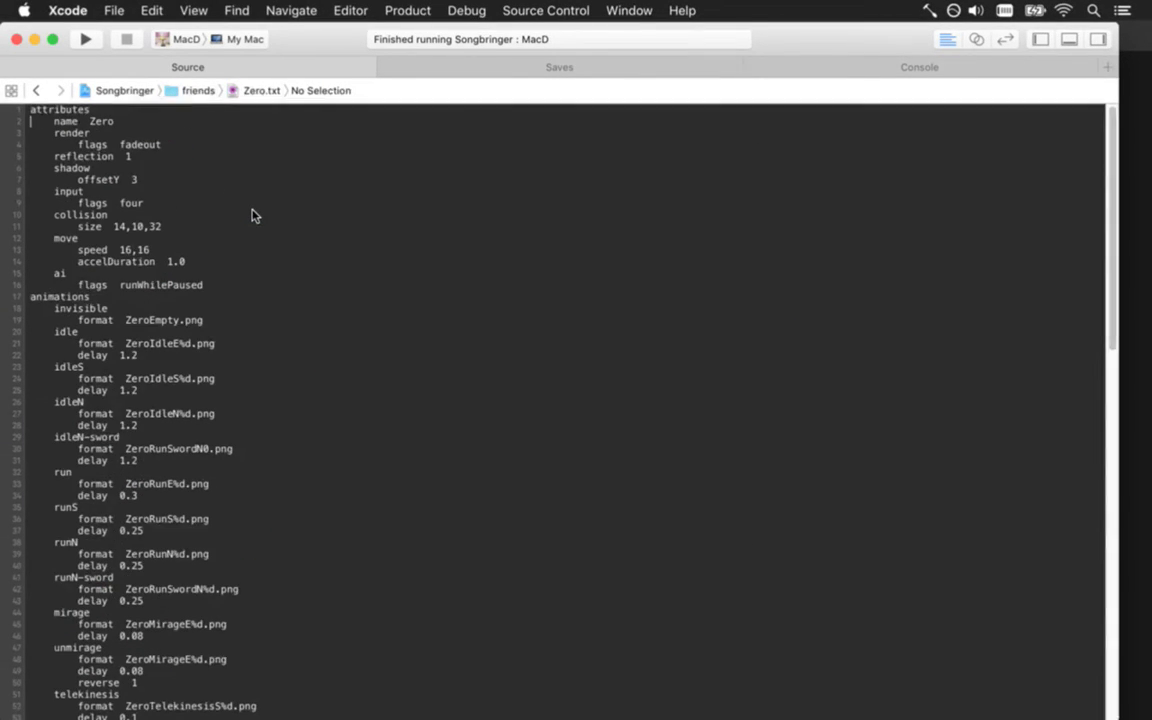
{"action": "key", "text": "Down"}
{"action": "key", "text": "Down"}
{"action": "key", "text": "Down"}
{"action": "key", "text": "Down"}
{"action": "key", "text": "Down"}
{"action": "key", "text": "Down"}
{"action": "key", "text": "Down"}
{"action": "key", "text": "Down"}
{"action": "key", "text": "super+Right"}
{"action": "key", "text": "BackSpace"}
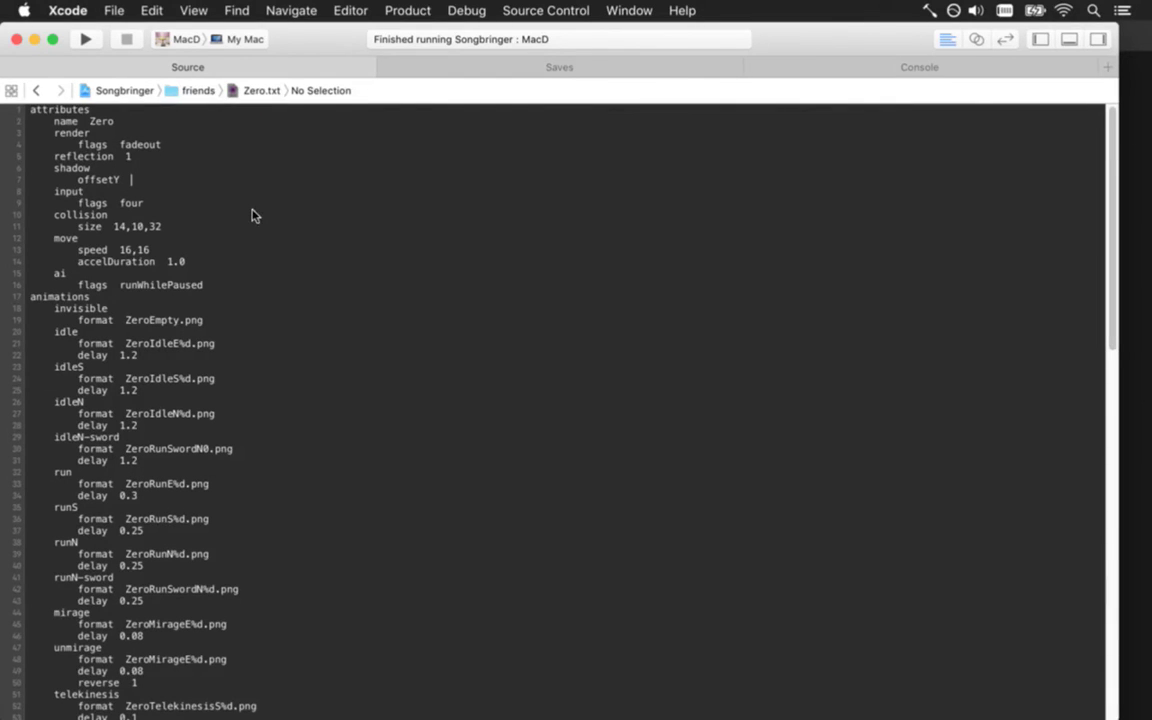
{"action": "type", "text": "6"}
{"action": "key", "text": "super+s"}
{"action": "key", "text": "super+r"}
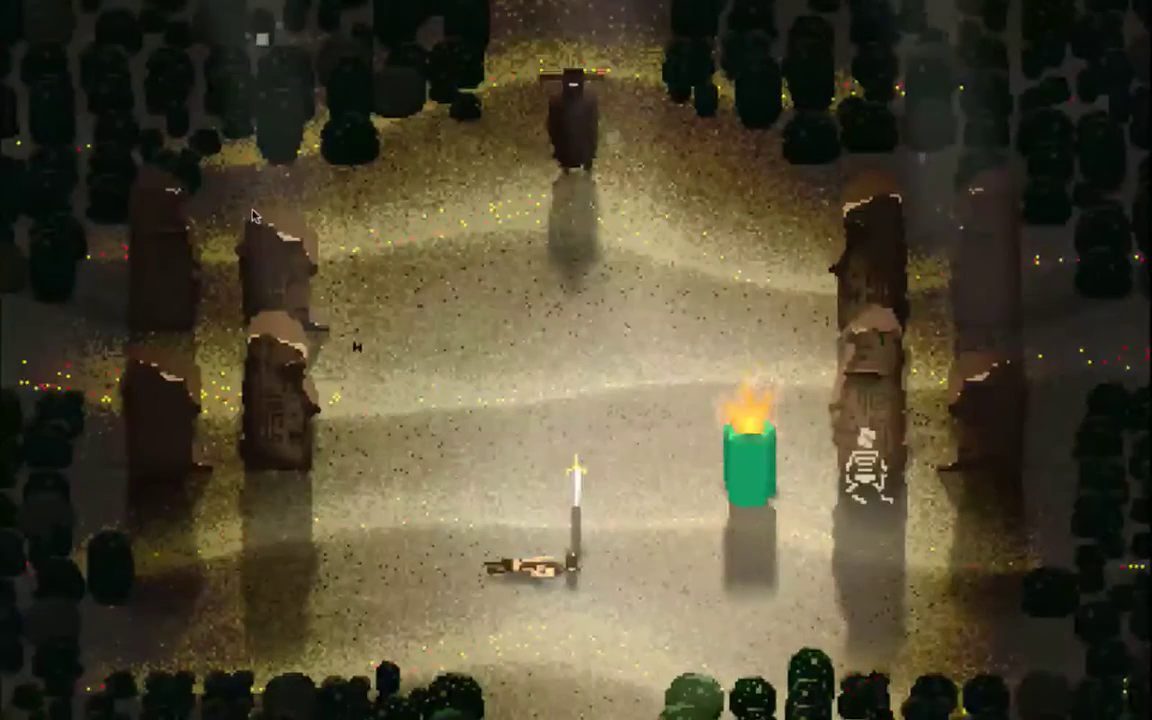
{"action": "key", "text": "super+q"}
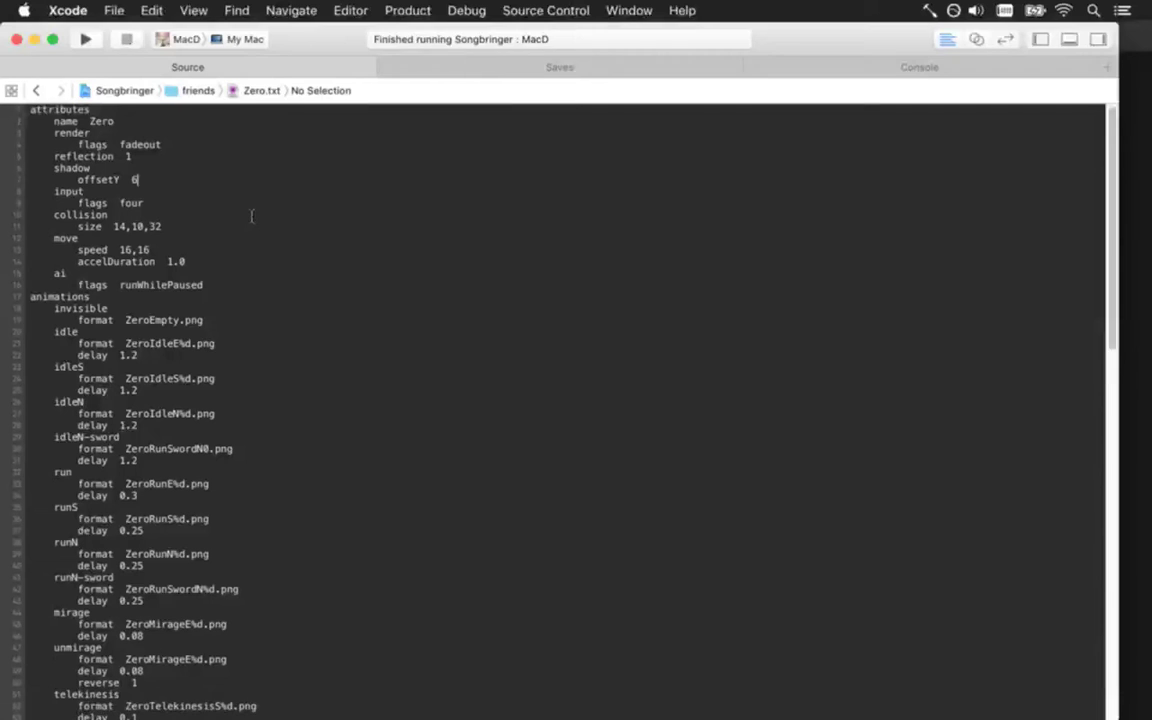
Try offsetY 9 and then 12, running the game after each value
{"action": "key", "text": "BackSpace"}
{"action": "type", "text": "9"}
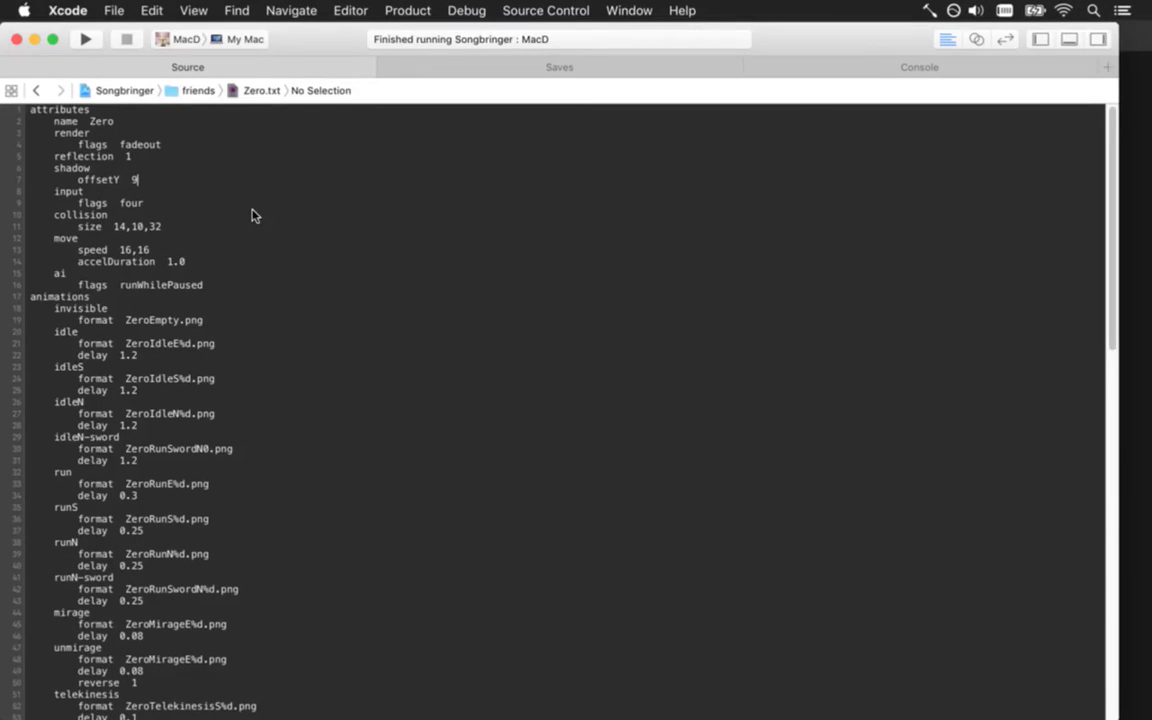
{"action": "key", "text": "super+r"}
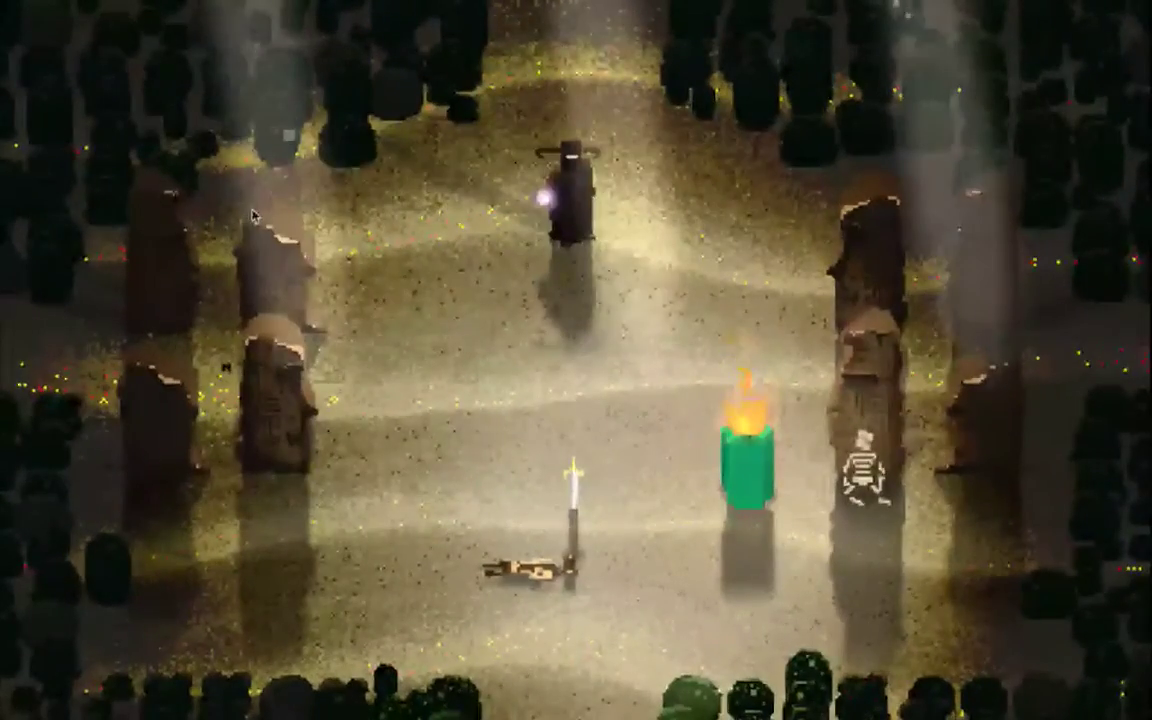
{"action": "key", "text": "super+q"}
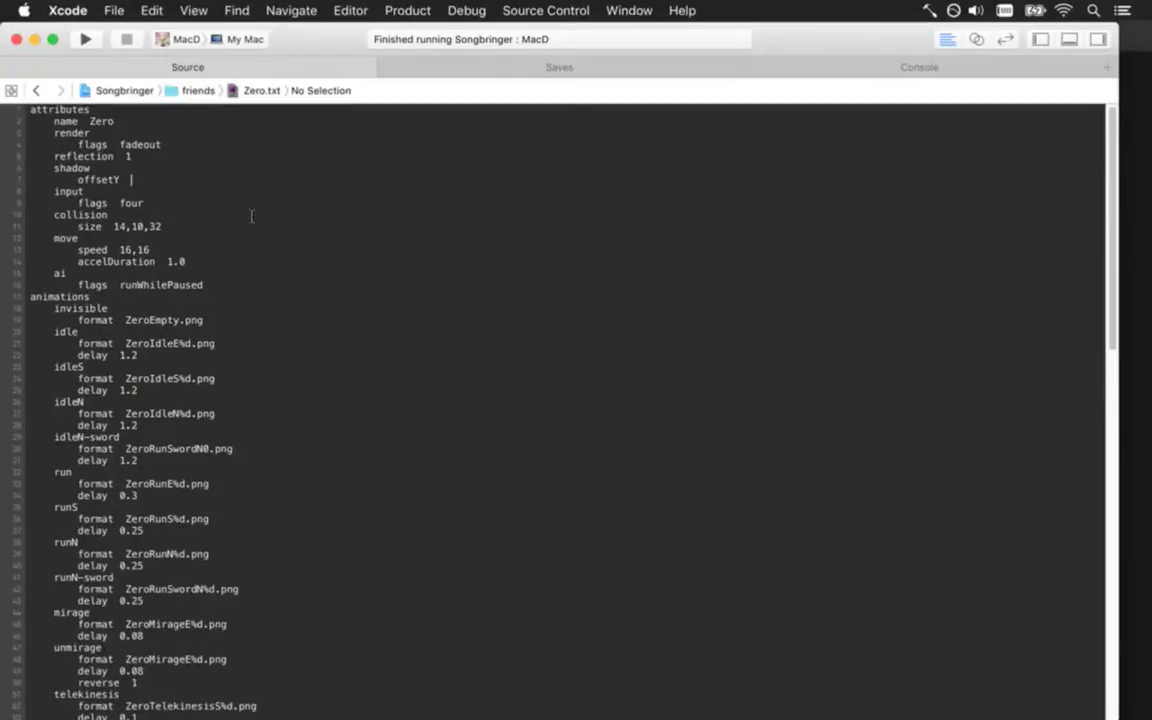
{"action": "type", "text": "12"}
{"action": "key", "text": "super+r"}
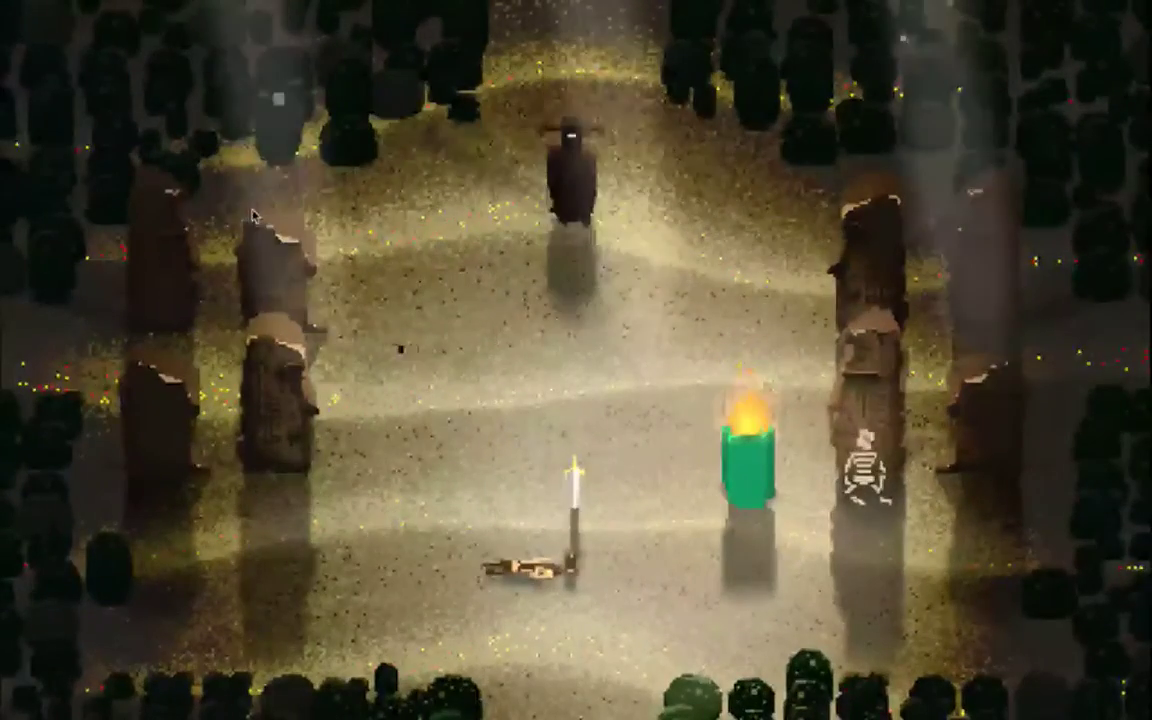
Watch the hooded figure walk down and call the sword, then pause with Escape
{"action": "key", "text": "s"}
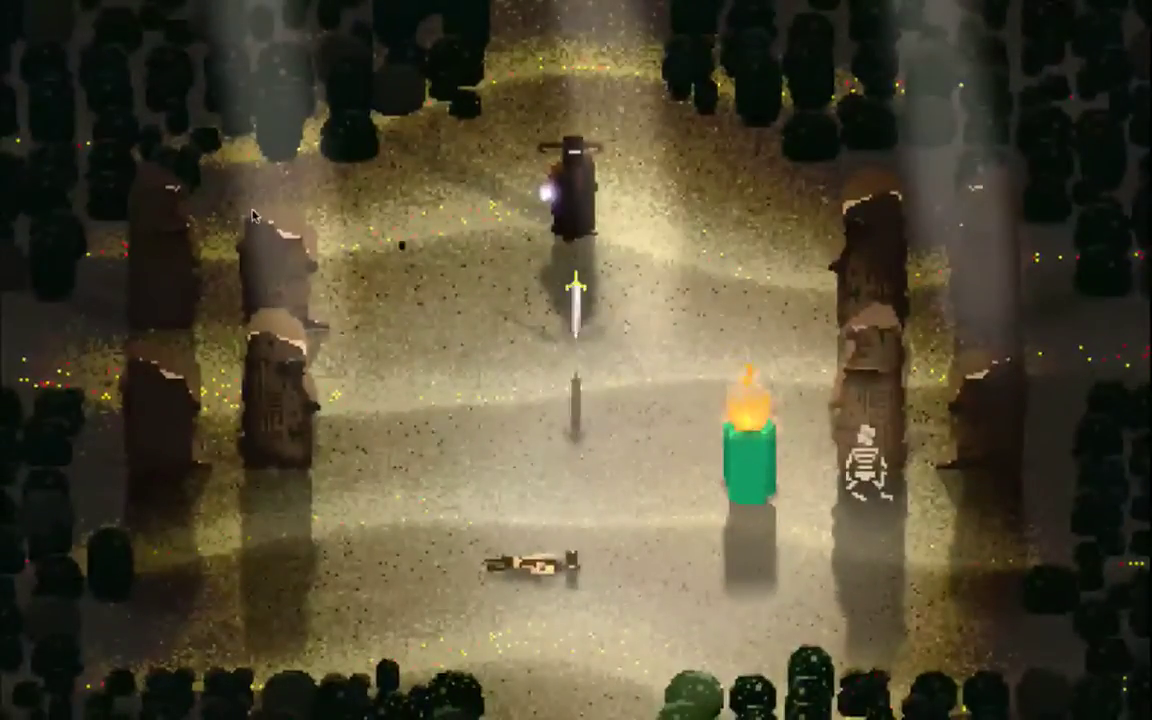
{"action": "key", "text": "super+q"}
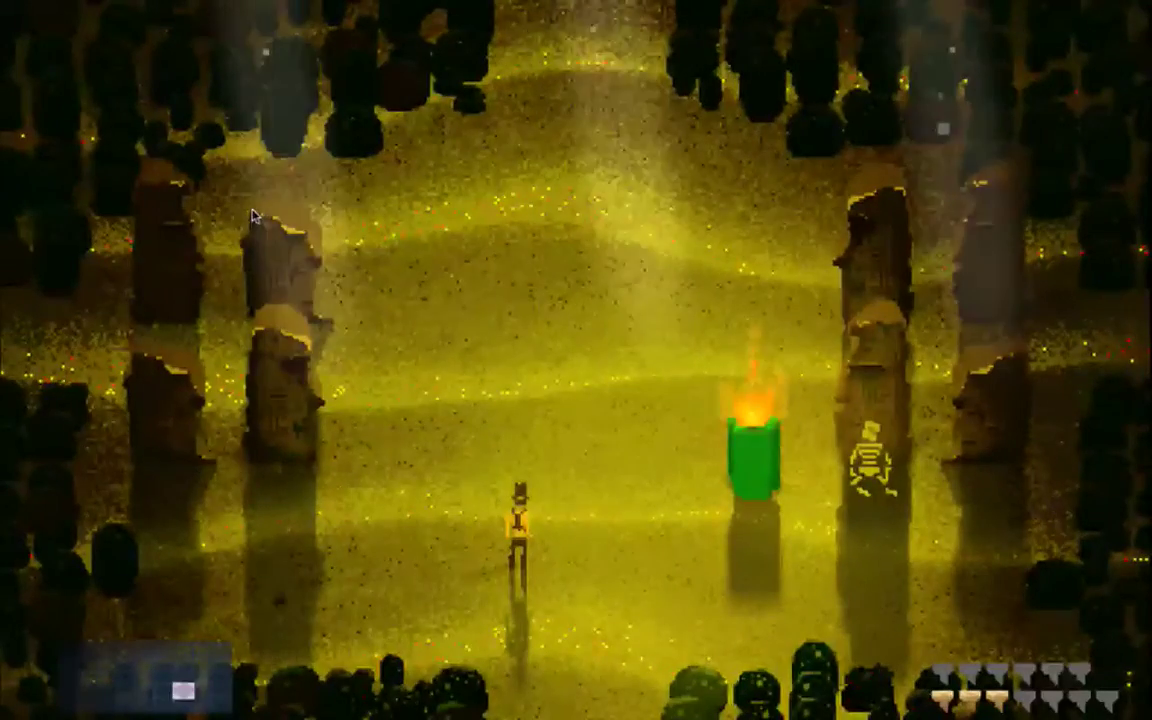
{"action": "key", "text": "Escape"}
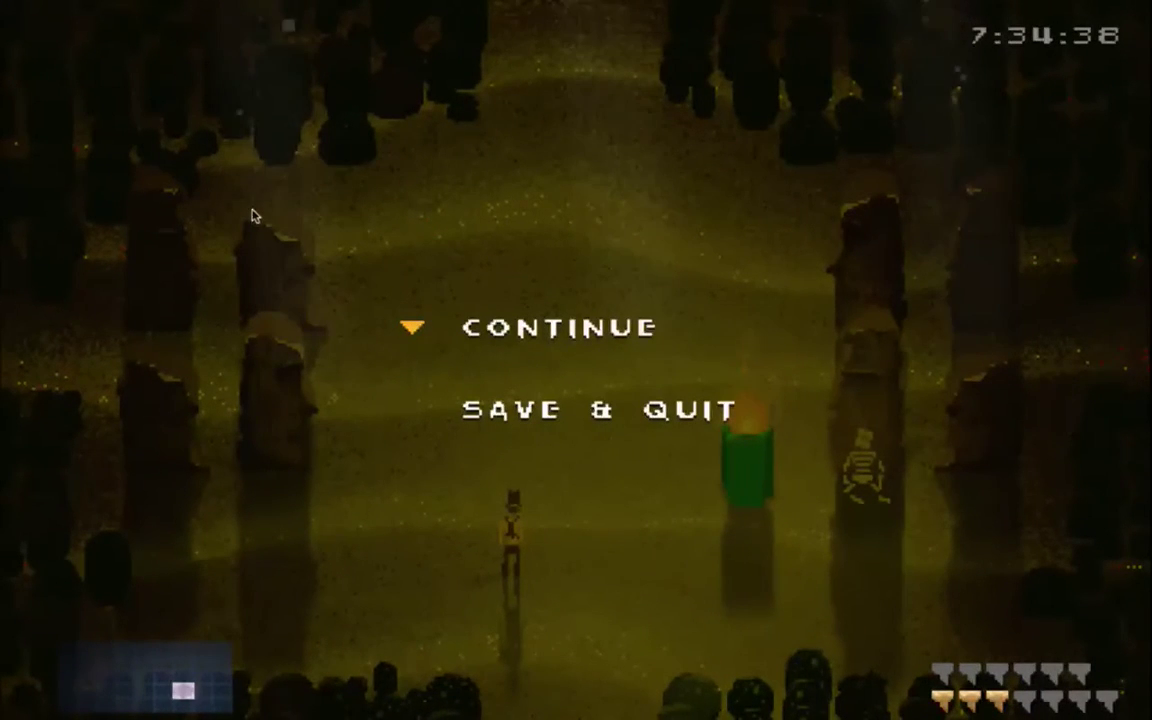
Resume play from the pause menu several times, then quit Songbringer back to Zero.txt
{"action": "key", "text": "Return"}
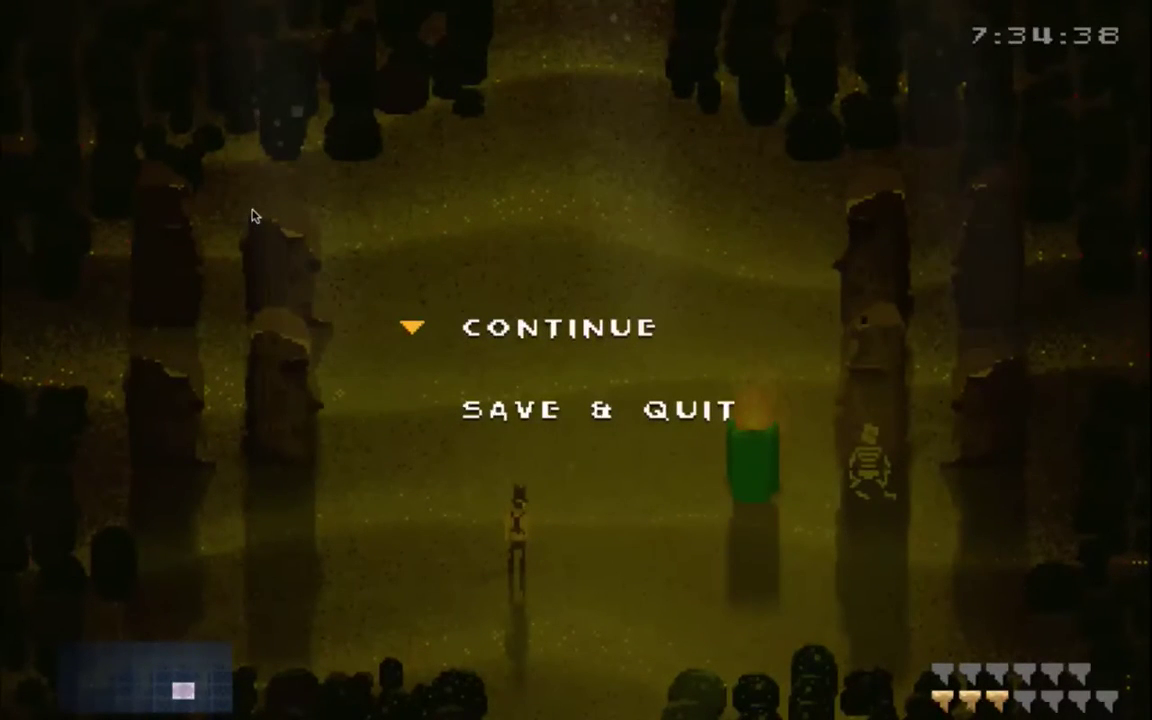
{"action": "key", "text": "Return"}
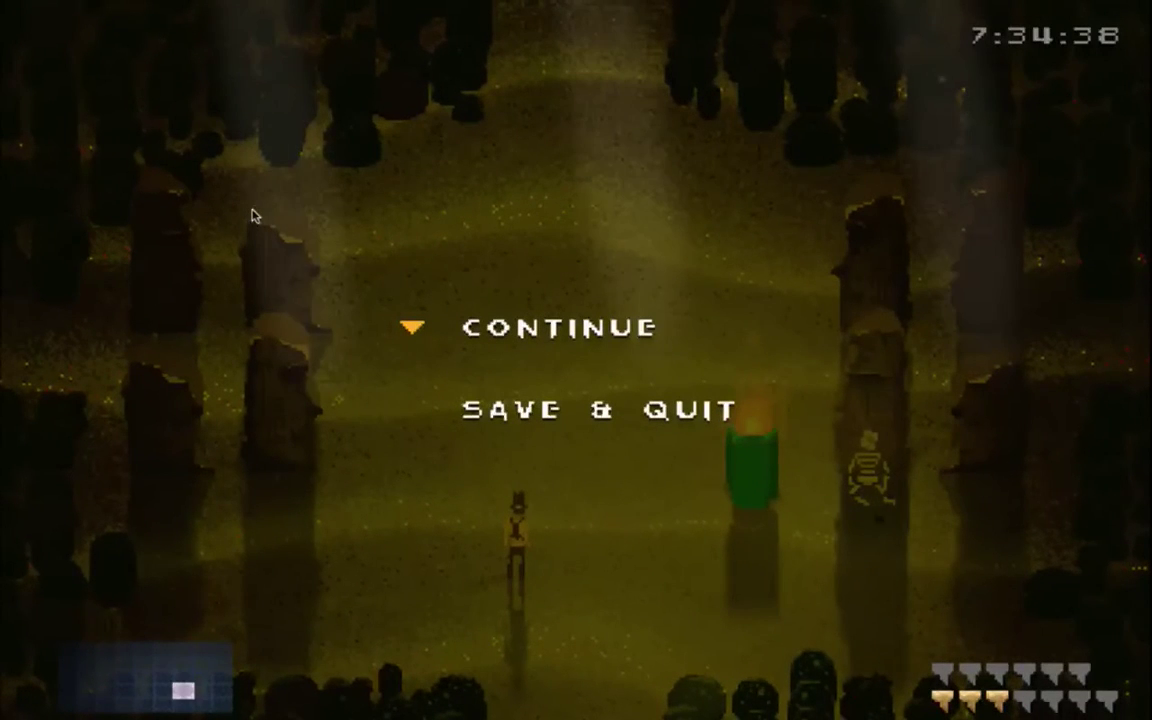
{"action": "key", "text": "Return"}
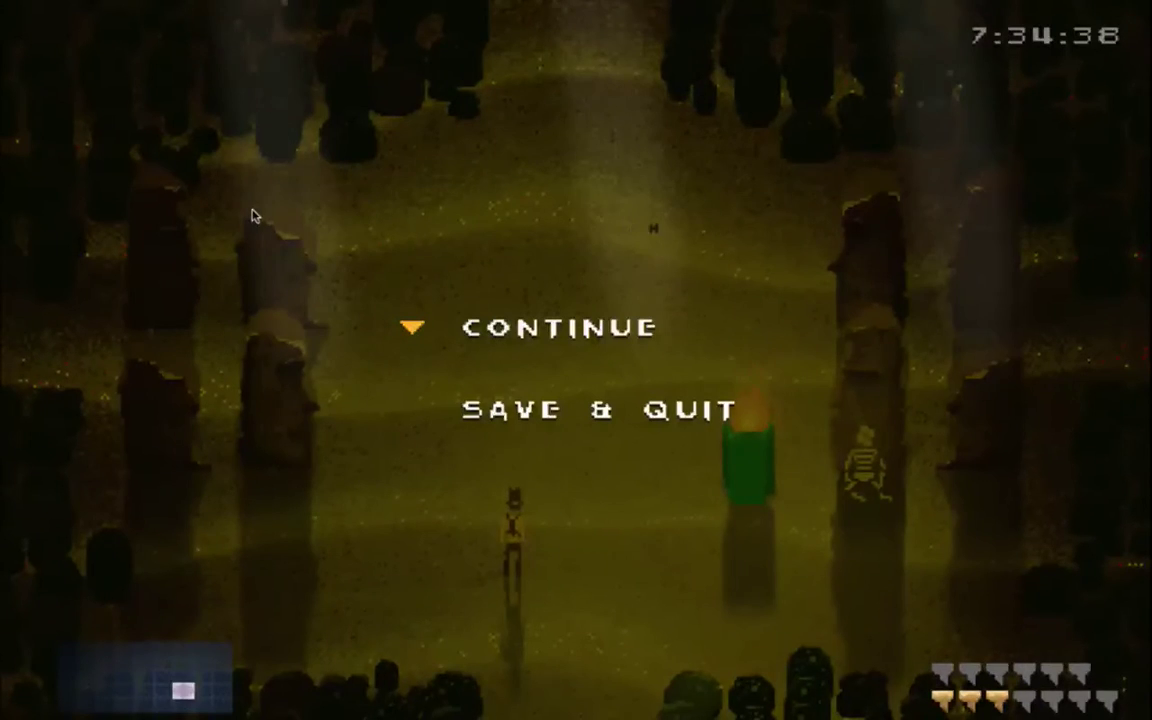
{"action": "key", "text": "super+q"}
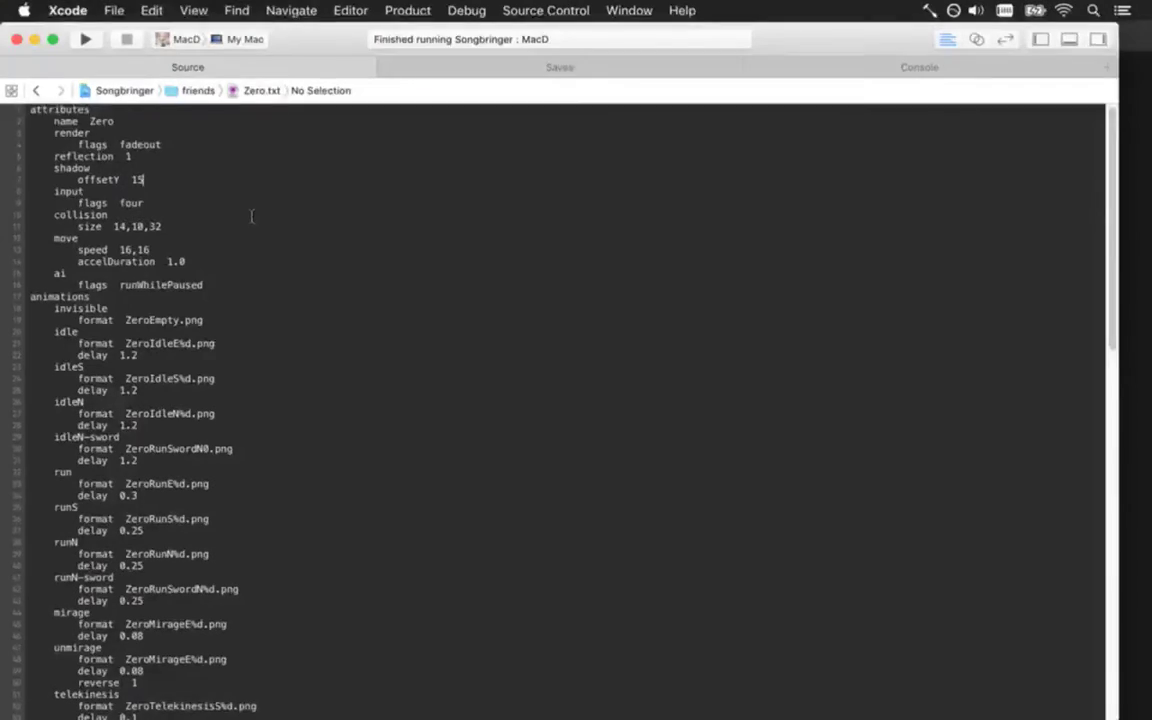
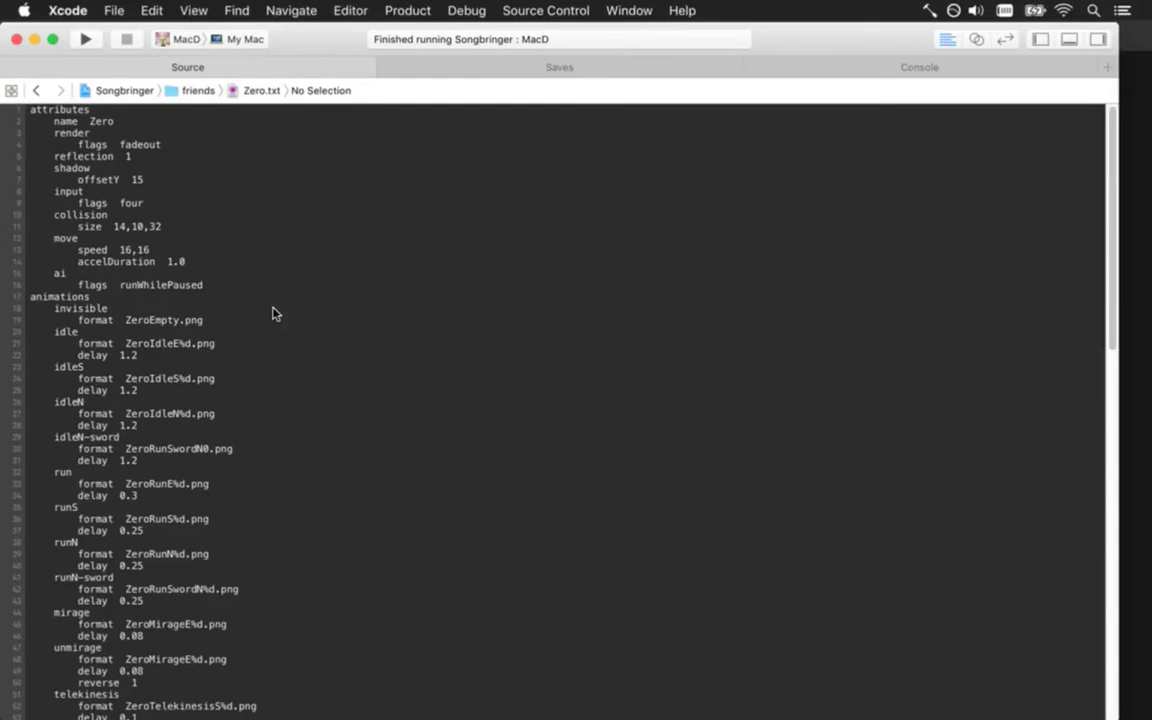
Run the game twice to watch Zero's current run animation at the 0.25 delay
{"action": "key", "text": "super+r"}
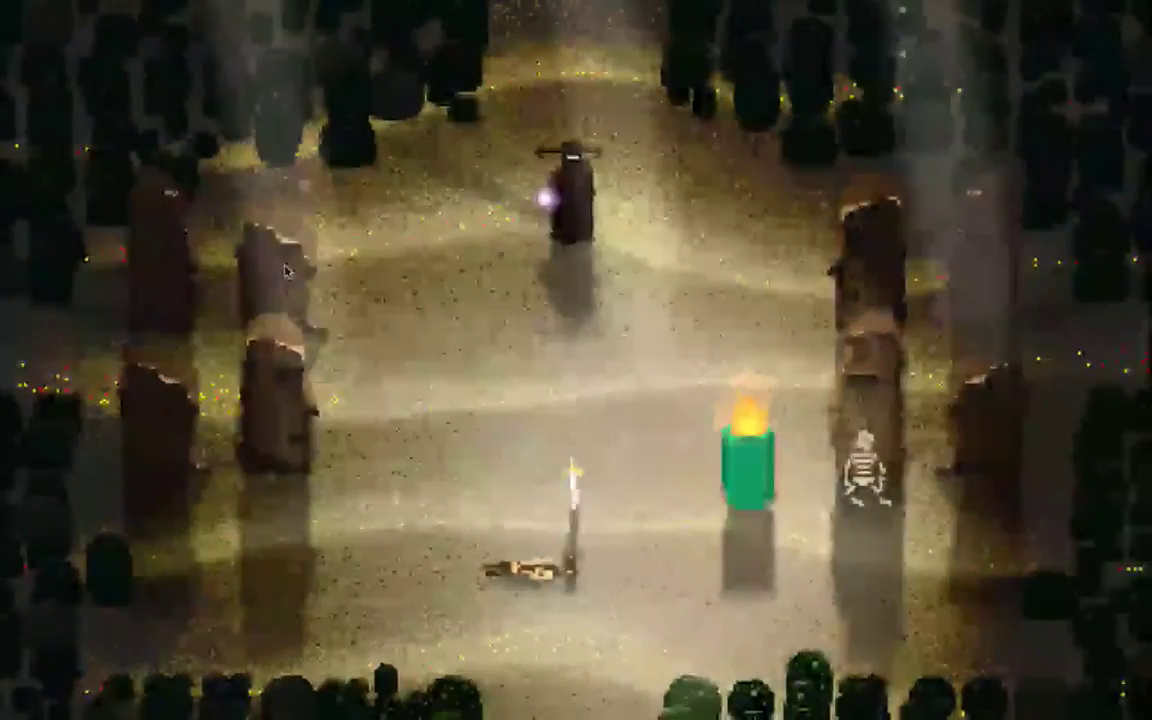
{"action": "key", "text": "super+q"}
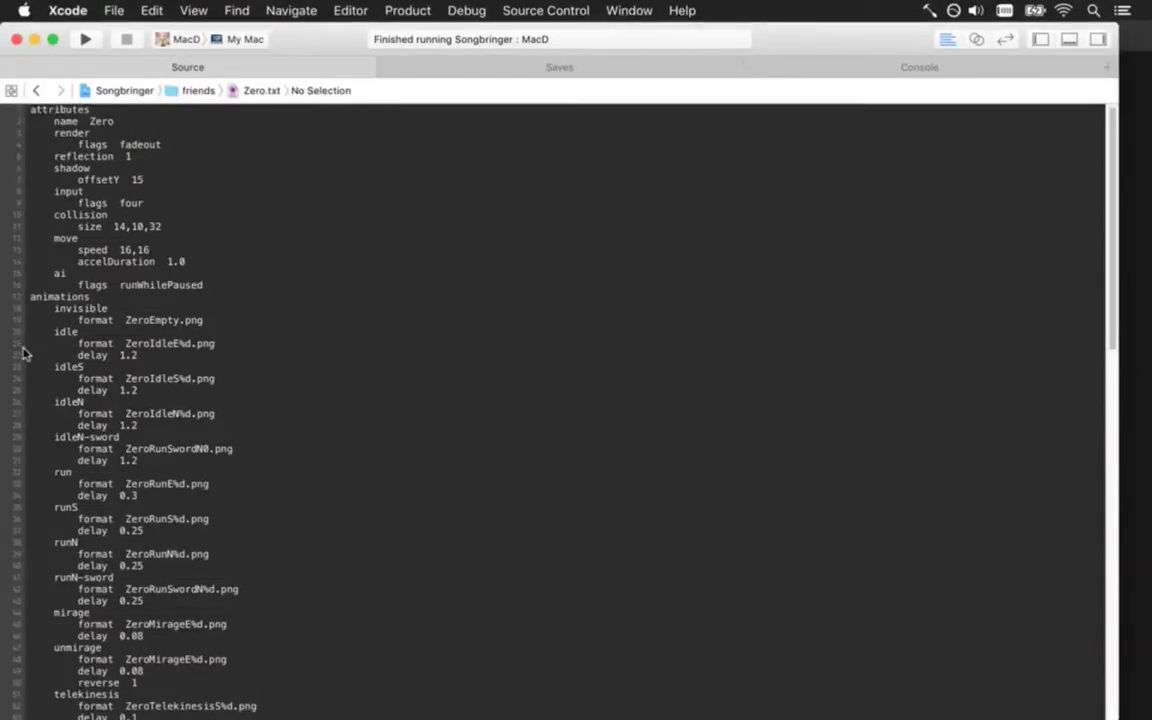
{"action": "key", "text": "super+r"}
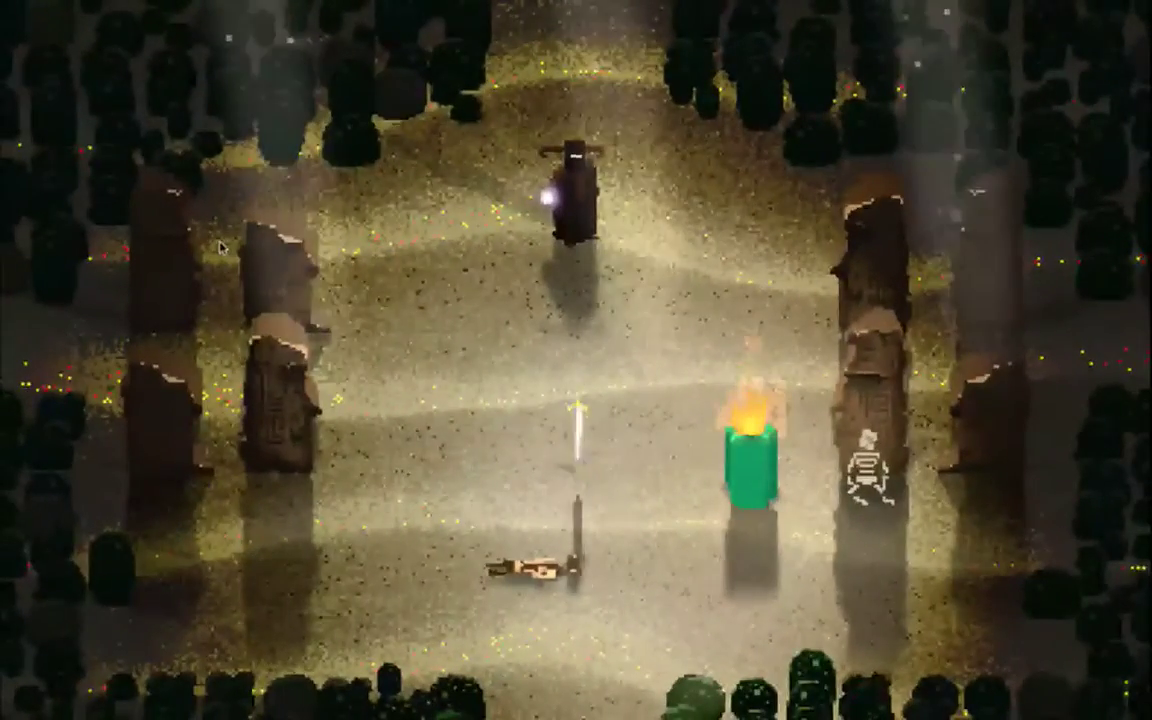
{"action": "key", "text": "super+q"}
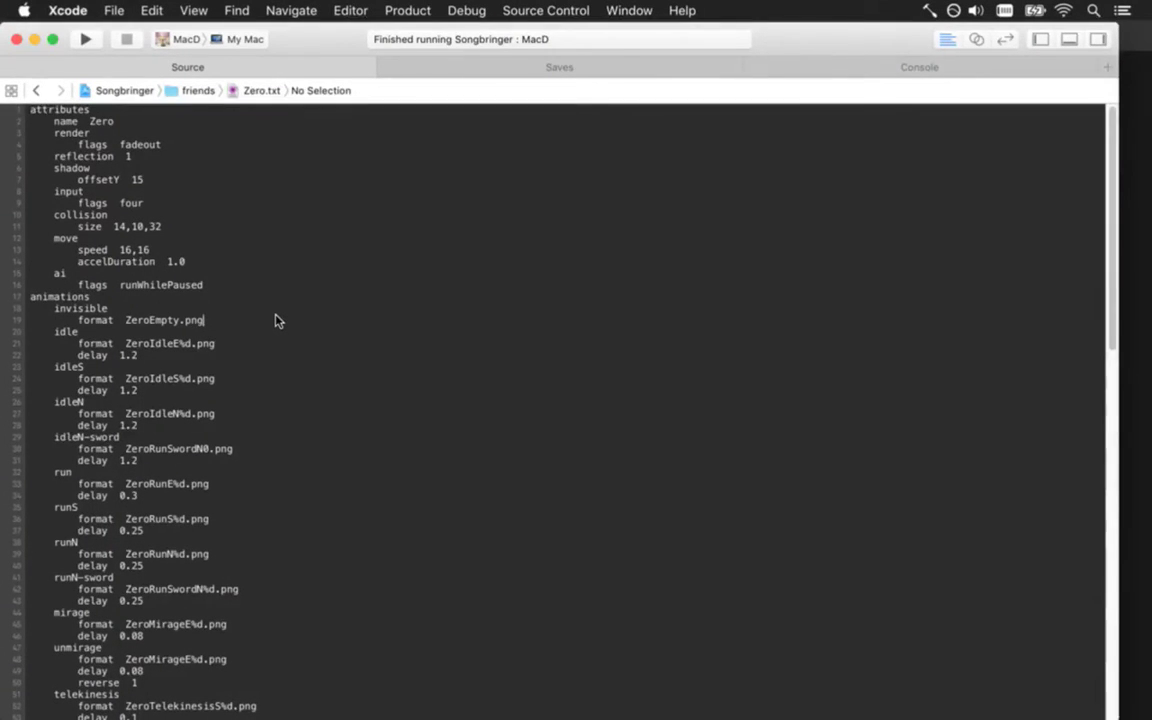
Change the runS delay in Zero.txt to 0.5, save, and run the game
{"action": "key", "text": "Down"}
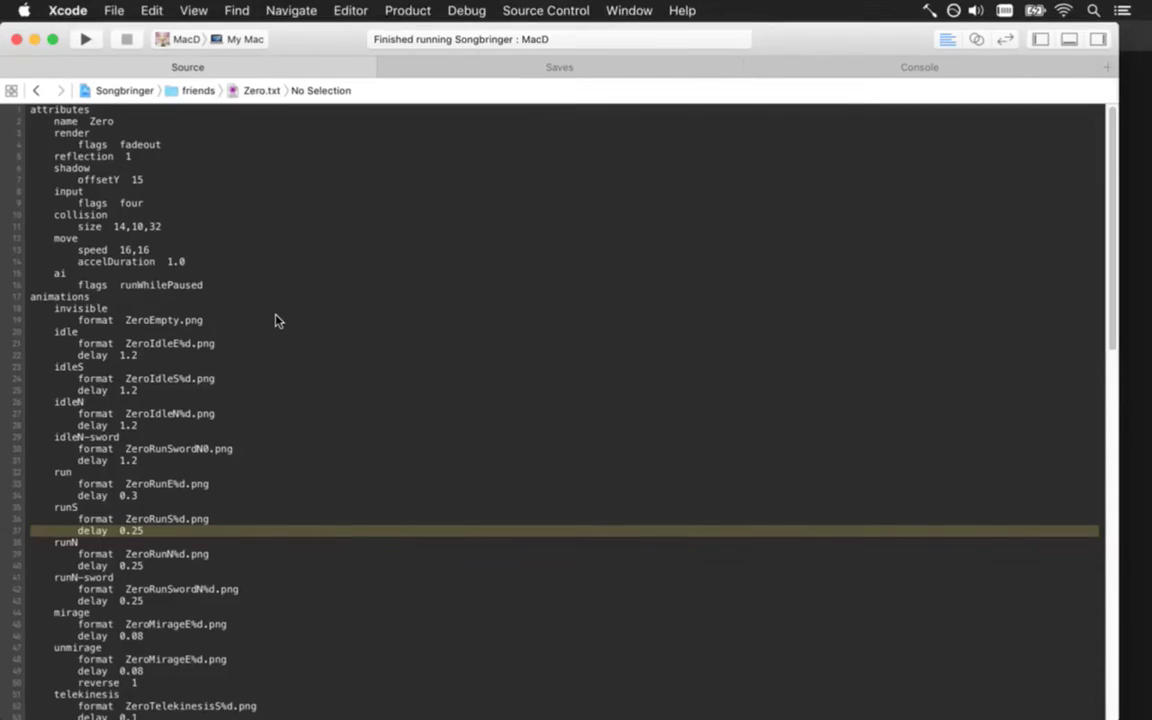
{"action": "key", "text": "Up"}
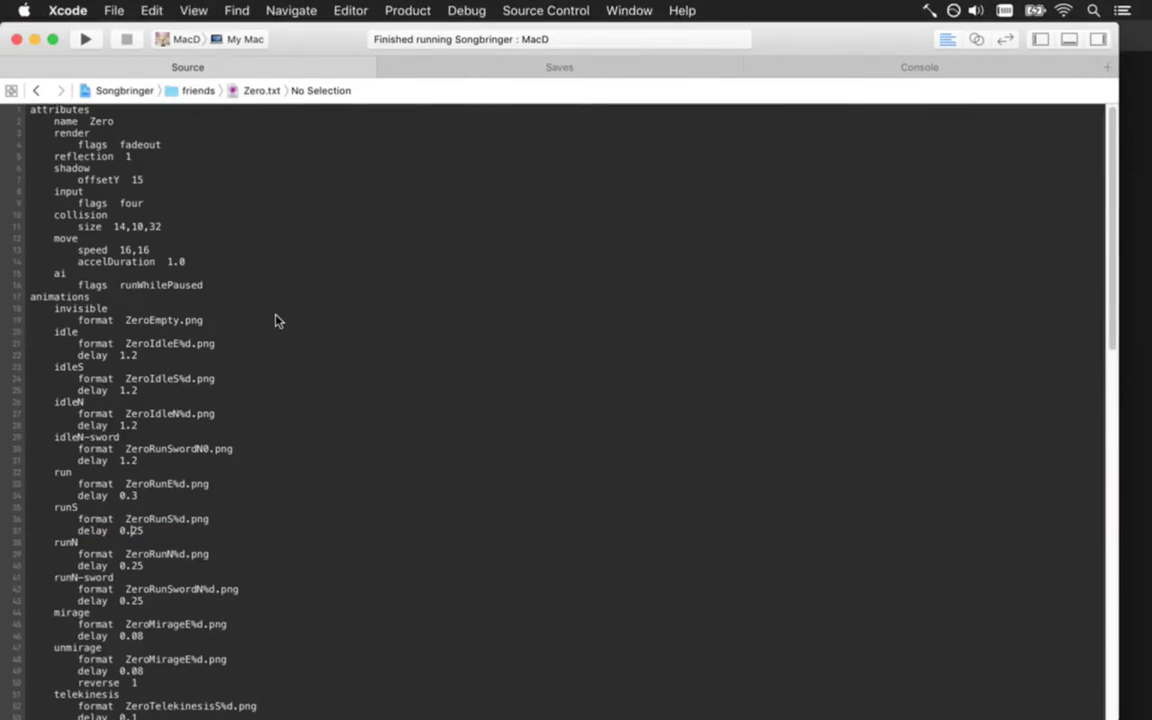
{"action": "key", "text": "Delete"}
{"action": "key", "text": "super+s"}
{"action": "key", "text": "super+r"}
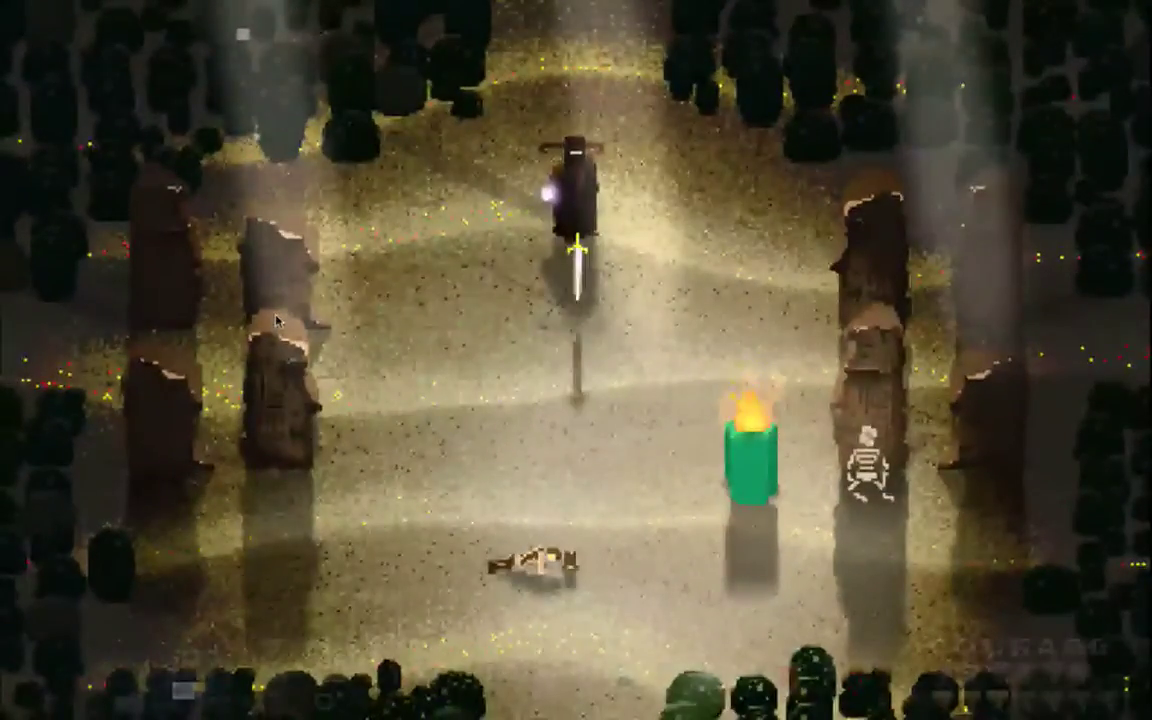
Save and quit from the game's pause menu, then reload the save to resume
{"action": "key", "text": "Escape"}
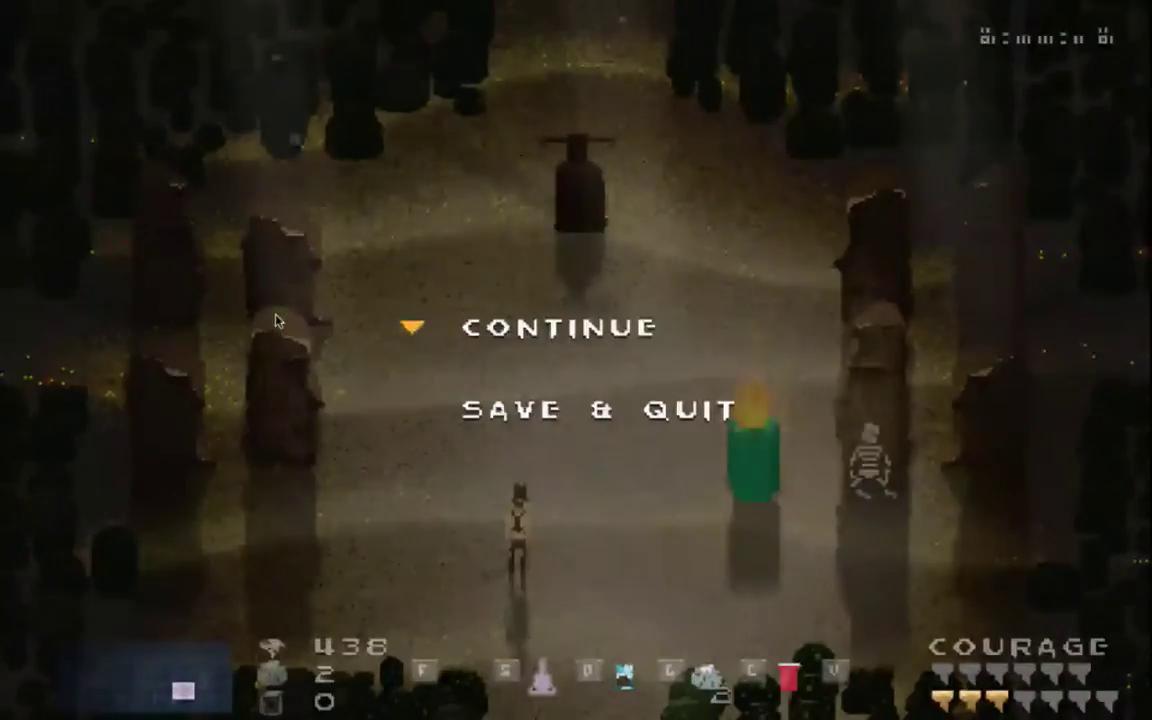
{"action": "key", "text": "Down"}
{"action": "key", "text": "Return"}
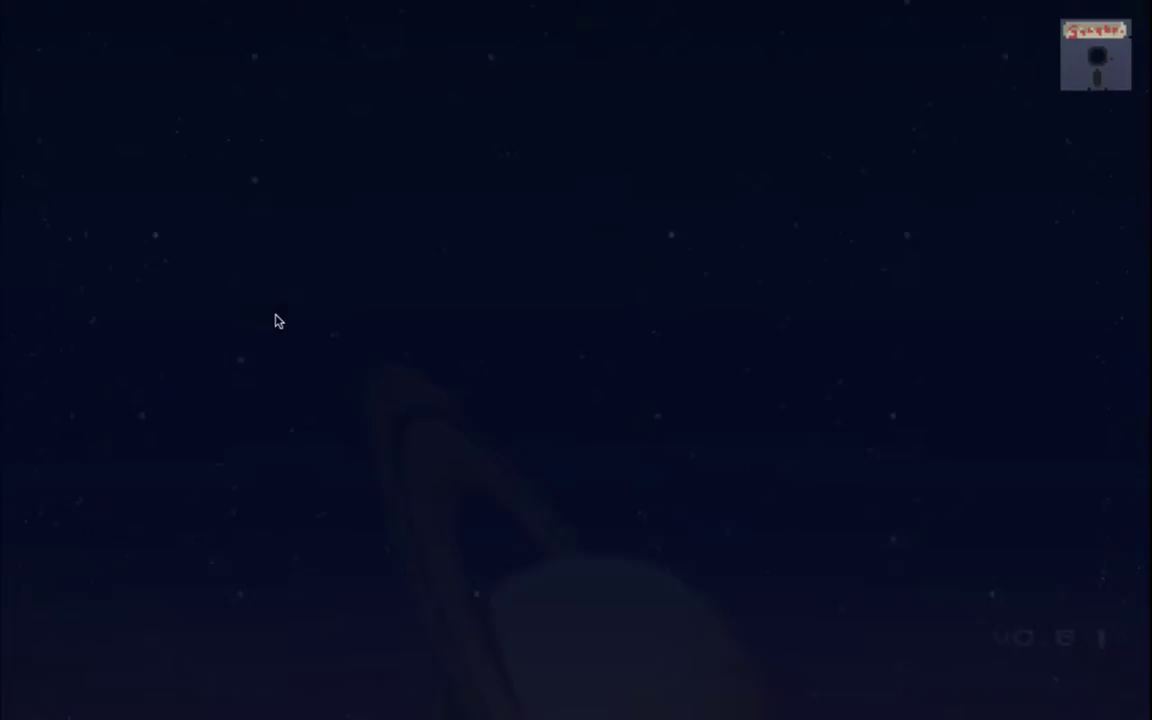
{"action": "key", "text": "Return"}
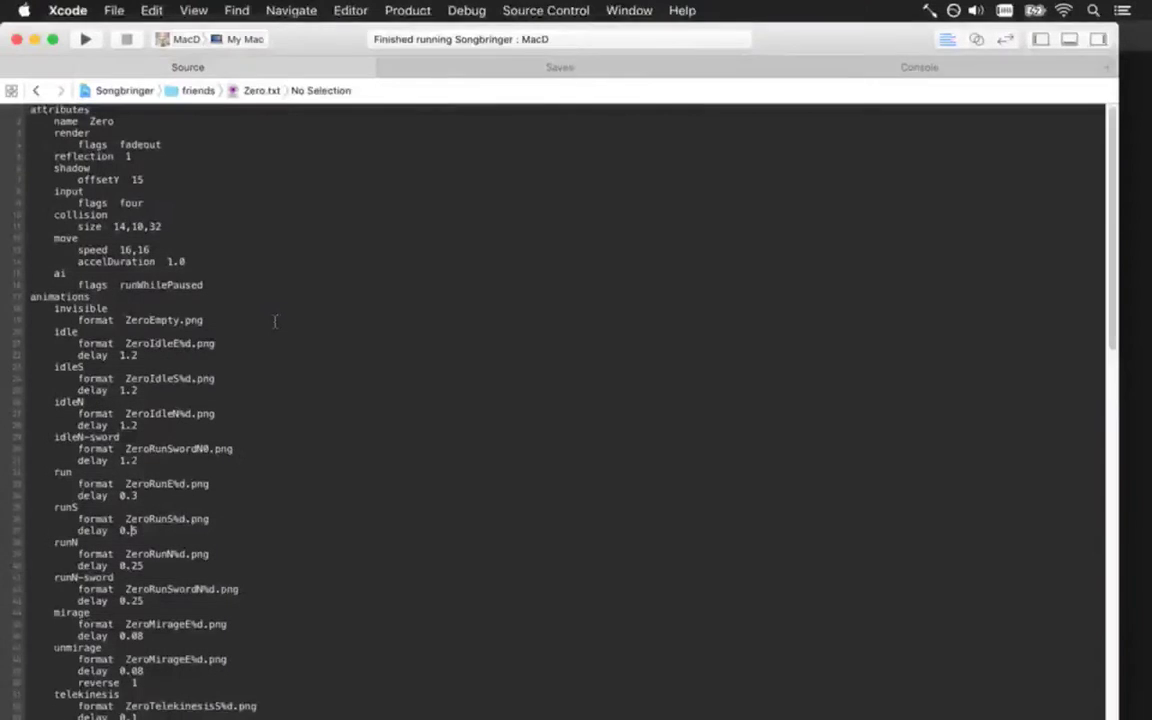
Undo the delay back to 0.25, then test a 0.1 runS delay in the game
{"action": "left_click", "coordinate": [578, 7]}
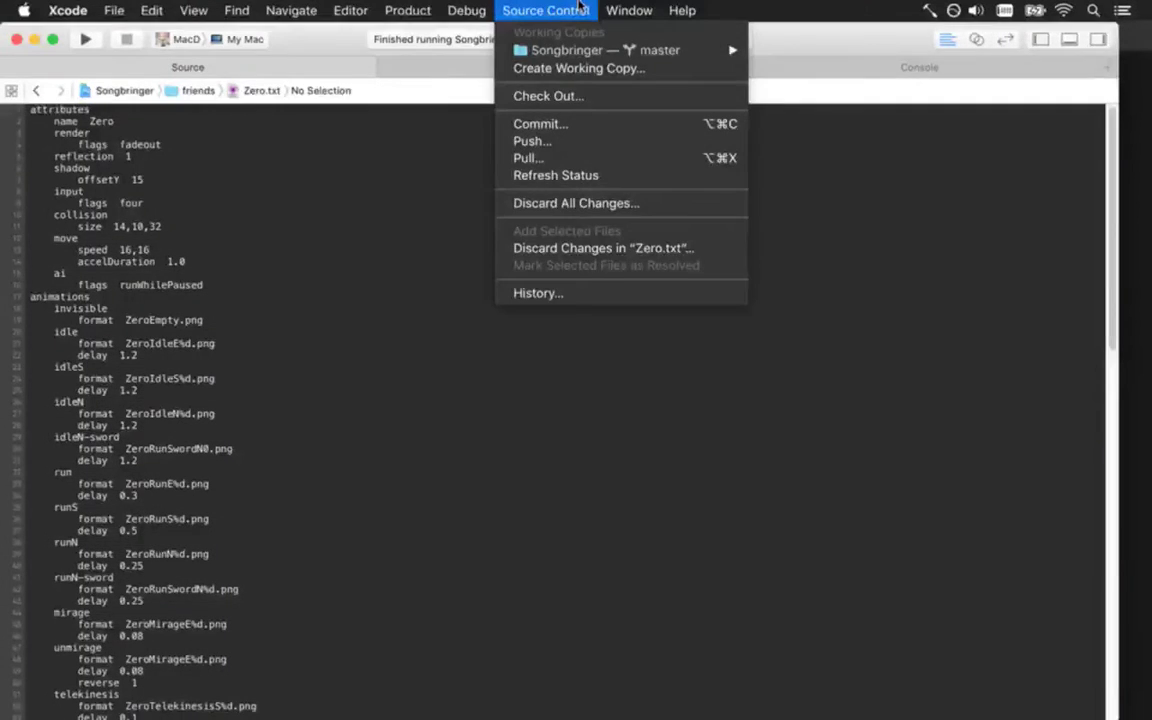
{"action": "left_click", "coordinate": [322, 380]}
{"action": "key", "text": "super+z"}
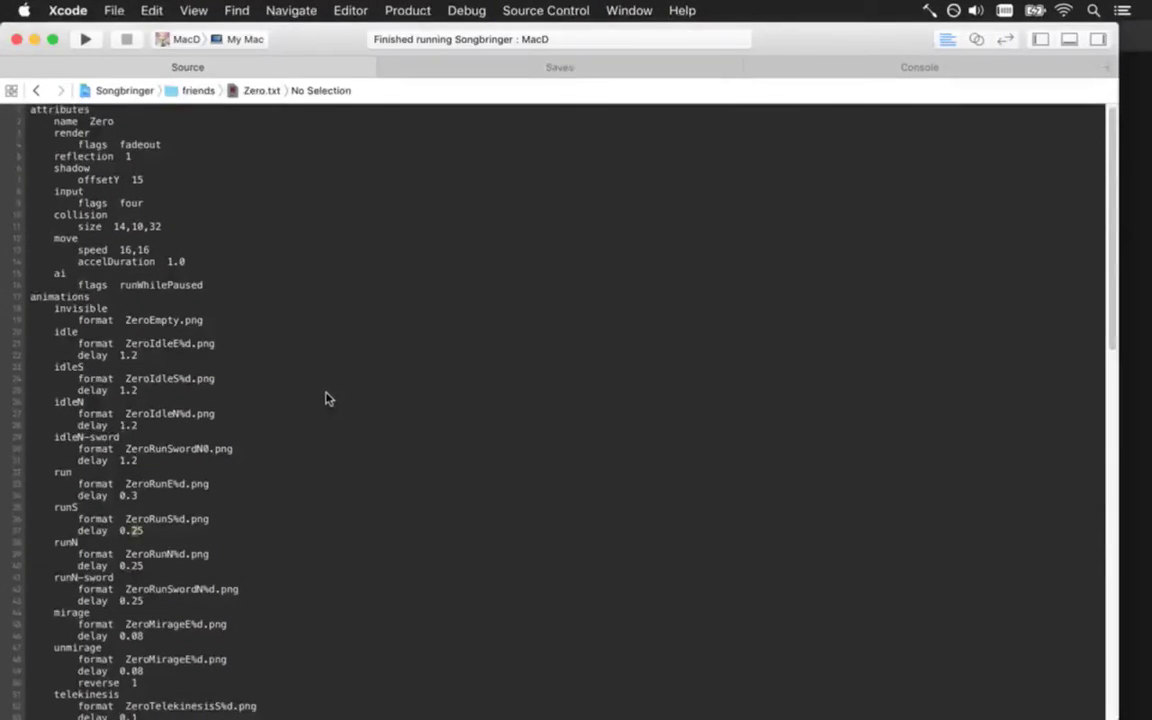
{"action": "type", "text": "1"}
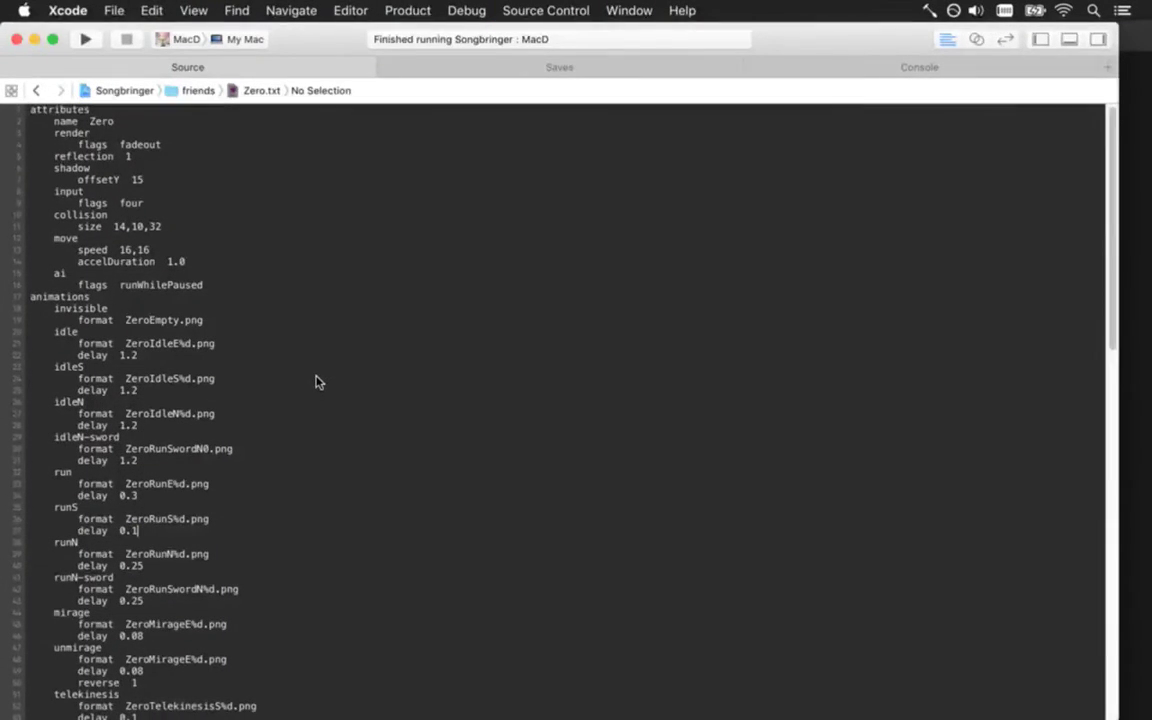
{"action": "key", "text": "super+r"}
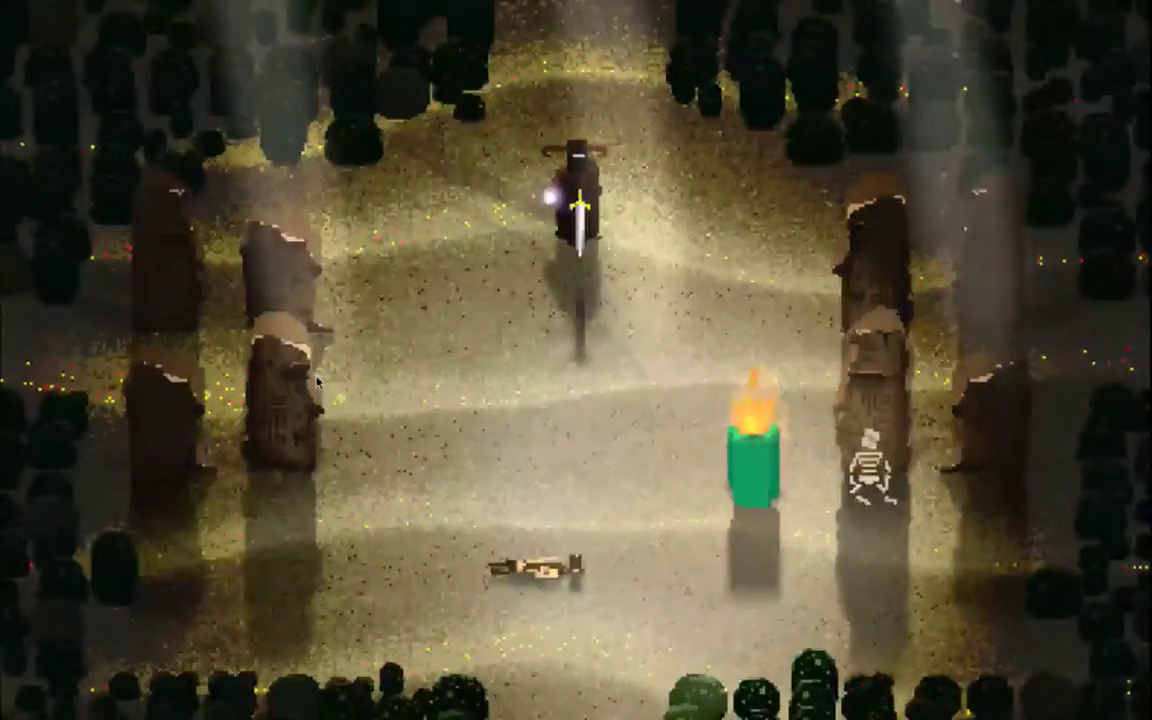
{"action": "key", "text": "super+q"}
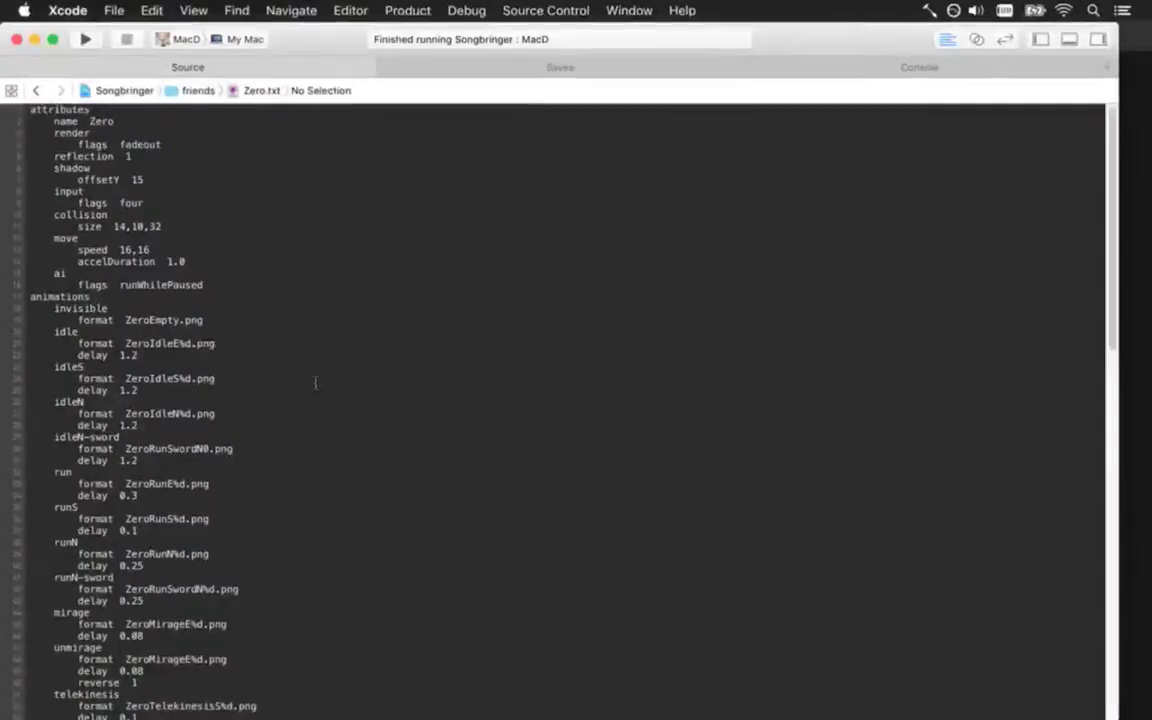
Save a 0.2 runS delay, test it in the game, then return to Photoshop
{"action": "key", "text": "BackSpace"}
{"action": "type", "text": "2"}
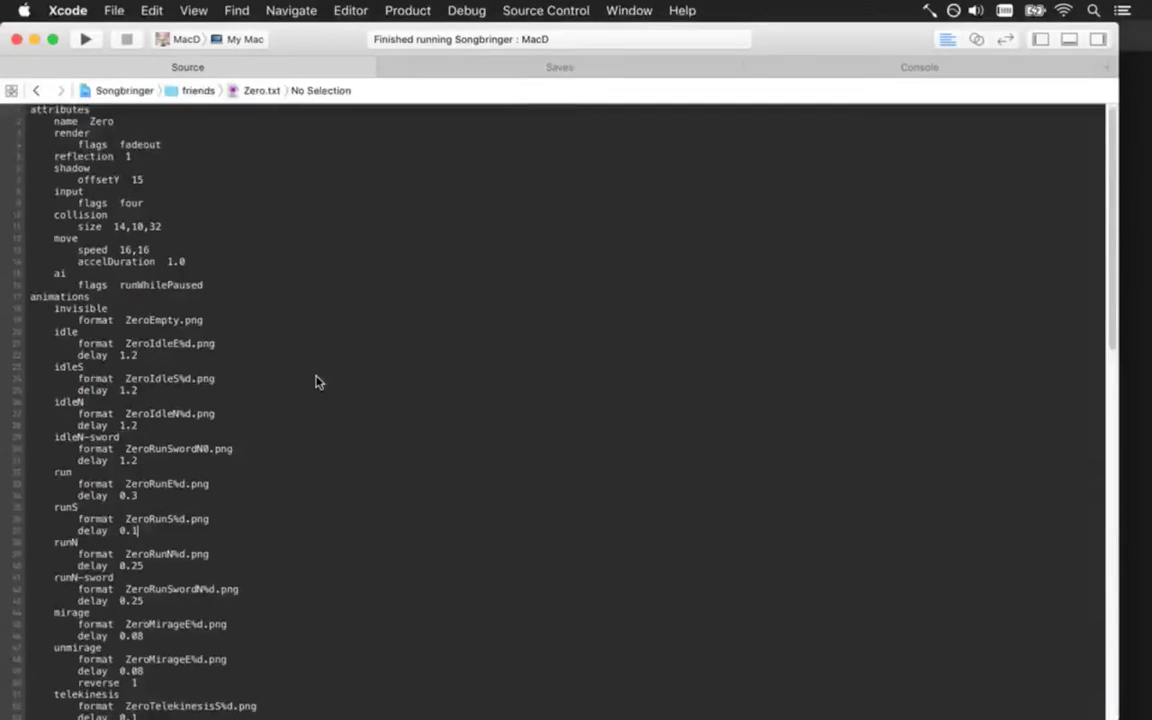
{"action": "key", "text": "super+s"}
{"action": "key", "text": "super+r"}
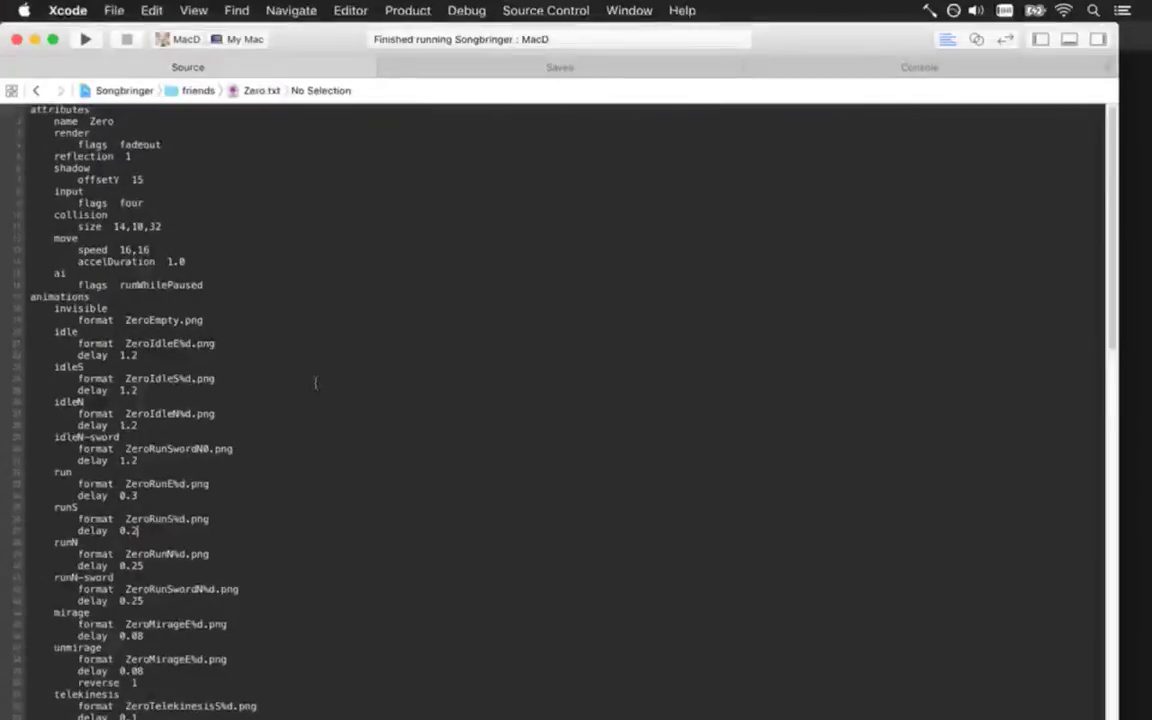
{"action": "key", "text": "super+s"}
{"action": "key", "text": "super+Tab"}
{"action": "key", "text": "super+Tab"}
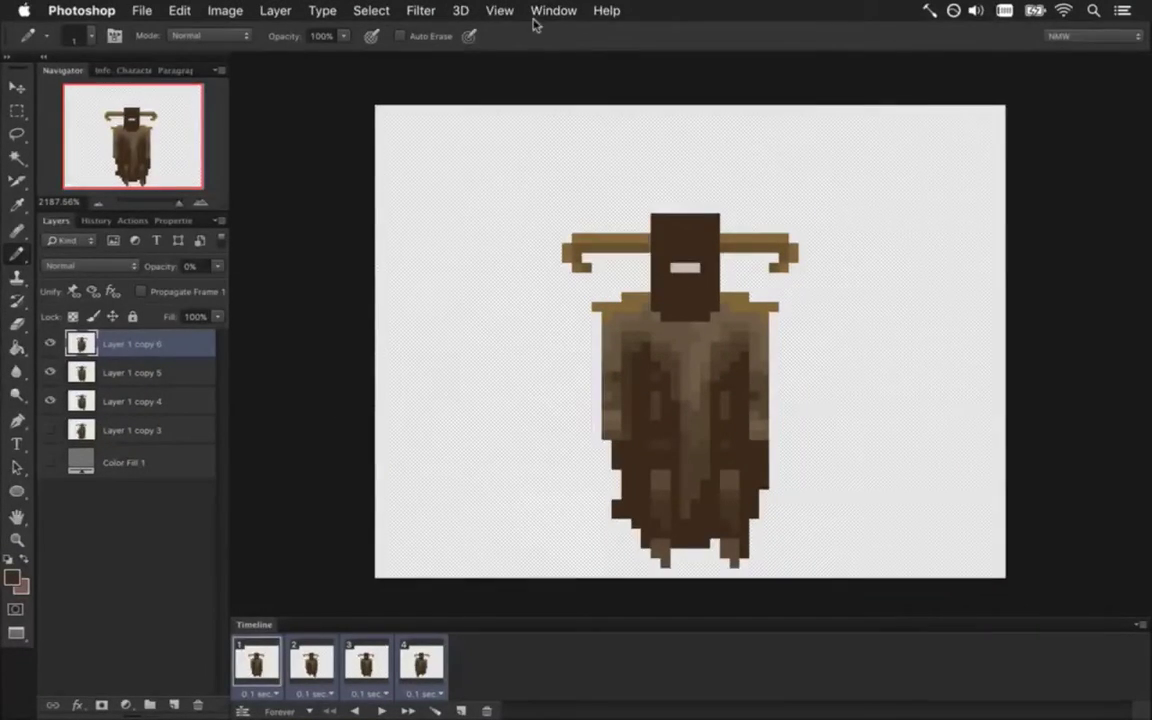
Compare Layer 1 copies 5 and 6, then recolour a face-slit pixel on copy 4 in frame 2
{"action": "left_click", "coordinate": [550, 10]}
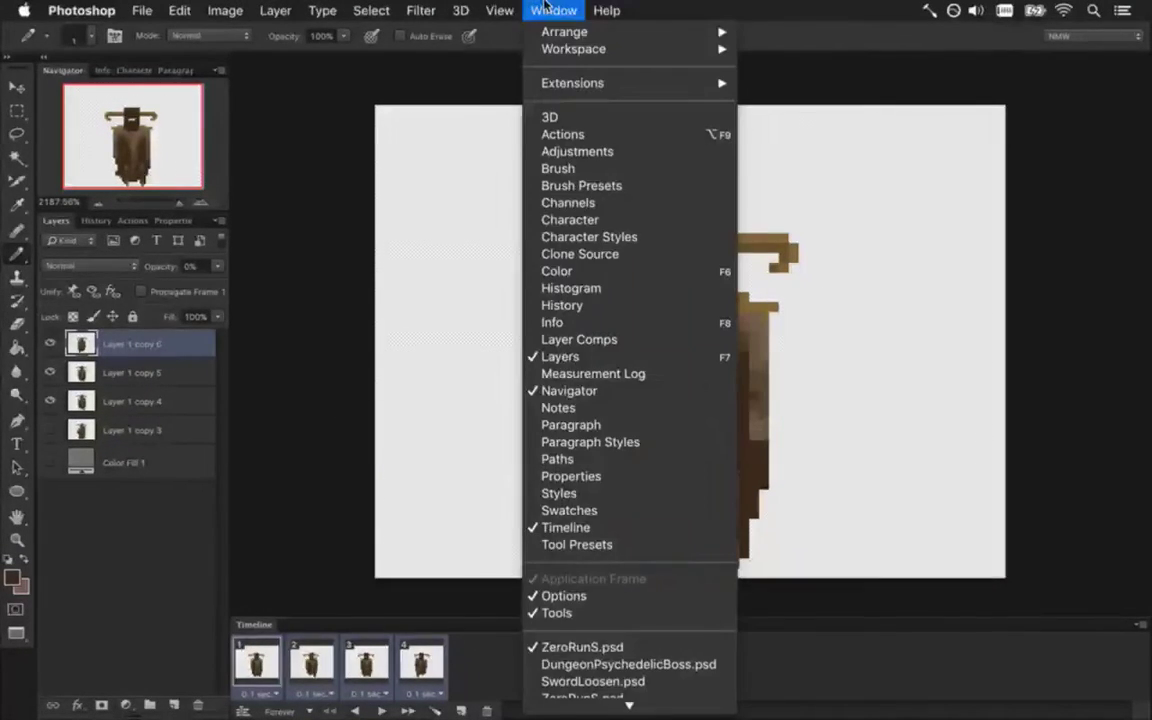
{"action": "left_click", "coordinate": [324, 226]}
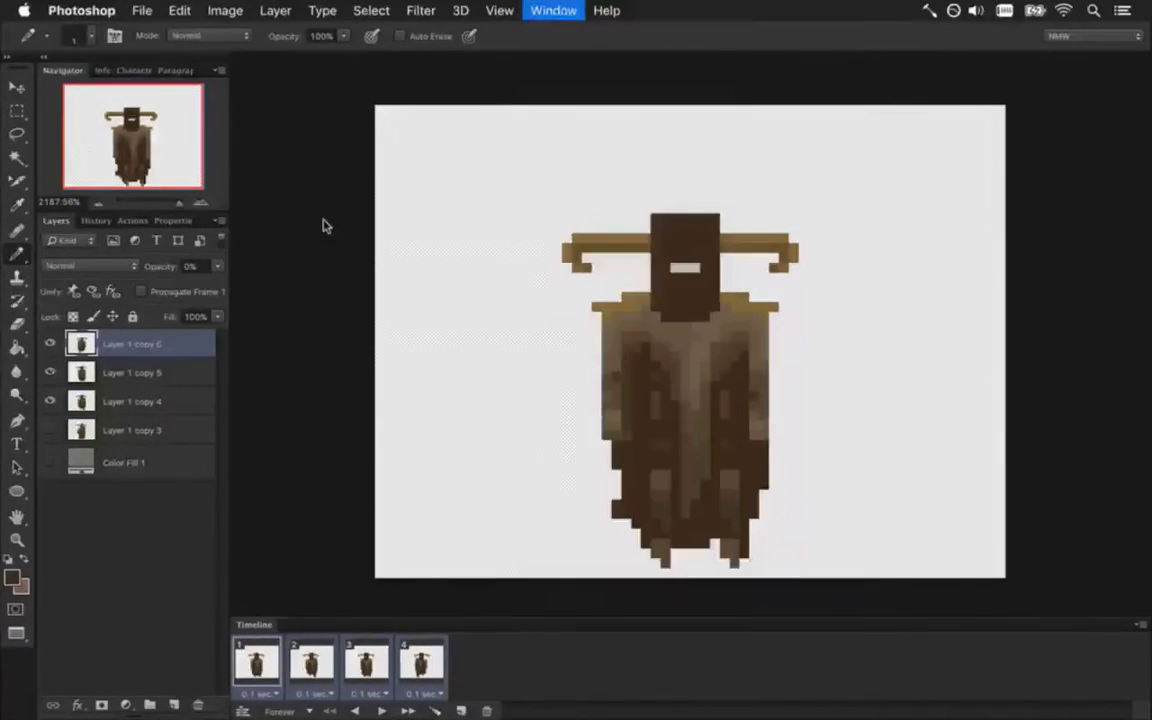
{"action": "left_click", "coordinate": [126, 371]}
{"action": "left_click", "coordinate": [128, 343]}
{"action": "left_click", "coordinate": [133, 369]}
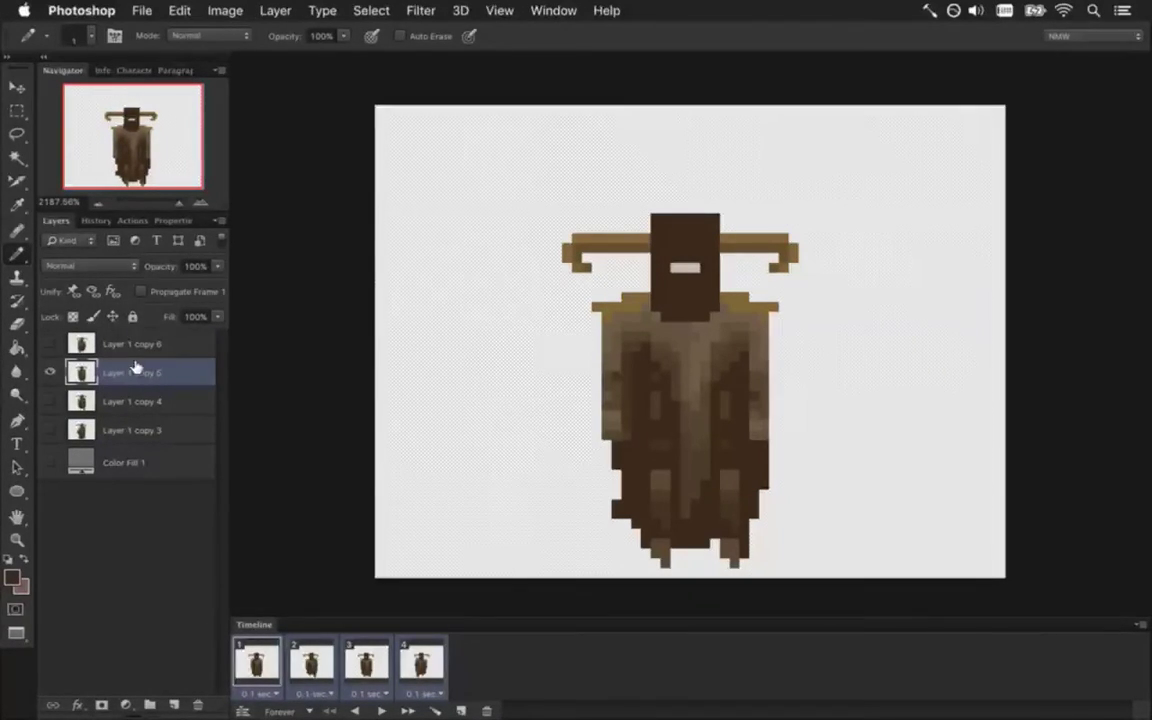
{"action": "key", "text": "Right"}
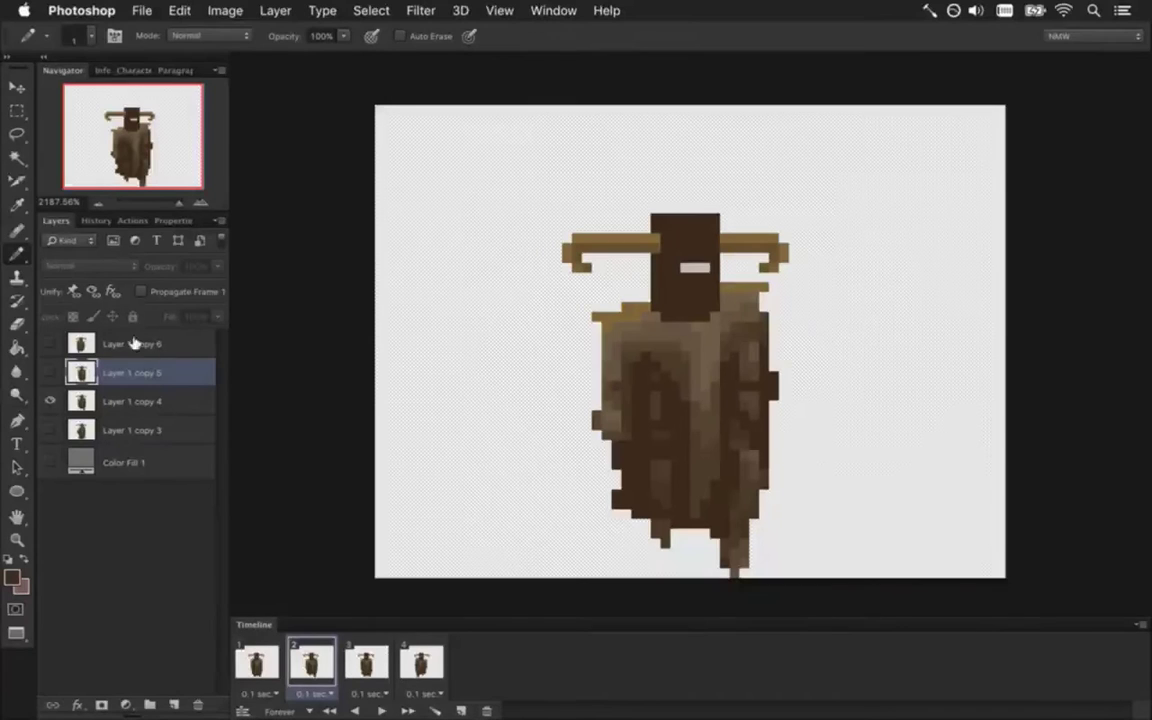
{"action": "left_click", "coordinate": [128, 400]}
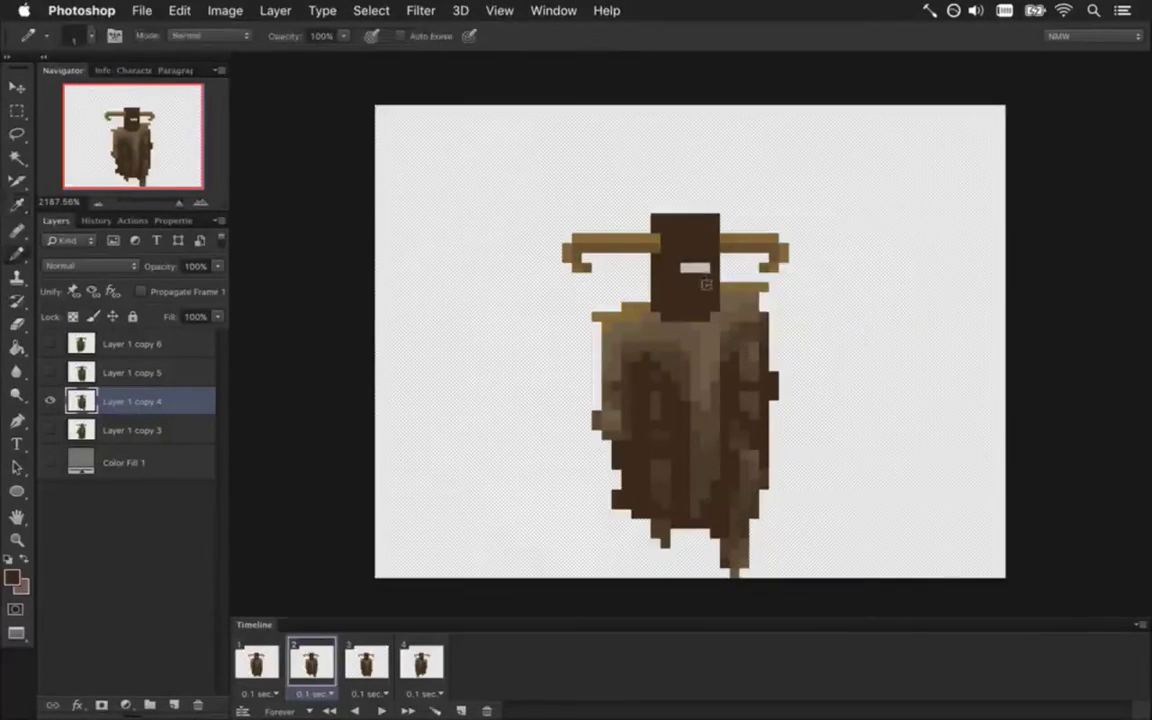
{"action": "left_click", "coordinate": [690, 268], "text": "alt"}
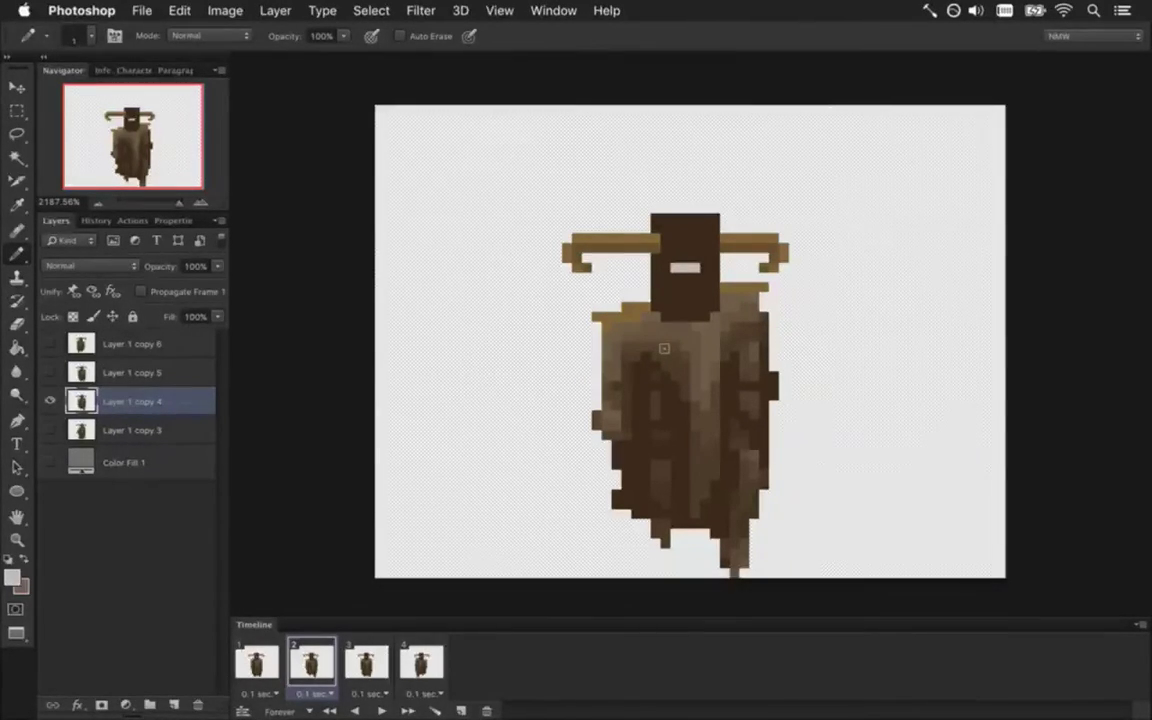
Review frames 3 and 4, then play the run animation from frame 1
{"action": "left_click", "coordinate": [368, 662]}
{"action": "left_click", "coordinate": [422, 662]}
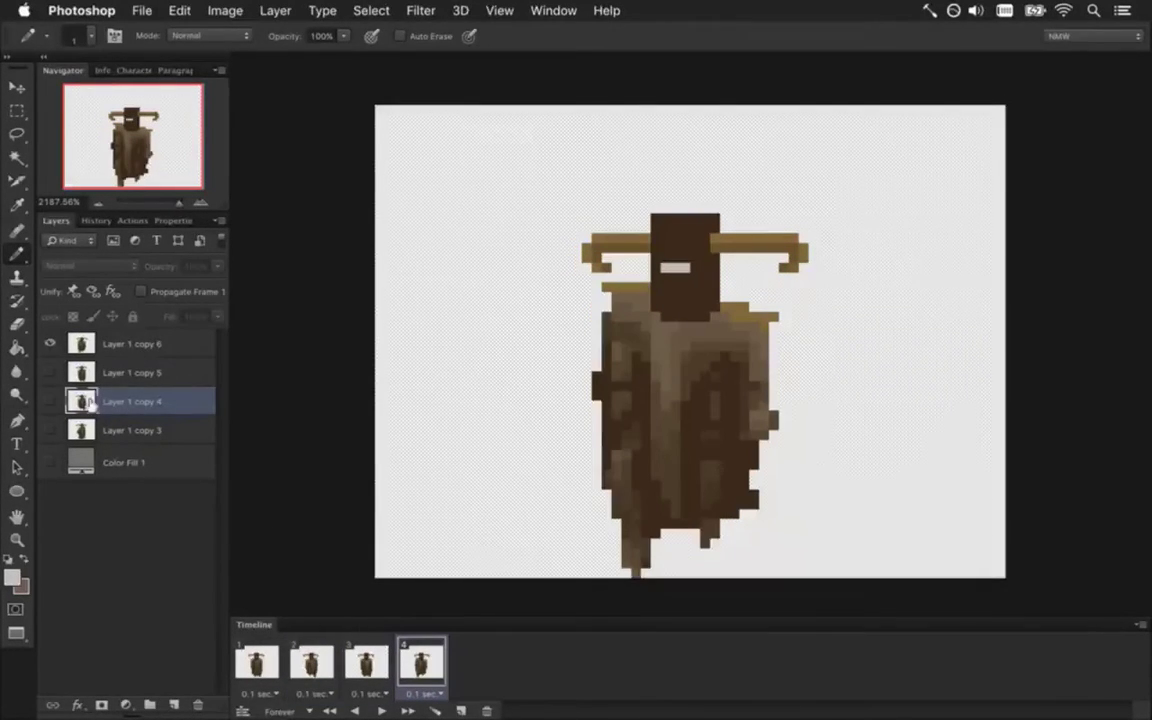
{"action": "left_click", "coordinate": [140, 345]}
{"action": "key", "text": "alt"}
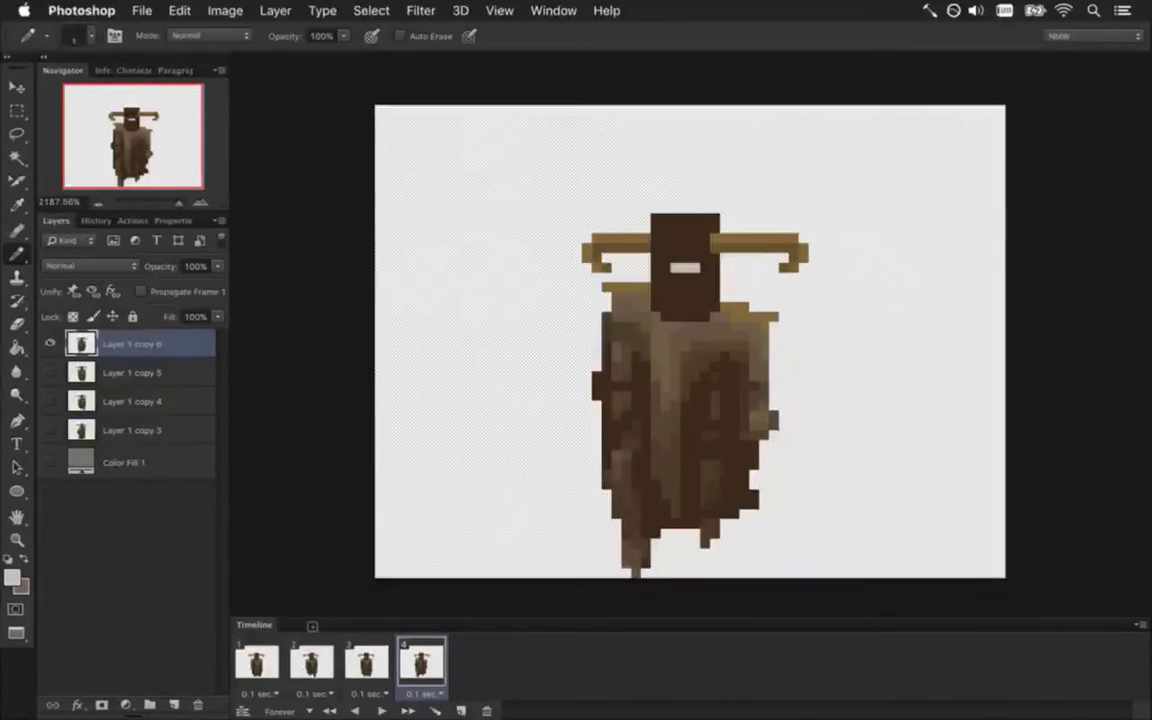
{"action": "left_click", "coordinate": [268, 667]}
{"action": "key", "text": "space"}
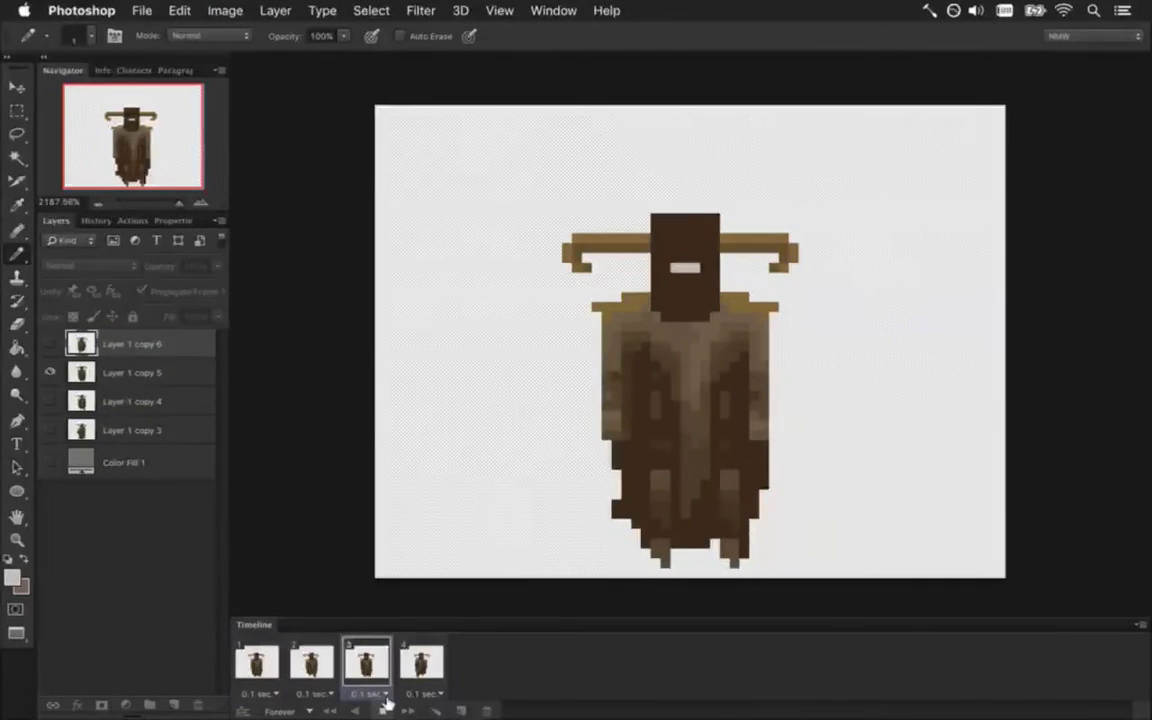
{"action": "key", "text": "space"}
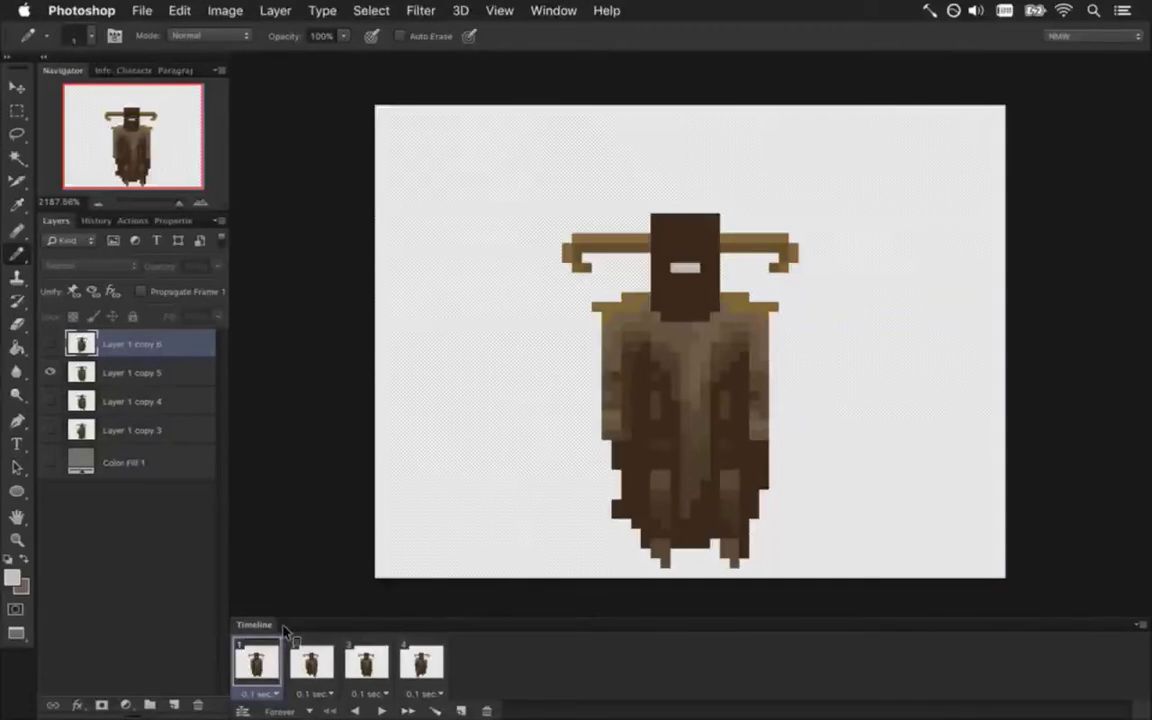
Render the ZeroRunS.png sequence over the existing files and run the game in Xcode
{"action": "key", "text": "super+alt+shift+r"}
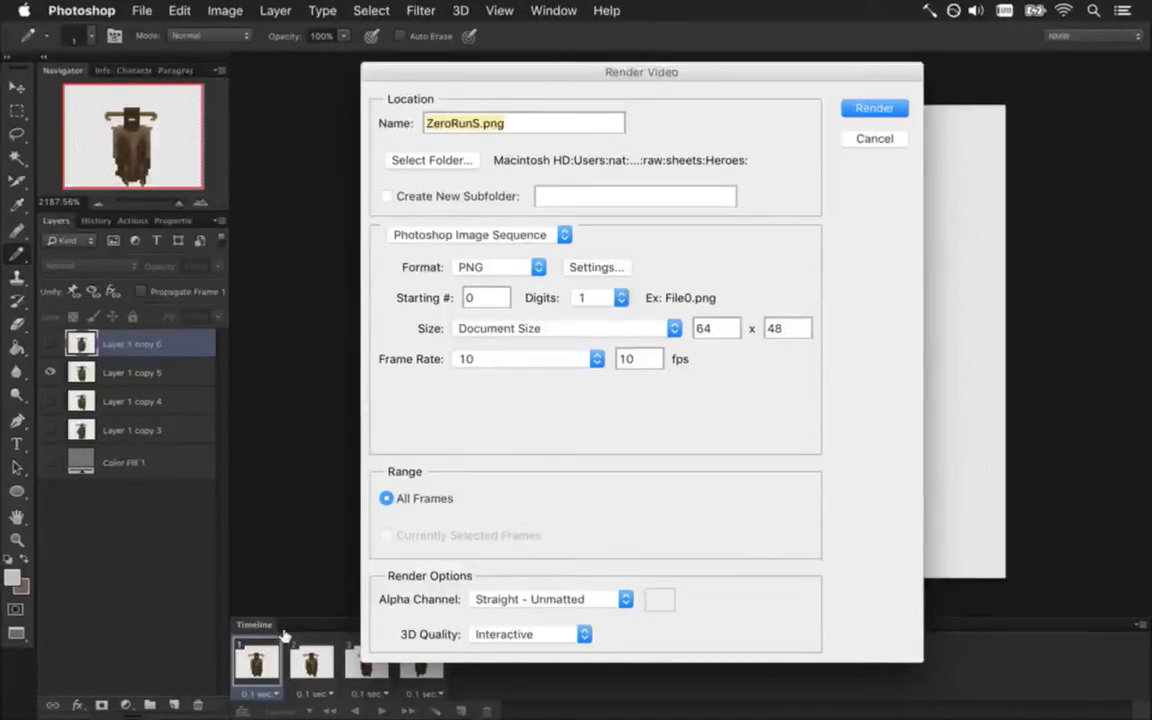
{"action": "key", "text": "Return"}
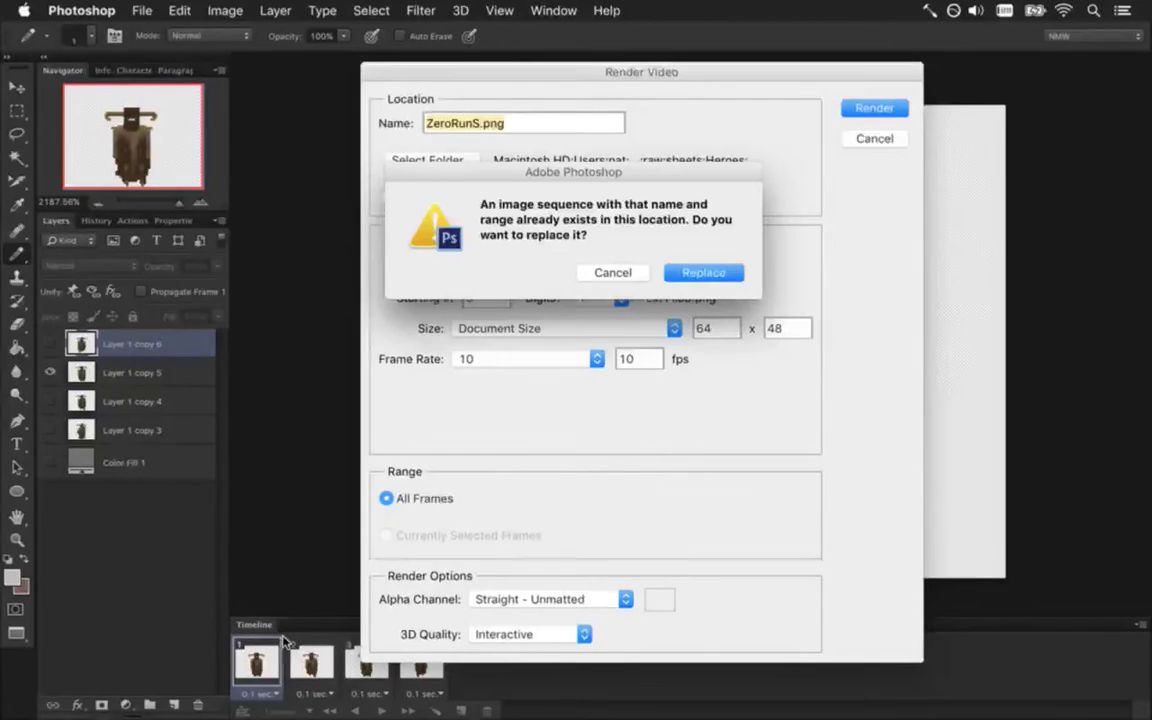
{"action": "key", "text": "Return"}
{"action": "key", "text": "super+Tab"}
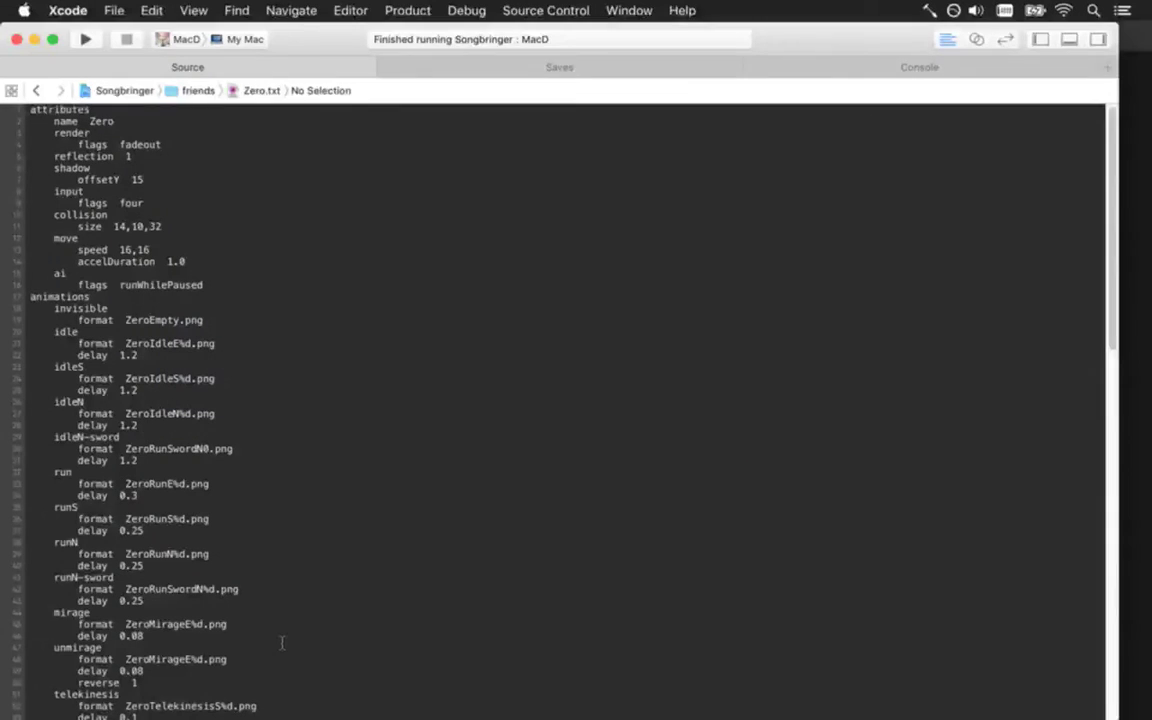
{"action": "key", "text": "super+r"}
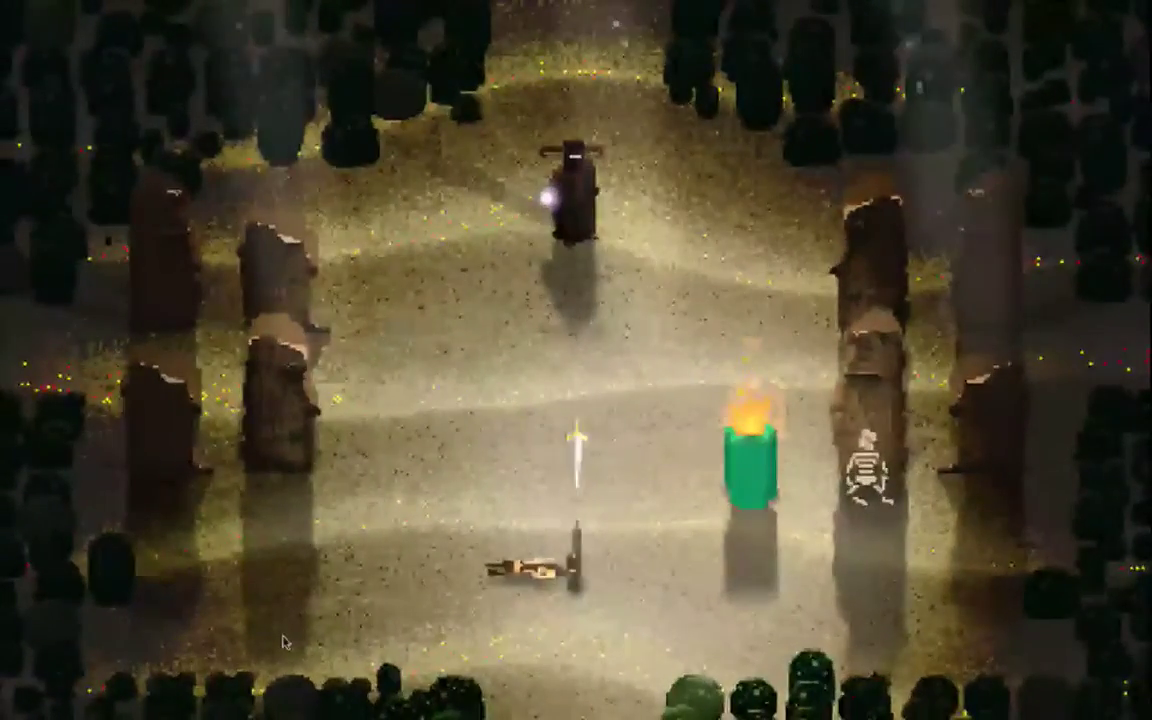
Quit and relaunch the game twice to watch the new run cycle, then return to Photoshop
{"action": "key", "text": "super+q"}
{"action": "key", "text": "super+r"}
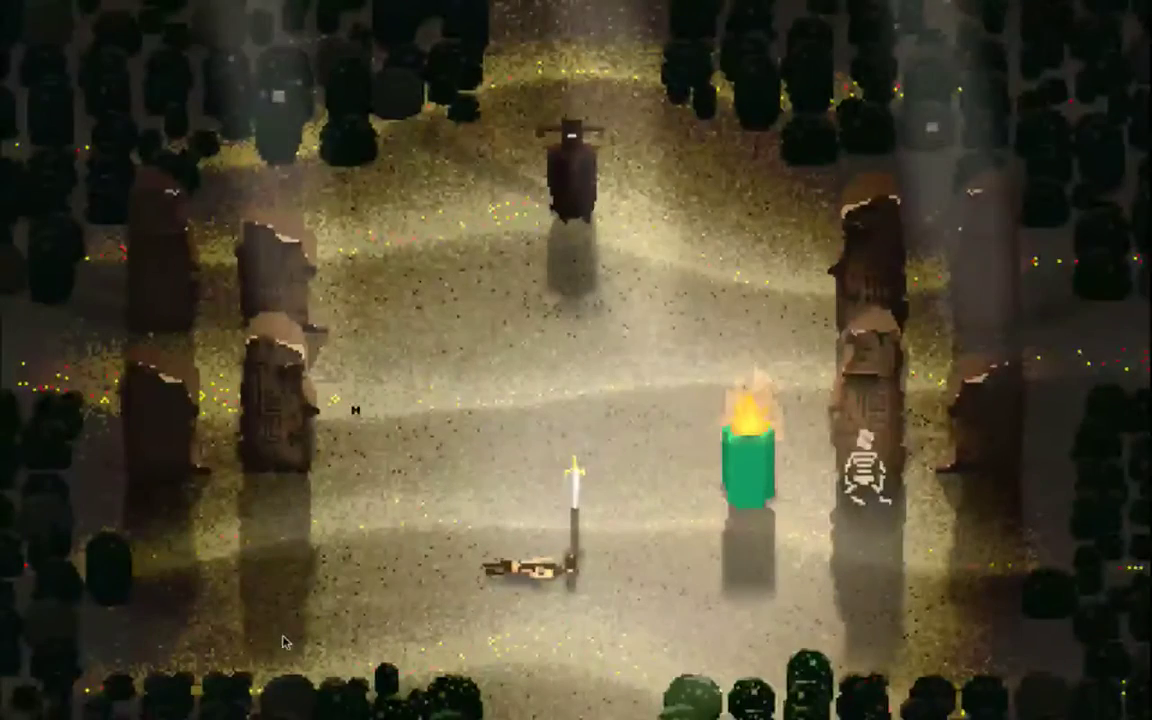
{"action": "key", "text": "super+q"}
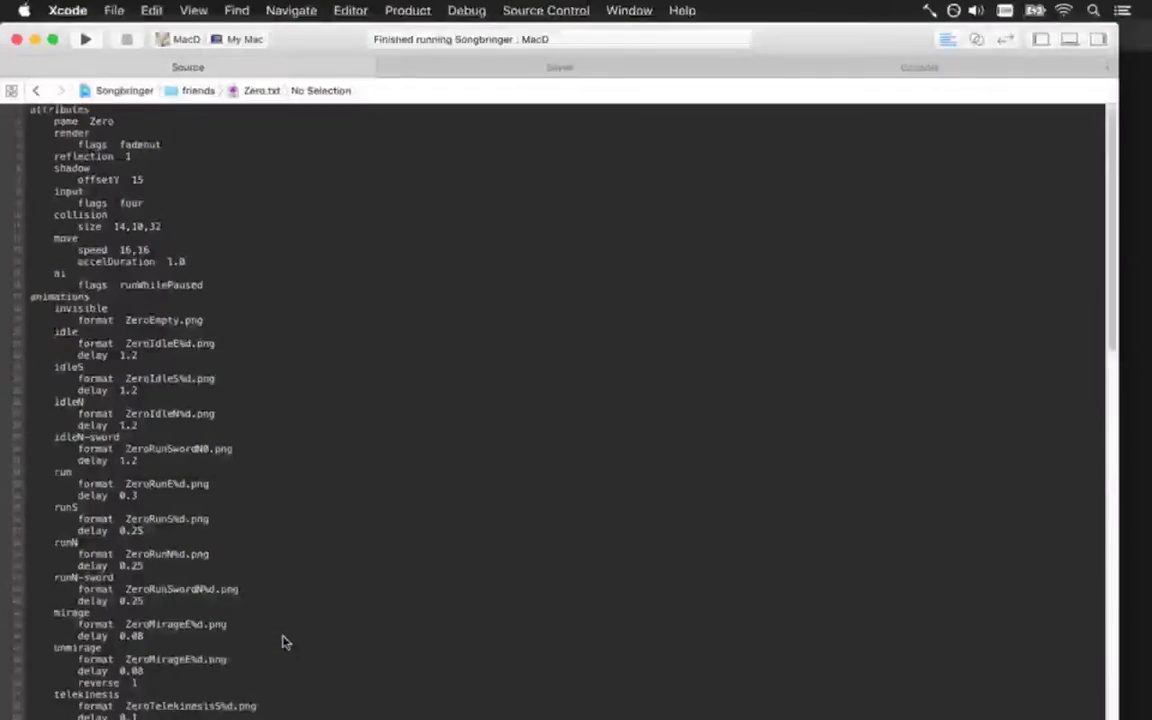
{"action": "key", "text": "super+r"}
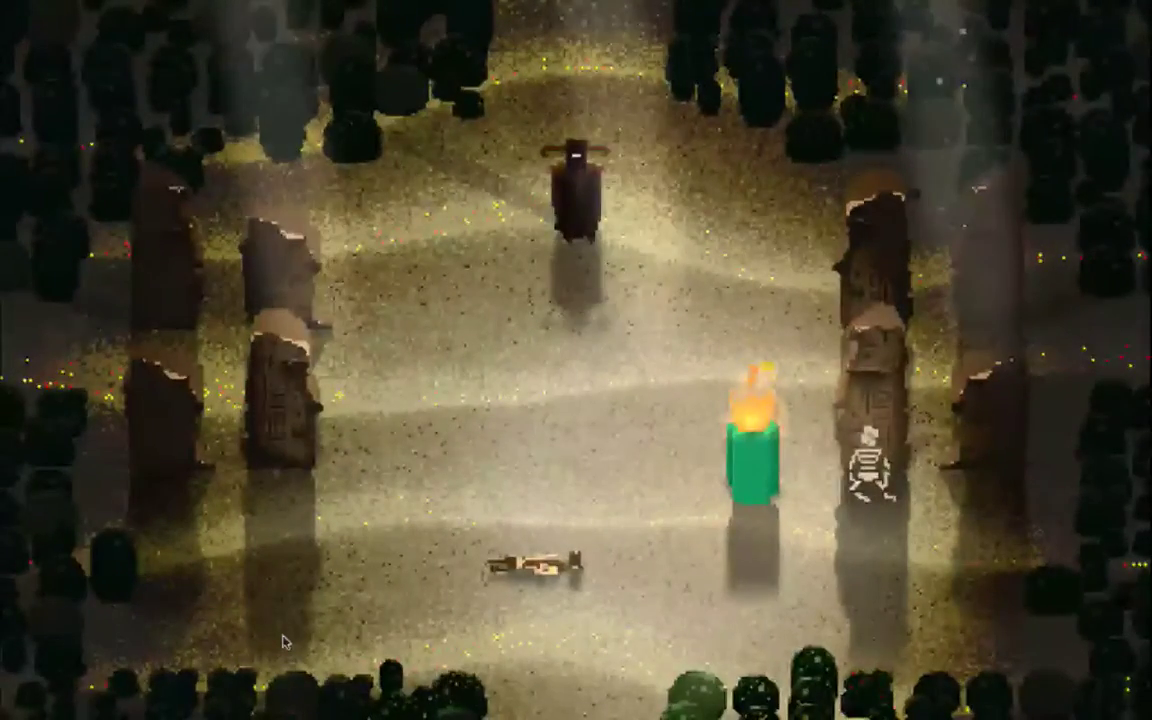
{"action": "key", "text": "super+q"}
{"action": "key", "text": "super+Tab"}
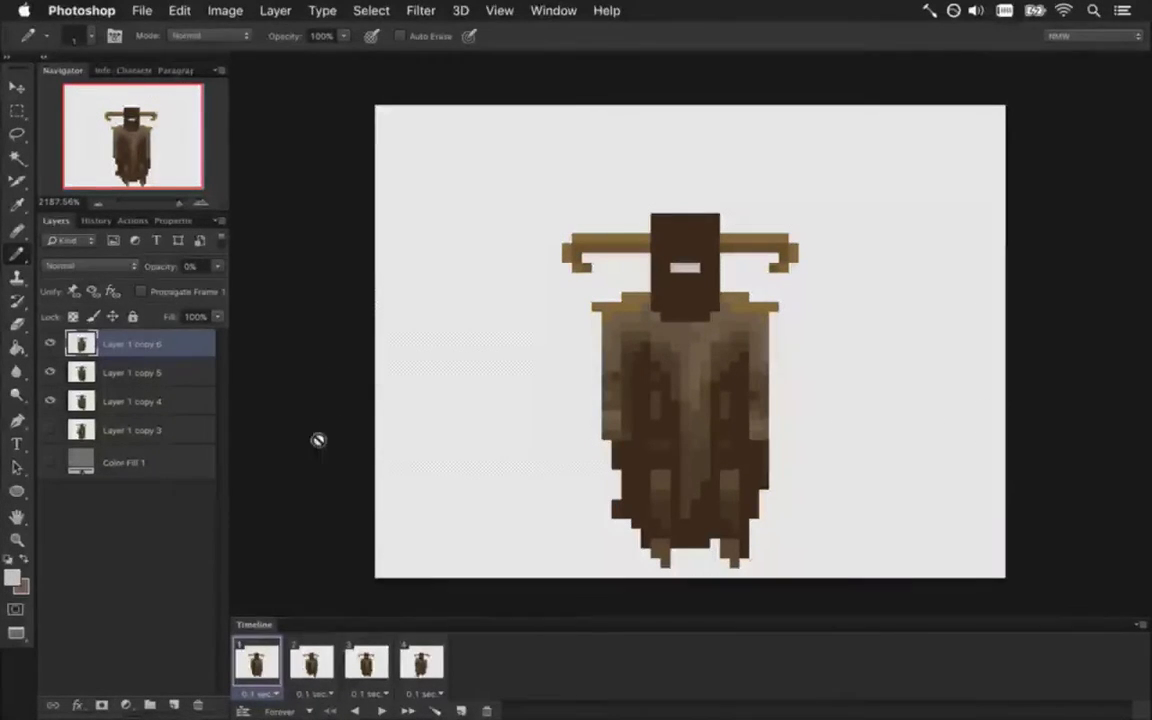
Show the grey Color Fill 1 background and move Layer 1 copy 4 above copy 5 on frame 2
{"action": "left_click", "coordinate": [425, 672], "text": "shift"}
{"action": "left_click", "coordinate": [50, 462]}
{"action": "key", "text": "super+alt+shift+s"}
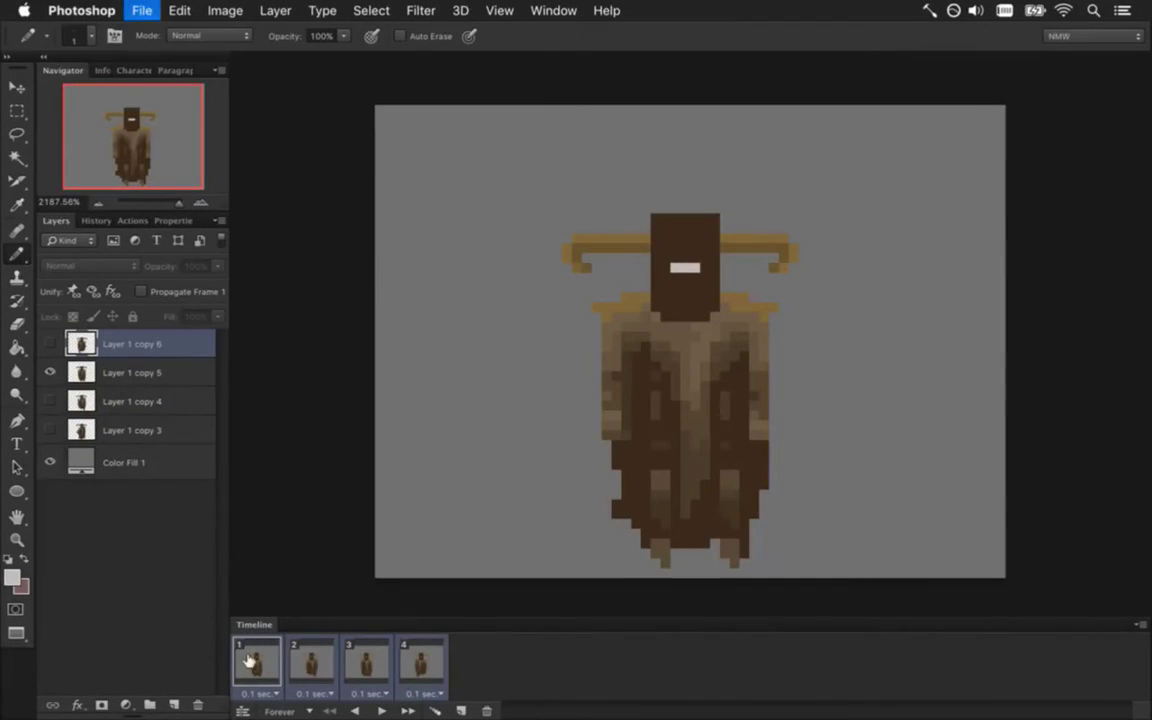
{"action": "left_click", "coordinate": [292, 658]}
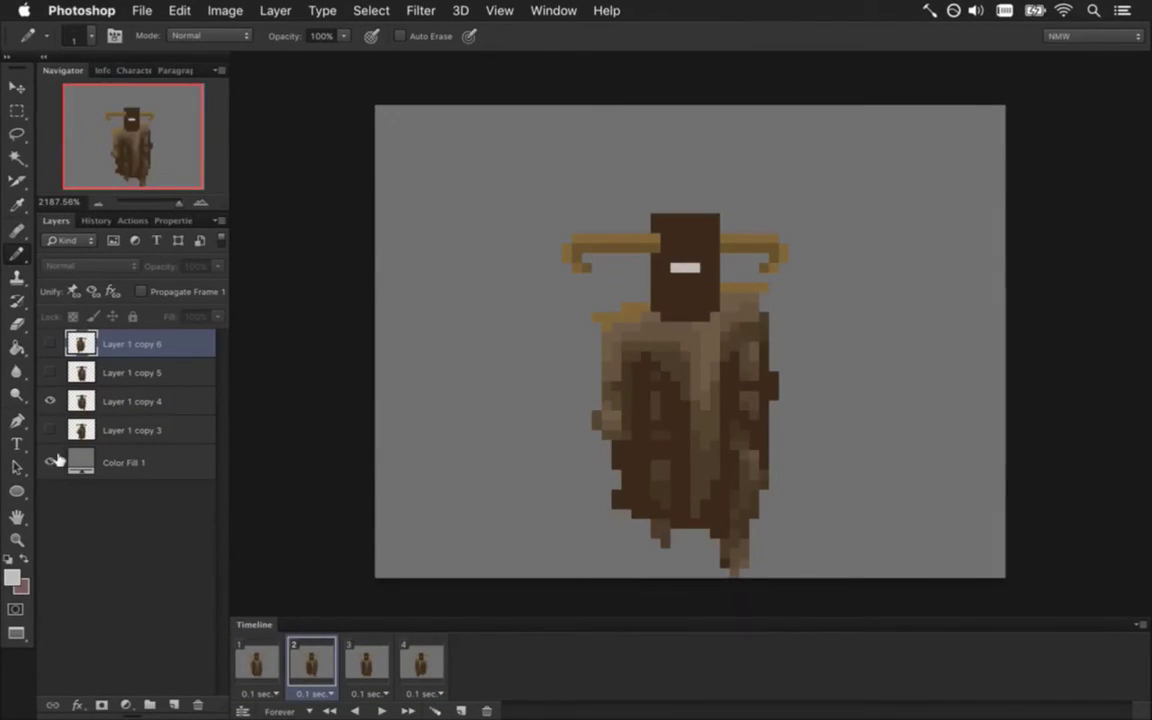
{"action": "left_click", "coordinate": [138, 400]}
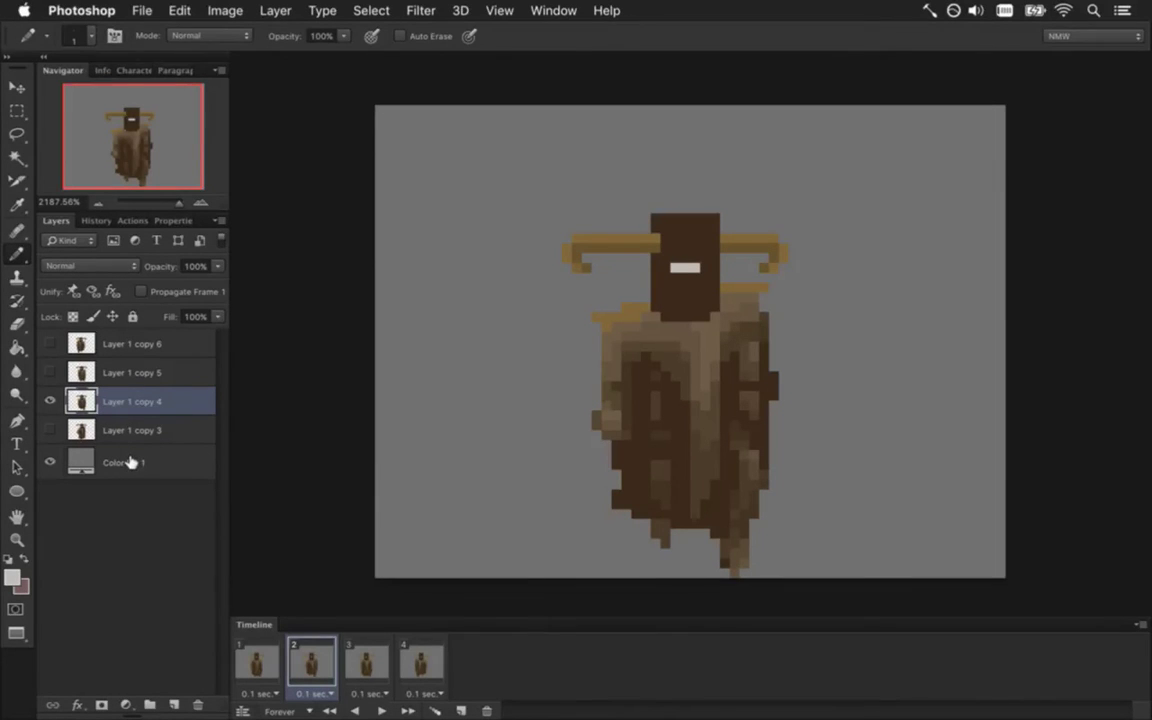
{"action": "left_click", "coordinate": [53, 372]}
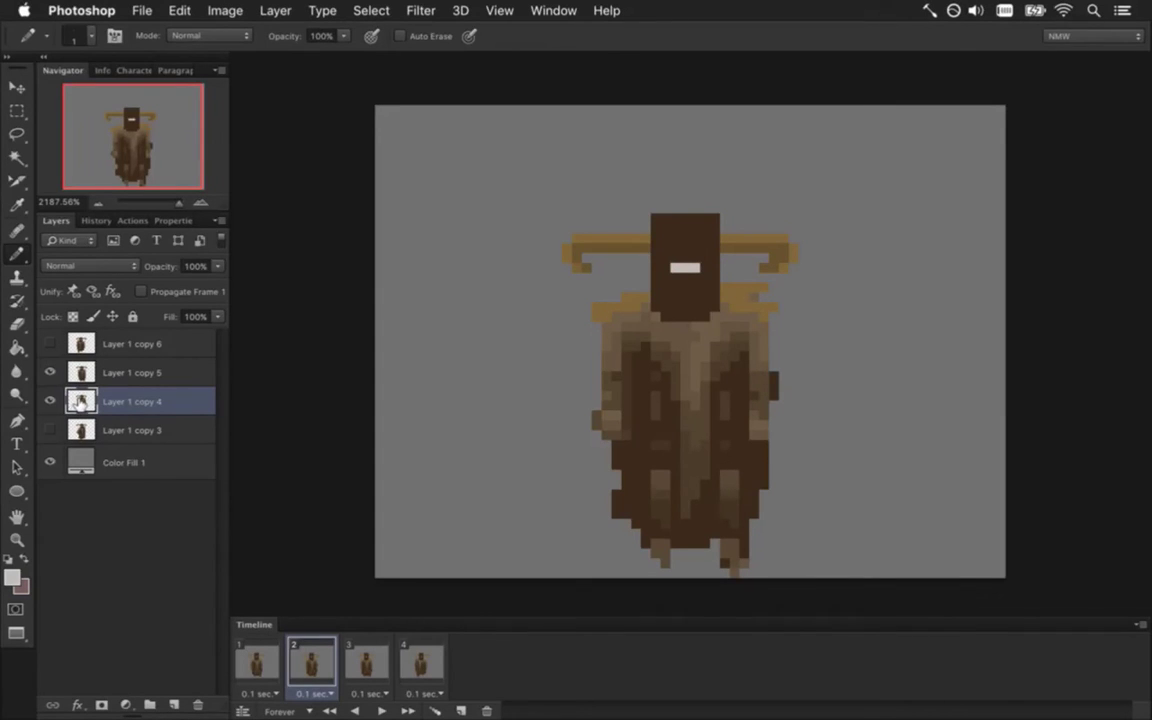
{"action": "left_click_drag", "start_coordinate": [80, 400], "coordinate": [101, 355]}
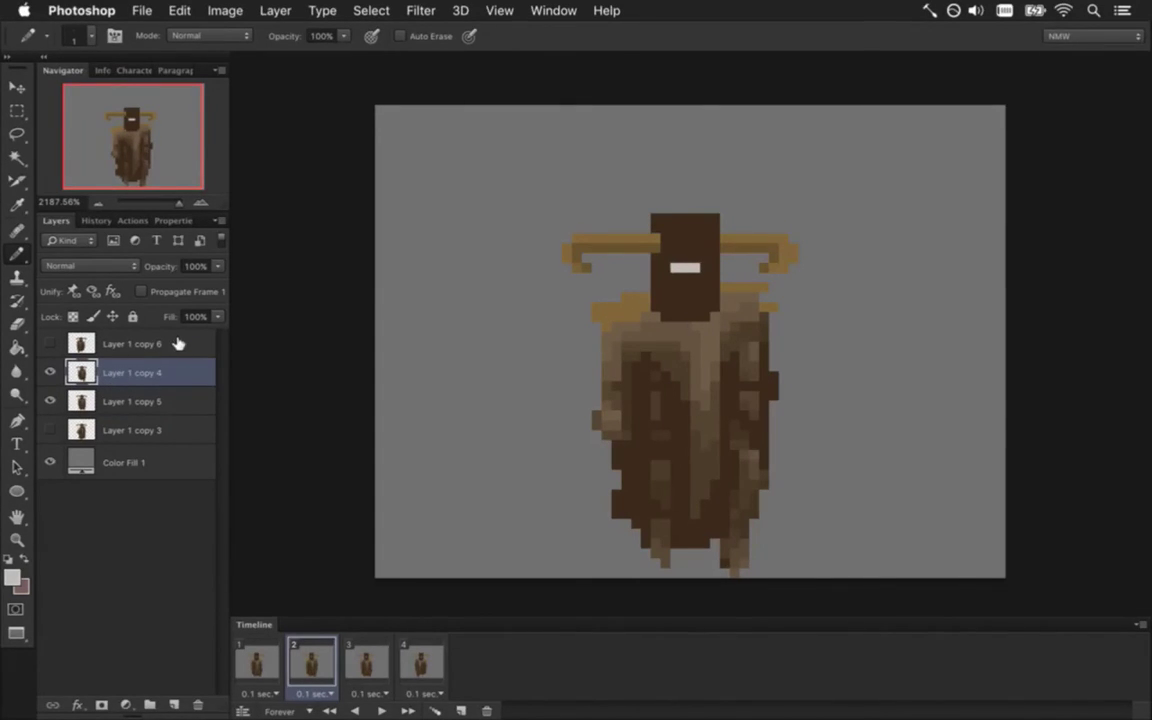
Set Layer 1 copy 4 to Dissolve at 44% opacity to compare frames
{"action": "left_click", "coordinate": [130, 266]}
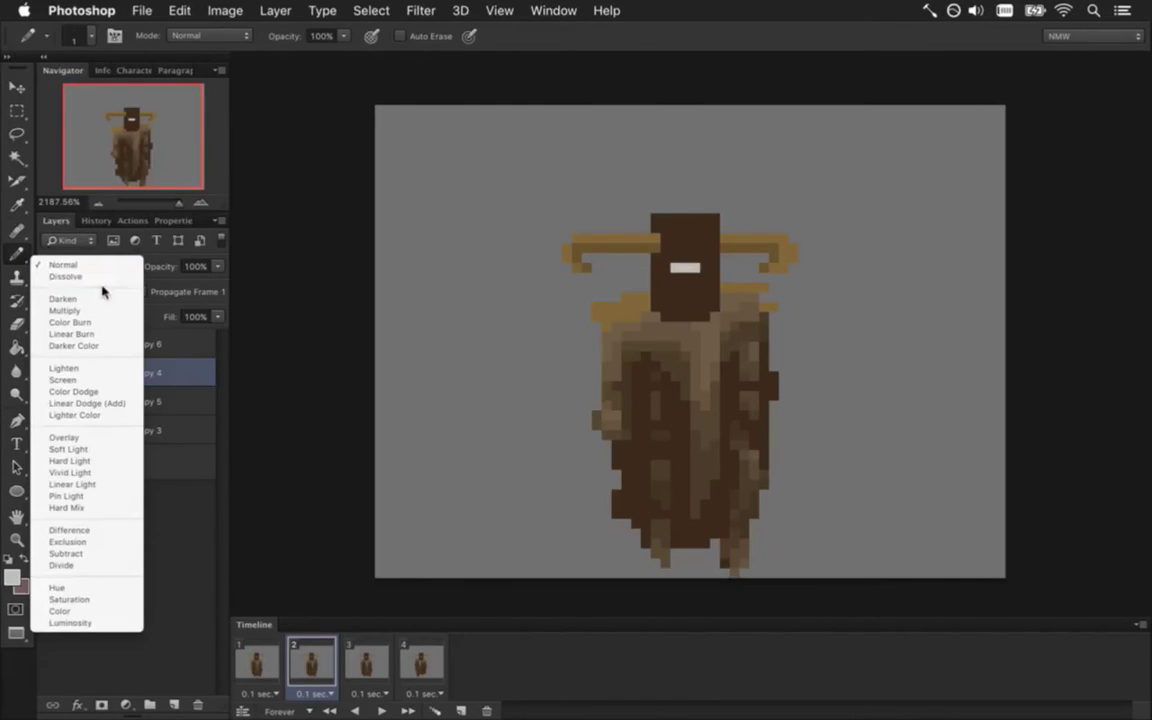
{"action": "left_click", "coordinate": [100, 274]}
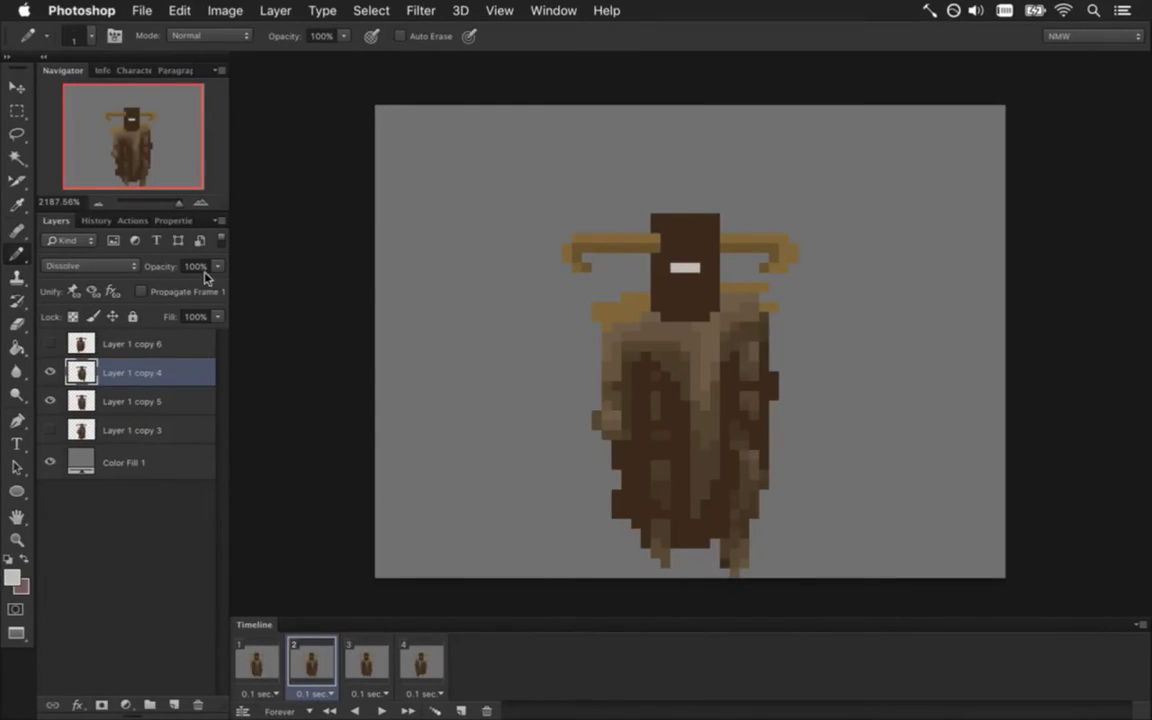
{"action": "left_click", "coordinate": [219, 267]}
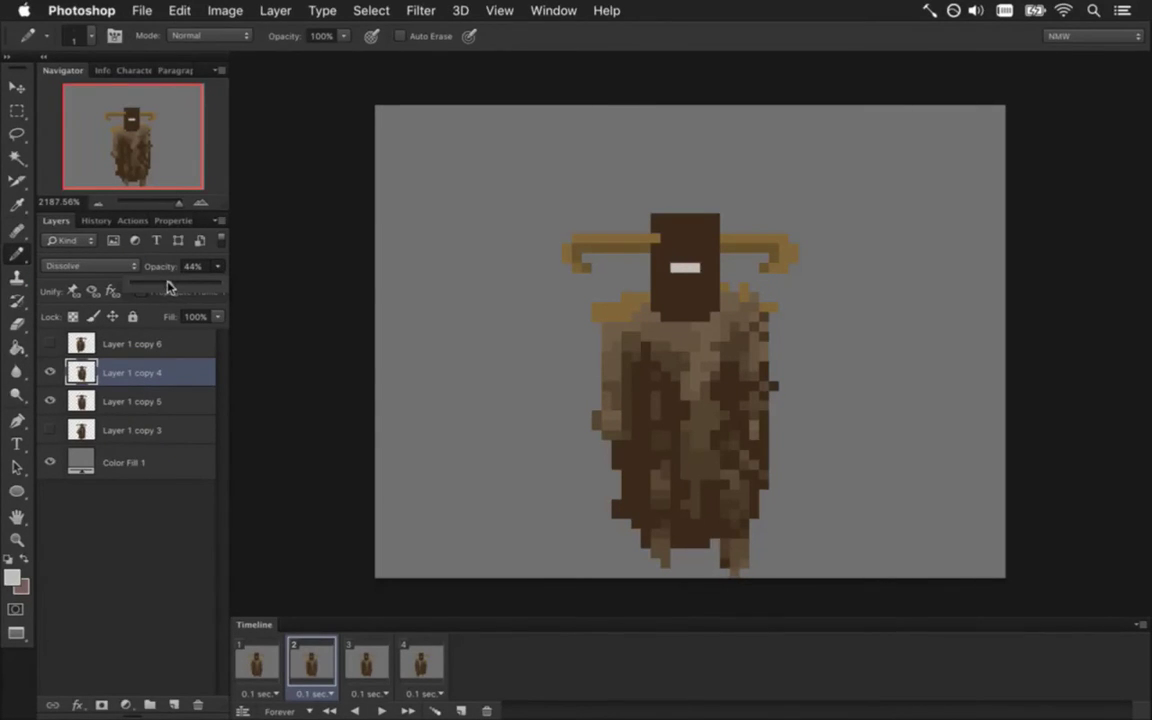
{"action": "left_click_drag", "start_coordinate": [148, 288], "coordinate": [231, 287]}
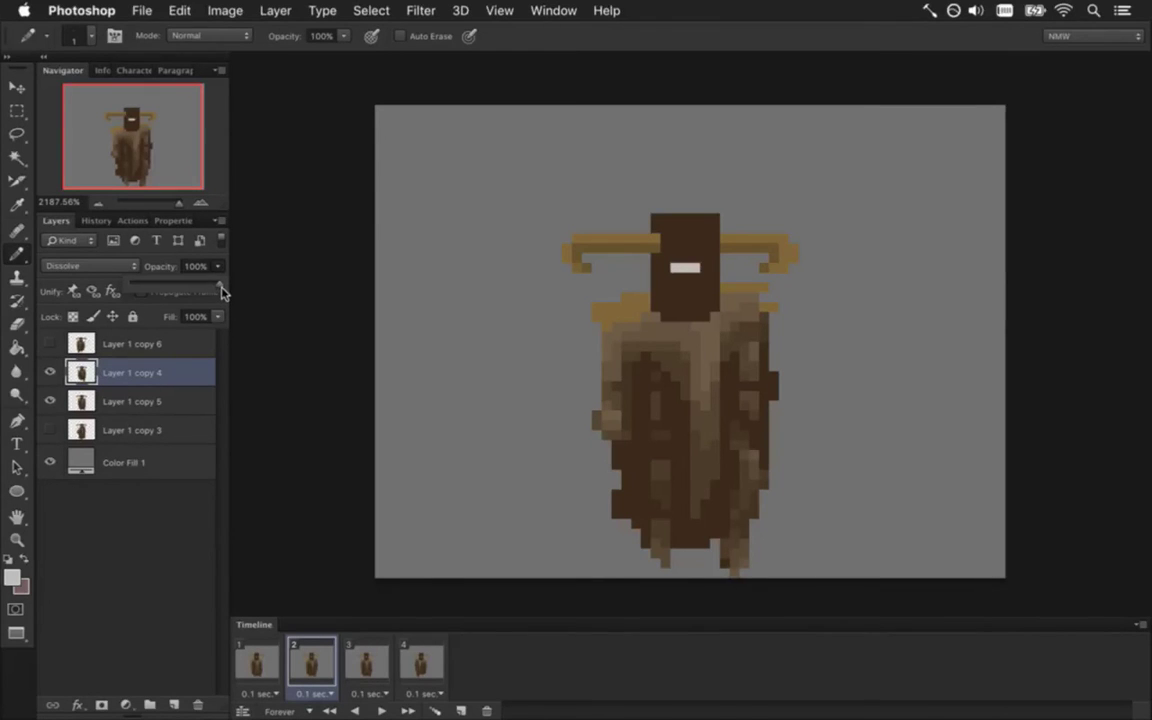
{"action": "left_click_drag", "start_coordinate": [172, 289], "coordinate": [175, 289]}
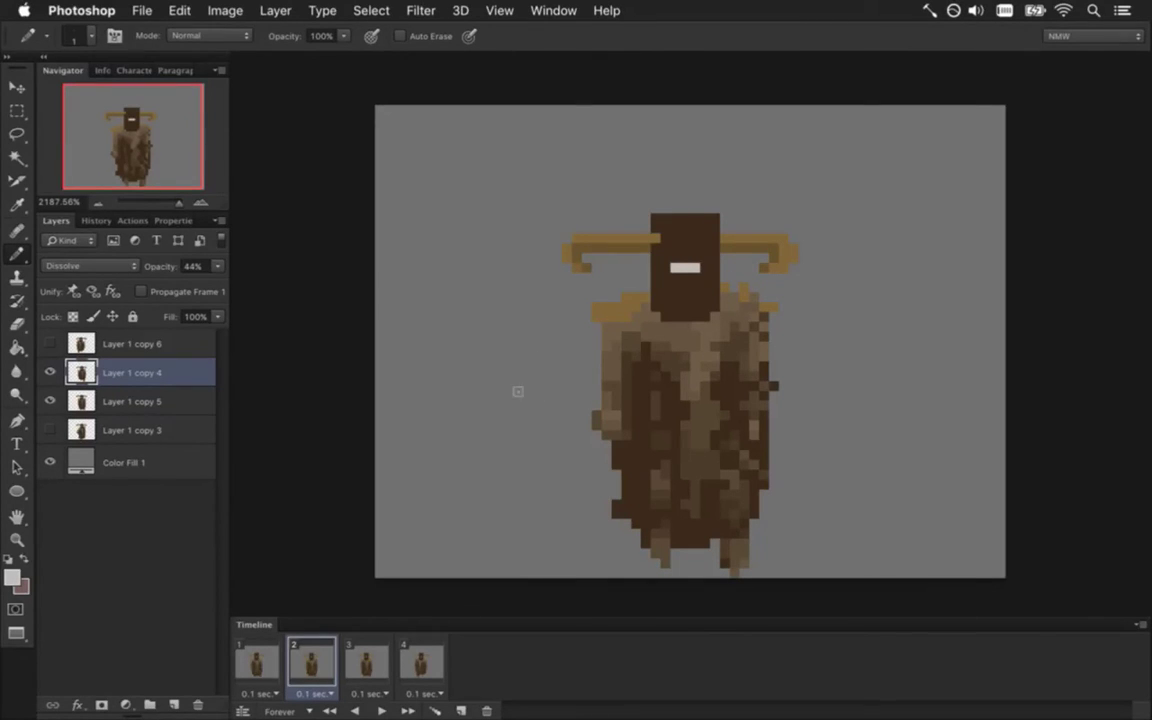
Select the whole canvas, toggle Normal and Dissolve blending, and copy the merged pixels
{"action": "key", "text": "super+a"}
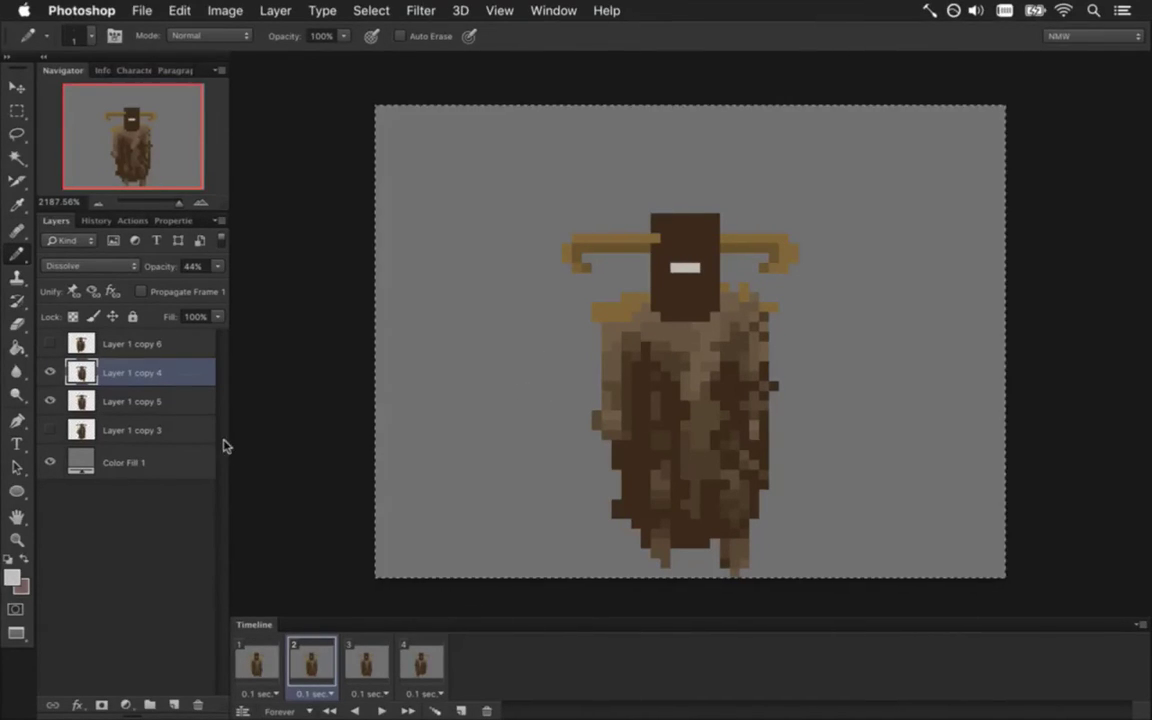
{"action": "left_click", "coordinate": [108, 267]}
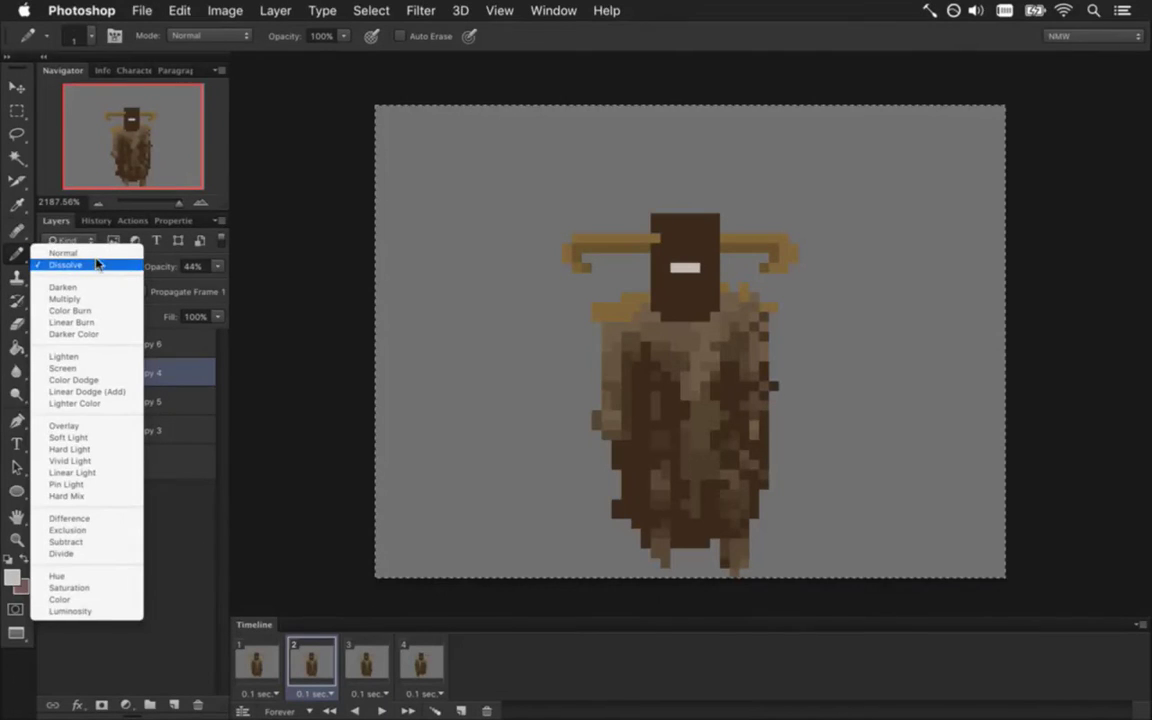
{"action": "left_click", "coordinate": [64, 253]}
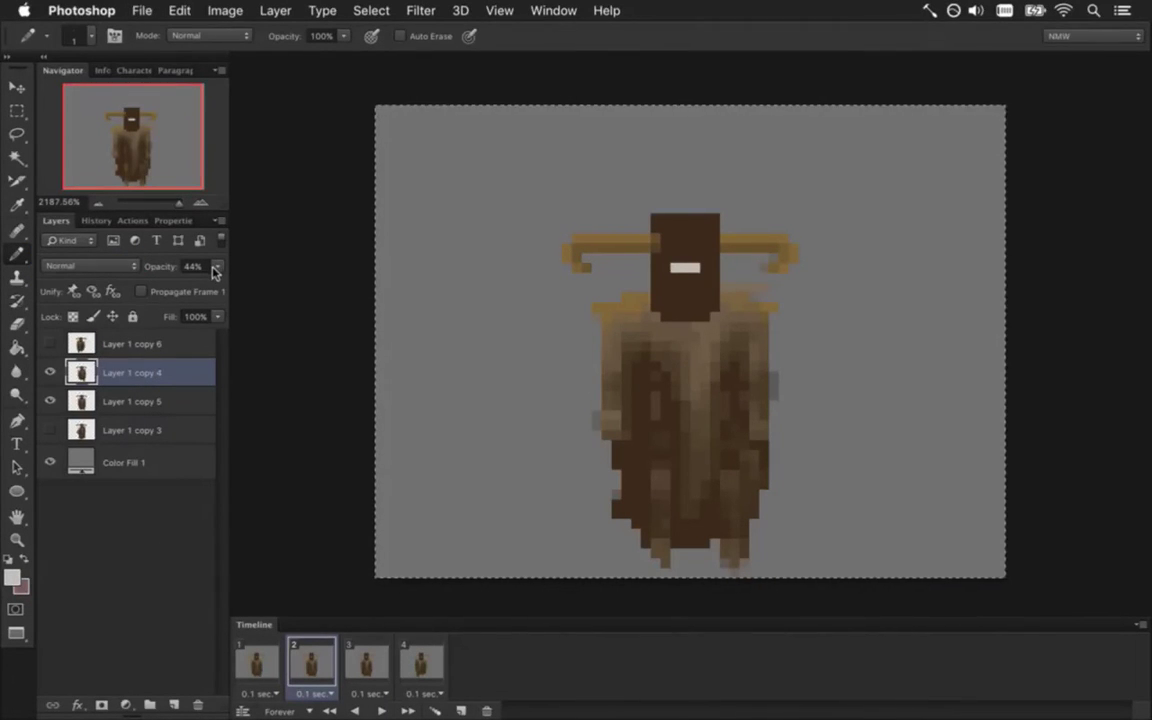
{"action": "left_click", "coordinate": [106, 268]}
{"action": "left_click", "coordinate": [100, 267]}
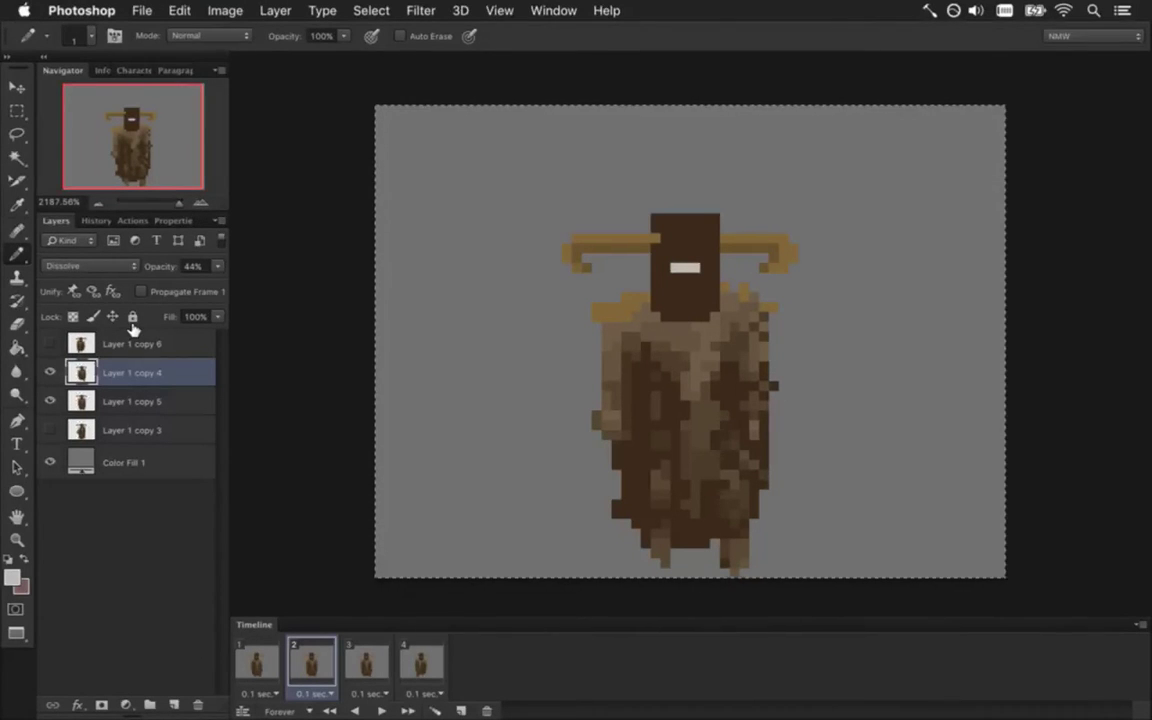
{"action": "key", "text": "super+z"}
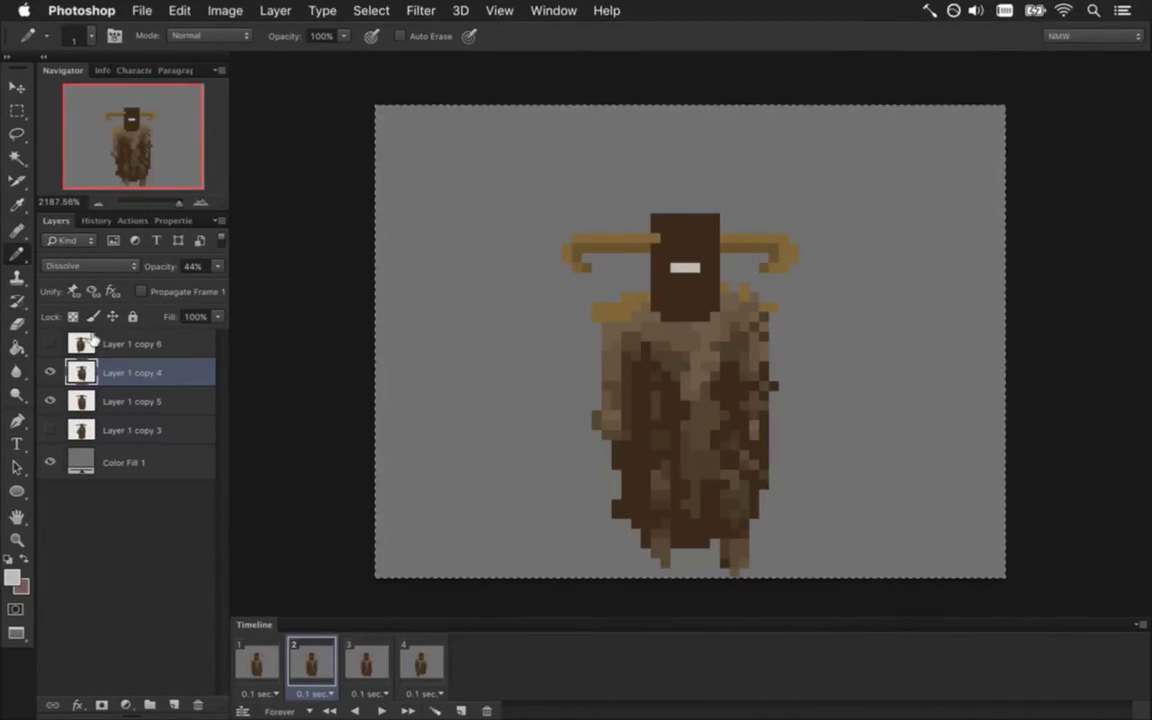
Reset Layer 1 copy 4 to Normal at 100% opacity and paste the merge as Layer 1
{"action": "left_click", "coordinate": [95, 266]}
{"action": "left_click", "coordinate": [121, 250]}
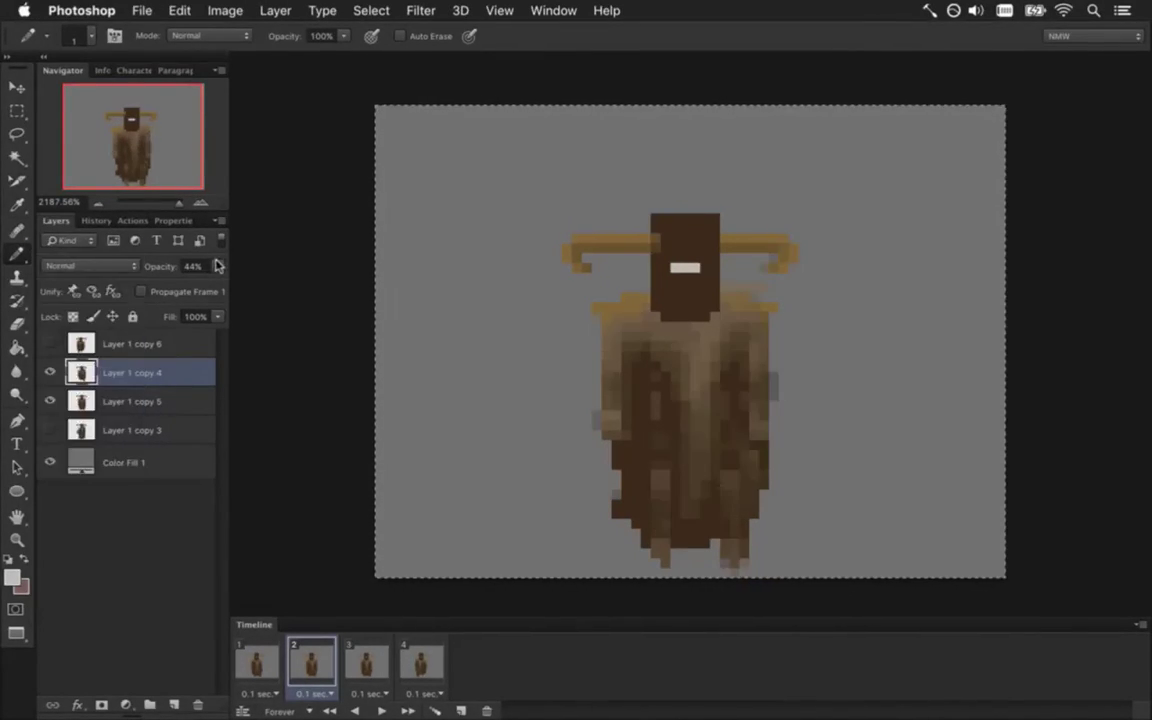
{"action": "left_click", "coordinate": [217, 266]}
{"action": "left_click_drag", "start_coordinate": [210, 287], "coordinate": [226, 267]}
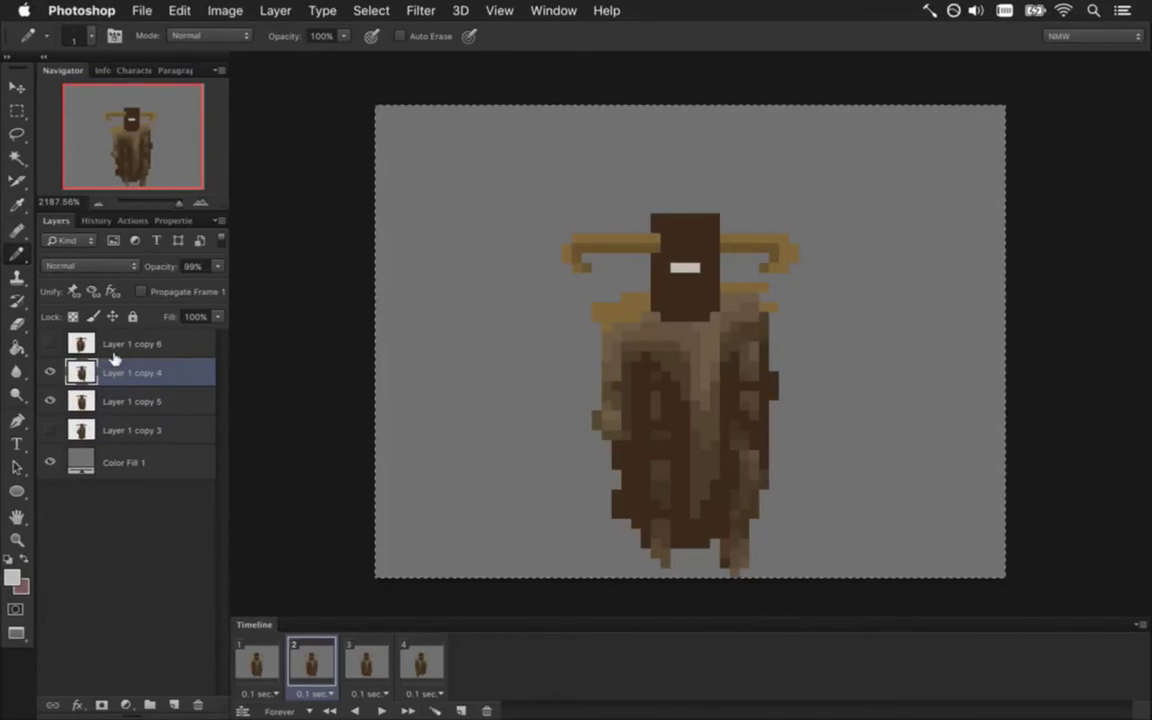
{"action": "key", "text": "super+alt+shift+e"}
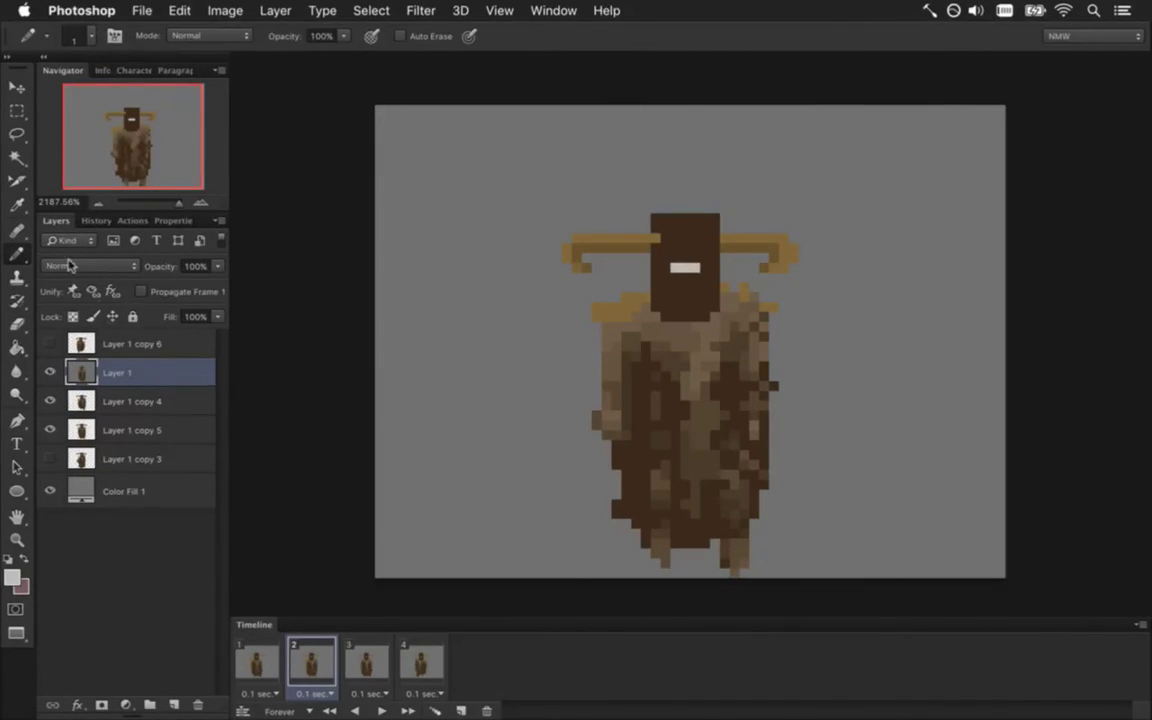
Select and deselect the grey background and Layer 1 pixels, then hide Layer 1
{"action": "left_click", "coordinate": [17, 157]}
{"action": "left_click", "coordinate": [478, 168]}
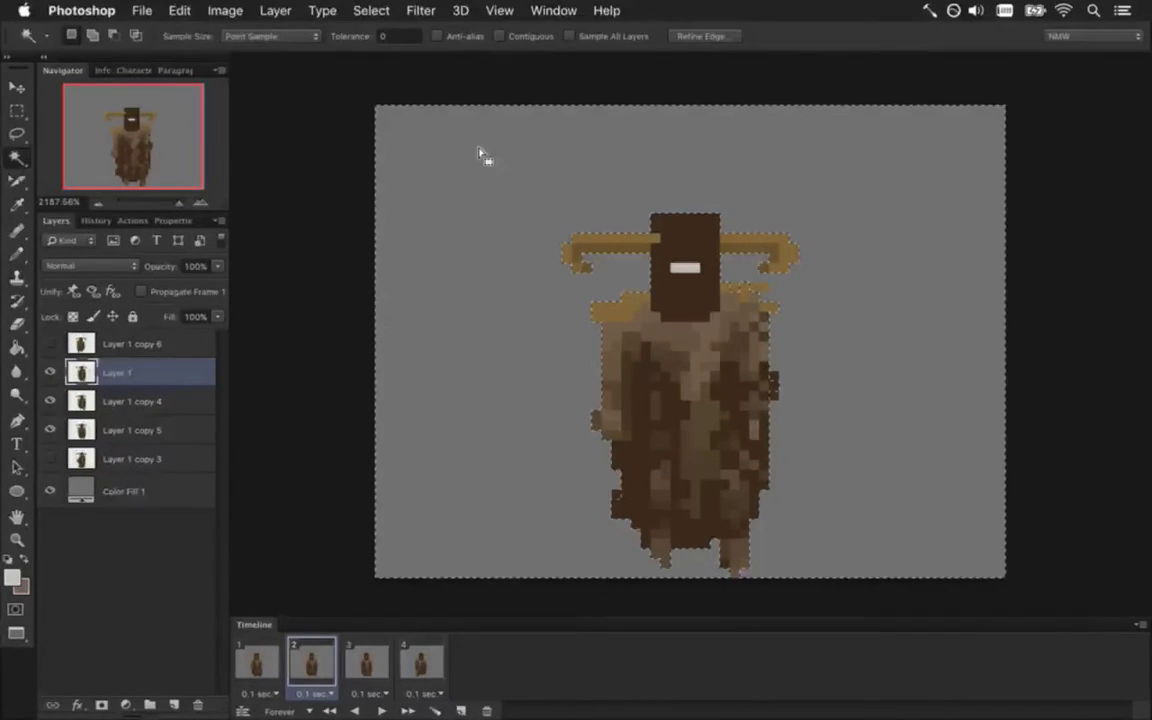
{"action": "key", "text": "m"}
{"action": "key", "text": "ctrl+d"}
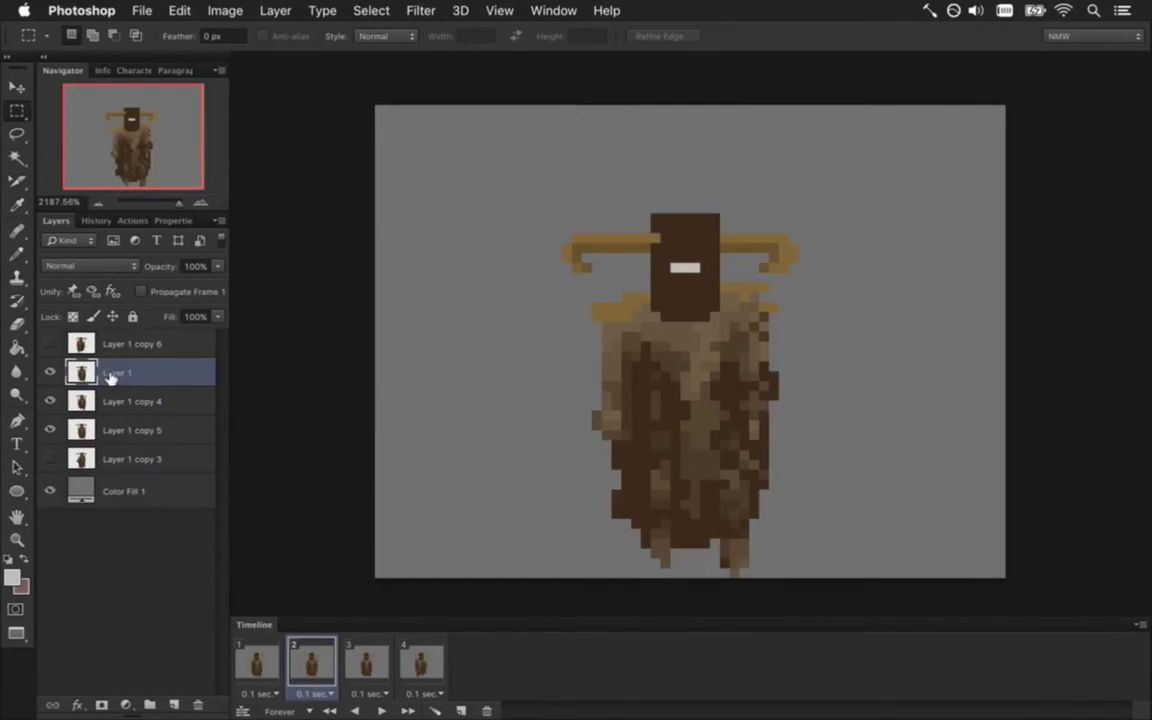
{"action": "left_click", "coordinate": [110, 376], "text": "super"}
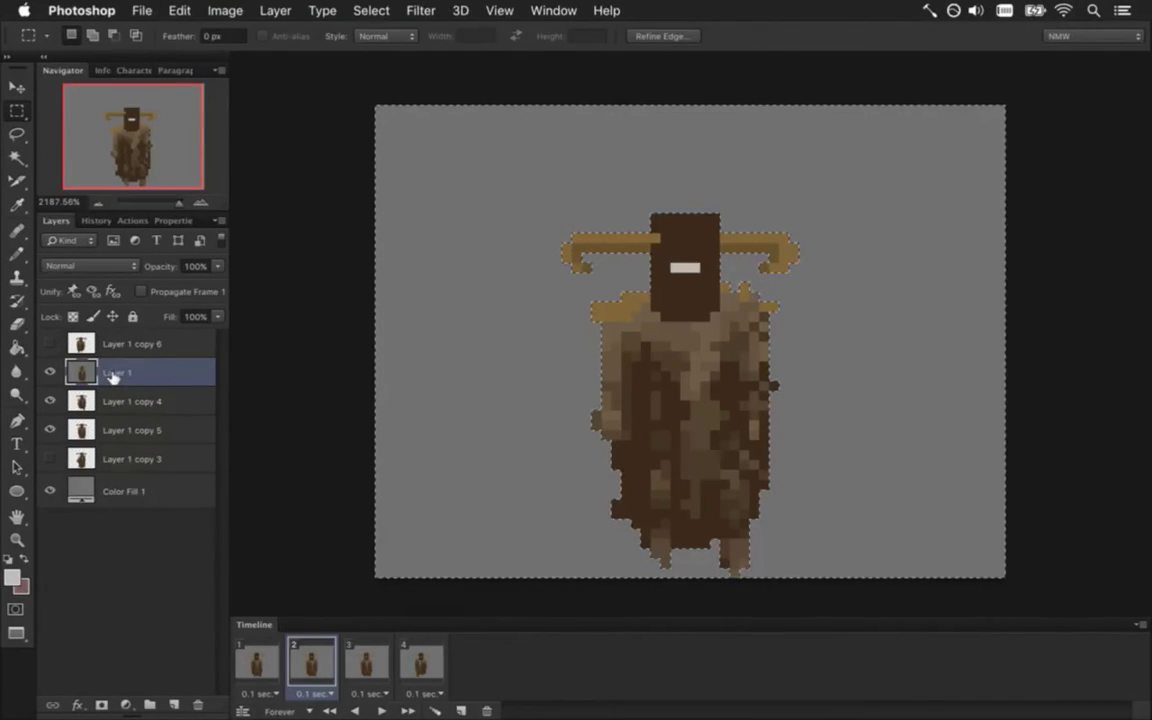
{"action": "key", "text": "super+d"}
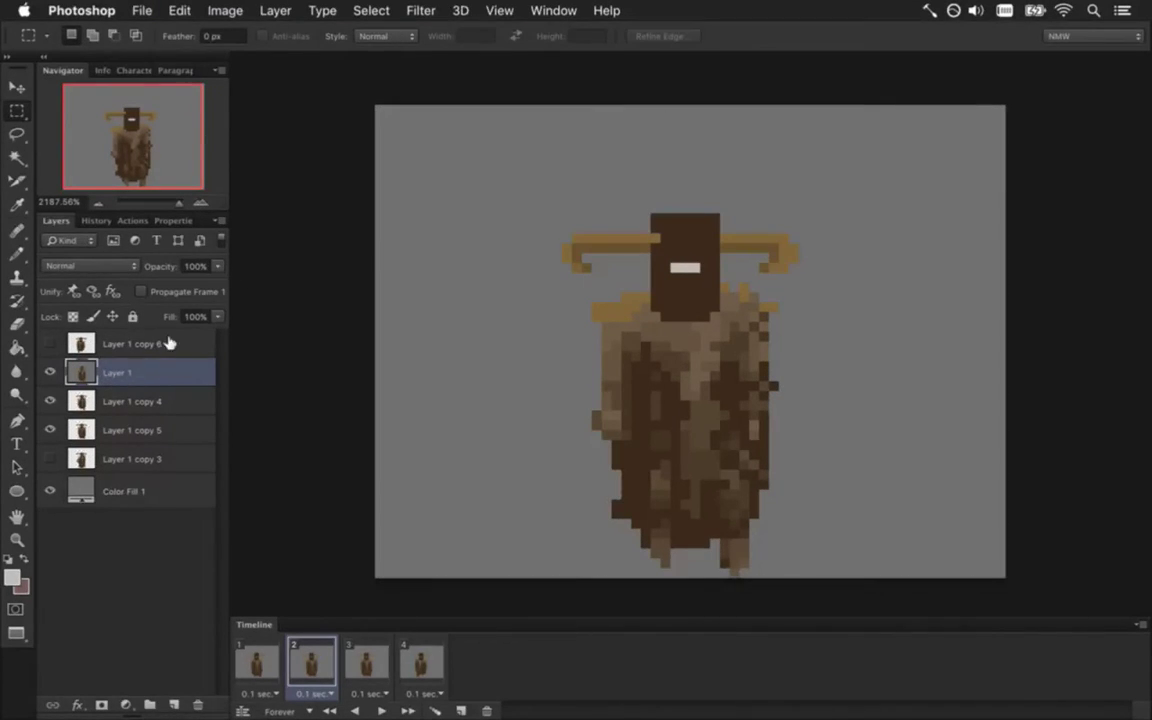
{"action": "left_click", "coordinate": [50, 371]}
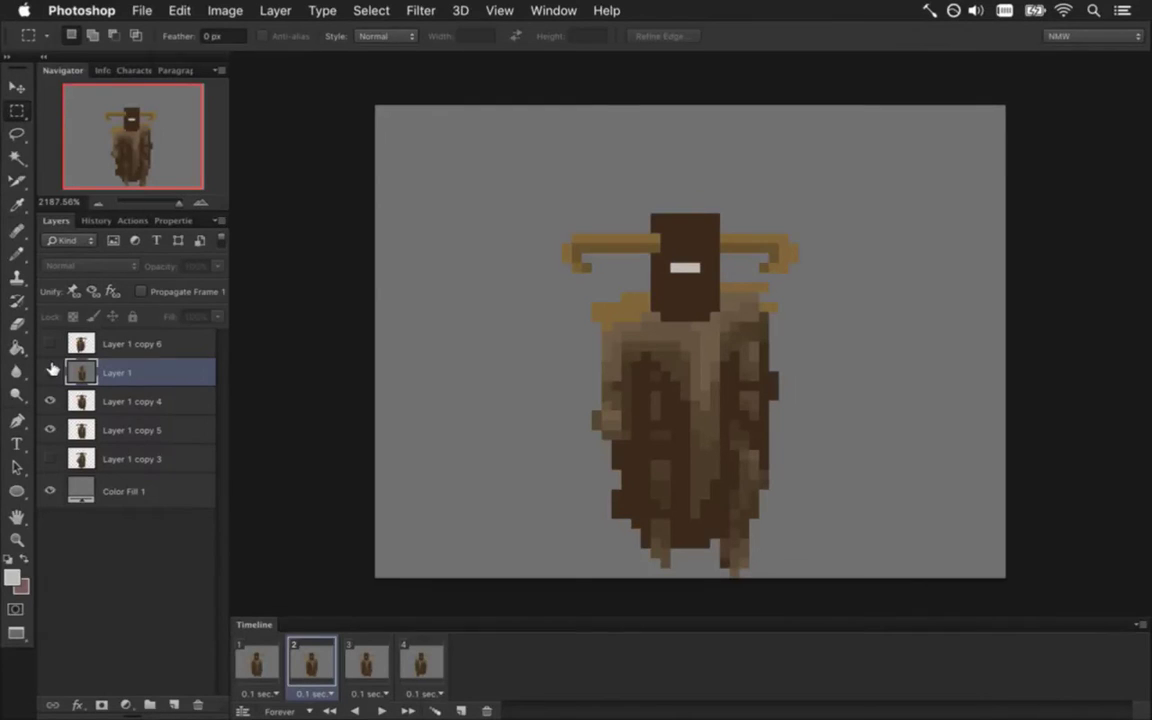
Duplicate Layer 1 copy 4 as copy 7 and place it beneath copy 4
{"action": "left_click", "coordinate": [84, 410]}
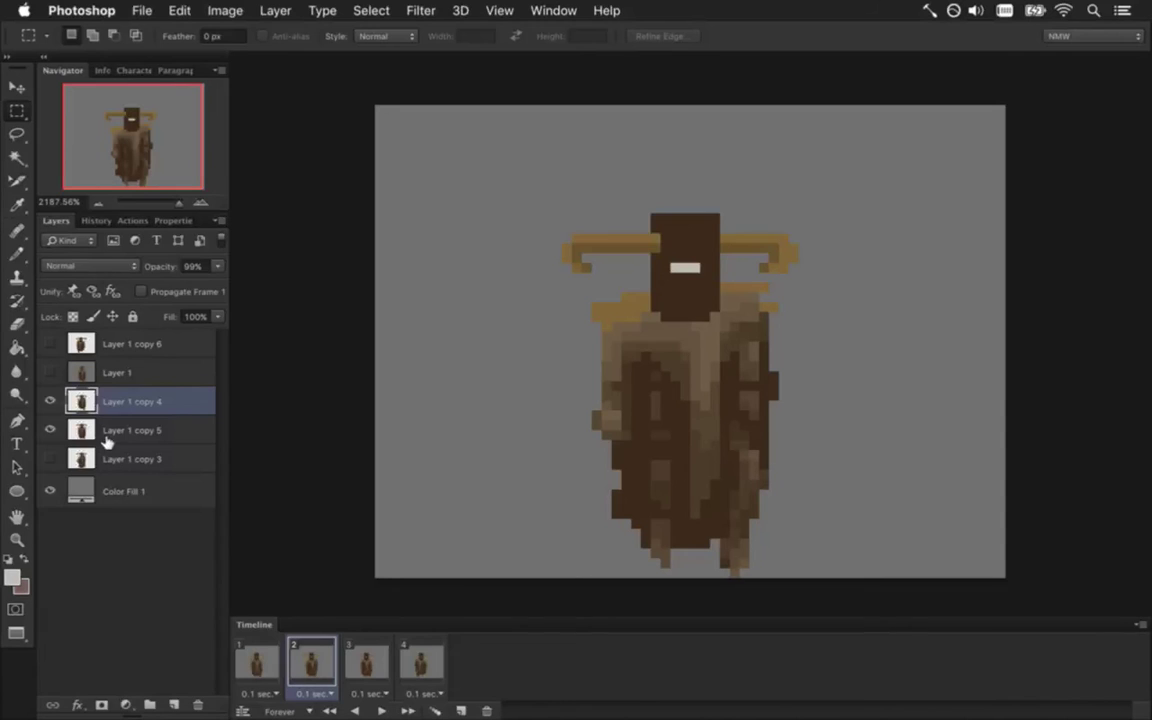
{"action": "key", "text": "ctrl+j"}
{"action": "left_click_drag", "start_coordinate": [85, 400], "coordinate": [90, 456]}
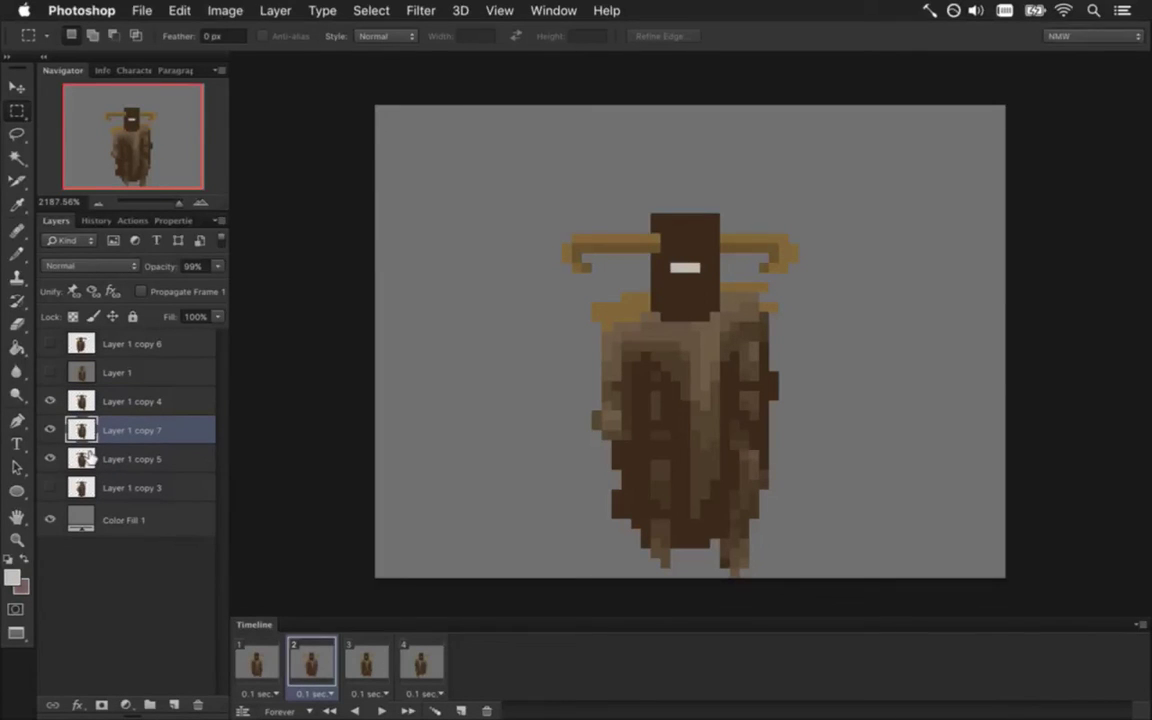
Hide Layer 1 copy 4, move Layer 1 below it, and hide Layer 1 copy 5
{"action": "left_click", "coordinate": [51, 401]}
{"action": "left_click_drag", "start_coordinate": [78, 372], "coordinate": [90, 405]}
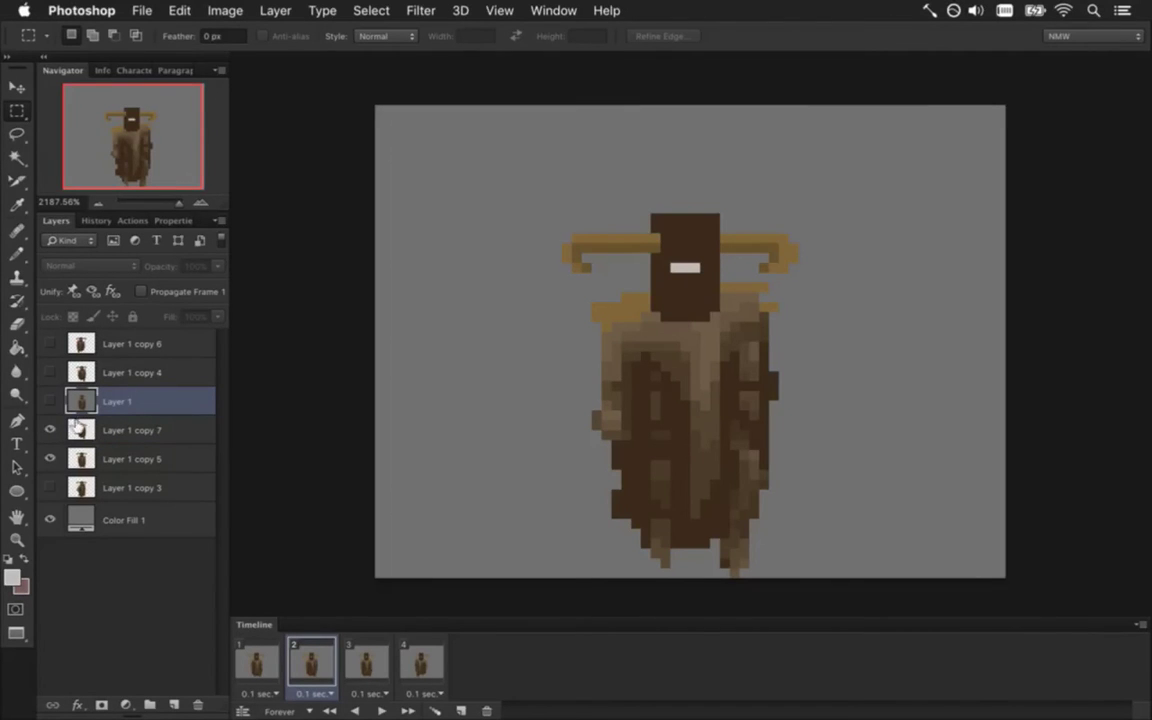
{"action": "left_click", "coordinate": [51, 429]}
{"action": "left_click", "coordinate": [52, 429]}
{"action": "left_click", "coordinate": [51, 458]}
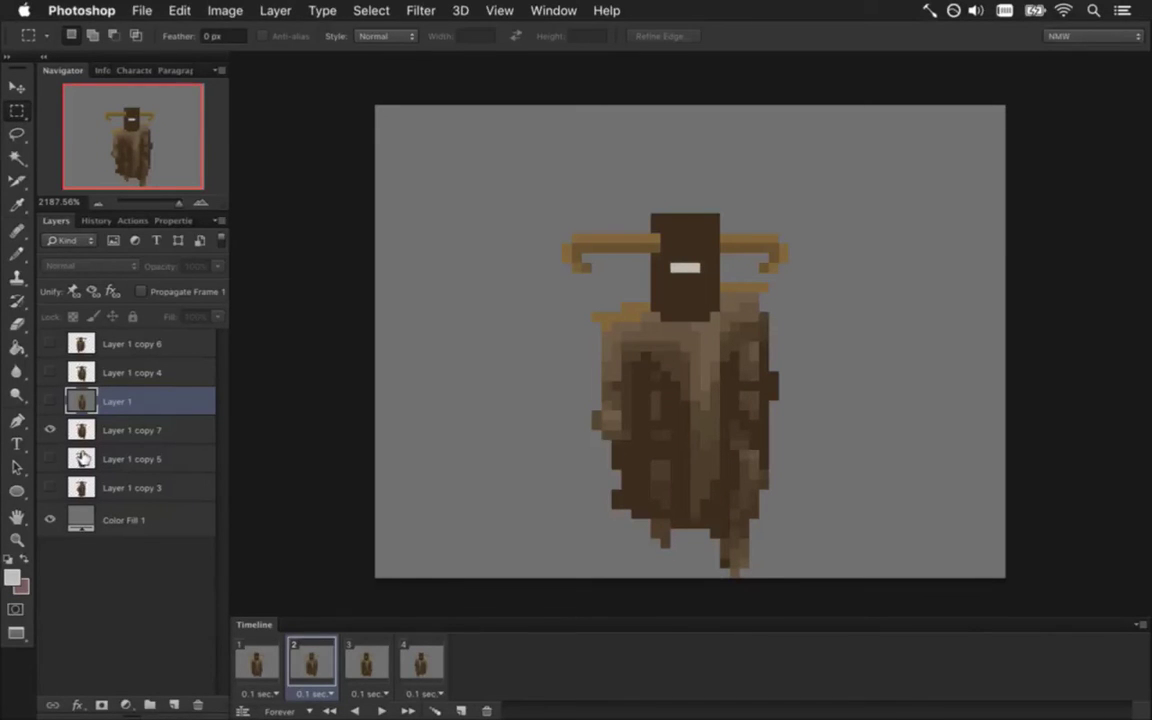
Toggle Layer 1 on and off repeatedly to compare poses, leaving it hidden
{"action": "left_click", "coordinate": [51, 402]}
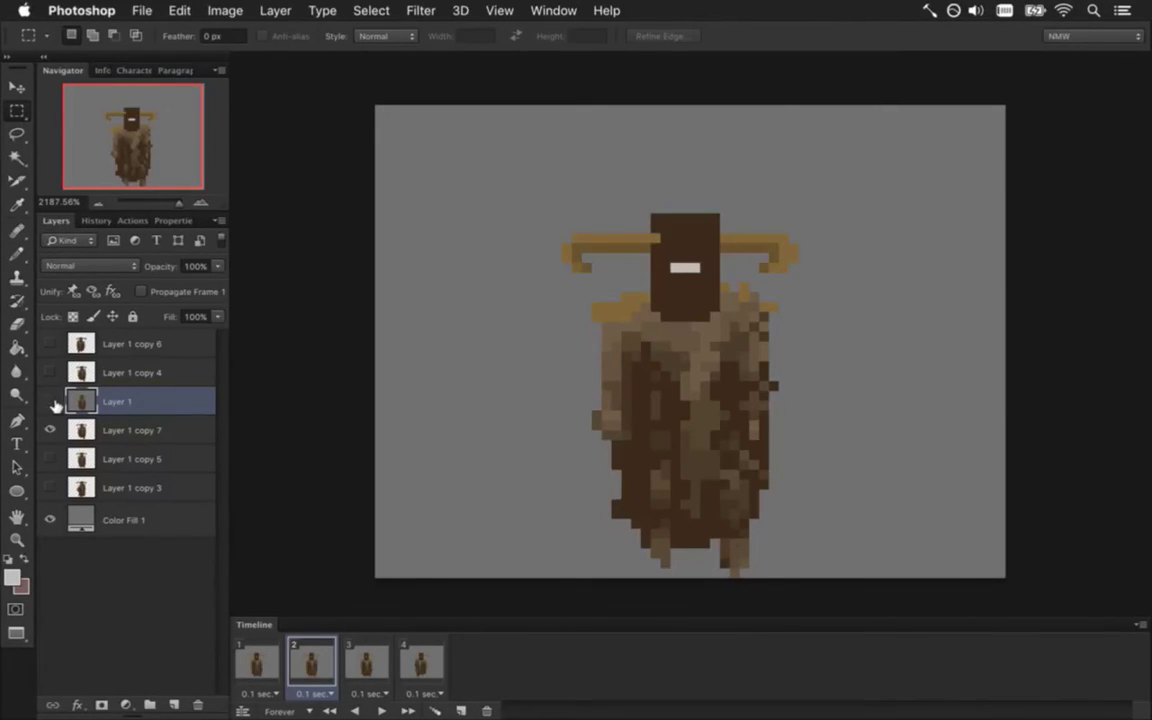
{"action": "left_click", "coordinate": [51, 402]}
{"action": "left_click", "coordinate": [51, 402]}
{"action": "left_click", "coordinate": [51, 402]}
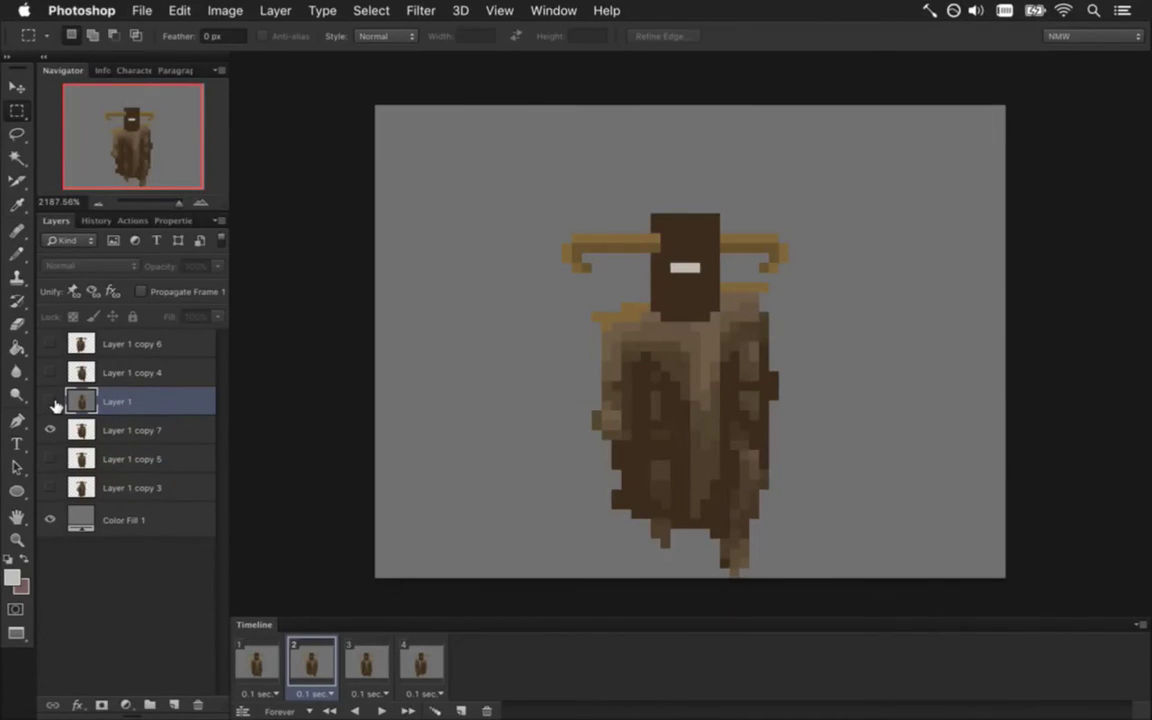
{"action": "left_click", "coordinate": [51, 402]}
{"action": "left_click", "coordinate": [51, 402]}
{"action": "left_click", "coordinate": [51, 402]}
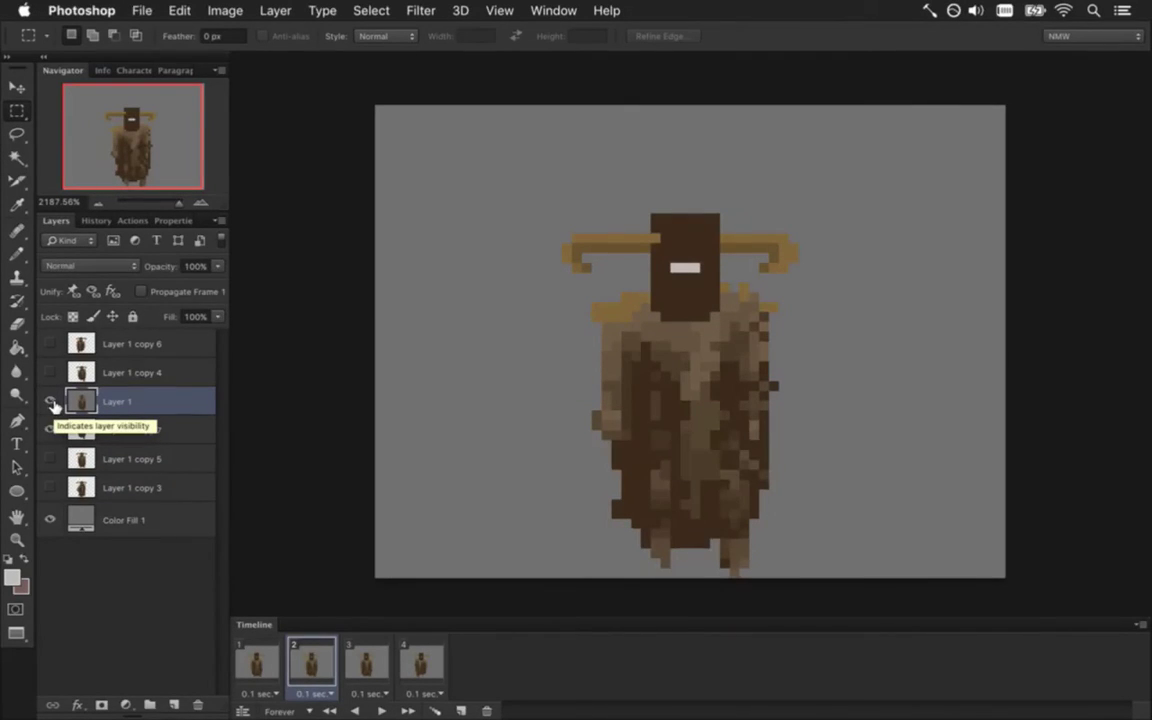
{"action": "left_click", "coordinate": [51, 402]}
{"action": "left_click", "coordinate": [51, 402]}
{"action": "left_click", "coordinate": [51, 402]}
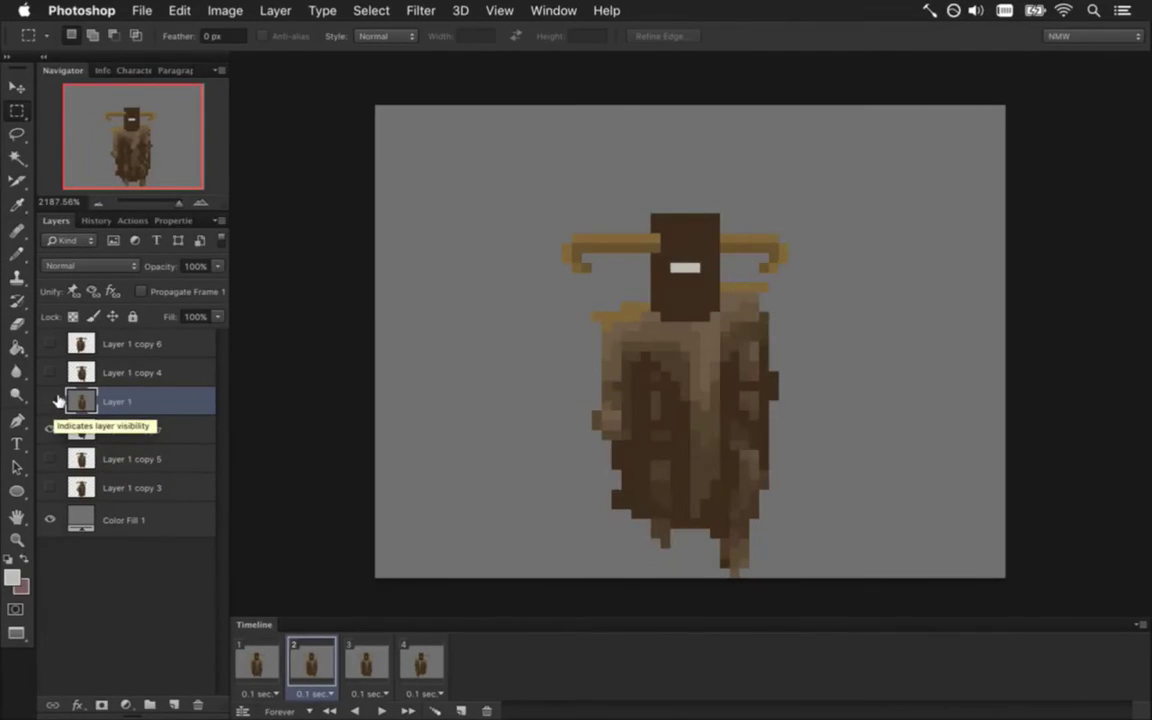
{"action": "left_click", "coordinate": [51, 402]}
{"action": "left_click", "coordinate": [51, 402]}
{"action": "left_click", "coordinate": [51, 402]}
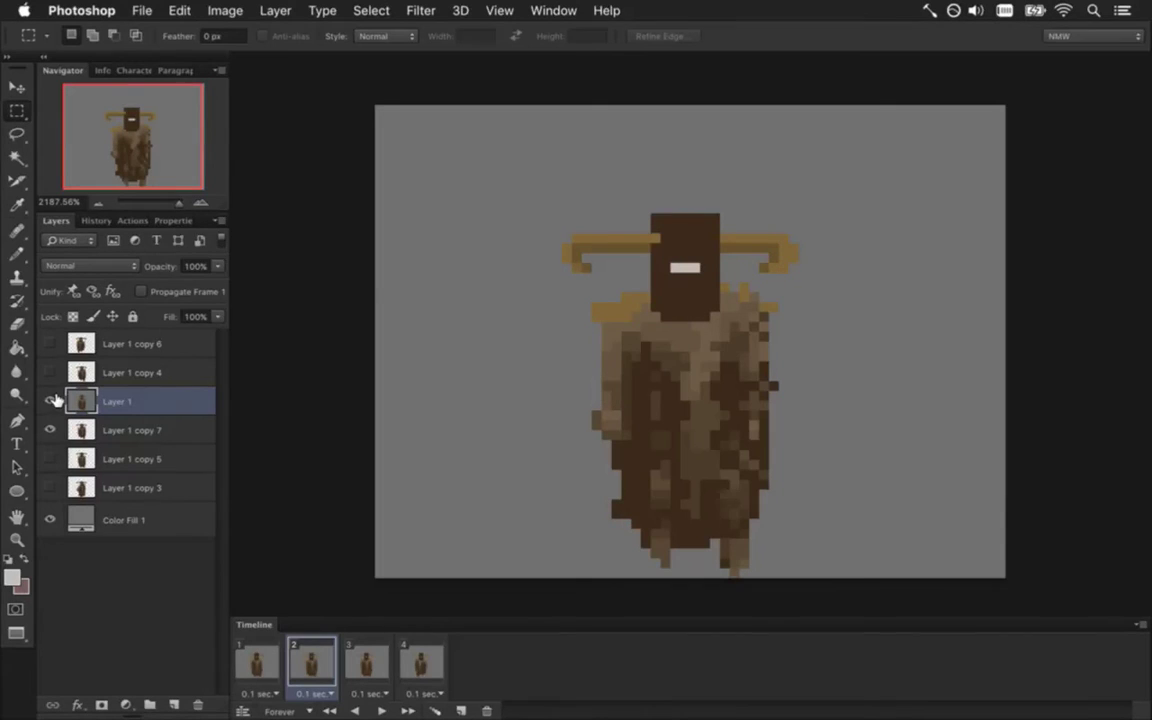
{"action": "left_click", "coordinate": [51, 401]}
{"action": "left_click", "coordinate": [51, 401]}
{"action": "left_click", "coordinate": [51, 401]}
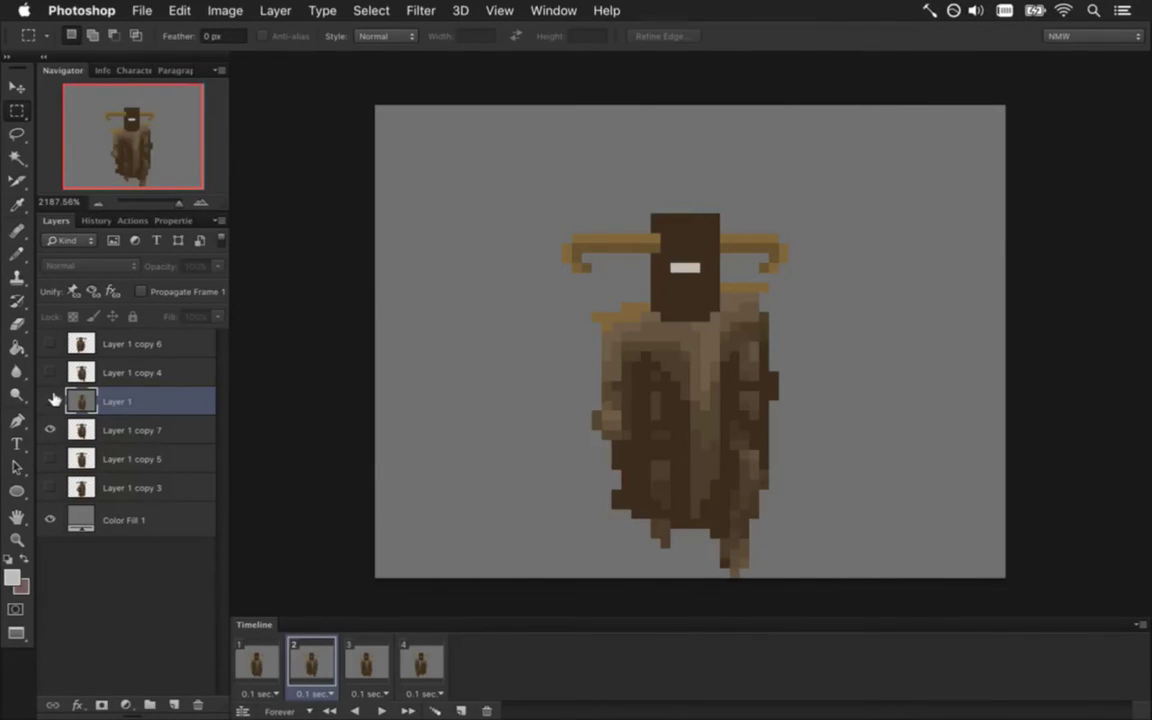
Show Layer 1 copy 5 and hide Layer 1 copy 7 so only copy 5 displays
{"action": "left_click", "coordinate": [85, 458]}
{"action": "left_click", "coordinate": [51, 458]}
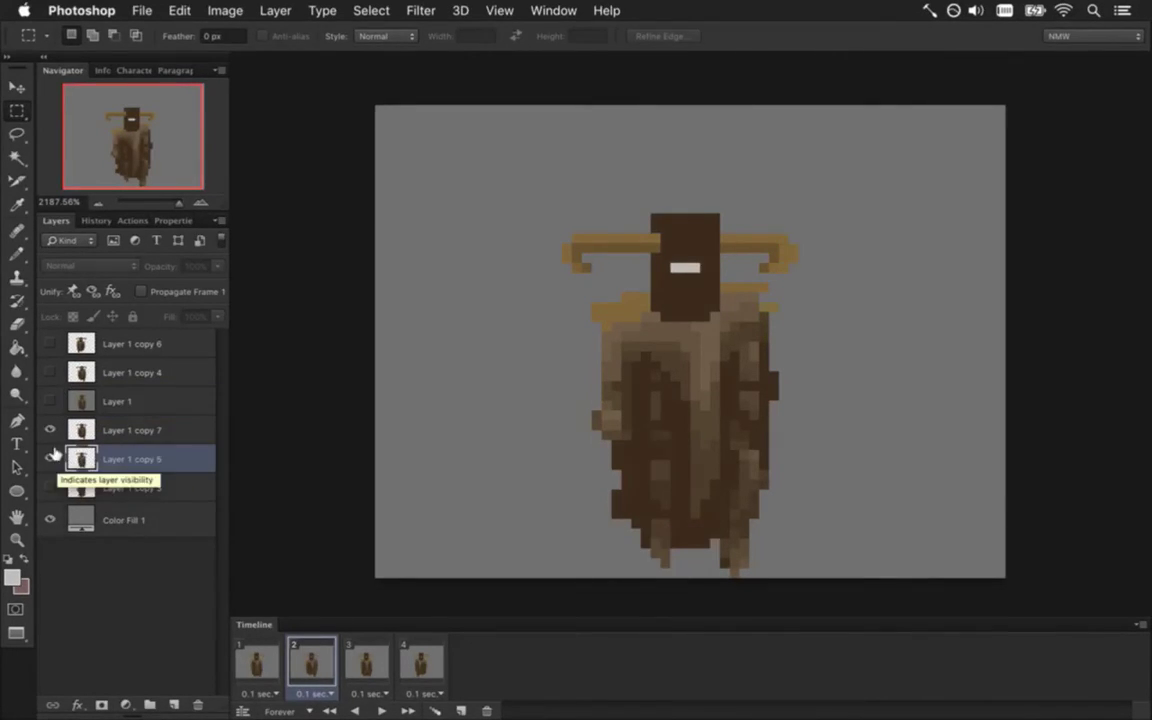
{"action": "left_click", "coordinate": [54, 429]}
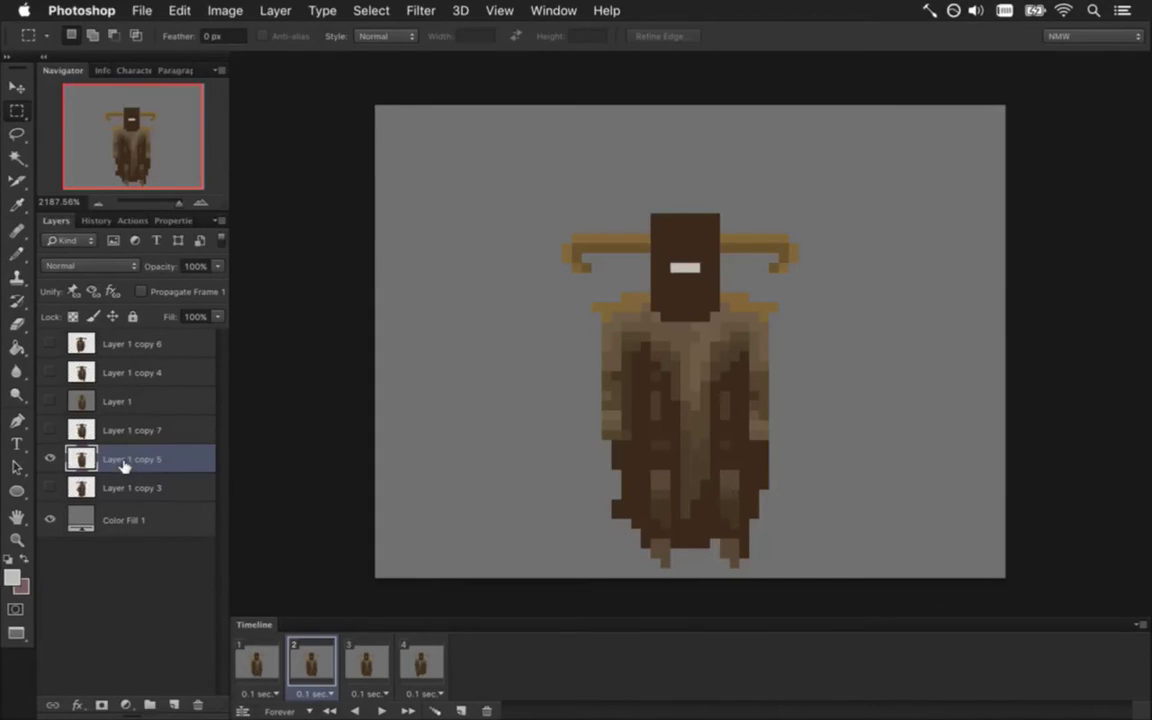
Duplicate Layer 1 copy 5 as visible Layer 1 copy 8, flicking Layer 1 on and off to compare
{"action": "key", "text": "super+j"}
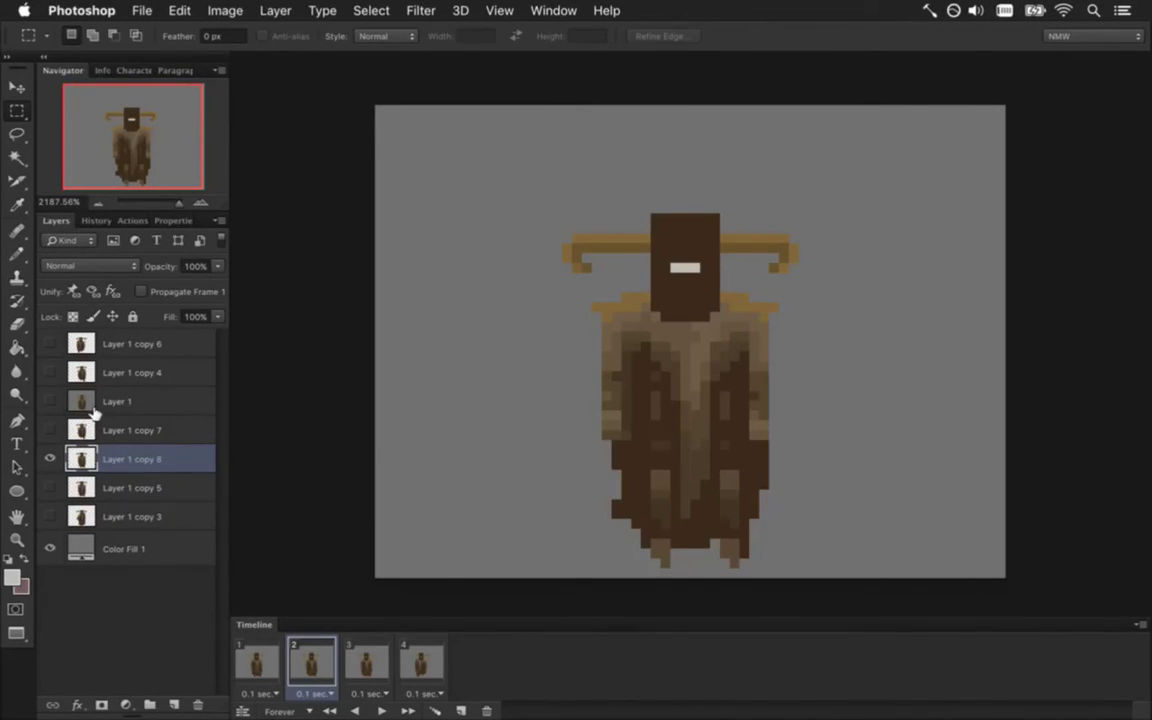
{"action": "left_click", "coordinate": [49, 457]}
{"action": "left_click", "coordinate": [50, 400]}
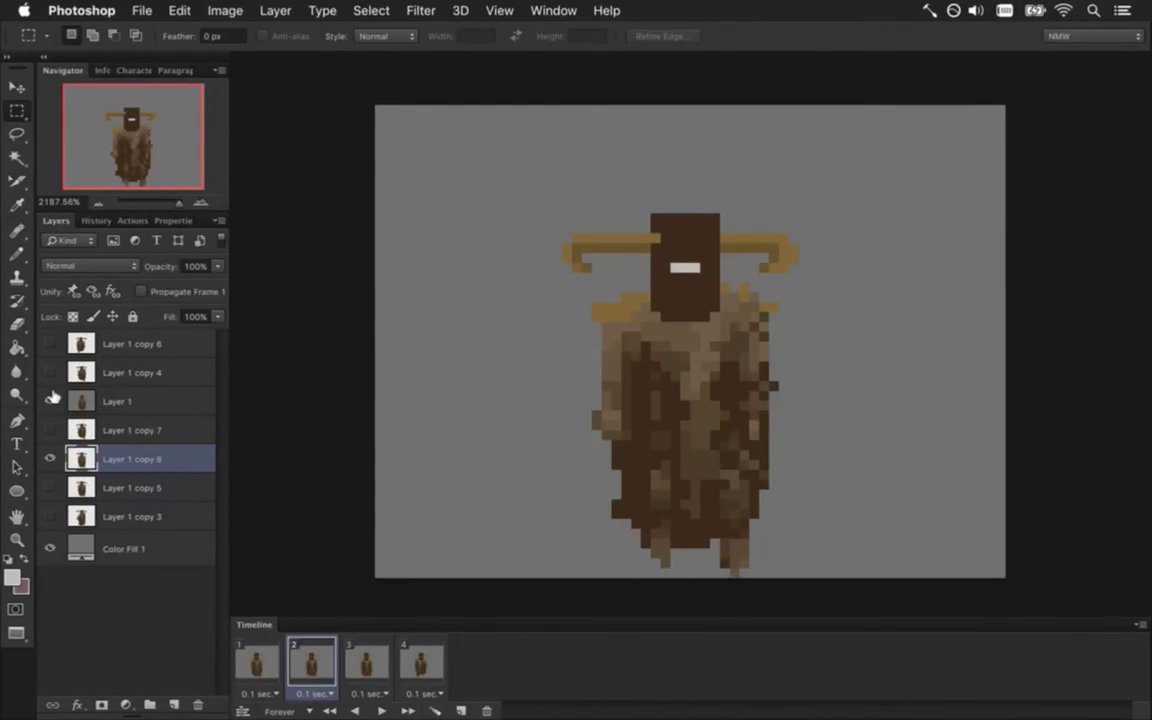
{"action": "left_click", "coordinate": [51, 400]}
{"action": "left_click", "coordinate": [51, 400]}
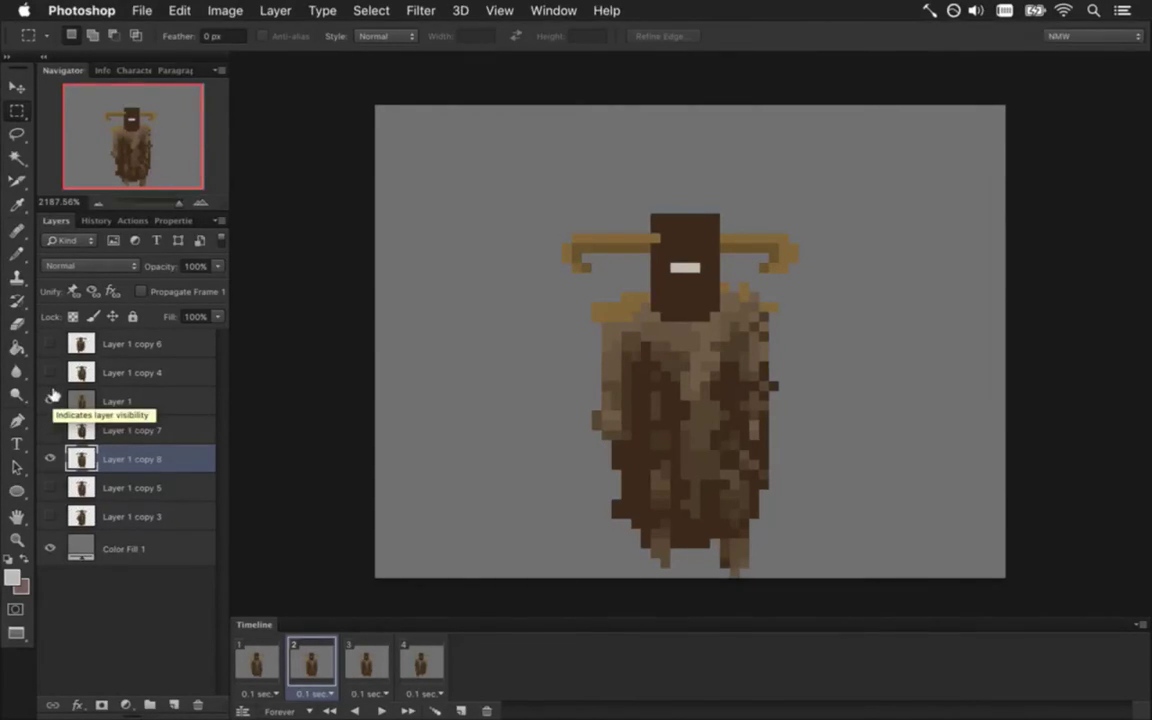
{"action": "left_click", "coordinate": [51, 400]}
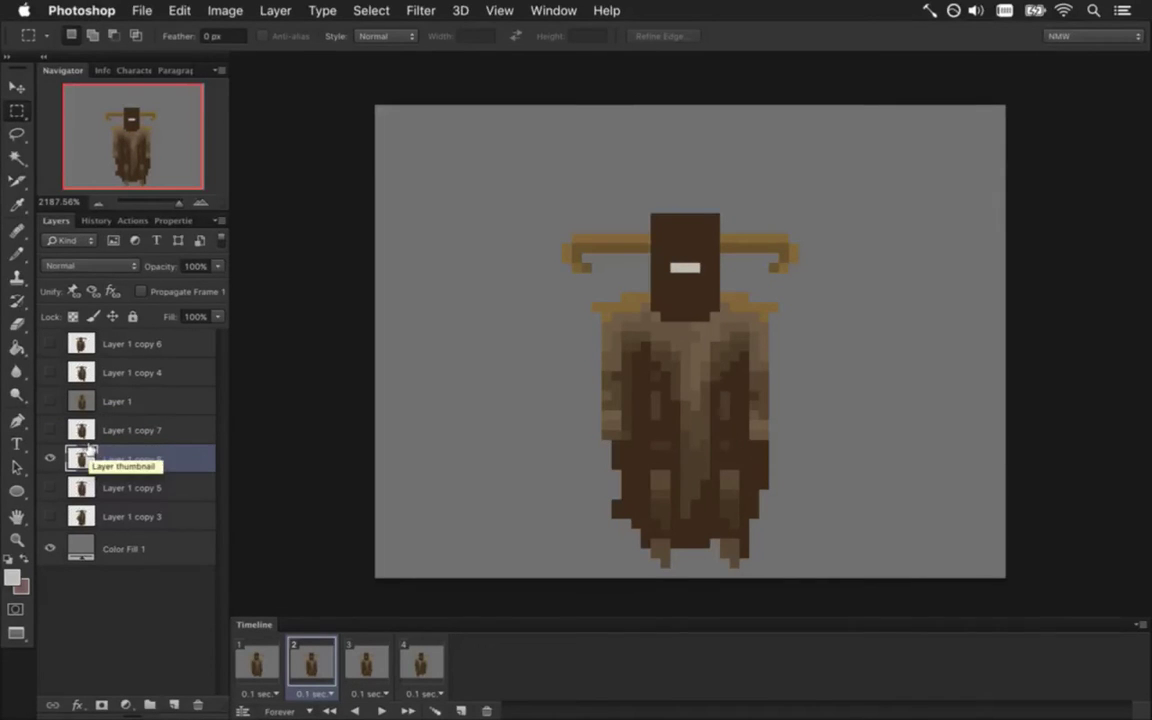
Shift a 2 px wide strip of the lower robe up one pixel
{"action": "left_click_drag", "start_coordinate": [652, 469], "coordinate": [668, 567]}
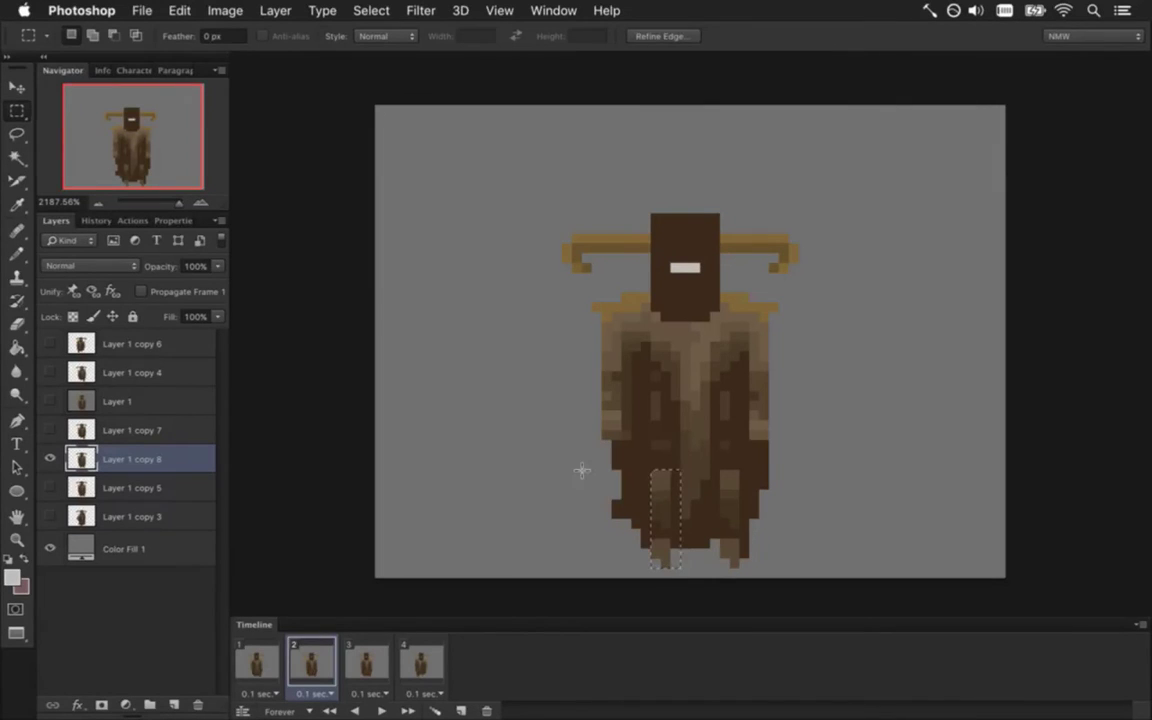
{"action": "left_click_drag", "start_coordinate": [651, 469], "coordinate": [655, 565]}
{"action": "key", "text": "v"}
{"action": "key", "text": "Up"}
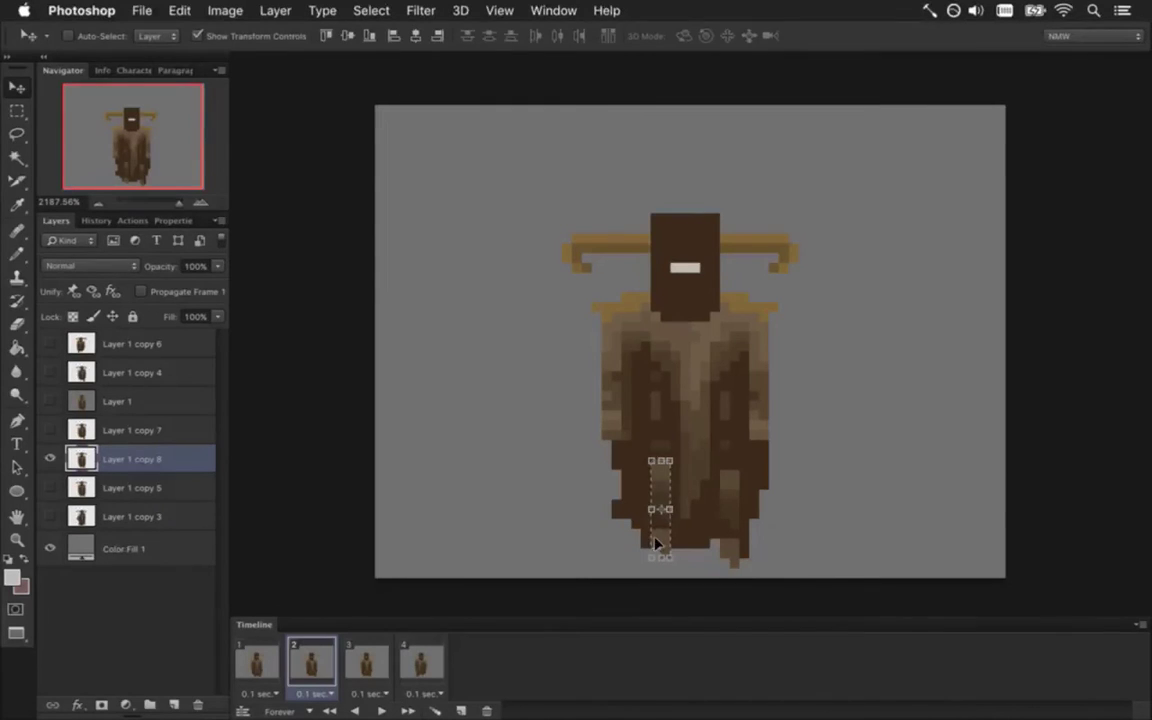
{"action": "key", "text": "m"}
{"action": "left_click_drag", "start_coordinate": [724, 476], "coordinate": [727, 524]}
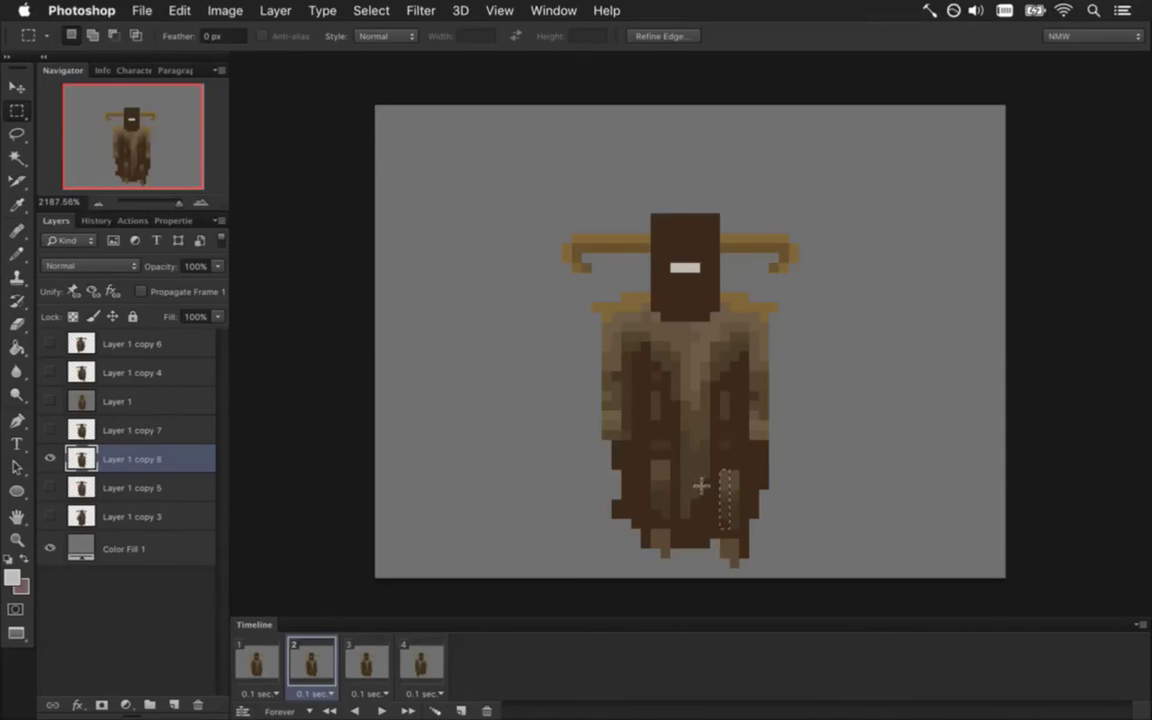
{"action": "left_click", "coordinate": [664, 440]}
Compare poses against Layer 1, then shift the cloak's right-edge strip up one pixel
{"action": "left_click", "coordinate": [51, 399]}
{"action": "left_click", "coordinate": [51, 398]}
{"action": "left_click", "coordinate": [51, 398]}
{"action": "left_click", "coordinate": [51, 398]}
{"action": "left_click_drag", "start_coordinate": [750, 302], "coordinate": [790, 440]}
{"action": "key", "text": "v"}
{"action": "key", "text": "Up"}
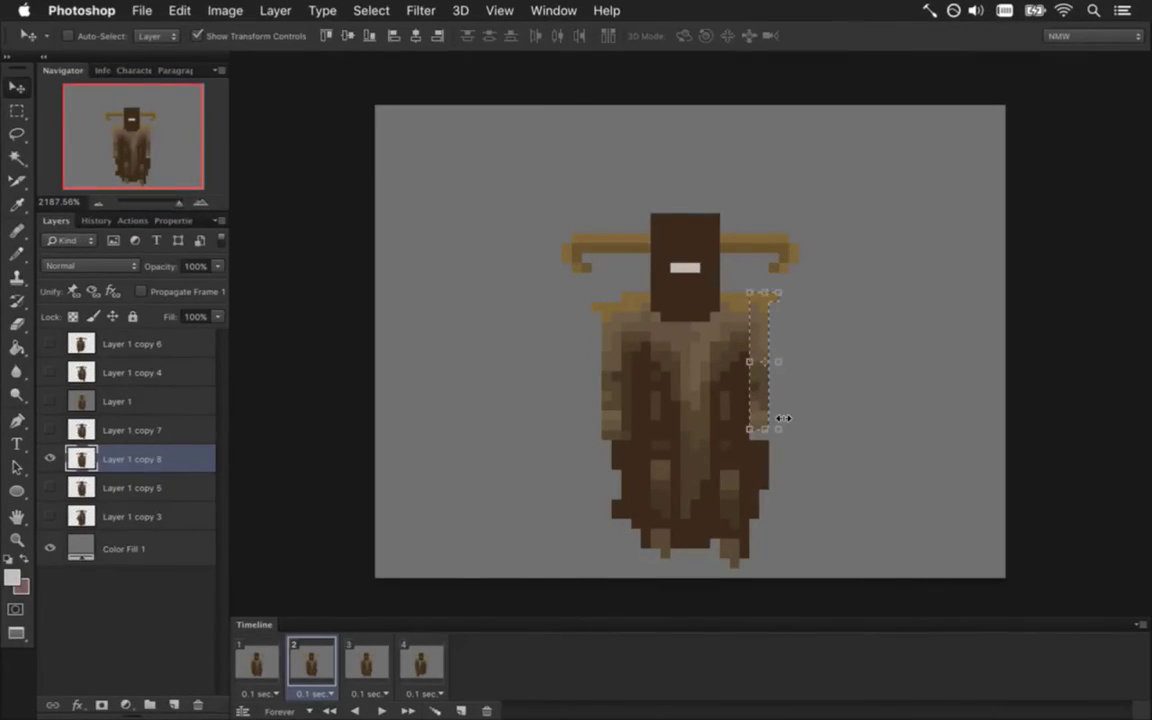
{"action": "key", "text": "m"}
Deselect and sample dark browns from the cloak for pencil retouching
{"action": "key", "text": "ctrl+d"}
{"action": "key", "text": "i"}
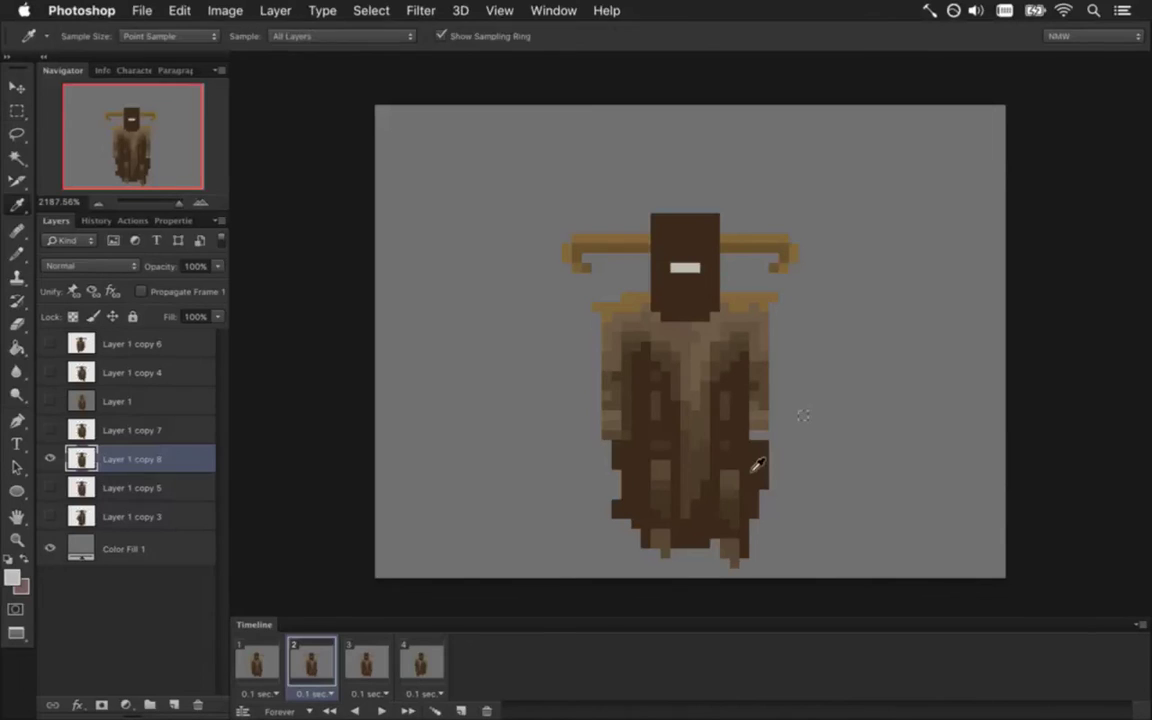
{"action": "left_click", "coordinate": [755, 461]}
{"action": "key", "text": "b"}
{"action": "key", "text": "m"}
{"action": "key", "text": "i"}
{"action": "left_click", "coordinate": [682, 405]}
{"action": "key", "text": "b"}
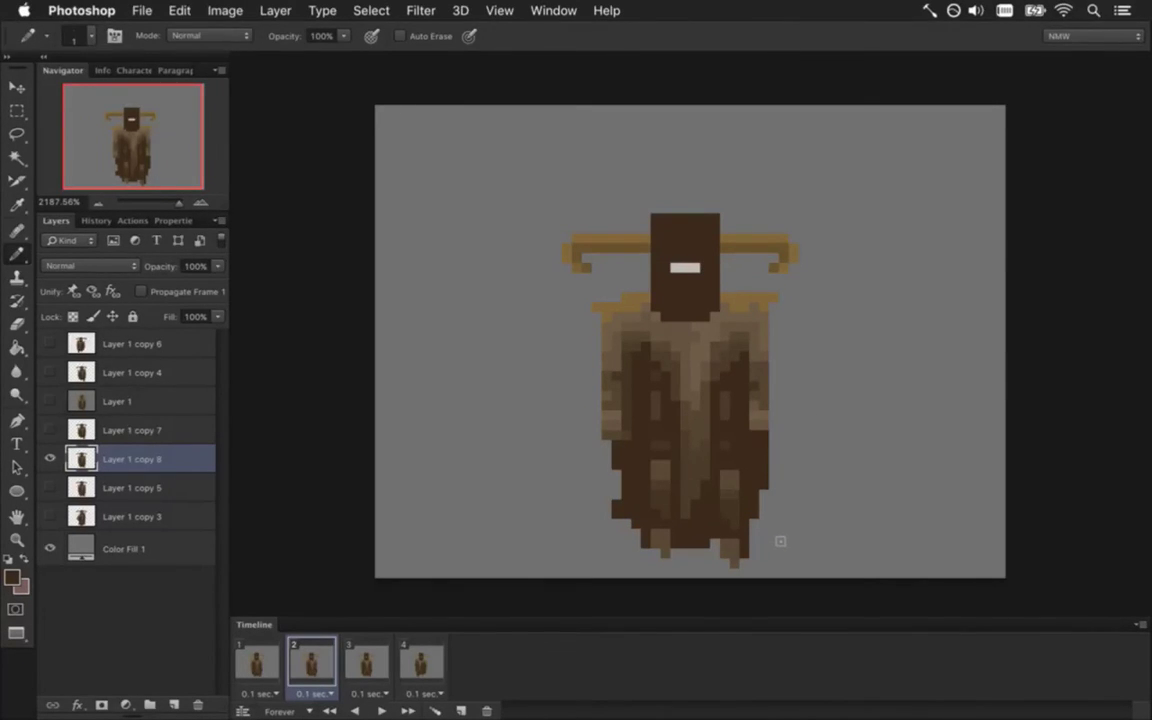
{"action": "key", "text": "m"}
Select and move a 4 by 10 px cloak strip, then deselect it
{"action": "mouse_move", "coordinate": [740, 433]}
{"action": "left_mouse_down"}
{"action": "mouse_move", "coordinate": [767, 553]}
{"action": "mouse_move", "coordinate": [784, 440]}
{"action": "left_mouse_up"}
{"action": "key", "text": "v"}
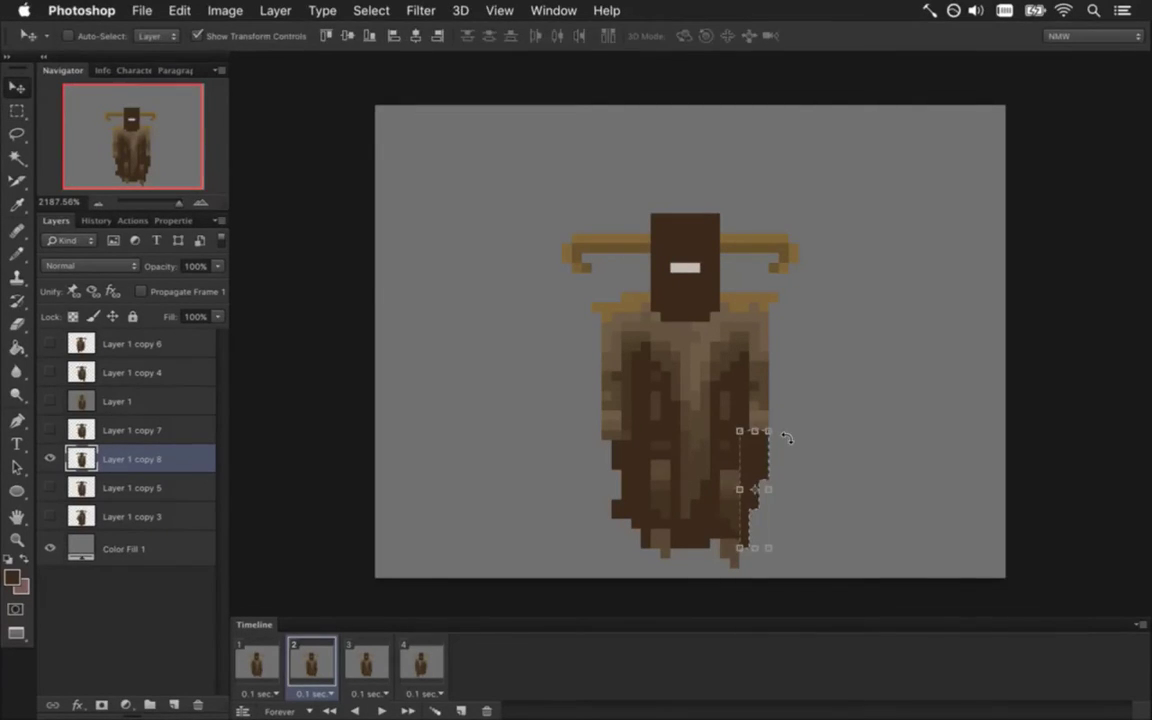
{"action": "key", "text": "m"}
{"action": "key", "text": "ctrl+d"}
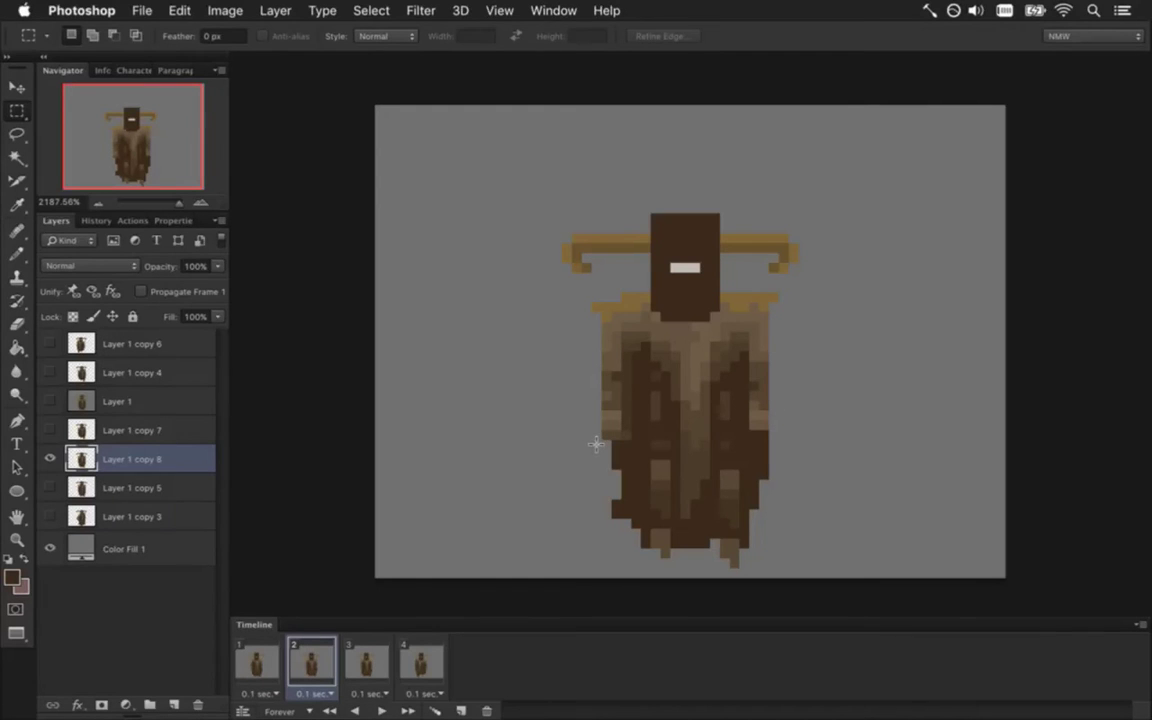
Sample cloak browns, ending on a lighter brown, to touch up robe pixels
{"action": "key", "text": "i"}
{"action": "left_click", "coordinate": [700, 450]}
{"action": "key", "text": "b"}
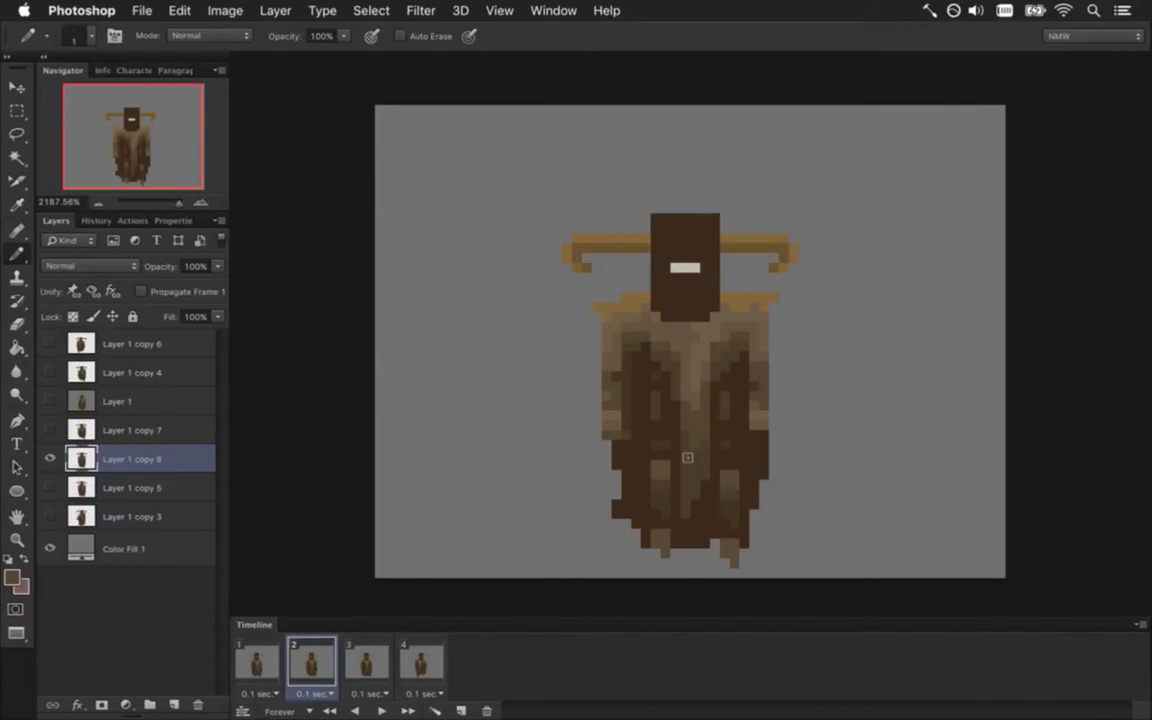
{"action": "key", "text": "i"}
{"action": "key", "text": "b"}
{"action": "key", "text": "i"}
{"action": "left_click", "coordinate": [712, 508]}
{"action": "key", "text": "b"}
Add a new frame after frame 2 showing Layer 1 copy 7 instead of copy 8
{"action": "left_click", "coordinate": [257, 661]}
{"action": "left_click", "coordinate": [316, 645]}
{"action": "left_click", "coordinate": [460, 709]}
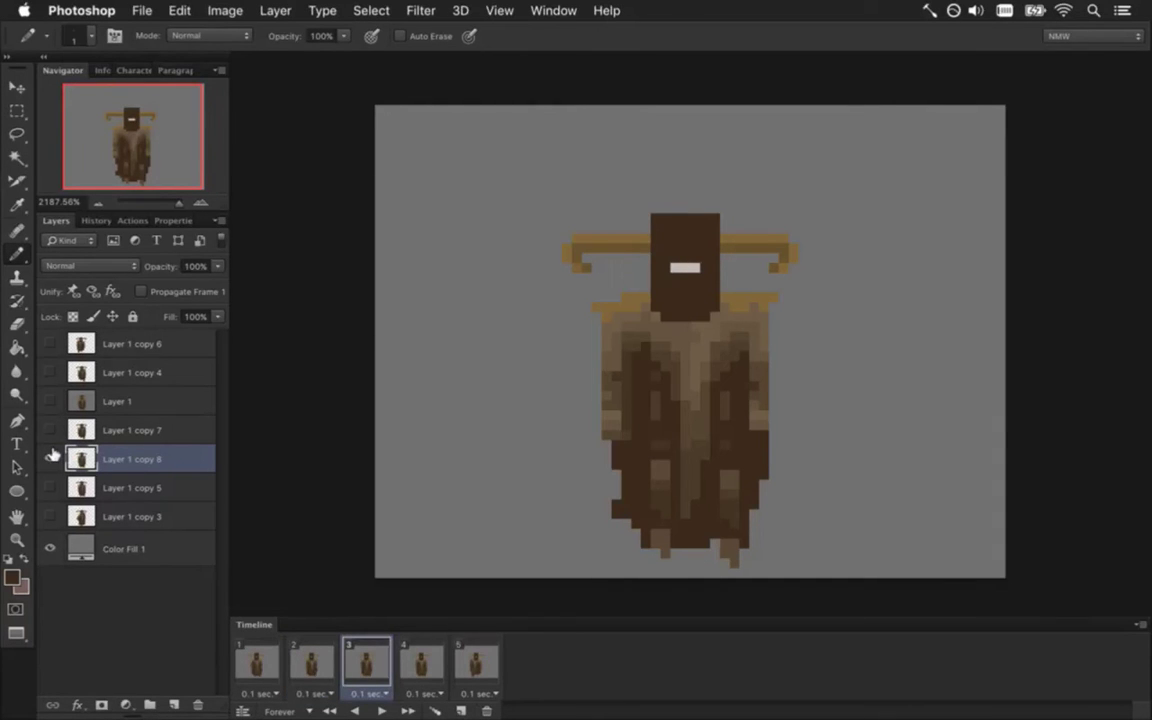
{"action": "left_click", "coordinate": [51, 458]}
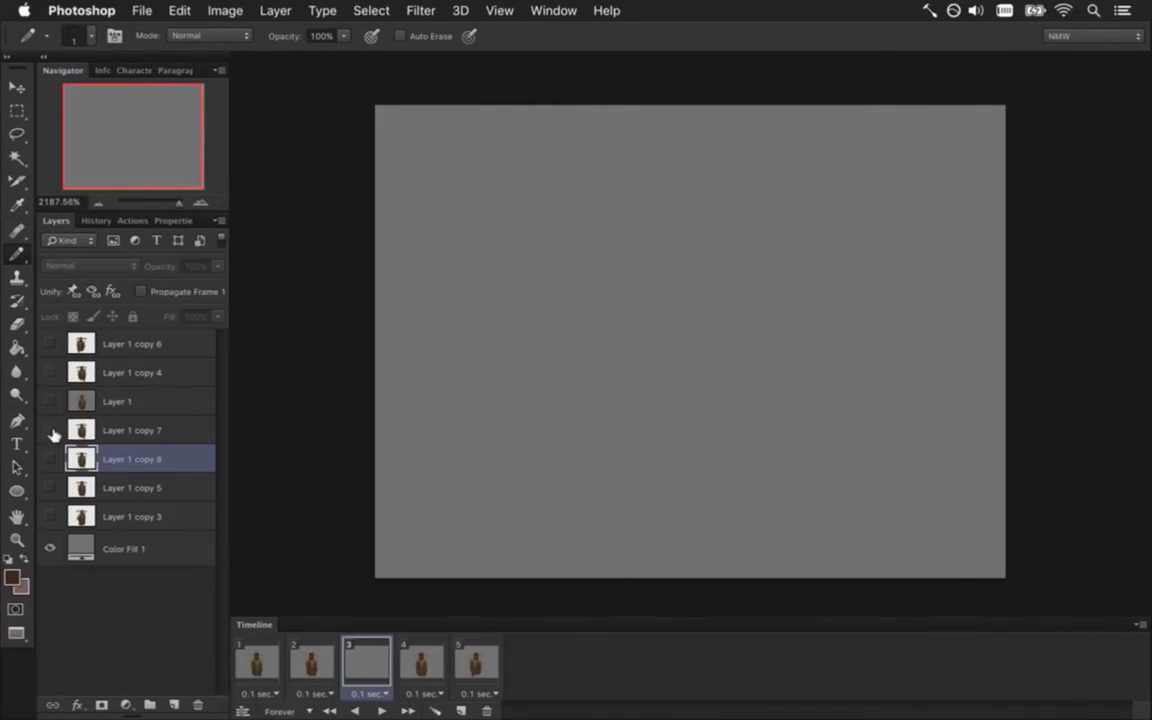
{"action": "left_click", "coordinate": [51, 430]}
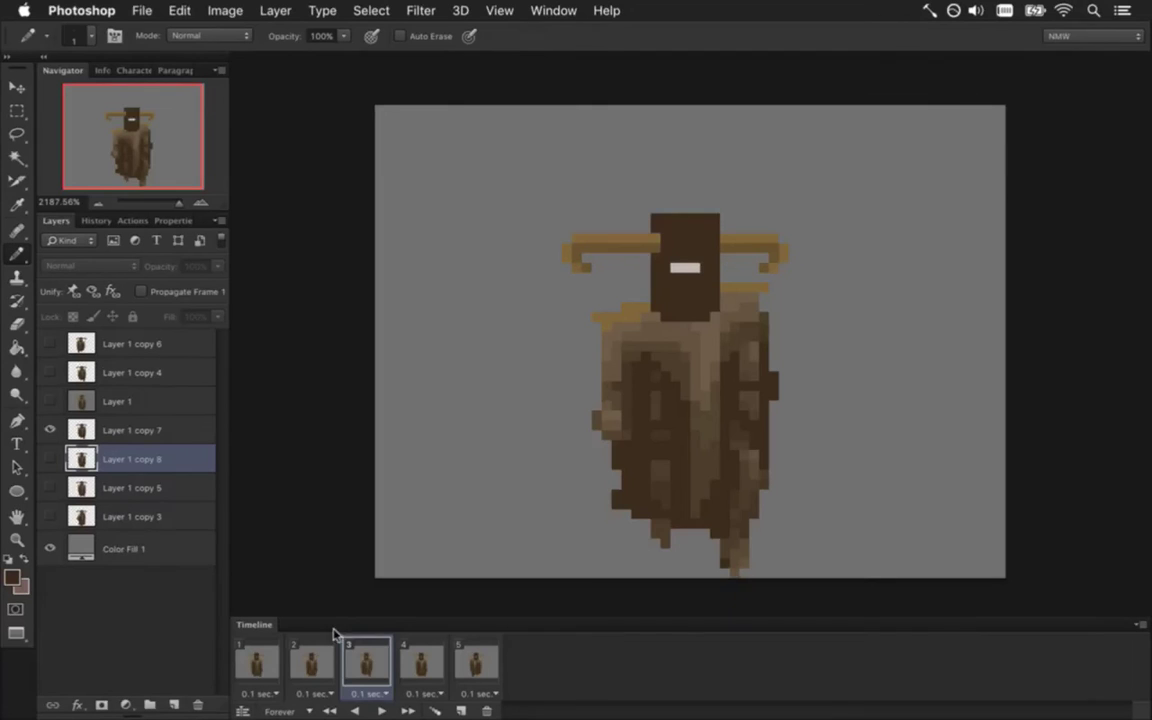
Compare poses across frames 1–3, then hide Layer 1 copy 8 on frame 2
{"action": "left_click", "coordinate": [259, 660]}
{"action": "left_click", "coordinate": [311, 660]}
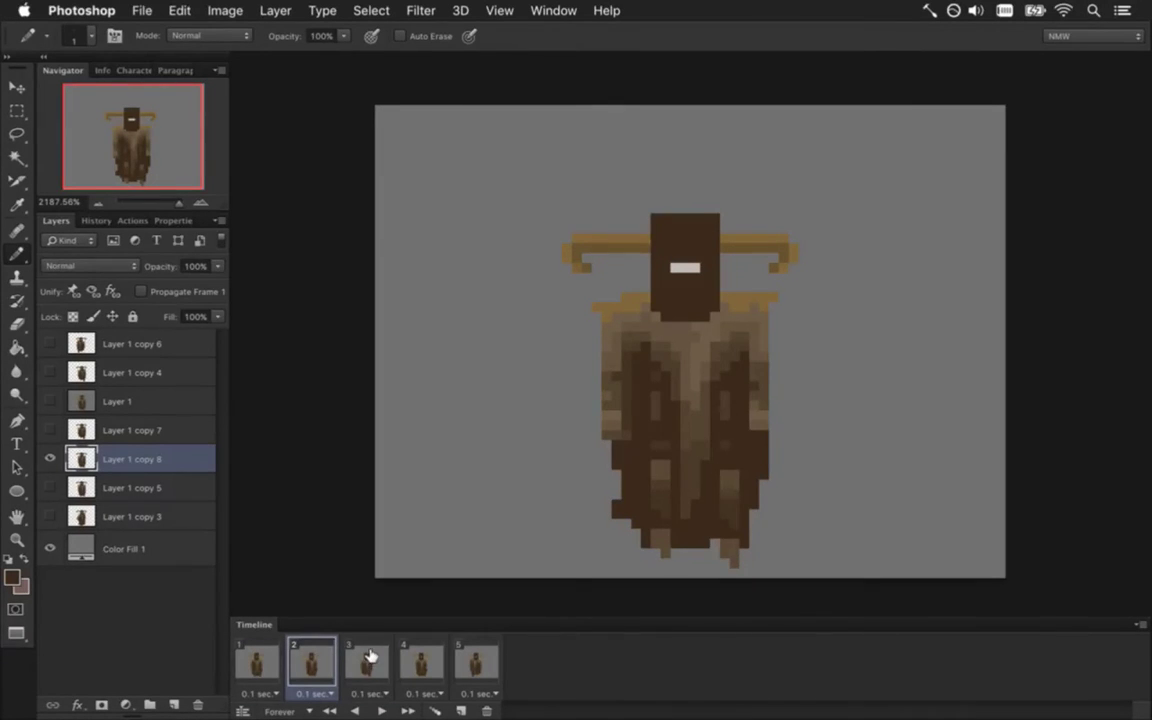
{"action": "left_click", "coordinate": [370, 660]}
{"action": "left_click", "coordinate": [315, 658]}
{"action": "left_click", "coordinate": [368, 660]}
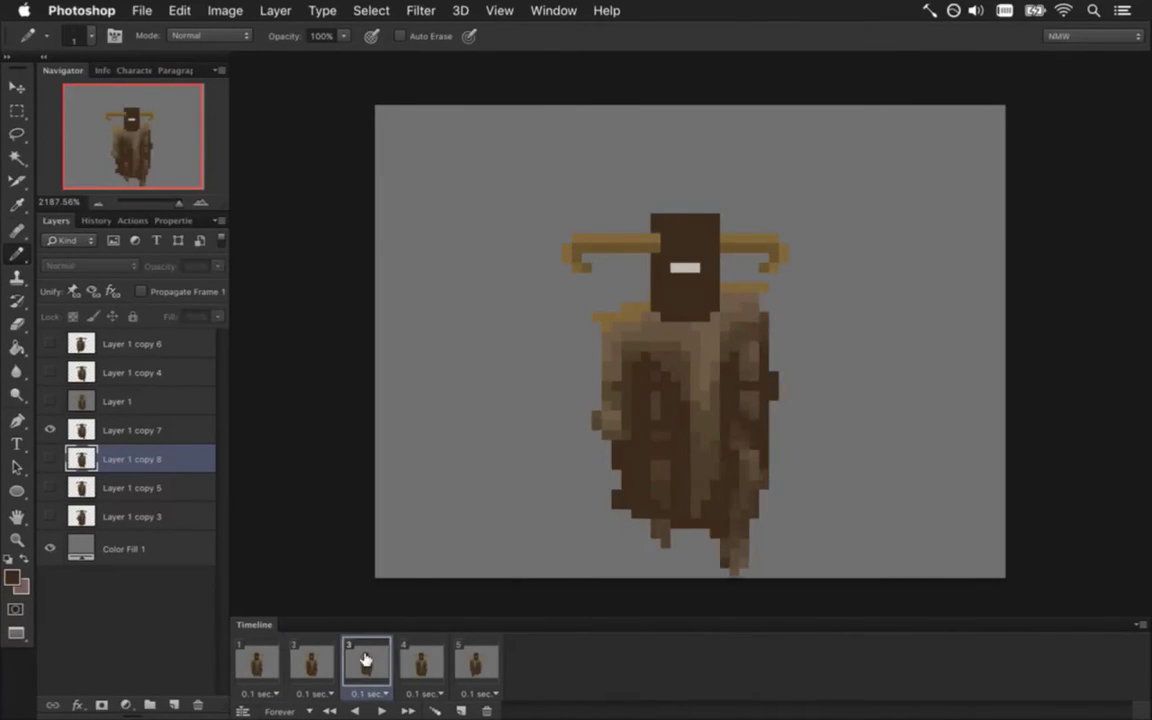
{"action": "left_click", "coordinate": [318, 660]}
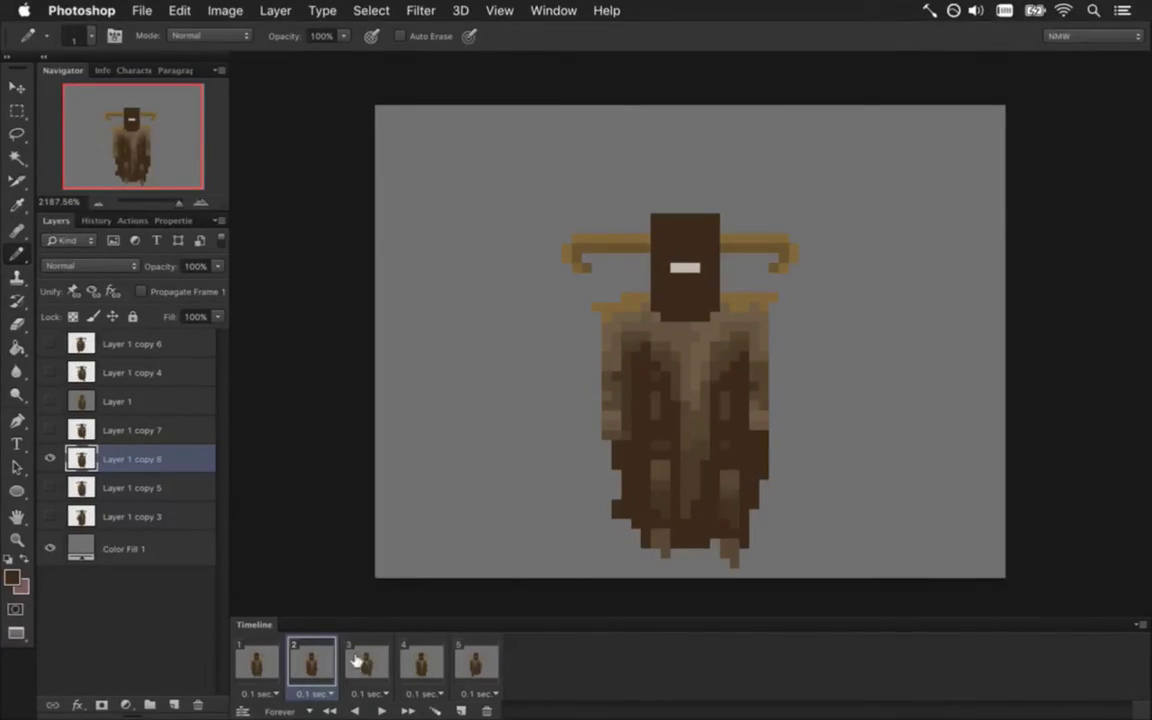
{"action": "left_click", "coordinate": [258, 660]}
{"action": "left_click", "coordinate": [311, 660]}
{"action": "left_click", "coordinate": [258, 660]}
{"action": "left_click", "coordinate": [318, 658]}
{"action": "left_click", "coordinate": [367, 658]}
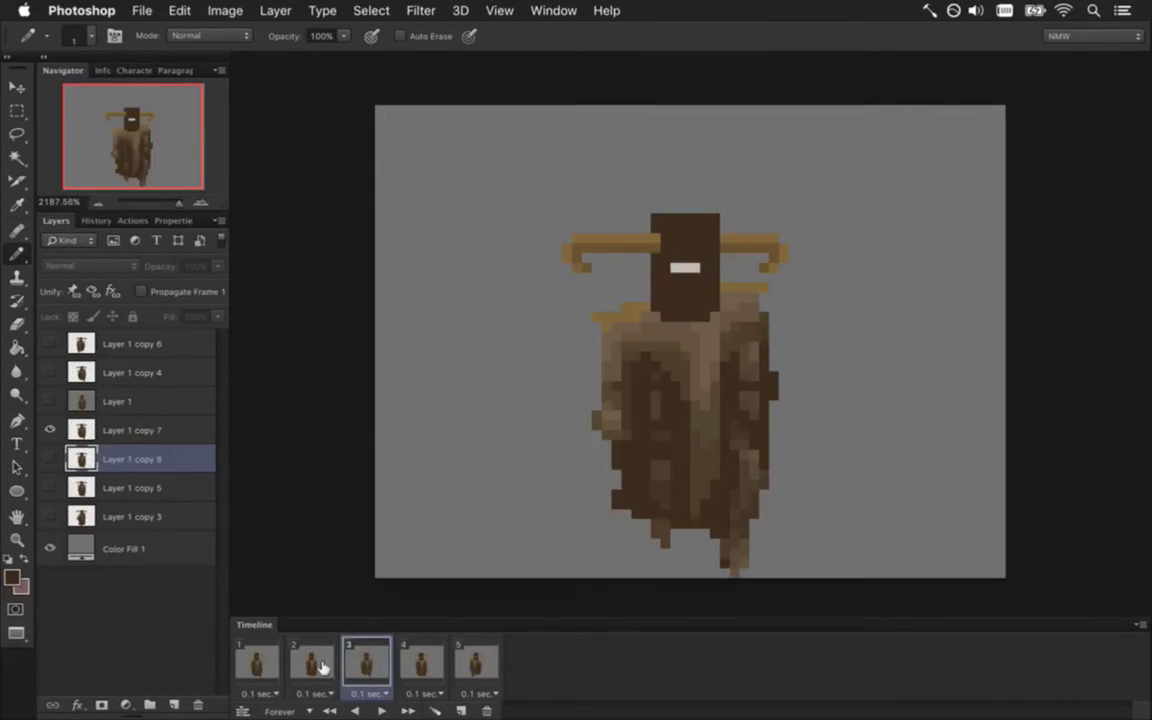
{"action": "left_click", "coordinate": [327, 668]}
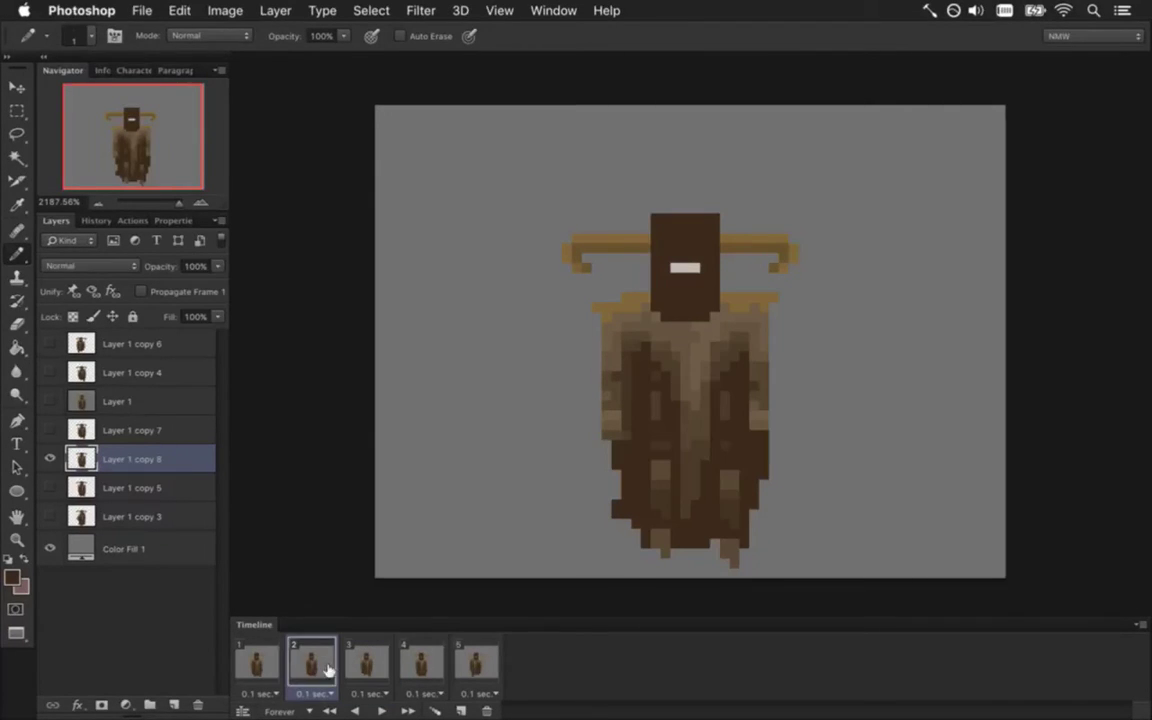
{"action": "left_click", "coordinate": [49, 459]}
Show and select Layer 1 on frame 2, then Magic Wand the grey background and deselect
{"action": "left_click", "coordinate": [50, 401]}
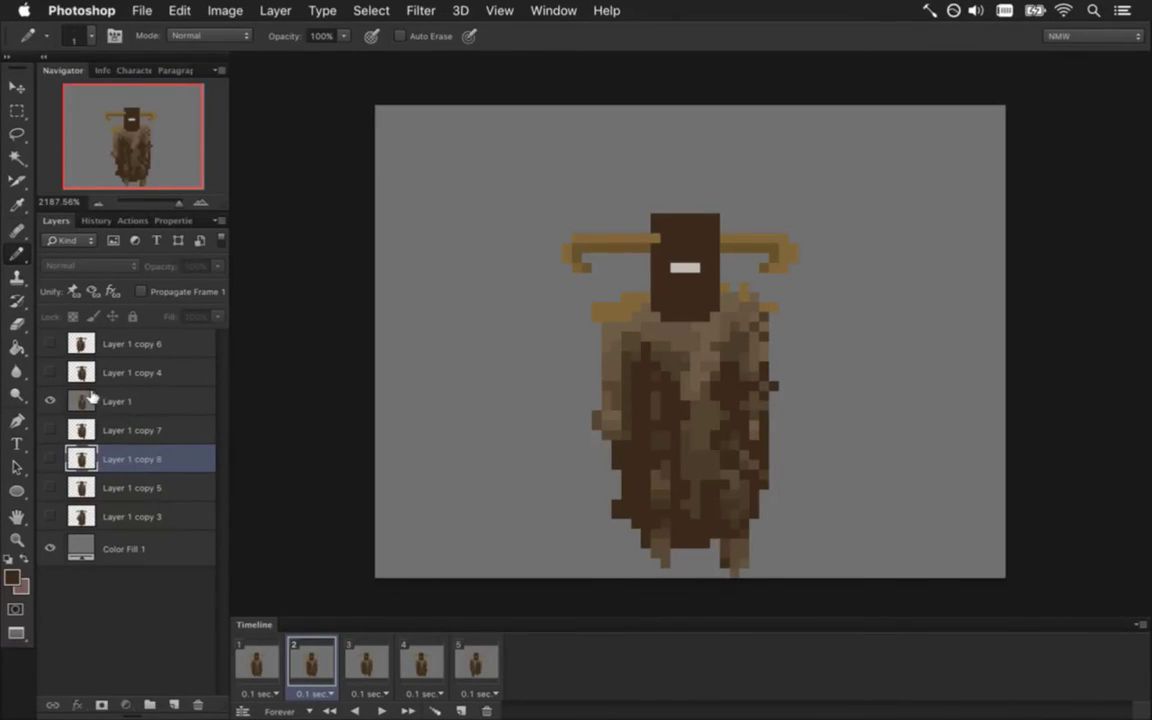
{"action": "left_click", "coordinate": [112, 401]}
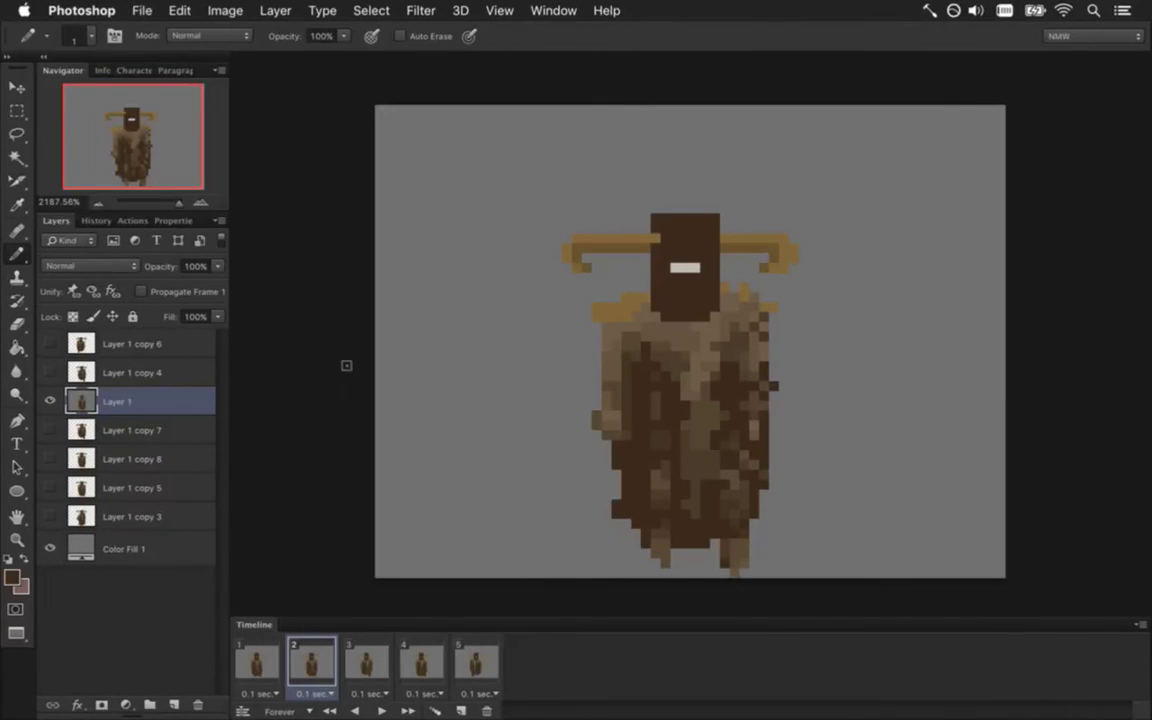
{"action": "left_click", "coordinate": [17, 157]}
{"action": "left_click", "coordinate": [490, 390]}
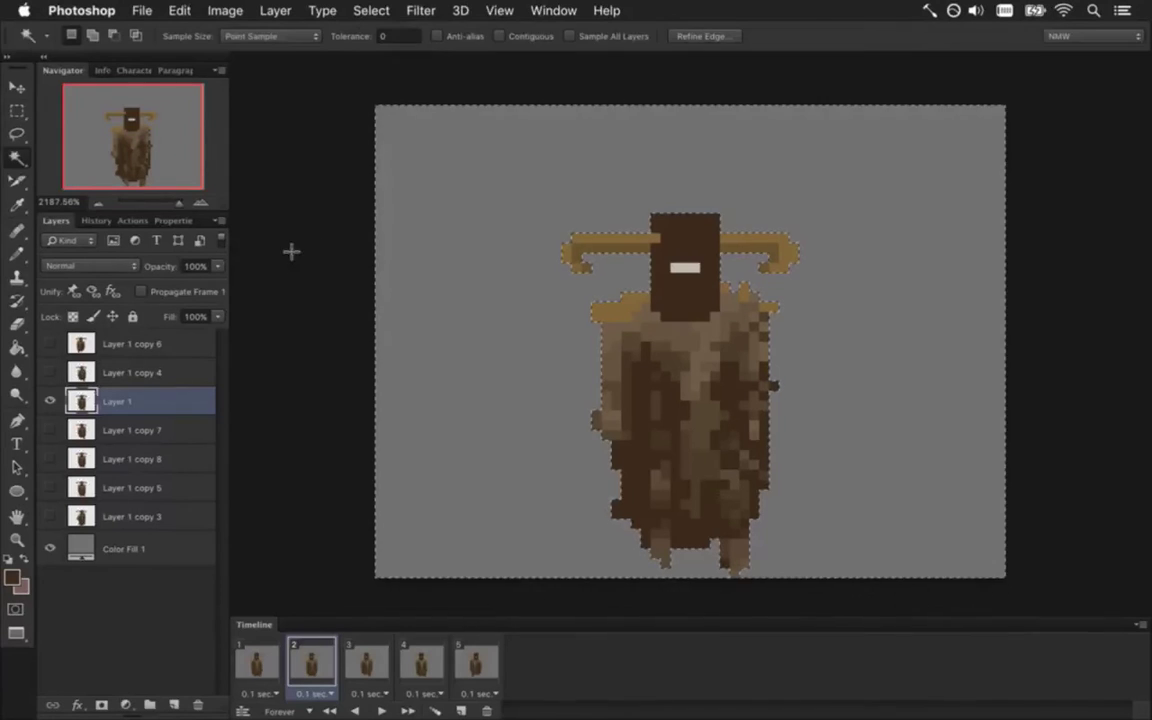
{"action": "key", "text": "m"}
{"action": "key", "text": "super+d"}
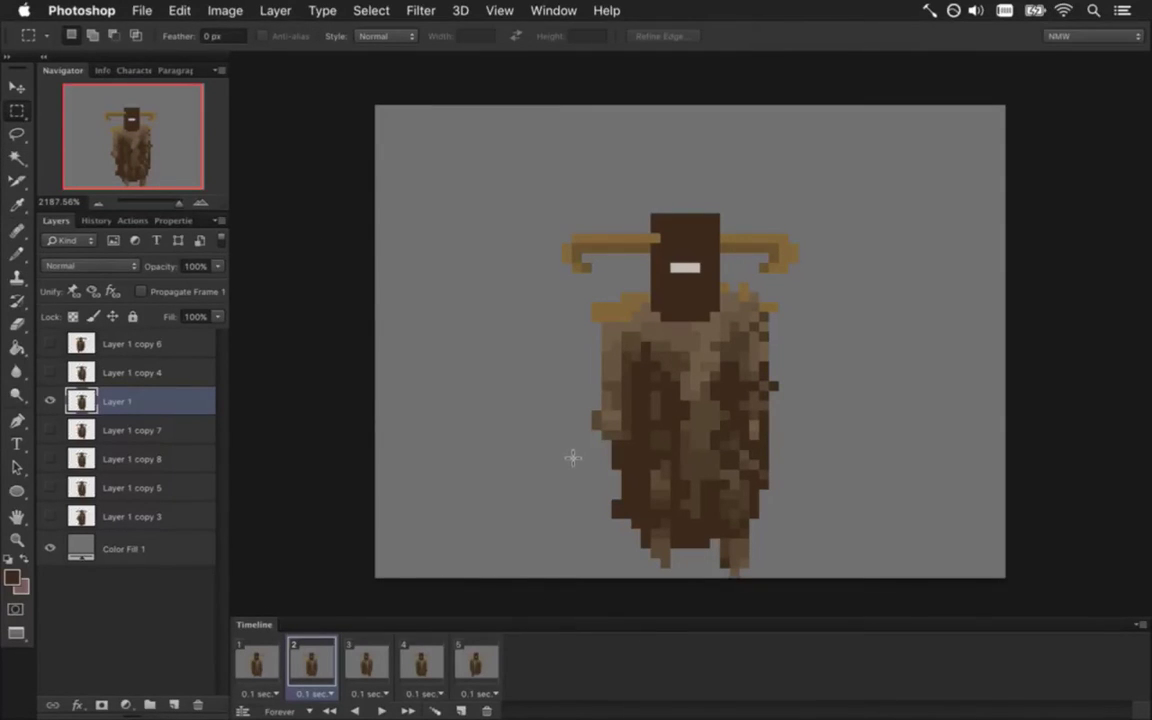
Sample browns across the cloak and pencil over a vertical run of cloak pixels
{"action": "key", "text": "b"}
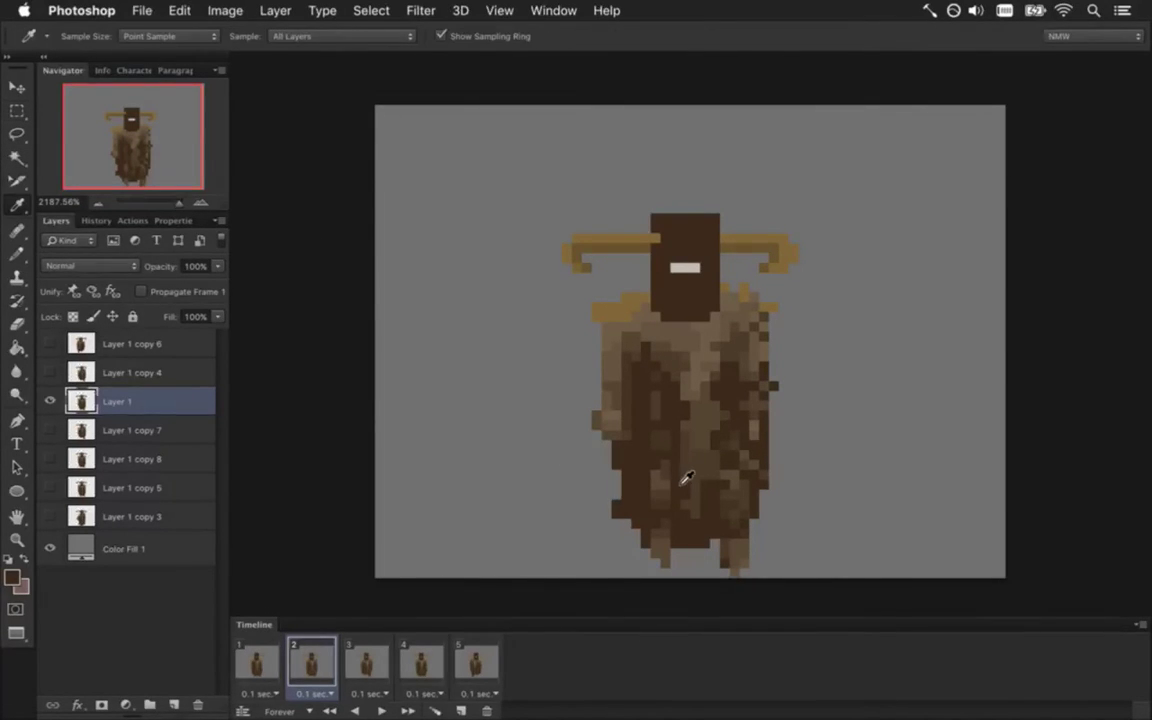
{"action": "left_click", "coordinate": [668, 472], "text": "alt"}
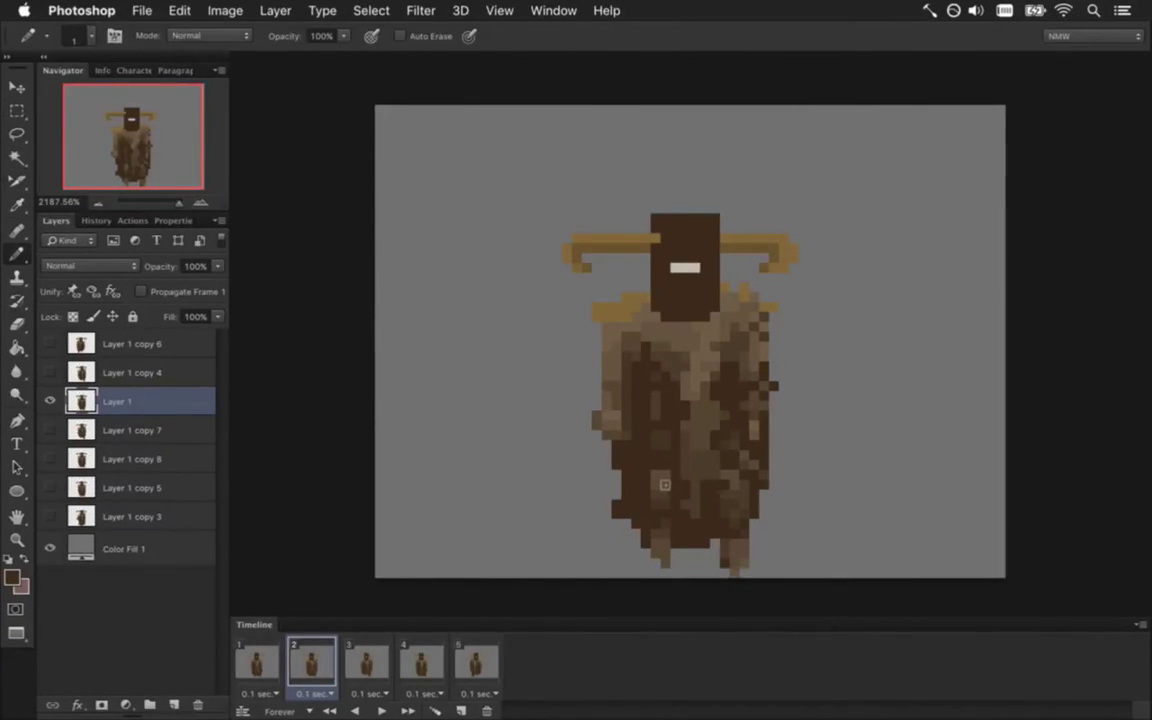
{"action": "left_click", "coordinate": [660, 532], "text": "alt"}
{"action": "left_click", "coordinate": [690, 440], "text": "alt"}
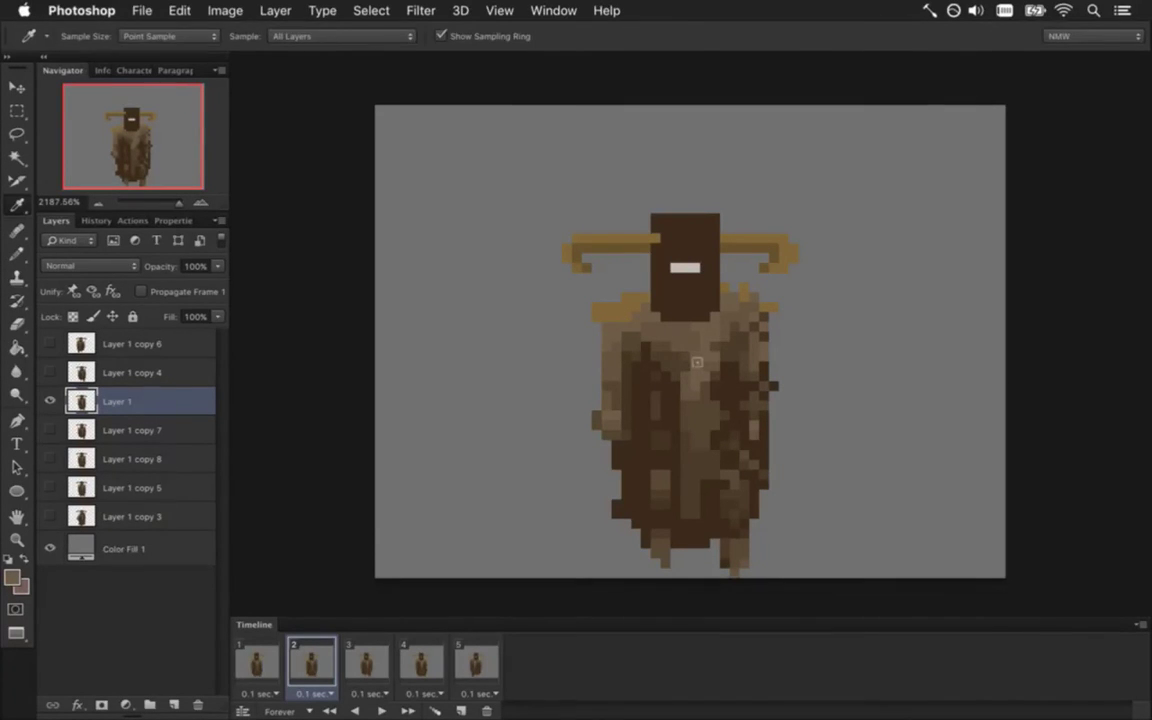
{"action": "left_click", "coordinate": [685, 330], "text": "alt"}
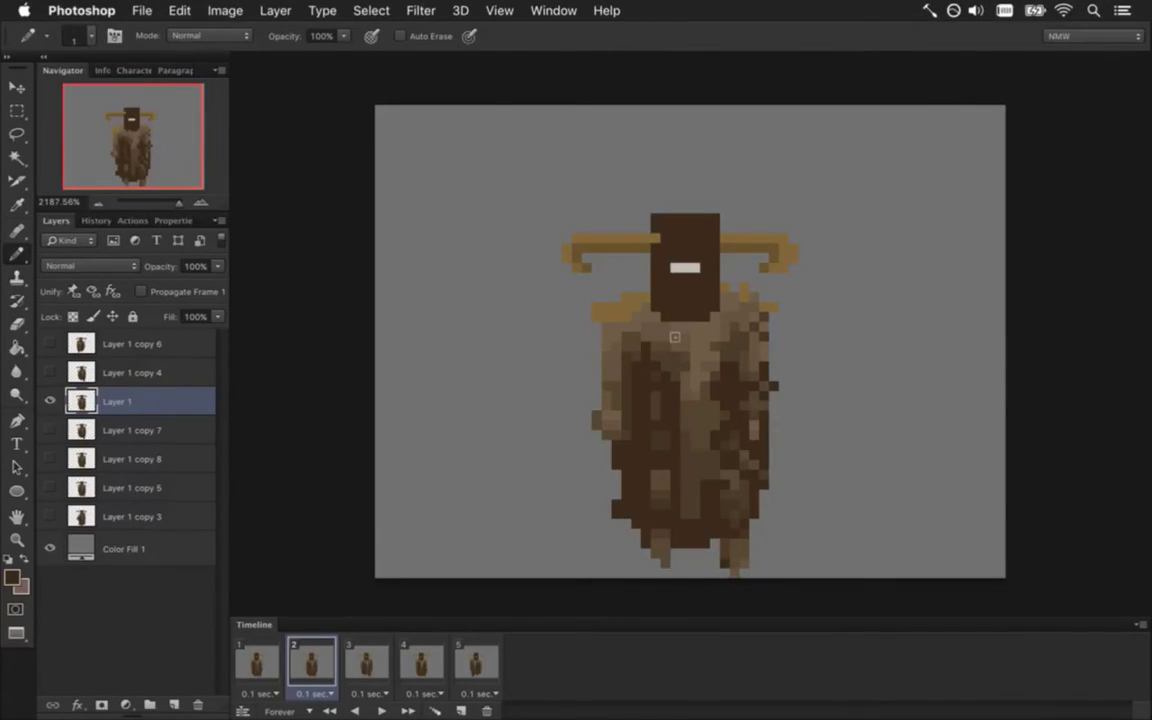
{"action": "left_click", "coordinate": [689, 347], "text": "alt"}
{"action": "left_click", "coordinate": [686, 385], "text": "alt"}
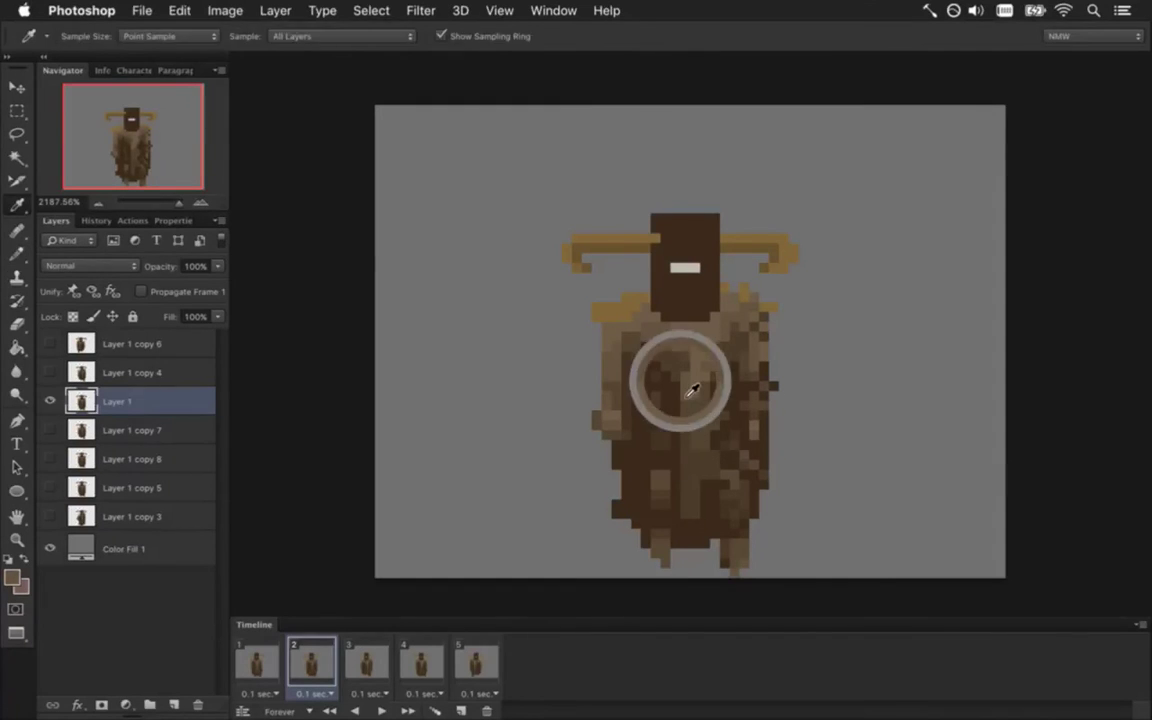
{"action": "left_click", "coordinate": [675, 377], "text": "alt"}
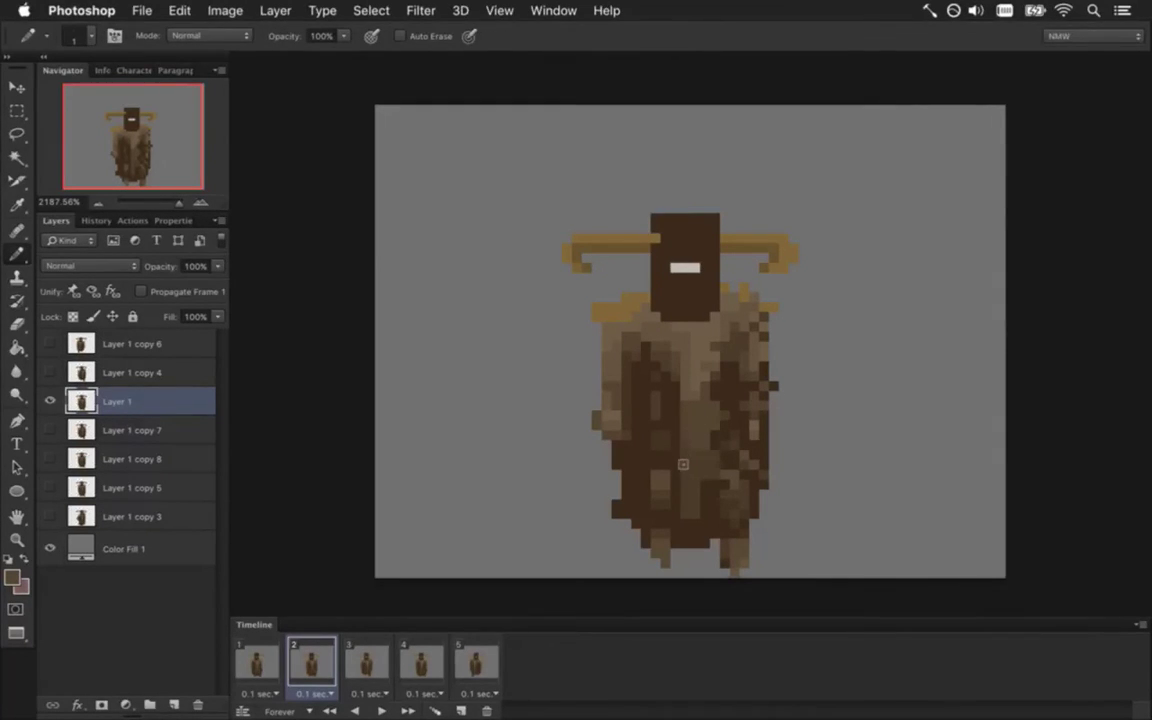
{"action": "left_click", "coordinate": [712, 515], "text": "alt"}
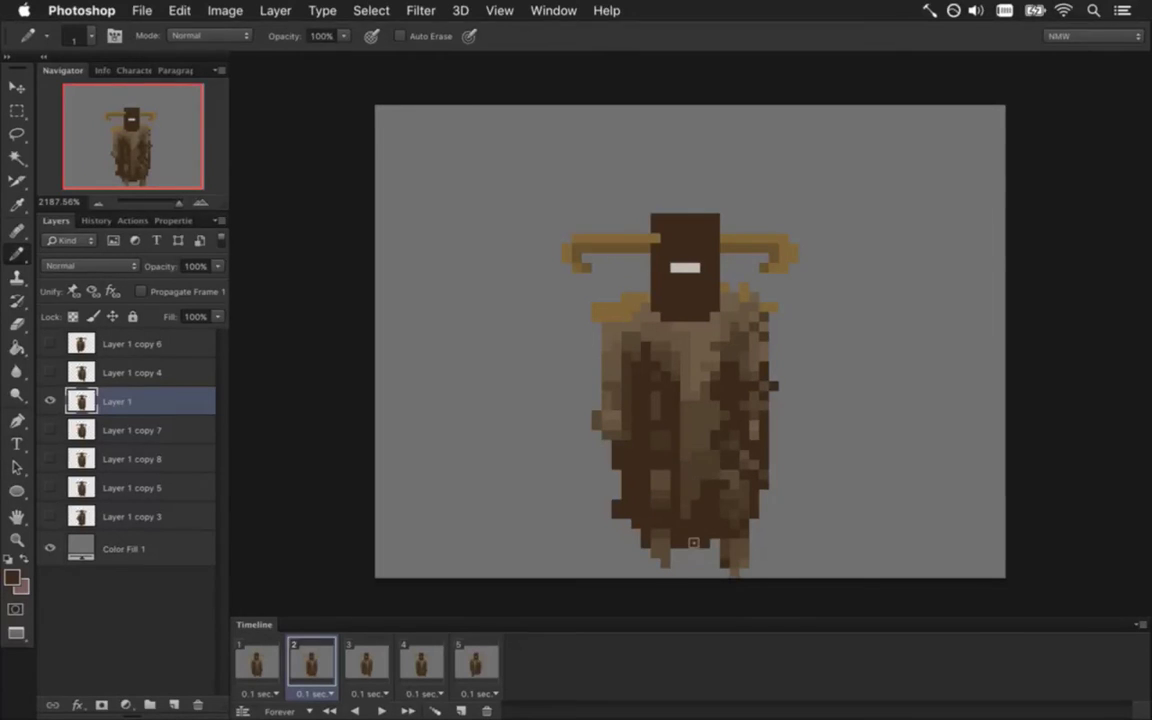
{"action": "left_click_drag", "start_coordinate": [643, 452], "coordinate": [645, 372]}
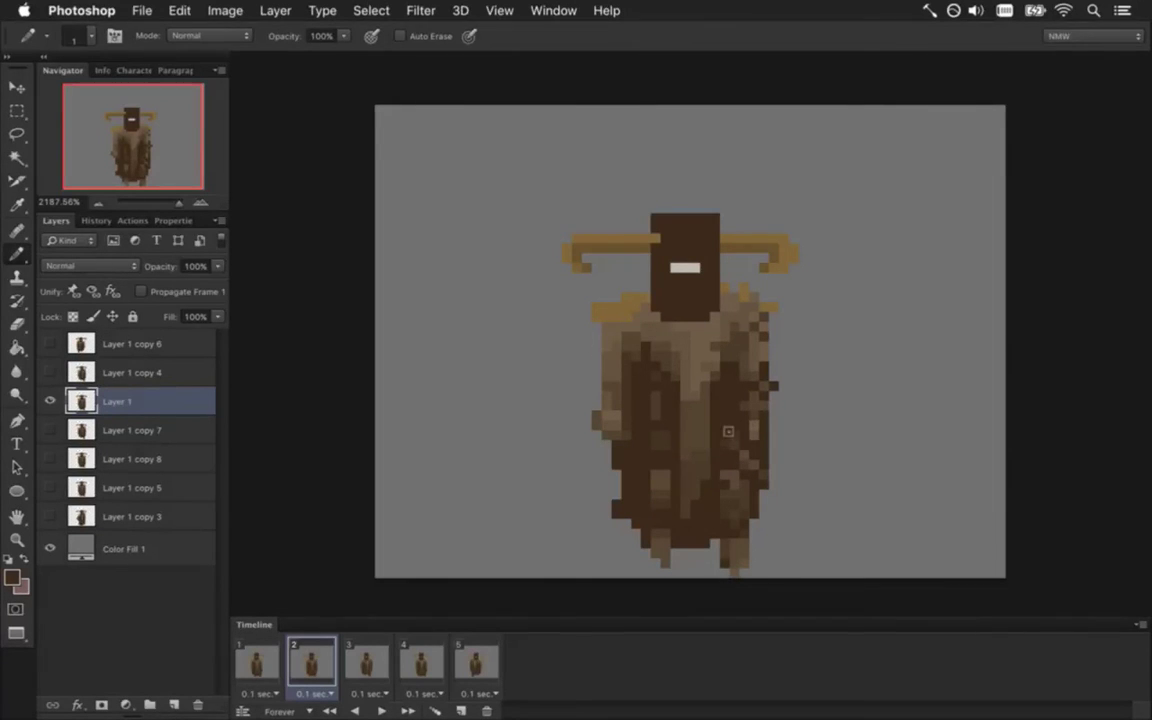
Alt-sample further browns from the lower and right-side cloak, ending on a darker brown
{"action": "key", "text": "alt"}
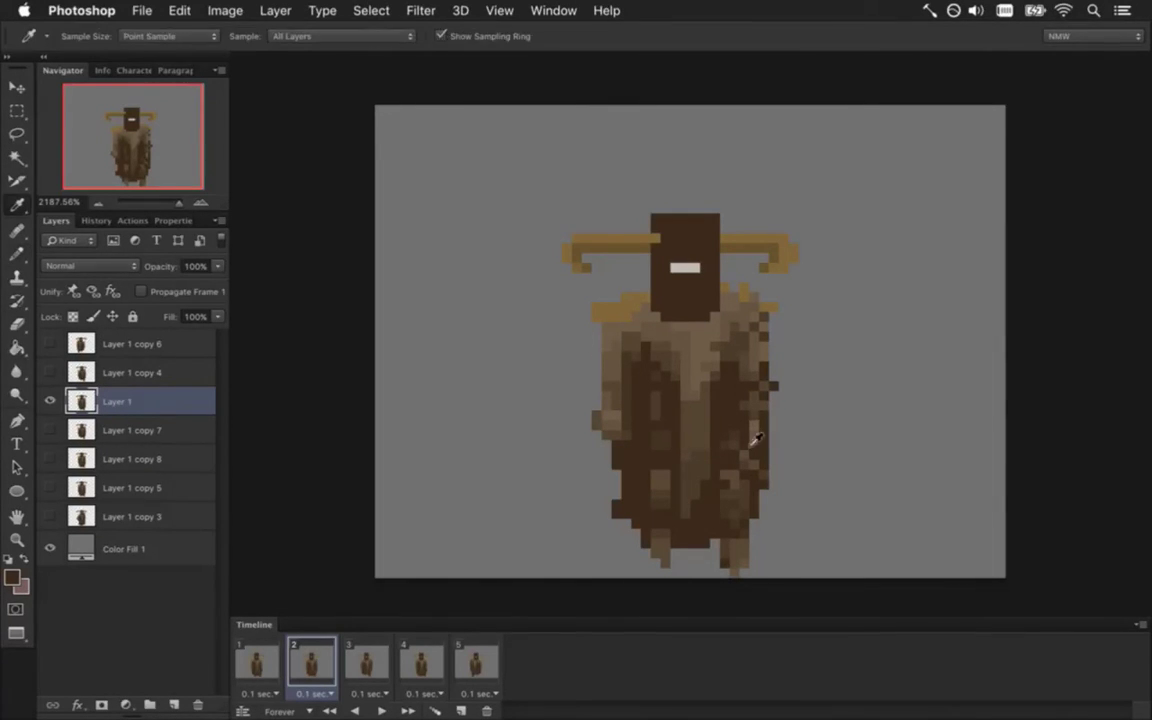
{"action": "left_click", "coordinate": [663, 411], "text": "alt"}
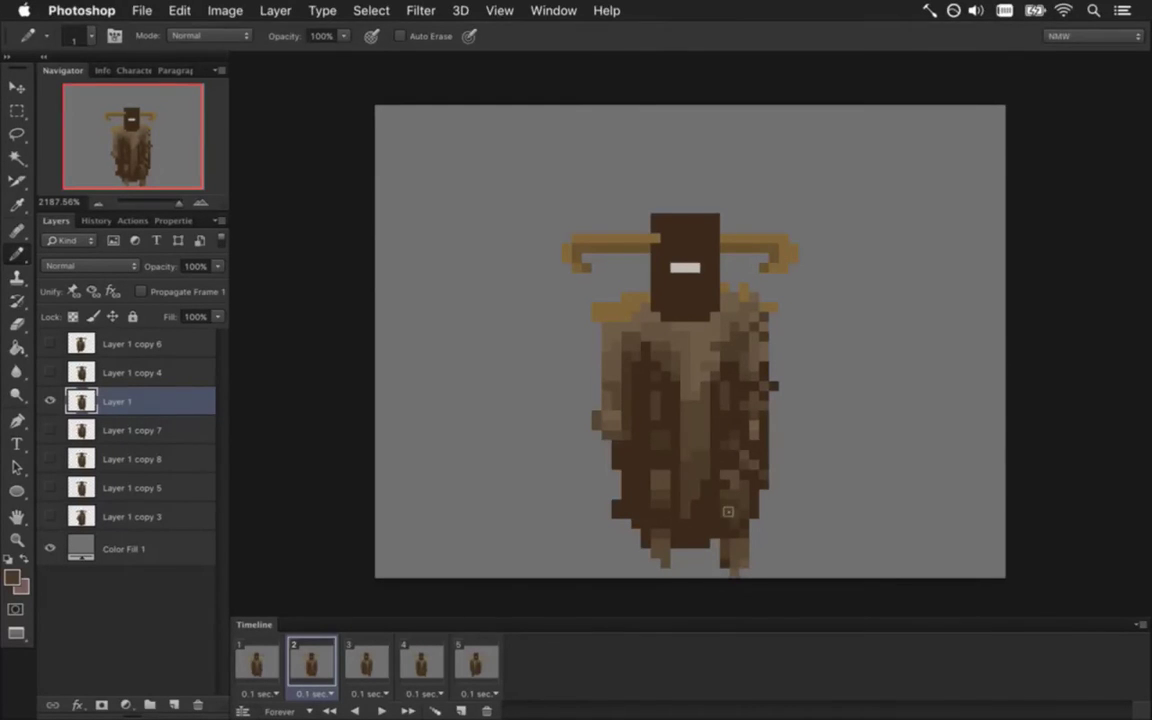
{"action": "left_click", "coordinate": [731, 444], "text": "alt"}
{"action": "left_click", "coordinate": [665, 412], "text": "alt"}
{"action": "key", "text": "alt"}
{"action": "left_click", "coordinate": [728, 500], "text": "alt"}
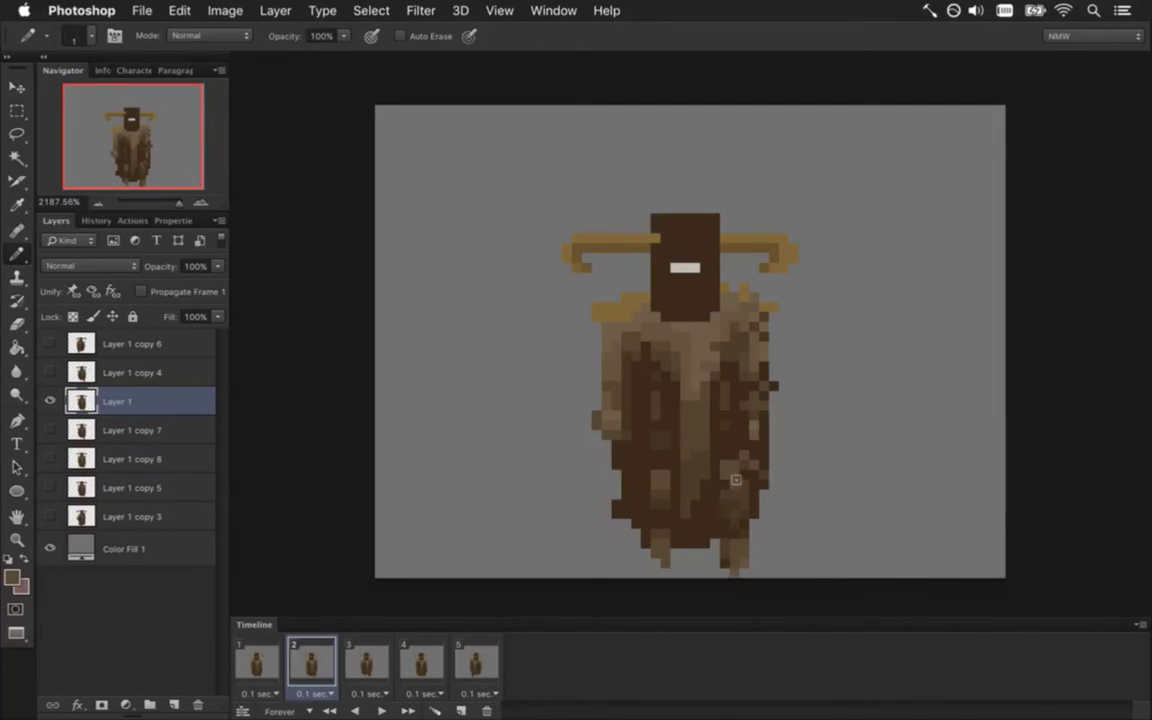
{"action": "left_click", "coordinate": [729, 494], "text": "alt"}
Sample the shoulder-trim gold, try the Eraser and undo, then pick a robe brown
{"action": "key", "text": "alt"}
{"action": "key", "text": "alt"}
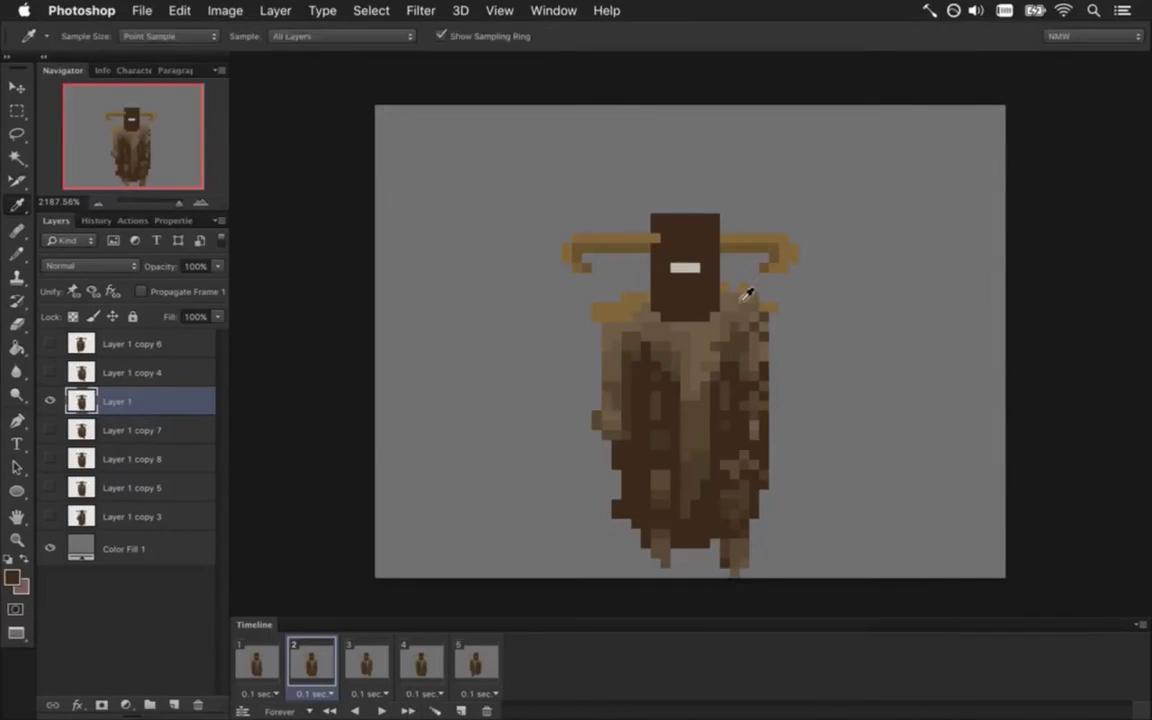
{"action": "left_click", "coordinate": [745, 296], "text": "alt"}
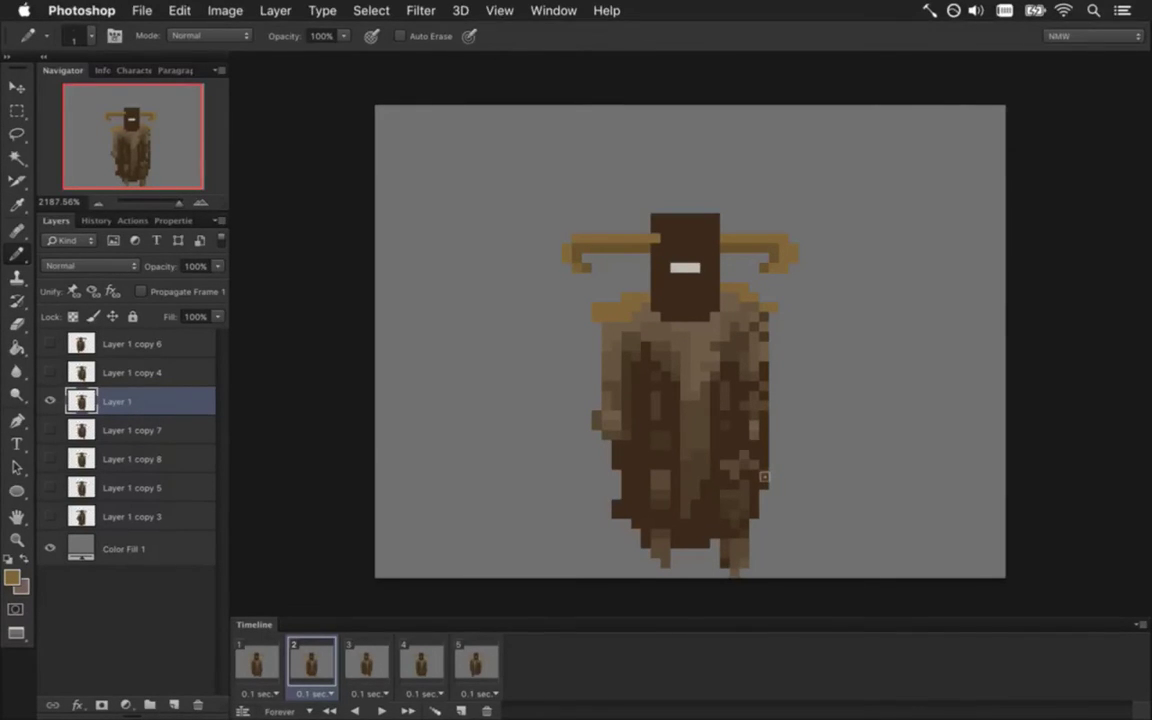
{"action": "key", "text": "e"}
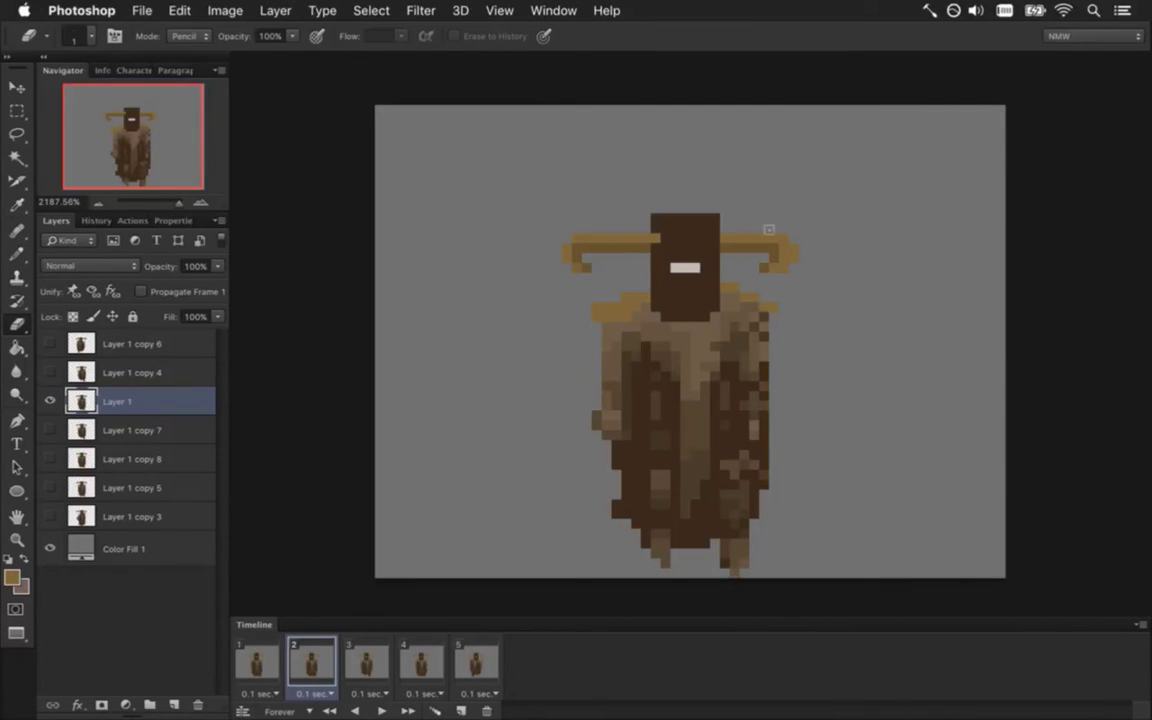
{"action": "key", "text": "super+z"}
{"action": "key", "text": "i"}
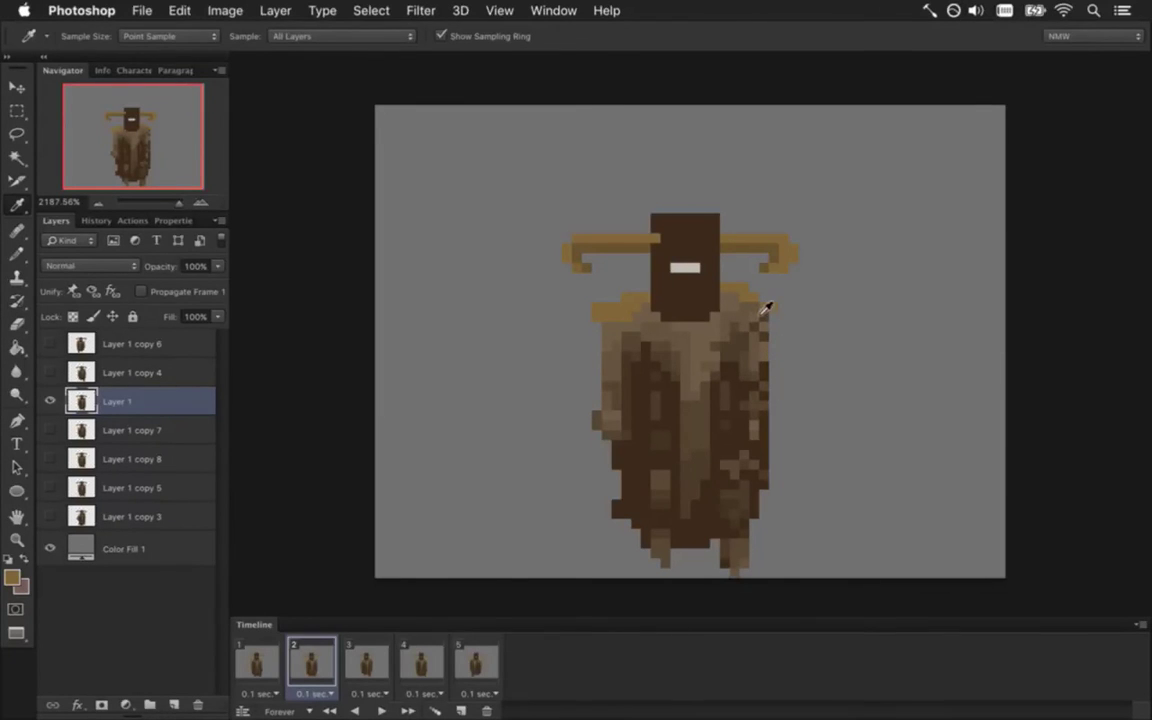
{"action": "left_click", "coordinate": [762, 312]}
{"action": "key", "text": "b"}
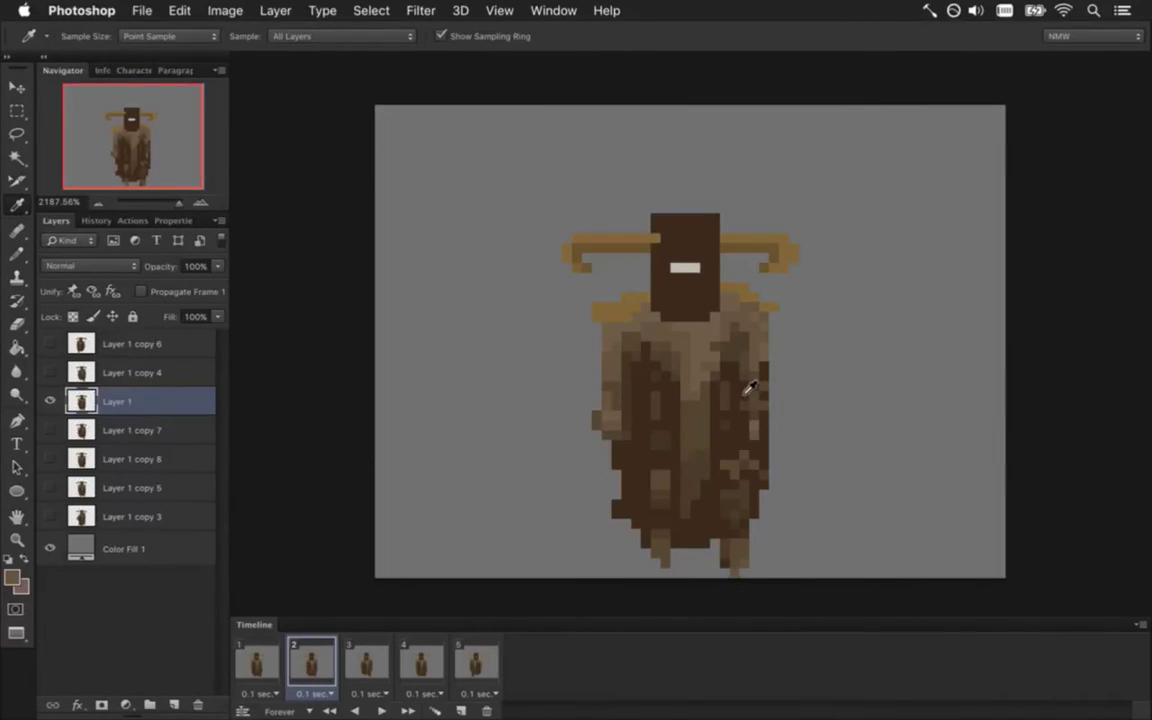
Pencil the cloak's right edge with darker browns and save the document
{"action": "left_click", "coordinate": [771, 383], "text": "alt"}
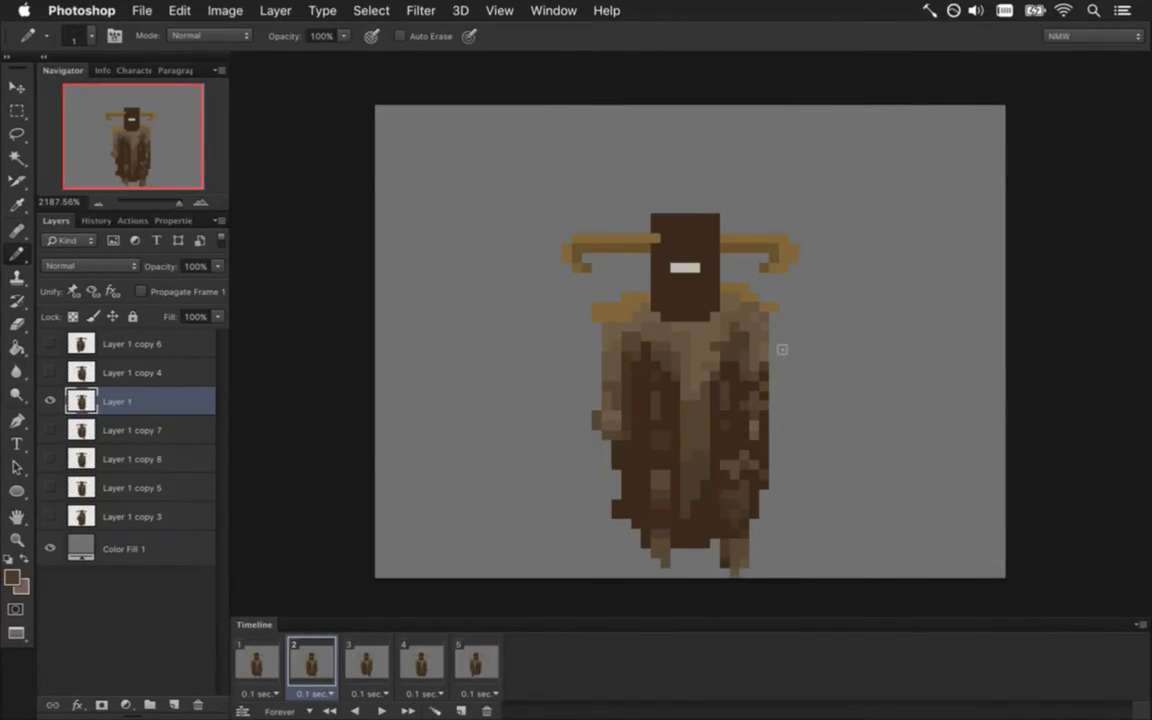
{"action": "left_click", "coordinate": [752, 380], "text": "alt"}
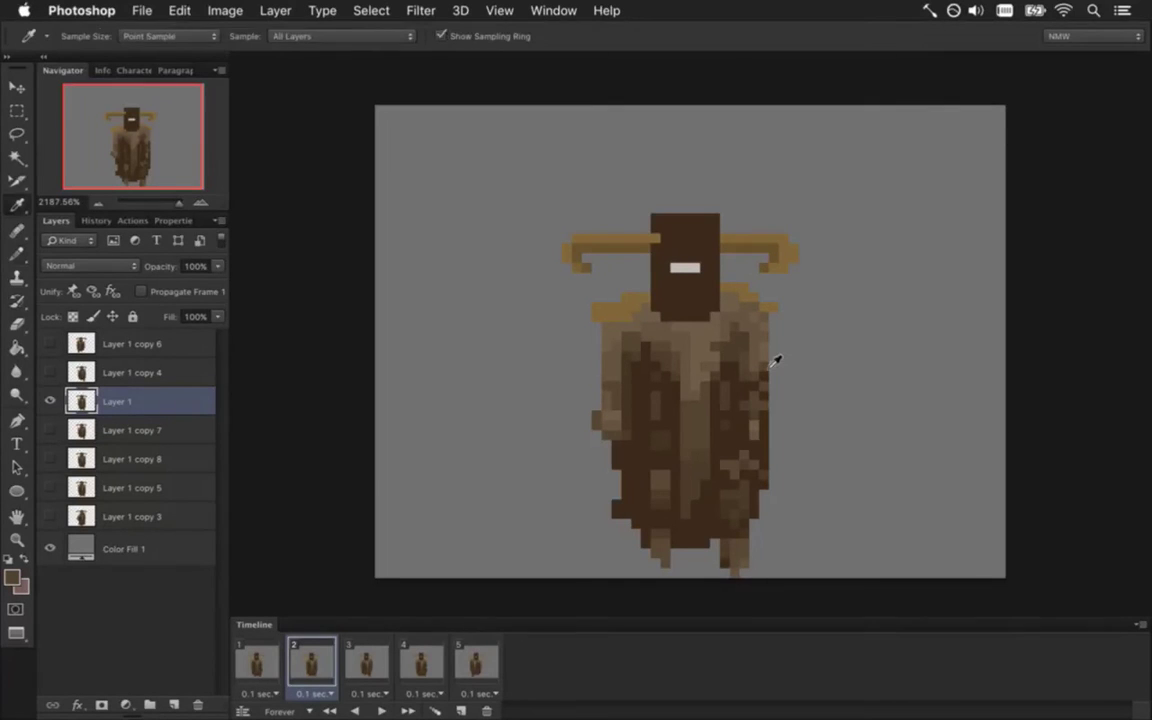
{"action": "left_click", "coordinate": [752, 386], "text": "alt"}
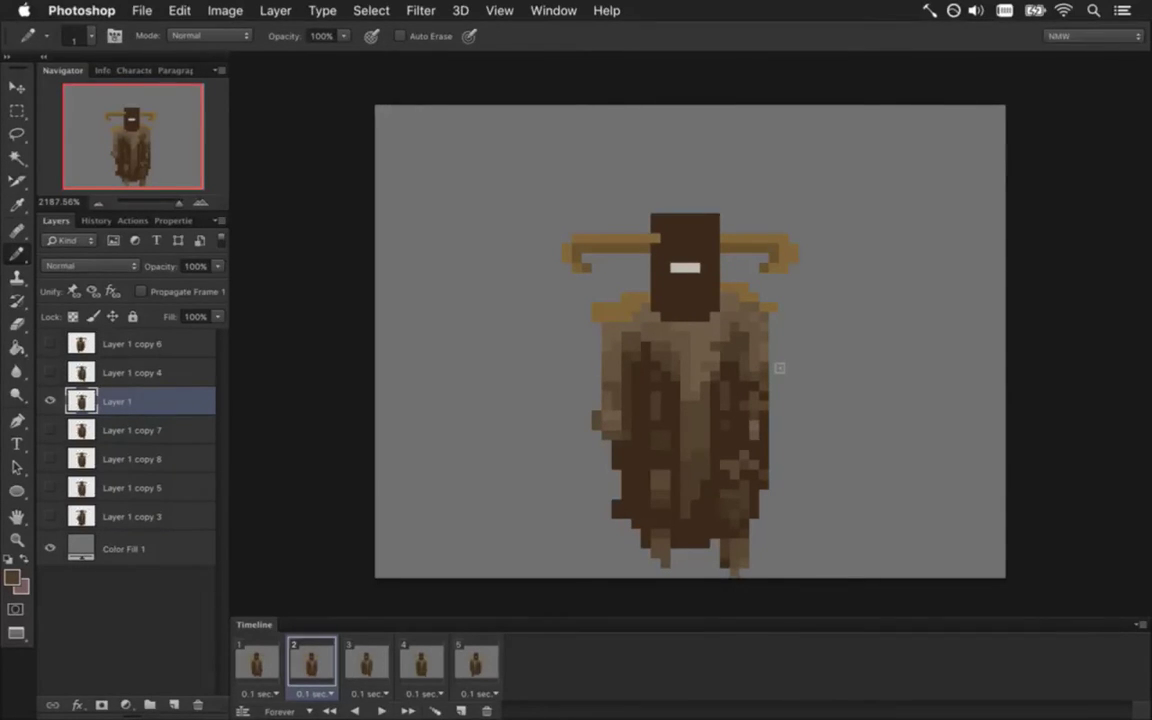
{"action": "left_click", "coordinate": [756, 452], "text": "alt"}
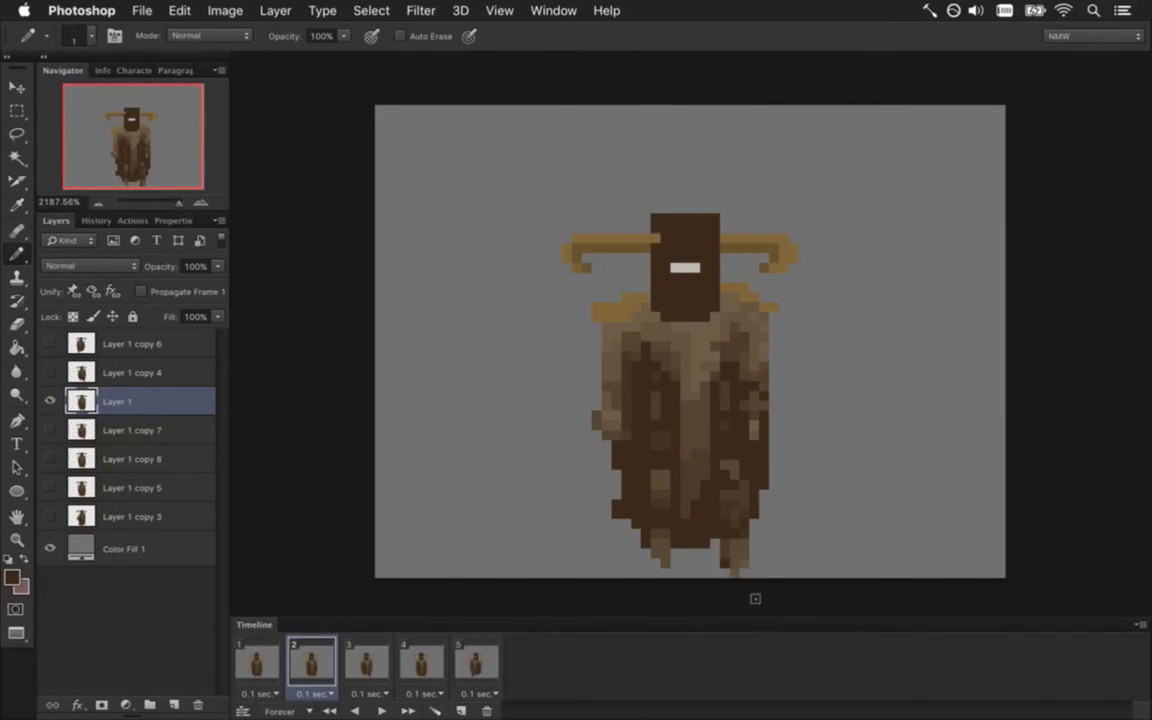
{"action": "key", "text": "super+s"}
Compare frames 1 and 2, then erase stray lower-cloak pixels on frame 2
{"action": "left_click", "coordinate": [258, 662]}
{"action": "left_click", "coordinate": [303, 660]}
{"action": "left_click", "coordinate": [258, 662]}
{"action": "left_click", "coordinate": [313, 661]}
{"action": "left_click", "coordinate": [262, 662]}
{"action": "left_click", "coordinate": [312, 660]}
{"action": "left_click", "coordinate": [258, 662]}
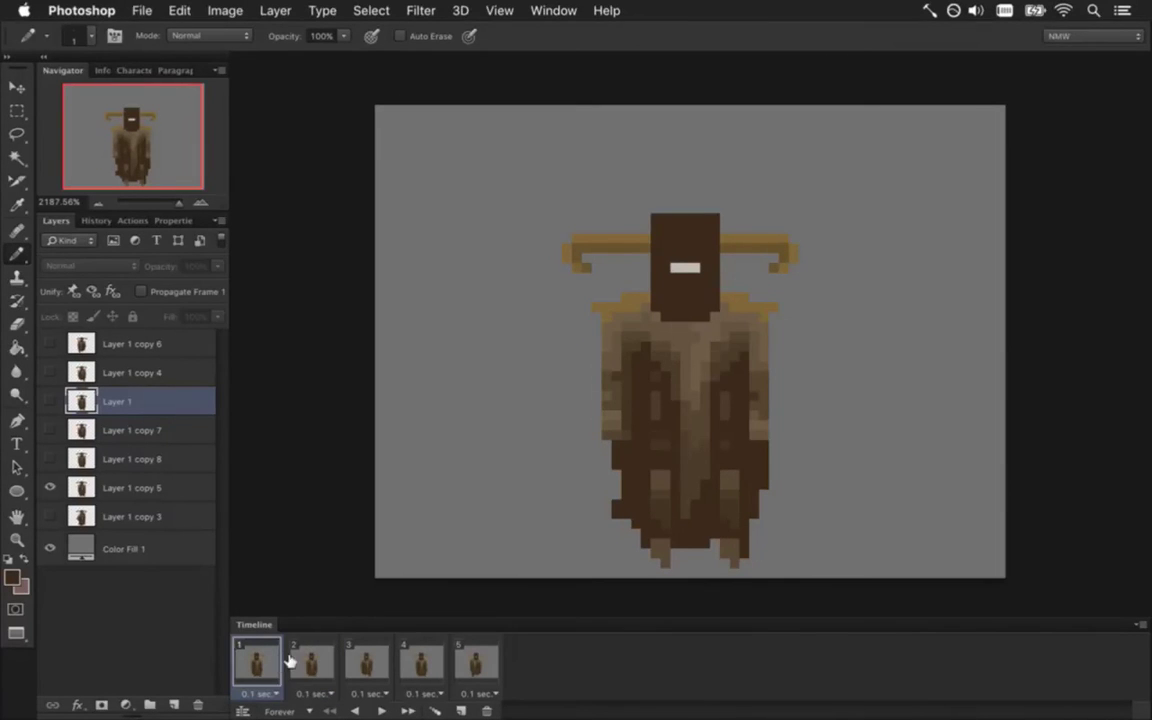
{"action": "left_click", "coordinate": [312, 660]}
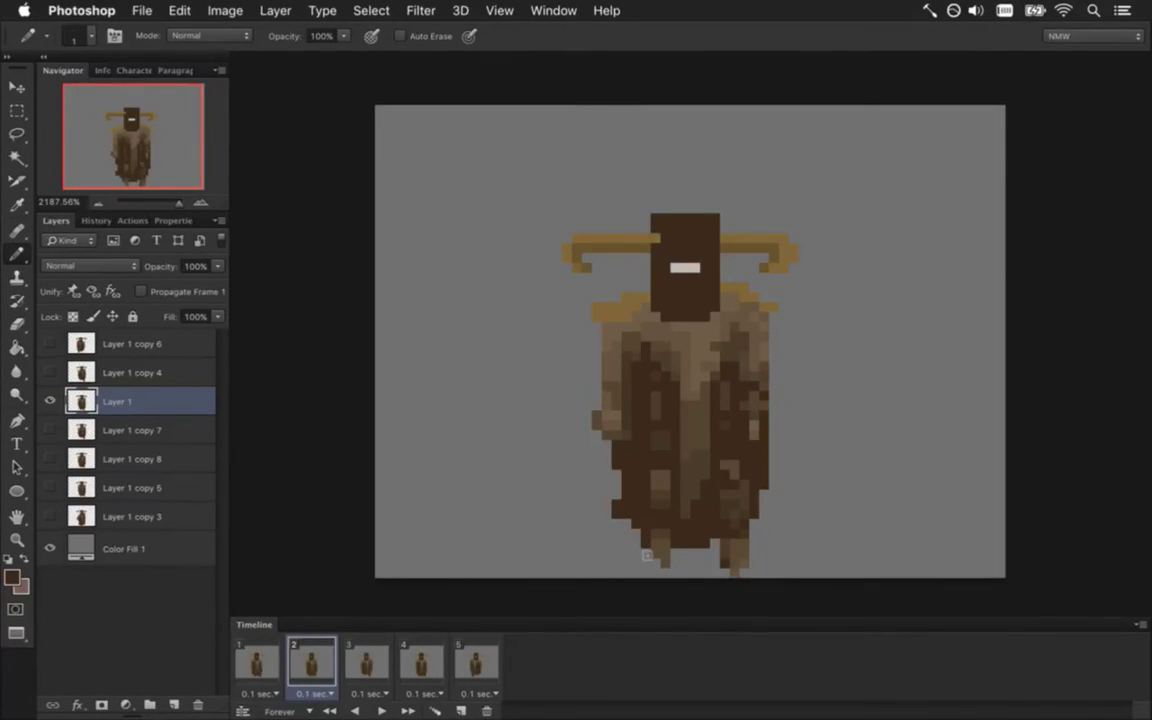
{"action": "key", "text": "m"}
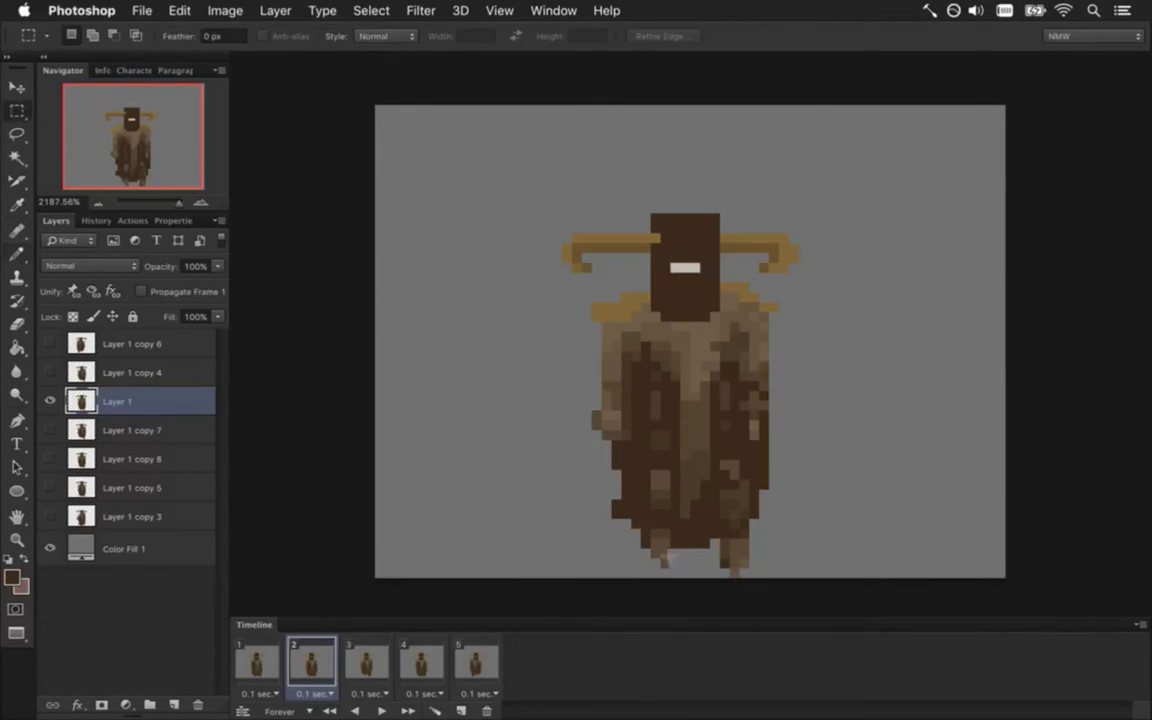
{"action": "key", "text": "e"}
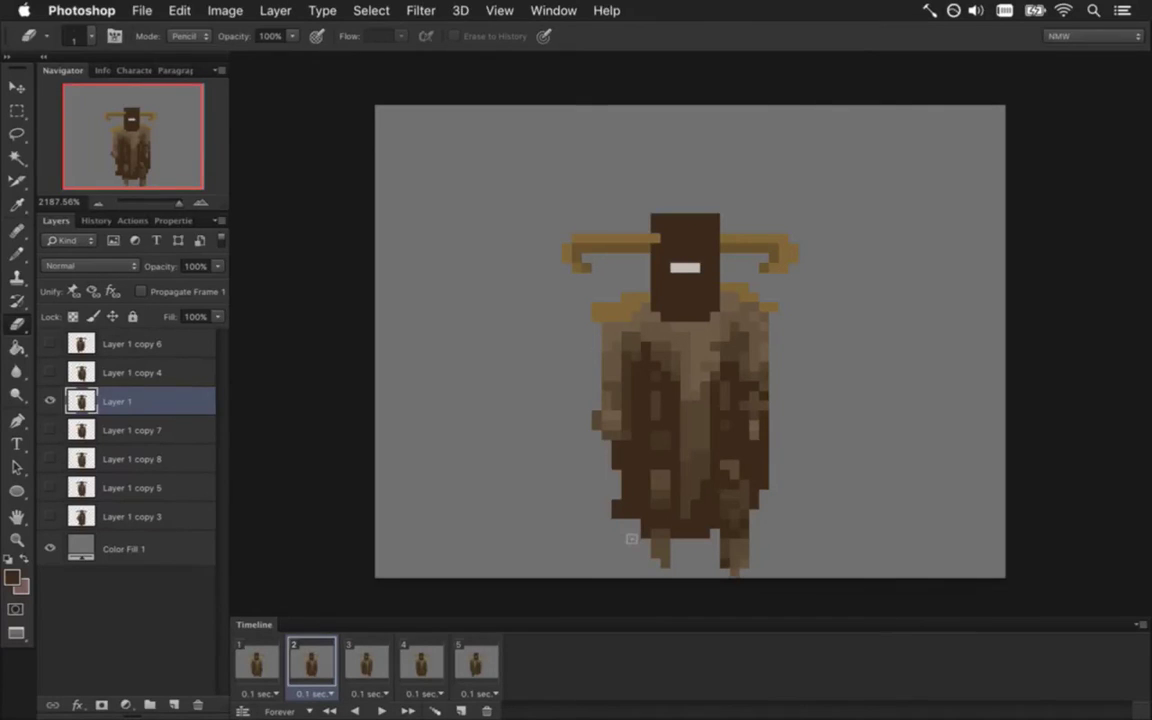
{"action": "key", "text": "b"}
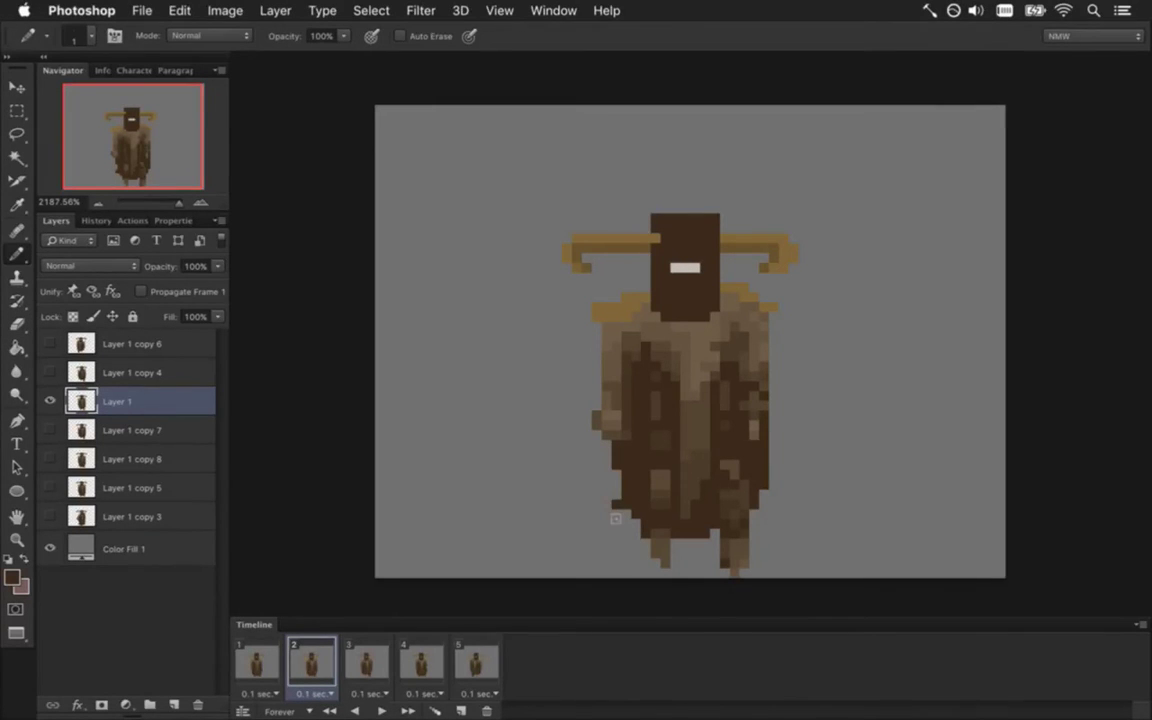
Step back and forth through frames 1 to 3 to check the run motion
{"action": "left_click", "coordinate": [257, 662]}
{"action": "left_click", "coordinate": [316, 658]}
{"action": "left_click", "coordinate": [257, 662]}
{"action": "left_click", "coordinate": [305, 662]}
{"action": "left_click", "coordinate": [366, 661]}
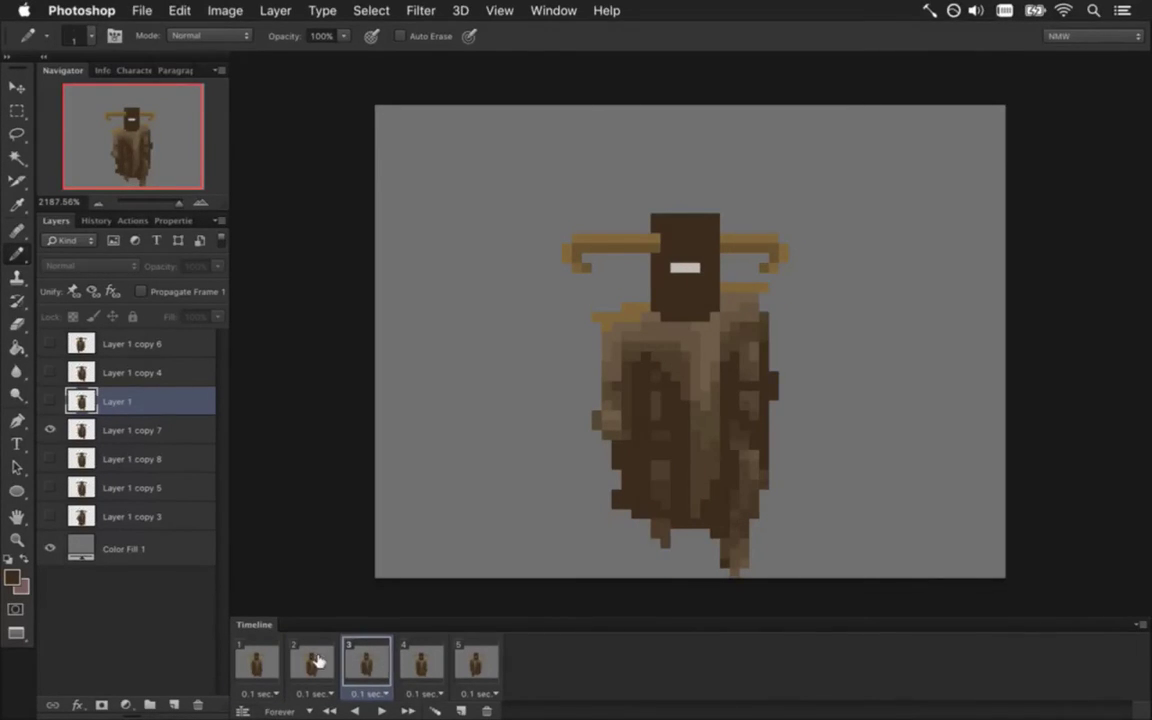
{"action": "left_click", "coordinate": [314, 661]}
{"action": "left_click", "coordinate": [366, 662]}
{"action": "left_click", "coordinate": [309, 661]}
{"action": "left_click", "coordinate": [262, 662]}
{"action": "left_click", "coordinate": [305, 662]}
{"action": "left_click", "coordinate": [360, 666]}
Duplicate frame 2 into slot 4, check frames 5 and 6, then duplicate frame 2 again
{"action": "left_click", "coordinate": [311, 662]}
{"action": "left_click", "coordinate": [461, 711]}
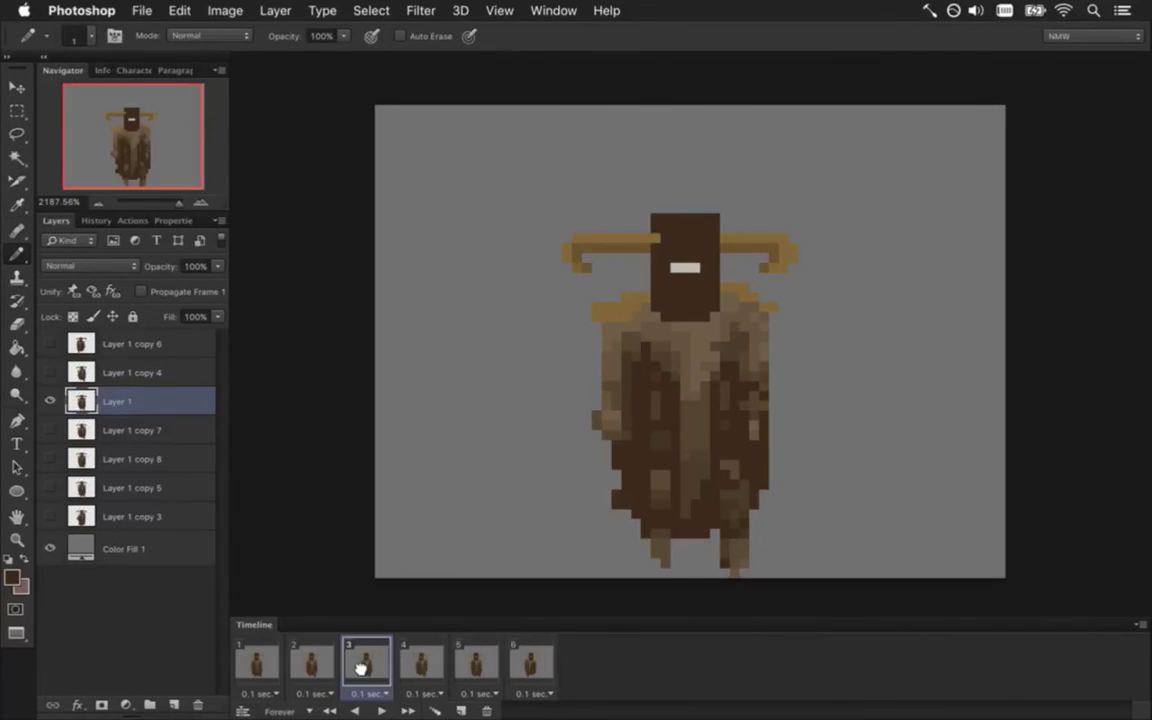
{"action": "left_click_drag", "start_coordinate": [360, 663], "coordinate": [461, 679]}
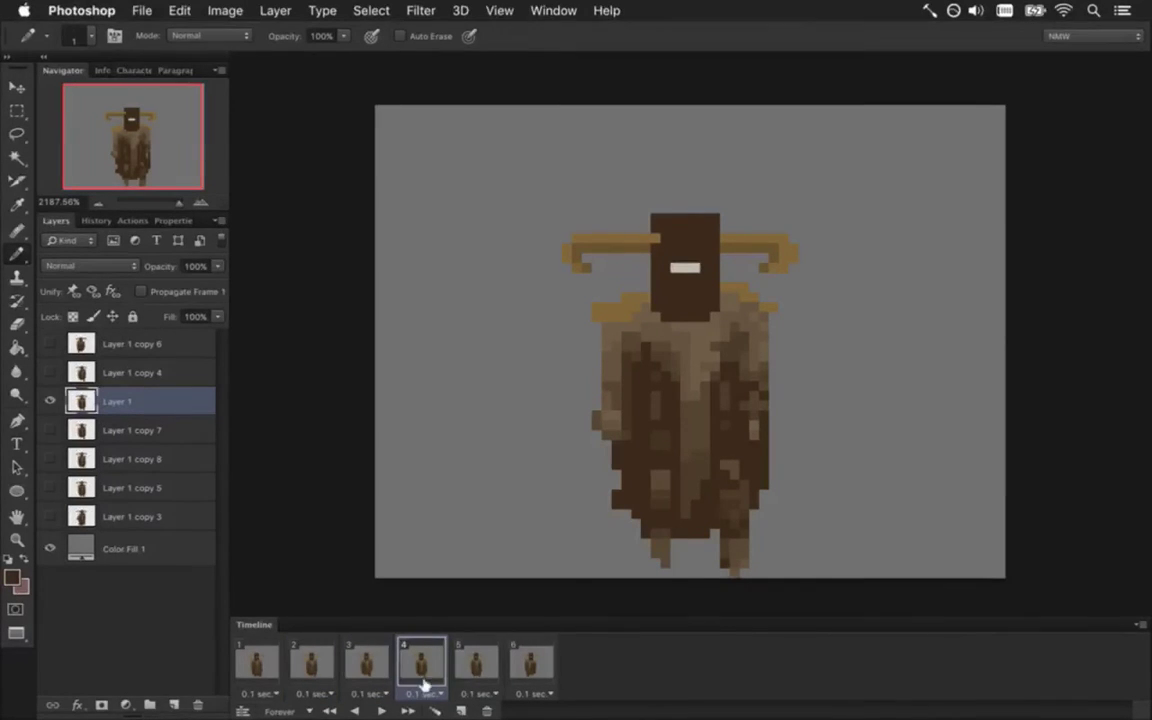
{"action": "left_click", "coordinate": [478, 658]}
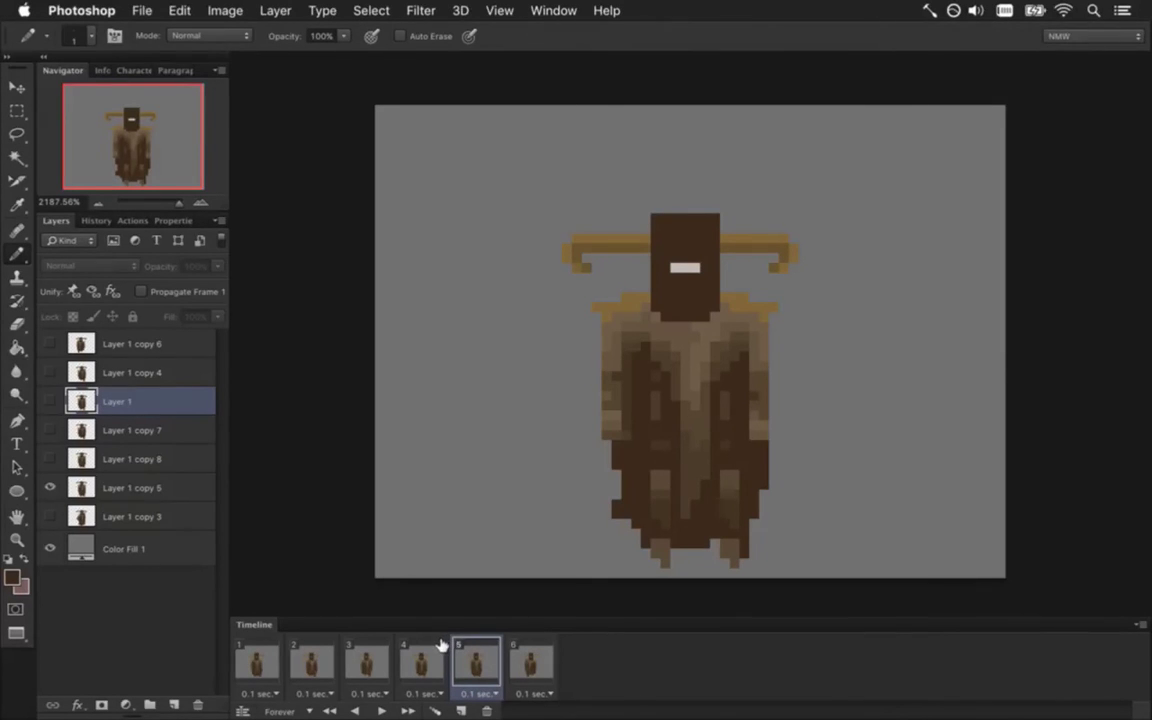
{"action": "left_click", "coordinate": [533, 657]}
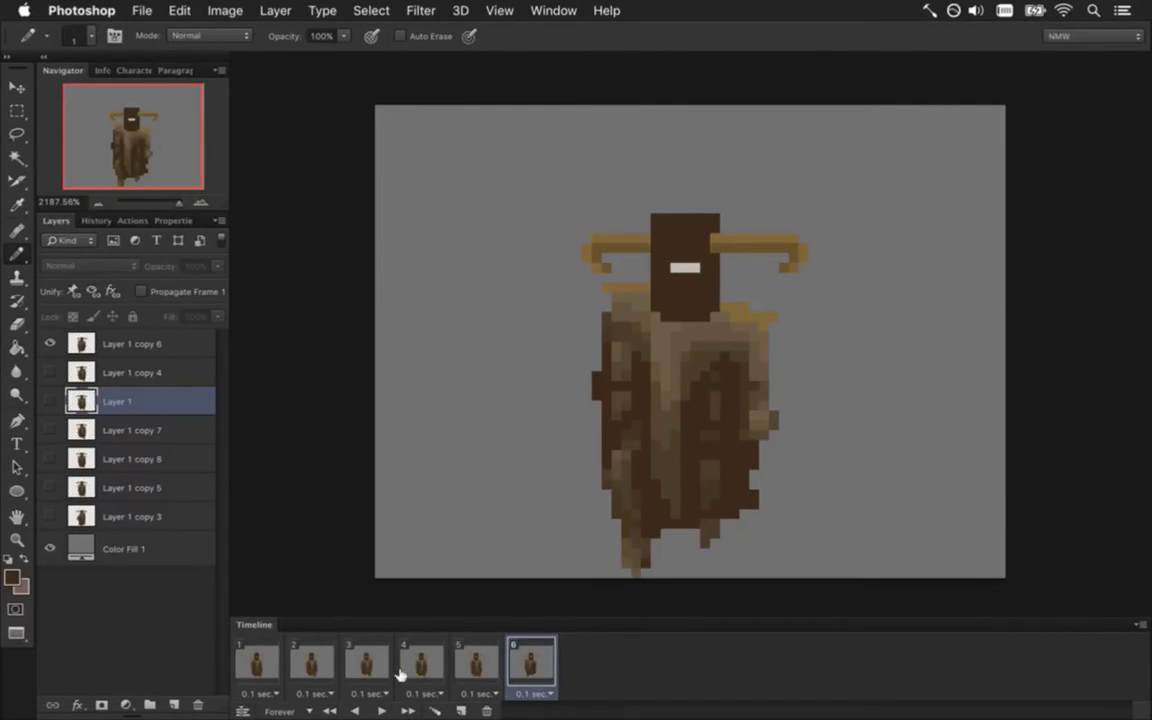
{"action": "left_click", "coordinate": [312, 663]}
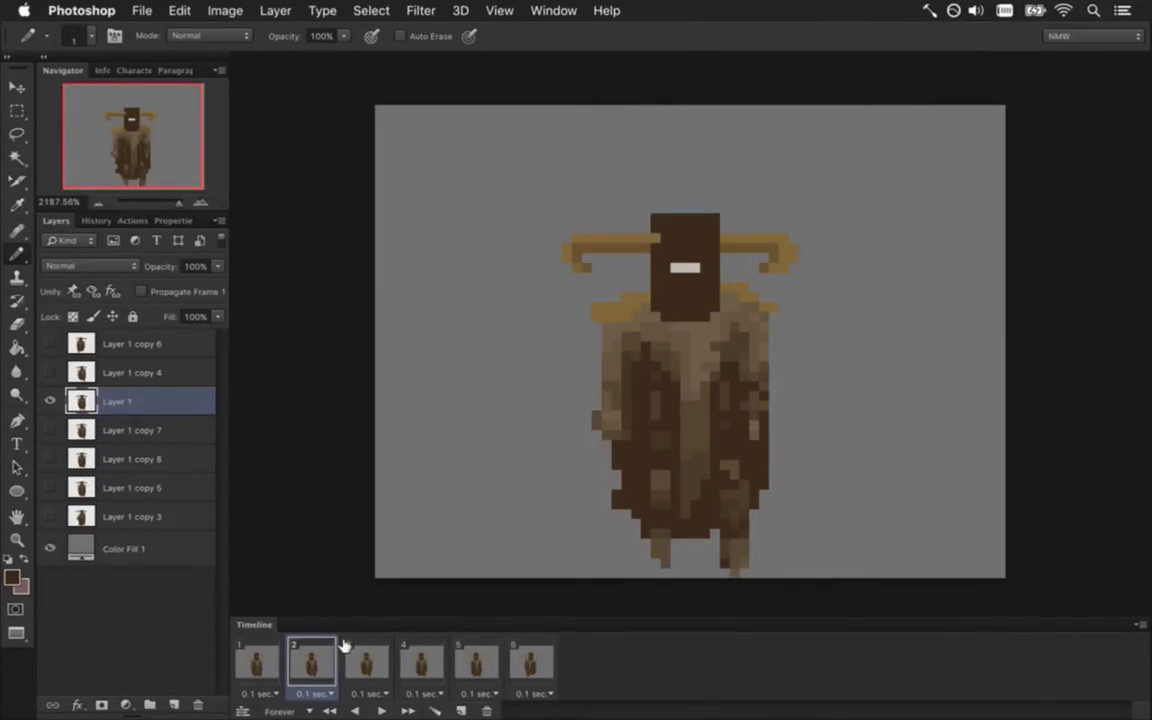
{"action": "left_click", "coordinate": [462, 708]}
Move the new frame to position 6 and add a horizontally flipped Layer 1 copy, nudged one pixel right
{"action": "left_click_drag", "start_coordinate": [367, 653], "coordinate": [560, 670]}
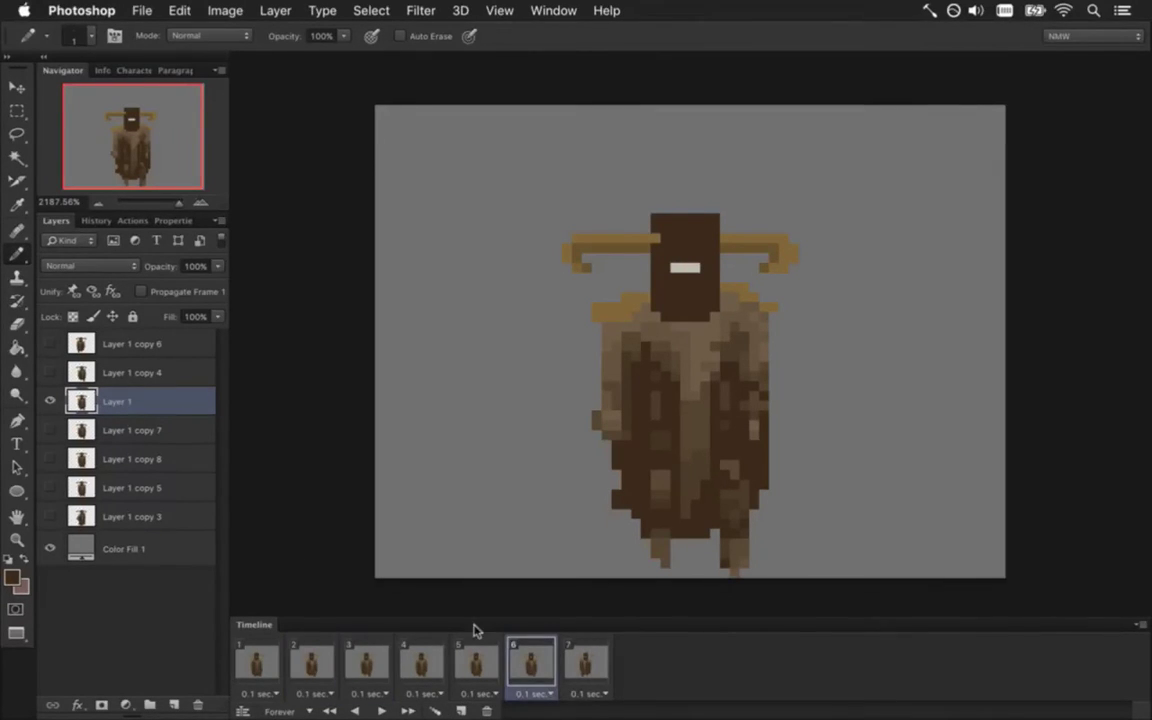
{"action": "key", "text": "super+j"}
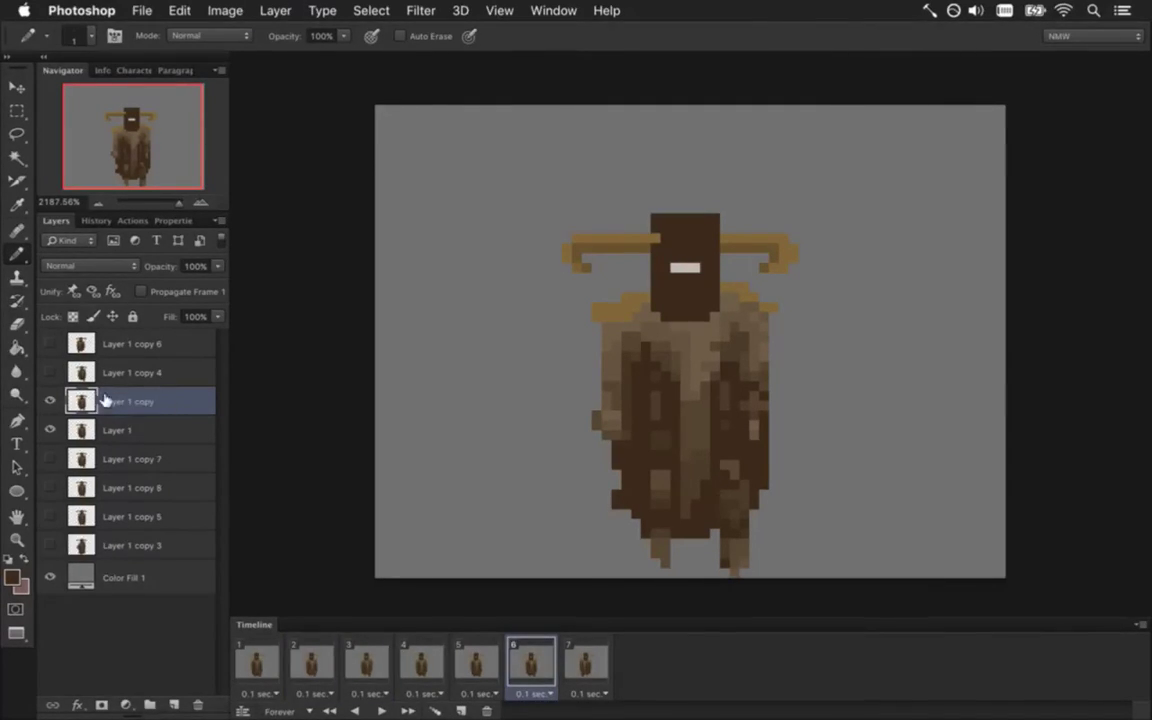
{"action": "left_click_drag", "start_coordinate": [85, 400], "coordinate": [81, 368]}
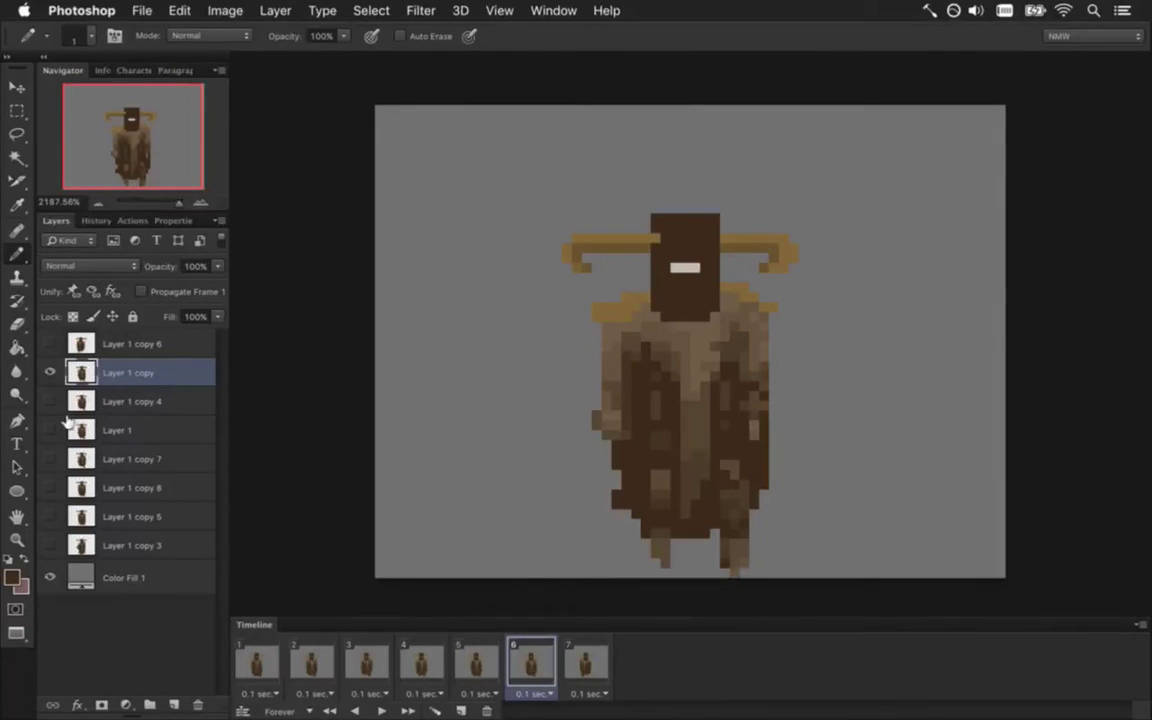
{"action": "key", "text": "v"}
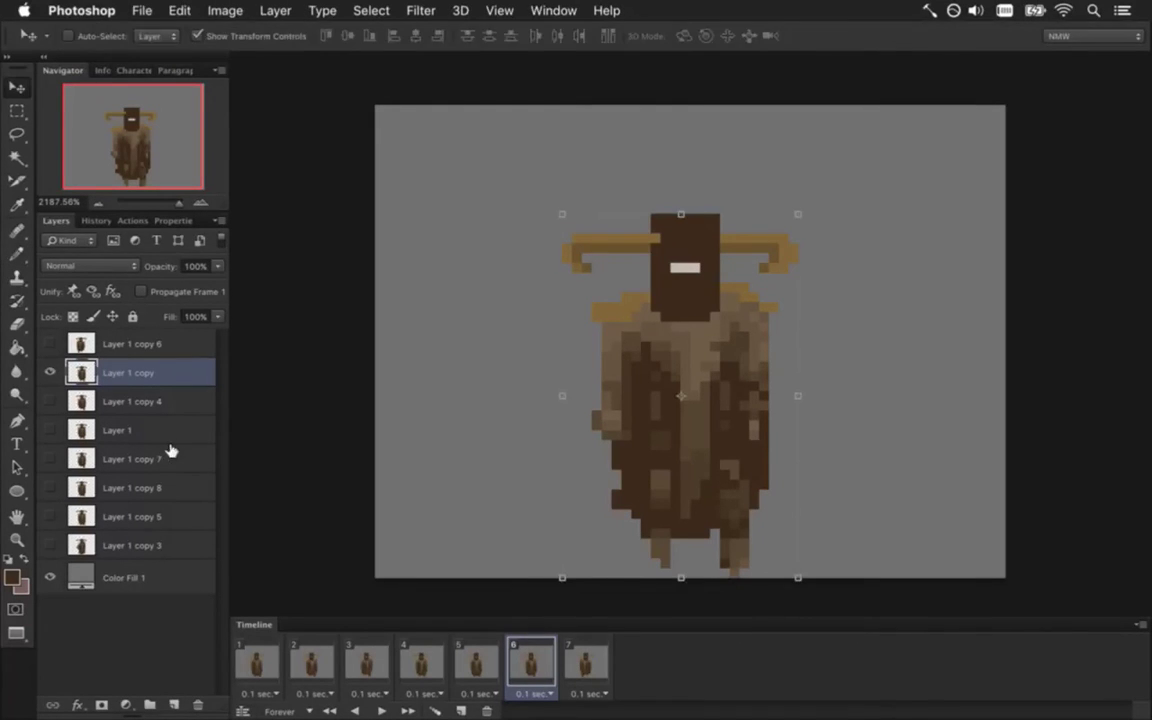
{"action": "left_click", "coordinate": [803, 215]}
{"action": "right_click", "coordinate": [674, 235]}
{"action": "left_click", "coordinate": [795, 457]}
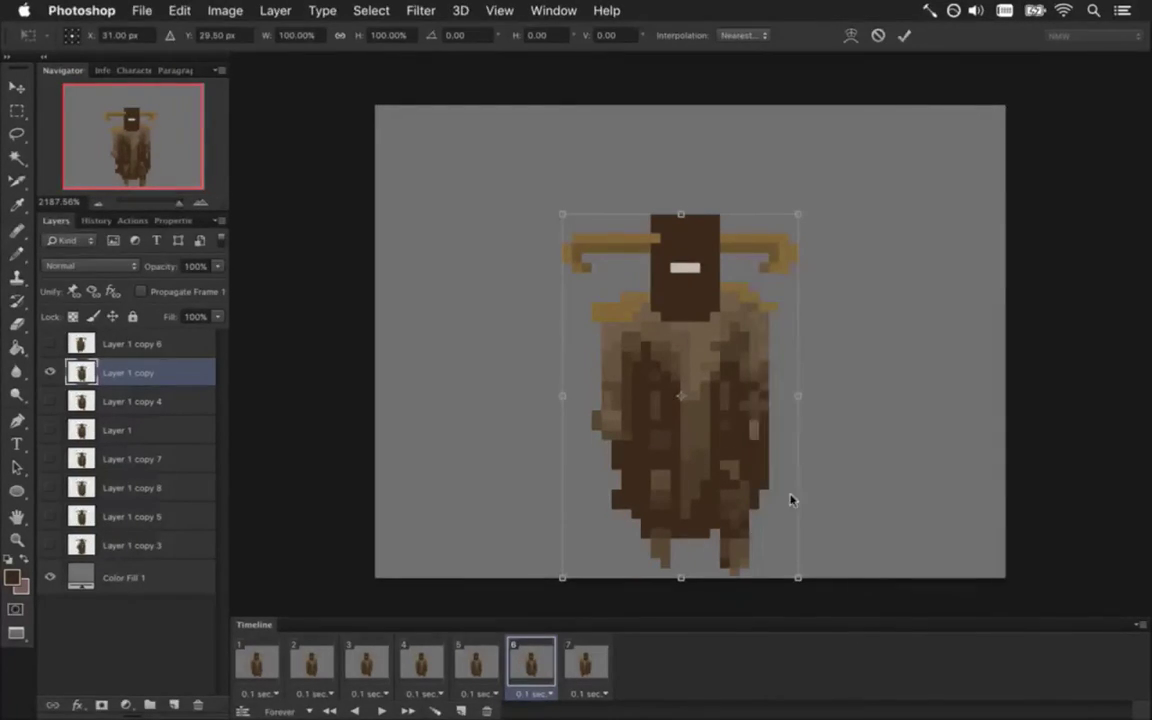
{"action": "left_click", "coordinate": [904, 36]}
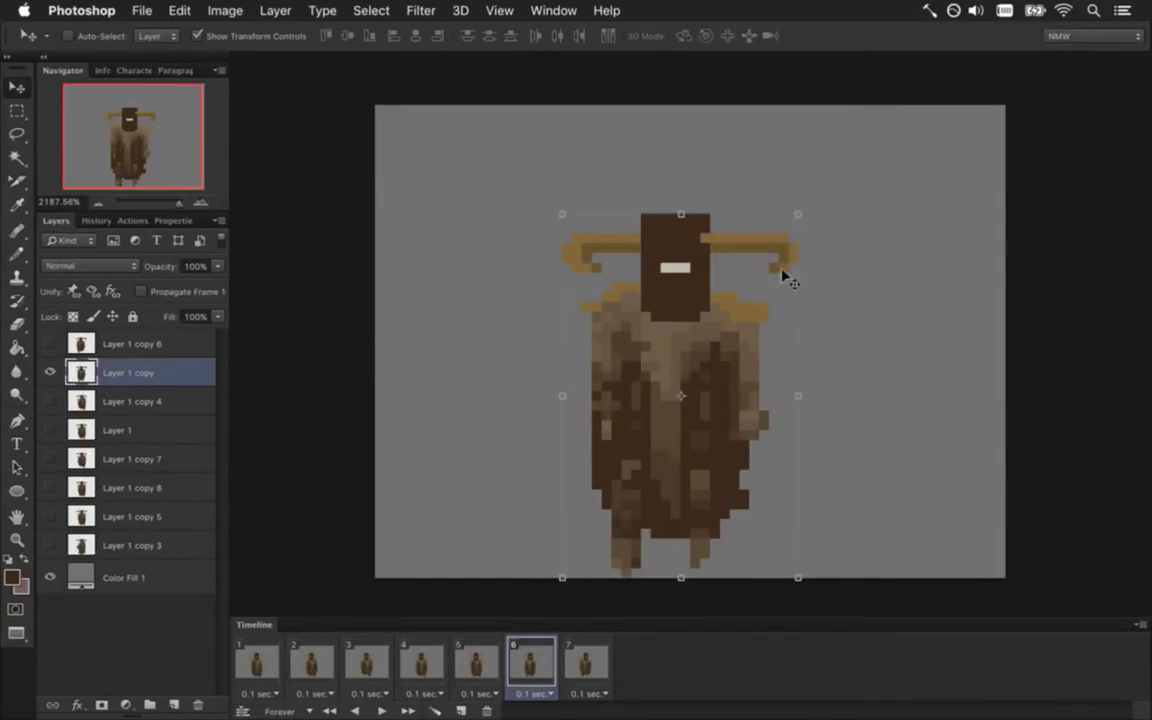
{"action": "key", "text": "Right"}
Compare the poses in frames 4 through 7, ending with frame 6 selected
{"action": "left_click", "coordinate": [476, 662]}
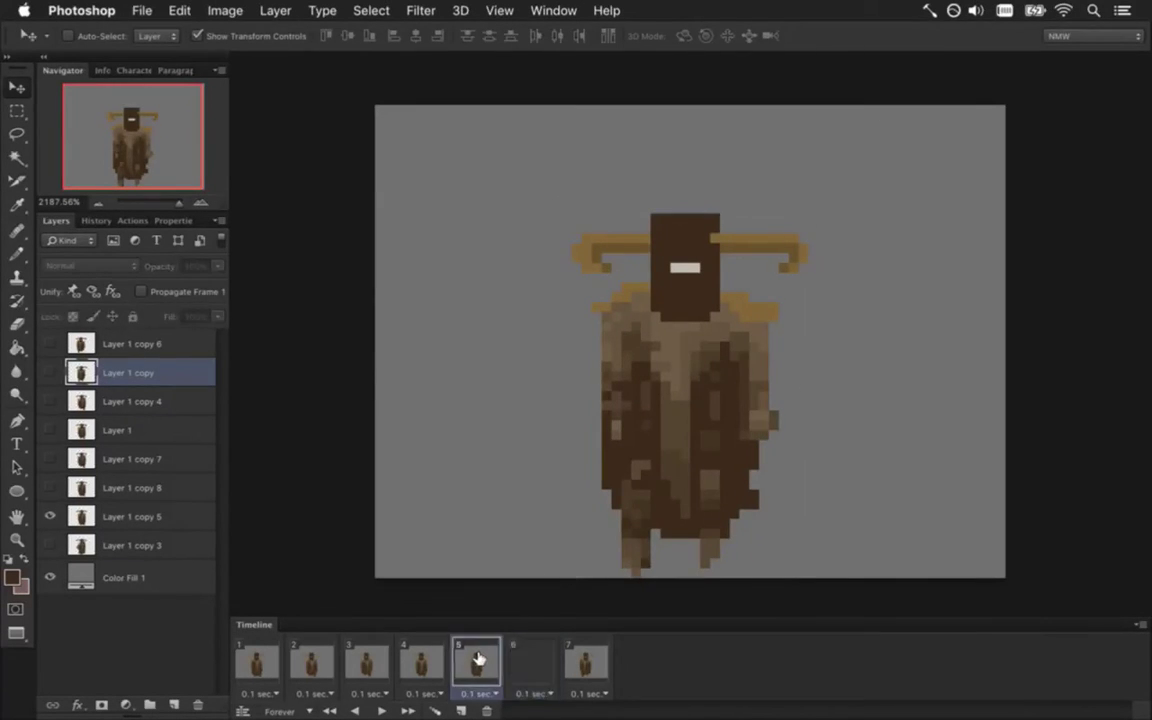
{"action": "left_click", "coordinate": [531, 665]}
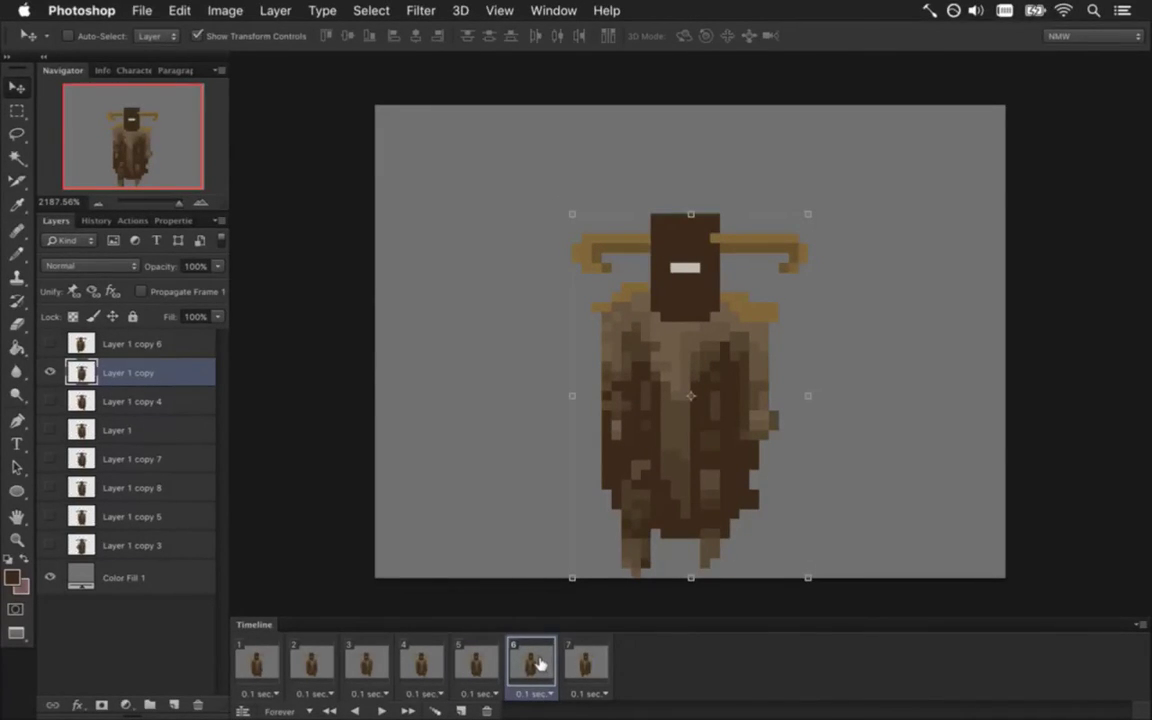
{"action": "left_click", "coordinate": [479, 660]}
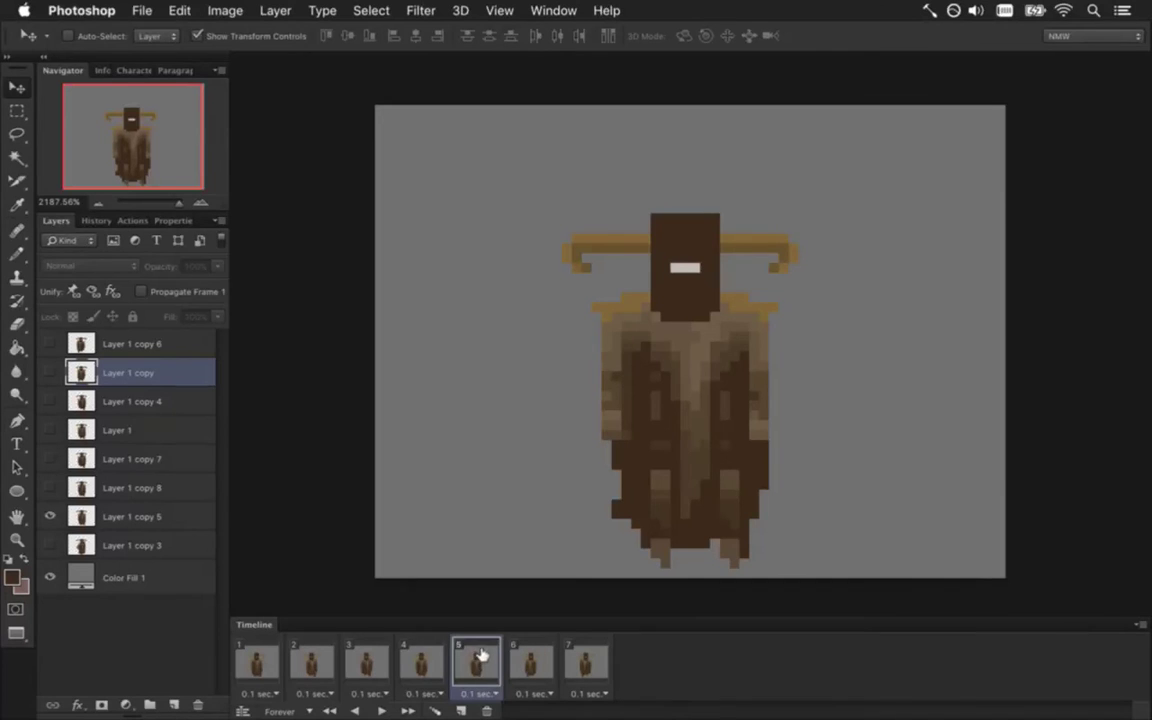
{"action": "left_click", "coordinate": [424, 658]}
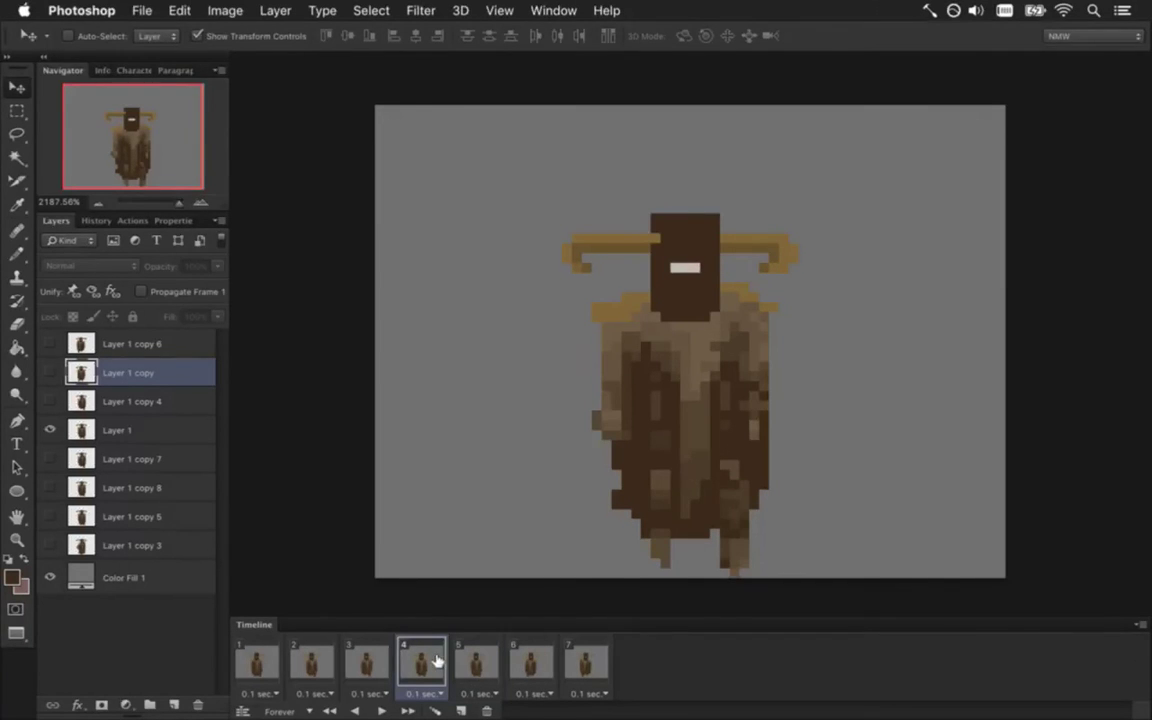
{"action": "left_click", "coordinate": [487, 660]}
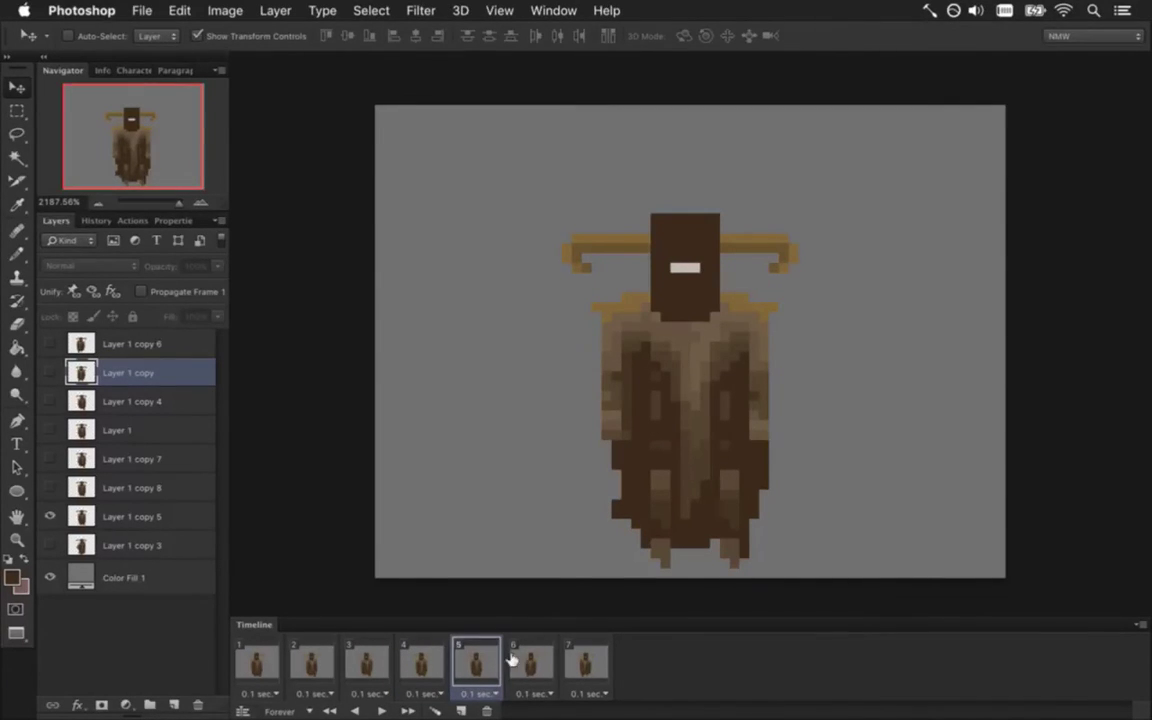
{"action": "left_click", "coordinate": [541, 655]}
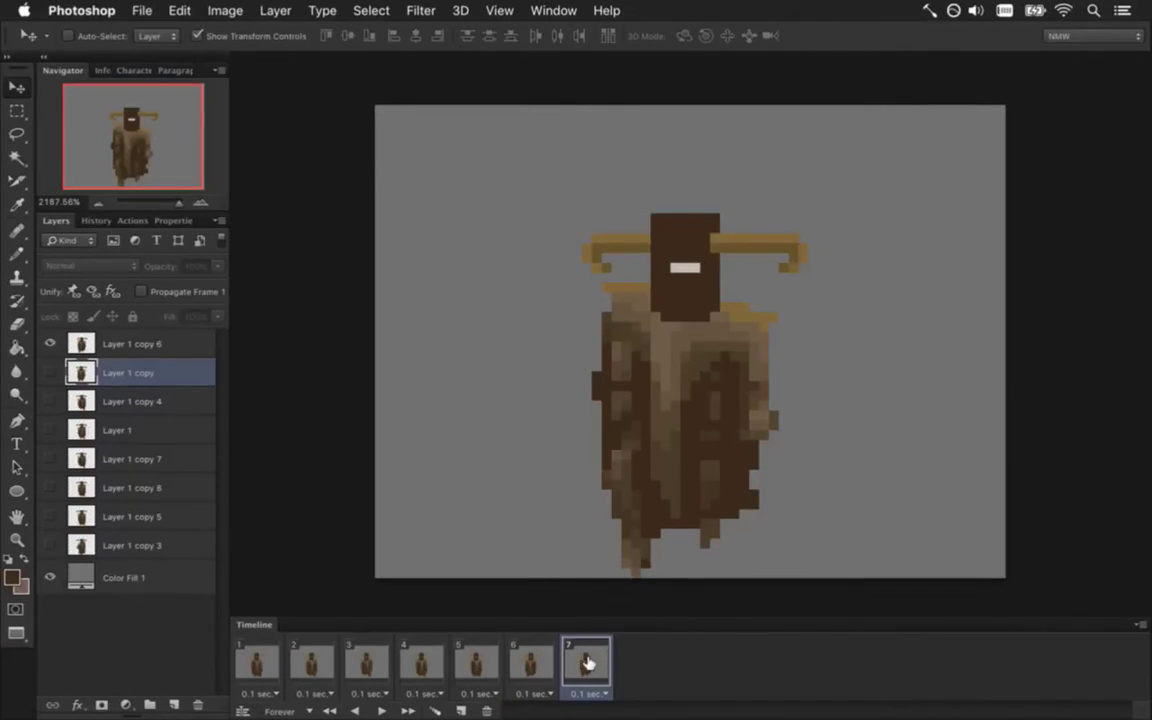
{"action": "left_click", "coordinate": [532, 661]}
{"action": "left_click", "coordinate": [583, 663]}
{"action": "left_click", "coordinate": [525, 657]}
Sample the head's dark brown colour on frame 6 and on frame 3's Layer 1 copy 7
{"action": "key", "text": "b"}
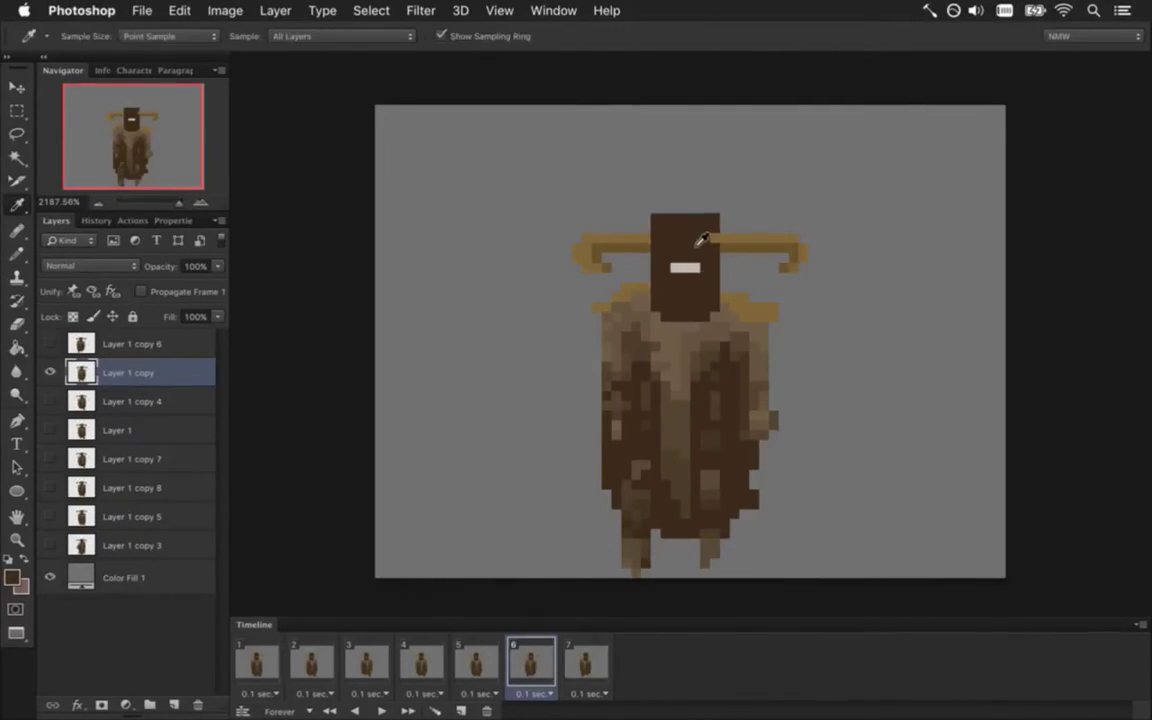
{"action": "left_click", "coordinate": [621, 210], "text": "alt"}
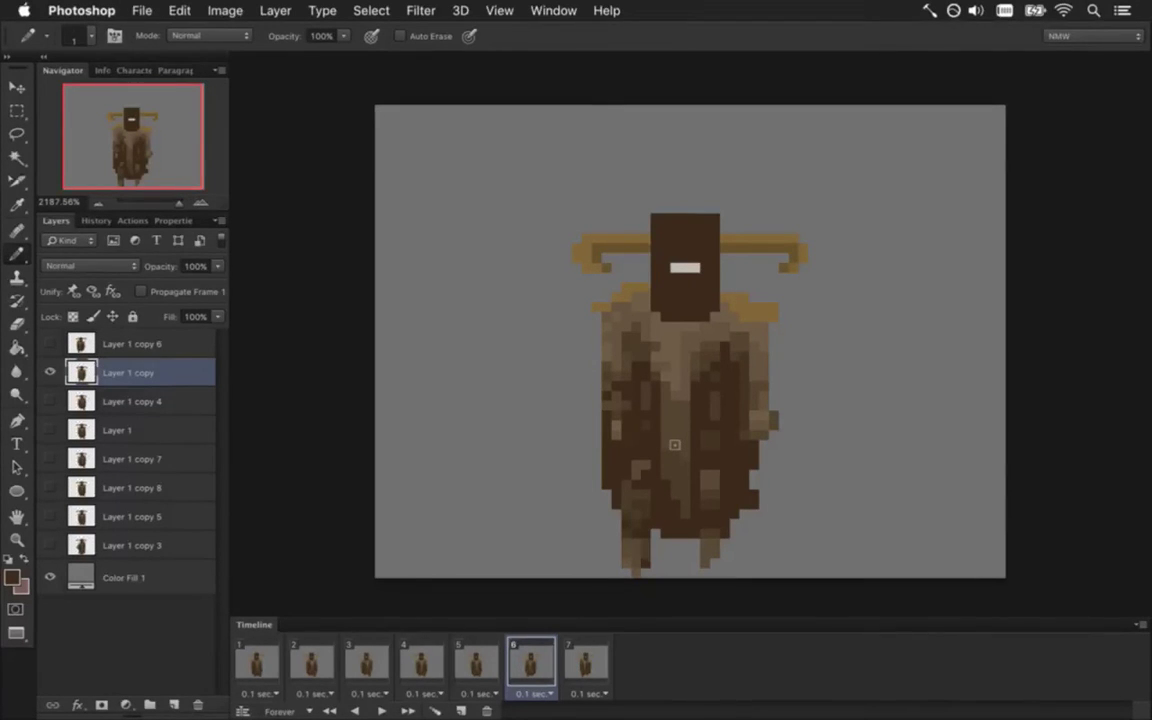
{"action": "left_click", "coordinate": [368, 662]}
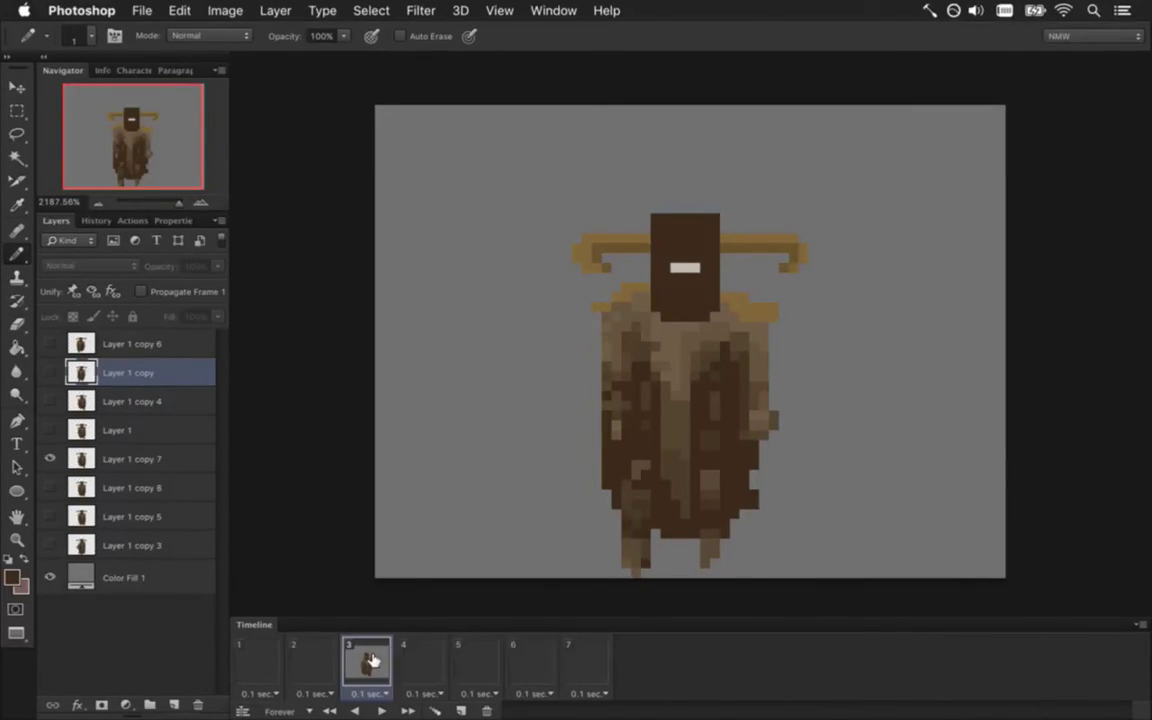
{"action": "left_click", "coordinate": [136, 459]}
{"action": "key", "text": "alt"}
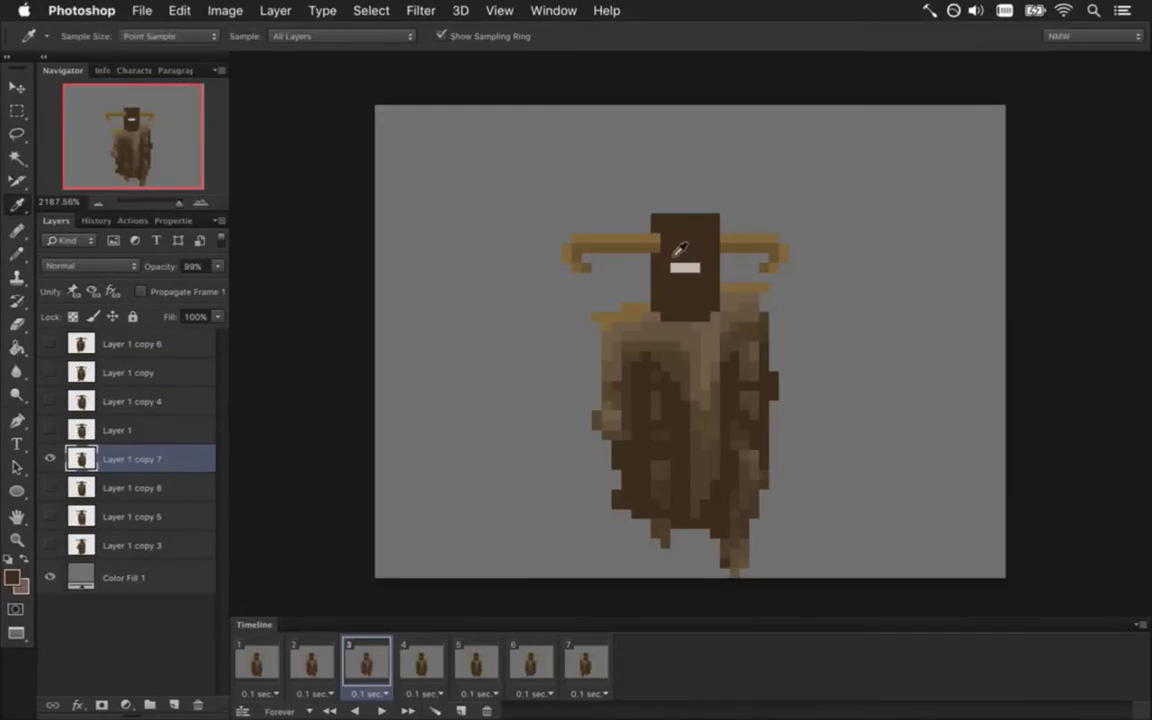
{"action": "left_click", "coordinate": [672, 248], "text": "alt"}
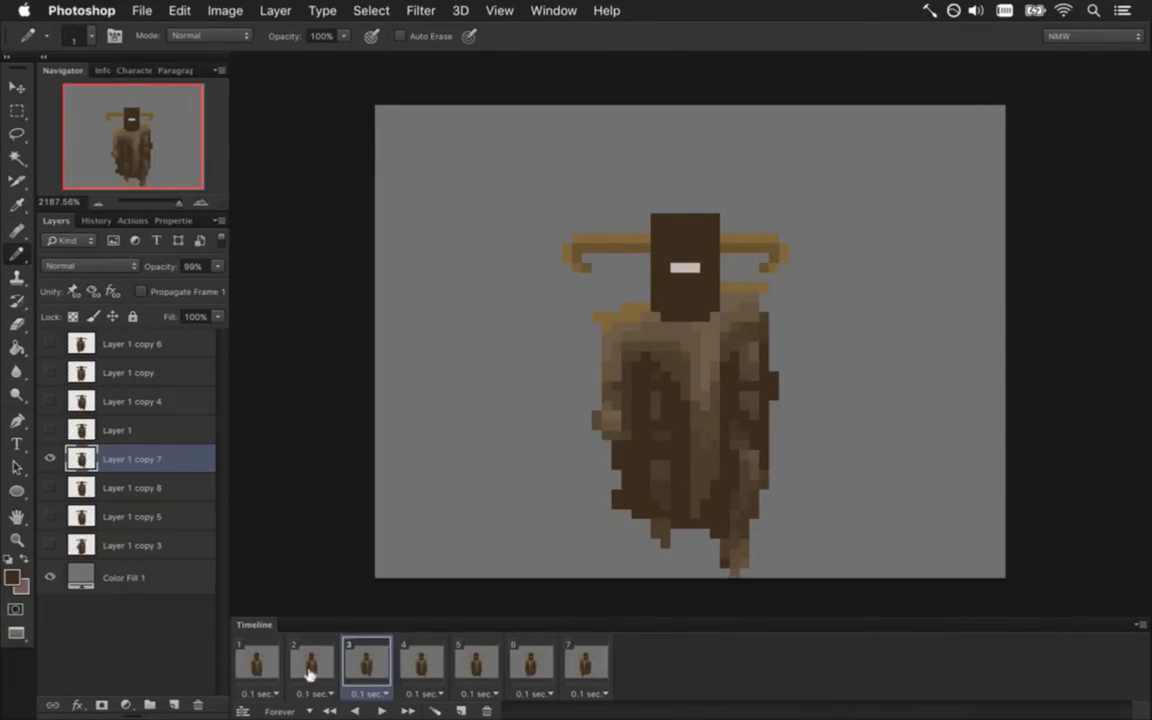
Check the motion across frames 1–3 and select Layer 1
{"action": "left_click", "coordinate": [256, 661]}
{"action": "left_click", "coordinate": [311, 663]}
{"action": "left_click", "coordinate": [364, 662]}
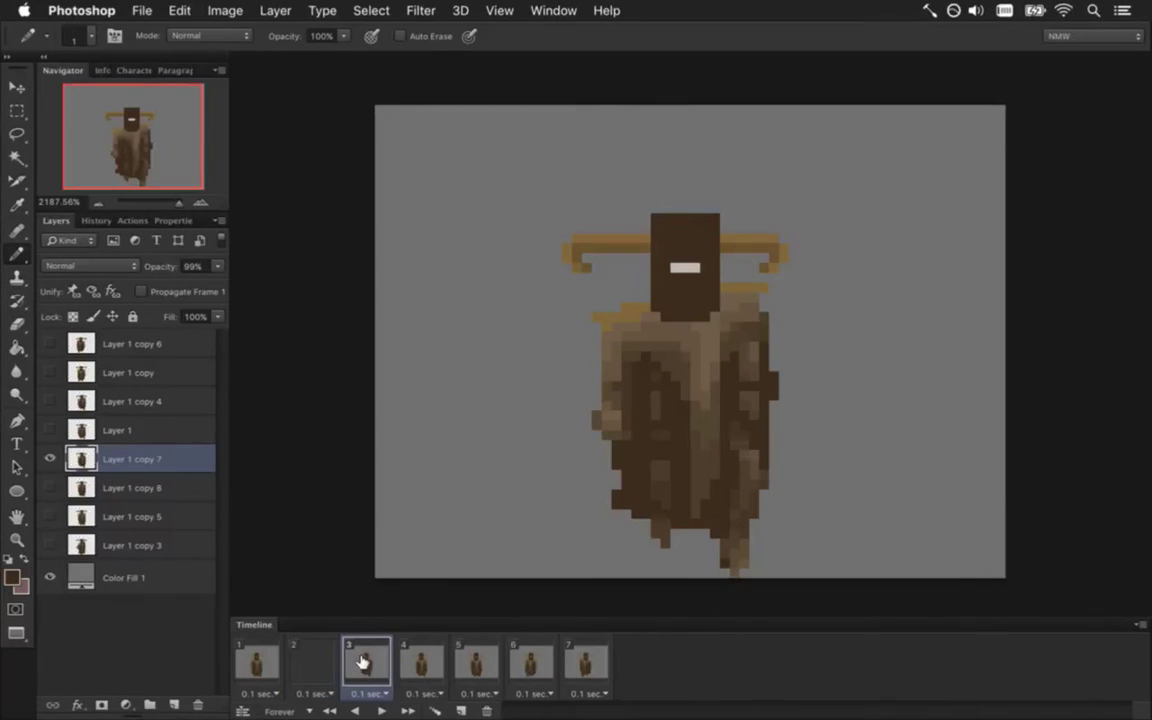
{"action": "key", "text": "space"}
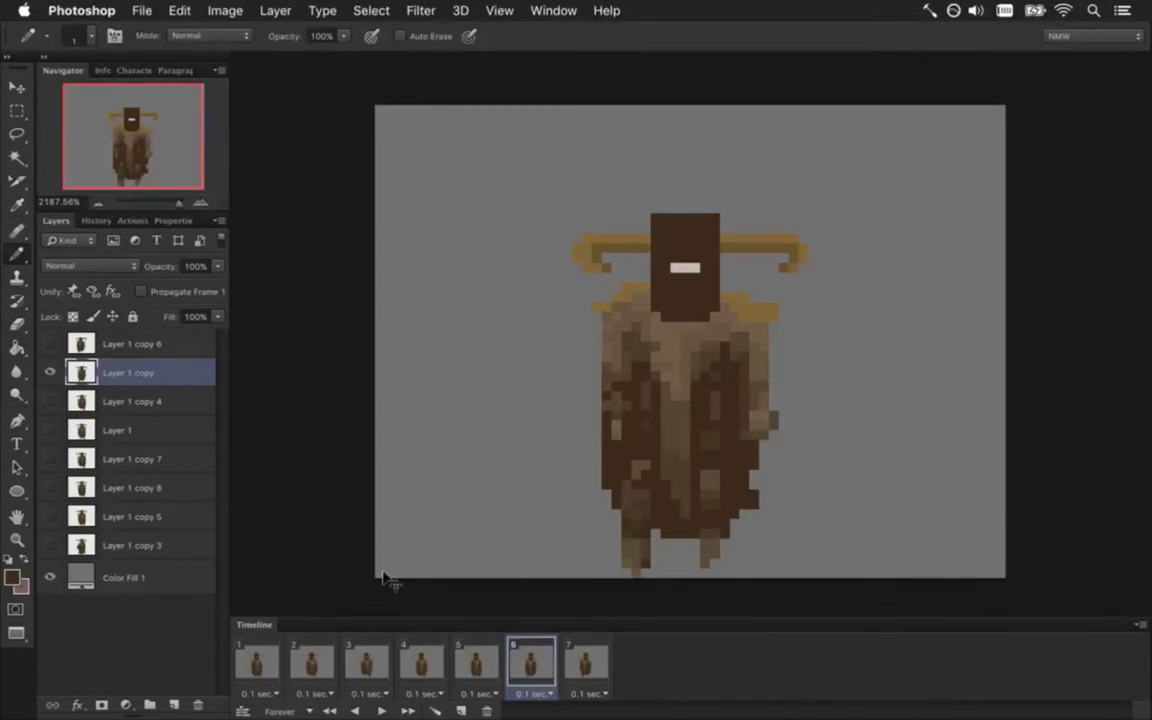
{"action": "left_click", "coordinate": [366, 662]}
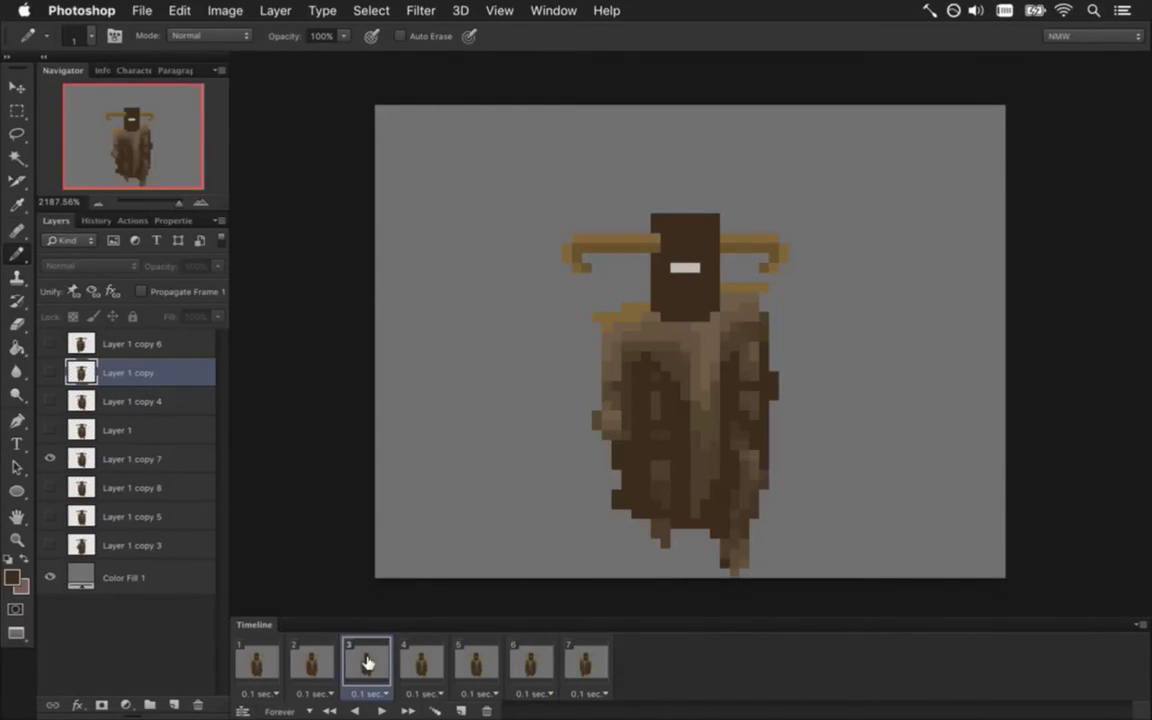
{"action": "left_click", "coordinate": [304, 657]}
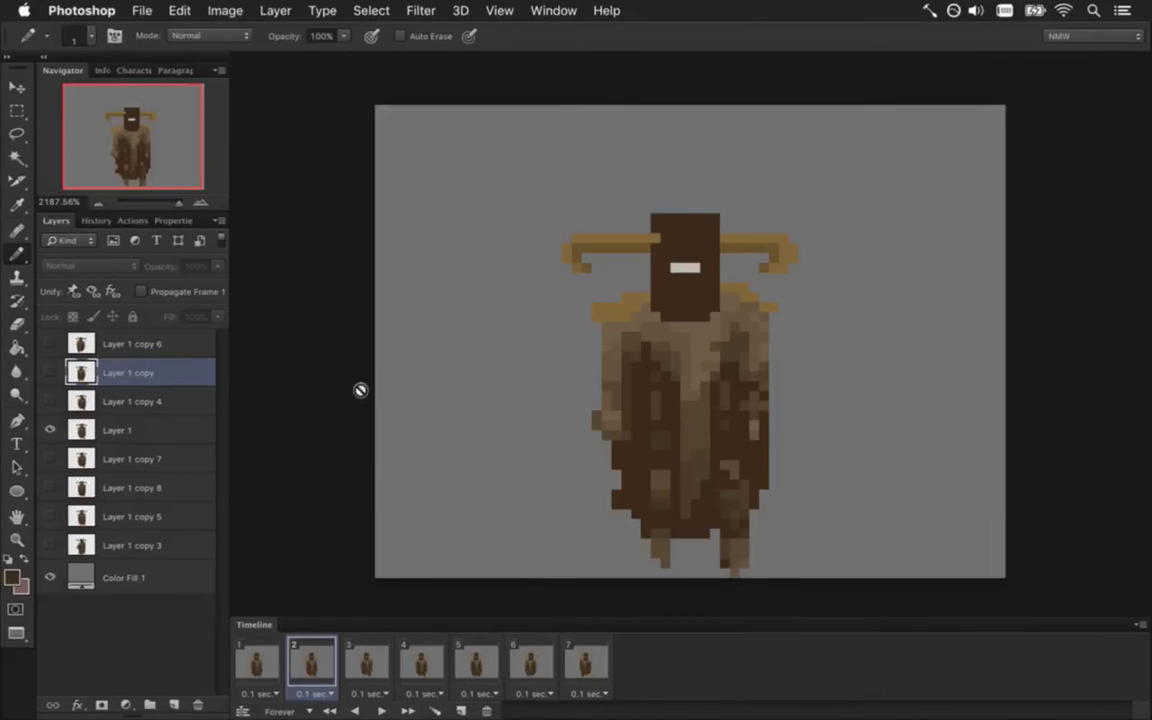
{"action": "left_click", "coordinate": [139, 432]}
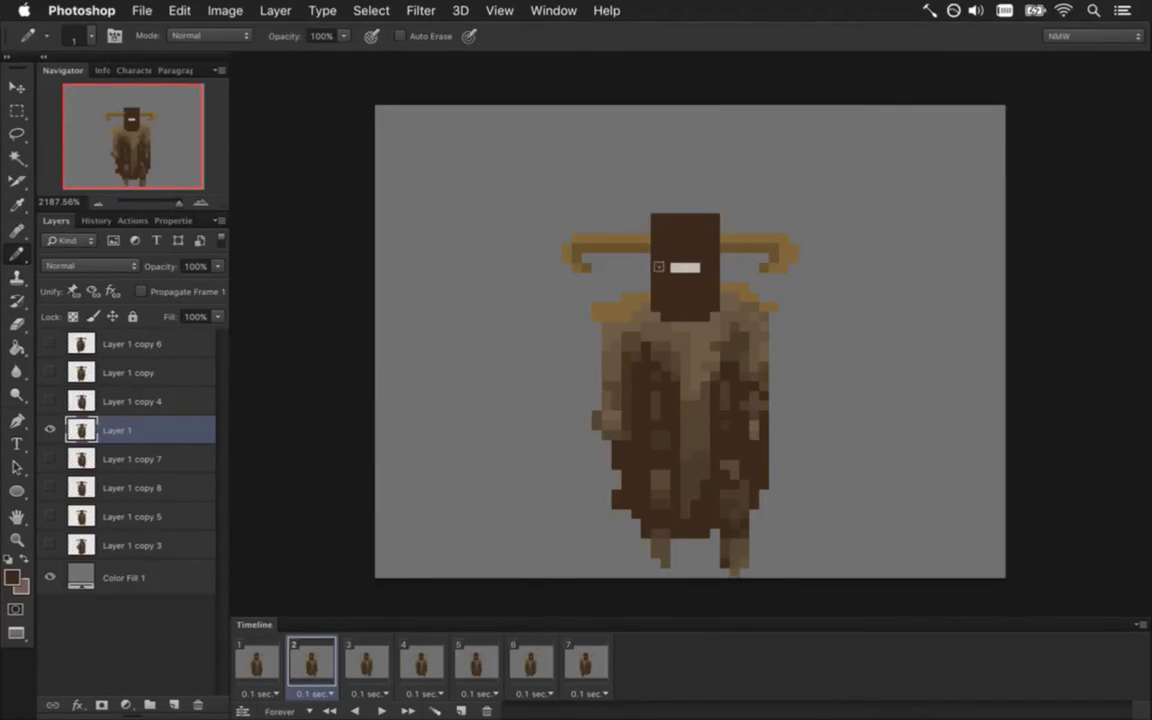
Save the file, then compare frames 1–4 and finish on frame 1
{"action": "key", "text": "super+s"}
{"action": "left_click", "coordinate": [257, 660]}
{"action": "left_click", "coordinate": [311, 660]}
{"action": "left_click", "coordinate": [362, 660]}
{"action": "left_click", "coordinate": [422, 660]}
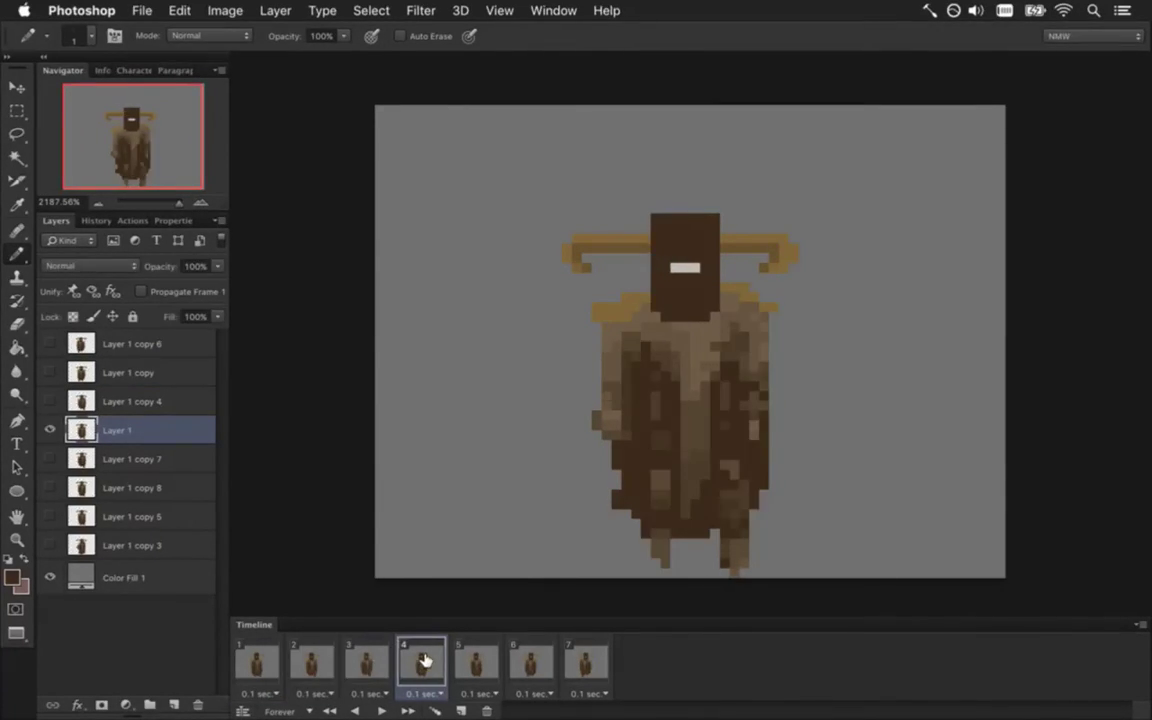
{"action": "left_click", "coordinate": [268, 652]}
{"action": "left_click", "coordinate": [308, 662]}
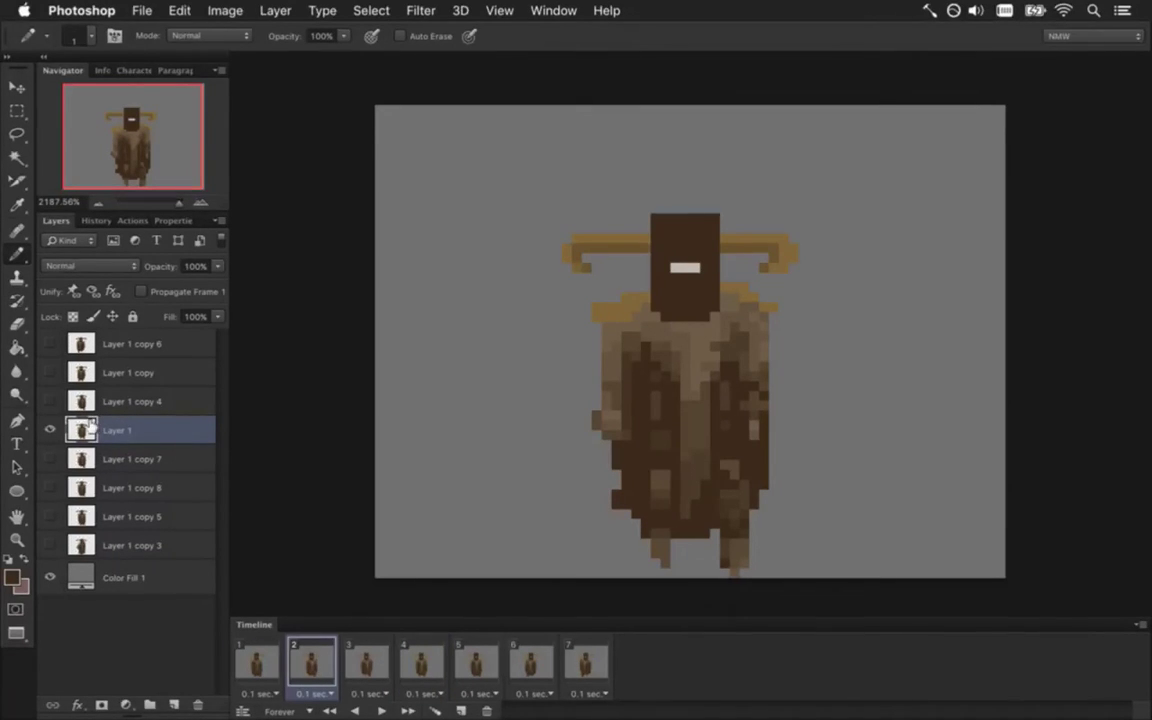
{"action": "left_click", "coordinate": [260, 655]}
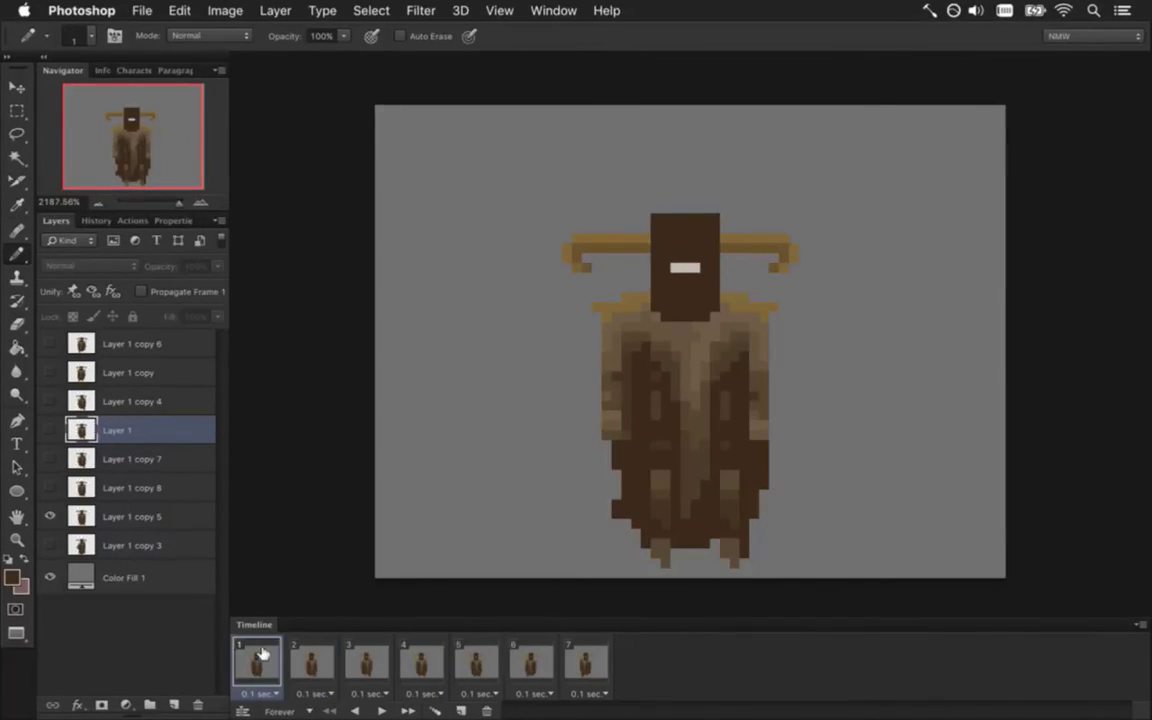
Rename Layer 1 copy 5 to 0 and delete the unused Layer 1 copy 3
{"action": "double_click", "coordinate": [135, 517]}
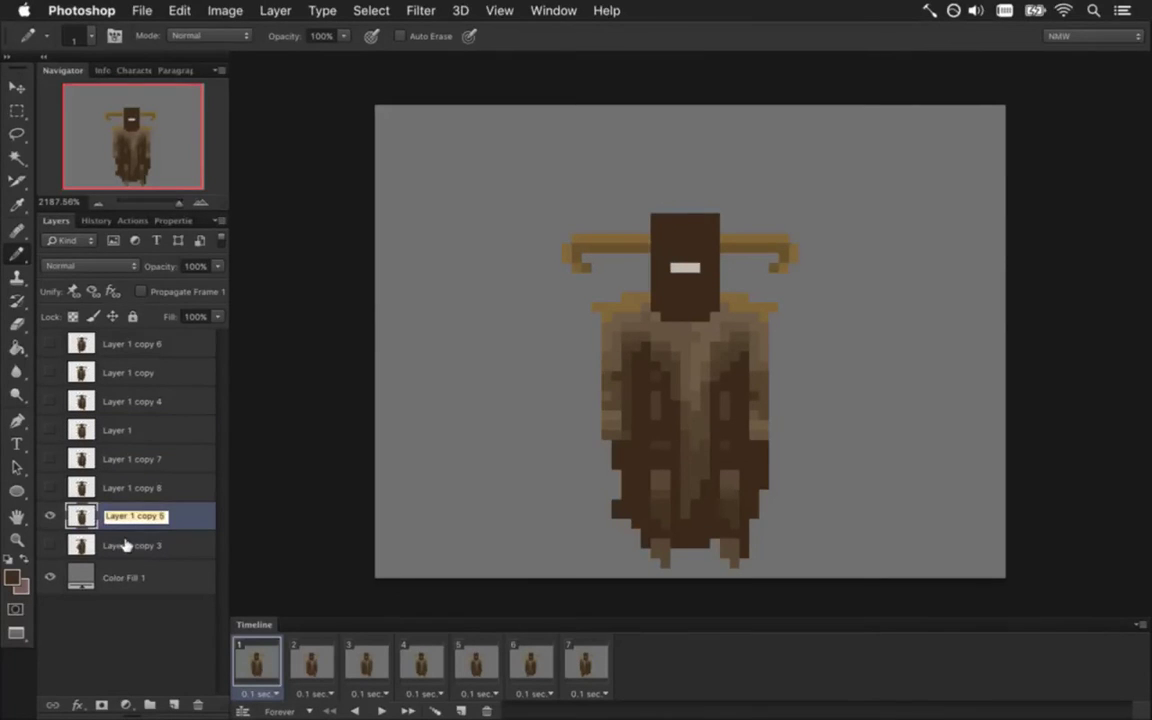
{"action": "type", "text": "0"}
{"action": "left_click", "coordinate": [132, 545]}
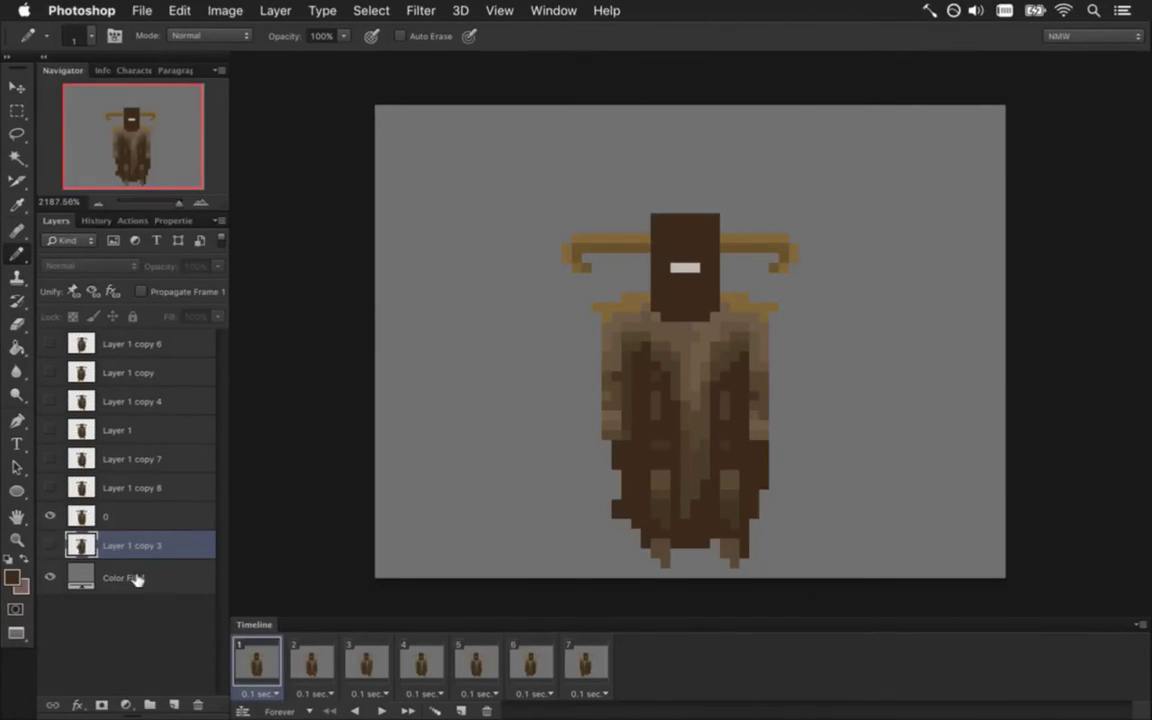
{"action": "left_click", "coordinate": [198, 706]}
{"action": "left_click", "coordinate": [123, 515]}
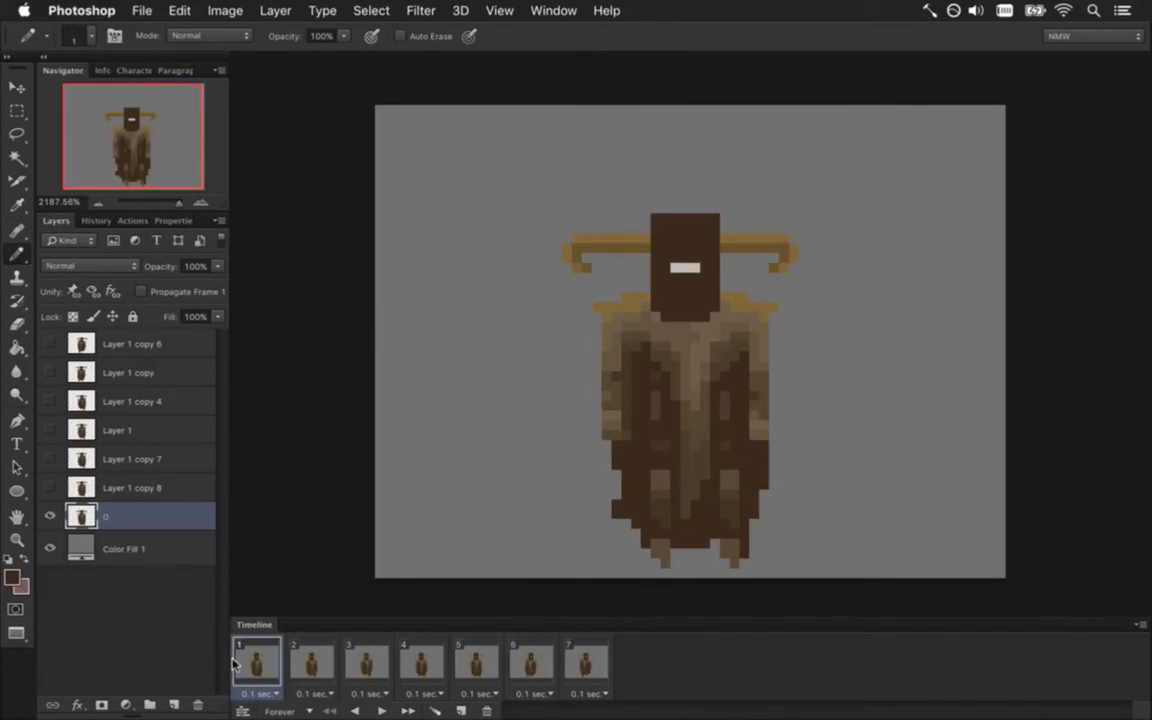
Rename Layer 1 and Layer 1 copy 7 (frames 2 and 3) to 1 and 2, moving each below Layer 1 copy 8
{"action": "left_click", "coordinate": [309, 663]}
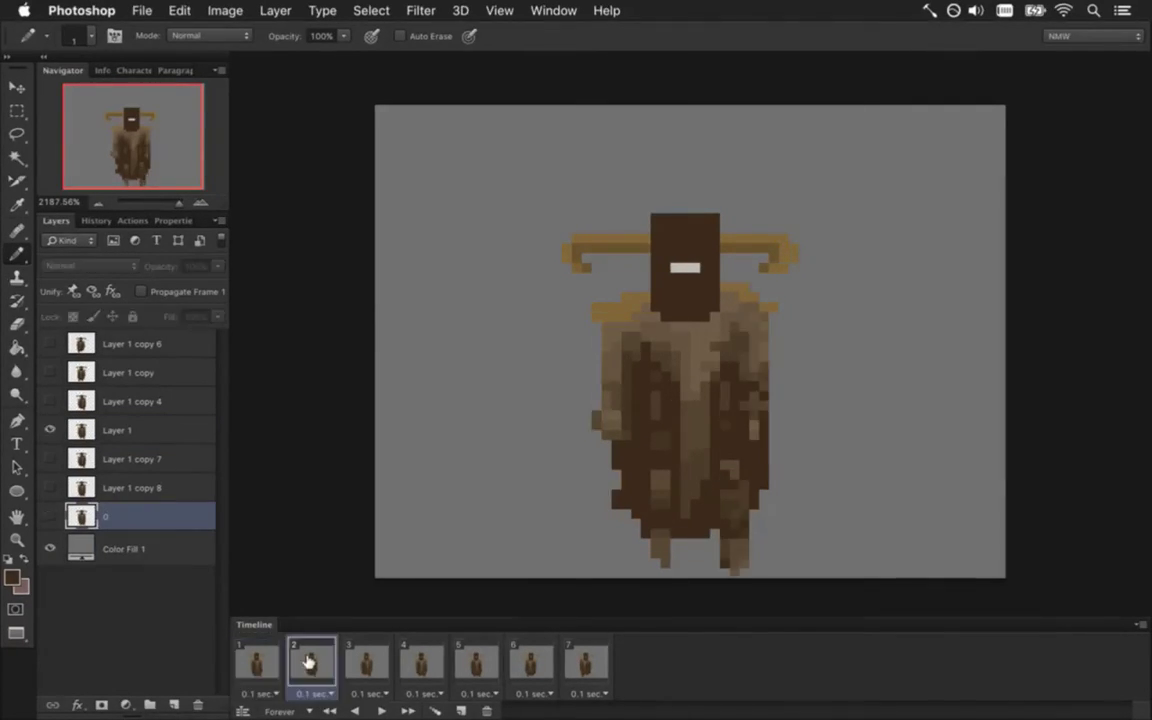
{"action": "double_click", "coordinate": [119, 428]}
{"action": "type", "text": "1"}
{"action": "left_click_drag", "start_coordinate": [123, 429], "coordinate": [119, 540]}
{"action": "left_click", "coordinate": [355, 650]}
{"action": "double_click", "coordinate": [130, 430]}
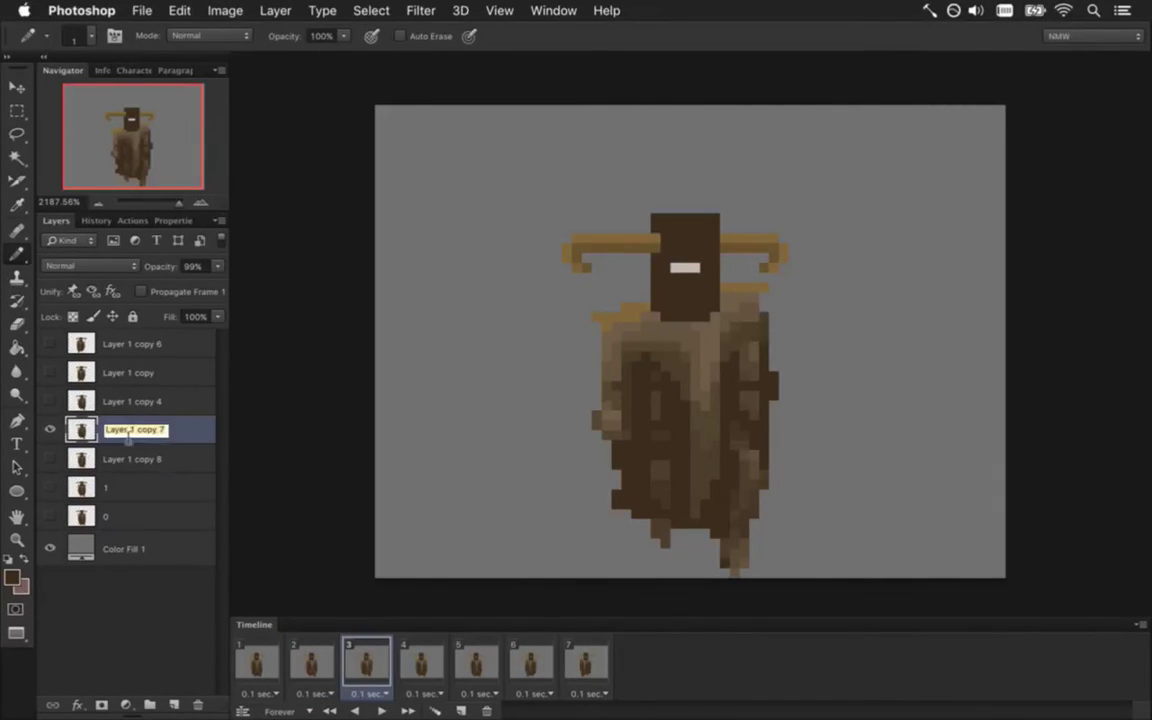
{"action": "type", "text": "2"}
{"action": "left_click_drag", "start_coordinate": [120, 430], "coordinate": [100, 473]}
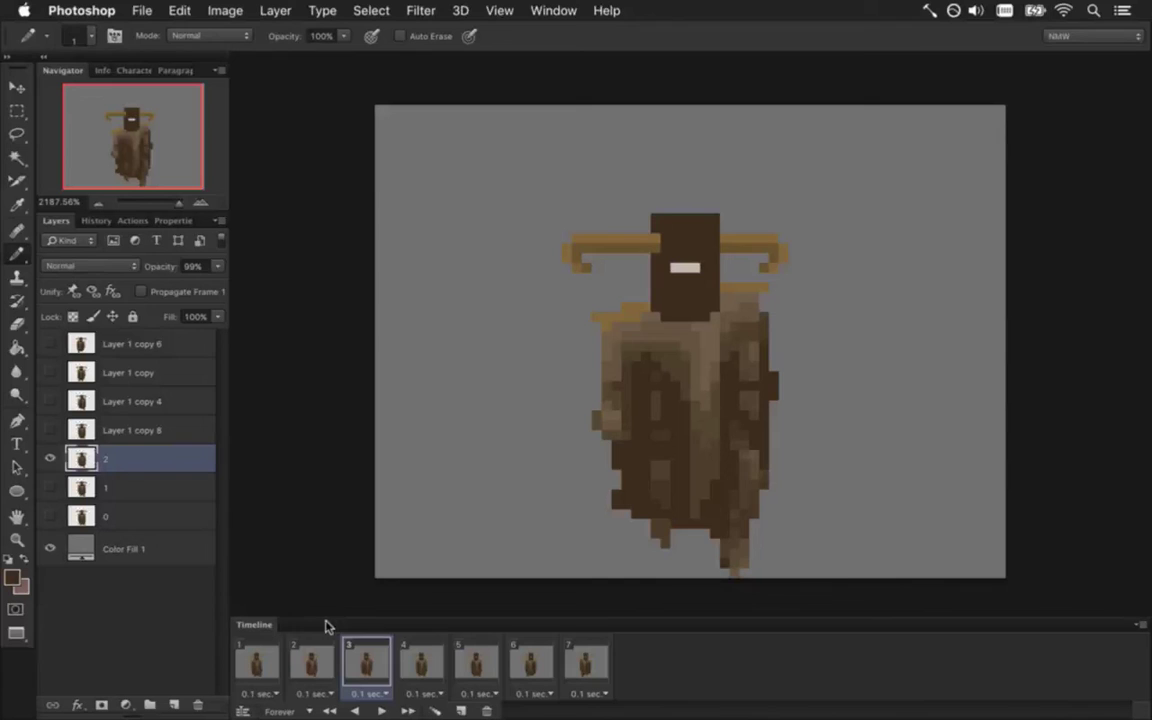
Rename frame 6's Layer 1 copy to 3 and frame 7's Layer 1 copy 6 to 4
{"action": "left_click", "coordinate": [419, 662]}
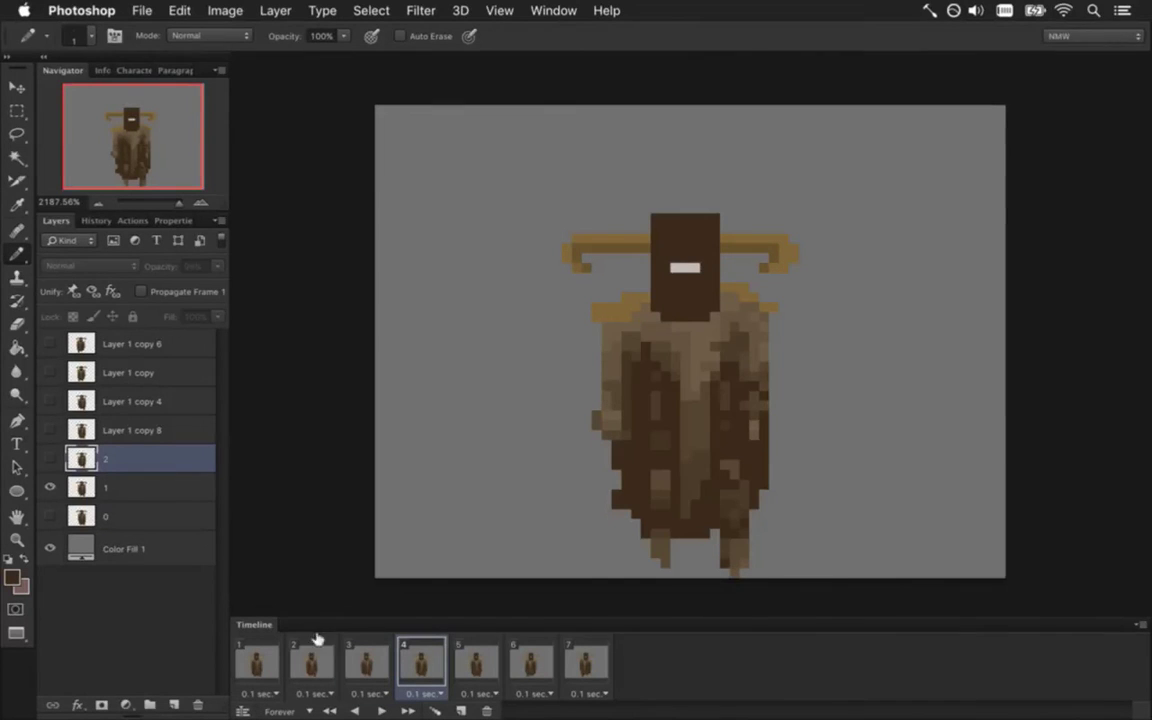
{"action": "left_click", "coordinate": [478, 663]}
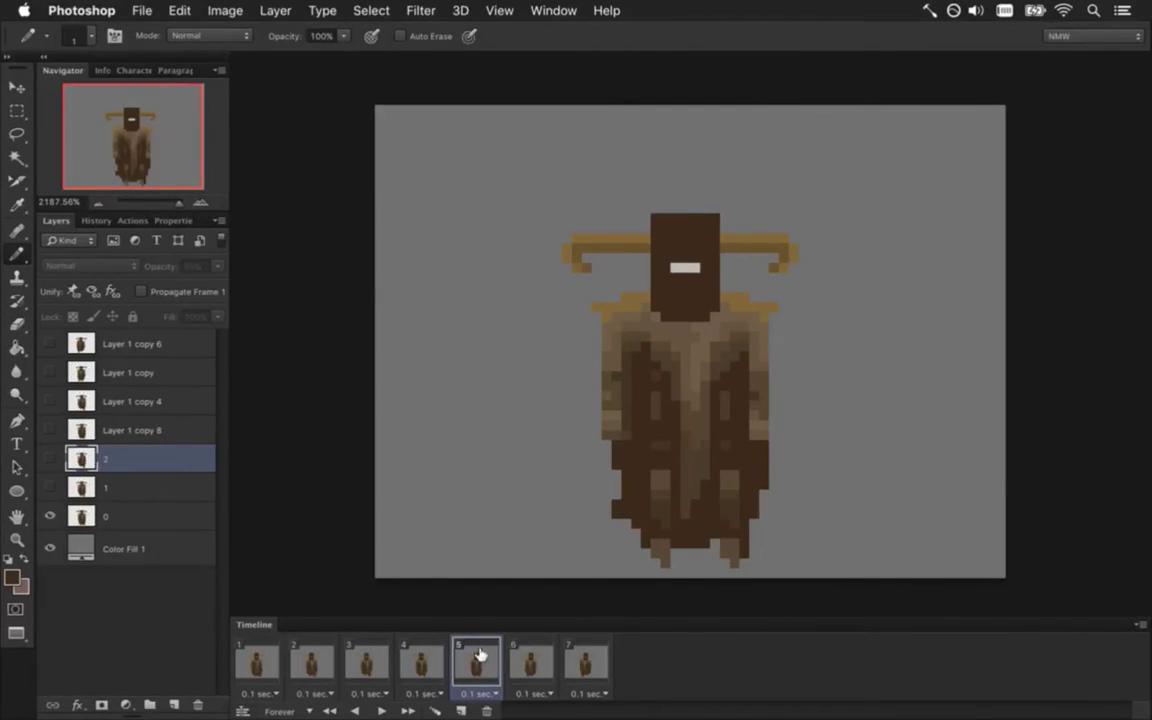
{"action": "left_click", "coordinate": [530, 661]}
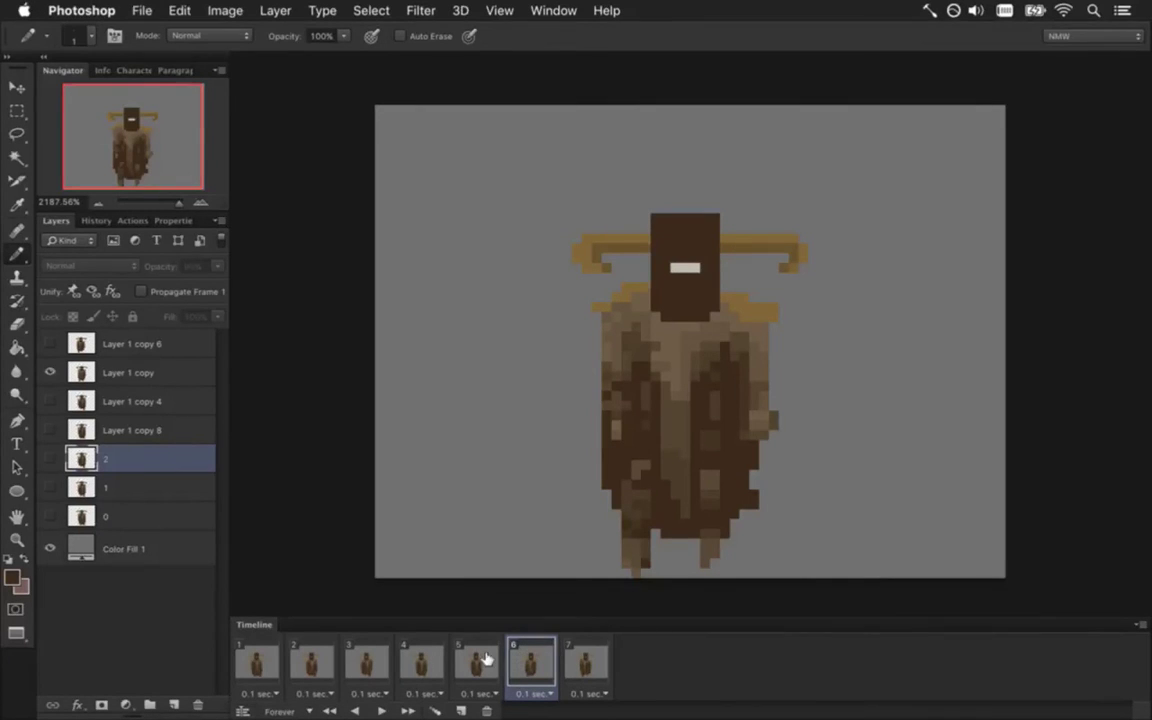
{"action": "double_click", "coordinate": [125, 372]}
{"action": "type", "text": "3"}
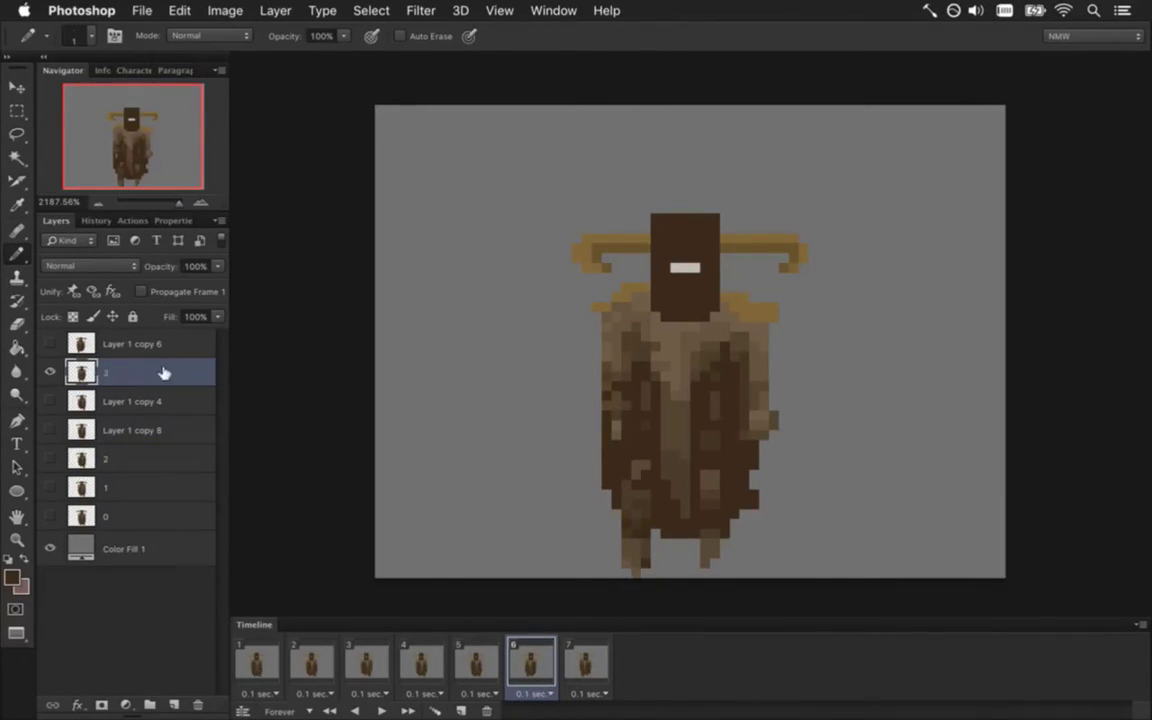
{"action": "left_click", "coordinate": [585, 662]}
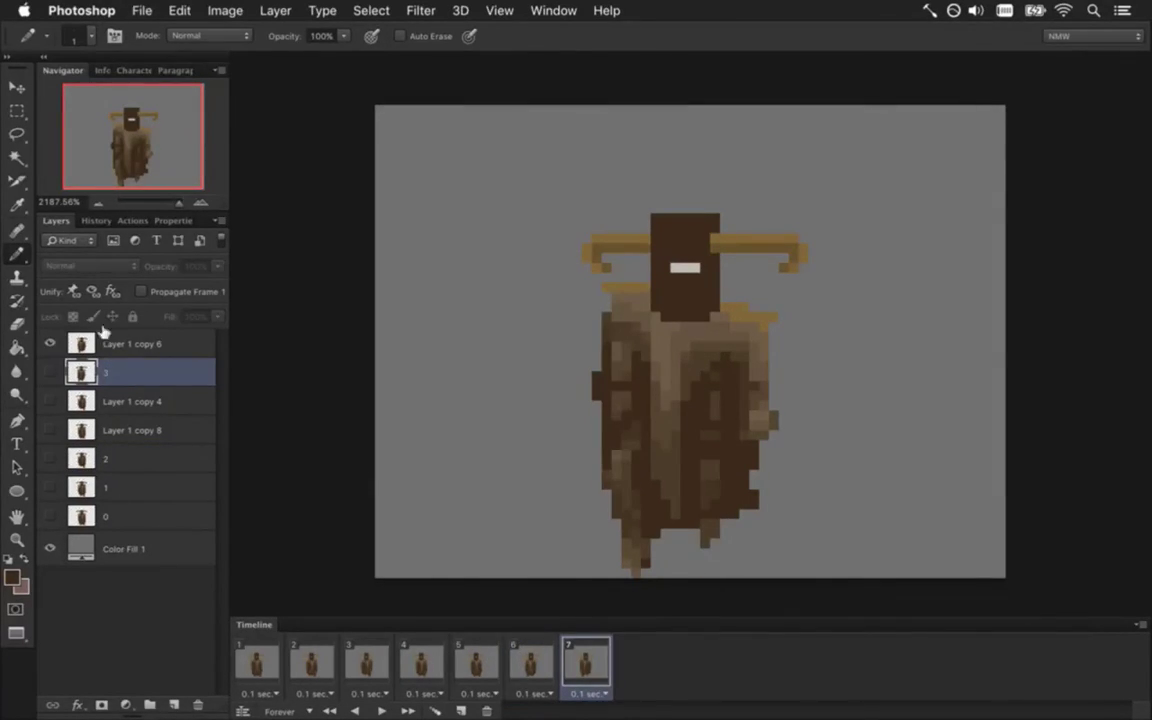
{"action": "double_click", "coordinate": [135, 343]}
{"action": "type", "text": "4"}
{"action": "key", "text": "Return"}
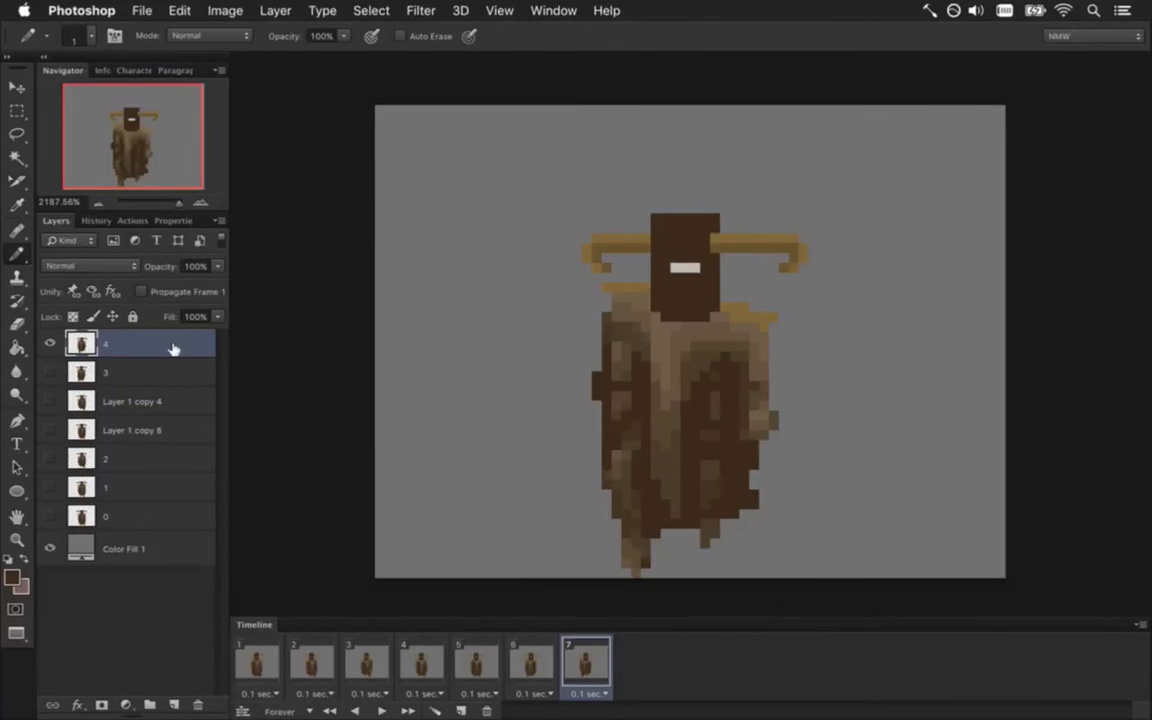
Duplicate frame 6 as an eighth frame and check the Layer 1 copy 4 and copy 8 poses
{"action": "left_click_drag", "start_coordinate": [537, 662], "coordinate": [676, 679]}
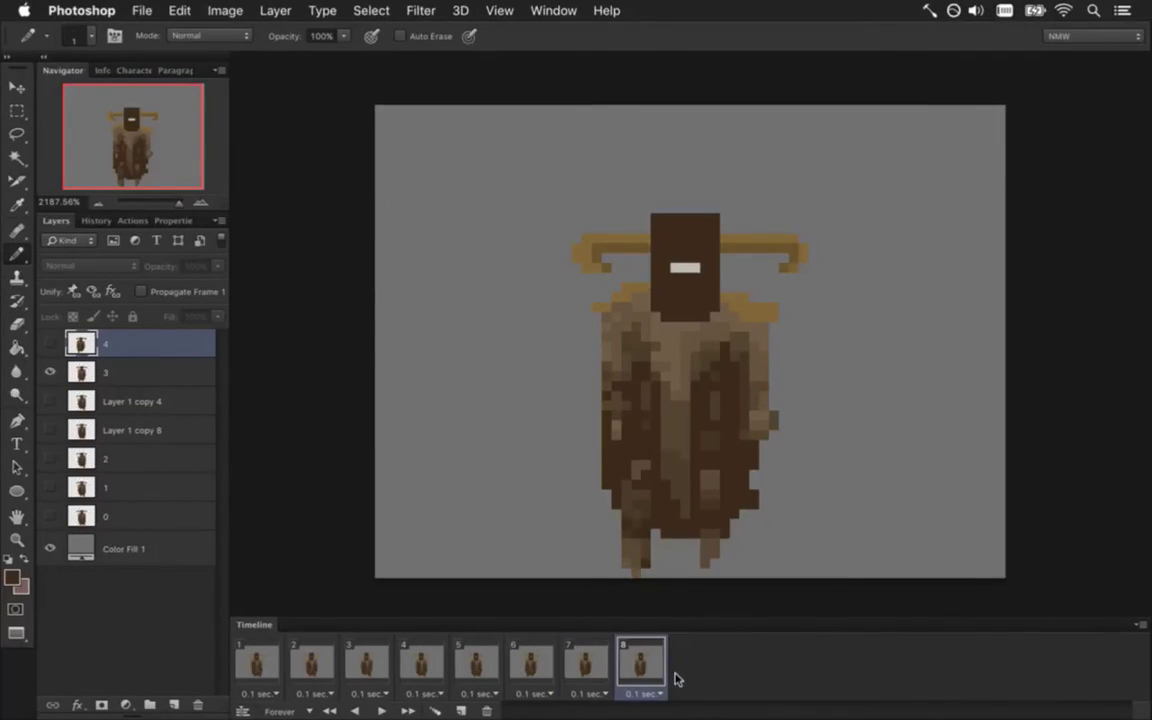
{"action": "left_click", "coordinate": [150, 399]}
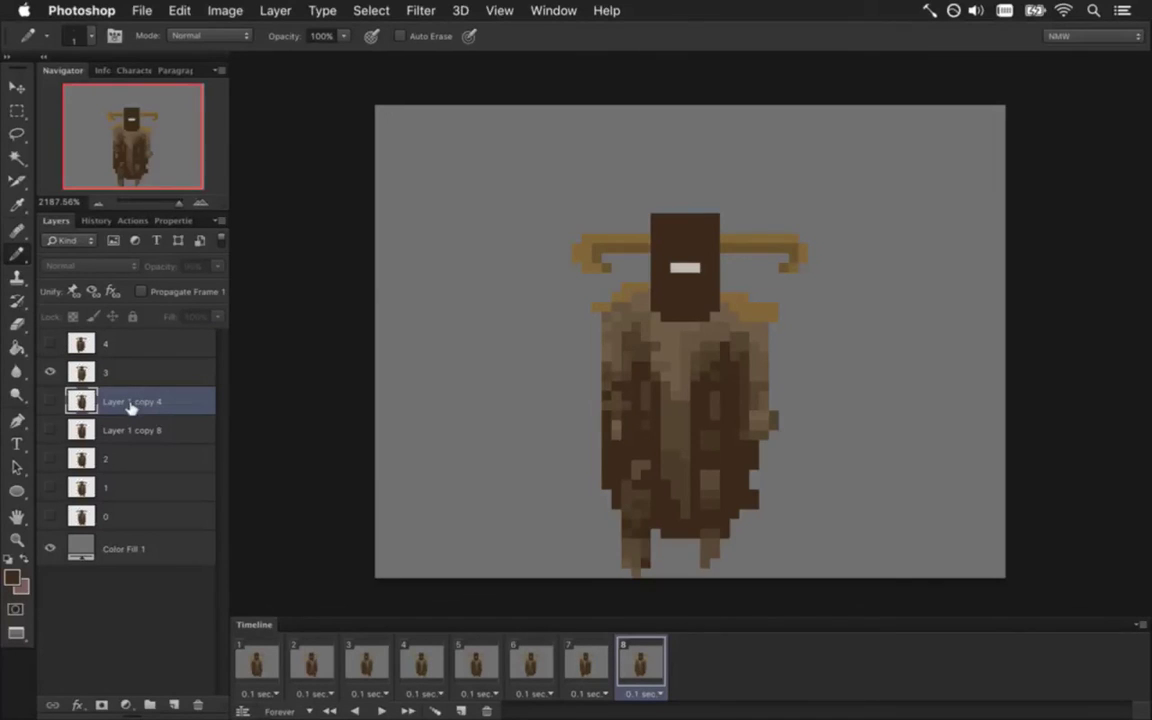
{"action": "left_click", "coordinate": [50, 373]}
{"action": "left_click", "coordinate": [50, 401]}
{"action": "left_click", "coordinate": [51, 400]}
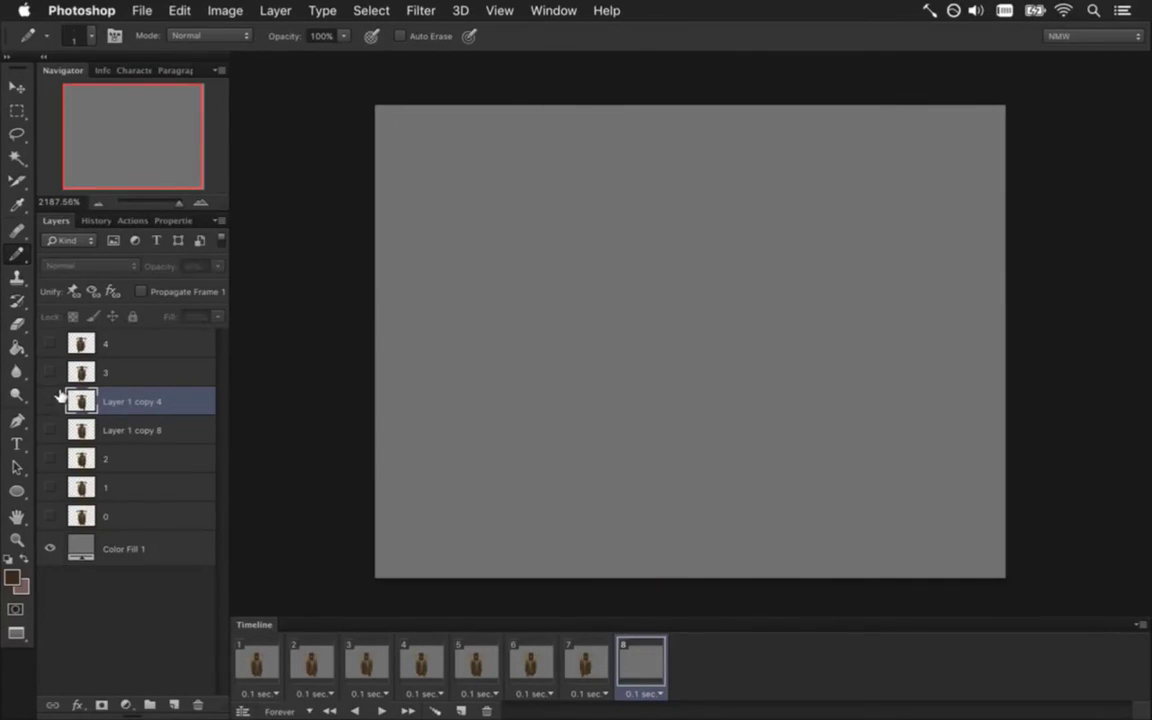
{"action": "left_click", "coordinate": [51, 400]}
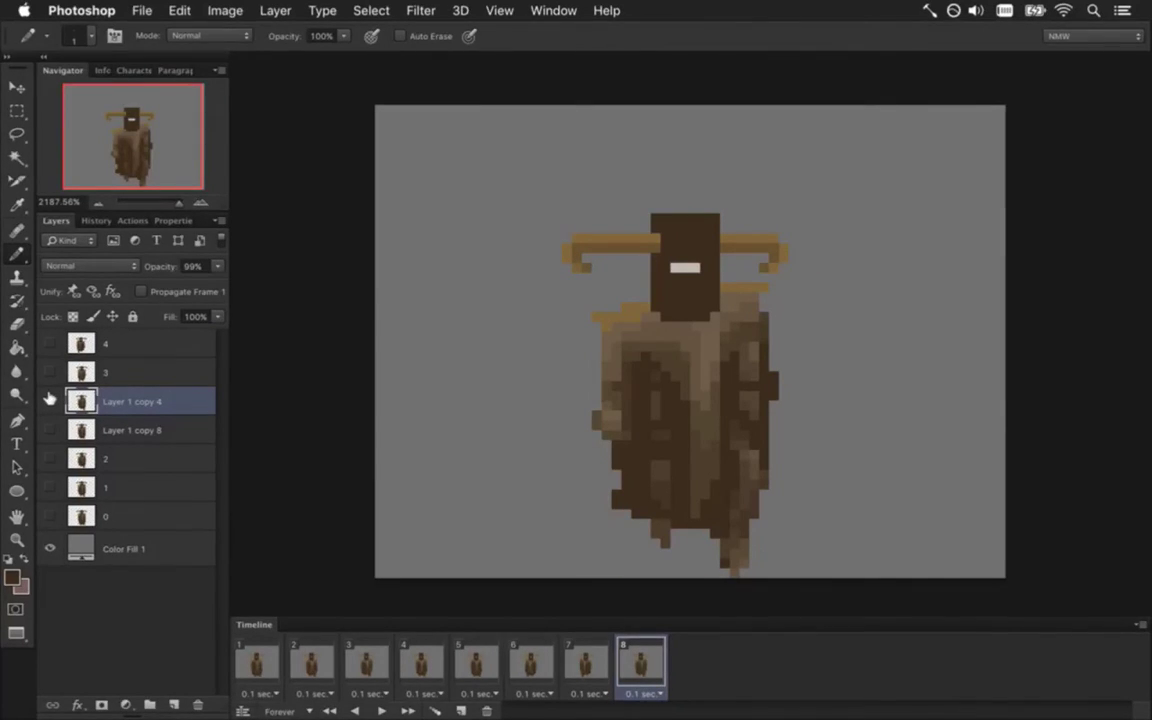
{"action": "left_click", "coordinate": [50, 400]}
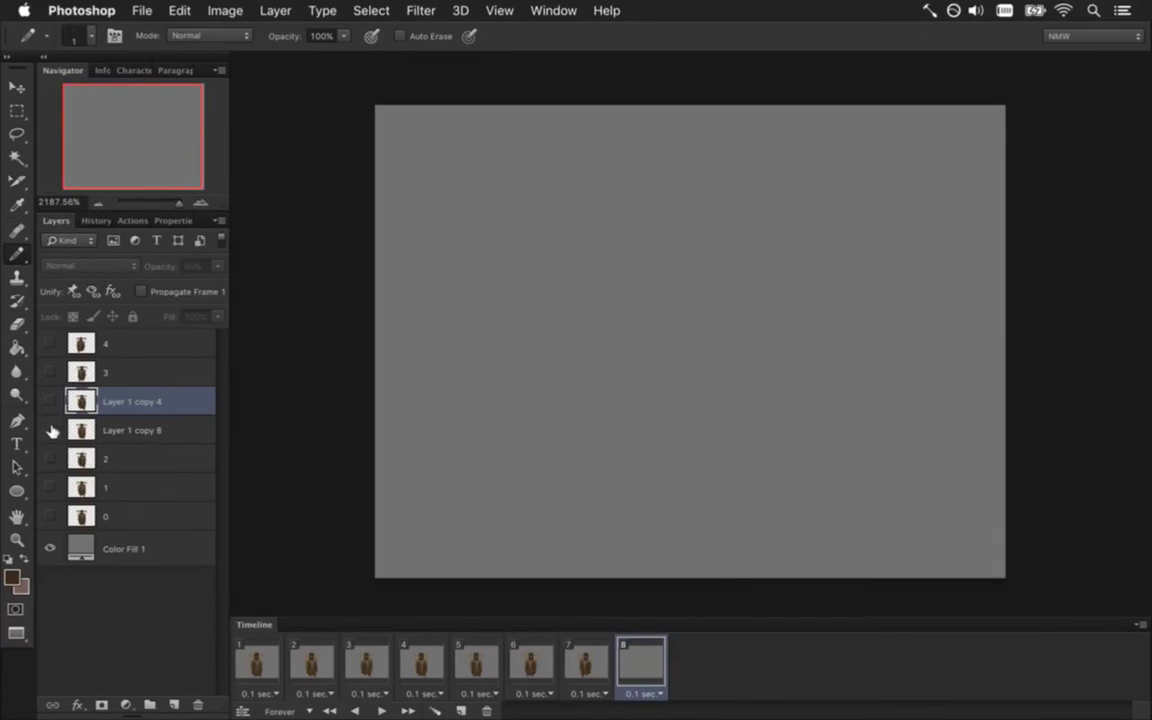
{"action": "left_click", "coordinate": [51, 429]}
{"action": "left_click", "coordinate": [51, 428]}
{"action": "left_click", "coordinate": [51, 428]}
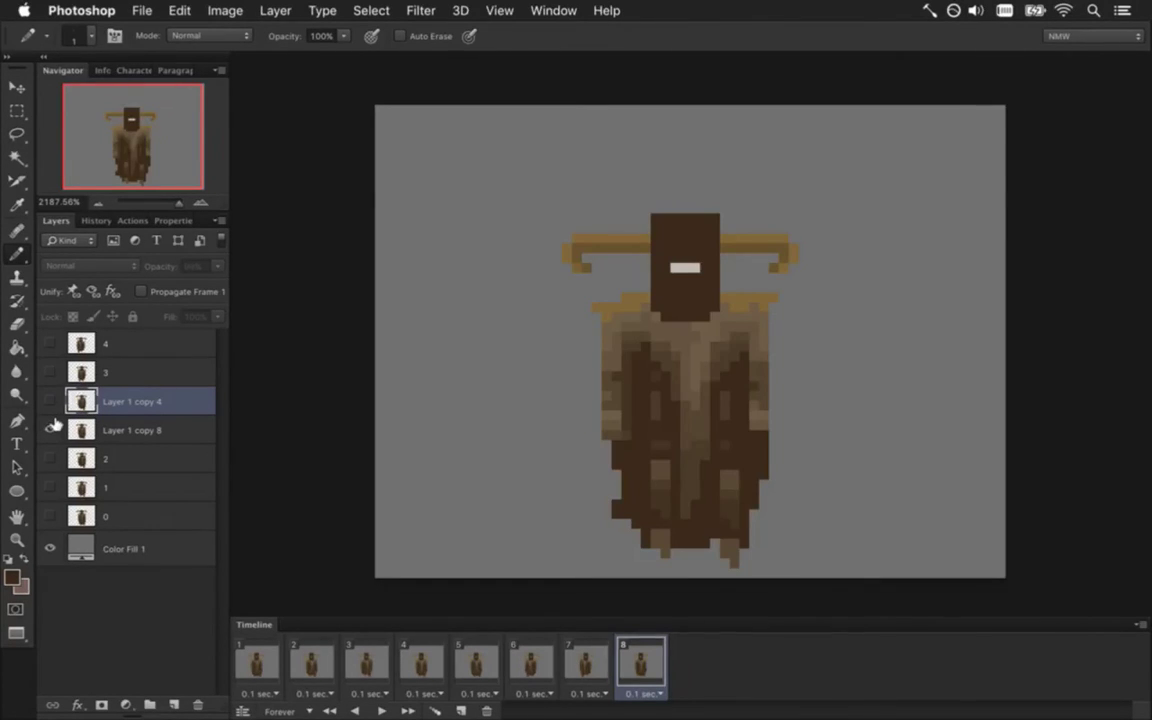
{"action": "left_click", "coordinate": [51, 428]}
Move Layer 1 copy 4 to the top of the stack and show layer 3 in frame 8
{"action": "left_click_drag", "start_coordinate": [90, 401], "coordinate": [112, 368]}
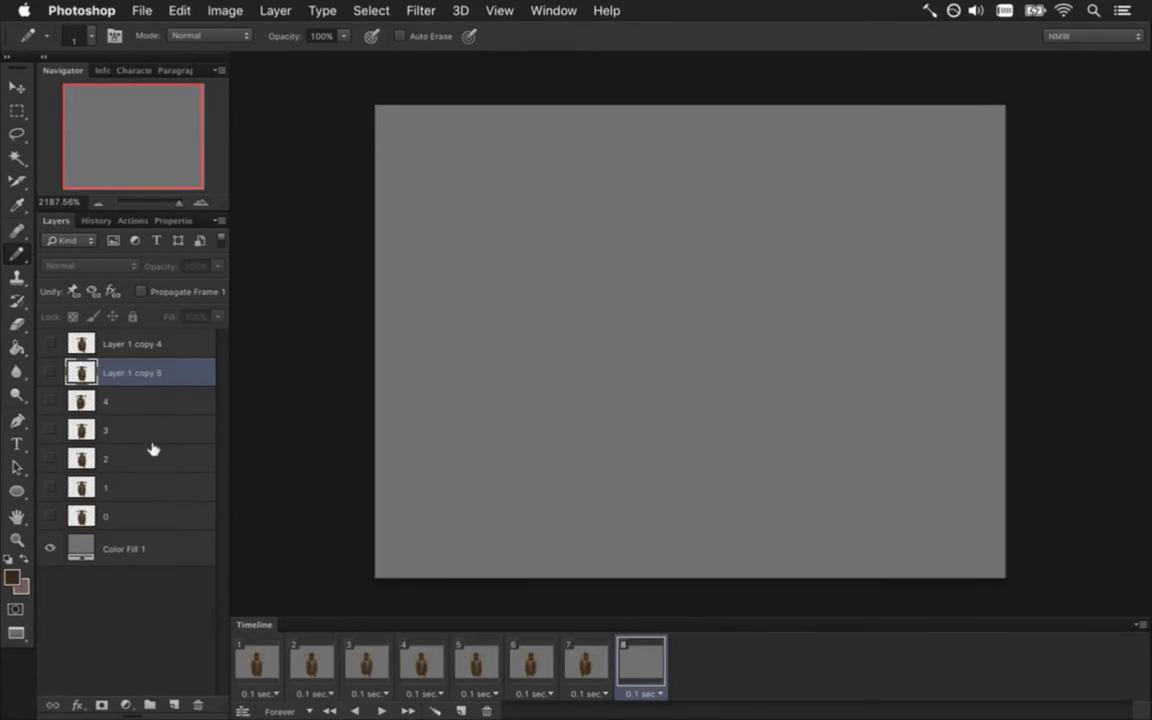
{"action": "left_click", "coordinate": [105, 516]}
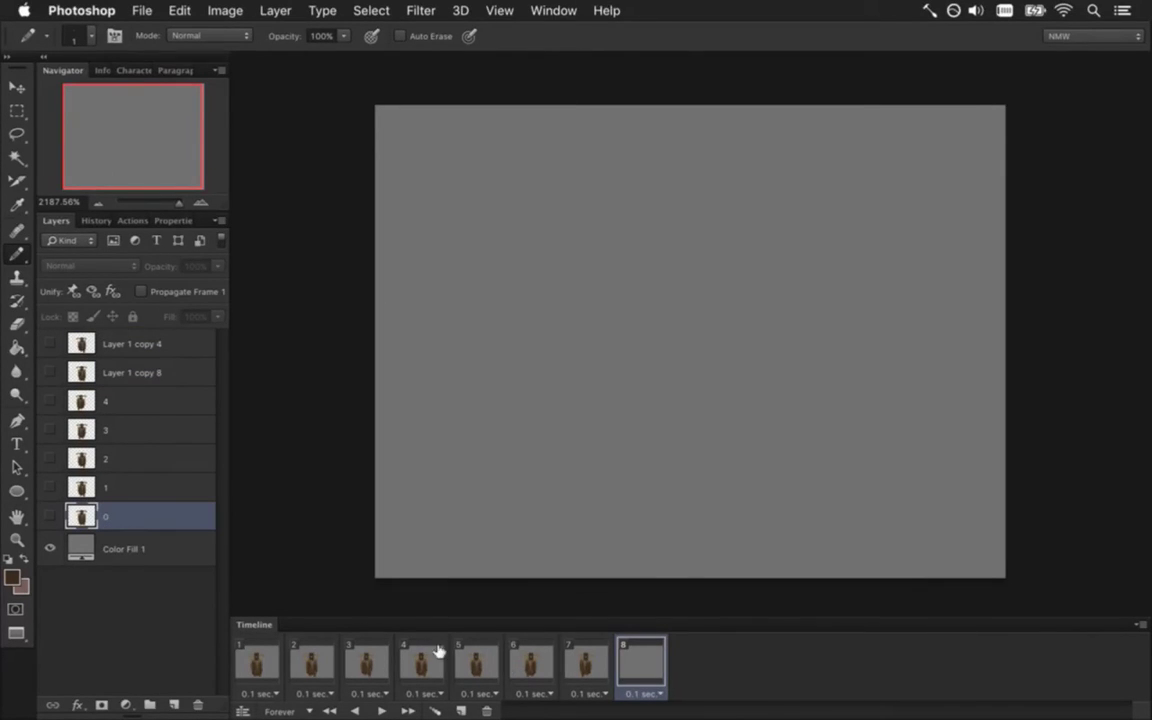
{"action": "left_click", "coordinate": [587, 663]}
{"action": "left_click", "coordinate": [641, 660]}
{"action": "left_click", "coordinate": [50, 429]}
Play the run cycle from frame 1, stop it, and select layer 2 on frame 3
{"action": "left_click", "coordinate": [259, 660]}
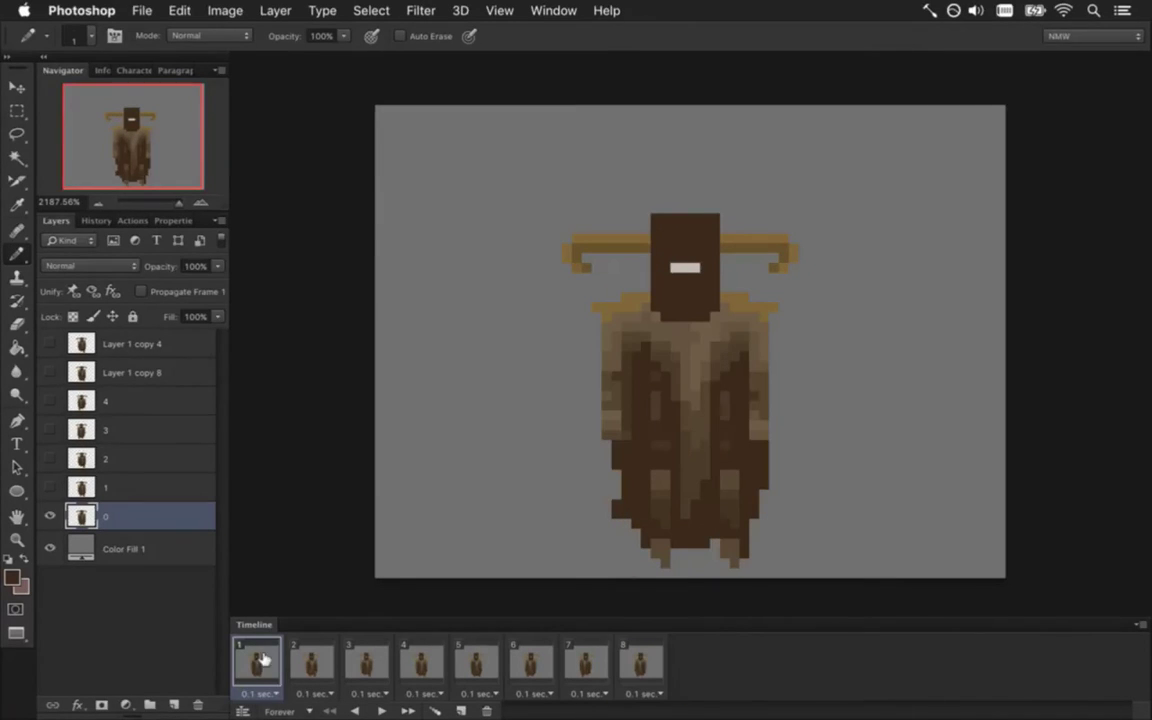
{"action": "left_click", "coordinate": [381, 709]}
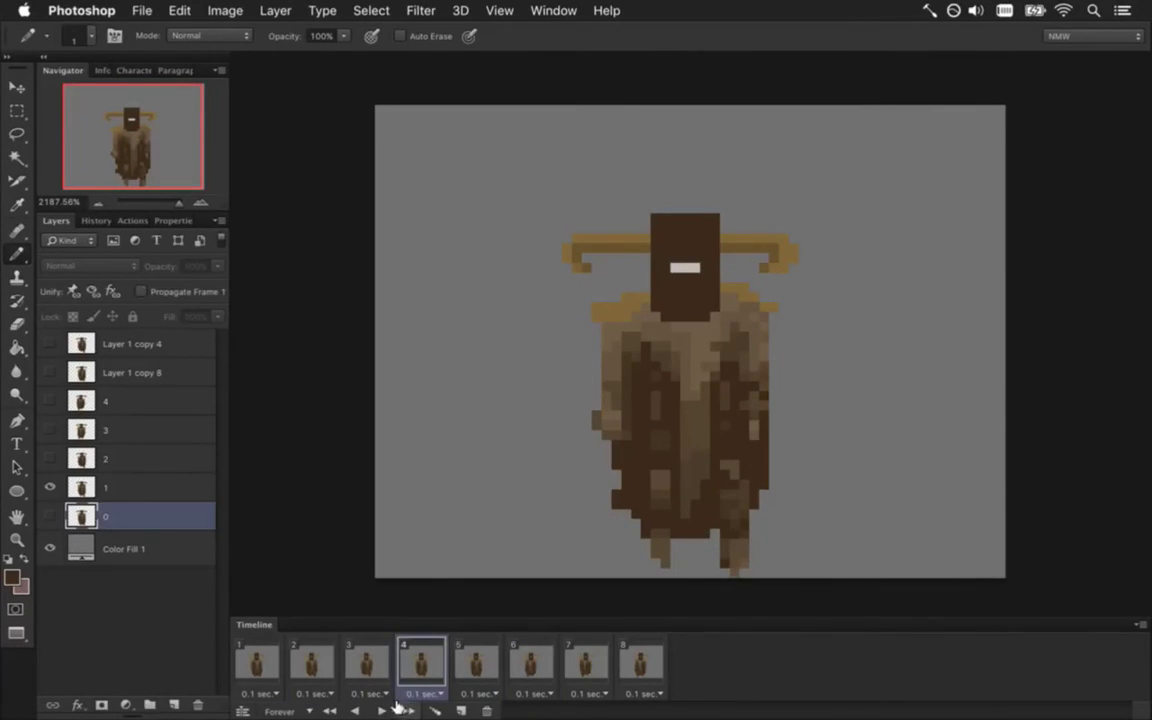
{"action": "left_click", "coordinate": [381, 710]}
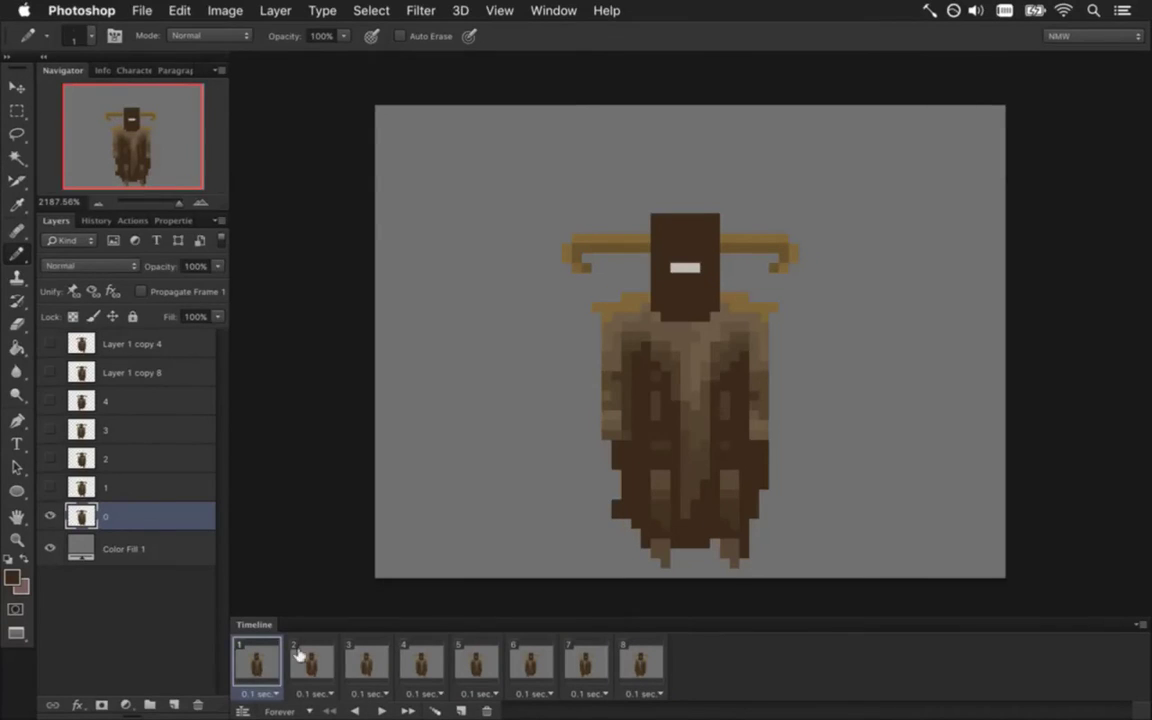
{"action": "left_click", "coordinate": [310, 660]}
{"action": "left_click", "coordinate": [376, 664]}
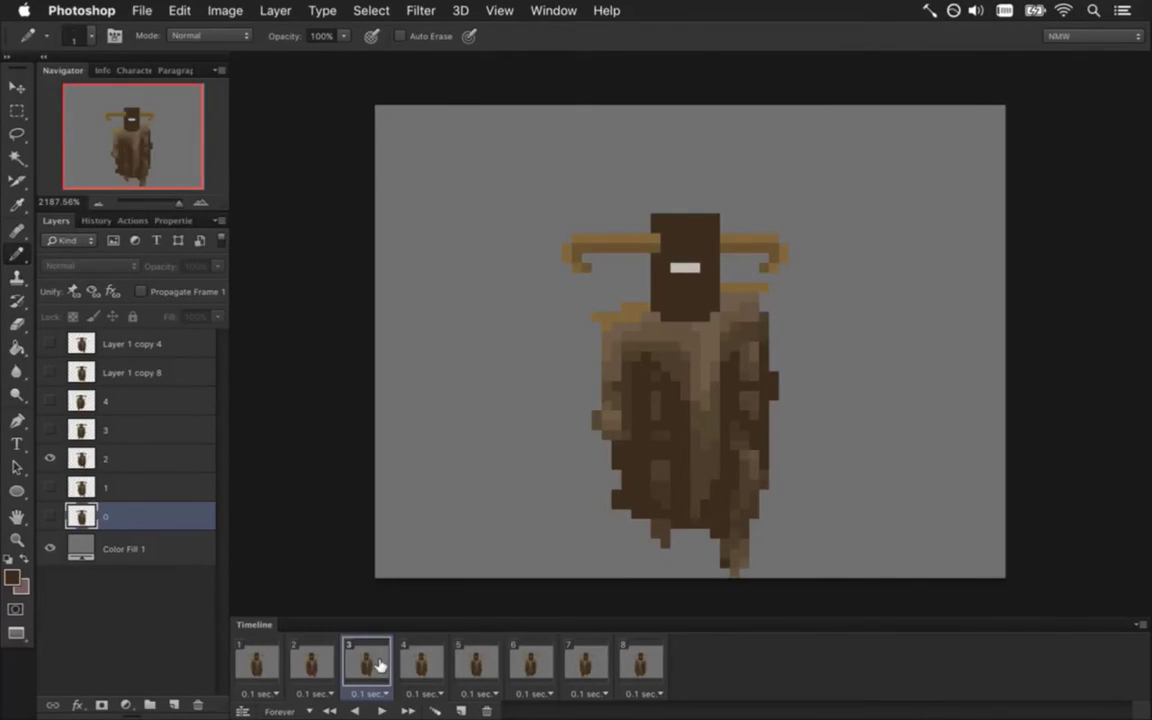
{"action": "left_click", "coordinate": [122, 458]}
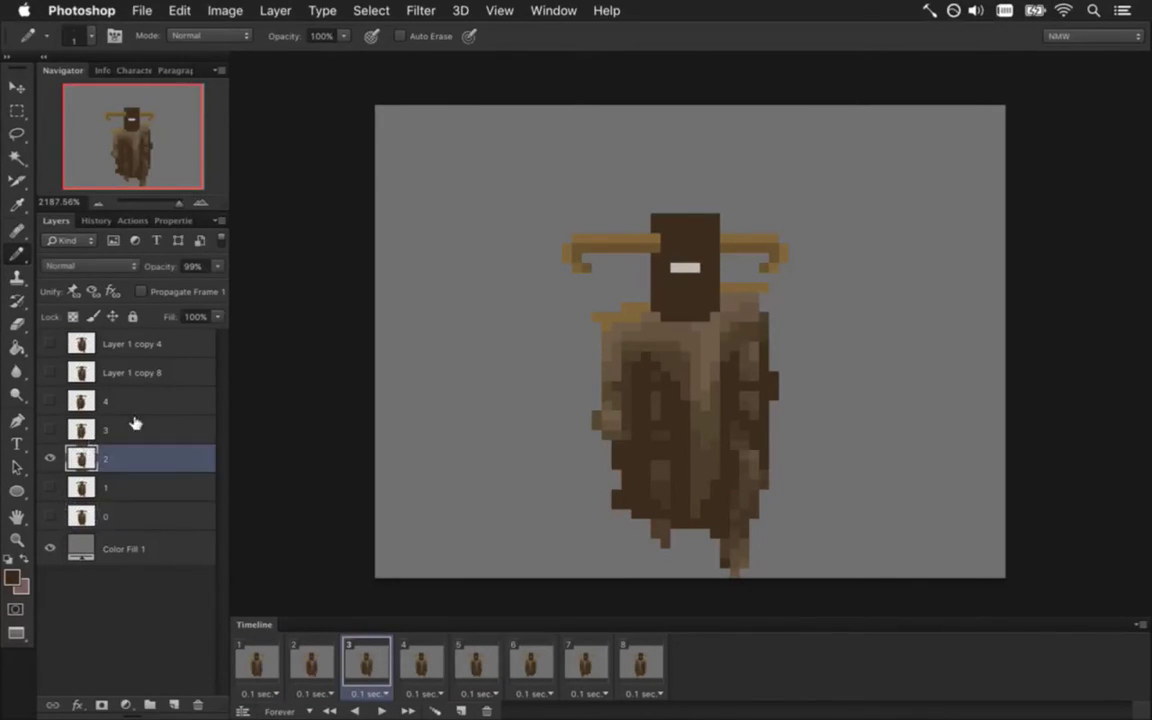
Try nudging frame 3's horns and top of the head down one pixel, then deselect
{"action": "key", "text": "m"}
{"action": "left_click_drag", "start_coordinate": [526, 196], "coordinate": [811, 278]}
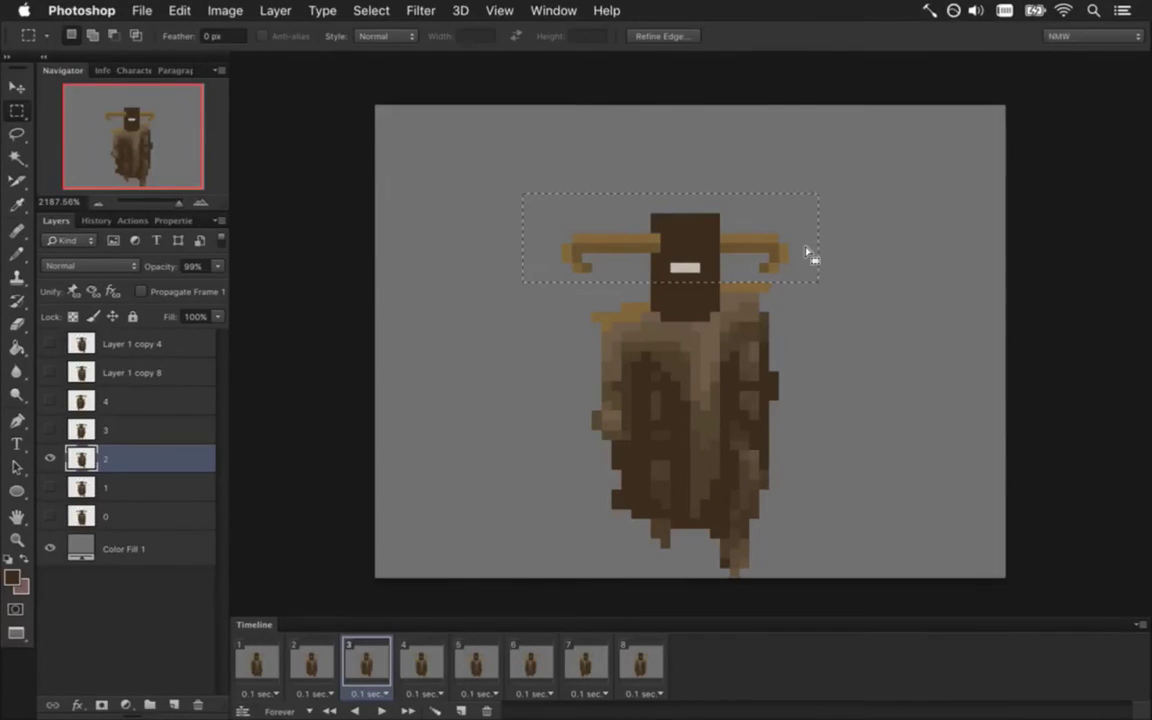
{"action": "key", "text": "v"}
{"action": "key", "text": "Down"}
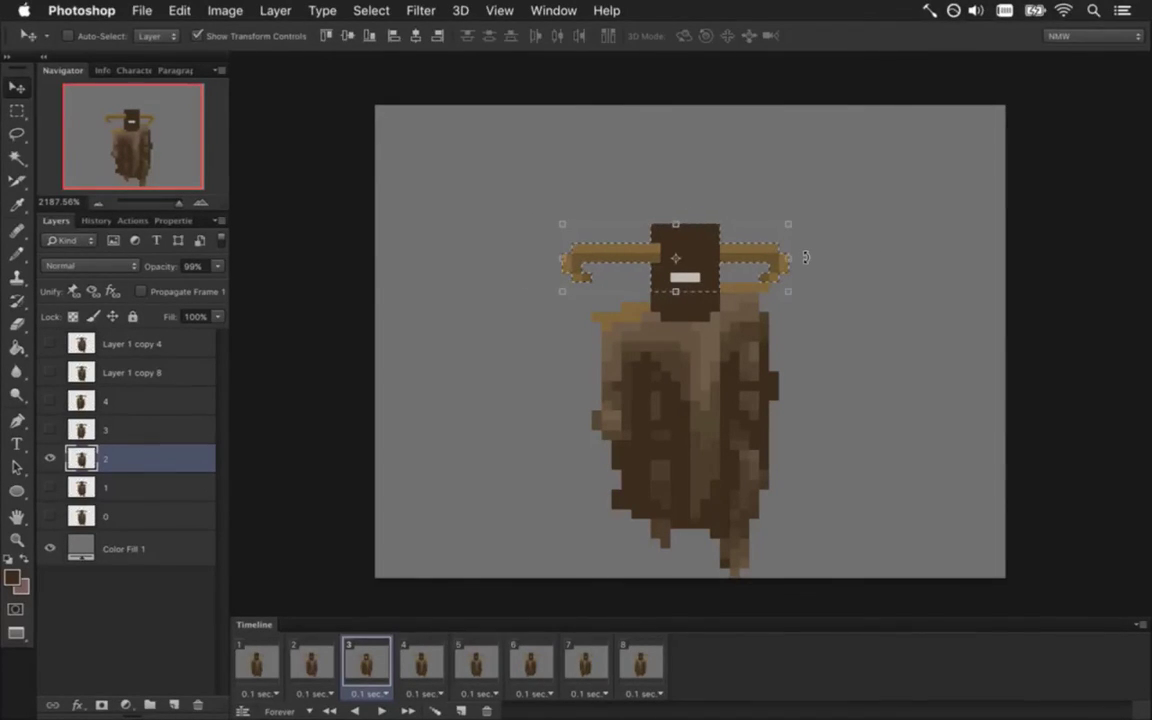
{"action": "key", "text": "m"}
{"action": "key", "text": "ctrl+d"}
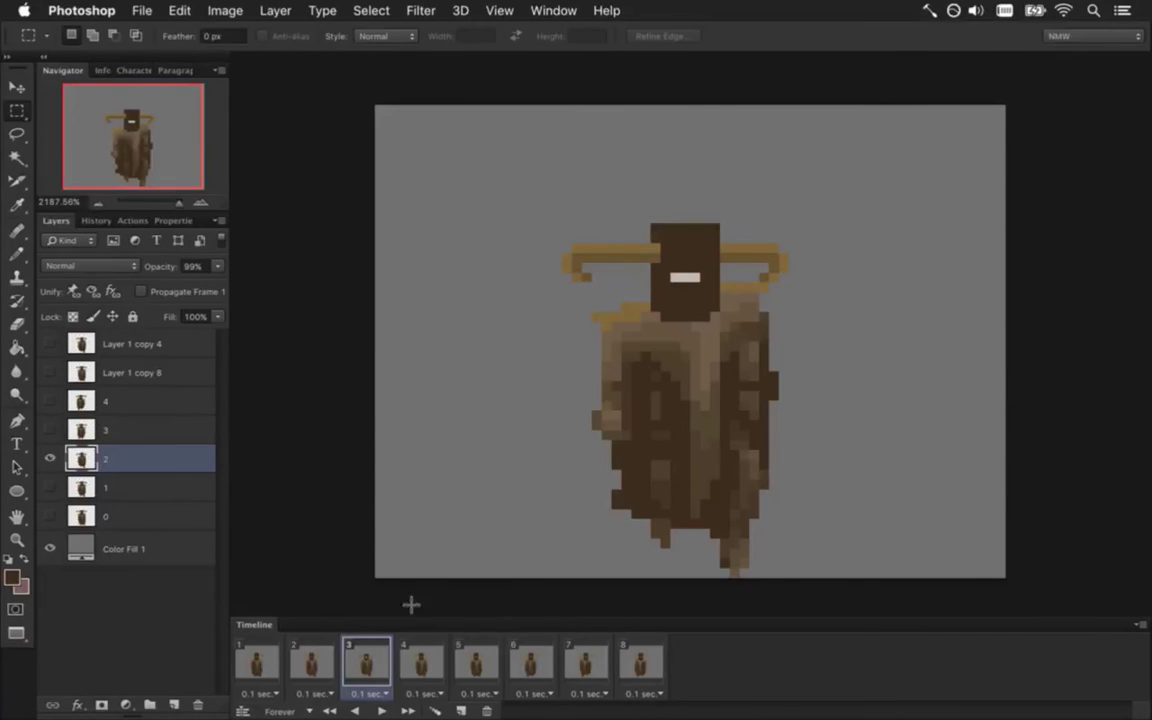
Step through frames 1–7 and nudge frame 7's horns and head down one pixel
{"action": "left_click", "coordinate": [257, 663]}
{"action": "left_click", "coordinate": [311, 663]}
{"action": "left_click", "coordinate": [366, 663]}
{"action": "left_click", "coordinate": [444, 660]}
{"action": "left_click", "coordinate": [478, 662]}
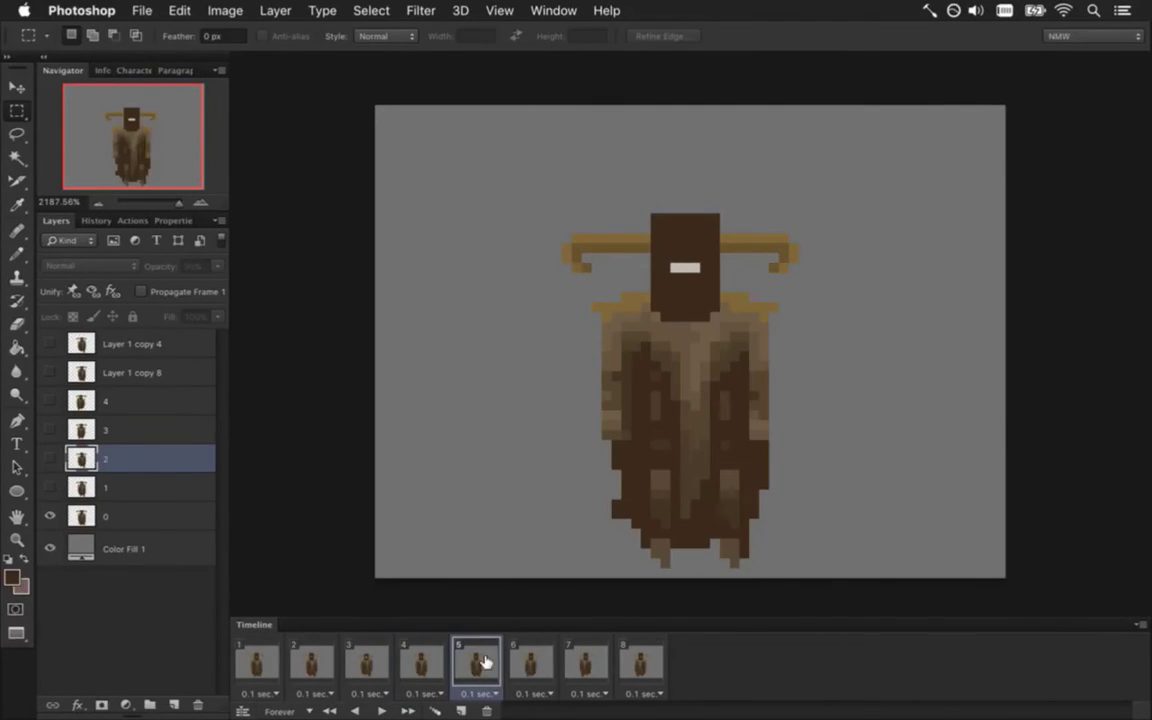
{"action": "left_click", "coordinate": [541, 665]}
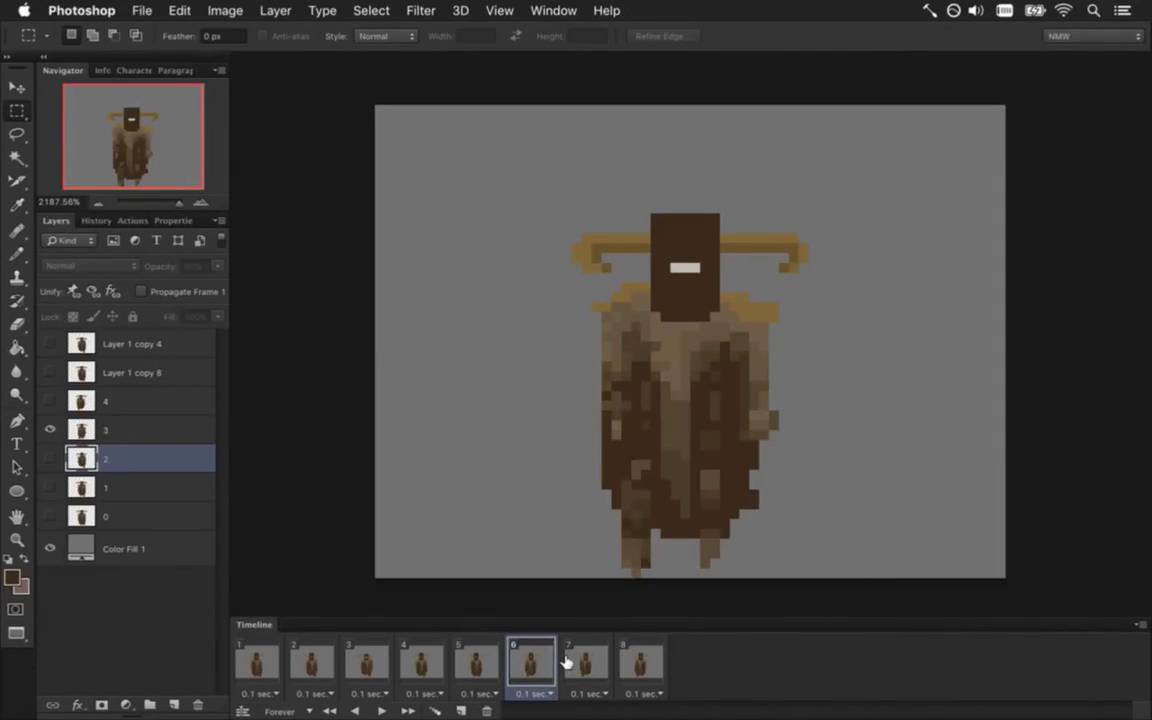
{"action": "left_click", "coordinate": [583, 662]}
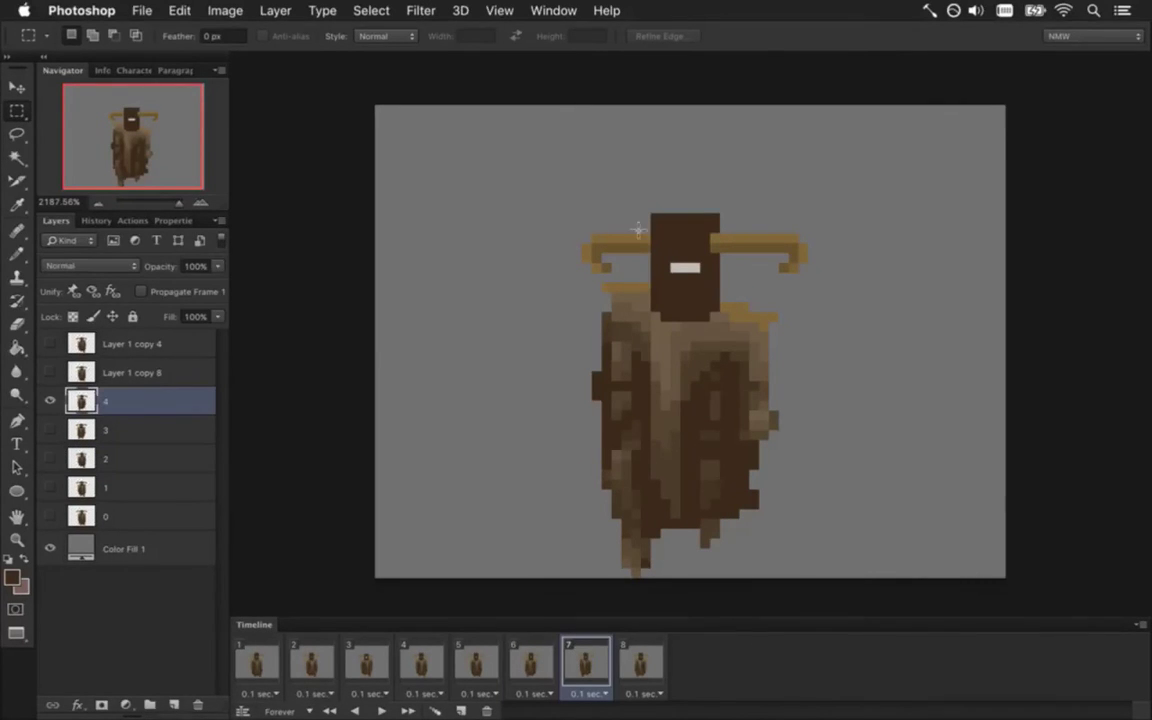
{"action": "left_click_drag", "start_coordinate": [541, 194], "coordinate": [838, 271]}
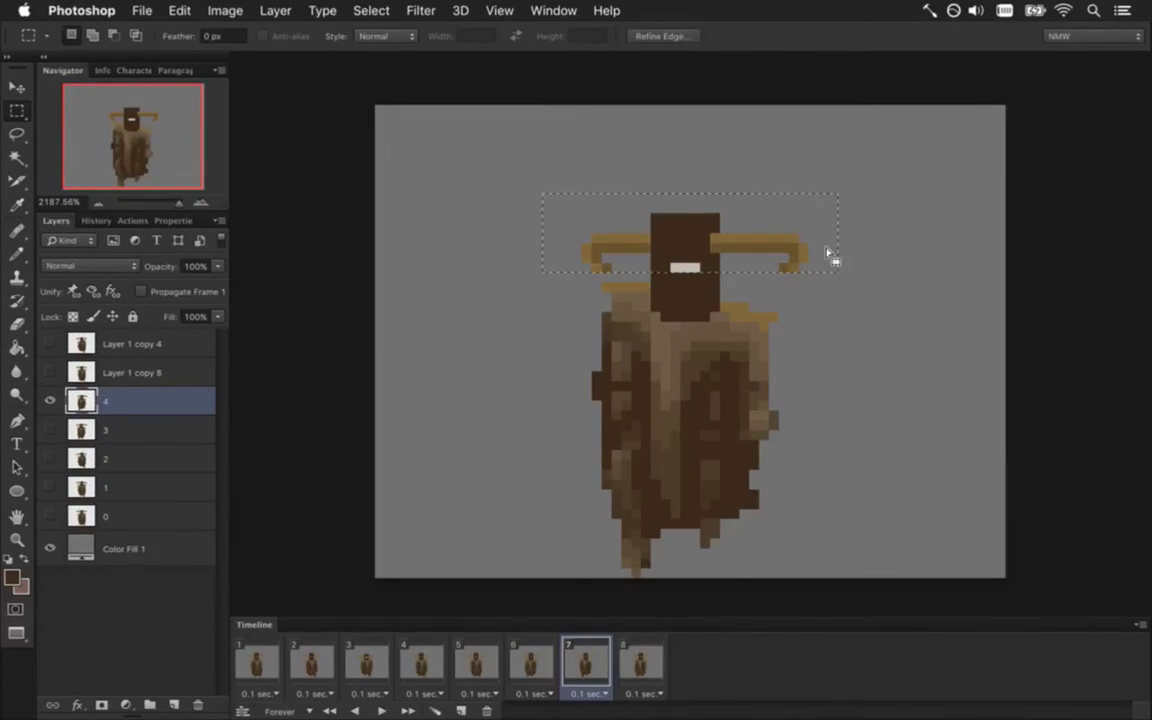
{"action": "key", "text": "ctrl+Down"}
{"action": "key", "text": "ctrl+d"}
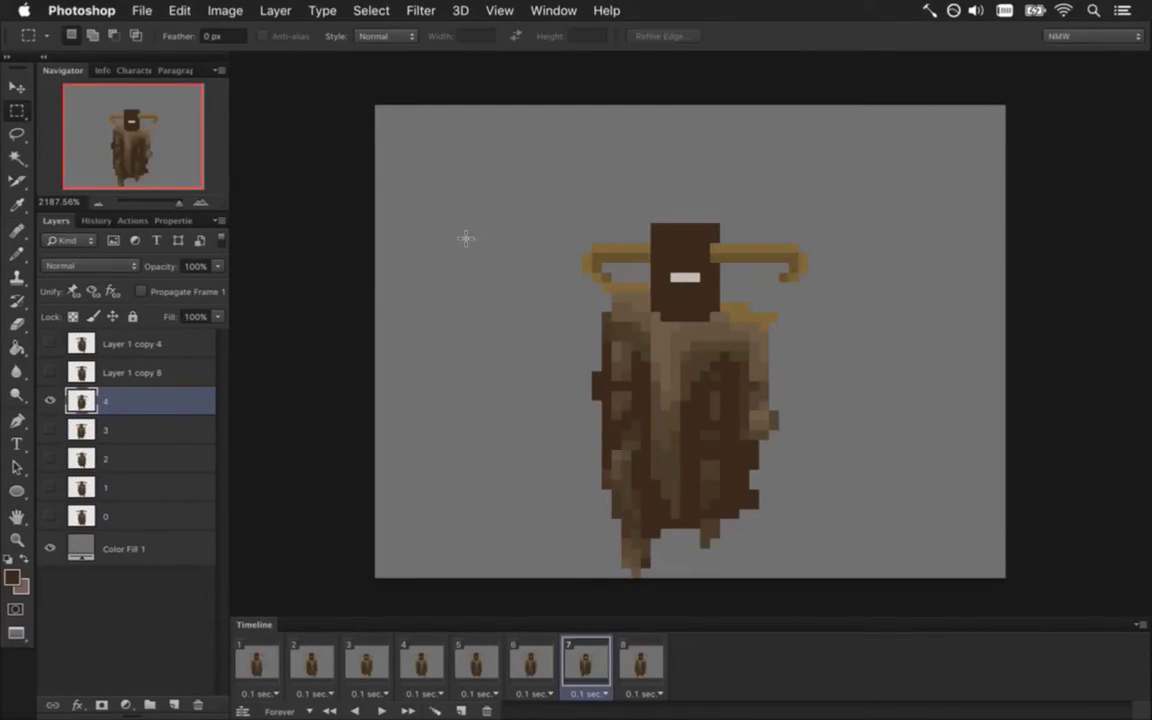
Preview the animation, then undo the horn nudges on frames 7 and 3 and deselect
{"action": "left_click", "coordinate": [276, 656]}
{"action": "left_click", "coordinate": [381, 710]}
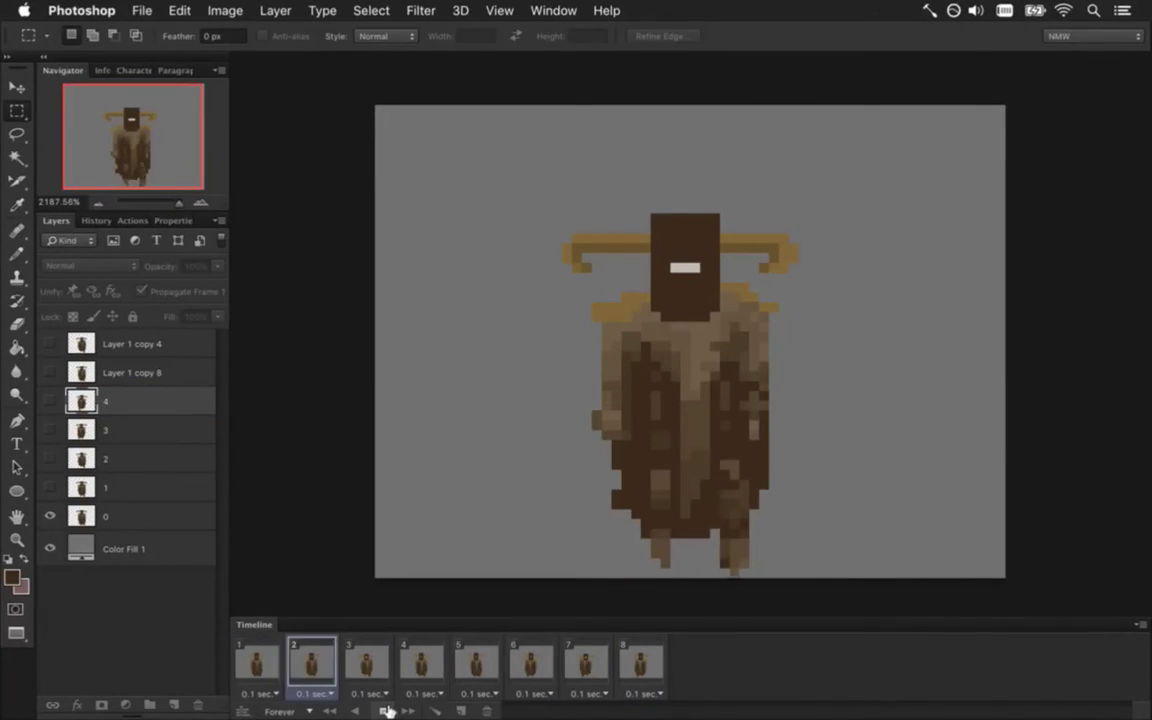
{"action": "key", "text": "space"}
{"action": "key", "text": "ctrl+alt+z"}
{"action": "key", "text": "ctrl+alt+z"}
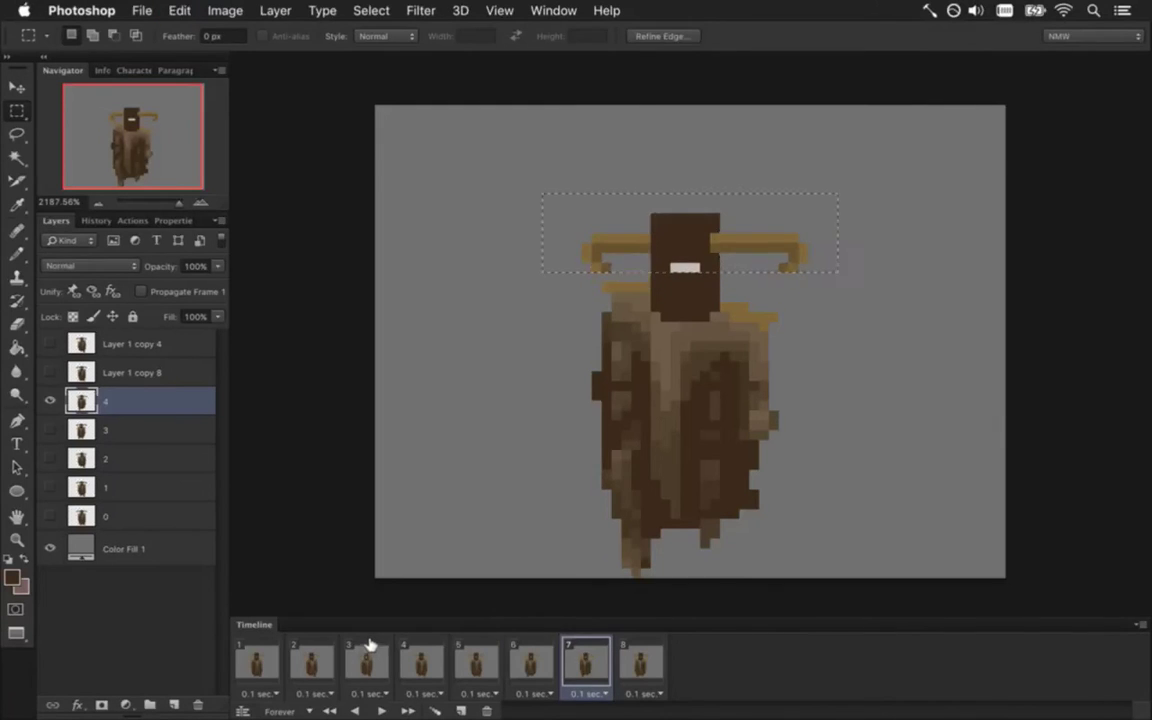
{"action": "left_click", "coordinate": [367, 660]}
{"action": "key", "text": "ctrl+alt+z"}
{"action": "key", "text": "ctrl+alt+z"}
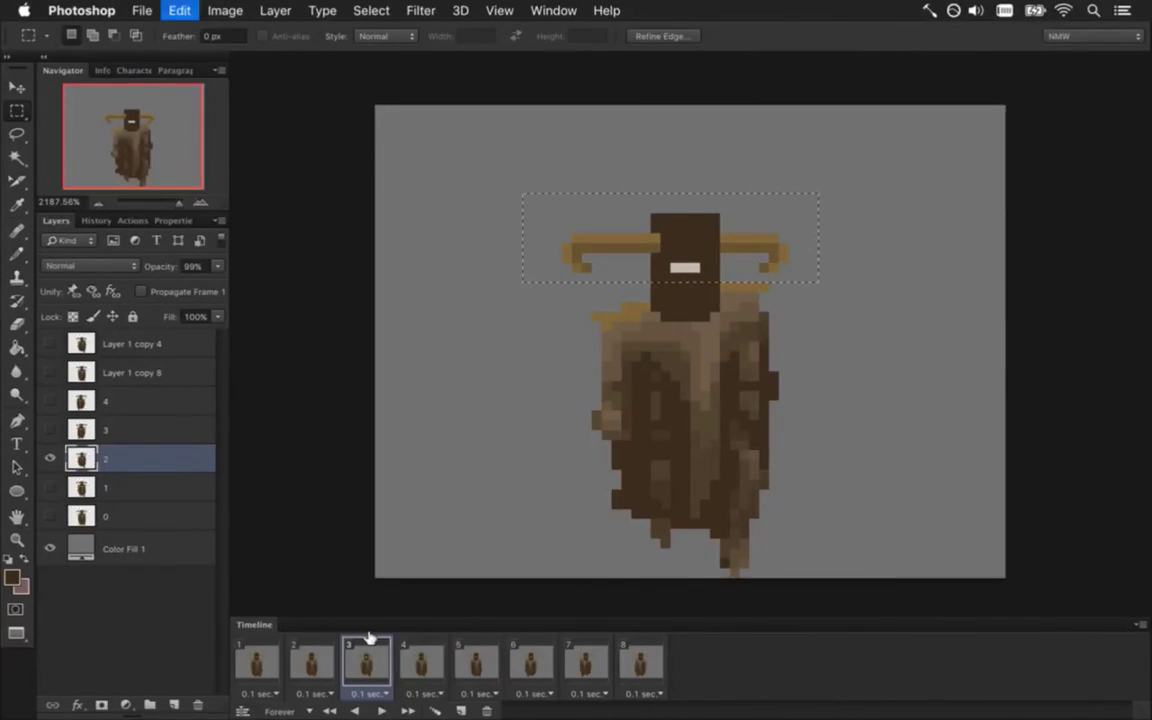
{"action": "left_click", "coordinate": [262, 665]}
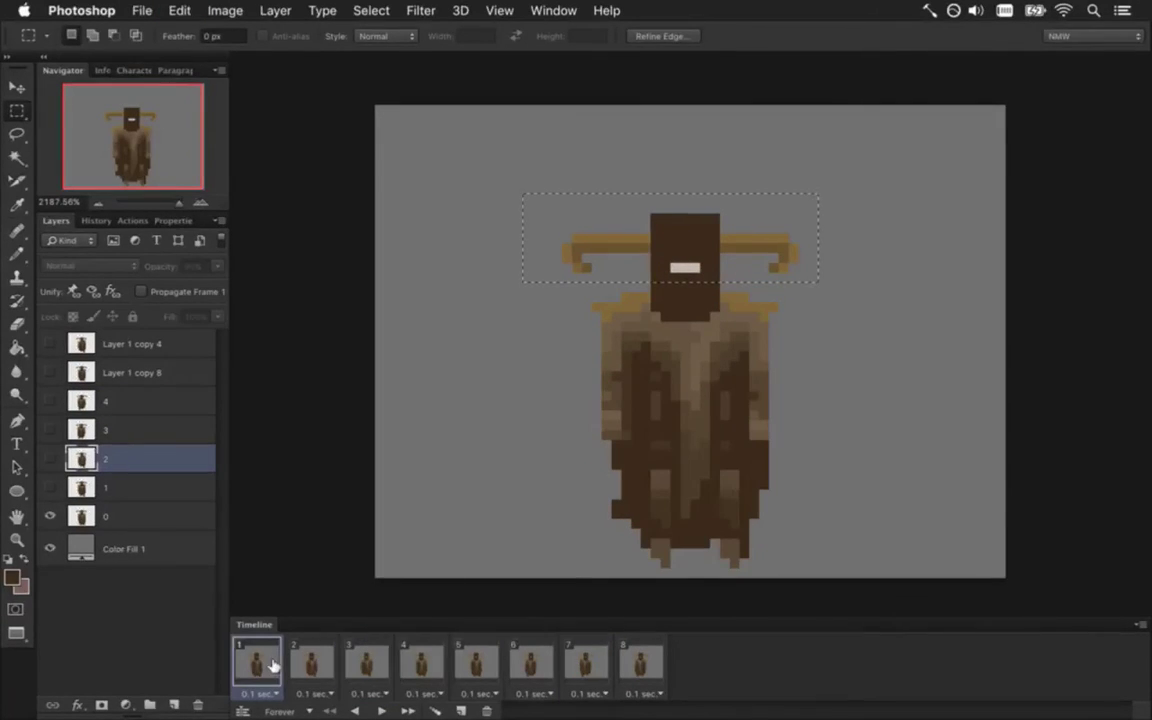
{"action": "key", "text": "ctrl+d"}
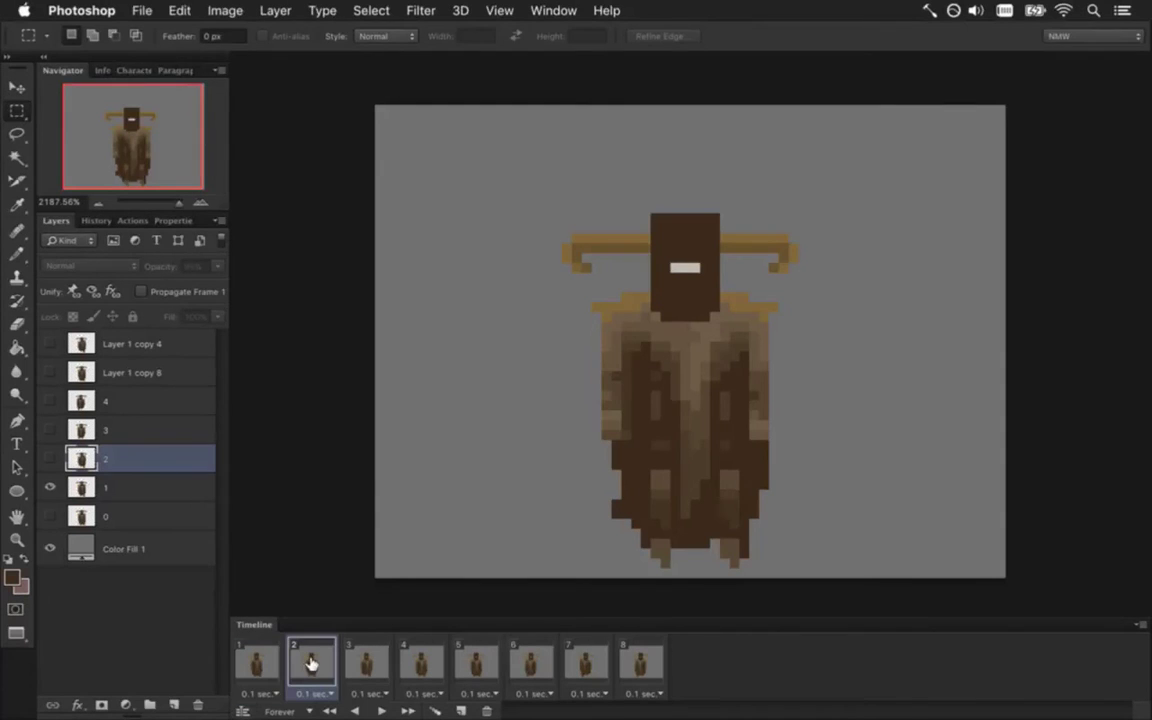
Compare frames 2–4, then raise frame 3's figure on layer 2 by one pixel
{"action": "left_click", "coordinate": [312, 660]}
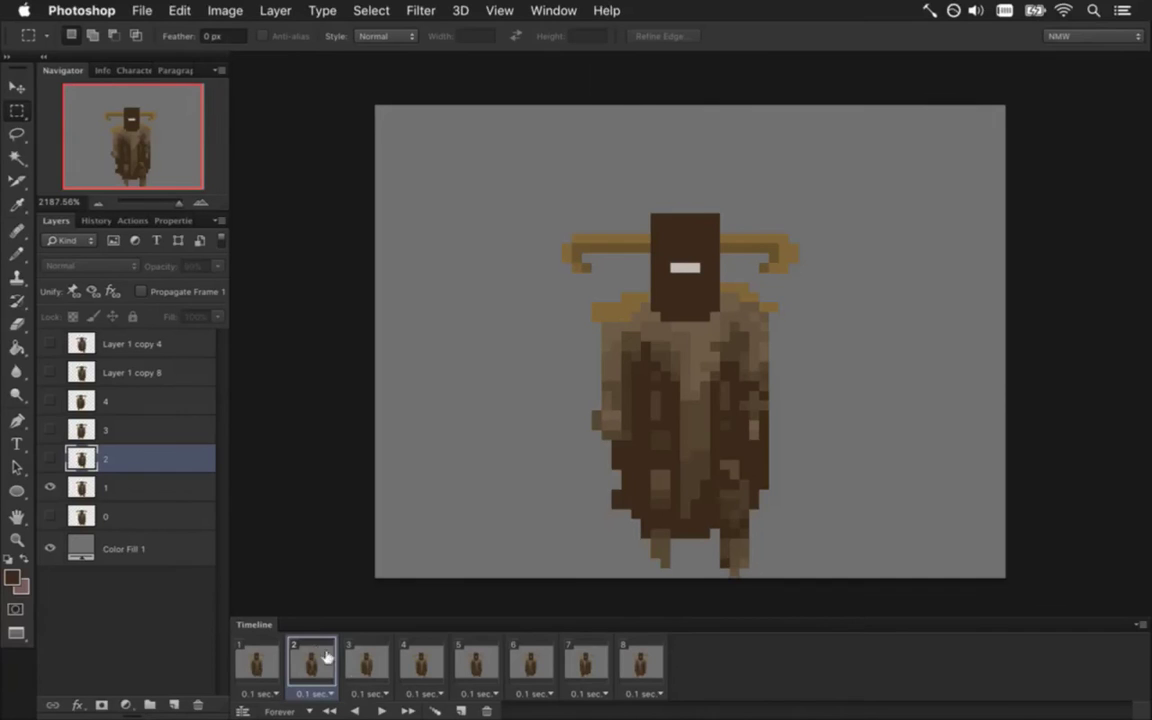
{"action": "left_click", "coordinate": [370, 660]}
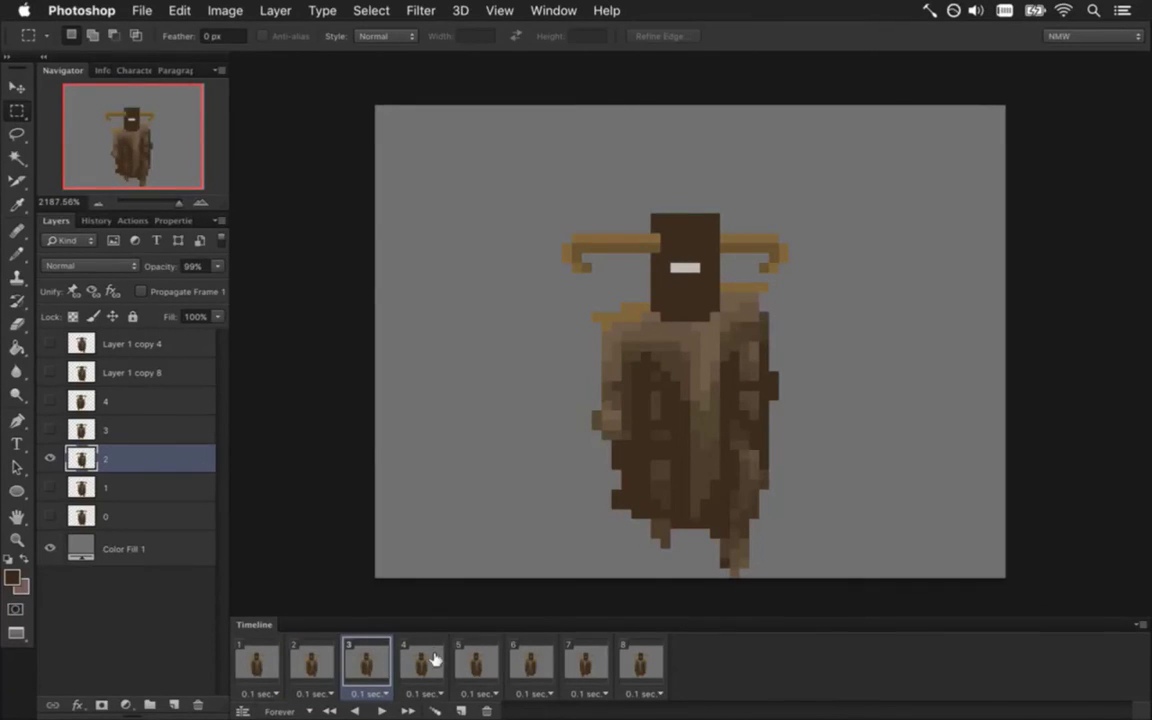
{"action": "left_click", "coordinate": [433, 661]}
{"action": "left_click", "coordinate": [367, 665]}
{"action": "key", "text": "v"}
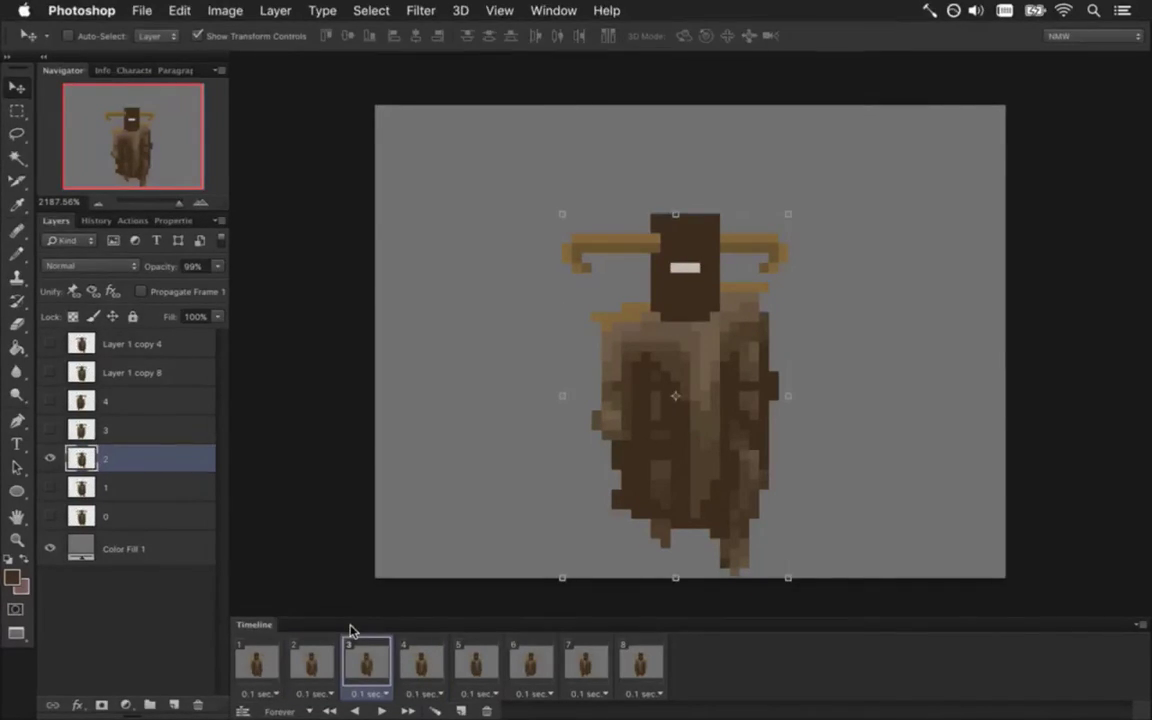
{"action": "key", "text": "Up"}
{"action": "key", "text": "m"}
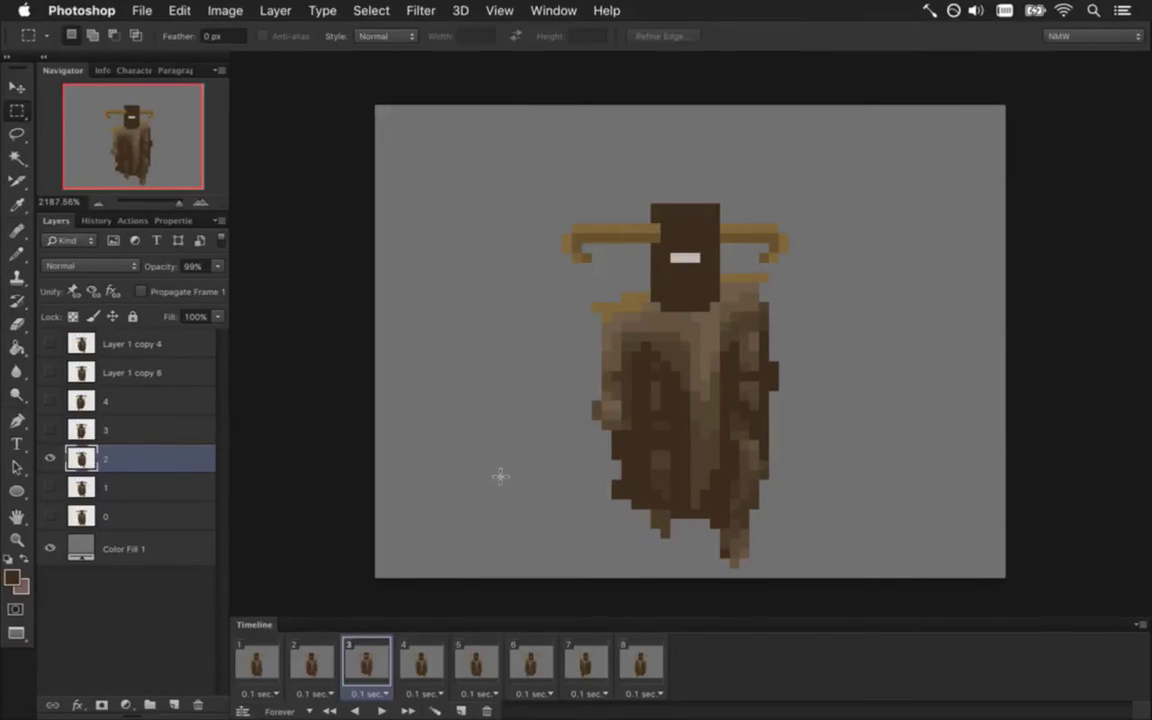
Raise layer 4 one pixel on frame 7 and play from frame 1 to check the bob
{"action": "left_click", "coordinate": [438, 664]}
{"action": "left_click", "coordinate": [486, 666]}
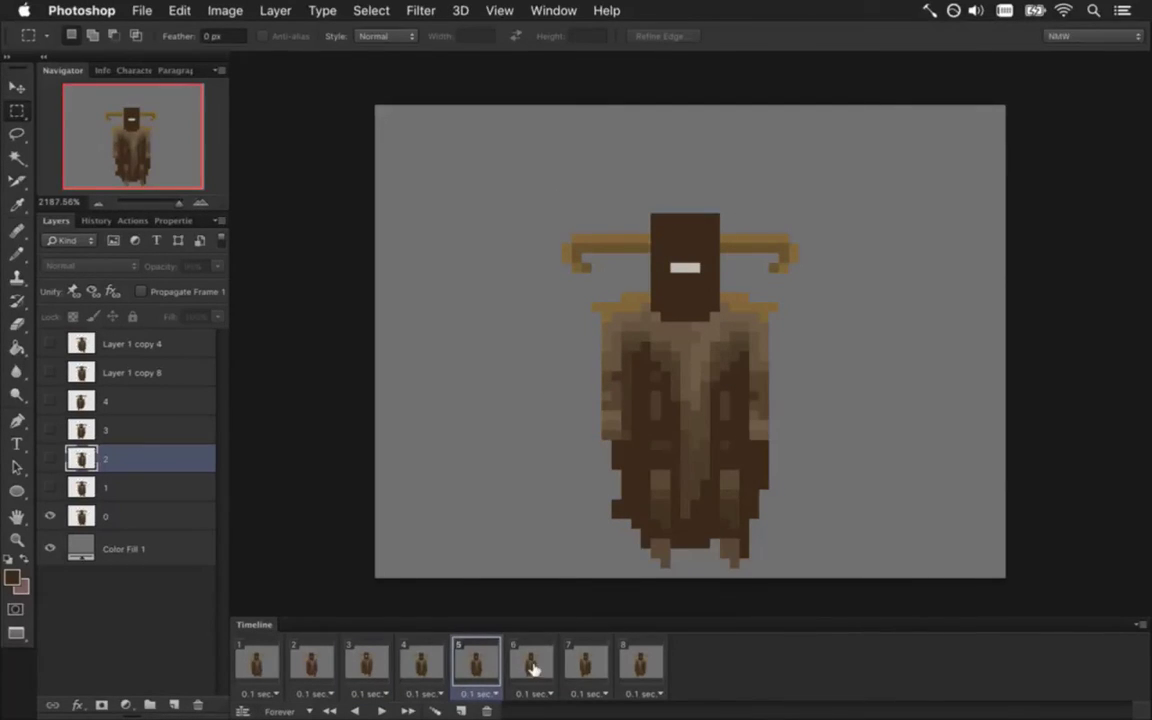
{"action": "left_click", "coordinate": [533, 668]}
{"action": "left_click", "coordinate": [587, 664]}
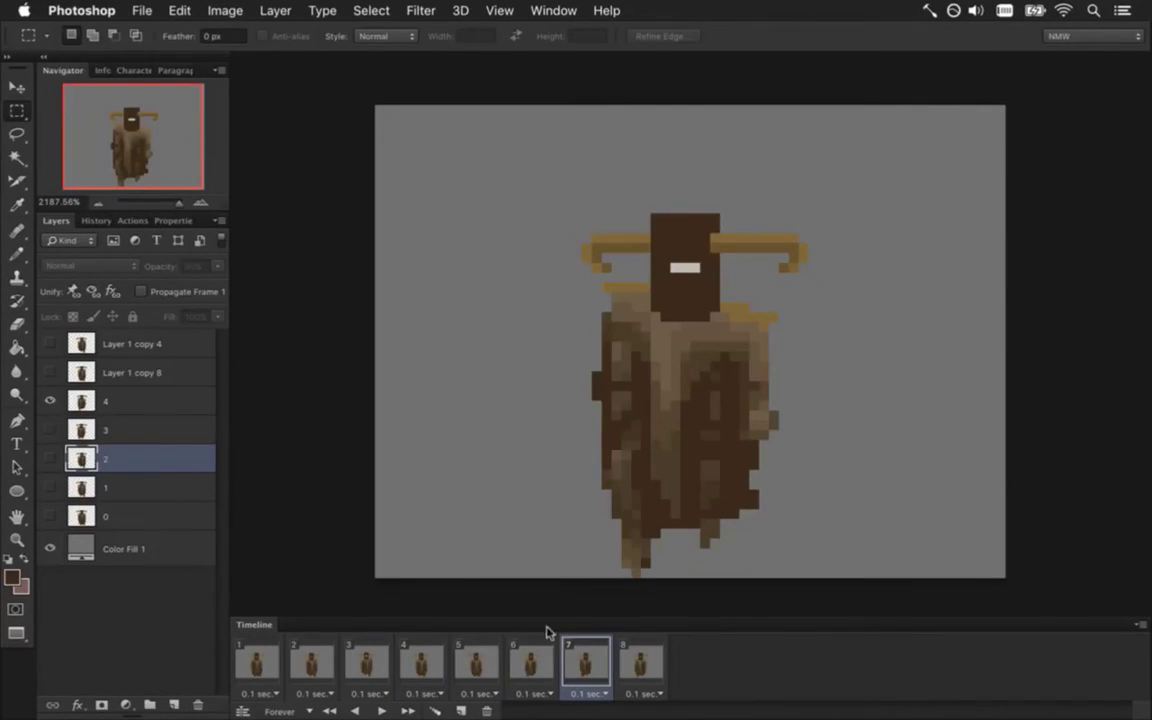
{"action": "left_click", "coordinate": [143, 400]}
{"action": "key", "text": "v"}
{"action": "key", "text": "Up"}
{"action": "key", "text": "m"}
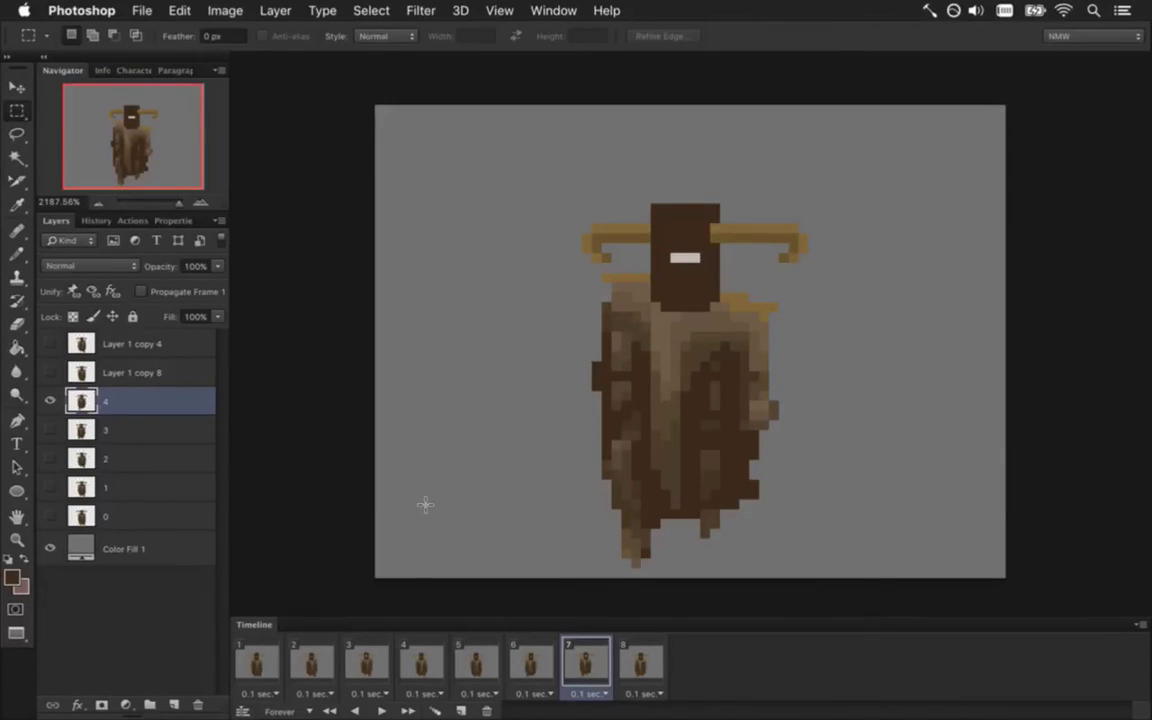
{"action": "left_click", "coordinate": [258, 657]}
{"action": "left_click", "coordinate": [381, 710]}
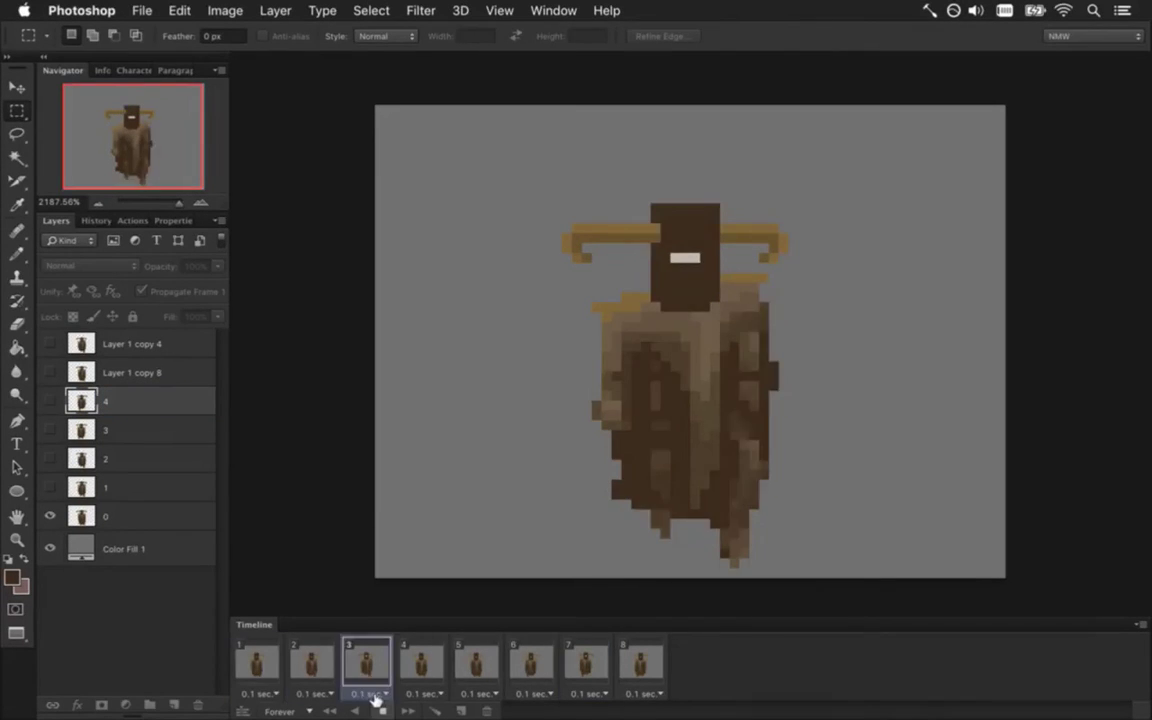
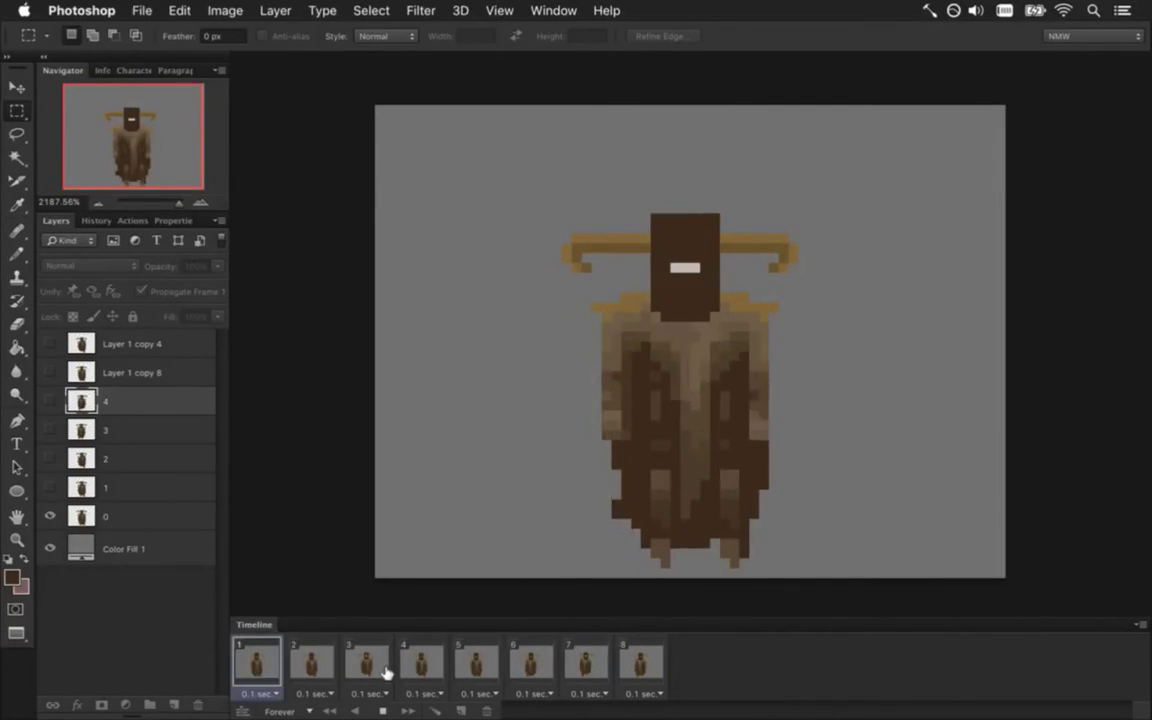
Stop playback on run frame 3, target layer 2, then switch to Terminal
{"action": "left_click", "coordinate": [382, 711]}
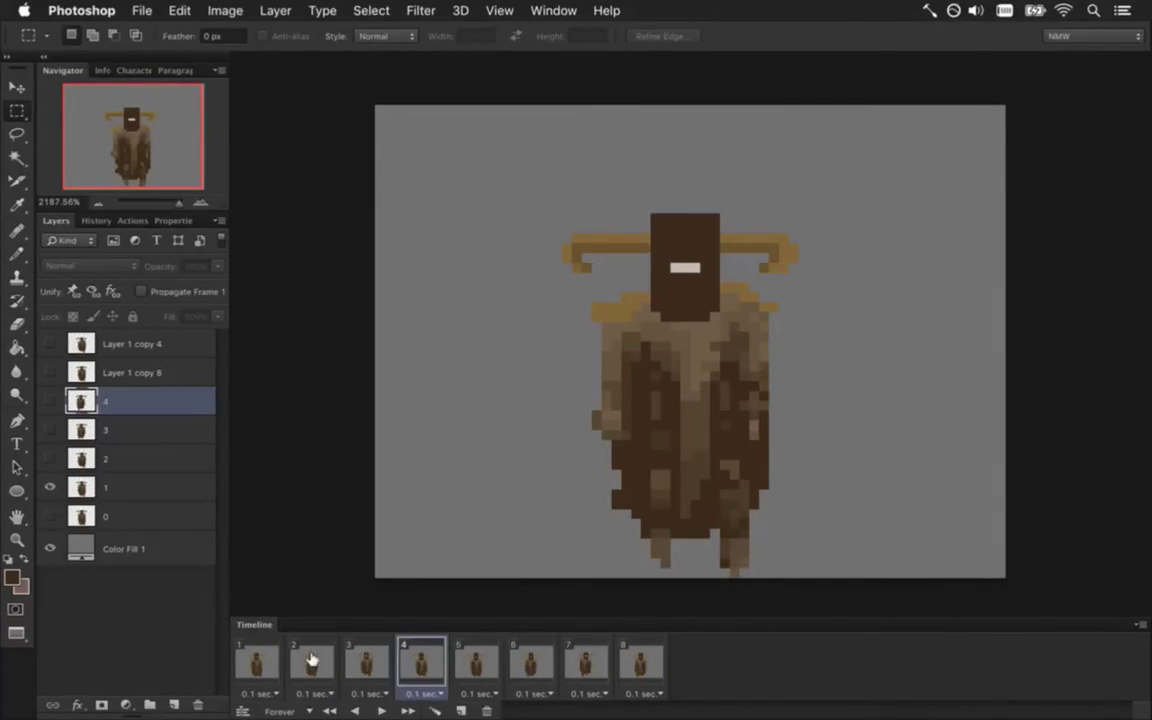
{"action": "left_click", "coordinate": [310, 660]}
{"action": "left_click", "coordinate": [365, 661]}
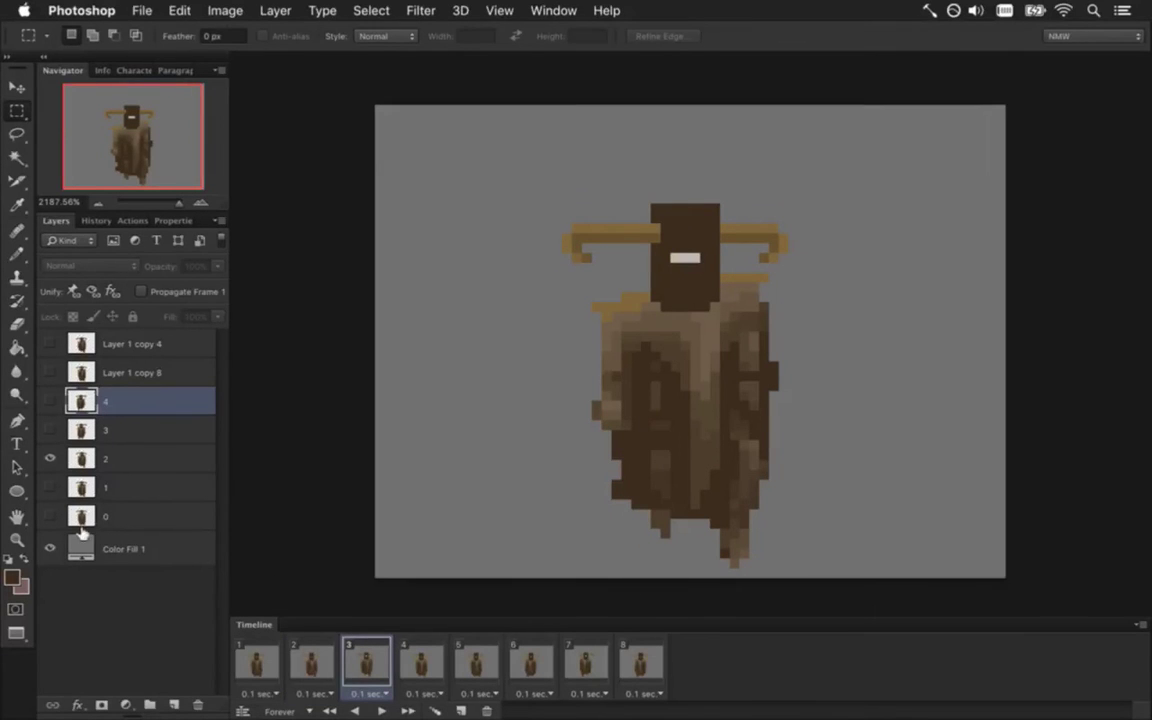
{"action": "left_click", "coordinate": [124, 461]}
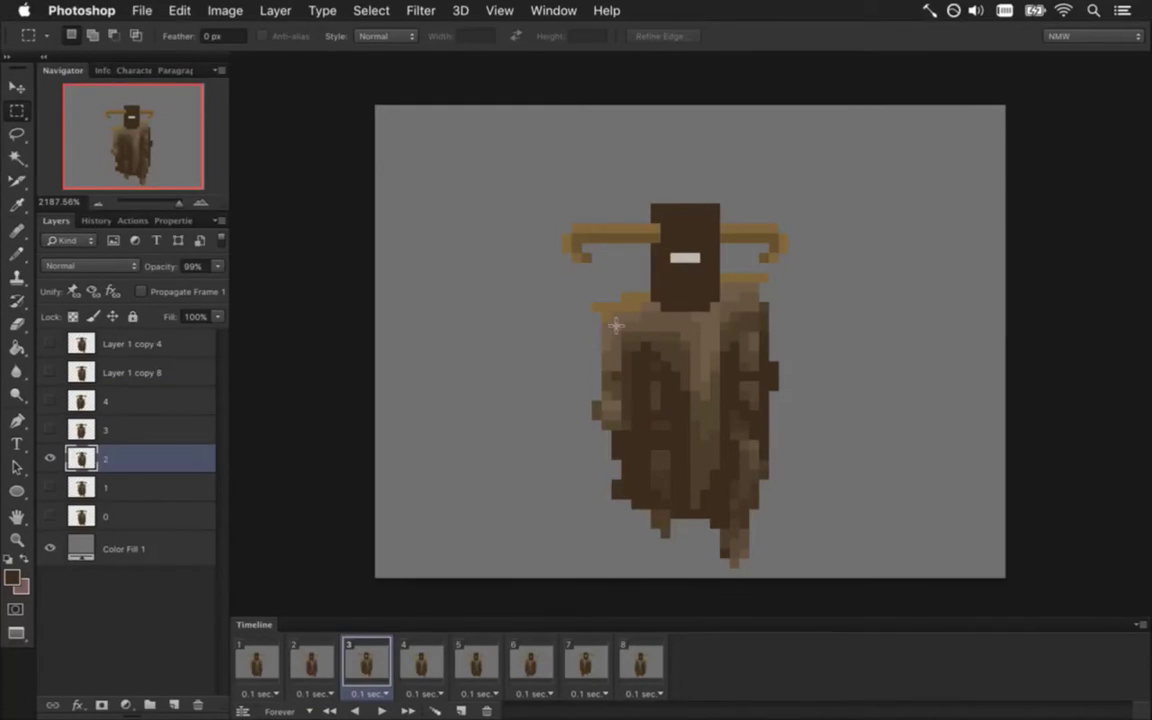
{"action": "key", "text": "super+Tab"}
{"action": "key", "text": "super+Tab"}
{"action": "key", "text": "super+Tab"}
{"action": "key", "text": "super+Tab"}
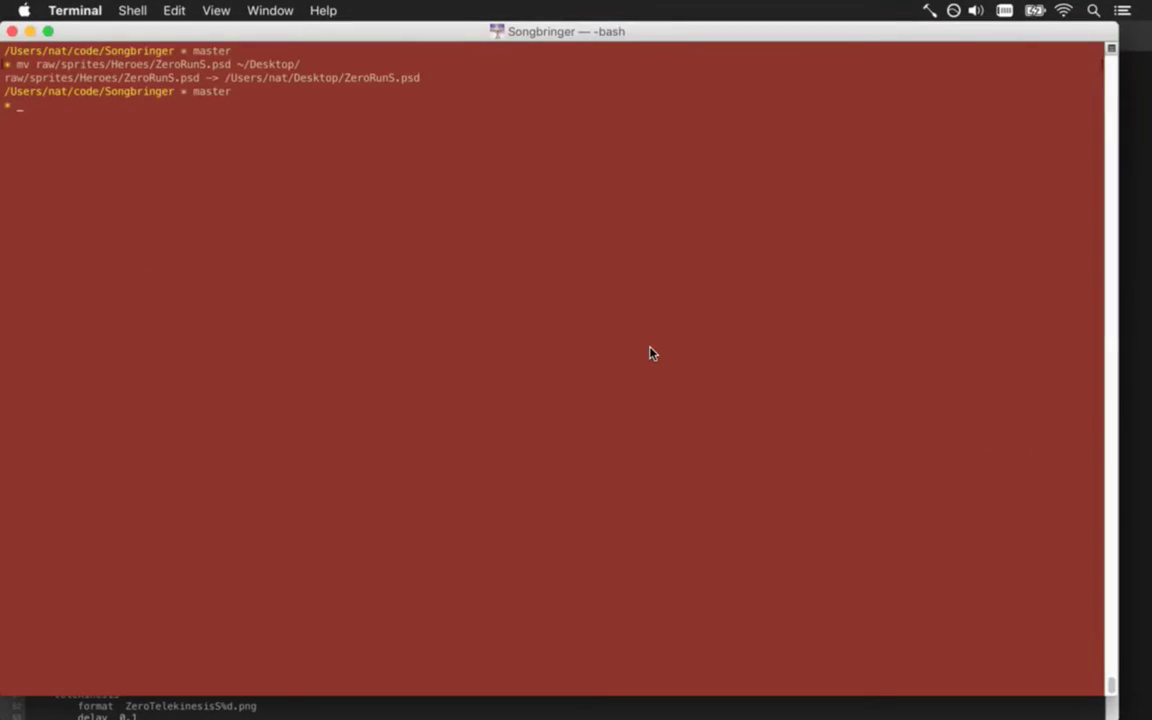
Check git status and review the diff of the changed sprite files
{"action": "type", "text": "git status"}
{"action": "key", "text": "Return"}
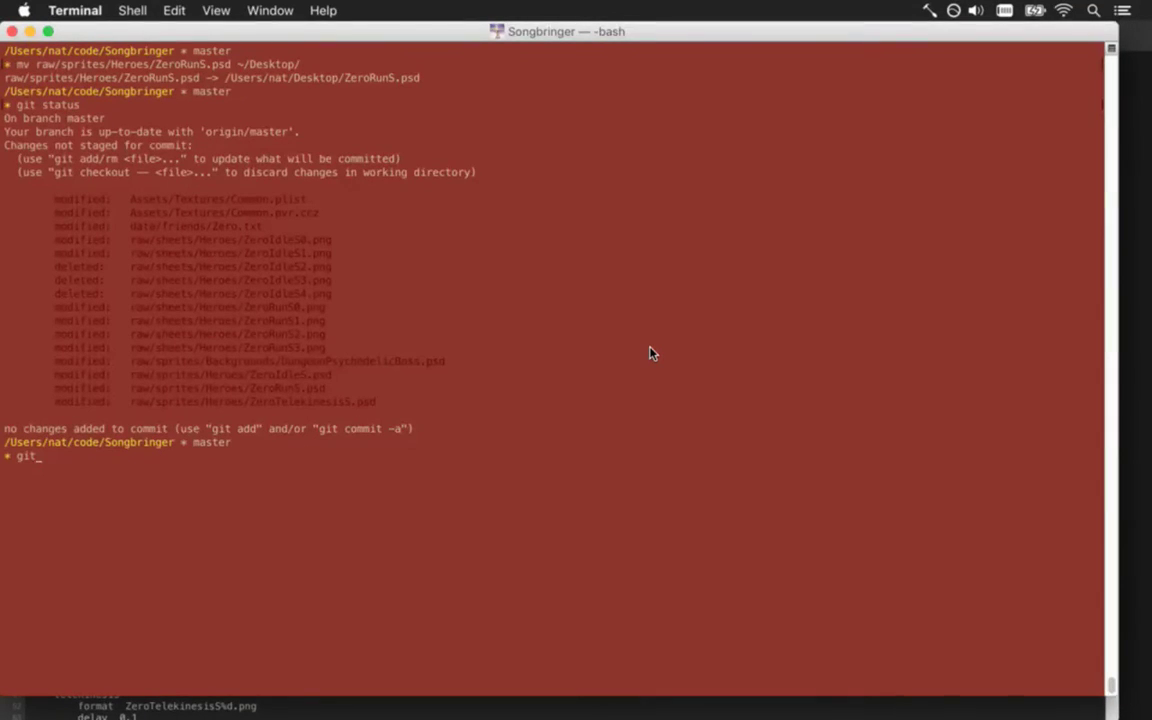
{"action": "type", "text": "gd"}
{"action": "key", "text": "Return"}
{"action": "scroll", "coordinate": [650, 353], "scroll_direction": "down", "scroll_amount": 5}
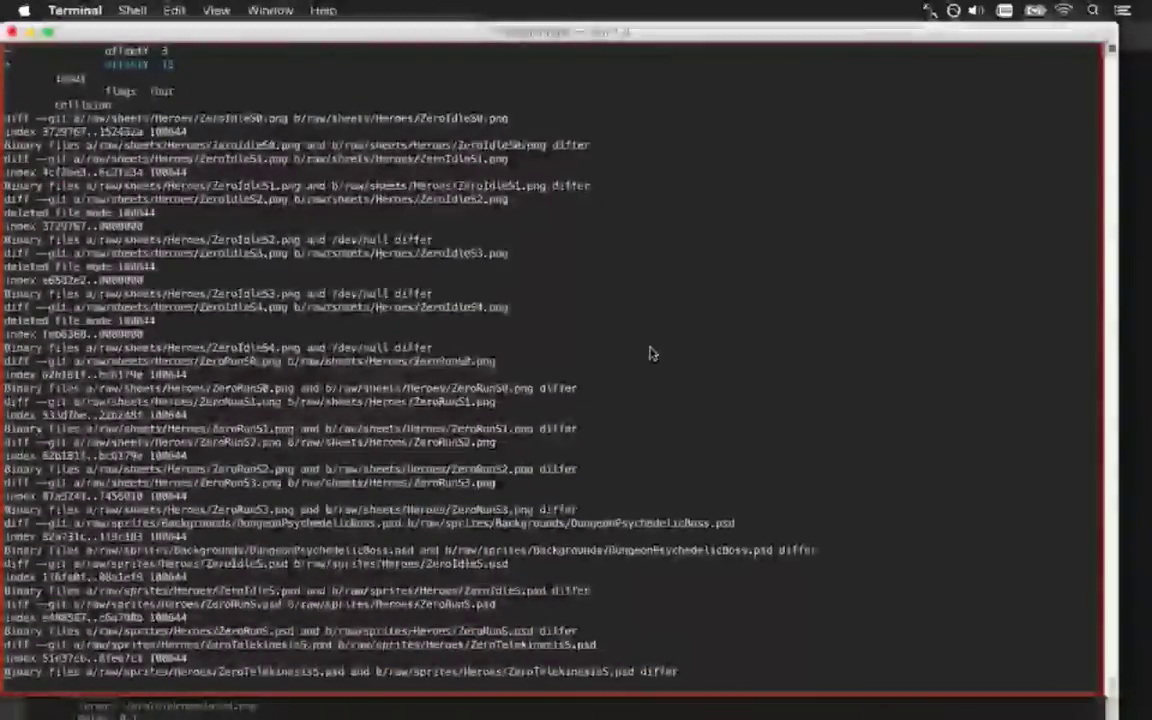
{"action": "type", "text": ":q"}
{"action": "key", "text": "Return"}
Commit all changes with the message "Refining Zero's anims." in vim
{"action": "type", "text": "git commit -a"}
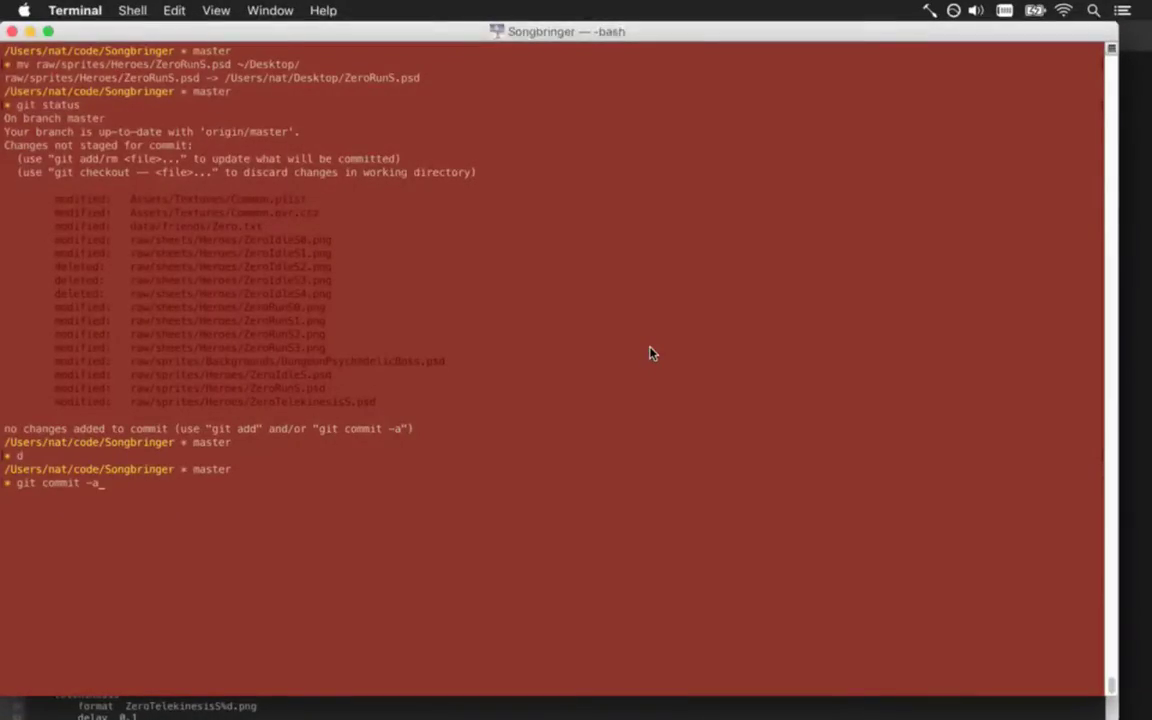
{"action": "key", "text": "Return"}
{"action": "type", "text": "Refining Z"}
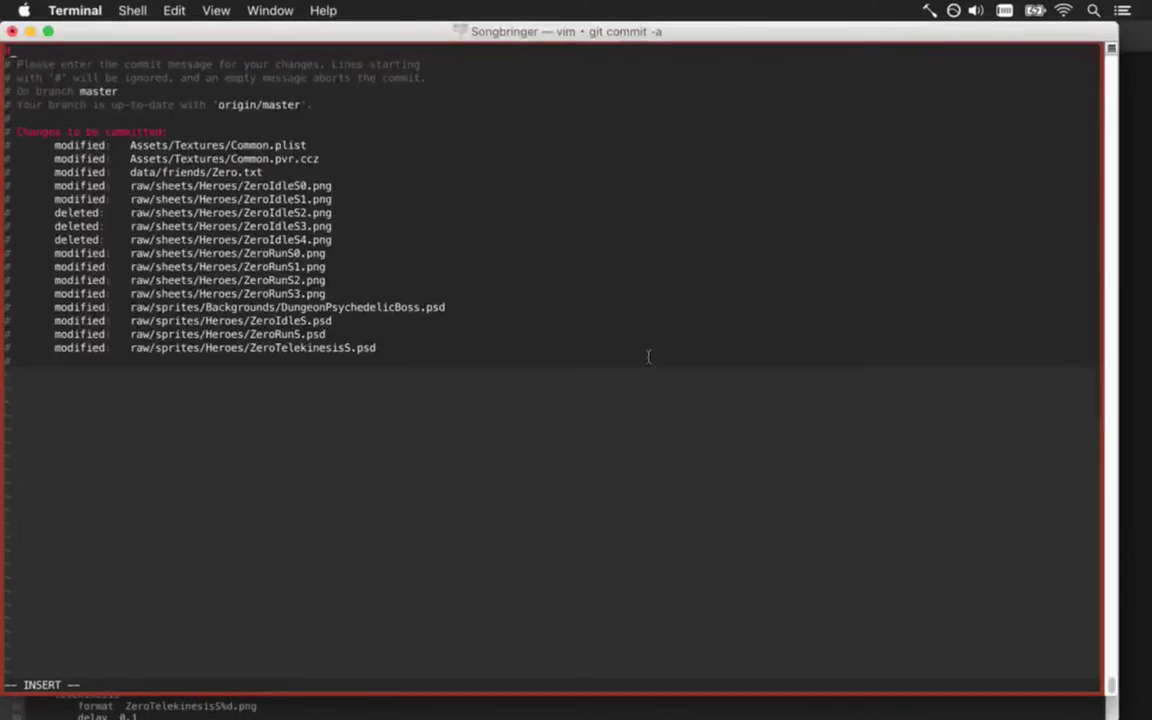
{"action": "type", "text": "ero's anims."}
{"action": "key", "text": "Escape"}
{"action": "type", "text": ":wq"}
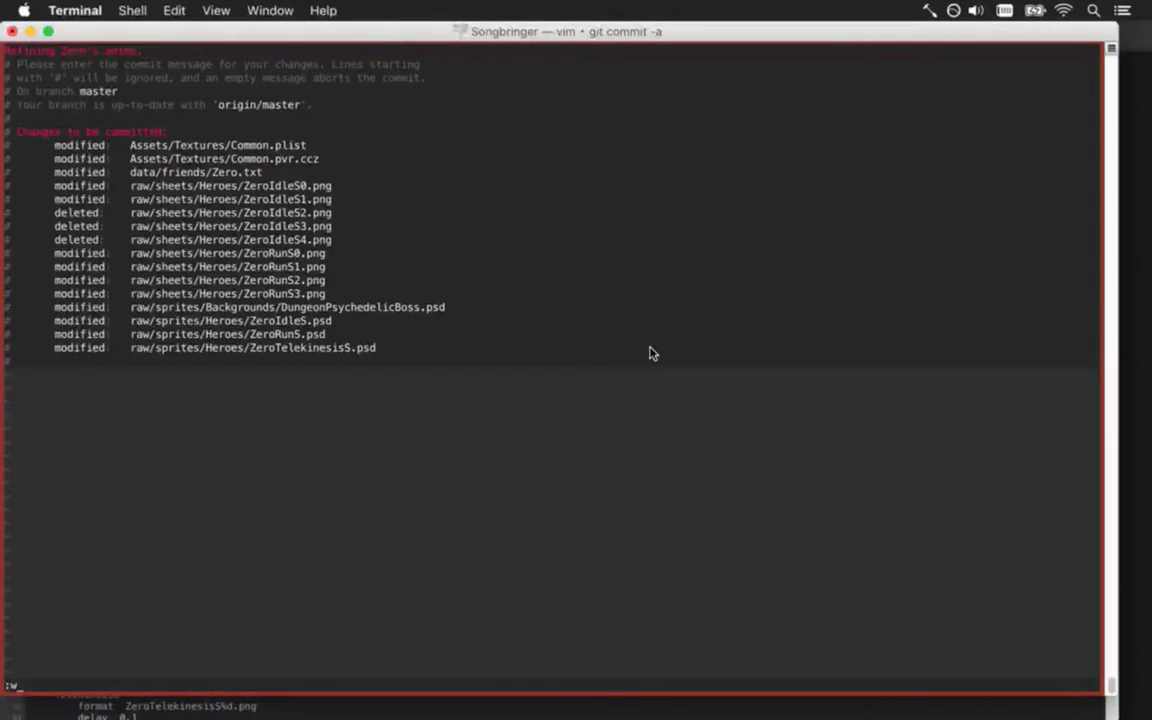
{"action": "key", "text": "Return"}
Run git push and return to Photoshop
{"action": "type", "text": "git push"}
{"action": "key", "text": "Return"}
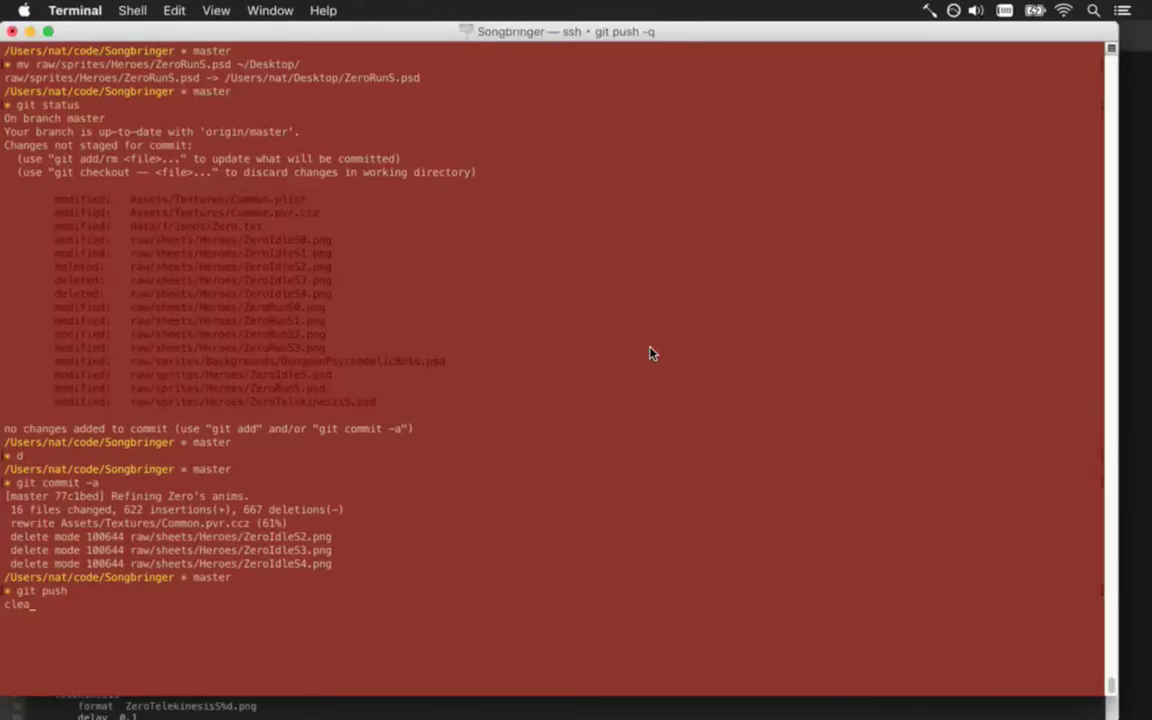
{"action": "key", "text": "super+Tab"}
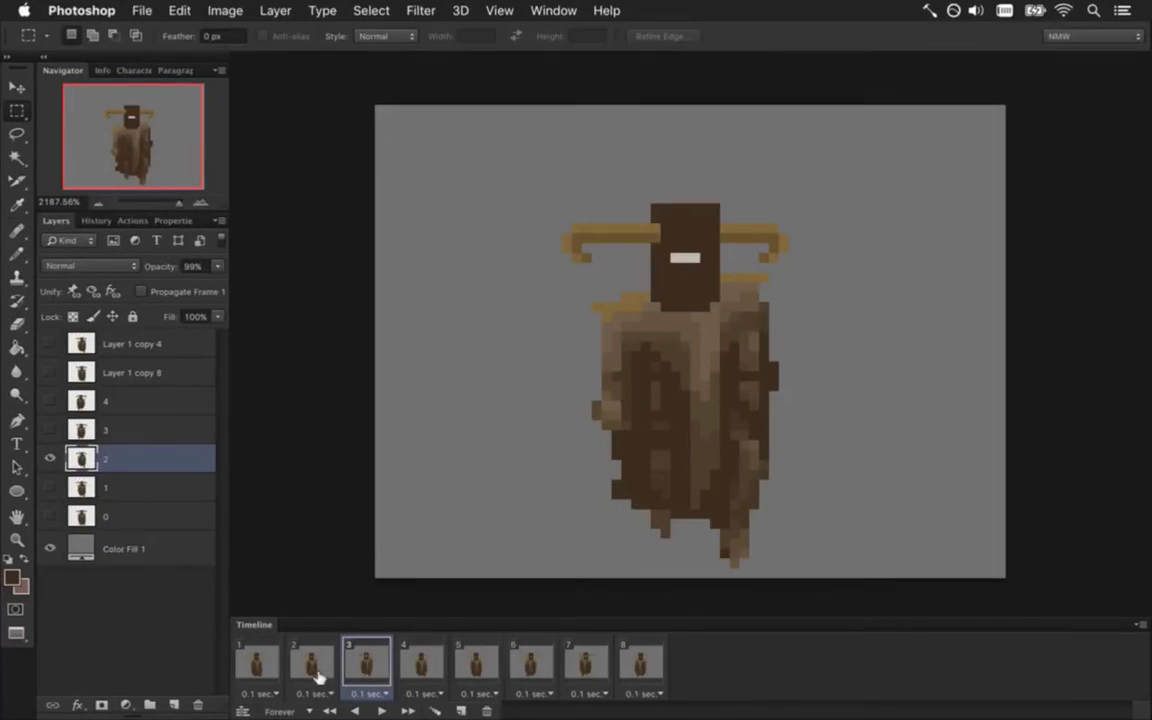
On run frame 3, marquee the cloak's right side and nudge it with the Move tool
{"action": "left_click", "coordinate": [259, 663]}
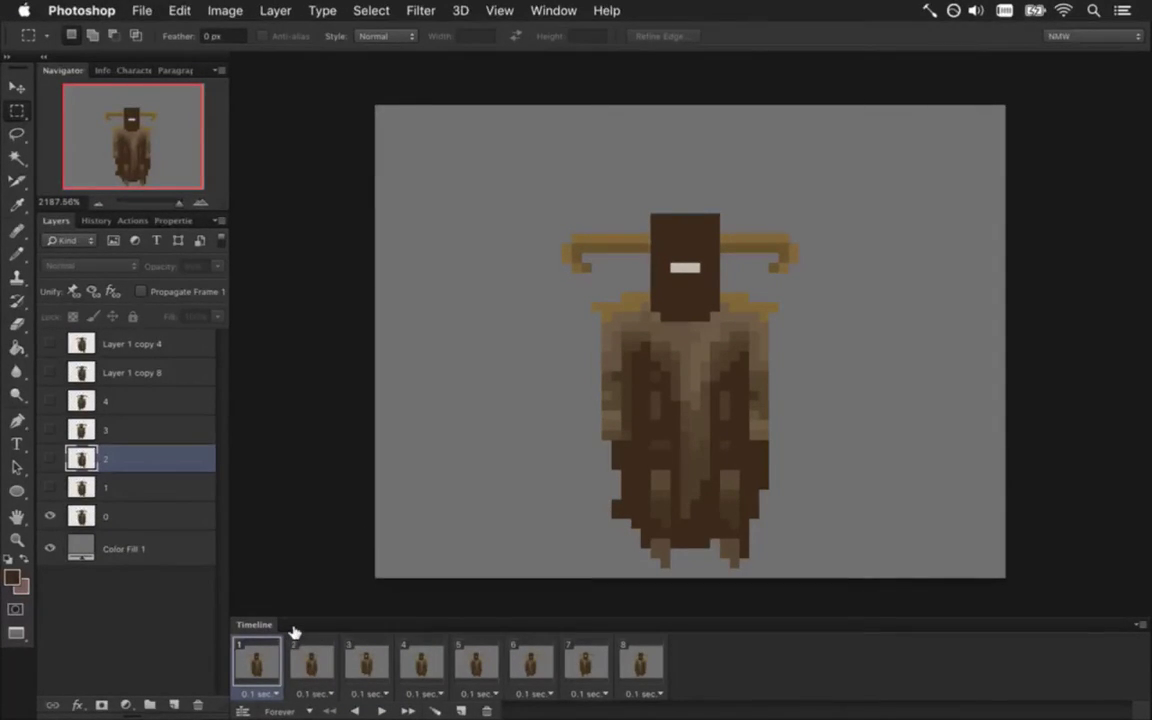
{"action": "left_click", "coordinate": [310, 664]}
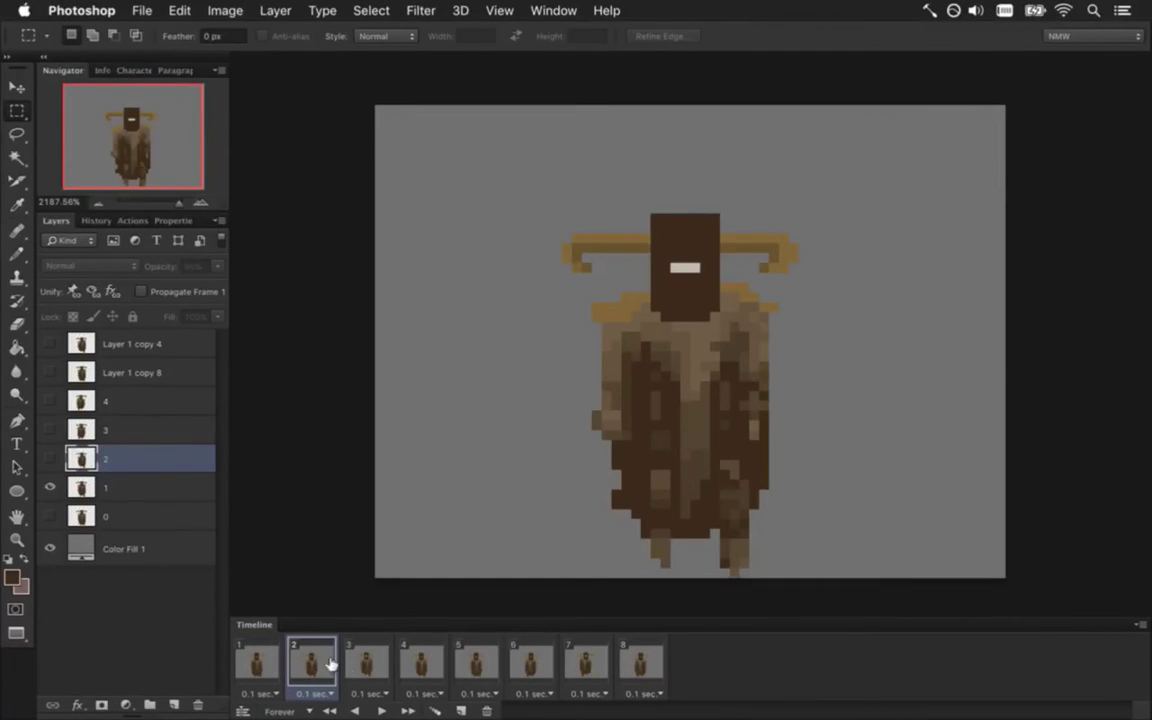
{"action": "left_click", "coordinate": [363, 668]}
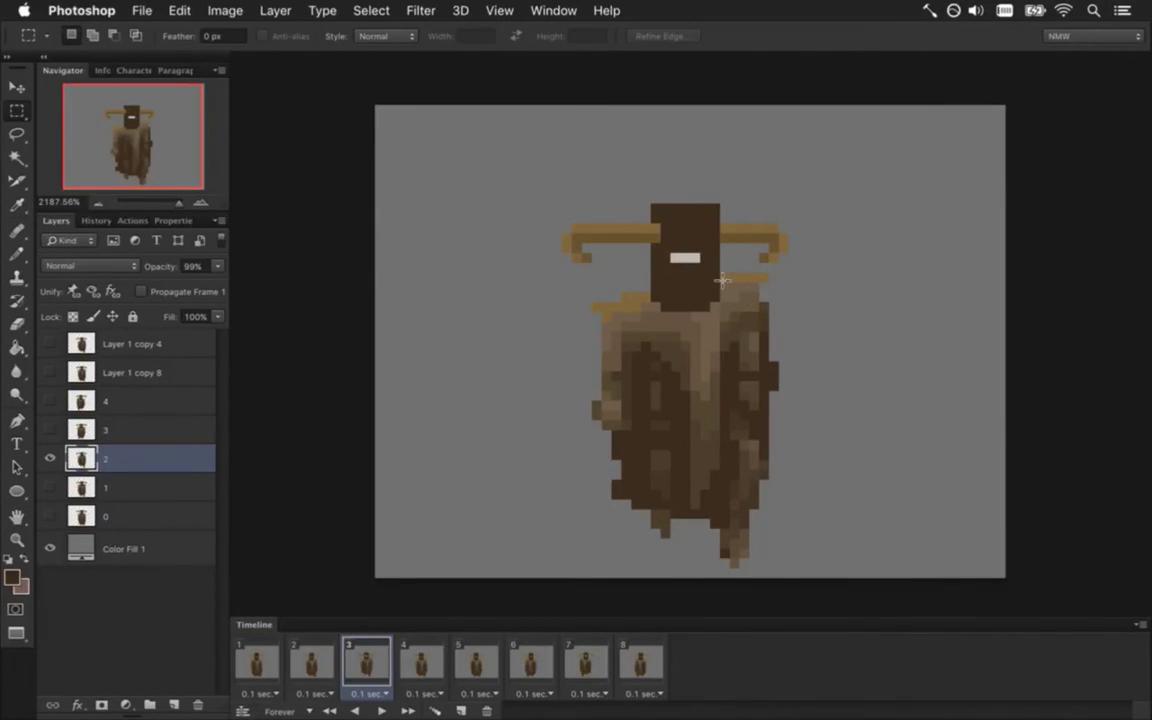
{"action": "left_click_drag", "start_coordinate": [718, 280], "coordinate": [786, 398]}
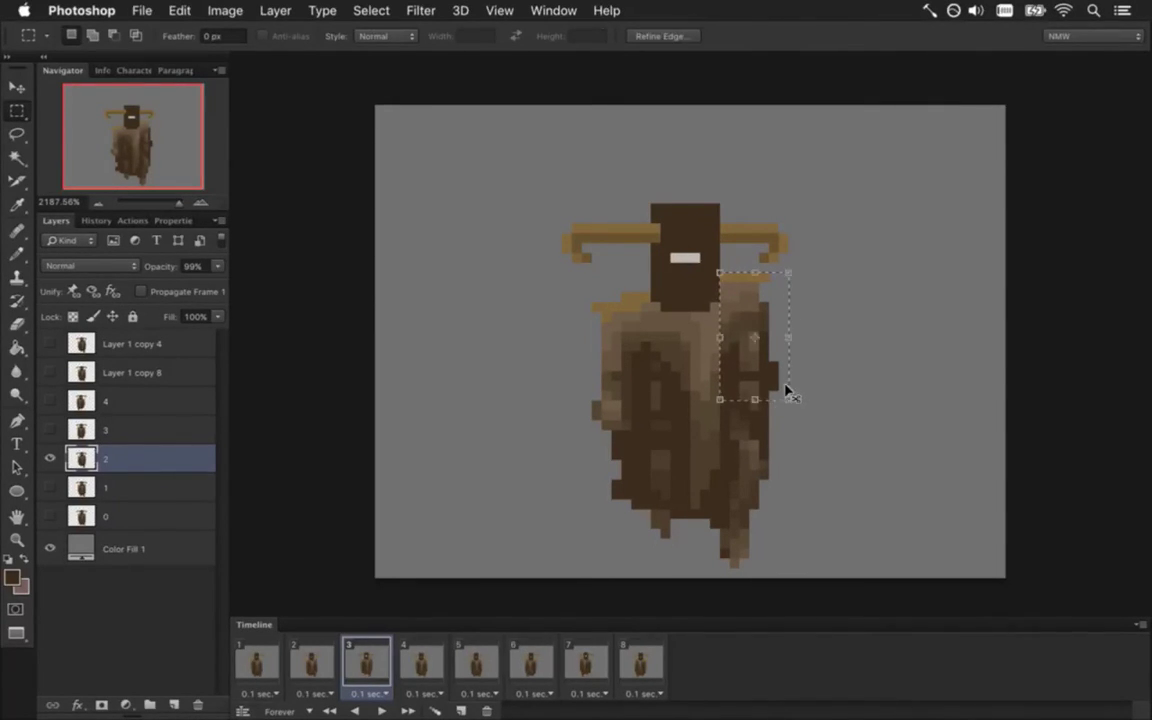
{"action": "key", "text": "v"}
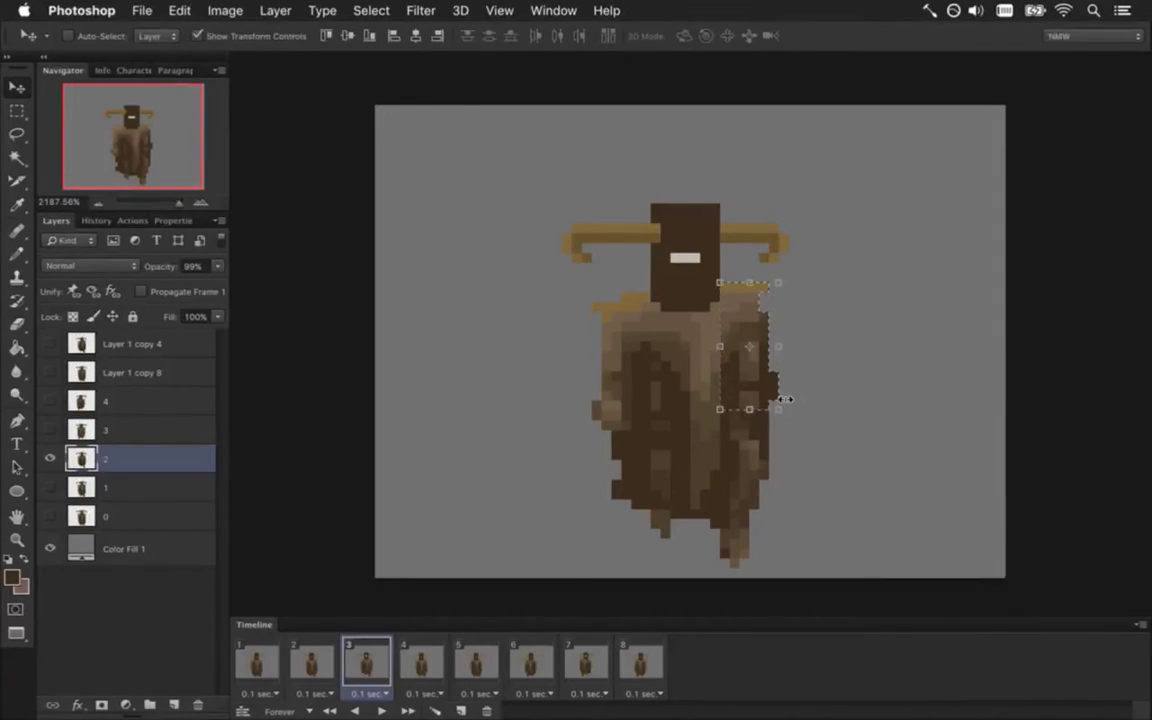
{"action": "key", "text": "m"}
{"action": "key", "text": "ctrl+d"}
{"action": "key", "text": "i"}
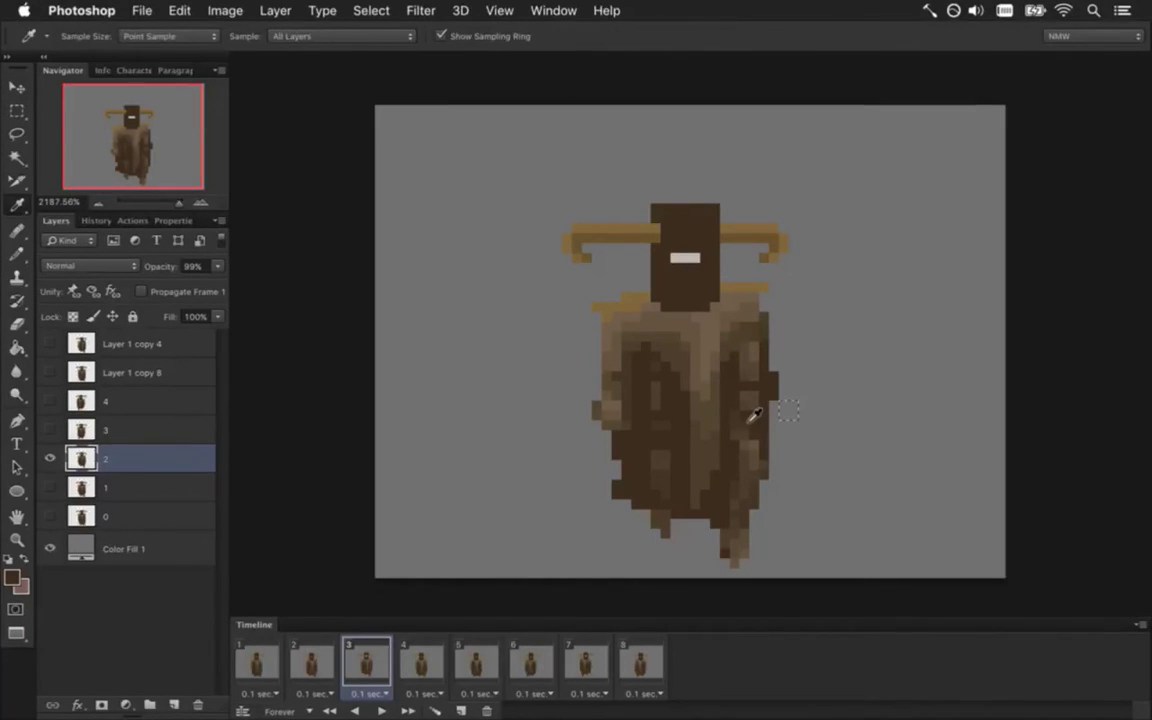
{"action": "key", "text": "m"}
{"action": "key", "text": "i"}
{"action": "key", "text": "b"}
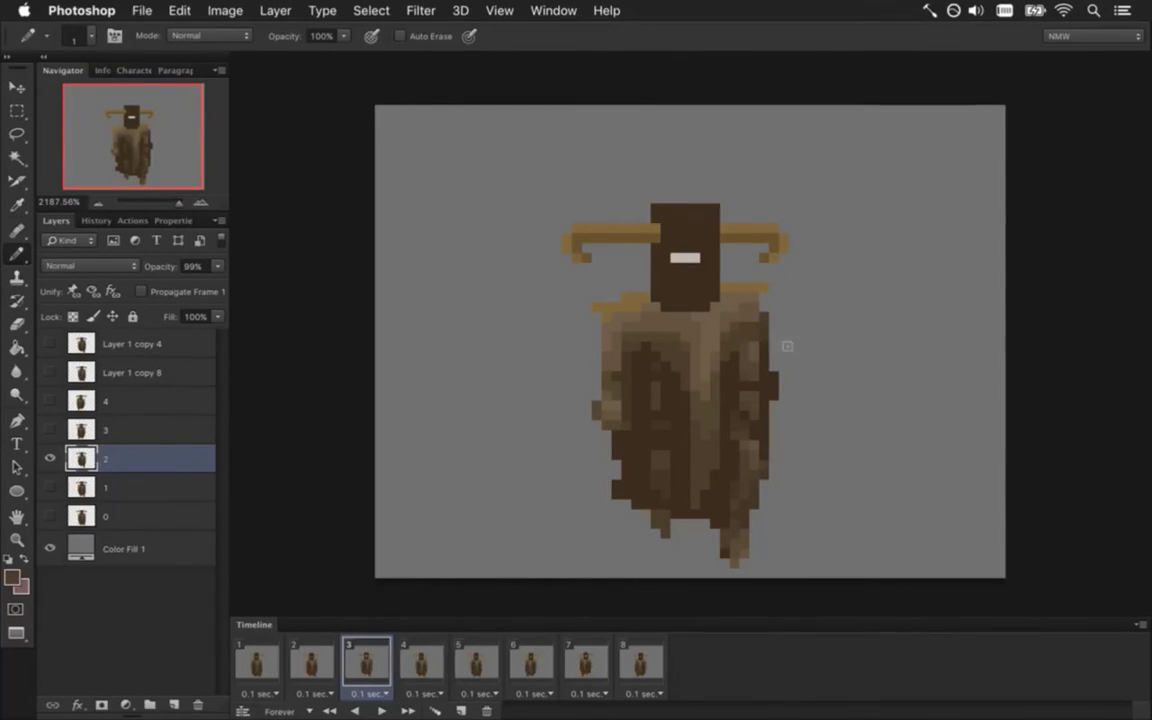
On run frame 7's layer 4, marquee the cloak's left side and nudge it
{"action": "left_click", "coordinate": [426, 662]}
{"action": "left_click", "coordinate": [478, 665]}
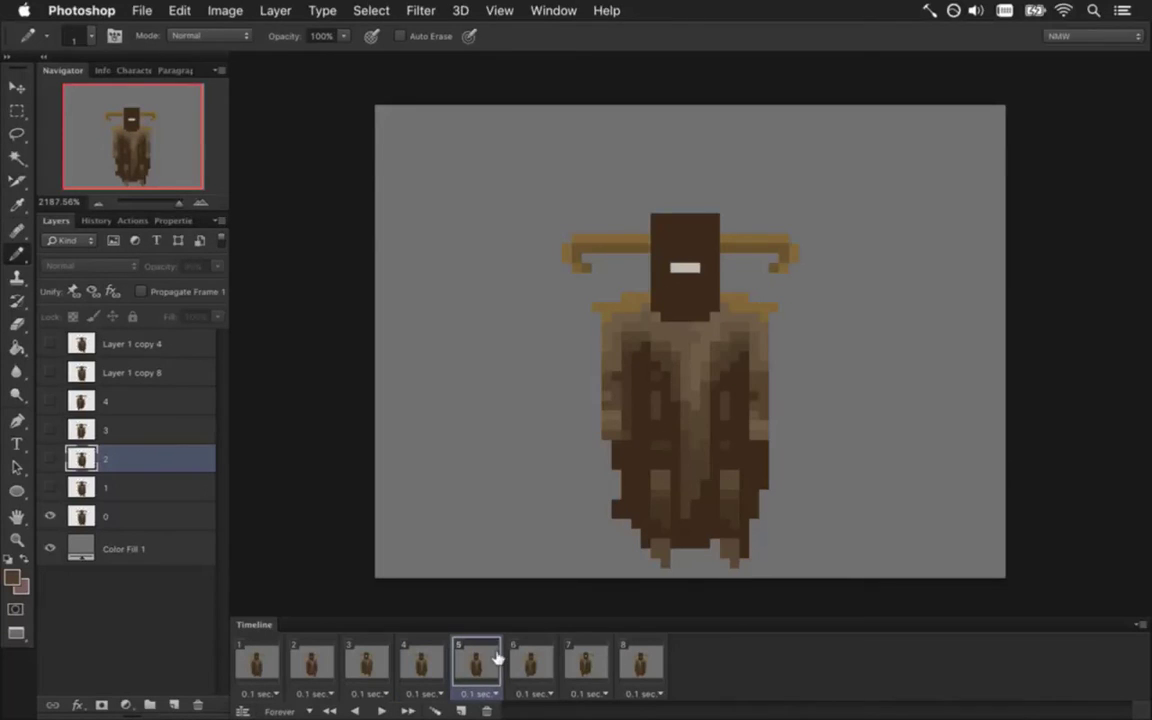
{"action": "left_click", "coordinate": [550, 658]}
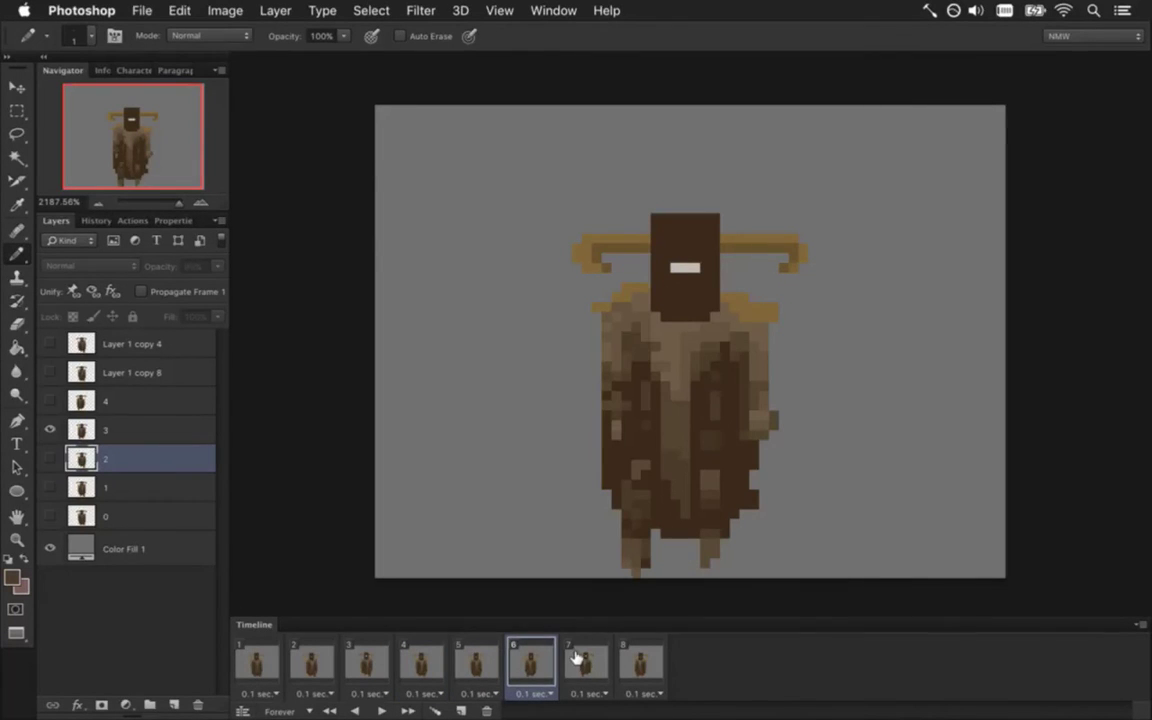
{"action": "left_click", "coordinate": [588, 657]}
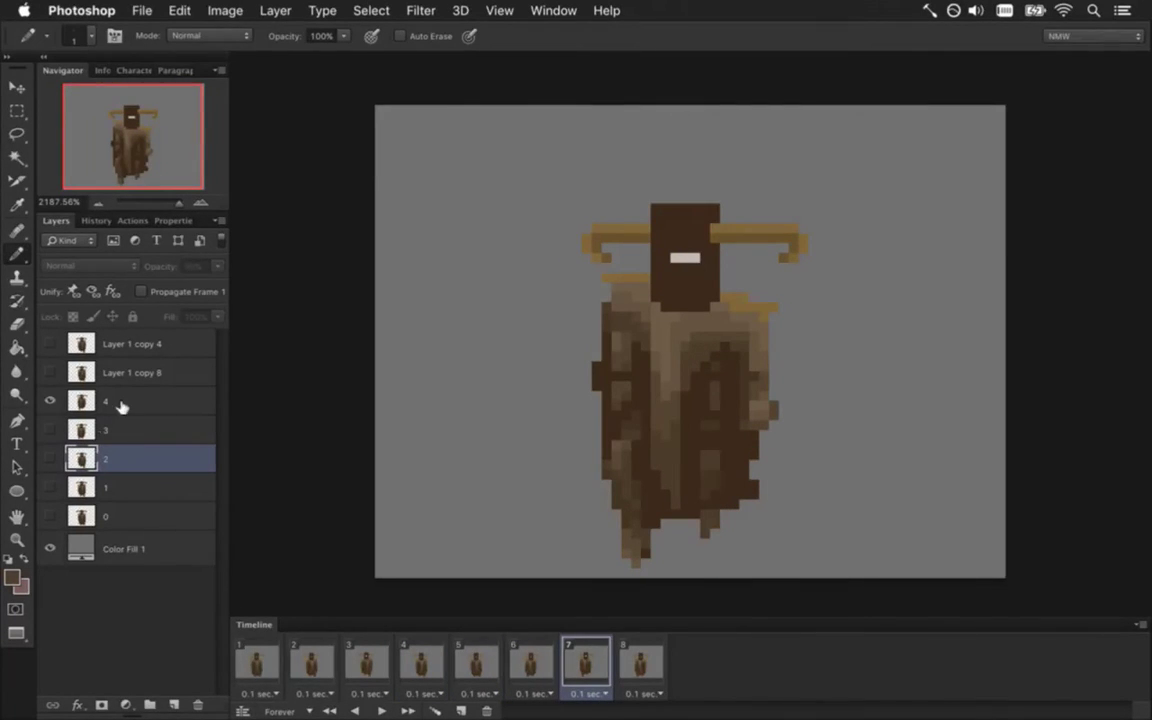
{"action": "left_click", "coordinate": [156, 392]}
{"action": "key", "text": "m"}
{"action": "mouse_move", "coordinate": [582, 280]}
{"action": "left_mouse_down"}
{"action": "mouse_move", "coordinate": [640, 338]}
{"action": "mouse_move", "coordinate": [644, 404]}
{"action": "left_mouse_up"}
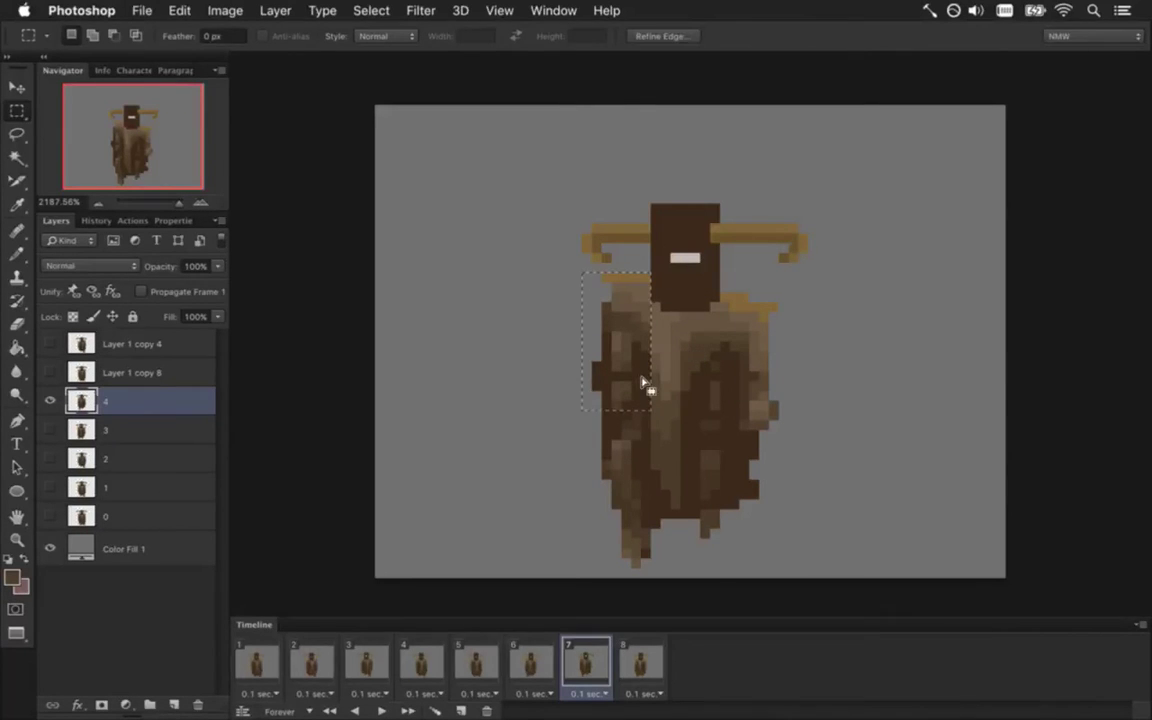
{"action": "key", "text": "v"}
{"action": "key", "text": "m"}
{"action": "key", "text": "ctrl+d"}
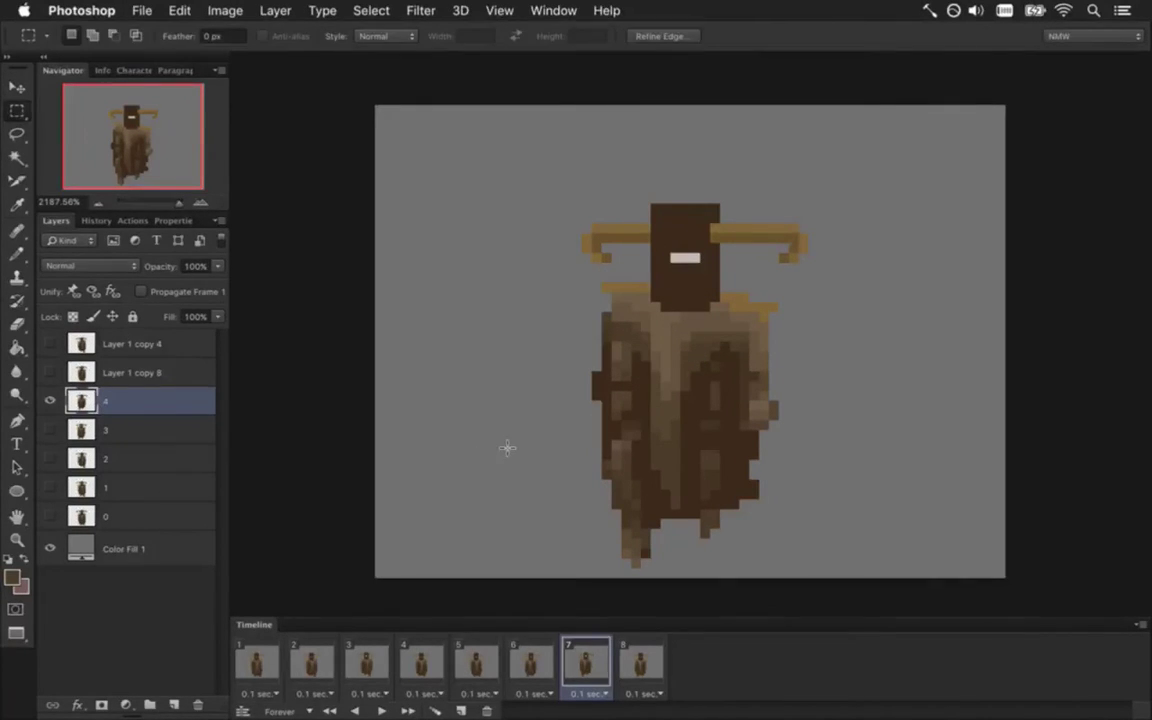
Play the run animation through, then stop it
{"action": "key", "text": "i"}
{"action": "key", "text": "b"}
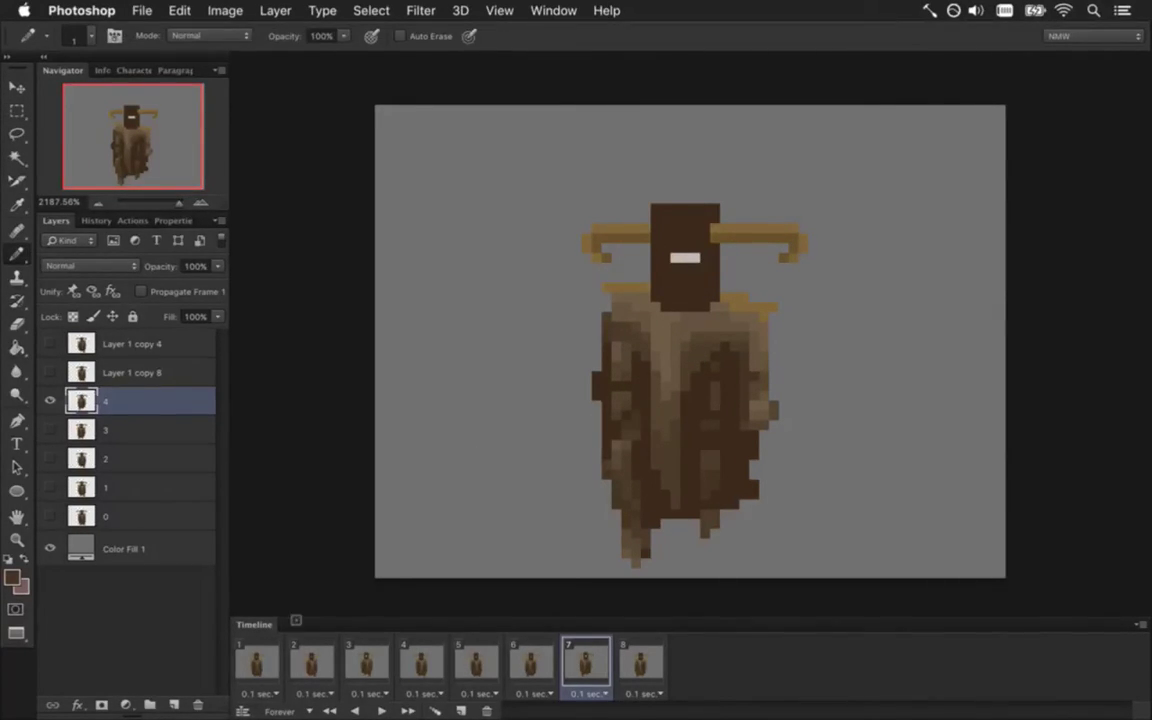
{"action": "left_click", "coordinate": [381, 711]}
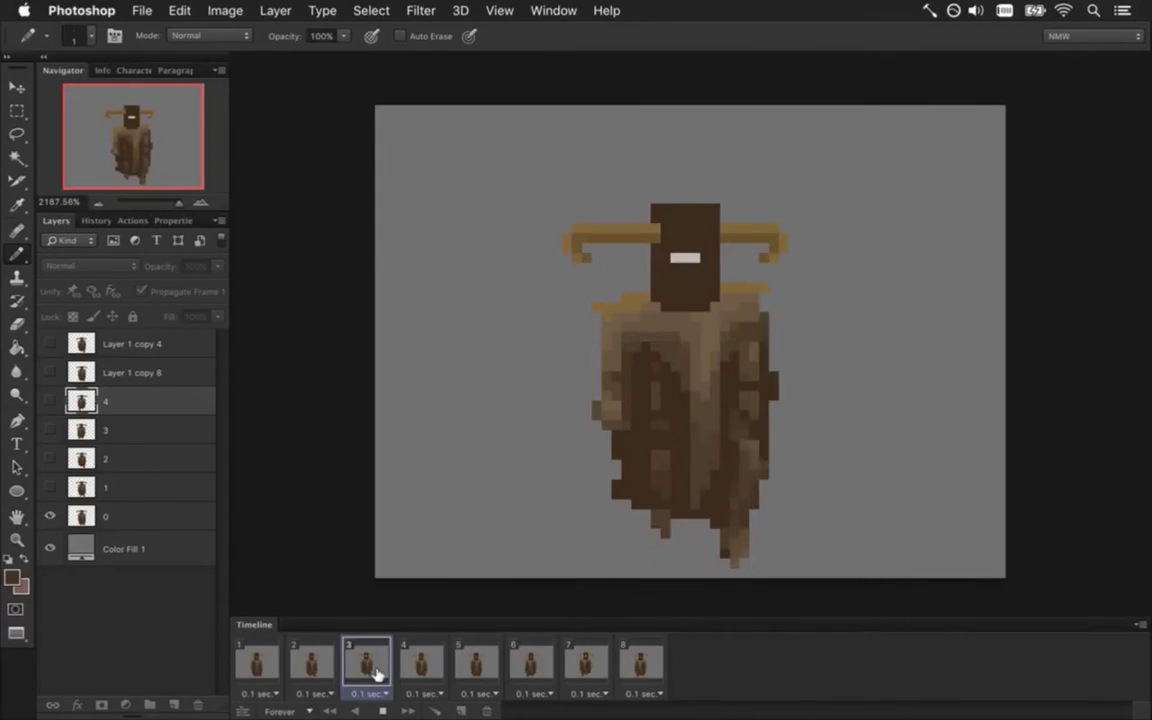
{"action": "key", "text": "space"}
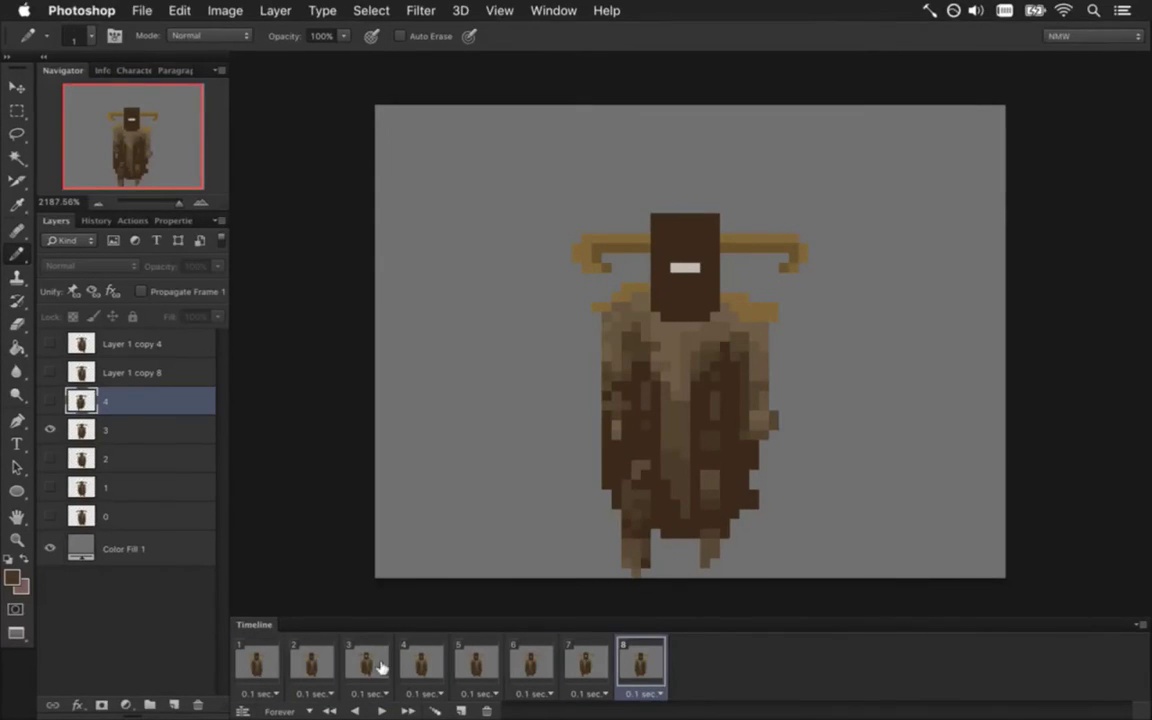
Flip between run frames 2, 3 and 4 to compare the poses
{"action": "left_click", "coordinate": [330, 662]}
{"action": "left_click", "coordinate": [370, 662]}
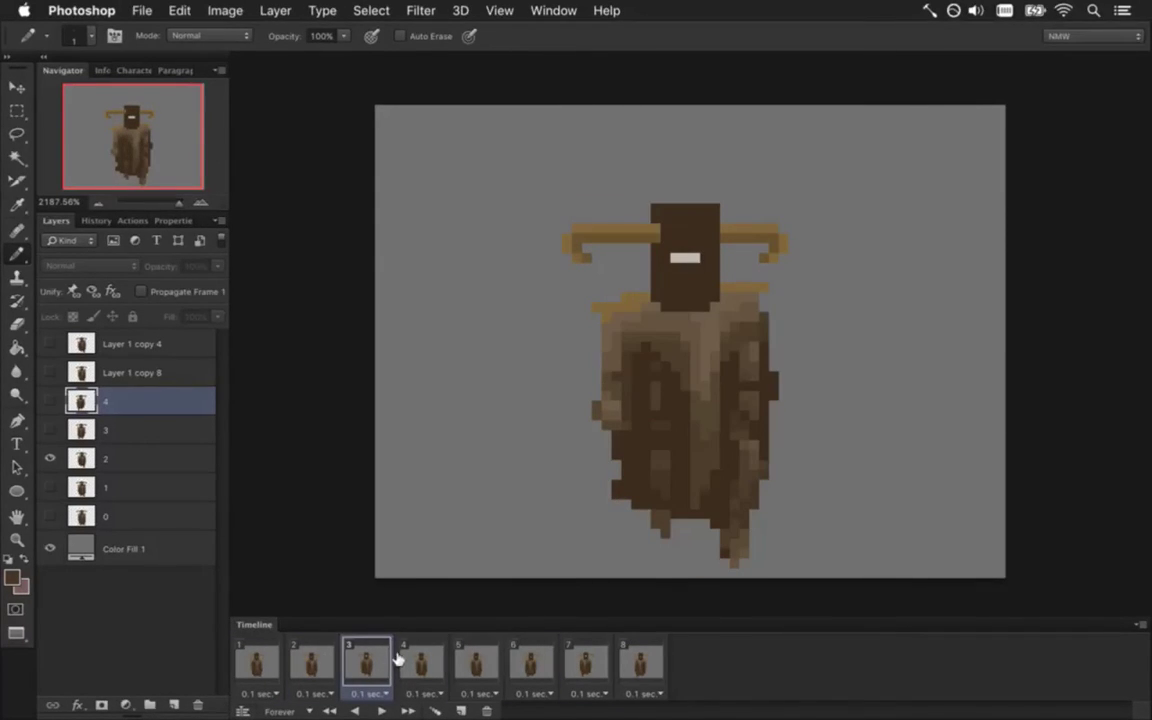
{"action": "left_click", "coordinate": [411, 661]}
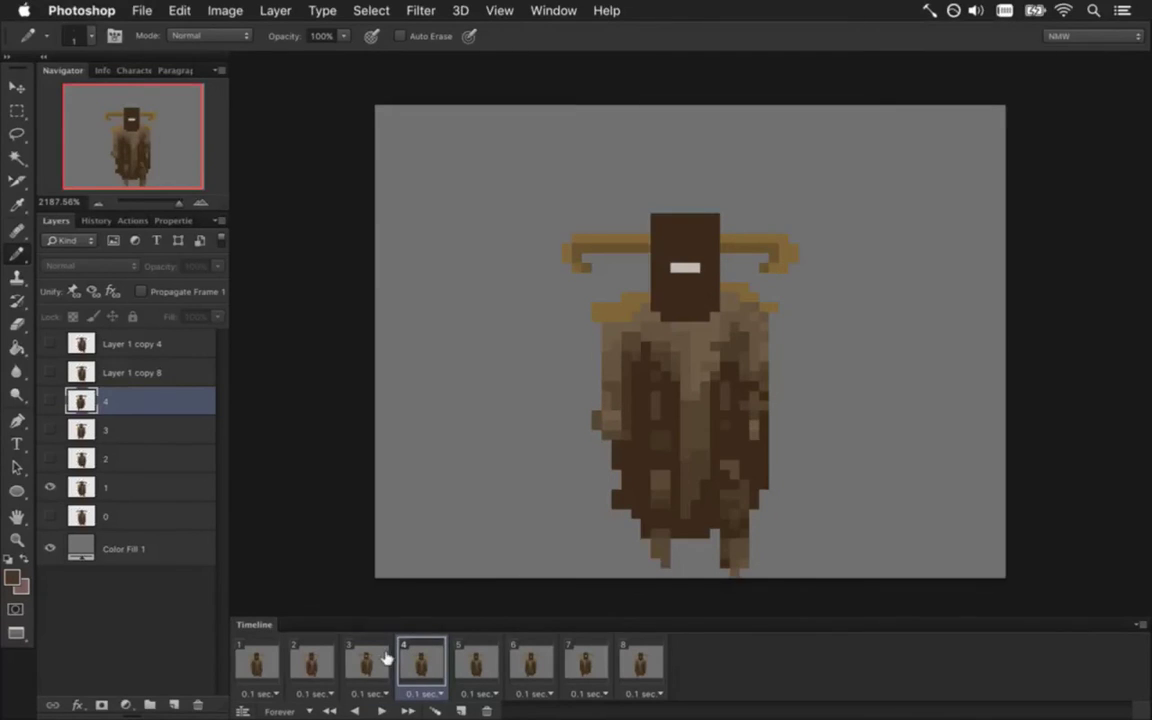
{"action": "left_click", "coordinate": [386, 660]}
{"action": "left_click", "coordinate": [311, 662]}
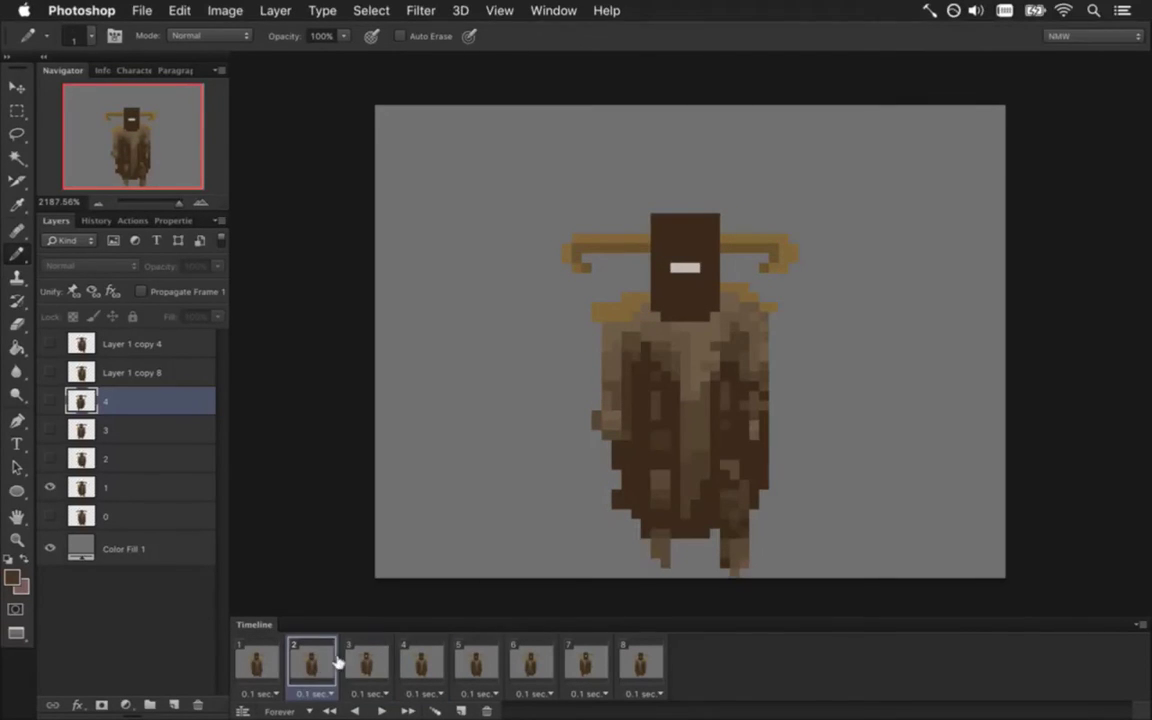
{"action": "left_click", "coordinate": [352, 660]}
{"action": "left_click", "coordinate": [313, 664]}
{"action": "left_click", "coordinate": [368, 661]}
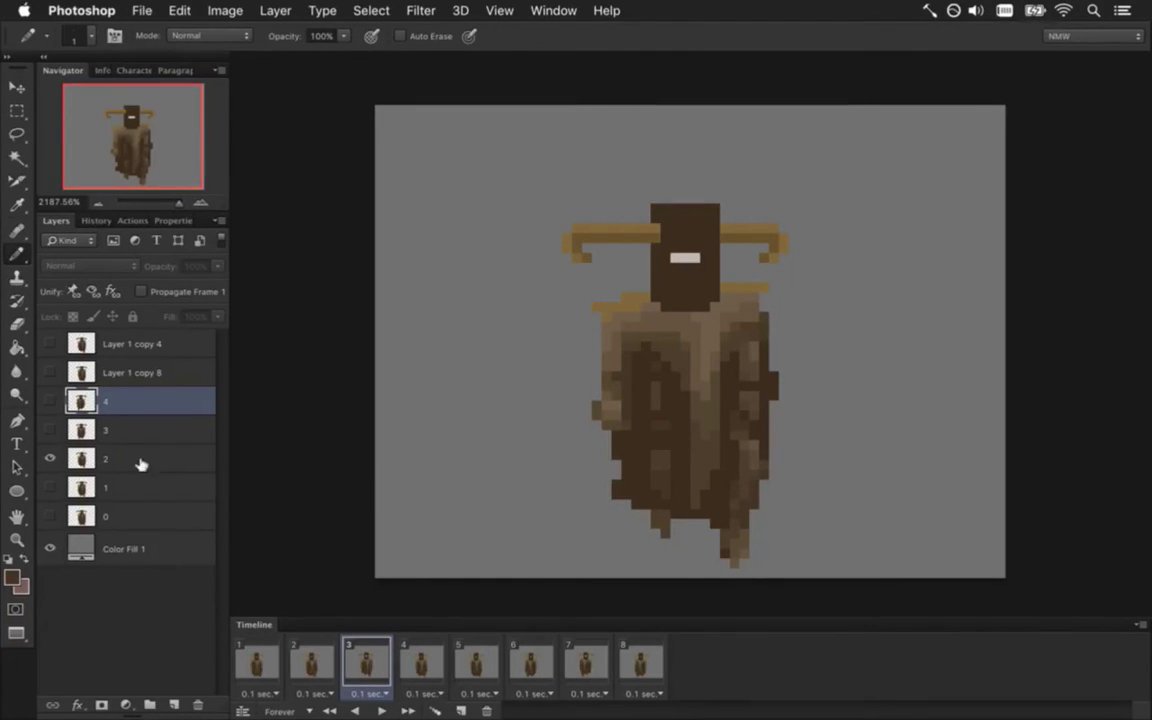
Target layer 2, sample the cloak's brown, and keep comparing frames 2 and 3
{"action": "left_click", "coordinate": [105, 459]}
{"action": "left_click", "coordinate": [746, 309], "text": "alt"}
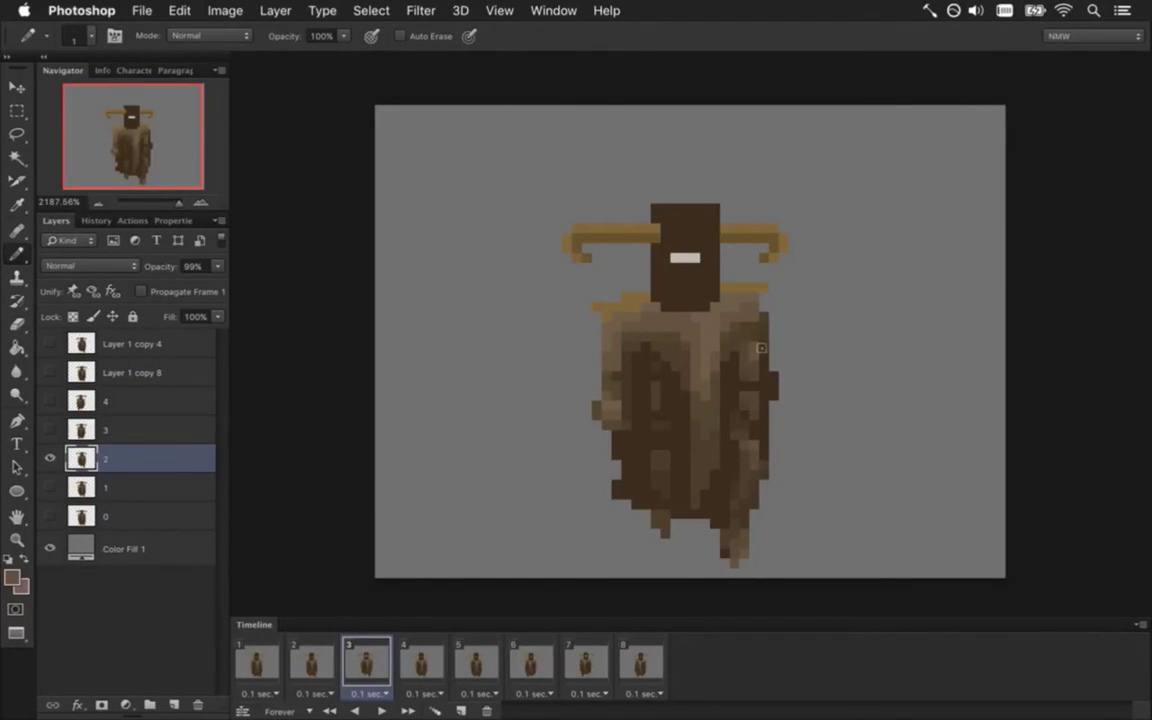
{"action": "left_click", "coordinate": [312, 660]}
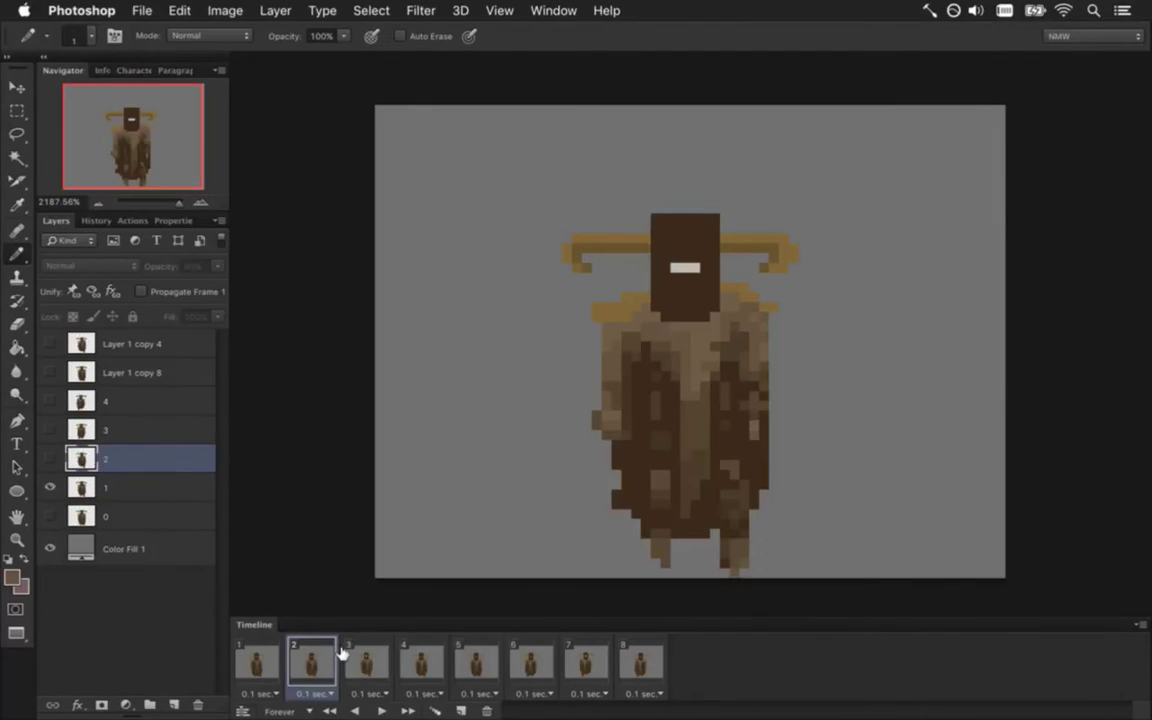
{"action": "left_click", "coordinate": [362, 648]}
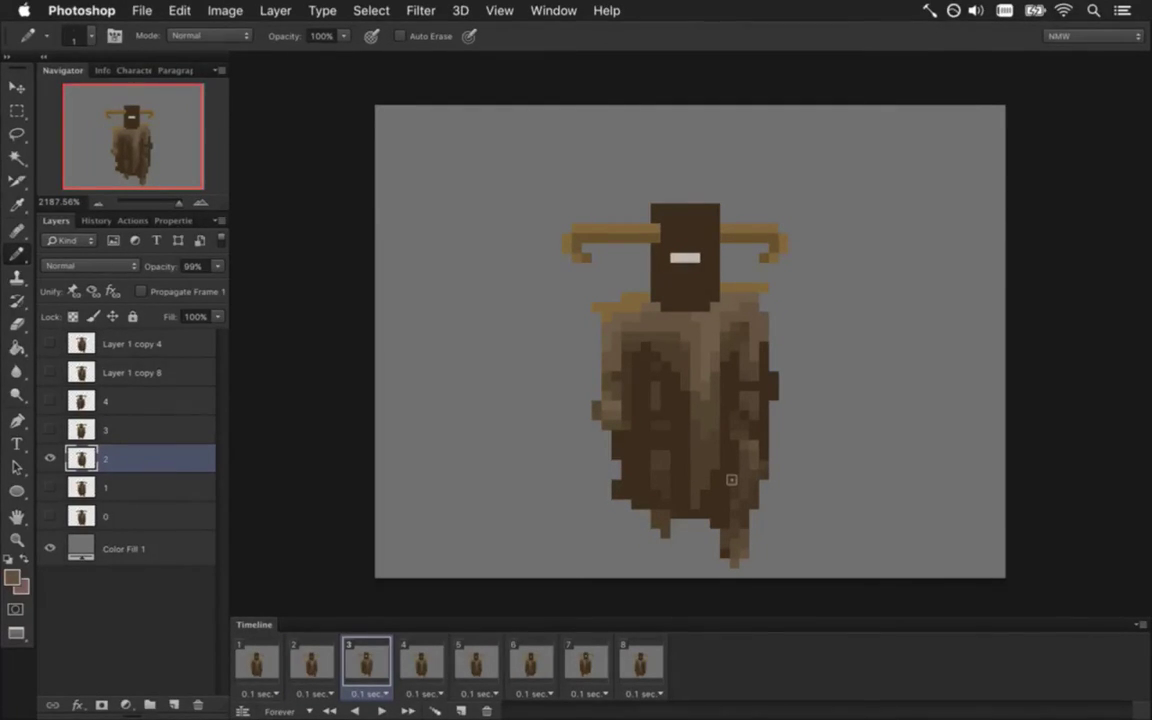
{"action": "left_click", "coordinate": [329, 665]}
{"action": "left_click", "coordinate": [365, 665]}
{"action": "left_click", "coordinate": [336, 668]}
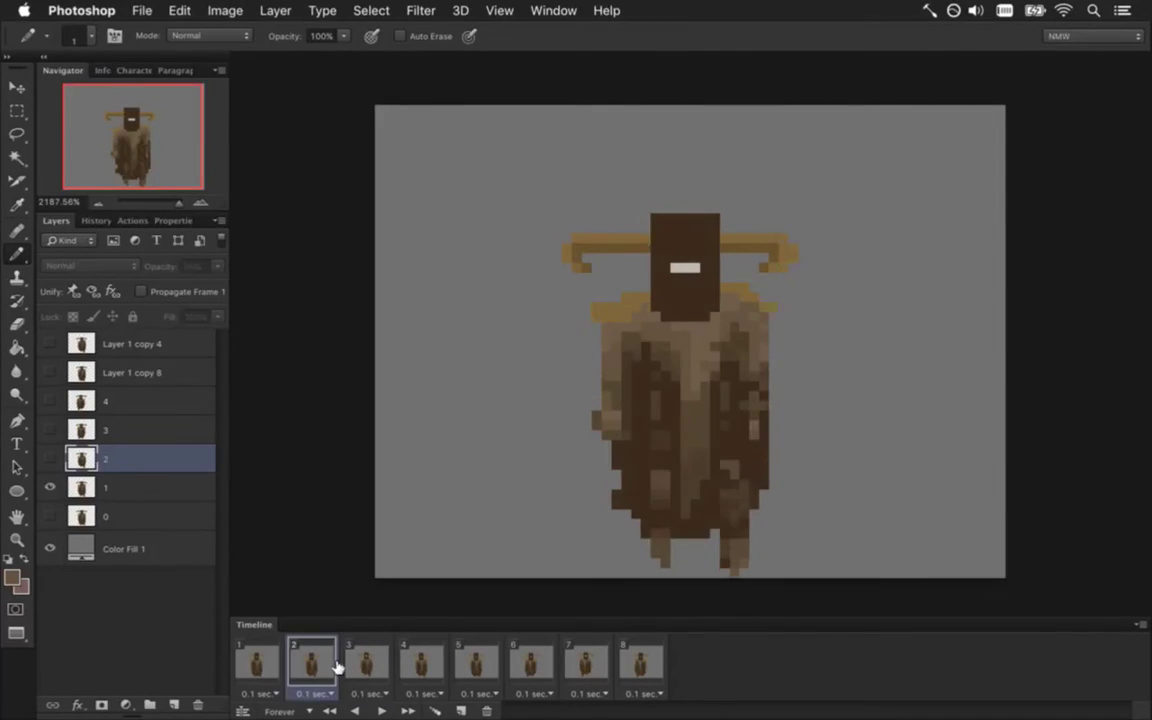
{"action": "left_click", "coordinate": [365, 665]}
{"action": "left_click", "coordinate": [337, 668]}
{"action": "left_click", "coordinate": [366, 661]}
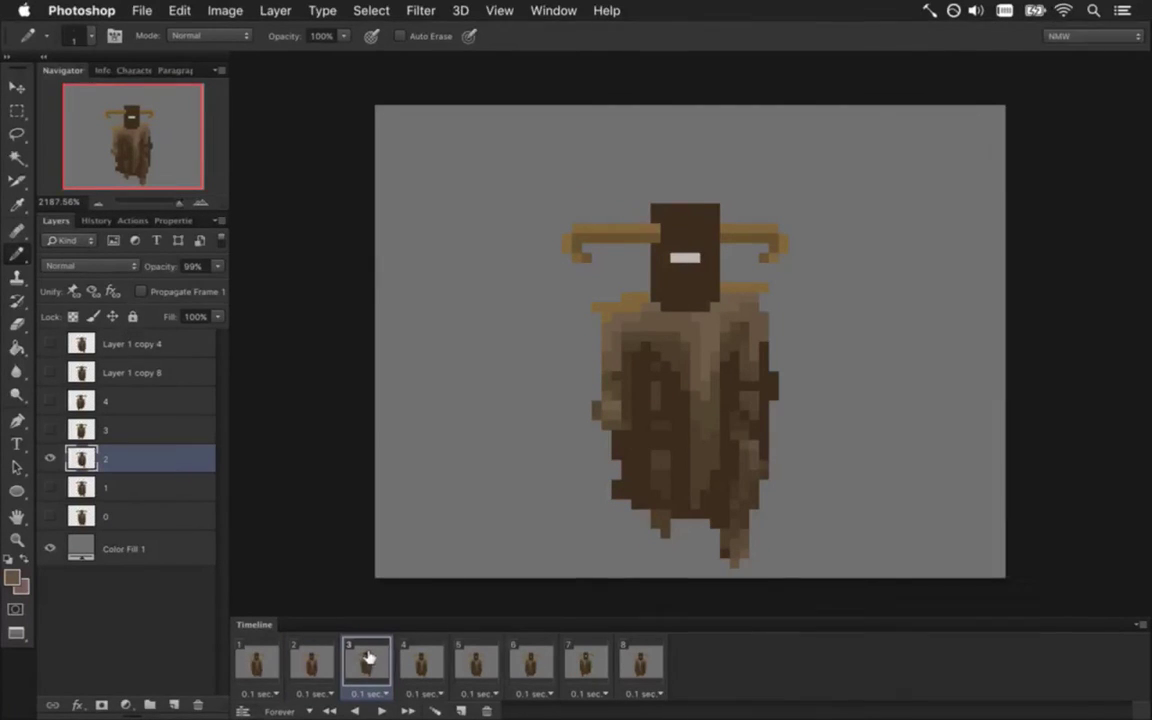
Step back to frame 1, recheck frames 2 and 3, then advance to frame 4
{"action": "left_click", "coordinate": [325, 663]}
{"action": "left_click", "coordinate": [270, 664]}
{"action": "left_click", "coordinate": [318, 667]}
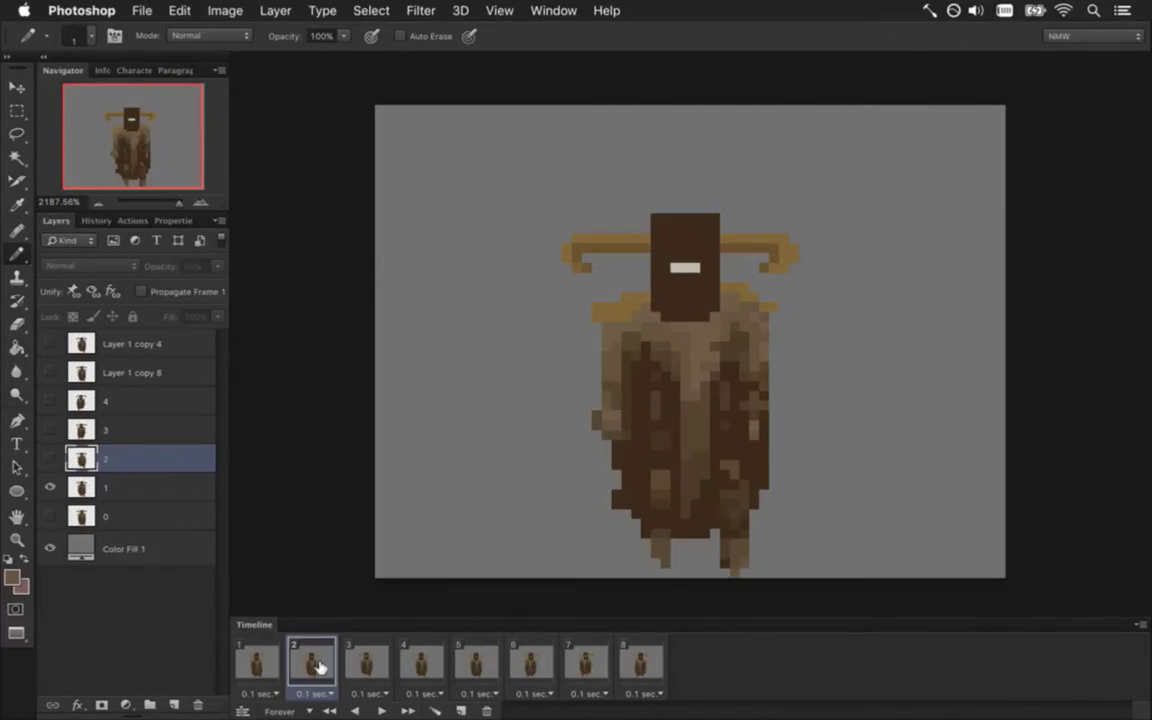
{"action": "left_click", "coordinate": [347, 661]}
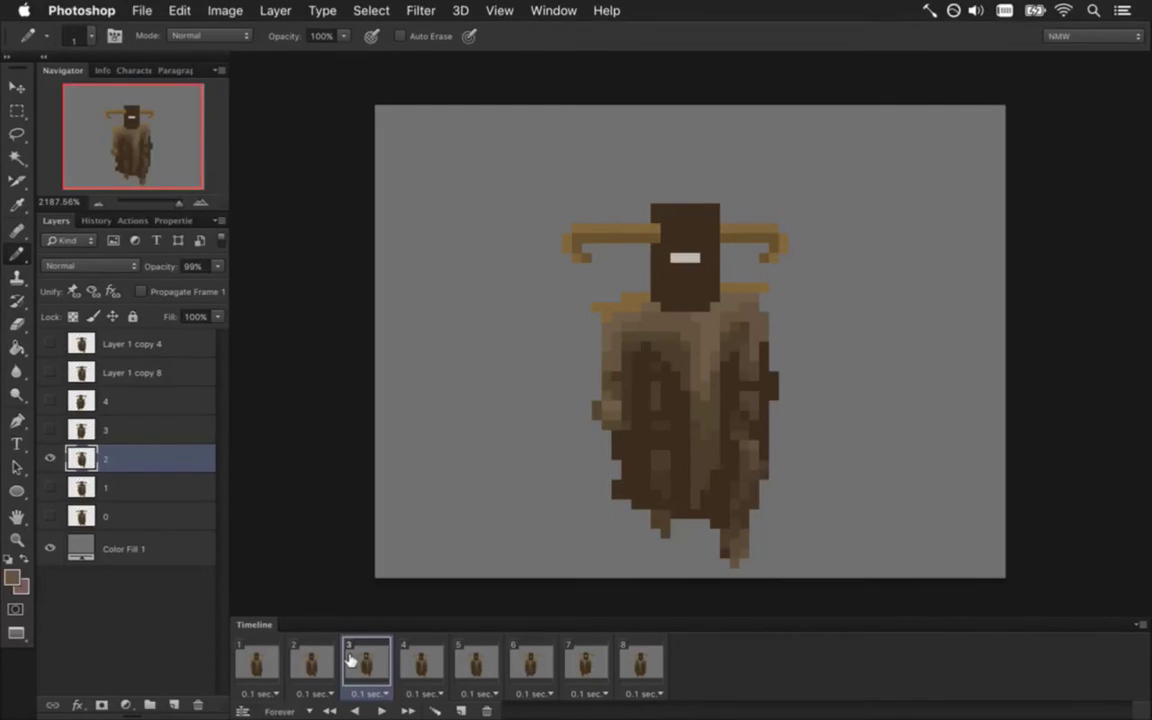
{"action": "left_click", "coordinate": [420, 658]}
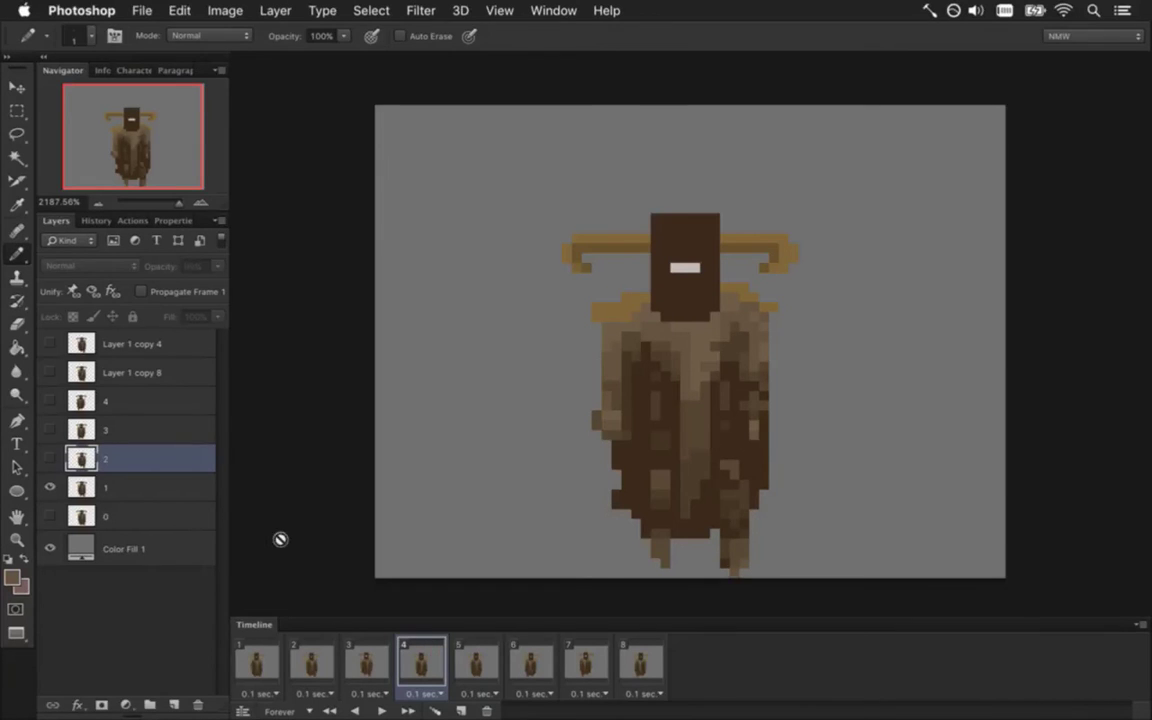
Retouch frame 4's cloak on layer 1 with sampled cloak shades, checking against frame 3
{"action": "left_click", "coordinate": [149, 485]}
{"action": "key", "text": "i"}
{"action": "key", "text": "b"}
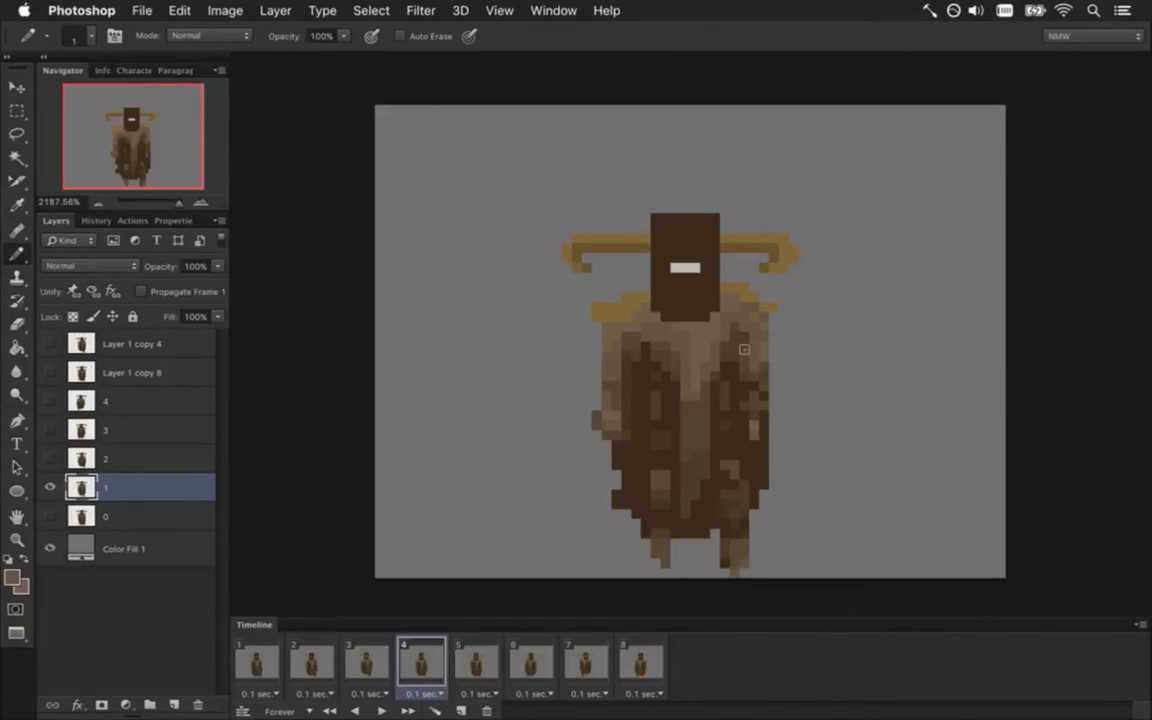
{"action": "left_click", "coordinate": [733, 314], "text": "alt"}
{"action": "key", "text": "alt"}
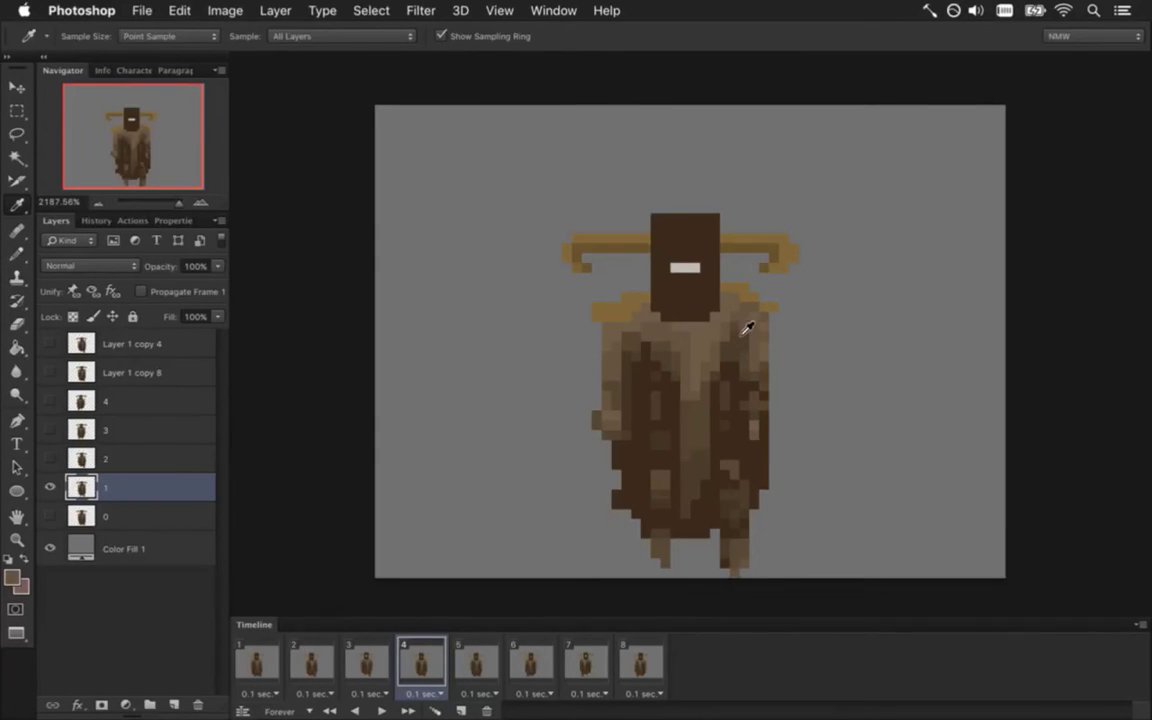
{"action": "left_click", "coordinate": [748, 328], "text": "alt"}
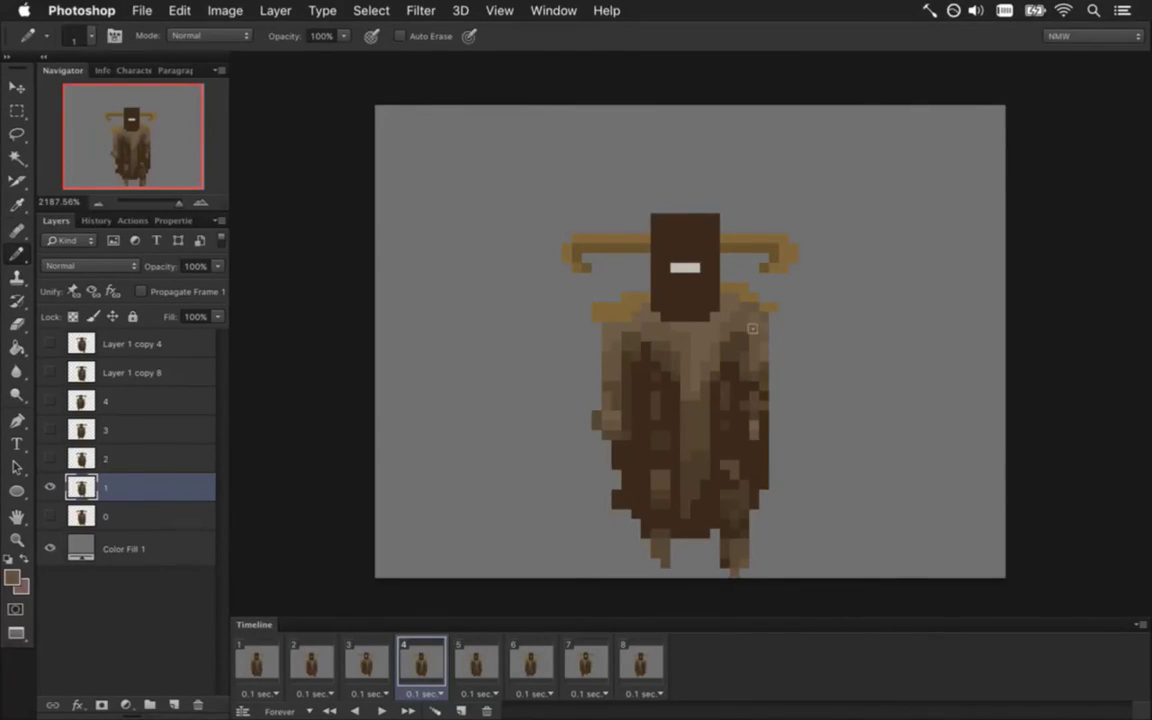
{"action": "left_click", "coordinate": [665, 327], "text": "alt"}
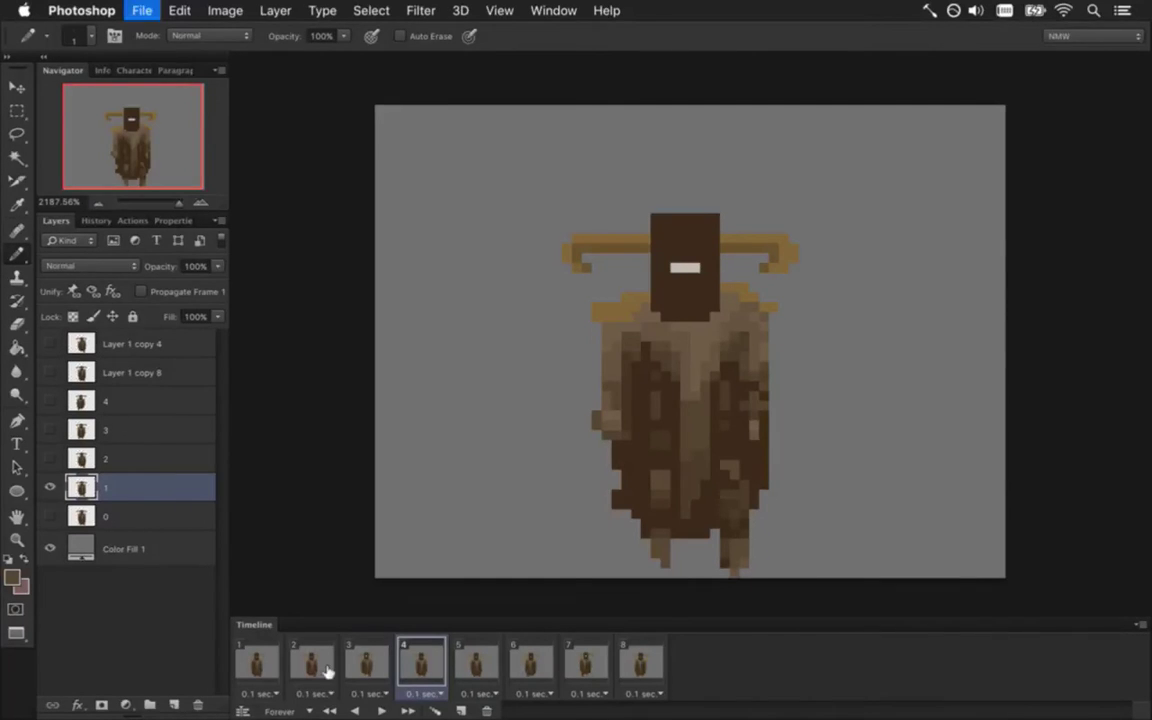
{"action": "left_click", "coordinate": [362, 665]}
{"action": "left_click", "coordinate": [310, 663]}
{"action": "left_click", "coordinate": [364, 663]}
Retouch frame 6's cloak on layer 3 with sampled shades, comparing against frames 5 and 7
{"action": "left_click", "coordinate": [405, 652]}
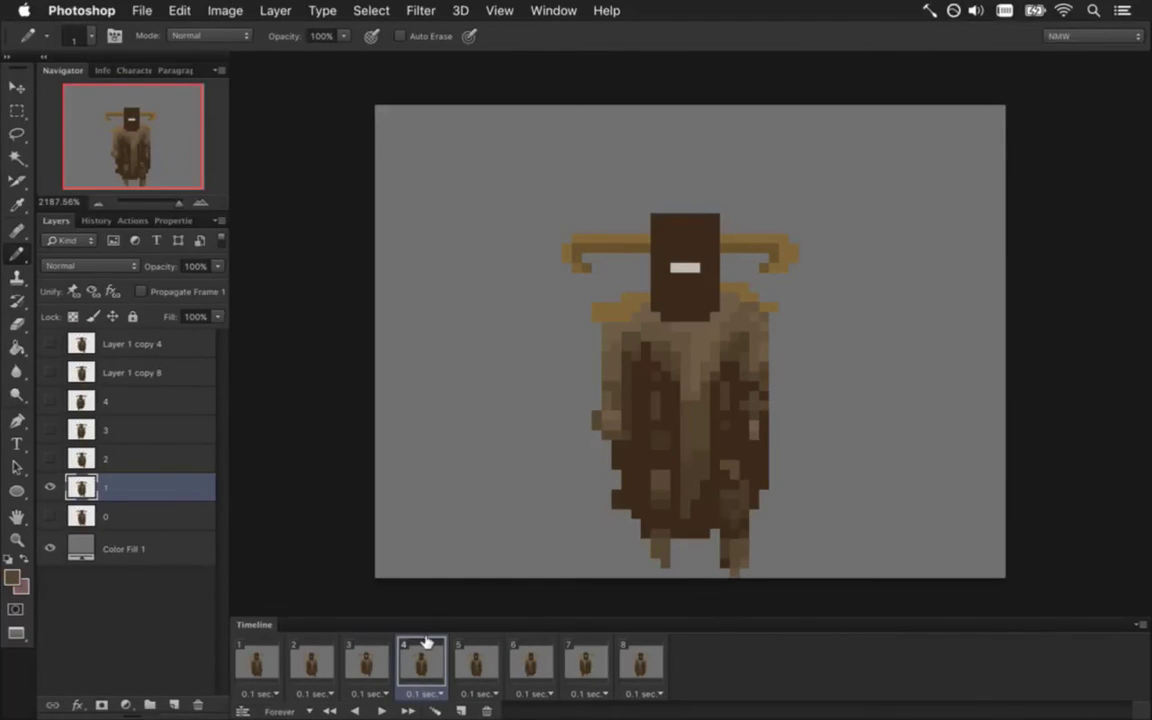
{"action": "left_click", "coordinate": [488, 660]}
{"action": "left_click", "coordinate": [535, 663]}
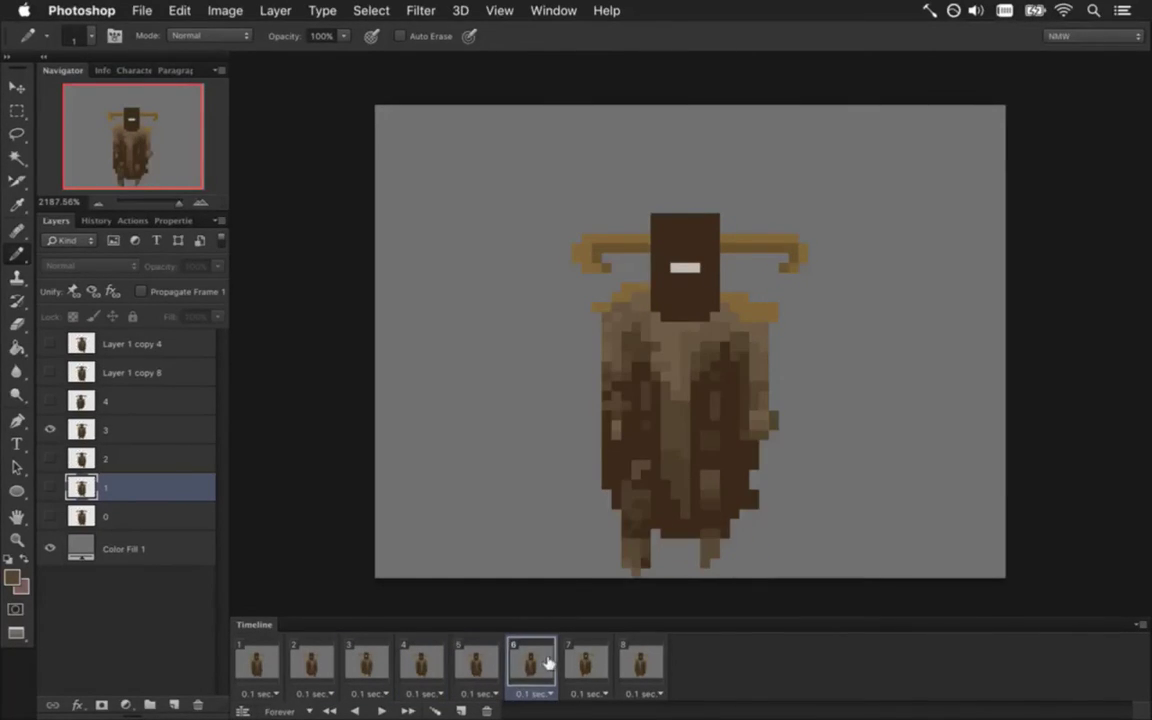
{"action": "left_click", "coordinate": [130, 430]}
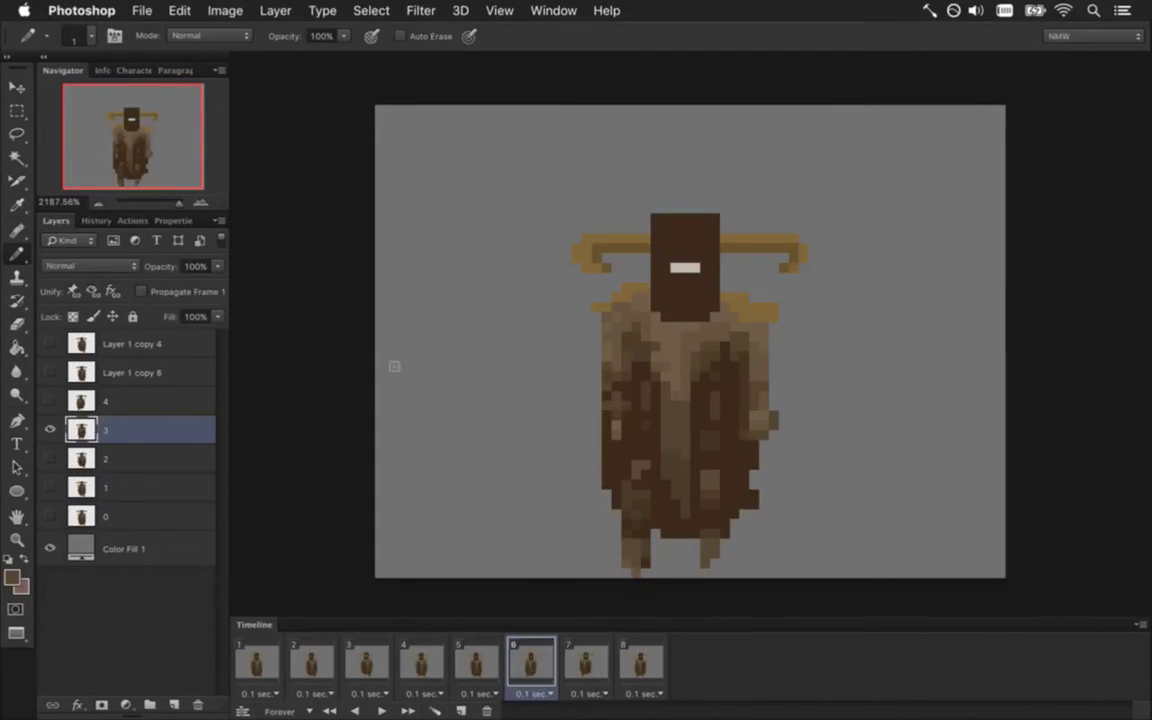
{"action": "key", "text": "i"}
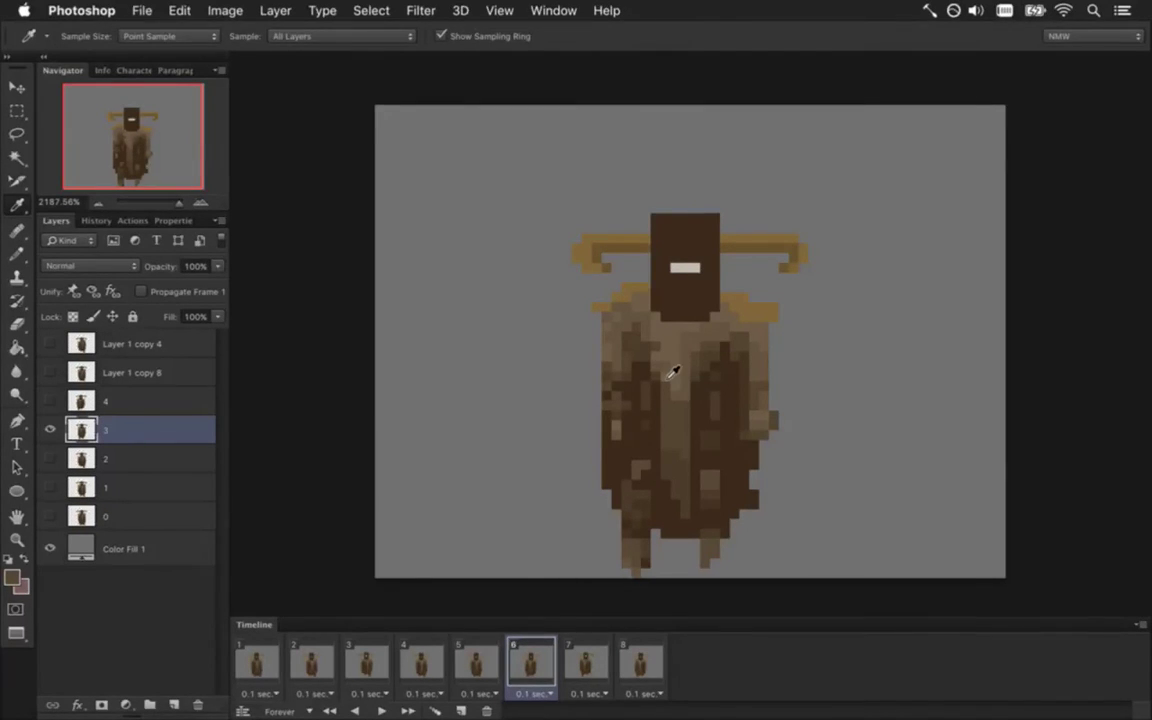
{"action": "key", "text": "b"}
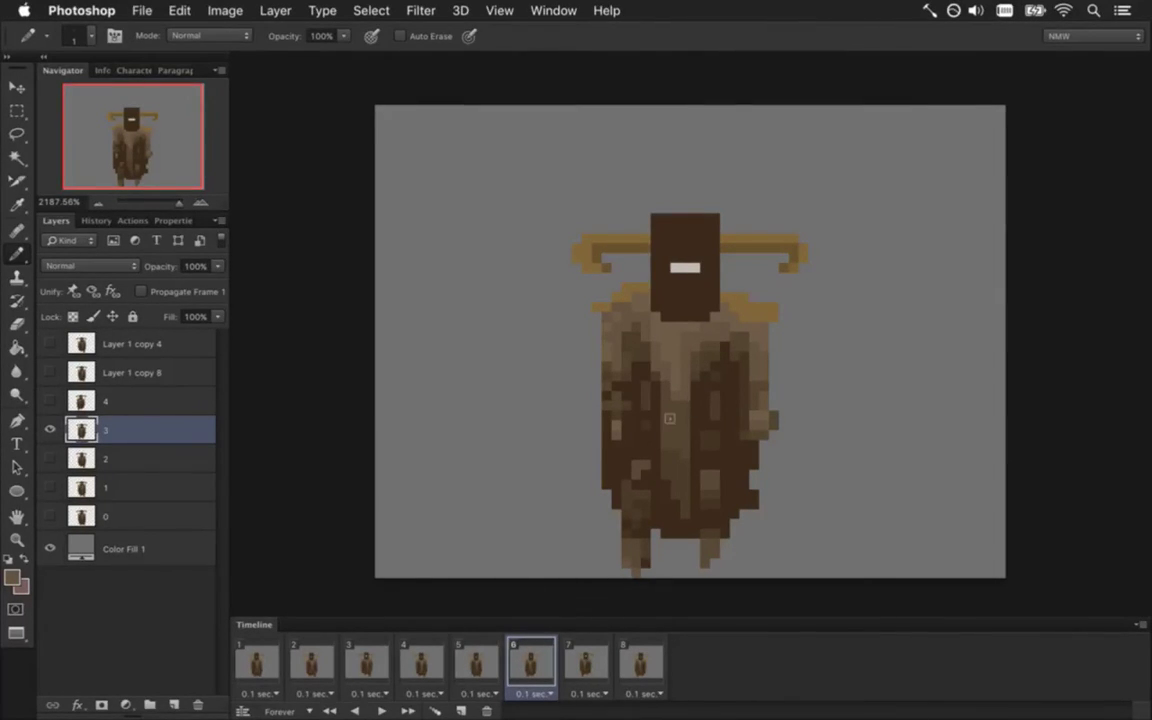
{"action": "key", "text": "i"}
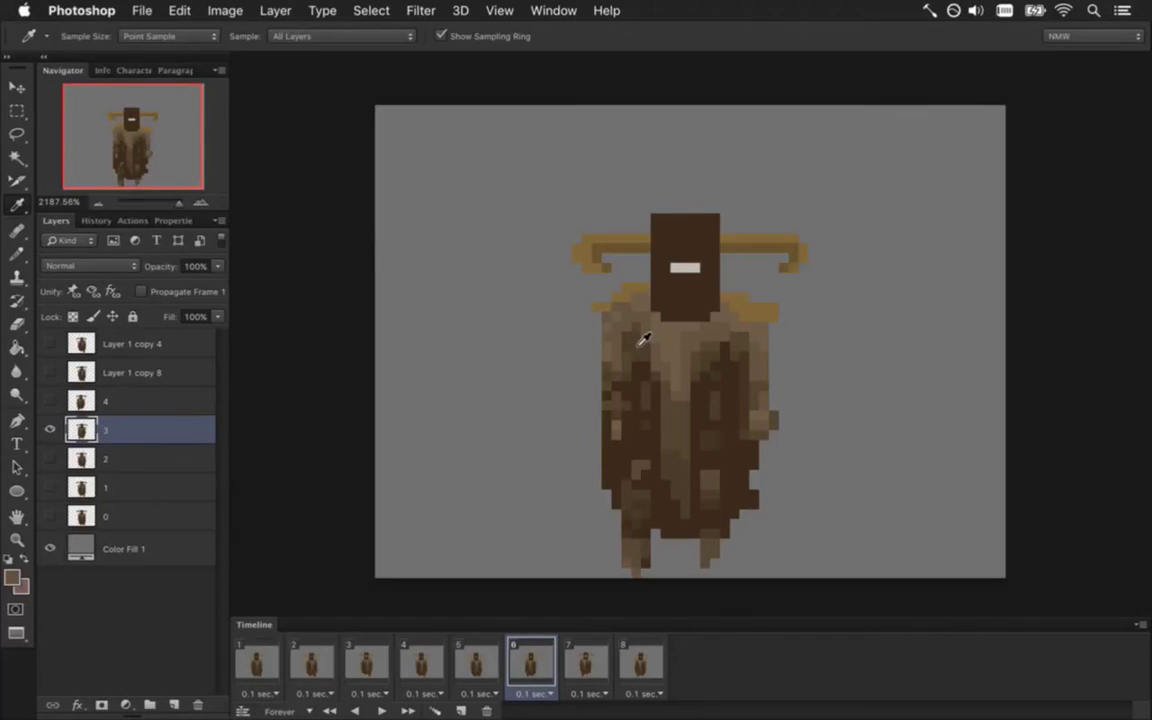
{"action": "key", "text": "b"}
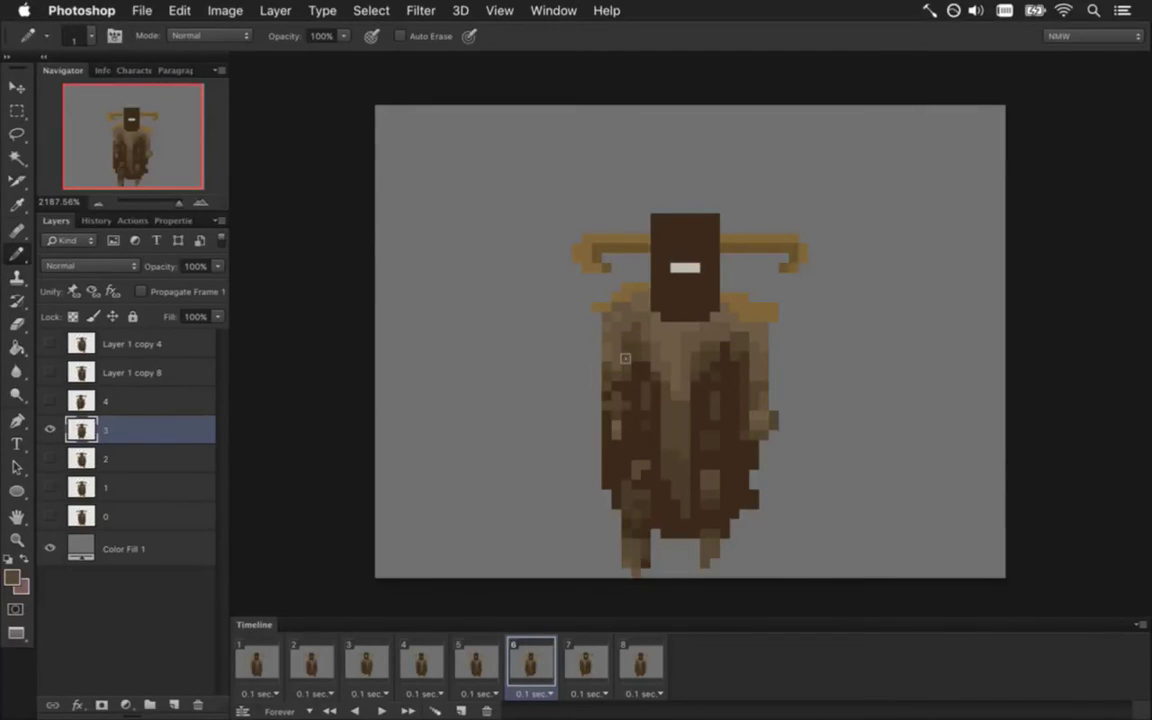
{"action": "key", "text": "i"}
{"action": "left_click", "coordinate": [640, 355]}
{"action": "key", "text": "b"}
{"action": "key", "text": "i"}
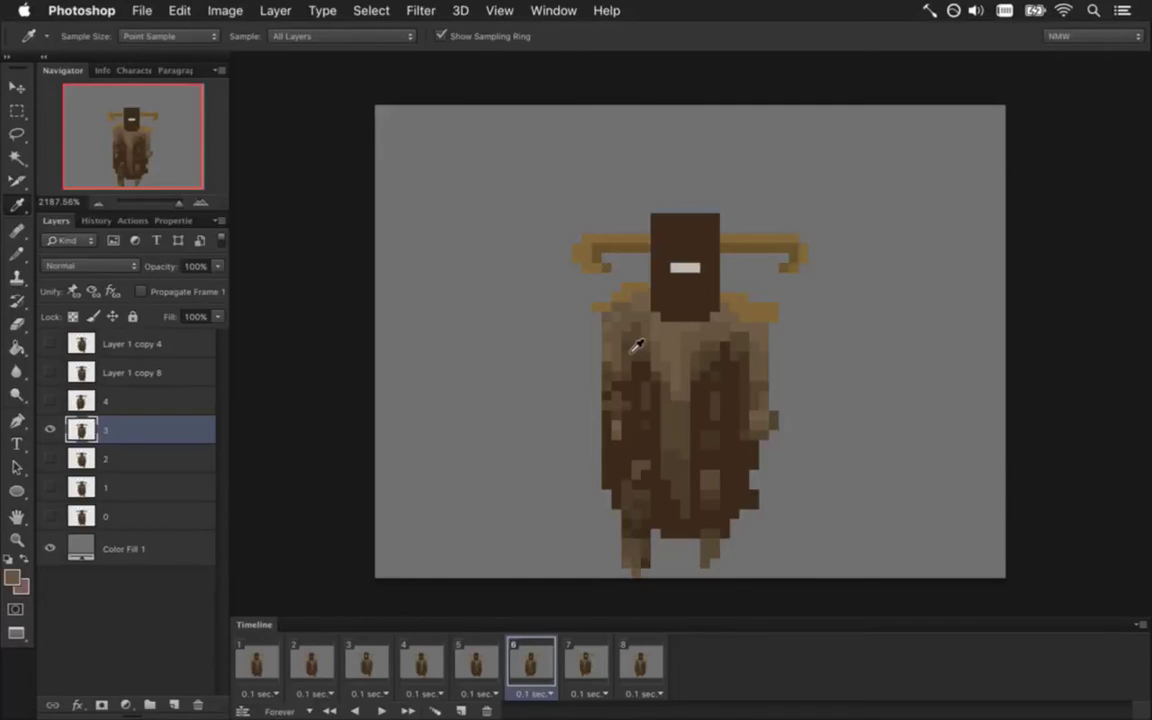
{"action": "left_click", "coordinate": [497, 660]}
{"action": "left_click", "coordinate": [531, 662]}
{"action": "left_click", "coordinate": [586, 663]}
Pencil a sampled cloak shade on frame 7, retargeting the visible layer 4 after the hidden-layer warning
{"action": "left_click", "coordinate": [552, 660]}
{"action": "left_click", "coordinate": [585, 661]}
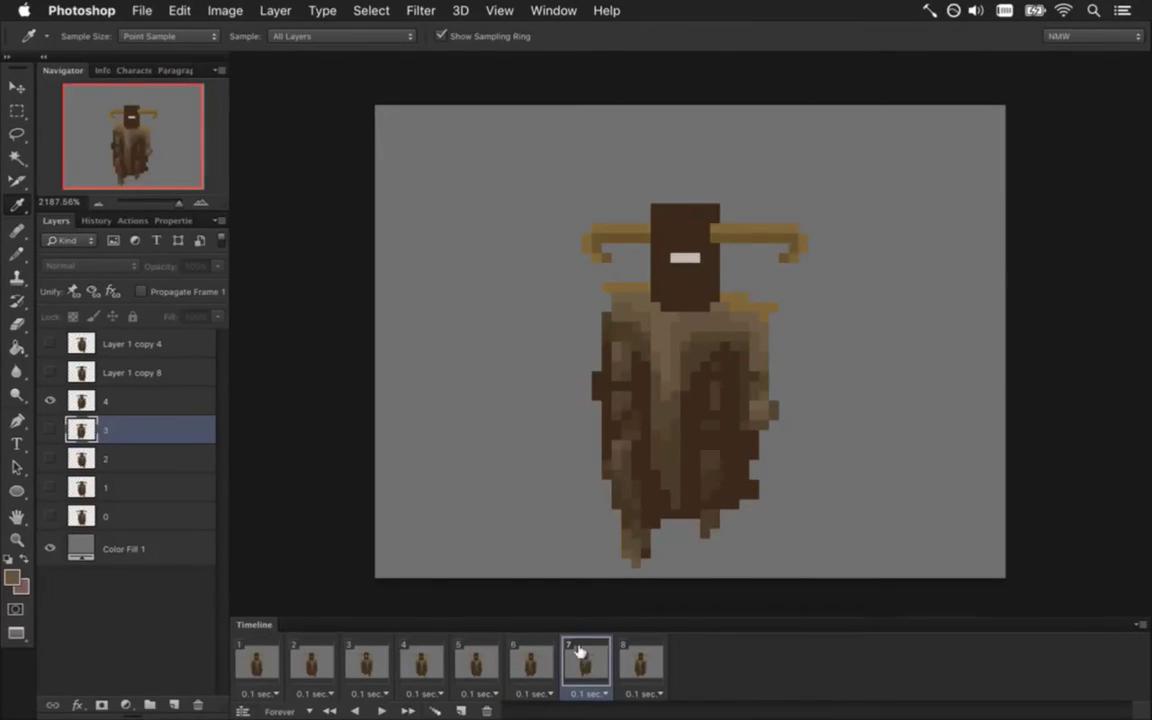
{"action": "left_click", "coordinate": [553, 657]}
{"action": "left_click", "coordinate": [590, 652]}
{"action": "left_click", "coordinate": [617, 330]}
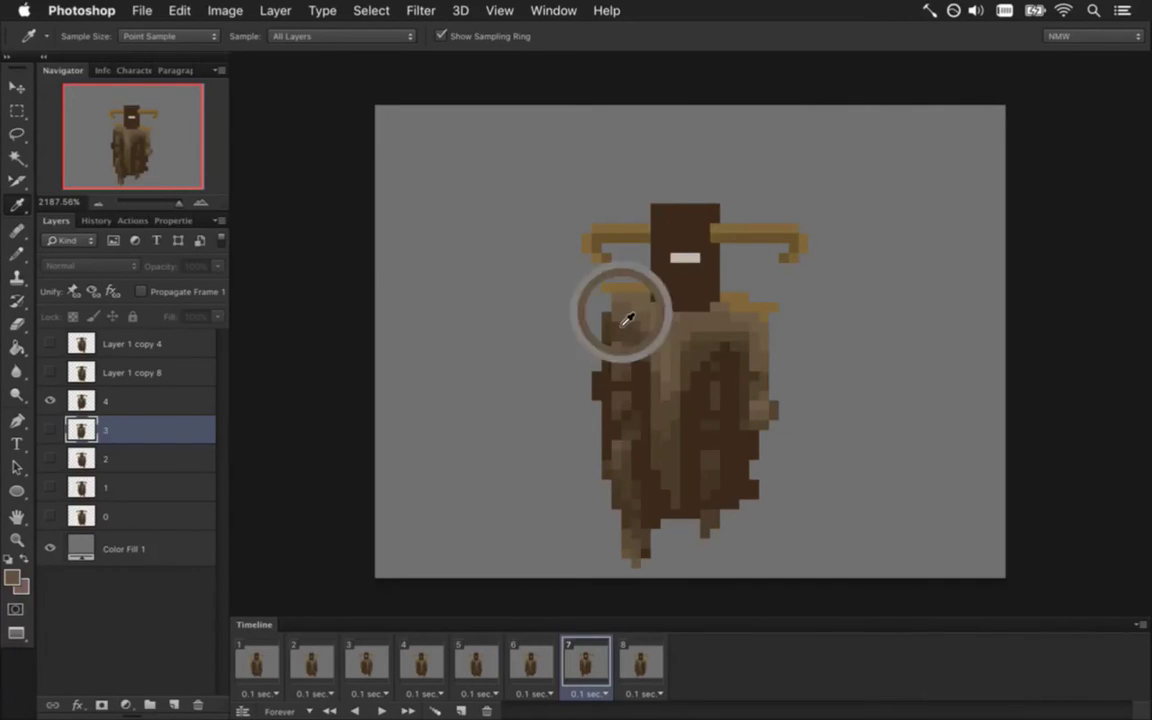
{"action": "key", "text": "b"}
{"action": "left_click", "coordinate": [617, 333]}
{"action": "left_click", "coordinate": [707, 270]}
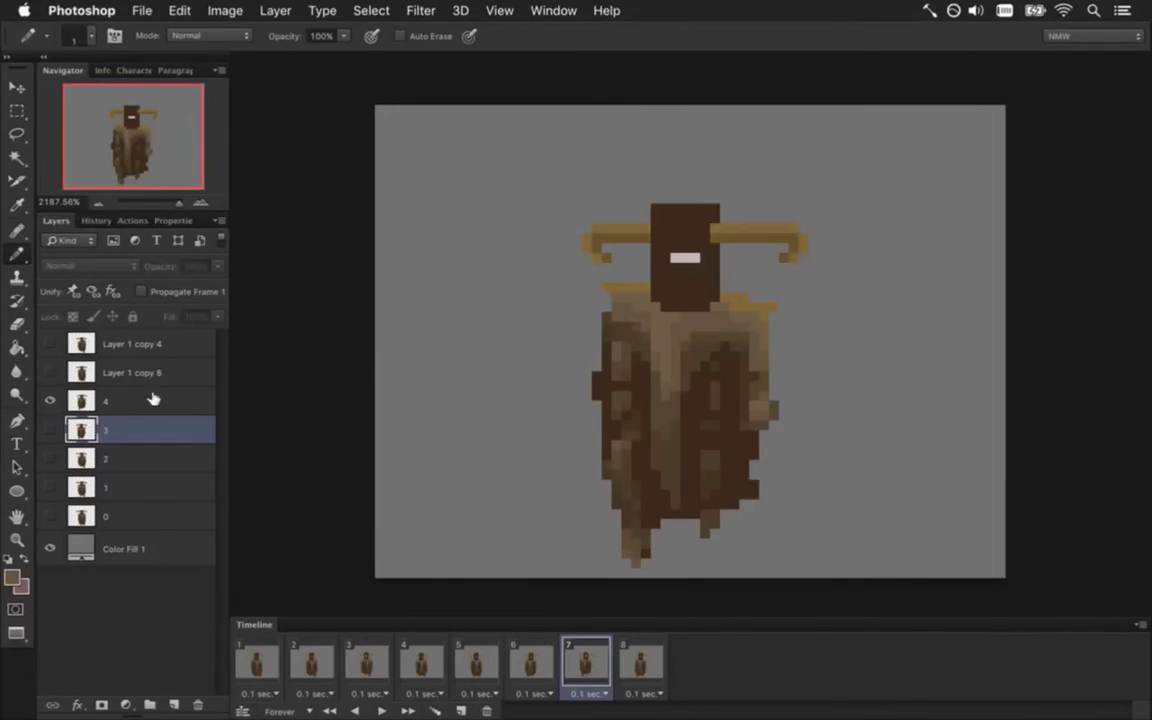
{"action": "left_click", "coordinate": [150, 401]}
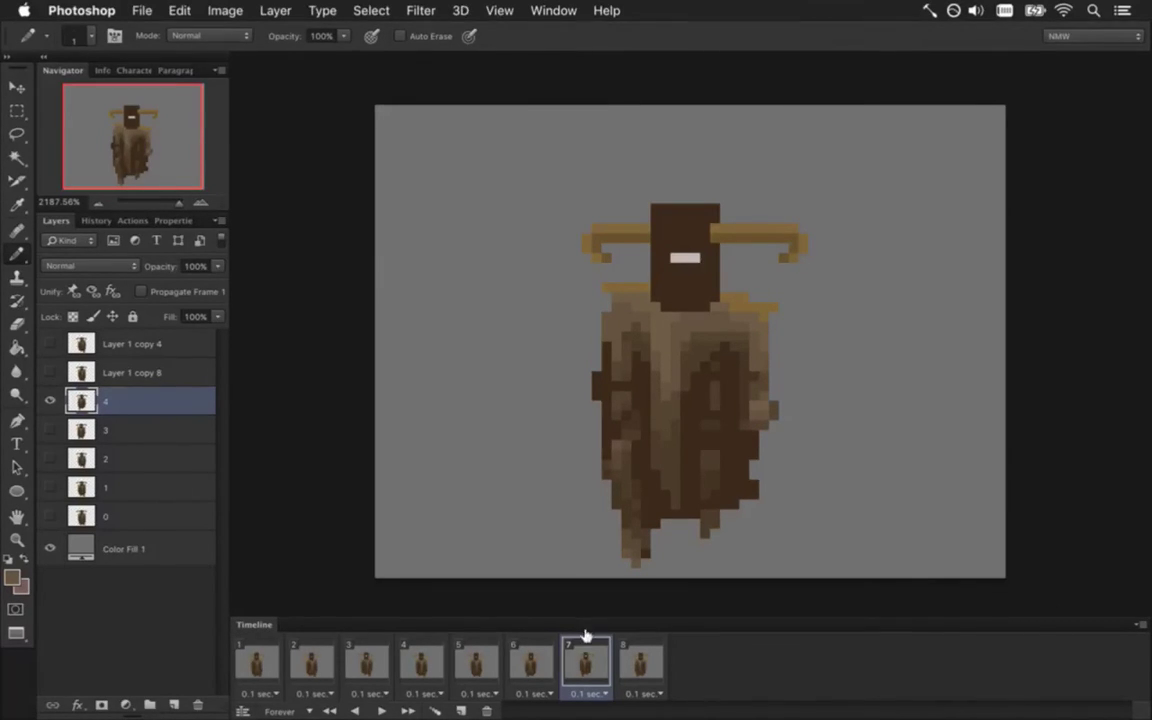
Compare frames 6 and 7, then play the full run cycle from frame 1
{"action": "left_click", "coordinate": [545, 663]}
{"action": "left_click", "coordinate": [577, 665]}
{"action": "left_click", "coordinate": [548, 663]}
{"action": "left_click", "coordinate": [586, 663]}
{"action": "left_click", "coordinate": [551, 663]}
{"action": "left_click", "coordinate": [590, 659]}
{"action": "left_click", "coordinate": [245, 663]}
{"action": "left_click", "coordinate": [381, 710]}
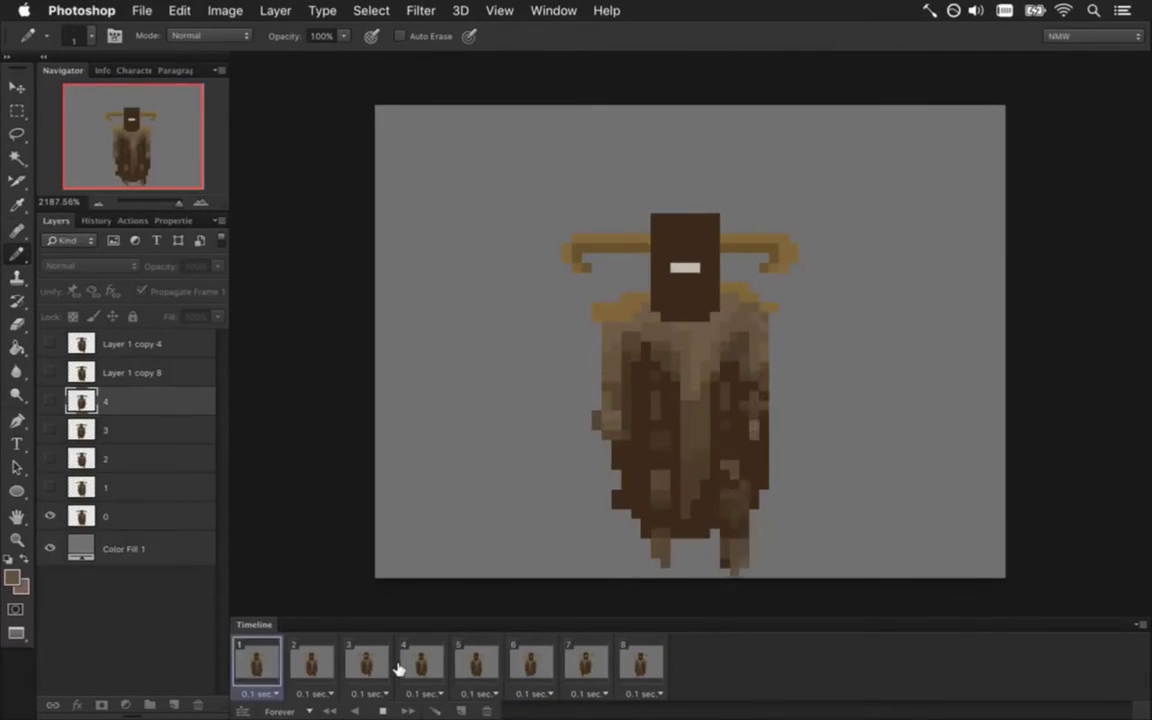
Stop playback, select all eight run frames, and hide the Color Fill 1 backdrop
{"action": "left_click", "coordinate": [383, 708]}
{"action": "left_click", "coordinate": [270, 668]}
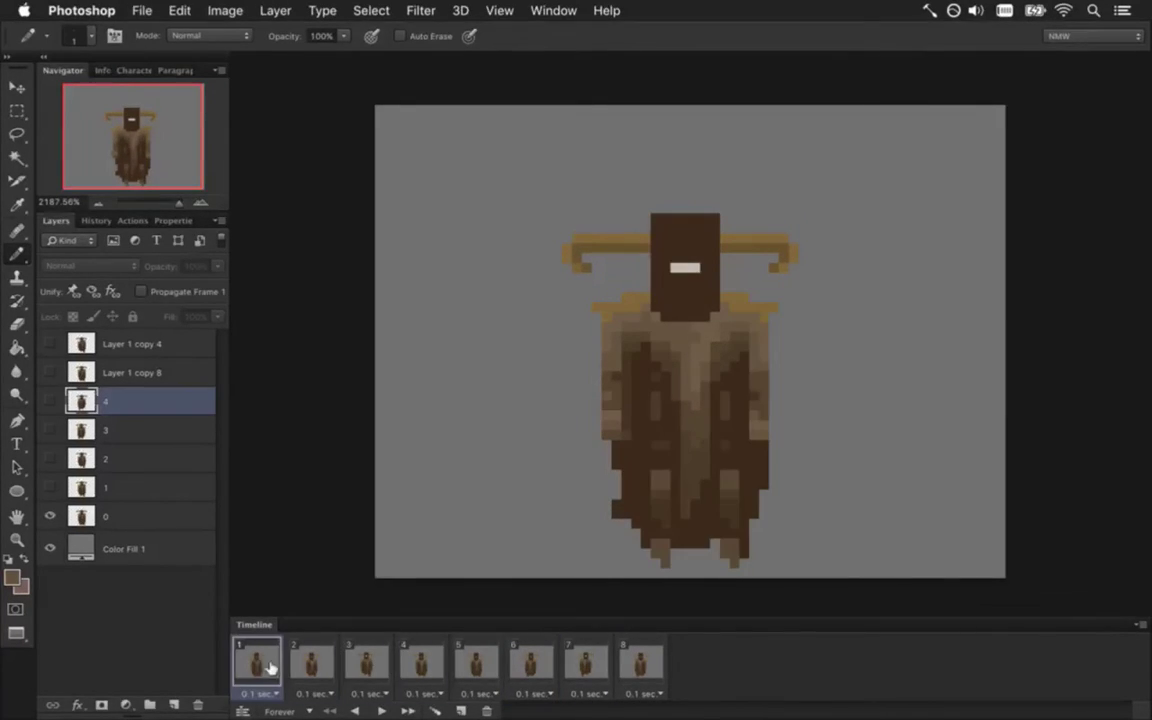
{"action": "left_click", "coordinate": [645, 662], "text": "shift"}
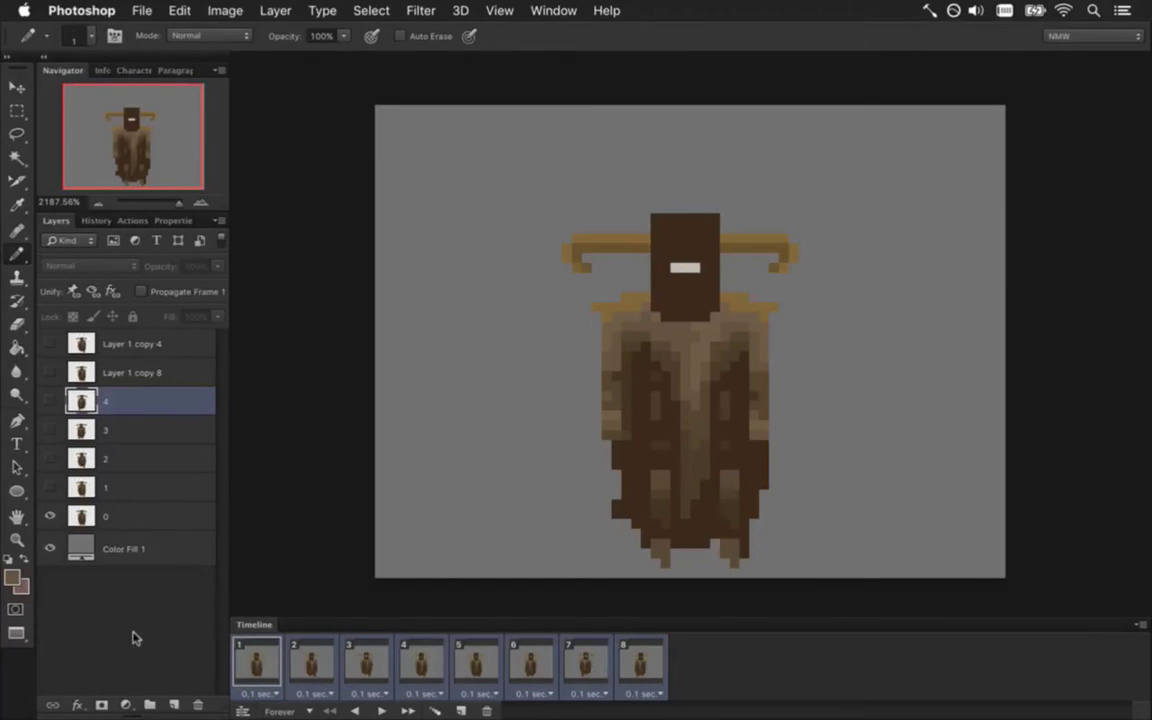
{"action": "left_click", "coordinate": [49, 549]}
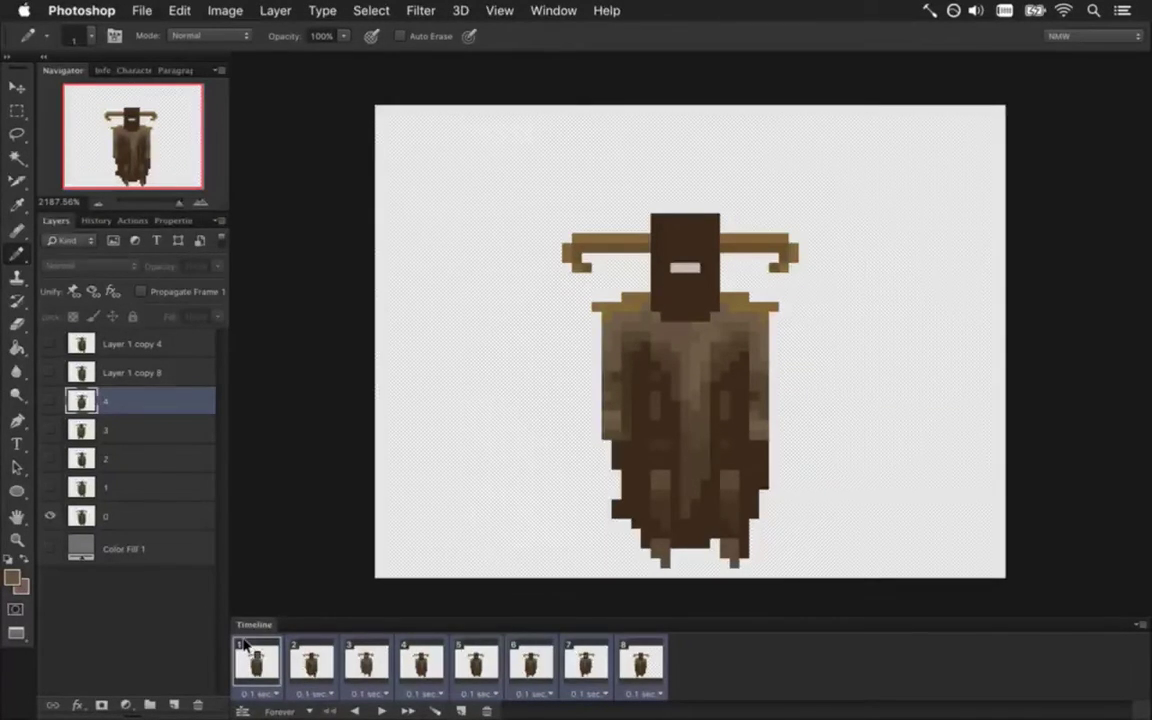
Render the frames as a PNG sequence via Render Video, replace the old files, then switch to Xcode
{"action": "key", "text": "super+alt+shift+r"}
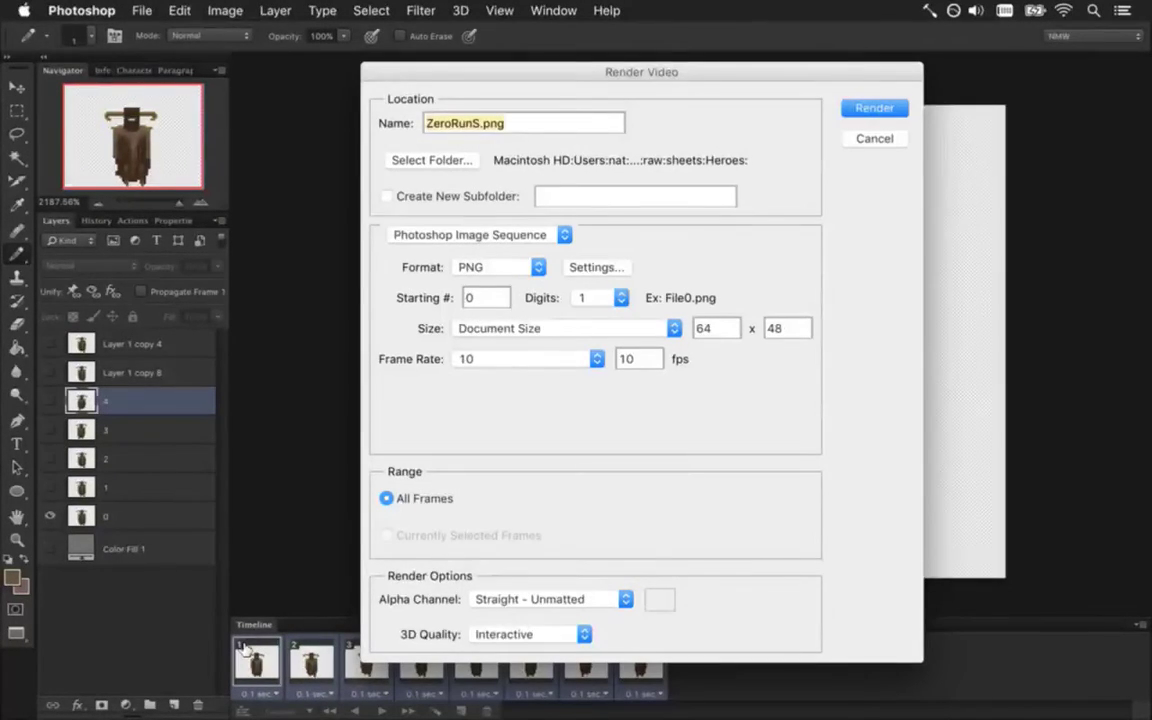
{"action": "key", "text": "Return"}
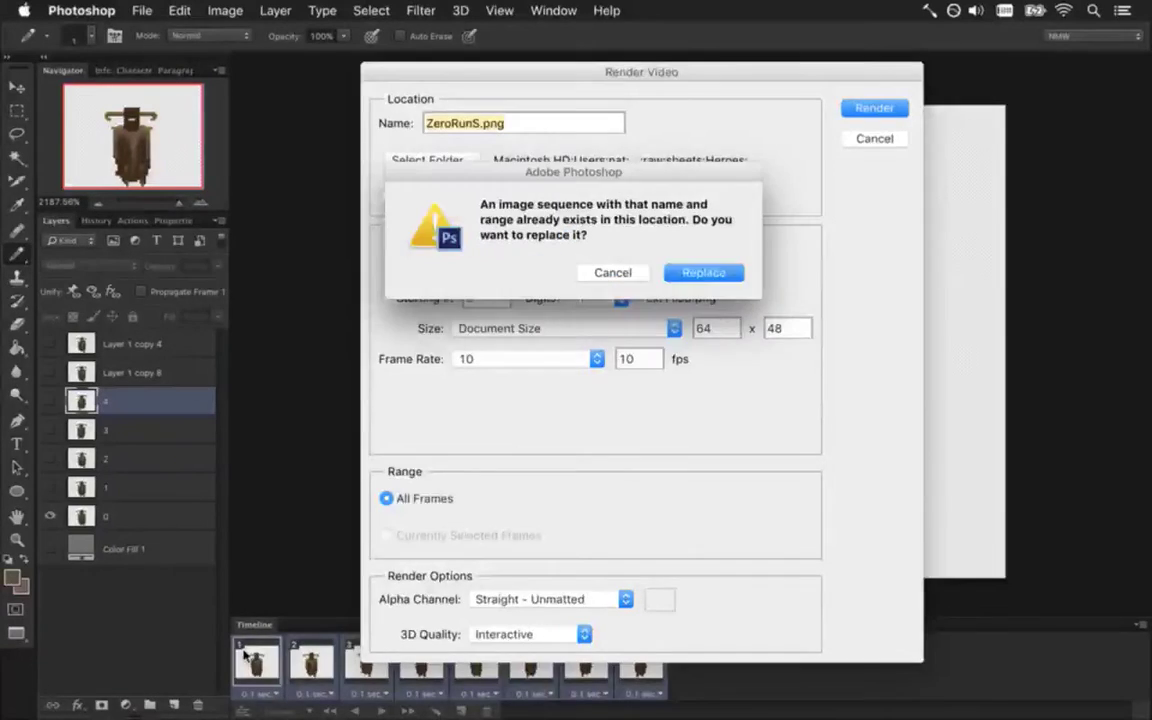
{"action": "key", "text": "Return"}
{"action": "key", "text": "super+Tab"}
{"action": "key", "text": "super+Tab"}
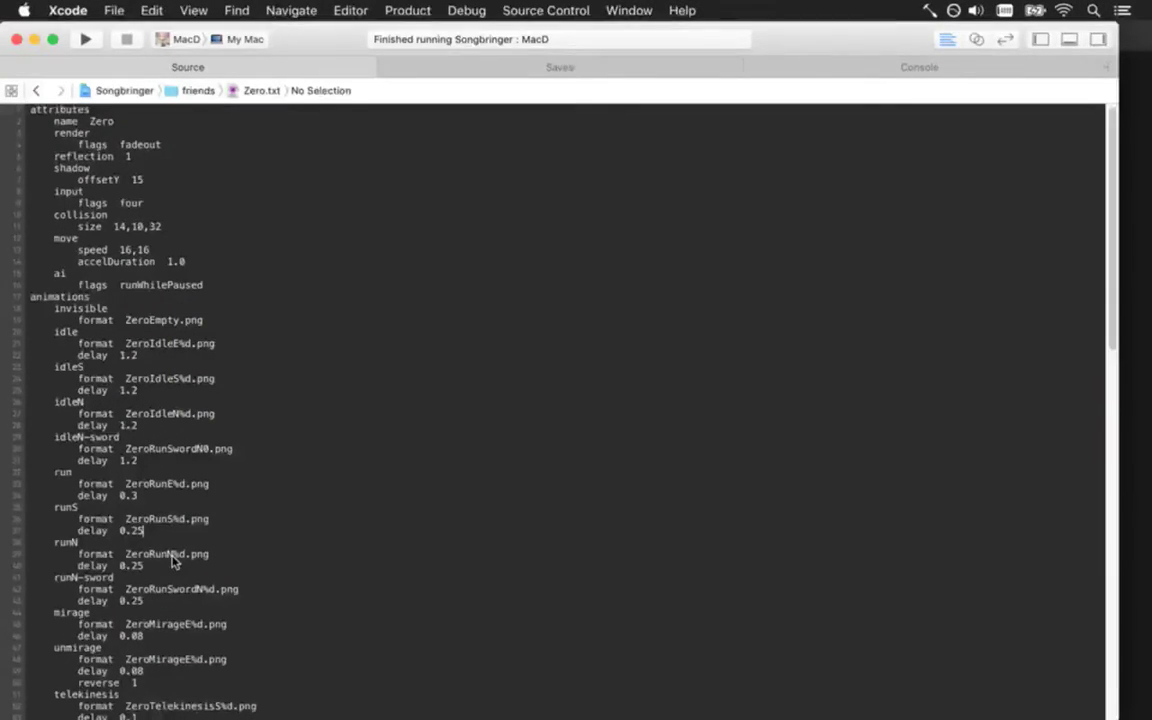
Change Zero.txt's runS delay to 0.125, test-run Songbringer, and return to Photoshop
{"action": "key", "text": "BackSpace"}
{"action": "key", "text": "super+r"}
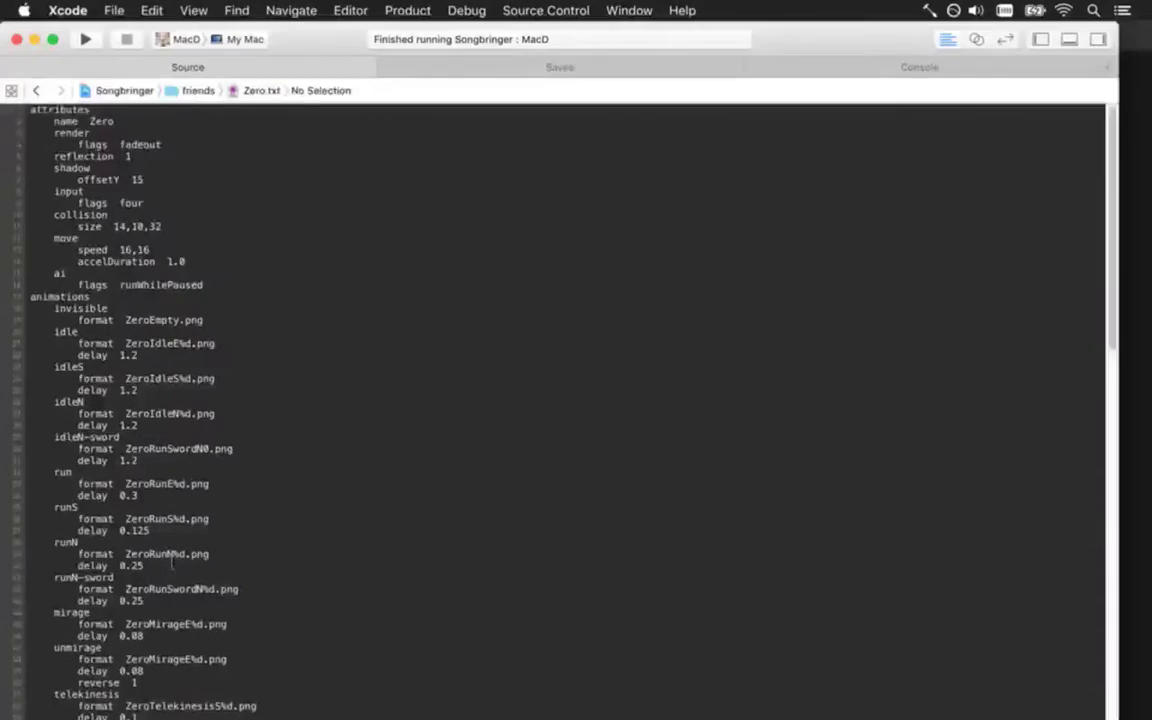
{"action": "key", "text": "super+Tab"}
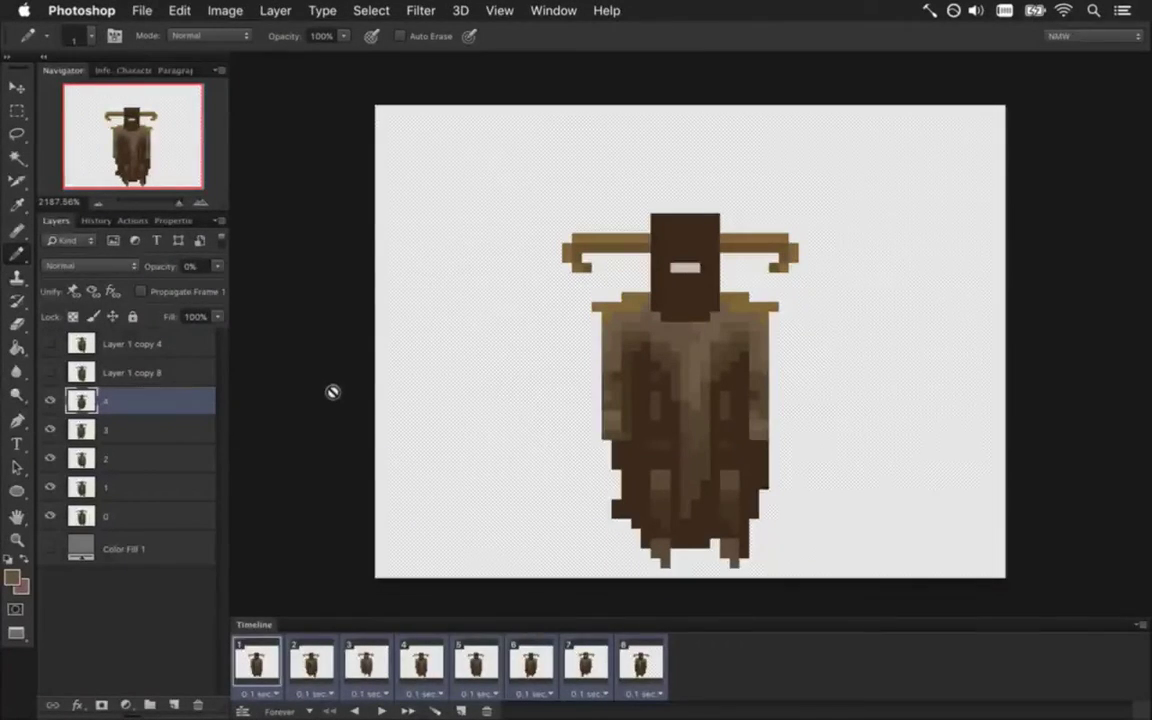
Step through run frames 1–3, activating each frame's layer and raising layer 2 to 100% opacity
{"action": "left_click", "coordinate": [257, 662]}
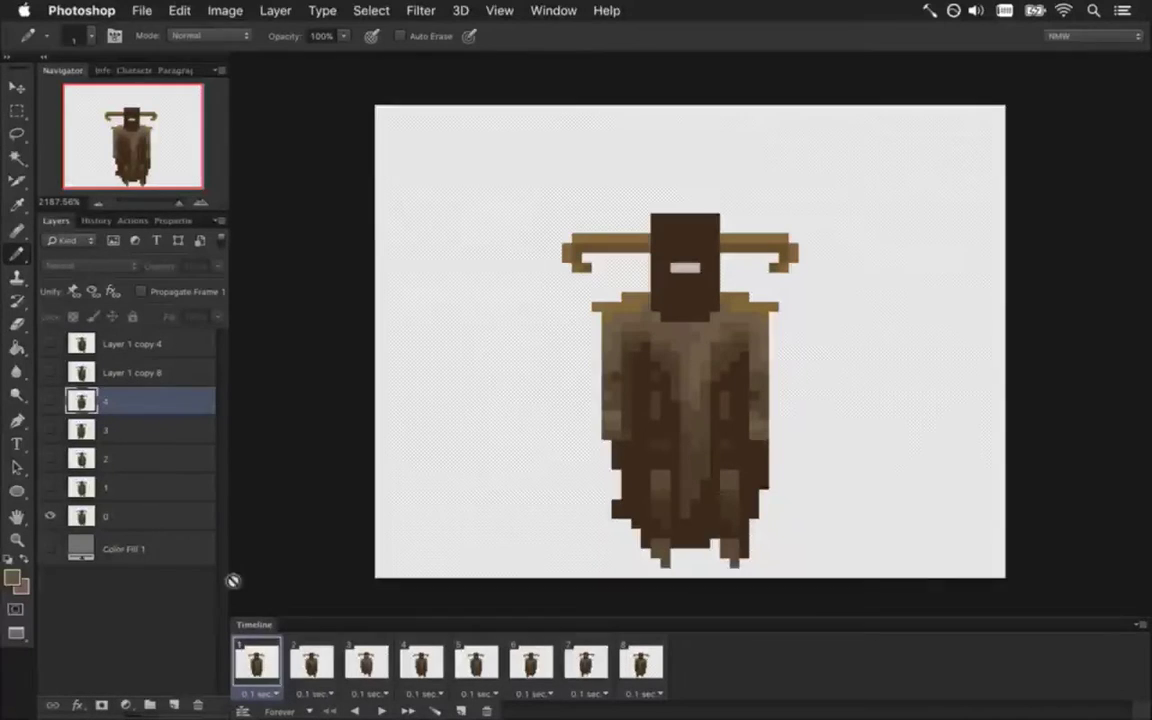
{"action": "left_click", "coordinate": [138, 514]}
{"action": "left_click", "coordinate": [310, 660]}
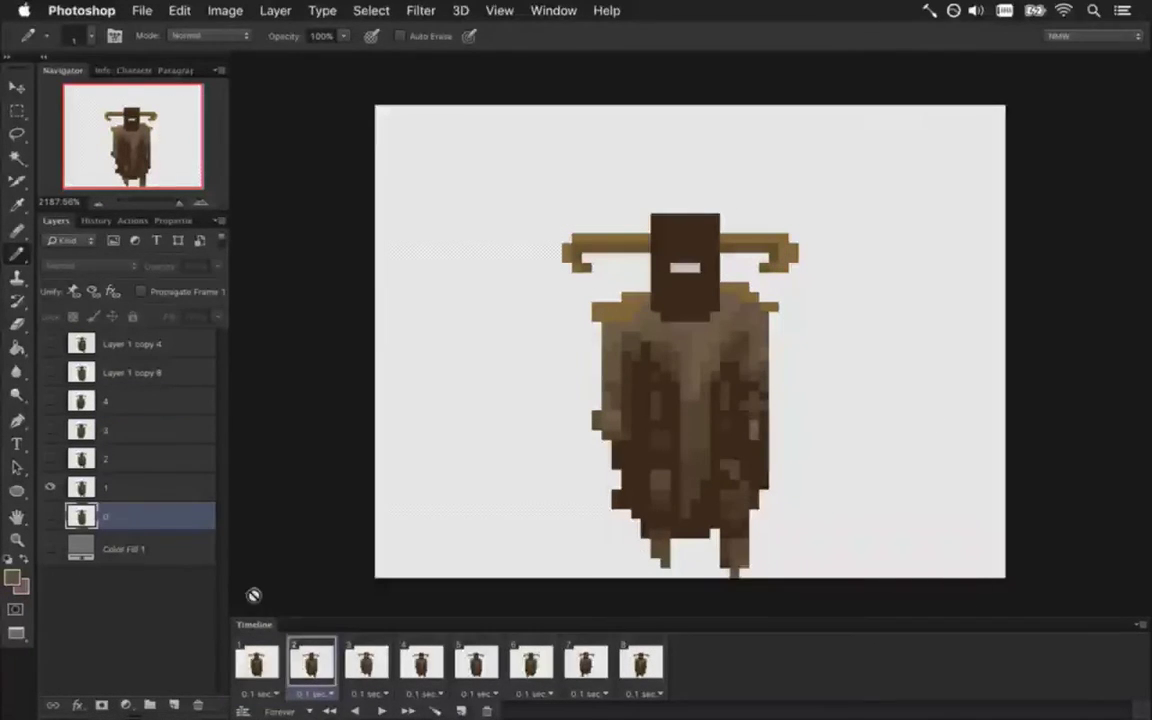
{"action": "left_click", "coordinate": [147, 484]}
{"action": "left_click", "coordinate": [366, 662]}
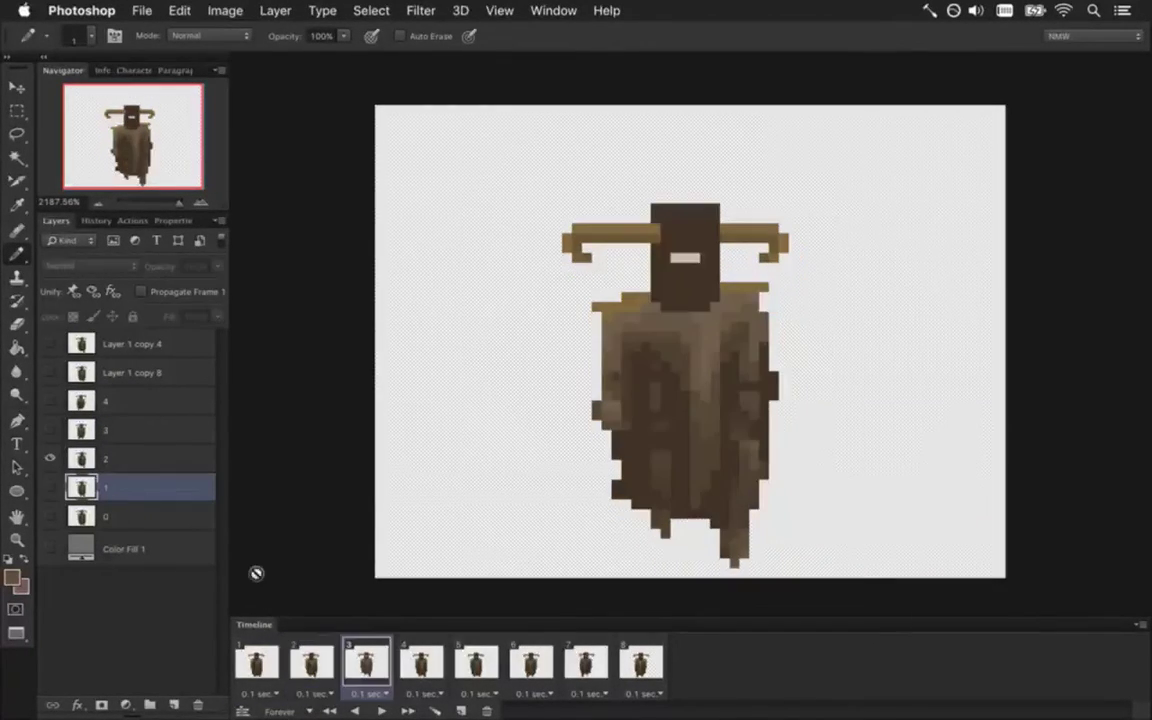
{"action": "left_click", "coordinate": [170, 458]}
{"action": "left_click", "coordinate": [217, 266]}
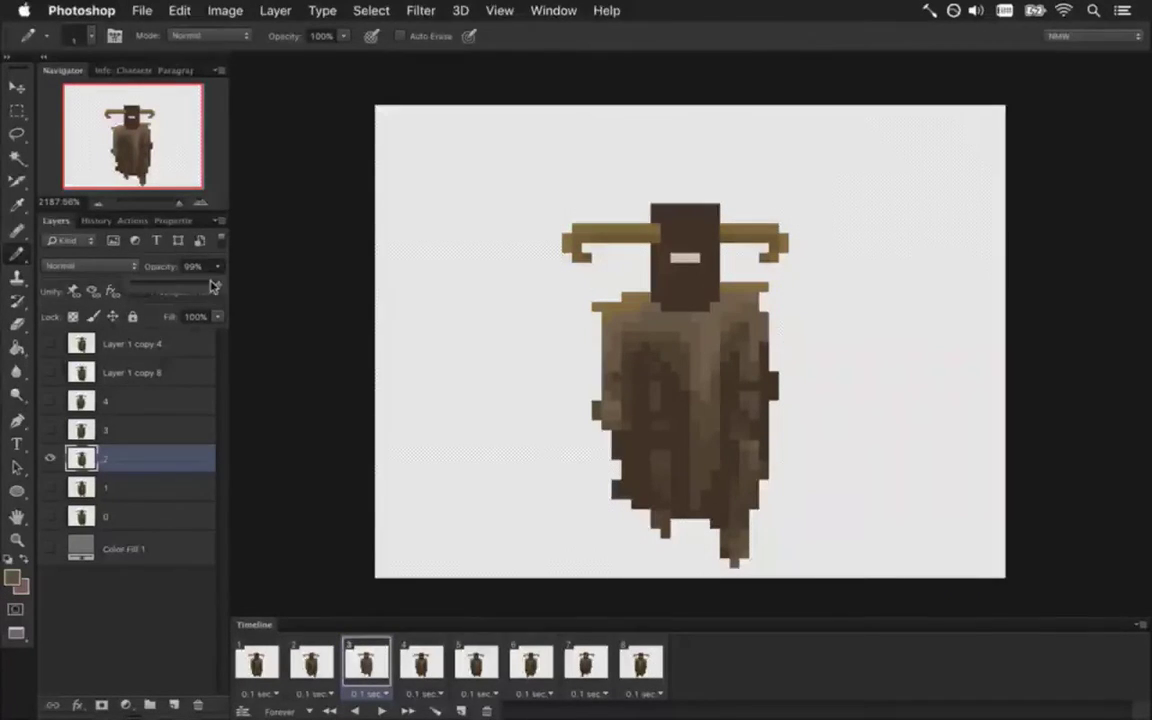
{"action": "left_click_drag", "start_coordinate": [214, 283], "coordinate": [220, 283]}
{"action": "left_click", "coordinate": [165, 263]}
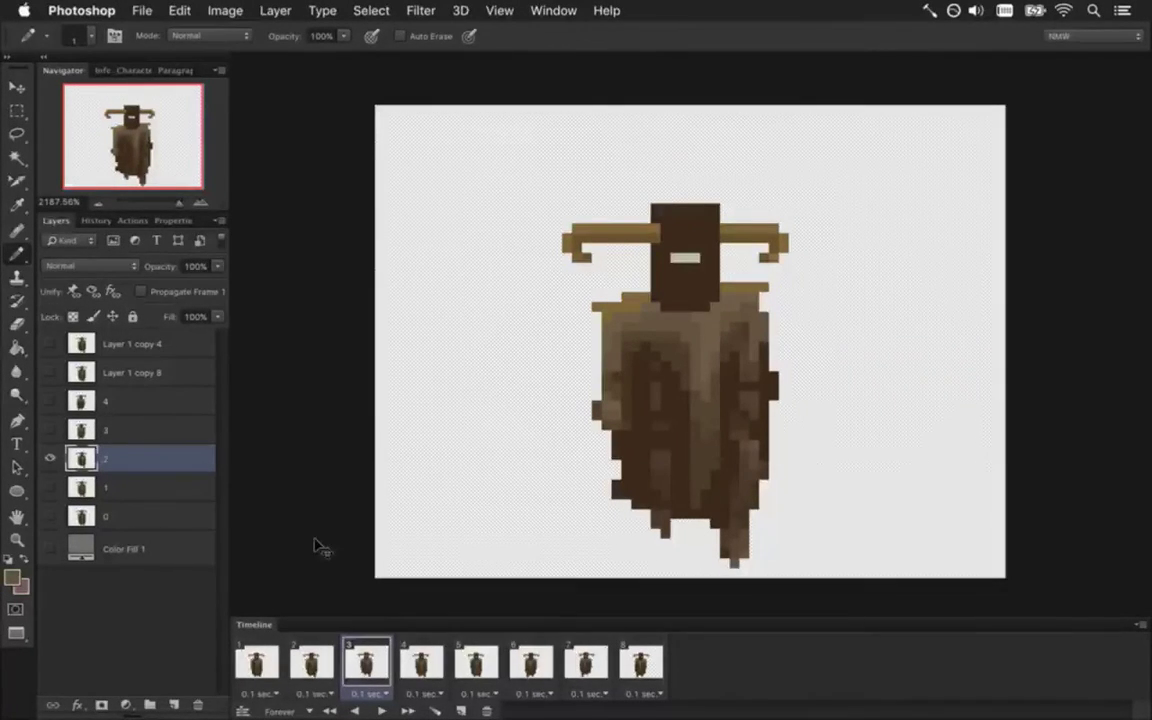
Step through frames 4–8, making each frame's own layer (1, 3, 4, 3) active
{"action": "left_click", "coordinate": [425, 665]}
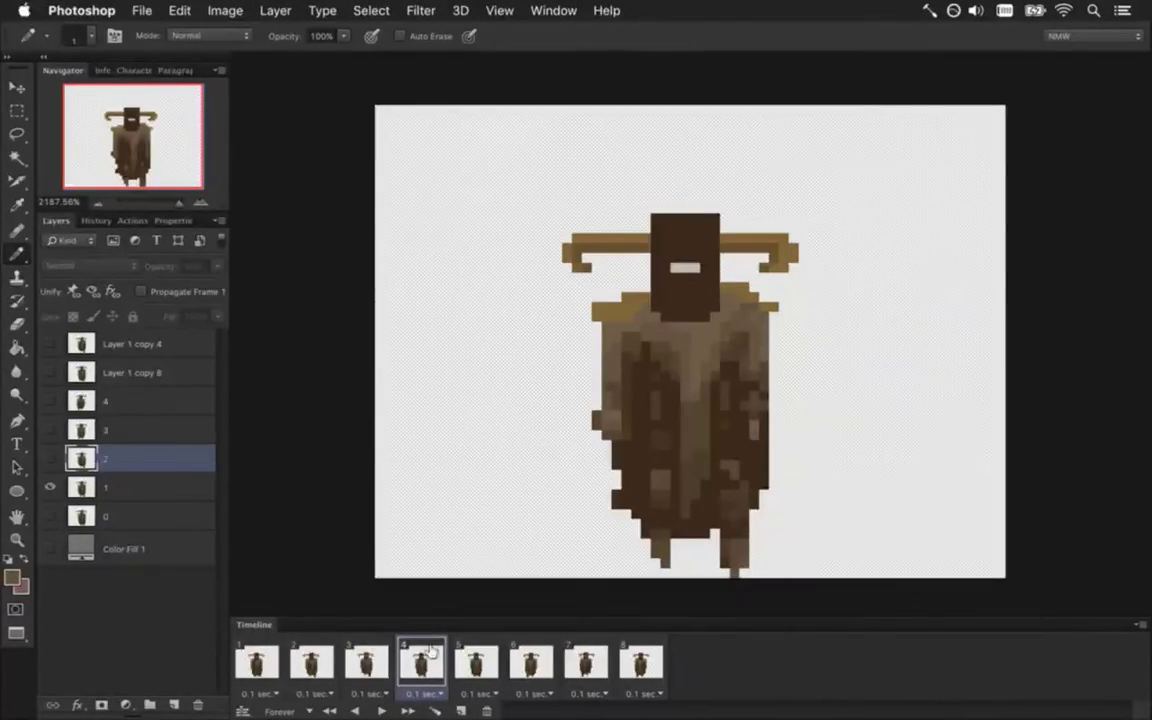
{"action": "left_click", "coordinate": [160, 484]}
{"action": "left_click", "coordinate": [473, 665]}
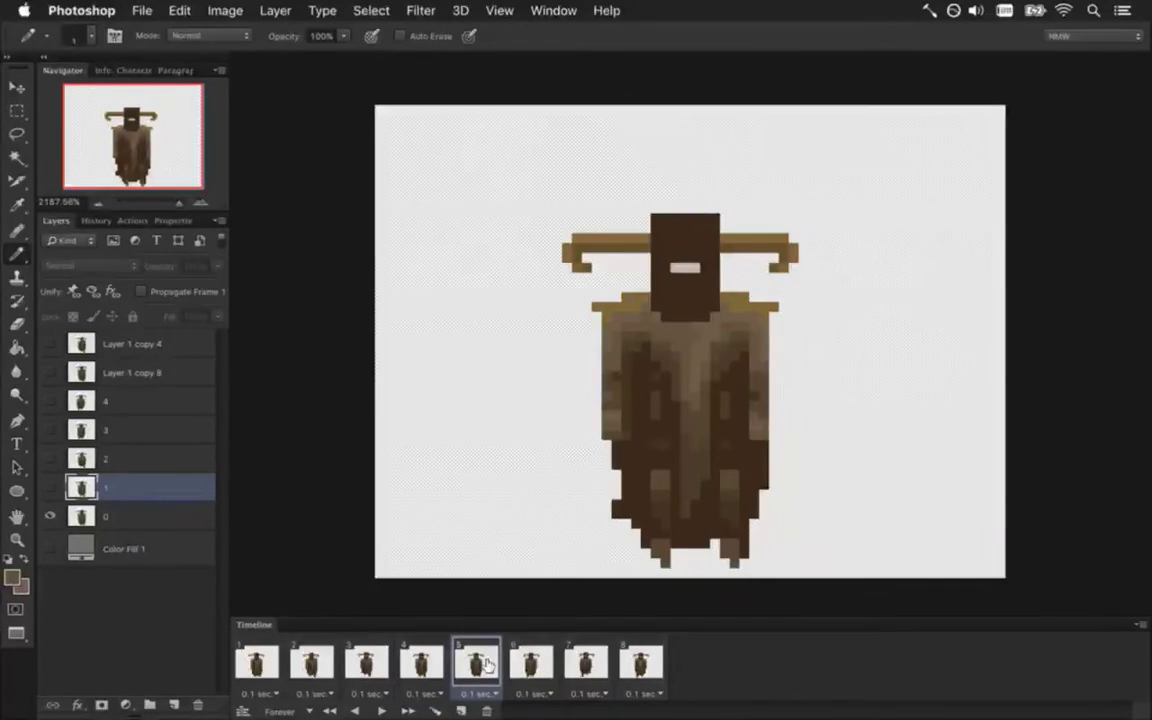
{"action": "left_click", "coordinate": [185, 511]}
{"action": "left_click", "coordinate": [515, 672]}
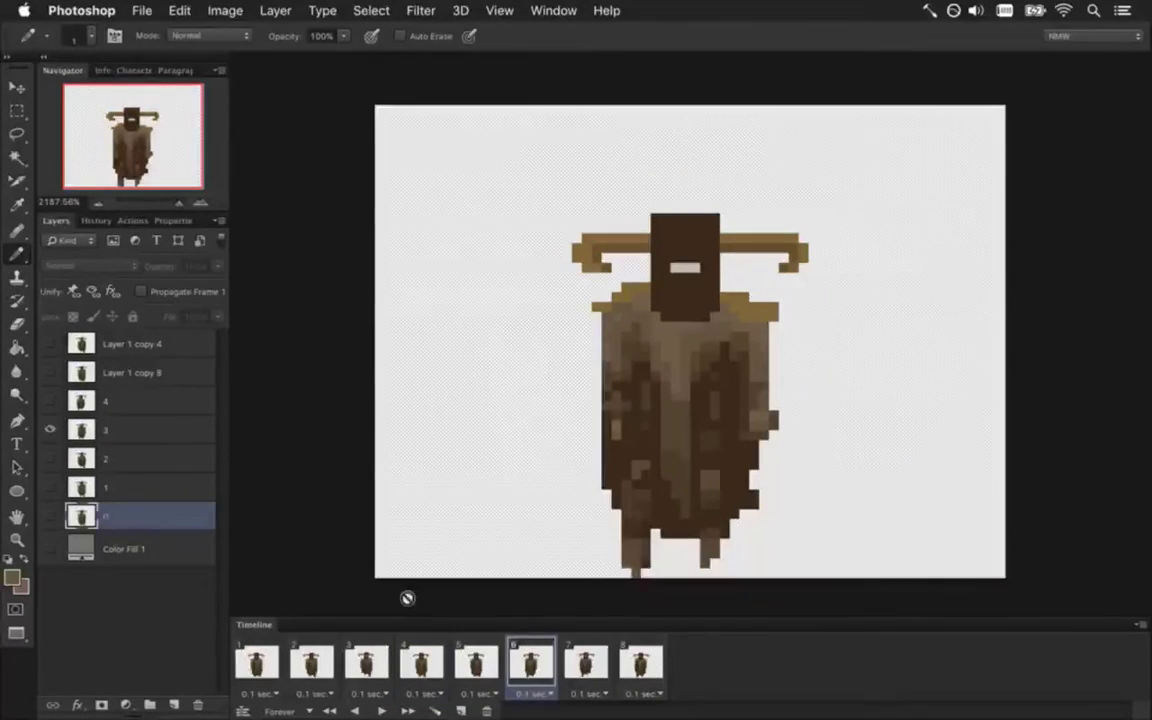
{"action": "left_click", "coordinate": [157, 430]}
{"action": "left_click", "coordinate": [598, 665]}
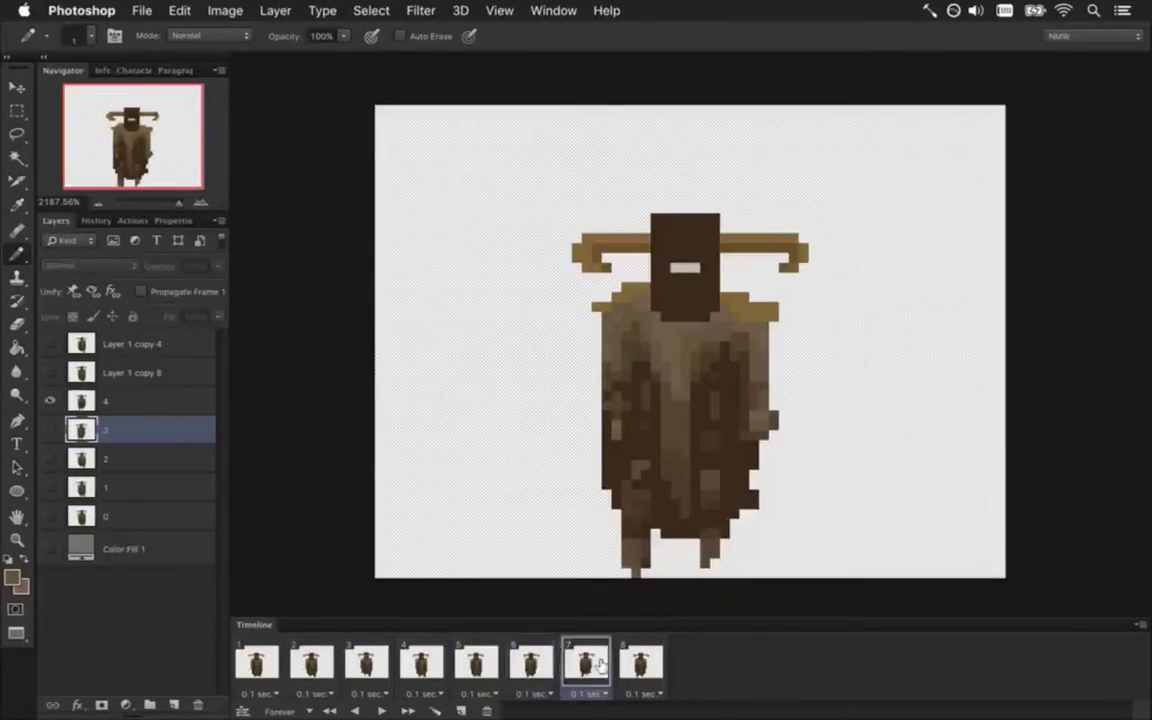
{"action": "left_click", "coordinate": [185, 395]}
{"action": "left_click", "coordinate": [650, 660]}
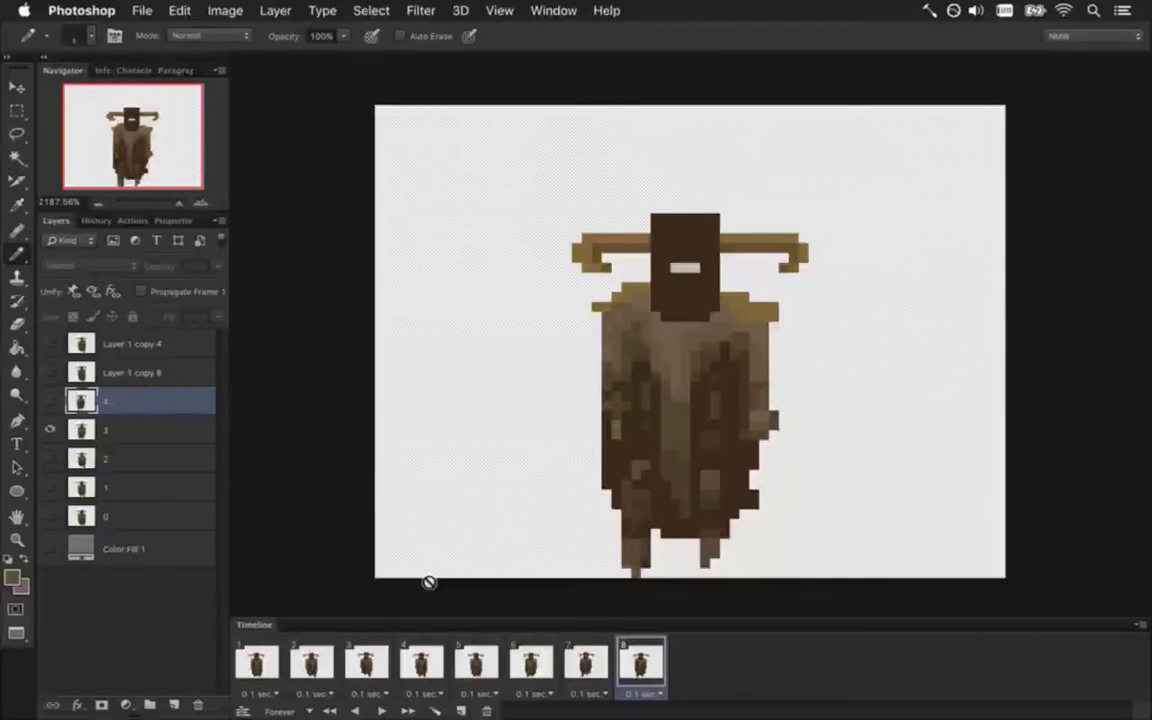
{"action": "left_click", "coordinate": [134, 426]}
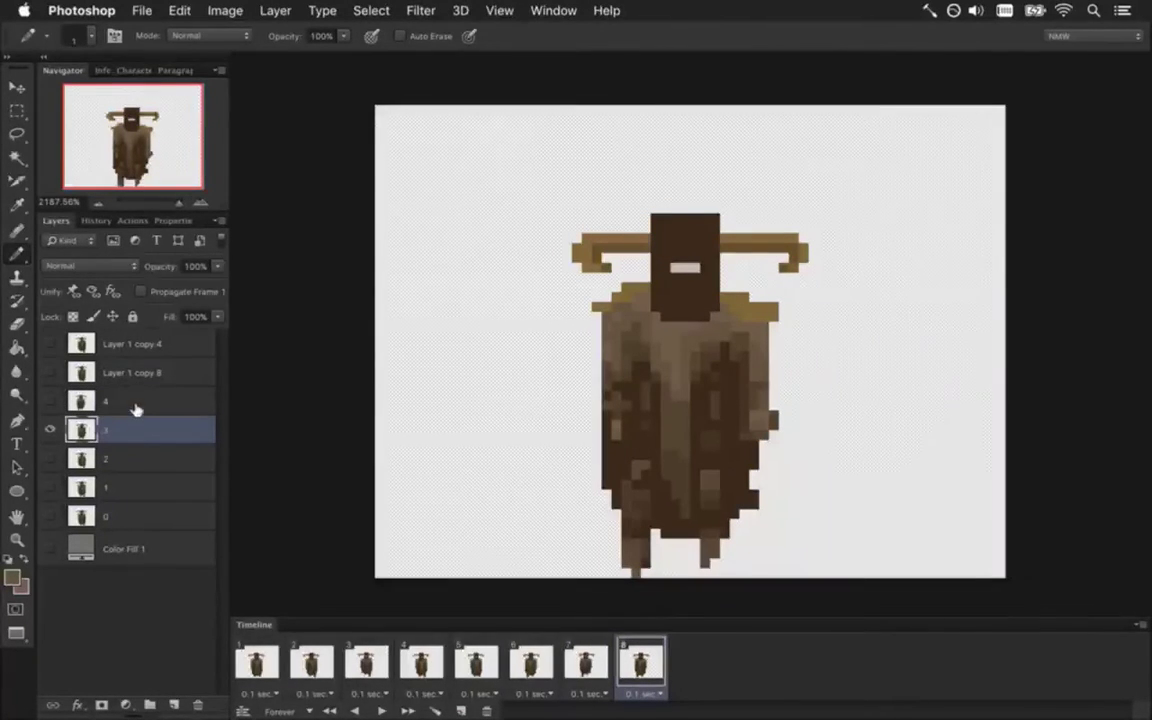
Delete the leftover Layer 1 copy 4 and Layer 1 copy 8 layers
{"action": "left_click", "coordinate": [140, 343]}
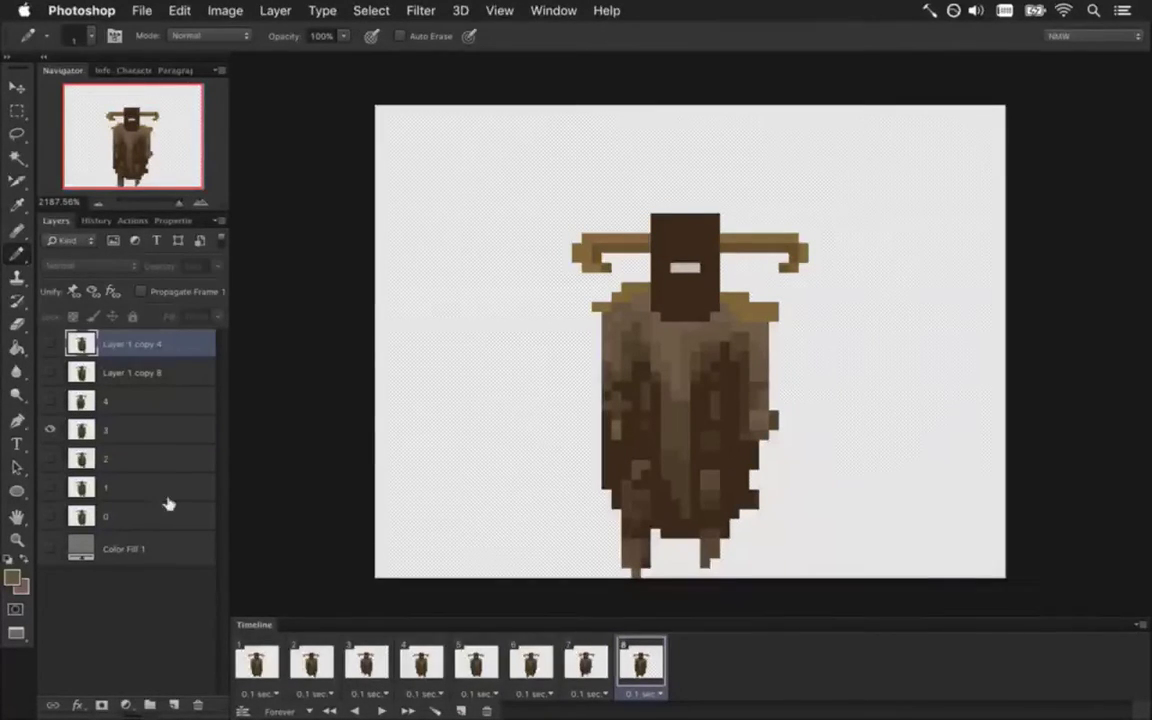
{"action": "left_click", "coordinate": [197, 705]}
{"action": "left_click", "coordinate": [197, 705]}
{"action": "left_click_drag", "start_coordinate": [119, 460], "coordinate": [117, 491]}
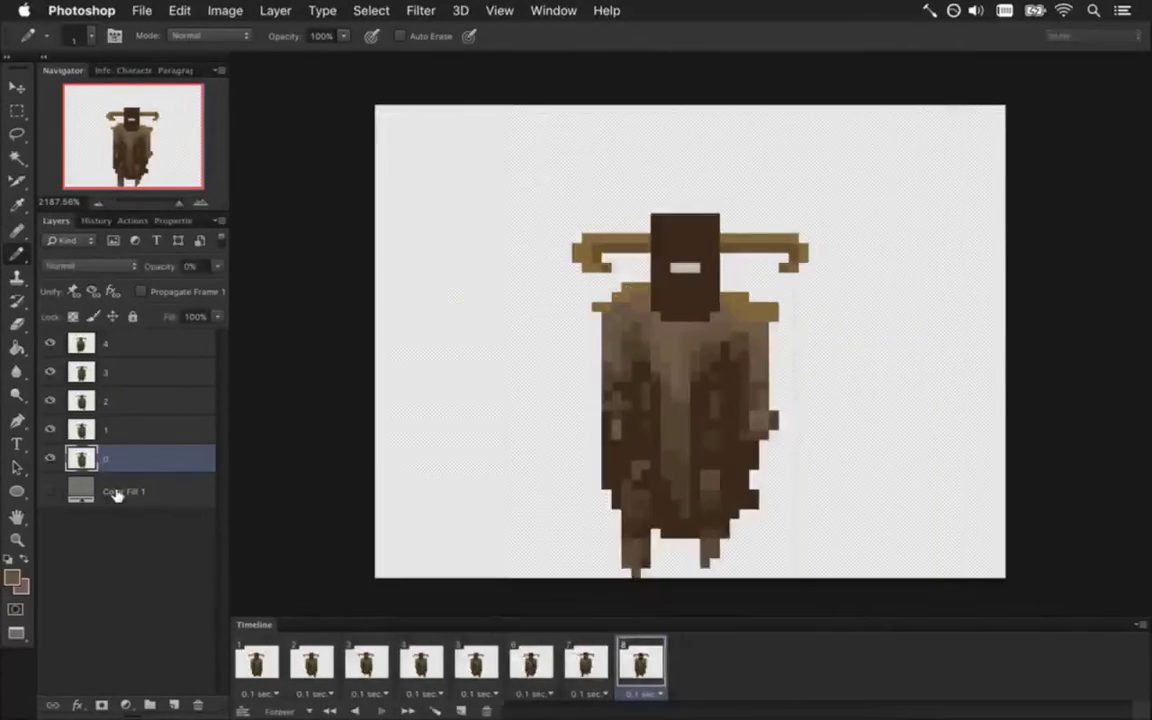
{"action": "key", "text": "super+Tab"}
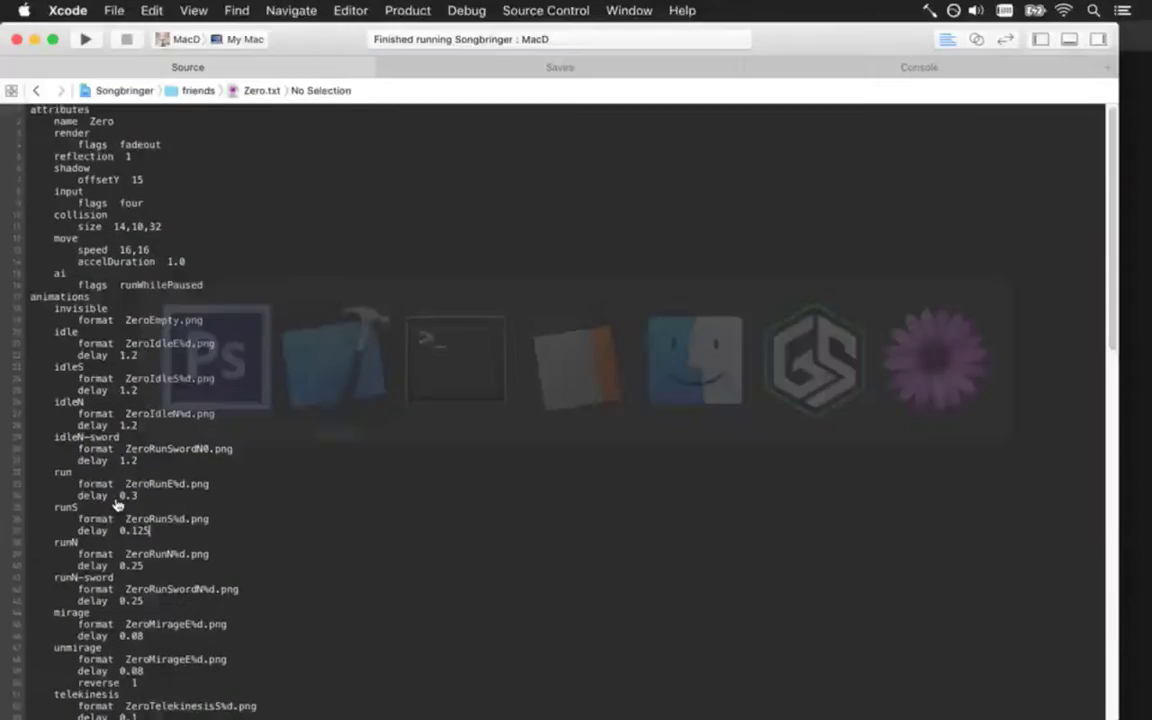
Build and run Songbringer from Xcode with Cmd+R so the re-rendered run sprites load
{"action": "key", "text": "super+r"}
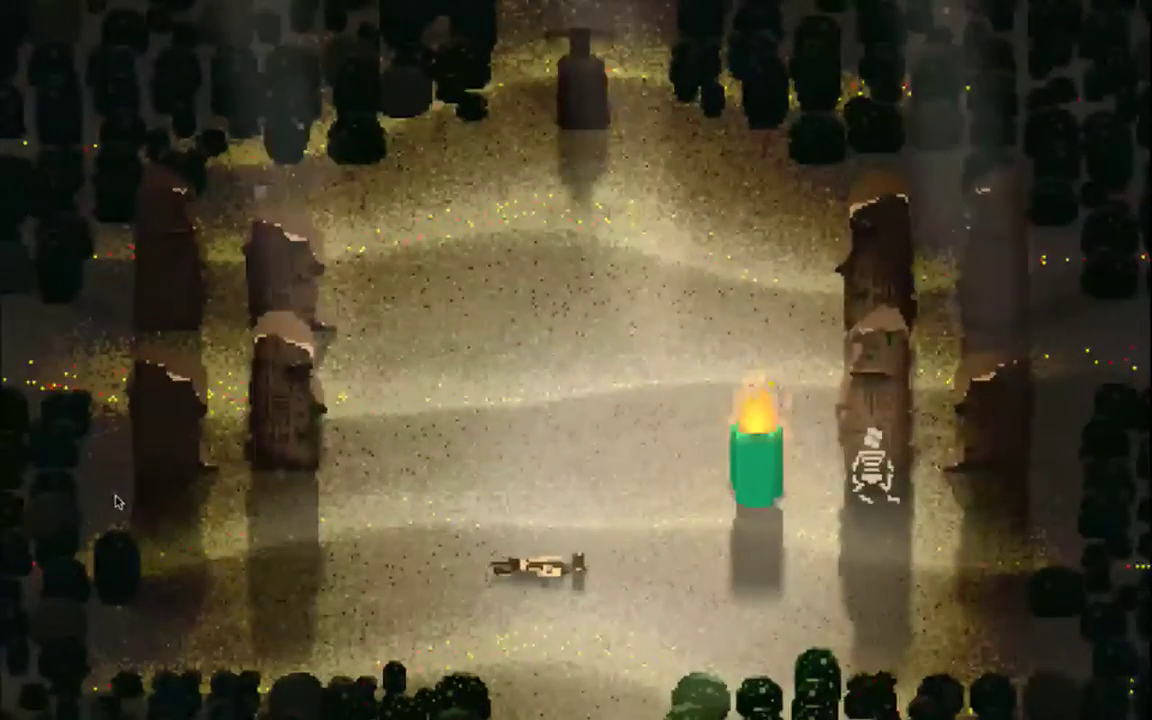
Test the run in the forest clearing, quit and relaunch Songbringer, then quit and return to Photoshop
{"action": "key", "text": "super+q"}
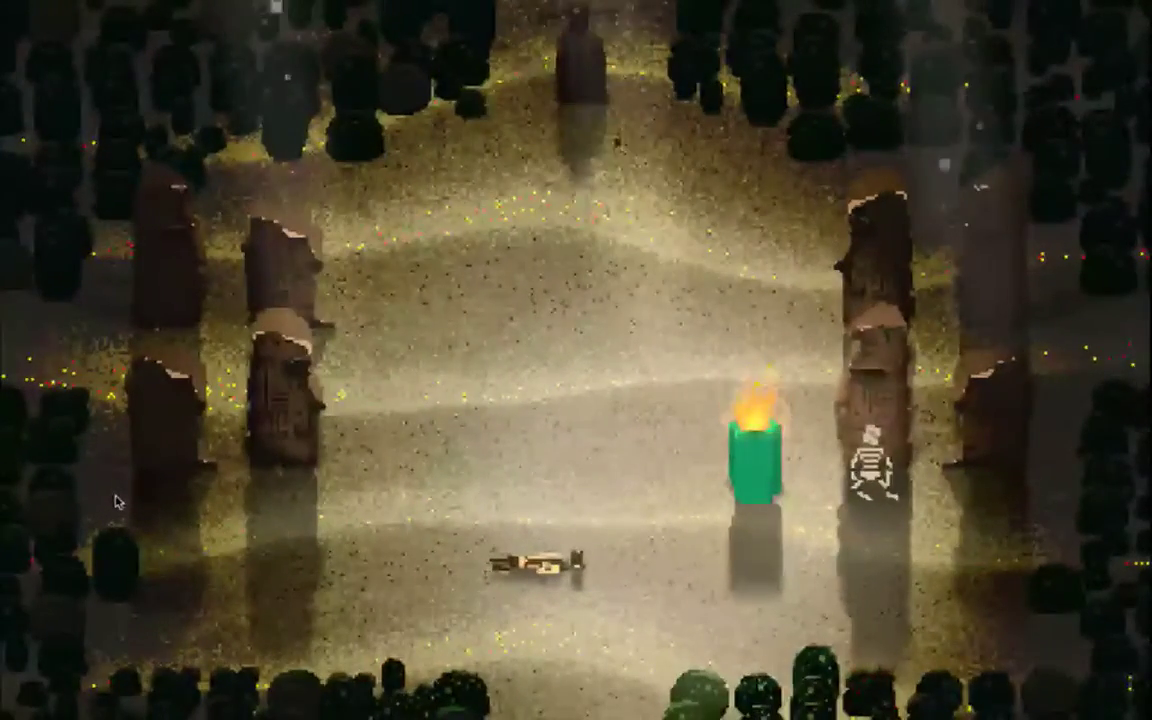
{"action": "key", "text": "super+q"}
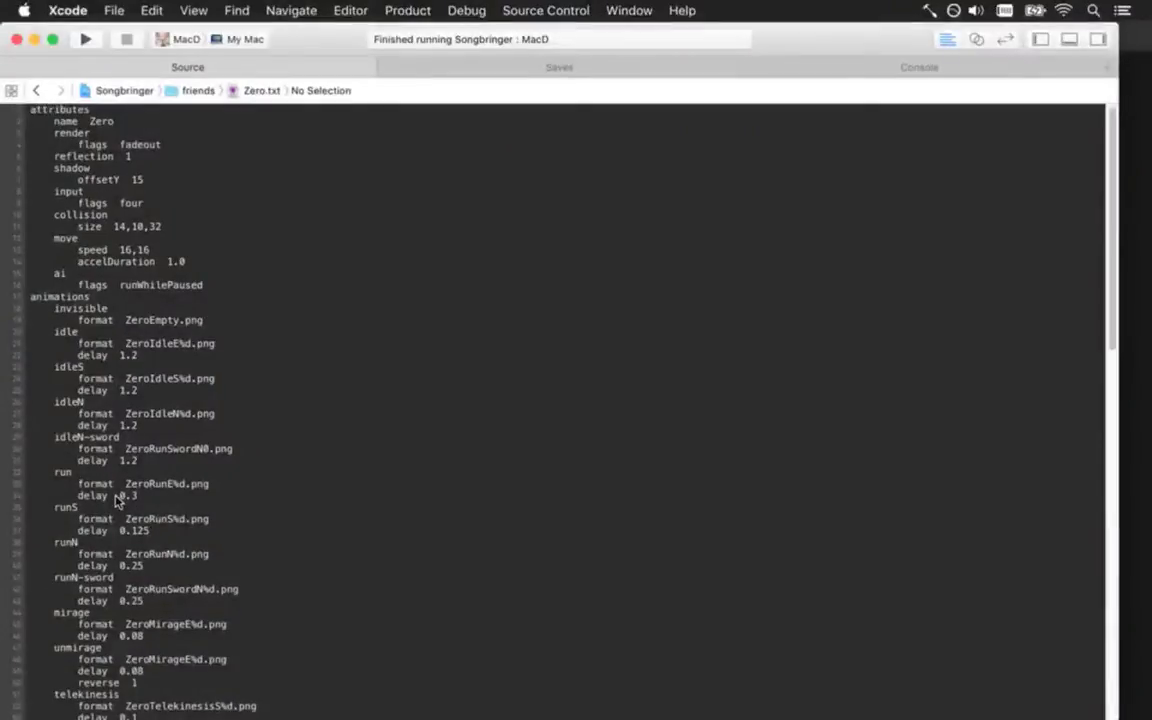
{"action": "key", "text": "super+r"}
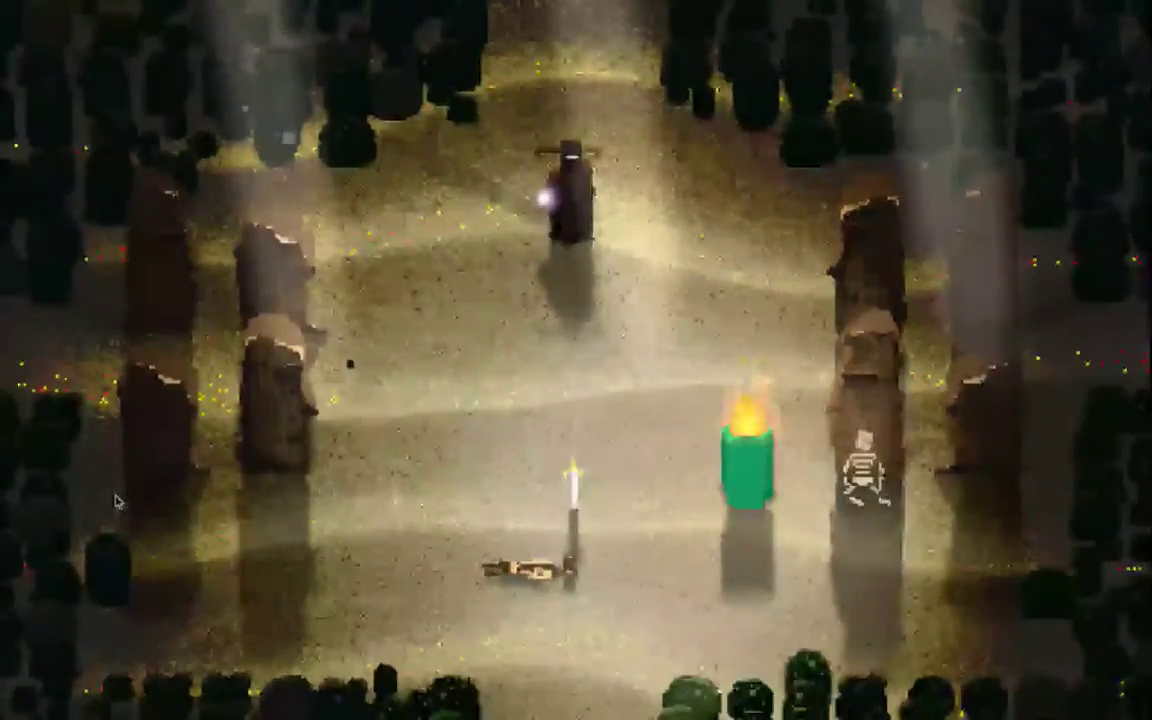
{"action": "key", "text": "super+q"}
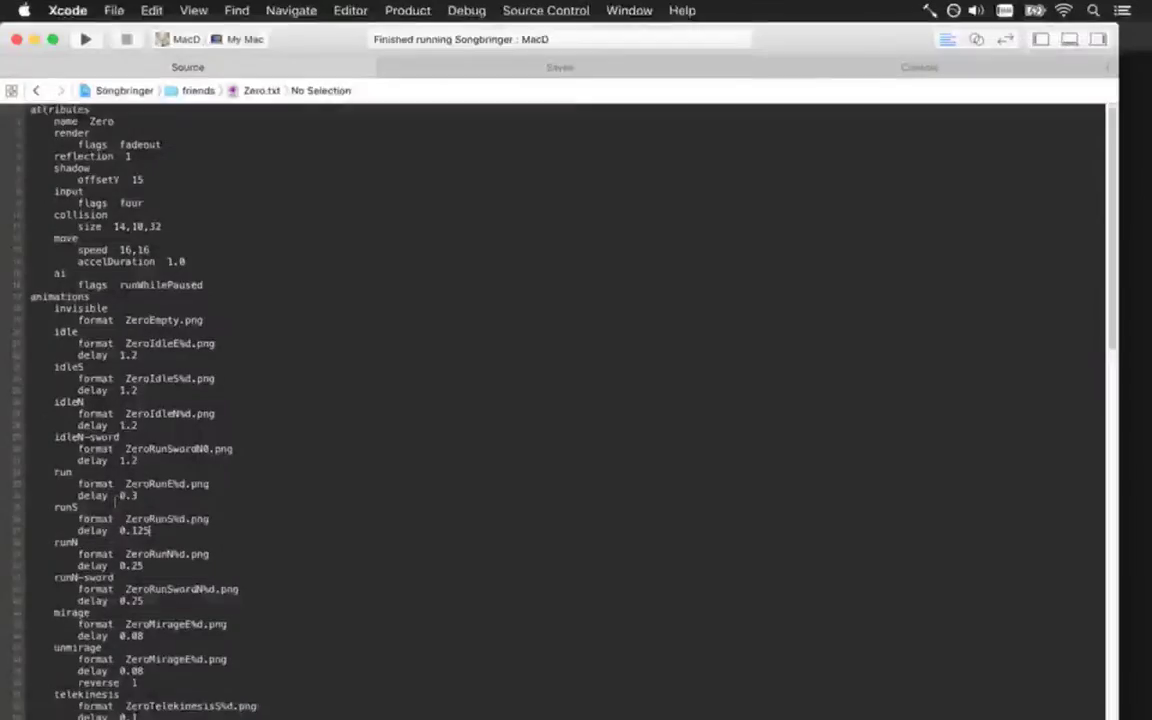
{"action": "key", "text": "super+Tab"}
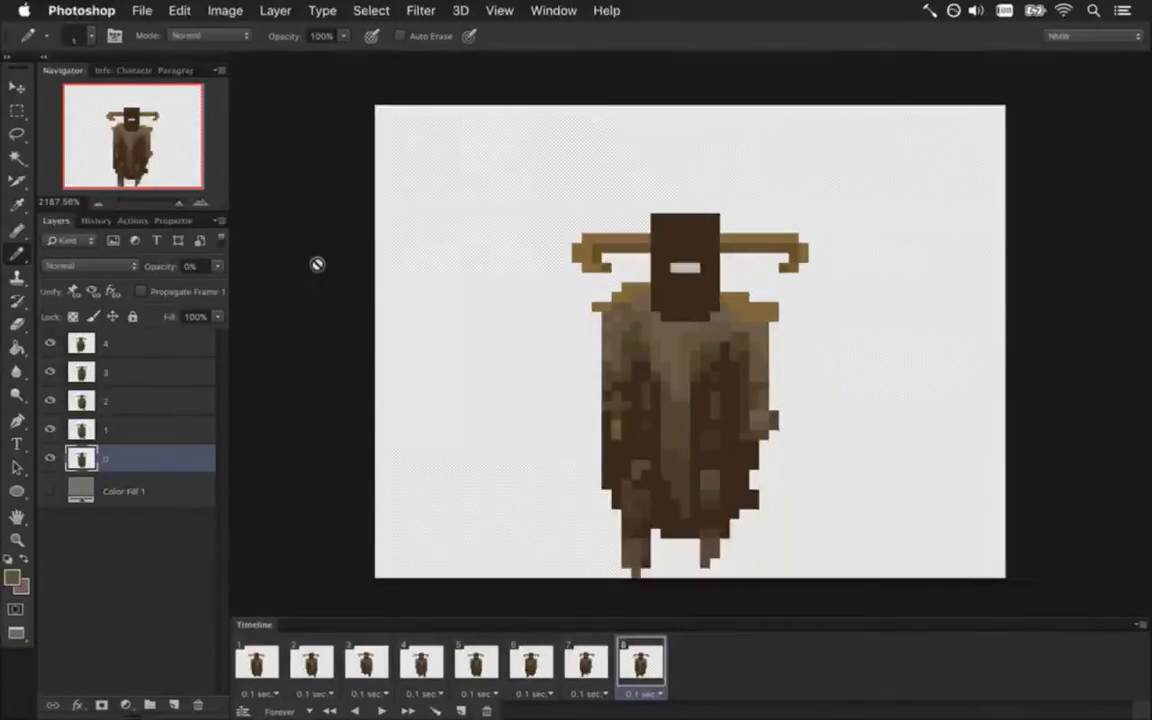
On frame 2's layer 1, select the figure's lower right leg and nudge it one pixel left
{"action": "left_click", "coordinate": [278, 672]}
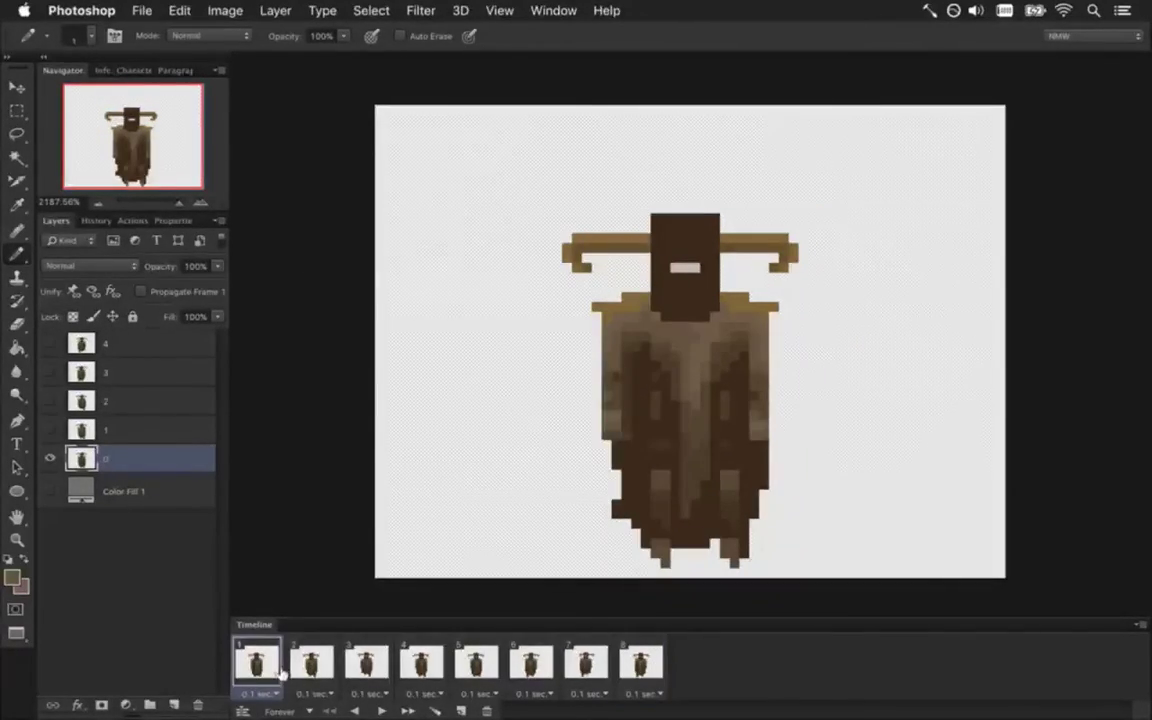
{"action": "left_click", "coordinate": [330, 666]}
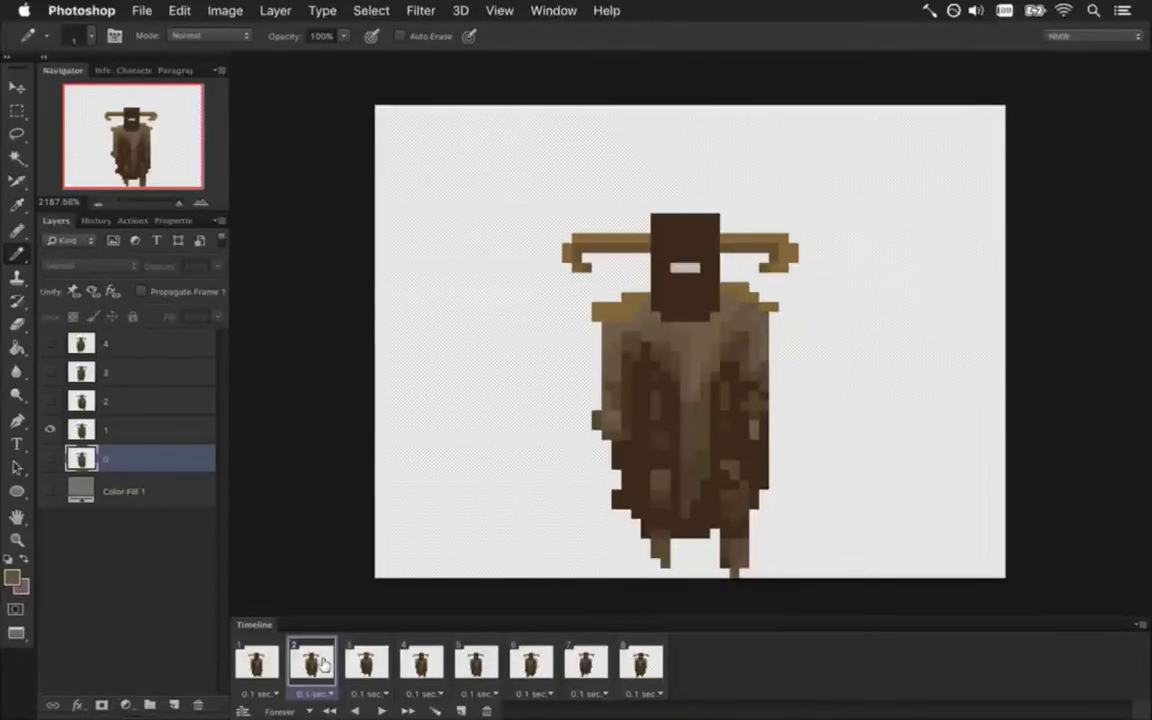
{"action": "left_click", "coordinate": [273, 657]}
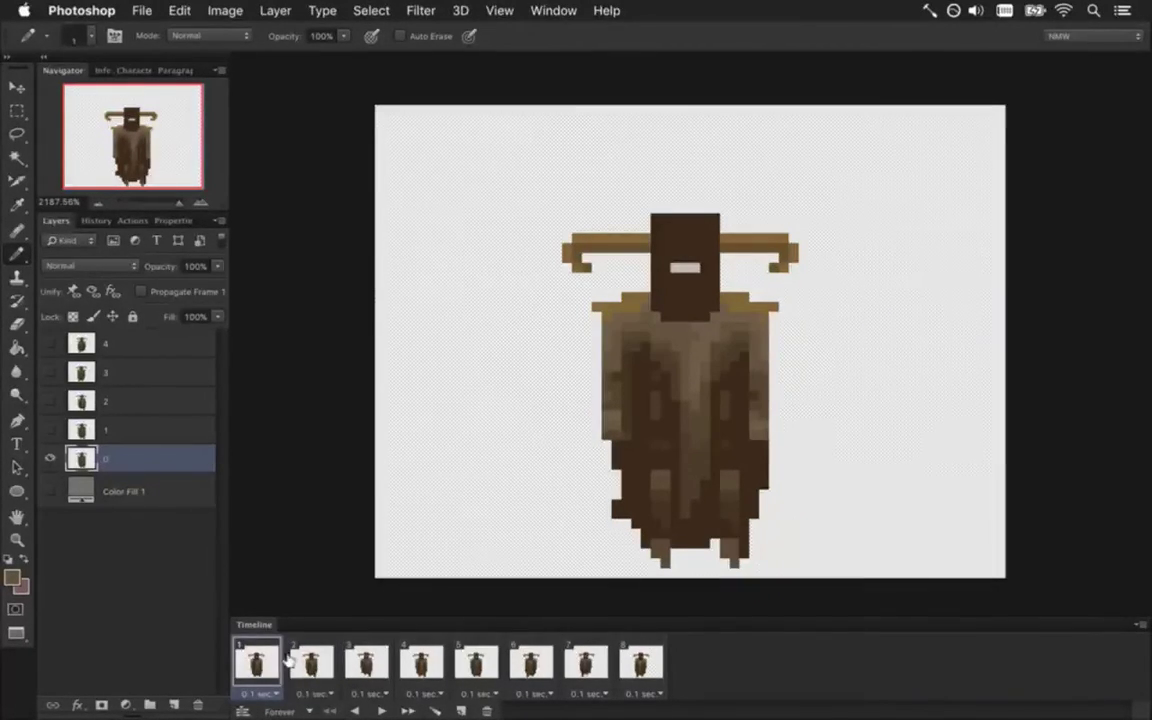
{"action": "left_click", "coordinate": [303, 663]}
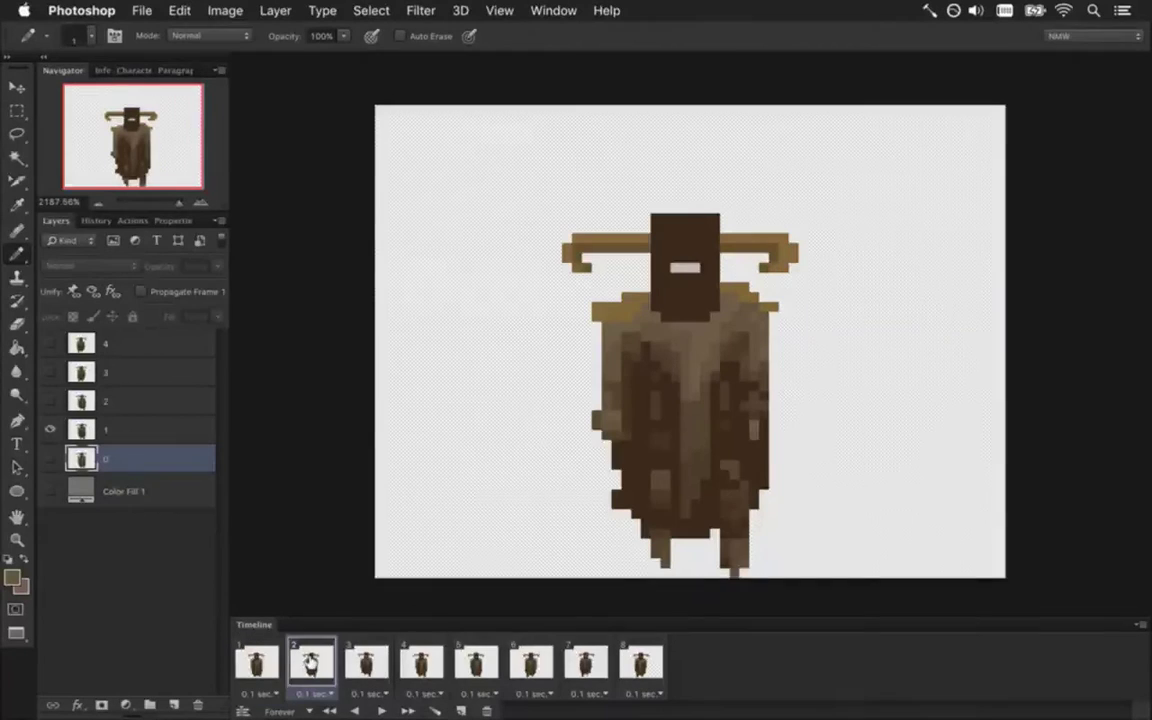
{"action": "left_click", "coordinate": [175, 429]}
{"action": "key", "text": "m"}
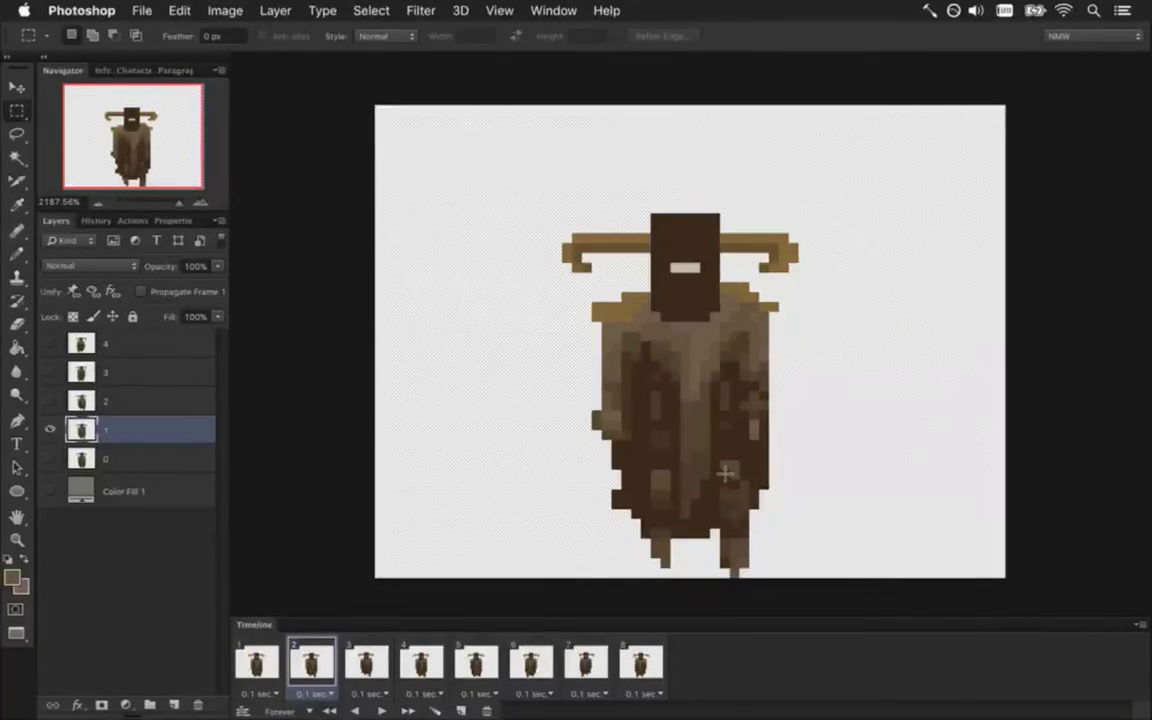
{"action": "left_click_drag", "start_coordinate": [719, 481], "coordinate": [749, 576]}
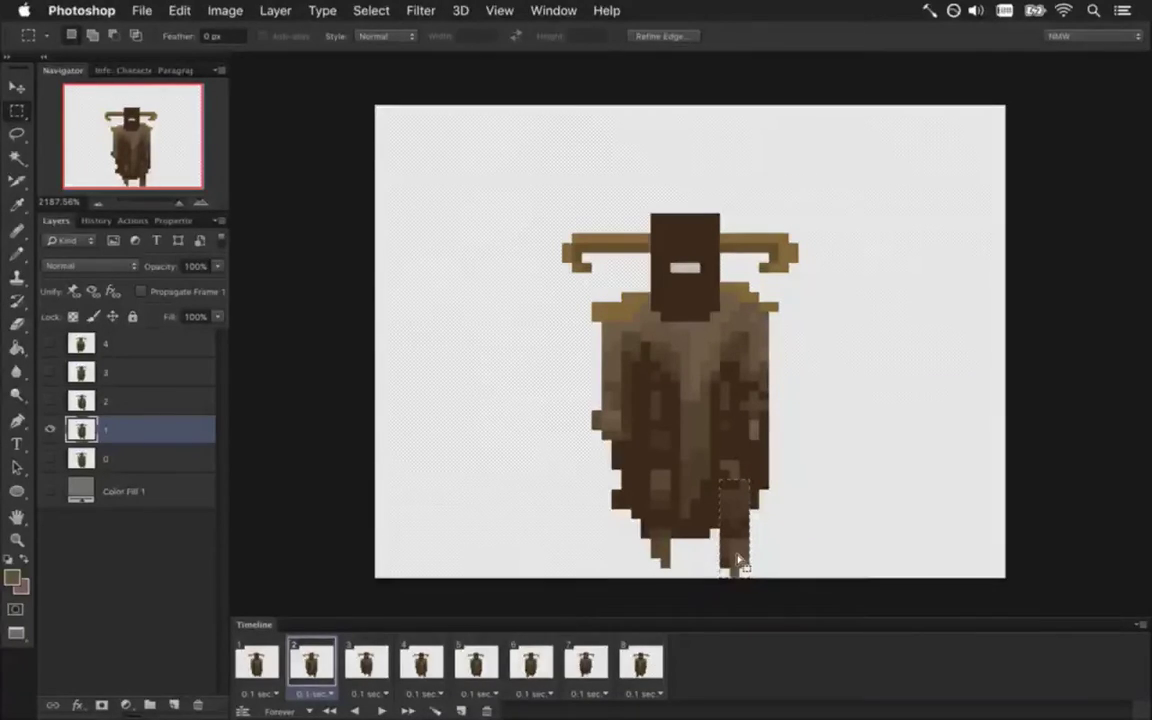
{"action": "key", "text": "v"}
{"action": "key", "text": "Left"}
Touch up the cloak with the Pencil using a sampled cloak colour
{"action": "key", "text": "m"}
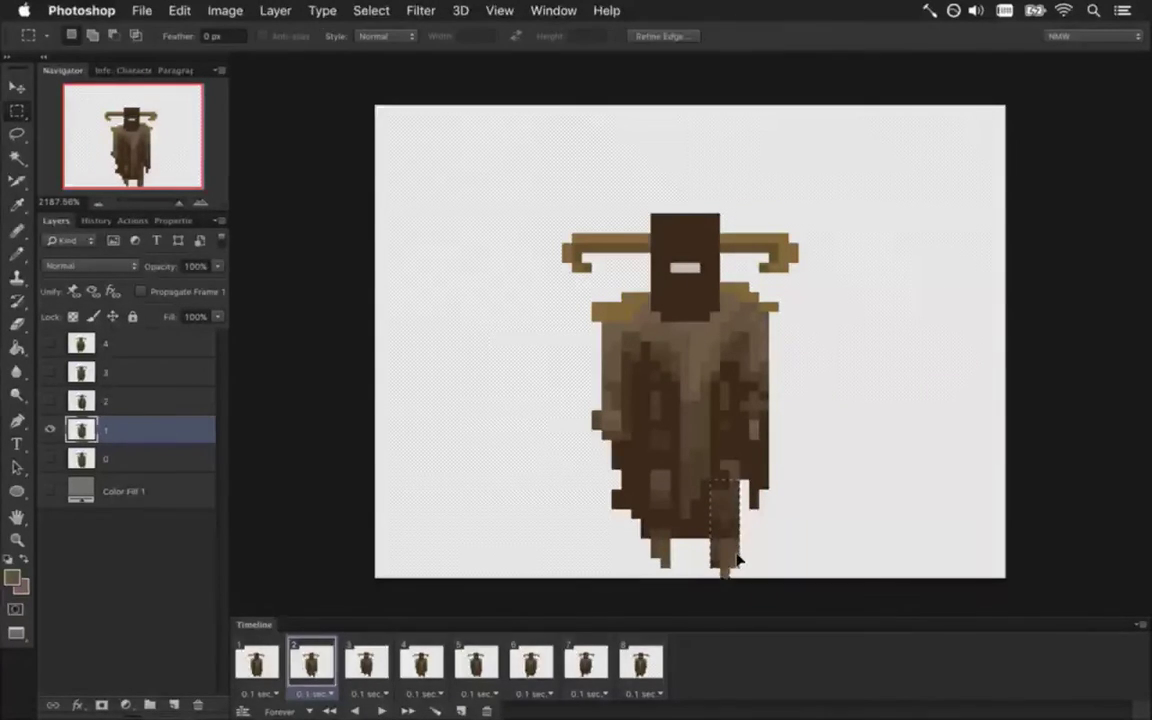
{"action": "key", "text": "i"}
{"action": "key", "text": "b"}
{"action": "left_click", "coordinate": [753, 465], "text": "alt"}
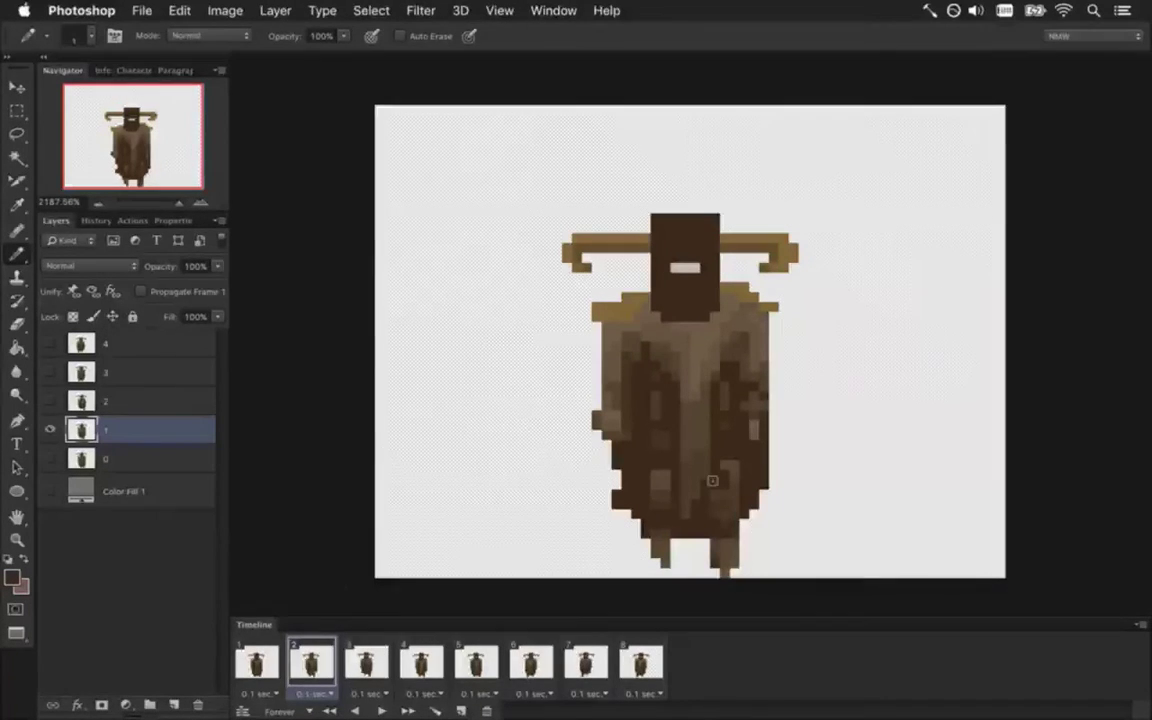
{"action": "left_click", "coordinate": [379, 650]}
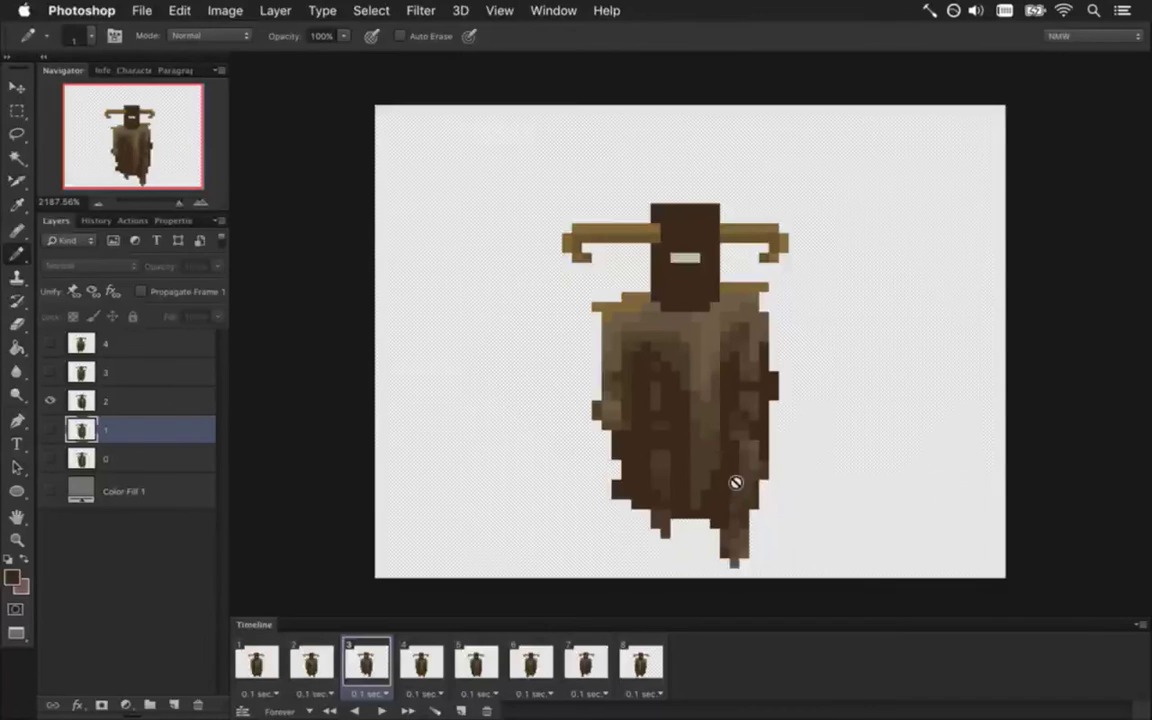
Nudge frame 3's trailing lower cloak strip on layer 2 one pixel left, deselect, and compare with frame 2
{"action": "key", "text": "m"}
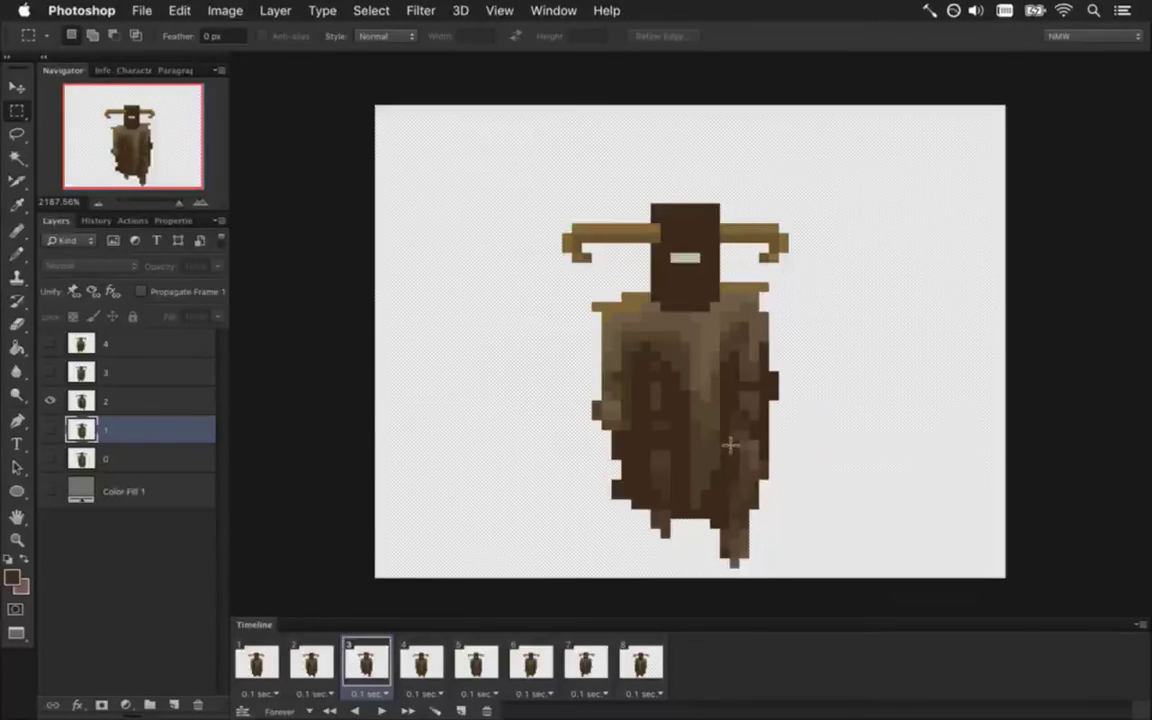
{"action": "left_click_drag", "start_coordinate": [755, 568], "coordinate": [768, 578]}
{"action": "key", "text": "v"}
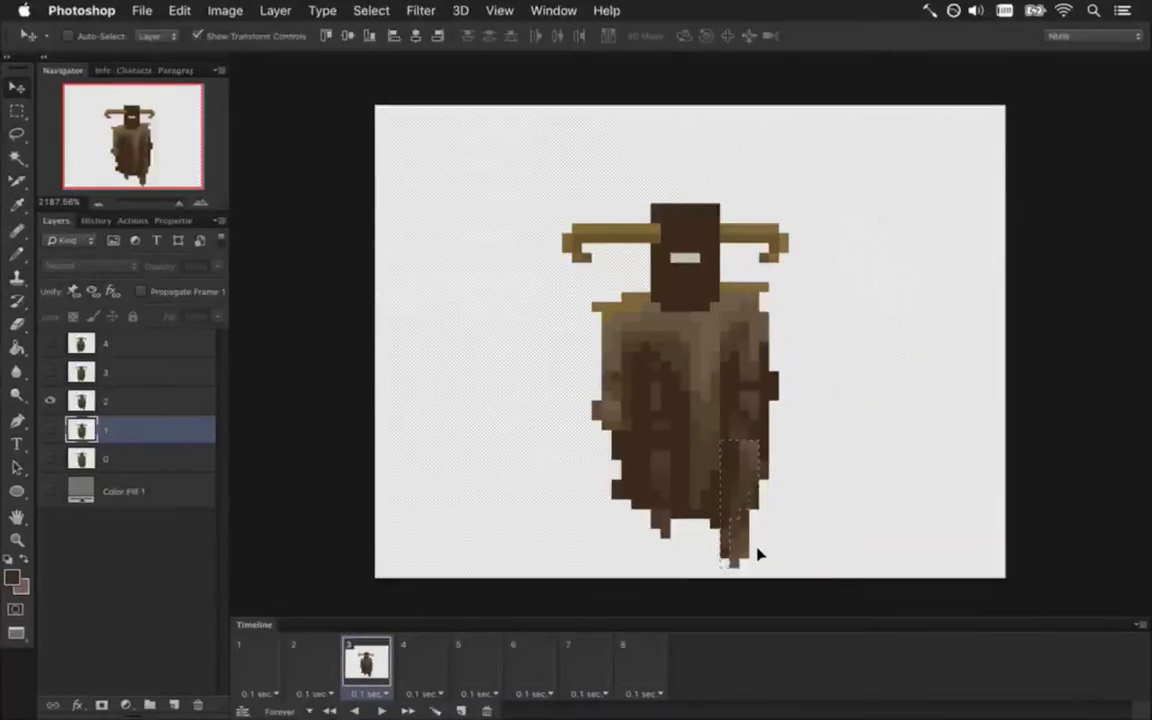
{"action": "key", "text": "Left"}
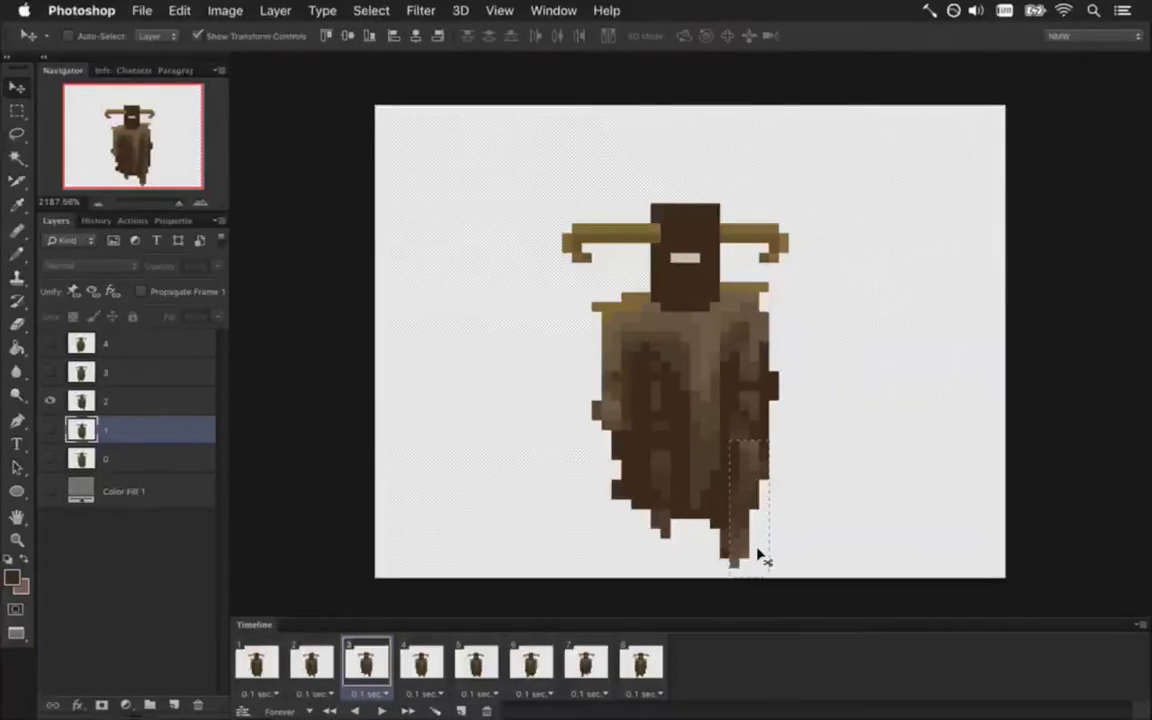
{"action": "left_click", "coordinate": [118, 396]}
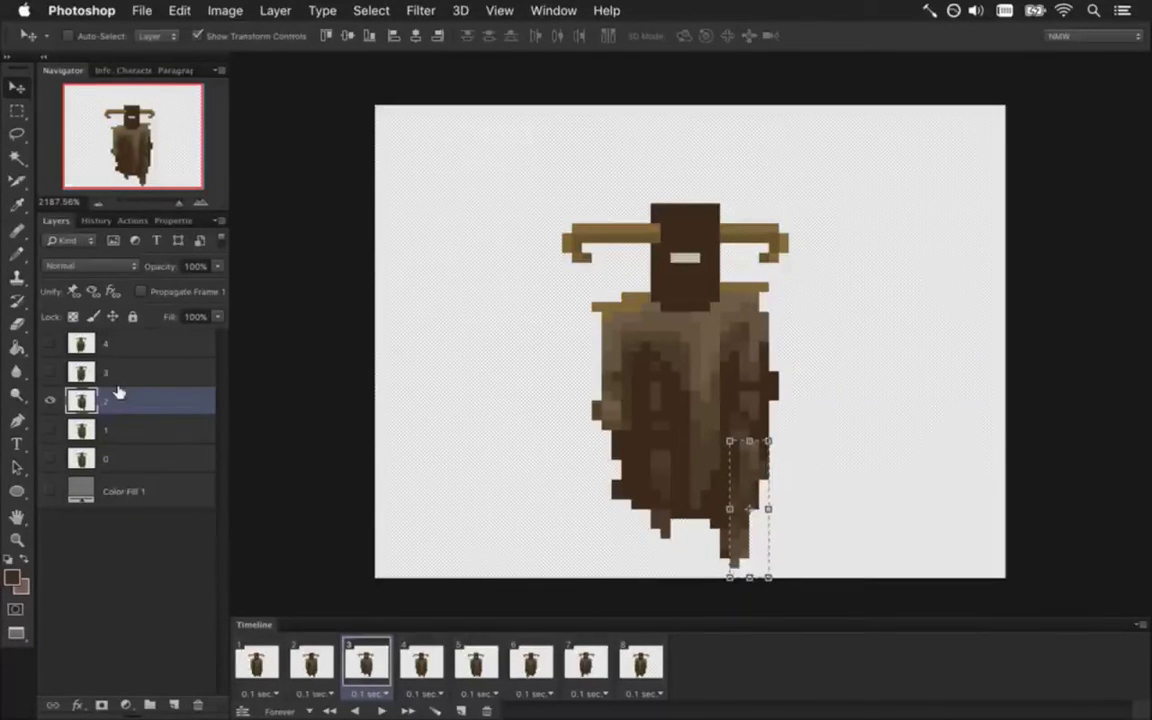
{"action": "key", "text": "Left"}
{"action": "key", "text": "m"}
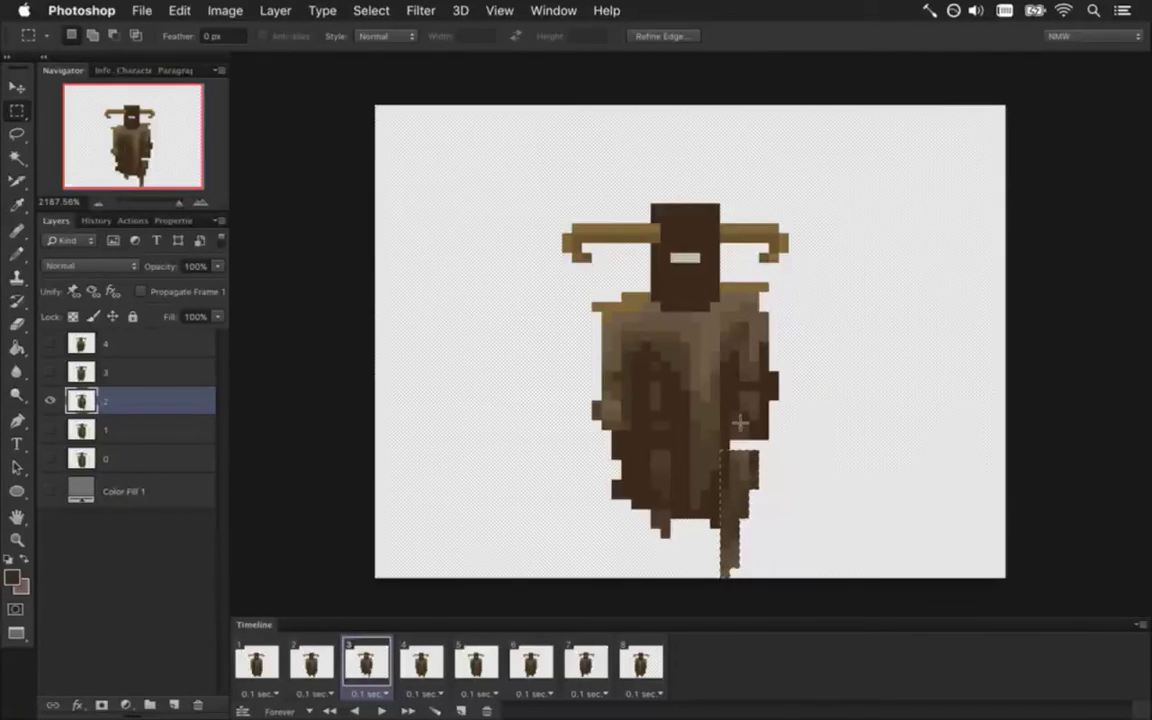
{"action": "left_click", "coordinate": [796, 428]}
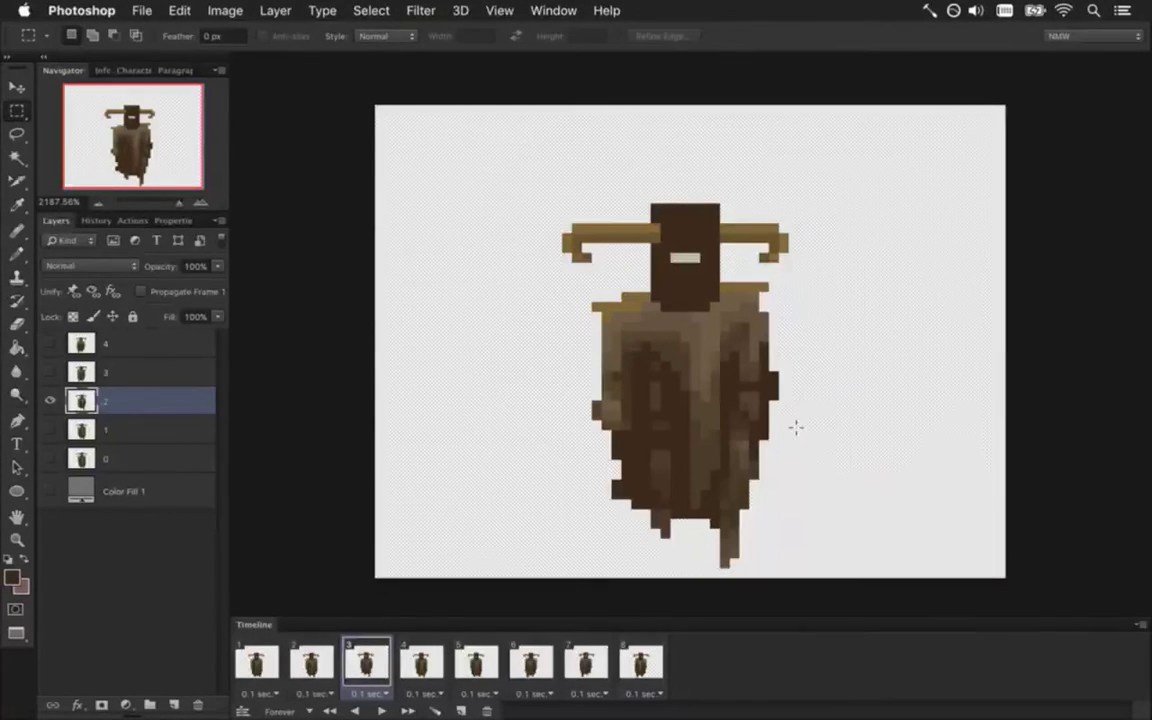
{"action": "left_click", "coordinate": [311, 660]}
{"action": "left_click", "coordinate": [367, 660]}
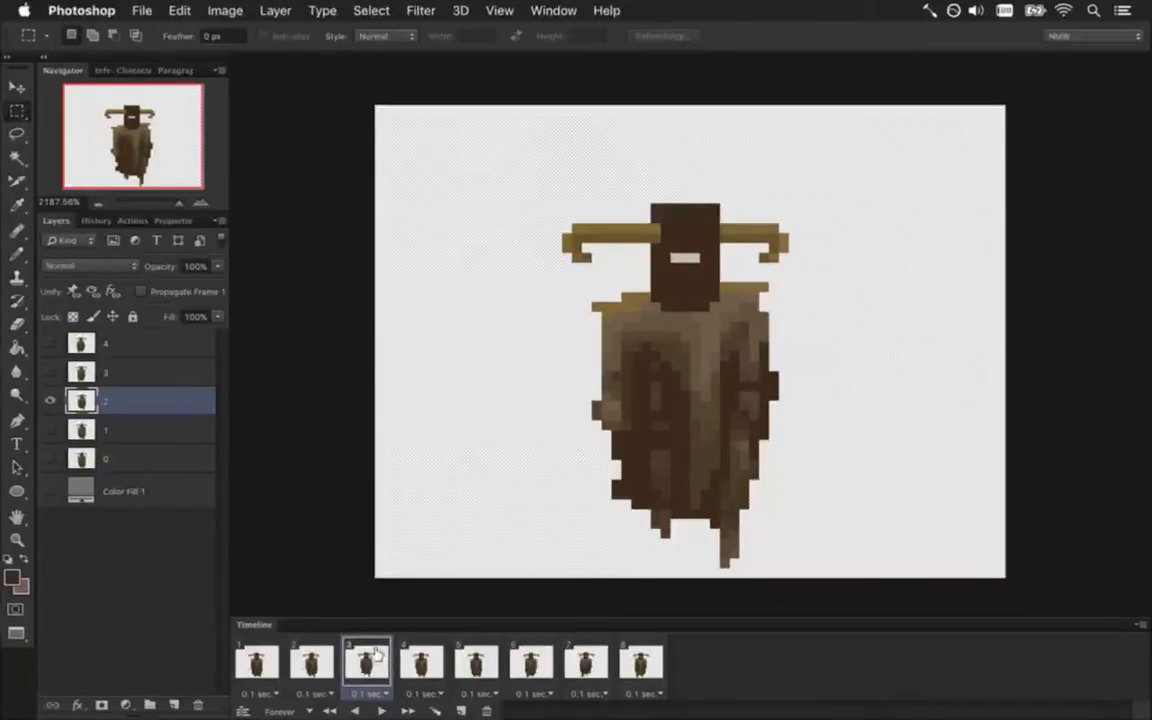
On frame 5, sample figure colours and erase stray dark pixels around the feet
{"action": "left_click", "coordinate": [427, 660]}
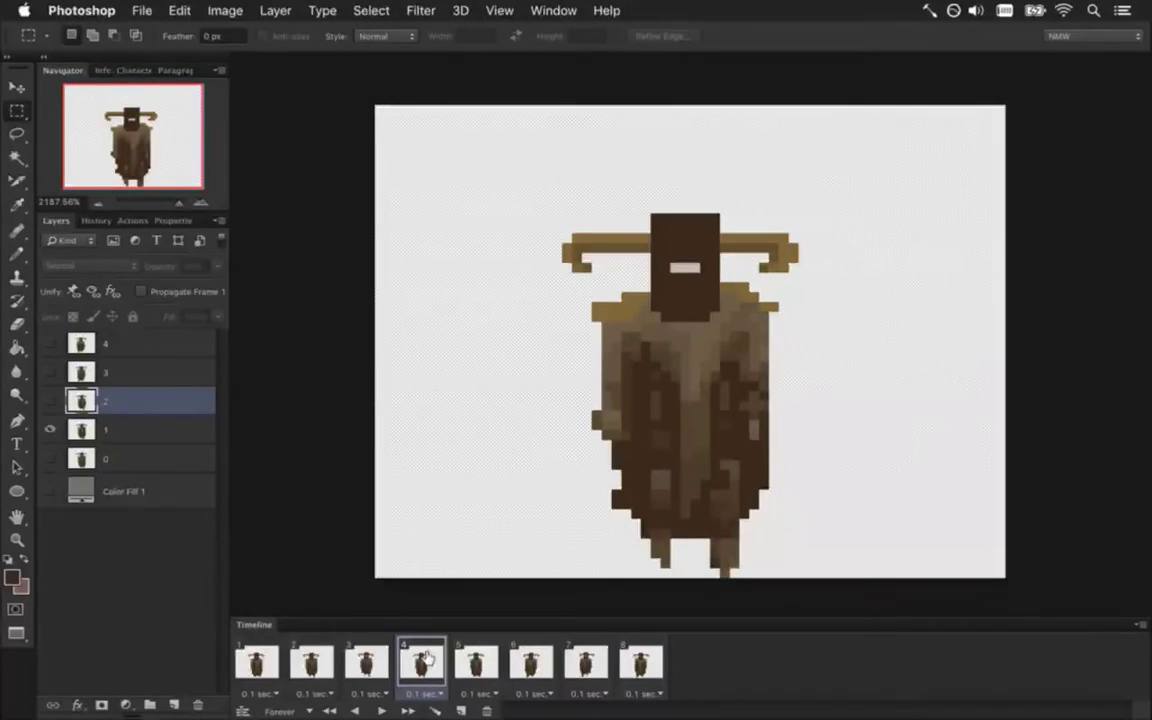
{"action": "left_click", "coordinate": [386, 660]}
{"action": "left_click", "coordinate": [410, 655]}
{"action": "left_click", "coordinate": [487, 656]}
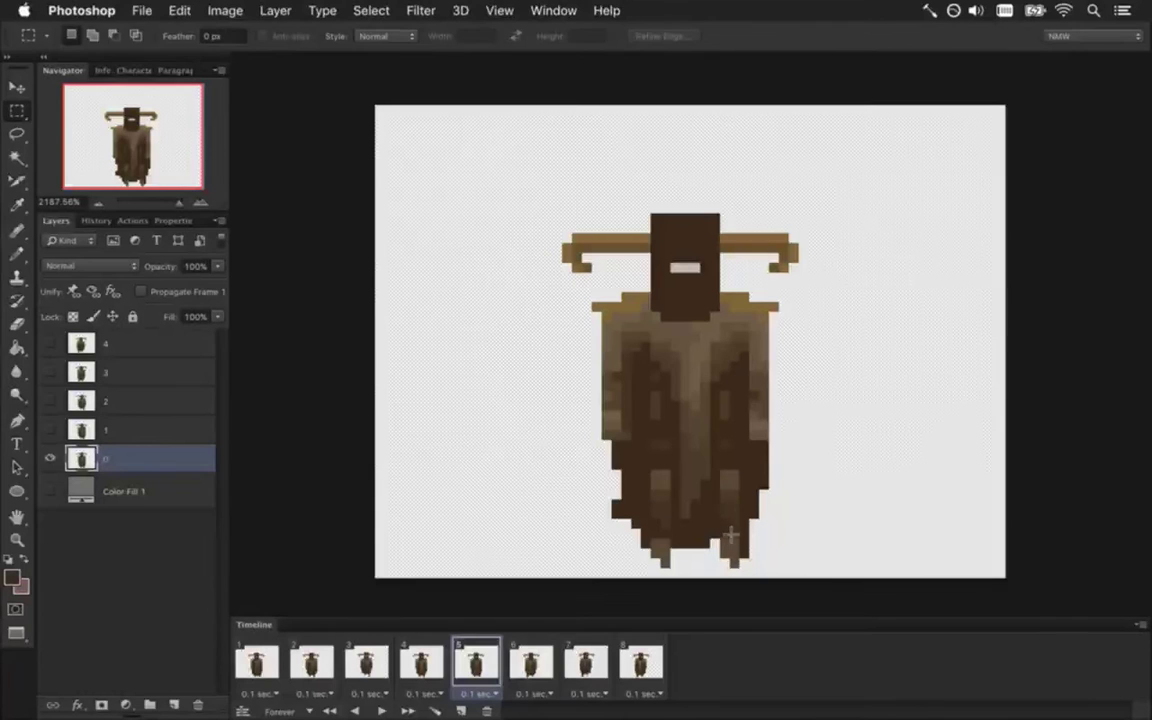
{"action": "key", "text": "i"}
{"action": "key", "text": "b"}
{"action": "key", "text": "i"}
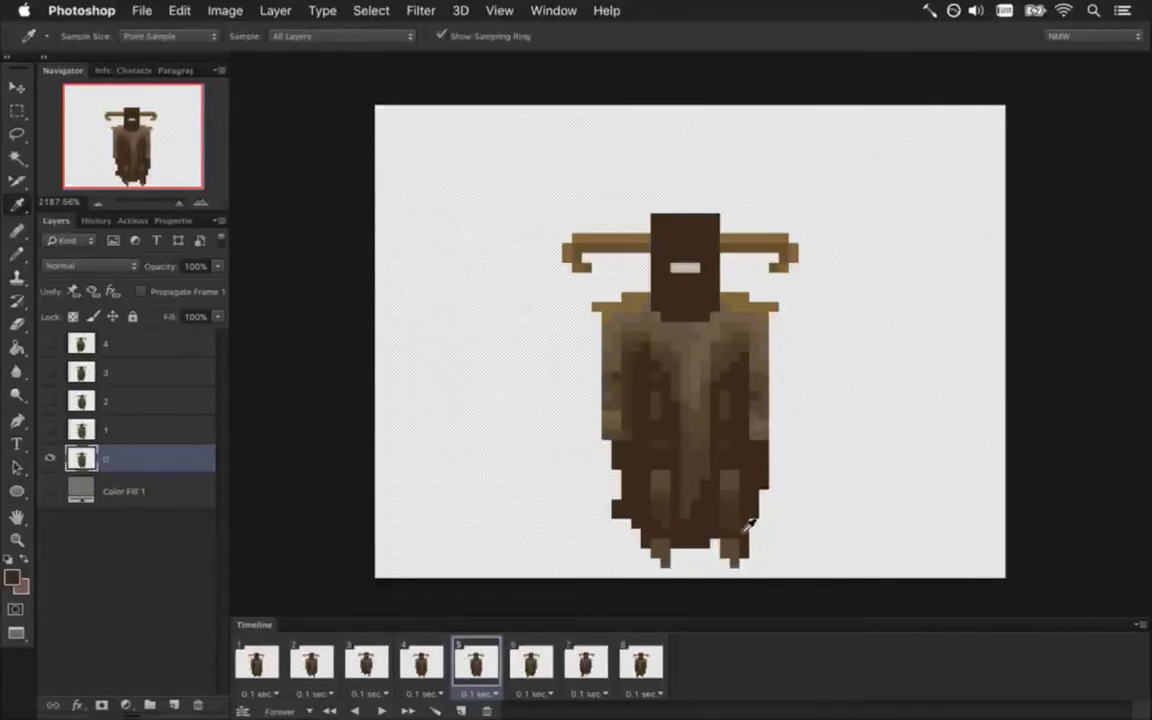
{"action": "key", "text": "b"}
{"action": "key", "text": "m"}
{"action": "left_click_drag", "start_coordinate": [751, 534], "coordinate": [730, 567]}
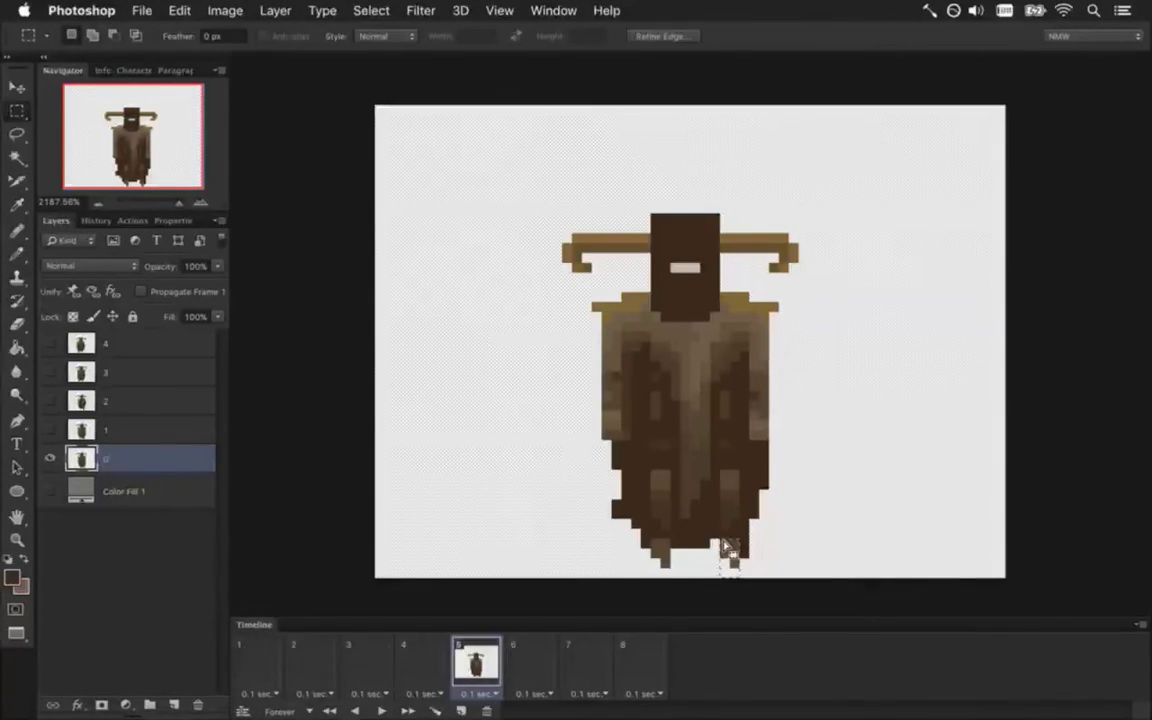
{"action": "key", "text": "v"}
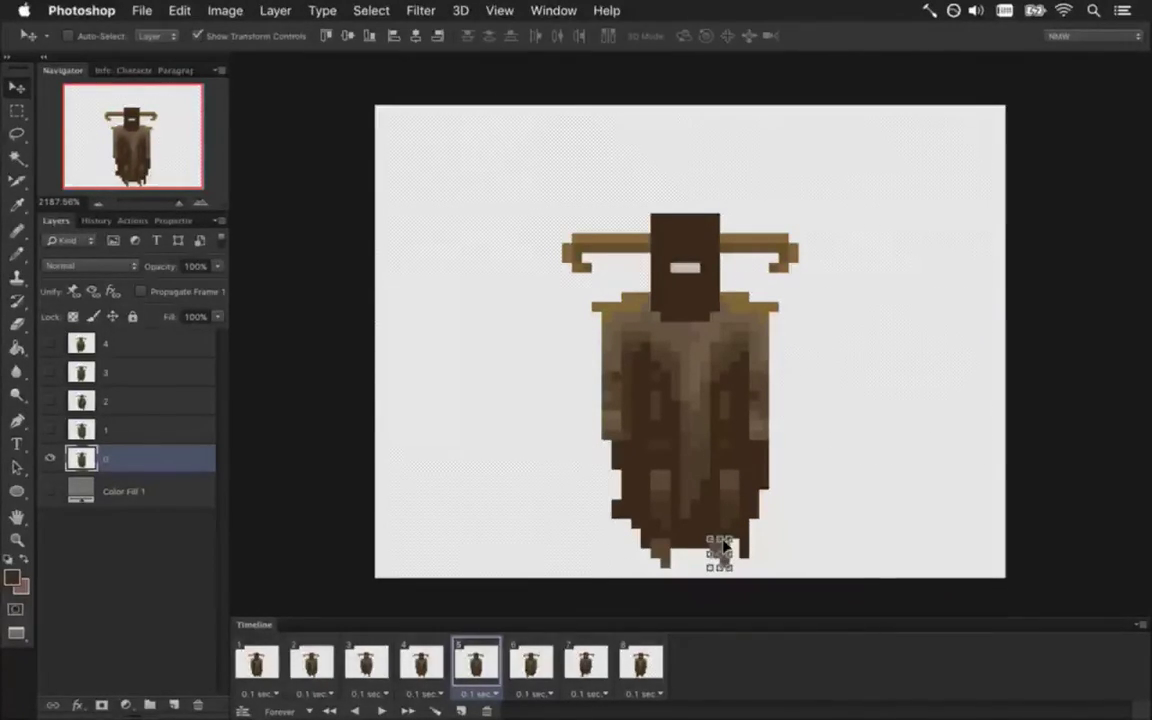
{"action": "key", "text": "m"}
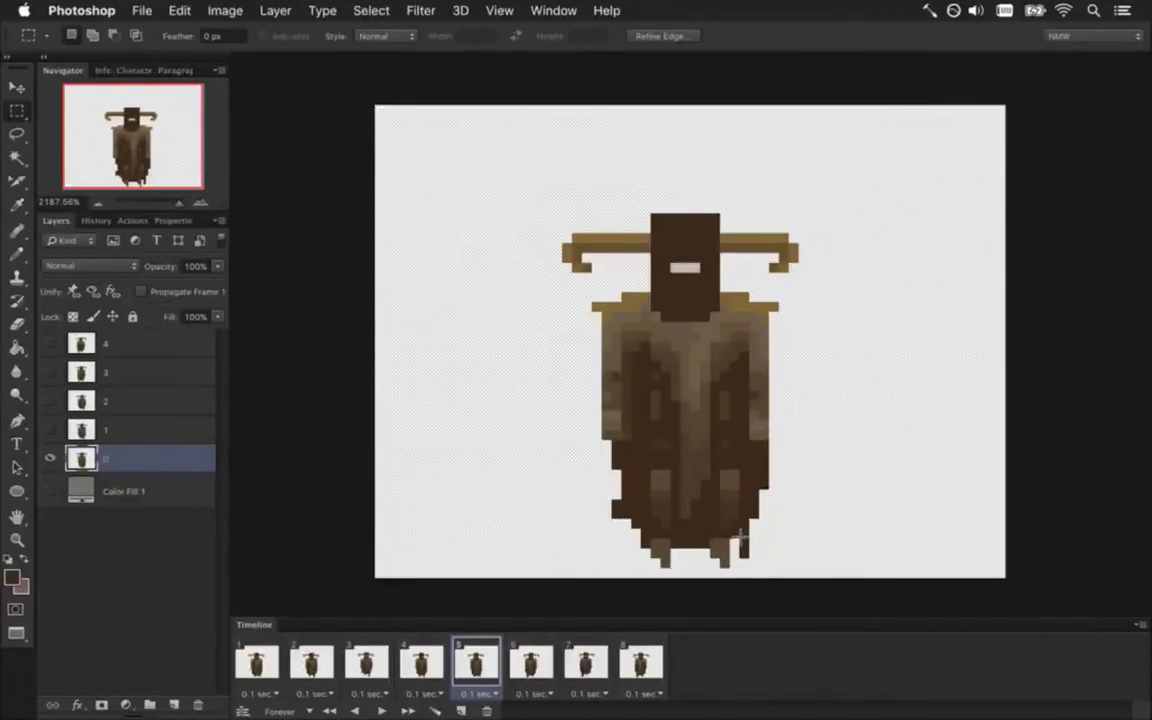
{"action": "key", "text": "v"}
{"action": "key", "text": "b"}
{"action": "key", "text": "e"}
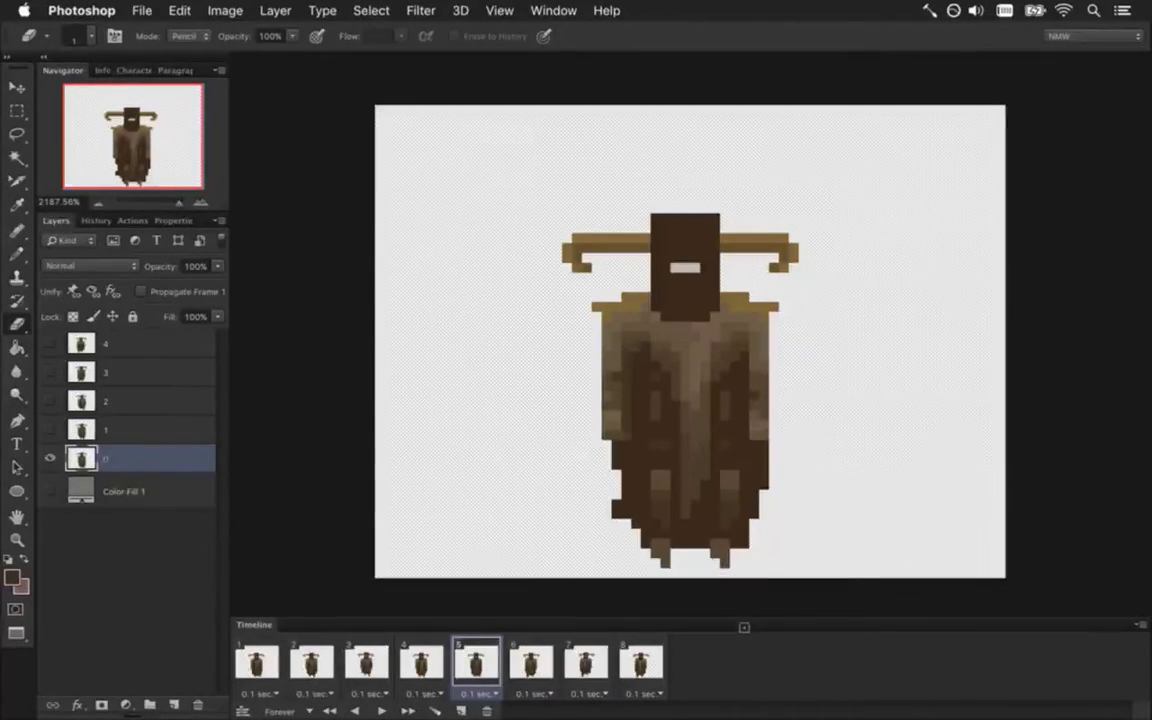
Shift a 2x3 px patch at the left foot one pixel left, deselect, and save the document
{"action": "key", "text": "m"}
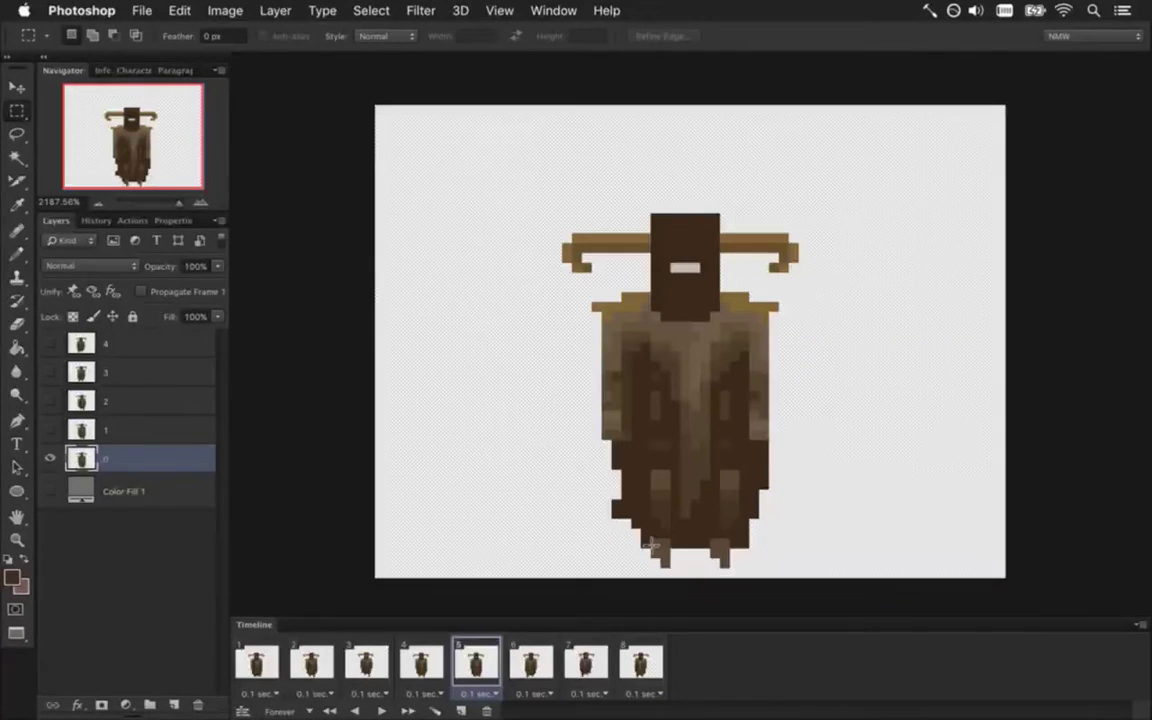
{"action": "mouse_move", "coordinate": [648, 538]}
{"action": "left_mouse_down"}
{"action": "mouse_move", "coordinate": [660, 566]}
{"action": "mouse_move", "coordinate": [661, 548]}
{"action": "left_mouse_up"}
{"action": "key", "text": "v"}
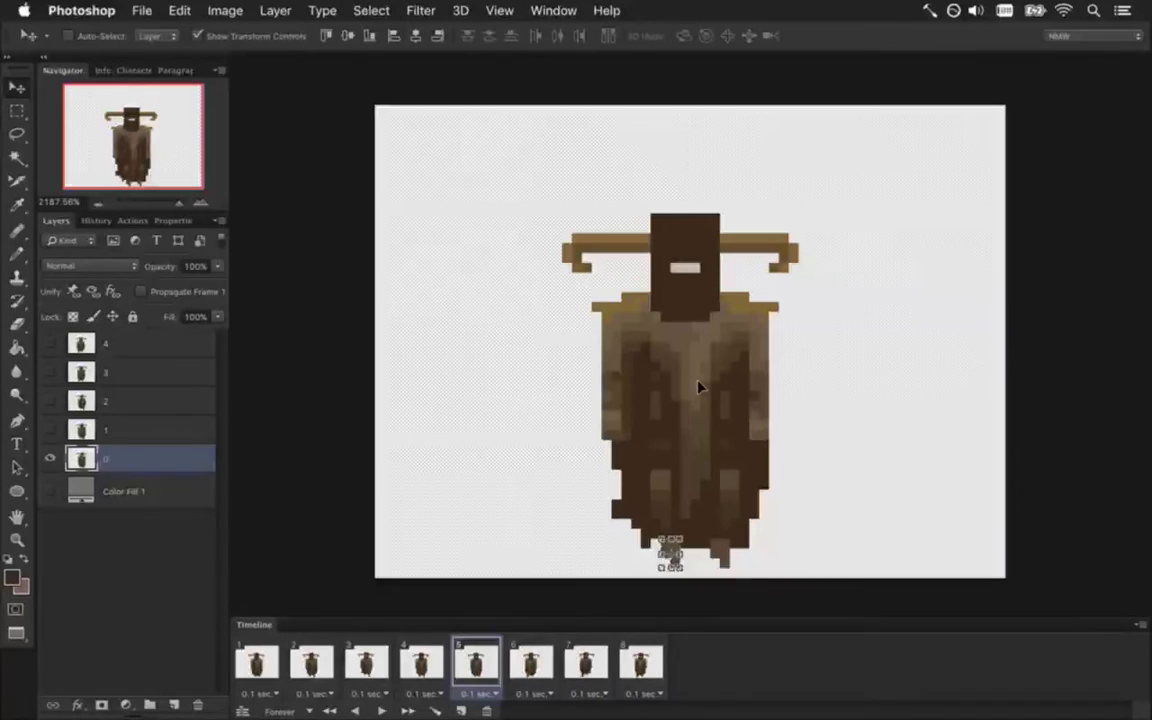
{"action": "key", "text": "Left"}
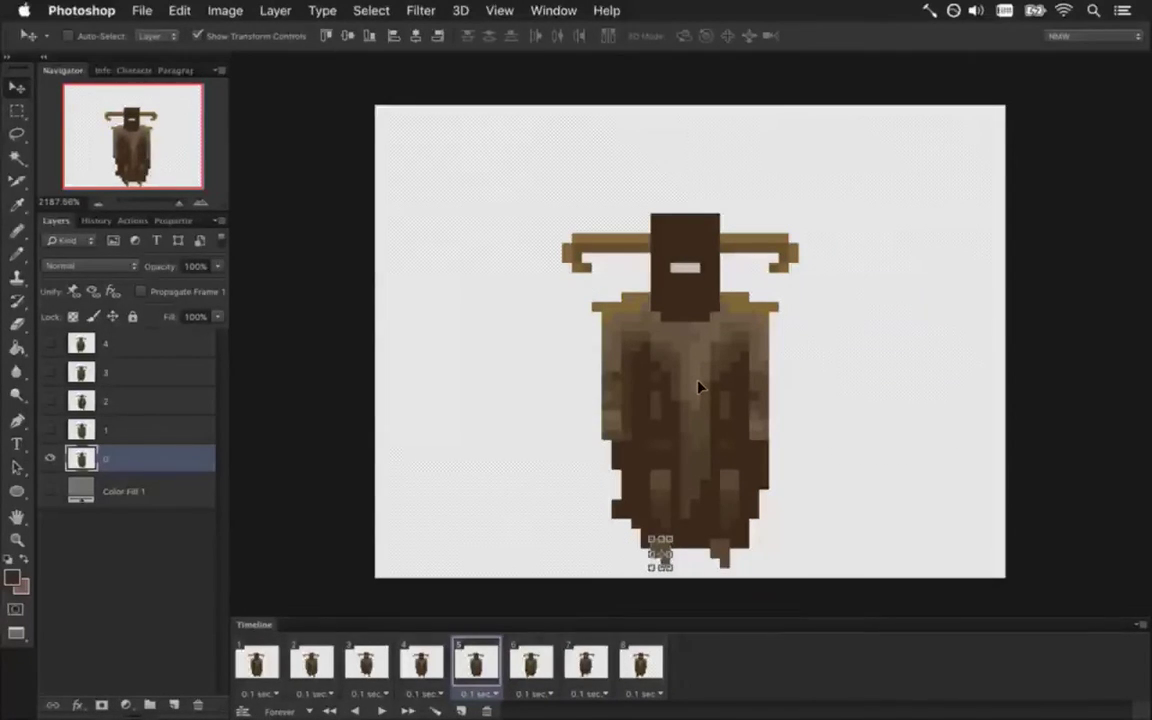
{"action": "key", "text": "m"}
{"action": "left_click", "coordinate": [624, 545]}
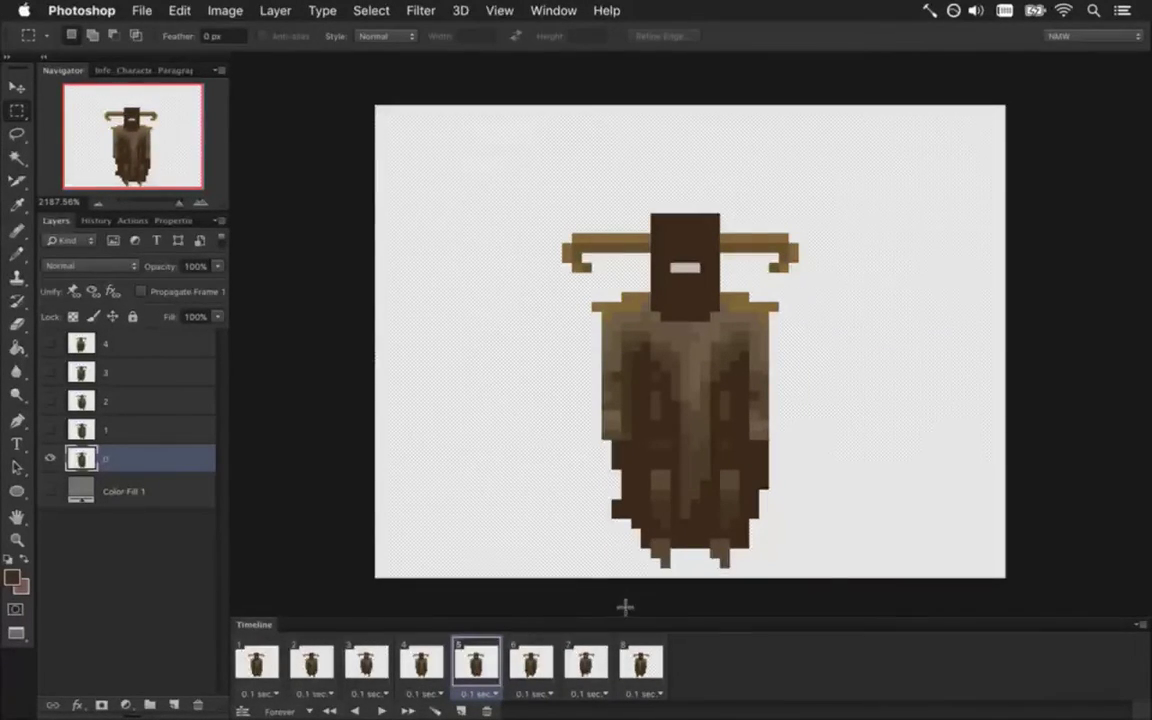
{"action": "key", "text": "super+s"}
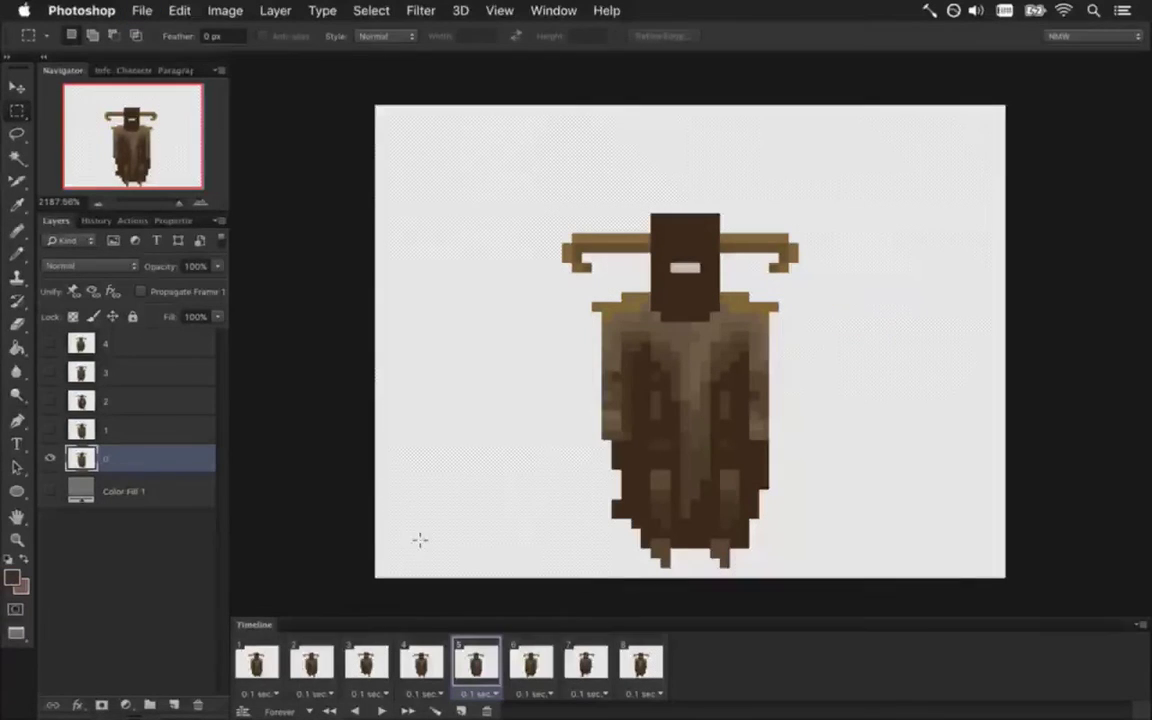
{"action": "left_click", "coordinate": [257, 661]}
Flip frame 2 against frames 1 and 3 to compare the foot positions
{"action": "left_click", "coordinate": [311, 662]}
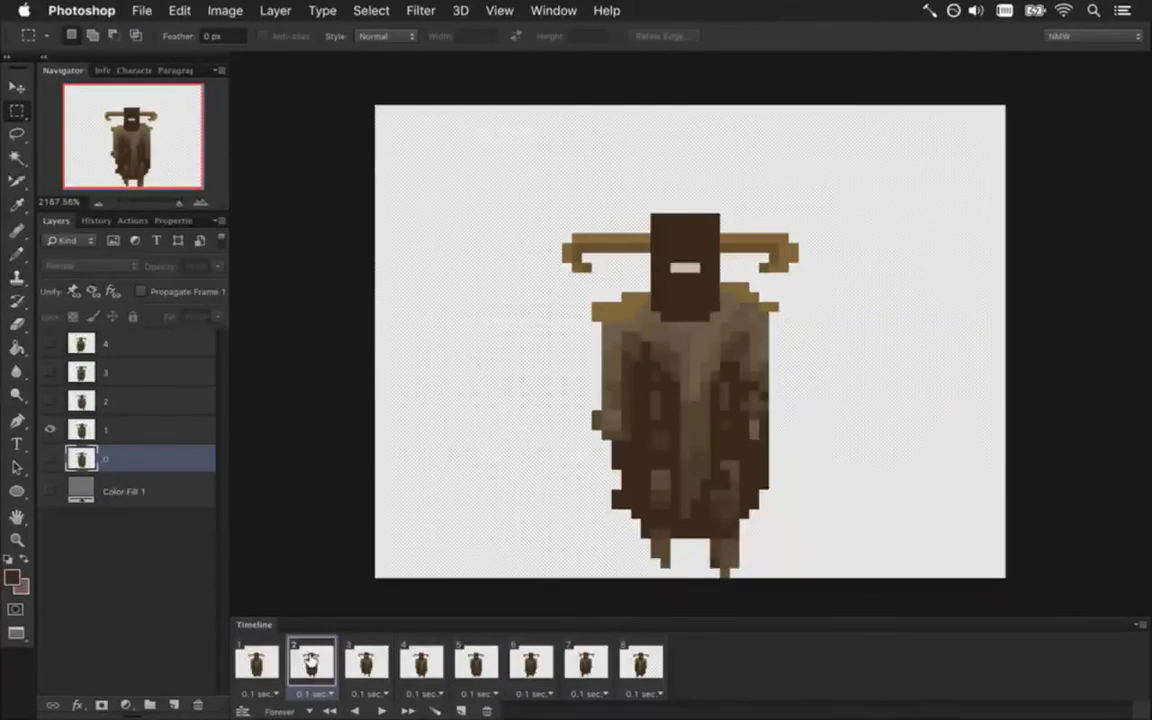
{"action": "left_click", "coordinate": [367, 657]}
{"action": "left_click", "coordinate": [334, 658]}
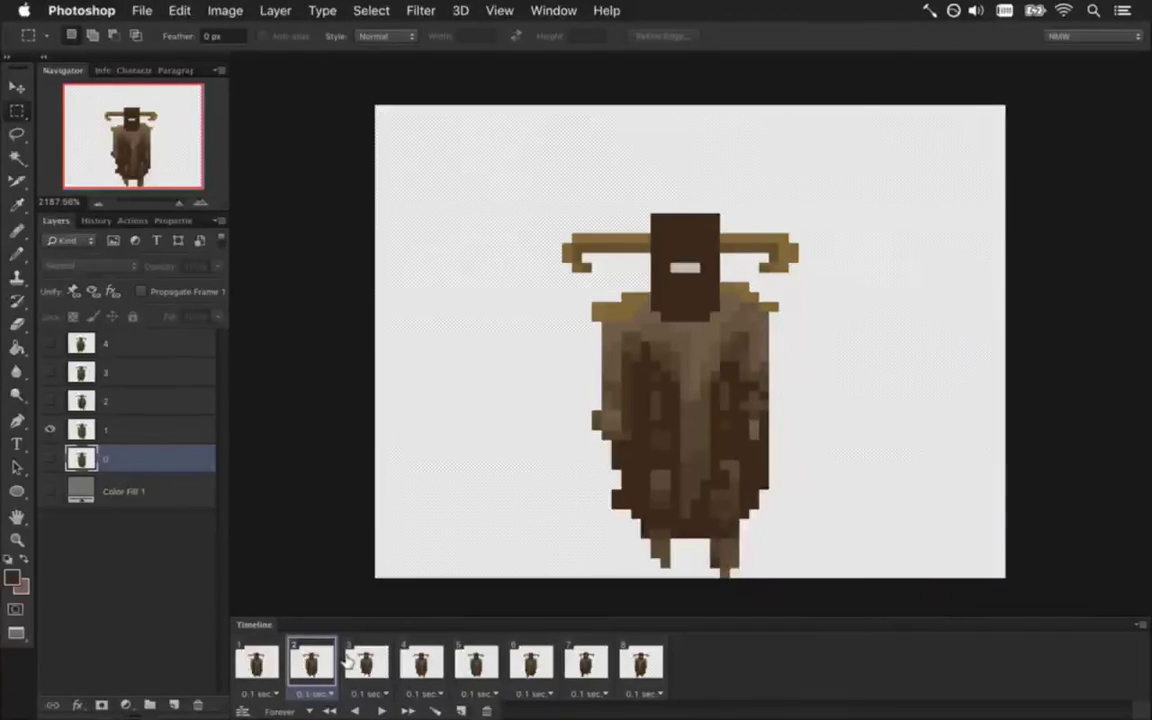
{"action": "left_click", "coordinate": [257, 662]}
{"action": "left_click", "coordinate": [292, 660]}
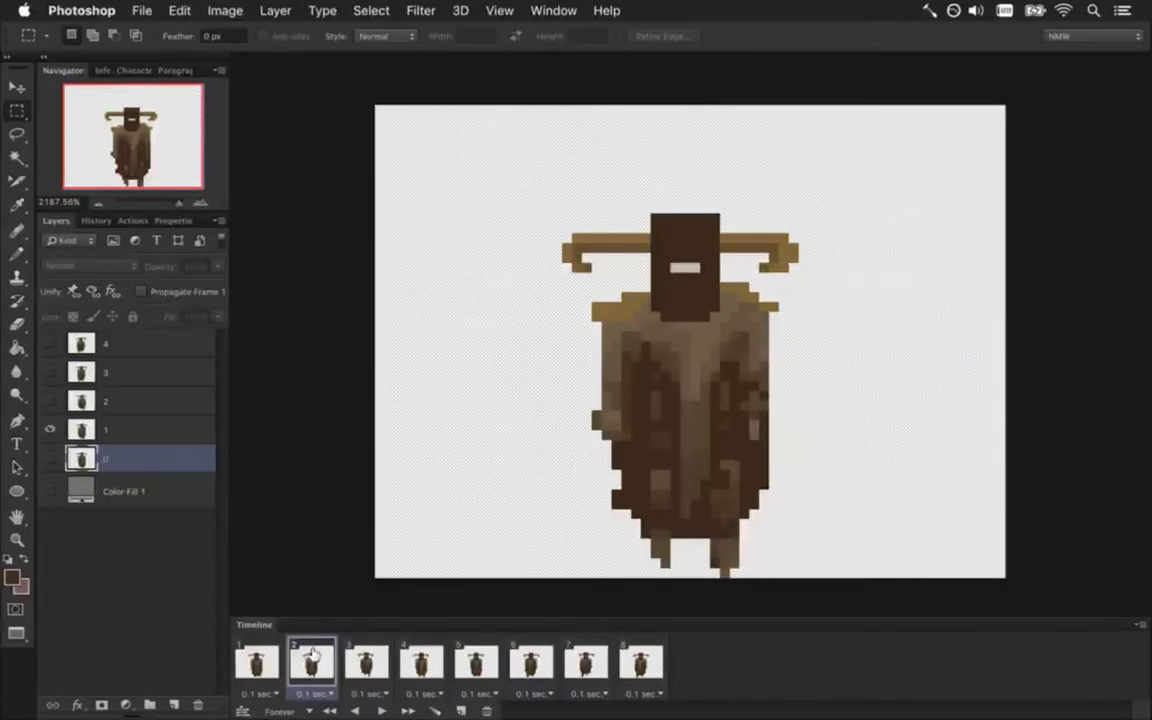
{"action": "left_click", "coordinate": [279, 657]}
{"action": "left_click", "coordinate": [311, 655]}
{"action": "left_click", "coordinate": [362, 658]}
{"action": "left_click", "coordinate": [311, 660]}
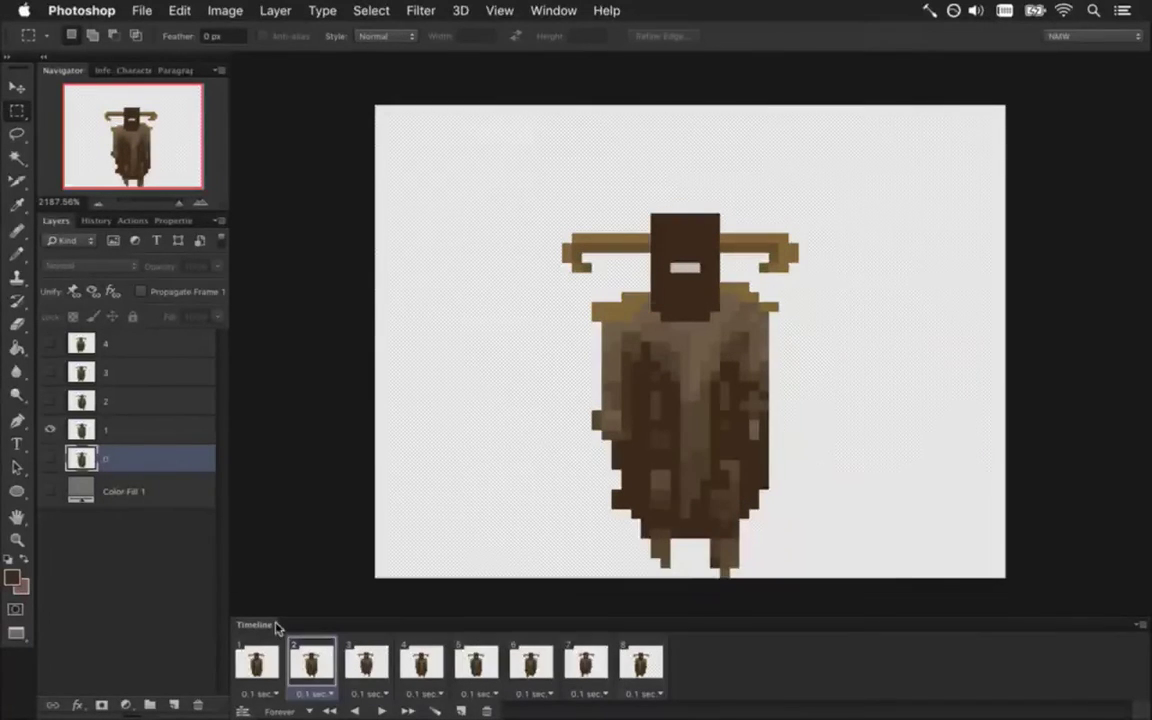
Raise frame 2's feet on layer 1 by one pixel, deselect, and check against frame 1
{"action": "left_click", "coordinate": [128, 432]}
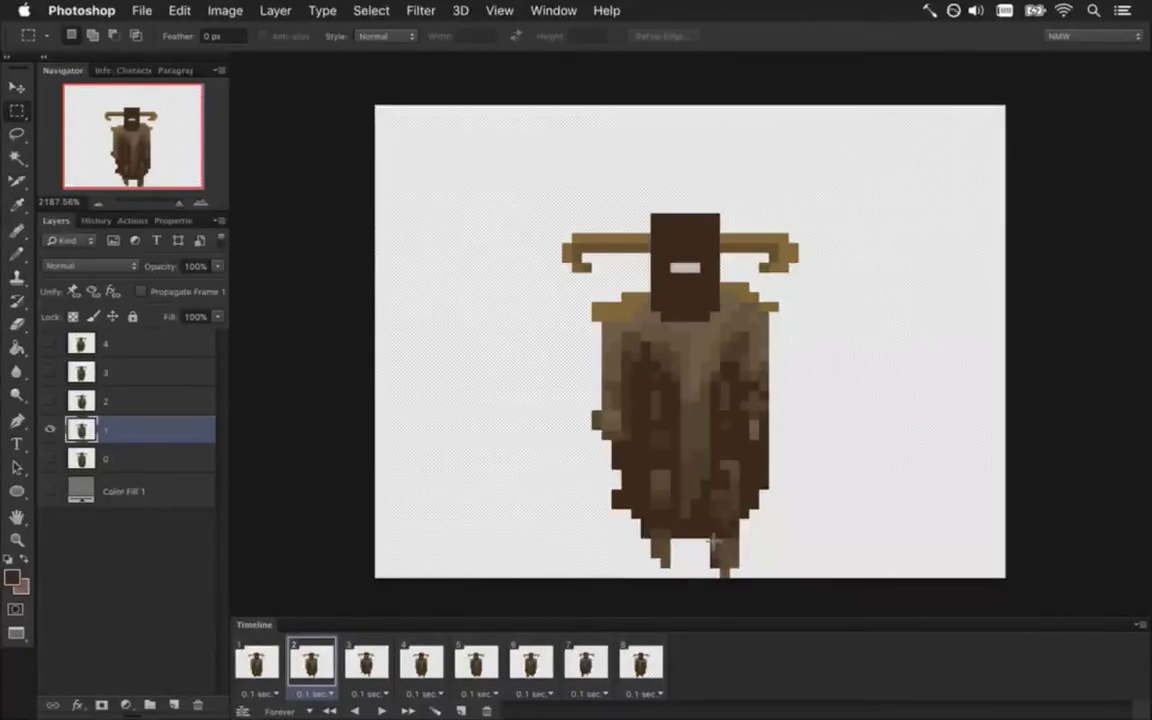
{"action": "left_click_drag", "start_coordinate": [748, 536], "coordinate": [731, 583]}
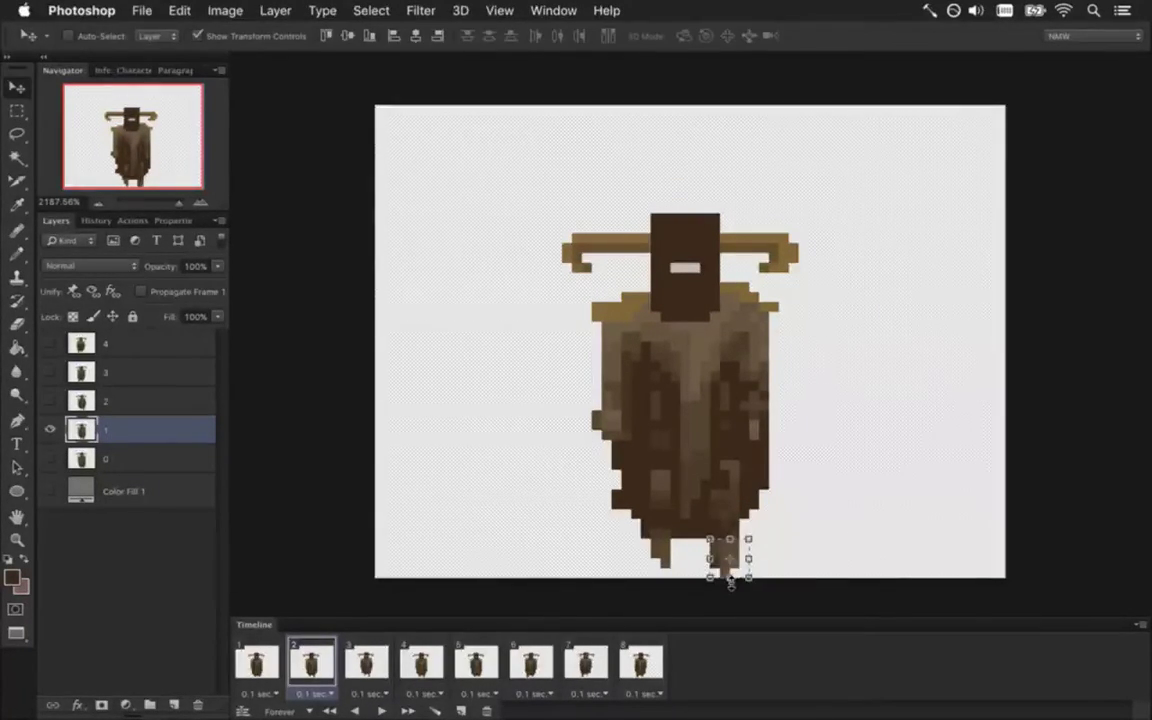
{"action": "key", "text": "super+Up"}
{"action": "key", "text": "super+d"}
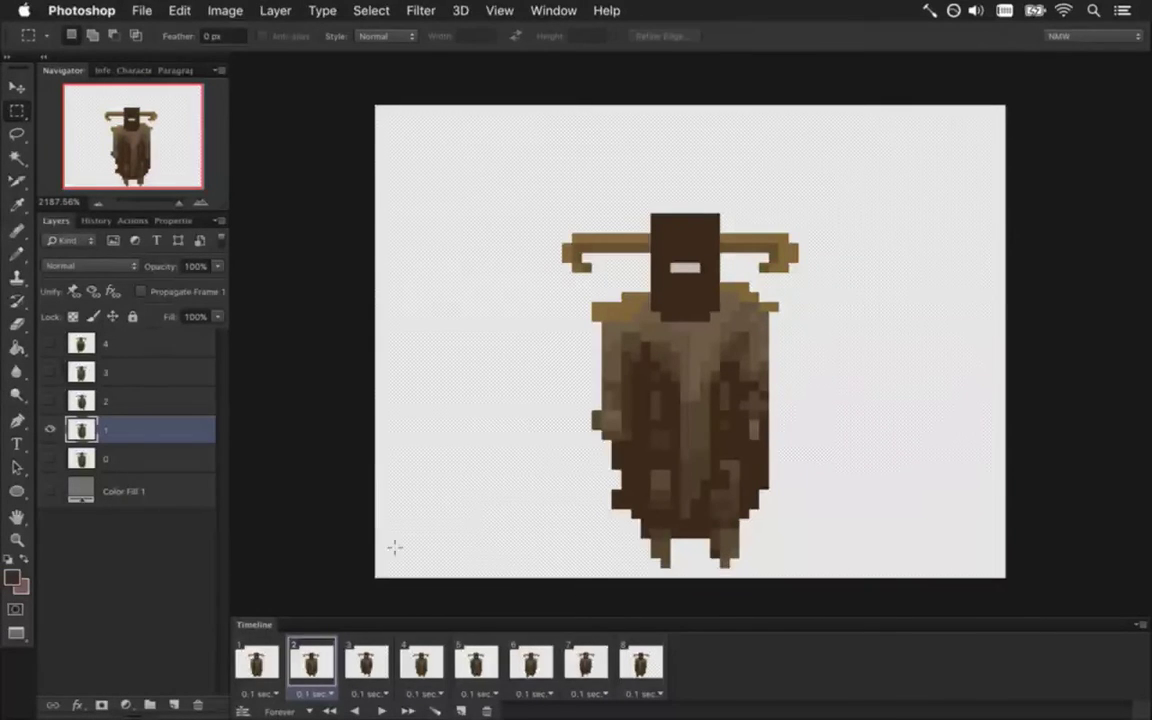
{"action": "left_click", "coordinate": [268, 656]}
{"action": "left_click", "coordinate": [320, 663]}
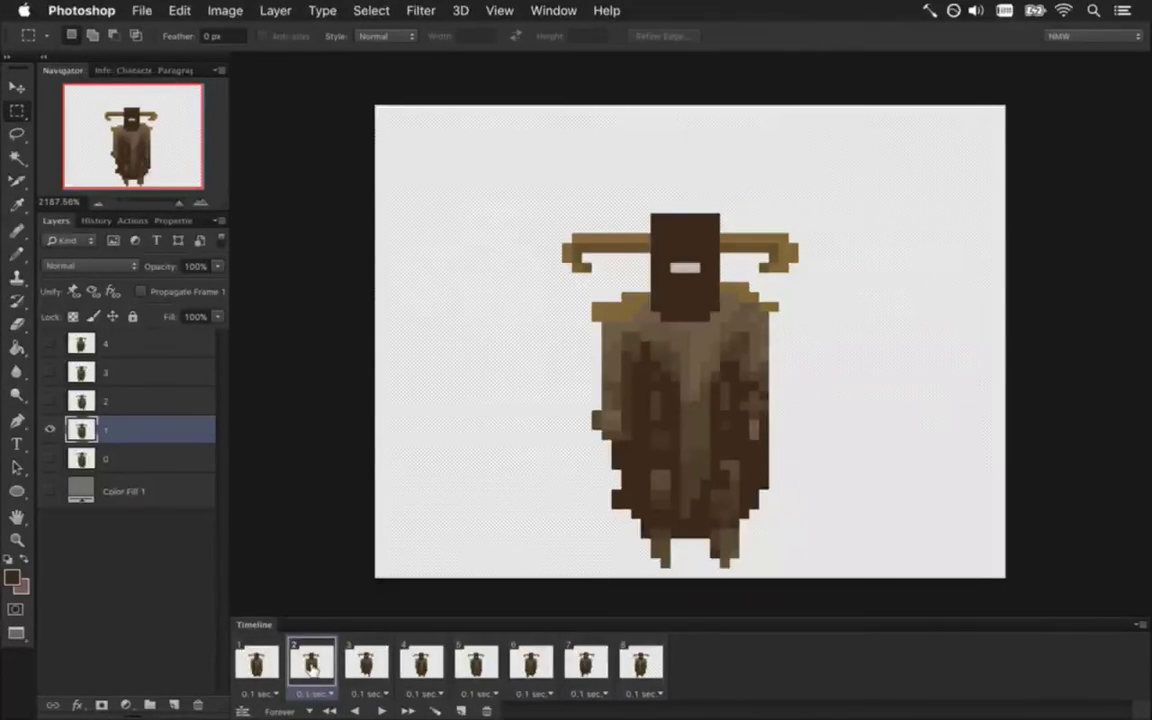
Flip back and forth through frames 1–4 to compare the run poses
{"action": "left_click", "coordinate": [258, 660]}
{"action": "left_click", "coordinate": [315, 660]}
{"action": "left_click", "coordinate": [258, 662]}
{"action": "left_click", "coordinate": [312, 662]}
{"action": "left_click", "coordinate": [365, 663]}
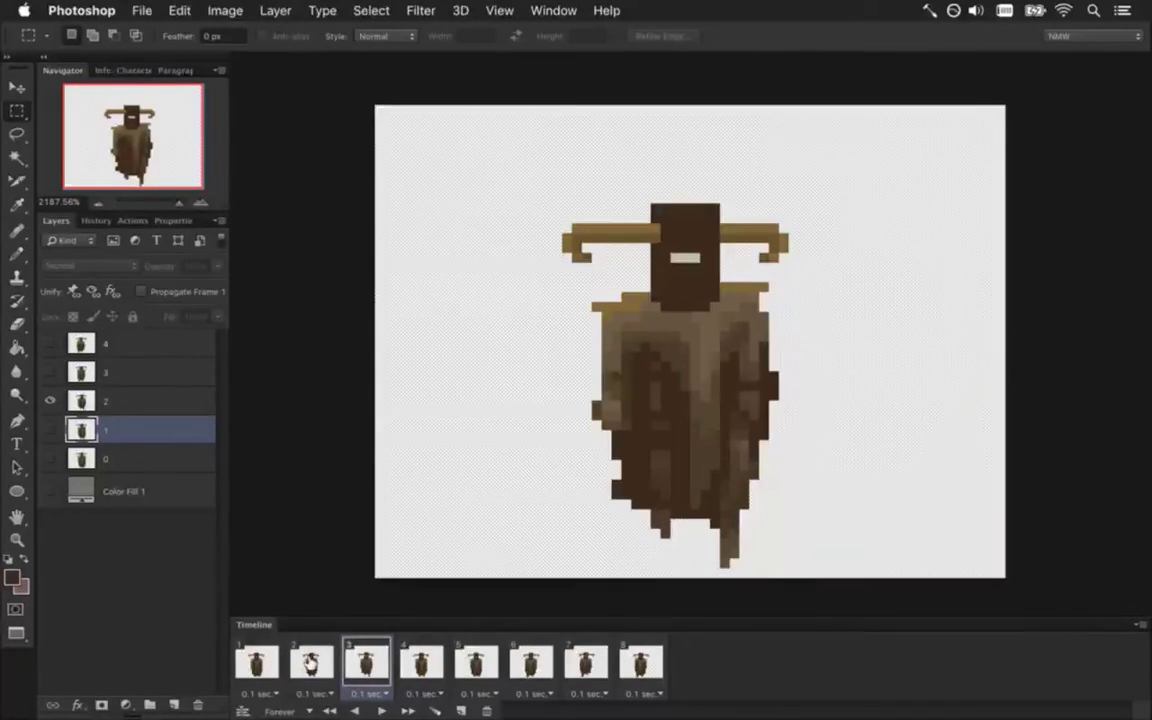
{"action": "left_click", "coordinate": [310, 663]}
{"action": "left_click", "coordinate": [258, 662]}
{"action": "left_click", "coordinate": [312, 662]}
{"action": "left_click", "coordinate": [363, 663]}
{"action": "left_click", "coordinate": [419, 658]}
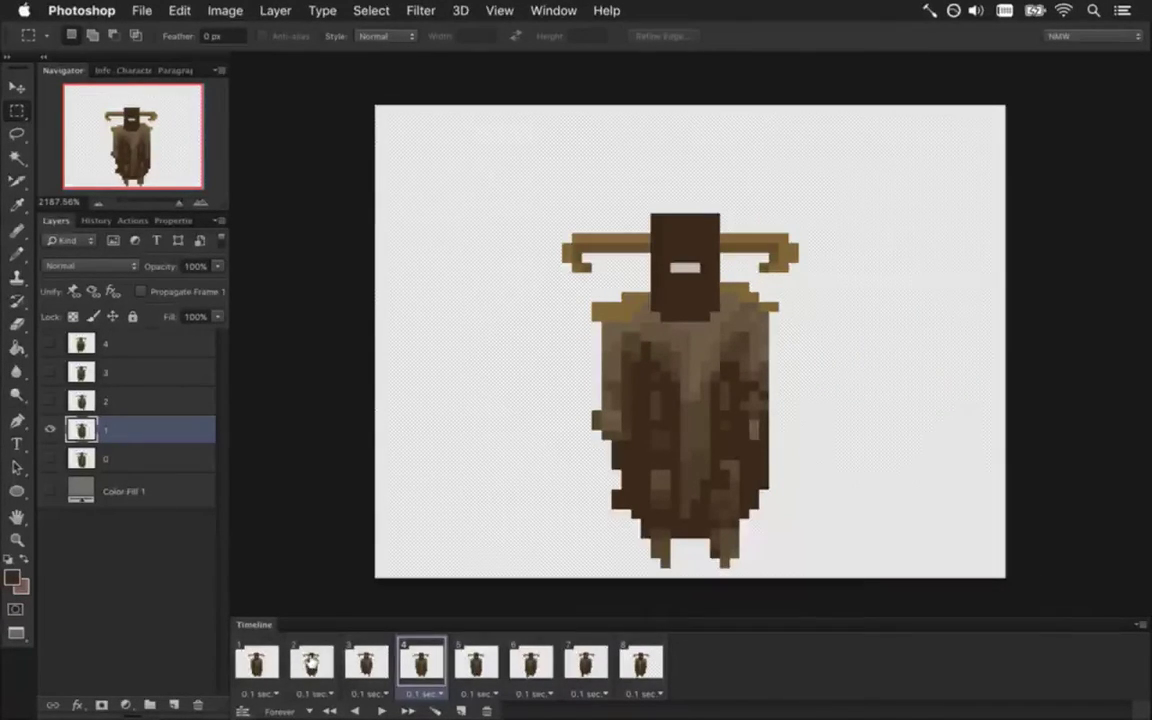
{"action": "left_click", "coordinate": [365, 662]}
{"action": "left_click", "coordinate": [418, 660]}
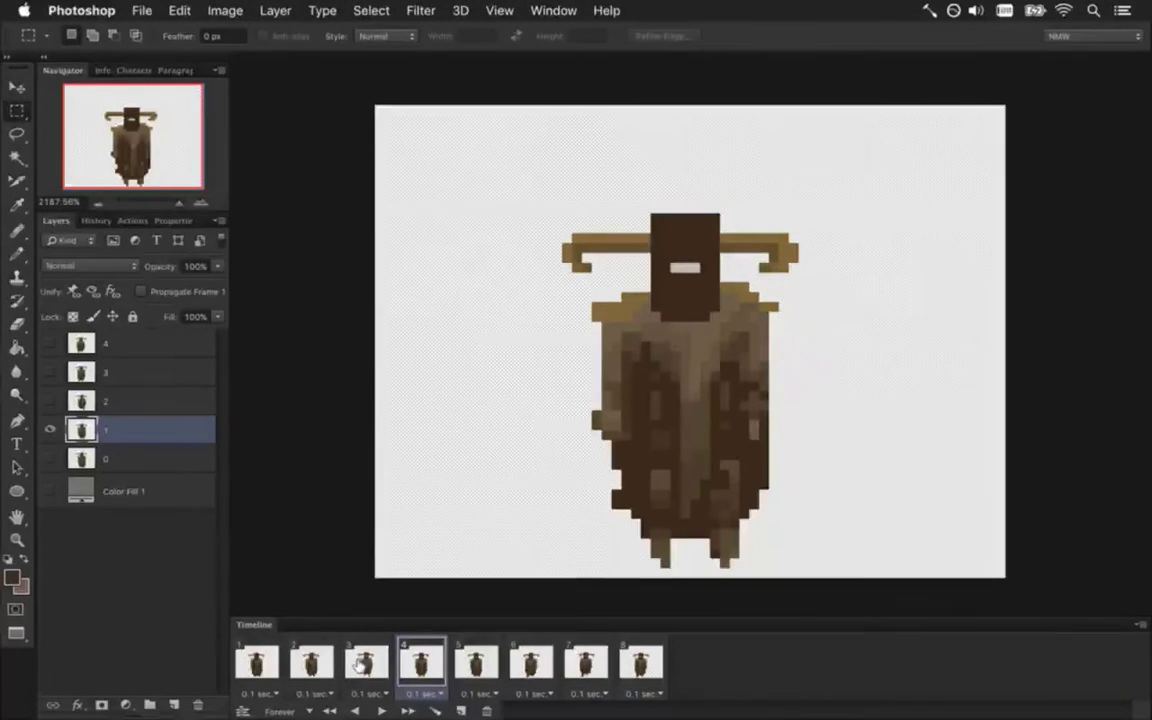
{"action": "left_click", "coordinate": [367, 663]}
{"action": "left_click", "coordinate": [313, 663]}
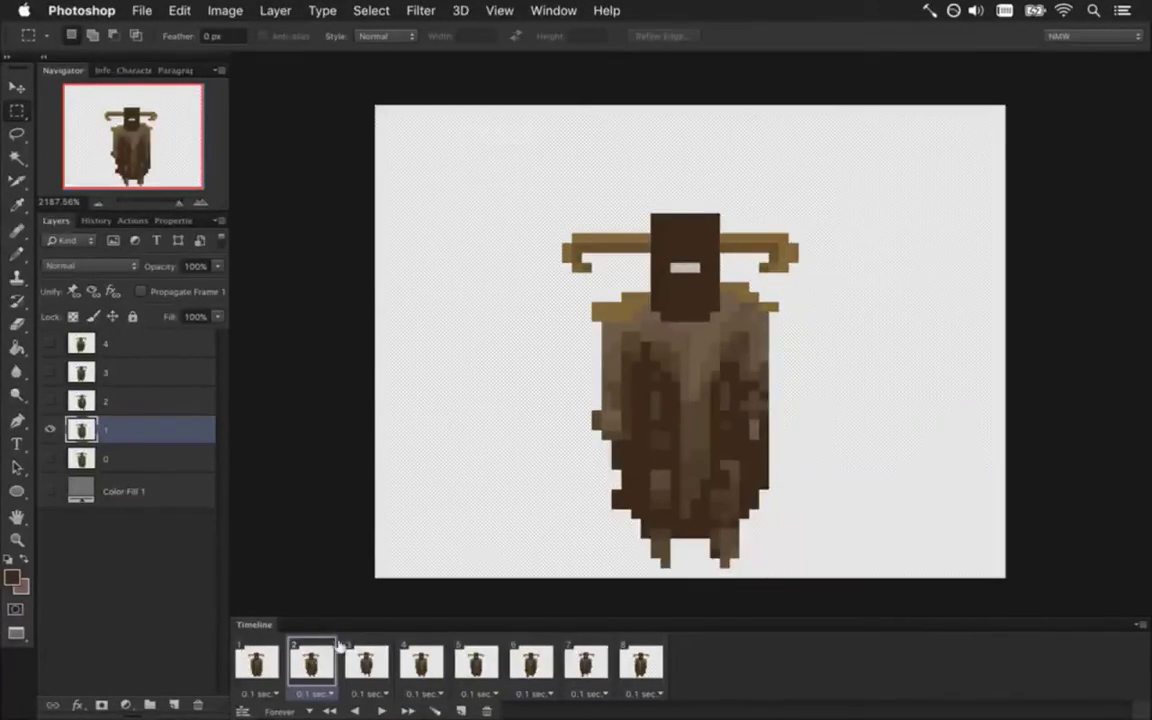
Select a dark pixel at the robe's bottom on frame 2, then advance to frame 6 and activate layer 3
{"action": "left_click_drag", "start_coordinate": [651, 520], "coordinate": [670, 557]}
{"action": "key", "text": "v"}
{"action": "key", "text": "m"}
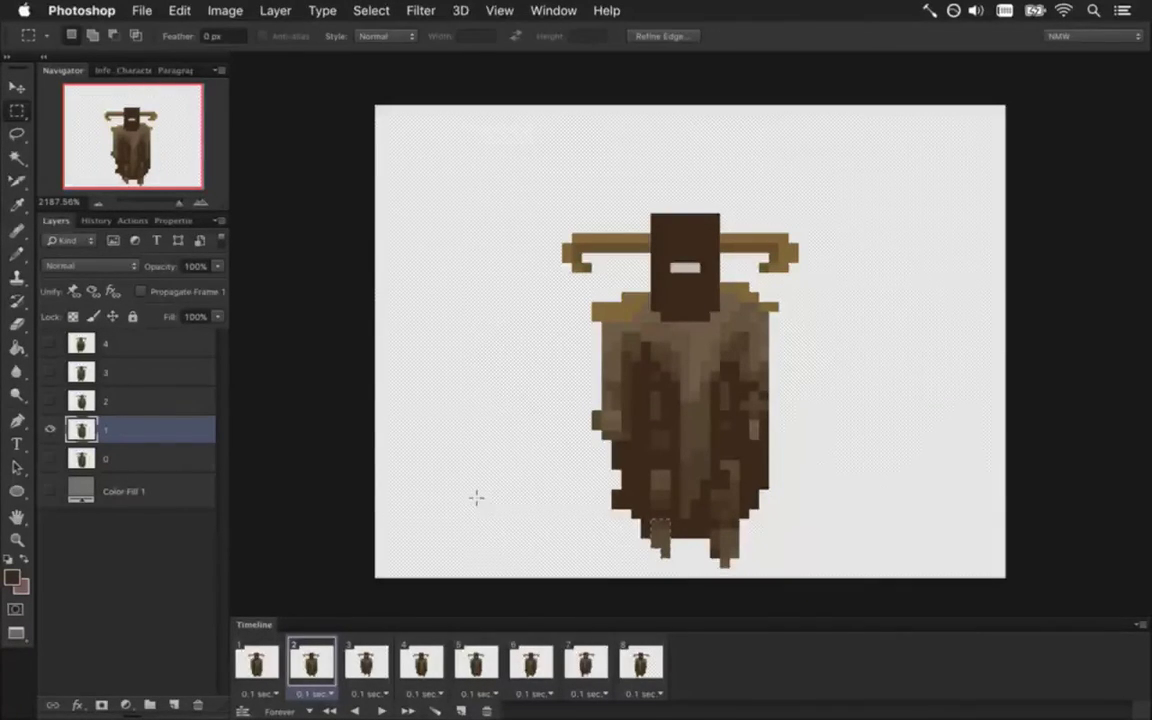
{"action": "left_click", "coordinate": [262, 660]}
{"action": "left_click", "coordinate": [311, 662]}
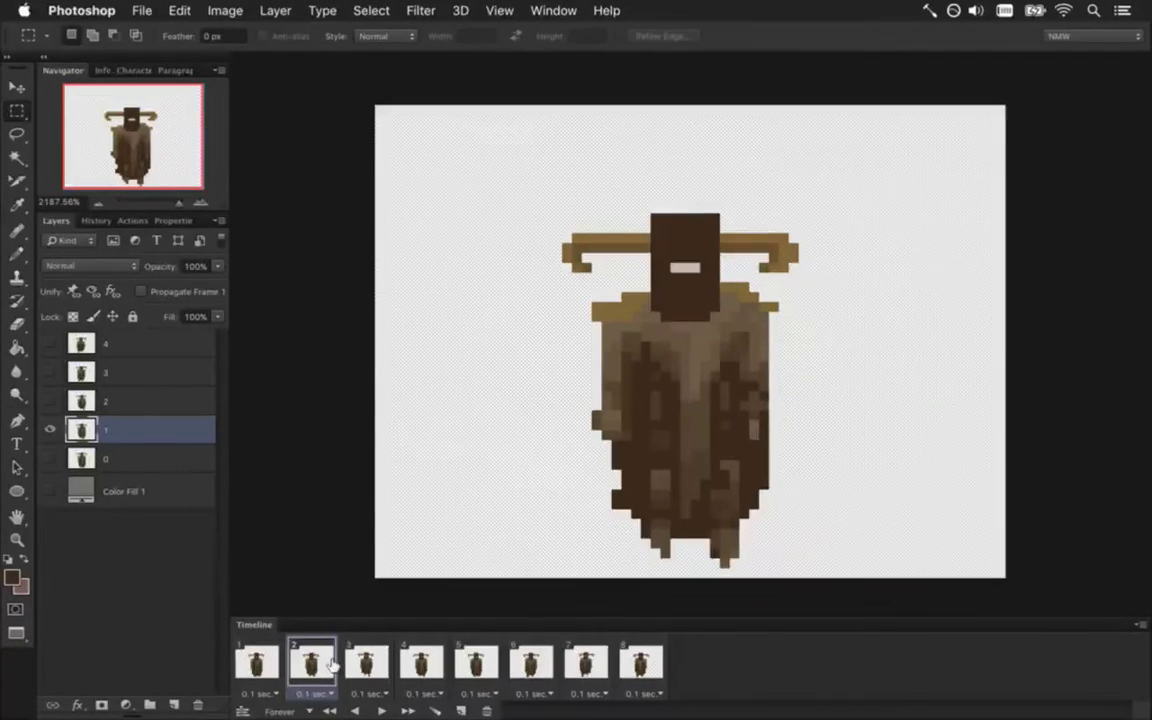
{"action": "left_click", "coordinate": [366, 663]}
{"action": "left_click", "coordinate": [311, 662]}
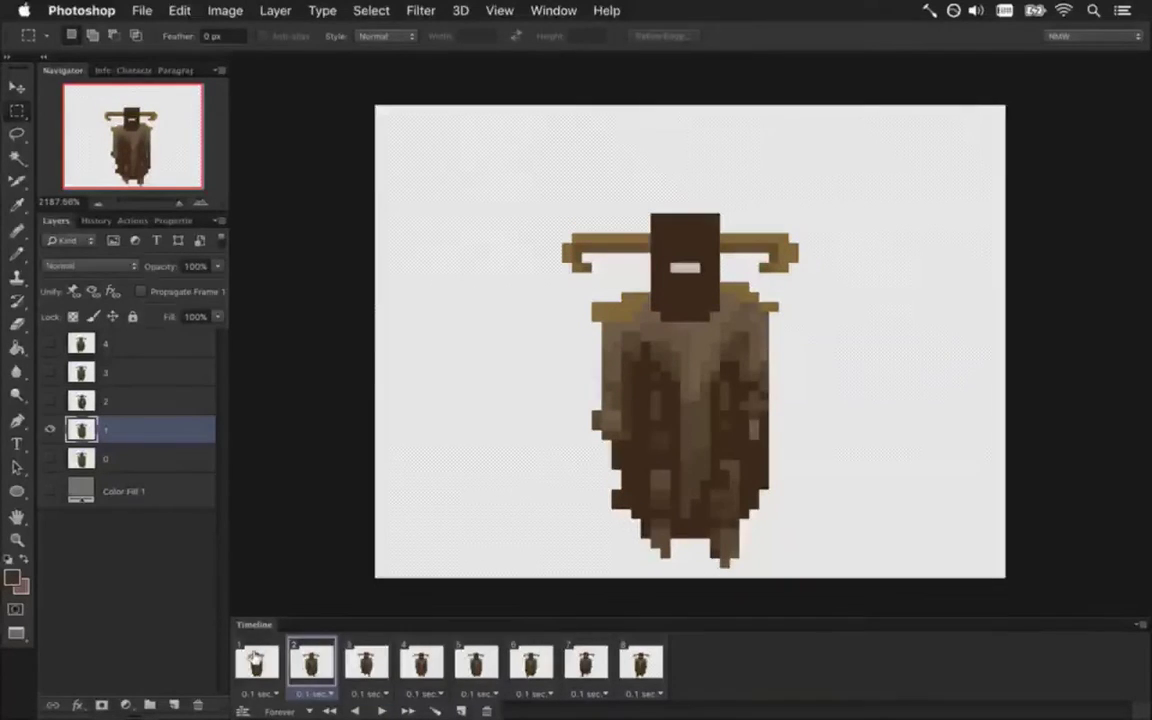
{"action": "left_click", "coordinate": [257, 662]}
{"action": "left_click", "coordinate": [345, 662]}
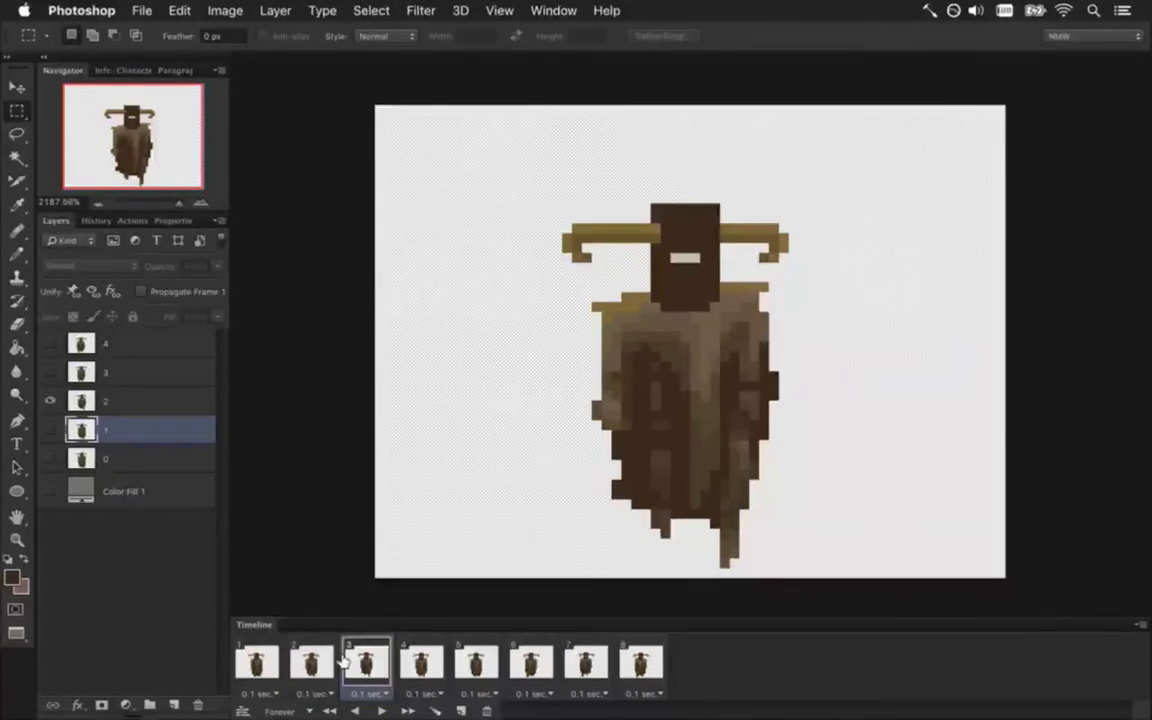
{"action": "left_click", "coordinate": [420, 665]}
{"action": "left_click", "coordinate": [476, 660]}
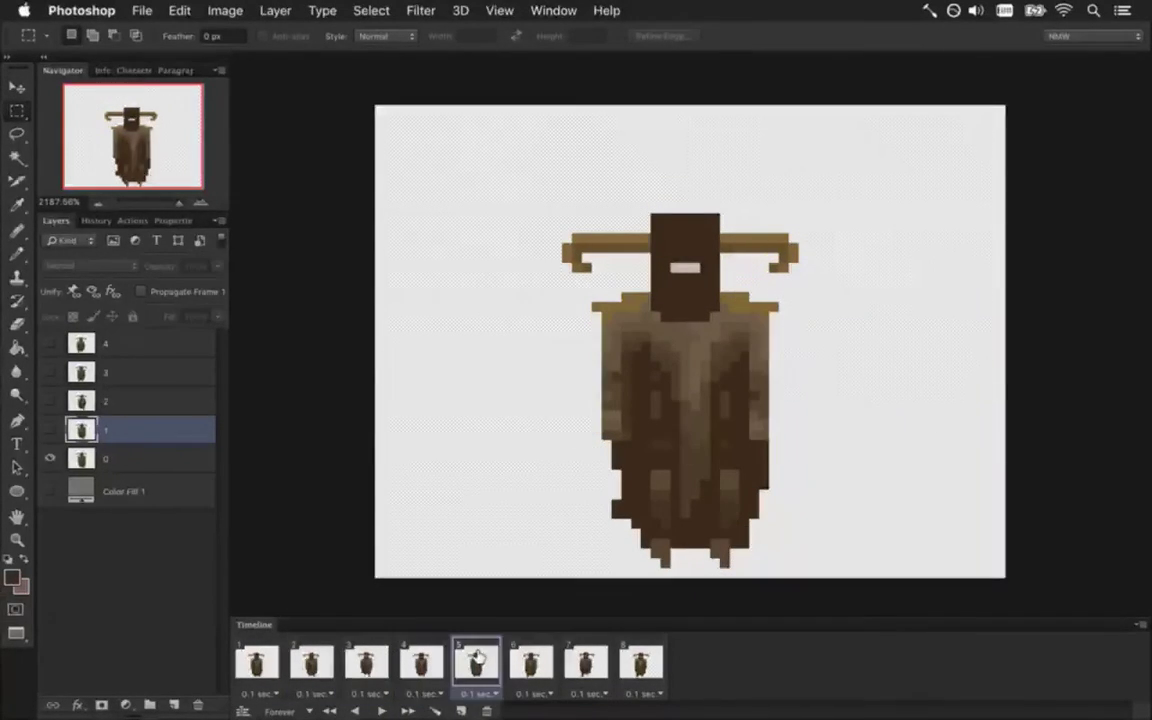
{"action": "left_click", "coordinate": [530, 658]}
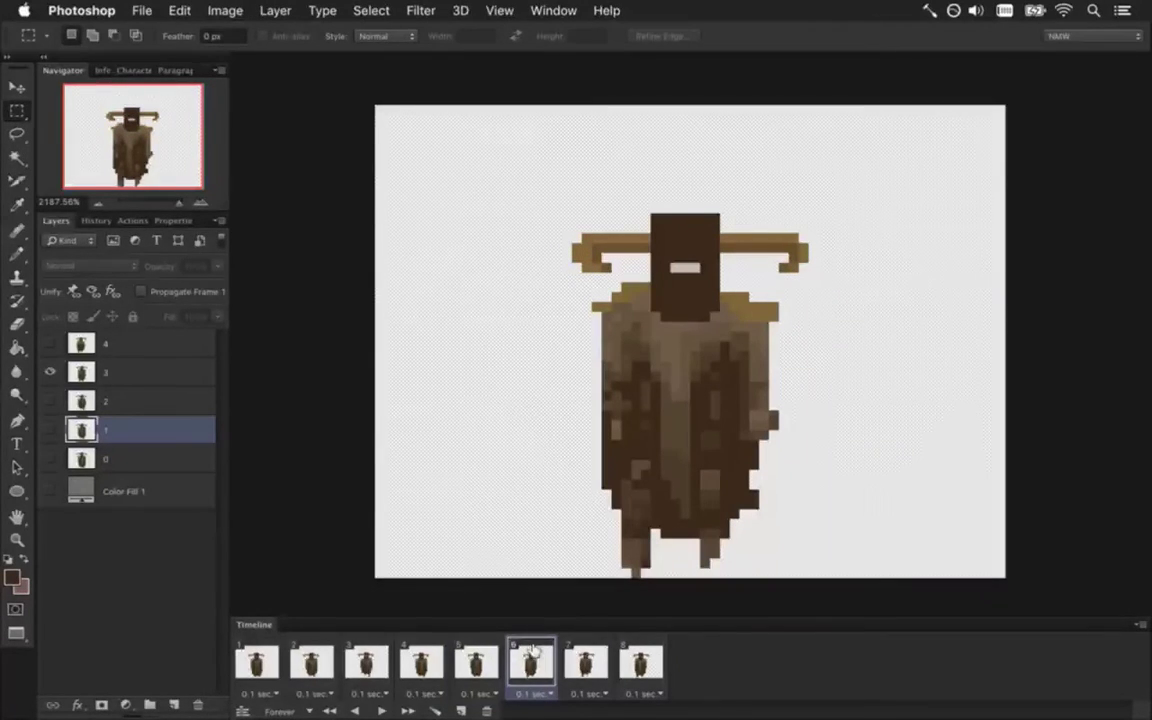
{"action": "left_click", "coordinate": [128, 374]}
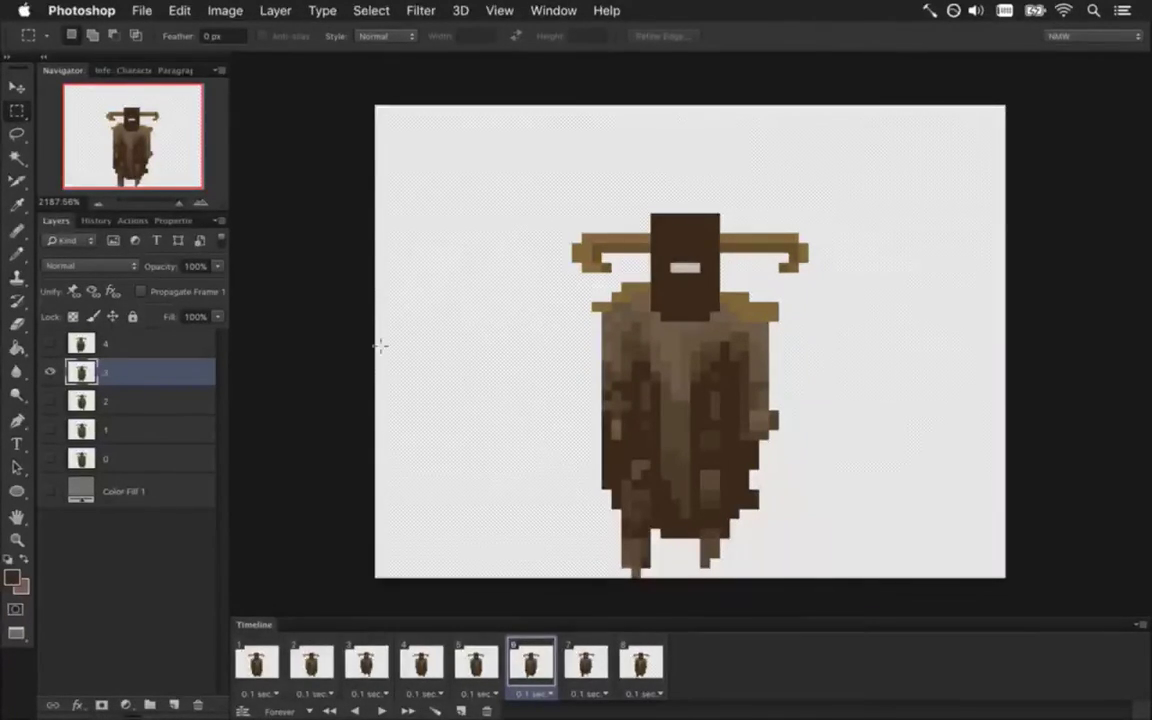
Hand-draw the word FANCY in dark pixel letters above the figure on frame 6
{"action": "left_click", "coordinate": [20, 255]}
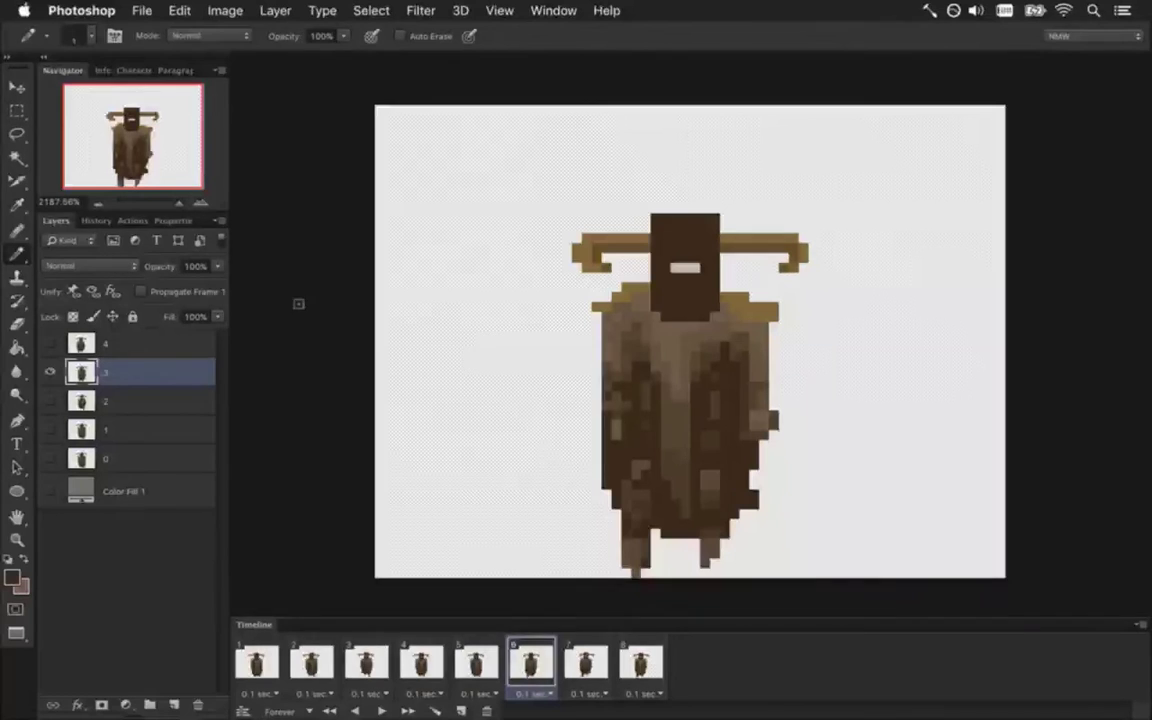
{"action": "mouse_move", "coordinate": [425, 232]}
{"action": "left_mouse_down"}
{"action": "mouse_move", "coordinate": [439, 296]}
{"action": "mouse_move", "coordinate": [462, 197]}
{"action": "mouse_move", "coordinate": [535, 211]}
{"action": "left_mouse_up"}
{"action": "mouse_move", "coordinate": [565, 135]}
{"action": "left_mouse_down"}
{"action": "mouse_move", "coordinate": [578, 200]}
{"action": "mouse_move", "coordinate": [645, 130]}
{"action": "left_mouse_up"}
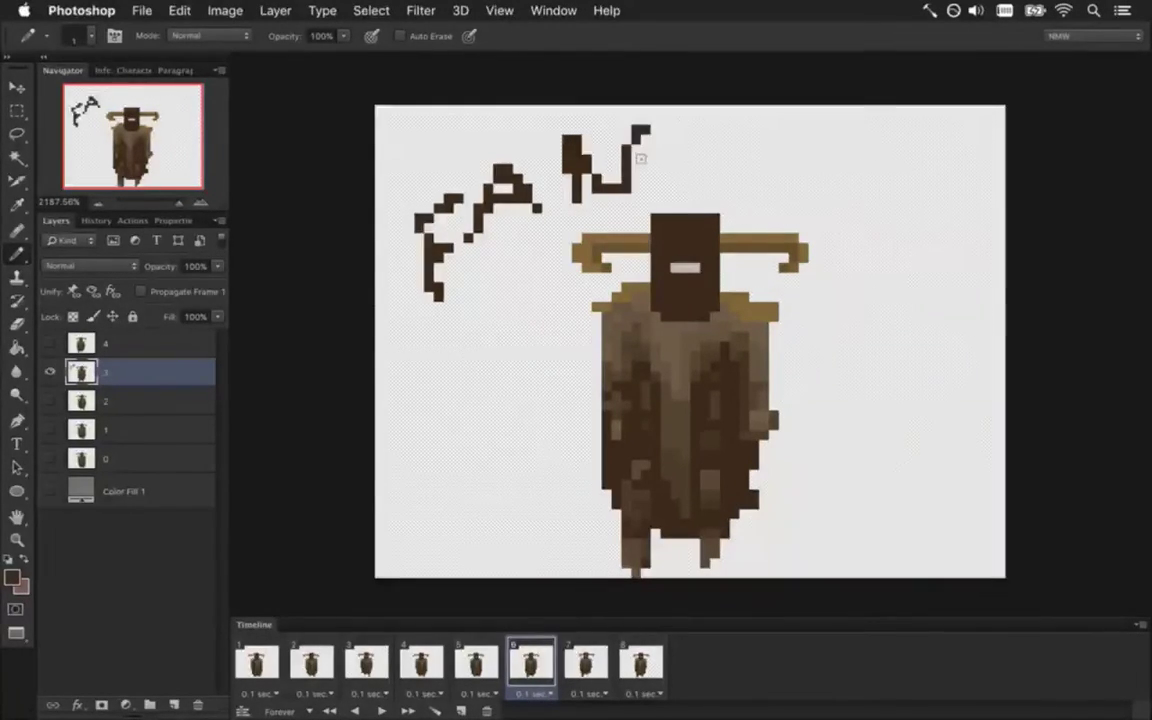
{"action": "left_click_drag", "start_coordinate": [745, 130], "coordinate": [778, 188]}
{"action": "left_click_drag", "start_coordinate": [830, 127], "coordinate": [865, 180]}
{"action": "left_click_drag", "start_coordinate": [905, 127], "coordinate": [852, 228]}
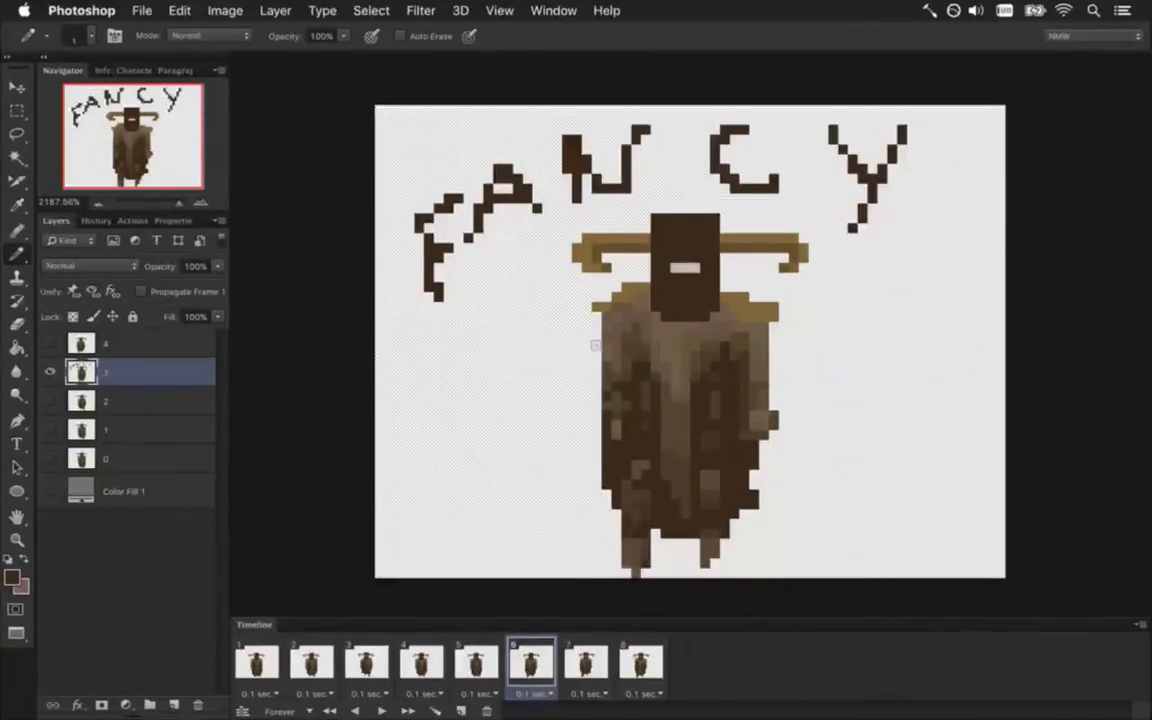
Draw FOOTWORK as FO/WO and OT/RK letter pairs on both sides of the figure
{"action": "left_click_drag", "start_coordinate": [422, 386], "coordinate": [425, 416]}
{"action": "mouse_move", "coordinate": [420, 345]}
{"action": "left_mouse_down"}
{"action": "mouse_move", "coordinate": [443, 375]}
{"action": "mouse_move", "coordinate": [438, 397]}
{"action": "mouse_move", "coordinate": [495, 388]}
{"action": "left_mouse_up"}
{"action": "mouse_move", "coordinate": [848, 335]}
{"action": "left_mouse_down"}
{"action": "mouse_move", "coordinate": [844, 390]}
{"action": "mouse_move", "coordinate": [850, 340]}
{"action": "left_mouse_up"}
{"action": "mouse_move", "coordinate": [865, 327]}
{"action": "left_mouse_down"}
{"action": "mouse_move", "coordinate": [884, 350]}
{"action": "mouse_move", "coordinate": [925, 326]}
{"action": "mouse_move", "coordinate": [912, 398]}
{"action": "left_mouse_up"}
{"action": "mouse_move", "coordinate": [397, 462]}
{"action": "left_mouse_down"}
{"action": "mouse_move", "coordinate": [405, 488]}
{"action": "mouse_move", "coordinate": [452, 515]}
{"action": "mouse_move", "coordinate": [470, 456]}
{"action": "mouse_move", "coordinate": [498, 460]}
{"action": "left_mouse_up"}
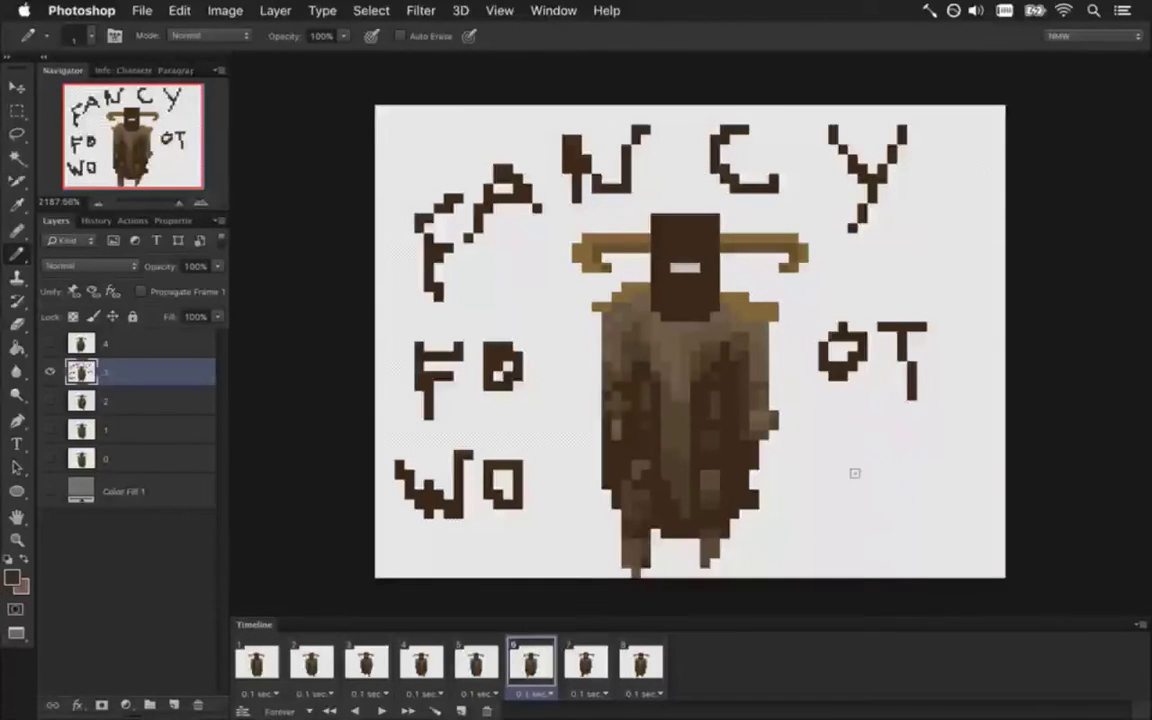
{"action": "mouse_move", "coordinate": [836, 452]}
{"action": "left_mouse_down"}
{"action": "mouse_move", "coordinate": [825, 482]}
{"action": "mouse_move", "coordinate": [849, 466]}
{"action": "mouse_move", "coordinate": [852, 497]}
{"action": "left_mouse_up"}
{"action": "left_click_drag", "start_coordinate": [873, 435], "coordinate": [874, 498]}
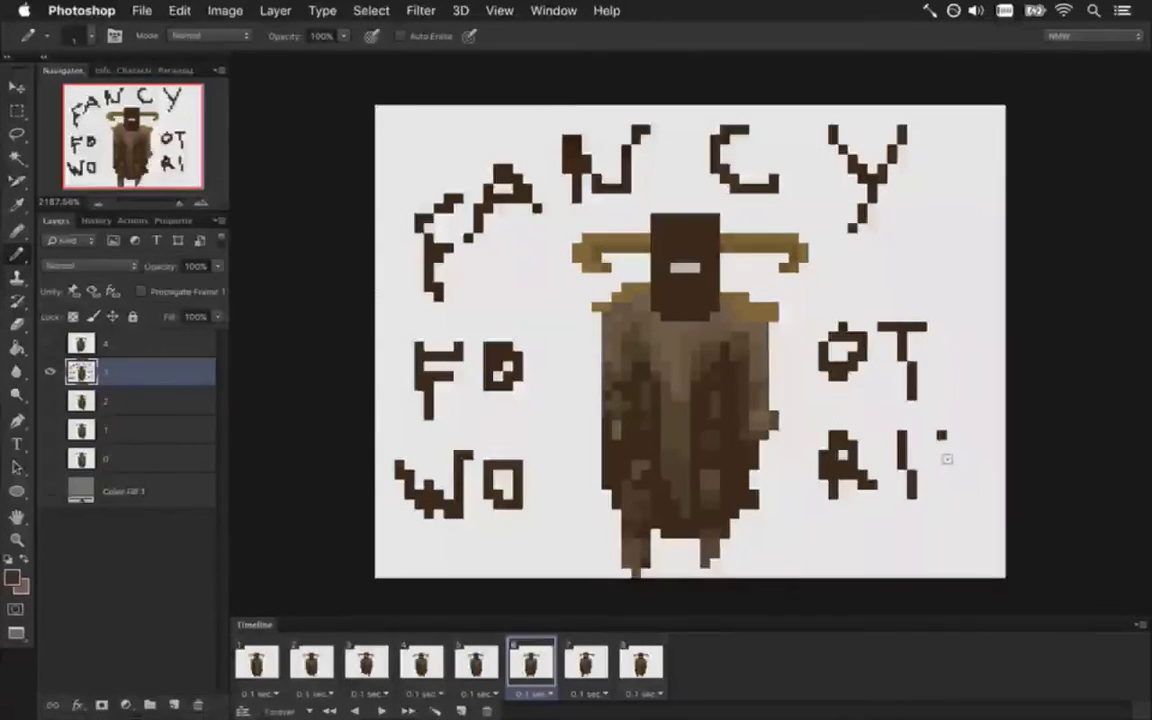
{"action": "left_click_drag", "start_coordinate": [950, 433], "coordinate": [885, 470]}
{"action": "left_click_drag", "start_coordinate": [885, 470], "coordinate": [975, 497]}
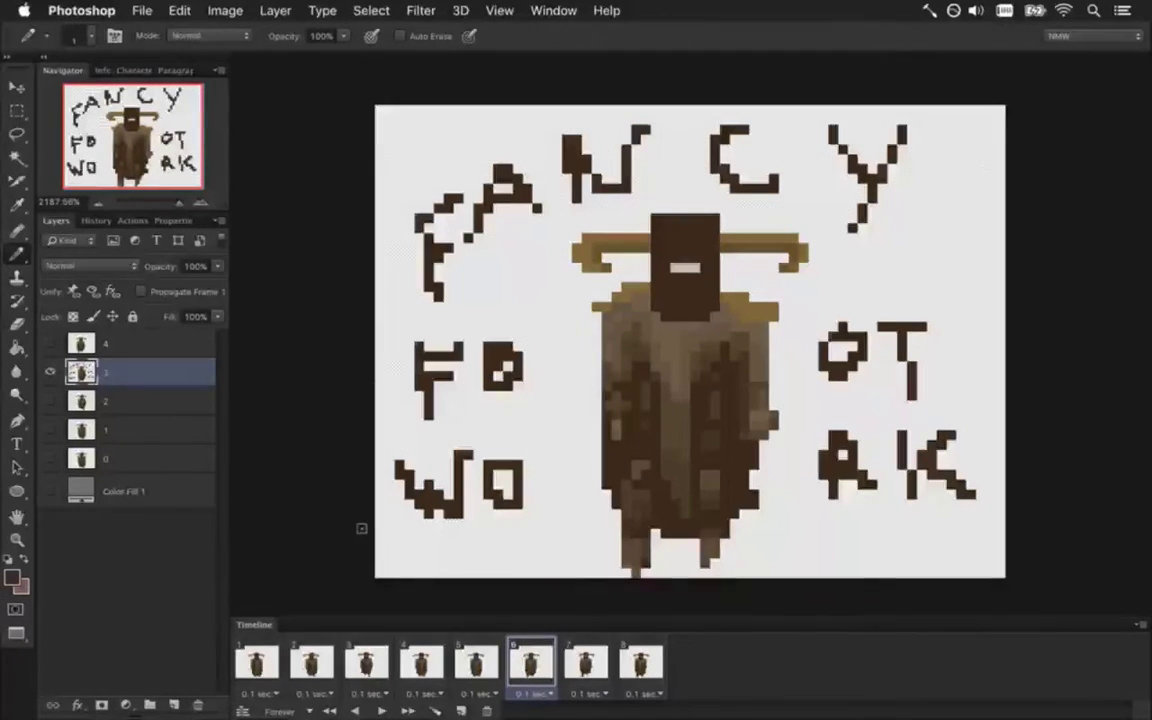
{"action": "key", "text": "m"}
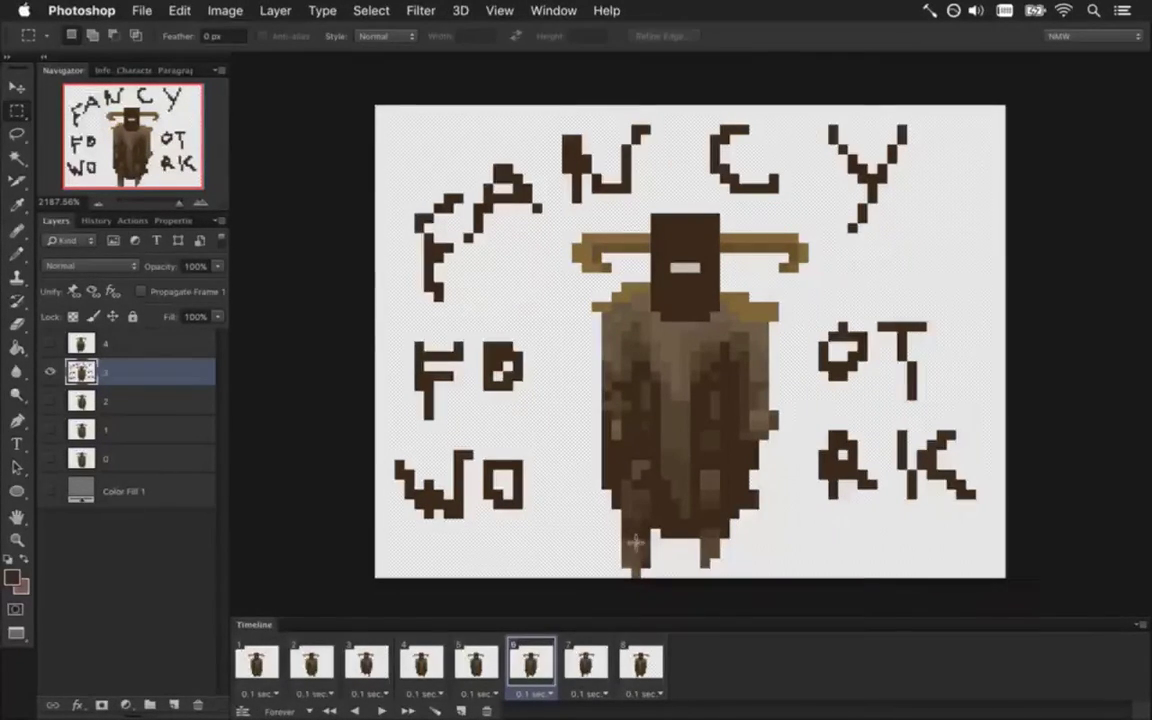
Shift frame 6's lower-left robe strip and bottom robe pixels slightly right on layer 3
{"action": "left_click_drag", "start_coordinate": [621, 479], "coordinate": [651, 570]}
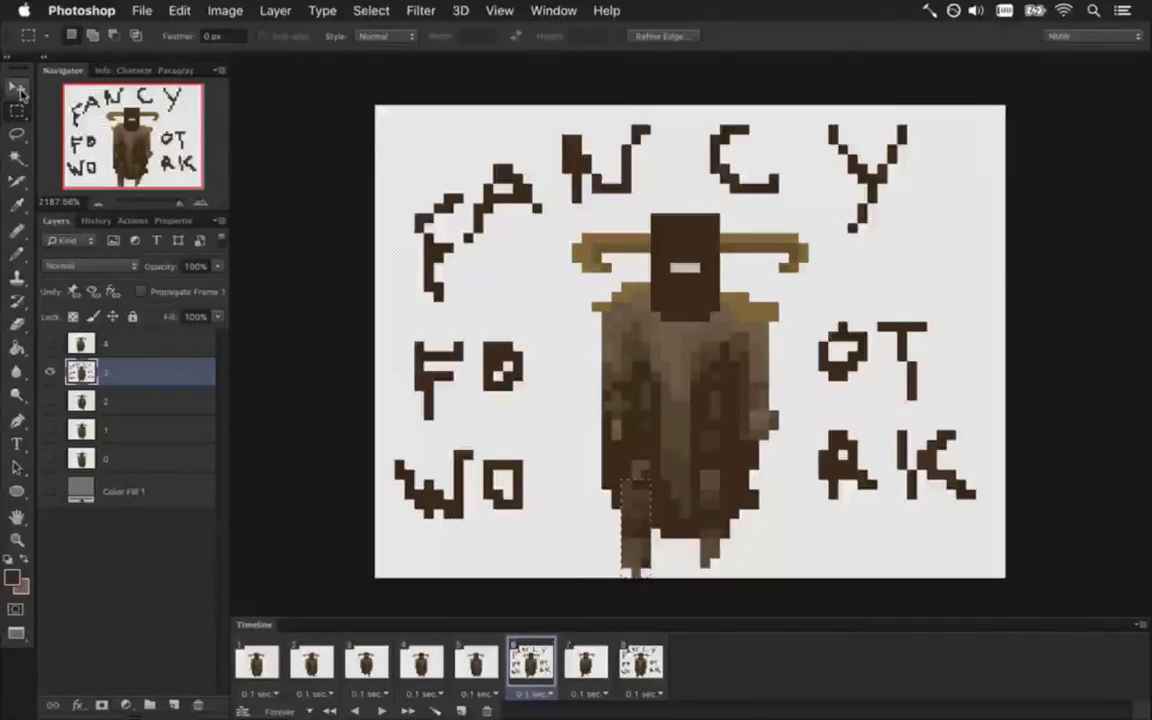
{"action": "key", "text": "v"}
{"action": "left_click_drag", "start_coordinate": [641, 503], "coordinate": [651, 503]}
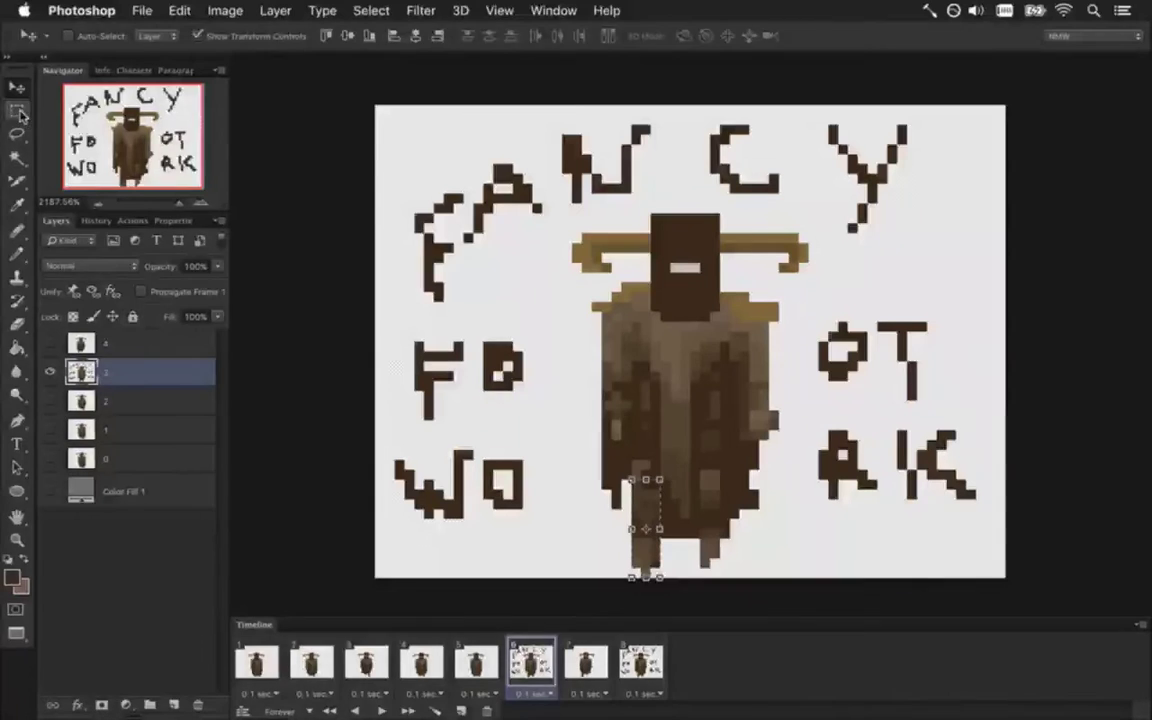
{"action": "key", "text": "m"}
{"action": "key", "text": "super+d"}
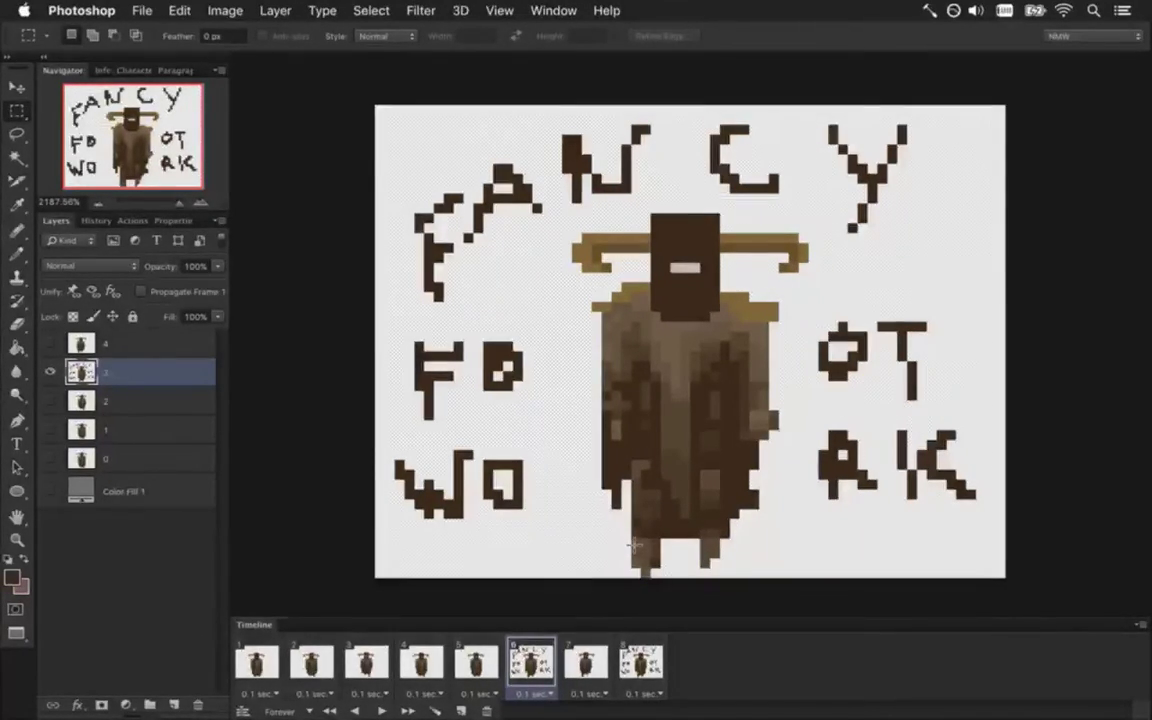
{"action": "left_click_drag", "start_coordinate": [633, 541], "coordinate": [661, 577]}
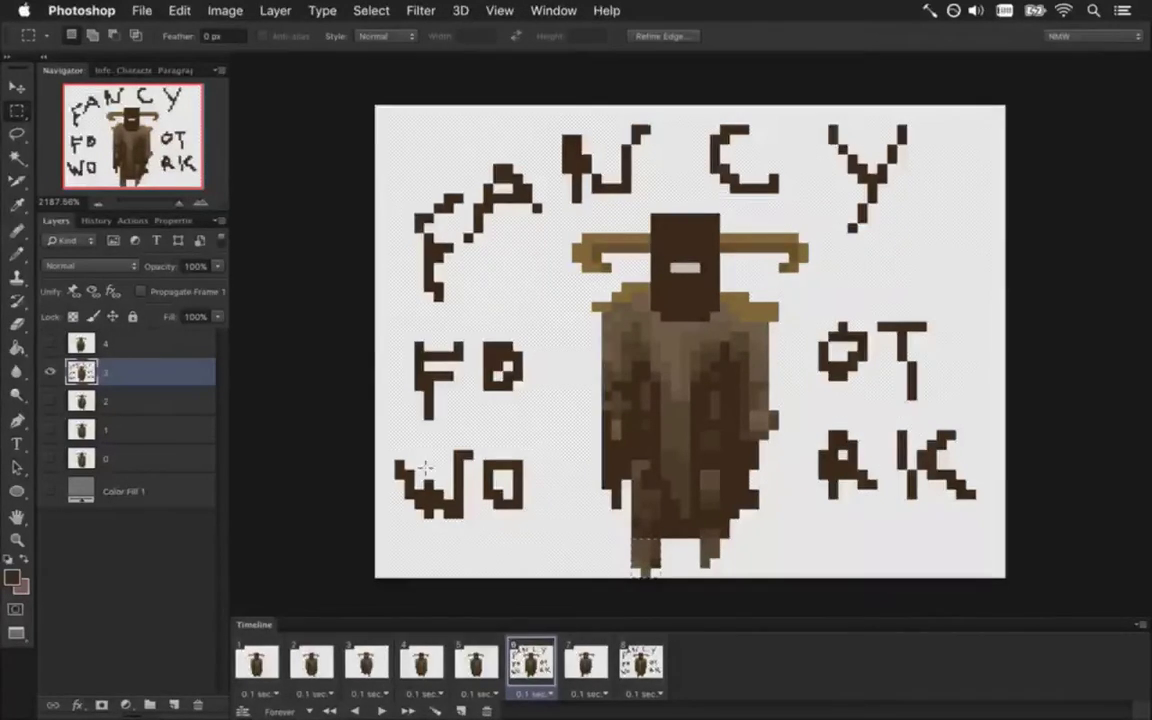
{"action": "left_click", "coordinate": [15, 88]}
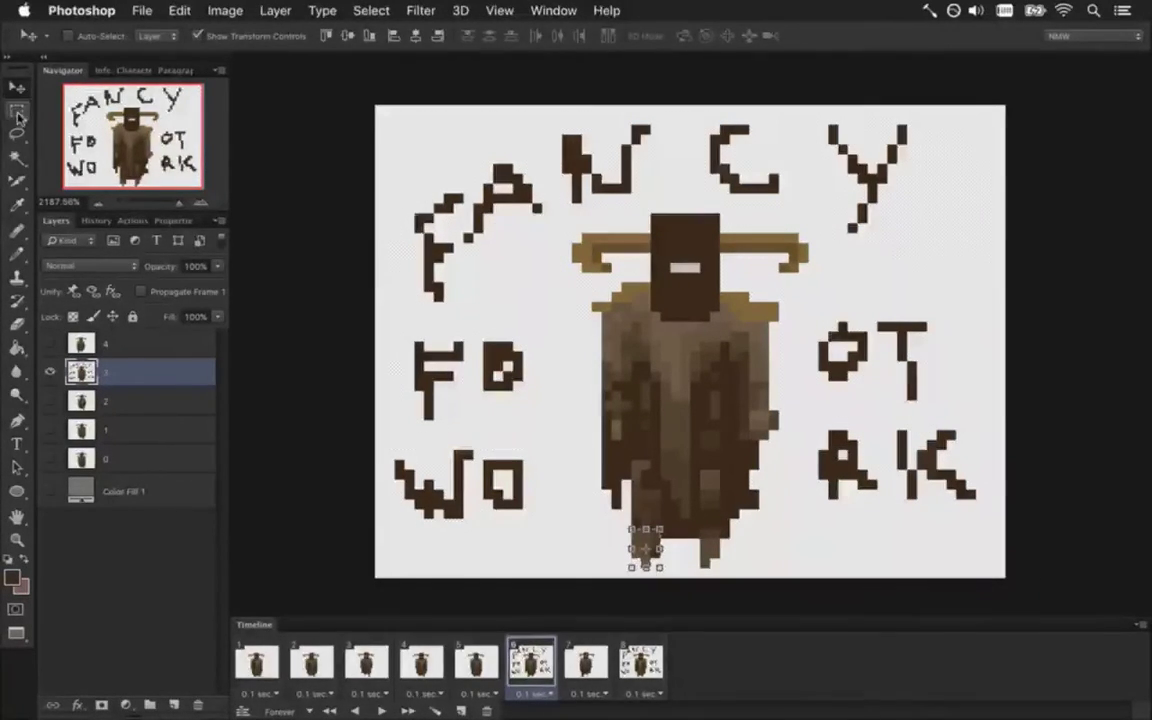
{"action": "key", "text": "m"}
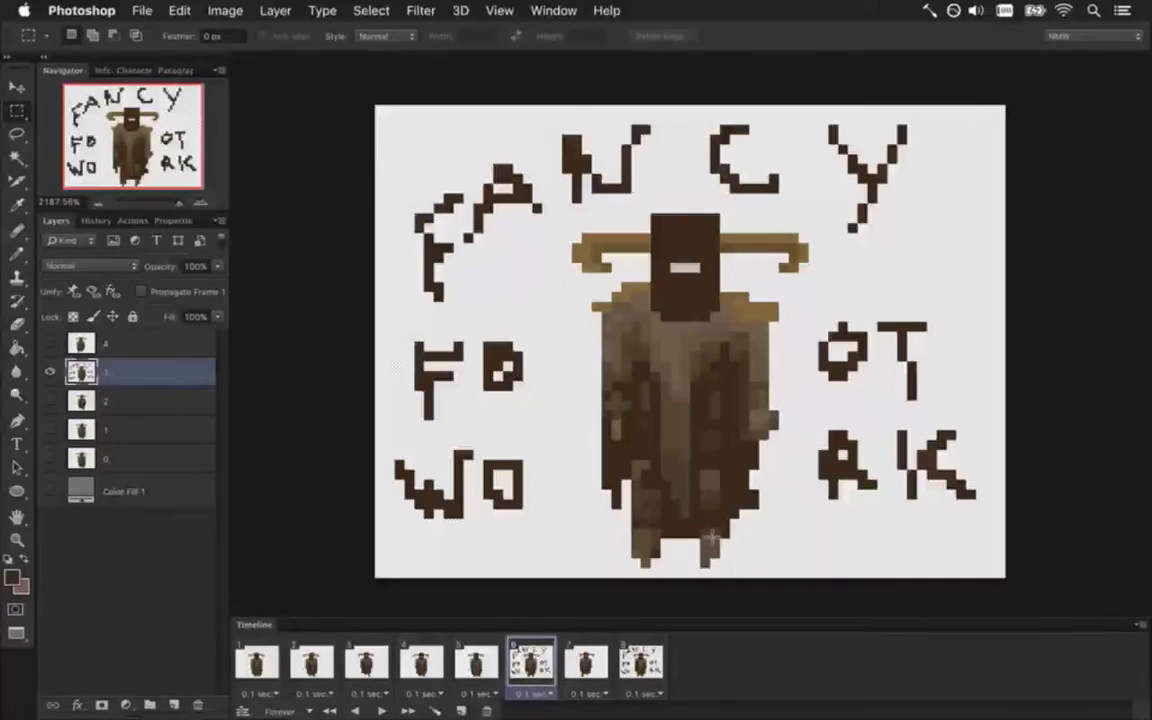
Raise the figure's right foot one pixel and deselect
{"action": "left_click_drag", "start_coordinate": [711, 535], "coordinate": [715, 584]}
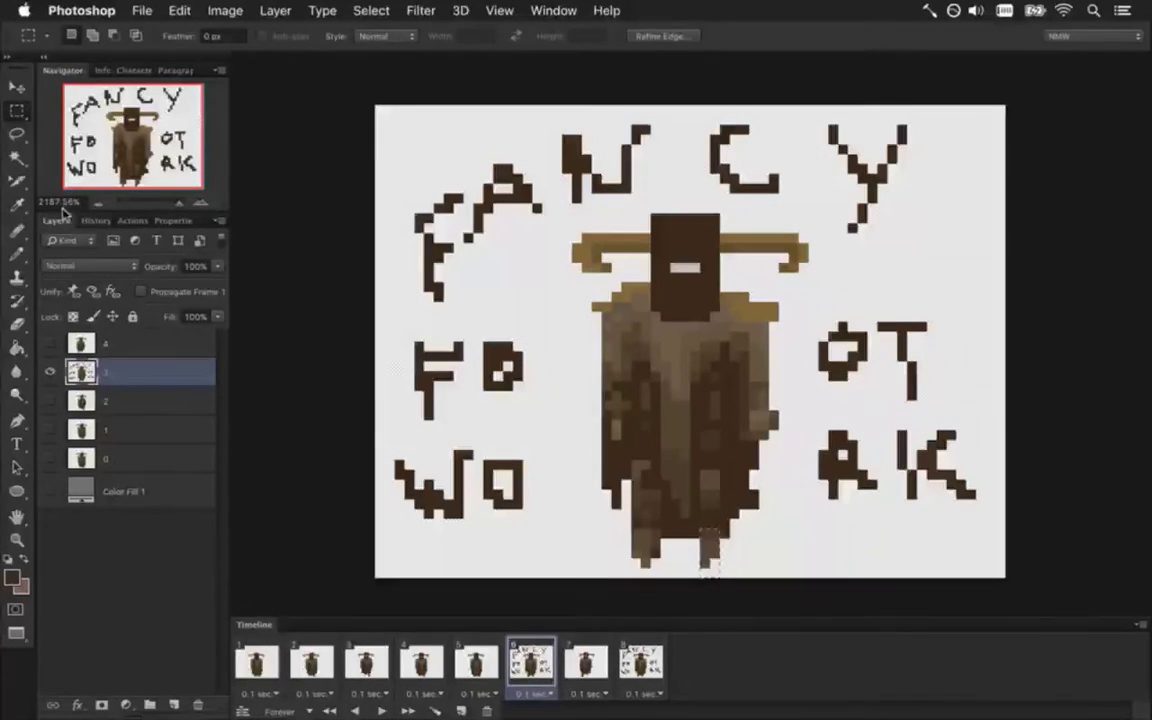
{"action": "left_click", "coordinate": [17, 88]}
{"action": "key", "text": "Up"}
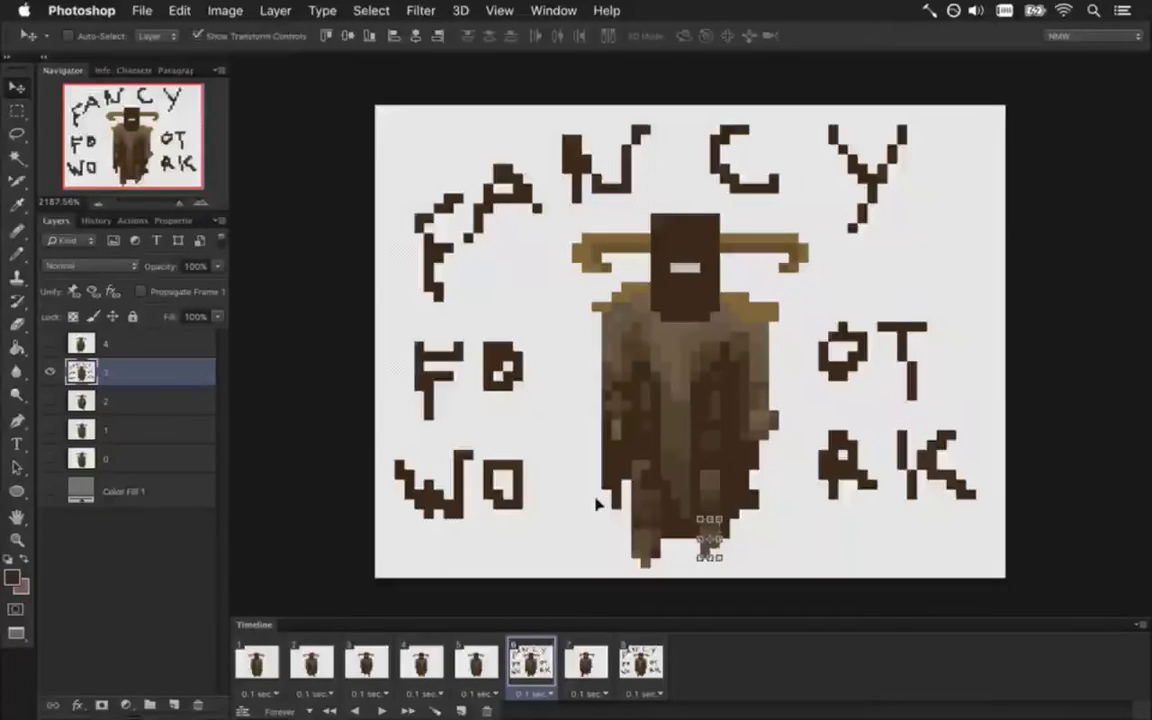
{"action": "key", "text": "m"}
{"action": "key", "text": "ctrl+d"}
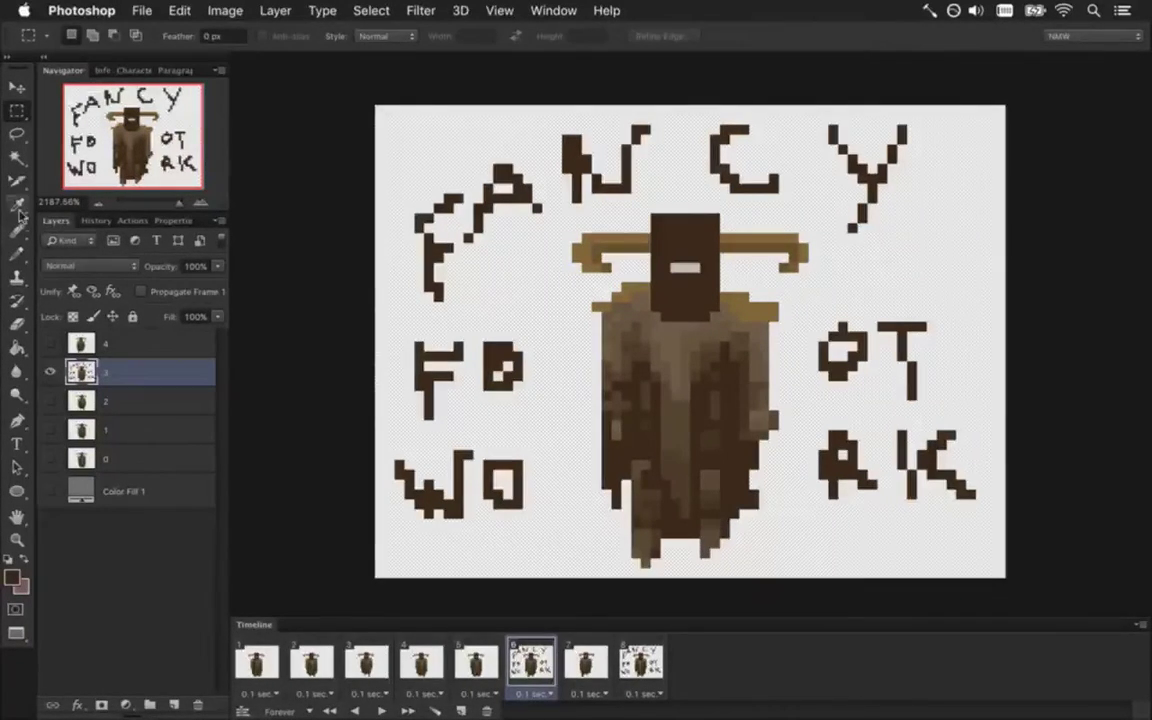
{"action": "key", "text": "i"}
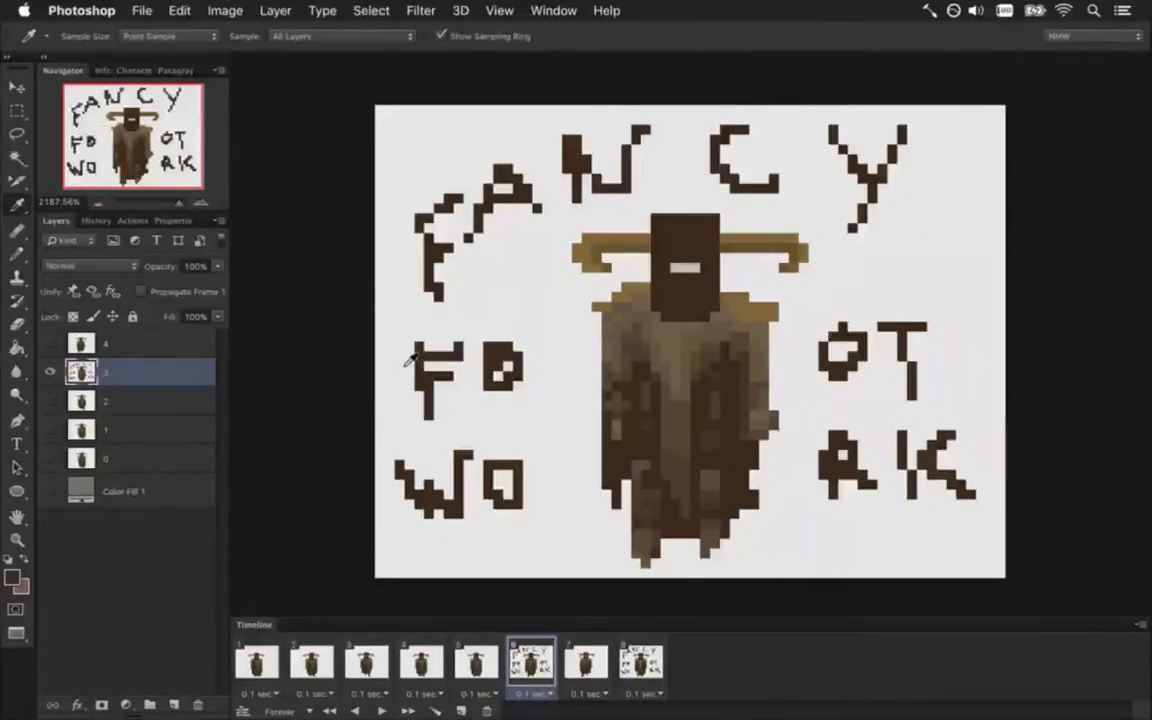
Flip between frames 5 and 6 in the Timeline to compare the sixth frame's pose
{"action": "left_click", "coordinate": [18, 255]}
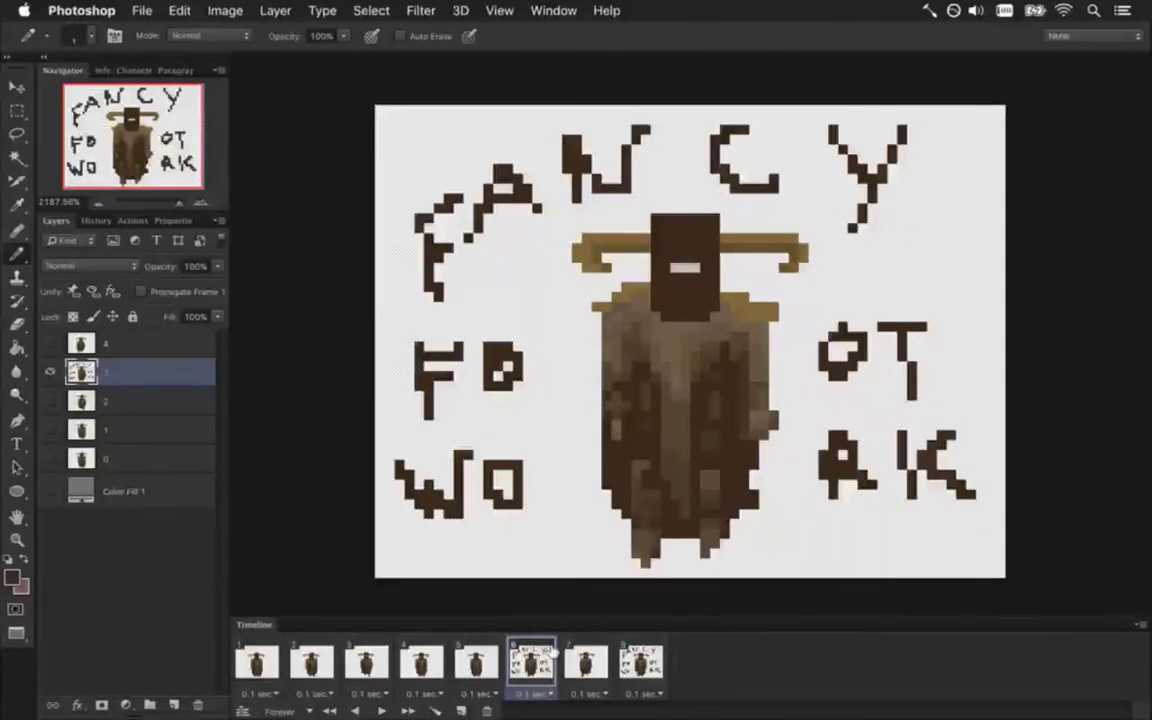
{"action": "left_click", "coordinate": [476, 660]}
{"action": "left_click", "coordinate": [531, 660]}
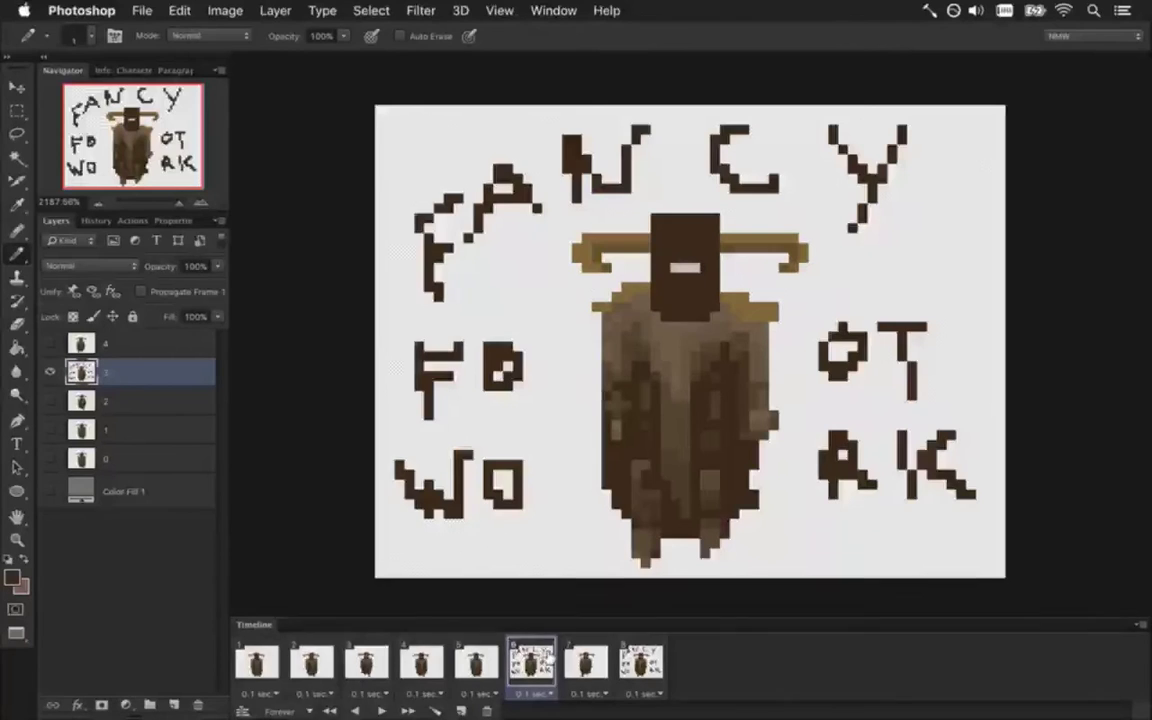
{"action": "left_click", "coordinate": [476, 660]}
{"action": "left_click", "coordinate": [531, 660]}
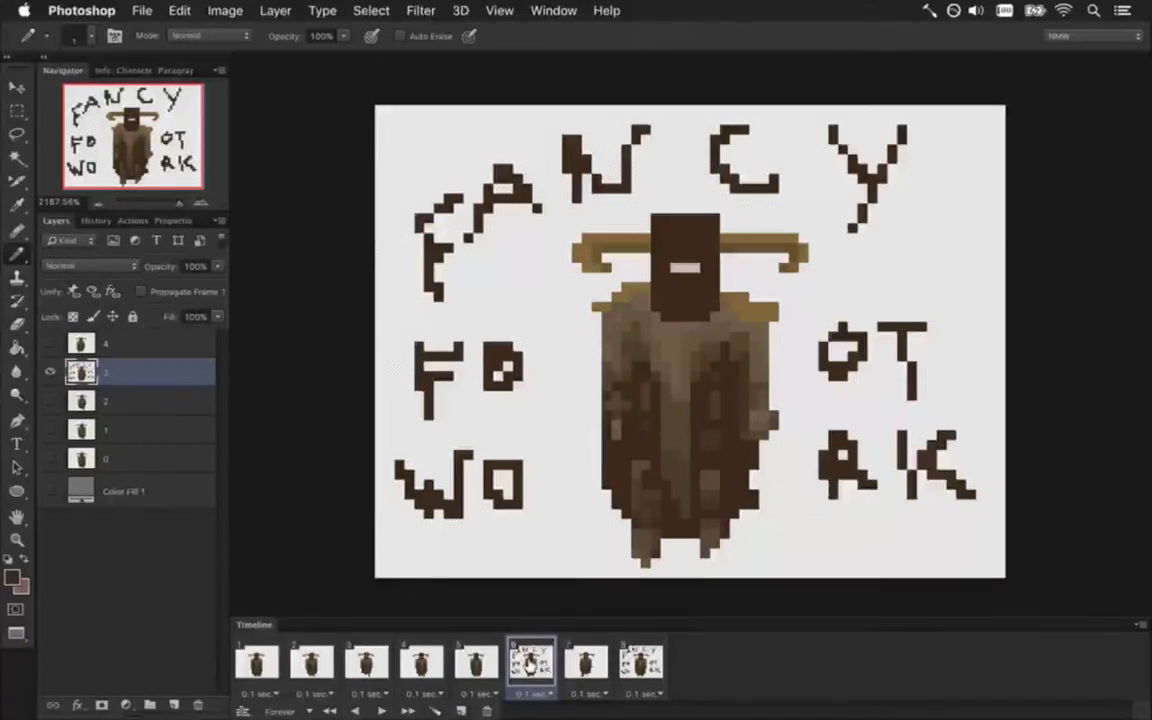
{"action": "left_click", "coordinate": [495, 663]}
{"action": "left_click", "coordinate": [532, 660]}
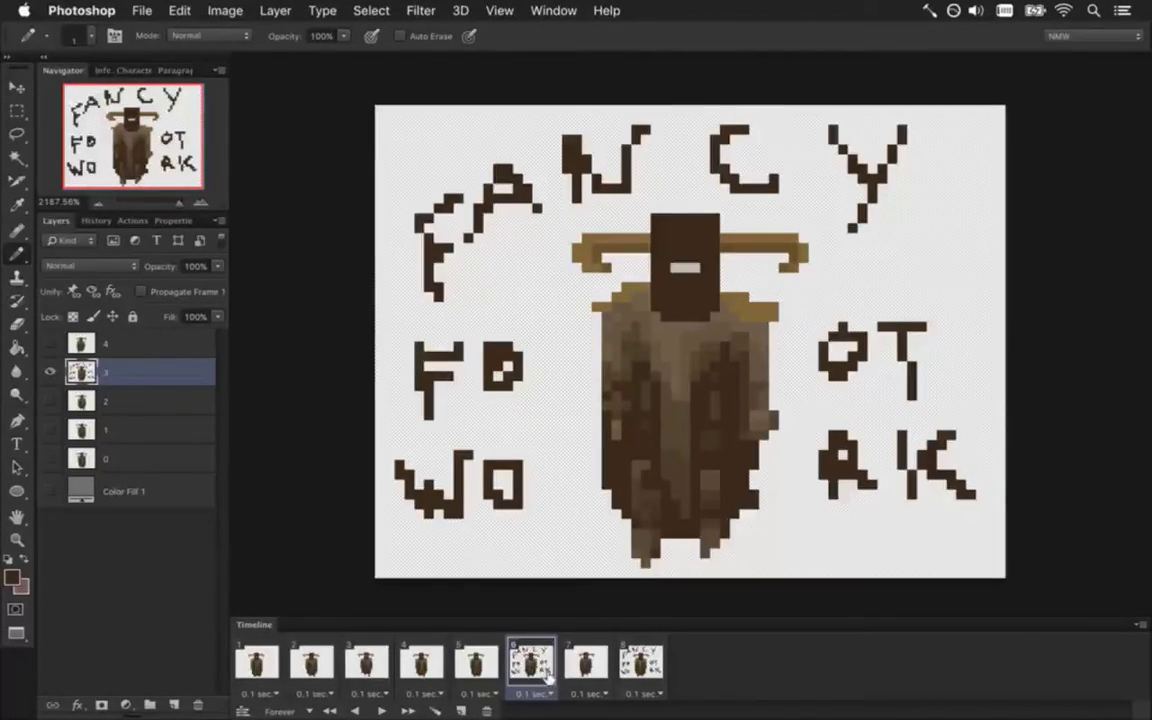
Compare frame 6 with frame 7, then settle on frame 7 with layer 4 active
{"action": "left_click", "coordinate": [585, 662]}
{"action": "left_click", "coordinate": [552, 664]}
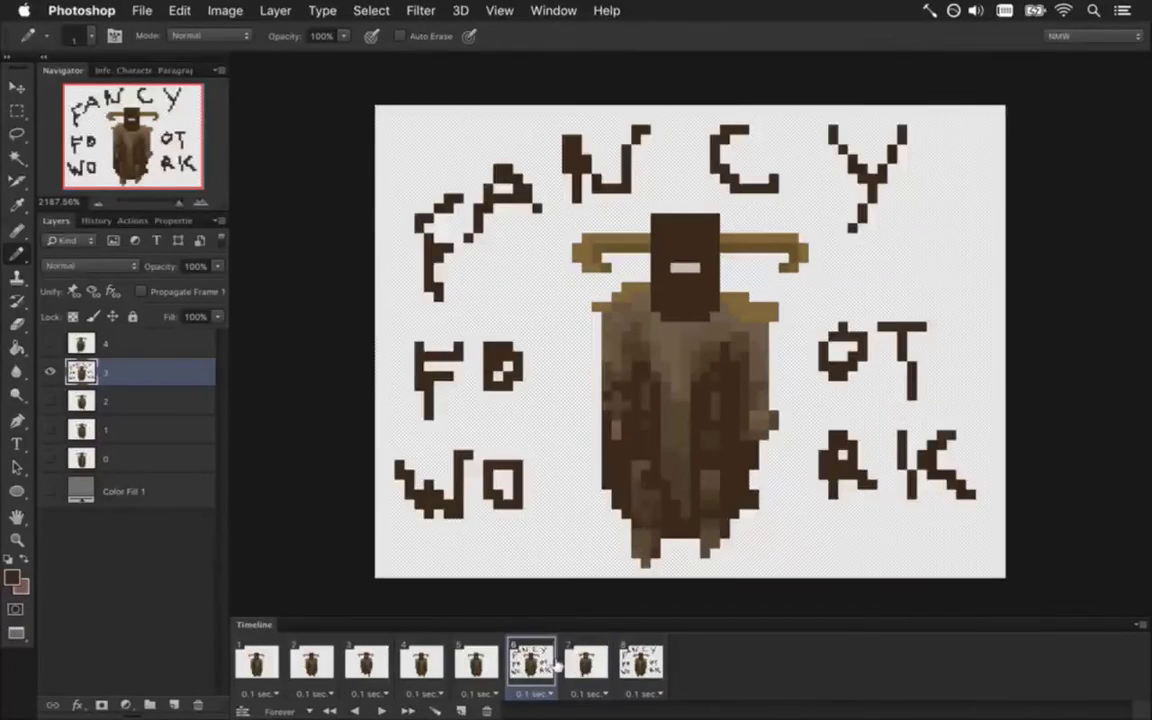
{"action": "left_click", "coordinate": [585, 662]}
{"action": "left_click", "coordinate": [533, 662]}
{"action": "left_click", "coordinate": [598, 655]}
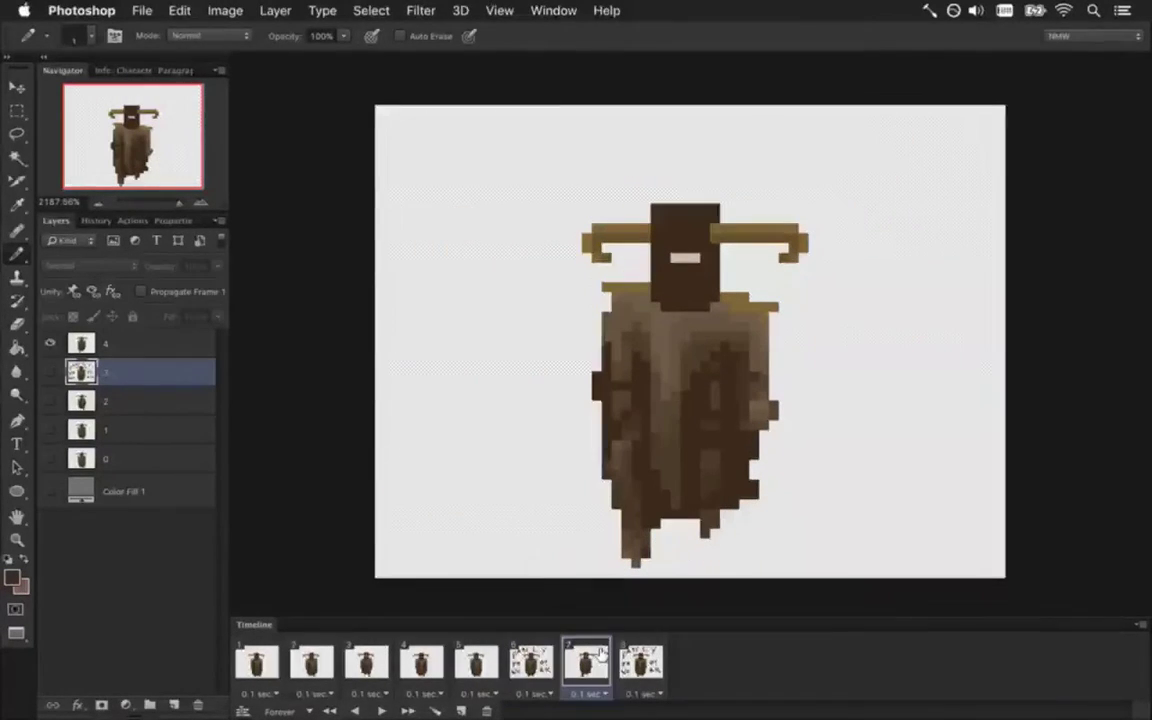
{"action": "left_click", "coordinate": [92, 343]}
{"action": "left_click", "coordinate": [19, 112]}
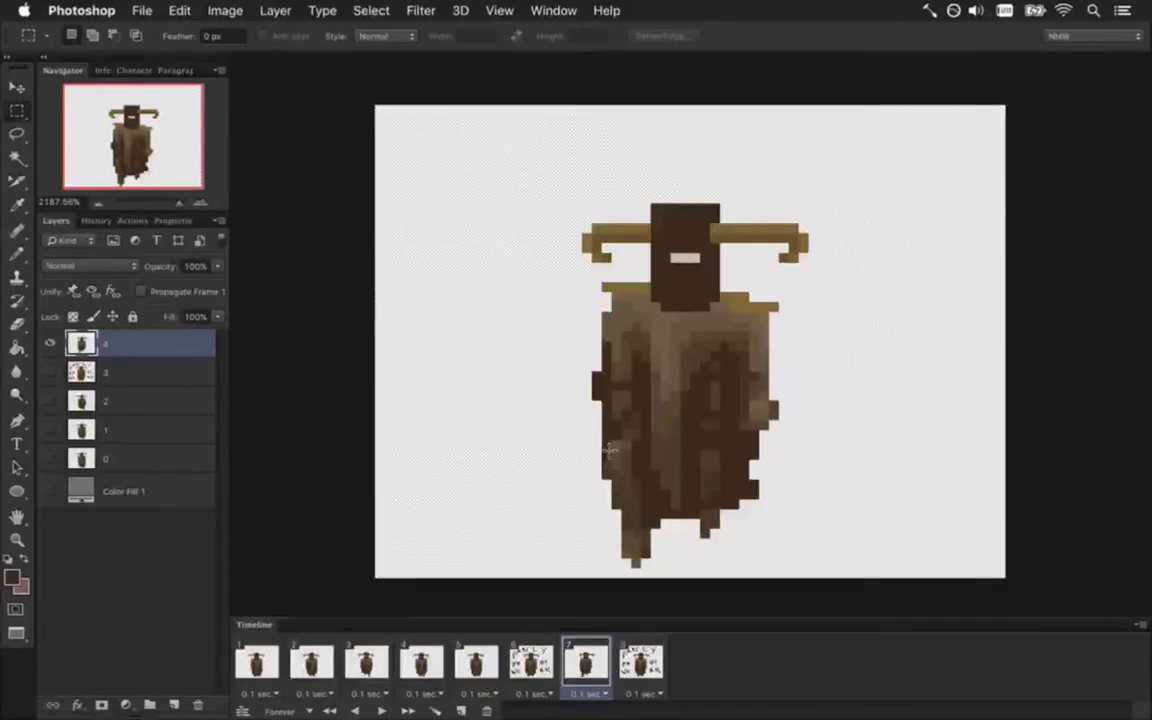
Nudge frame 7's lower-left robe strip on layer 4 one pixel right and deselect
{"action": "left_click_drag", "start_coordinate": [612, 437], "coordinate": [650, 568]}
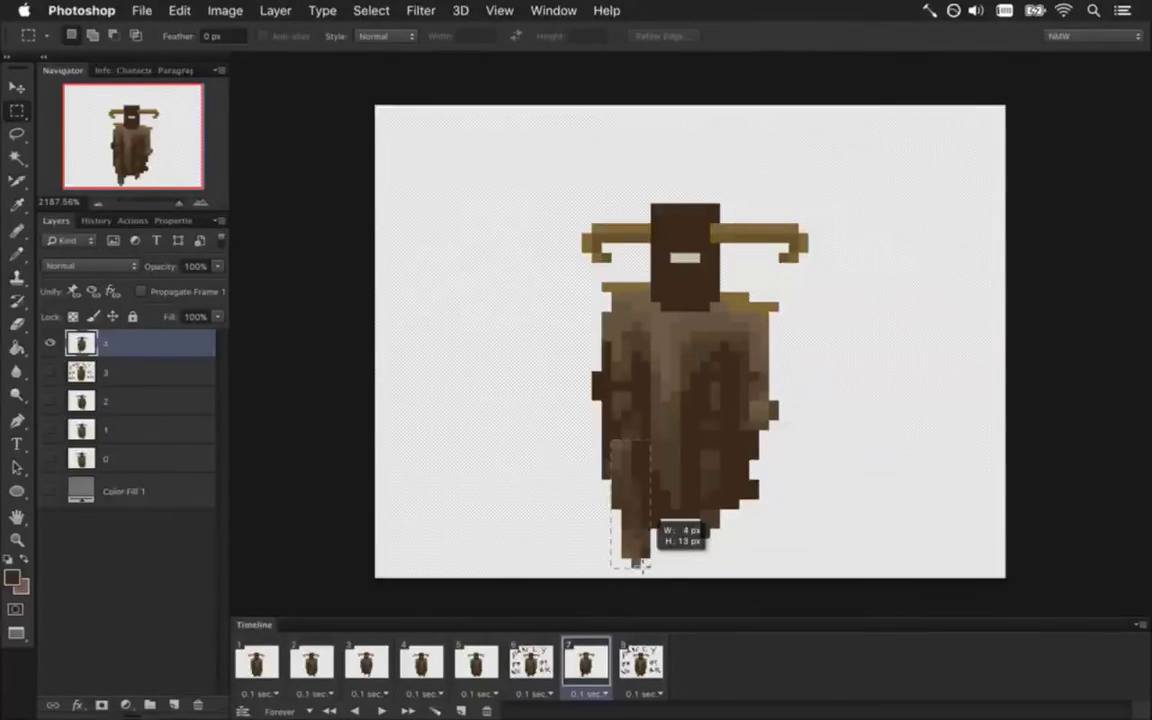
{"action": "left_click_drag", "start_coordinate": [648, 566], "coordinate": [648, 566]}
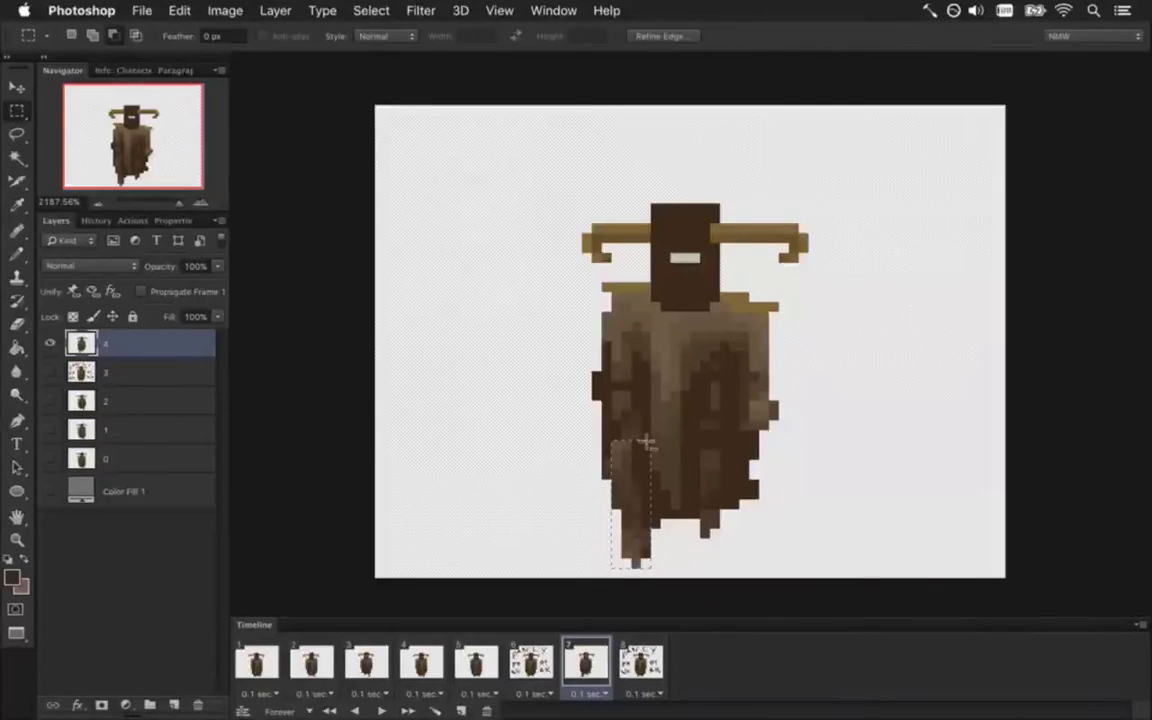
{"action": "left_click_drag", "start_coordinate": [644, 438], "coordinate": [651, 463]}
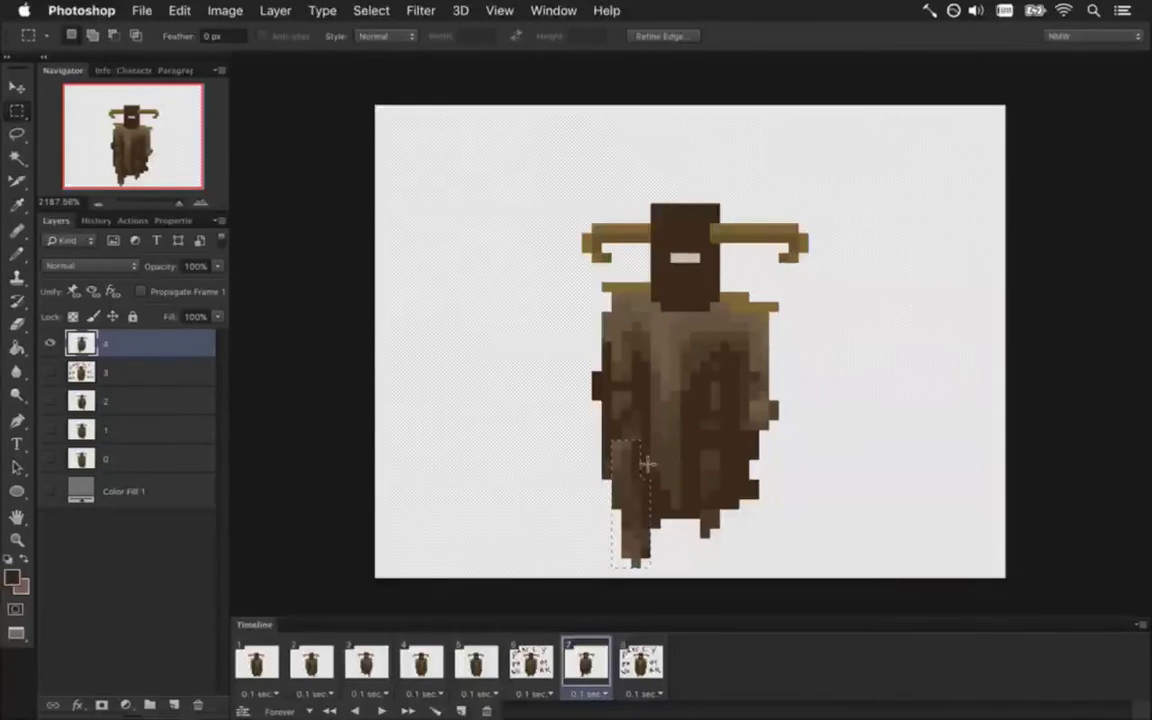
{"action": "key", "text": "ctrl+Right"}
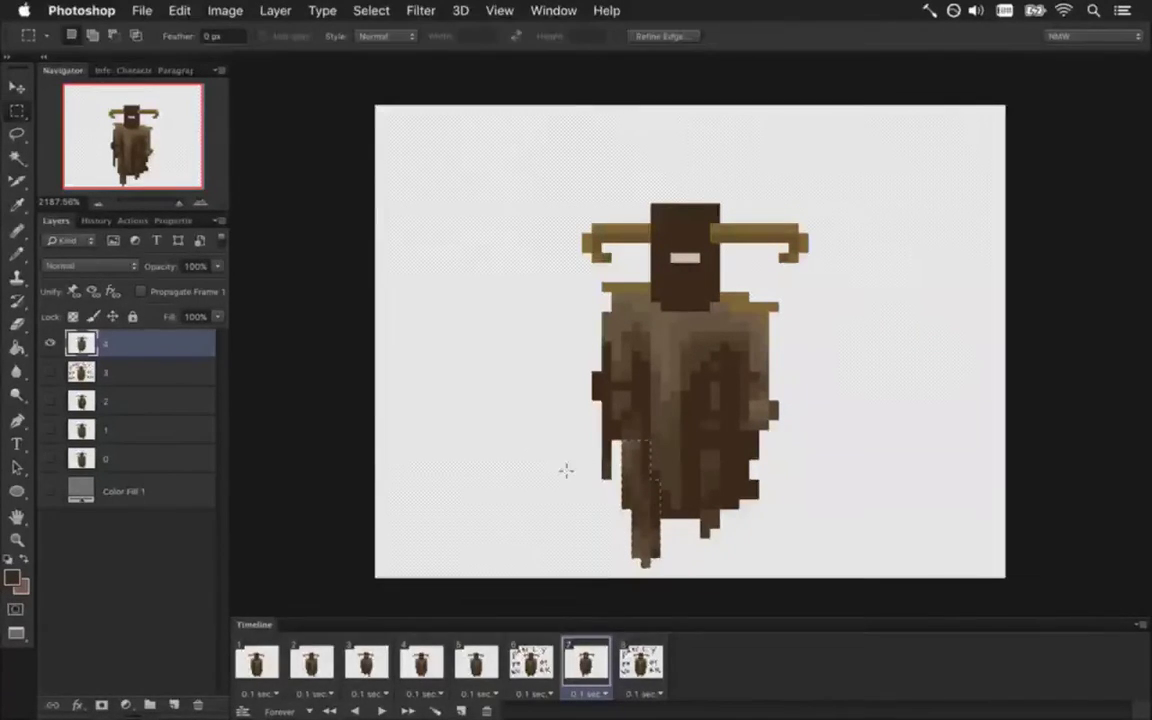
{"action": "key", "text": "ctrl+d"}
{"action": "key", "text": "i"}
{"action": "left_click", "coordinate": [610, 428]}
{"action": "key", "text": "b"}
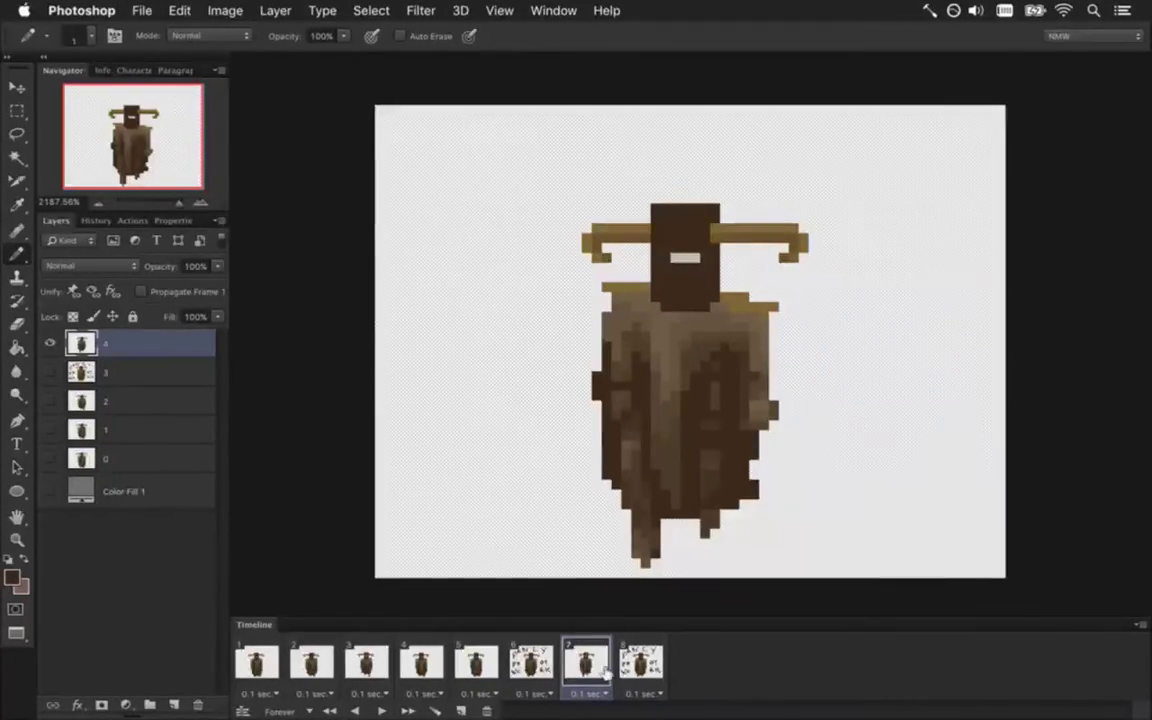
Compare the lettered sixth frame against frames 7 and 8
{"action": "left_click", "coordinate": [530, 666]}
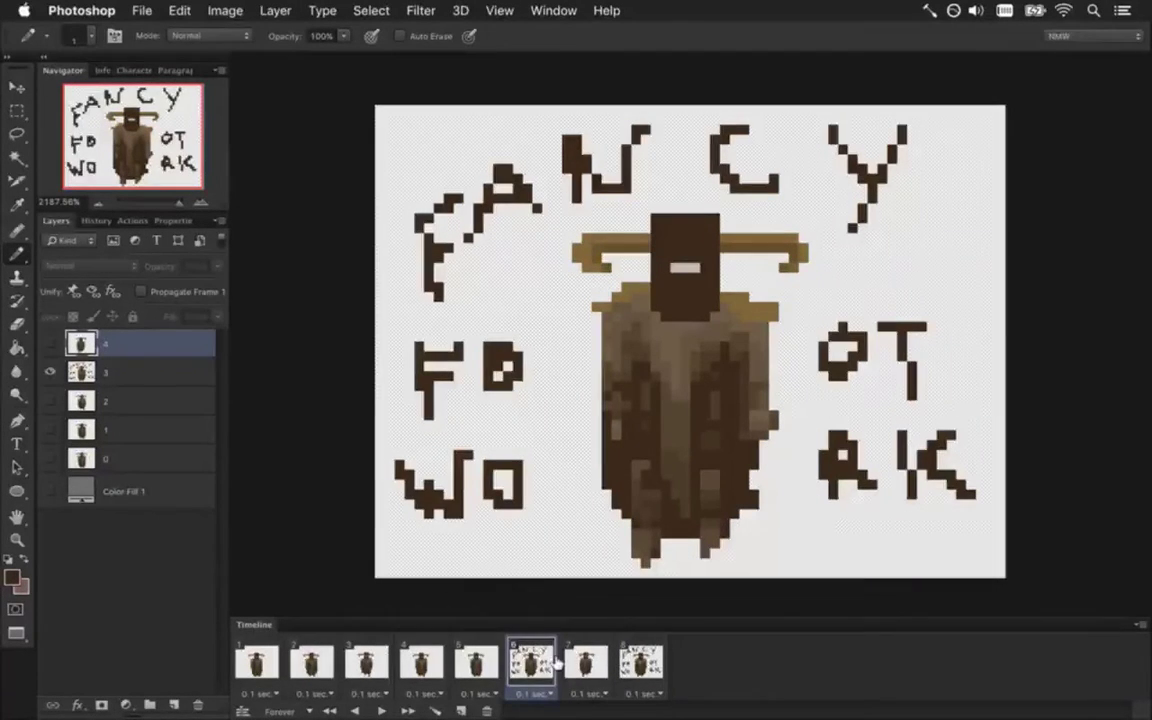
{"action": "left_click", "coordinate": [592, 664]}
{"action": "left_click", "coordinate": [641, 662]}
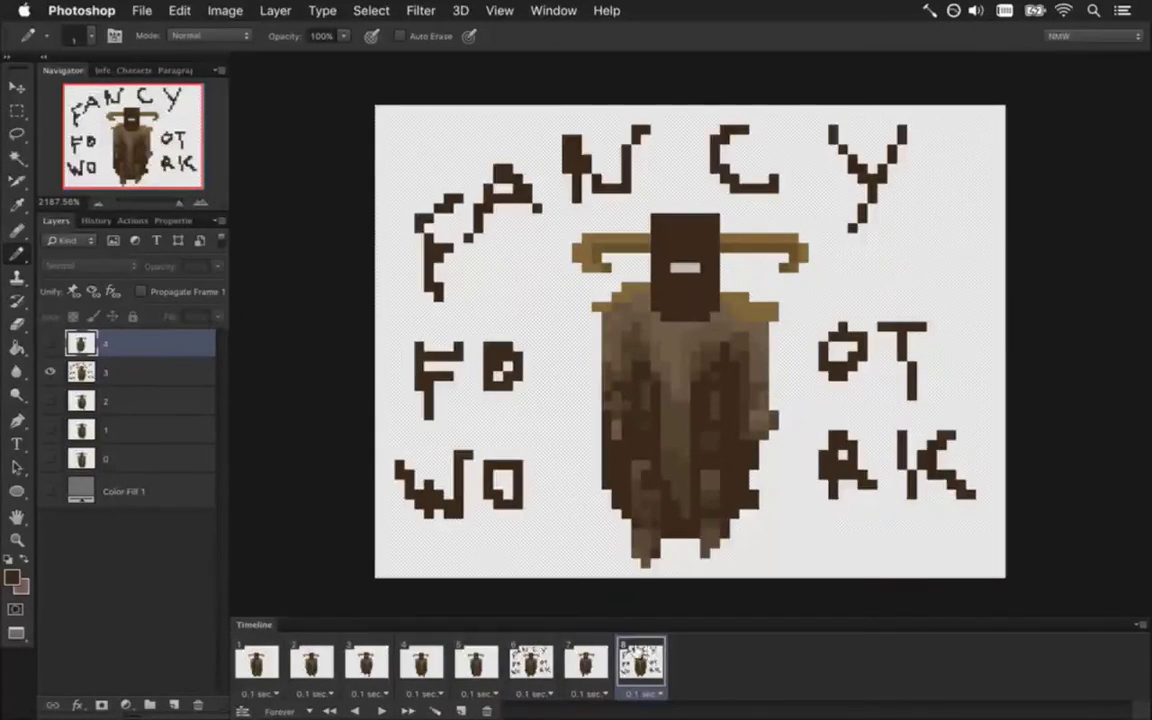
{"action": "left_click", "coordinate": [586, 662]}
{"action": "left_click", "coordinate": [530, 662]}
Compare frame 6 with frames 5 and 4, then return to frame 6 with layer 3 active
{"action": "left_click", "coordinate": [477, 664]}
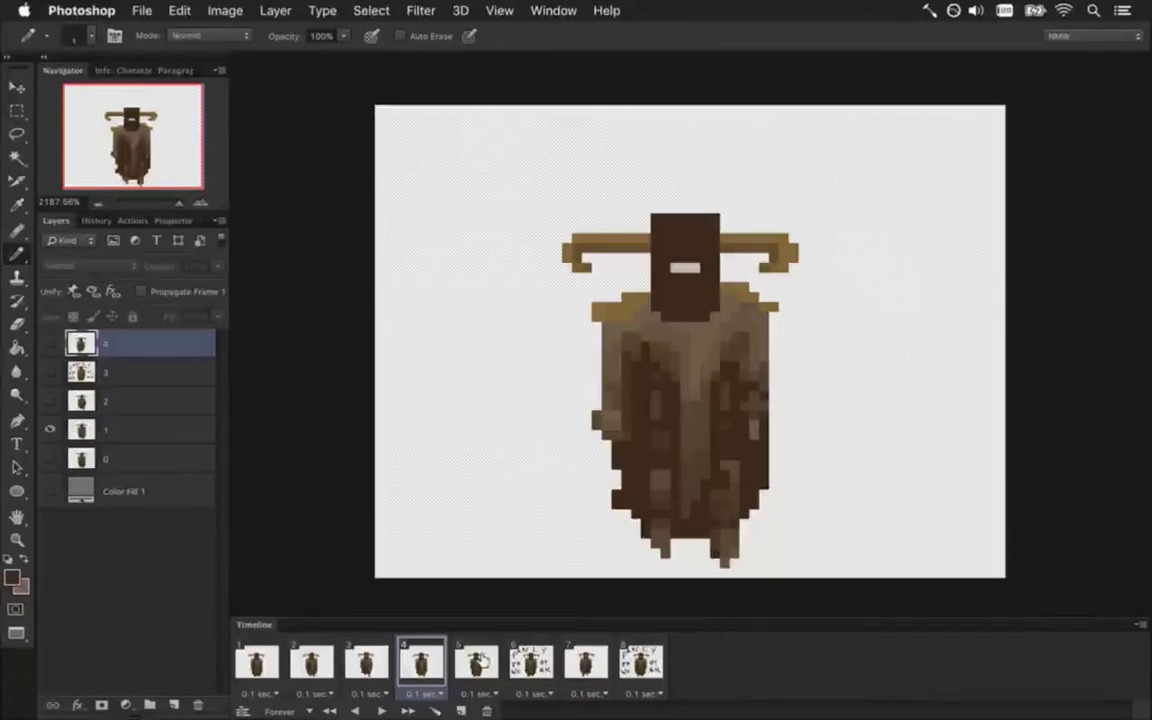
{"action": "left_click", "coordinate": [476, 658]}
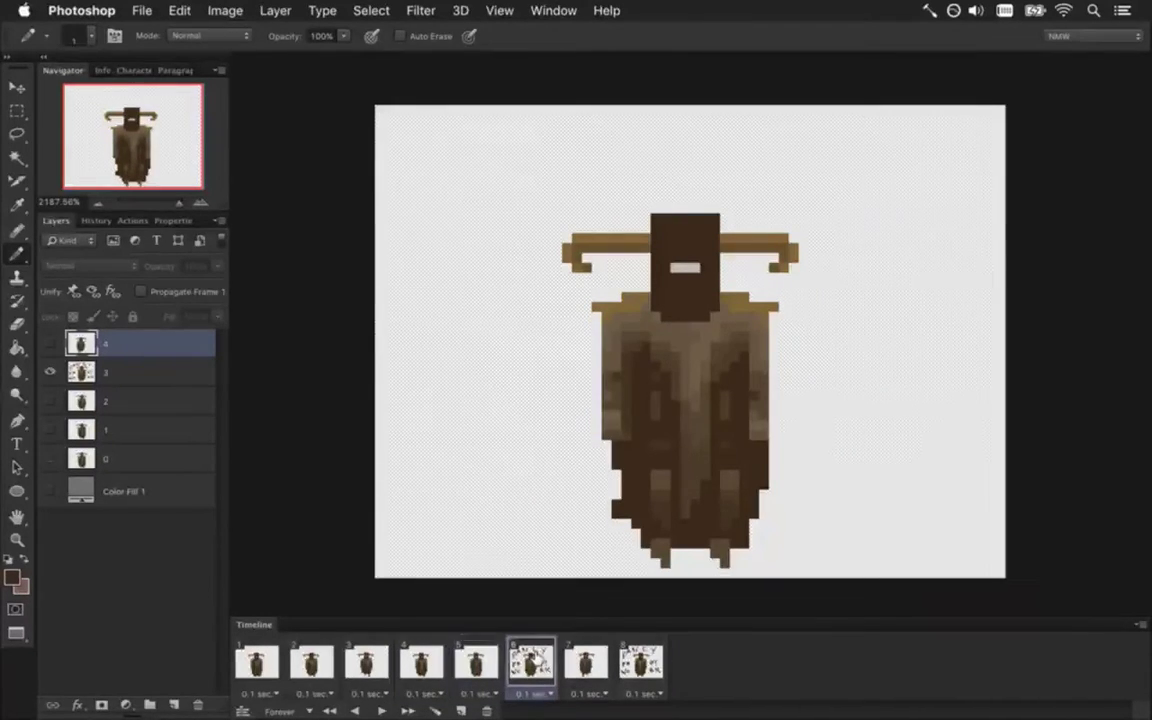
{"action": "left_click", "coordinate": [478, 660]}
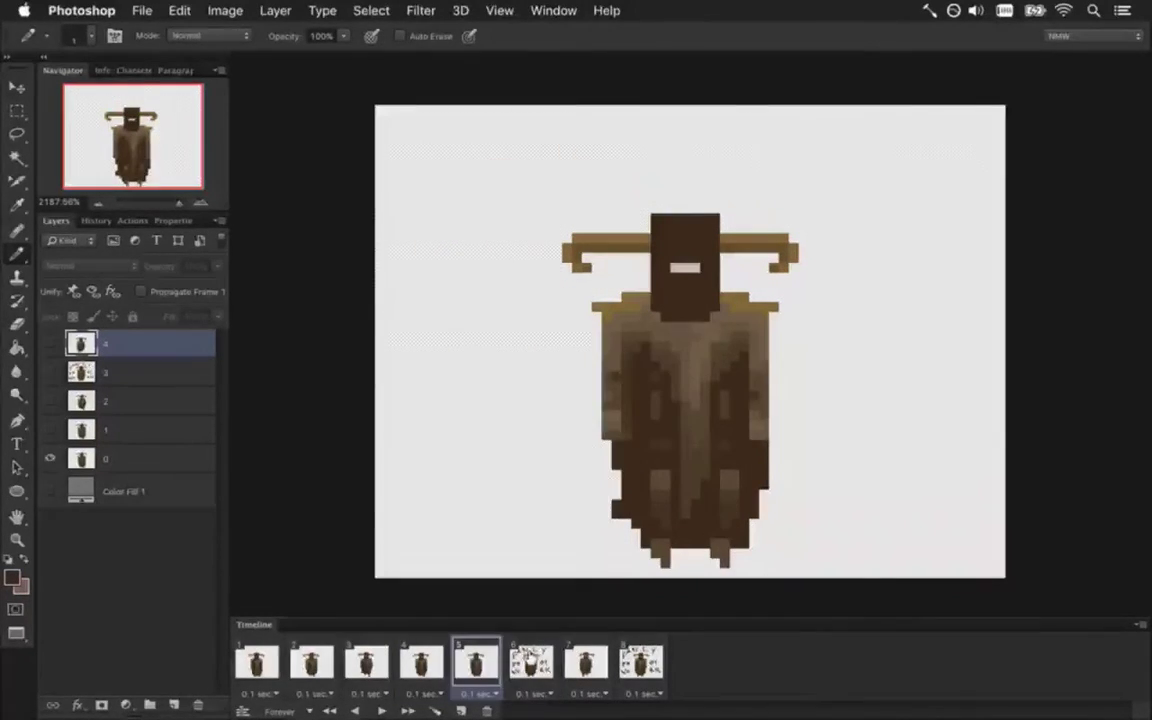
{"action": "left_click", "coordinate": [530, 659]}
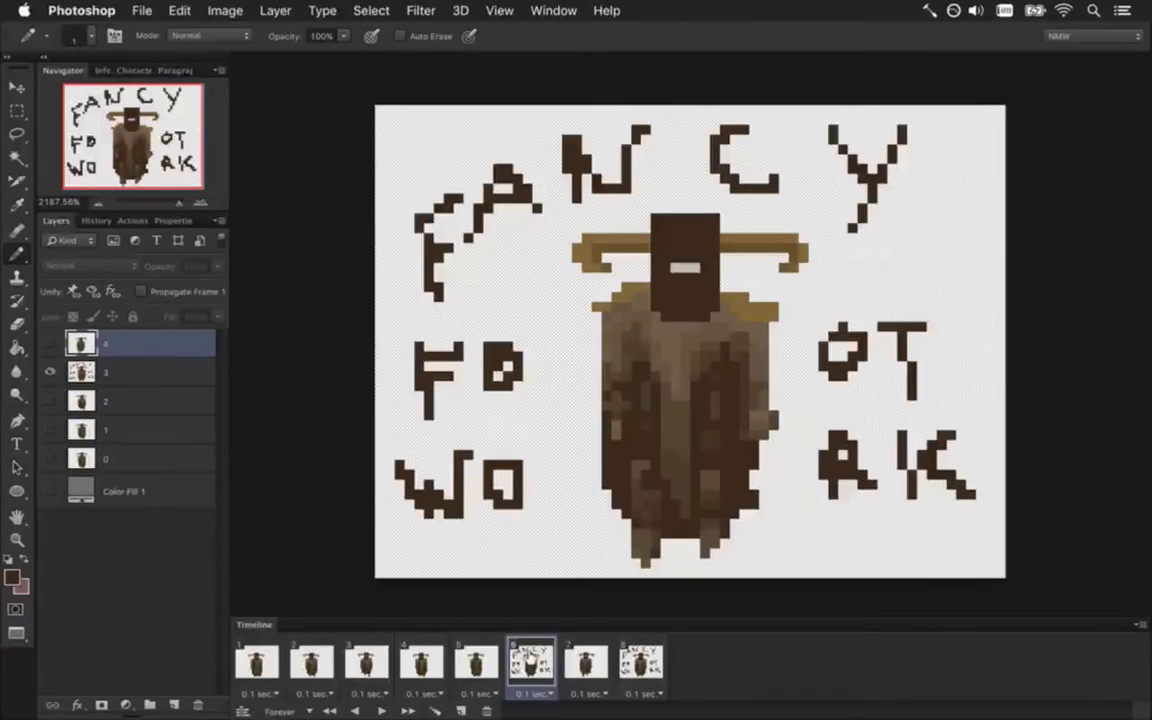
{"action": "left_click", "coordinate": [478, 660]}
{"action": "left_click", "coordinate": [442, 666]}
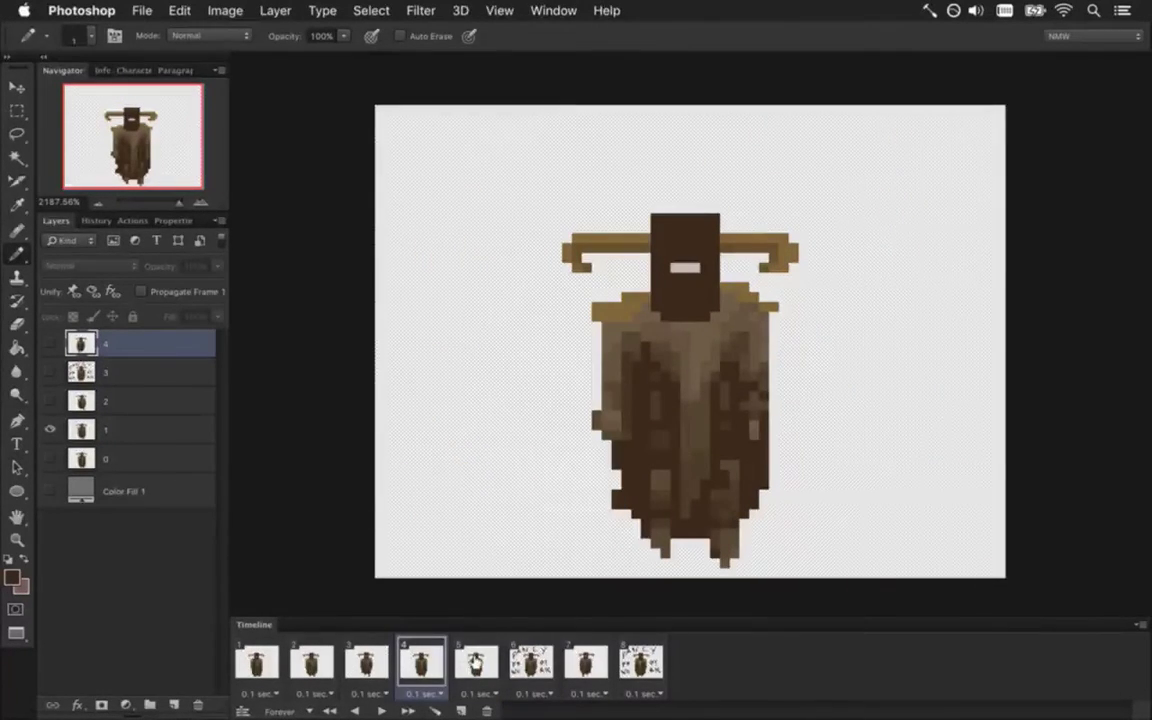
{"action": "left_click", "coordinate": [476, 662]}
{"action": "left_click", "coordinate": [530, 660]}
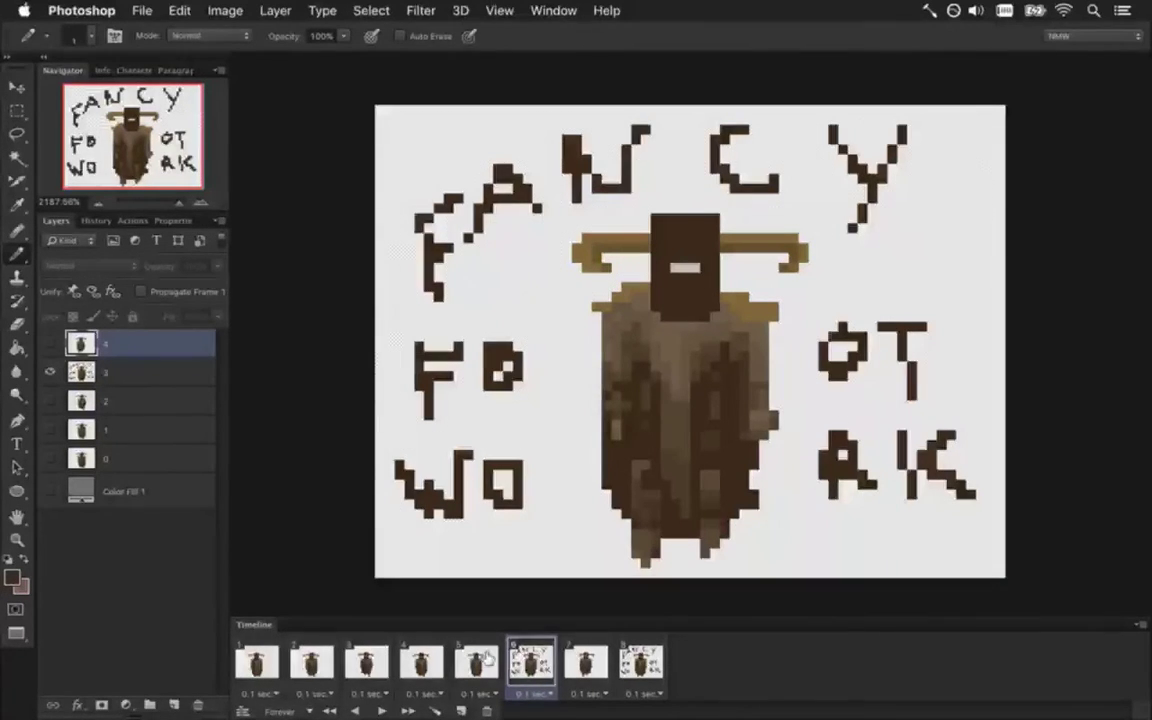
{"action": "left_click", "coordinate": [119, 370]}
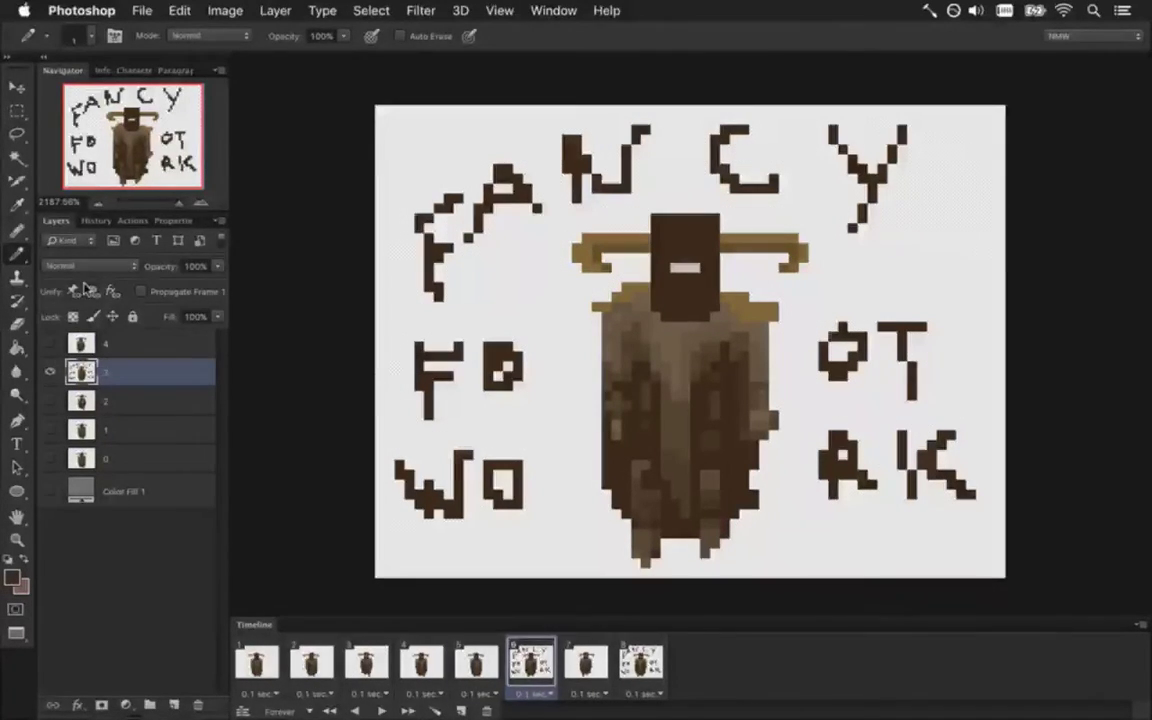
{"action": "left_click", "coordinate": [18, 110]}
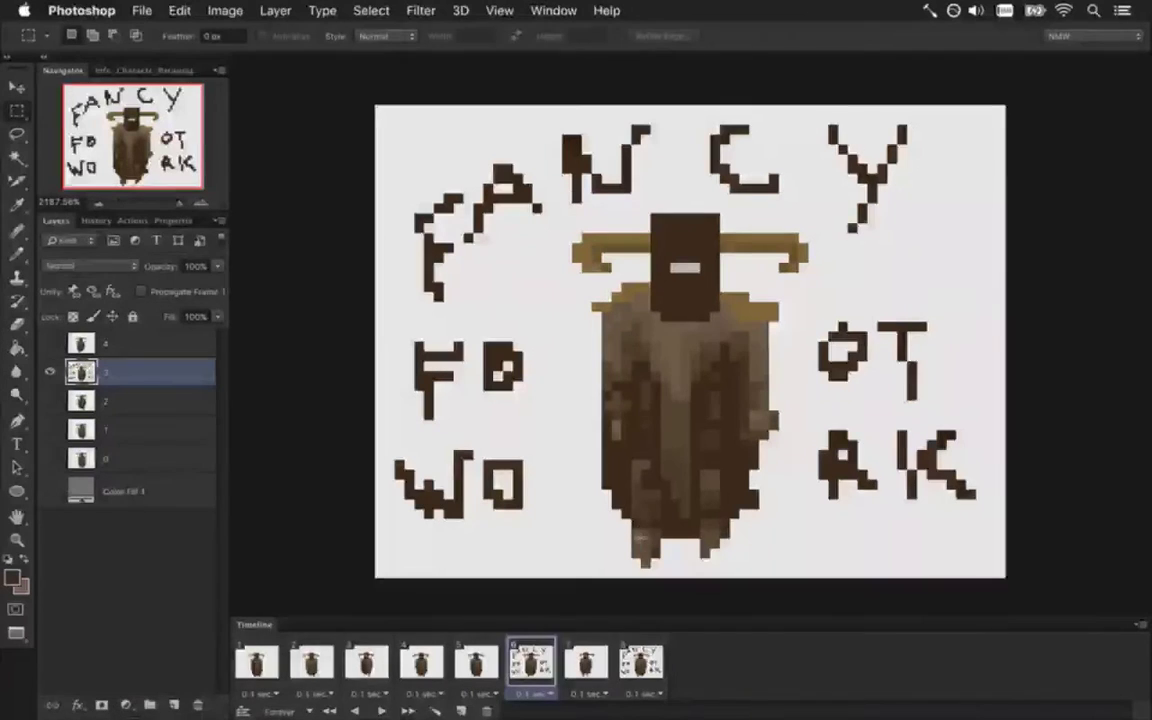
Nudge the small tip at the cloak's bottom one pixel right
{"action": "left_click_drag", "start_coordinate": [598, 490], "coordinate": [652, 563]}
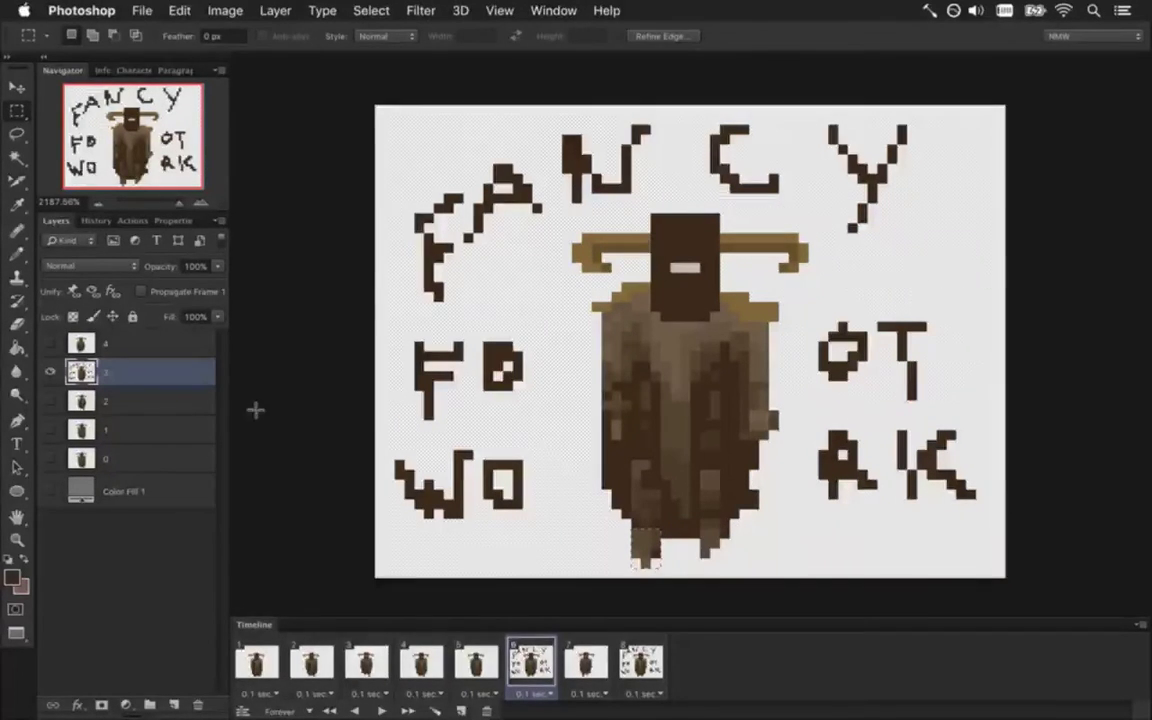
{"action": "left_click", "coordinate": [20, 90]}
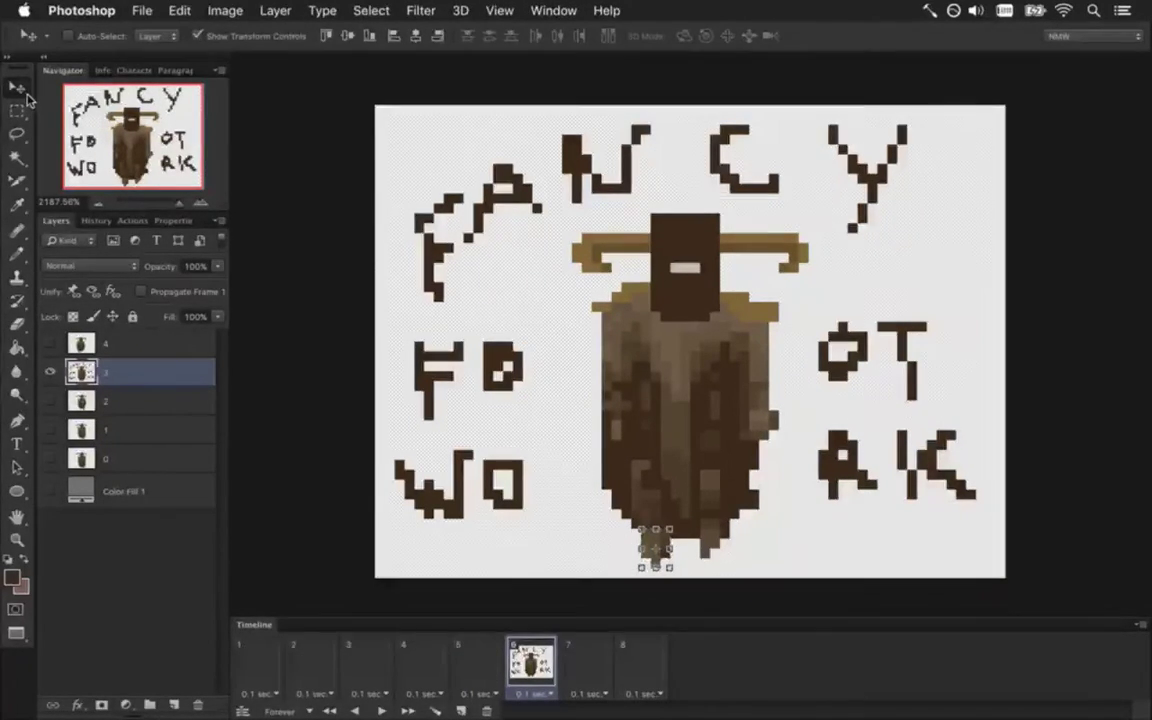
{"action": "key", "text": "Right"}
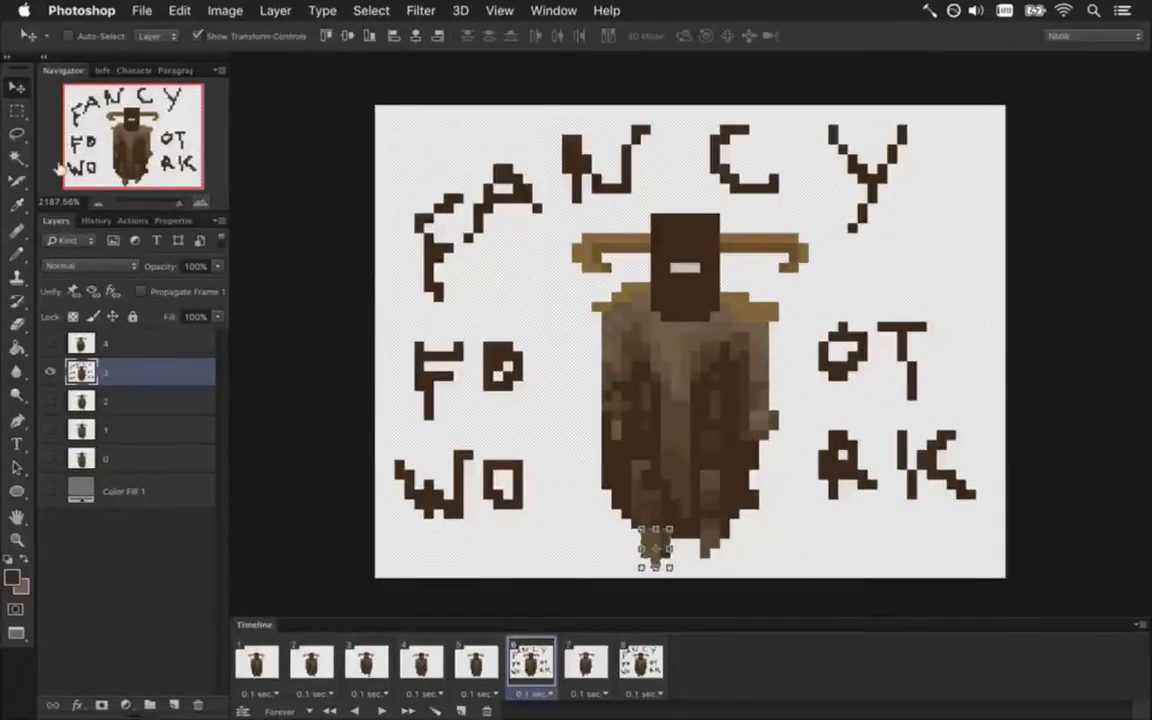
{"action": "left_click", "coordinate": [20, 110]}
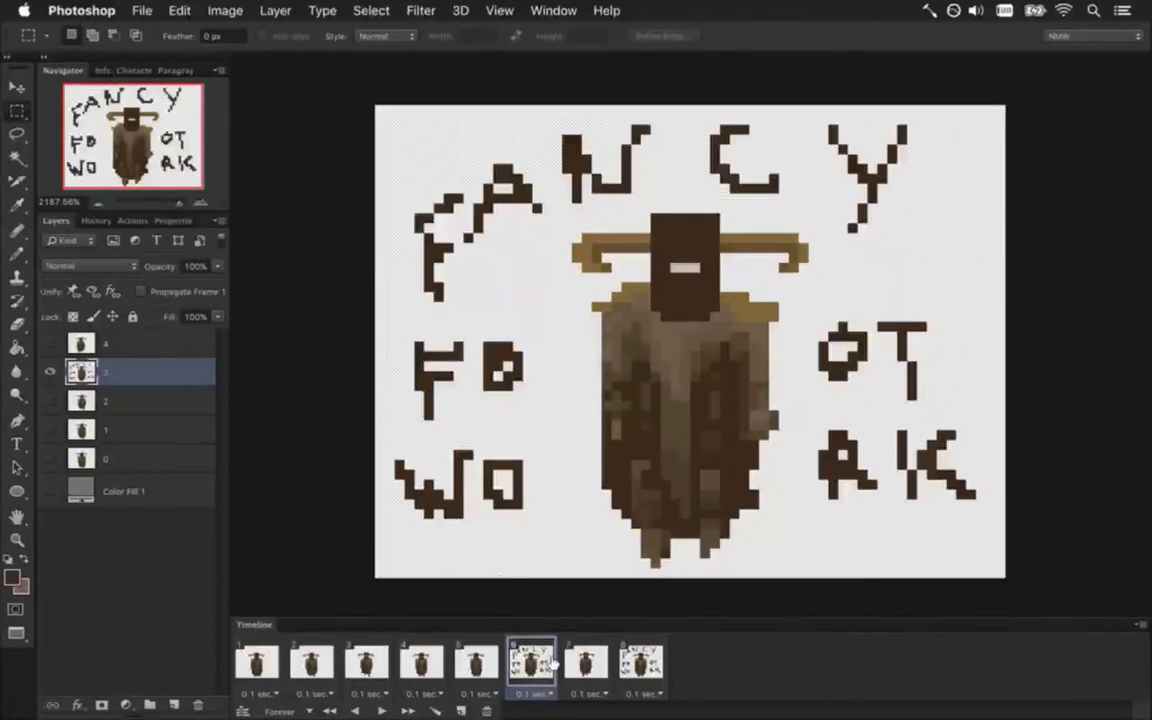
Compare frames 6, 7 and 8, then play the run cycle from frame 1 and stop on frame 6
{"action": "left_click", "coordinate": [592, 664]}
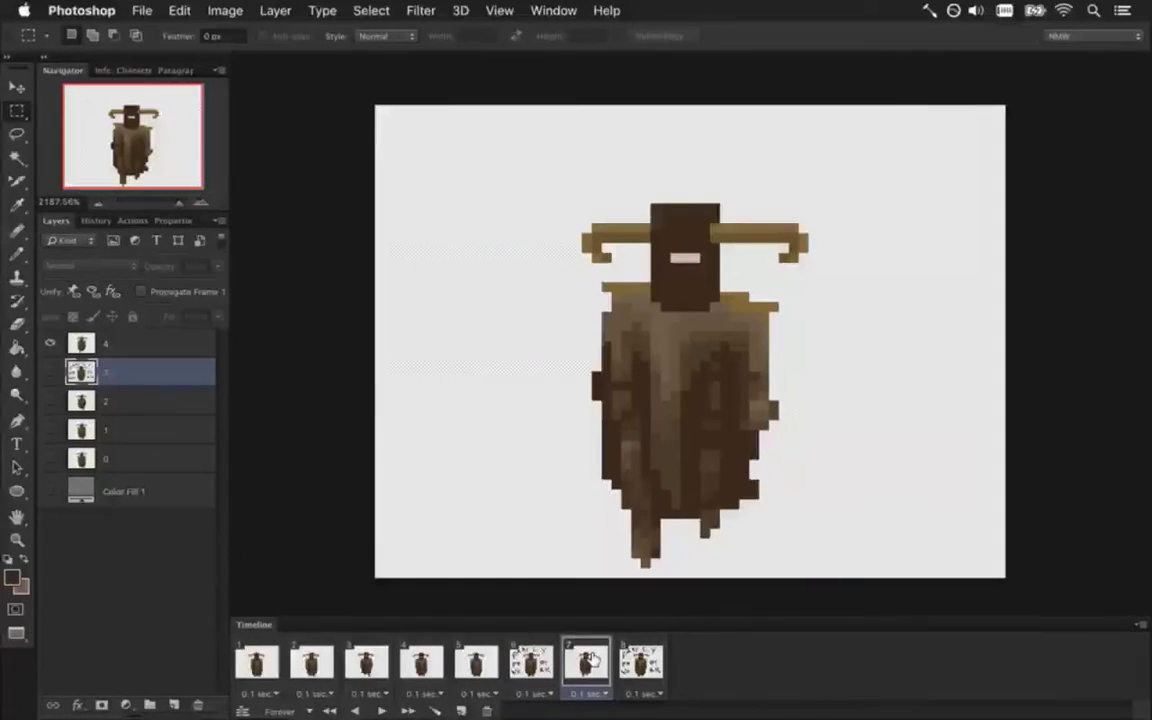
{"action": "left_click", "coordinate": [535, 662]}
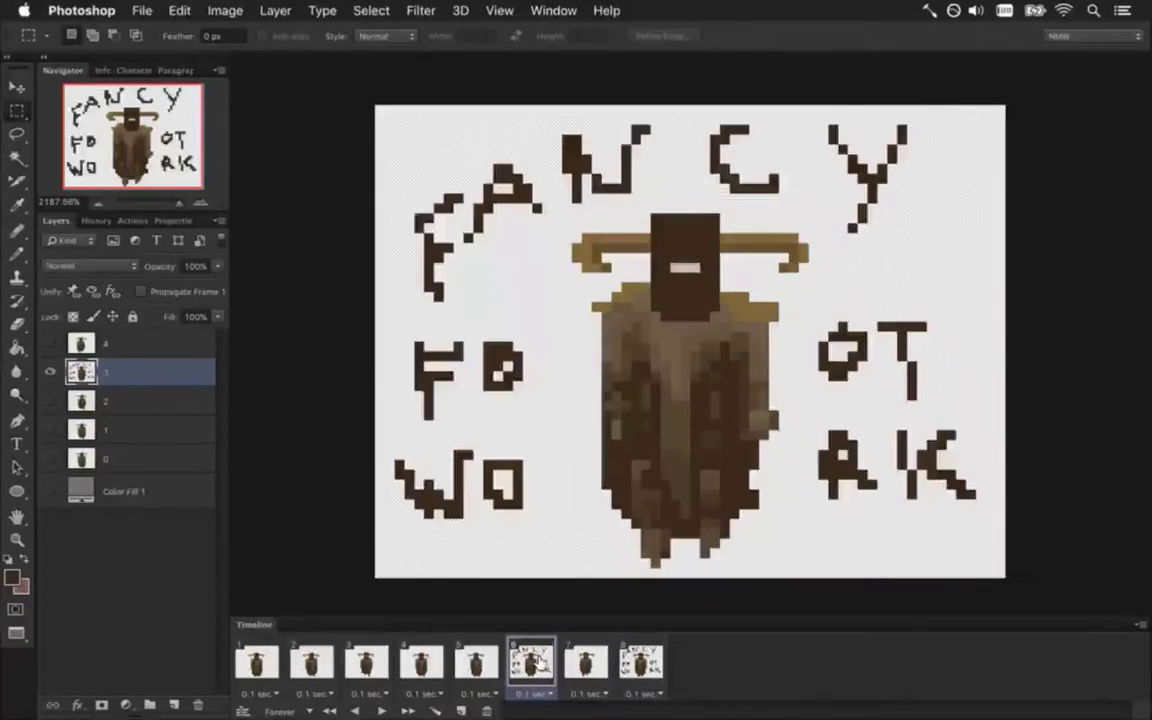
{"action": "left_click", "coordinate": [590, 662]}
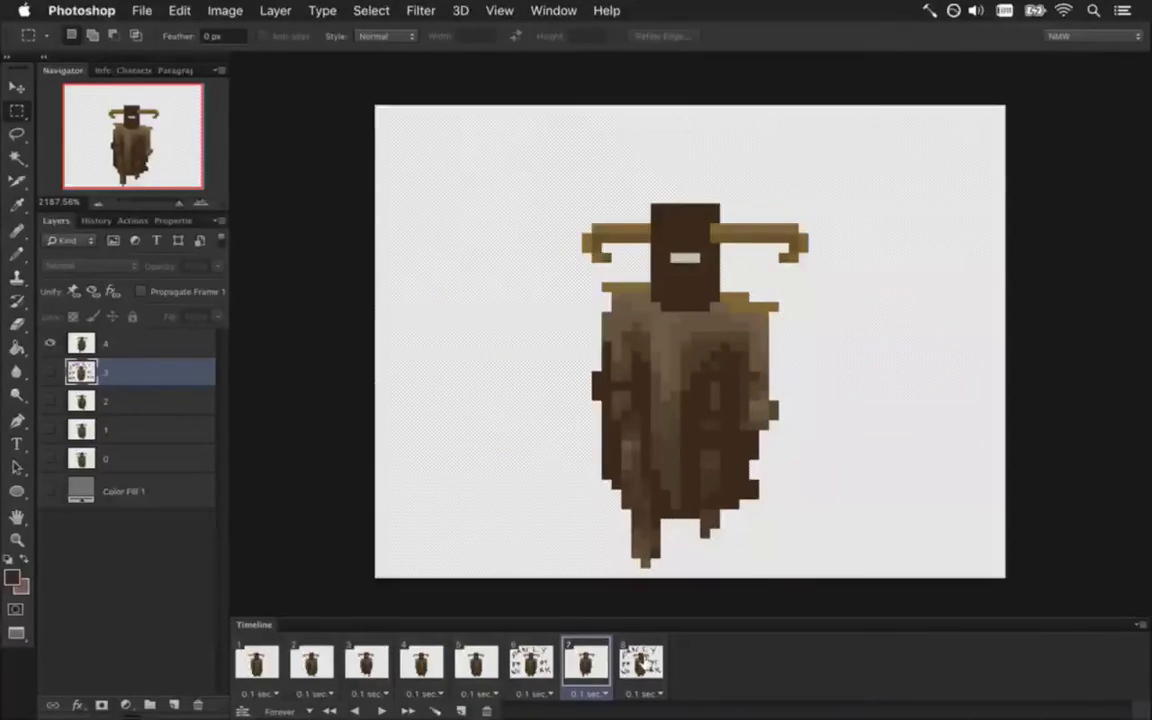
{"action": "left_click", "coordinate": [646, 662]}
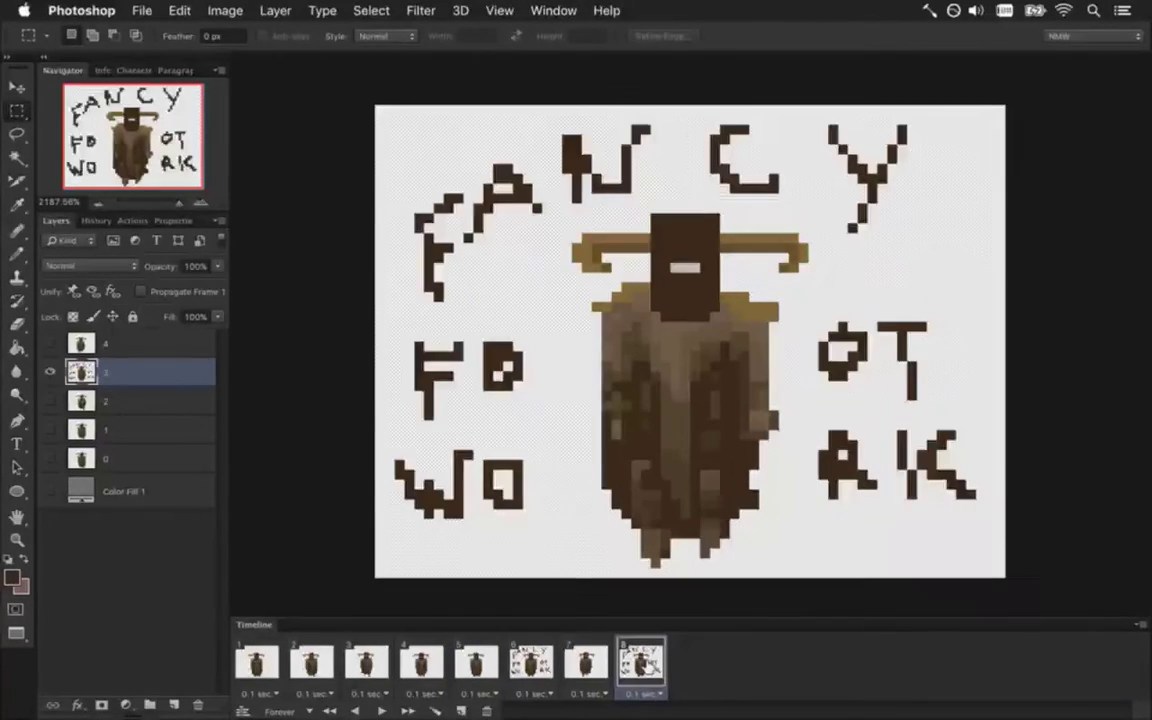
{"action": "left_click", "coordinate": [588, 662]}
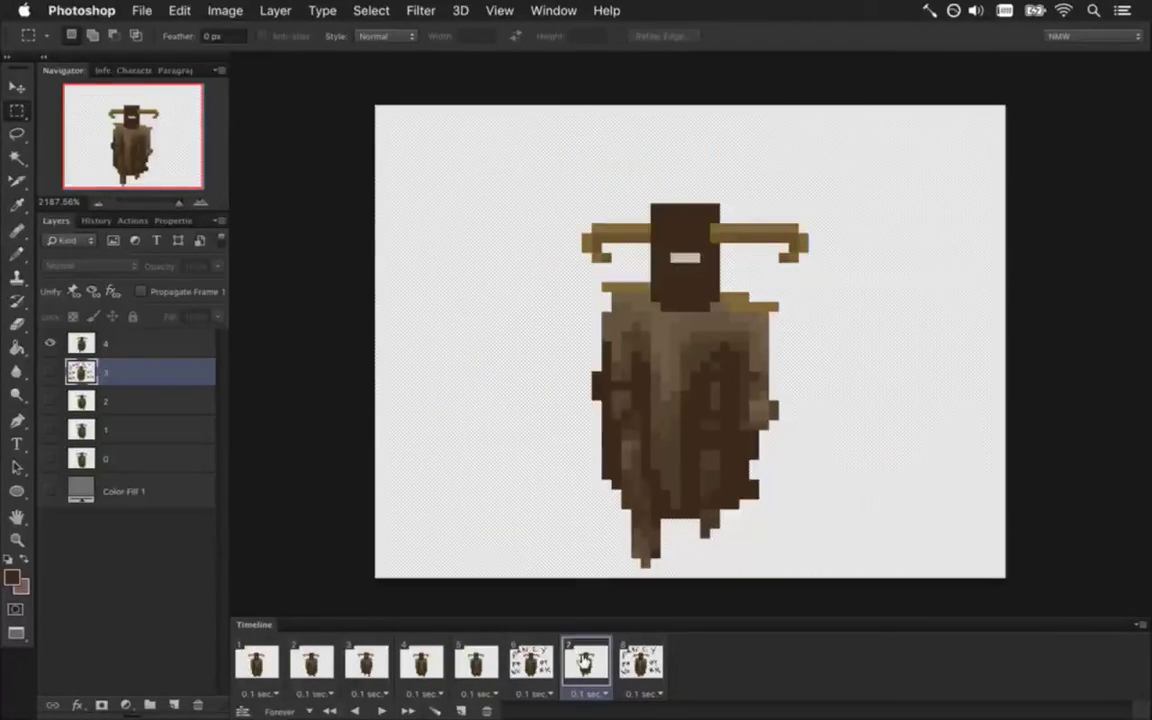
{"action": "left_click", "coordinate": [241, 658]}
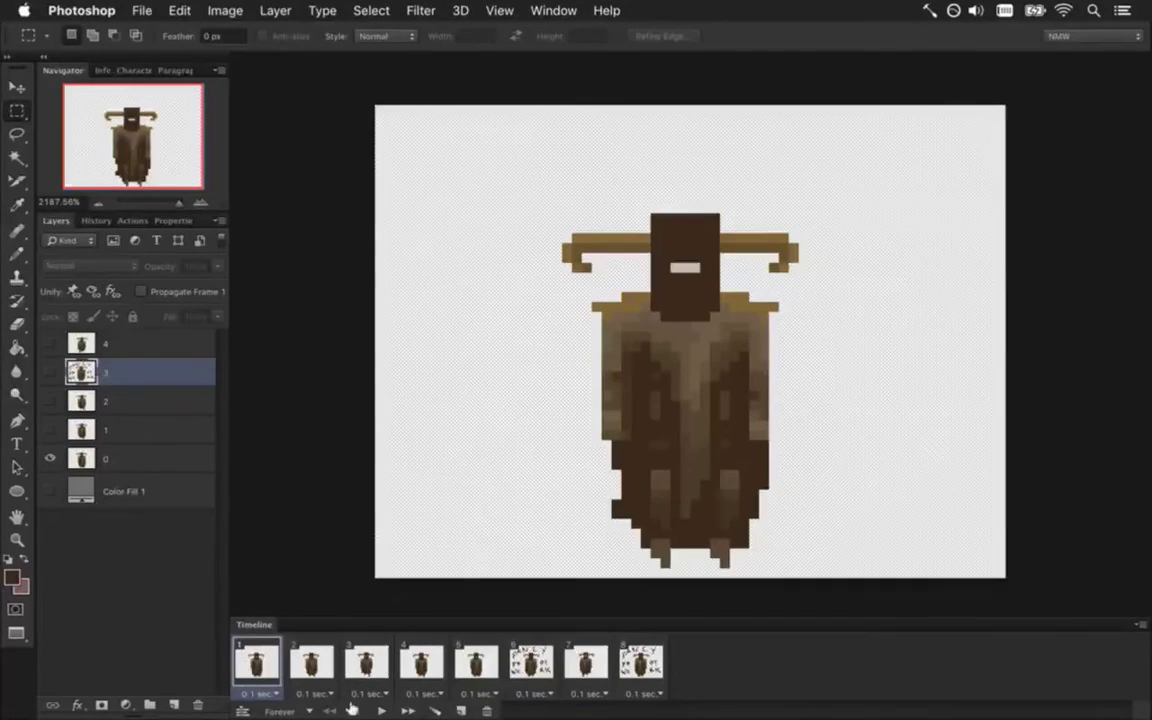
{"action": "left_click", "coordinate": [381, 710]}
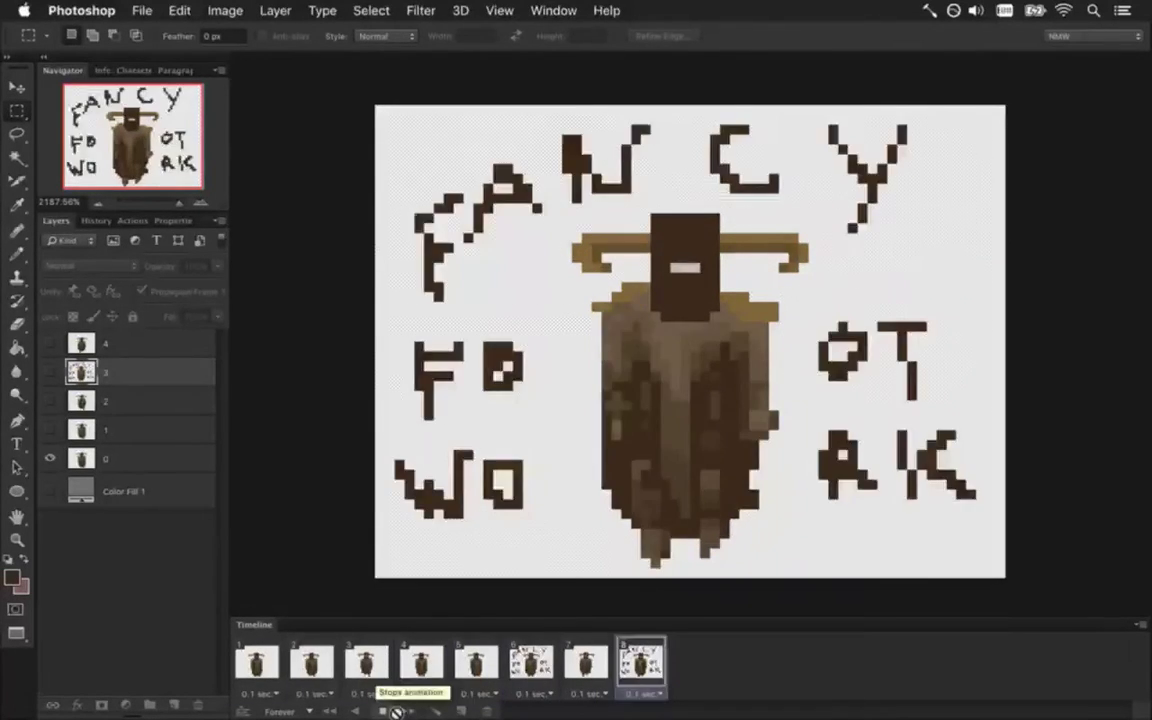
{"action": "left_click", "coordinate": [383, 705]}
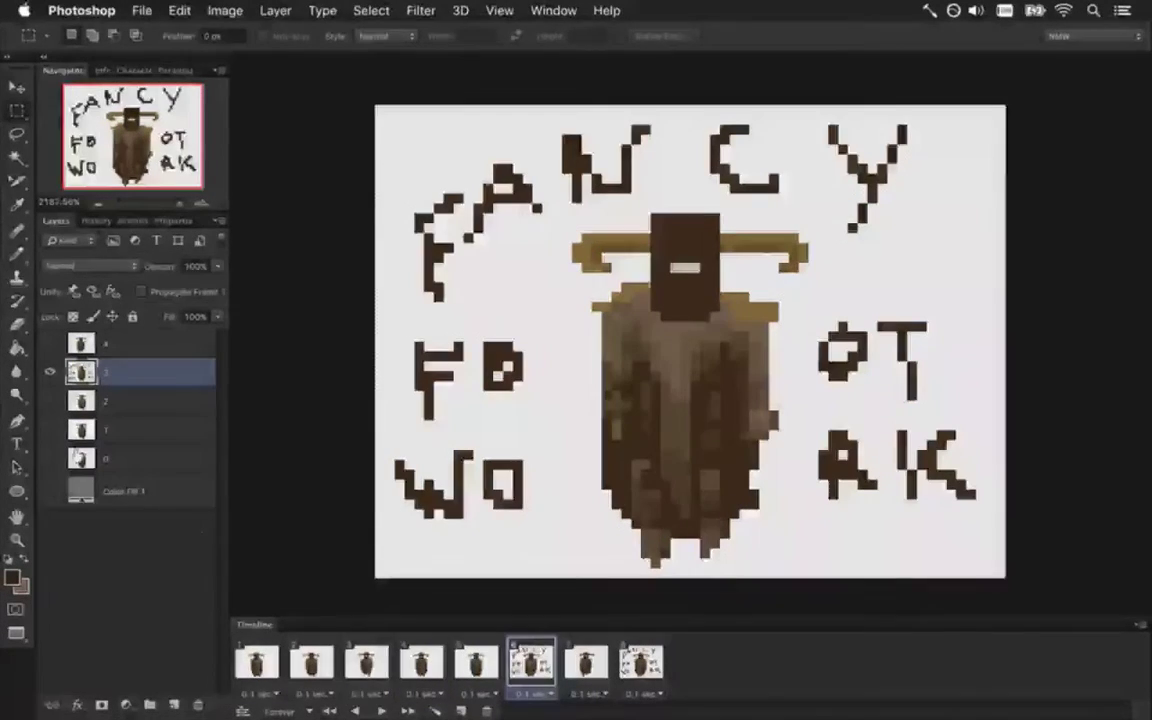
{"action": "left_click", "coordinate": [18, 322]}
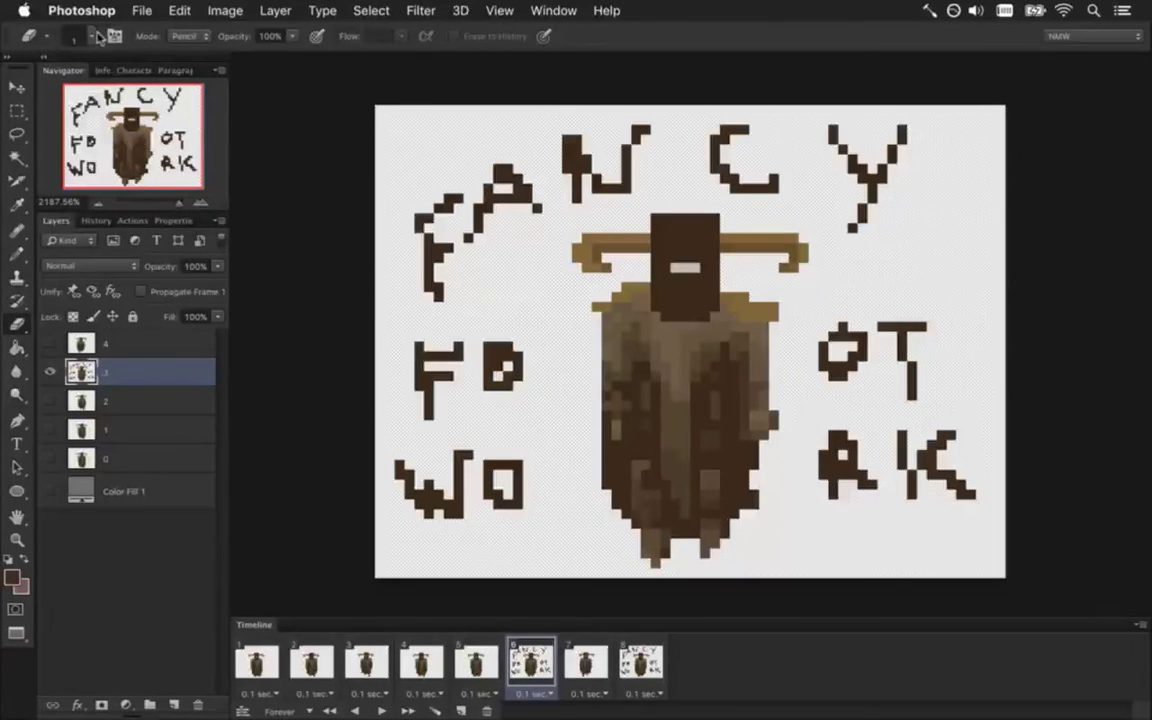
Set the eraser to 22 px and erase the FANCY FOOTWORK letters on all sides of the figure
{"action": "left_click", "coordinate": [95, 36]}
{"action": "left_click", "coordinate": [70, 89]}
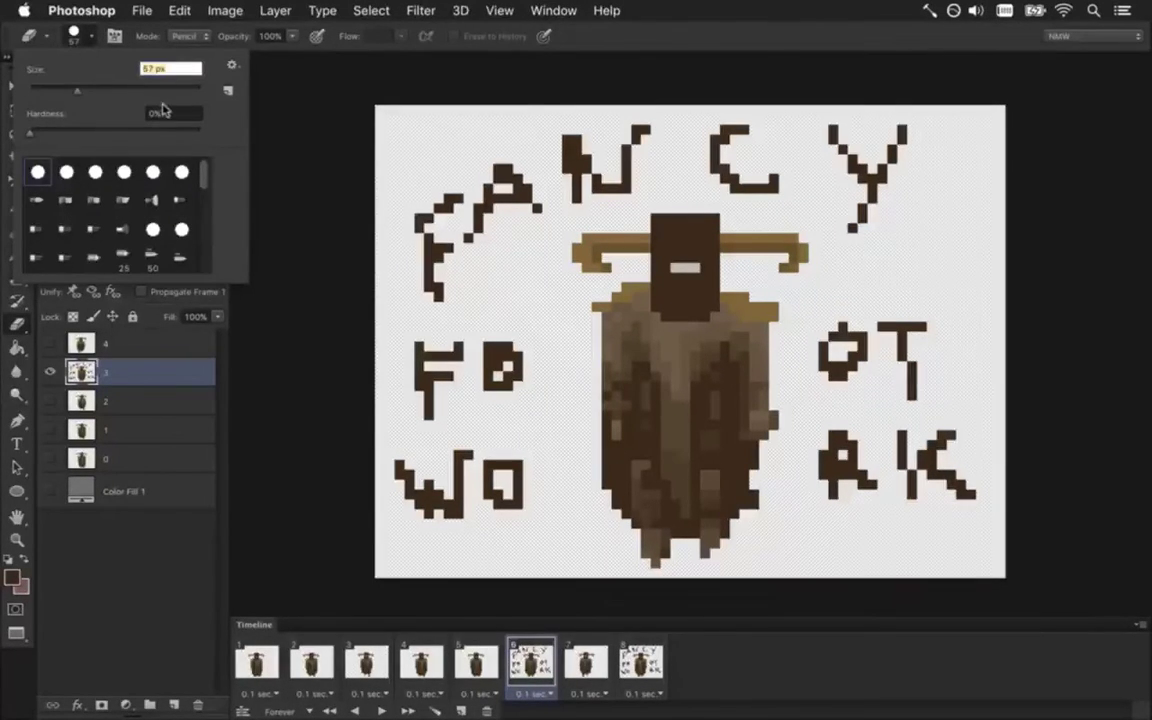
{"action": "left_click_drag", "start_coordinate": [77, 89], "coordinate": [47, 89]}
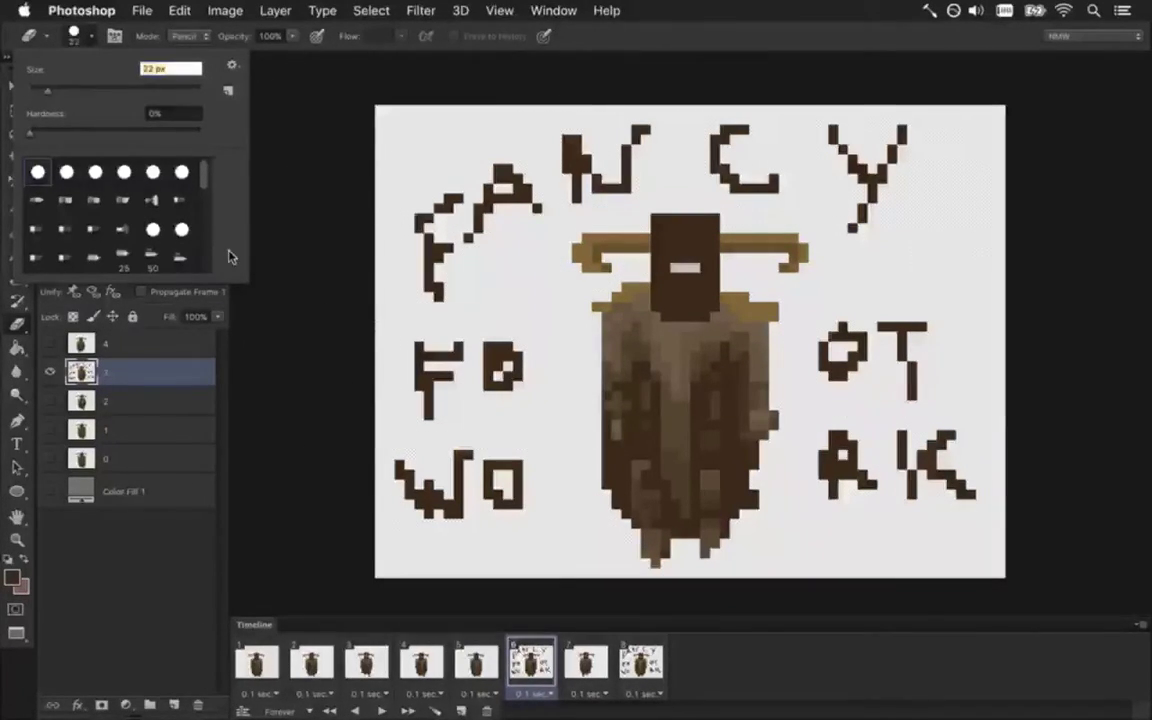
{"action": "left_click", "coordinate": [440, 530]}
{"action": "mouse_move", "coordinate": [440, 530]}
{"action": "left_mouse_down"}
{"action": "mouse_move", "coordinate": [446, 480]}
{"action": "mouse_move", "coordinate": [436, 280]}
{"action": "mouse_move", "coordinate": [475, 180]}
{"action": "left_mouse_up"}
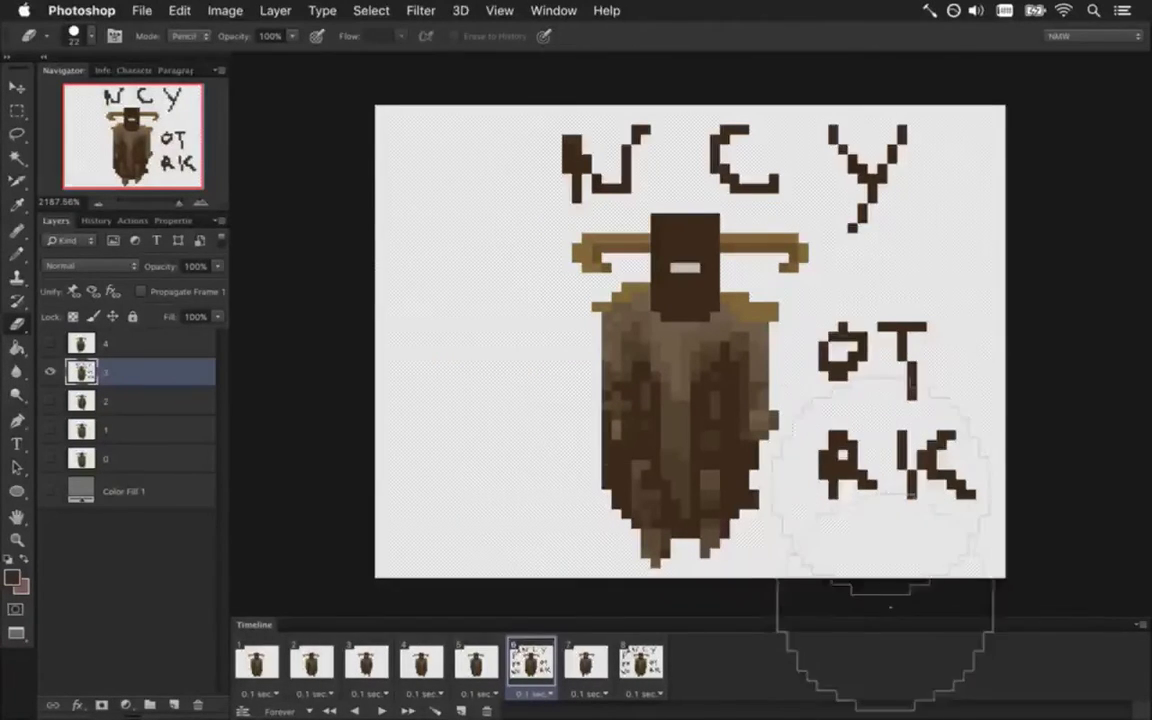
{"action": "mouse_move", "coordinate": [890, 606]}
{"action": "left_mouse_down"}
{"action": "mouse_move", "coordinate": [855, 570]}
{"action": "mouse_move", "coordinate": [848, 190]}
{"action": "mouse_move", "coordinate": [730, 210]}
{"action": "mouse_move", "coordinate": [690, 90]}
{"action": "mouse_move", "coordinate": [530, 190]}
{"action": "mouse_move", "coordinate": [280, 230]}
{"action": "left_mouse_up"}
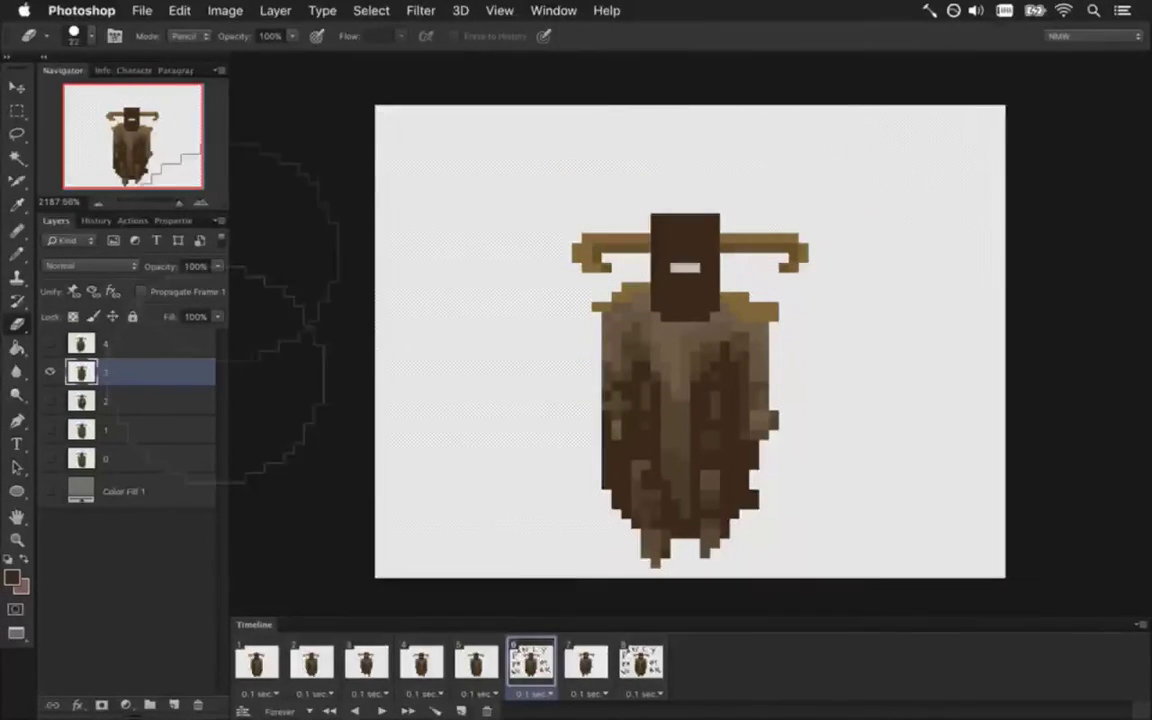
Close the brush settings and go to the File menu to save
{"action": "left_click", "coordinate": [13, 113]}
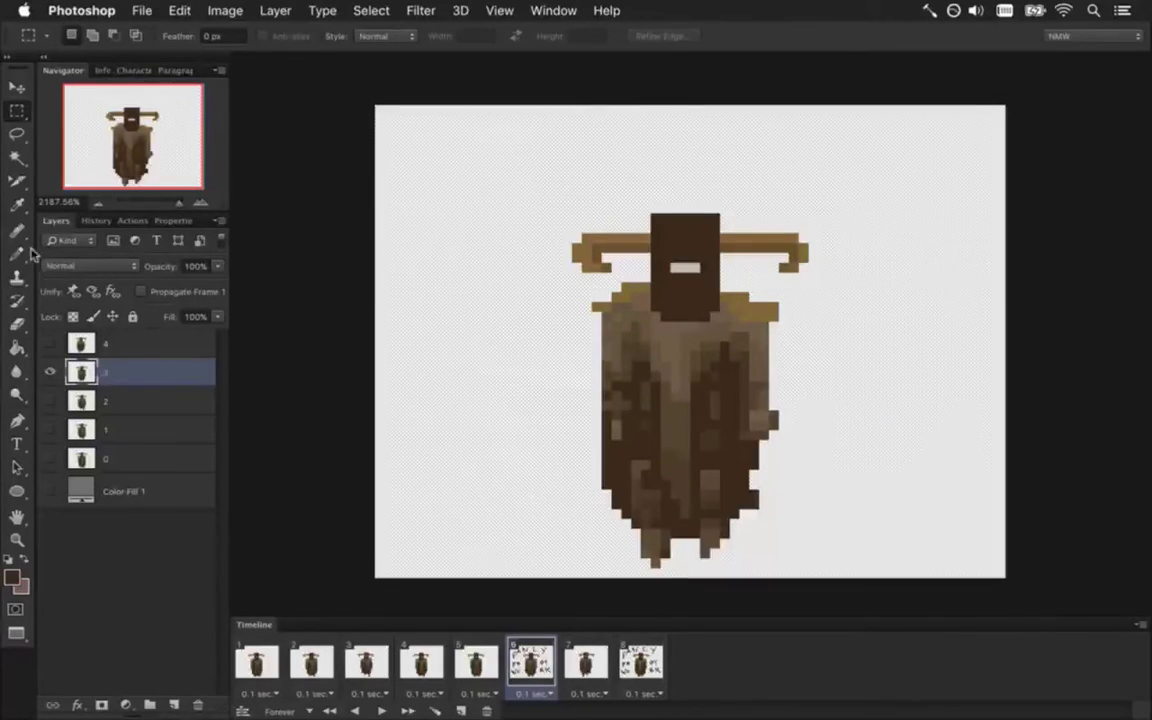
{"action": "left_click", "coordinate": [18, 321]}
{"action": "left_click", "coordinate": [92, 38]}
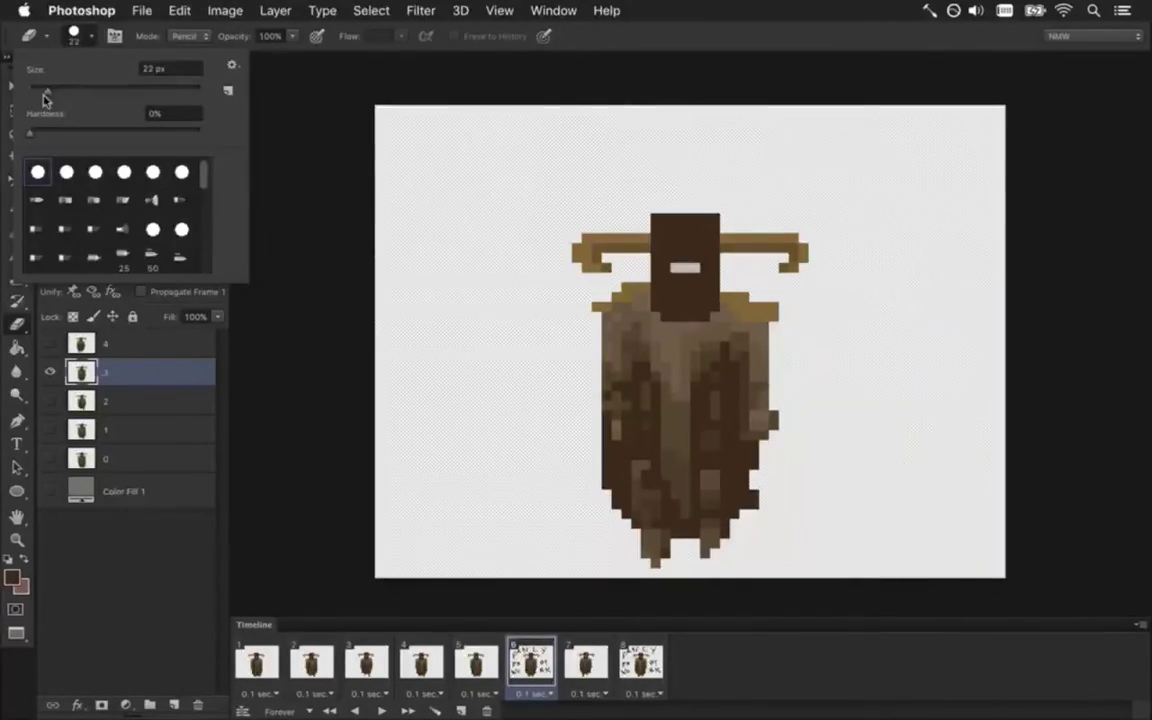
{"action": "left_click", "coordinate": [574, 98]}
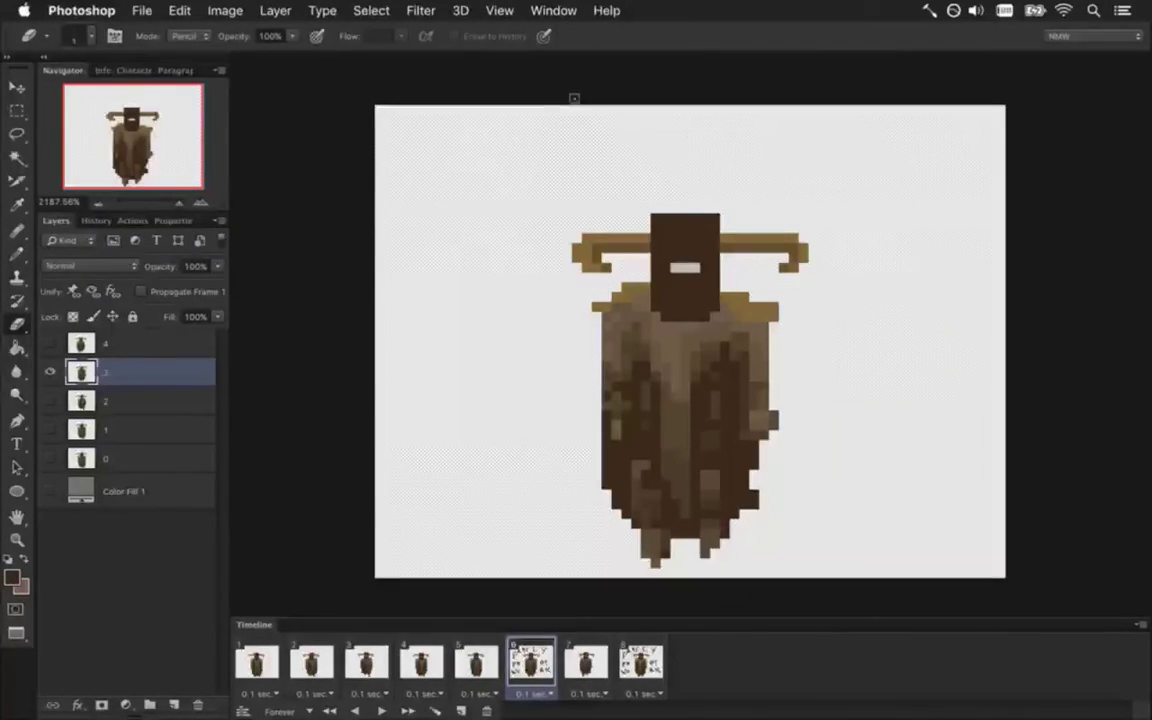
{"action": "left_click", "coordinate": [18, 112]}
{"action": "left_click", "coordinate": [142, 10]}
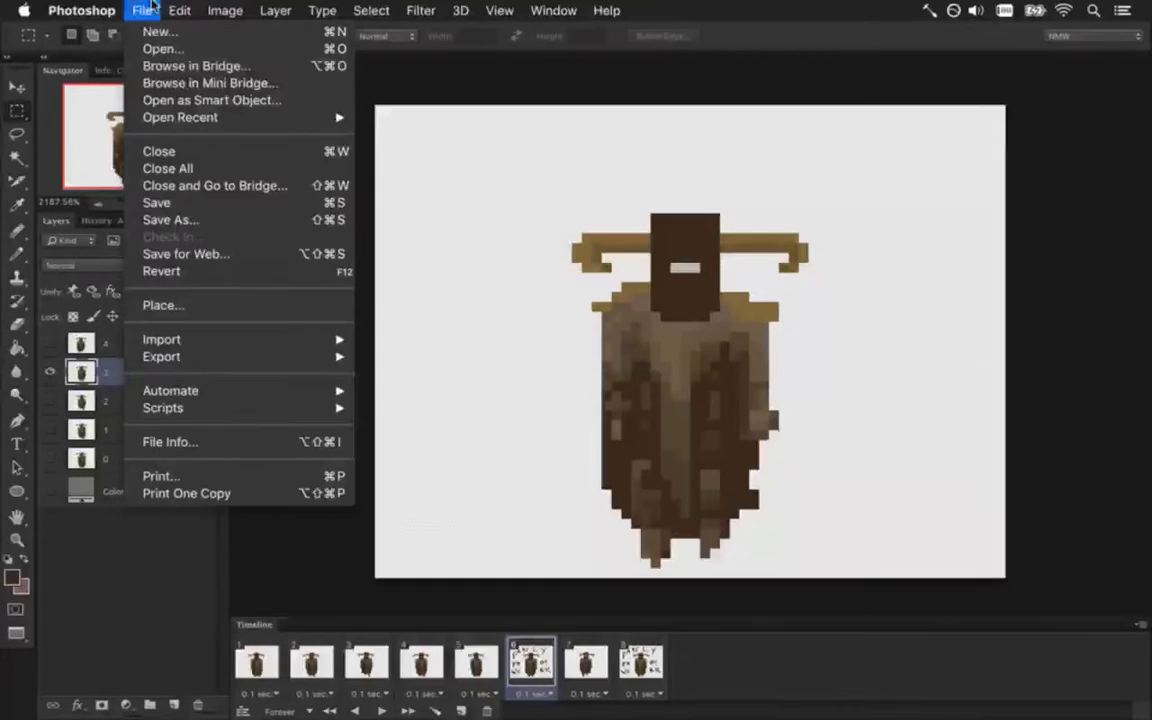
Save the cleaned file and preview the run animation from frame 1
{"action": "left_click", "coordinate": [155, 200]}
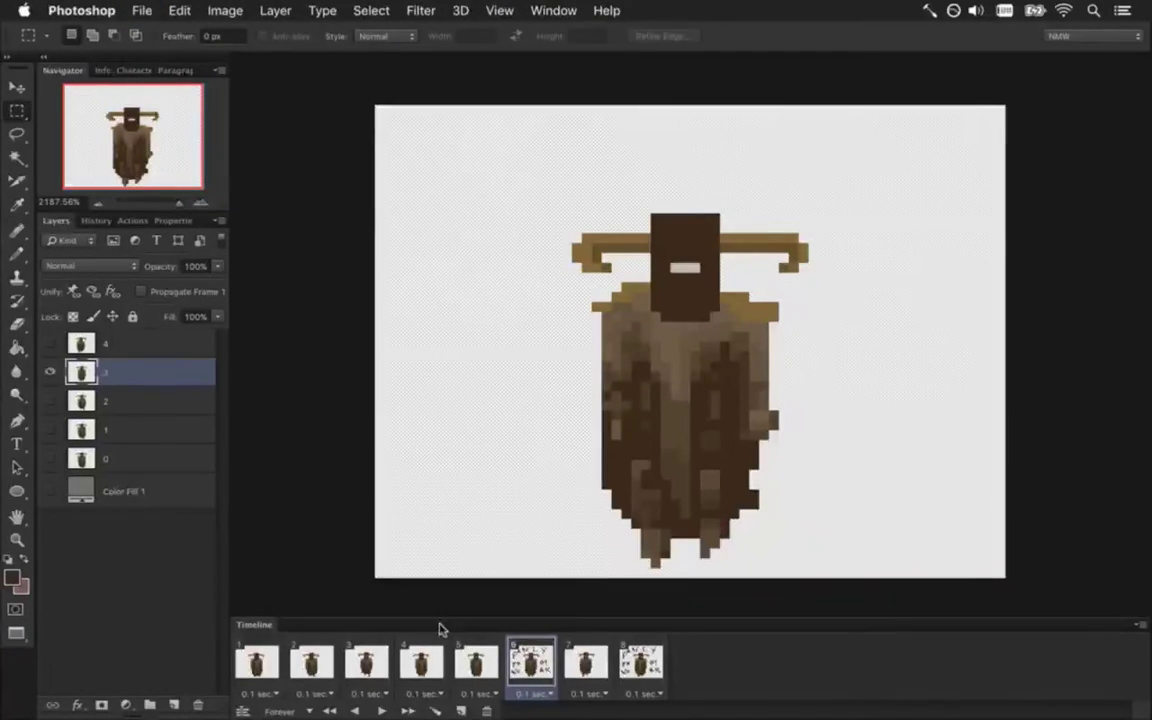
{"action": "left_click", "coordinate": [252, 645]}
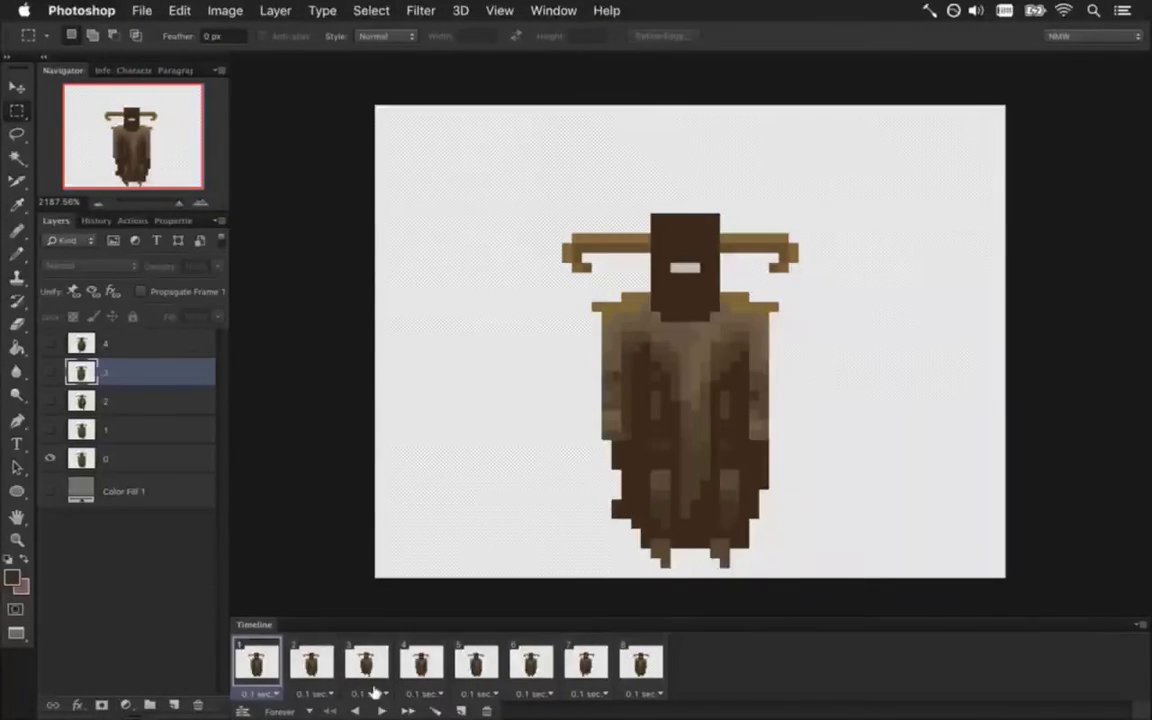
{"action": "left_click", "coordinate": [381, 709]}
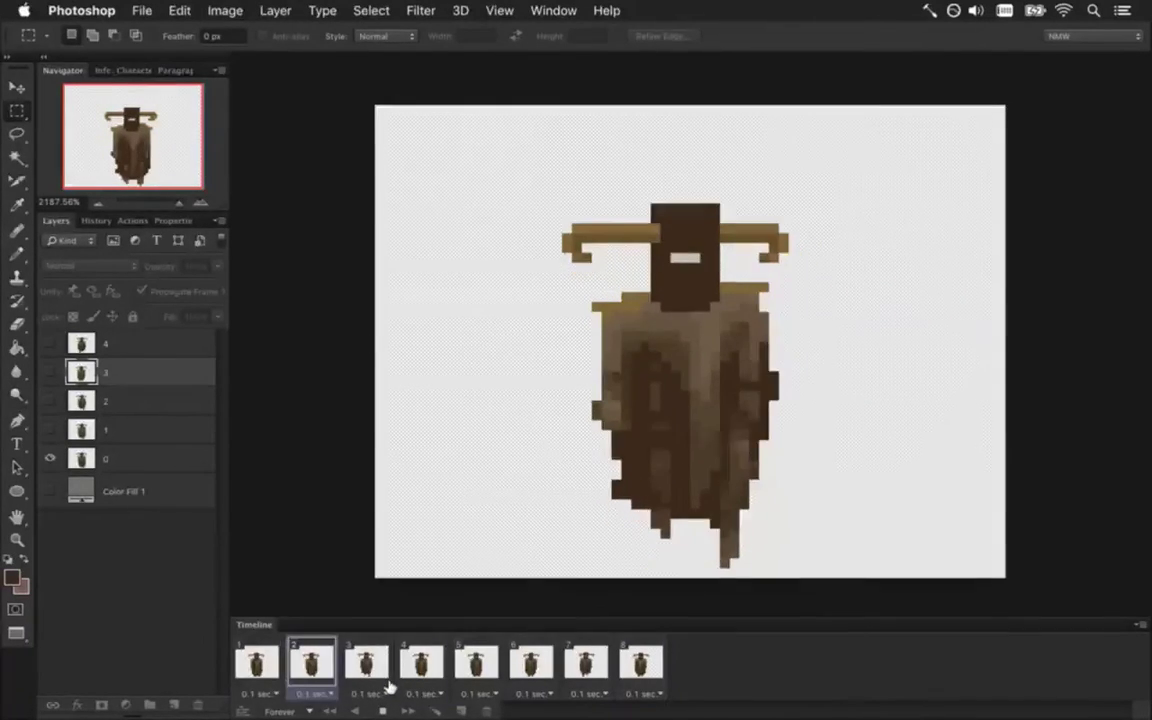
{"action": "key", "text": "space"}
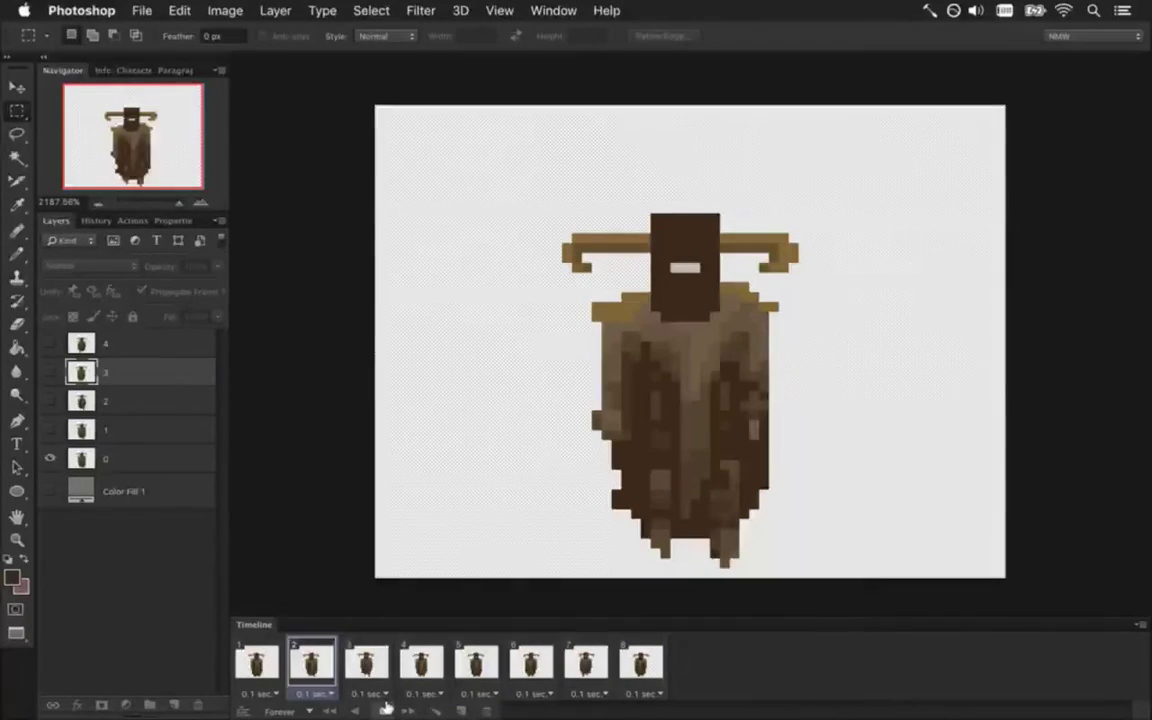
{"action": "left_click", "coordinate": [256, 655]}
Render the frames via Export > Render Video as a PNG sequence, replacing the existing ZeroRunS files
{"action": "left_click", "coordinate": [140, 10]}
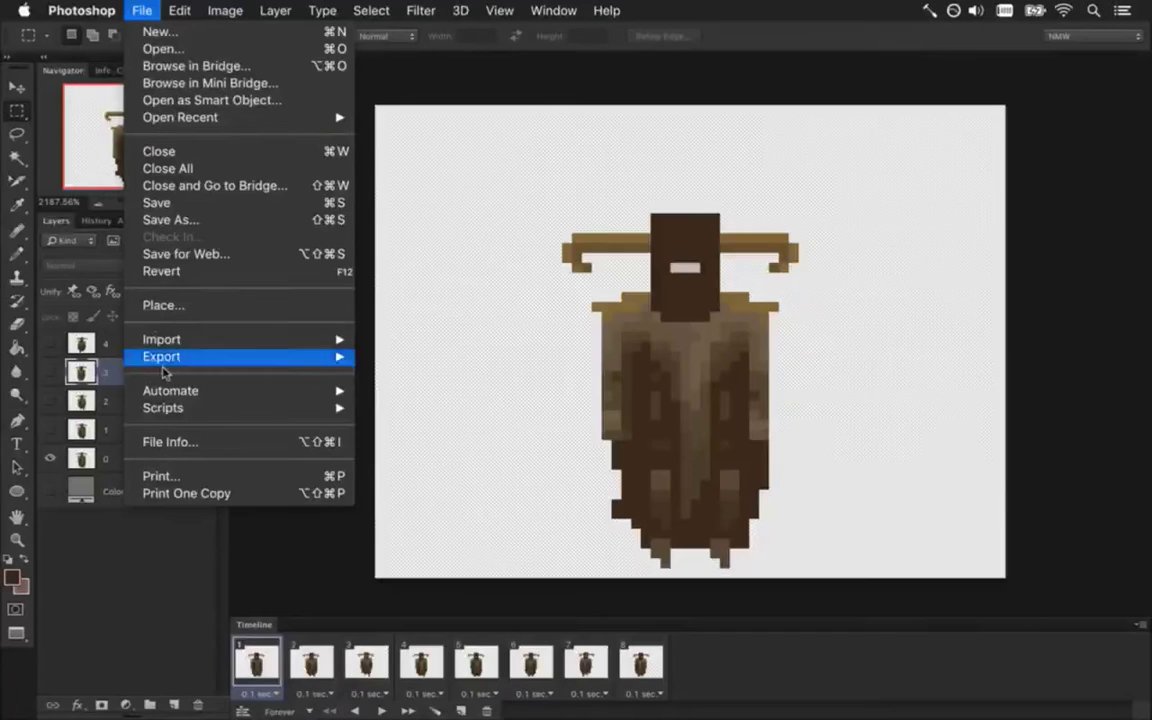
{"action": "mouse_move", "coordinate": [221, 363]}
{"action": "left_click", "coordinate": [411, 391]}
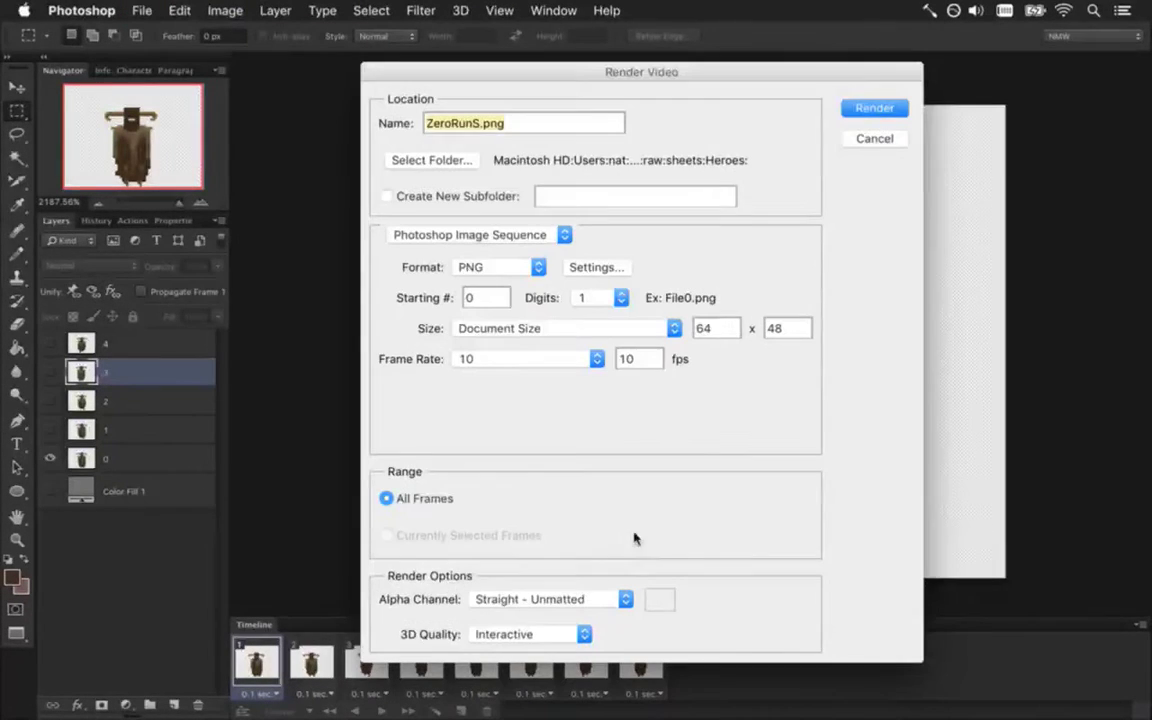
{"action": "left_click", "coordinate": [872, 109]}
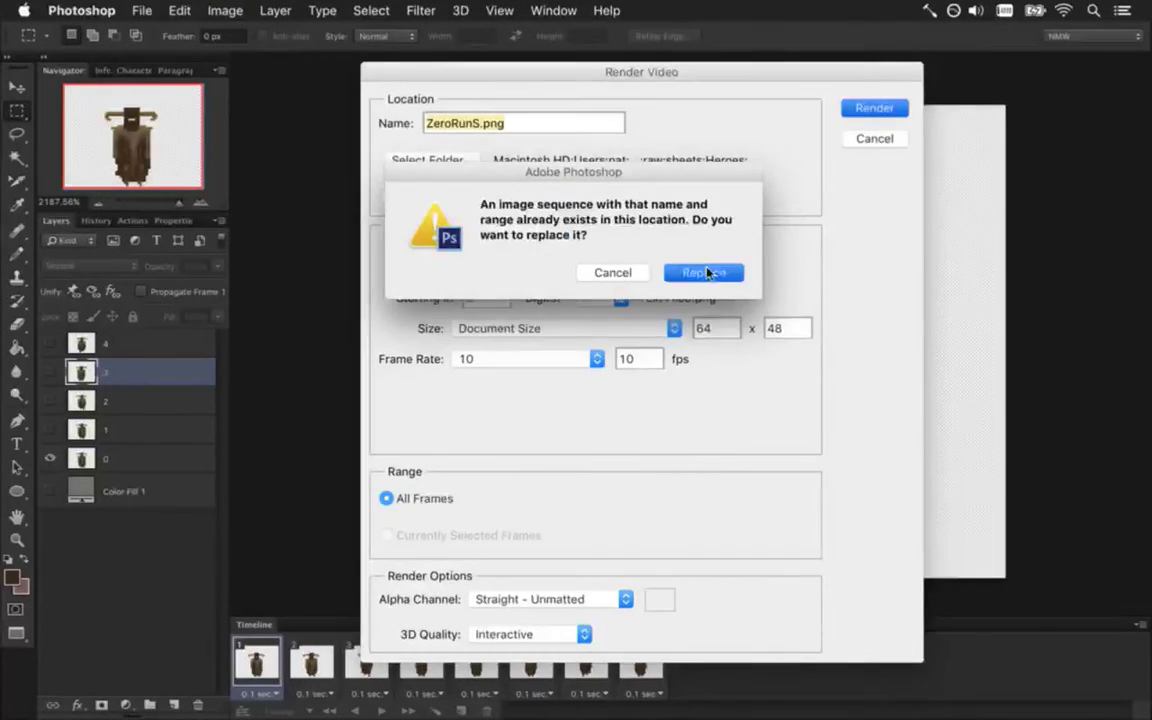
{"action": "left_click", "coordinate": [710, 270]}
Build and run Songbringer from Xcode three times to test the run sprites, then quit back to the code
{"action": "key", "text": "super+Tab"}
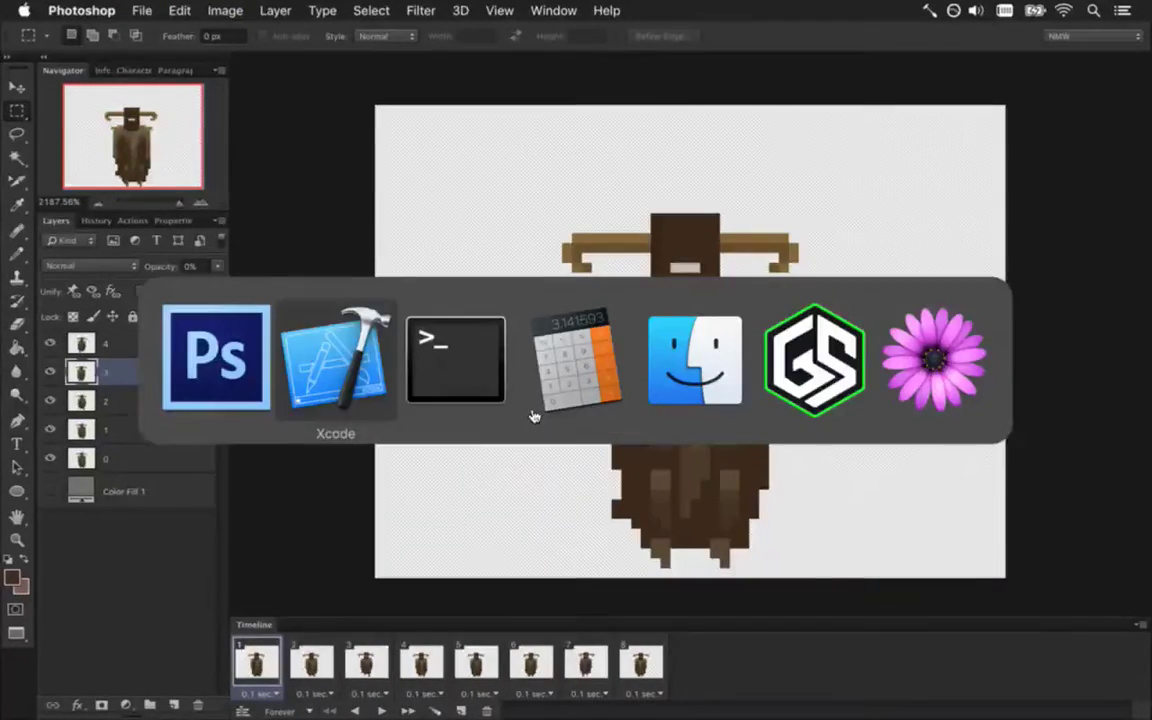
{"action": "key", "text": "super+r"}
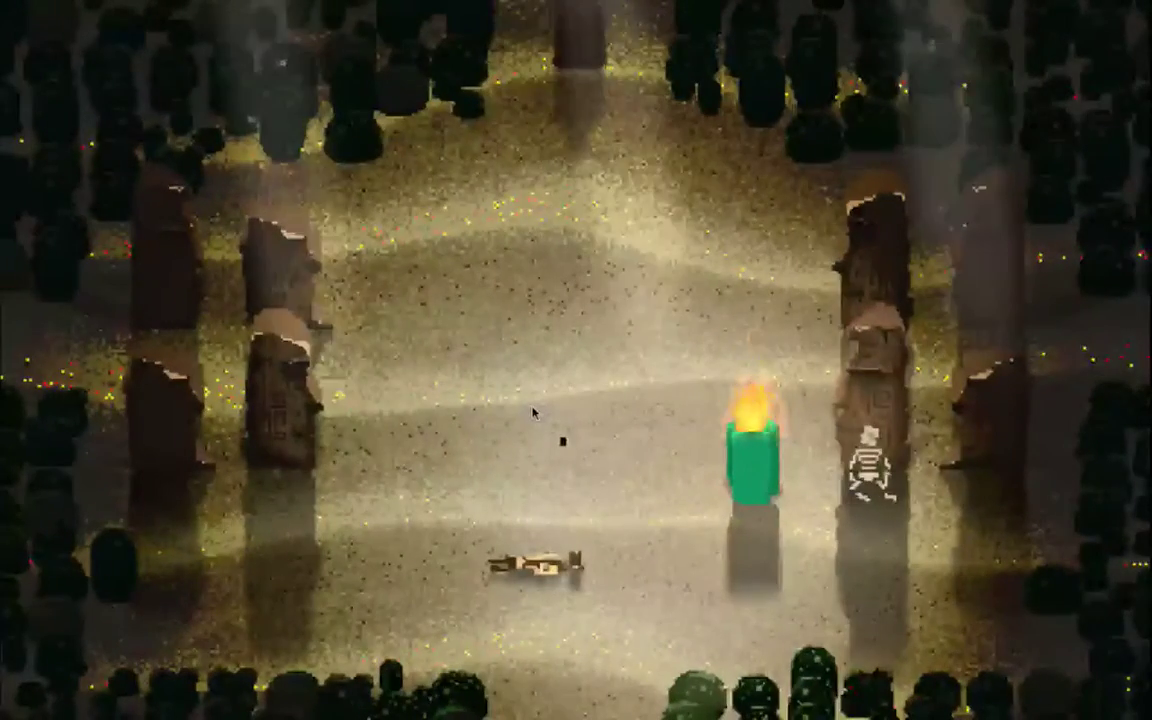
{"action": "key", "text": "super+q"}
{"action": "key", "text": "super+r"}
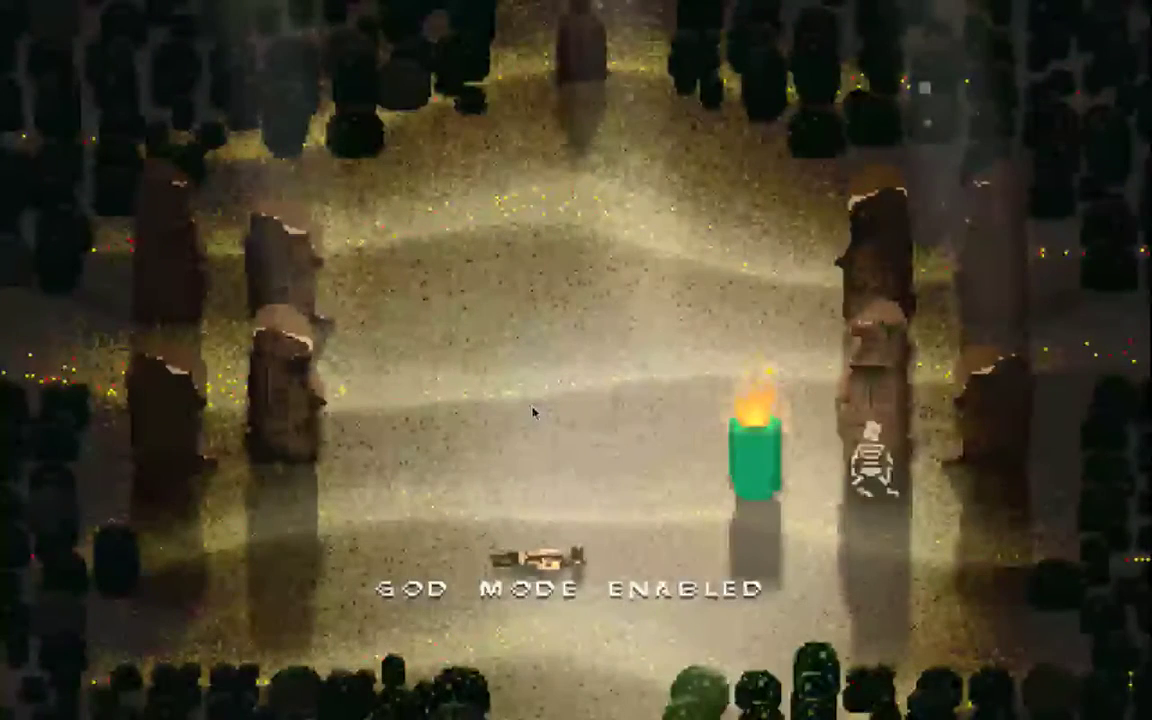
{"action": "key", "text": "super+q"}
{"action": "key", "text": "super+r"}
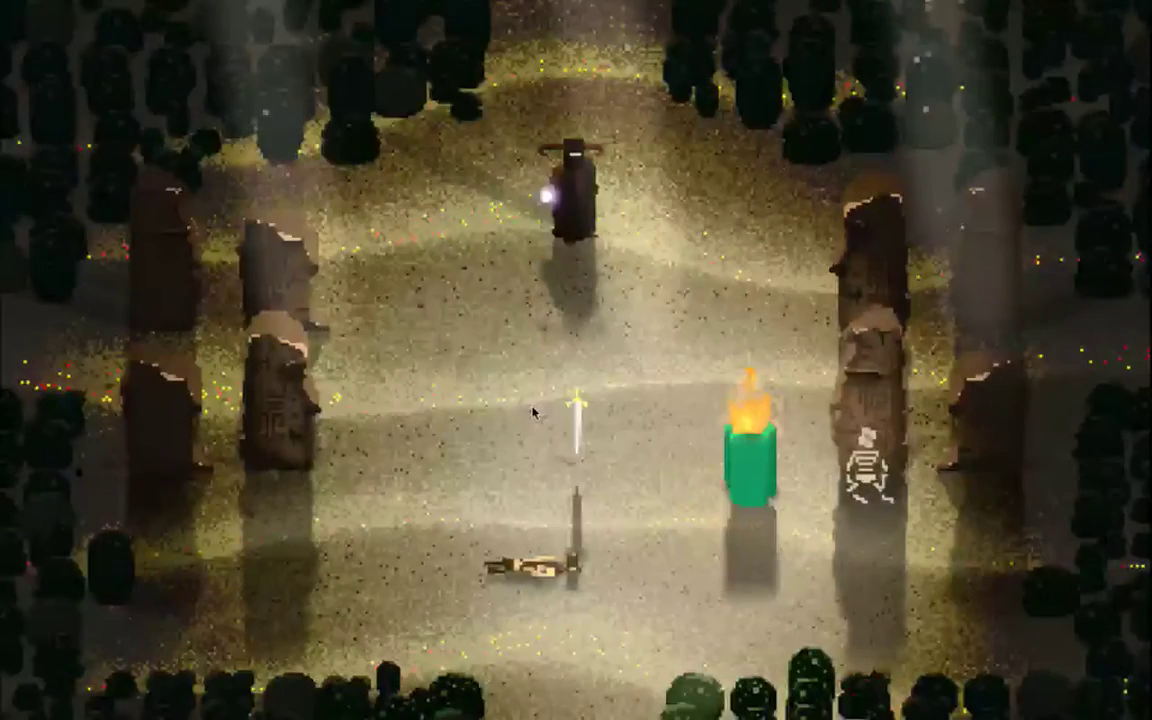
{"action": "key", "text": "super+q"}
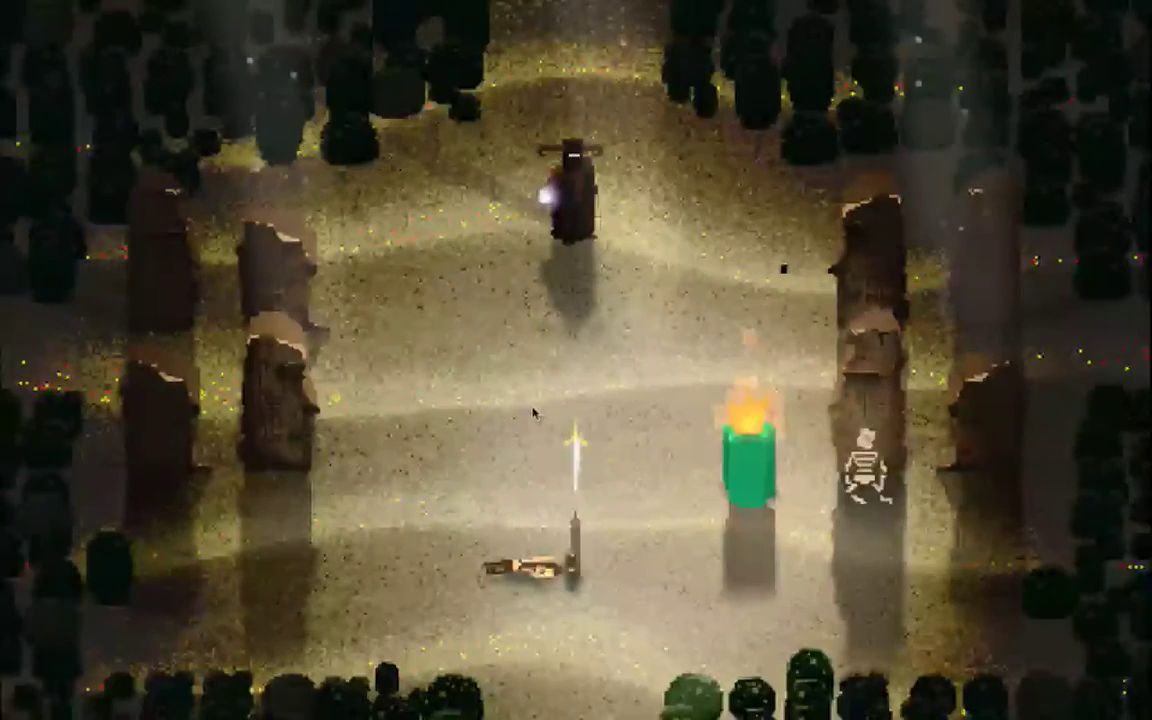
{"action": "key", "text": "super+Tab"}
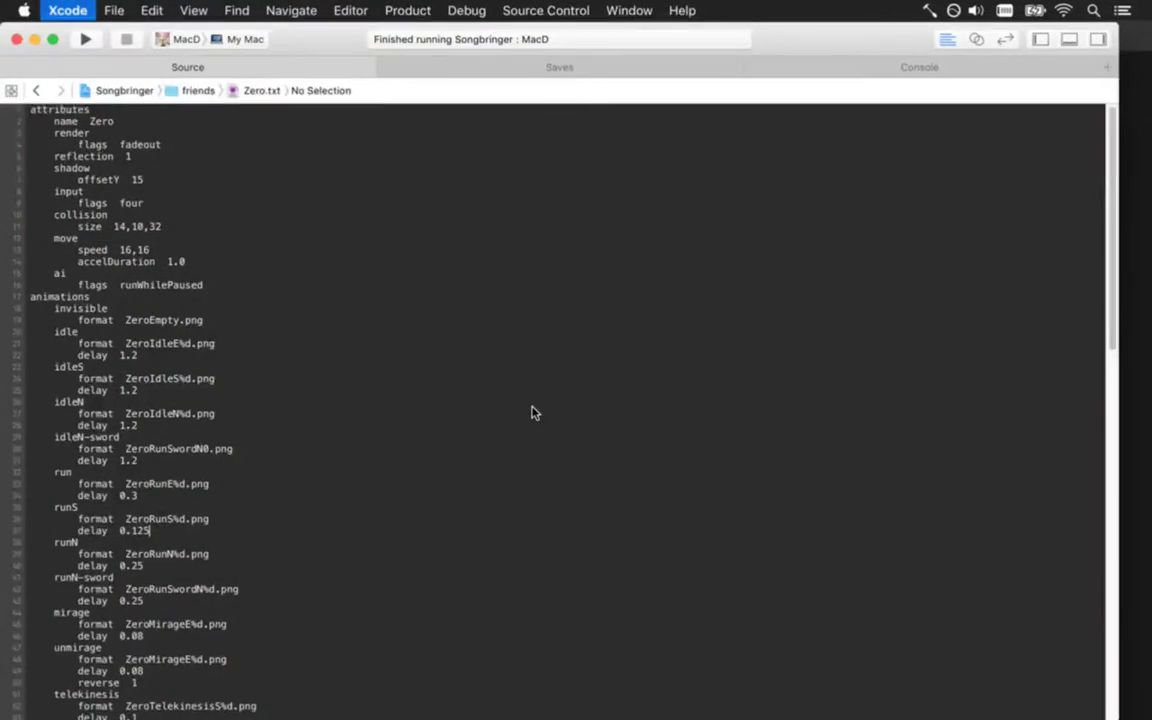
Open Terminal from the Dock and reopen the recent Songbringer project in Xcode
{"action": "key", "text": "super+Tab"}
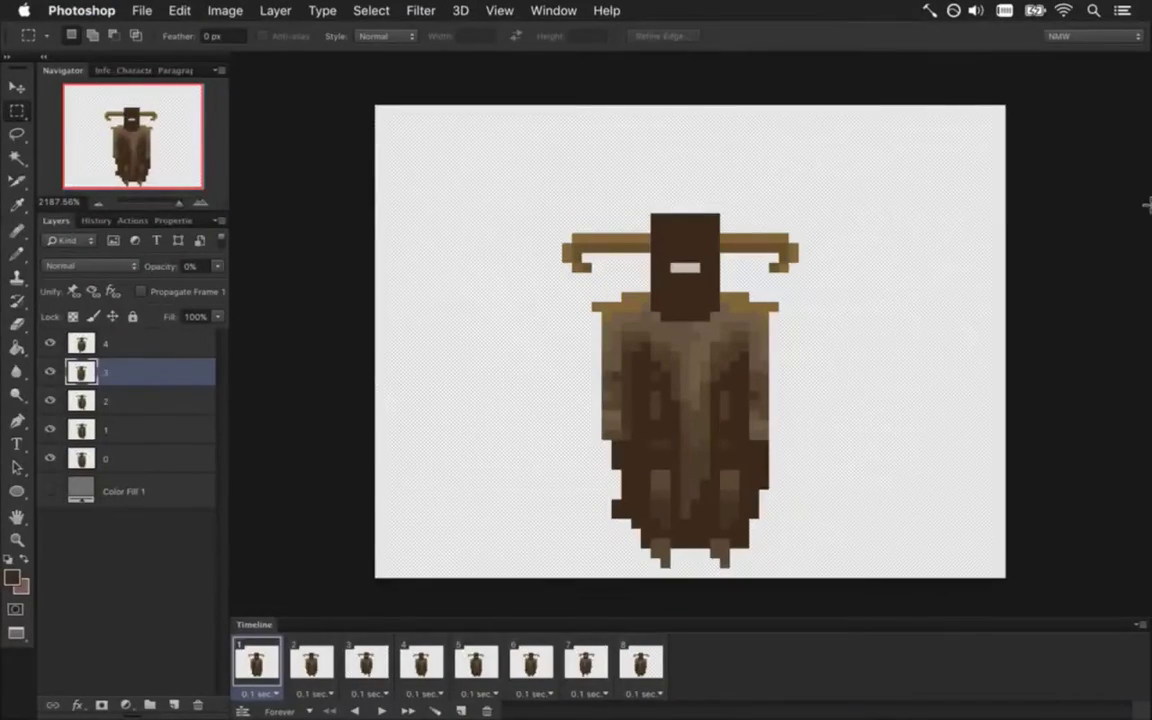
{"action": "left_click", "coordinate": [1134, 249]}
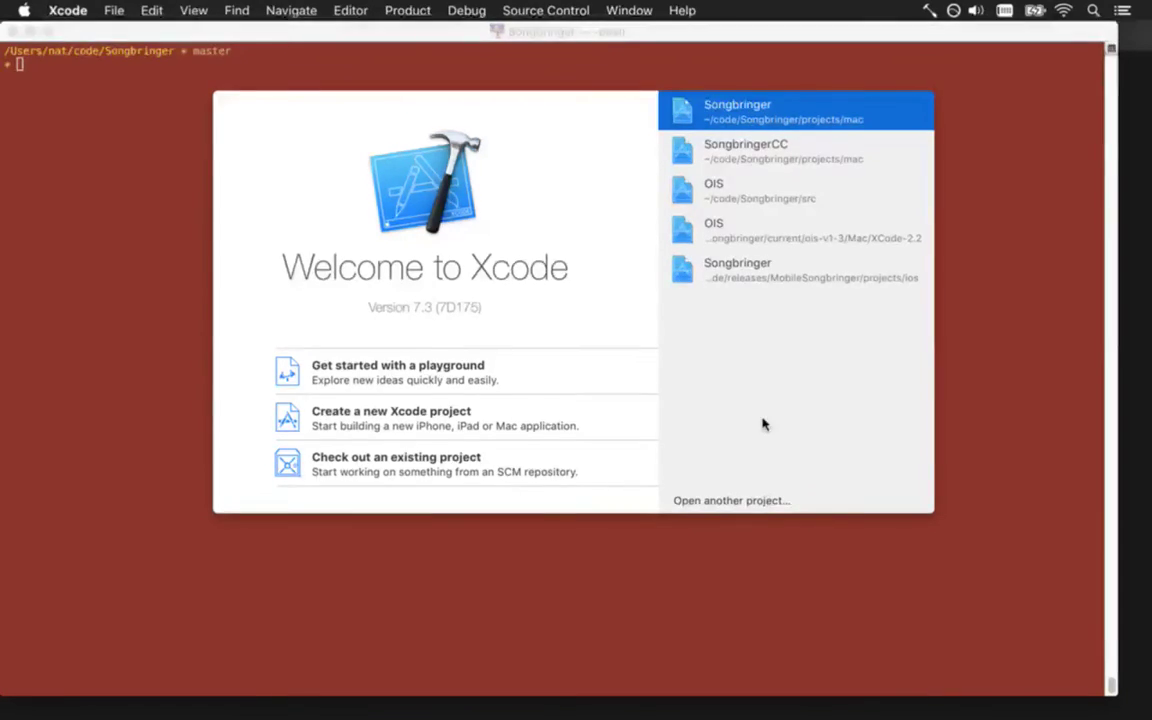
{"action": "double_click", "coordinate": [778, 268]}
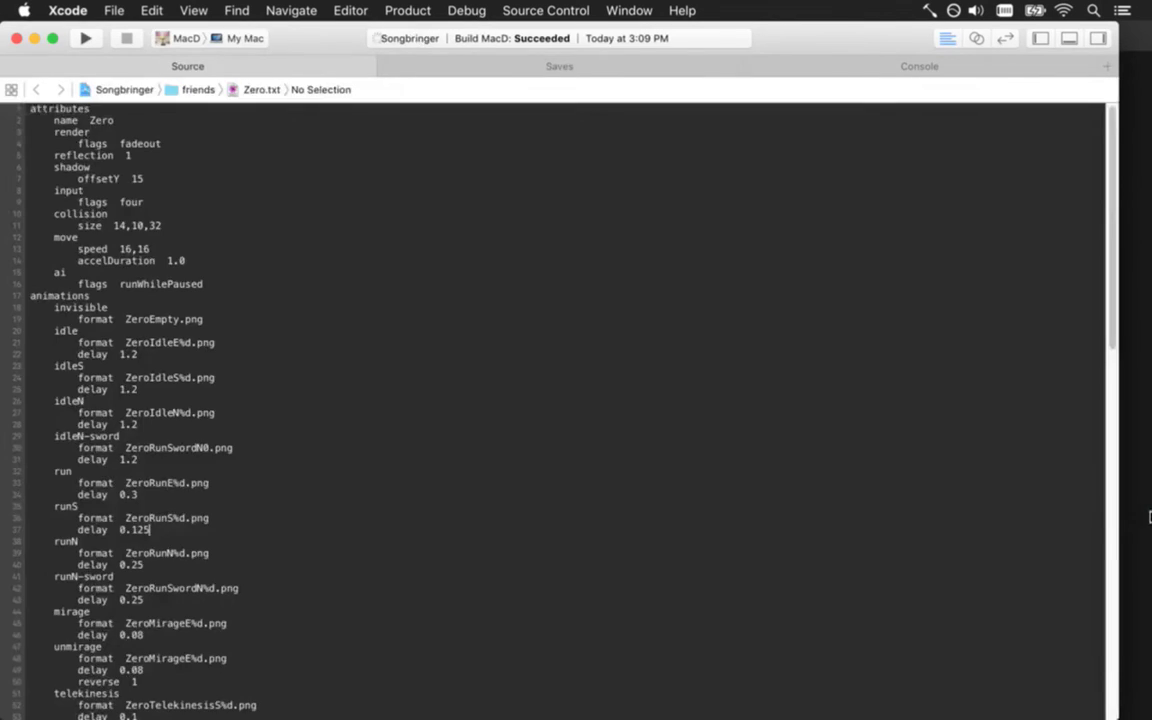
Minimize the Gameshow recording window and bring Photoshop back to the front
{"action": "mouse_move", "coordinate": [1149, 515]}
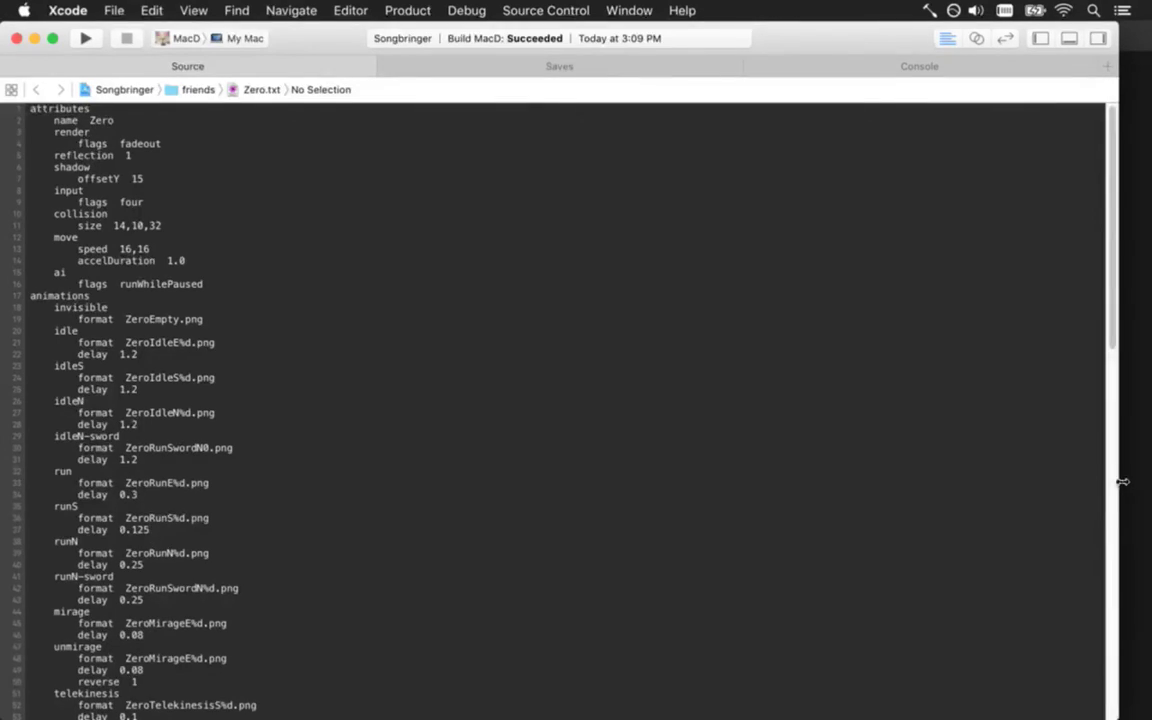
{"action": "left_click", "coordinate": [1133, 478]}
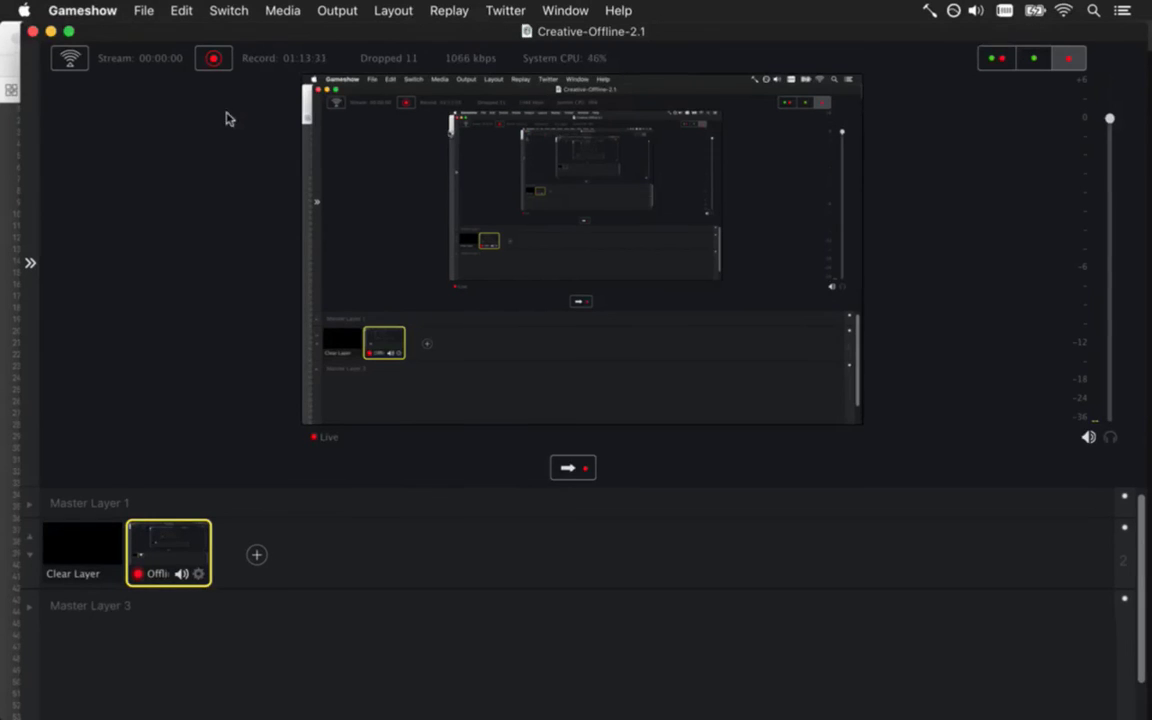
{"action": "left_click", "coordinate": [50, 31]}
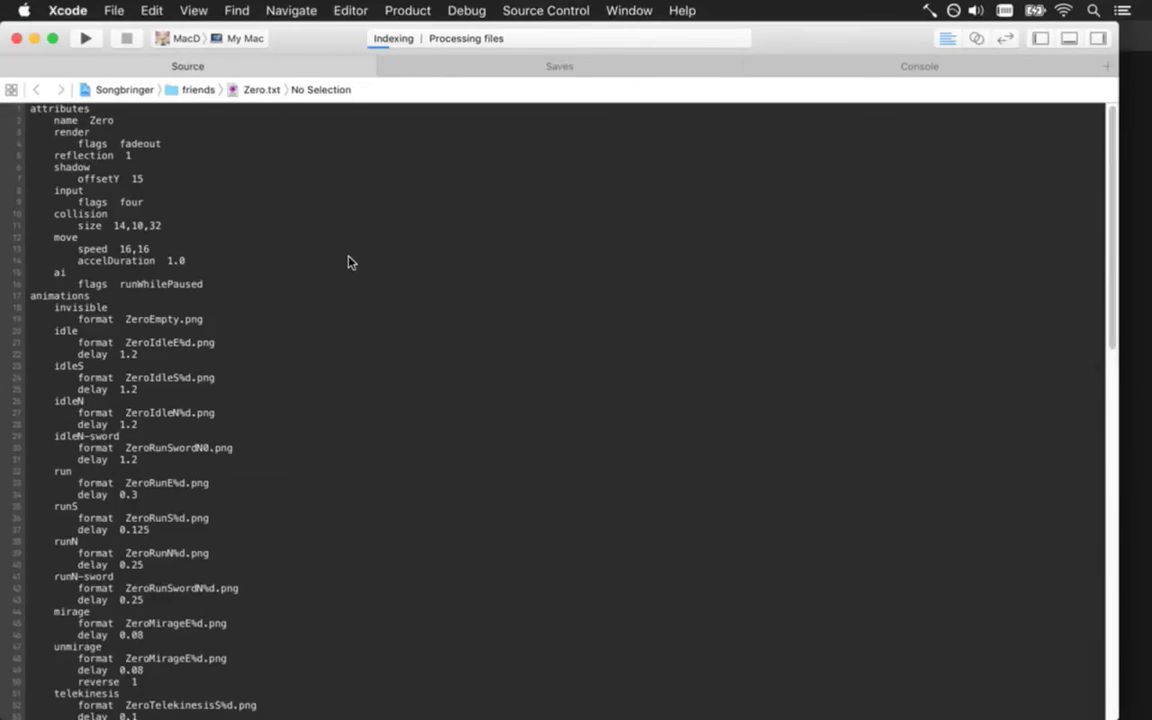
{"action": "key", "text": "super+Tab"}
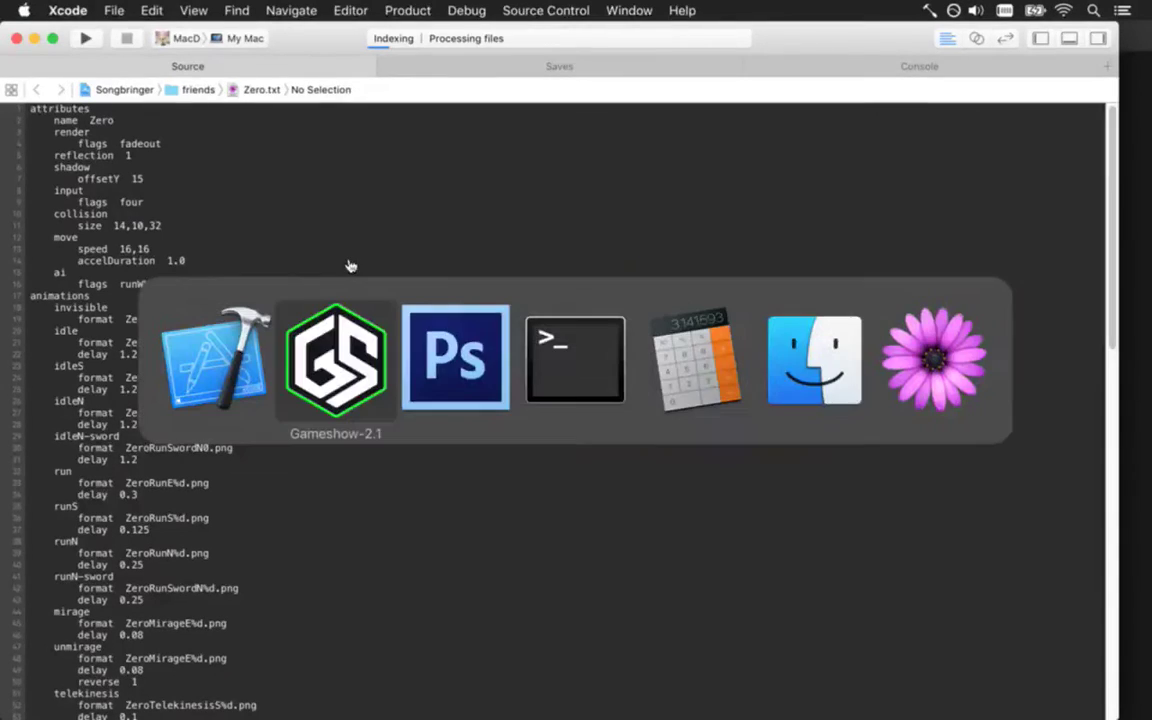
{"action": "key", "text": "super+Tab"}
{"action": "key", "text": "super+Tab"}
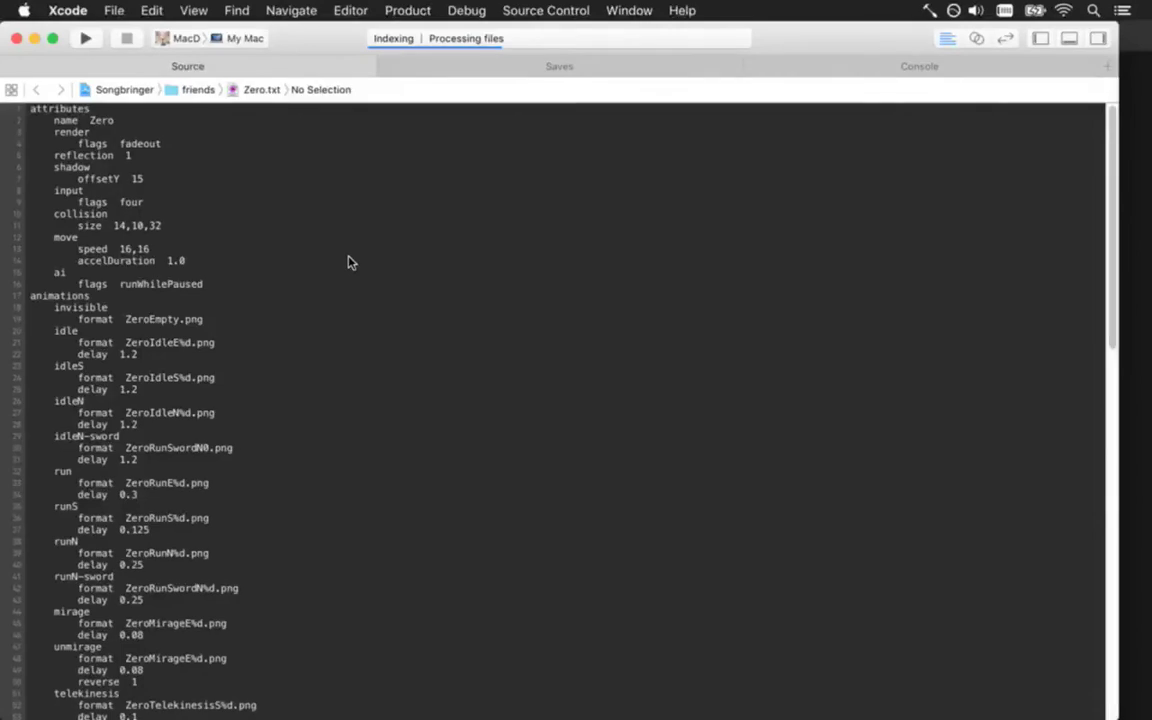
{"action": "key", "text": "super+Tab"}
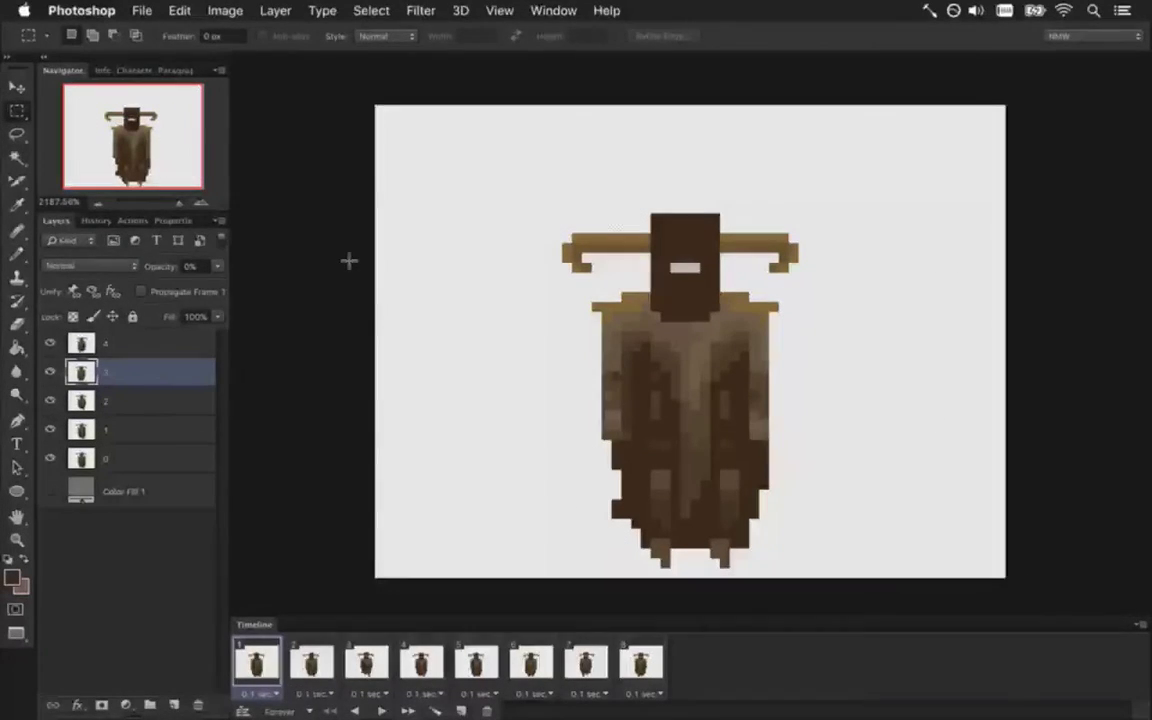
After checking the open documents list, open ZeroTelekinesisS.psd from Heroes via File > Open
{"action": "left_click", "coordinate": [554, 10]}
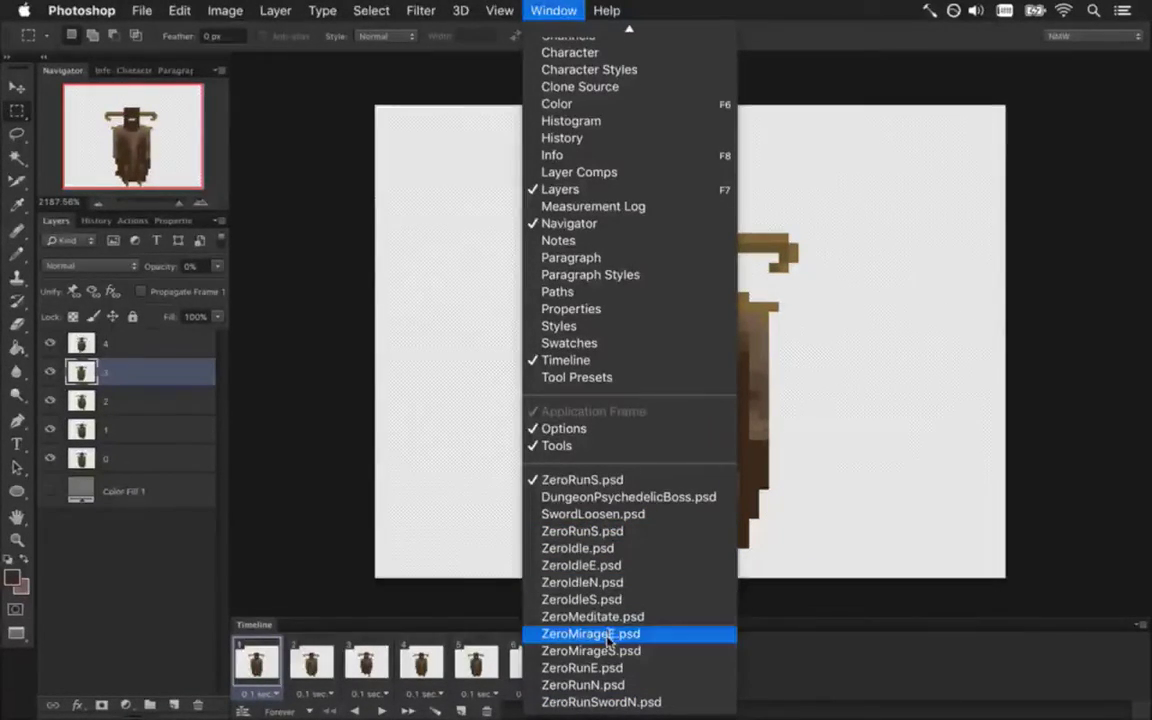
{"action": "left_click", "coordinate": [257, 165]}
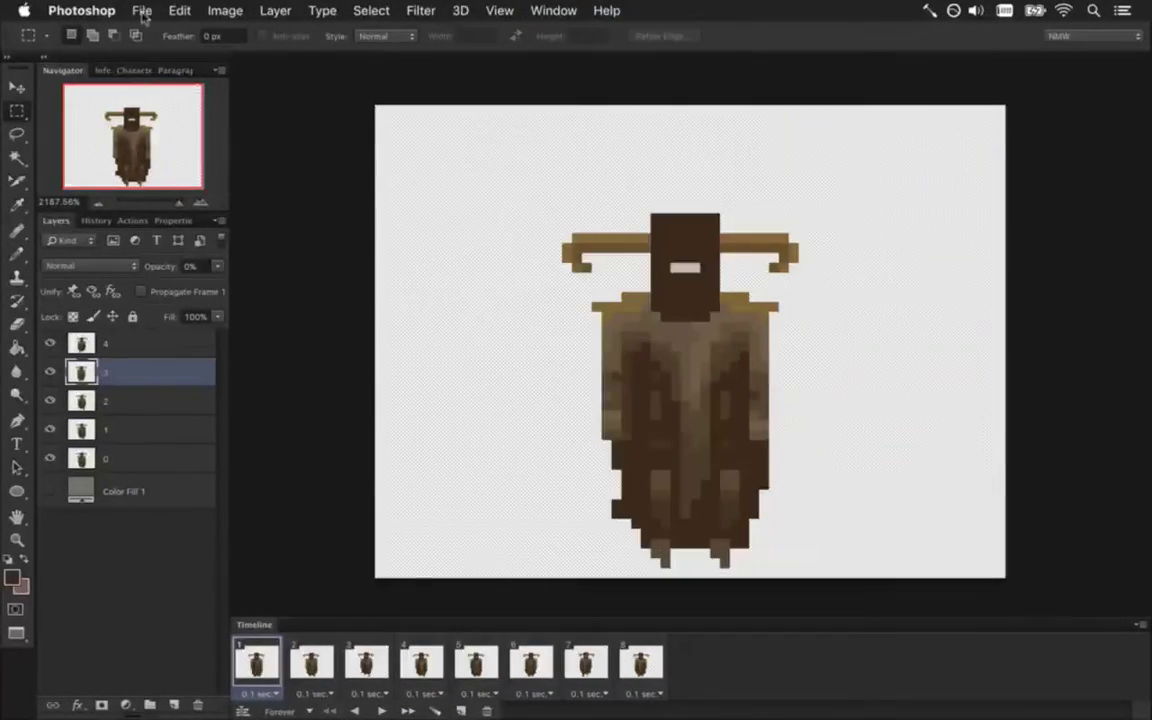
{"action": "left_click", "coordinate": [142, 12]}
{"action": "mouse_move", "coordinate": [166, 118]}
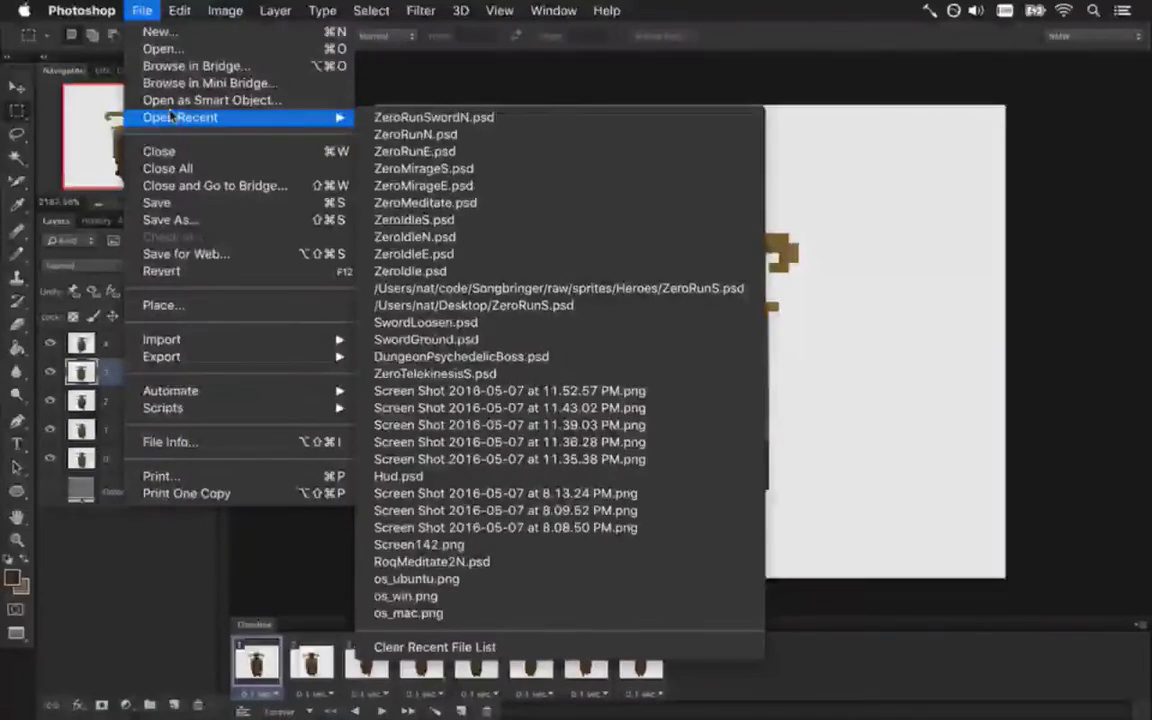
{"action": "left_click", "coordinate": [200, 49]}
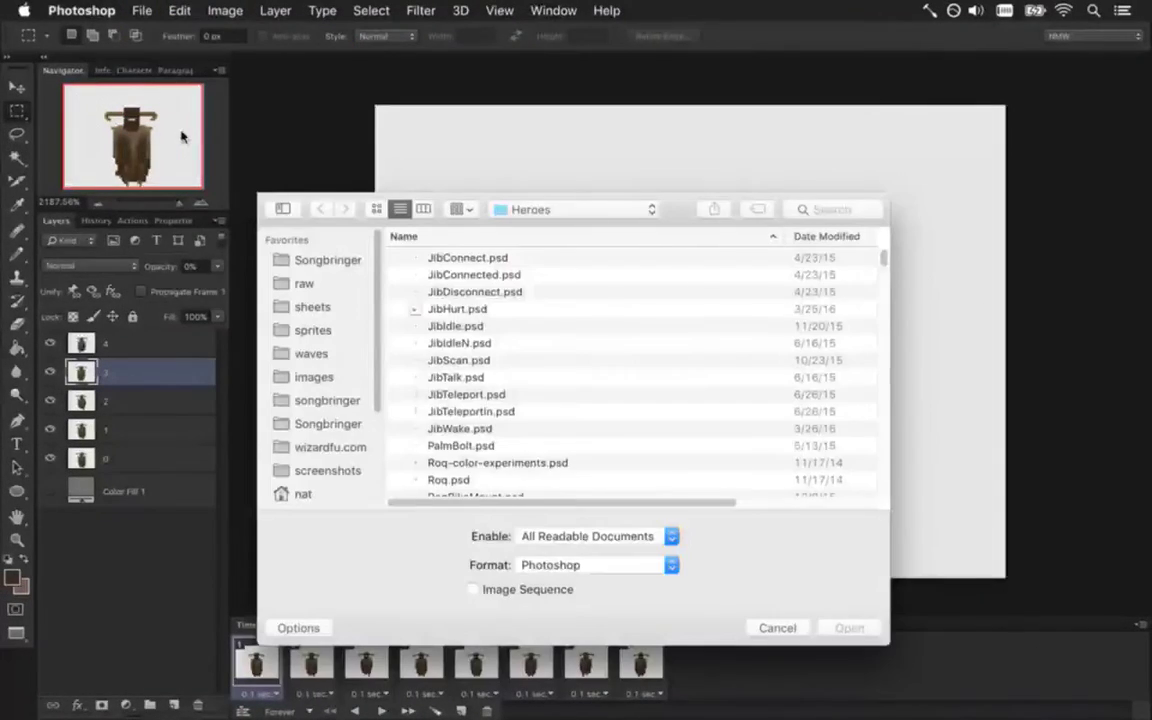
{"action": "left_click_drag", "start_coordinate": [883, 252], "coordinate": [877, 489]}
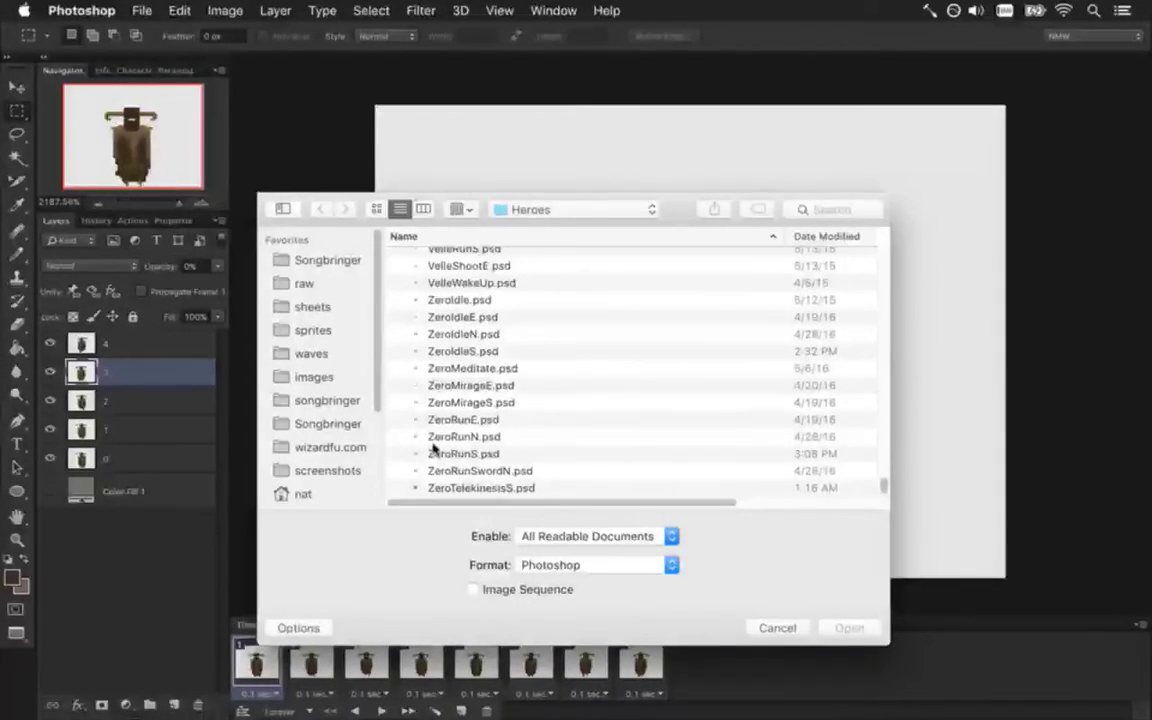
{"action": "left_click", "coordinate": [500, 488]}
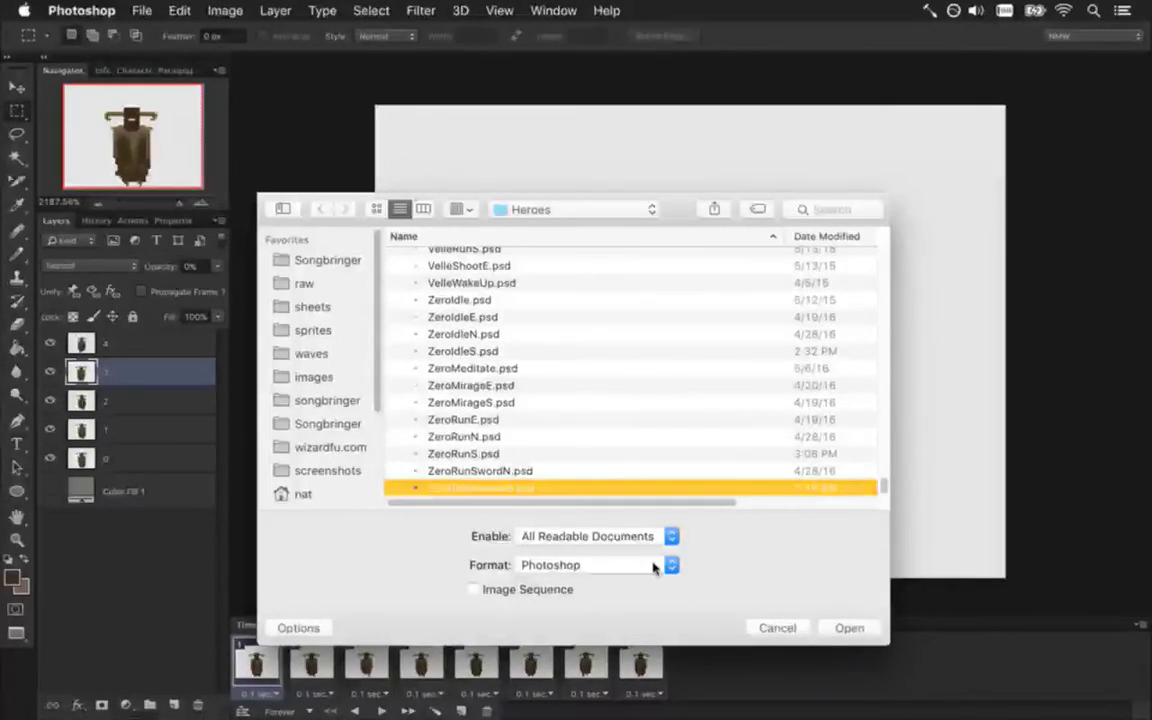
{"action": "left_click", "coordinate": [862, 630]}
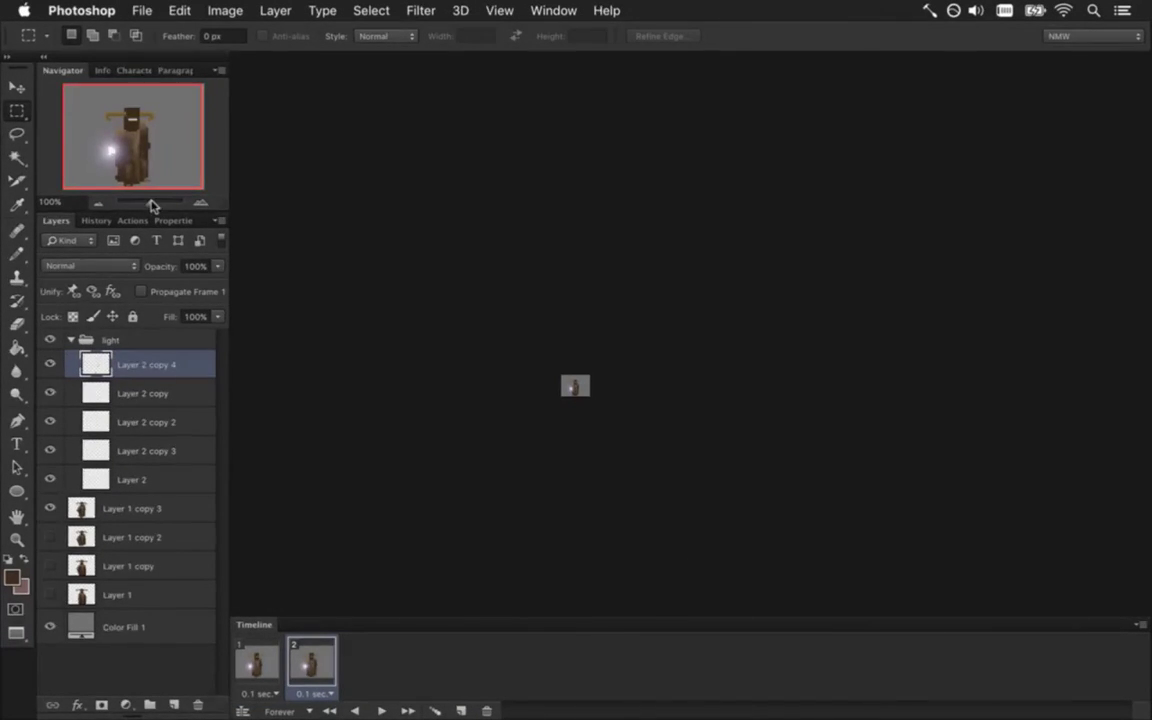
Zoom the telekinesis sprite to about 2008% and pan the cloaked figure to the centre
{"action": "left_click_drag", "start_coordinate": [152, 205], "coordinate": [180, 207]}
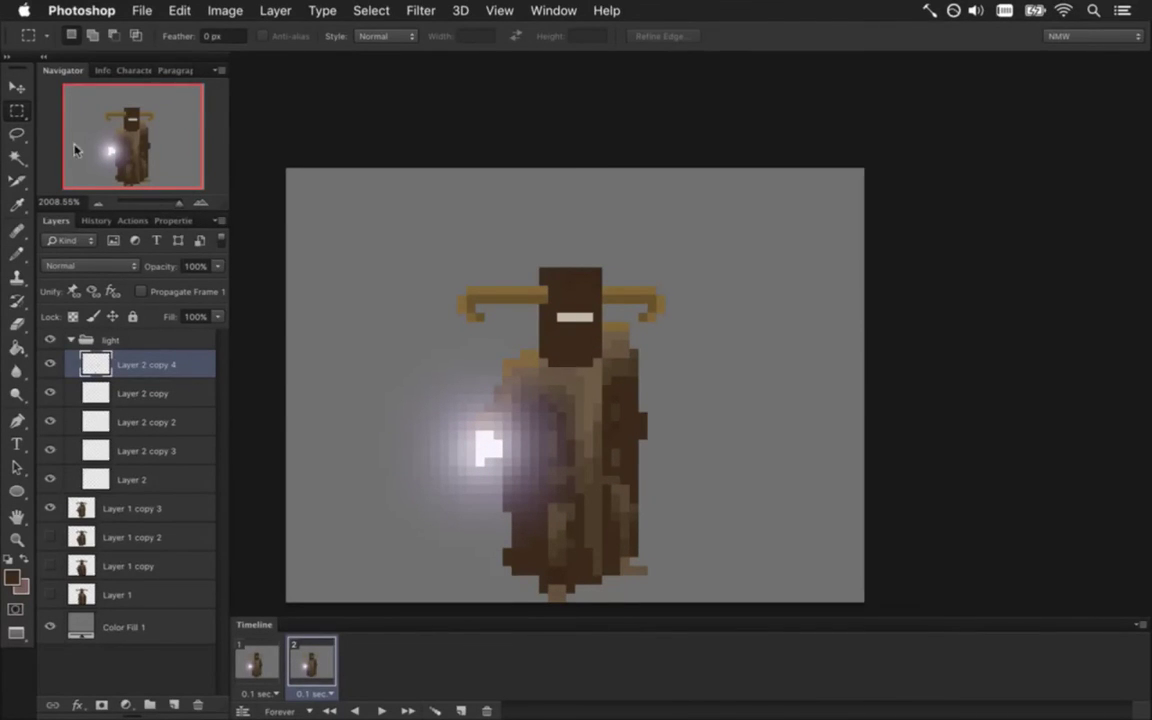
{"action": "left_click", "coordinate": [19, 88]}
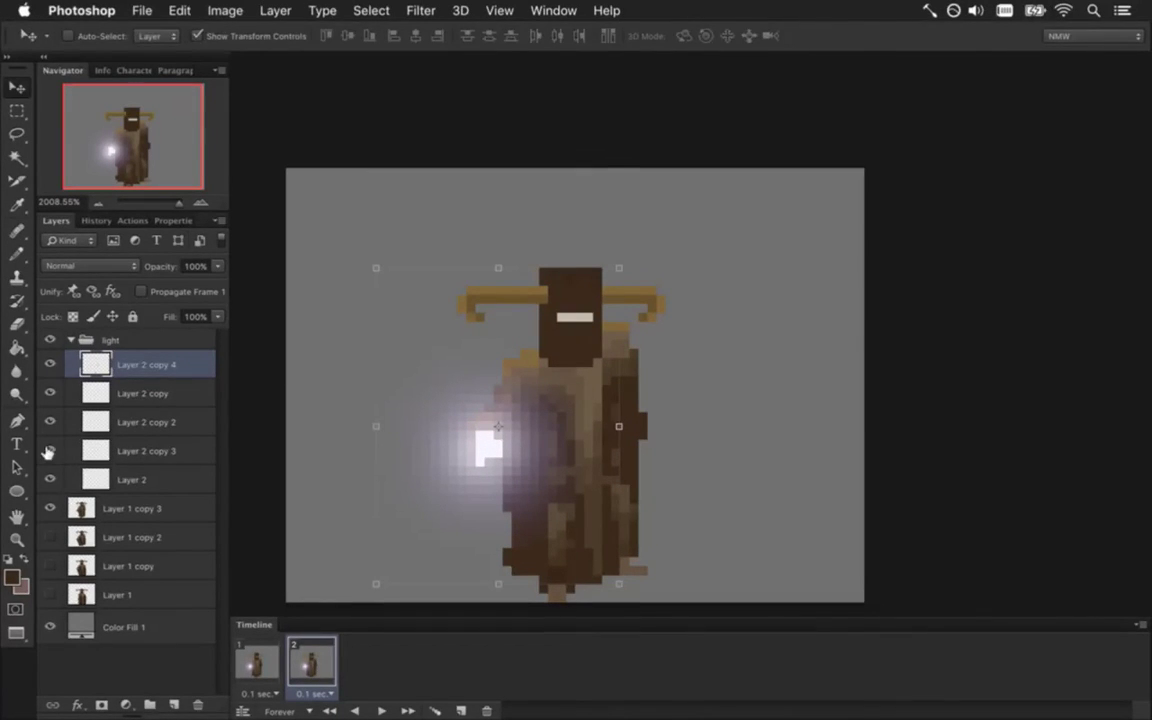
{"action": "left_click", "coordinate": [16, 516]}
{"action": "left_click_drag", "start_coordinate": [414, 332], "coordinate": [458, 314]}
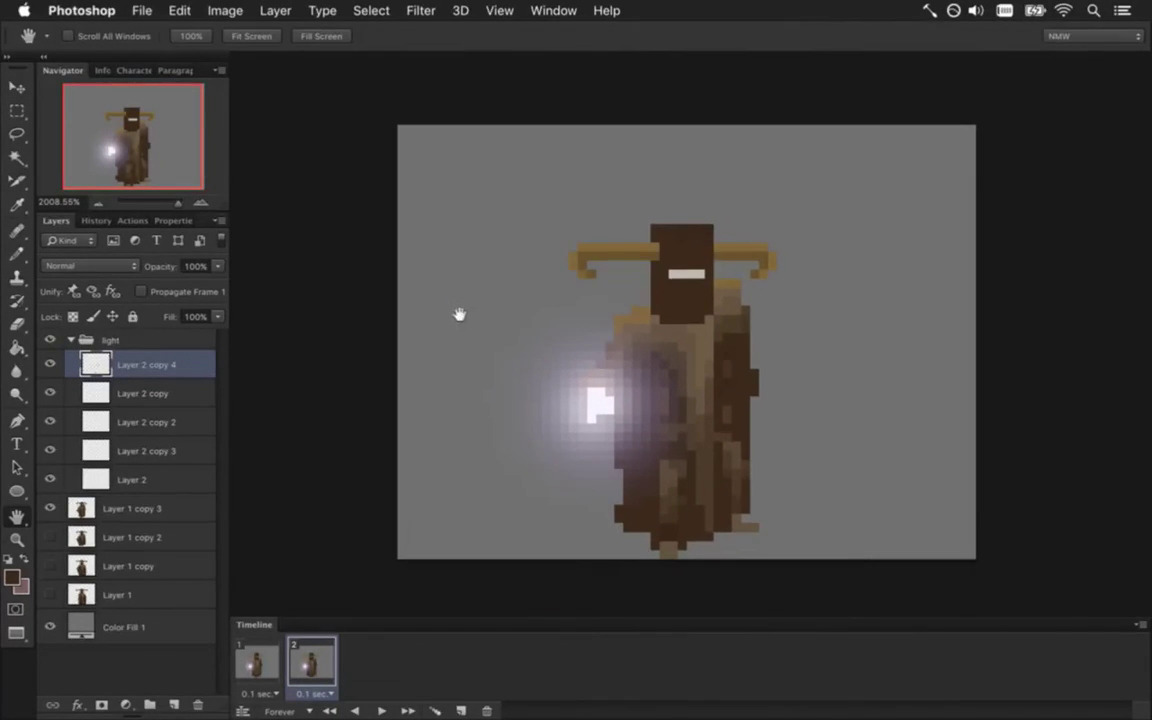
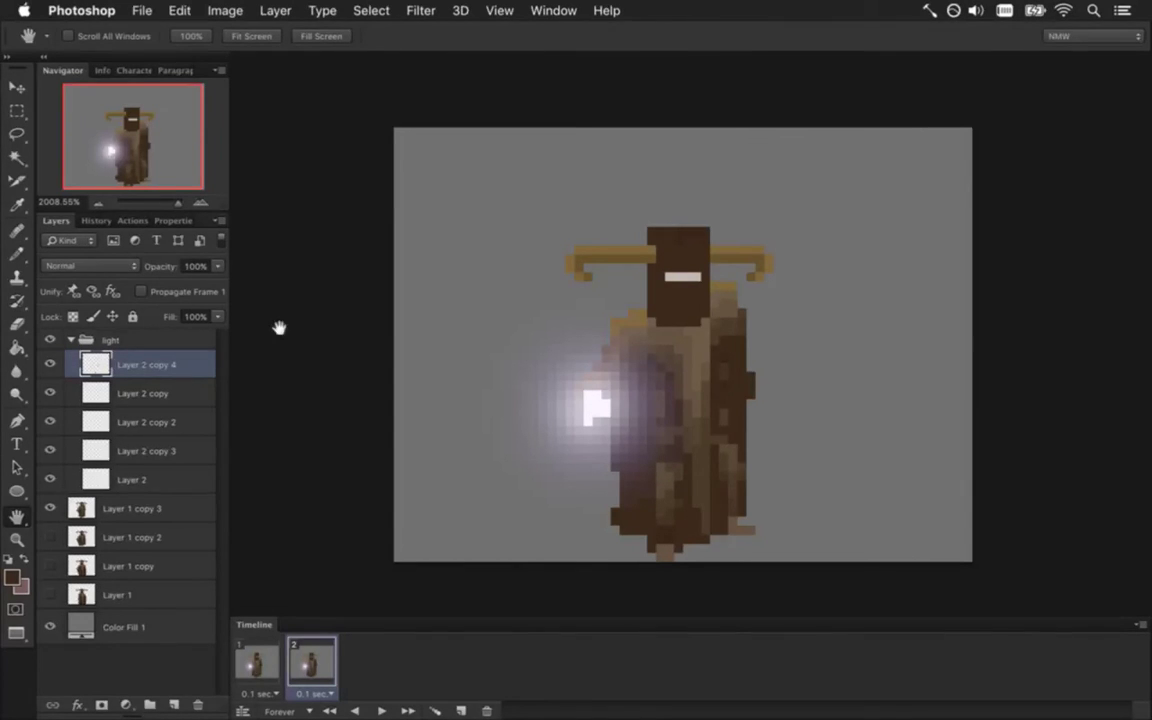
Check the ZeroIdleS document, then return to ZeroTelekinesisS
{"action": "left_click", "coordinate": [499, 10]}
{"action": "mouse_move", "coordinate": [605, 10]}
{"action": "mouse_move", "coordinate": [553, 10]}
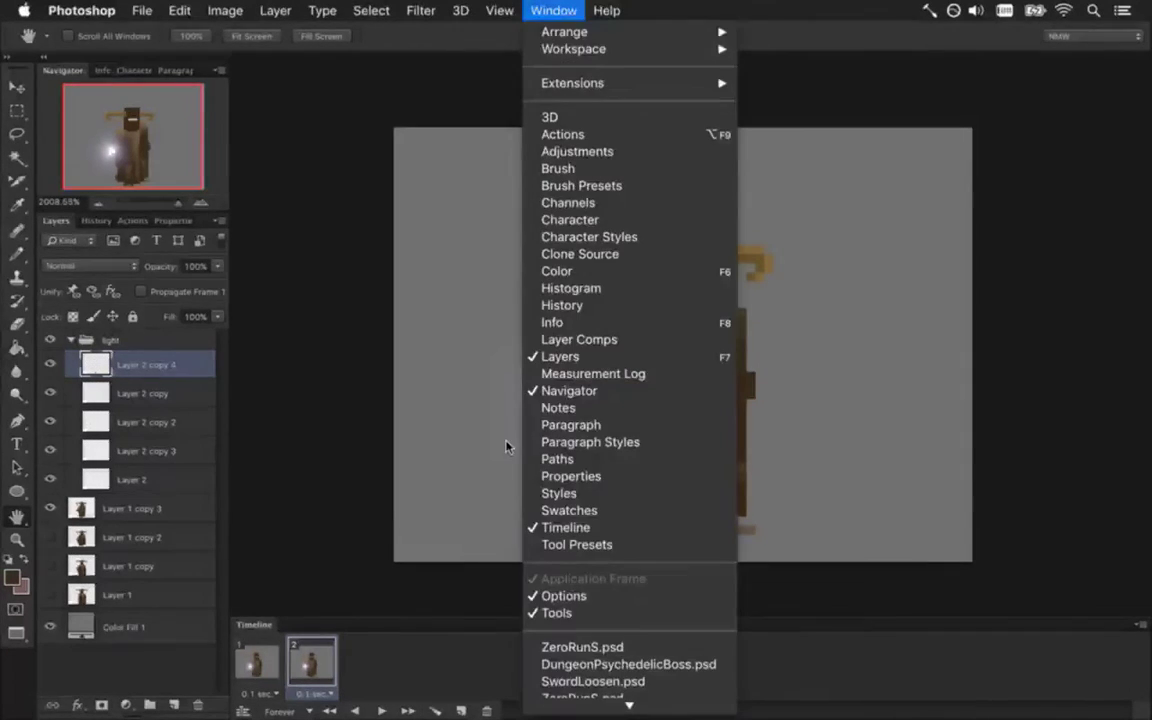
{"action": "scroll", "coordinate": [590, 500], "scroll_direction": "down", "scroll_amount": 5}
{"action": "left_click", "coordinate": [592, 582]}
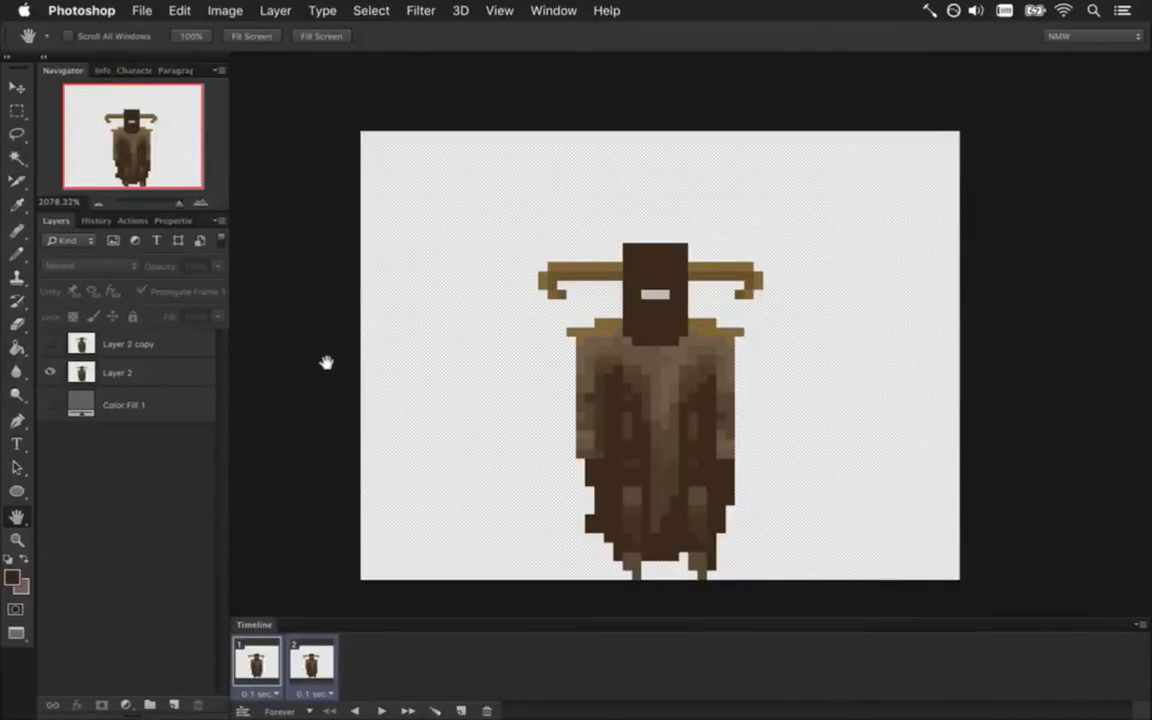
{"action": "left_click", "coordinate": [553, 9]}
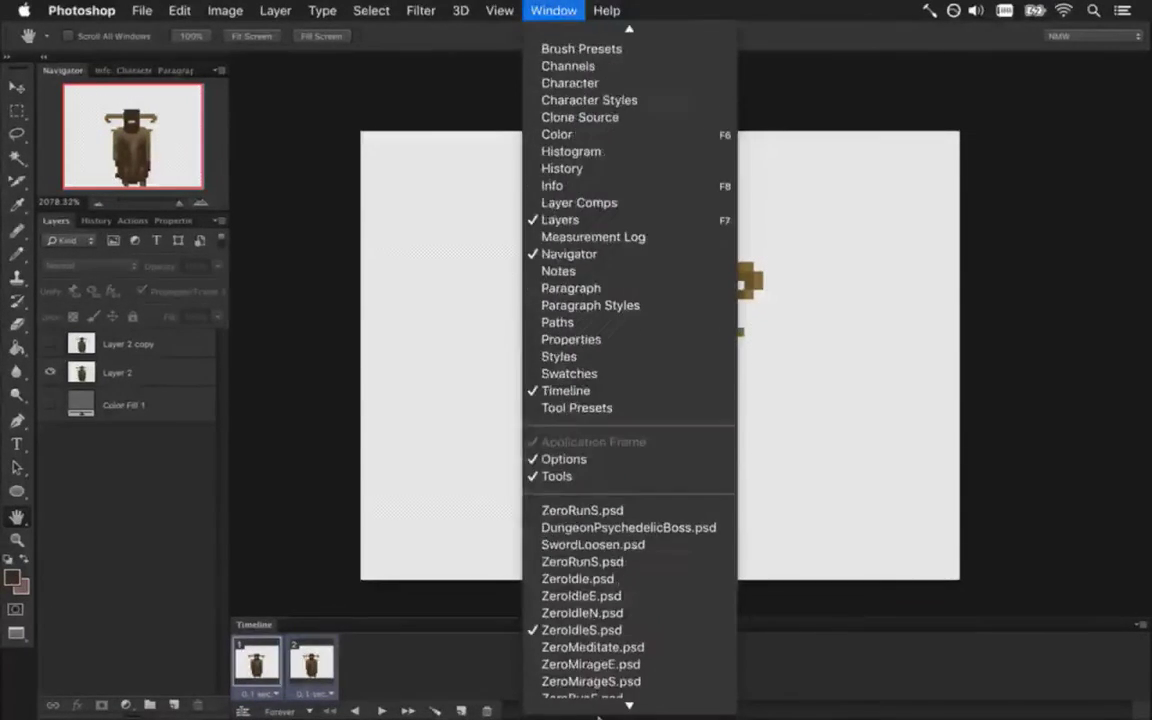
{"action": "left_click", "coordinate": [602, 702]}
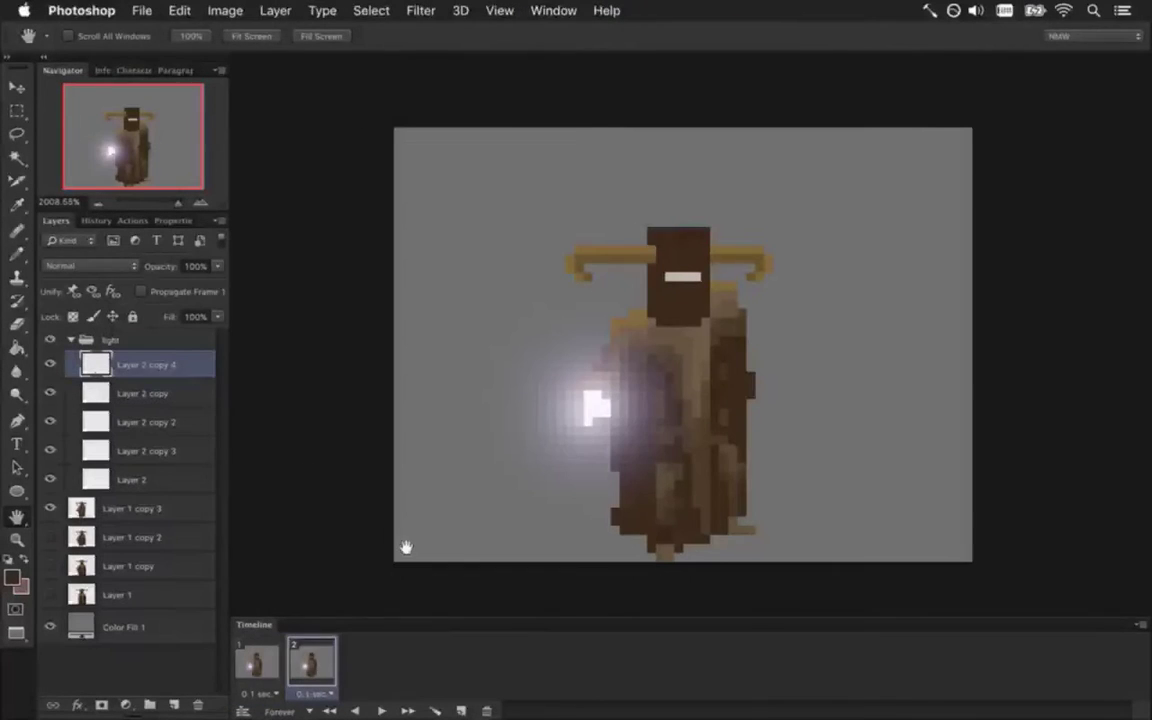
Hide the light glow, copy the figure's pixels, then restore the glow with Layer 1 copy 3 active
{"action": "left_click", "coordinate": [52, 339]}
{"action": "left_click", "coordinate": [80, 365], "text": "super"}
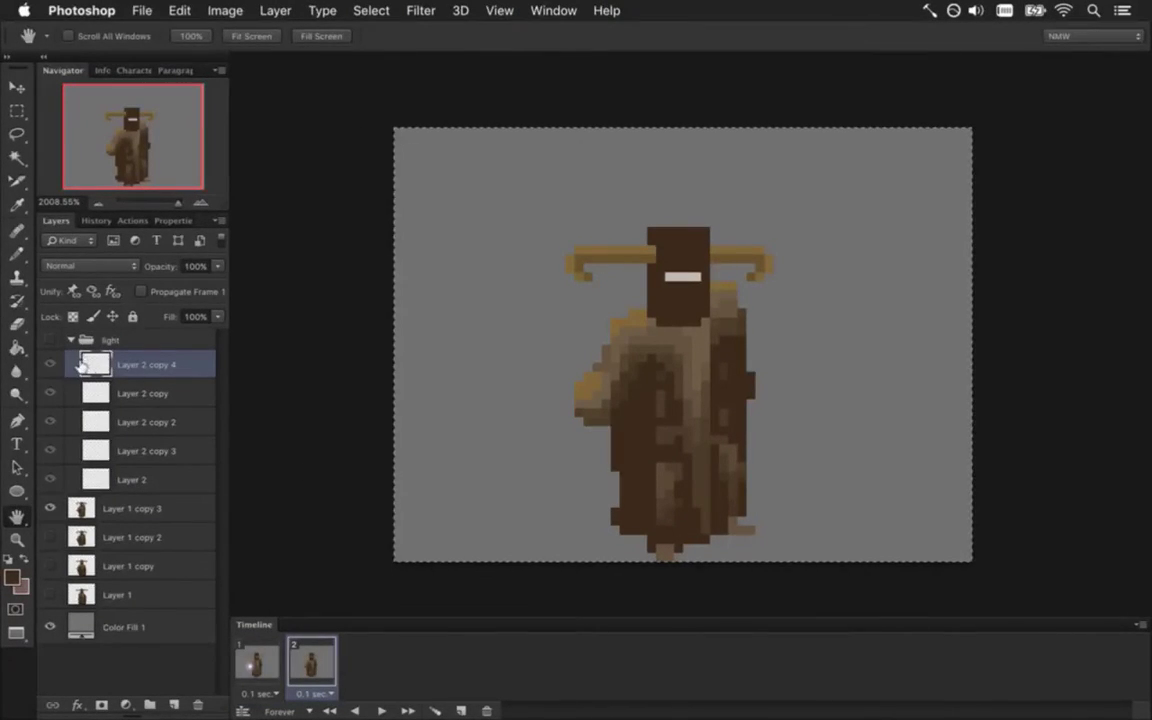
{"action": "key", "text": "super+c"}
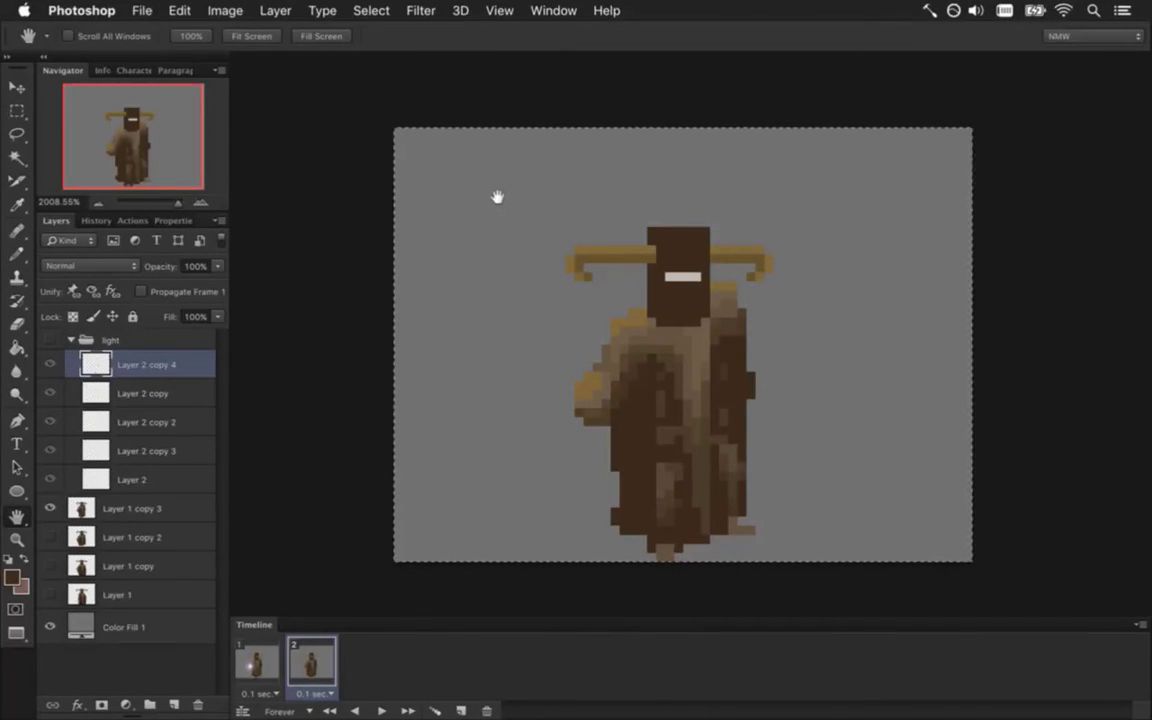
{"action": "left_click", "coordinate": [88, 508]}
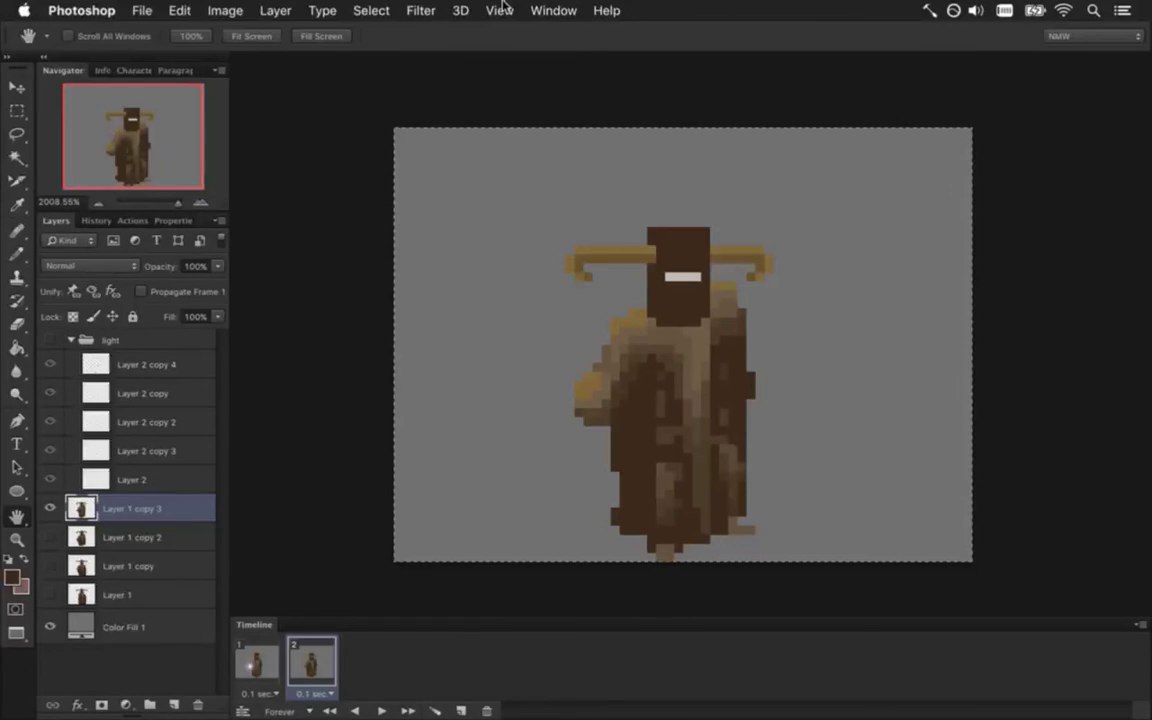
{"action": "left_click", "coordinate": [51, 341]}
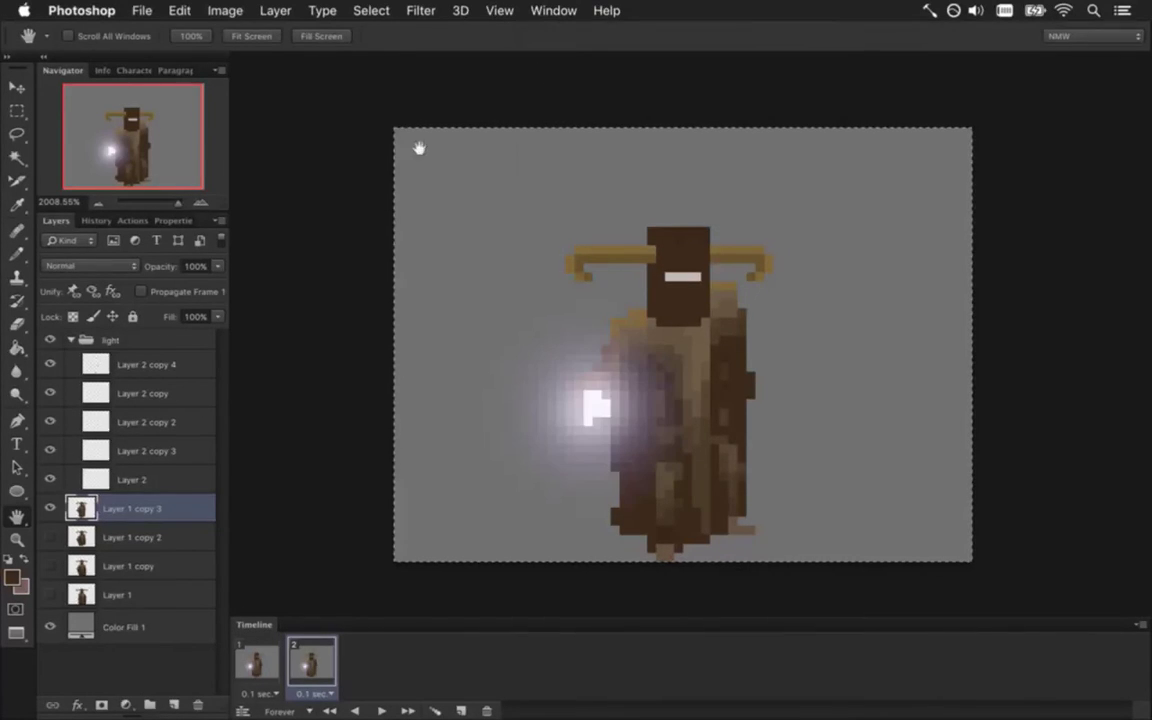
In ZeroIdleS, select Layer 2, show the grey Color Fill 1 and pick animation frame 1
{"action": "left_click", "coordinate": [553, 10]}
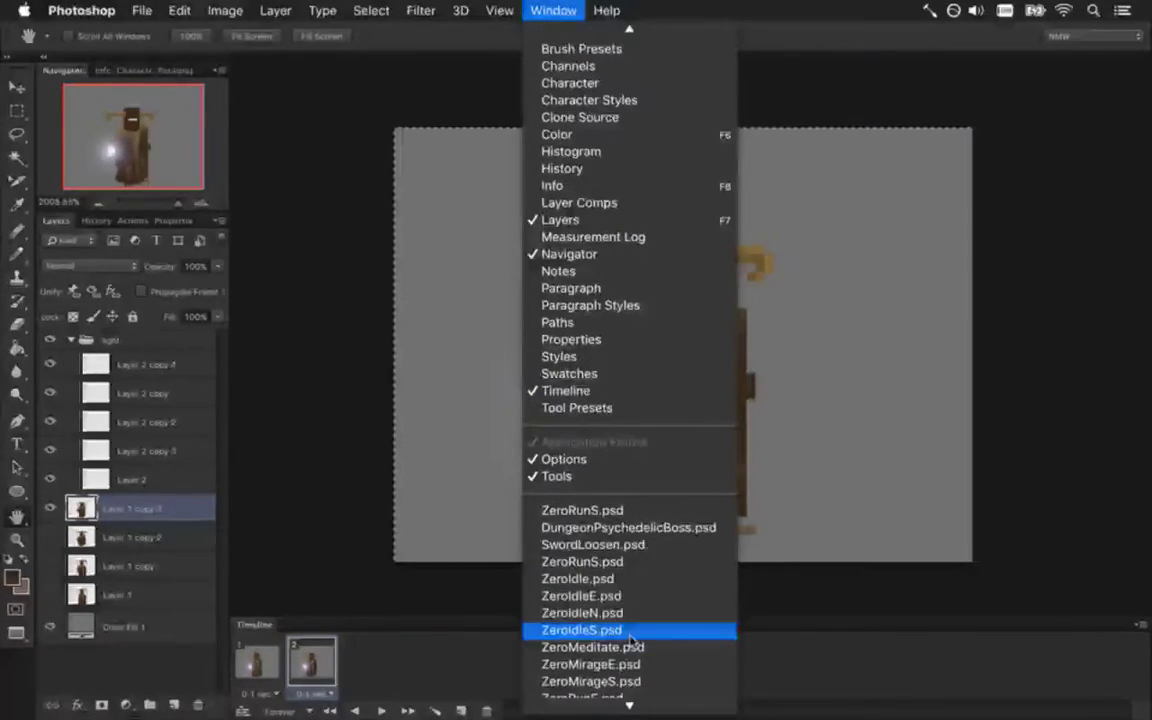
{"action": "left_click", "coordinate": [632, 627]}
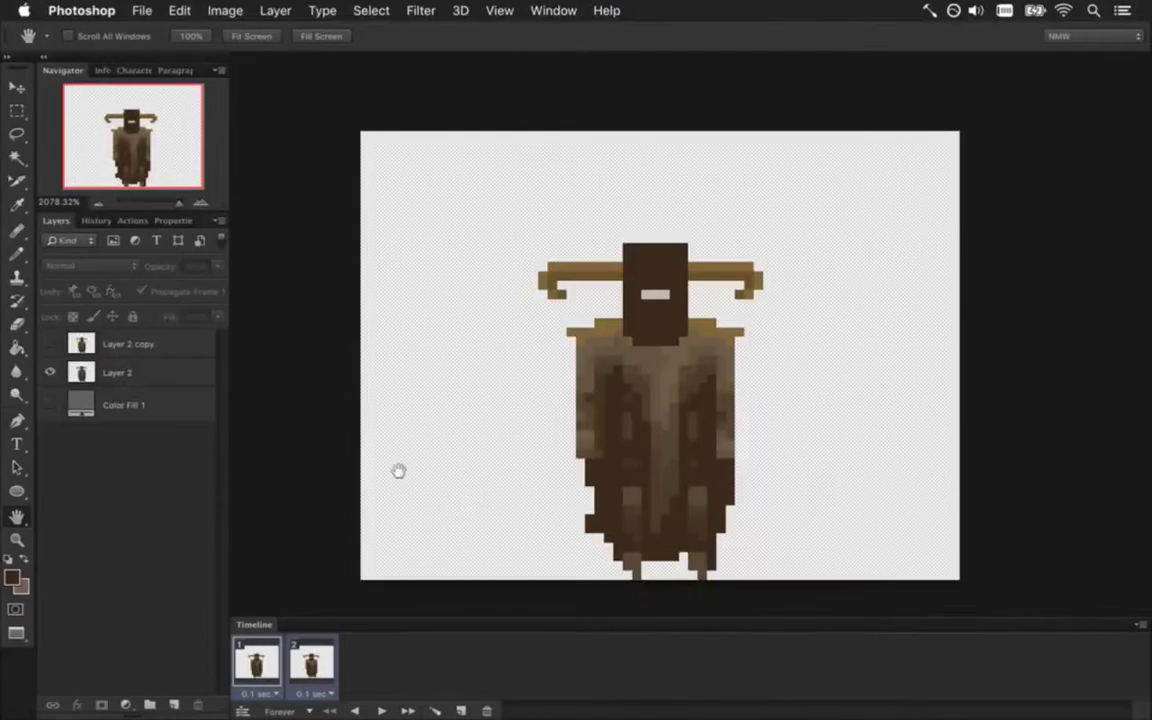
{"action": "left_click", "coordinate": [170, 371]}
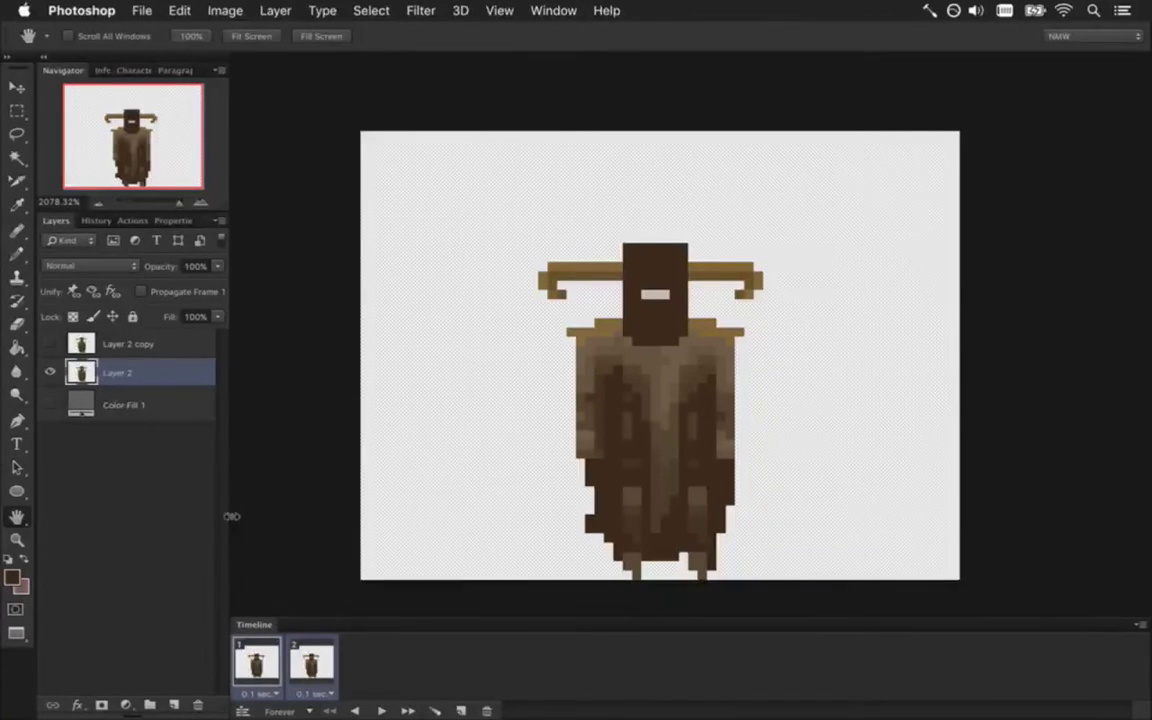
{"action": "left_click", "coordinate": [50, 404]}
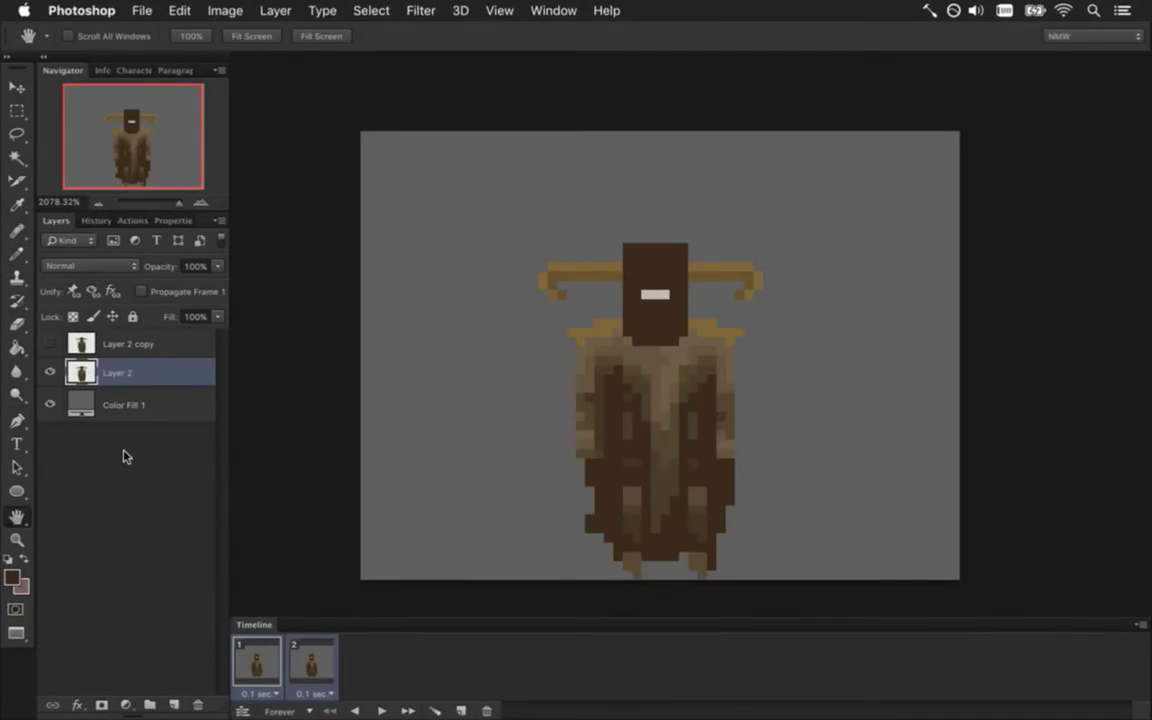
{"action": "left_click", "coordinate": [259, 648]}
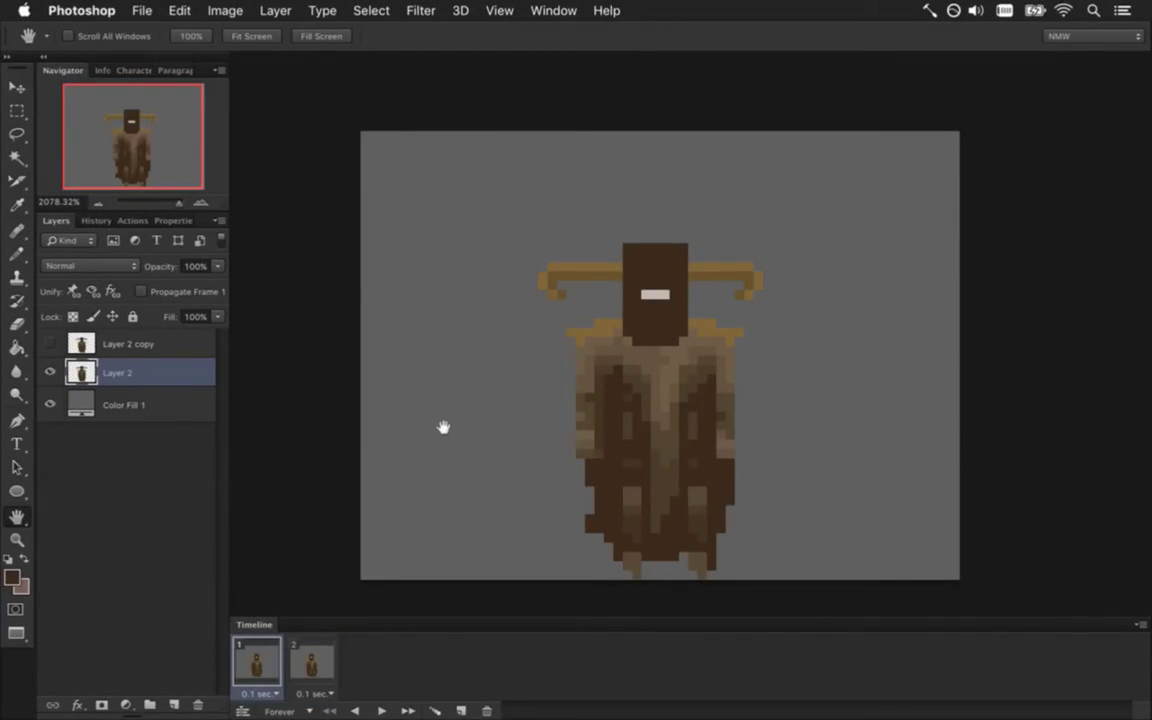
Paste the copied figure as Layer 3 and nudge it with the arrow keys onto the idle figure
{"action": "key", "text": "super+v"}
{"action": "key", "text": "v"}
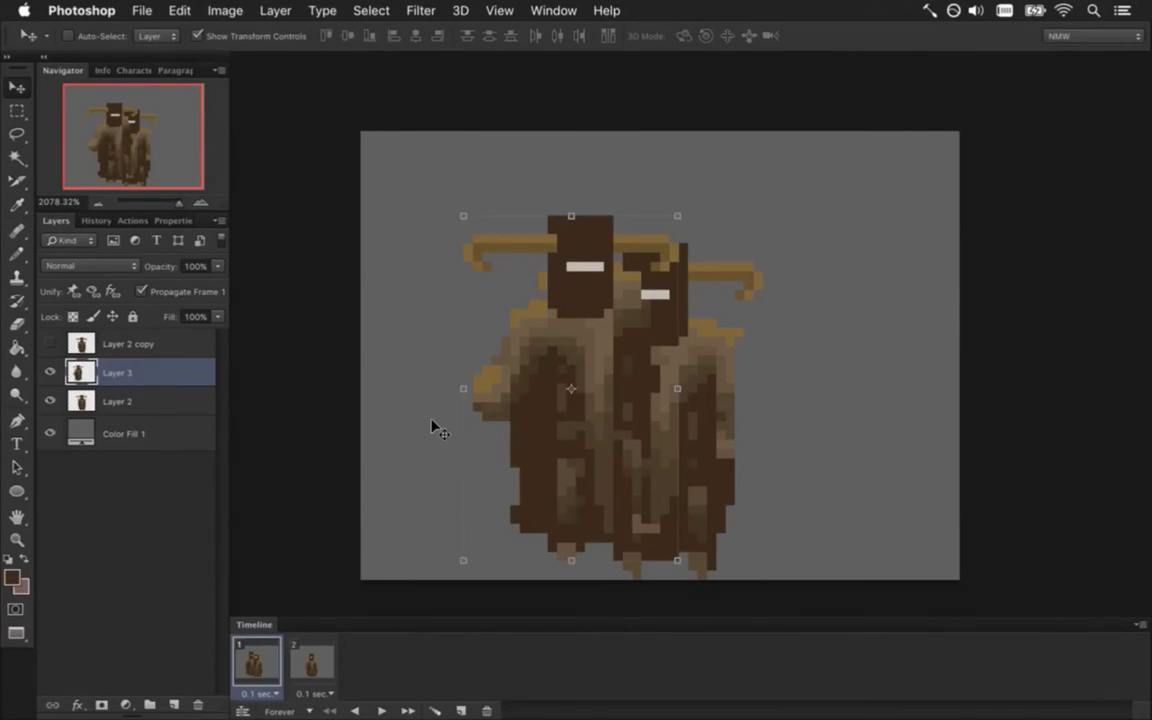
{"action": "key", "text": "Right"}
{"action": "key", "text": "Right"}
{"action": "key", "text": "Right"}
{"action": "key", "text": "Right"}
{"action": "key", "text": "Right"}
{"action": "key", "text": "Right"}
{"action": "key", "text": "Right"}
{"action": "key", "text": "Down"}
{"action": "key", "text": "Down"}
{"action": "key", "text": "Down"}
{"action": "key", "text": "Right"}
{"action": "key", "text": "Right"}
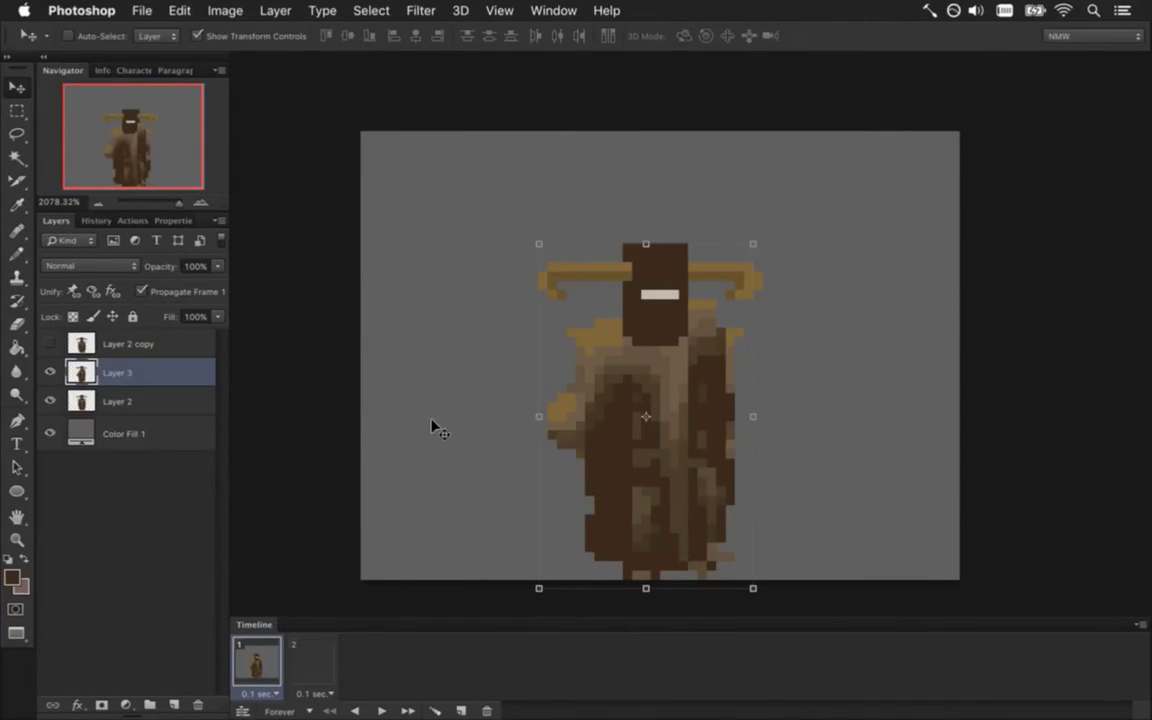
{"action": "key", "text": "Up"}
{"action": "key", "text": "Up"}
{"action": "key", "text": "Down"}
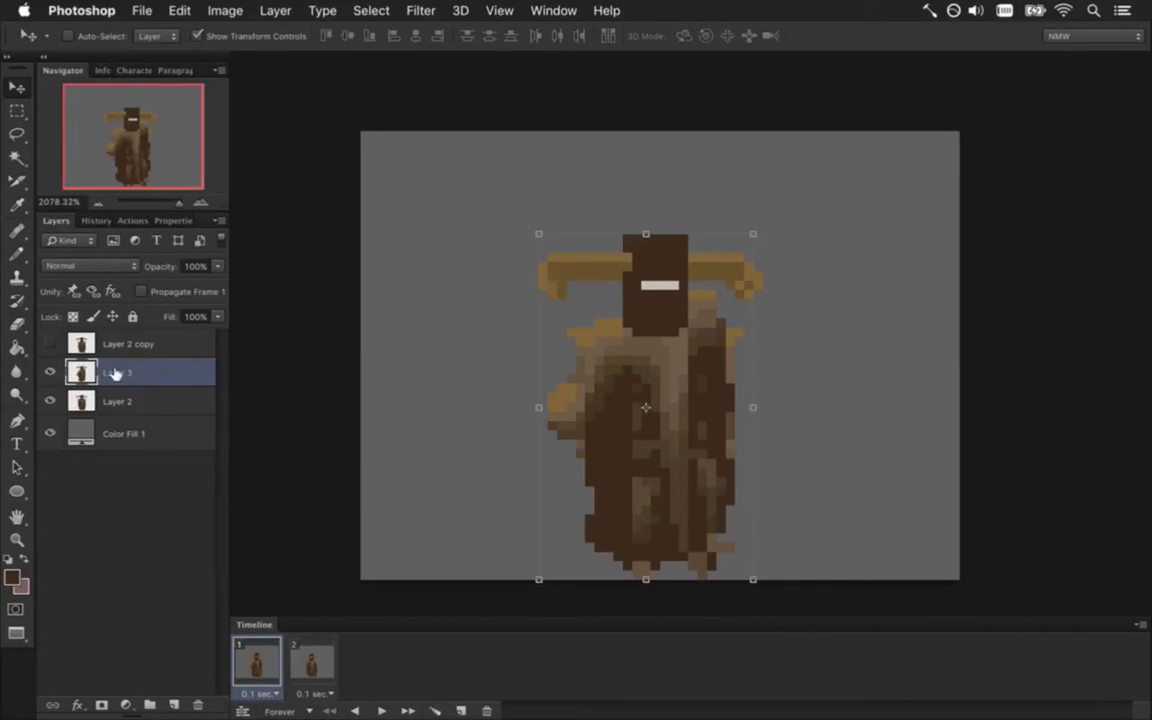
Check the alignment, then leave Layer 2 visible and Layer 3 hidden
{"action": "left_click", "coordinate": [51, 401]}
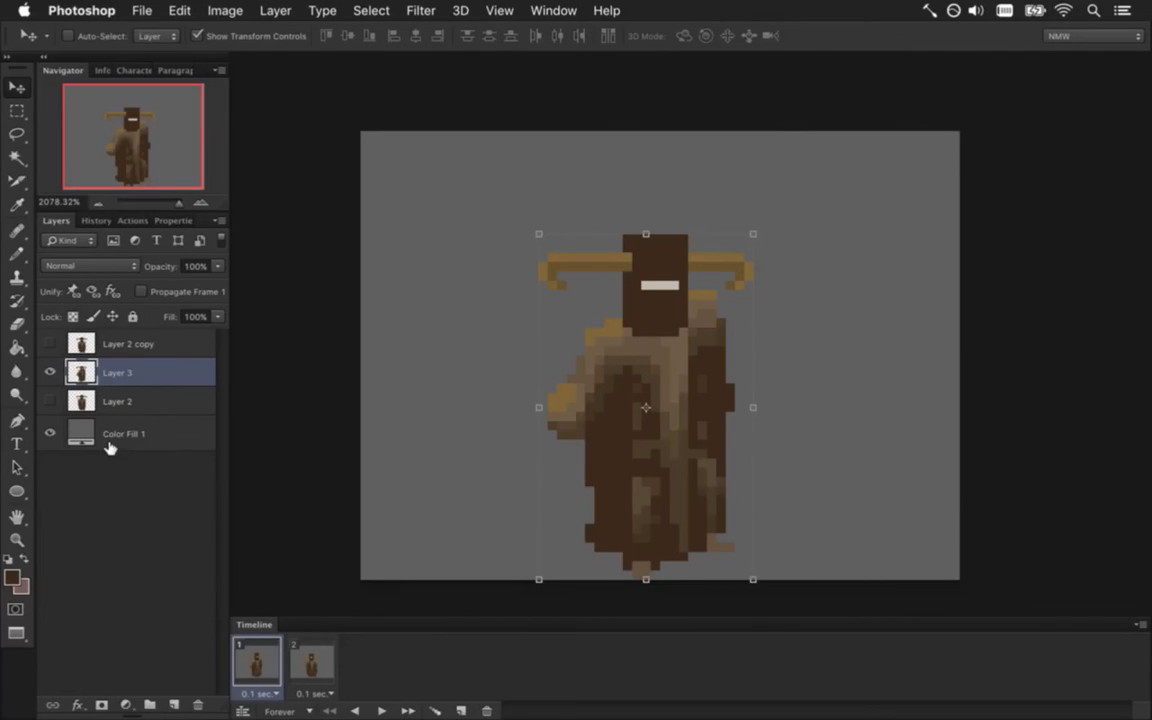
{"action": "left_click", "coordinate": [81, 401]}
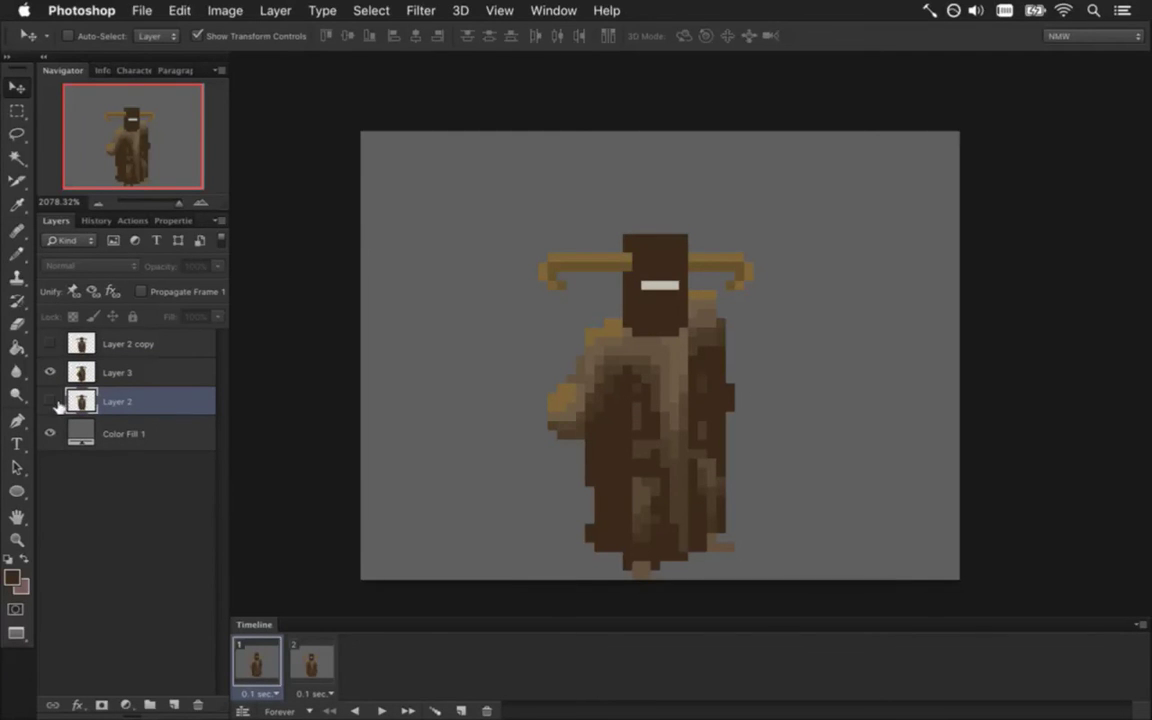
{"action": "left_click", "coordinate": [51, 400]}
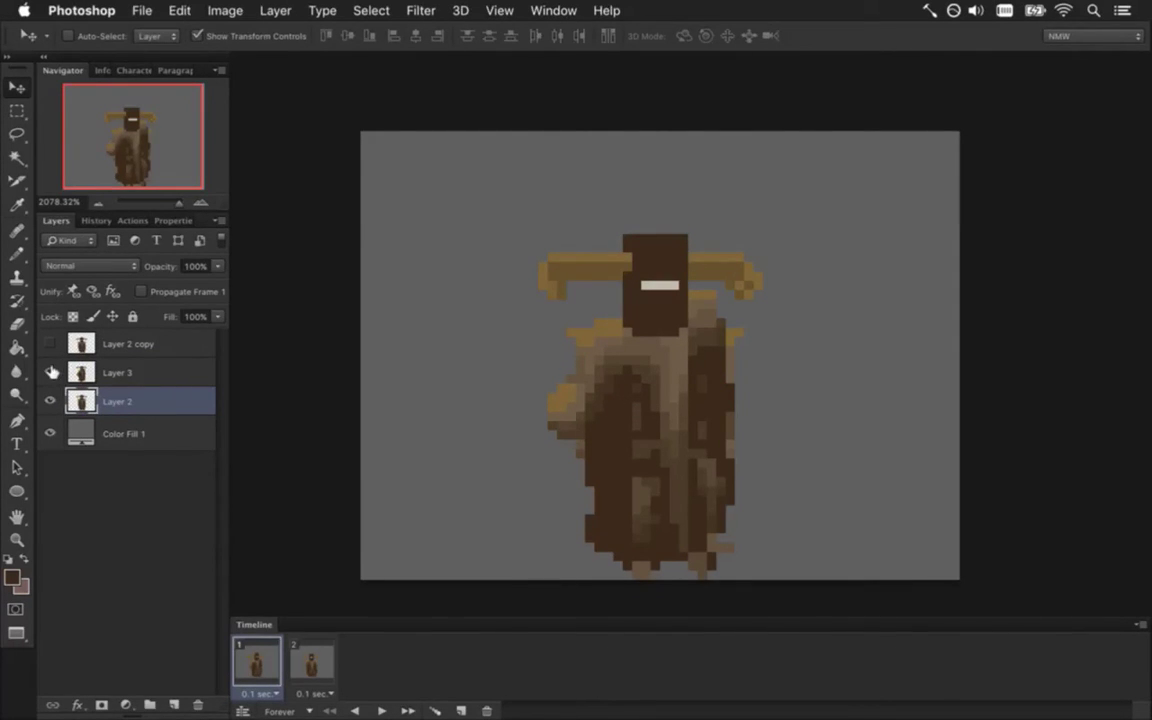
{"action": "left_click", "coordinate": [51, 372]}
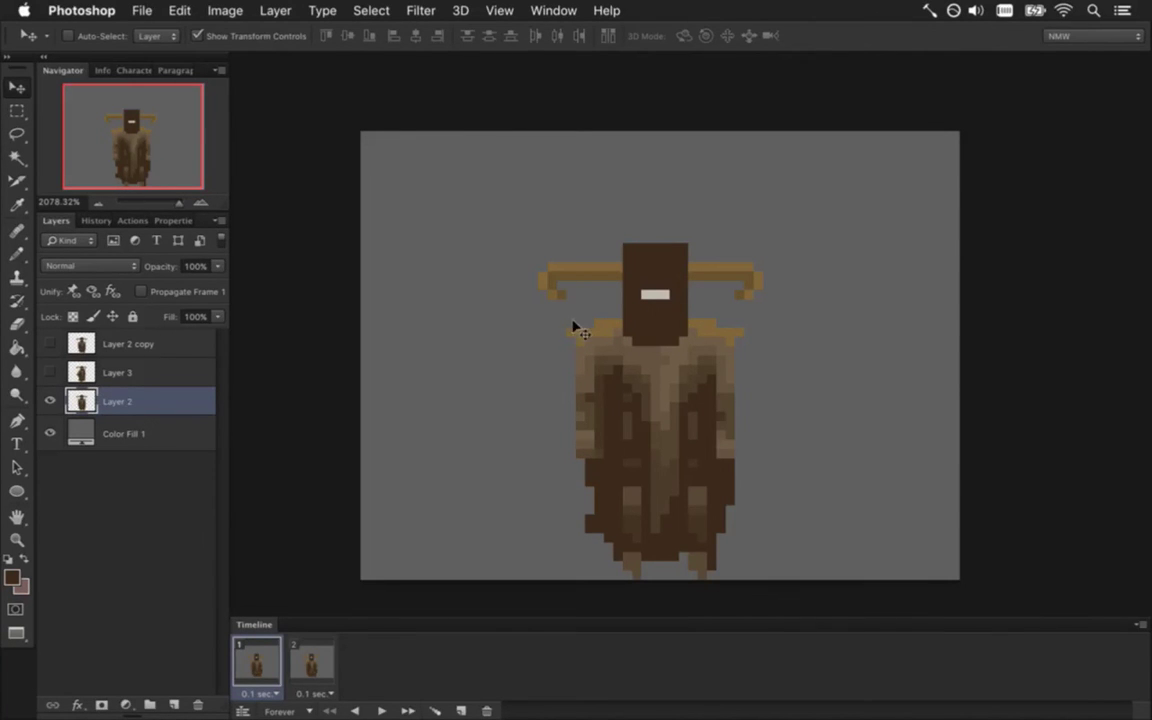
Select the cloak's left-edge strip, switch to Layer 3 and delete the raised arm
{"action": "key", "text": "m"}
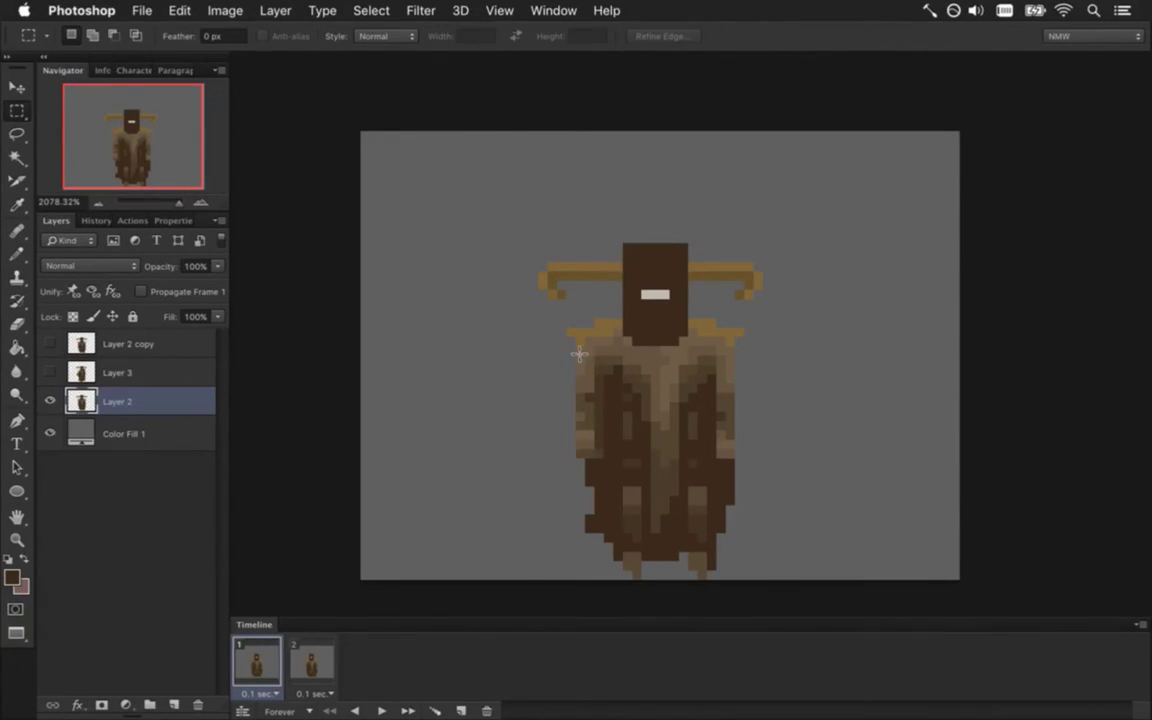
{"action": "left_click_drag", "start_coordinate": [579, 353], "coordinate": [603, 458]}
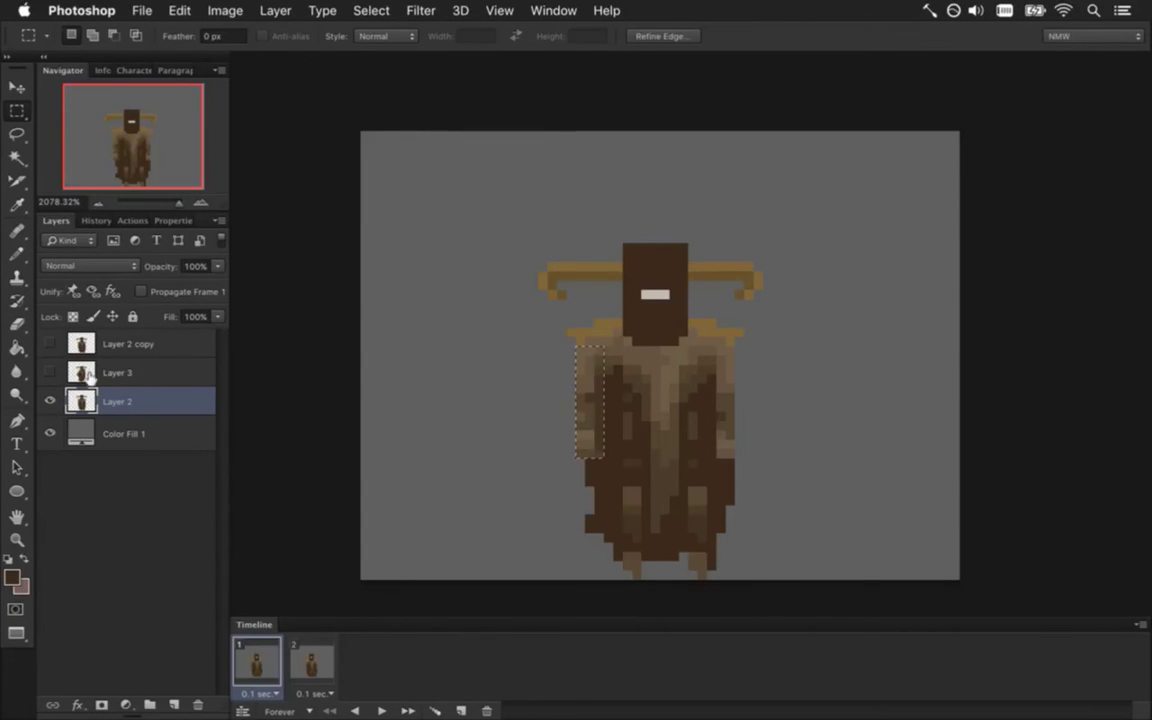
{"action": "left_click", "coordinate": [50, 401]}
{"action": "left_click", "coordinate": [50, 372]}
{"action": "left_click", "coordinate": [117, 372]}
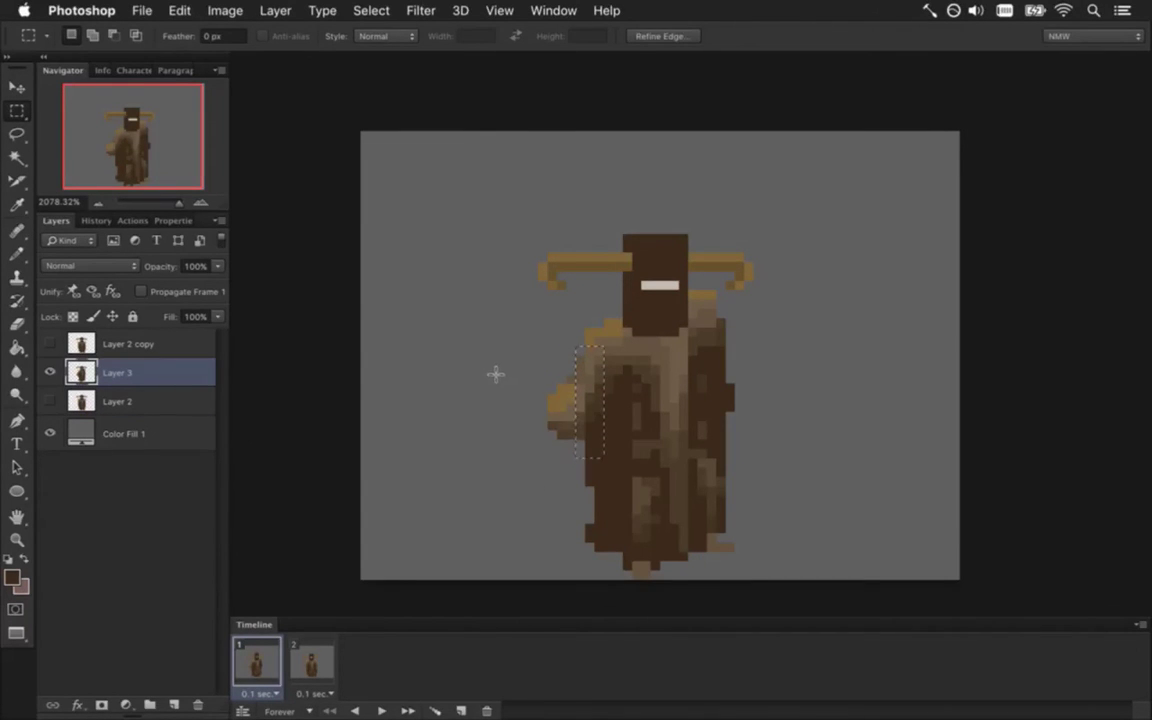
{"action": "left_click_drag", "start_coordinate": [538, 348], "coordinate": [580, 464]}
{"action": "key", "text": "Delete"}
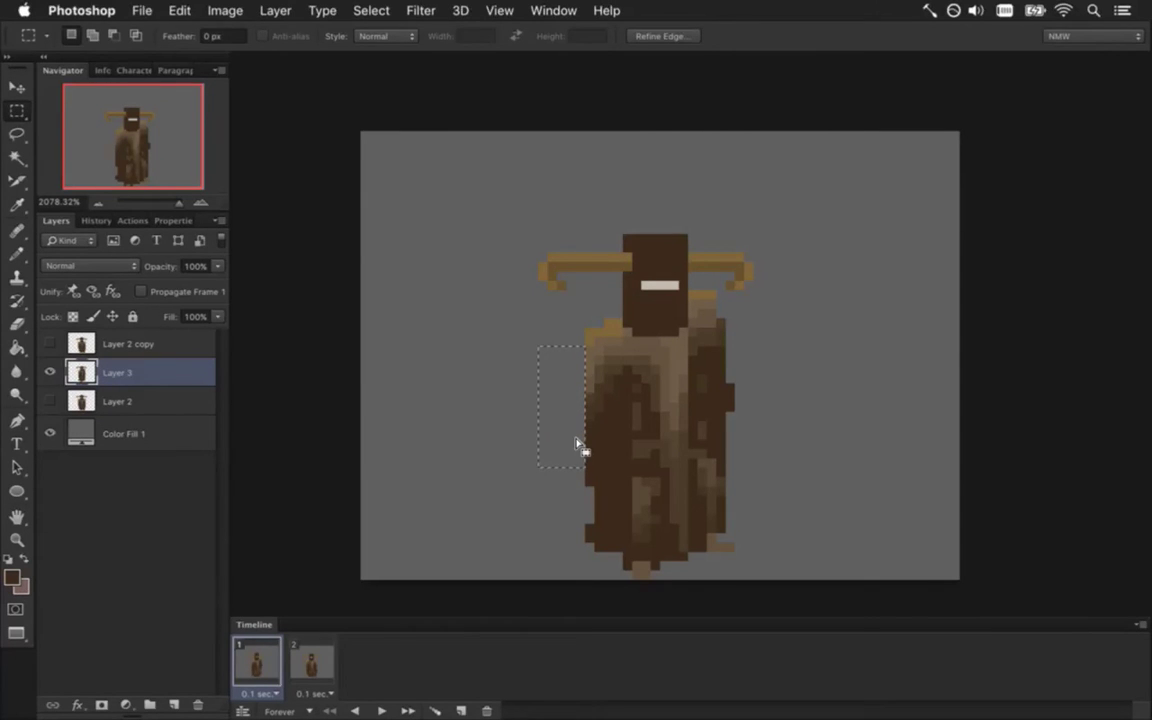
Copy the cloak strip to new Layer 4 and move it up and one pixel left
{"action": "key", "text": "ctrl+v"}
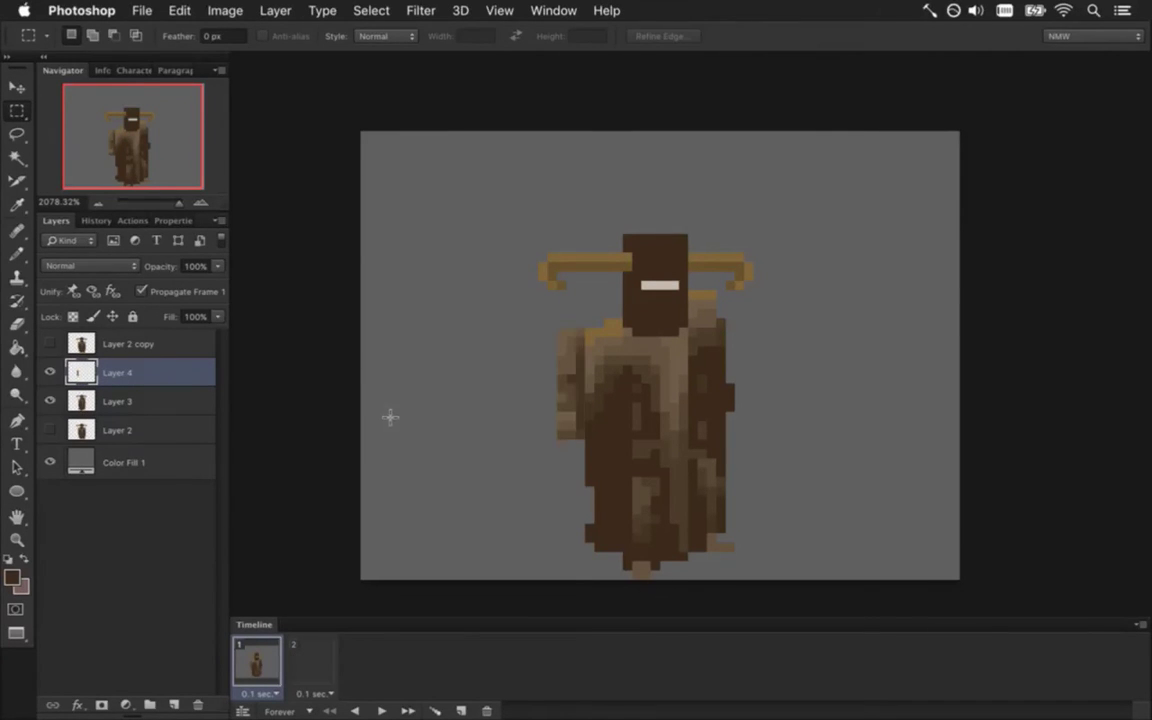
{"action": "key", "text": "v"}
{"action": "left_click_drag", "start_coordinate": [601, 398], "coordinate": [597, 368]}
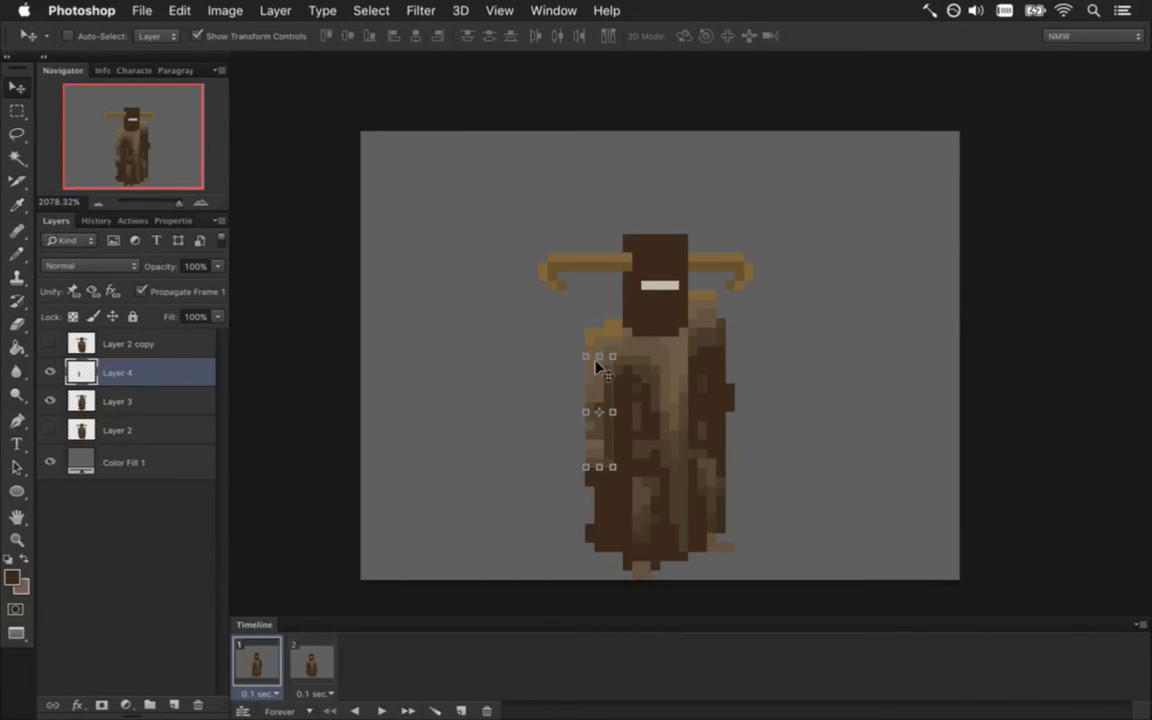
{"action": "key", "text": "Up"}
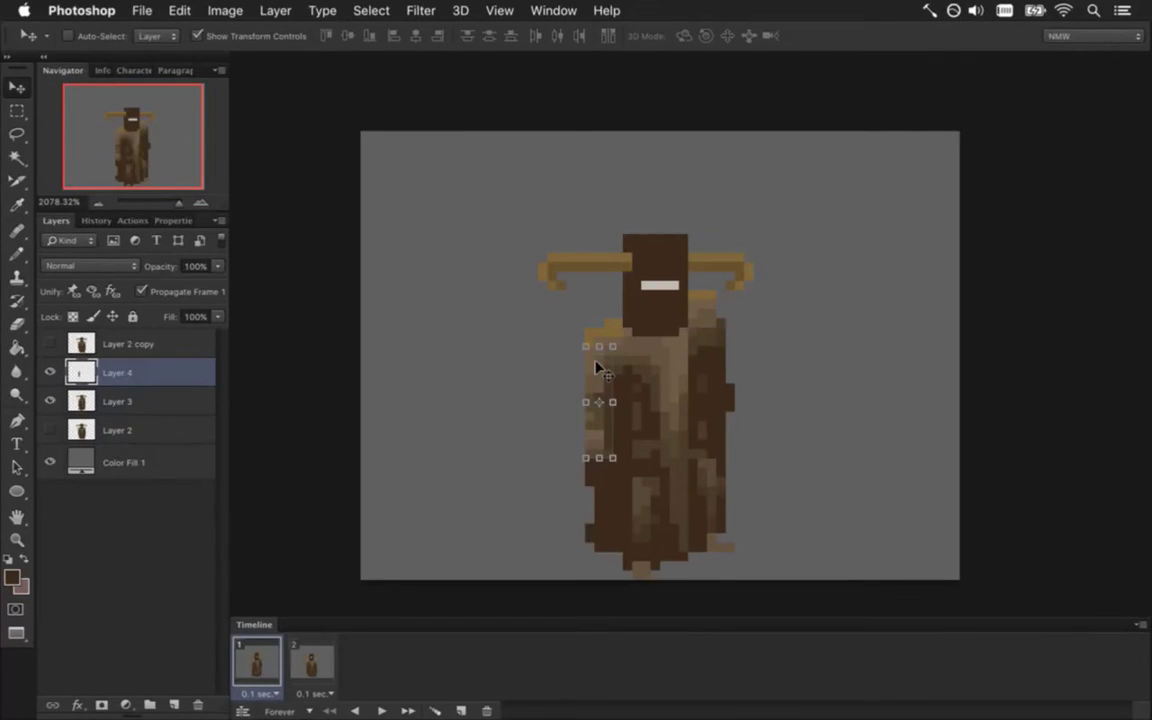
{"action": "key", "text": "Left"}
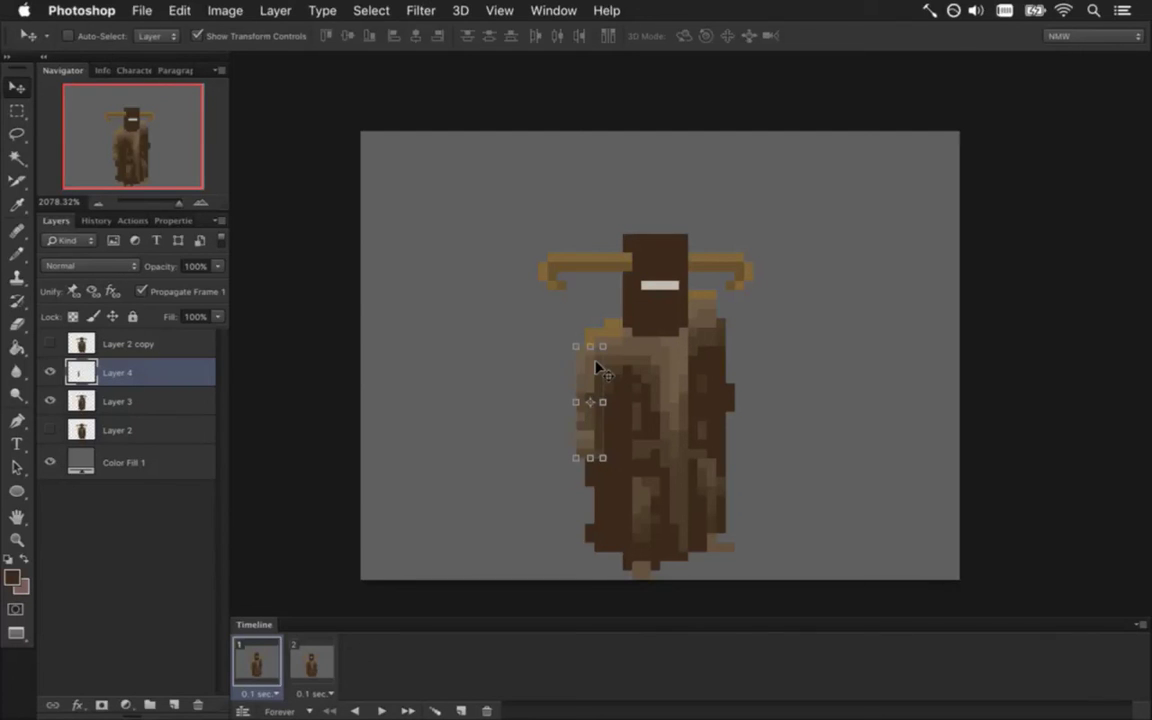
{"action": "key", "text": "m"}
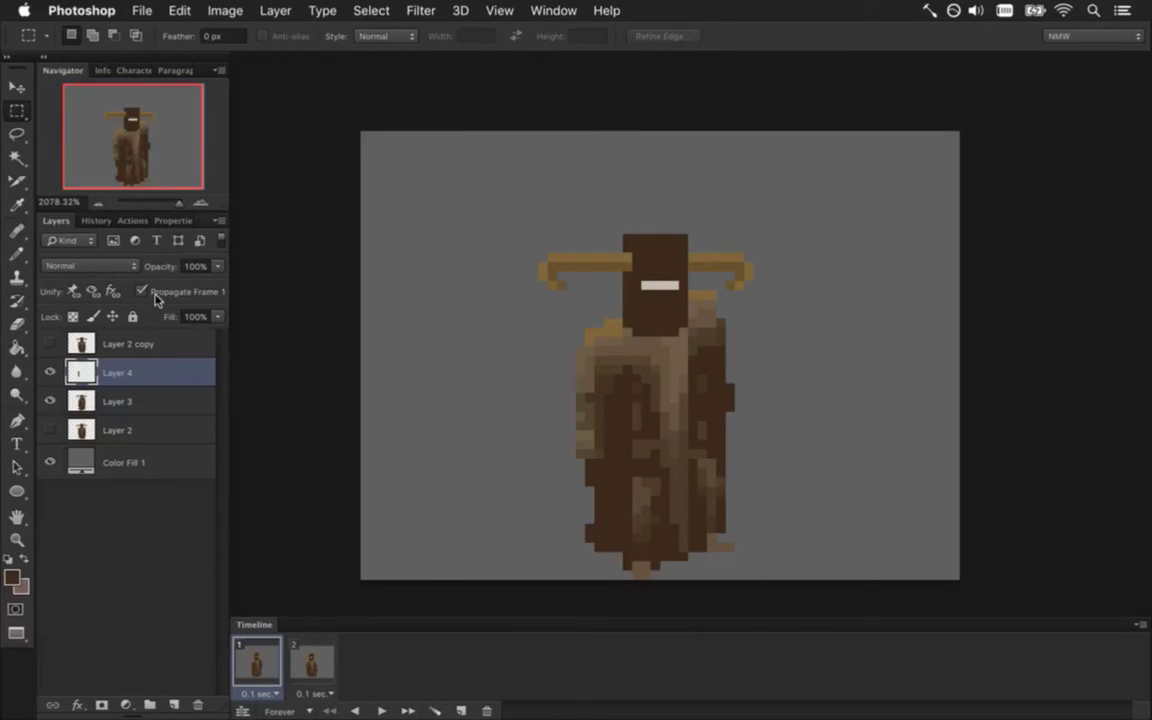
Merge Layer 4 and Layer 3 and stop propagating frame 1 changes
{"action": "left_click", "coordinate": [165, 400], "text": "shift"}
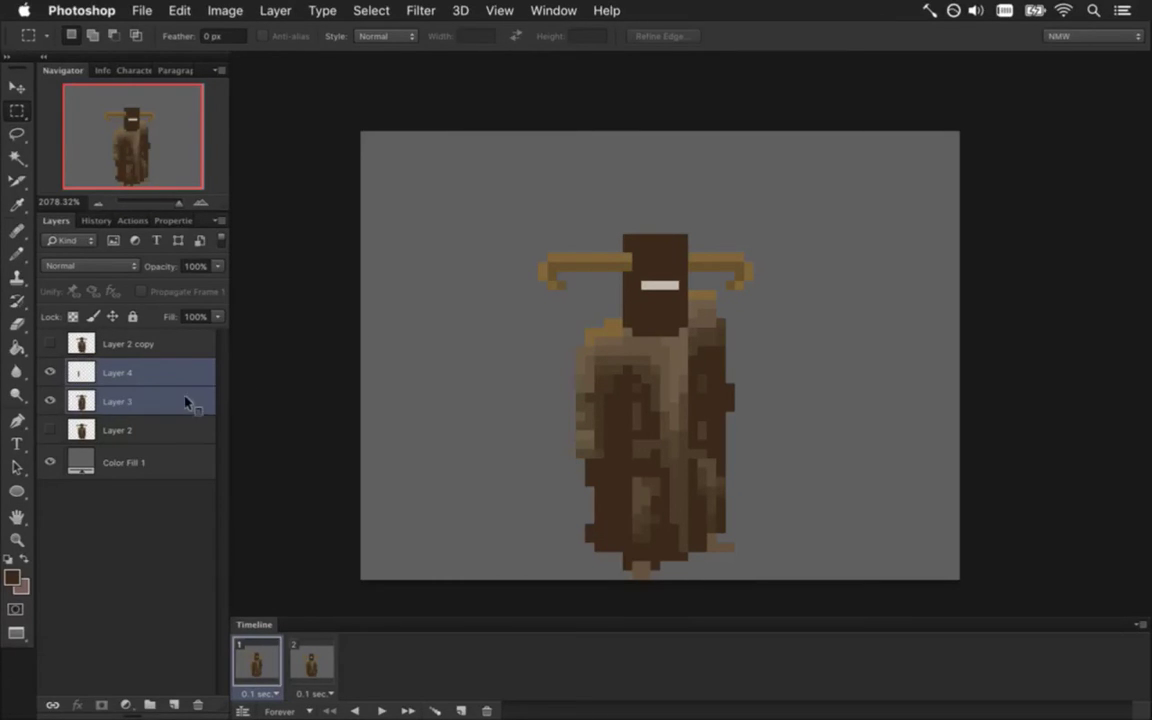
{"action": "right_click", "coordinate": [190, 400]}
{"action": "left_click", "coordinate": [254, 470]}
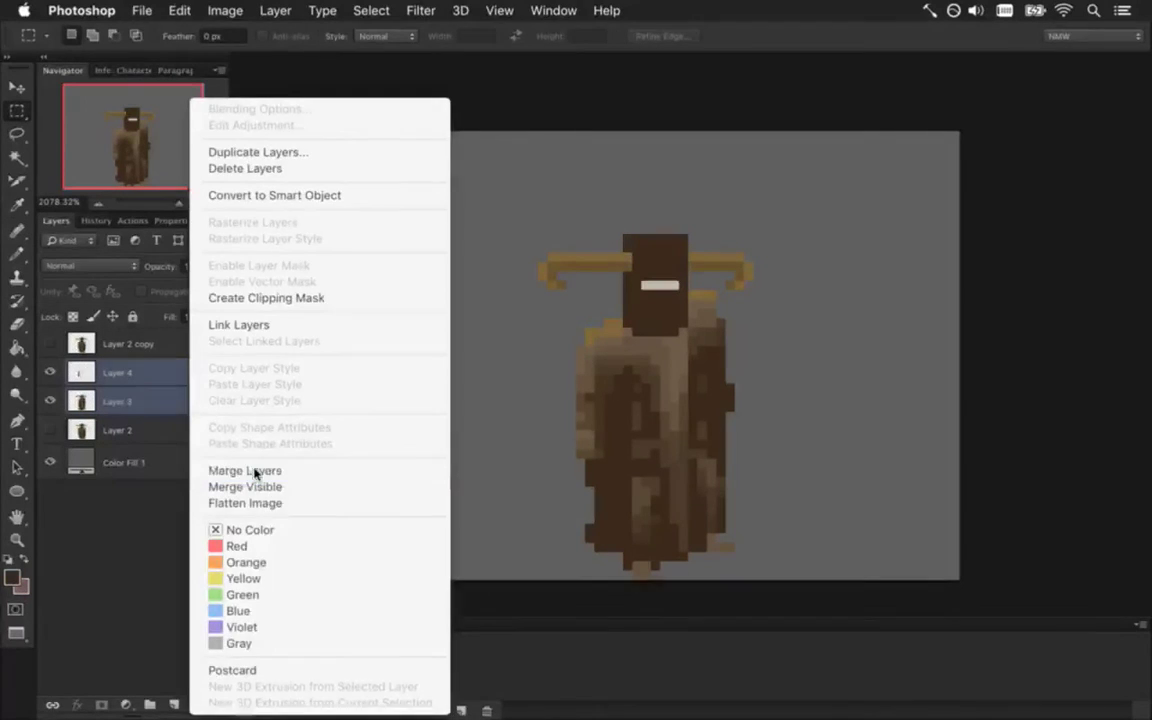
{"action": "left_click", "coordinate": [141, 291]}
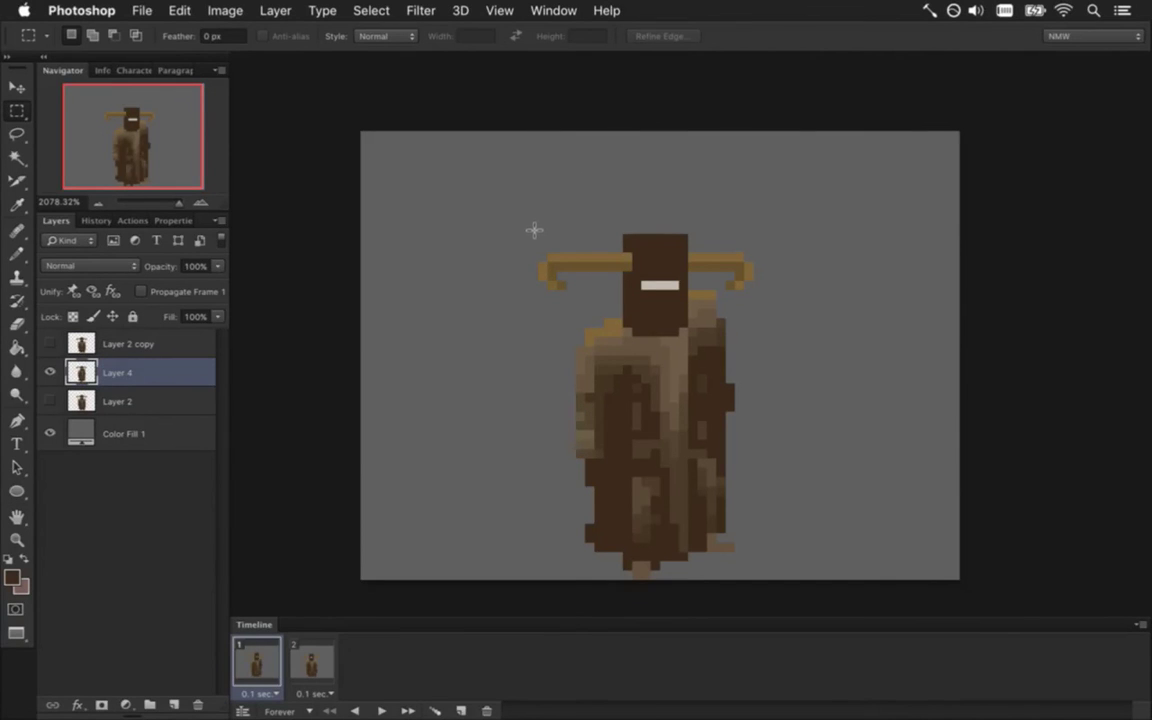
Move Layer 2 copy below Layer 4, then undo the deletion of the Layer 2 layers
{"action": "left_click", "coordinate": [86, 343]}
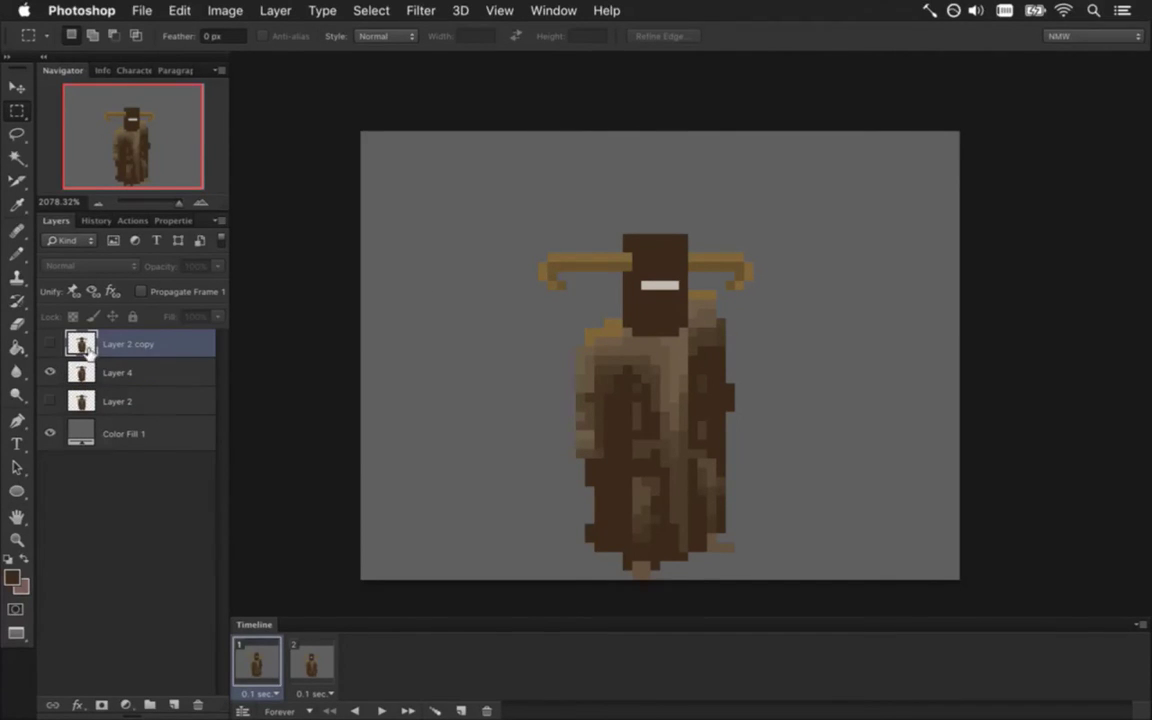
{"action": "left_click_drag", "start_coordinate": [86, 343], "coordinate": [104, 386]}
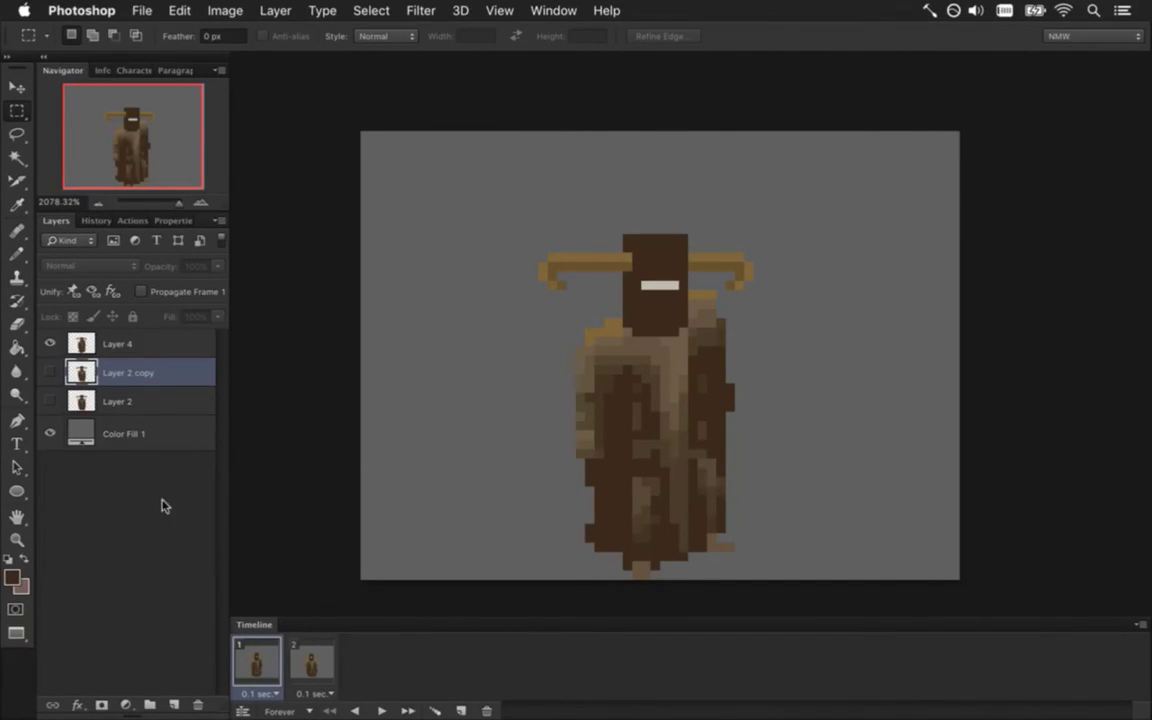
{"action": "left_click", "coordinate": [197, 705]}
{"action": "left_click", "coordinate": [197, 705]}
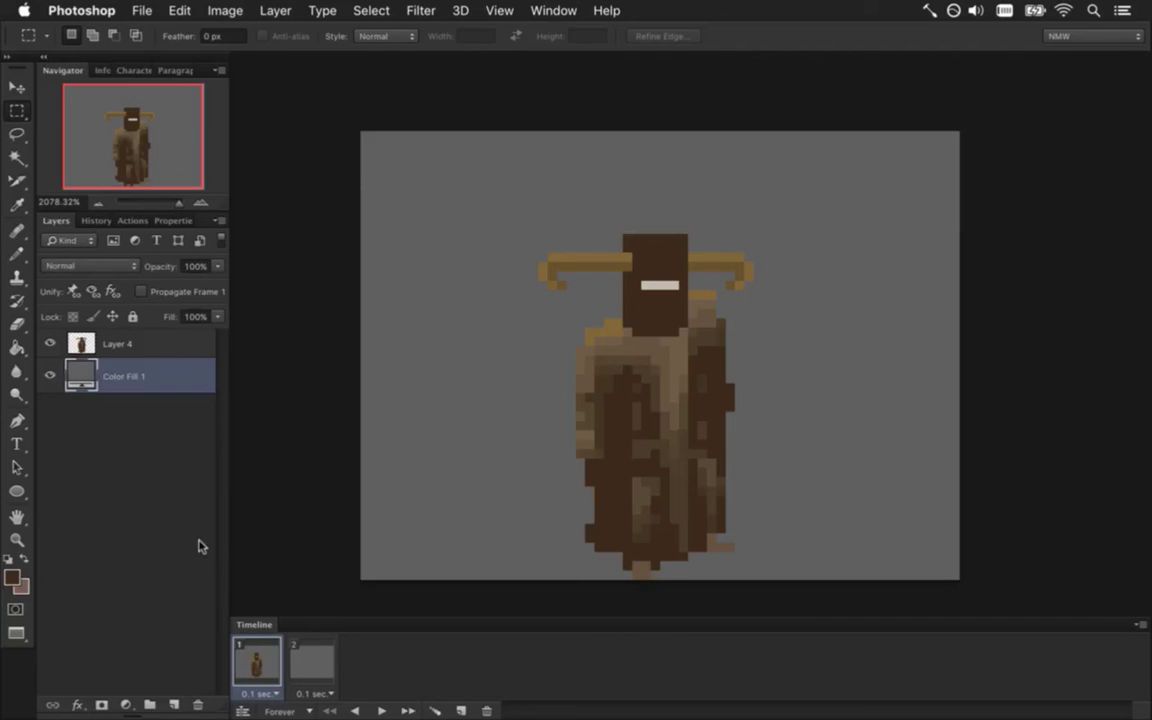
{"action": "left_click", "coordinate": [165, 345]}
{"action": "key", "text": "super+z"}
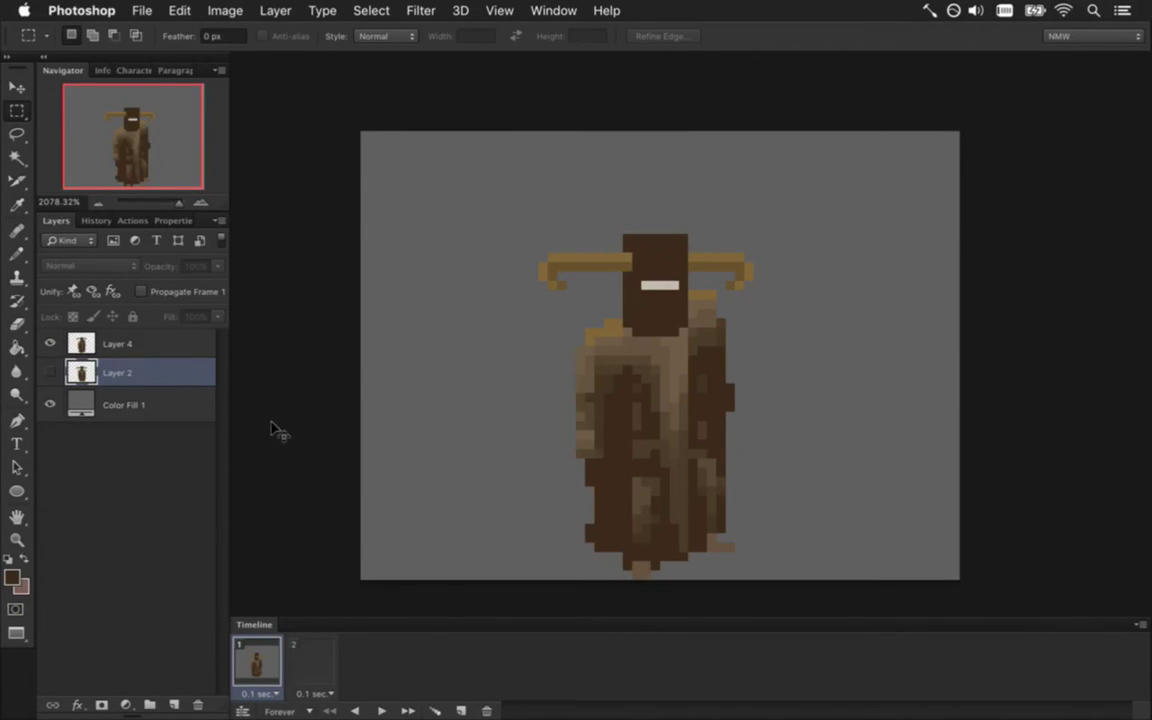
{"action": "key", "text": "super+z"}
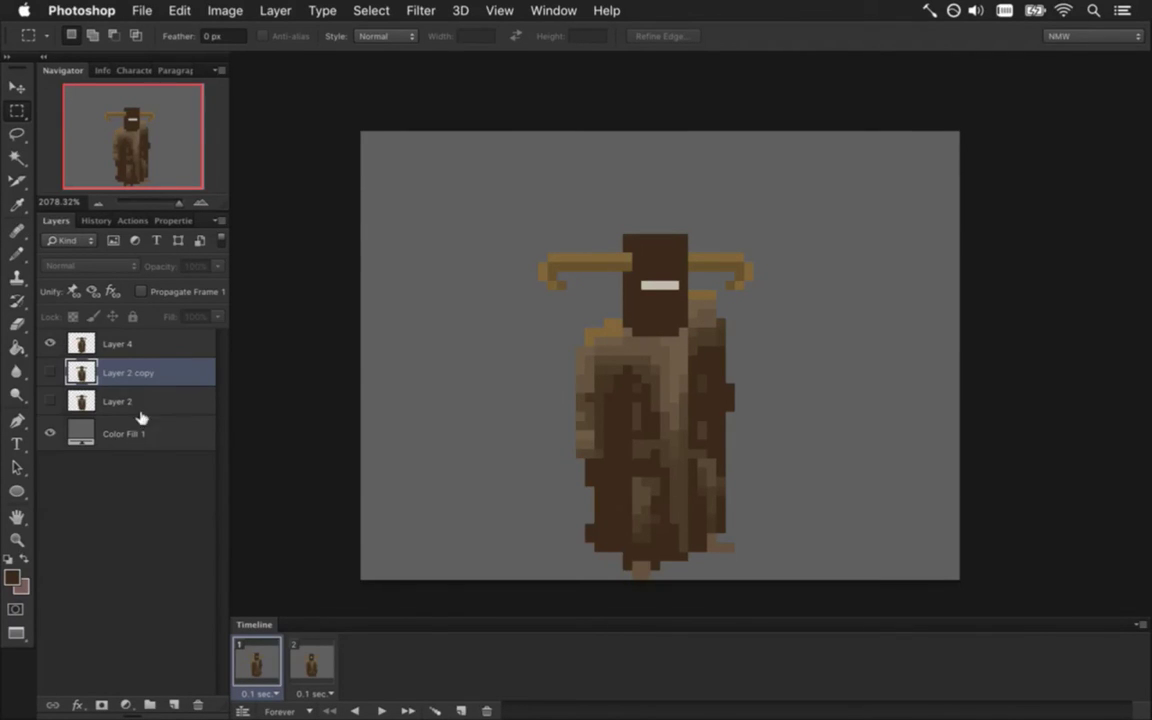
Rename Layer 4 to '0' and duplicate it as '0 copy'
{"action": "left_click", "coordinate": [112, 340]}
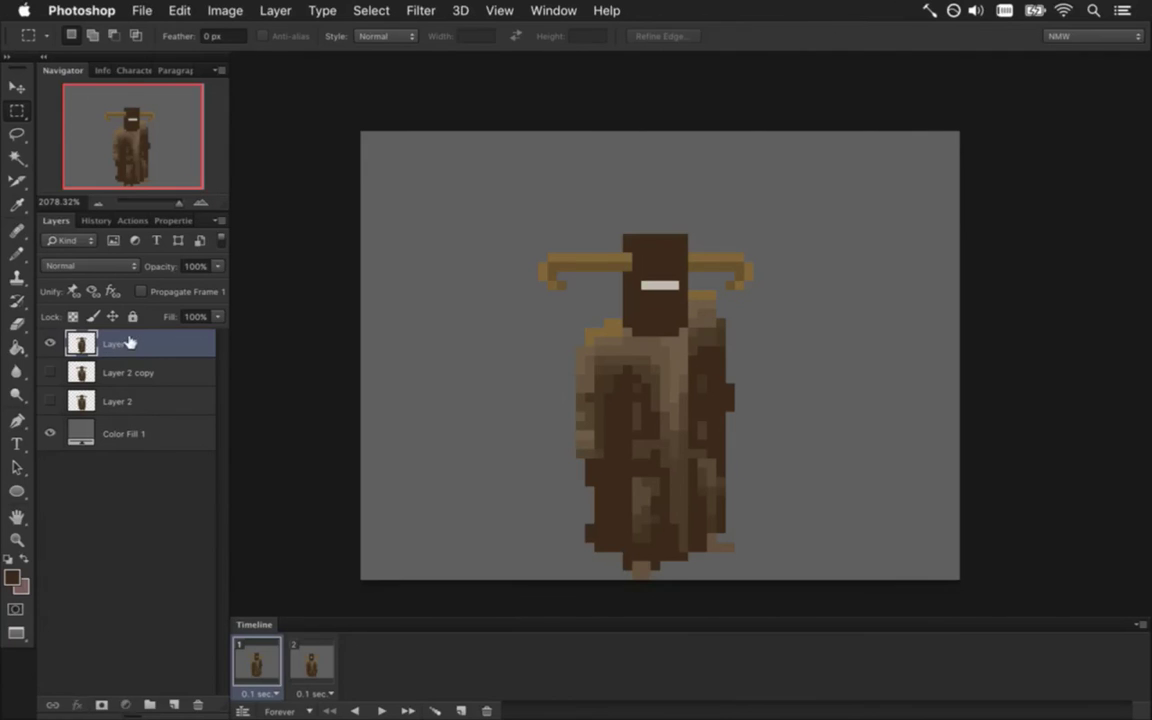
{"action": "double_click", "coordinate": [120, 343]}
{"action": "type", "text": "0"}
{"action": "left_click", "coordinate": [149, 458]}
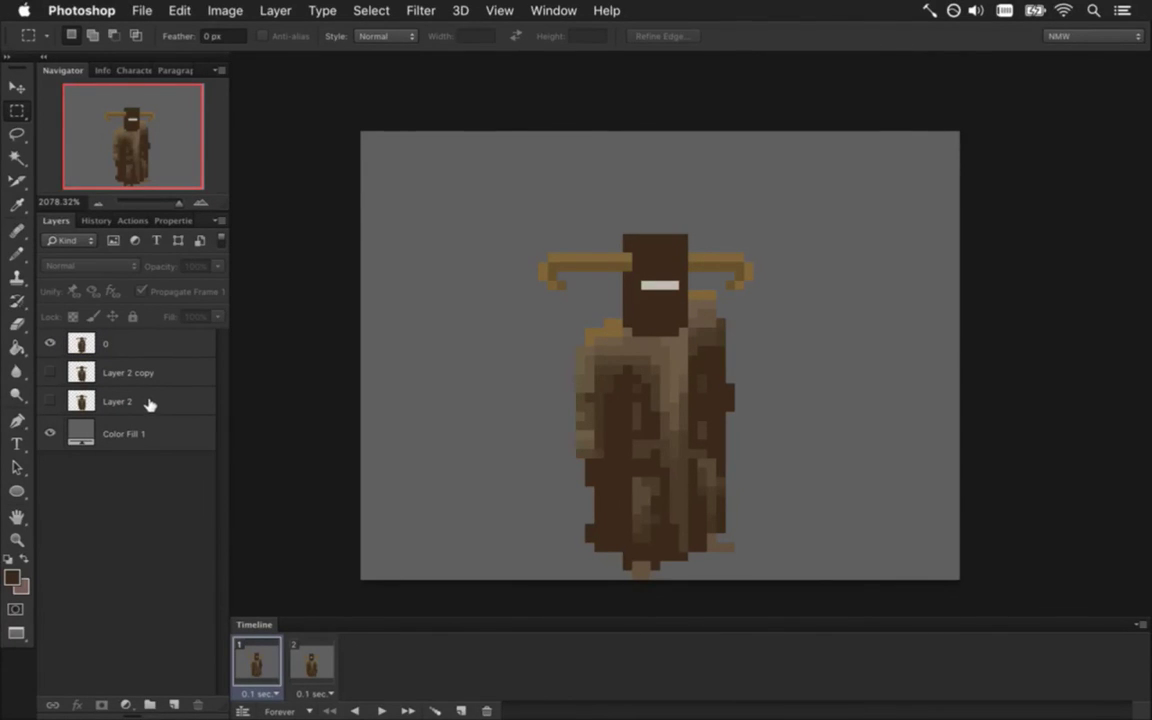
{"action": "left_click", "coordinate": [115, 350]}
{"action": "key", "text": "super+j"}
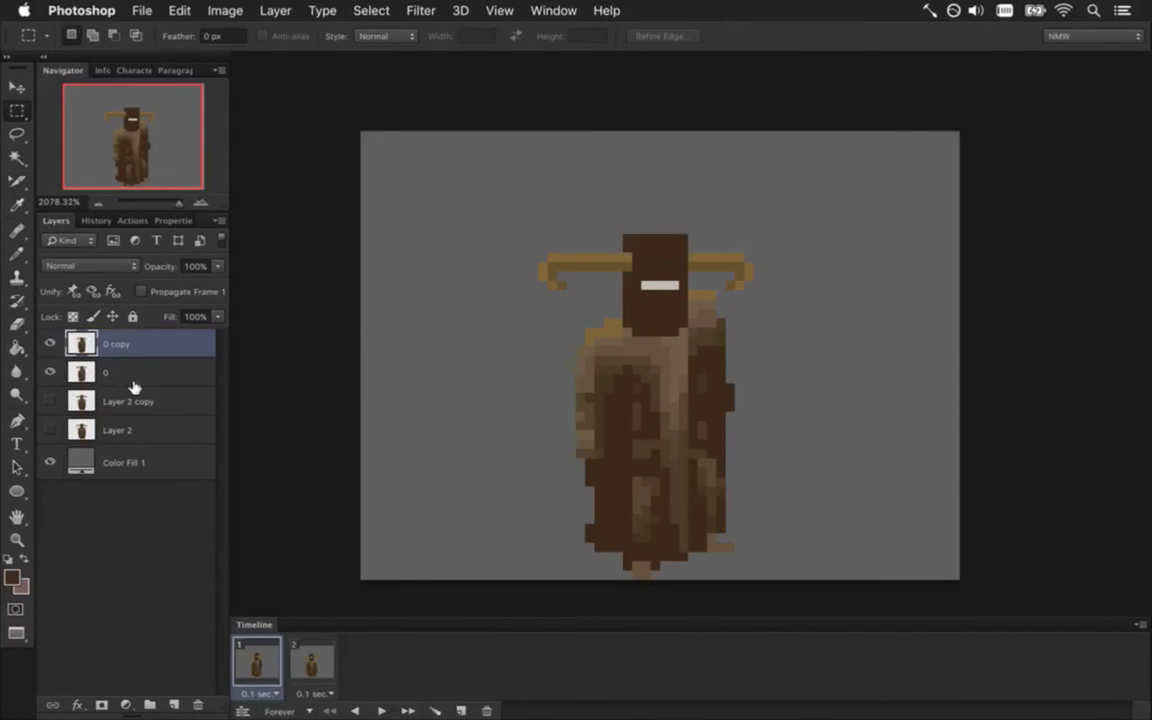
With layer 0 hidden, repaint the eye slit one pixel right using the light eye colour and hood brown
{"action": "left_click", "coordinate": [50, 372]}
{"action": "key", "text": "i"}
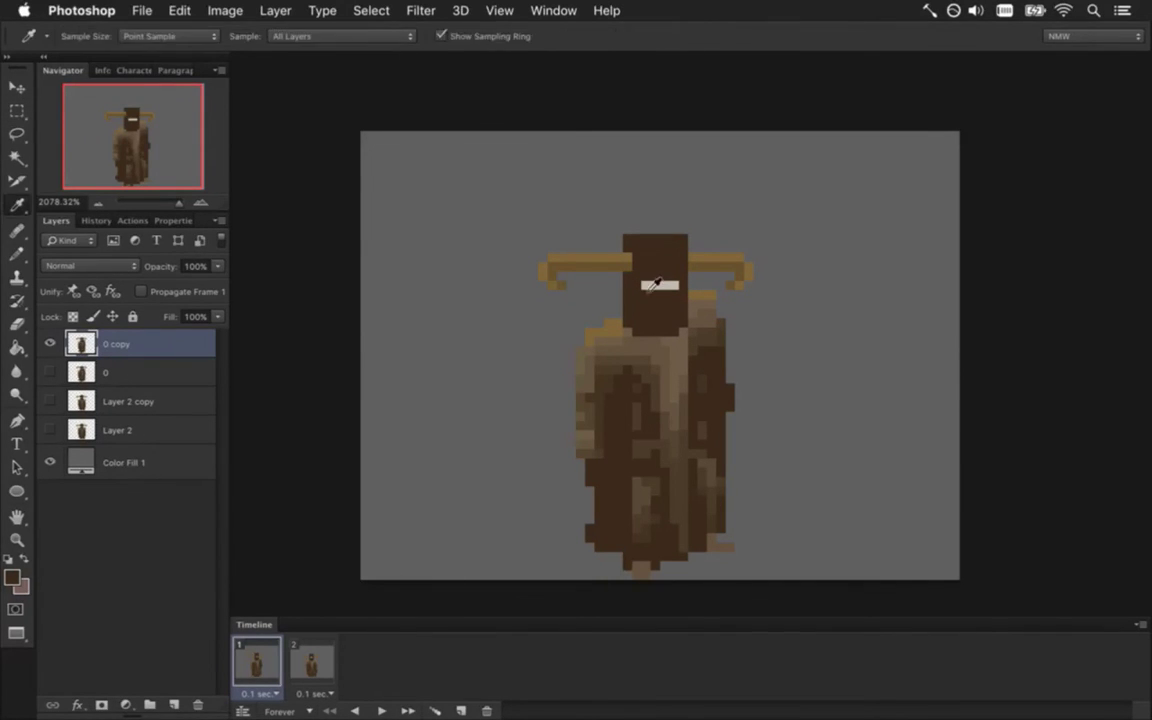
{"action": "key", "text": "b"}
{"action": "left_click", "coordinate": [662, 284], "text": "alt"}
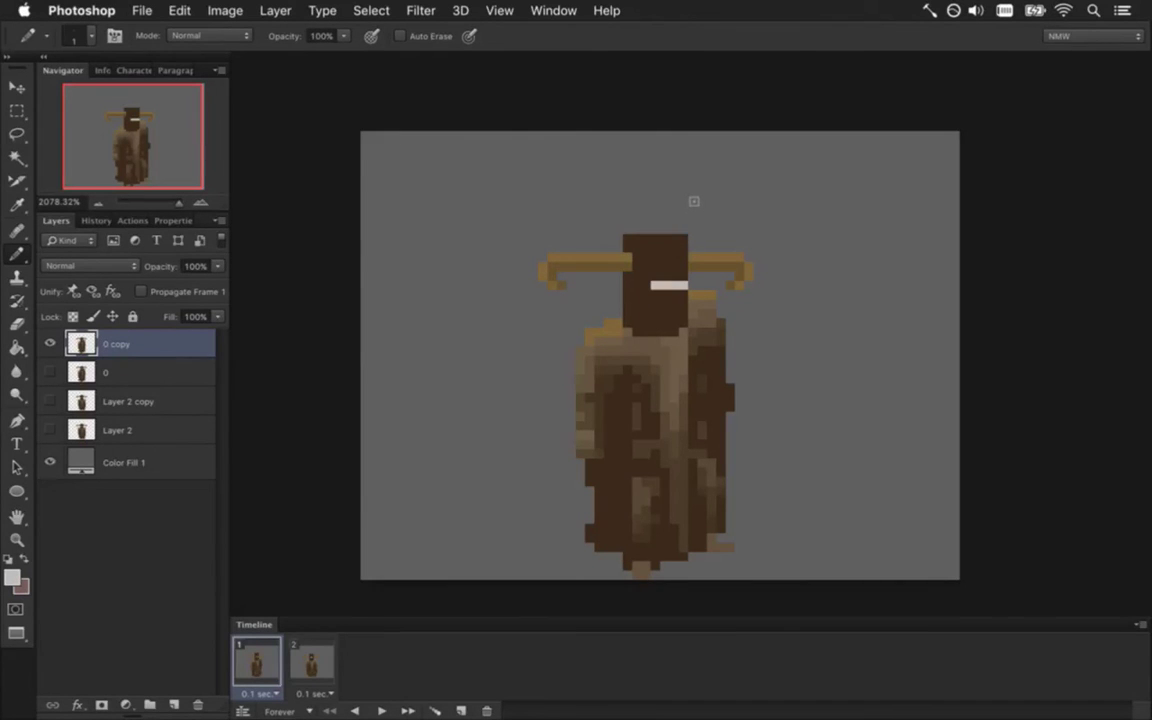
{"action": "left_click", "coordinate": [645, 285]}
{"action": "key", "text": "i"}
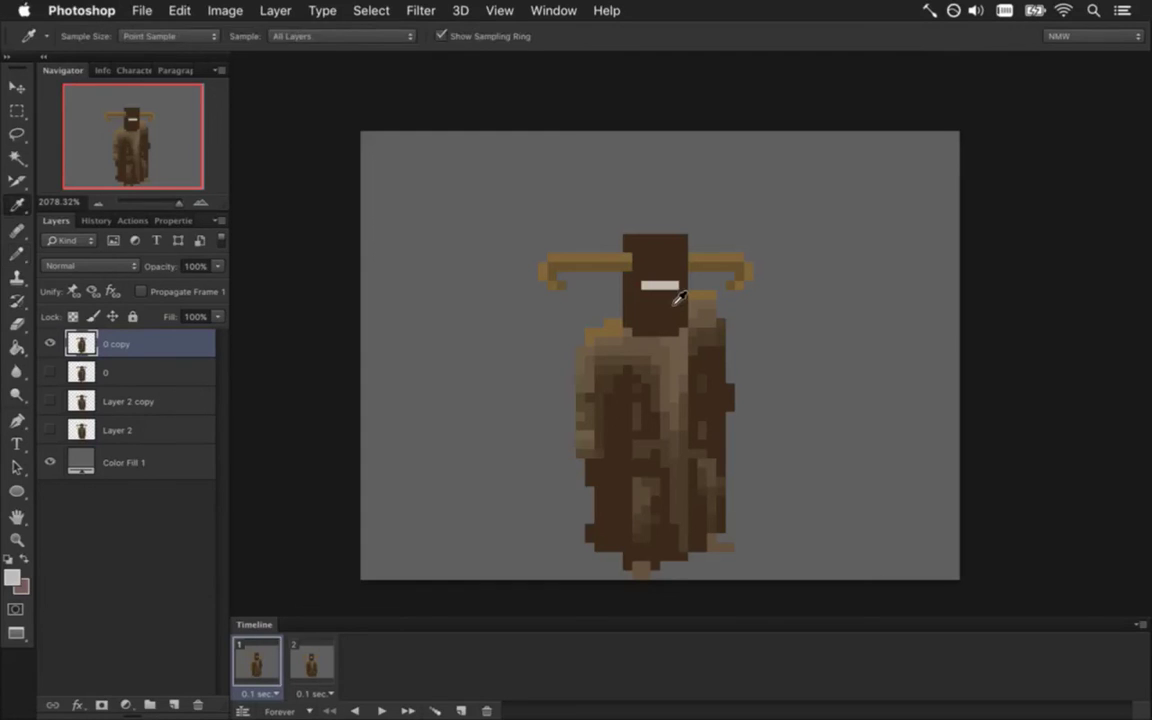
{"action": "key", "text": "b"}
{"action": "left_click", "coordinate": [684, 285]}
{"action": "left_click", "coordinate": [638, 292], "text": "alt"}
{"action": "left_click", "coordinate": [645, 285]}
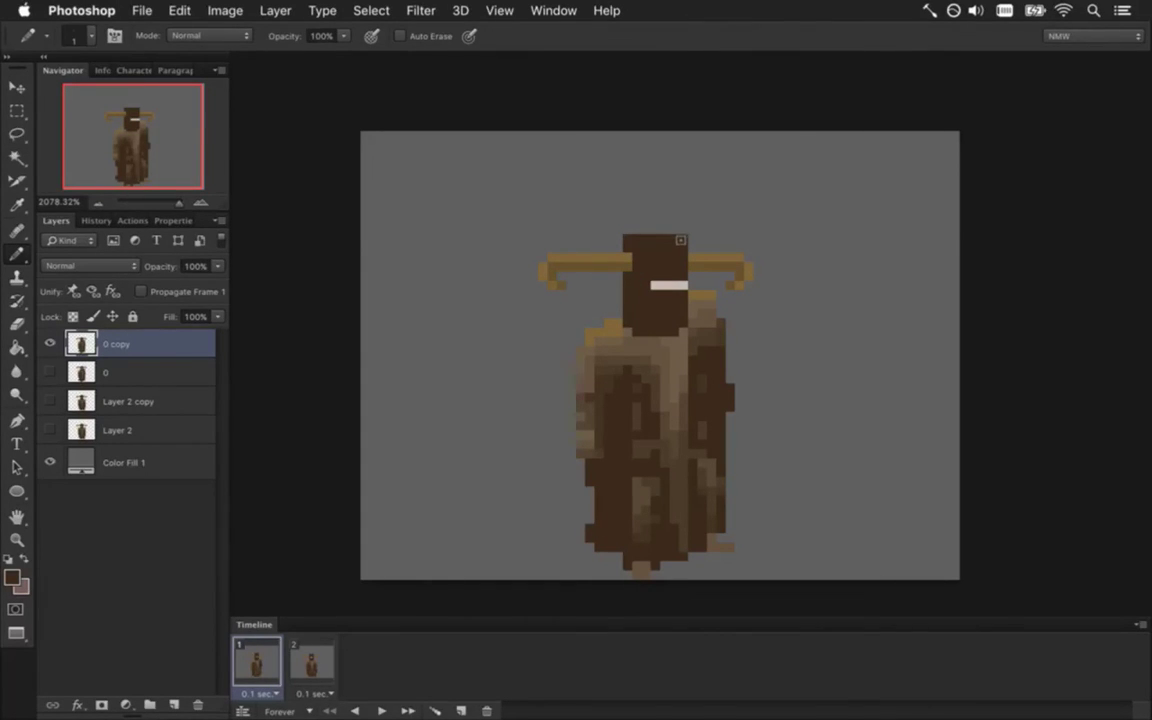
Select the left horn and nudge it inward toward the head
{"action": "key", "text": "m"}
{"action": "left_click_drag", "start_coordinate": [519, 235], "coordinate": [577, 318]}
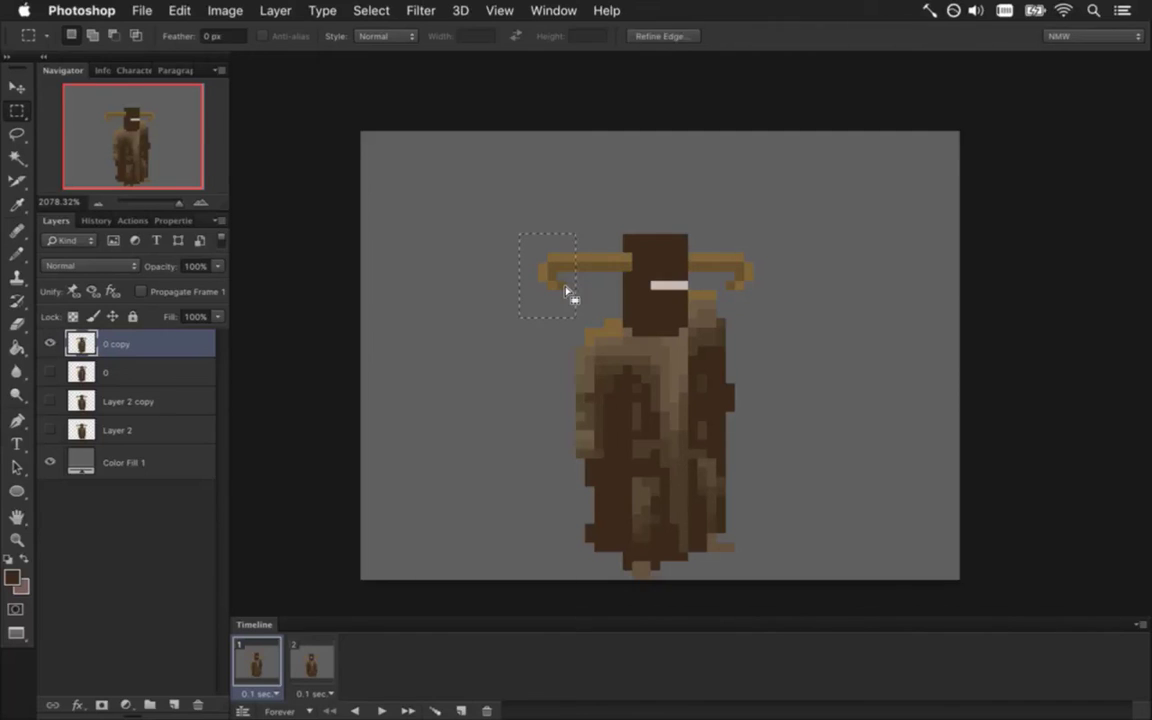
{"action": "key", "text": "v"}
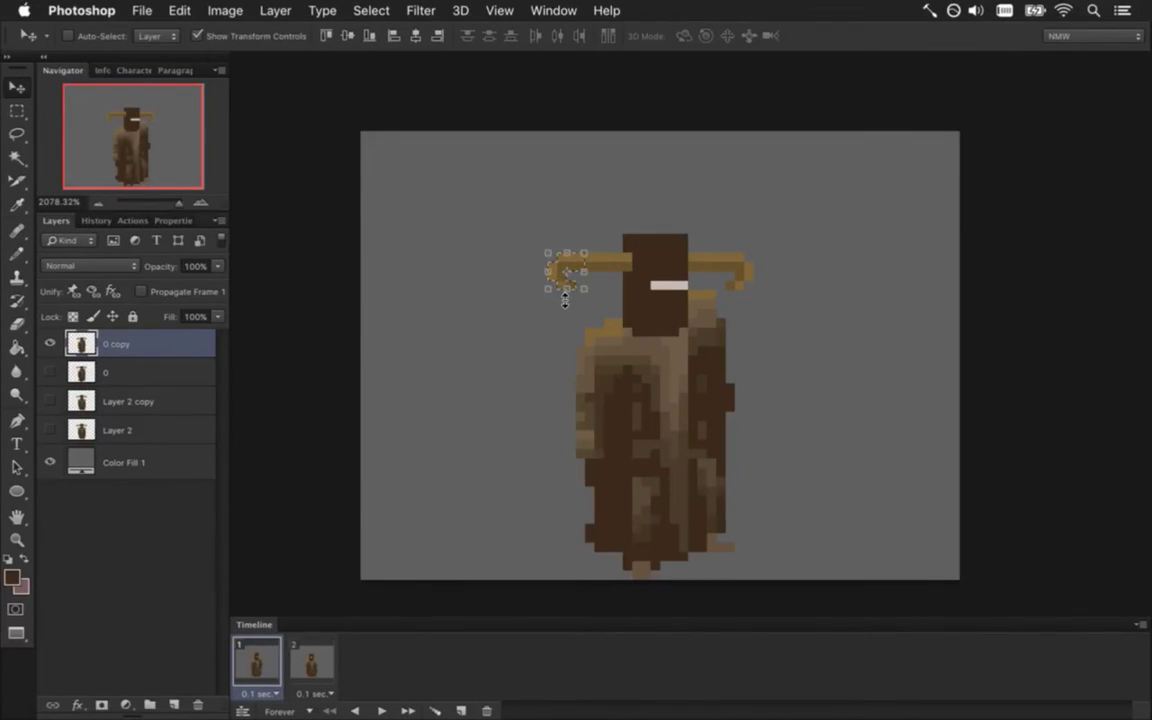
{"action": "key", "text": "ctrl+d"}
{"action": "key", "text": "m"}
{"action": "key", "text": "i"}
{"action": "left_click", "coordinate": [632, 265]}
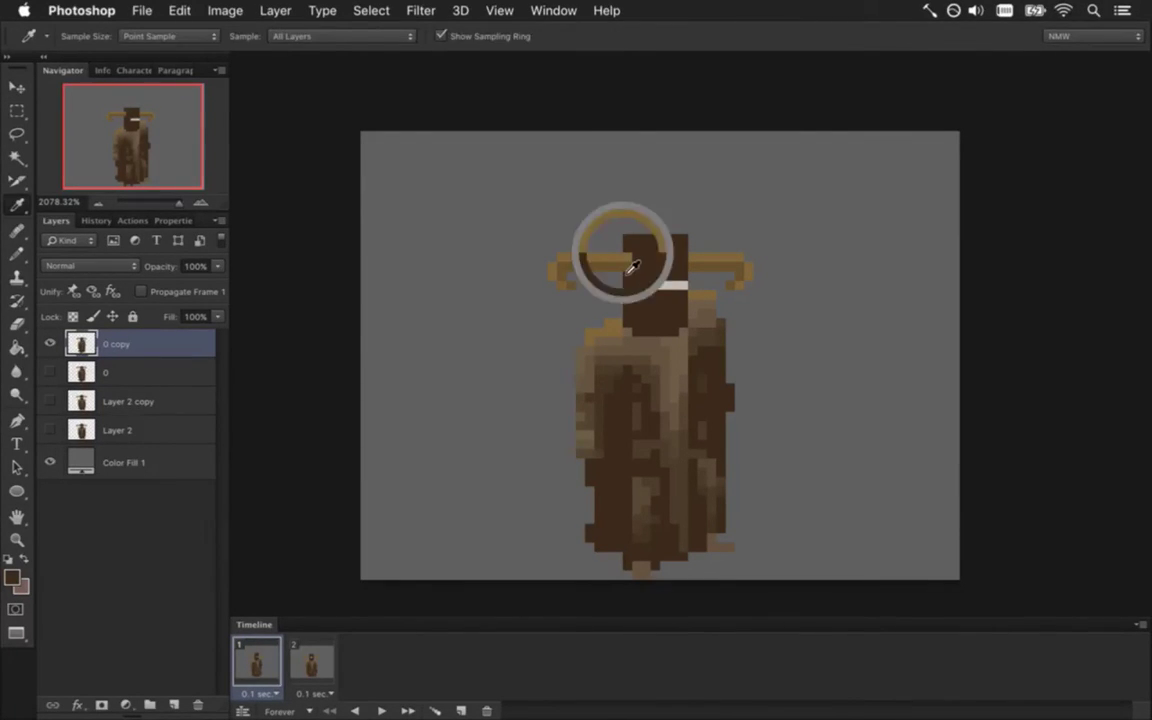
{"action": "key", "text": "b"}
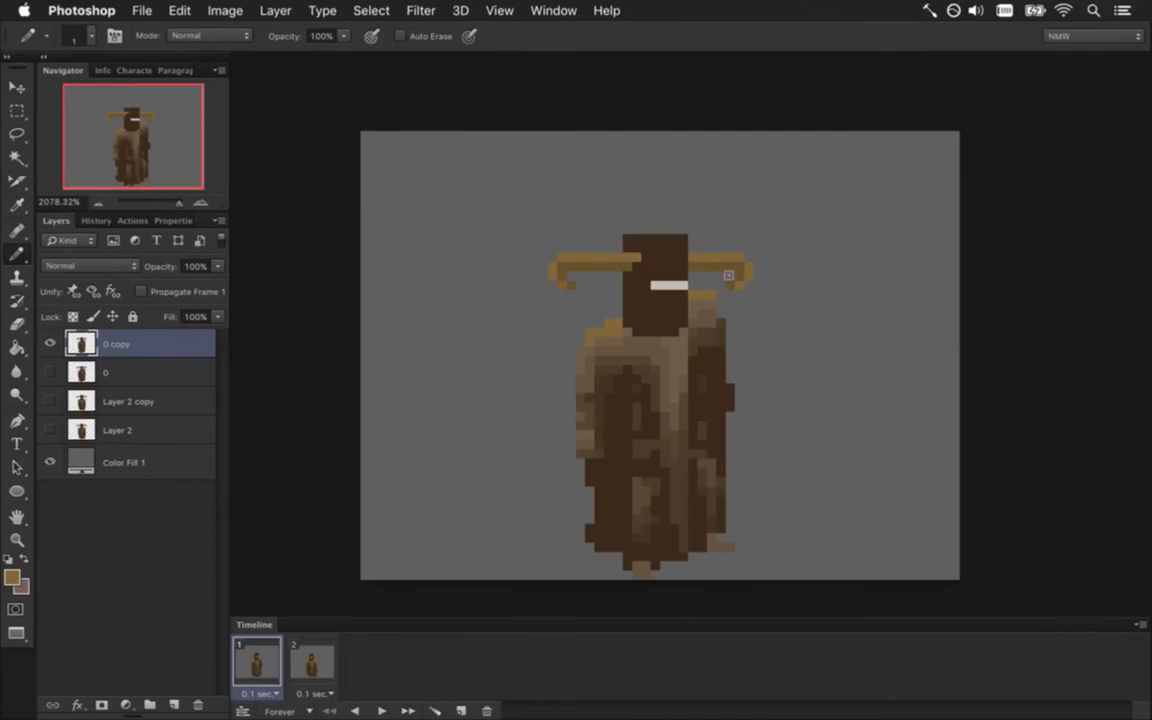
Select the right horn and shift it inward, then clear the selection
{"action": "key", "text": "m"}
{"action": "left_click_drag", "start_coordinate": [713, 250], "coordinate": [745, 290]}
{"action": "key", "text": "v"}
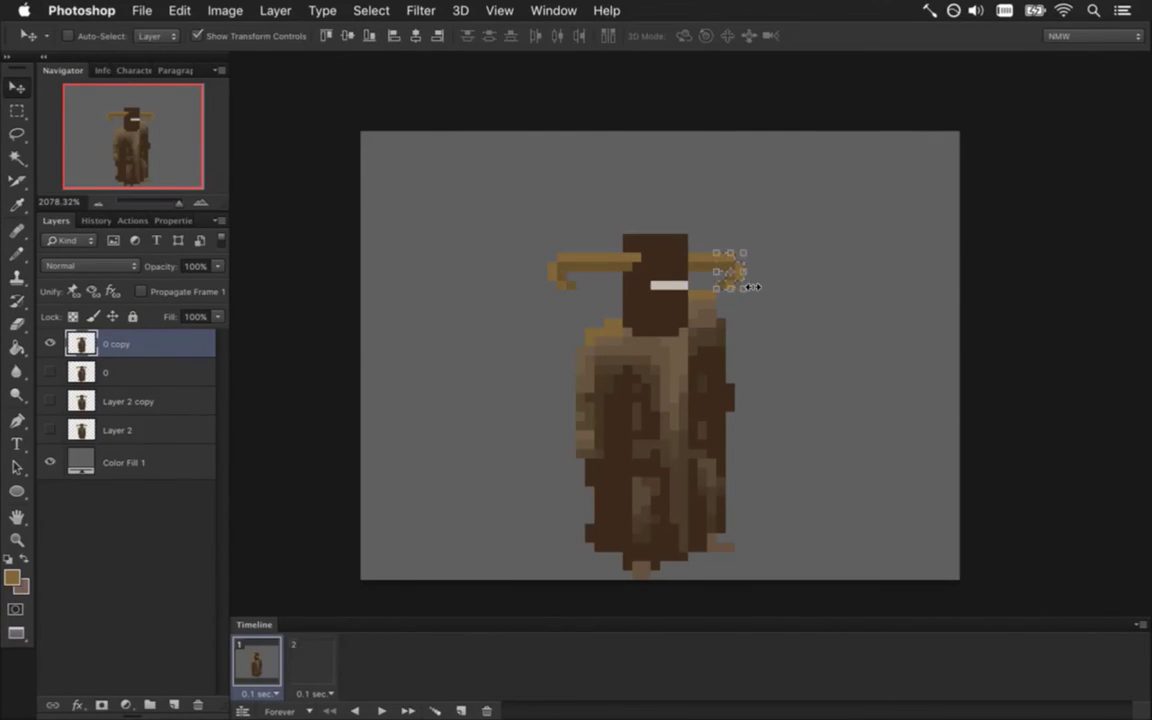
{"action": "key", "text": "m"}
{"action": "left_click", "coordinate": [752, 287]}
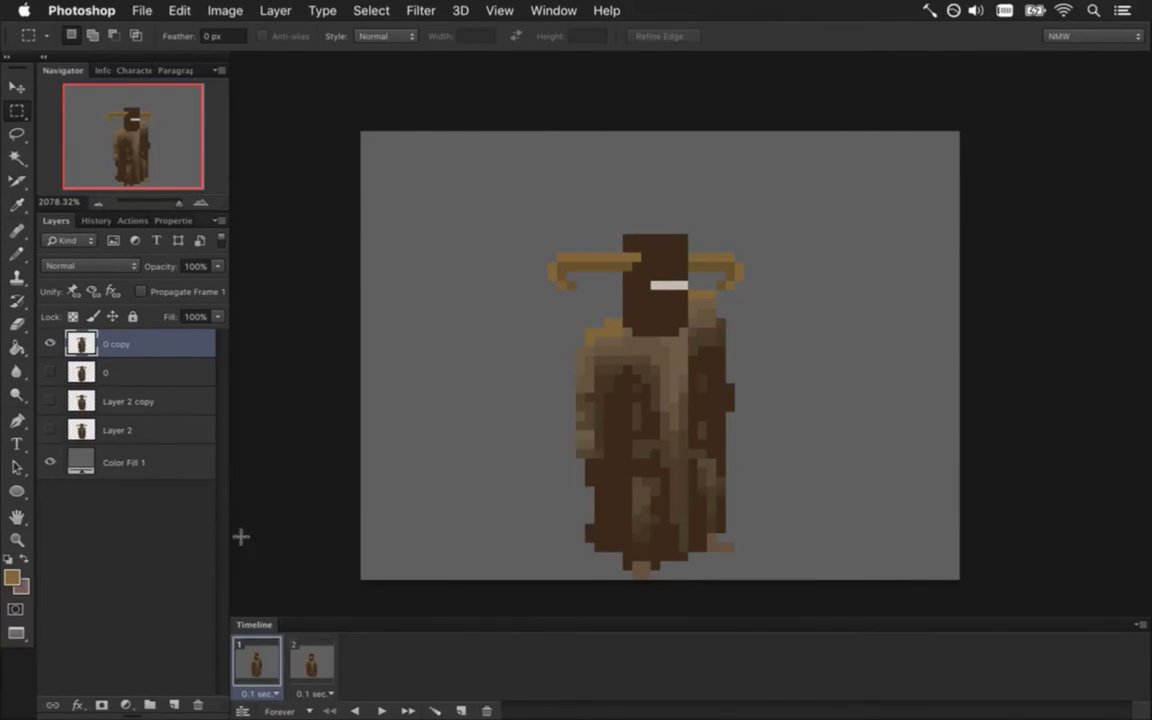
Flip between animation frames 1 and 2 to compare, ending on frame 2
{"action": "left_click", "coordinate": [311, 662]}
{"action": "left_click", "coordinate": [262, 650]}
{"action": "left_click", "coordinate": [311, 655]}
{"action": "left_click", "coordinate": [258, 658]}
{"action": "left_click", "coordinate": [317, 658]}
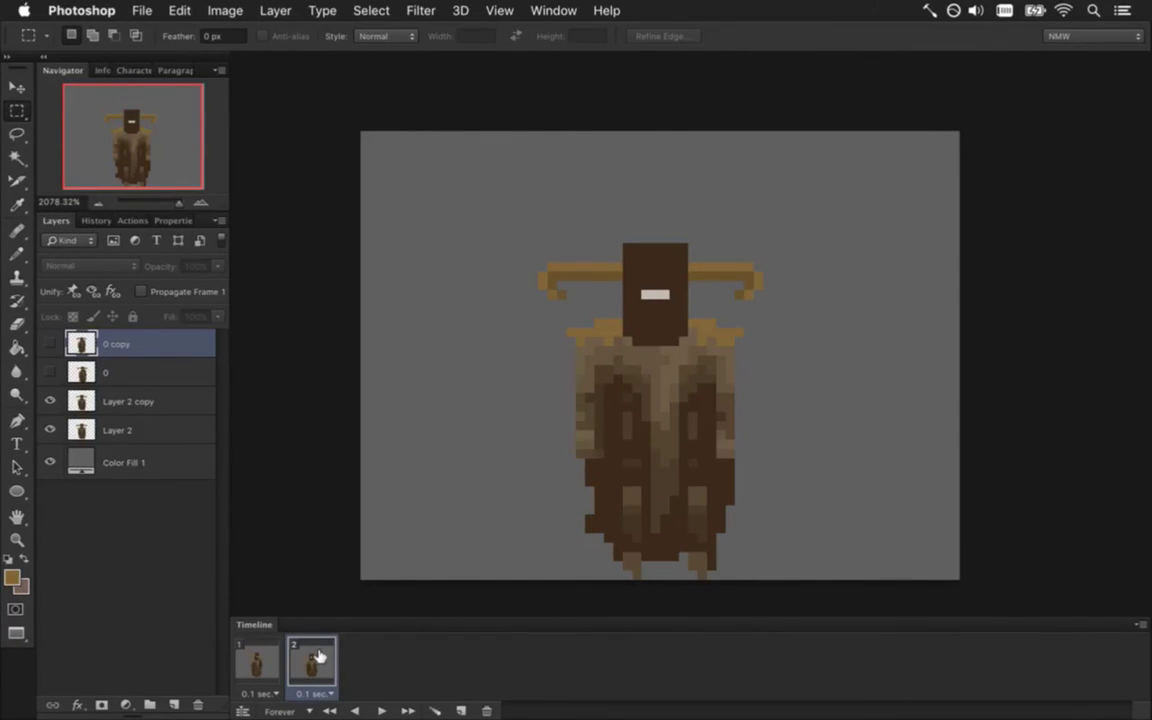
On frame 2, inspect Layer 2 copy and Layer 2, then turn off both layers' visibility
{"action": "left_click", "coordinate": [135, 401]}
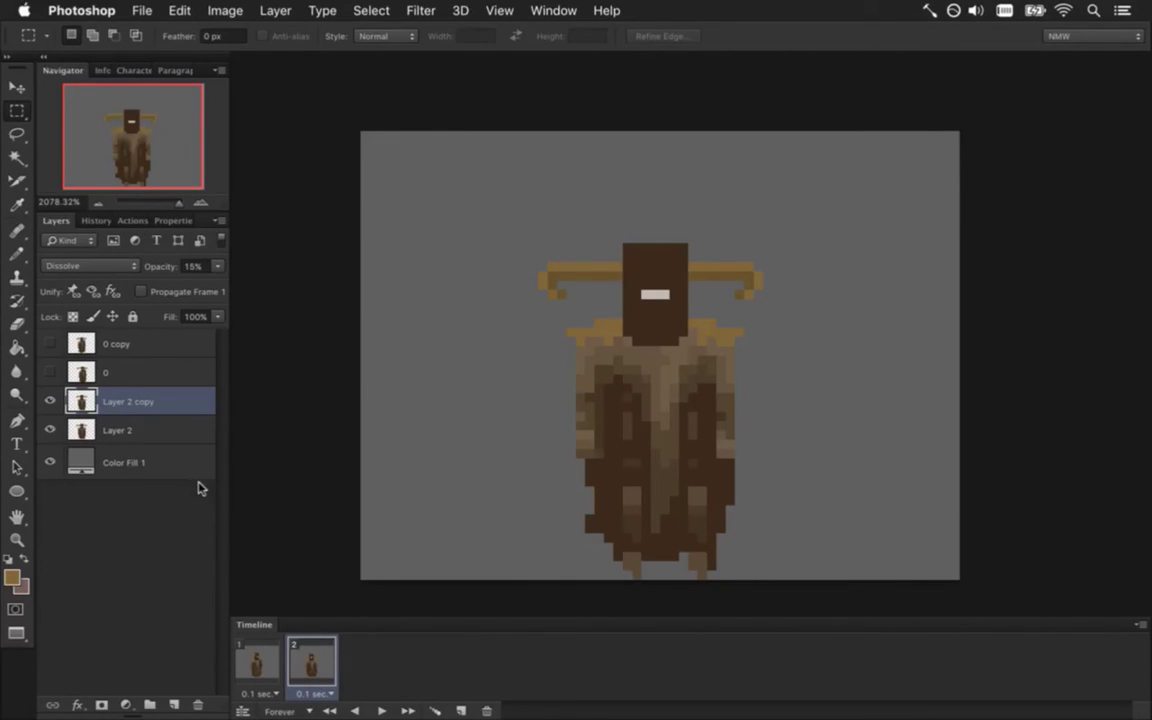
{"action": "key", "text": "v"}
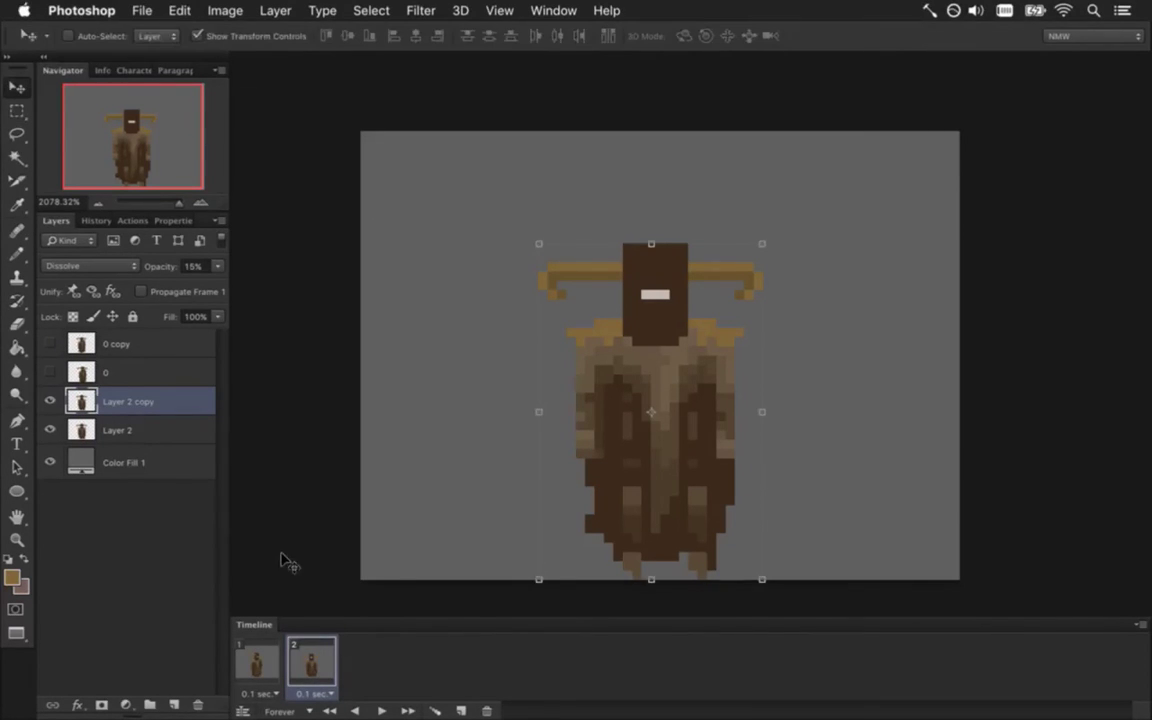
{"action": "mouse_move", "coordinate": [1149, 268]}
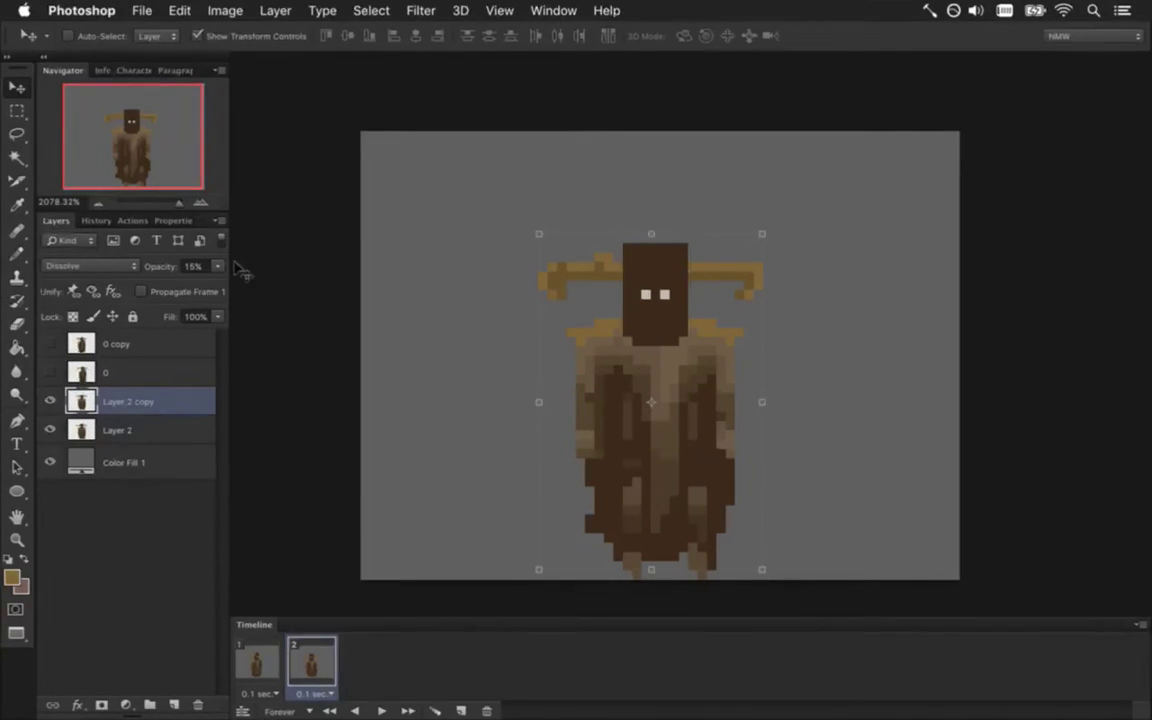
{"action": "left_click", "coordinate": [160, 428]}
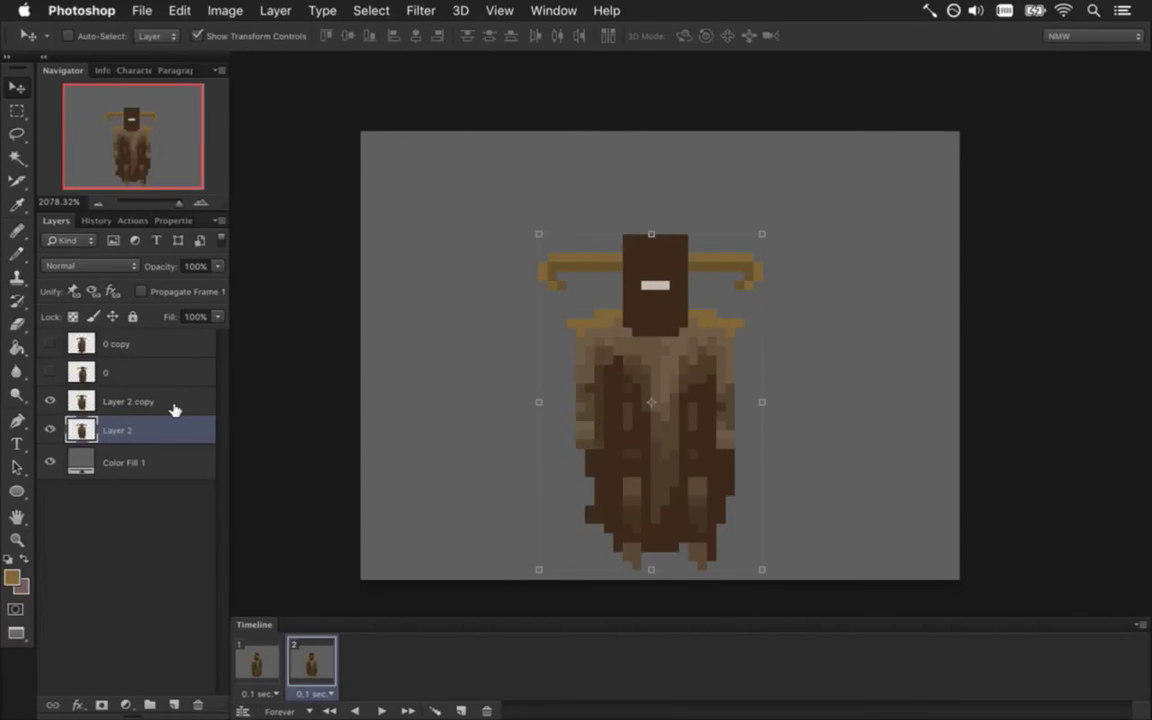
{"action": "key", "text": "m"}
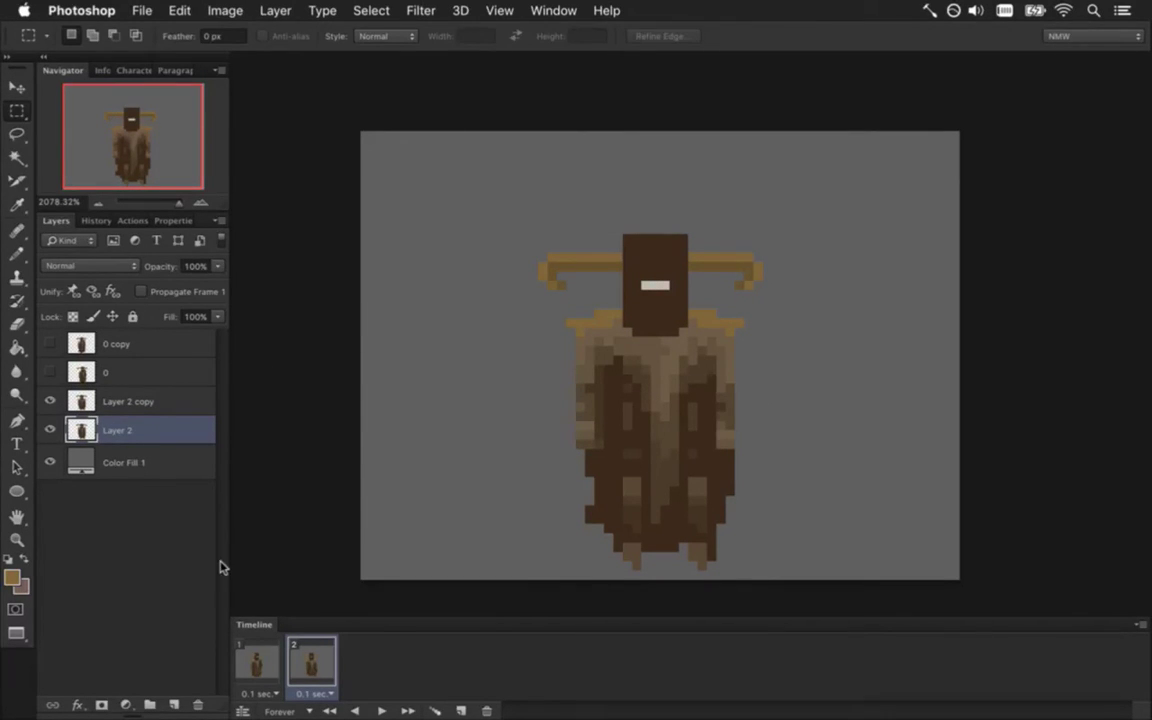
{"action": "left_click_drag", "start_coordinate": [50, 429], "coordinate": [50, 401]}
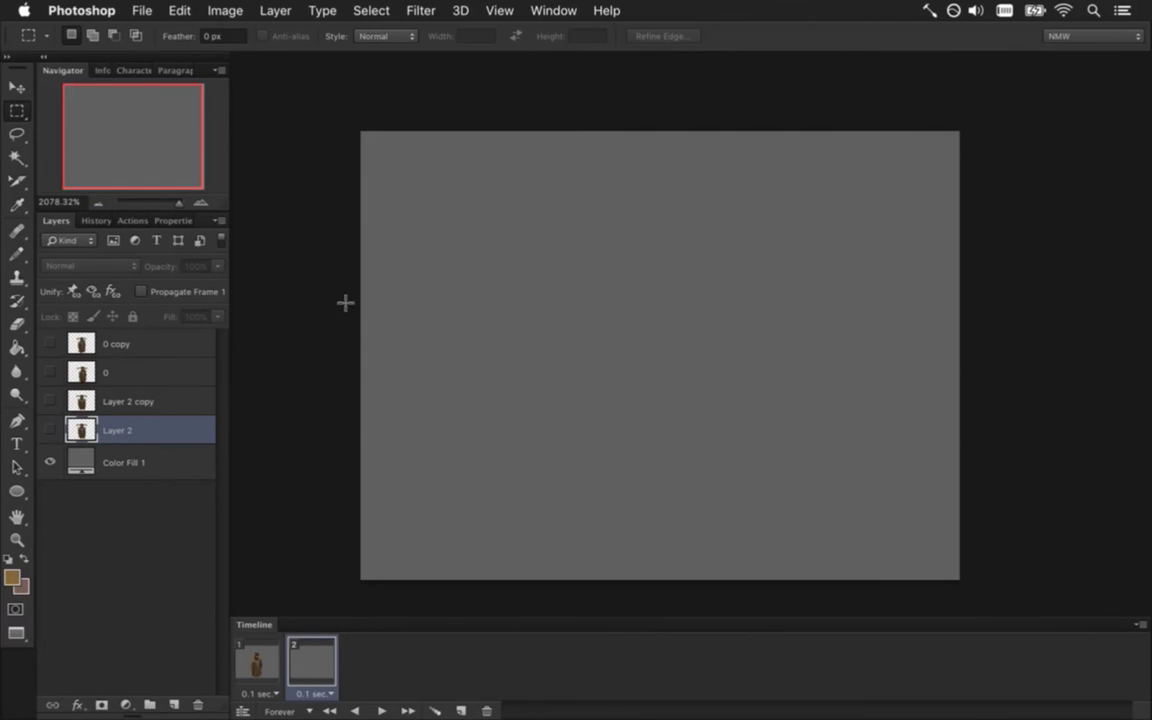
Show the '0 copy' layer and rename it to '1'
{"action": "left_click", "coordinate": [50, 343]}
{"action": "left_click", "coordinate": [112, 345]}
{"action": "double_click", "coordinate": [112, 345]}
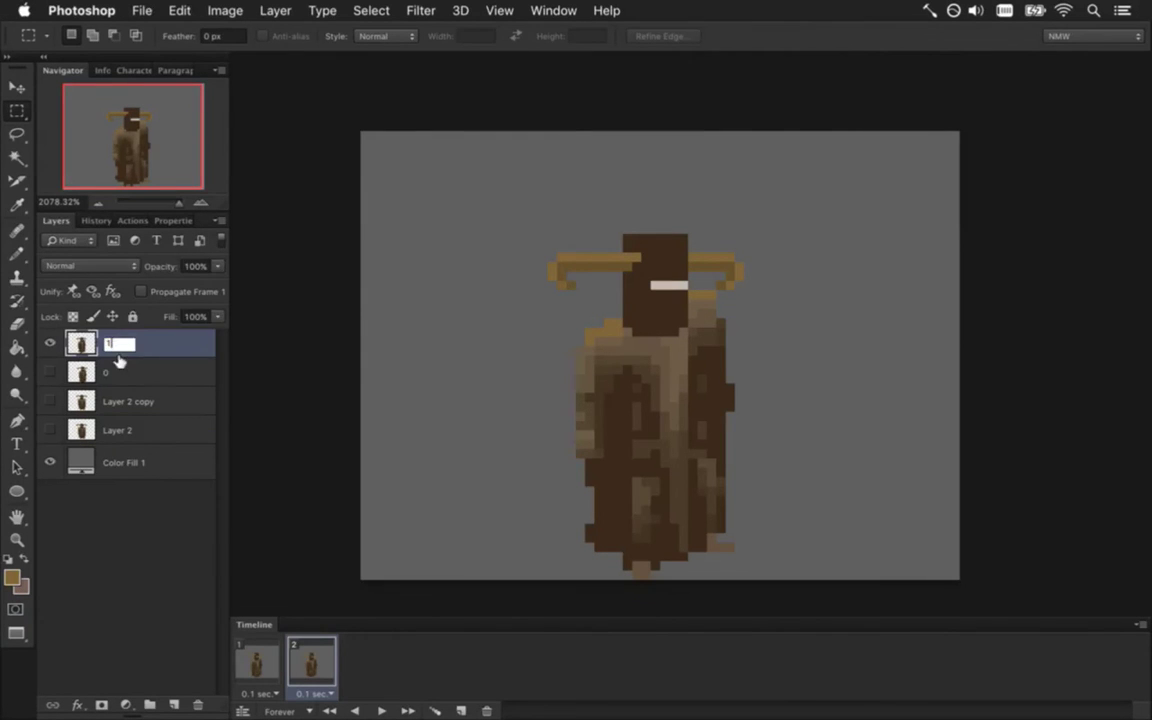
{"action": "type", "text": "1"}
{"action": "left_click", "coordinate": [134, 373]}
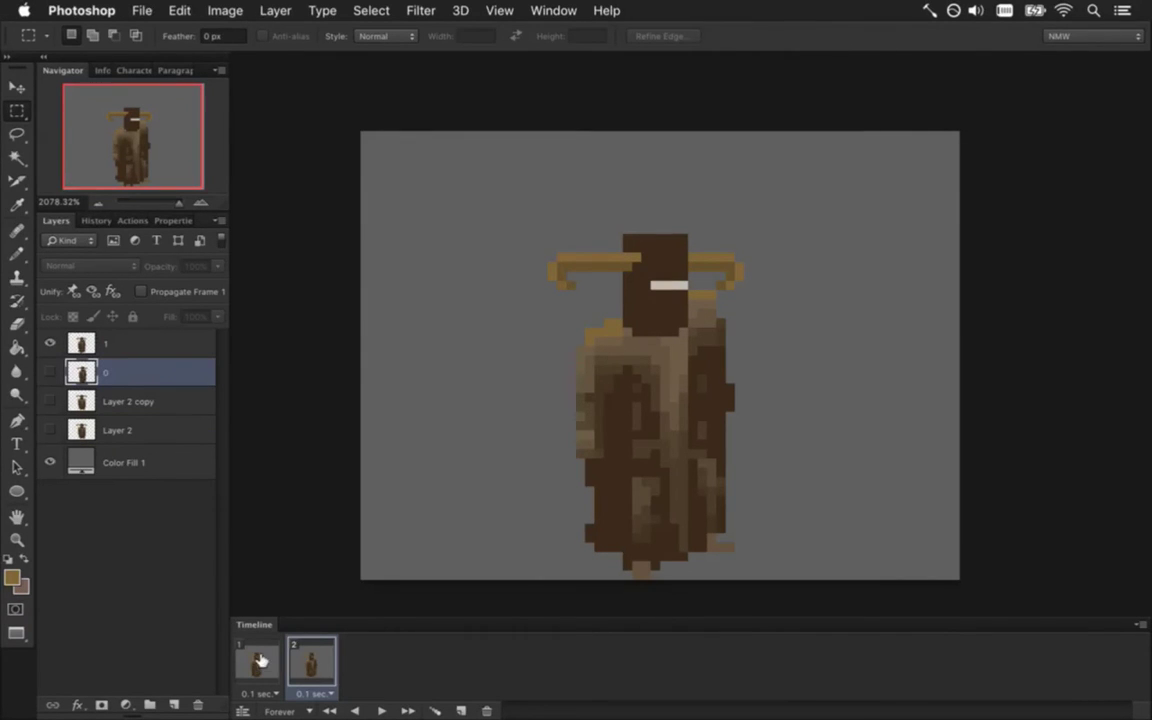
Set both frames to 0.5 sec, show layer 0 and hide layer 1 on frame 1, and preview playback
{"action": "left_click", "coordinate": [257, 663], "text": "shift"}
{"action": "left_click", "coordinate": [305, 692]}
{"action": "left_click", "coordinate": [339, 600]}
{"action": "left_click", "coordinate": [381, 710]}
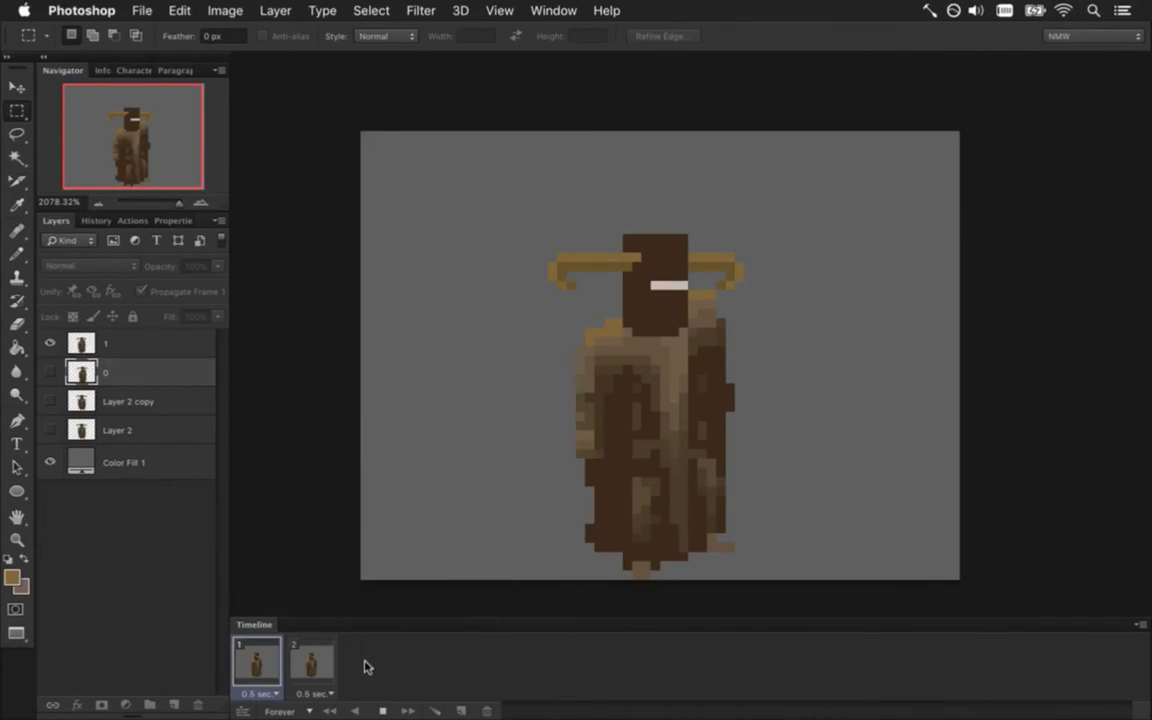
{"action": "left_click", "coordinate": [381, 710]}
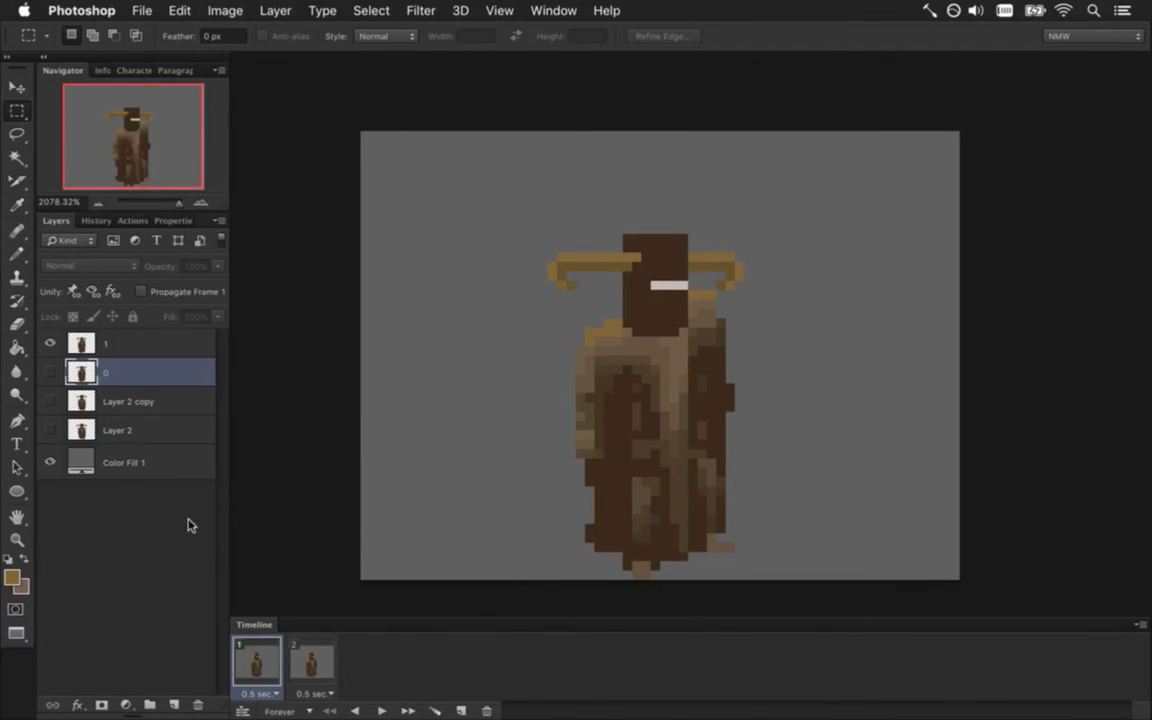
{"action": "left_click", "coordinate": [50, 372]}
{"action": "left_click", "coordinate": [50, 343]}
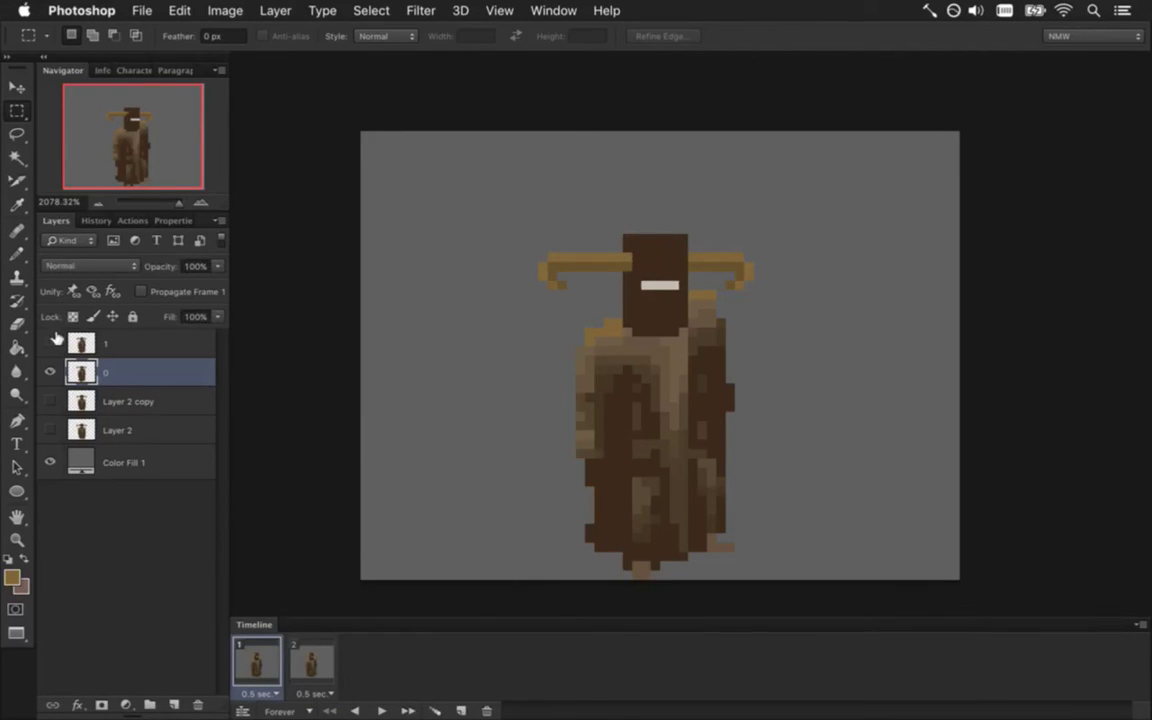
{"action": "left_click", "coordinate": [380, 708]}
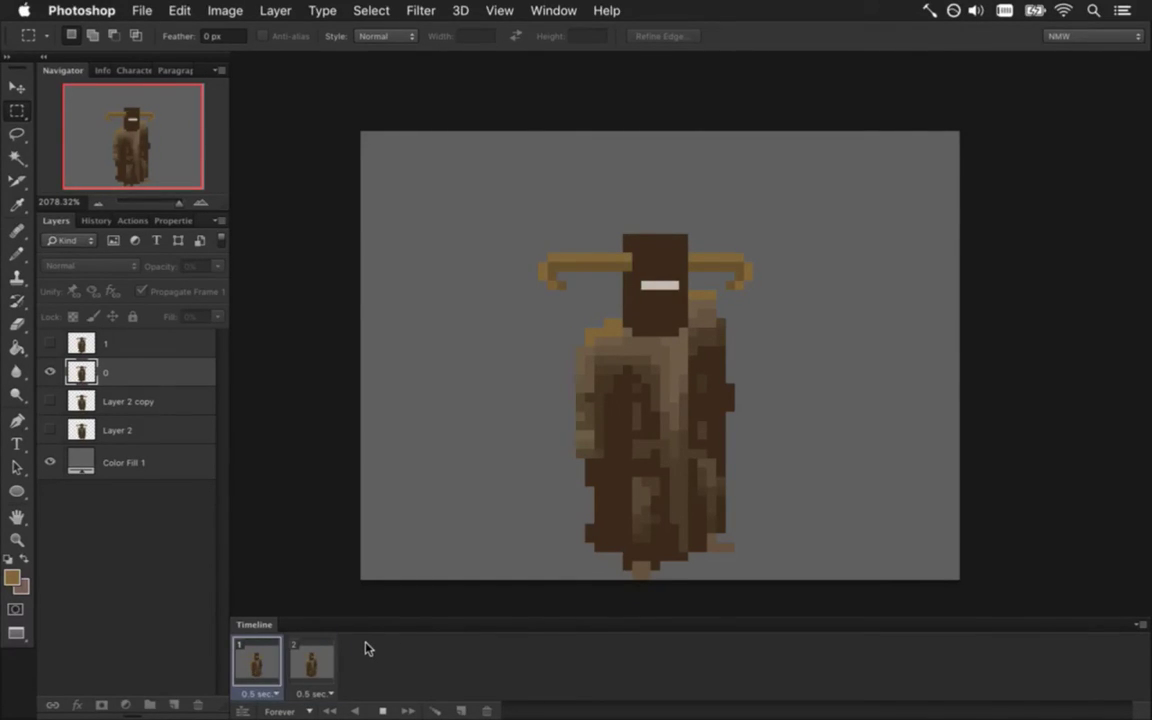
{"action": "left_click", "coordinate": [385, 706]}
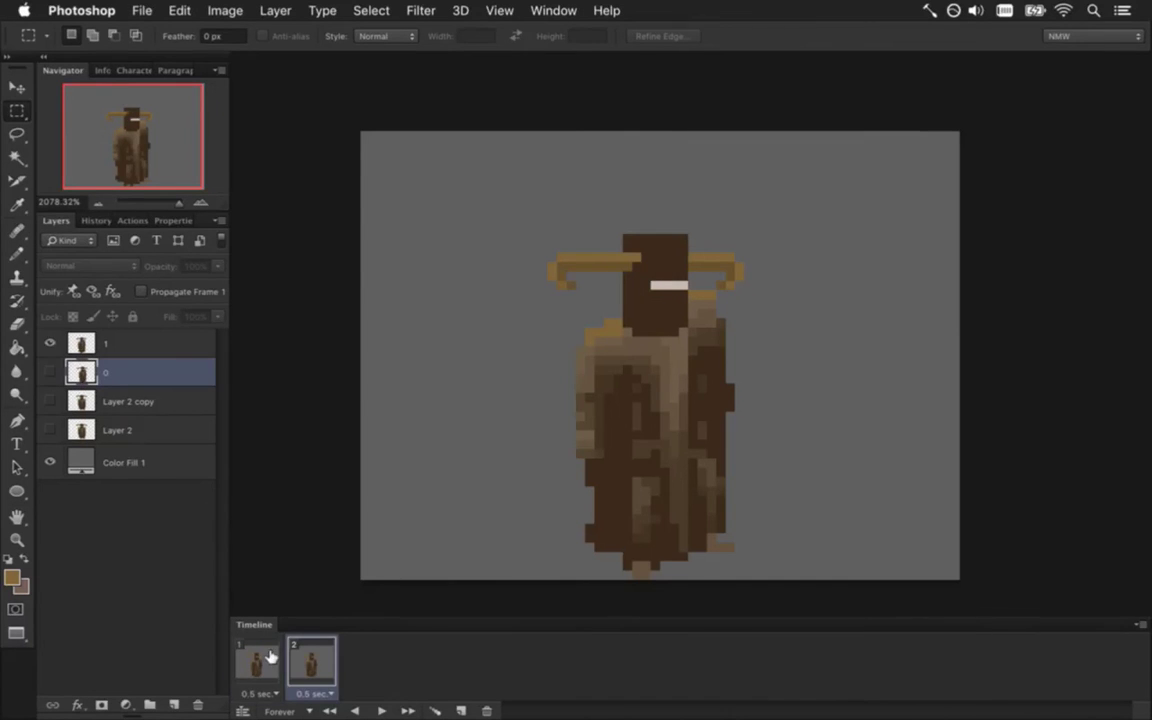
On frame 1, toggle the grey background fill off and on, then view frame 2
{"action": "left_click", "coordinate": [265, 660]}
{"action": "left_click", "coordinate": [52, 459]}
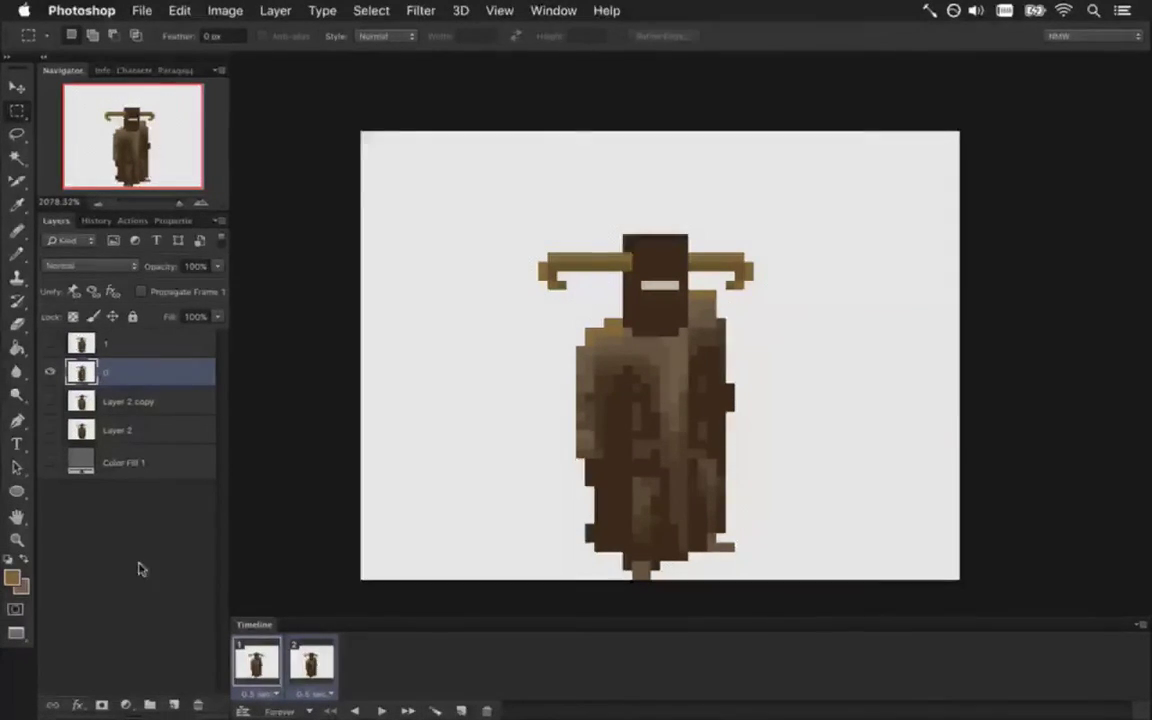
{"action": "left_click", "coordinate": [50, 462]}
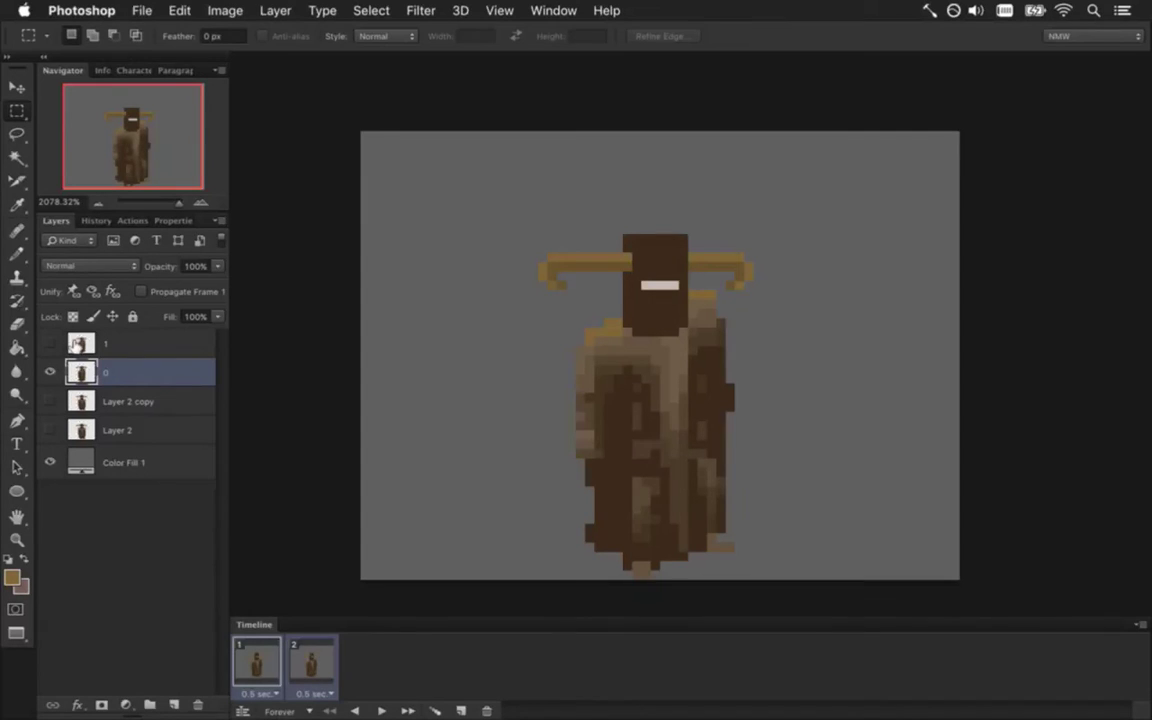
{"action": "left_click", "coordinate": [302, 648]}
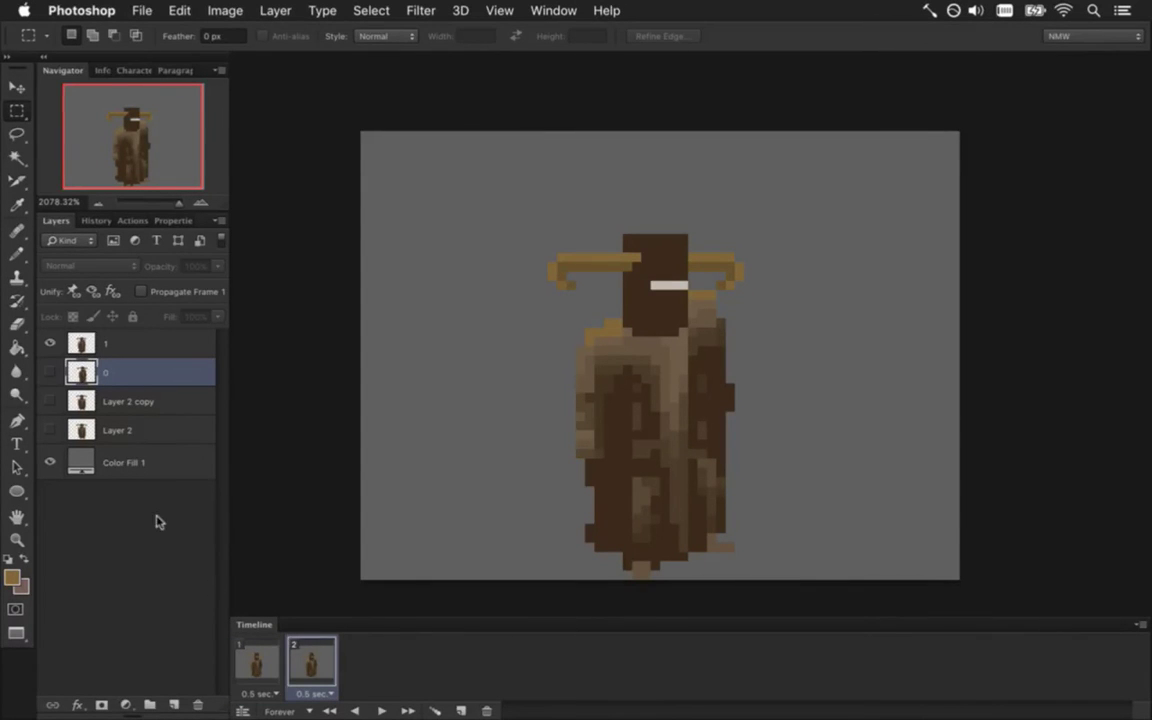
Touch up layer 1's robe pixels with sampled browns, comparing frames 1 and 2
{"action": "left_click", "coordinate": [84, 340]}
{"action": "key", "text": "i"}
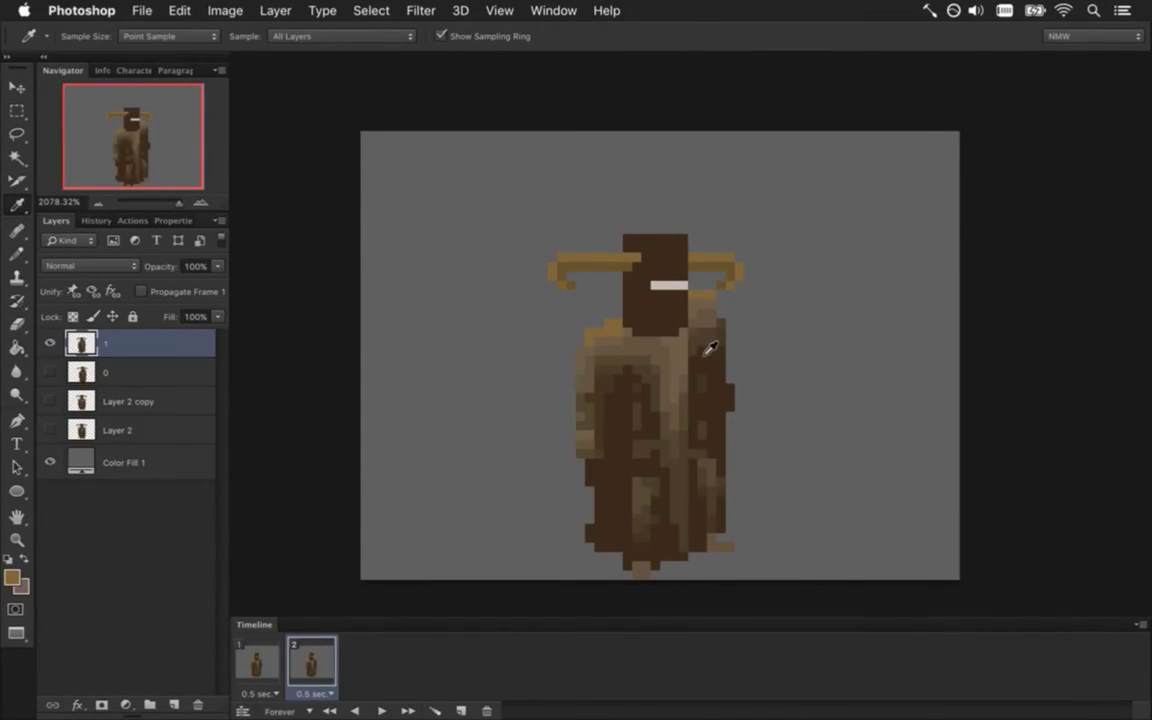
{"action": "left_click", "coordinate": [701, 342]}
{"action": "key", "text": "b"}
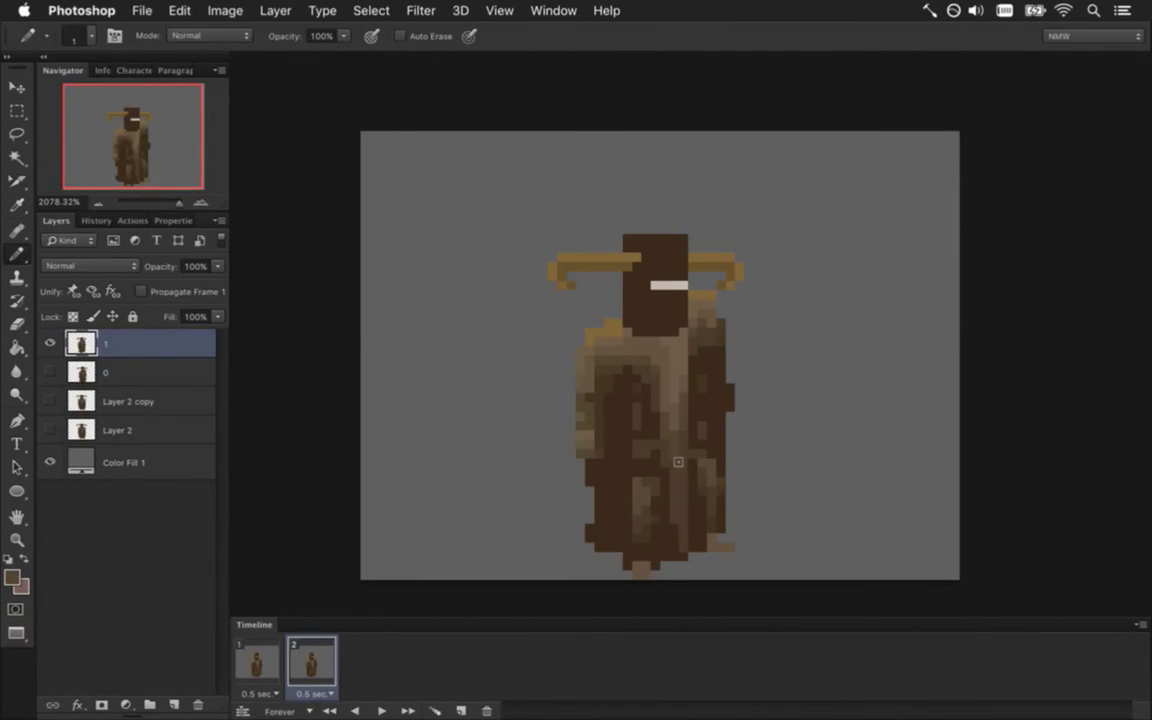
{"action": "left_click", "coordinate": [544, 320], "text": "alt"}
{"action": "key", "text": "alt"}
{"action": "key", "text": "alt"}
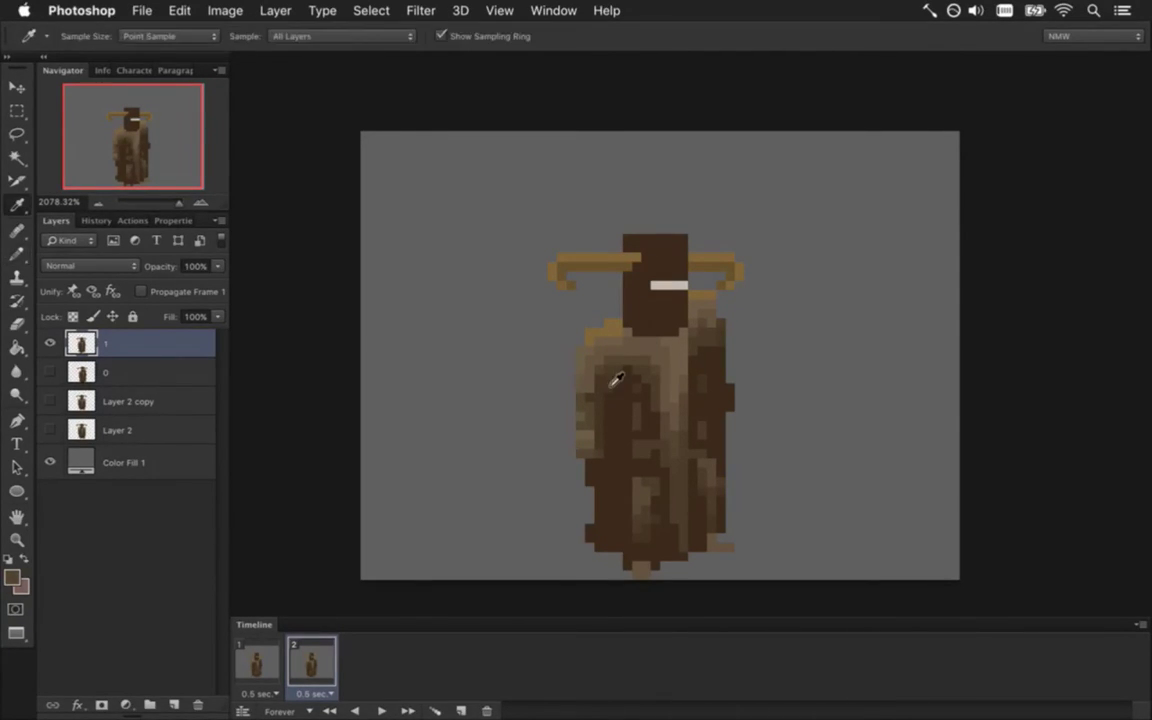
{"action": "left_click", "coordinate": [262, 660]}
{"action": "left_click", "coordinate": [297, 655]}
{"action": "left_click", "coordinate": [265, 662]}
{"action": "left_click", "coordinate": [297, 660]}
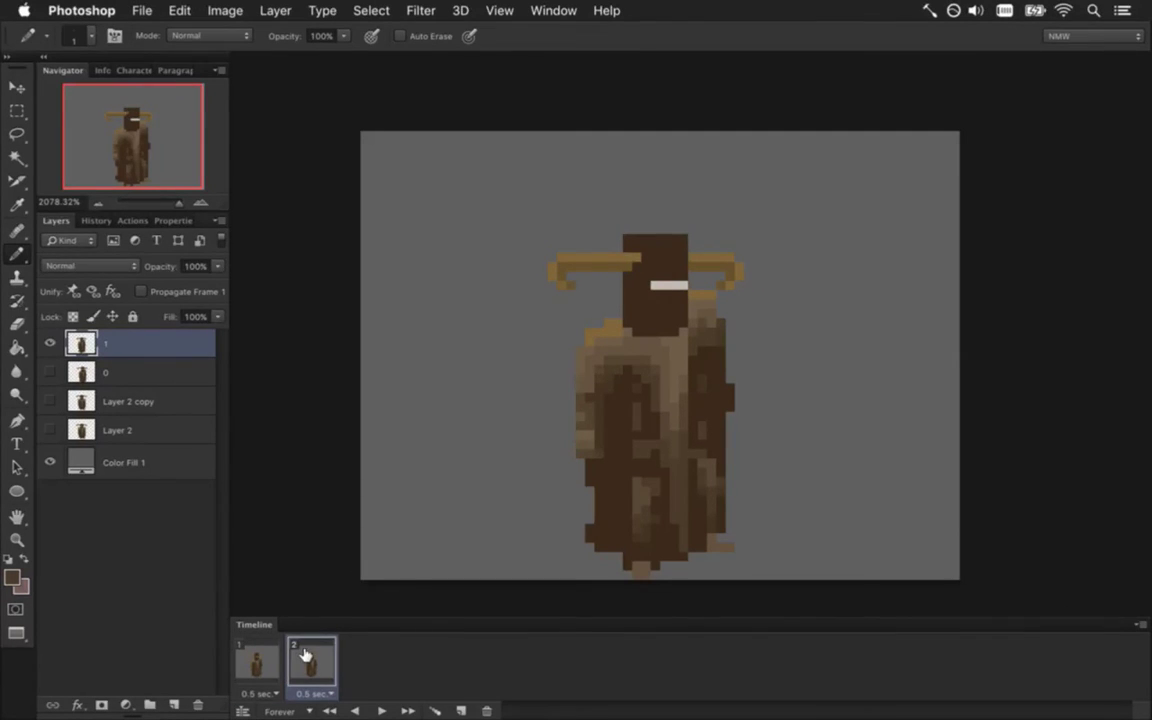
{"action": "left_click", "coordinate": [272, 660]}
{"action": "left_click", "coordinate": [313, 655]}
Pencil further fixes on frame 2, checking them against frame 1's pose
{"action": "key", "text": "i"}
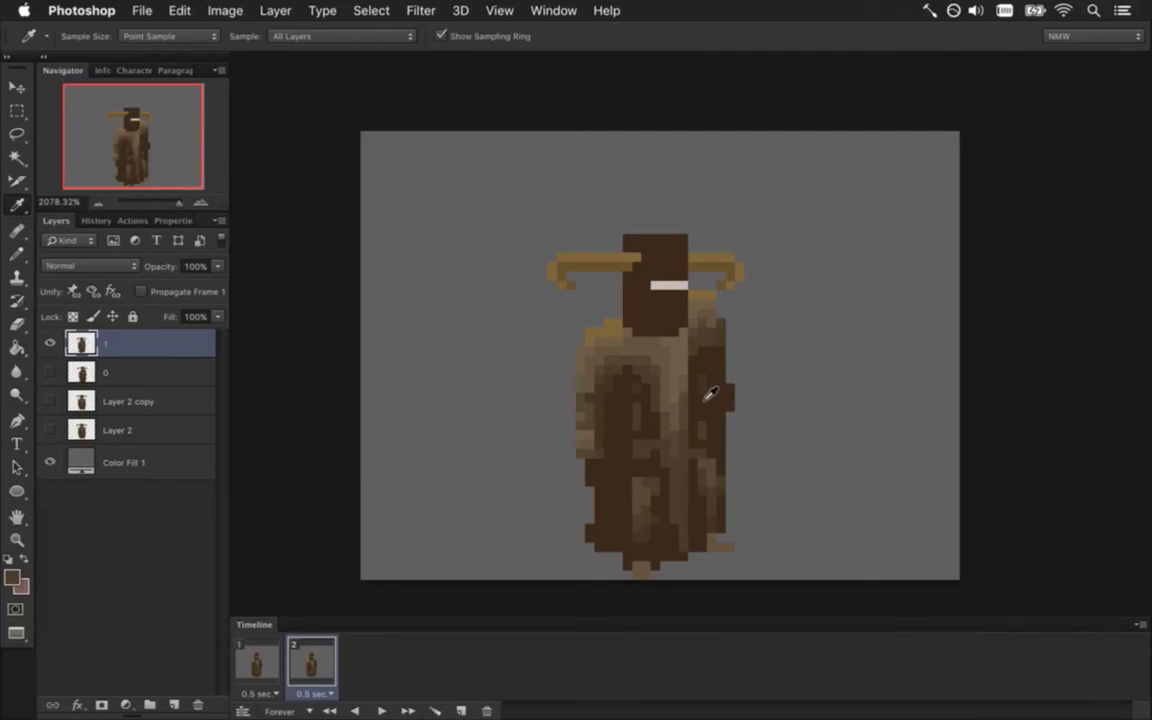
{"action": "key", "text": "b"}
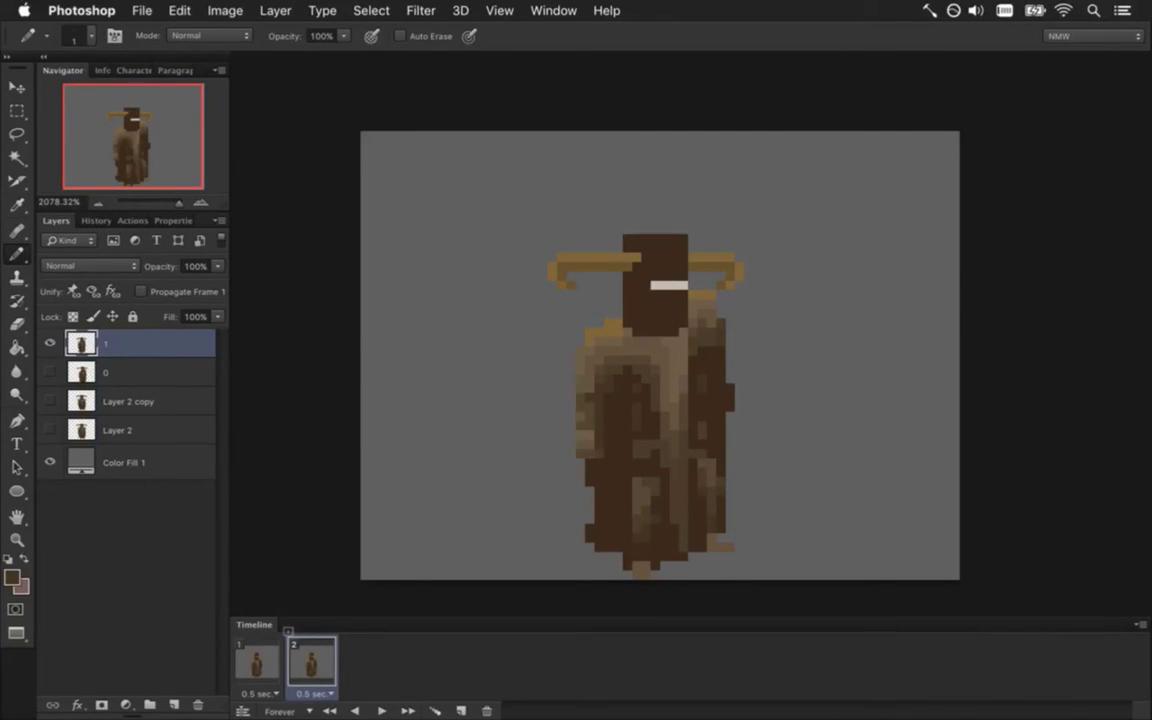
{"action": "left_click", "coordinate": [262, 662]}
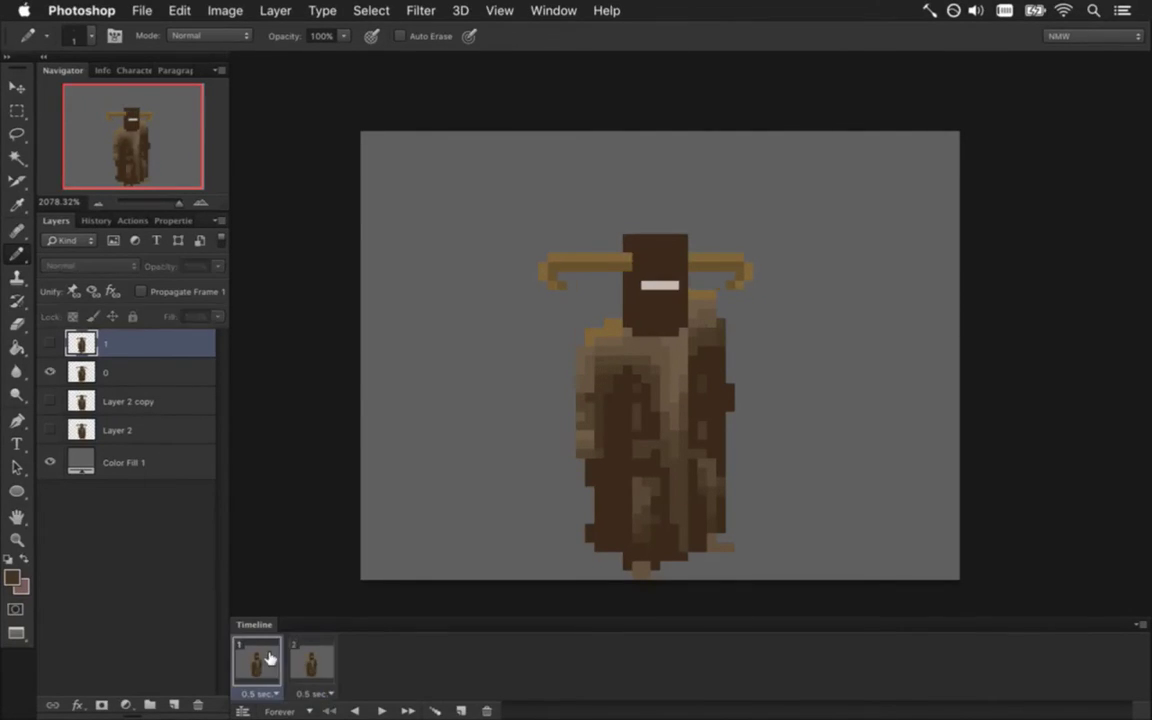
{"action": "left_click", "coordinate": [314, 657]}
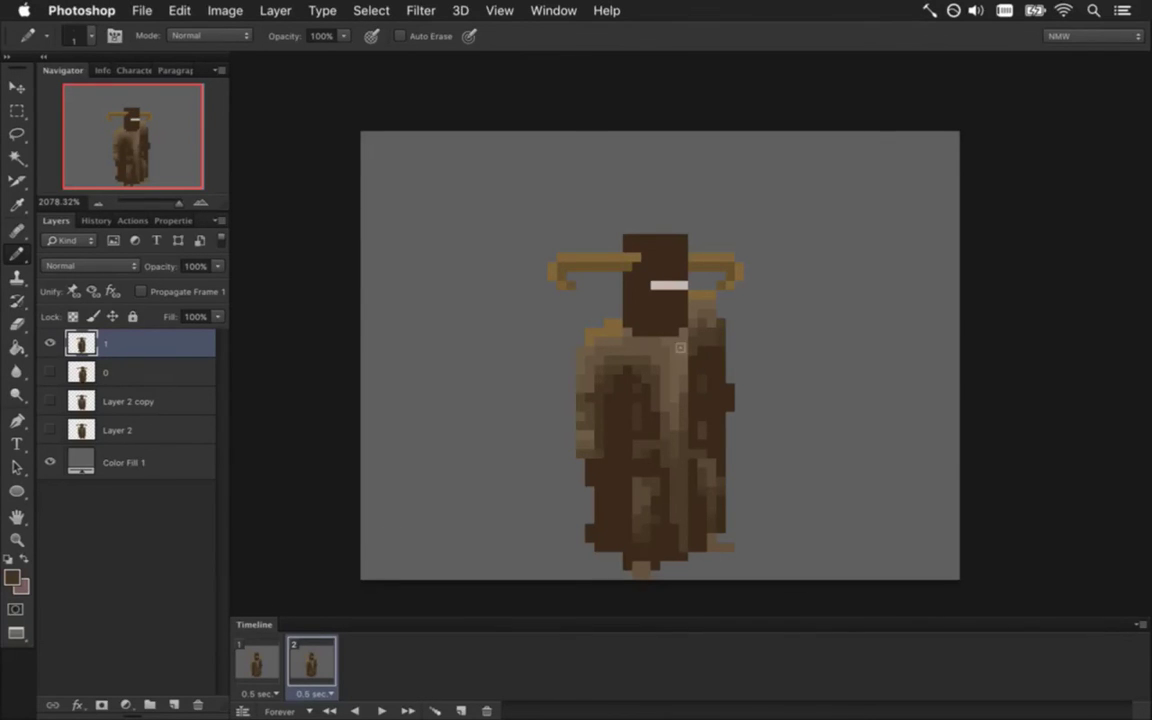
{"action": "left_click", "coordinate": [272, 662]}
{"action": "left_click", "coordinate": [296, 662]}
{"action": "left_click", "coordinate": [280, 662]}
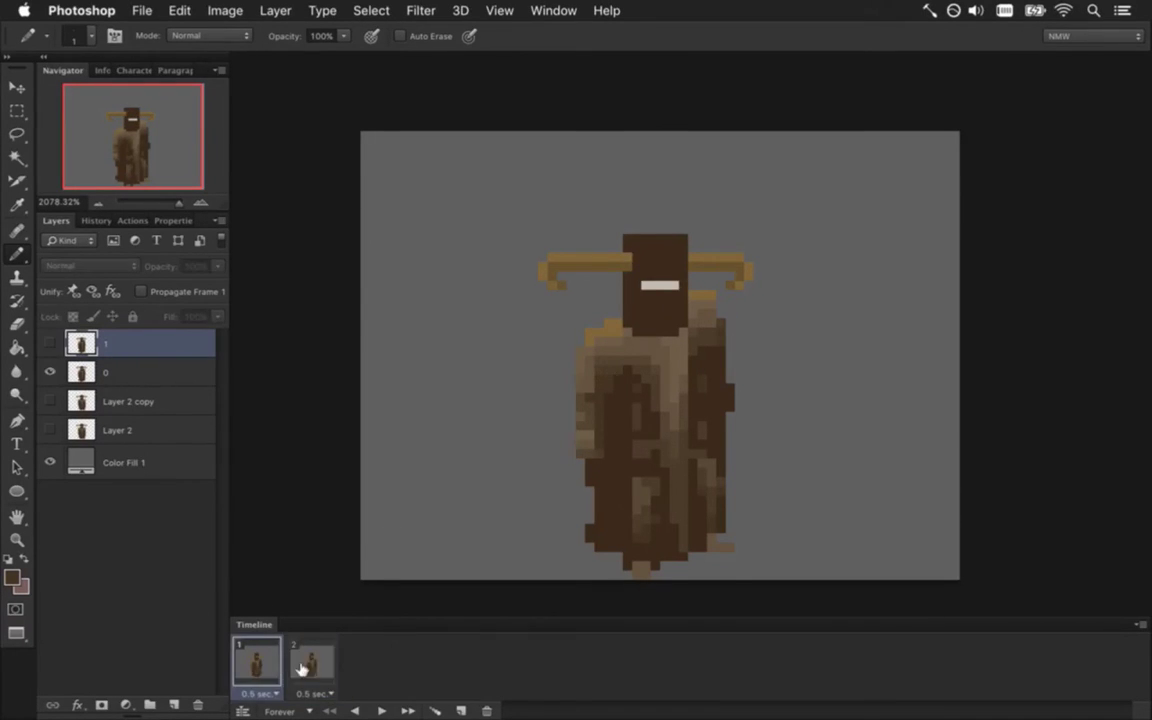
{"action": "left_click", "coordinate": [328, 666]}
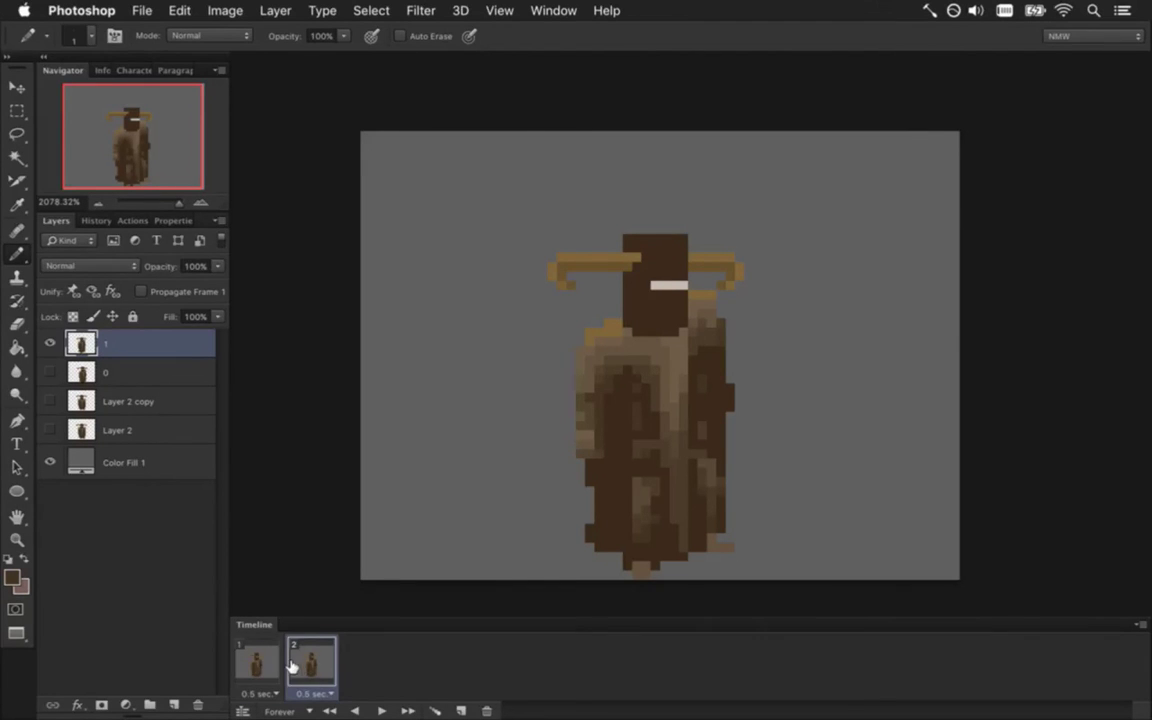
{"action": "left_click", "coordinate": [258, 664]}
{"action": "left_click", "coordinate": [306, 668]}
Play the two-frame idle loop, hide the grey background, and bring up the Heroes folder
{"action": "left_click", "coordinate": [281, 665]}
{"action": "left_click", "coordinate": [381, 708]}
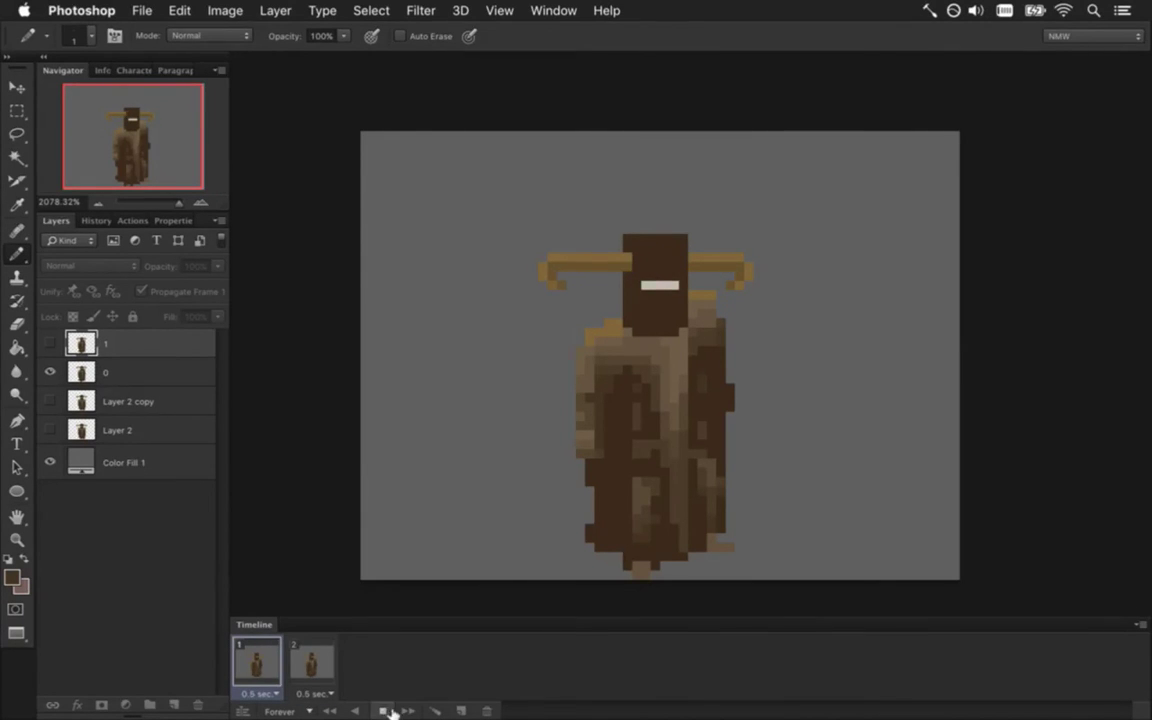
{"action": "left_click", "coordinate": [385, 709]}
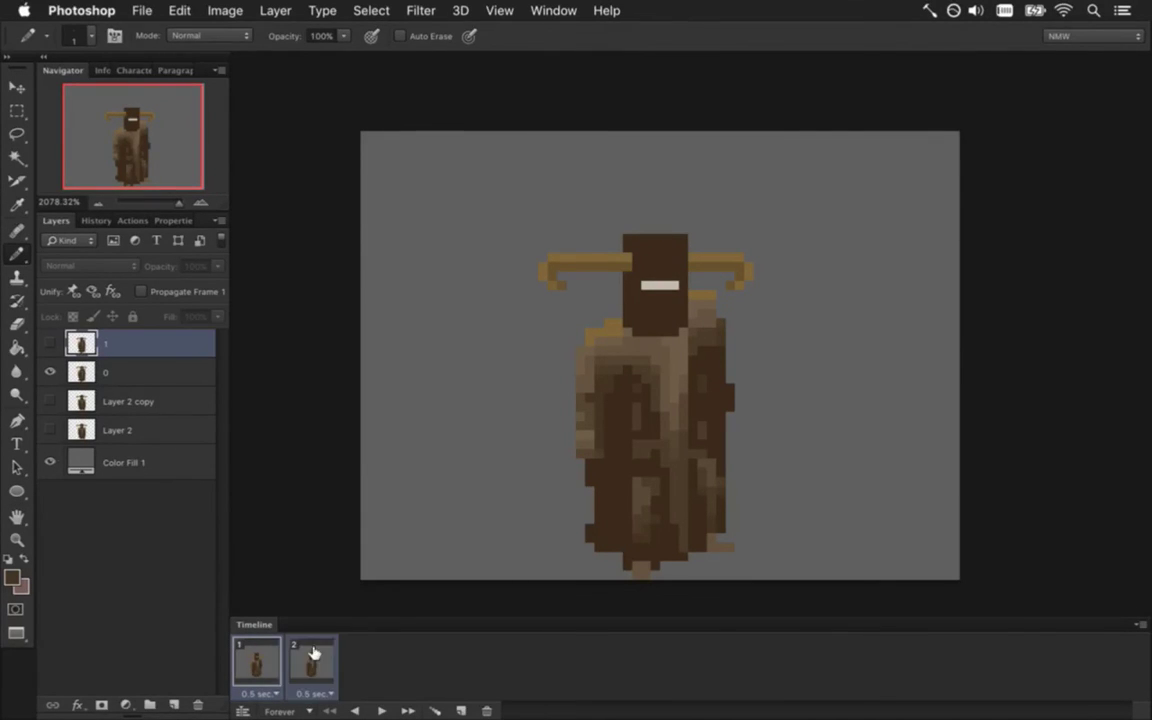
{"action": "left_click", "coordinate": [50, 462]}
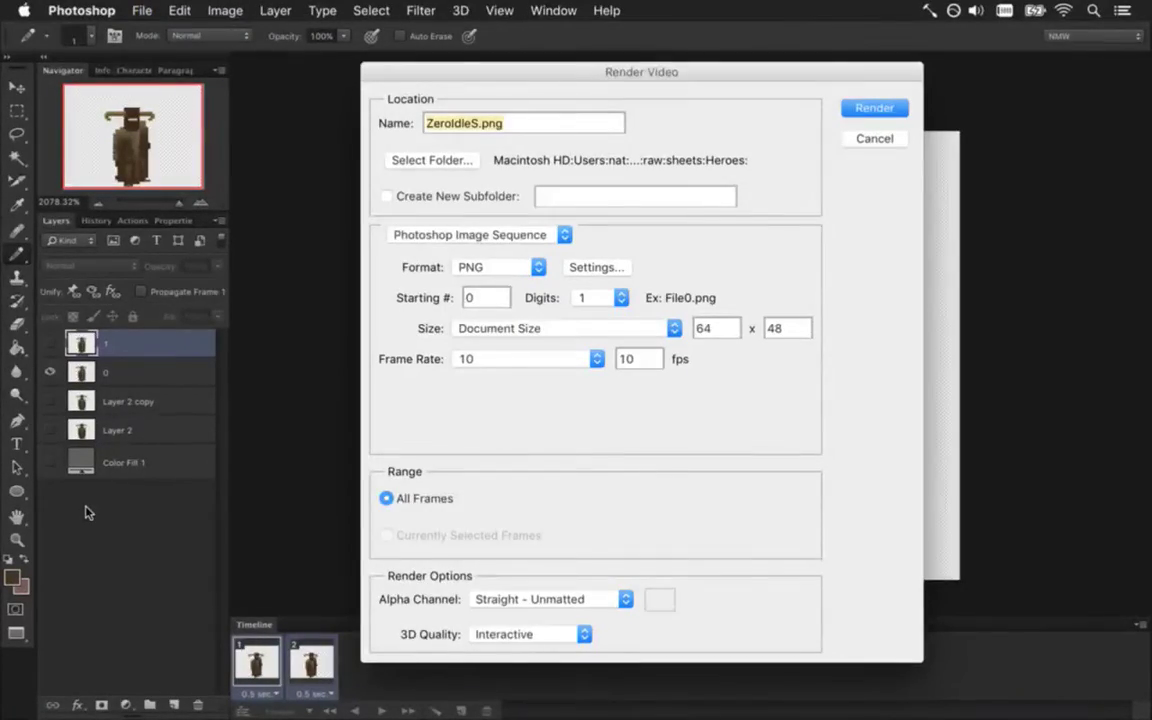
{"action": "key", "text": "super+Tab"}
{"action": "key", "text": "super+Tab"}
{"action": "key", "text": "super+Tab"}
{"action": "key", "text": "super+Tab"}
{"action": "key", "text": "super+Tab"}
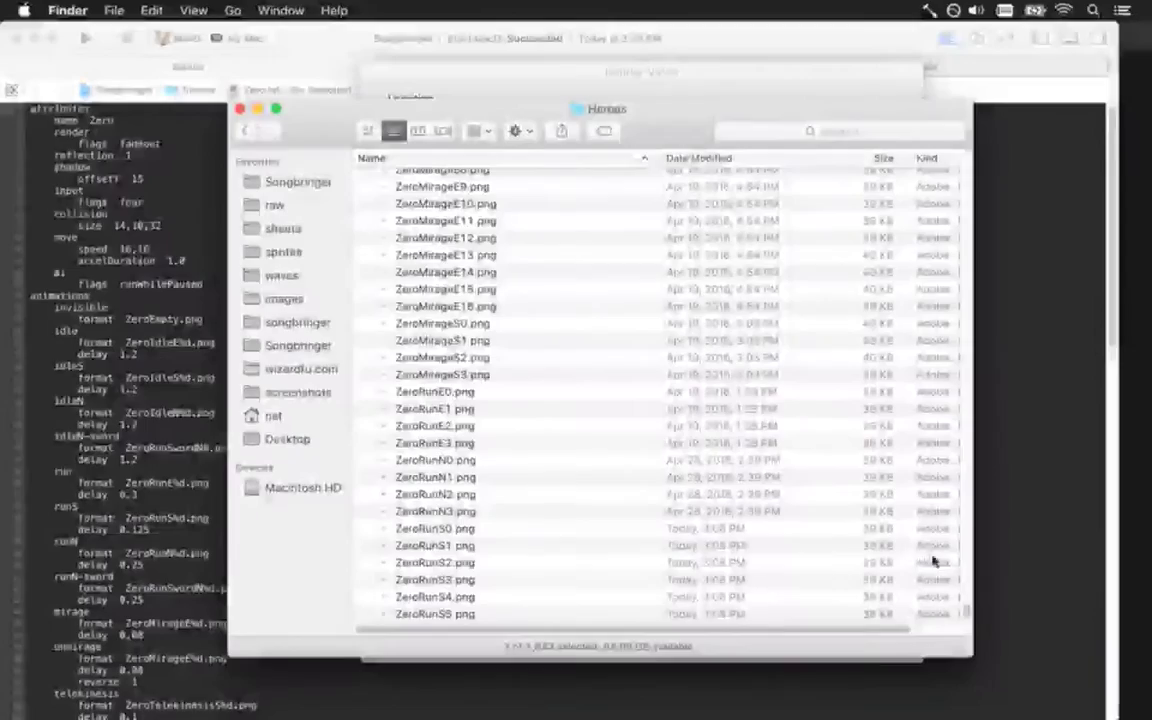
Delete the old ZeroIdleS0.png and ZeroIdleS1.png files from the Heroes folder
{"action": "scroll", "coordinate": [968, 612], "scroll_direction": "down", "scroll_amount": 3}
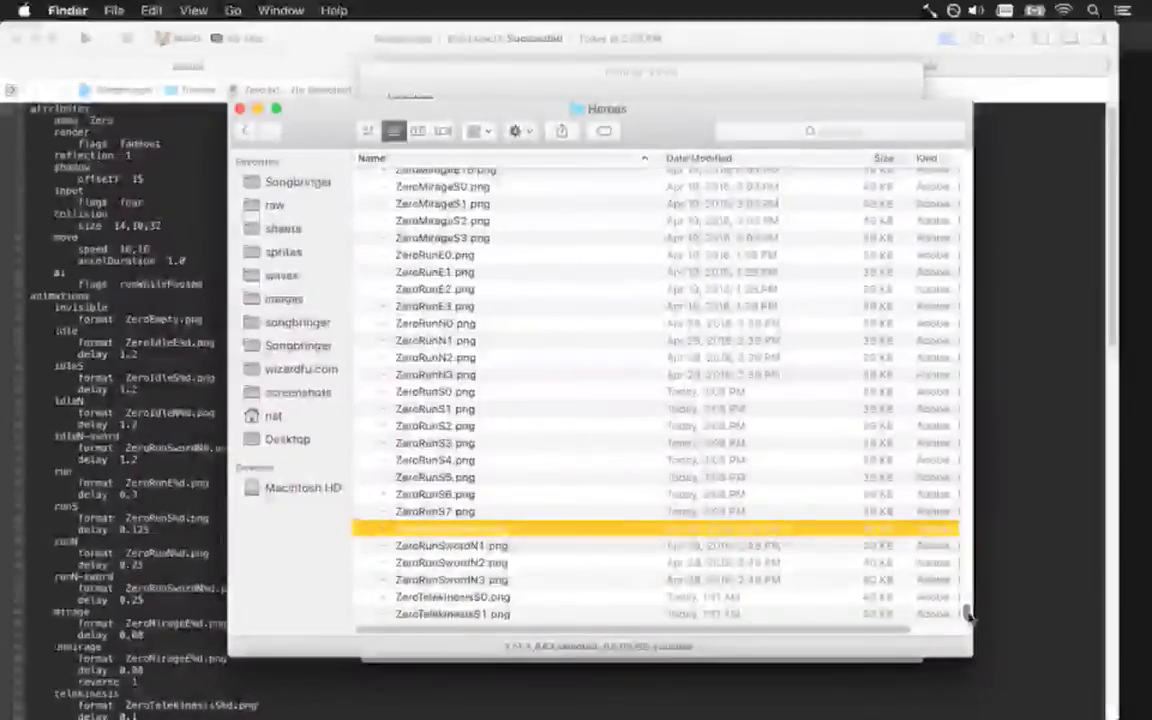
{"action": "left_click_drag", "start_coordinate": [968, 612], "coordinate": [970, 603]}
{"action": "left_click", "coordinate": [470, 406]}
{"action": "left_click", "coordinate": [476, 394], "text": "shift"}
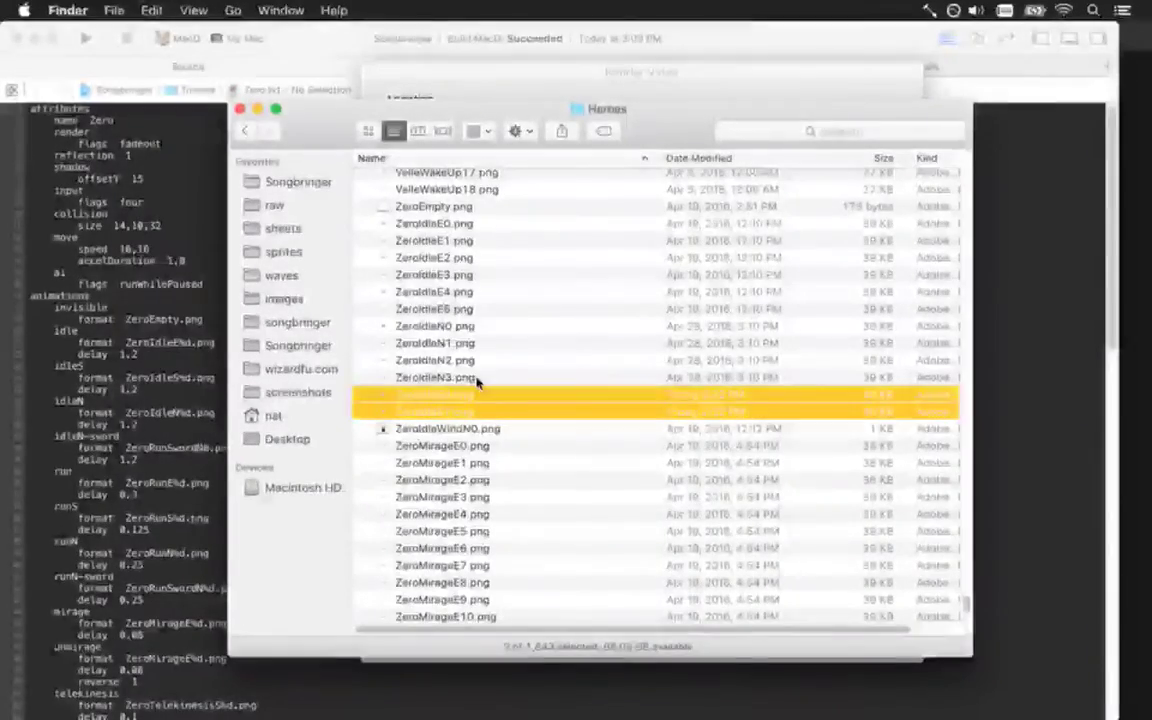
{"action": "key", "text": "super+BackSpace"}
Render the new PNG sequence in Photoshop, then return to Zero.txt in Xcode
{"action": "key", "text": "super+Tab"}
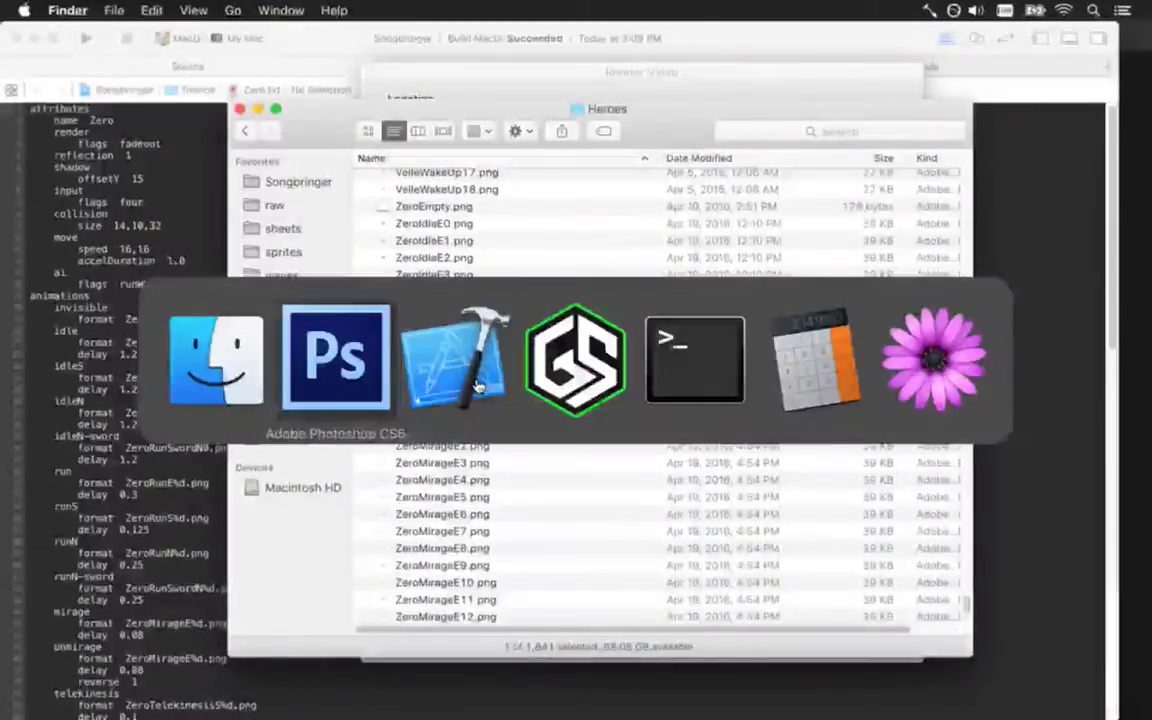
{"action": "key", "text": "Return"}
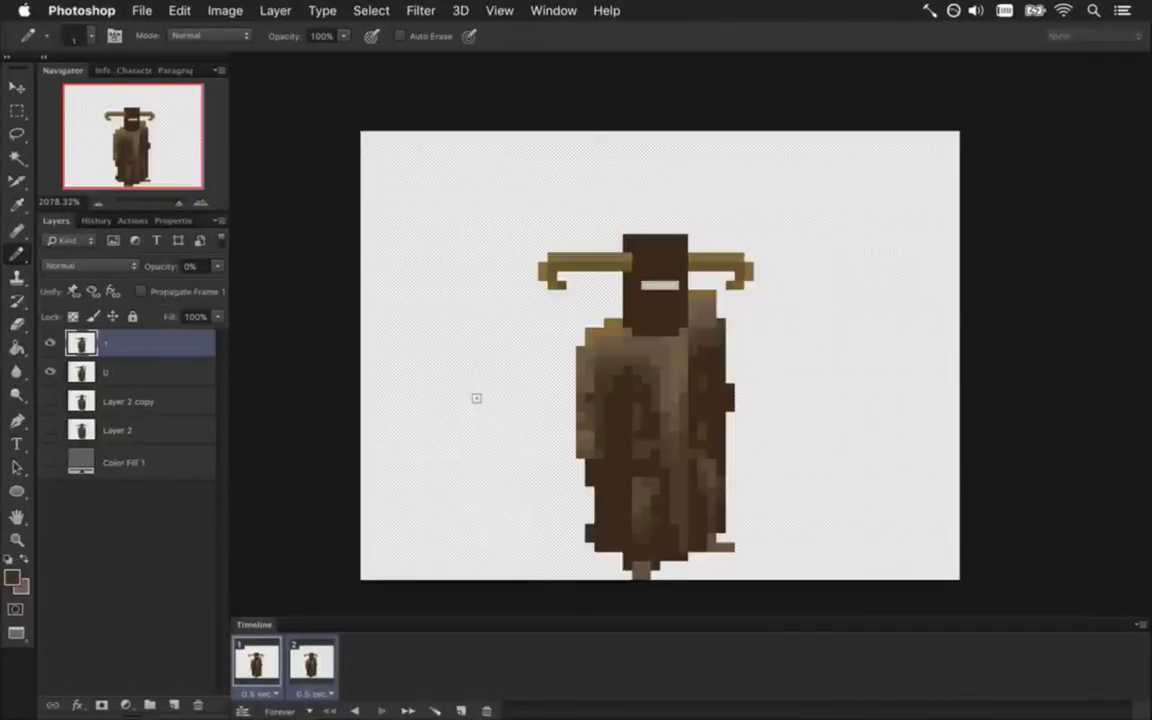
{"action": "key", "text": "super+Tab"}
{"action": "key", "text": "super+Tab"}
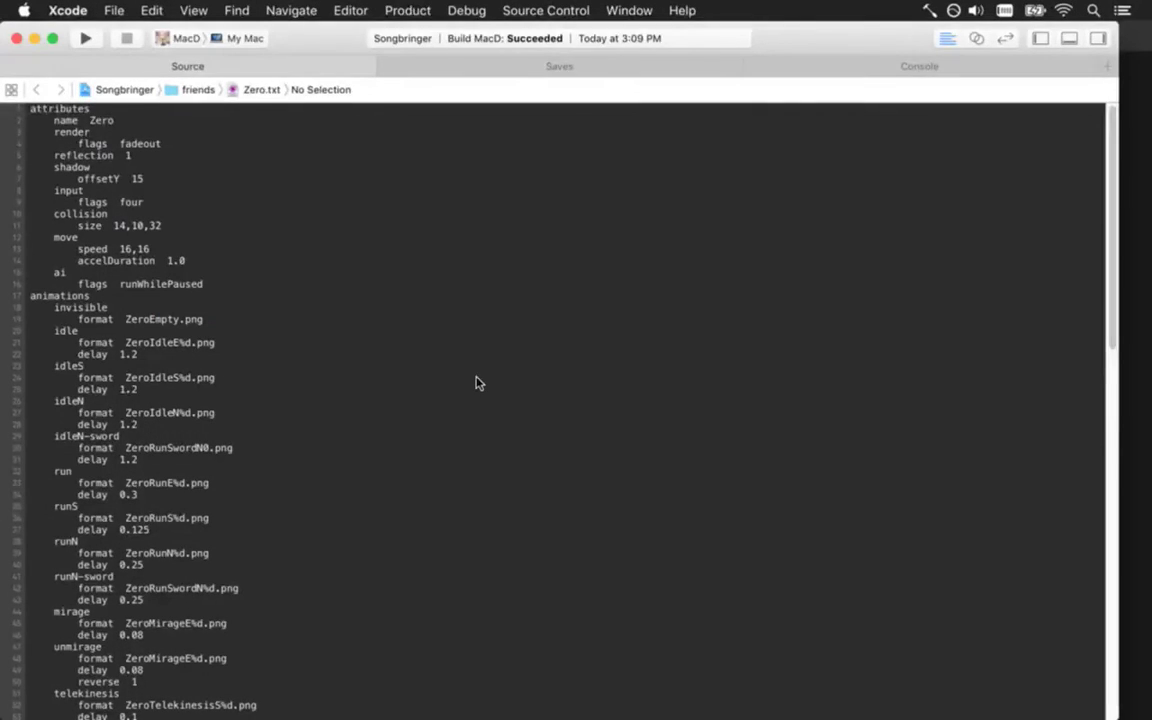
Build and run Songbringer to check the idle figure, then quit and review the idle and idleS blocks
{"action": "key", "text": "super+b"}
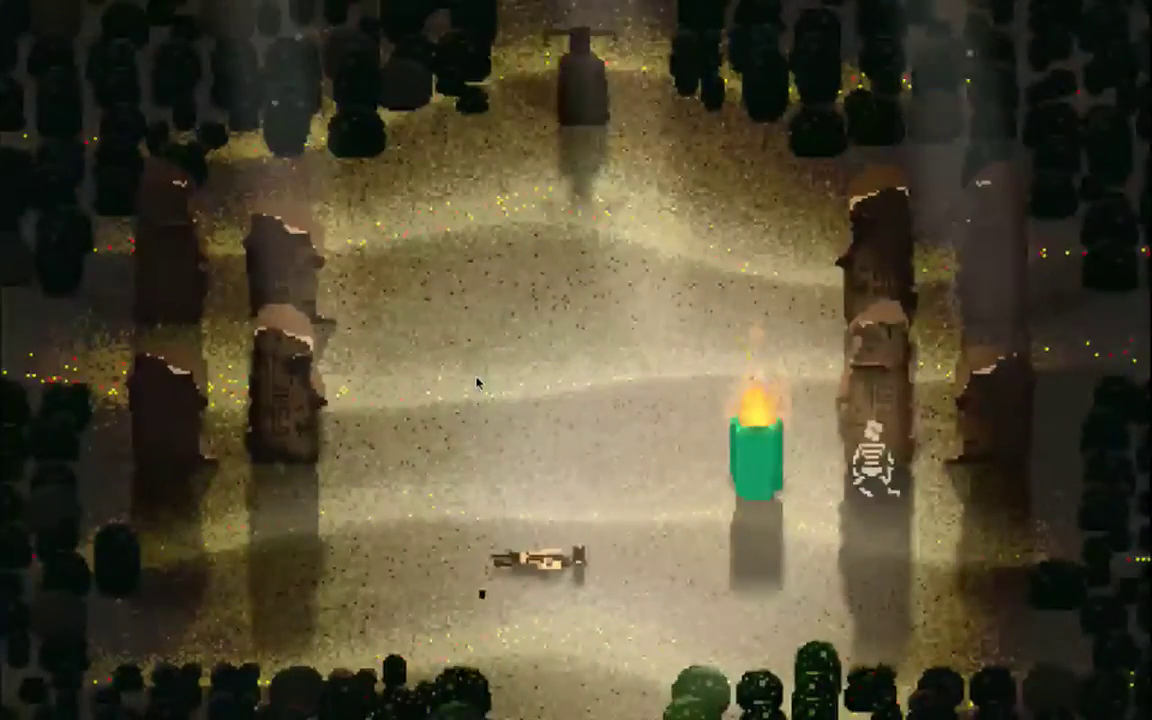
{"action": "key", "text": "super+q"}
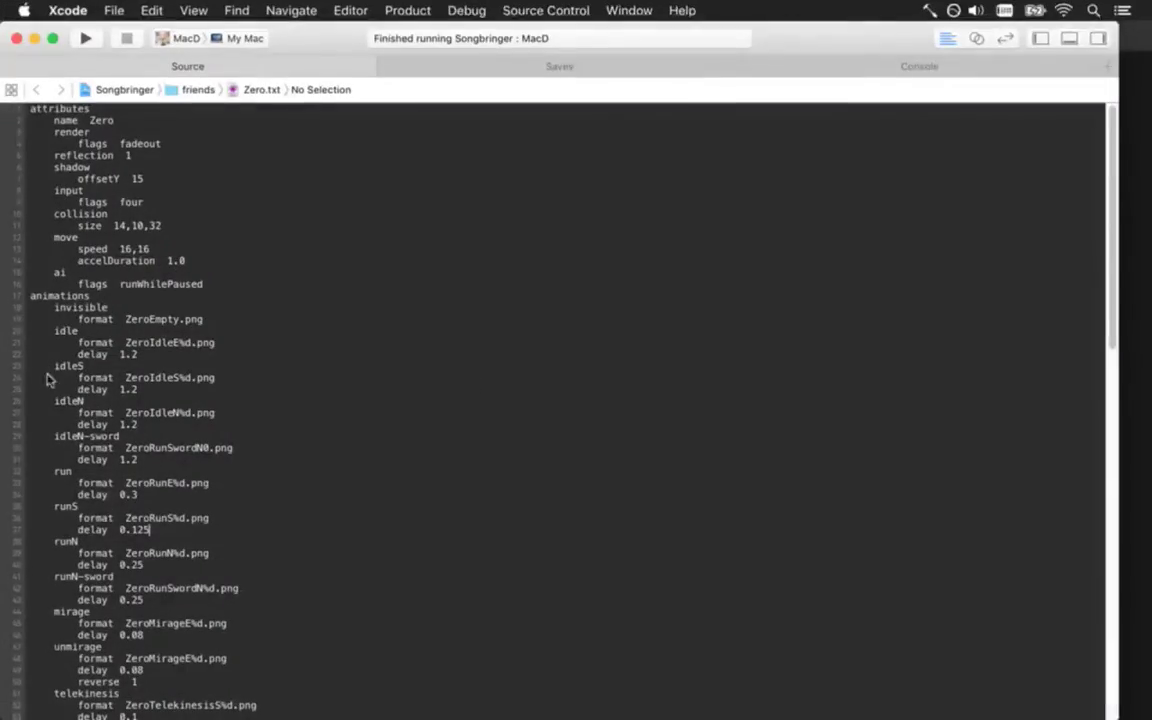
{"action": "left_click_drag", "start_coordinate": [30, 331], "coordinate": [160, 356]}
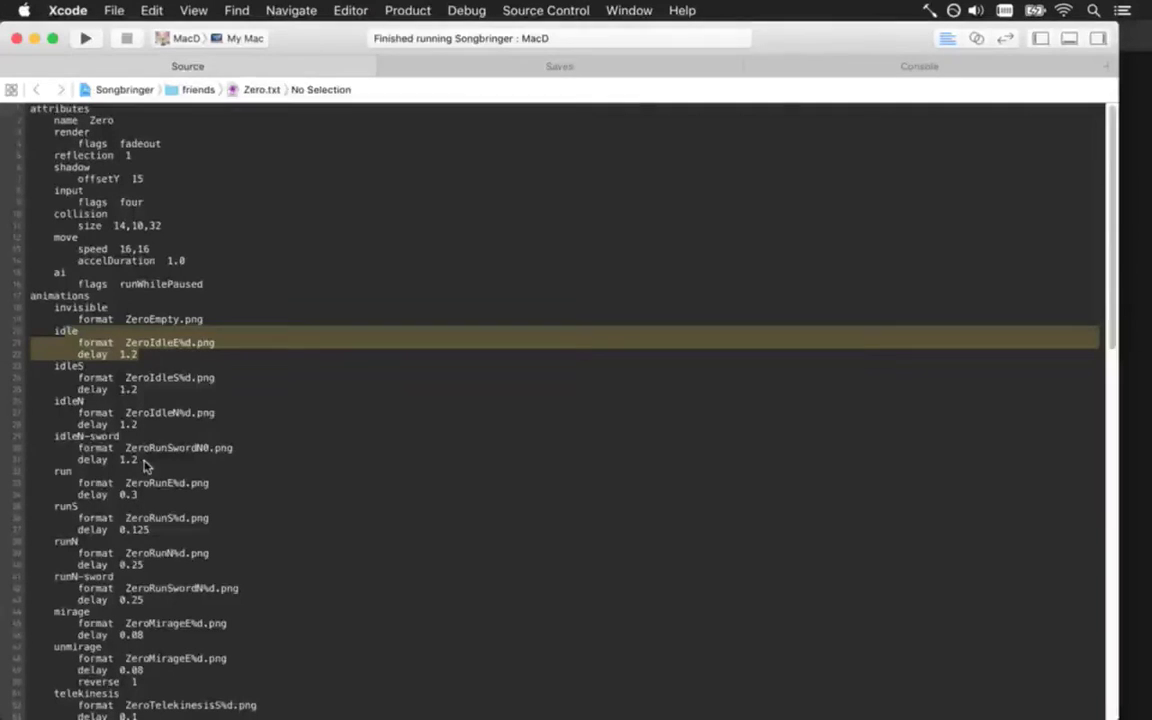
{"action": "left_click", "coordinate": [113, 385]}
{"action": "left_click_drag", "start_coordinate": [30, 366], "coordinate": [140, 391]}
{"action": "left_click", "coordinate": [160, 375]}
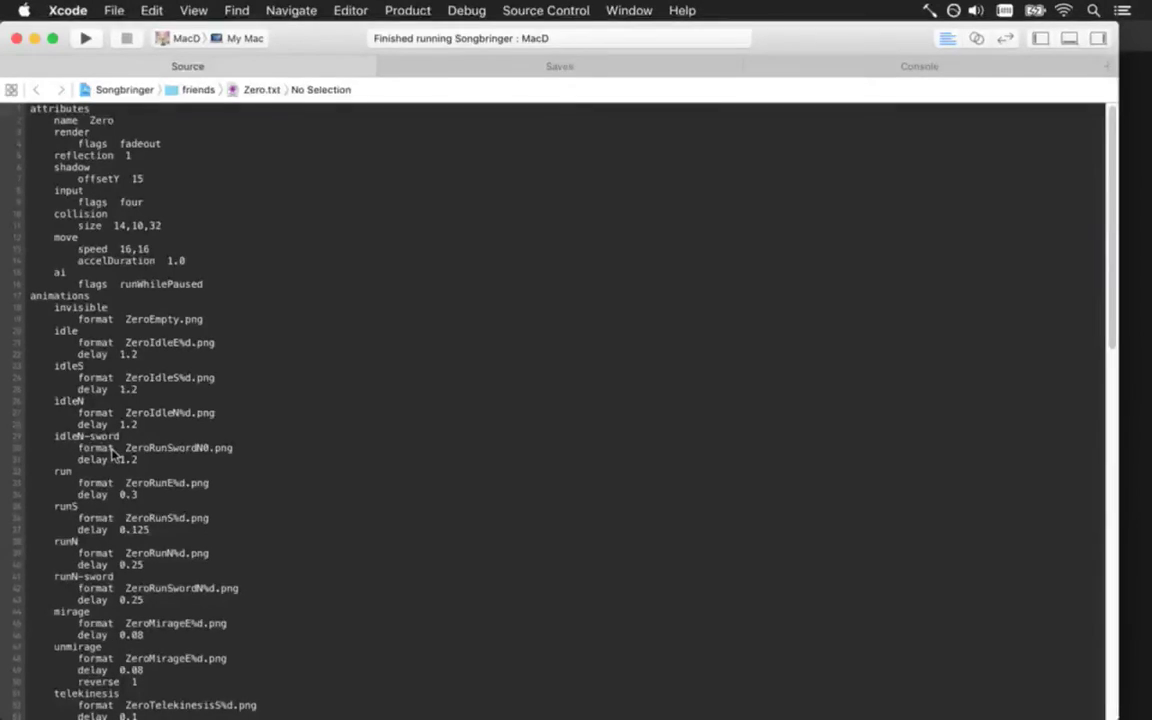
Bring up the ZeroTelekinesisS document in Photoshop and clear its selection
{"action": "key", "text": "super+Tab"}
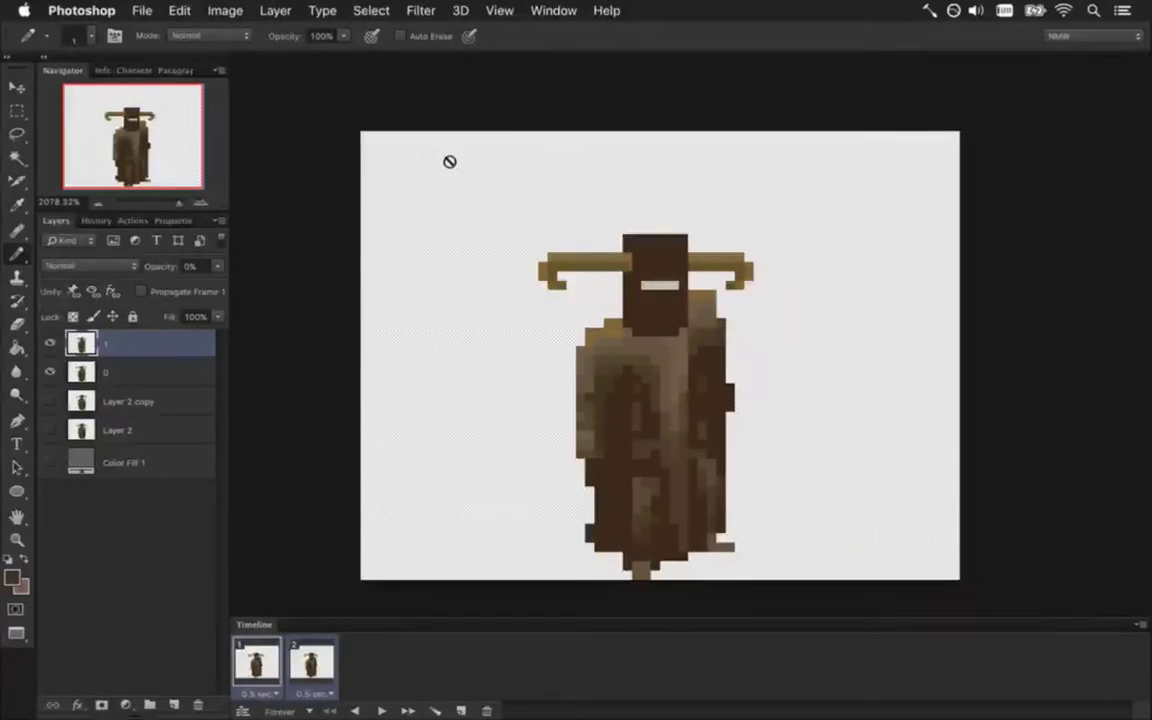
{"action": "left_click", "coordinate": [553, 10]}
{"action": "mouse_move", "coordinate": [598, 716]}
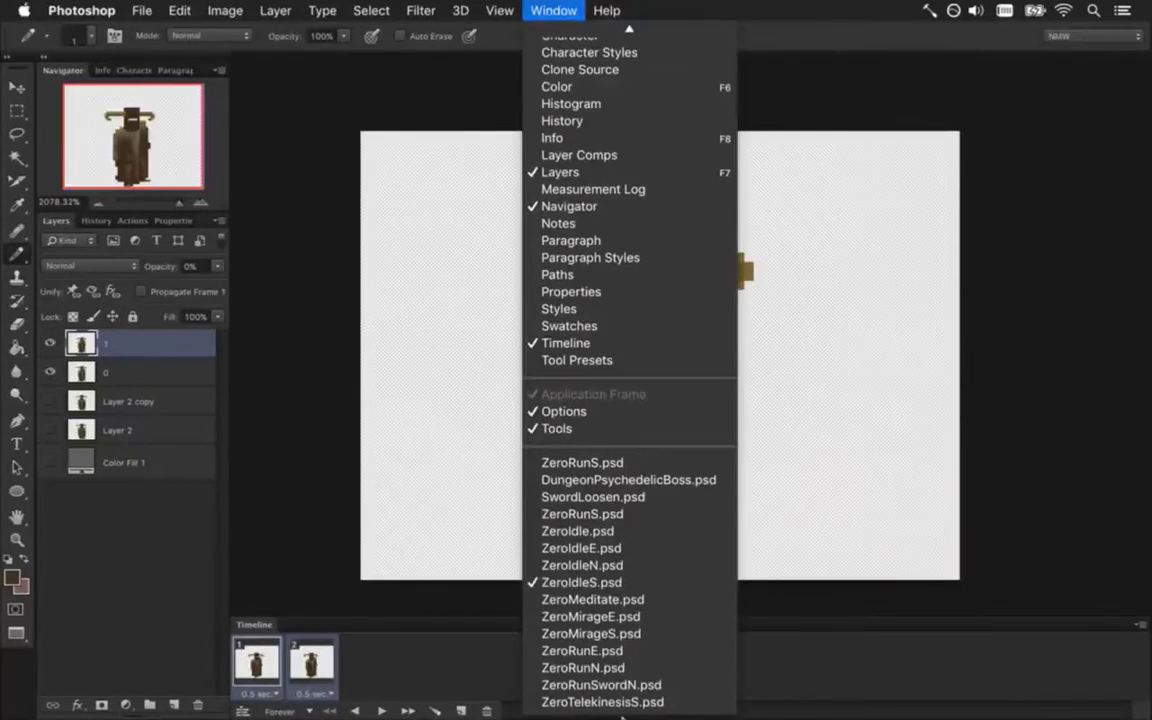
{"action": "left_click", "coordinate": [586, 700]}
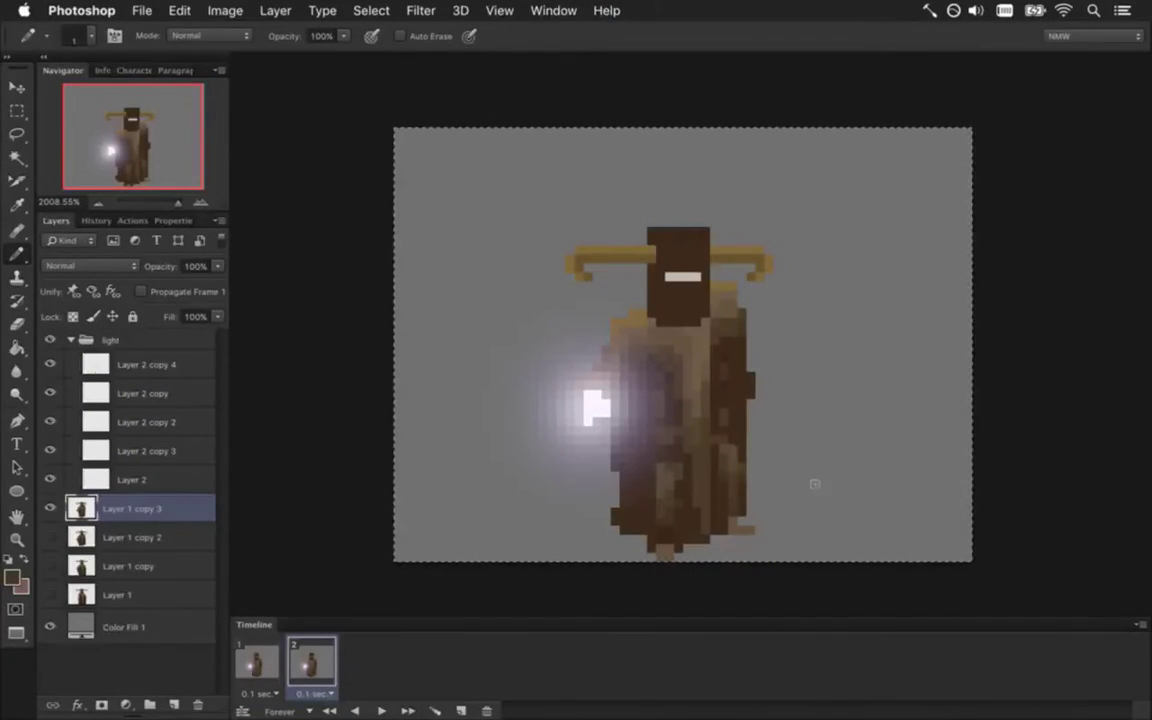
{"action": "key", "text": "super+d"}
{"action": "key", "text": "m"}
Copy all of layer 0's figure pixels from ZeroIdleS, then return to the telekinesis document
{"action": "left_click", "coordinate": [553, 10]}
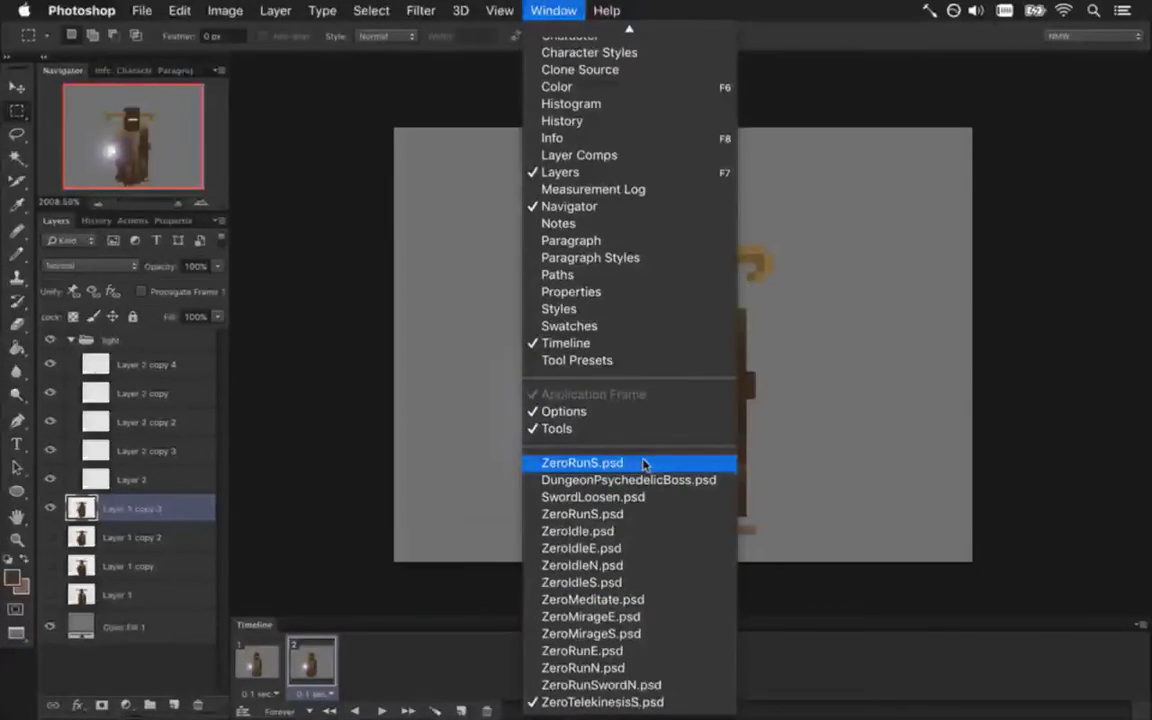
{"action": "left_click", "coordinate": [620, 582]}
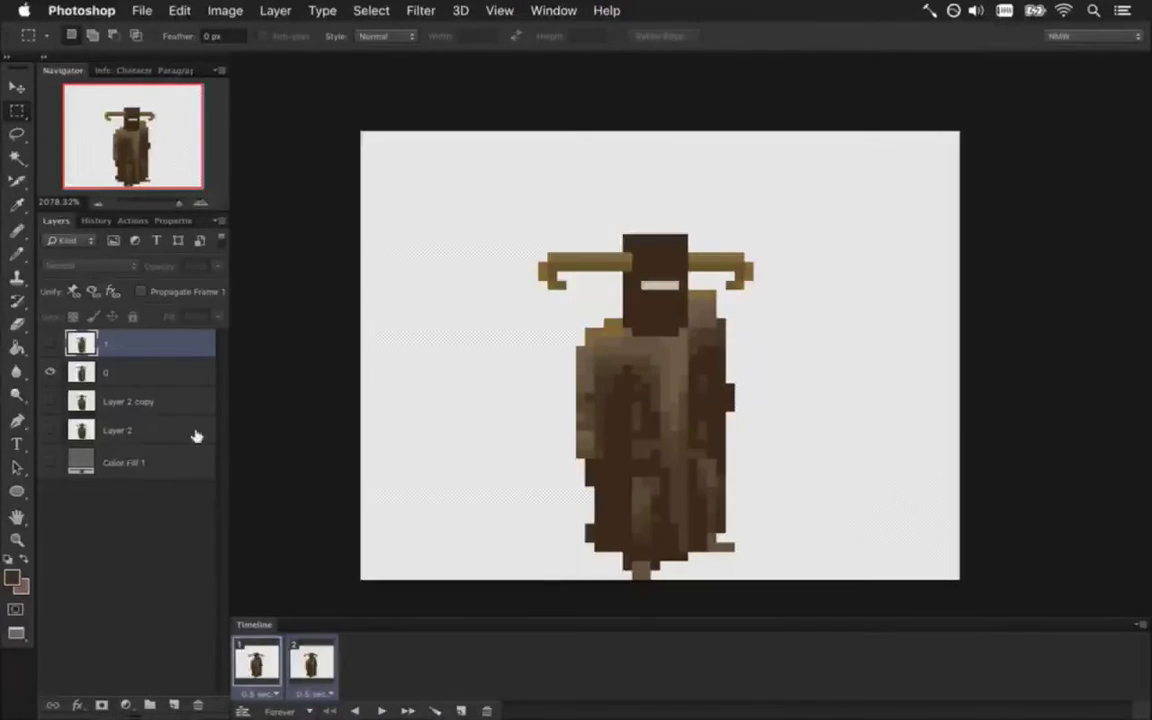
{"action": "left_click", "coordinate": [140, 372]}
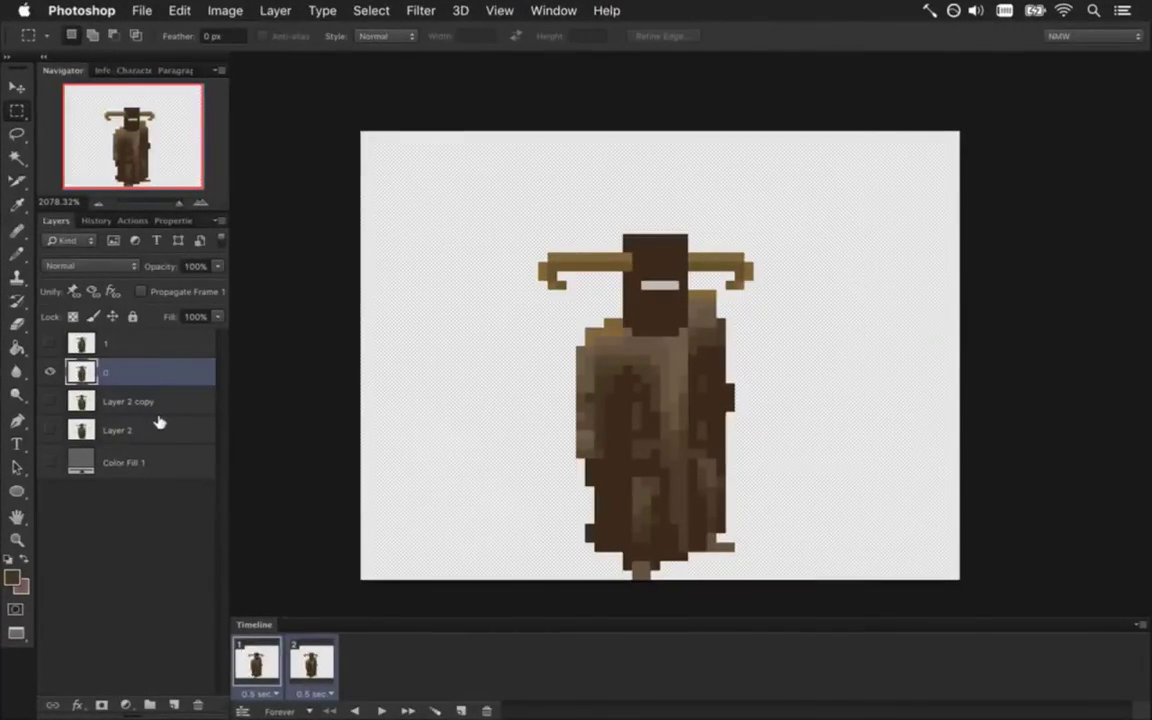
{"action": "key", "text": "super+a"}
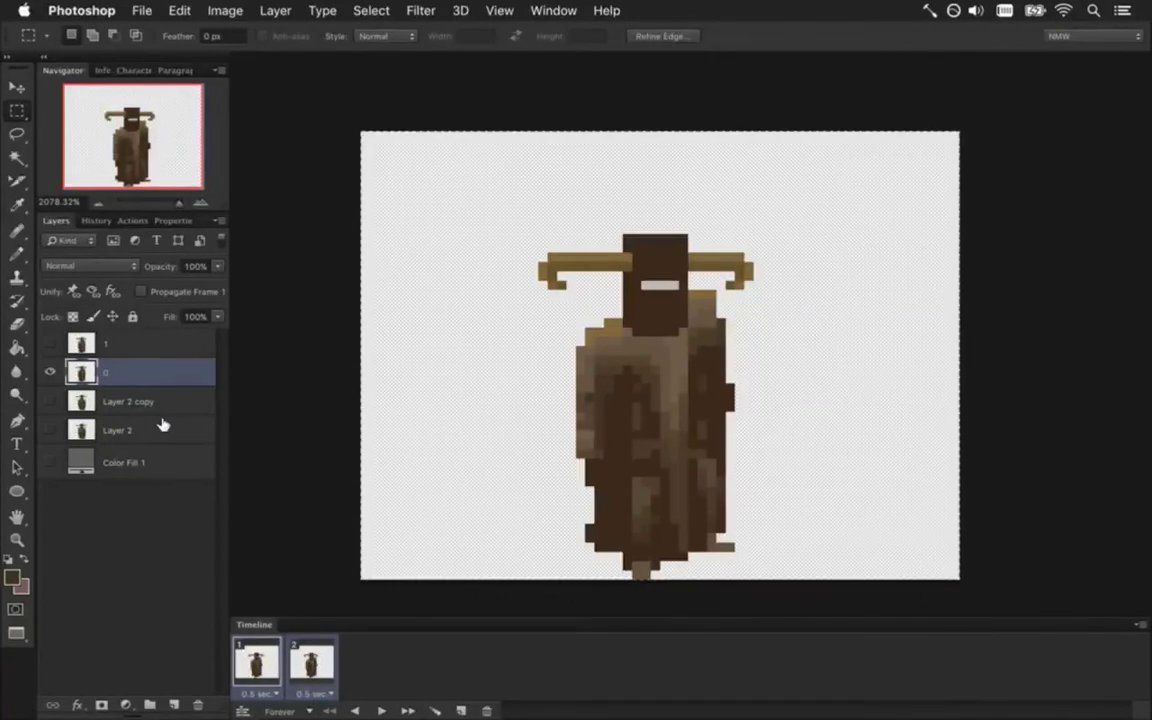
{"action": "key", "text": "super+c"}
{"action": "left_click", "coordinate": [553, 10]}
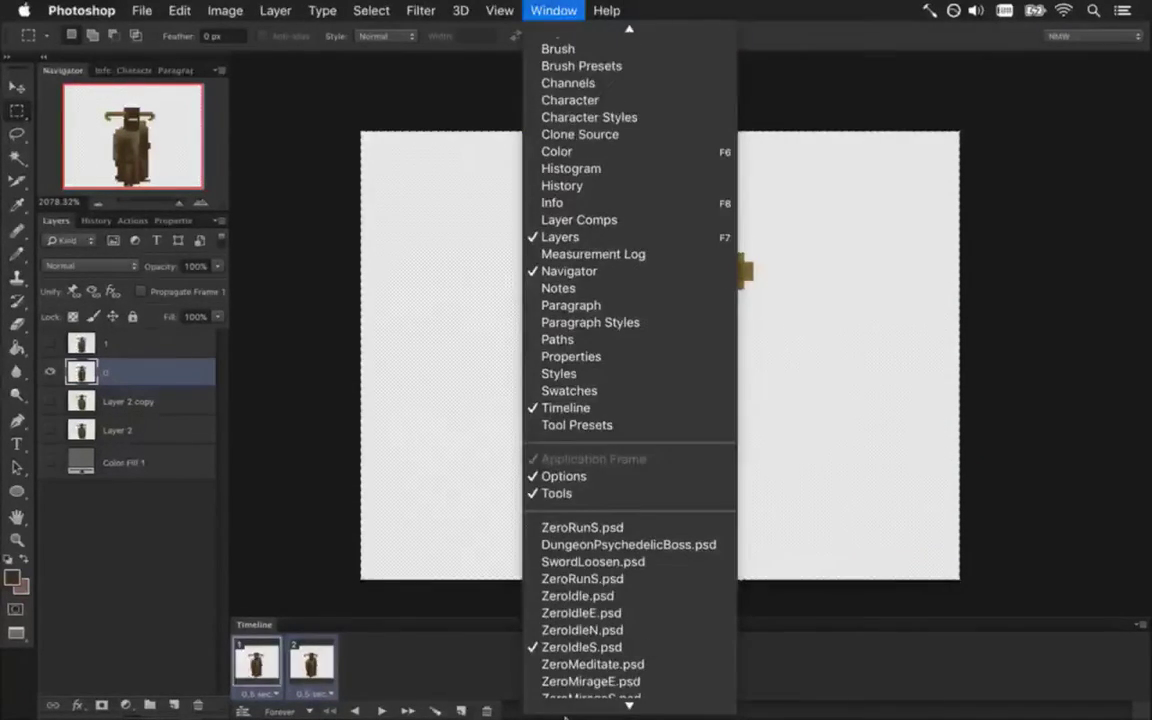
{"action": "key", "text": "Escape"}
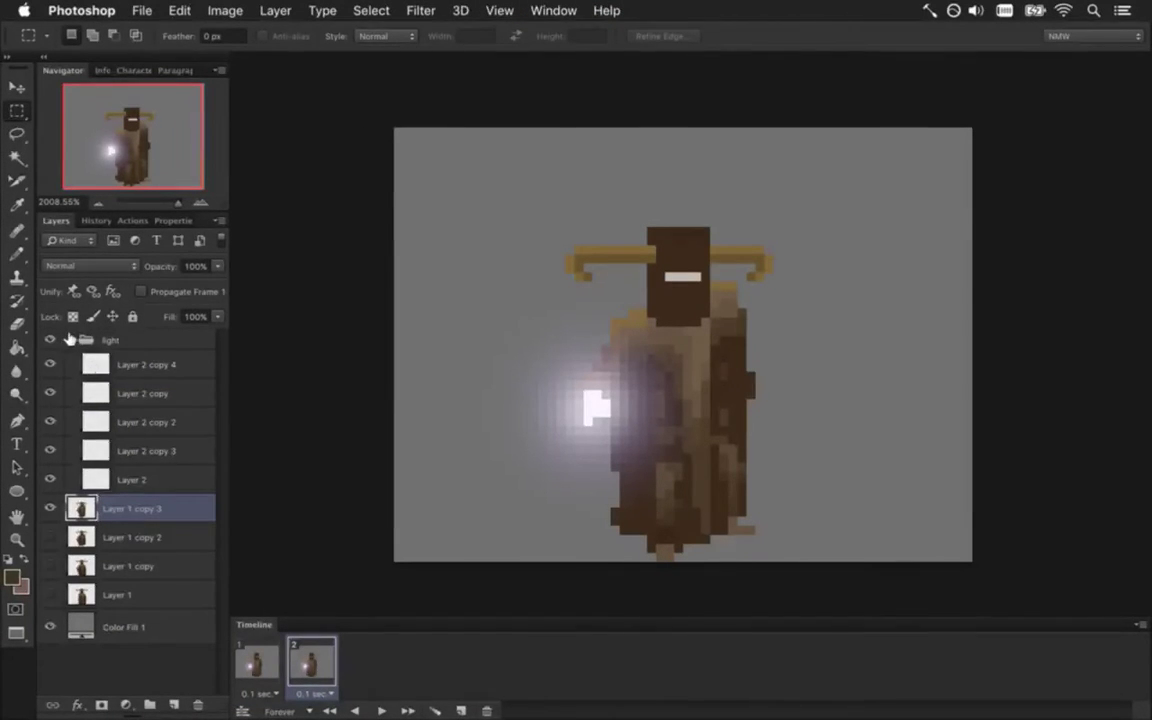
Hide the light glow group in animation frame 1
{"action": "left_click", "coordinate": [70, 340]}
{"action": "left_click", "coordinate": [50, 340]}
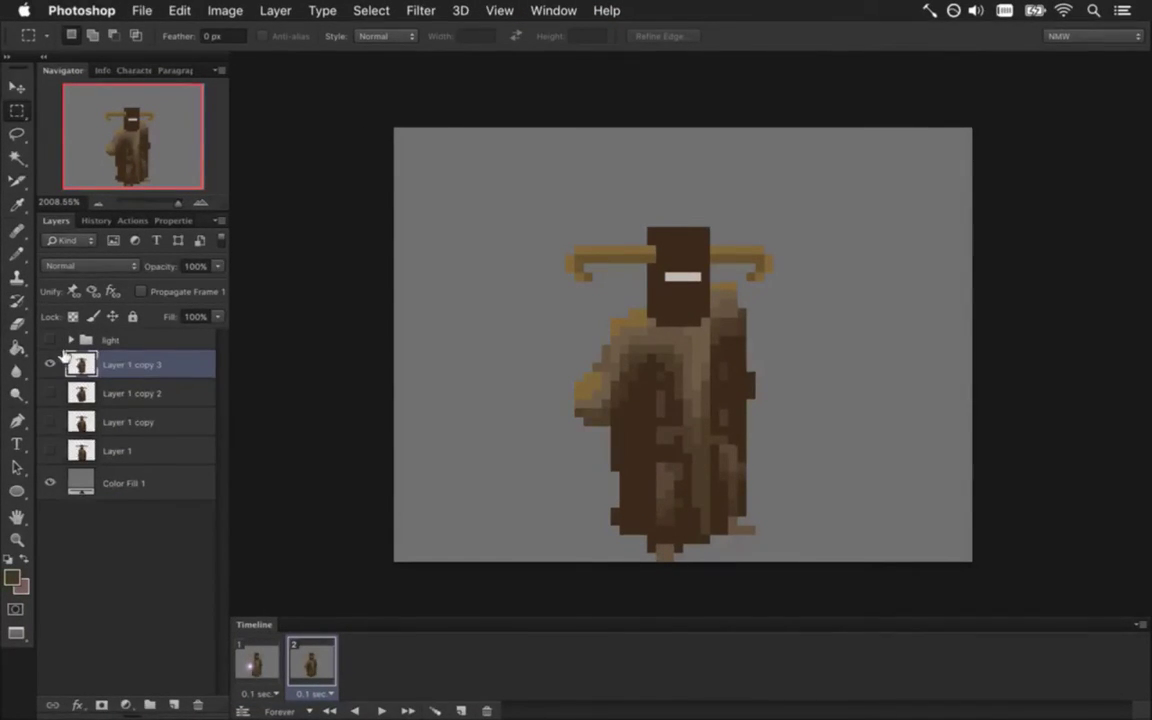
{"action": "left_click", "coordinate": [50, 340]}
{"action": "left_click", "coordinate": [245, 662]}
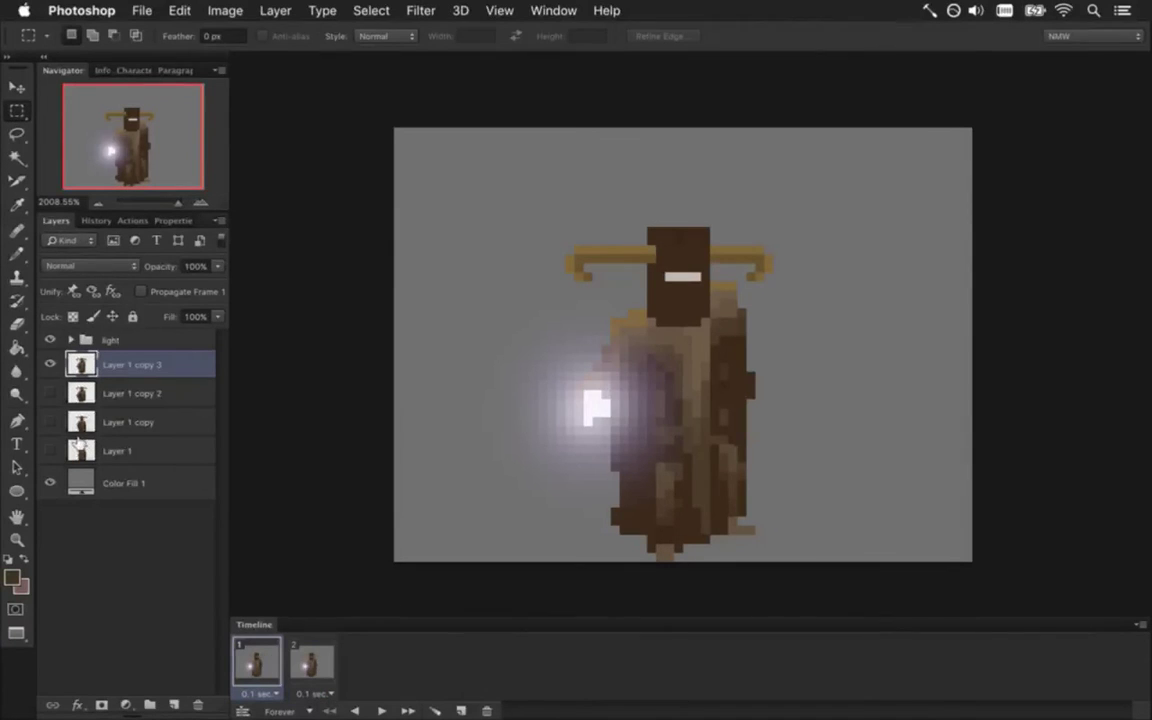
{"action": "left_click", "coordinate": [50, 340]}
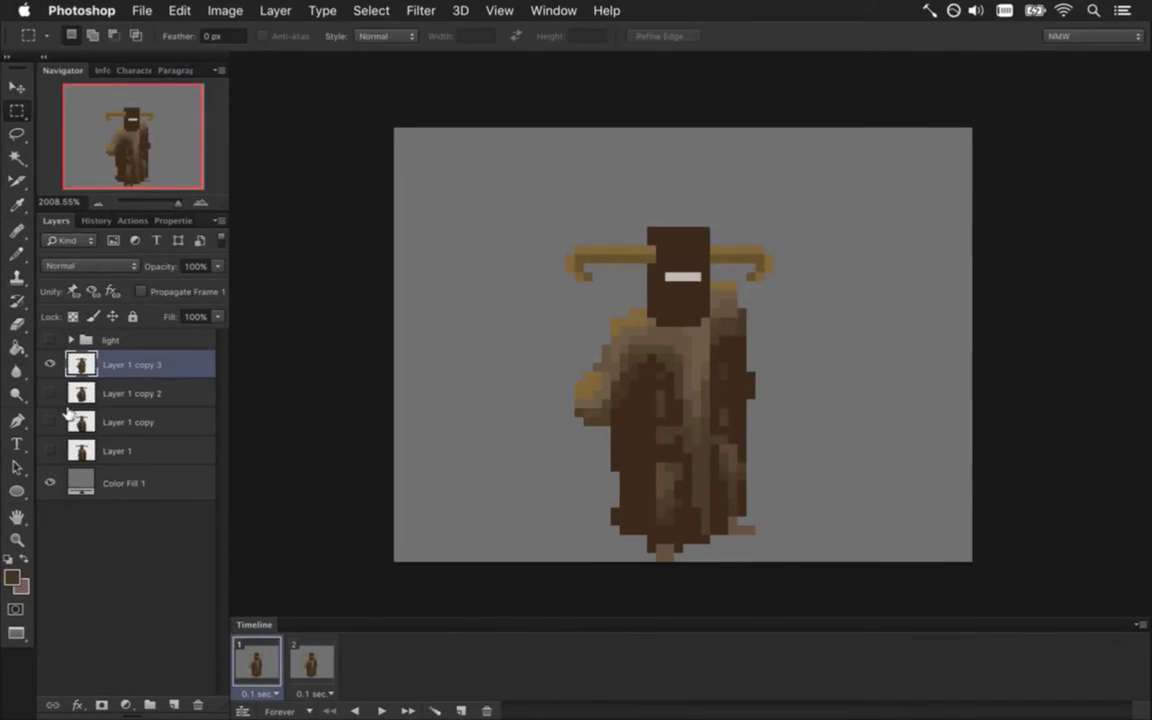
Duplicate the frame and paste the copied figure above Layer 1 copy 2 as Layer 3
{"action": "left_click", "coordinate": [459, 708]}
{"action": "left_click", "coordinate": [250, 640]}
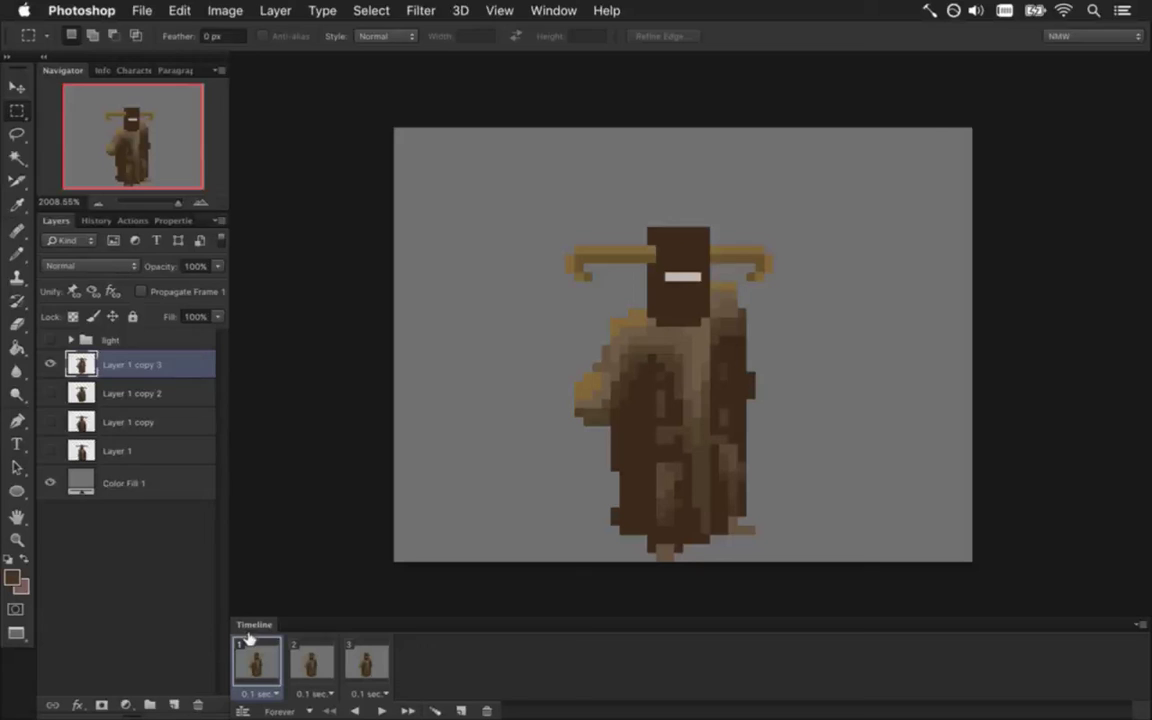
{"action": "left_click", "coordinate": [130, 456]}
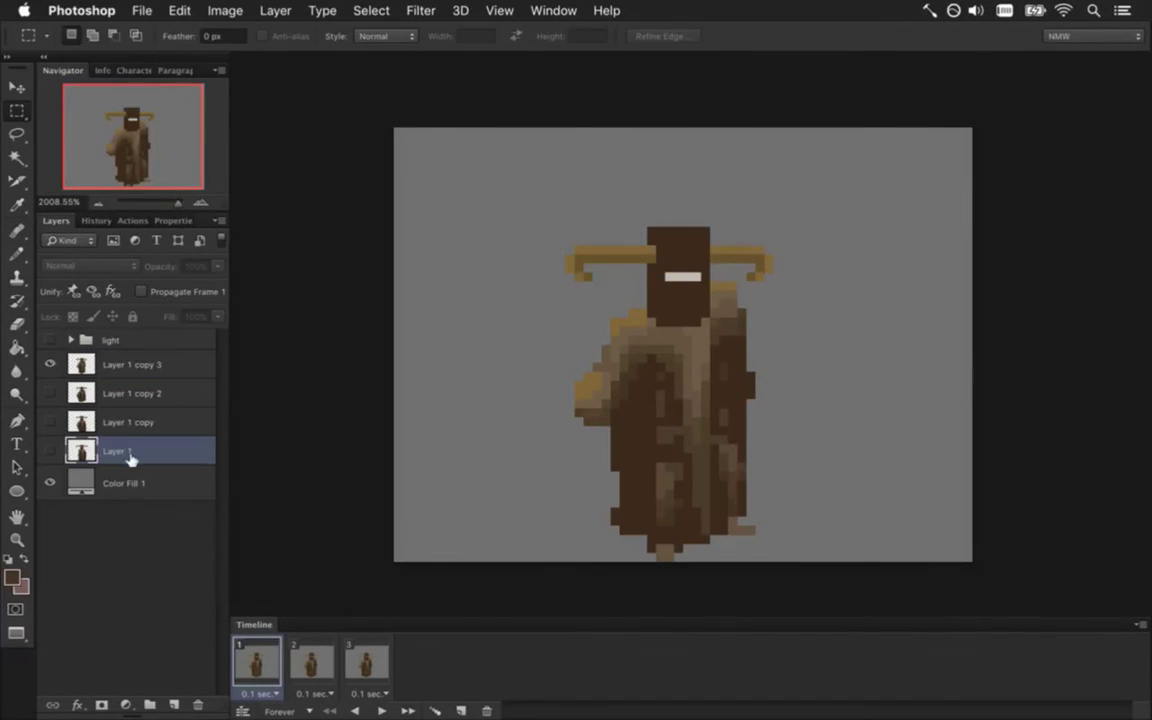
{"action": "left_click", "coordinate": [112, 423]}
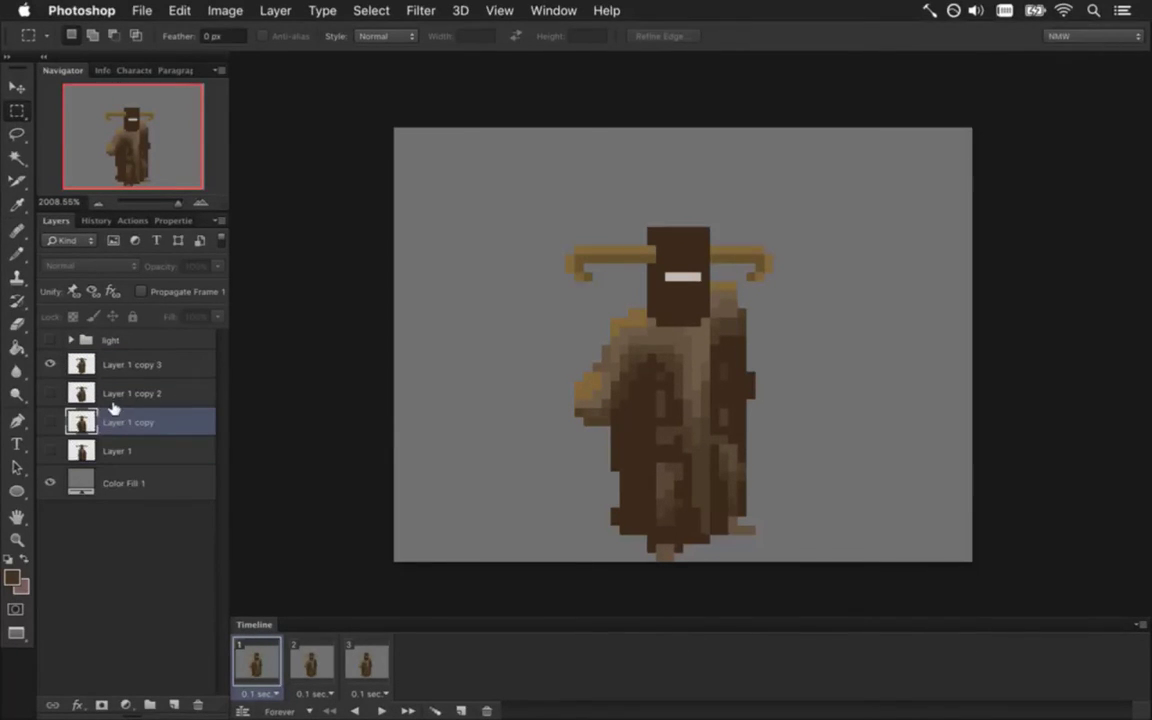
{"action": "left_click", "coordinate": [120, 394]}
{"action": "key", "text": "ctrl+v"}
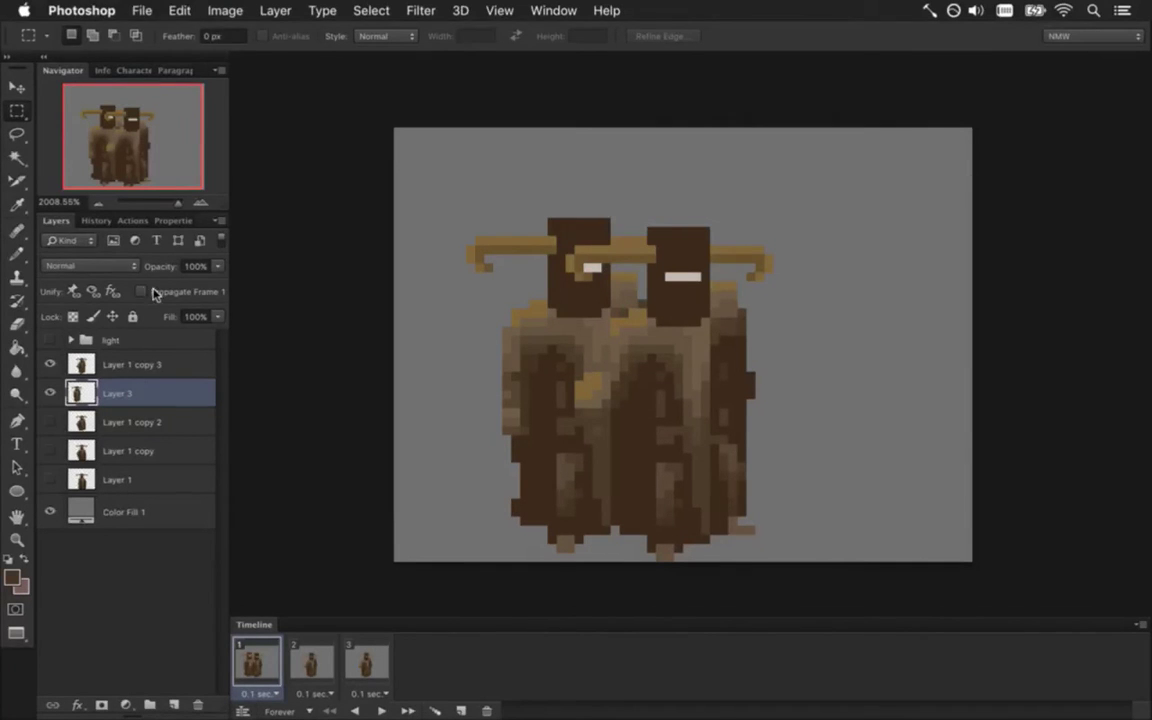
Move the pasted Layer 3 figure right to line it up with the original pose
{"action": "key", "text": "v"}
{"action": "left_click_drag", "start_coordinate": [582, 272], "coordinate": [679, 283]}
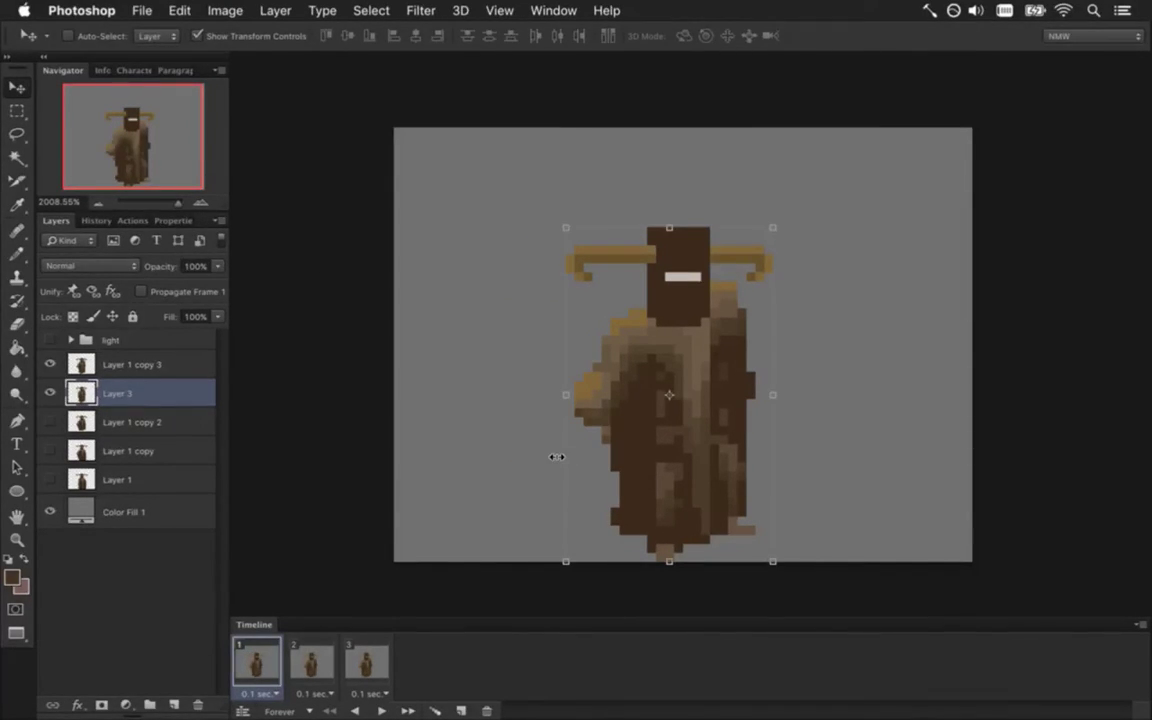
{"action": "key", "text": "m"}
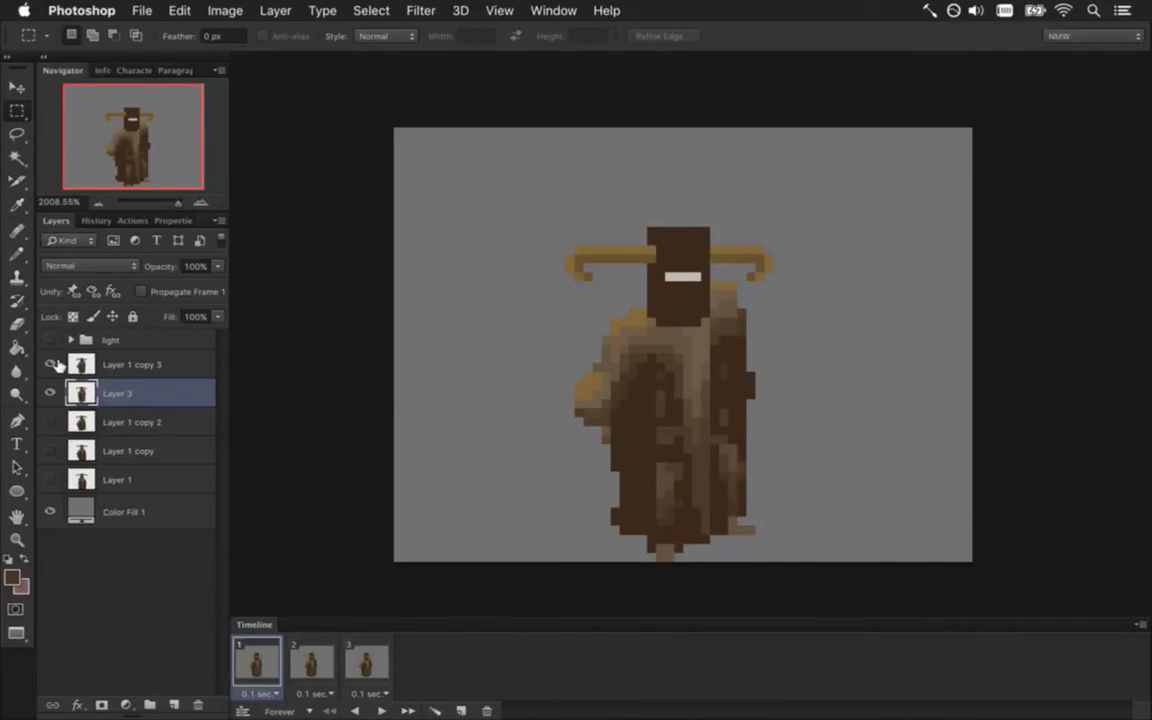
Toggle Layer 1 copy 3 repeatedly to compare the poses, leaving it hidden
{"action": "left_click", "coordinate": [50, 364]}
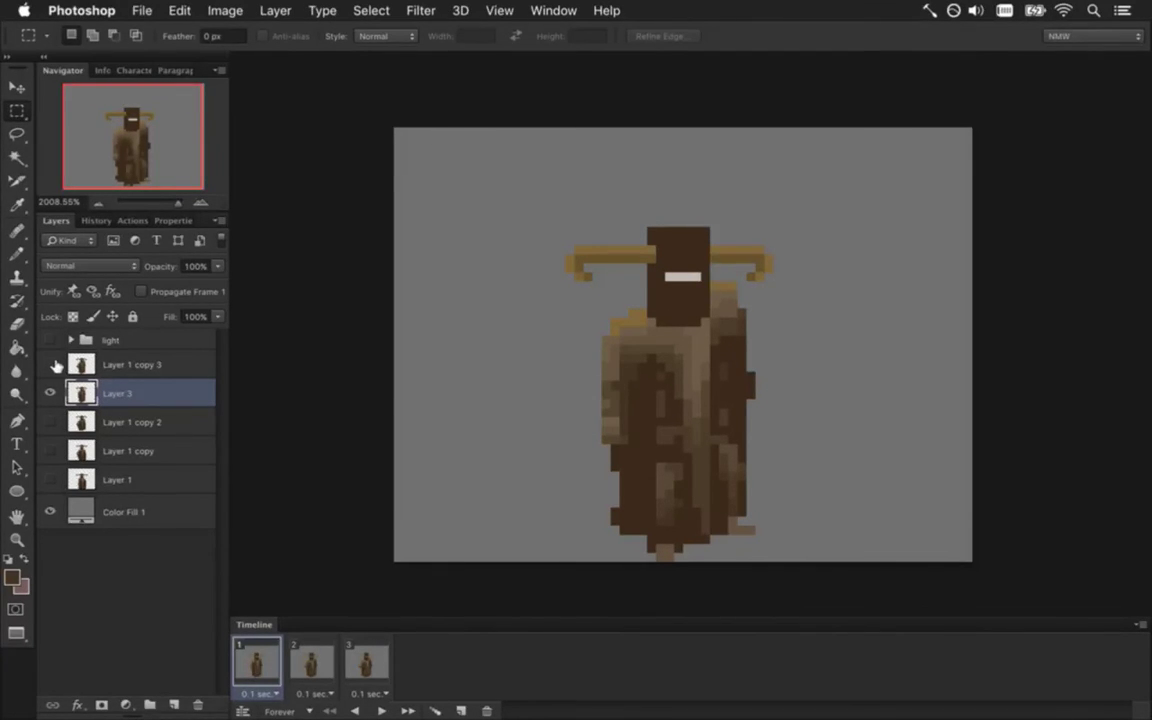
{"action": "left_click", "coordinate": [50, 364]}
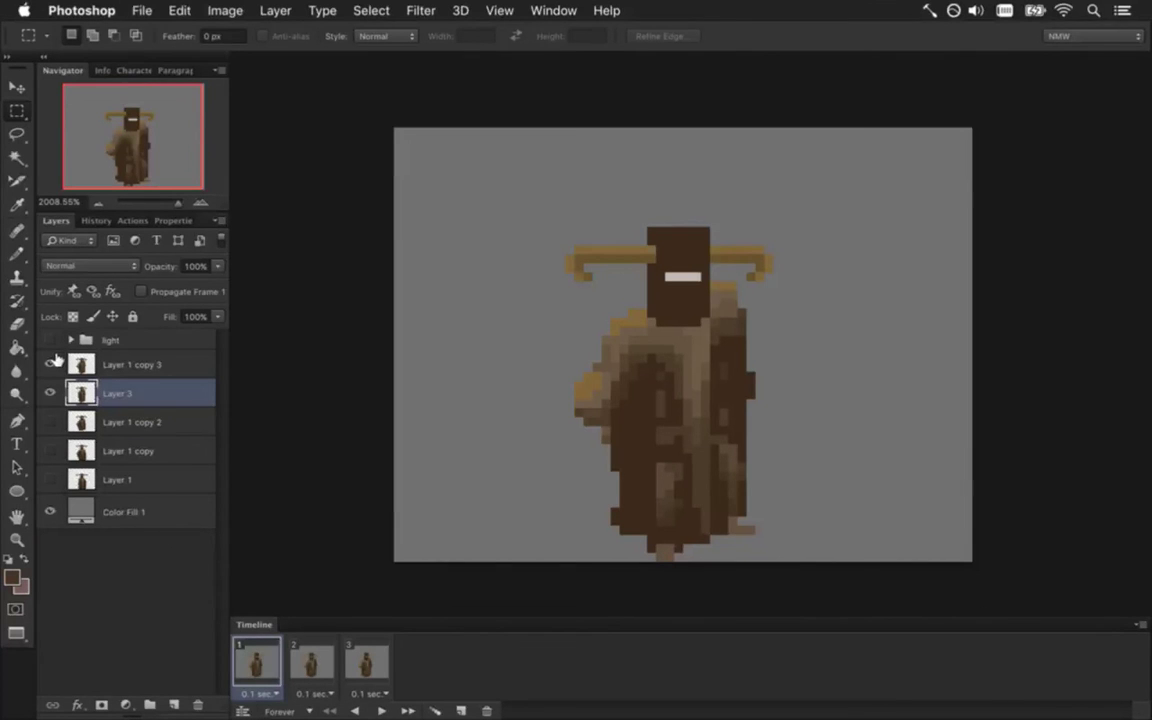
{"action": "left_click", "coordinate": [51, 364]}
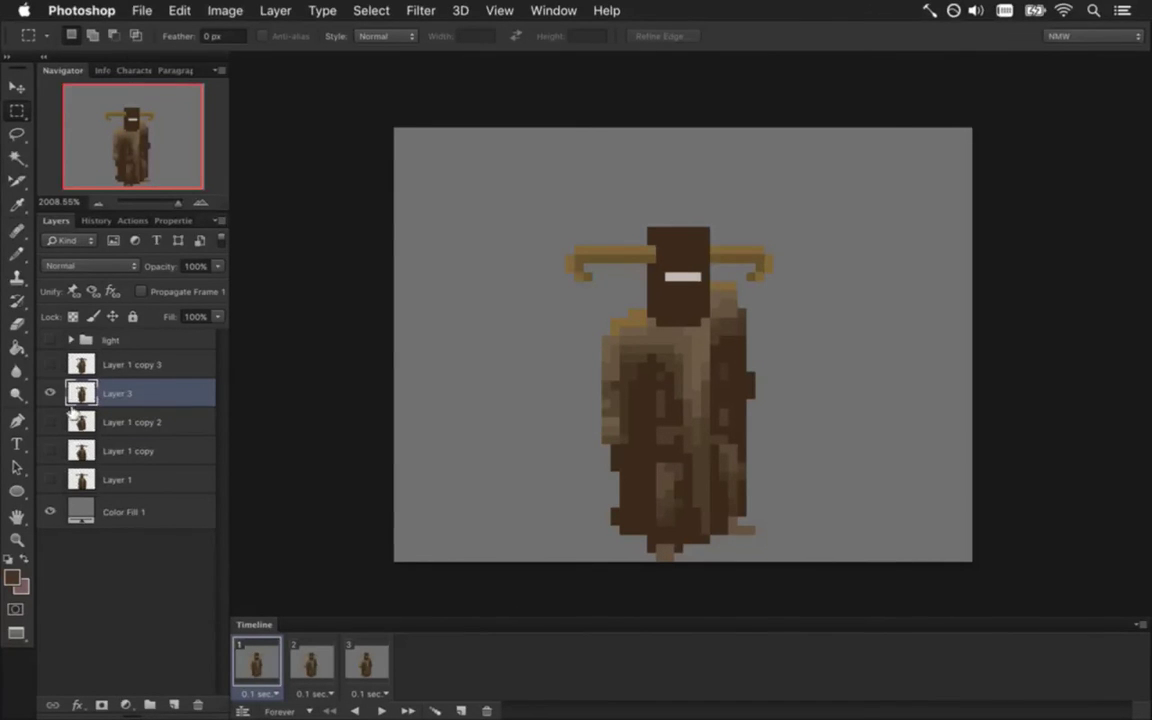
{"action": "left_click", "coordinate": [51, 364]}
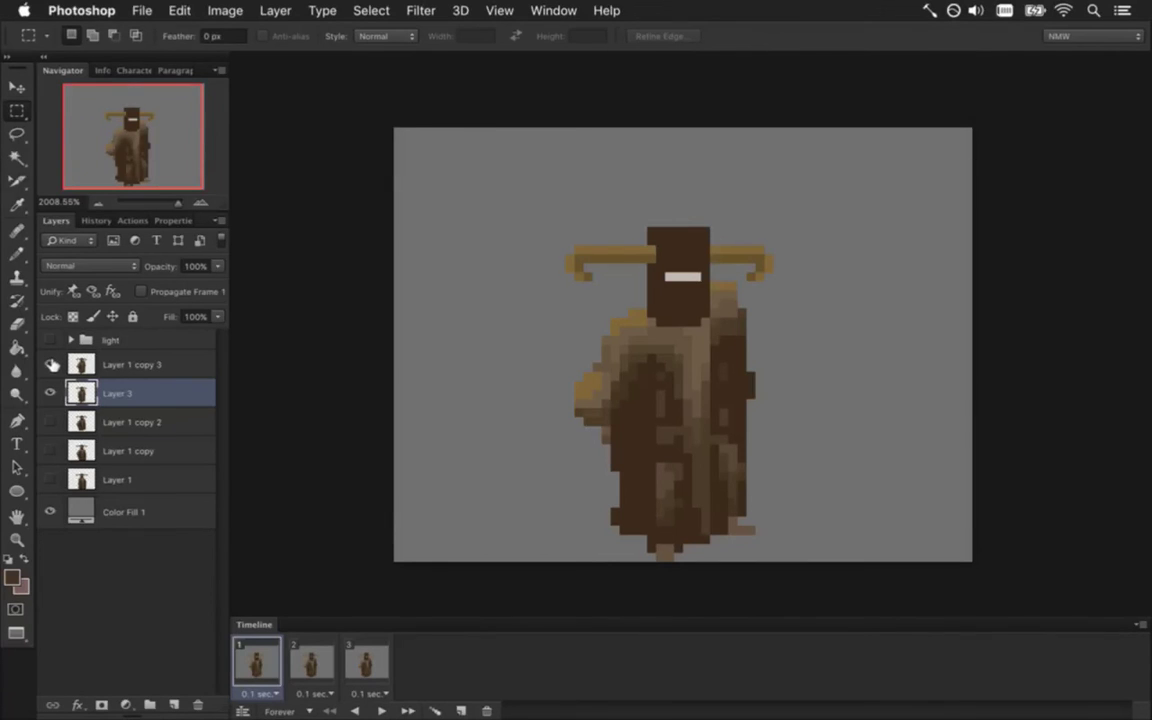
{"action": "left_click", "coordinate": [52, 364]}
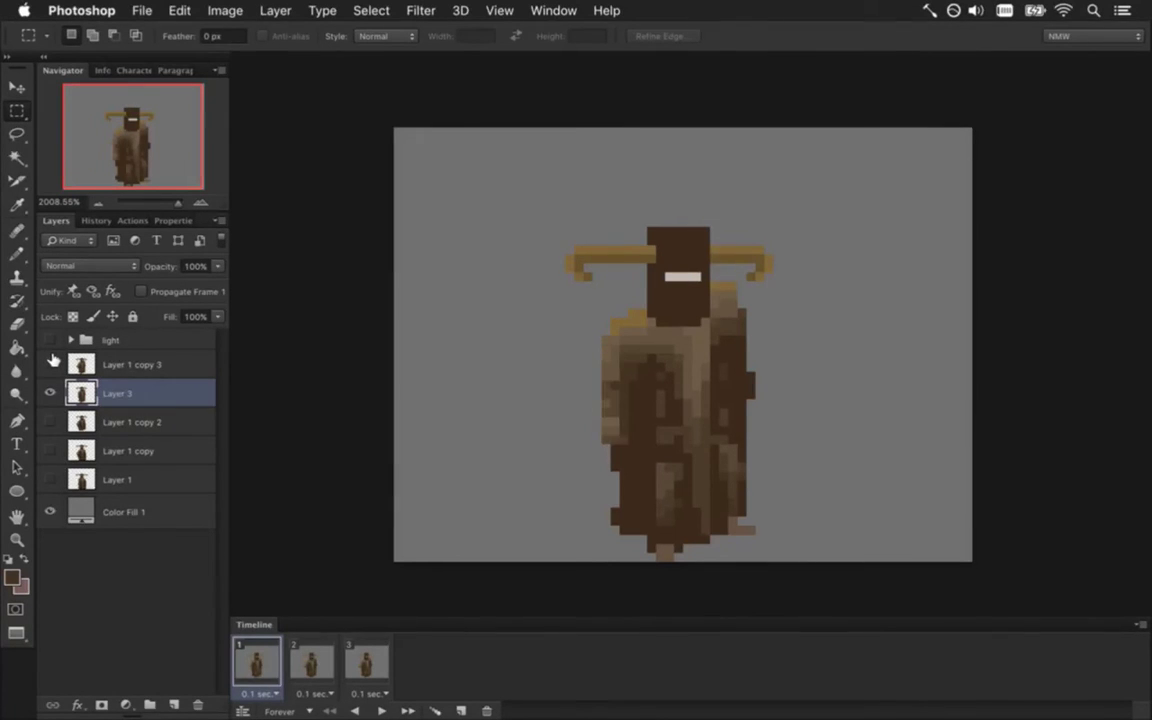
{"action": "left_click", "coordinate": [52, 364]}
{"action": "left_click", "coordinate": [53, 363]}
{"action": "left_click", "coordinate": [53, 363]}
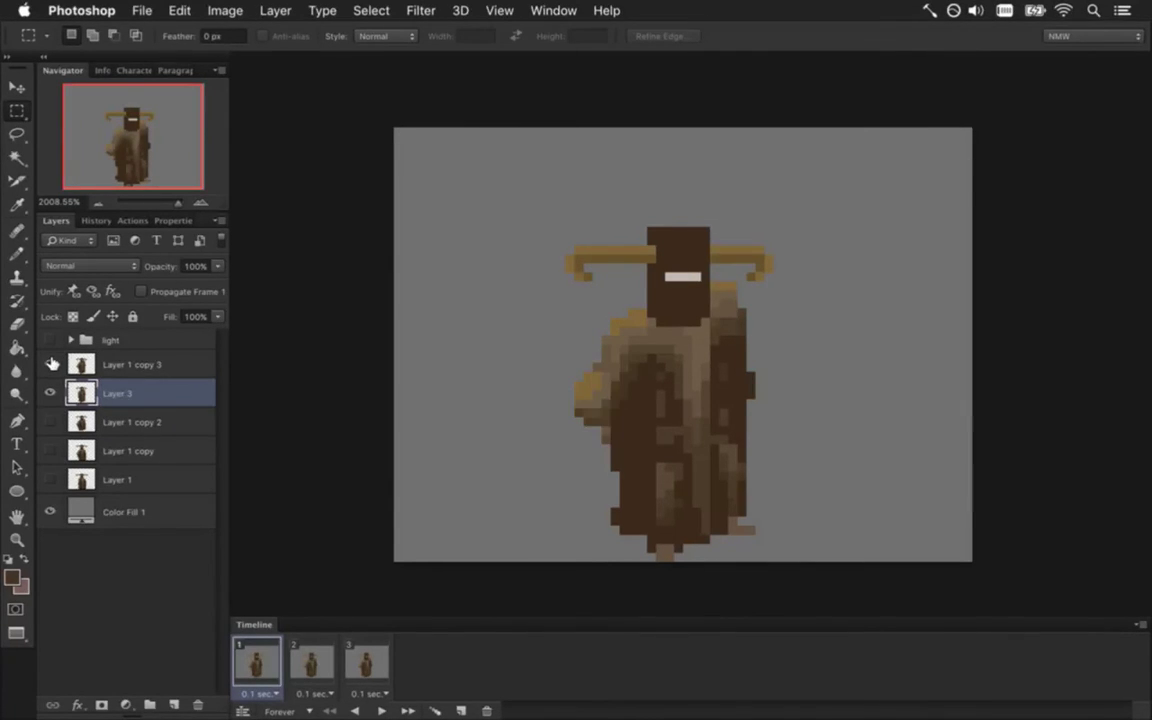
{"action": "left_click", "coordinate": [53, 364]}
{"action": "left_click", "coordinate": [54, 364]}
{"action": "left_click", "coordinate": [55, 364]}
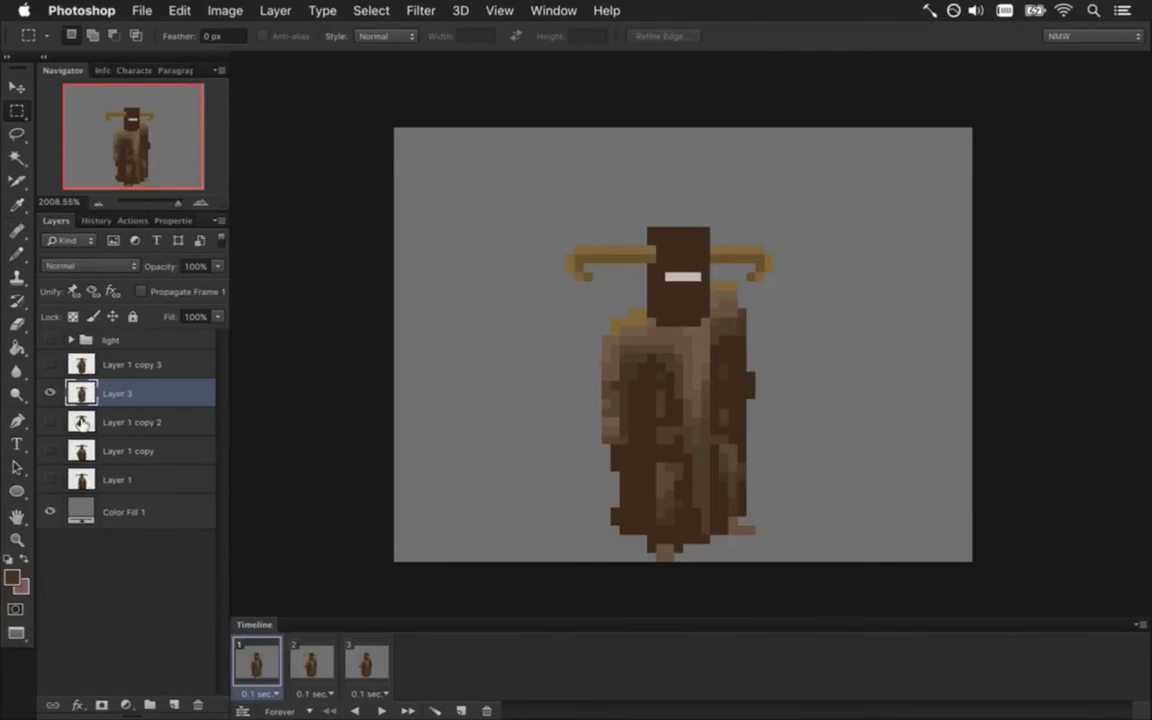
Show the glowing hand light in animation frame 3
{"action": "left_click", "coordinate": [320, 657]}
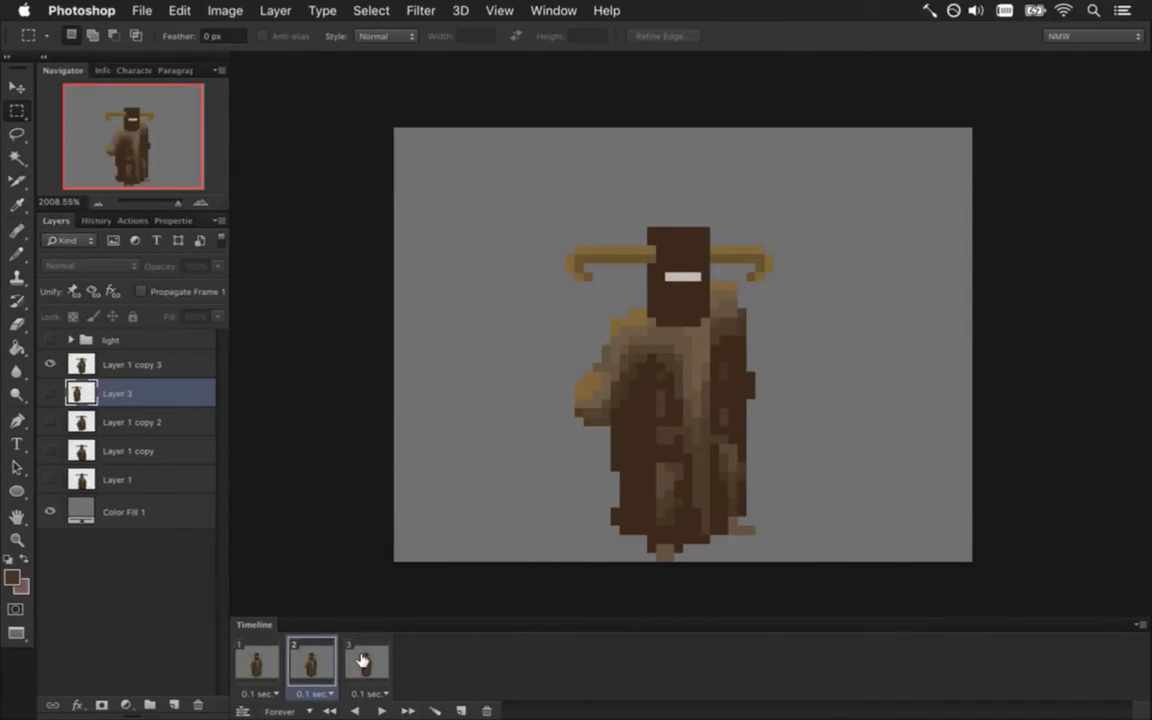
{"action": "left_click", "coordinate": [362, 660]}
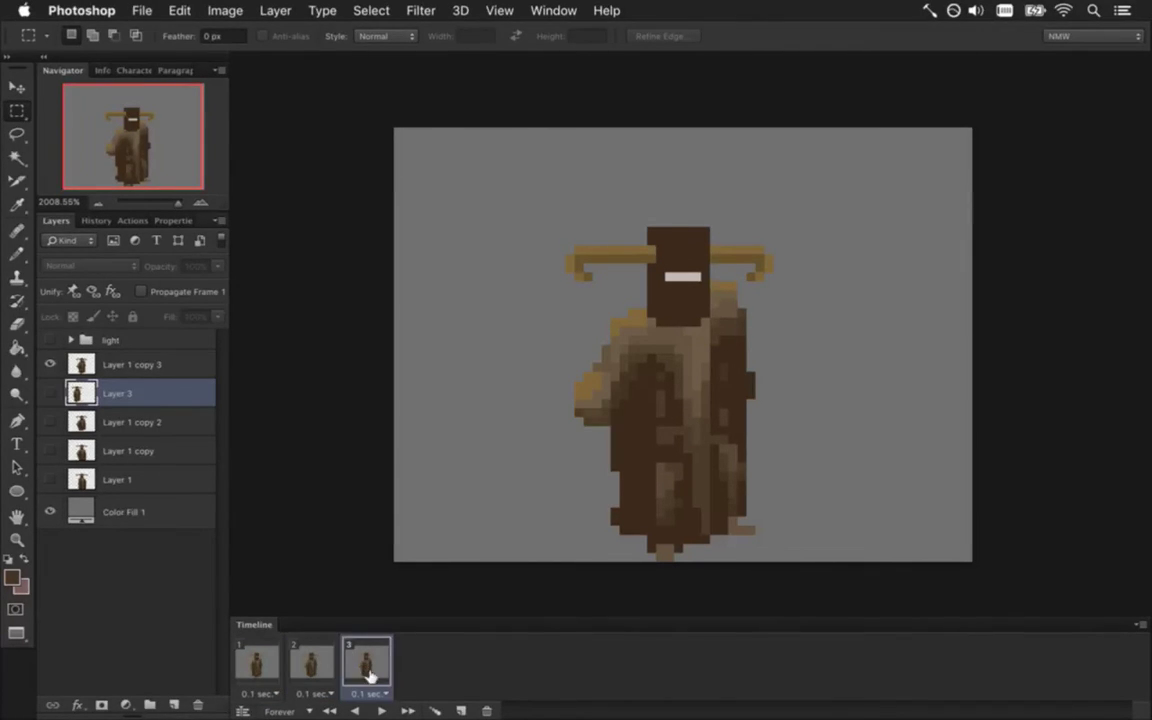
{"action": "left_click", "coordinate": [50, 340]}
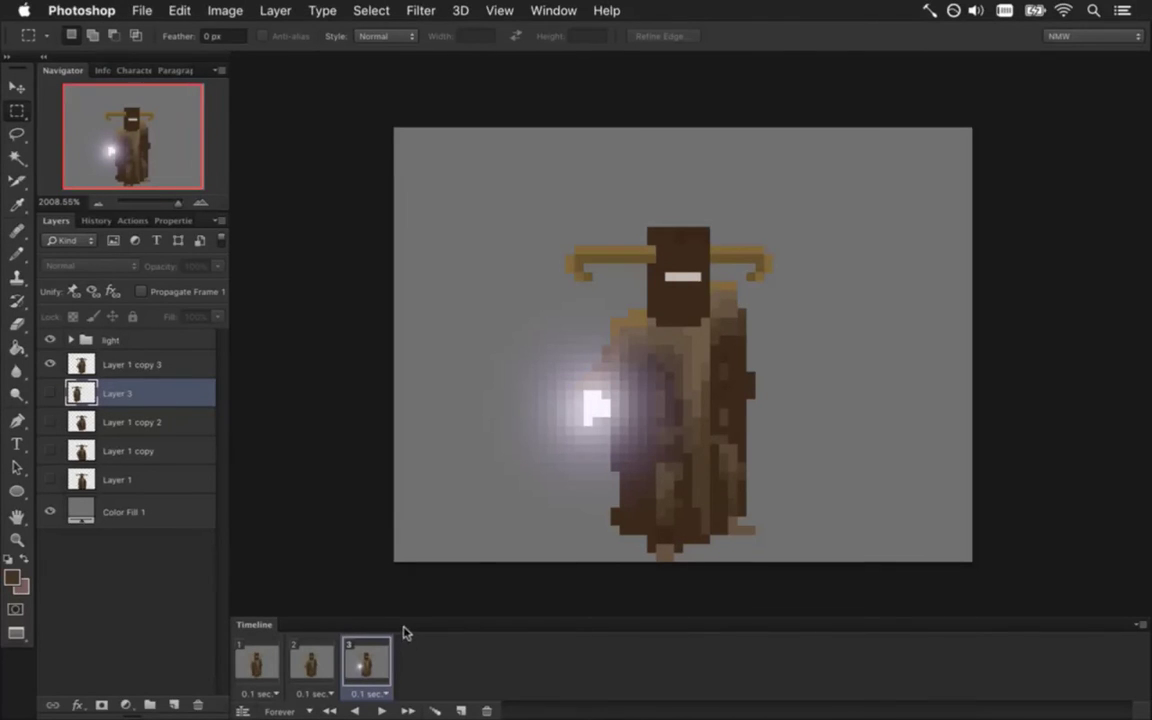
Step through animation frames 1 to 3 to review the poses
{"action": "left_click", "coordinate": [311, 662]}
{"action": "left_click", "coordinate": [257, 662]}
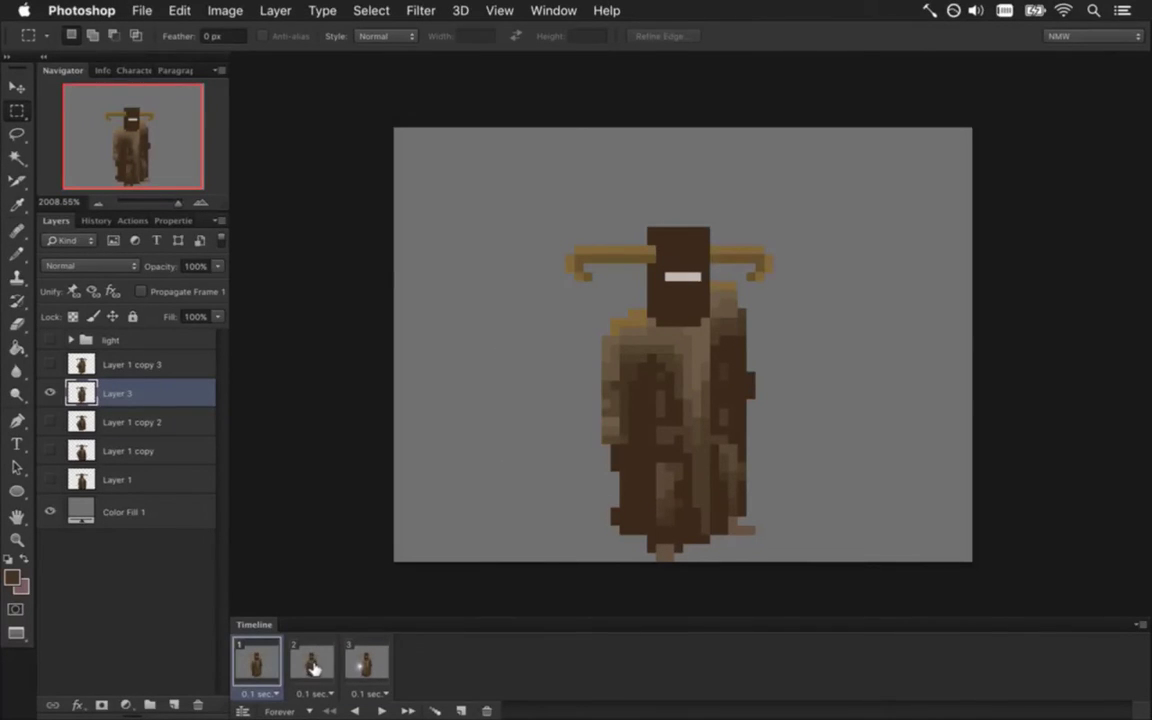
{"action": "left_click", "coordinate": [309, 664]}
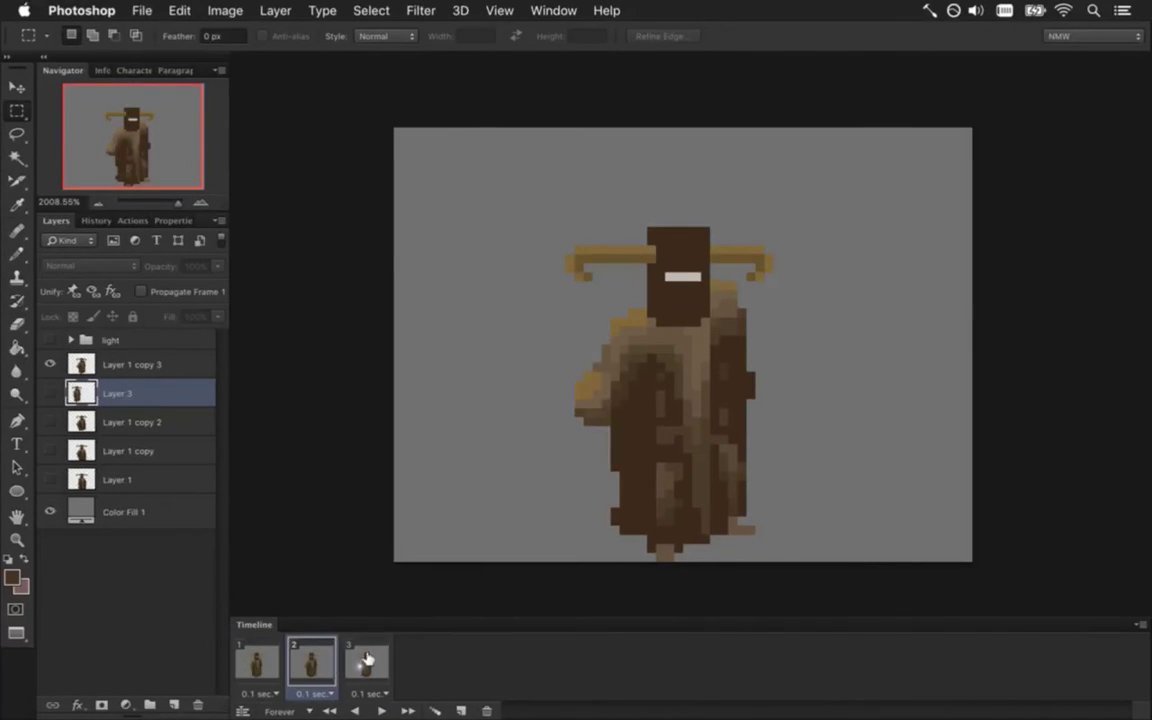
{"action": "left_click", "coordinate": [366, 664]}
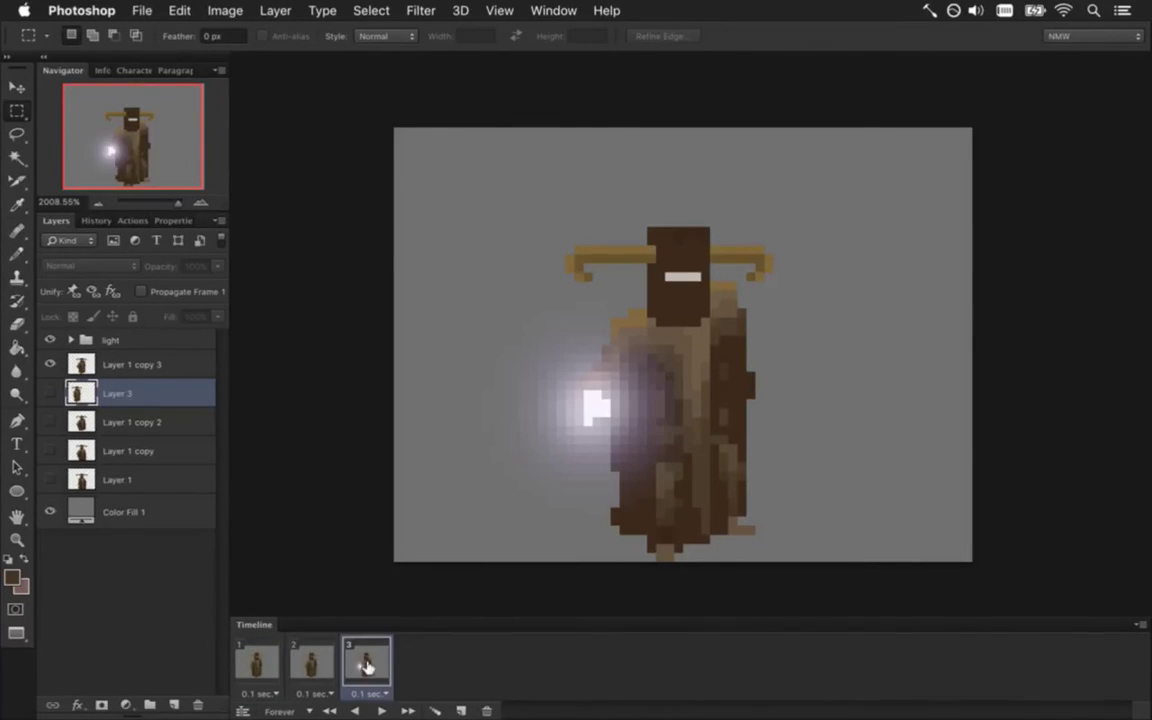
{"action": "left_click", "coordinate": [259, 668]}
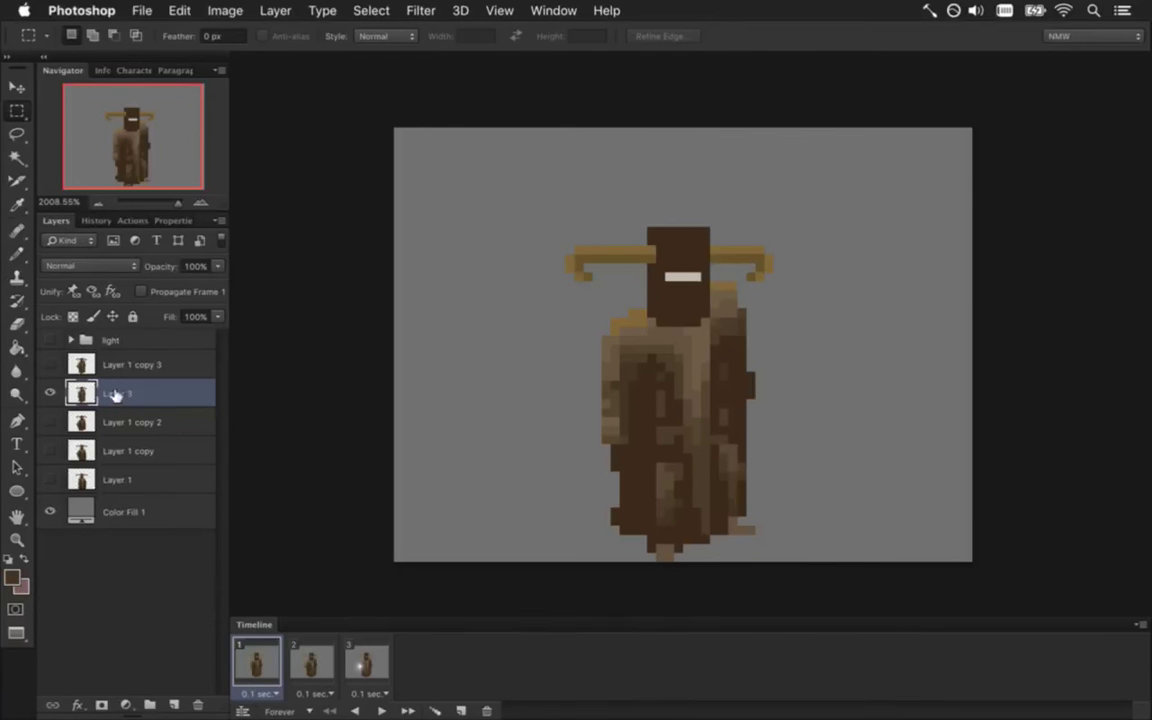
{"action": "left_click", "coordinate": [318, 658]}
{"action": "left_click", "coordinate": [273, 650]}
Duplicate frame 1, then show Layer 1 copy 3 in Dissolve blend mode in the new frame 2
{"action": "left_click", "coordinate": [460, 710]}
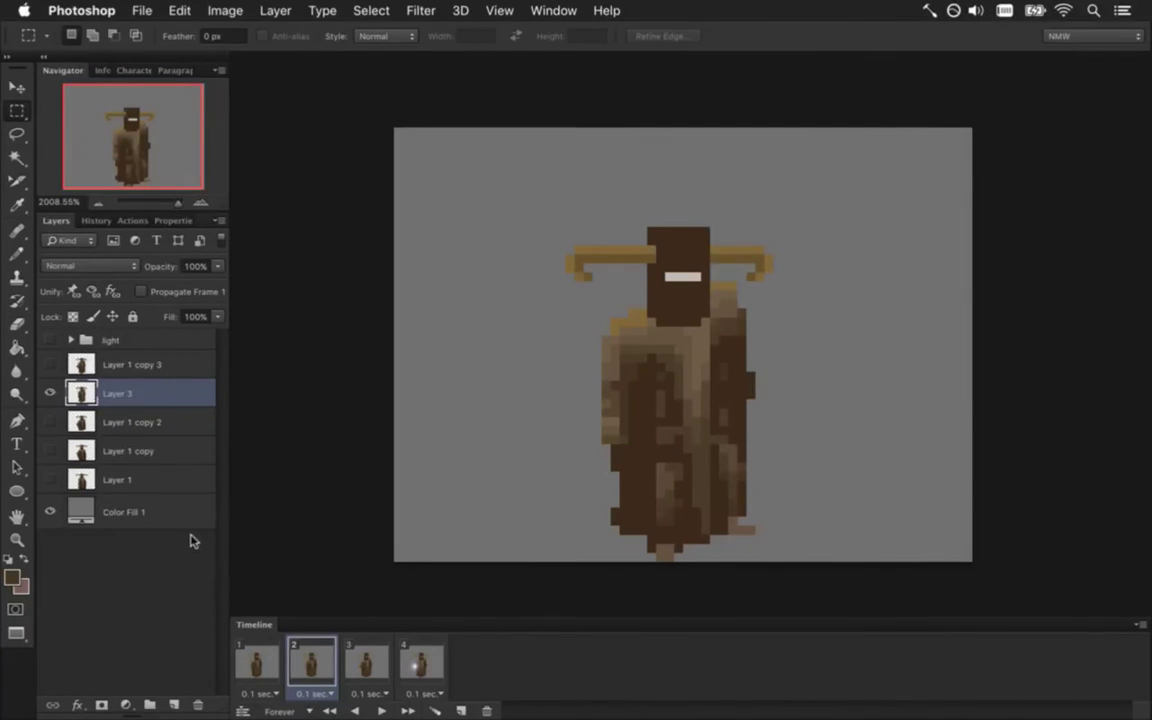
{"action": "left_click", "coordinate": [362, 662]}
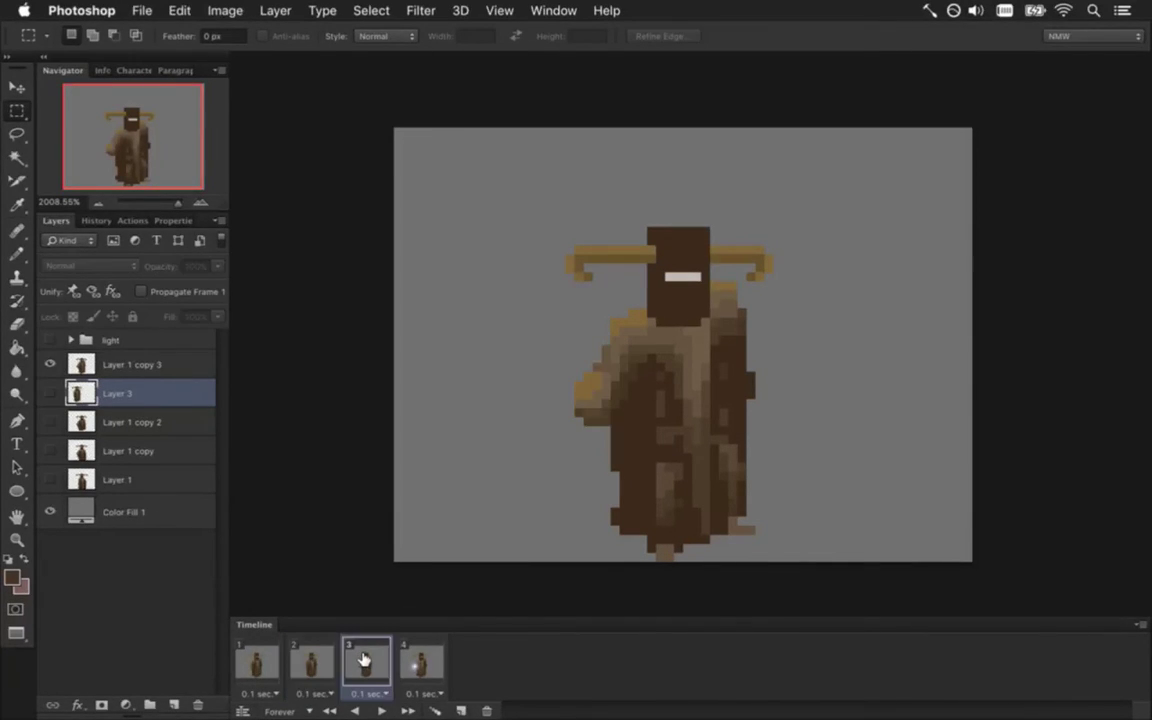
{"action": "left_click", "coordinate": [306, 658]}
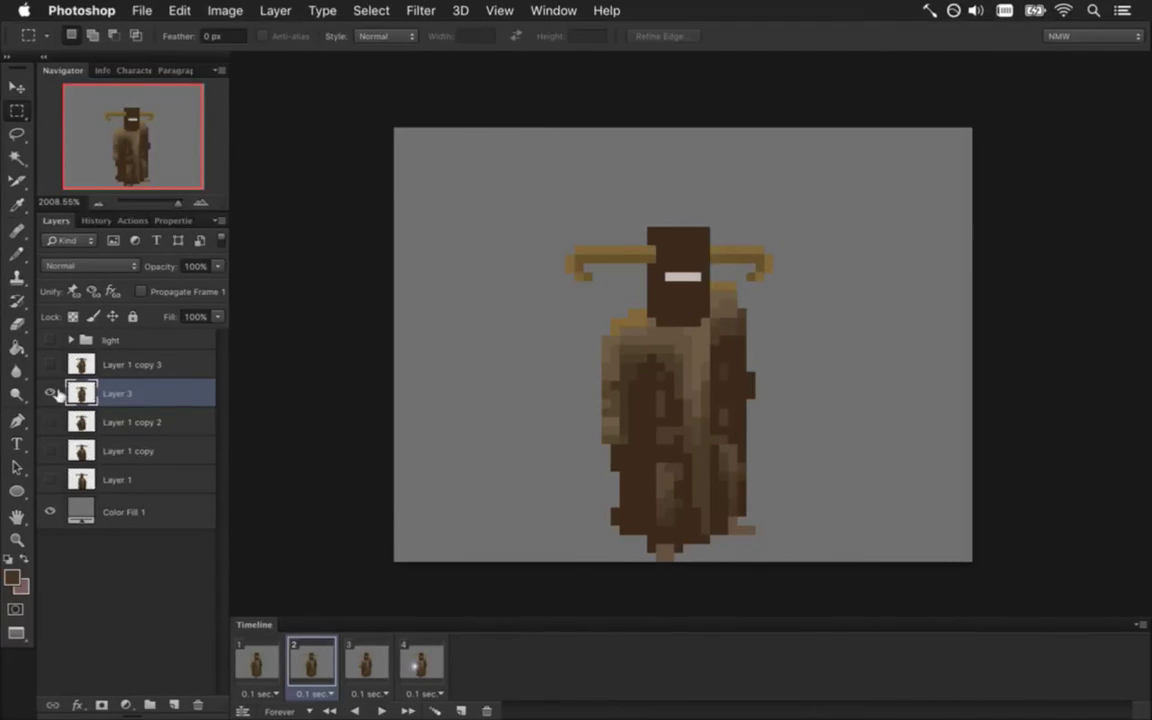
{"action": "left_click", "coordinate": [49, 364]}
{"action": "left_click", "coordinate": [131, 364]}
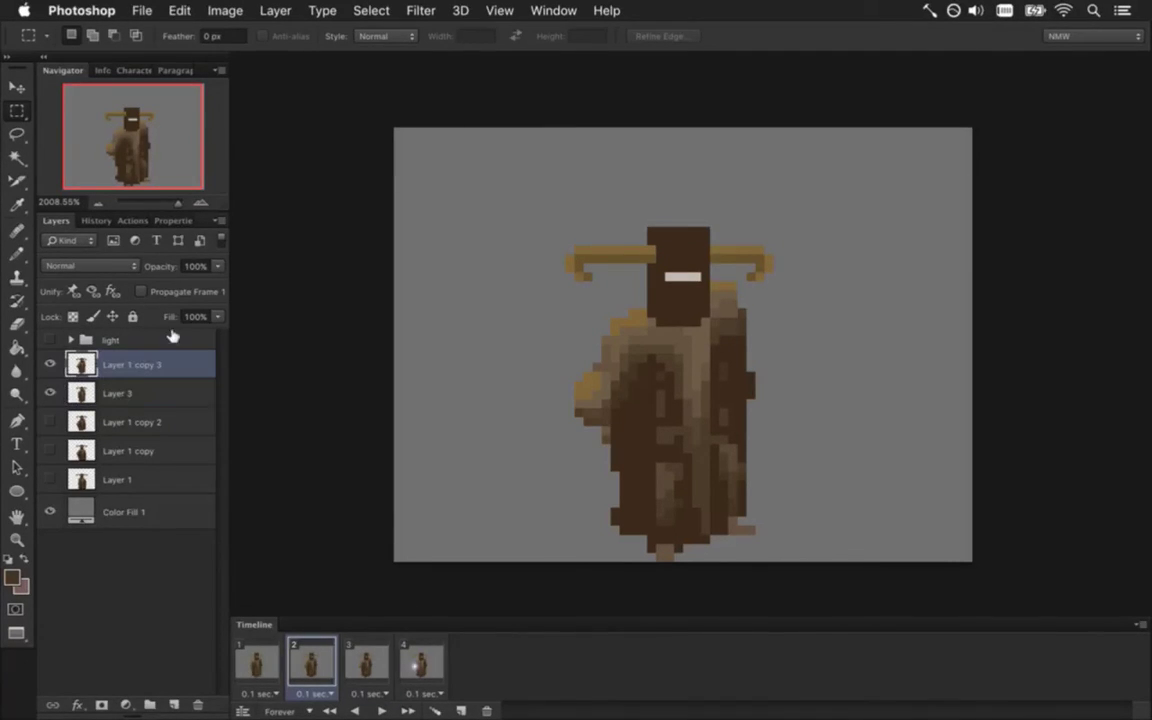
{"action": "left_click", "coordinate": [88, 266]}
{"action": "left_click", "coordinate": [88, 277]}
Fade Layer 1 copy 3 to 37% opacity, compare it against Layer 3, and leave it hidden
{"action": "left_click_drag", "start_coordinate": [219, 269], "coordinate": [165, 285]}
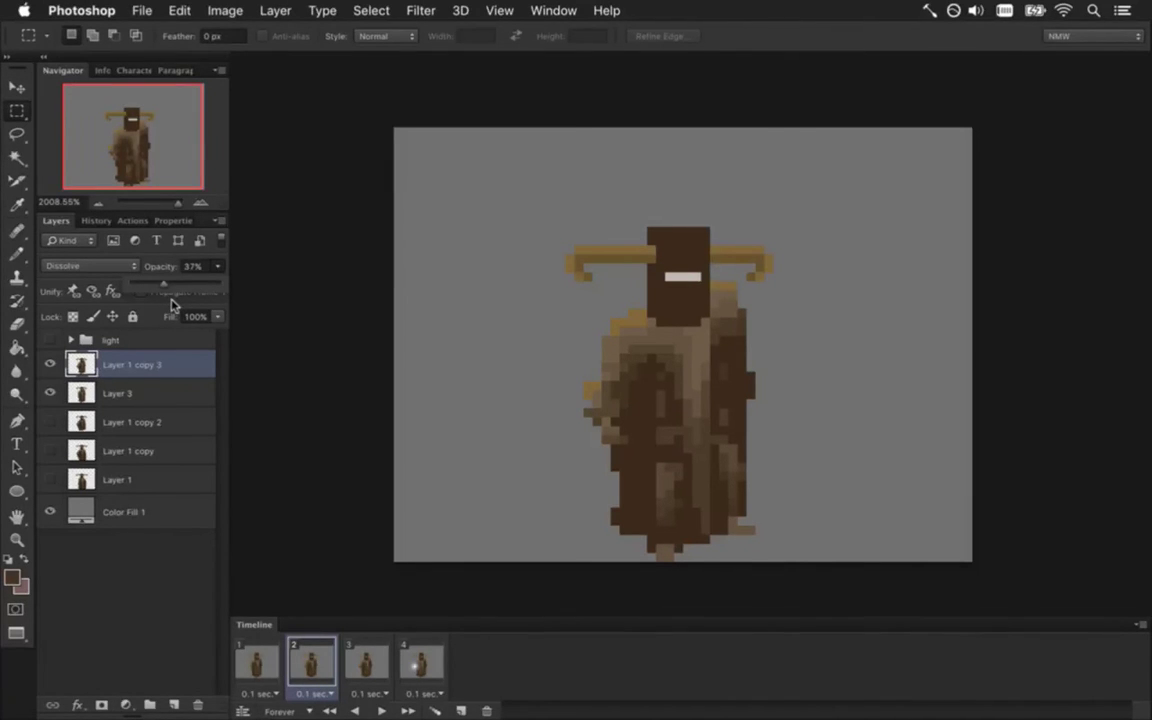
{"action": "left_click", "coordinate": [173, 310]}
{"action": "left_click", "coordinate": [51, 364]}
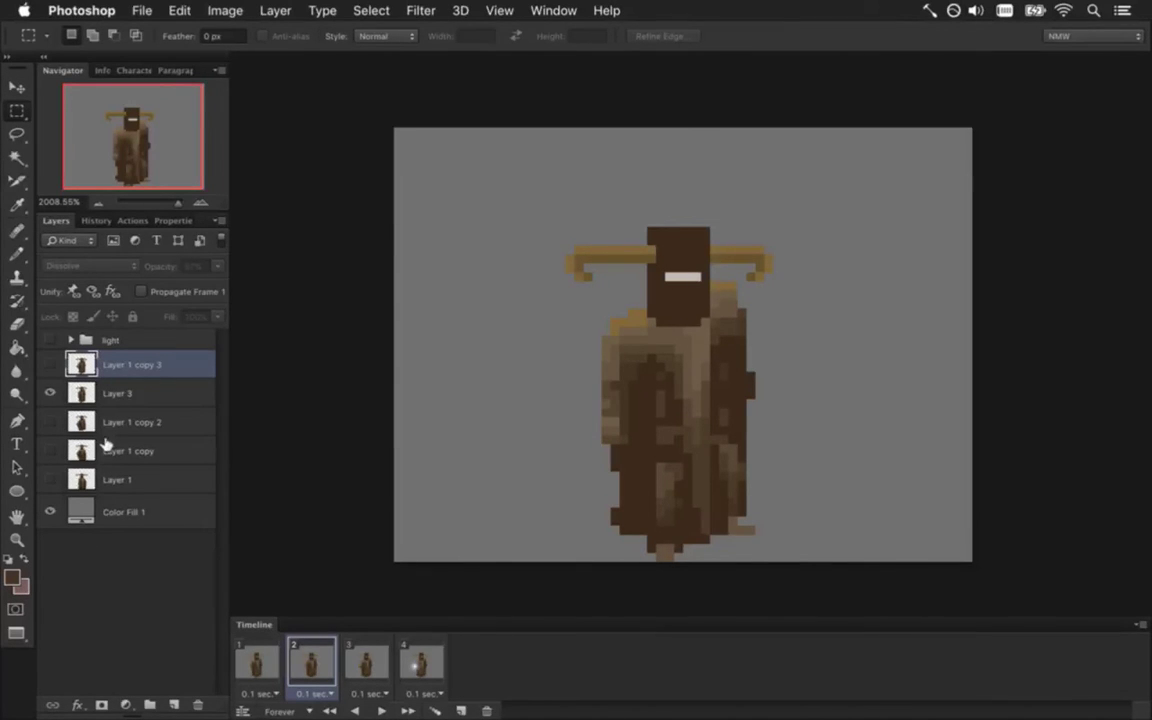
{"action": "left_click", "coordinate": [50, 363]}
{"action": "left_click", "coordinate": [50, 363]}
{"action": "left_click", "coordinate": [50, 363]}
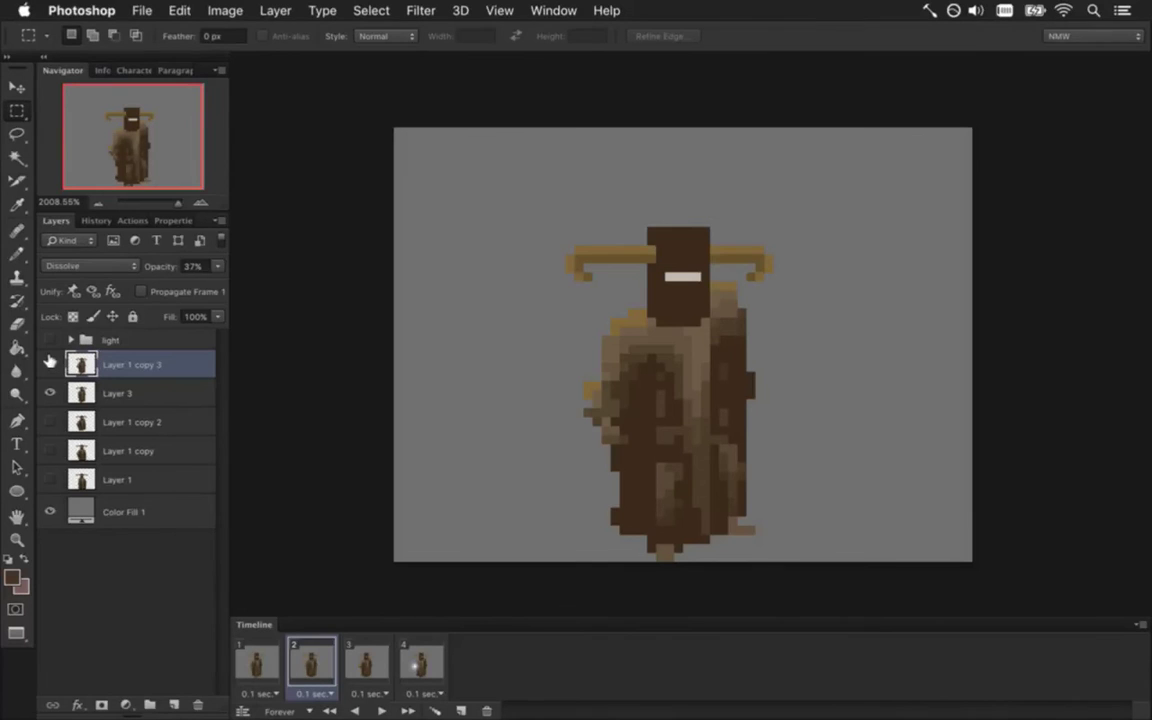
{"action": "left_click", "coordinate": [50, 363]}
{"action": "left_click", "coordinate": [50, 363]}
{"action": "left_click", "coordinate": [50, 363]}
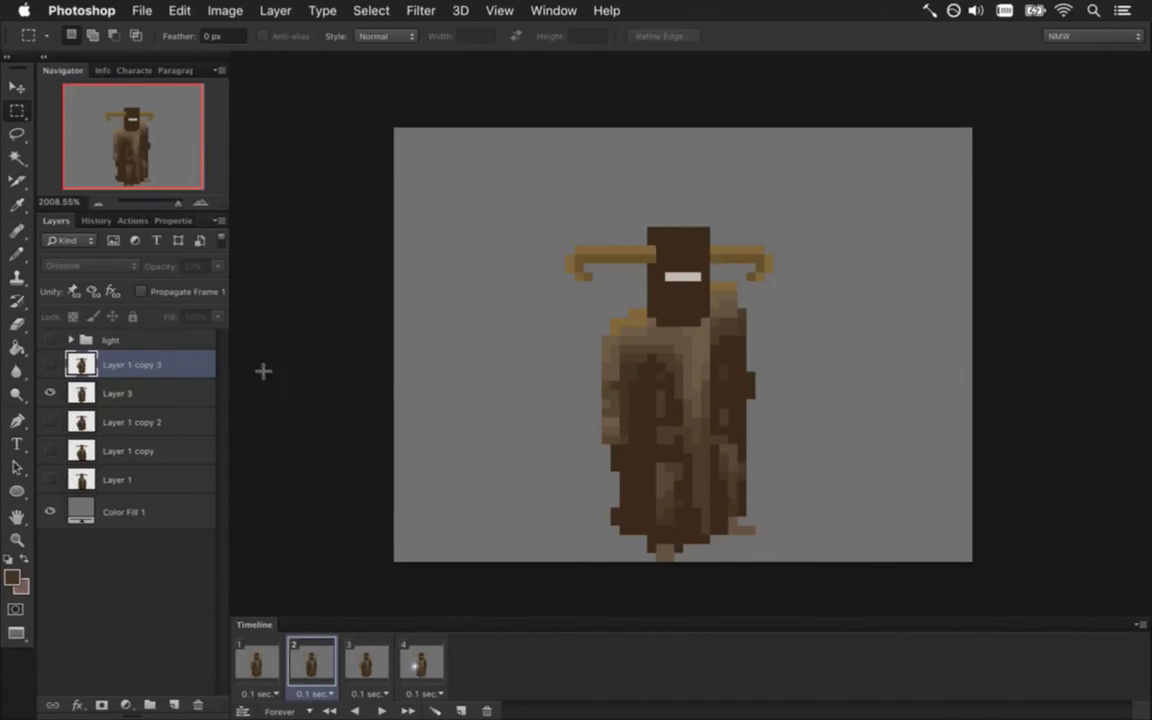
{"action": "left_click", "coordinate": [112, 393]}
{"action": "left_click_drag", "start_coordinate": [594, 400], "coordinate": [624, 442]}
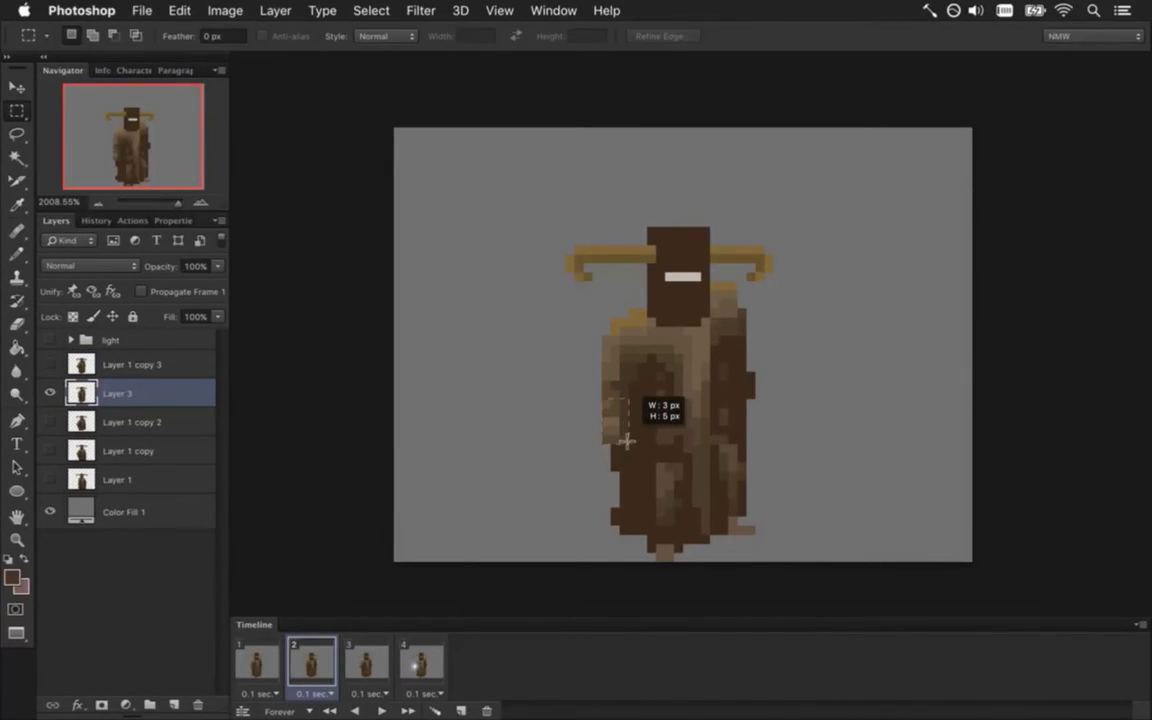
{"action": "key", "text": "v"}
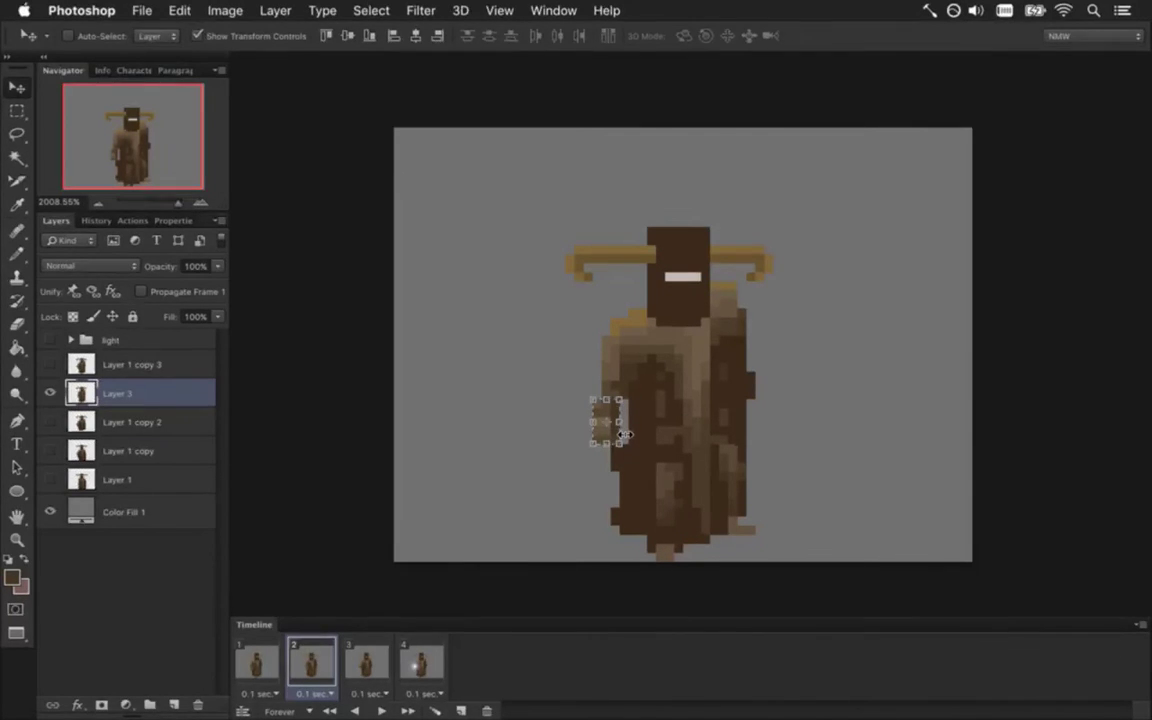
{"action": "key", "text": "m"}
{"action": "mouse_move", "coordinate": [598, 418]}
{"action": "left_mouse_down"}
{"action": "mouse_move", "coordinate": [624, 445]}
{"action": "mouse_move", "coordinate": [612, 435]}
{"action": "left_mouse_up"}
{"action": "key", "text": "v"}
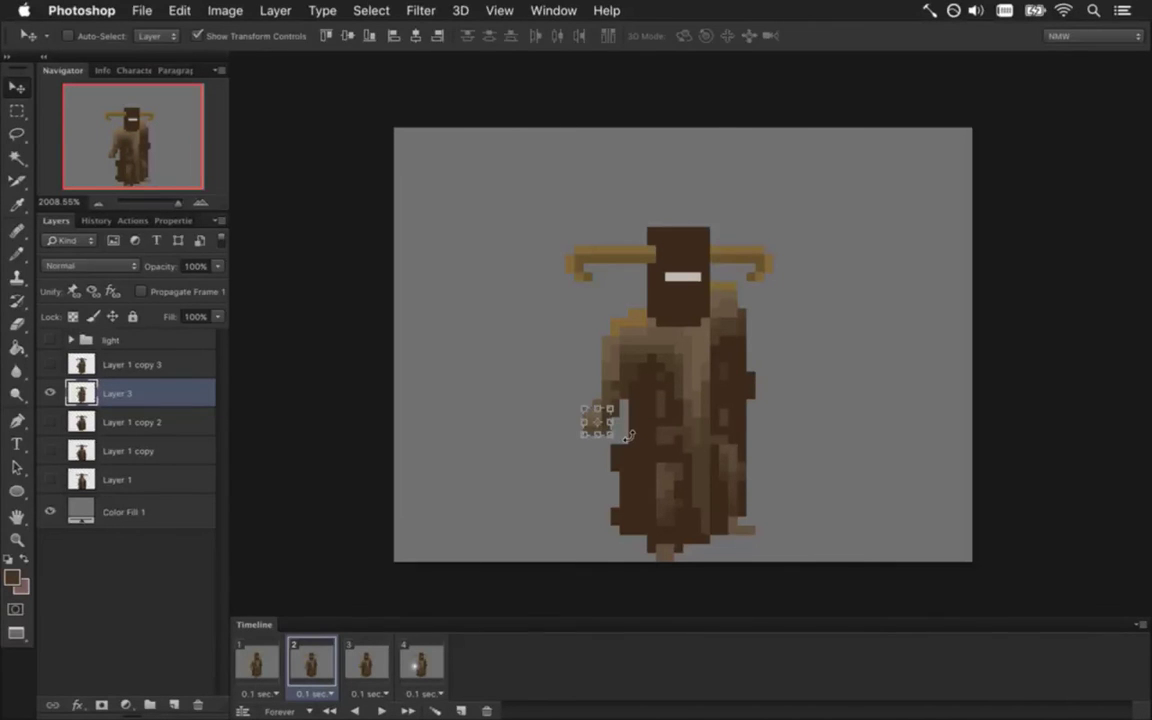
{"action": "key", "text": "ctrl+d"}
{"action": "key", "text": "m"}
{"action": "key", "text": "i"}
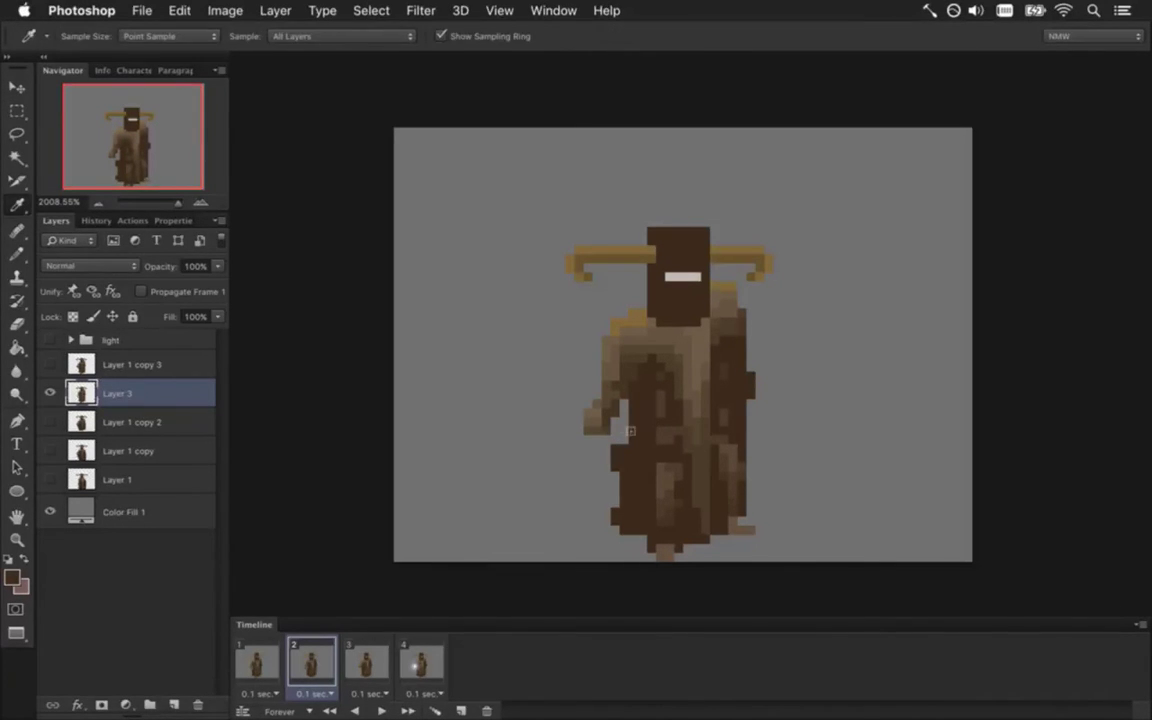
{"action": "key", "text": "b"}
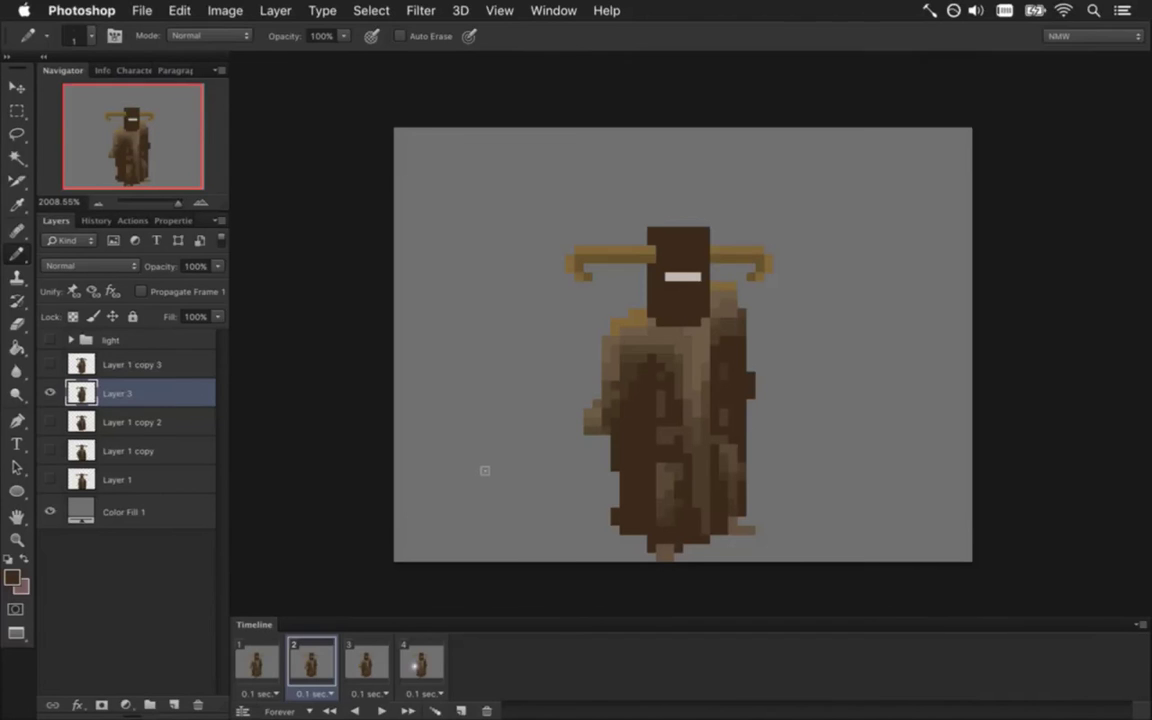
{"action": "key", "text": "i"}
{"action": "left_click", "coordinate": [622, 325]}
{"action": "key", "text": "b"}
{"action": "key", "text": "i"}
{"action": "left_click", "coordinate": [609, 416]}
{"action": "key", "text": "b"}
{"action": "left_click", "coordinate": [266, 660]}
{"action": "left_click", "coordinate": [302, 662]}
{"action": "left_click", "coordinate": [262, 660]}
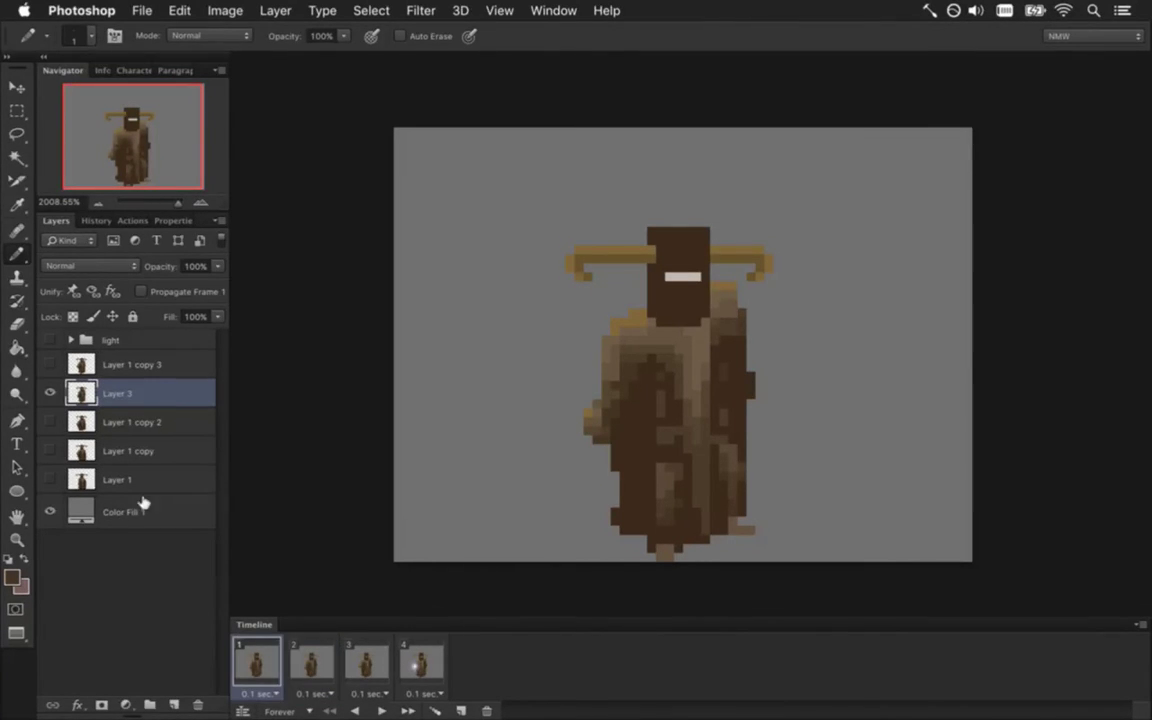
{"action": "left_click", "coordinate": [50, 393]}
{"action": "left_click", "coordinate": [50, 422]}
{"action": "left_click", "coordinate": [50, 422]}
{"action": "left_click", "coordinate": [50, 393]}
{"action": "left_click", "coordinate": [50, 393]}
{"action": "left_click", "coordinate": [50, 364]}
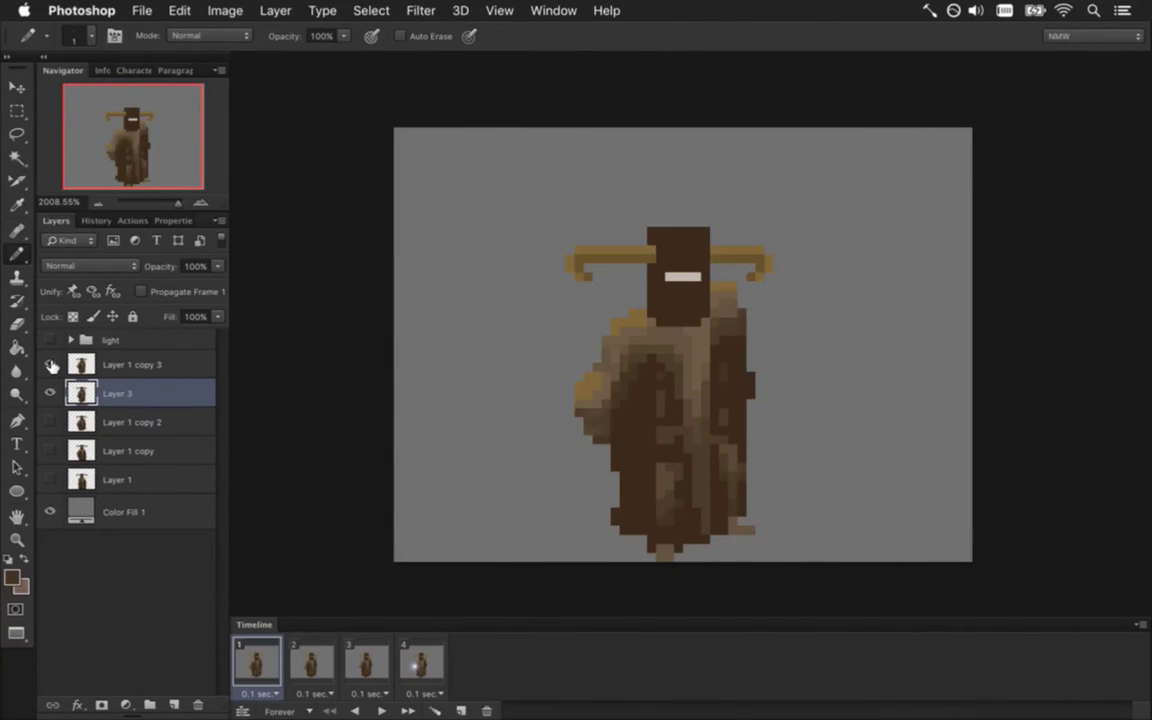
{"action": "left_click", "coordinate": [50, 364]}
{"action": "left_click", "coordinate": [50, 393]}
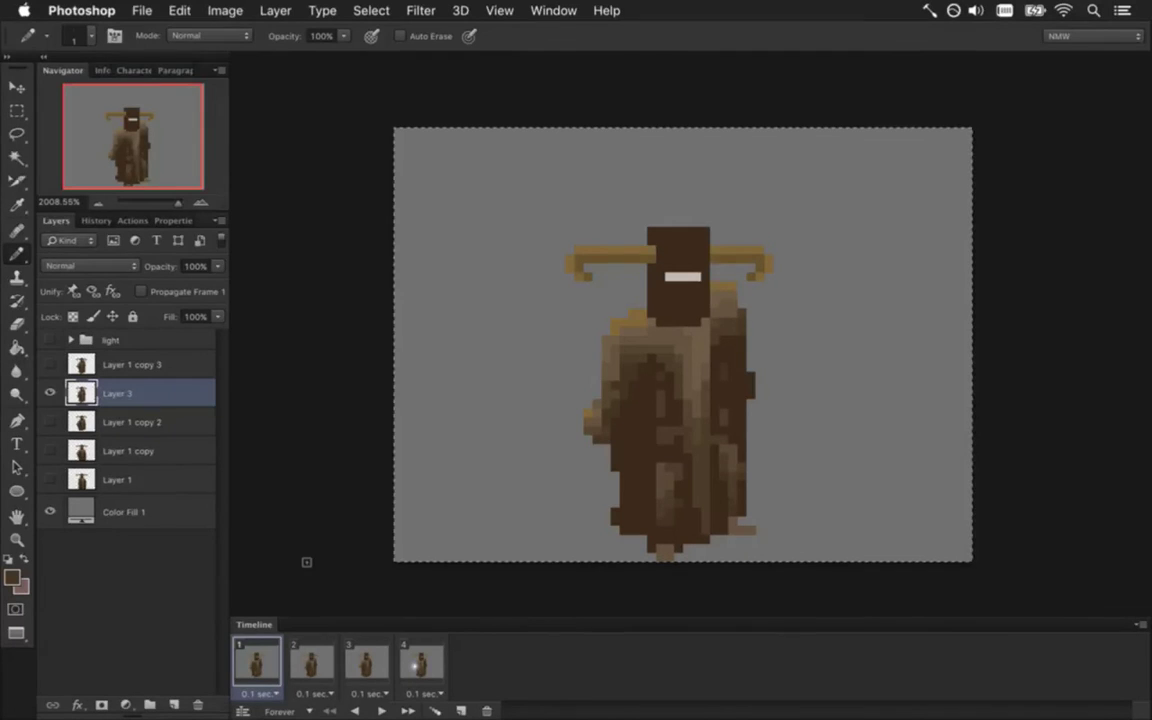
{"action": "key", "text": "super+a"}
{"action": "key", "text": "super+c"}
{"action": "key", "text": "super+z"}
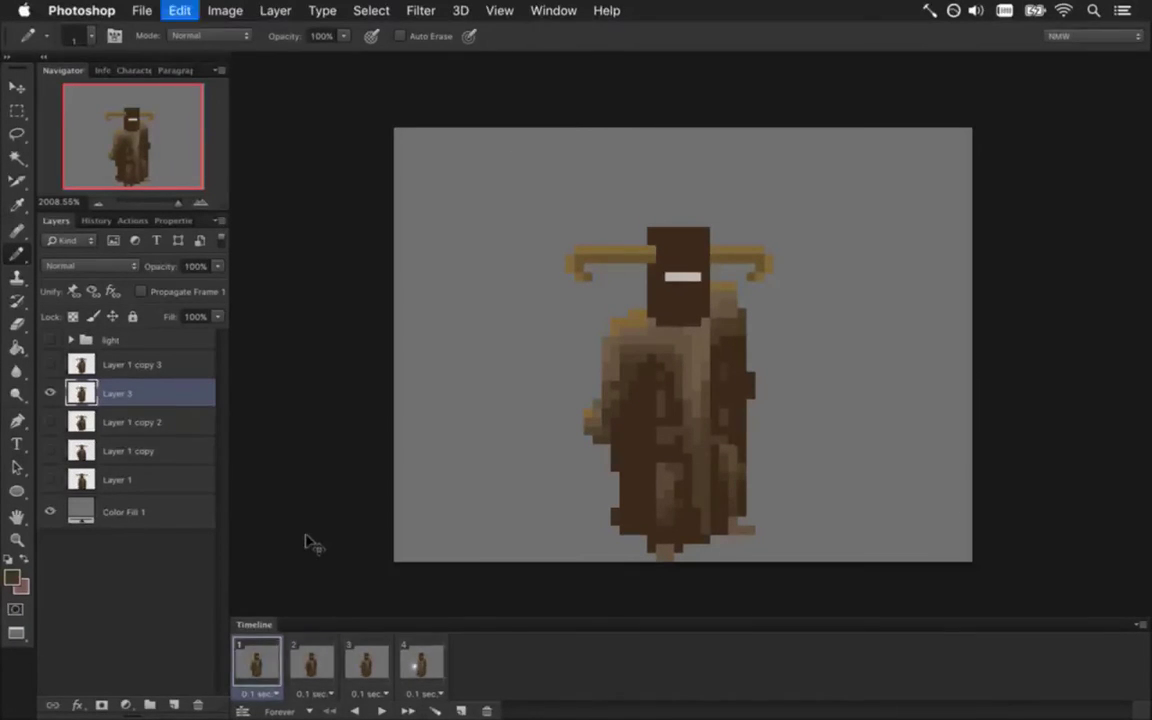
{"action": "key", "text": "super+z"}
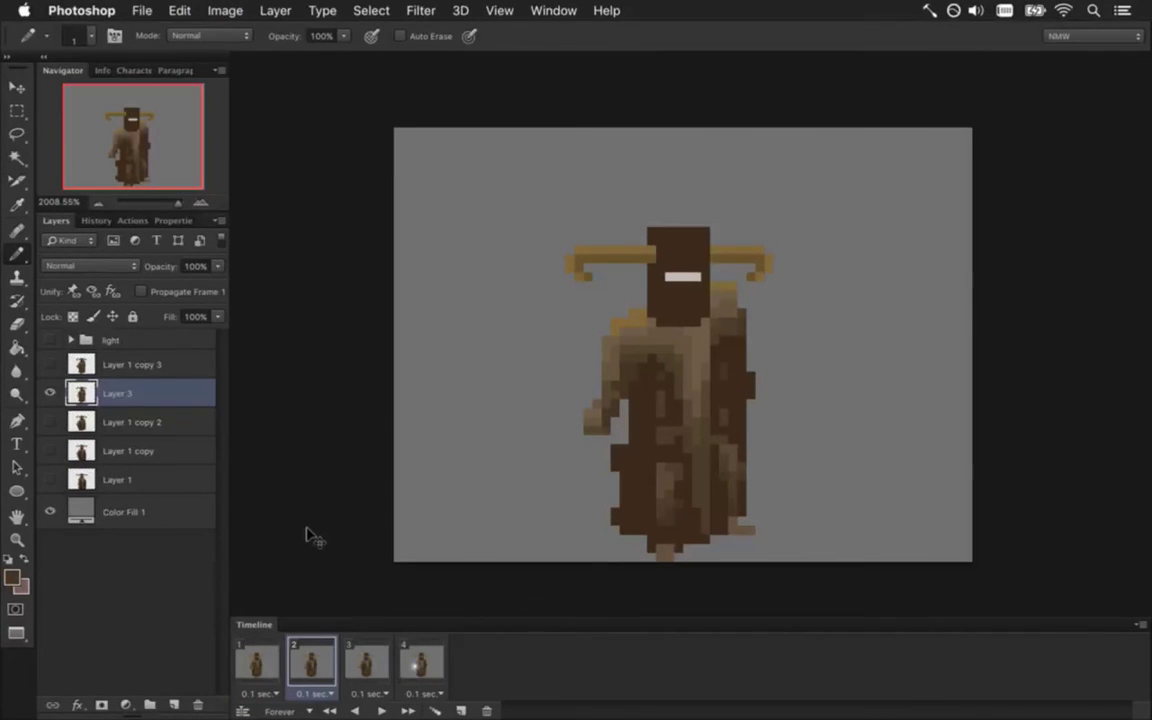
{"action": "key", "text": "super+z"}
{"action": "key", "text": "super+z"}
{"action": "key", "text": "super+z"}
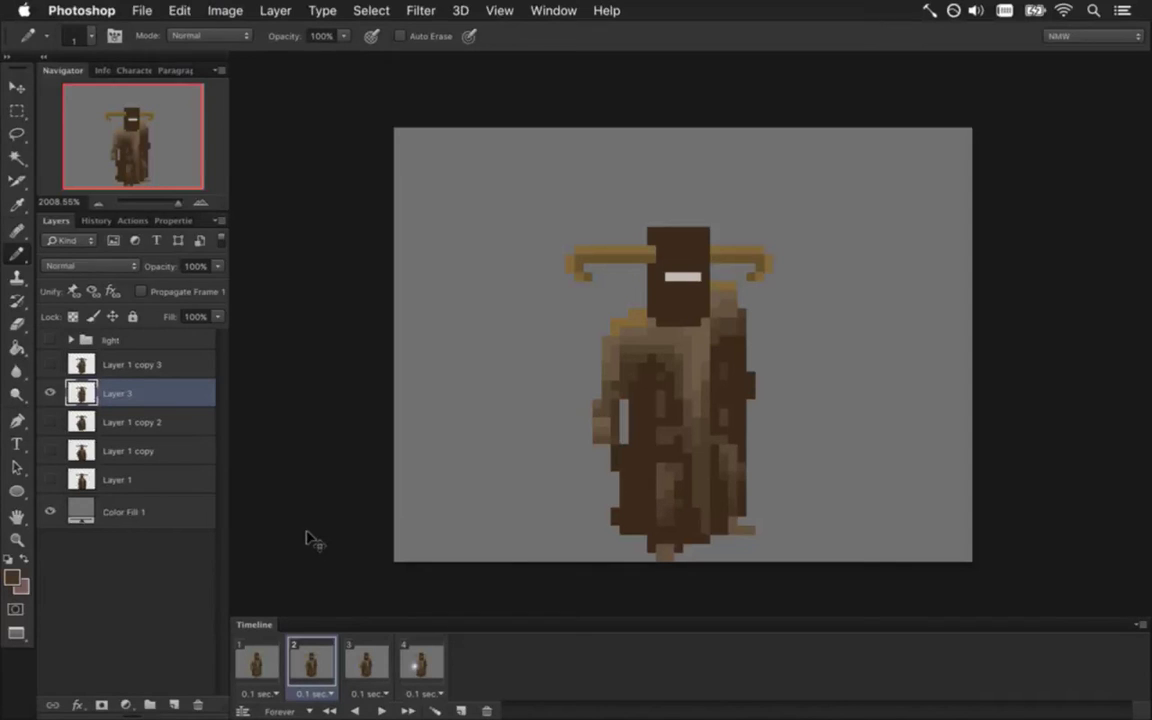
{"action": "key", "text": "super+z"}
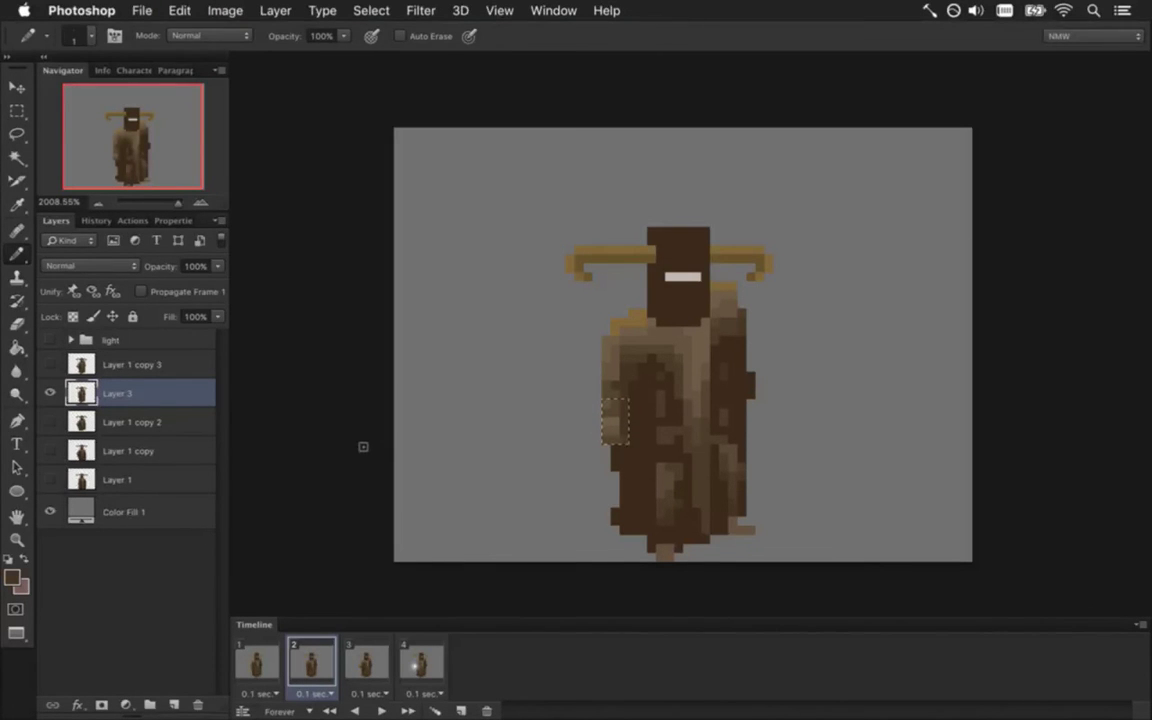
{"action": "key", "text": "m"}
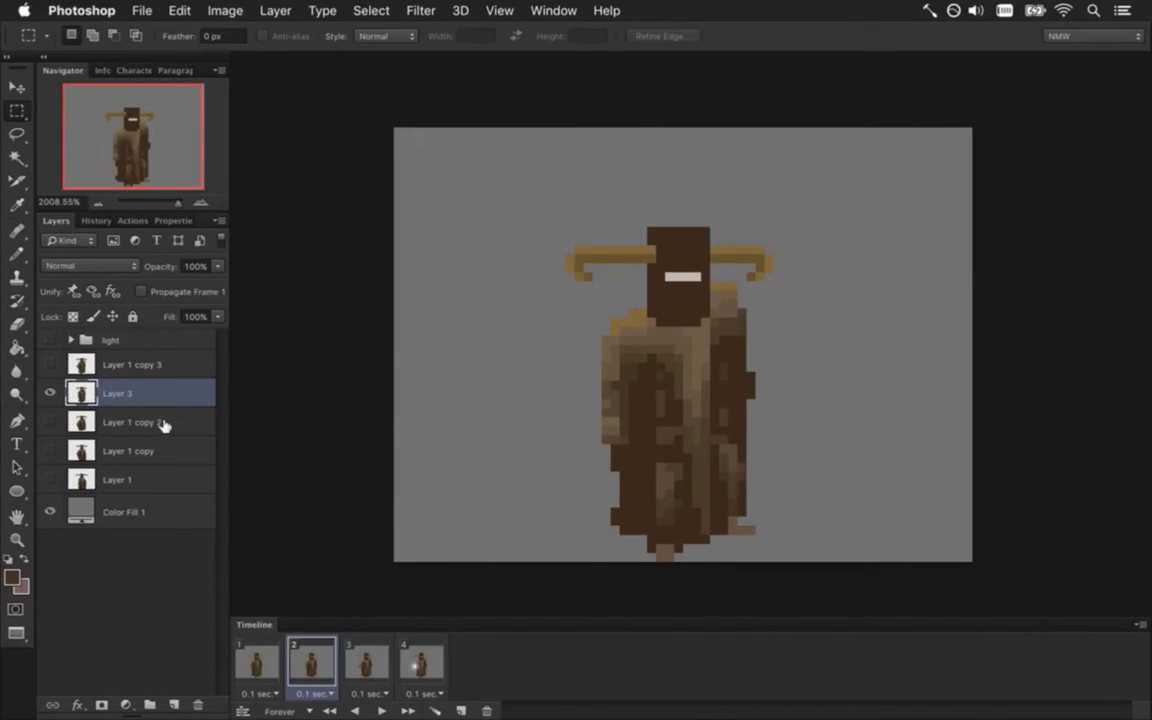
Rename Layer 3 to 0 and duplicate animation frame 1
{"action": "left_click", "coordinate": [257, 662]}
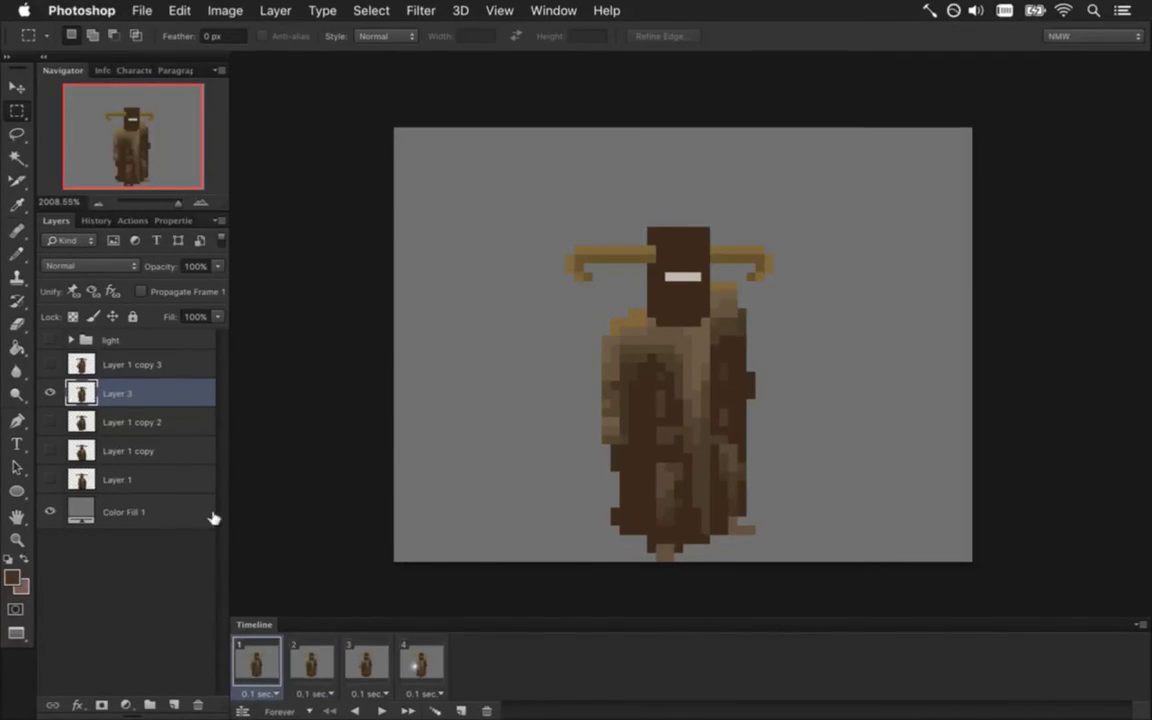
{"action": "double_click", "coordinate": [118, 392]}
{"action": "type", "text": "0"}
{"action": "left_click", "coordinate": [460, 705]}
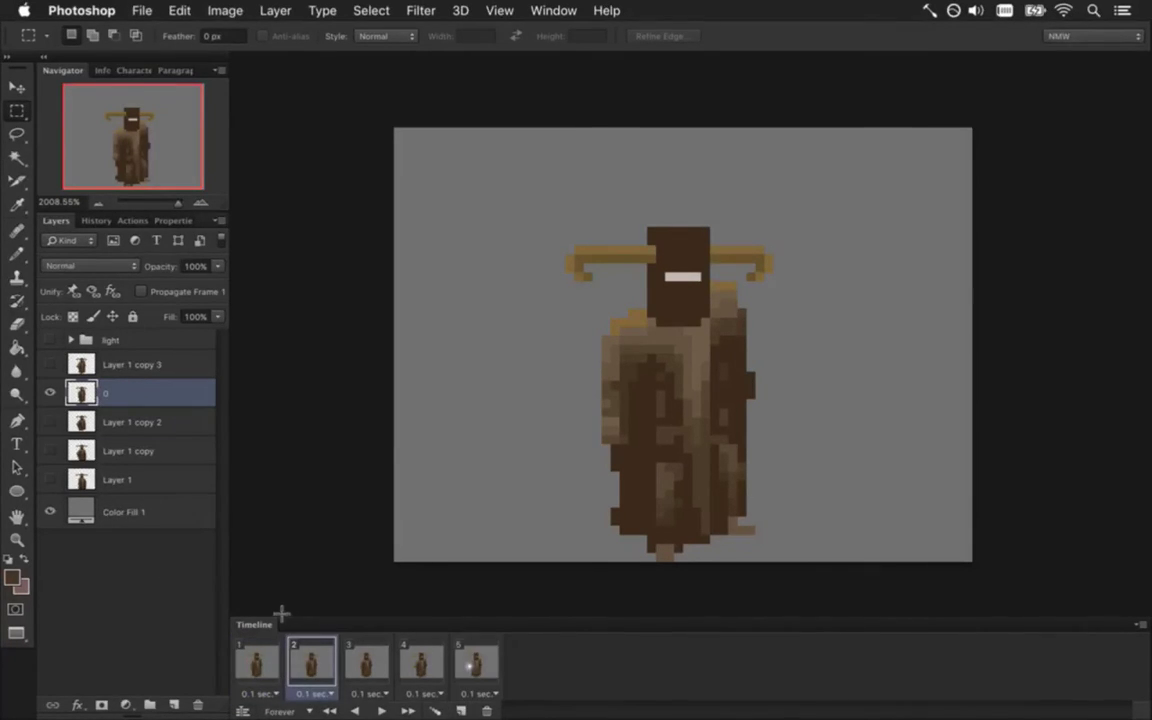
{"action": "key", "text": "Return"}
Duplicate layer 0, align the copy over the figure, rename it 1, and hide layer 0 in frame 2
{"action": "key", "text": "ctrl+v"}
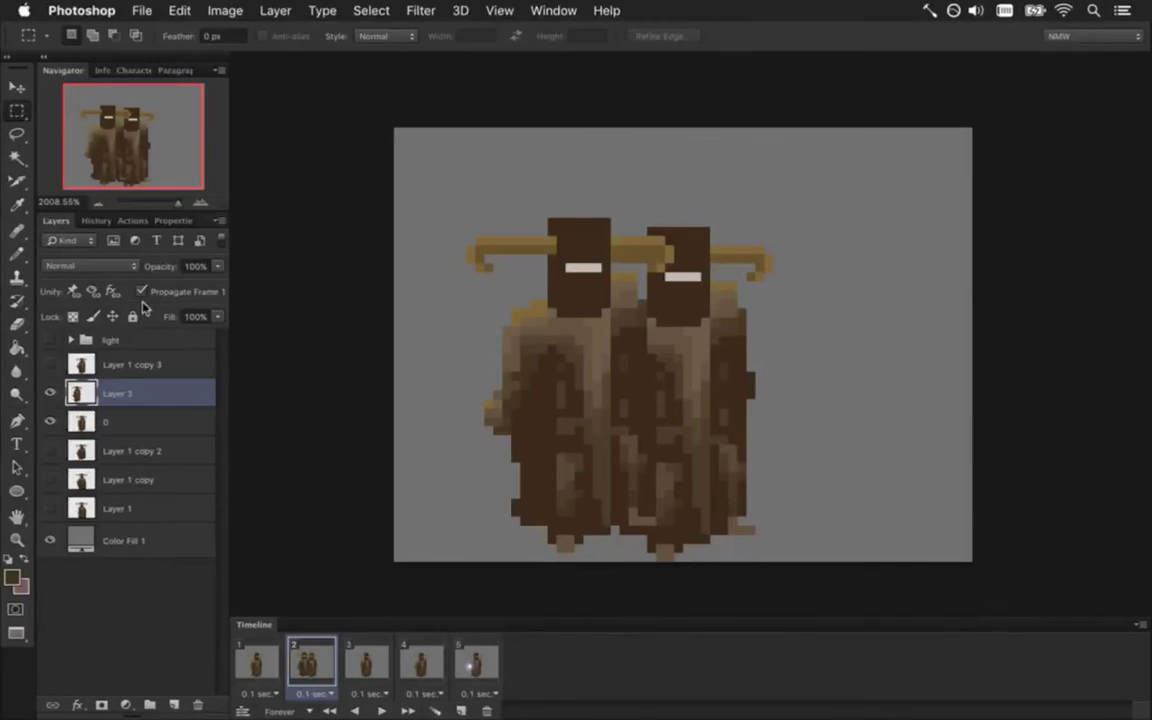
{"action": "key", "text": "v"}
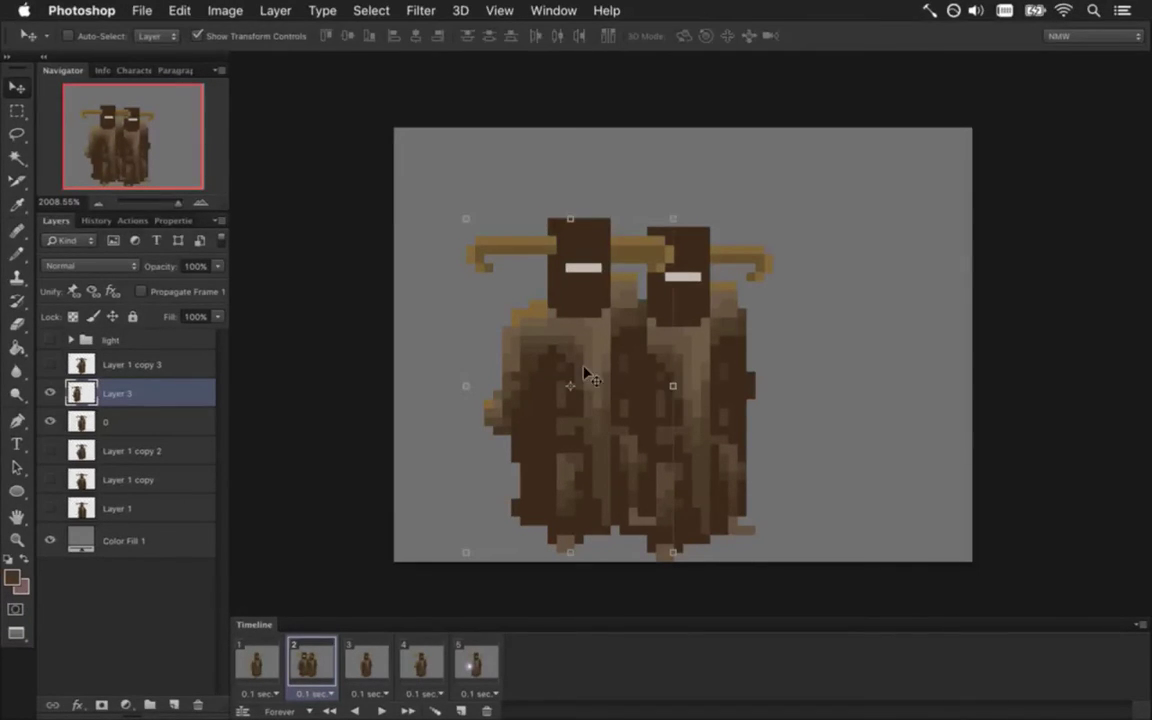
{"action": "left_click_drag", "start_coordinate": [568, 294], "coordinate": [668, 304]}
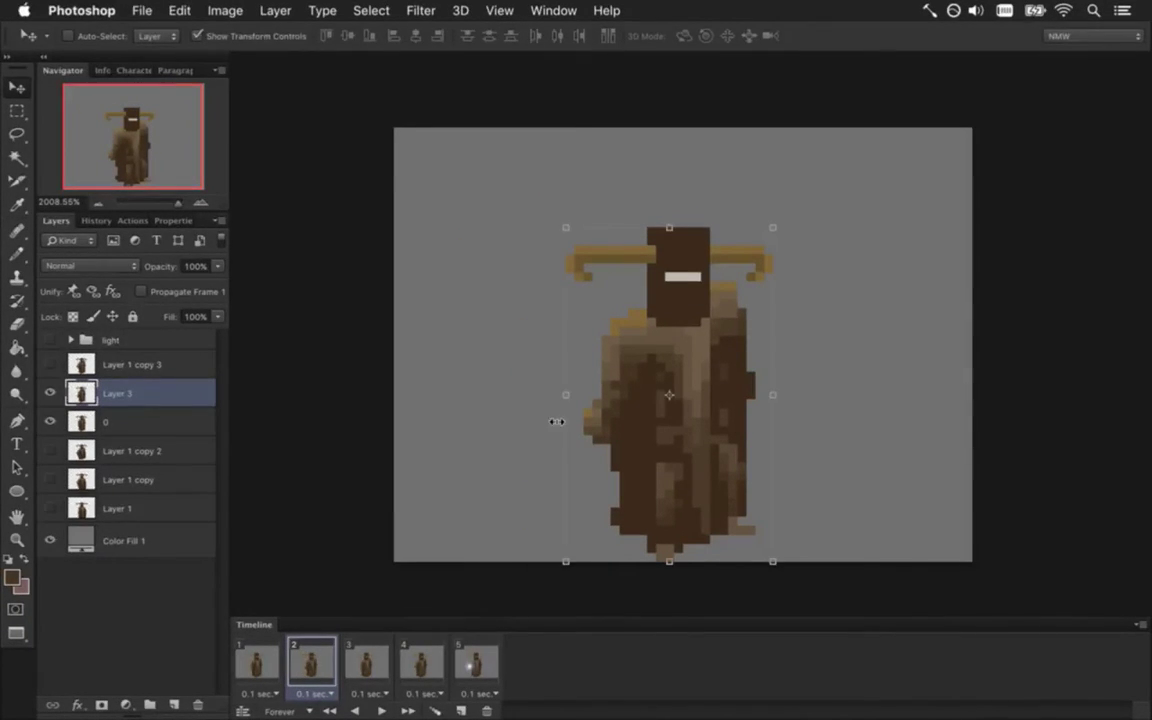
{"action": "double_click", "coordinate": [118, 393]}
{"action": "type", "text": "1"}
{"action": "key", "text": "Return"}
{"action": "left_click", "coordinate": [50, 421]}
{"action": "left_click", "coordinate": [257, 663]}
{"action": "left_click", "coordinate": [312, 663]}
Select a small block of the figure's left arm and cloak edge, shift it, then deselect
{"action": "key", "text": "m"}
{"action": "left_click_drag", "start_coordinate": [581, 437], "coordinate": [614, 406]}
{"action": "key", "text": "v"}
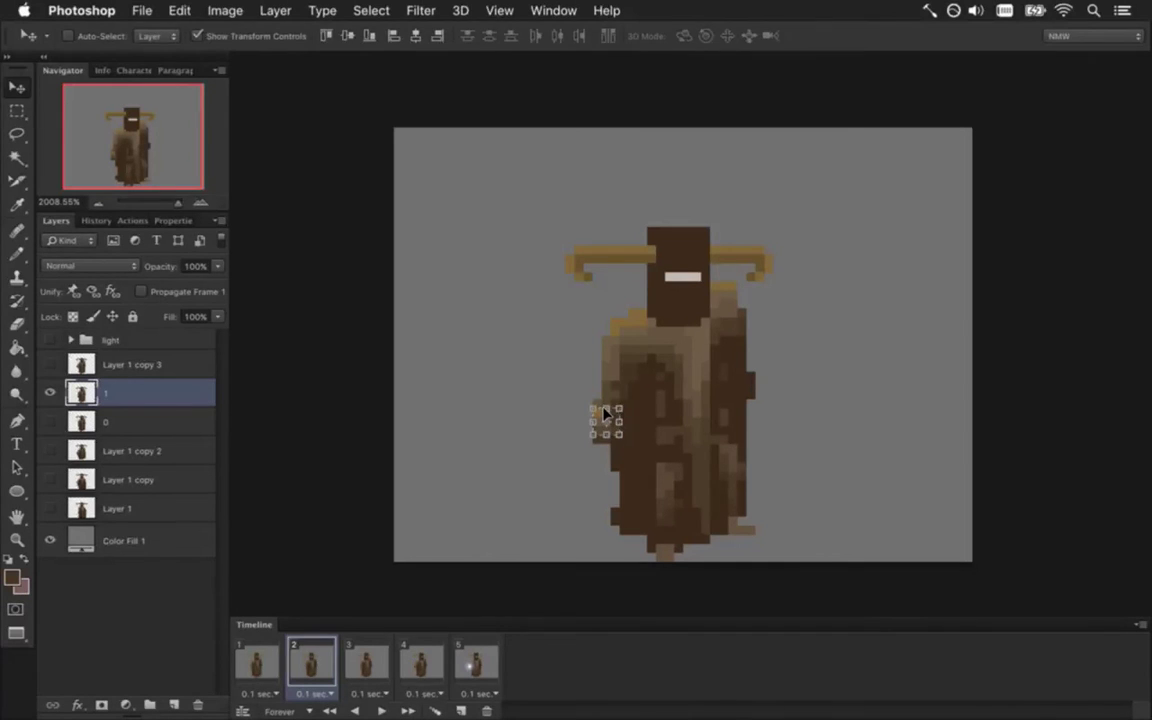
{"action": "key", "text": "m"}
{"action": "key", "text": "ctrl+d"}
Flip through animation frames 1 to 4 to compare the poses
{"action": "key", "text": "e"}
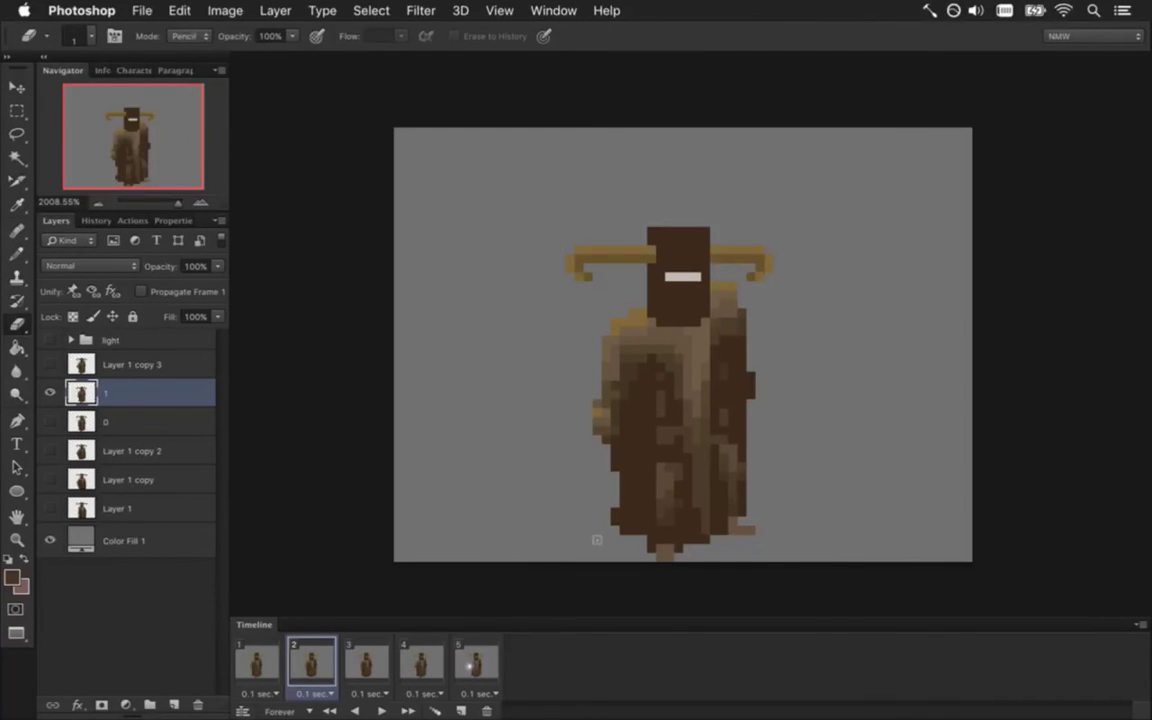
{"action": "left_click", "coordinate": [274, 667]}
{"action": "left_click", "coordinate": [328, 660]}
{"action": "left_click", "coordinate": [270, 663]}
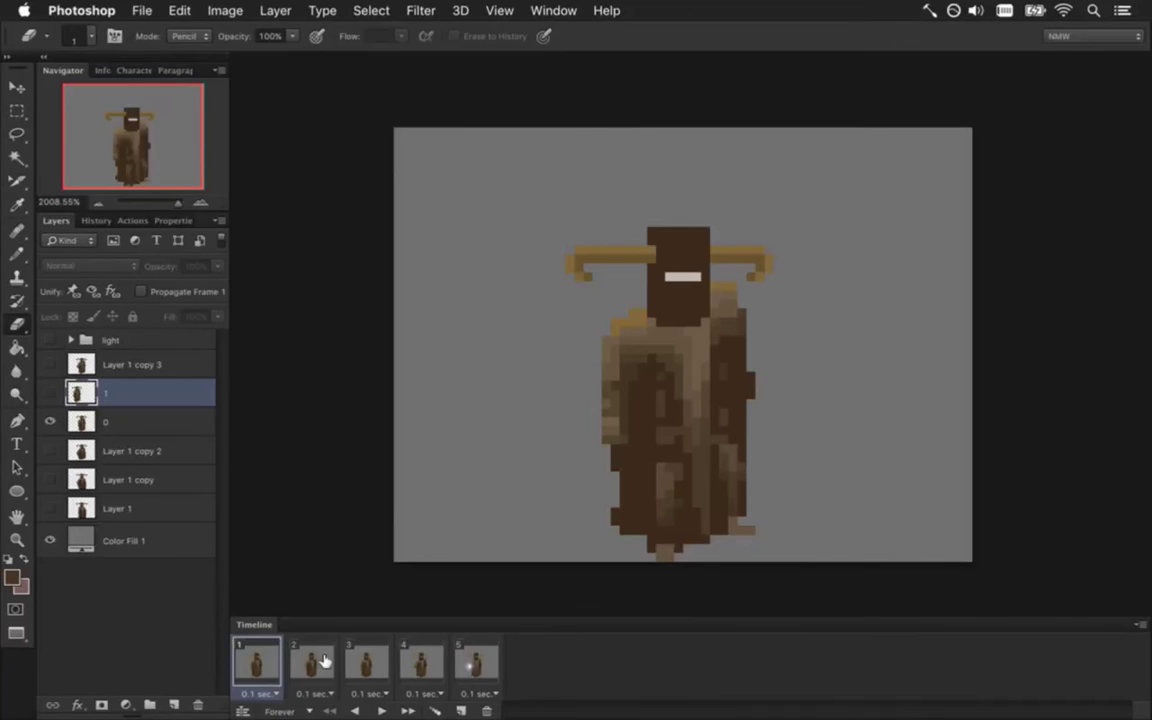
{"action": "left_click", "coordinate": [320, 662]}
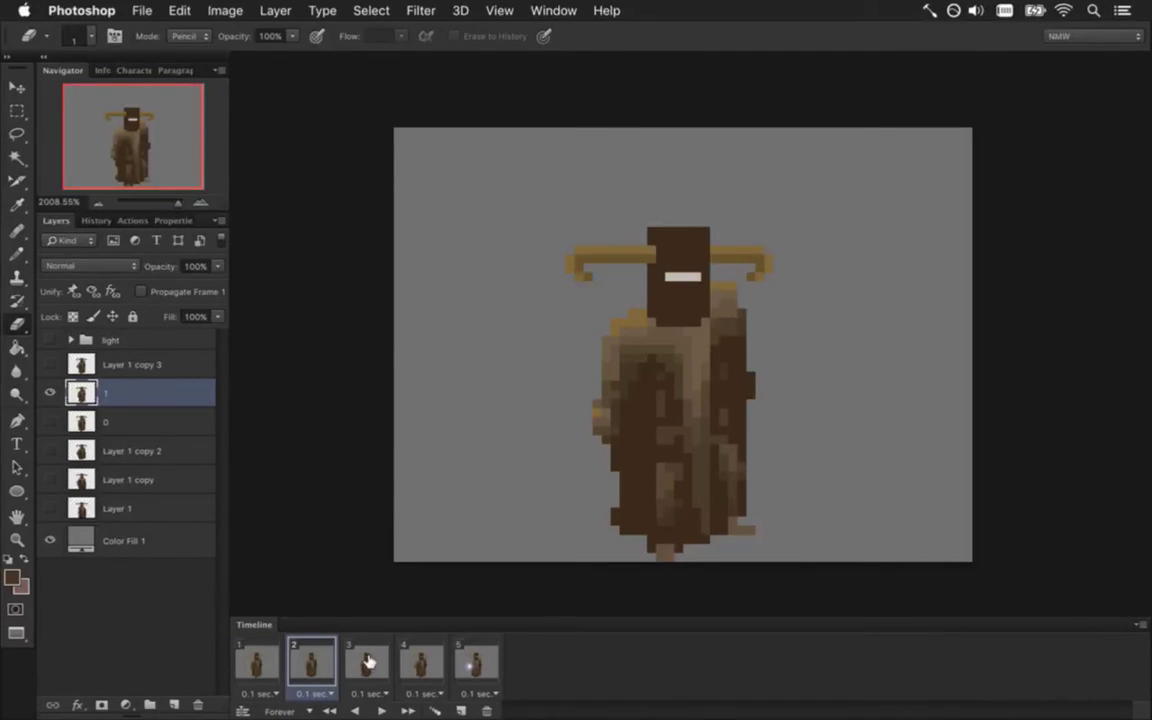
{"action": "left_click", "coordinate": [369, 661]}
{"action": "left_click", "coordinate": [260, 664]}
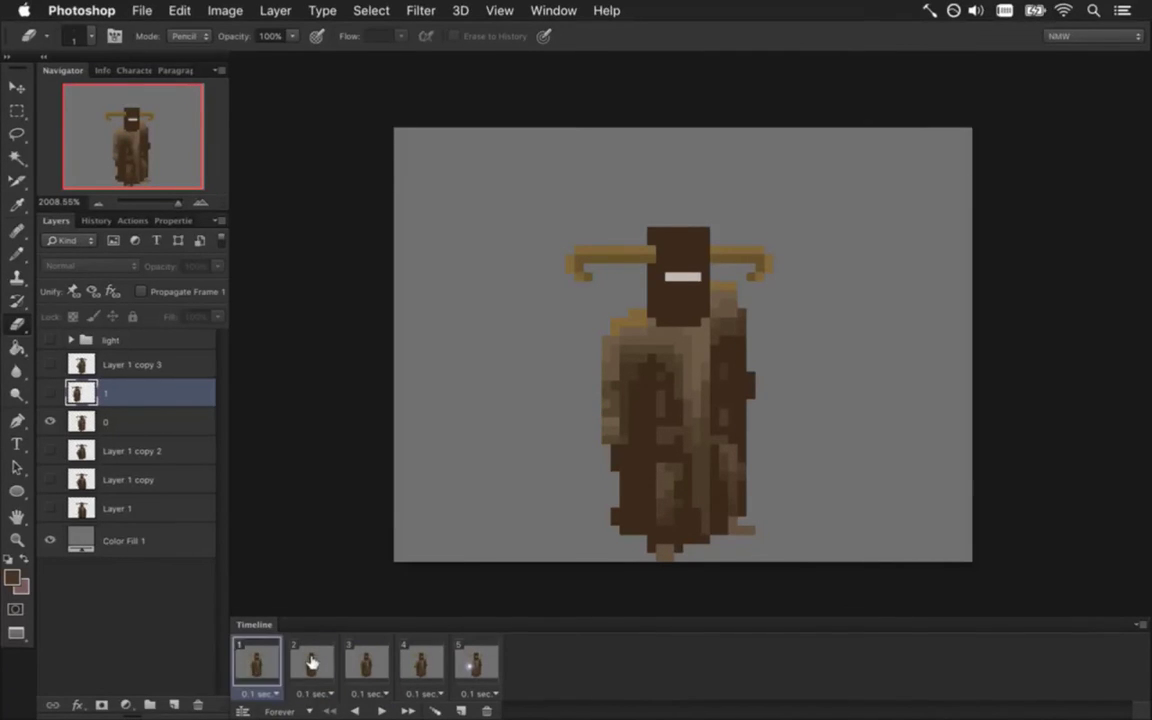
{"action": "left_click", "coordinate": [322, 663]}
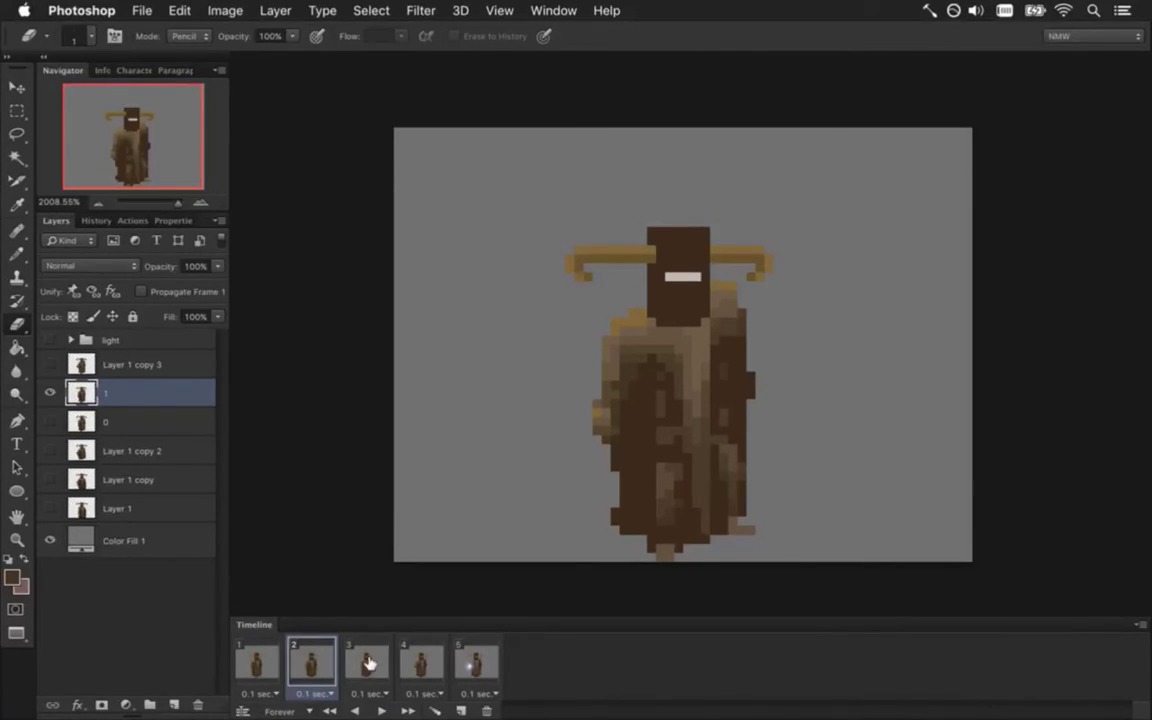
{"action": "left_click", "coordinate": [369, 662]}
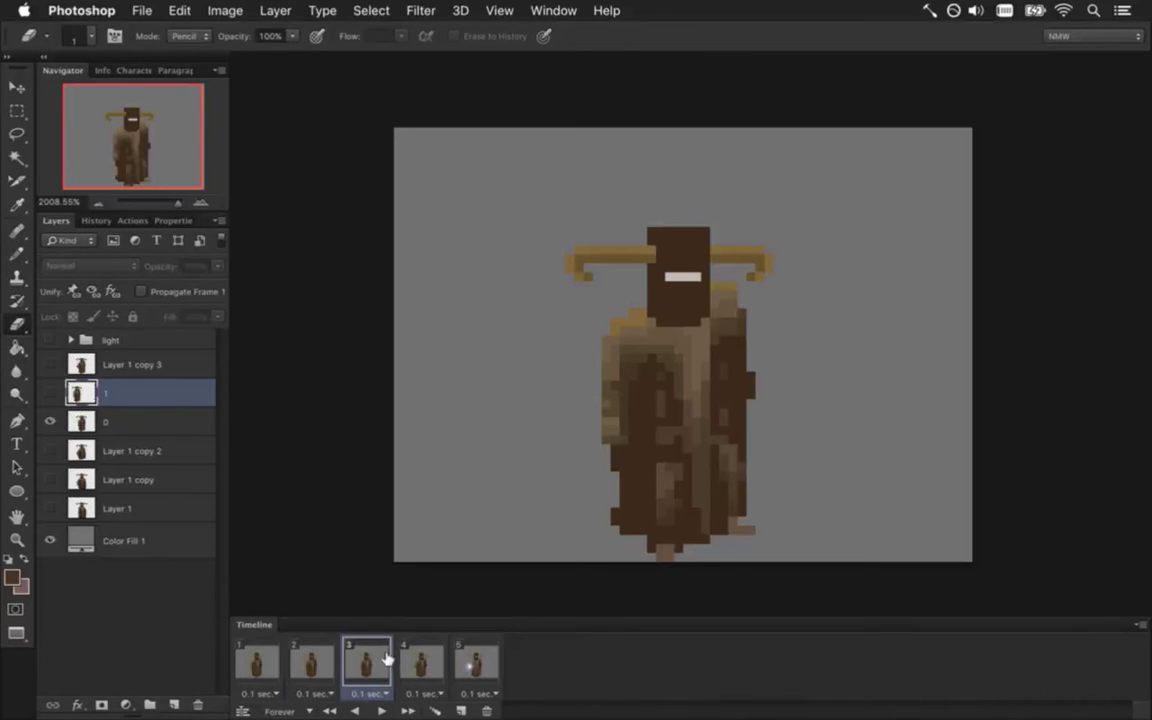
{"action": "left_click", "coordinate": [423, 657]}
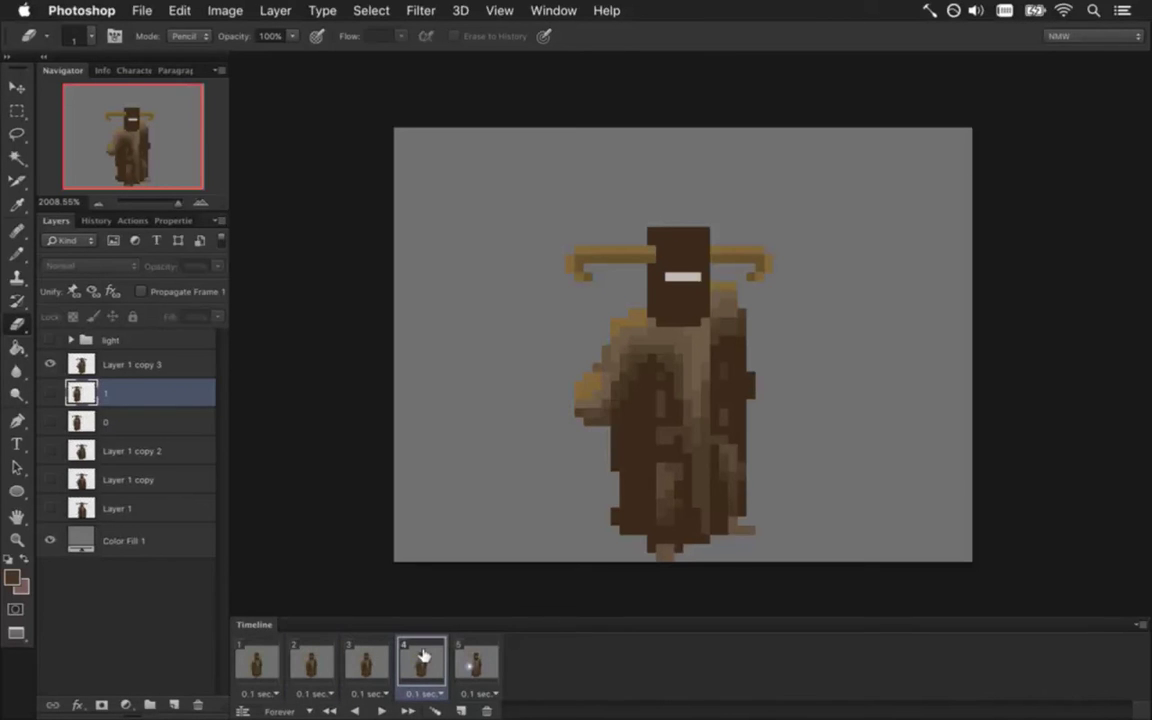
{"action": "left_click", "coordinate": [365, 664]}
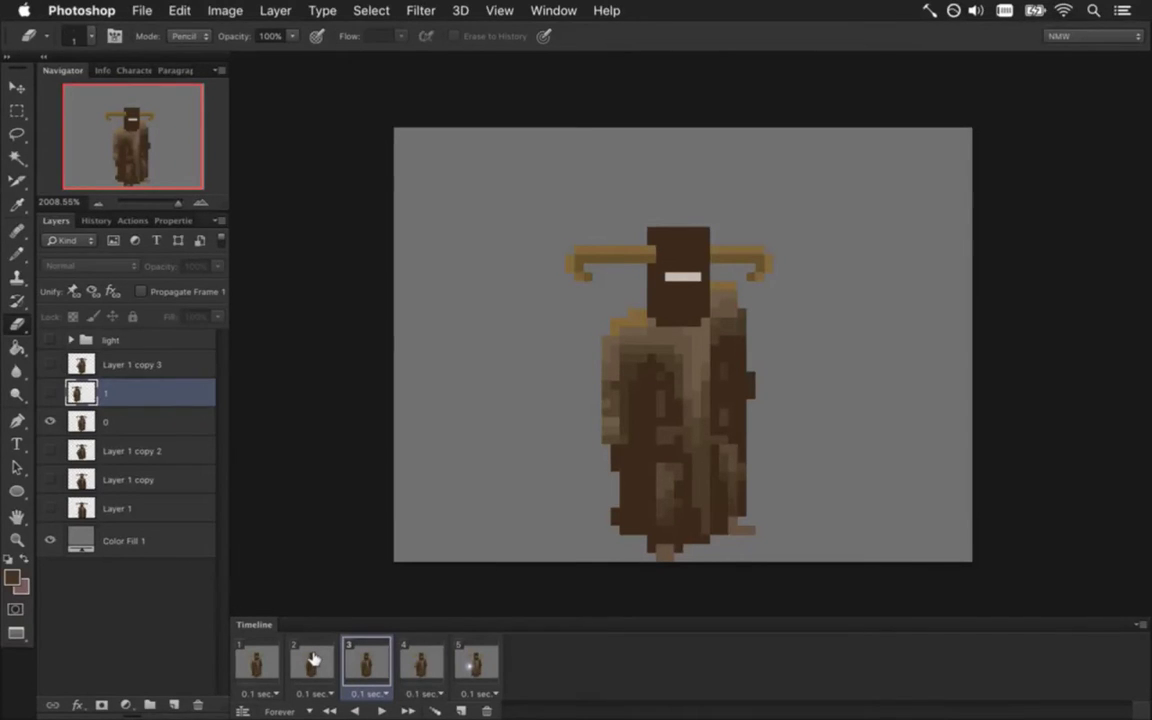
Show layer 1 in frame 3, then delete that extra frame
{"action": "left_click", "coordinate": [50, 392]}
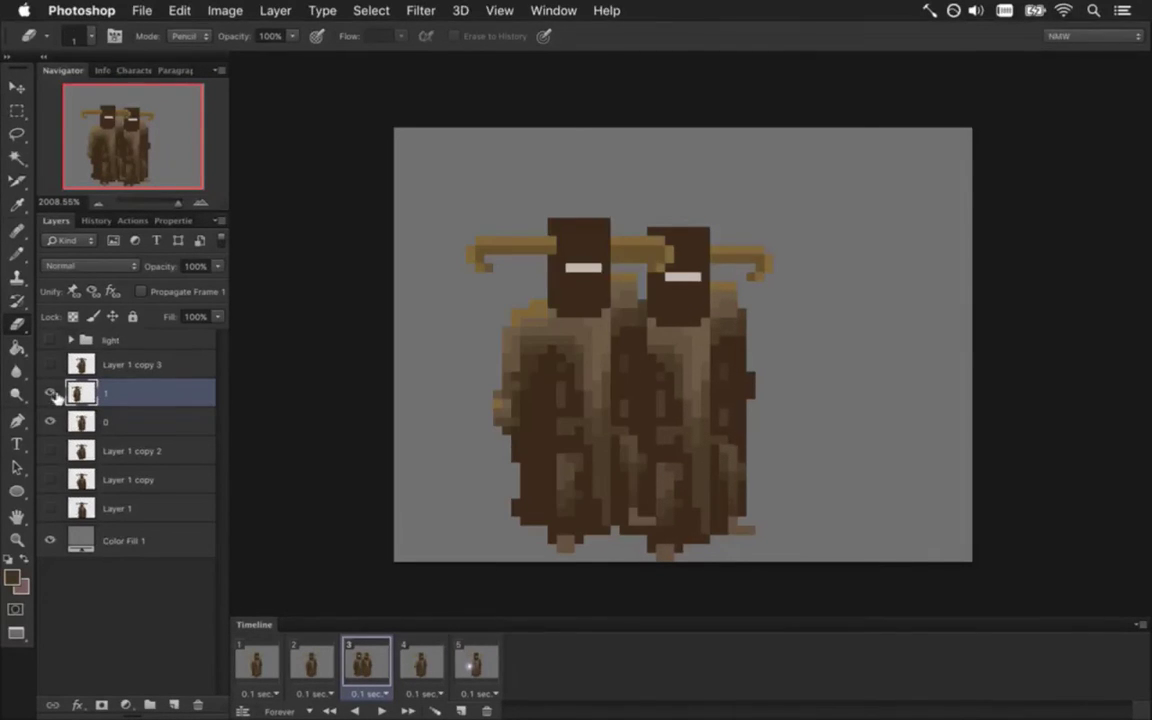
{"action": "left_click", "coordinate": [325, 655]}
{"action": "left_click", "coordinate": [360, 655]}
{"action": "key", "text": "Delete"}
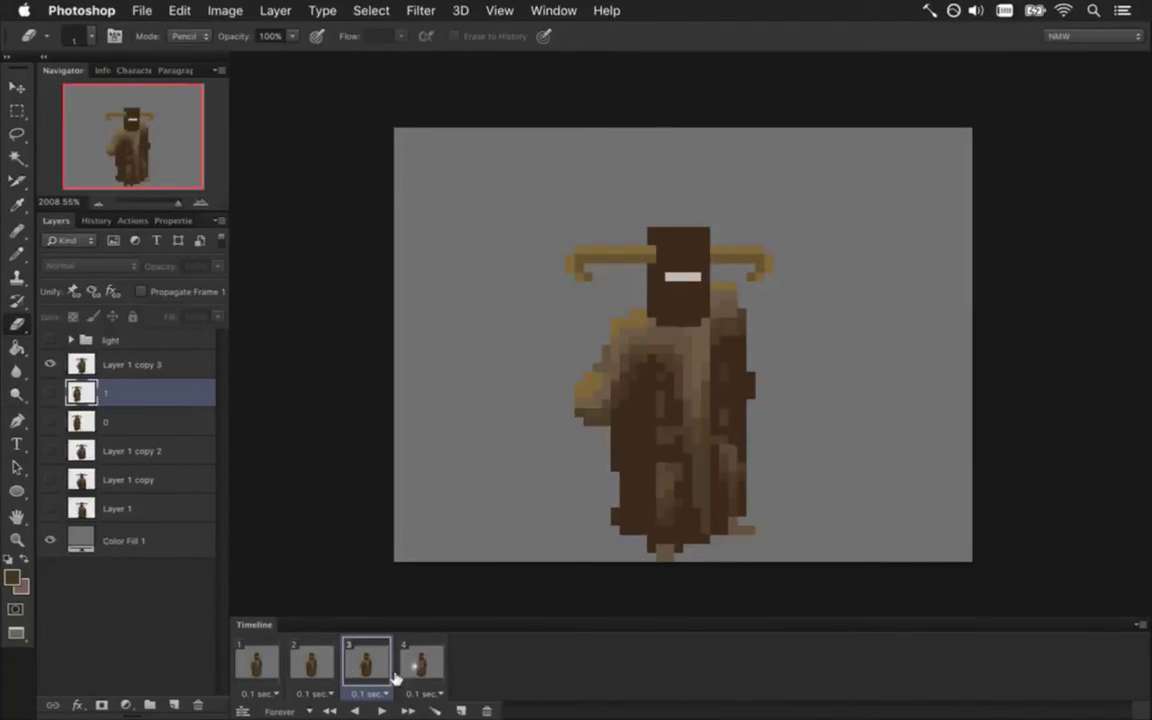
Add a new frame copying frame 2 and duplicate layer 1 for it
{"action": "left_click", "coordinate": [328, 660]}
{"action": "left_click", "coordinate": [367, 662]}
{"action": "left_click", "coordinate": [413, 662]}
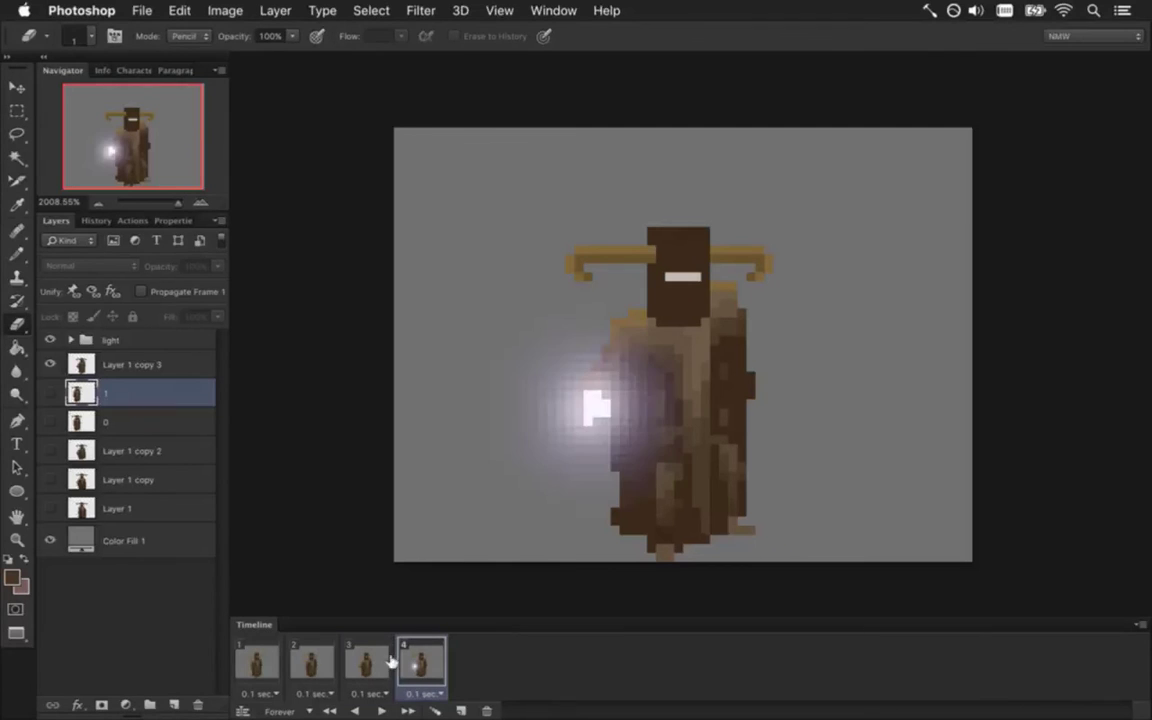
{"action": "left_click", "coordinate": [322, 660]}
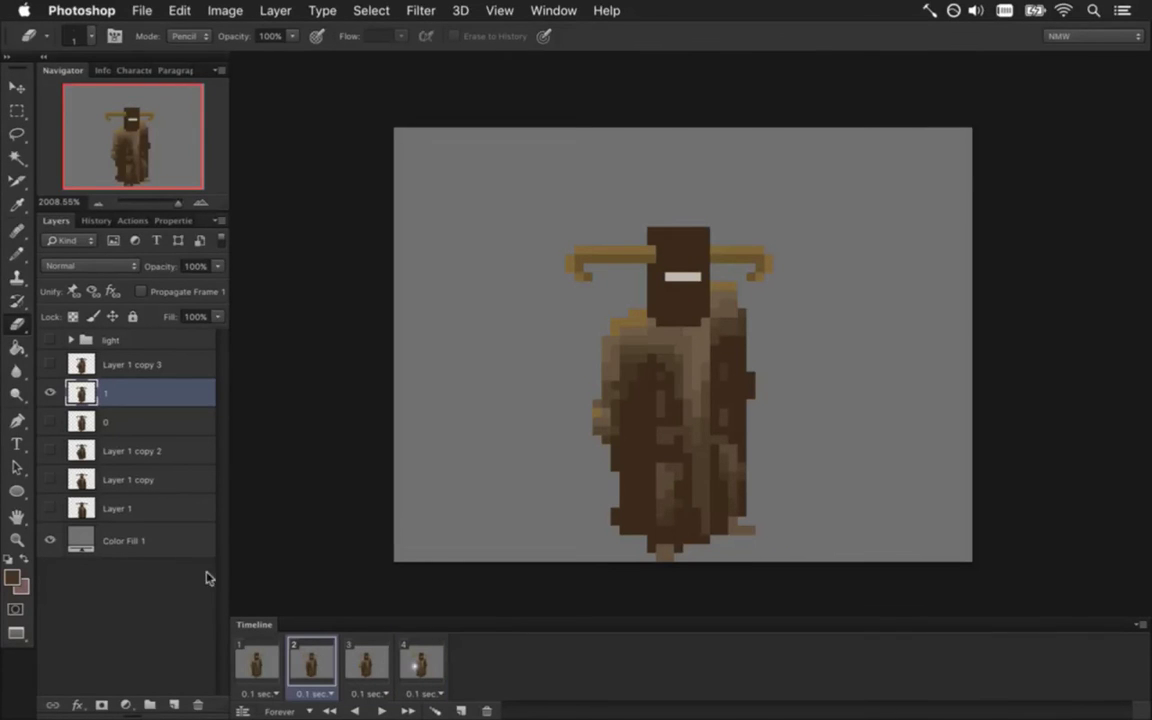
{"action": "left_click", "coordinate": [461, 710]}
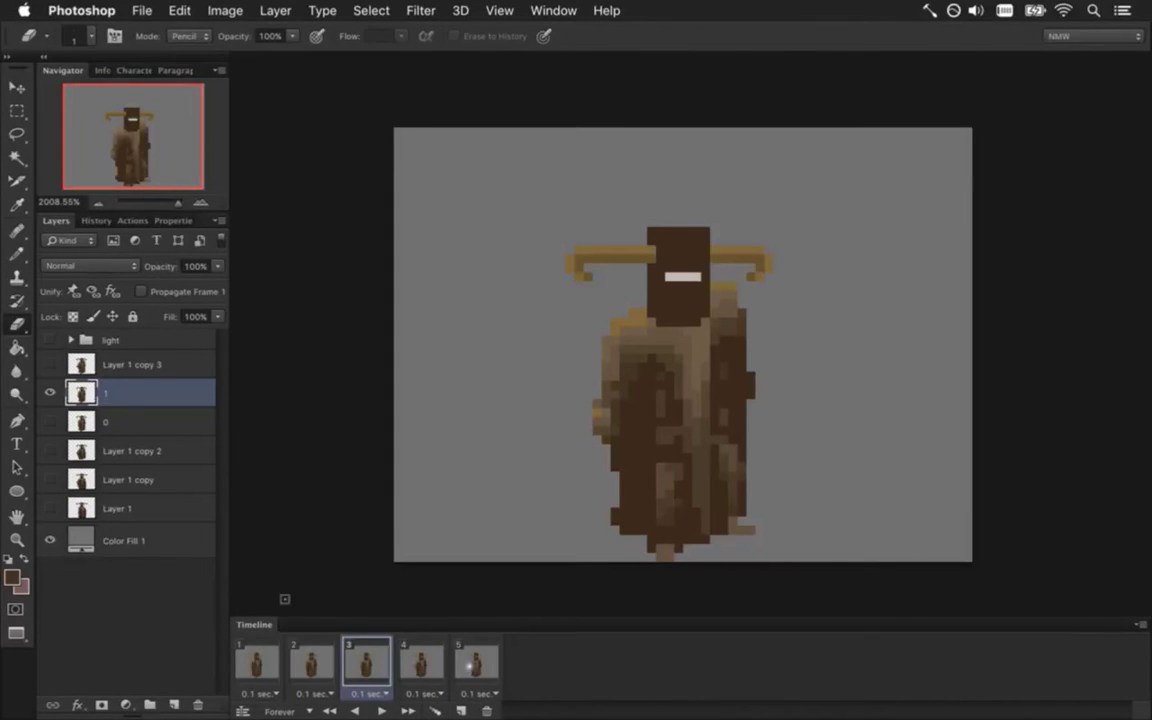
{"action": "key", "text": "super+j"}
Name the duplicate layer 2 and show Layer 1 copy 3 as a Dissolve onion skin at about 50%
{"action": "double_click", "coordinate": [120, 391]}
{"action": "type", "text": "2"}
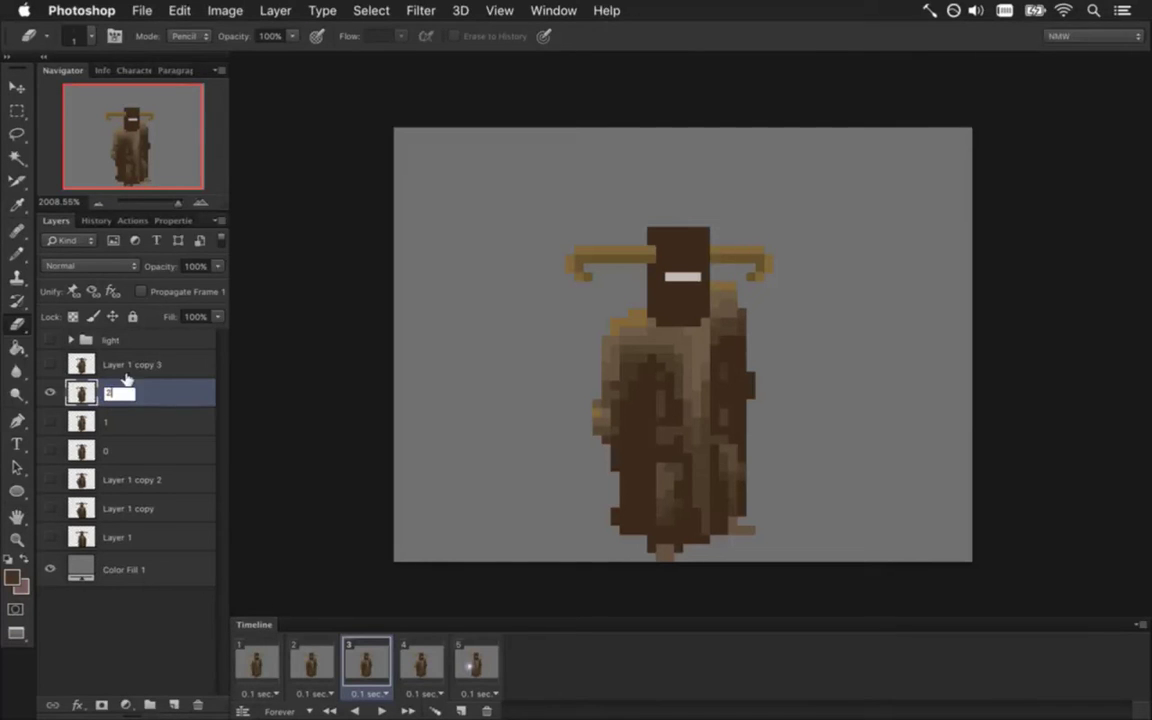
{"action": "left_click", "coordinate": [118, 364]}
{"action": "left_click", "coordinate": [50, 364]}
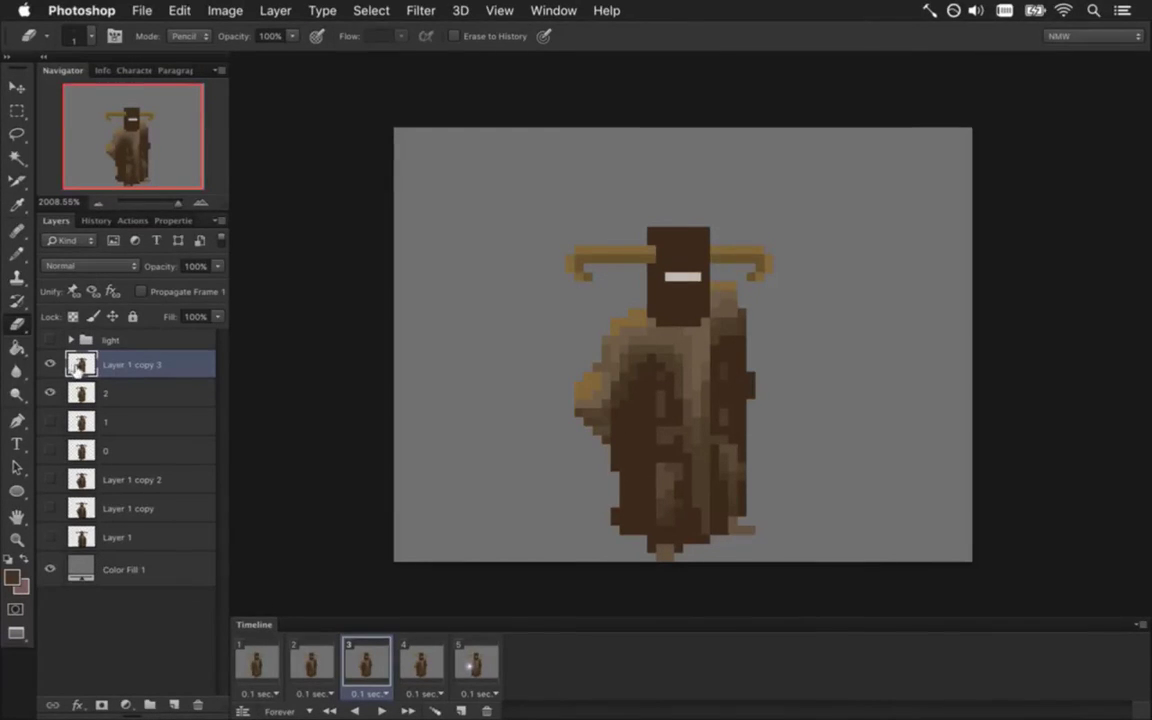
{"action": "left_click", "coordinate": [90, 266]}
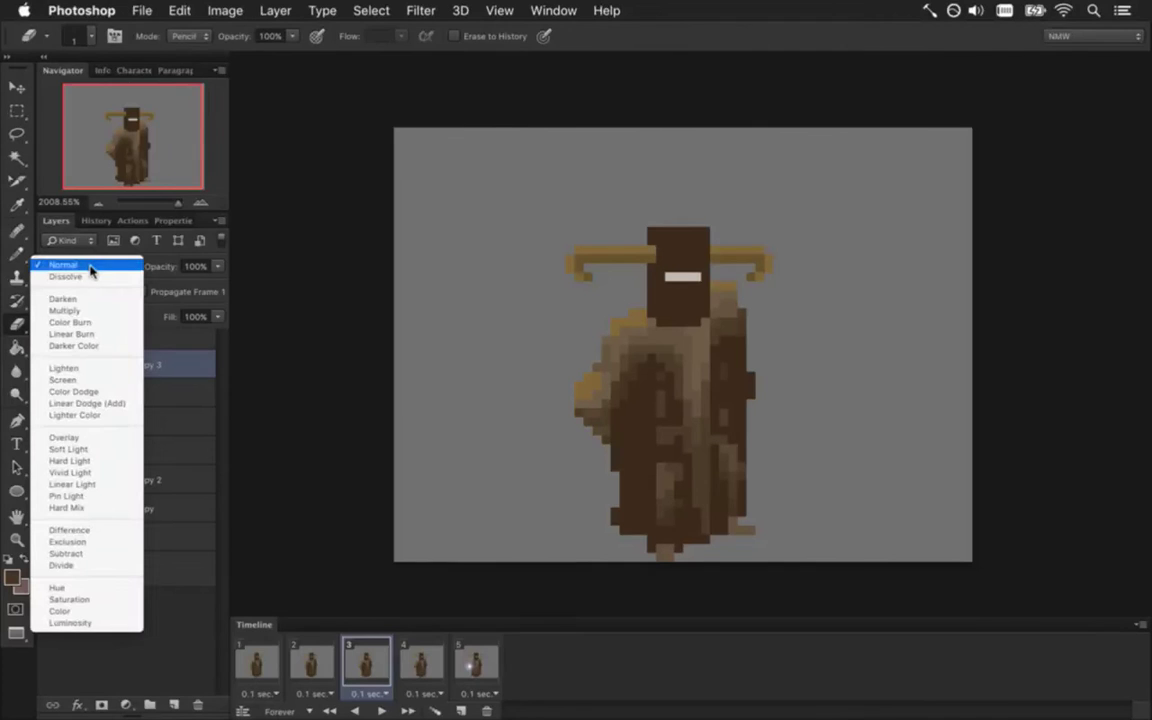
{"action": "left_click", "coordinate": [90, 279]}
{"action": "left_click", "coordinate": [217, 266]}
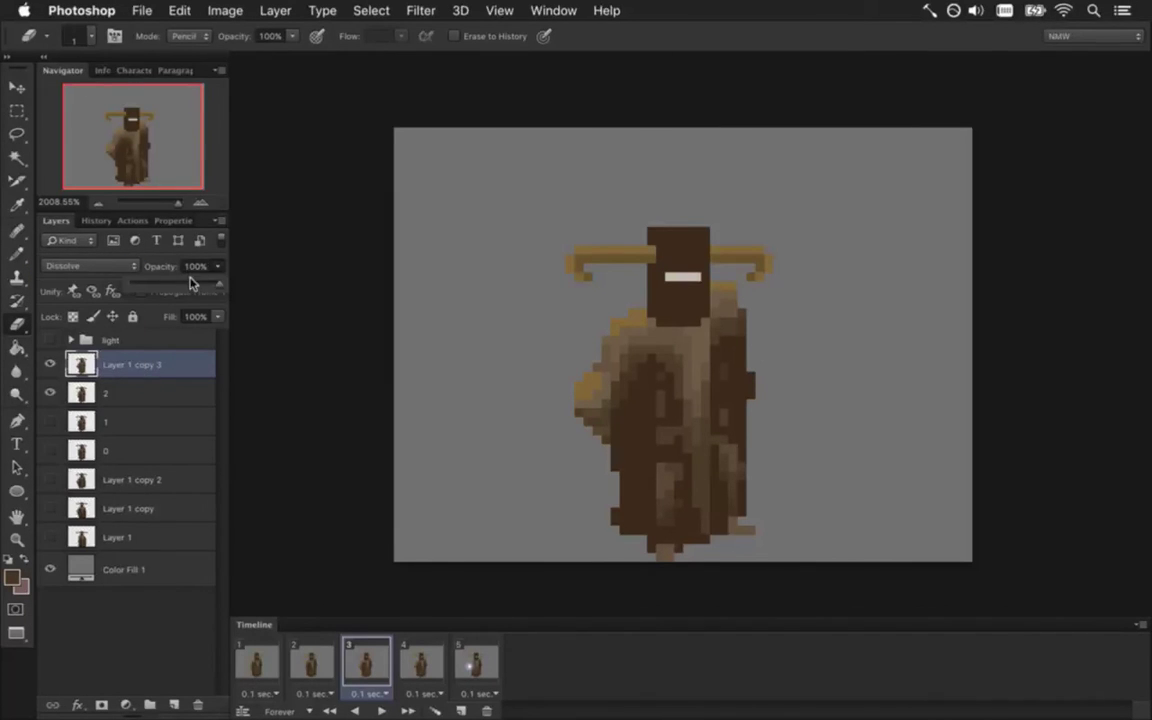
{"action": "mouse_move", "coordinate": [192, 283]}
{"action": "left_mouse_down"}
{"action": "mouse_move", "coordinate": [140, 285]}
{"action": "mouse_move", "coordinate": [178, 288]}
{"action": "left_mouse_up"}
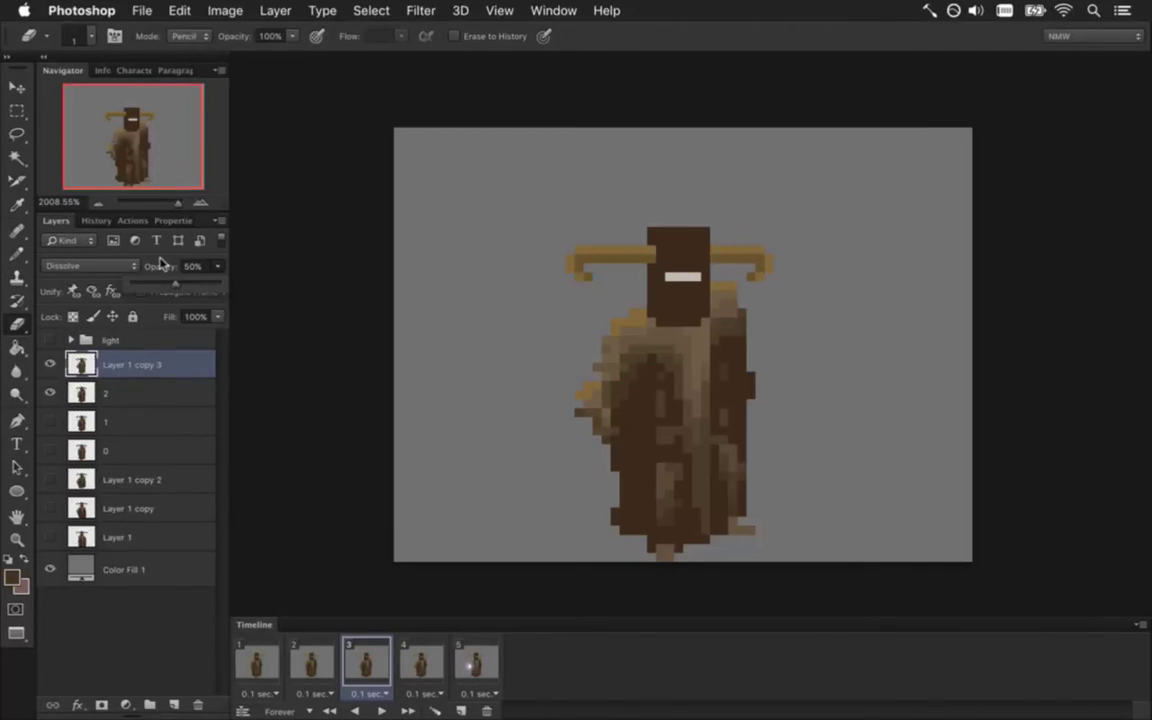
Compare frame 3's pose against frames 2 and 4, then select layer 2 for editing
{"action": "left_click", "coordinate": [330, 660]}
{"action": "left_click", "coordinate": [375, 655]}
{"action": "left_click", "coordinate": [438, 648]}
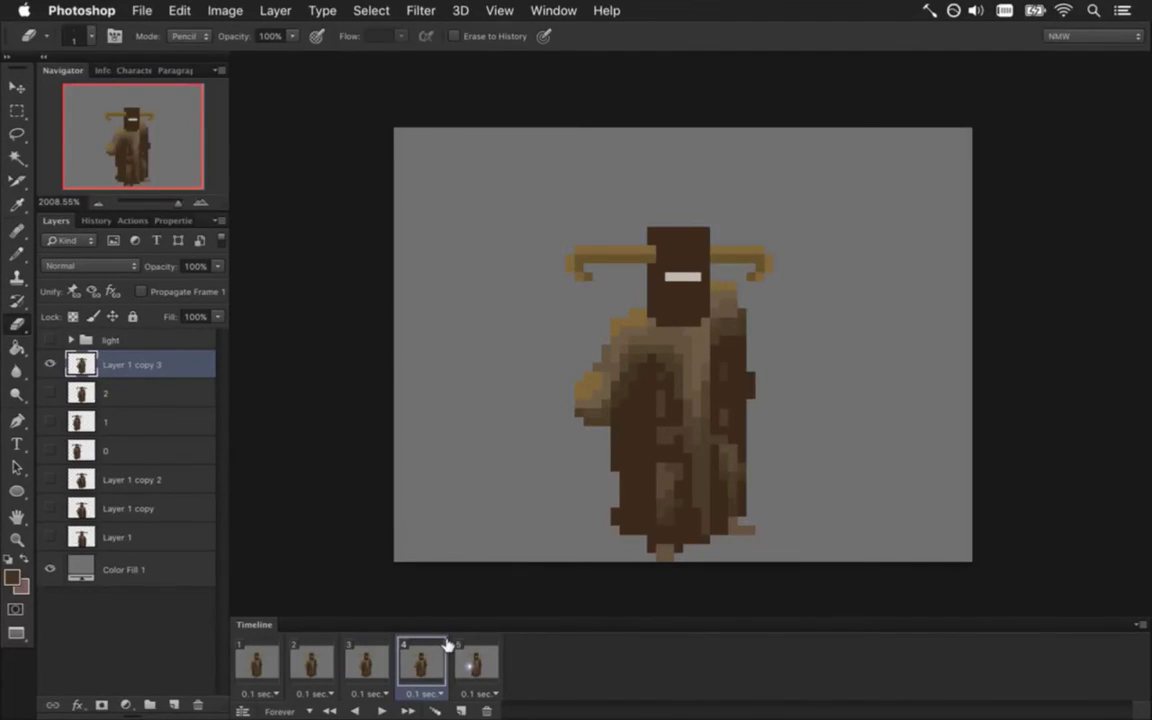
{"action": "left_click", "coordinate": [367, 657]}
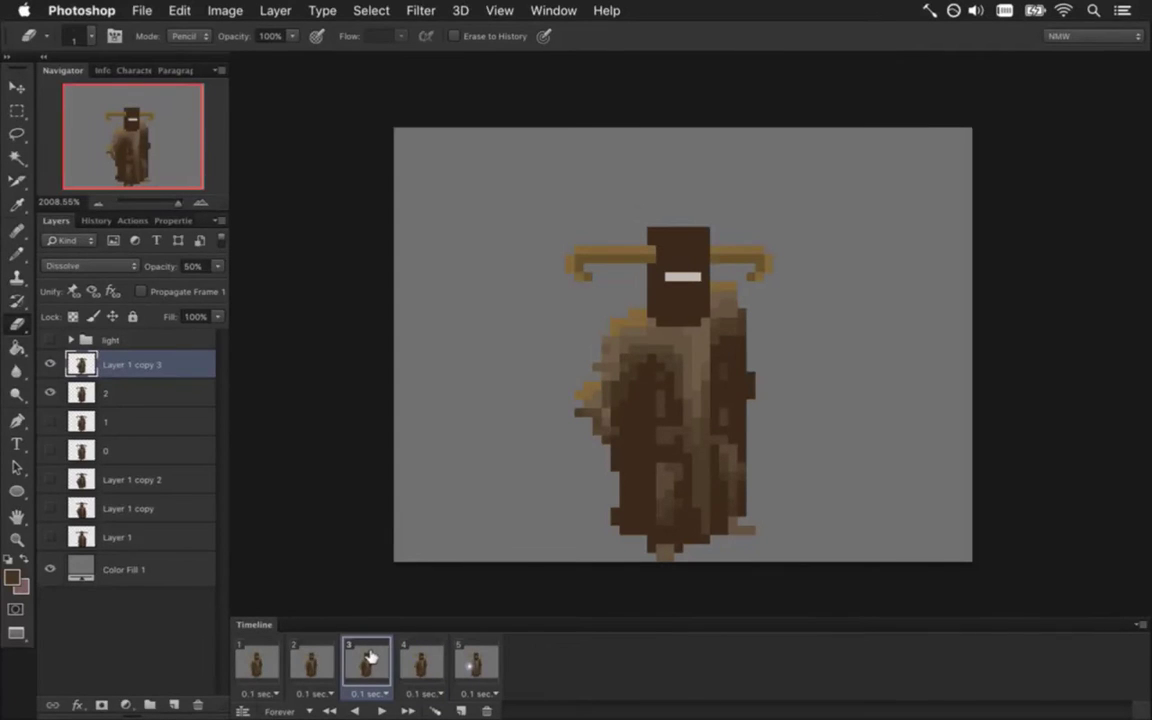
{"action": "left_click", "coordinate": [421, 661]}
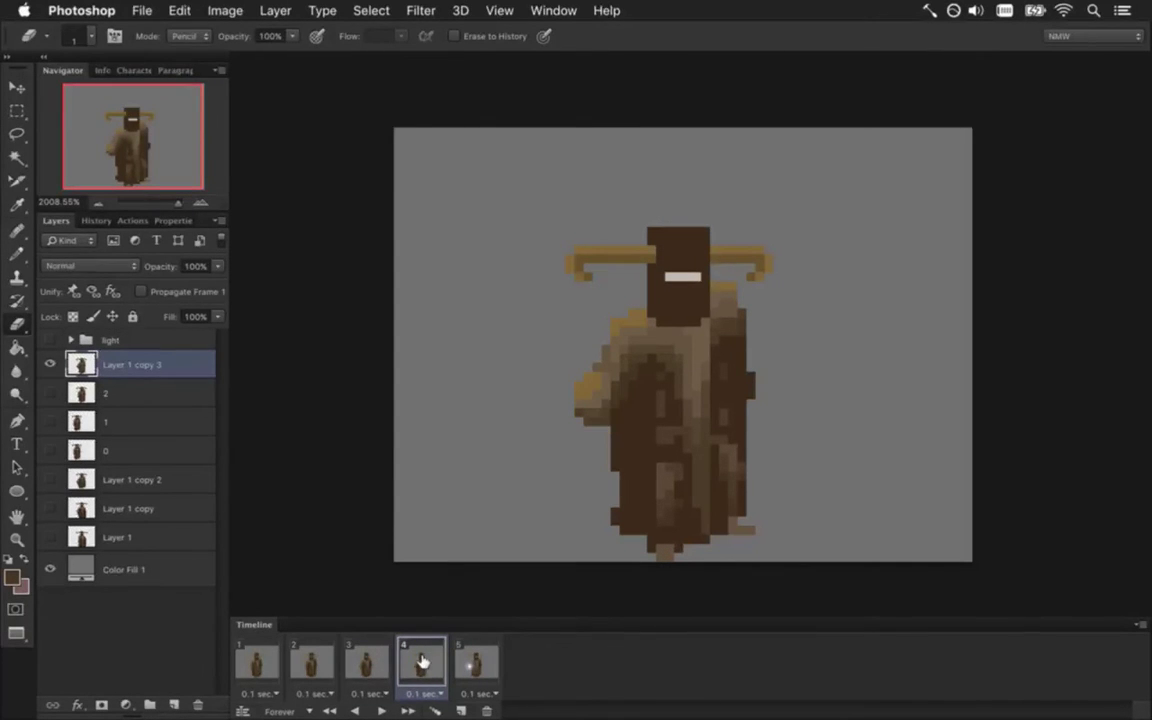
{"action": "left_click", "coordinate": [367, 660]}
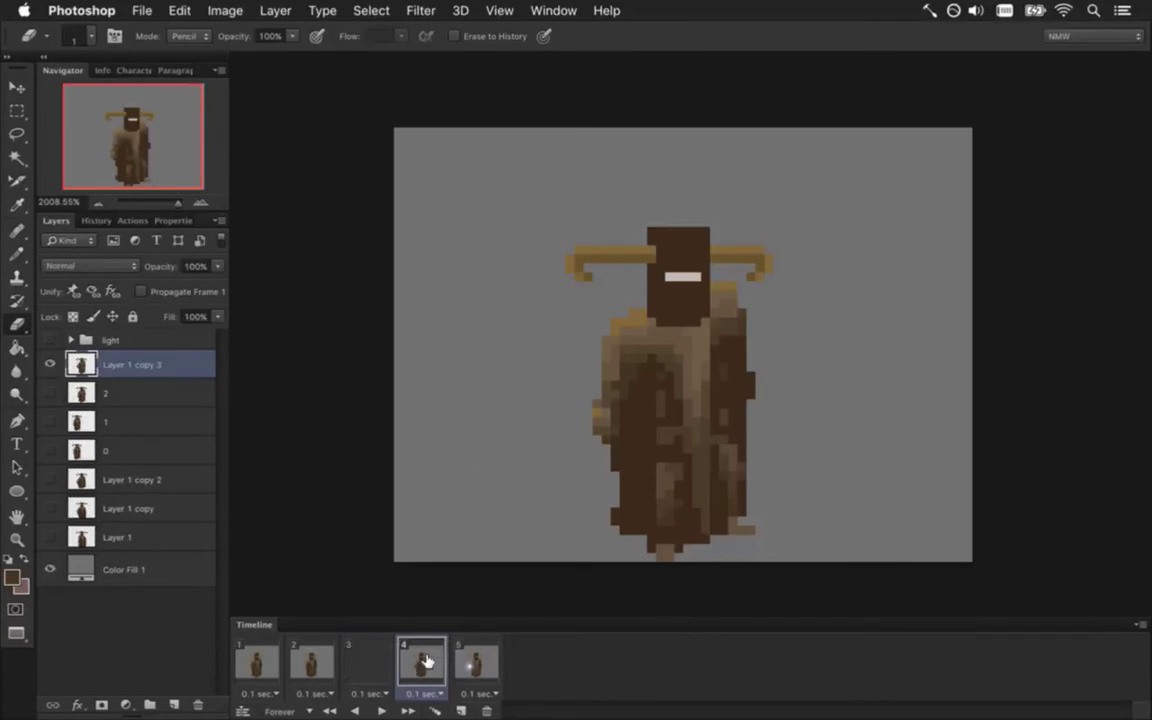
{"action": "left_click", "coordinate": [388, 663]}
{"action": "left_click", "coordinate": [428, 663]}
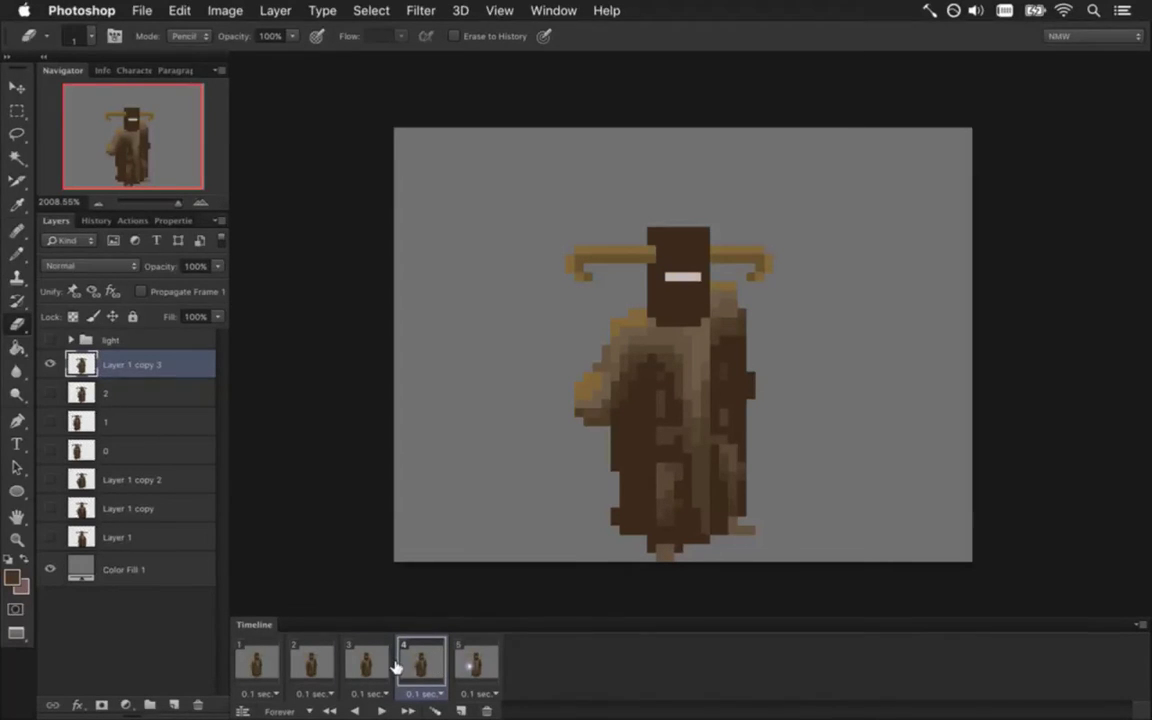
{"action": "left_click", "coordinate": [378, 663]}
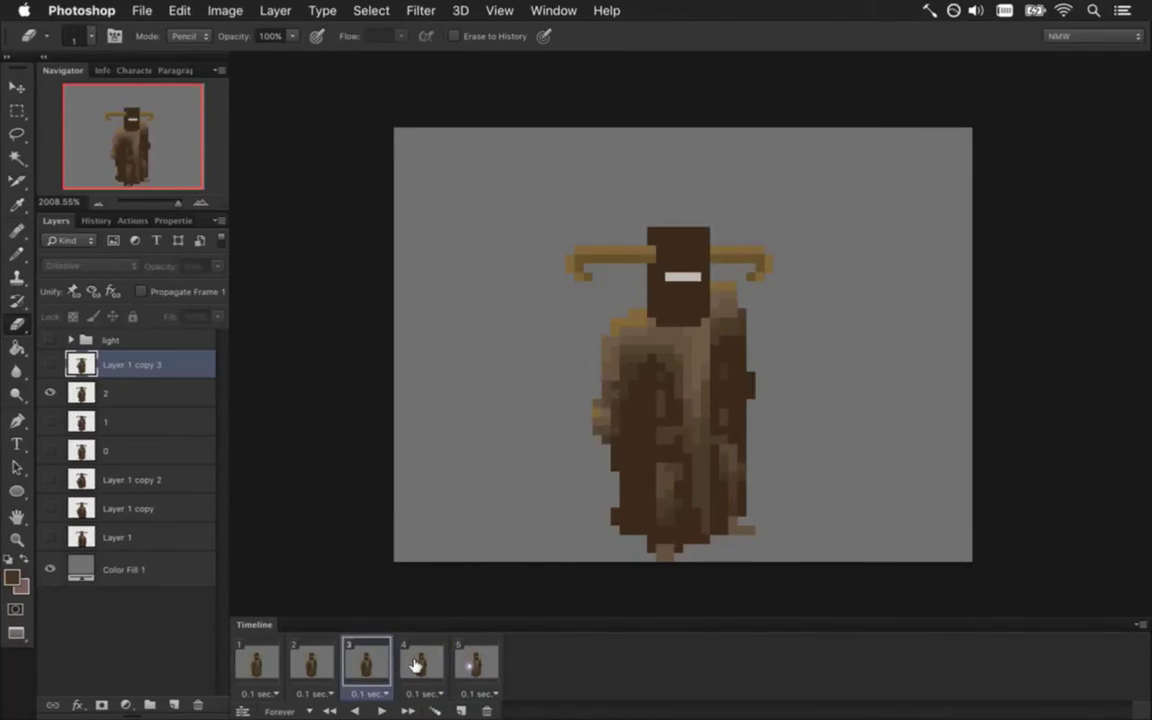
{"action": "left_click", "coordinate": [417, 665]}
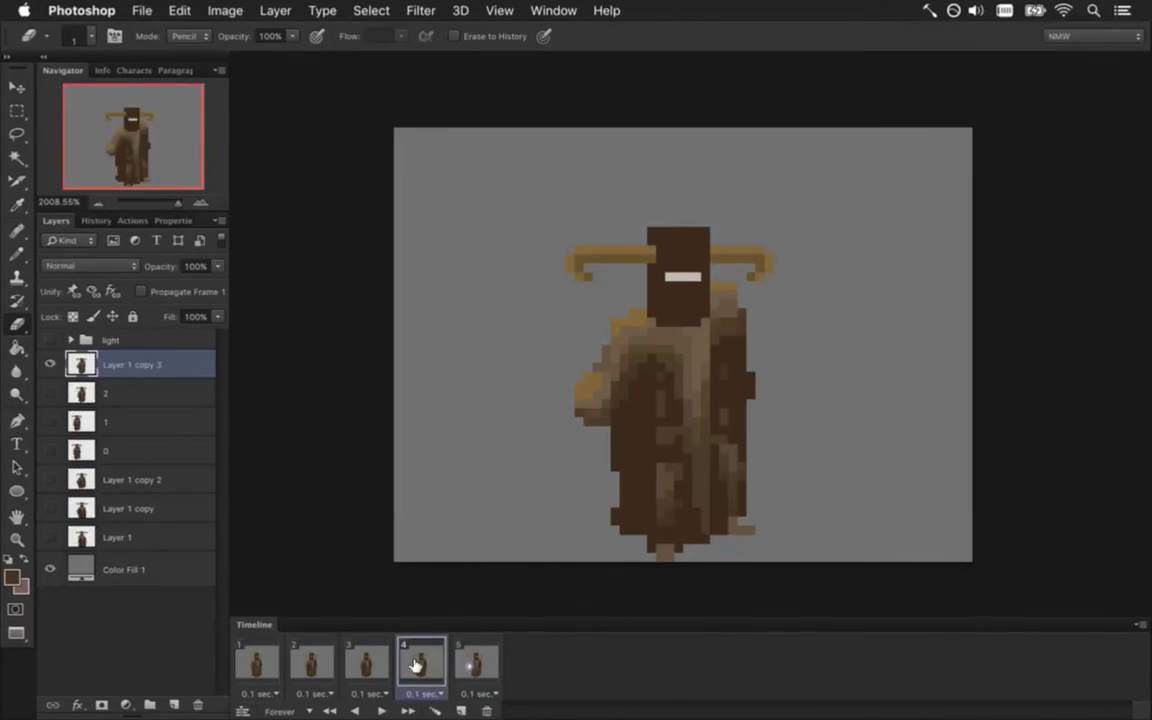
{"action": "left_click", "coordinate": [366, 663]}
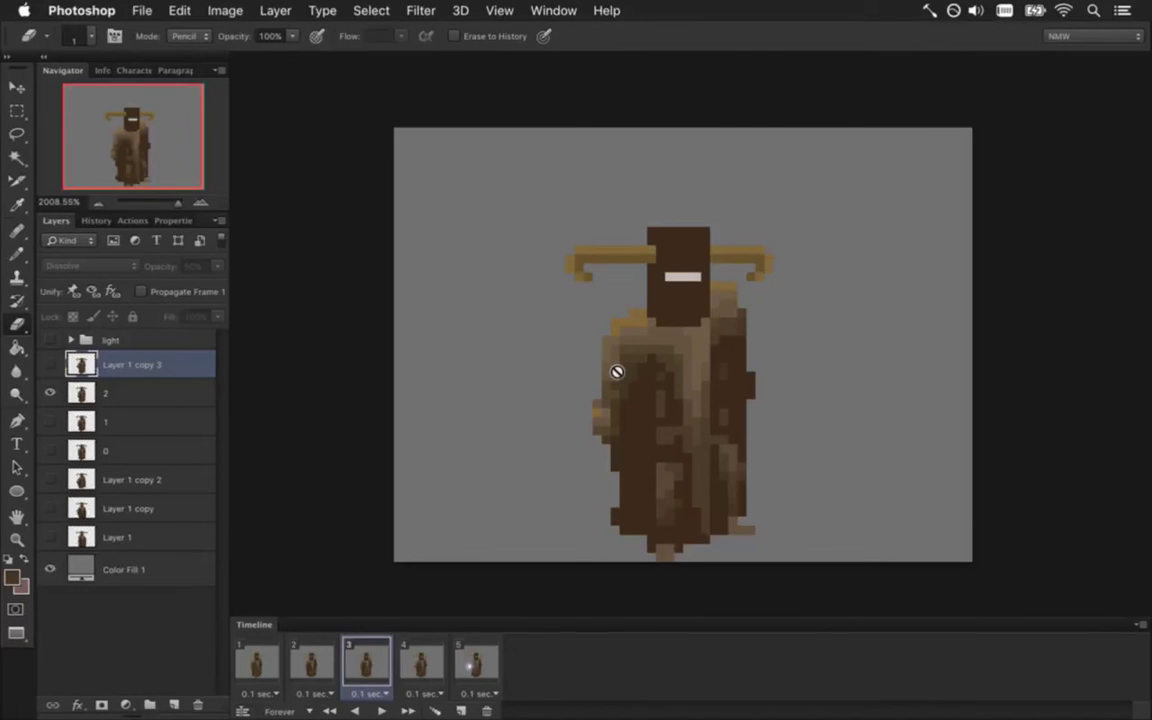
{"action": "left_click", "coordinate": [172, 386]}
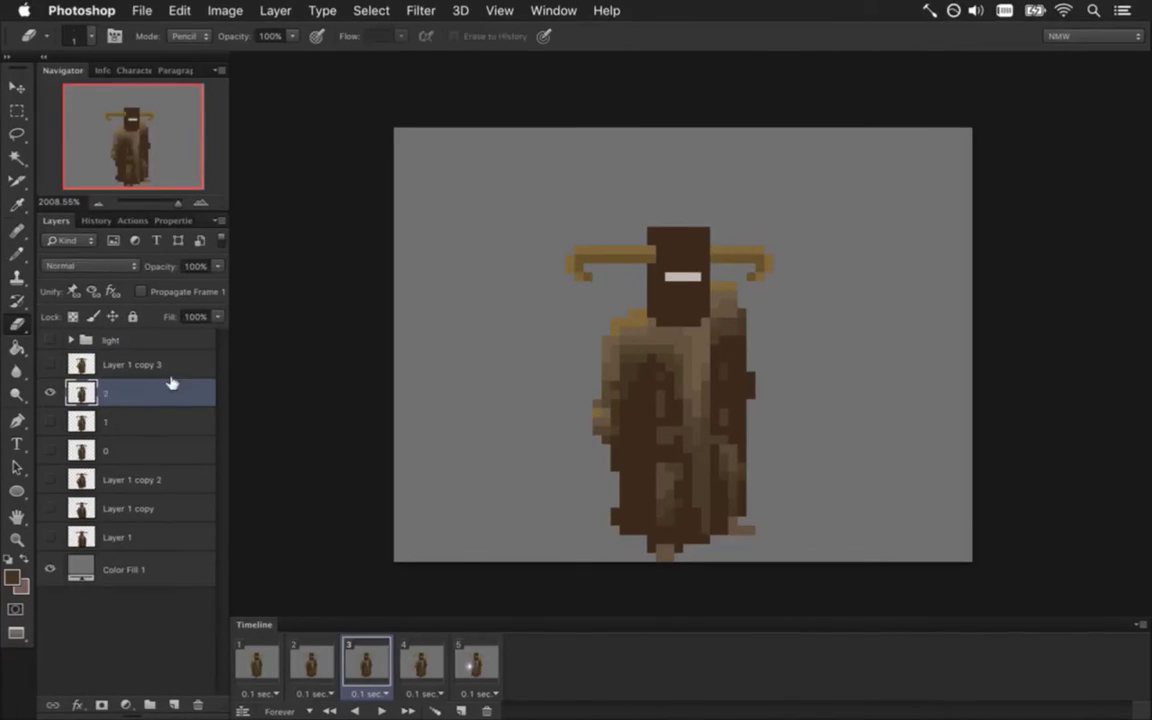
Select the figure's left hand and nudge it one pixel left and one pixel up
{"action": "key", "text": "m"}
{"action": "left_click_drag", "start_coordinate": [593, 400], "coordinate": [631, 435]}
{"action": "key", "text": "v"}
{"action": "key", "text": "Left"}
{"action": "key", "text": "Up"}
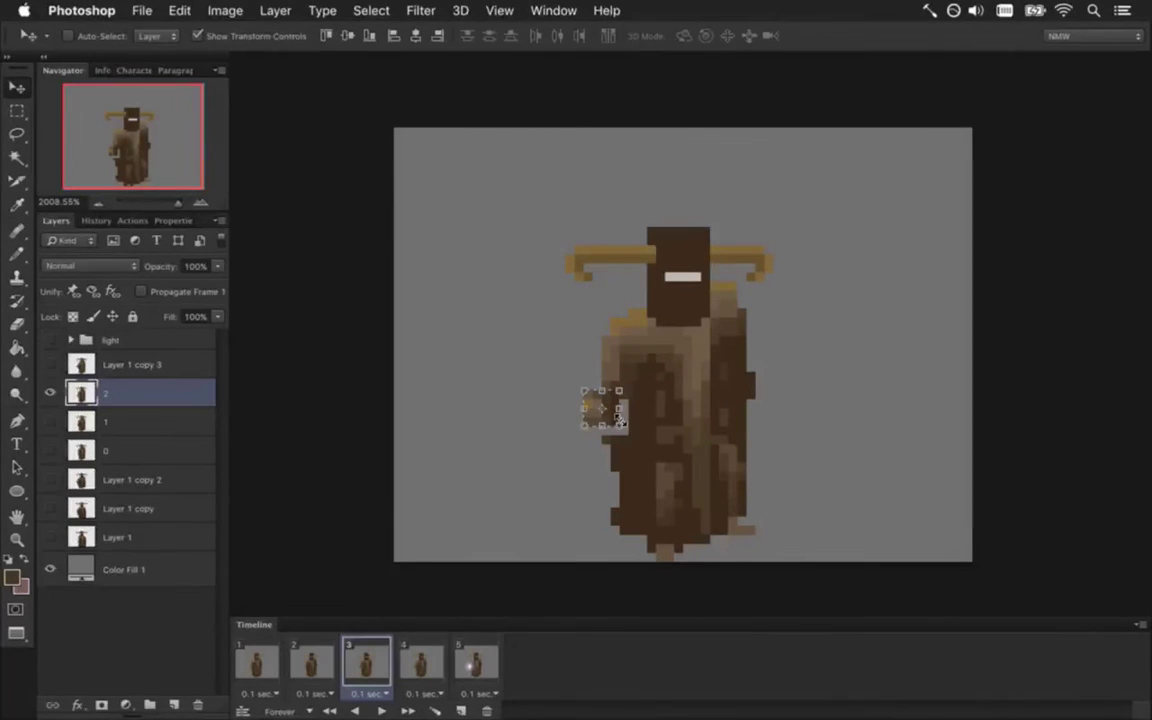
{"action": "key", "text": "m"}
Redraw the raised hand in pencil using tan and brown sampled from the figure
{"action": "left_click", "coordinate": [550, 377]}
{"action": "key", "text": "i"}
{"action": "left_click", "coordinate": [576, 370]}
{"action": "key", "text": "b"}
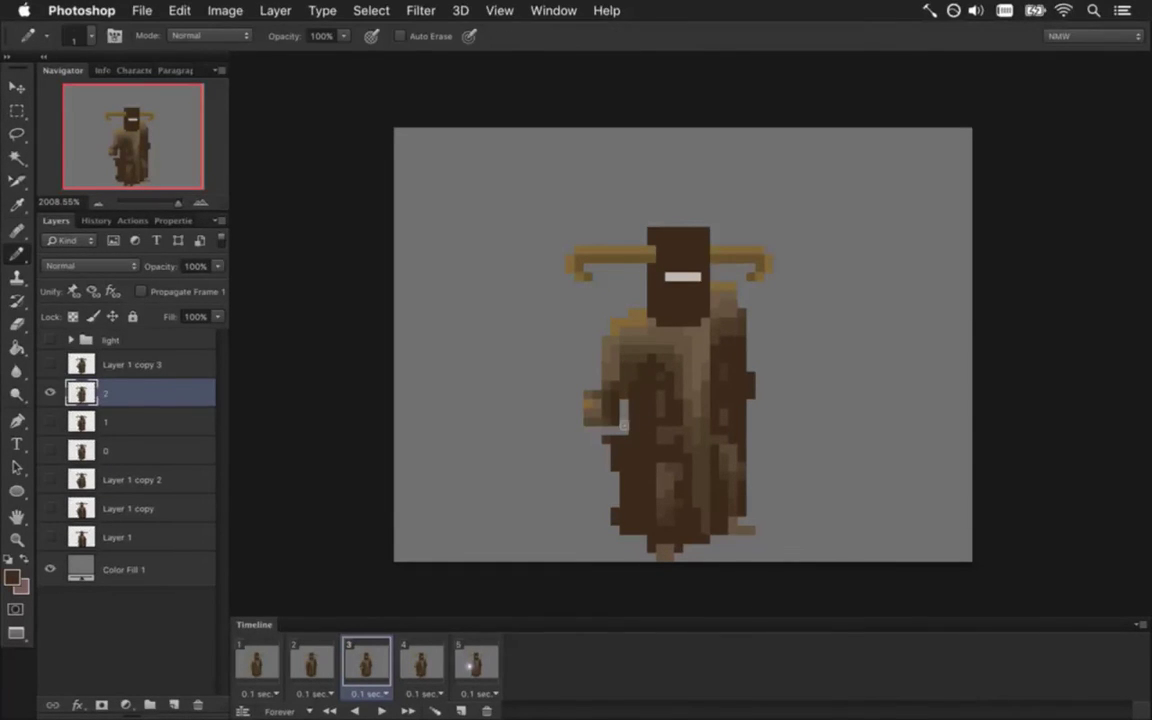
{"action": "key", "text": "i"}
{"action": "left_click", "coordinate": [595, 410]}
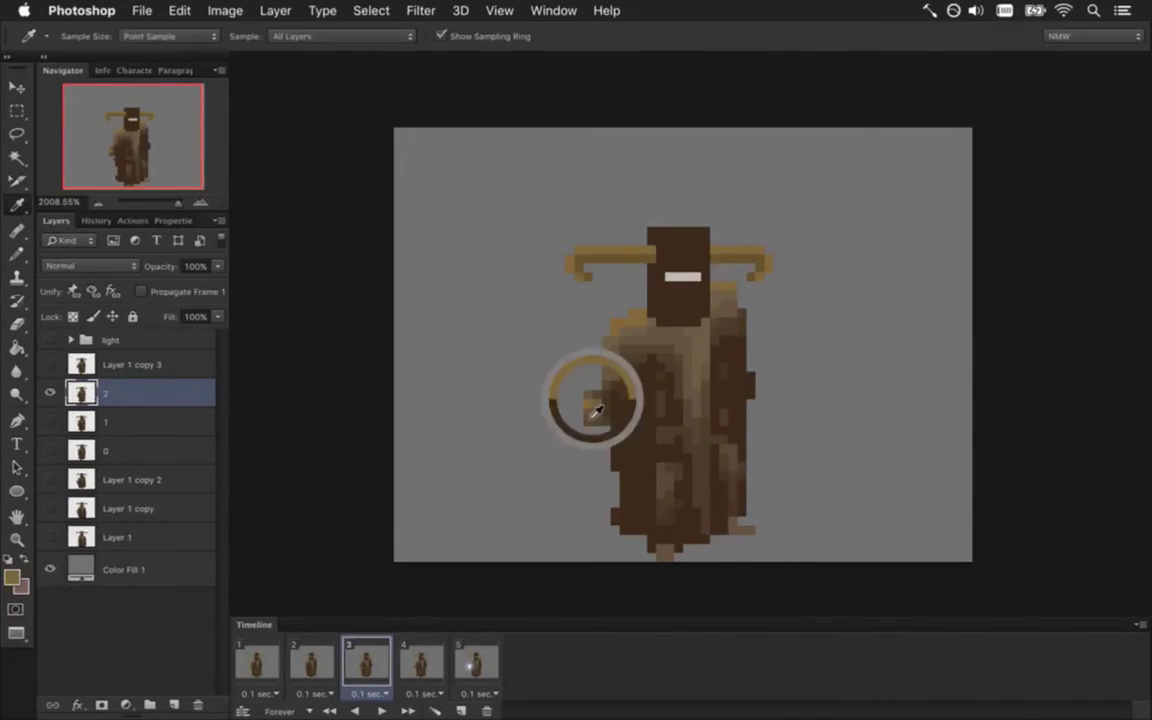
{"action": "key", "text": "b"}
{"action": "key", "text": "i"}
{"action": "left_click", "coordinate": [596, 409]}
{"action": "key", "text": "b"}
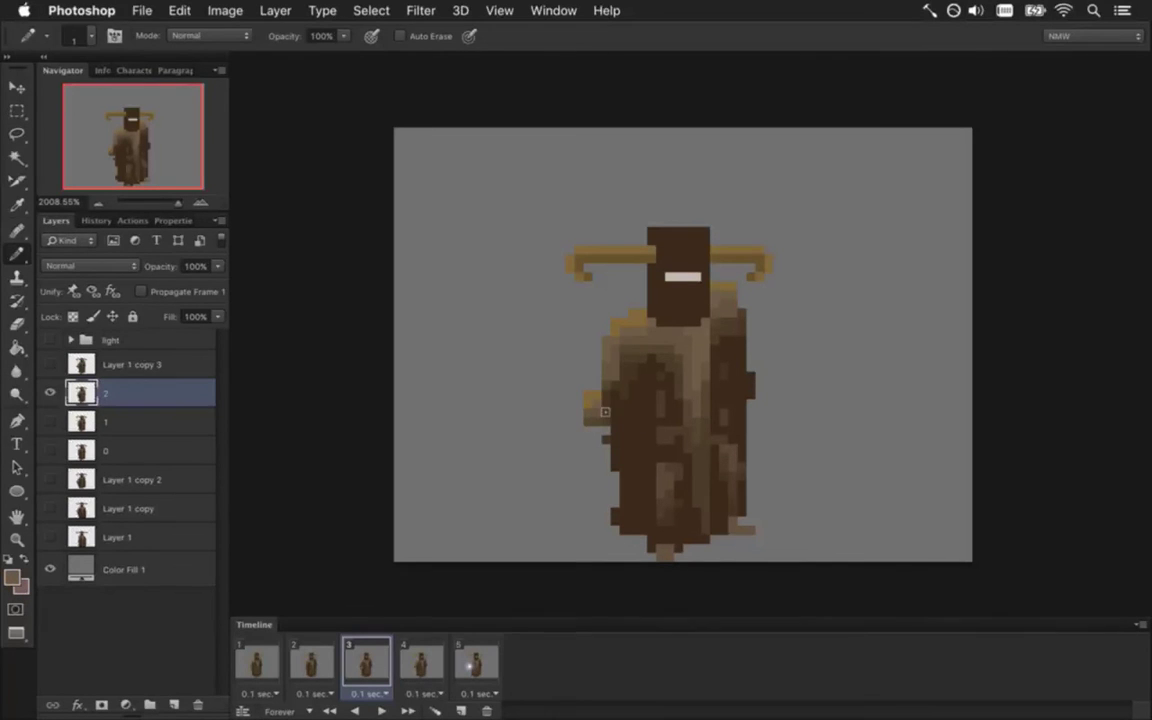
Repaint the cloak's left edge with sampled cloak colours, comparing against frame 4
{"action": "key", "text": "i"}
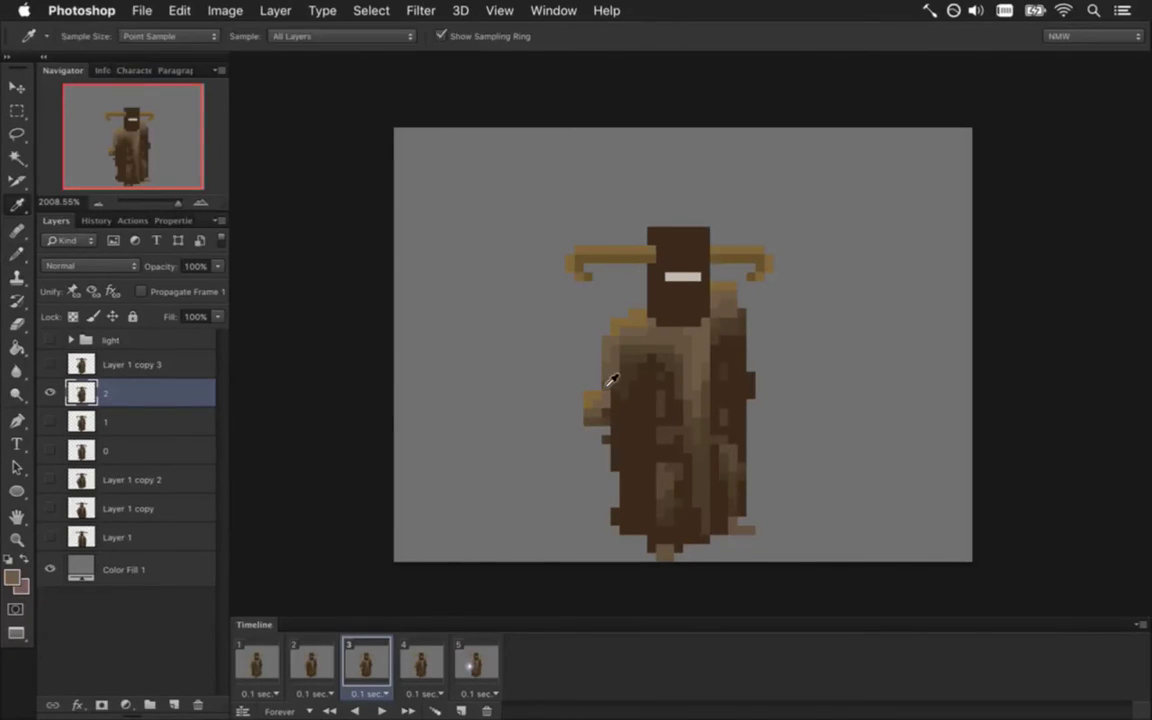
{"action": "left_click", "coordinate": [606, 372]}
{"action": "key", "text": "b"}
{"action": "key", "text": "i"}
{"action": "key", "text": "b"}
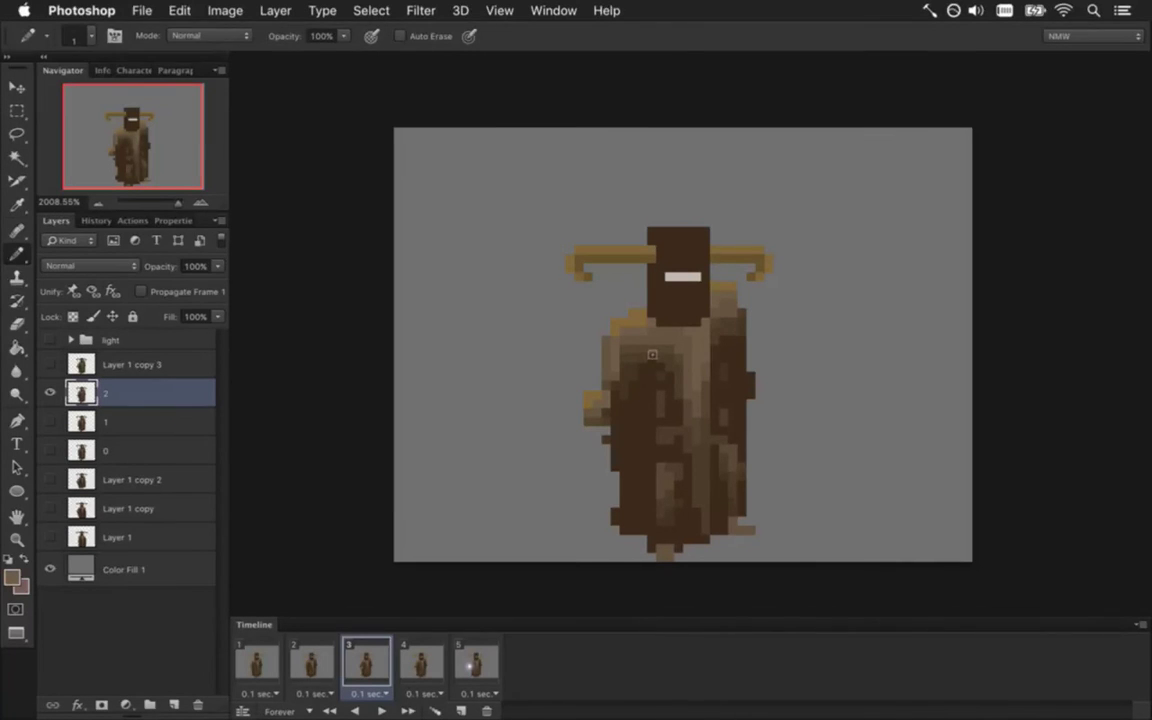
{"action": "key", "text": "i"}
{"action": "left_click", "coordinate": [622, 362]}
{"action": "key", "text": "b"}
{"action": "left_click", "coordinate": [421, 658]}
{"action": "left_click", "coordinate": [386, 660]}
{"action": "left_click", "coordinate": [424, 660]}
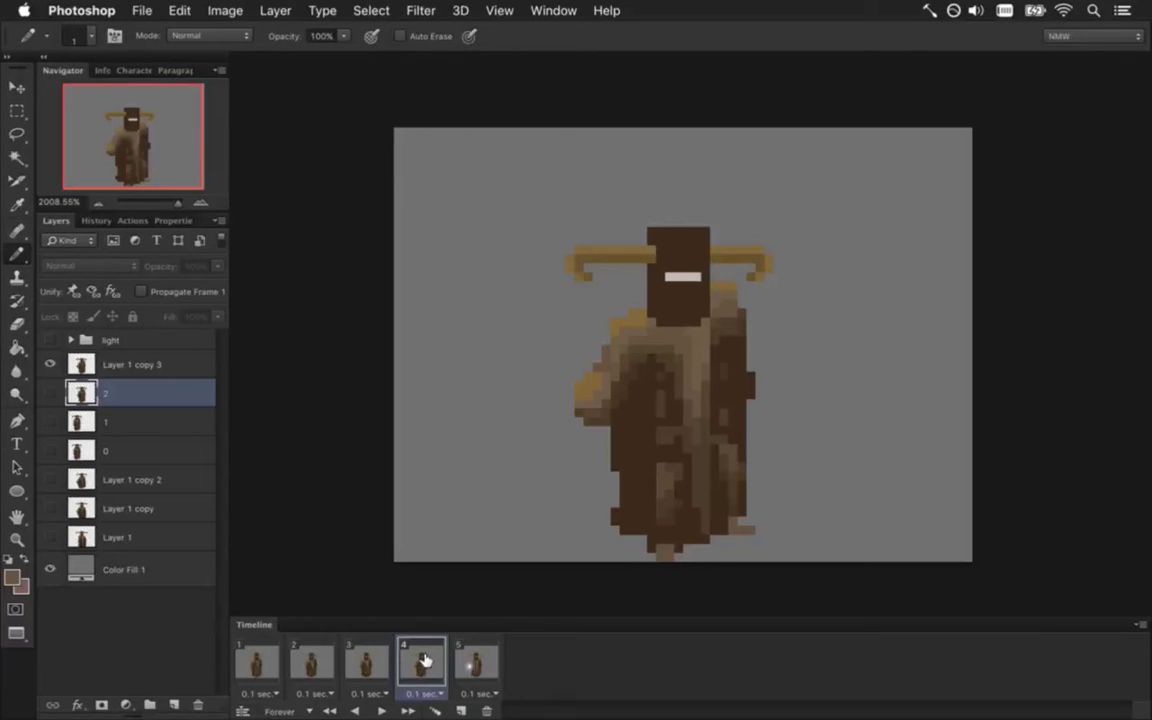
{"action": "left_click", "coordinate": [387, 662]}
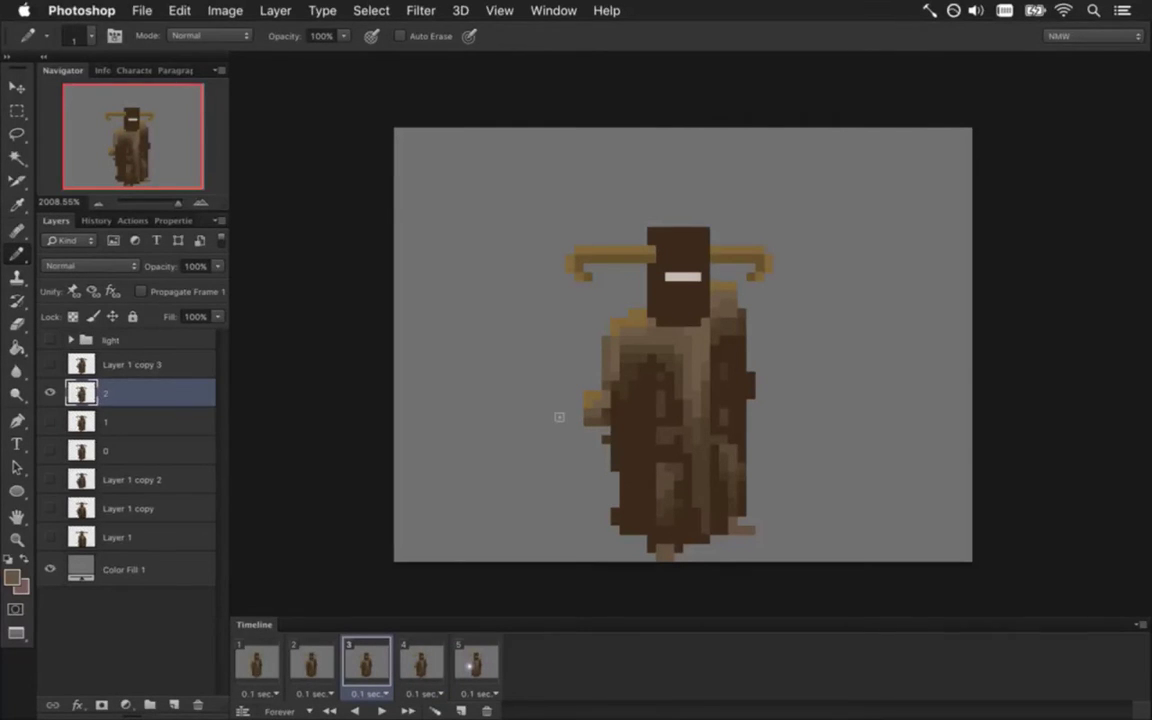
{"action": "left_click", "coordinate": [628, 347], "text": "alt"}
{"action": "left_click", "coordinate": [630, 345], "text": "alt"}
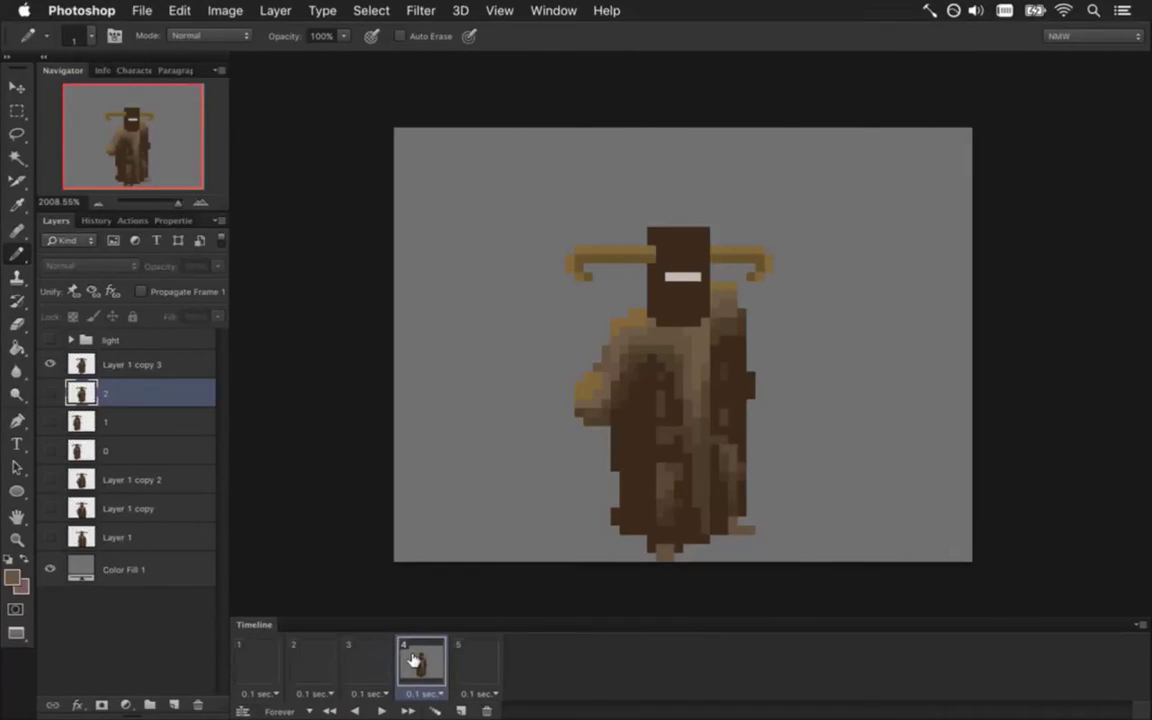
Refine the cloak pixels while flipping between frames 2, 3 and 4 to check the in-between
{"action": "left_click", "coordinate": [421, 663]}
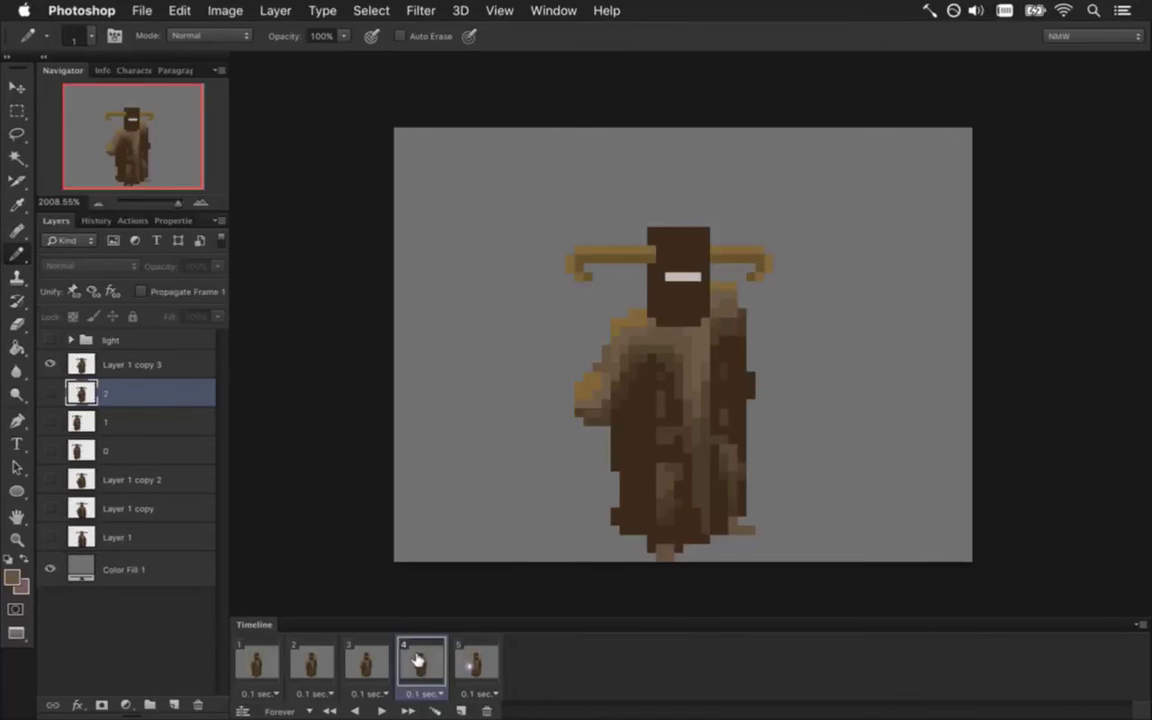
{"action": "left_click", "coordinate": [382, 664]}
{"action": "left_click", "coordinate": [421, 663]}
{"action": "left_click", "coordinate": [315, 657]}
{"action": "left_click", "coordinate": [362, 660]}
{"action": "left_click", "coordinate": [425, 655]}
{"action": "left_click", "coordinate": [370, 662]}
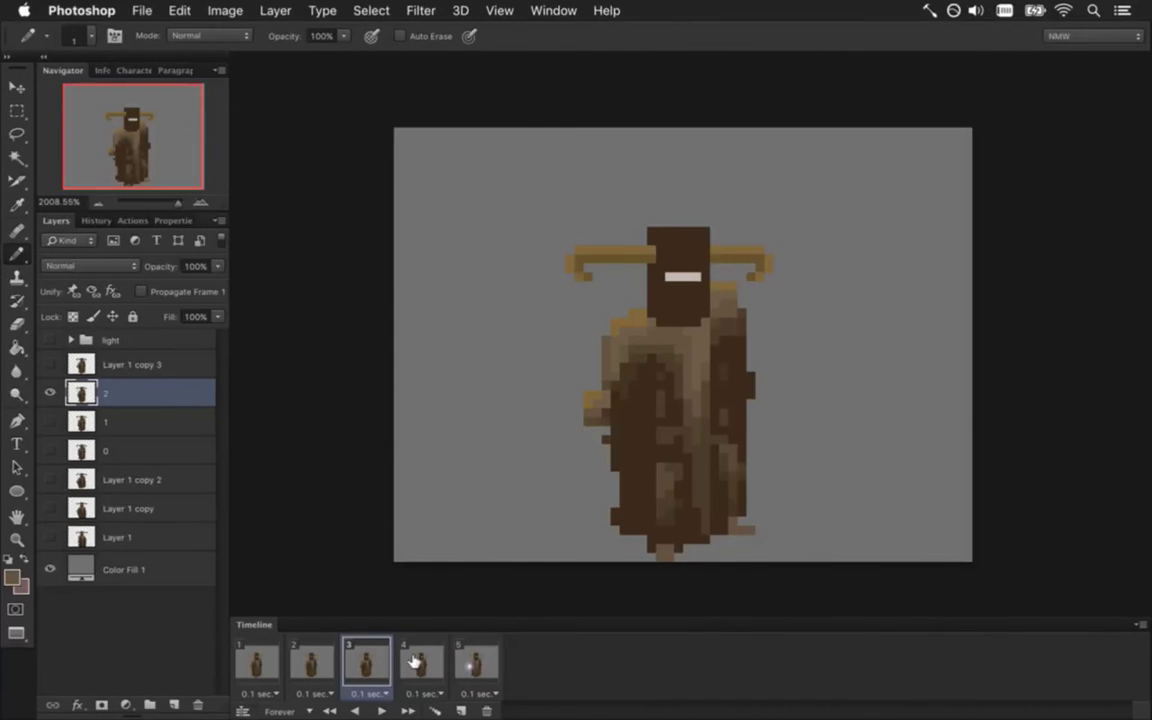
{"action": "left_click", "coordinate": [419, 662]}
{"action": "left_click", "coordinate": [600, 390], "text": "alt"}
{"action": "left_click", "coordinate": [415, 660]}
{"action": "left_click", "coordinate": [368, 662]}
{"action": "left_click", "coordinate": [410, 652]}
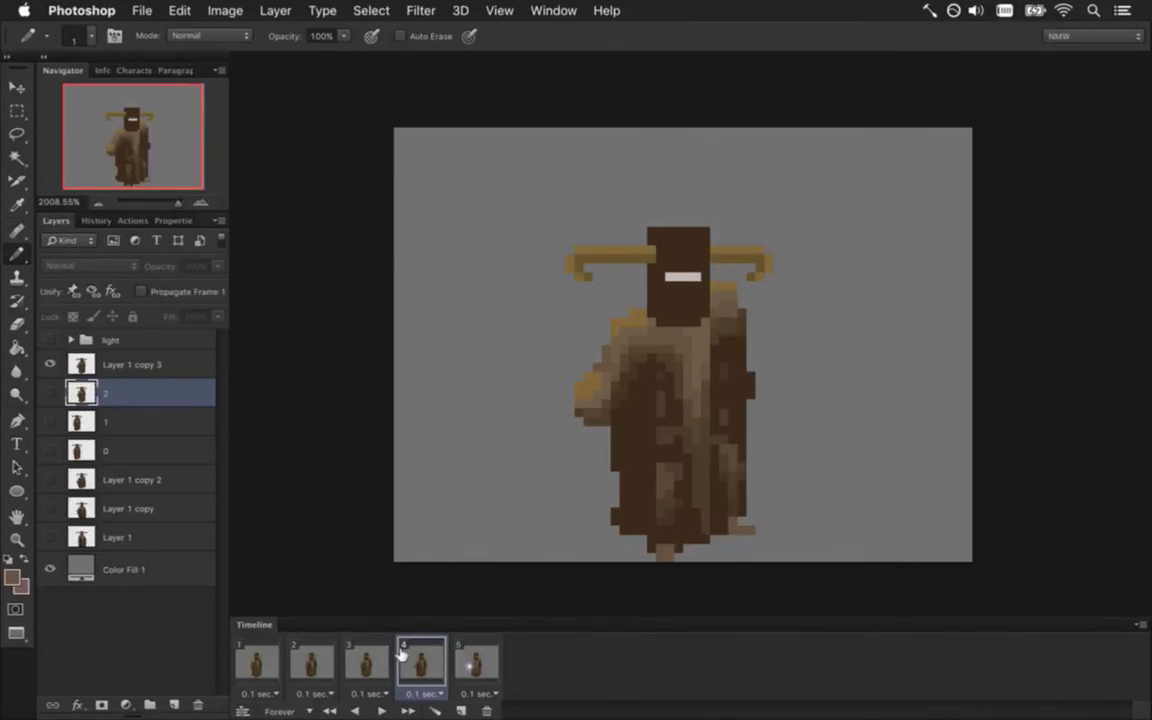
{"action": "left_click", "coordinate": [369, 662]}
{"action": "left_click", "coordinate": [413, 660]}
{"action": "left_click", "coordinate": [370, 662]}
Erase stray pixels and repaint with the robe's dark brown, checking against frame 4
{"action": "key", "text": "e"}
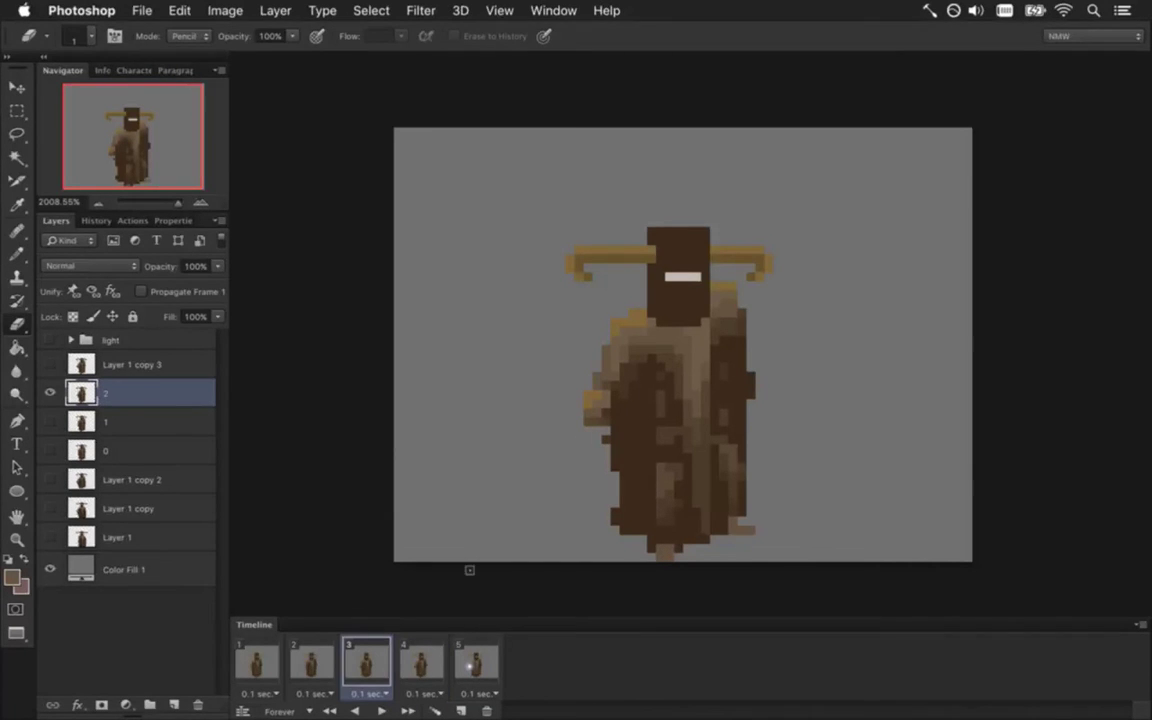
{"action": "left_click", "coordinate": [413, 665]}
{"action": "left_click", "coordinate": [380, 662]}
{"action": "left_click", "coordinate": [410, 658]}
{"action": "left_click", "coordinate": [380, 660]}
{"action": "left_click", "coordinate": [404, 656]}
{"action": "left_click", "coordinate": [373, 657]}
{"action": "key", "text": "i"}
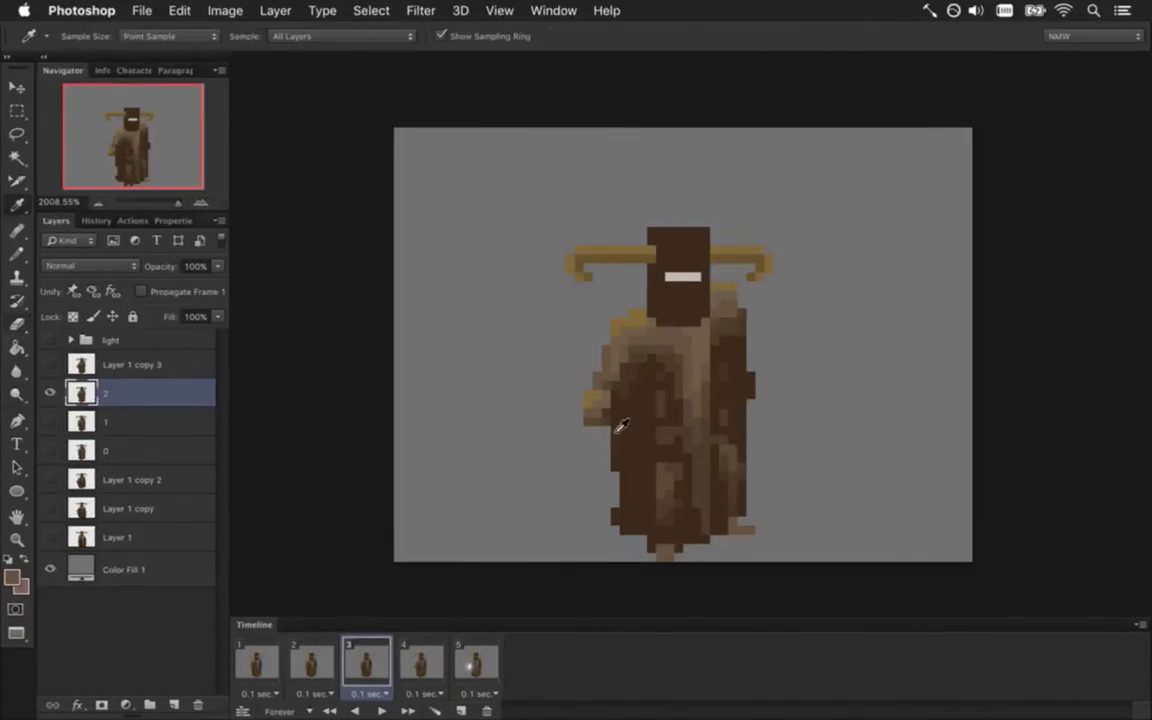
{"action": "left_click", "coordinate": [615, 415]}
{"action": "key", "text": "b"}
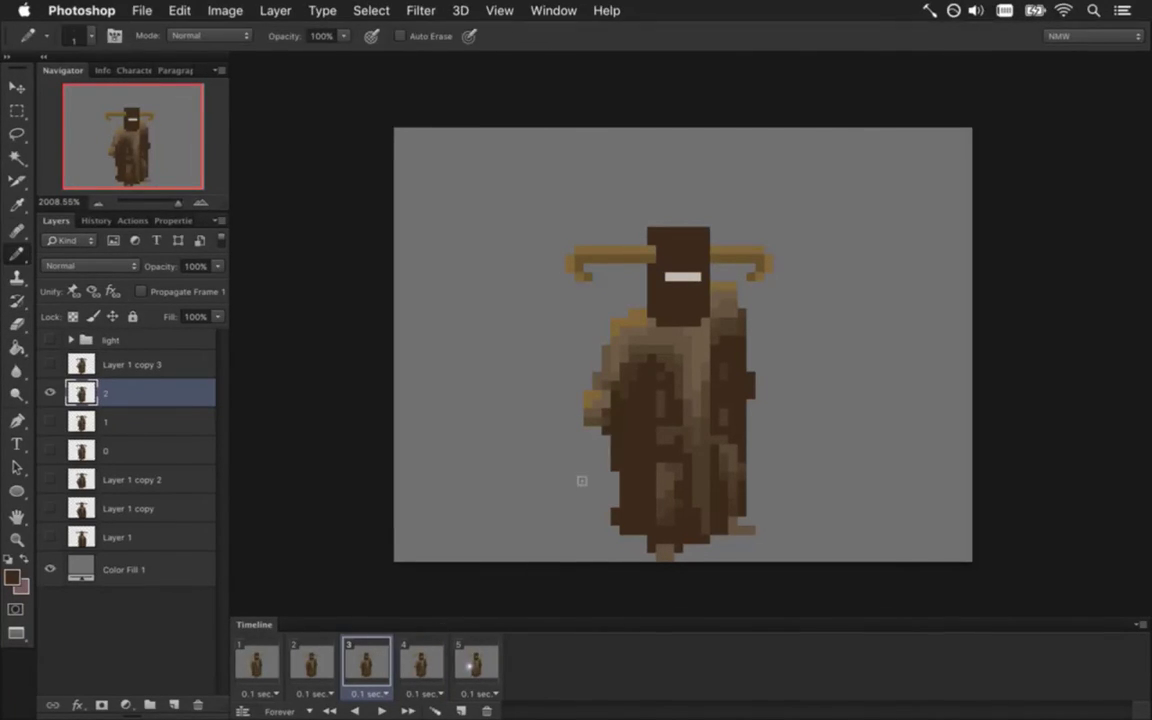
Erase remaining pixels while comparing frames 3 and 4, then return to the first frame
{"action": "left_click", "coordinate": [420, 662]}
{"action": "left_click", "coordinate": [372, 663]}
{"action": "left_click", "coordinate": [409, 657]}
{"action": "left_click", "coordinate": [372, 658]}
{"action": "key", "text": "e"}
{"action": "left_click", "coordinate": [420, 660]}
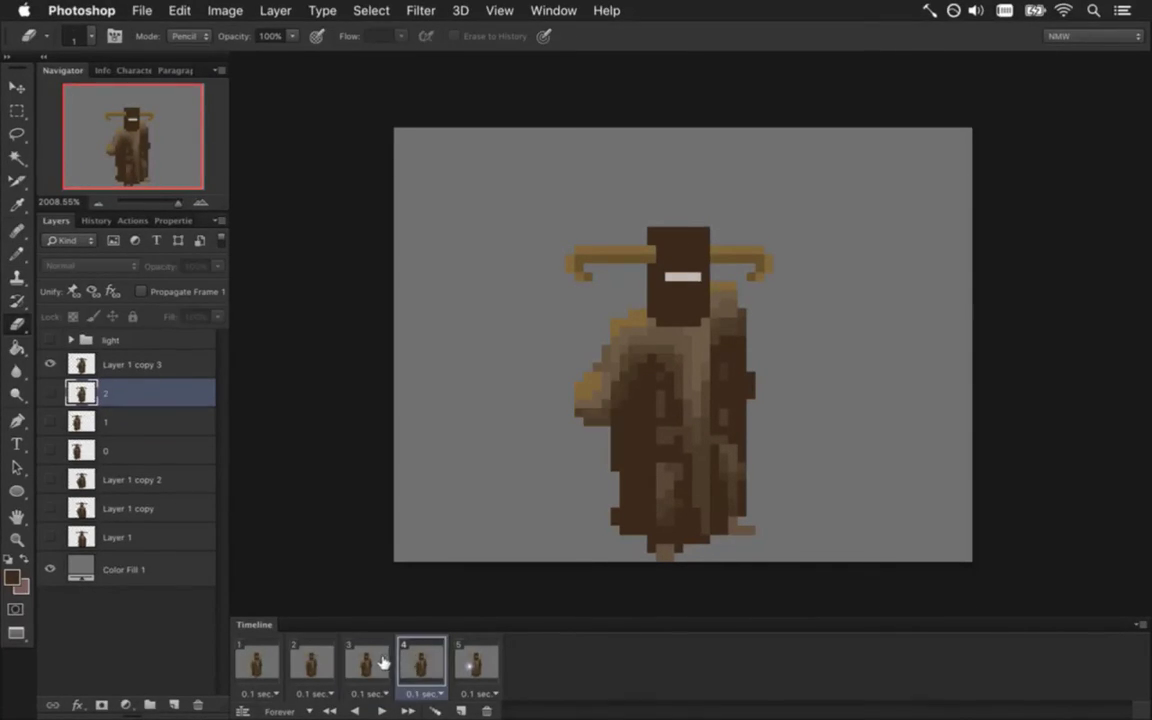
{"action": "left_click", "coordinate": [368, 662]}
{"action": "left_click", "coordinate": [422, 658]}
{"action": "left_click", "coordinate": [372, 661]}
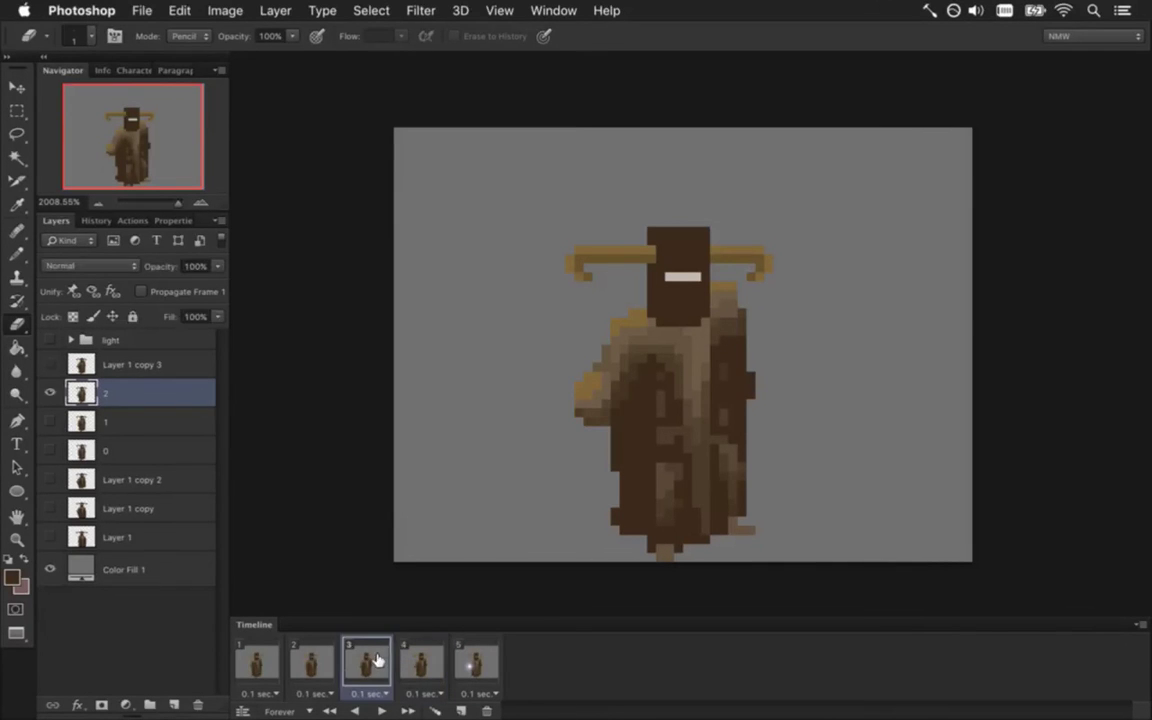
{"action": "left_click", "coordinate": [327, 663]}
{"action": "left_click", "coordinate": [270, 662]}
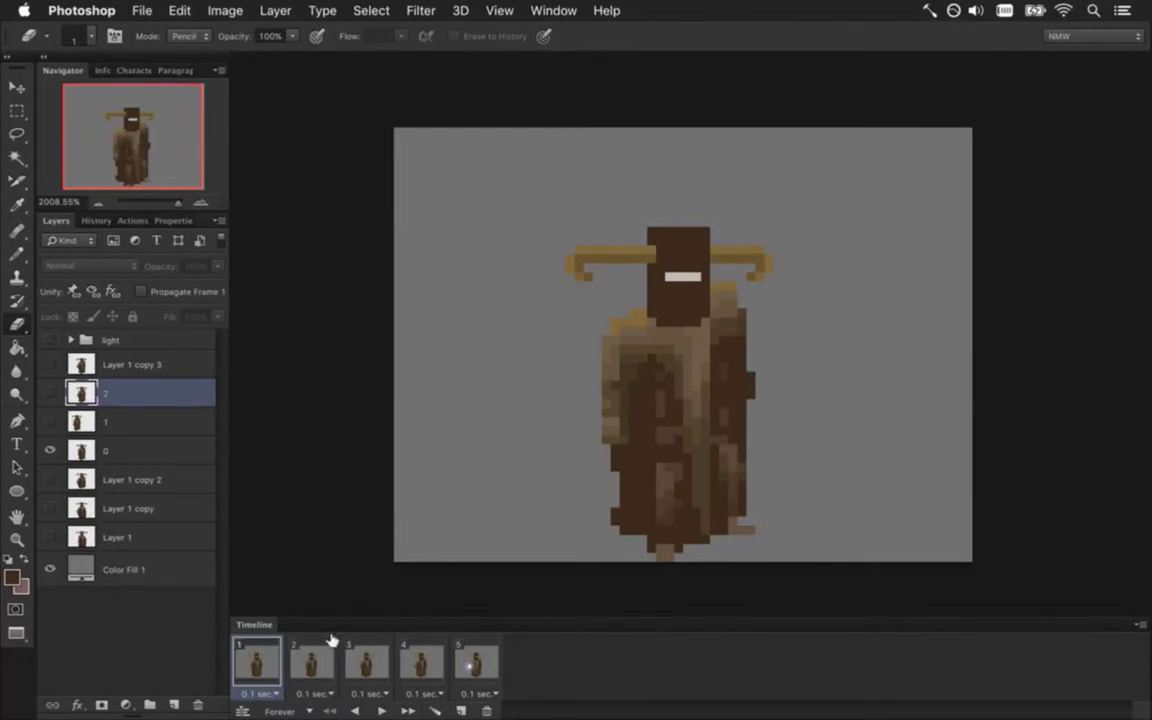
Preview the animation, then set the light group to 33% opacity on frame 5
{"action": "left_click", "coordinate": [383, 710]}
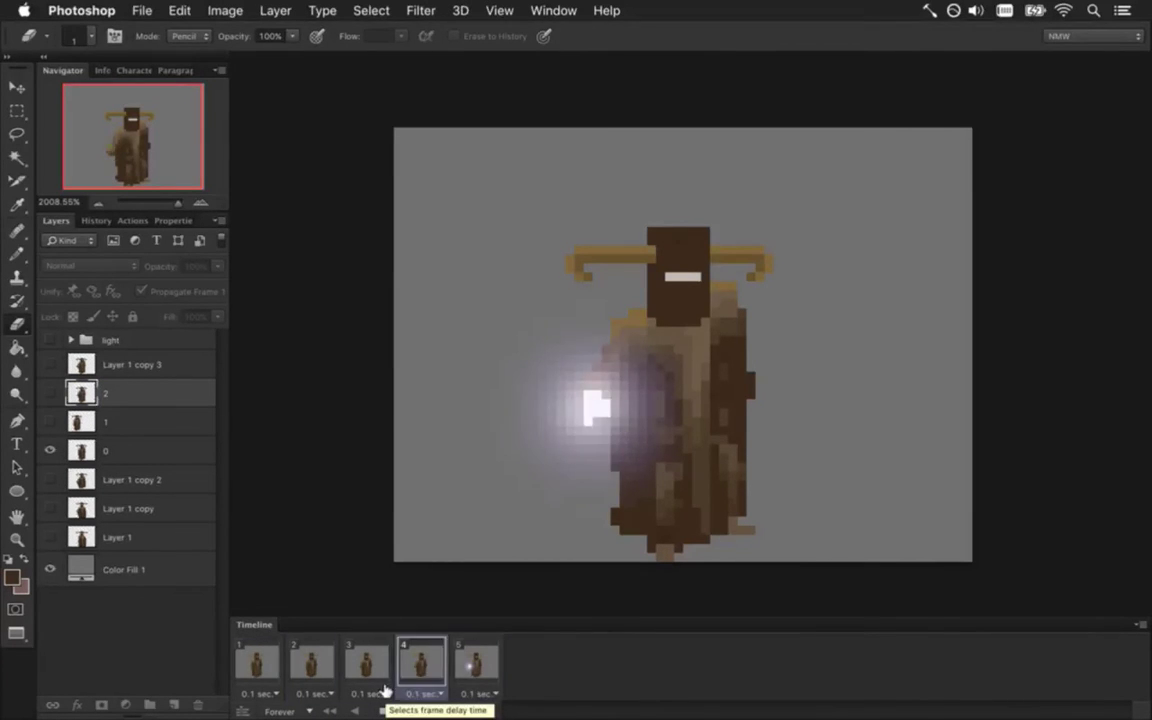
{"action": "left_click", "coordinate": [381, 710]}
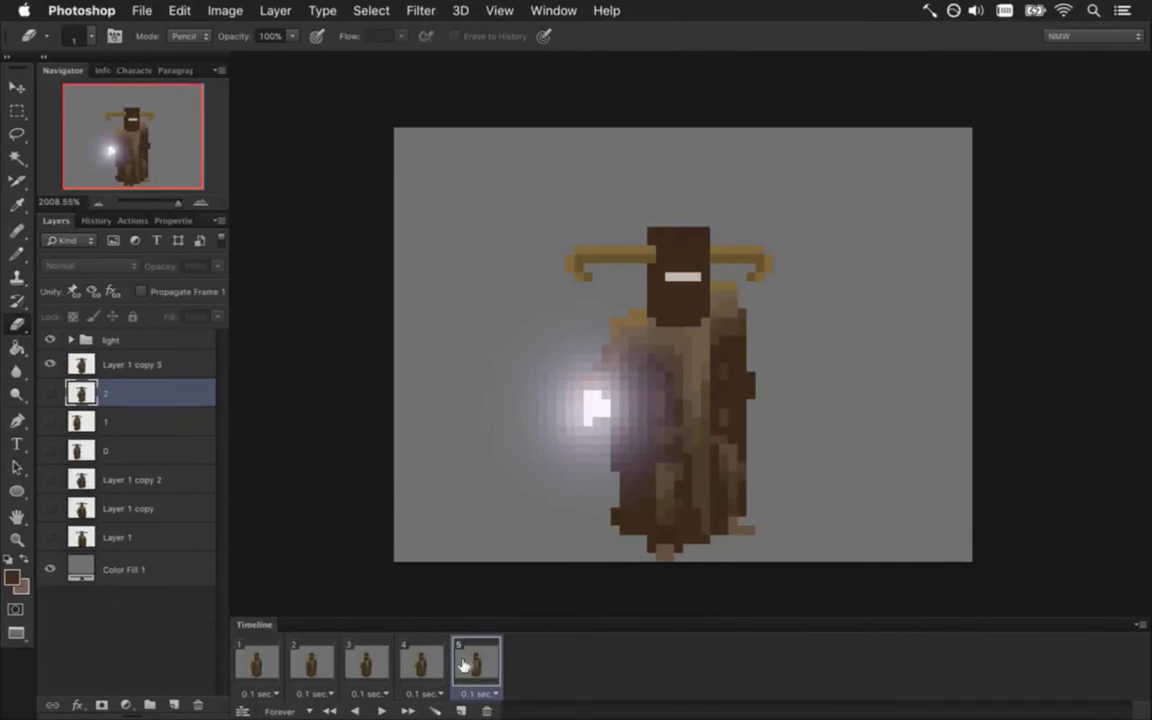
{"action": "key", "text": "Left"}
{"action": "left_click", "coordinate": [475, 663]}
{"action": "left_click", "coordinate": [140, 340]}
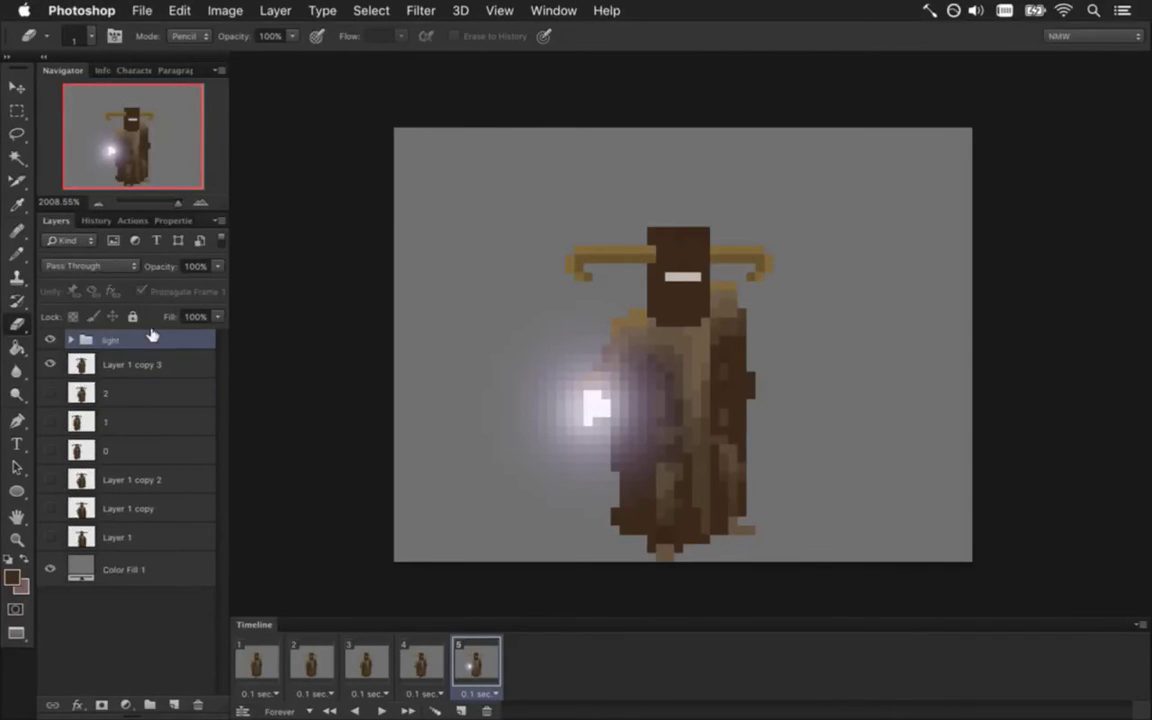
{"action": "left_click", "coordinate": [200, 267]}
{"action": "type", "text": "33"}
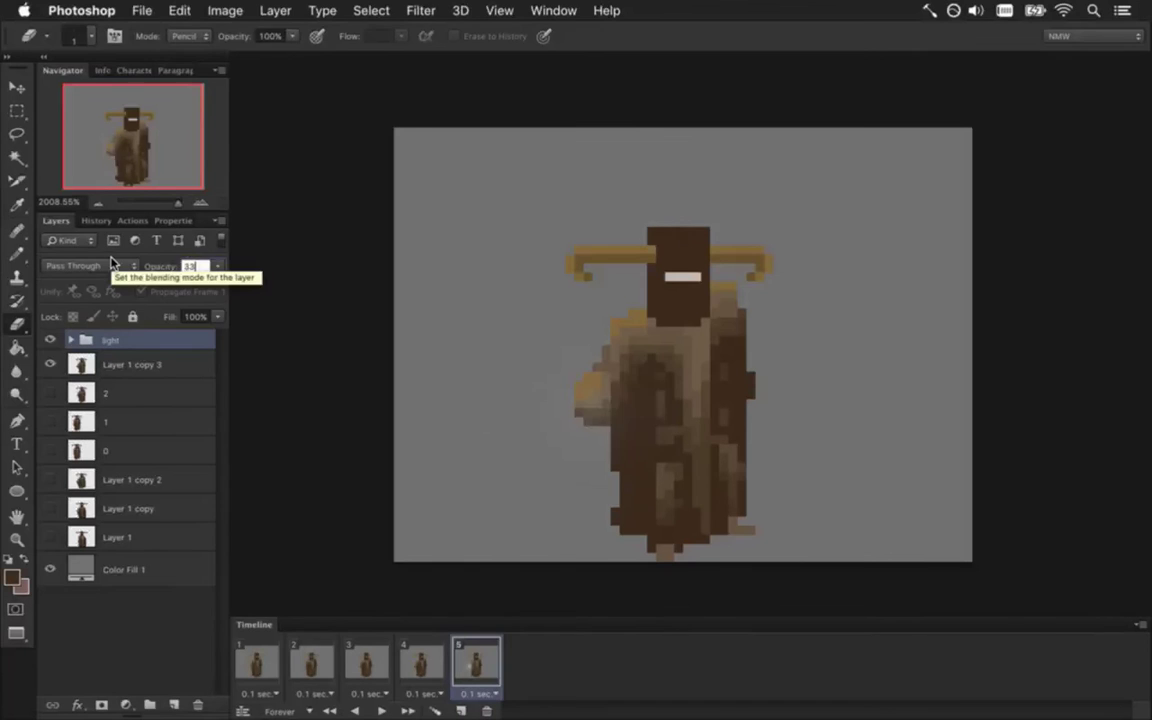
{"action": "key", "text": "Return"}
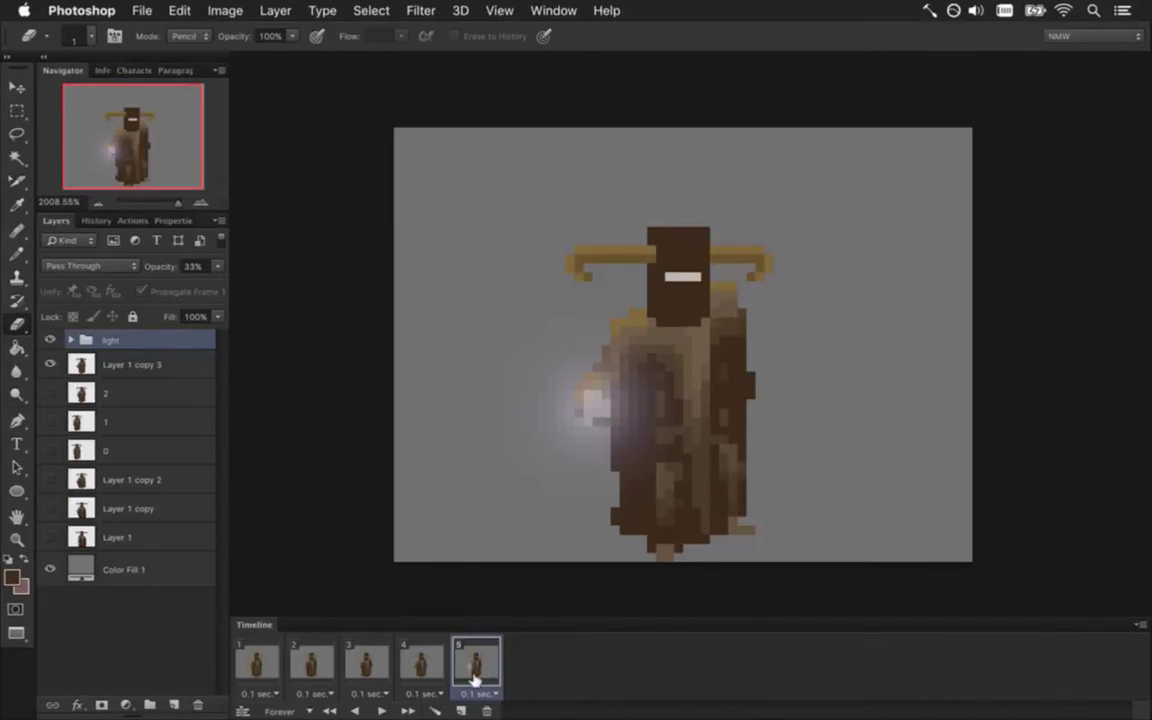
Add frames 6 and 7 with the light at 66% and 100% opacity
{"action": "left_click", "coordinate": [463, 708]}
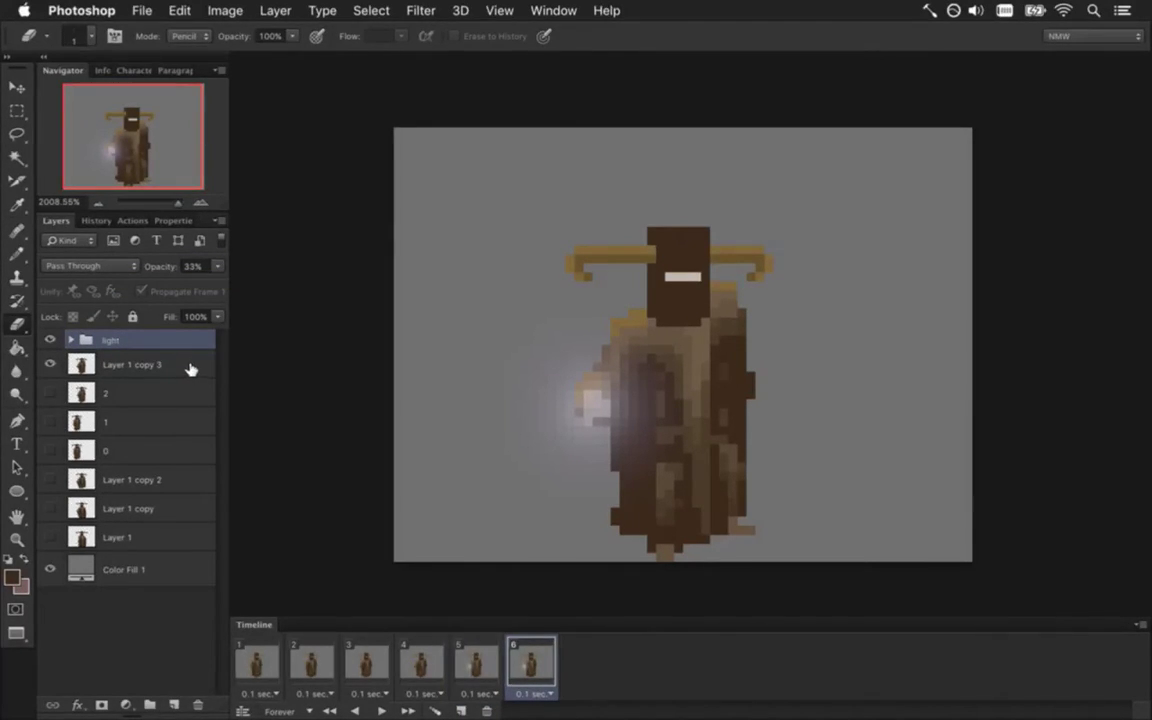
{"action": "left_click", "coordinate": [200, 267]}
{"action": "type", "text": "66"}
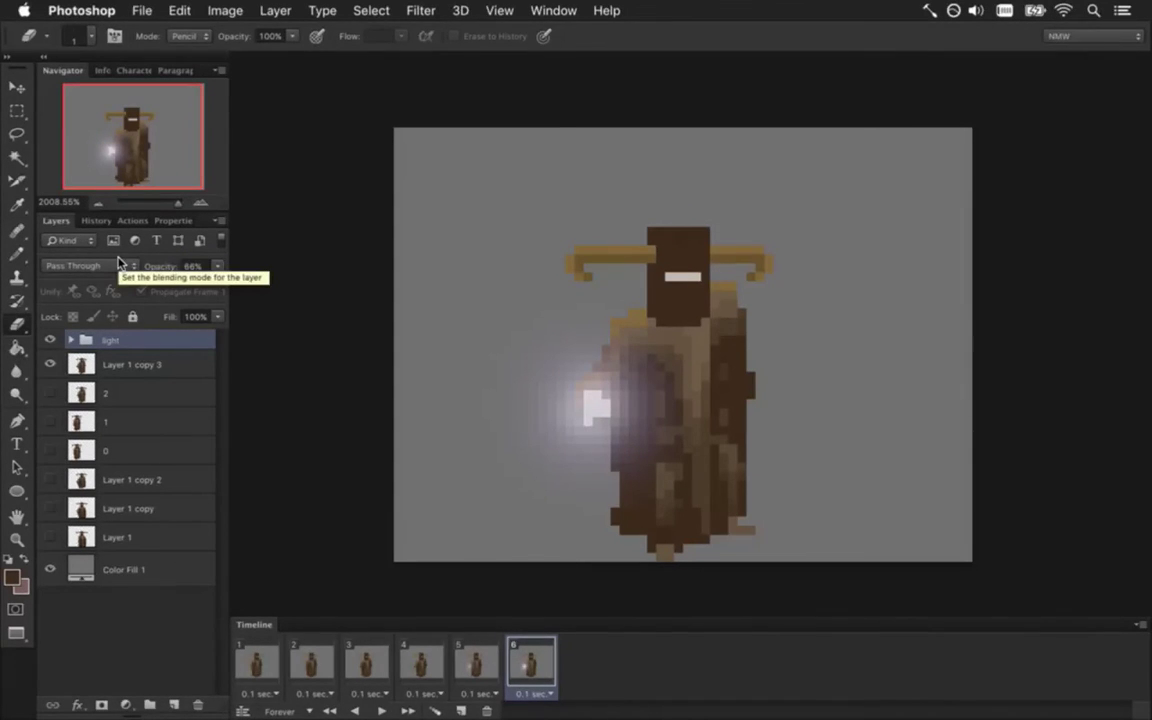
{"action": "left_click", "coordinate": [461, 711]}
{"action": "left_click", "coordinate": [192, 267]}
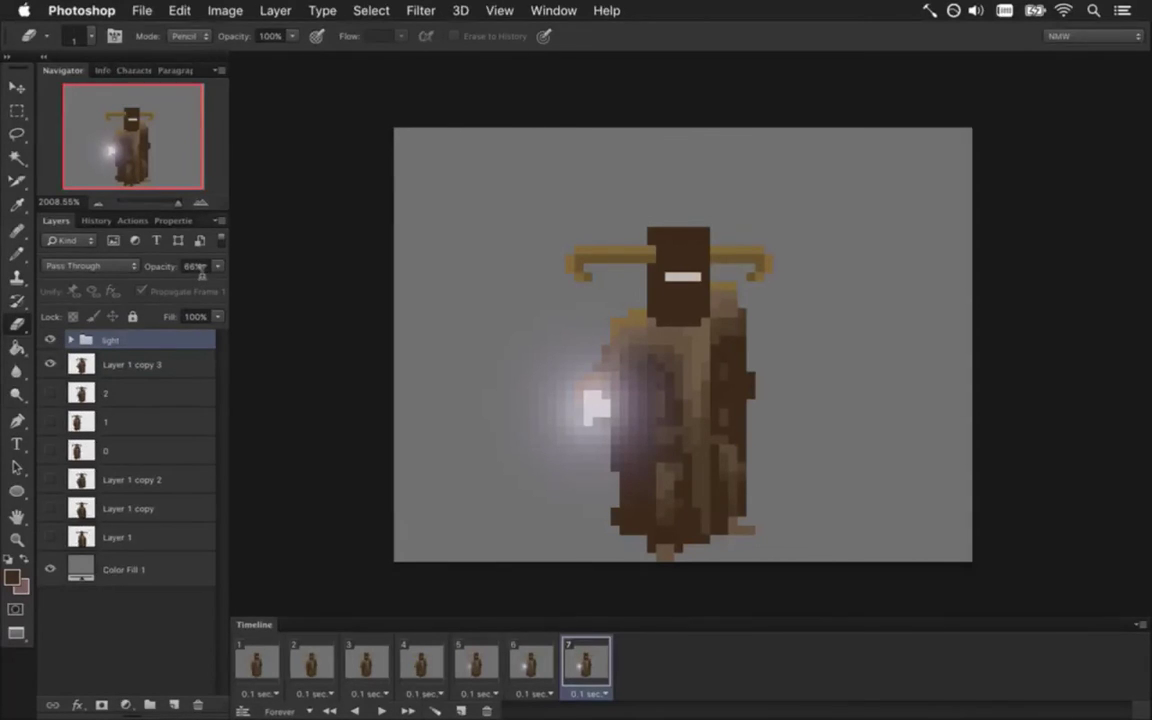
{"action": "type", "text": "100"}
{"action": "key", "text": "Return"}
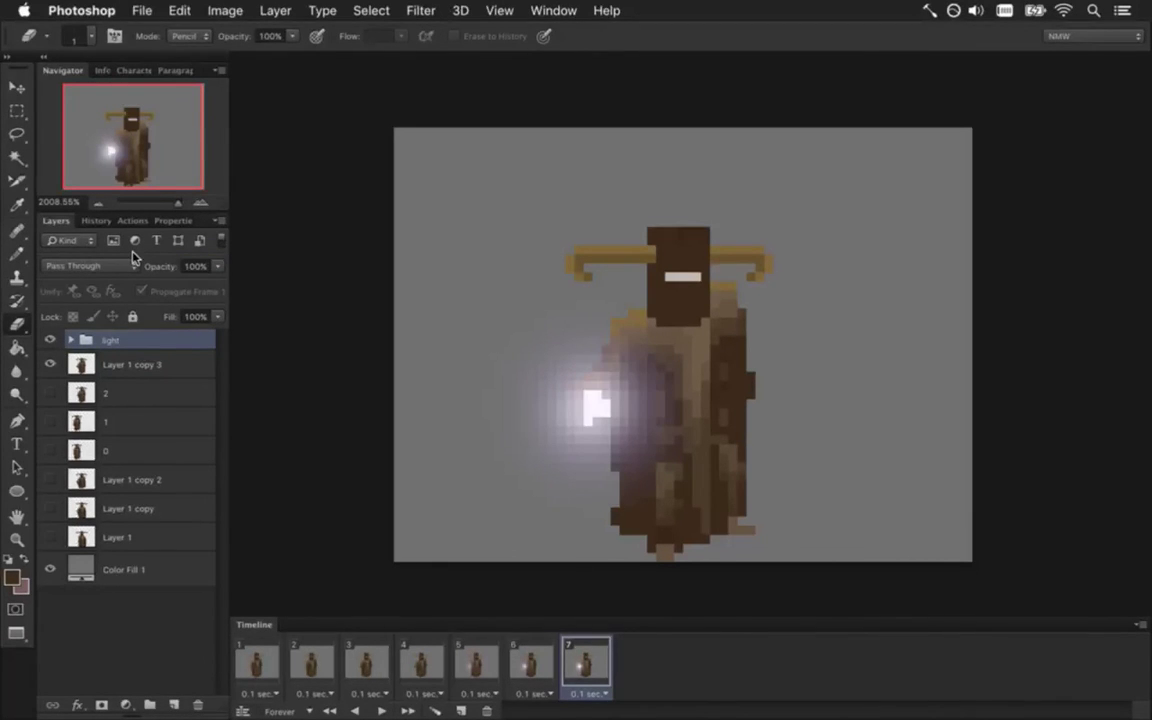
{"action": "left_click", "coordinate": [257, 660]}
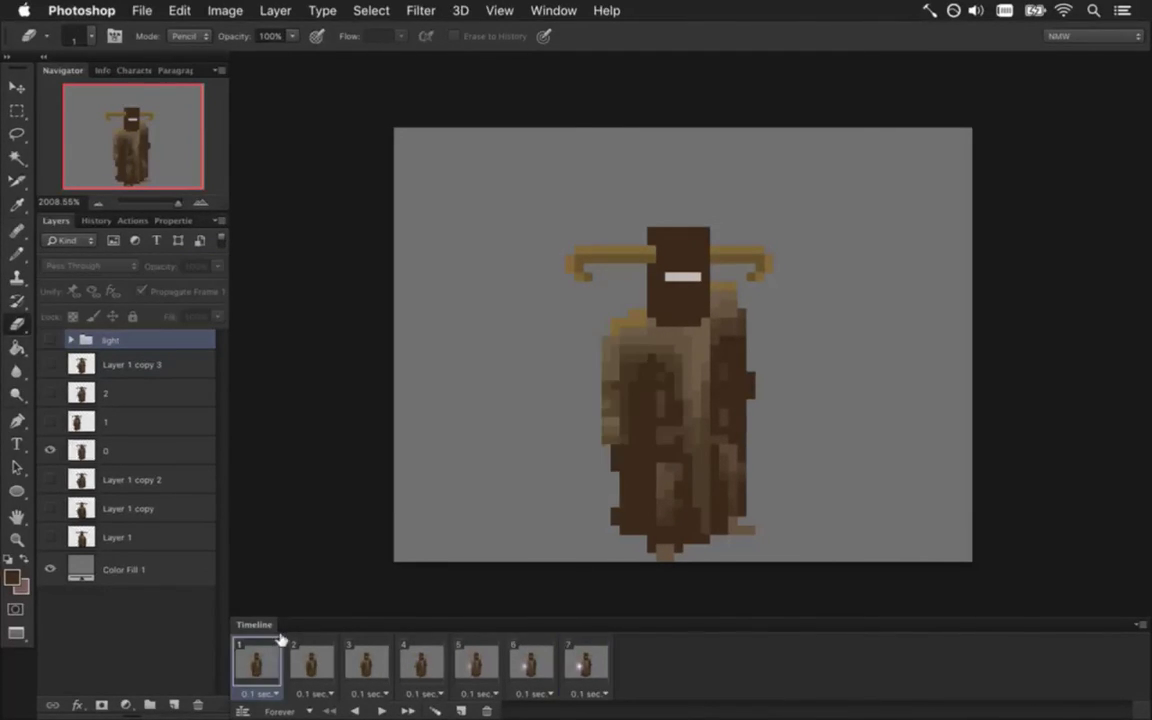
Preview the fade-in, add frame 8, and duplicate Layer 1 copy 3 as Layer 1 copy 4
{"action": "left_click", "coordinate": [381, 709]}
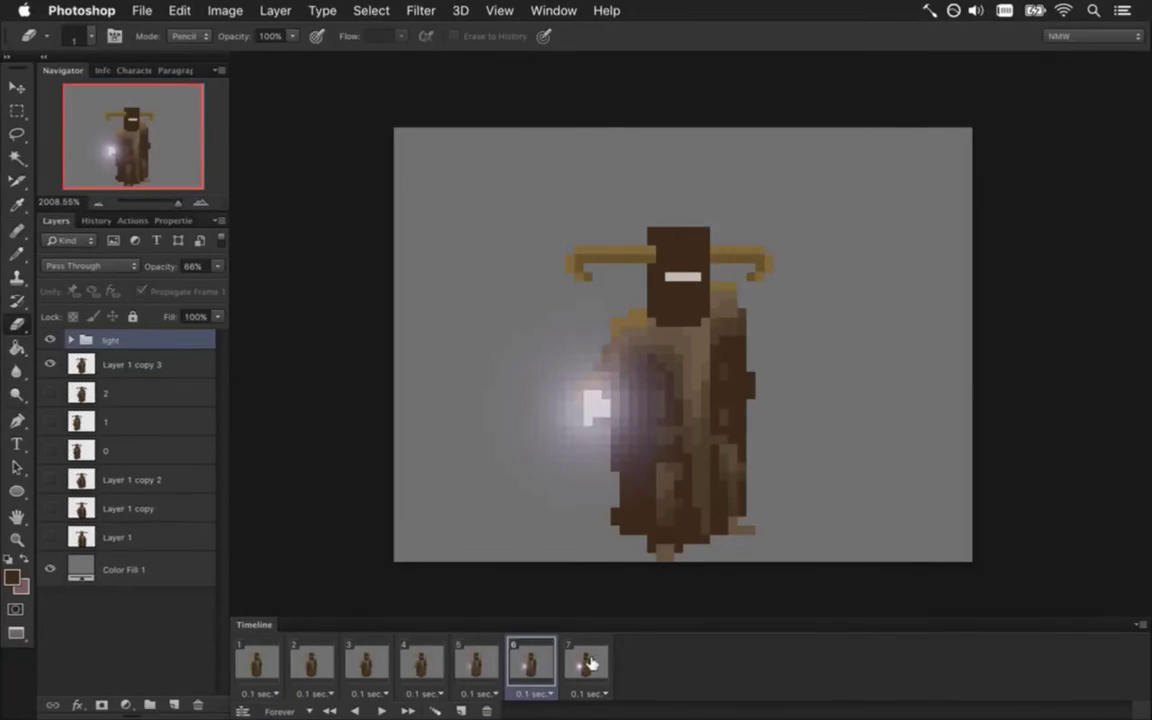
{"action": "key", "text": "space"}
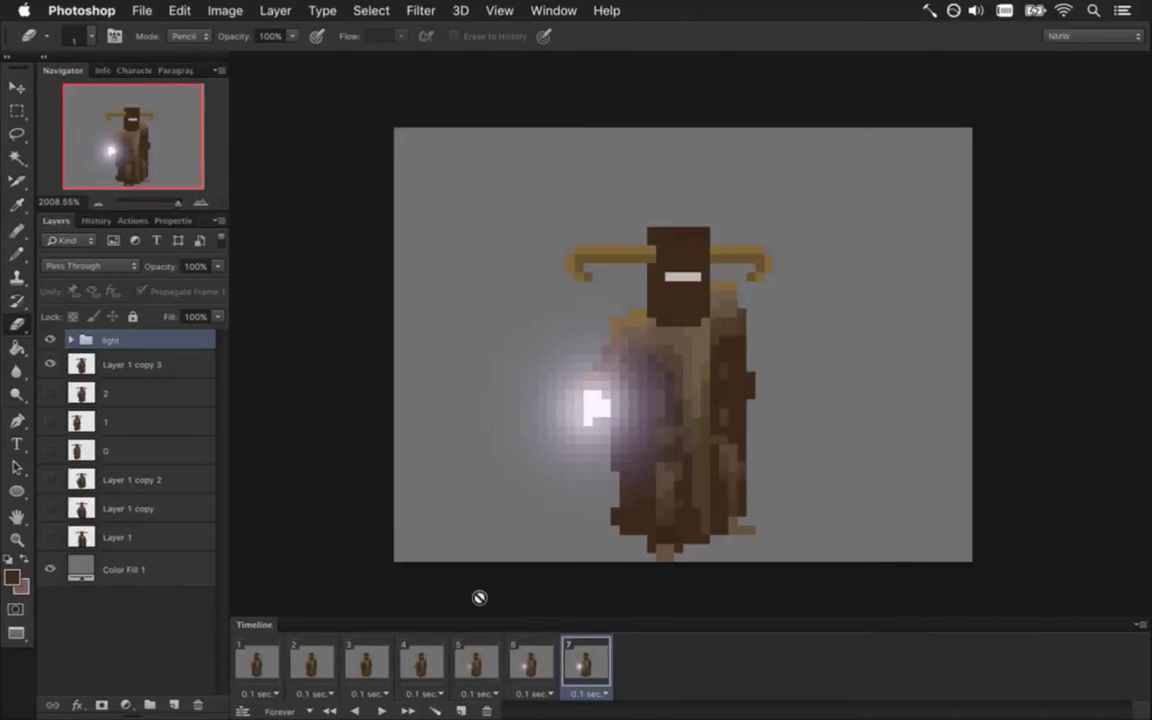
{"action": "left_click", "coordinate": [460, 708]}
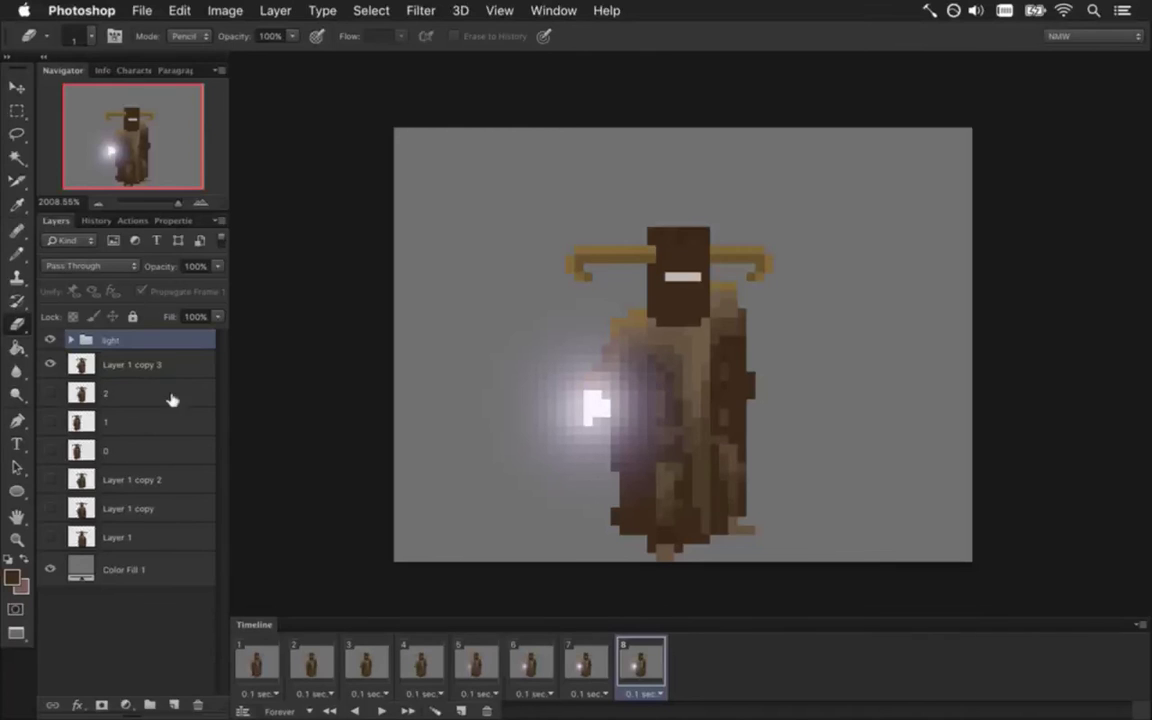
{"action": "left_click", "coordinate": [153, 364]}
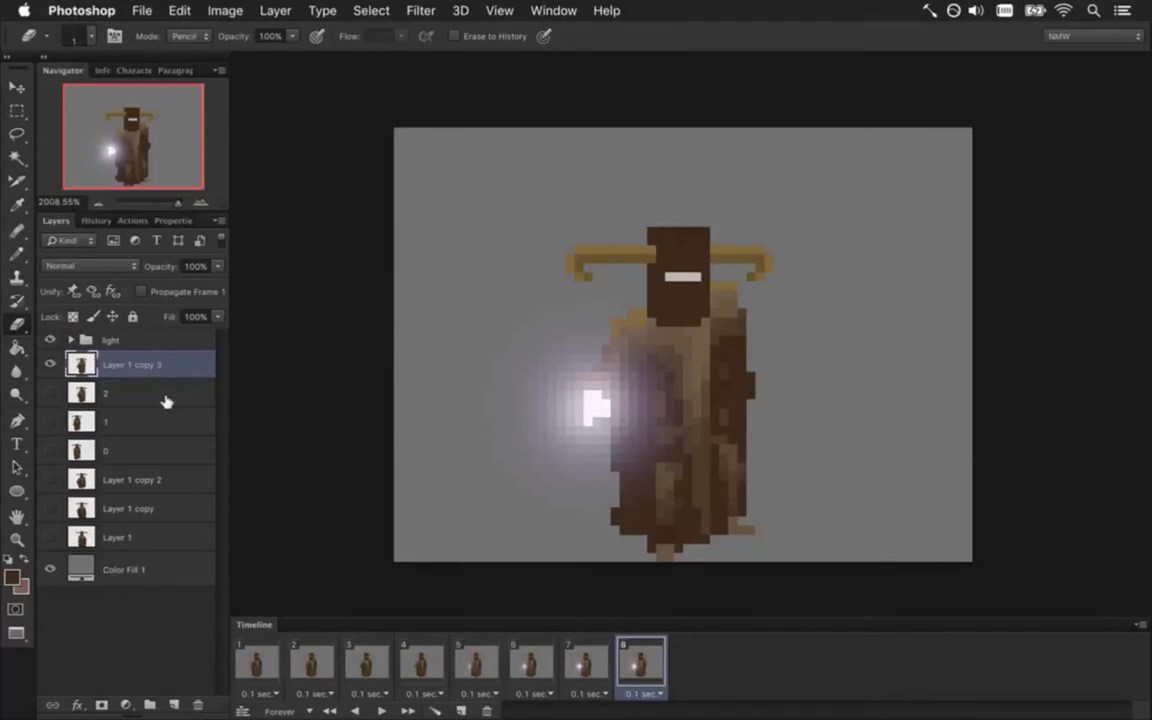
{"action": "key", "text": "super+j"}
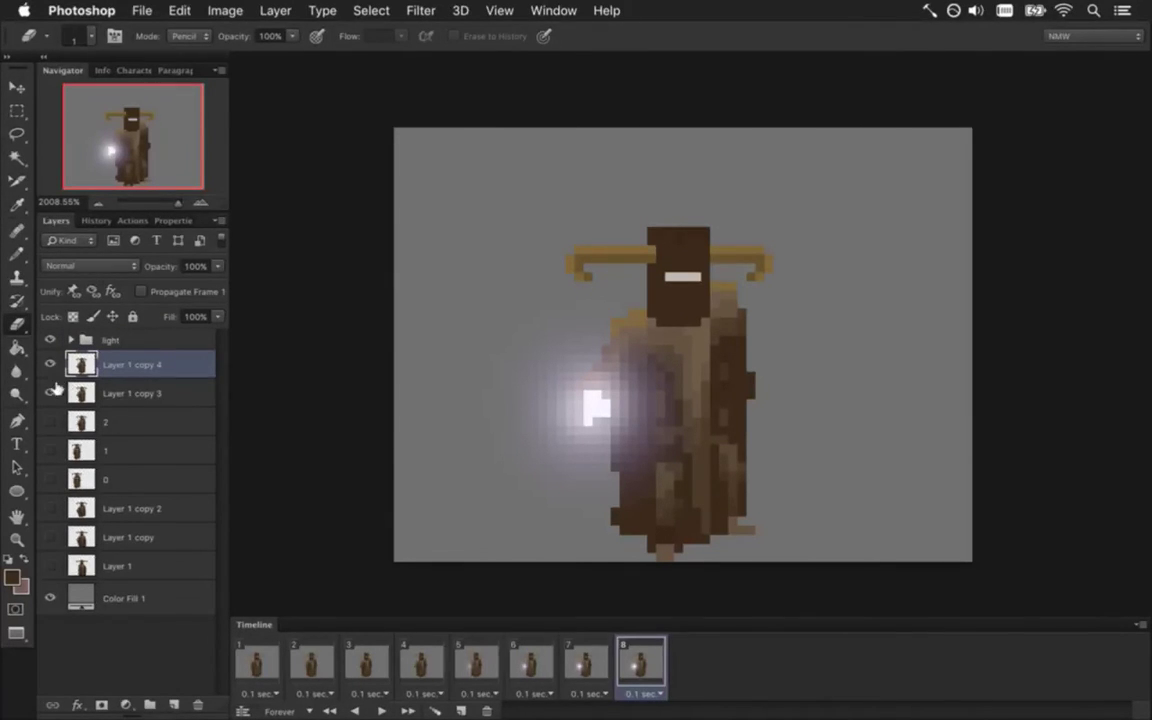
{"action": "key", "text": "m"}
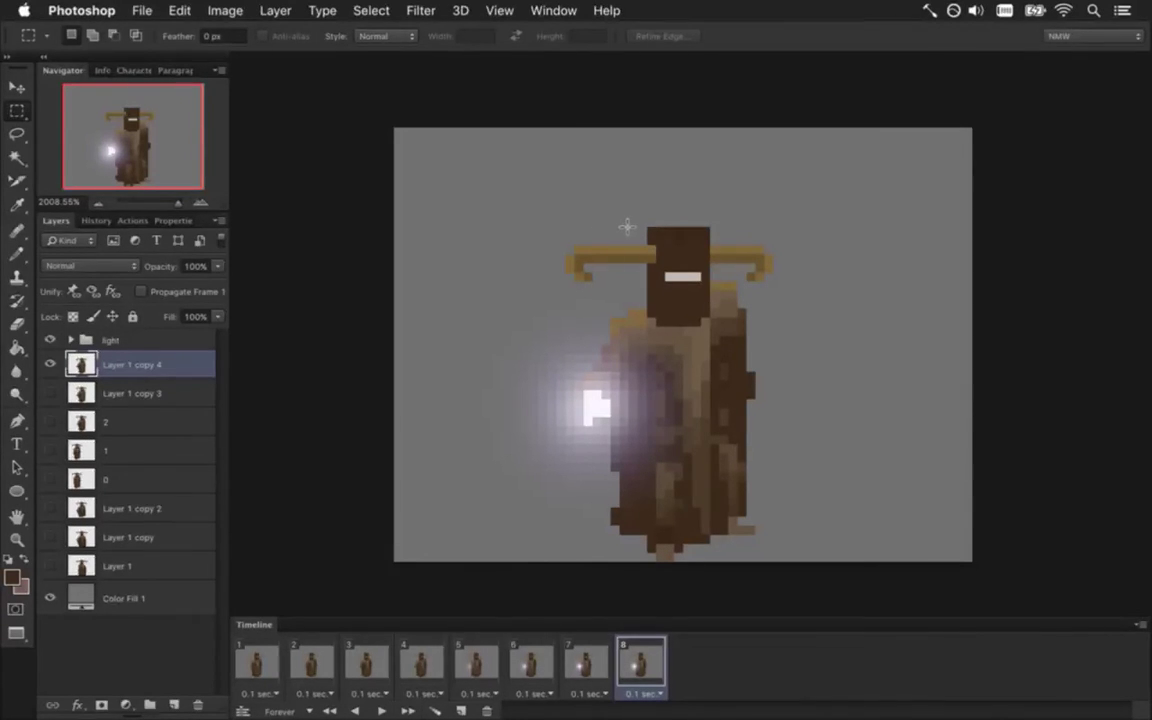
Move the horns down one pixel, fill the head's left edge with dark pixels, and preview
{"action": "left_click_drag", "start_coordinate": [547, 210], "coordinate": [801, 281]}
{"action": "key", "text": "v"}
{"action": "key", "text": "Down"}
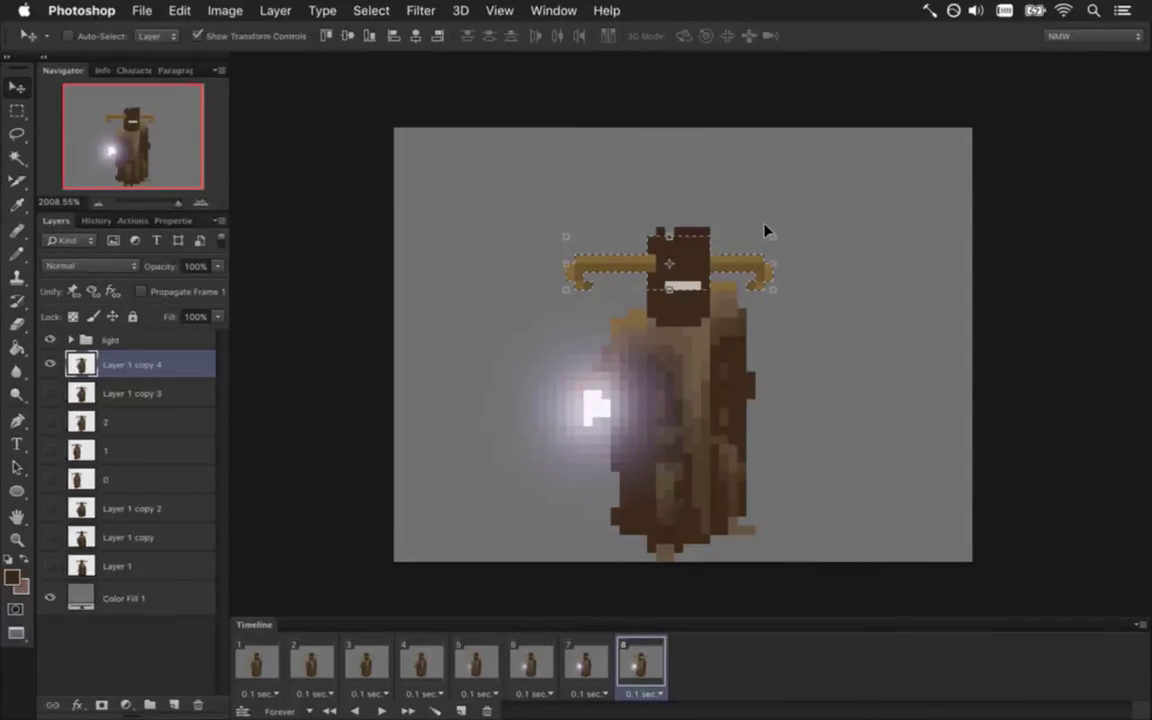
{"action": "key", "text": "ctrl+d"}
{"action": "key", "text": "m"}
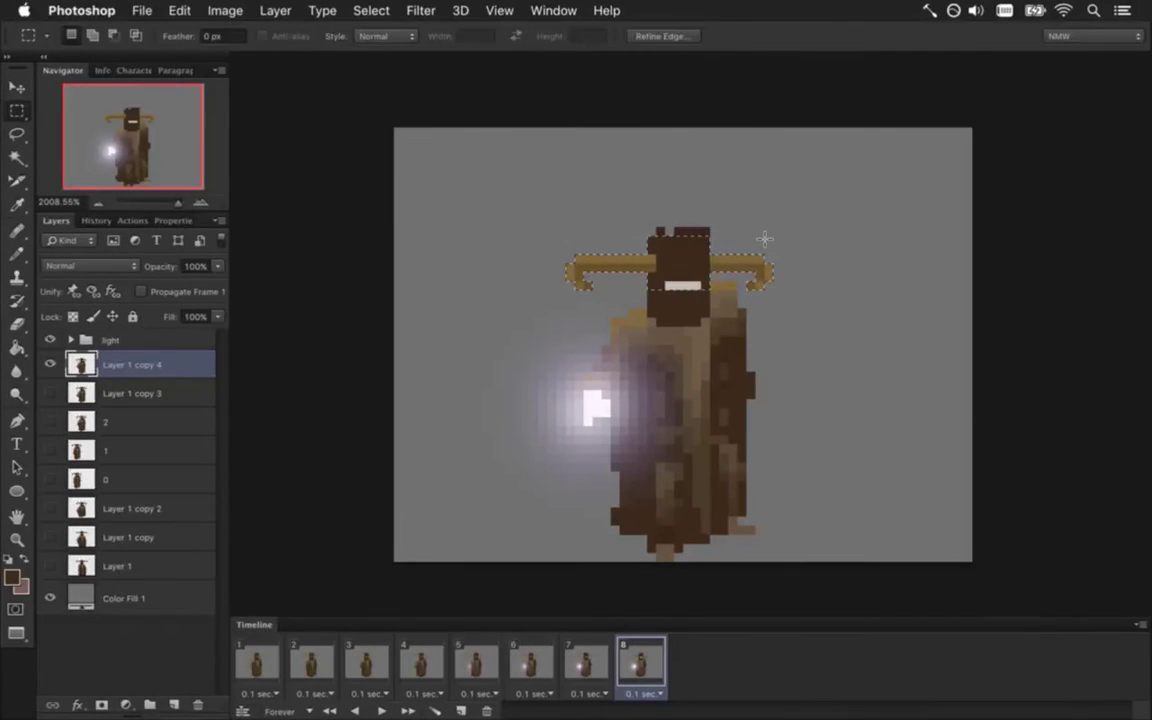
{"action": "key", "text": "i"}
{"action": "key", "text": "b"}
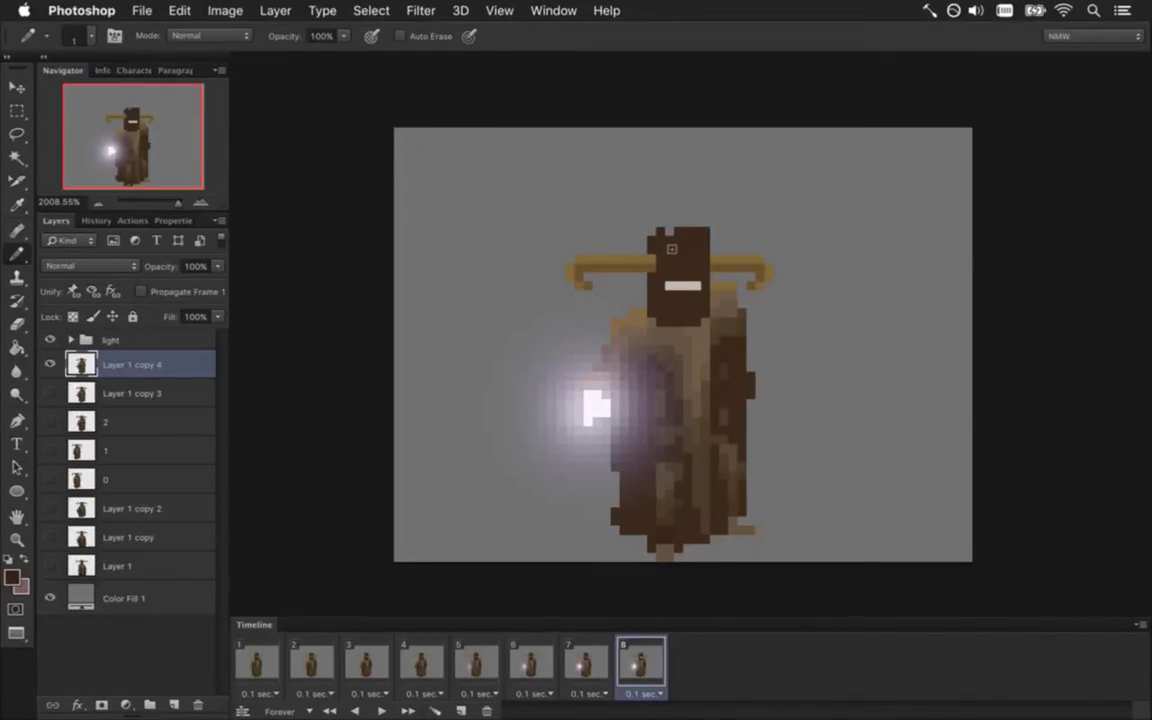
{"action": "left_click_drag", "start_coordinate": [651, 247], "coordinate": [651, 230]}
{"action": "key", "text": "space"}
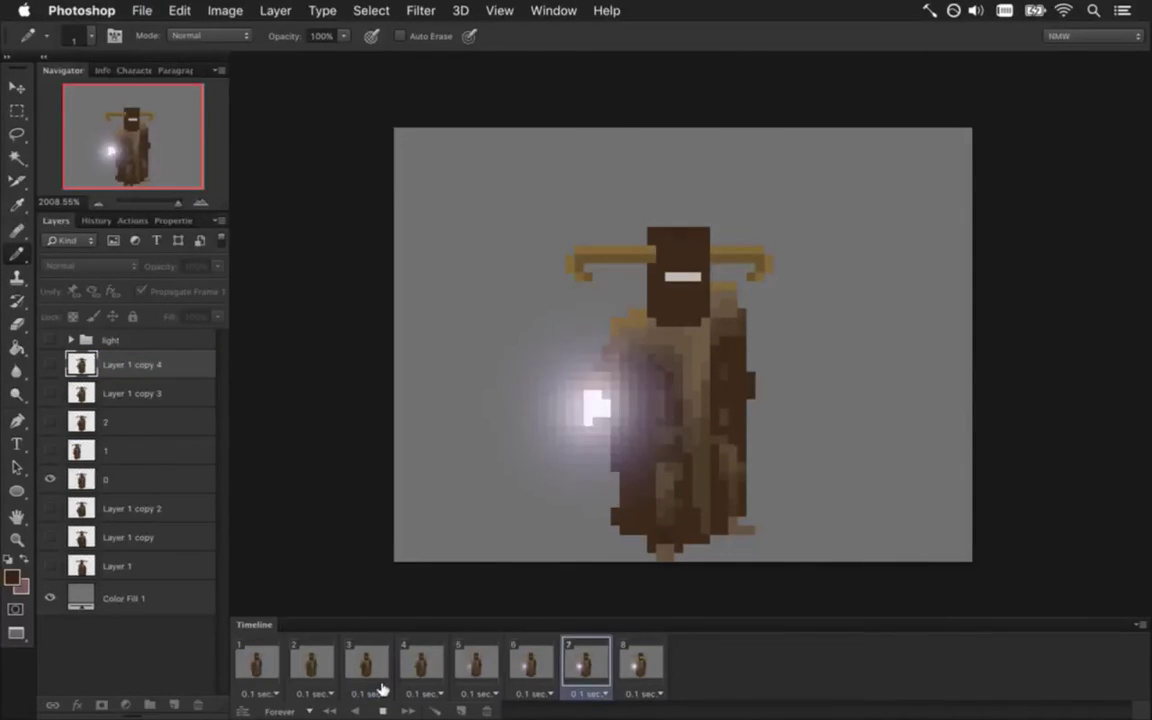
Try a 2-second hold on frame 8 and play the animation to judge it
{"action": "left_click", "coordinate": [382, 710]}
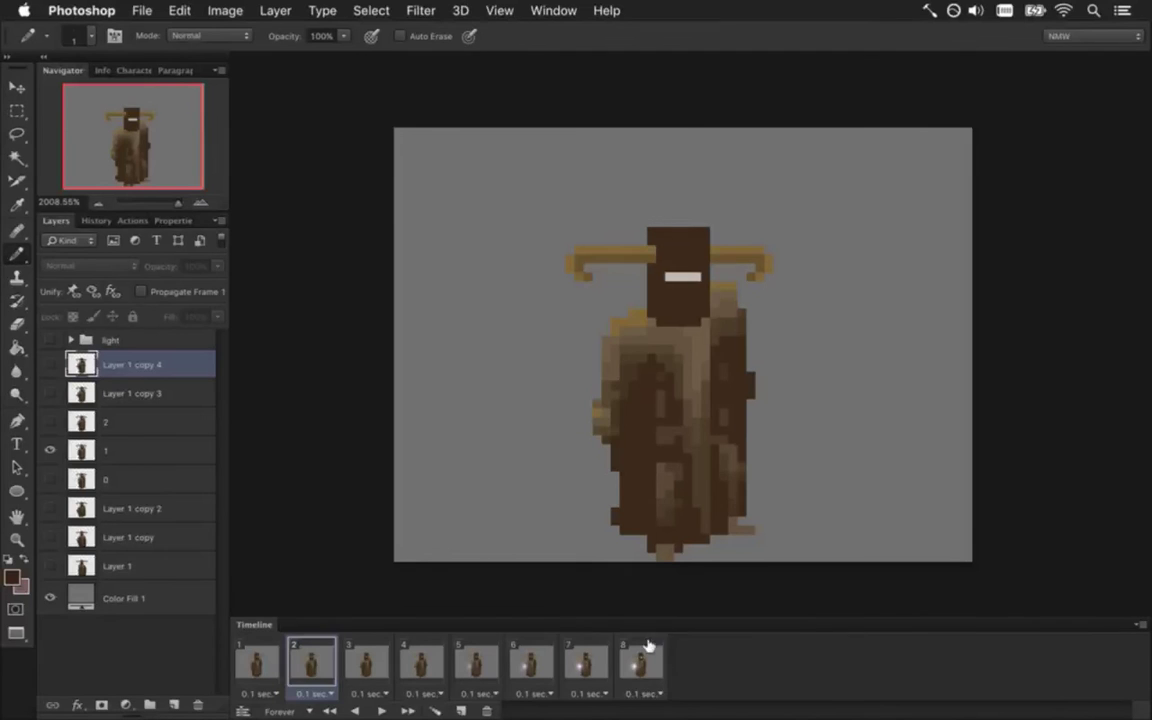
{"action": "left_click", "coordinate": [643, 660]}
{"action": "left_click", "coordinate": [645, 693]}
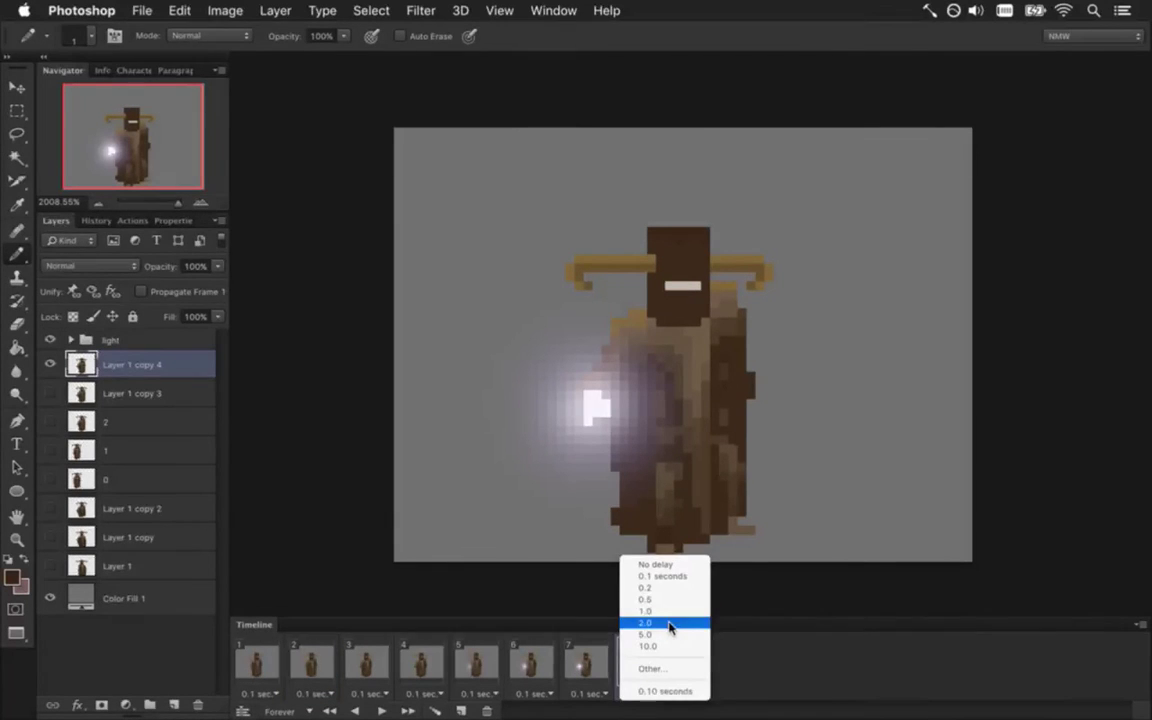
{"action": "left_click", "coordinate": [672, 622]}
{"action": "left_click", "coordinate": [268, 665]}
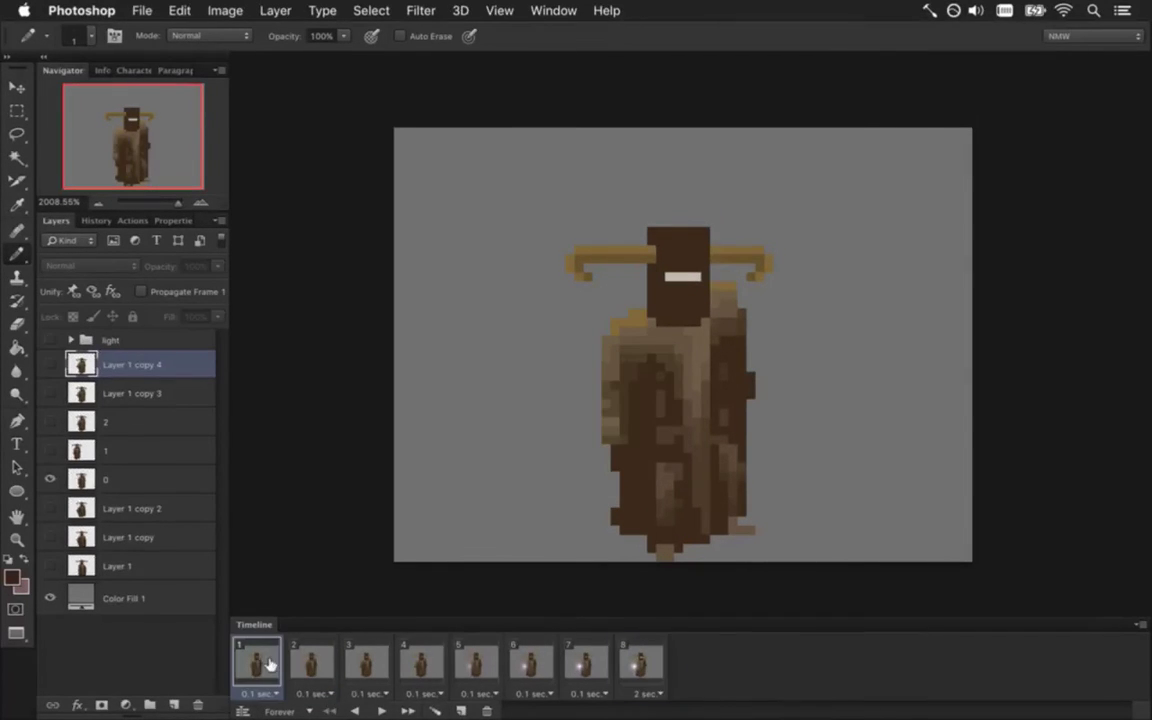
{"action": "left_click", "coordinate": [381, 709]}
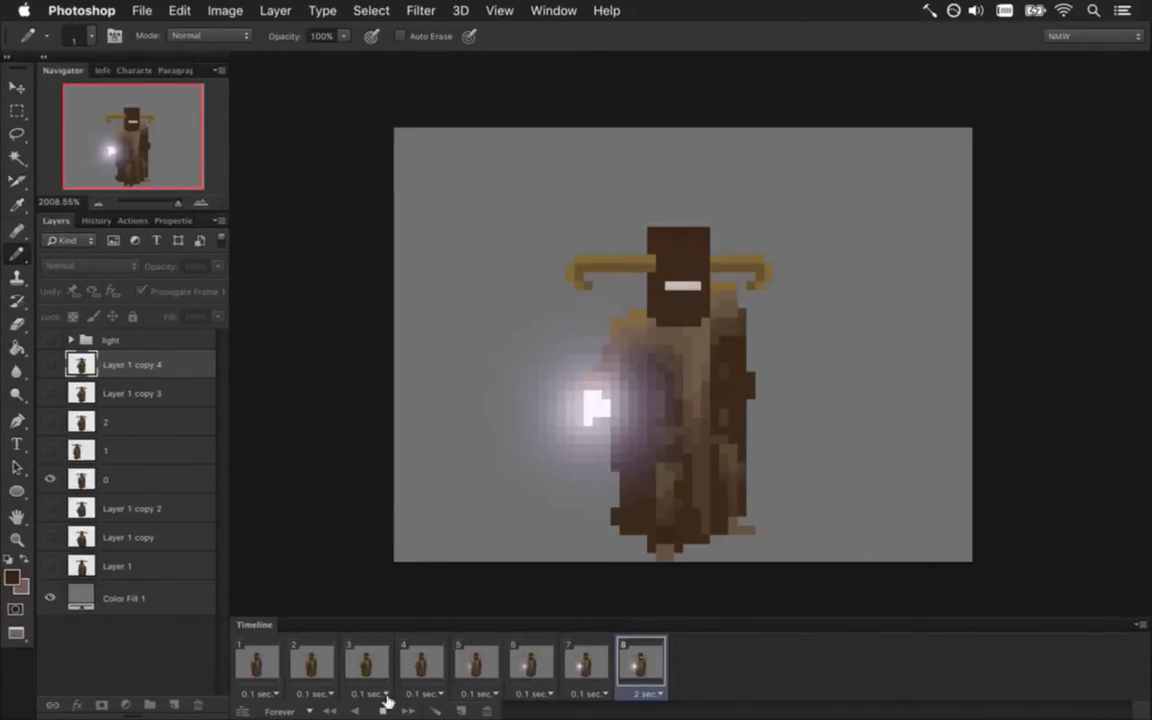
{"action": "left_click", "coordinate": [383, 708]}
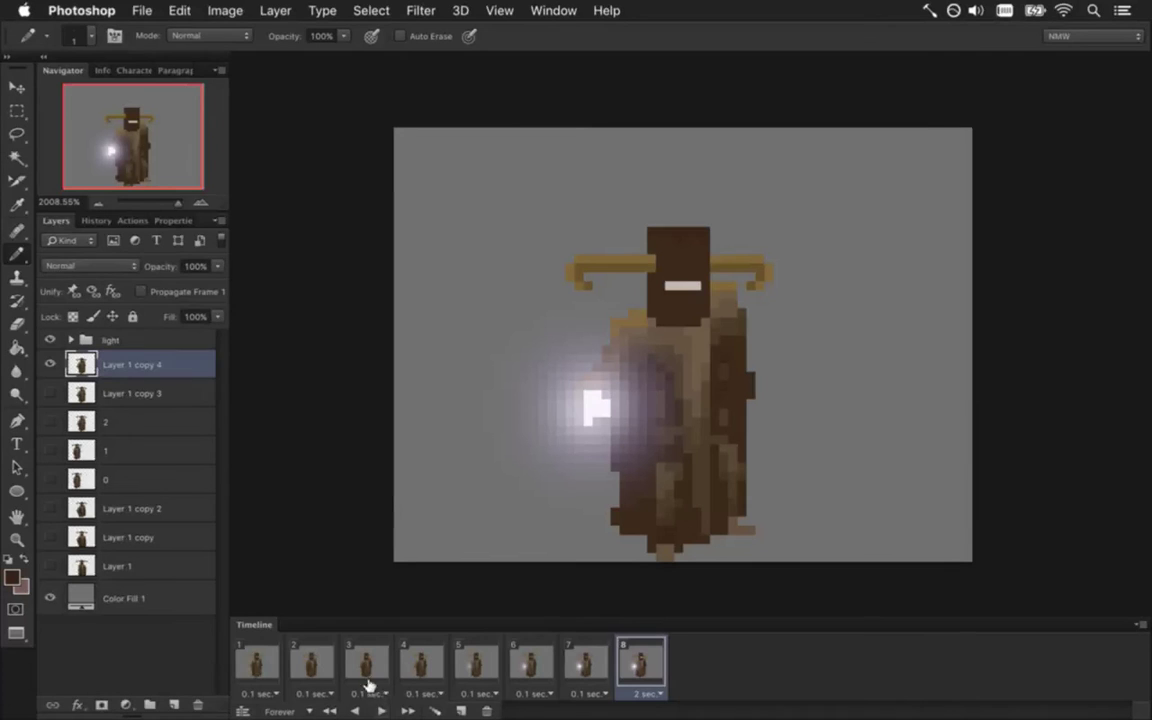
Restore frame 8 to 0.1 seconds and hide Color Fill 1 on all eight frames
{"action": "left_click", "coordinate": [643, 707]}
{"action": "left_click", "coordinate": [663, 576]}
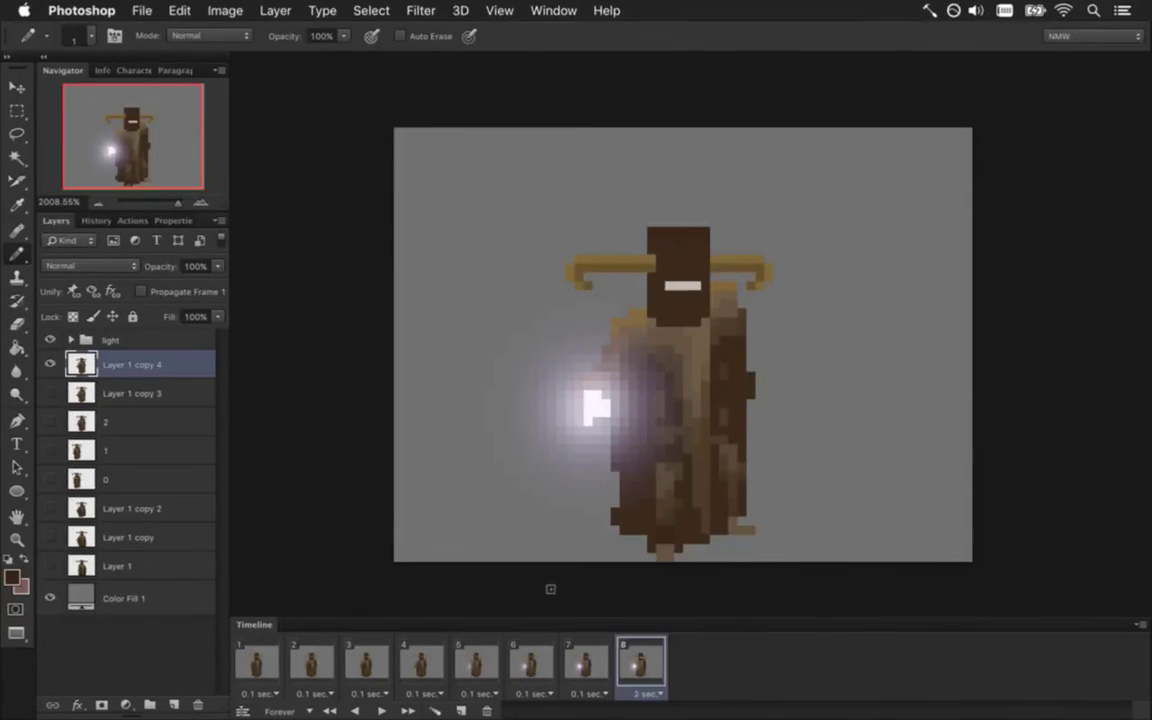
{"action": "left_click", "coordinate": [281, 655], "text": "shift"}
{"action": "left_click", "coordinate": [50, 598]}
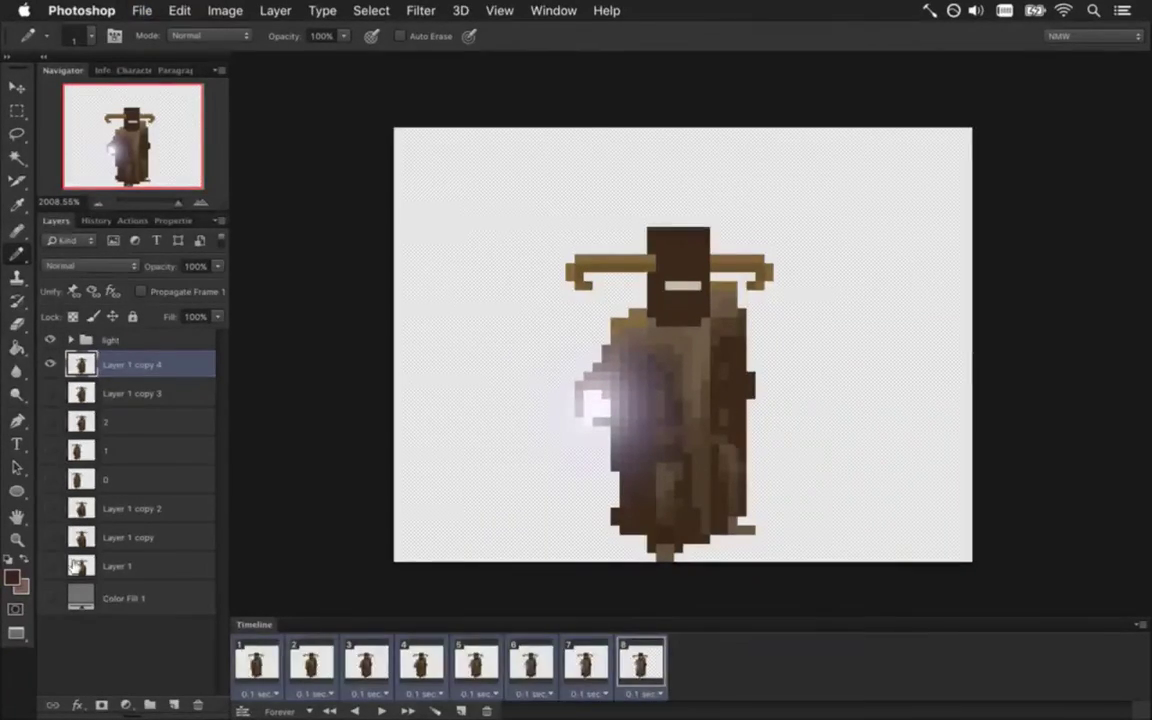
Render the ZeroTelekinesisS PNG sequence over the old files, then run the game in Xcode
{"action": "key", "text": "super+alt+shift+r"}
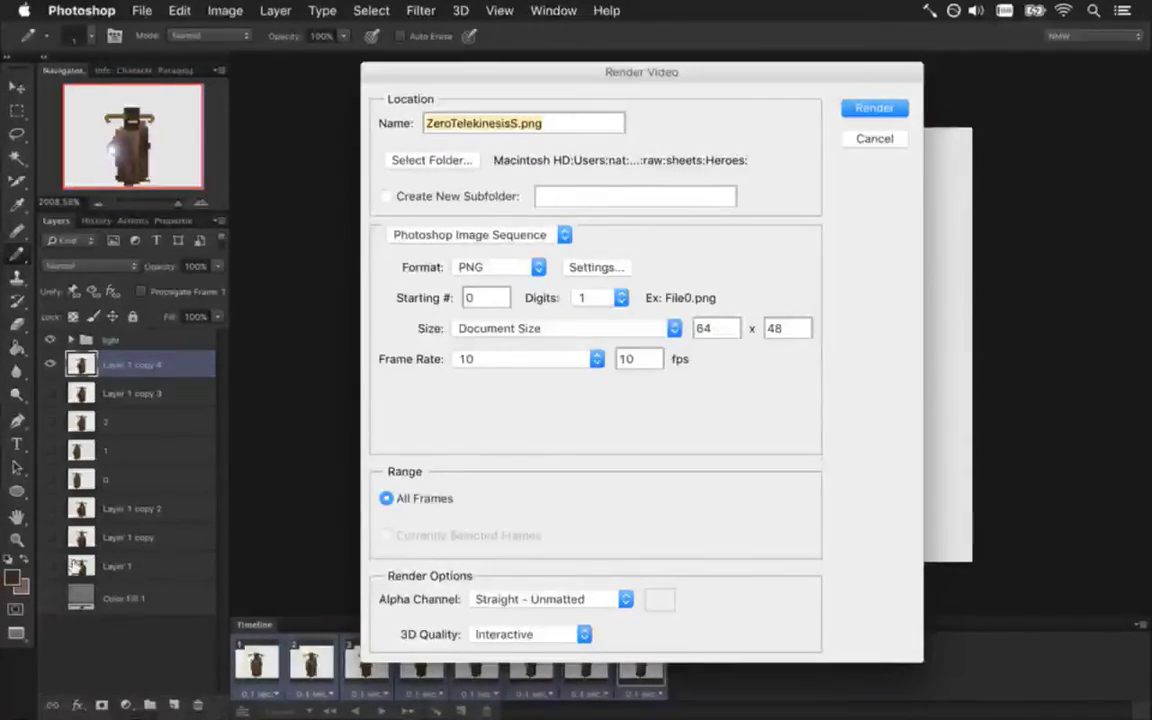
{"action": "key", "text": "Return"}
{"action": "key", "text": "Return"}
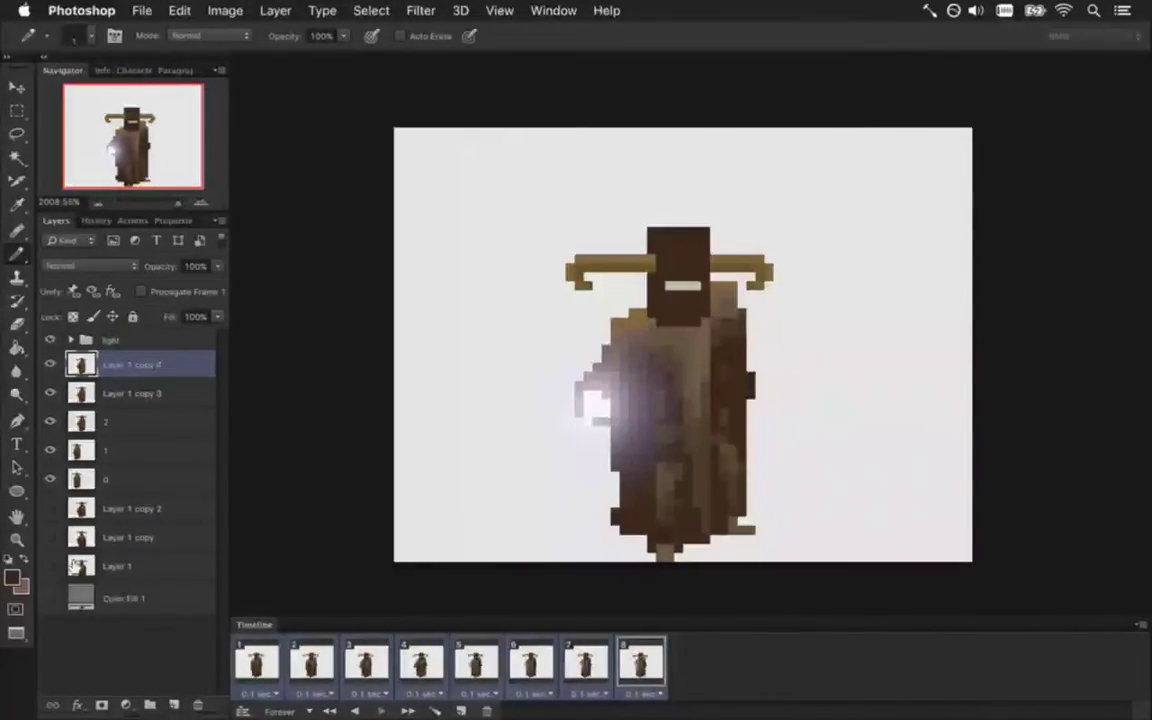
{"action": "key", "text": "super+Tab"}
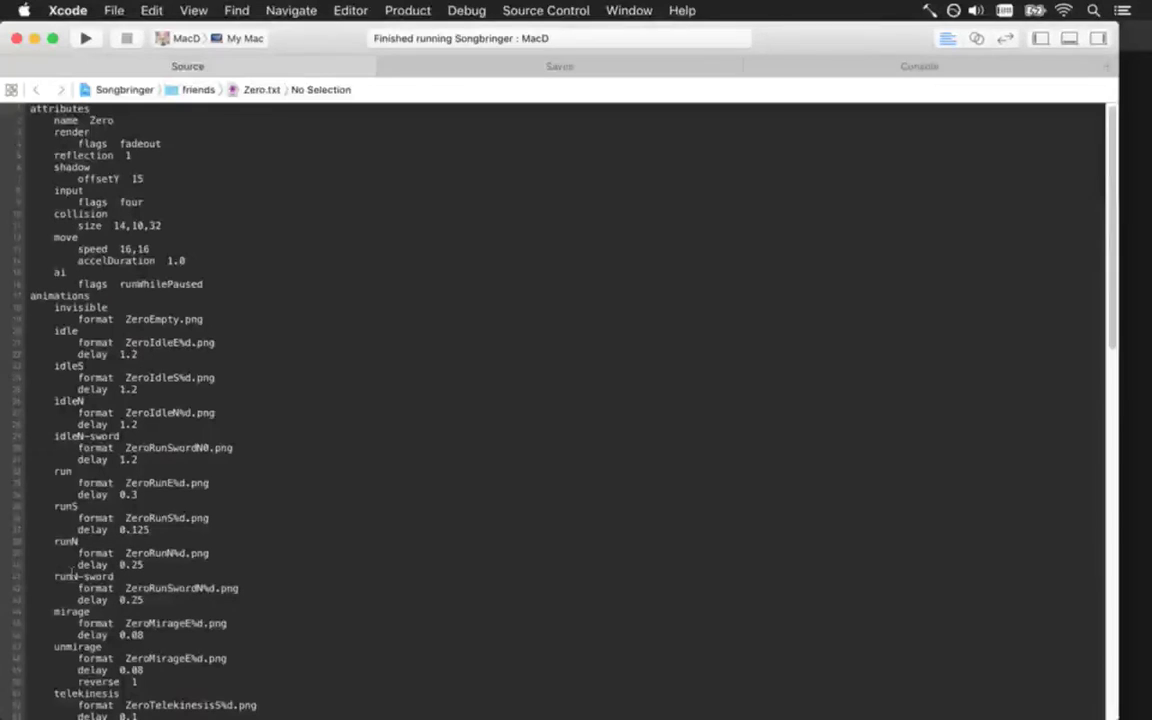
{"action": "key", "text": "super+r"}
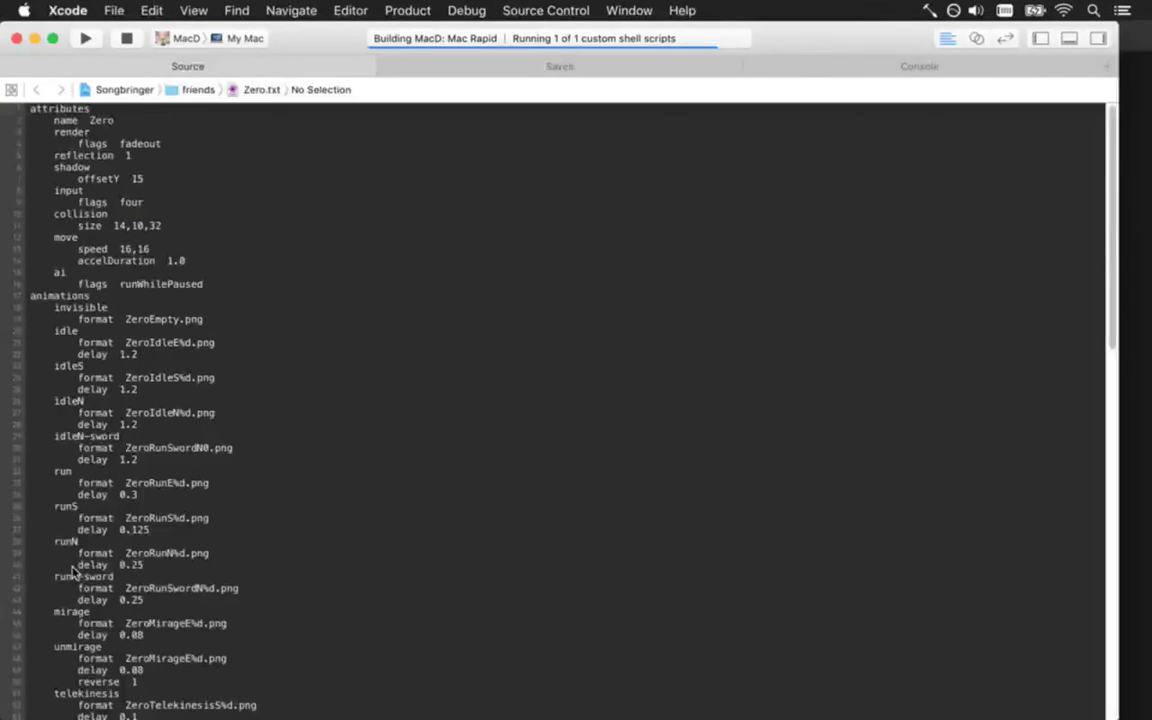
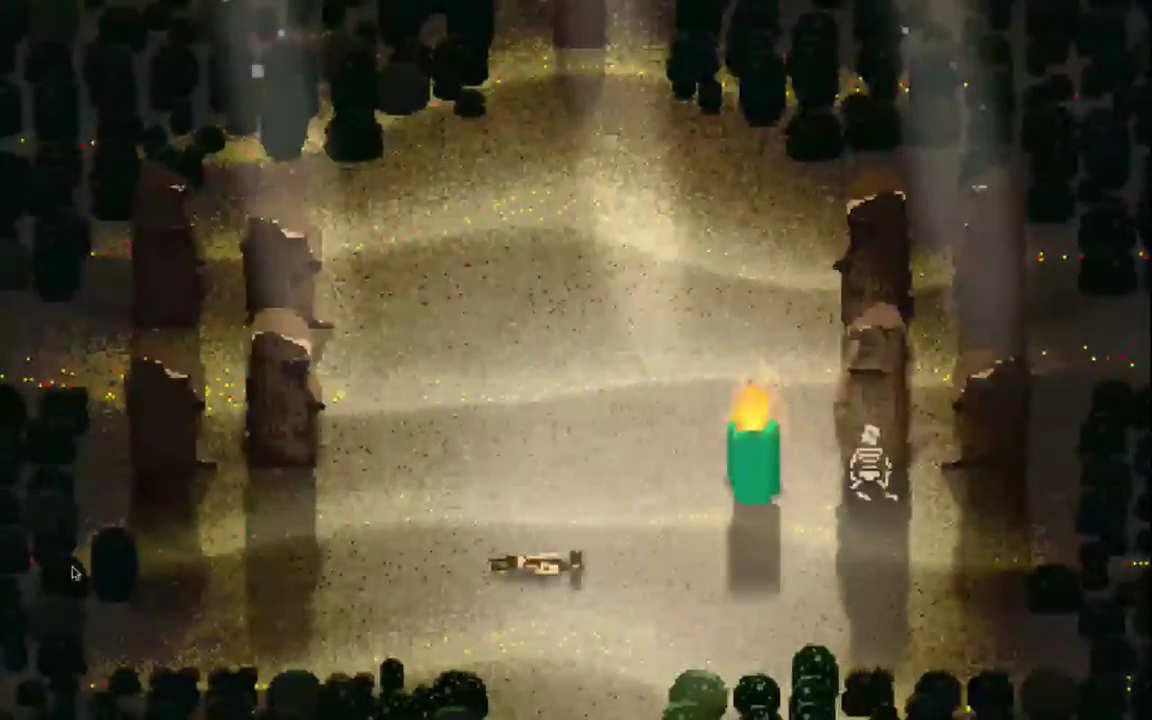
Quit and rebuild-run Songbringer twice with Cmd+Q and Cmd+R to retest Zero's sword
{"action": "key", "text": "super+q"}
{"action": "key", "text": "super+r"}
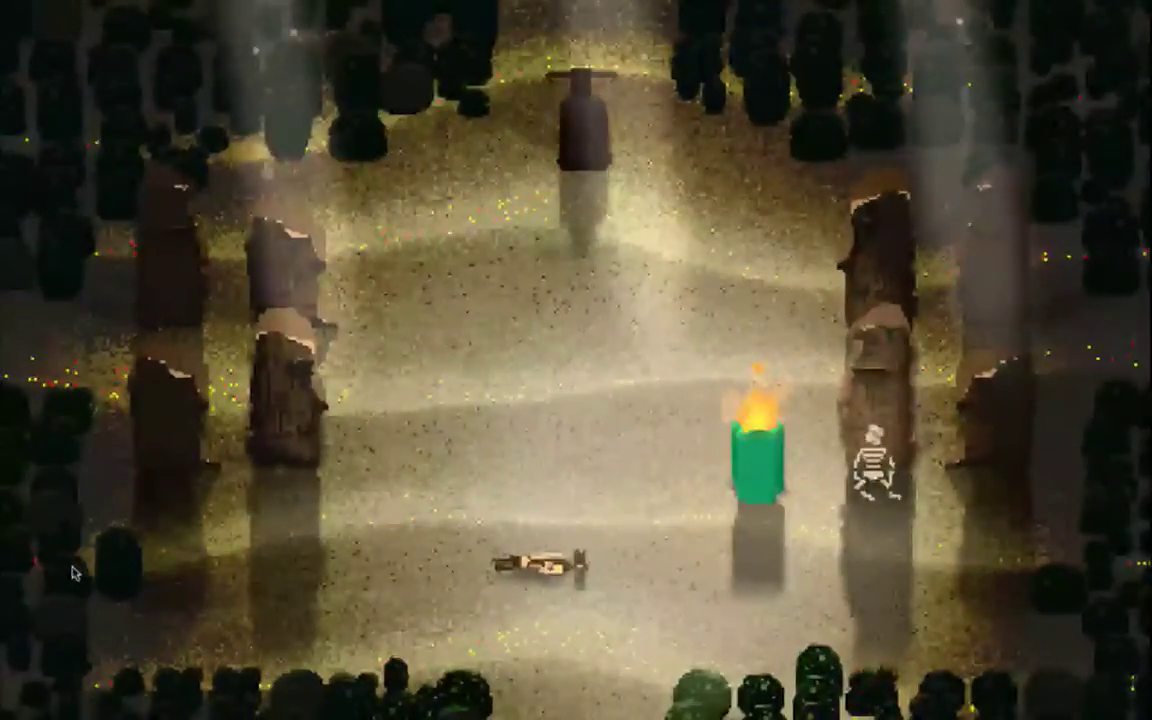
{"action": "key", "text": "super+q"}
{"action": "key", "text": "super+r"}
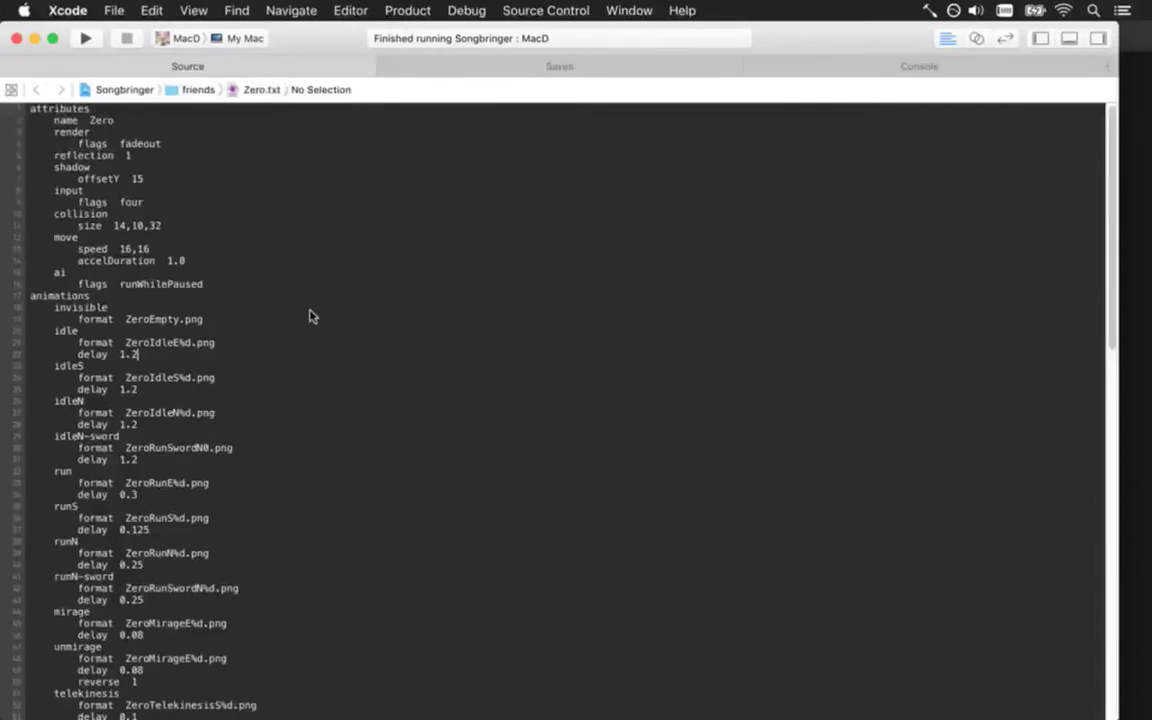
Cycle from Xcode past Photoshop to the Terminal showing the Songbringer repo
{"action": "key", "text": "super+Tab"}
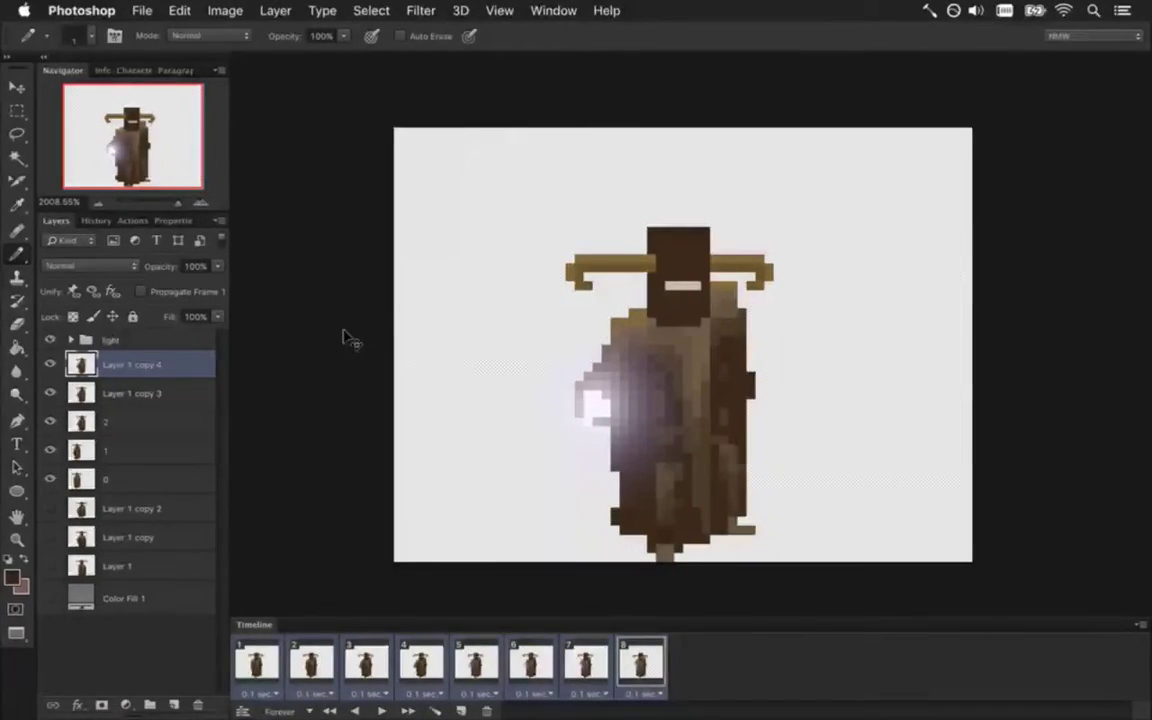
{"action": "key", "text": "super+Tab"}
{"action": "key", "text": "super+Tab"}
{"action": "key", "text": "super+Tab"}
{"action": "key", "text": "super+Tab"}
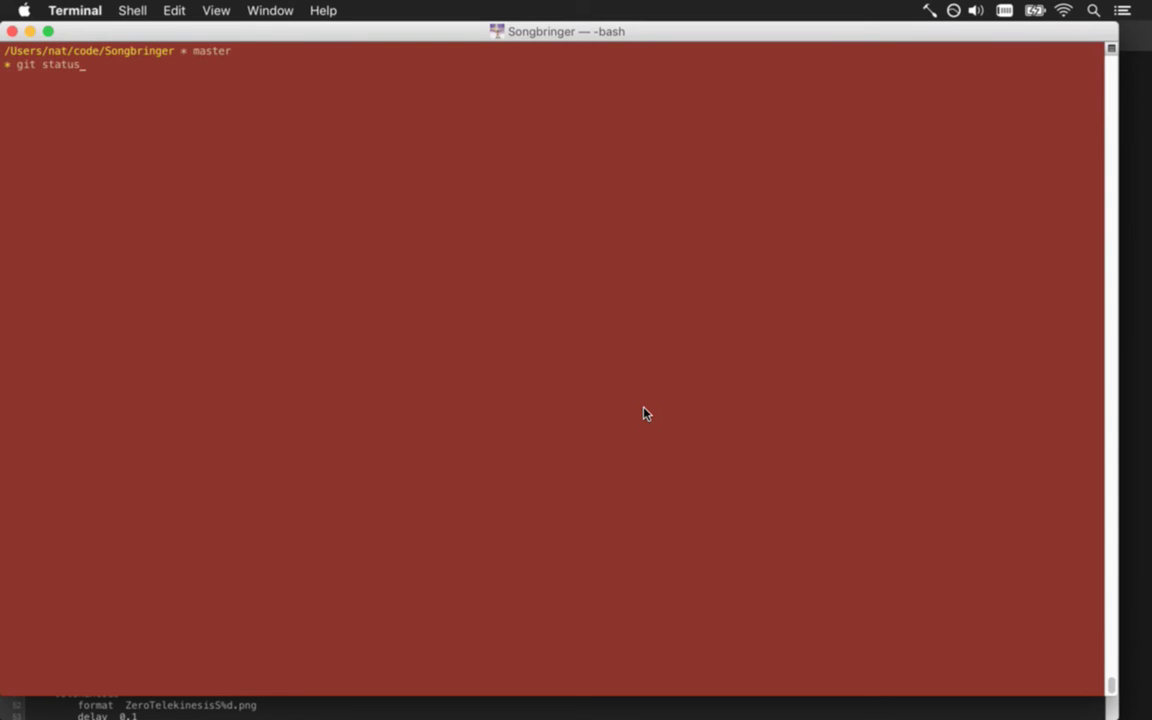
Stage the raw/sheets/Heroes/Zero*.png sheets and the ZeroTelekinesisS2.png sheet with git add
{"action": "type", "text": "git status"}
{"action": "key", "text": "Return"}
{"action": "type", "text": "gita "}
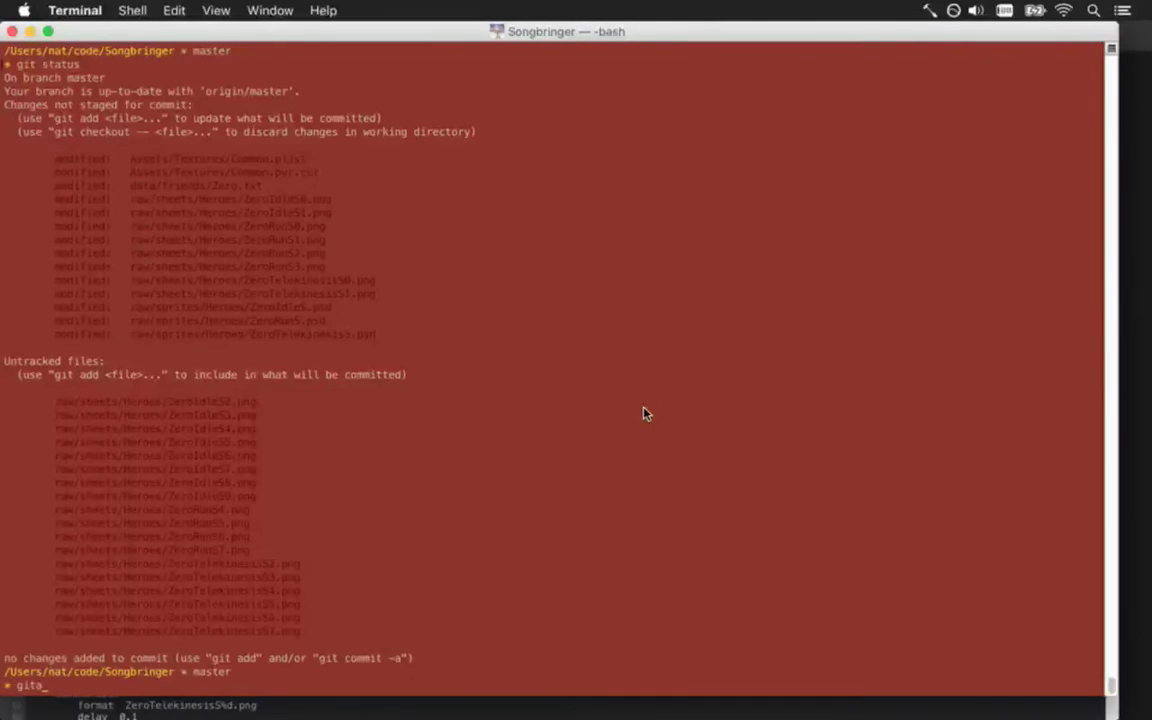
{"action": "type", "text": "add"}
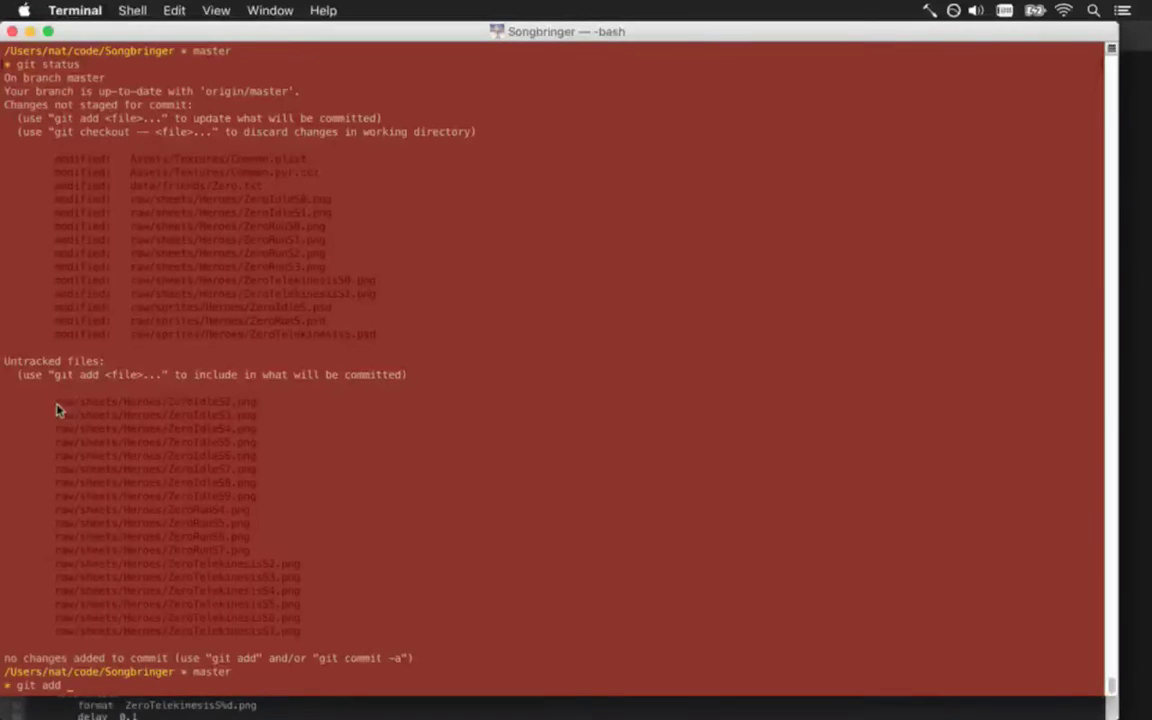
{"action": "left_click_drag", "start_coordinate": [57, 403], "coordinate": [200, 408]}
{"action": "type", "text": "raw/sheets/Heroes/ZeroIdle52.png"}
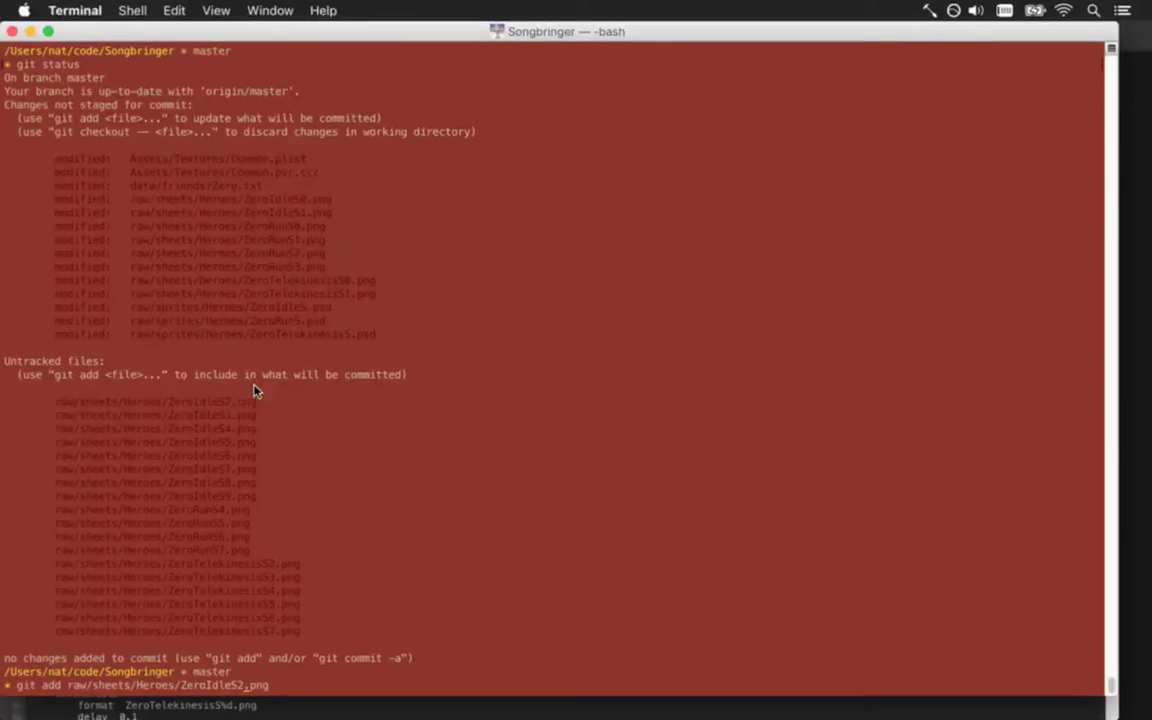
{"action": "key", "text": "BackSpace"}
{"action": "left_click_drag", "start_coordinate": [58, 567], "coordinate": [311, 563]}
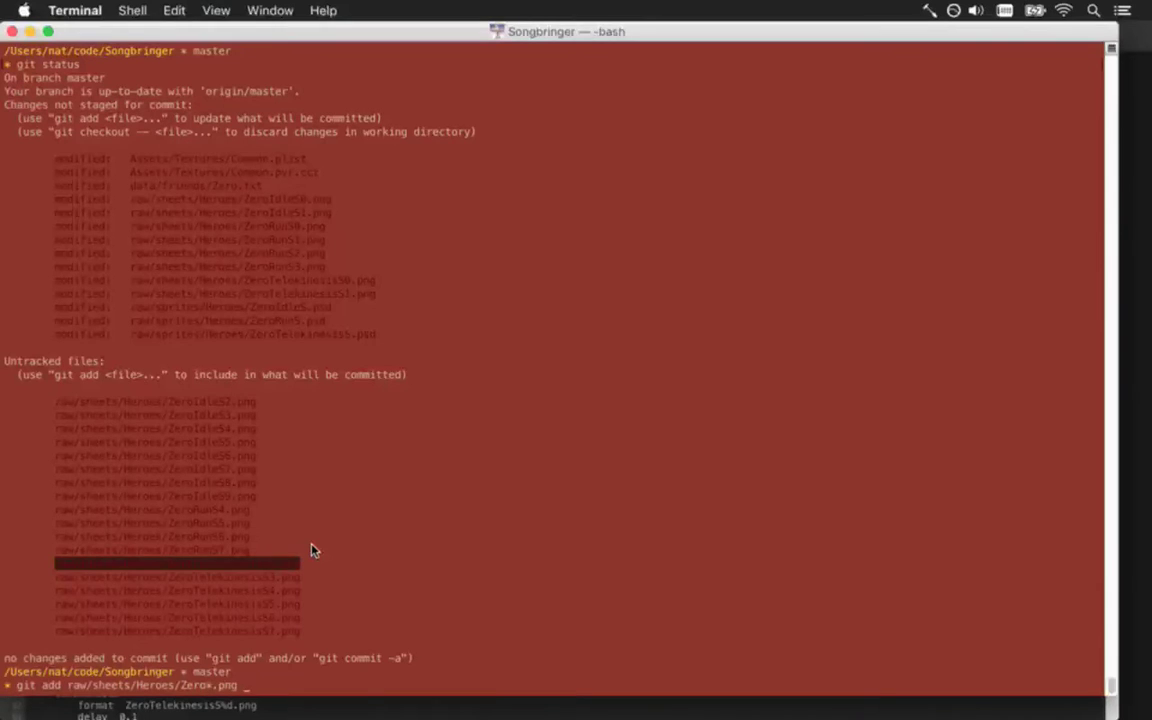
{"action": "key", "text": "super+c"}
{"action": "key", "text": "super+v"}
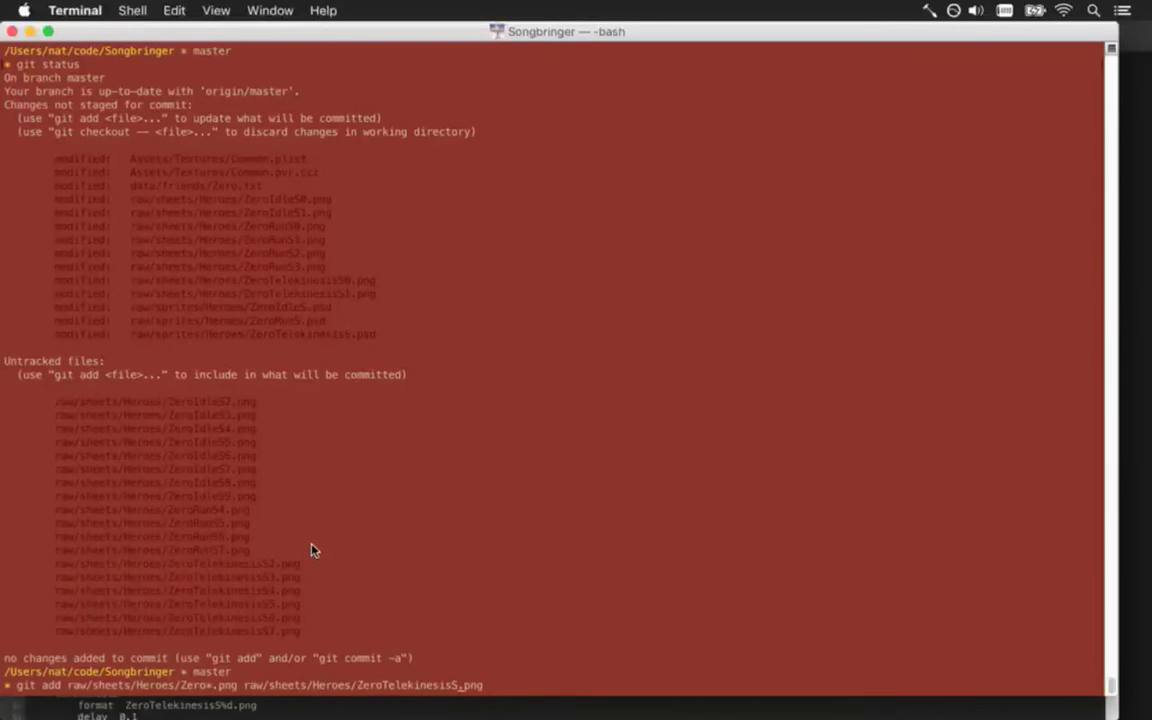
{"action": "type", "text": "7"}
{"action": "key", "text": "Return"}
Check git status and review the diff of remaining changes
{"action": "type", "text": "git status"}
{"action": "key", "text": "Return"}
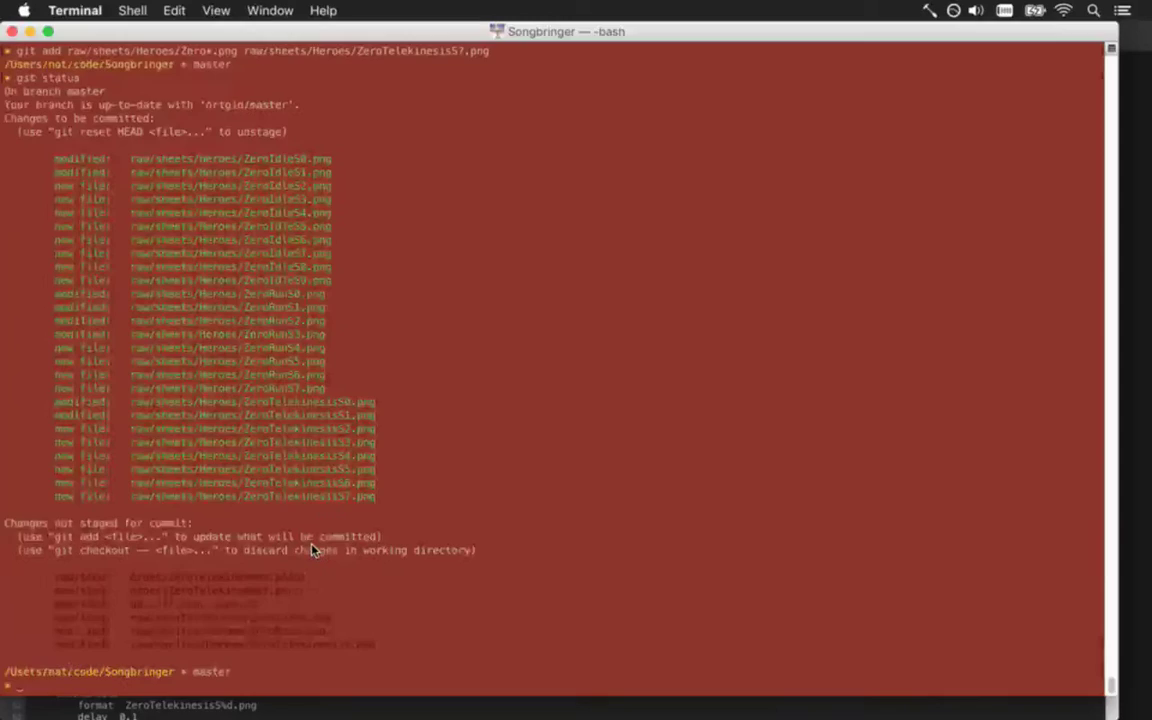
{"action": "type", "text": "d"}
{"action": "key", "text": "Return"}
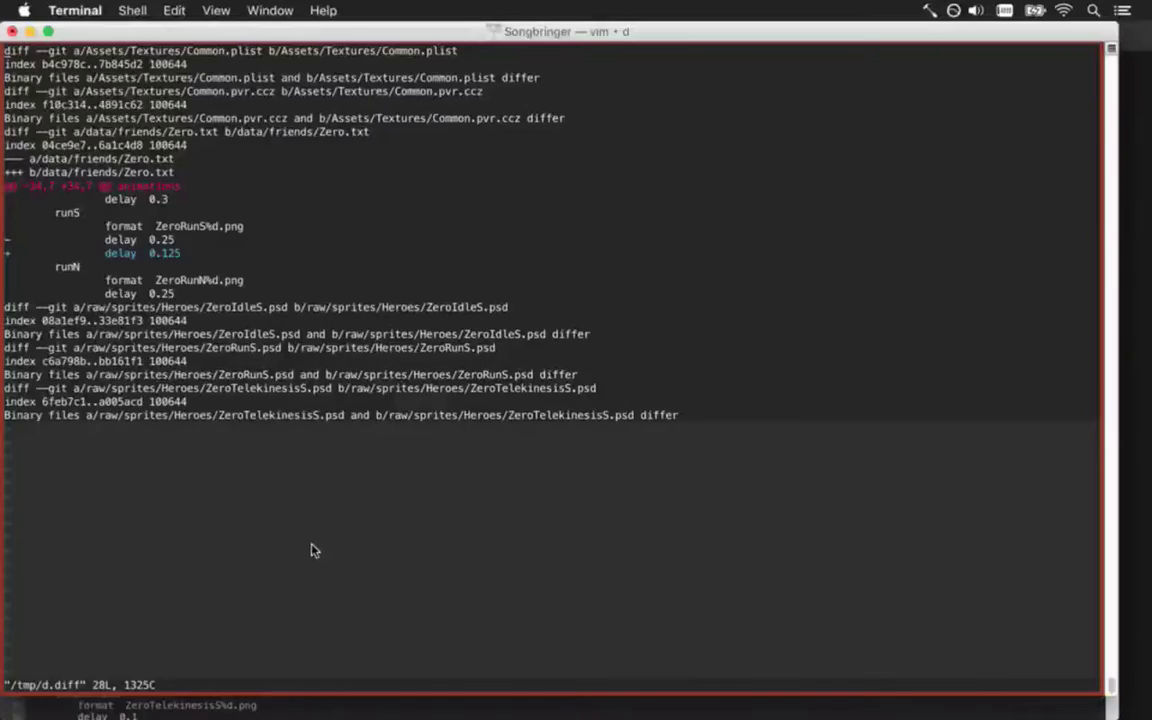
{"action": "type", "text": ":q"}
{"action": "key", "text": "Return"}
Commit all changes with git commit -a and push the commit to the remote
{"action": "type", "text": "git com"}
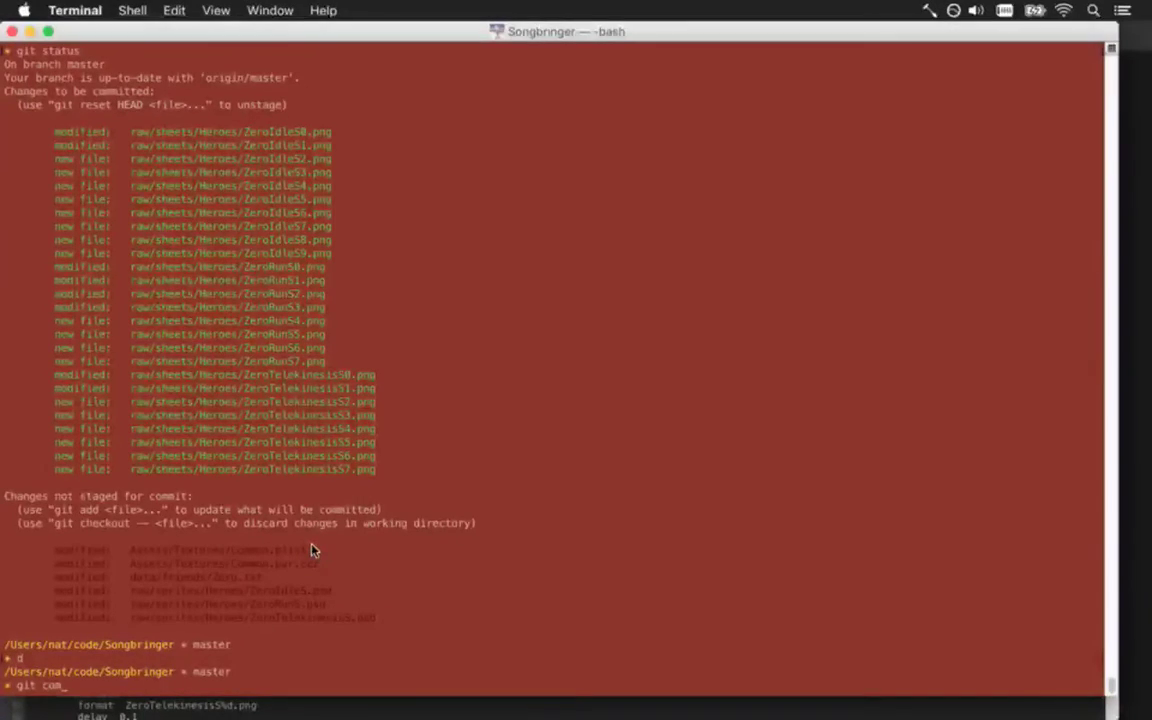
{"action": "type", "text": "mit -a"}
{"action": "key", "text": "Return"}
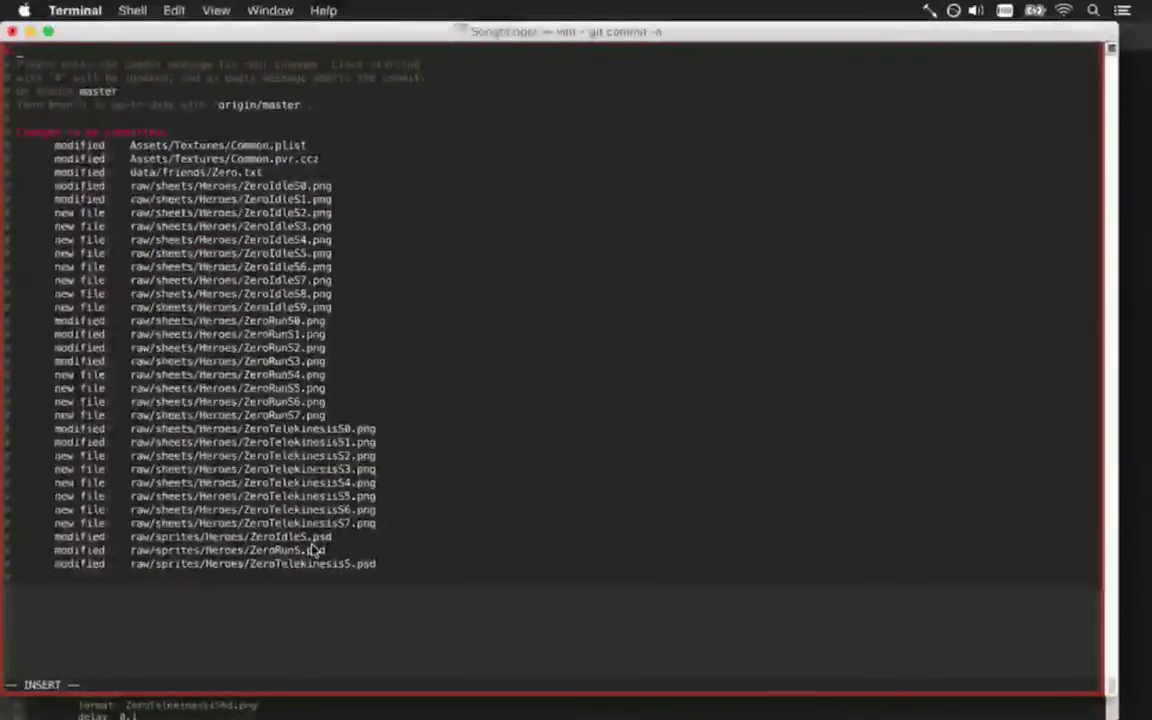
{"action": "key", "text": "Escape"}
{"action": "type", "text": ":wq"}
{"action": "key", "text": "Return"}
{"action": "type", "text": "git"}
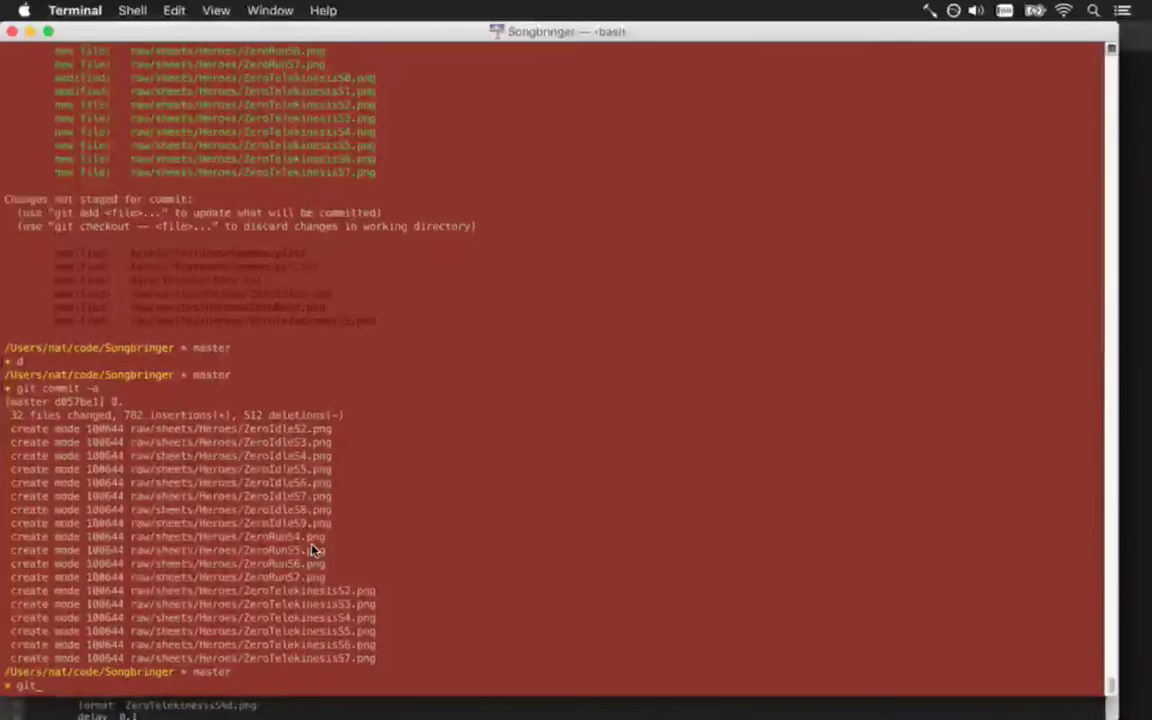
{"action": "type", "text": " push"}
{"action": "key", "text": "Return"}
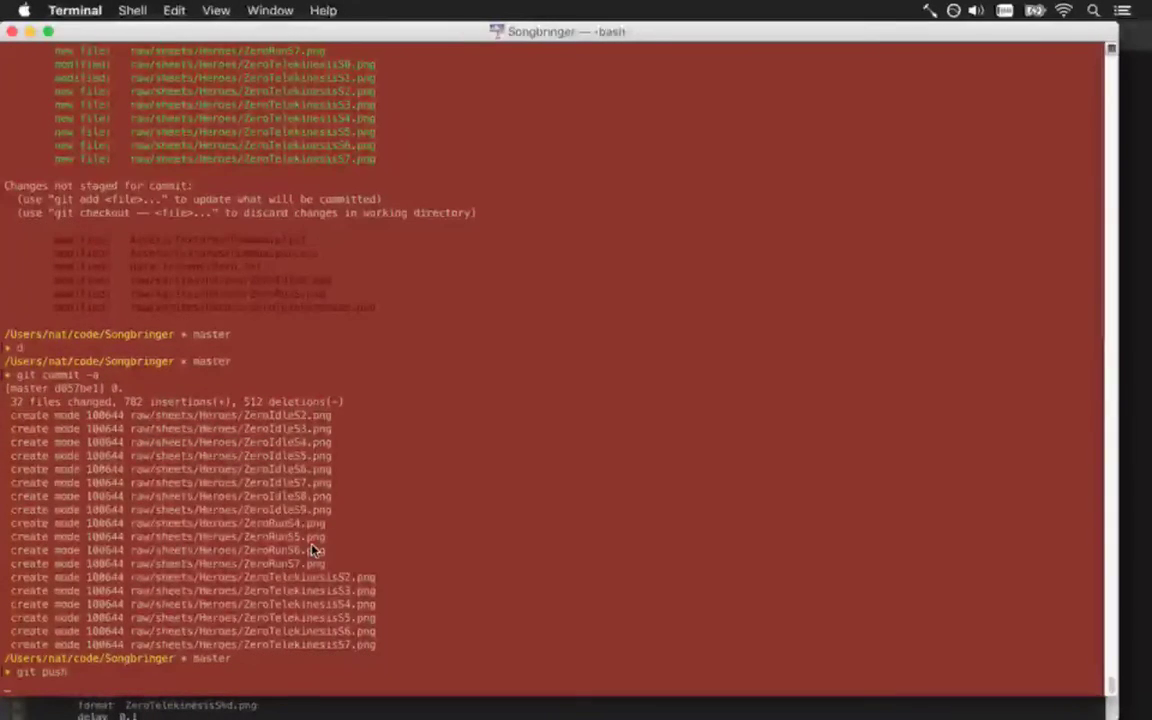
{"action": "key", "text": "super+Tab"}
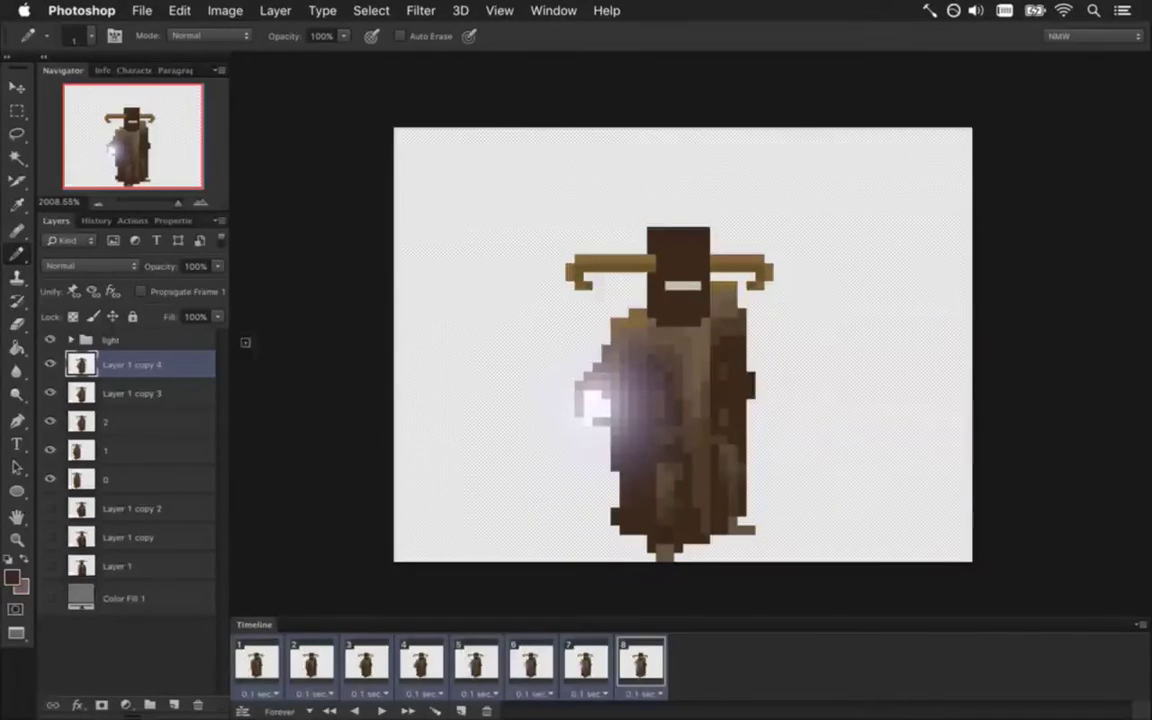
Save As ZeroTelekinesisCatchS.psd in Heroes by inserting 'Catch' into the file name
{"action": "left_click", "coordinate": [141, 10]}
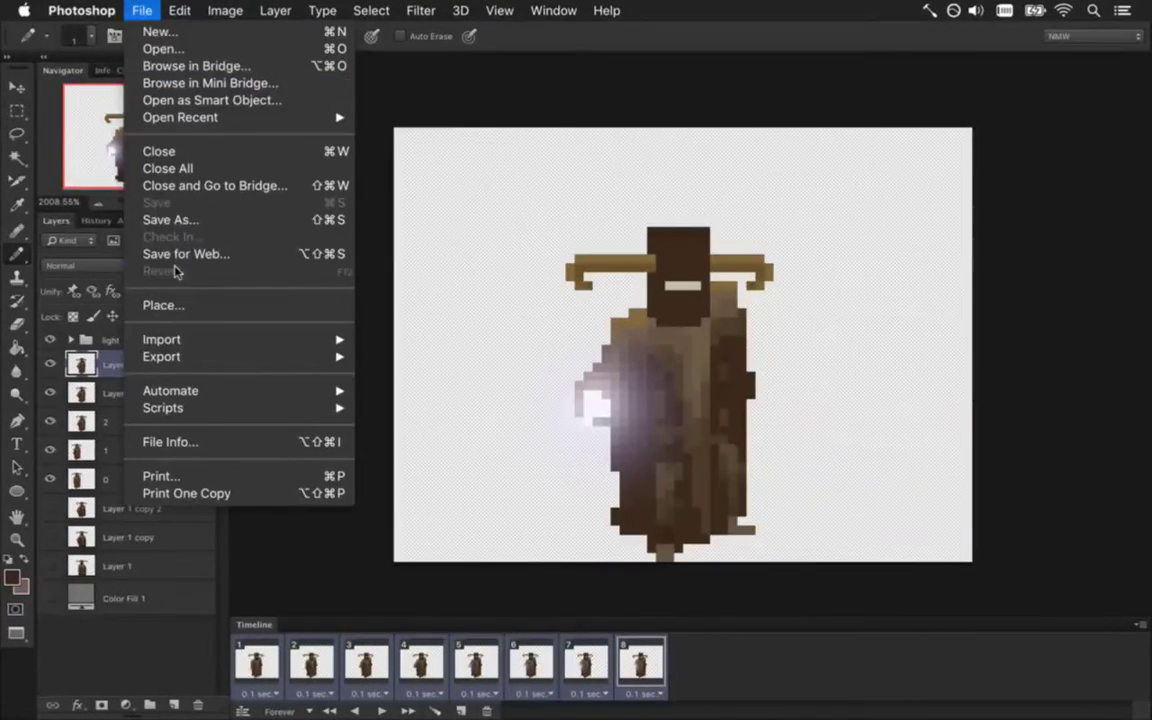
{"action": "left_click", "coordinate": [187, 221]}
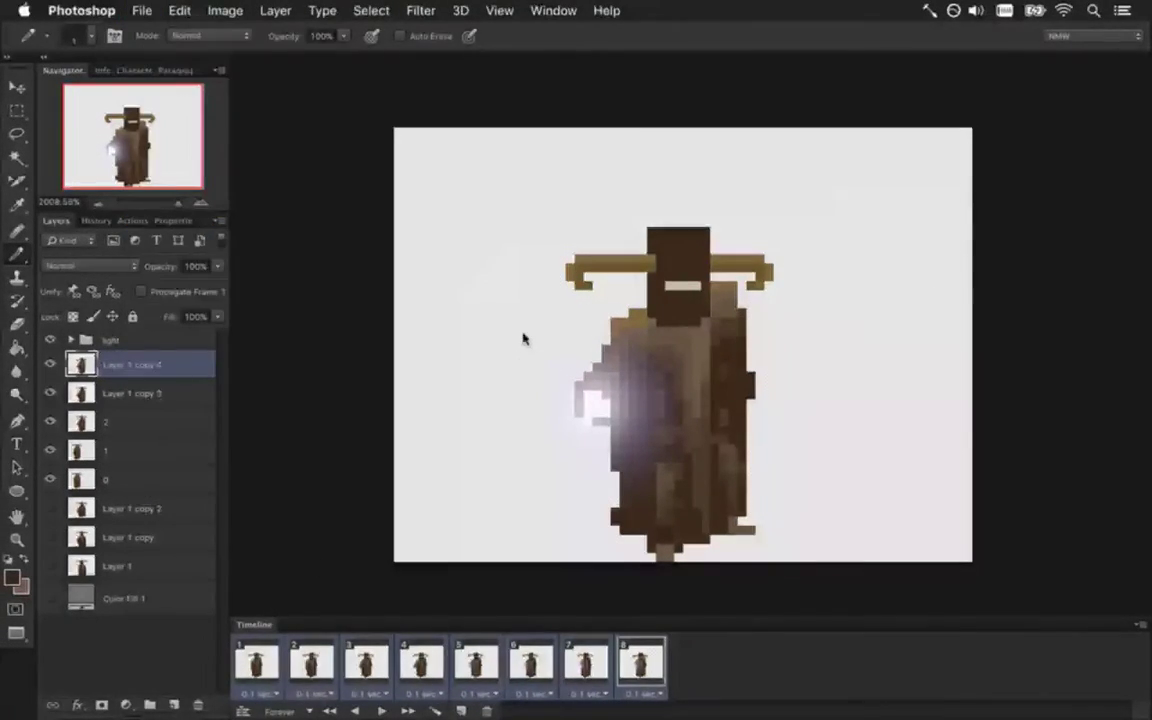
{"action": "key", "text": "Right"}
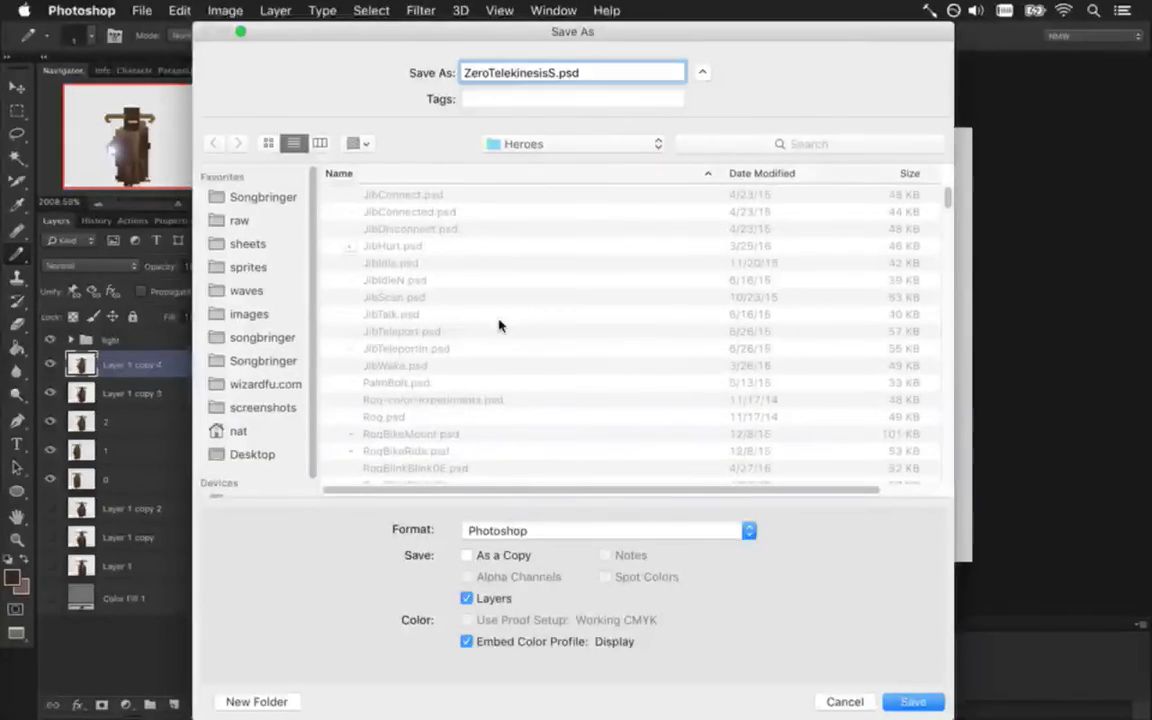
{"action": "type", "text": "Ca"}
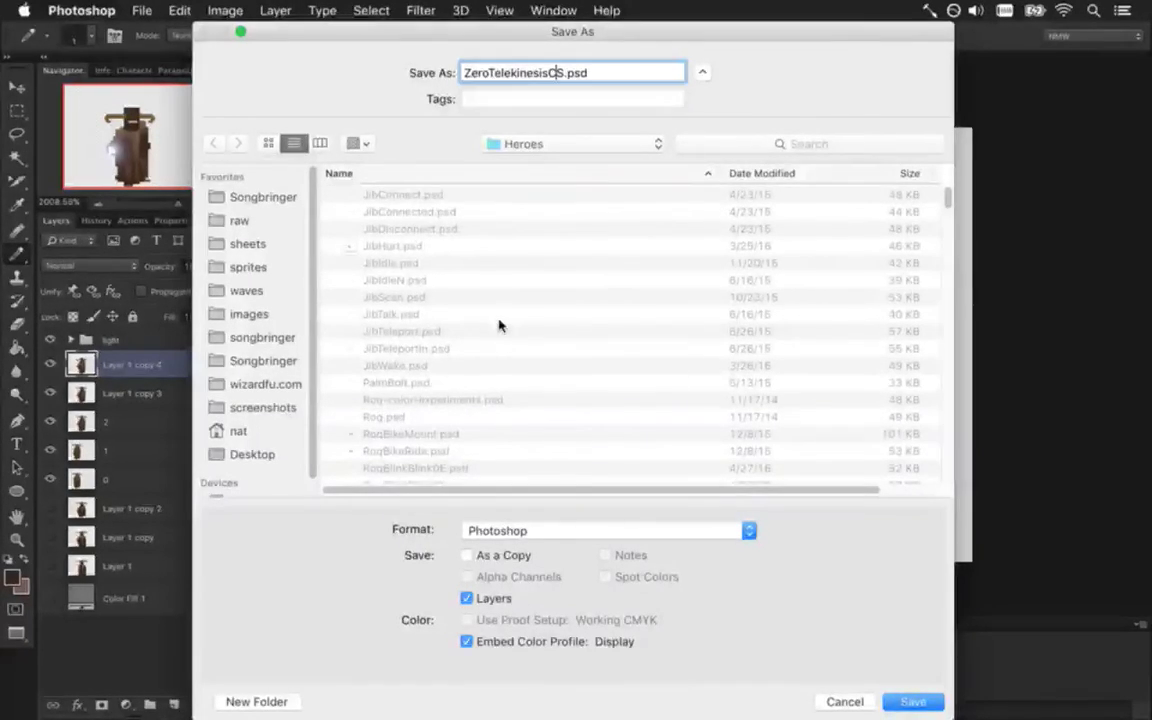
{"action": "type", "text": "tch"}
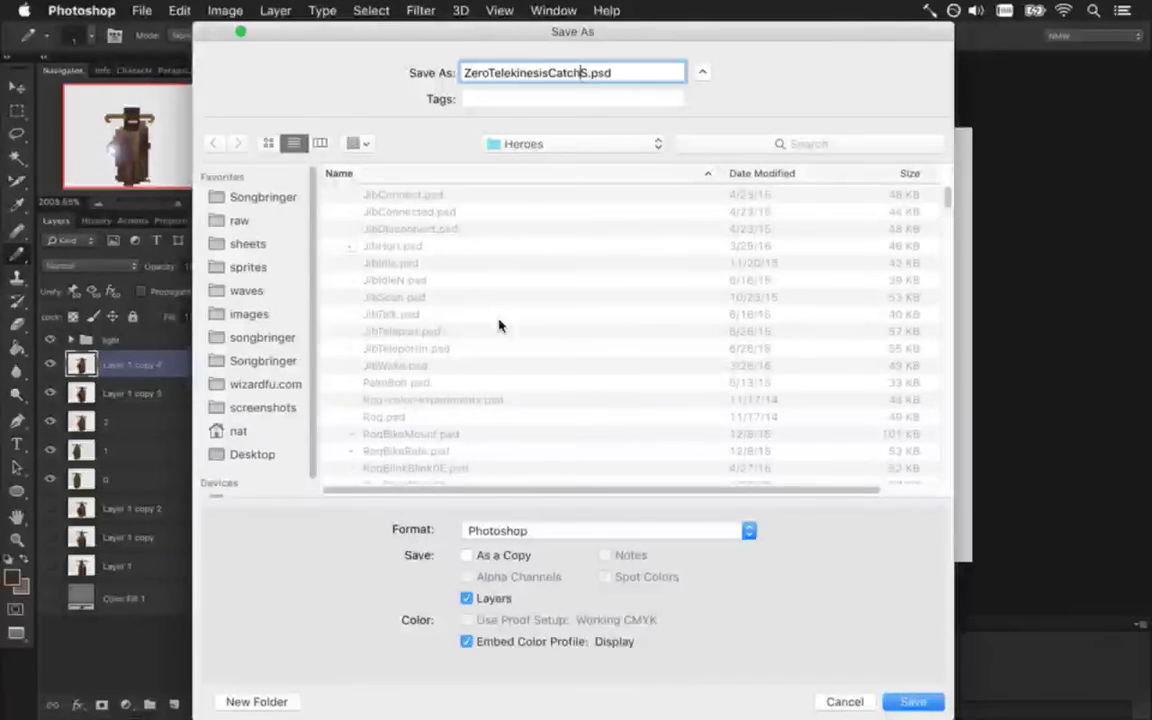
{"action": "key", "text": "Return"}
{"action": "key", "text": "super+Tab"}
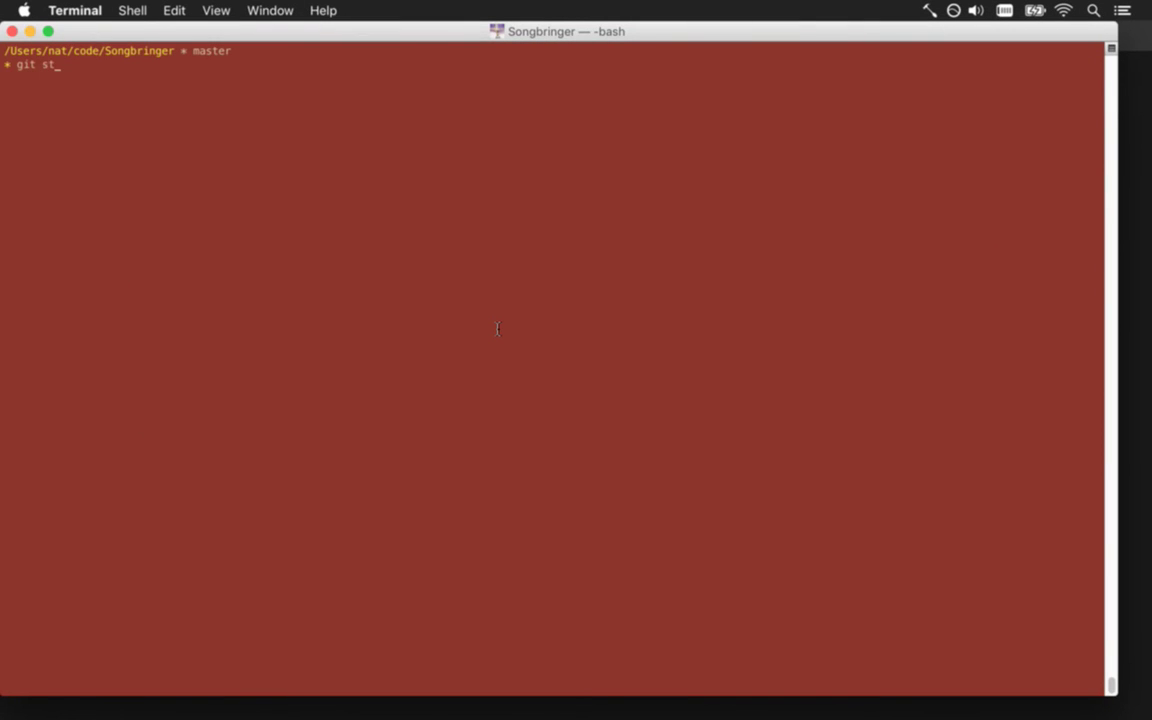
Stage the untracked raw/sprites/Heroes/ZeroTelekinesisCatchS.psd with git add
{"action": "type", "text": "git status"}
{"action": "key", "text": "Return"}
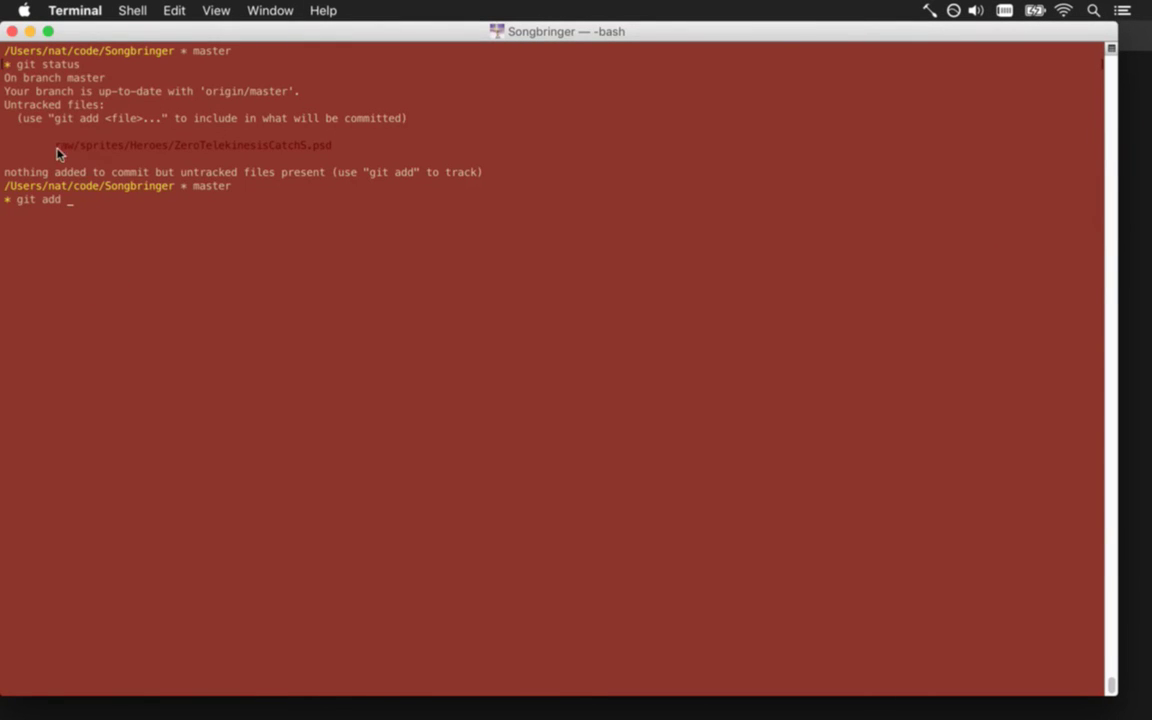
{"action": "left_click_drag", "start_coordinate": [58, 145], "coordinate": [288, 145]}
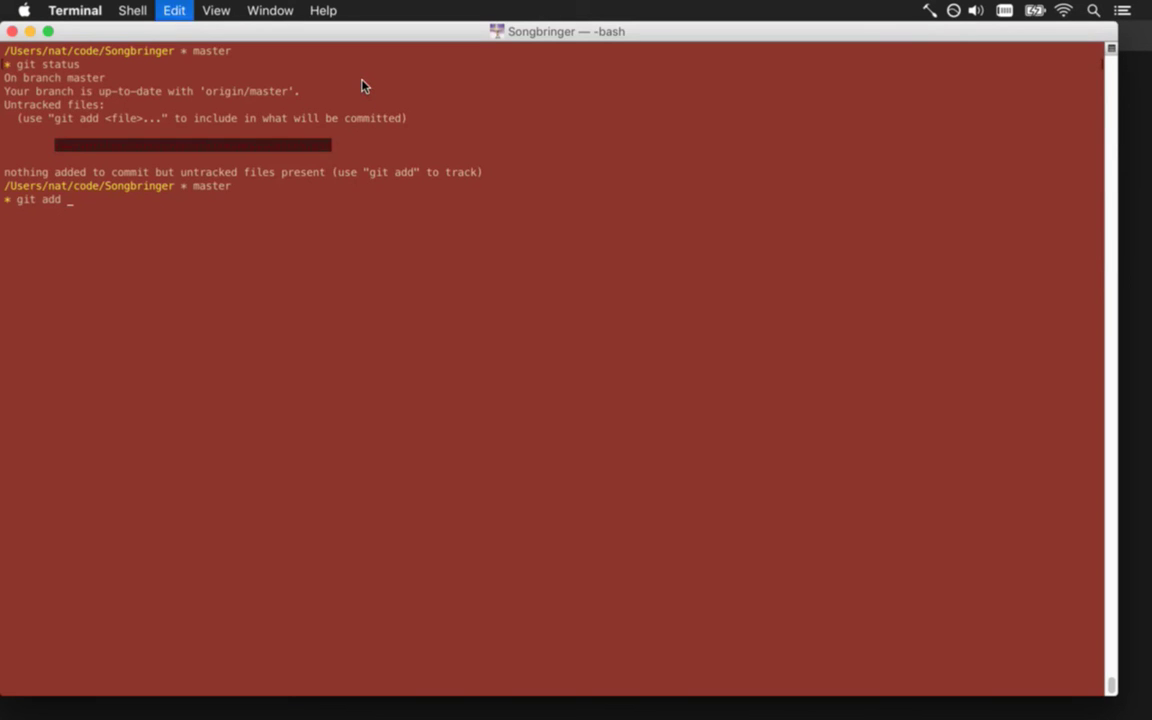
{"action": "type", "text": "git add"}
{"action": "key", "text": "super+v"}
{"action": "key", "text": "Return"}
{"action": "key", "text": "super+Tab"}
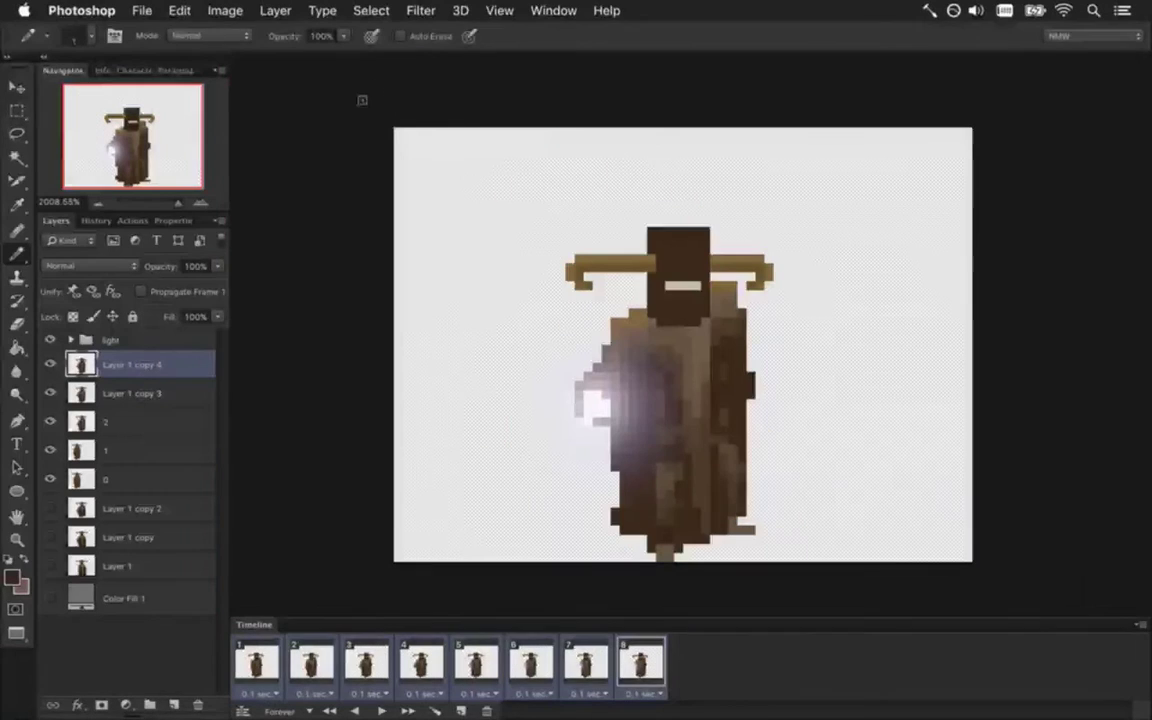
Reopen SwordLoosen.psd from recent files and zoom in on the sprite
{"action": "left_click", "coordinate": [553, 10]}
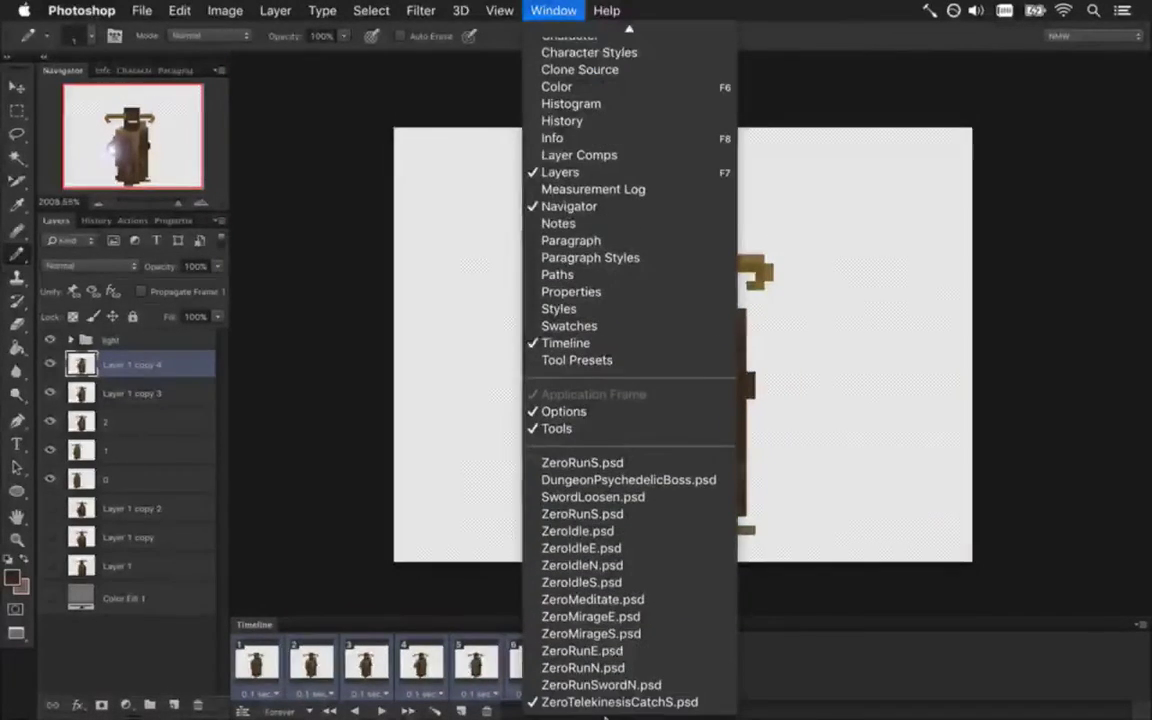
{"action": "left_click", "coordinate": [301, 270]}
{"action": "left_click", "coordinate": [141, 10]}
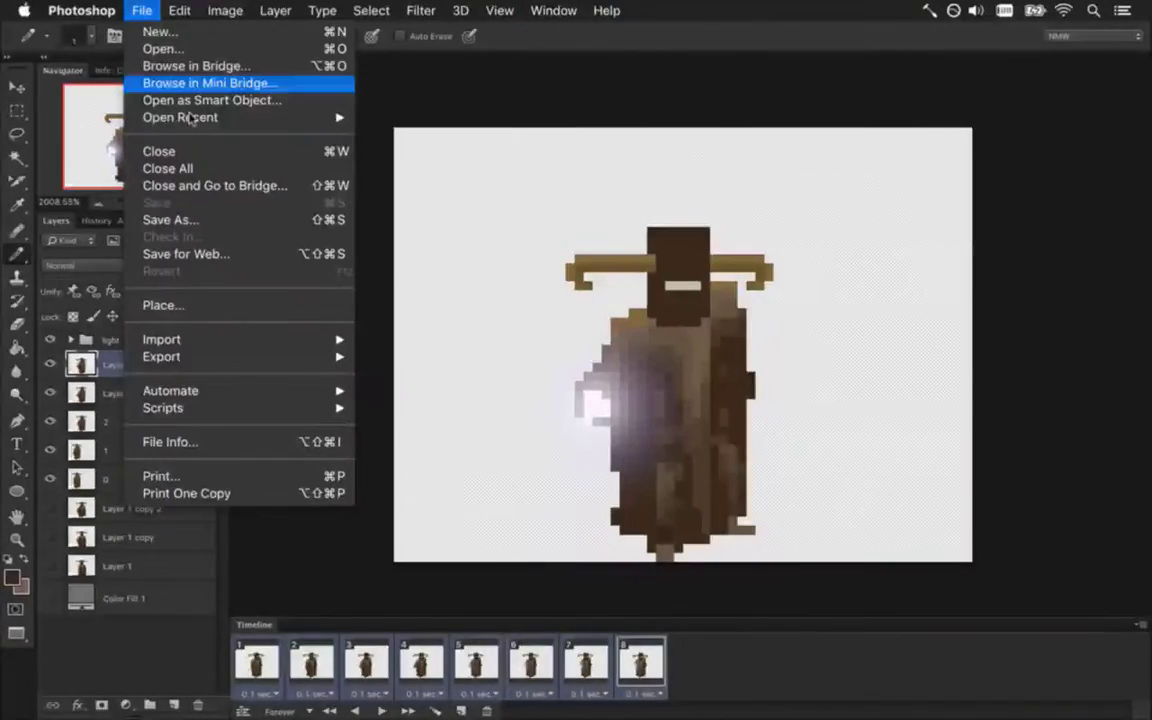
{"action": "mouse_move", "coordinate": [187, 119]}
{"action": "left_click", "coordinate": [424, 172]}
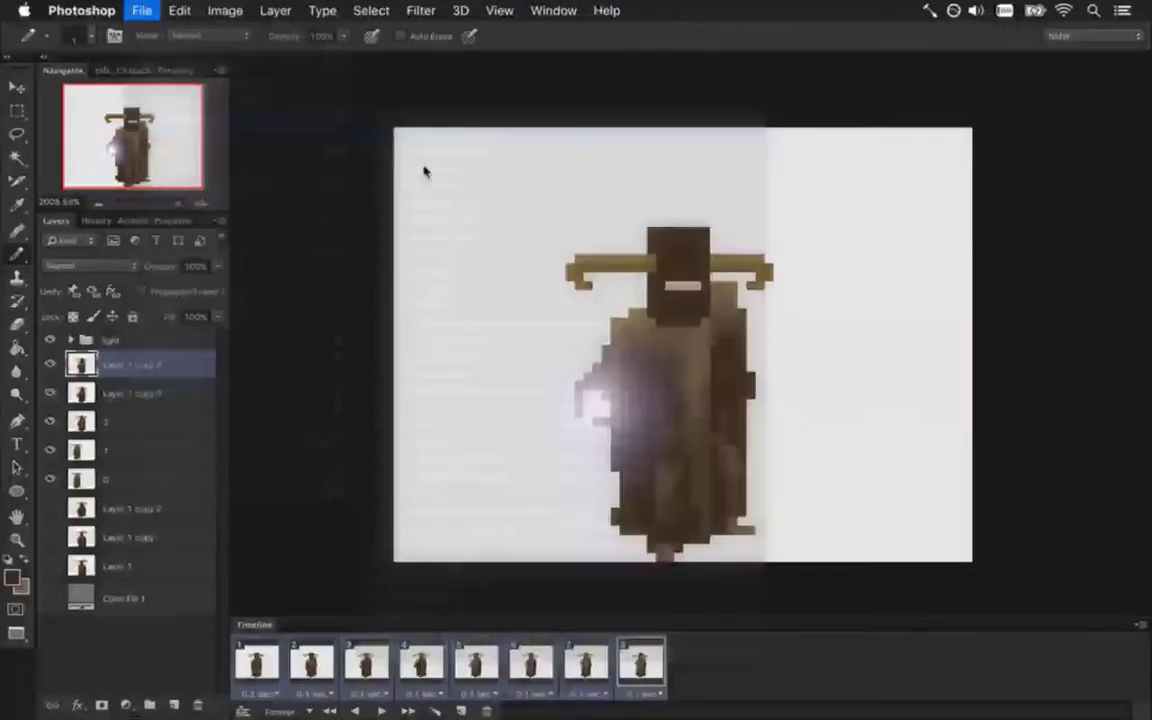
{"action": "left_click_drag", "start_coordinate": [585, 384], "coordinate": [738, 401]}
{"action": "left_click_drag", "start_coordinate": [669, 388], "coordinate": [708, 320]}
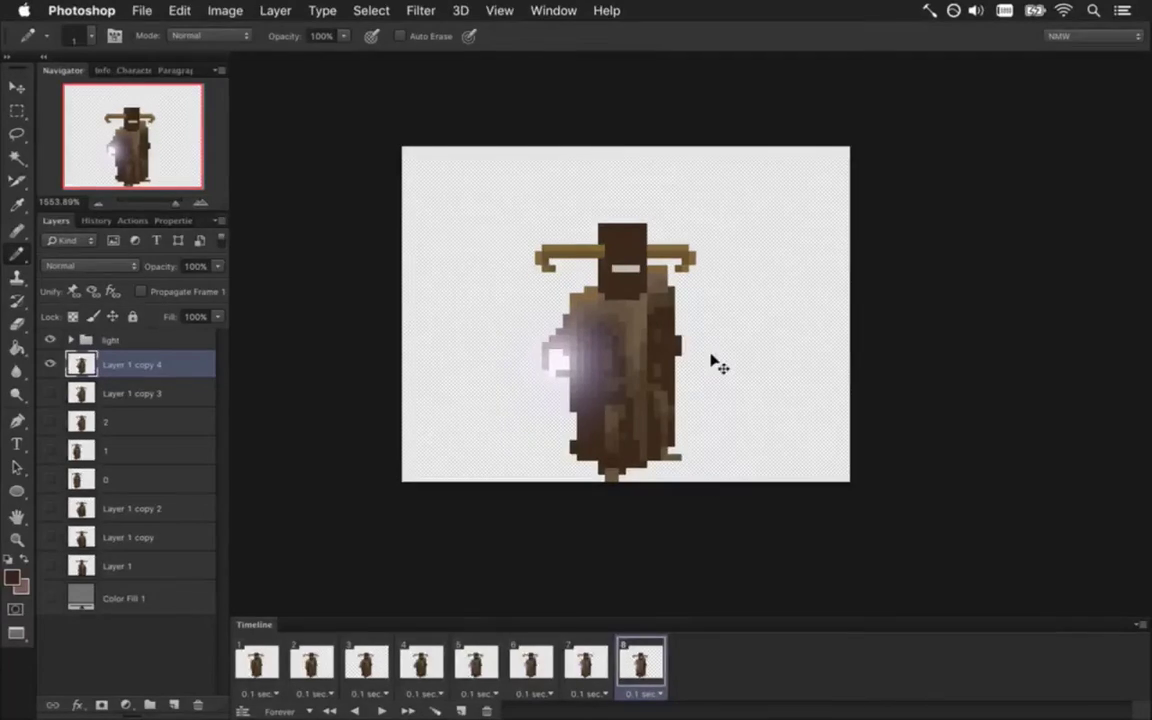
{"action": "left_click_drag", "start_coordinate": [715, 365], "coordinate": [723, 391]}
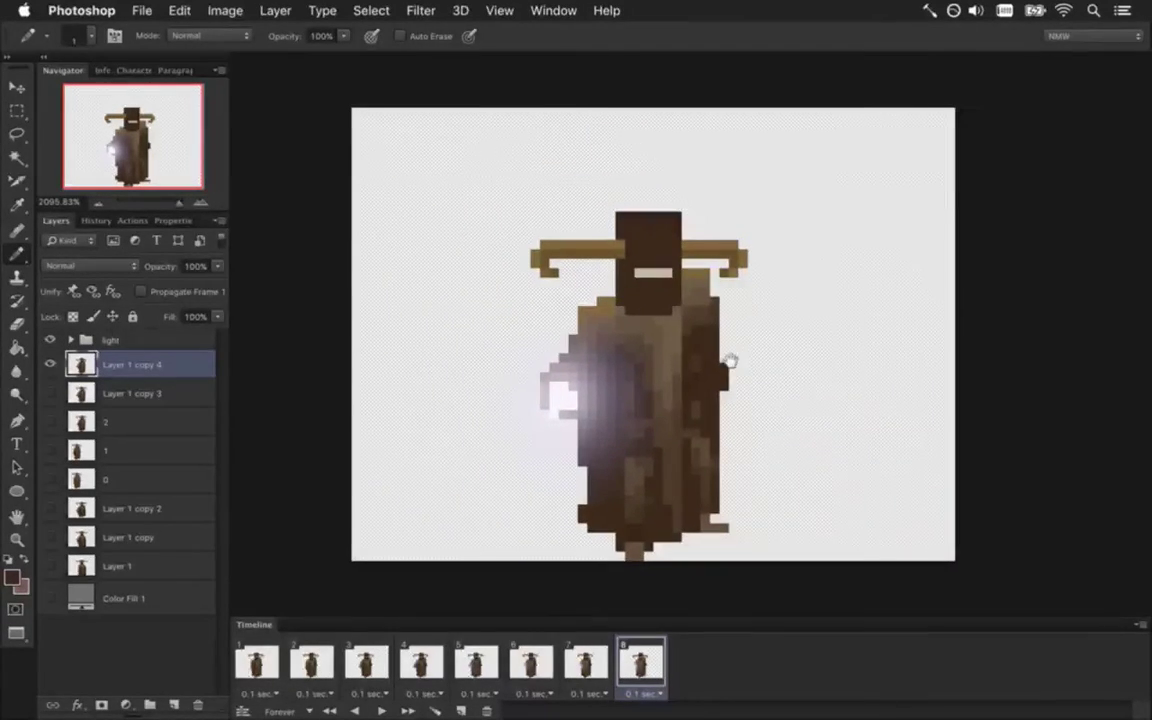
Show the grey background in the catch sprite, then pick frame 12 of the SwordLoosen animation
{"action": "left_click", "coordinate": [553, 10]}
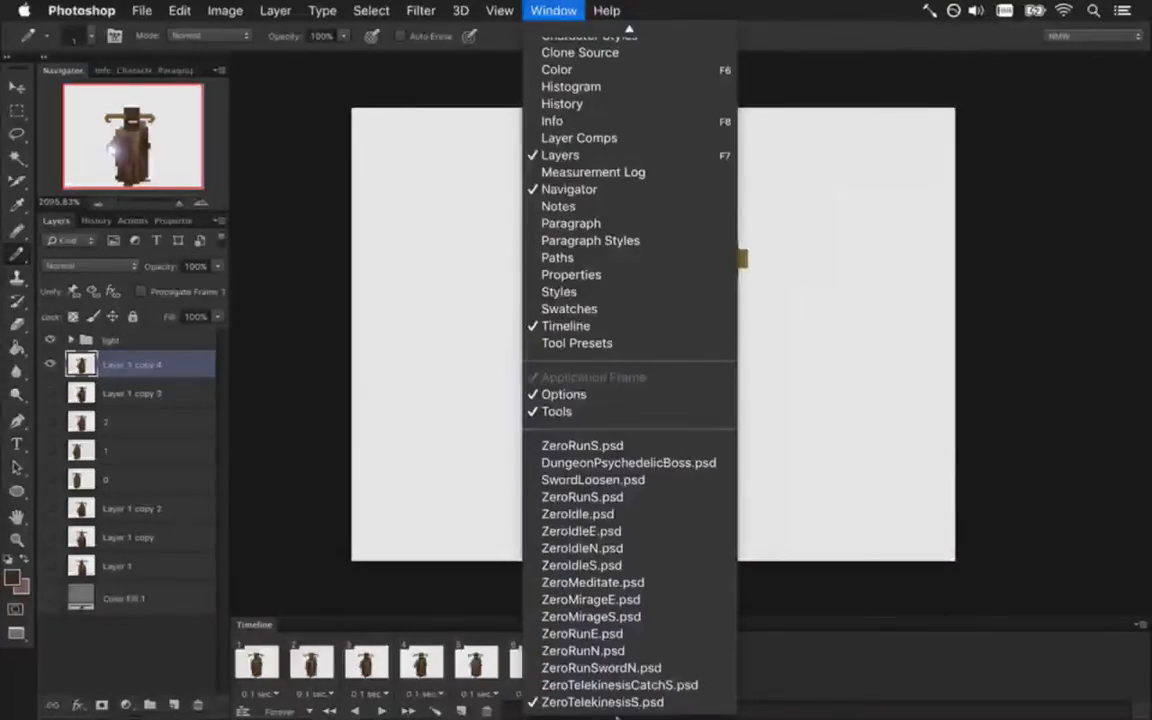
{"action": "left_click", "coordinate": [605, 681]}
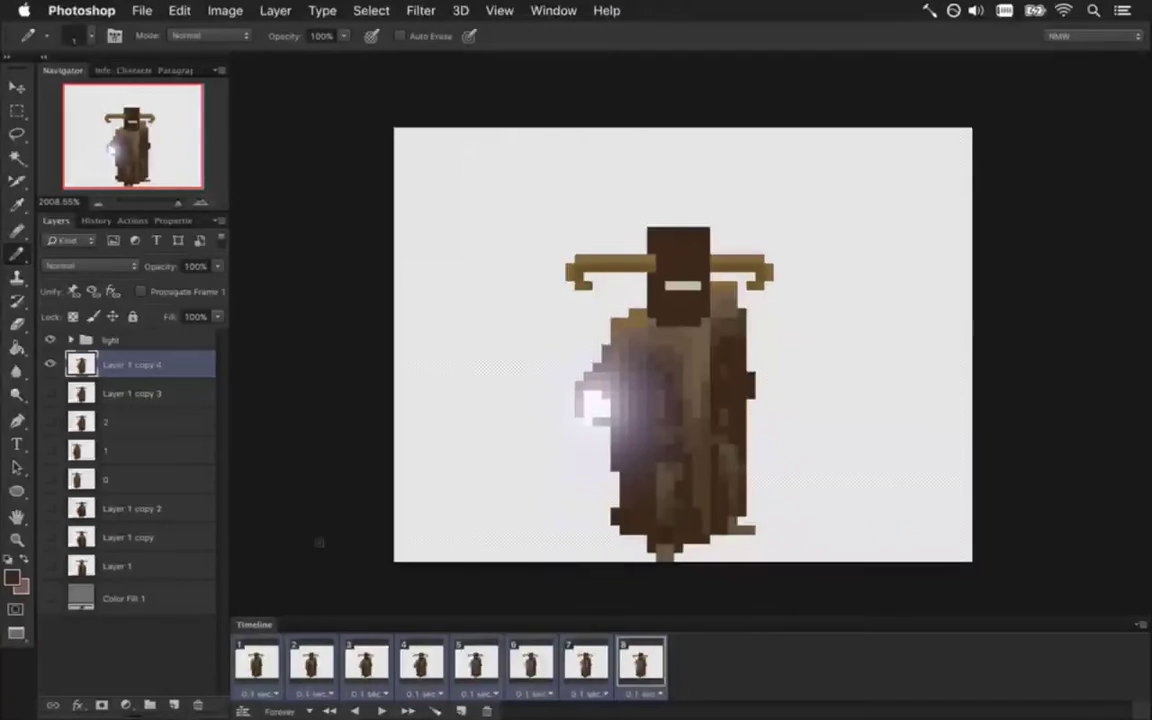
{"action": "left_click", "coordinate": [50, 598]}
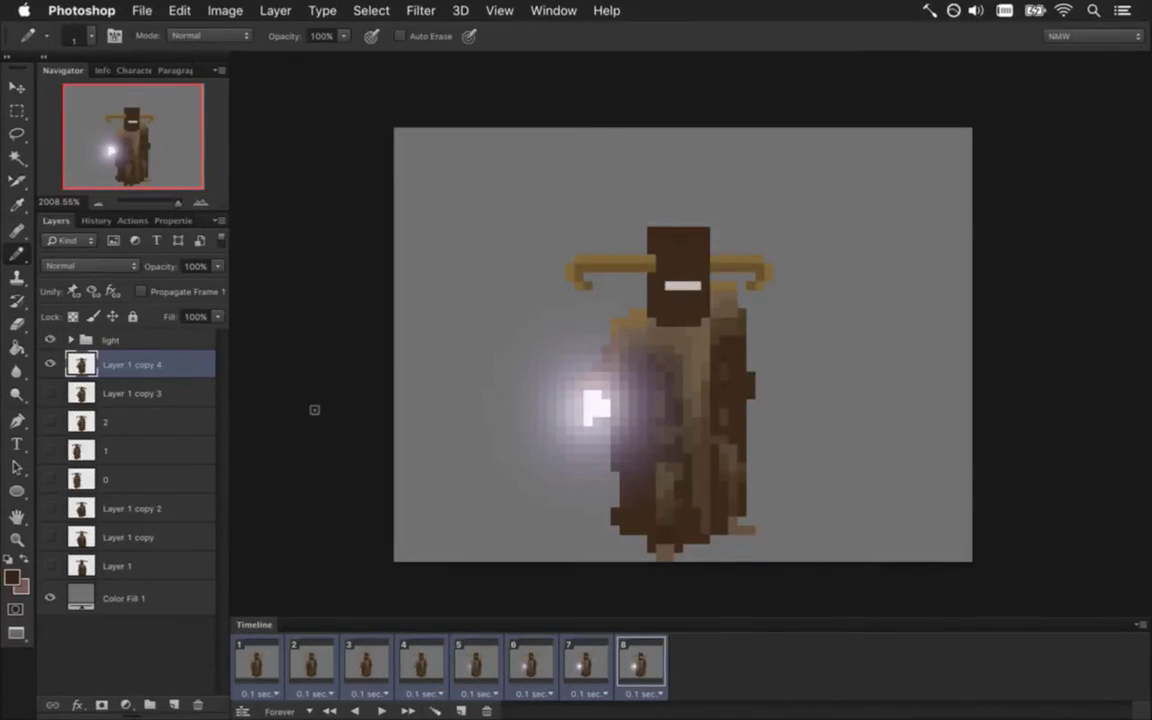
{"action": "left_click", "coordinate": [553, 10]}
{"action": "scroll", "coordinate": [633, 705], "scroll_direction": "down", "scroll_amount": 8}
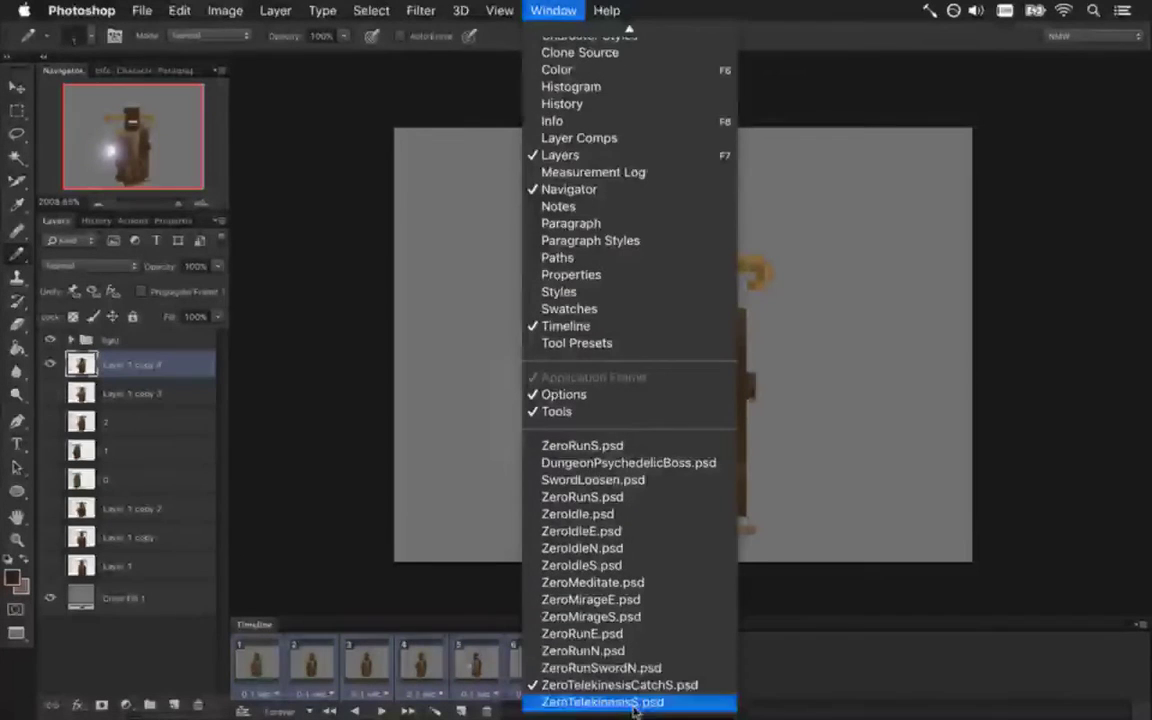
{"action": "left_click", "coordinate": [645, 479]}
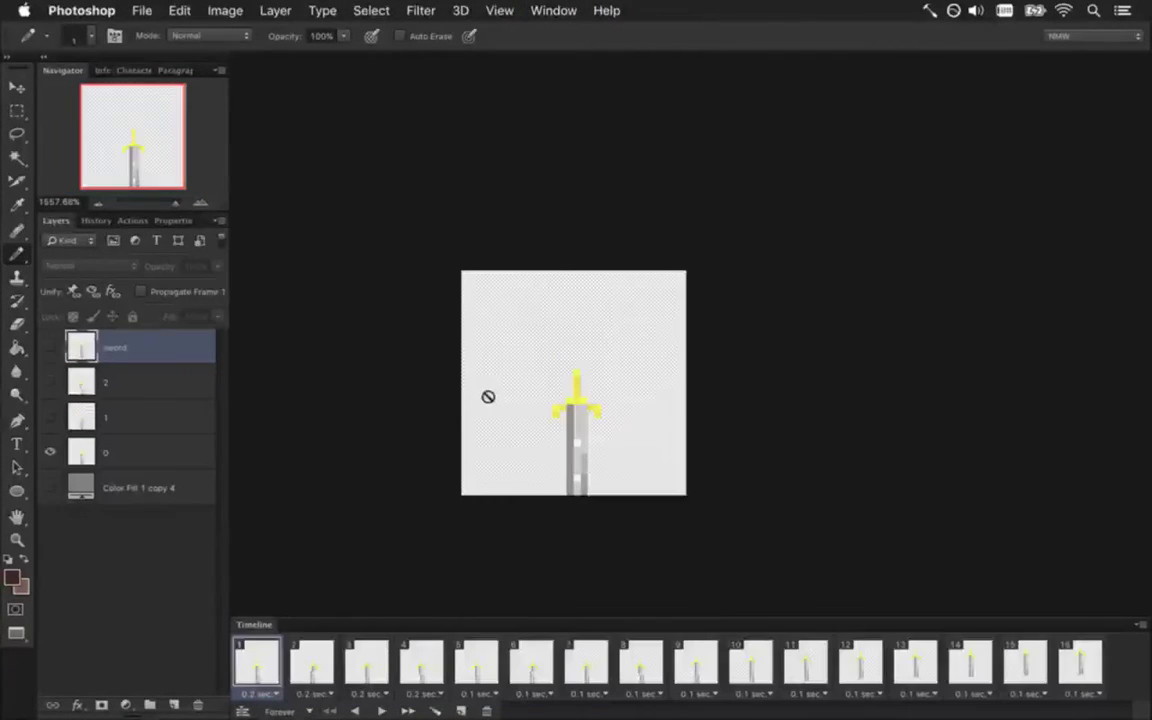
{"action": "left_click", "coordinate": [381, 710]}
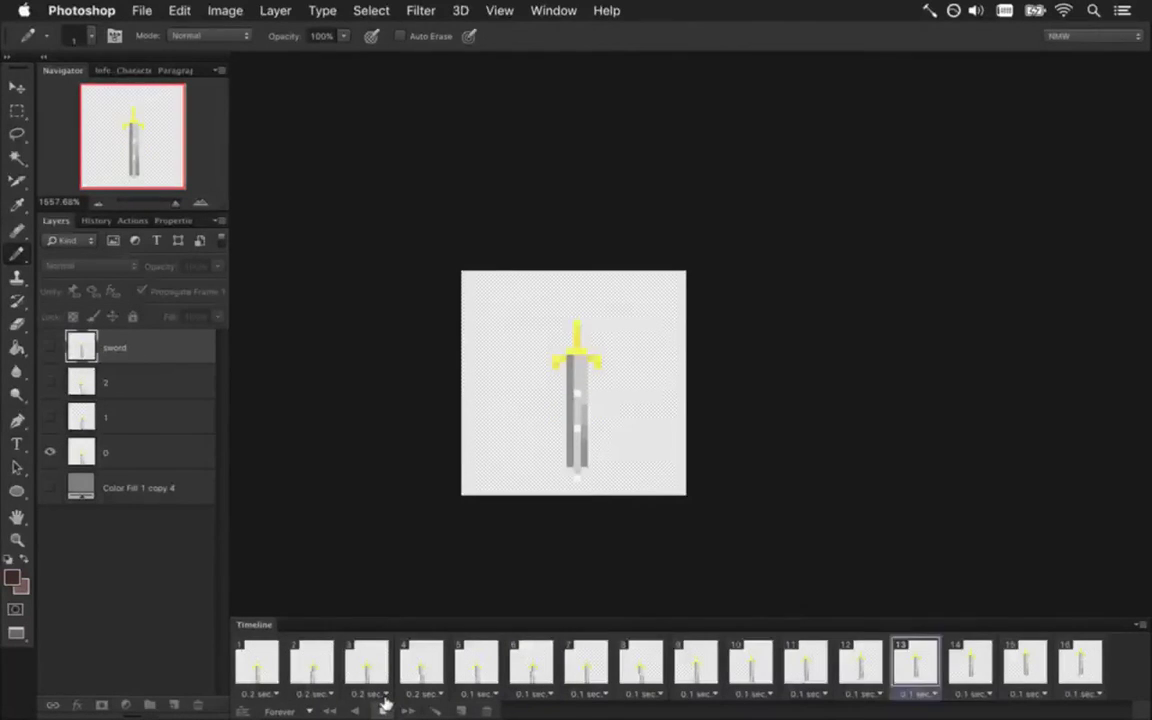
{"action": "left_click", "coordinate": [384, 706]}
{"action": "left_click", "coordinate": [862, 660]}
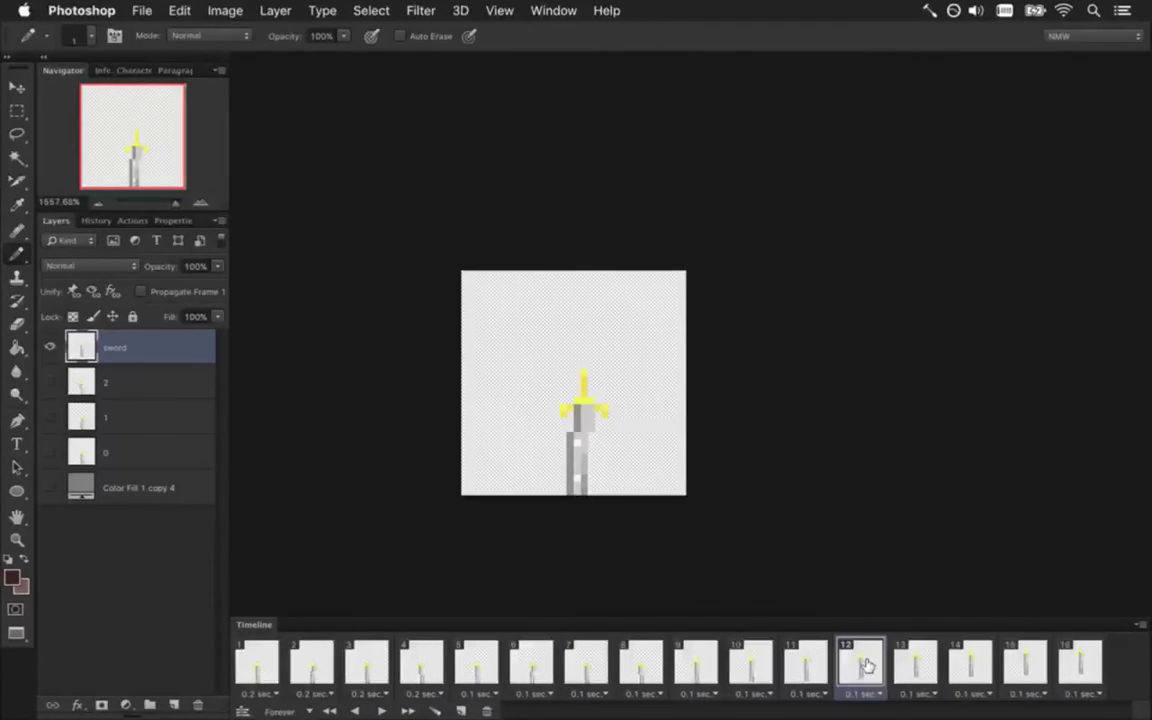
{"action": "key", "text": "v"}
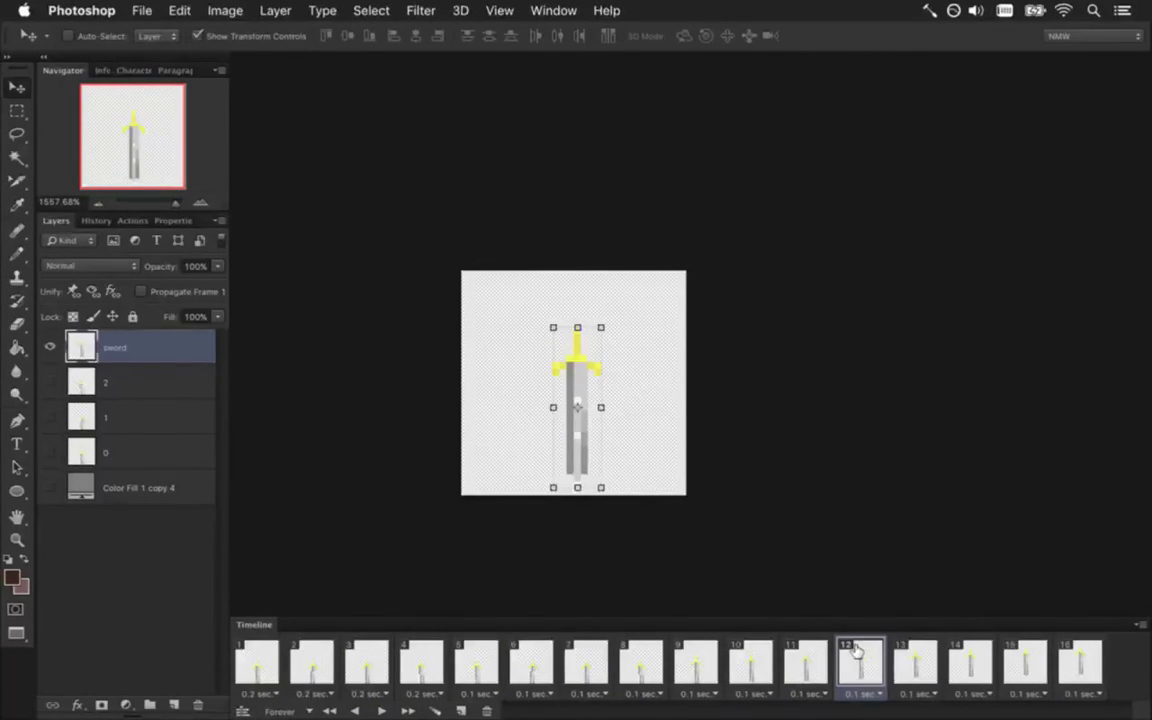
Paste the sword onto frame 1 of ZeroTelekinesisCatchS and move it left of Zero
{"action": "left_click", "coordinate": [553, 10]}
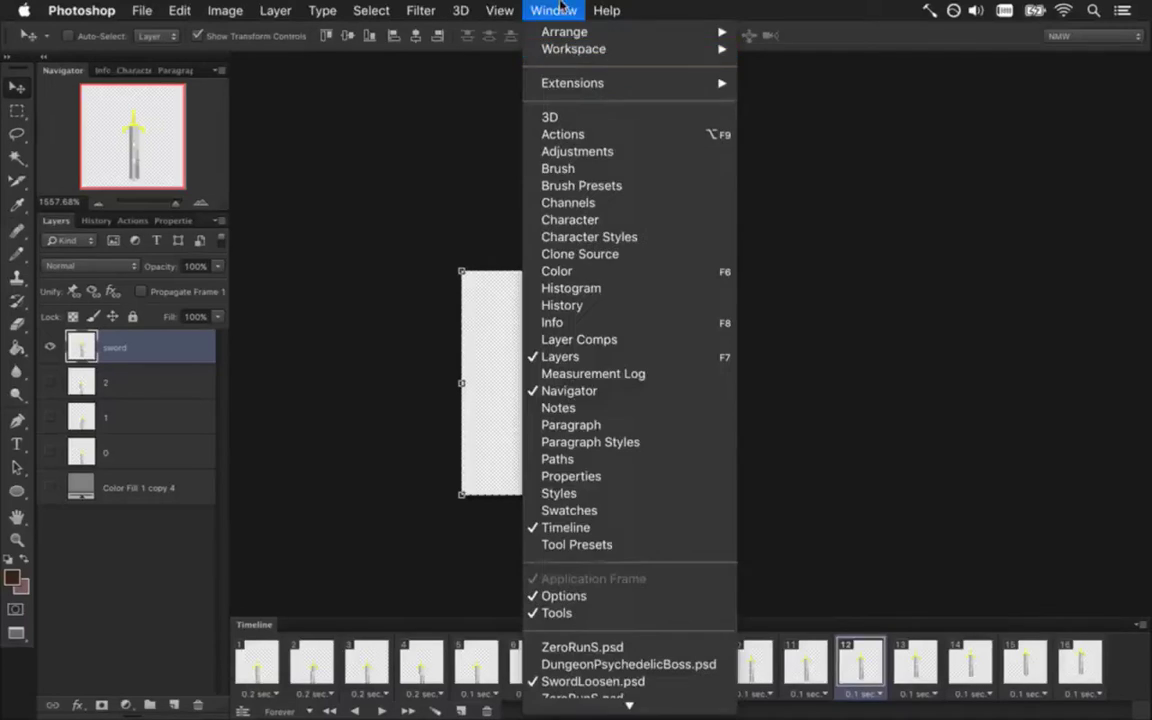
{"action": "scroll", "coordinate": [548, 694], "scroll_direction": "down", "scroll_amount": 5}
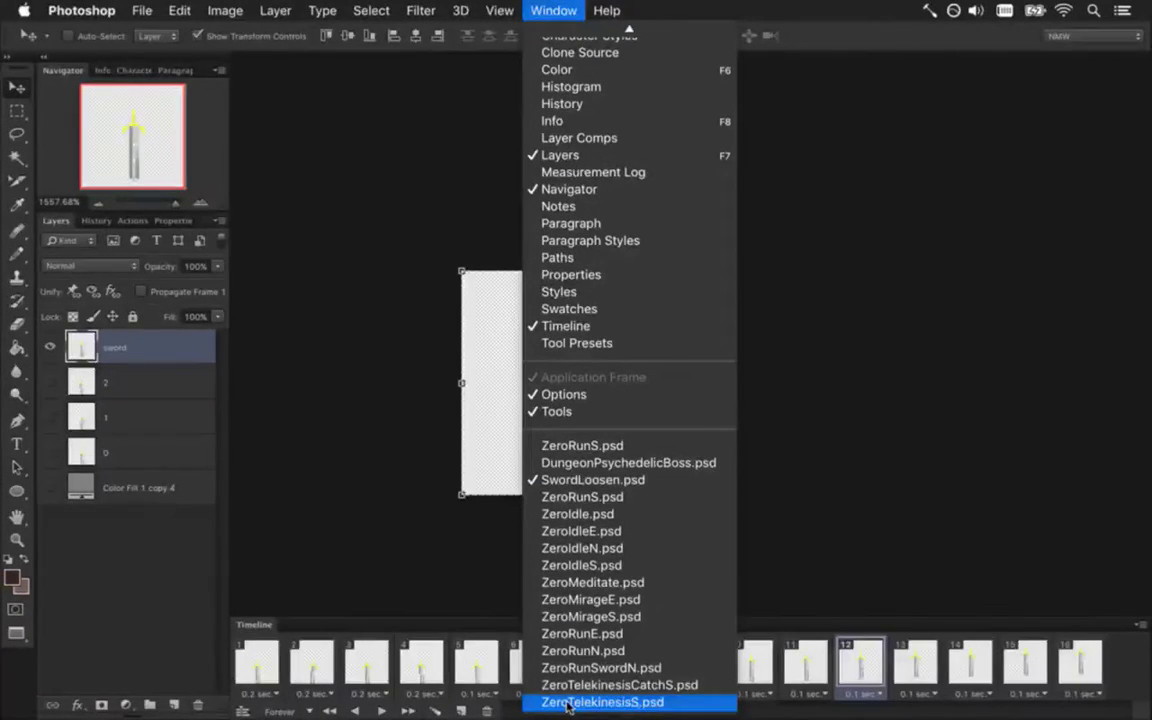
{"action": "left_click", "coordinate": [575, 685]}
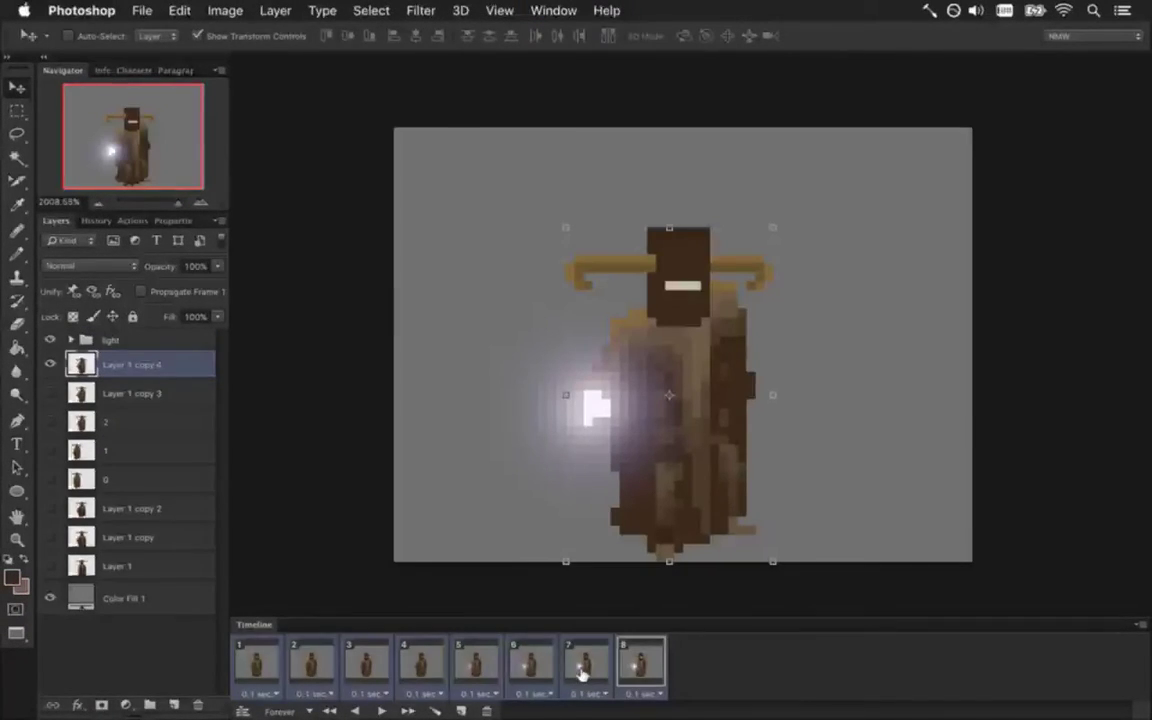
{"action": "key", "text": "m"}
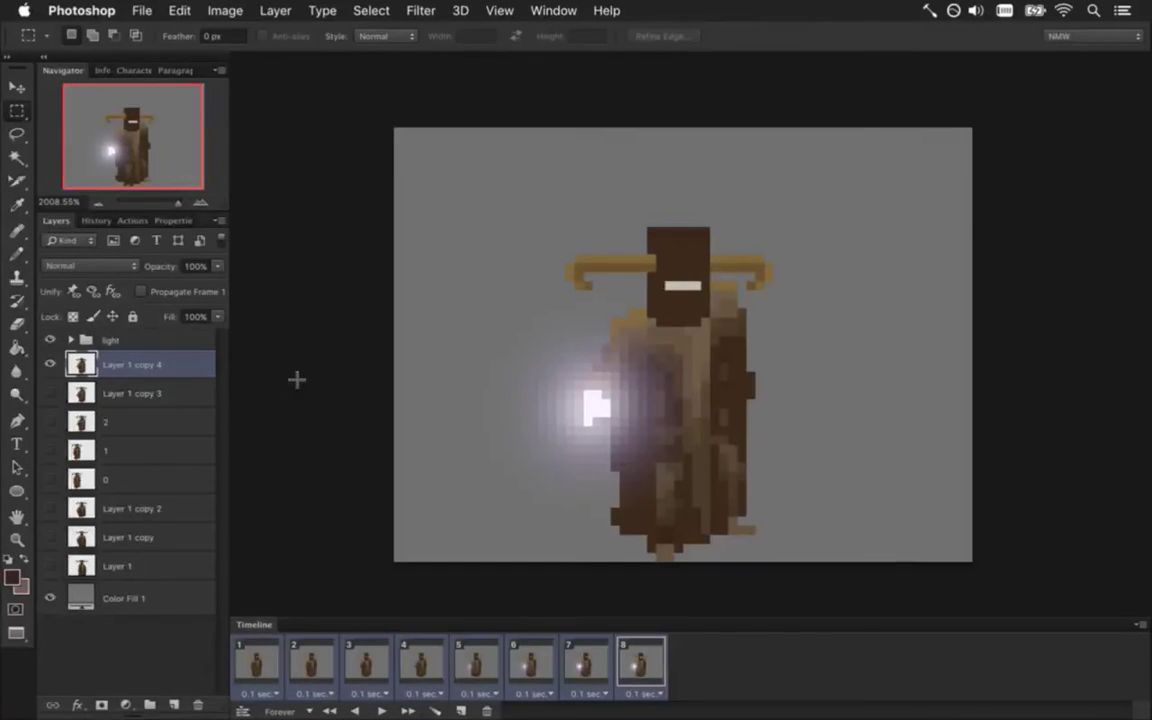
{"action": "left_click", "coordinate": [266, 645]}
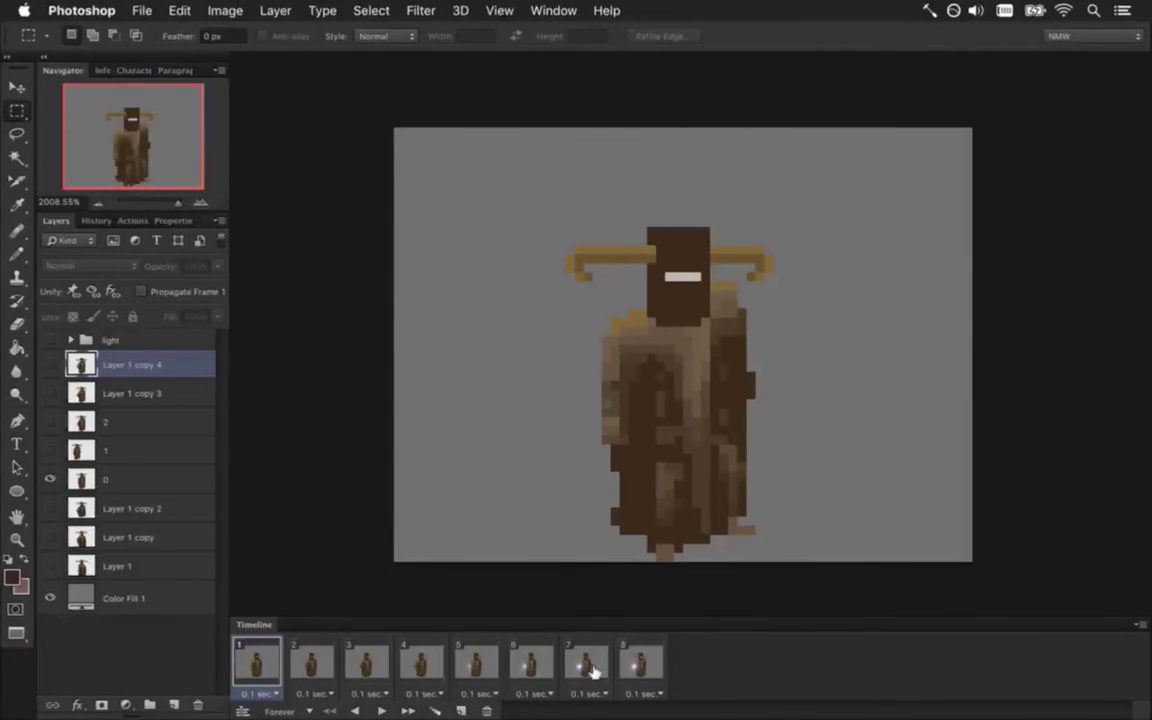
{"action": "left_click", "coordinate": [641, 660]}
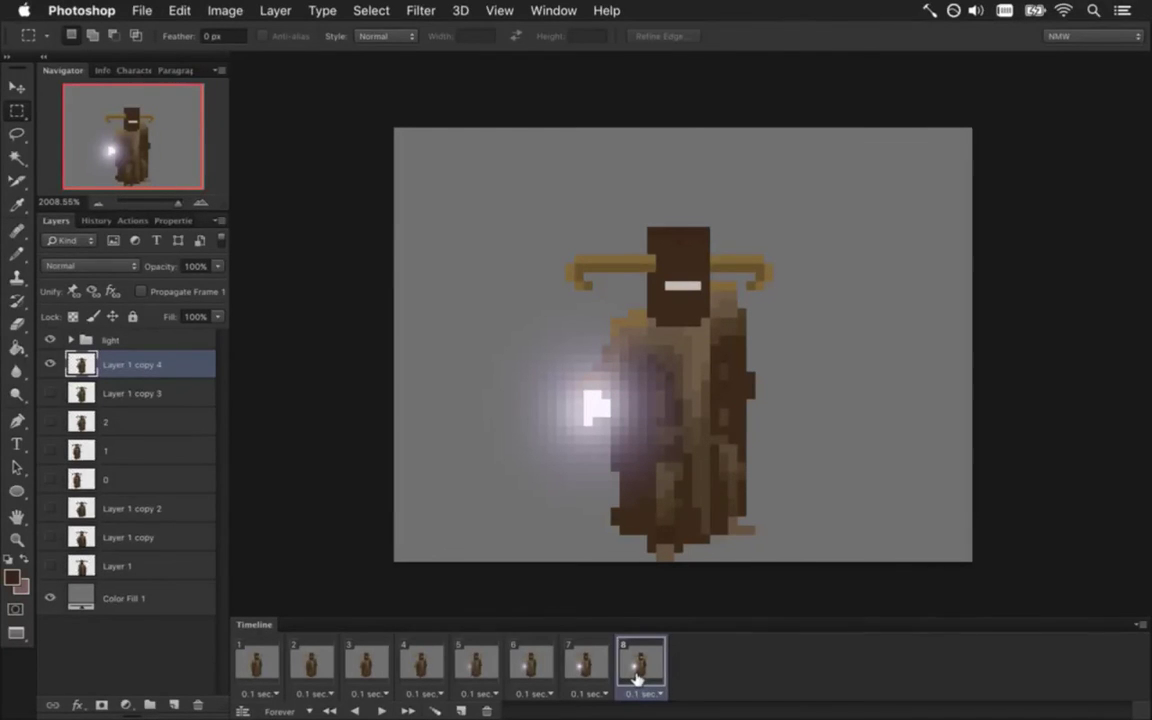
{"action": "left_click", "coordinate": [247, 668]}
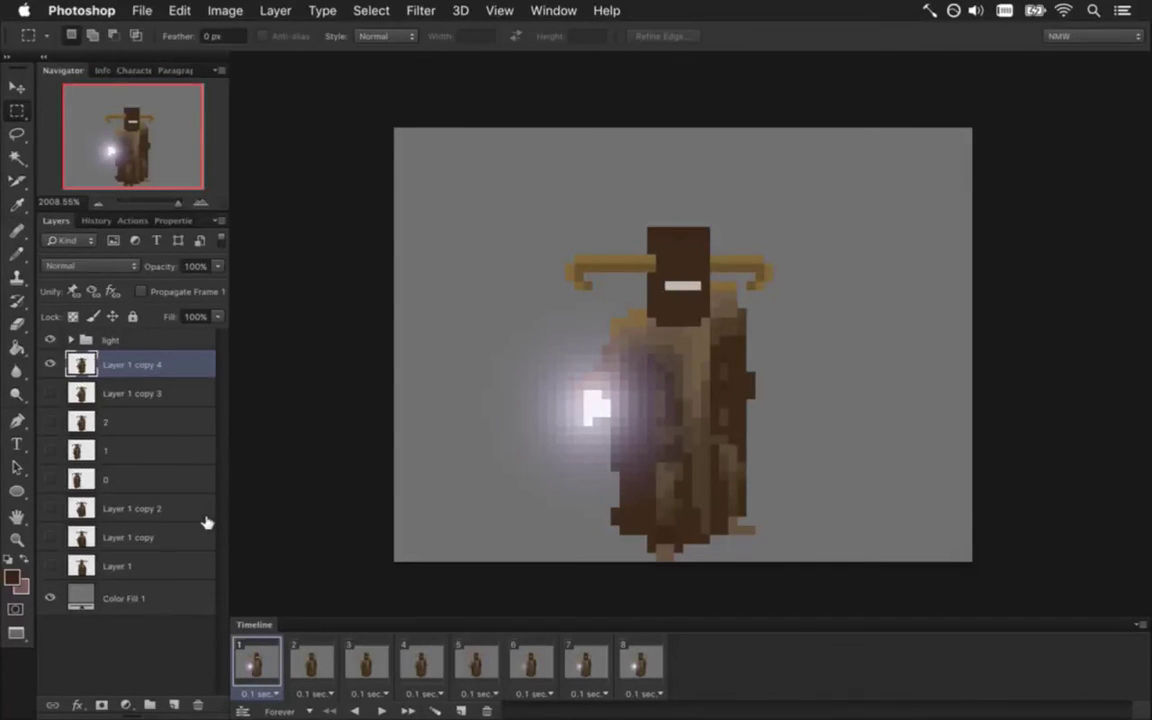
{"action": "key", "text": "super+v"}
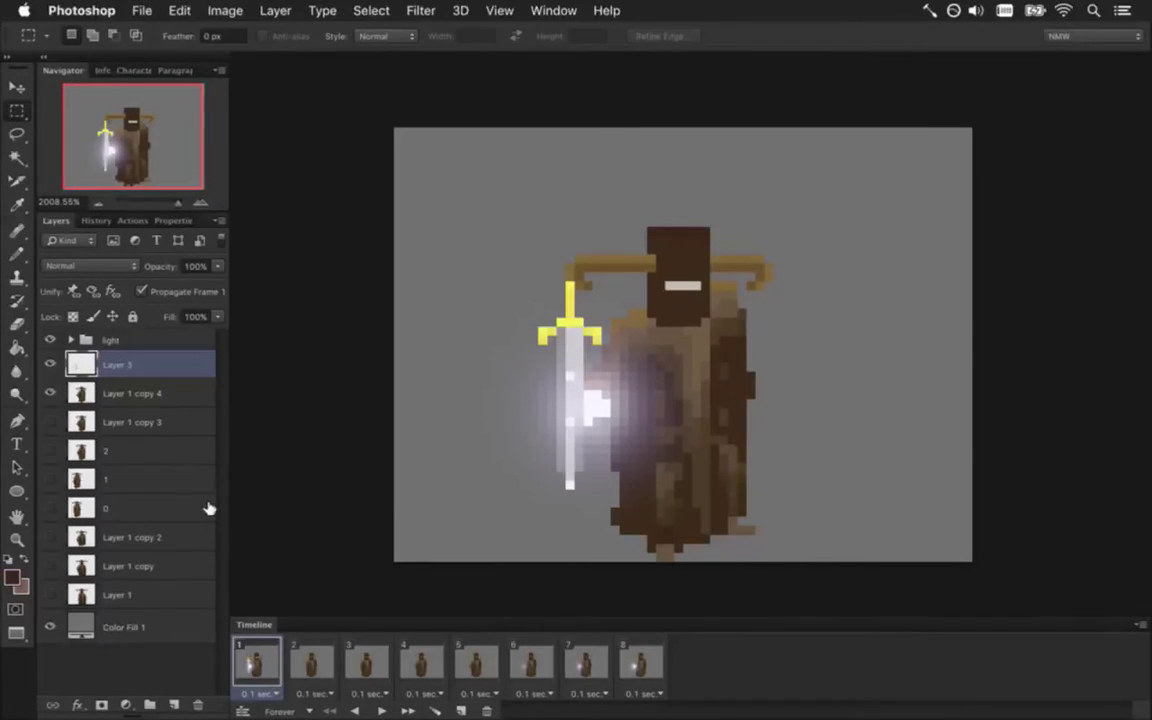
{"action": "key", "text": "v"}
{"action": "left_click_drag", "start_coordinate": [572, 288], "coordinate": [447, 240]}
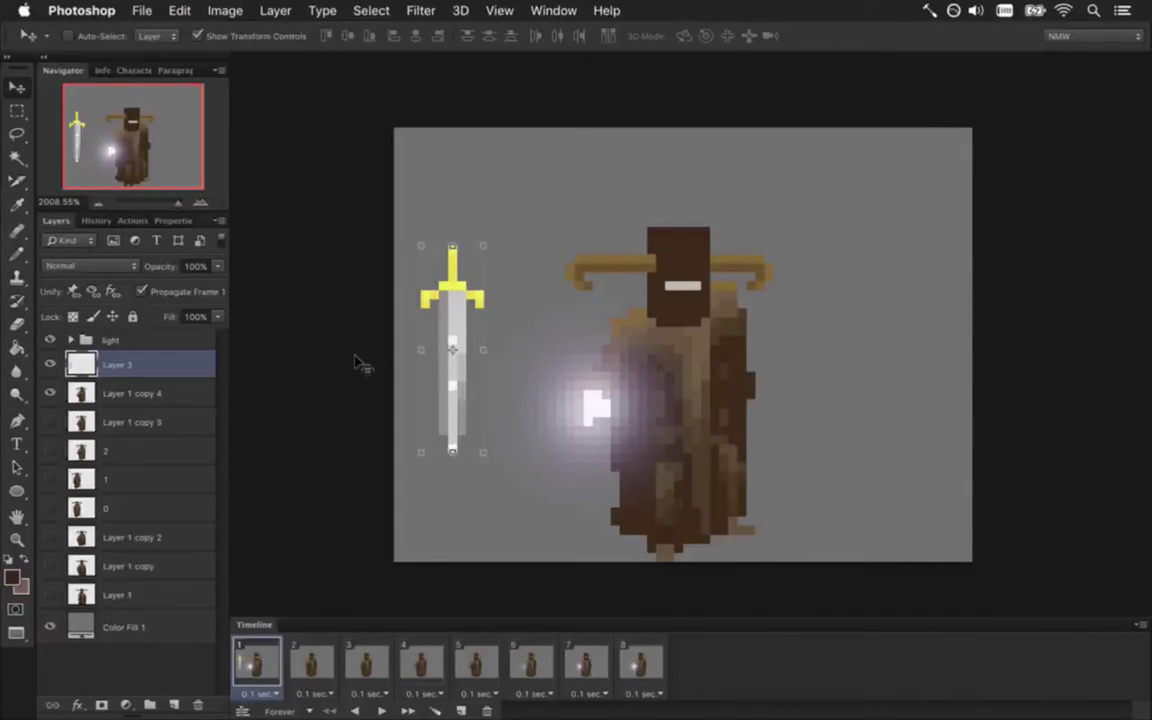
{"action": "key", "text": "super+Tab"}
{"action": "key", "text": "super+Tab"}
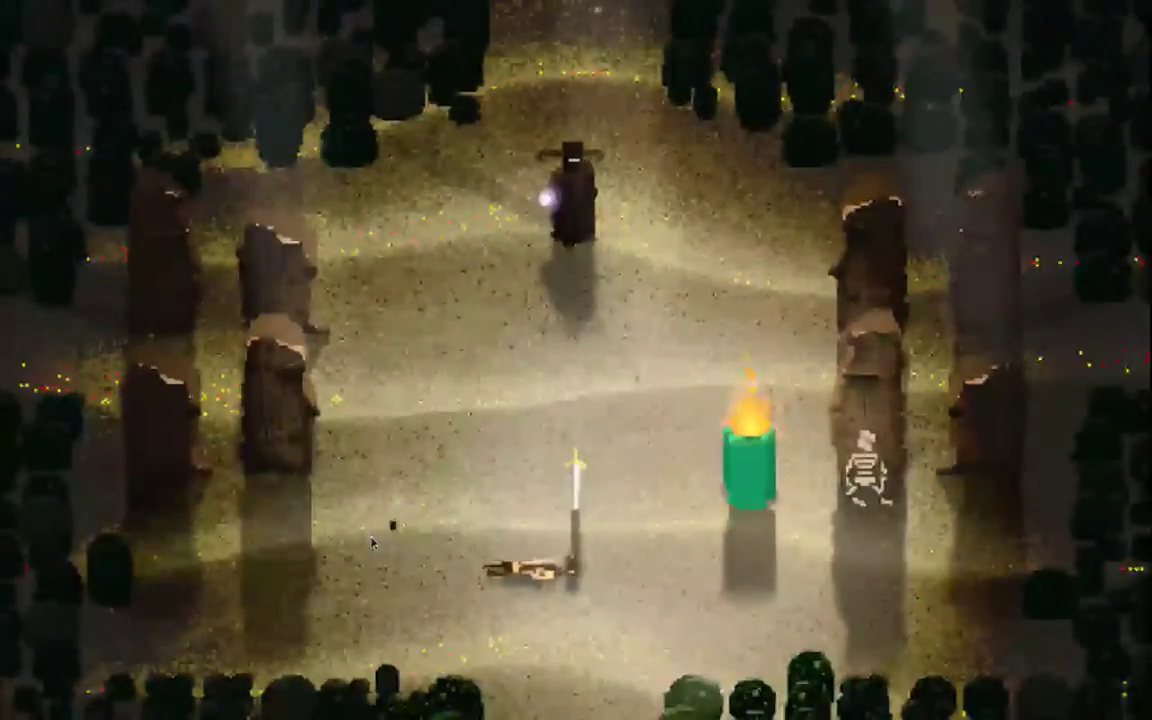
Watch the sword spawn beside Zero at 0.1X time scale, then quit the game
{"action": "scroll", "coordinate": [371, 543], "scroll_direction": "down", "scroll_amount": 9}
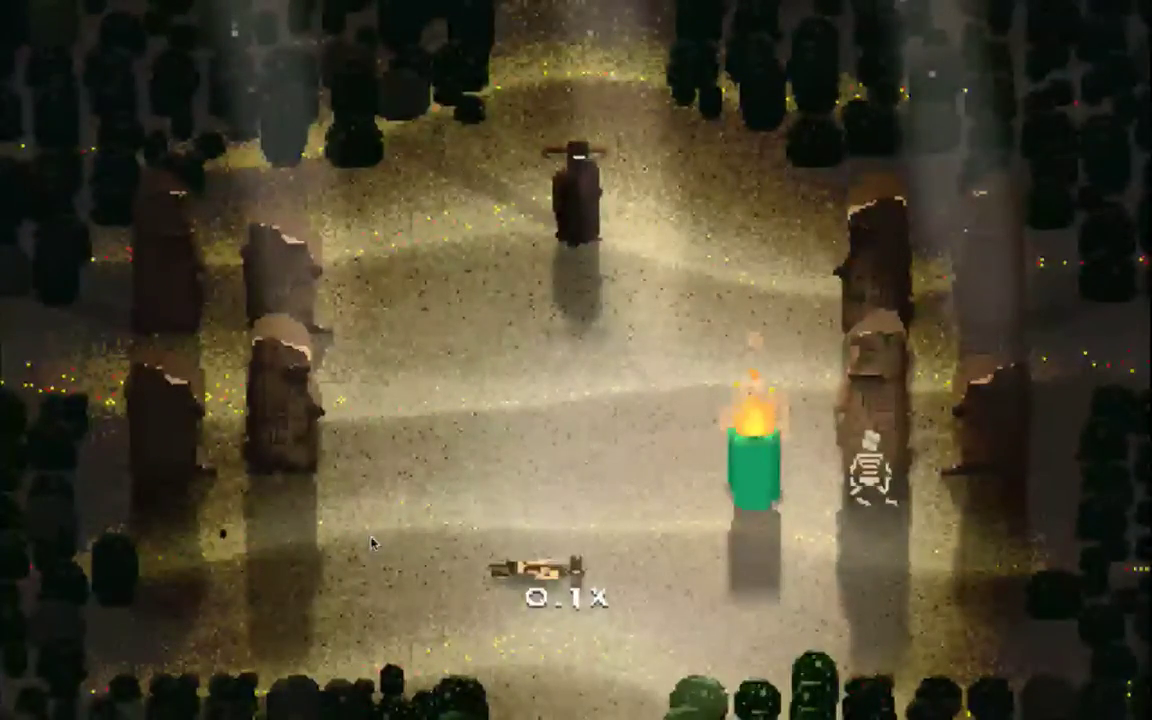
{"action": "key", "text": "super+q"}
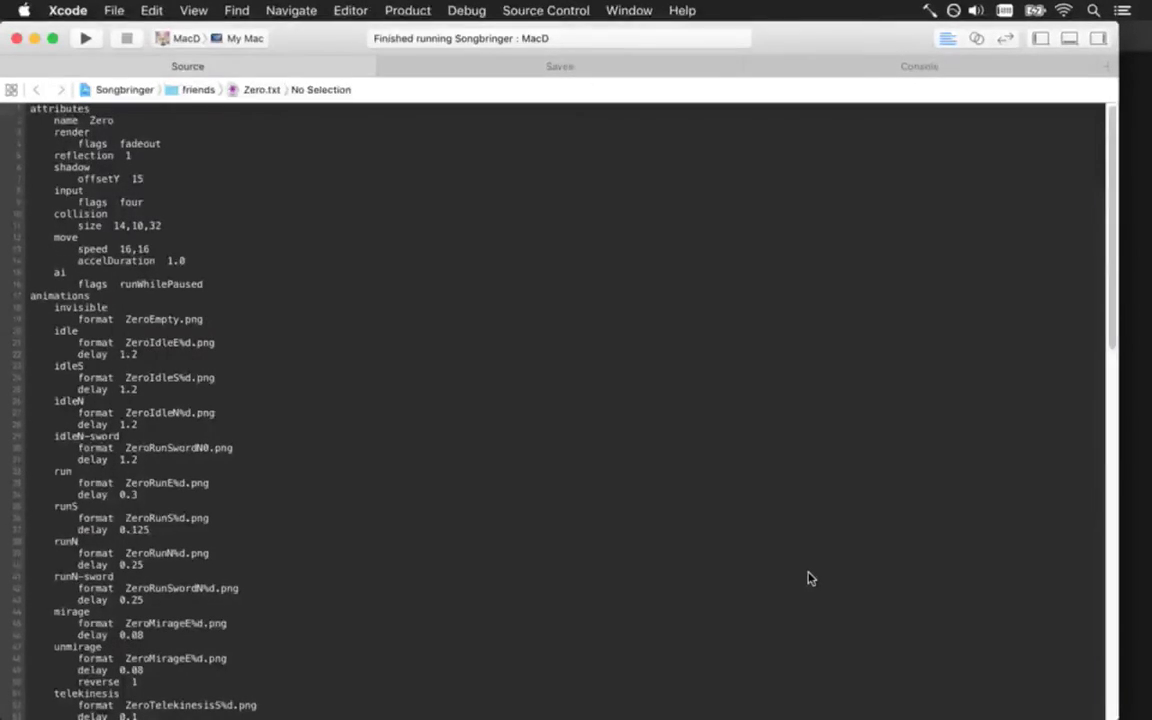
Jump to Area::createZeroNPC in AreaCreation.cpp using Open Quickly with 'crzeronp'
{"action": "key", "text": "super+space"}
{"action": "type", "text": "crzeronp"}
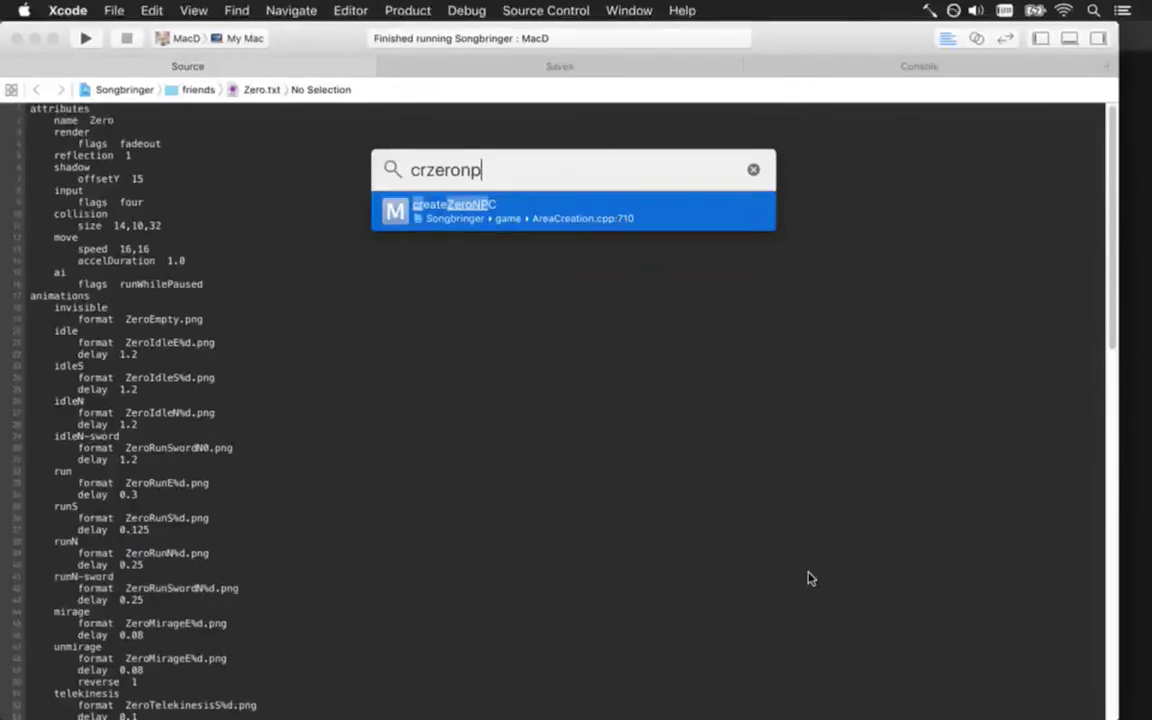
{"action": "key", "text": "Return"}
{"action": "scroll", "coordinate": [808, 578], "scroll_direction": "down", "scroll_amount": 10}
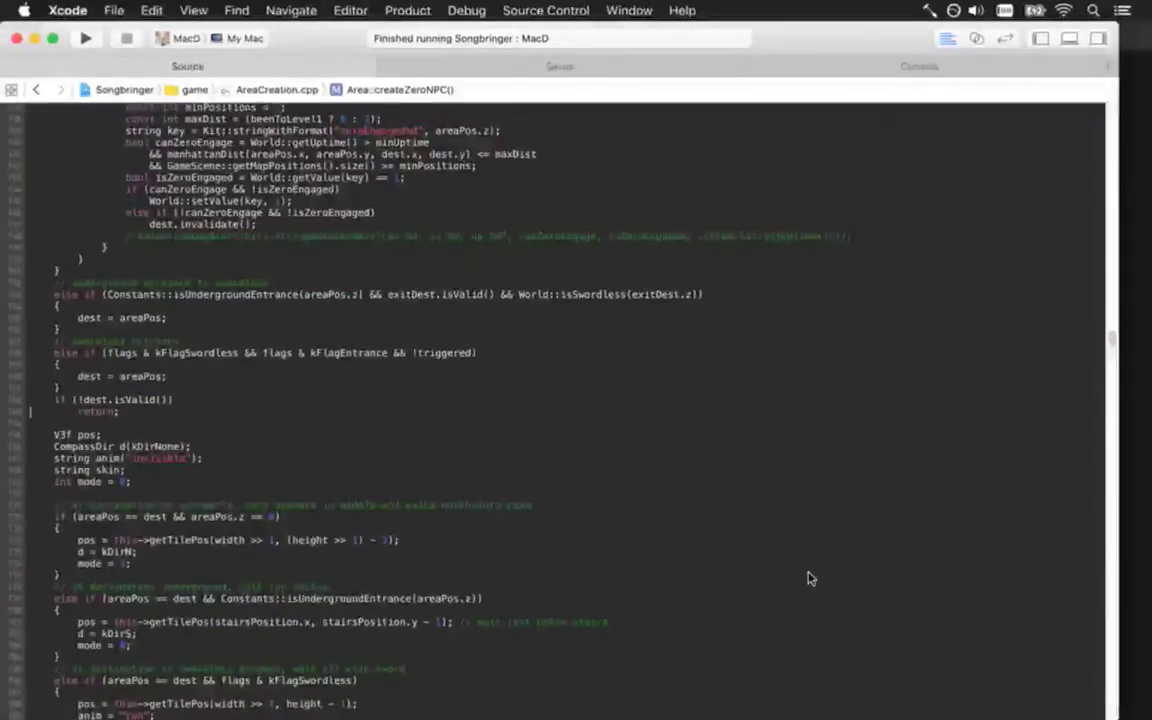
{"action": "scroll", "coordinate": [808, 578], "scroll_direction": "down", "scroll_amount": 10}
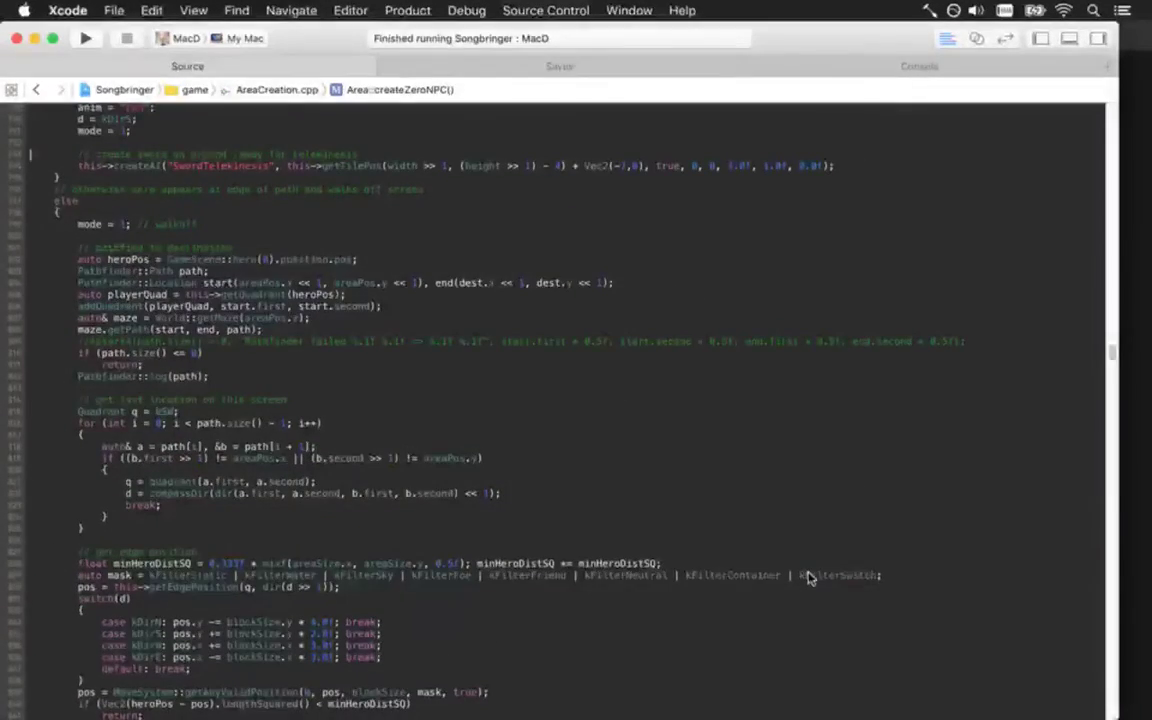
{"action": "scroll", "coordinate": [809, 578], "scroll_direction": "up", "scroll_amount": 4}
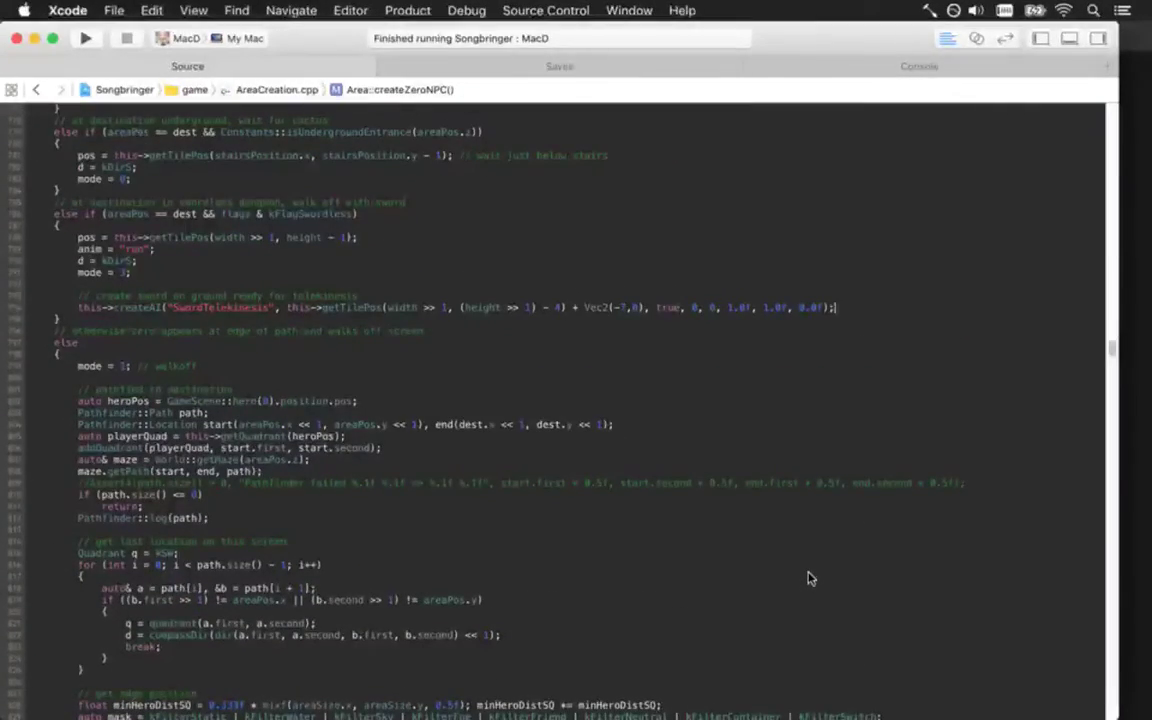
Try a sword x offset of 12 with a test run, then set it to Vec2(-10,0)
{"action": "key", "text": "Left"}
{"action": "key", "text": "Left"}
{"action": "key", "text": "Left"}
{"action": "key", "text": "Left"}
{"action": "key", "text": "Left"}
{"action": "key", "text": "Left"}
{"action": "key", "text": "Left"}
{"action": "key", "text": "Left"}
{"action": "key", "text": "Left"}
{"action": "key", "text": "Left"}
{"action": "key", "text": "Left"}
{"action": "key", "text": "Left"}
{"action": "key", "text": "Left"}
{"action": "key", "text": "Left"}
{"action": "key", "text": "Left"}
{"action": "key", "text": "Left"}
{"action": "key", "text": "Left"}
{"action": "key", "text": "Left"}
{"action": "key", "text": "Left"}
{"action": "key", "text": "Left"}
{"action": "key", "text": "BackSpace"}
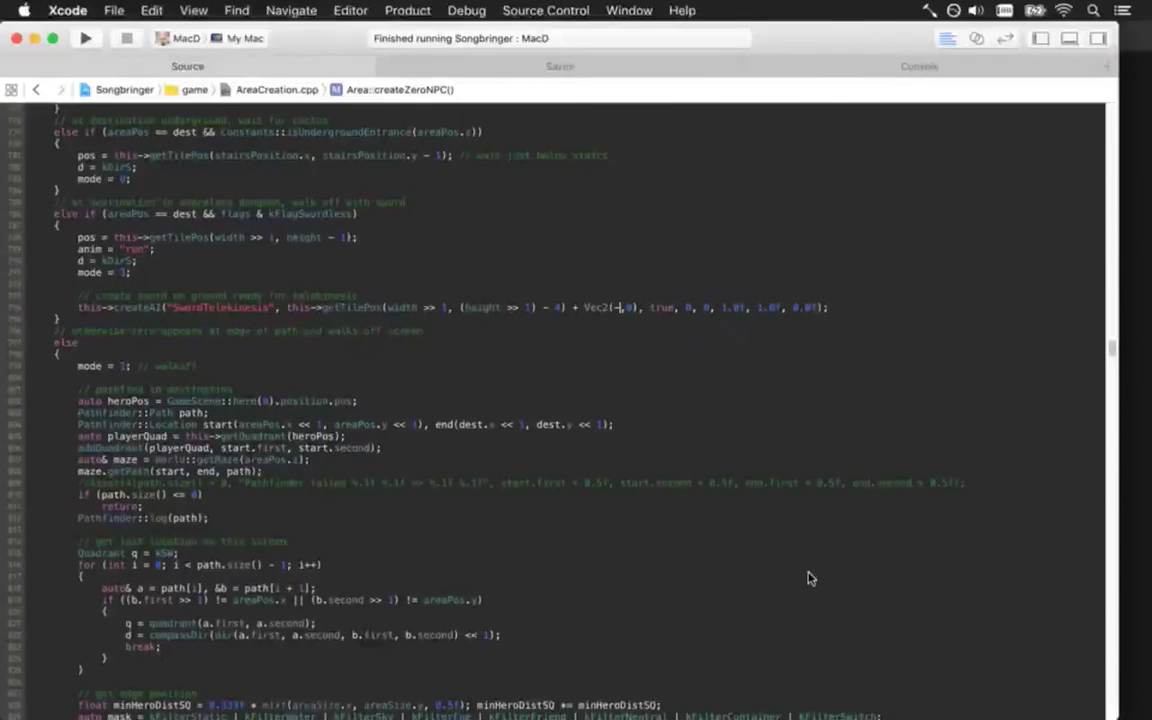
{"action": "type", "text": "12"}
{"action": "key", "text": "super+r"}
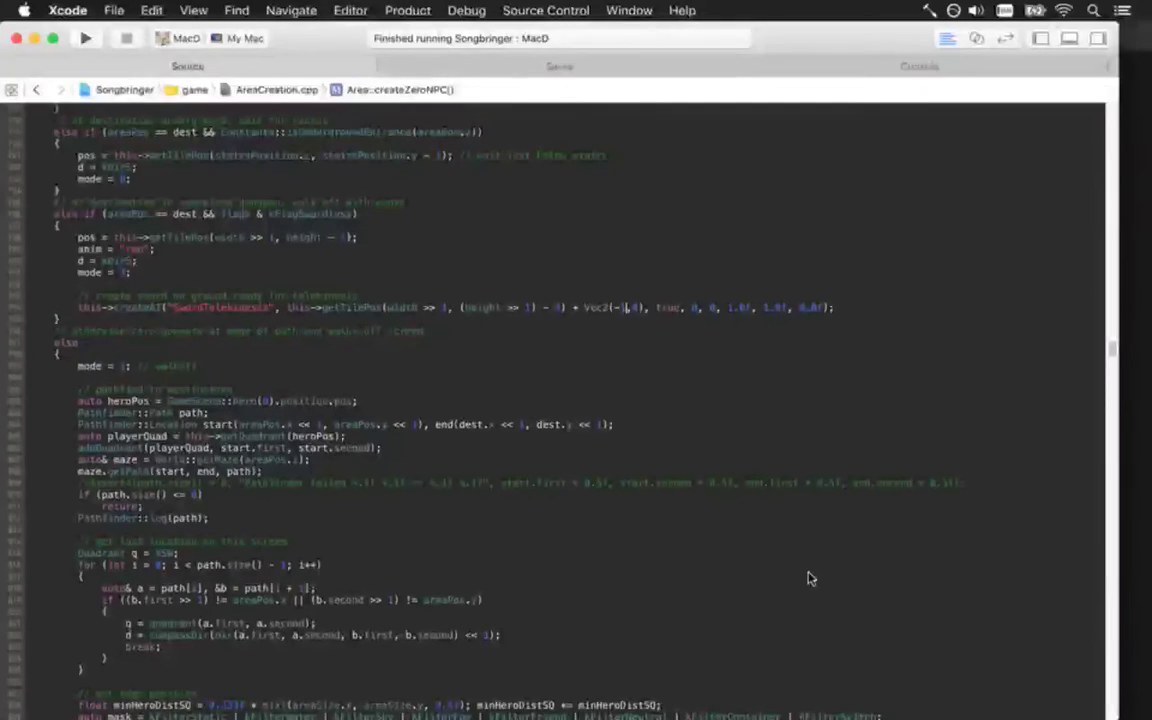
{"action": "key", "text": "BackSpace"}
{"action": "key", "text": "BackSpace"}
{"action": "type", "text": "10"}
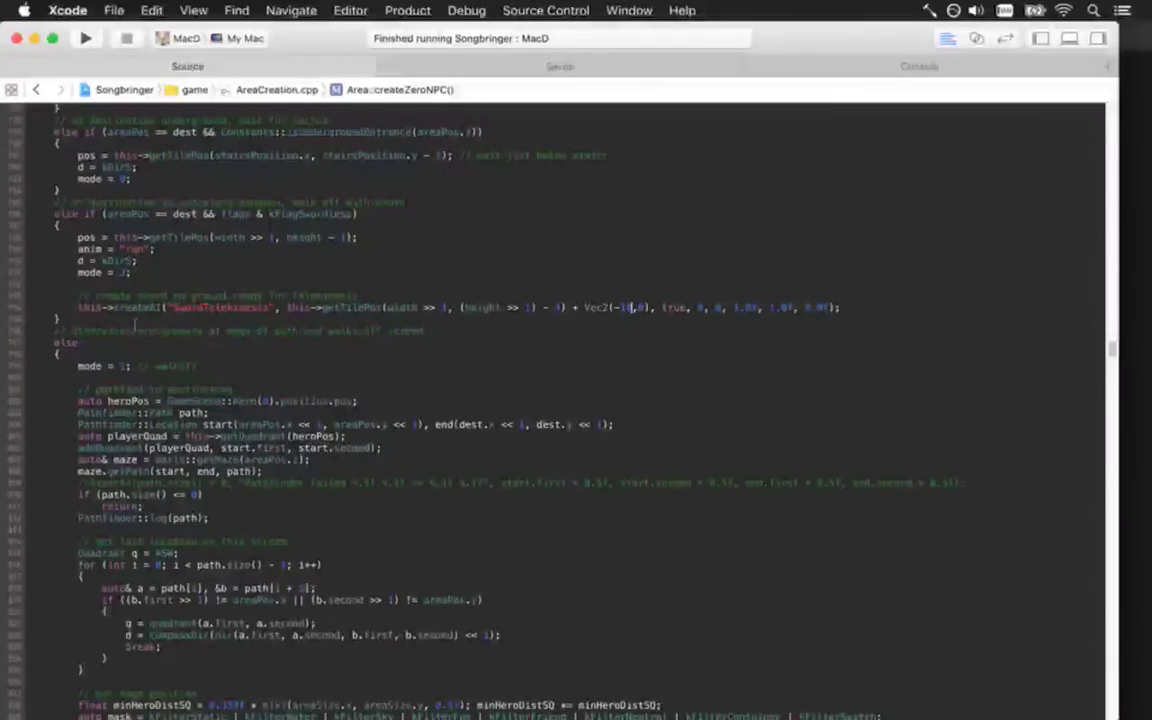
Read createAI's definition, return to createZeroNPC, and build-run to the SwordTelekinesis breakpoint
{"action": "left_click", "coordinate": [128, 307], "text": "super"}
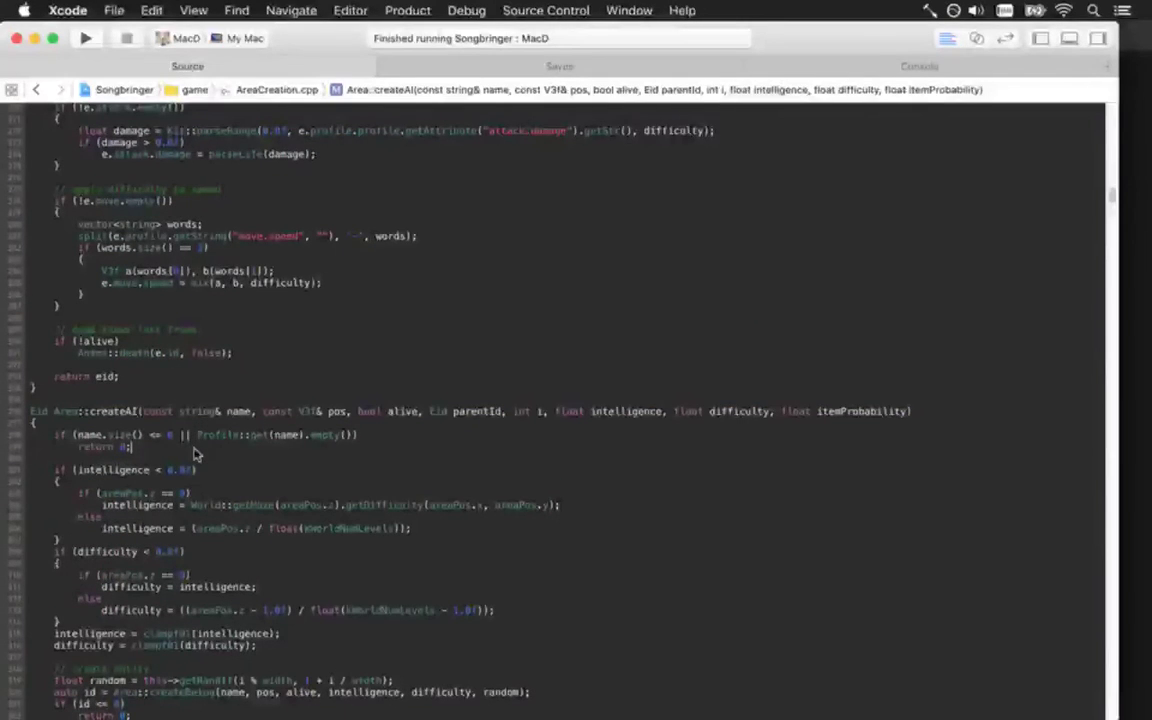
{"action": "scroll", "coordinate": [196, 455], "scroll_direction": "down", "scroll_amount": 10}
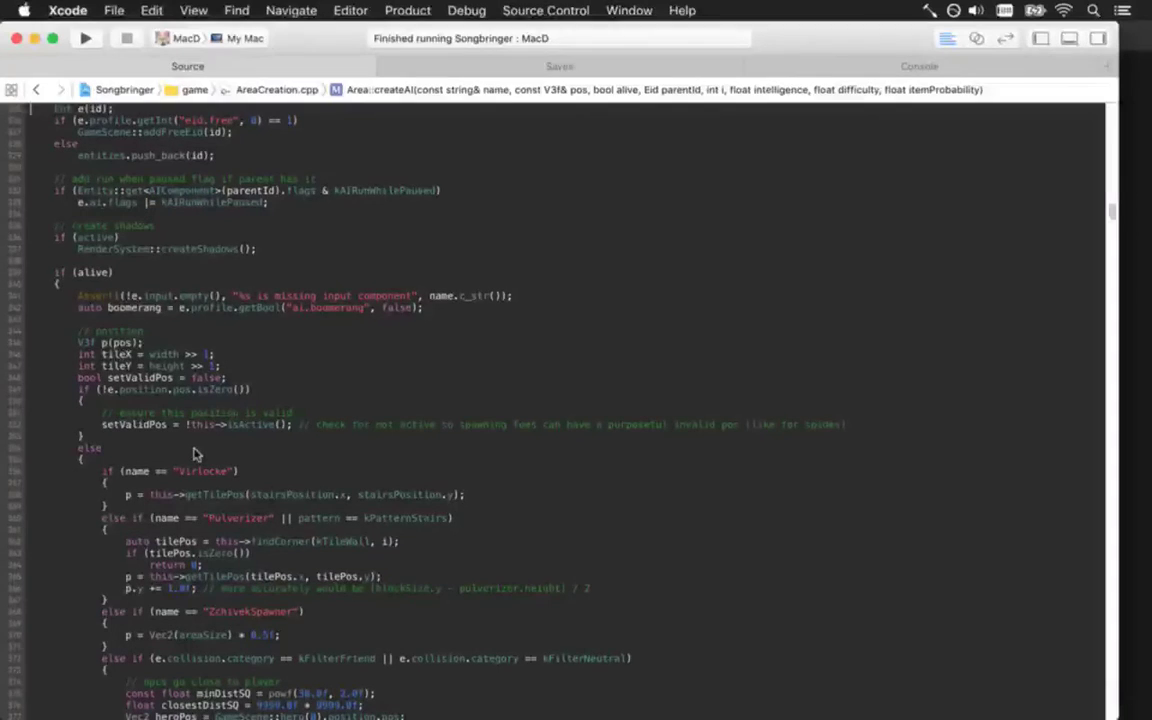
{"action": "scroll", "coordinate": [196, 455], "scroll_direction": "up", "scroll_amount": 8}
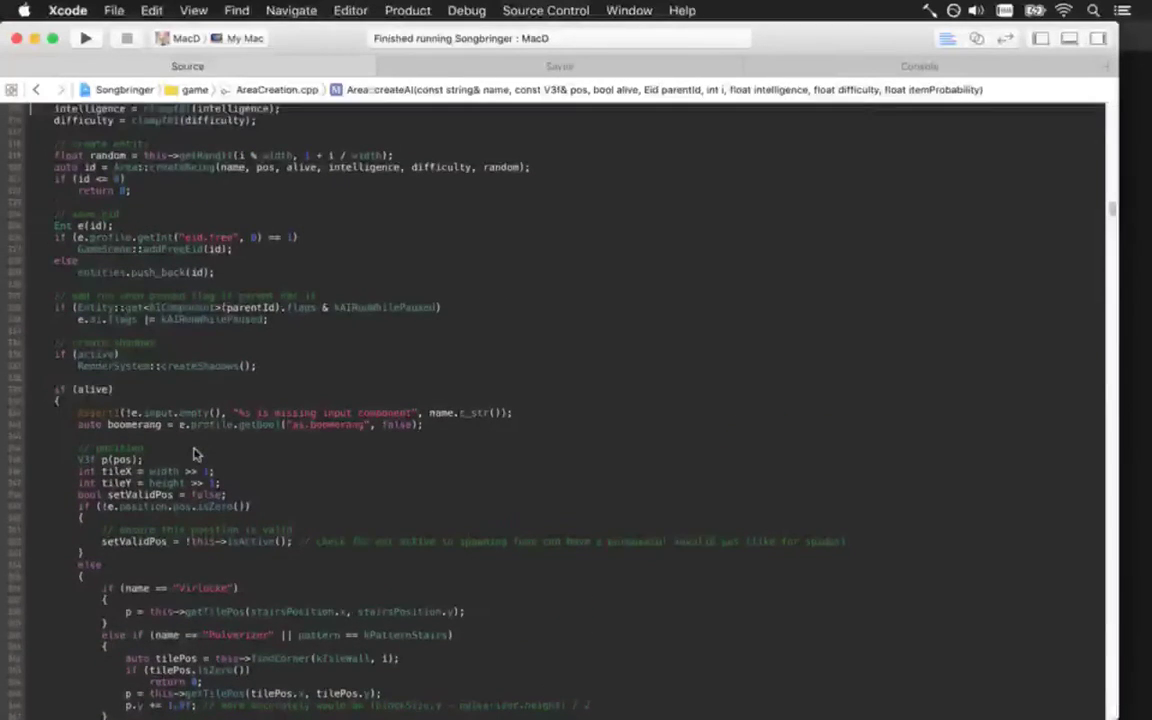
{"action": "scroll", "coordinate": [196, 455], "scroll_direction": "up", "scroll_amount": 10}
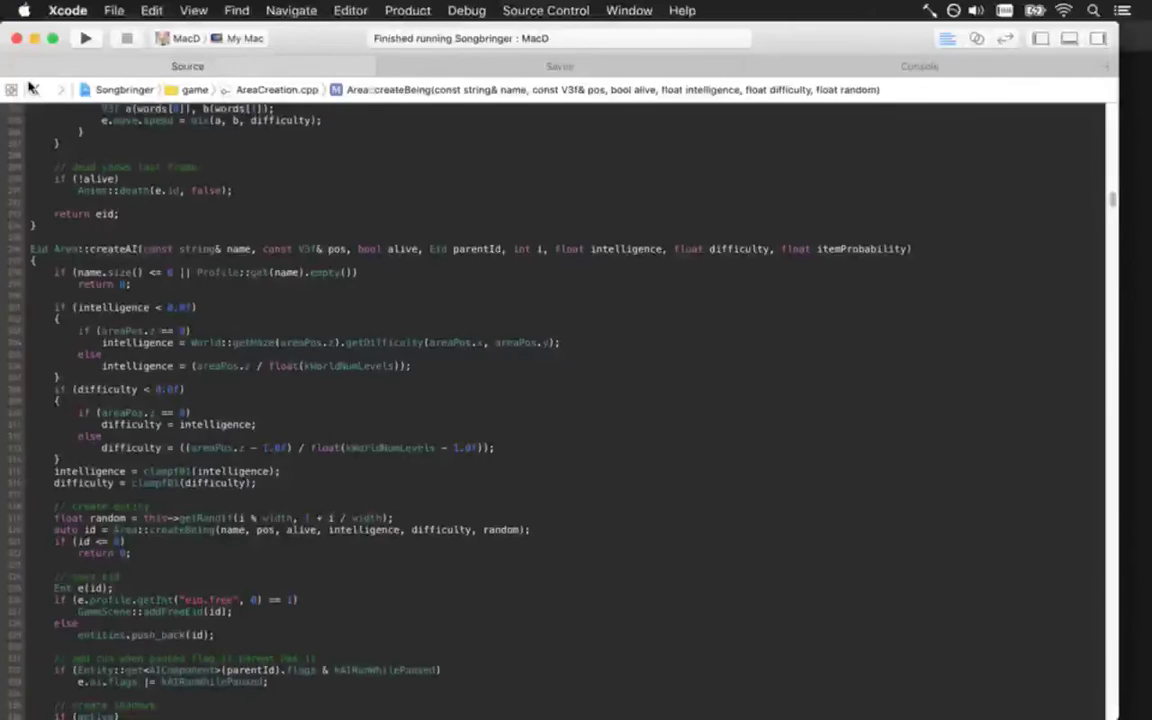
{"action": "left_click", "coordinate": [33, 89]}
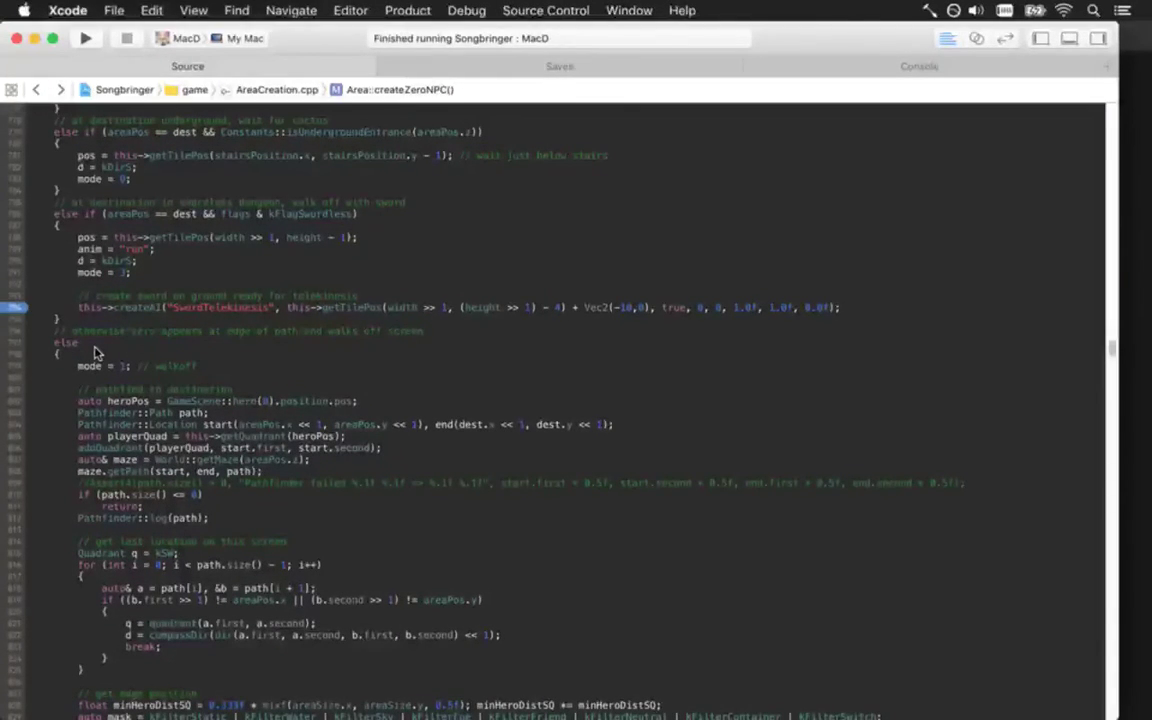
{"action": "key", "text": "super+r"}
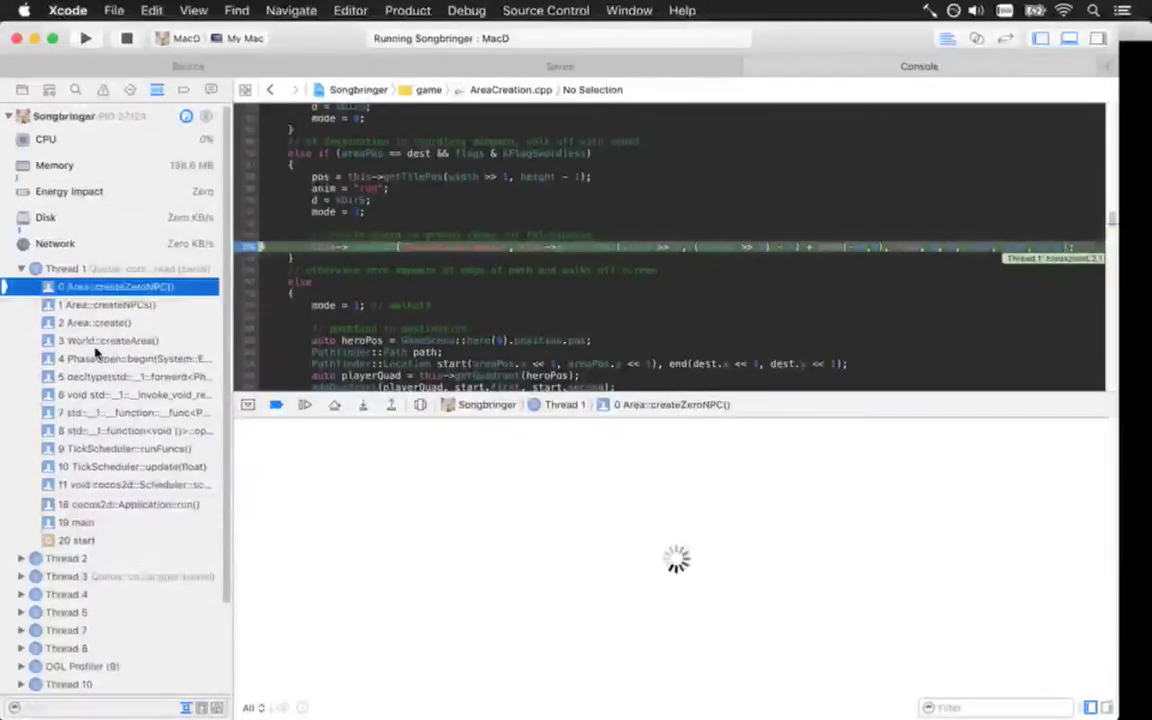
Step through getTilePos, the Vec2 addition and V3f conversion into createAI
{"action": "left_click", "coordinate": [362, 404]}
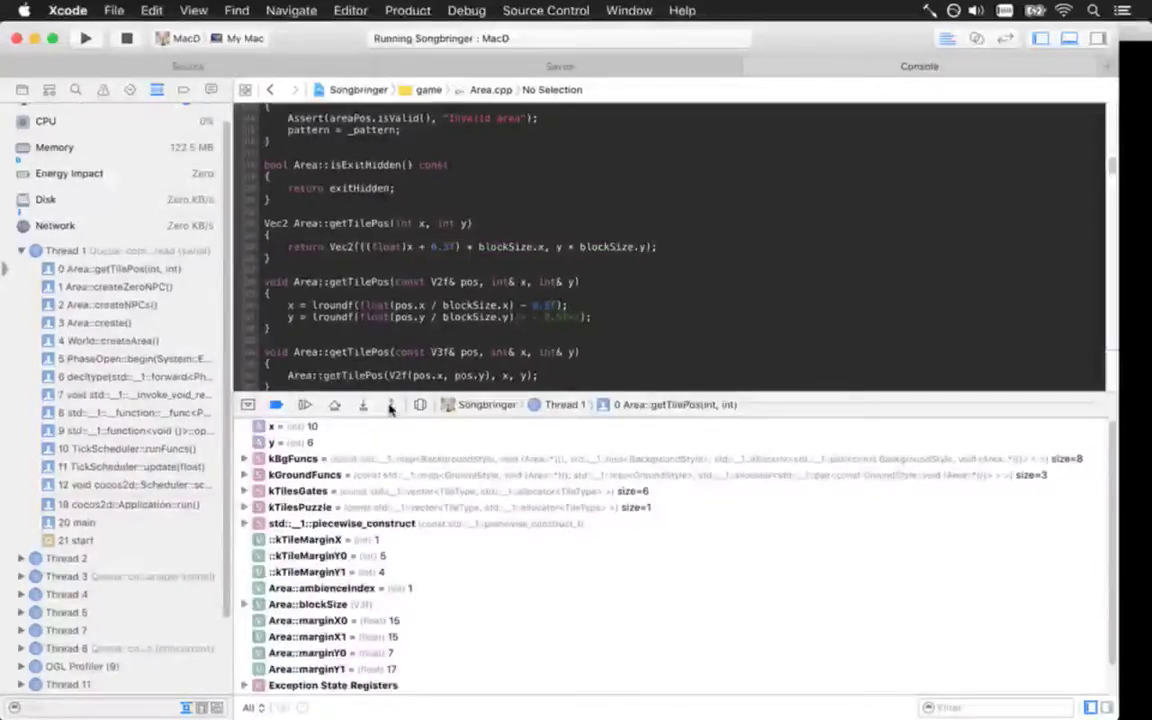
{"action": "left_click", "coordinate": [391, 404]}
{"action": "left_click", "coordinate": [361, 404]}
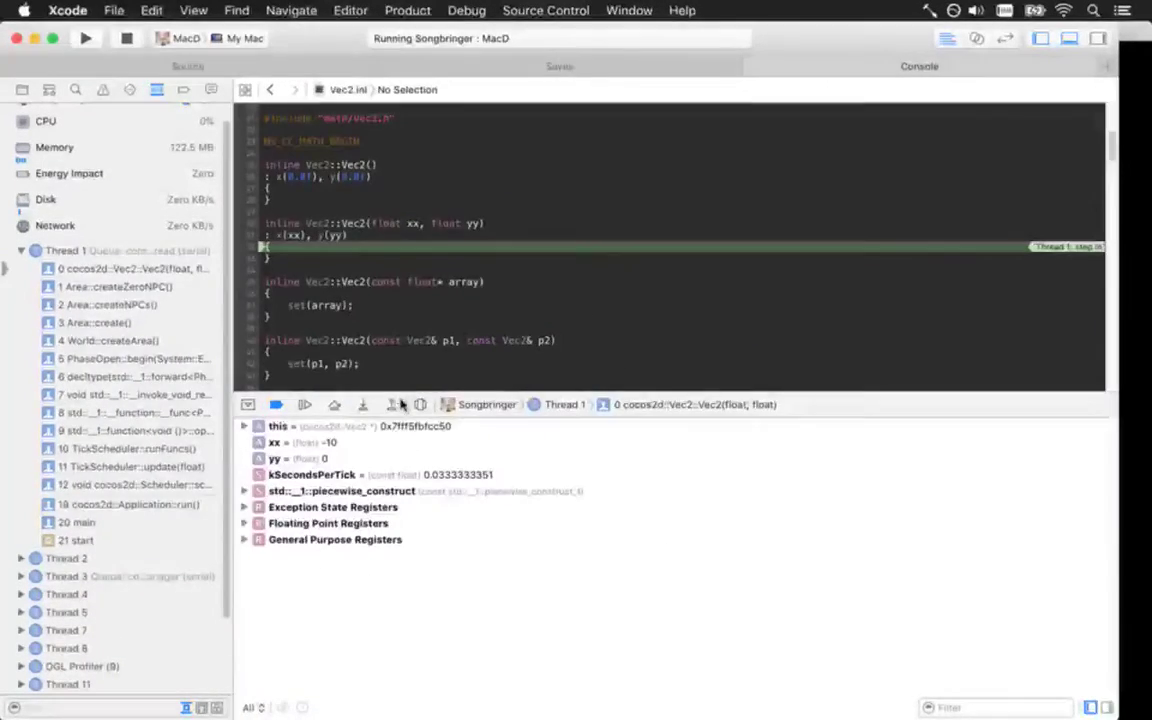
{"action": "left_click", "coordinate": [391, 404]}
{"action": "left_click", "coordinate": [362, 404]}
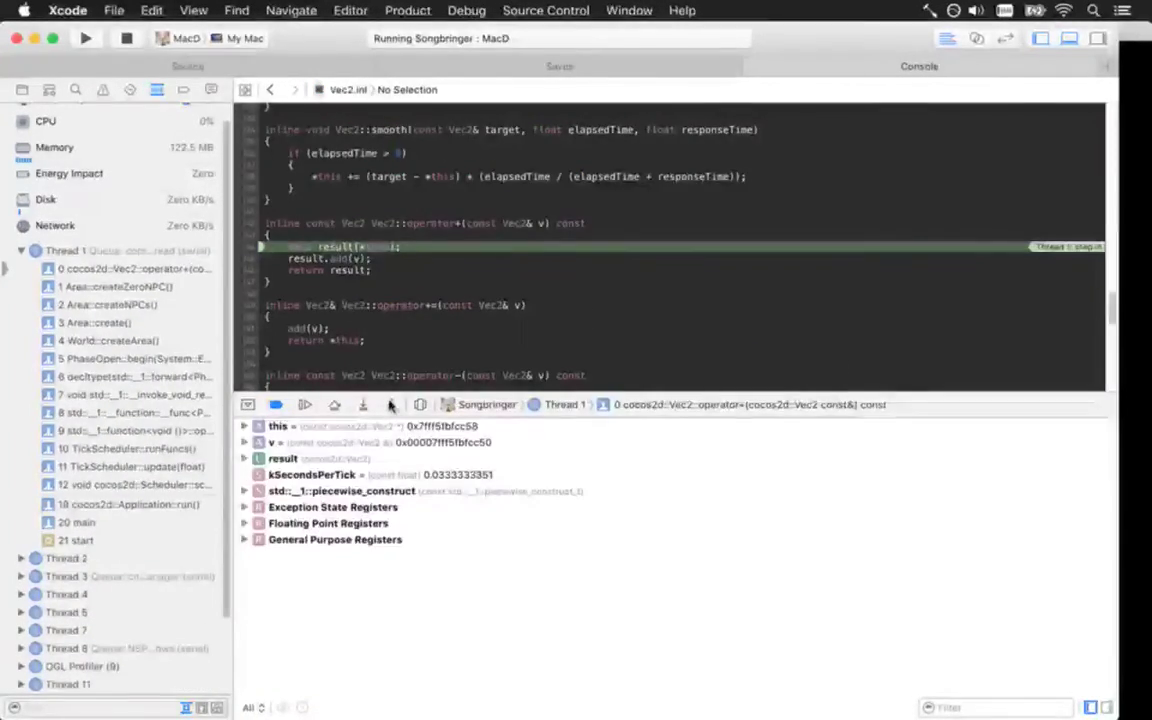
{"action": "left_click", "coordinate": [391, 404]}
{"action": "left_click", "coordinate": [362, 404]}
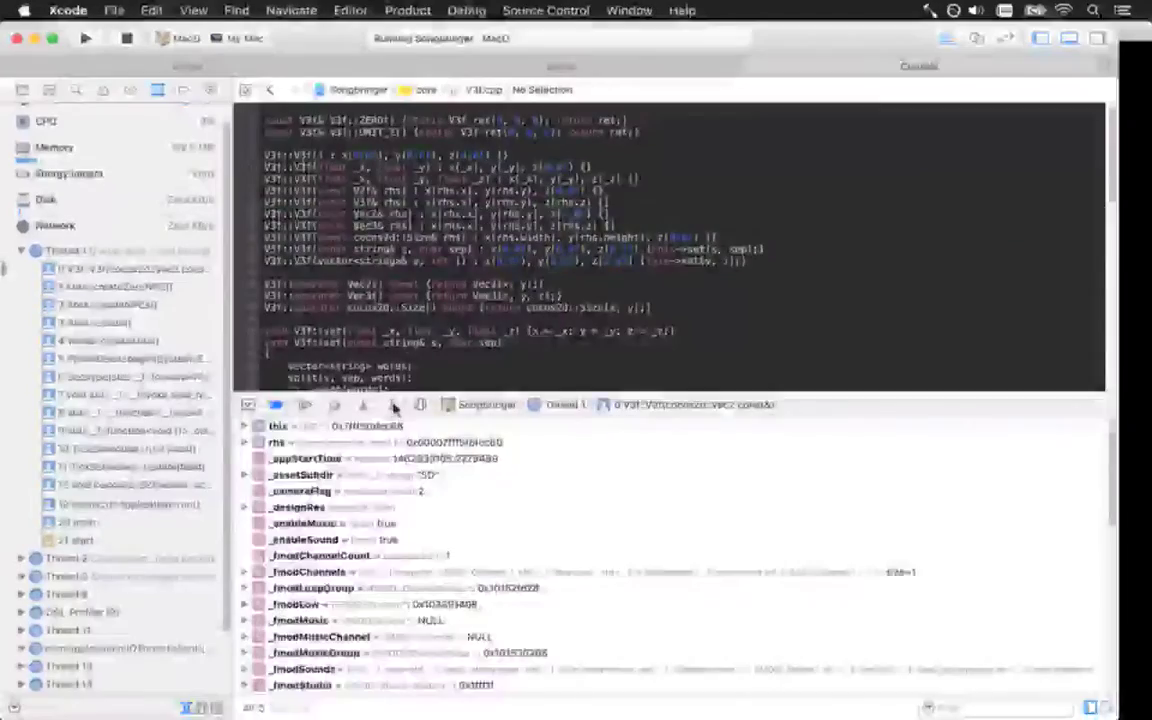
{"action": "left_click", "coordinate": [391, 404]}
{"action": "left_click", "coordinate": [362, 404]}
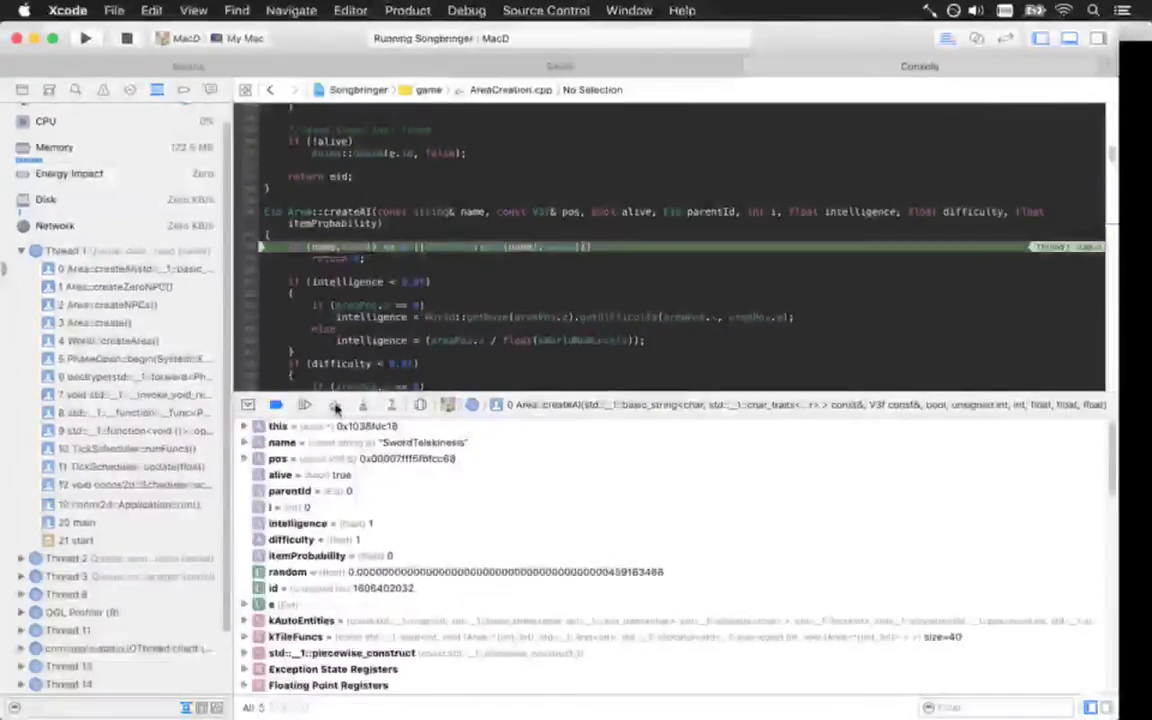
Step through createAI's profile lookup and difficulty clamp to the entity id line
{"action": "left_click", "coordinate": [363, 404]}
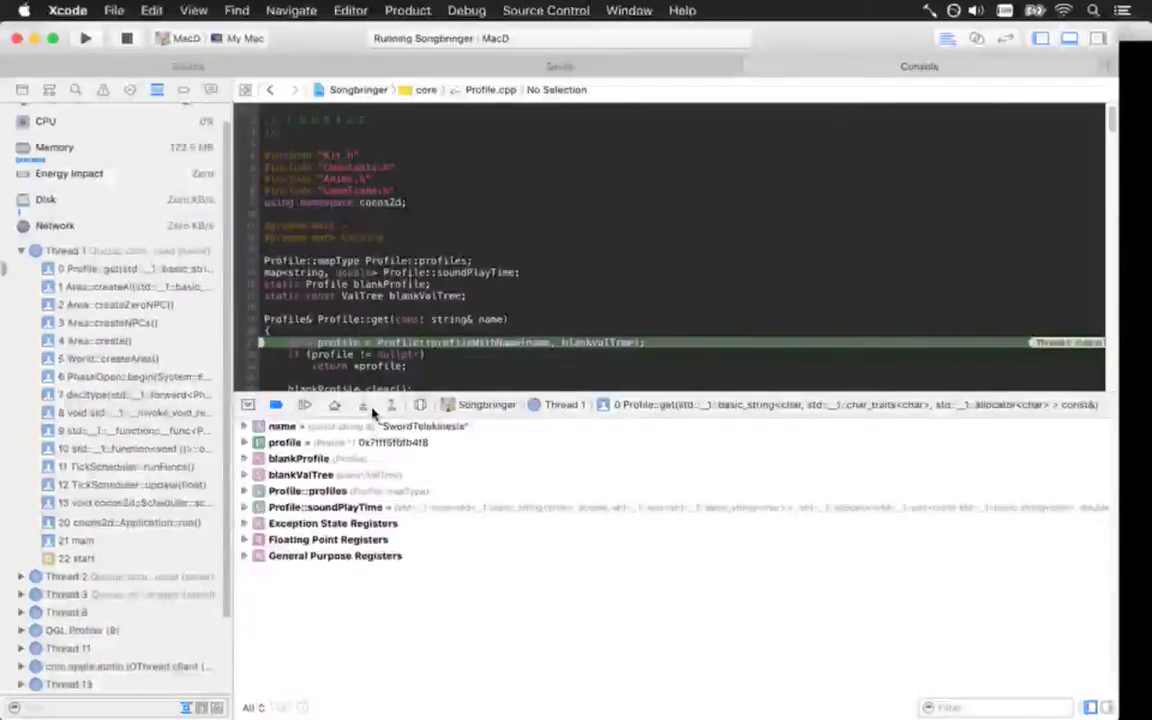
{"action": "left_click", "coordinate": [391, 404]}
{"action": "left_click", "coordinate": [335, 404]}
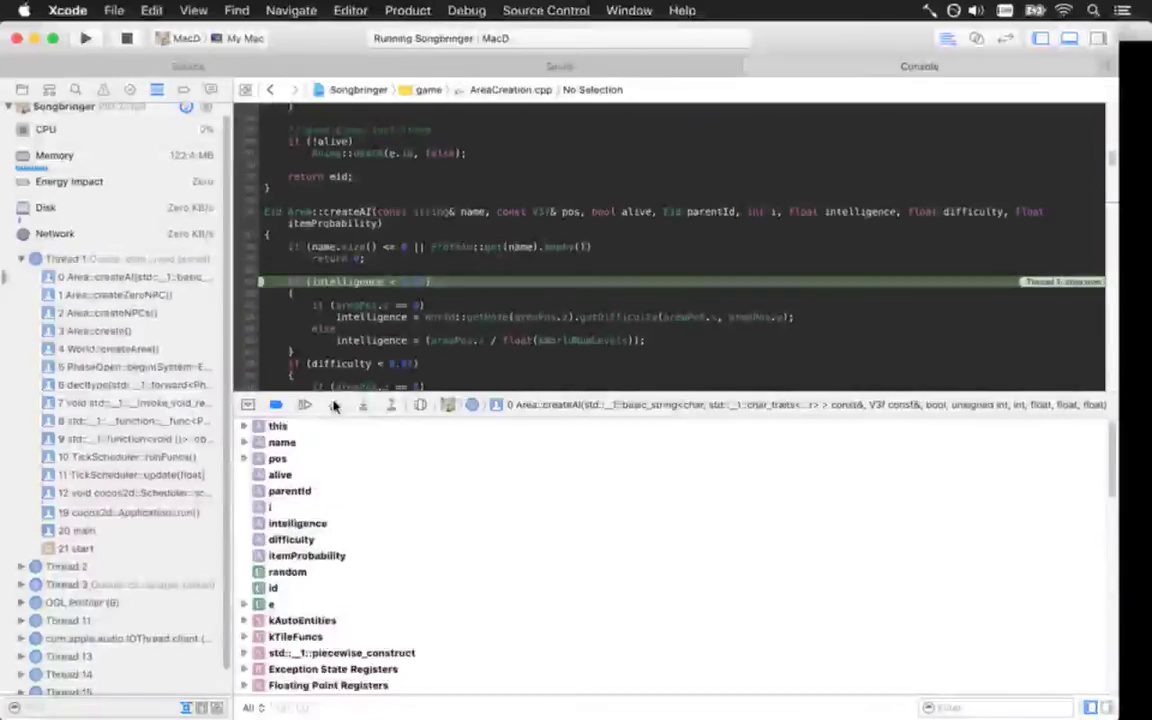
{"action": "left_click", "coordinate": [335, 404]}
{"action": "left_click", "coordinate": [336, 404]}
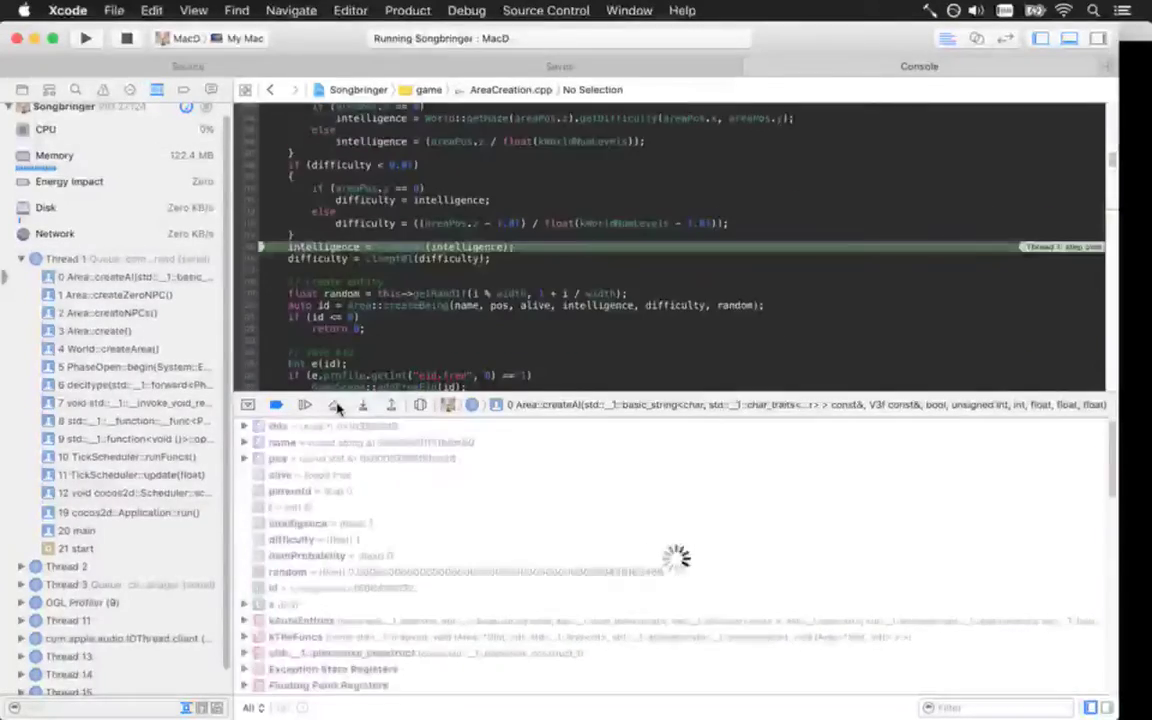
{"action": "left_click", "coordinate": [336, 404]}
{"action": "left_click", "coordinate": [337, 404]}
{"action": "left_click", "coordinate": [338, 404]}
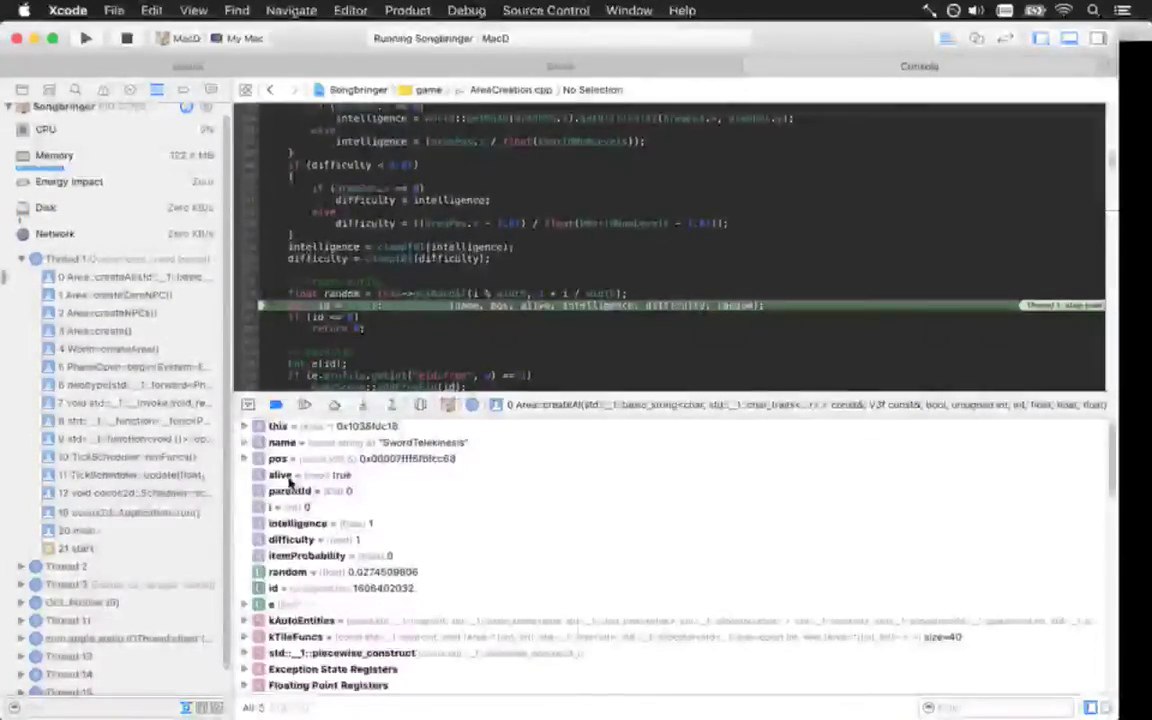
Confirm pos is x 200000, y 72000, then step into createBeing
{"action": "left_click", "coordinate": [245, 458]}
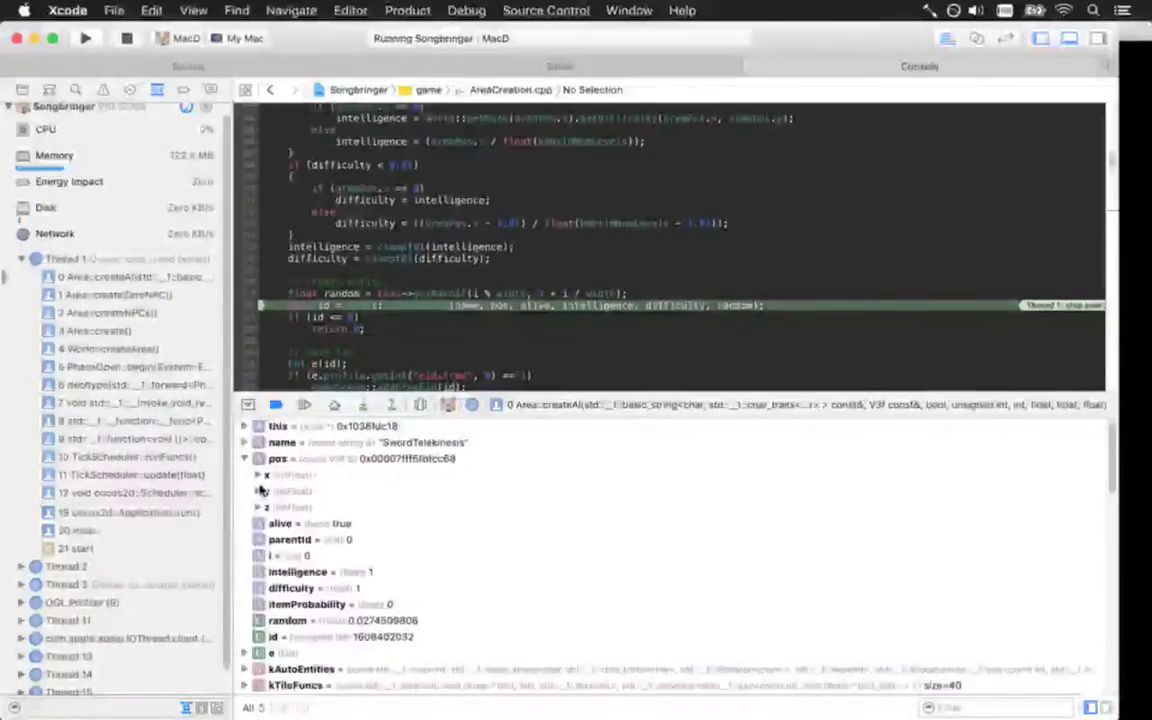
{"action": "left_click", "coordinate": [258, 475]}
{"action": "left_click", "coordinate": [259, 507]}
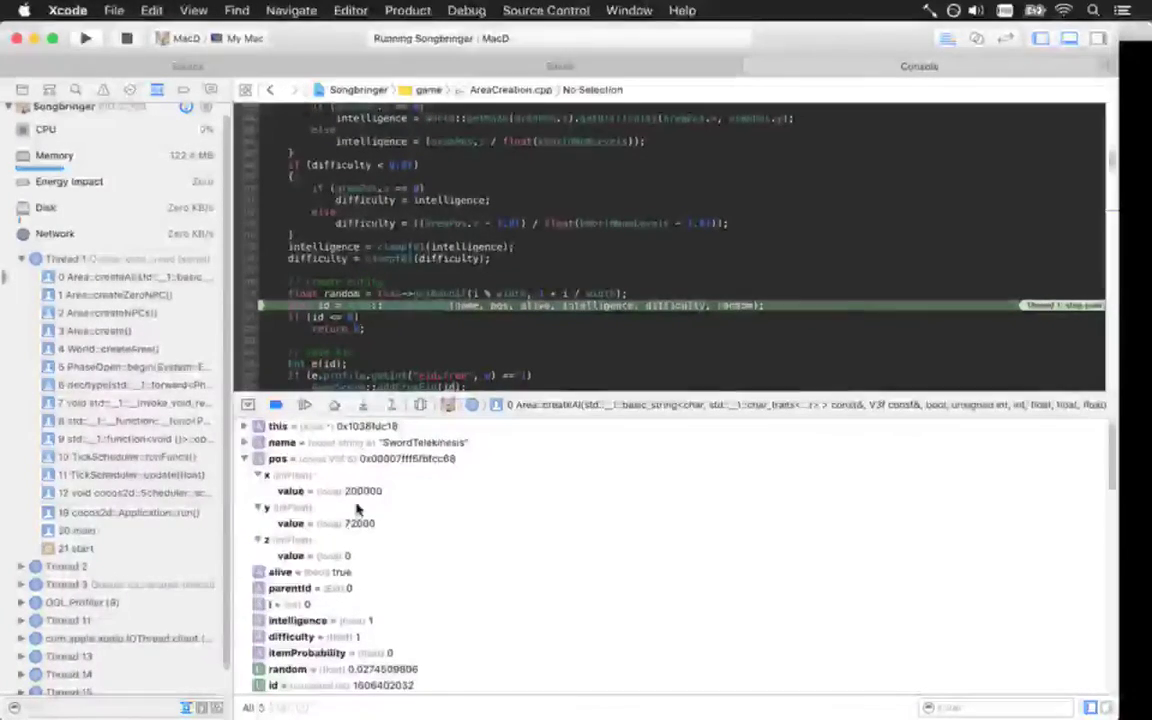
{"action": "left_click", "coordinate": [364, 406]}
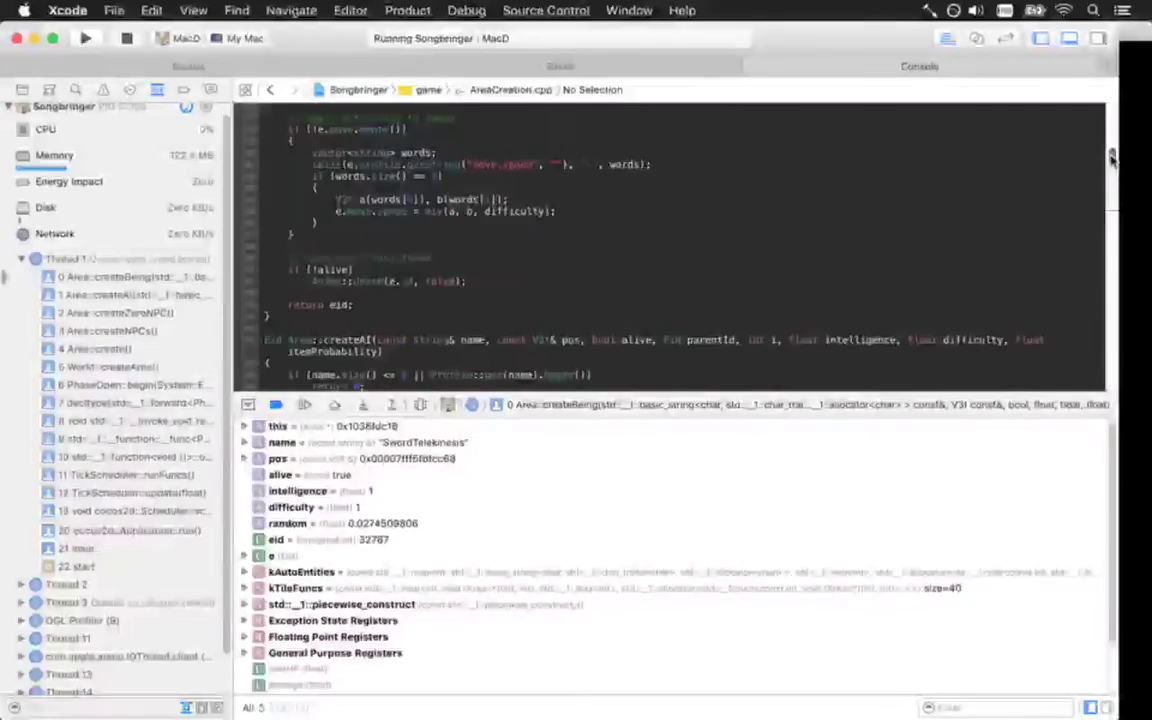
Step into createEntity for the sword and run ahead to the alive check
{"action": "scroll", "coordinate": [1112, 158], "scroll_direction": "up", "scroll_amount": 3}
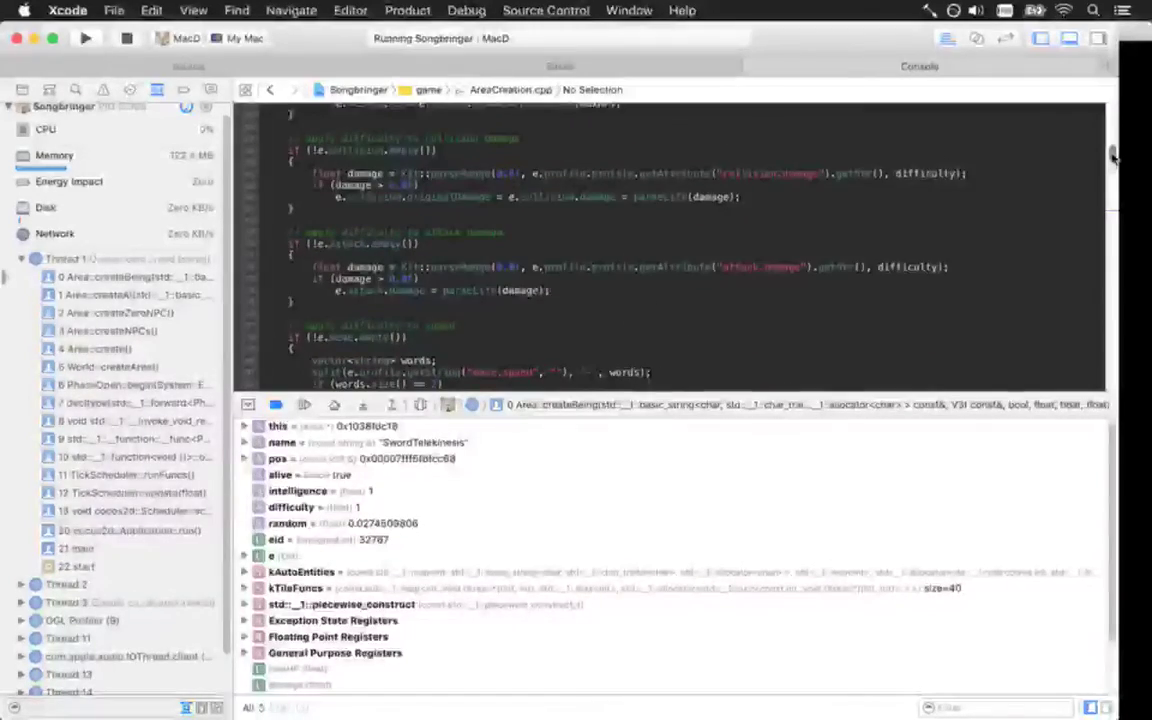
{"action": "scroll", "coordinate": [1112, 158], "scroll_direction": "down", "scroll_amount": 4}
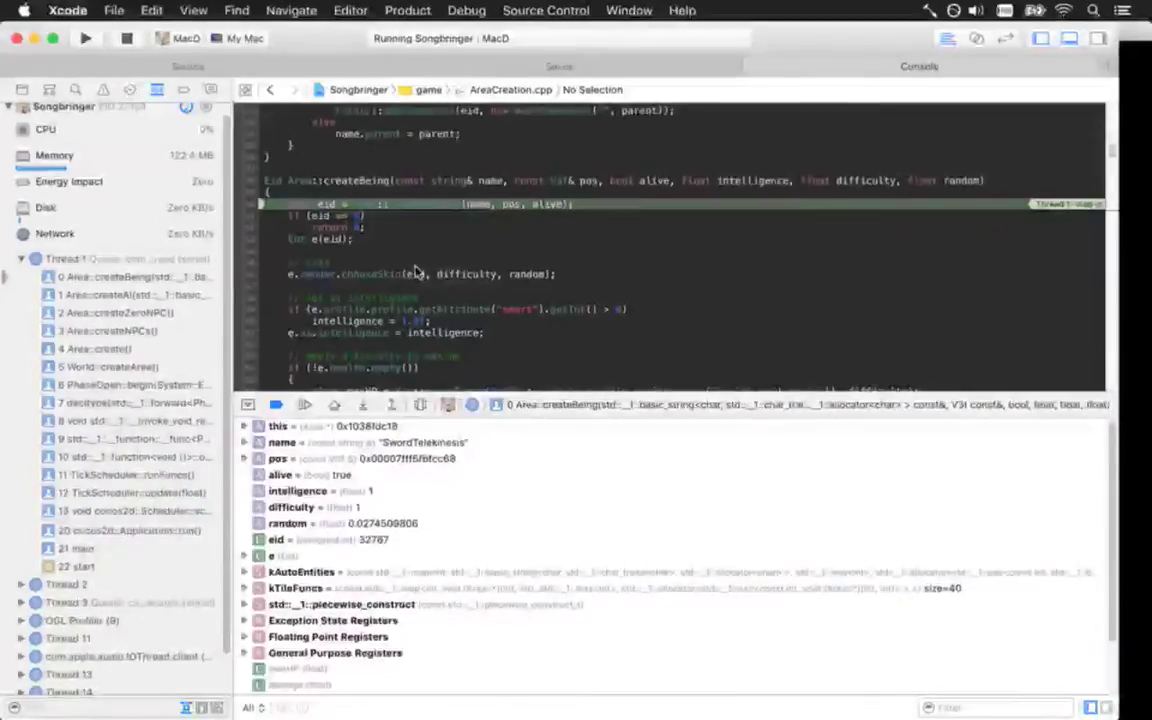
{"action": "left_click", "coordinate": [363, 406]}
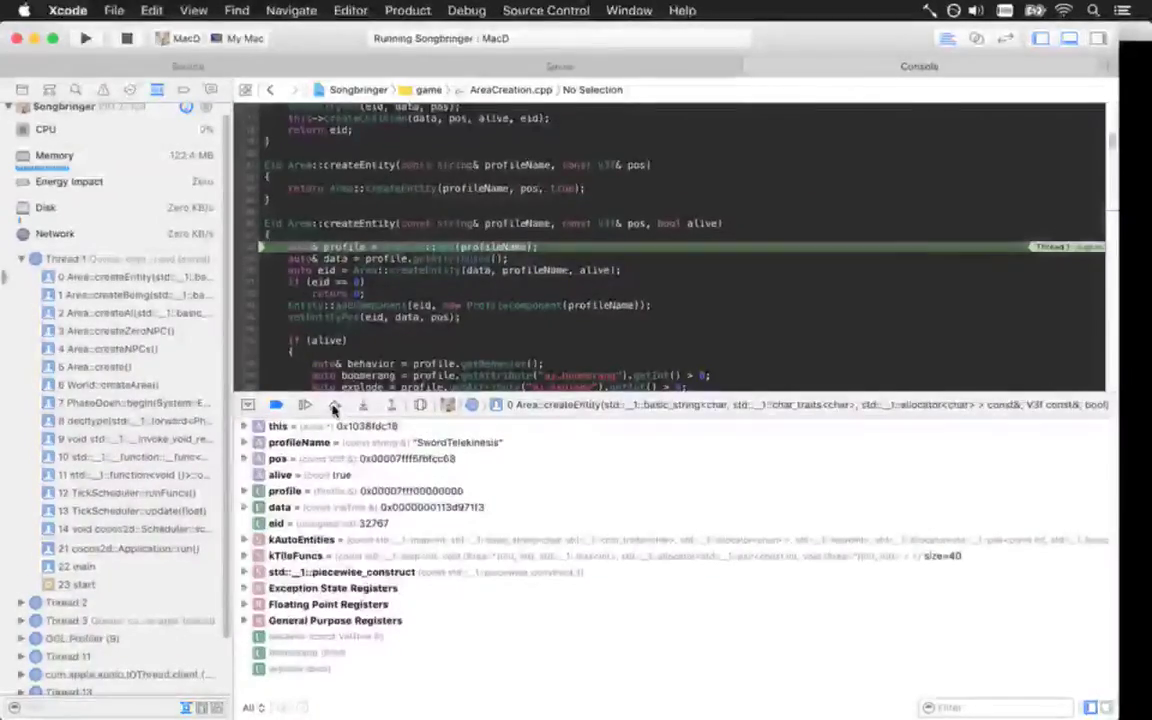
{"action": "left_click", "coordinate": [334, 405]}
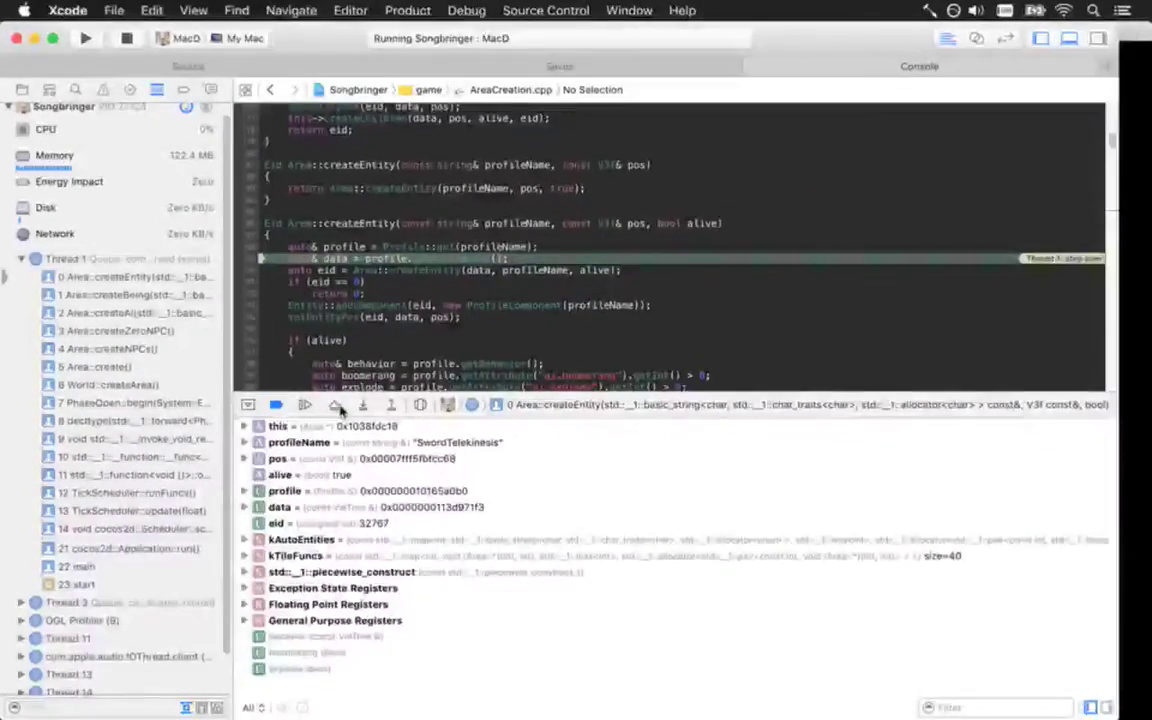
{"action": "left_click", "coordinate": [336, 406]}
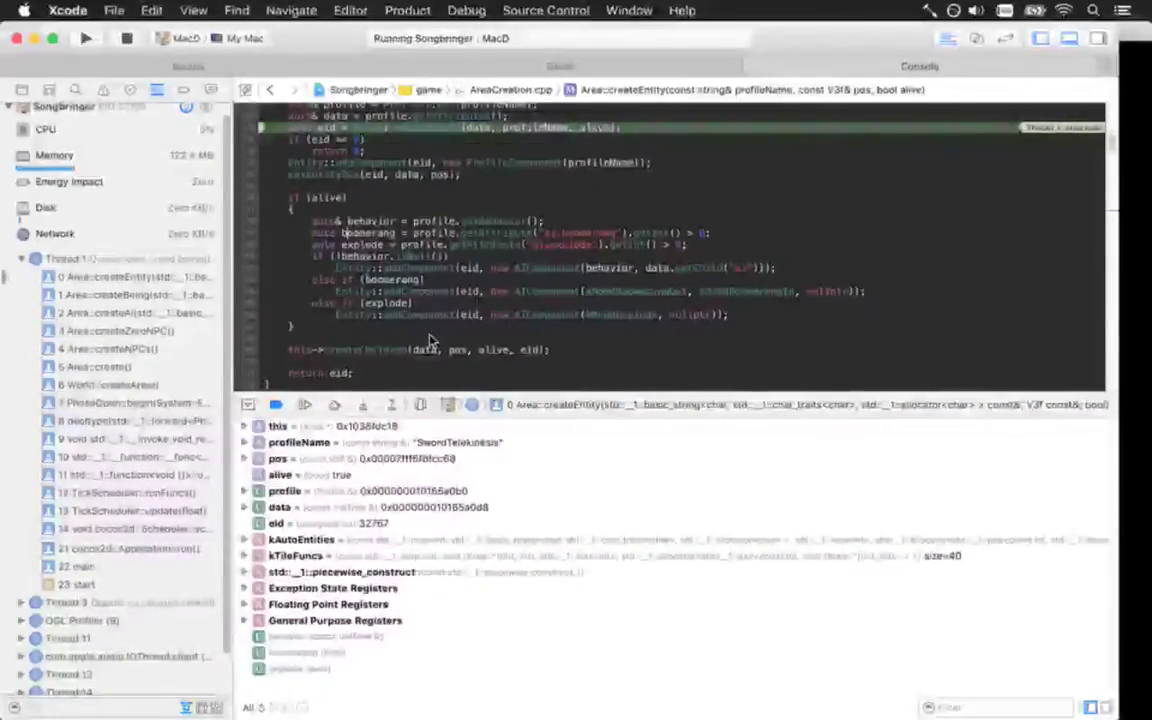
{"action": "scroll", "coordinate": [430, 342], "scroll_direction": "up", "scroll_amount": 3}
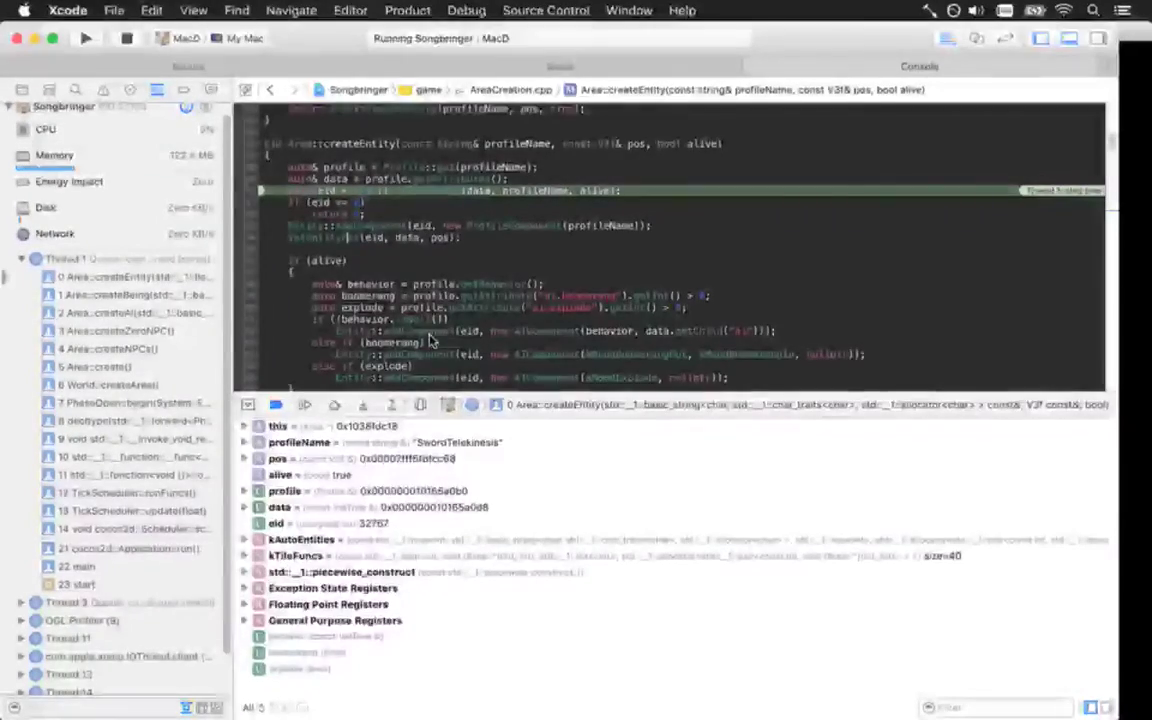
{"action": "right_click", "coordinate": [333, 268]}
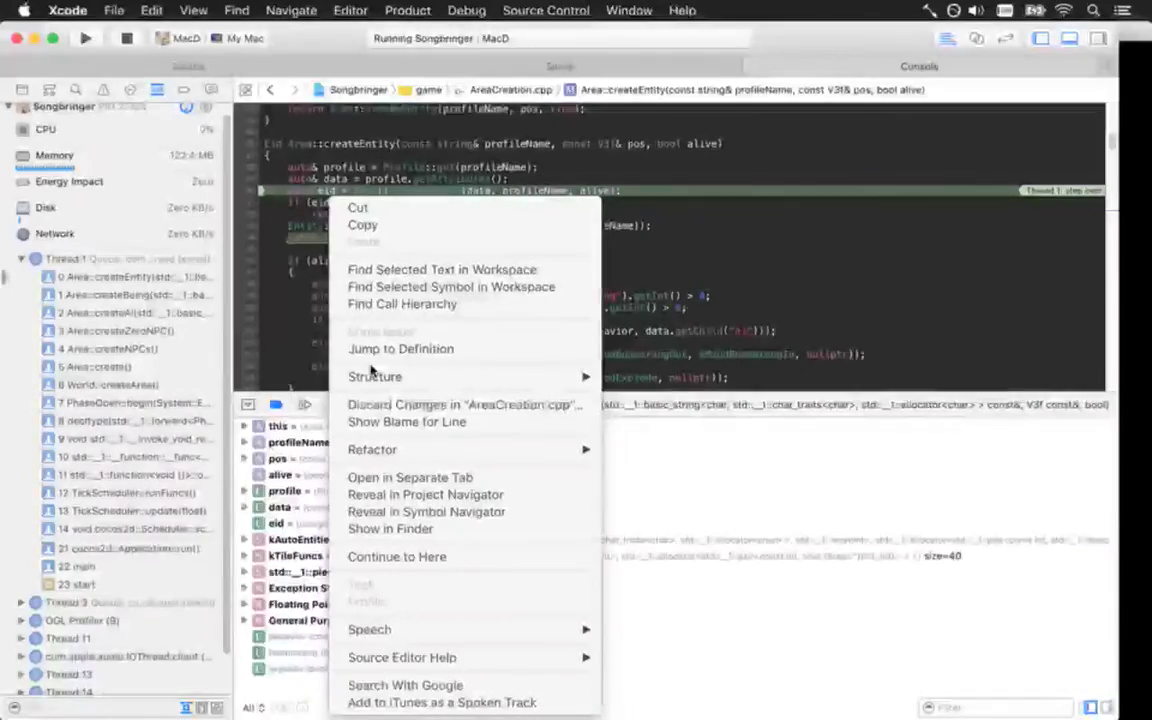
{"action": "left_click", "coordinate": [418, 556]}
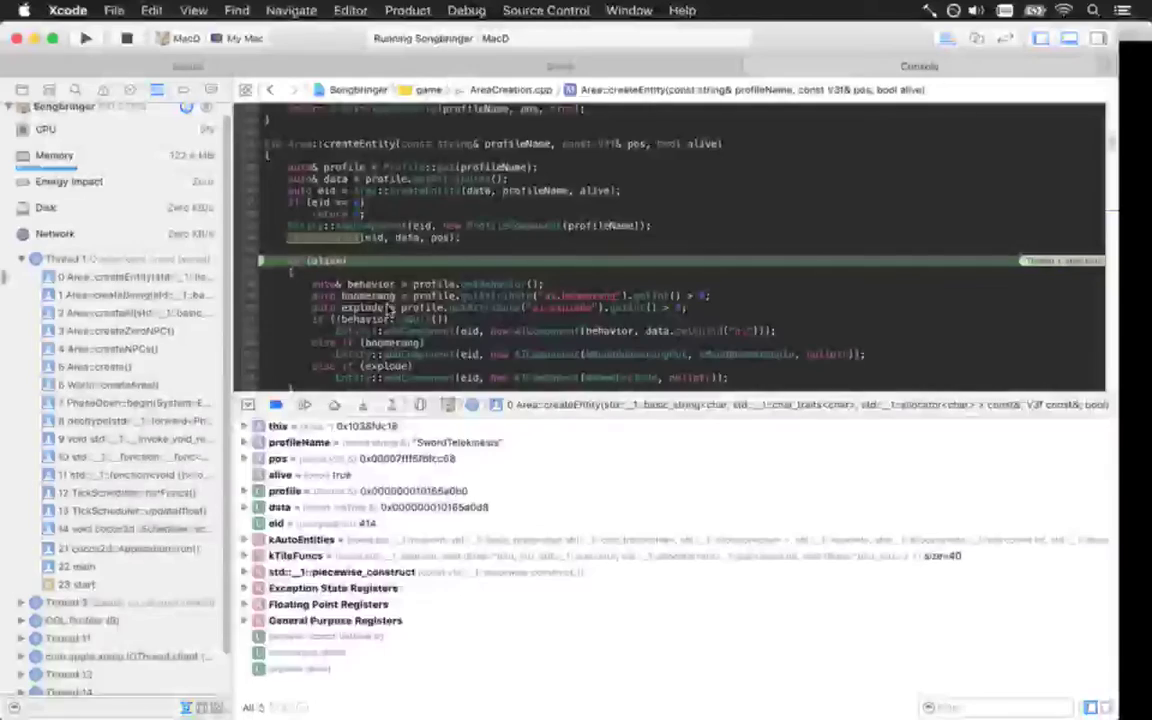
Expand the sword's pos in the Variables view to confirm x 200000 and y 72000
{"action": "left_click", "coordinate": [245, 458]}
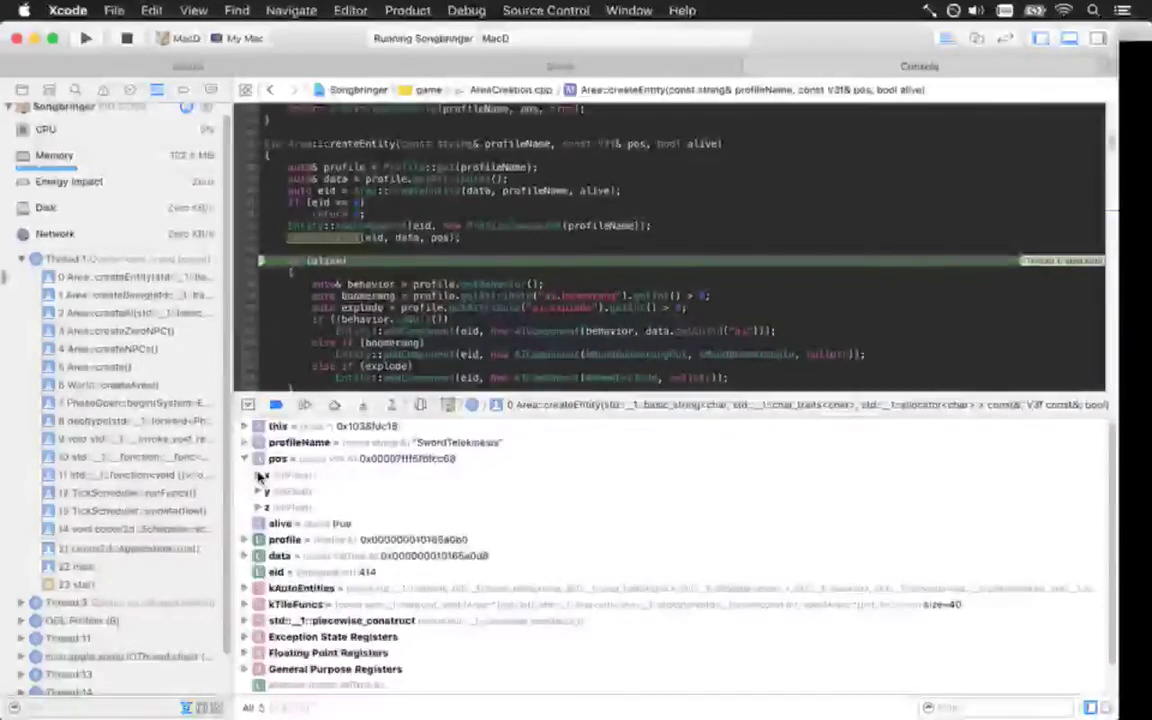
{"action": "left_click", "coordinate": [259, 476]}
{"action": "left_click", "coordinate": [258, 507]}
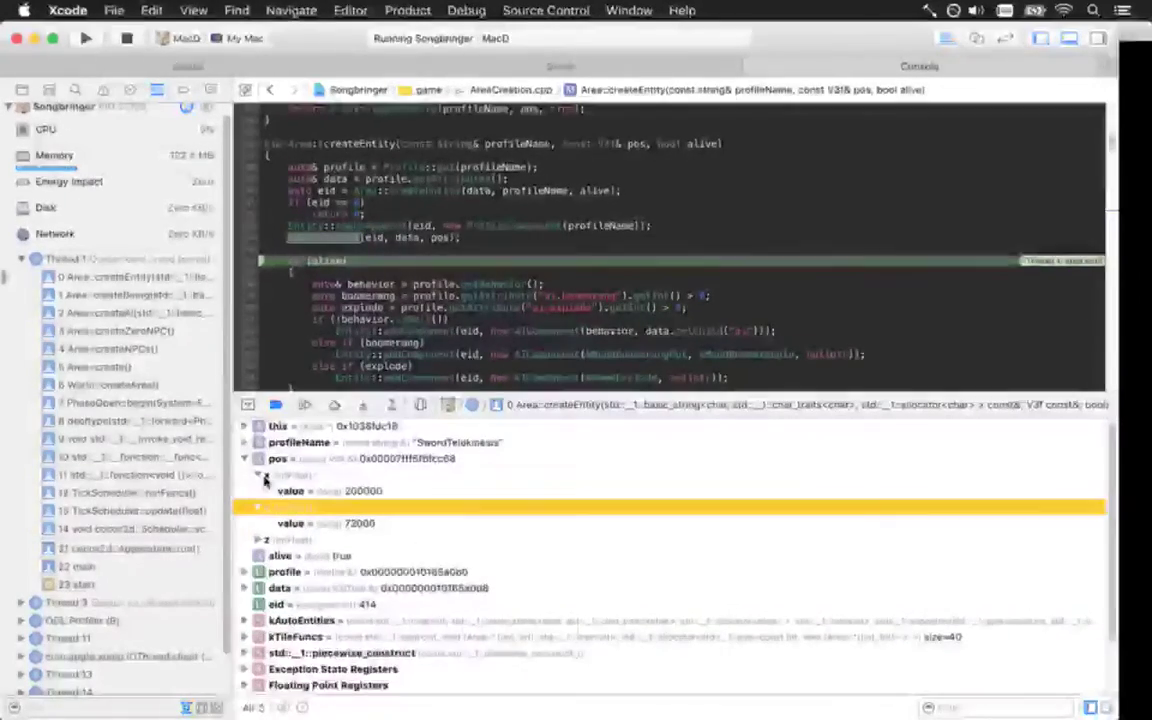
{"action": "left_click", "coordinate": [263, 478]}
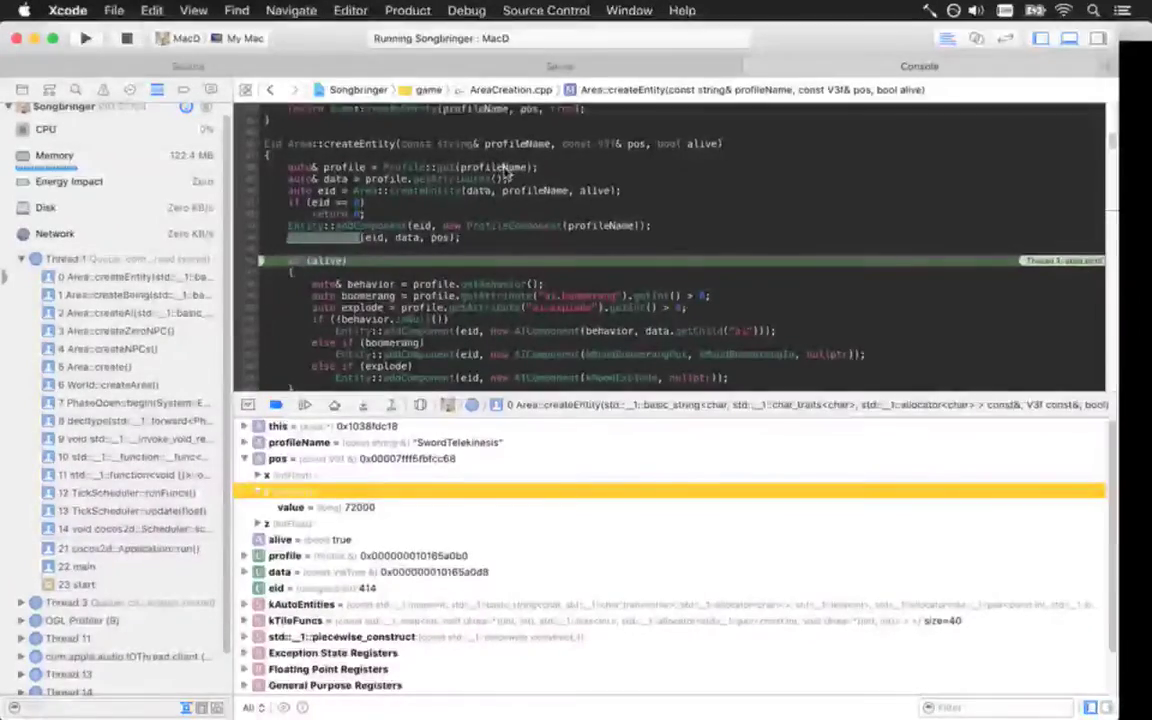
{"action": "left_click", "coordinate": [266, 475]}
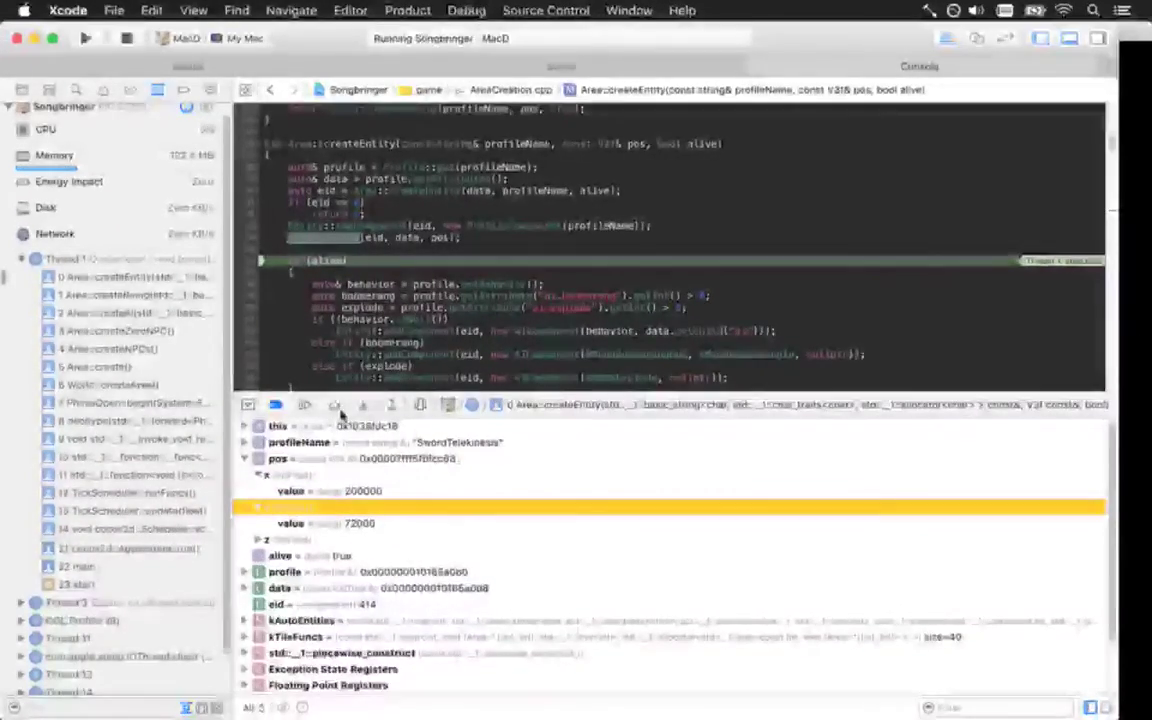
Return to createBeing, step to the e.render line, and restart Songbringer under the debugger
{"action": "left_click", "coordinate": [393, 404]}
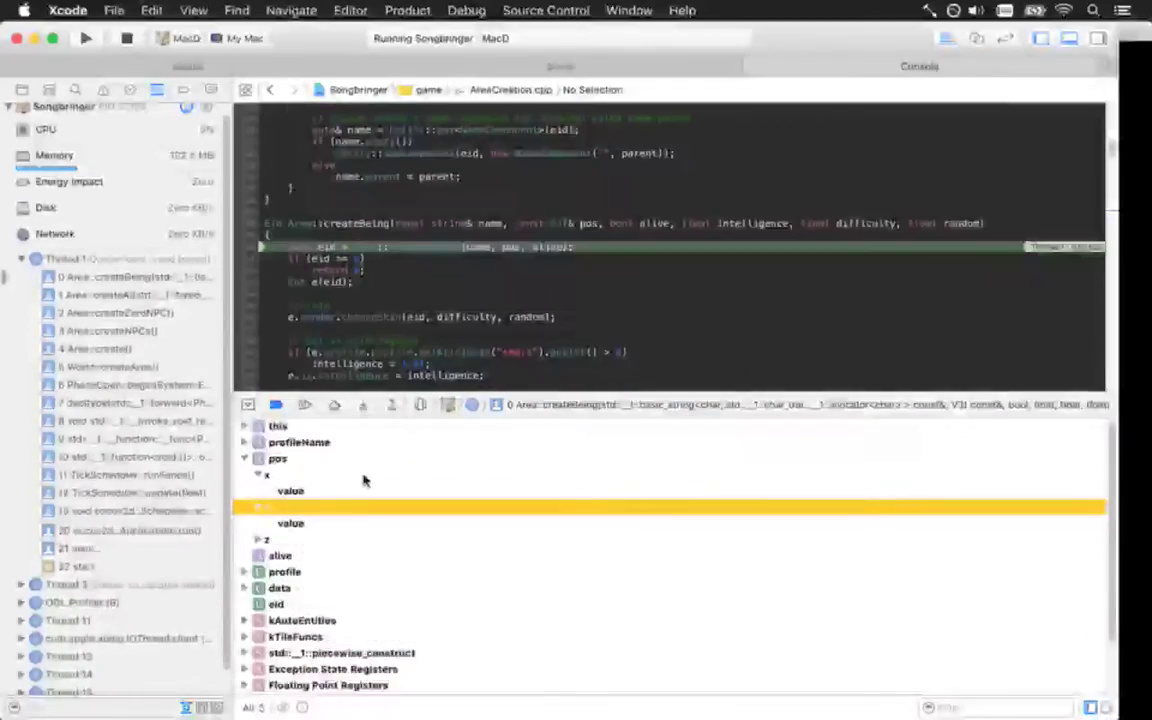
{"action": "left_click", "coordinate": [334, 404]}
{"action": "left_click", "coordinate": [334, 404]}
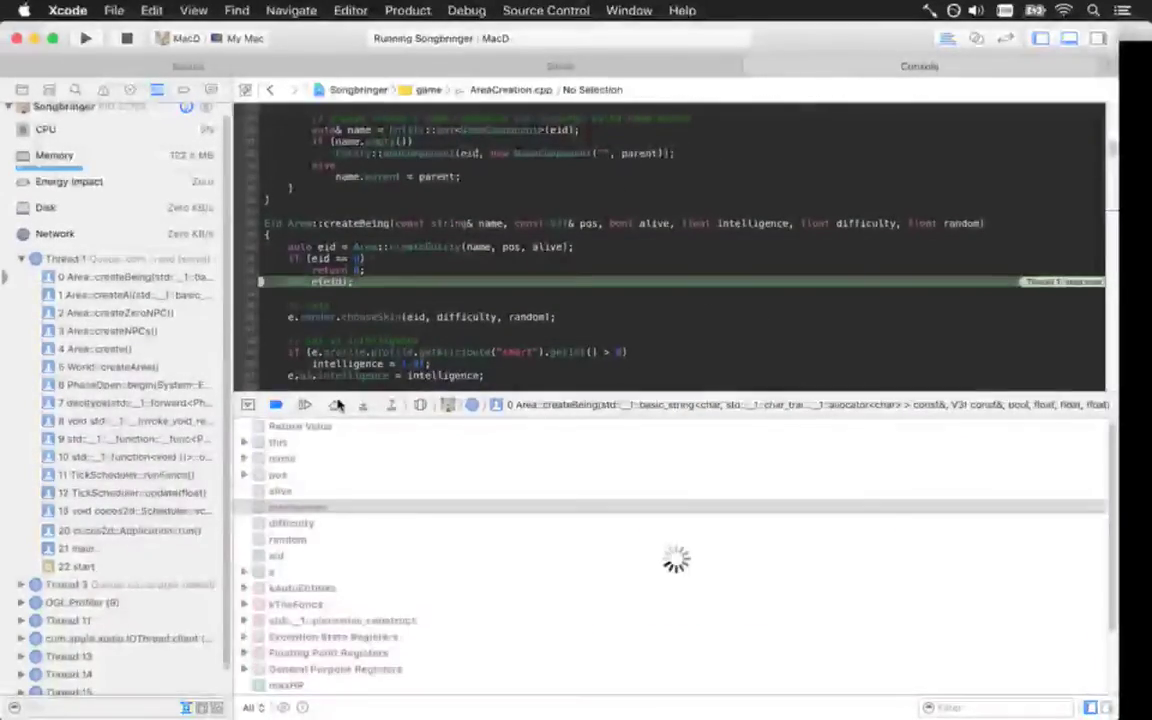
{"action": "left_click", "coordinate": [334, 404]}
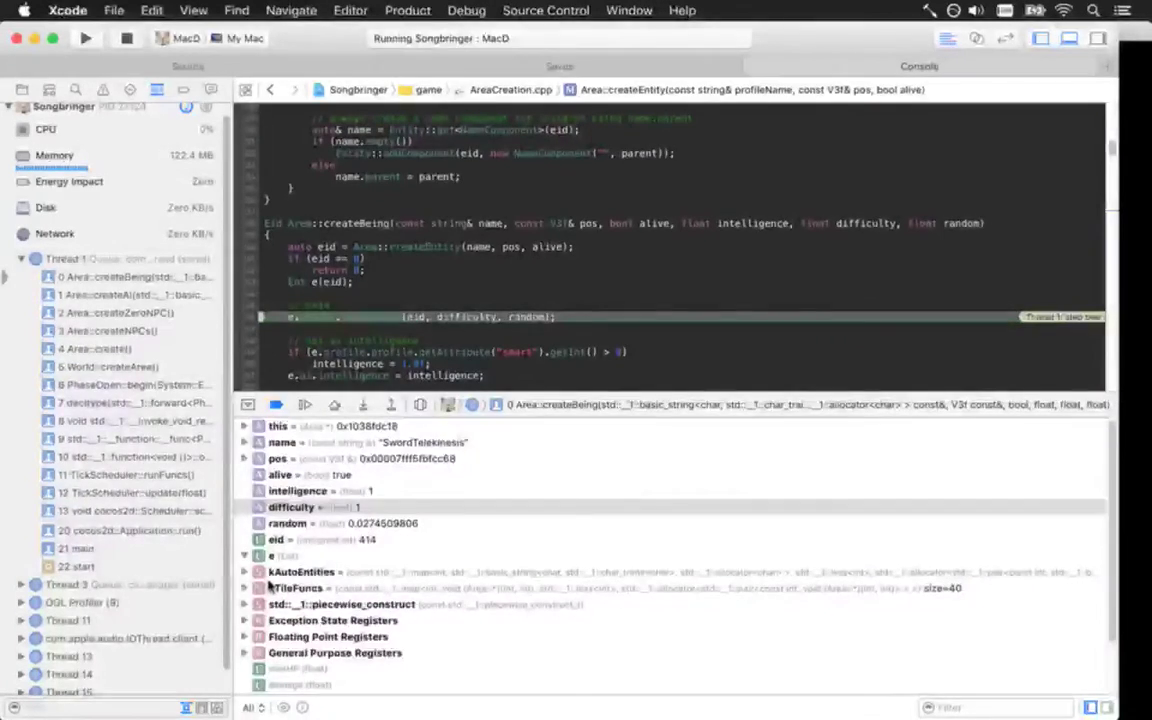
{"action": "key", "text": "super+period"}
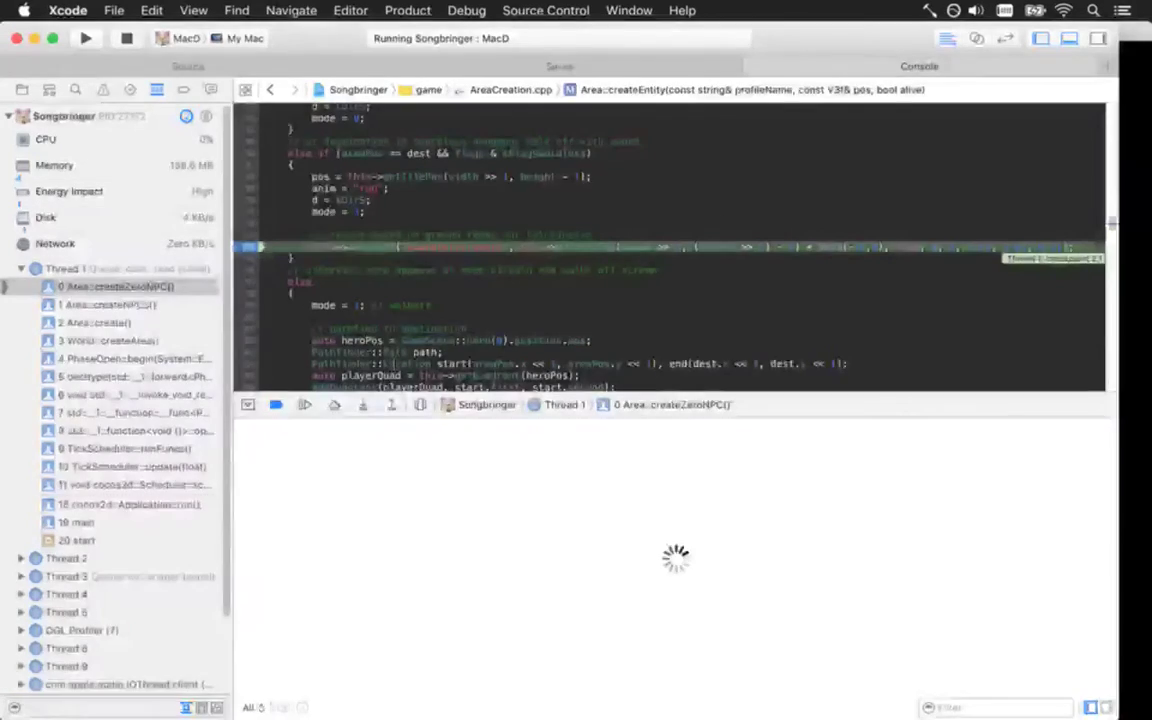
Step through getTilePos and the Vec2 constructor back to createZeroNPC
{"action": "left_click", "coordinate": [363, 405]}
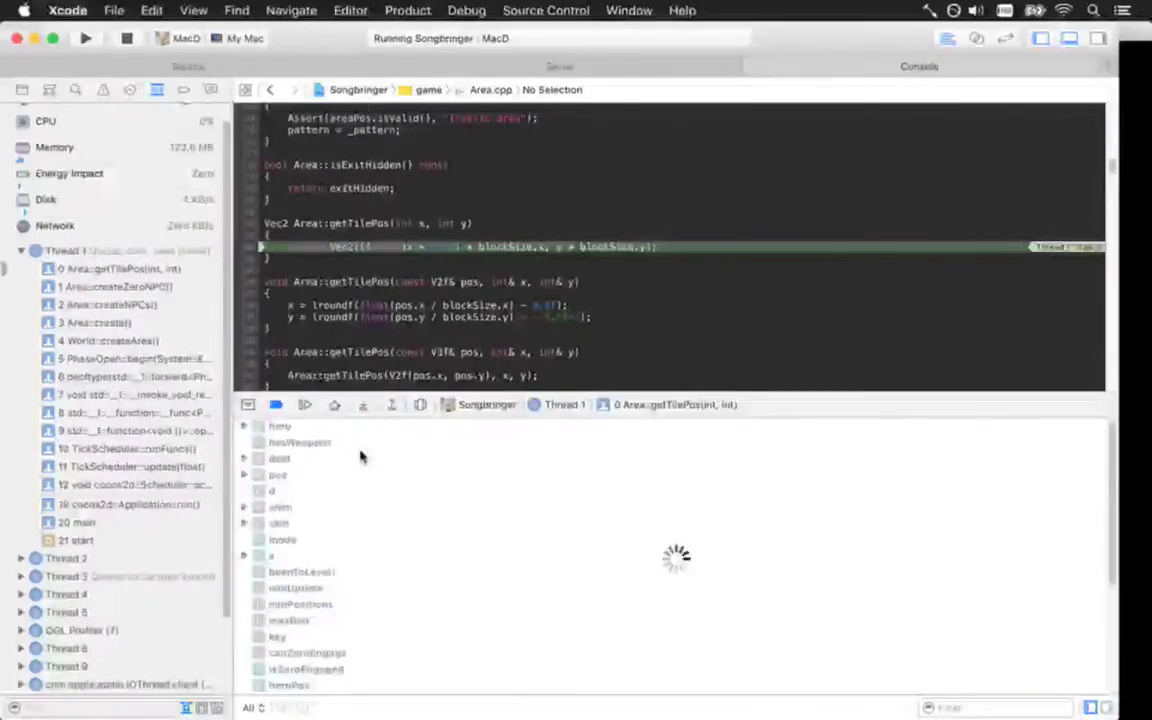
{"action": "left_click", "coordinate": [392, 405]}
{"action": "left_click", "coordinate": [366, 405]}
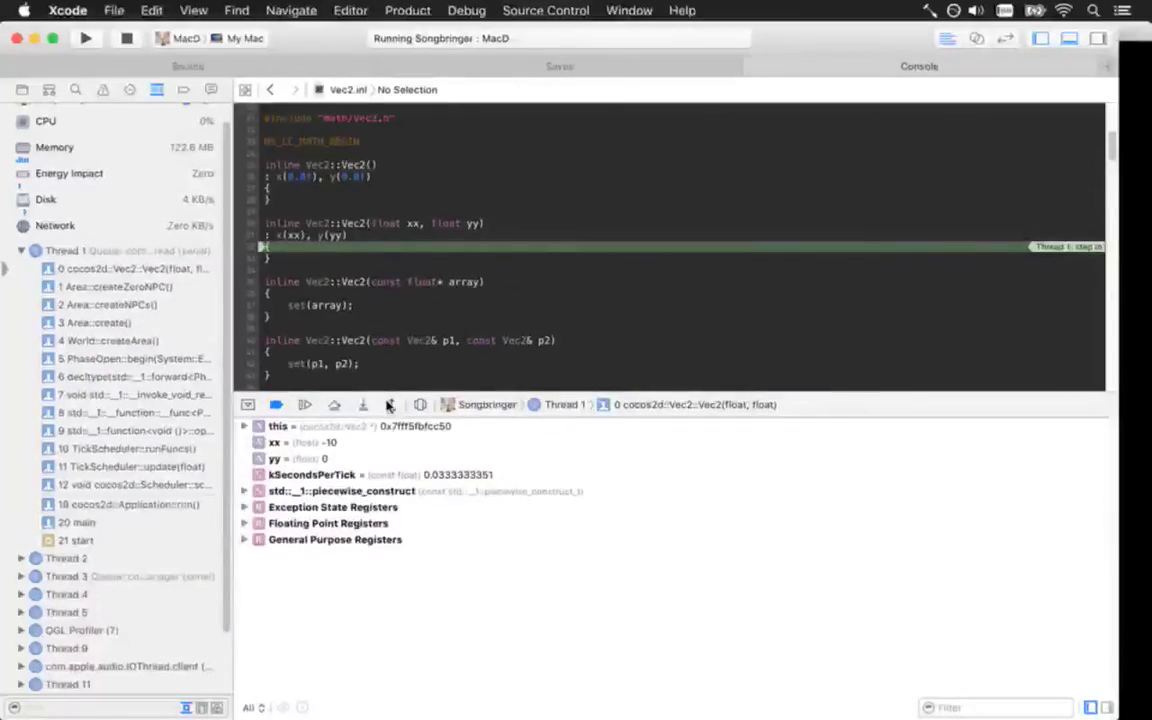
{"action": "left_click", "coordinate": [390, 405]}
{"action": "left_click", "coordinate": [363, 405]}
{"action": "left_click", "coordinate": [390, 405]}
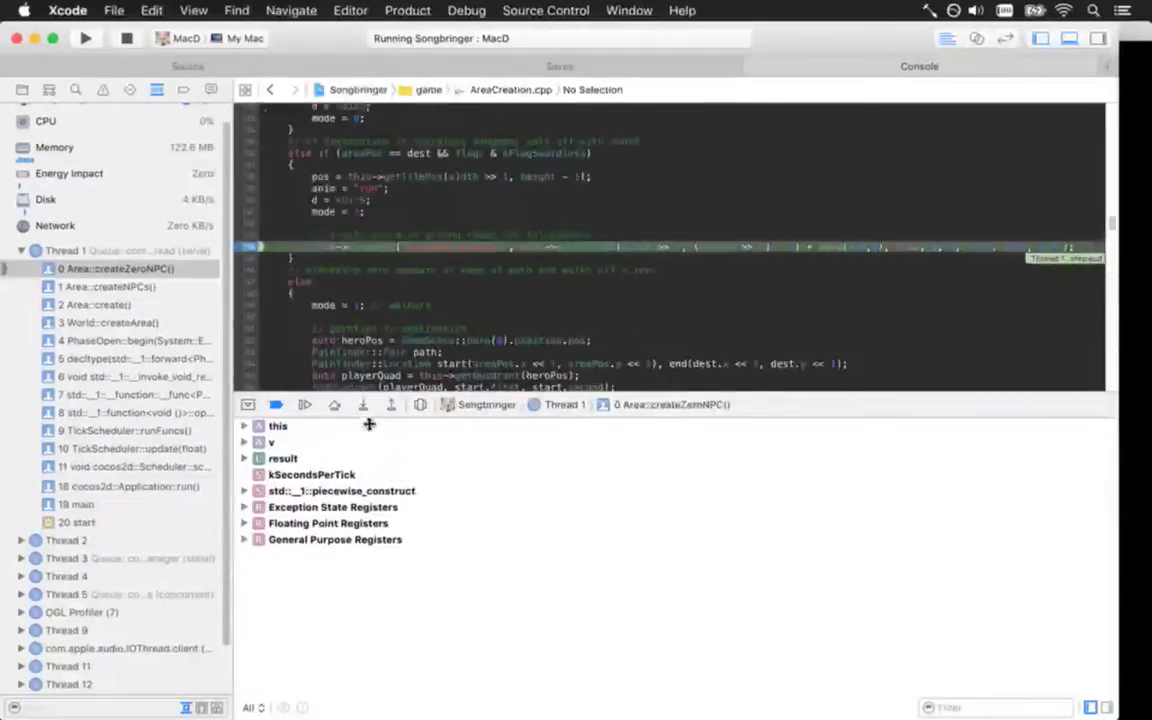
{"action": "left_click", "coordinate": [363, 405]}
{"action": "left_click", "coordinate": [363, 405]}
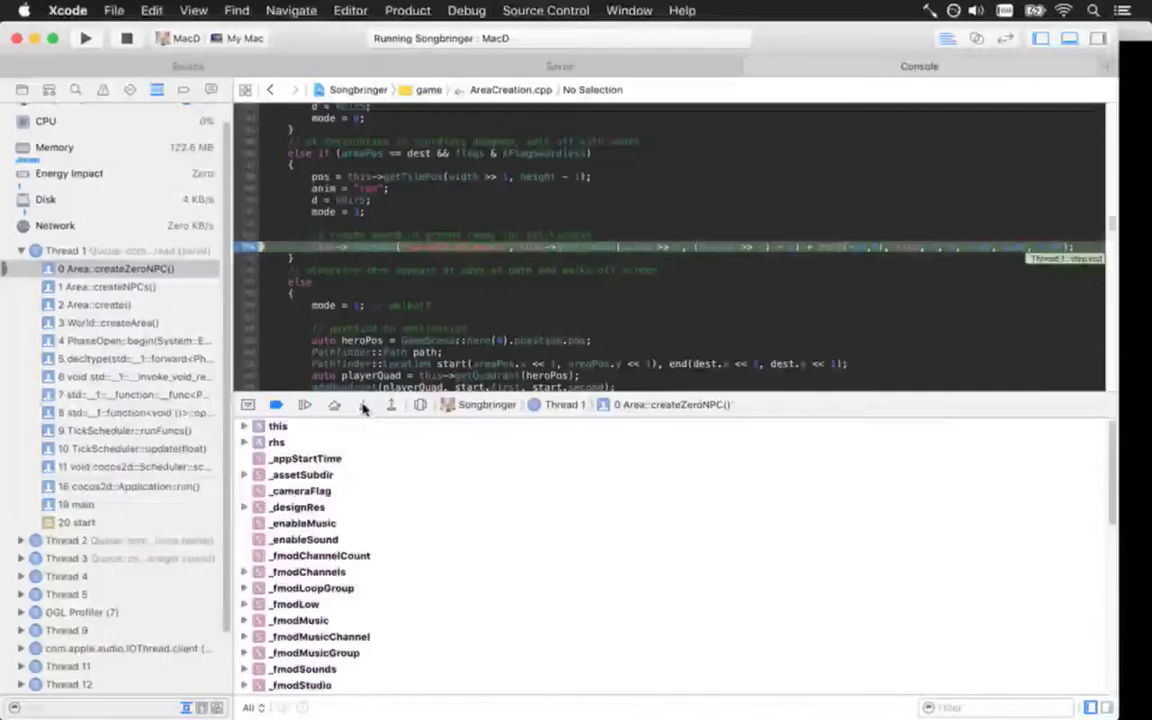
Enter createAI for the sword and step past the difficulty, clampf and random lines into createBeing
{"action": "left_click", "coordinate": [363, 405]}
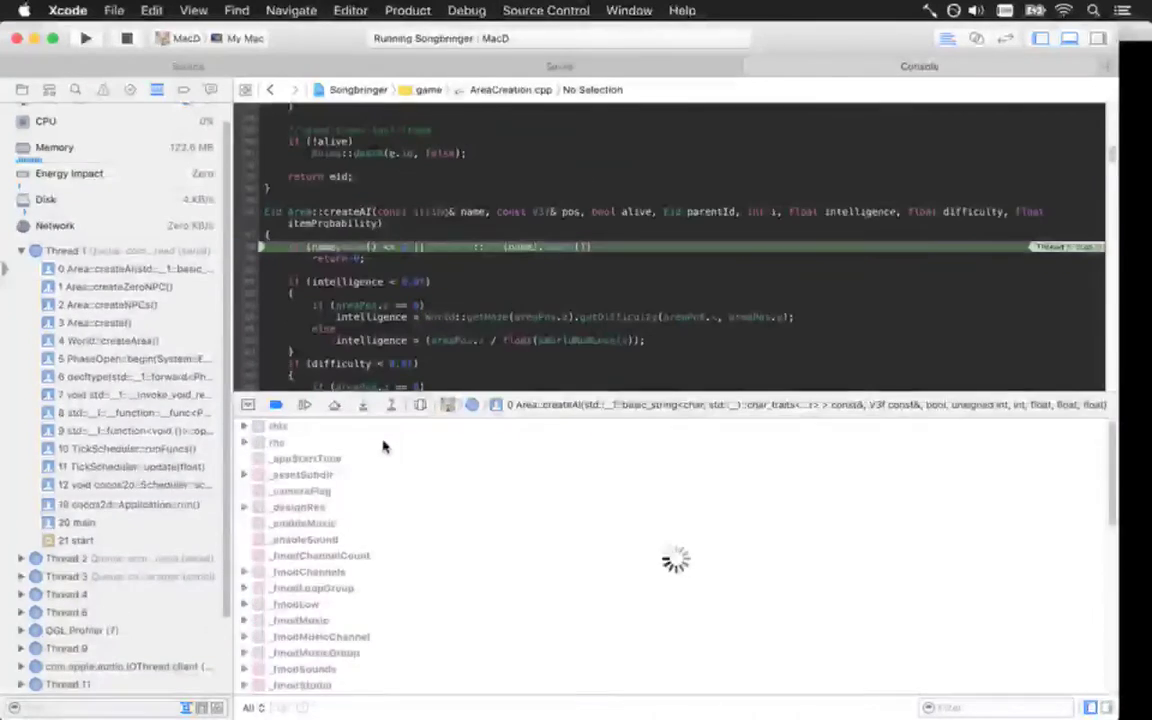
{"action": "left_click", "coordinate": [333, 405]}
{"action": "left_click", "coordinate": [334, 404]}
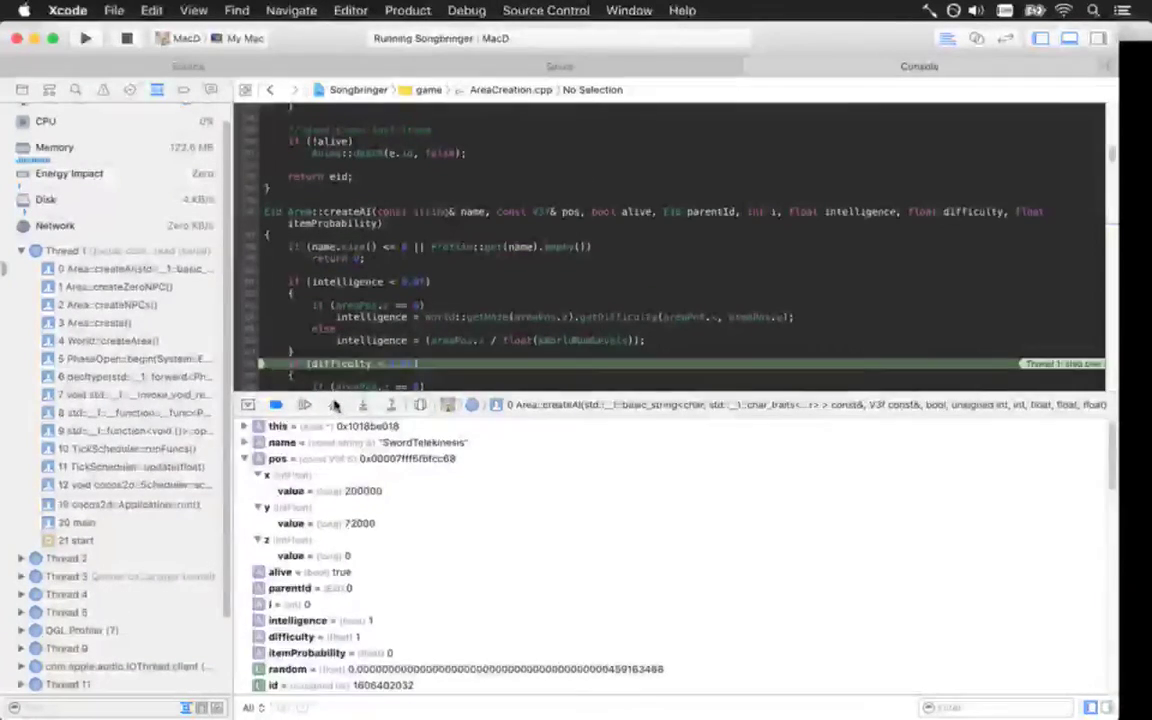
{"action": "left_click", "coordinate": [335, 404]}
{"action": "left_click", "coordinate": [337, 404]}
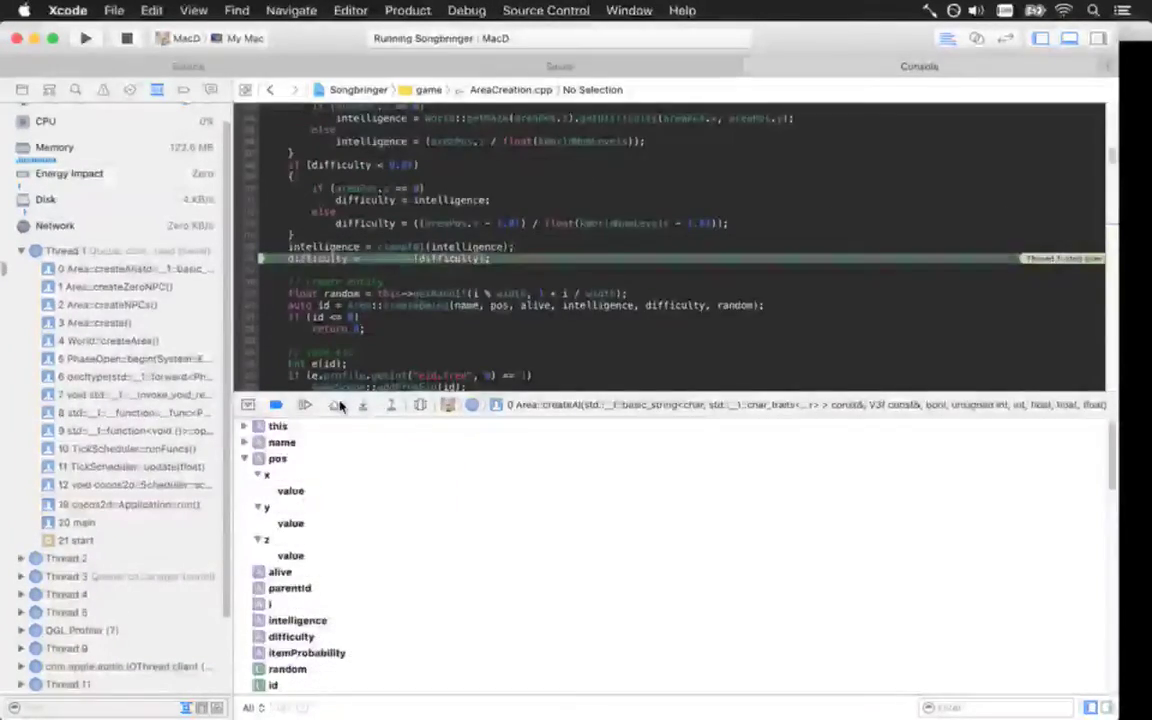
{"action": "left_click", "coordinate": [339, 405]}
{"action": "left_click", "coordinate": [340, 405]}
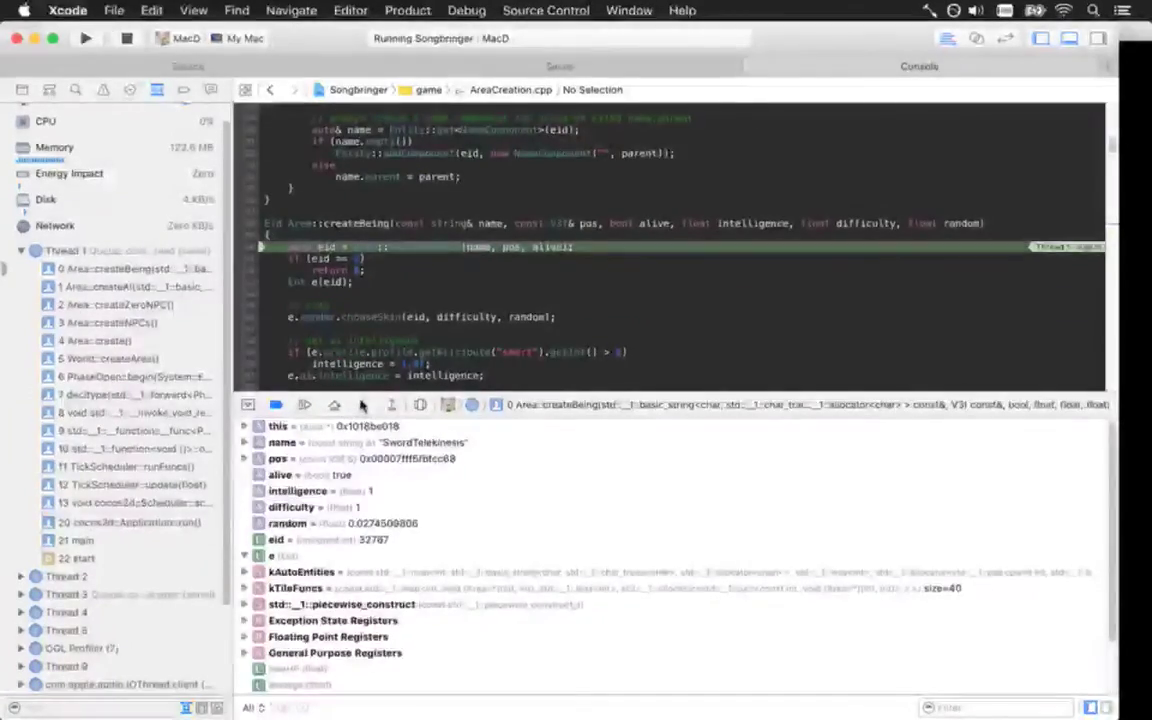
Enter createEntity and step past the eid 414 creation to the setEntityPos call
{"action": "left_click", "coordinate": [362, 404]}
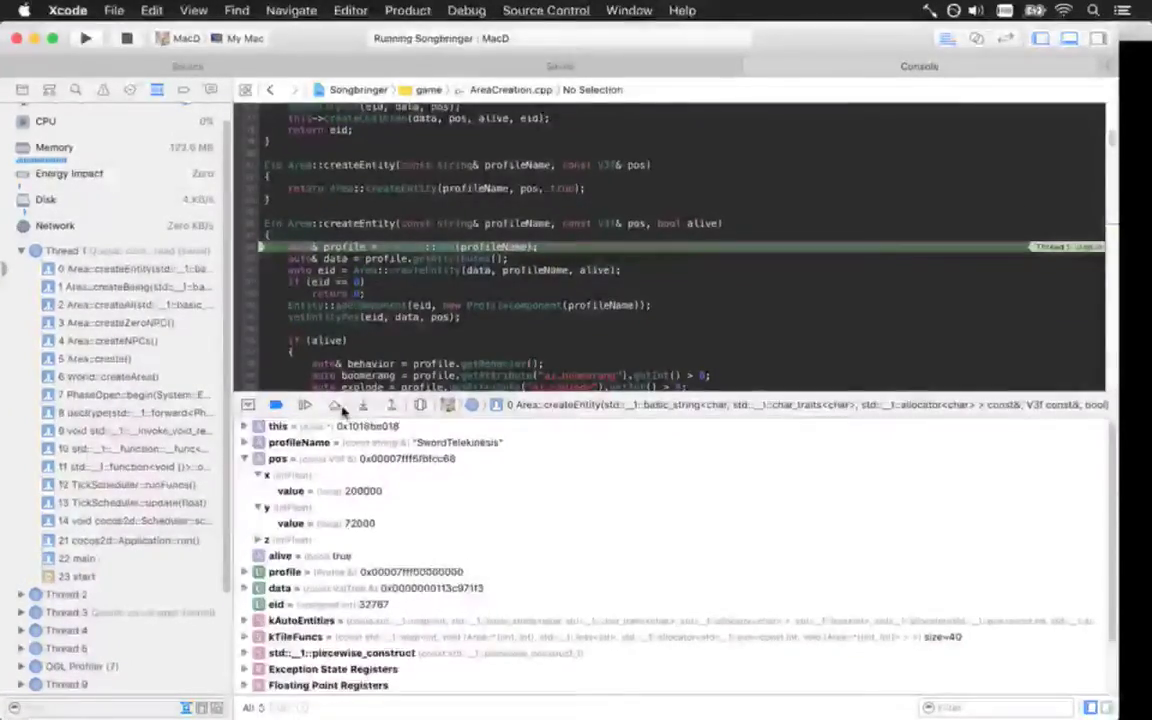
{"action": "left_click", "coordinate": [336, 405]}
{"action": "left_click", "coordinate": [336, 405]}
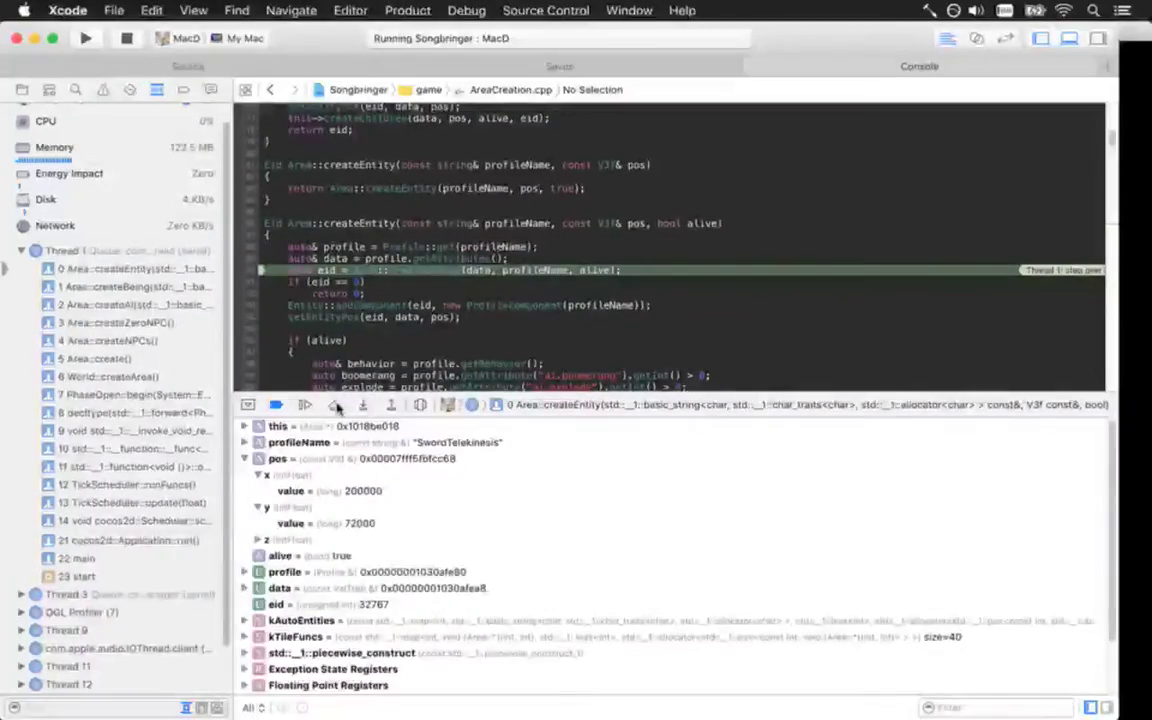
{"action": "left_click", "coordinate": [336, 405]}
{"action": "left_click", "coordinate": [336, 405]}
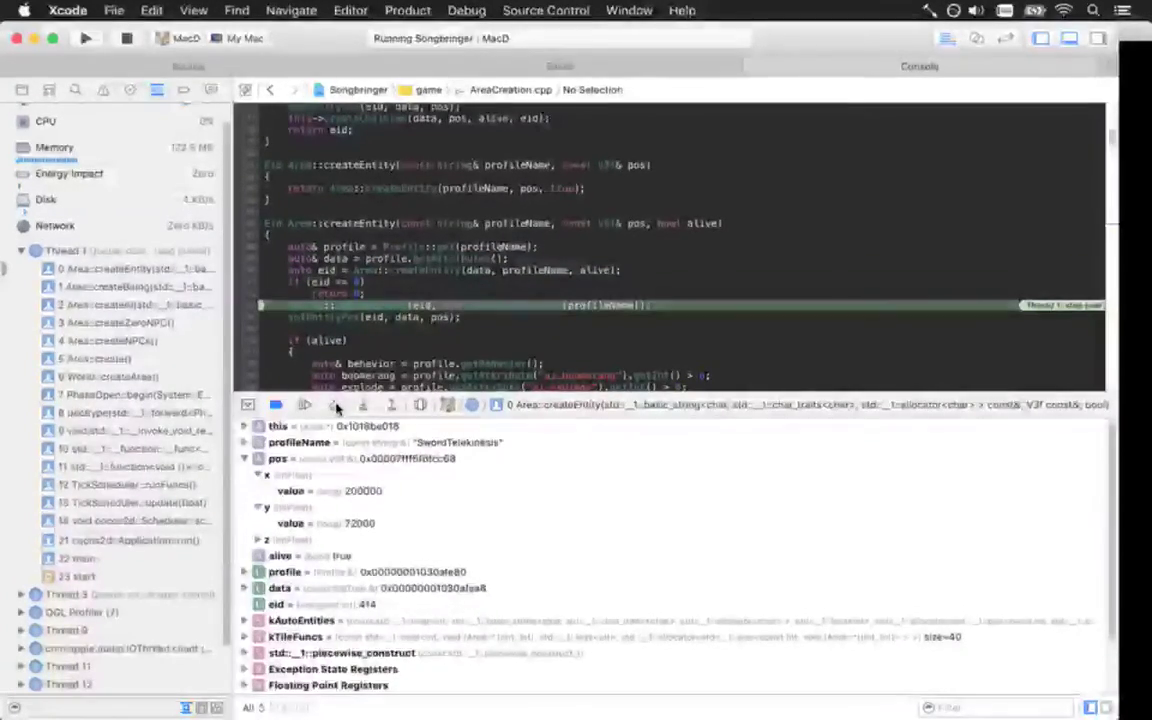
{"action": "left_click", "coordinate": [336, 405]}
Enter setEntityPos and PositionComponent::add, and inspect pos at x 200000, y 72000
{"action": "left_click", "coordinate": [362, 404]}
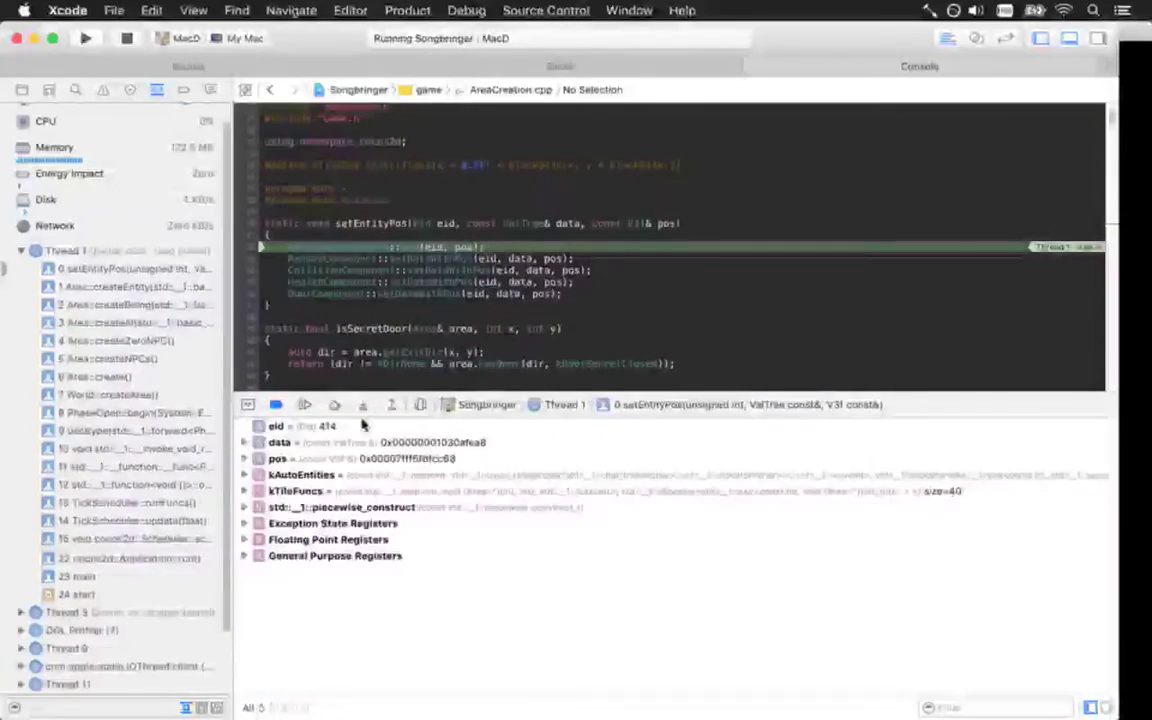
{"action": "left_click", "coordinate": [364, 404]}
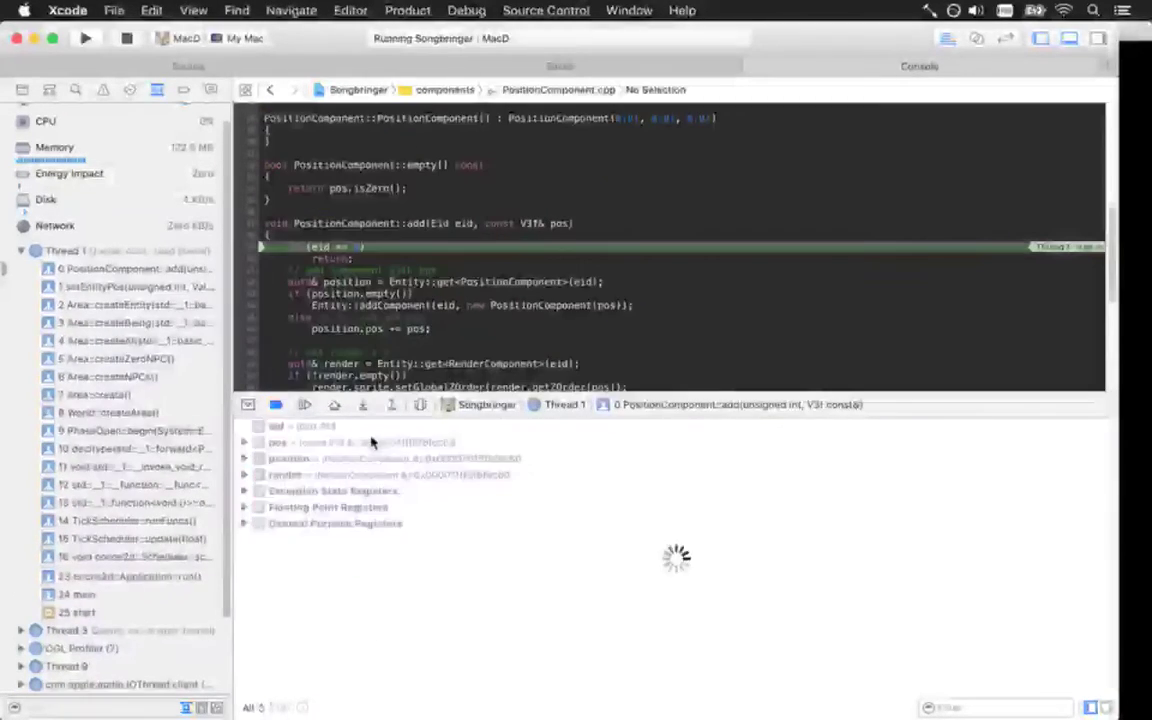
{"action": "left_click", "coordinate": [336, 405]}
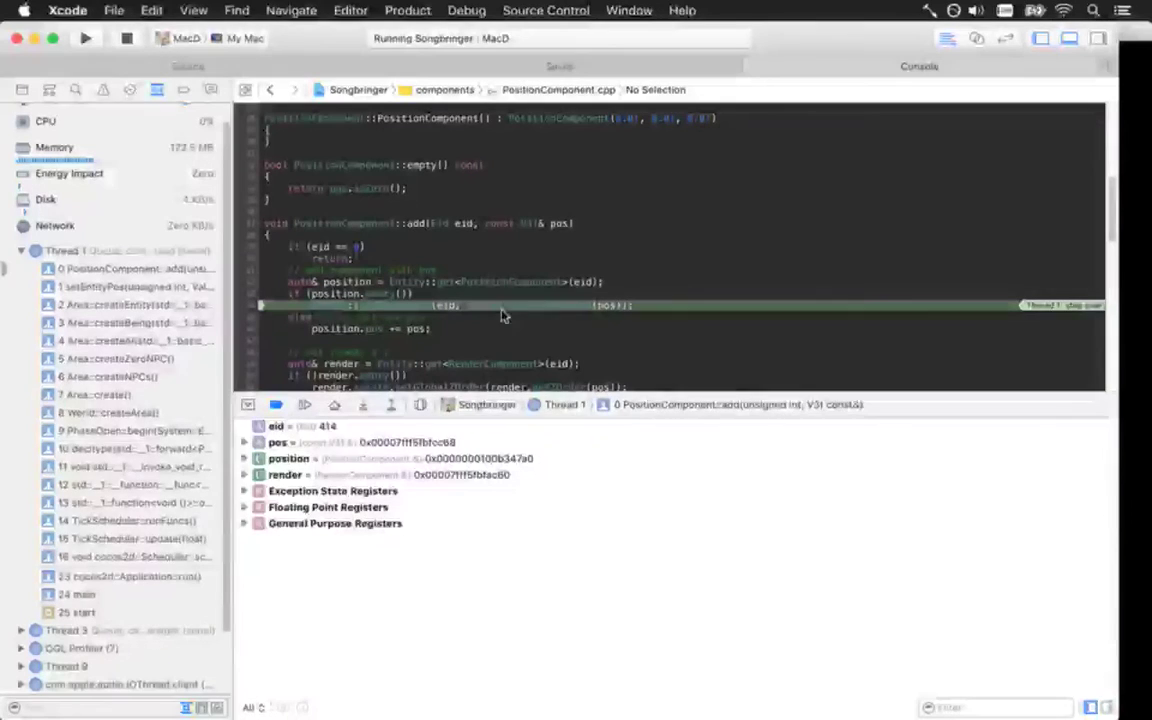
{"action": "left_click", "coordinate": [245, 443]}
{"action": "left_click", "coordinate": [259, 459]}
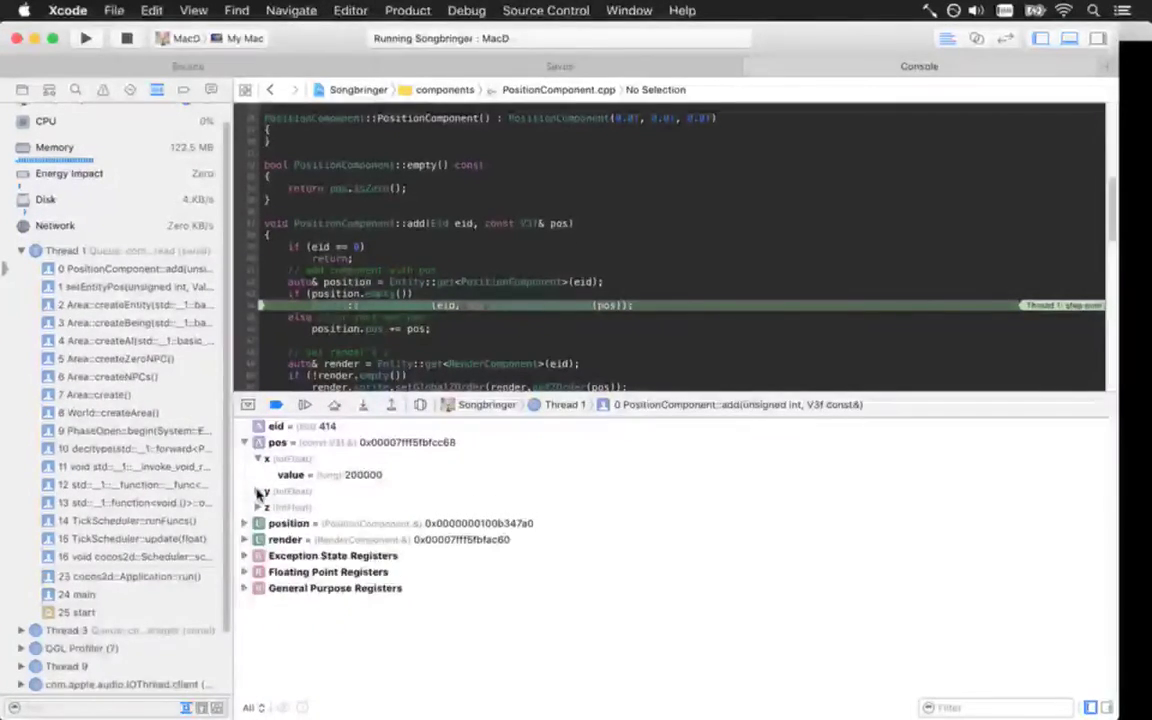
{"action": "left_click", "coordinate": [259, 492]}
Step past the render checks and return through setEntityPos to createEntity
{"action": "left_click", "coordinate": [334, 404]}
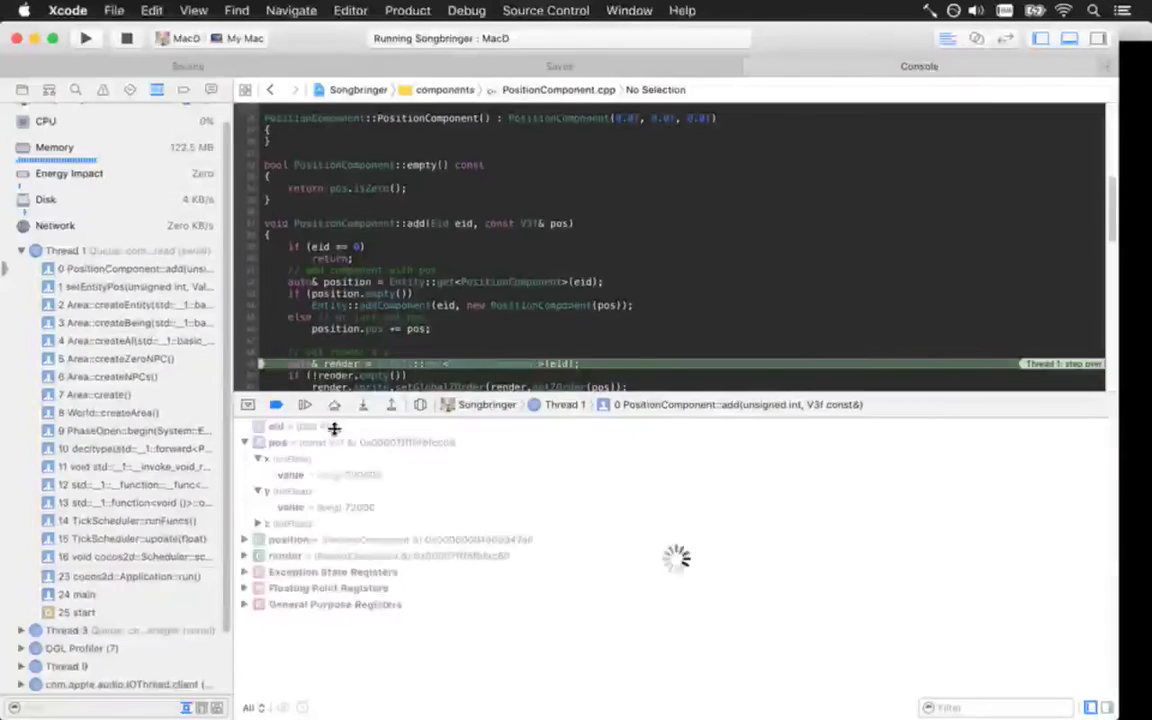
{"action": "left_click", "coordinate": [334, 404]}
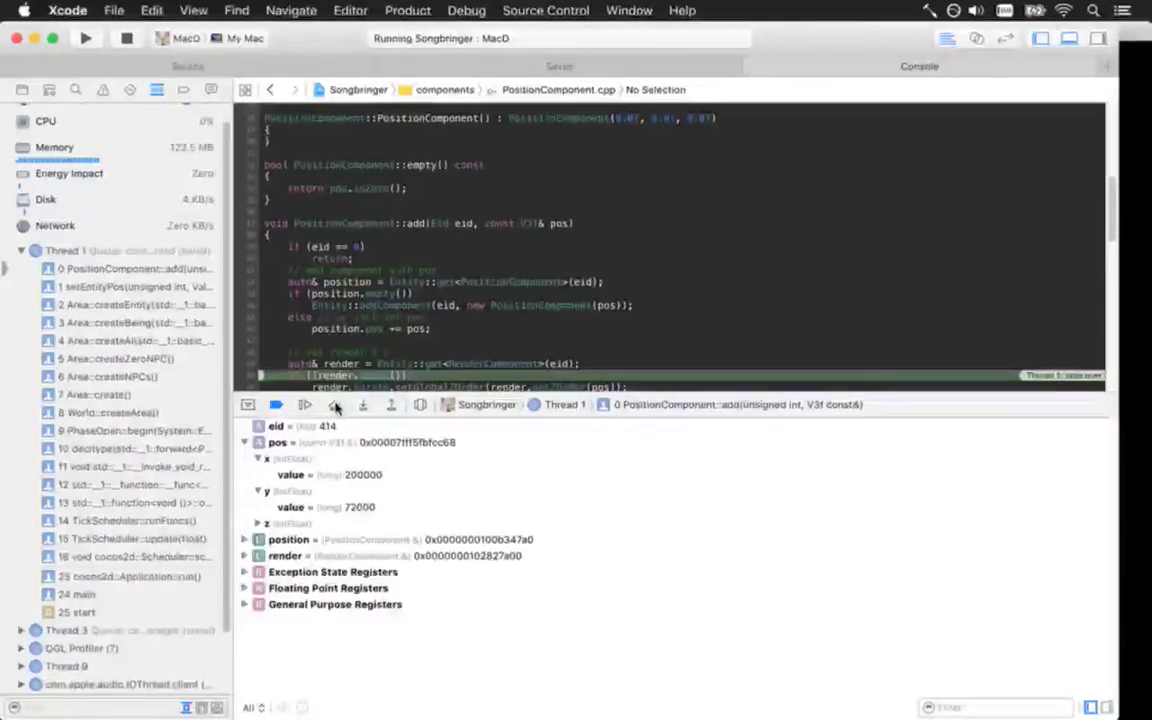
{"action": "left_click", "coordinate": [335, 405]}
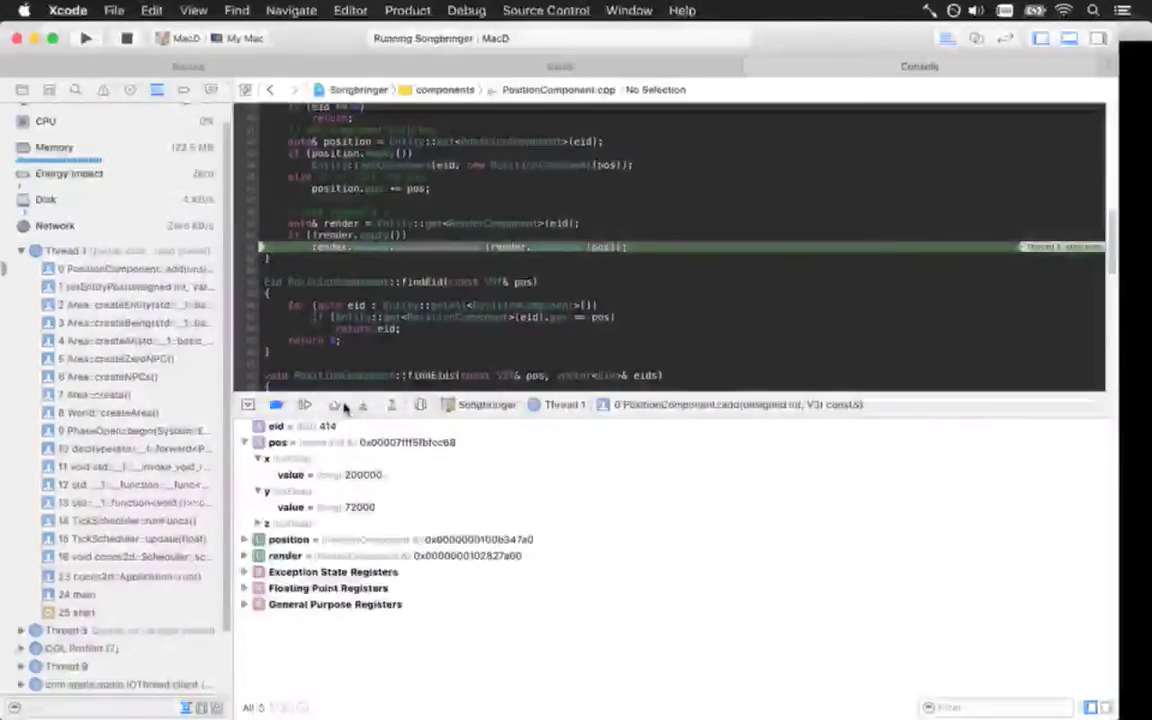
{"action": "left_click", "coordinate": [335, 405]}
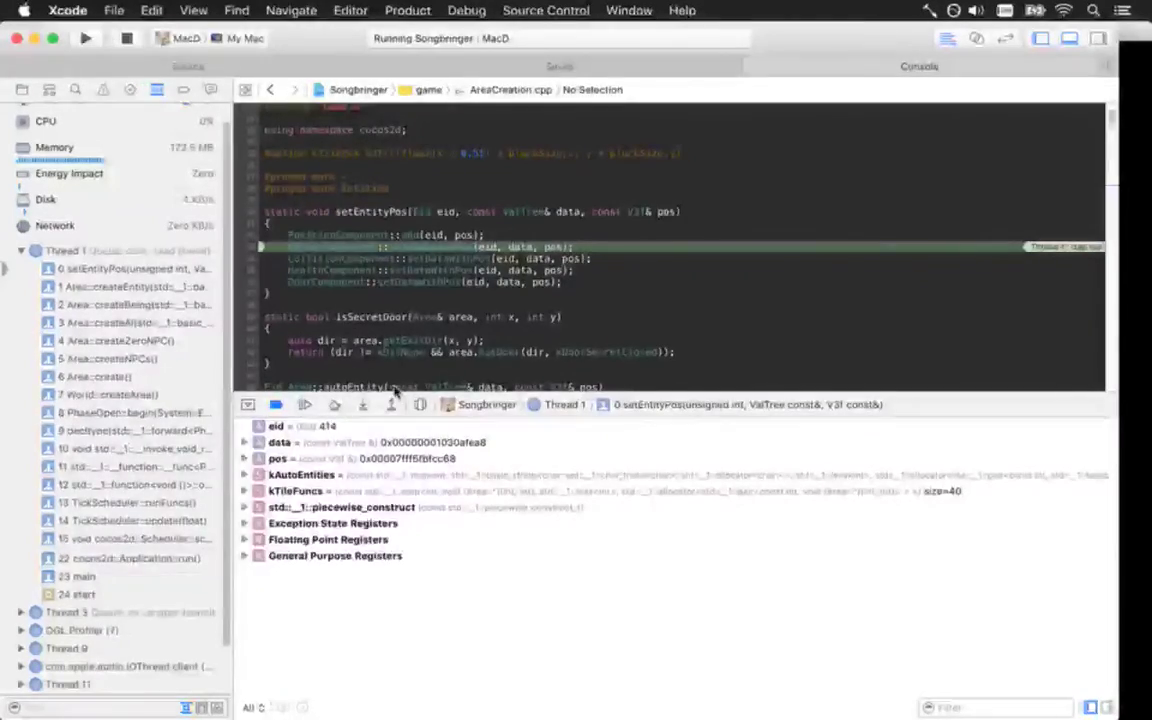
{"action": "left_click", "coordinate": [391, 405]}
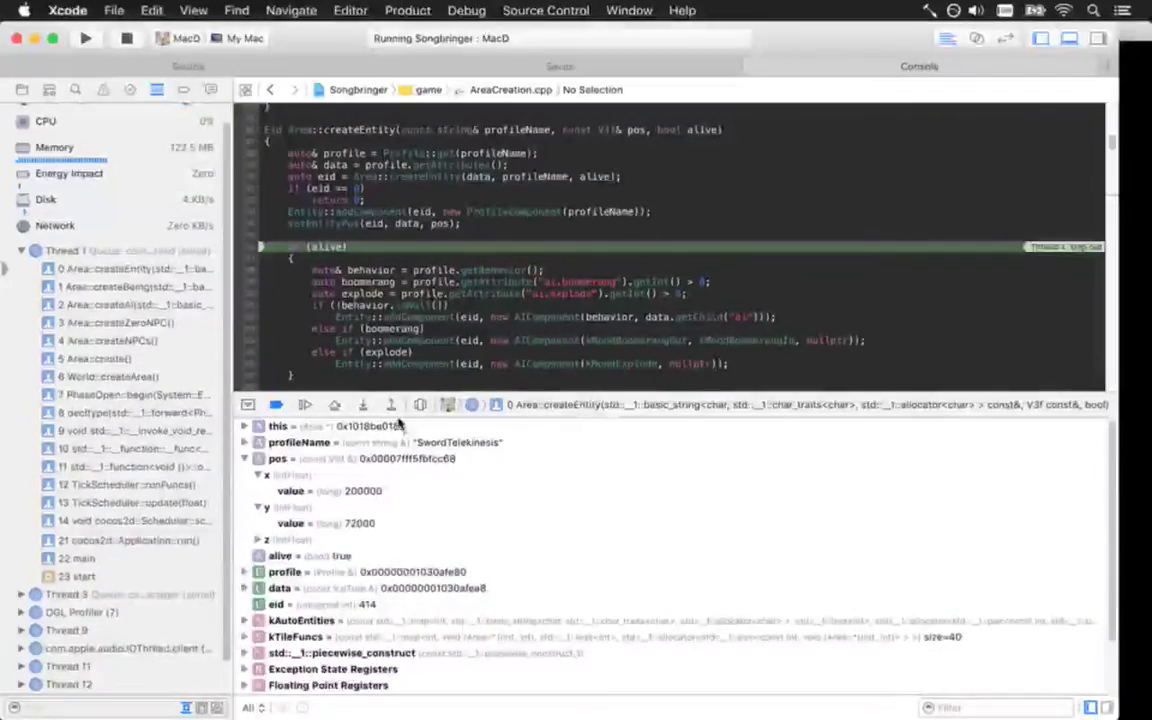
Step to the AI component line in createEntity and return into createBeing
{"action": "left_click", "coordinate": [335, 405]}
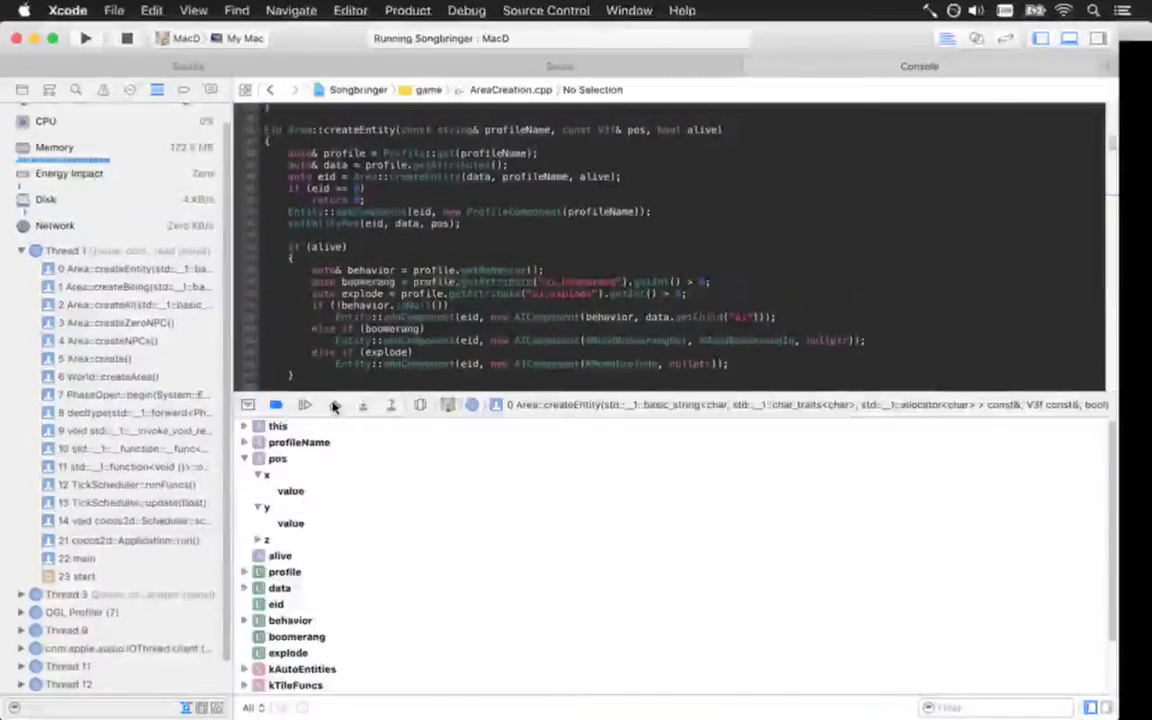
{"action": "left_click", "coordinate": [335, 405]}
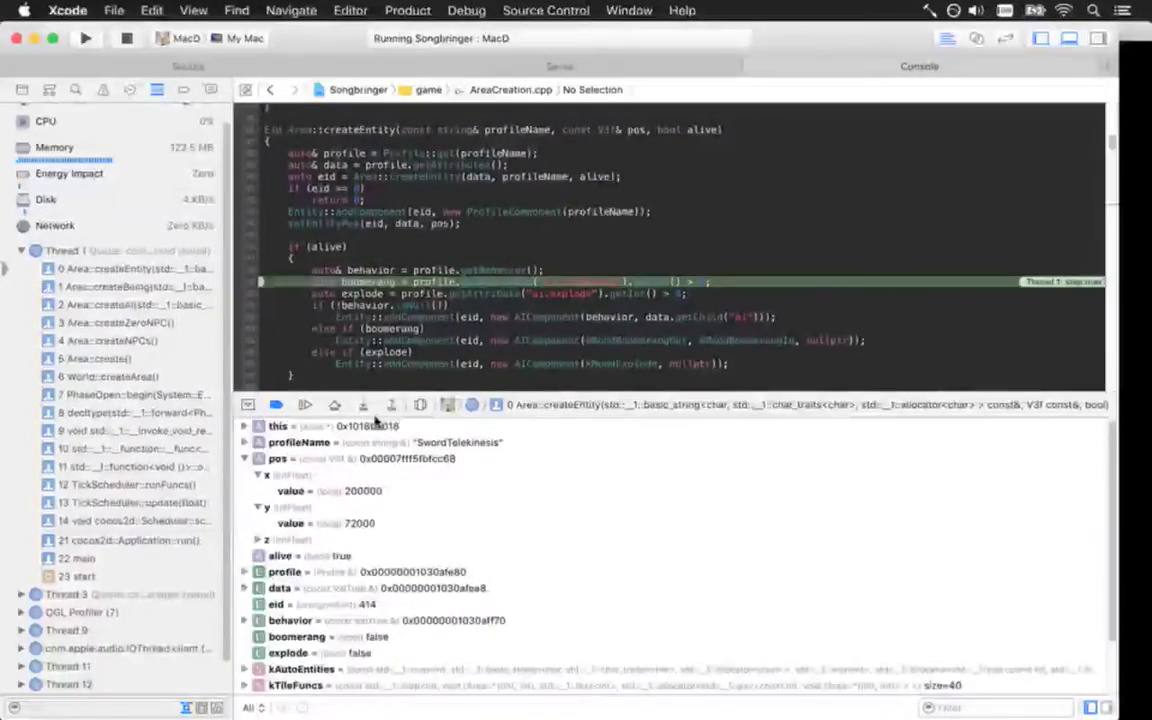
{"action": "left_click", "coordinate": [335, 405]}
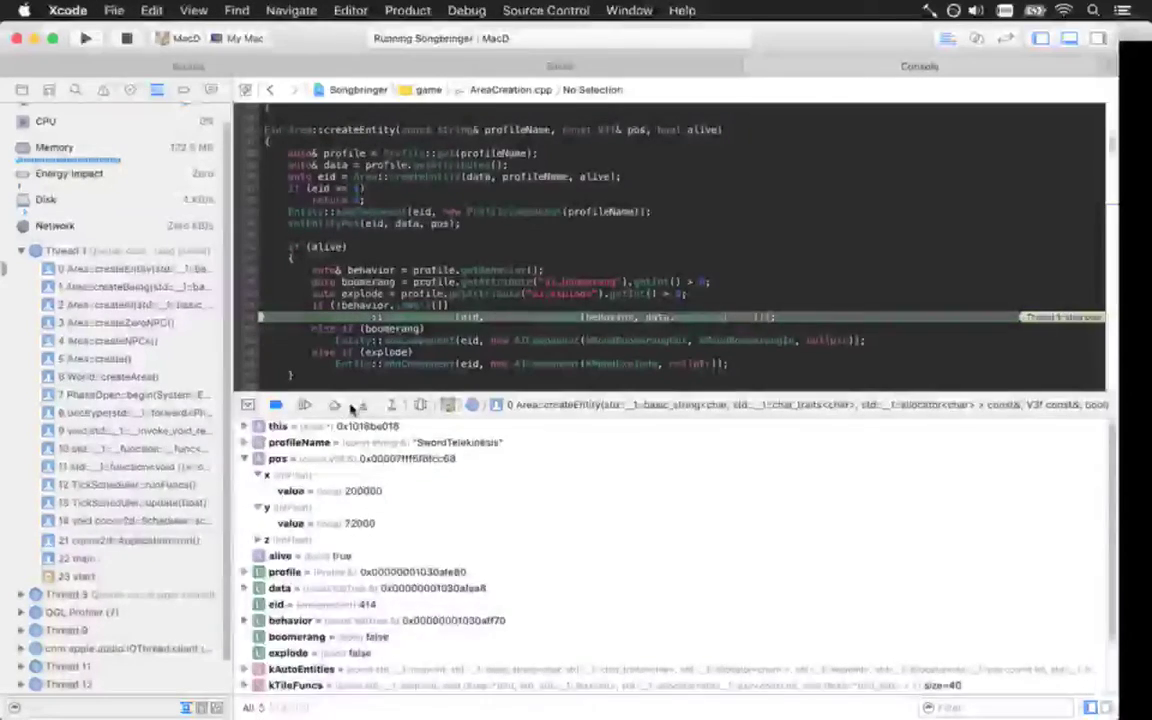
{"action": "left_click", "coordinate": [389, 405]}
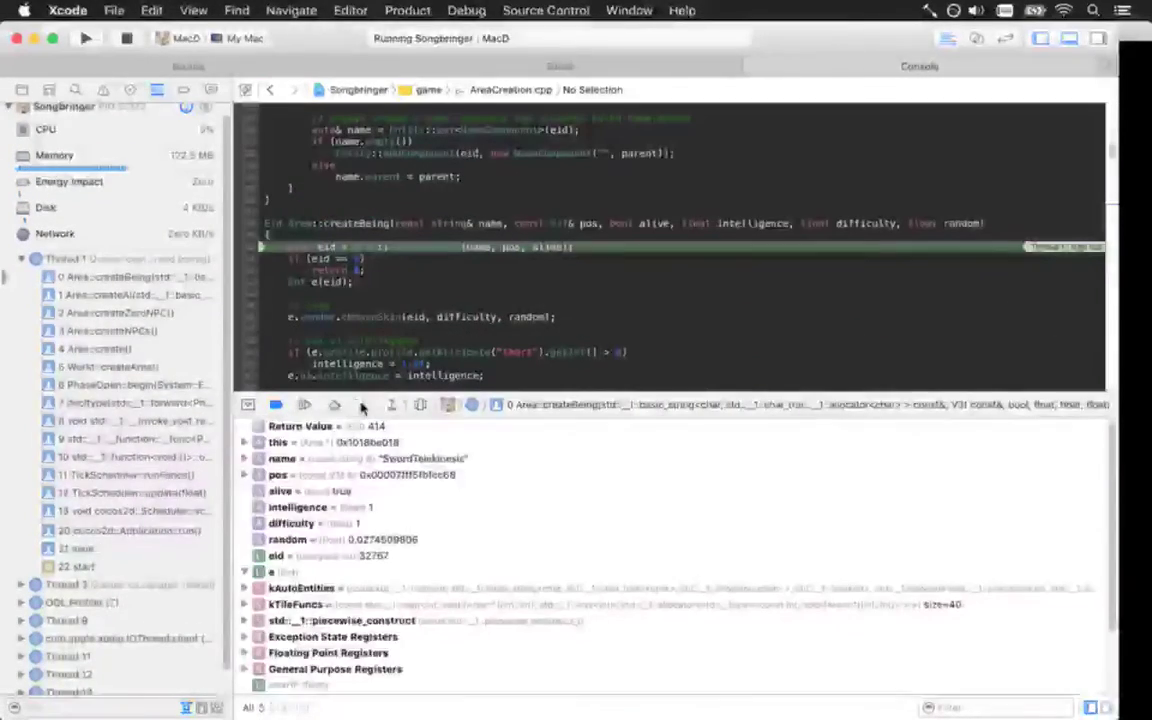
Step through createBeing's skin, intelligence and difficulty setup to the speed split
{"action": "left_click", "coordinate": [335, 404]}
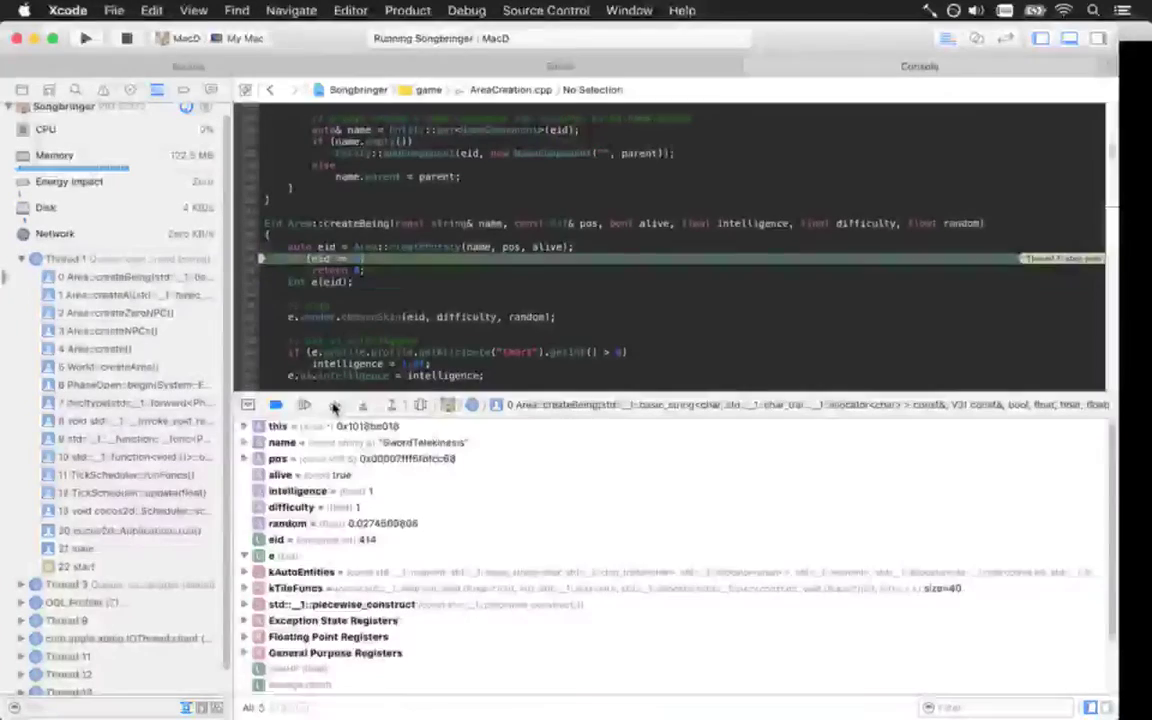
{"action": "left_click", "coordinate": [335, 404]}
{"action": "left_click", "coordinate": [334, 405]}
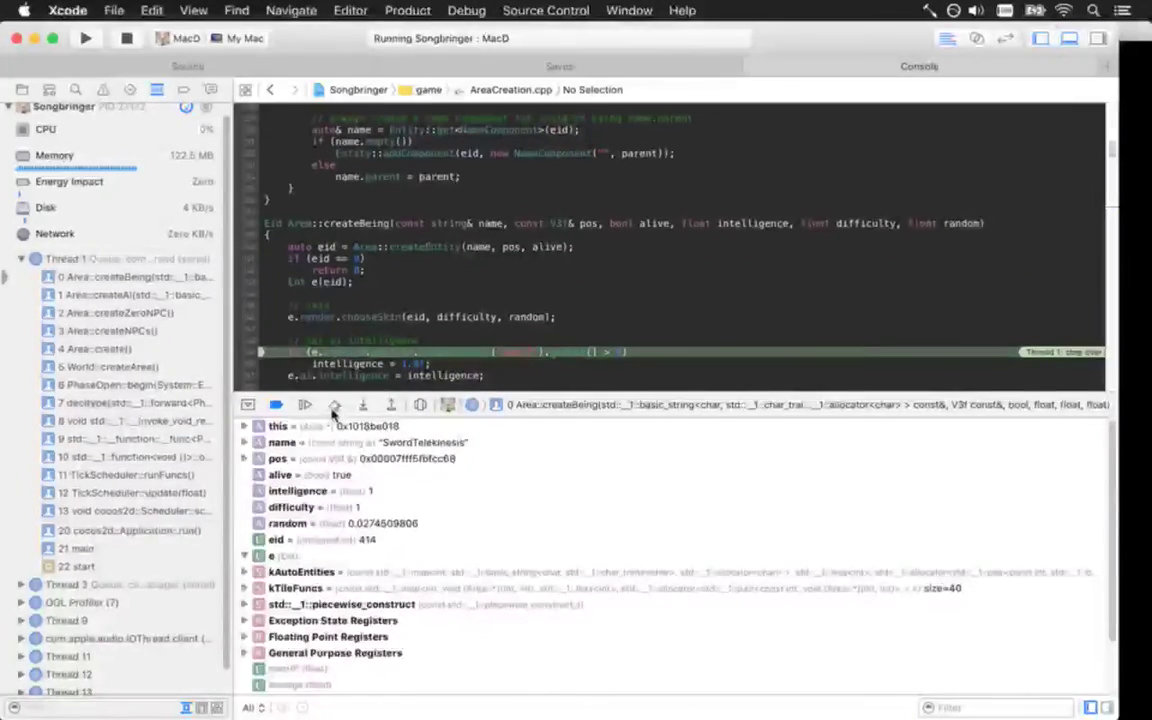
{"action": "left_click", "coordinate": [335, 405]}
{"action": "left_click", "coordinate": [335, 405]}
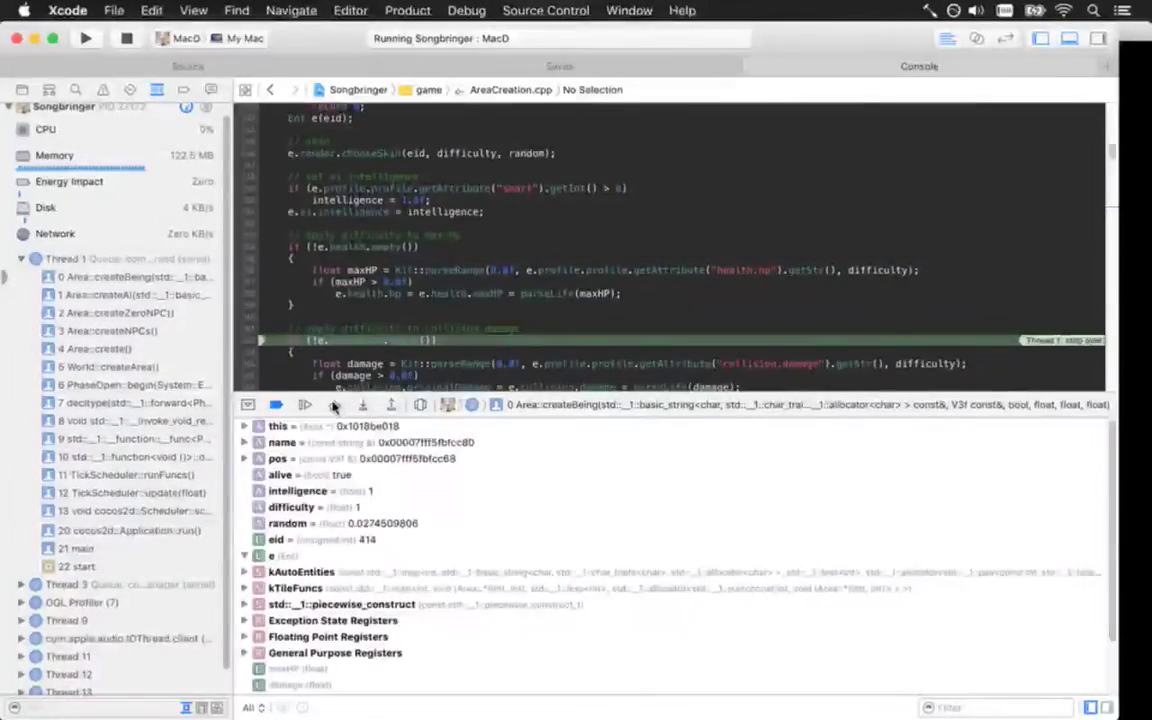
{"action": "left_click", "coordinate": [335, 405]}
{"action": "left_click", "coordinate": [335, 405]}
{"action": "left_click", "coordinate": [335, 405]}
{"action": "left_click", "coordinate": [335, 405]}
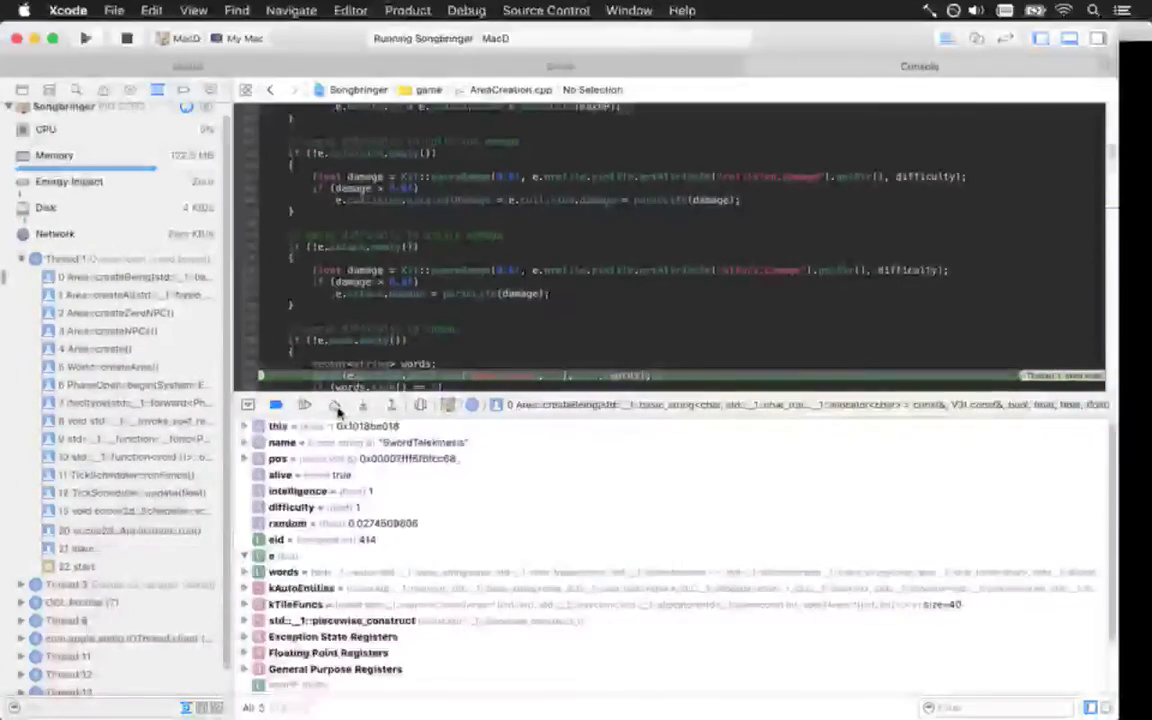
Step past the move speed block to the end of createBeing and return to createAI with id 414
{"action": "left_click", "coordinate": [335, 405]}
{"action": "left_click", "coordinate": [335, 405]}
{"action": "left_click", "coordinate": [335, 405]}
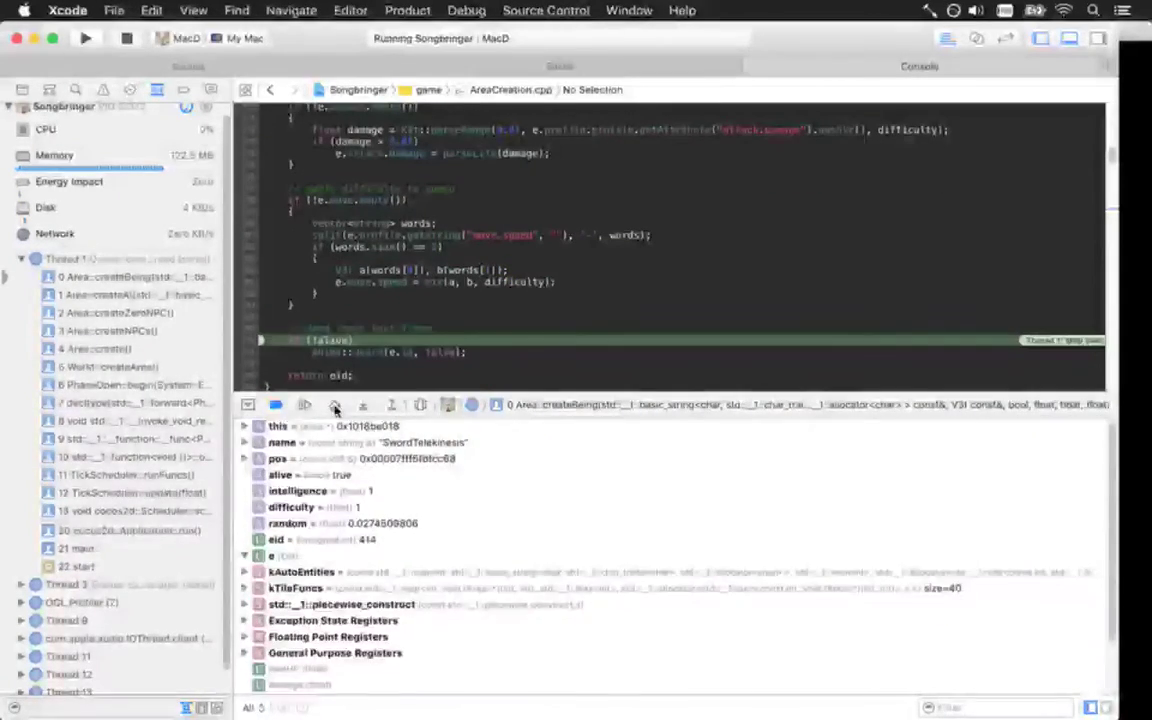
{"action": "left_click", "coordinate": [335, 405]}
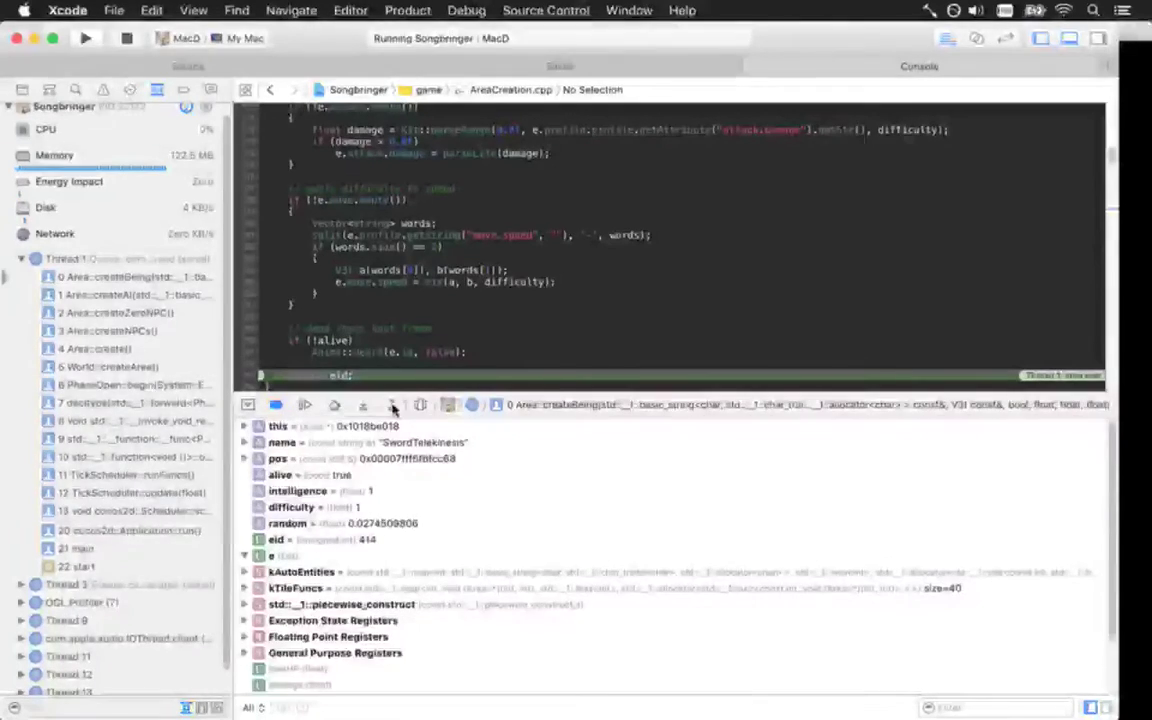
{"action": "left_click", "coordinate": [390, 404]}
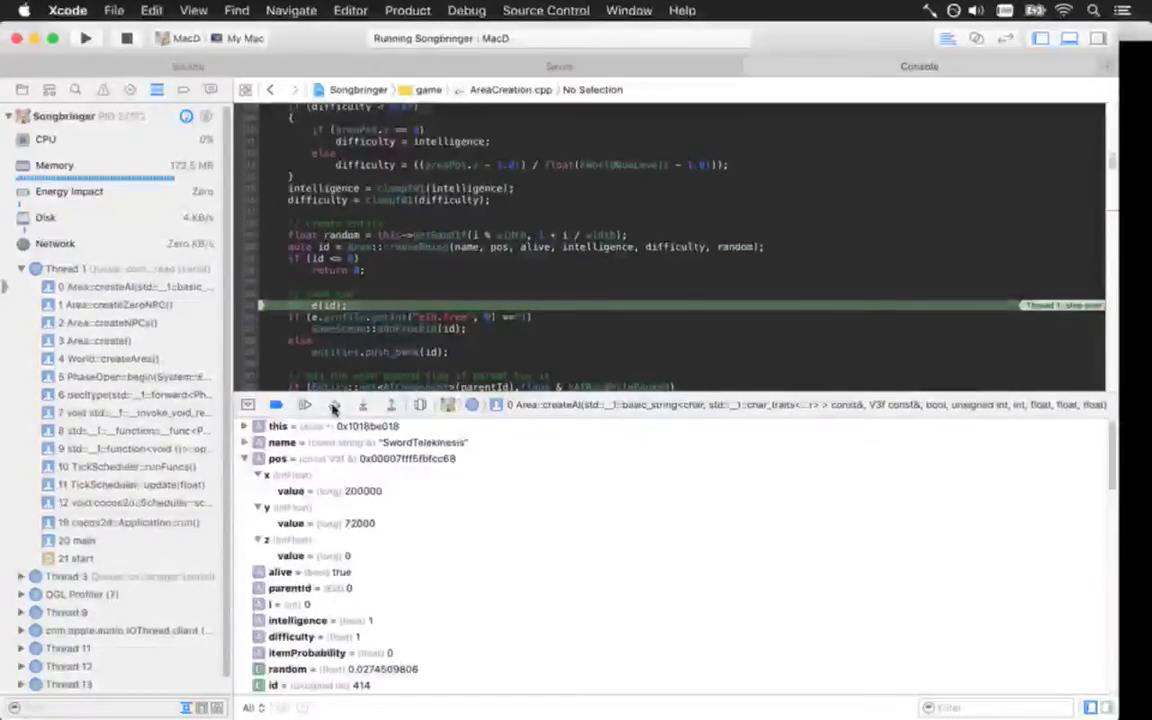
Step through createAI's boomerang setting and tileX calculation to the isActive check
{"action": "left_click", "coordinate": [336, 405]}
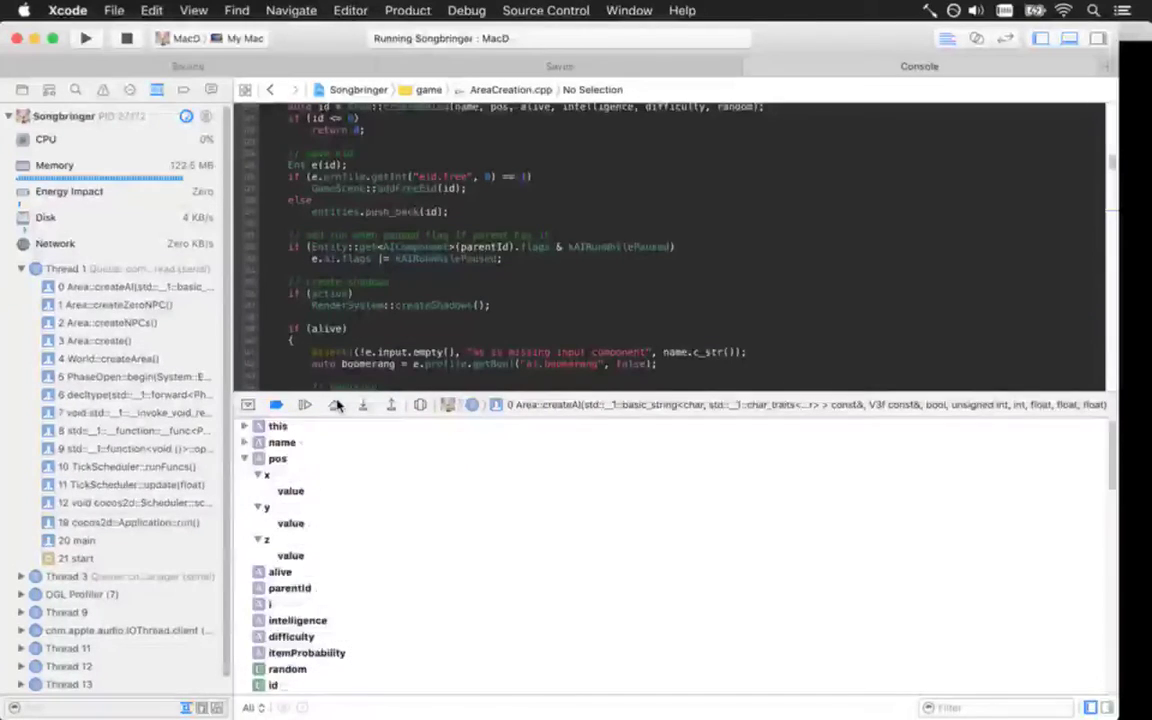
{"action": "left_click", "coordinate": [336, 405]}
{"action": "left_click", "coordinate": [336, 405]}
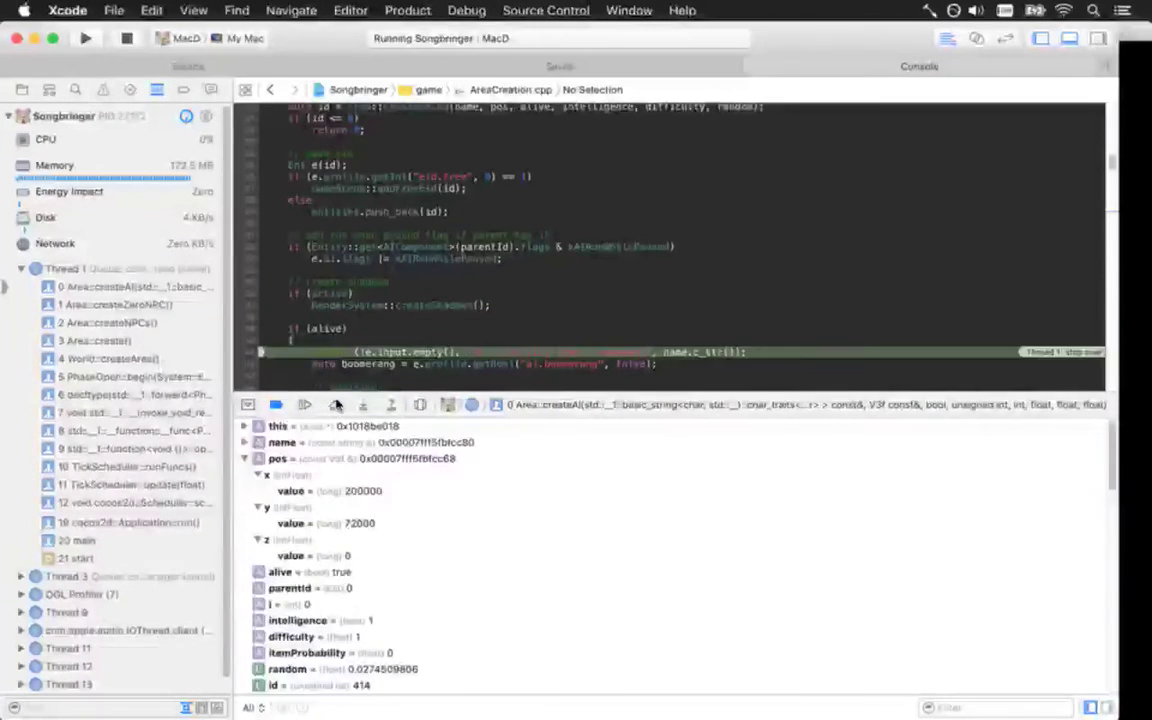
{"action": "left_click", "coordinate": [335, 407]}
{"action": "left_click", "coordinate": [335, 406]}
{"action": "left_click", "coordinate": [336, 405]}
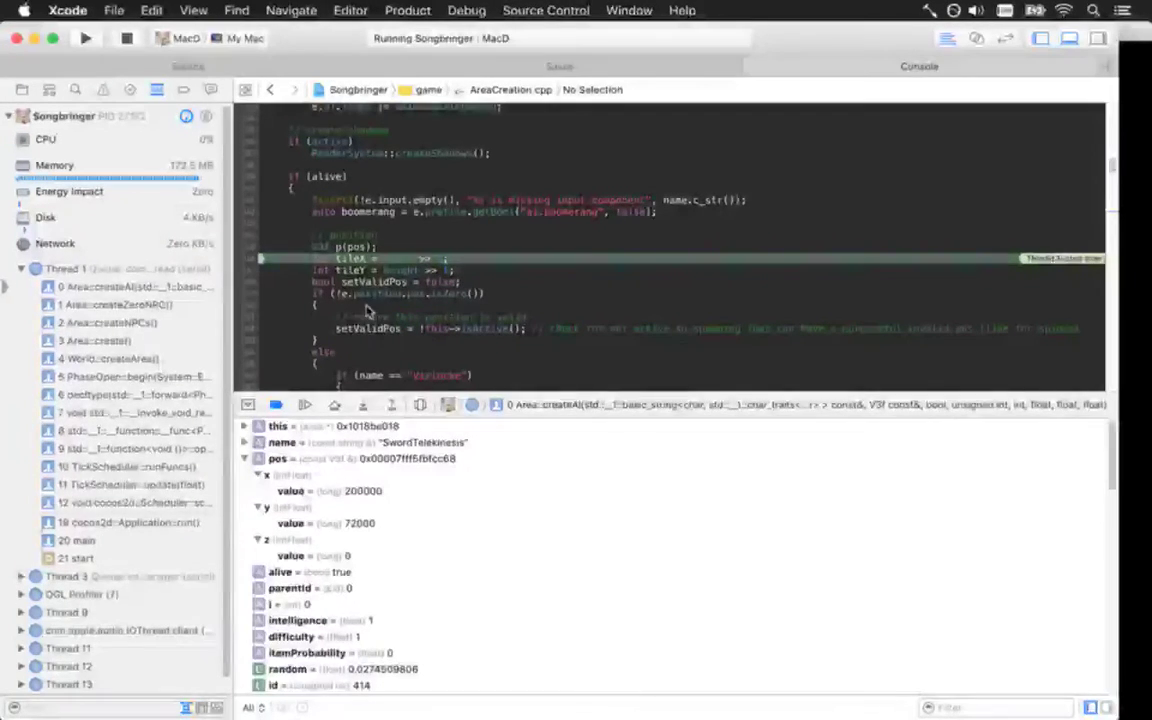
{"action": "left_click", "coordinate": [336, 404]}
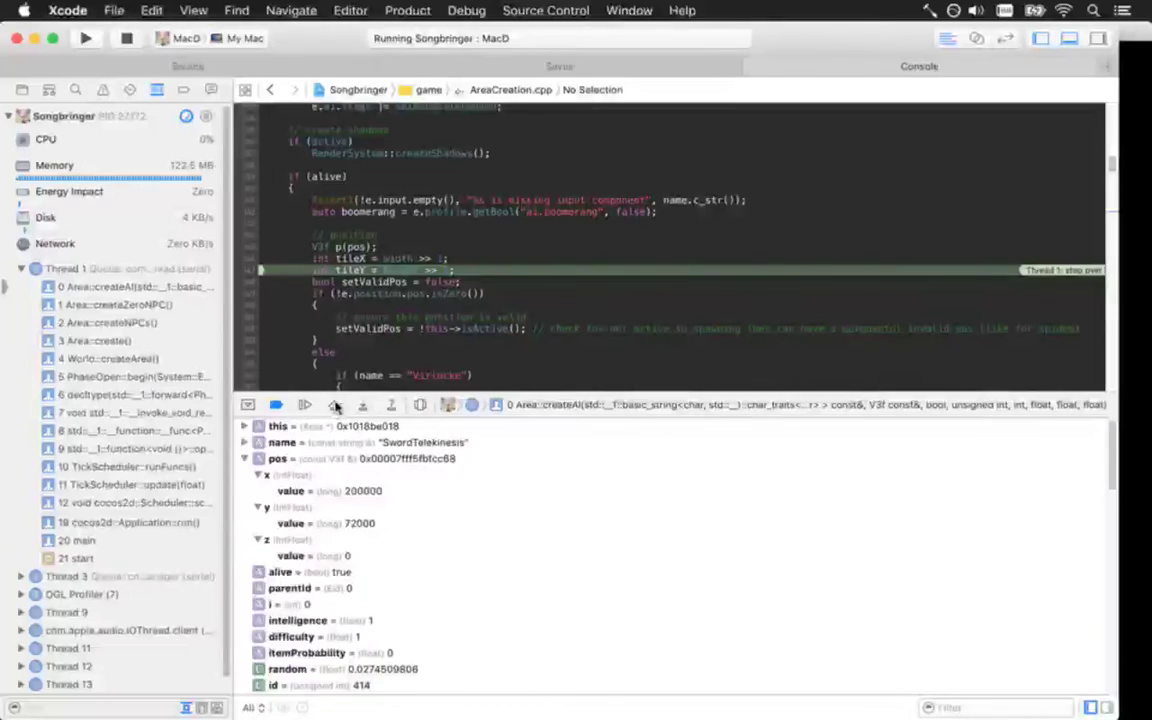
{"action": "left_click", "coordinate": [336, 404]}
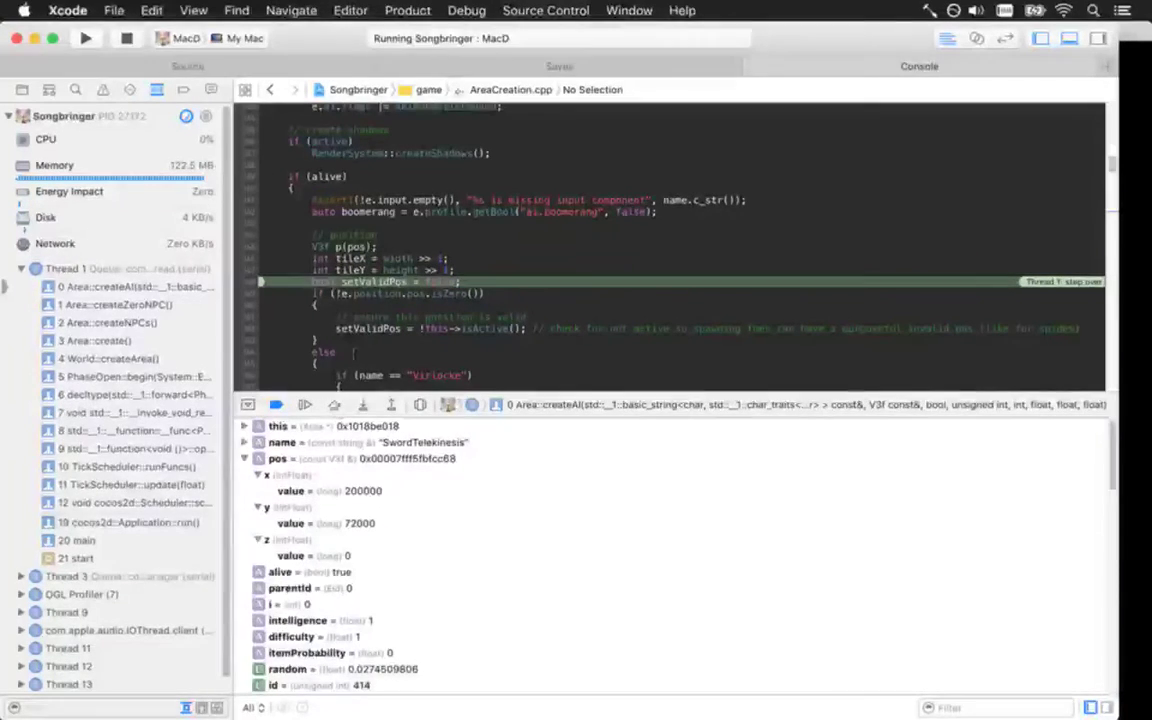
{"action": "left_click", "coordinate": [333, 406]}
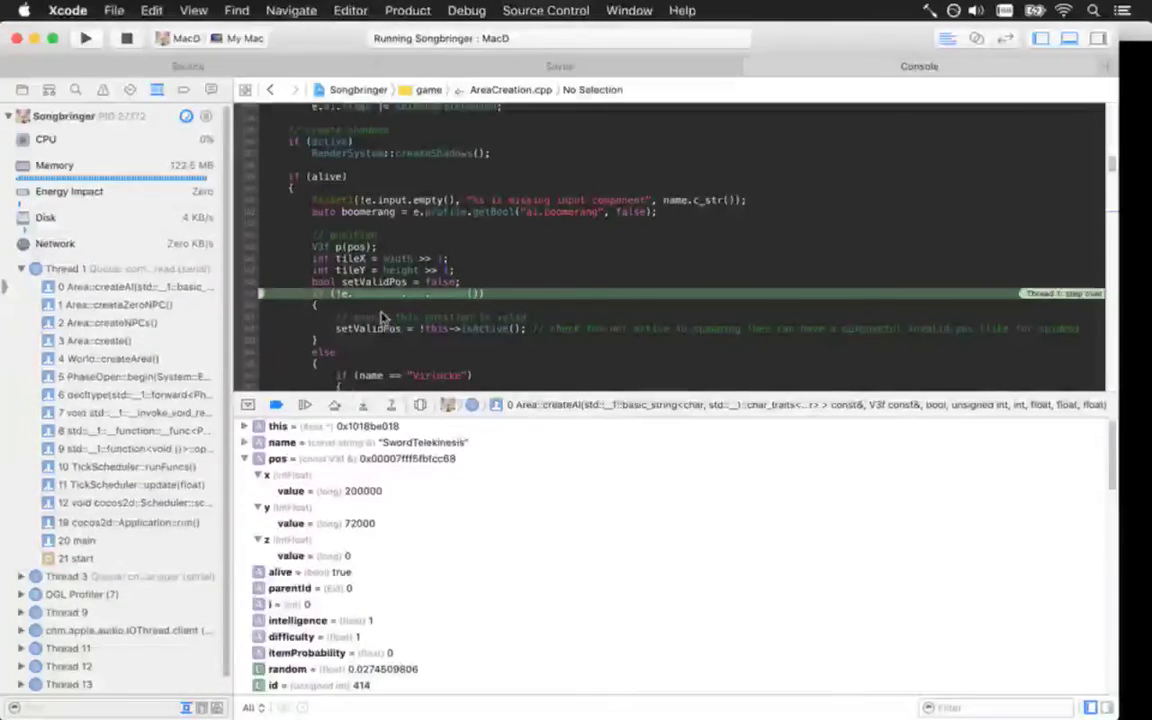
{"action": "left_click", "coordinate": [336, 406]}
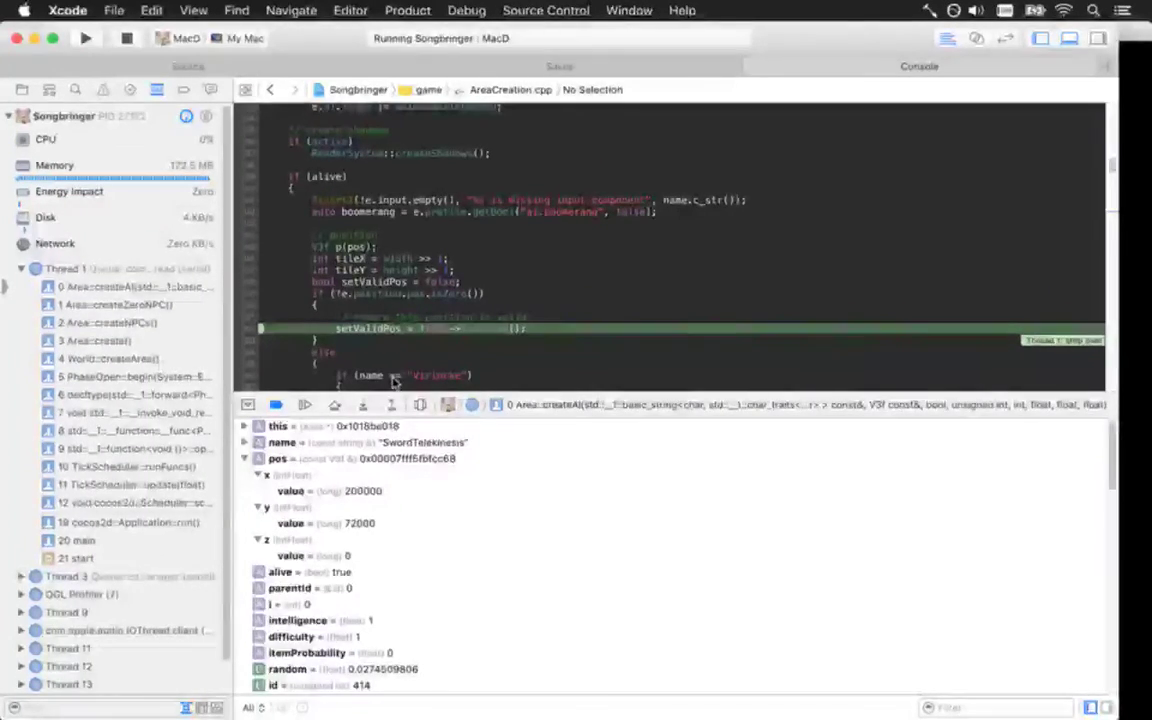
Enter Area::isActive, inspect the area's active flag, and return to createAI
{"action": "left_click", "coordinate": [363, 404]}
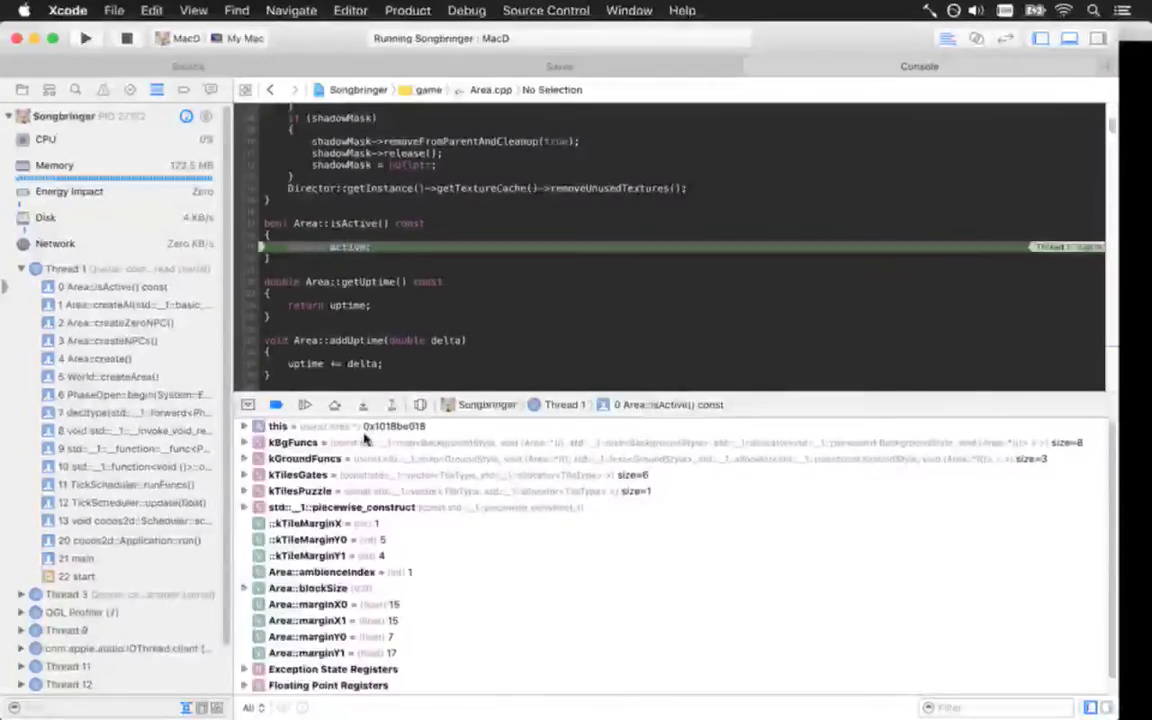
{"action": "left_click", "coordinate": [245, 427]}
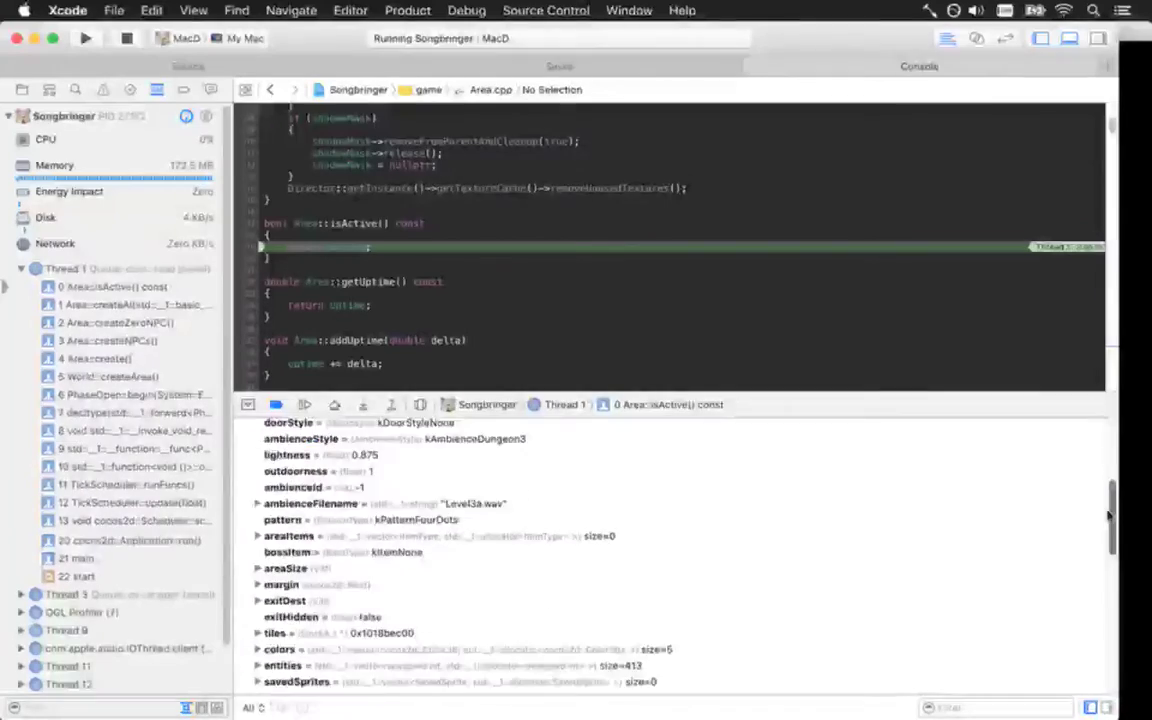
{"action": "scroll", "coordinate": [1100, 540], "scroll_direction": "down", "scroll_amount": 5}
{"action": "scroll", "coordinate": [1090, 596], "scroll_direction": "up", "scroll_amount": 4}
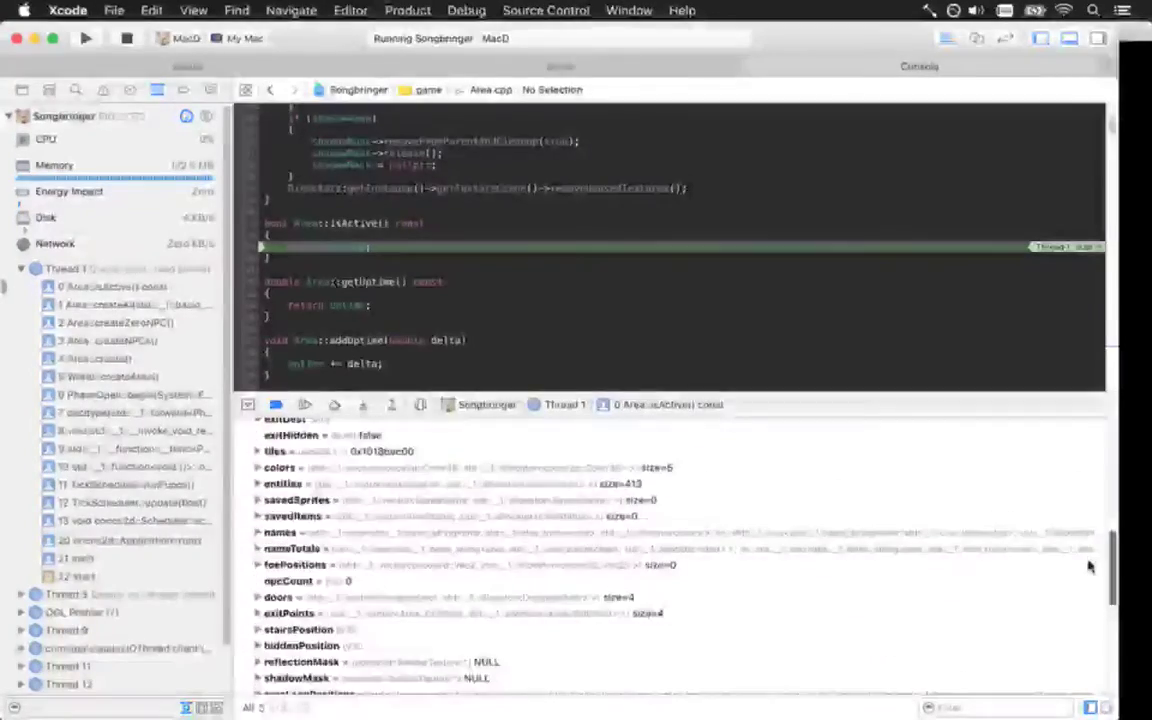
{"action": "left_click_drag", "start_coordinate": [1108, 556], "coordinate": [1107, 440]}
{"action": "left_click", "coordinate": [328, 540]}
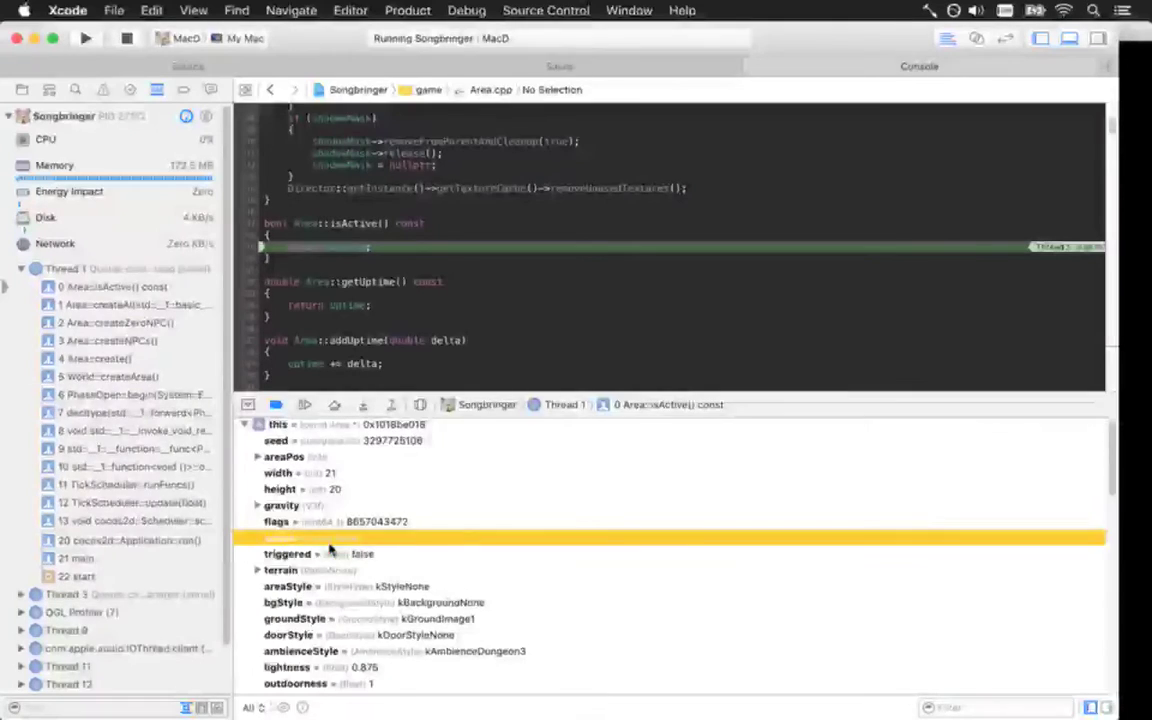
{"action": "left_click", "coordinate": [385, 405]}
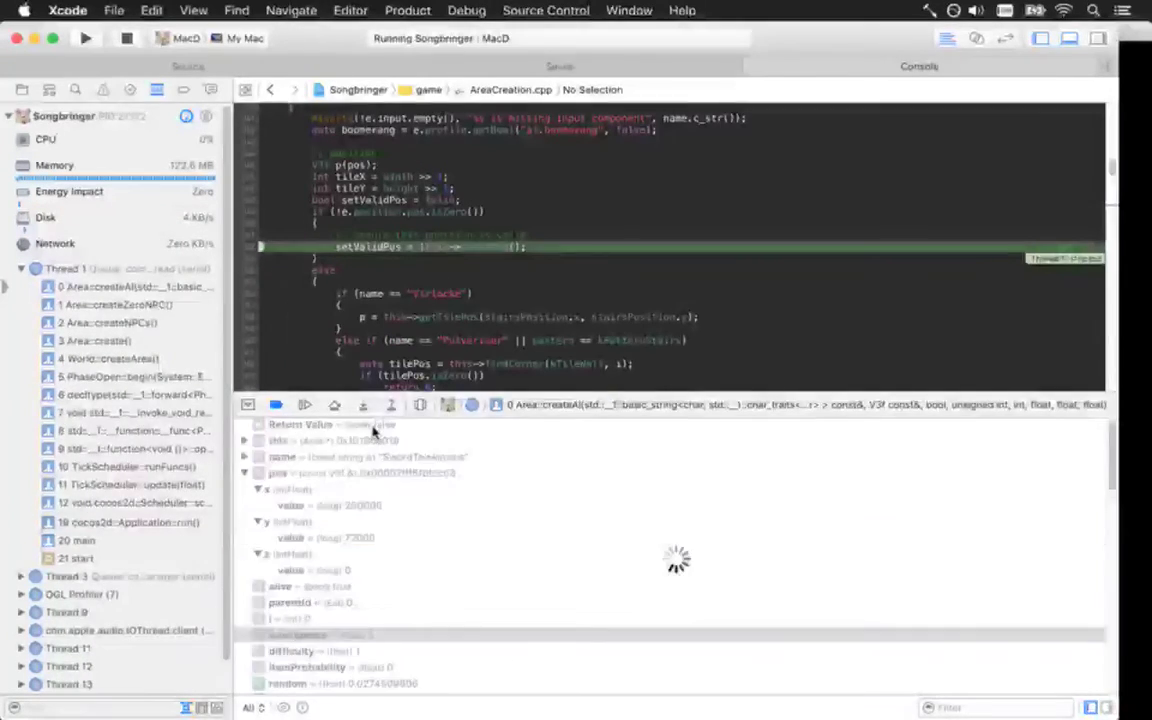
Execute the setValidPos assignment and confirm it now reads true
{"action": "left_click", "coordinate": [335, 405]}
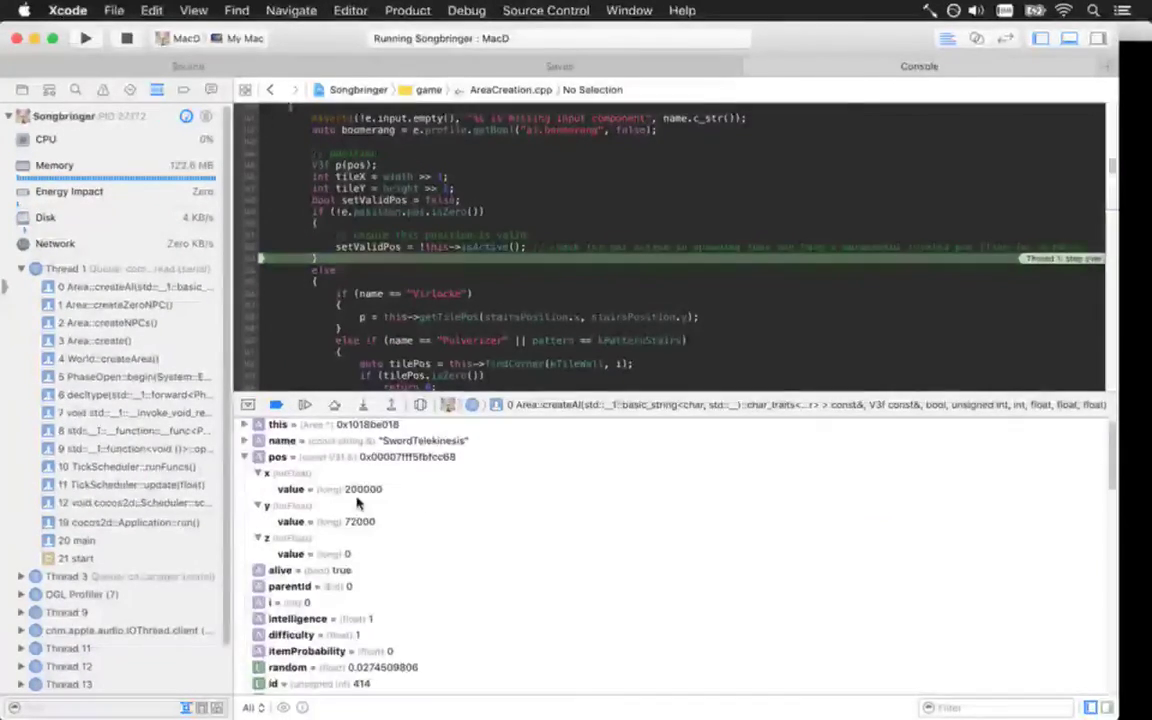
{"action": "left_click_drag", "start_coordinate": [1110, 465], "coordinate": [1110, 517]}
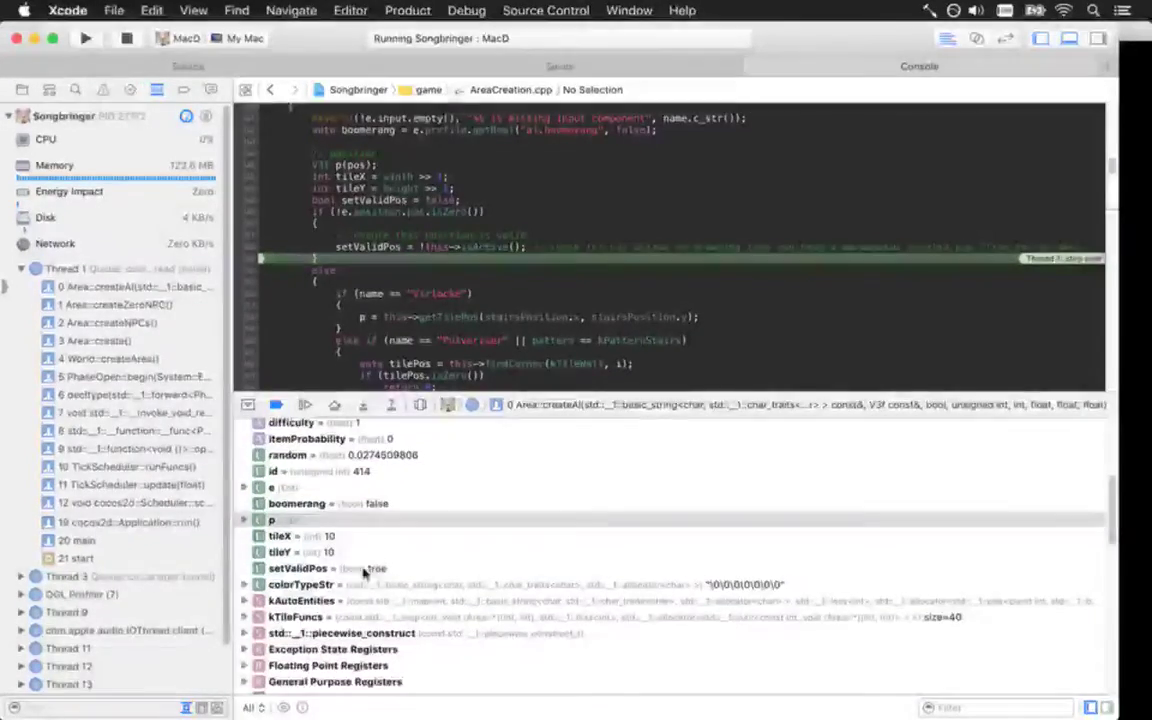
{"action": "left_click", "coordinate": [368, 568]}
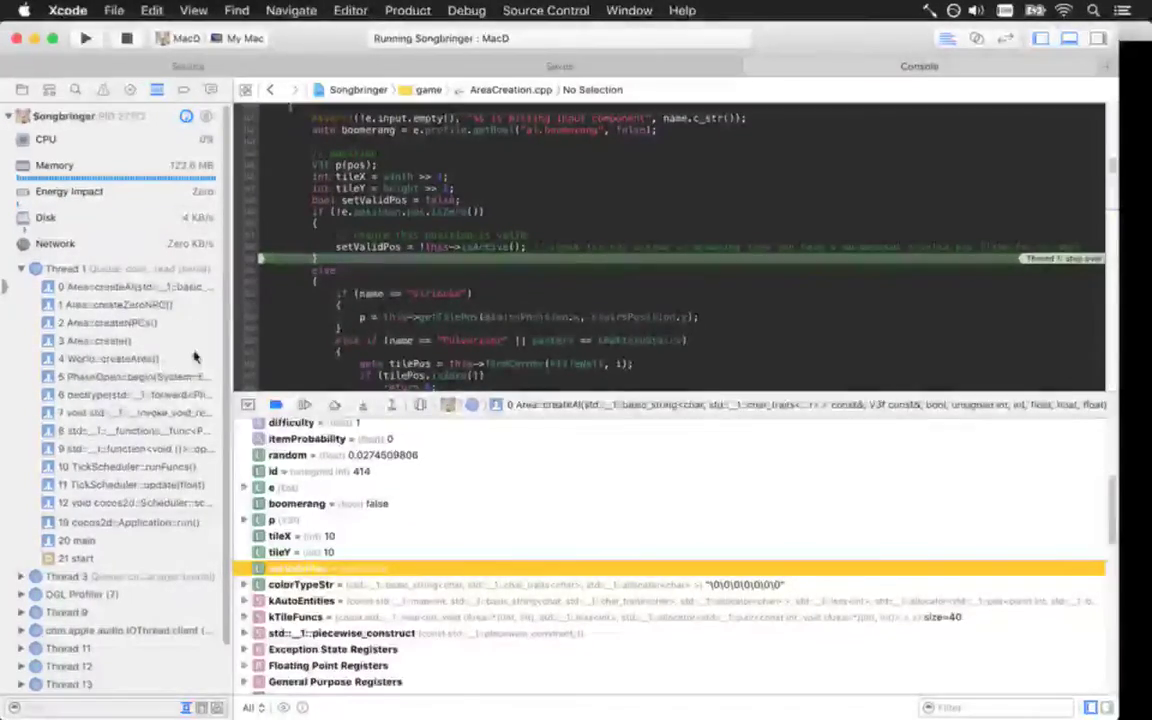
{"action": "key", "text": "super+Tab"}
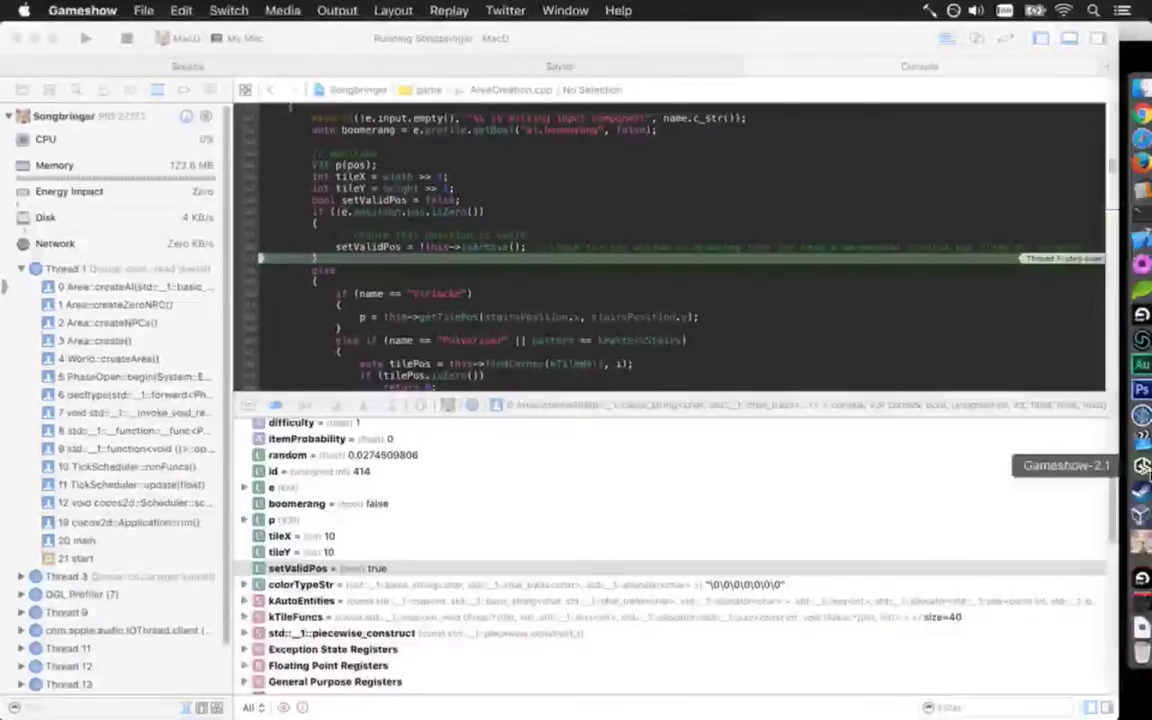
{"action": "left_click", "coordinate": [1133, 605]}
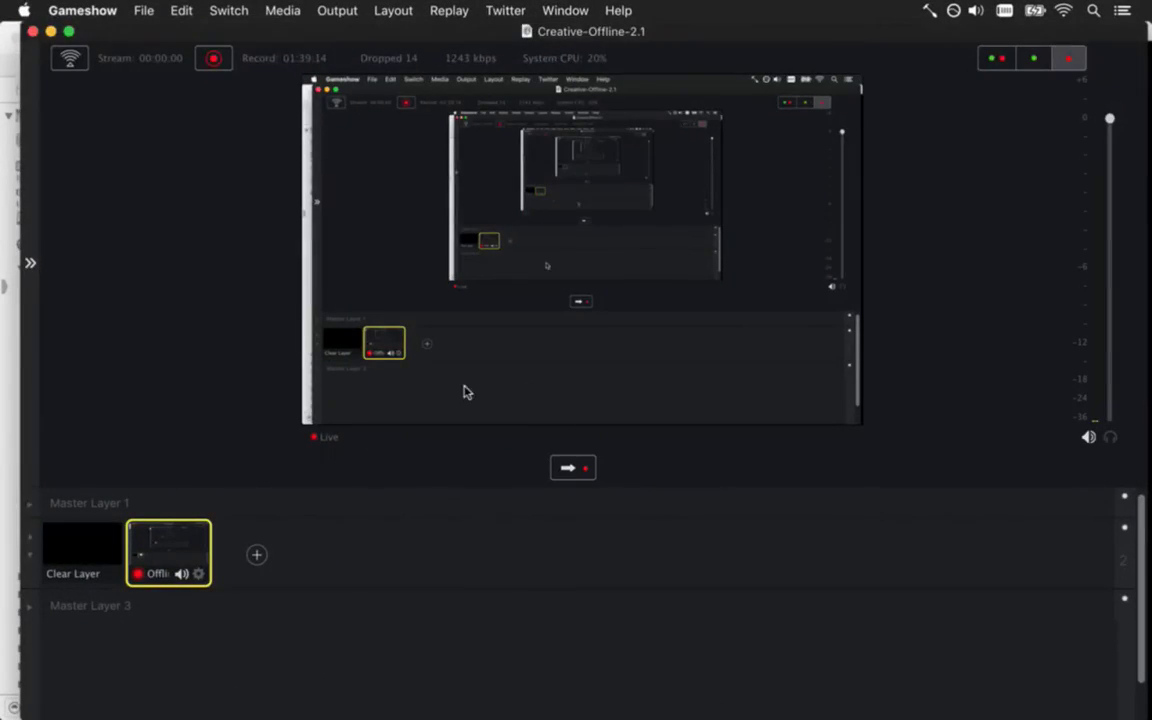
{"action": "key", "text": "super+Tab"}
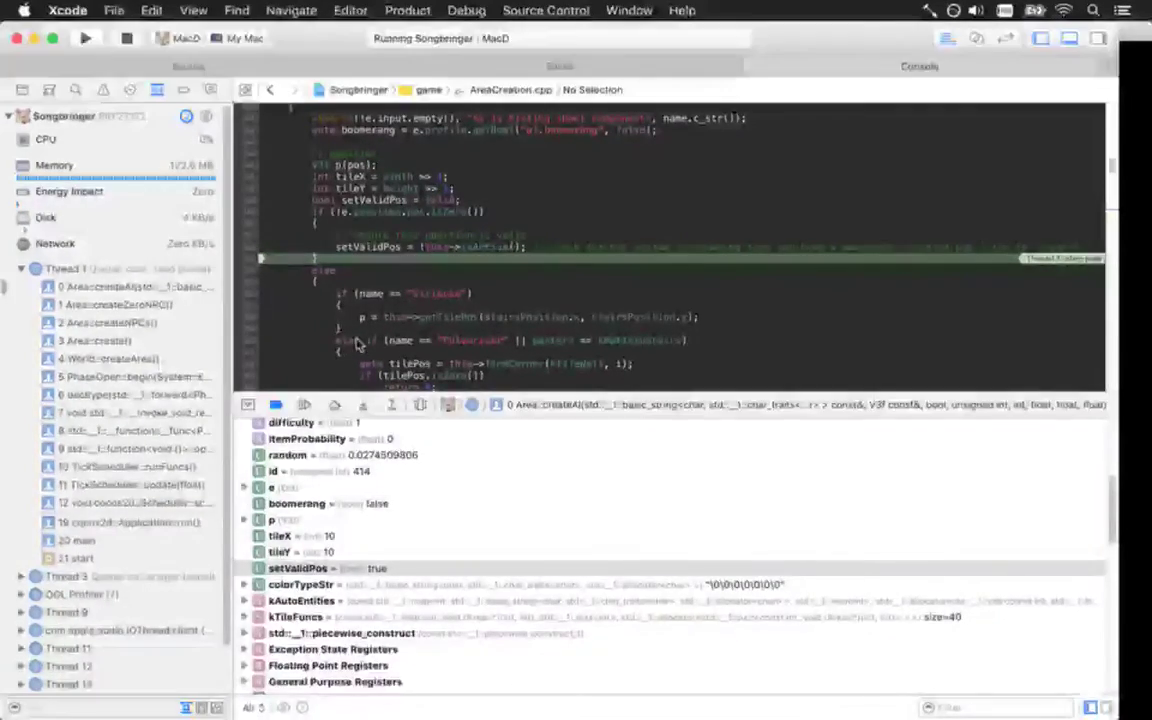
Step into MoveSystem::setAnyValidPosition, check getAnyValidPosition's definition, and return to the paused line
{"action": "left_click", "coordinate": [335, 405]}
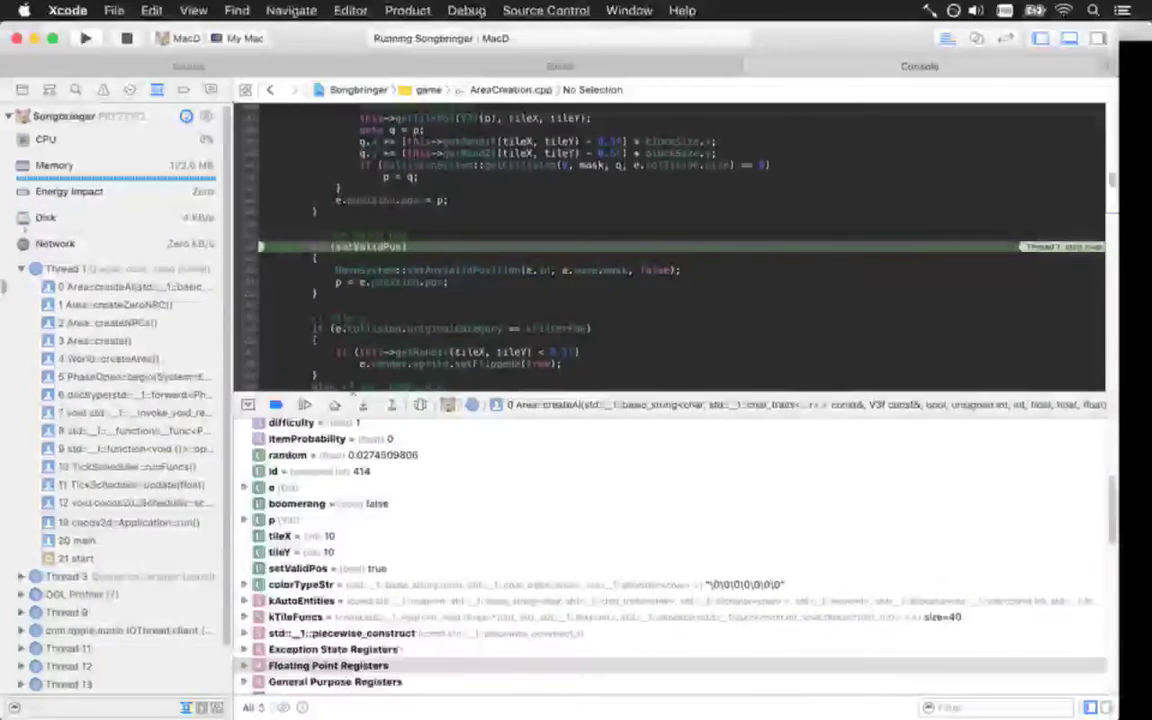
{"action": "left_click", "coordinate": [337, 404]}
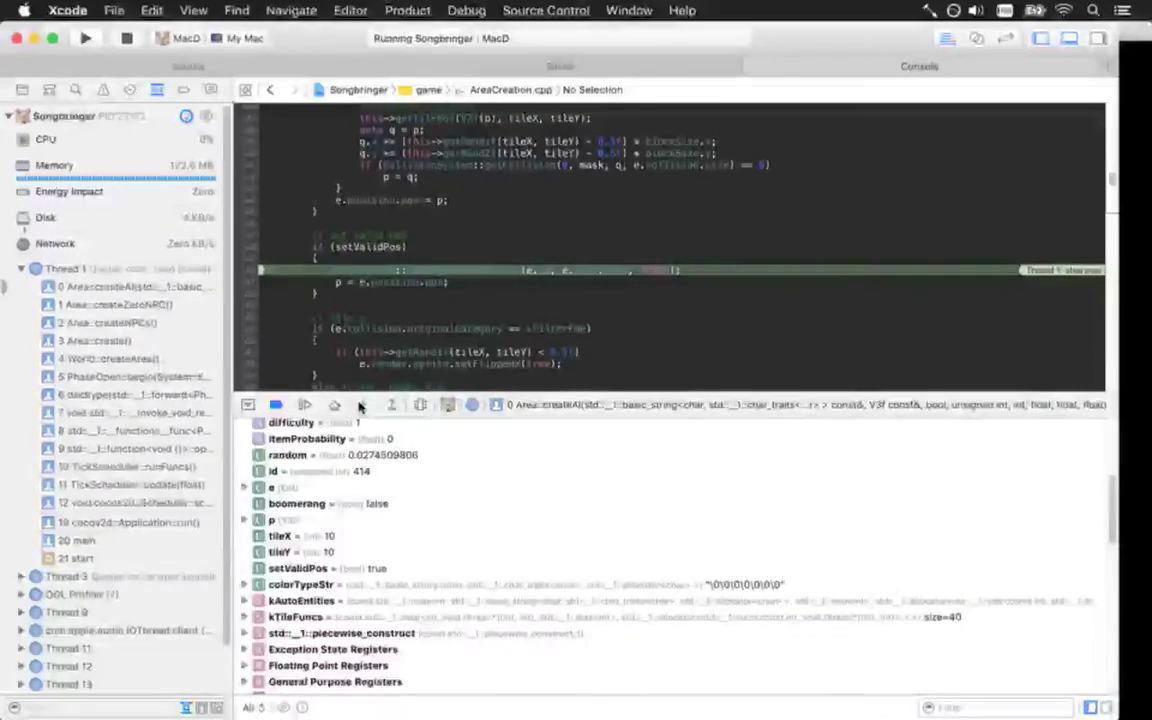
{"action": "left_click", "coordinate": [362, 405]}
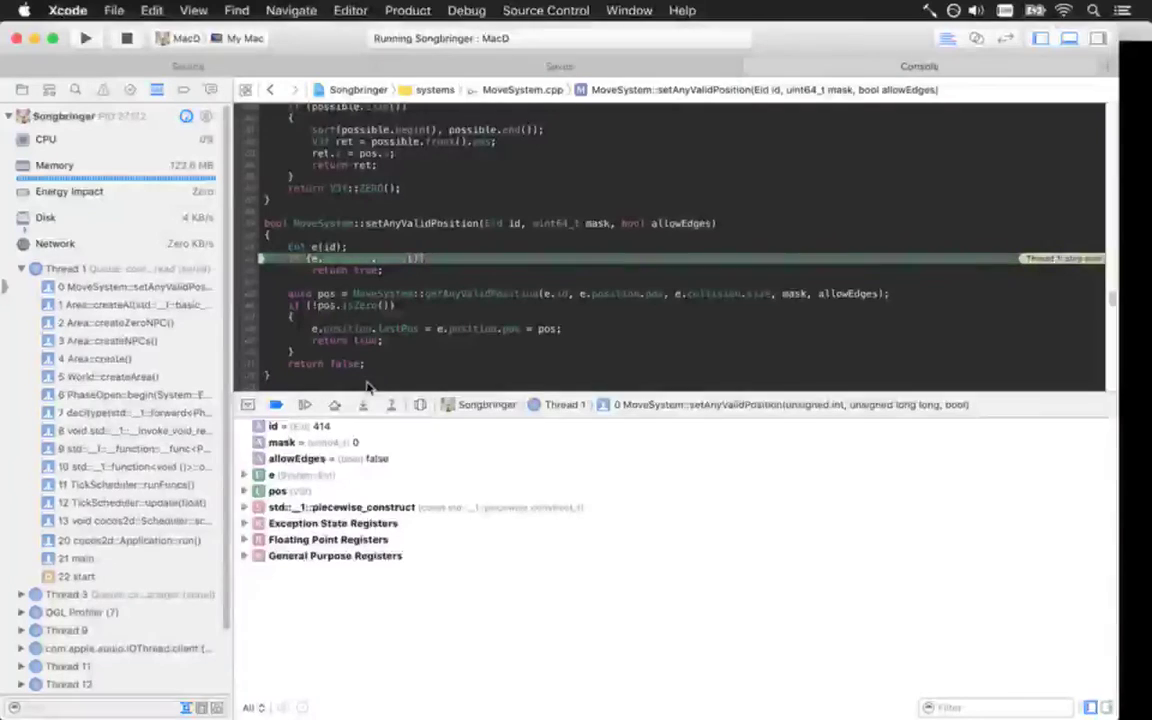
{"action": "type", "text": "{"}
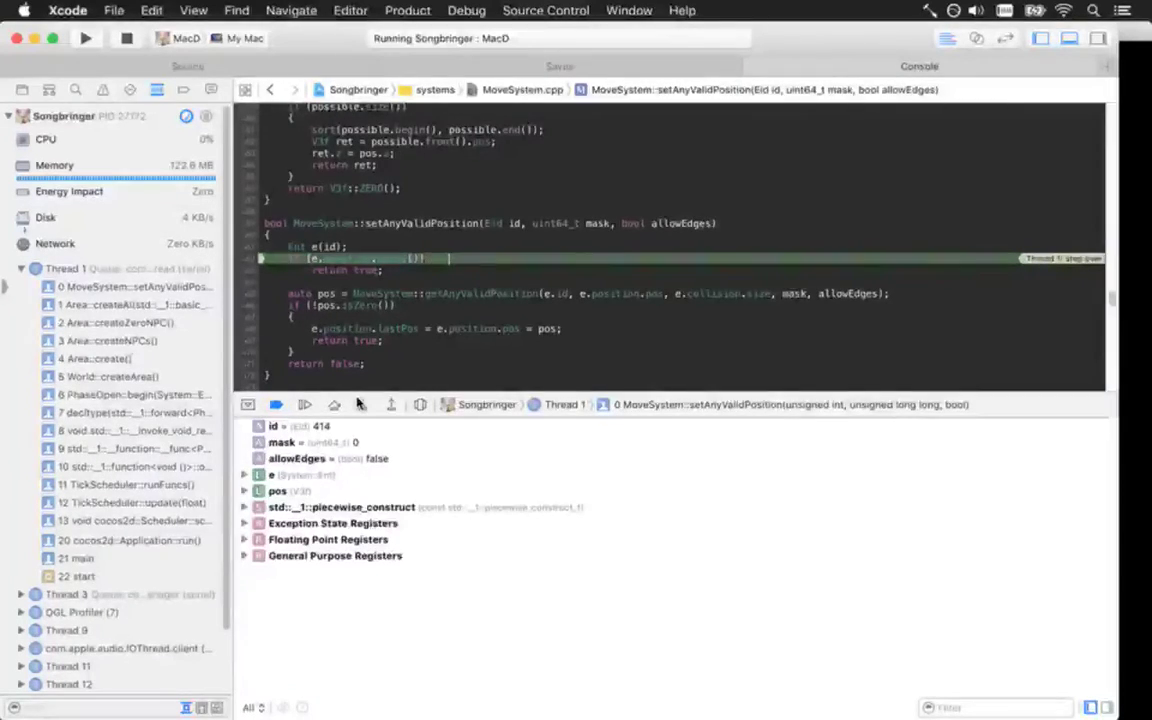
{"action": "type", "text": "ret"}
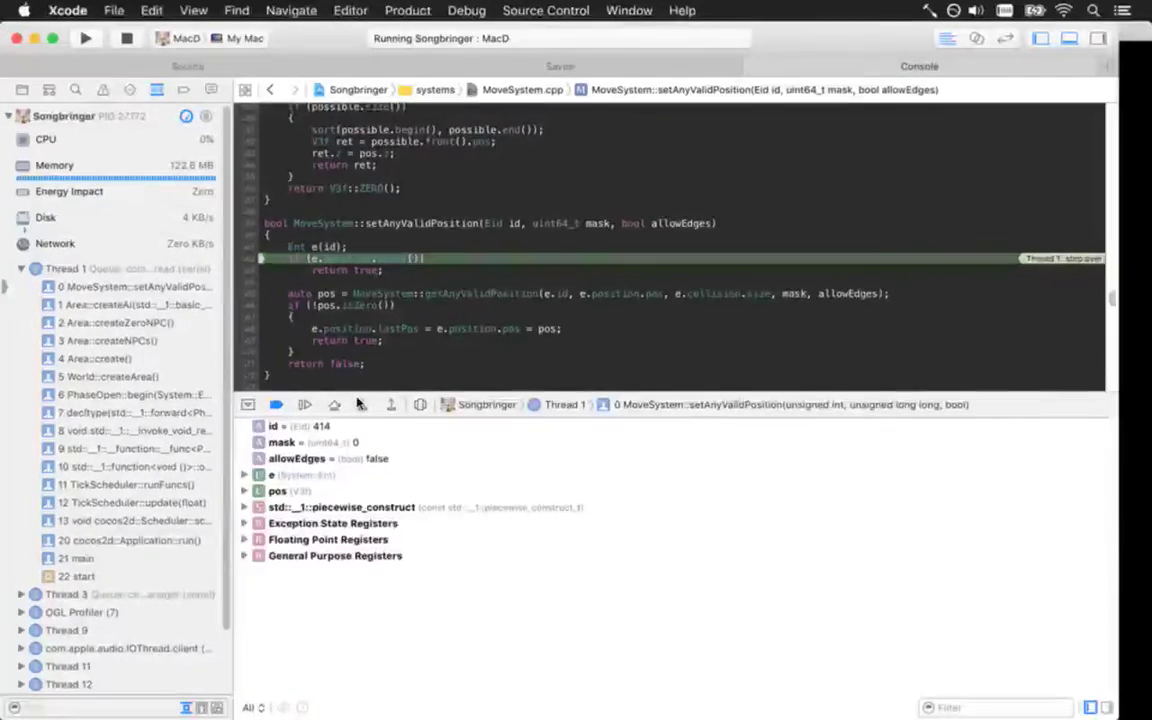
{"action": "type", "text": "urn true;"}
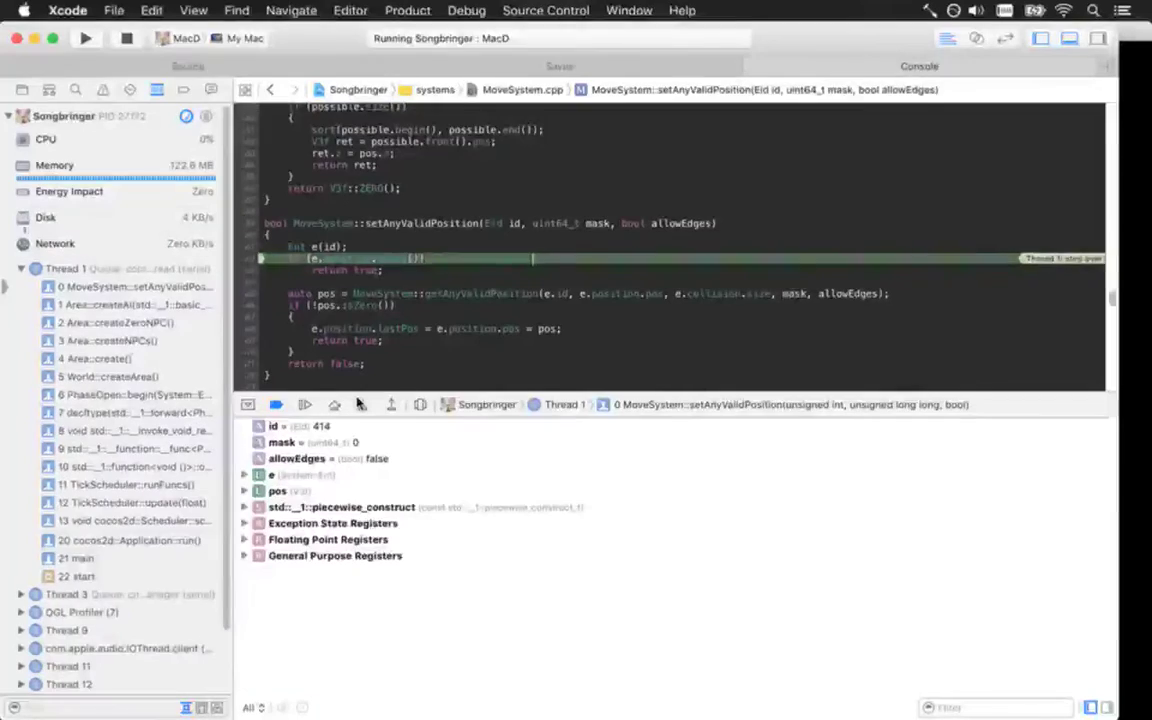
{"action": "type", "text": " }"}
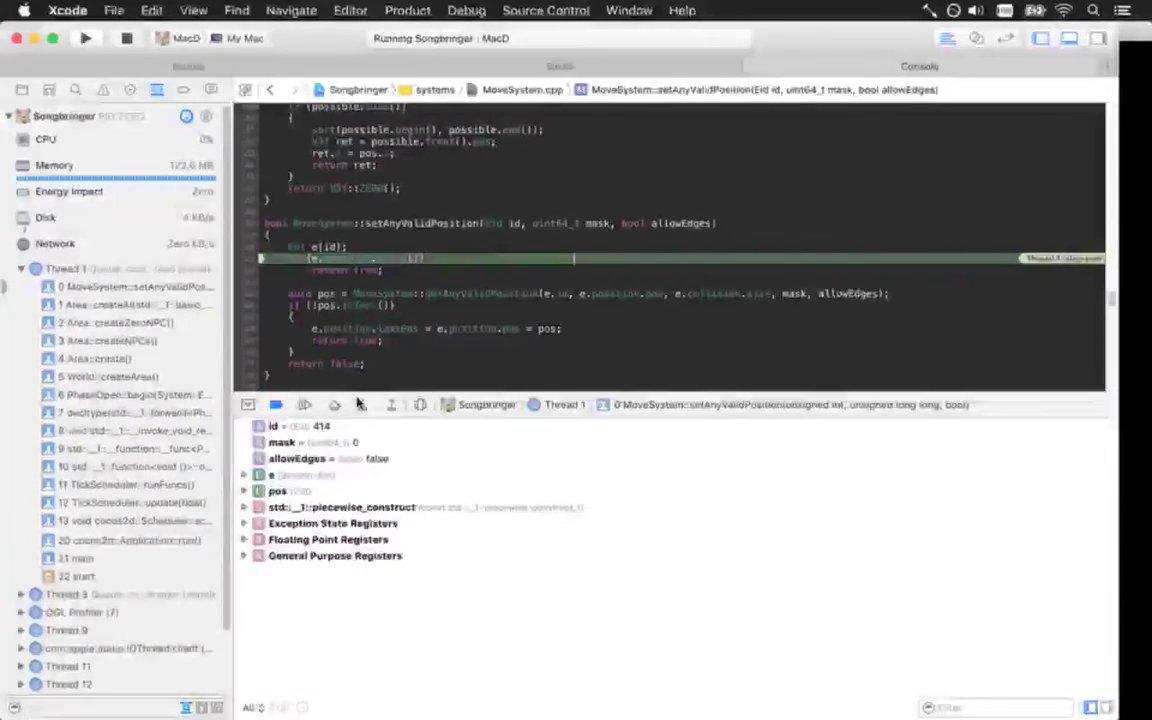
{"action": "type", "text": "}"}
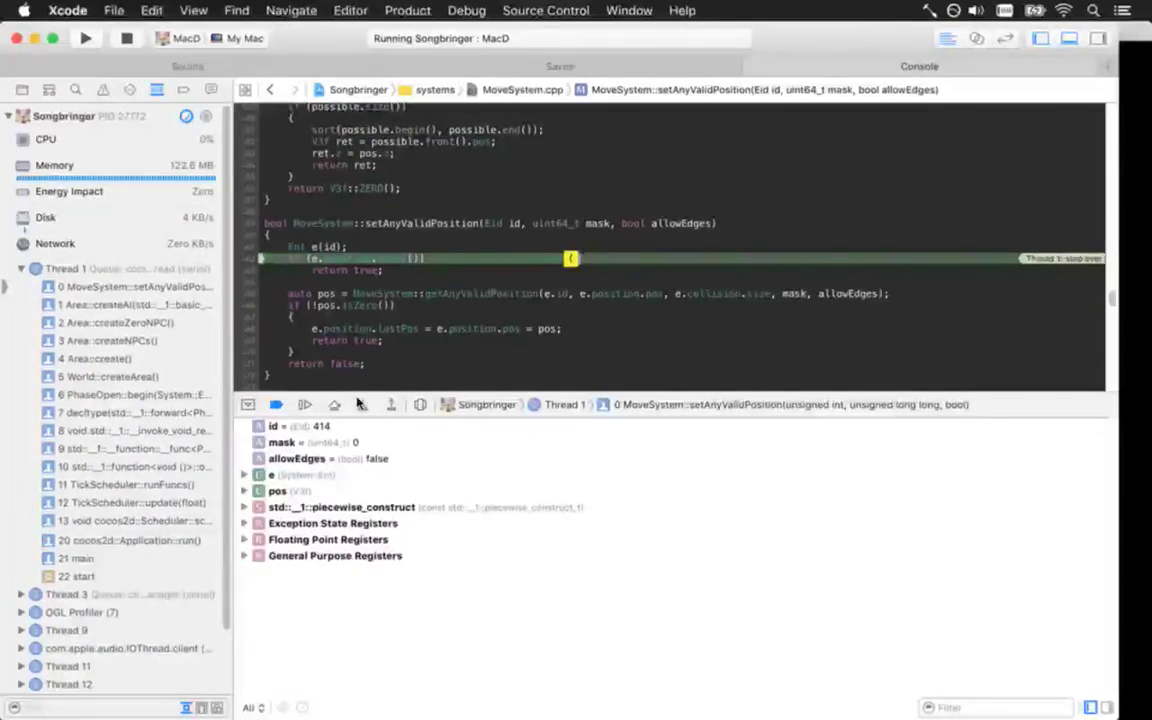
{"action": "left_click", "coordinate": [445, 295], "text": "super"}
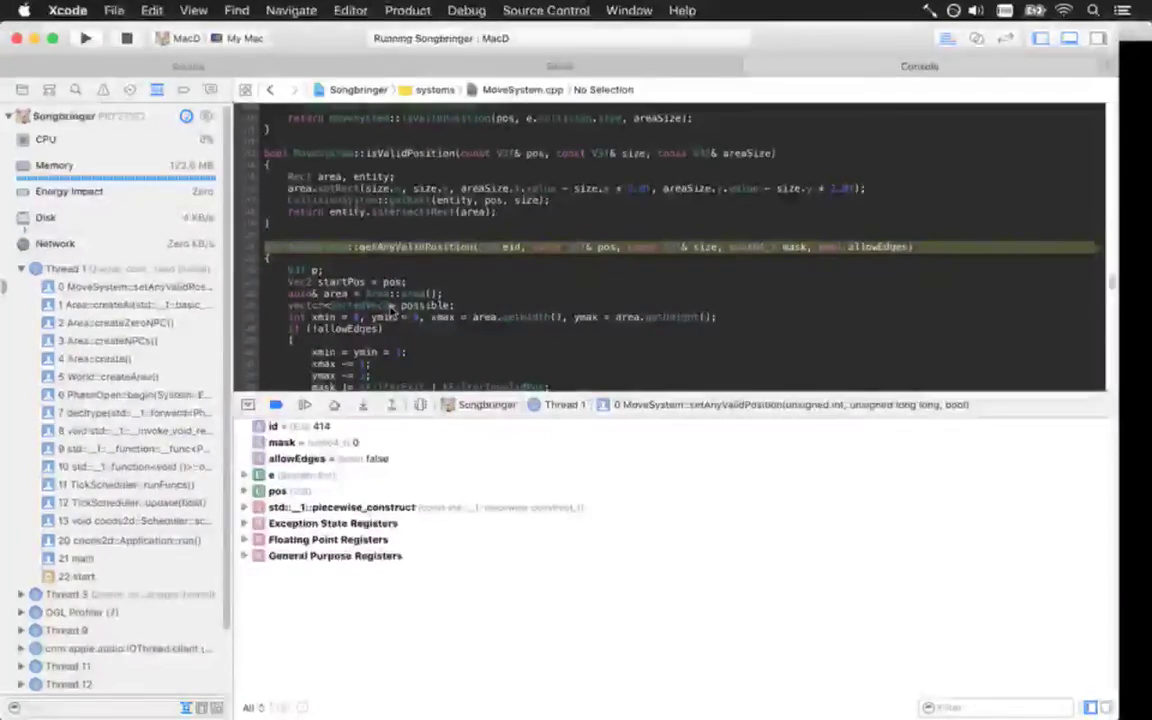
{"action": "left_click", "coordinate": [361, 405]}
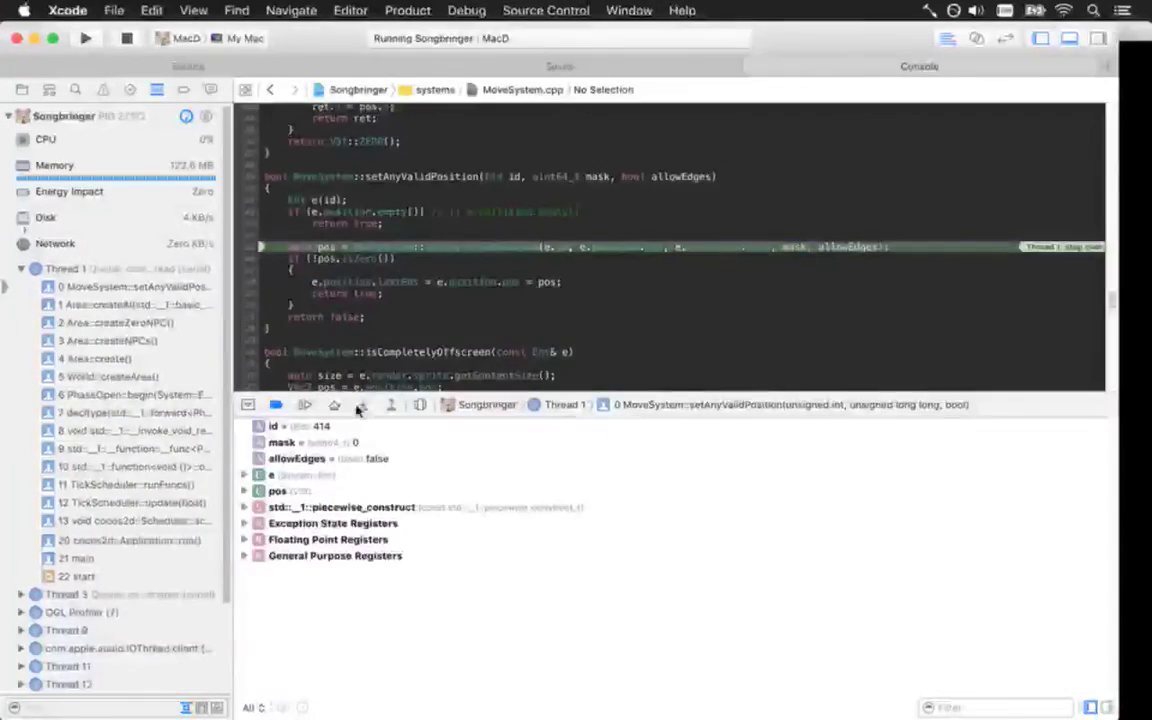
Step into getAnyValidPosition and past the allowEdges block into the y and x loops
{"action": "left_click", "coordinate": [361, 405]}
{"action": "left_click", "coordinate": [336, 404]}
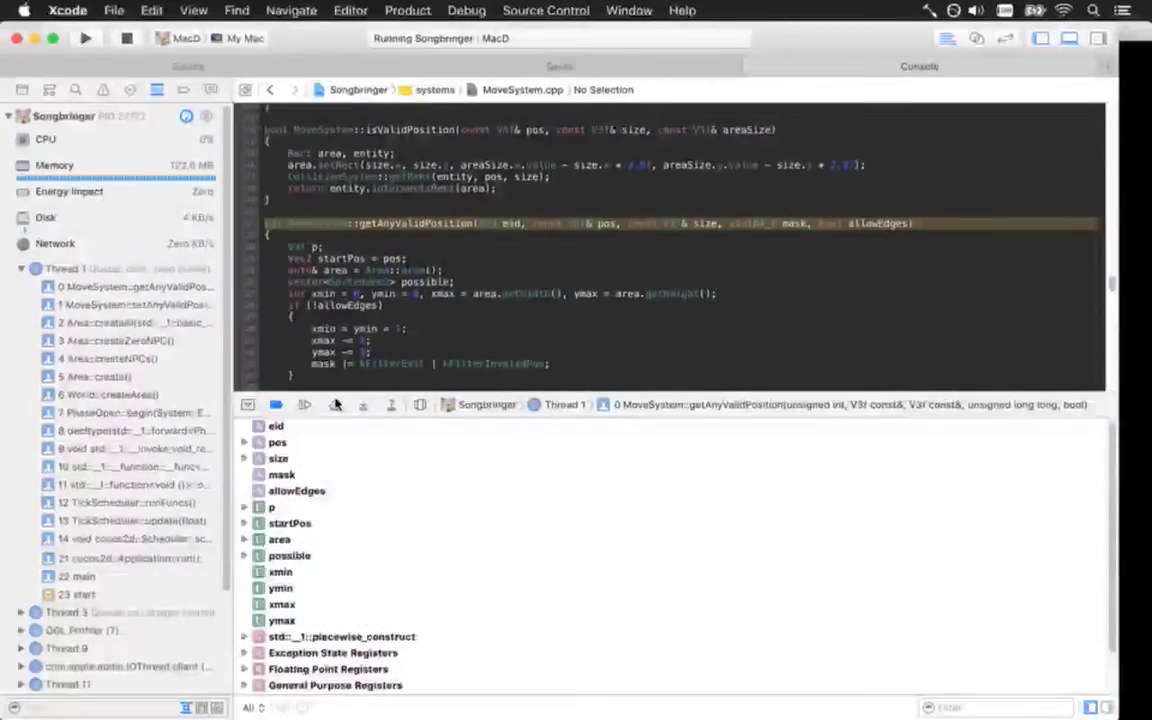
{"action": "left_click", "coordinate": [336, 404]}
{"action": "left_click", "coordinate": [336, 404]}
{"action": "left_click", "coordinate": [337, 405]}
{"action": "left_click", "coordinate": [338, 406]}
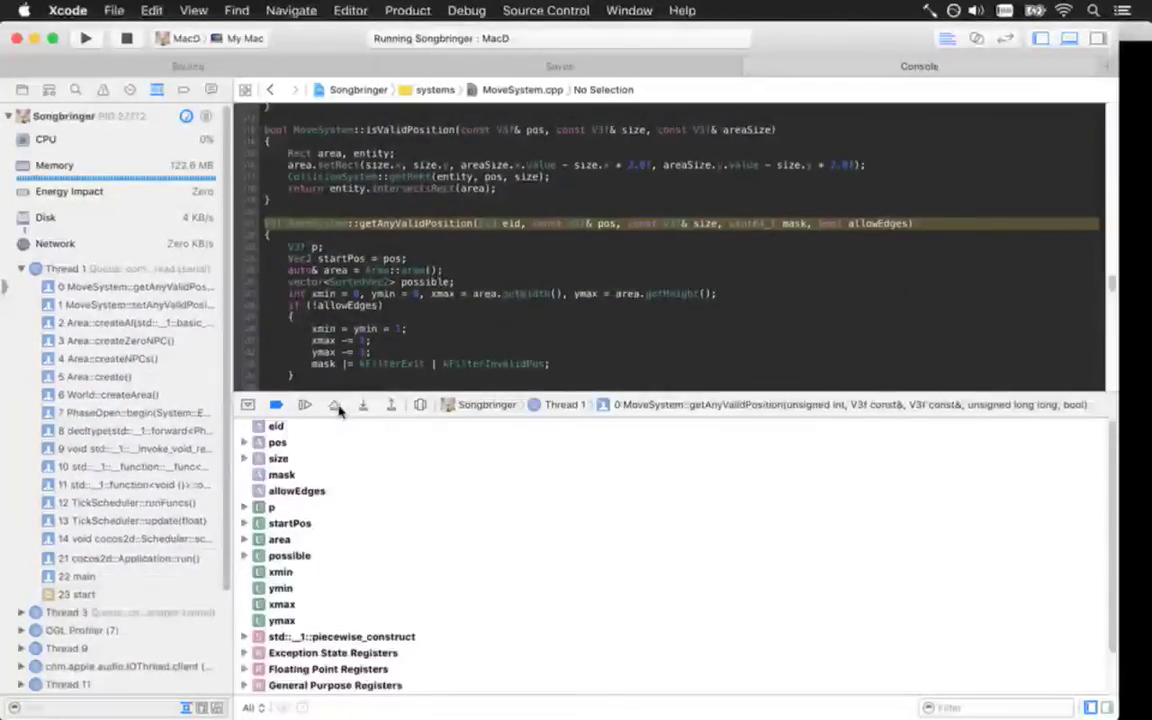
{"action": "left_click", "coordinate": [337, 405]}
{"action": "left_click", "coordinate": [337, 405]}
{"action": "left_click", "coordinate": [338, 405]}
{"action": "left_click", "coordinate": [339, 405]}
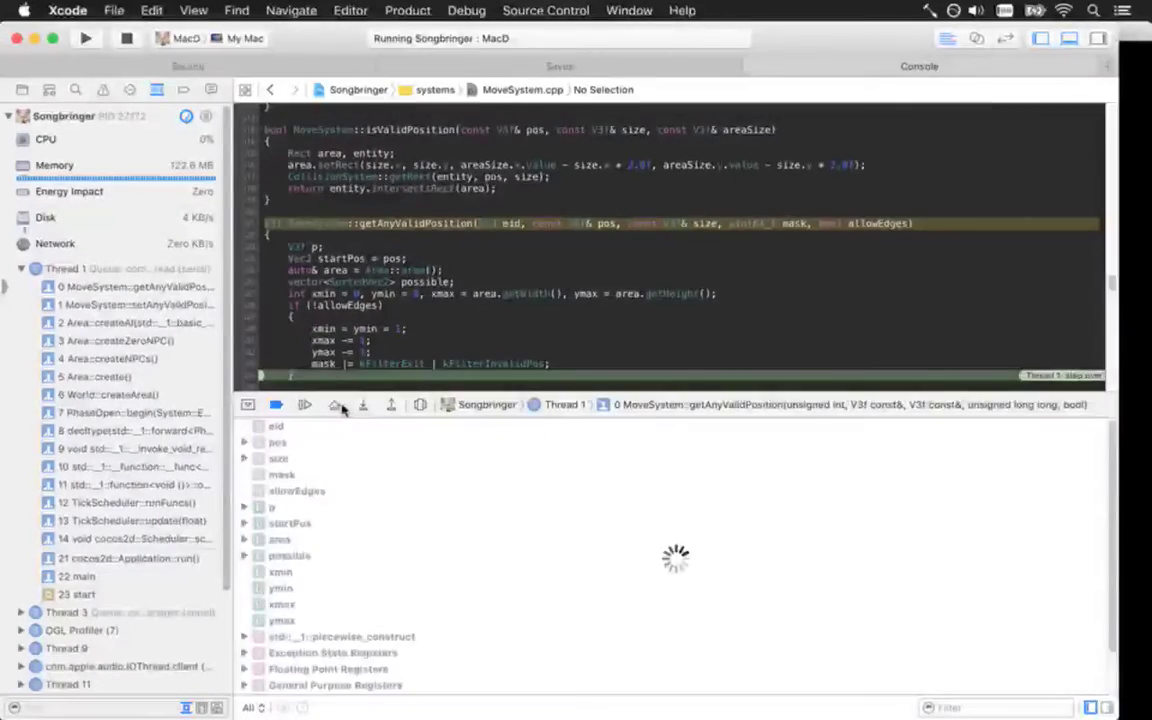
{"action": "left_click", "coordinate": [341, 406]}
{"action": "left_click", "coordinate": [344, 405]}
{"action": "left_click", "coordinate": [346, 404]}
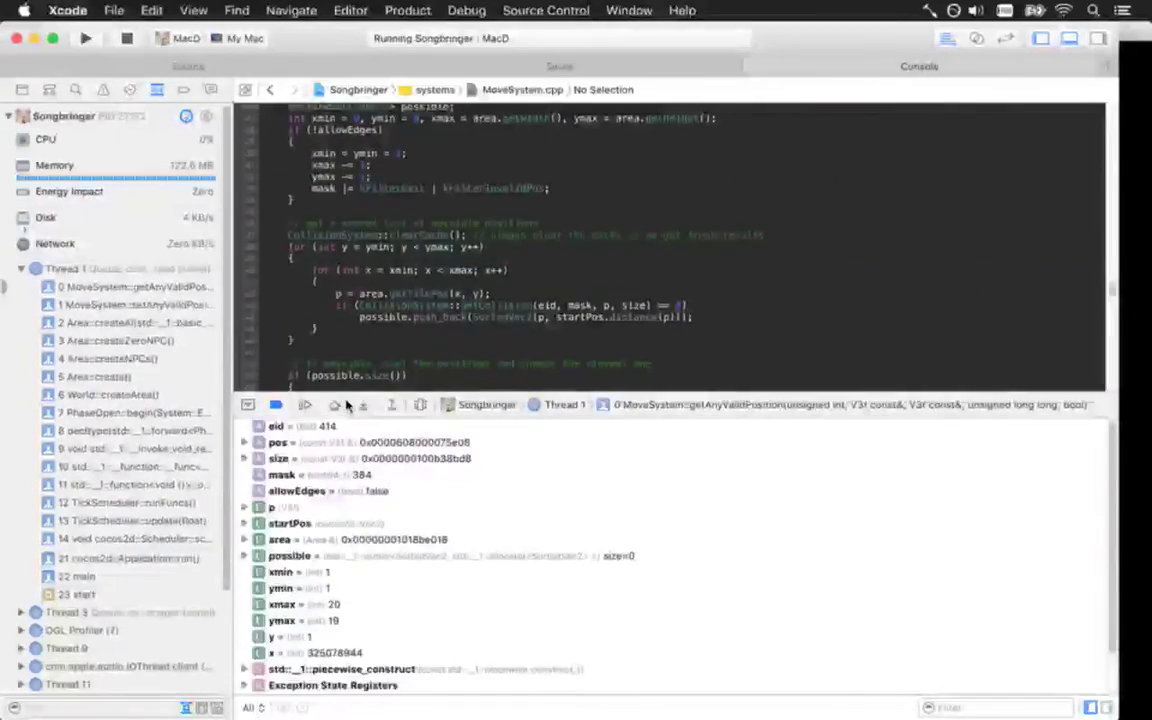
{"action": "left_click", "coordinate": [346, 404]}
{"action": "left_click", "coordinate": [342, 404]}
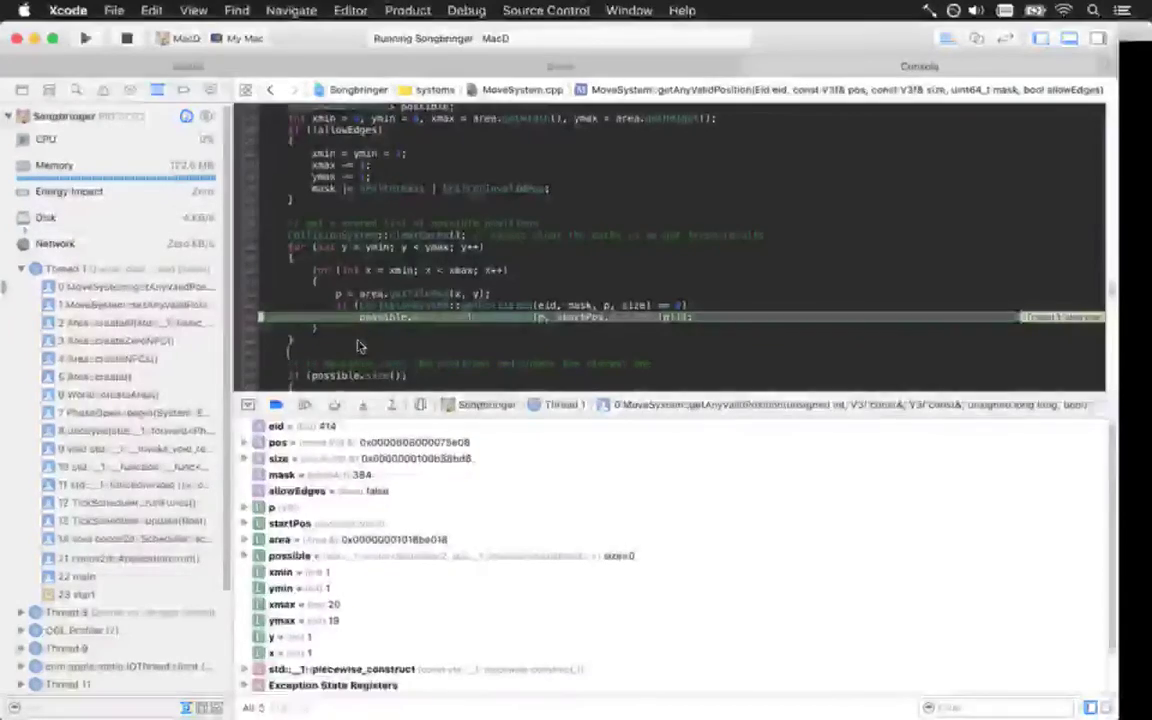
Review the loop code and advance to the possible.push_back line with possible still empty
{"action": "scroll", "coordinate": [357, 347], "scroll_direction": "down", "scroll_amount": 1}
{"action": "scroll", "coordinate": [357, 347], "scroll_direction": "down", "scroll_amount": 3}
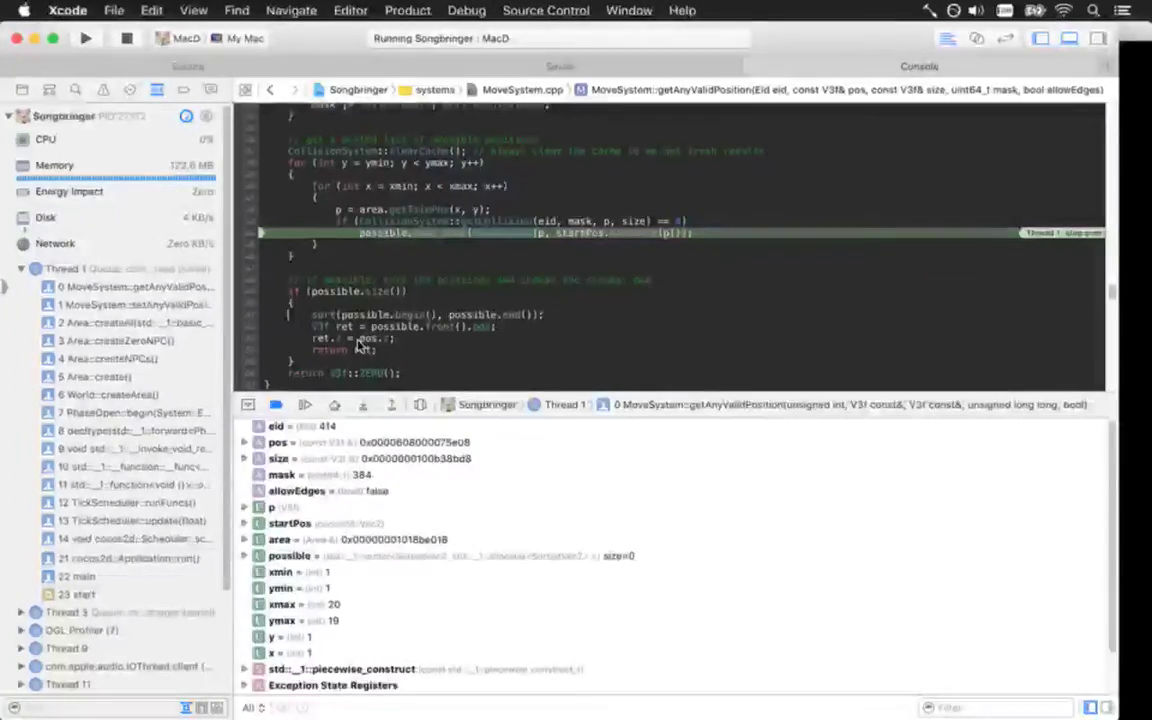
{"action": "key", "text": "Up"}
{"action": "key", "text": "Up"}
{"action": "key", "text": "Up"}
{"action": "key", "text": "Up"}
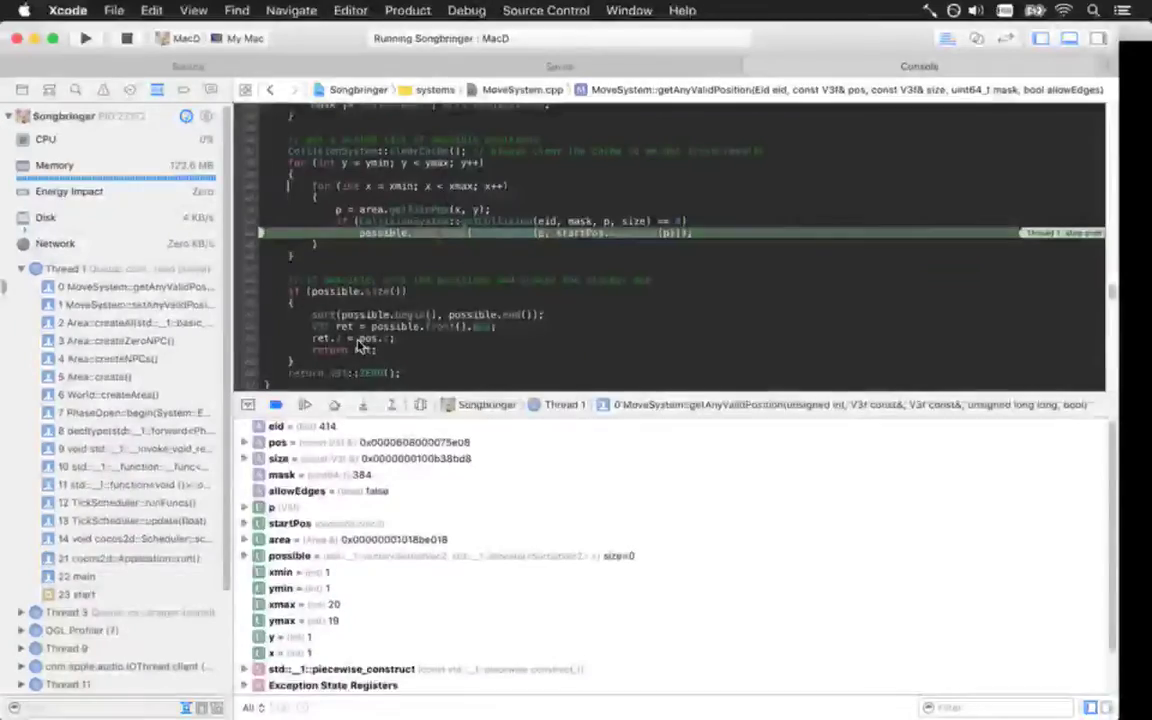
{"action": "scroll", "coordinate": [360, 345], "scroll_direction": "up", "scroll_amount": 5}
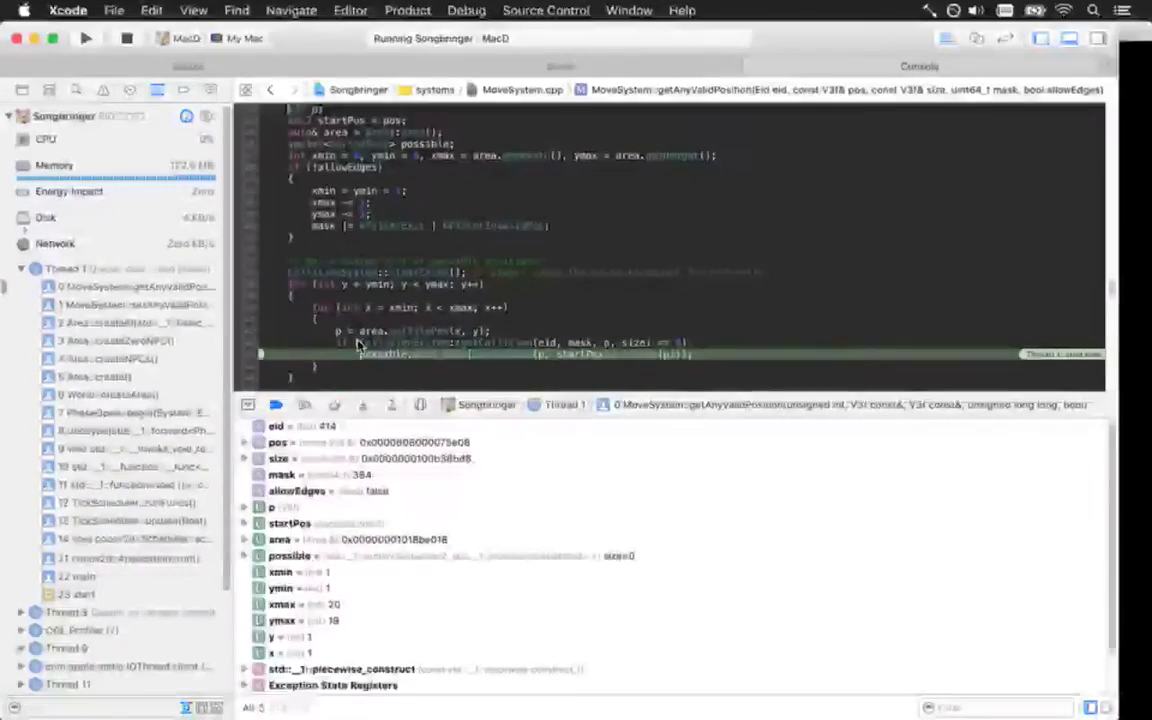
{"action": "scroll", "coordinate": [358, 343], "scroll_direction": "up", "scroll_amount": 1}
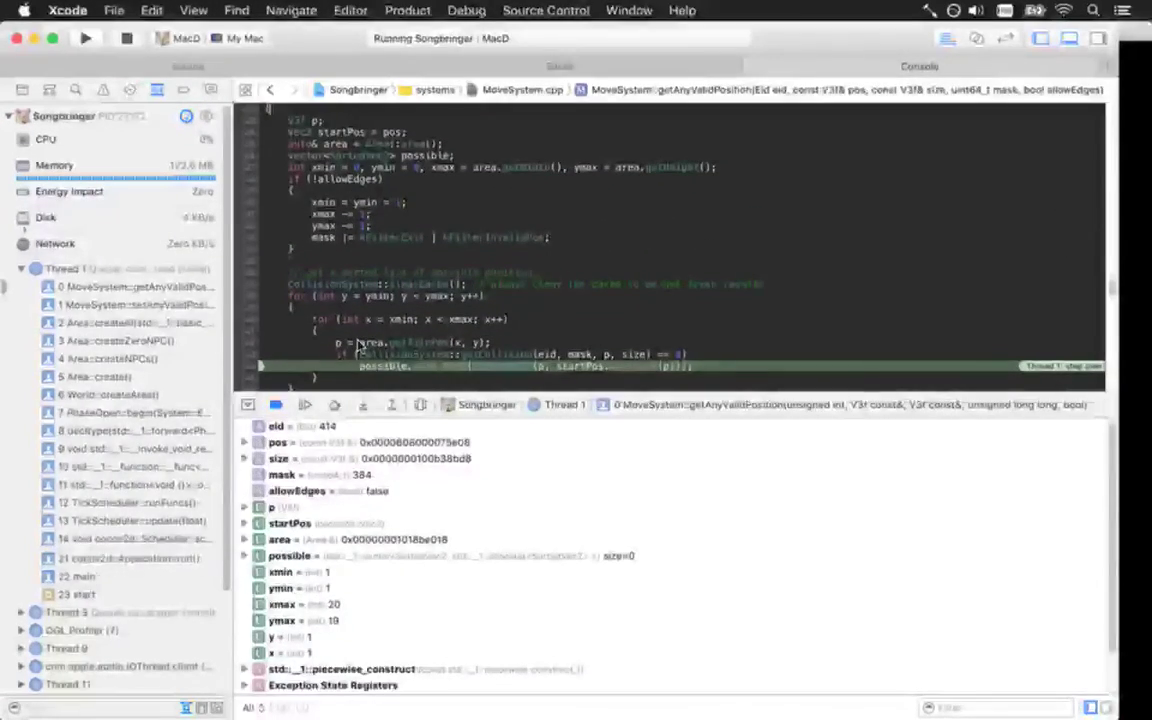
{"action": "scroll", "coordinate": [358, 345], "scroll_direction": "up", "scroll_amount": 2}
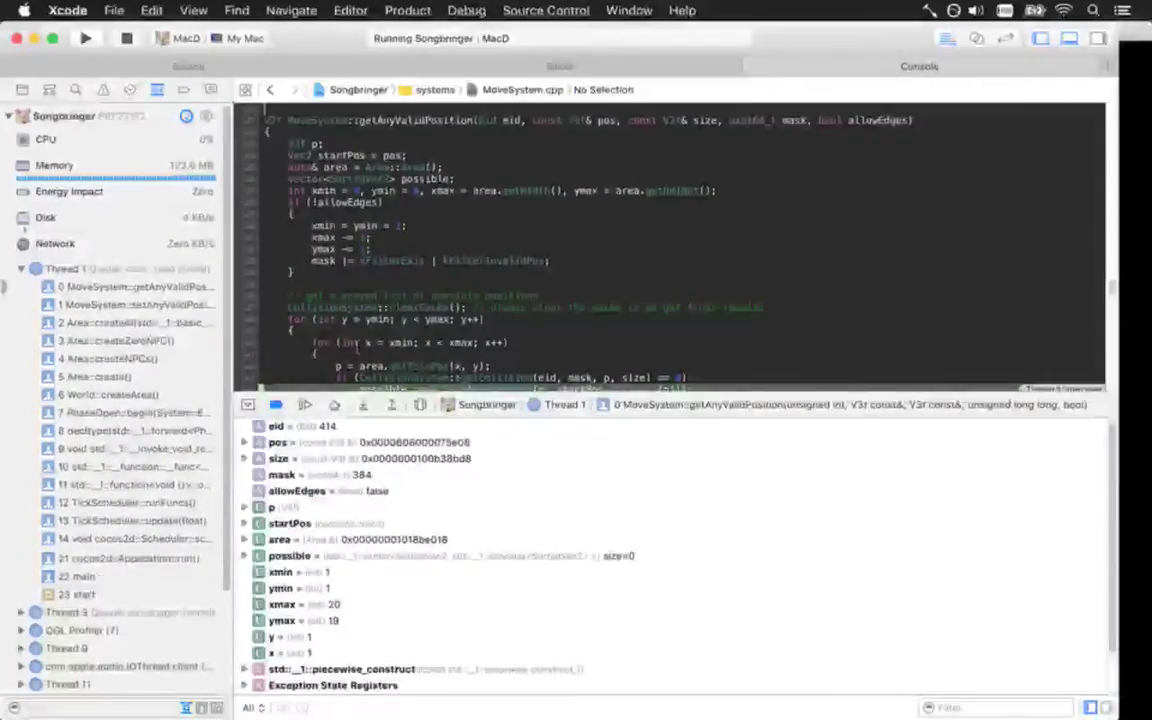
{"action": "key", "text": "Down"}
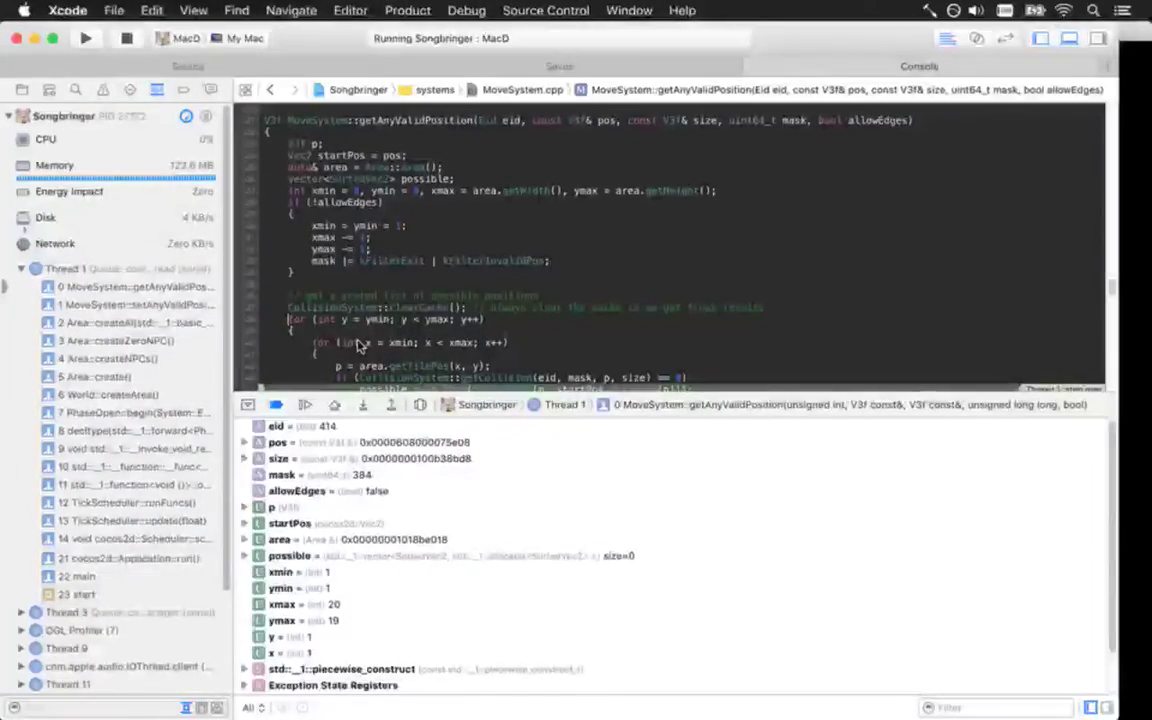
{"action": "key", "text": "F6"}
{"action": "key", "text": "F6"}
{"action": "key", "text": "F6"}
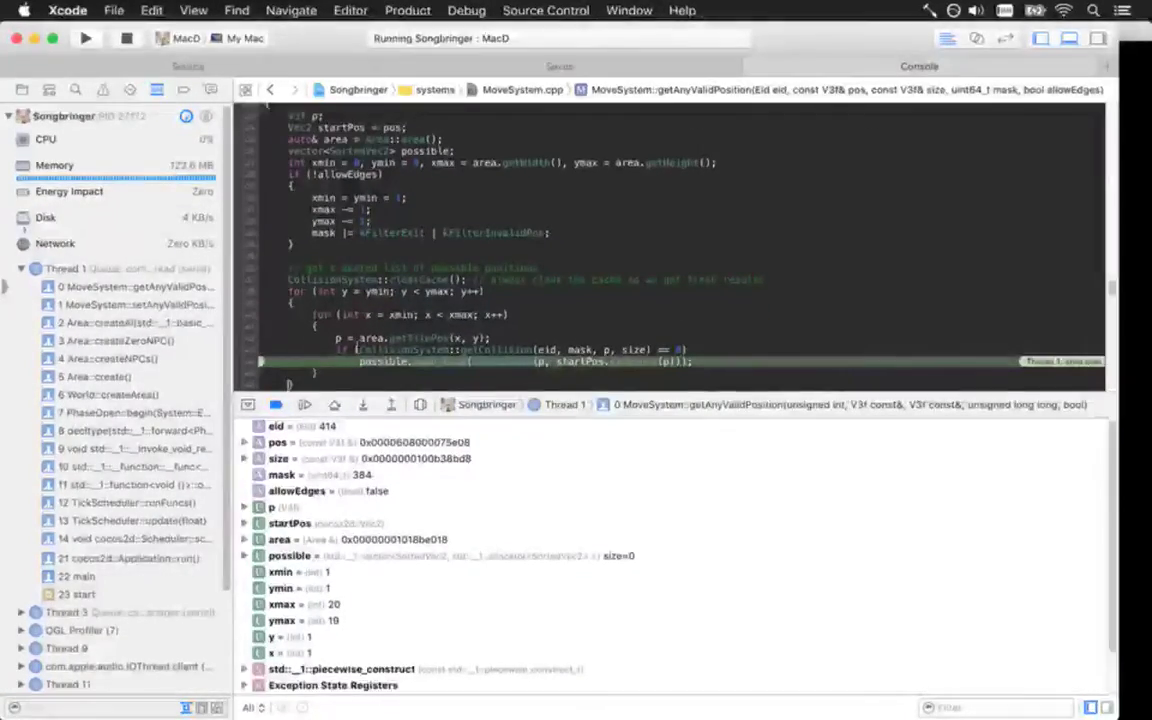
{"action": "scroll", "coordinate": [357, 348], "scroll_direction": "down", "scroll_amount": 1}
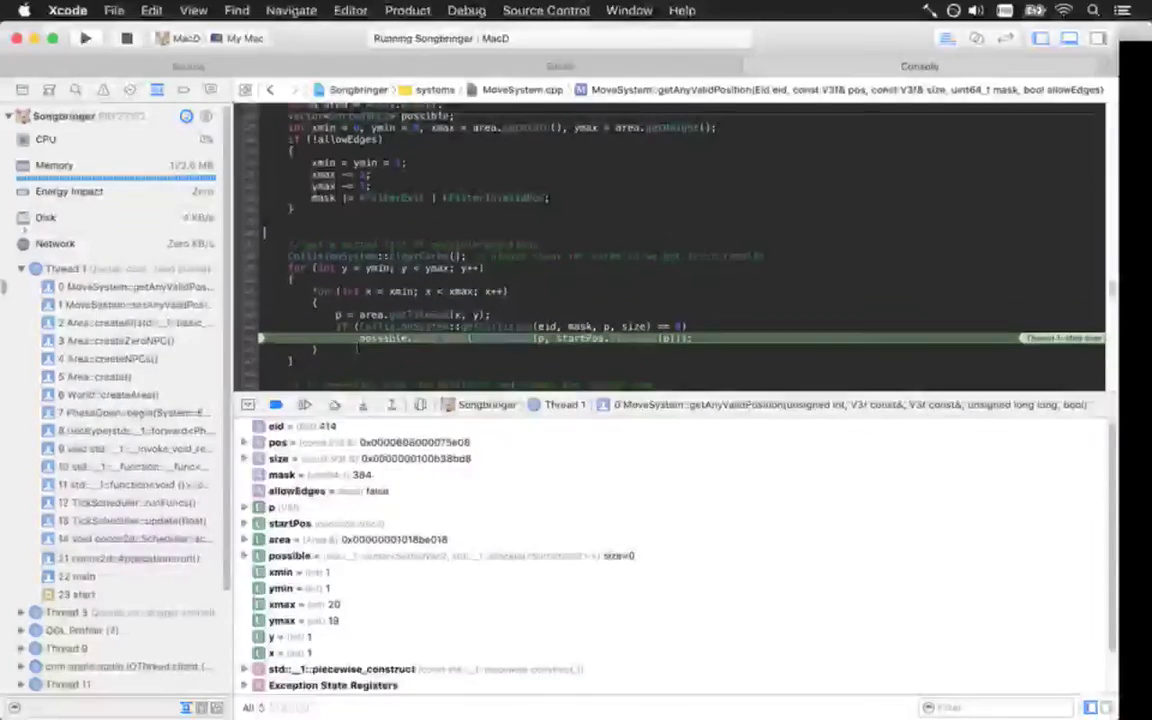
Paste the CollisionSystem::getCollision check with possible.push_back above the tile loops and fix its indent
{"action": "type", "text": "if (CollisionSystem::getCollision(eid, mask, p, size) == 0)     possible.push_back(SortVec2(p, startPos.distance(p)));"}
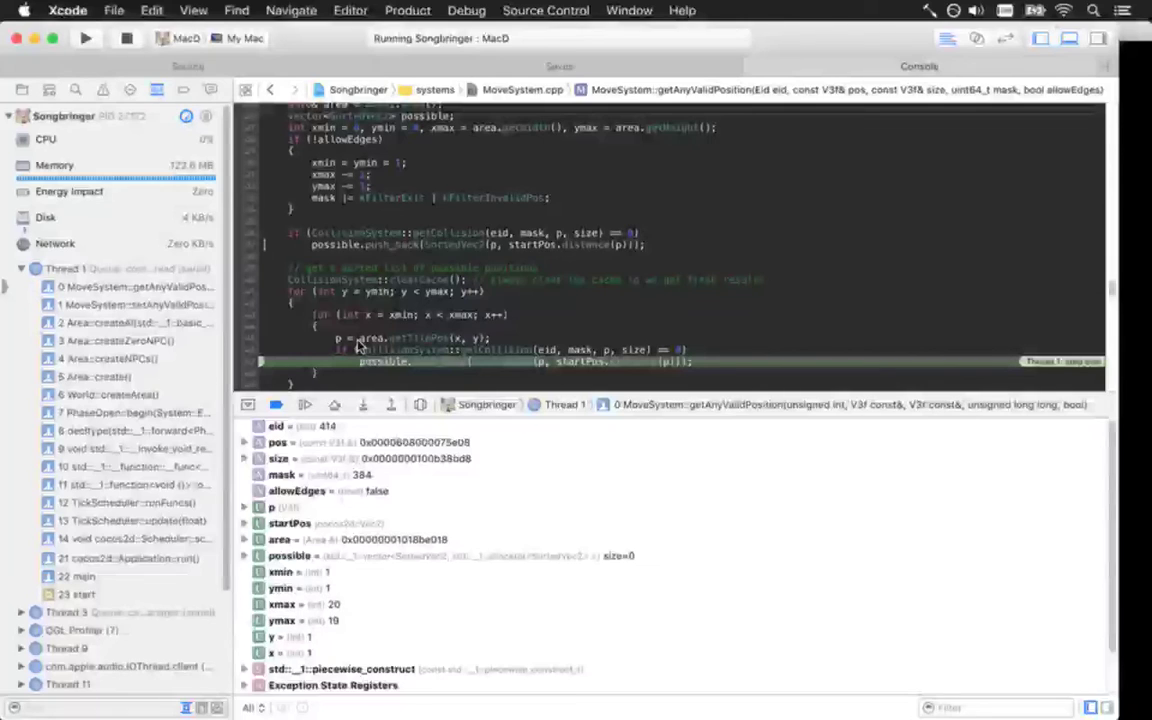
{"action": "key", "text": "BackSpace"}
{"action": "key", "text": "BackSpace"}
{"action": "key", "text": "BackSpace"}
{"action": "key", "text": "BackSpace"}
{"action": "key", "text": "BackSpace"}
{"action": "key", "text": "BackSpace"}
{"action": "key", "text": "BackSpace"}
{"action": "key", "text": "BackSpace"}
Stop the game, add a '// start with...' comment above the new check, and use startPos in getCollision
{"action": "left_click", "coordinate": [126, 40]}
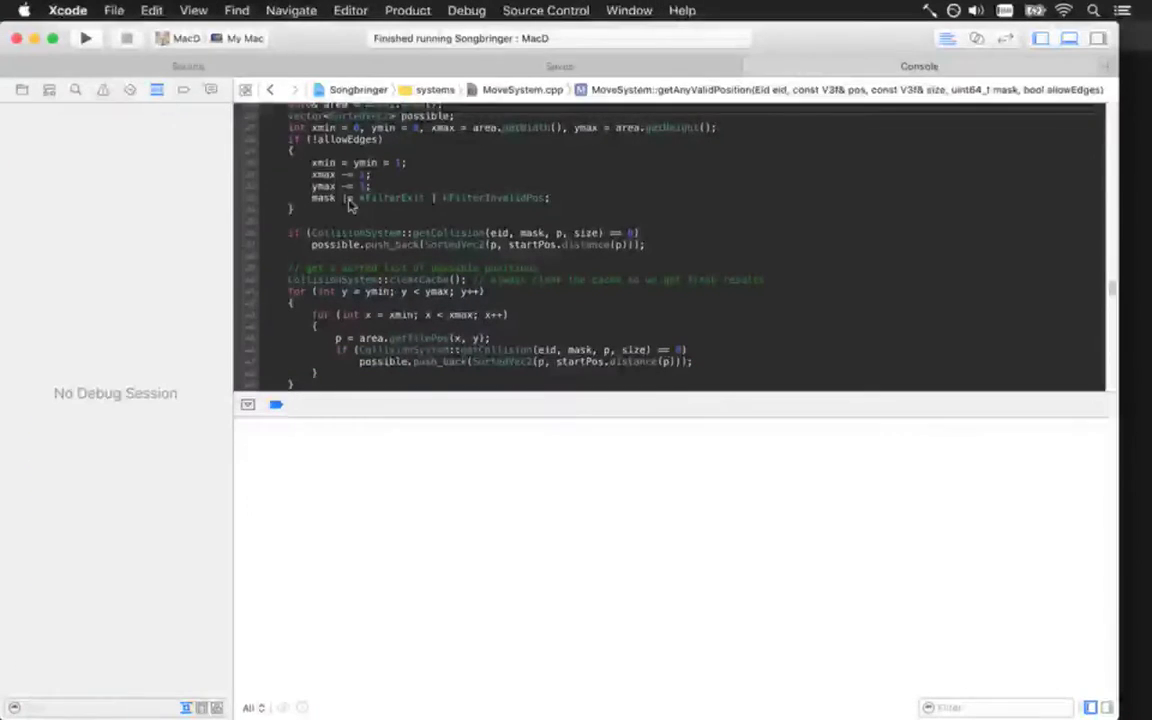
{"action": "key", "text": "Return"}
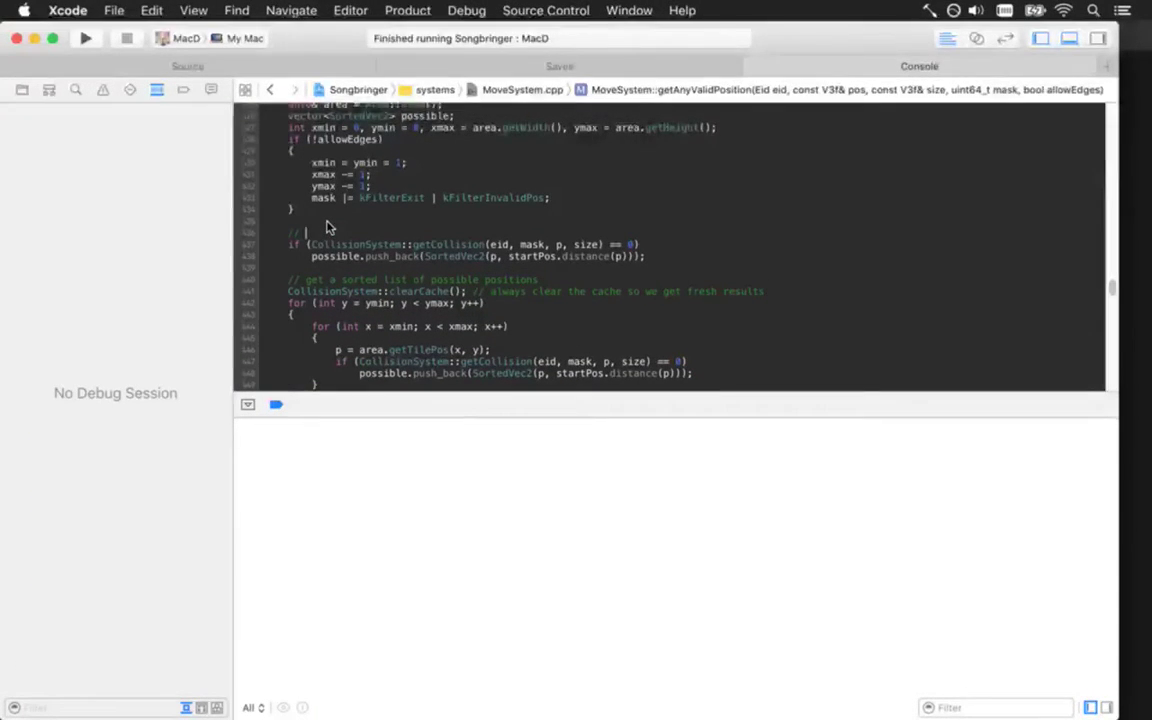
{"action": "type", "text": "// start with goa"}
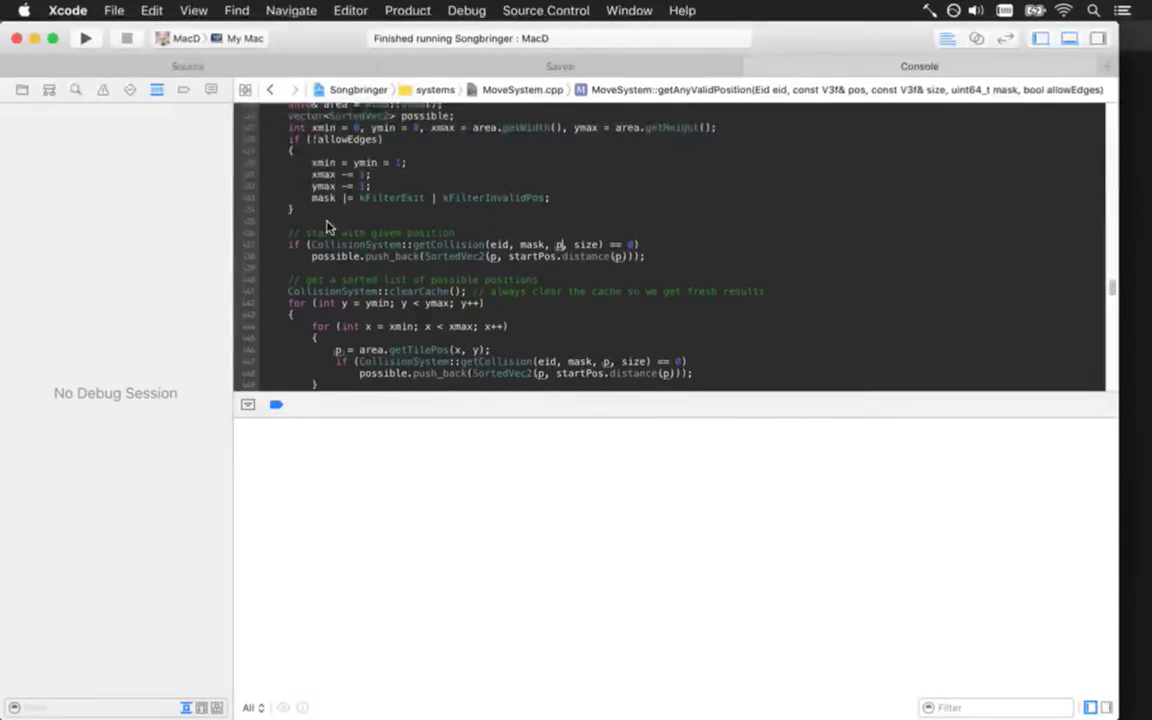
{"action": "key", "text": "BackSpace"}
{"action": "type", "text": "startPo"}
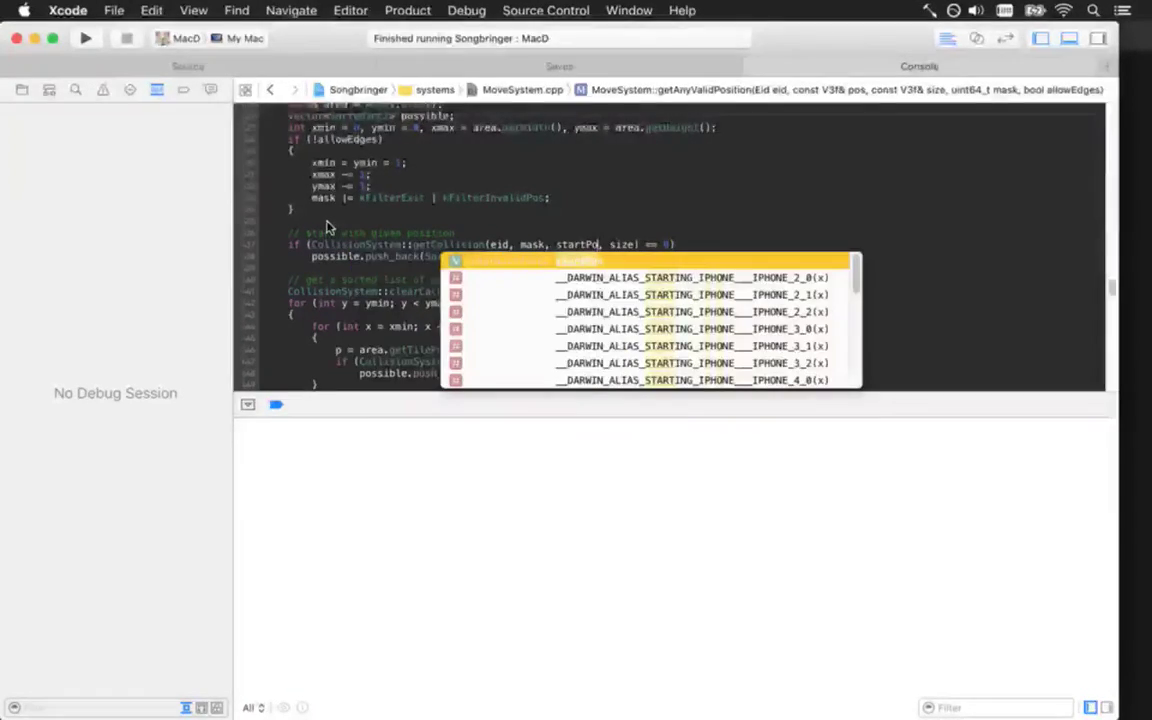
{"action": "type", "text": "s"}
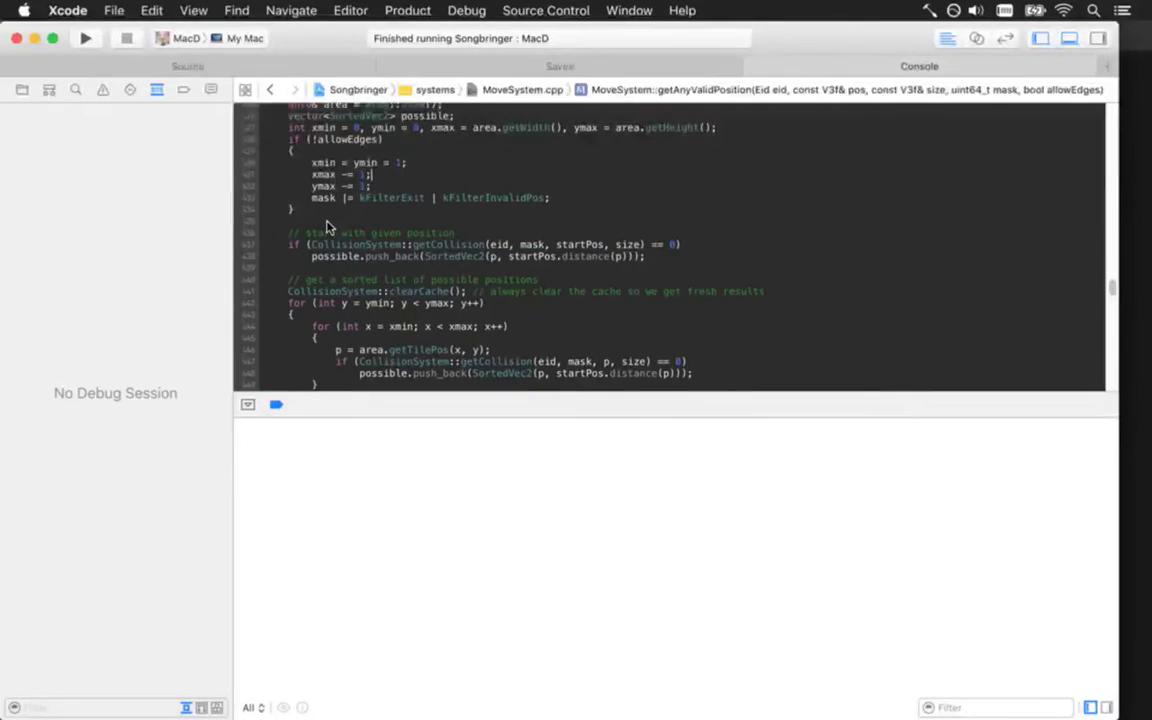
Make the getCollision check test pos instead of startPos and save MoveSystem.cpp
{"action": "scroll", "coordinate": [325, 226], "scroll_direction": "up", "scroll_amount": 3}
{"action": "scroll", "coordinate": [325, 226], "scroll_direction": "down", "scroll_amount": 3}
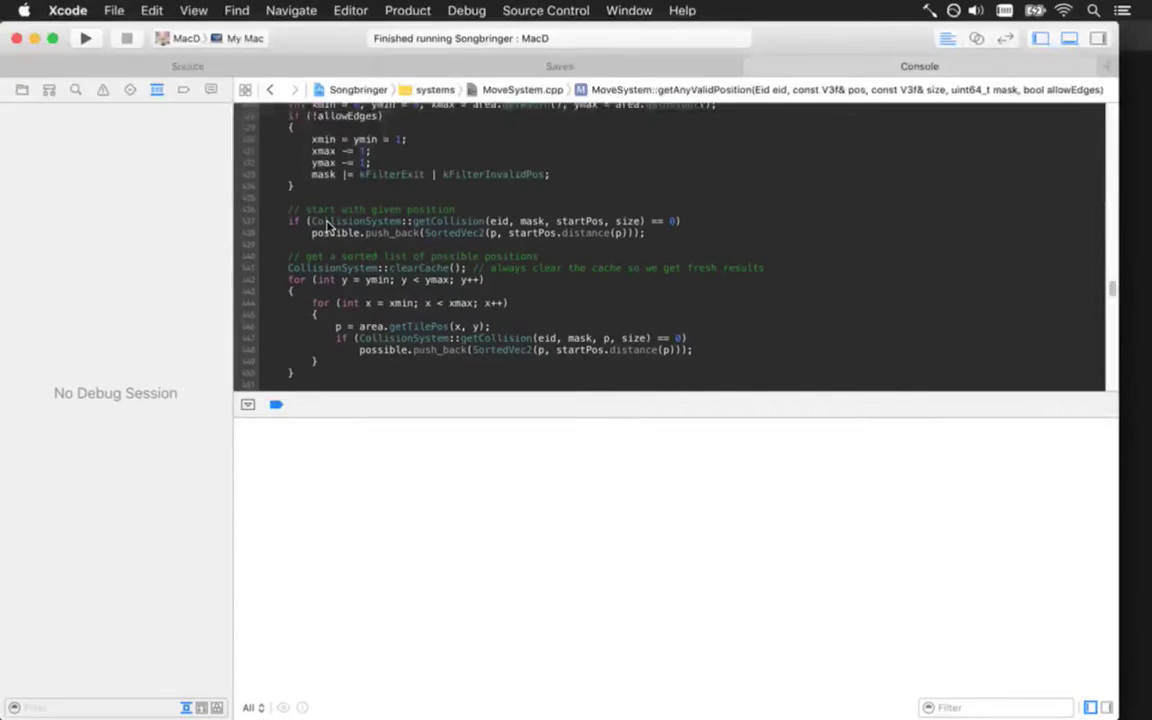
{"action": "scroll", "coordinate": [325, 226], "scroll_direction": "up", "scroll_amount": 3}
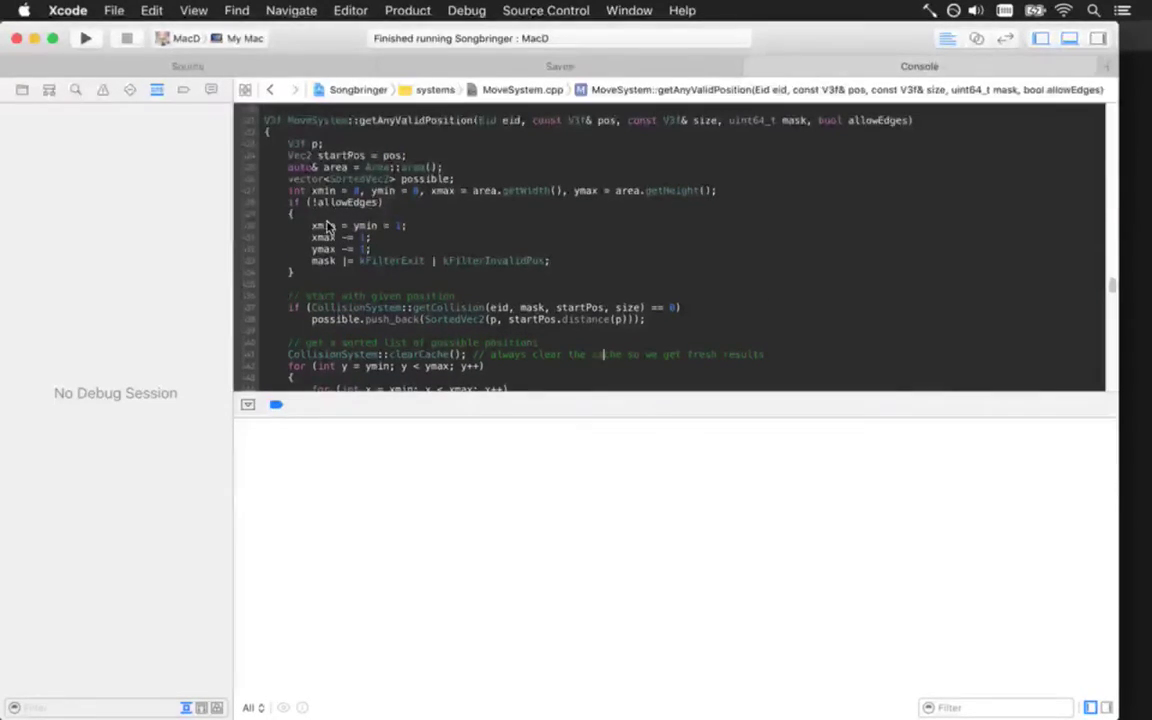
{"action": "key", "text": "Up"}
{"action": "key", "text": "Up"}
{"action": "key", "text": "BackSpace"}
{"action": "key", "text": "BackSpace"}
{"action": "key", "text": "BackSpace"}
{"action": "key", "text": "BackSpace"}
{"action": "key", "text": "BackSpace"}
{"action": "key", "text": "BackSpace"}
{"action": "key", "text": "BackSpace"}
{"action": "key", "text": "BackSpace"}
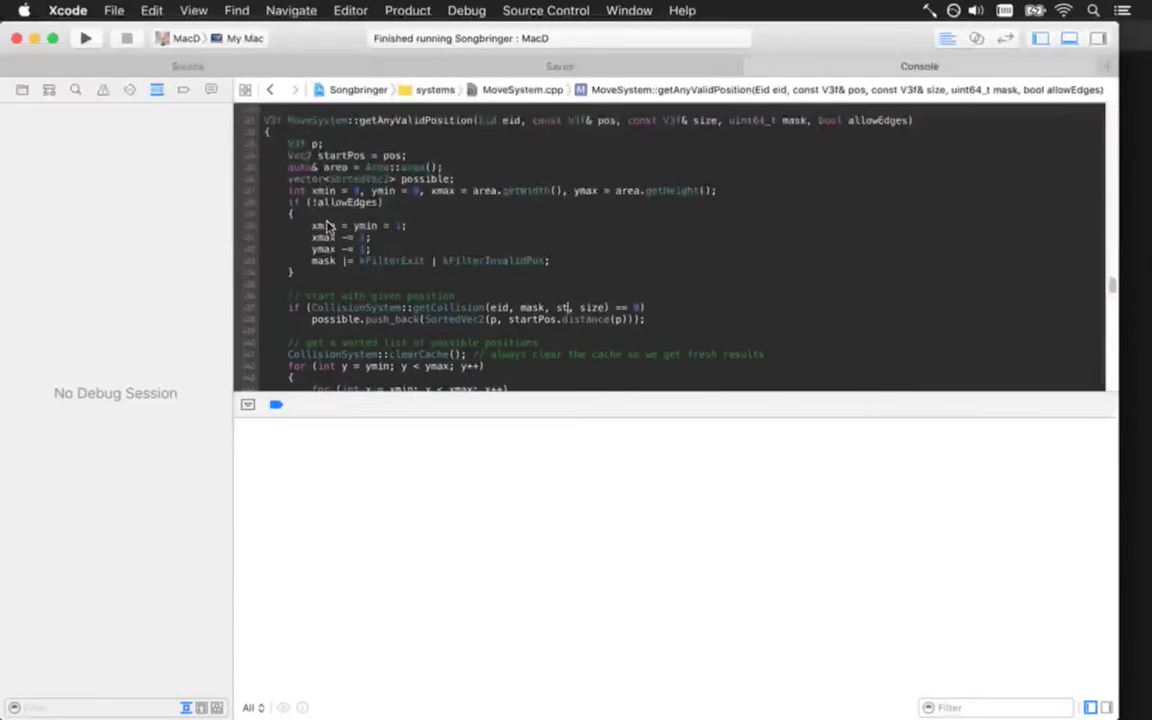
{"action": "type", "text": "pos"}
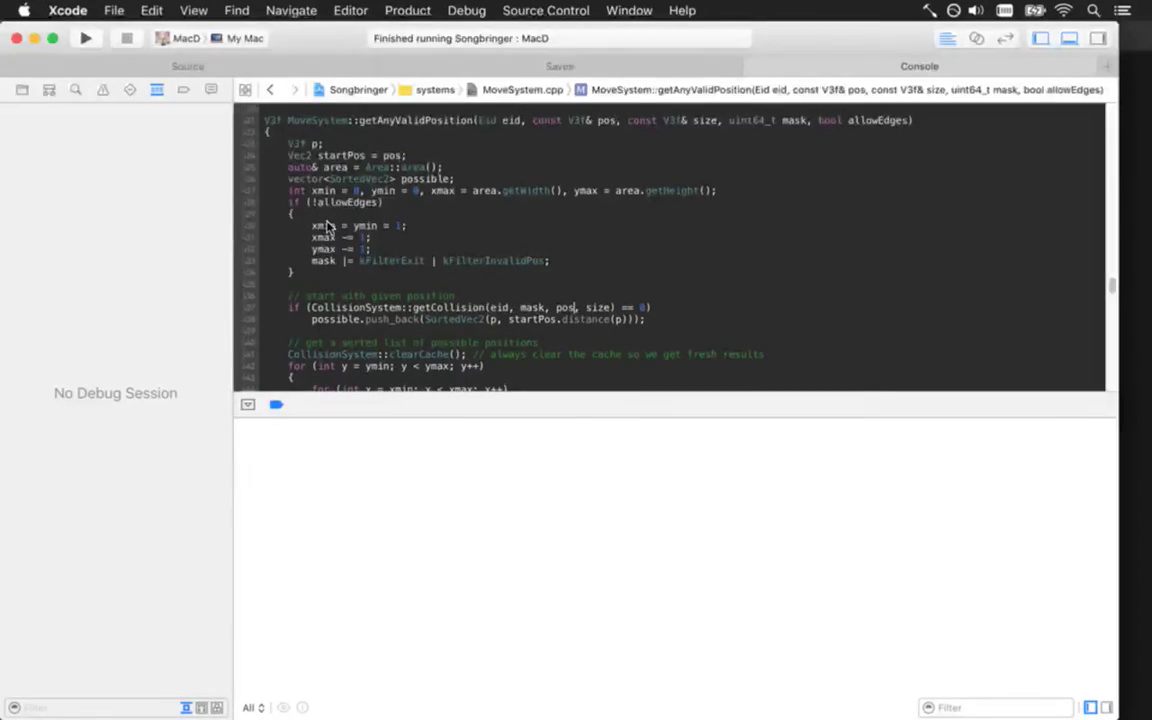
{"action": "key", "text": "super+s"}
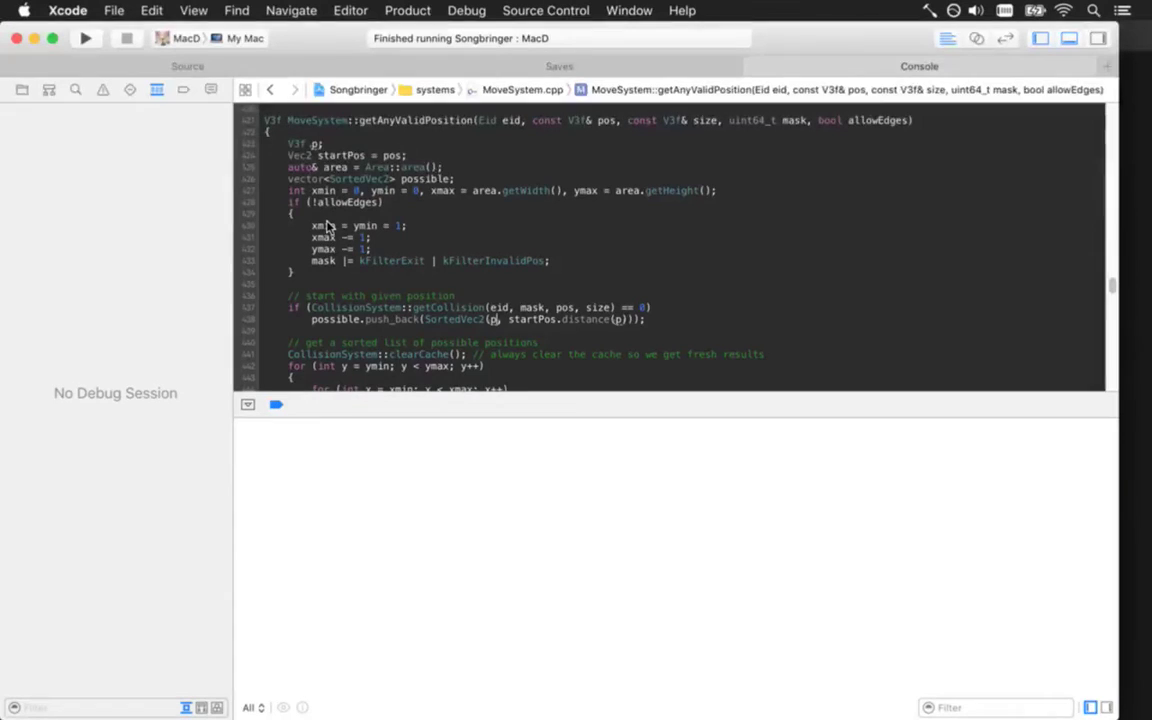
Rewrite the push_back as SortedVec2(pos, 0.0f), dropping the startPos.distance(p) call
{"action": "key", "text": "BackSpace"}
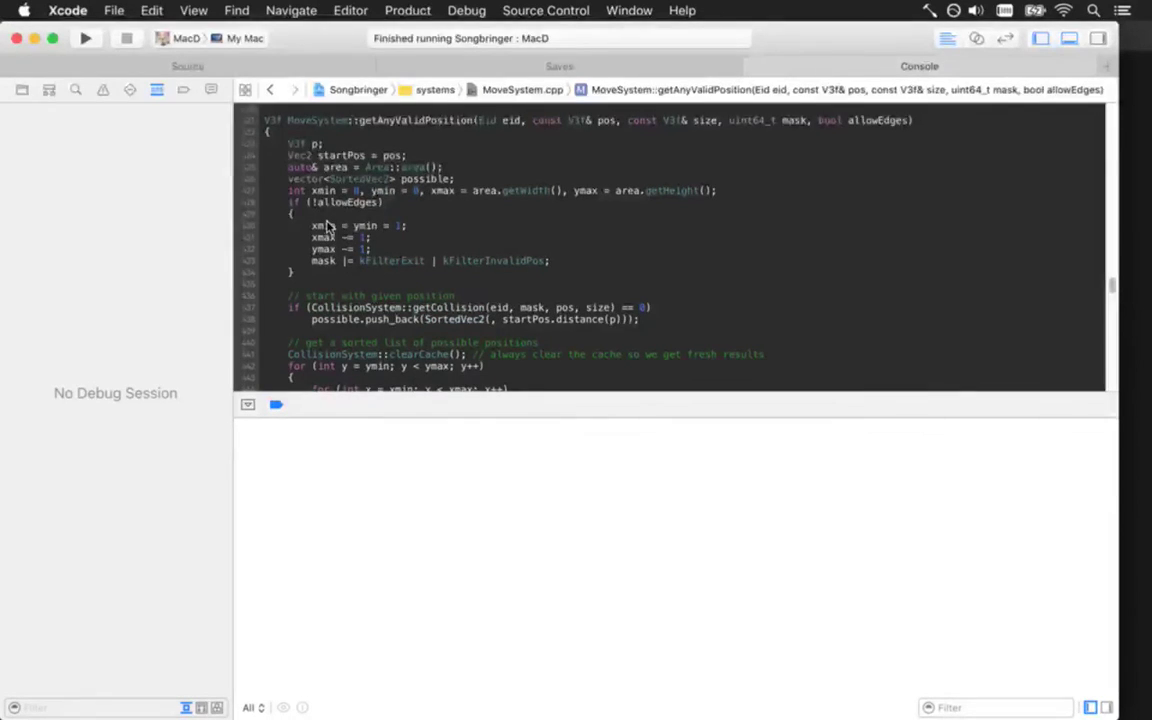
{"action": "type", "text": "pos"}
{"action": "key", "text": "Escape"}
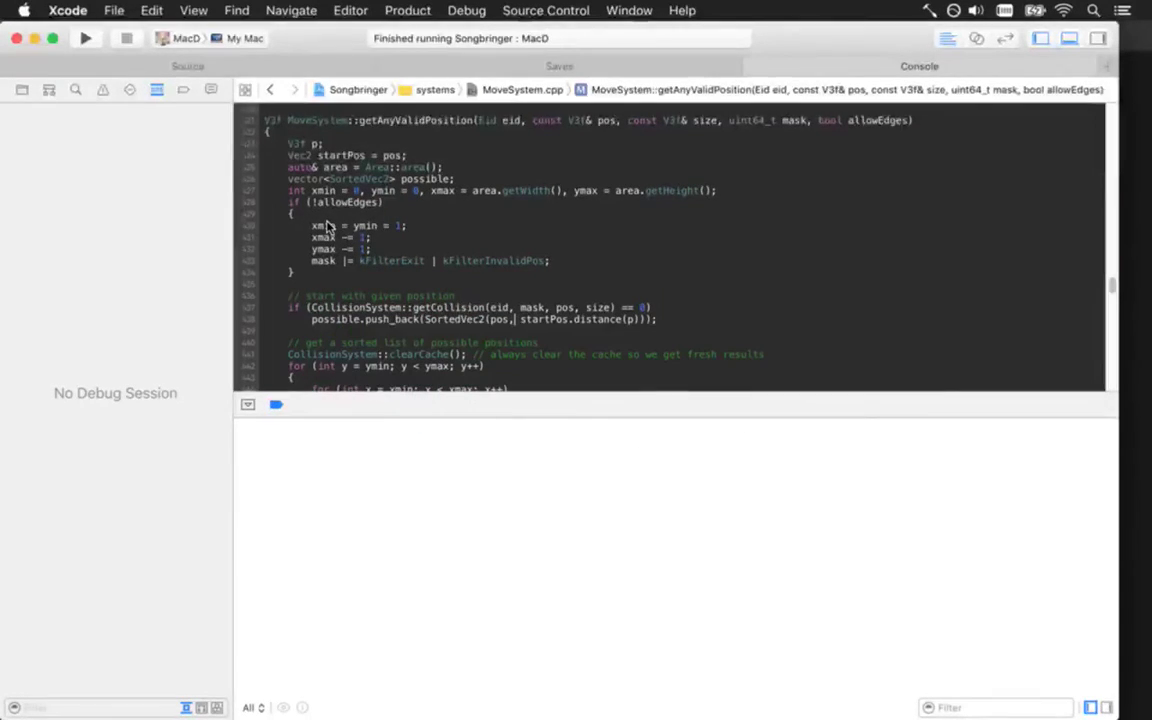
{"action": "key", "text": "Right"}
{"action": "key", "text": "shift+alt+Right"}
{"action": "key", "text": "shift+alt+Right"}
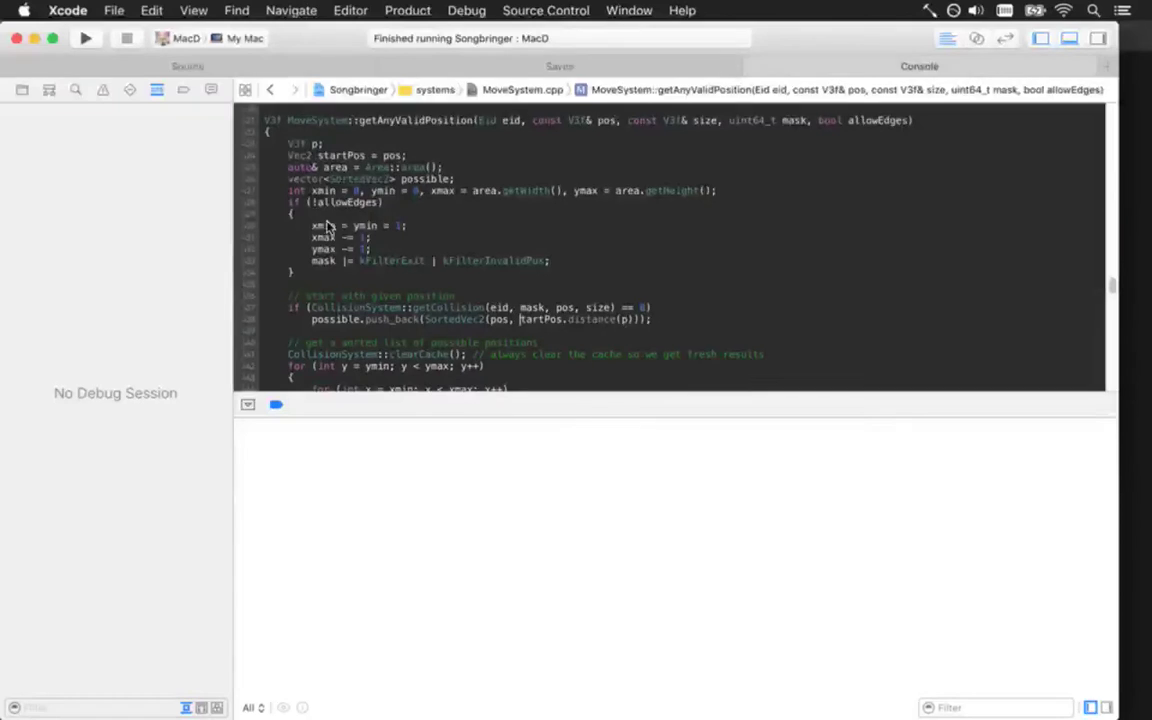
{"action": "key", "text": "BackSpace"}
{"action": "key", "text": "Delete"}
{"action": "key", "text": "Delete"}
{"action": "key", "text": "Delete"}
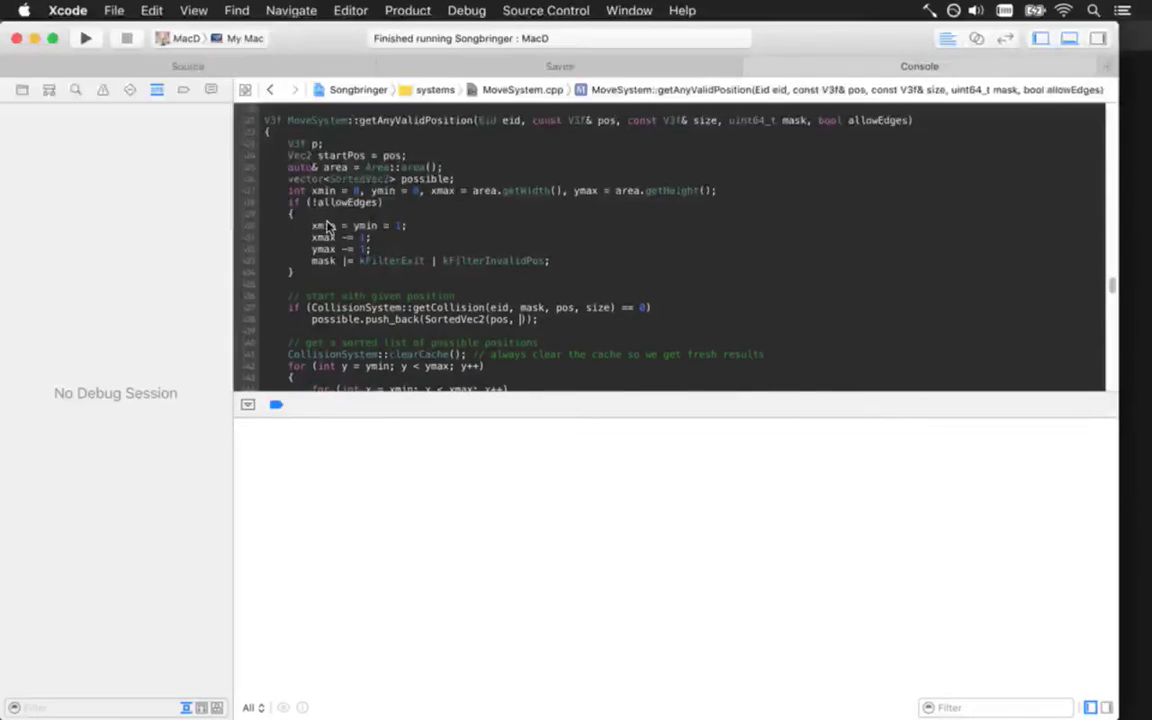
{"action": "key", "text": "Right"}
{"action": "key", "text": "Right"}
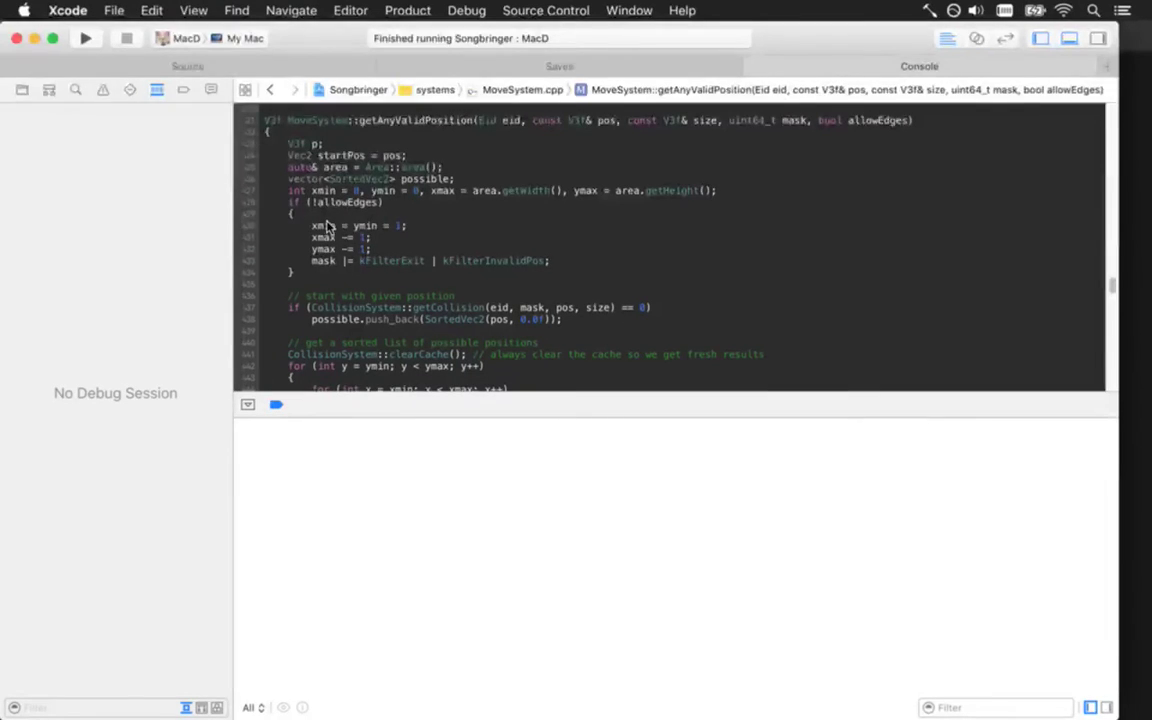
{"action": "scroll", "coordinate": [325, 226], "scroll_direction": "down", "scroll_amount": 3}
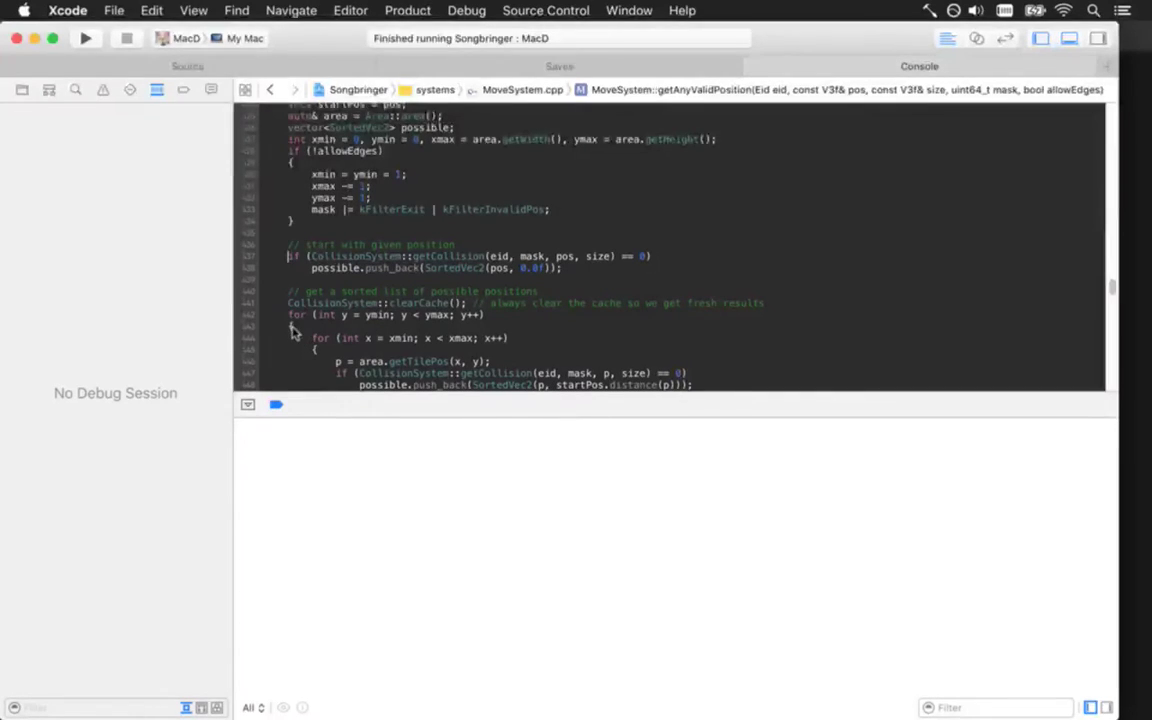
In AreaCreation.cpp, deactivate all breakpoints, run the game to see the sword rise, then quit
{"action": "left_click", "coordinate": [280, 72]}
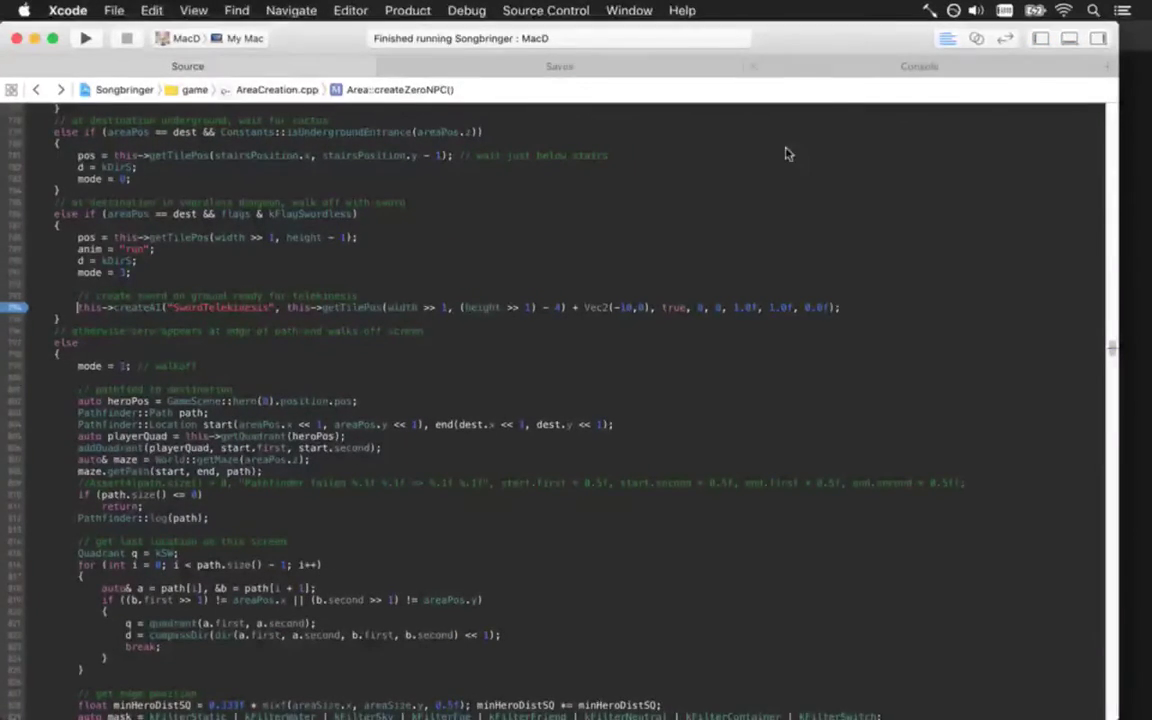
{"action": "key", "text": "super+y"}
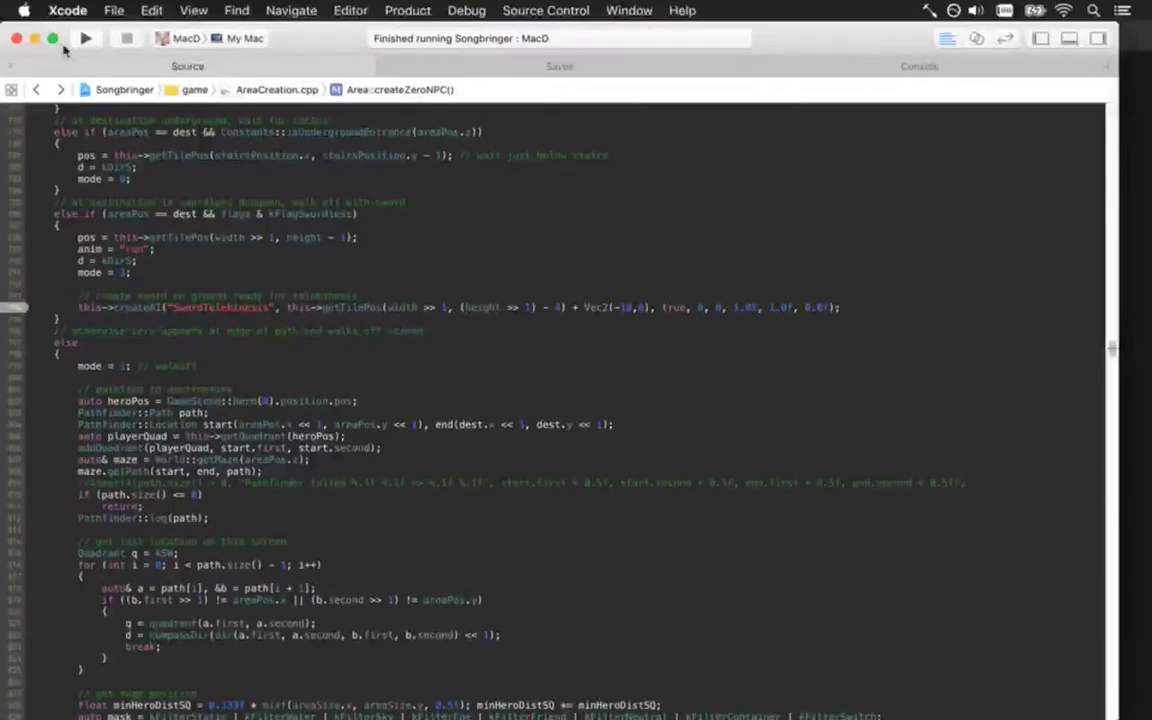
{"action": "key", "text": "super+r"}
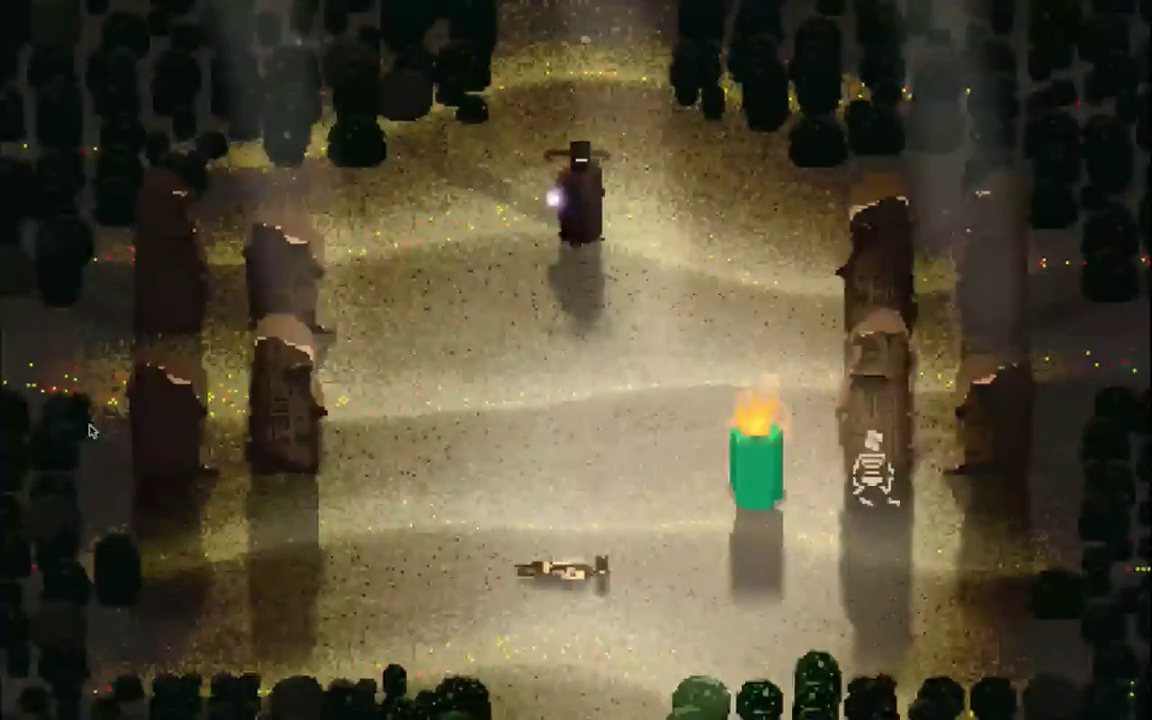
{"action": "key", "text": "super+q"}
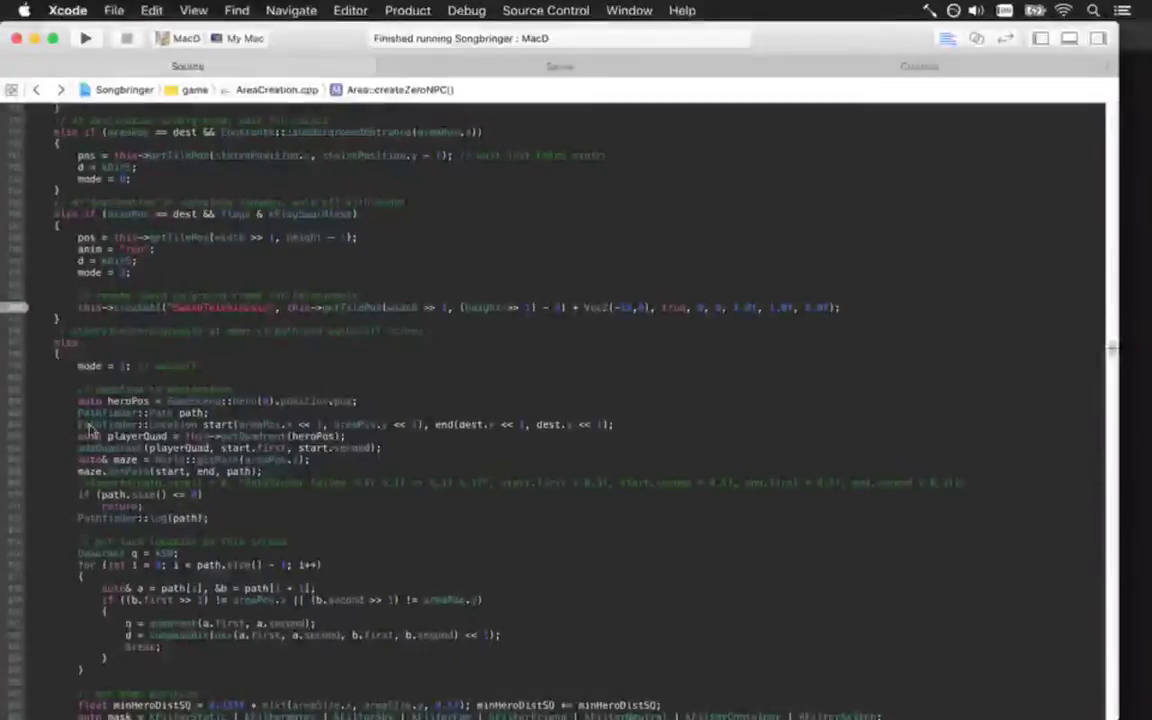
Delete a digit from the sword's Vec2 spawn offset on the createAI line, then rerun and quit the game
{"action": "left_click", "coordinate": [627, 308]}
{"action": "key", "text": "BackSpace"}
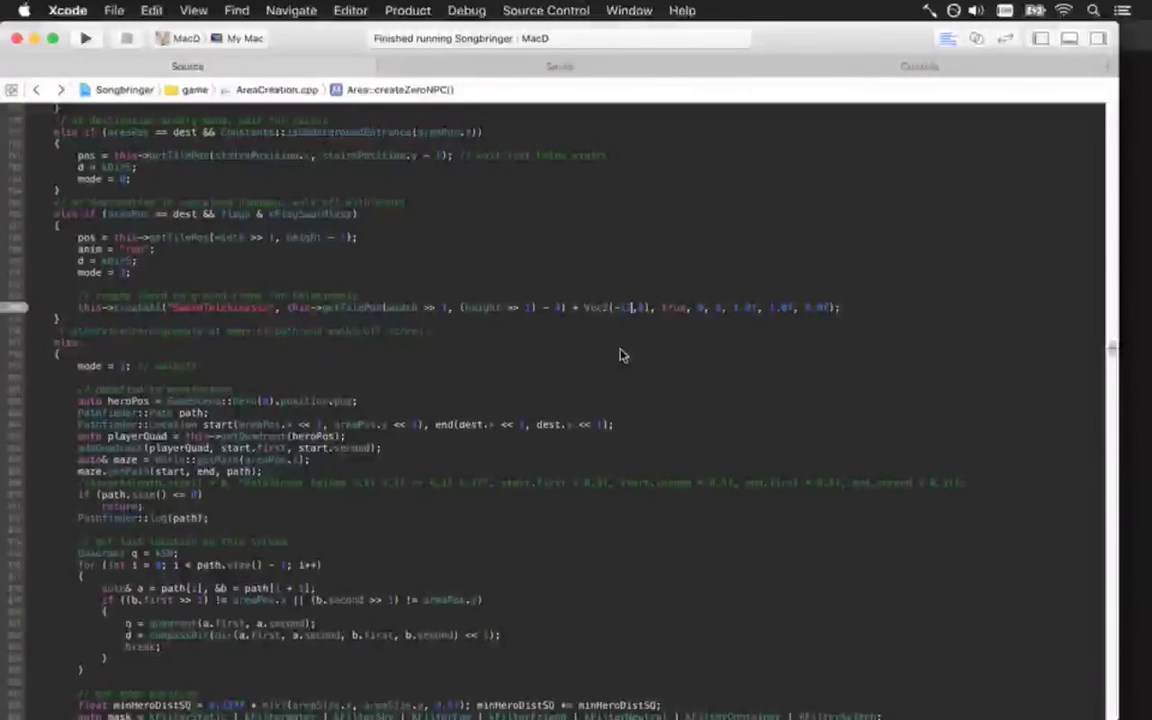
{"action": "key", "text": "super+r"}
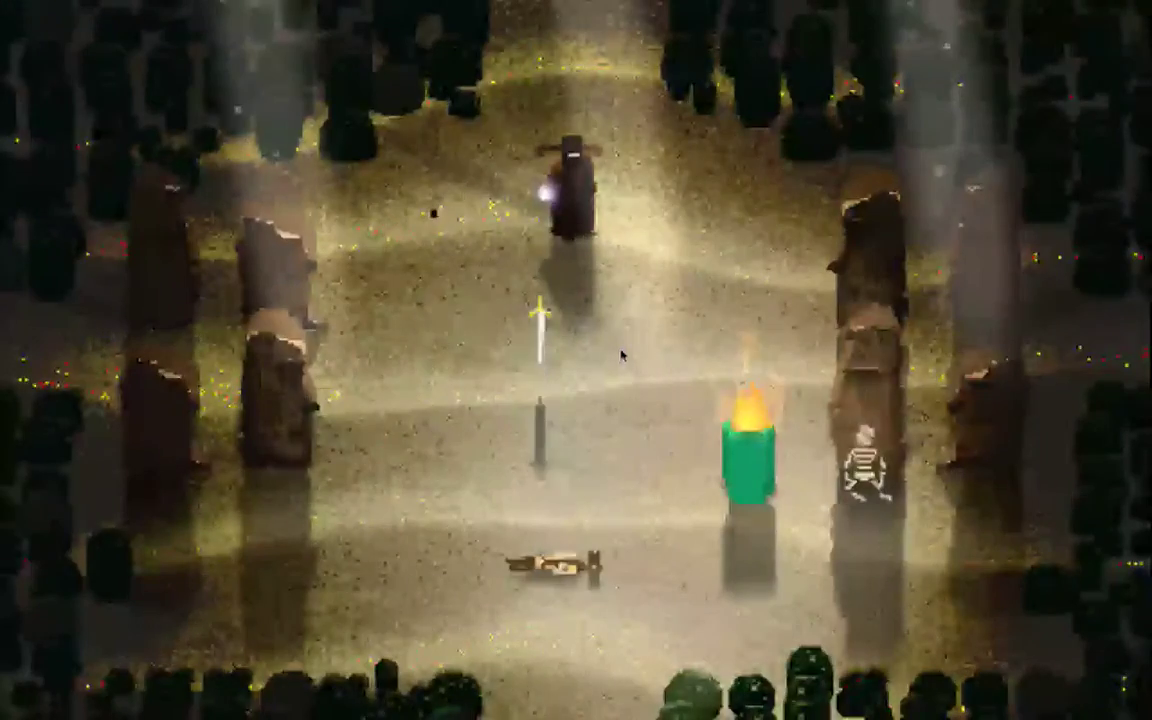
{"action": "key", "text": "super+q"}
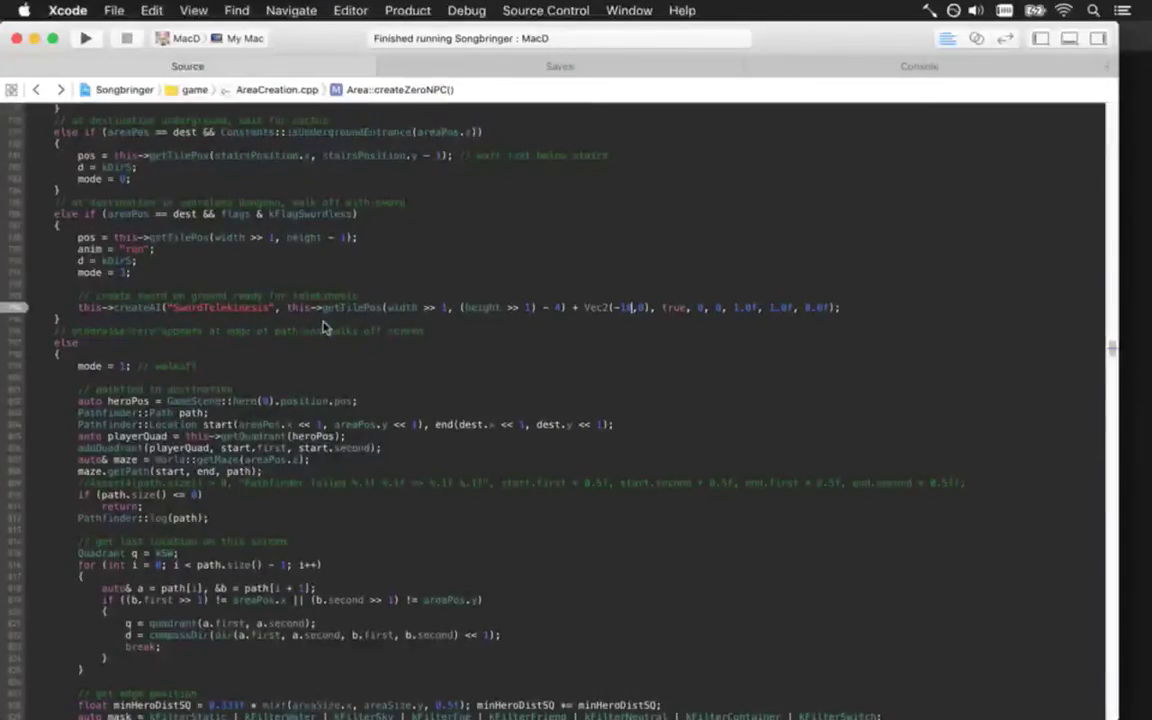
Delete the gutter breakpoint and uncomment '|| e.collision.empty()' with a closing parenthesis in setAnyValidPosition
{"action": "right_click", "coordinate": [14, 308]}
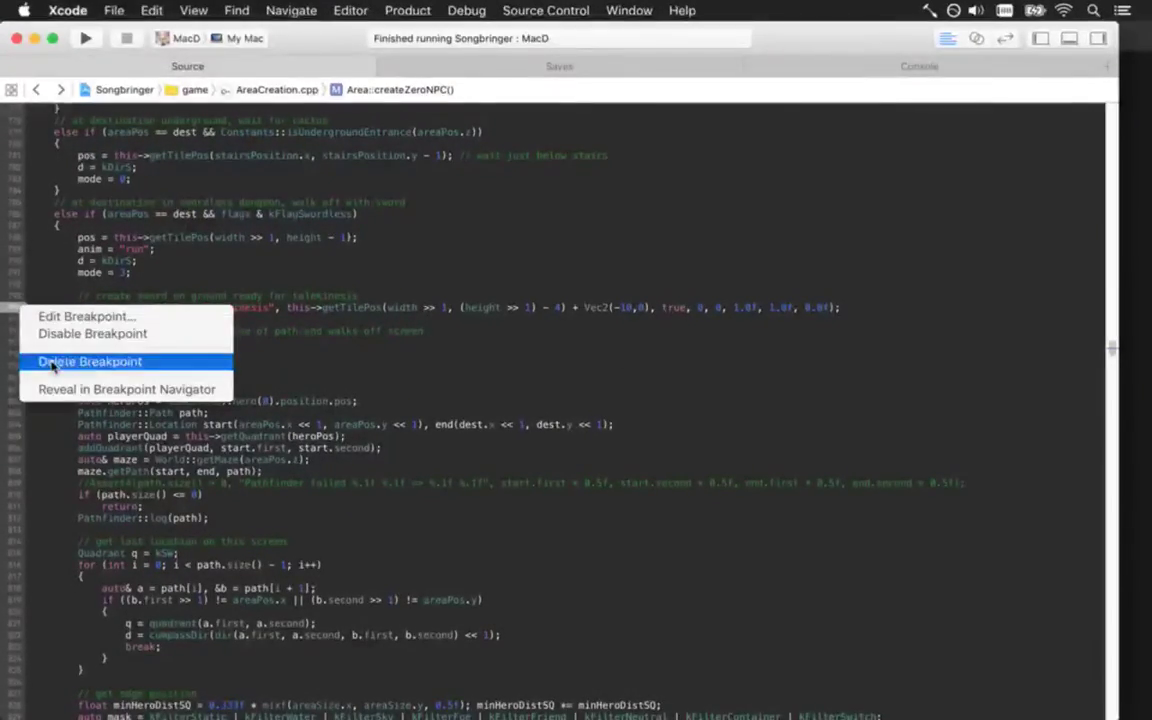
{"action": "left_click", "coordinate": [52, 366]}
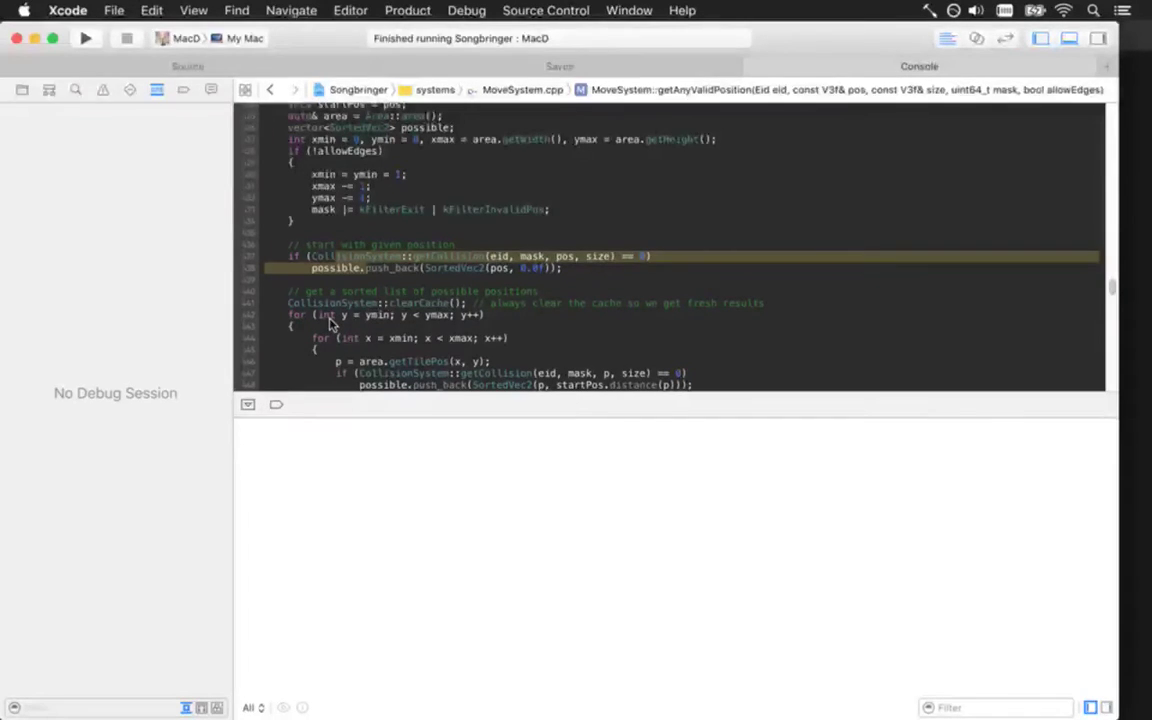
{"action": "left_click", "coordinate": [337, 284]}
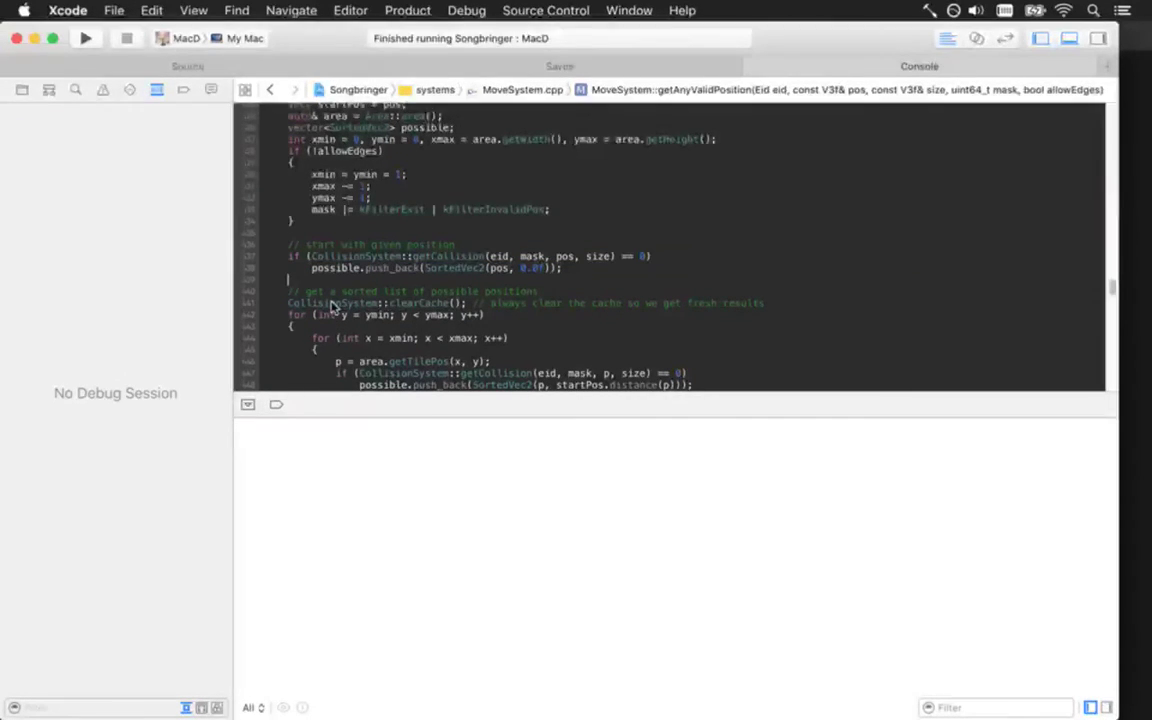
{"action": "scroll", "coordinate": [278, 132], "scroll_direction": "down", "scroll_amount": 1}
{"action": "left_click", "coordinate": [271, 90]}
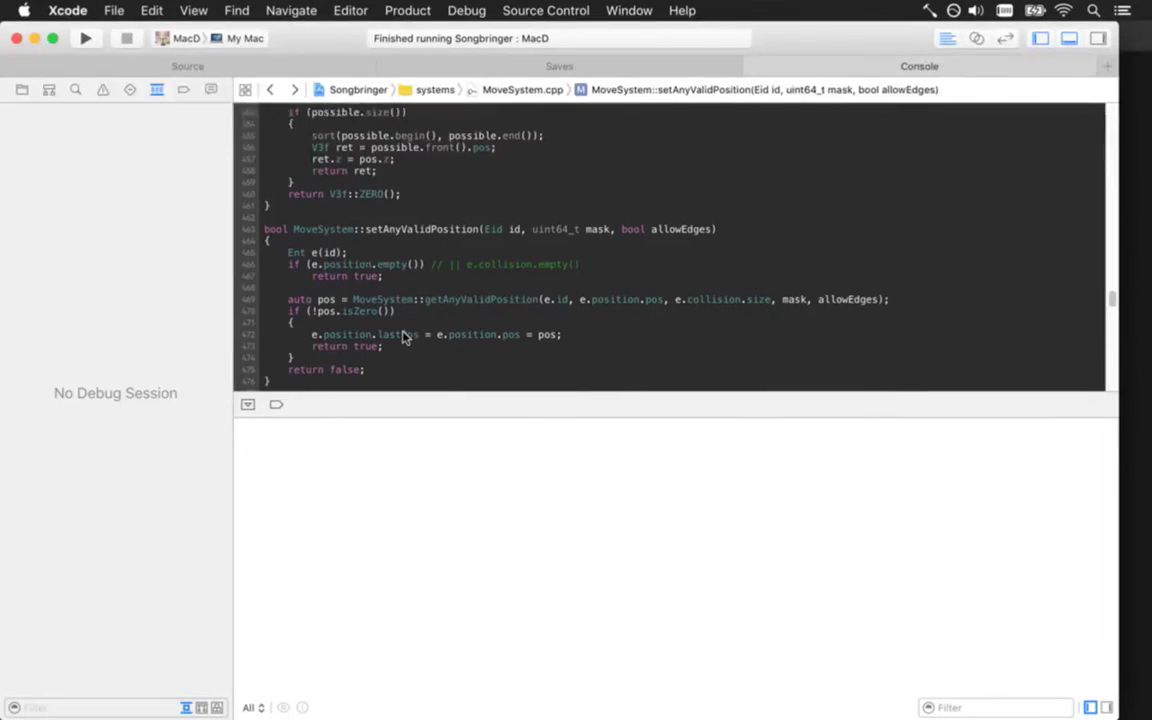
{"action": "key", "text": "Delete"}
{"action": "key", "text": "Delete"}
{"action": "key", "text": "Delete"}
{"action": "key", "text": "Delete"}
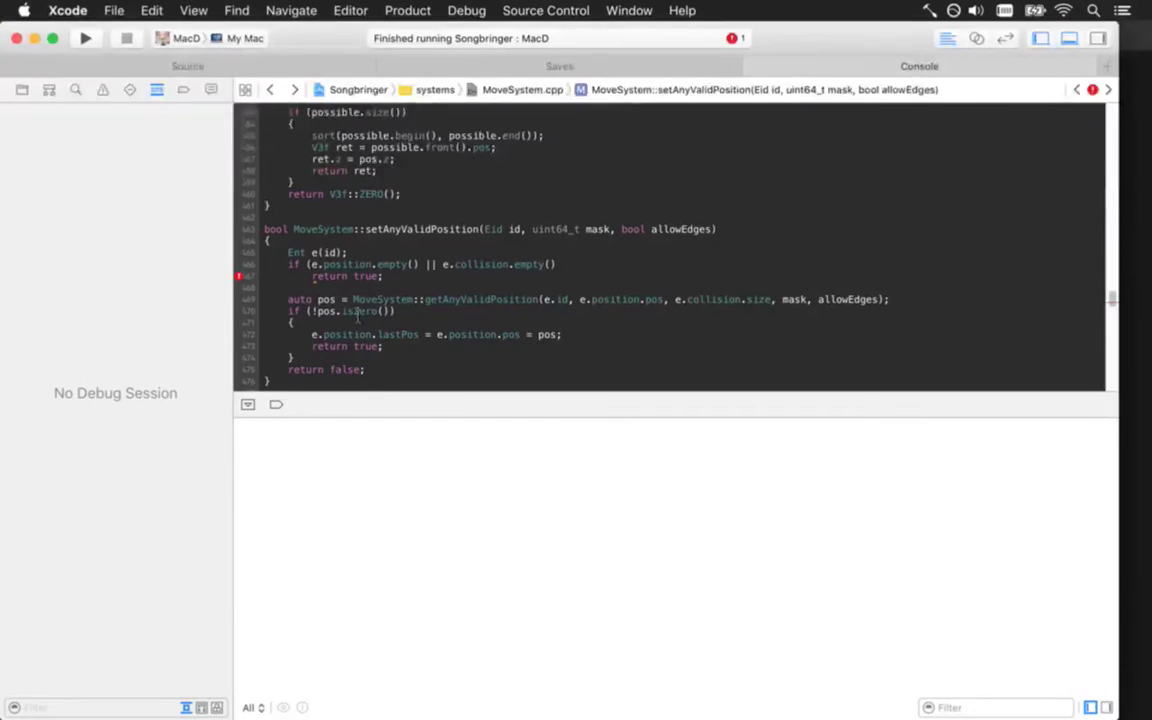
{"action": "type", "text": ")"}
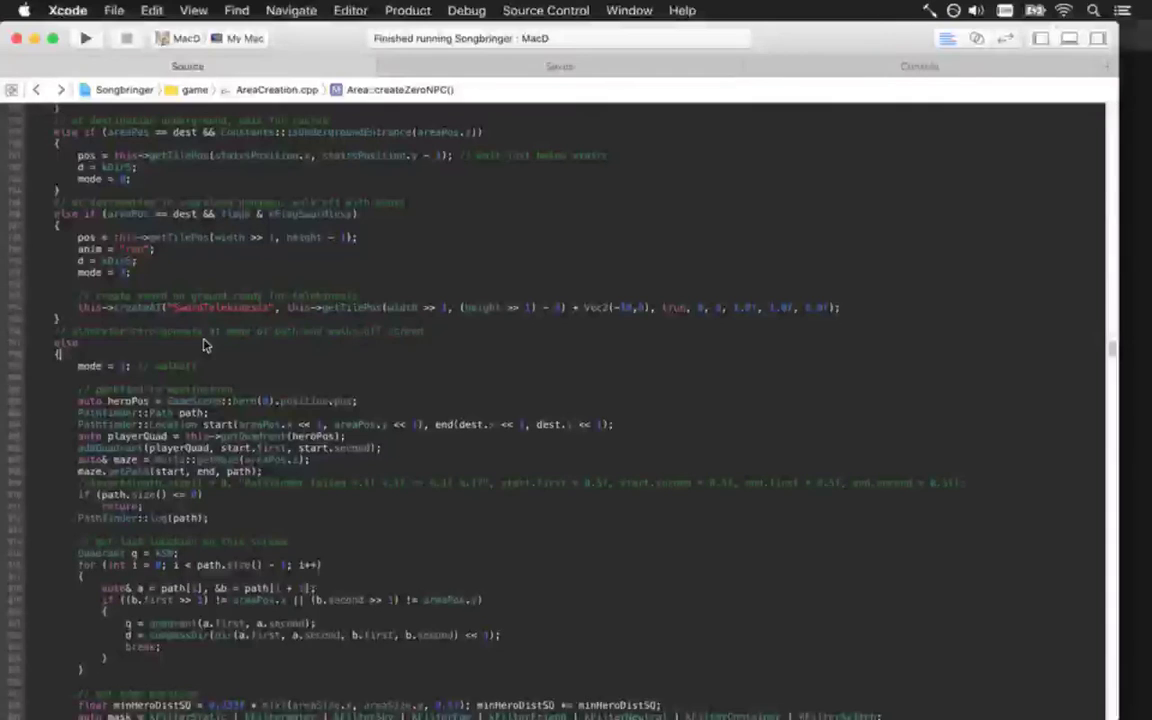
Open Zero.txt and go to the end of the 3walkonC 'if target near 5.0' catch line
{"action": "key", "text": "super+shift+o"}
{"action": "type", "text": "zero"}
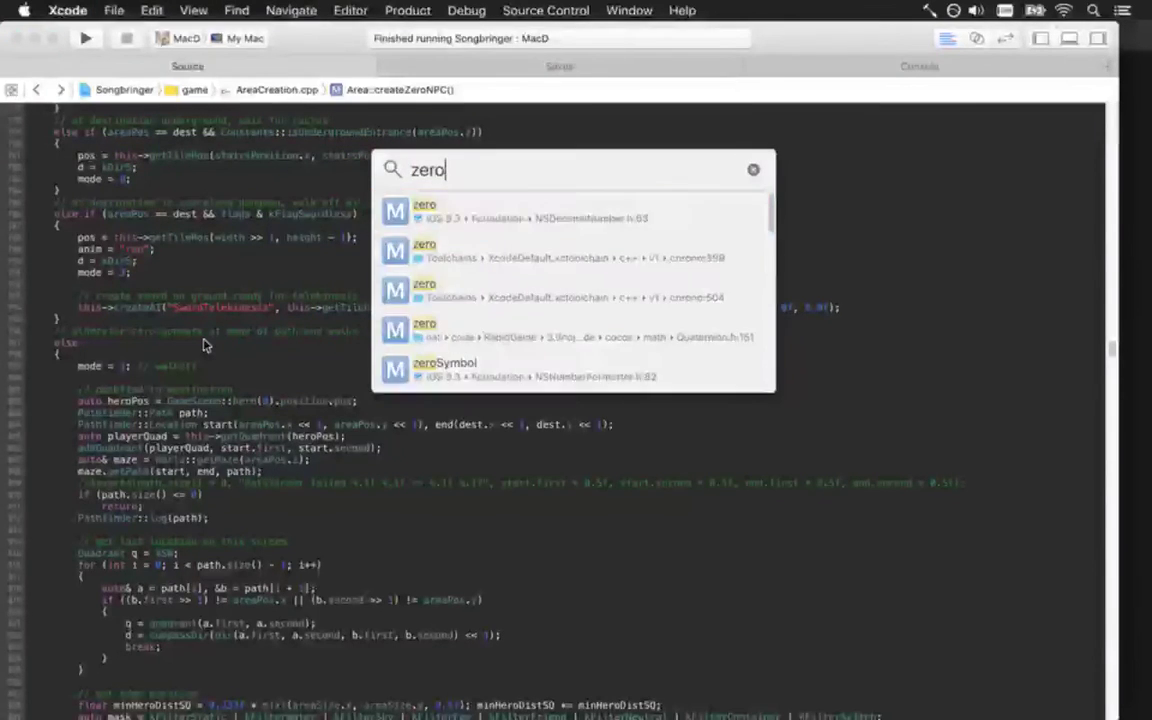
{"action": "type", "text": ".t"}
{"action": "key", "text": "Return"}
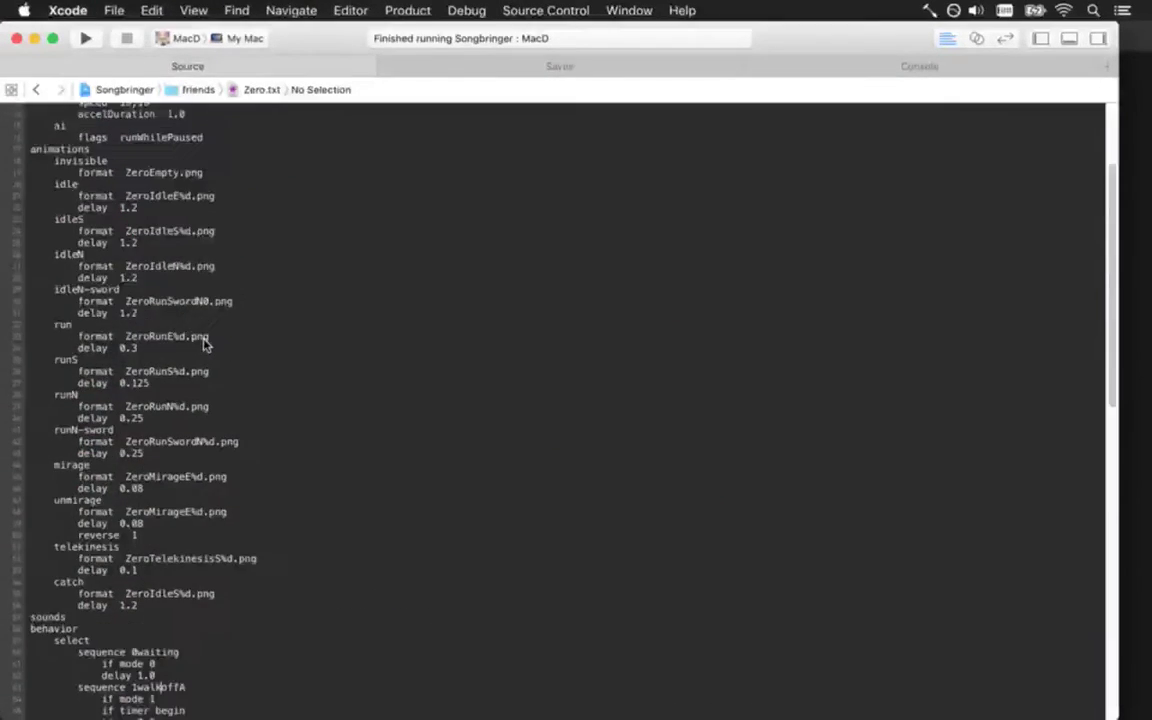
{"action": "scroll", "coordinate": [203, 344], "scroll_direction": "down", "scroll_amount": 15}
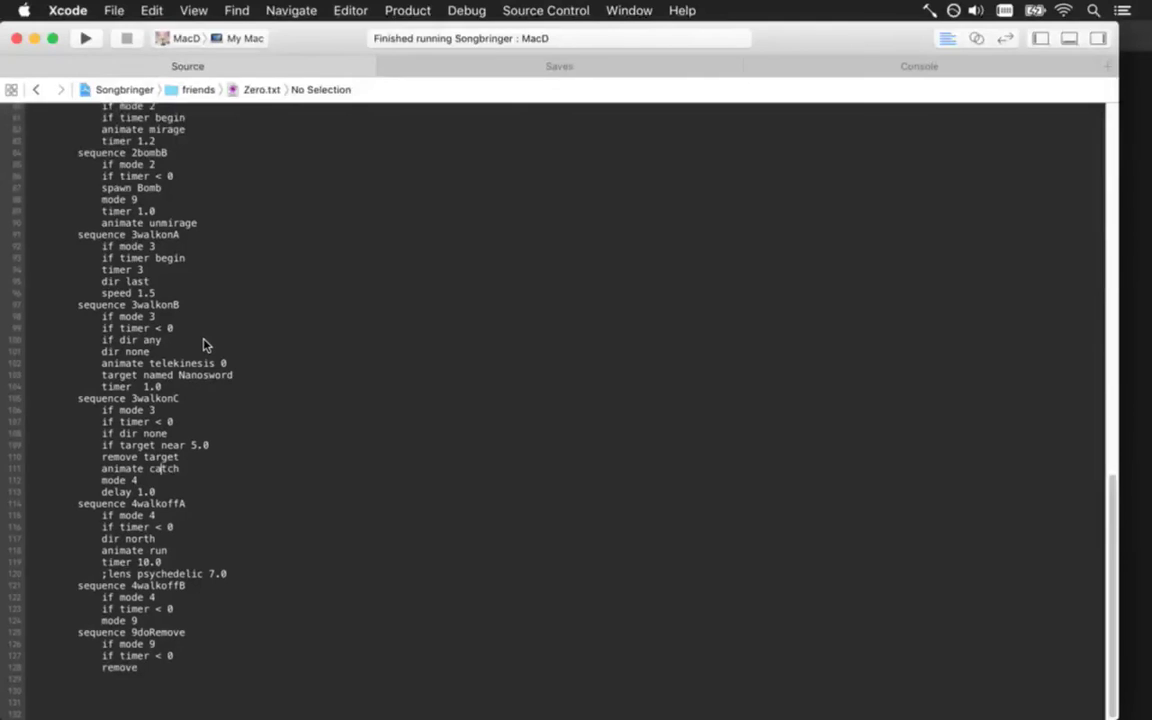
{"action": "key", "text": "Up"}
{"action": "key", "text": "Up"}
{"action": "key", "text": "super+Right"}
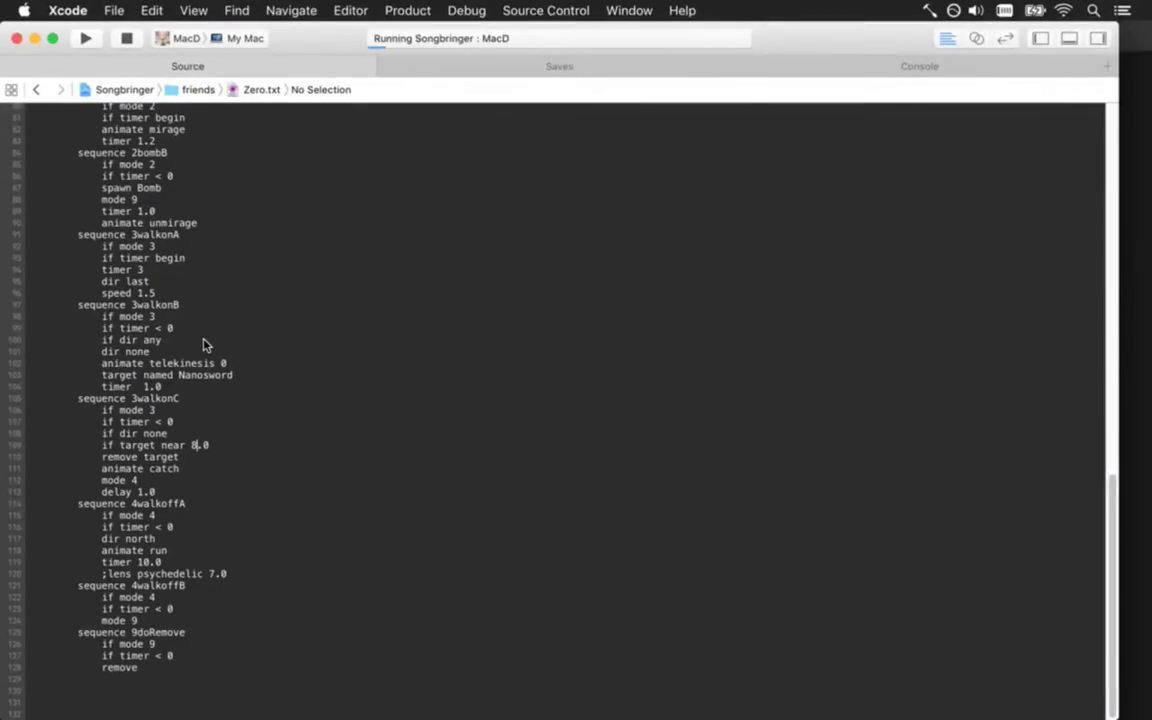
Run the game to watch Zero pull the sword in with the 8.0 catch distance, then quit
{"action": "key", "text": "super+r"}
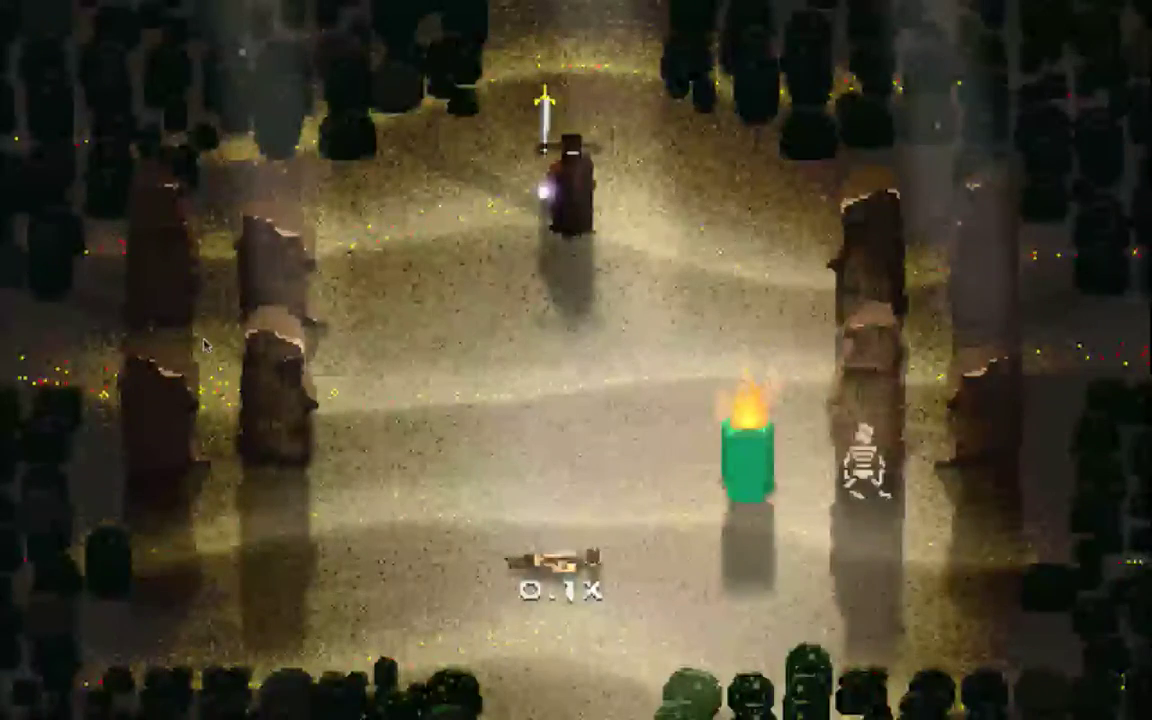
{"action": "key", "text": "super+q"}
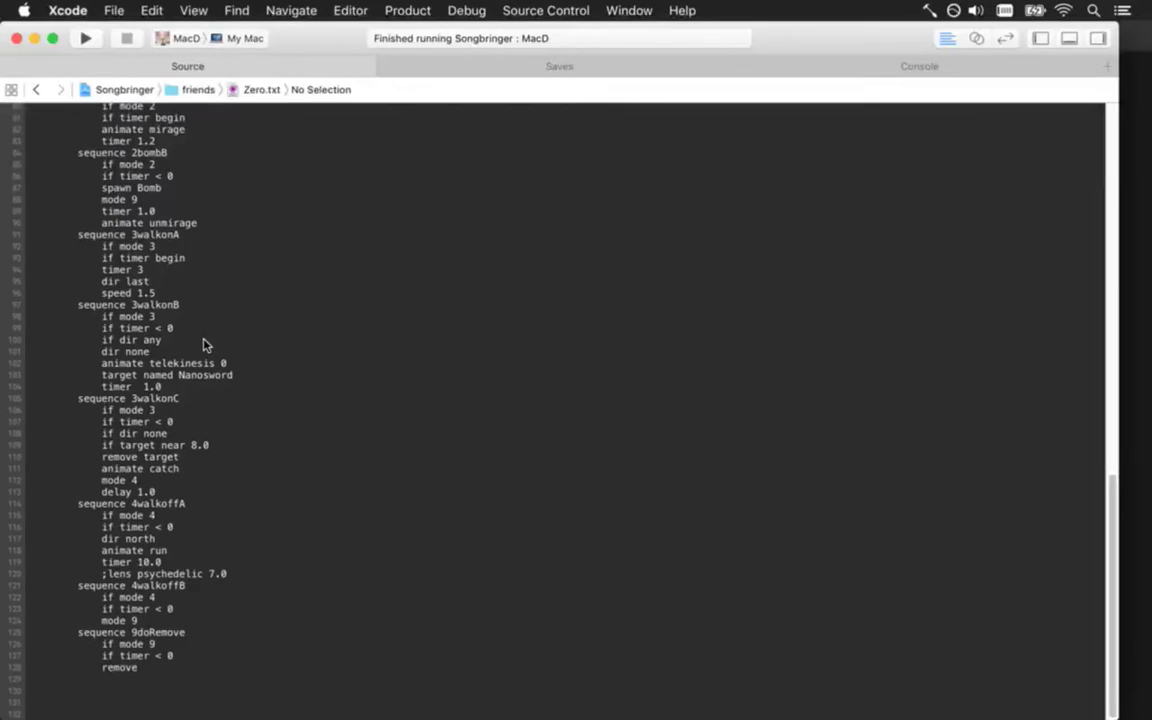
Open AISystem.cpp and search it for the behavior-near condition
{"action": "key", "text": "super+shift+o"}
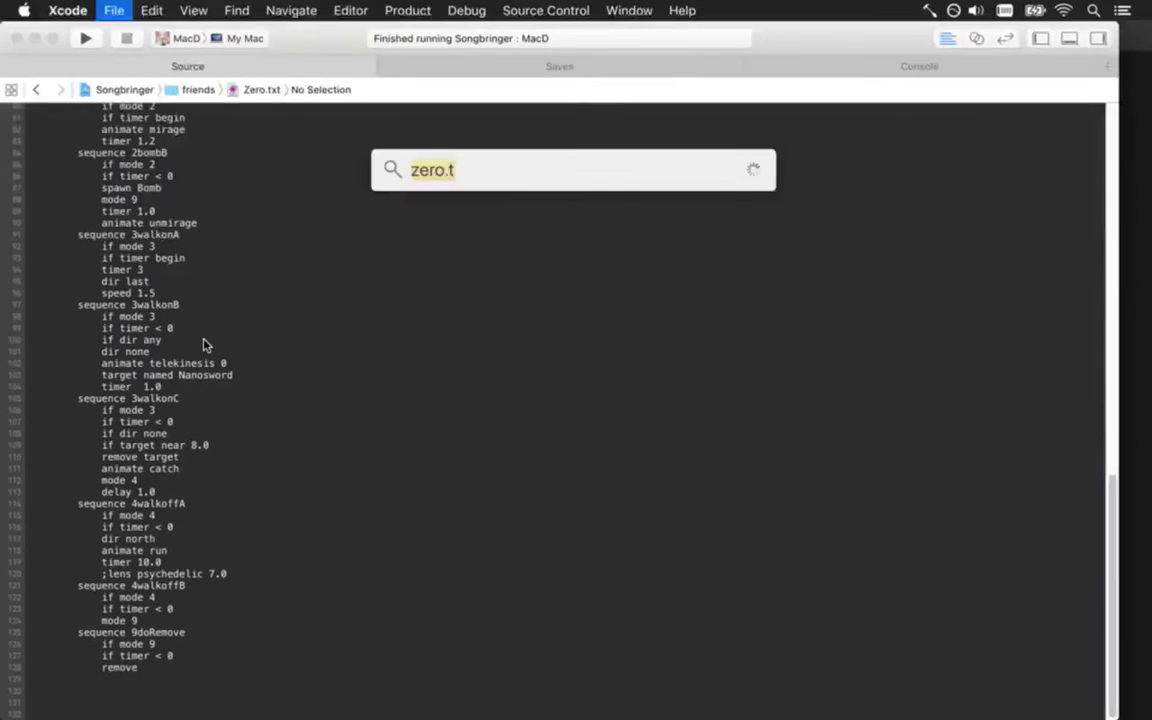
{"action": "type", "text": "aisy"}
{"action": "key", "text": "Return"}
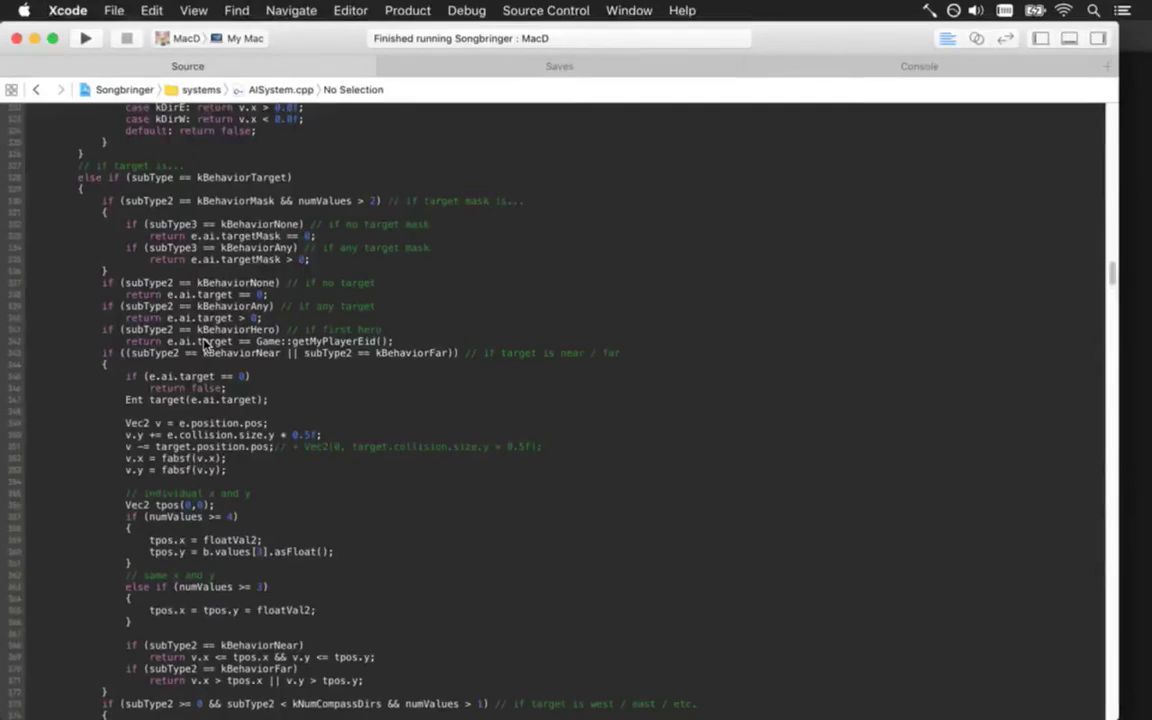
{"action": "scroll", "coordinate": [203, 345], "scroll_direction": "up", "scroll_amount": 15}
{"action": "scroll", "coordinate": [203, 345], "scroll_direction": "up", "scroll_amount": 5}
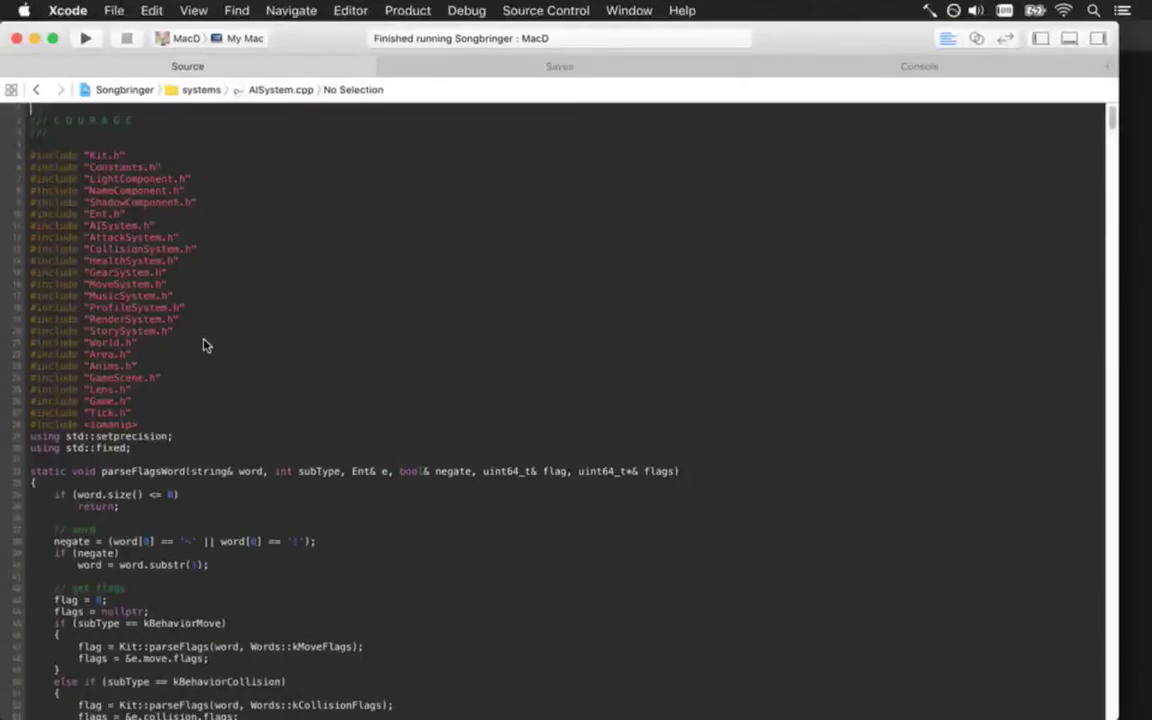
{"action": "key", "text": "super+f"}
{"action": "type", "text": "rothrin"}
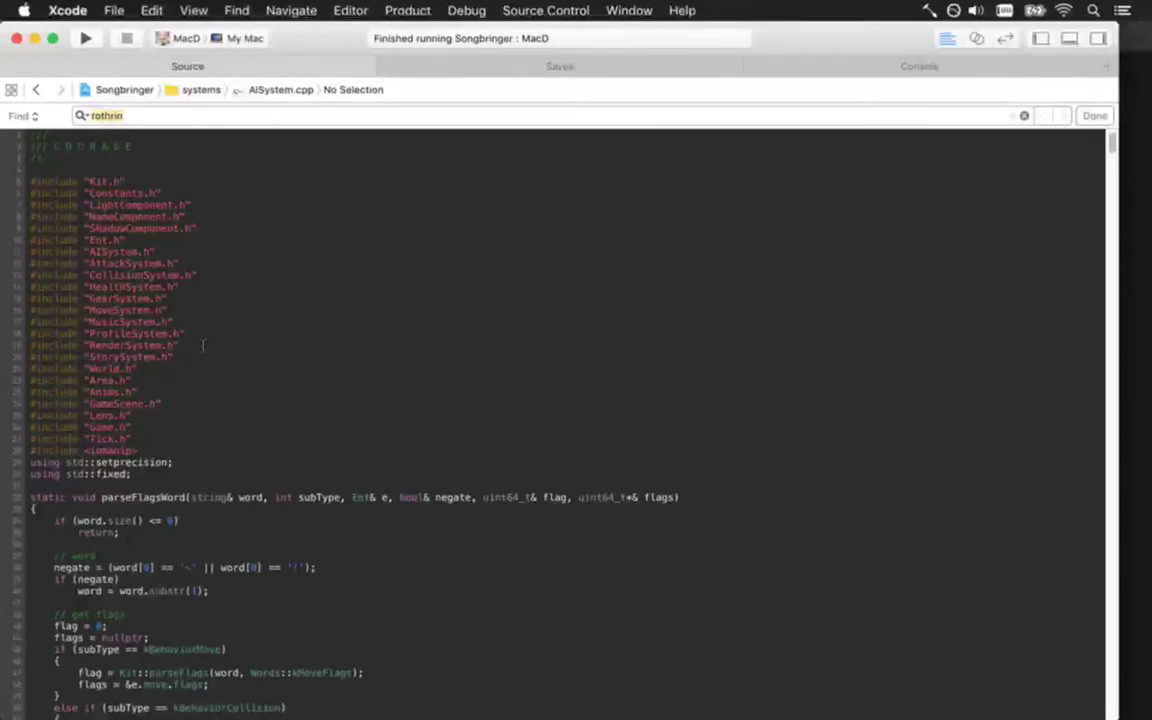
{"action": "type", "text": "viornear"}
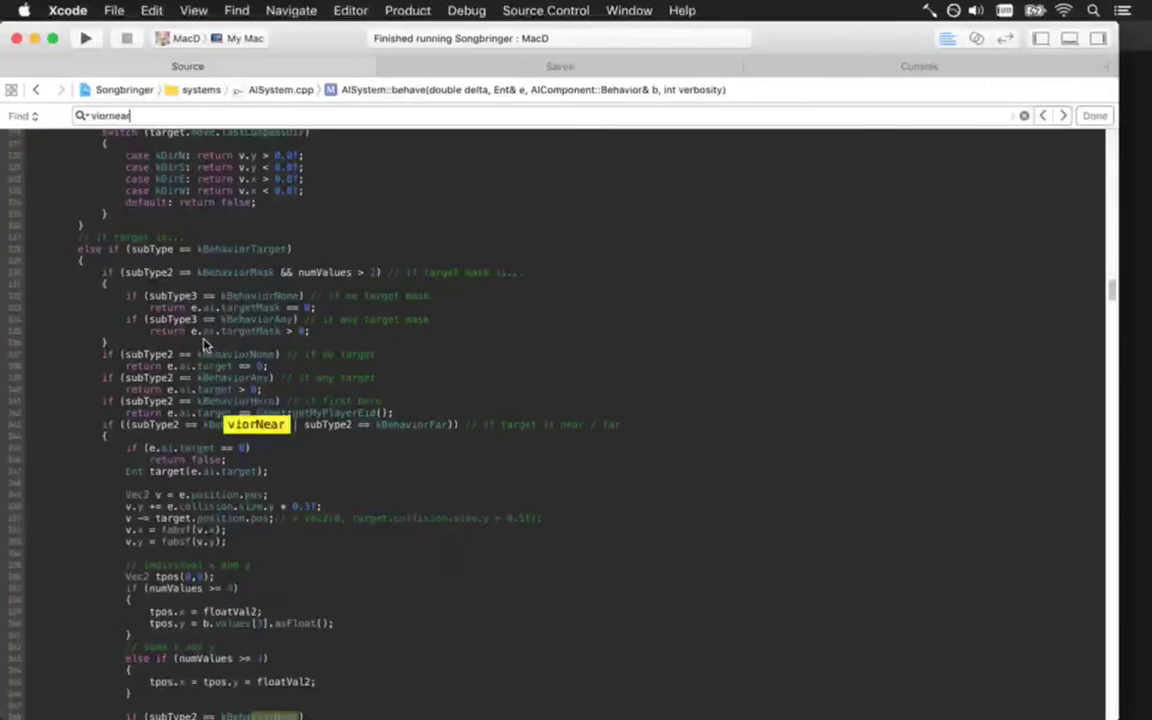
{"action": "key", "text": "Escape"}
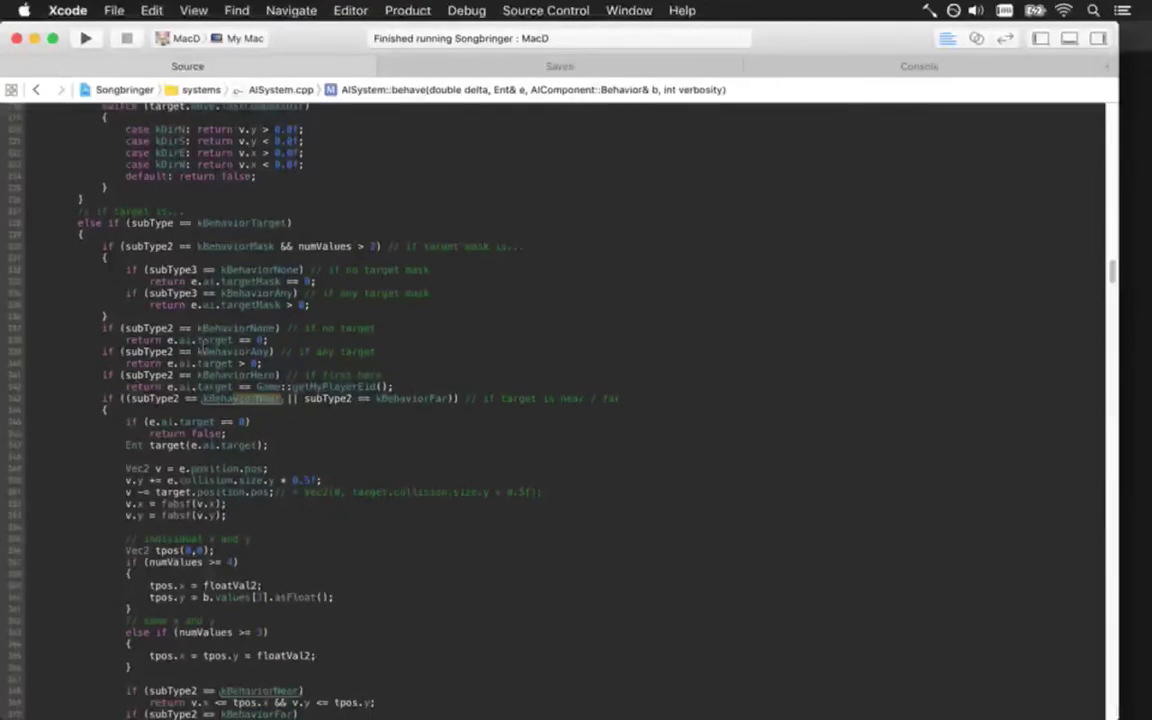
Find the kBehaviorNear near/far target check, then go back to Zero.txt
{"action": "type", "text": "kBeha"}
{"action": "key", "text": "Return"}
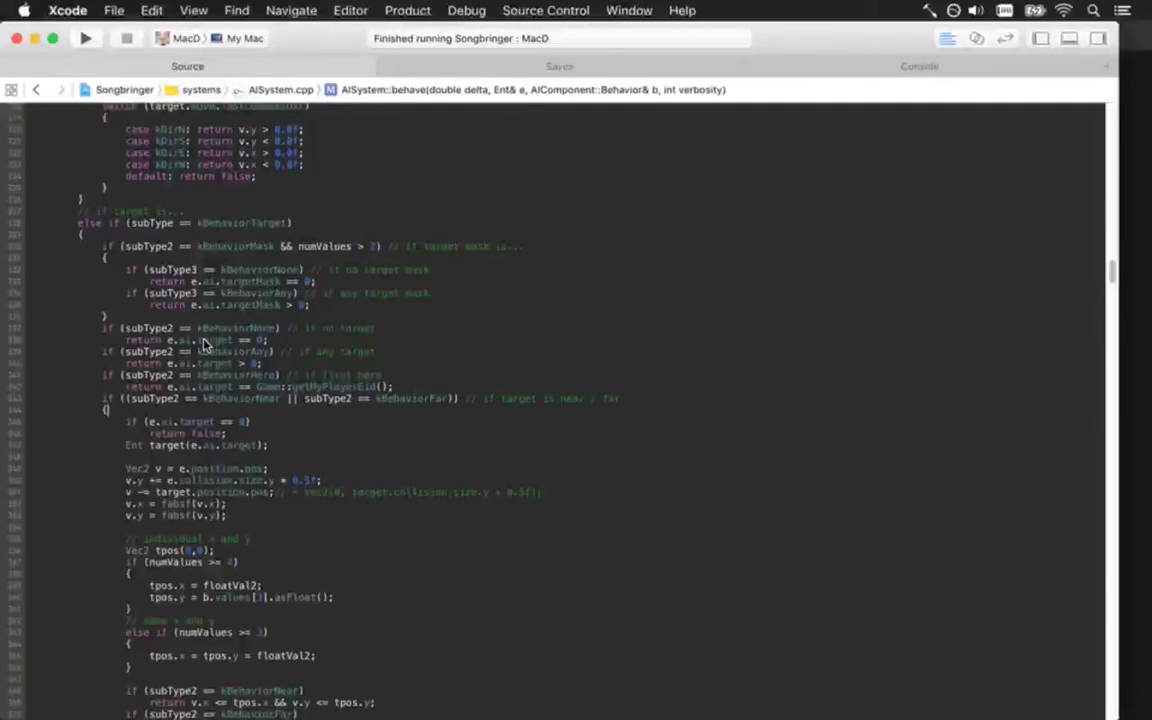
{"action": "scroll", "coordinate": [203, 343], "scroll_direction": "down", "scroll_amount": 5}
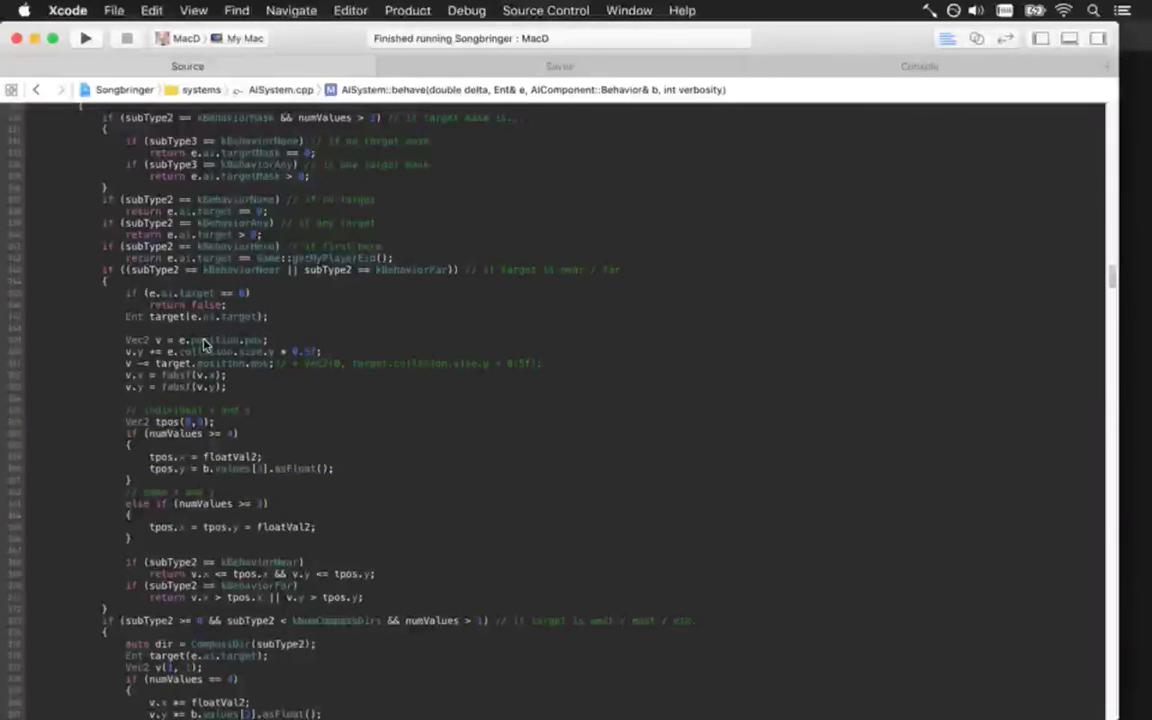
{"action": "key", "text": "ctrl+super+Left"}
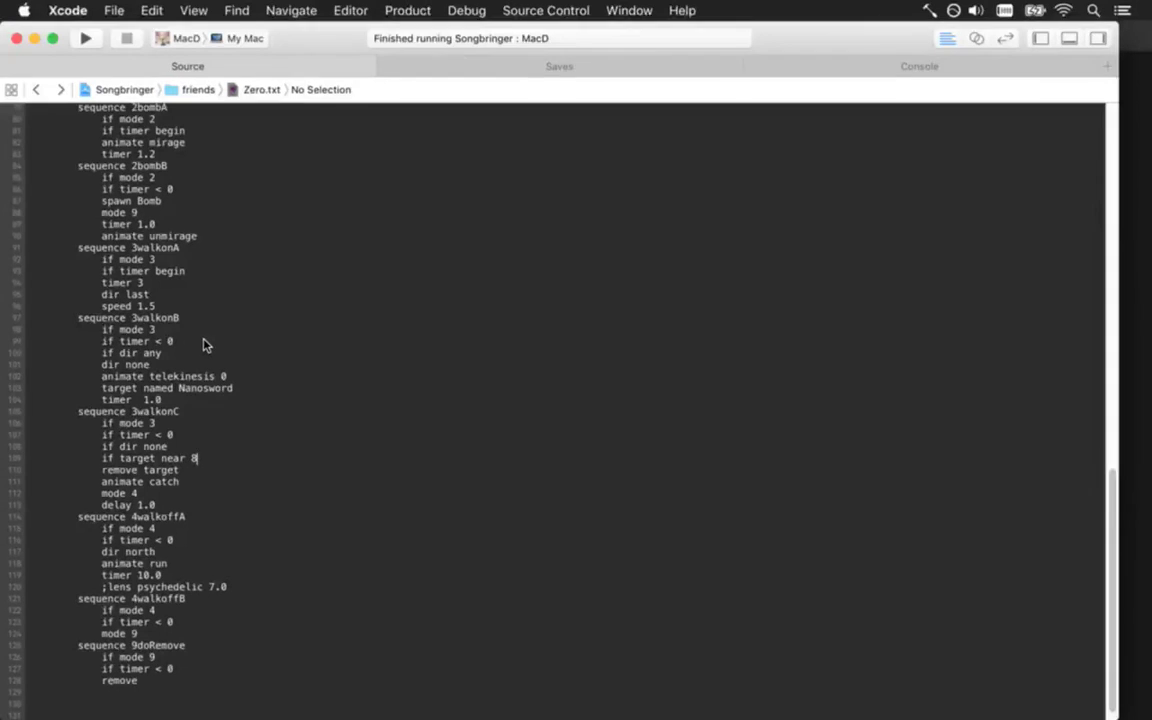
Change the catch line to 'if target near 16 8' and search the project for 'target near'
{"action": "key", "text": "BackSpace"}
{"action": "type", "text": "16 8"}
{"action": "key", "text": "super+shift+f"}
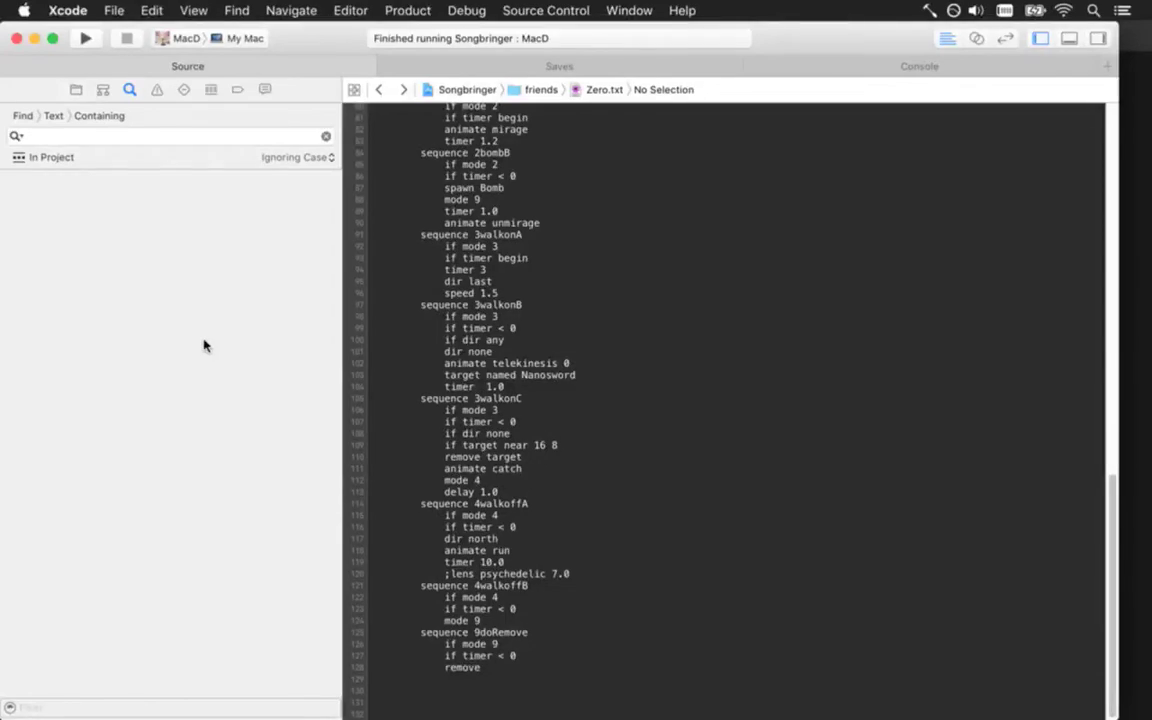
{"action": "type", "text": "target near"}
{"action": "key", "text": "Return"}
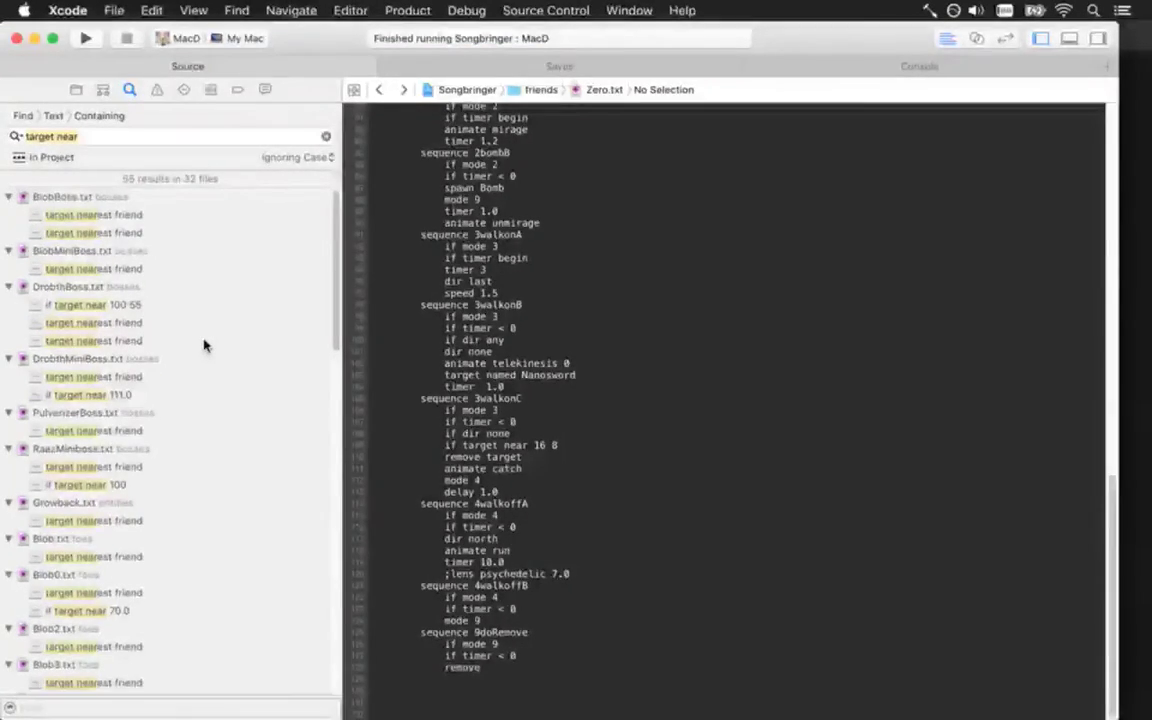
{"action": "key", "text": "super+0"}
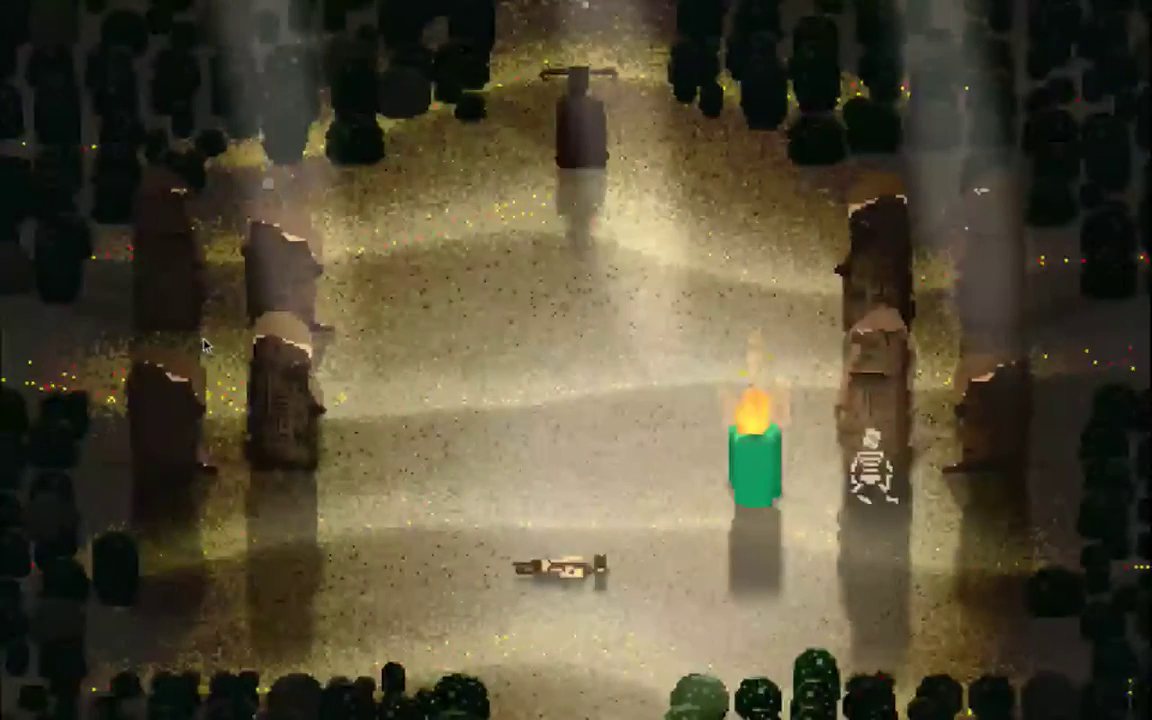
Quit and relaunch the game to watch the 'near 16 8' sword catch, then quit again
{"action": "key", "text": "super+q"}
{"action": "key", "text": "super+r"}
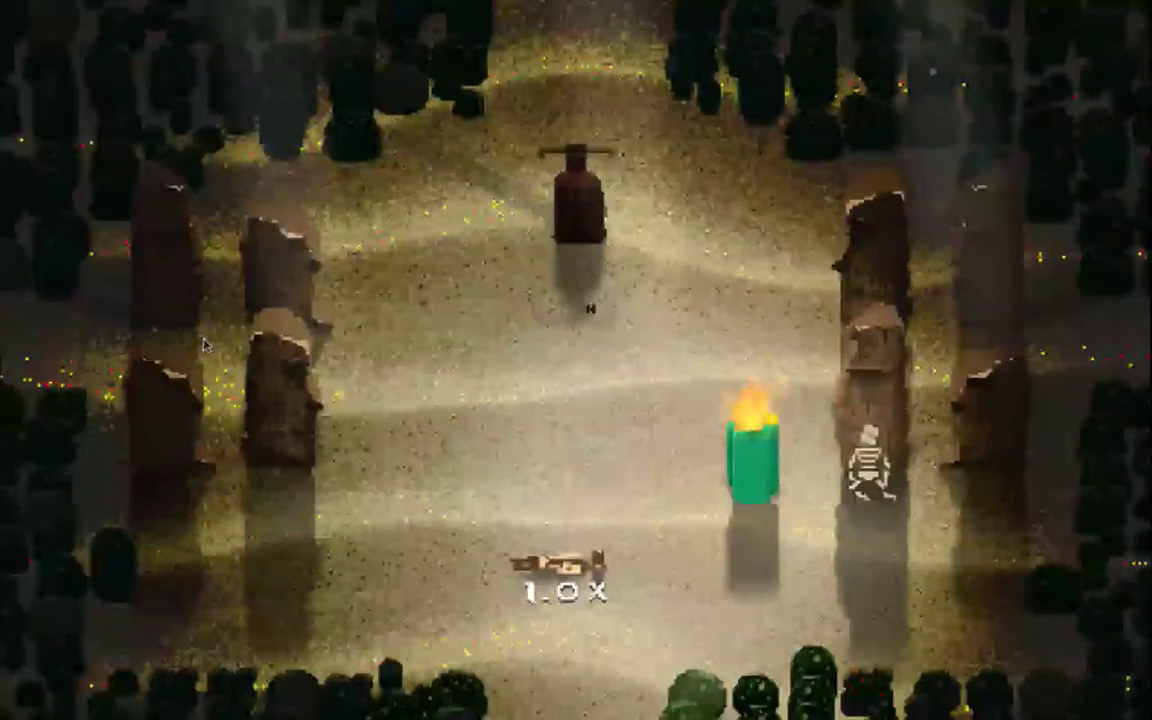
{"action": "key", "text": "super+q"}
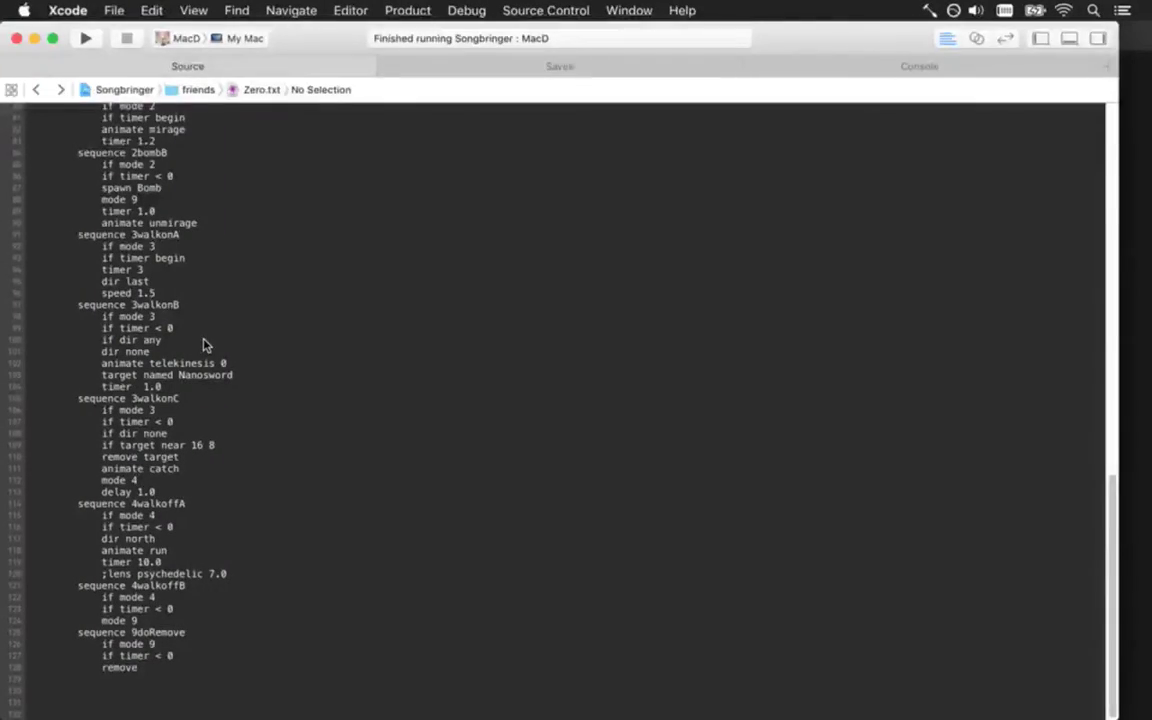
Set alwaysScreencap to 1 in Saves.txt's Mac settings and run the game
{"action": "left_click", "coordinate": [447, 64]}
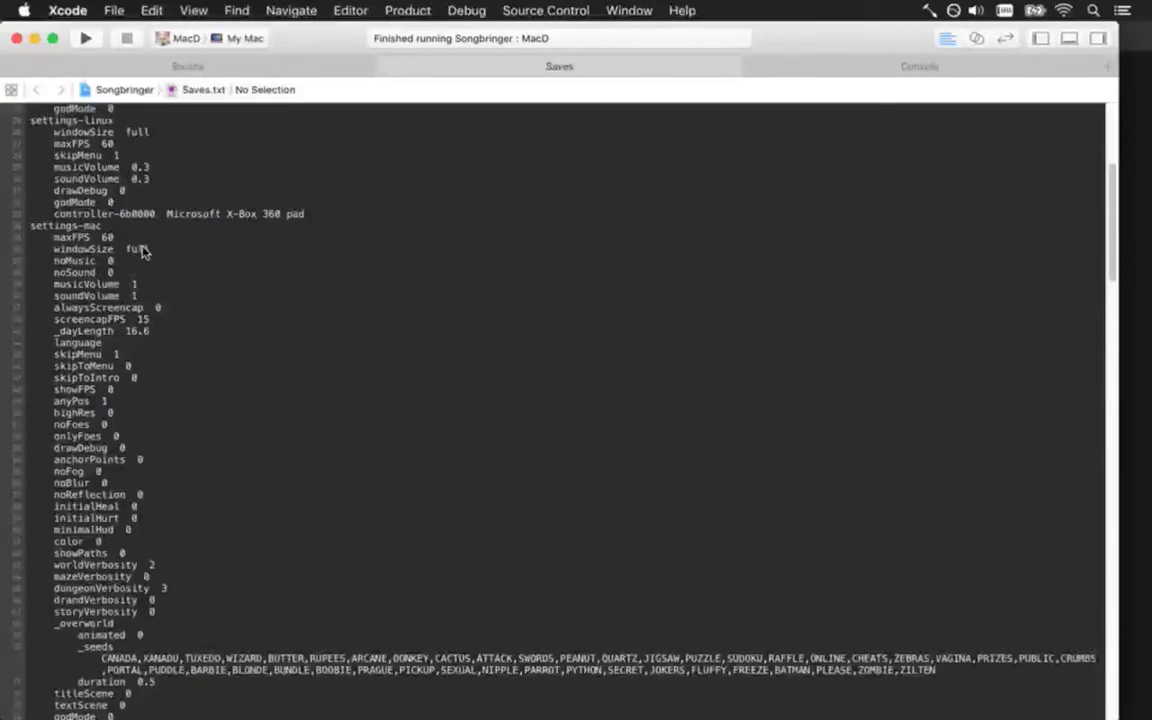
{"action": "left_click", "coordinate": [176, 305]}
{"action": "key", "text": "BackSpace"}
{"action": "type", "text": "1"}
{"action": "key", "text": "super+r"}
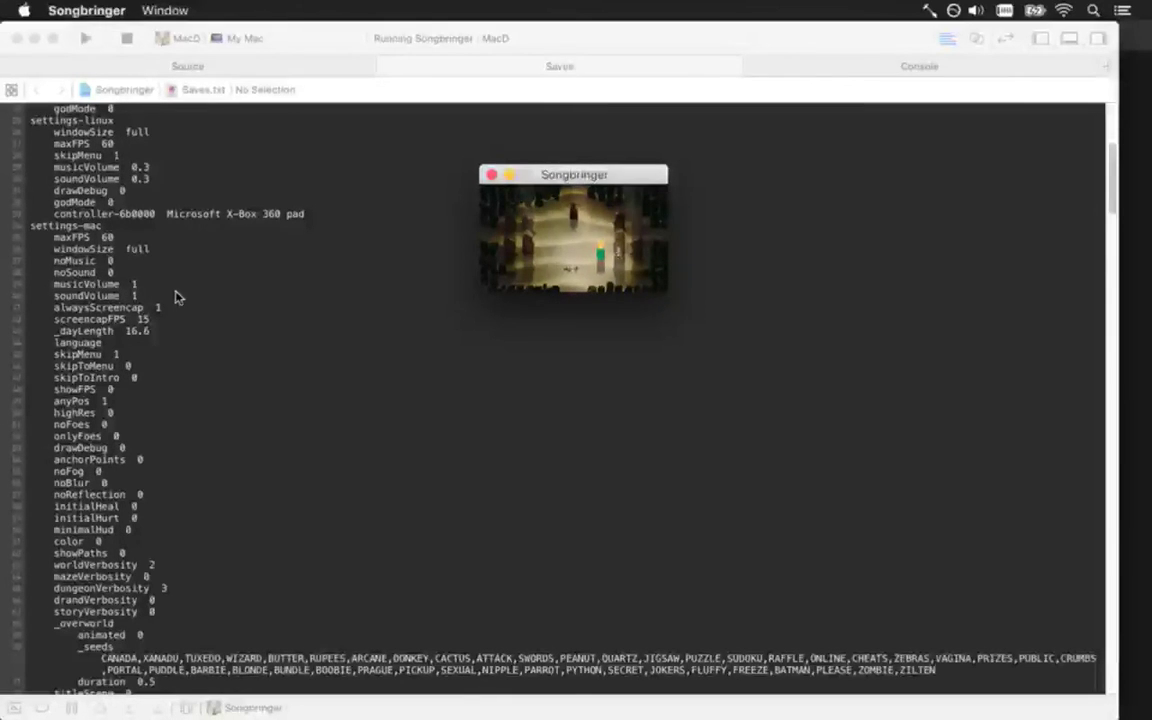
Quit and rerun the game twice more to capture screenshots
{"action": "key", "text": "super+q"}
{"action": "key", "text": "super+r"}
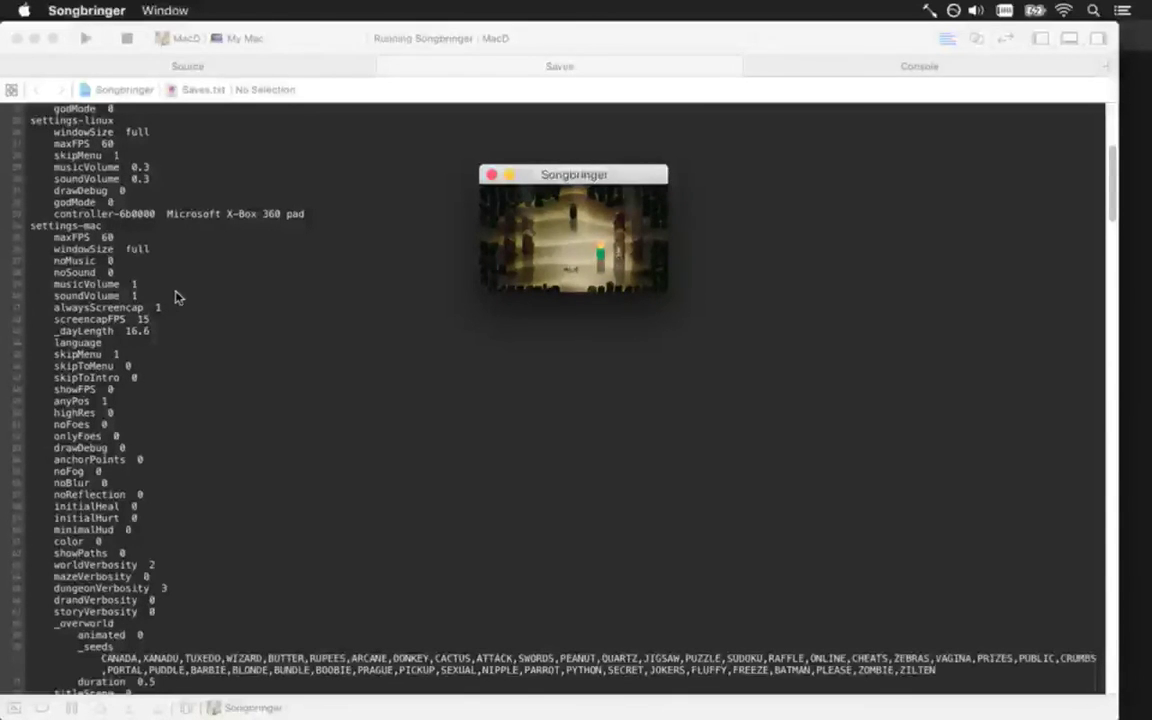
{"action": "key", "text": "super+q"}
{"action": "key", "text": "super+r"}
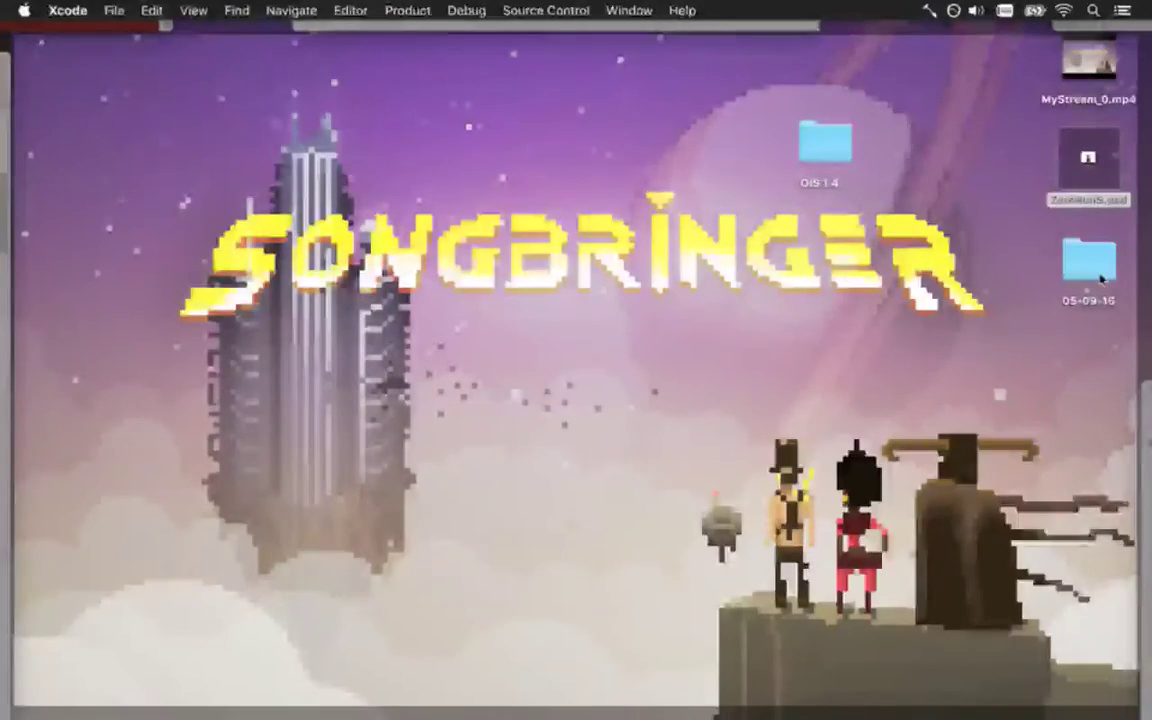
Preview the 05-09-16 screenshots from Screen045 to Screen096 and open Screen096.png in Photoshop CS6
{"action": "double_click", "coordinate": [1090, 262]}
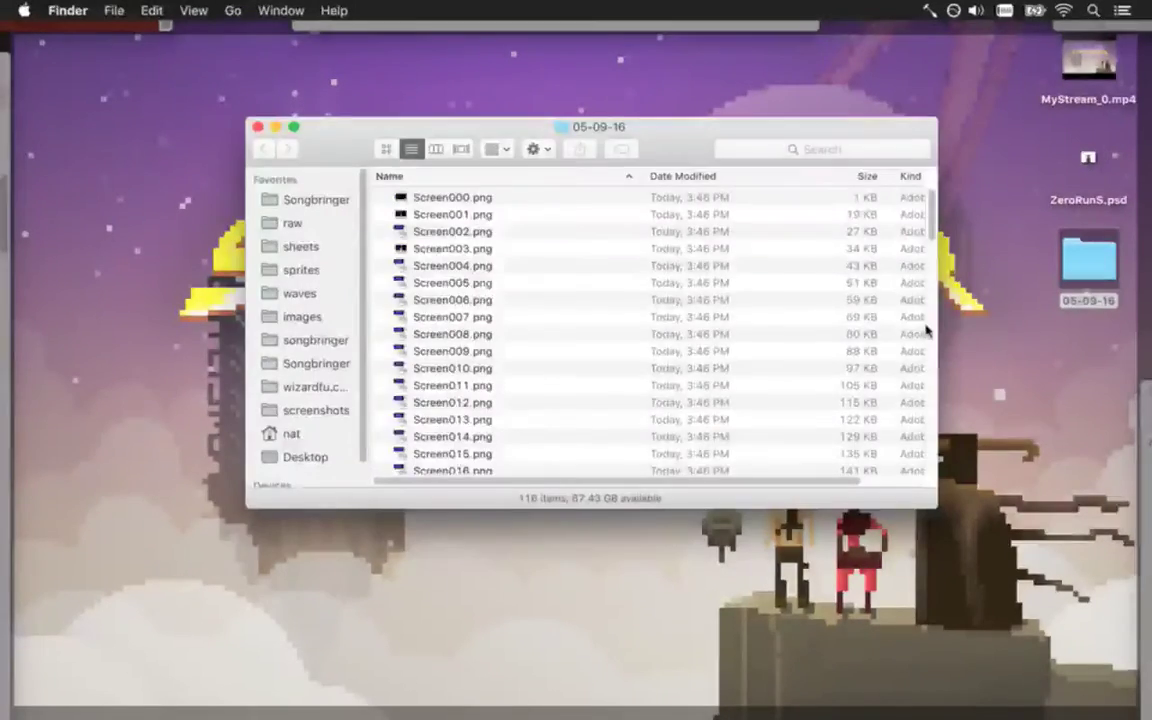
{"action": "scroll", "coordinate": [876, 343], "scroll_direction": "down", "scroll_amount": 10}
{"action": "left_click", "coordinate": [864, 341]}
{"action": "key", "text": "space"}
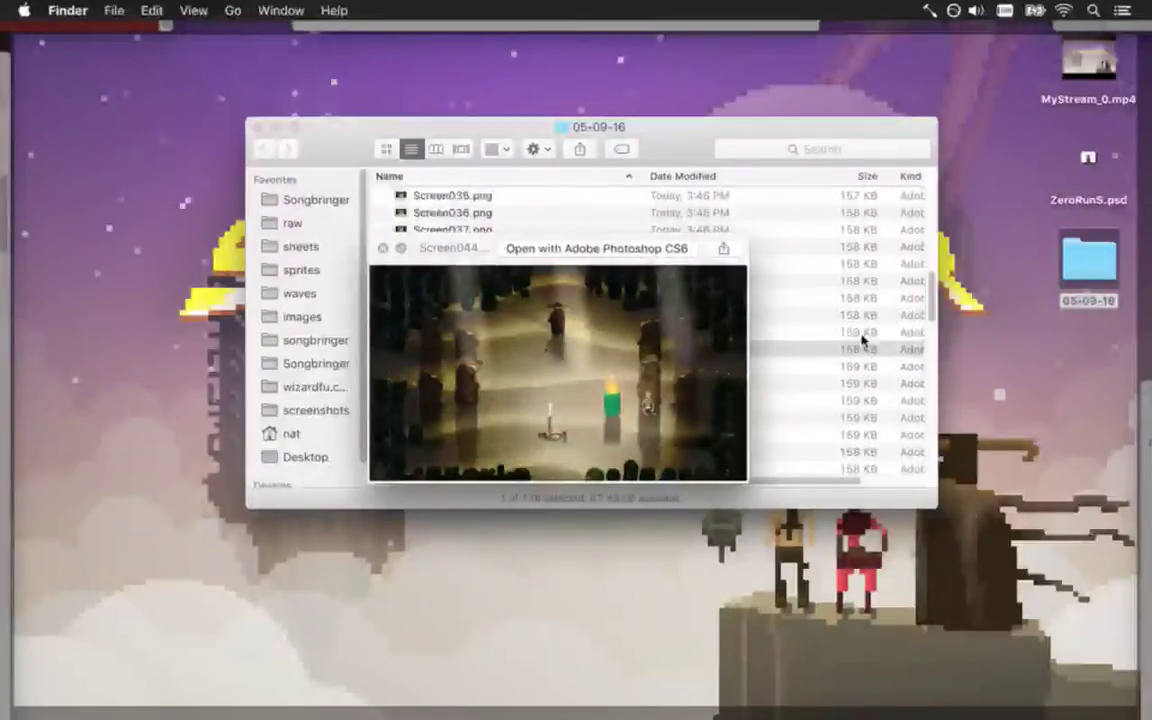
{"action": "key", "text": "Down"}
{"action": "key", "text": "Down"}
{"action": "key", "text": "Down"}
{"action": "key", "text": "Down"}
{"action": "key", "text": "Down"}
{"action": "key", "text": "Down"}
{"action": "key", "text": "Down"}
{"action": "key", "text": "Down"}
{"action": "key", "text": "Down"}
{"action": "key", "text": "Down"}
{"action": "key", "text": "Down"}
{"action": "key", "text": "Down"}
{"action": "key", "text": "Down"}
{"action": "key", "text": "Down"}
{"action": "key", "text": "Down"}
{"action": "key", "text": "Down"}
{"action": "key", "text": "Down"}
{"action": "key", "text": "Down"}
{"action": "key", "text": "Down"}
{"action": "key", "text": "Down"}
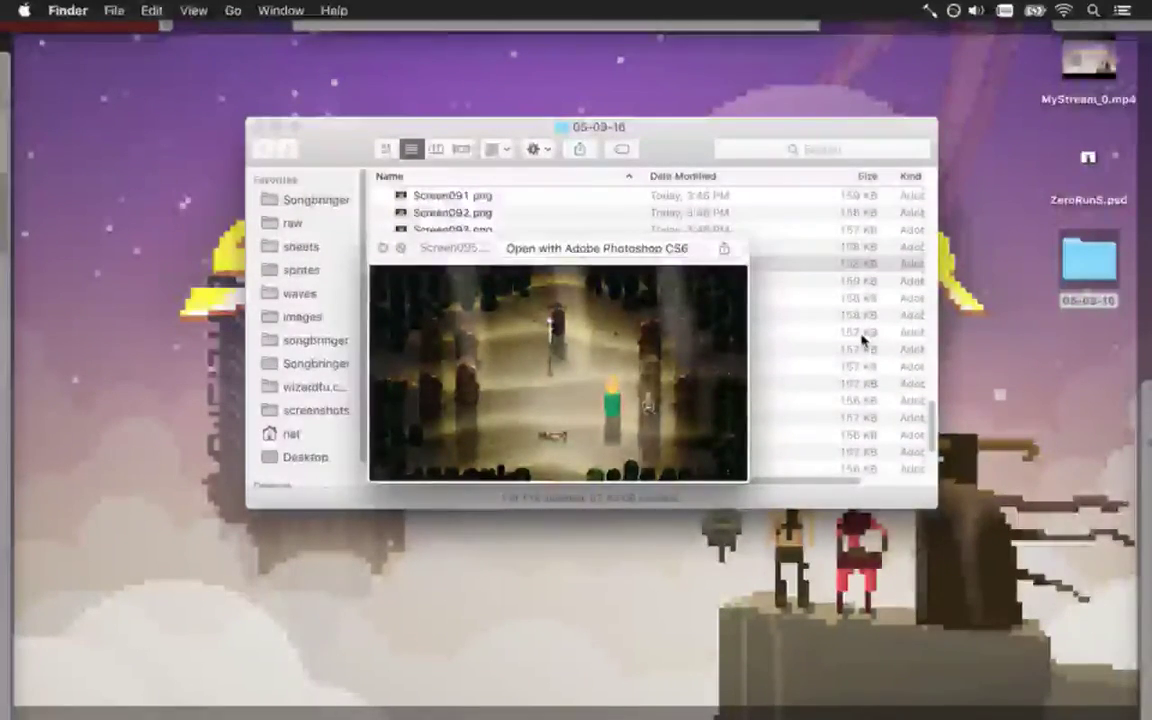
{"action": "key", "text": "Down"}
{"action": "key", "text": "Down"}
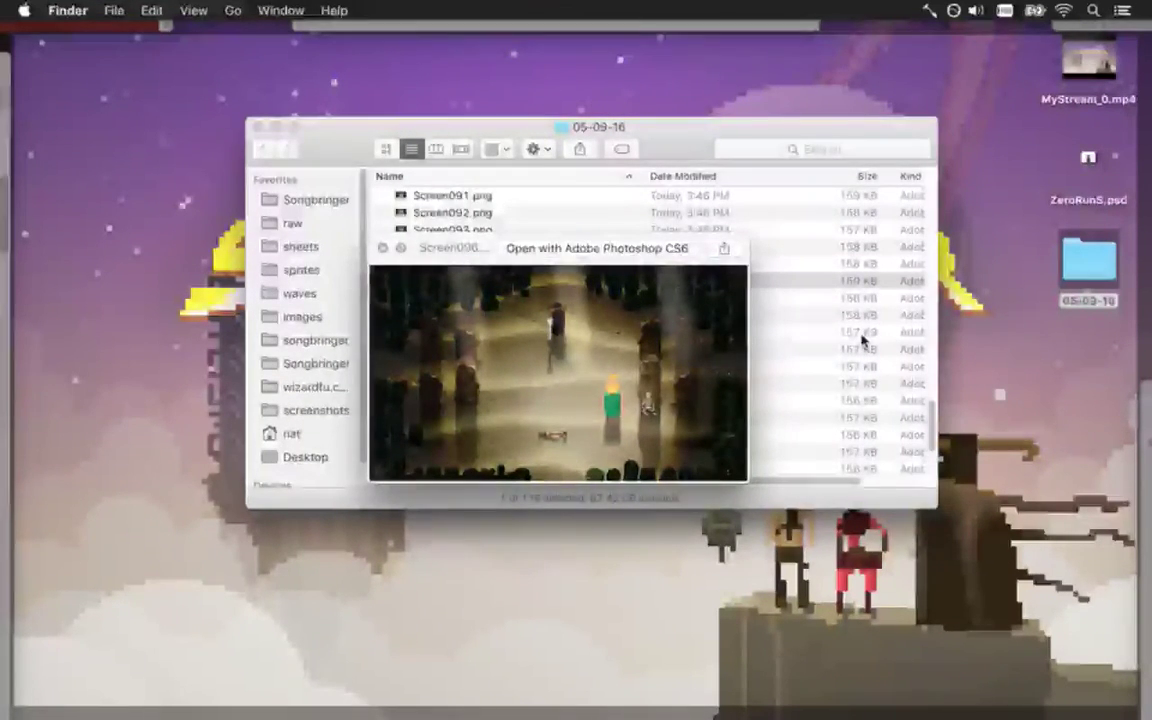
{"action": "key", "text": "space"}
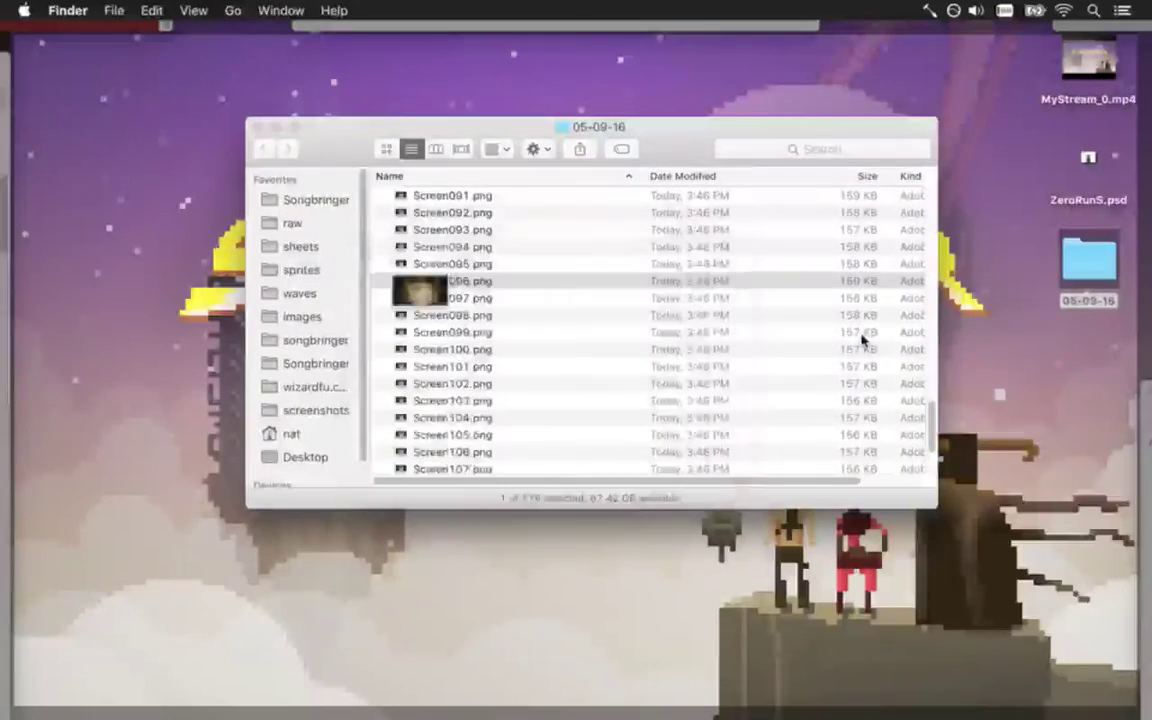
{"action": "right_click", "coordinate": [536, 283]}
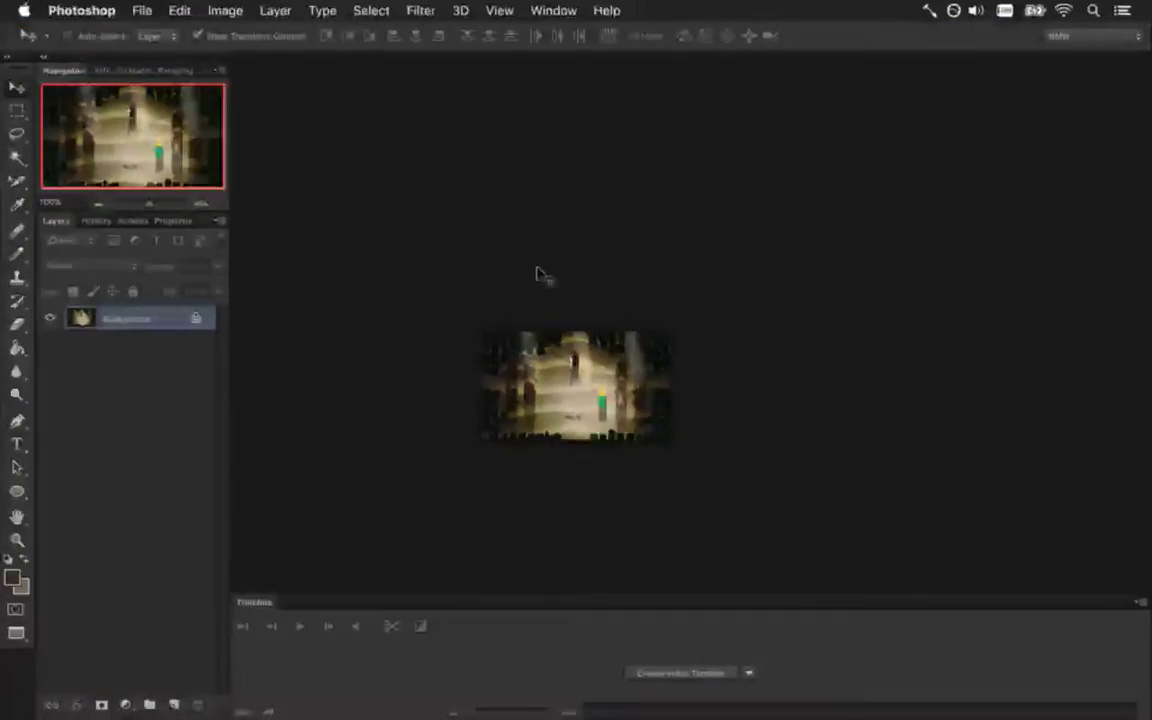
Zoom in on Zero's sword in Screen096, then set alwaysScreencap from 1 to 0 in Xcode
{"action": "key", "text": "super+1"}
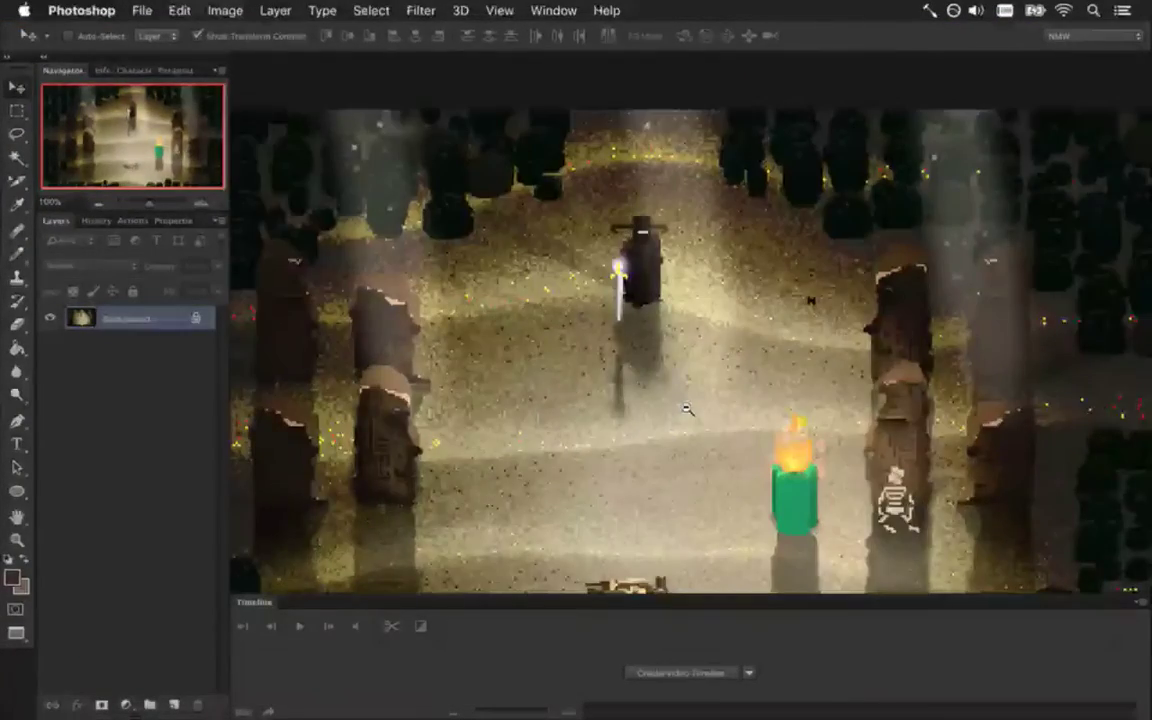
{"action": "key", "text": "super+equal"}
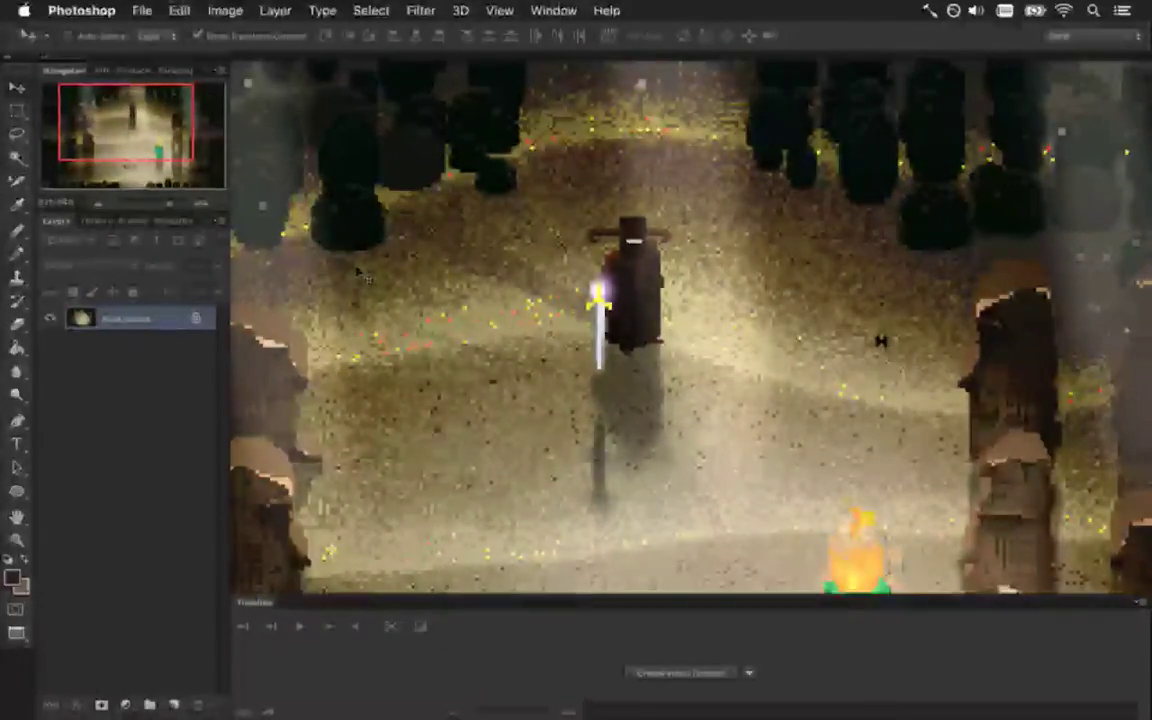
{"action": "key", "text": "super+Tab"}
{"action": "key", "text": "Tab"}
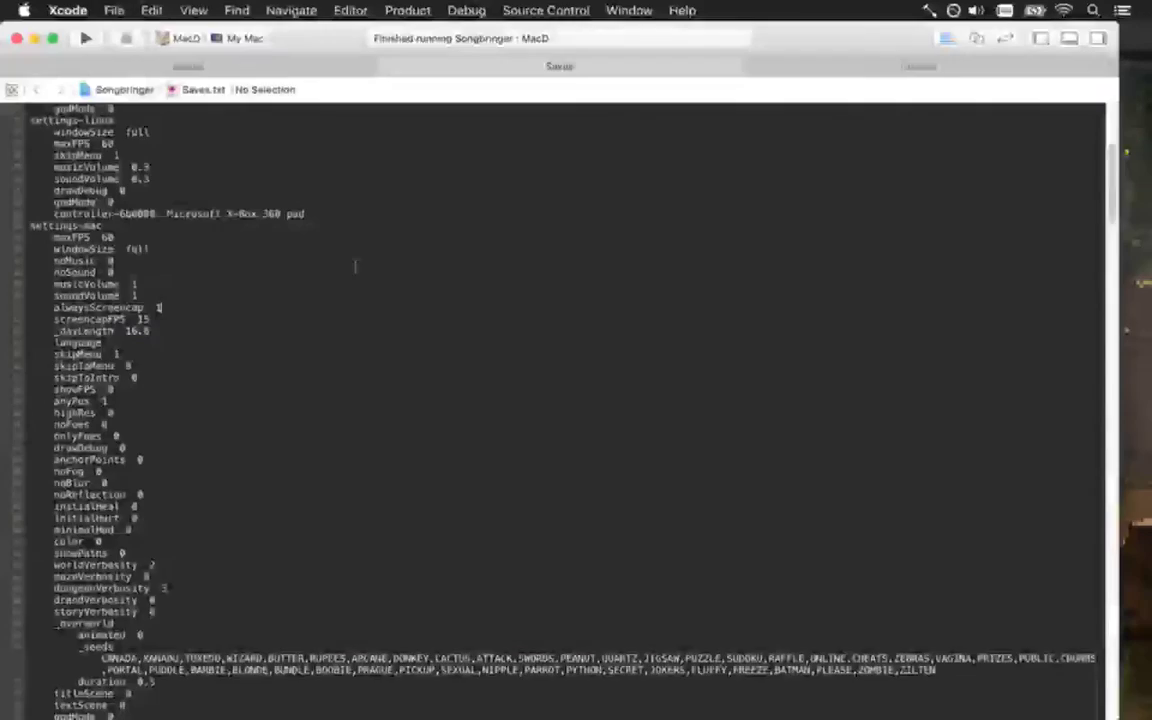
{"action": "left_click", "coordinate": [187, 303]}
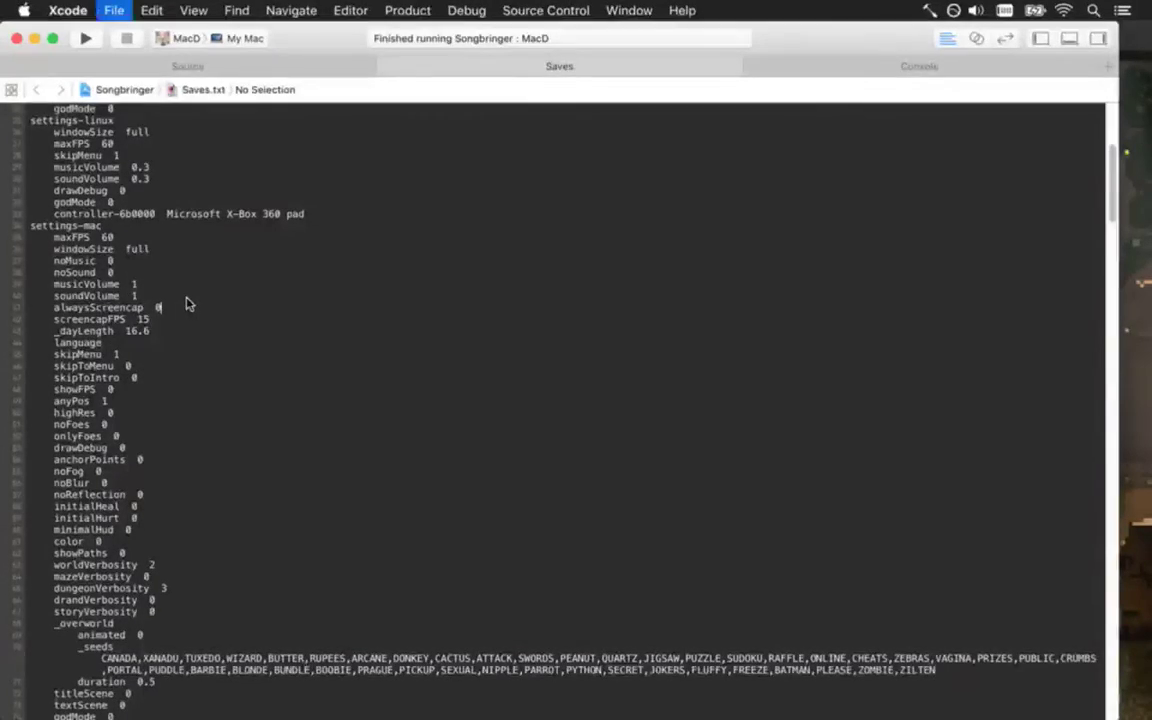
{"action": "key", "text": "BackSpace"}
{"action": "type", "text": "0"}
Back in Photoshop, list the open documents from the Window menu
{"action": "key", "text": "super+Tab"}
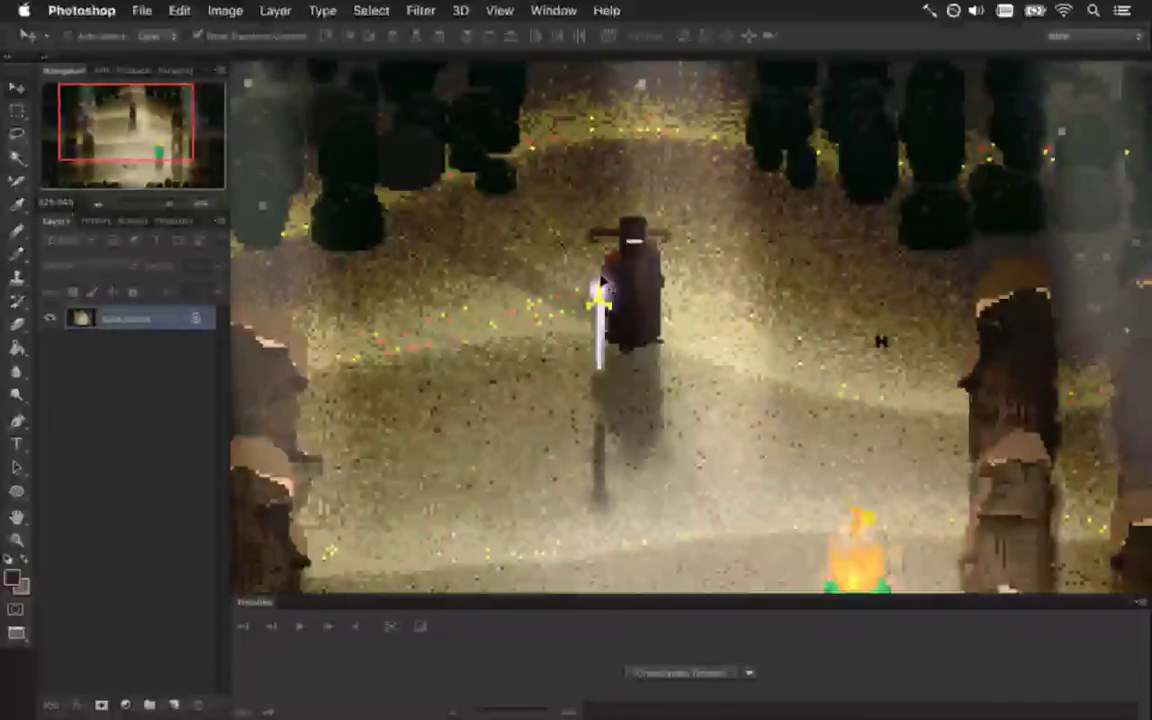
{"action": "left_click", "coordinate": [553, 10]}
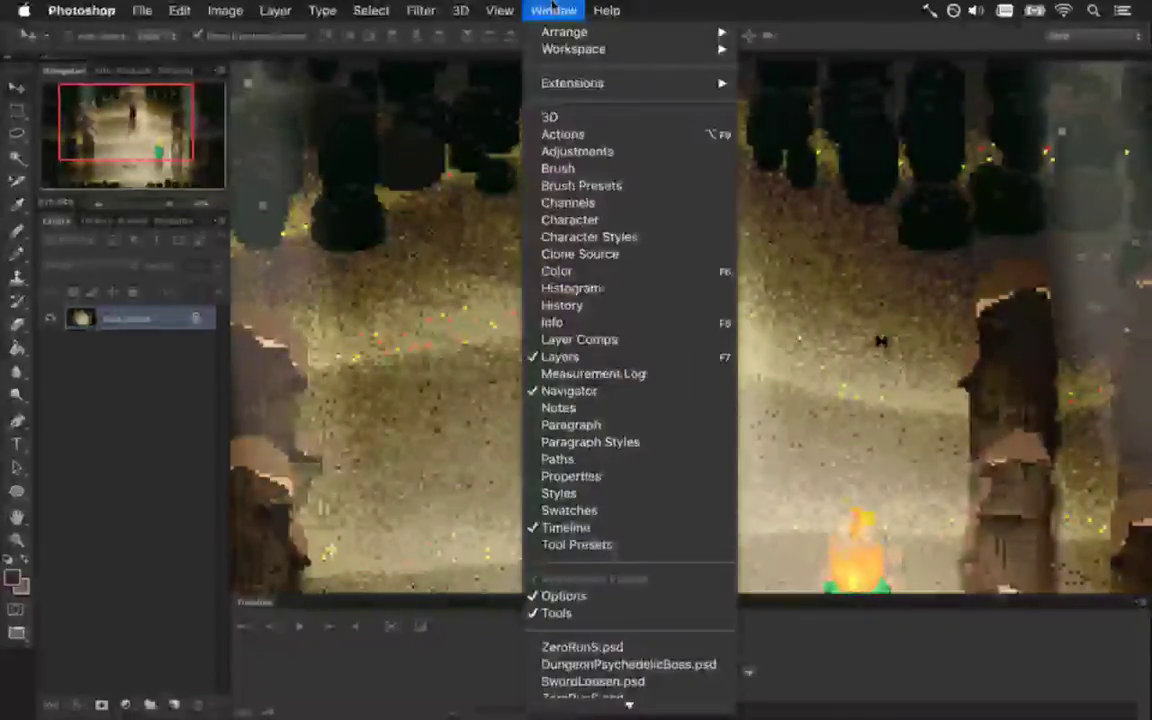
{"action": "scroll", "coordinate": [572, 680], "scroll_direction": "down", "scroll_amount": 5}
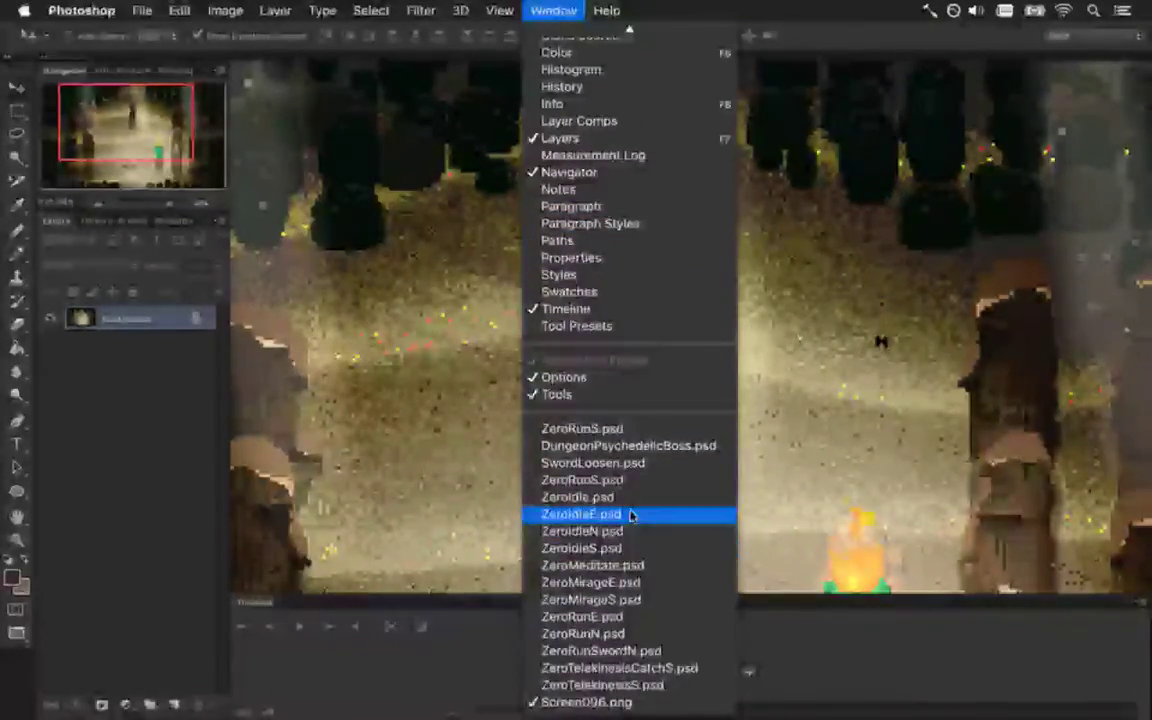
In ZeroTelekinesisCatchS, move Layer 3's sword onto Zero's glowing hand, nudged up one pixel
{"action": "left_click", "coordinate": [612, 669]}
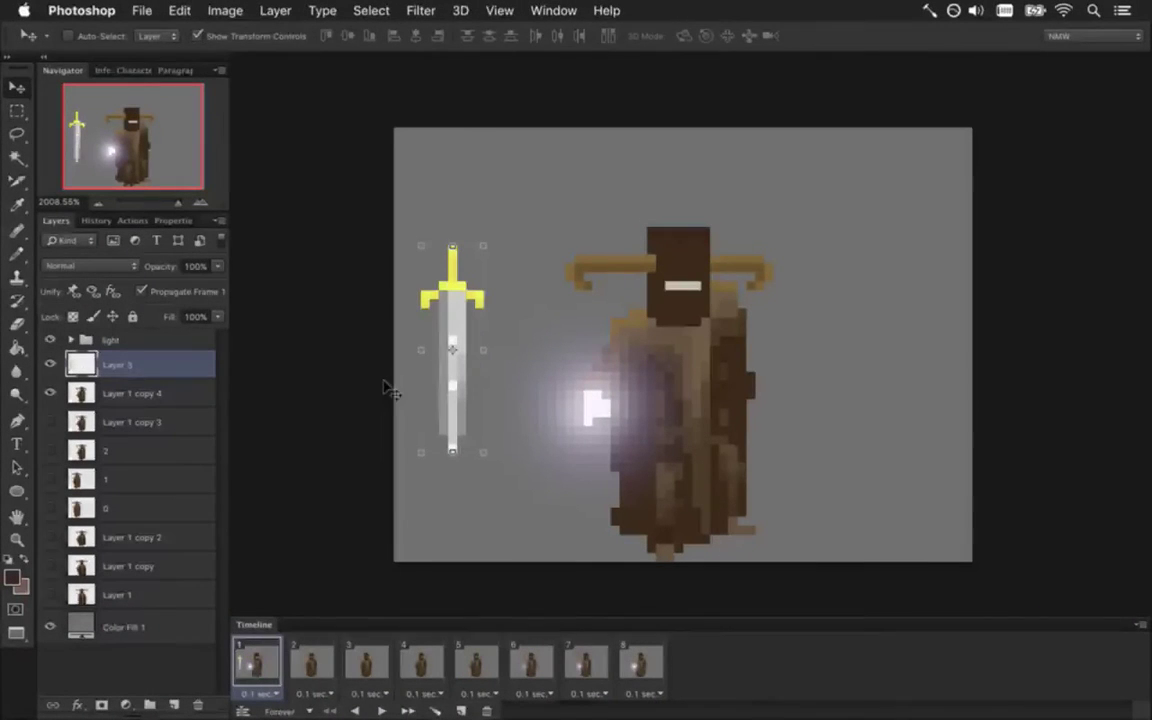
{"action": "key", "text": "m"}
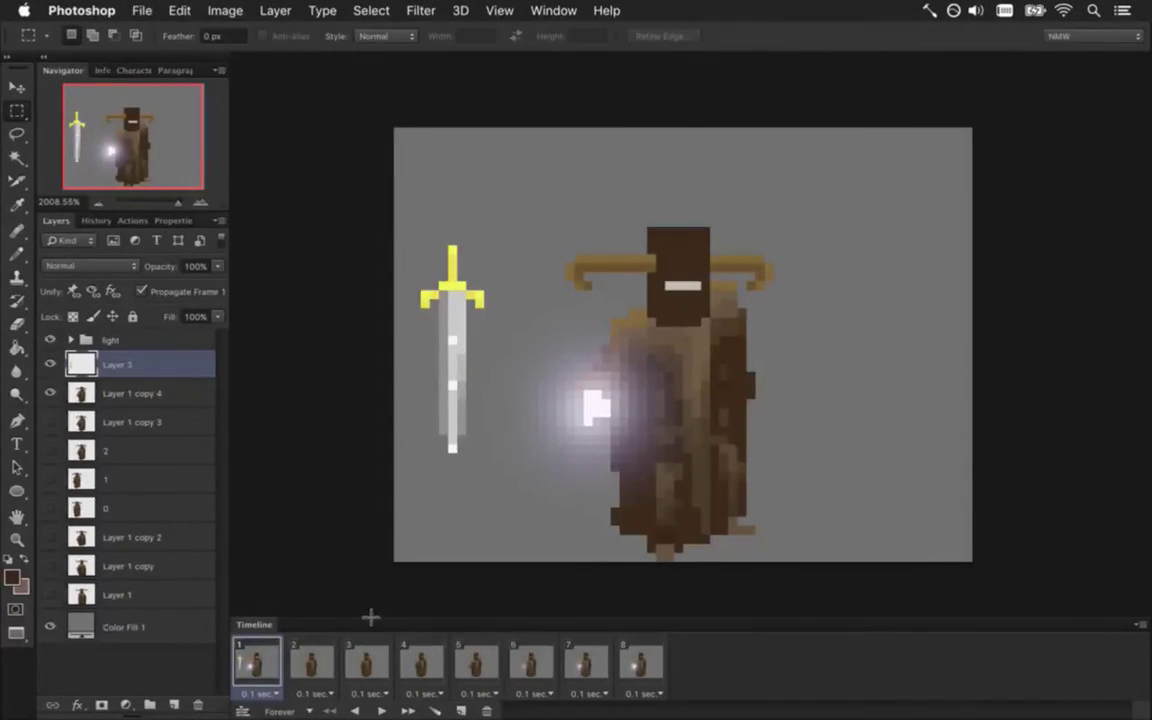
{"action": "key", "text": "v"}
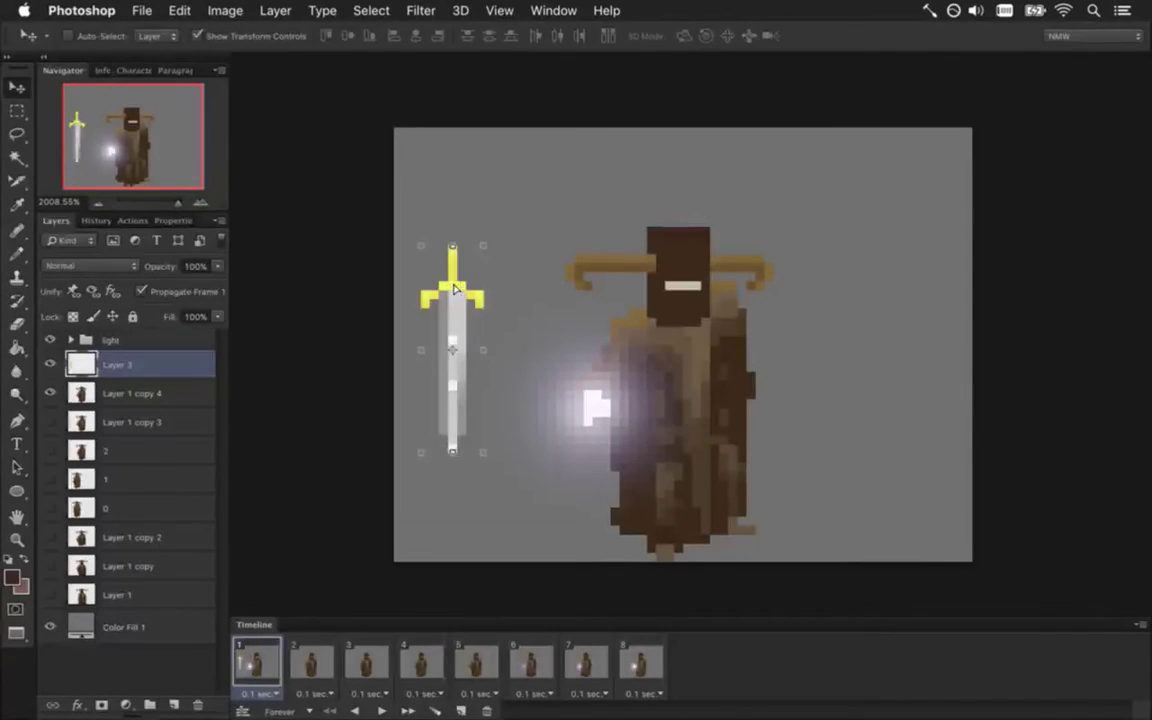
{"action": "left_click_drag", "start_coordinate": [452, 277], "coordinate": [596, 420]}
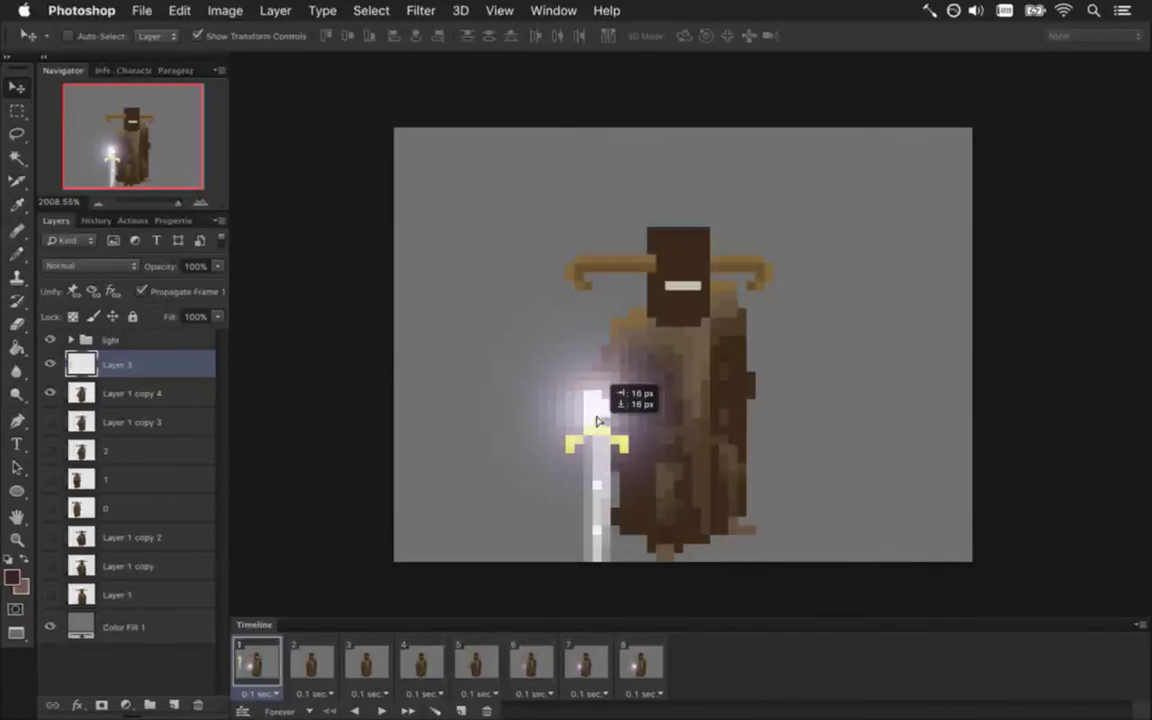
{"action": "left_click_drag", "start_coordinate": [596, 421], "coordinate": [596, 428]}
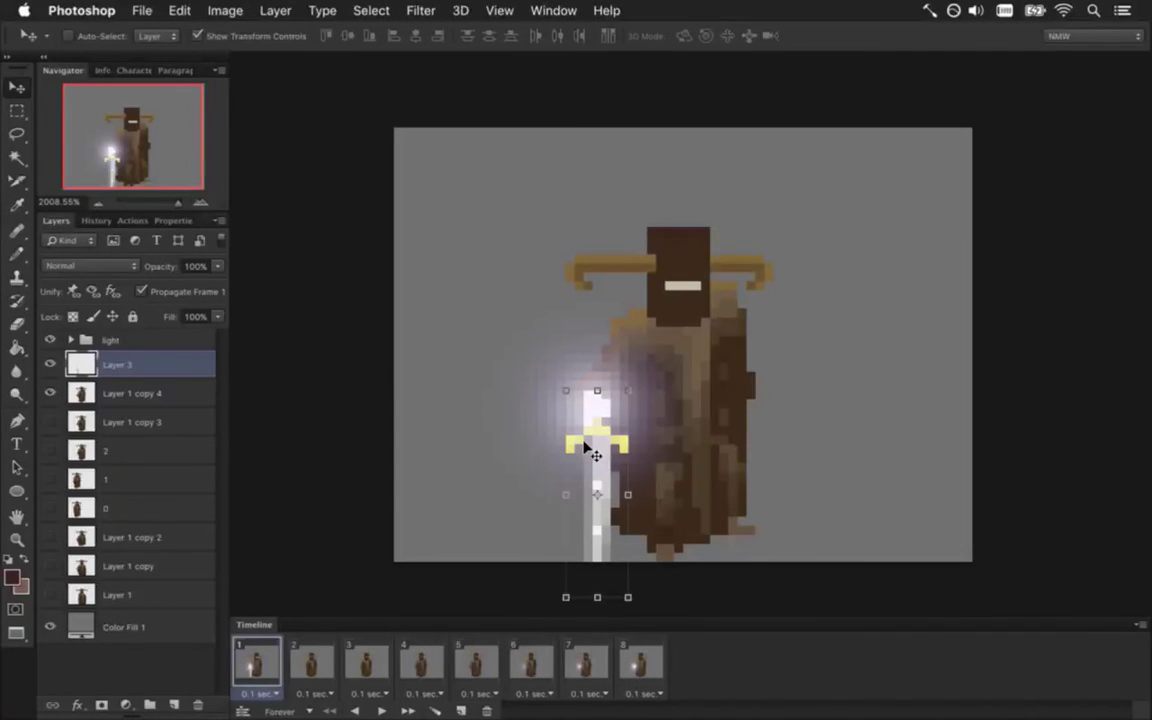
{"action": "key", "text": "Up"}
{"action": "key", "text": "Up"}
{"action": "key", "text": "Up"}
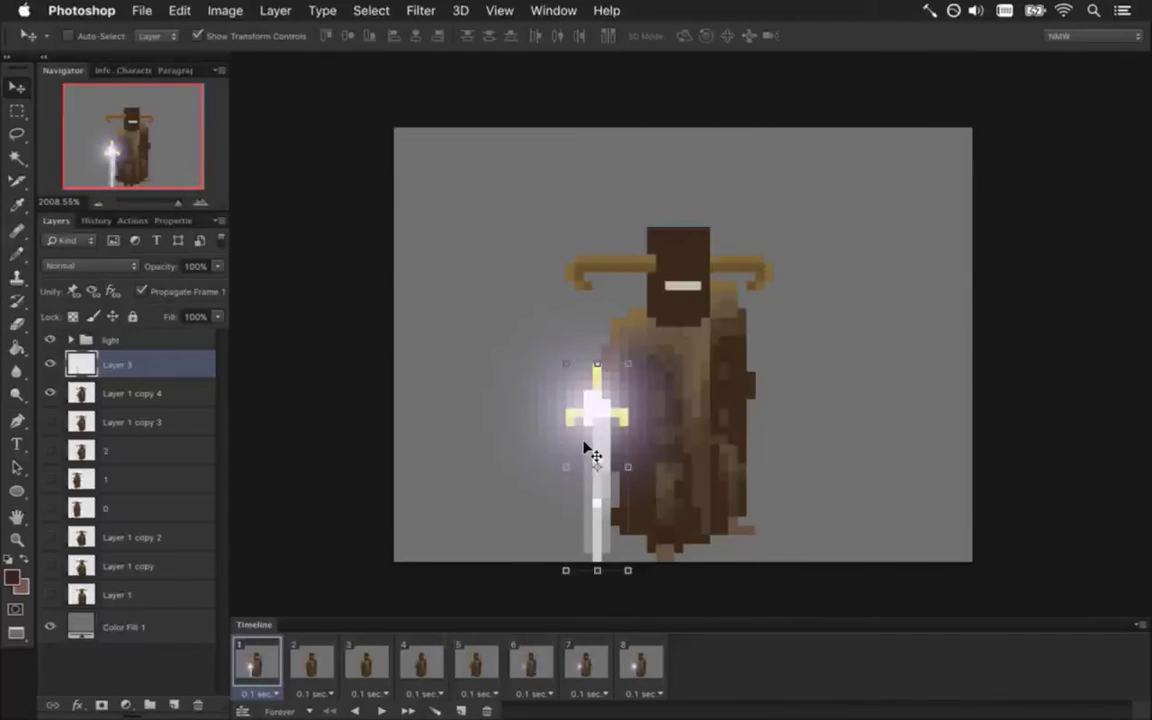
Shift the sword back left and up, clear of the glowing hand
{"action": "key", "text": "Left"}
{"action": "key", "text": "Left"}
{"action": "key", "text": "Left"}
{"action": "key", "text": "Left"}
{"action": "key", "text": "Left"}
{"action": "key", "text": "Left"}
{"action": "key", "text": "Left"}
{"action": "key", "text": "Left"}
{"action": "key", "text": "Left"}
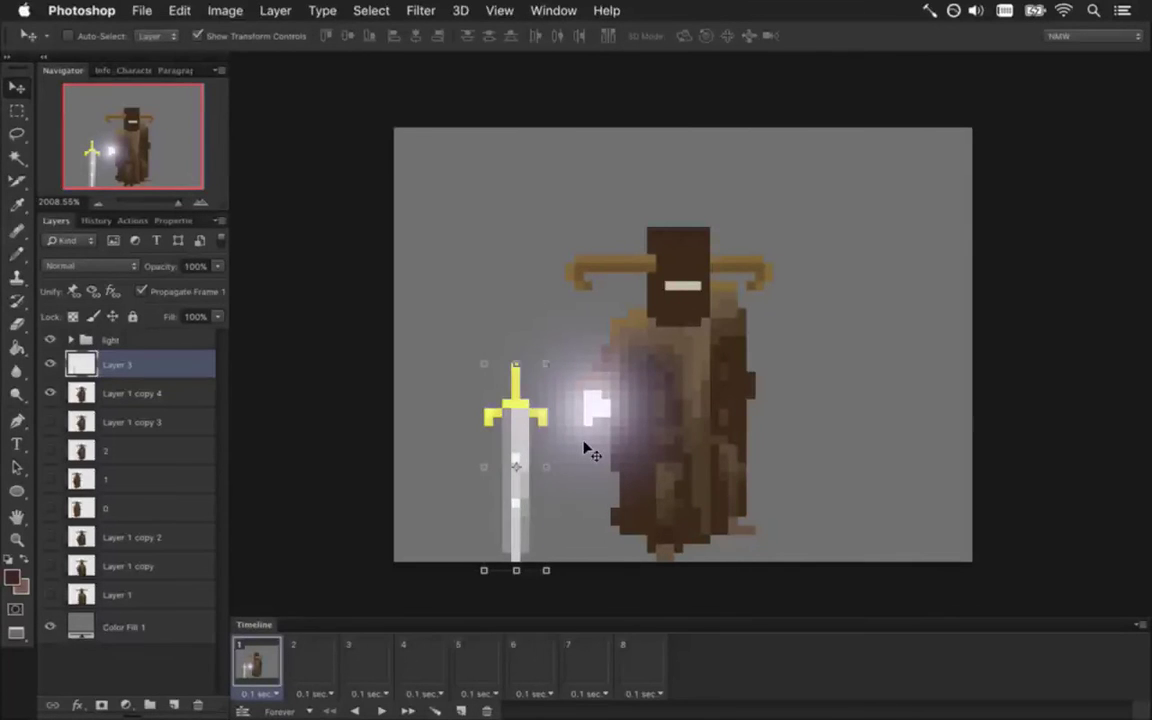
{"action": "key", "text": "Left"}
{"action": "key", "text": "Left"}
{"action": "key", "text": "Left"}
{"action": "key", "text": "Left"}
{"action": "key", "text": "Left"}
{"action": "key", "text": "Left"}
{"action": "key", "text": "Left"}
{"action": "key", "text": "Up"}
{"action": "key", "text": "Up"}
{"action": "key", "text": "Up"}
{"action": "key", "text": "Up"}
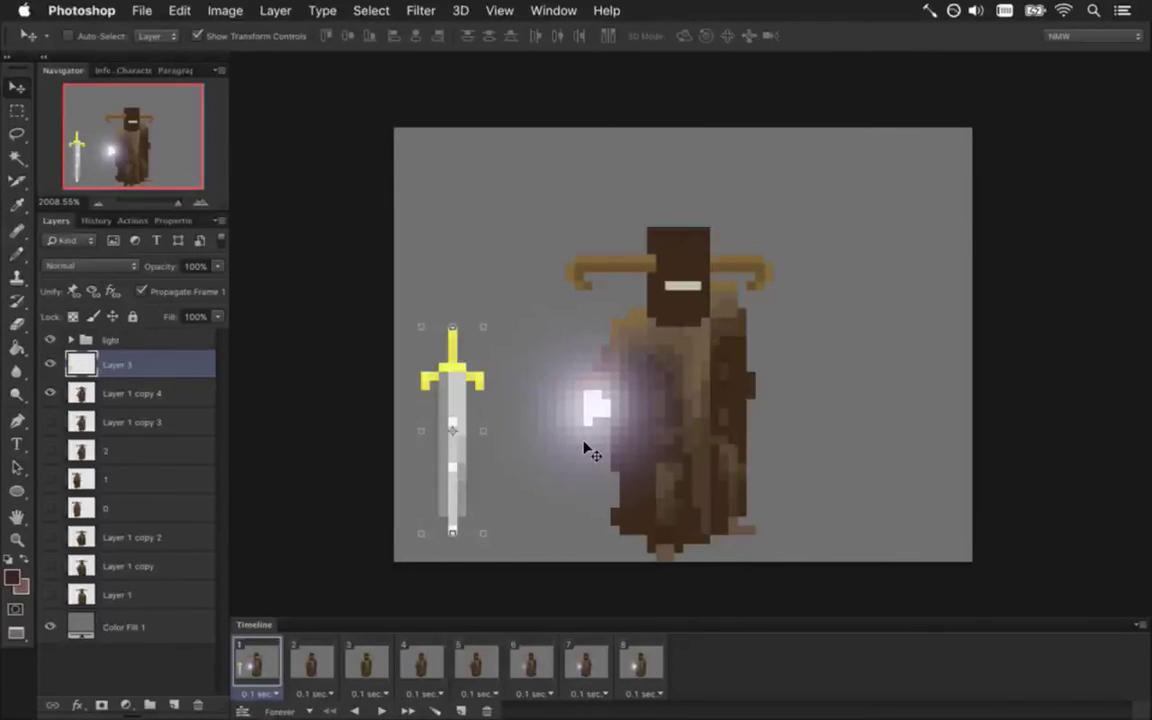
Select the lower part of the sword blade, then deselect and erase stray pixels
{"action": "key", "text": "m"}
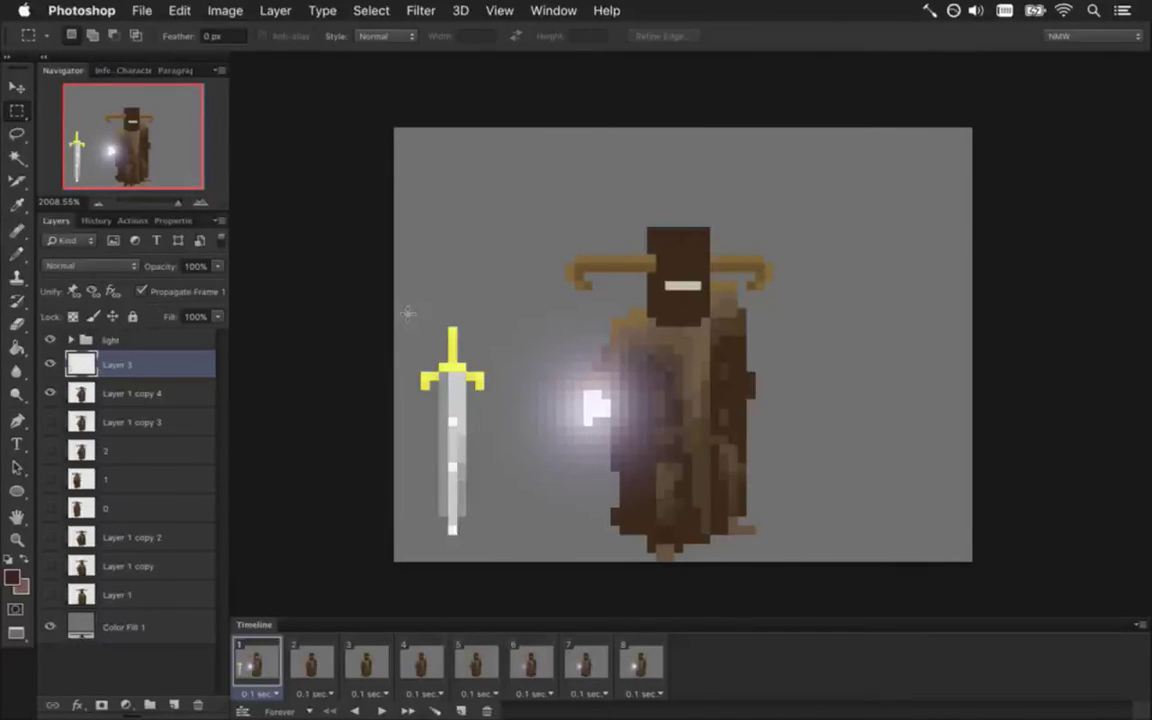
{"action": "left_click_drag", "start_coordinate": [431, 552], "coordinate": [481, 435]}
{"action": "key", "text": "v"}
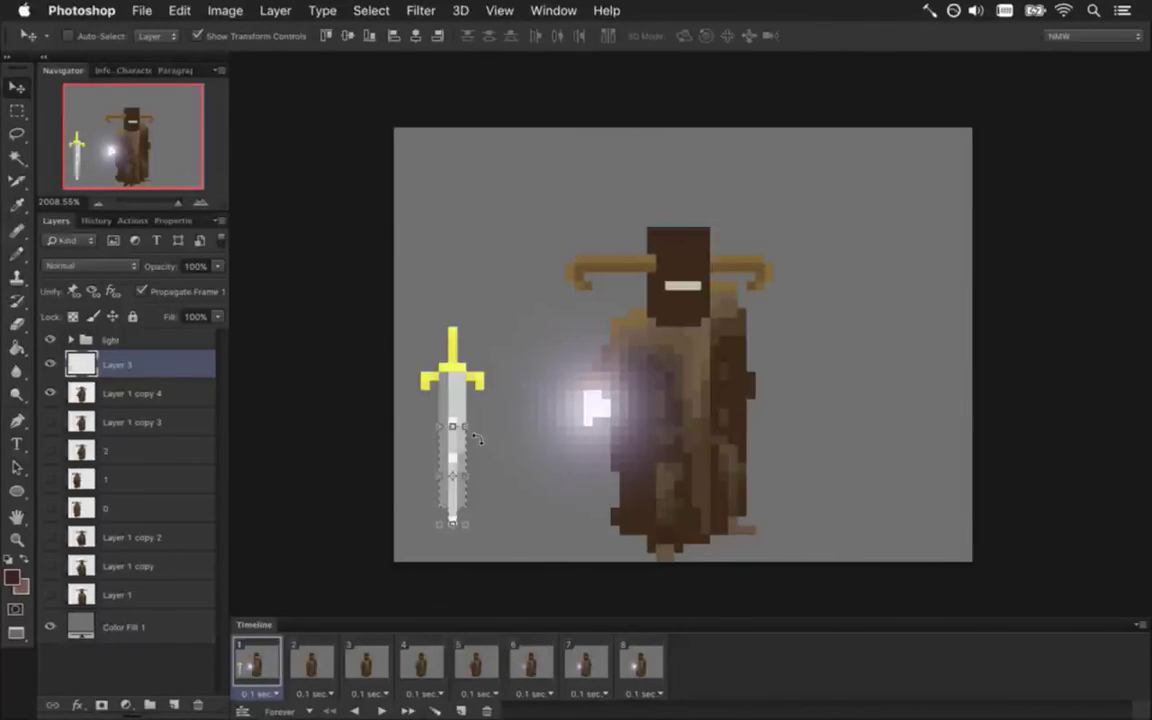
{"action": "key", "text": "m"}
{"action": "key", "text": "ctrl+d"}
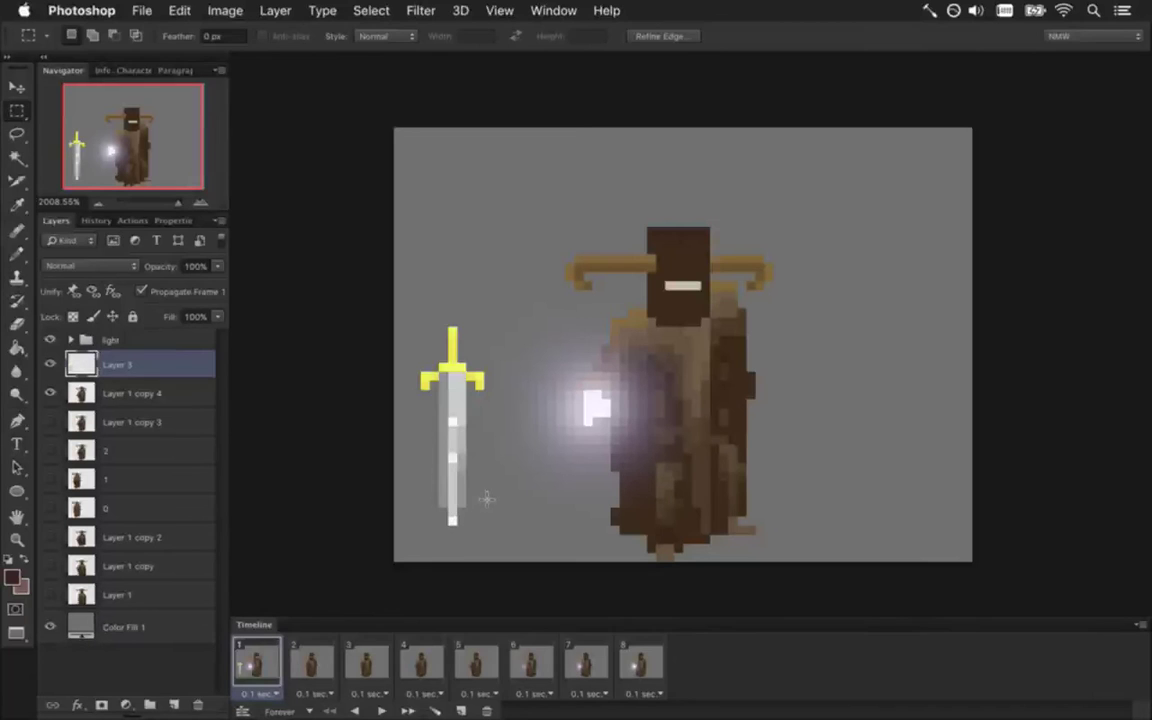
{"action": "key", "text": "e"}
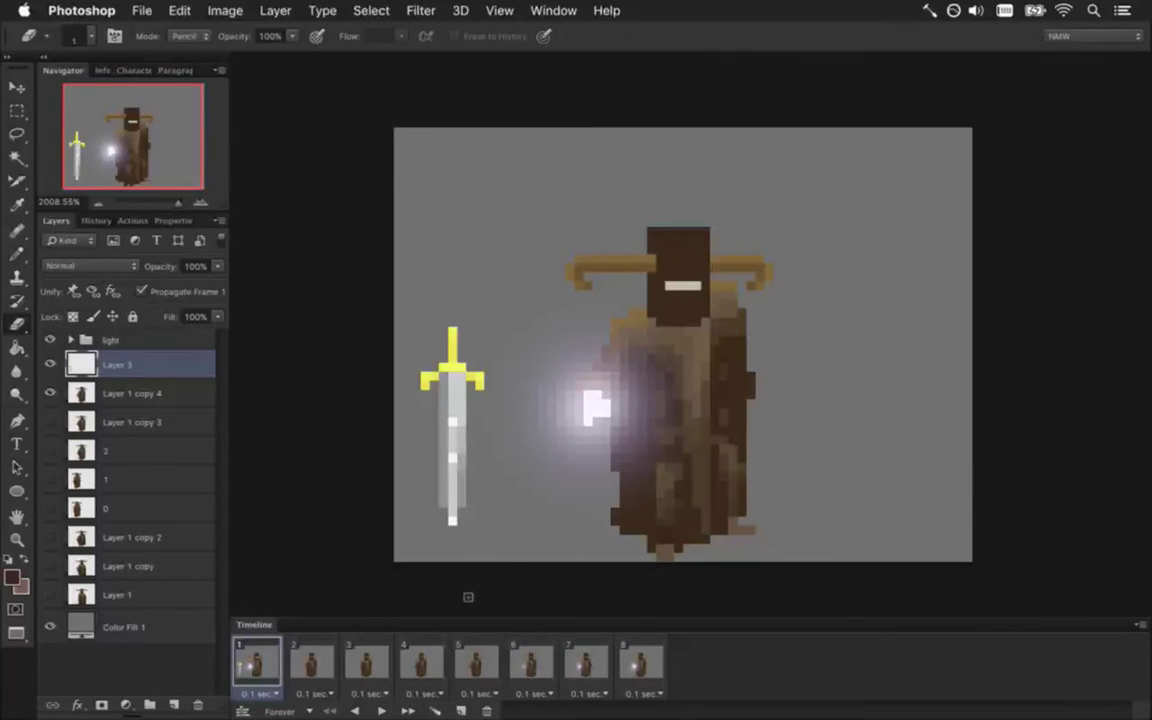
Repaint the blade tip pixels with sampled white and light grey, erasing the excess
{"action": "key", "text": "i"}
{"action": "left_click", "coordinate": [452, 519]}
{"action": "key", "text": "b"}
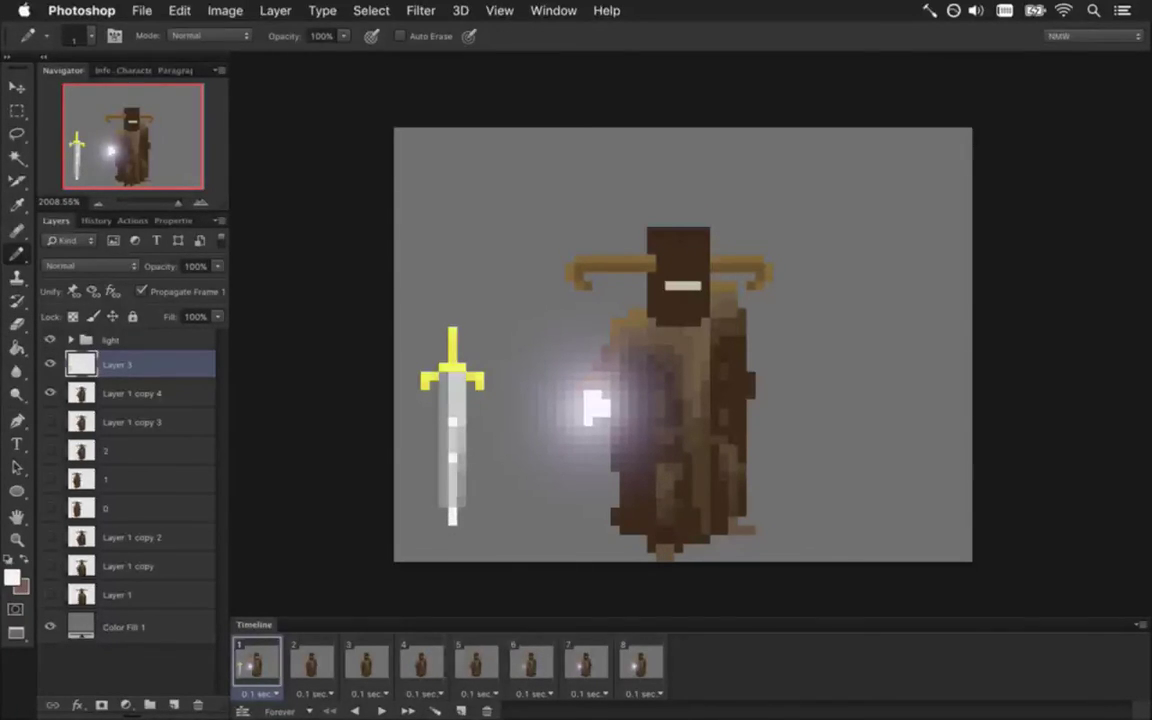
{"action": "key", "text": "e"}
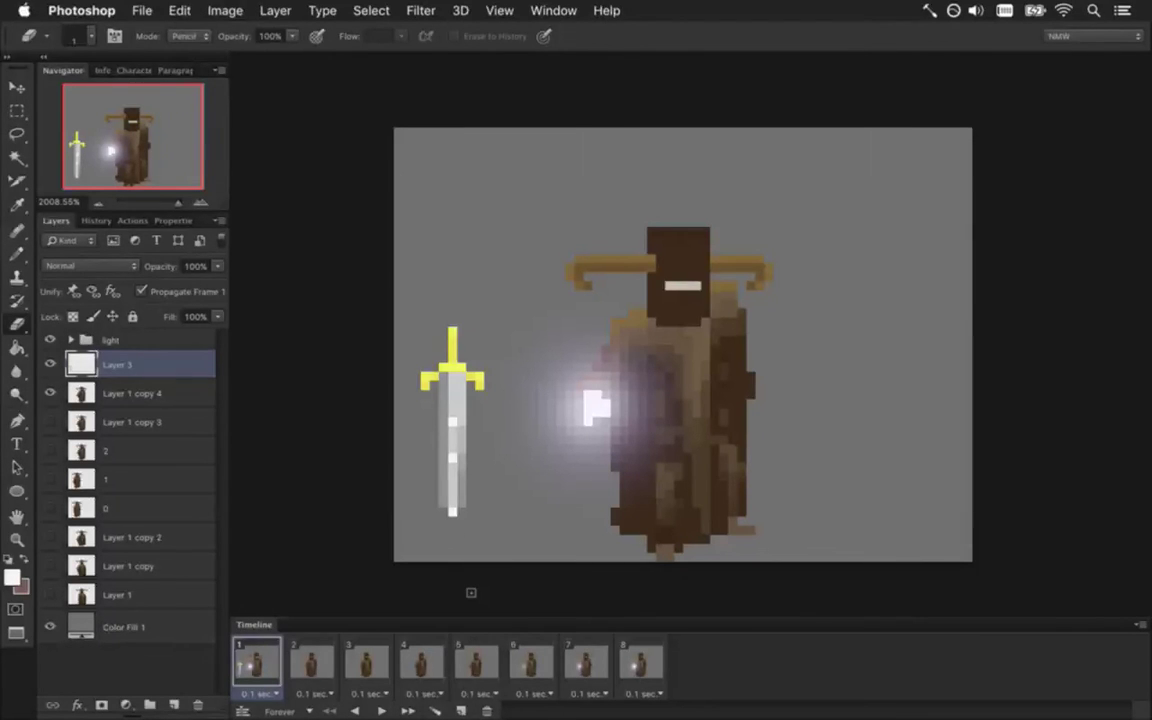
{"action": "key", "text": "i"}
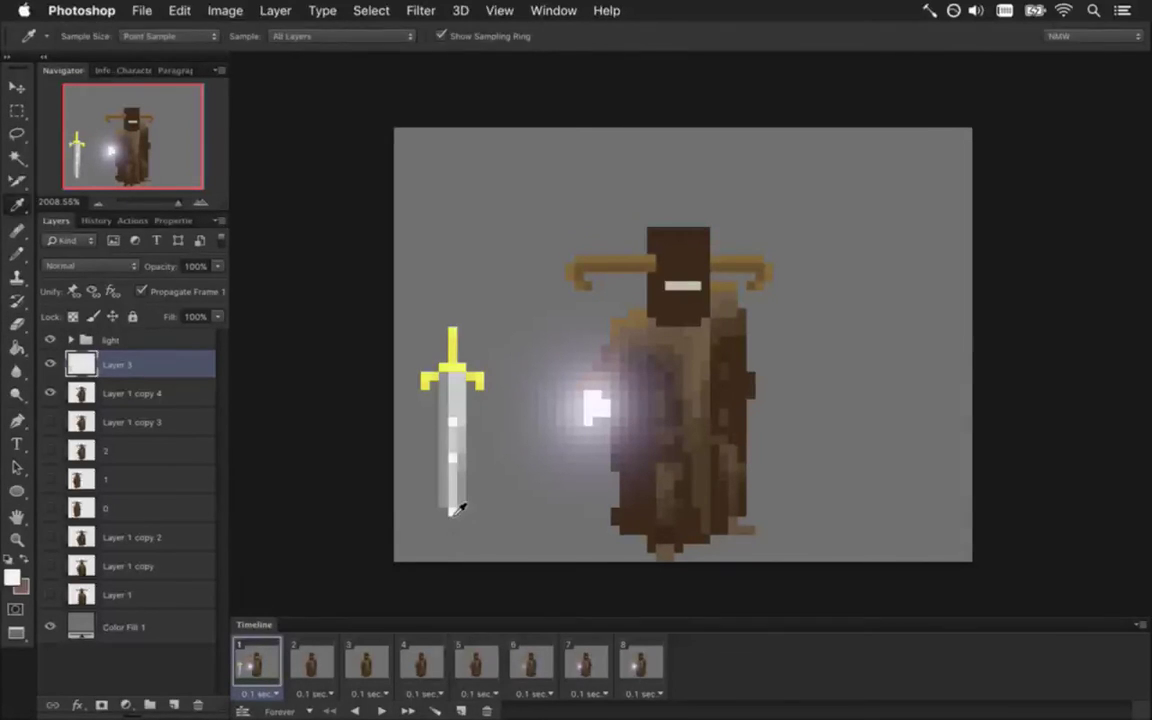
{"action": "left_click", "coordinate": [451, 502]}
{"action": "key", "text": "b"}
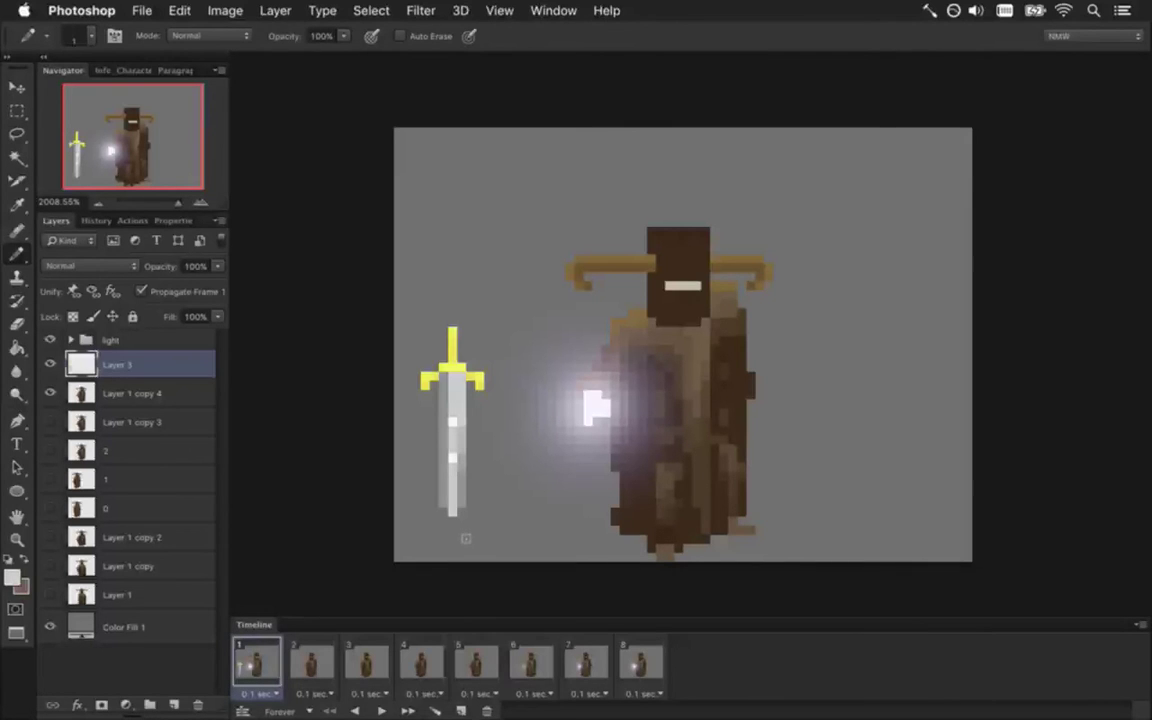
{"action": "key", "text": "e"}
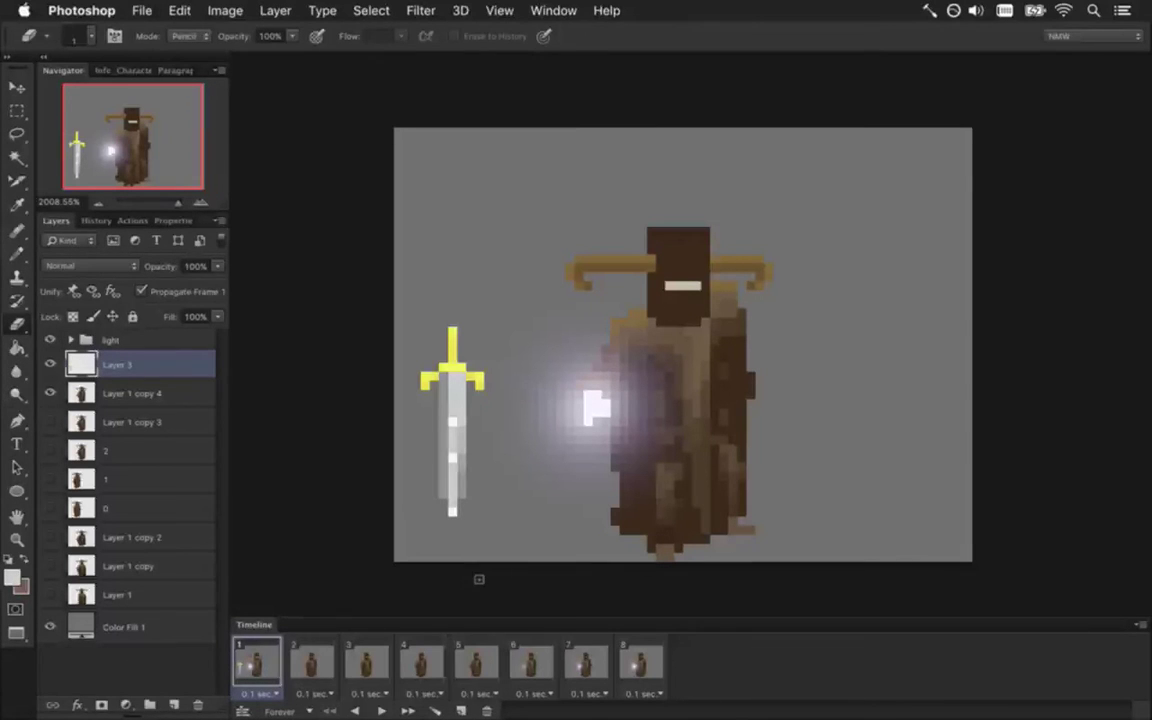
Move the sword into Zero's glowing hand, nudged one pixel right
{"action": "key", "text": "v"}
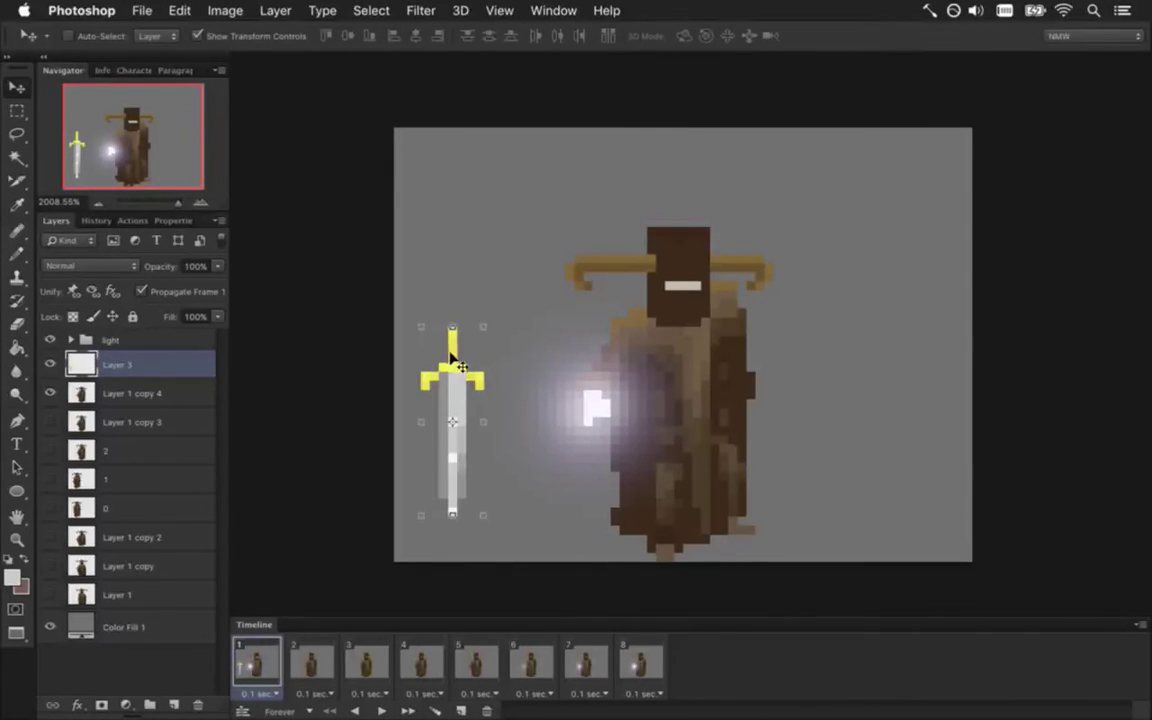
{"action": "left_click_drag", "start_coordinate": [452, 362], "coordinate": [590, 408]}
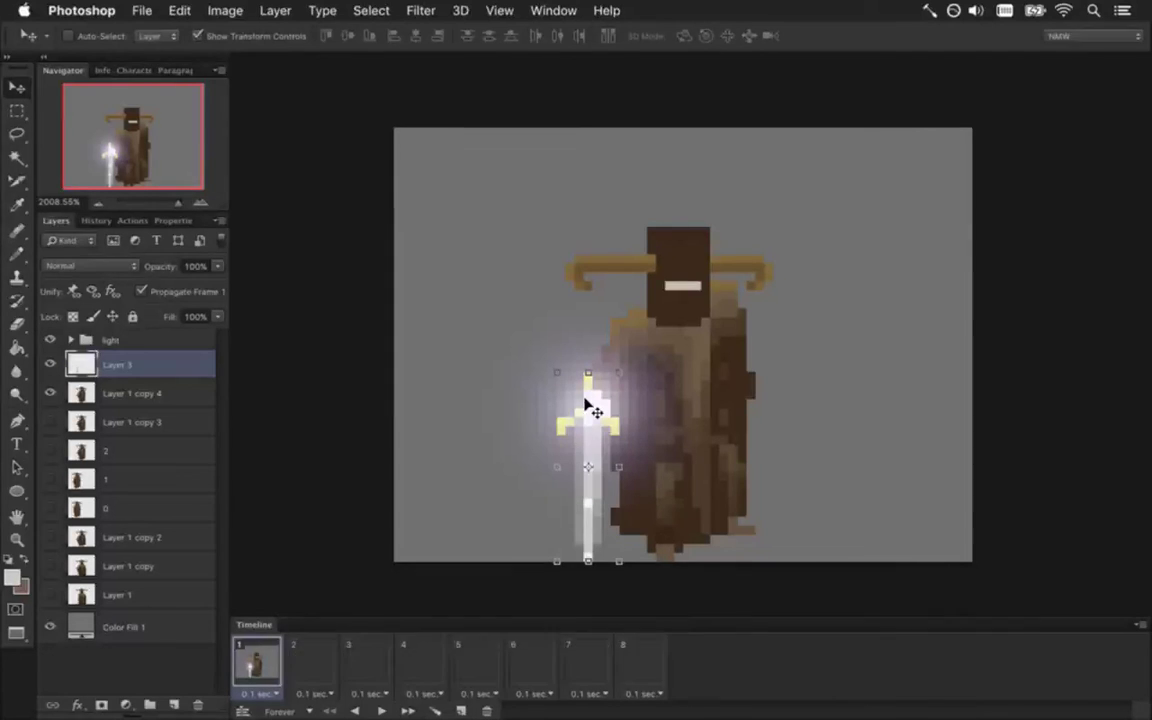
{"action": "key", "text": "Right"}
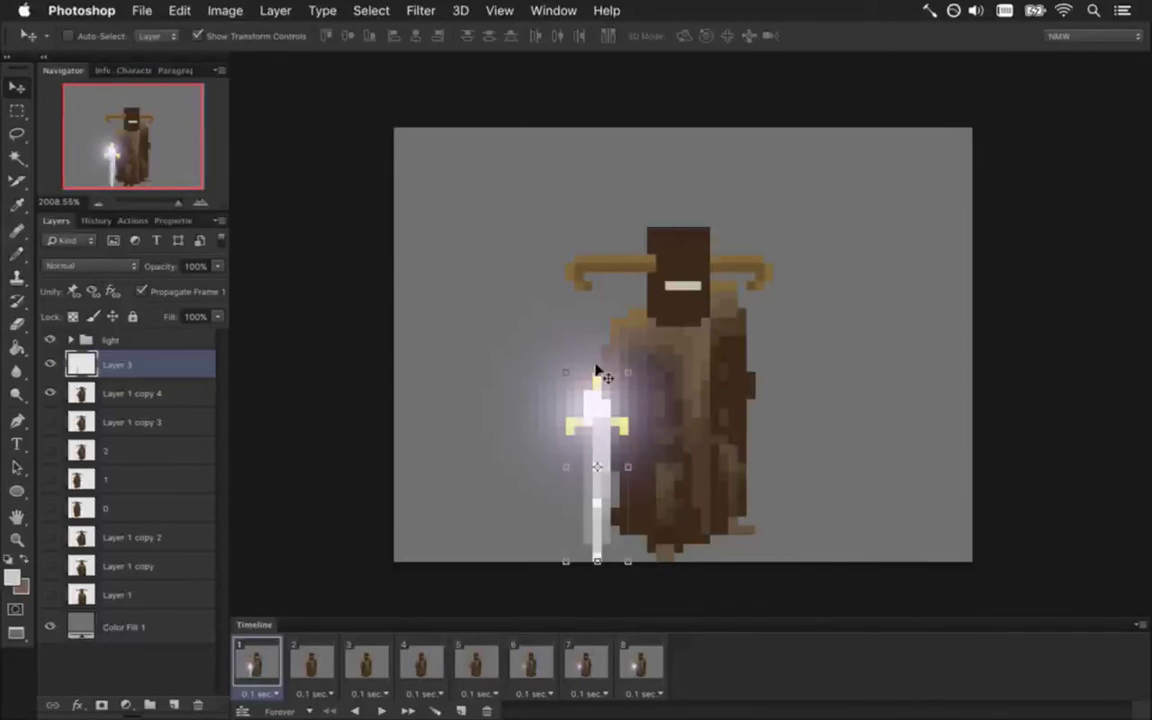
{"action": "left_click", "coordinate": [548, 8]}
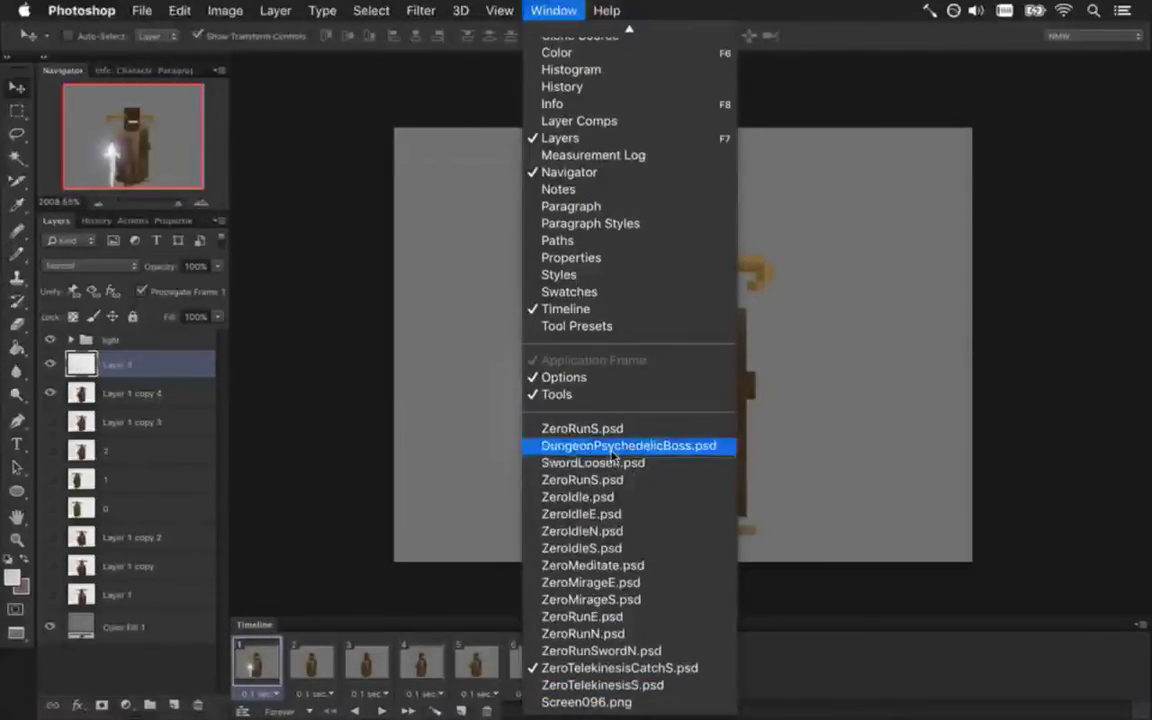
{"action": "left_click", "coordinate": [600, 700]}
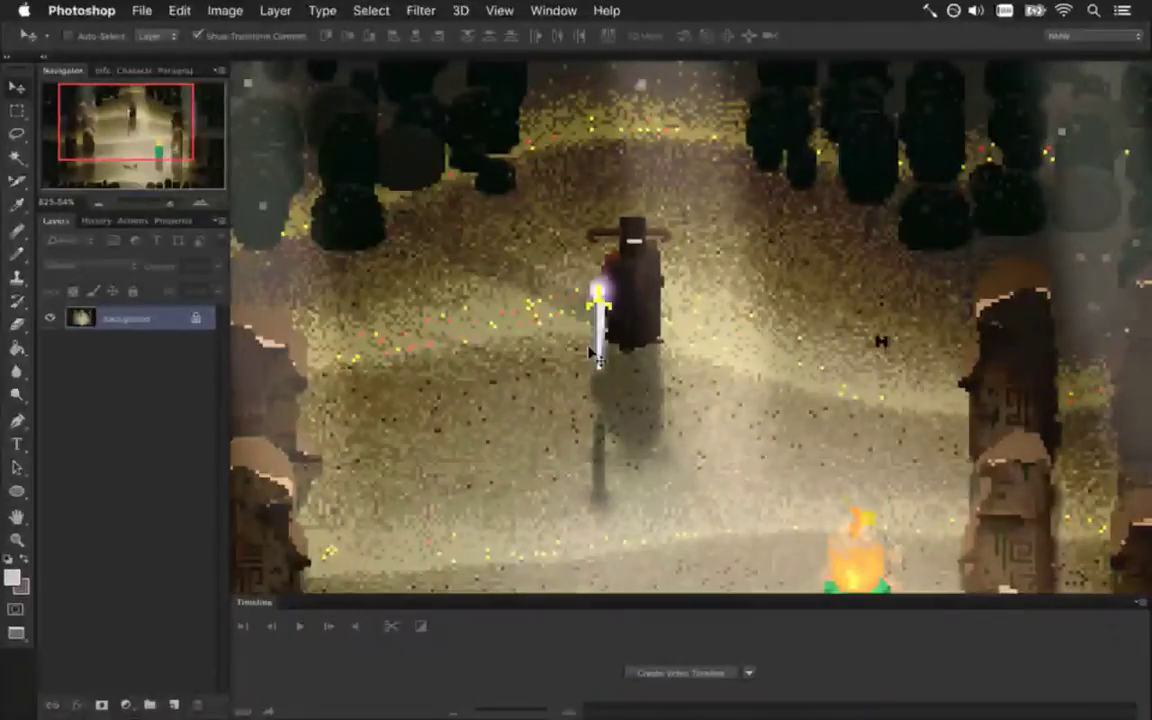
{"action": "key", "text": "z"}
{"action": "left_click", "coordinate": [668, 321]}
{"action": "left_click", "coordinate": [659, 319]}
{"action": "left_click", "coordinate": [659, 319], "text": "alt"}
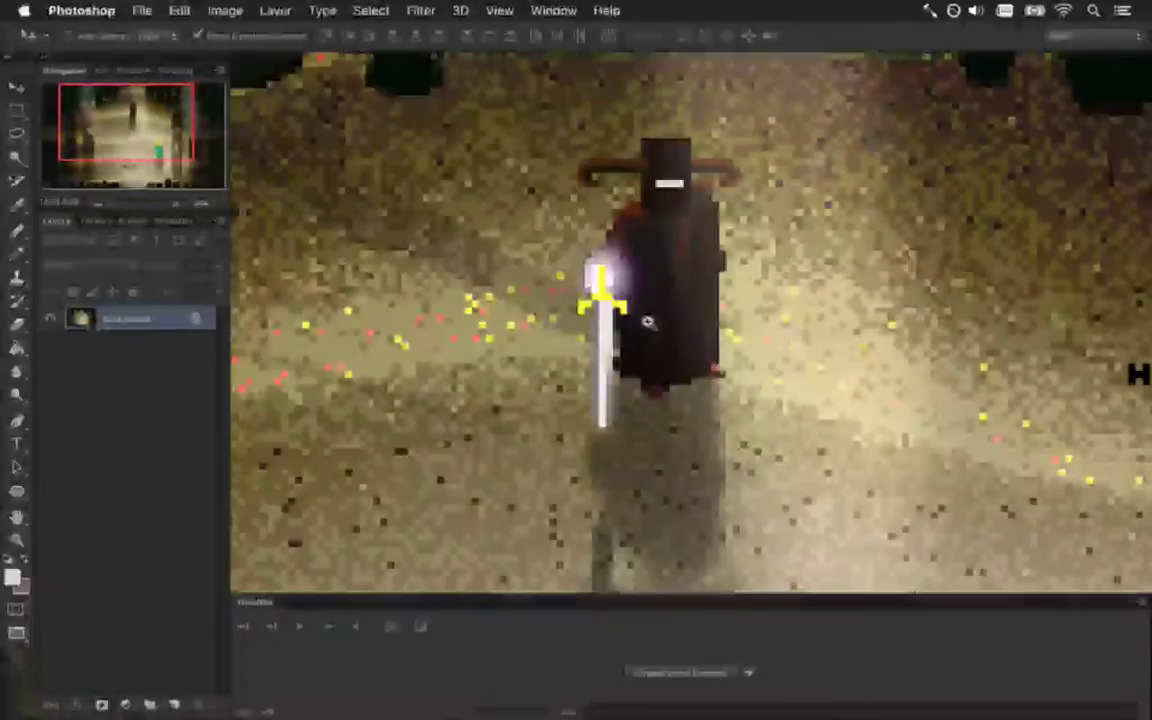
{"action": "left_click_drag", "start_coordinate": [674, 303], "coordinate": [658, 337]}
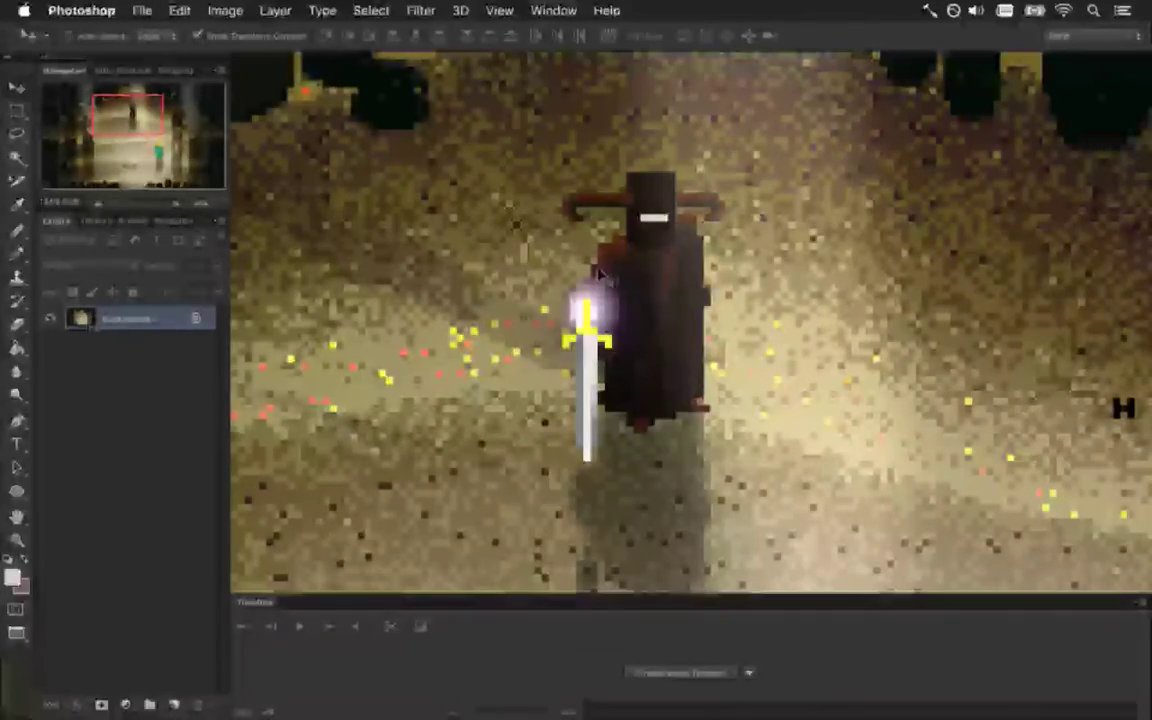
{"action": "left_click", "coordinate": [555, 10]}
{"action": "scroll", "coordinate": [620, 500], "scroll_direction": "down", "scroll_amount": 5}
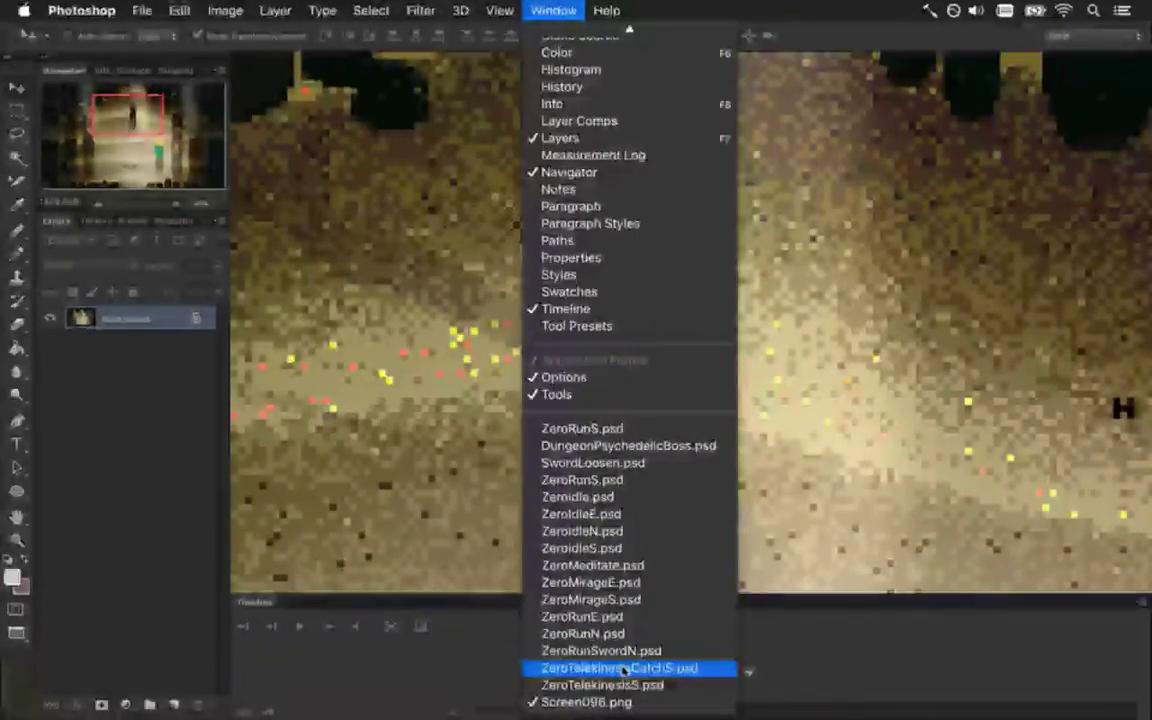
{"action": "left_click", "coordinate": [622, 668]}
{"action": "scroll", "coordinate": [612, 380], "scroll_direction": "up", "scroll_amount": 2}
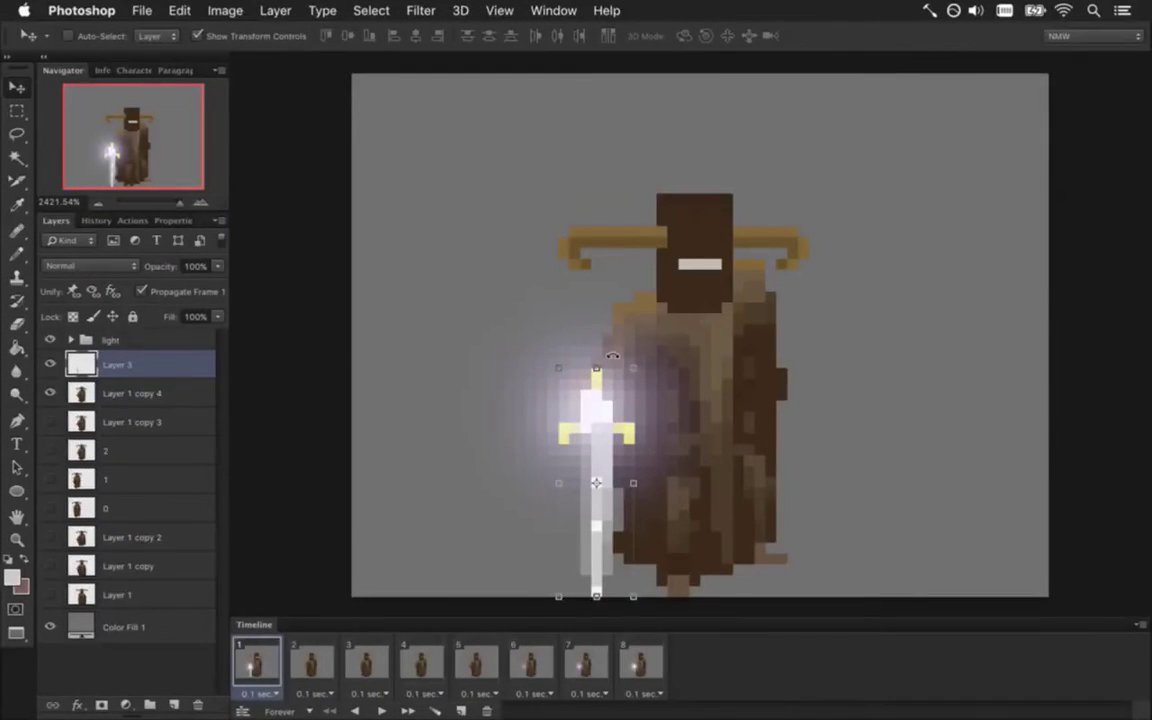
{"action": "scroll", "coordinate": [671, 483], "scroll_direction": "down", "scroll_amount": 2}
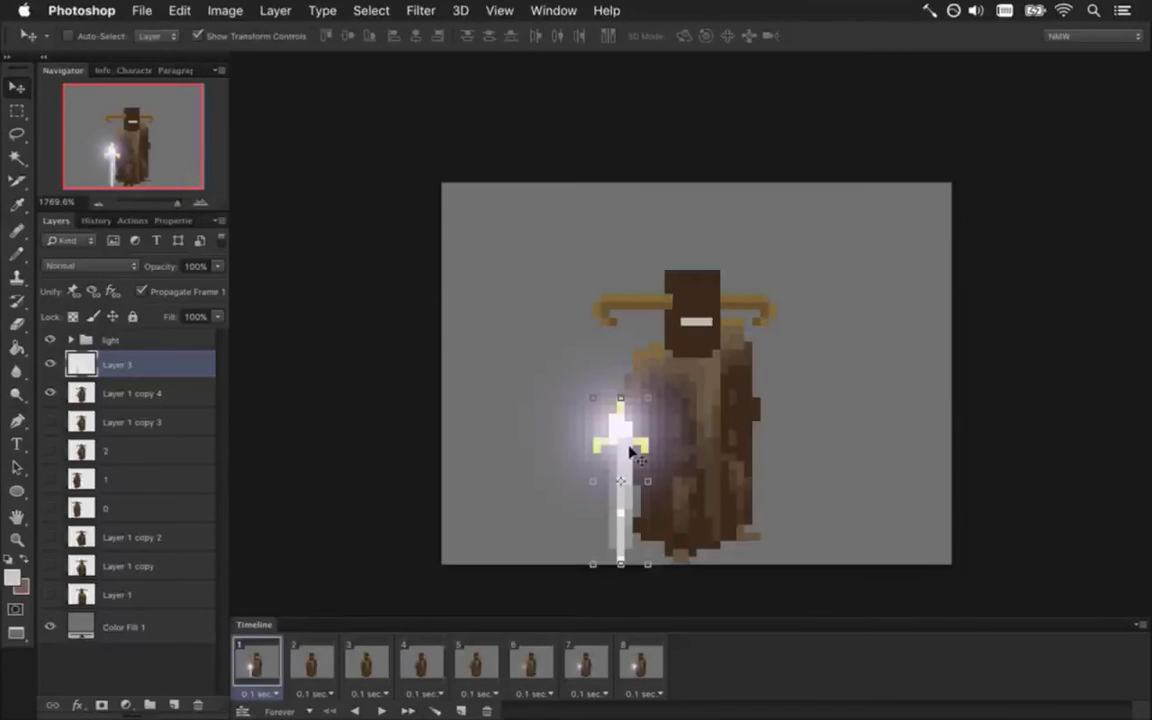
Turn off Propagate Frame 1 and hide the Layer 3 sword, keeping the glow visible
{"action": "left_click", "coordinate": [141, 291]}
{"action": "left_click", "coordinate": [51, 339]}
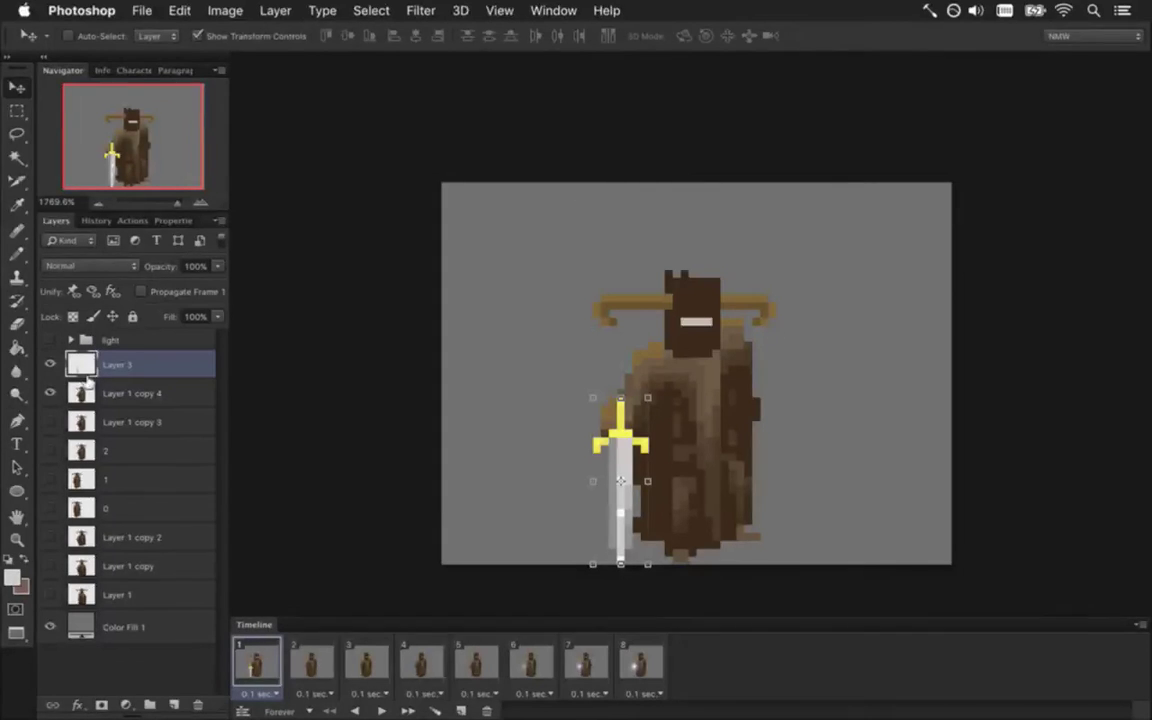
{"action": "left_click", "coordinate": [51, 364]}
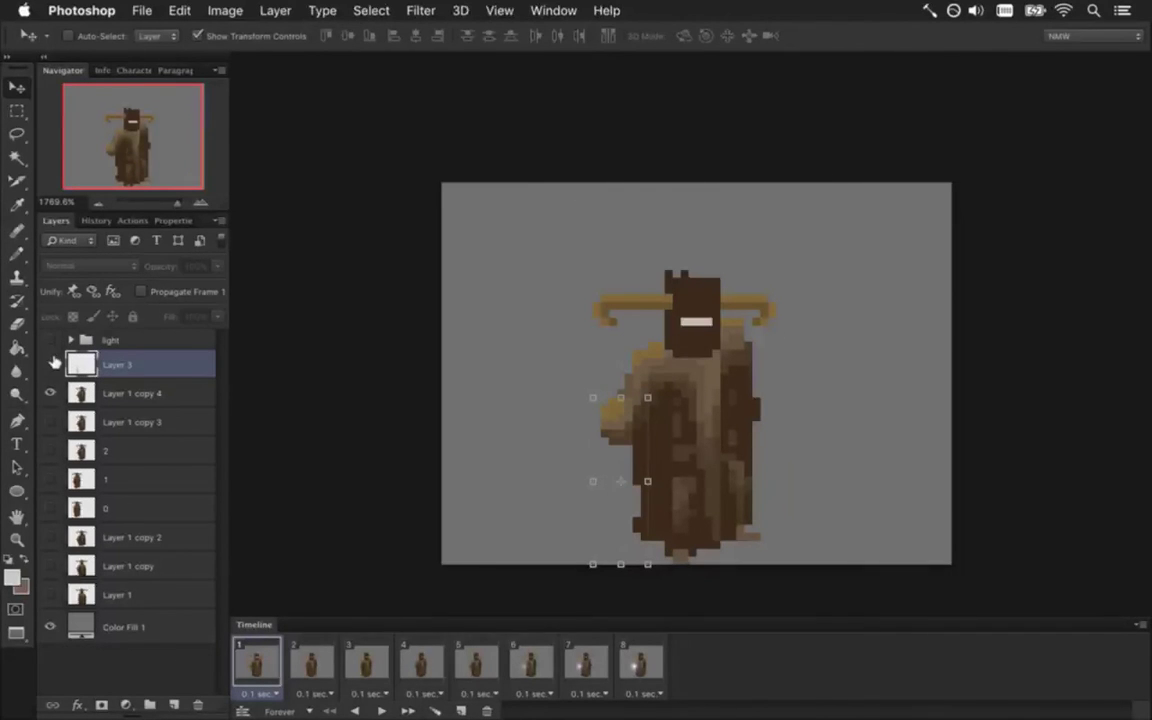
{"action": "left_click", "coordinate": [51, 340]}
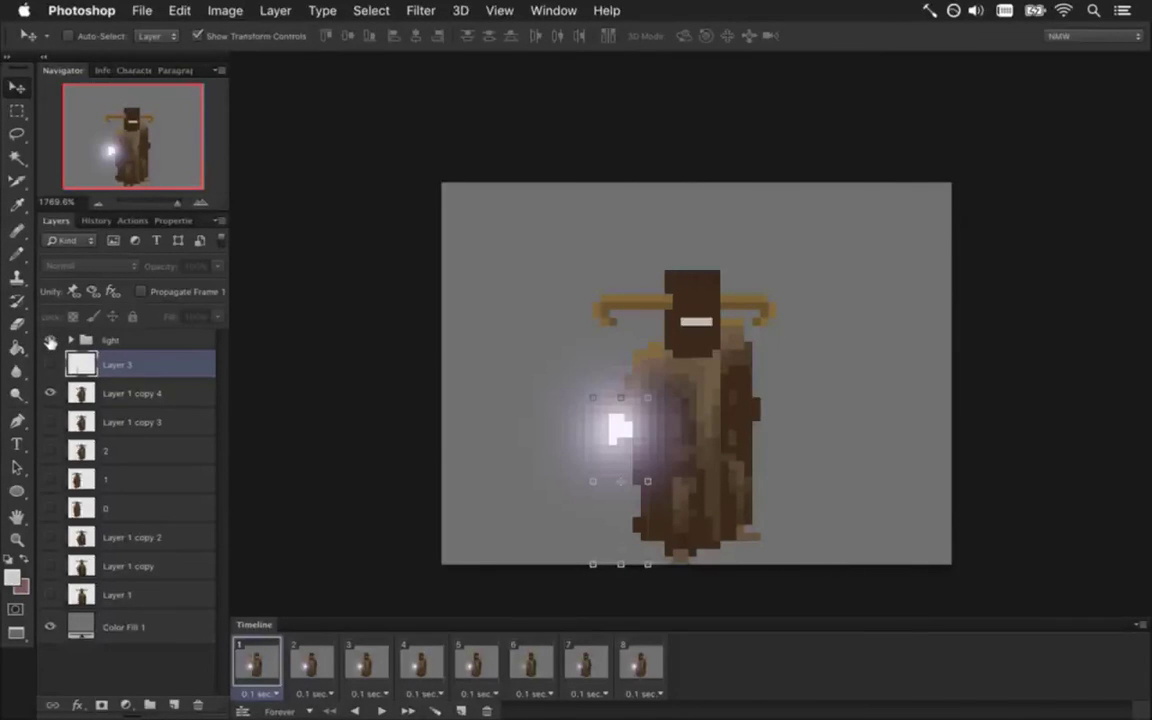
Expand the light group and toggle the Layer 2 copy 4 glow to compare it
{"action": "left_click", "coordinate": [70, 340]}
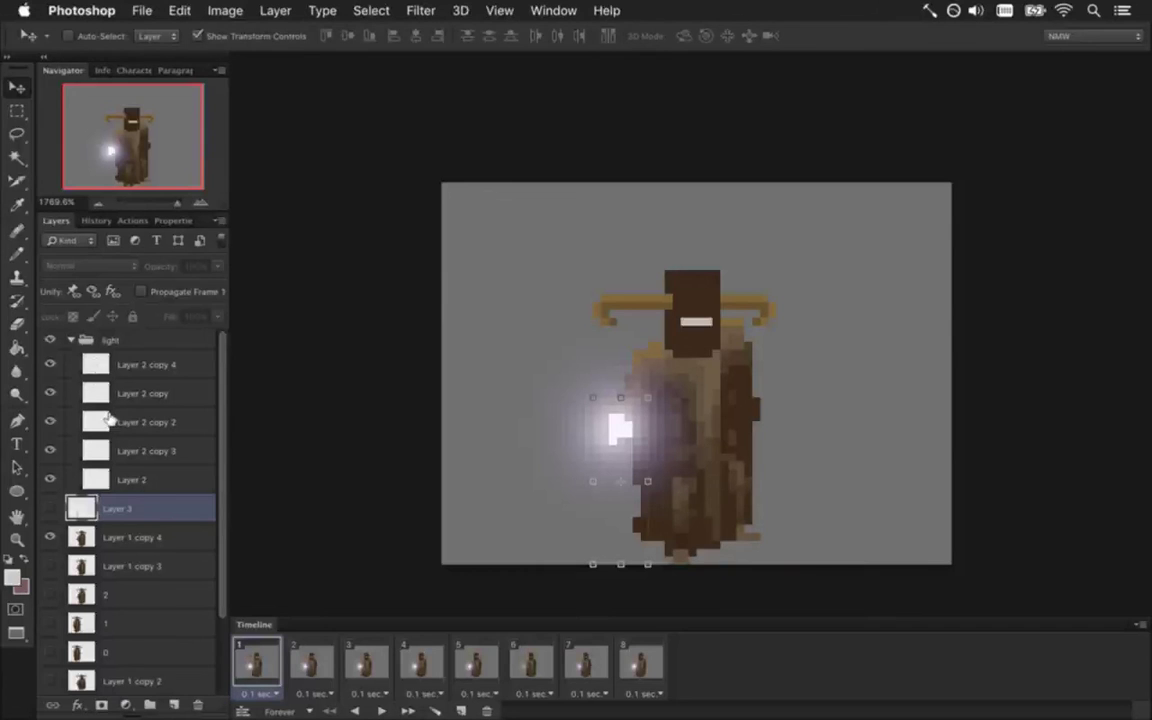
{"action": "left_click", "coordinate": [93, 364]}
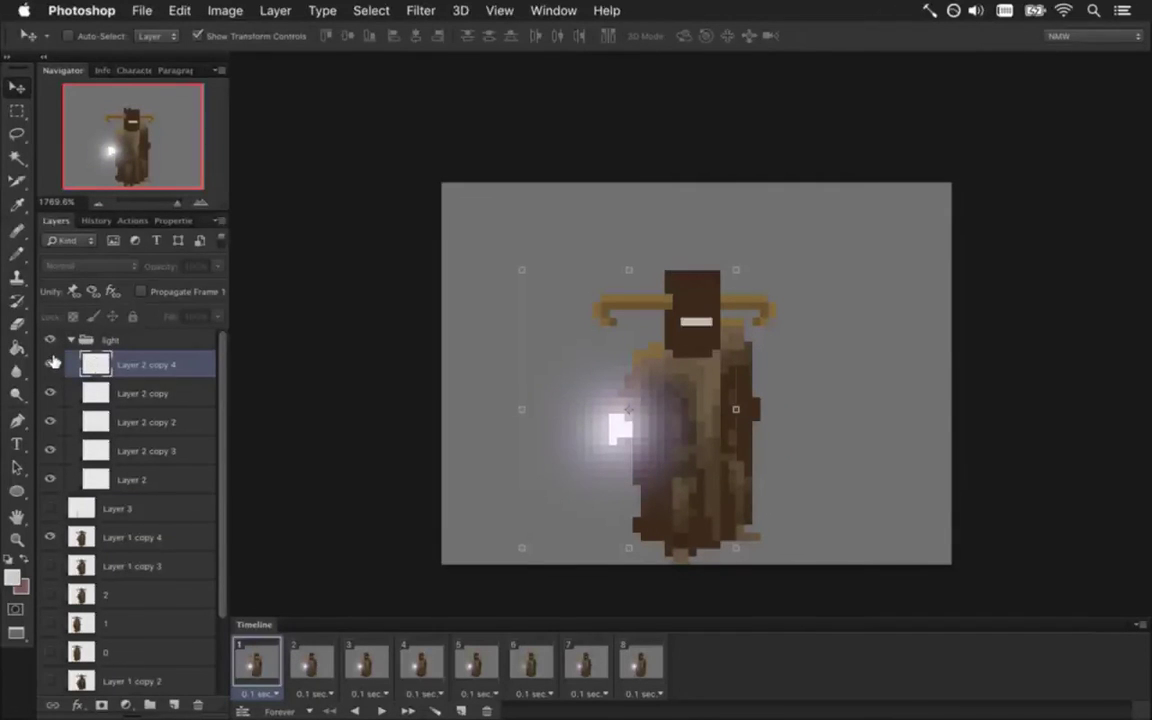
{"action": "left_click", "coordinate": [51, 364]}
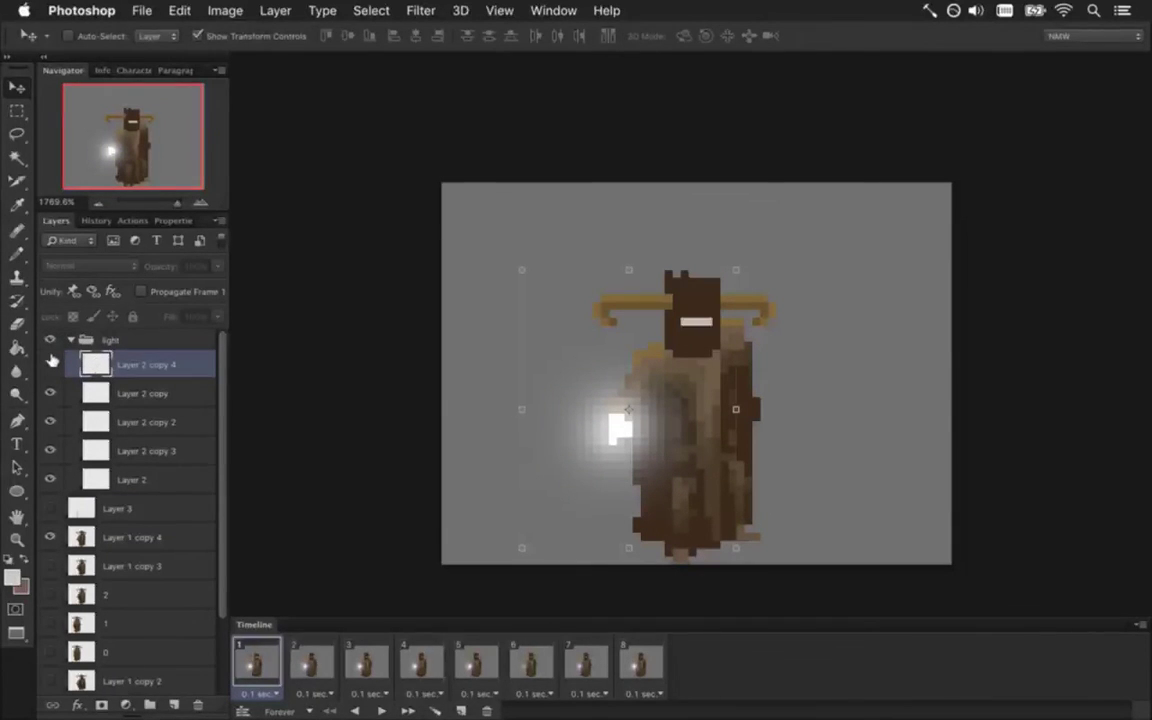
{"action": "left_click", "coordinate": [51, 364]}
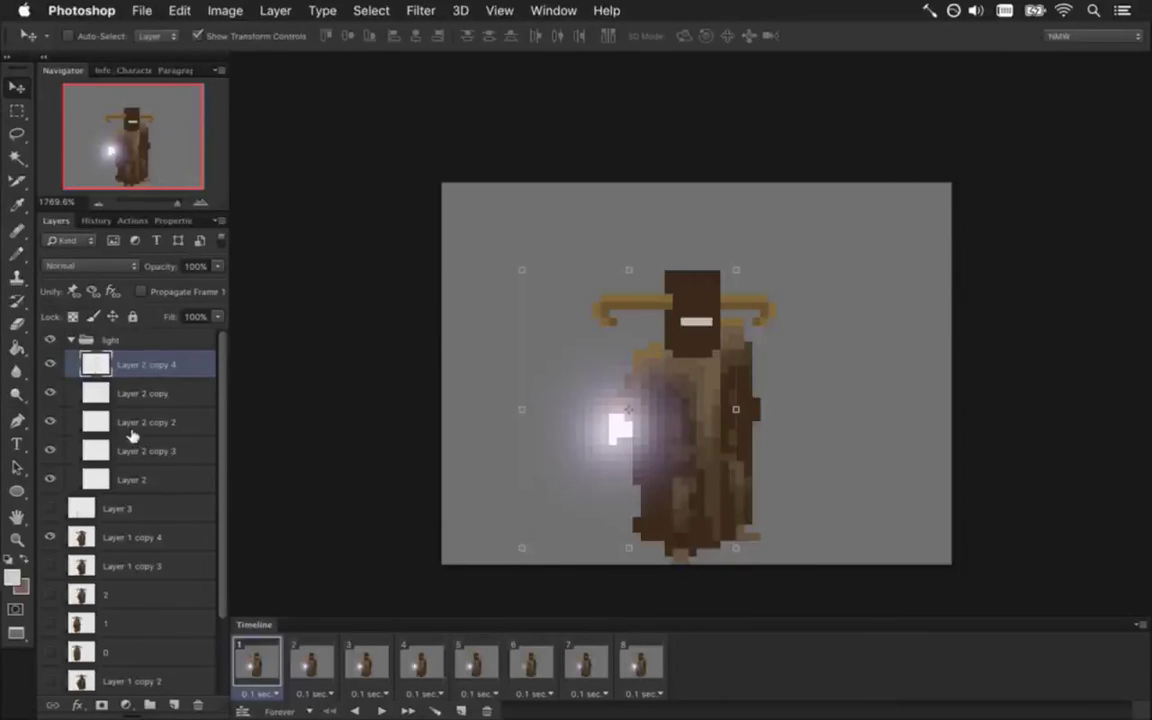
Select the dark pixels along the top of the hood with the Magic Wand
{"action": "key", "text": "l"}
{"action": "key", "text": "w"}
{"action": "left_click", "coordinate": [690, 273]}
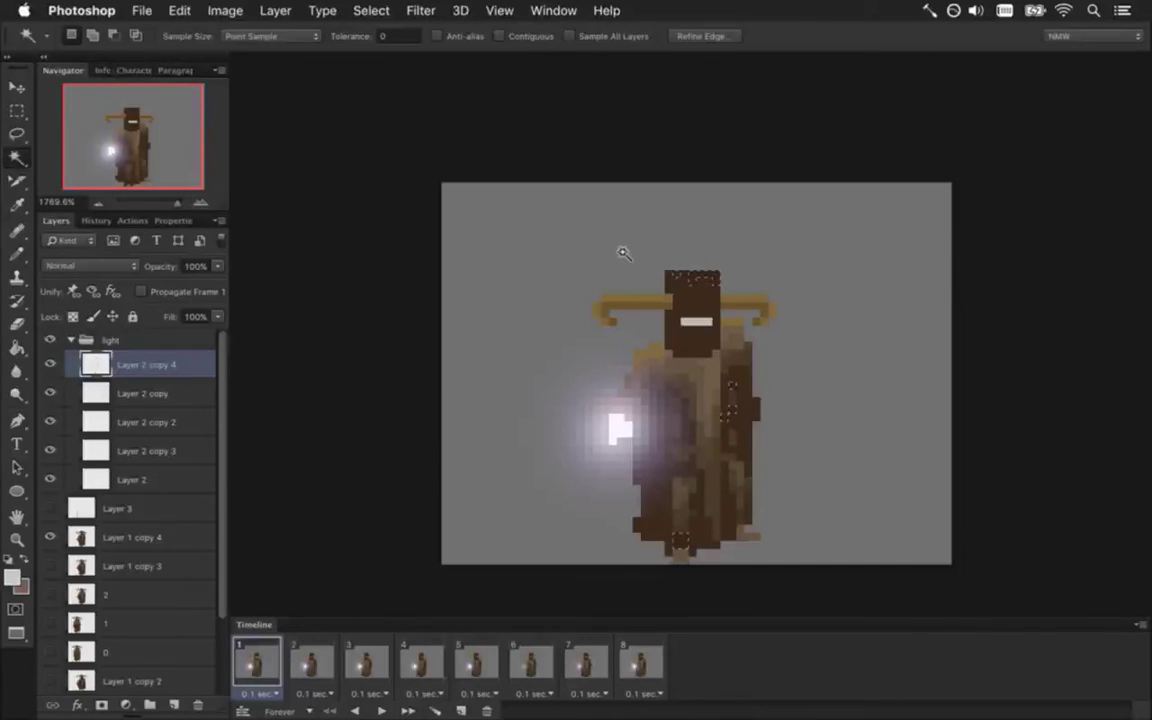
Sample the hood's dark brown, select Layer 1 copy 4, and set a 9-pixel Pencil
{"action": "key", "text": "i"}
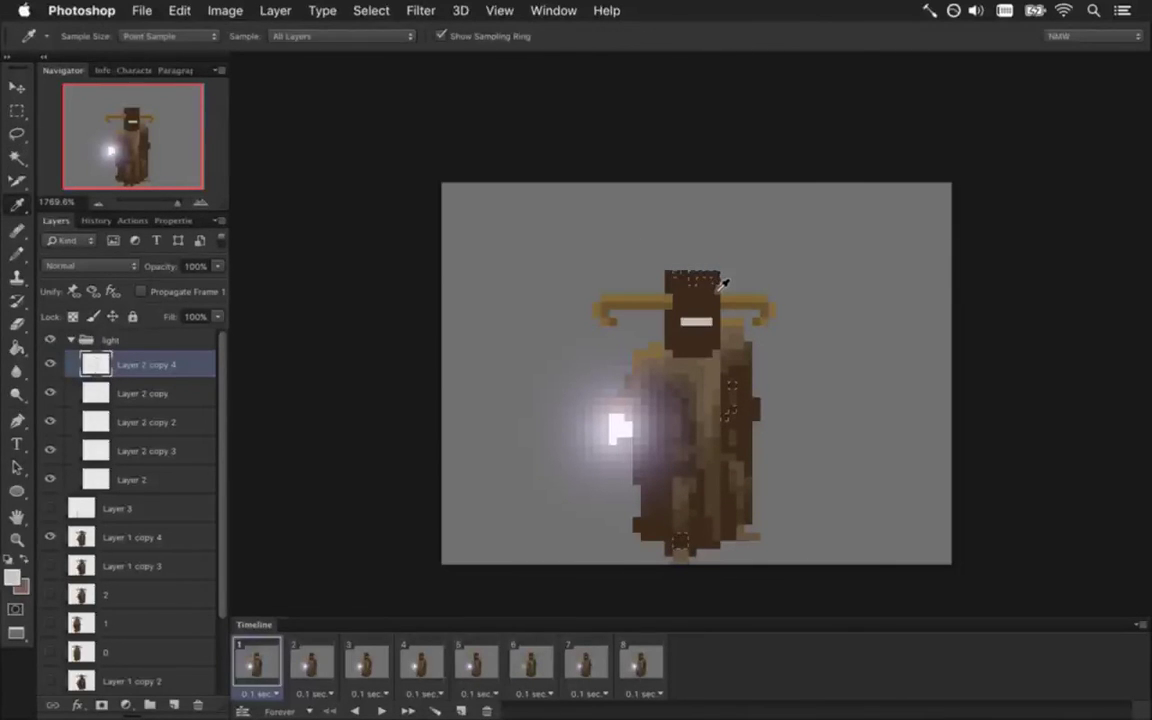
{"action": "left_click", "coordinate": [720, 288]}
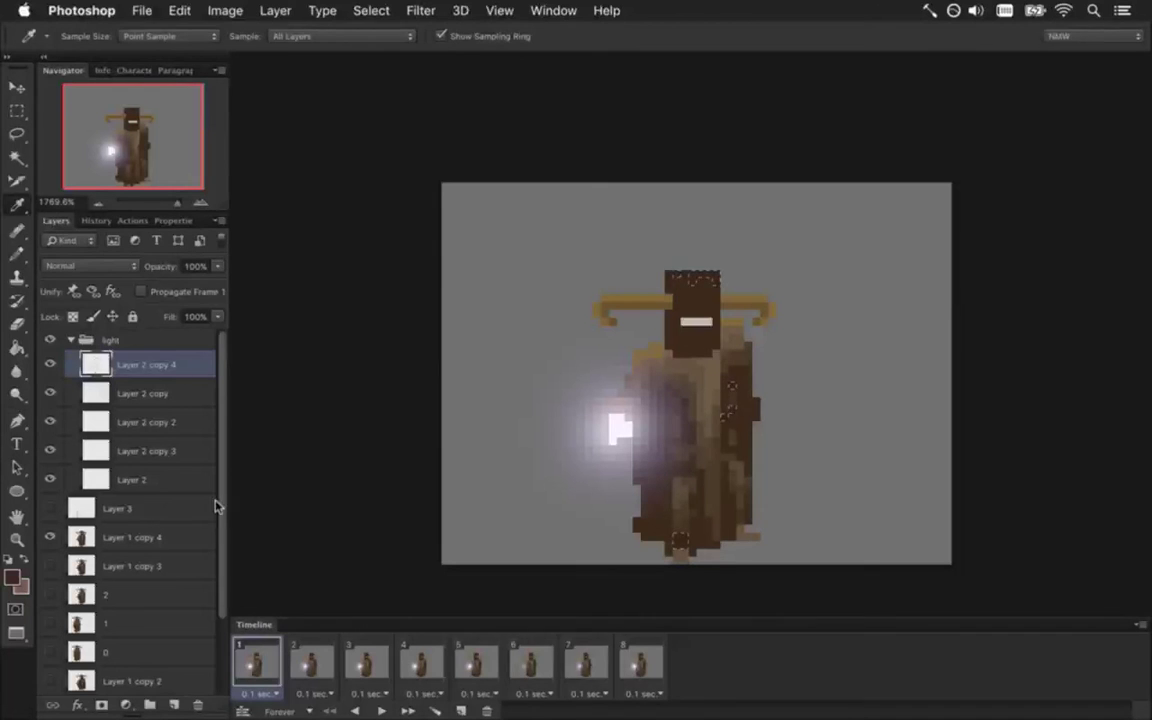
{"action": "left_click", "coordinate": [137, 537]}
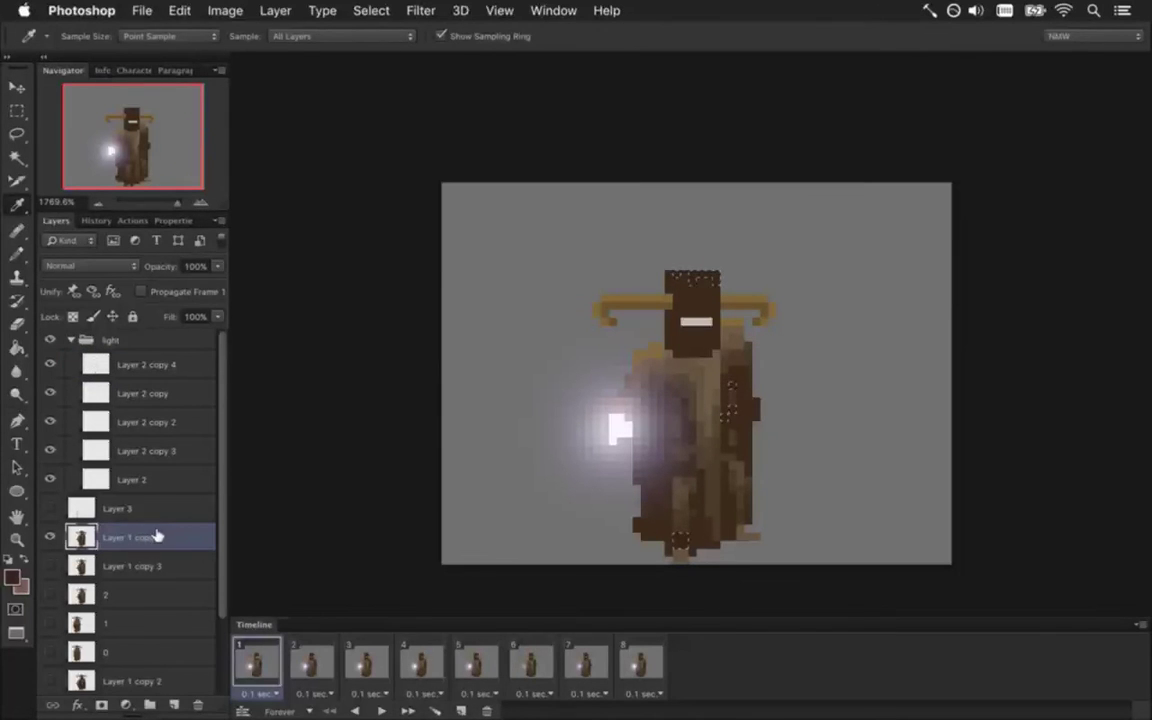
{"action": "key", "text": "b"}
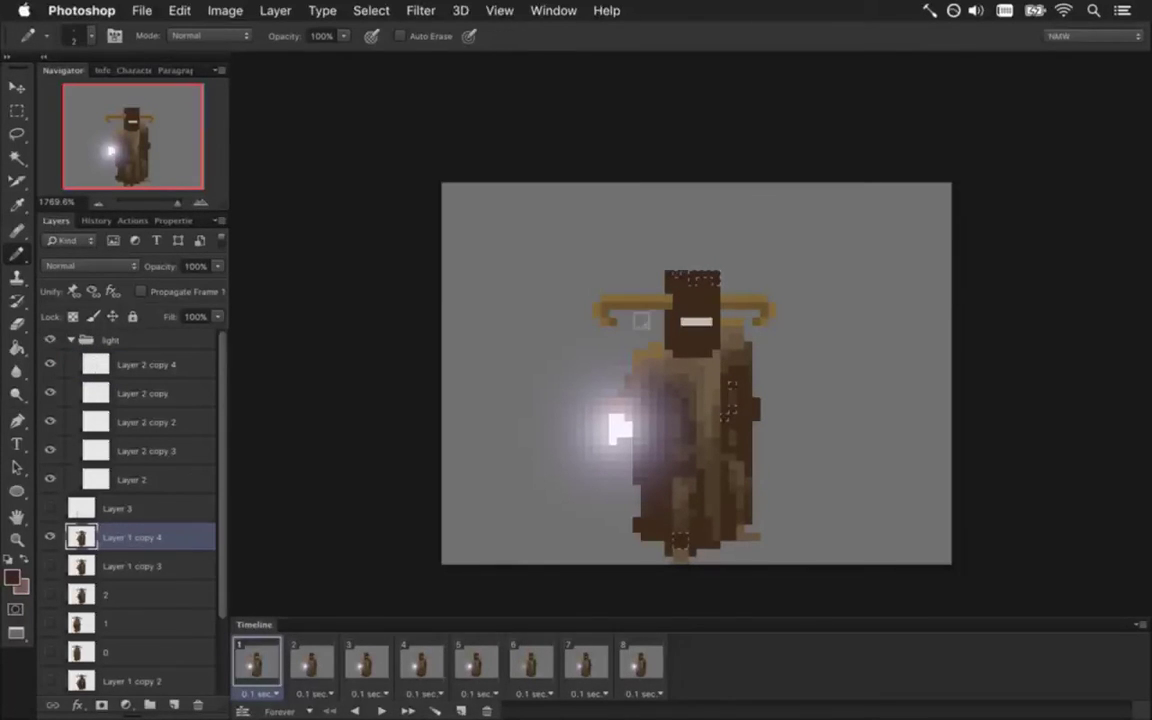
{"action": "key", "text": "bracketright"}
{"action": "key", "text": "bracketright"}
{"action": "key", "text": "bracketright"}
{"action": "key", "text": "bracketright"}
{"action": "left_click", "coordinate": [311, 662]}
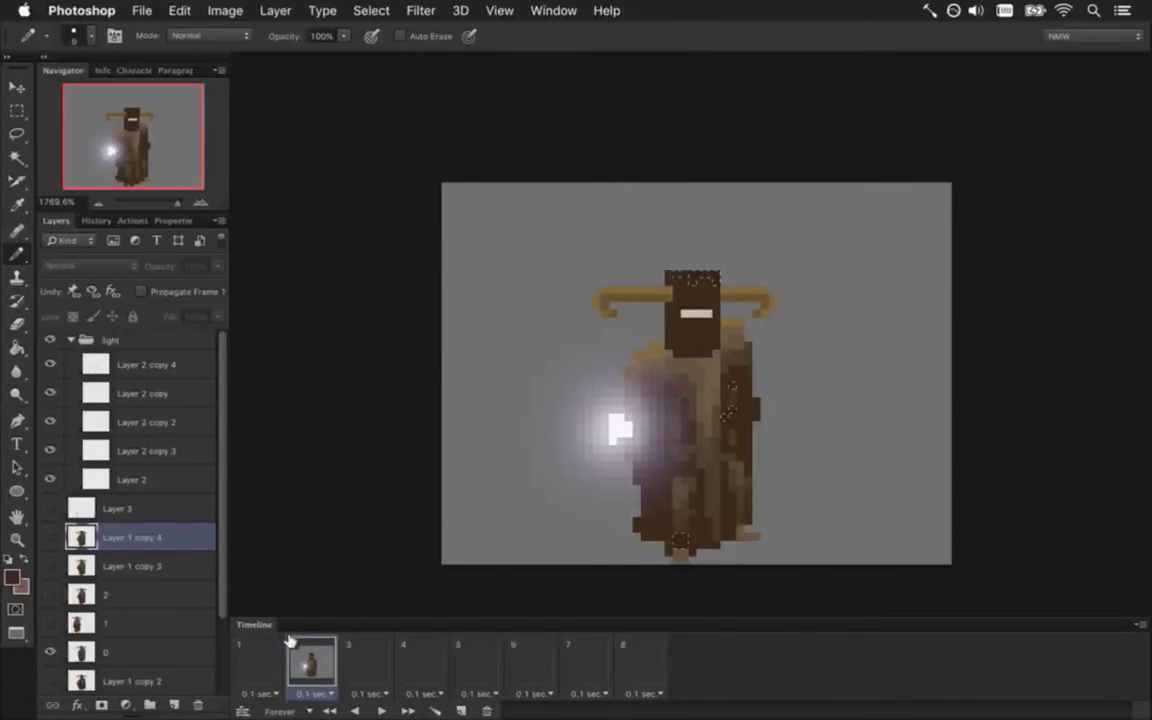
{"action": "left_click", "coordinate": [116, 650]}
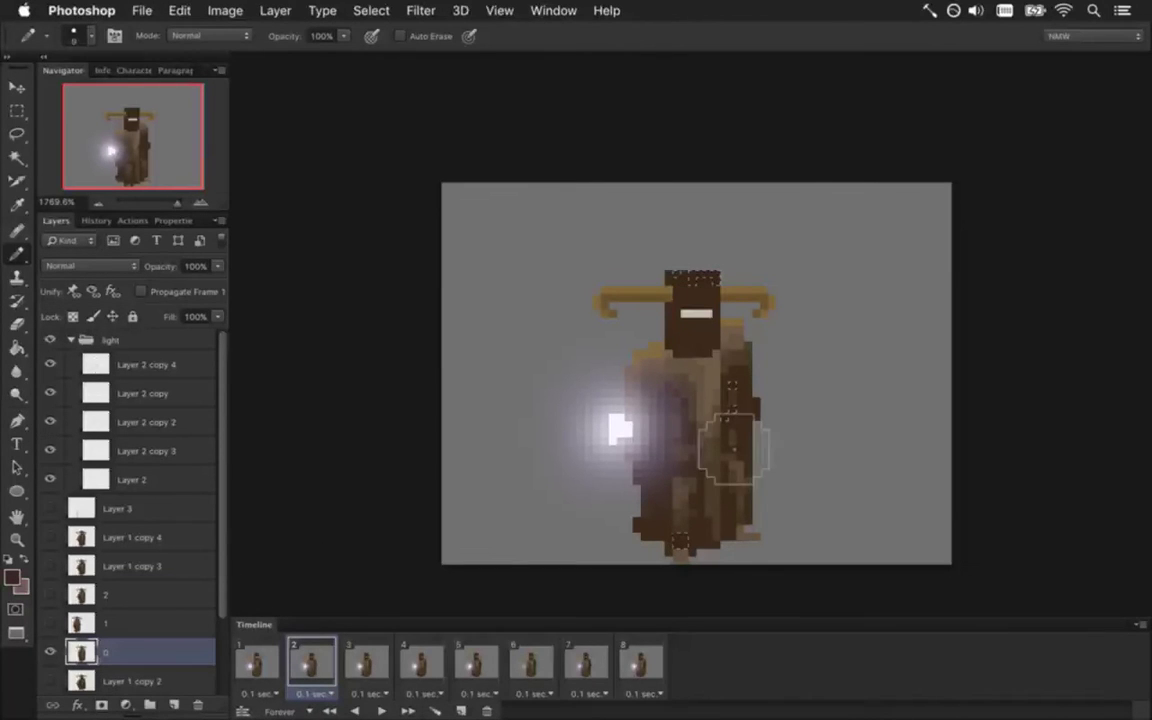
{"action": "left_click", "coordinate": [367, 662]}
{"action": "left_click", "coordinate": [151, 617]}
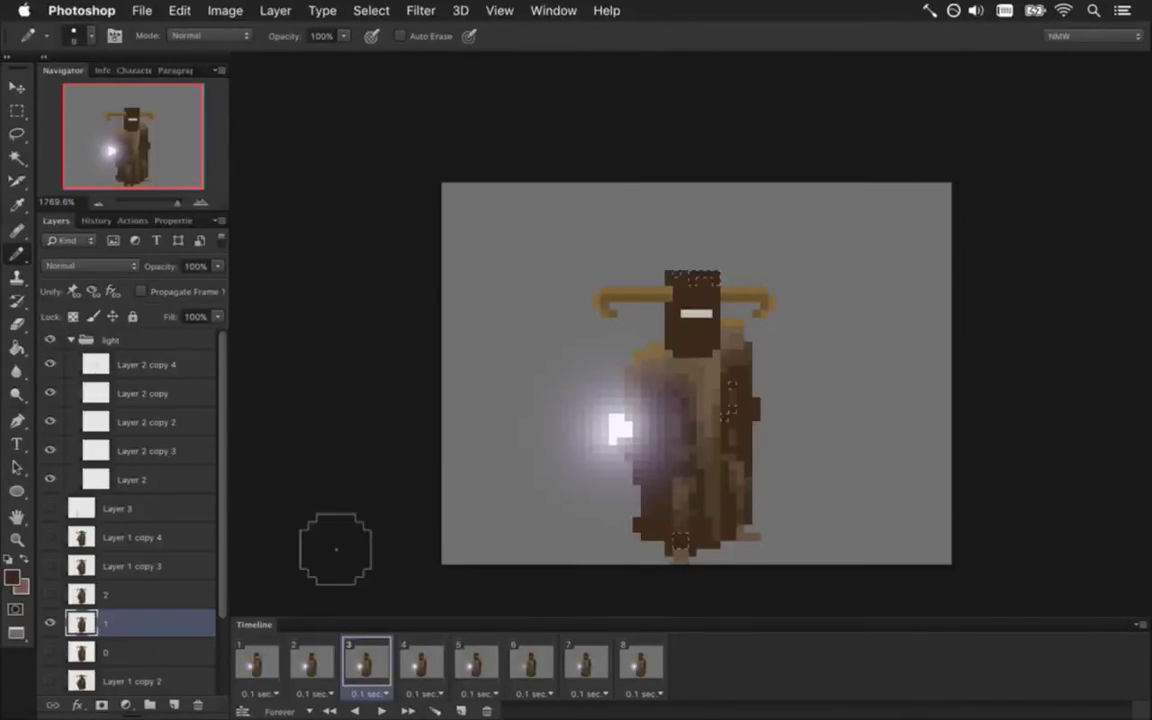
{"action": "left_click", "coordinate": [421, 662]}
{"action": "left_click", "coordinate": [130, 594]}
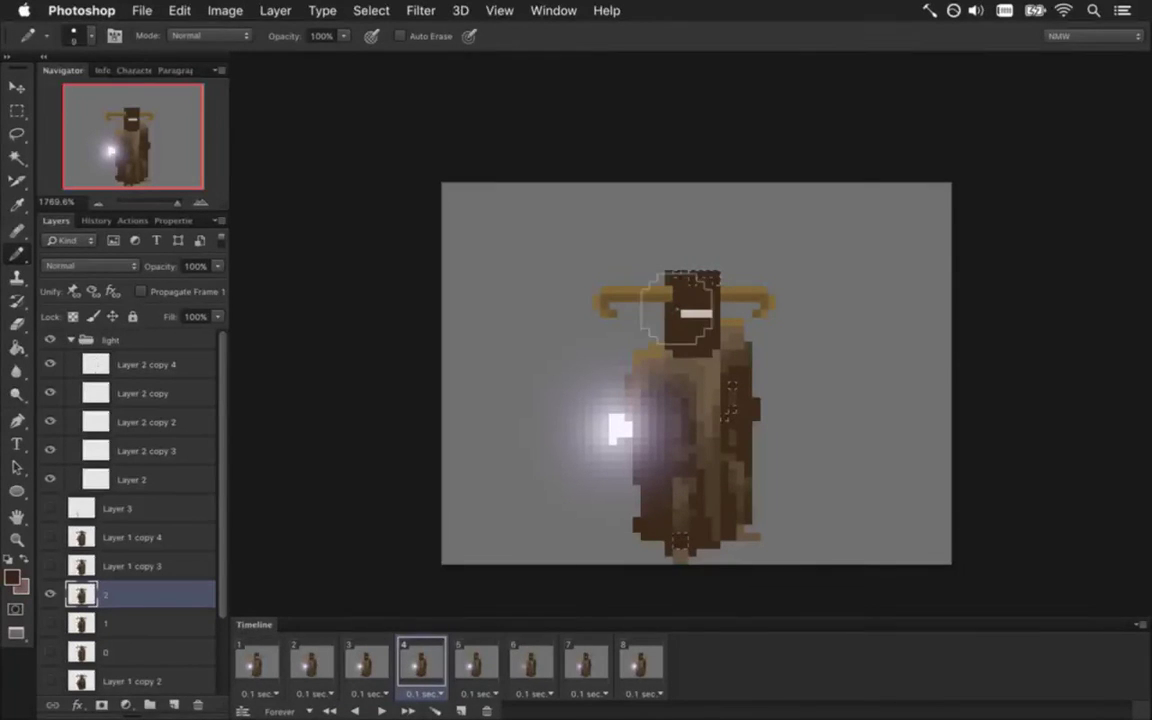
{"action": "left_click", "coordinate": [476, 662]}
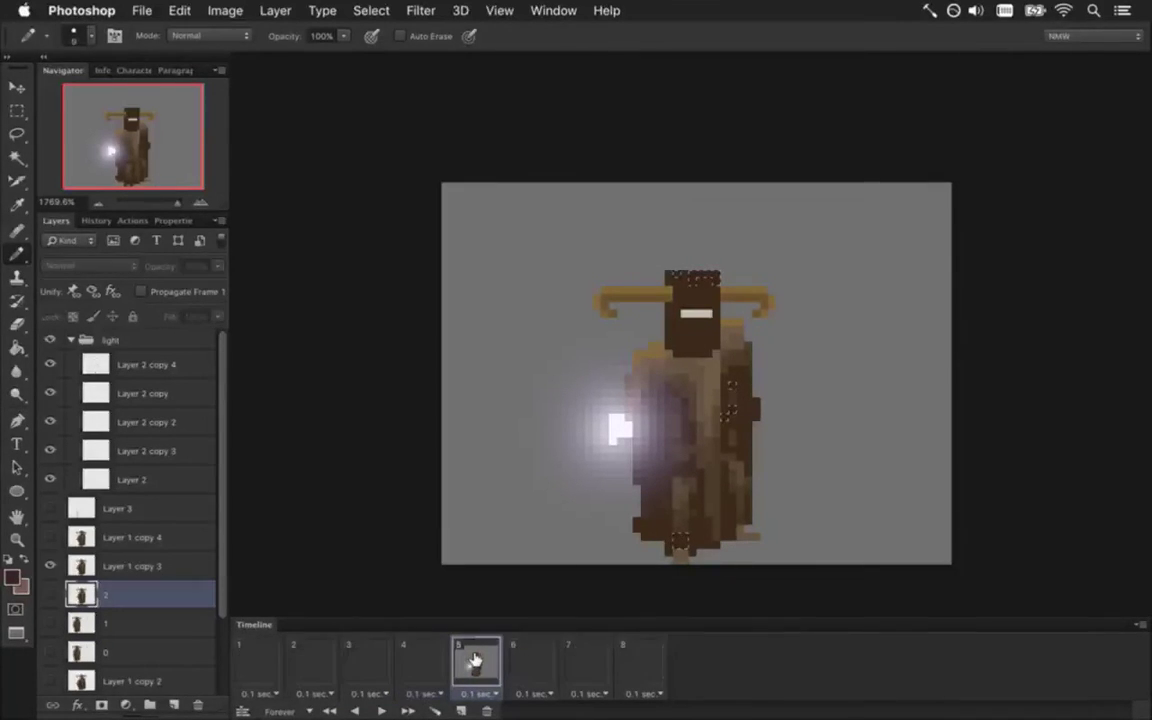
{"action": "left_click", "coordinate": [132, 566]}
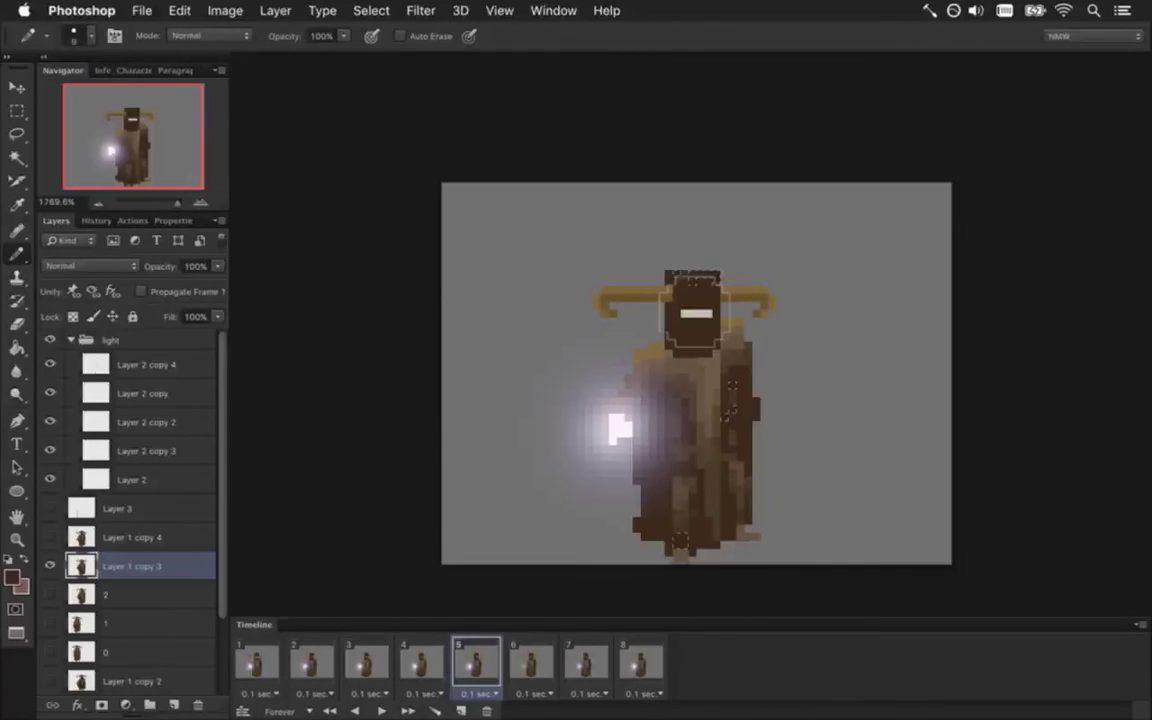
{"action": "left_click", "coordinate": [525, 663]}
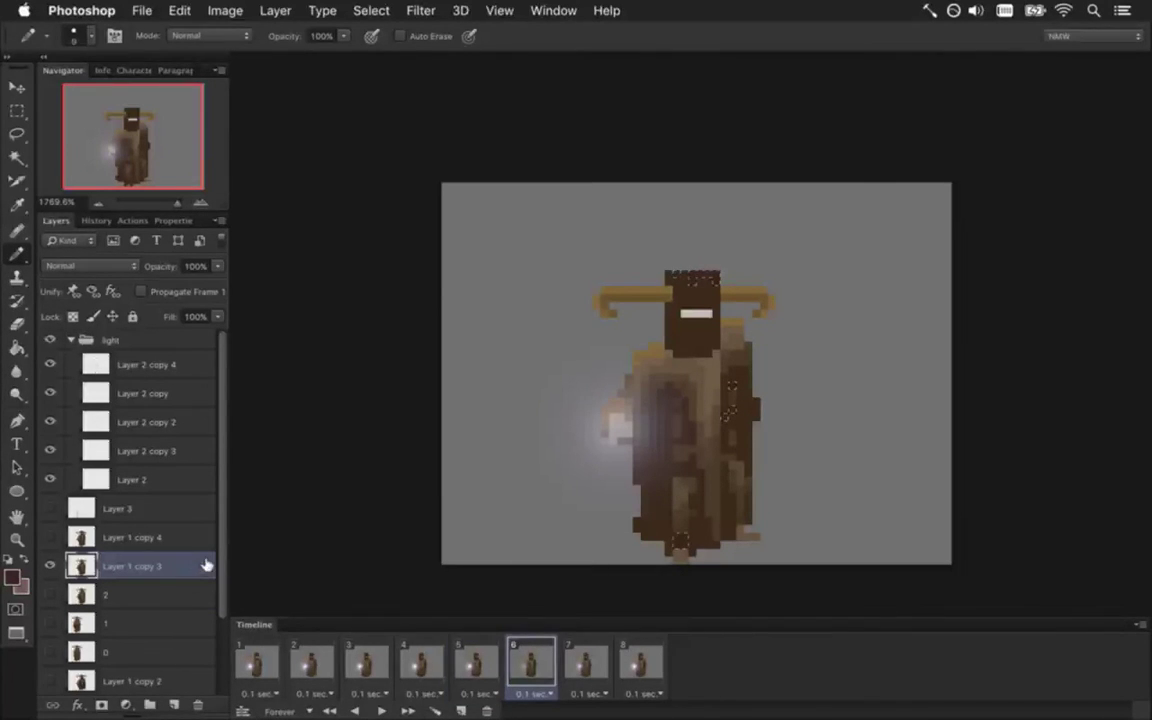
{"action": "left_click", "coordinate": [586, 662]}
{"action": "left_click", "coordinate": [640, 660]}
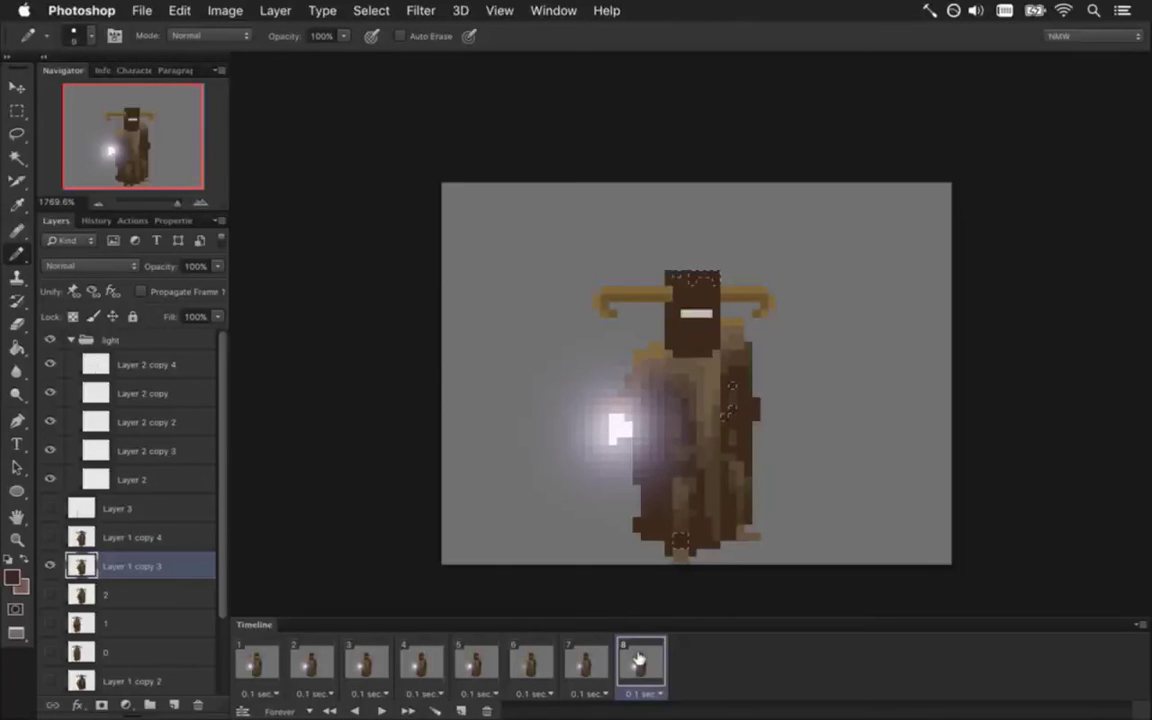
{"action": "left_click", "coordinate": [254, 655]}
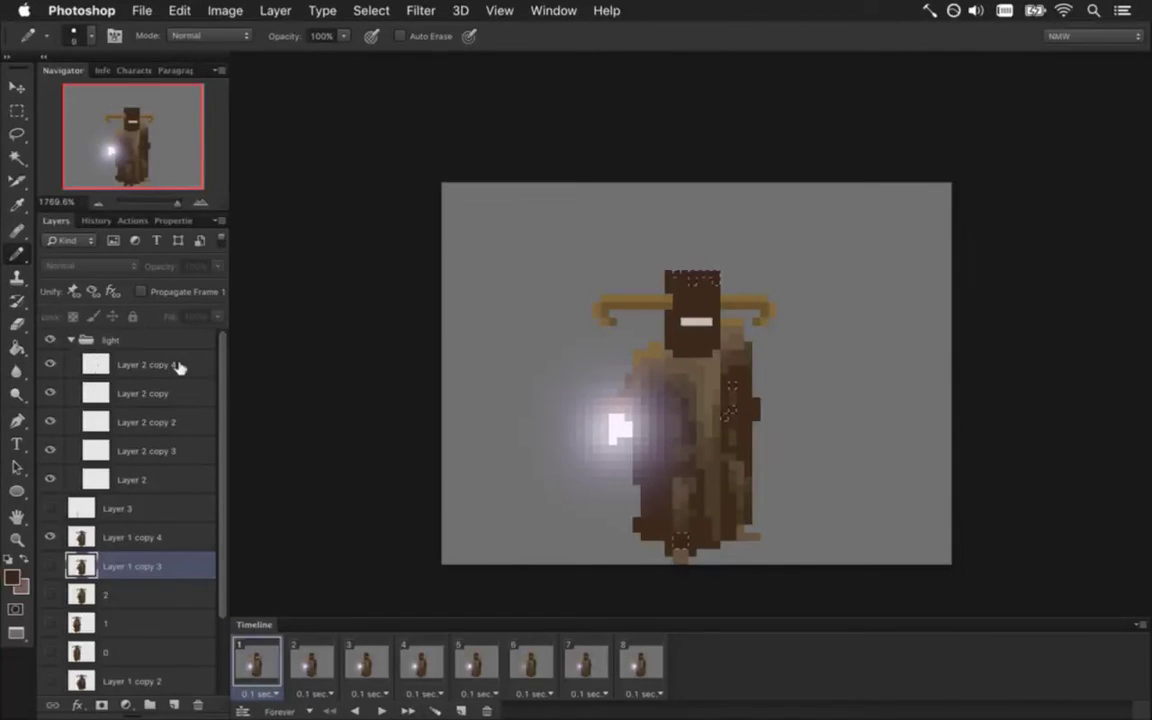
Clear the hood selection and toggle the Layer 2 copy 4 glow to compare it
{"action": "left_click", "coordinate": [146, 366]}
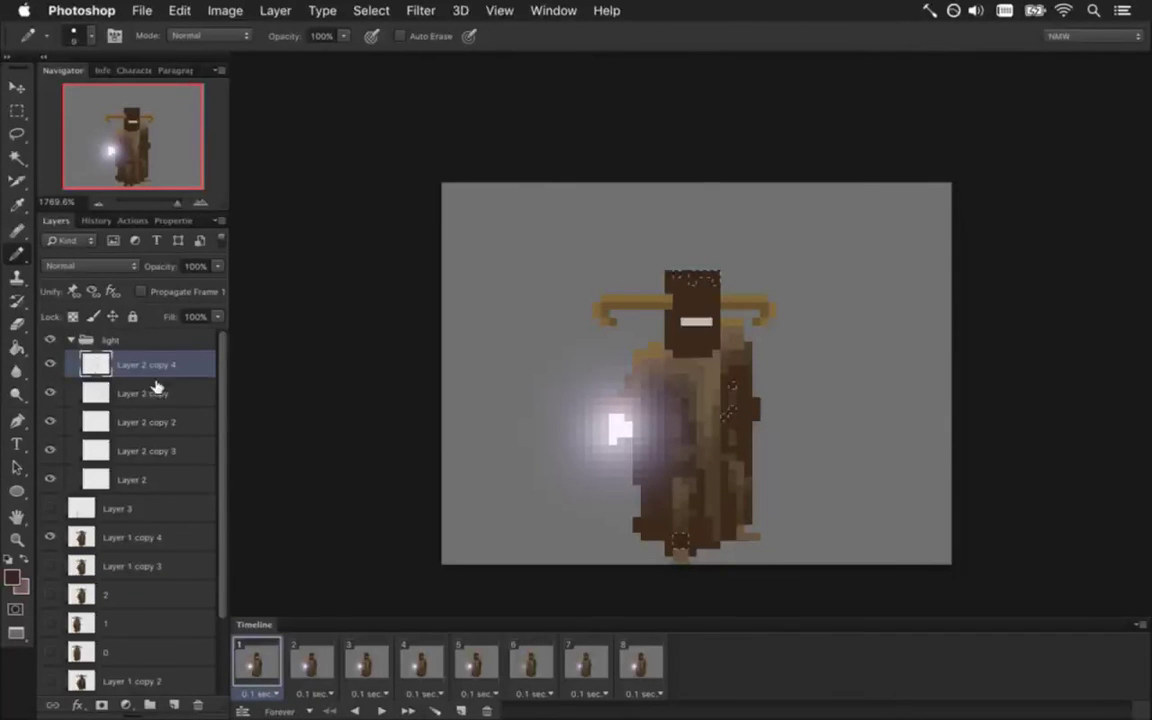
{"action": "key", "text": "m"}
{"action": "left_click", "coordinate": [465, 265]}
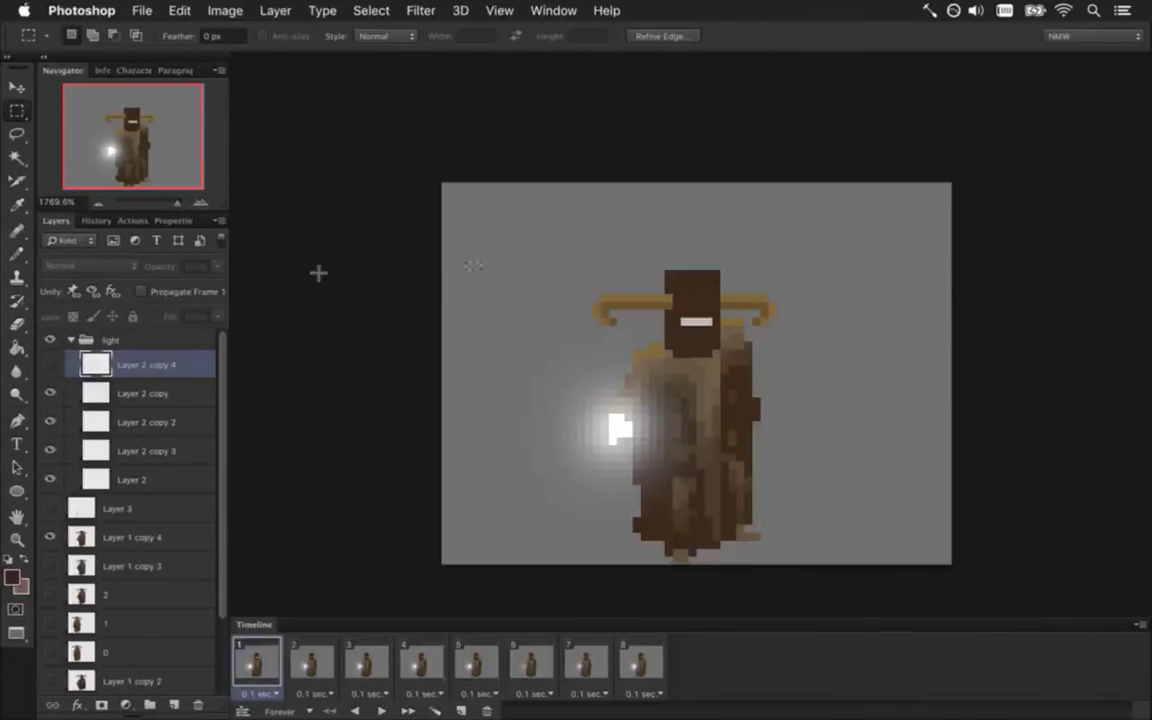
{"action": "left_click", "coordinate": [49, 362]}
{"action": "left_click", "coordinate": [50, 362]}
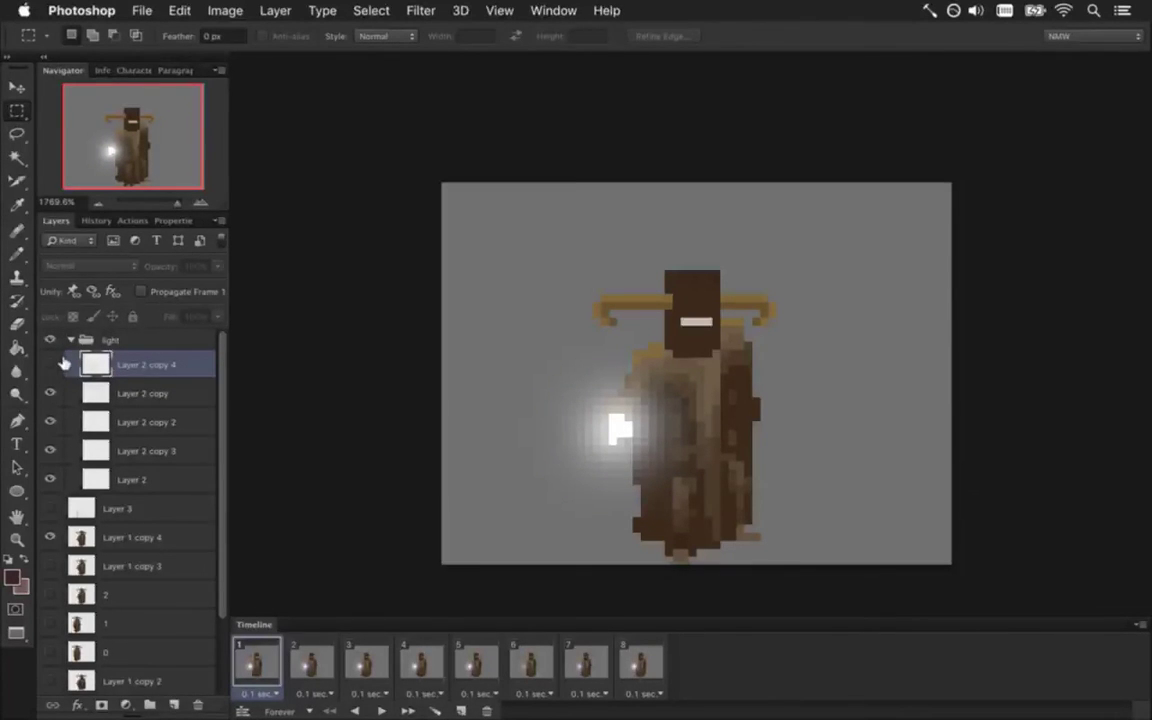
{"action": "left_click", "coordinate": [50, 364]}
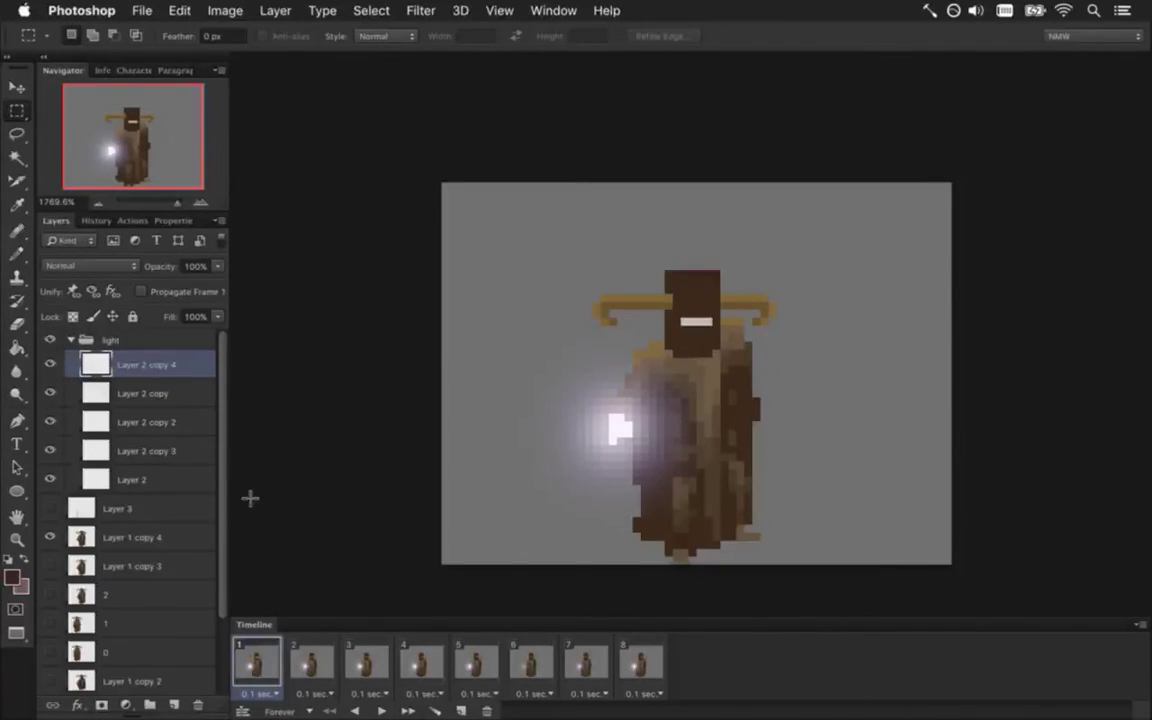
Flip between animation frames 1 and 2 to compare them
{"action": "left_click", "coordinate": [302, 660]}
{"action": "left_click", "coordinate": [266, 655]}
{"action": "left_click", "coordinate": [308, 660]}
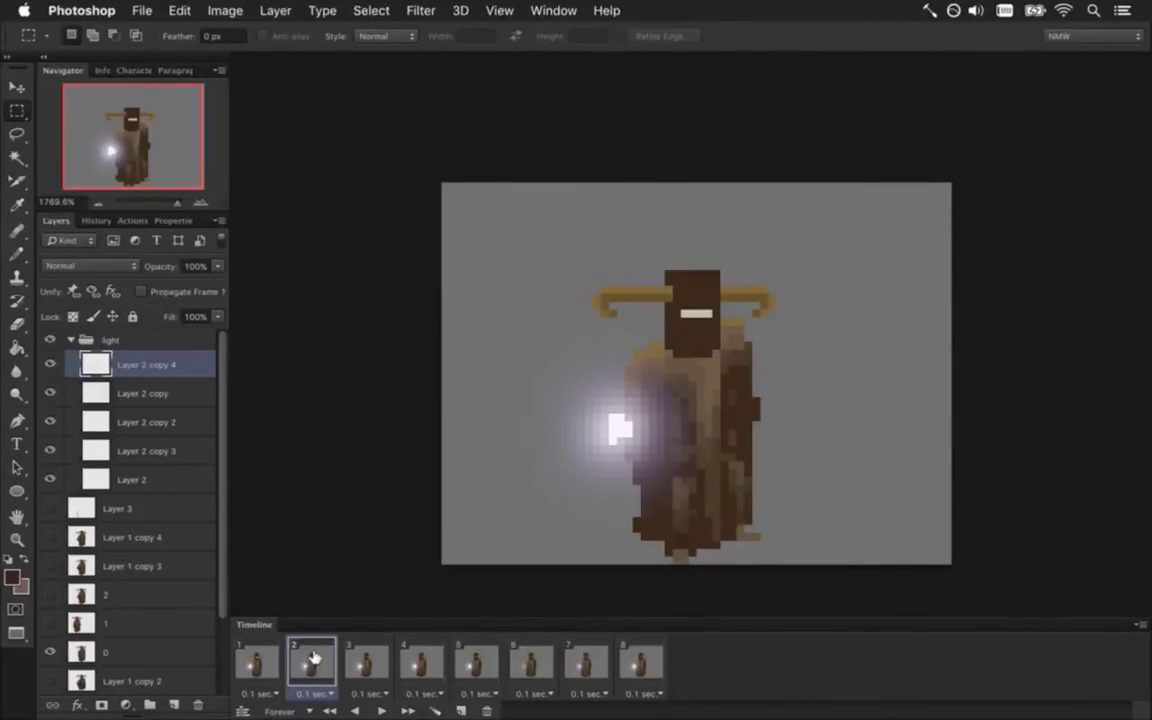
{"action": "left_click", "coordinate": [262, 655]}
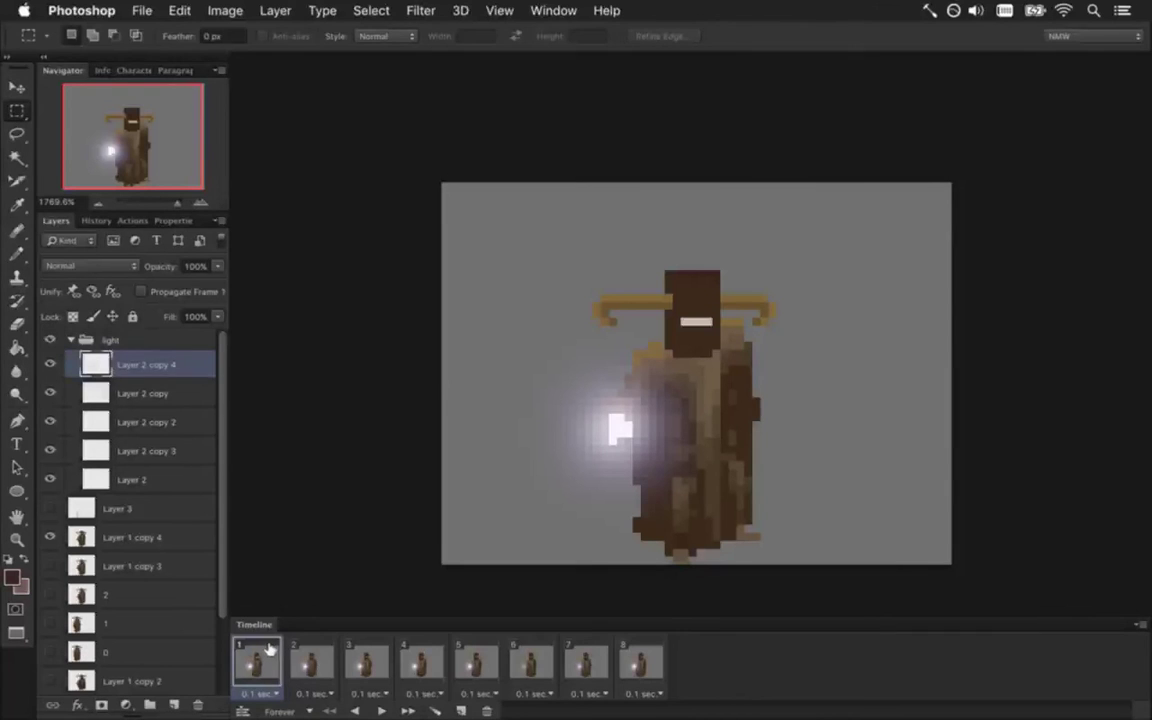
{"action": "left_click", "coordinate": [305, 660]}
{"action": "left_click", "coordinate": [272, 652]}
Delete the extra frames starting from the last, leaving only frame 1
{"action": "left_click", "coordinate": [636, 662]}
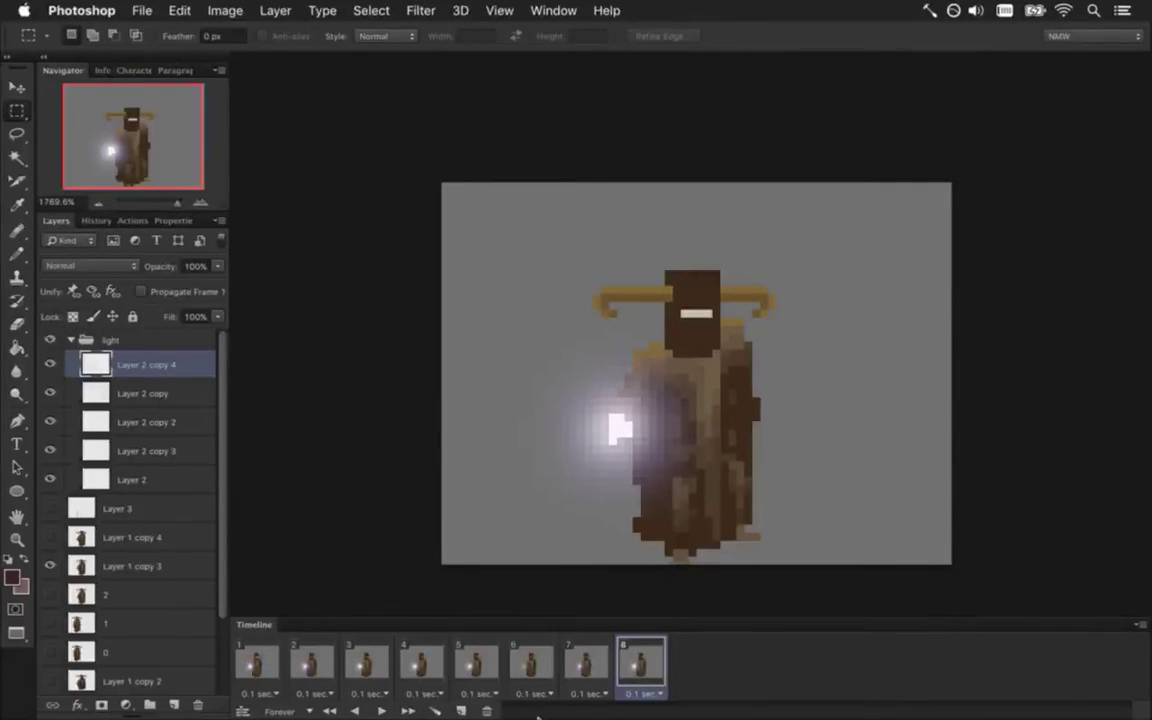
{"action": "left_click", "coordinate": [487, 711]}
{"action": "left_click", "coordinate": [487, 711]}
{"action": "left_click", "coordinate": [487, 711]}
{"action": "left_click", "coordinate": [488, 710]}
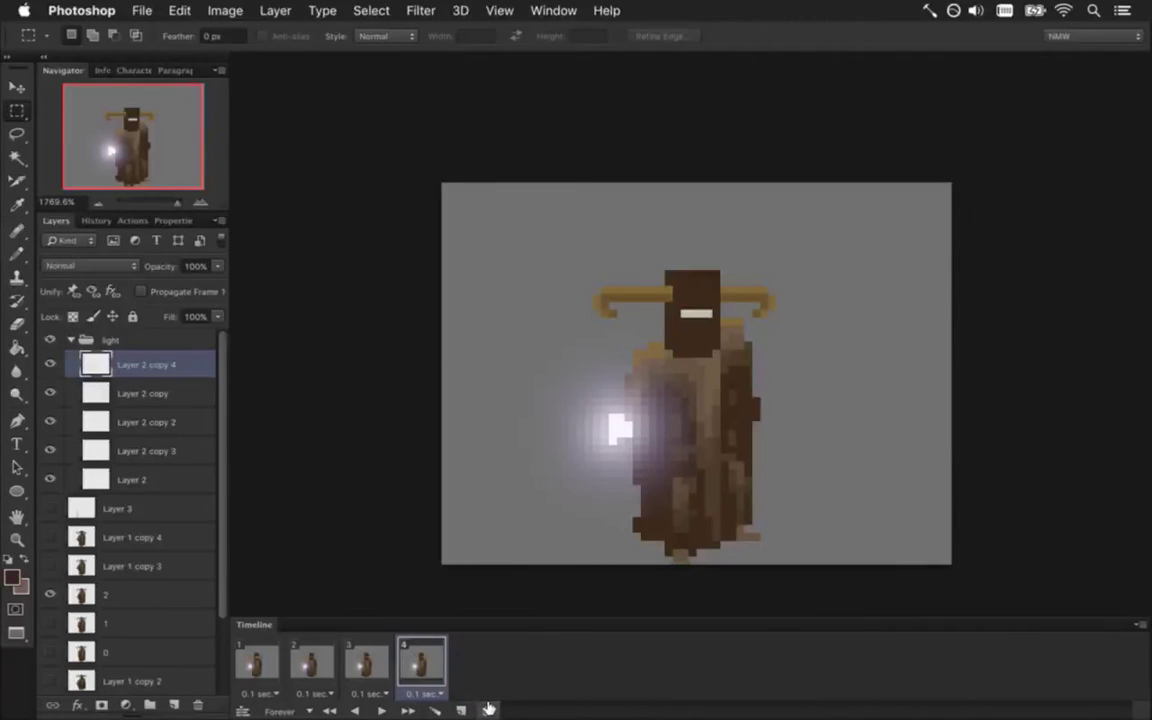
{"action": "left_click", "coordinate": [489, 709]}
{"action": "left_click", "coordinate": [489, 709]}
{"action": "left_click", "coordinate": [489, 706]}
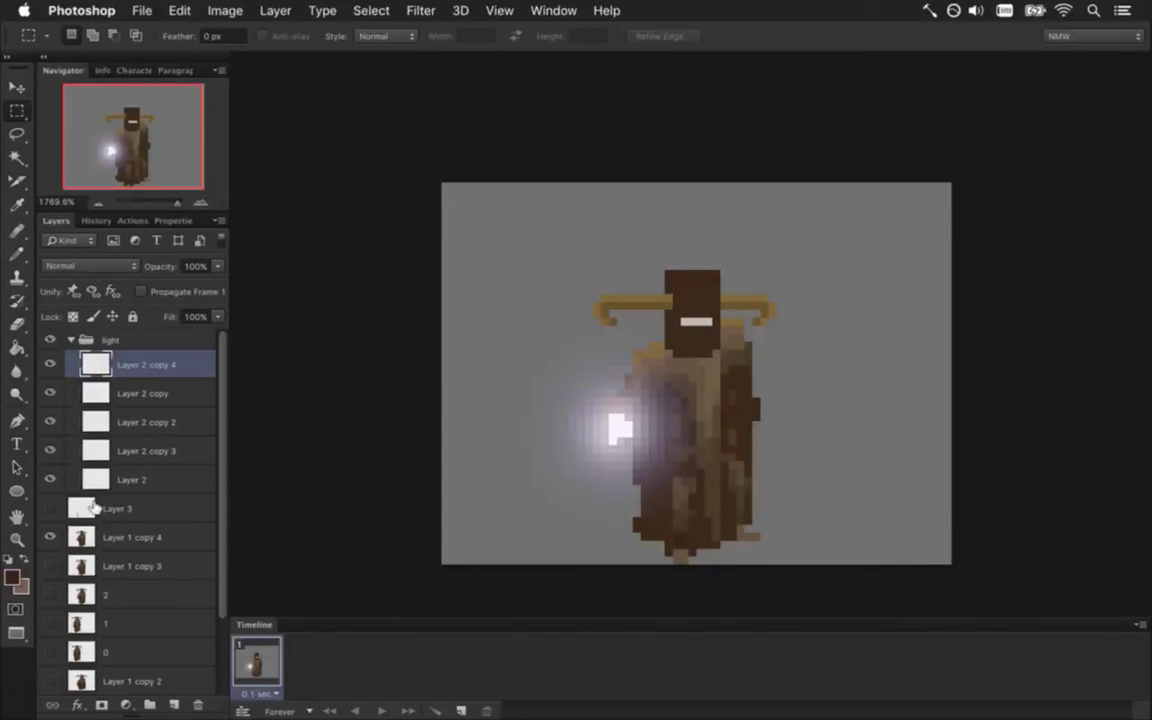
Collapse and hide the light group, then show the Layer 3 sword
{"action": "left_click", "coordinate": [71, 340]}
{"action": "left_click", "coordinate": [50, 340]}
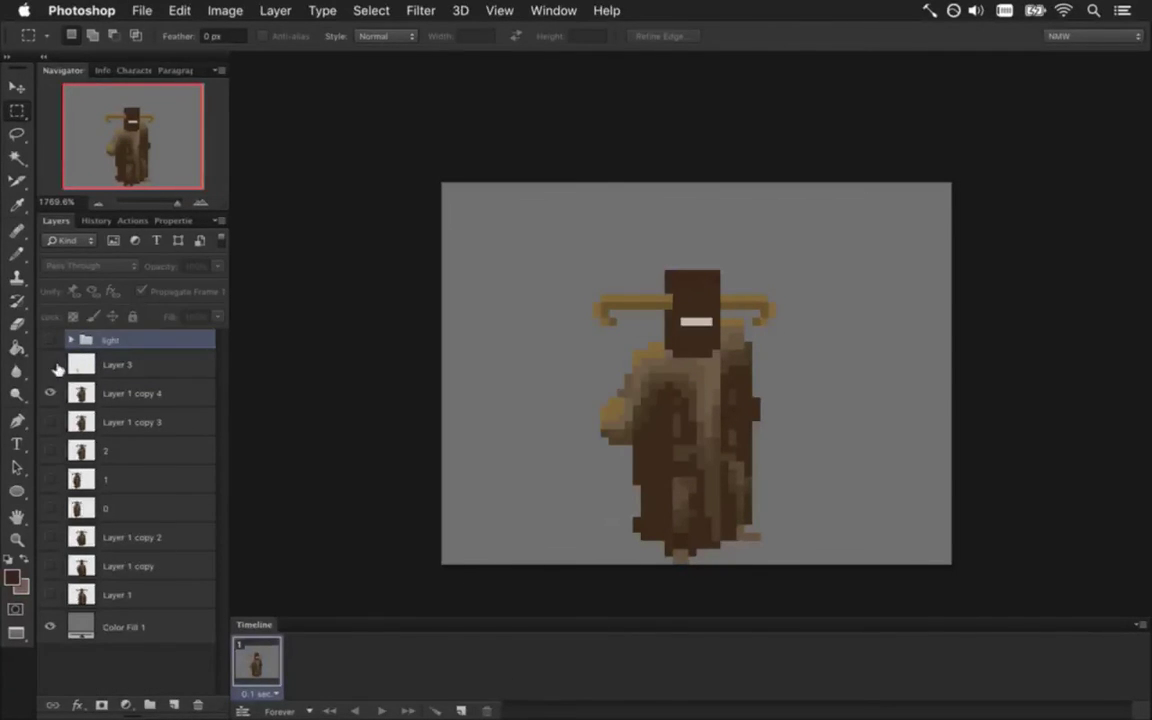
{"action": "left_click", "coordinate": [51, 365]}
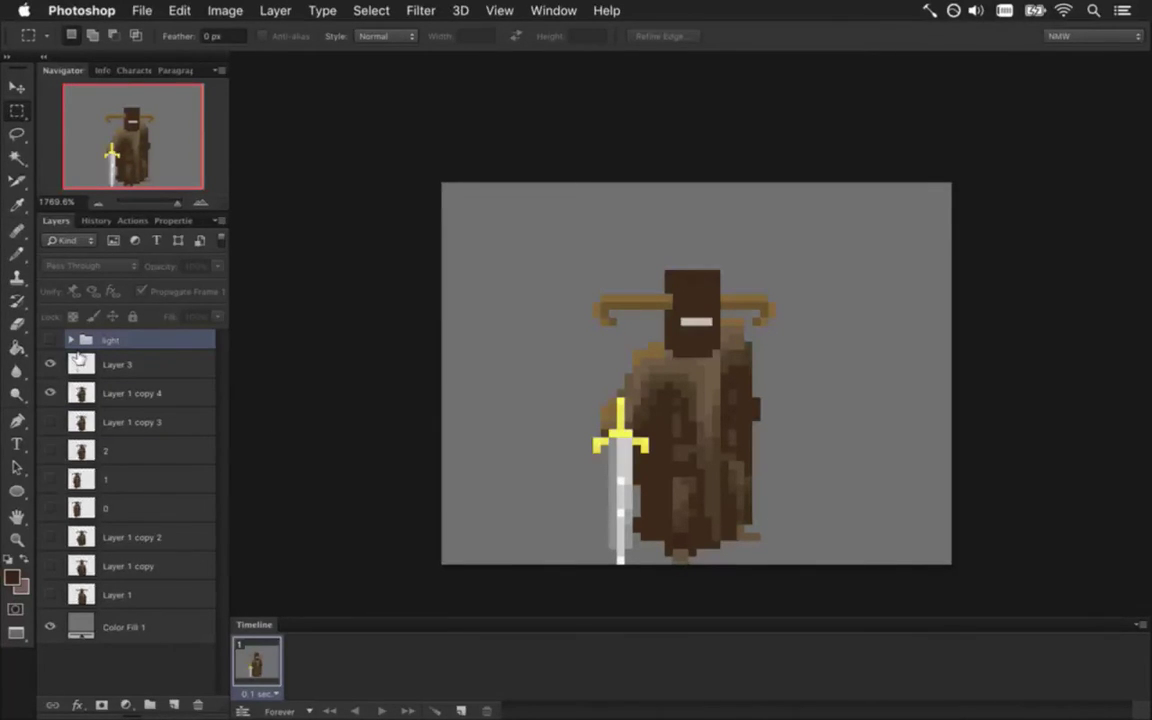
Move Layer 3 below Layer 1 copy 4 and erase cloak pixels to reveal the yellow hilt
{"action": "left_click_drag", "start_coordinate": [80, 364], "coordinate": [91, 413]}
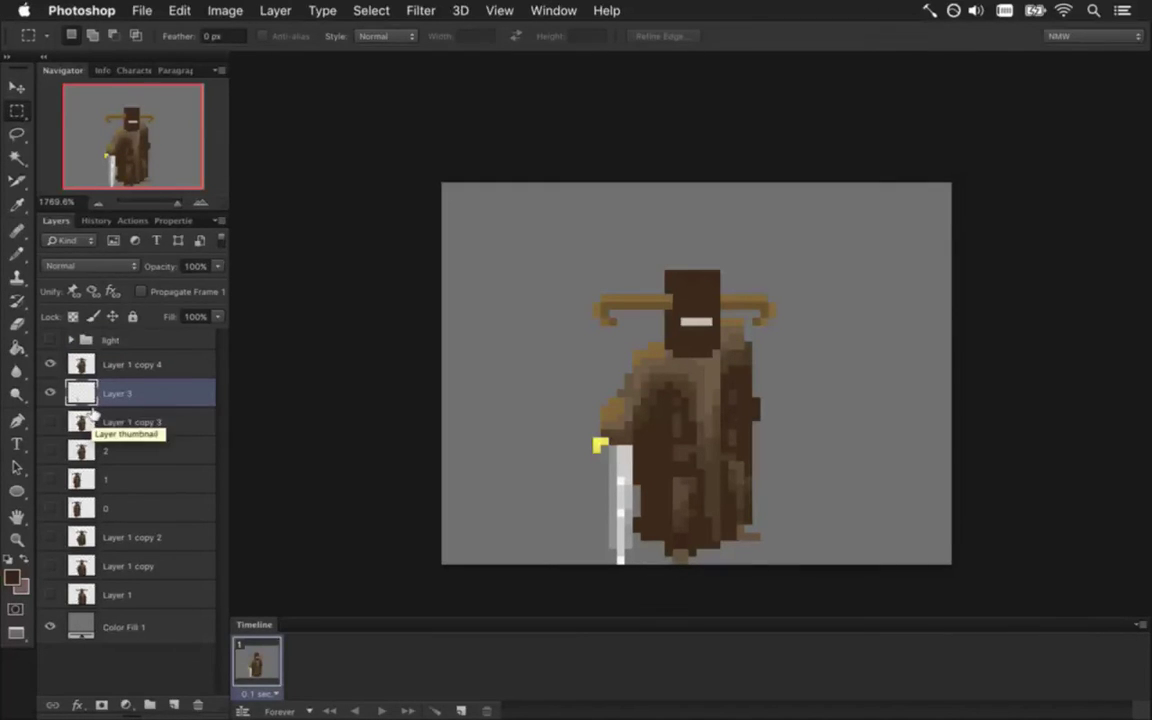
{"action": "left_click", "coordinate": [100, 364]}
{"action": "key", "text": "e"}
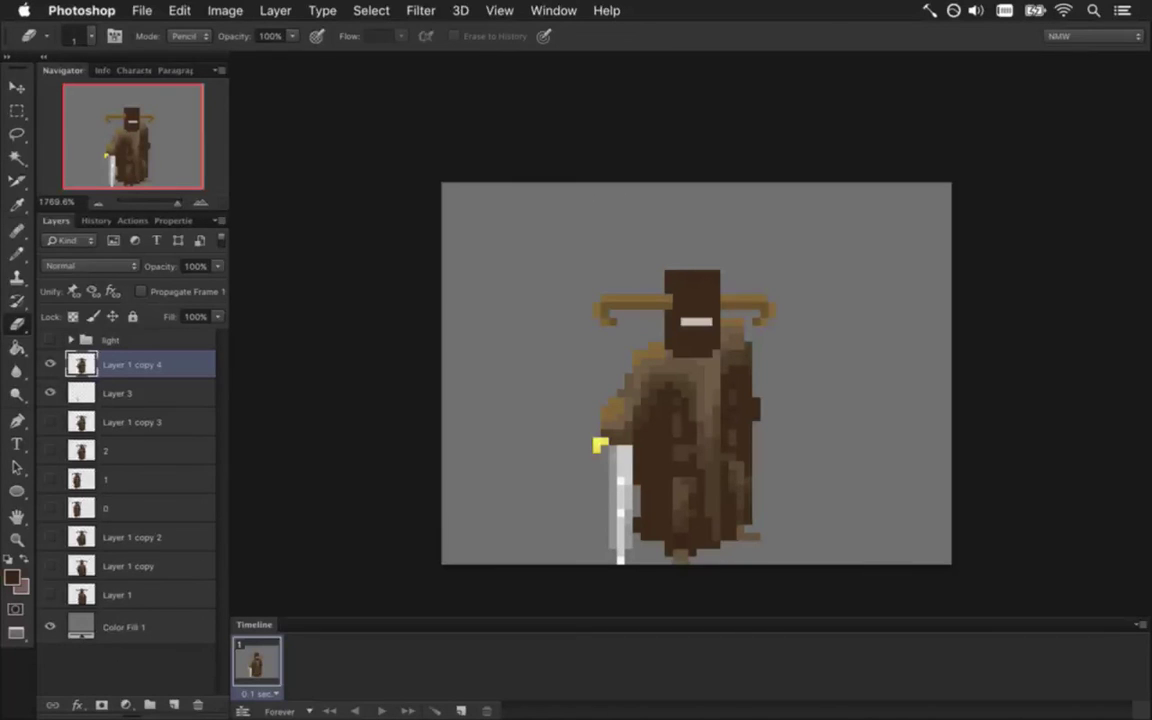
{"action": "left_click", "coordinate": [620, 436]}
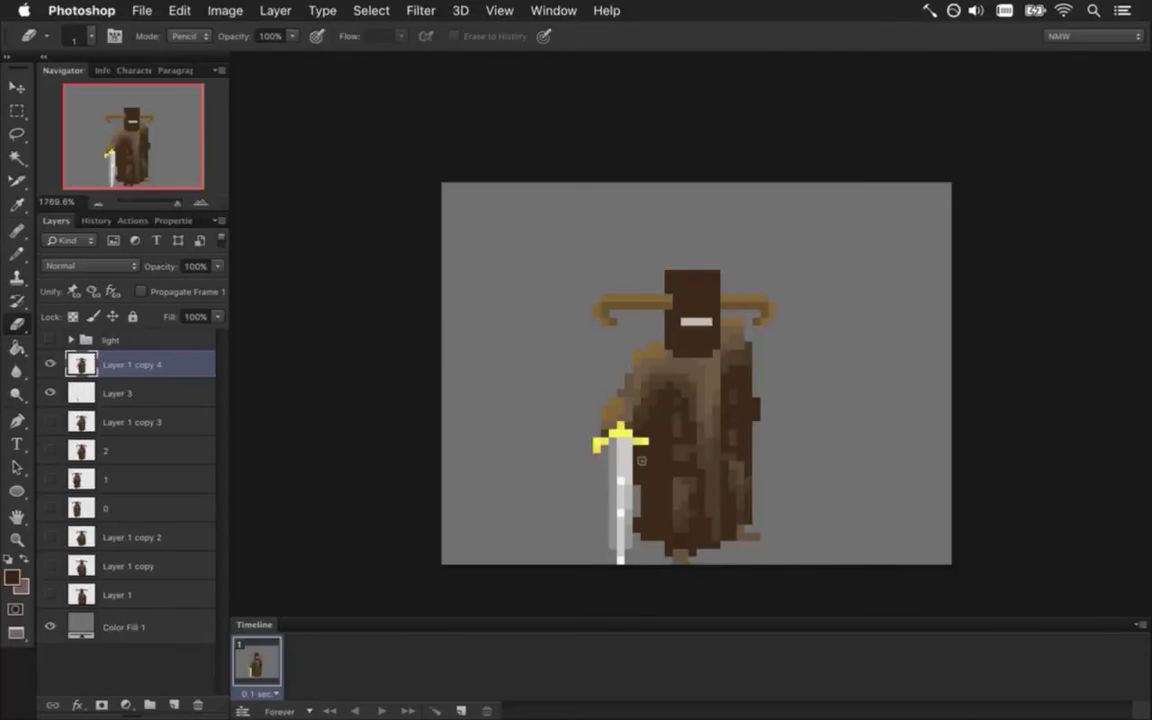
{"action": "left_click", "coordinate": [640, 444]}
Duplicate the Layer 3 sword layer with Cmd+J
{"action": "left_click", "coordinate": [127, 394], "text": "shift"}
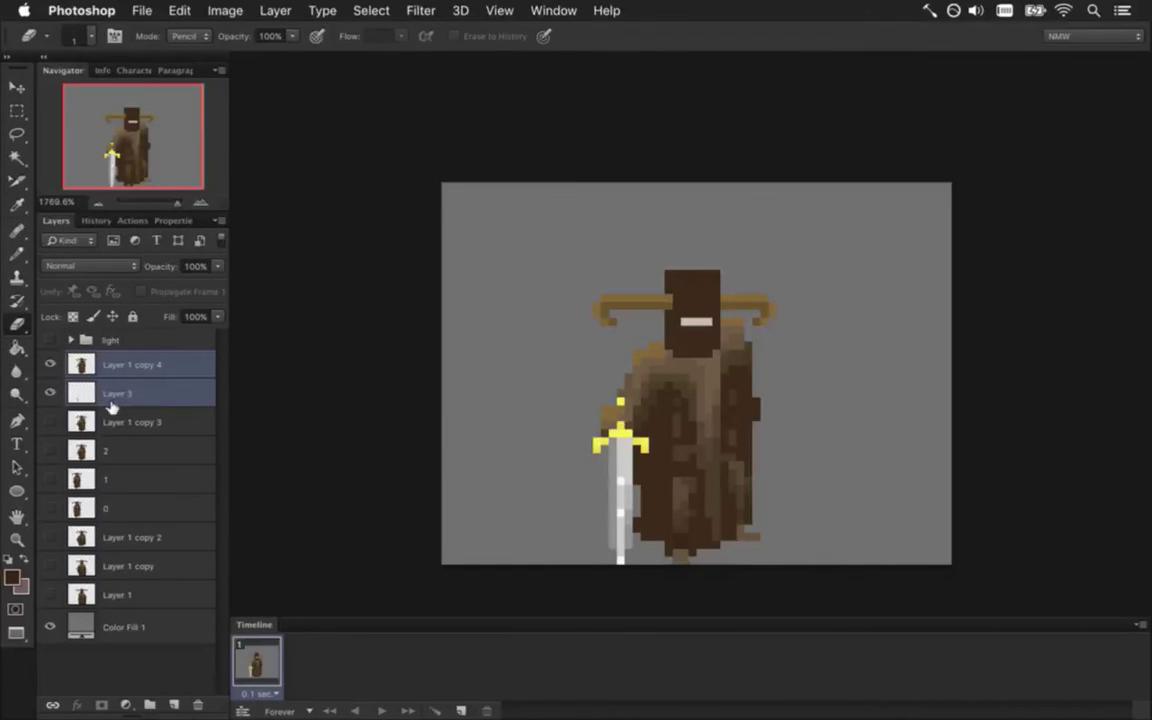
{"action": "left_click", "coordinate": [117, 395]}
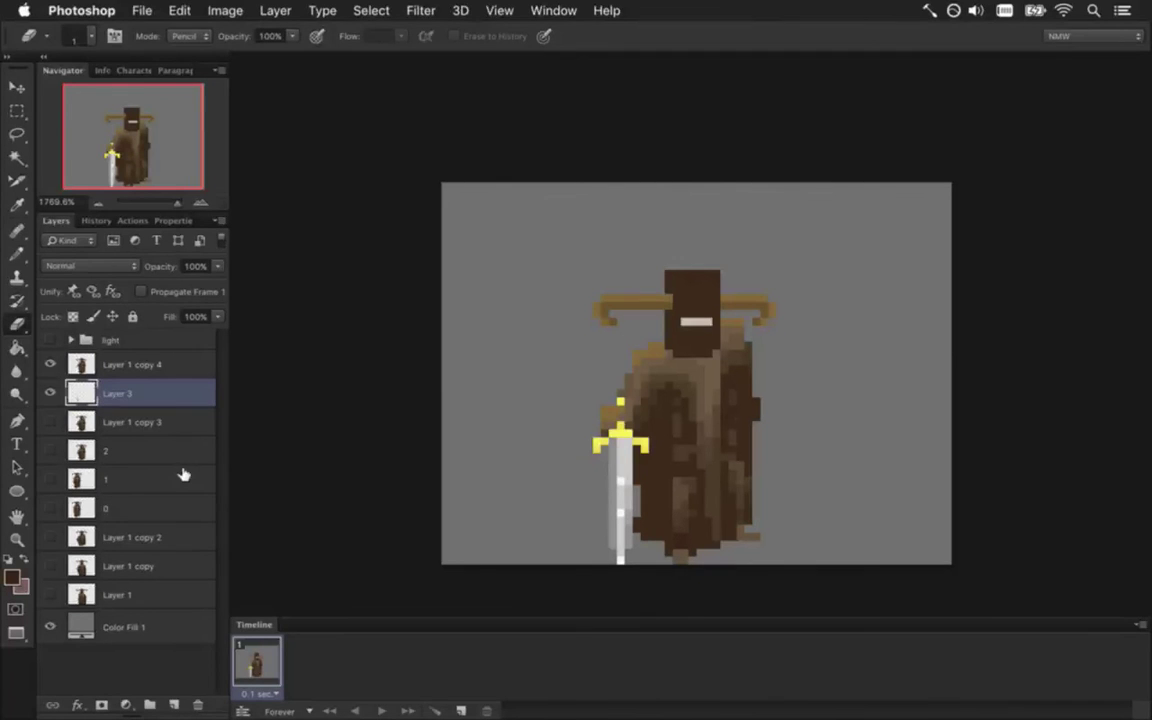
{"action": "key", "text": "super+j"}
Merge the sword copy into Layer 1 copy 4 and rename the result '0'
{"action": "left_click", "coordinate": [150, 364], "text": "shift"}
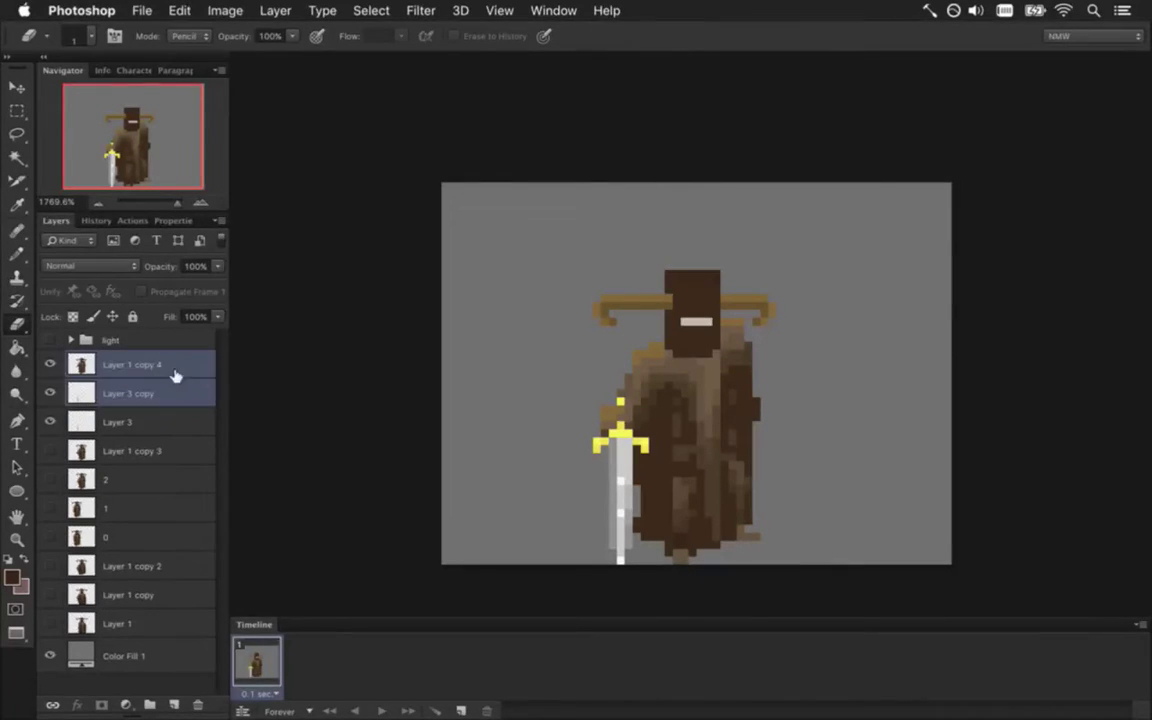
{"action": "right_click", "coordinate": [194, 374]}
{"action": "left_click", "coordinate": [255, 470]}
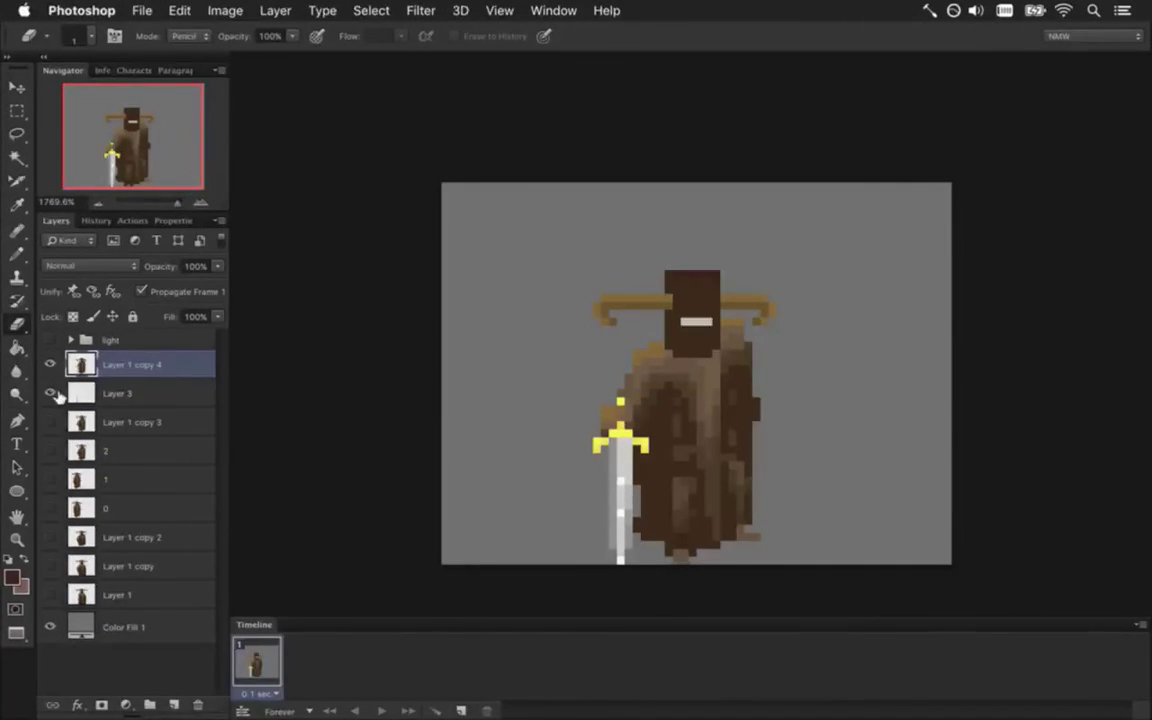
{"action": "double_click", "coordinate": [130, 365]}
{"action": "type", "text": "0"}
Add a second animation frame and duplicate layer 0 as a new layer named '1'
{"action": "left_click", "coordinate": [463, 708]}
{"action": "key", "text": "super+j"}
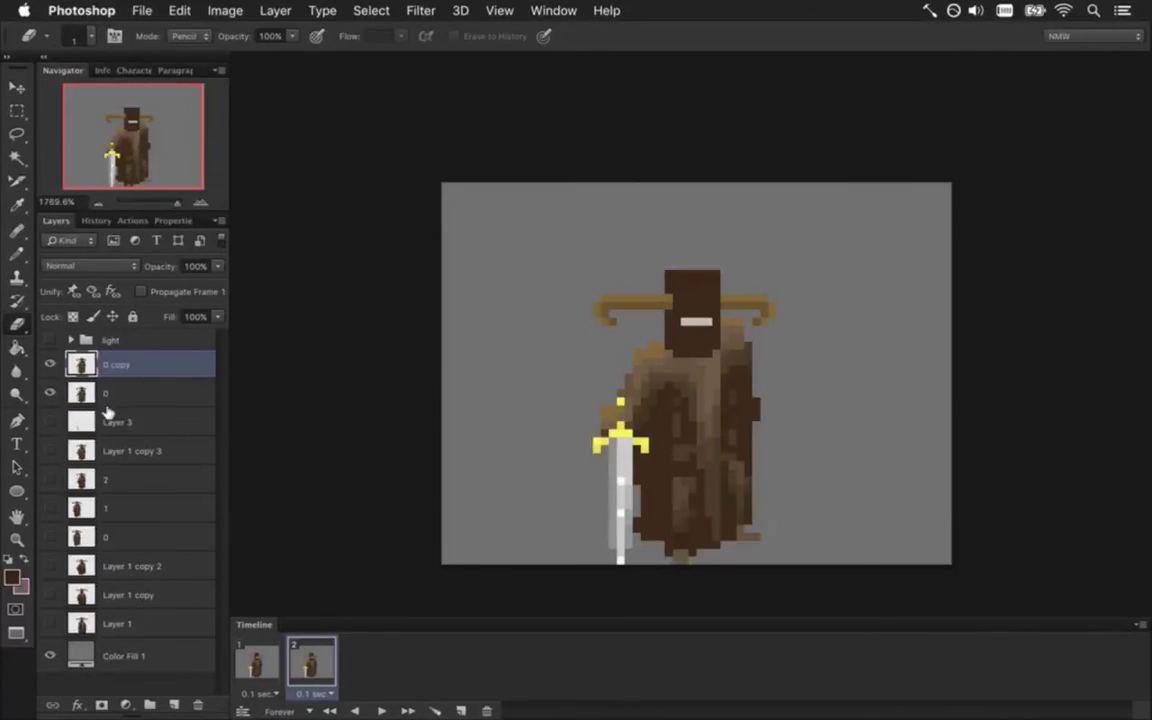
{"action": "left_click", "coordinate": [115, 340]}
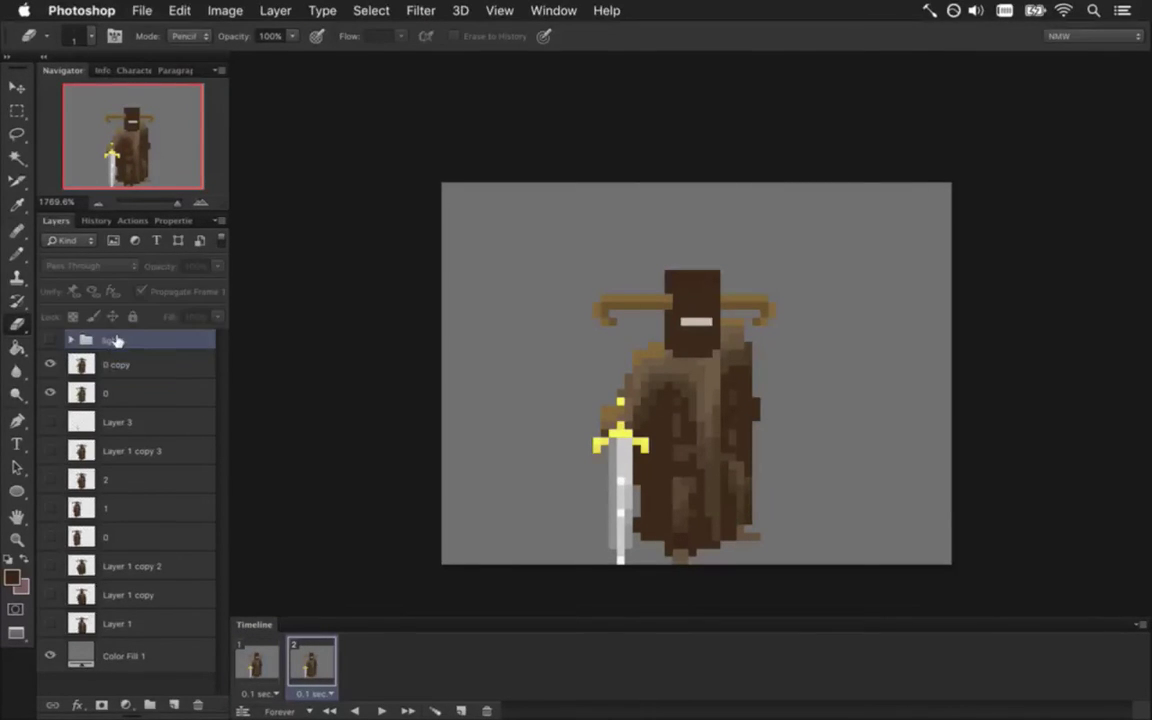
{"action": "double_click", "coordinate": [115, 364]}
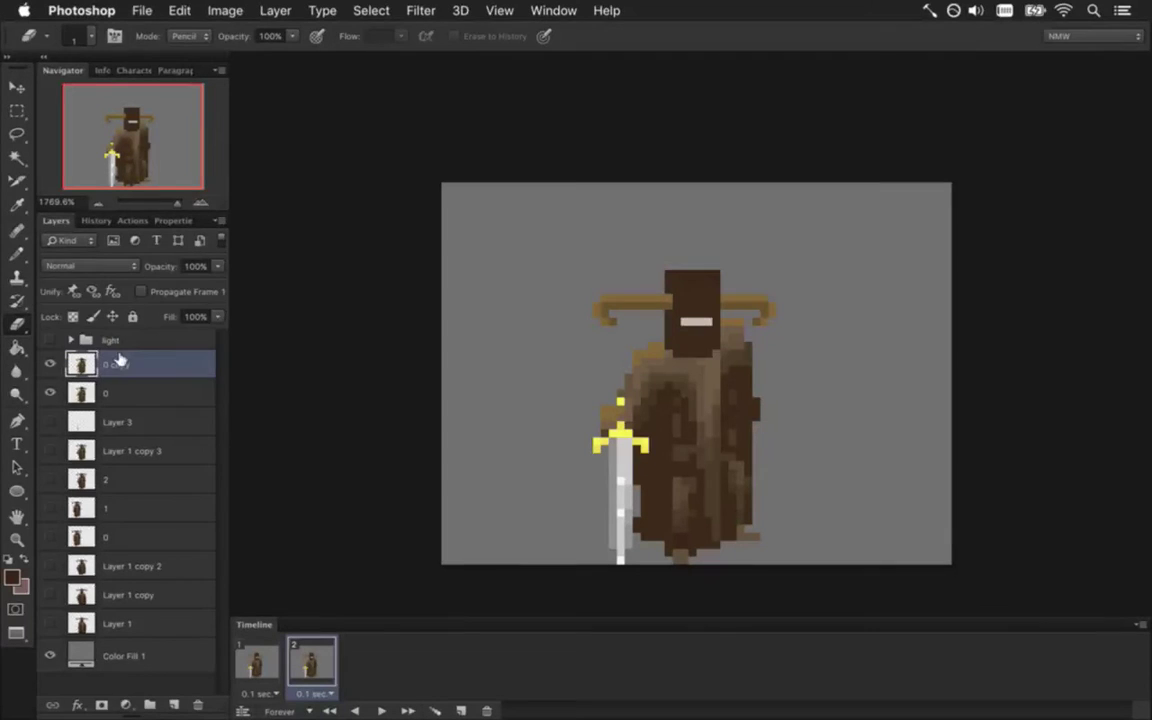
{"action": "type", "text": "1"}
{"action": "key", "text": "Return"}
{"action": "left_click", "coordinate": [140, 340]}
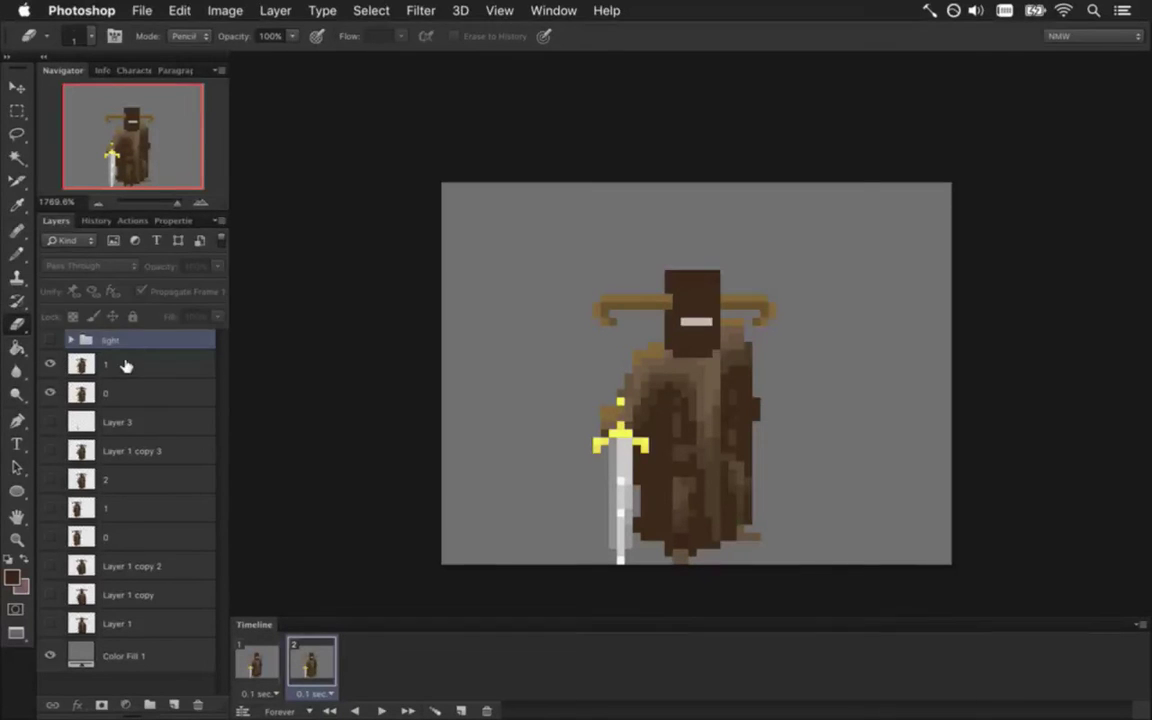
{"action": "left_click", "coordinate": [126, 363]}
Select the sword area and nudge it up one pixel
{"action": "key", "text": "m"}
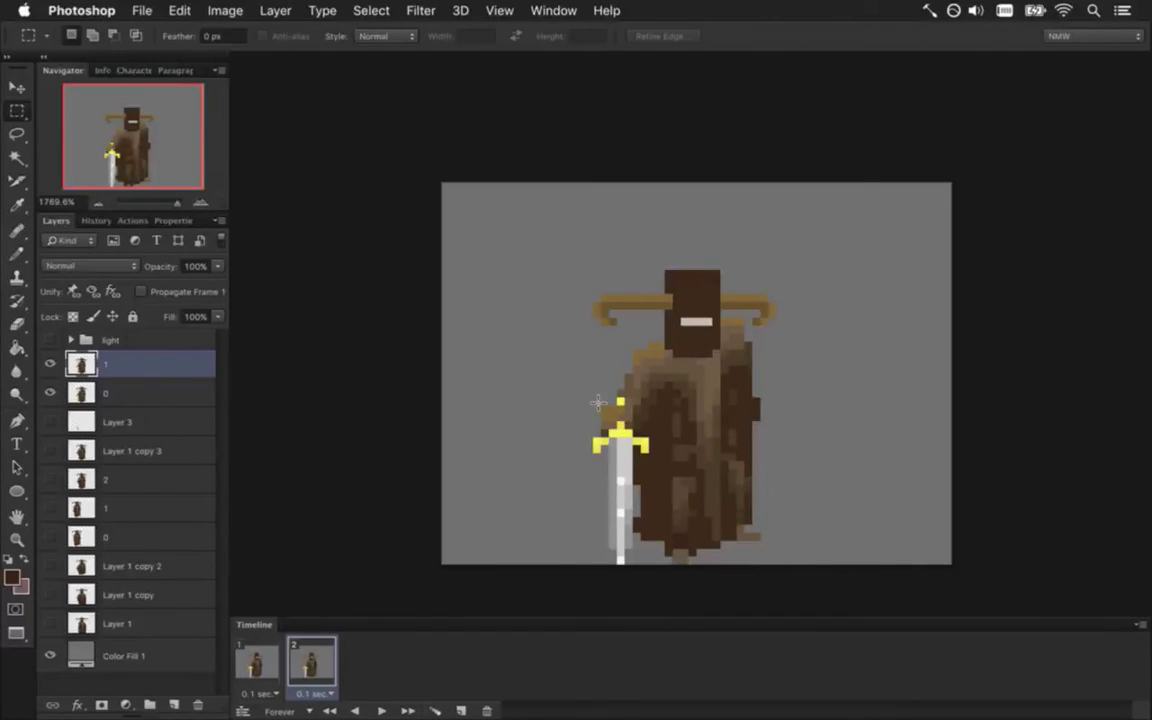
{"action": "left_click_drag", "start_coordinate": [595, 399], "coordinate": [643, 570]}
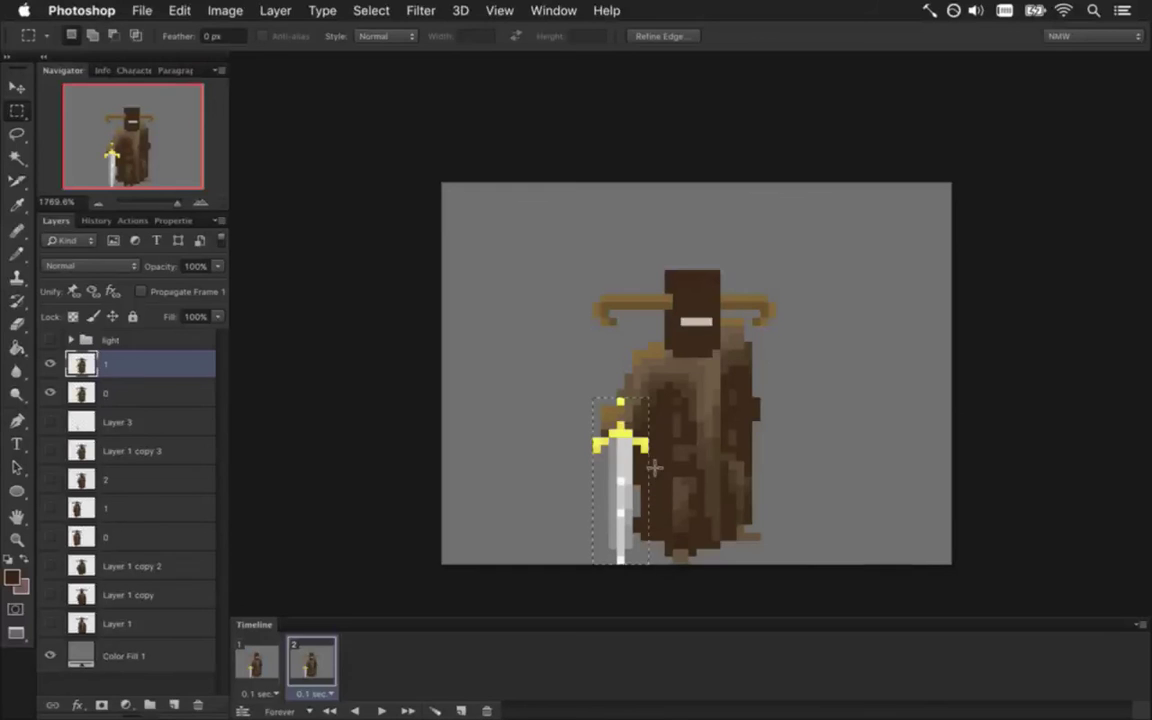
{"action": "left_click_drag", "start_coordinate": [631, 509], "coordinate": [638, 571]}
{"action": "key", "text": "v"}
{"action": "key", "text": "Up"}
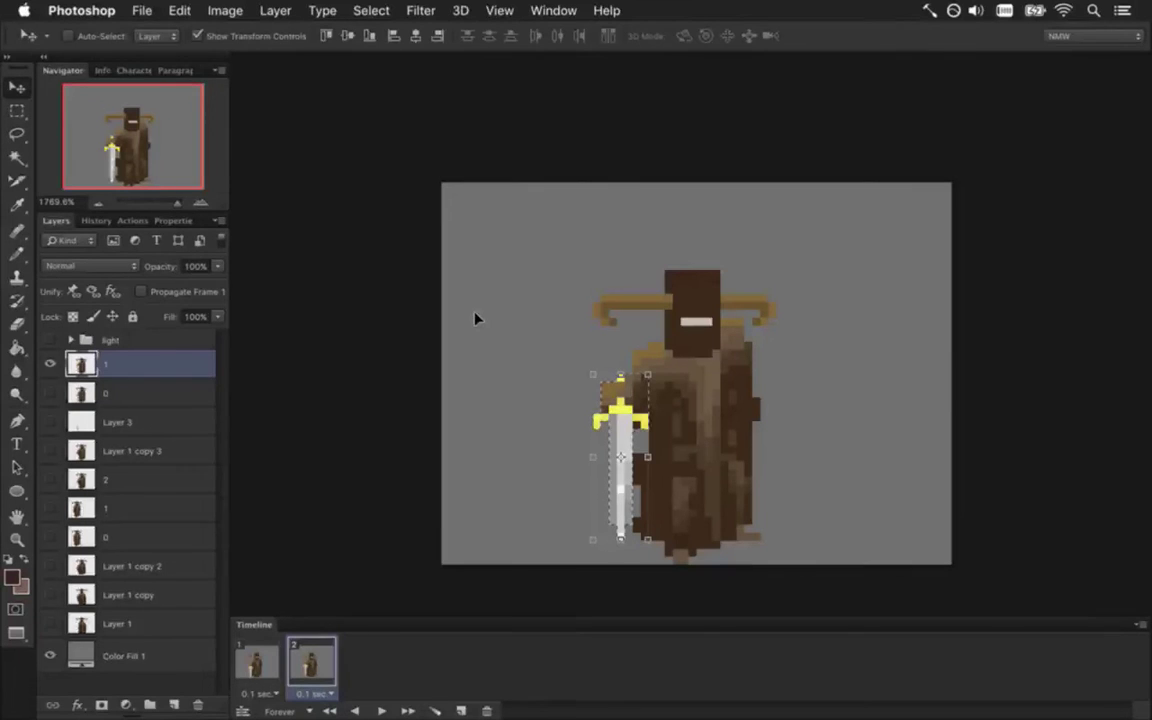
{"action": "key", "text": "m"}
{"action": "key", "text": "ctrl+d"}
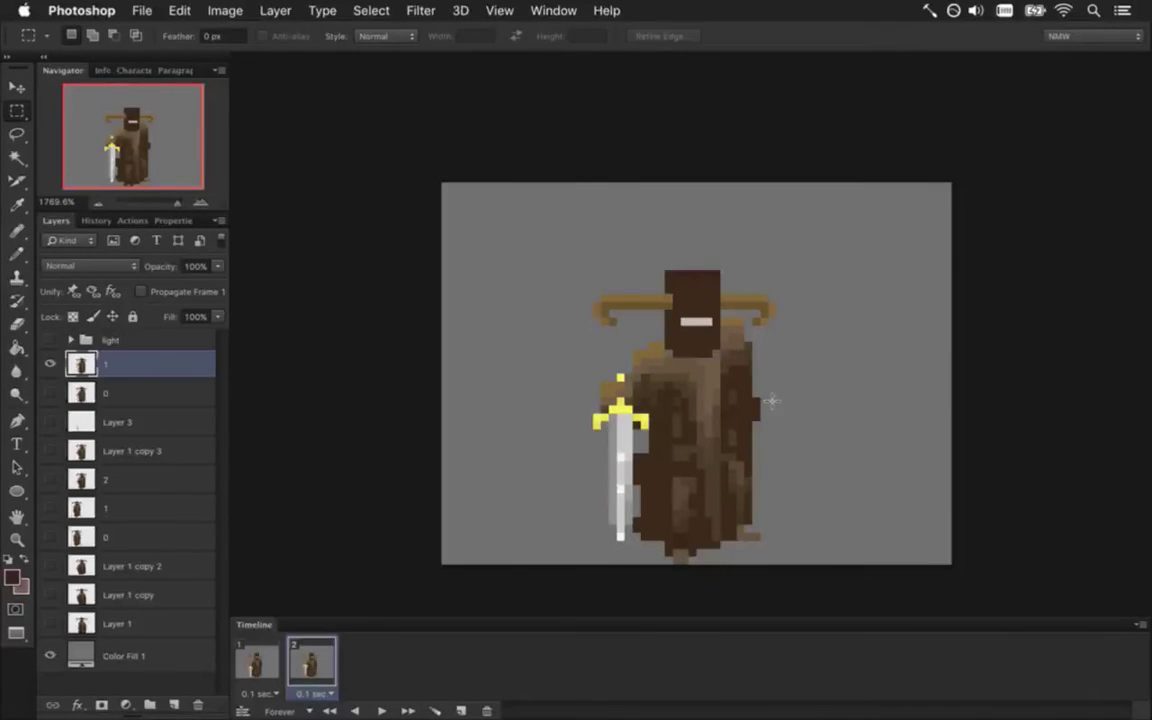
Sample the sword's colour and set a 1-pixel Pencil
{"action": "key", "text": "i"}
{"action": "left_click", "coordinate": [586, 423]}
{"action": "key", "text": "b"}
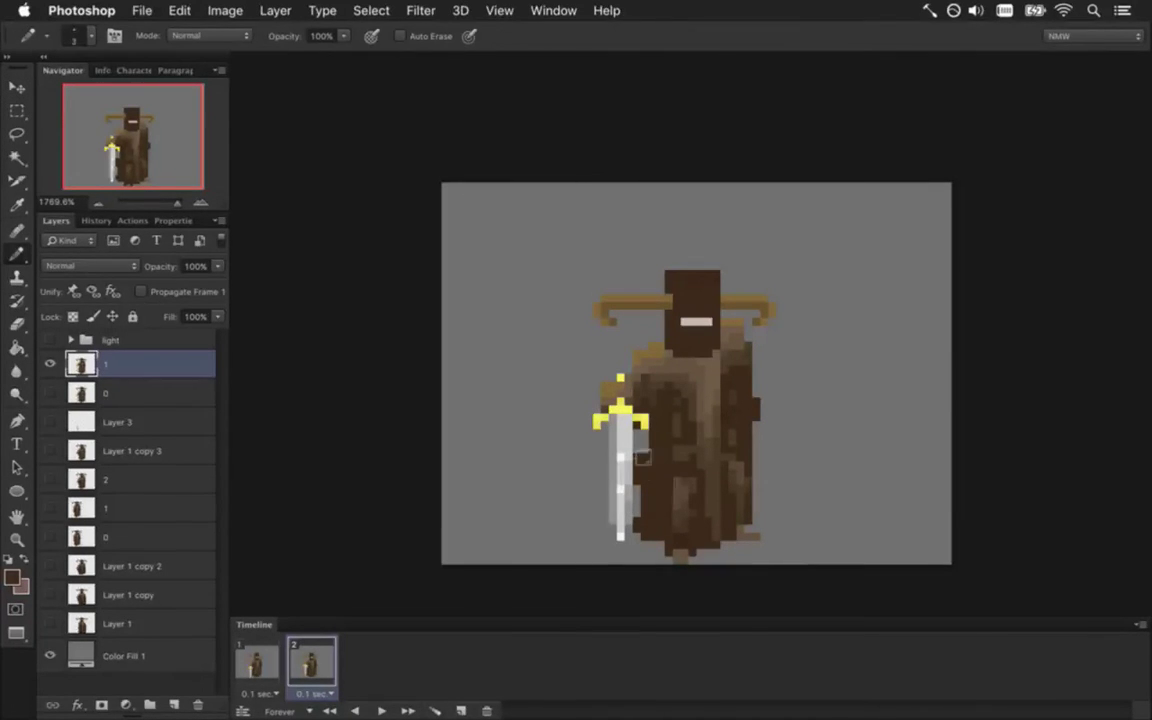
{"action": "key", "text": "bracketleft"}
{"action": "key", "text": "bracketleft"}
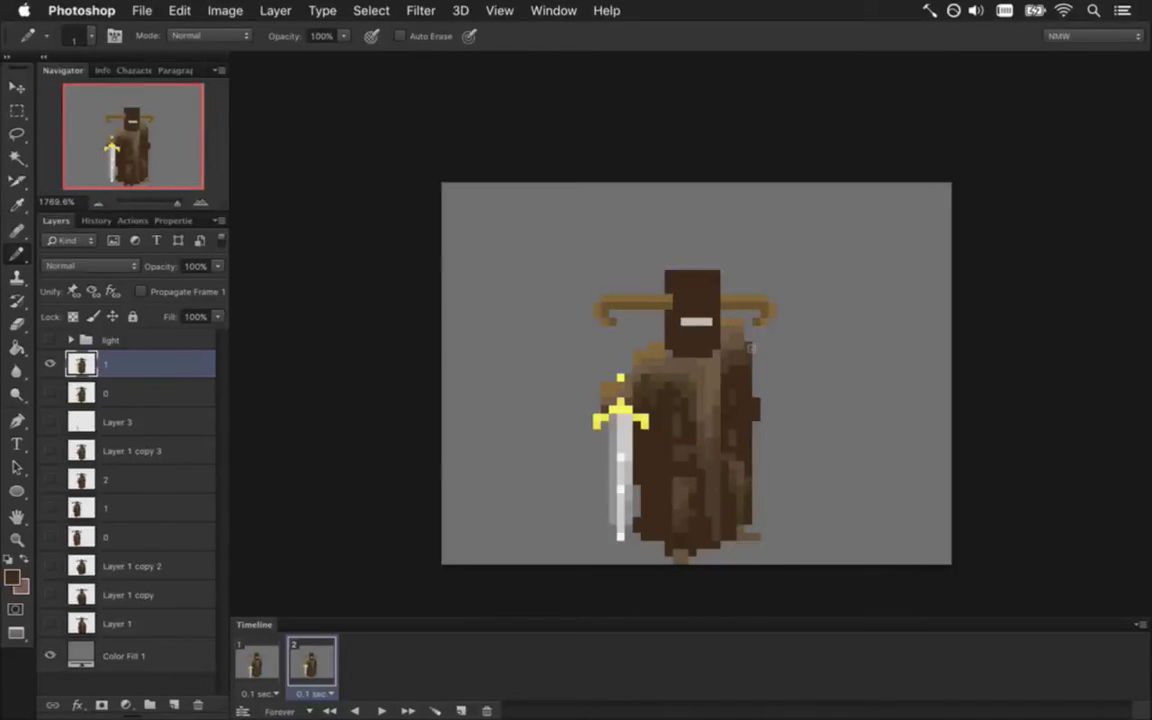
Select the cloak just below the head and nudge it up one pixel
{"action": "key", "text": "m"}
{"action": "mouse_move", "coordinate": [715, 318]}
{"action": "left_mouse_down"}
{"action": "mouse_move", "coordinate": [730, 391]}
{"action": "mouse_move", "coordinate": [746, 408]}
{"action": "mouse_move", "coordinate": [744, 398]}
{"action": "left_mouse_up"}
{"action": "key", "text": "v"}
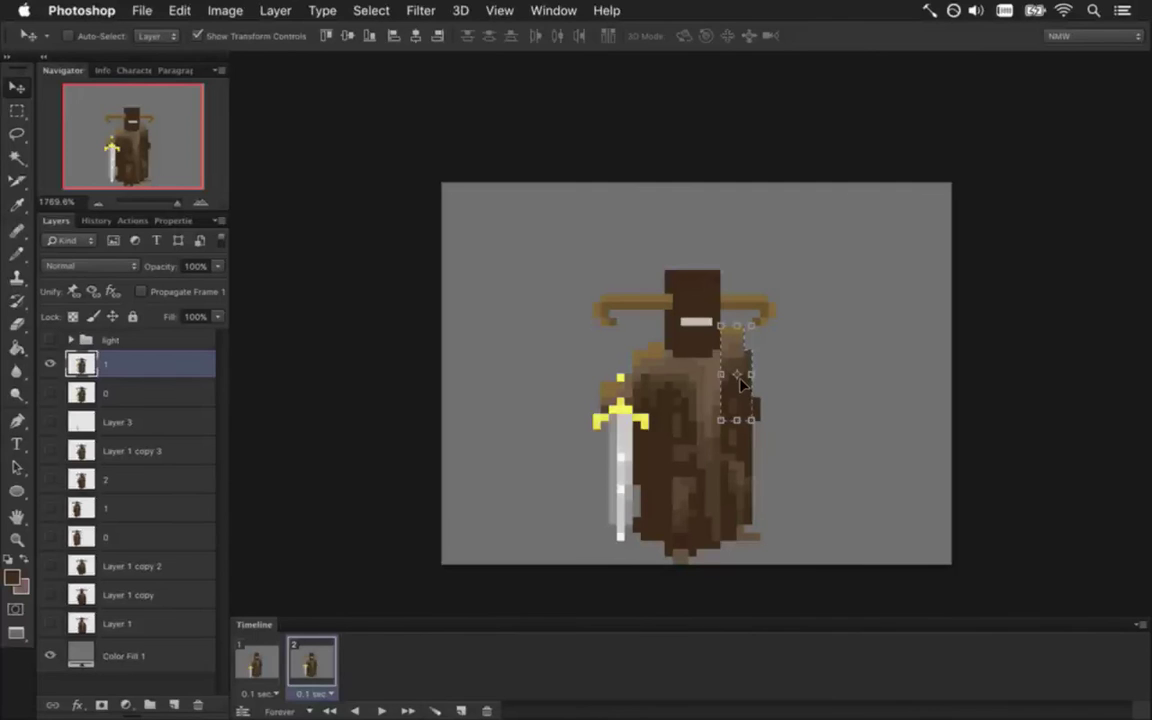
{"action": "key", "text": "m"}
{"action": "left_click", "coordinate": [635, 338]}
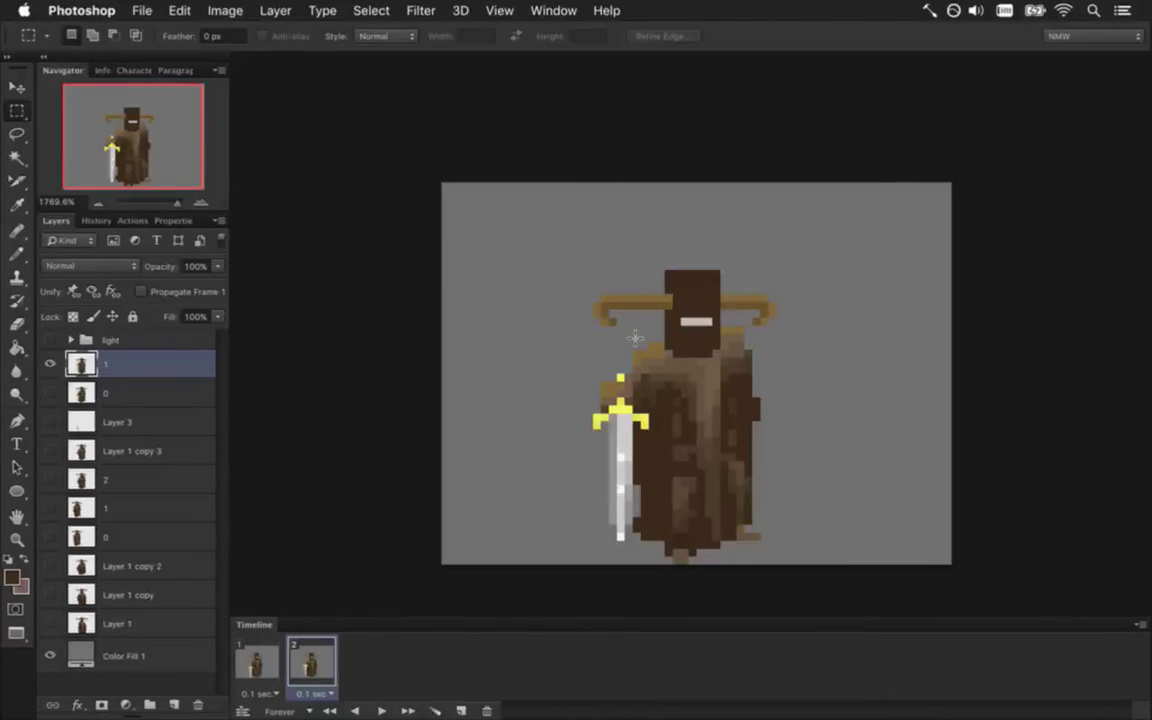
{"action": "left_click_drag", "start_coordinate": [632, 341], "coordinate": [664, 412]}
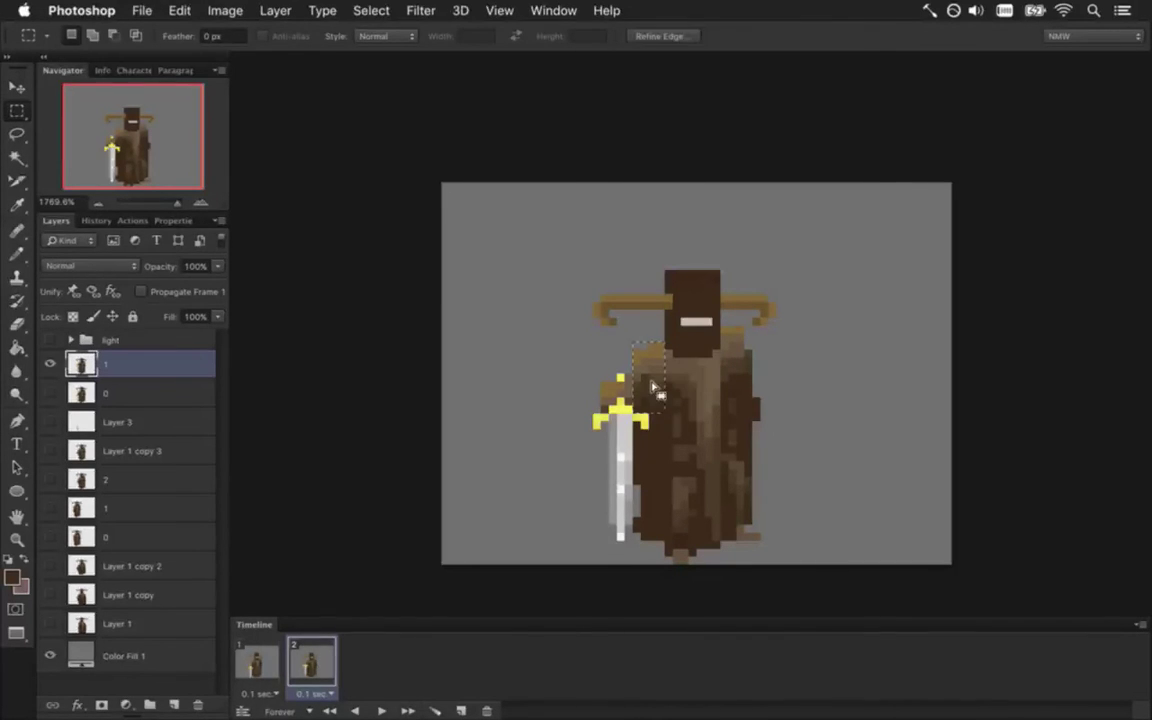
{"action": "key", "text": "v"}
{"action": "key", "text": "Up"}
{"action": "key", "text": "m"}
{"action": "left_click", "coordinate": [667, 420]}
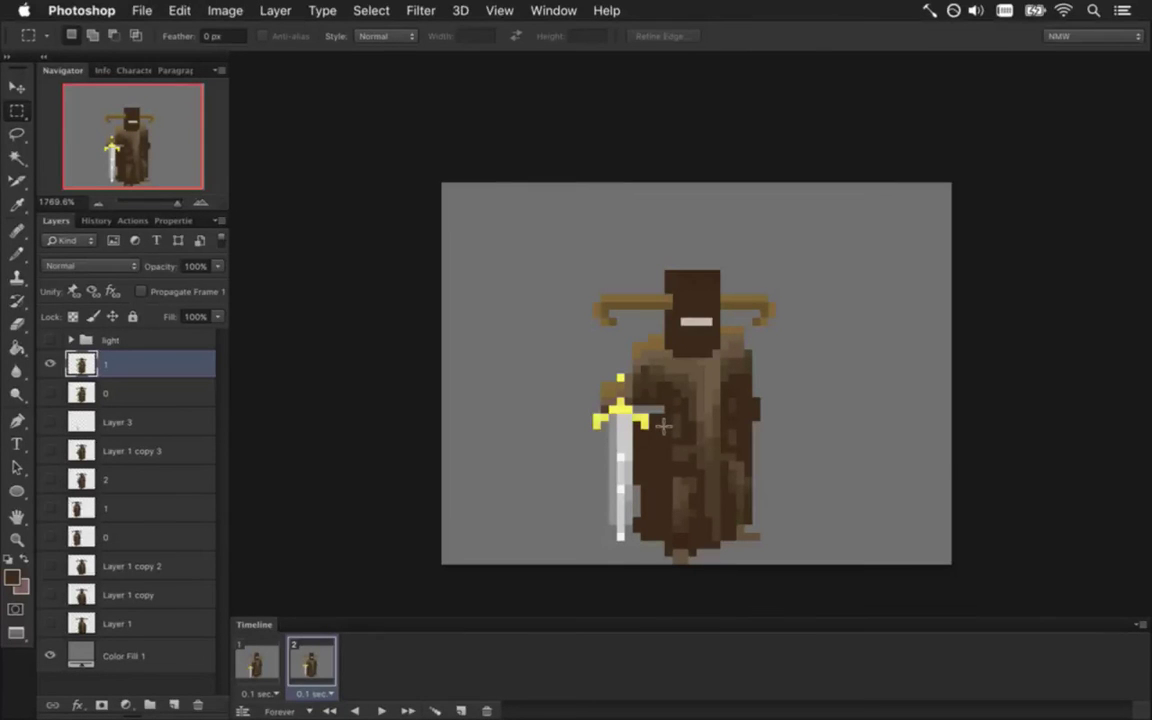
{"action": "key", "text": "ctrl+z"}
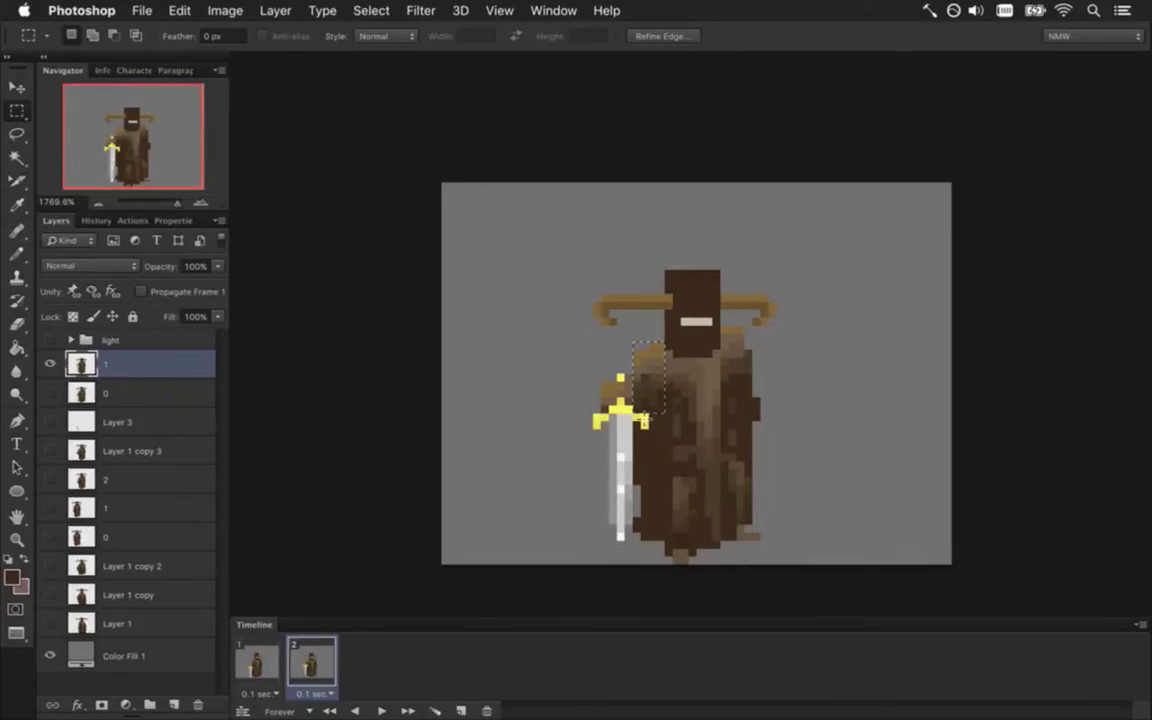
{"action": "key", "text": "ctrl+d"}
Compare frames 1 and 2, then adjust the chest patch in the raised-sword frame
{"action": "left_click", "coordinate": [257, 655]}
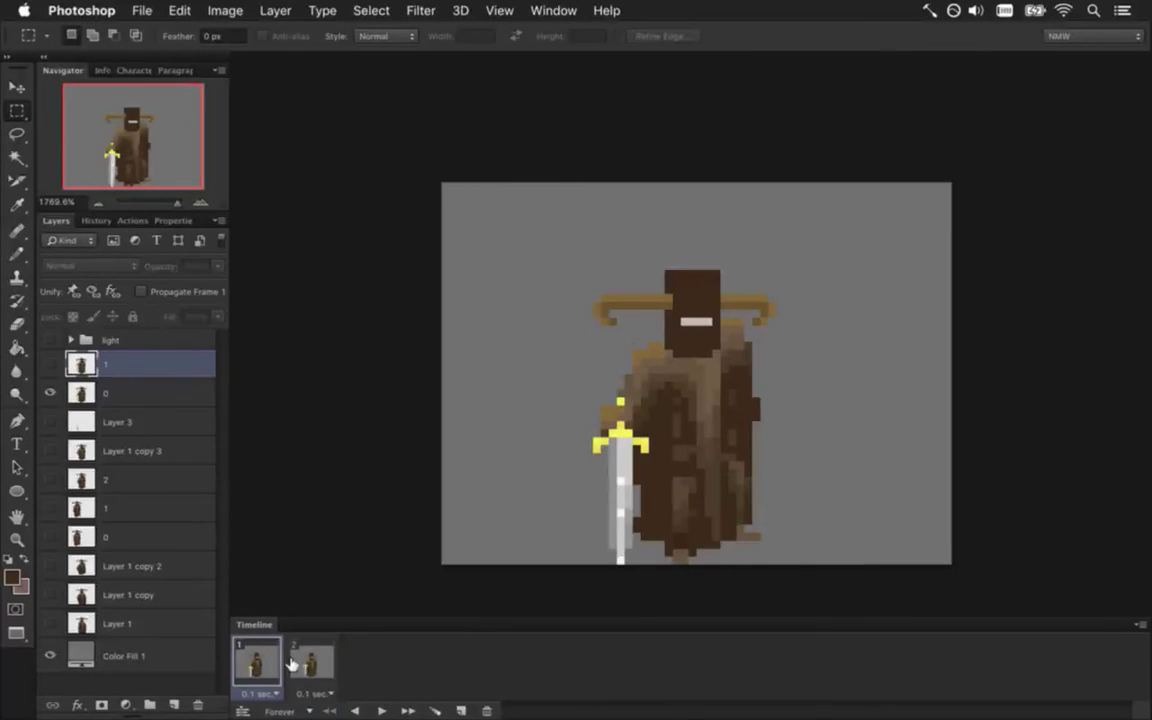
{"action": "left_click", "coordinate": [308, 664]}
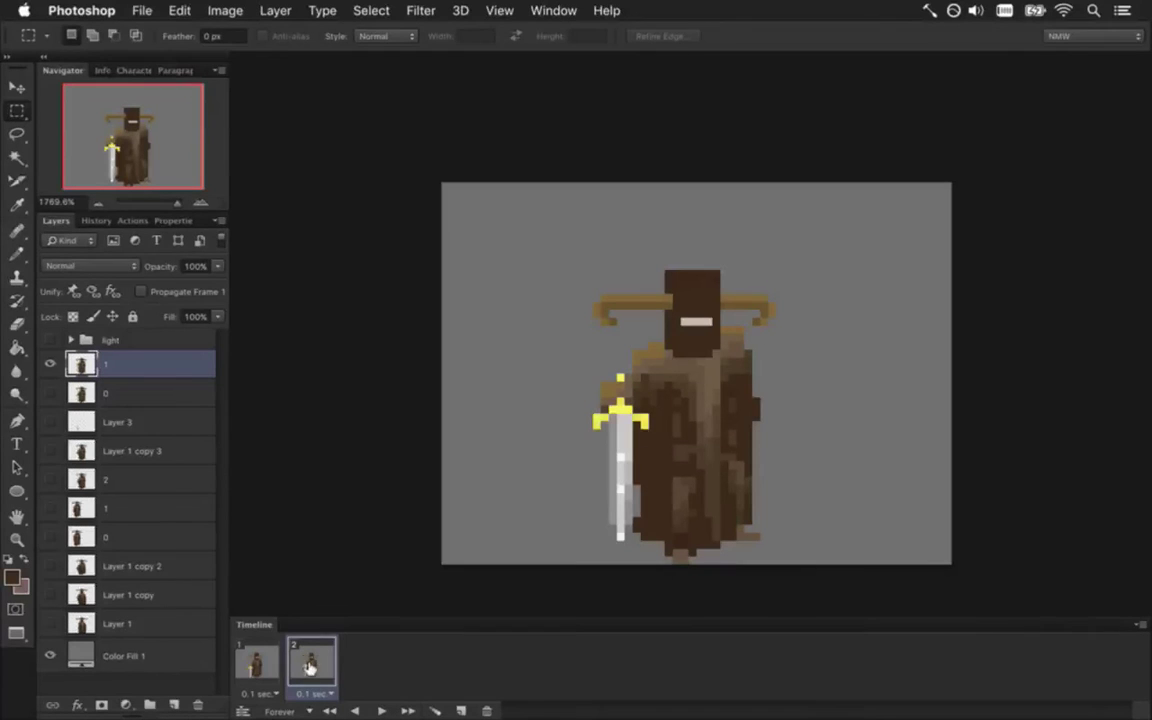
{"action": "left_click", "coordinate": [258, 665]}
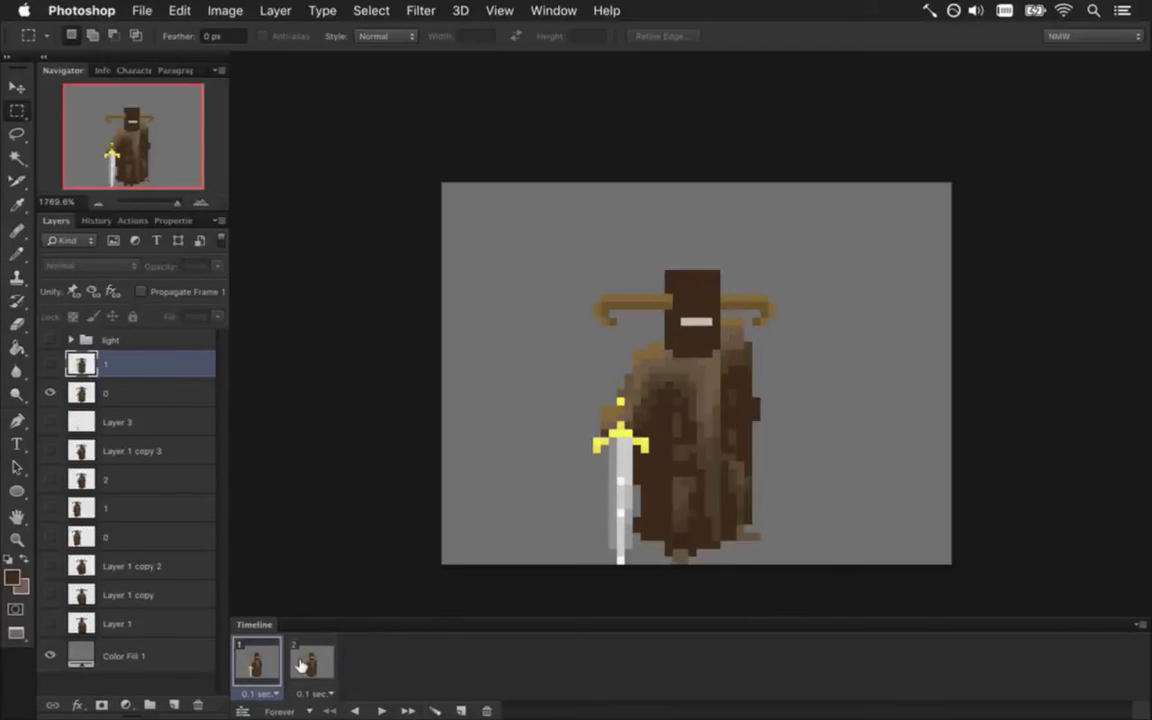
{"action": "left_click", "coordinate": [305, 663]}
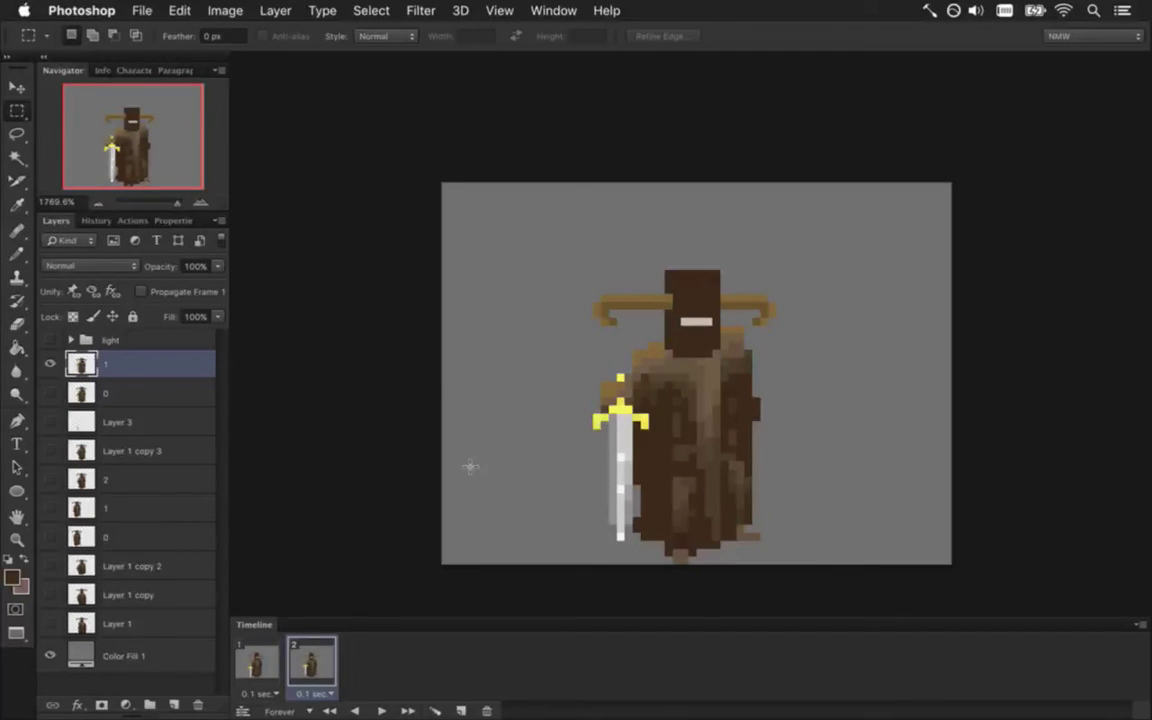
{"action": "left_click_drag", "start_coordinate": [632, 342], "coordinate": [664, 405]}
{"action": "key", "text": "v"}
{"action": "key", "text": "m"}
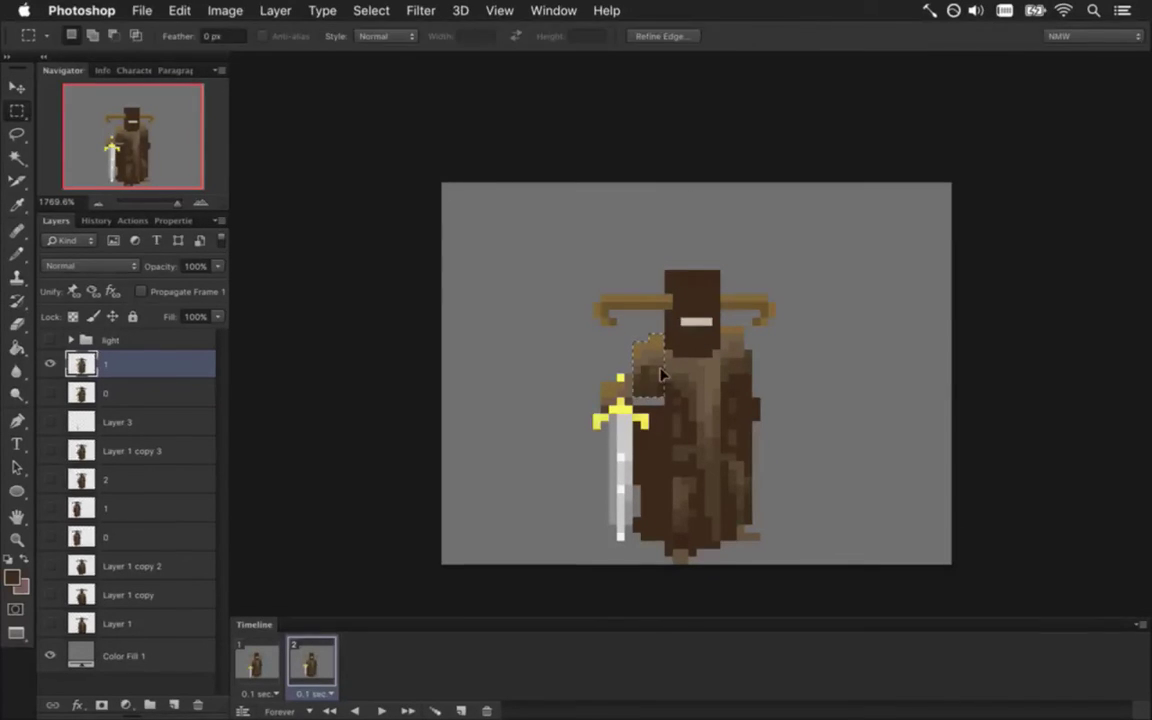
{"action": "key", "text": "ctrl+d"}
{"action": "key", "text": "b"}
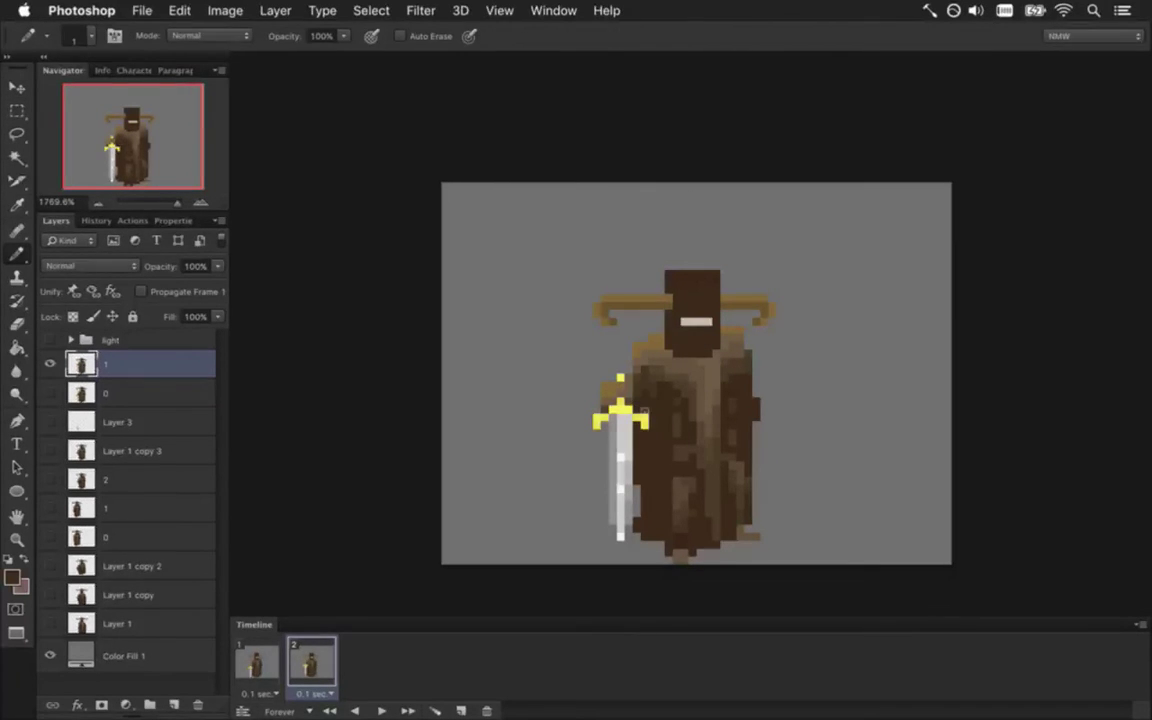
{"action": "left_click", "coordinate": [258, 662]}
{"action": "left_click", "coordinate": [323, 650]}
{"action": "left_click", "coordinate": [262, 658]}
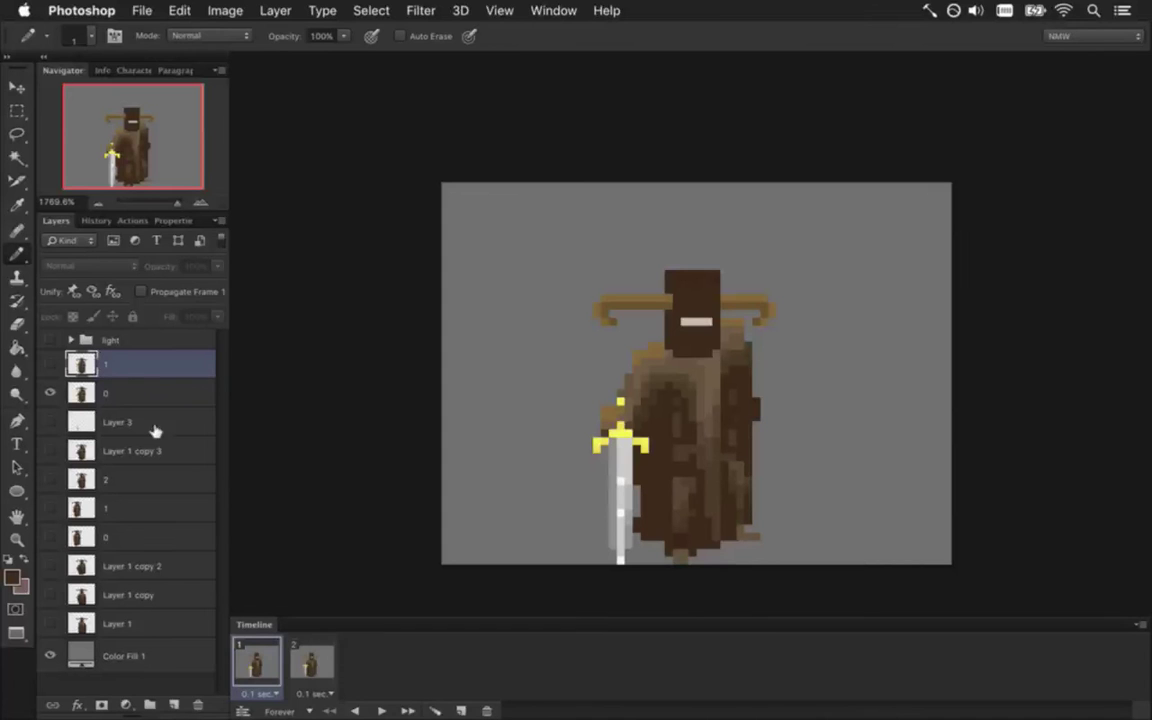
Add a third frame and duplicate layer 0 as '0 copy', hiding the original
{"action": "left_click", "coordinate": [452, 705]}
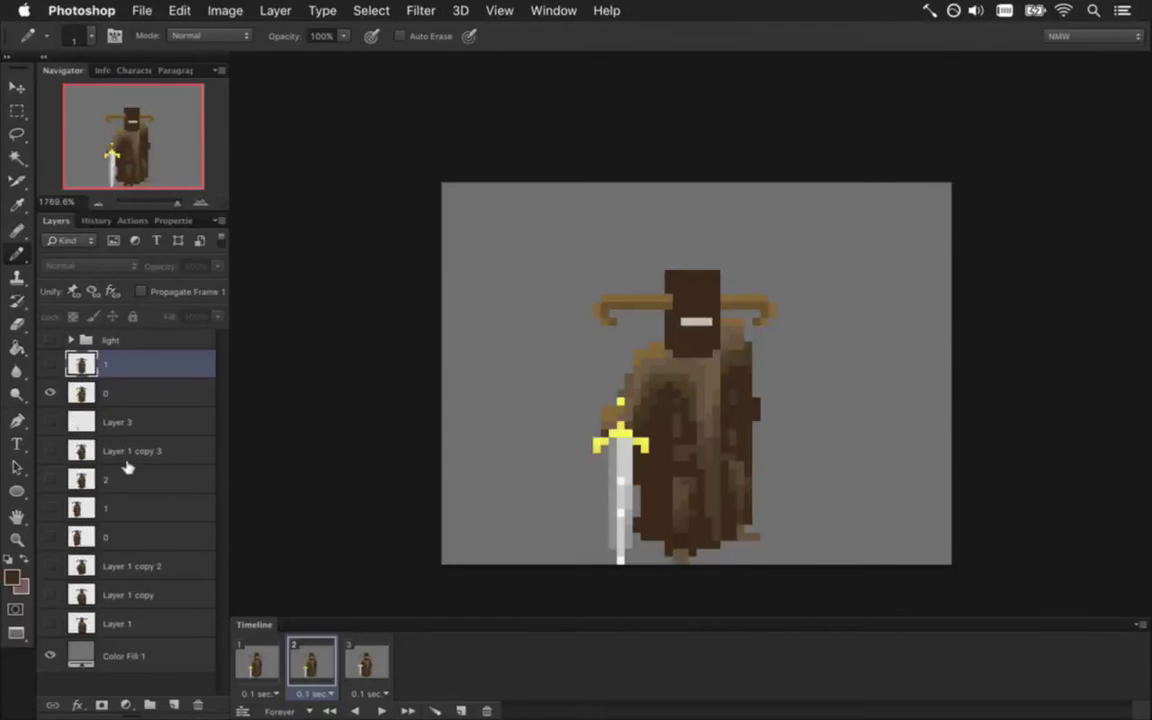
{"action": "left_click", "coordinate": [112, 396]}
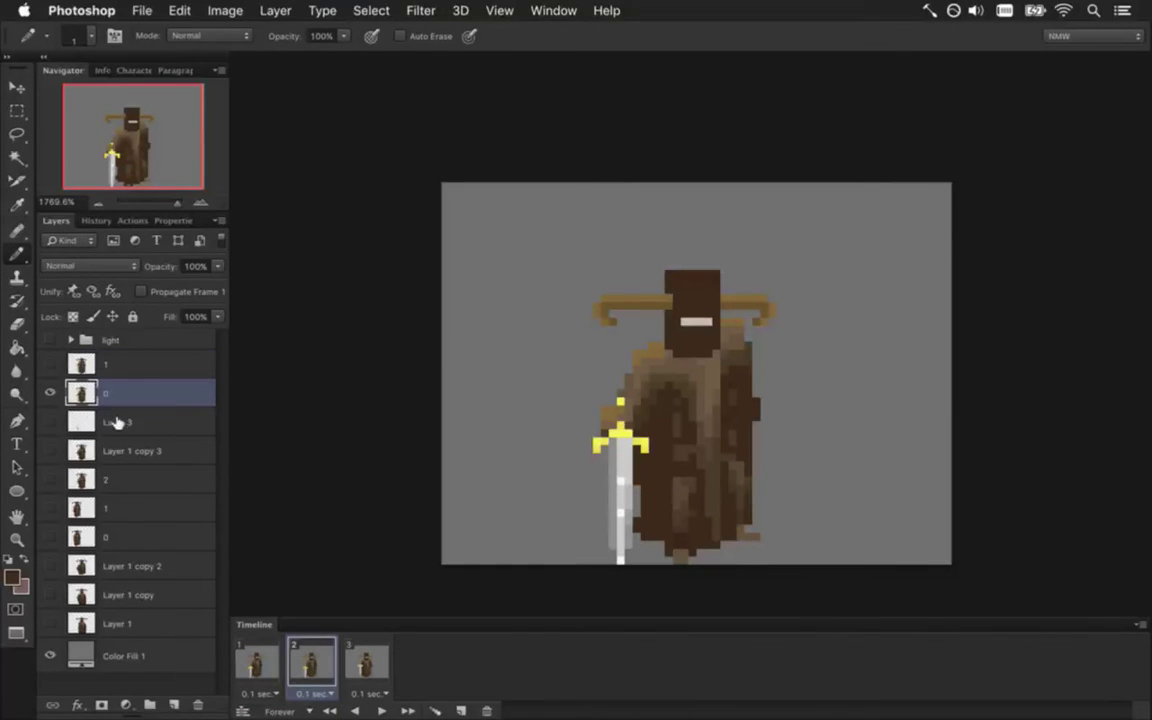
{"action": "key", "text": "super+j"}
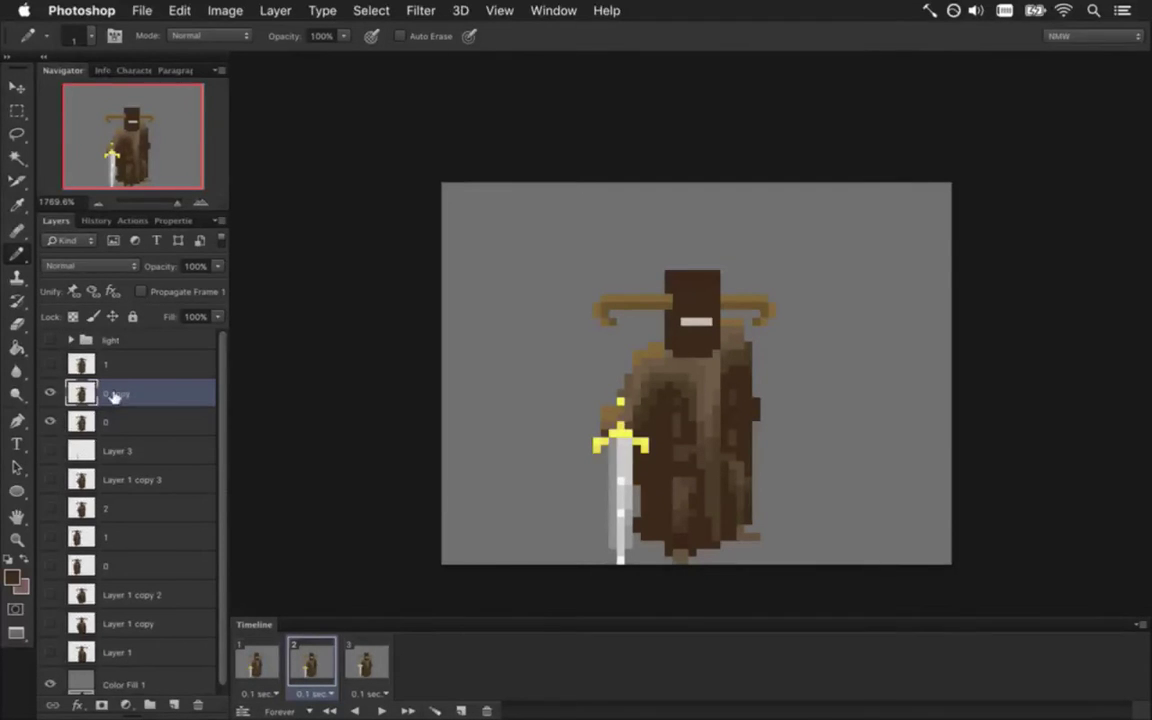
{"action": "left_click", "coordinate": [50, 421]}
Marquee the sword on '0 copy' and nudge it partway upward
{"action": "key", "text": "m"}
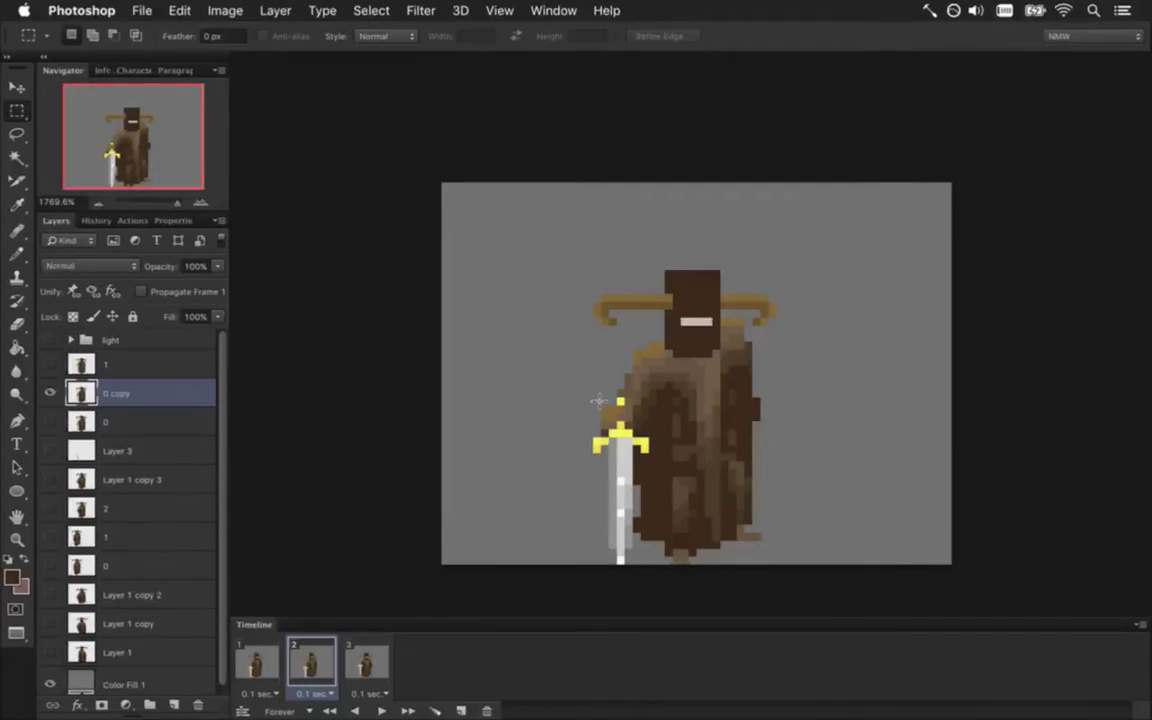
{"action": "mouse_move", "coordinate": [593, 400]}
{"action": "left_mouse_down"}
{"action": "mouse_move", "coordinate": [640, 515]}
{"action": "mouse_move", "coordinate": [643, 556]}
{"action": "mouse_move", "coordinate": [645, 490]}
{"action": "mouse_move", "coordinate": [651, 580]}
{"action": "left_mouse_up"}
{"action": "key", "text": "v"}
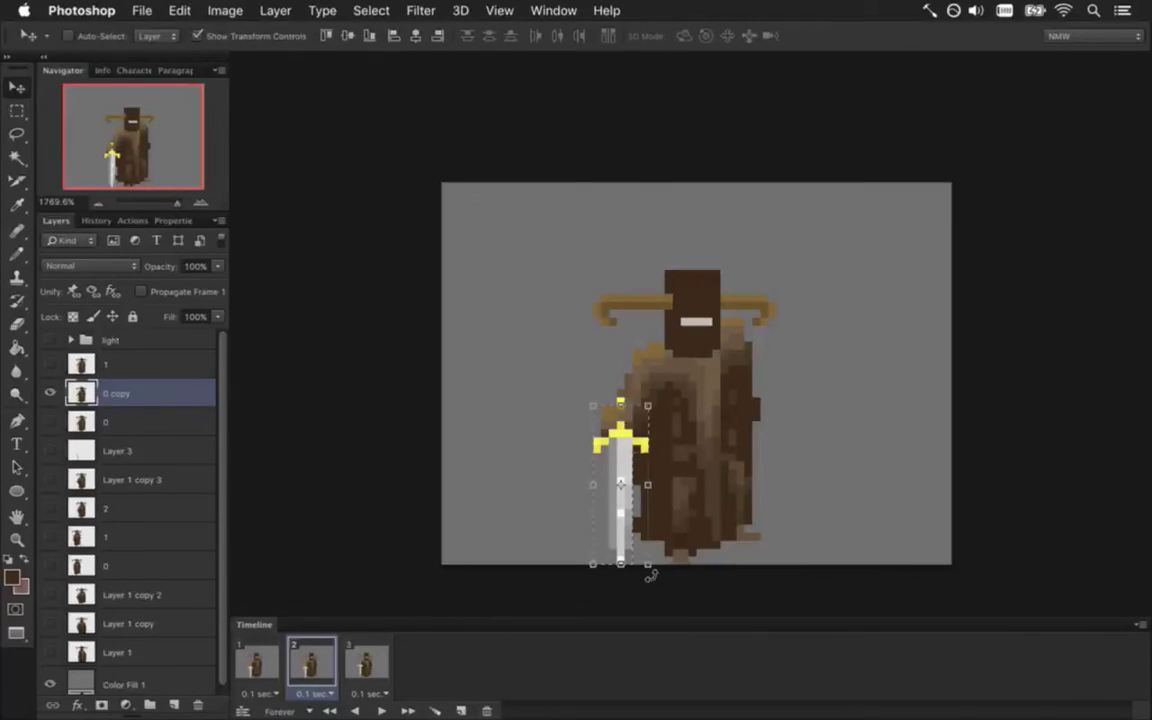
{"action": "key", "text": "Up"}
{"action": "key", "text": "Up"}
{"action": "key", "text": "Up"}
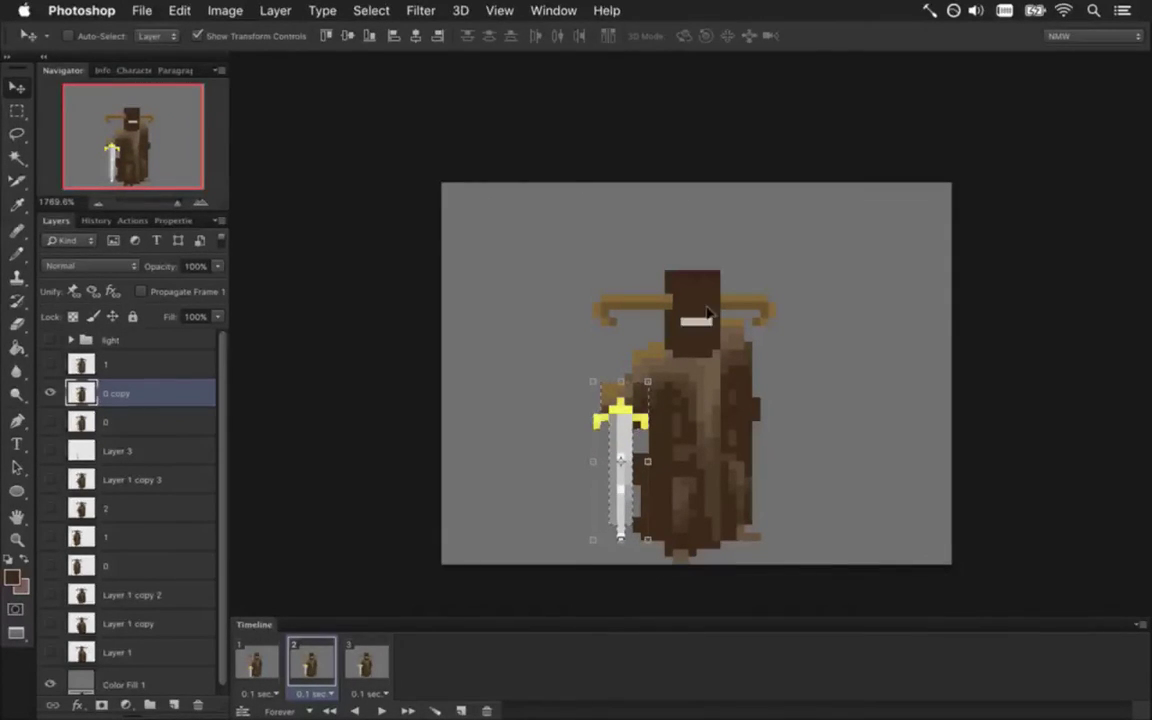
{"action": "key", "text": "m"}
{"action": "key", "text": "ctrl+d"}
Add a yellow pommel pixel above the sword guard in the in-between frame
{"action": "key", "text": "i"}
{"action": "key", "text": "b"}
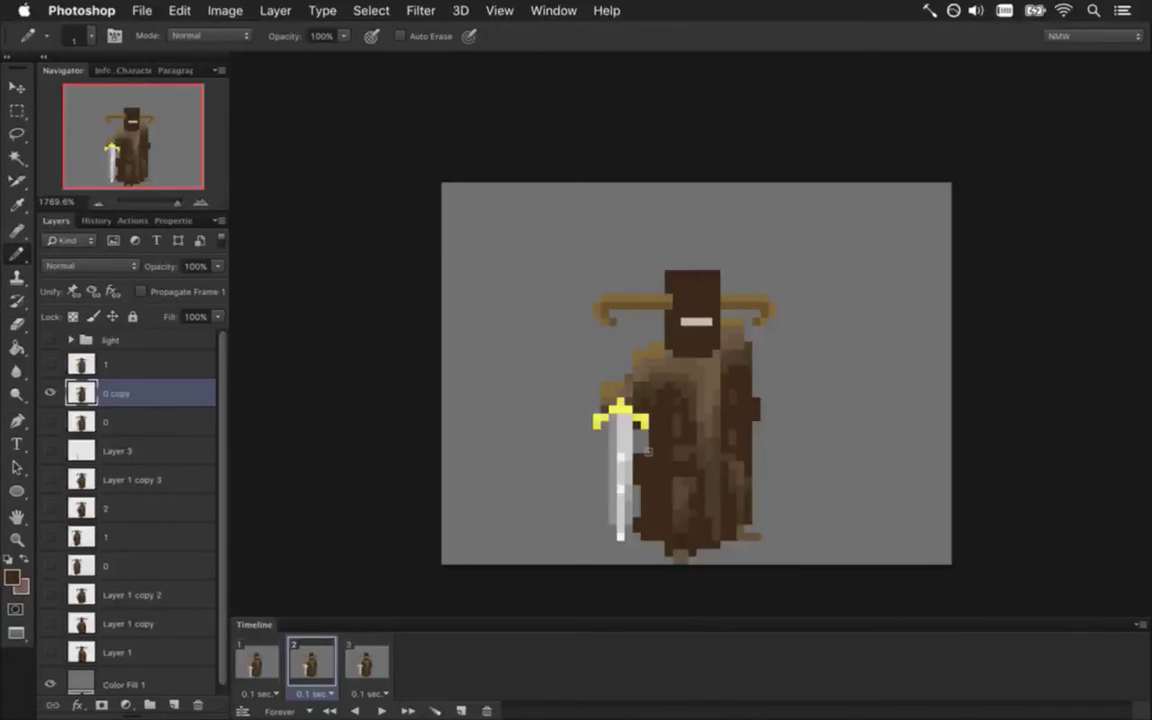
{"action": "left_click", "coordinate": [277, 651]}
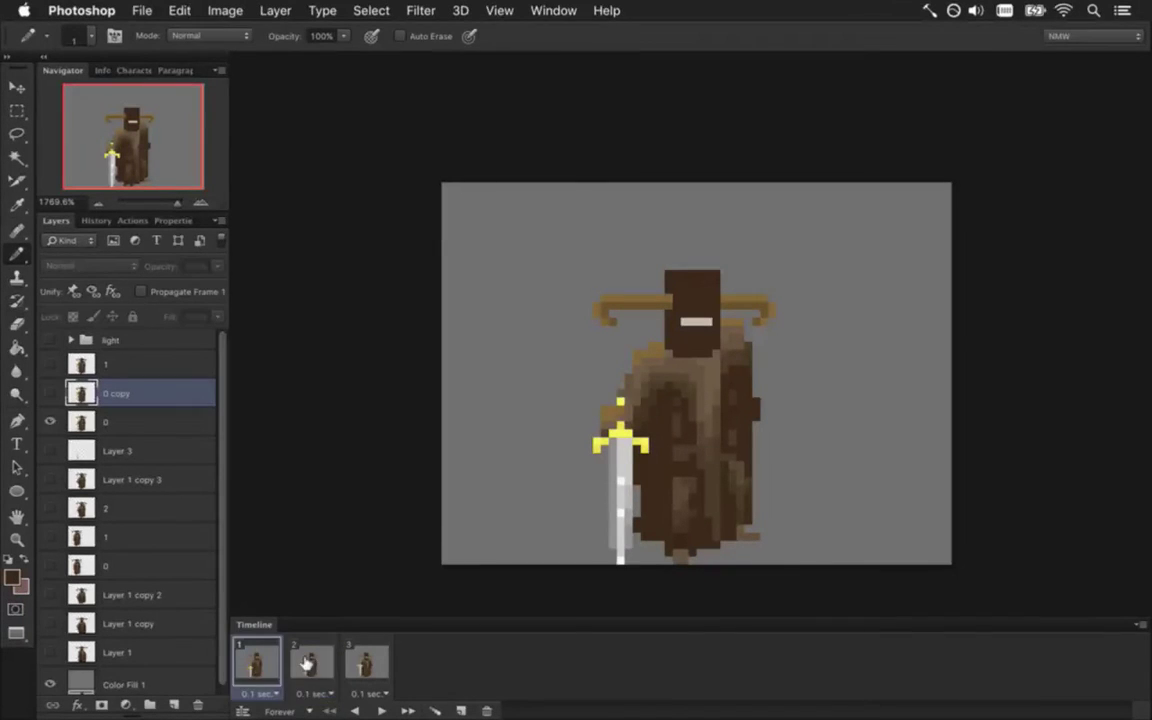
{"action": "left_click", "coordinate": [303, 663]}
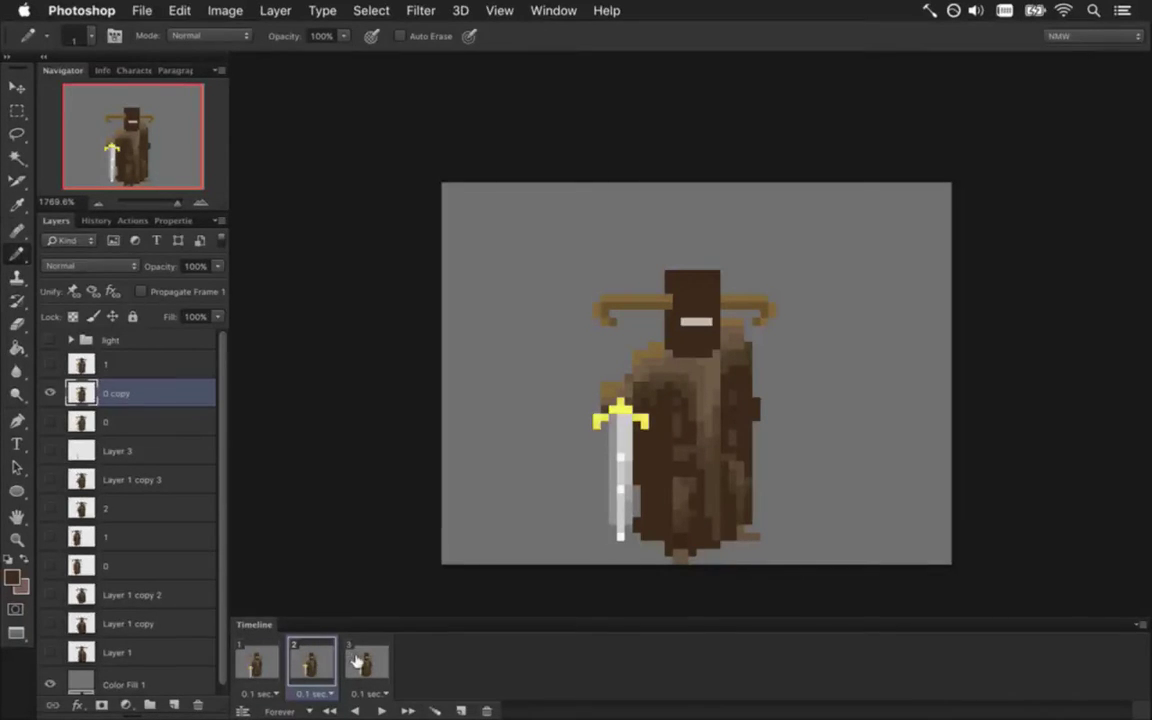
{"action": "key", "text": "i"}
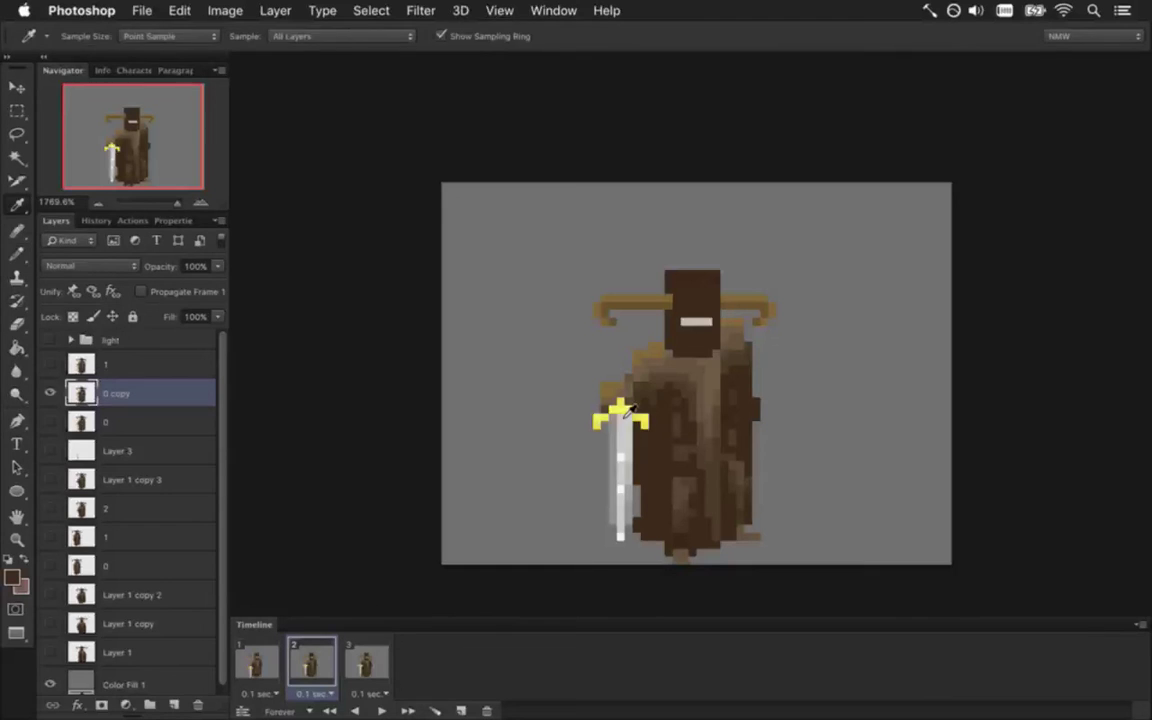
{"action": "left_click", "coordinate": [620, 410]}
{"action": "key", "text": "b"}
{"action": "left_click", "coordinate": [620, 378]}
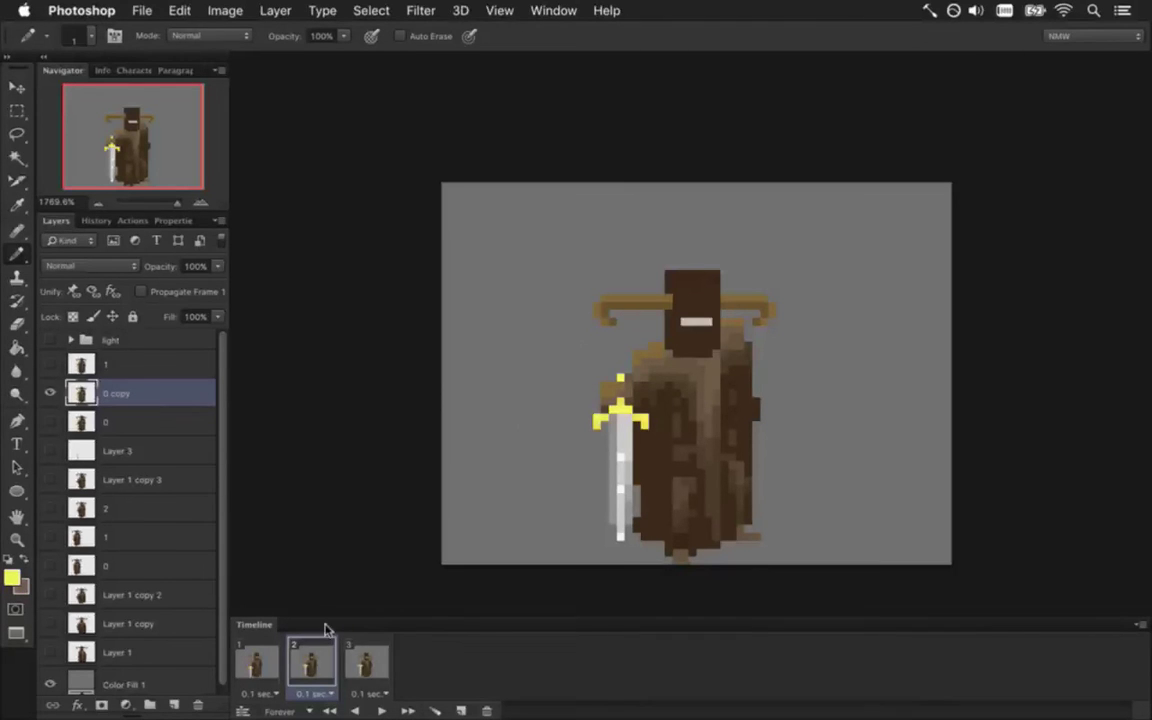
{"action": "left_click", "coordinate": [257, 665]}
{"action": "left_click", "coordinate": [312, 662]}
In frame 3, select the sword on layer 1 and nudge it upward
{"action": "left_click", "coordinate": [372, 662]}
{"action": "left_click", "coordinate": [316, 662]}
{"action": "left_click", "coordinate": [372, 662]}
{"action": "left_click", "coordinate": [322, 660]}
{"action": "left_click", "coordinate": [366, 661]}
{"action": "left_click", "coordinate": [184, 364]}
{"action": "key", "text": "m"}
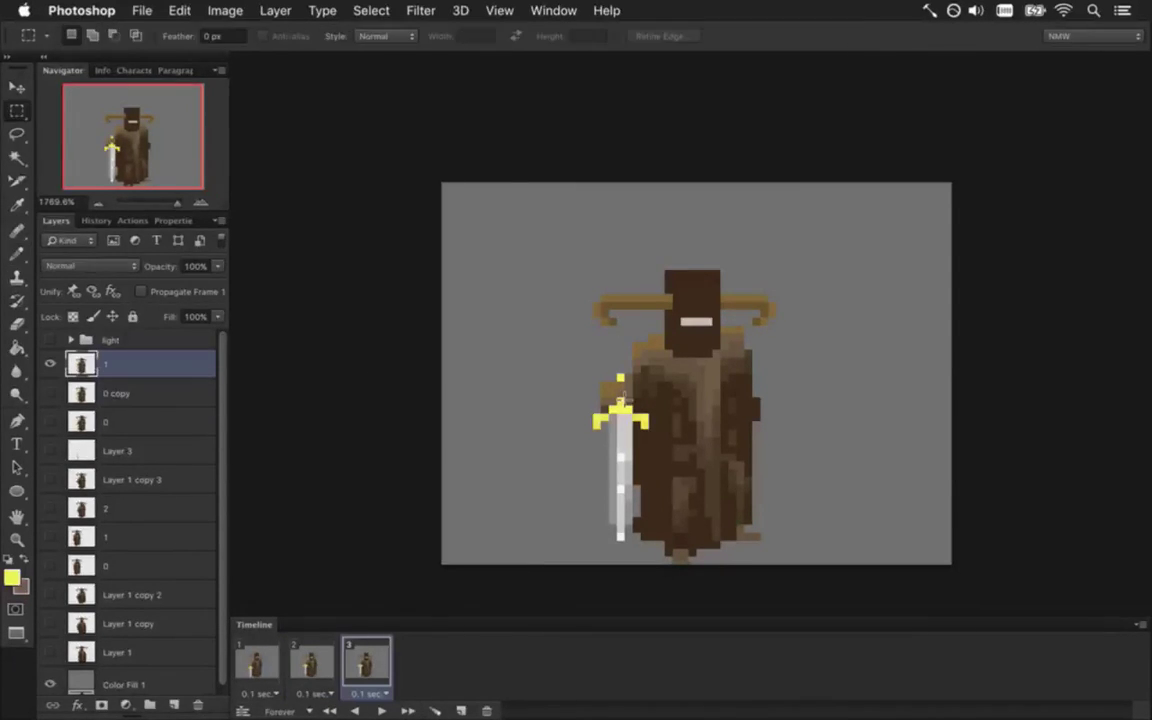
{"action": "left_click_drag", "start_coordinate": [597, 385], "coordinate": [643, 443]}
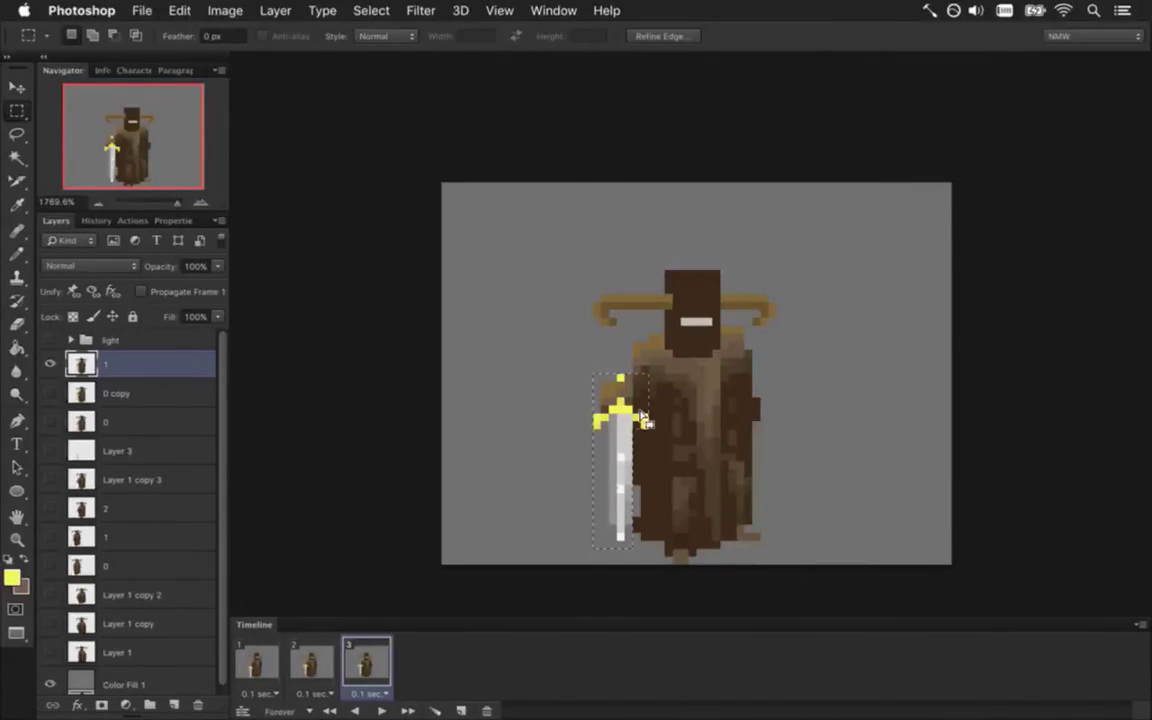
{"action": "key", "text": "v"}
{"action": "key", "text": "Up"}
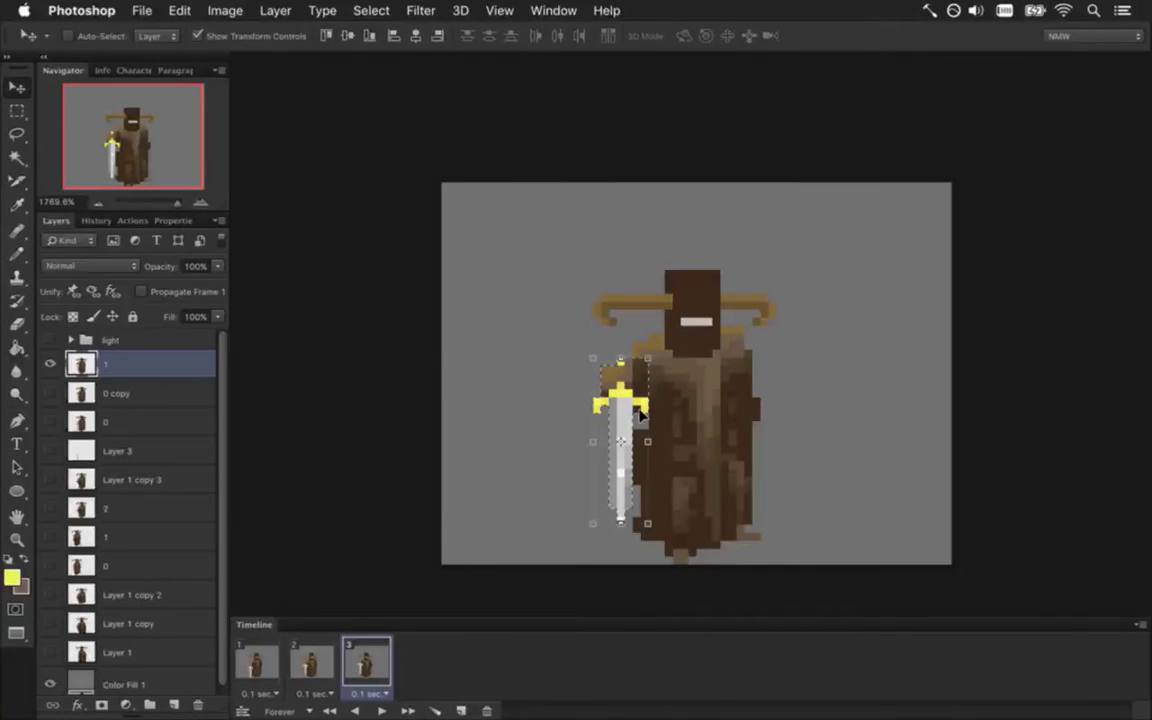
{"action": "key", "text": "Up"}
{"action": "key", "text": "m"}
{"action": "left_click", "coordinate": [647, 371]}
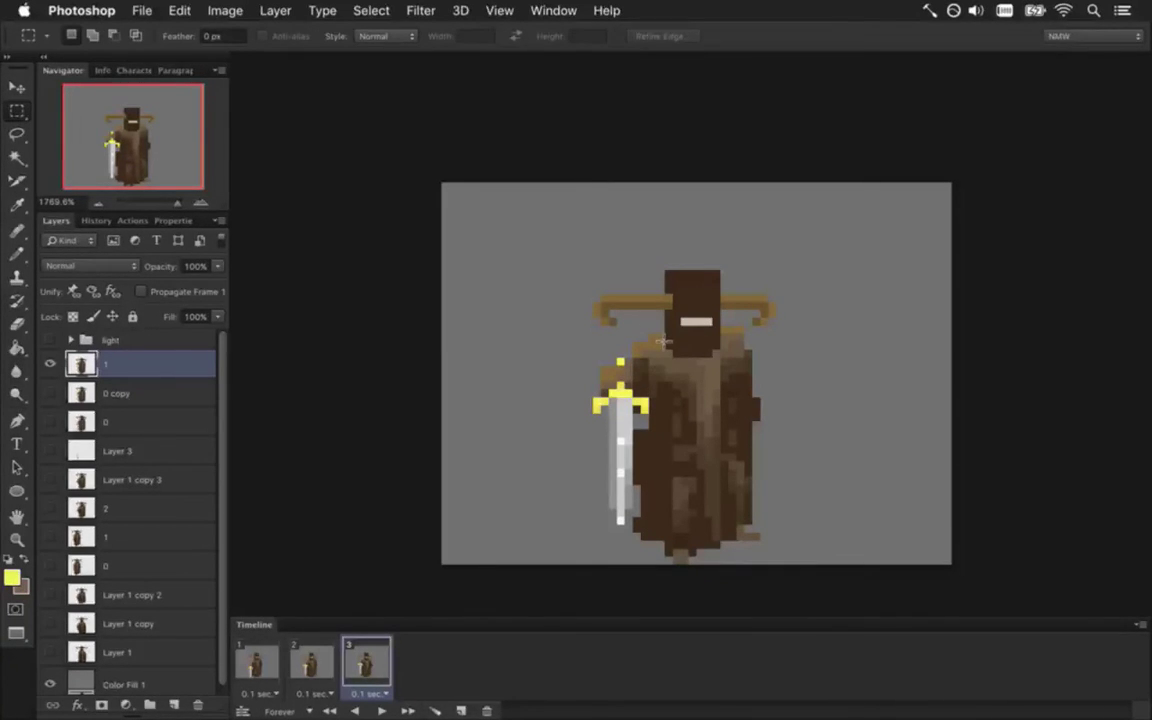
Sample the robe's brown and tan shades, comparing frame 3 against frames 1 and 2
{"action": "key", "text": "i"}
{"action": "left_click", "coordinate": [645, 446]}
{"action": "key", "text": "b"}
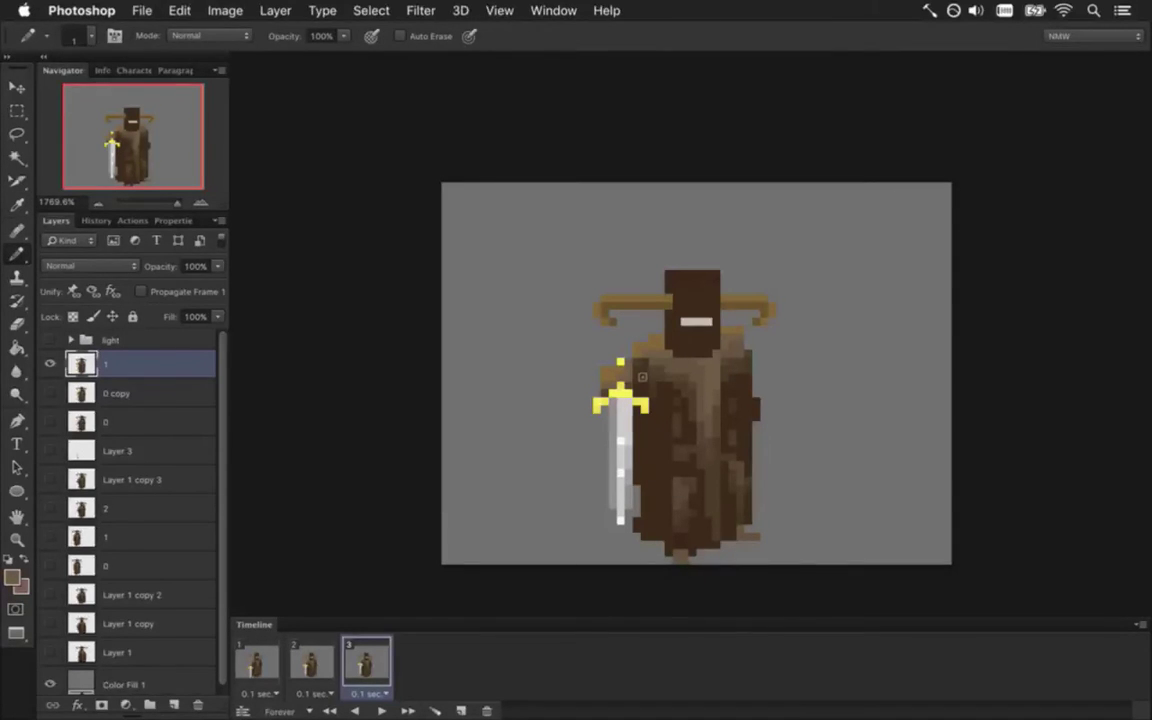
{"action": "left_click", "coordinate": [663, 372], "text": "alt"}
{"action": "left_click", "coordinate": [592, 344], "text": "alt"}
{"action": "left_click", "coordinate": [255, 660]}
{"action": "left_click", "coordinate": [383, 662]}
{"action": "left_click", "coordinate": [302, 660]}
{"action": "left_click", "coordinate": [355, 660]}
Move a small cloak patch right of the hood and sample the cloak's brown
{"action": "key", "text": "m"}
{"action": "mouse_move", "coordinate": [690, 272]}
{"action": "left_mouse_down"}
{"action": "mouse_move", "coordinate": [735, 378]}
{"action": "mouse_move", "coordinate": [750, 374]}
{"action": "left_mouse_up"}
{"action": "key", "text": "v"}
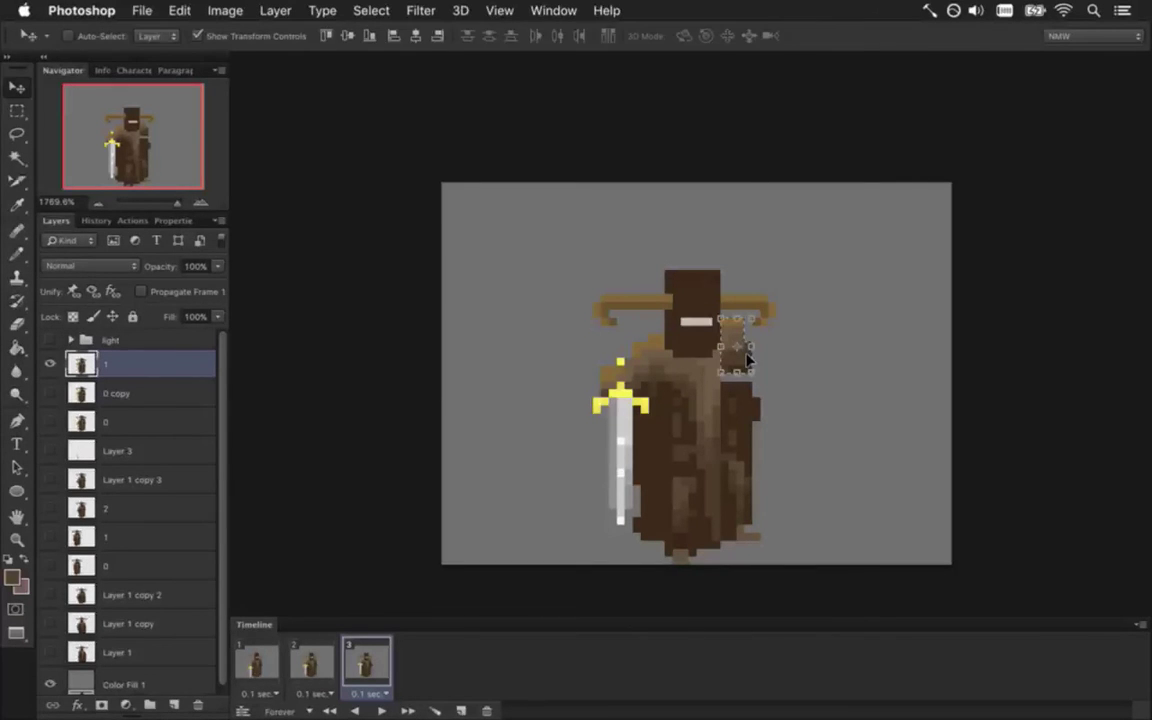
{"action": "key", "text": "m"}
{"action": "left_click", "coordinate": [760, 380]}
{"action": "key", "text": "i"}
{"action": "left_click", "coordinate": [745, 373]}
Compare the frames, then shift the cloak's right edge slightly in frame 3
{"action": "key", "text": "b"}
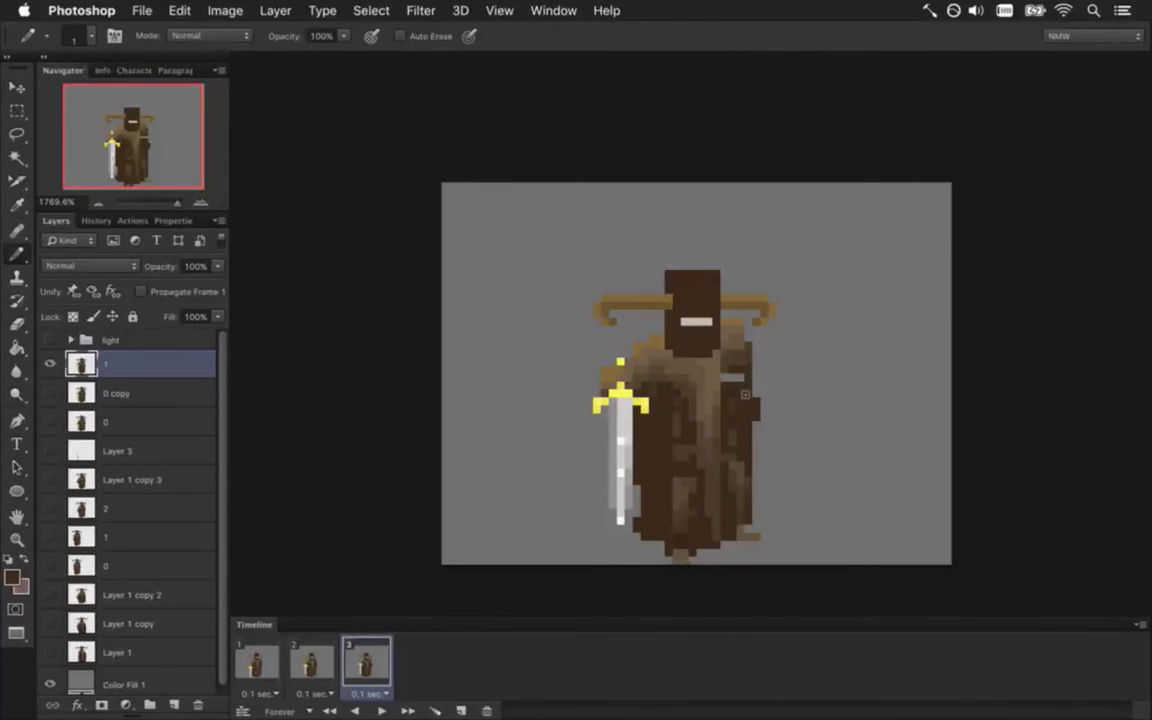
{"action": "left_click", "coordinate": [256, 663]}
{"action": "left_click", "coordinate": [311, 663]}
{"action": "left_click", "coordinate": [366, 663]}
{"action": "left_click", "coordinate": [256, 663]}
{"action": "left_click", "coordinate": [311, 663]}
{"action": "left_click", "coordinate": [363, 658]}
{"action": "left_click", "coordinate": [316, 662]}
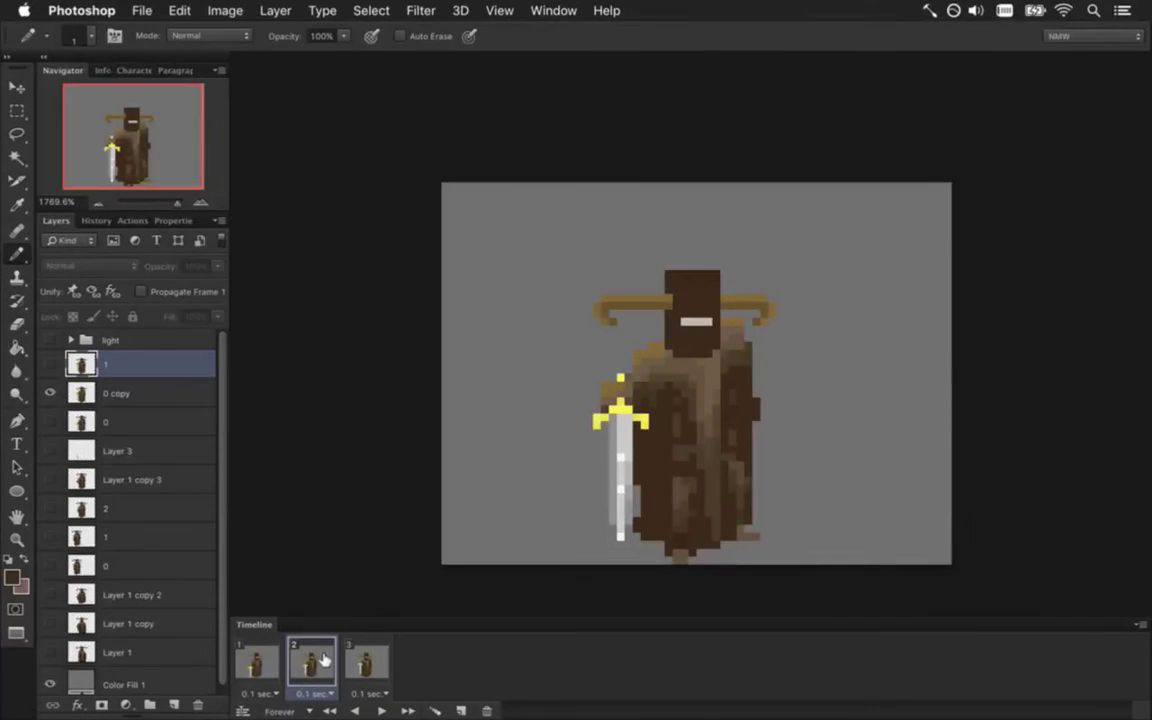
{"action": "left_click", "coordinate": [369, 658]}
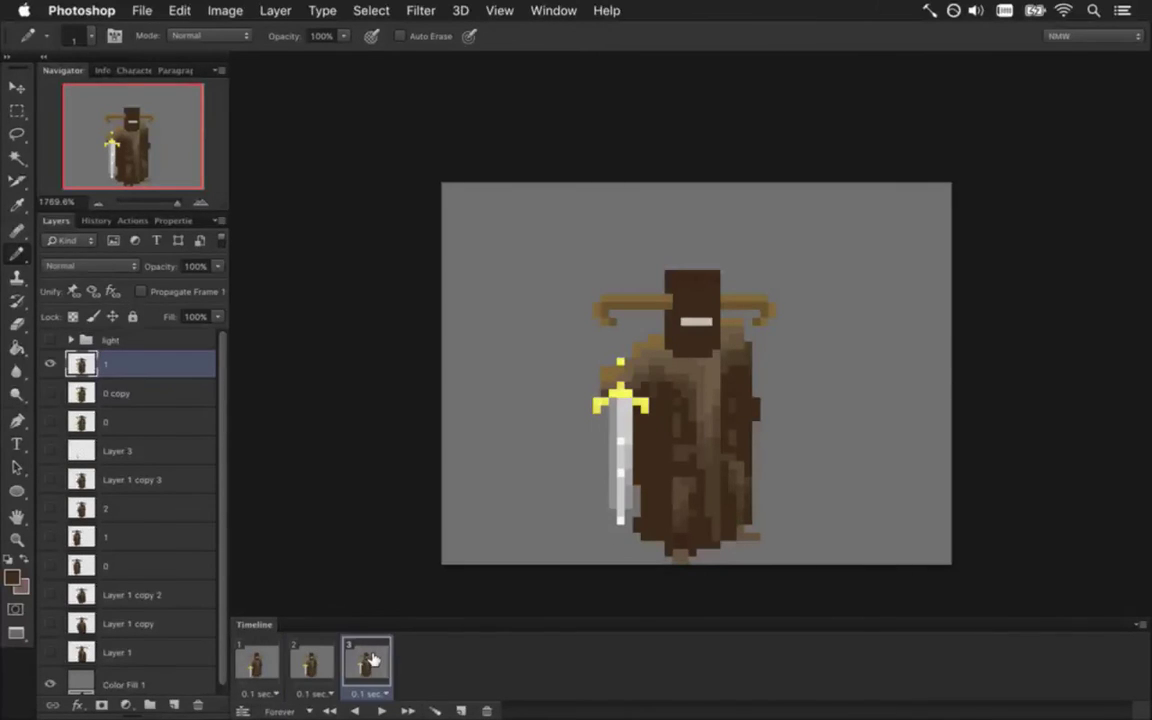
{"action": "key", "text": "v"}
{"action": "left_click_drag", "start_coordinate": [793, 427], "coordinate": [766, 422]}
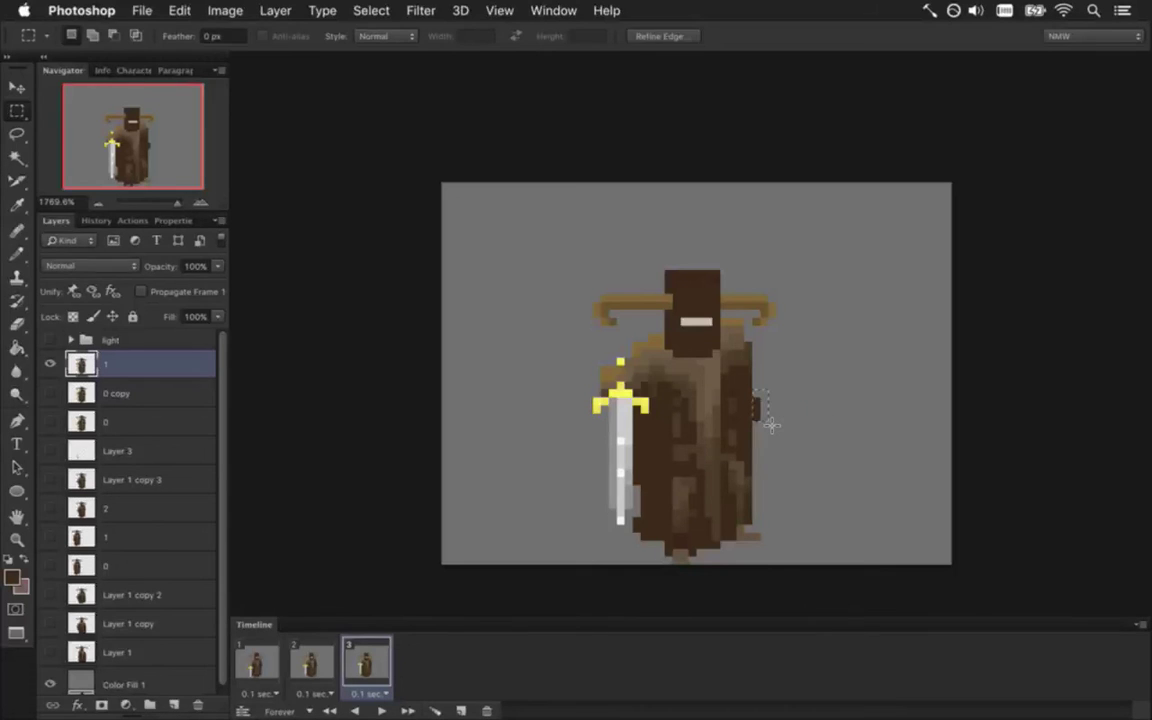
Marquee-select the helmet's horns in the second frame
{"action": "key", "text": "m"}
{"action": "left_click", "coordinate": [256, 660]}
{"action": "left_click", "coordinate": [384, 657]}
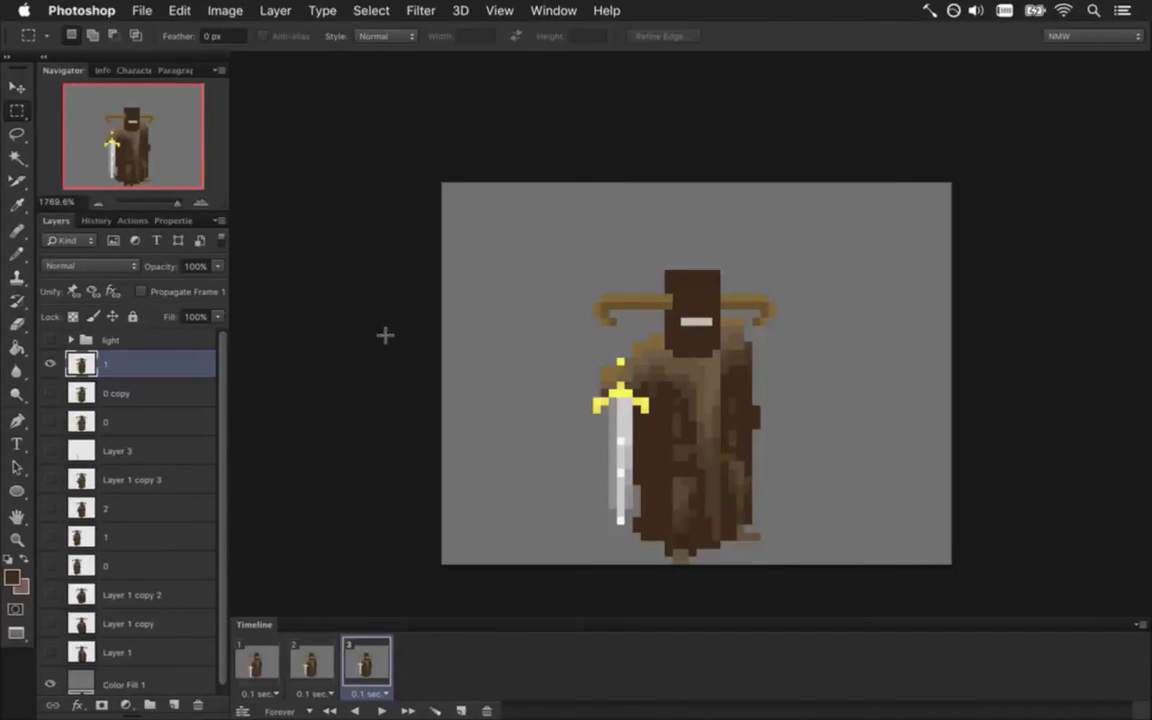
{"action": "left_click", "coordinate": [257, 662]}
{"action": "left_click", "coordinate": [311, 662]}
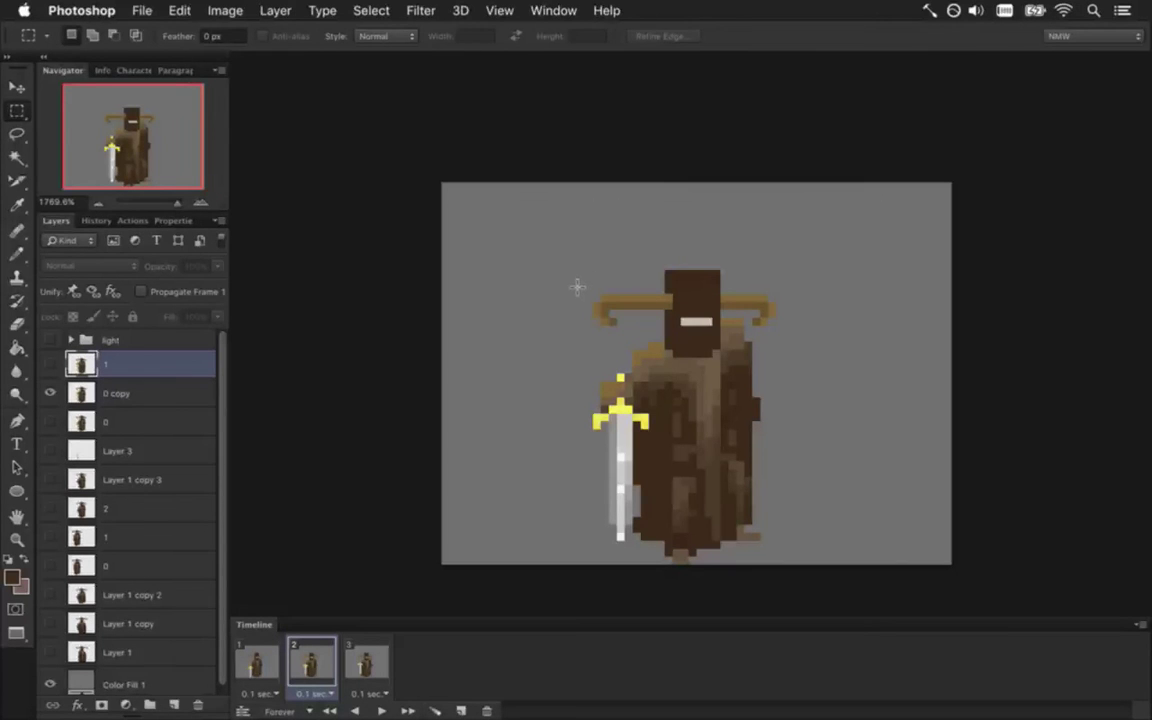
{"action": "left_click_drag", "start_coordinate": [578, 287], "coordinate": [743, 318]}
Nudge the horns up on layer 0 copy in frame 2
{"action": "key", "text": "v"}
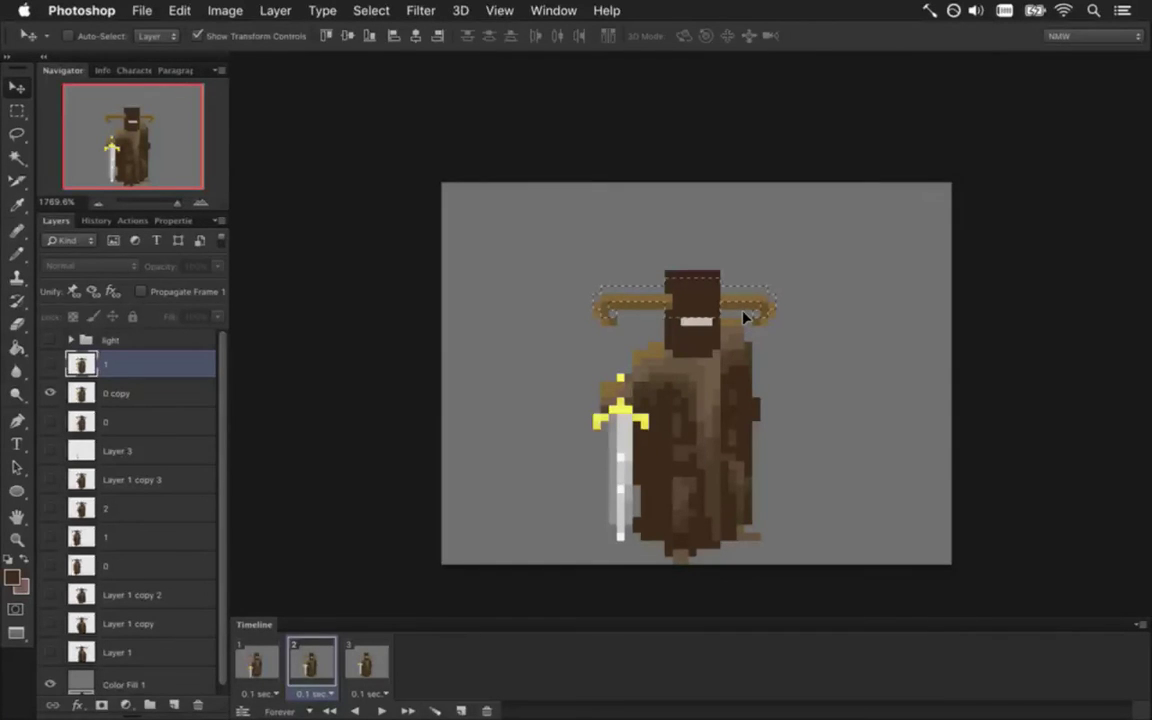
{"action": "key", "text": "super+z"}
{"action": "key", "text": "alt+bracketleft"}
{"action": "key", "text": "Up"}
{"action": "key", "text": "Up"}
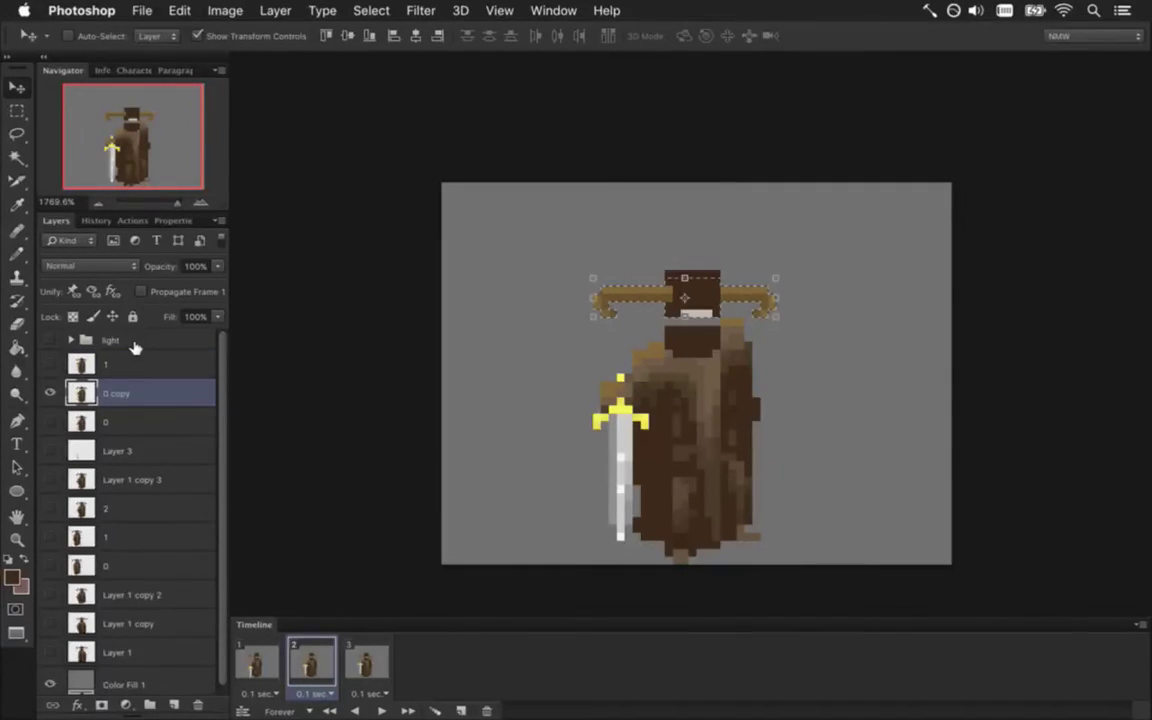
{"action": "key", "text": "alt+bracketright"}
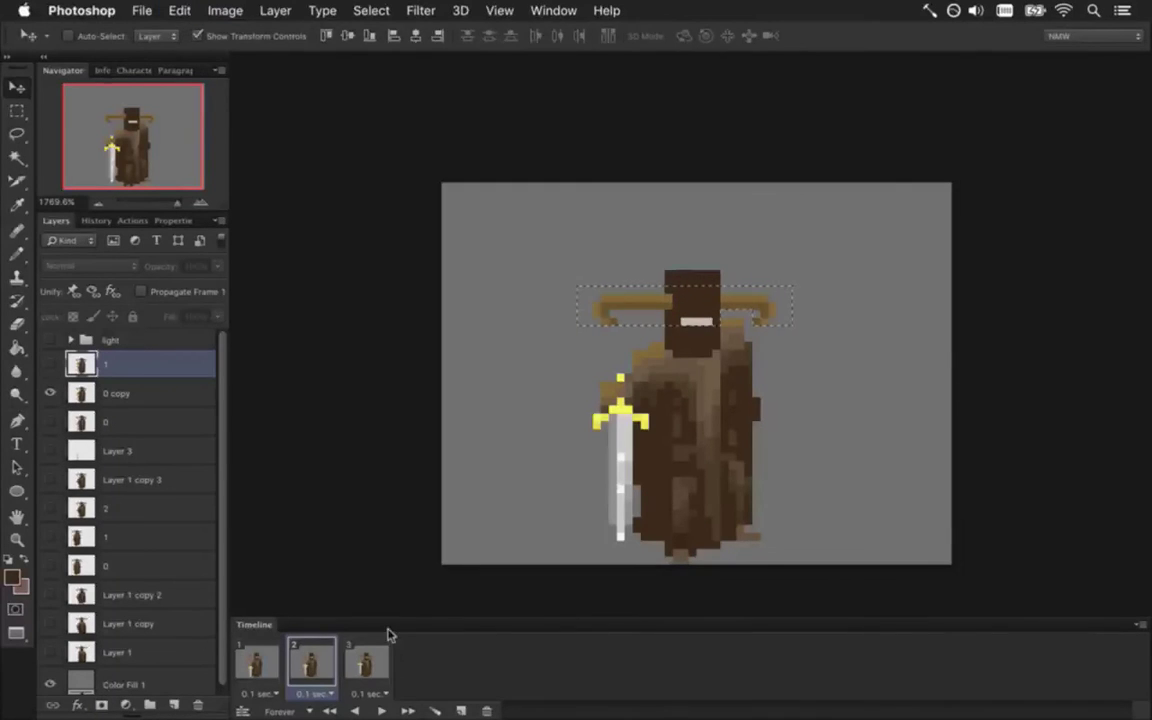
{"action": "key", "text": "m"}
{"action": "left_click", "coordinate": [355, 680]}
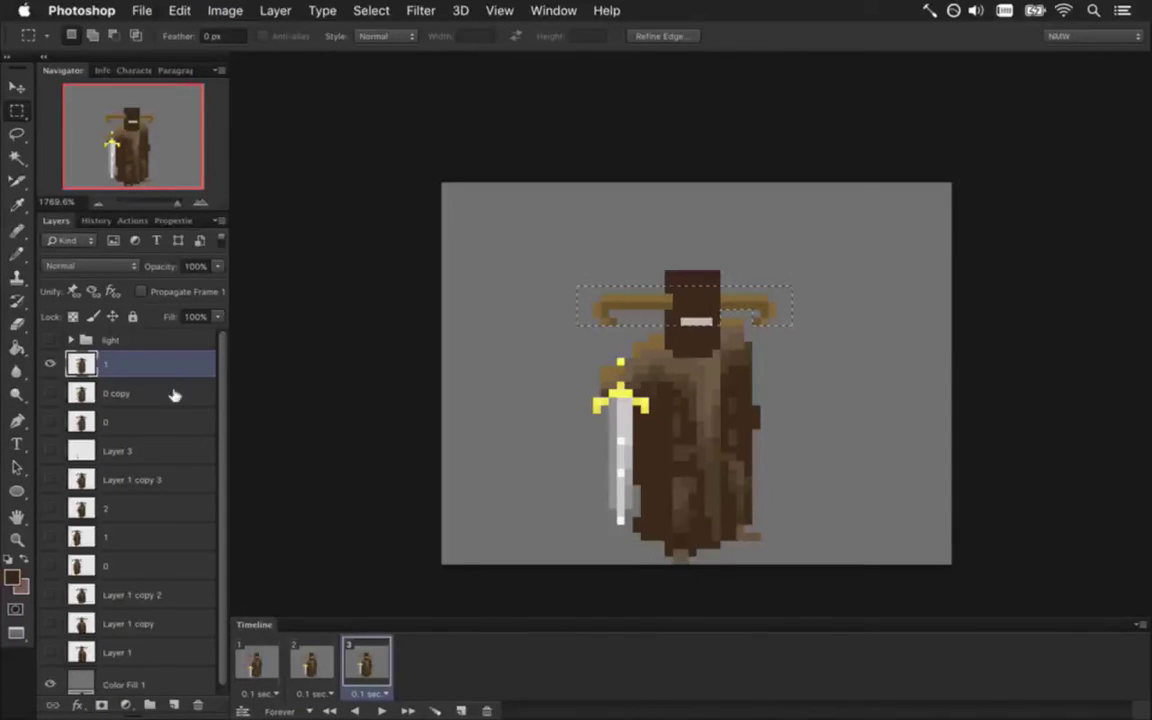
{"action": "key", "text": "v"}
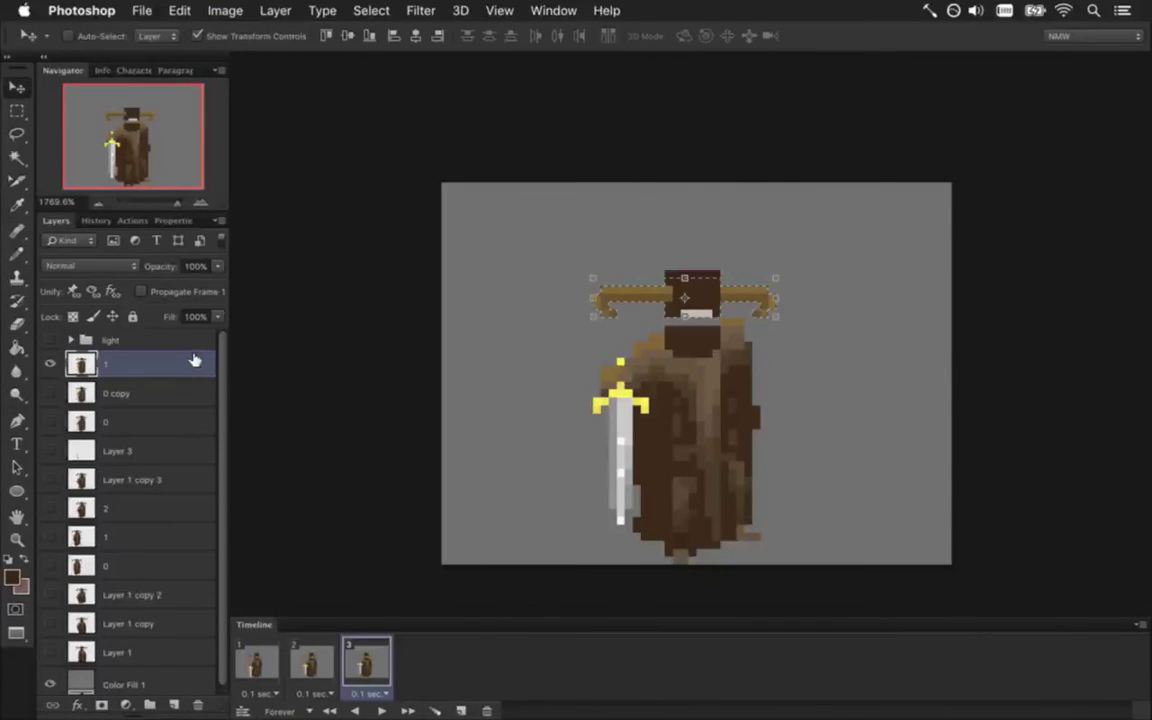
{"action": "key", "text": "Left"}
{"action": "key", "text": "m"}
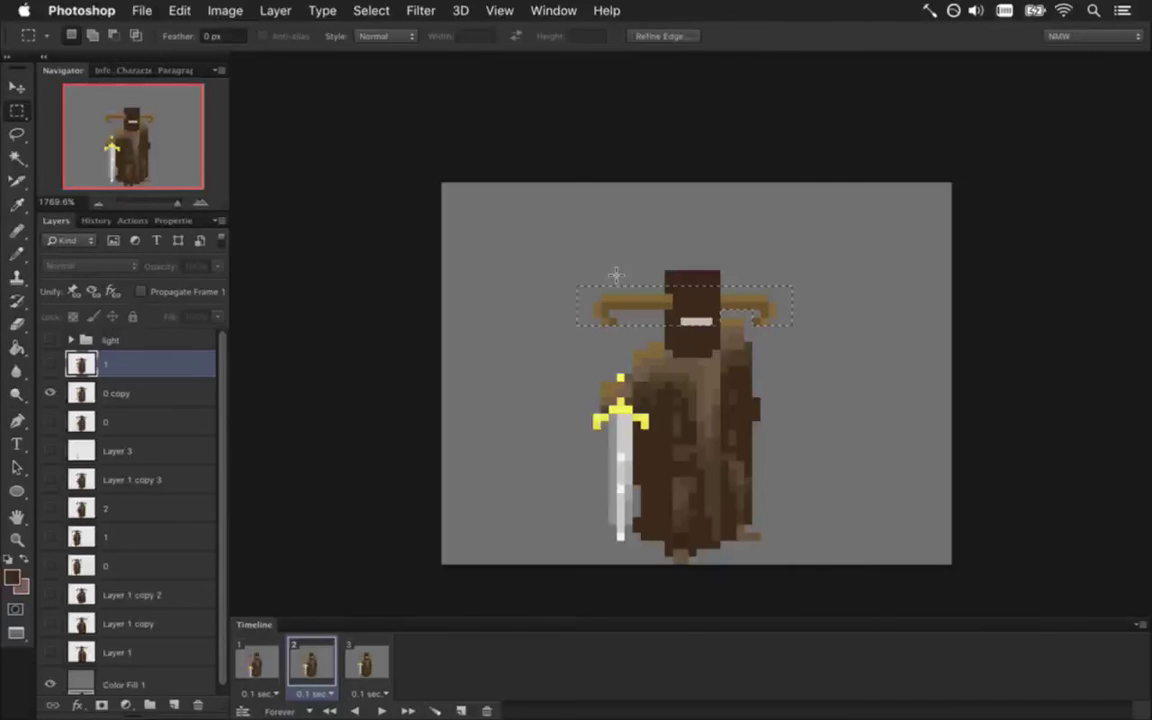
{"action": "left_click", "coordinate": [366, 662]}
In frame 3, raise the horns one pixel and repaint the face band in the dark hood colour
{"action": "left_click_drag", "start_coordinate": [576, 263], "coordinate": [784, 325]}
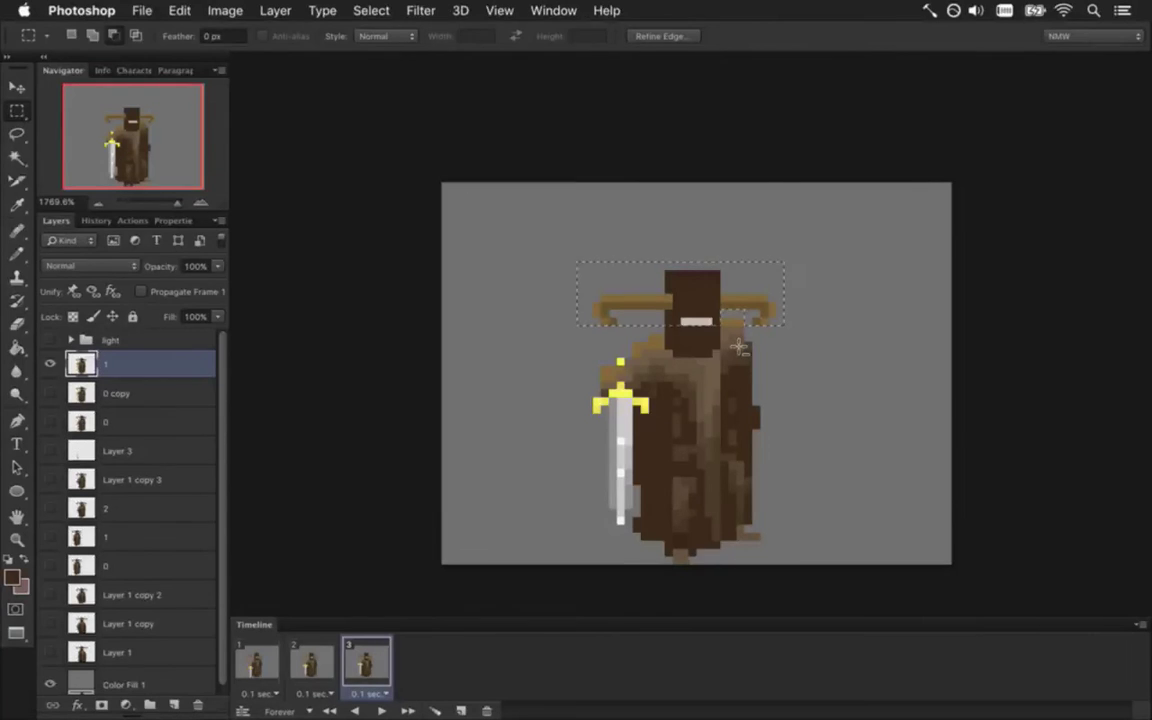
{"action": "key", "text": "v"}
{"action": "left_click_drag", "start_coordinate": [727, 282], "coordinate": [728, 275]}
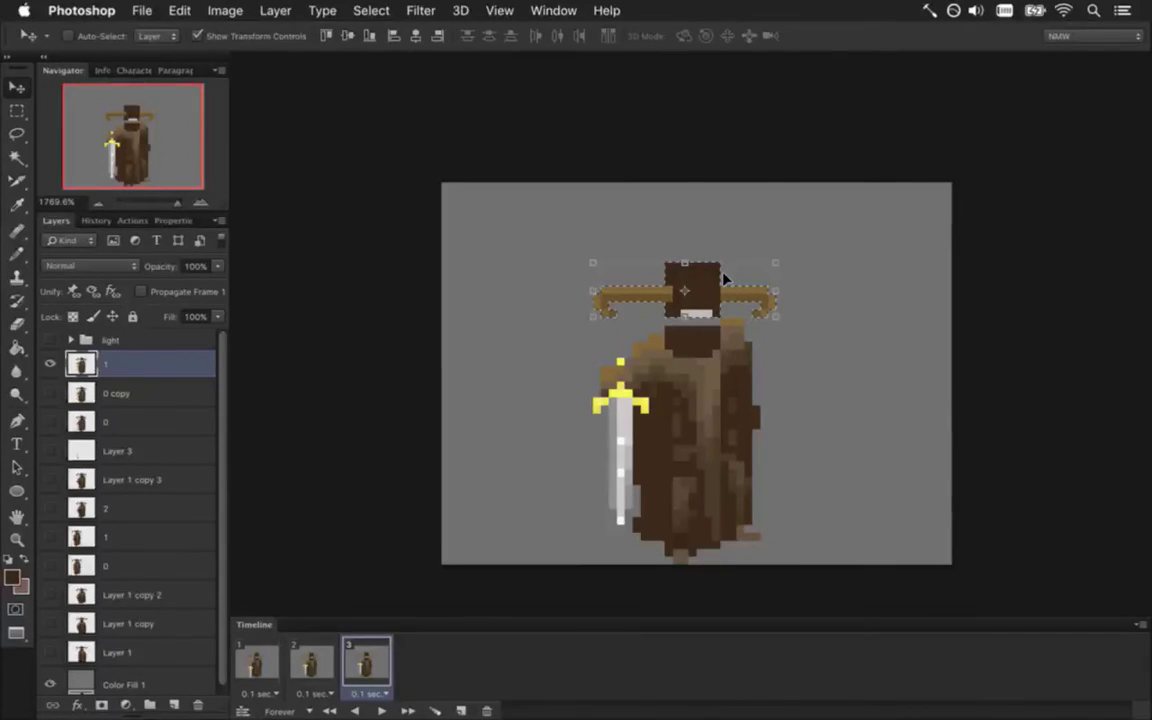
{"action": "key", "text": "m"}
{"action": "key", "text": "i"}
{"action": "left_click", "coordinate": [707, 287]}
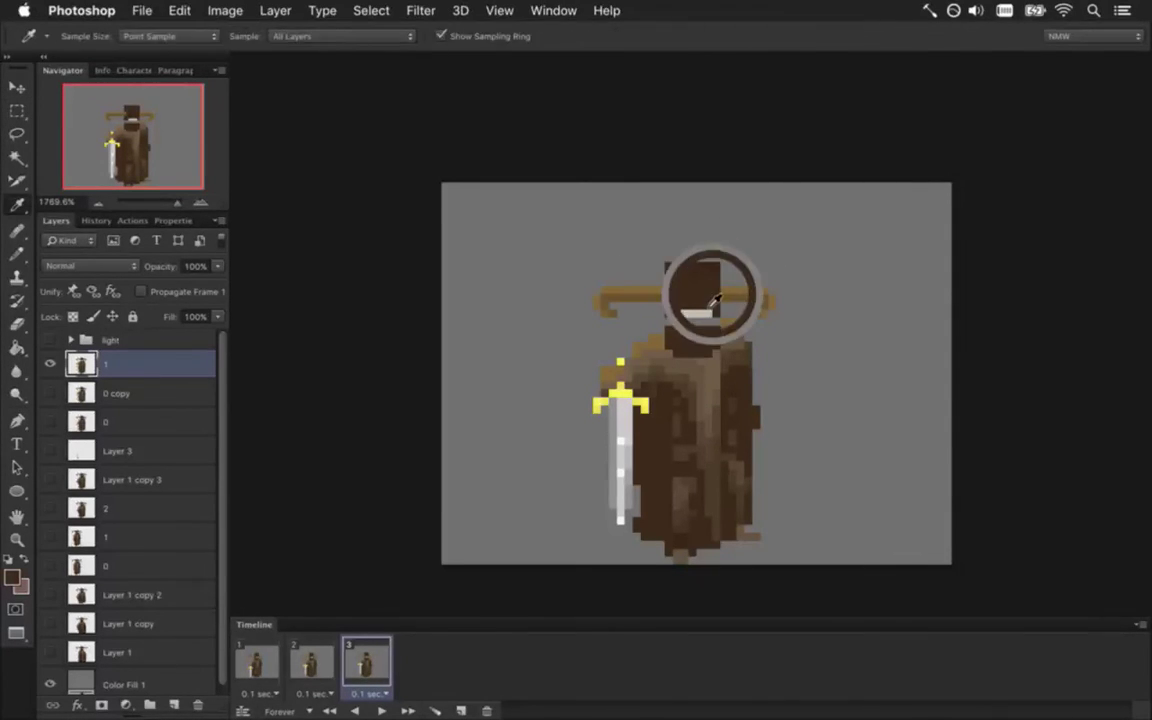
{"action": "key", "text": "b"}
{"action": "left_click_drag", "start_coordinate": [704, 321], "coordinate": [688, 321]}
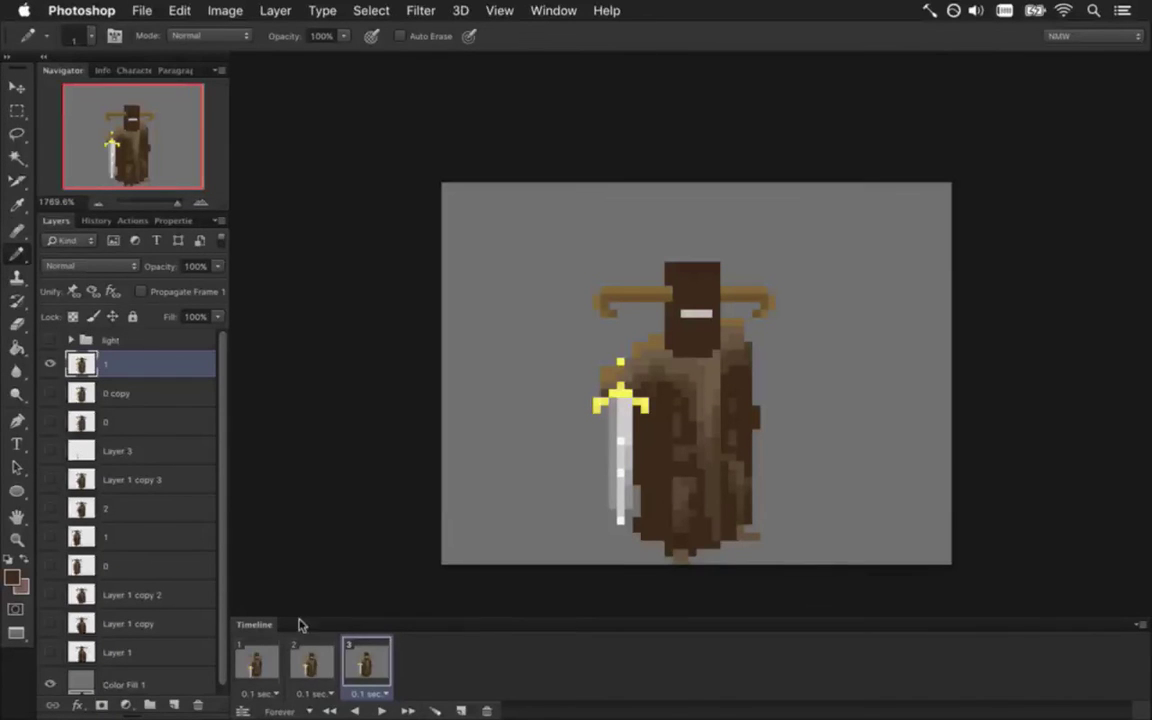
Step through frames 1–3 to check the horn and sword motion
{"action": "left_click", "coordinate": [257, 663]}
{"action": "left_click", "coordinate": [312, 663]}
{"action": "left_click", "coordinate": [393, 651]}
{"action": "left_click", "coordinate": [312, 663]}
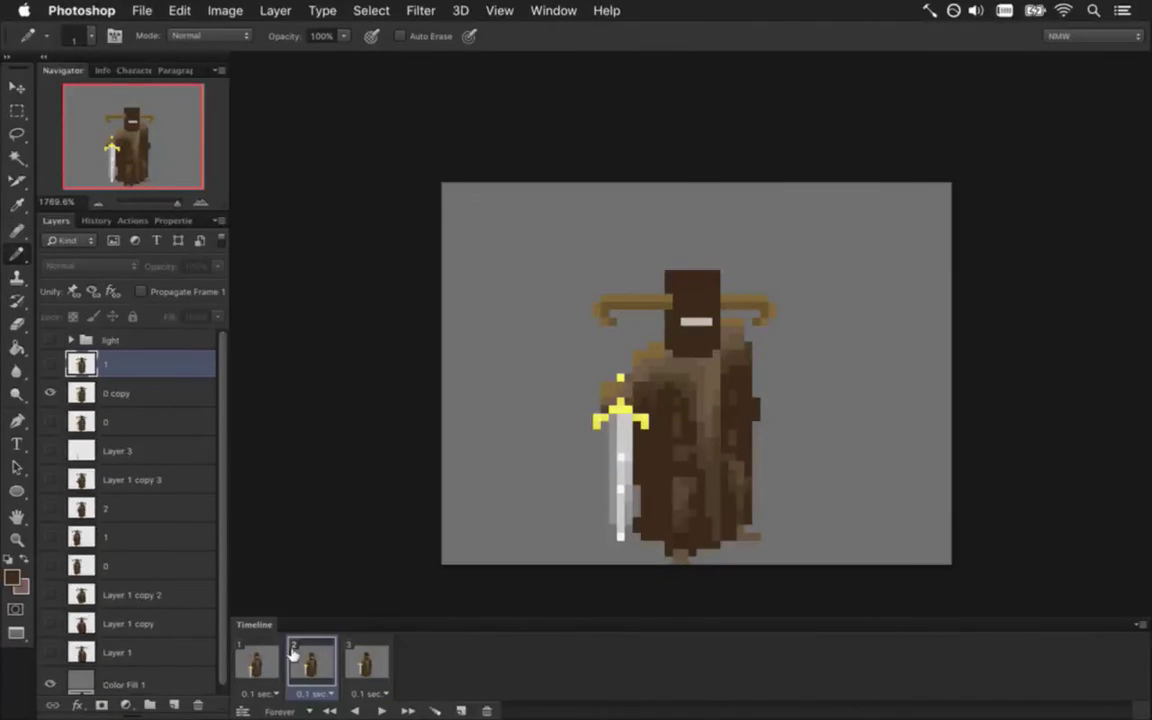
{"action": "left_click", "coordinate": [257, 663]}
{"action": "left_click", "coordinate": [312, 663]}
{"action": "left_click", "coordinate": [388, 658]}
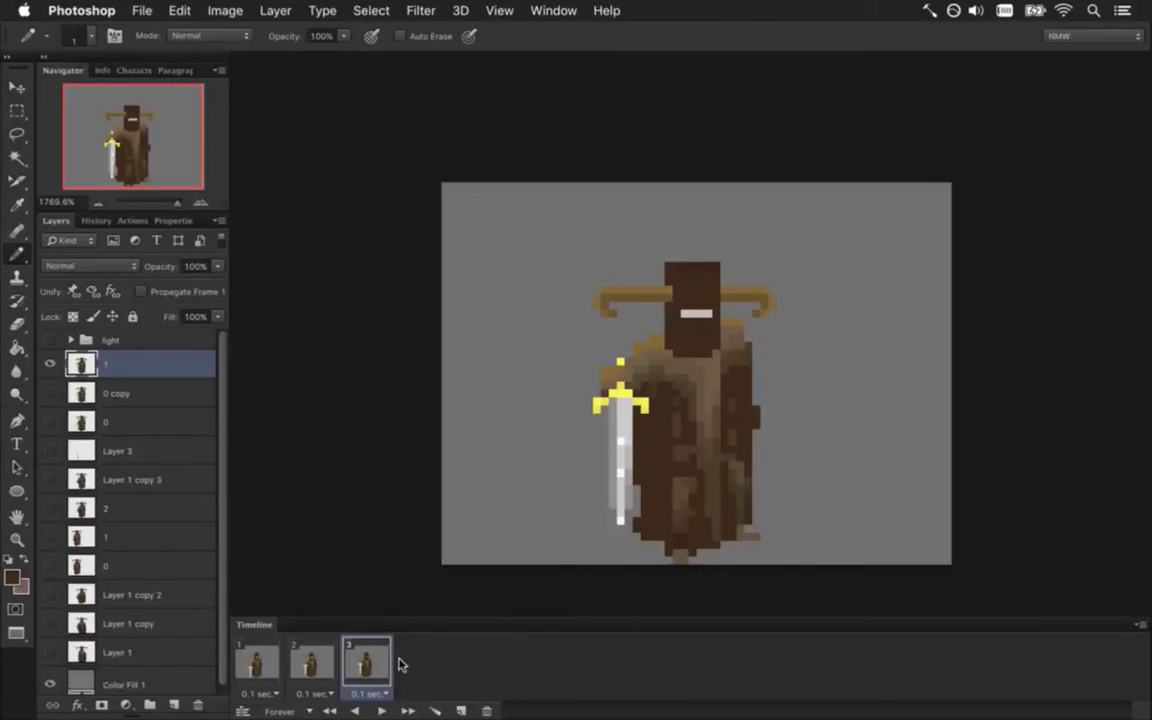
Hide Color Fill 1 on all three frames and render the ZeroTelekinesisCatchS PNG image sequence
{"action": "left_click", "coordinate": [256, 666]}
{"action": "left_click", "coordinate": [385, 648], "text": "shift"}
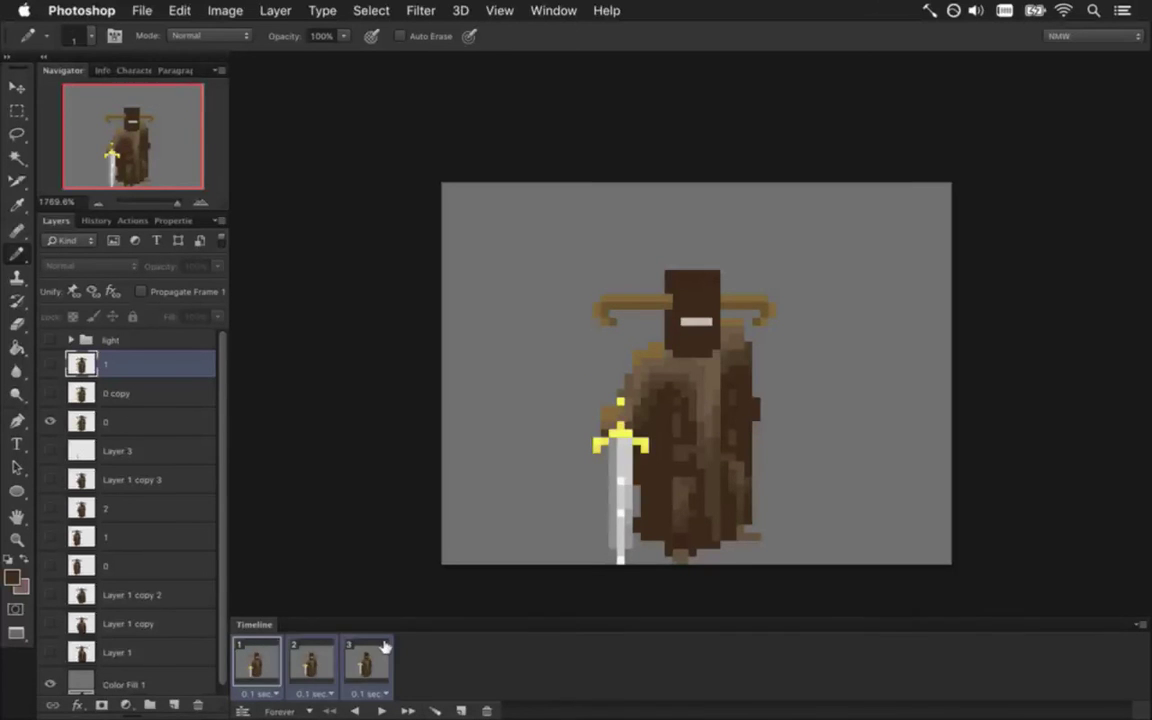
{"action": "left_click", "coordinate": [50, 684]}
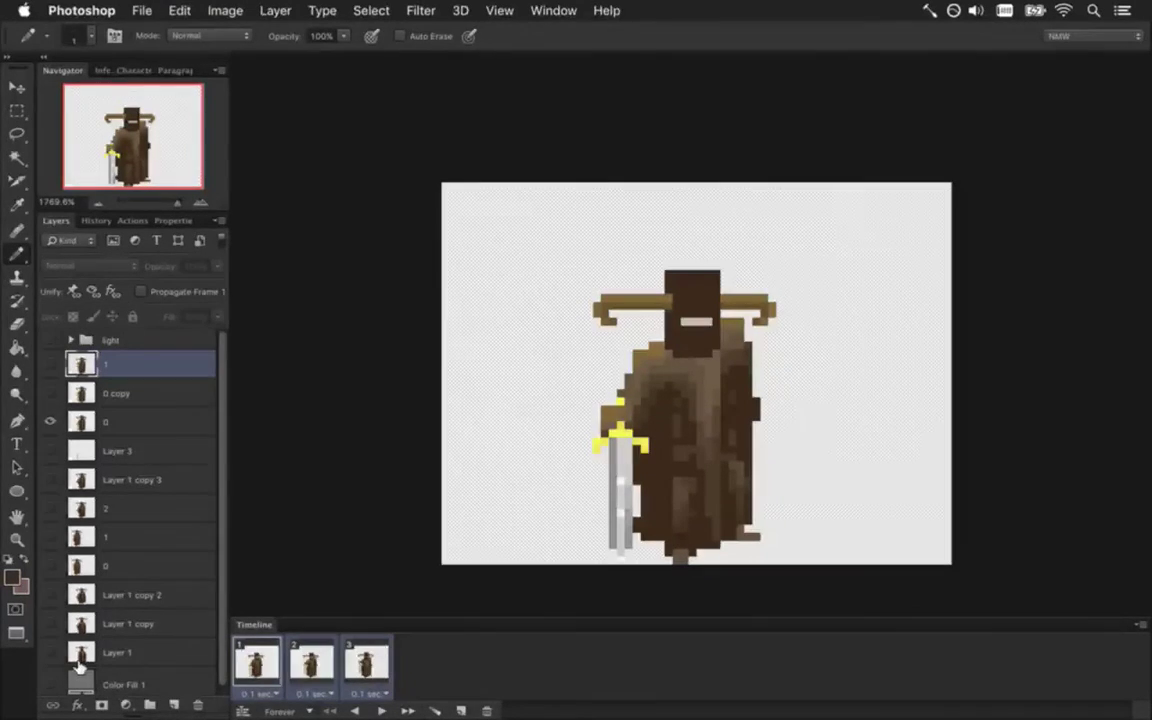
{"action": "key", "text": "super+alt+shift+r"}
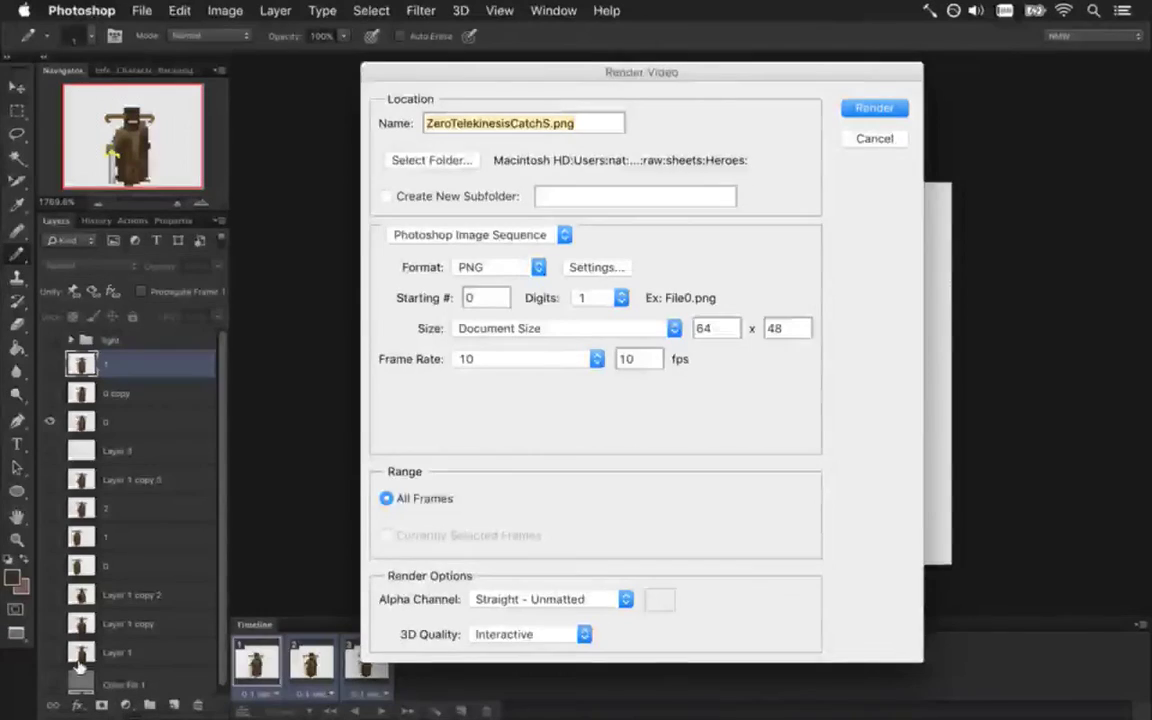
{"action": "key", "text": "Return"}
{"action": "key", "text": "super+Tab"}
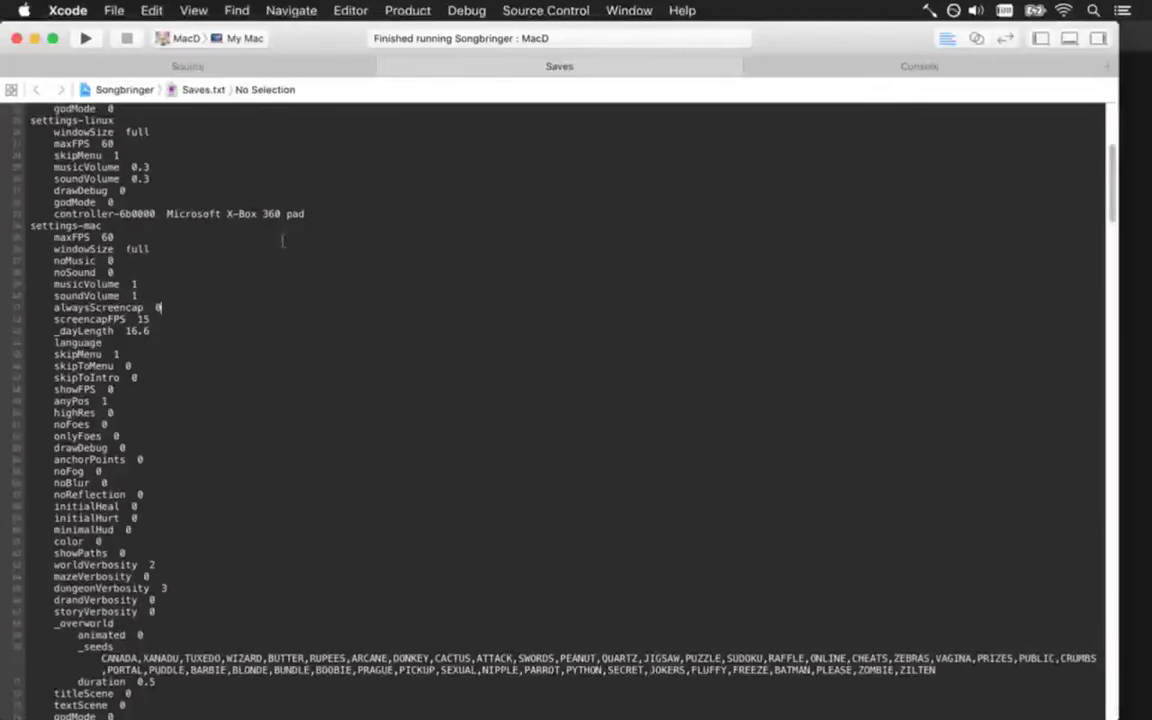
Locate the catch animation lines in the Zero.txt script
{"action": "left_click", "coordinate": [214, 65]}
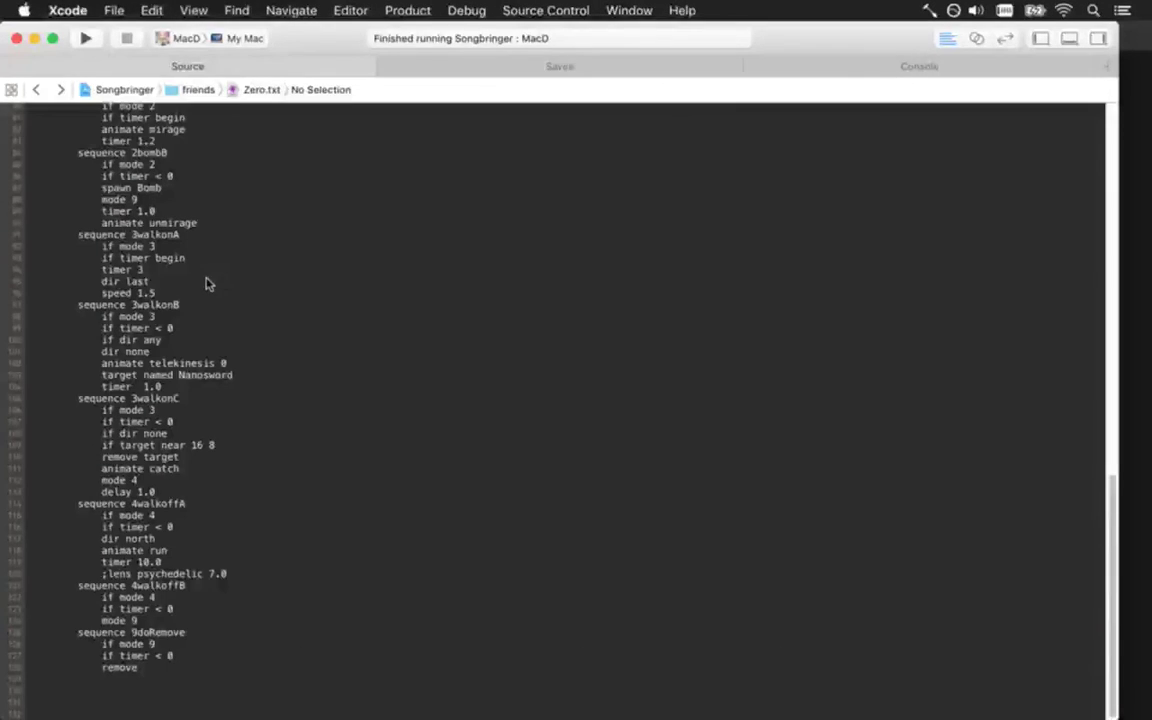
{"action": "left_click", "coordinate": [216, 445]}
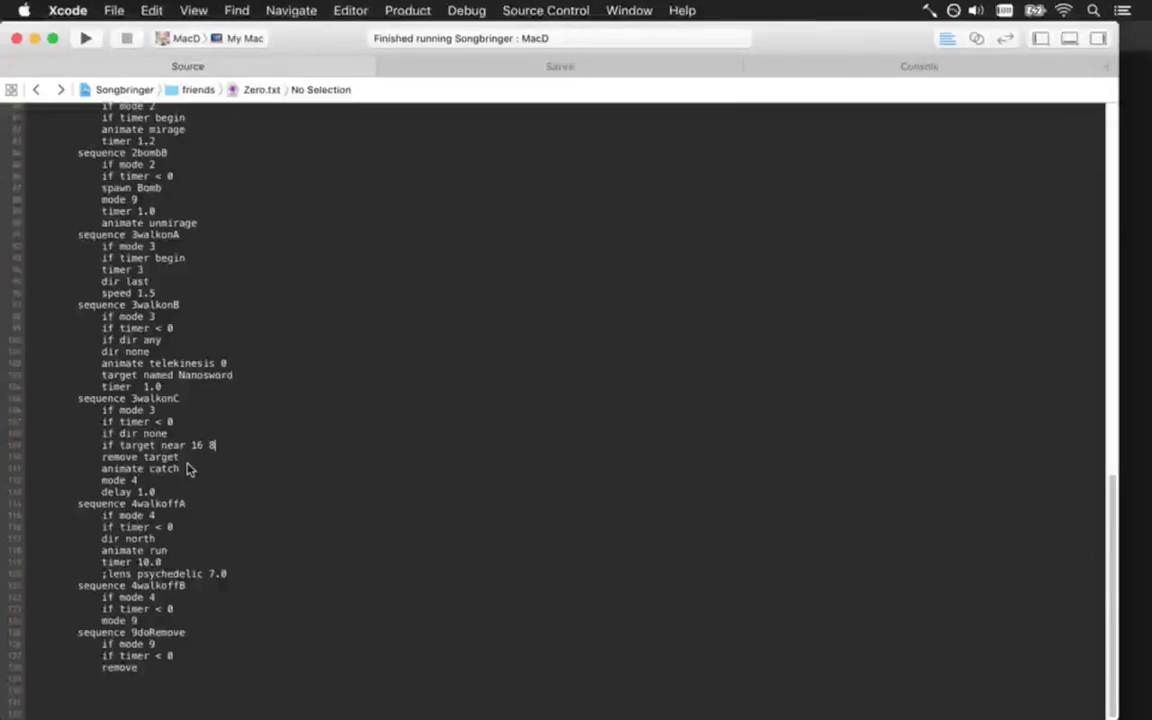
{"action": "double_click", "coordinate": [125, 550]}
{"action": "left_click_drag", "start_coordinate": [101, 468], "coordinate": [152, 470]}
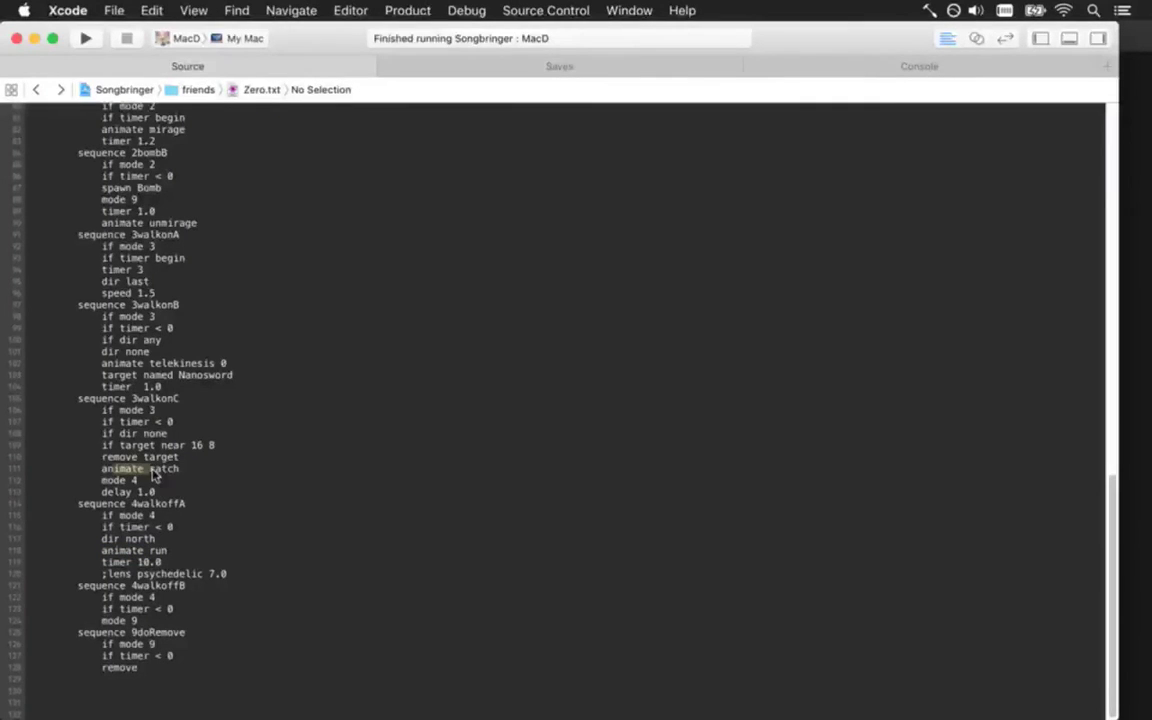
{"action": "left_click", "coordinate": [213, 459]}
{"action": "scroll", "coordinate": [213, 445], "scroll_direction": "up", "scroll_amount": 10}
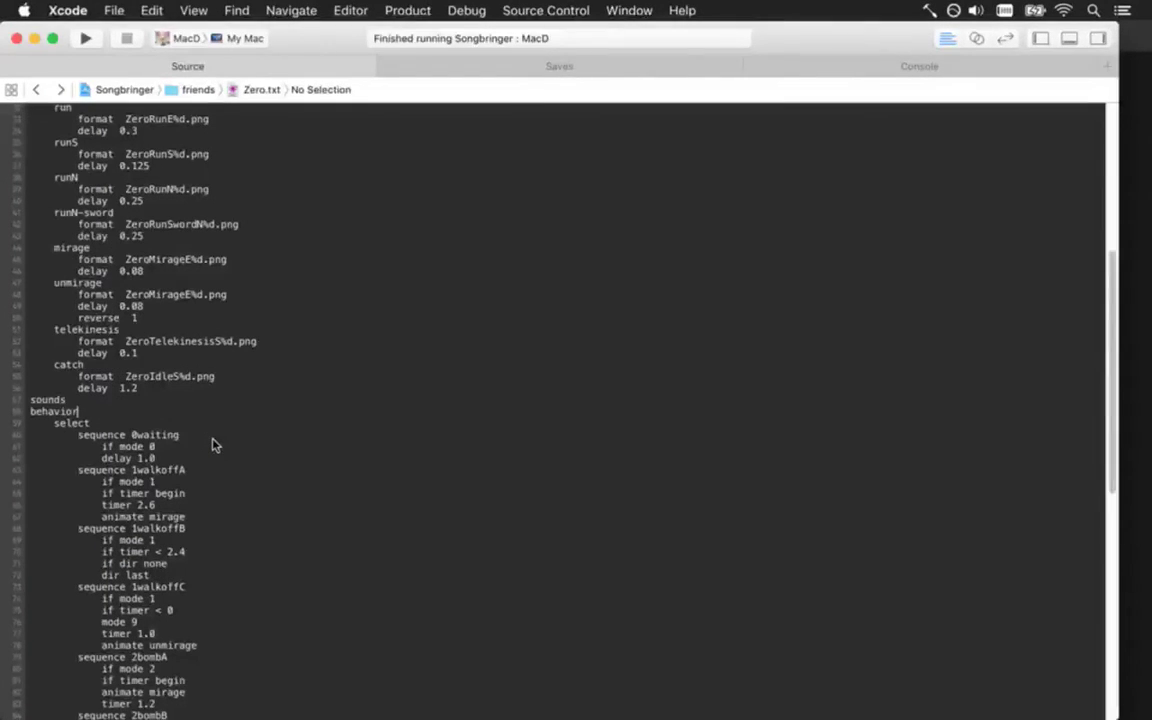
Change the catch file name from Idle to TelekinesisCatch and set its delay to 0.125
{"action": "key", "text": "Down"}
{"action": "key", "text": "alt+Right"}
{"action": "key", "text": "alt+Right"}
{"action": "key", "text": "BackSpace"}
{"action": "key", "text": "BackSpace"}
{"action": "key", "text": "BackSpace"}
{"action": "key", "text": "BackSpace"}
{"action": "type", "text": "Tel"}
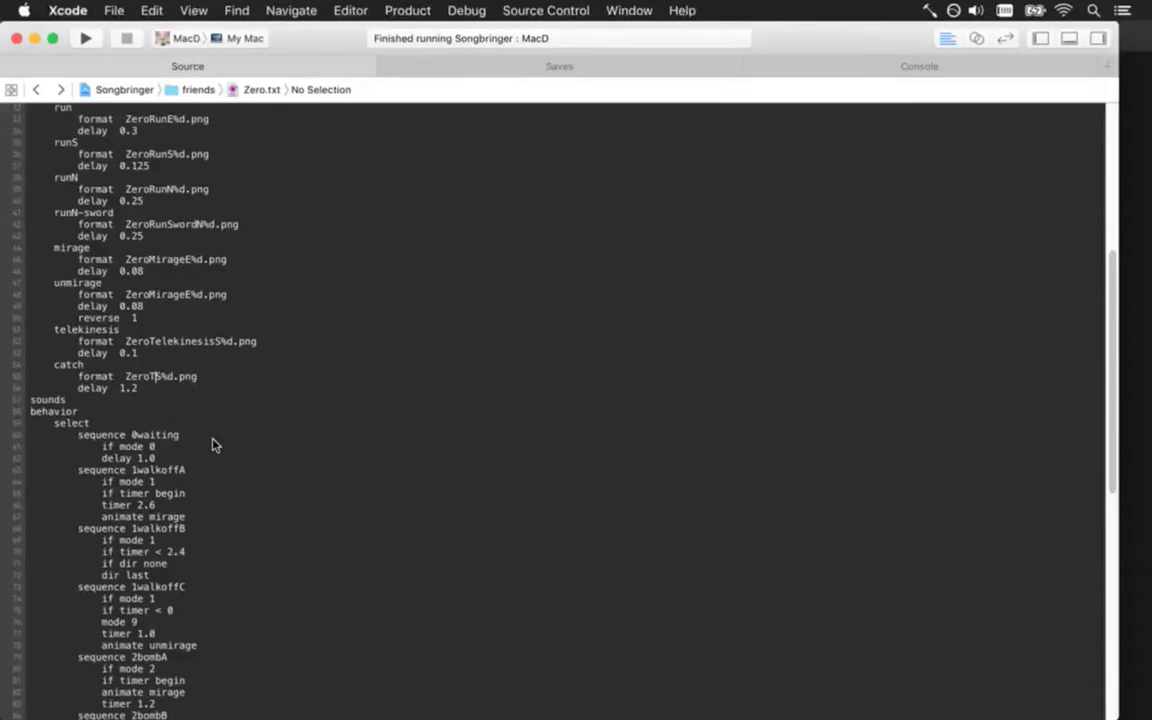
{"action": "type", "text": "ekinesis"}
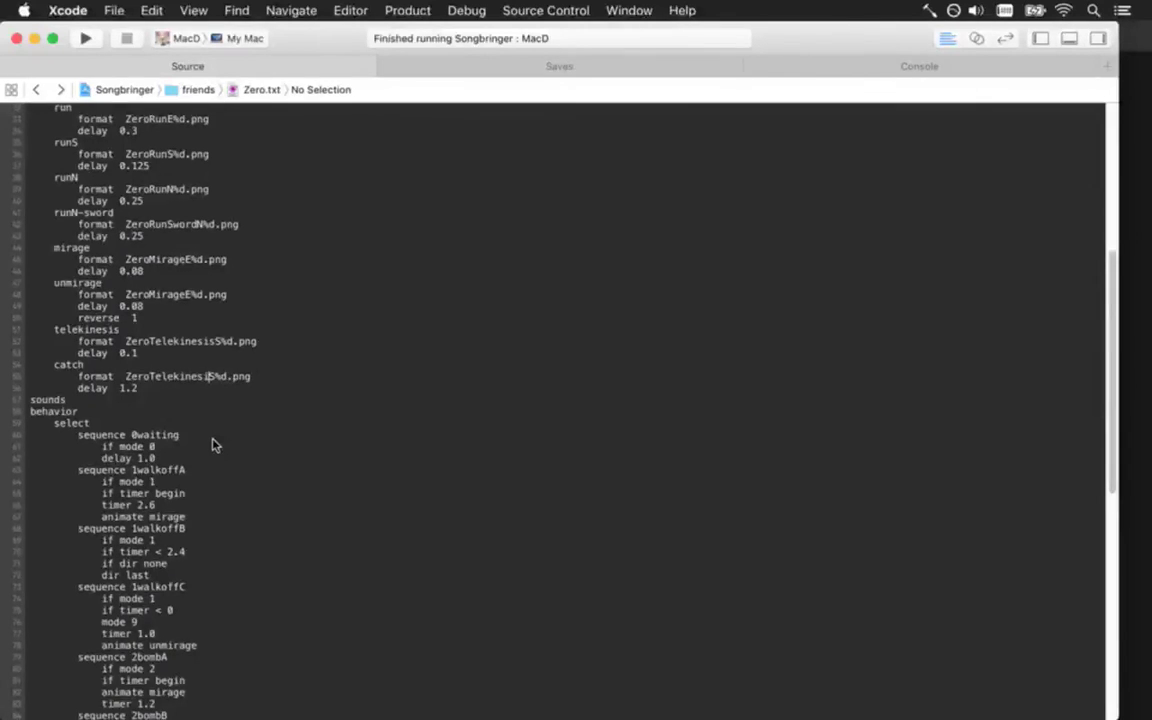
{"action": "type", "text": "Catch"}
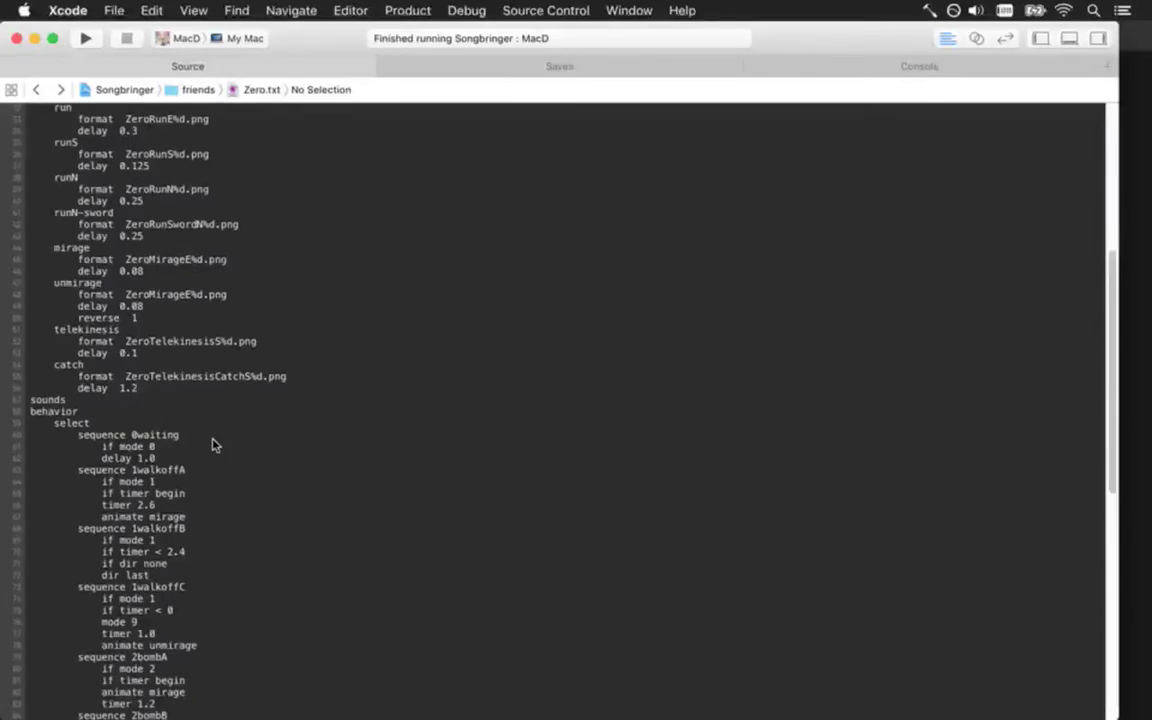
{"action": "key", "text": "Down"}
{"action": "key", "text": "BackSpace"}
{"action": "key", "text": "BackSpace"}
{"action": "key", "text": "BackSpace"}
{"action": "type", "text": "0.125"}
Run Songbringer to watch the new catch animation, then quit the game
{"action": "key", "text": "super+r"}
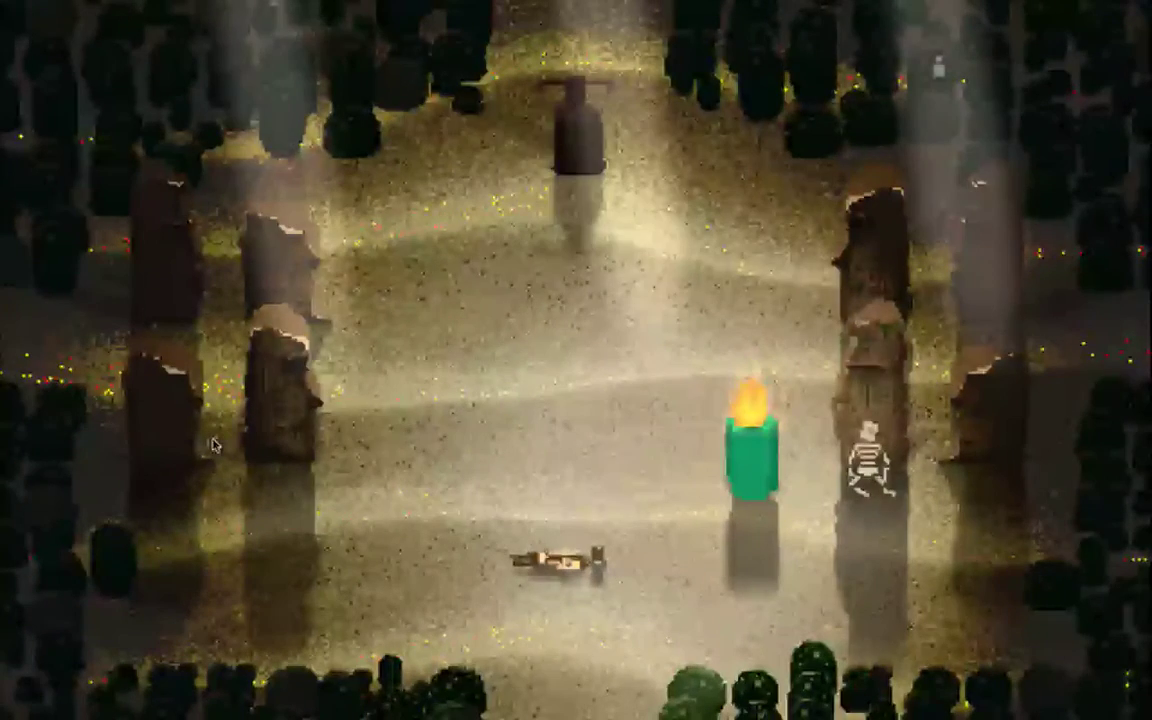
{"action": "key", "text": "super+q"}
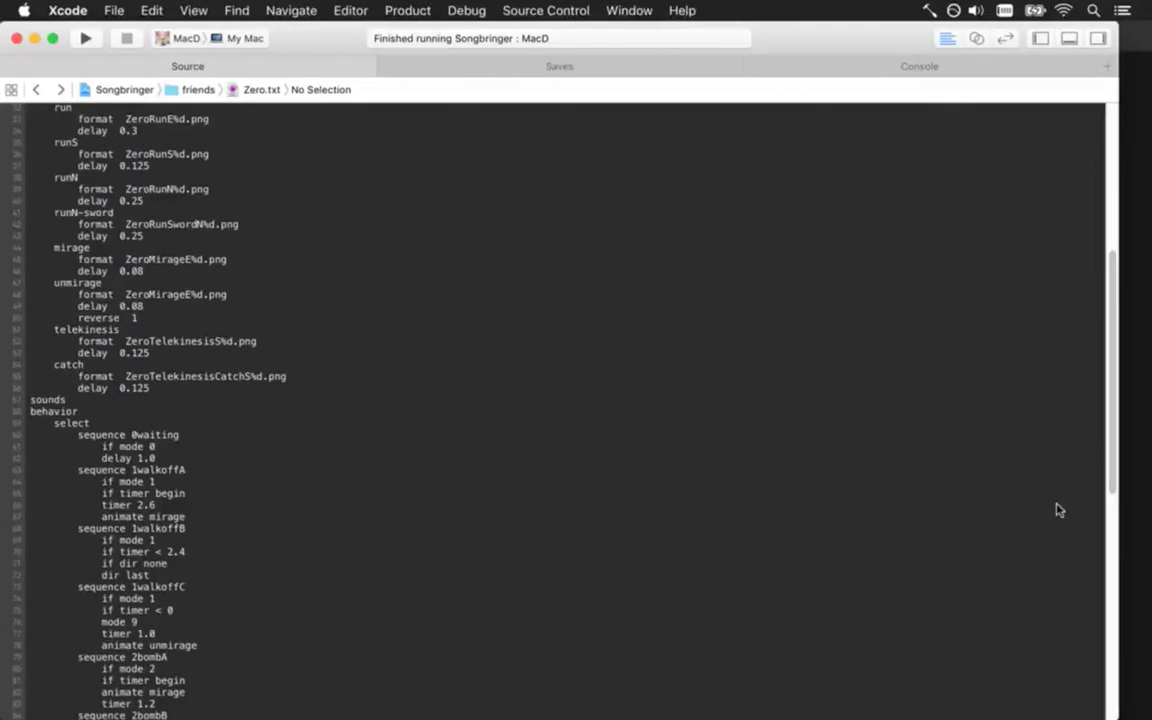
Bring the Gameshow-2.1 recorder to the front from the Dock
{"action": "mouse_move", "coordinate": [1148, 527]}
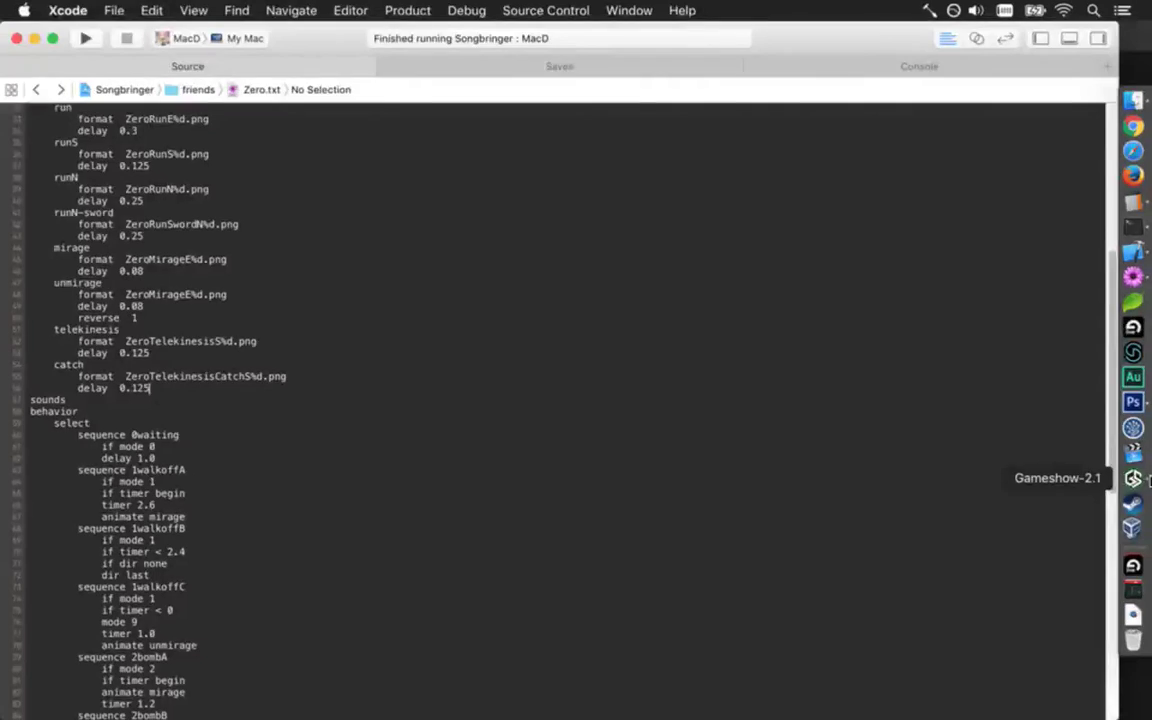
{"action": "left_click", "coordinate": [1133, 478]}
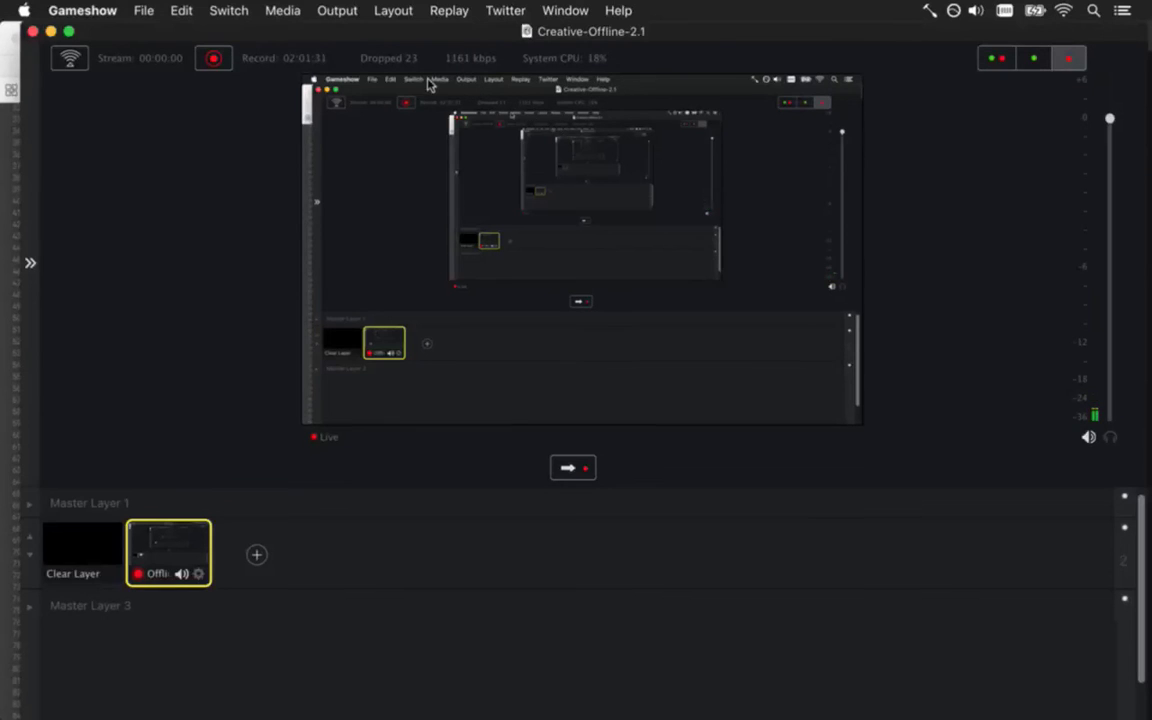
{"action": "mouse_move", "coordinate": [377, 140]}
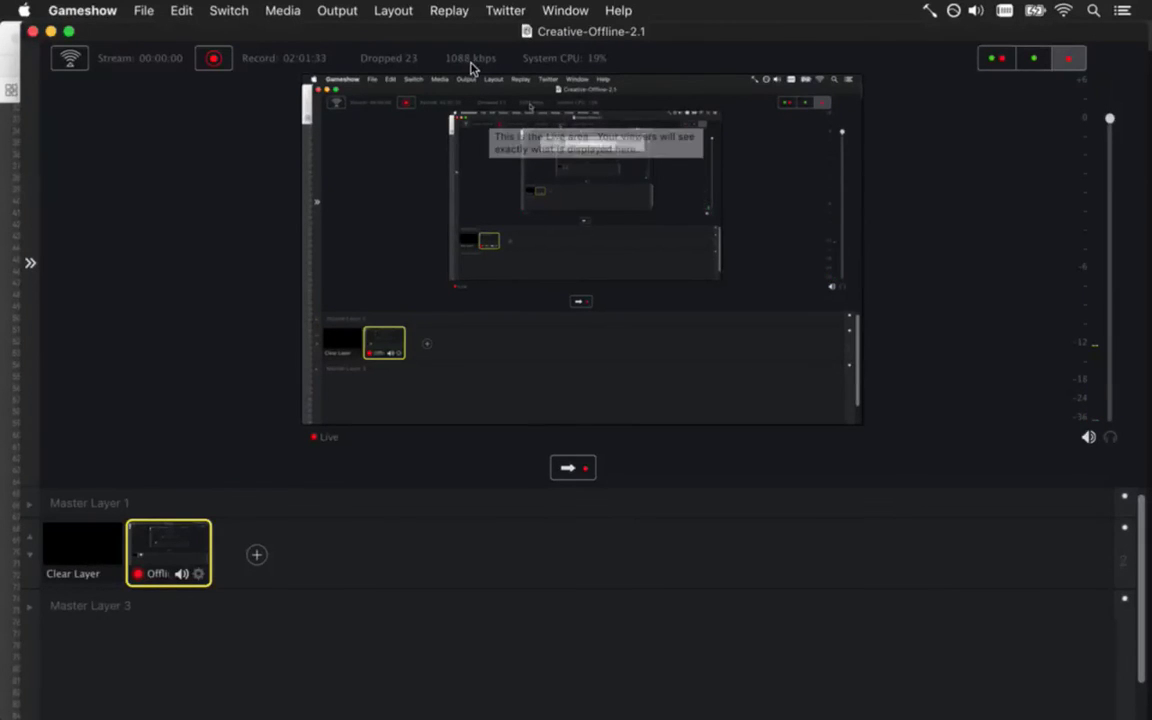